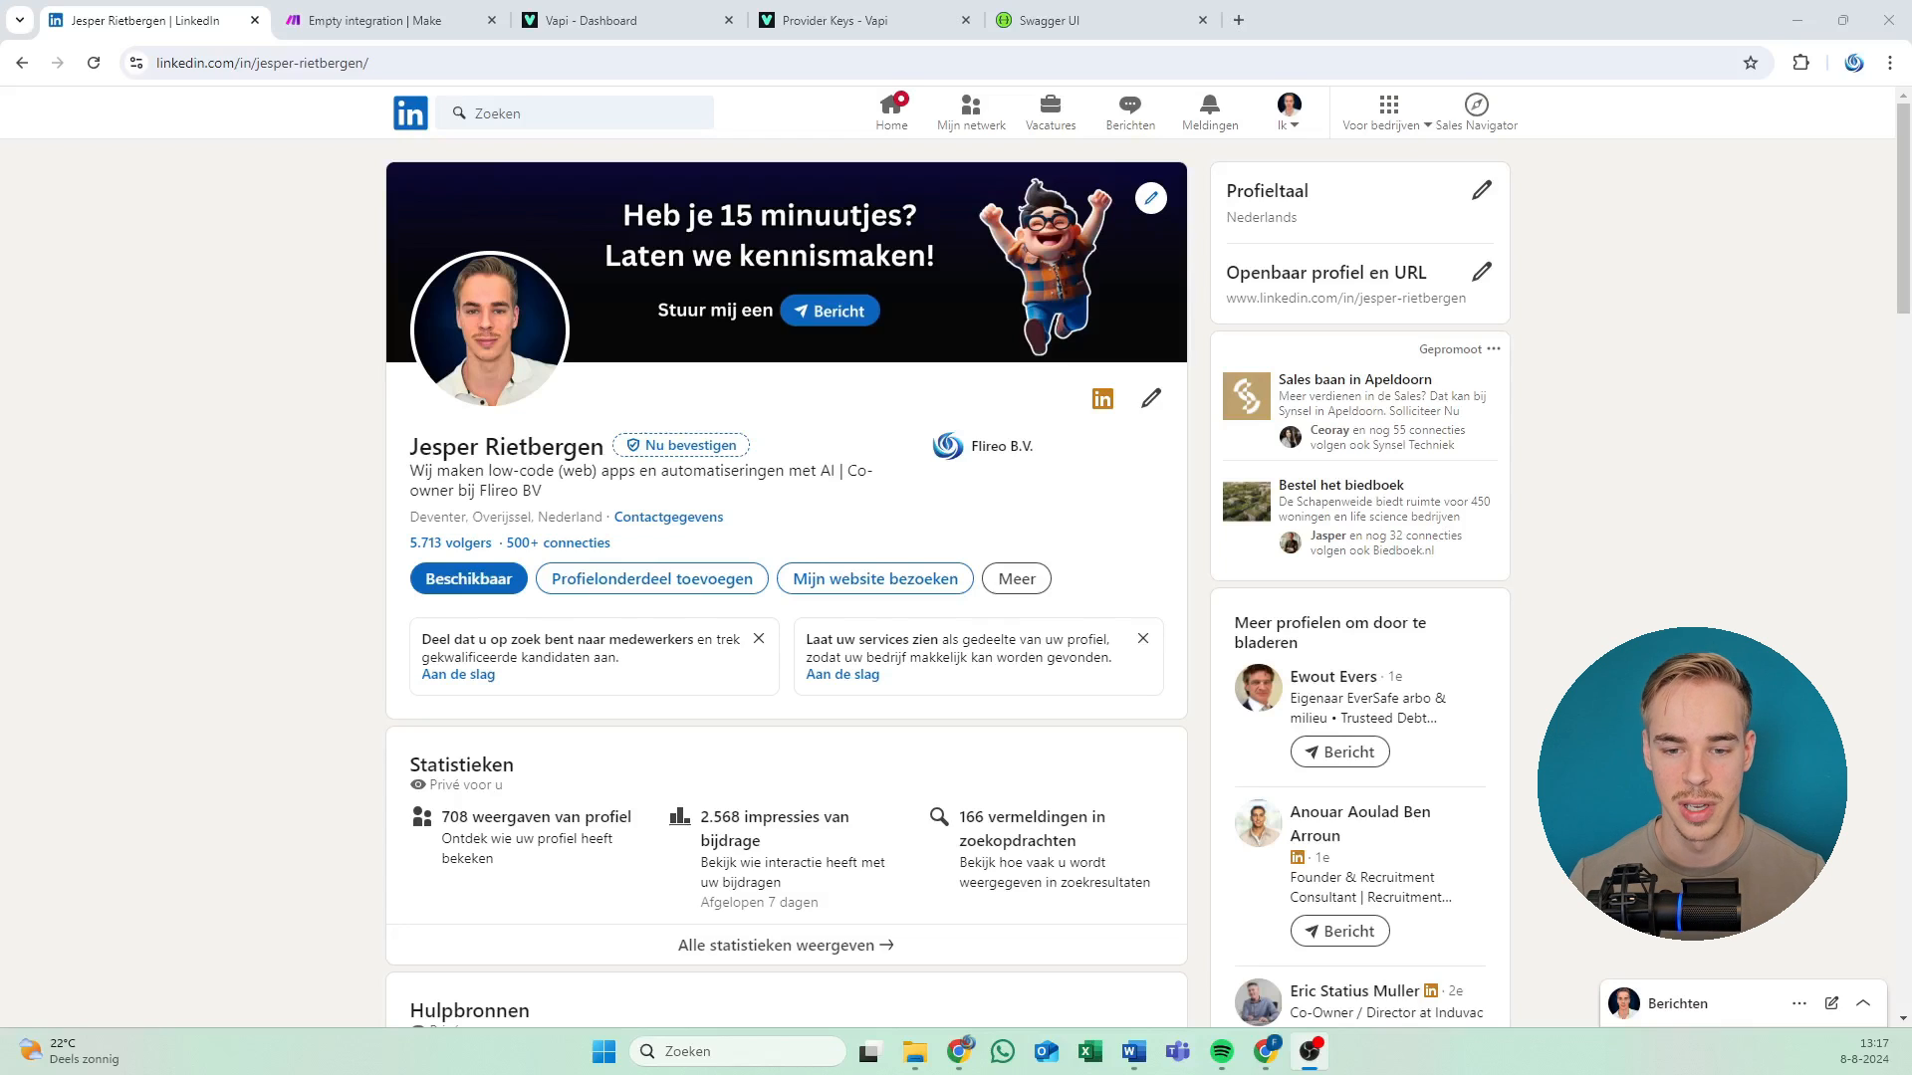
{"action": "key", "text": "alt+Tab"}
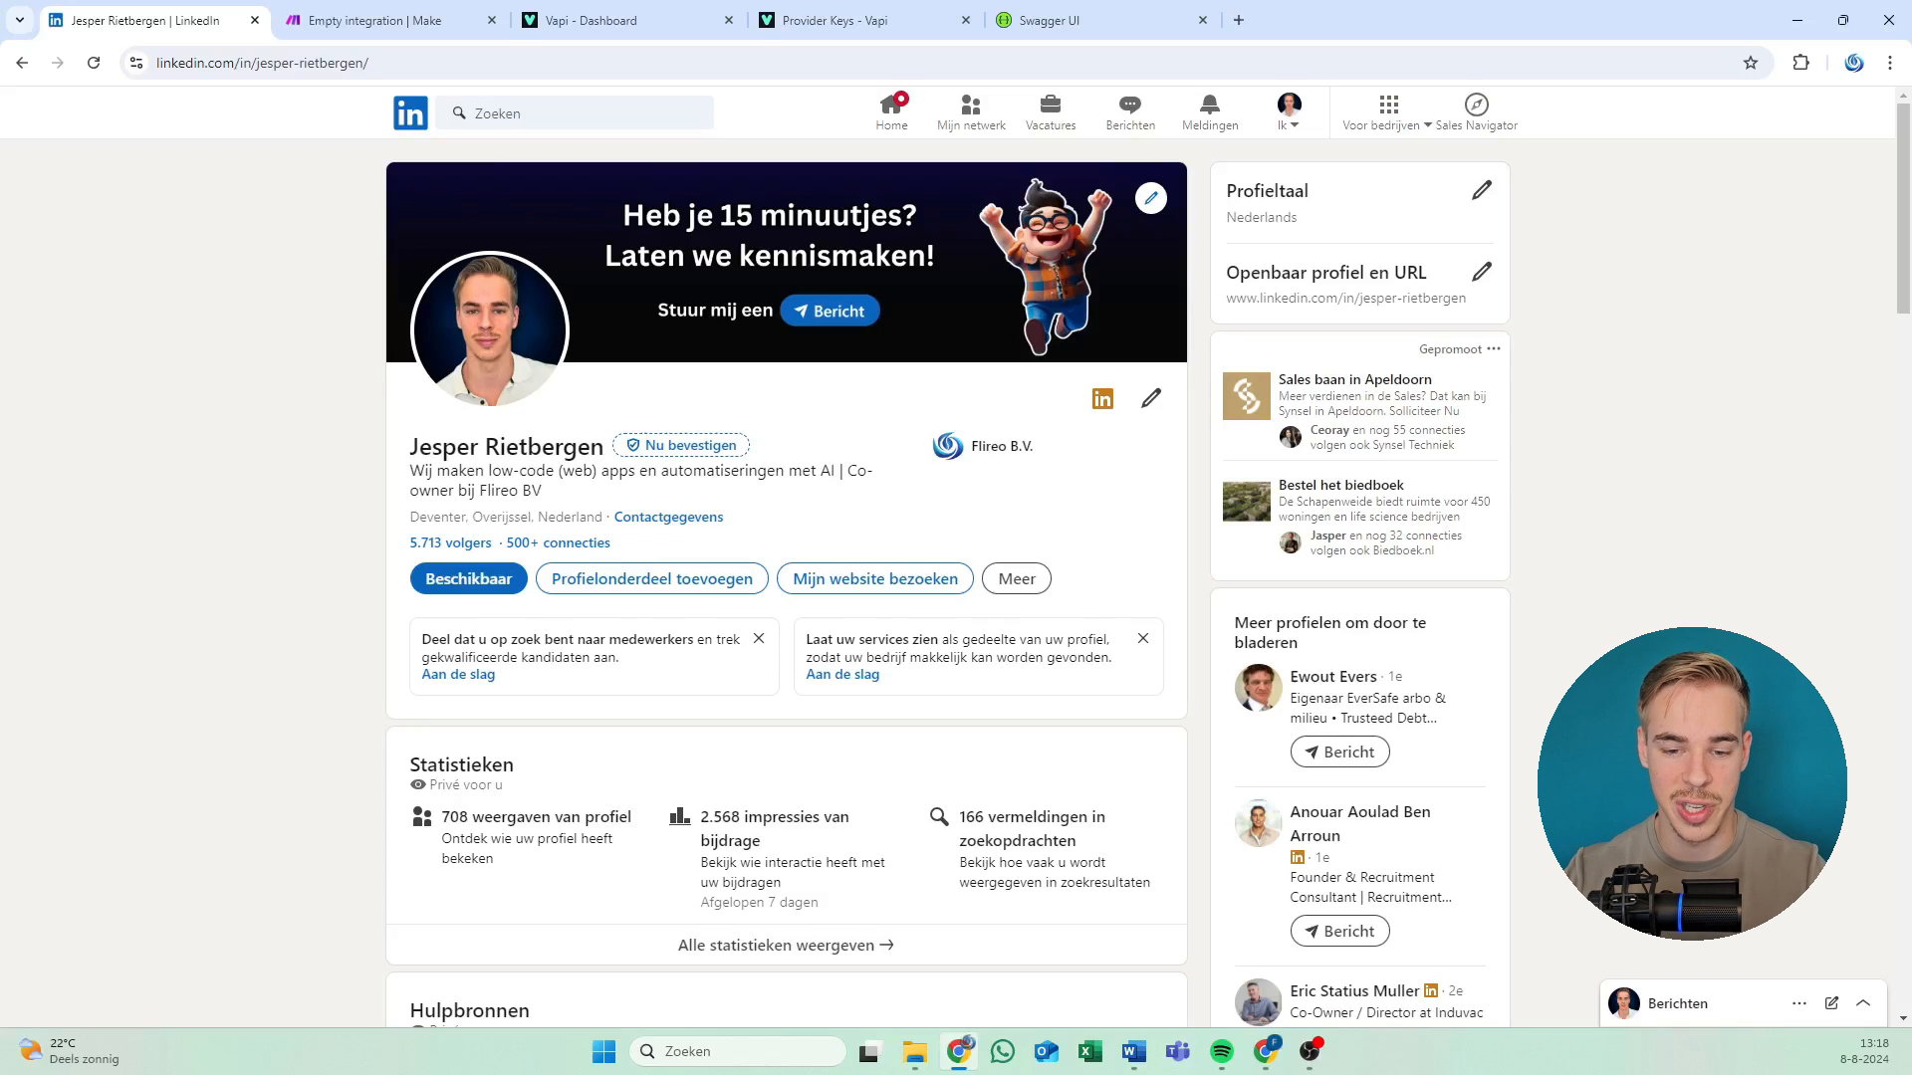
{"action": "key", "text": "alt+Tab"}
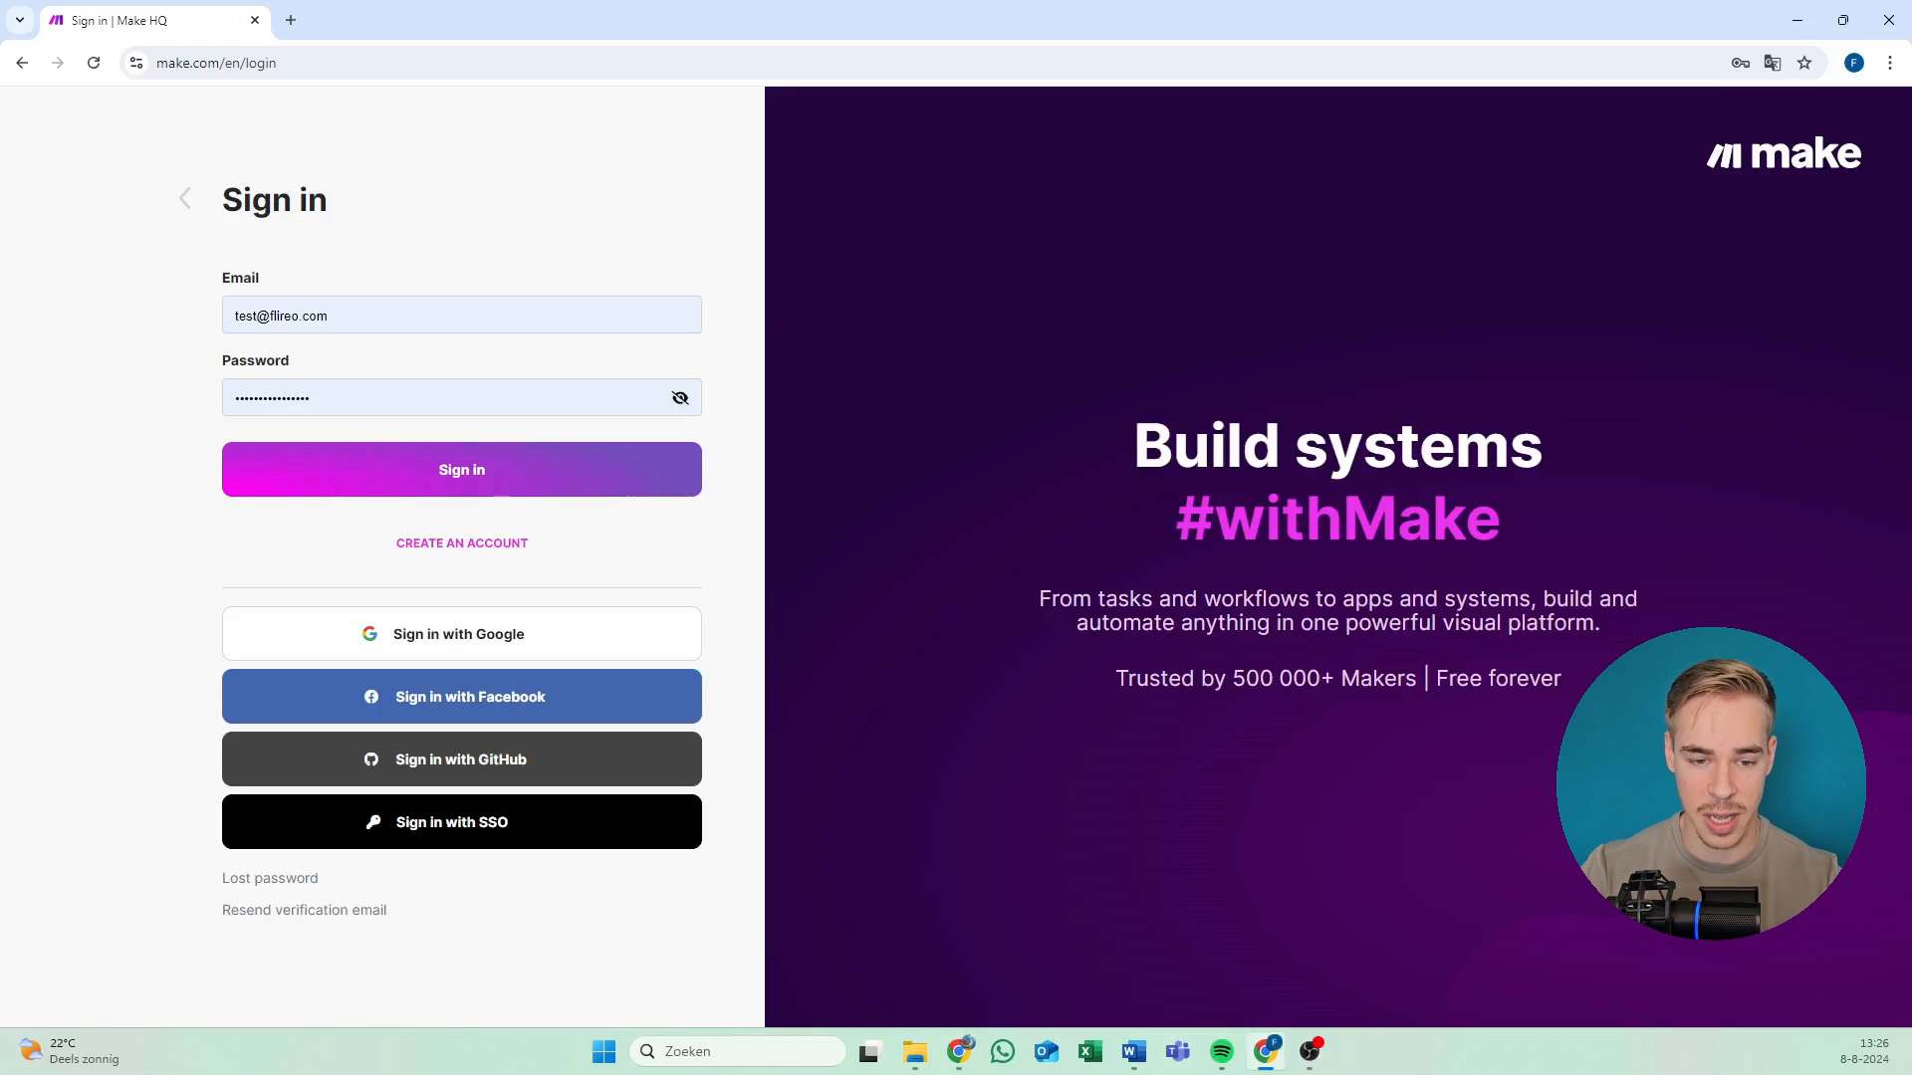
Sign in to Make with the prefilled credentials, dismissing the survey prompt, and create a new scenario.
{"action": "left_click", "coordinate": [274, 477]}
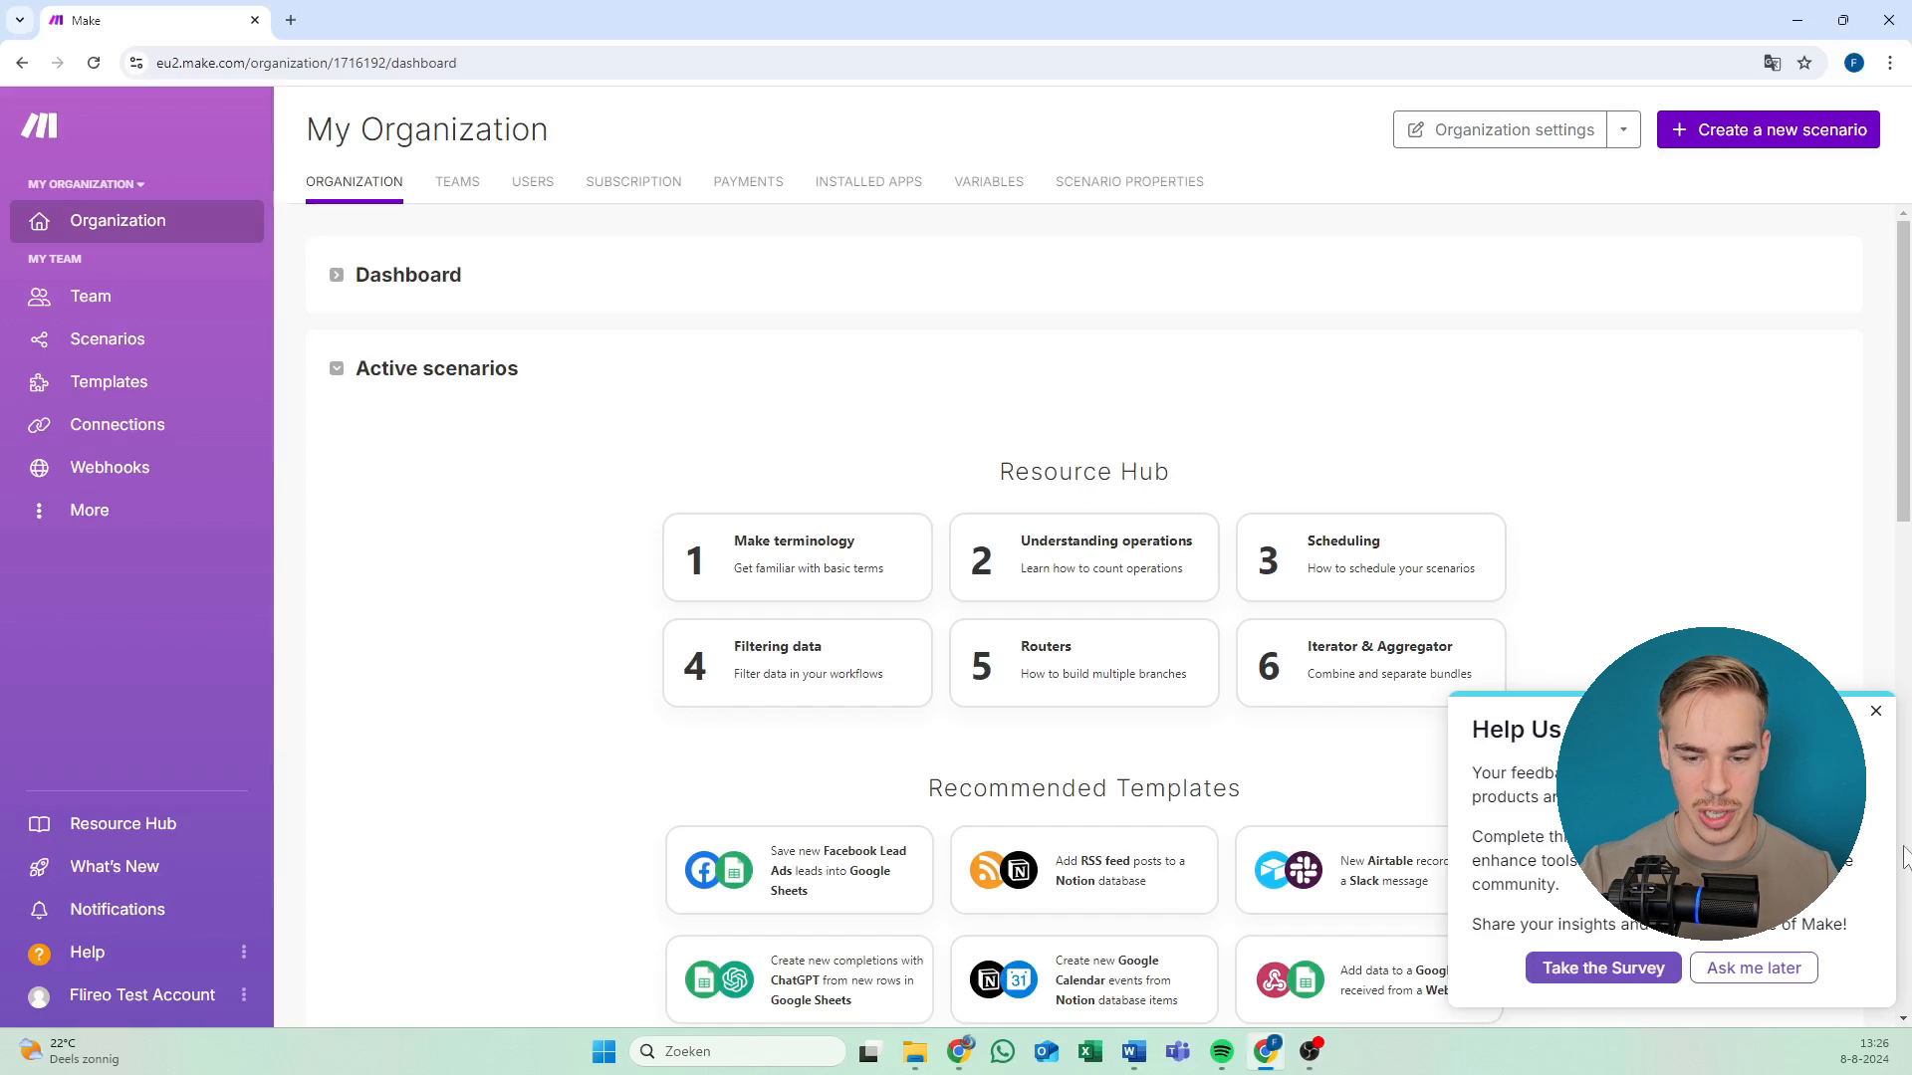
{"action": "left_click", "coordinate": [1876, 711]}
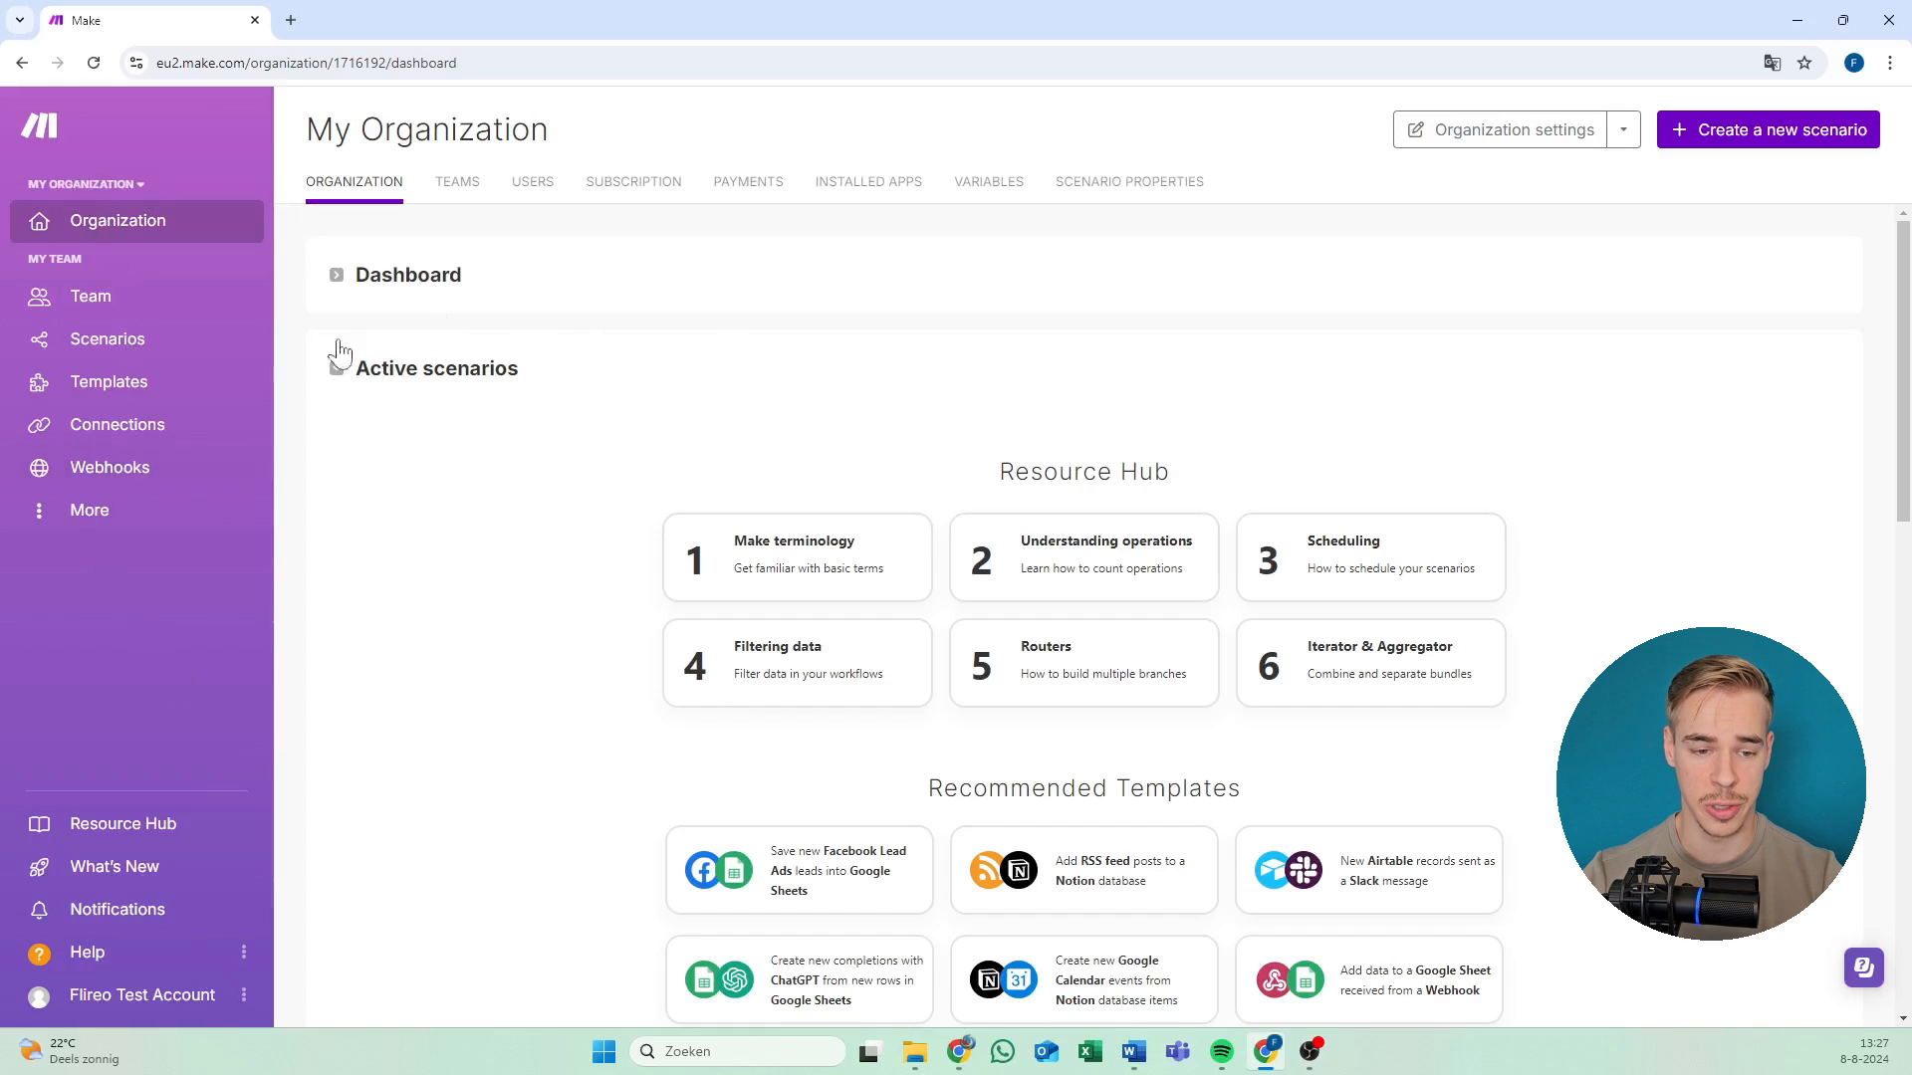
{"action": "left_click", "coordinate": [210, 351]}
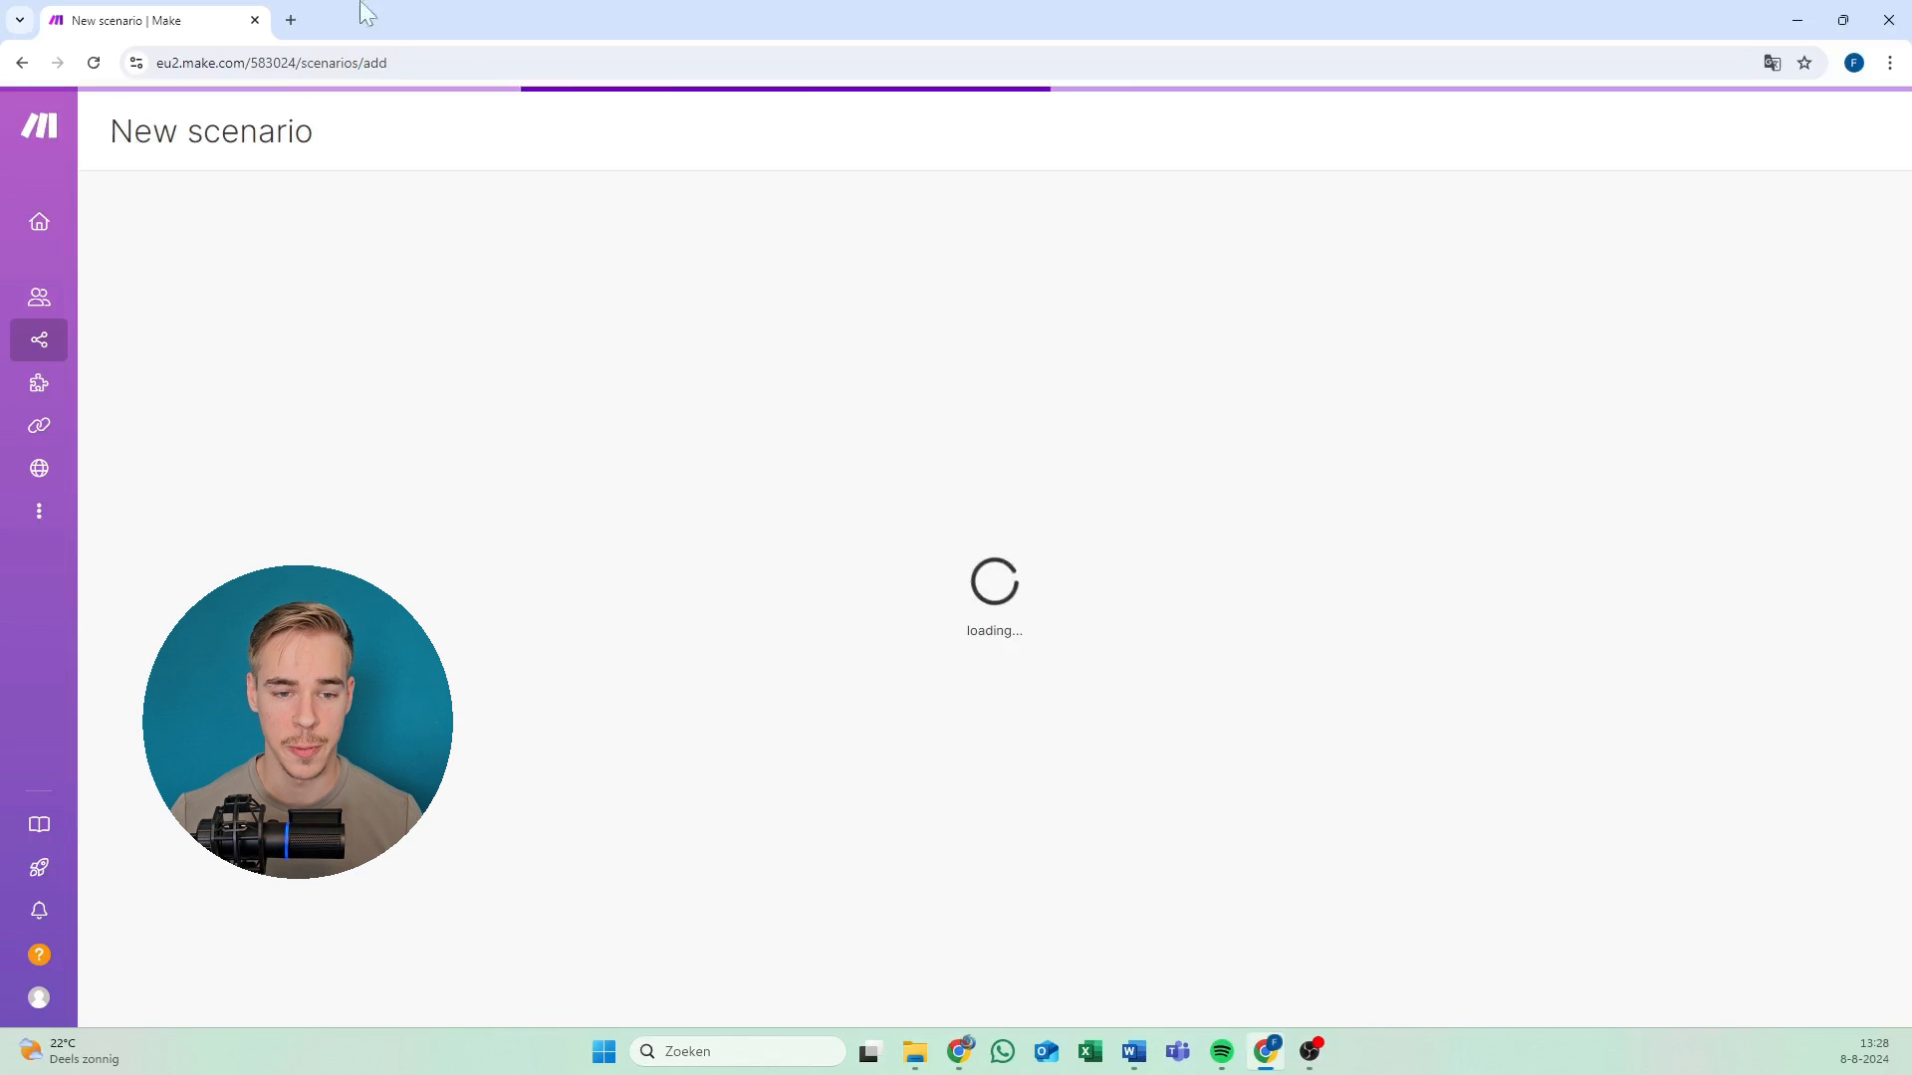
{"action": "left_click", "coordinate": [204, 131]}
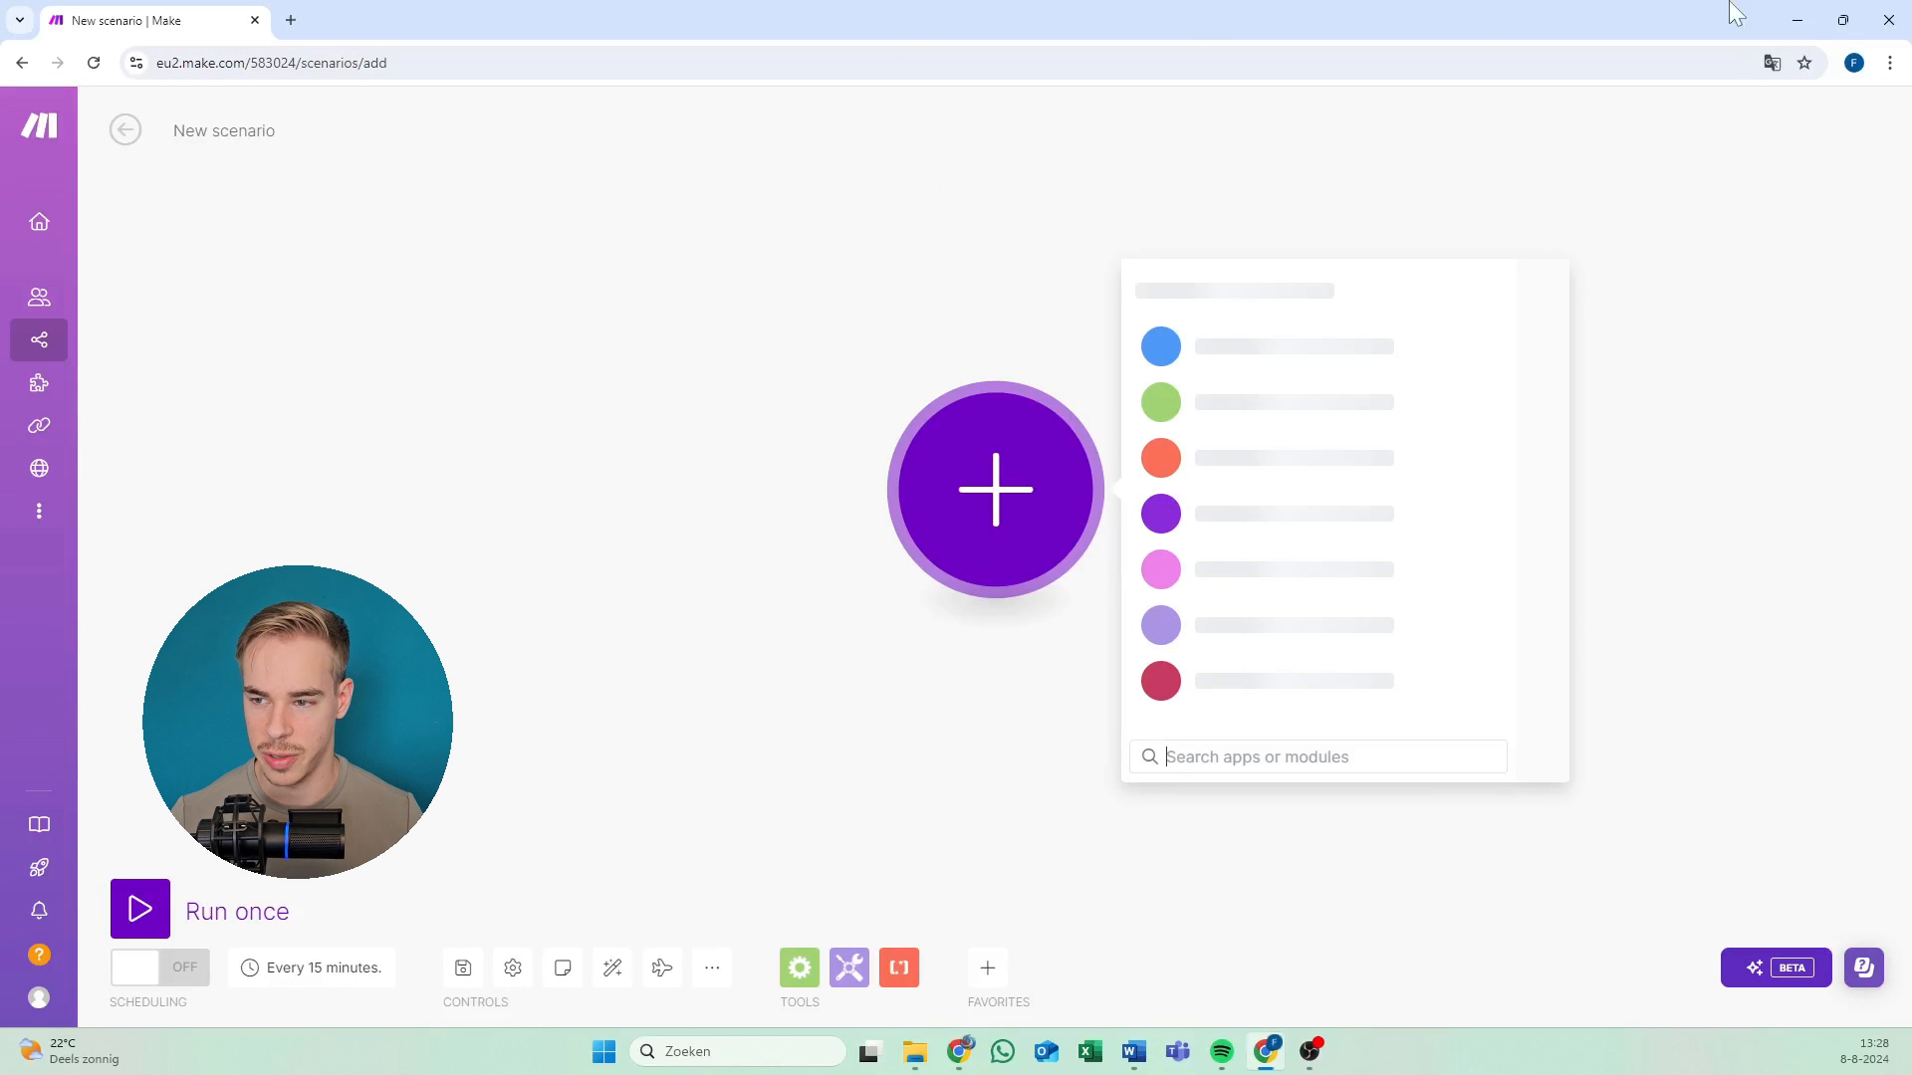
Switch to the browser window with the Empty integration scenario and rename the scenario as "Test scenario".
{"action": "left_click", "coordinate": [1895, 20]}
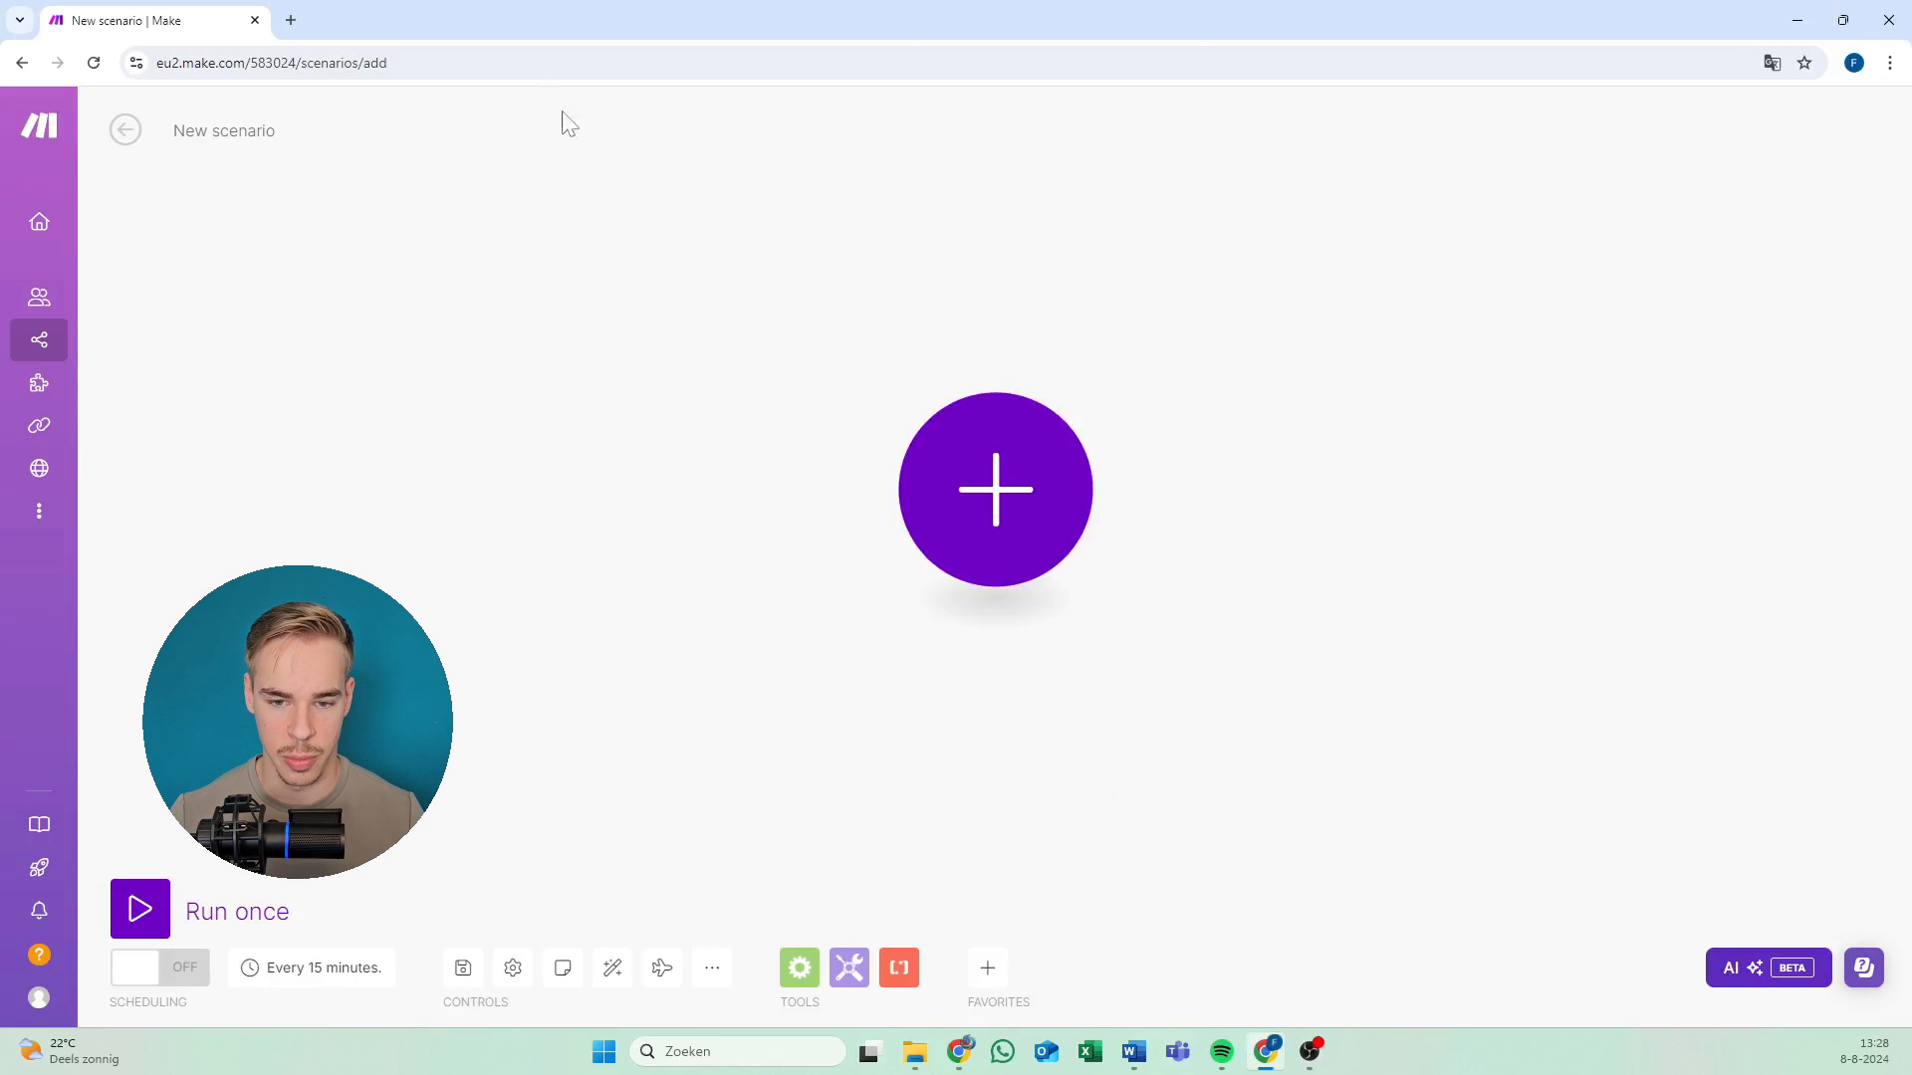
{"action": "left_click", "coordinate": [433, 16]}
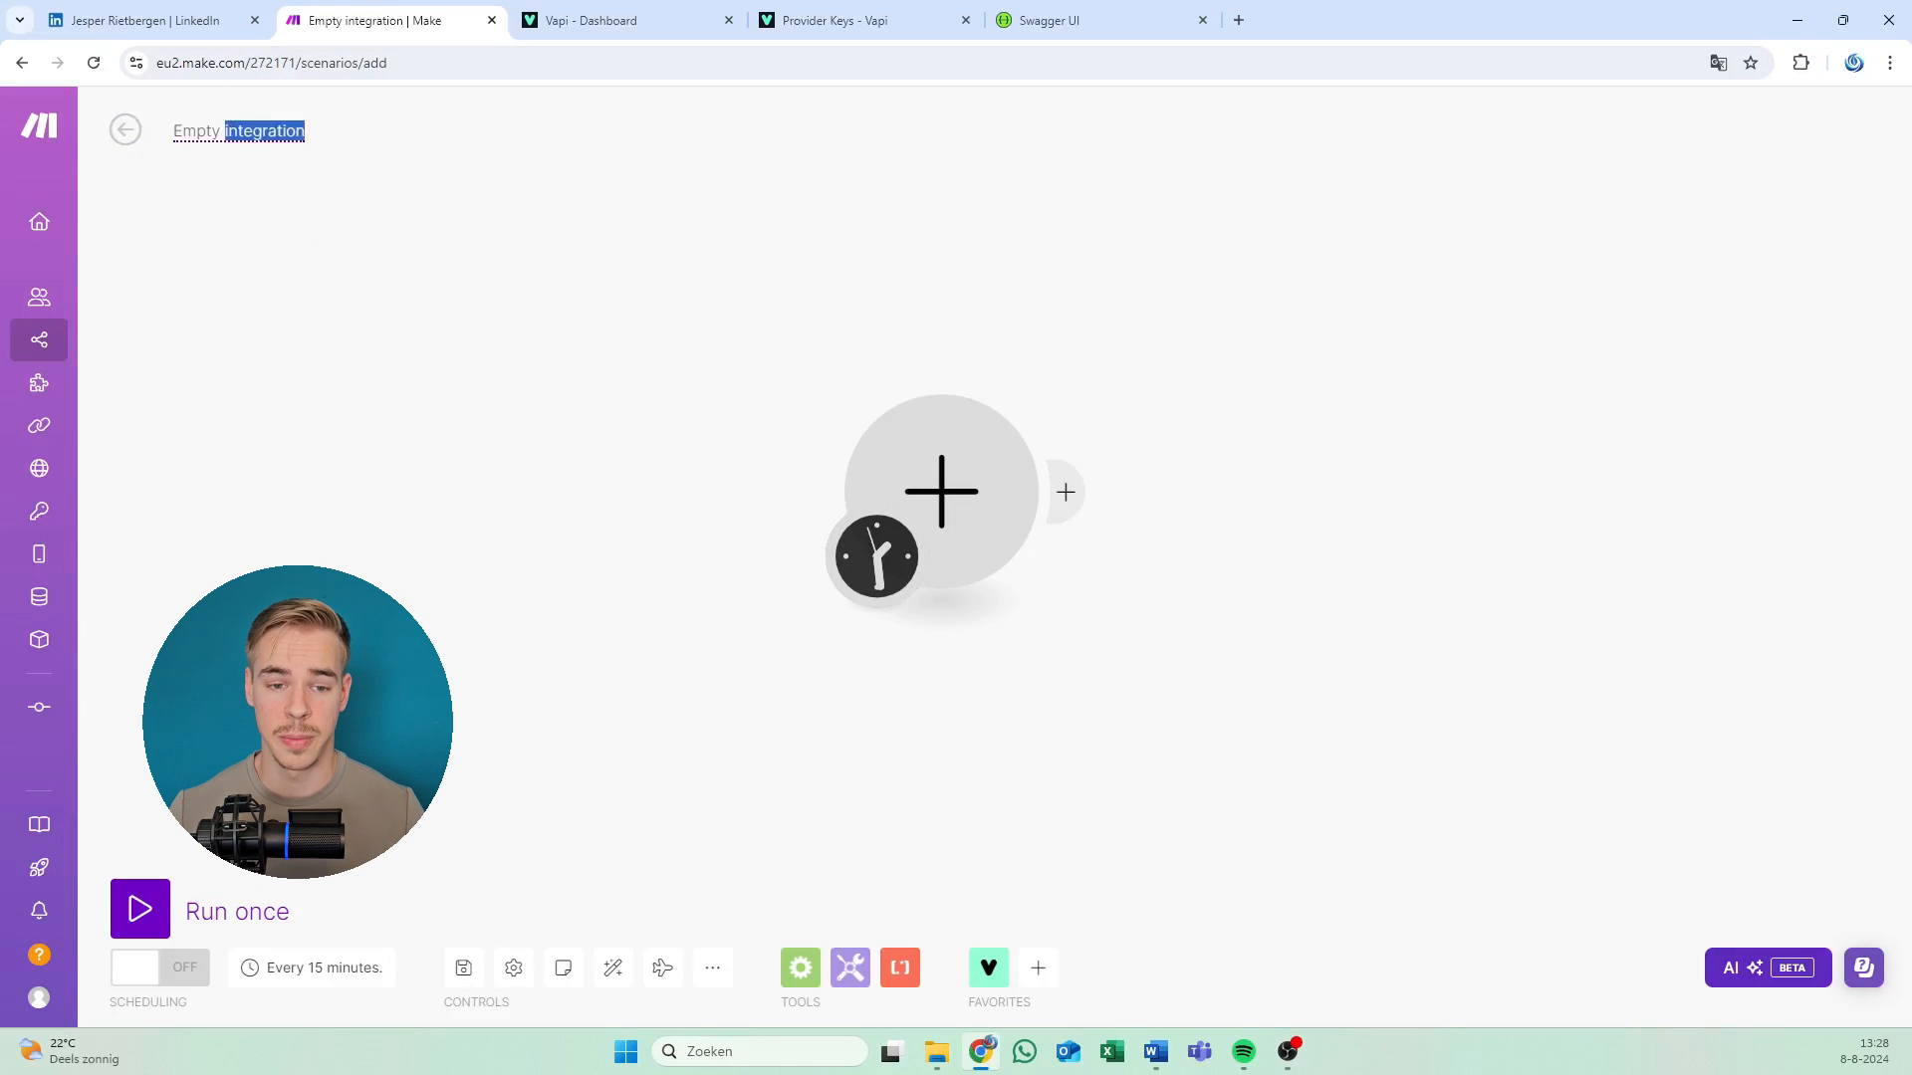
{"action": "triple_click", "coordinate": [256, 131]}
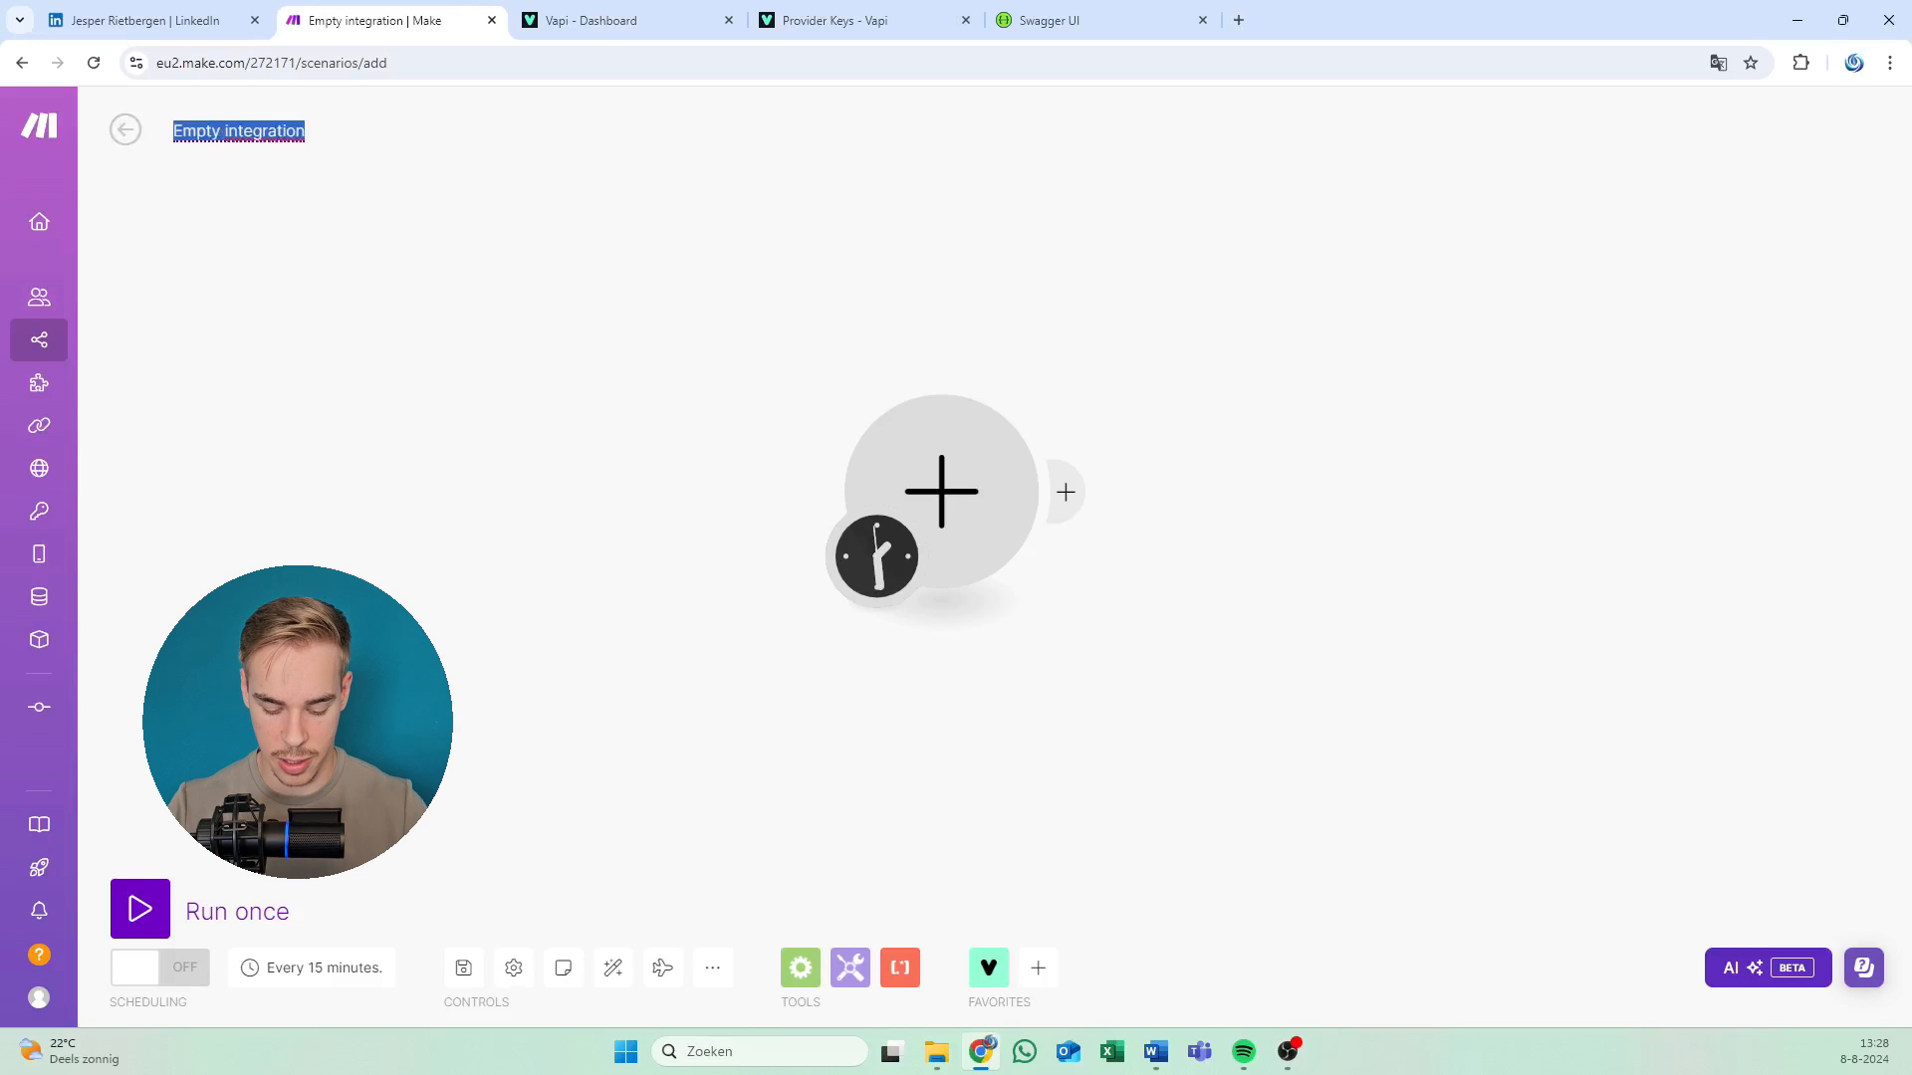
{"action": "type", "text": "Test sce"}
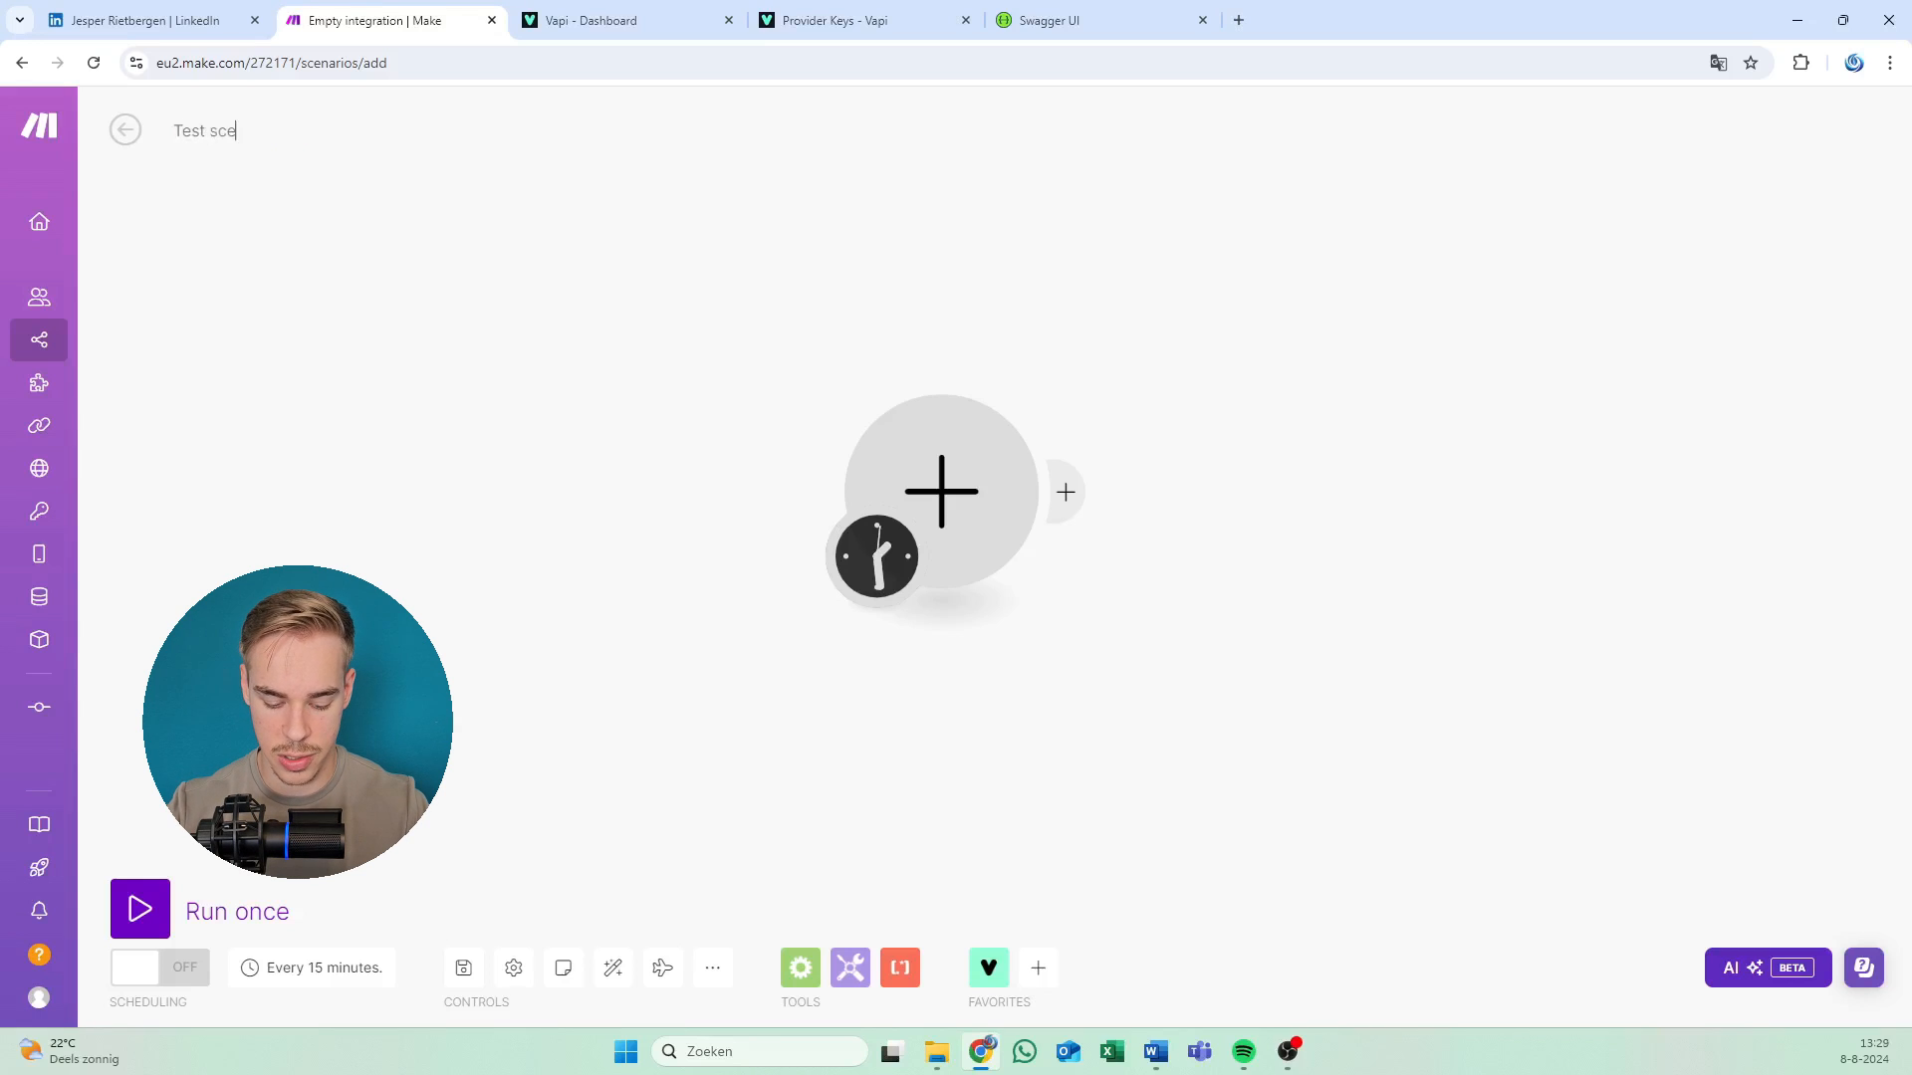
{"action": "type", "text": "nario"}
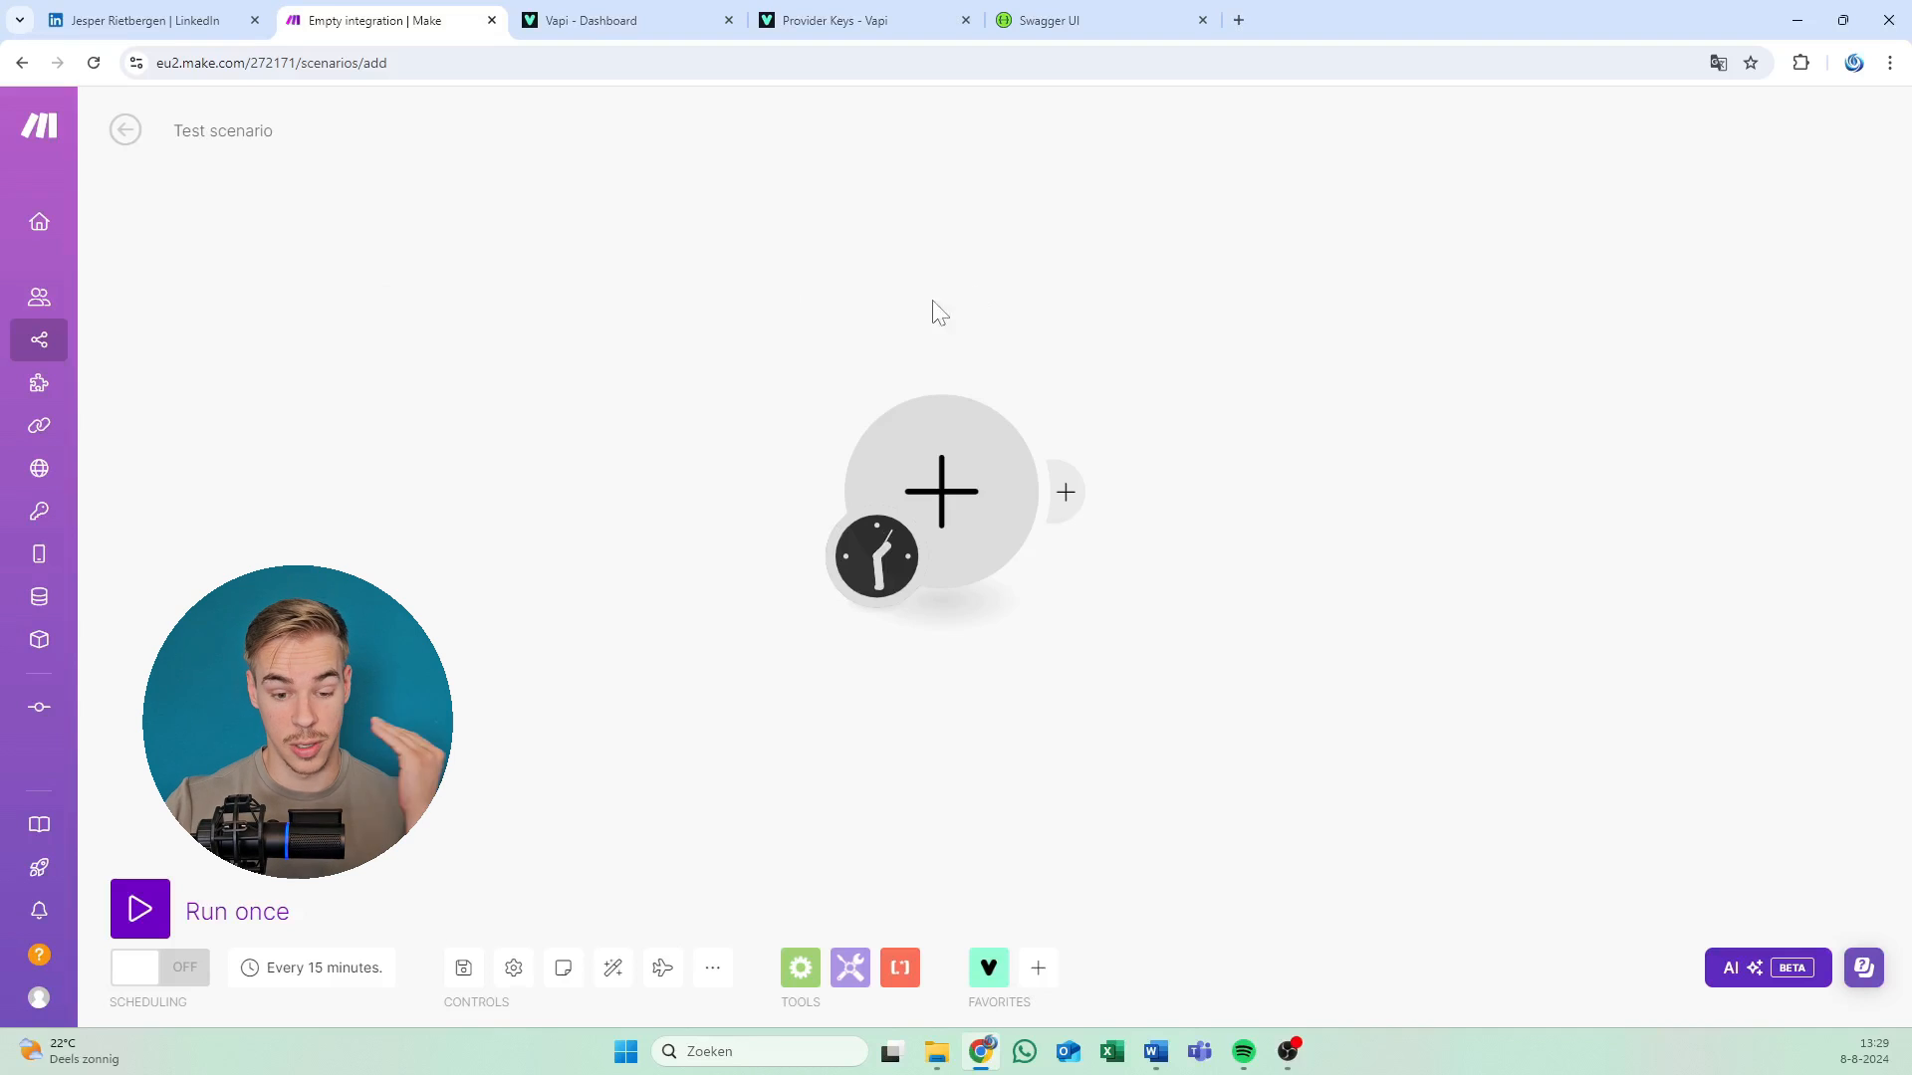
Add a Webhooks "Custom webhook" trigger as the scenario's first module and close its settings without choosing a hook.
{"action": "scroll", "coordinate": [1025, 502], "scroll_direction": "down", "scroll_amount": 5}
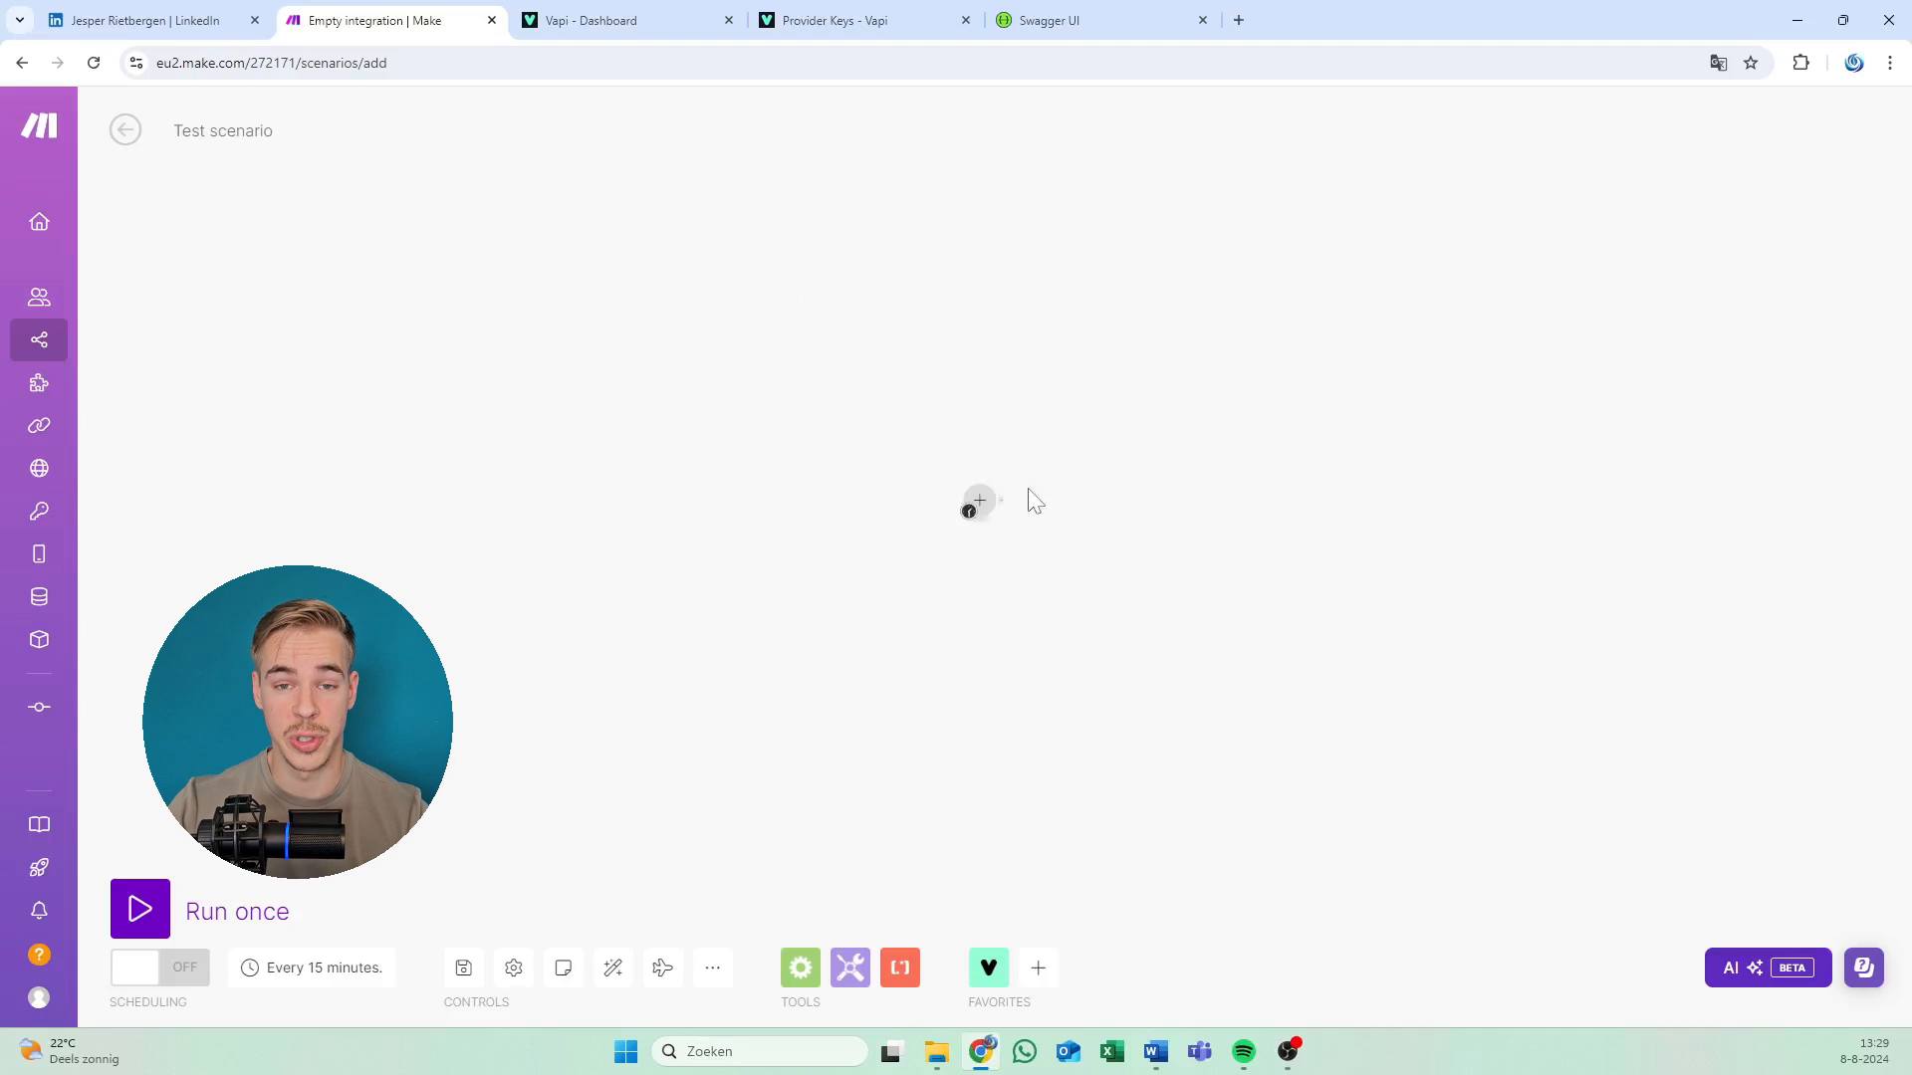
{"action": "scroll", "coordinate": [1031, 503], "scroll_direction": "up", "scroll_amount": 5}
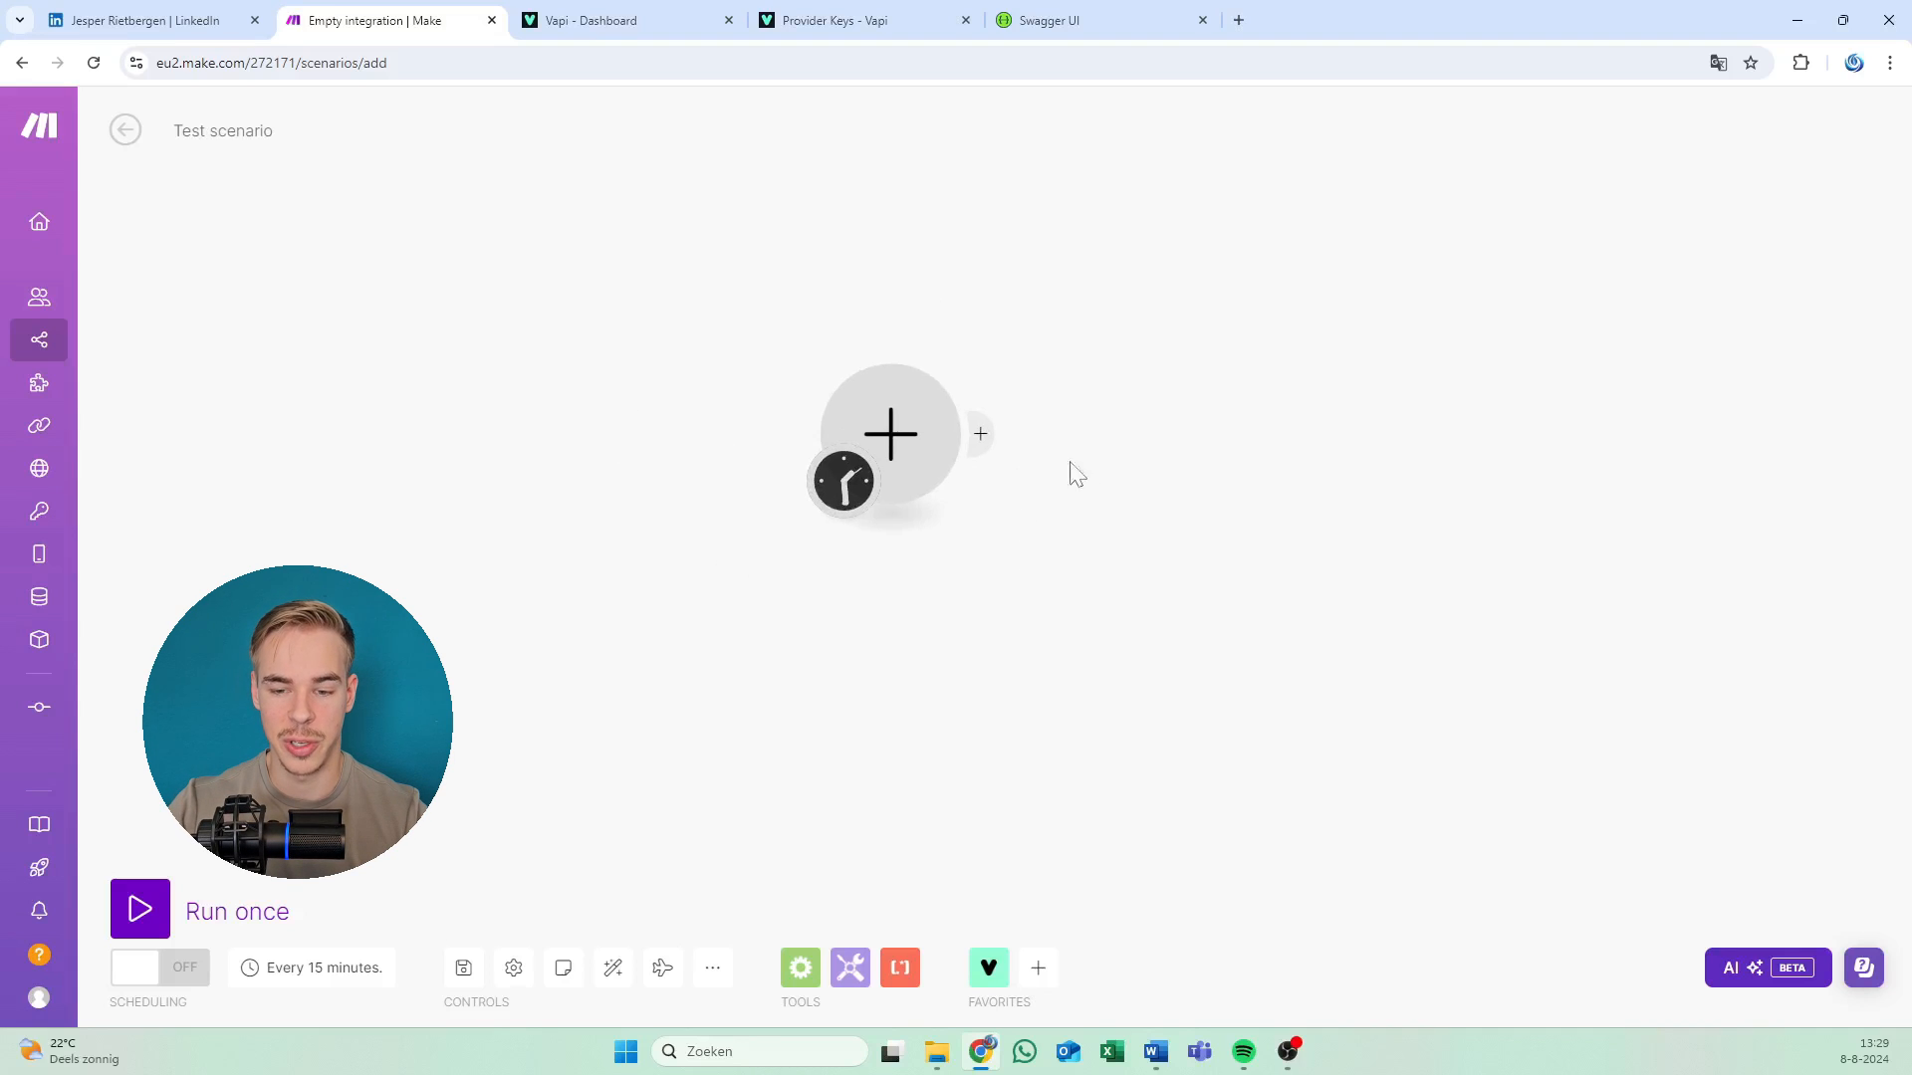
{"action": "left_click", "coordinate": [899, 436]}
{"action": "left_click_drag", "start_coordinate": [826, 317], "coordinate": [760, 305]}
{"action": "left_click", "coordinate": [761, 310]}
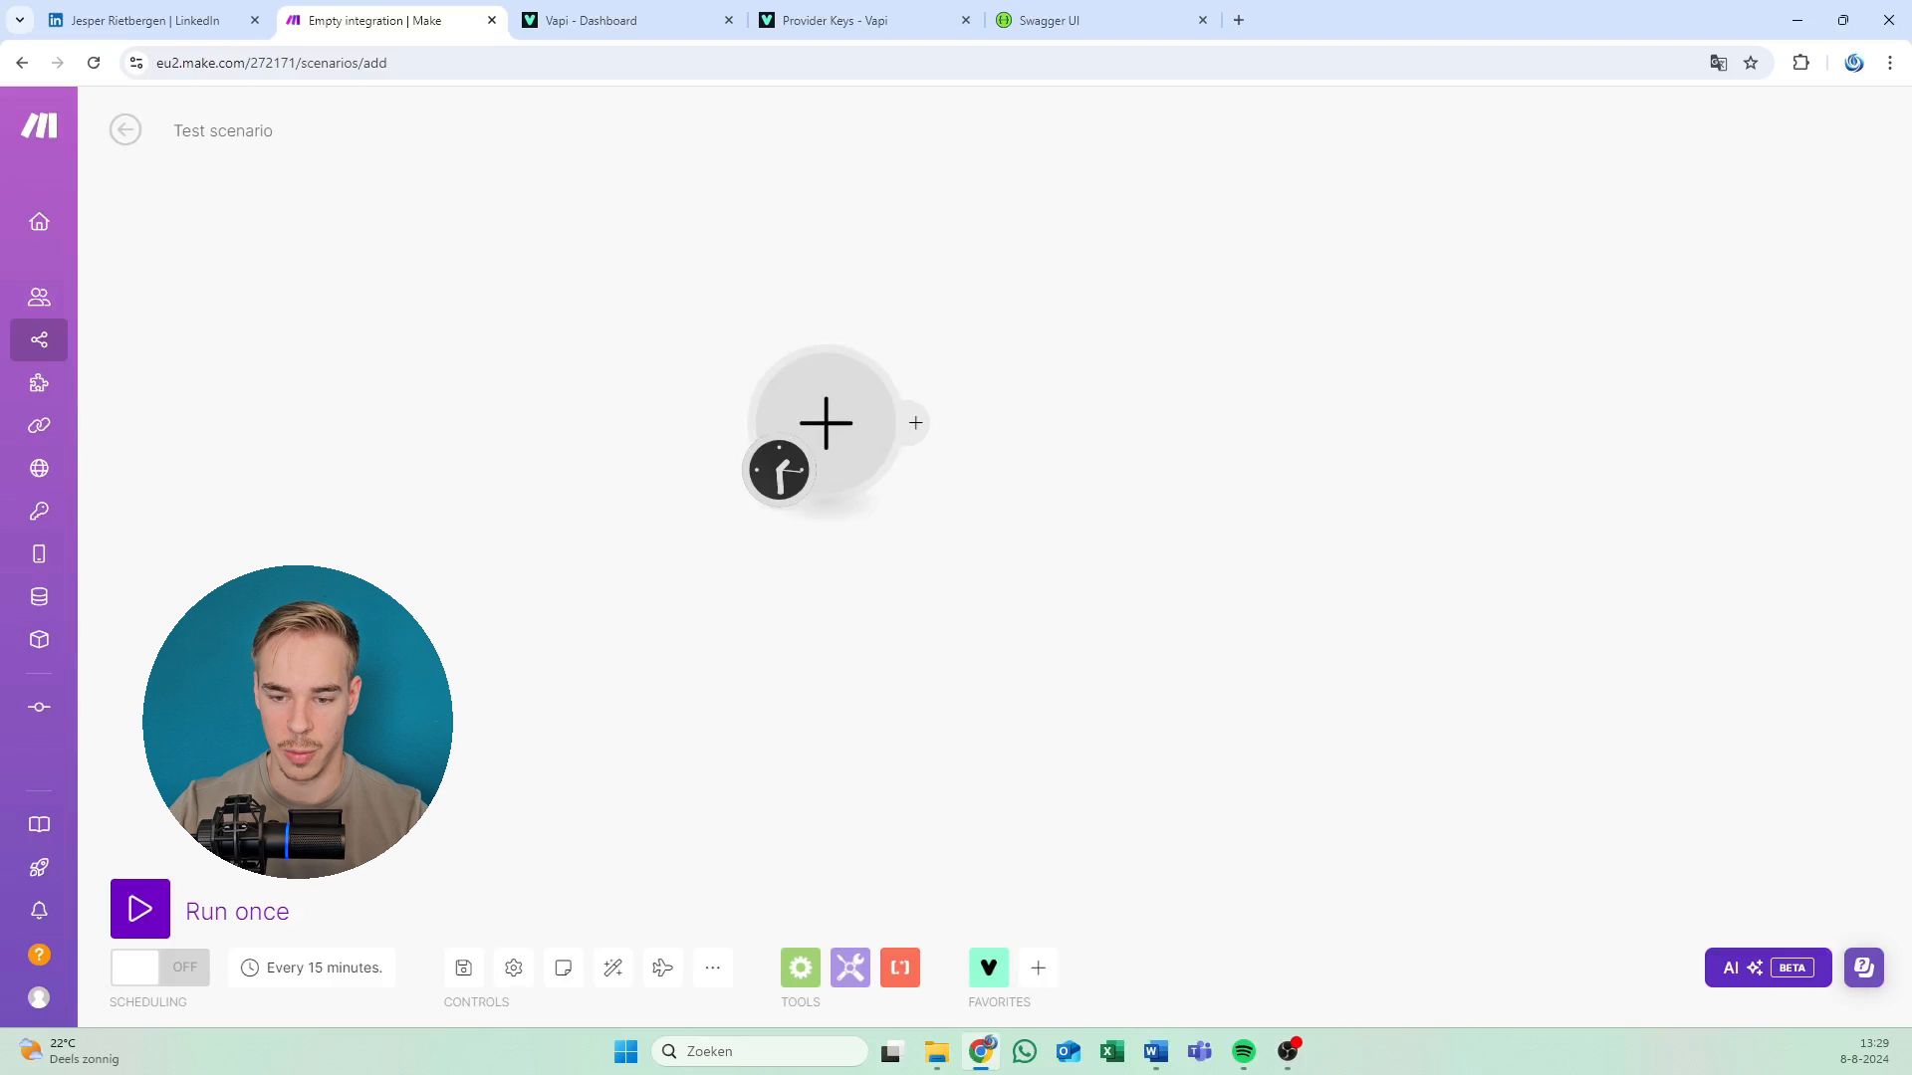
{"action": "left_click", "coordinate": [901, 438]}
{"action": "left_click", "coordinate": [1019, 414]}
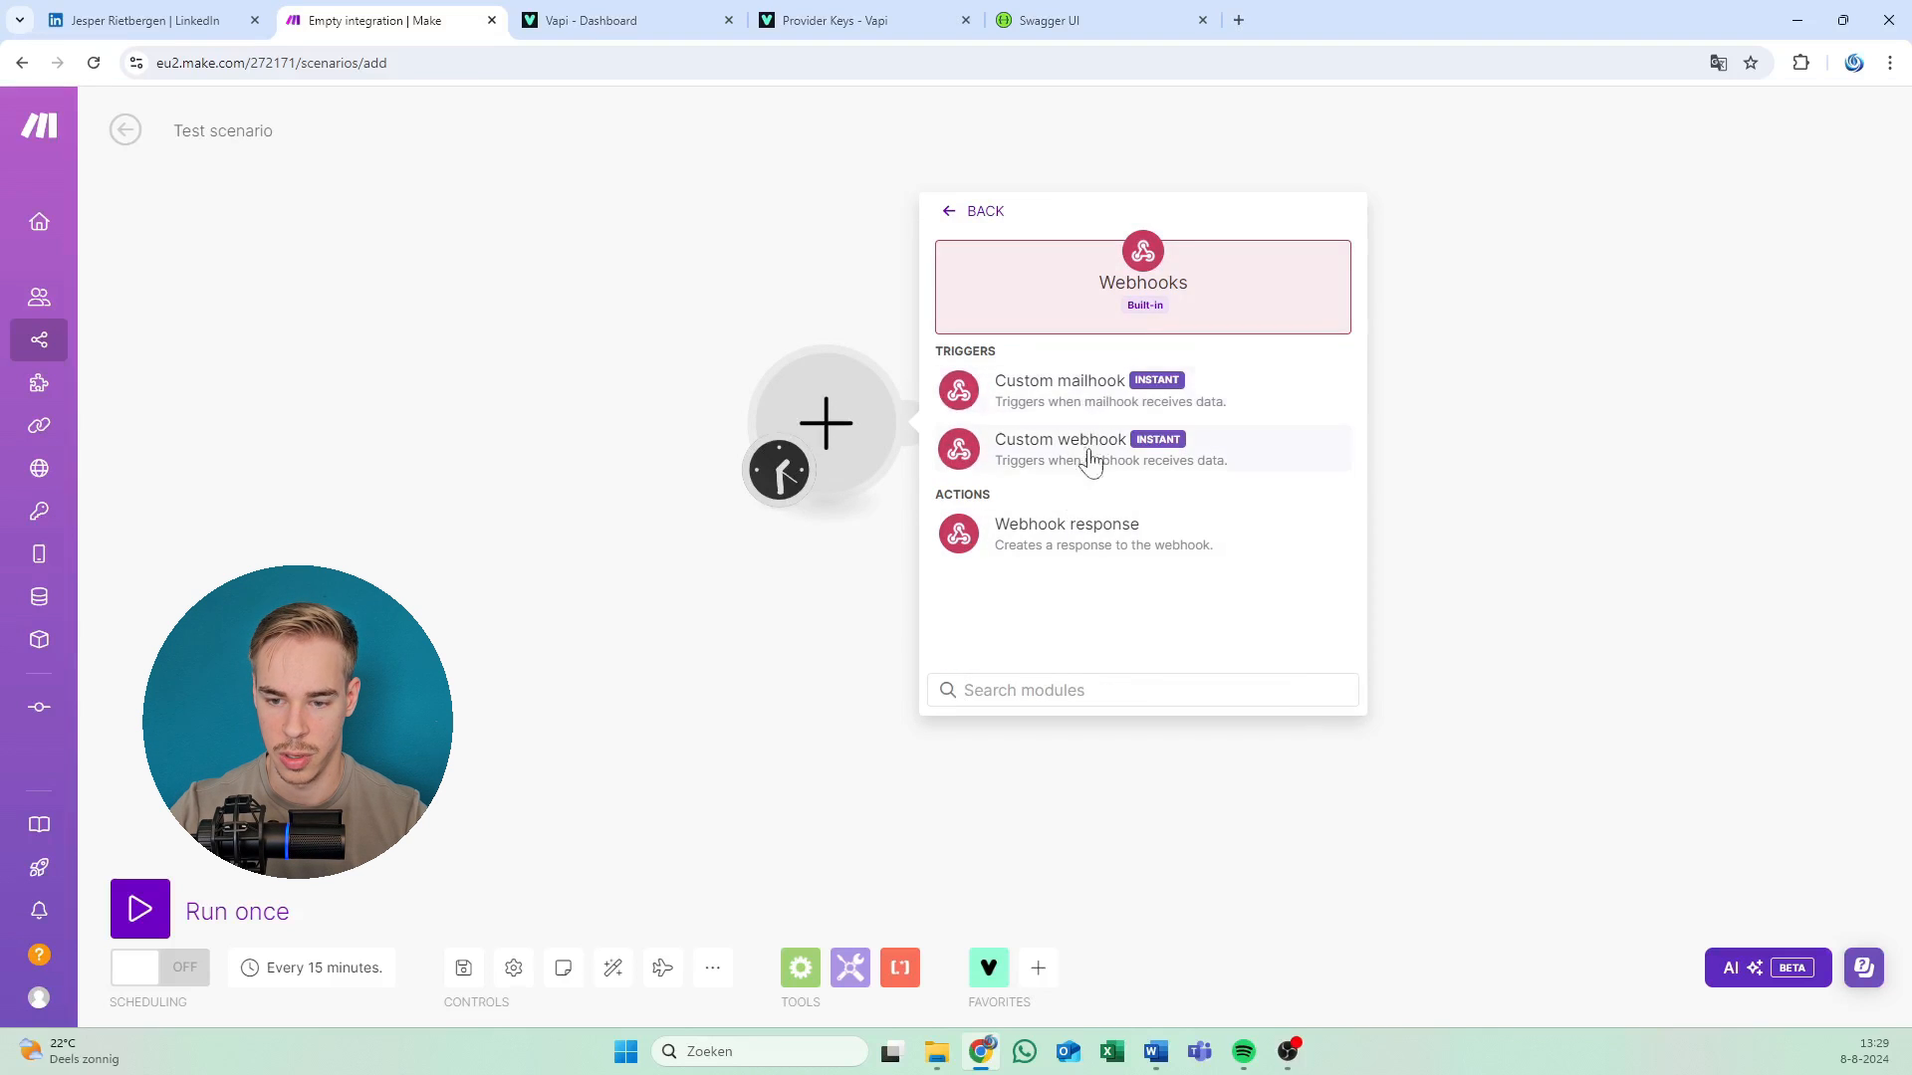
{"action": "left_click", "coordinate": [1087, 454]}
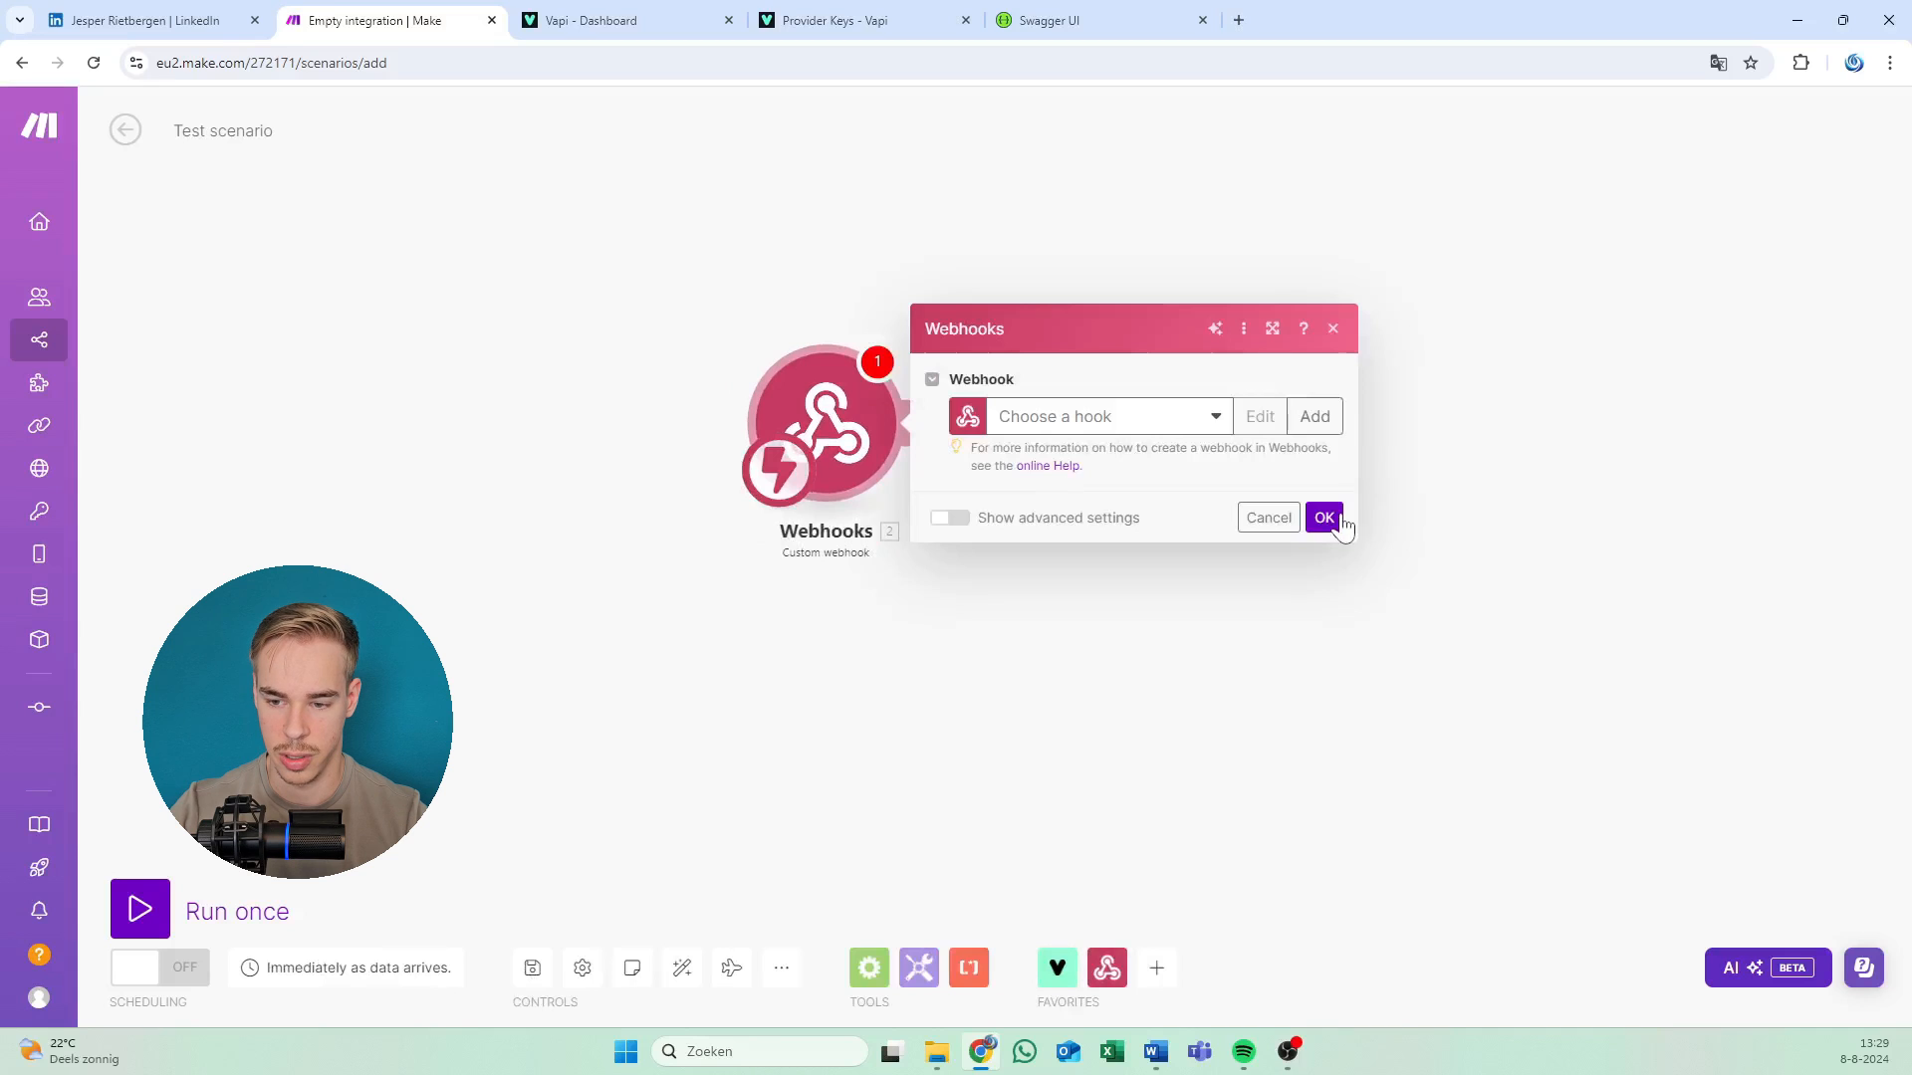
{"action": "left_click", "coordinate": [1324, 517]}
{"action": "left_click", "coordinate": [1333, 329]}
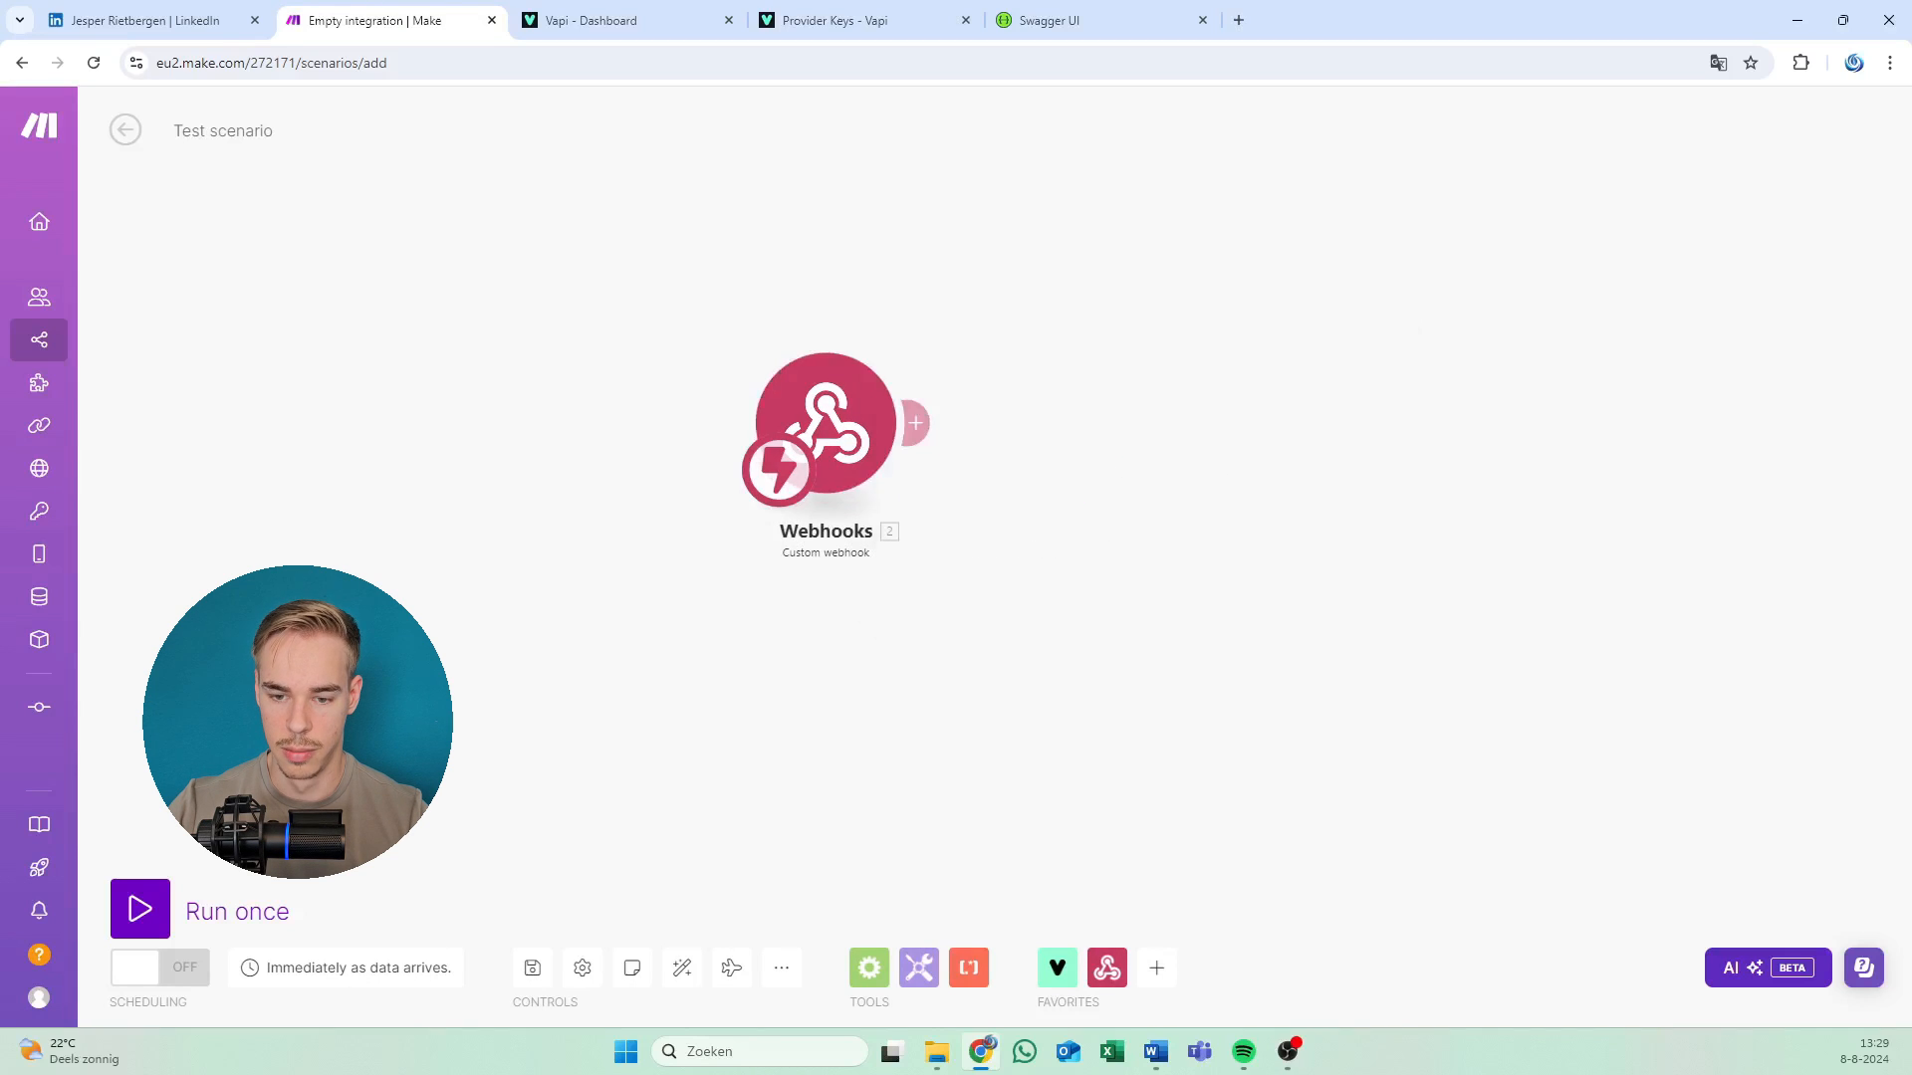
{"action": "left_click", "coordinate": [910, 423]}
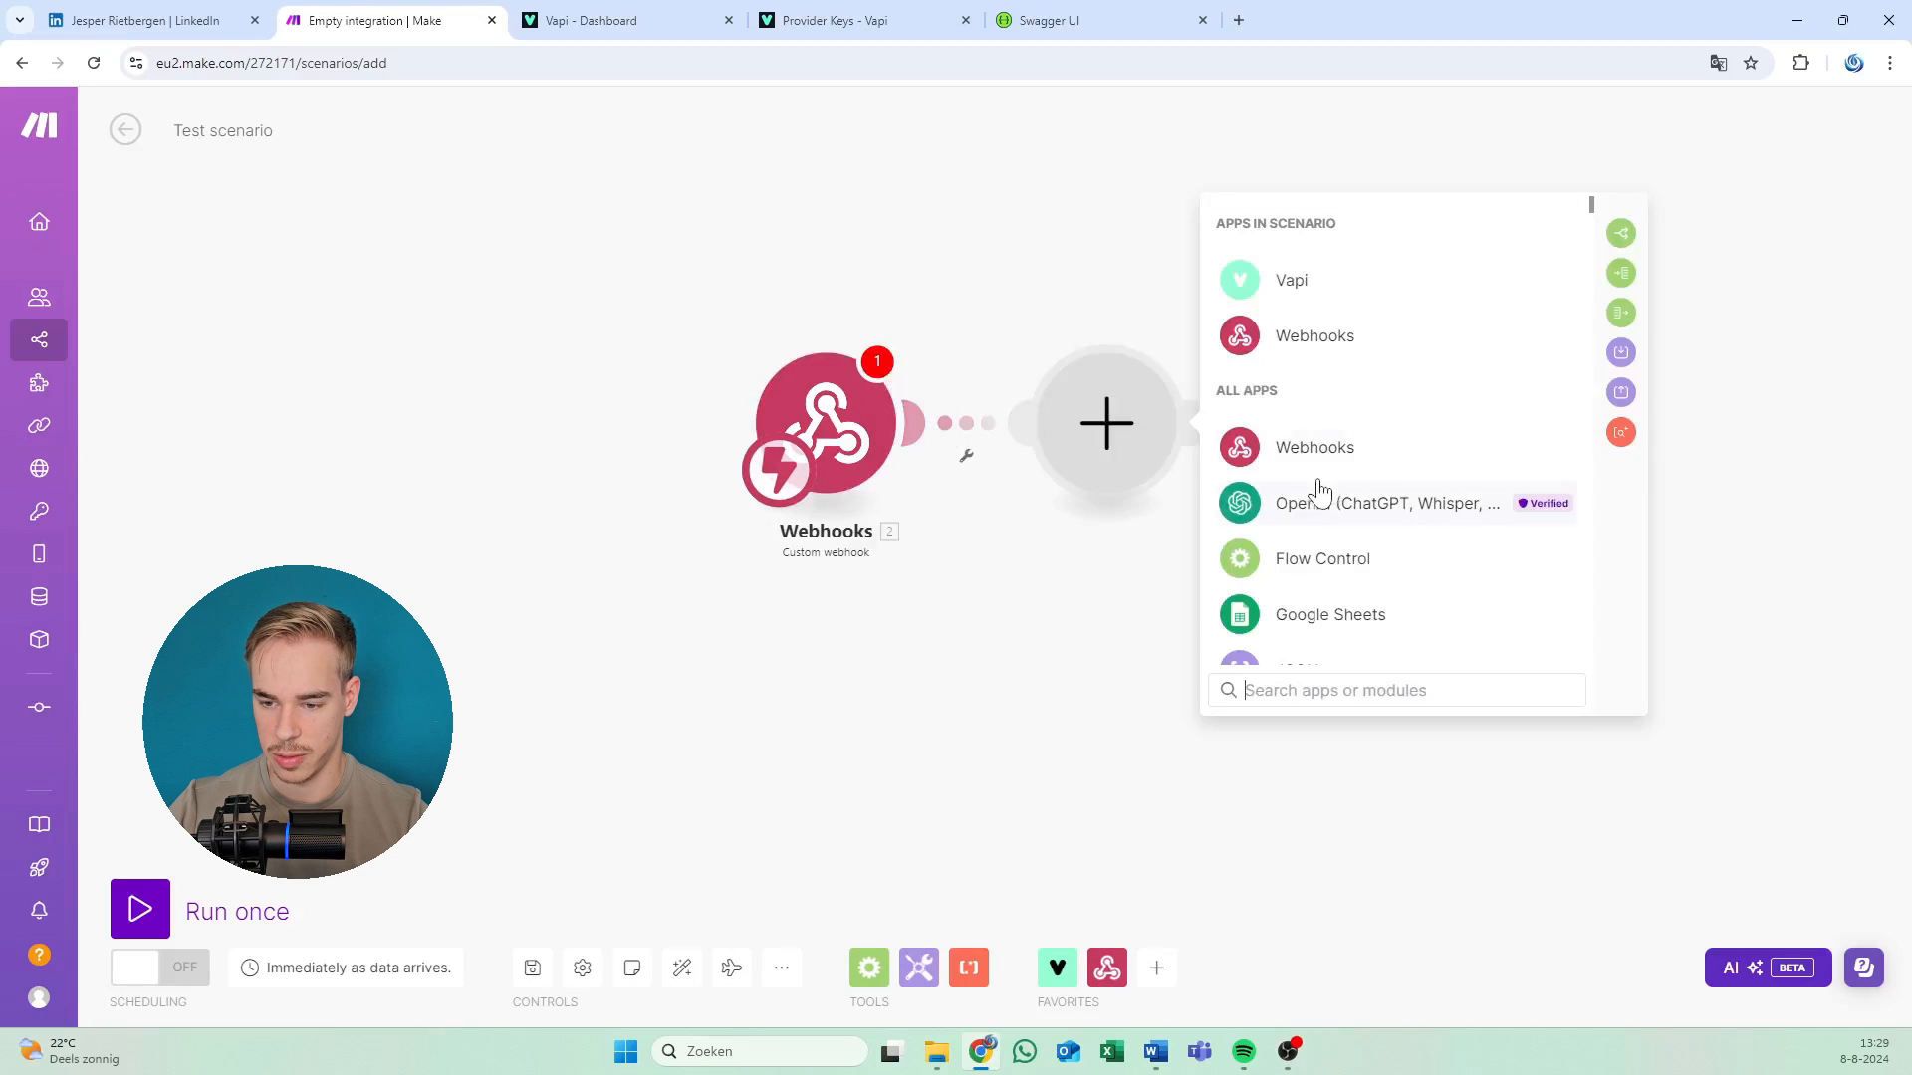
{"action": "left_click", "coordinate": [1313, 500]}
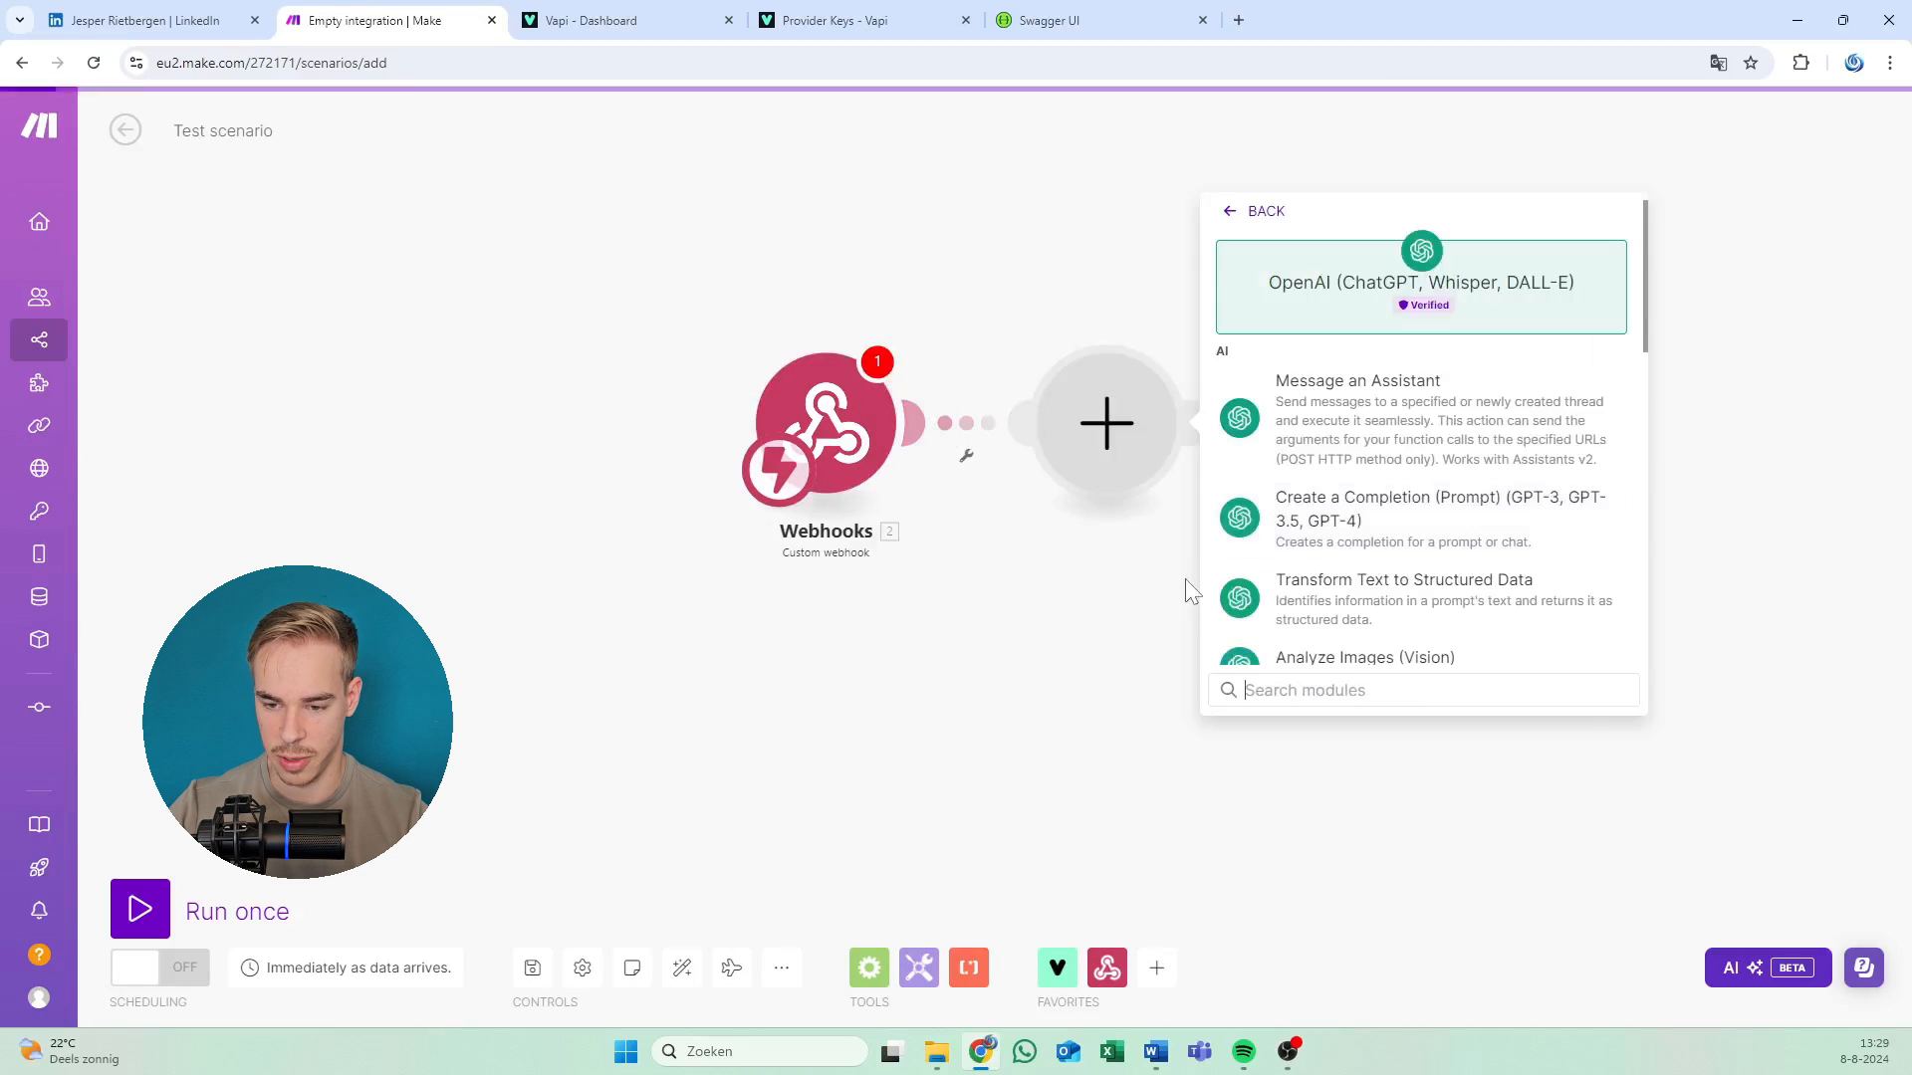
{"action": "left_click", "coordinate": [1339, 463]}
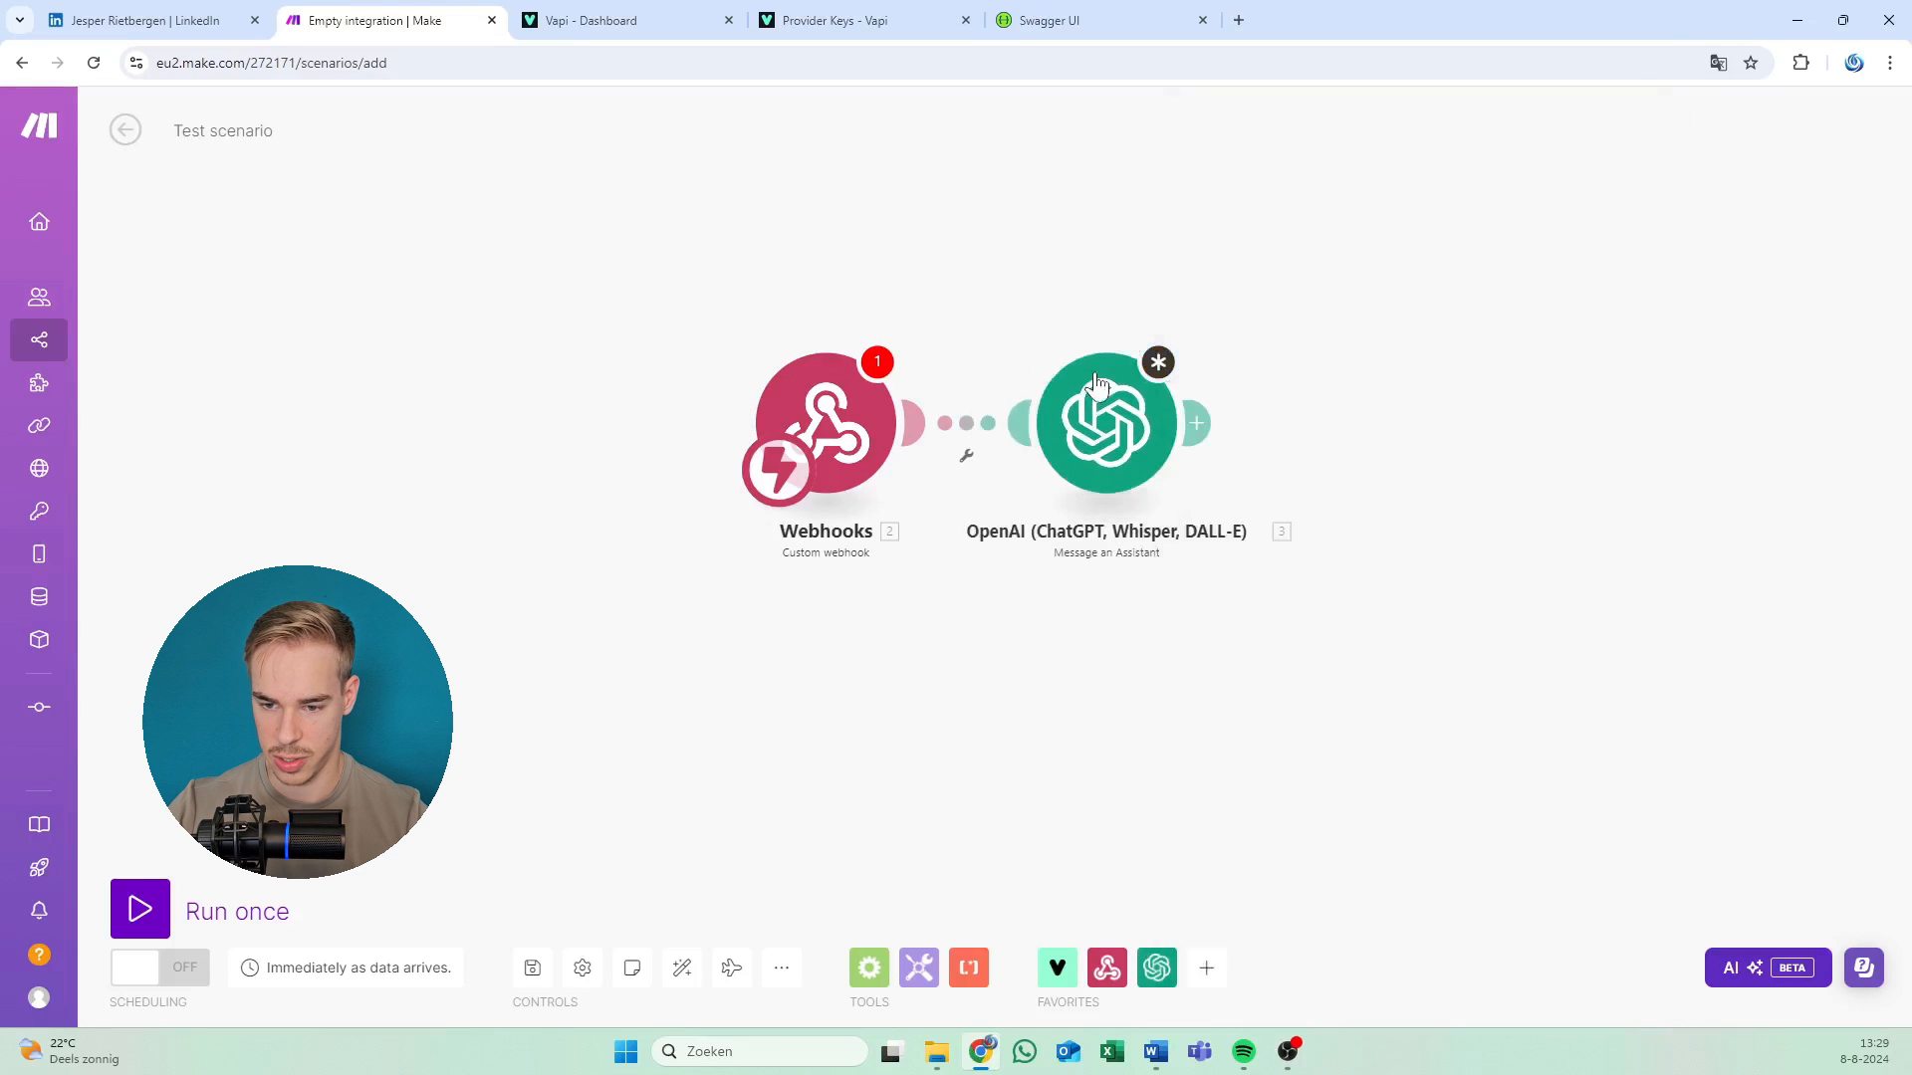
{"action": "right_click", "coordinate": [1116, 408]}
{"action": "left_click", "coordinate": [1208, 645]}
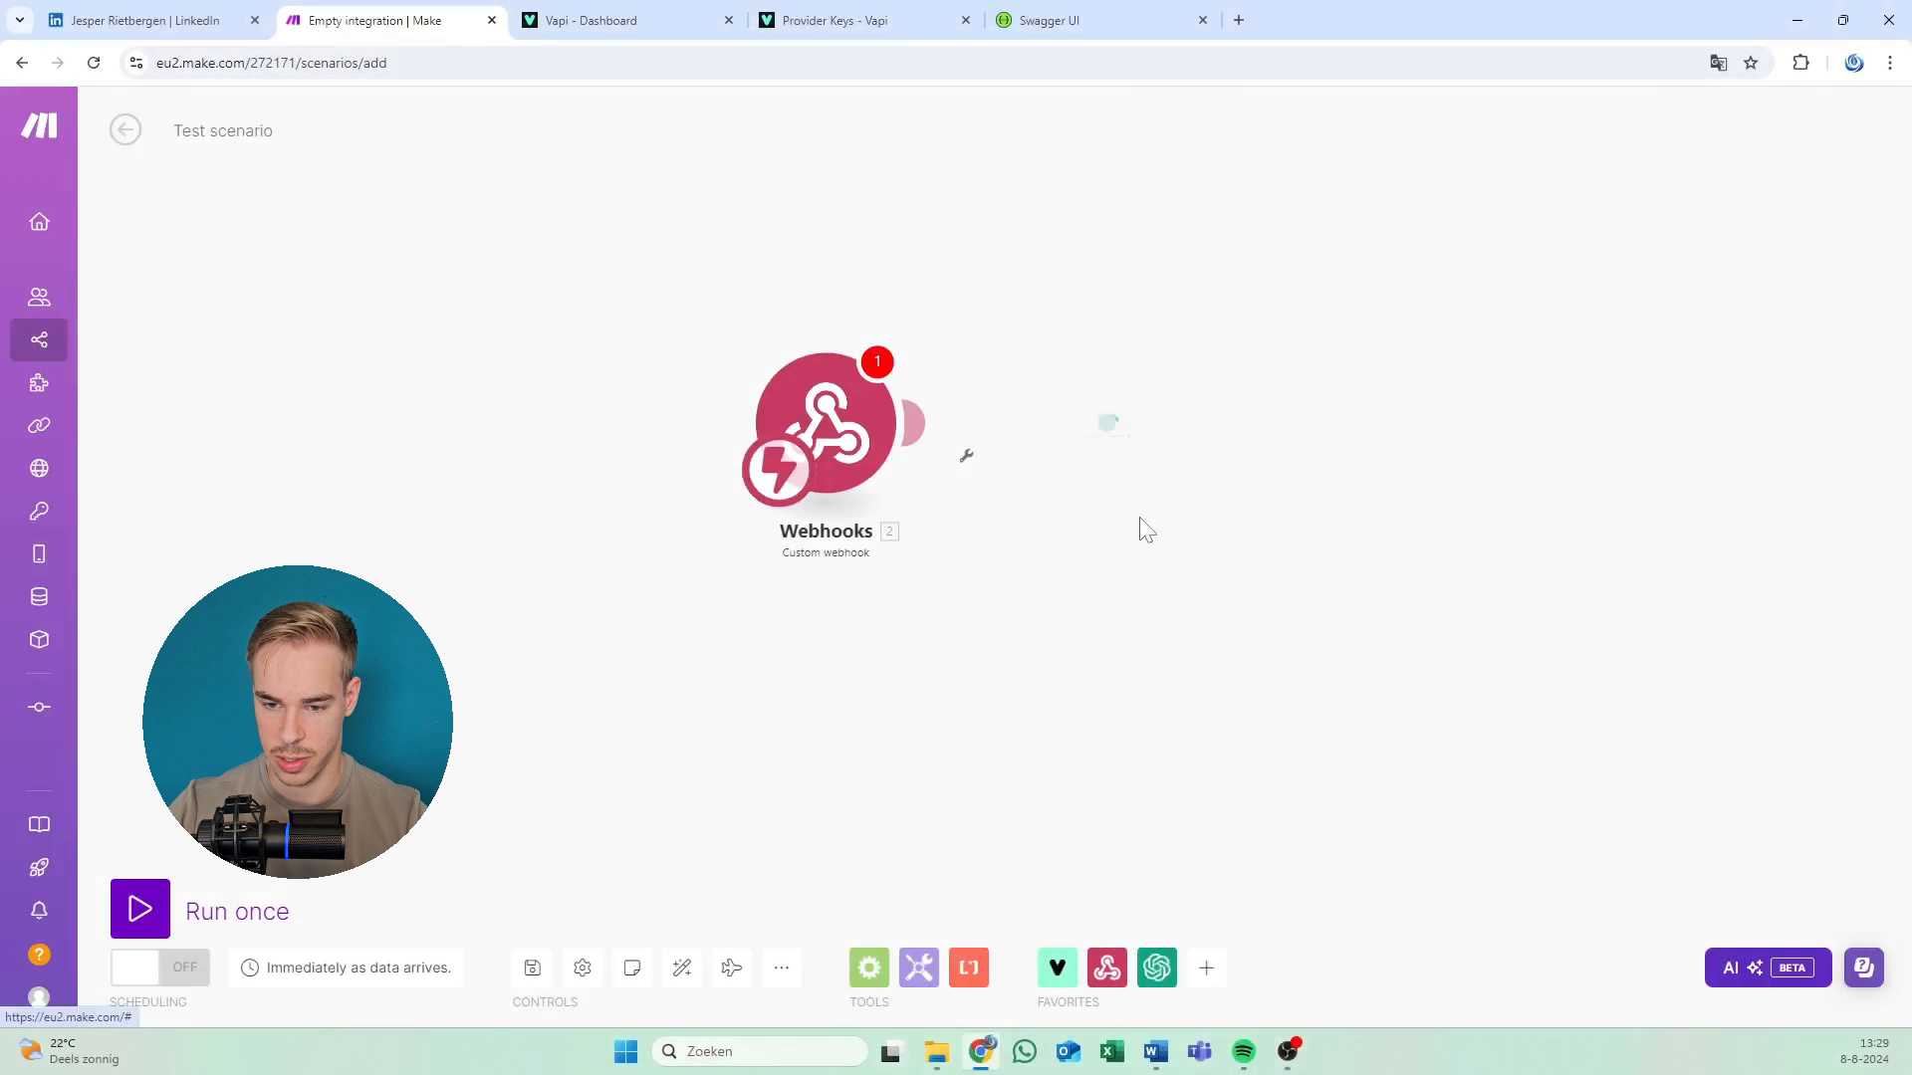
Add OpenAI's "Create a Completion (Prompt)" module after the webhook, searching for "chatgpt", and close its settings.
{"action": "left_click", "coordinate": [911, 423]}
{"action": "left_click", "coordinate": [1183, 408]}
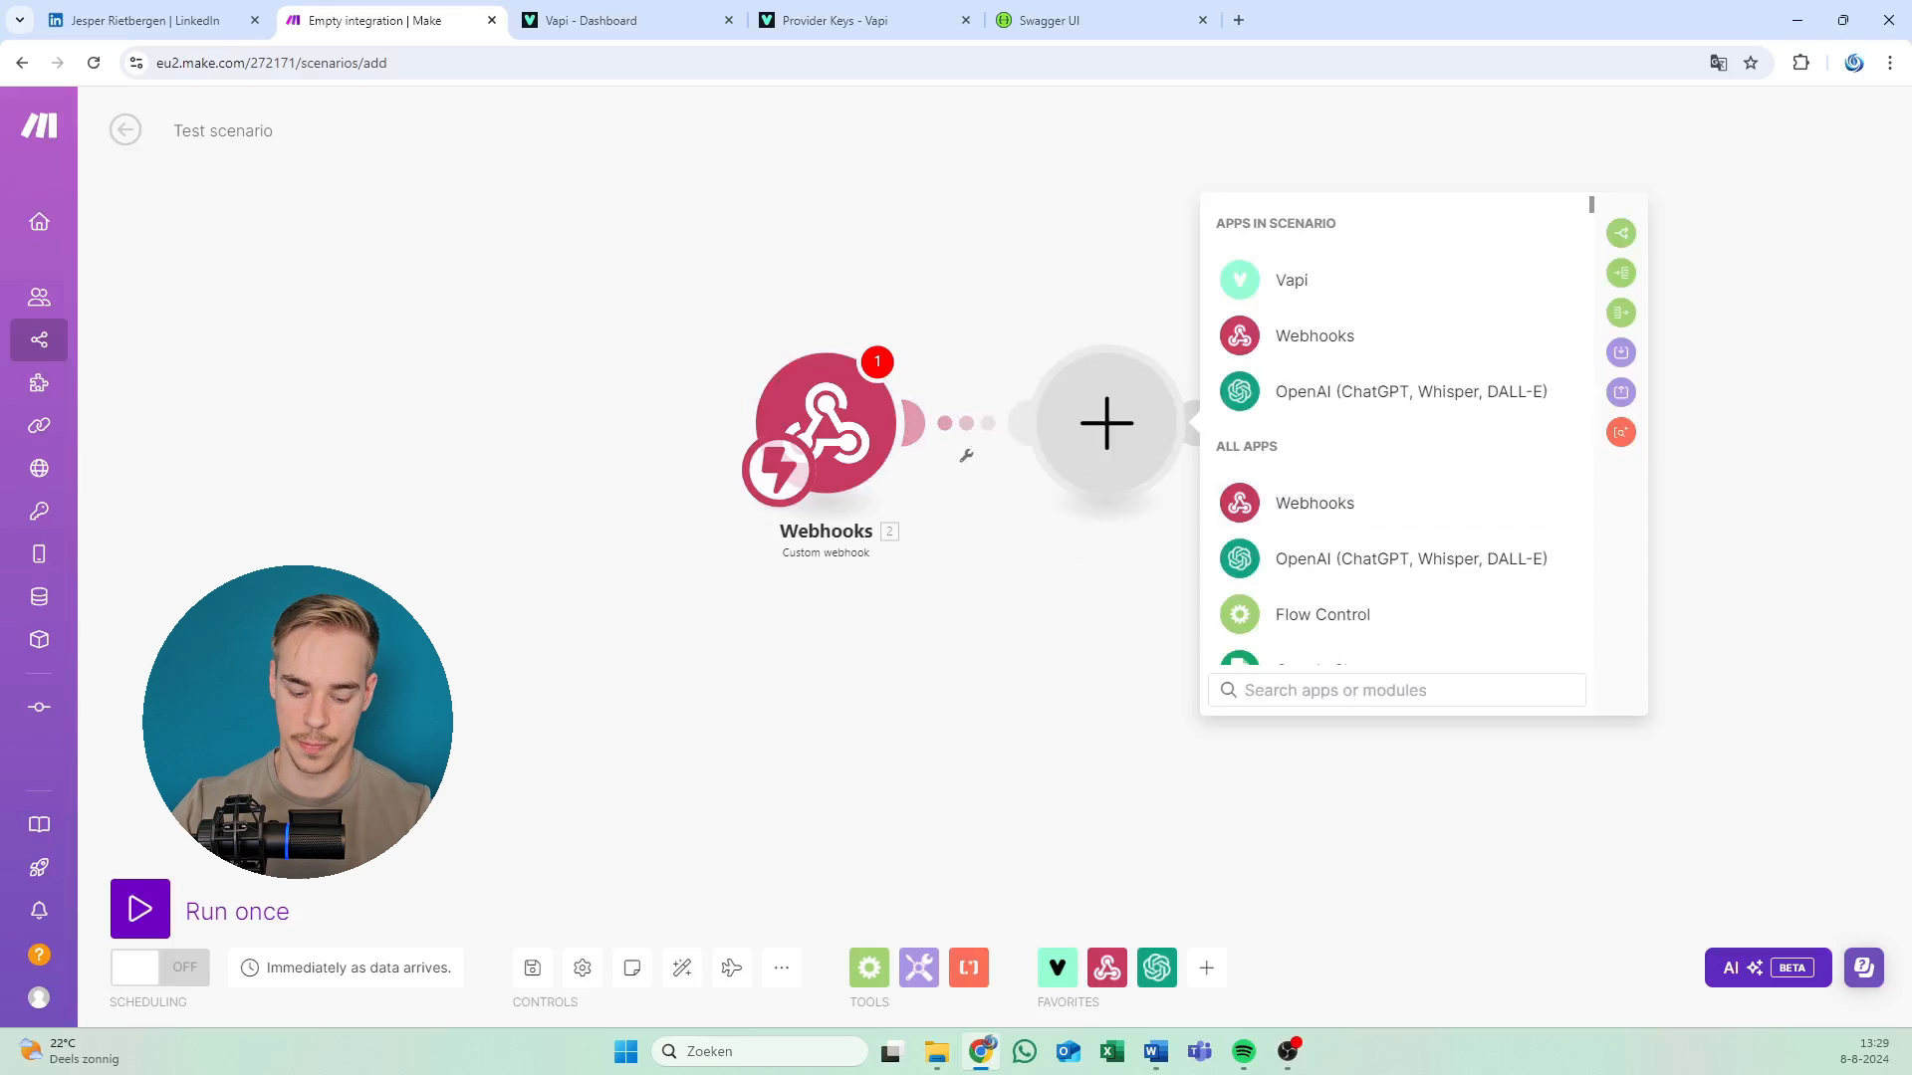
{"action": "type", "text": "c"}
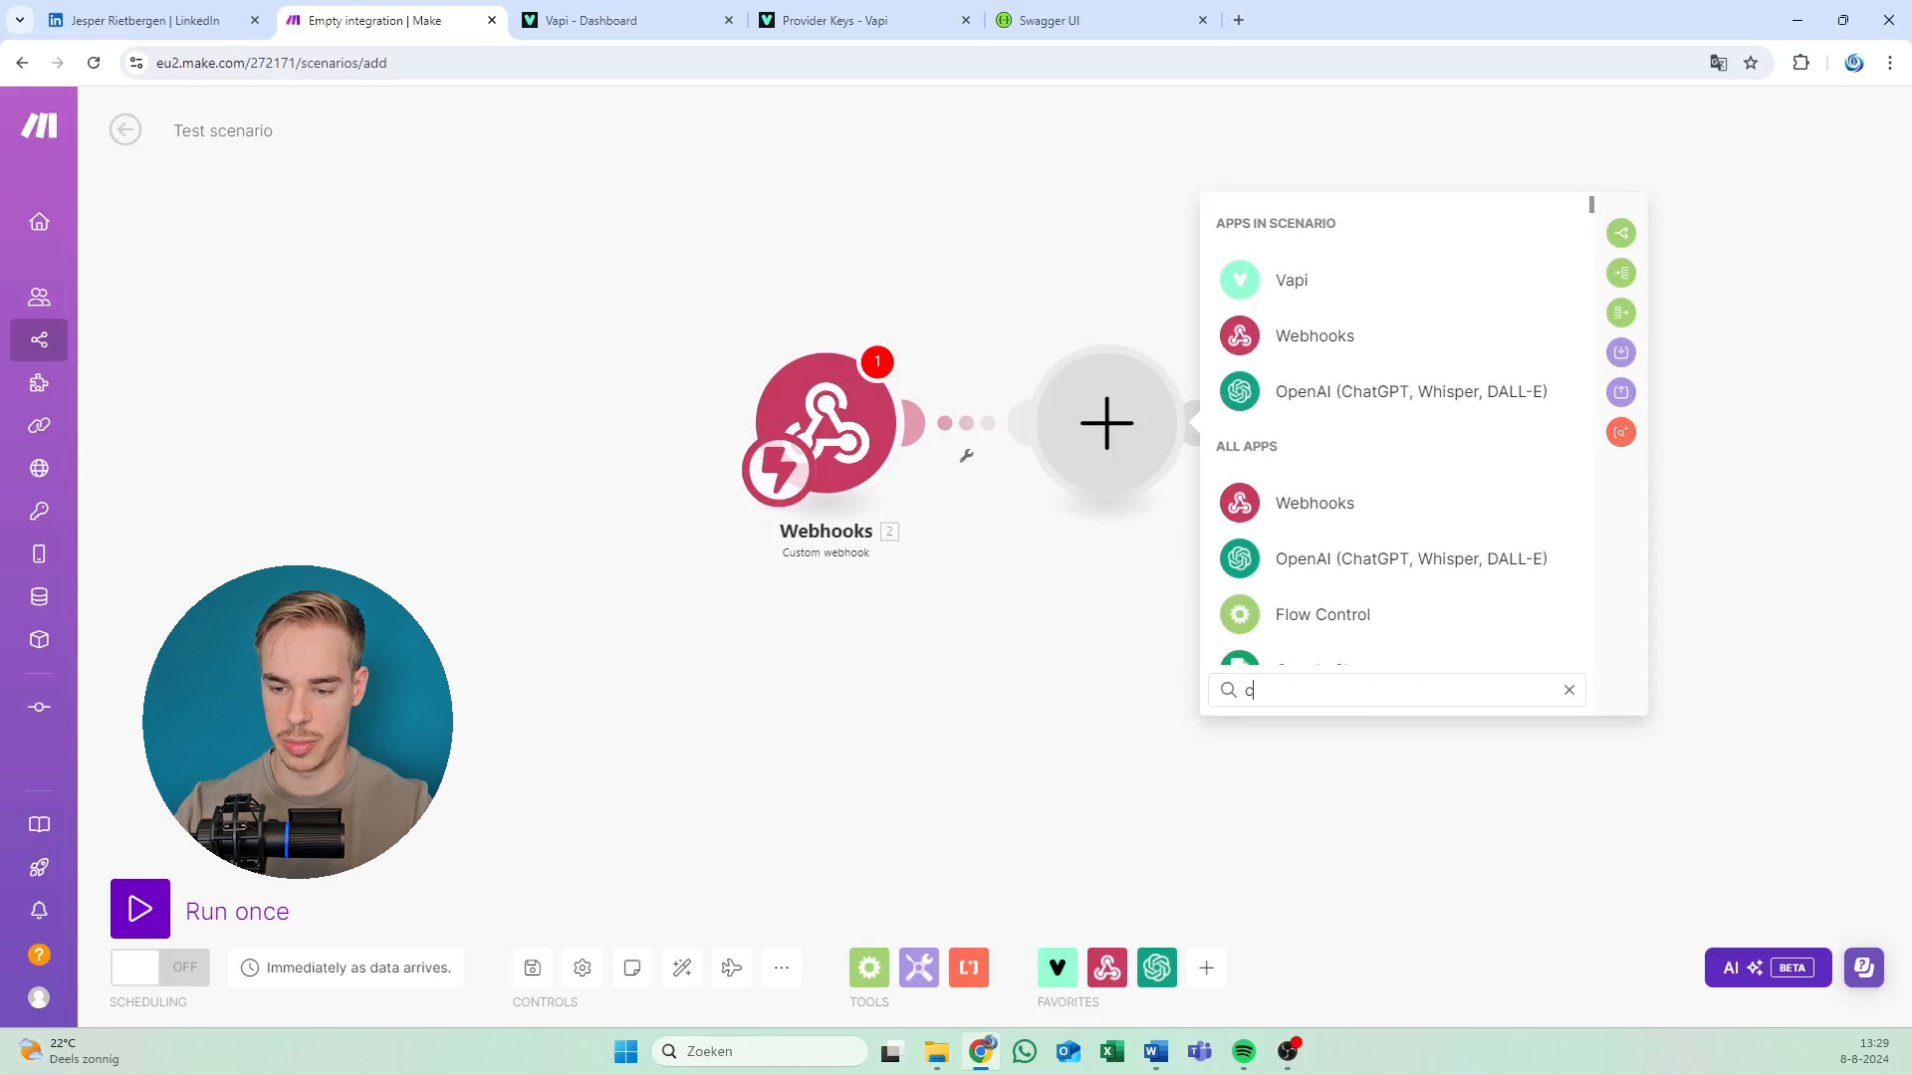
{"action": "type", "text": "hatgpt"}
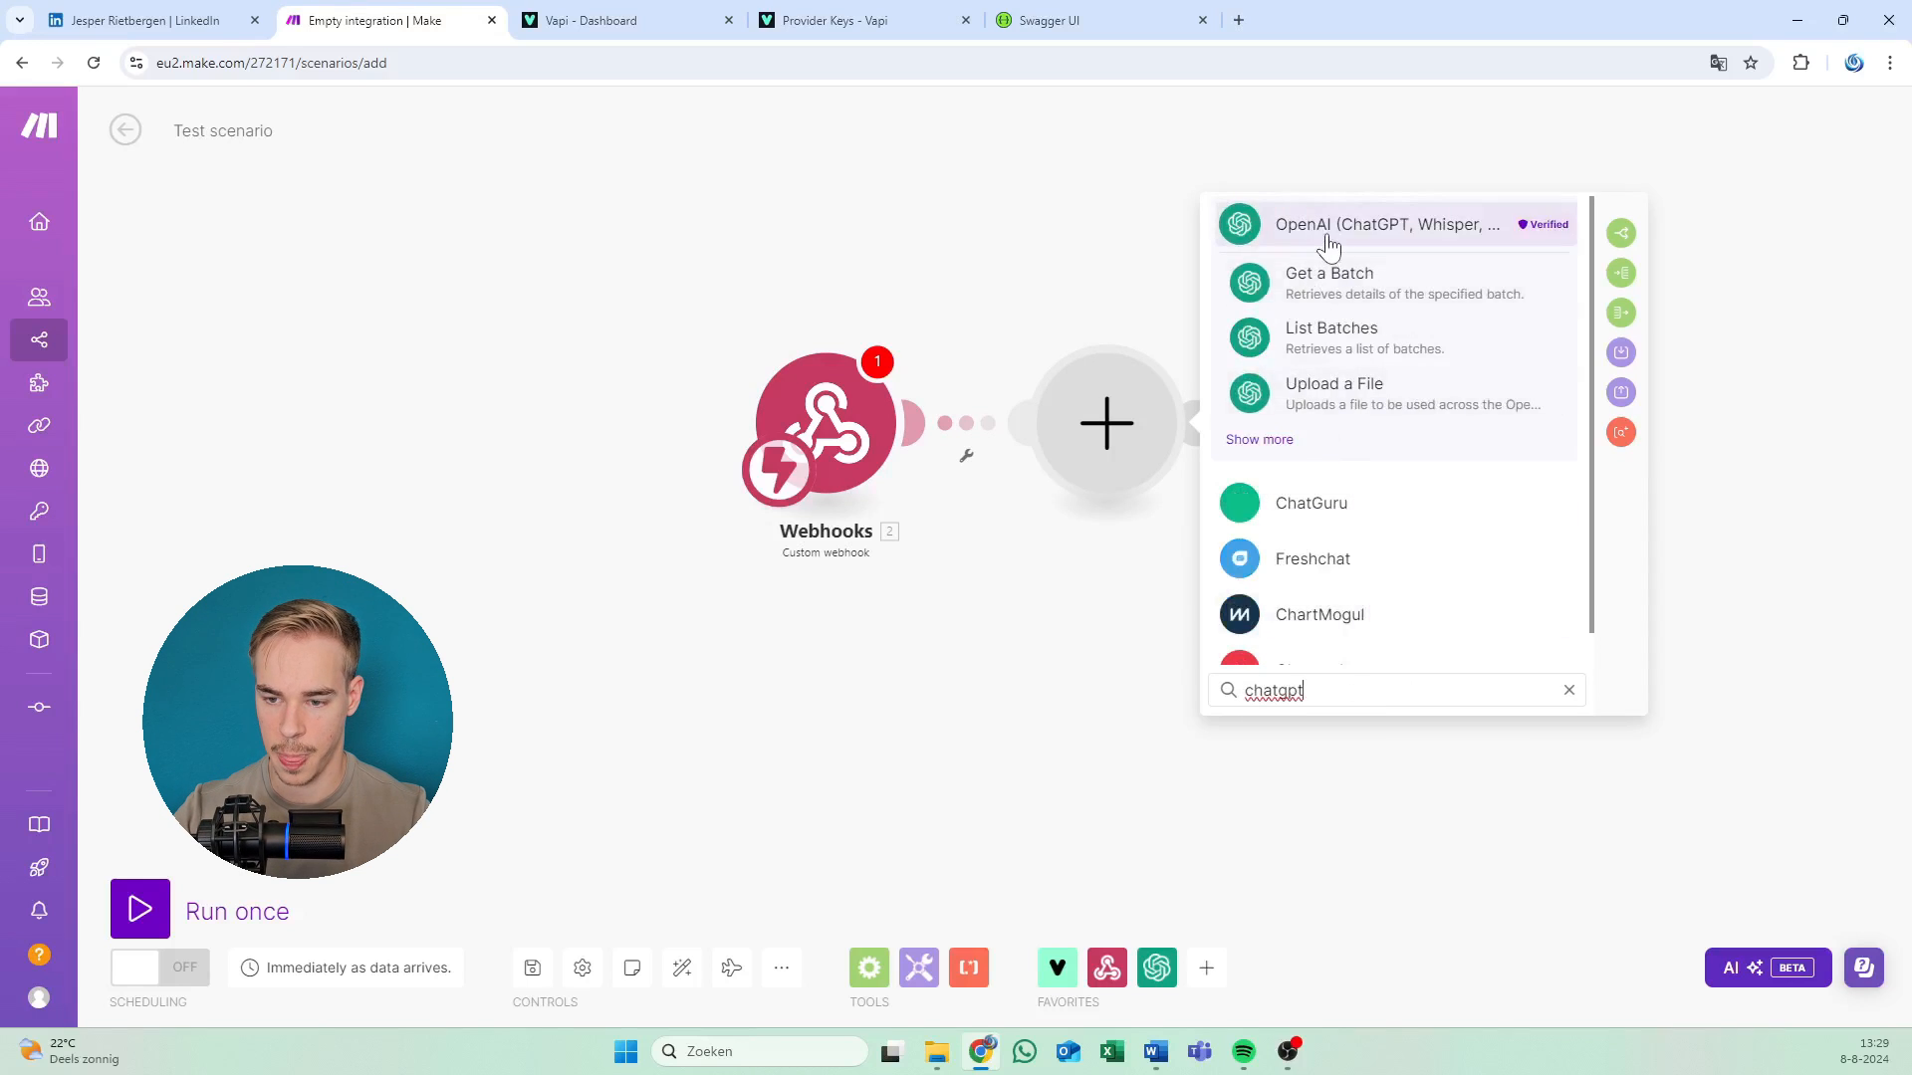
{"action": "left_click", "coordinate": [1326, 249]}
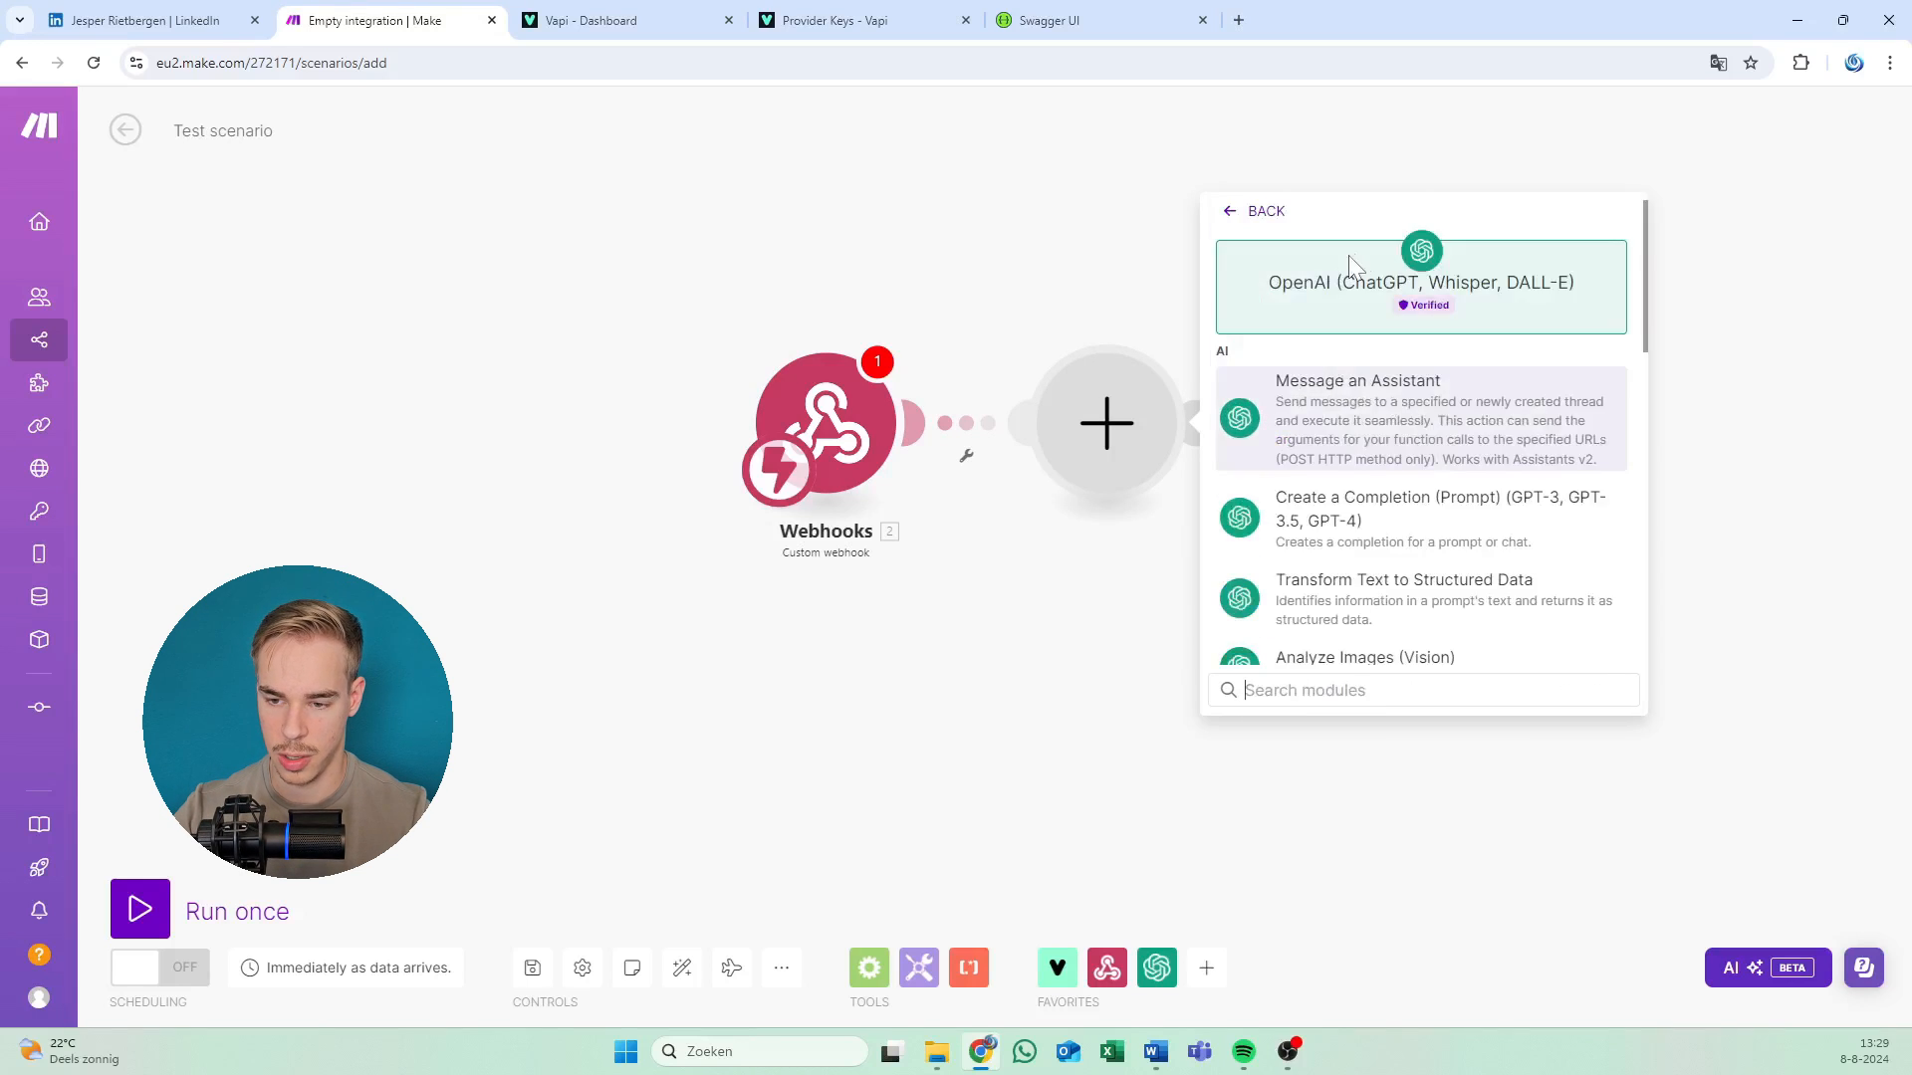
{"action": "left_click", "coordinate": [1417, 514]}
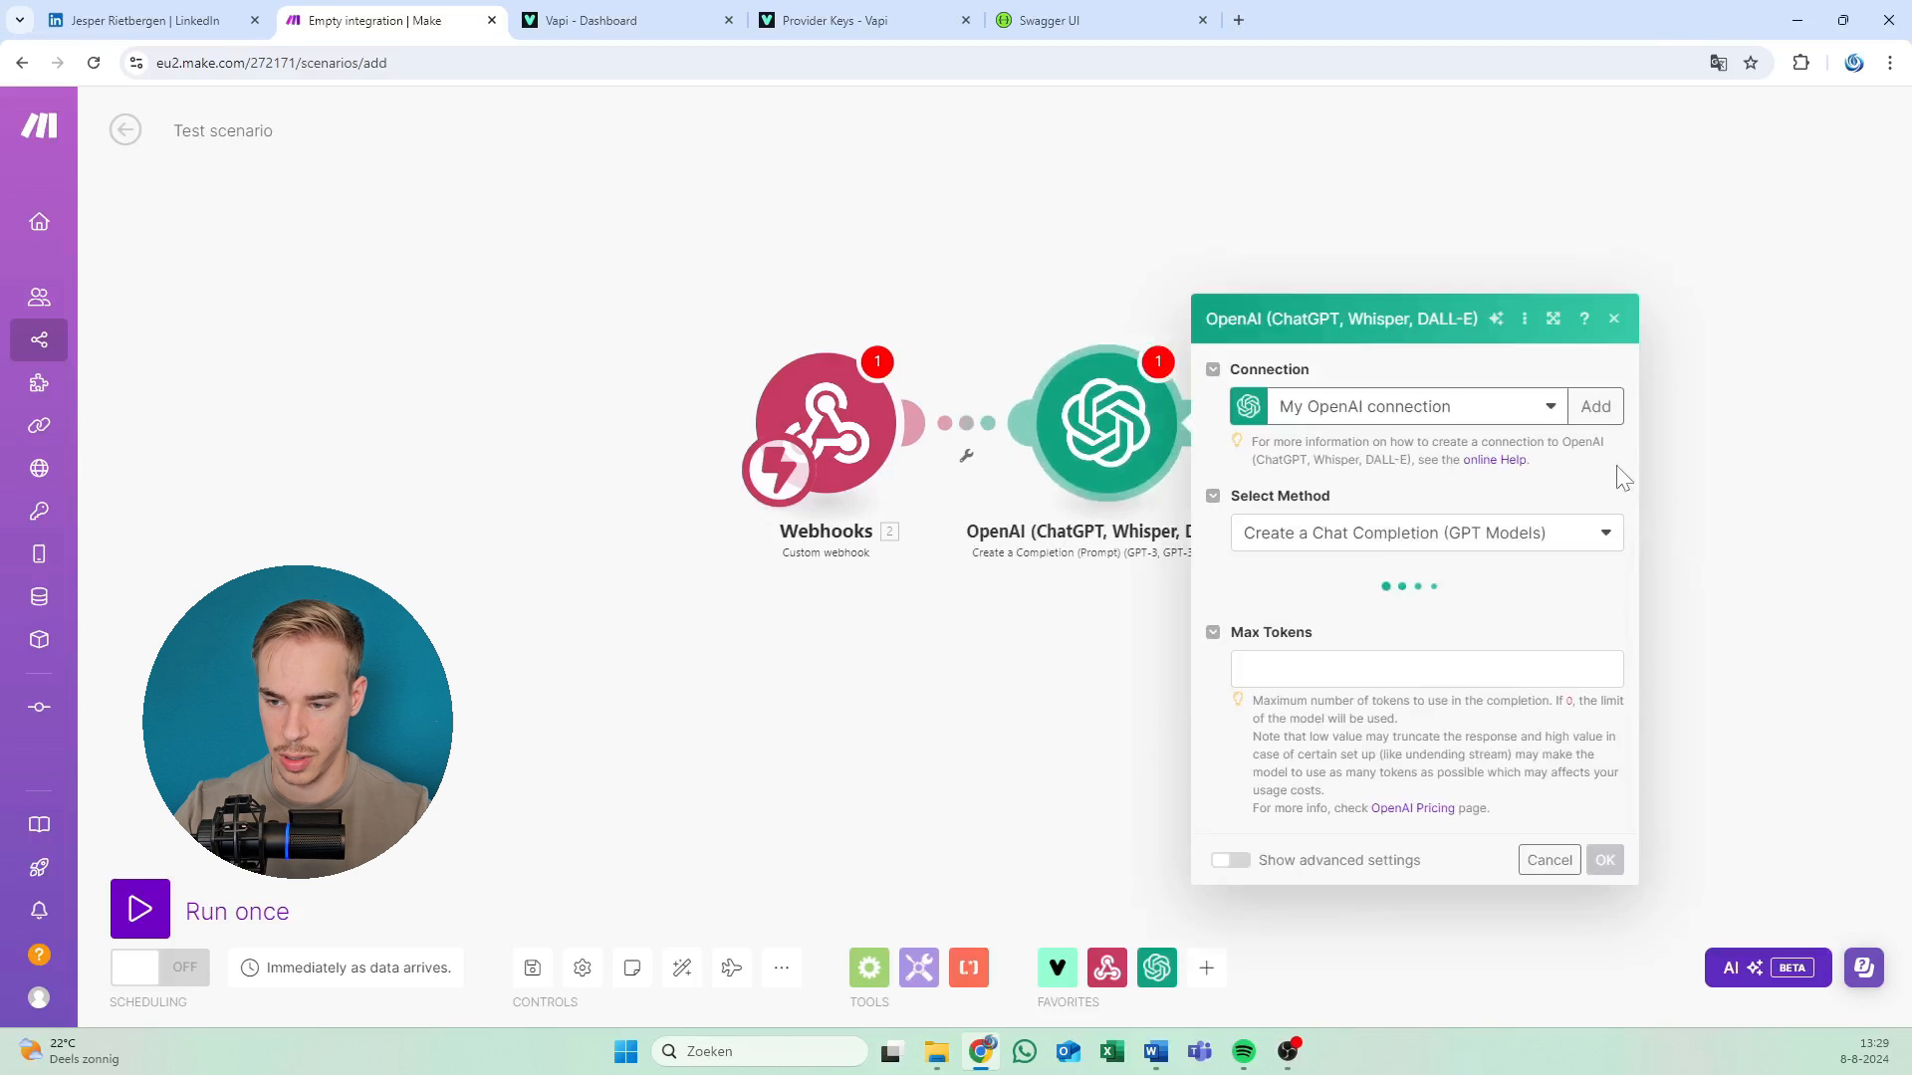
{"action": "left_click", "coordinate": [1613, 151]}
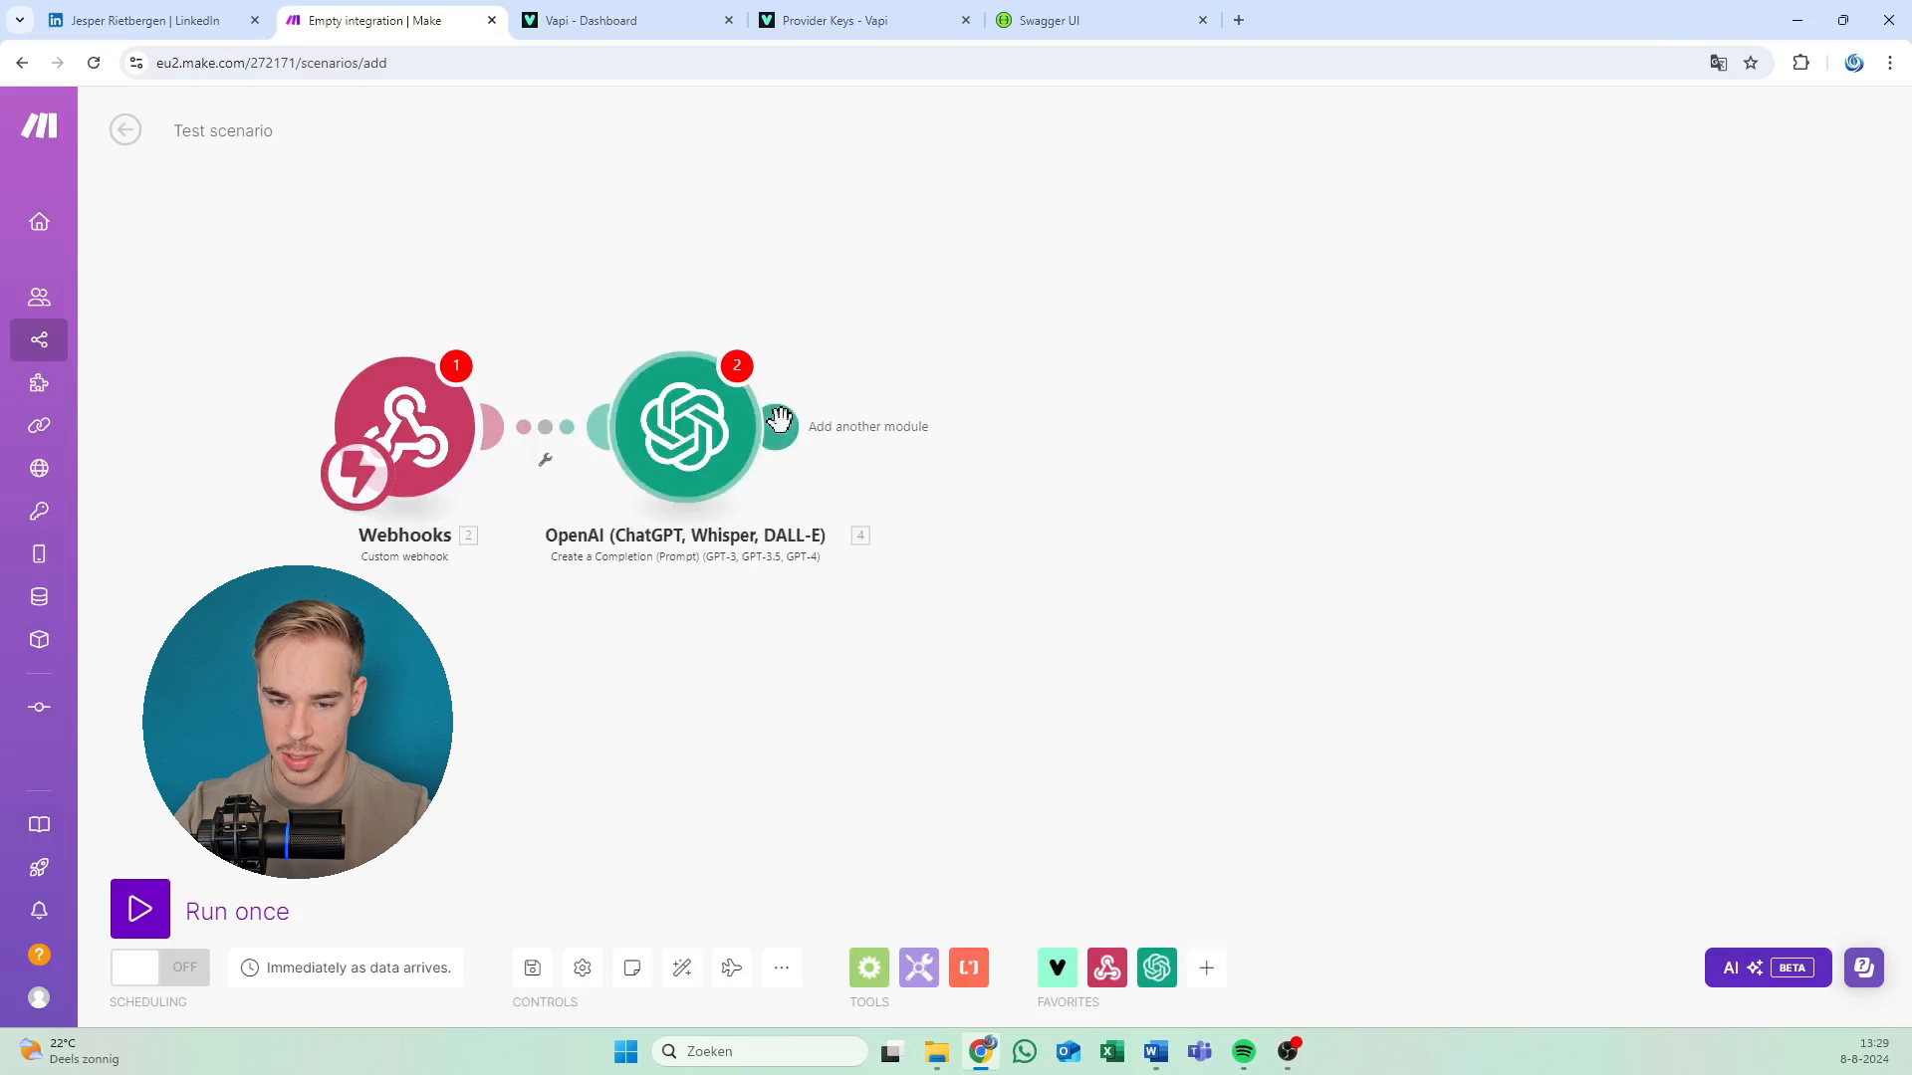
Attach an empty module after the OpenAI module and search its apps for "outlook" and "mail".
{"action": "left_click", "coordinate": [779, 420]}
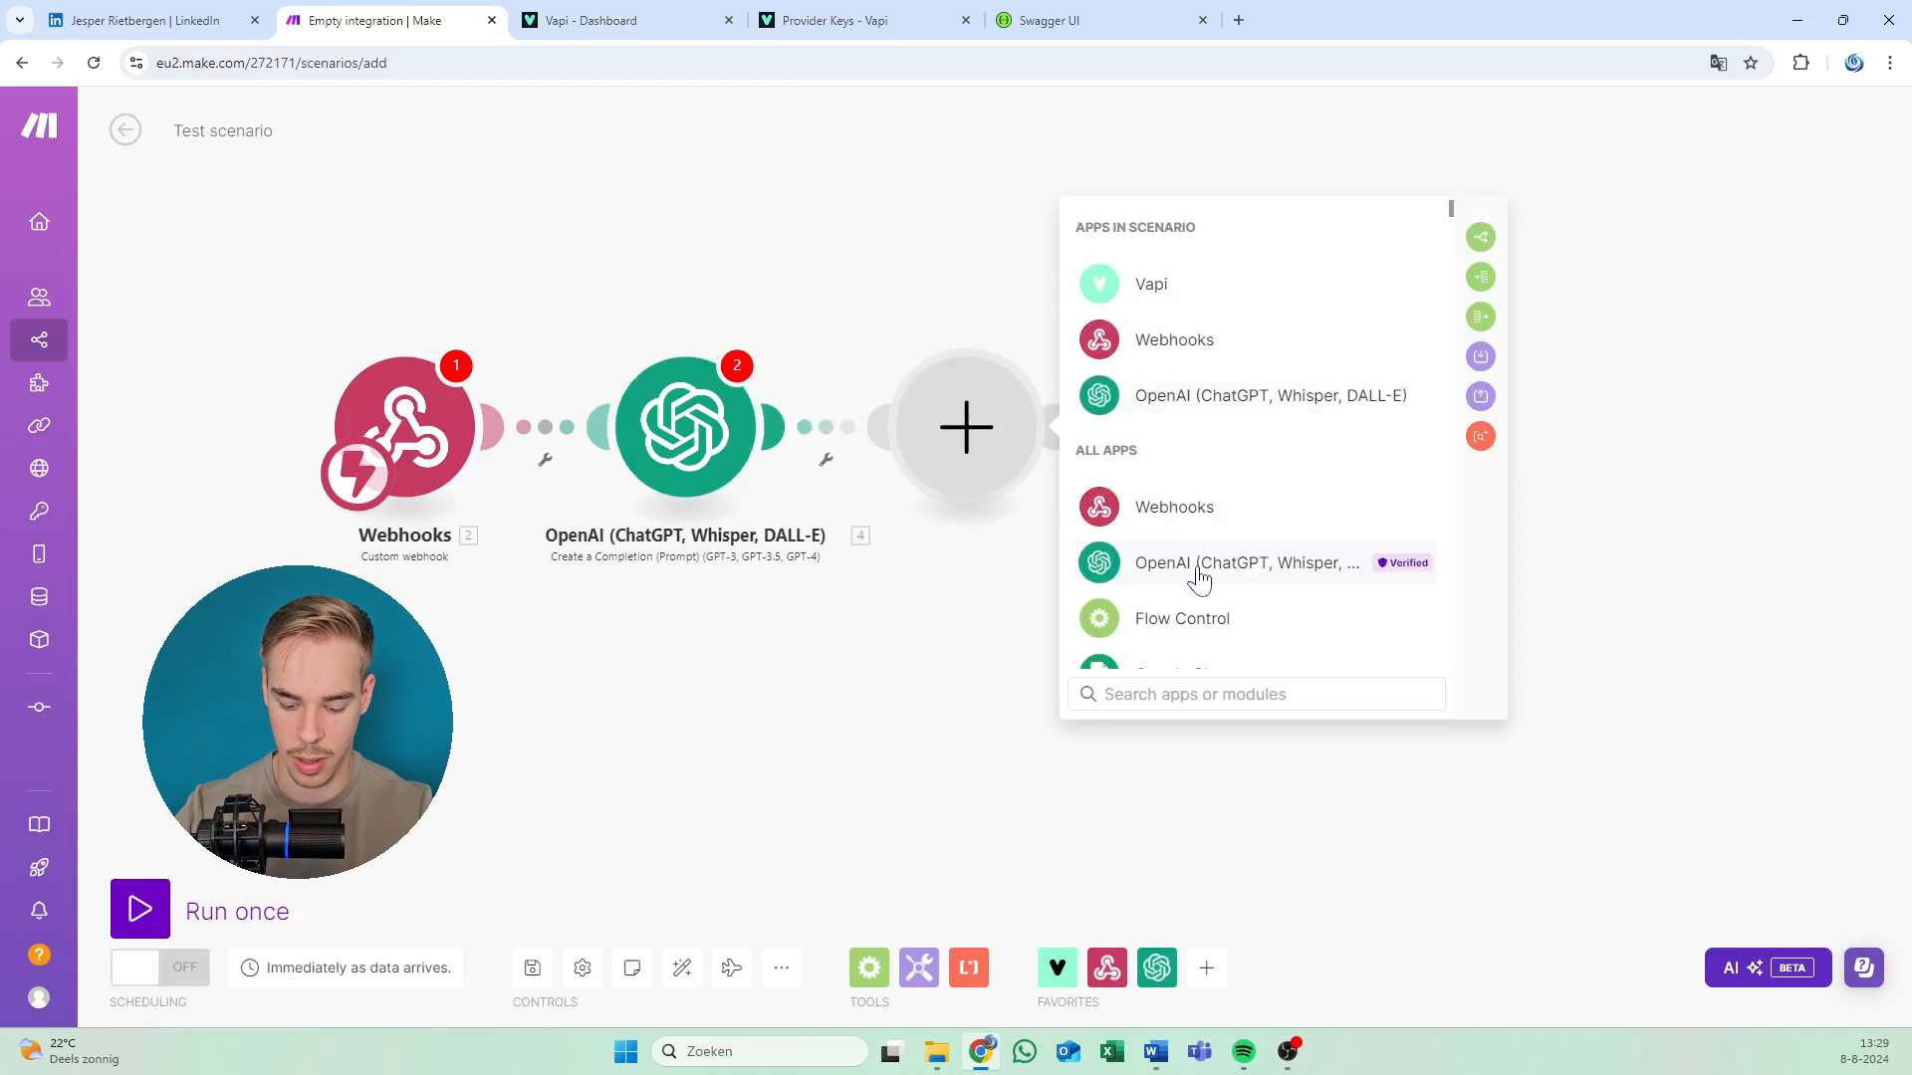
{"action": "type", "text": "outl"}
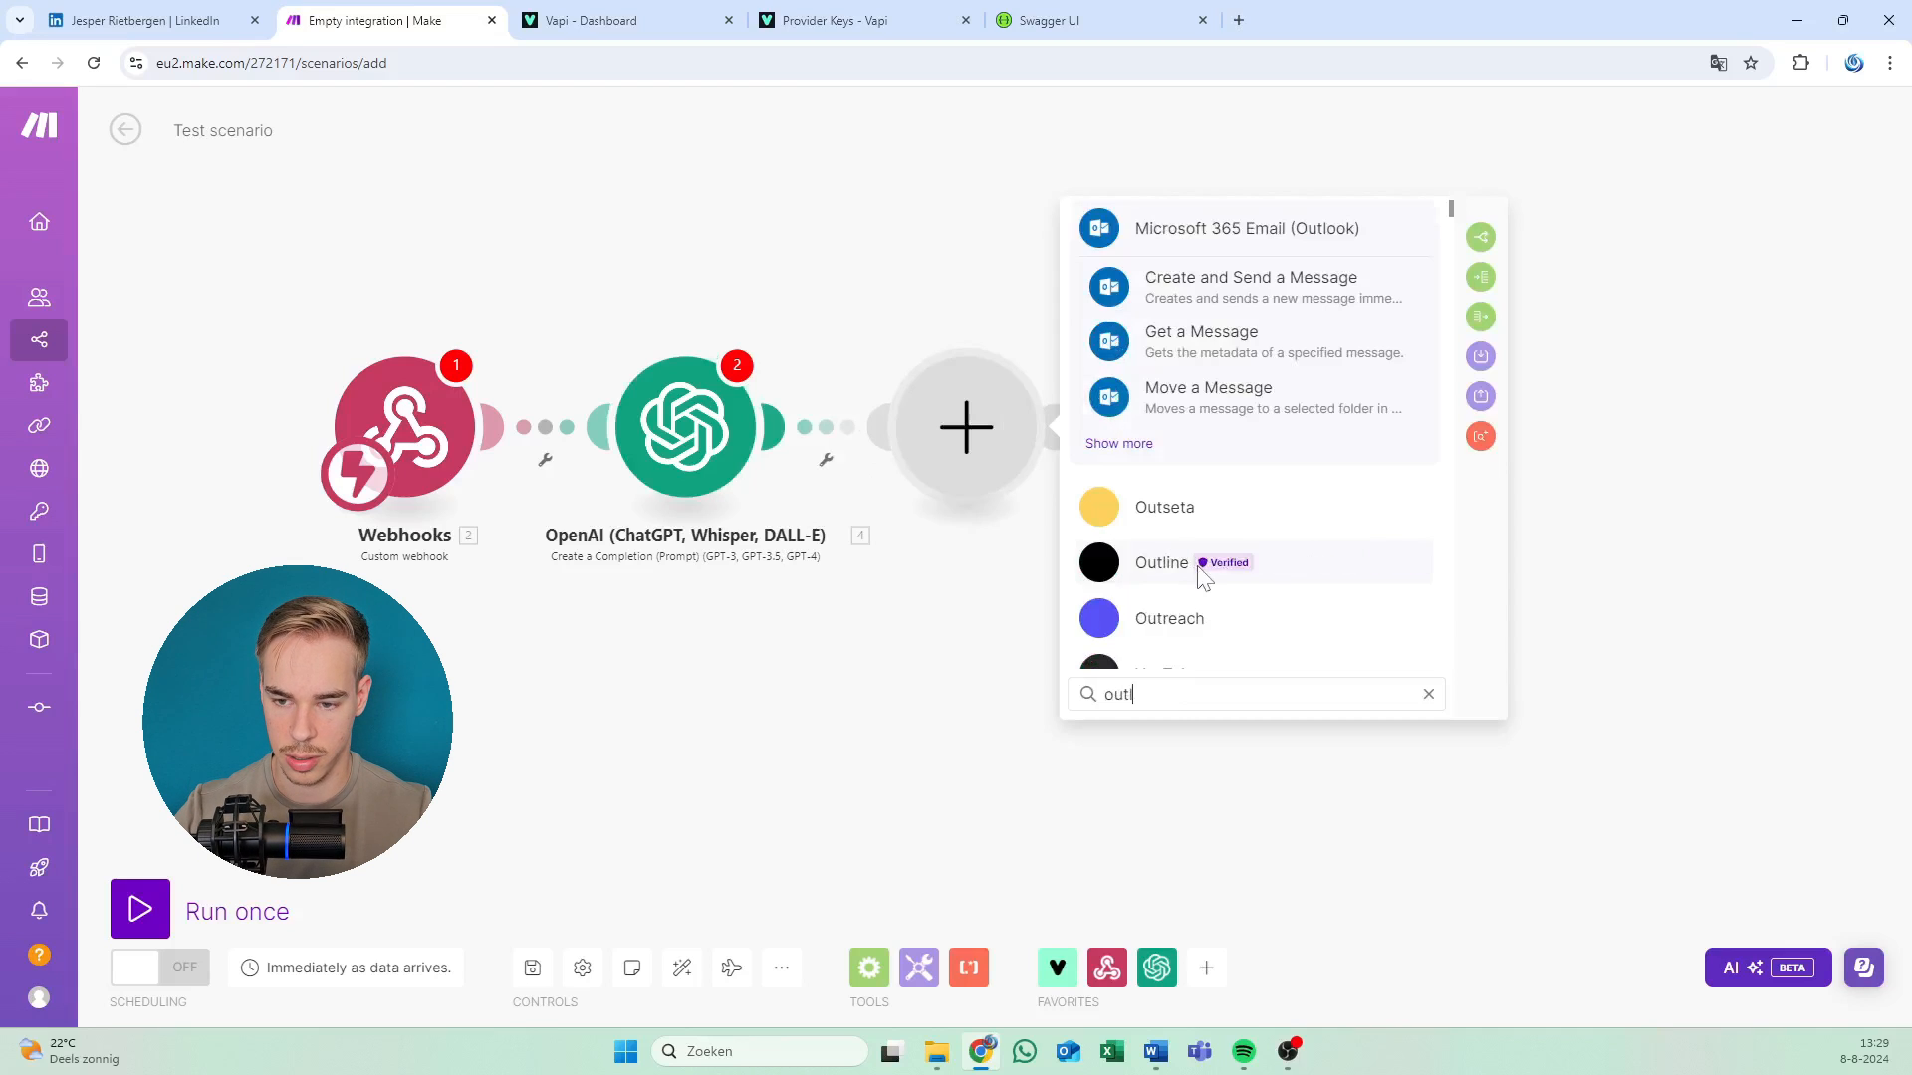
{"action": "type", "text": "ook"}
{"action": "key", "text": "ctrl+a"}
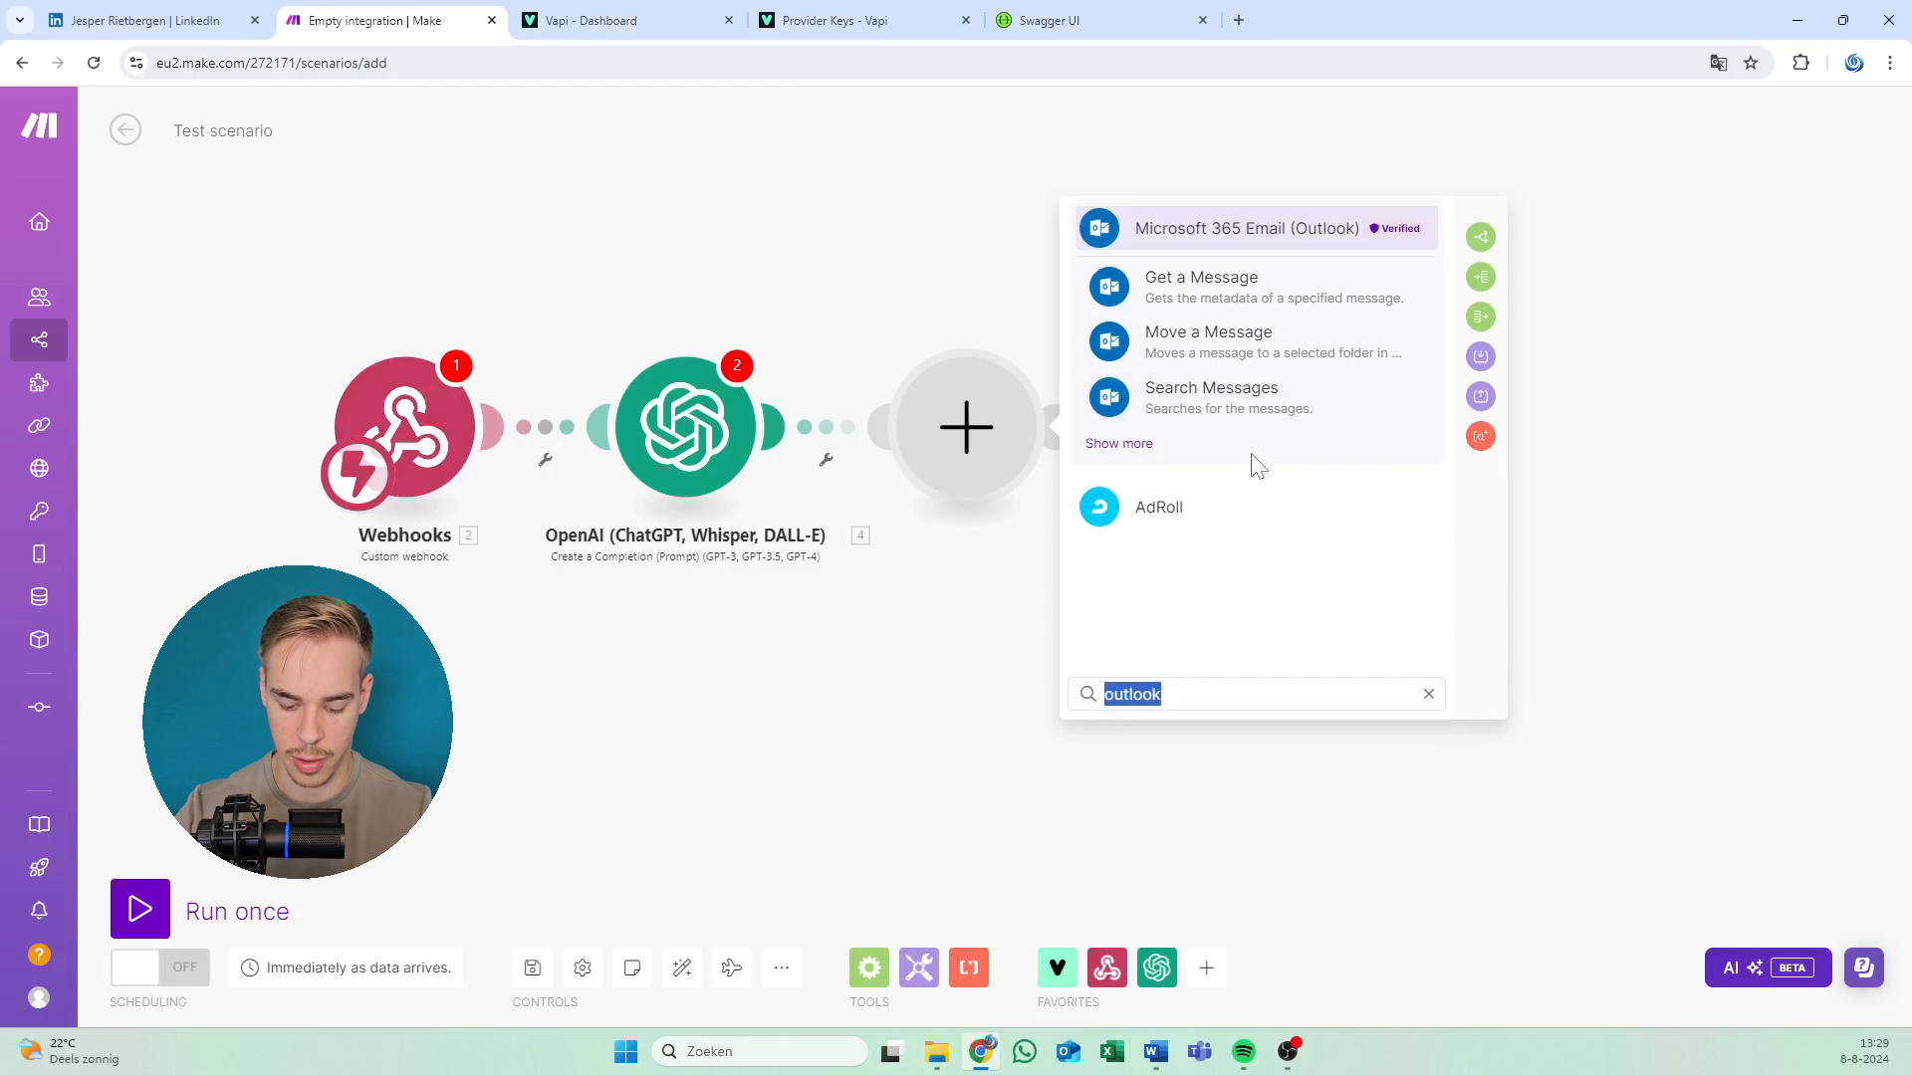
{"action": "type", "text": "mail"}
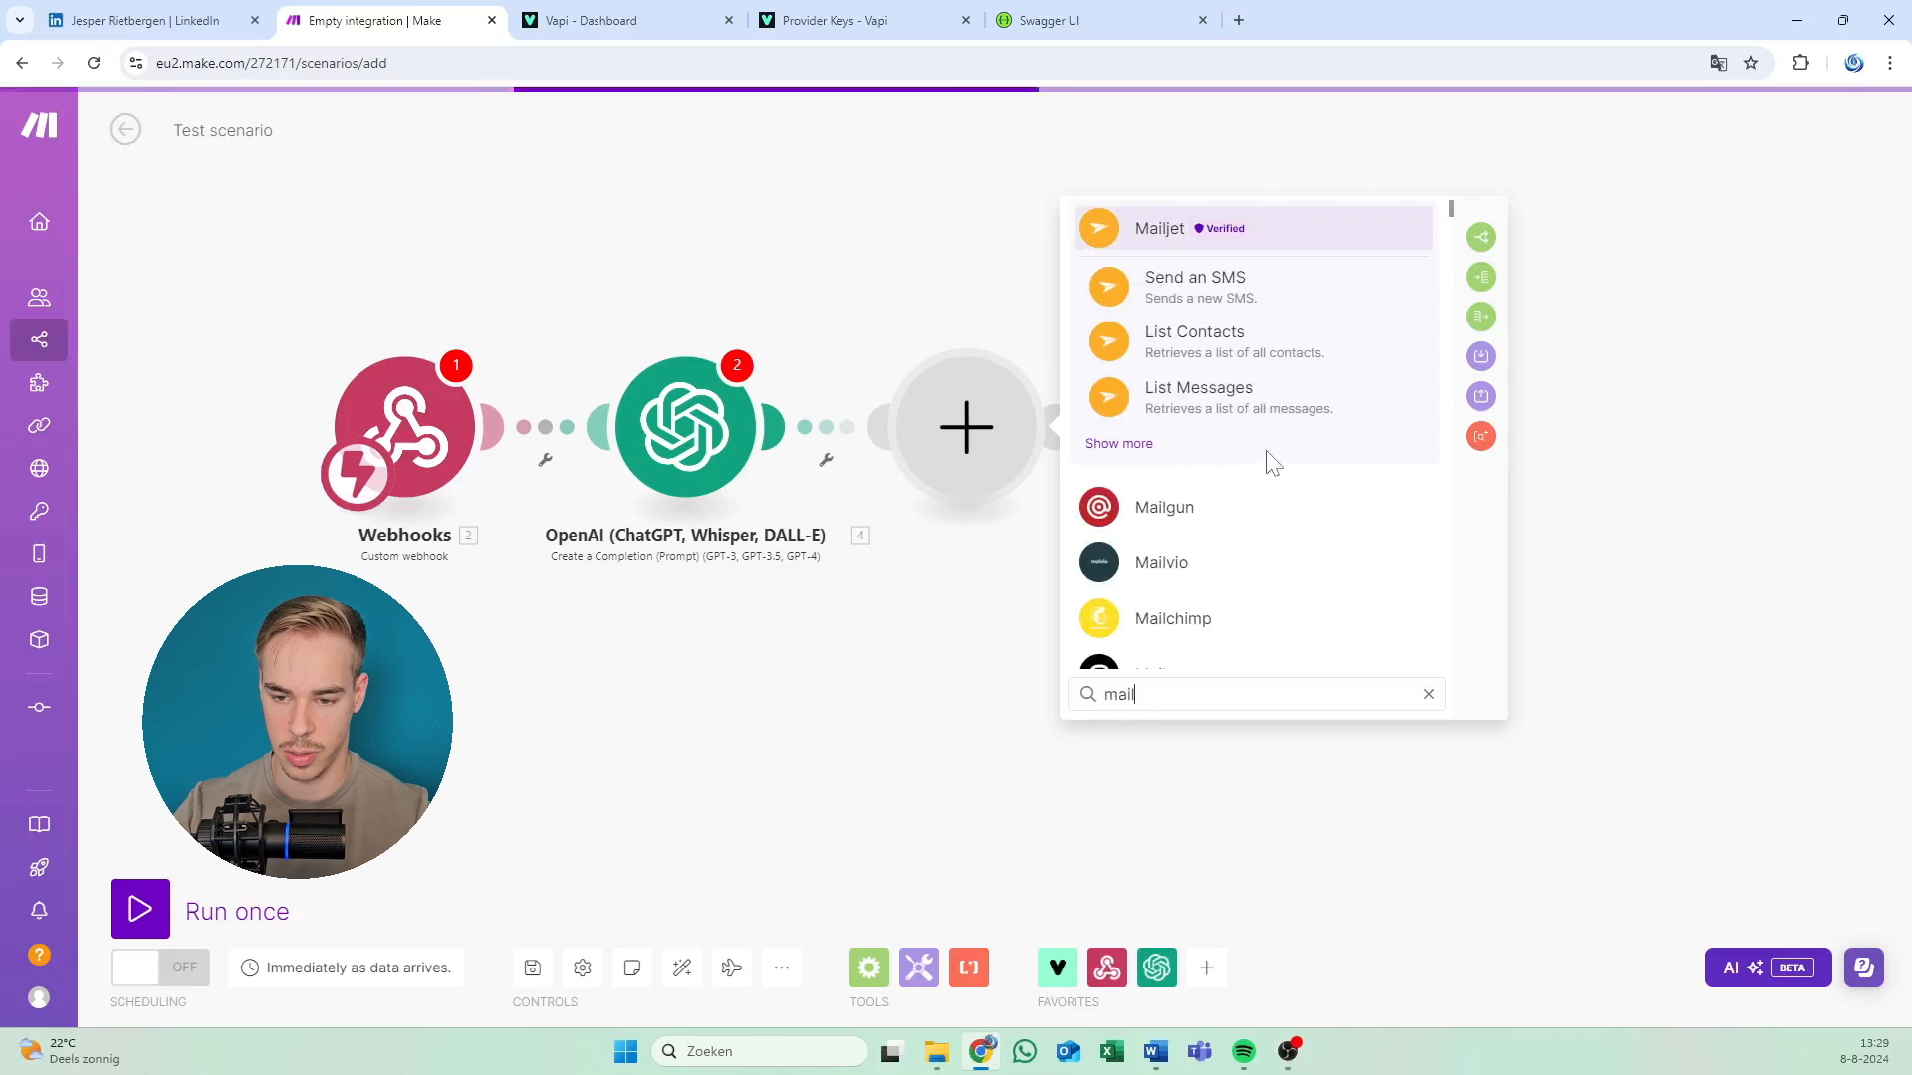
Search the apps for "gmail" and look through the Gmail actions available for the third module.
{"action": "key", "text": "ctrl+a"}
{"action": "type", "text": "g"}
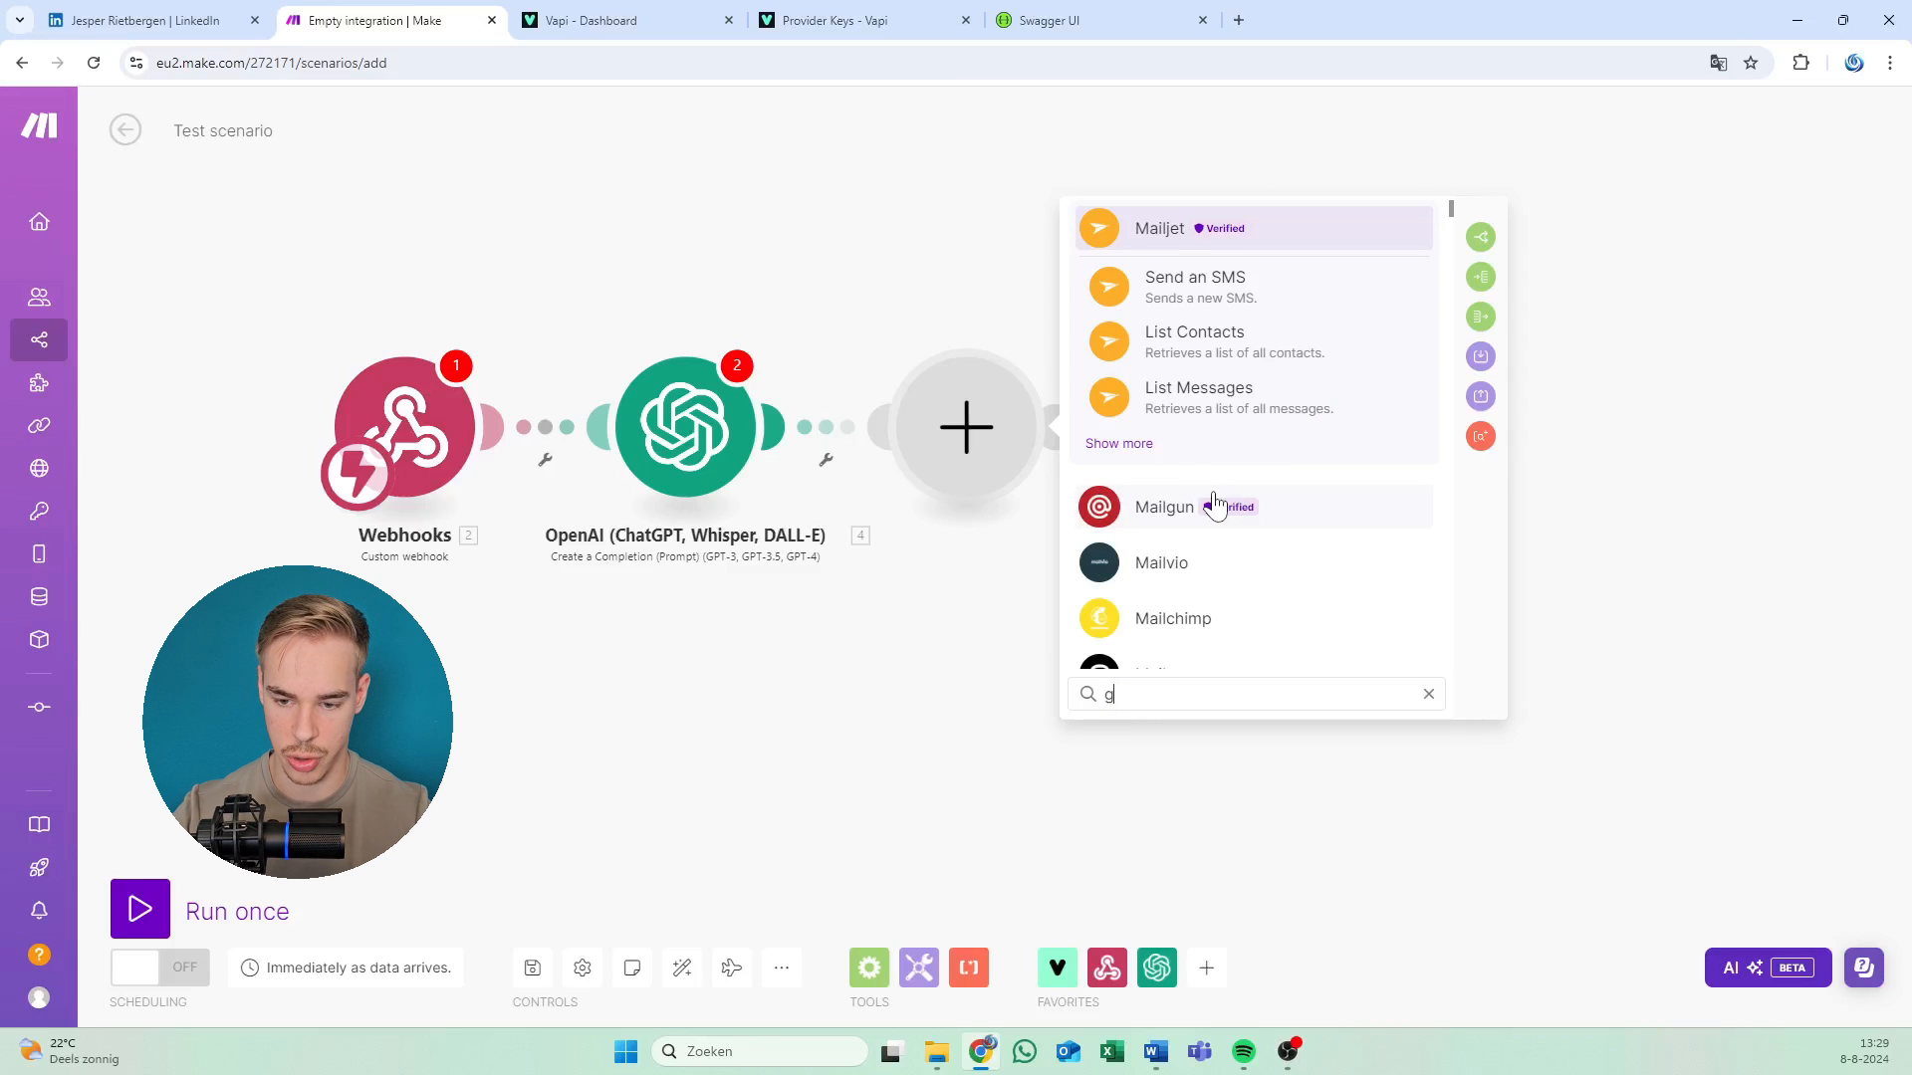
{"action": "type", "text": "mail"}
{"action": "left_click", "coordinate": [1187, 235]}
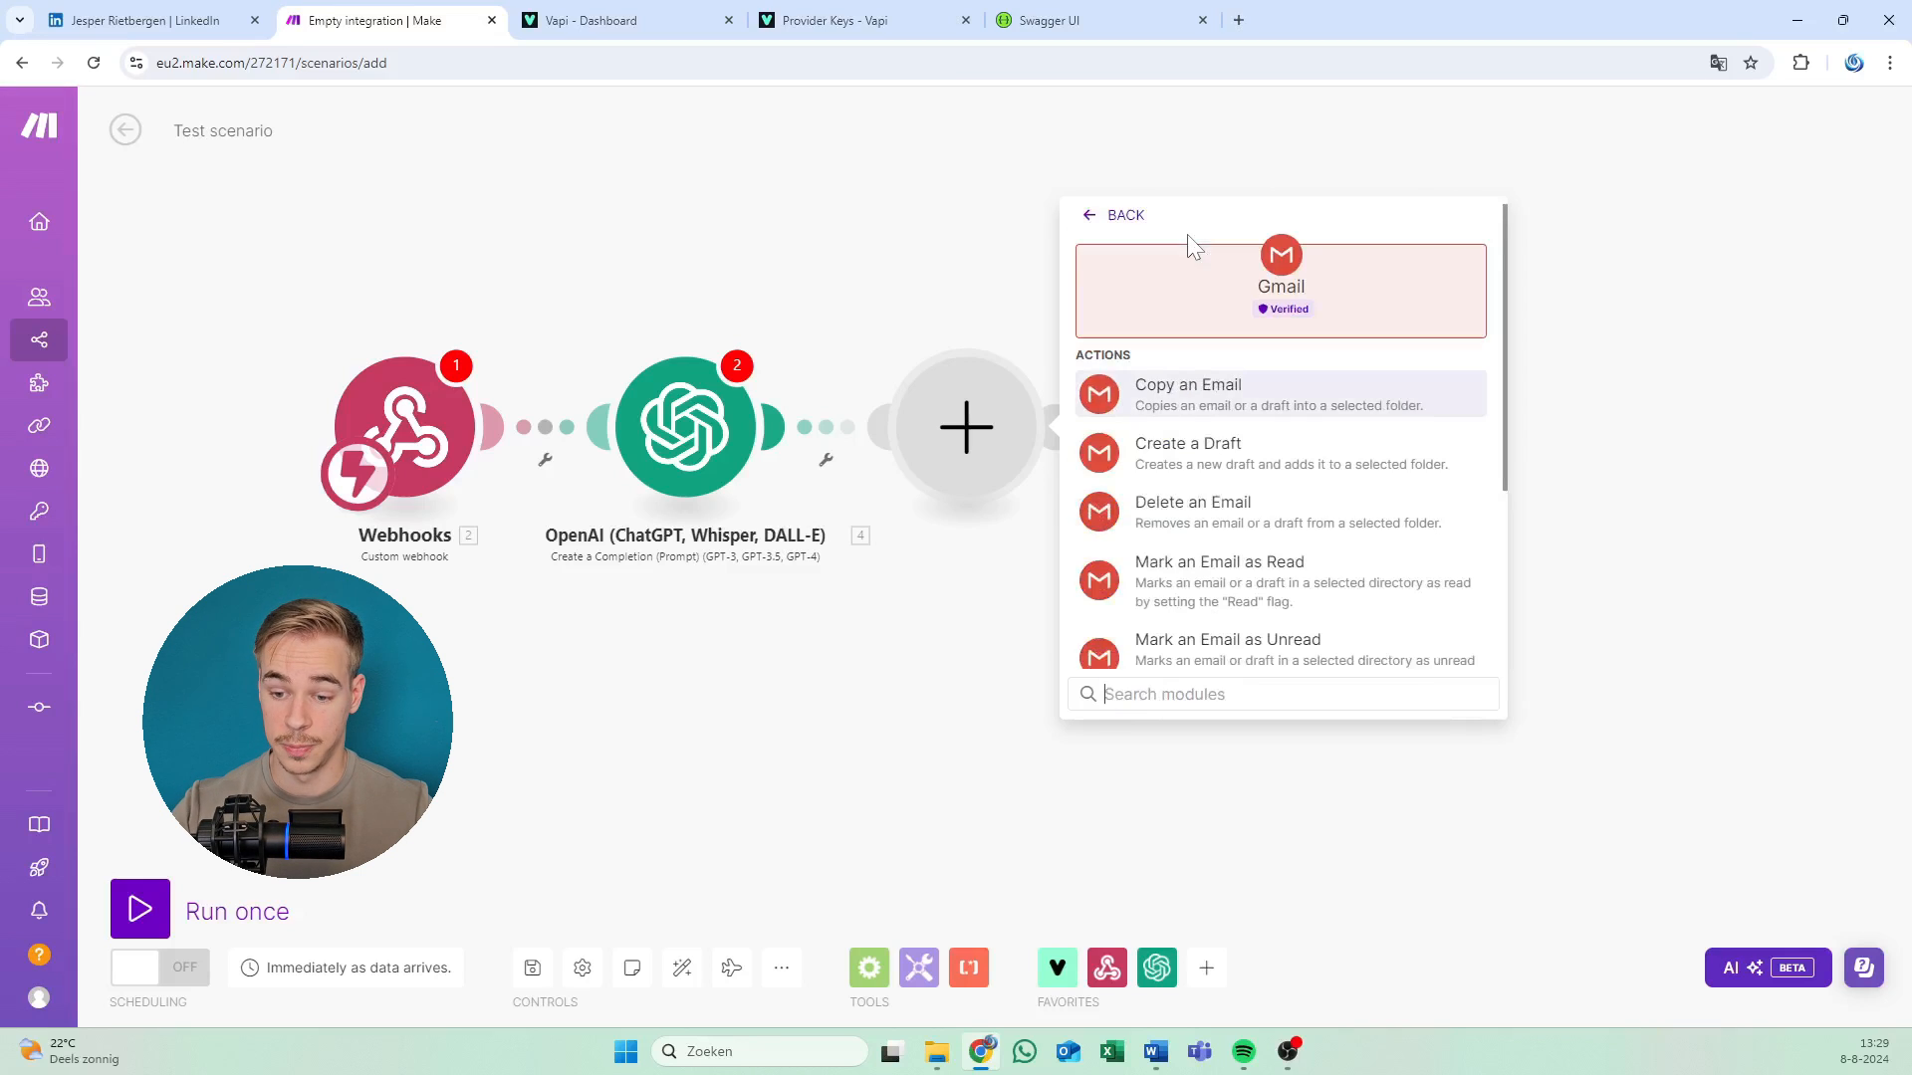
{"action": "scroll", "coordinate": [1327, 504], "scroll_direction": "down", "scroll_amount": 3}
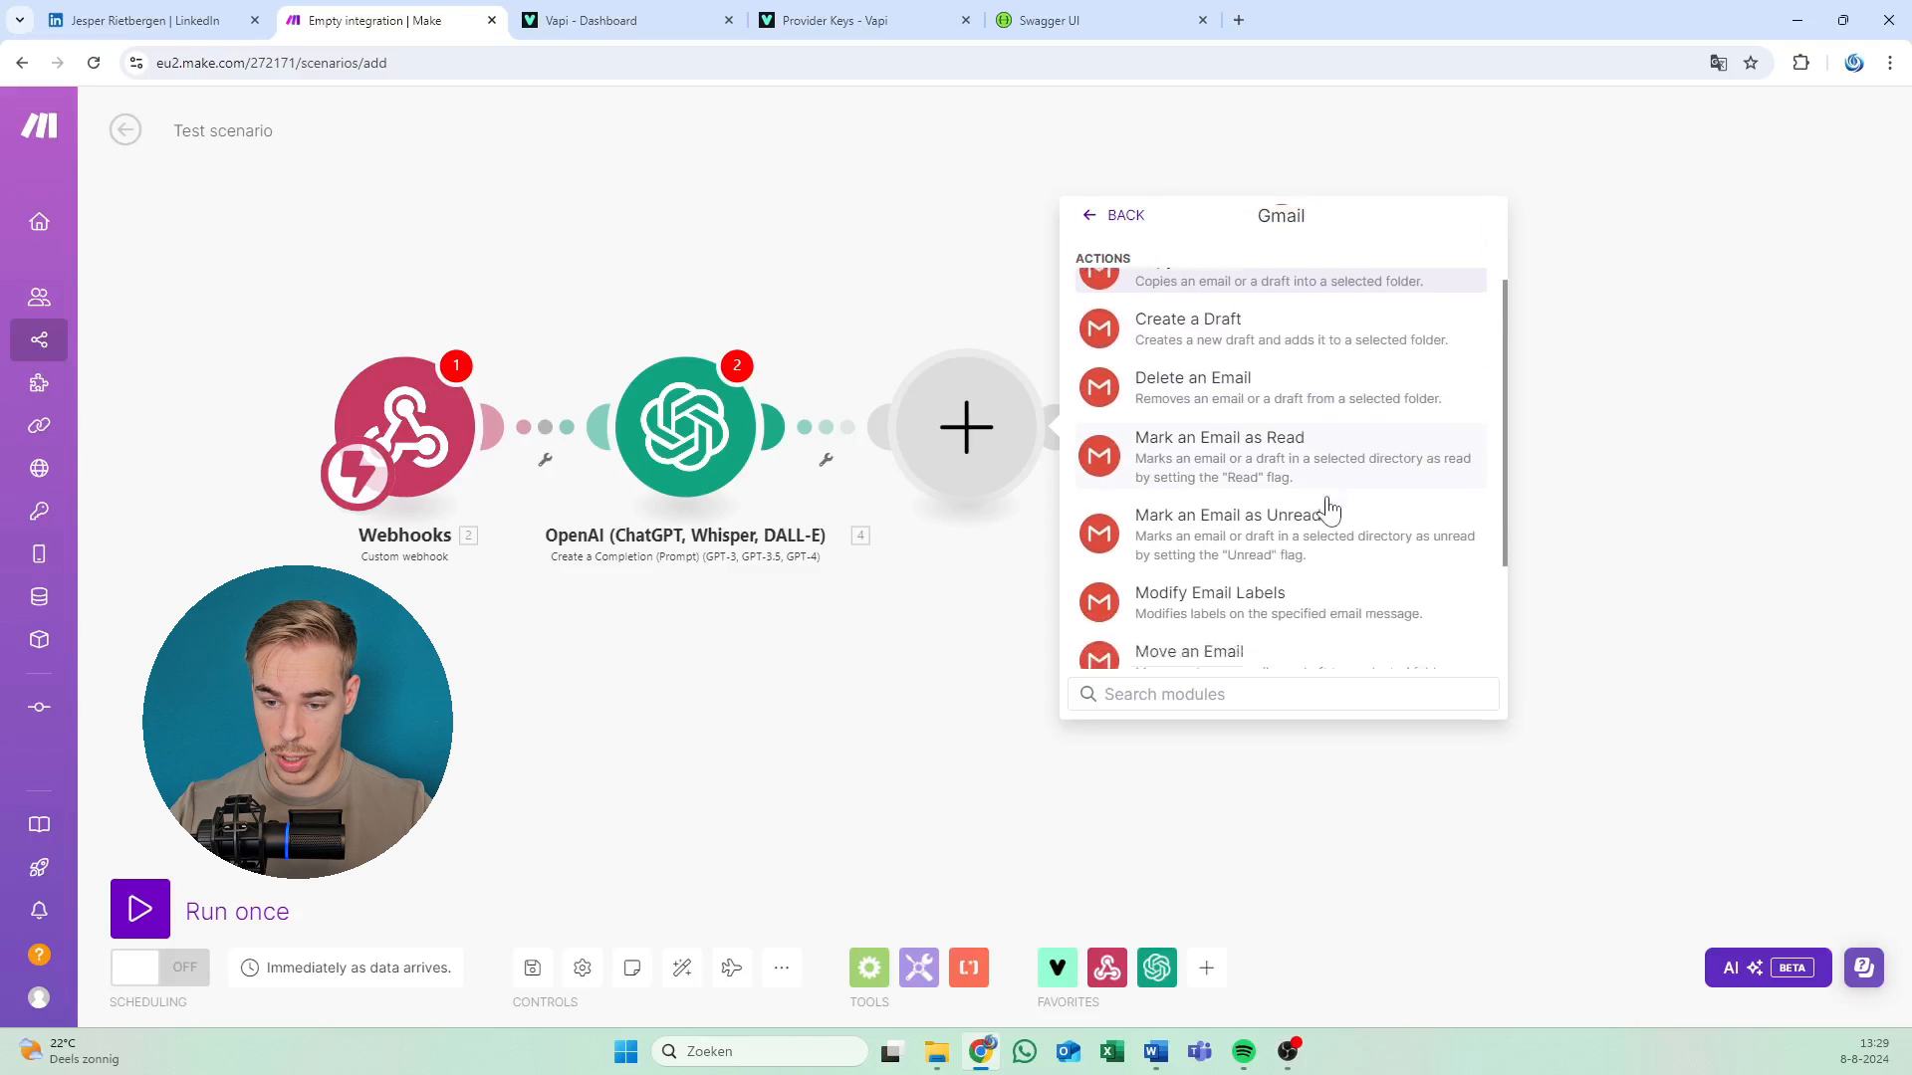
{"action": "scroll", "coordinate": [1264, 503], "scroll_direction": "up", "scroll_amount": 3}
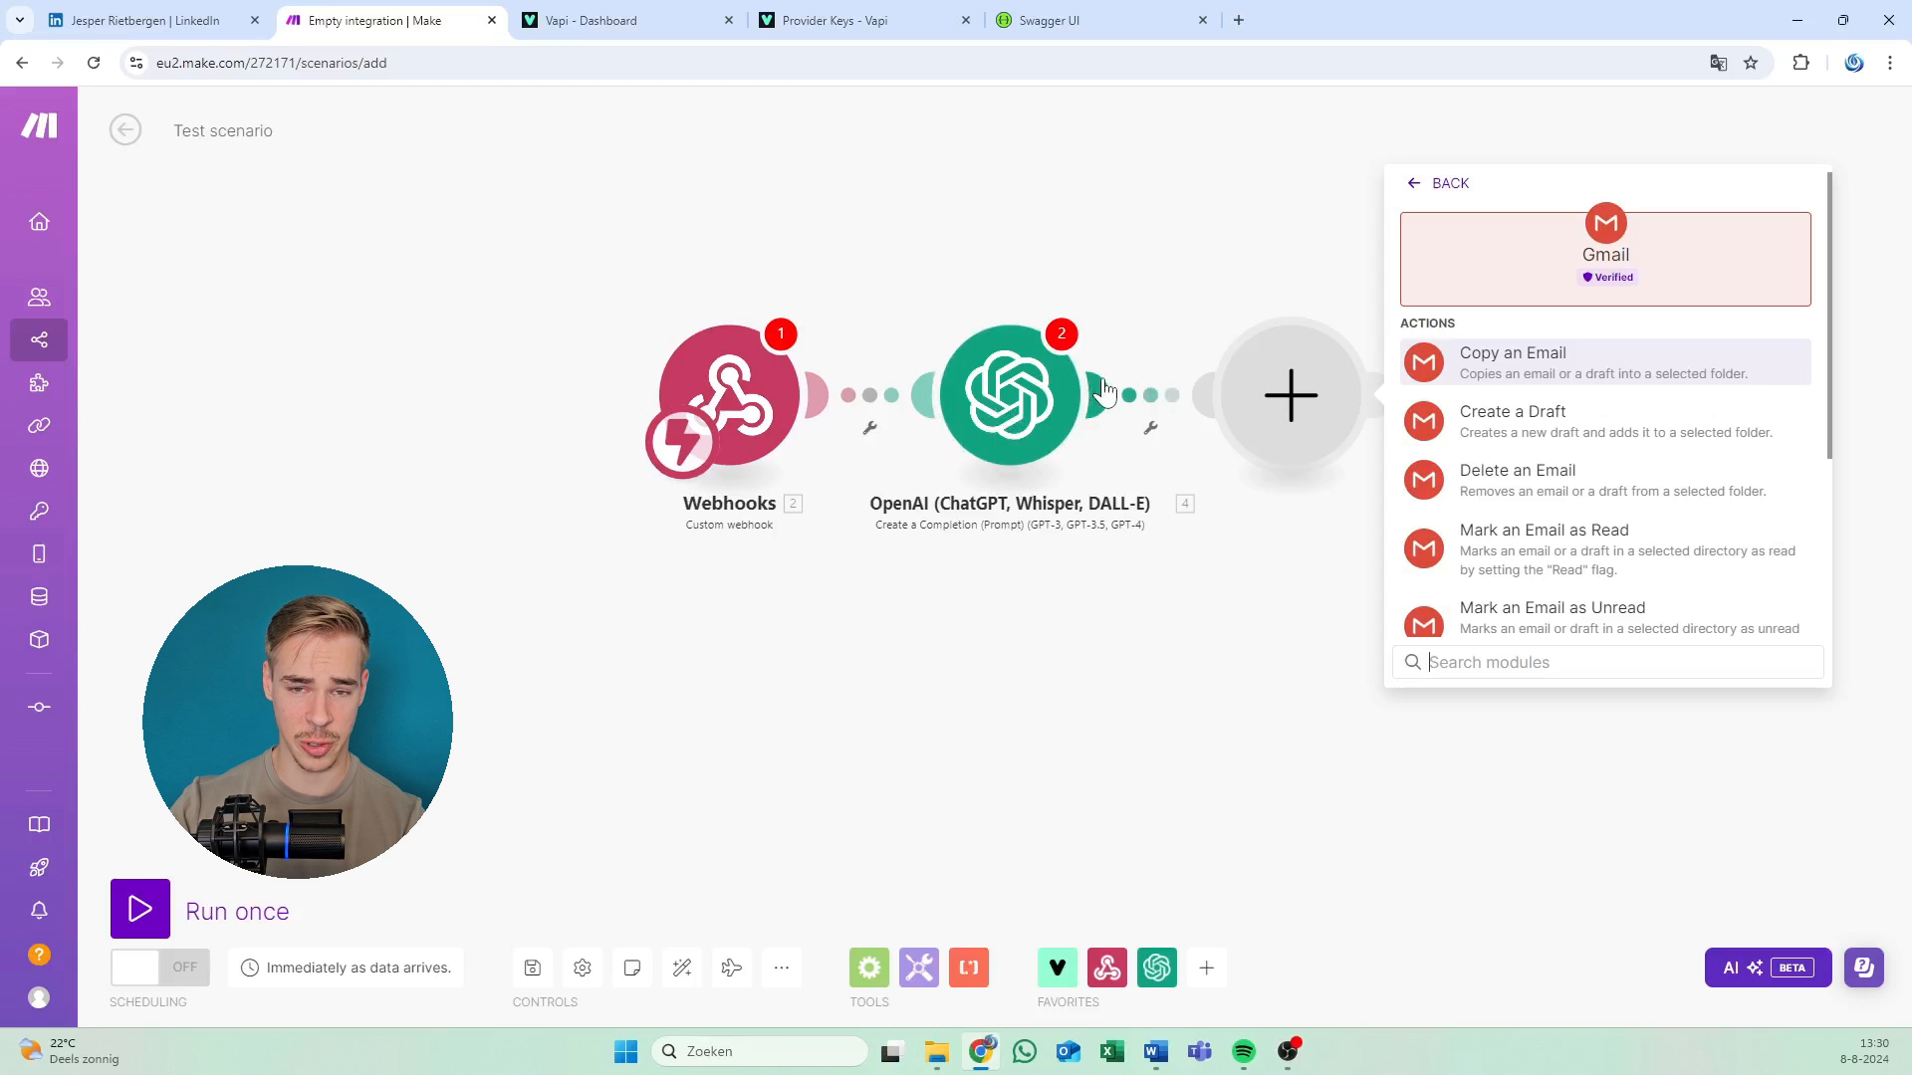
{"action": "left_click_drag", "start_coordinate": [1153, 532], "coordinate": [1000, 533]}
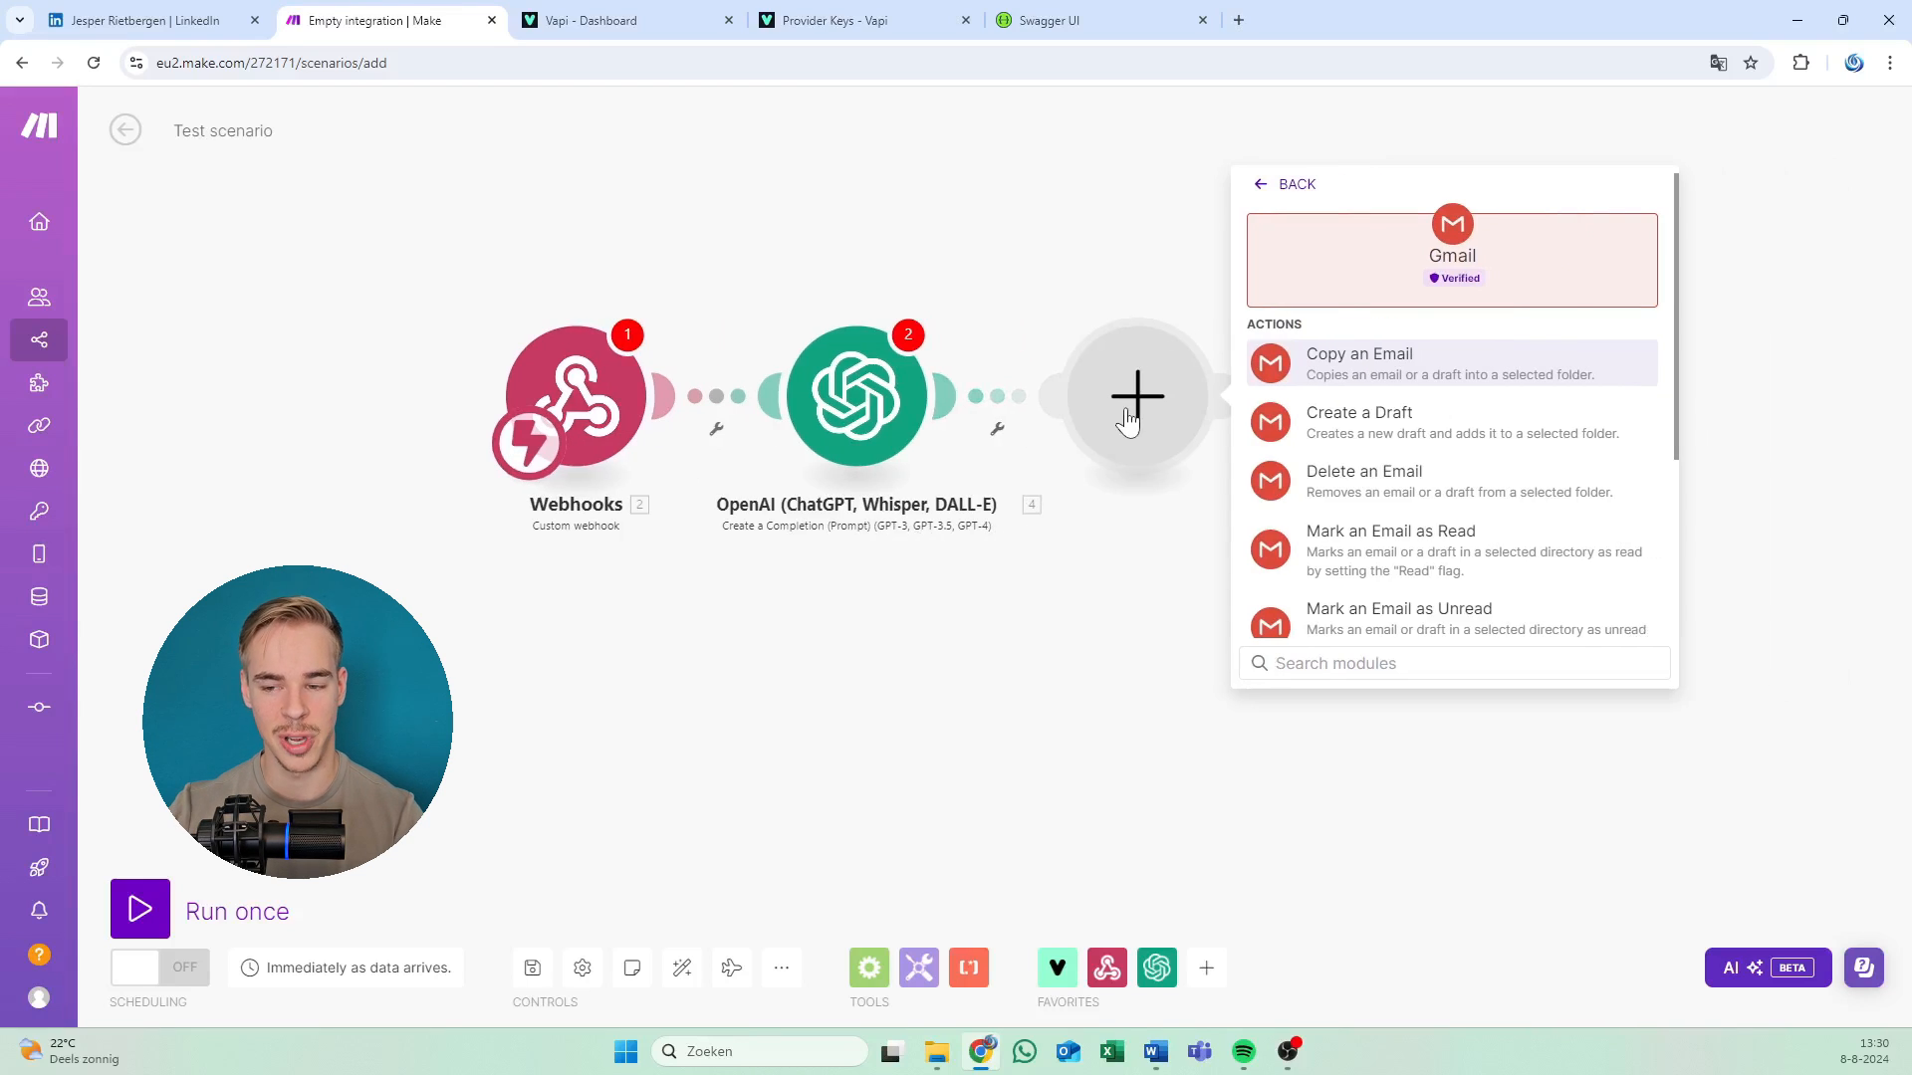
{"action": "left_click", "coordinate": [1125, 215]}
{"action": "left_click", "coordinate": [946, 396]}
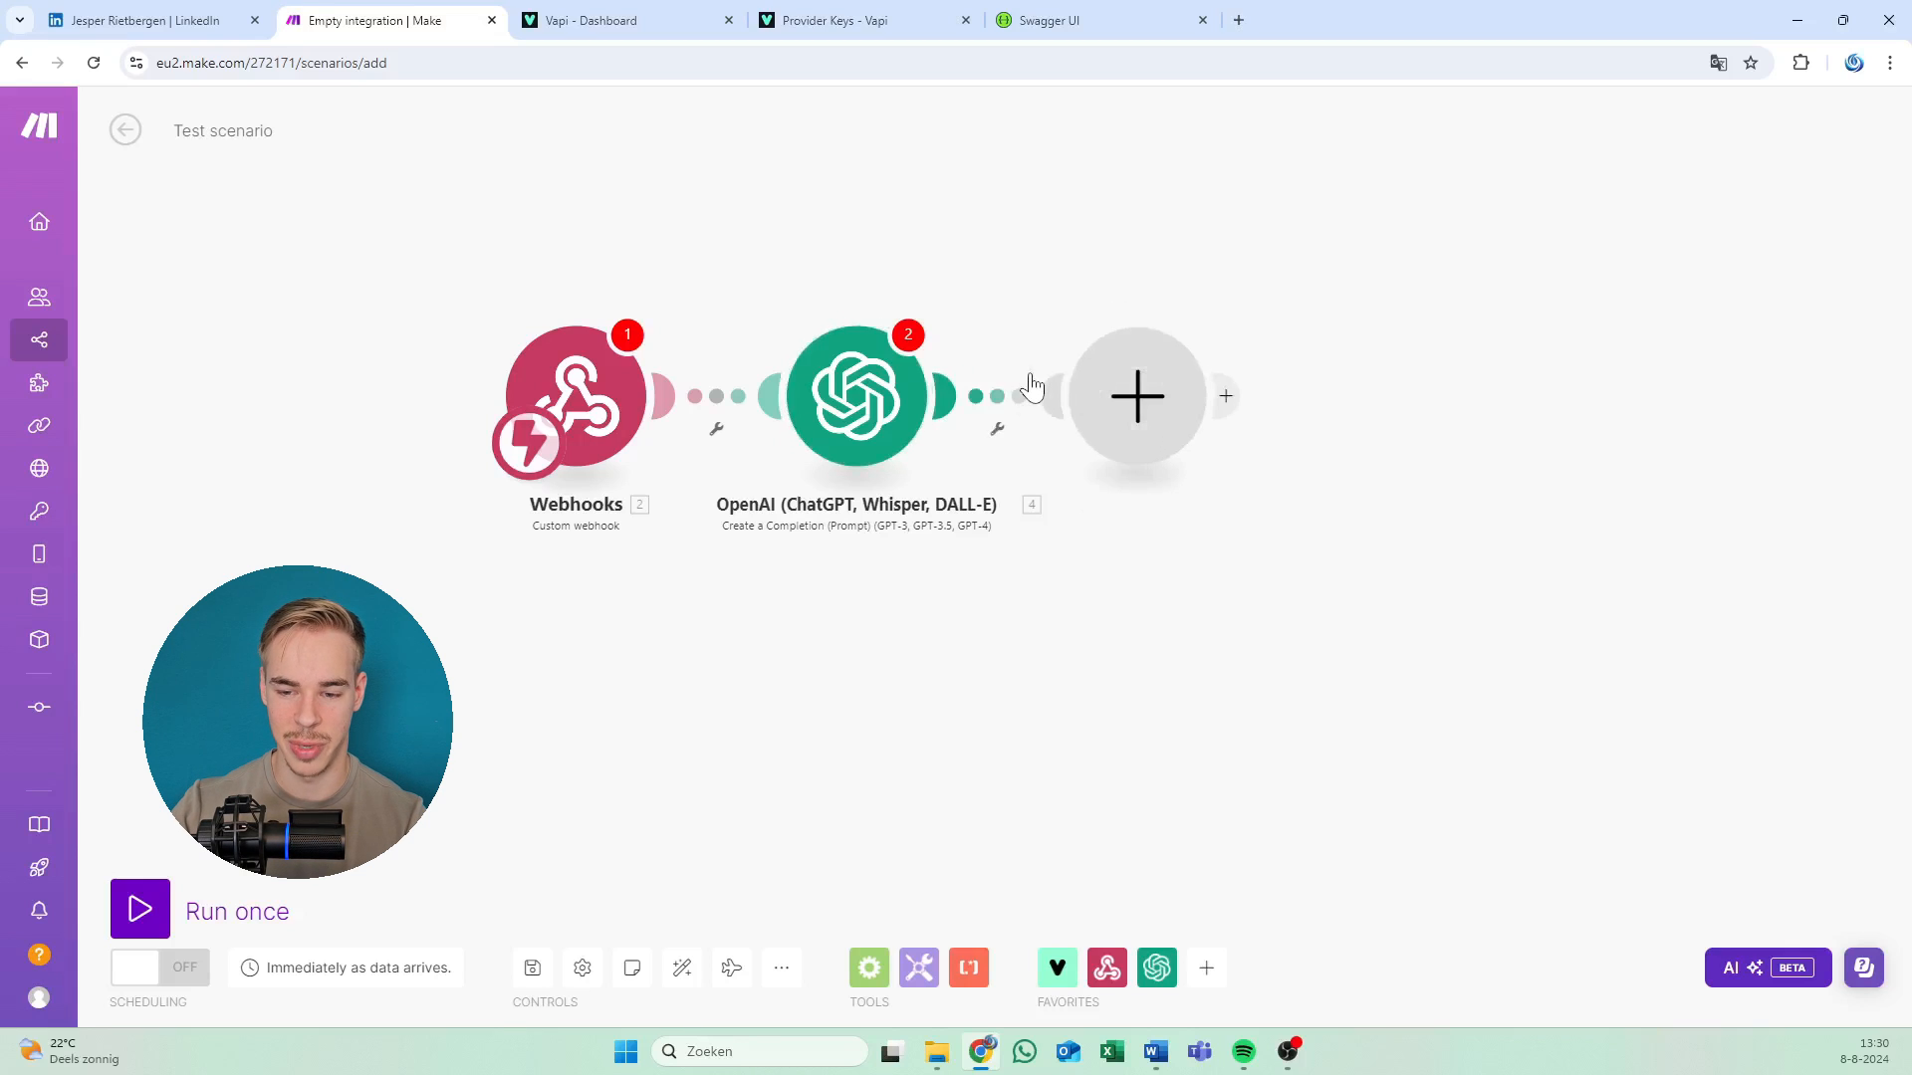
{"action": "left_click", "coordinate": [1004, 301]}
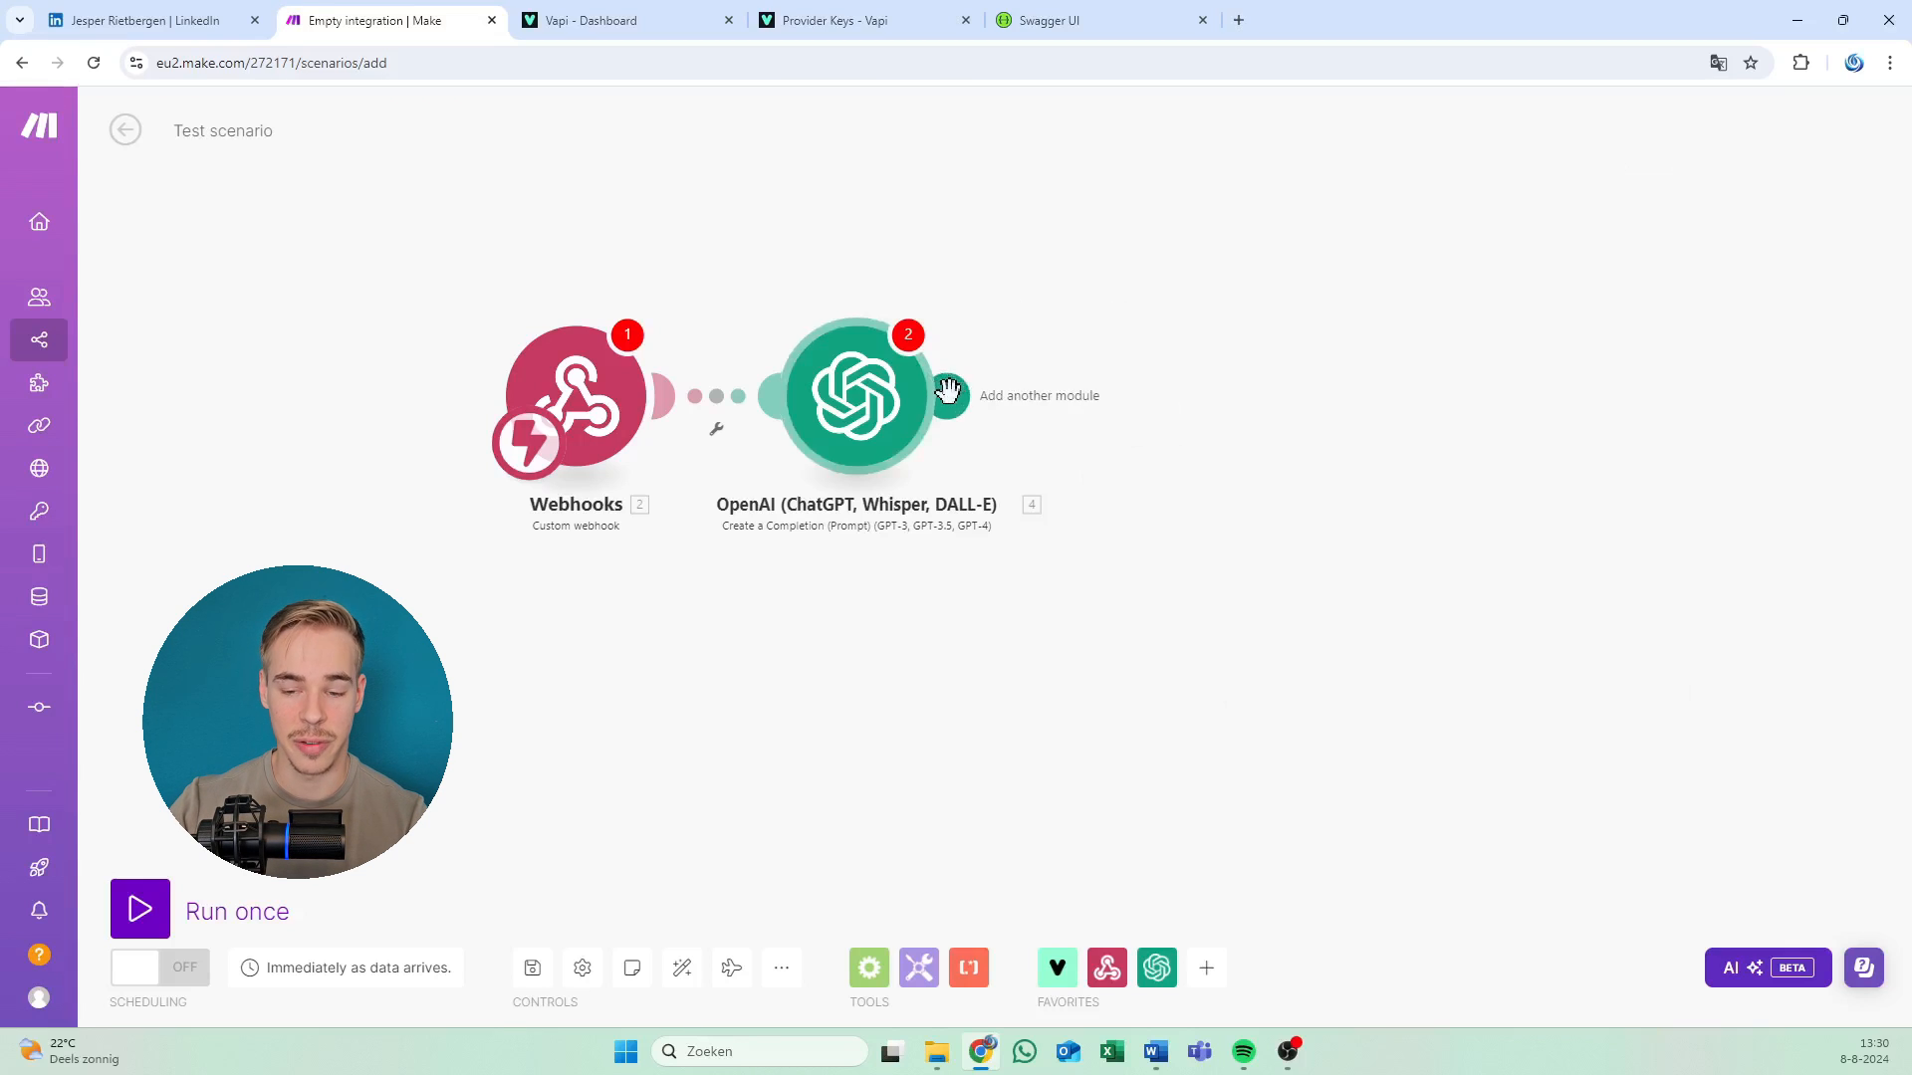
Attach an empty module after the OpenAI module and browse the list of all available apps.
{"action": "left_click", "coordinate": [949, 398]}
{"action": "left_click", "coordinate": [1088, 423]}
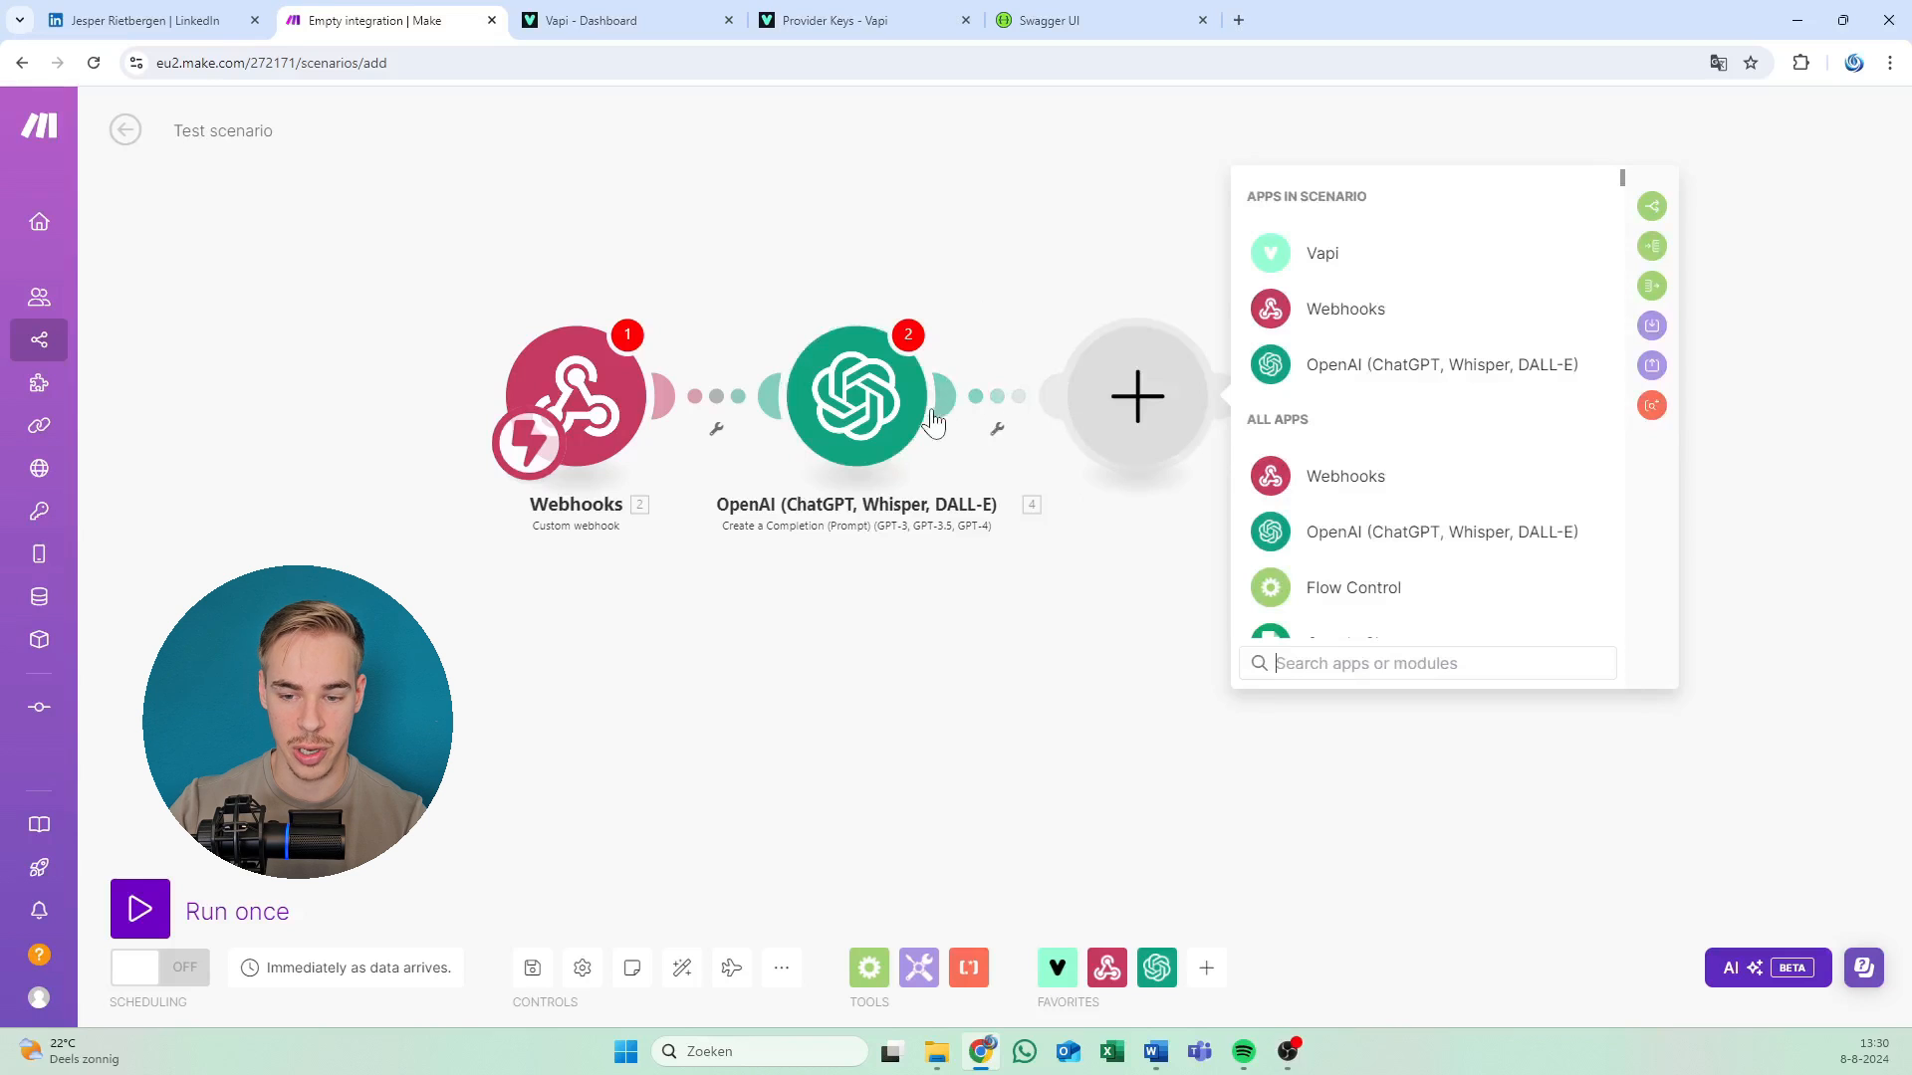
{"action": "scroll", "coordinate": [1389, 328], "scroll_direction": "down", "scroll_amount": 12}
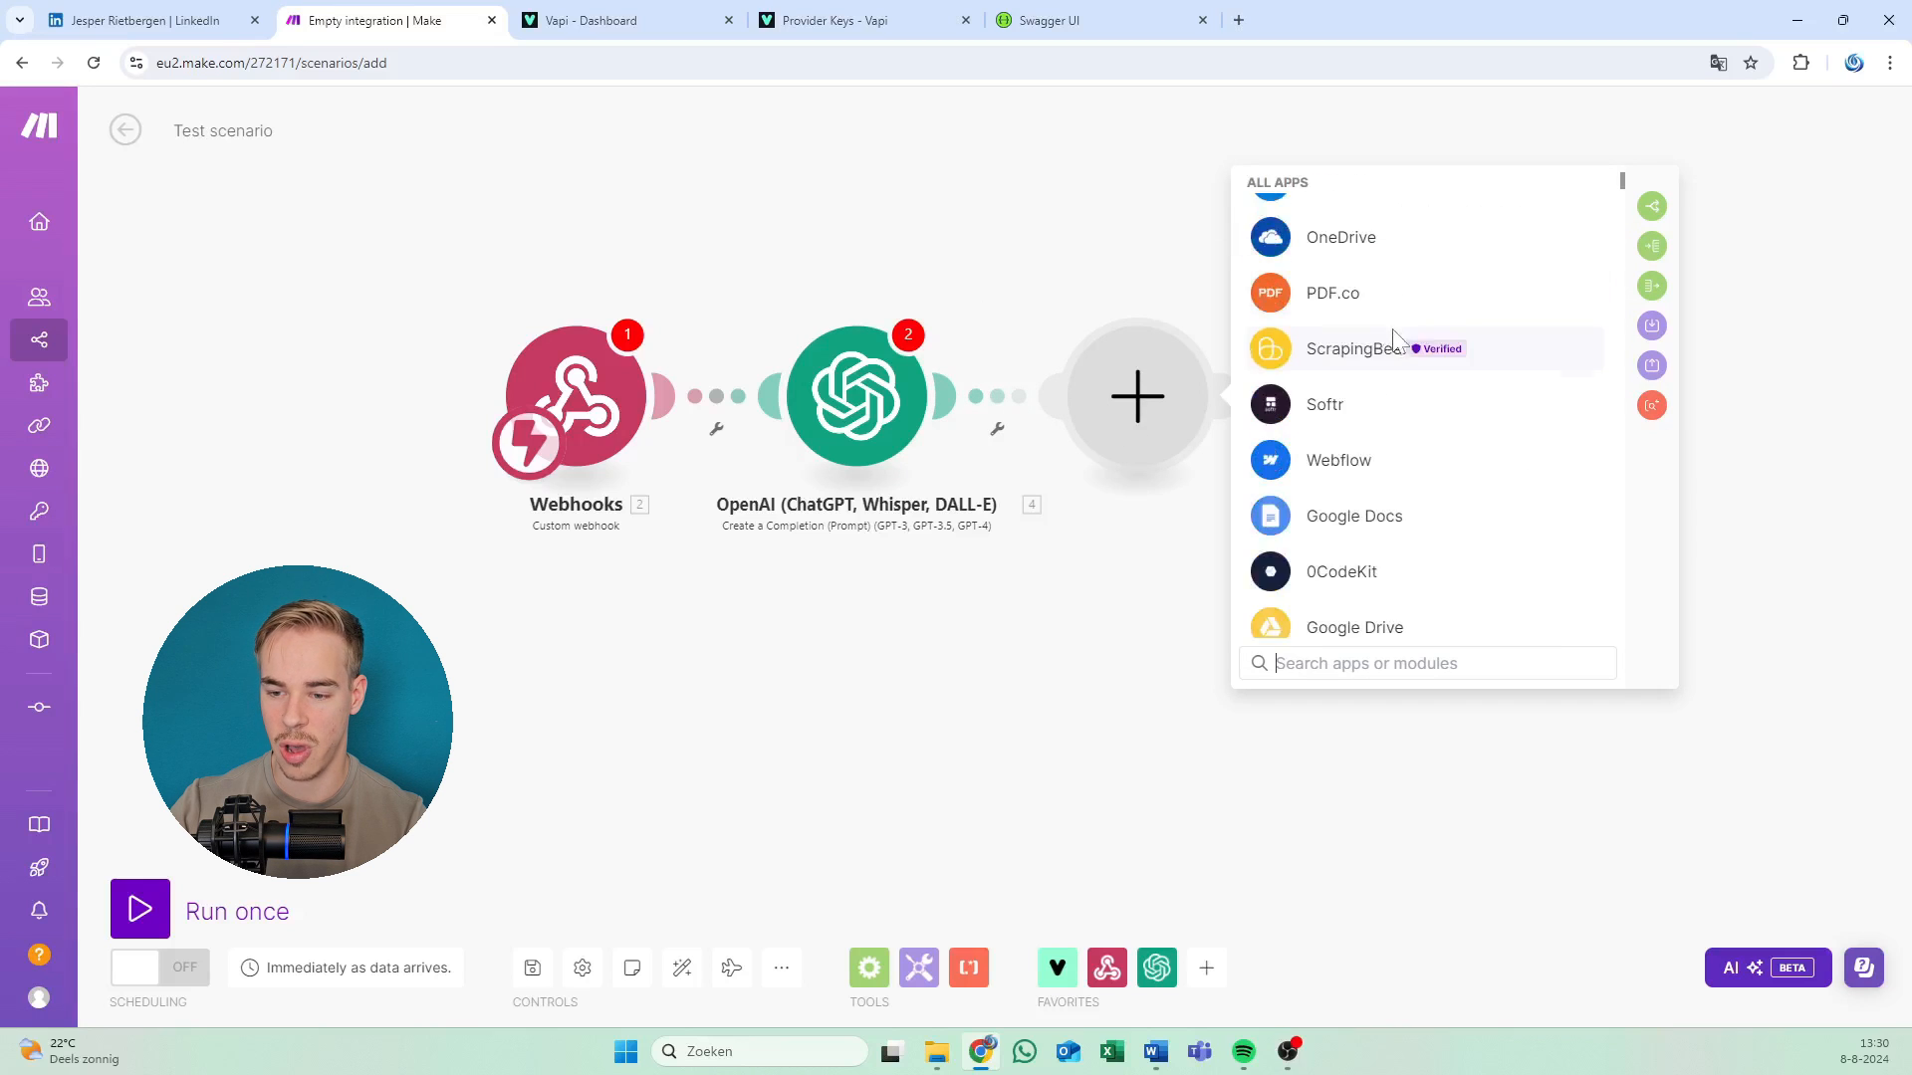
{"action": "scroll", "coordinate": [1419, 498], "scroll_direction": "down", "scroll_amount": 10}
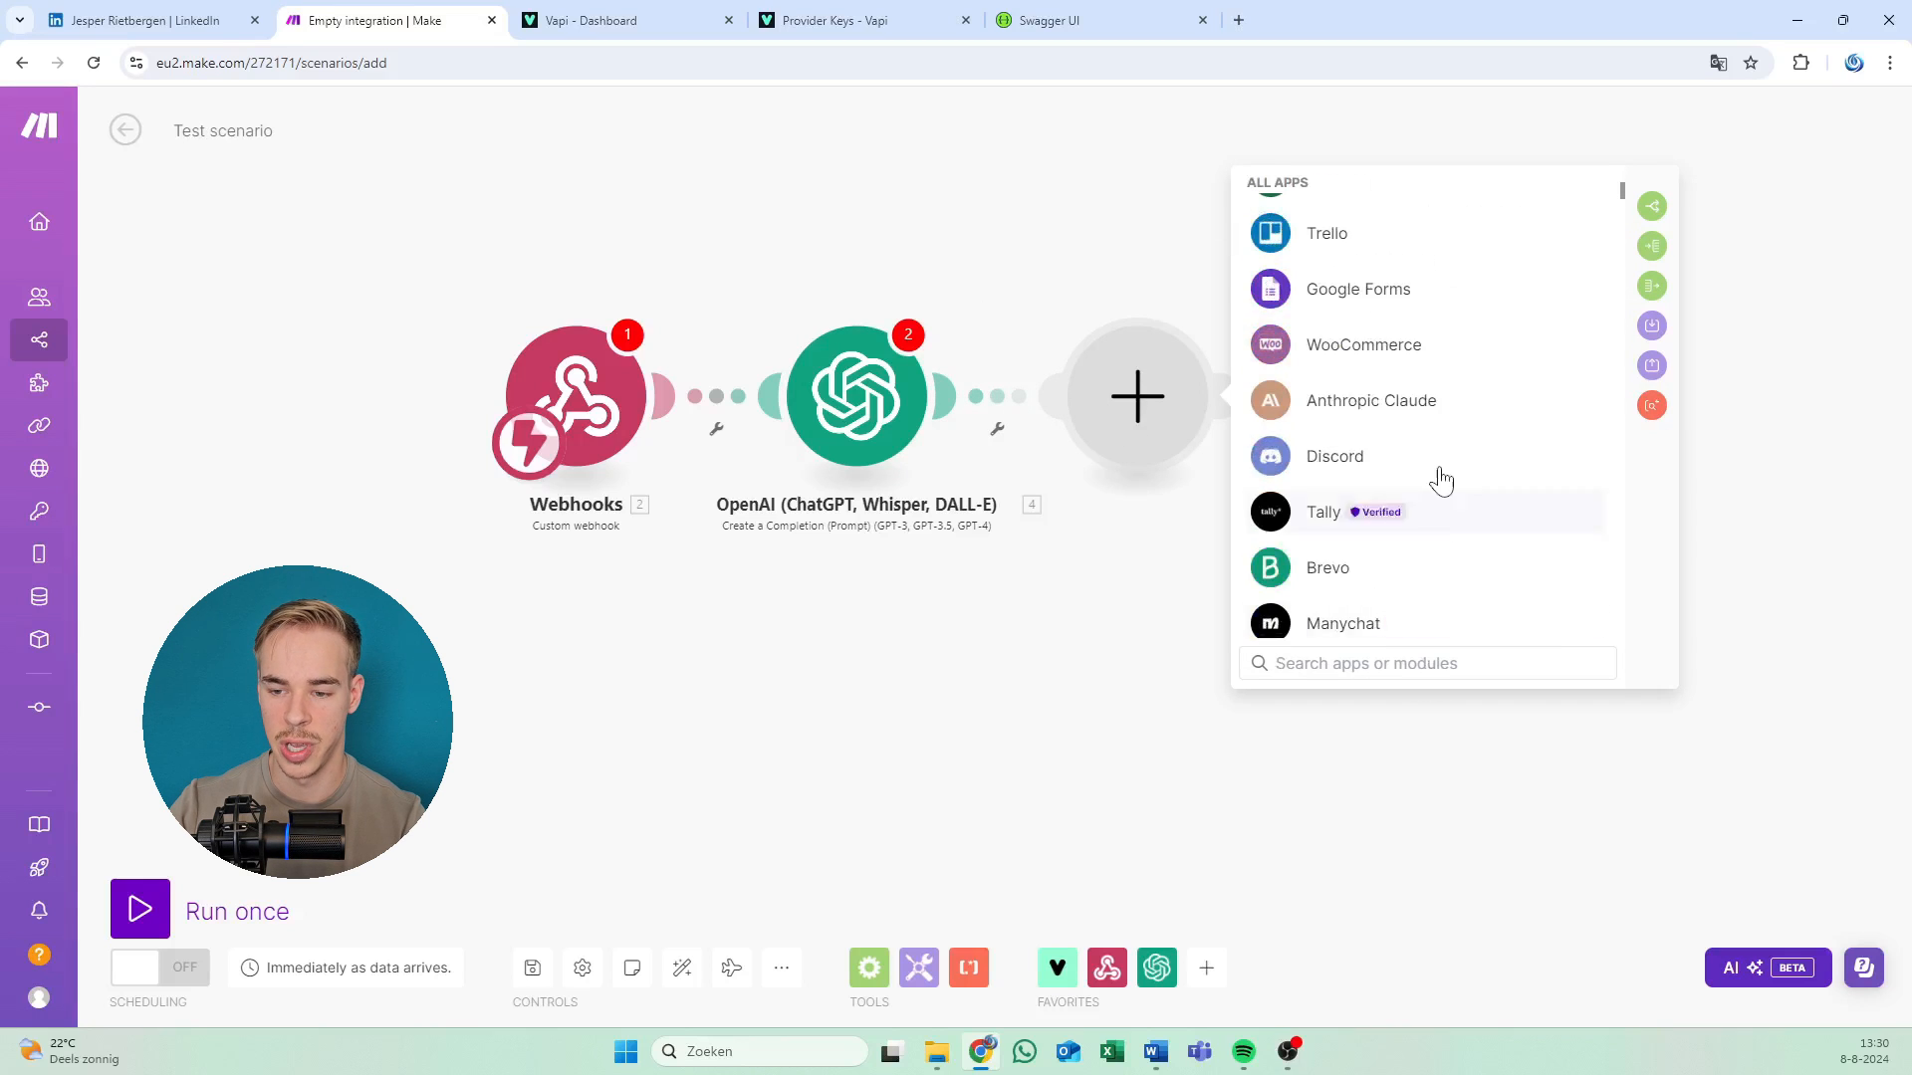
{"action": "scroll", "coordinate": [1439, 478], "scroll_direction": "up", "scroll_amount": 5}
{"action": "scroll", "coordinate": [1440, 477], "scroll_direction": "down", "scroll_amount": 10}
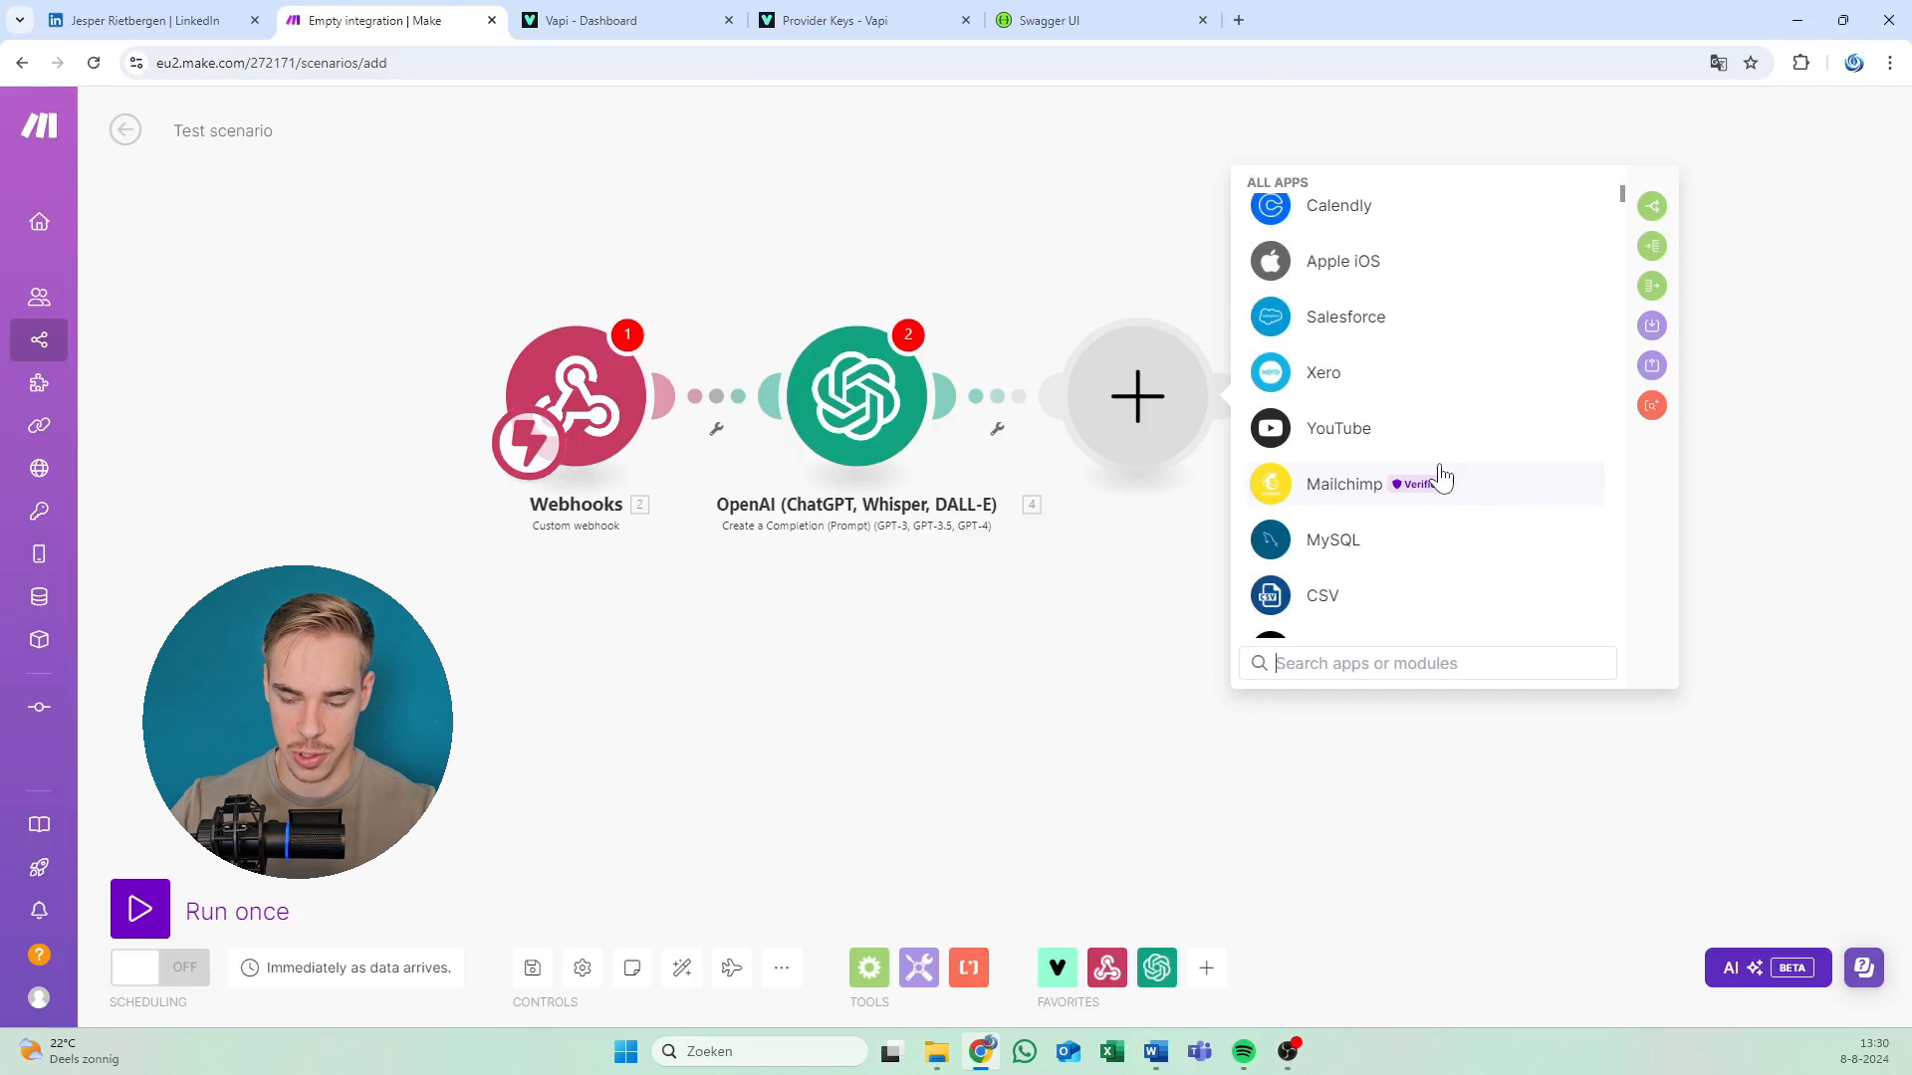
Search the apps for "gmail", make Gmail's "Send an Email" action the third module, and close its settings without filling them in.
{"action": "type", "text": "gmail"}
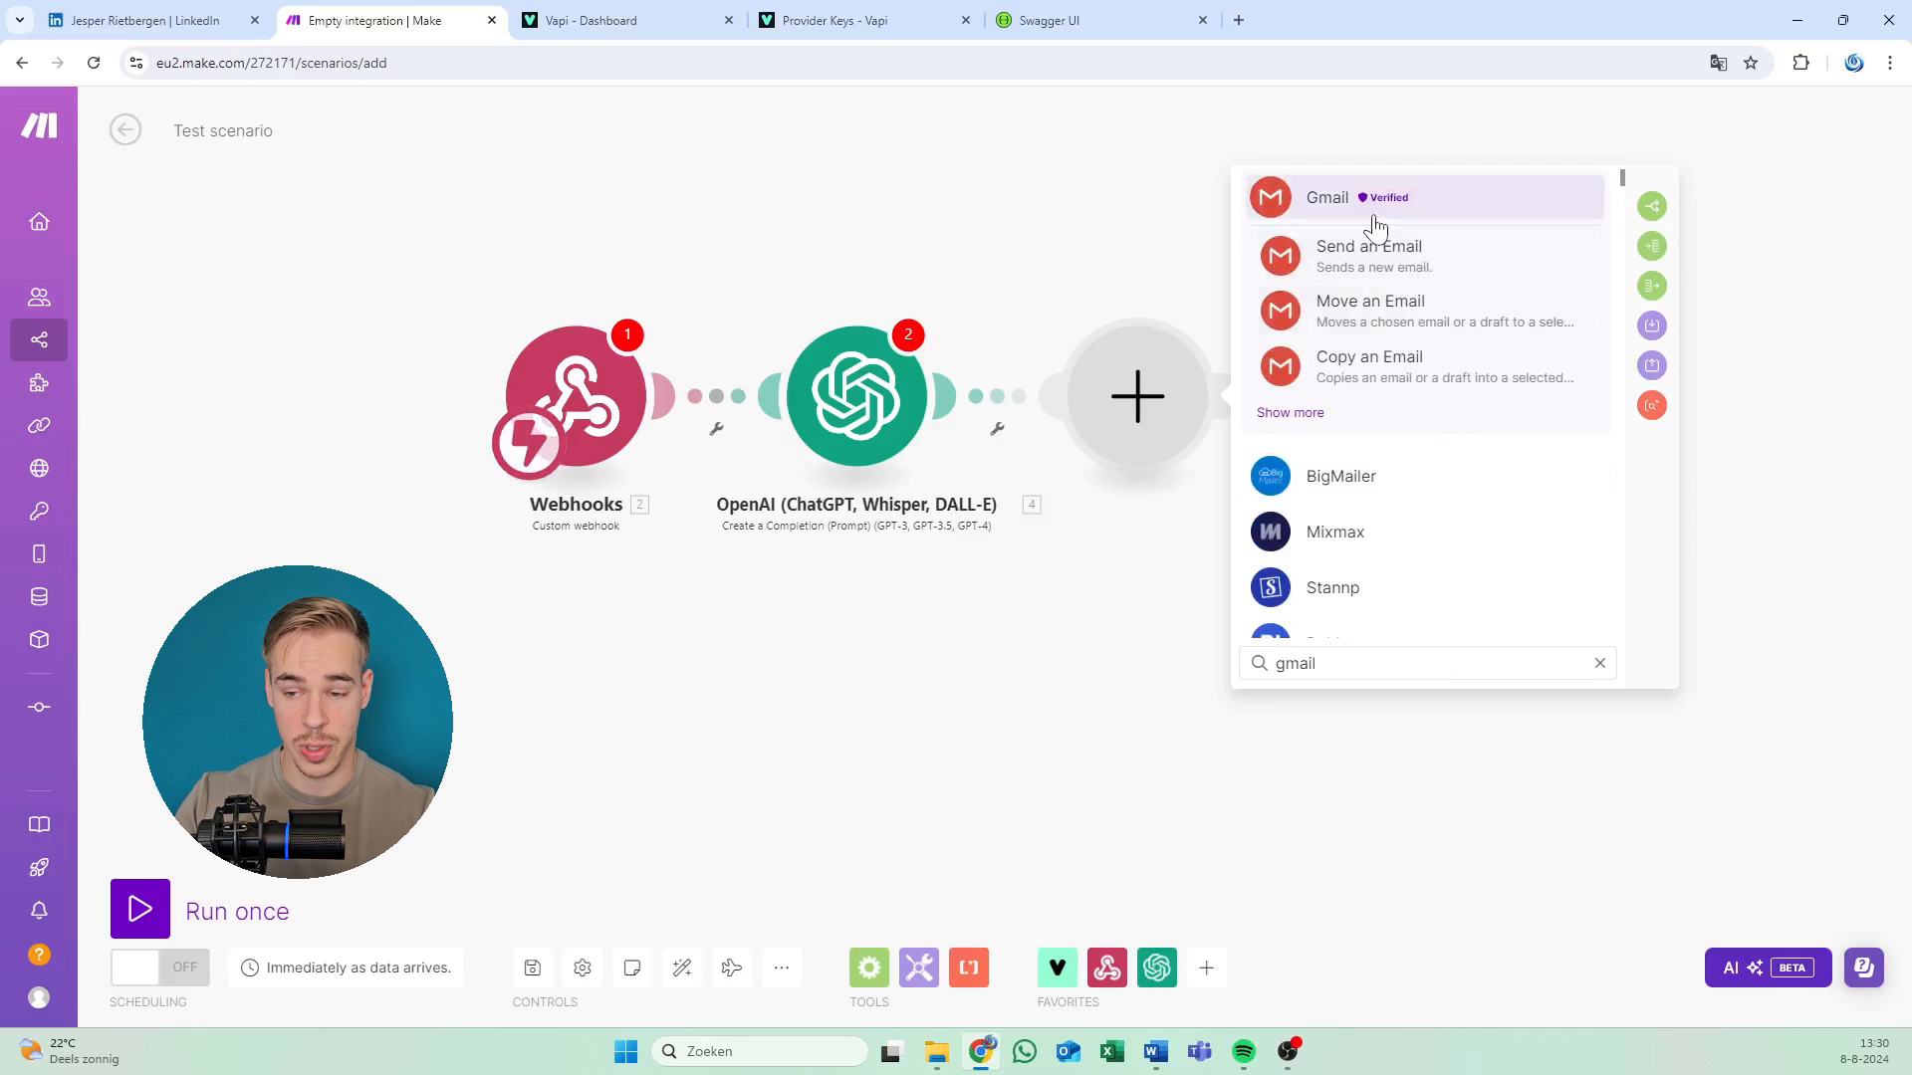
{"action": "left_click", "coordinate": [1375, 219]}
{"action": "scroll", "coordinate": [1339, 408], "scroll_direction": "down", "scroll_amount": 3}
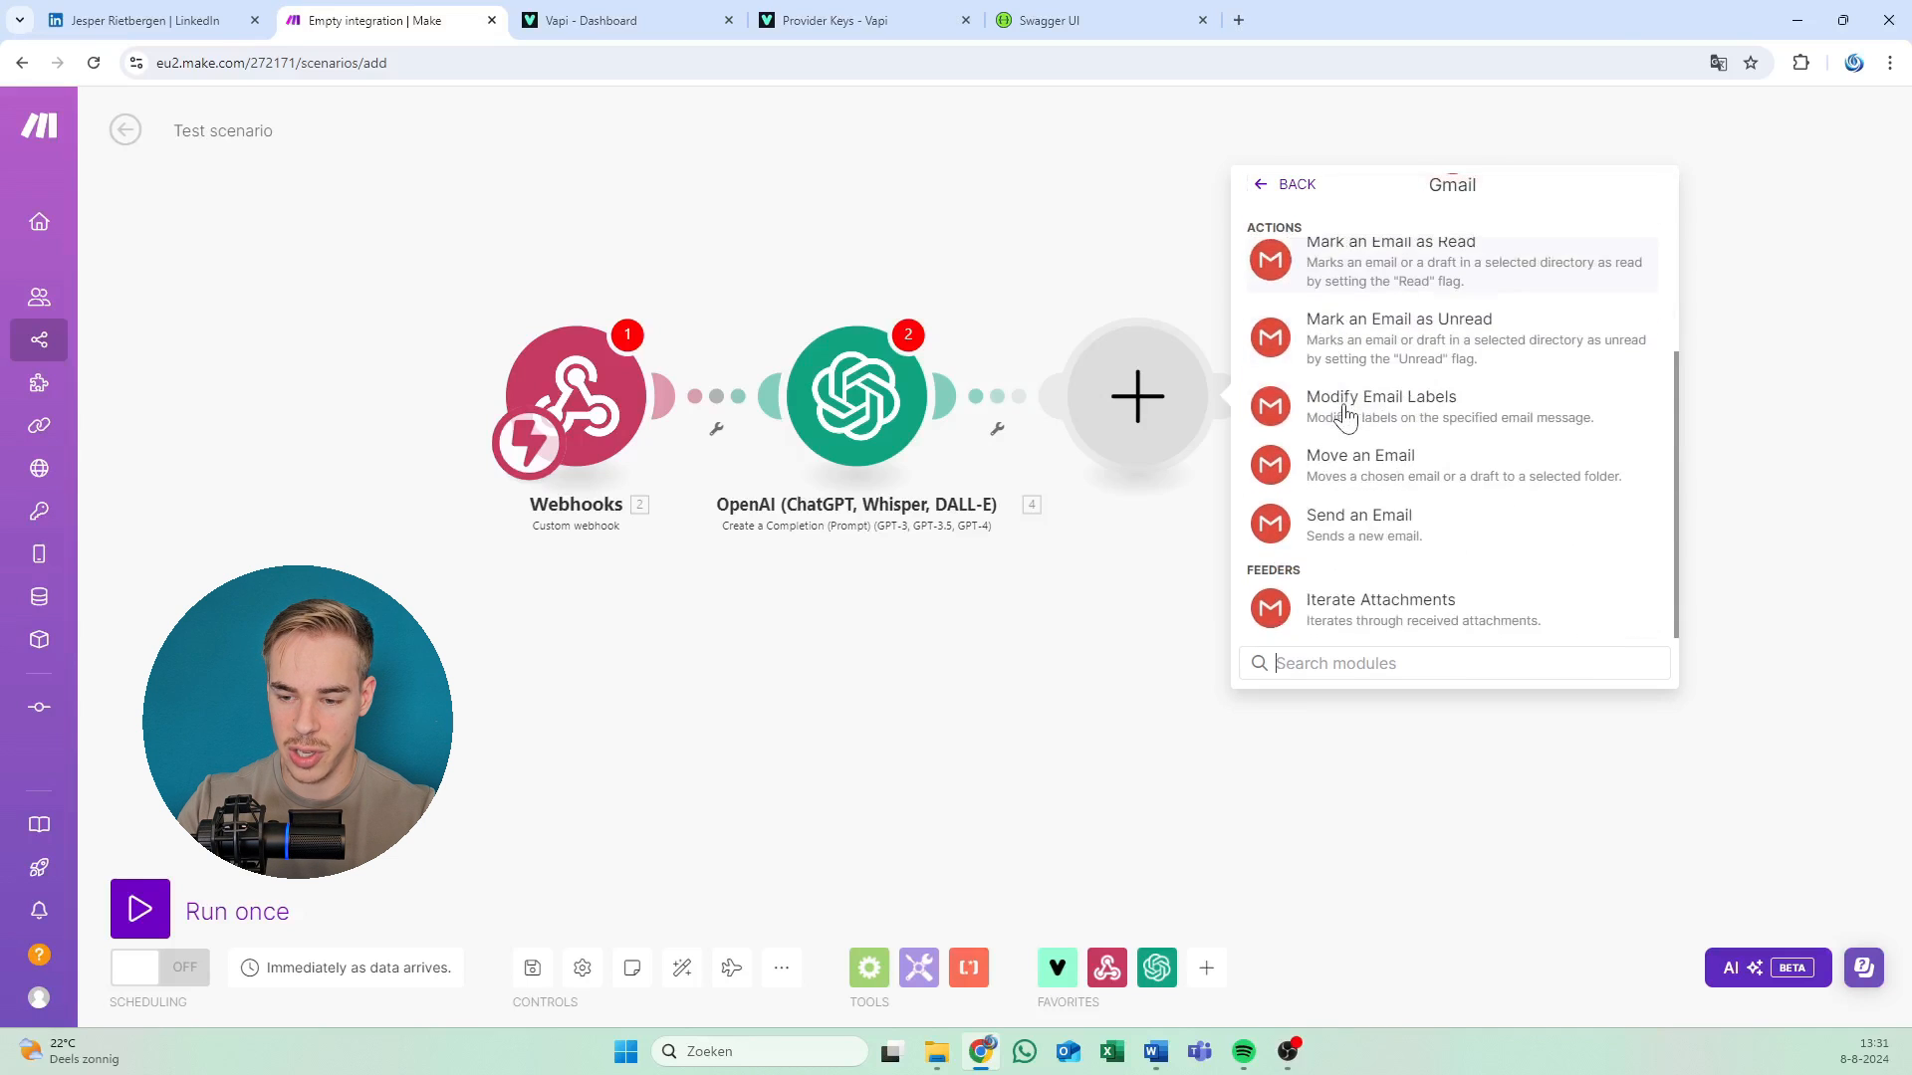
{"action": "scroll", "coordinate": [1447, 518], "scroll_direction": "up", "scroll_amount": 3}
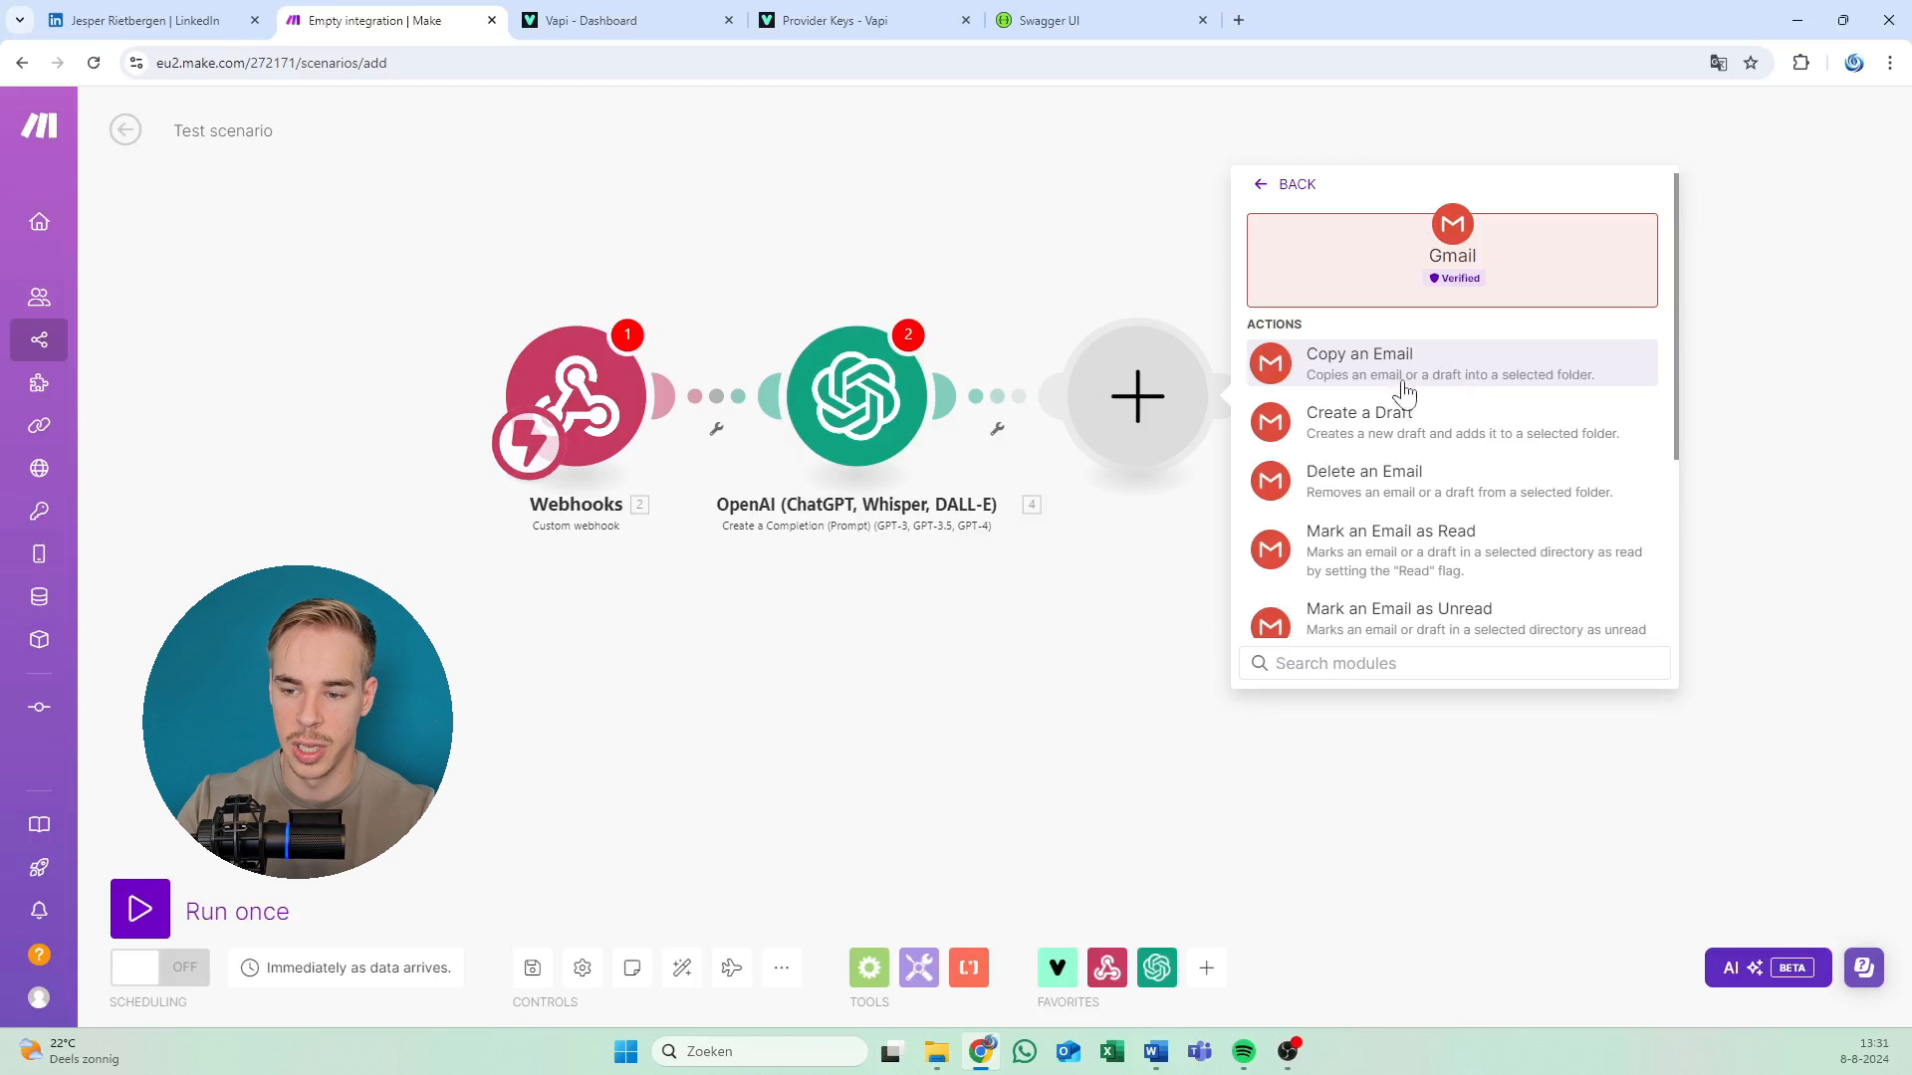
{"action": "scroll", "coordinate": [1404, 418], "scroll_direction": "down", "scroll_amount": 1}
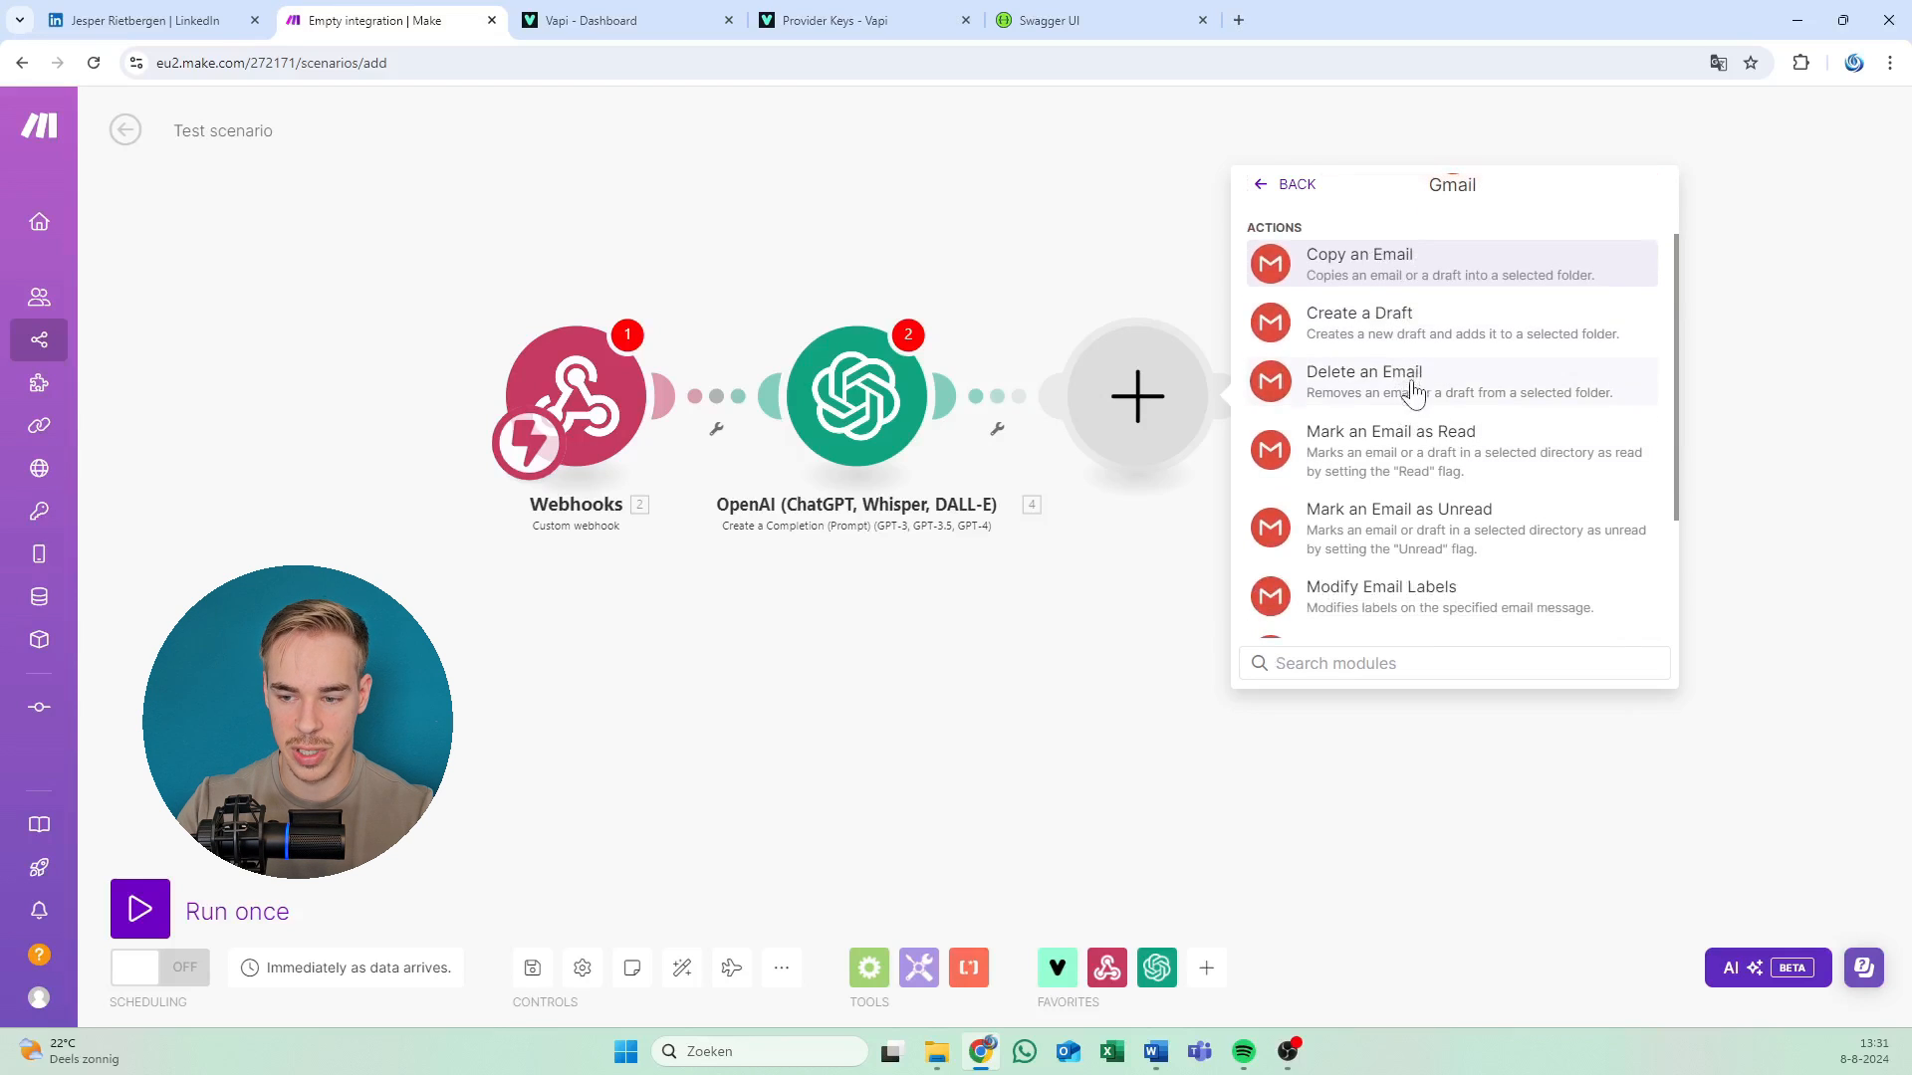
{"action": "scroll", "coordinate": [1444, 438], "scroll_direction": "down", "scroll_amount": 2}
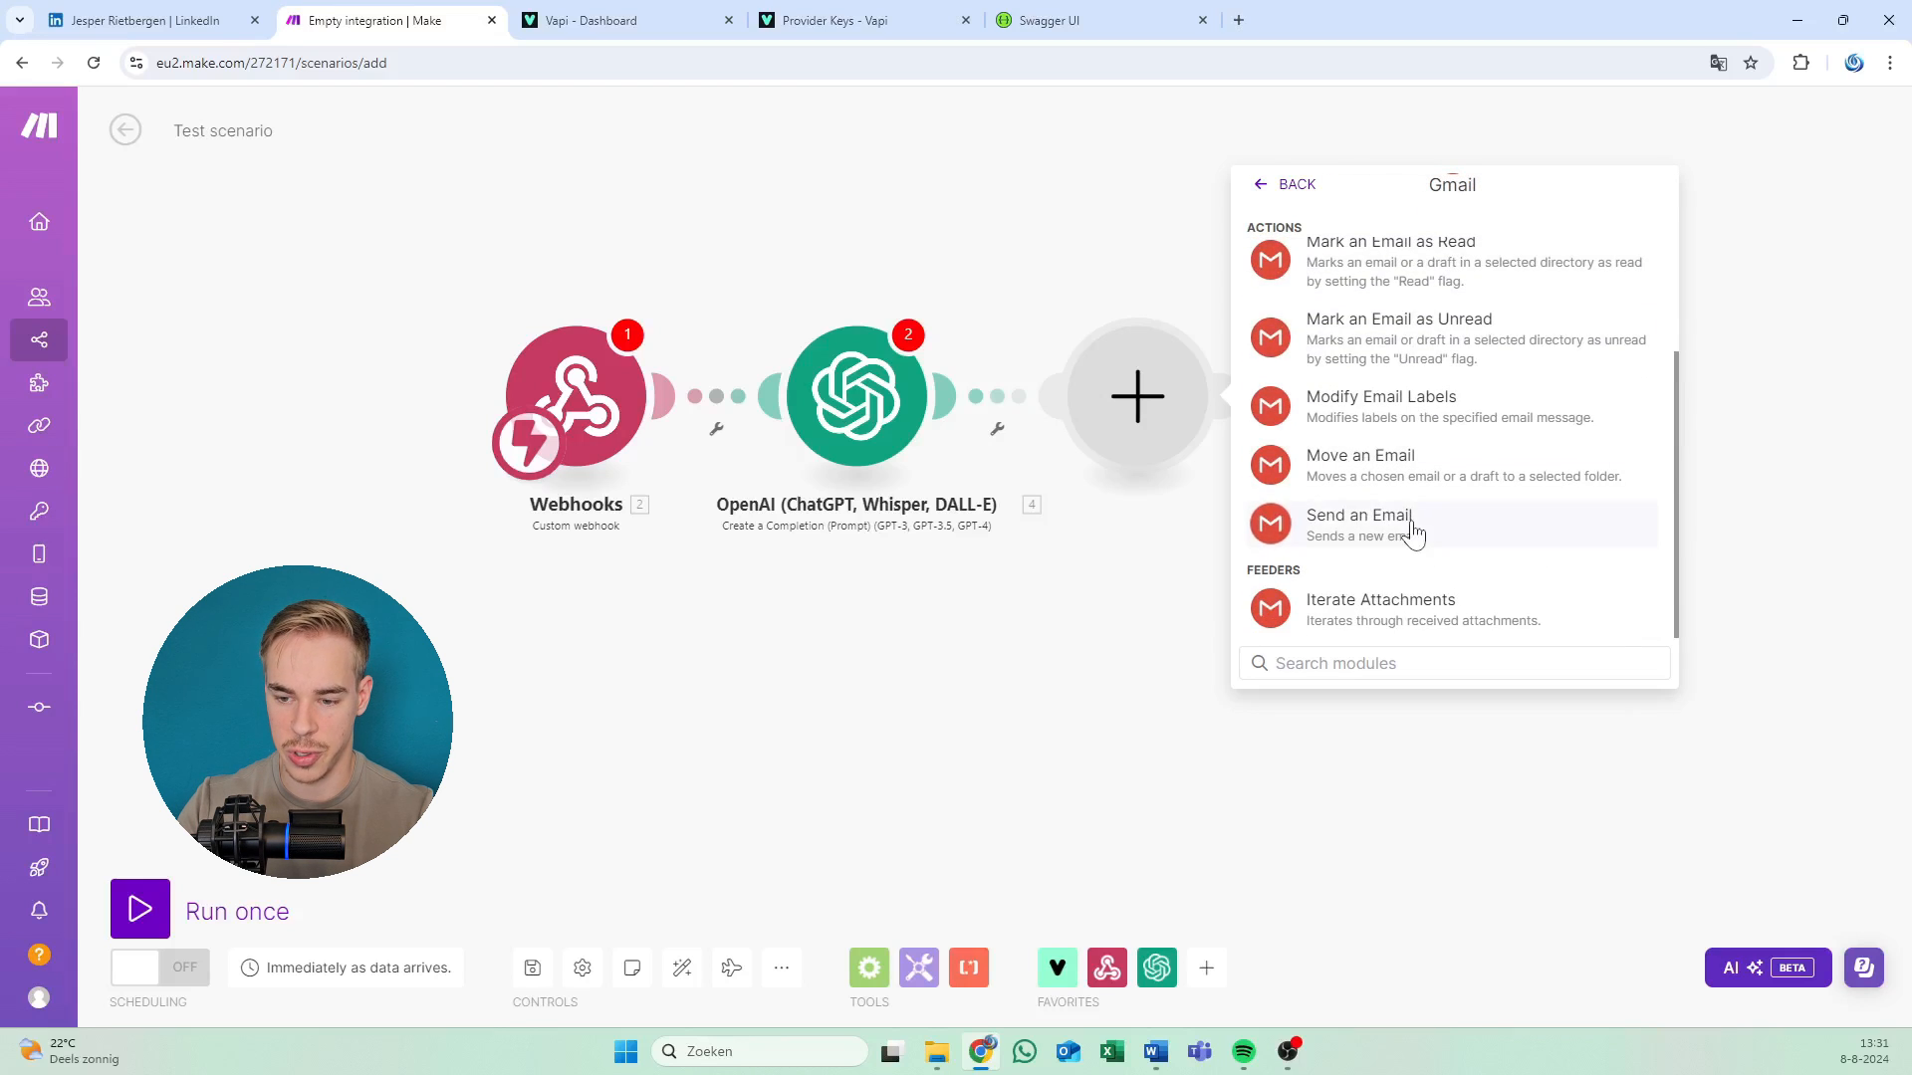
{"action": "left_click", "coordinate": [1407, 528]}
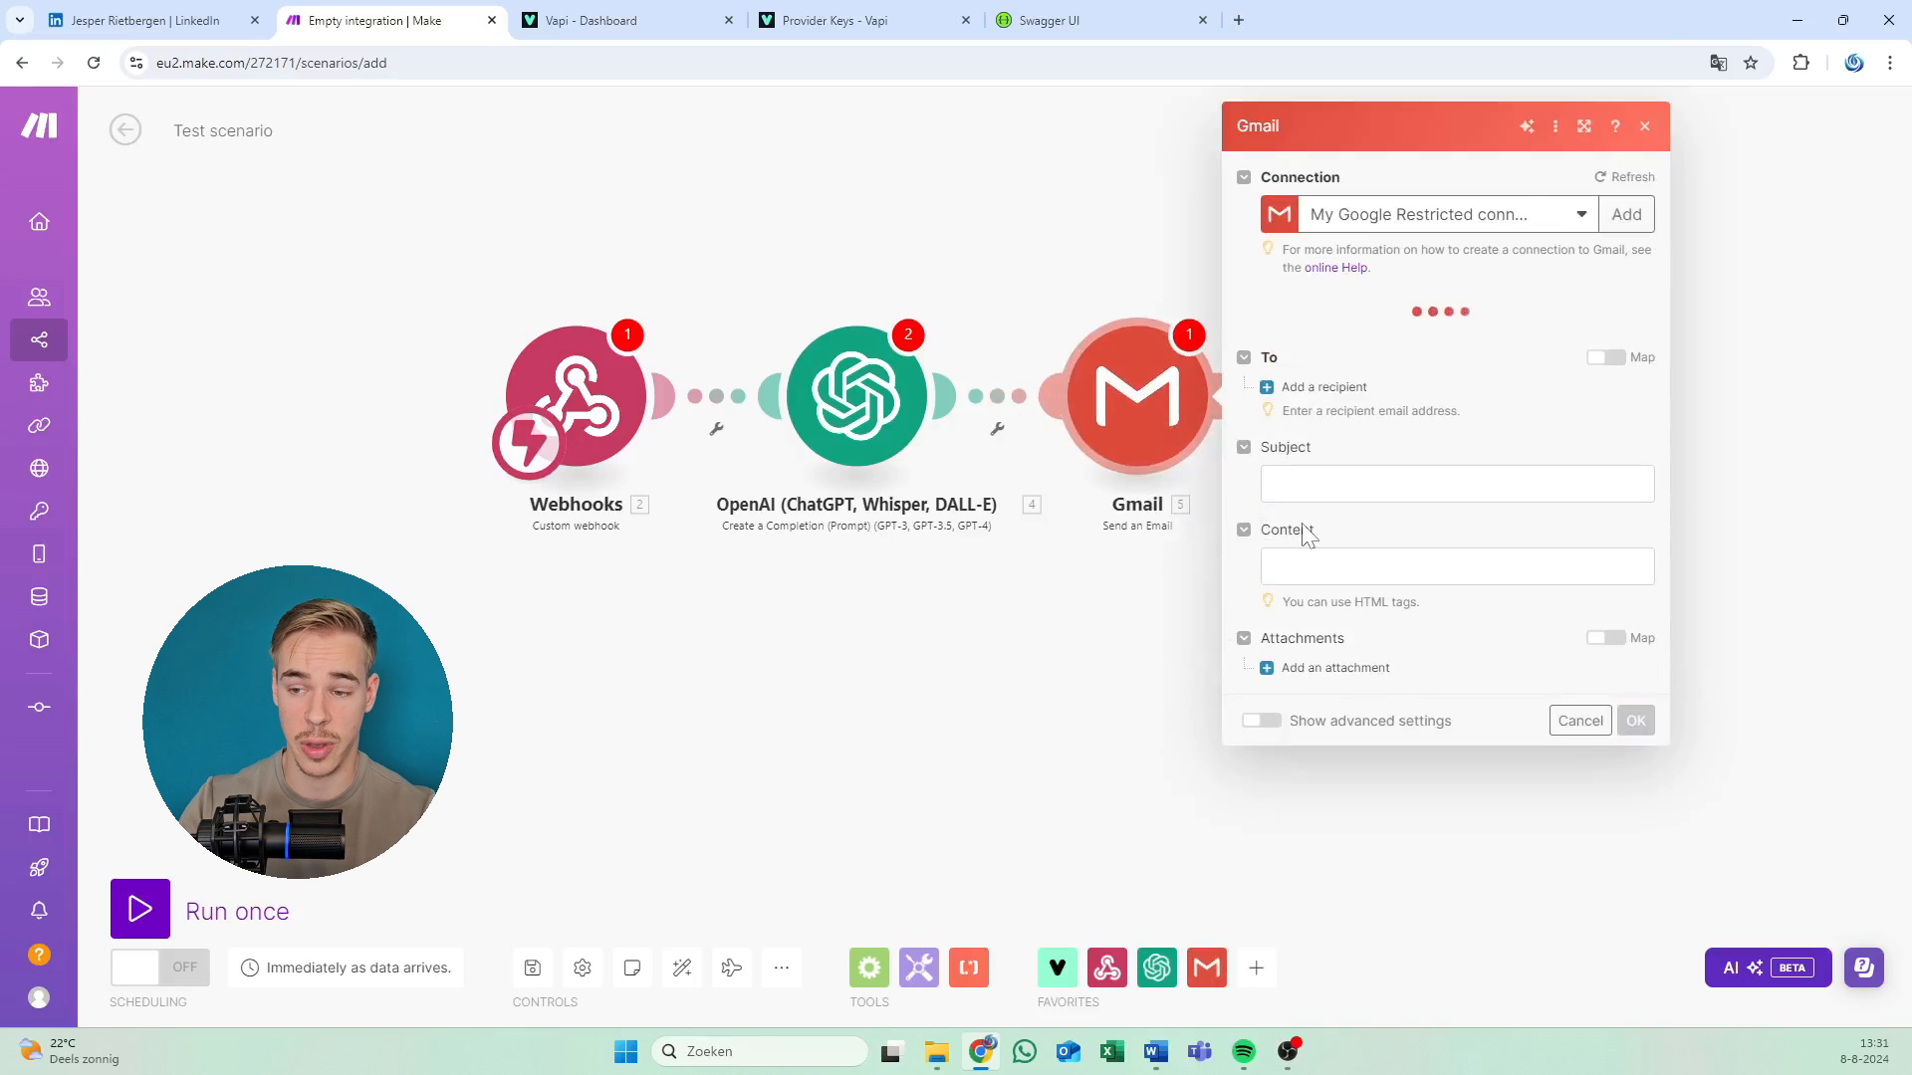
{"action": "left_click", "coordinate": [857, 308]}
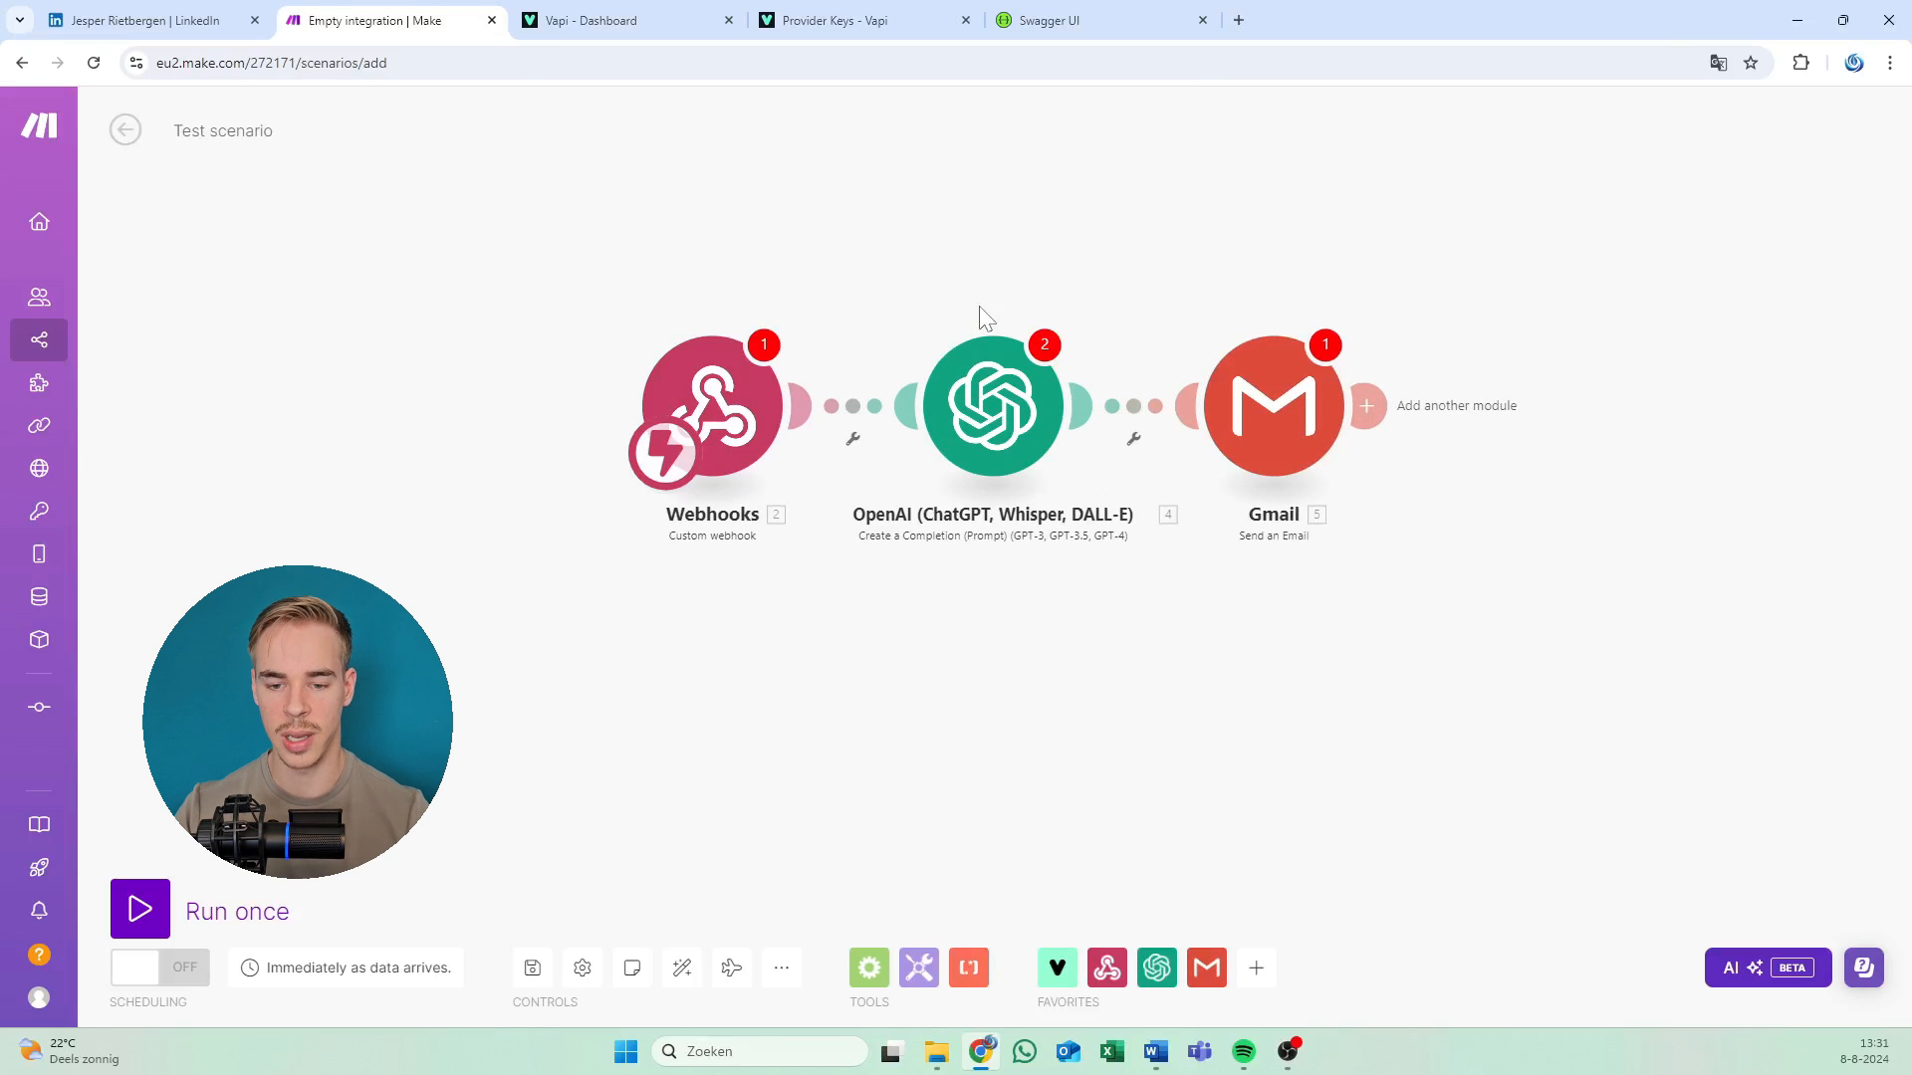
Move the OpenAI module slightly out of line and auto-align the scenario's modules.
{"action": "scroll", "coordinate": [768, 494], "scroll_direction": "up", "scroll_amount": 2}
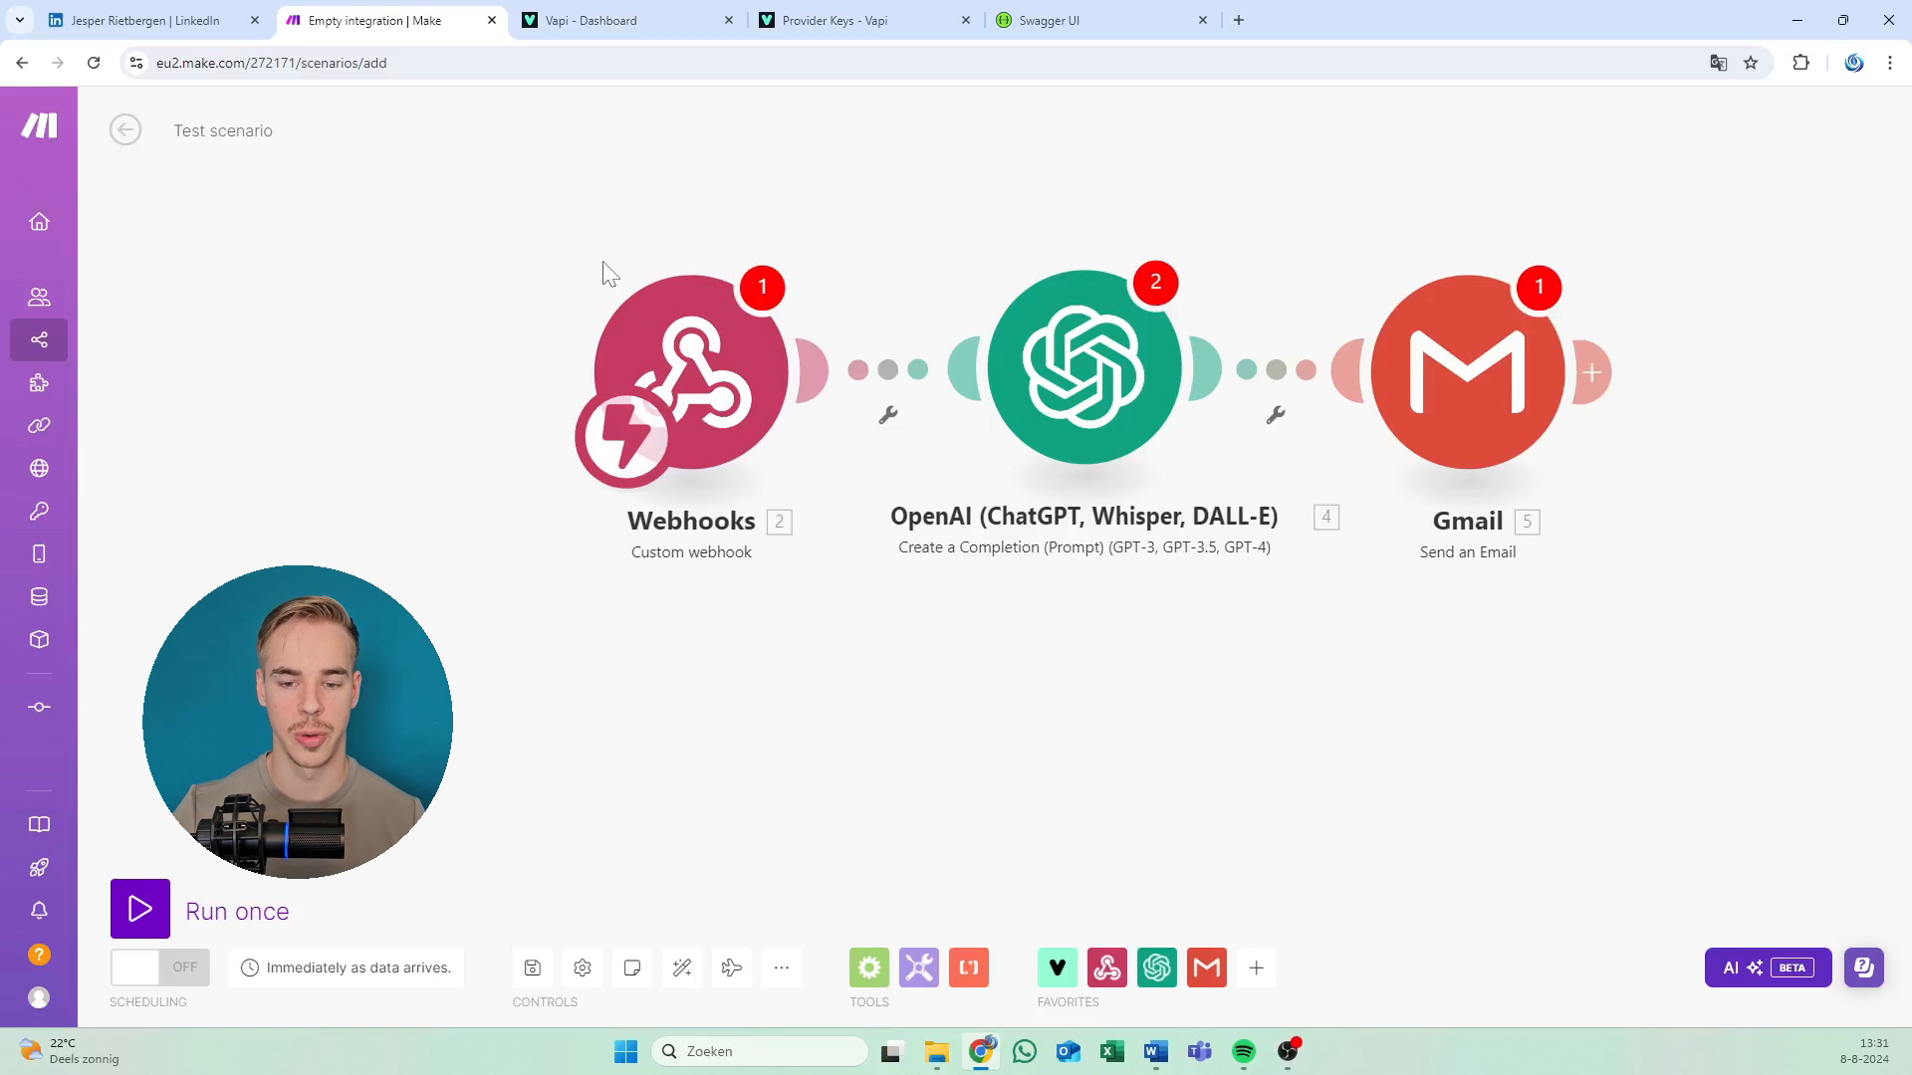
{"action": "left_click_drag", "start_coordinate": [581, 288], "coordinate": [373, 321]}
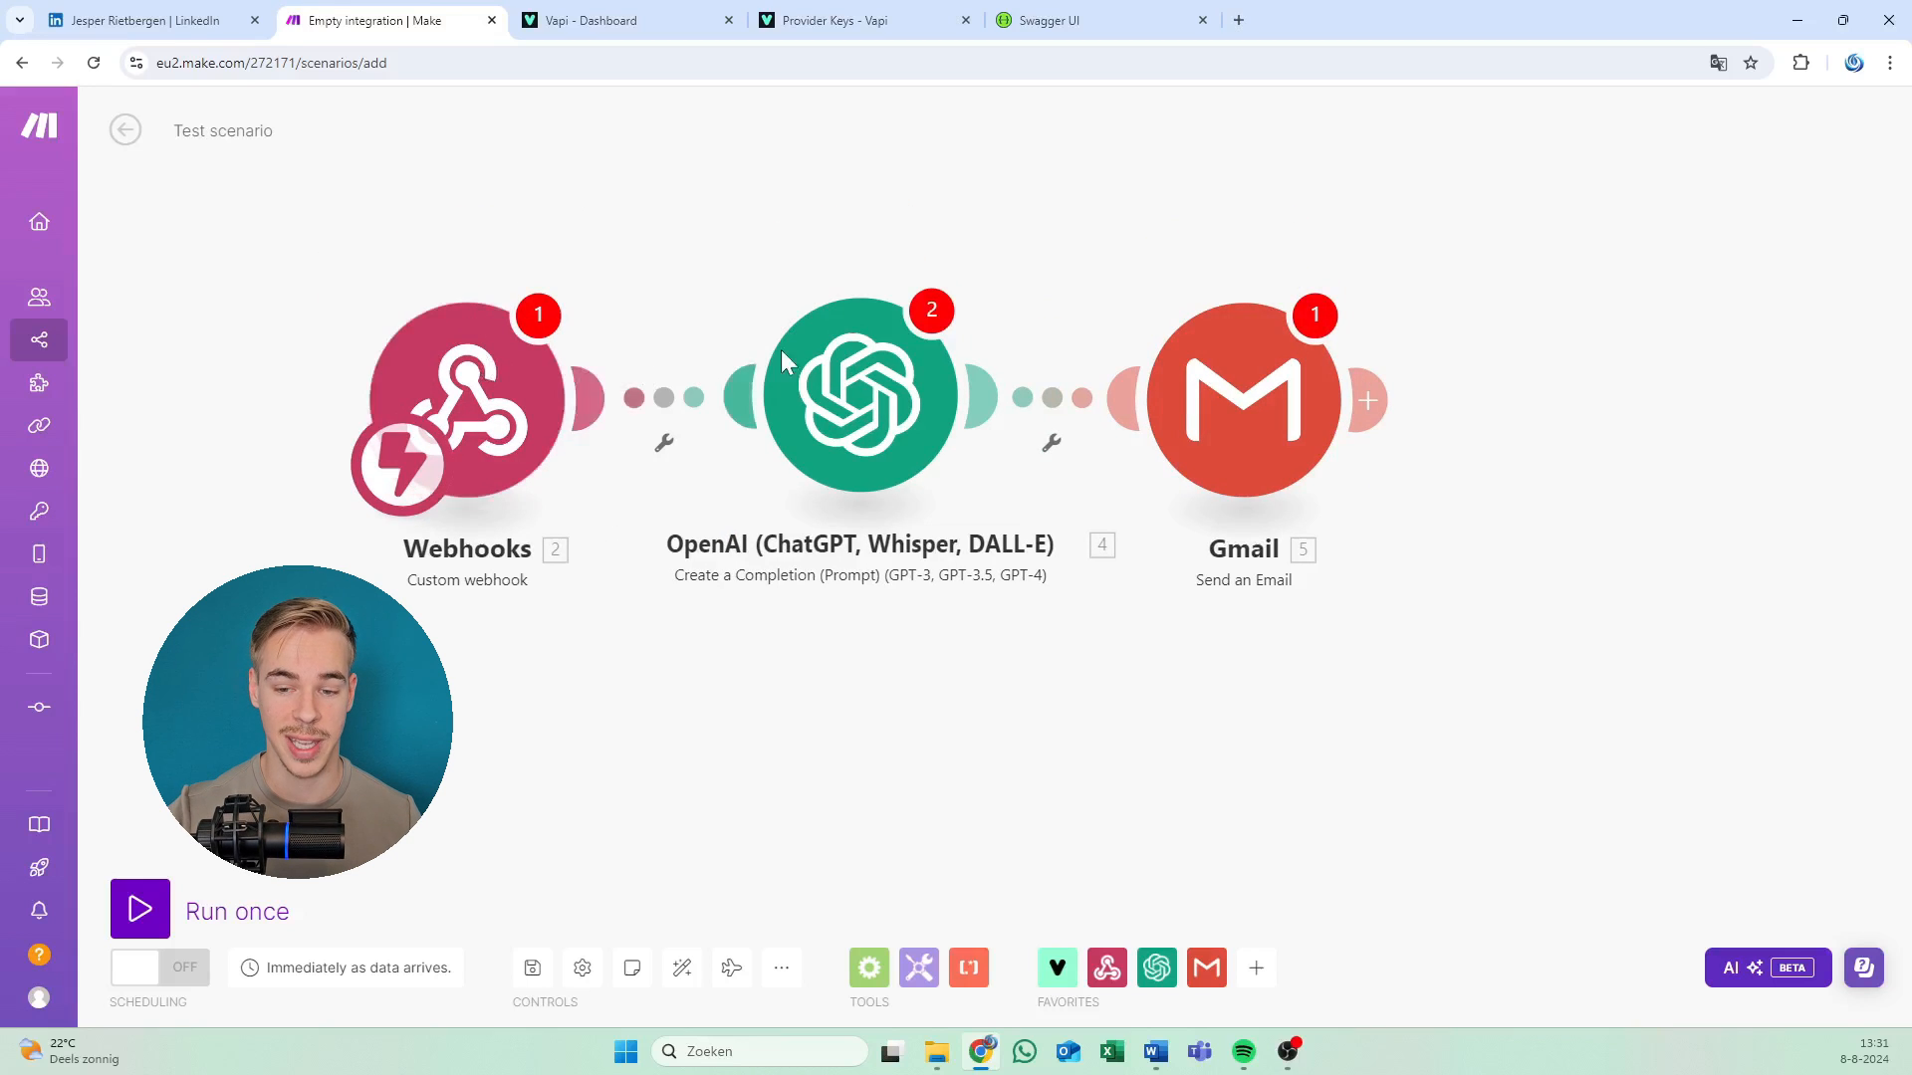
{"action": "left_click_drag", "start_coordinate": [864, 390], "coordinate": [813, 438]}
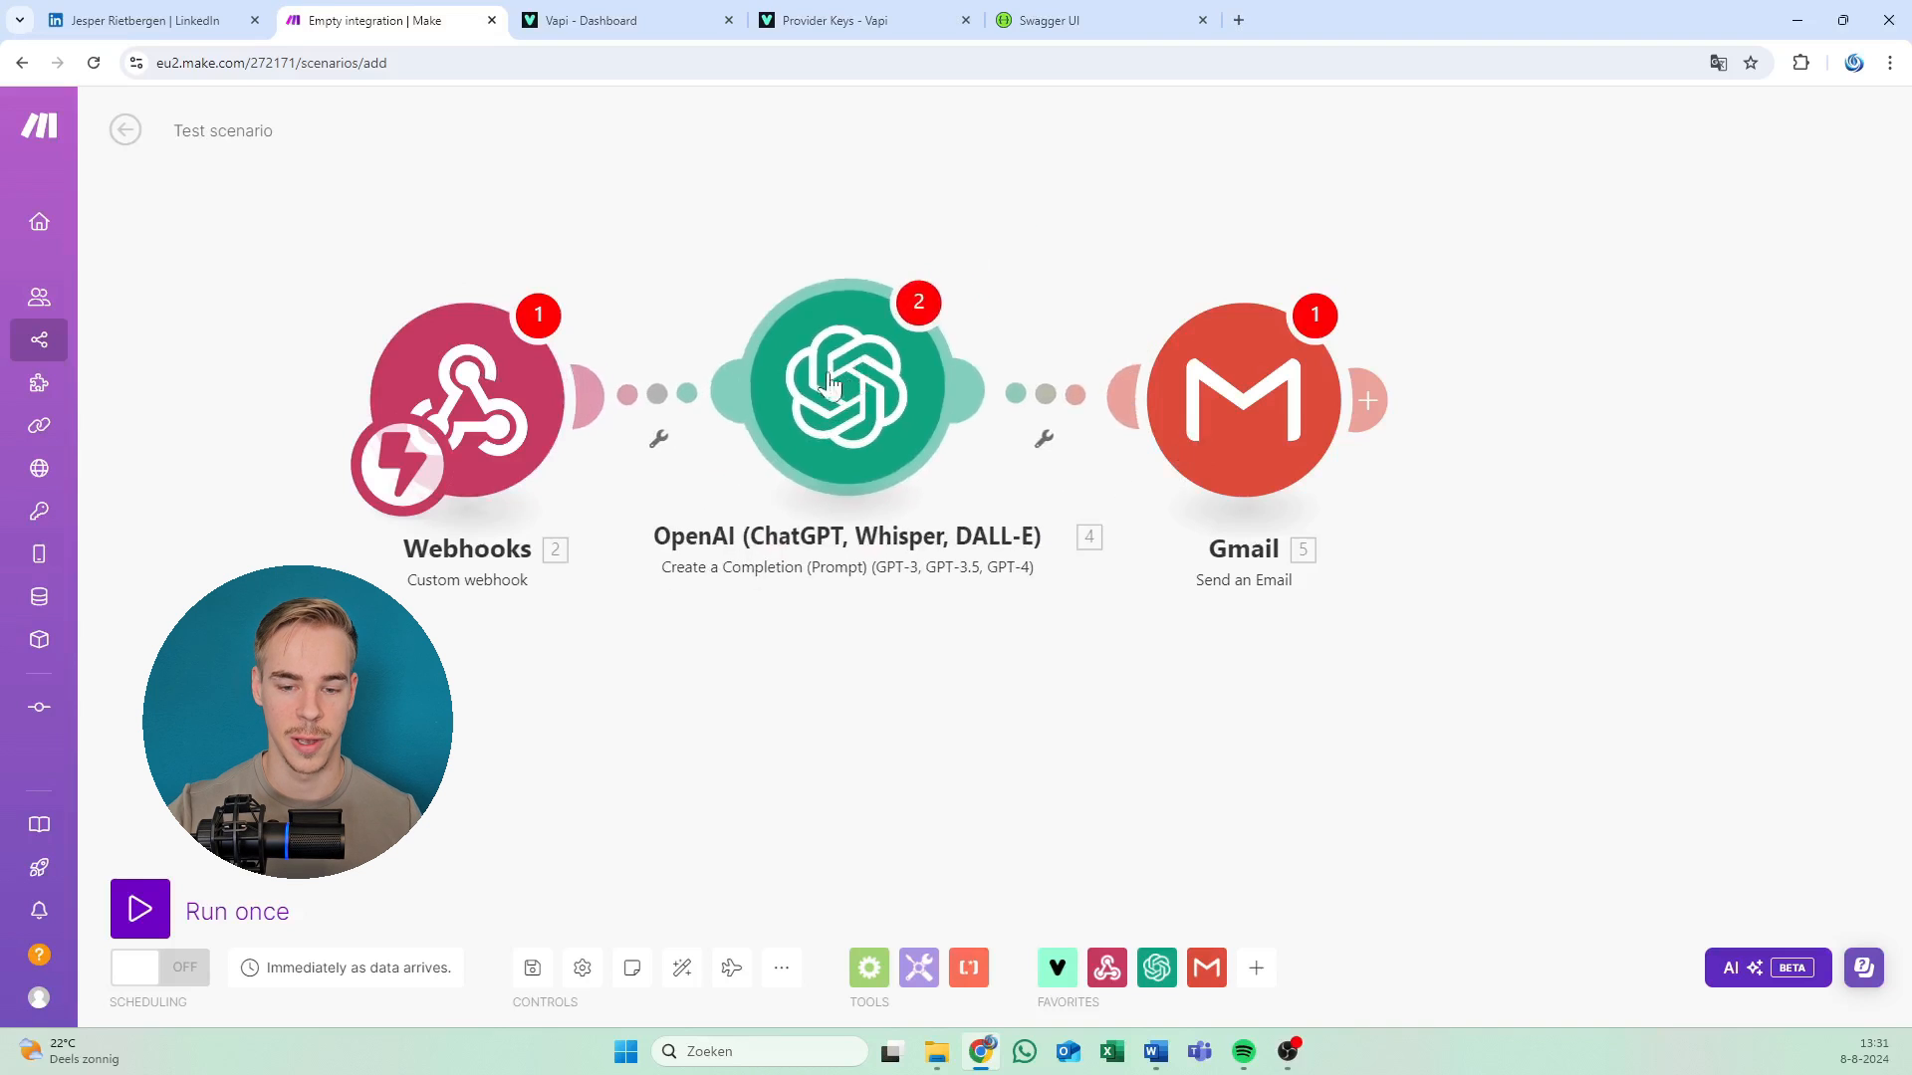
{"action": "left_click", "coordinate": [685, 974]}
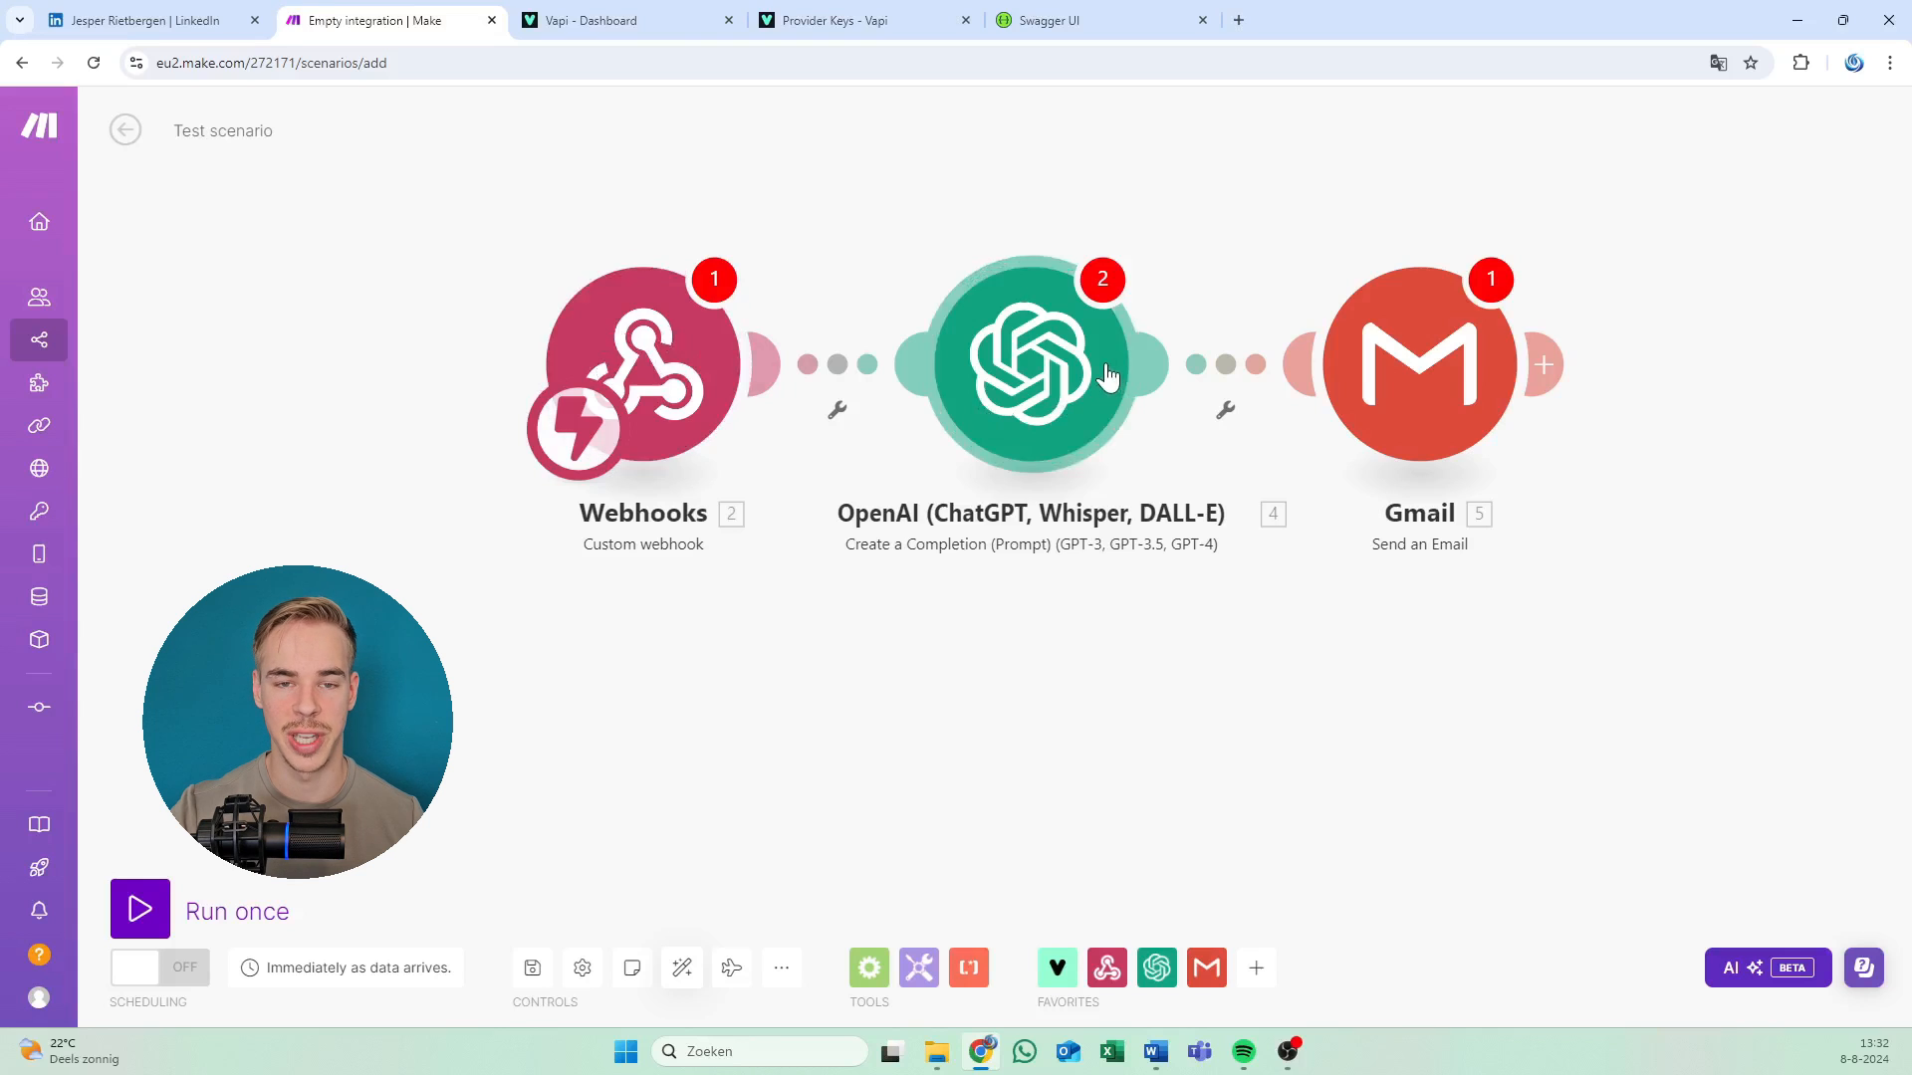
Delete the Webhooks module at the start of the scenario and auto-align the remaining modules.
{"action": "left_click_drag", "start_coordinate": [691, 377], "coordinate": [565, 376]}
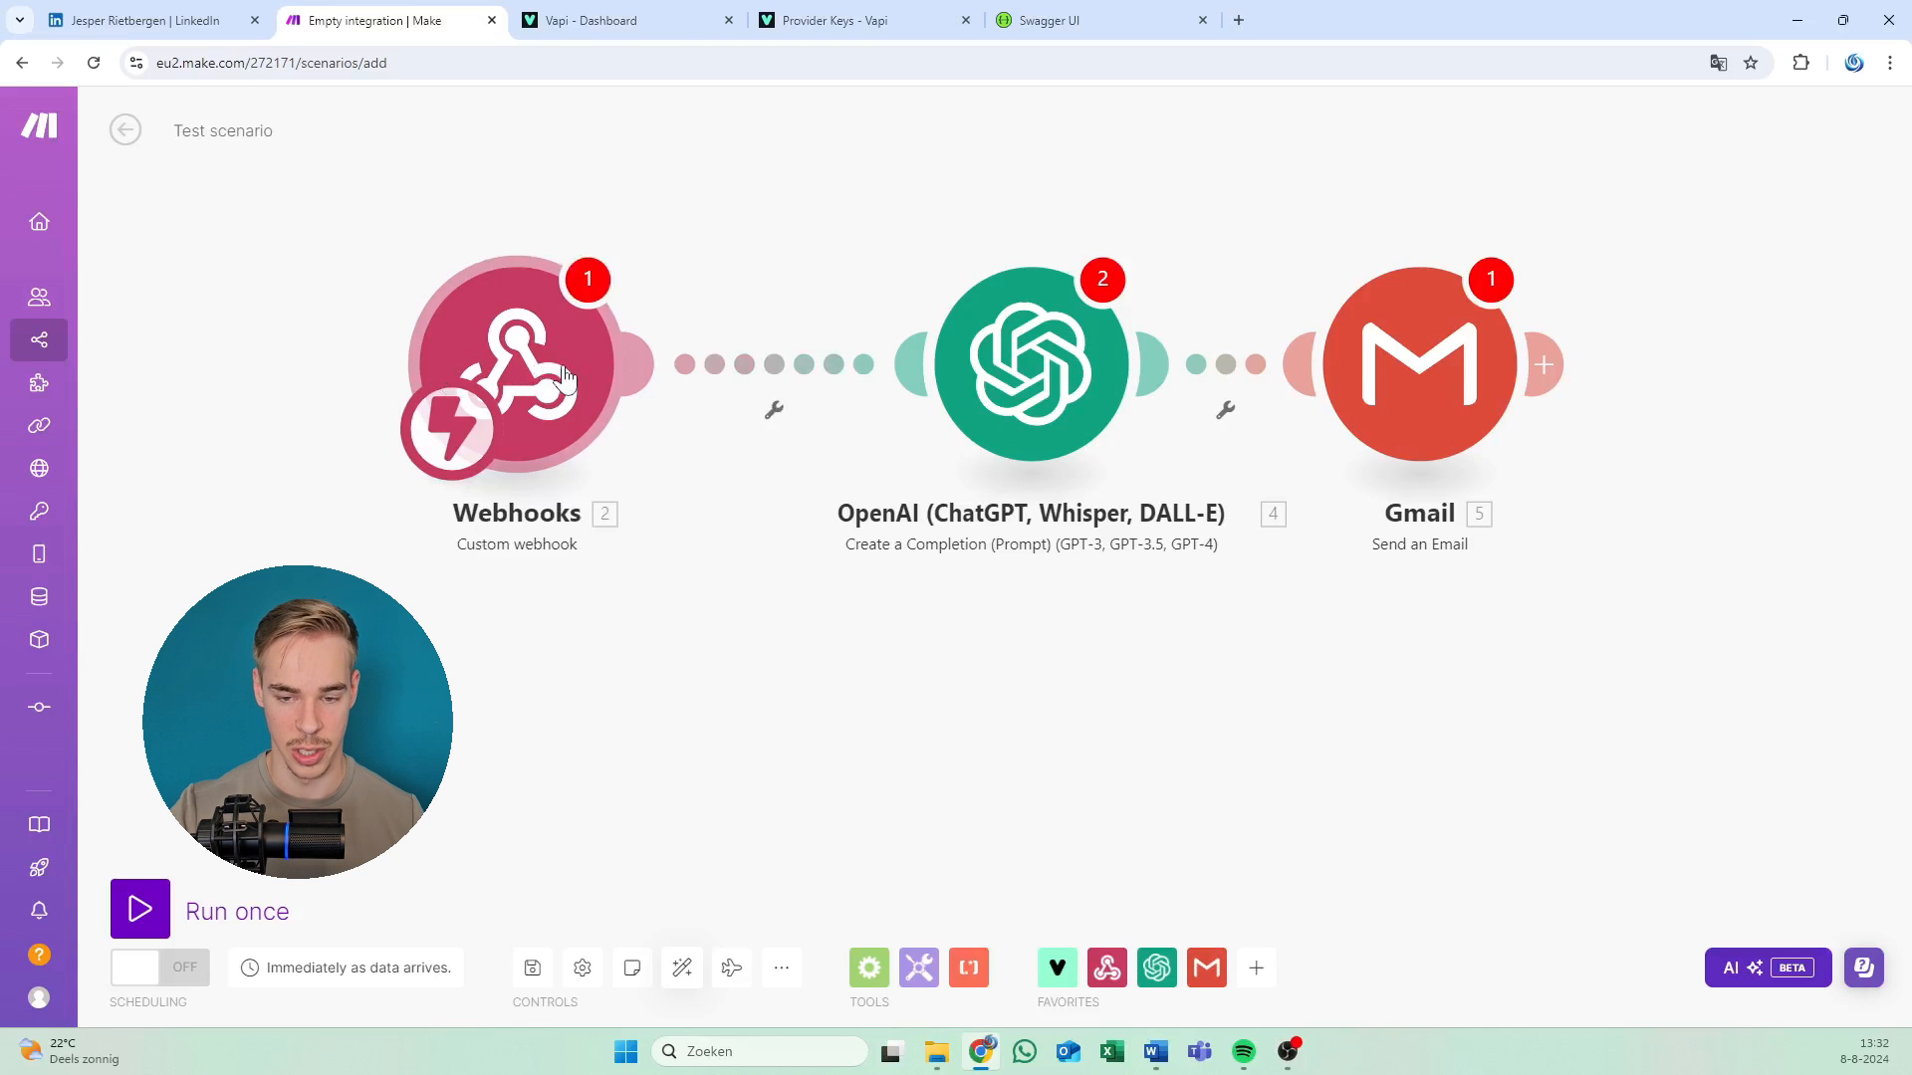
{"action": "right_click", "coordinate": [568, 371]}
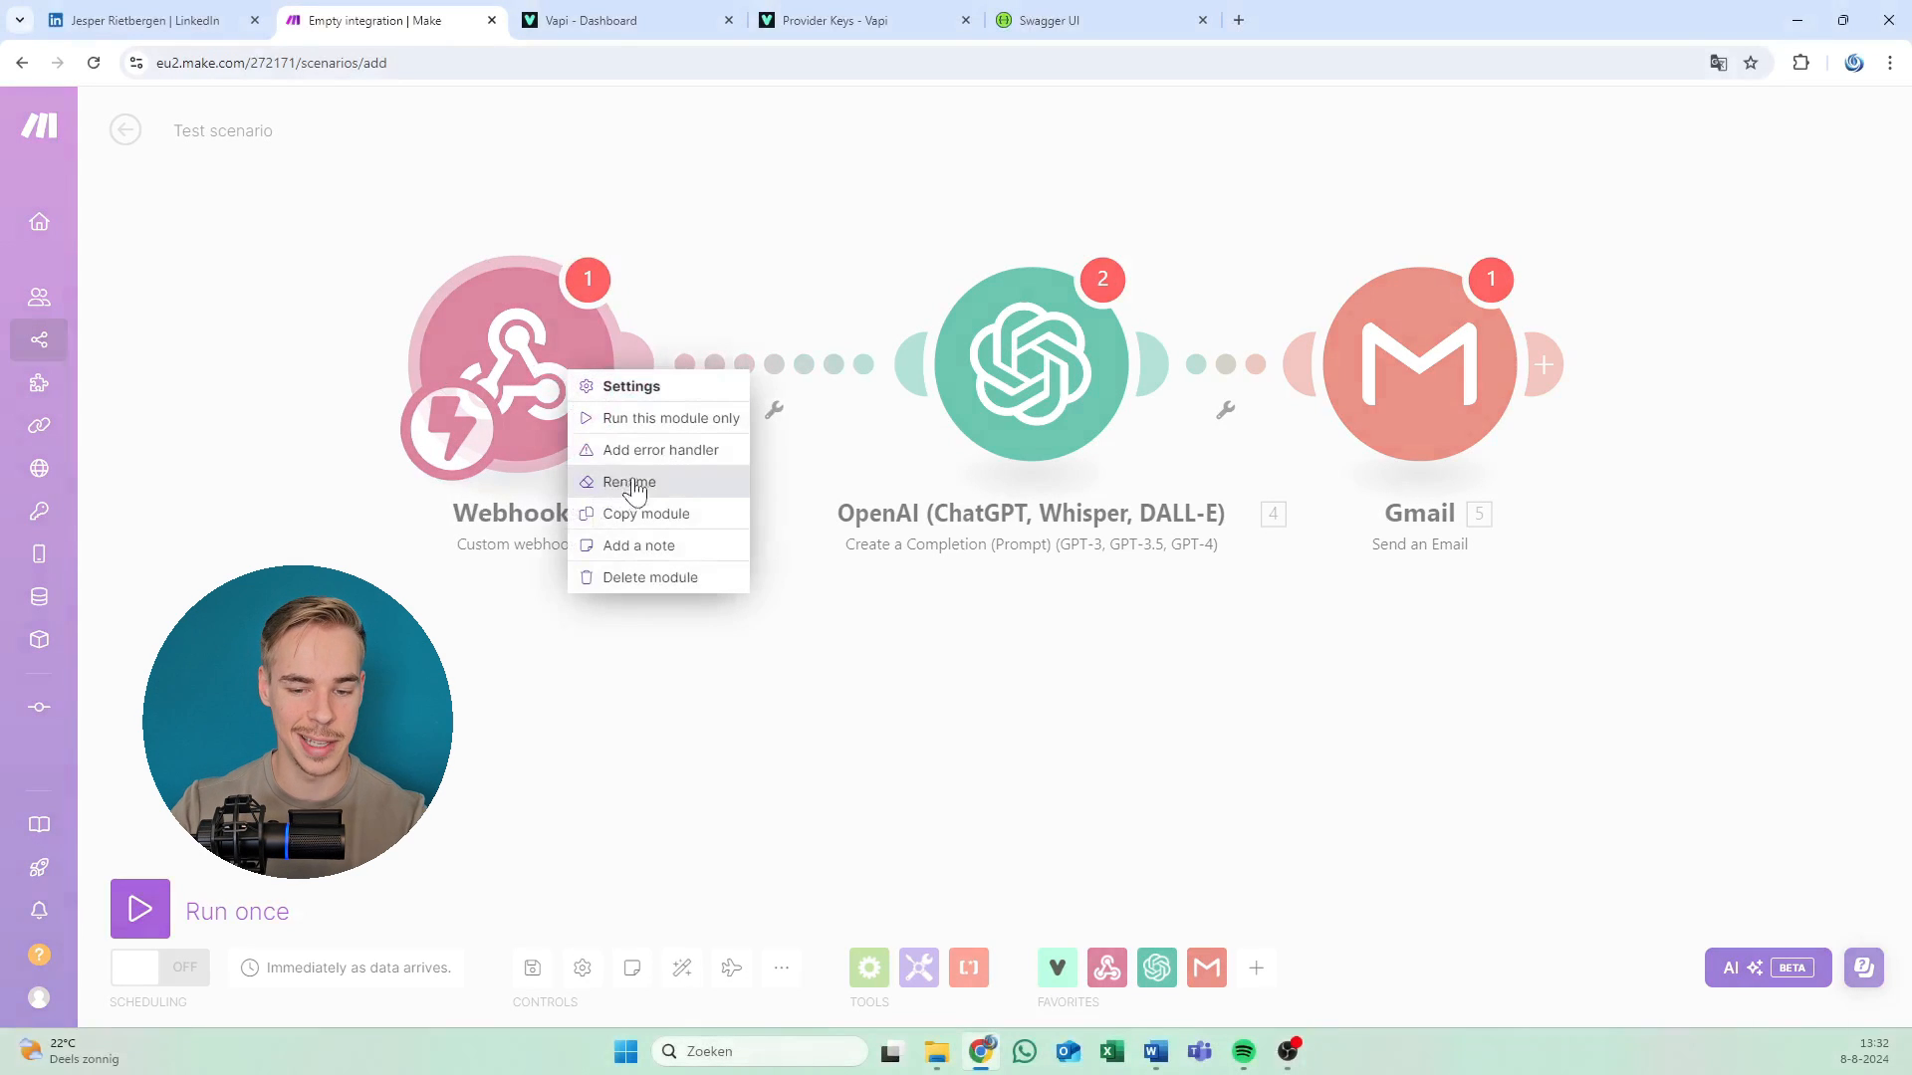
{"action": "left_click", "coordinate": [674, 576]}
{"action": "left_click_drag", "start_coordinate": [699, 262], "coordinate": [756, 247]}
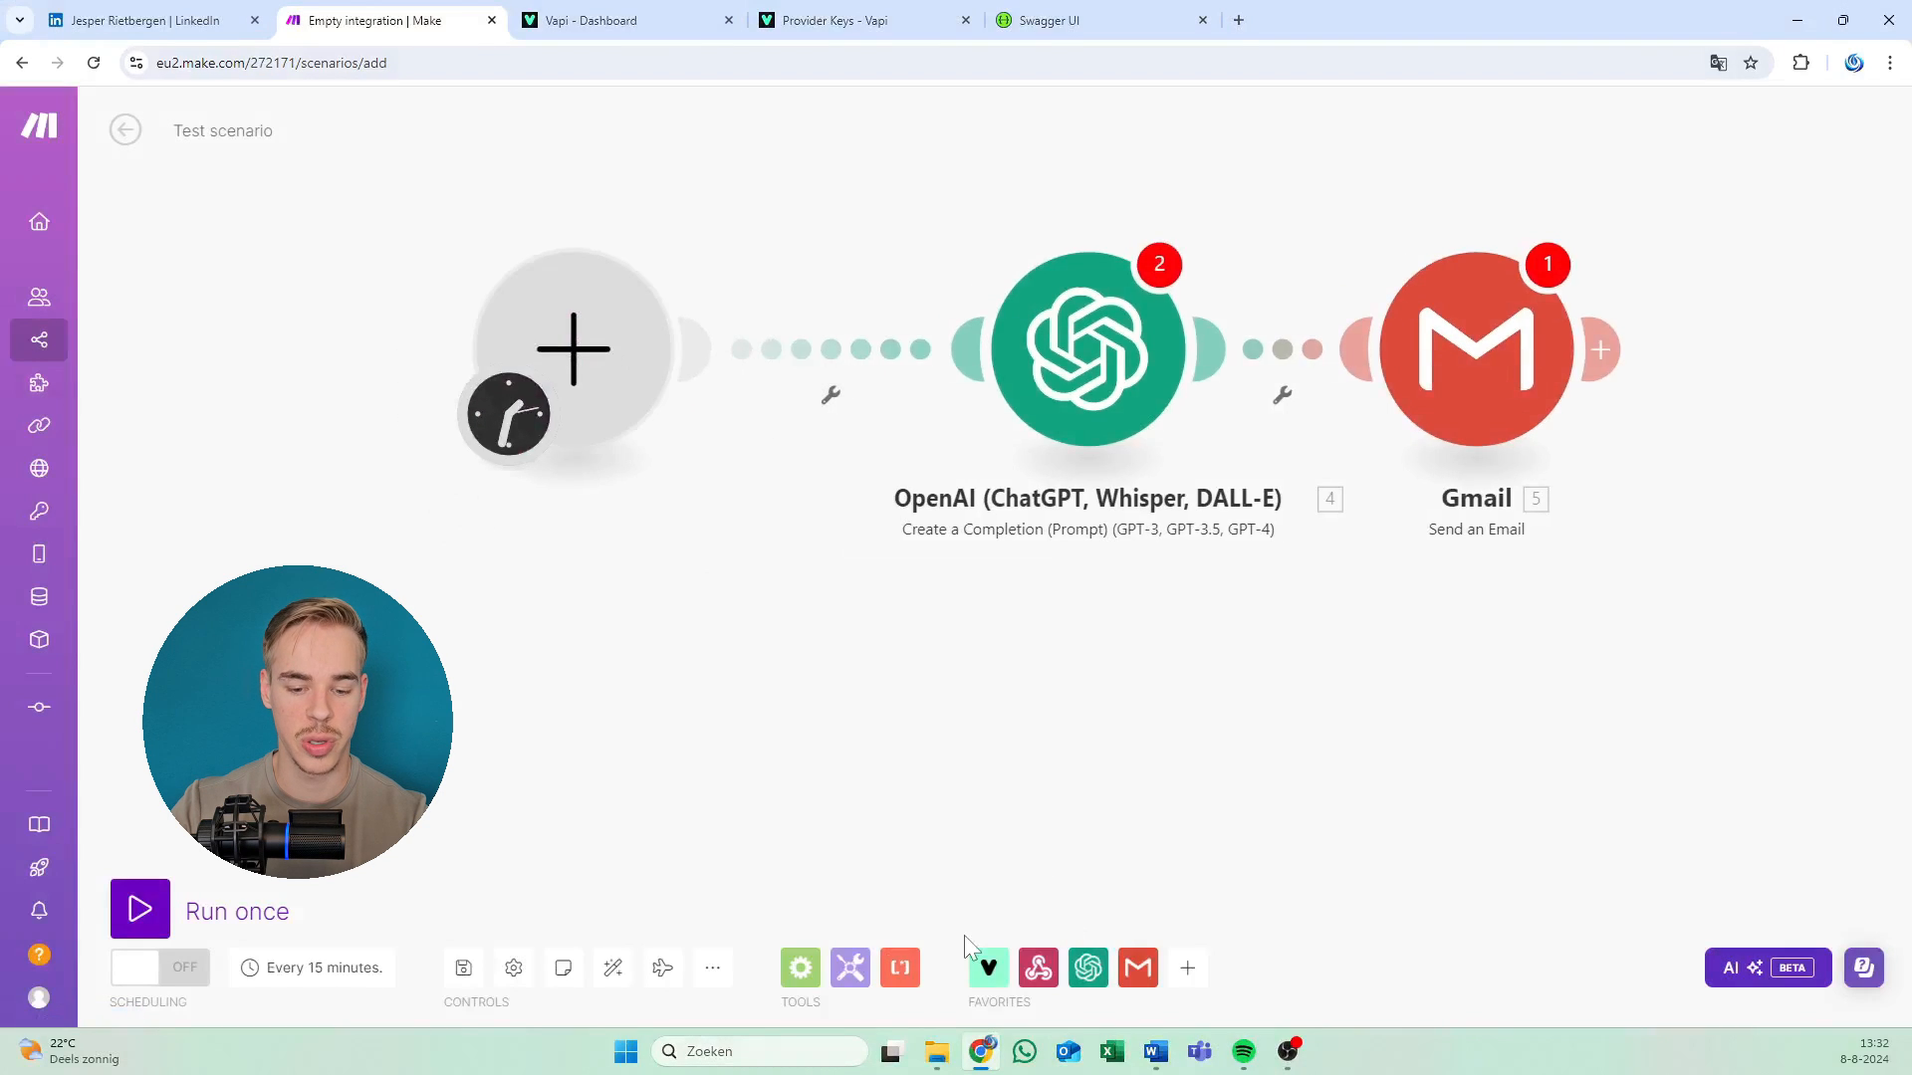
{"action": "left_click", "coordinate": [607, 971]}
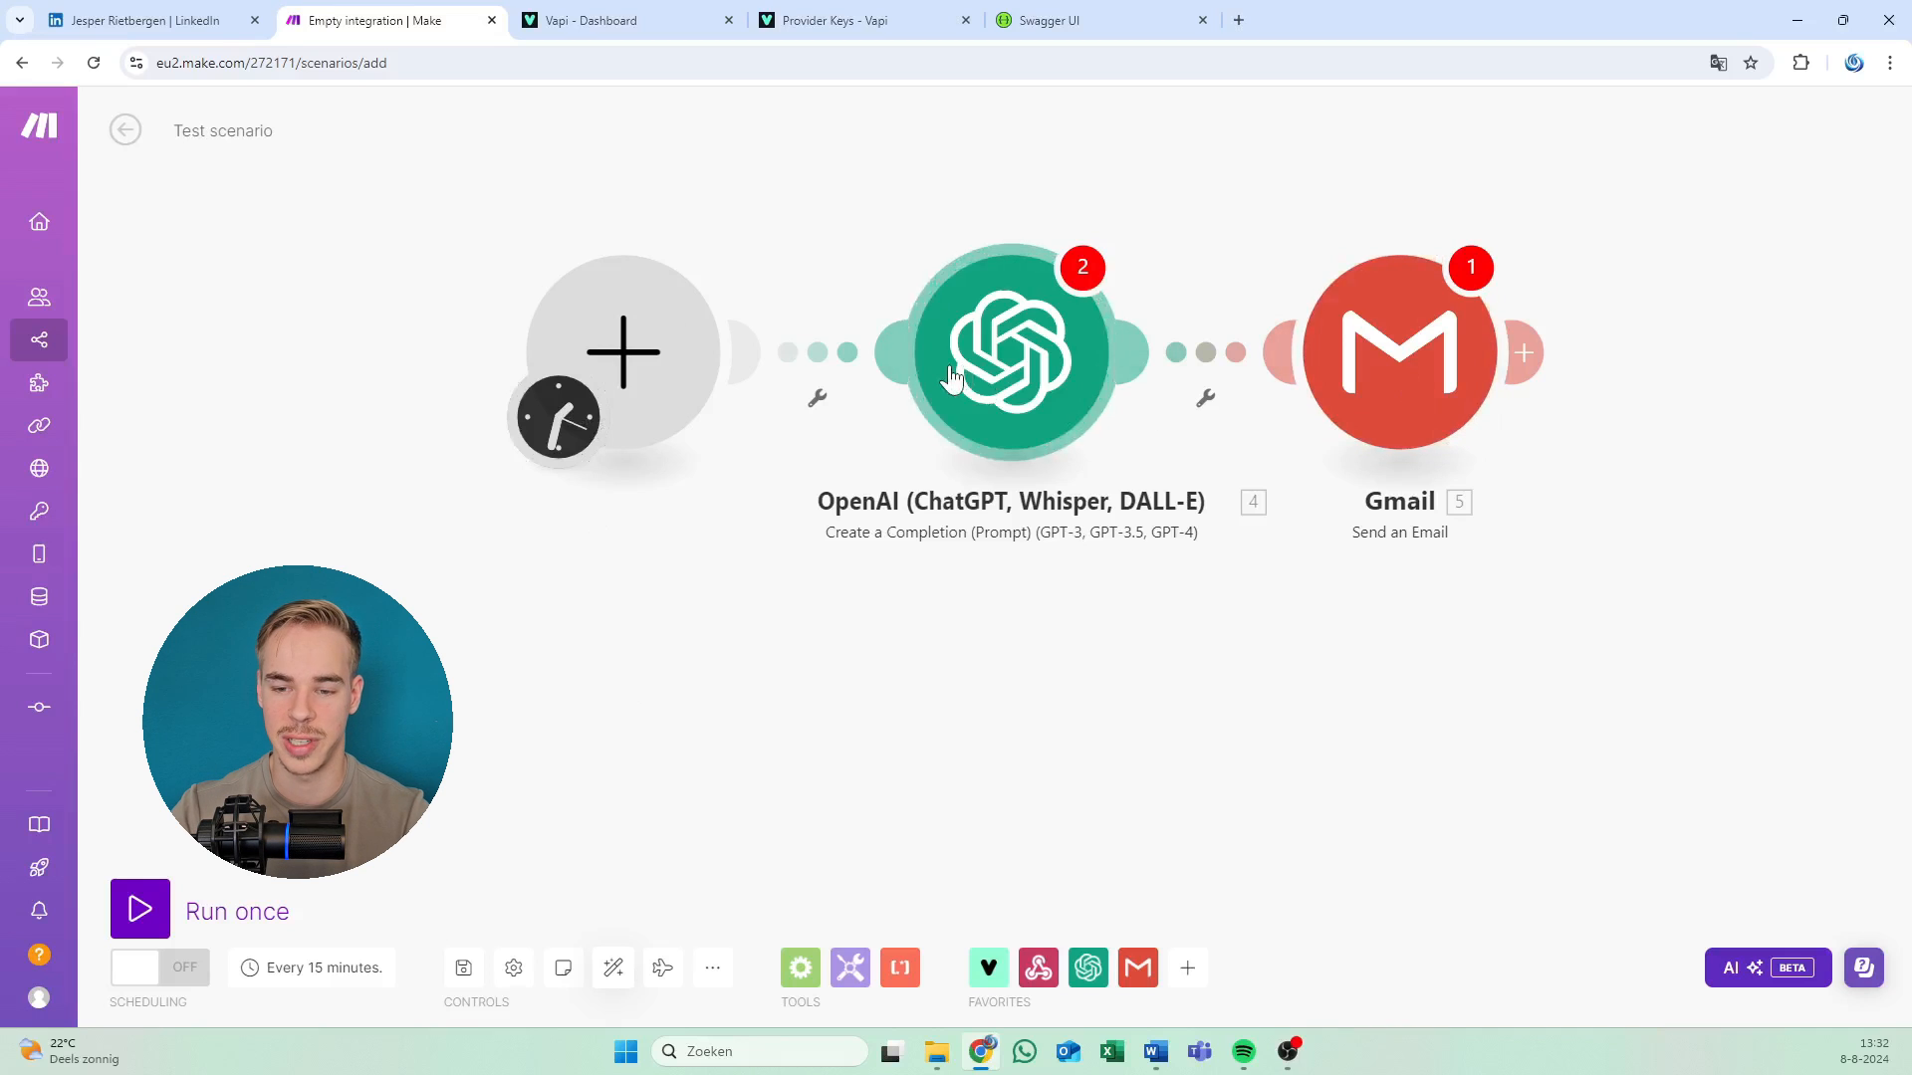
{"action": "left_click_drag", "start_coordinate": [820, 192], "coordinate": [790, 269]}
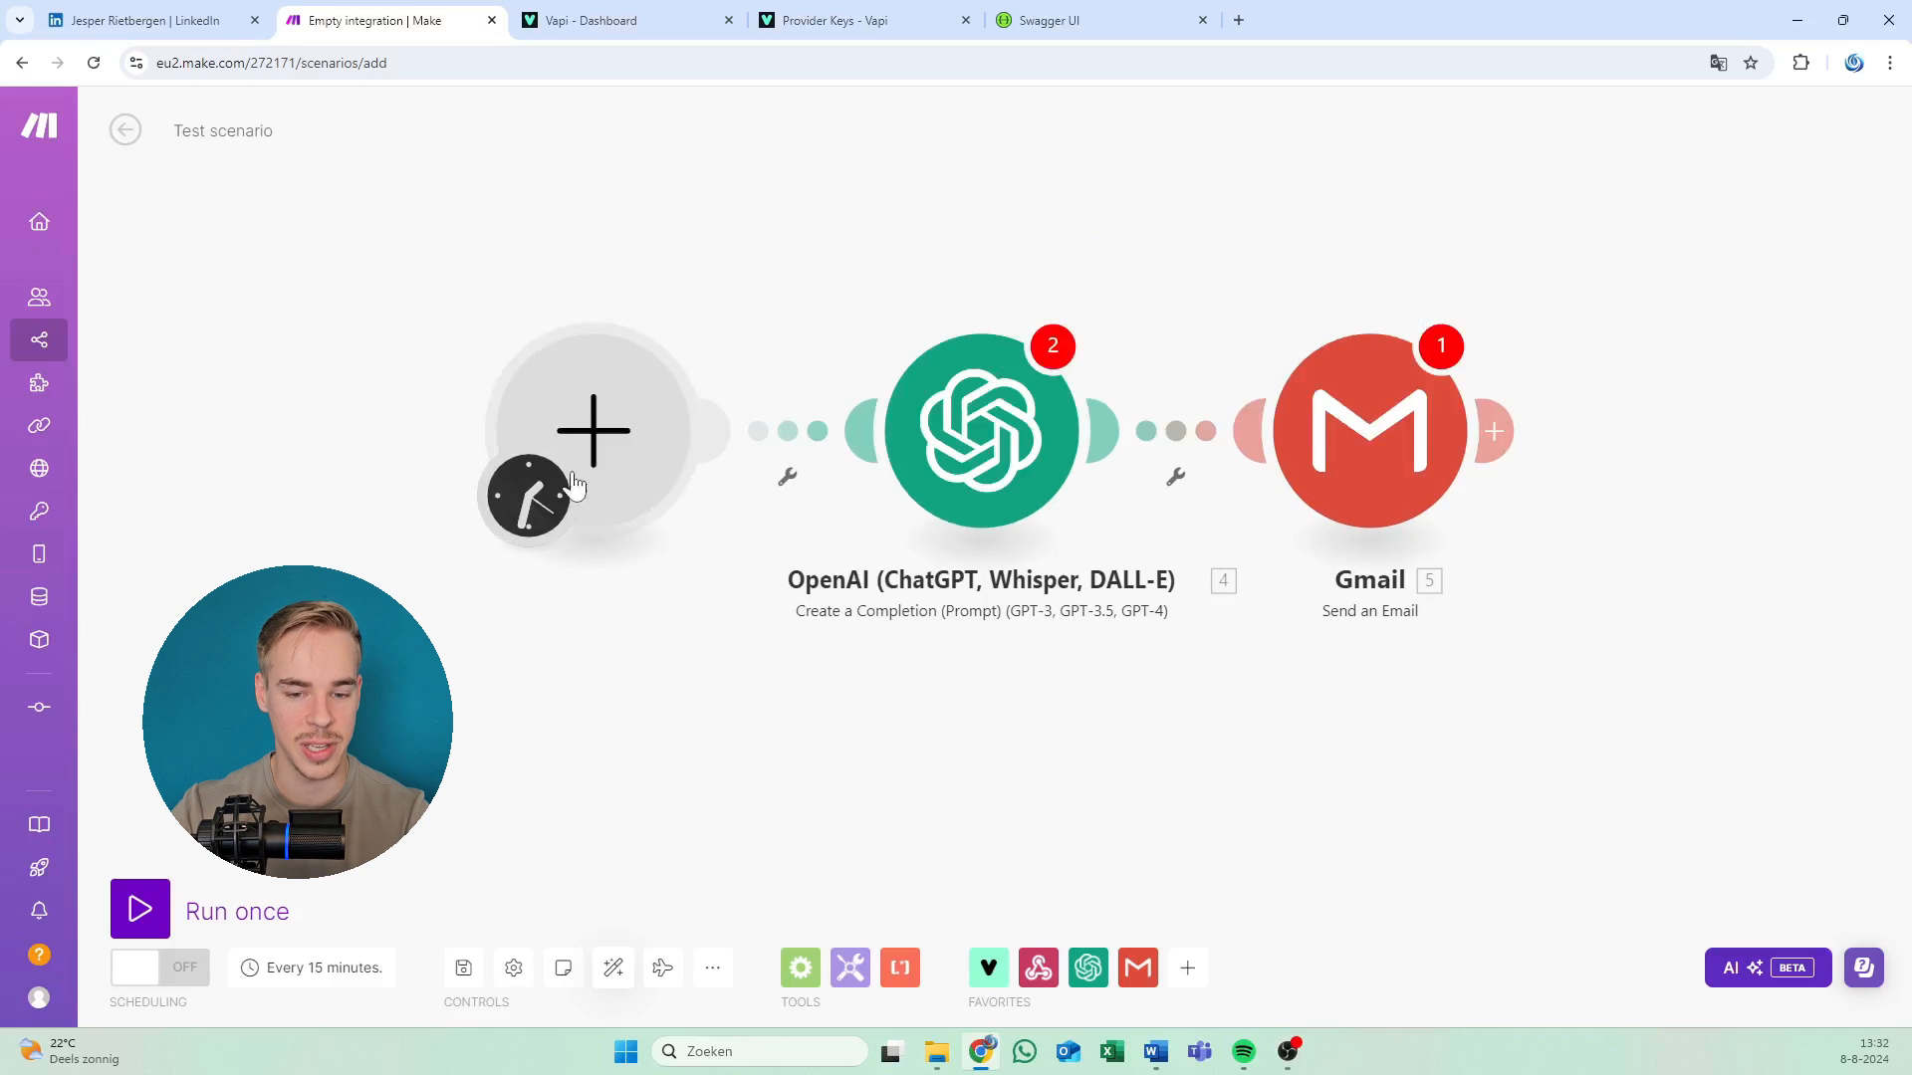
Examine the trigger's schedule options, trying "At regular intervals", "Days of the month" and "Days of the week", and close the settings without selecting any days.
{"action": "left_click", "coordinate": [531, 494]}
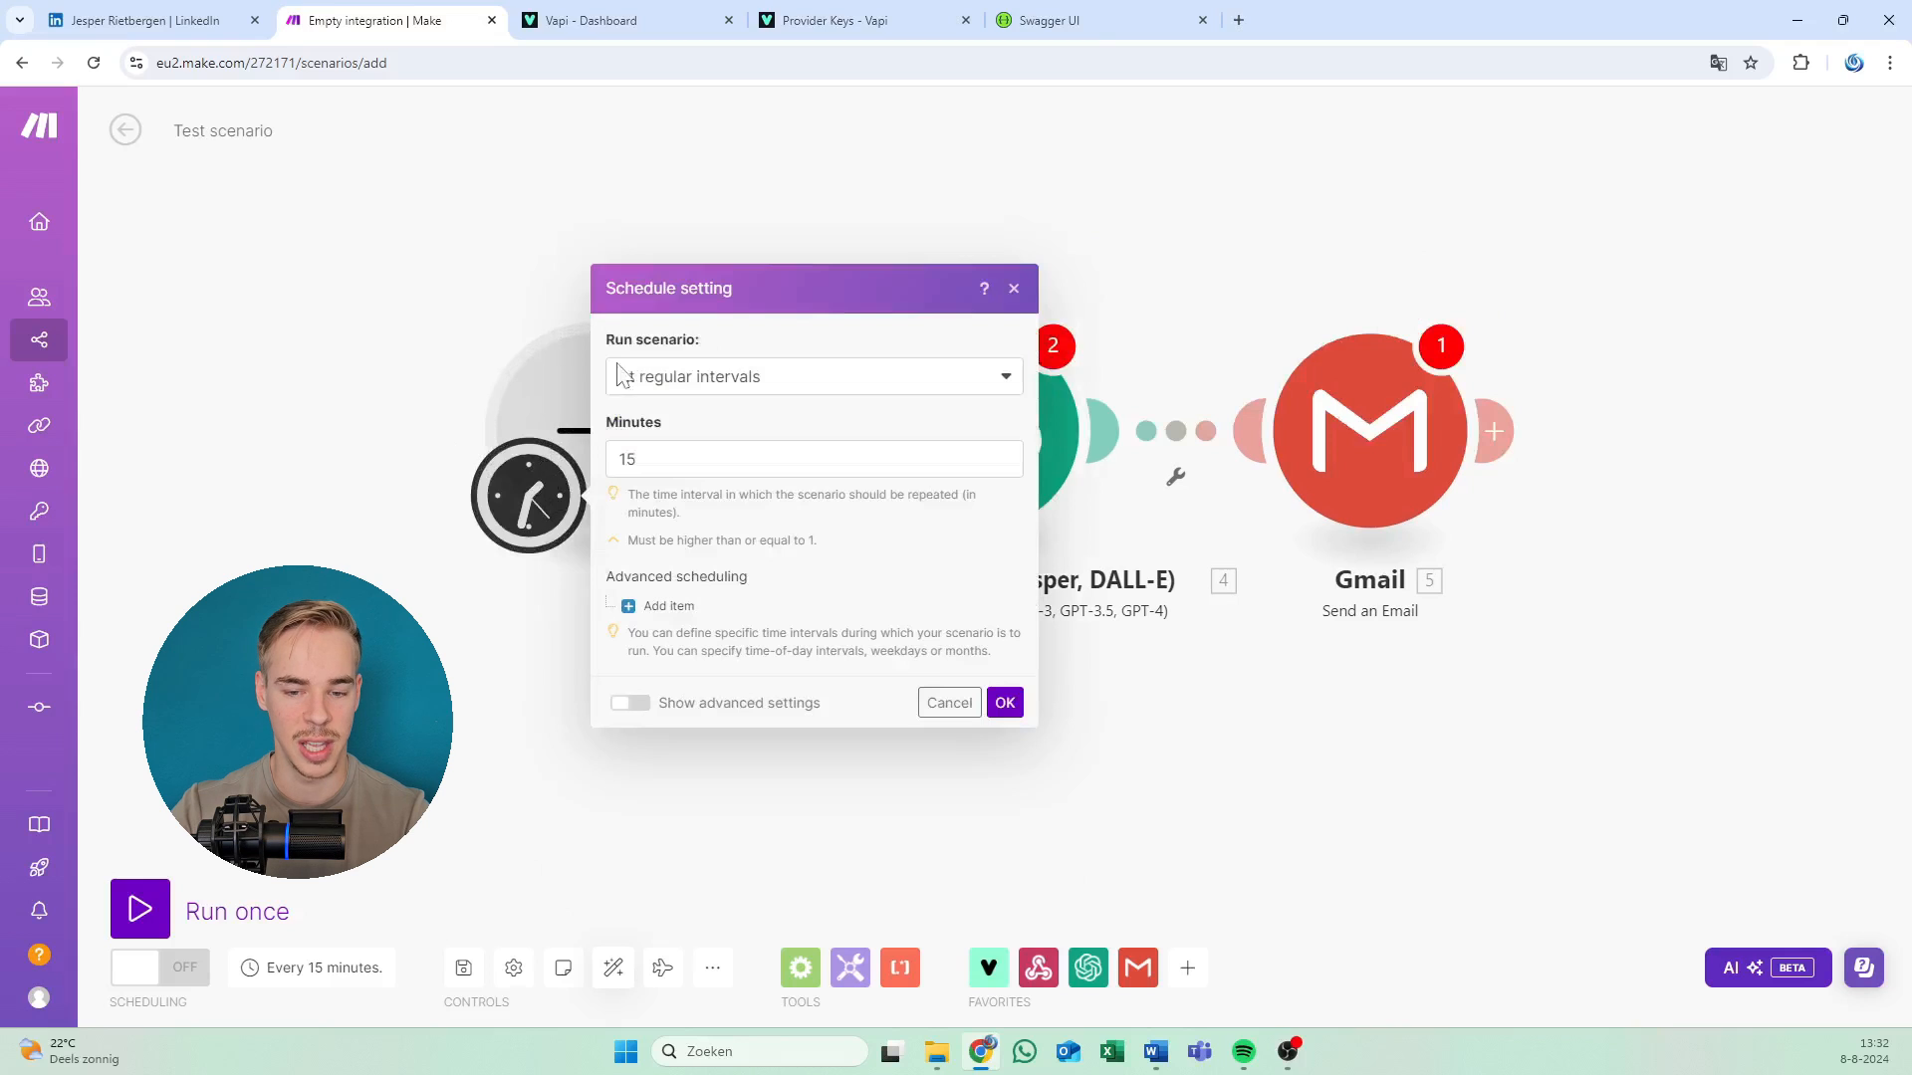
{"action": "left_click", "coordinate": [717, 384]}
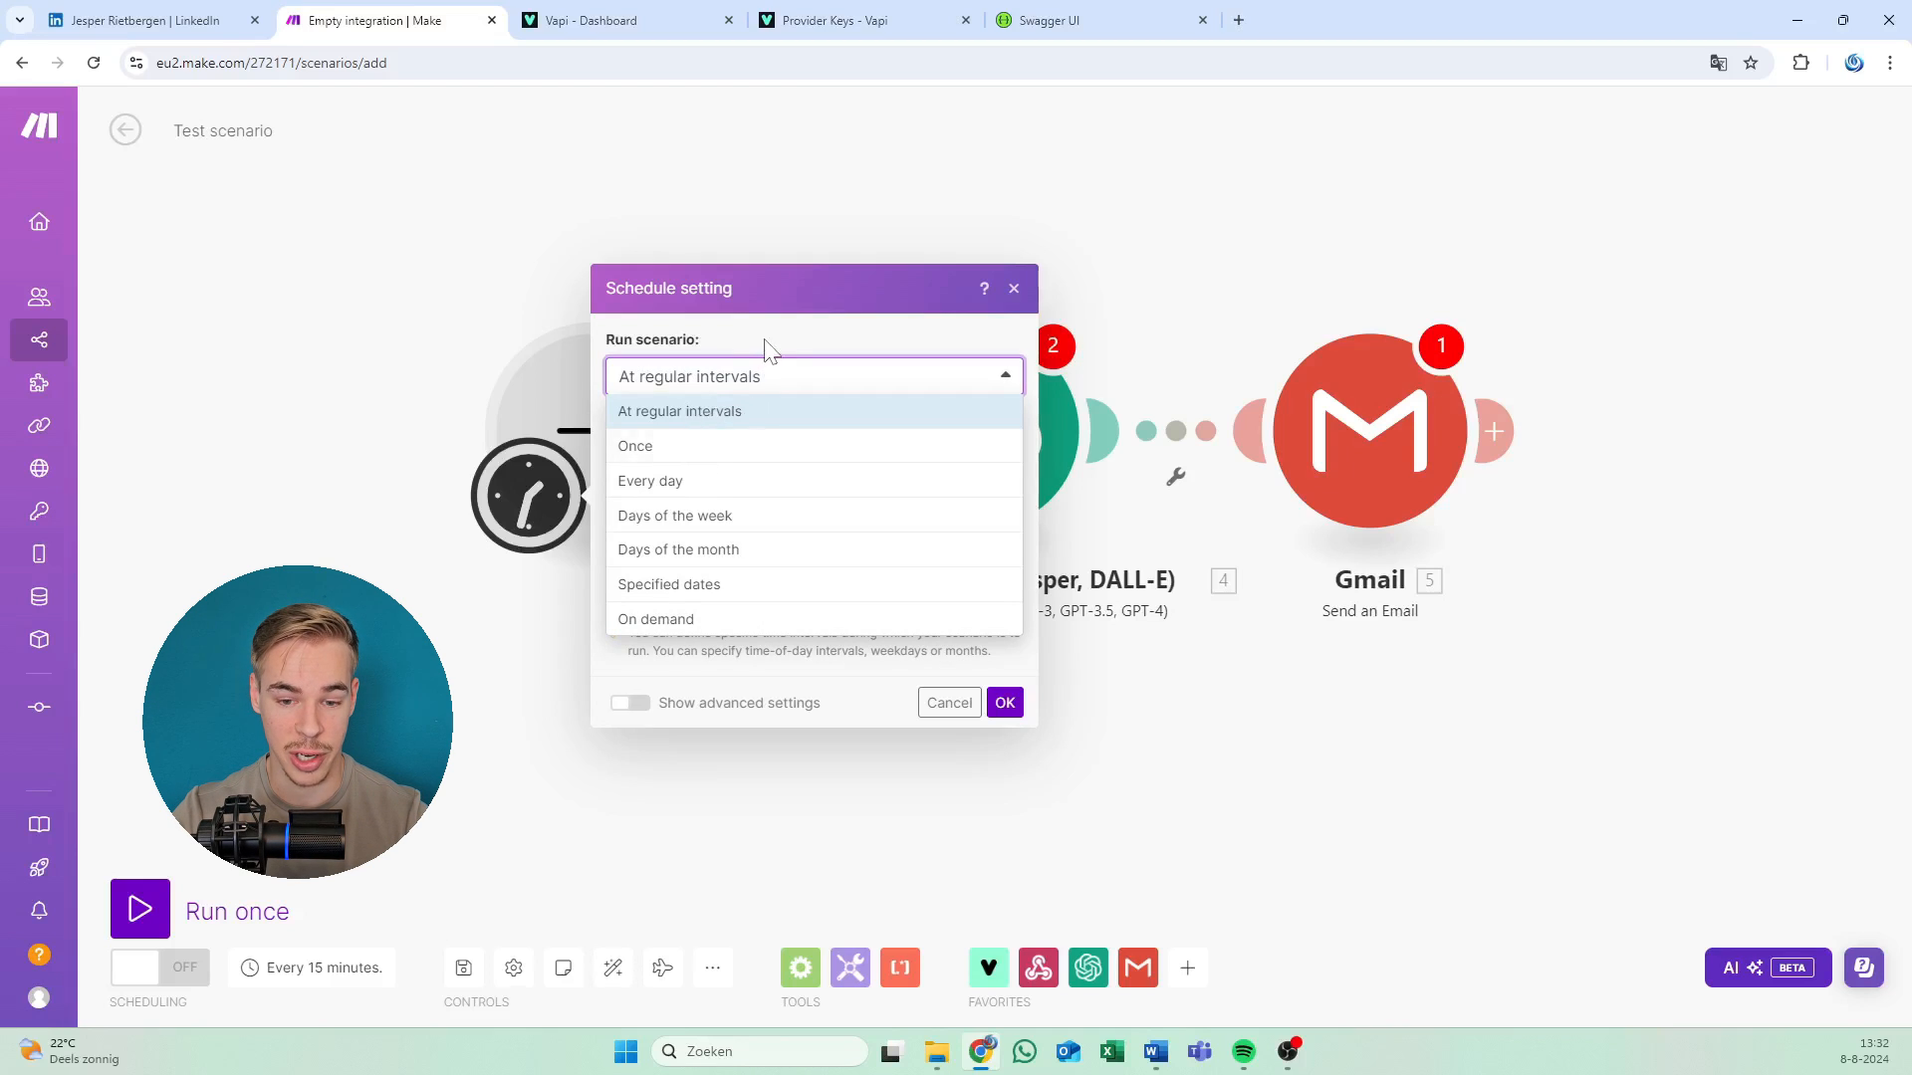
{"action": "left_click", "coordinate": [749, 412]}
{"action": "left_click", "coordinate": [848, 391]}
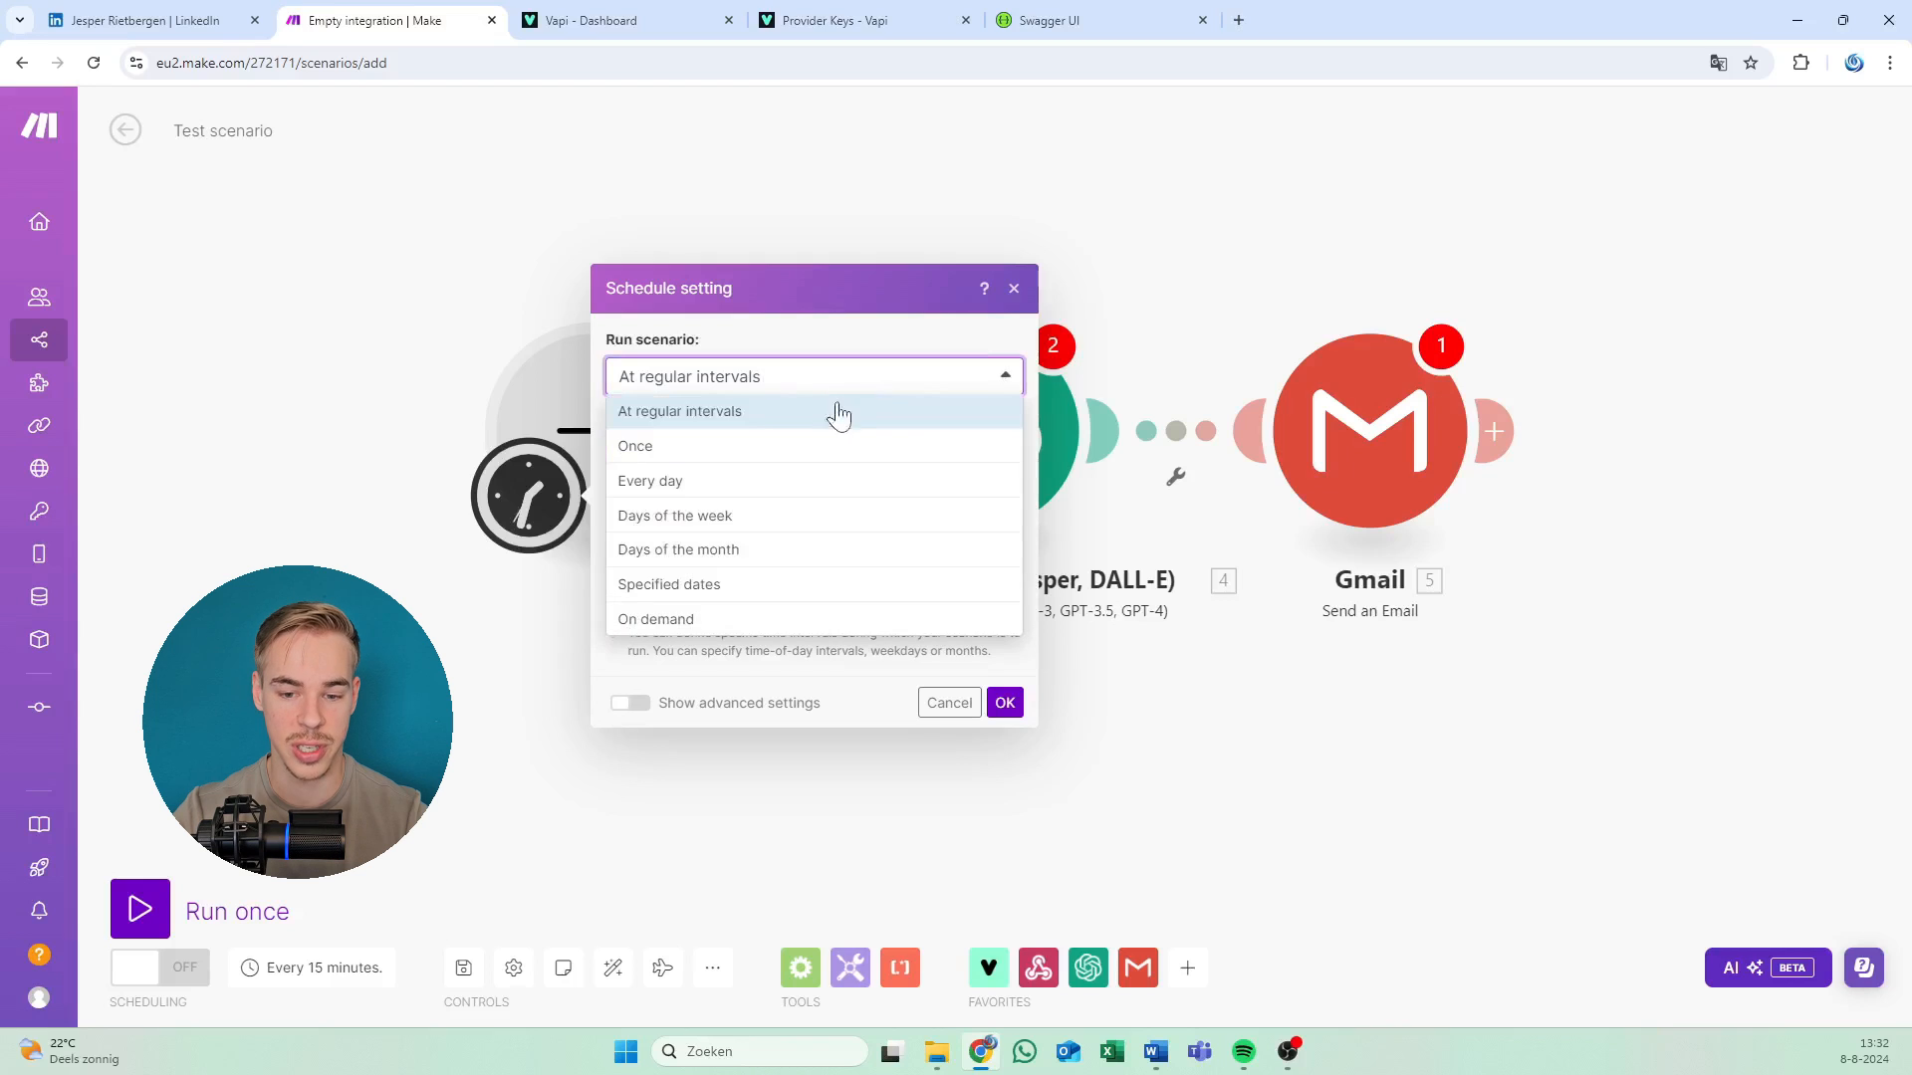
{"action": "left_click", "coordinate": [749, 548]}
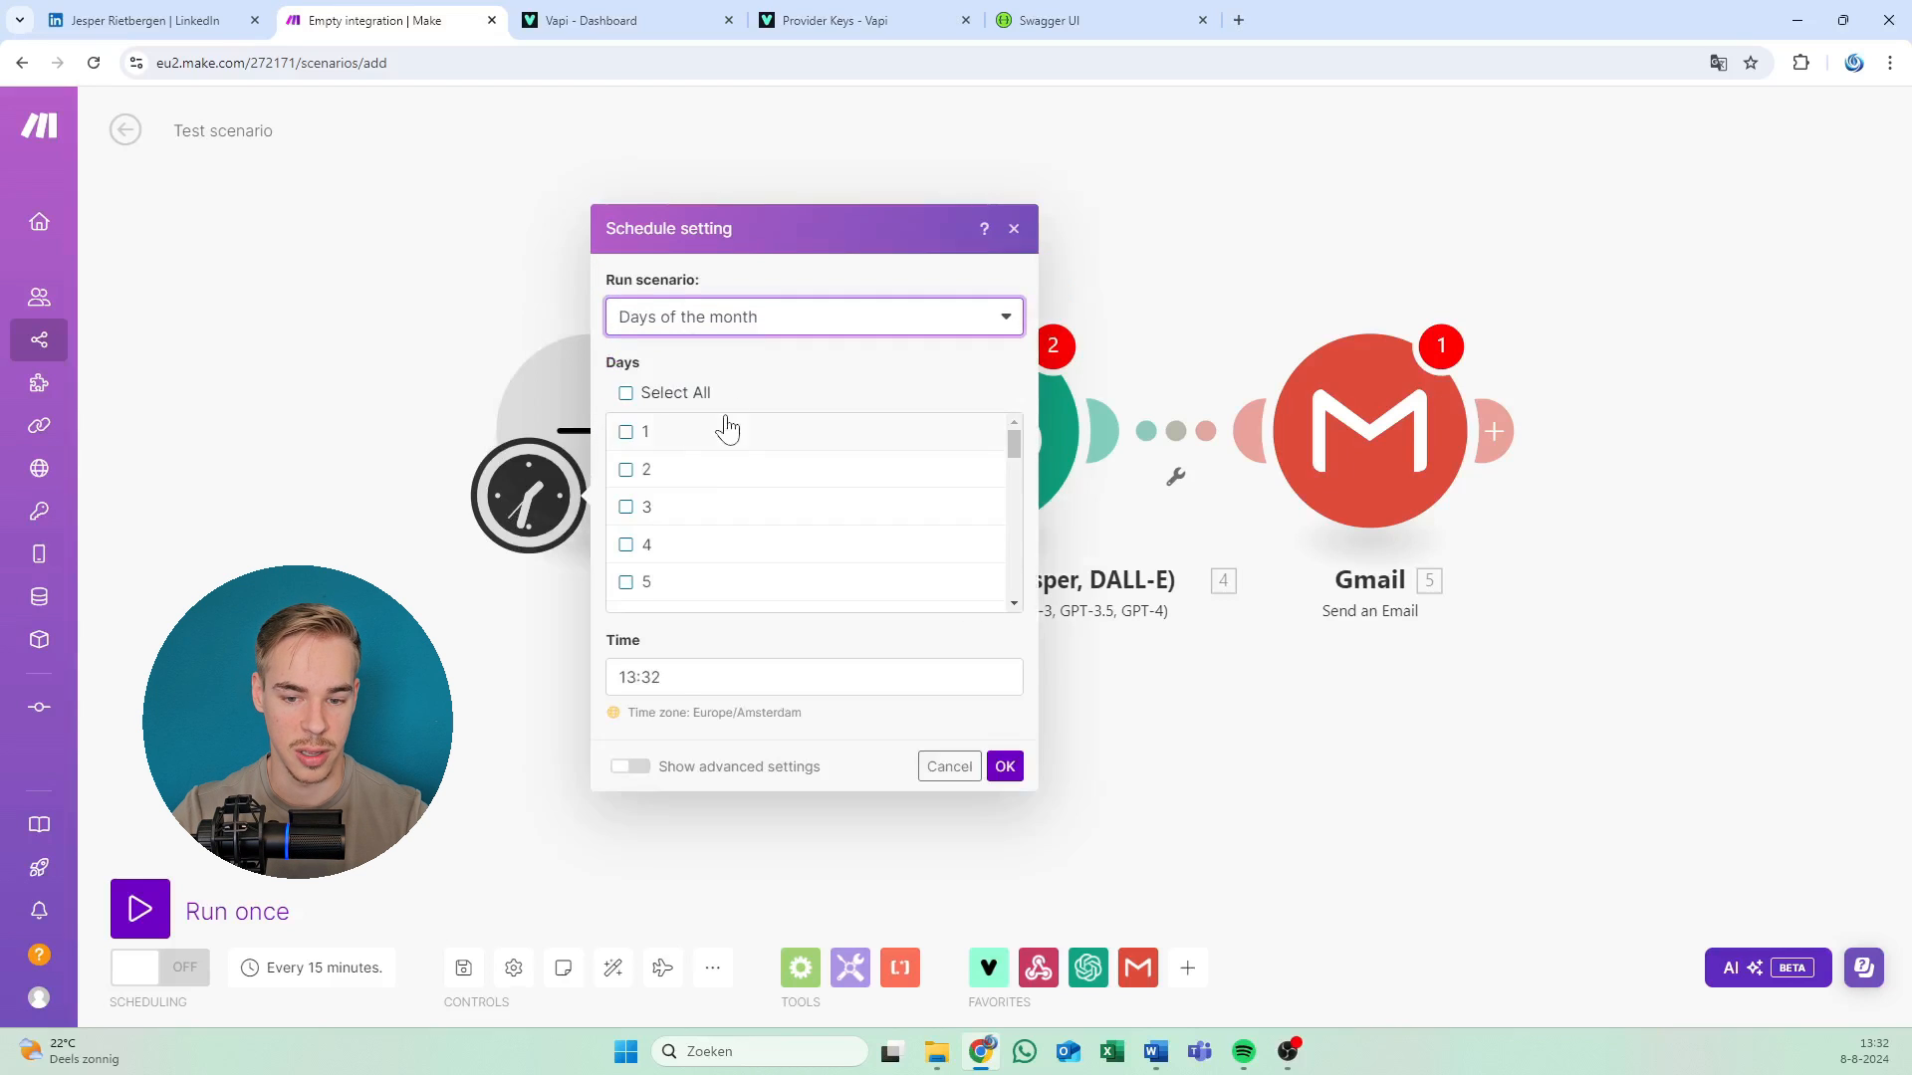
{"action": "scroll", "coordinate": [704, 498], "scroll_direction": "down", "scroll_amount": 5}
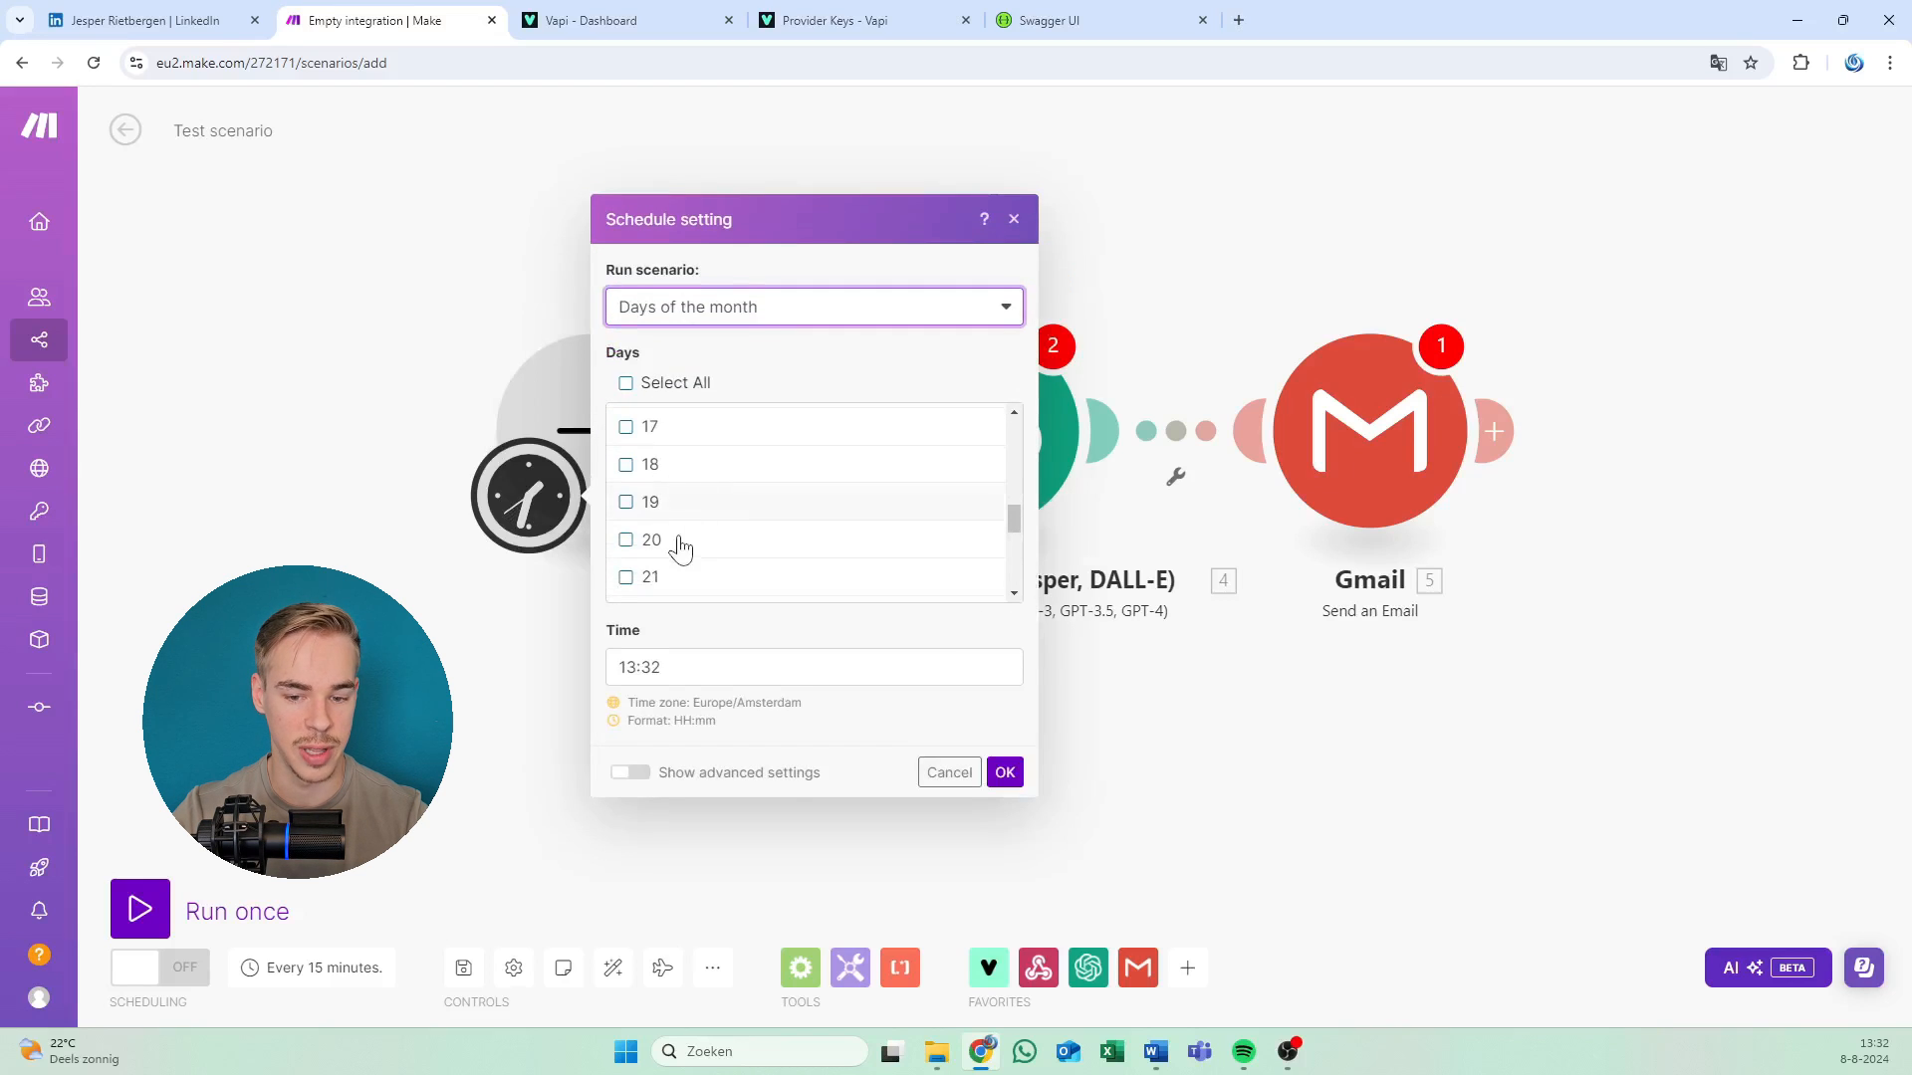
{"action": "left_click", "coordinate": [708, 312]}
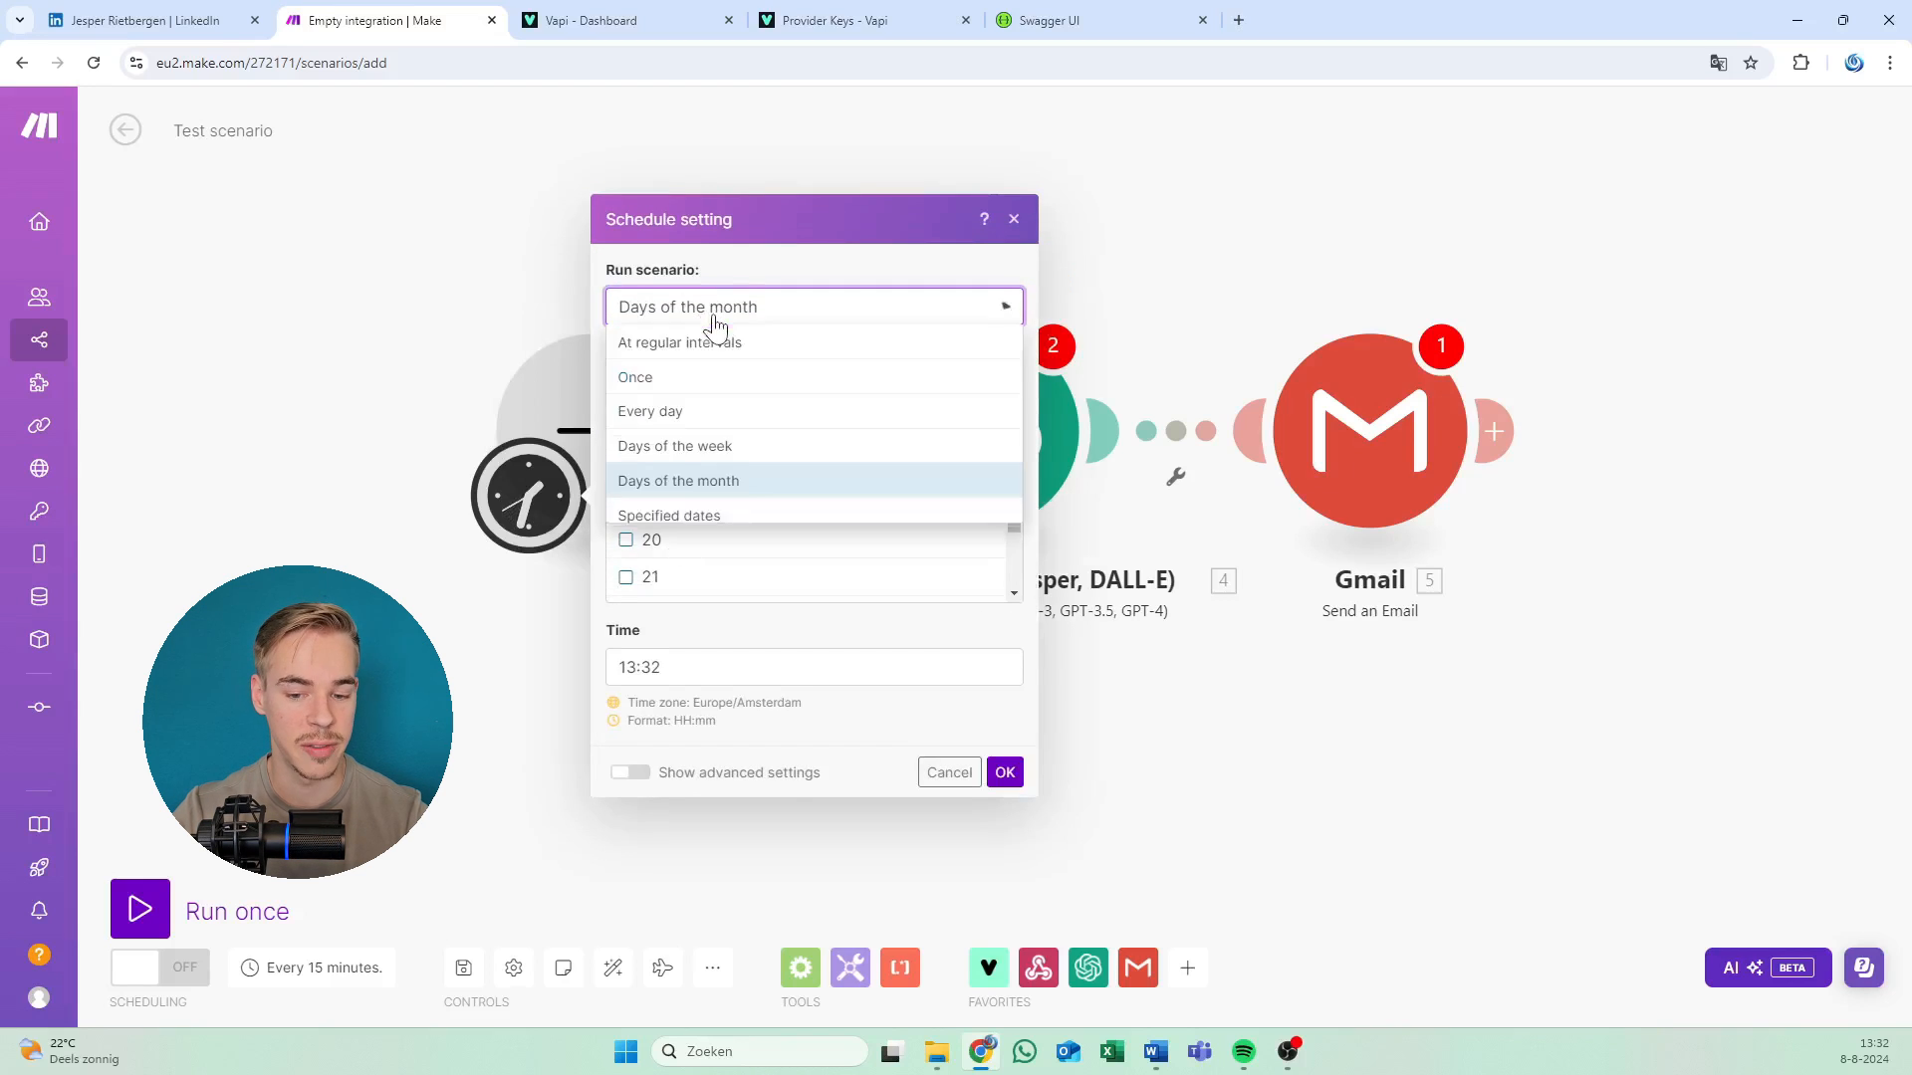
{"action": "left_click", "coordinate": [710, 445]}
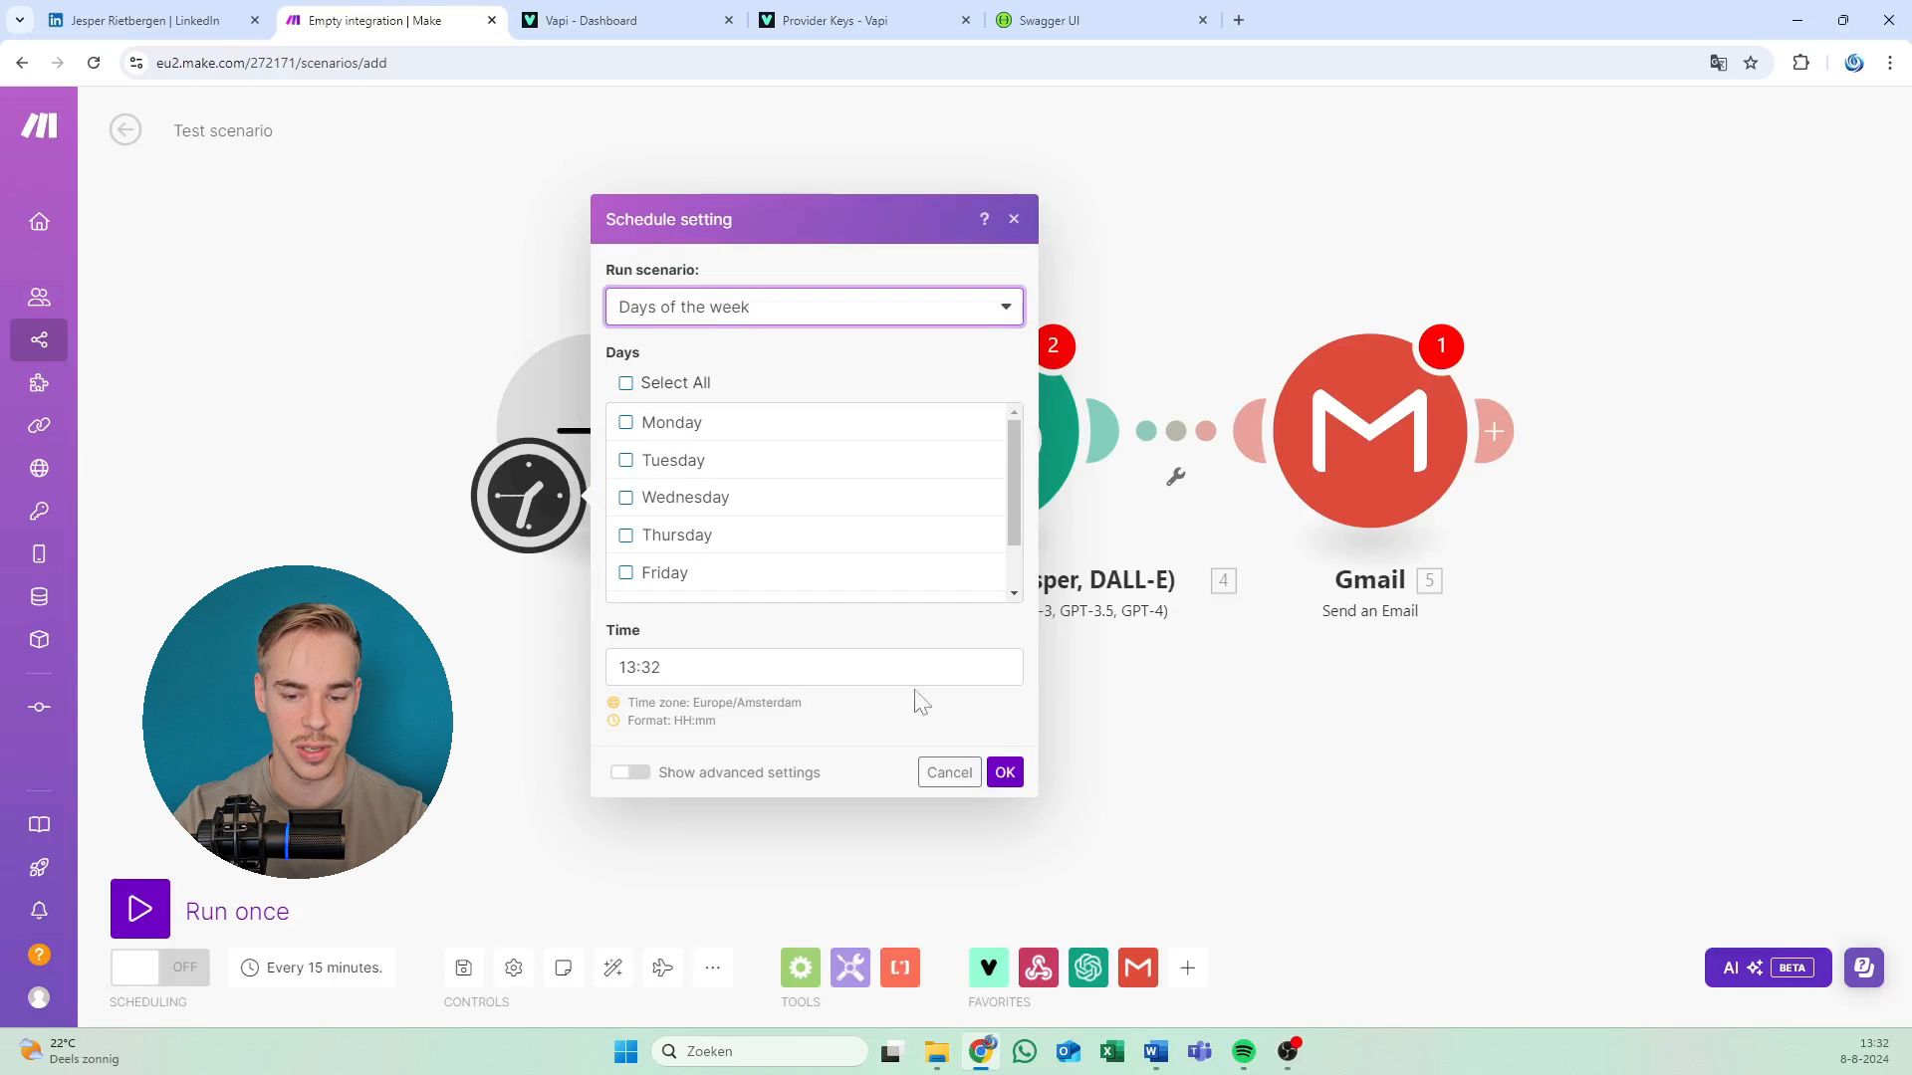
{"action": "left_click", "coordinate": [1004, 771]}
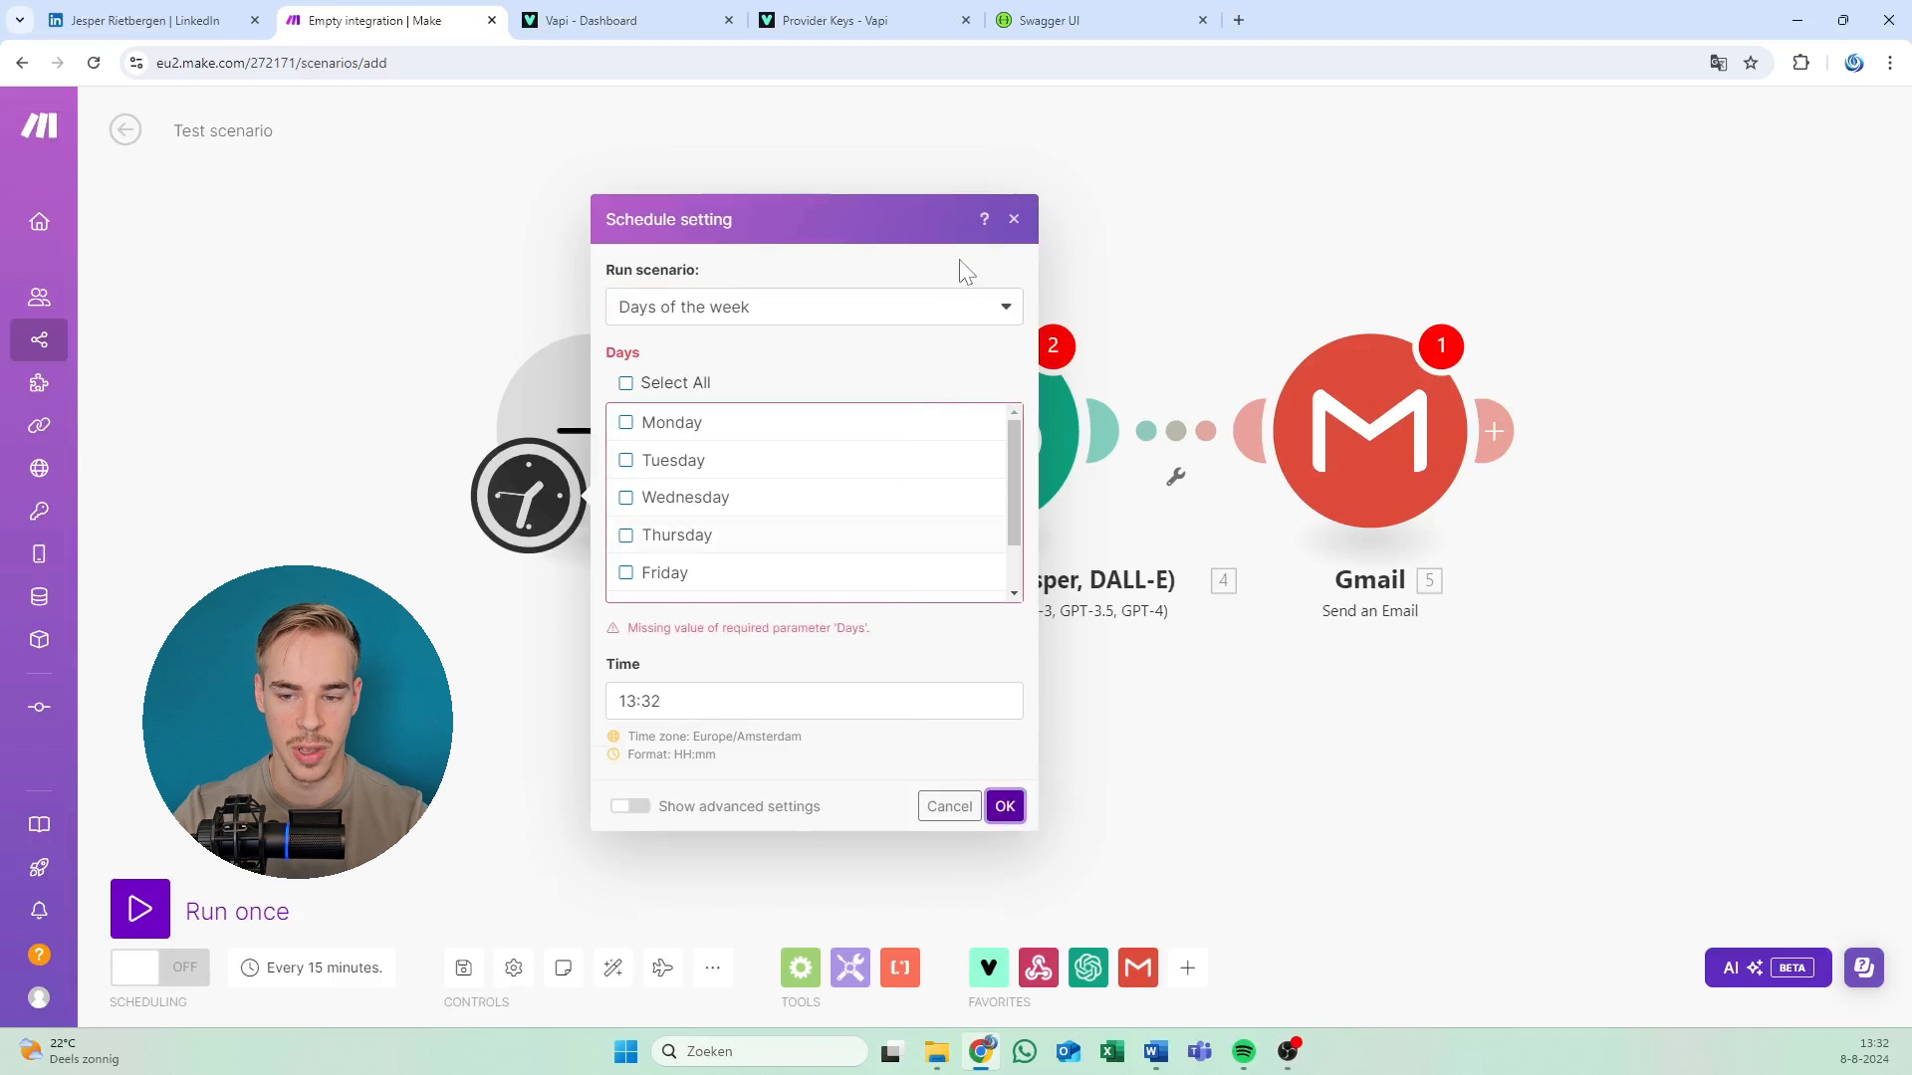
{"action": "left_click", "coordinate": [1014, 221]}
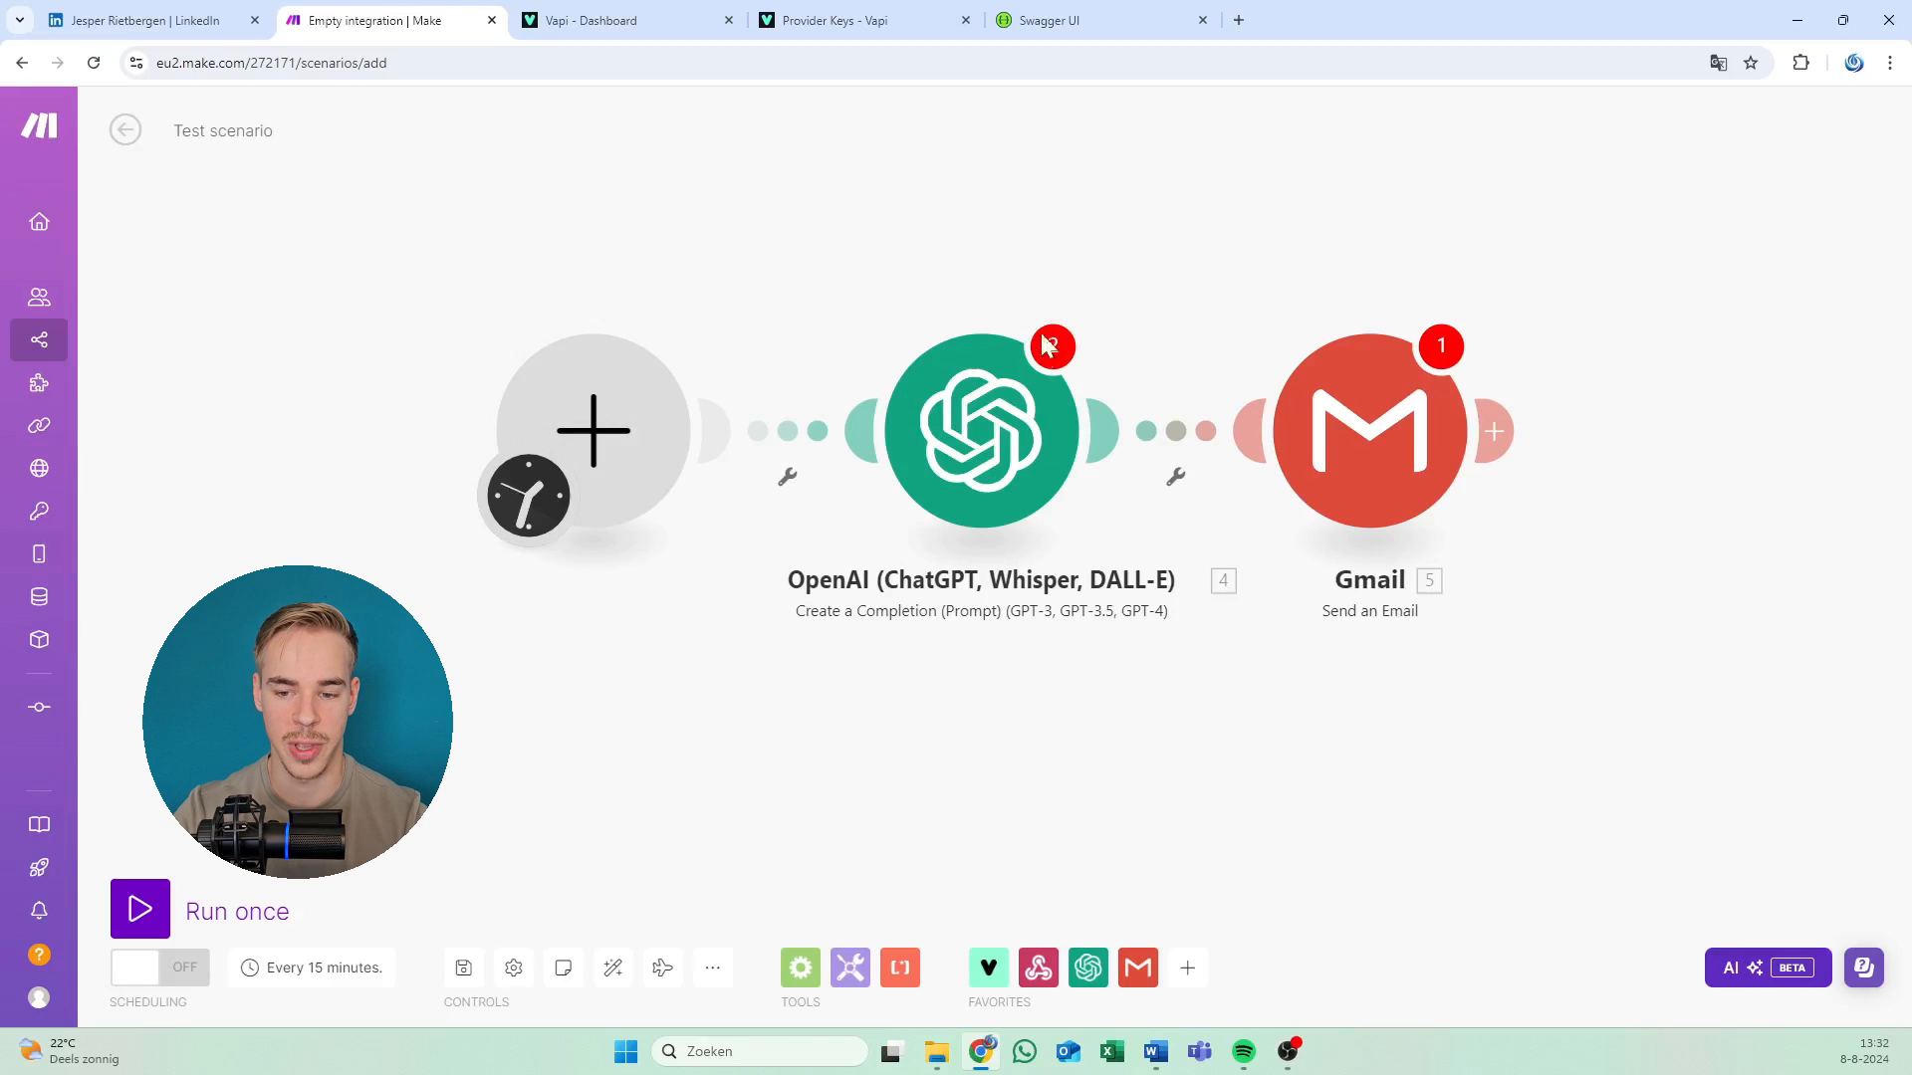
Search the apps for "web" and make the Webhooks "Custom webhook" trigger the scenario's first module.
{"action": "left_click", "coordinate": [619, 450]}
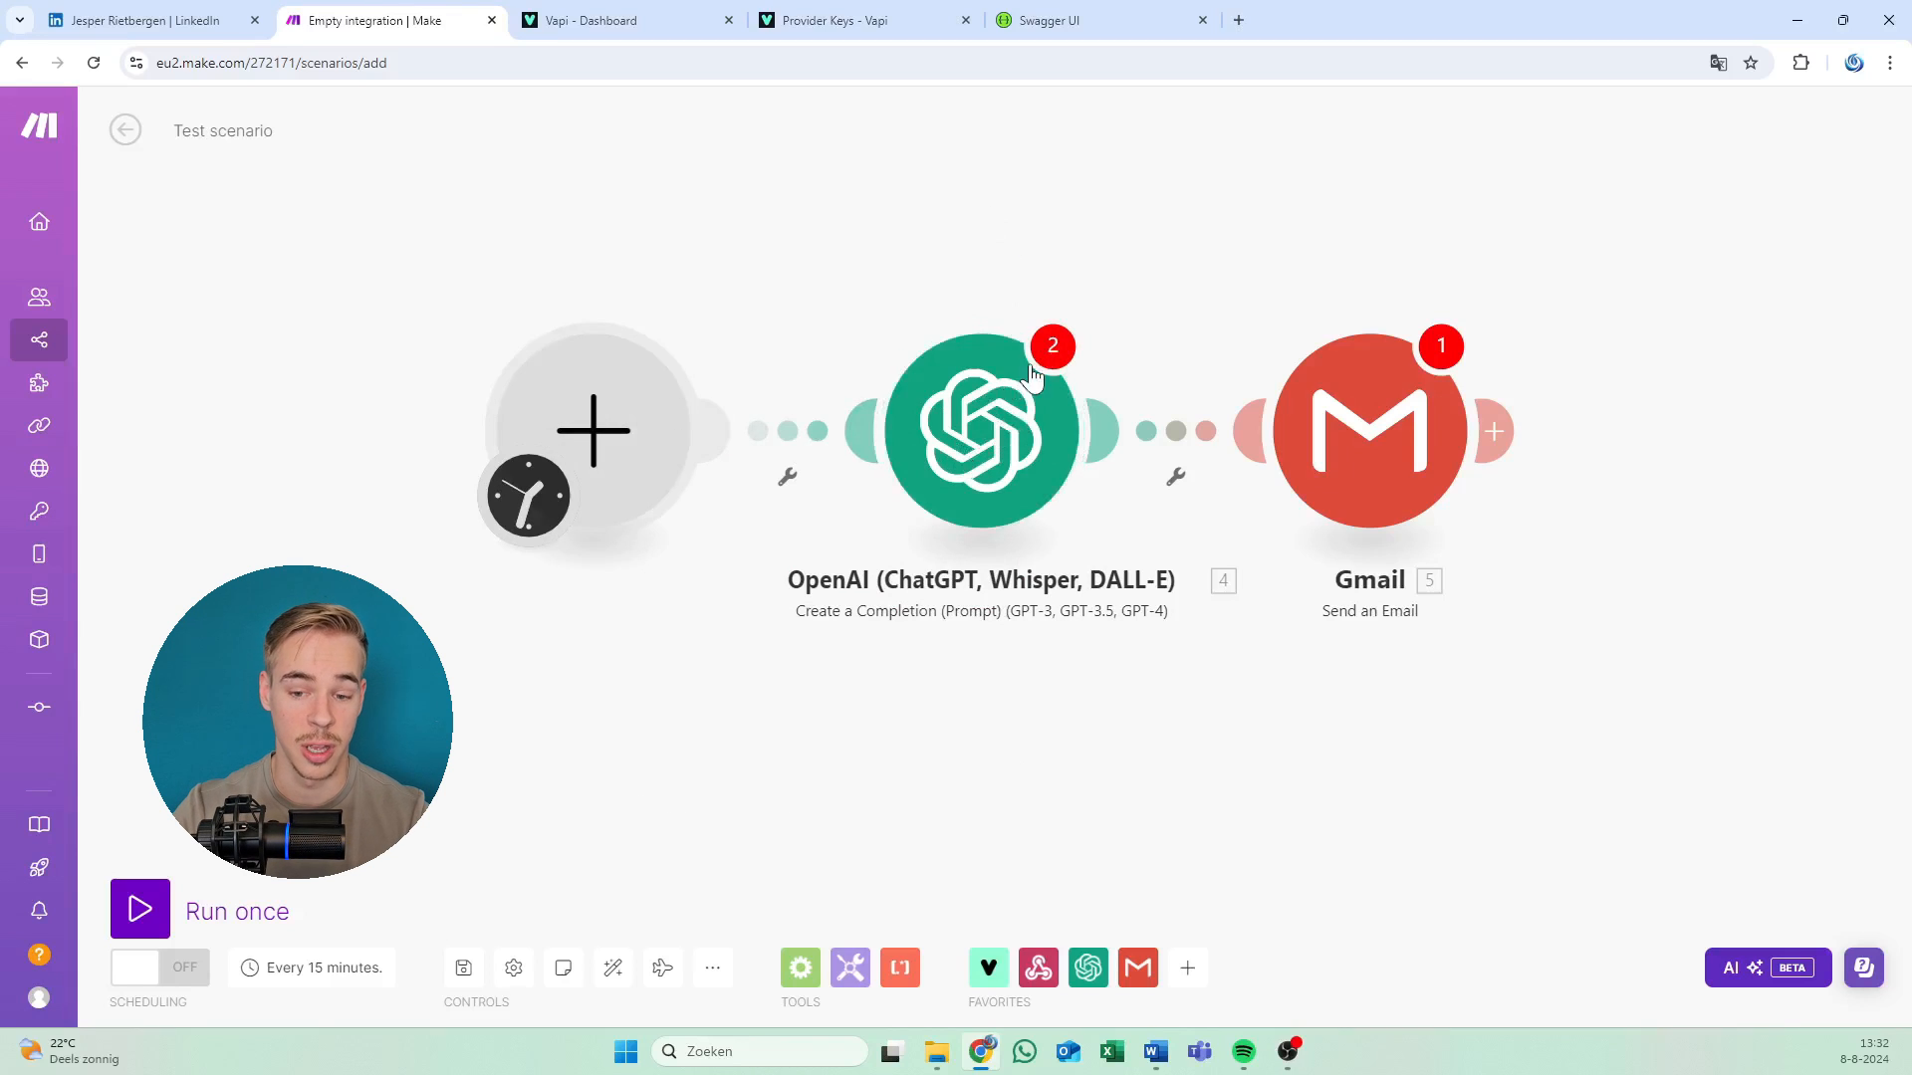
{"action": "type", "text": "web"}
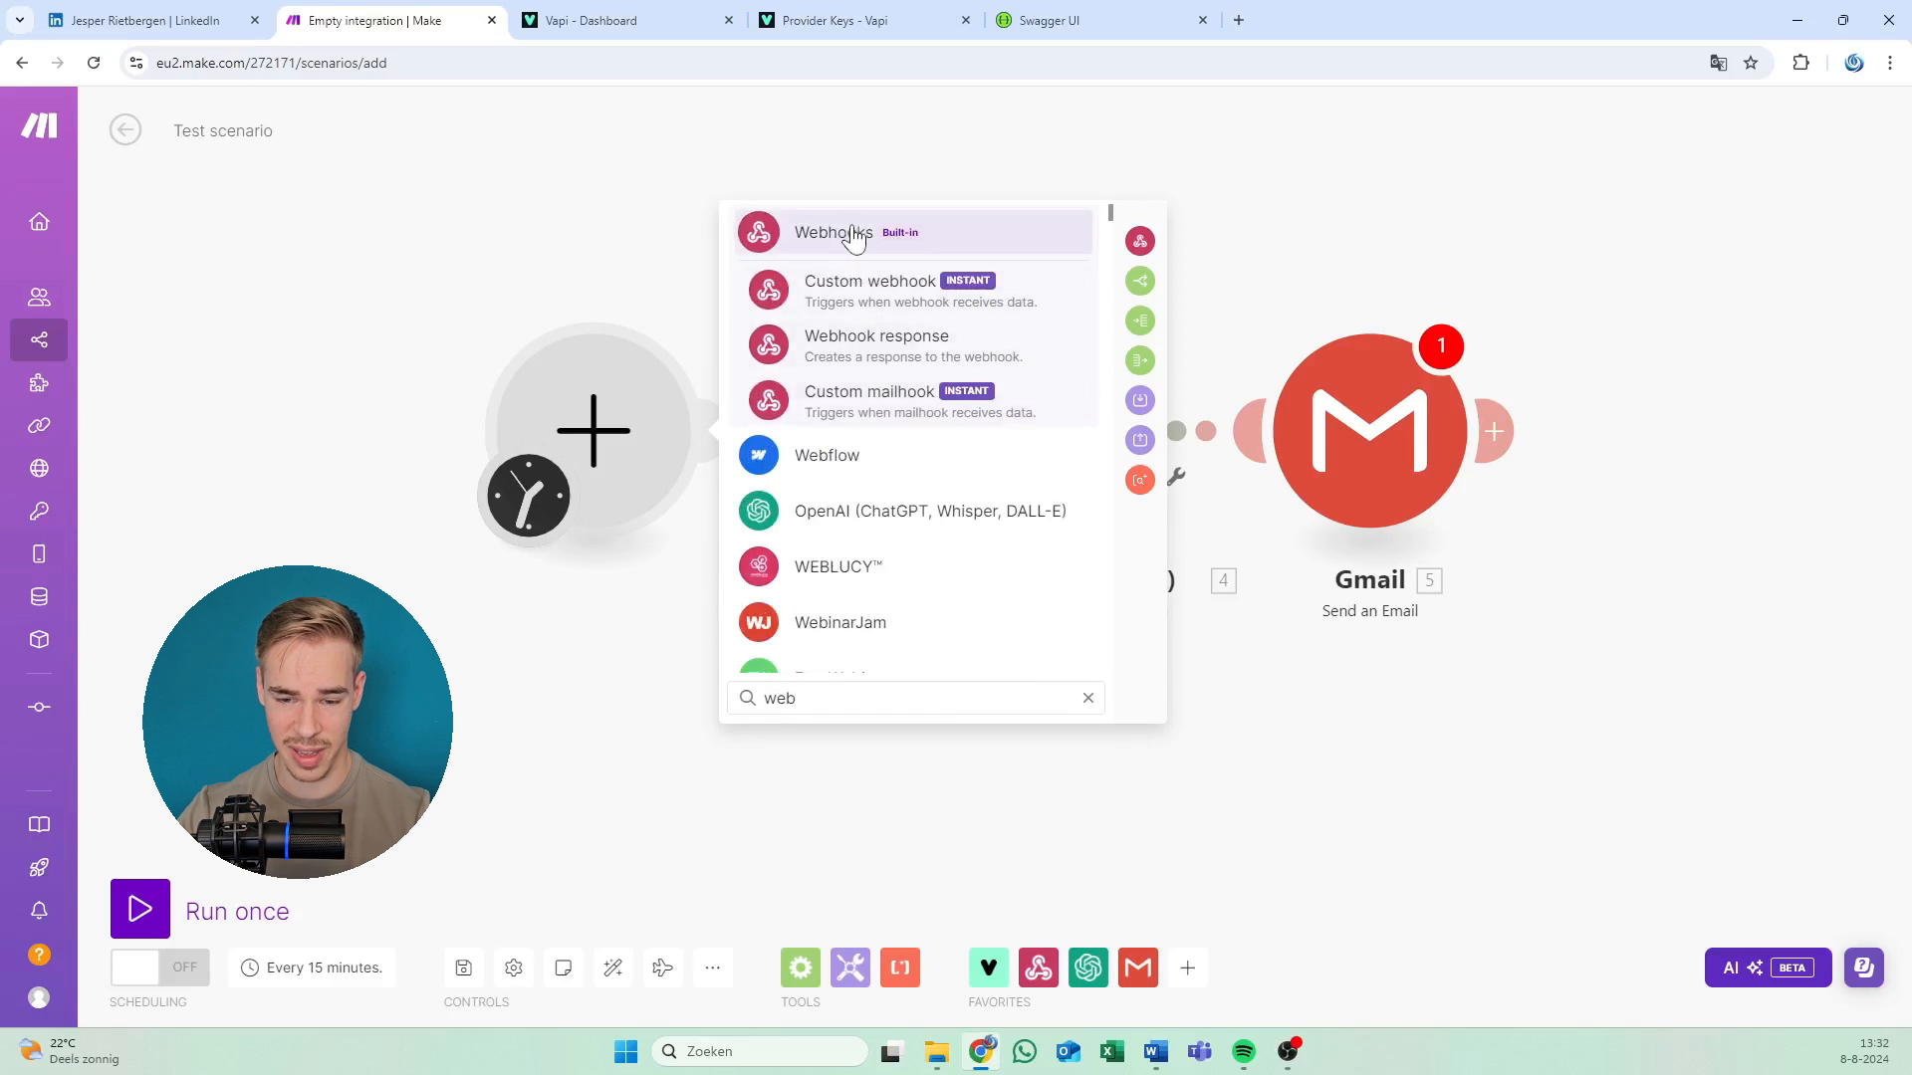
{"action": "left_click", "coordinate": [853, 235]}
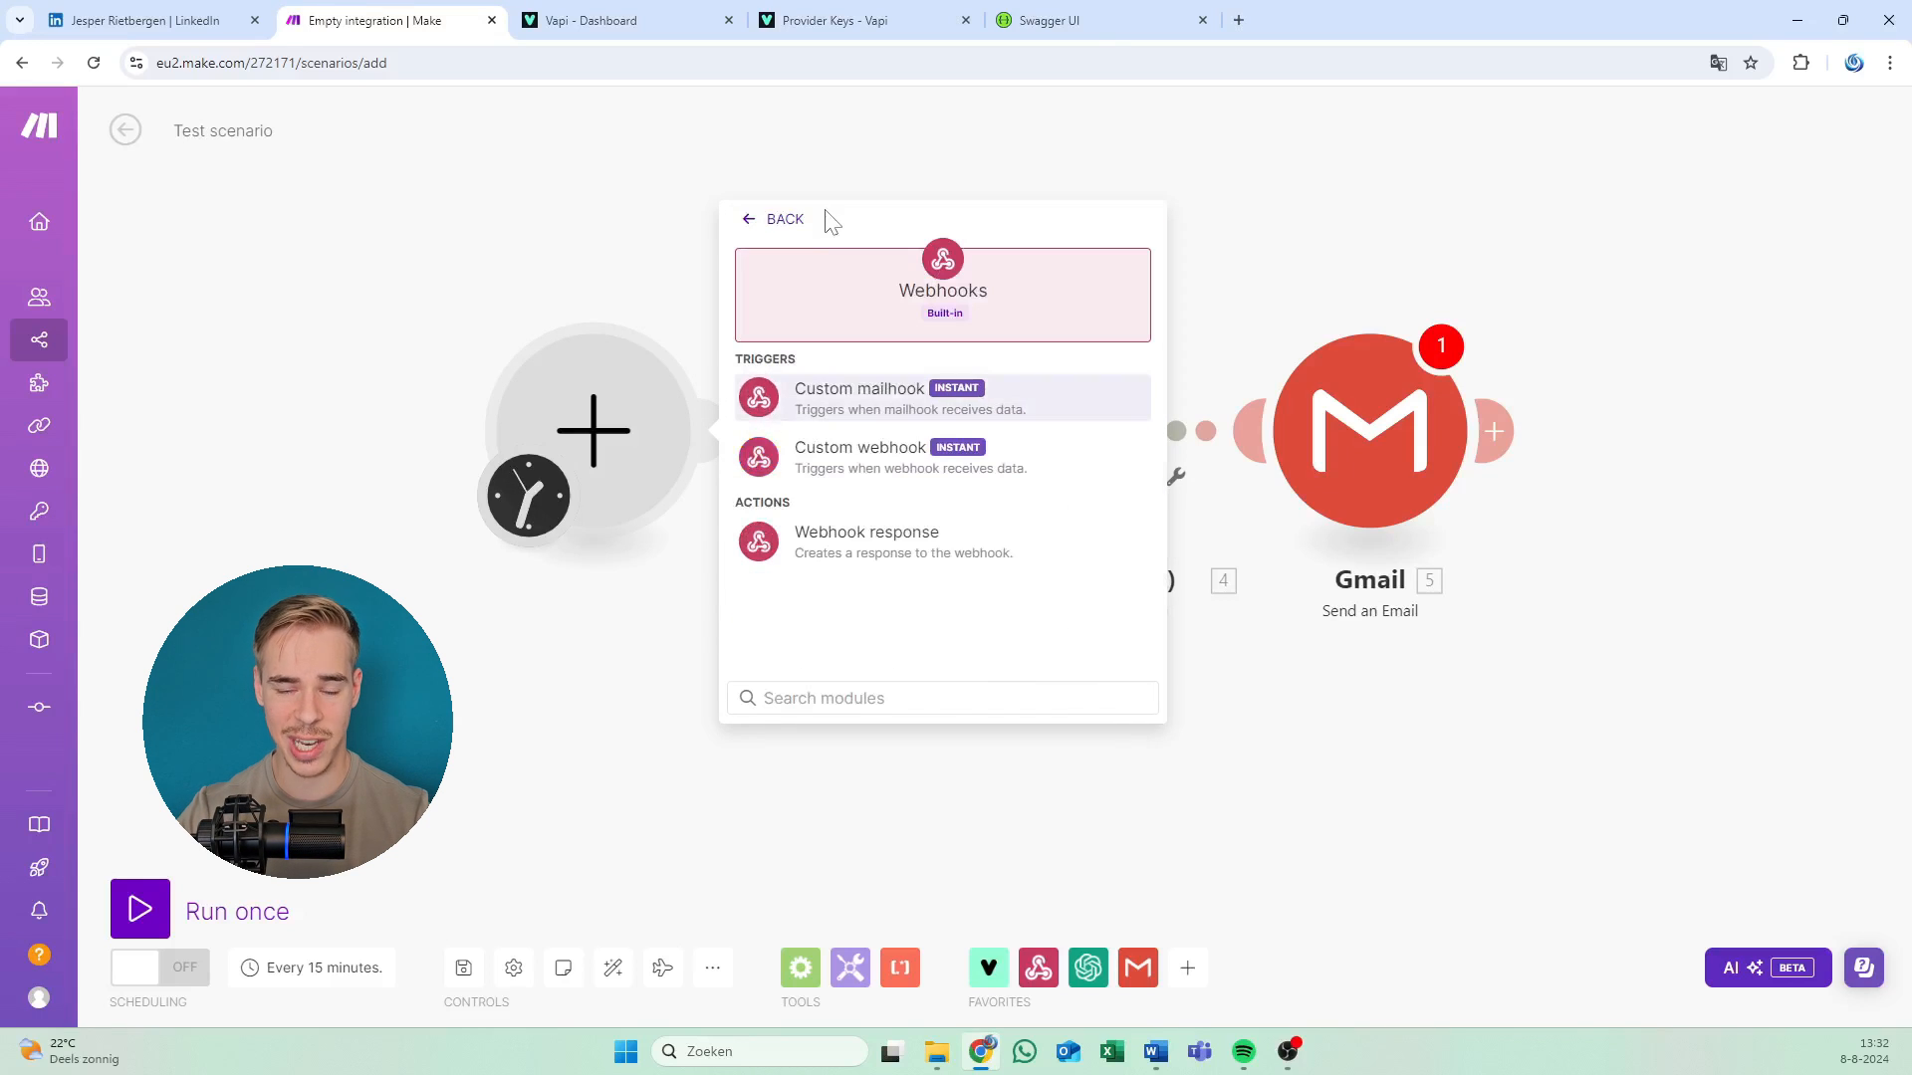
{"action": "left_click", "coordinate": [775, 231]}
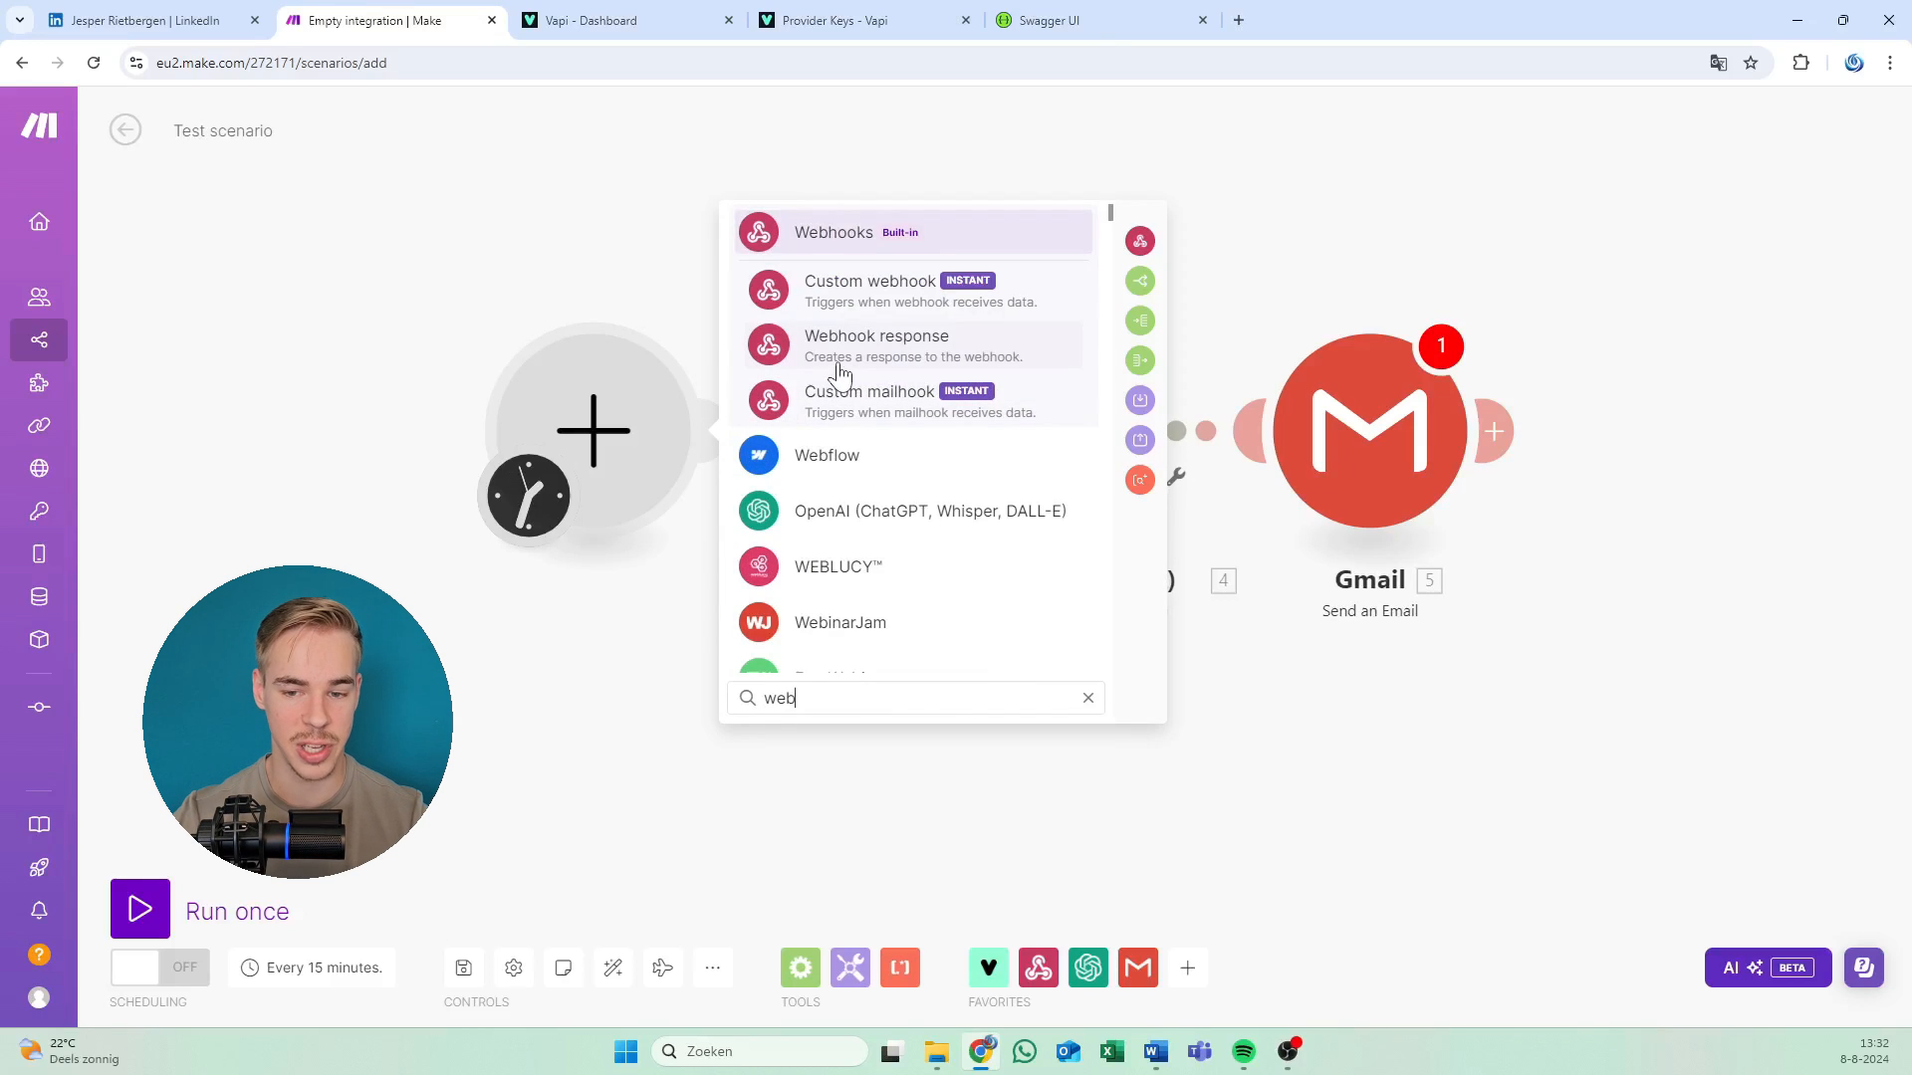
{"action": "left_click", "coordinate": [801, 249]}
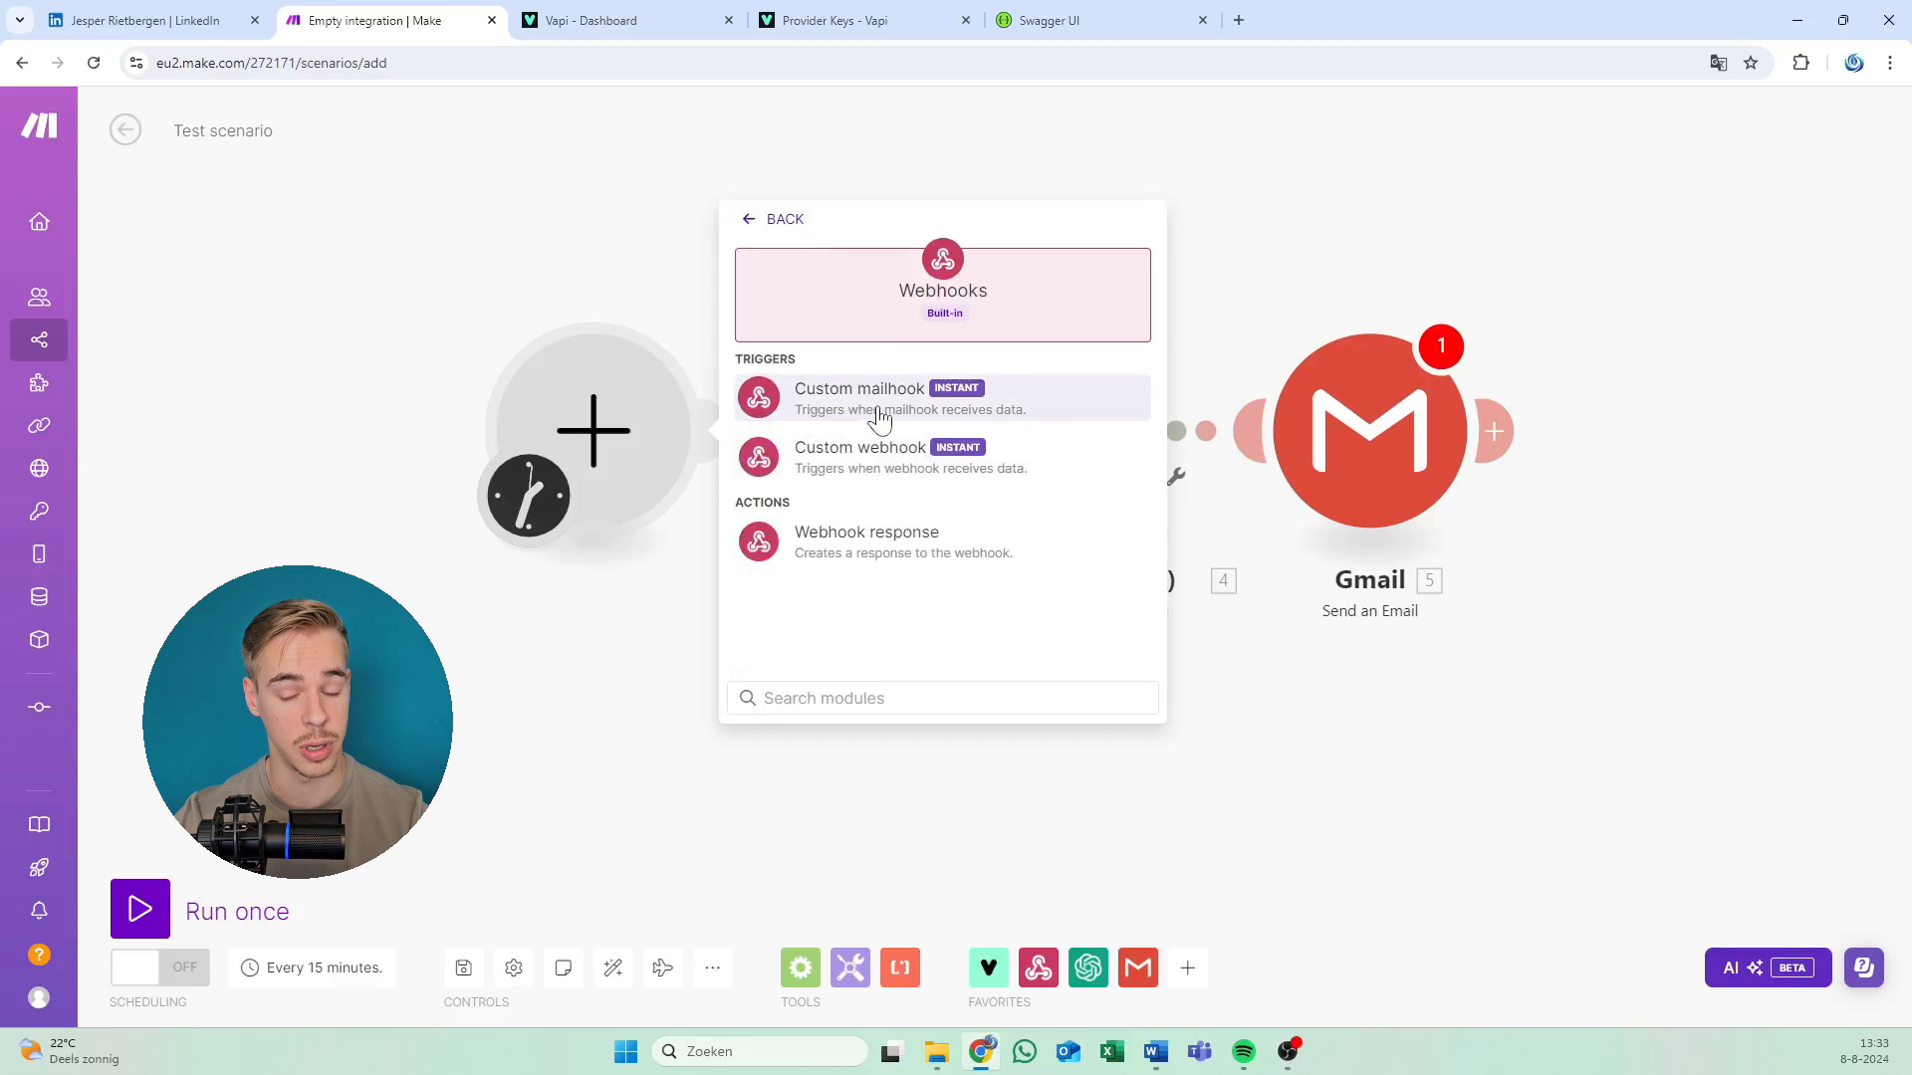
{"action": "left_click", "coordinate": [894, 472]}
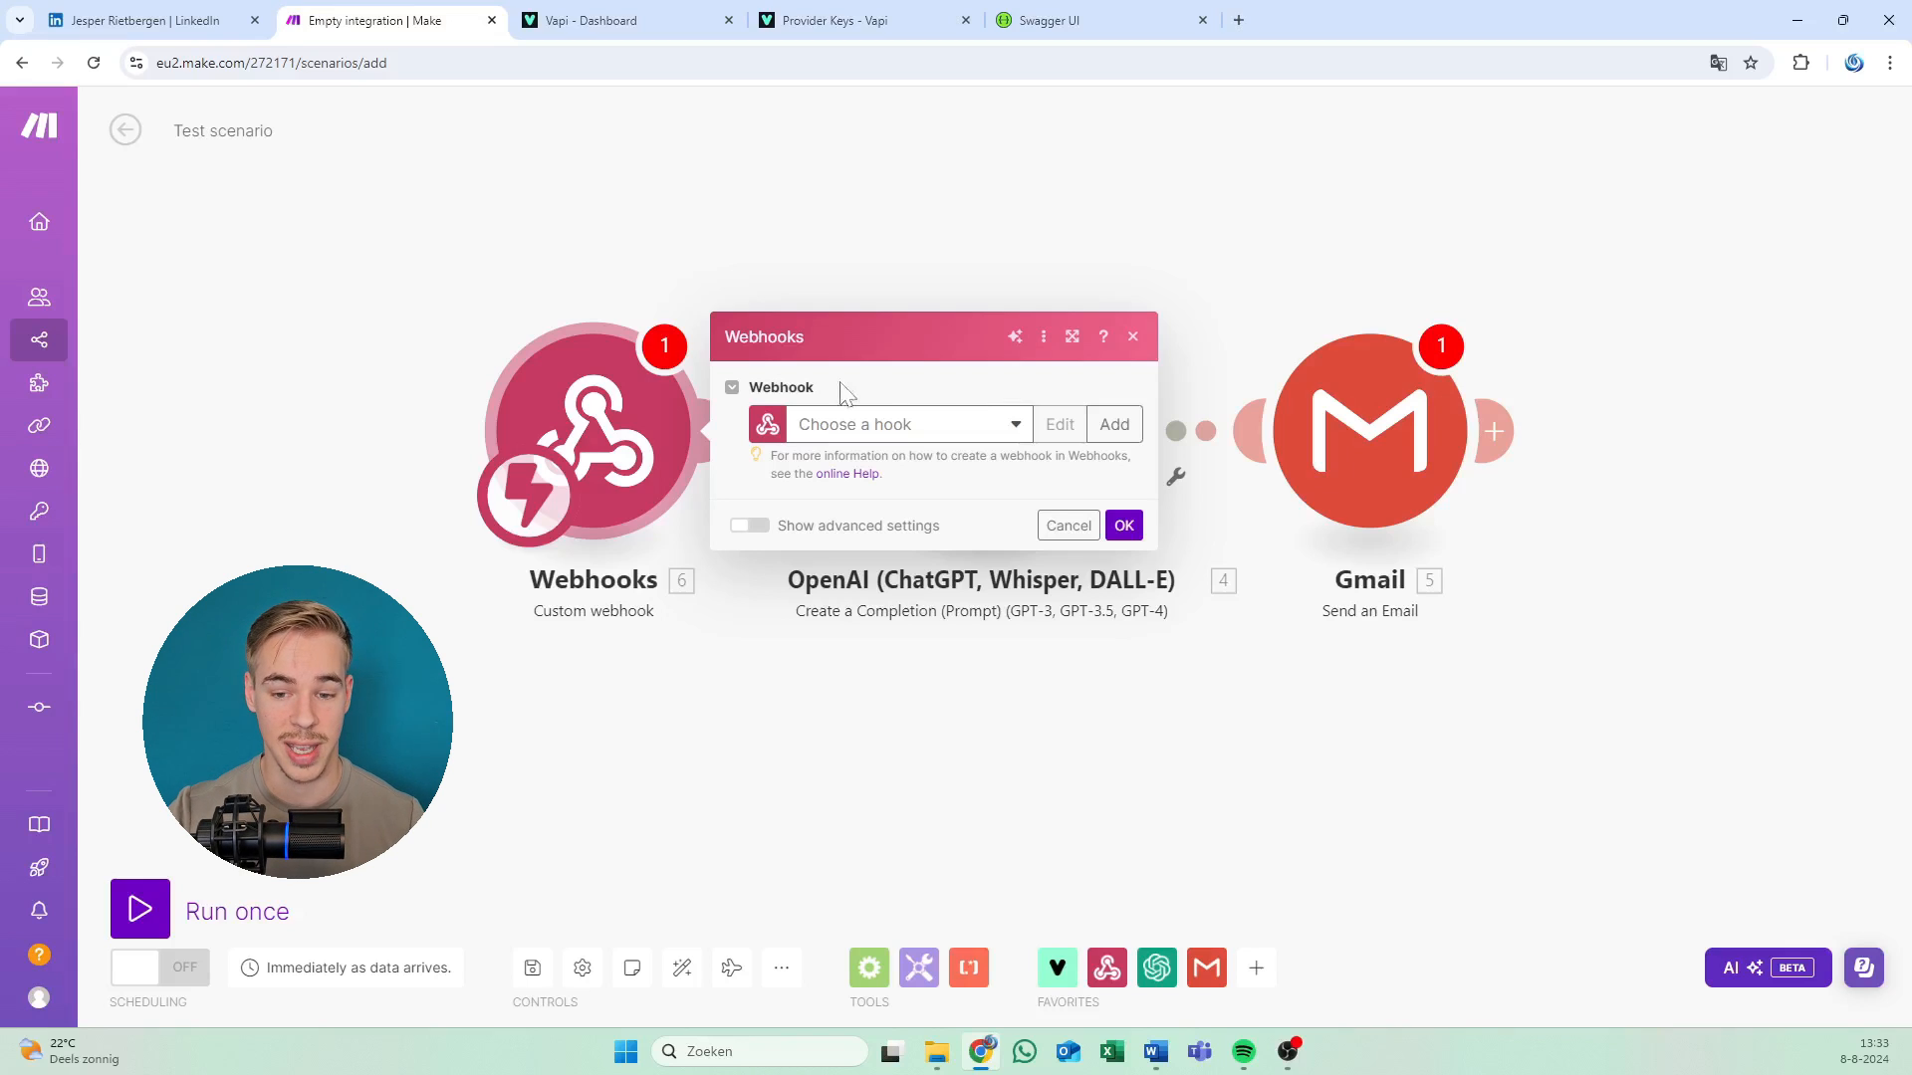
{"action": "left_click_drag", "start_coordinate": [457, 373], "coordinate": [464, 366]}
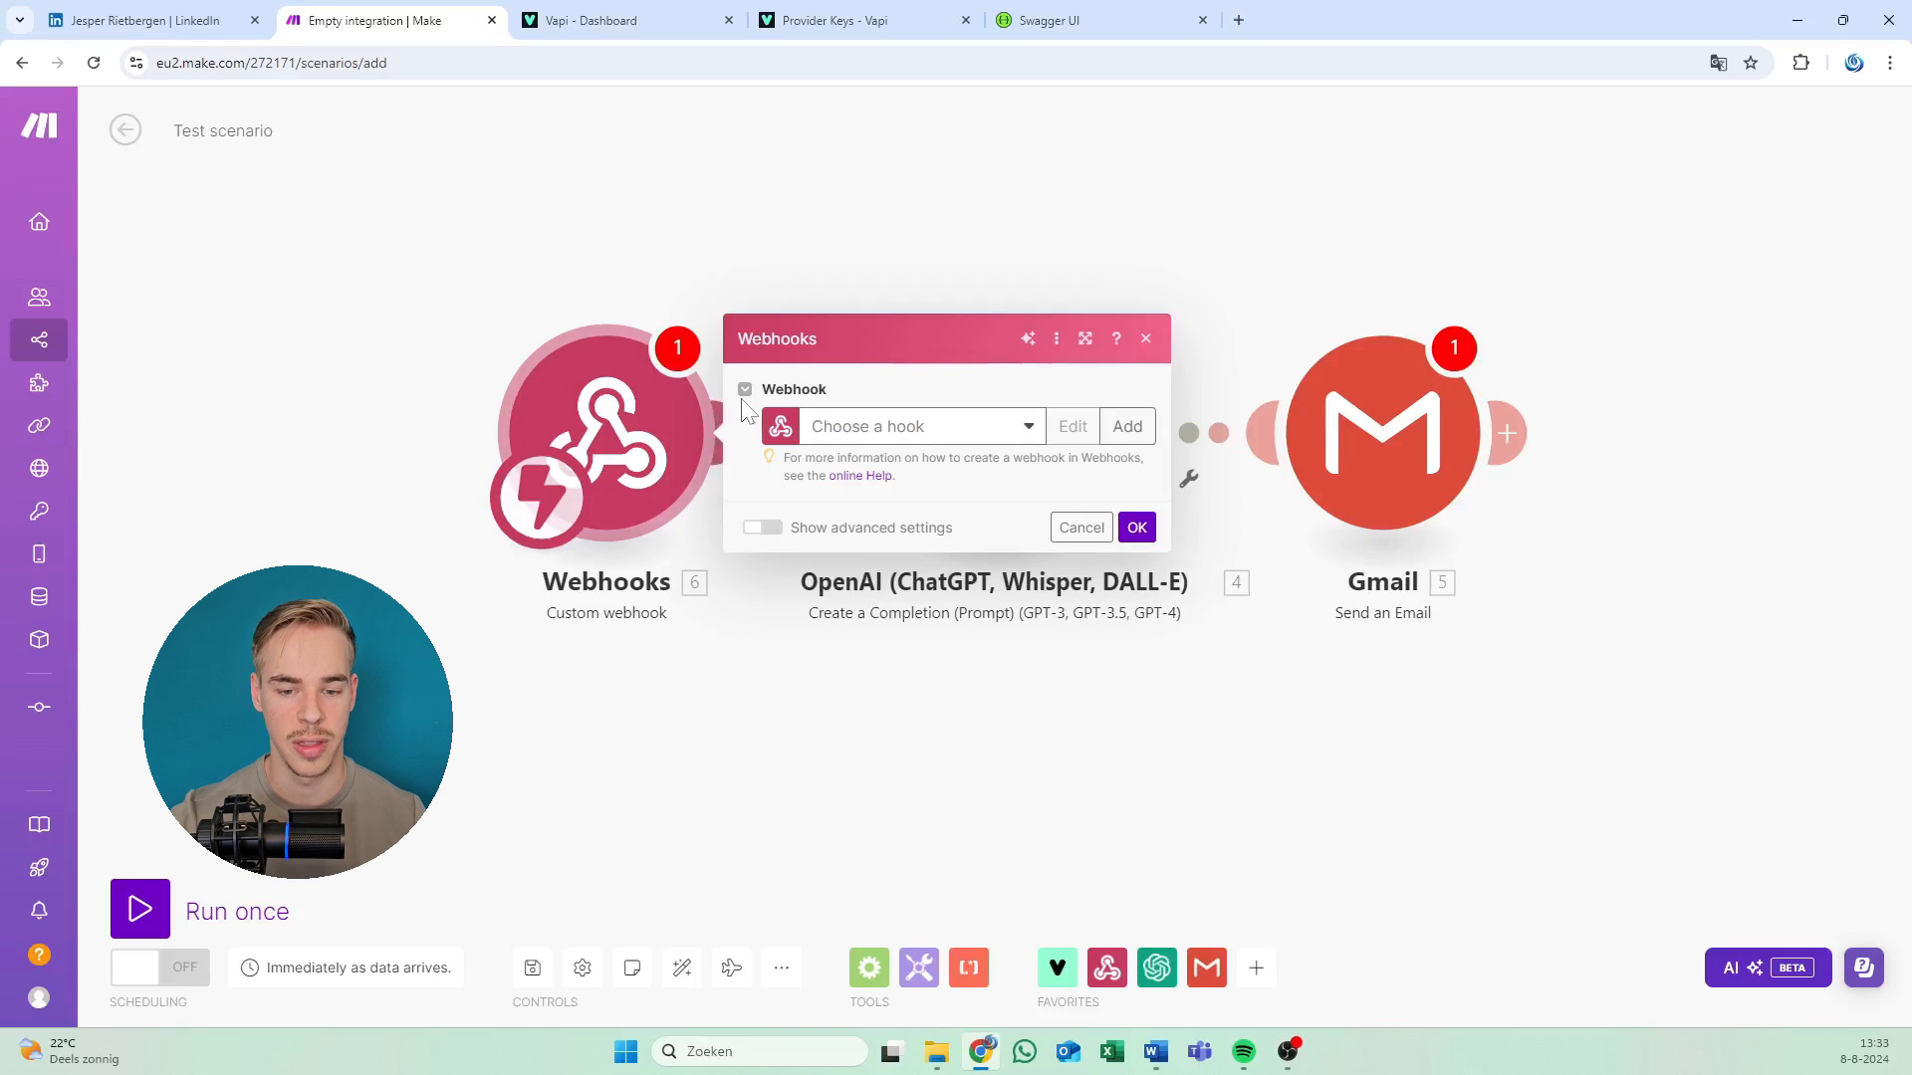
Create a new webhook named "Random stuff" for the trigger, leave its IP restrictions empty, and save it.
{"action": "left_click", "coordinate": [1027, 428]}
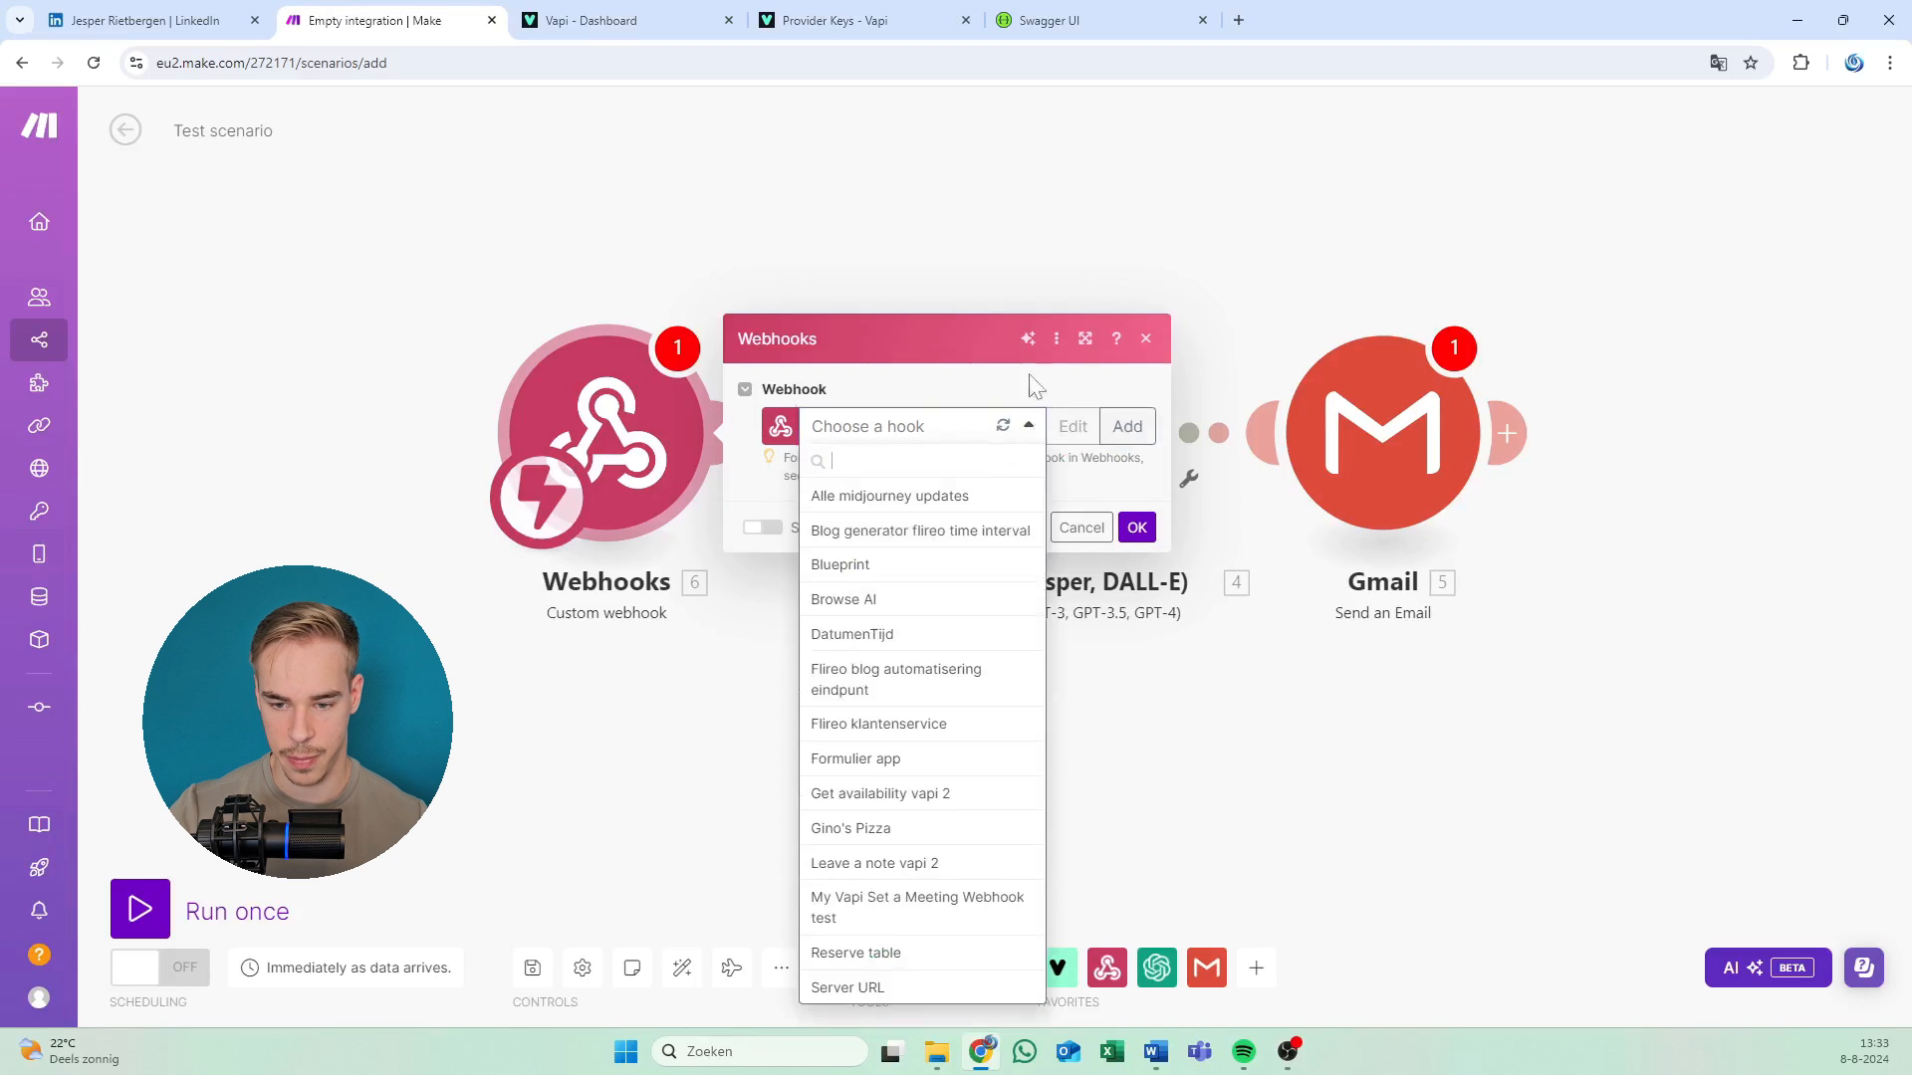
{"action": "left_click", "coordinate": [1023, 428]}
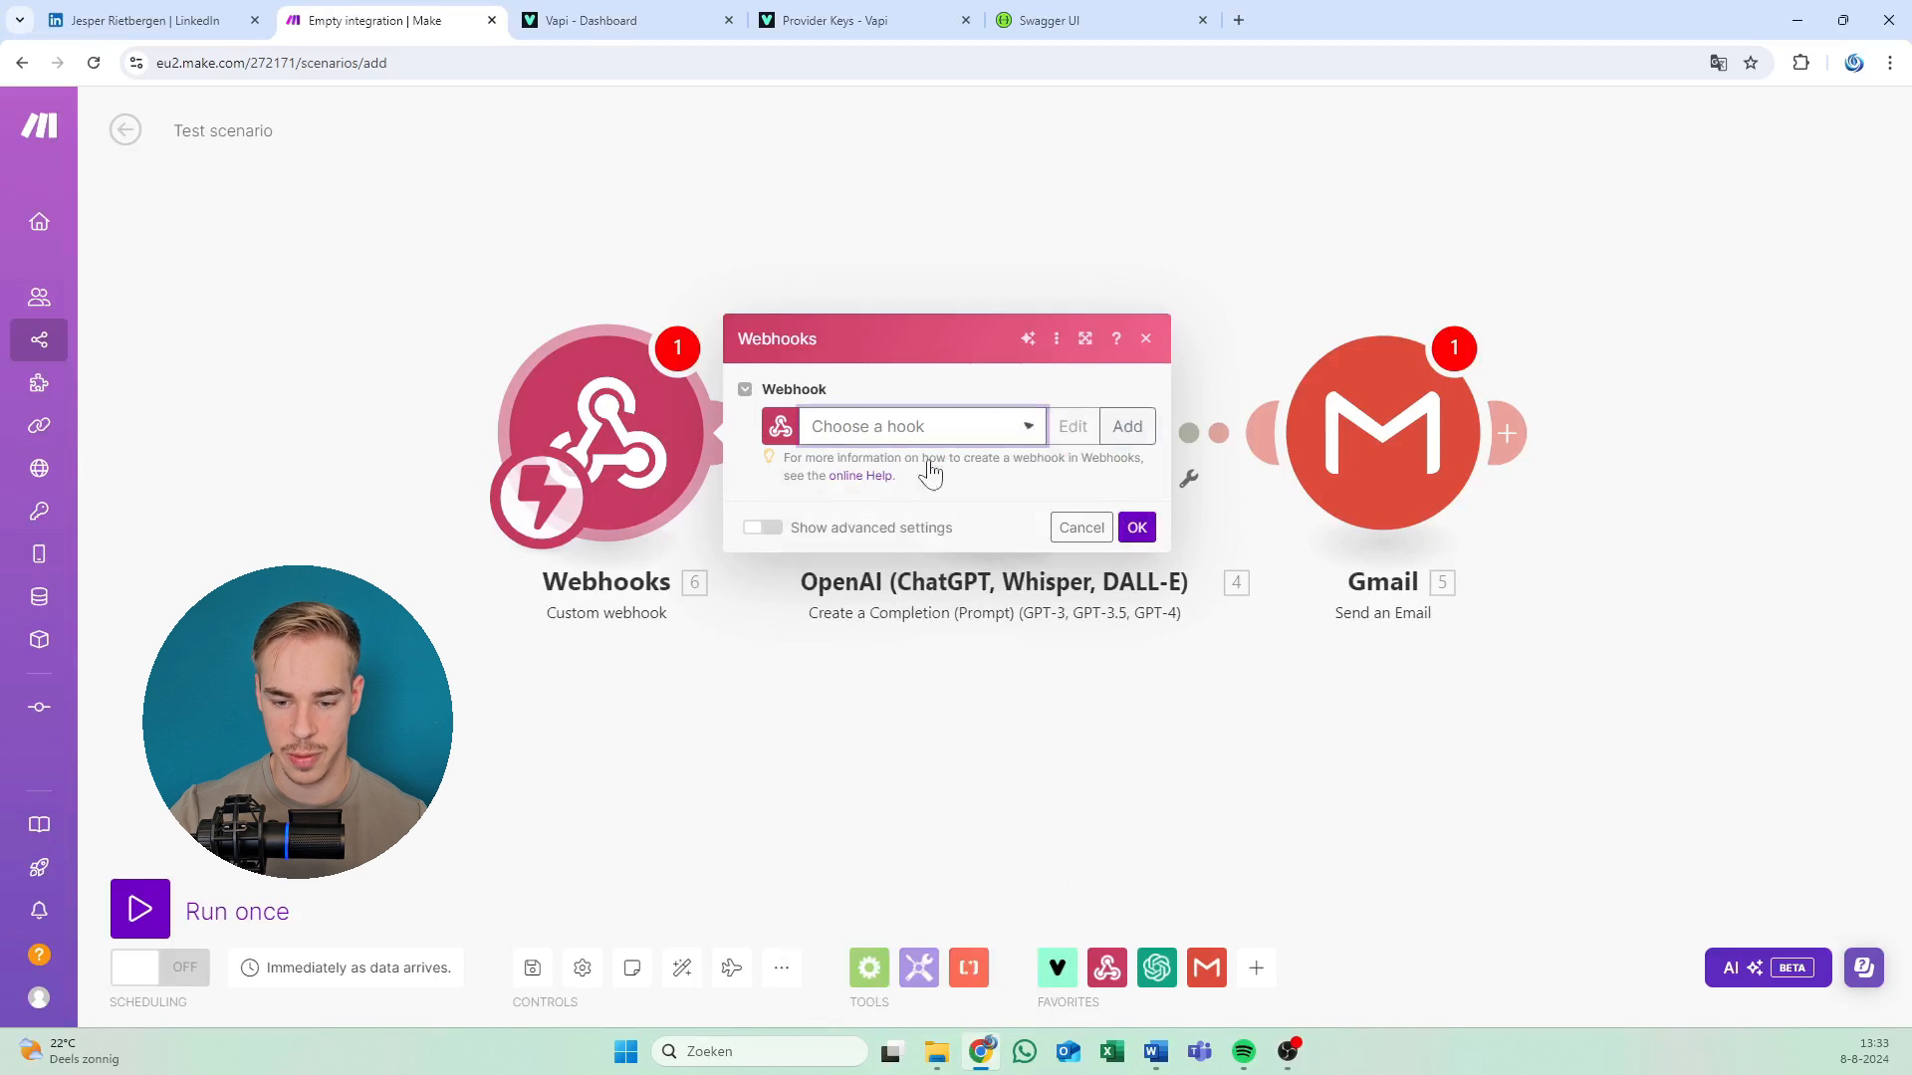
{"action": "left_click", "coordinate": [1128, 428]}
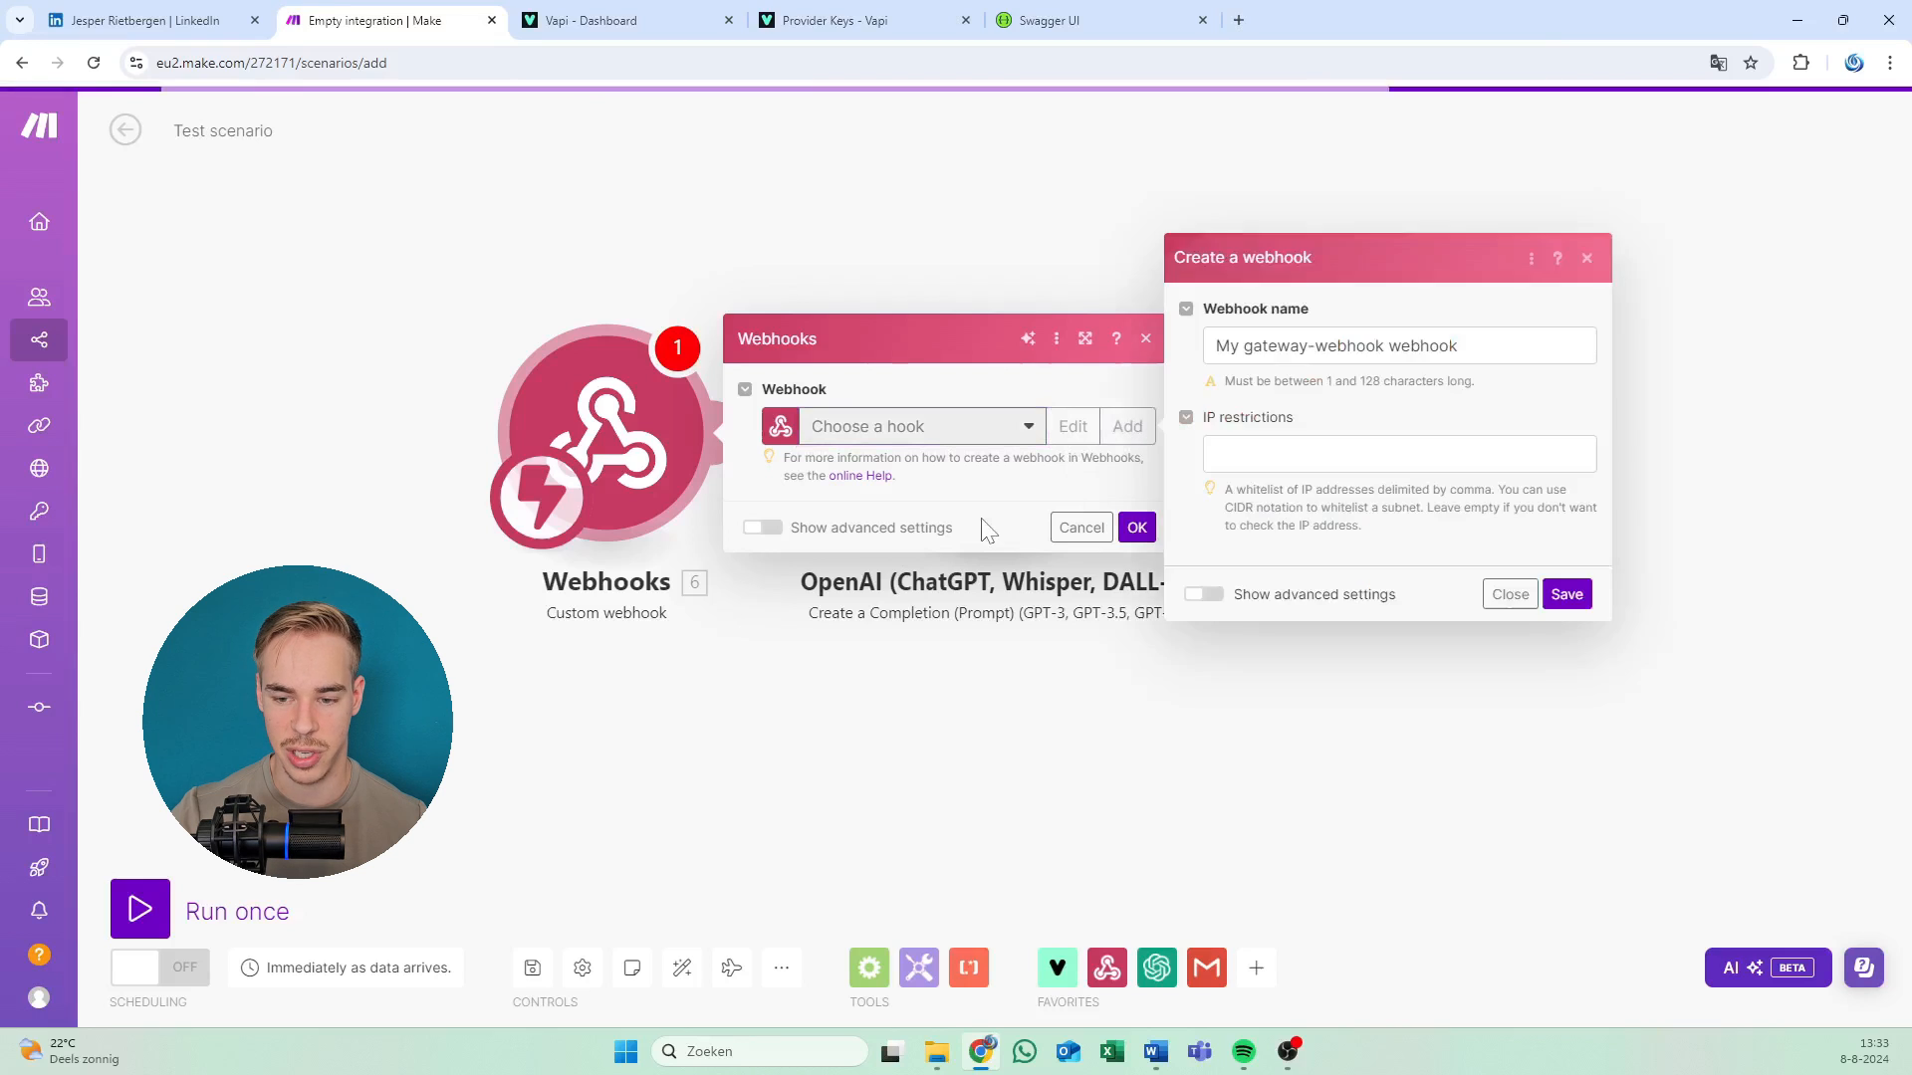
{"action": "double_click", "coordinate": [1422, 345]}
{"action": "left_click_drag", "start_coordinate": [1422, 346], "coordinate": [1178, 354]}
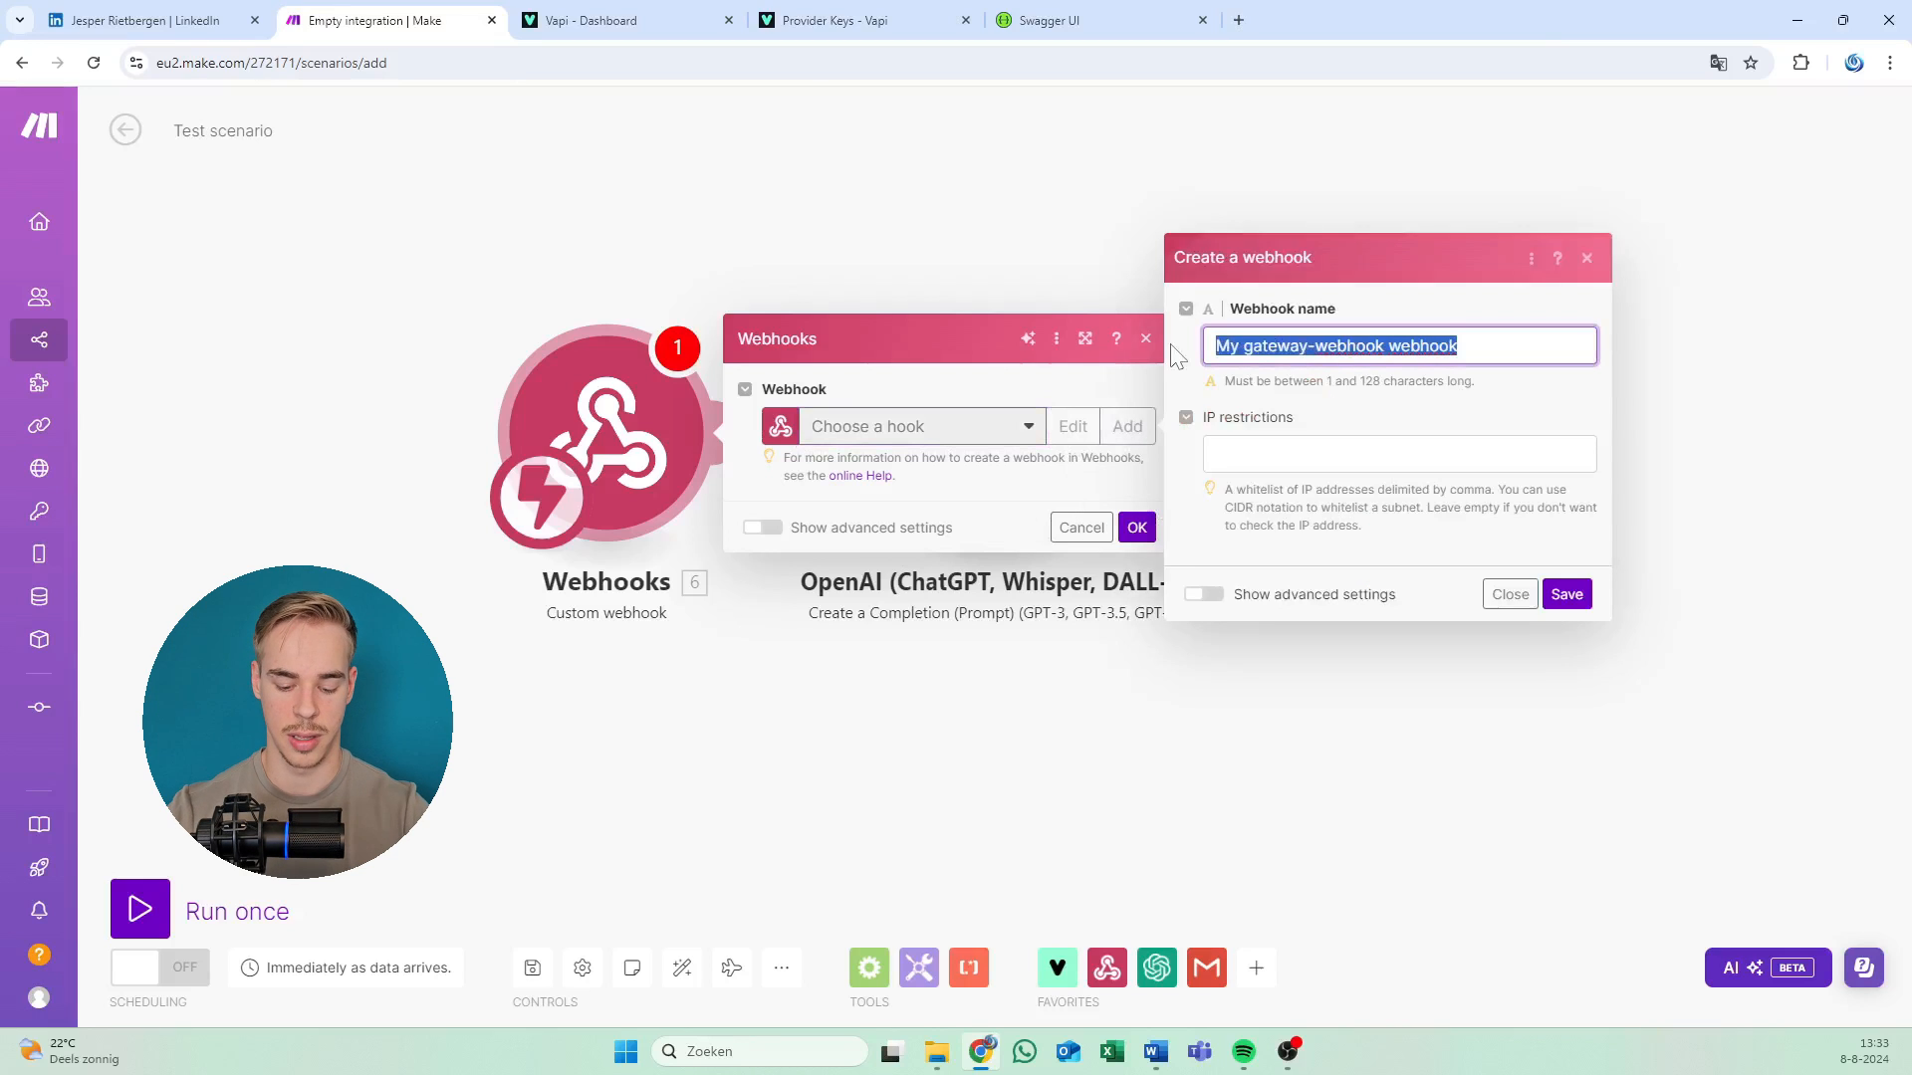
{"action": "type", "text": "Random stuff"}
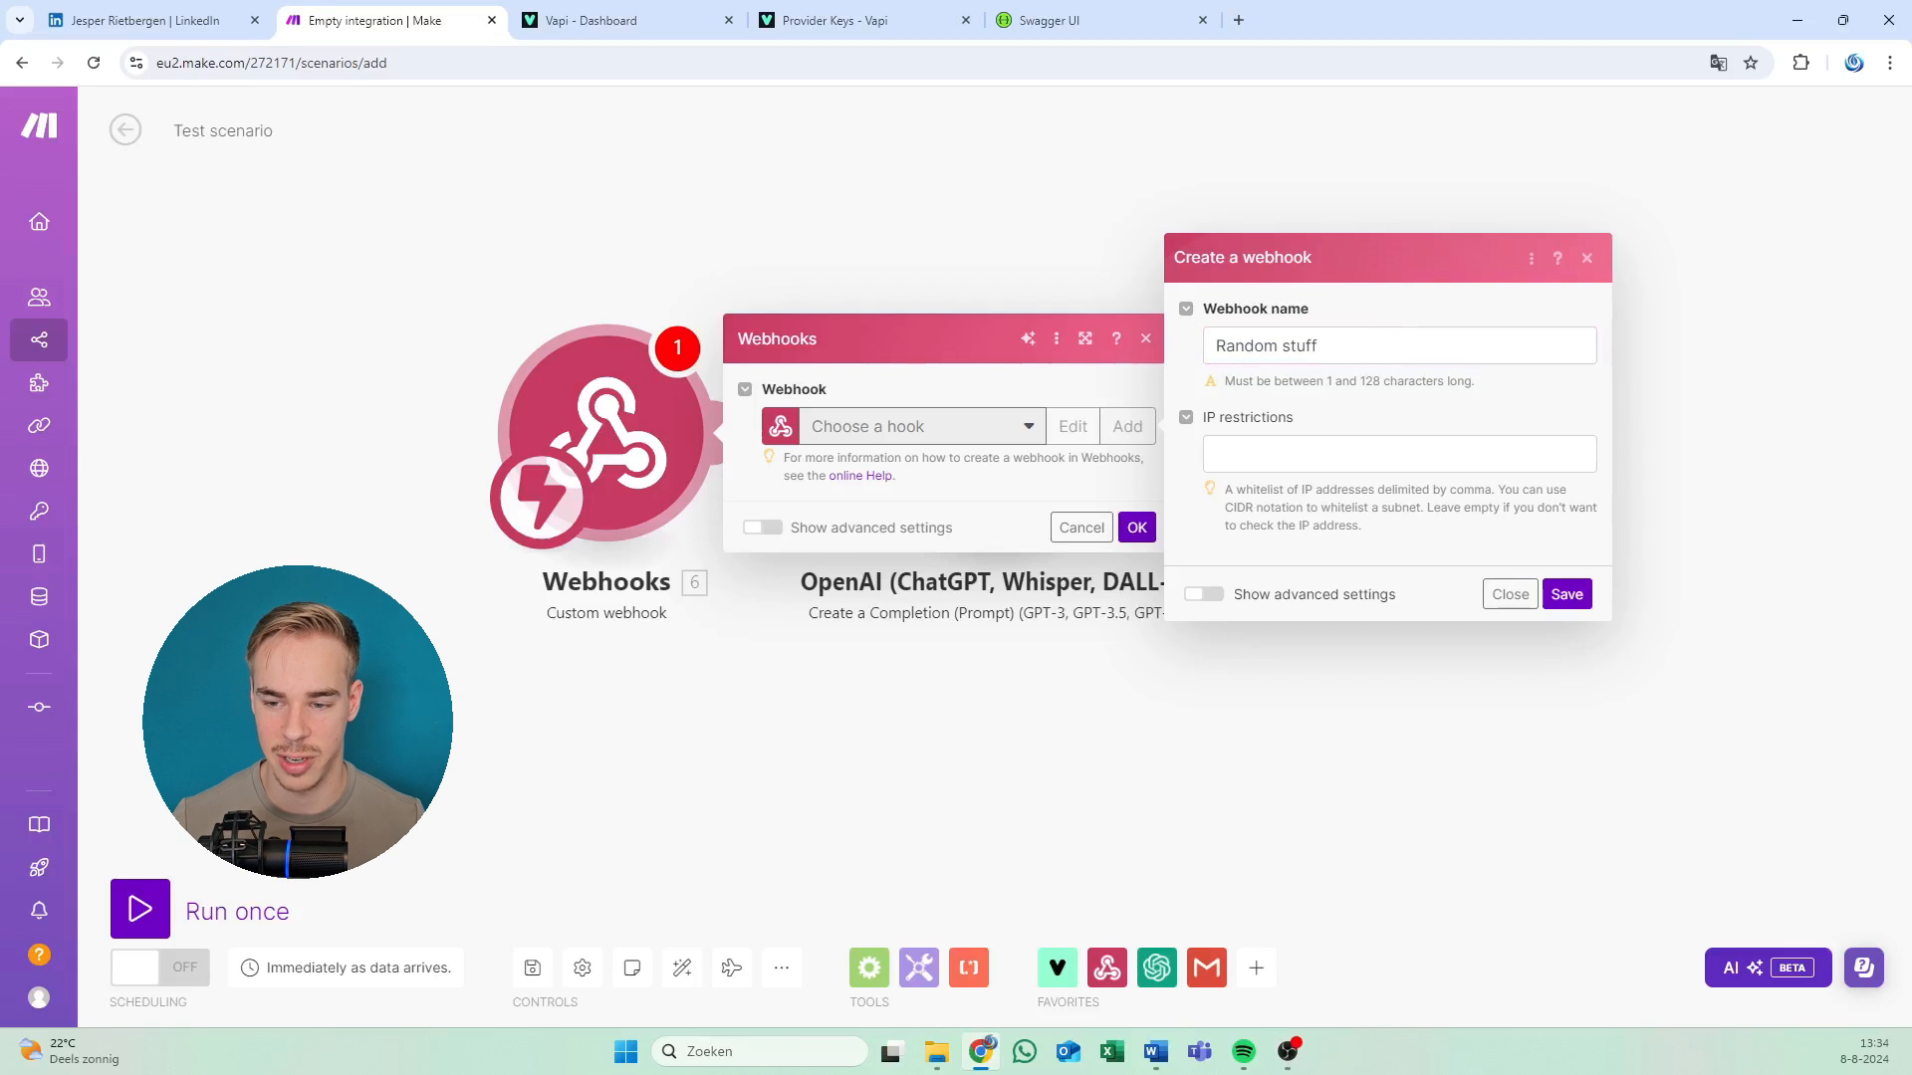
{"action": "left_click_drag", "start_coordinate": [1319, 346], "coordinate": [1183, 363]}
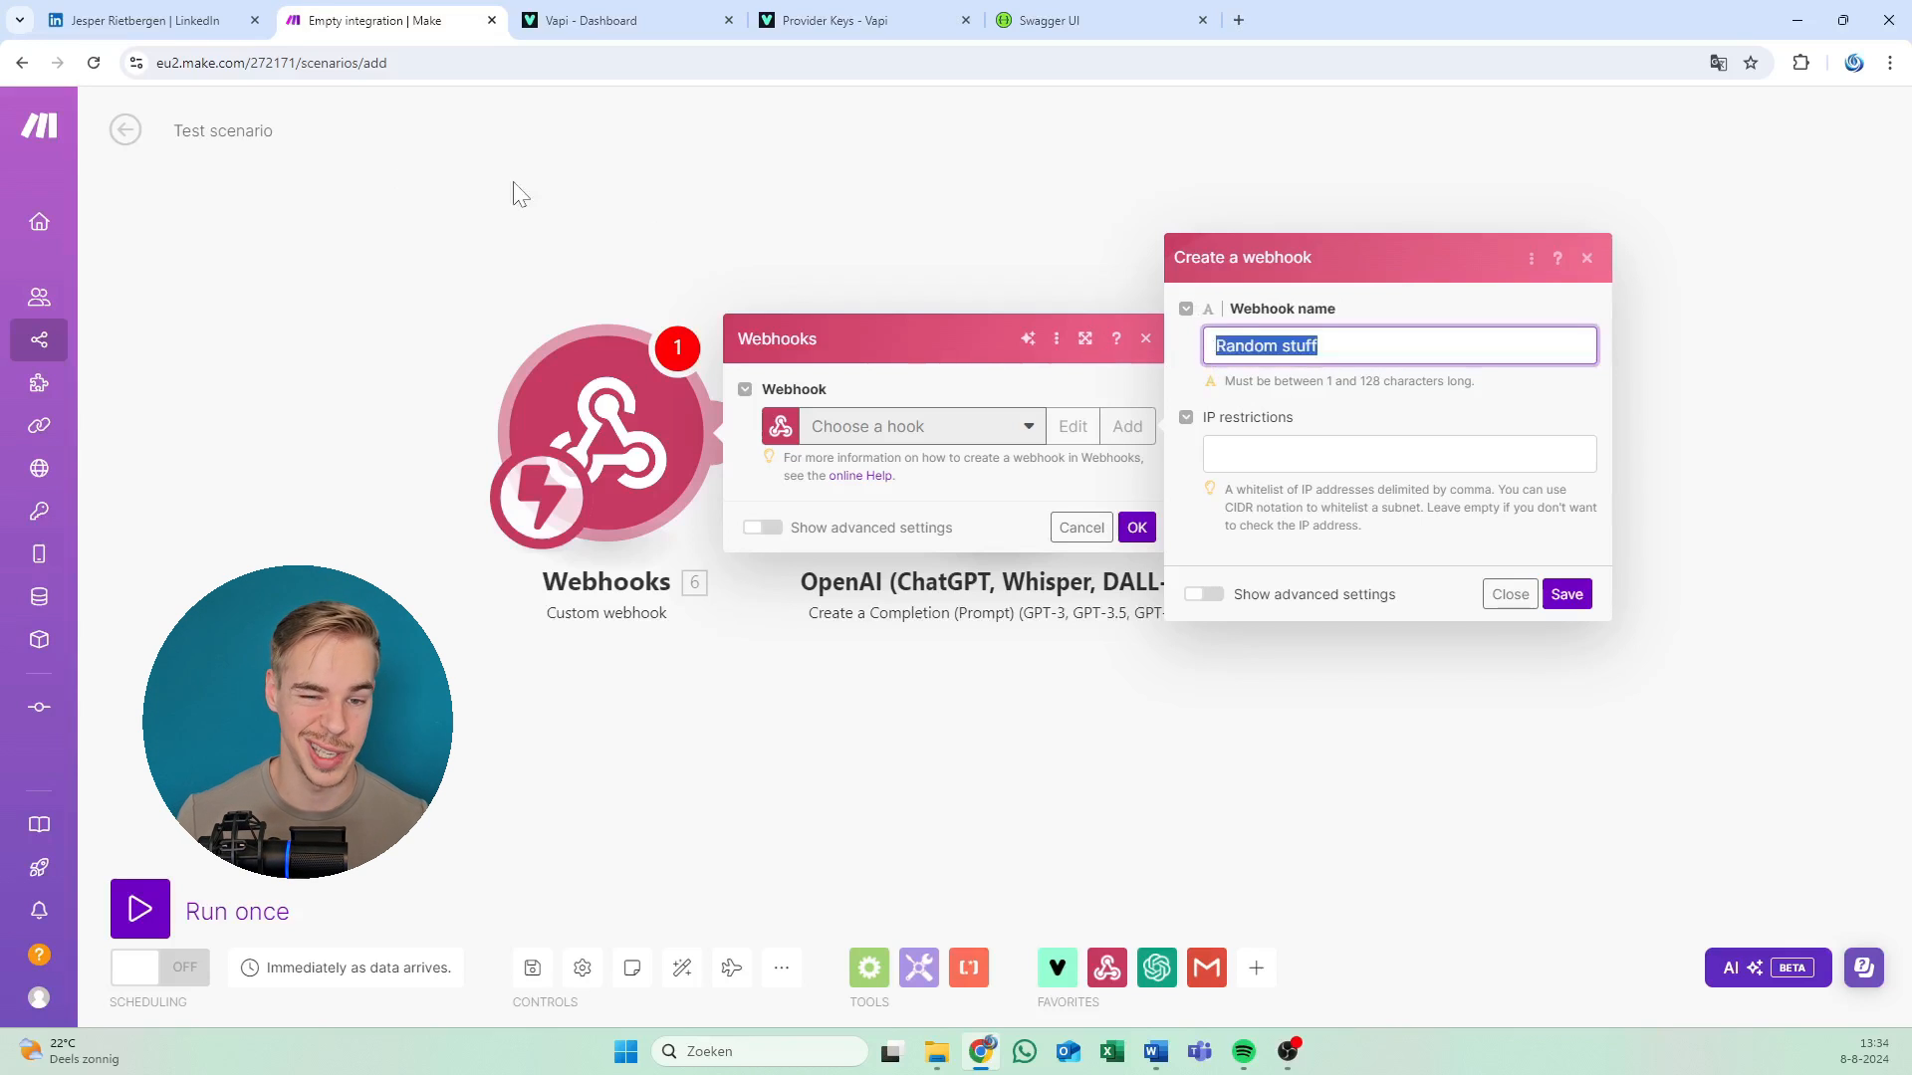
{"action": "key", "text": "Tab"}
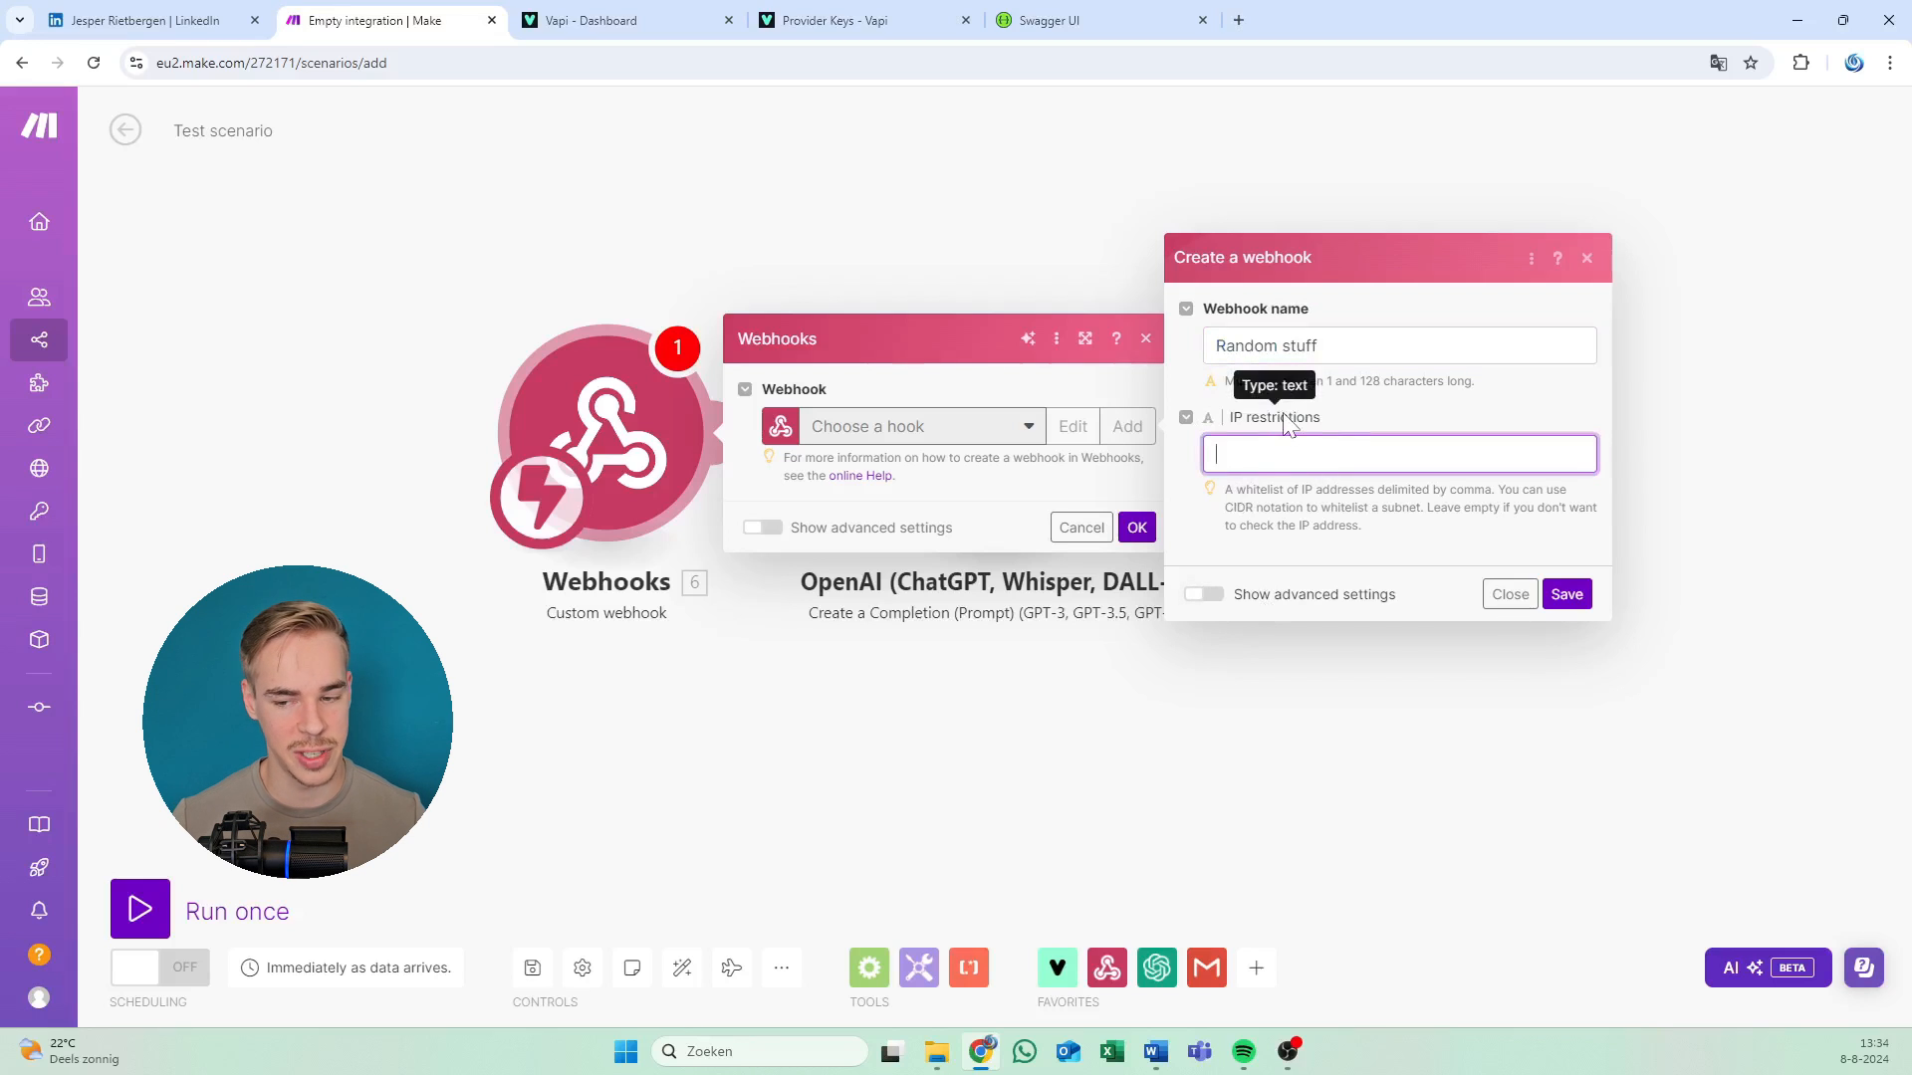
{"action": "left_click", "coordinate": [1339, 408]}
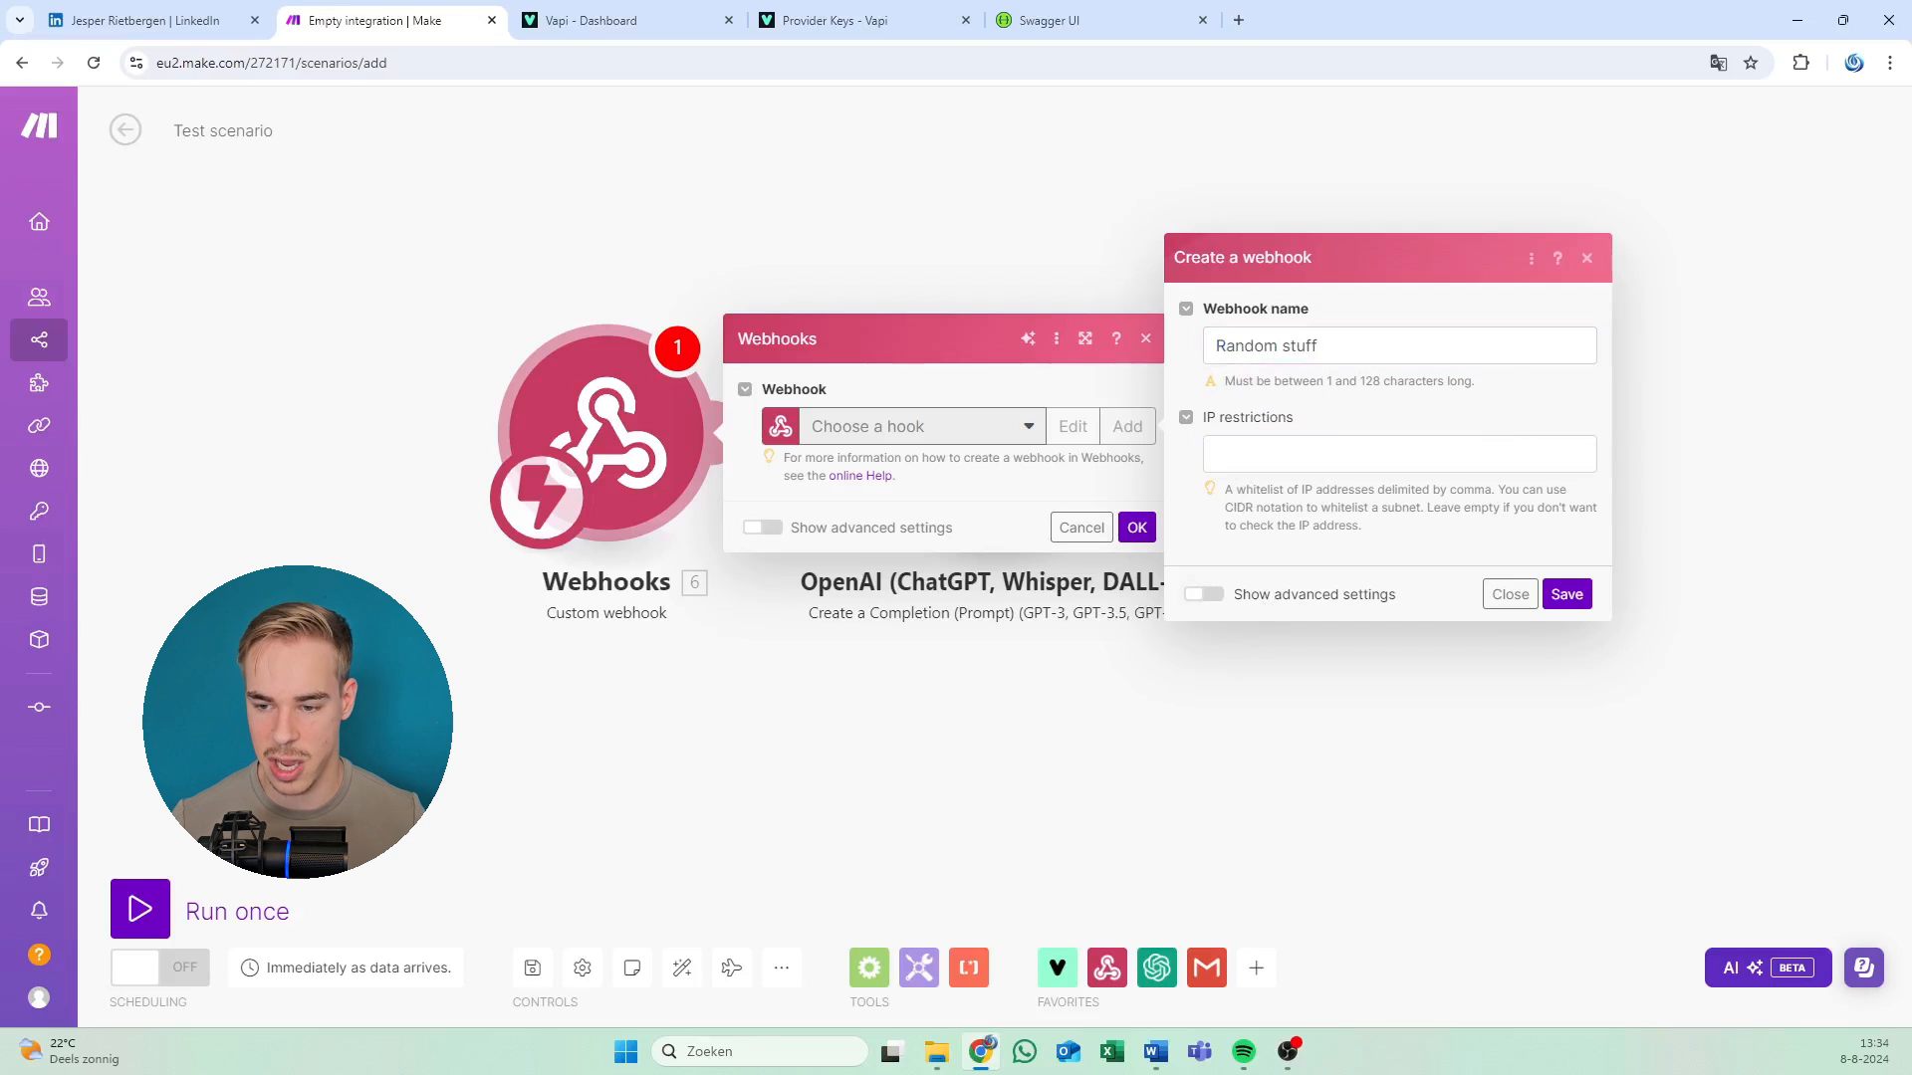
{"action": "left_click", "coordinate": [1585, 604]}
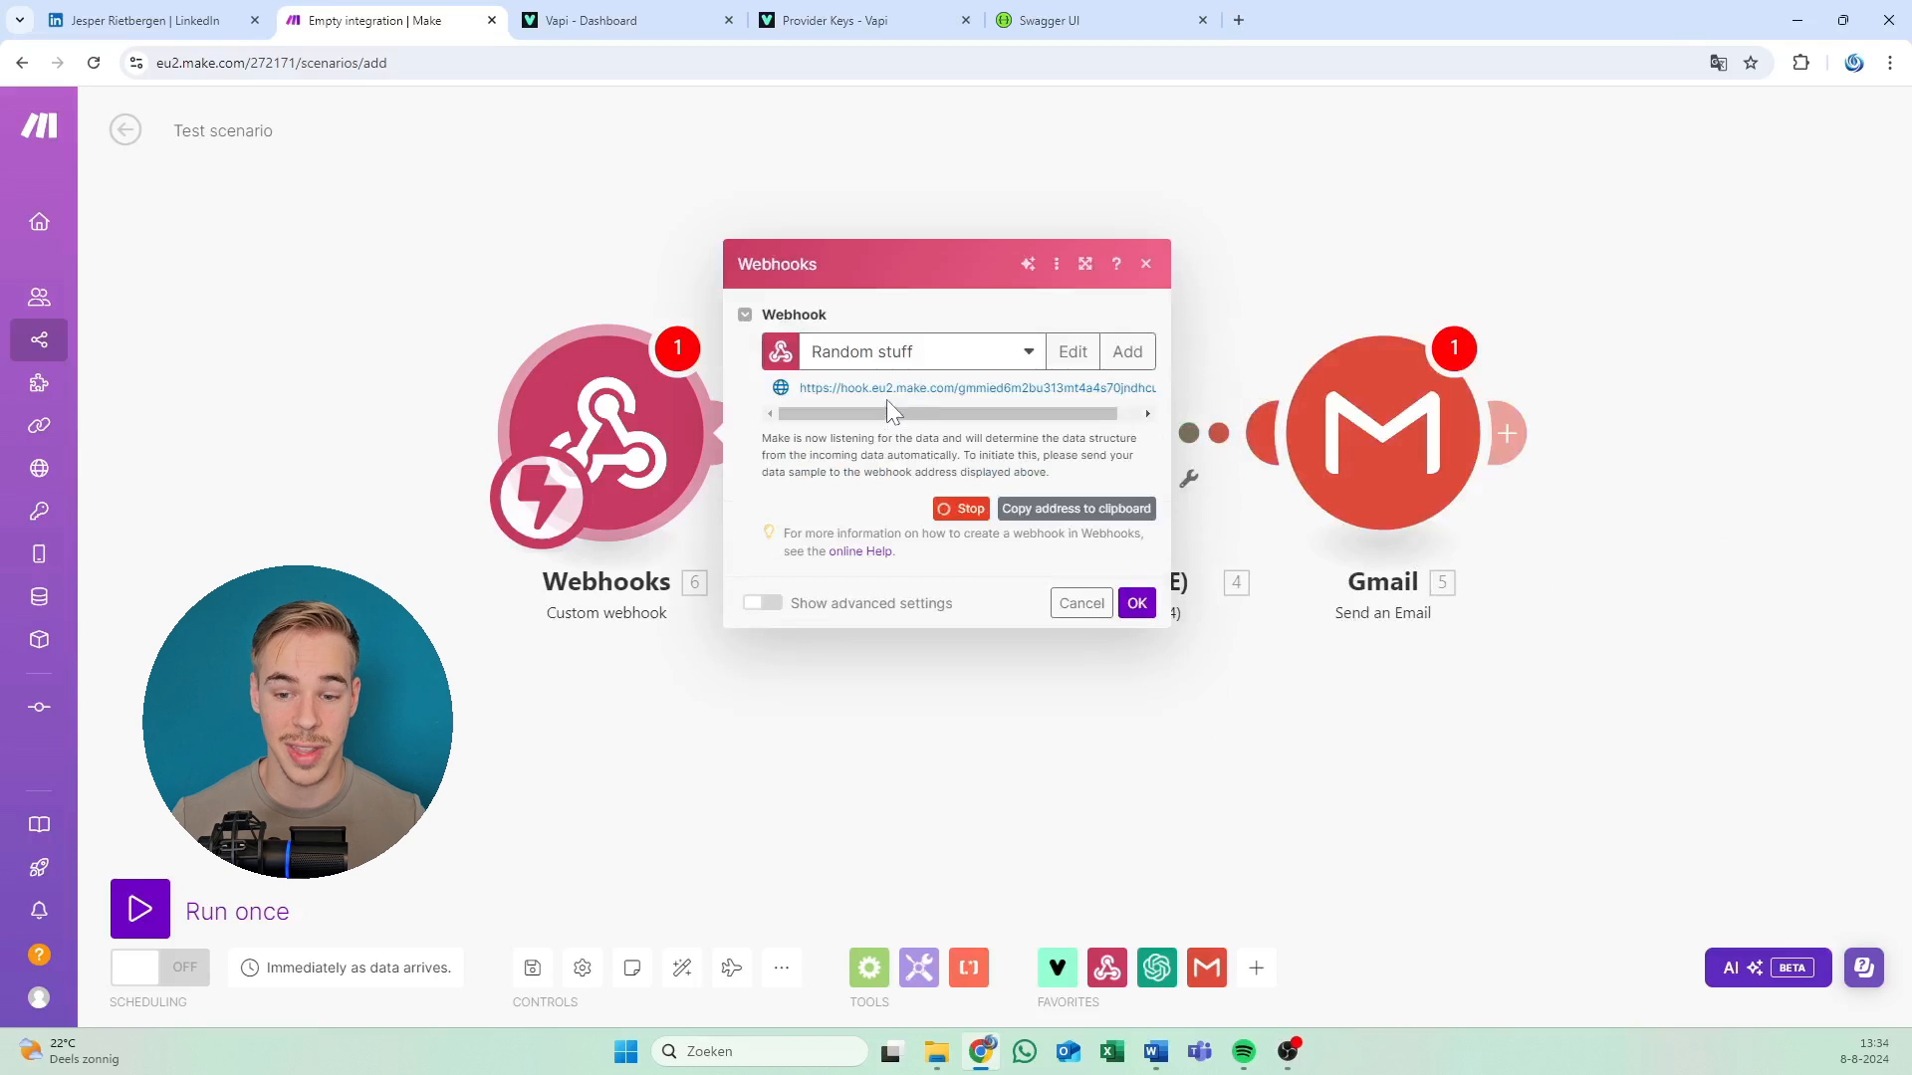
Highlight the new webhook's address in the Webhooks module settings and accept the settings.
{"action": "left_click_drag", "start_coordinate": [877, 392], "coordinate": [1173, 398]}
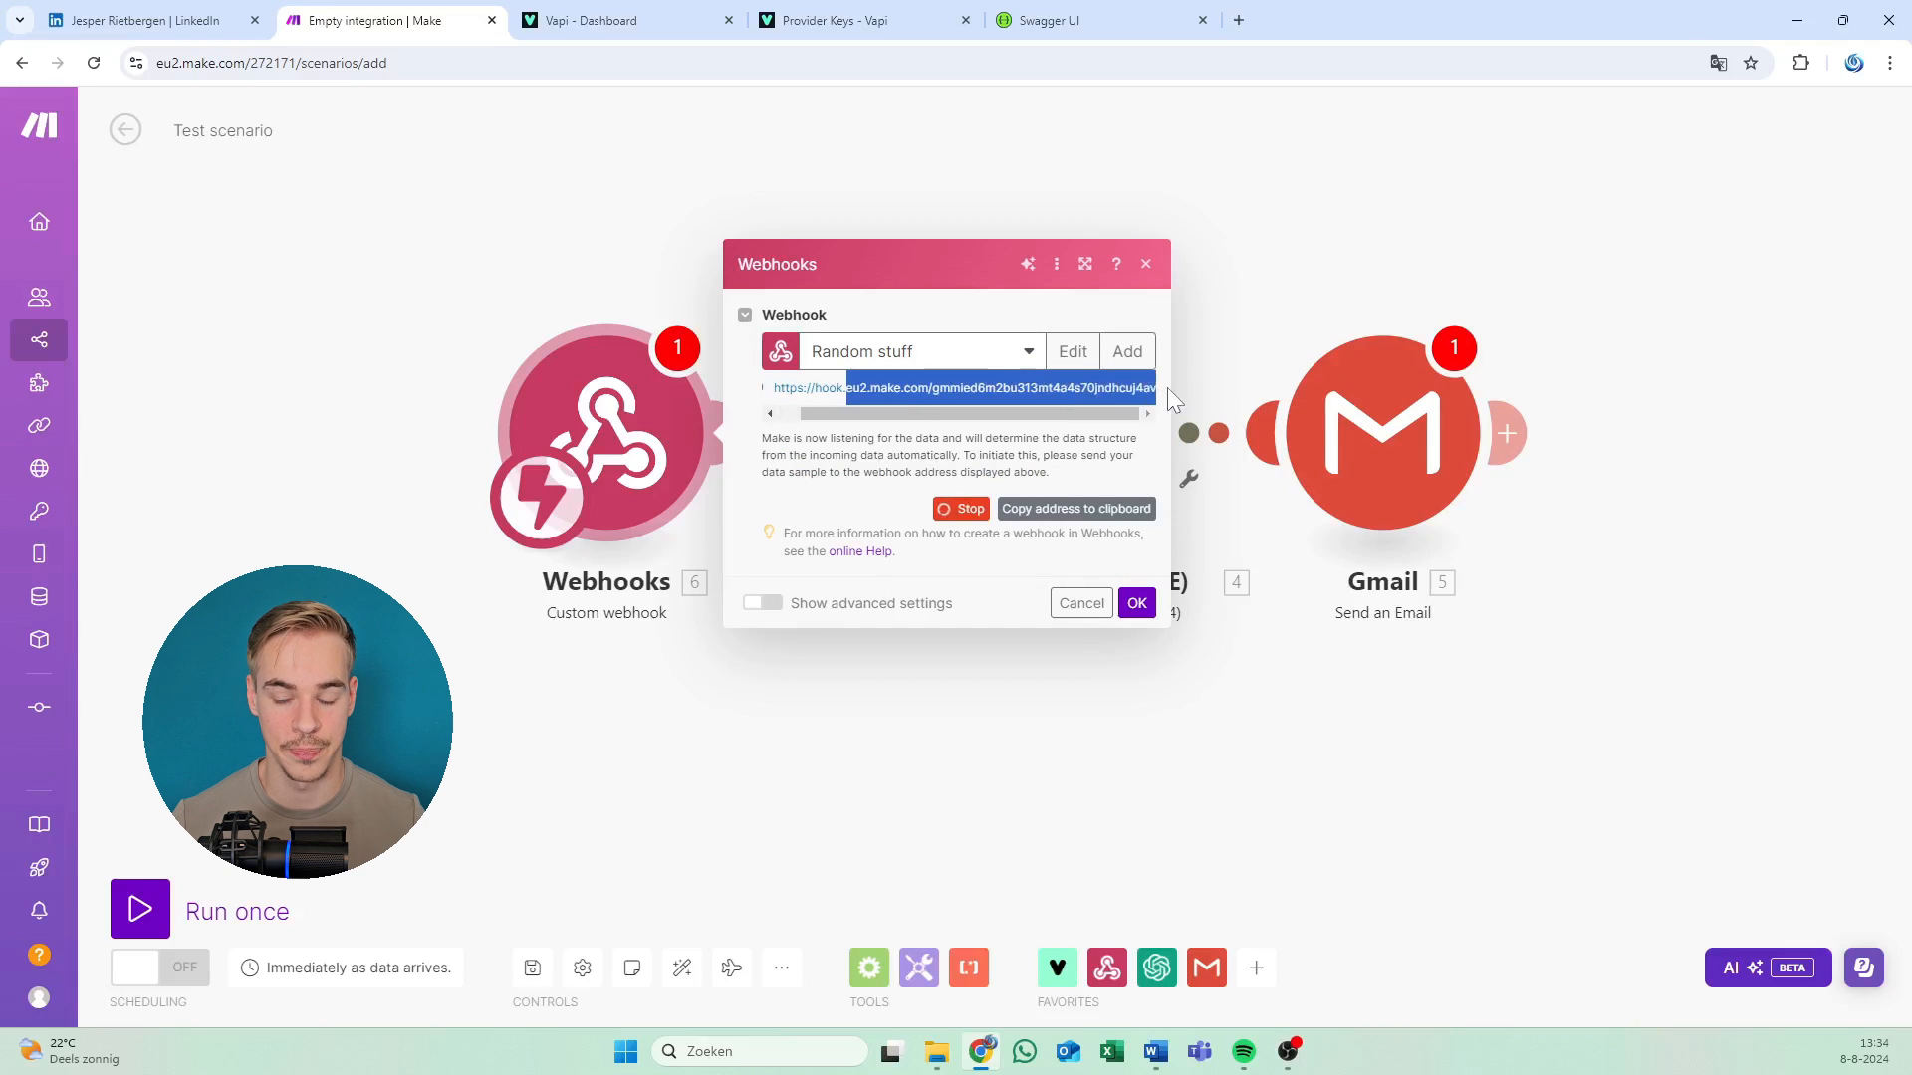
{"action": "double_click", "coordinate": [1035, 389]}
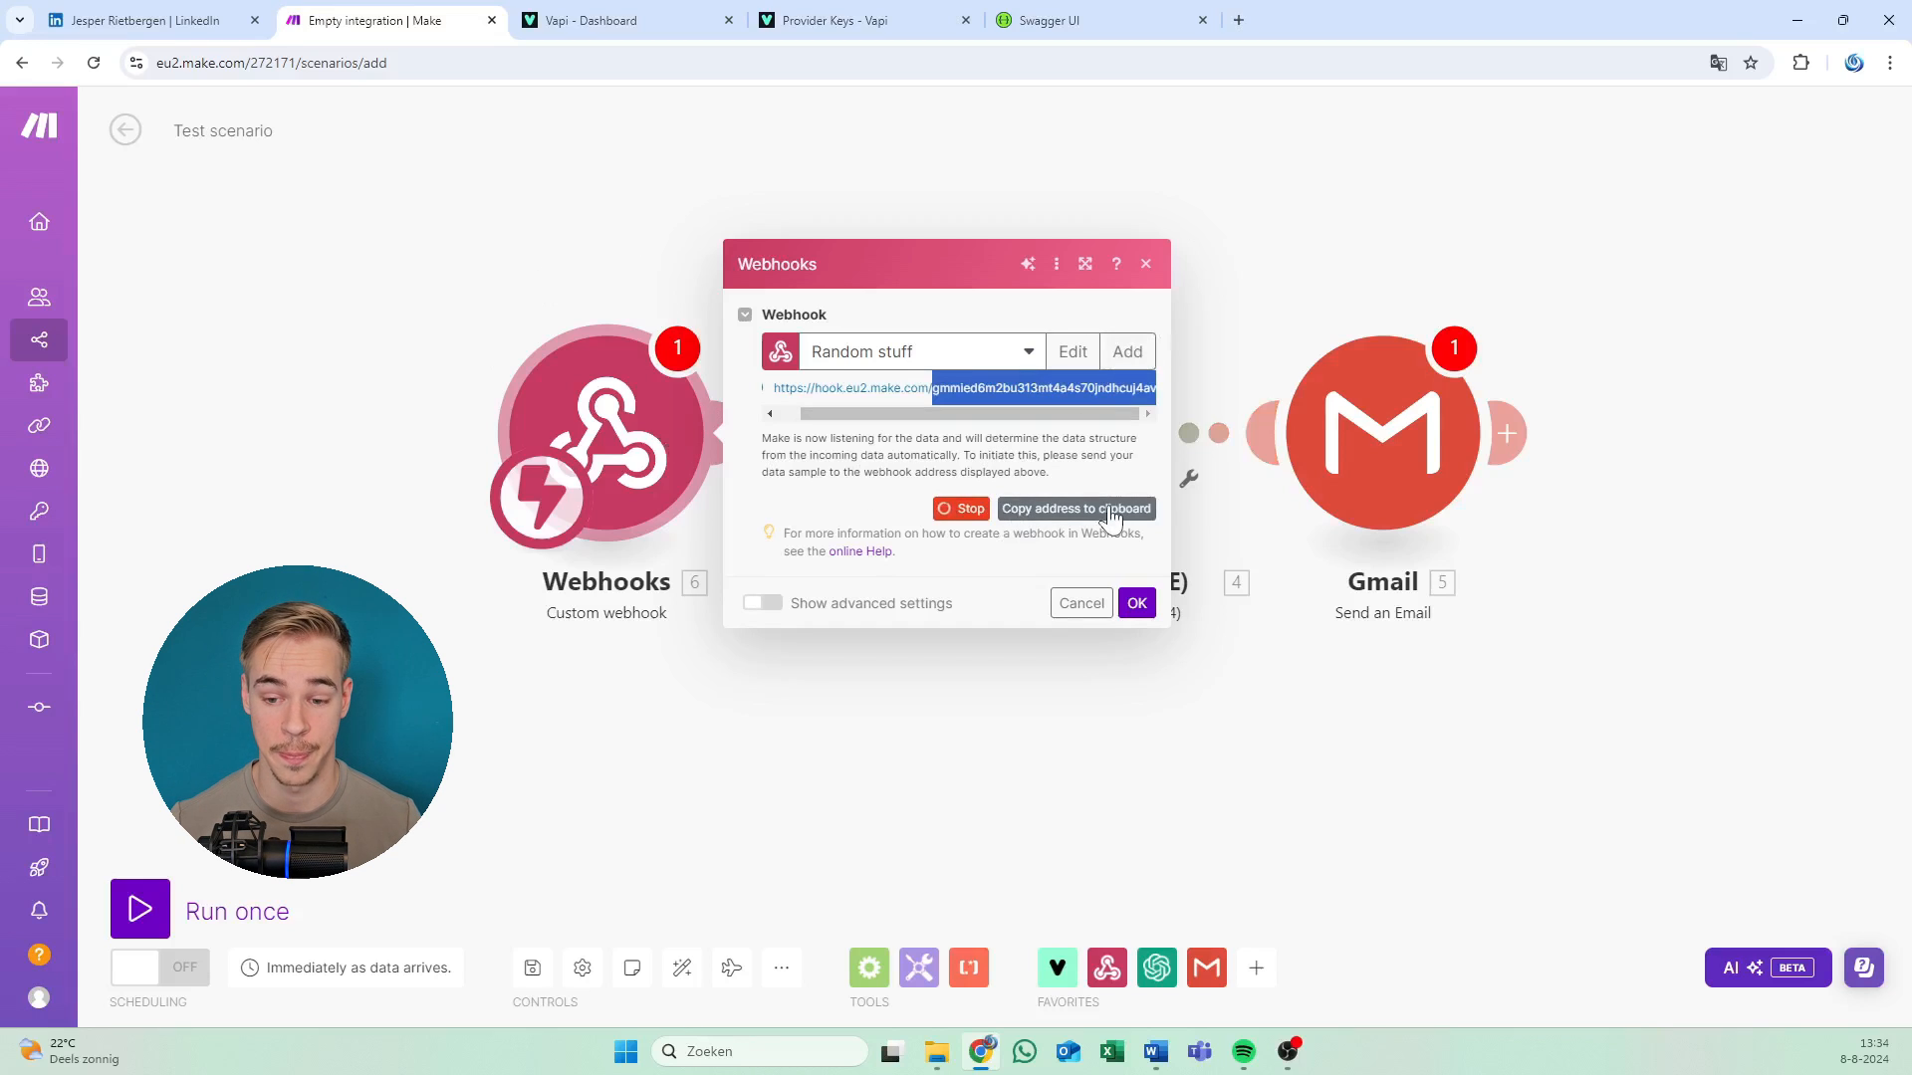
{"action": "left_click", "coordinate": [1138, 603]}
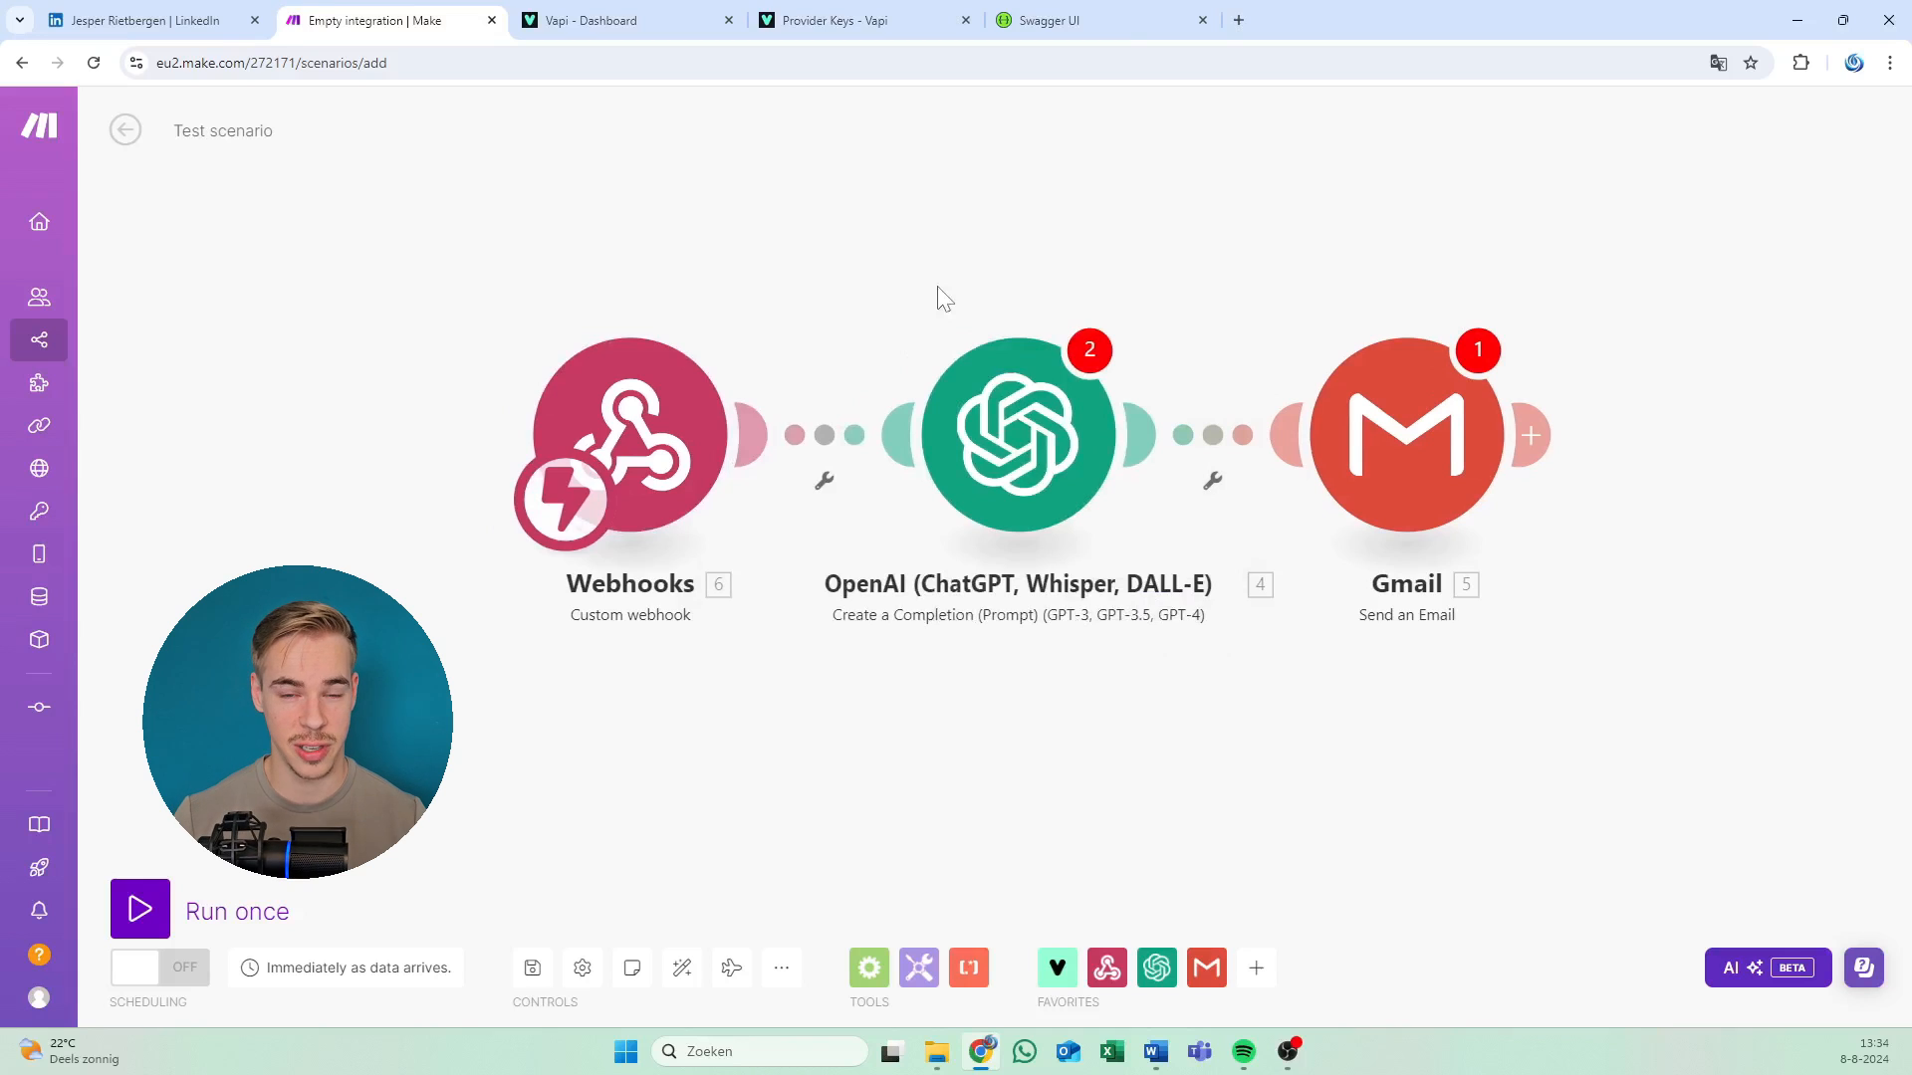
Reopen the Webhooks module's settings to review the "Random stuff" webhook, and accept them.
{"action": "scroll", "coordinate": [943, 299], "scroll_direction": "down", "scroll_amount": 3}
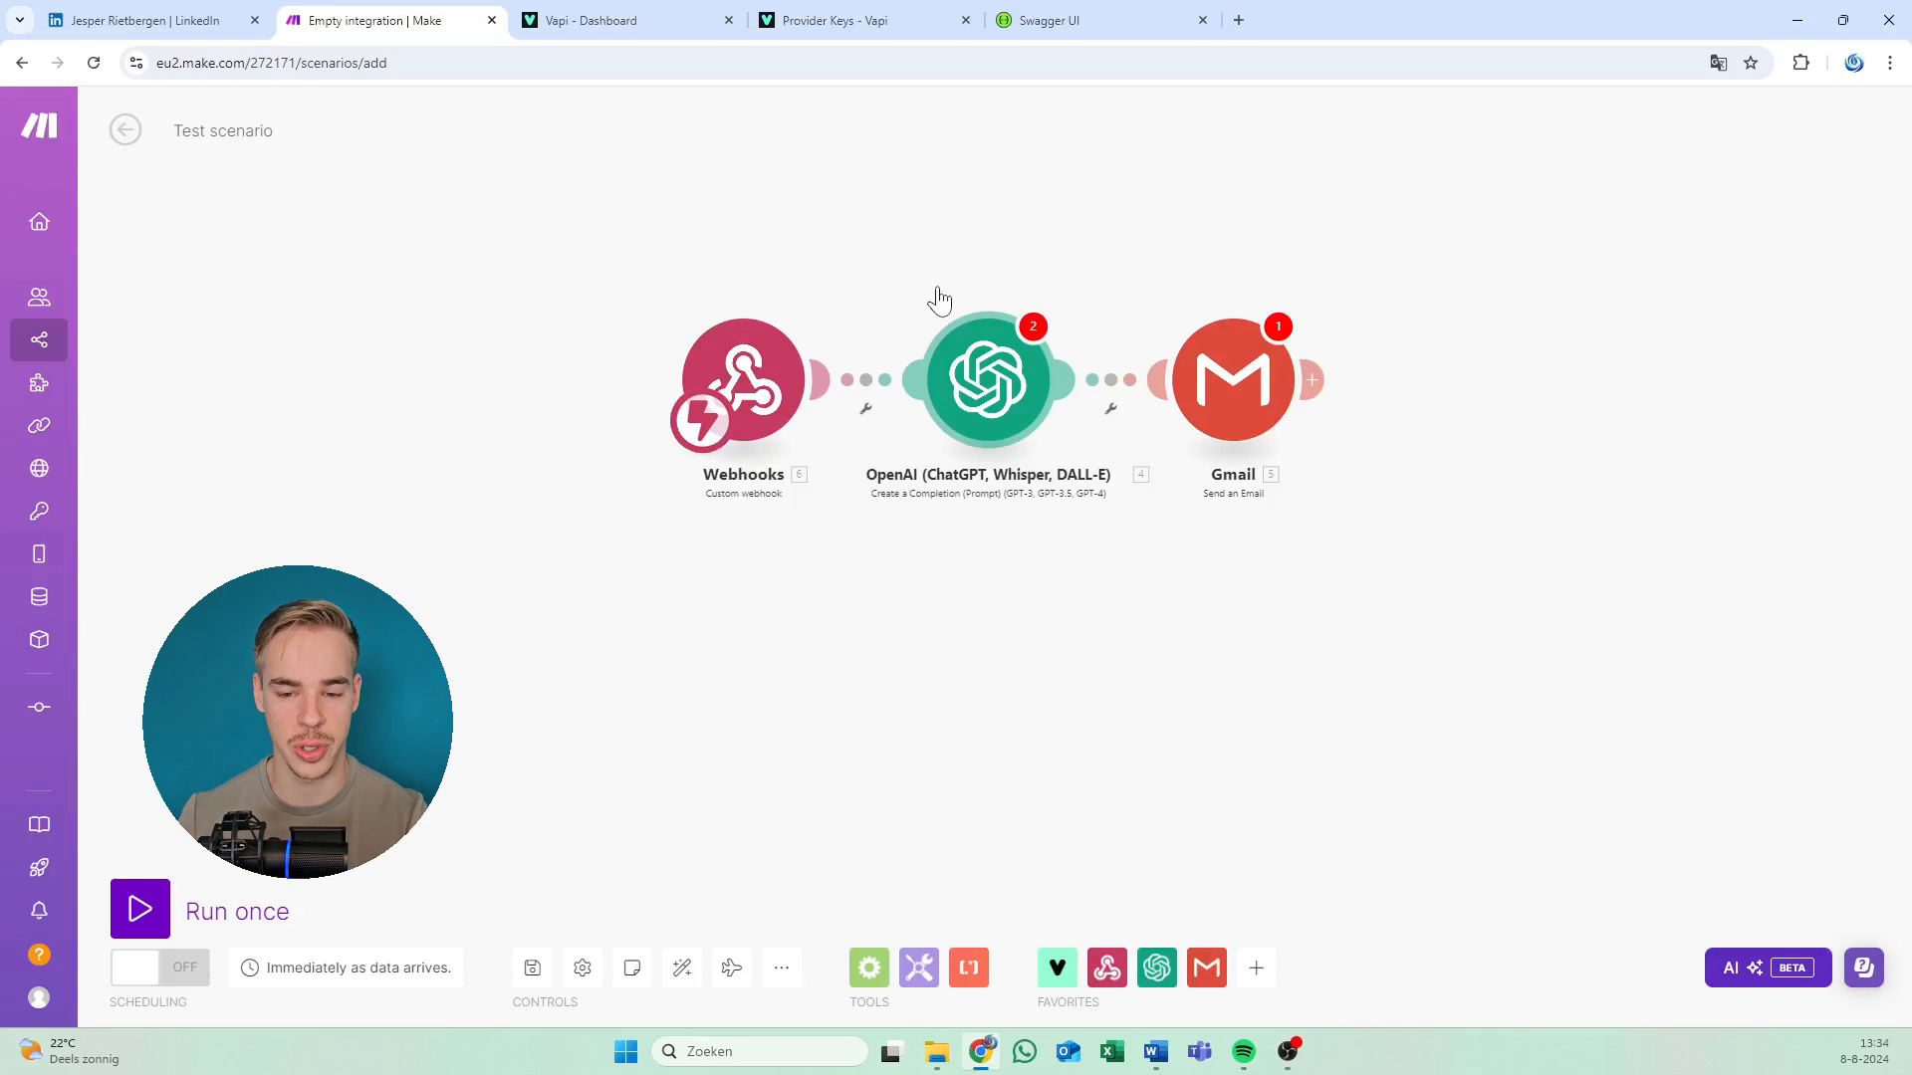
{"action": "scroll", "coordinate": [938, 299], "scroll_direction": "up", "scroll_amount": 3}
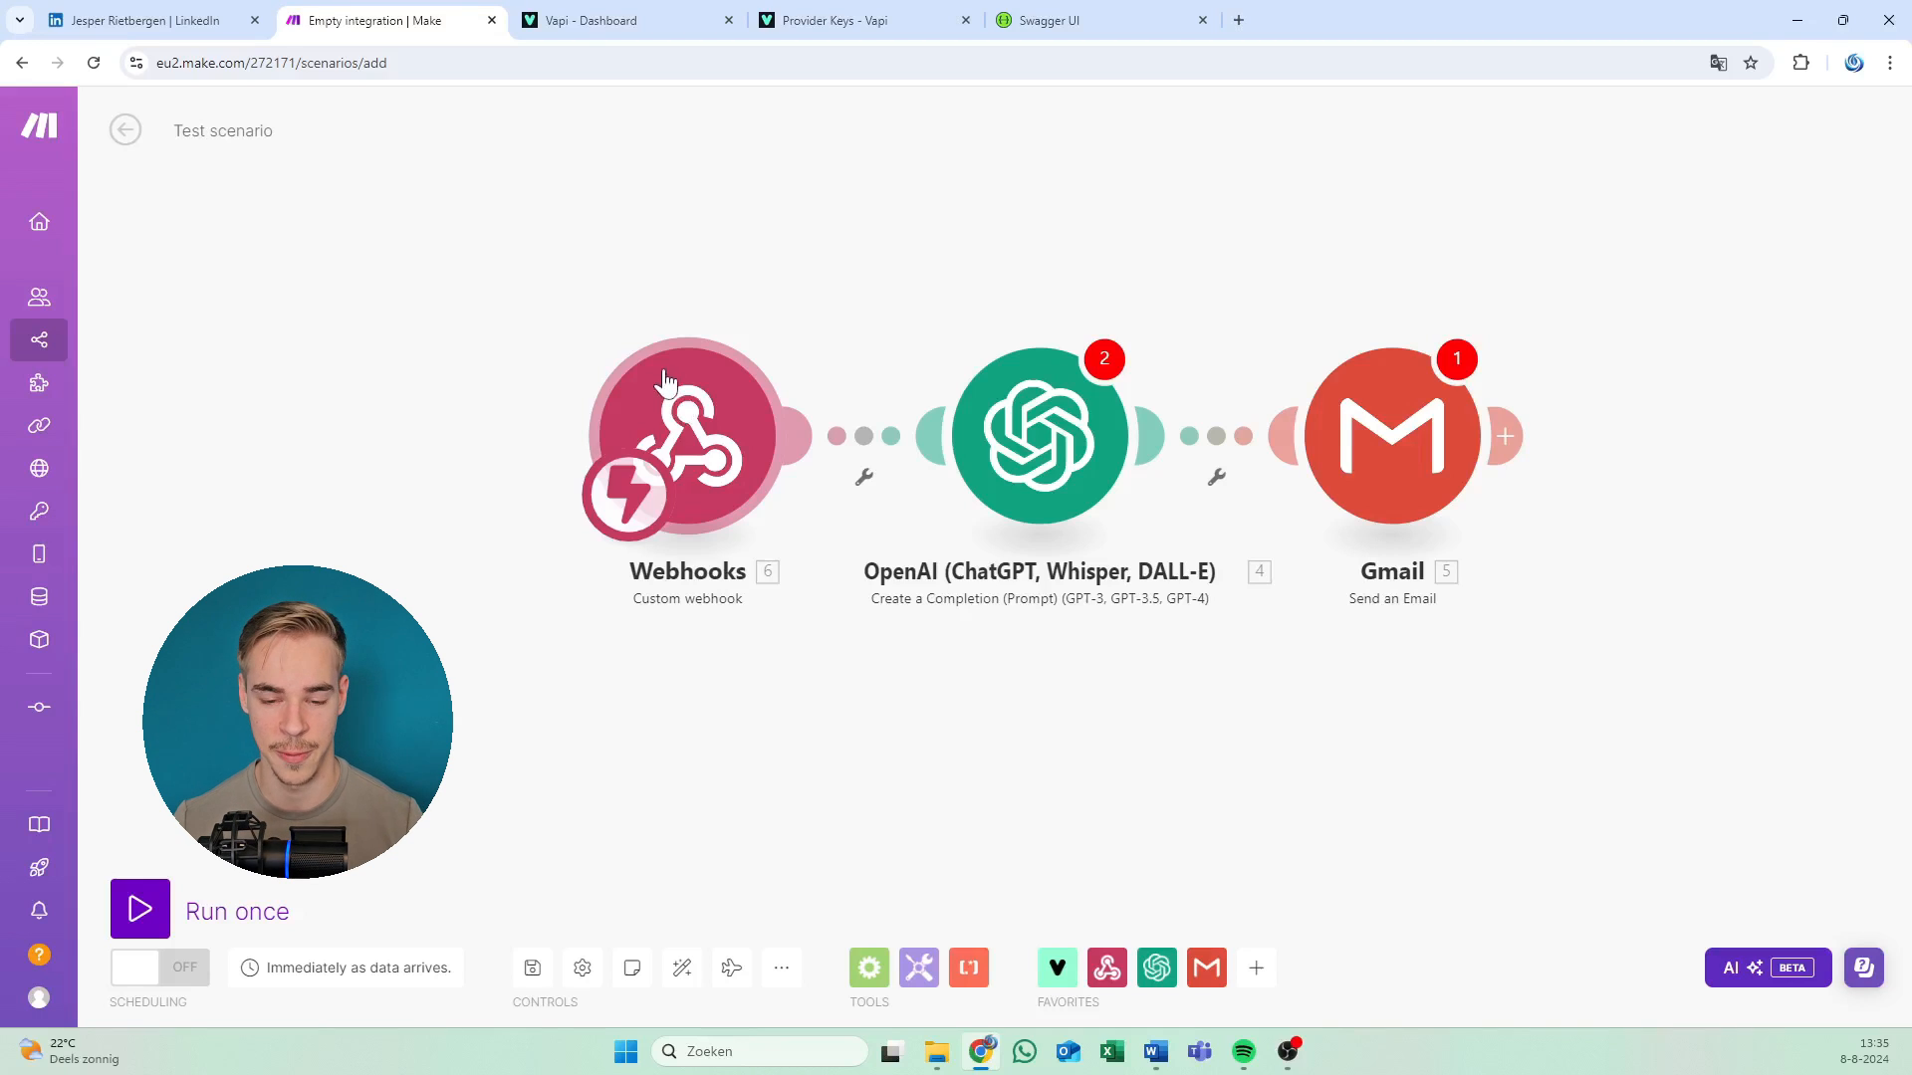
{"action": "left_click_drag", "start_coordinate": [661, 344], "coordinate": [656, 363]}
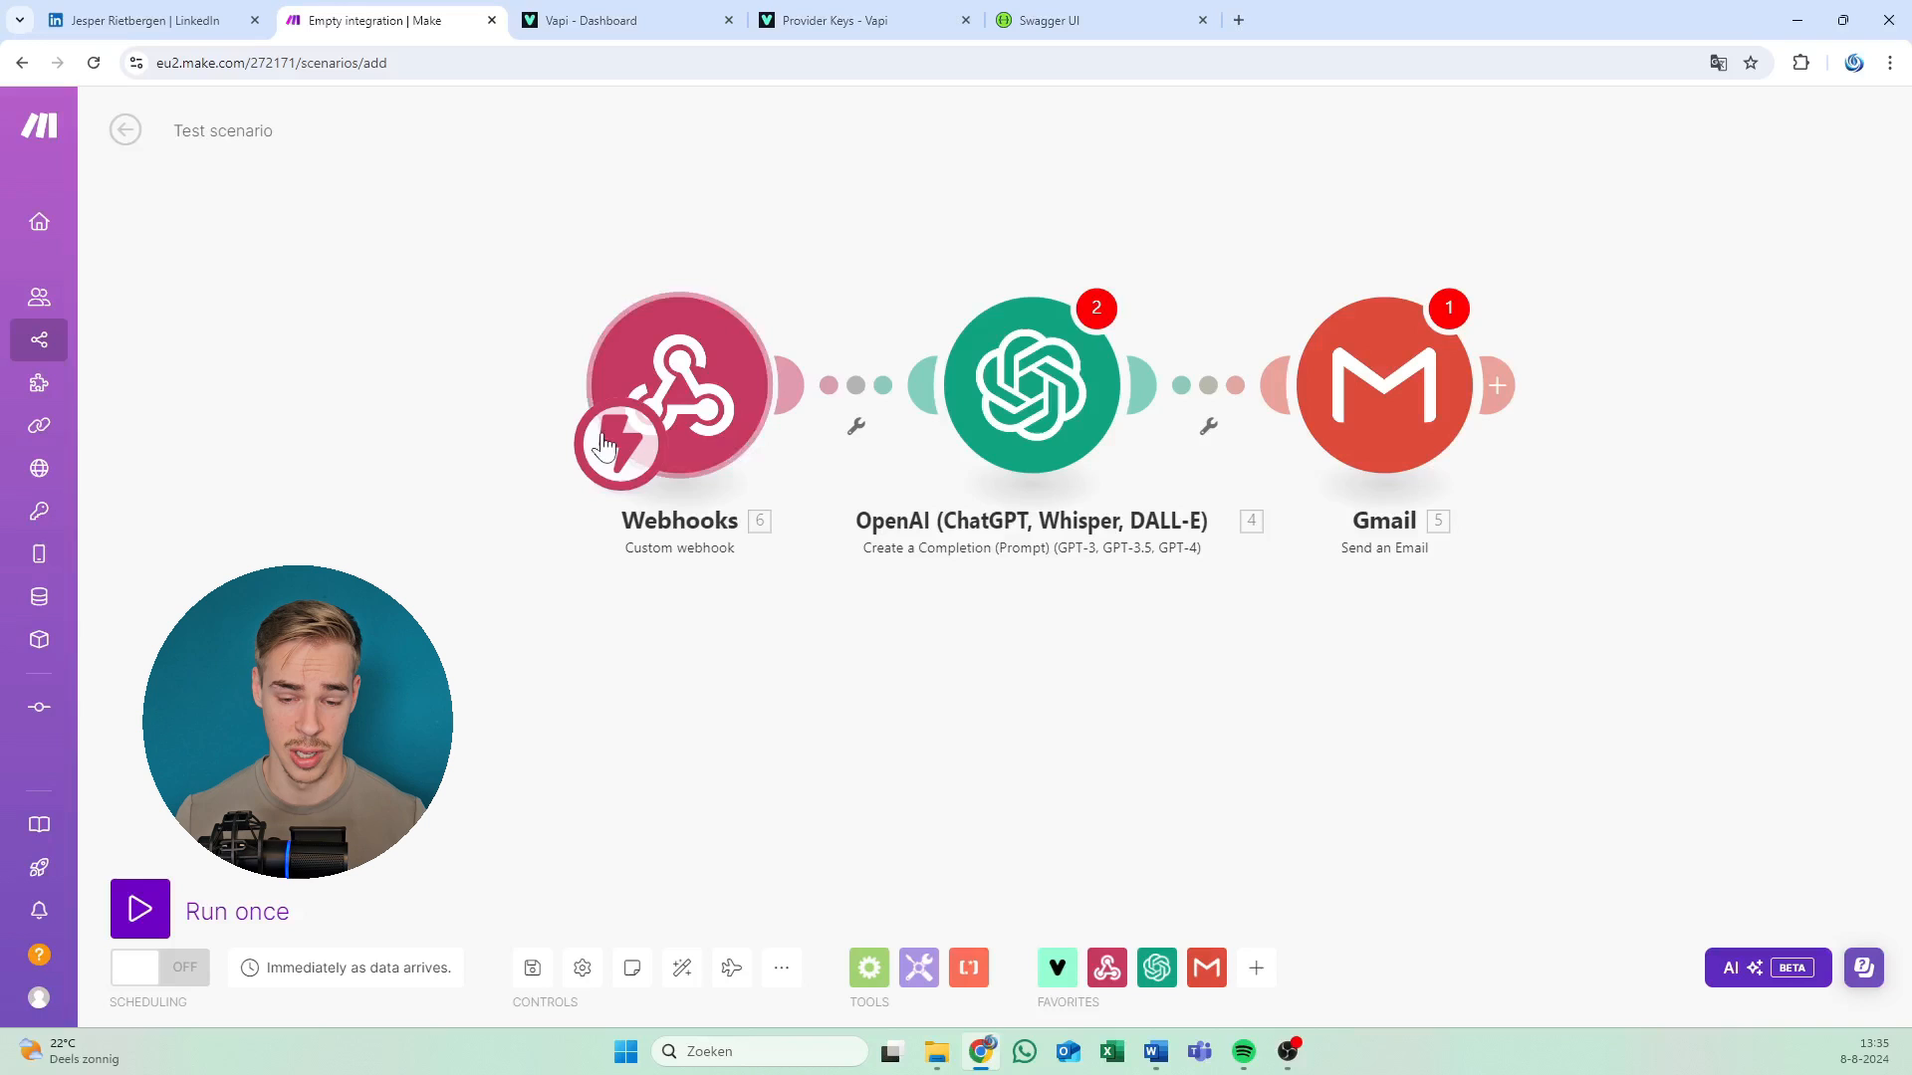
{"action": "left_click", "coordinate": [605, 445]}
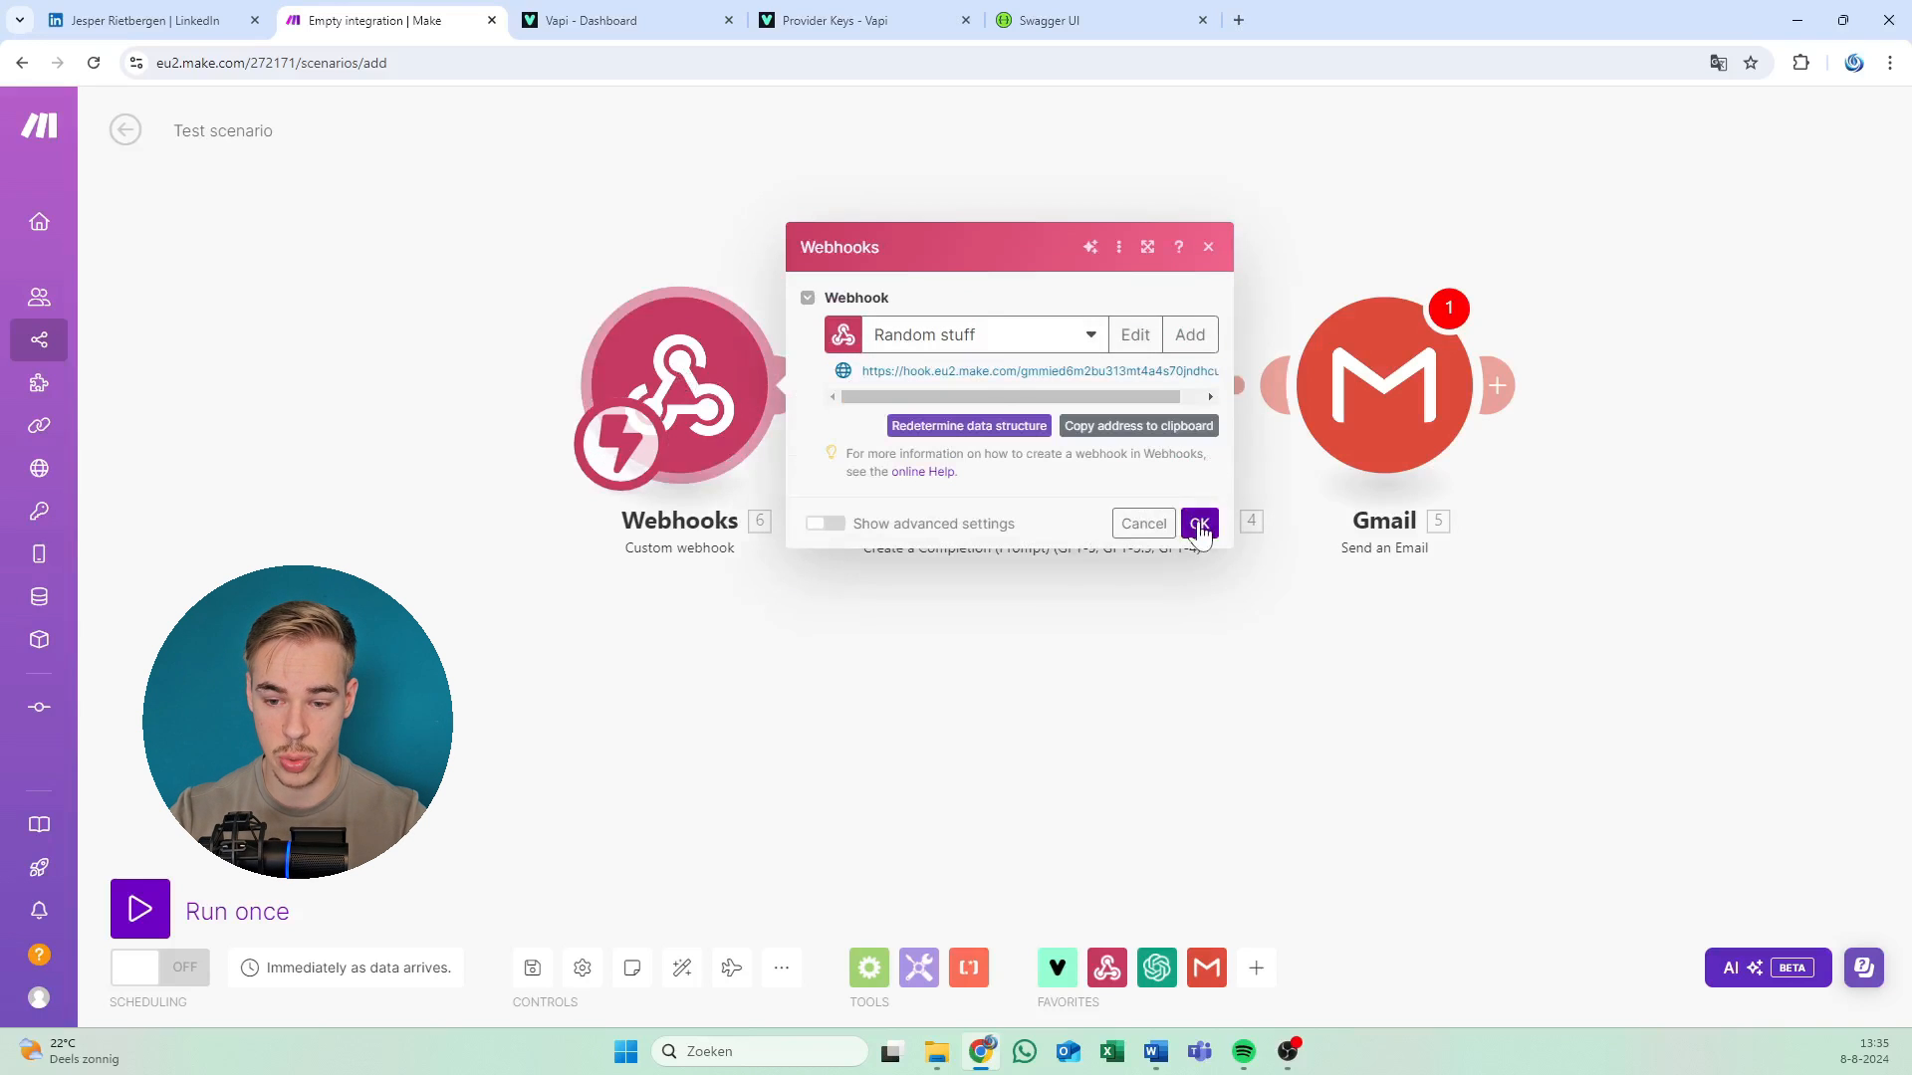
{"action": "left_click", "coordinate": [1198, 522]}
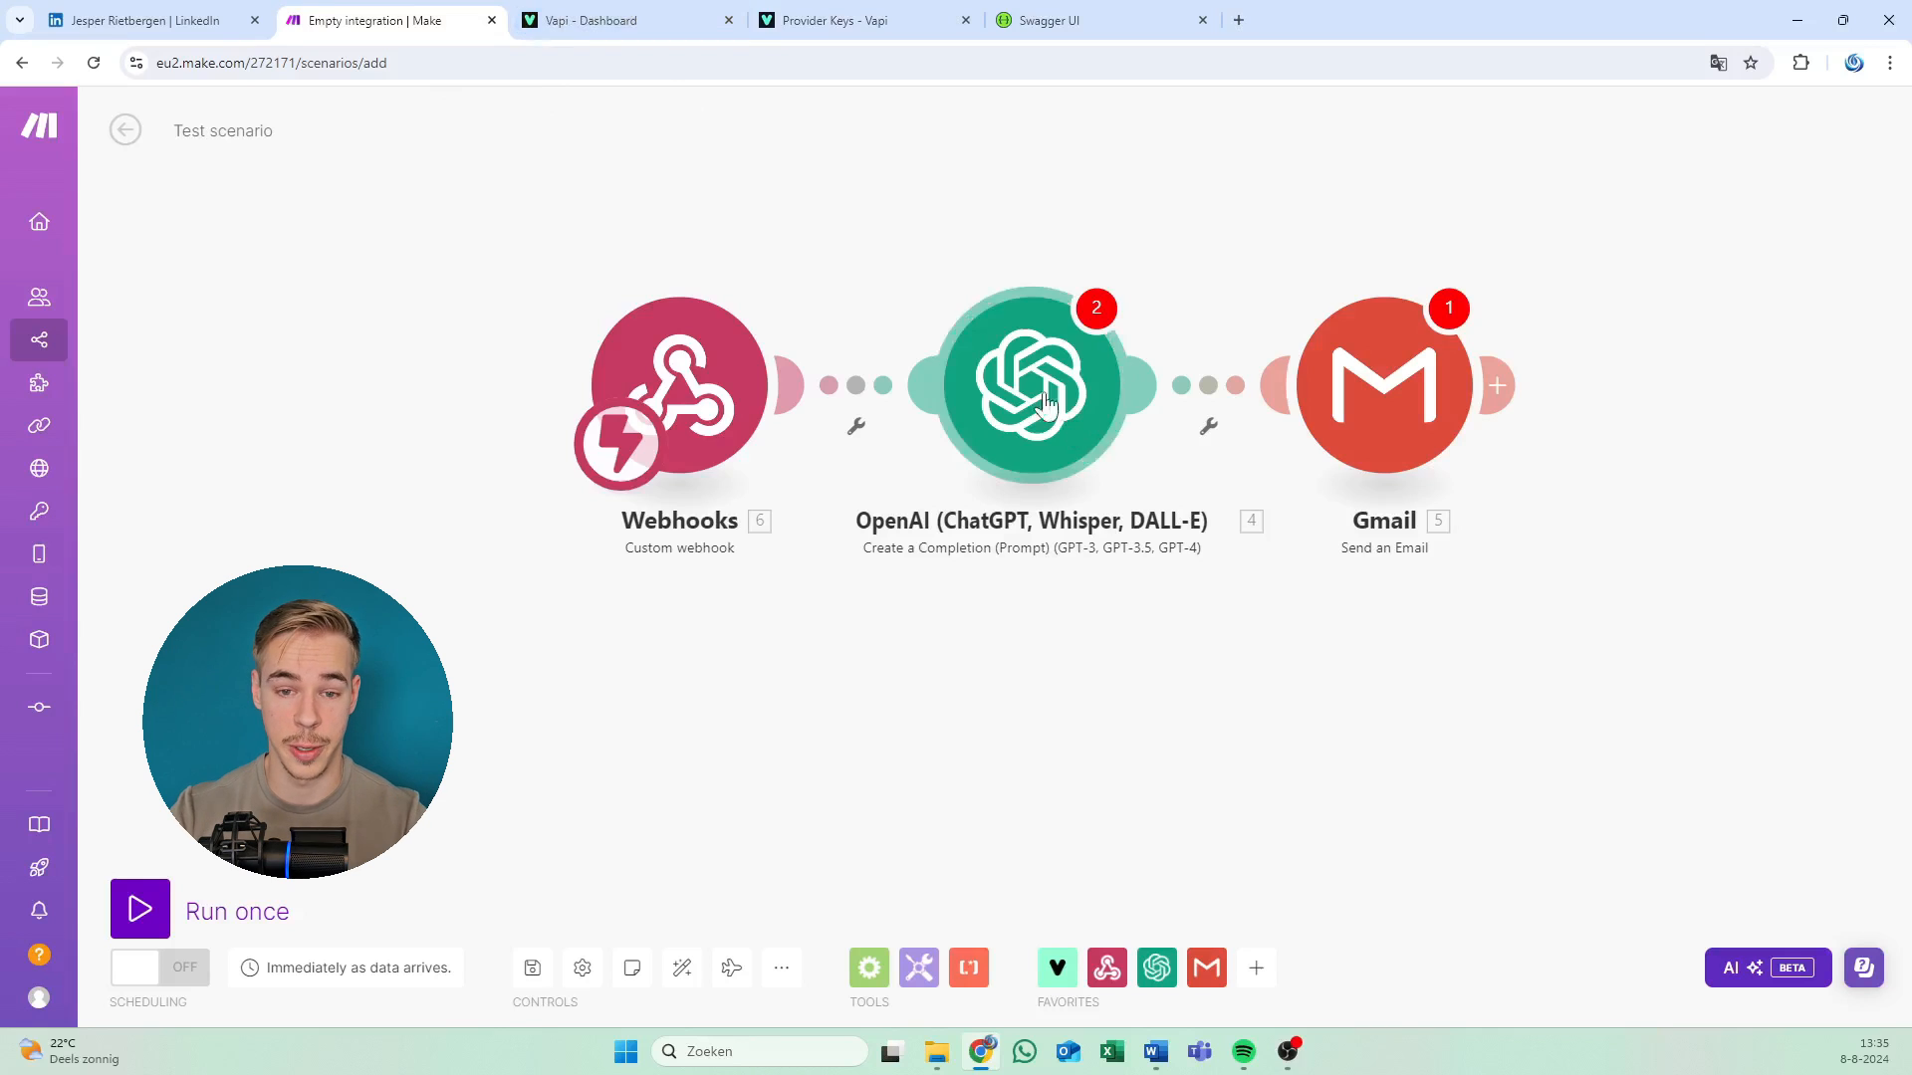
Examine the OpenAI module's connection, method, model and message settings, and close them without filling them in.
{"action": "left_click_drag", "start_coordinate": [905, 247], "coordinate": [768, 227]}
{"action": "left_click", "coordinate": [848, 395]}
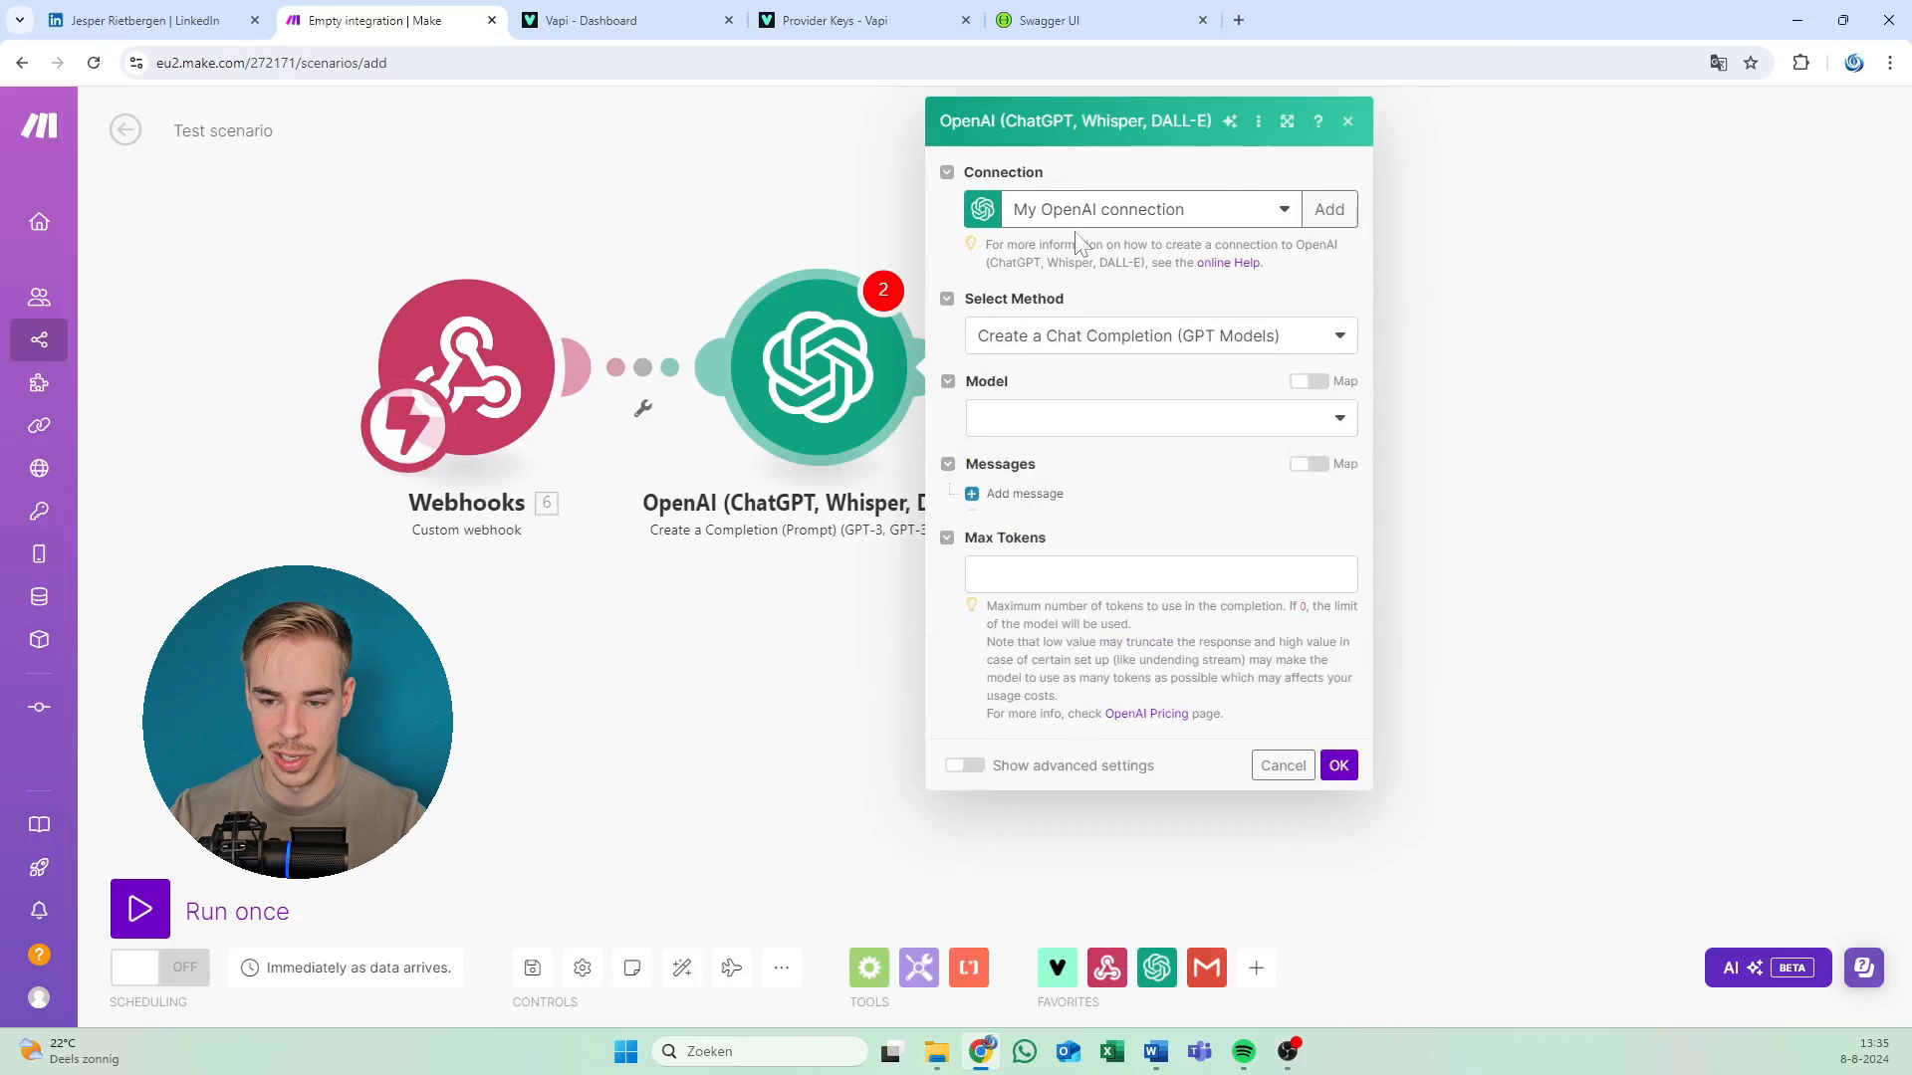
{"action": "left_click", "coordinate": [1347, 120]}
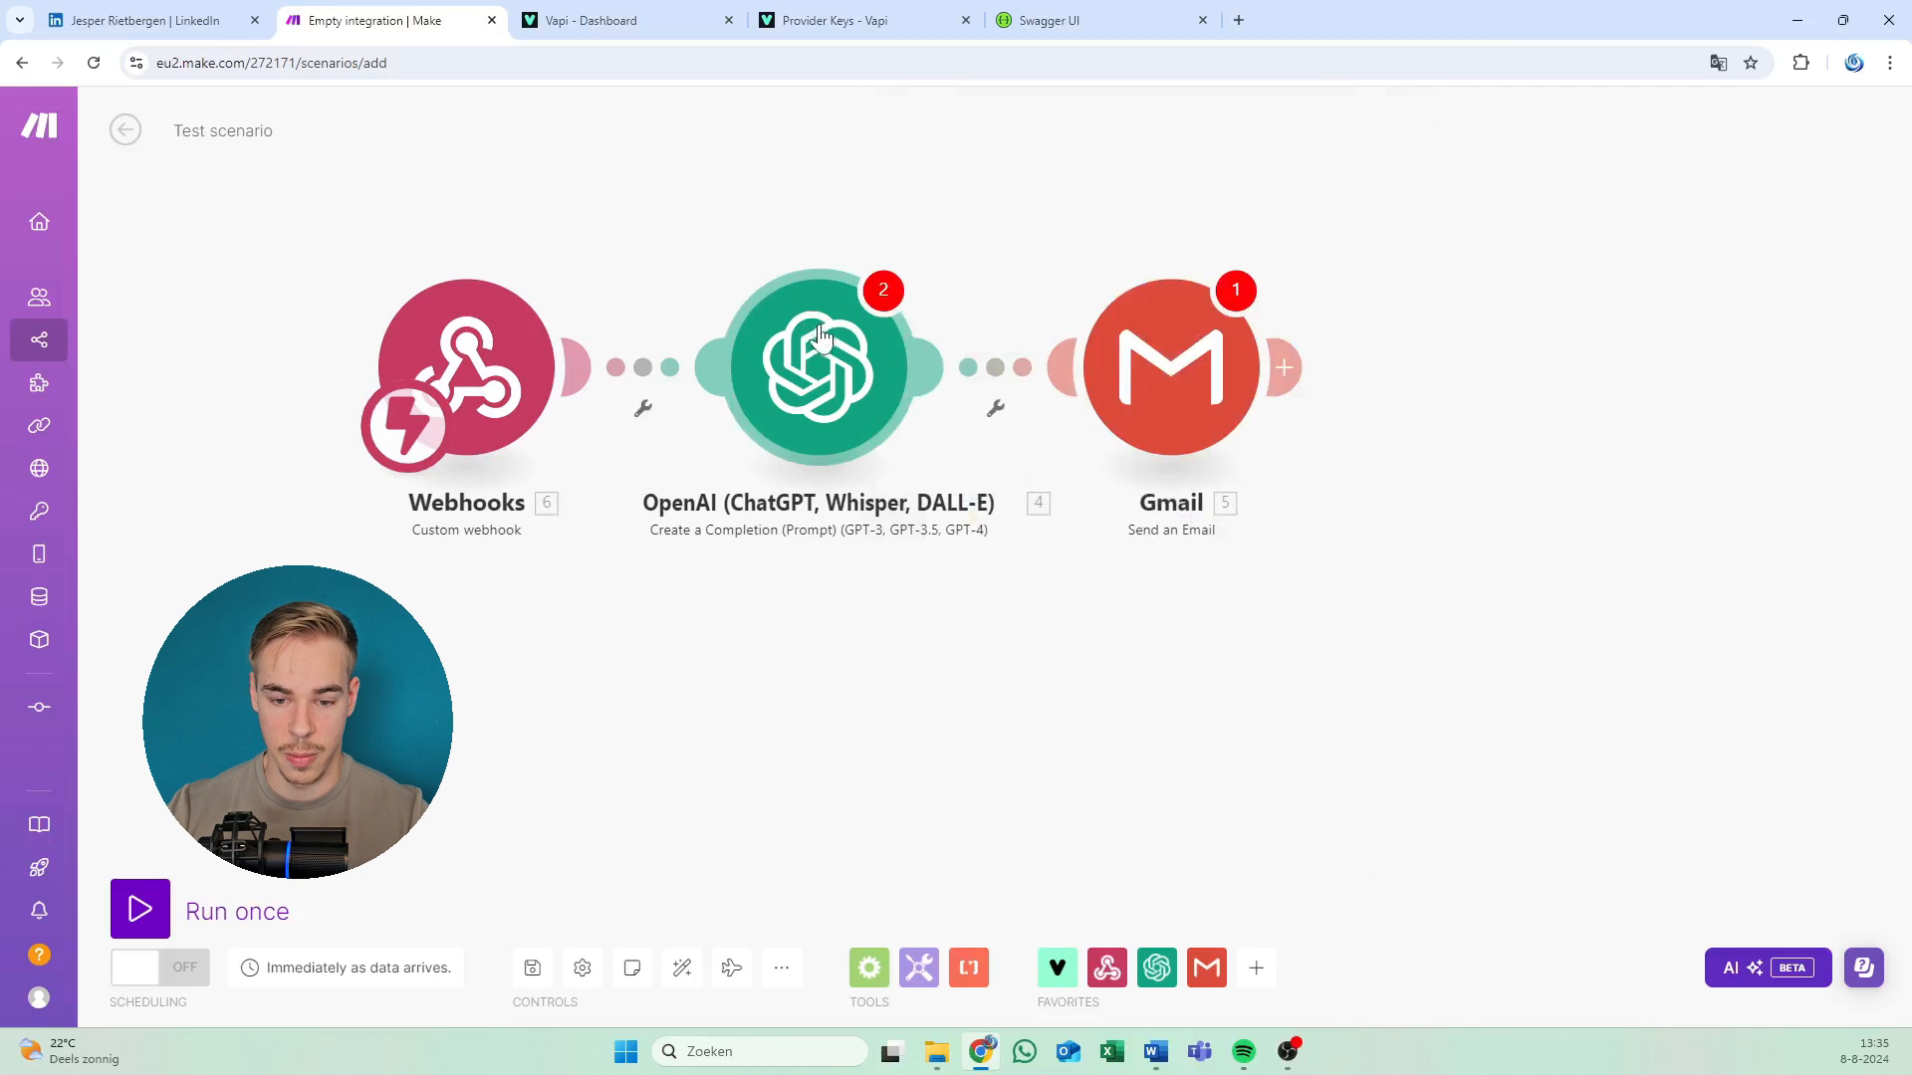
{"action": "left_click_drag", "start_coordinate": [712, 290], "coordinate": [672, 235]}
{"action": "left_click", "coordinate": [755, 327]}
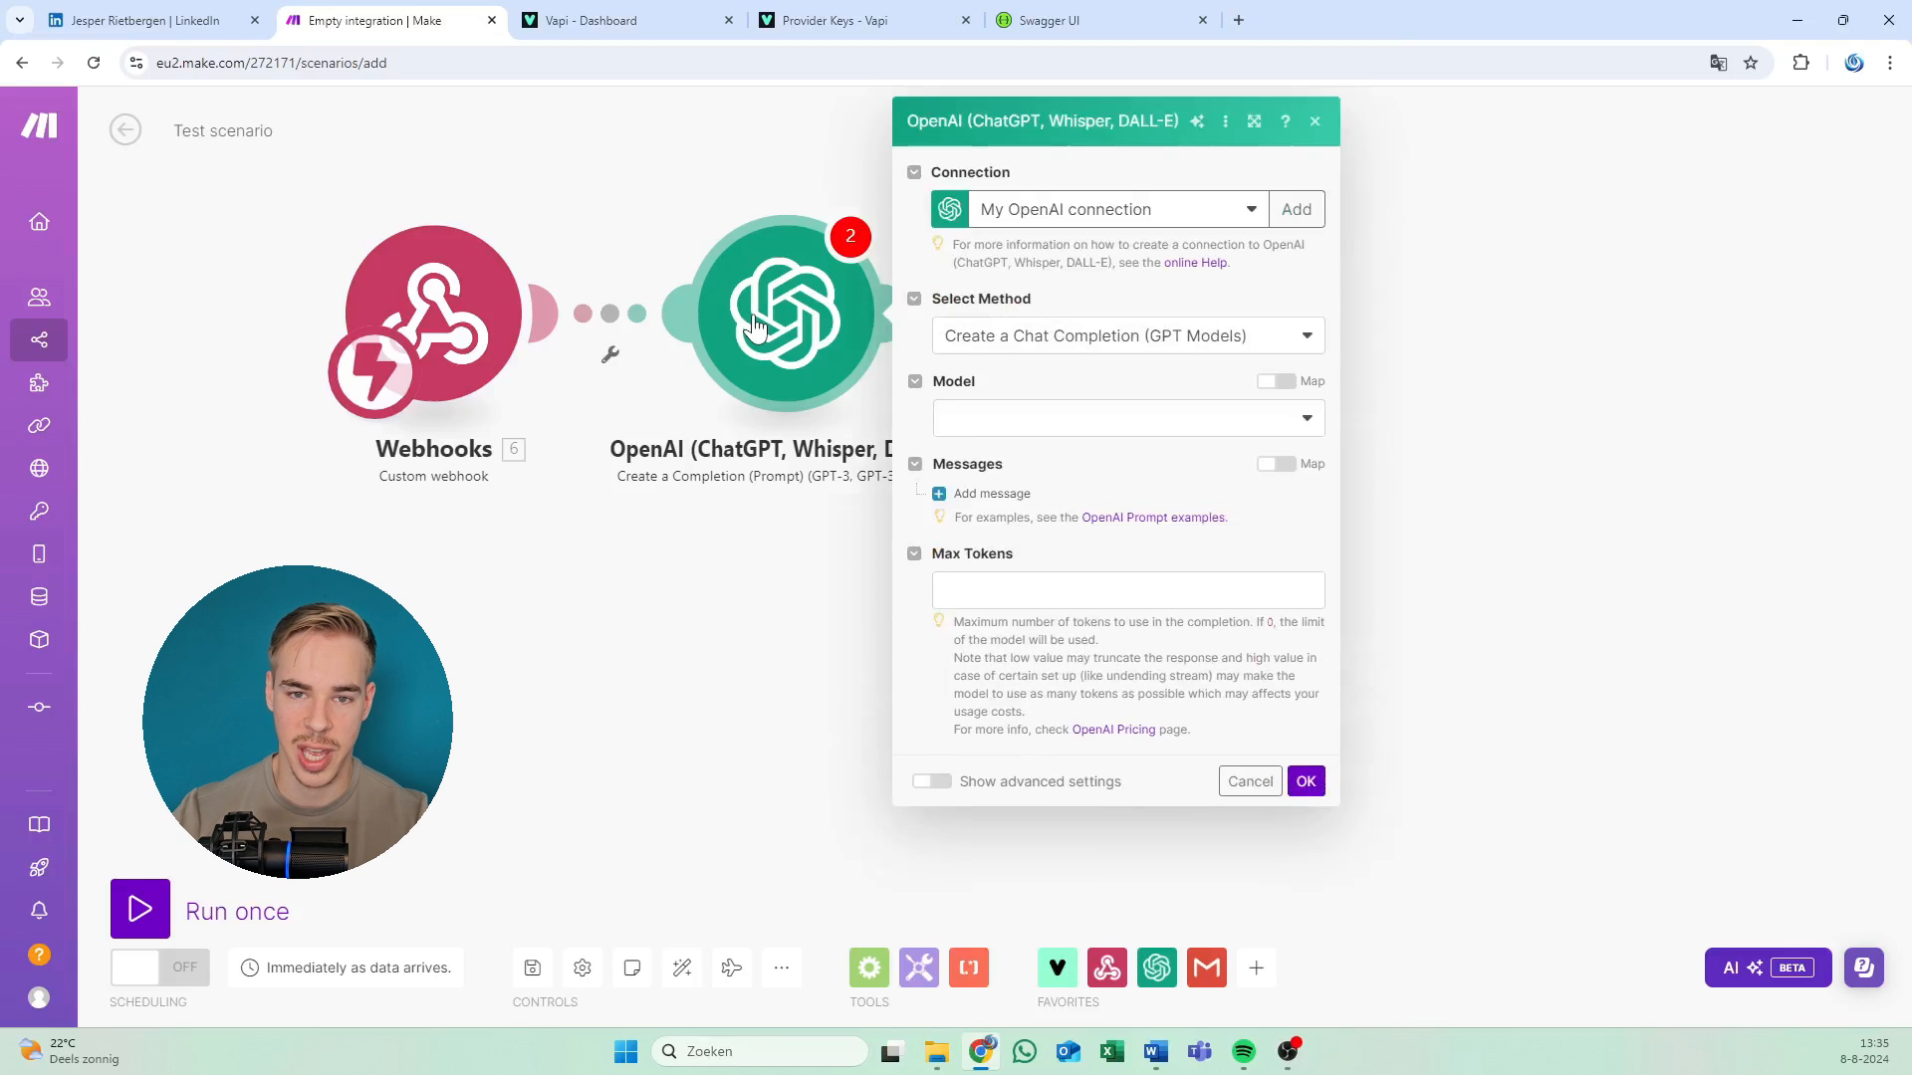
{"action": "left_click", "coordinate": [1314, 121]}
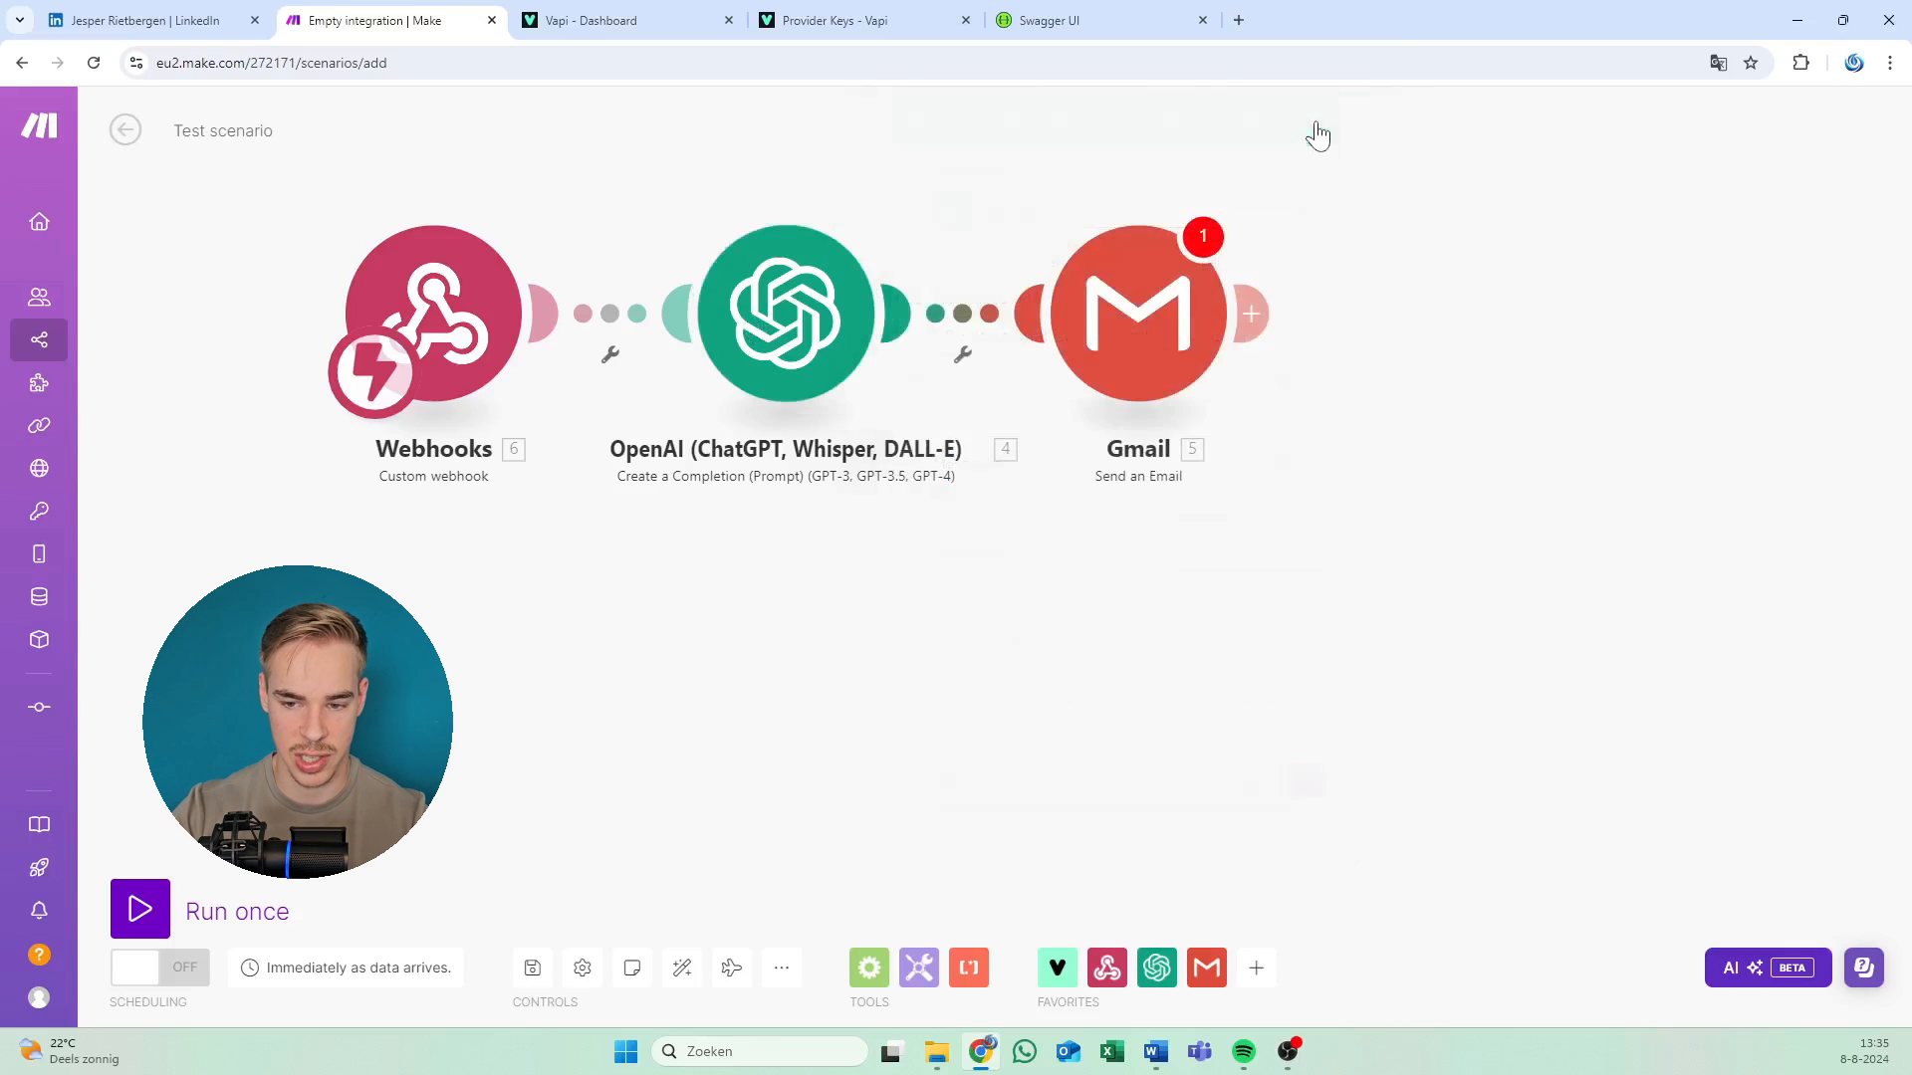
Open the Gmail module's settings and move the OpenAI and Gmail modules lower on the canvas, with OpenAI lowest.
{"action": "left_click", "coordinate": [1177, 344]}
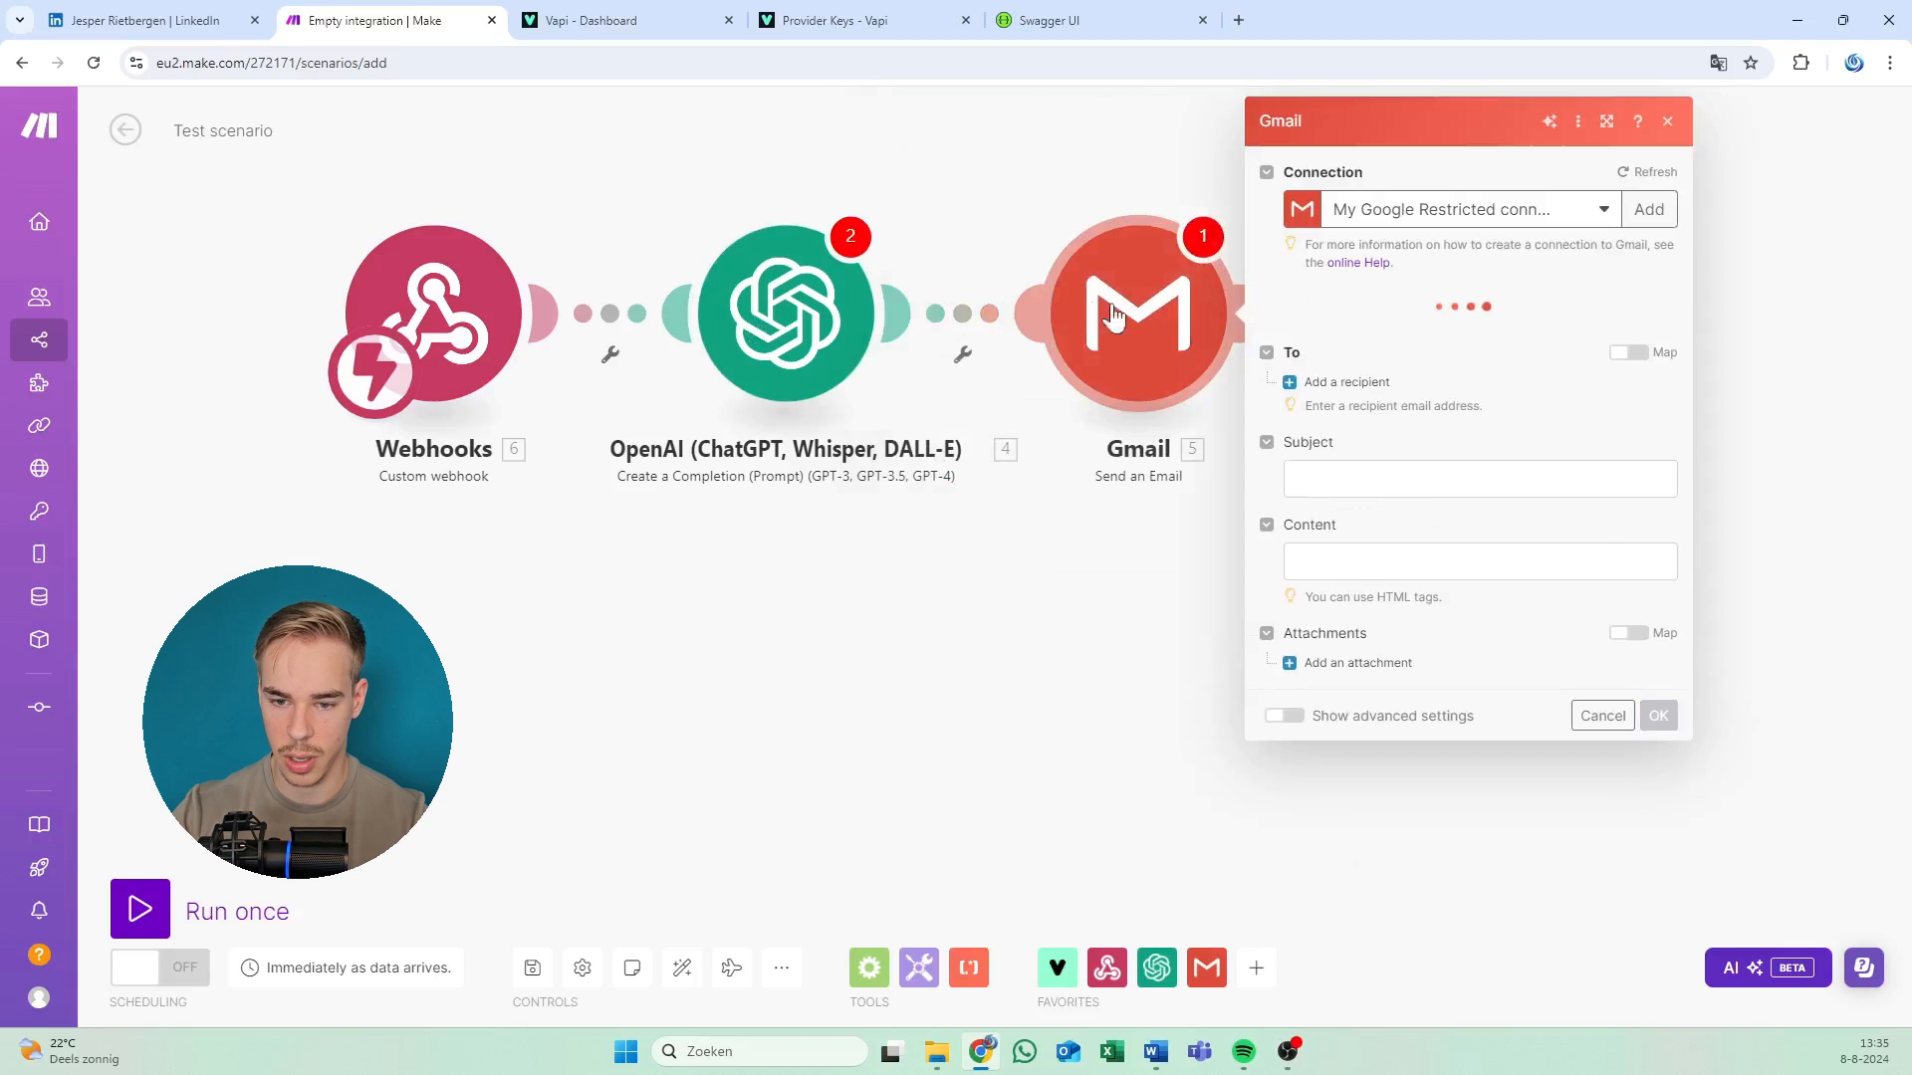
{"action": "left_click_drag", "start_coordinate": [811, 339], "coordinate": [868, 510]}
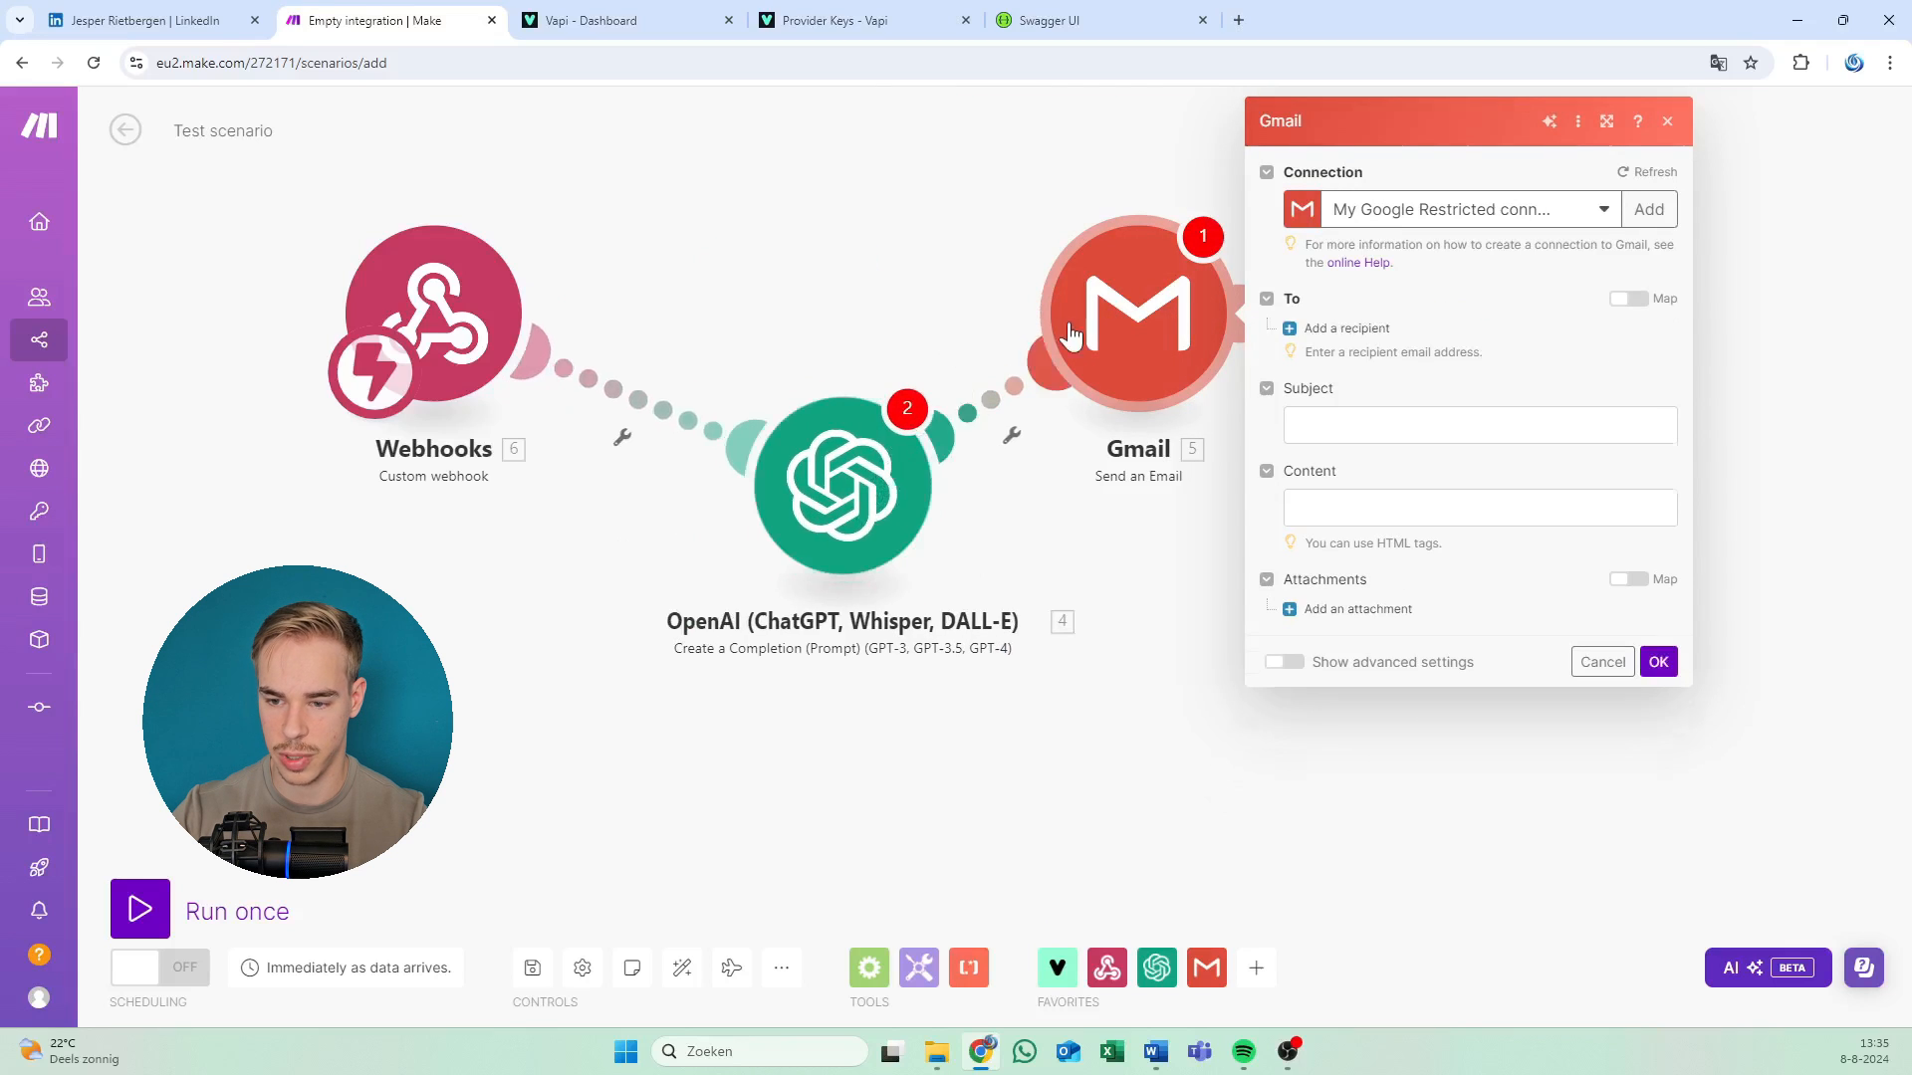
{"action": "left_click_drag", "start_coordinate": [1094, 385], "coordinate": [1095, 448]}
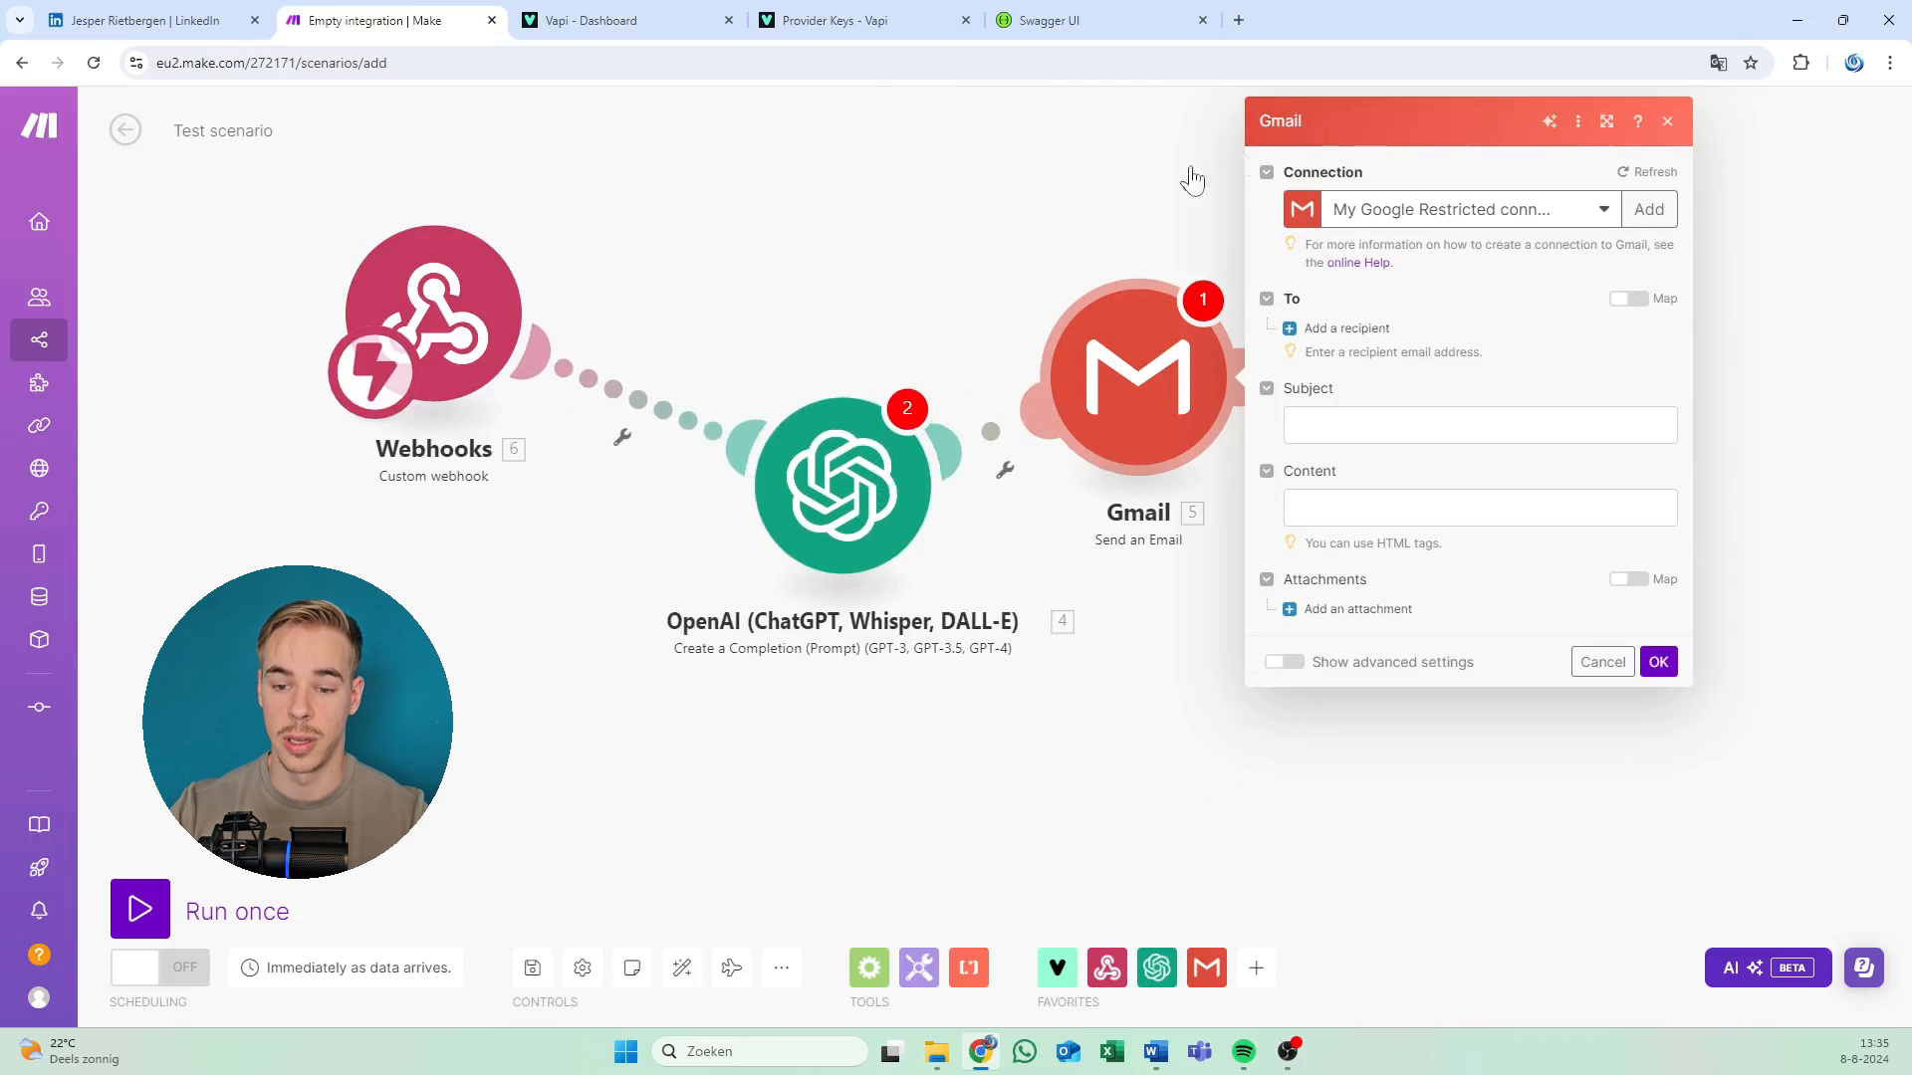
Look at the OpenAI module's connection settings once more and close them.
{"action": "left_click_drag", "start_coordinate": [863, 393], "coordinate": [791, 287]}
{"action": "left_click", "coordinate": [791, 296]}
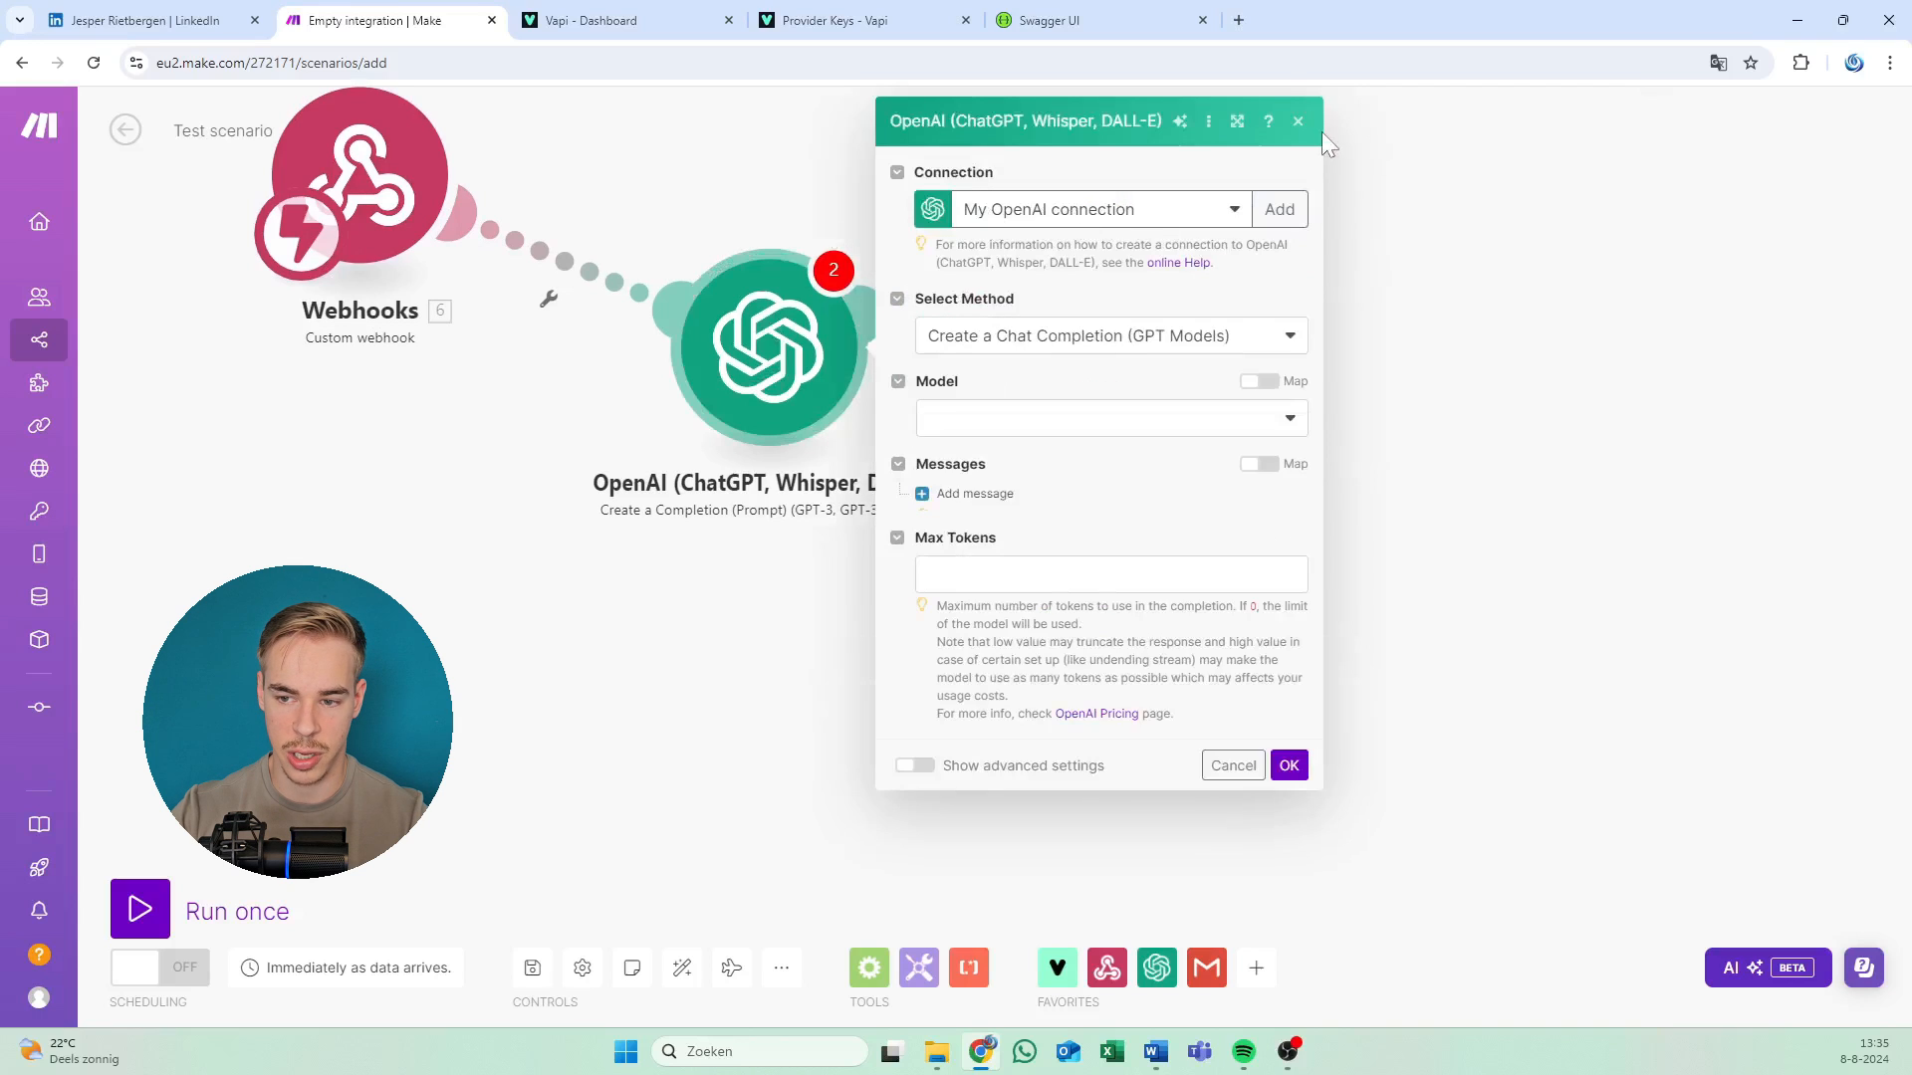
{"action": "left_click", "coordinate": [1298, 122]}
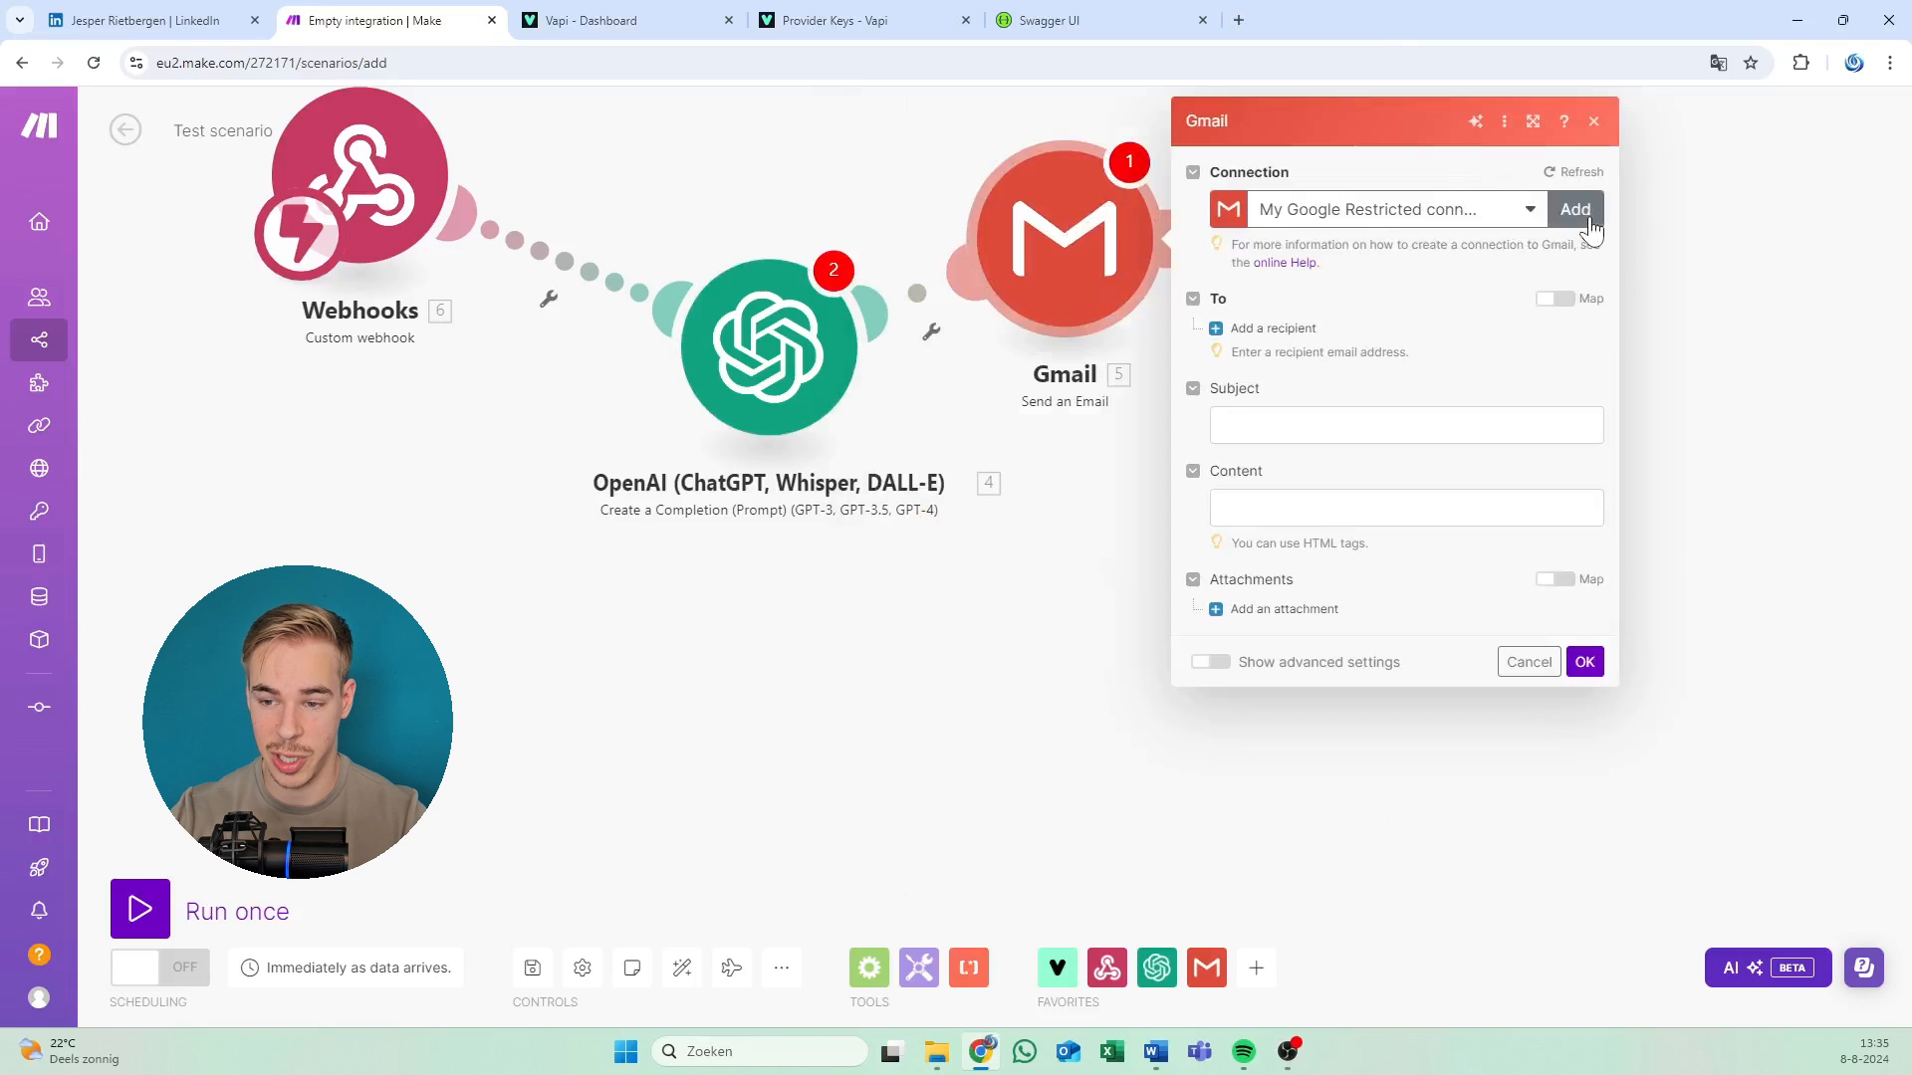
Try to create a Gmail connection named "My google", signing in with Google and choosing the account.
{"action": "left_click", "coordinate": [1547, 214]}
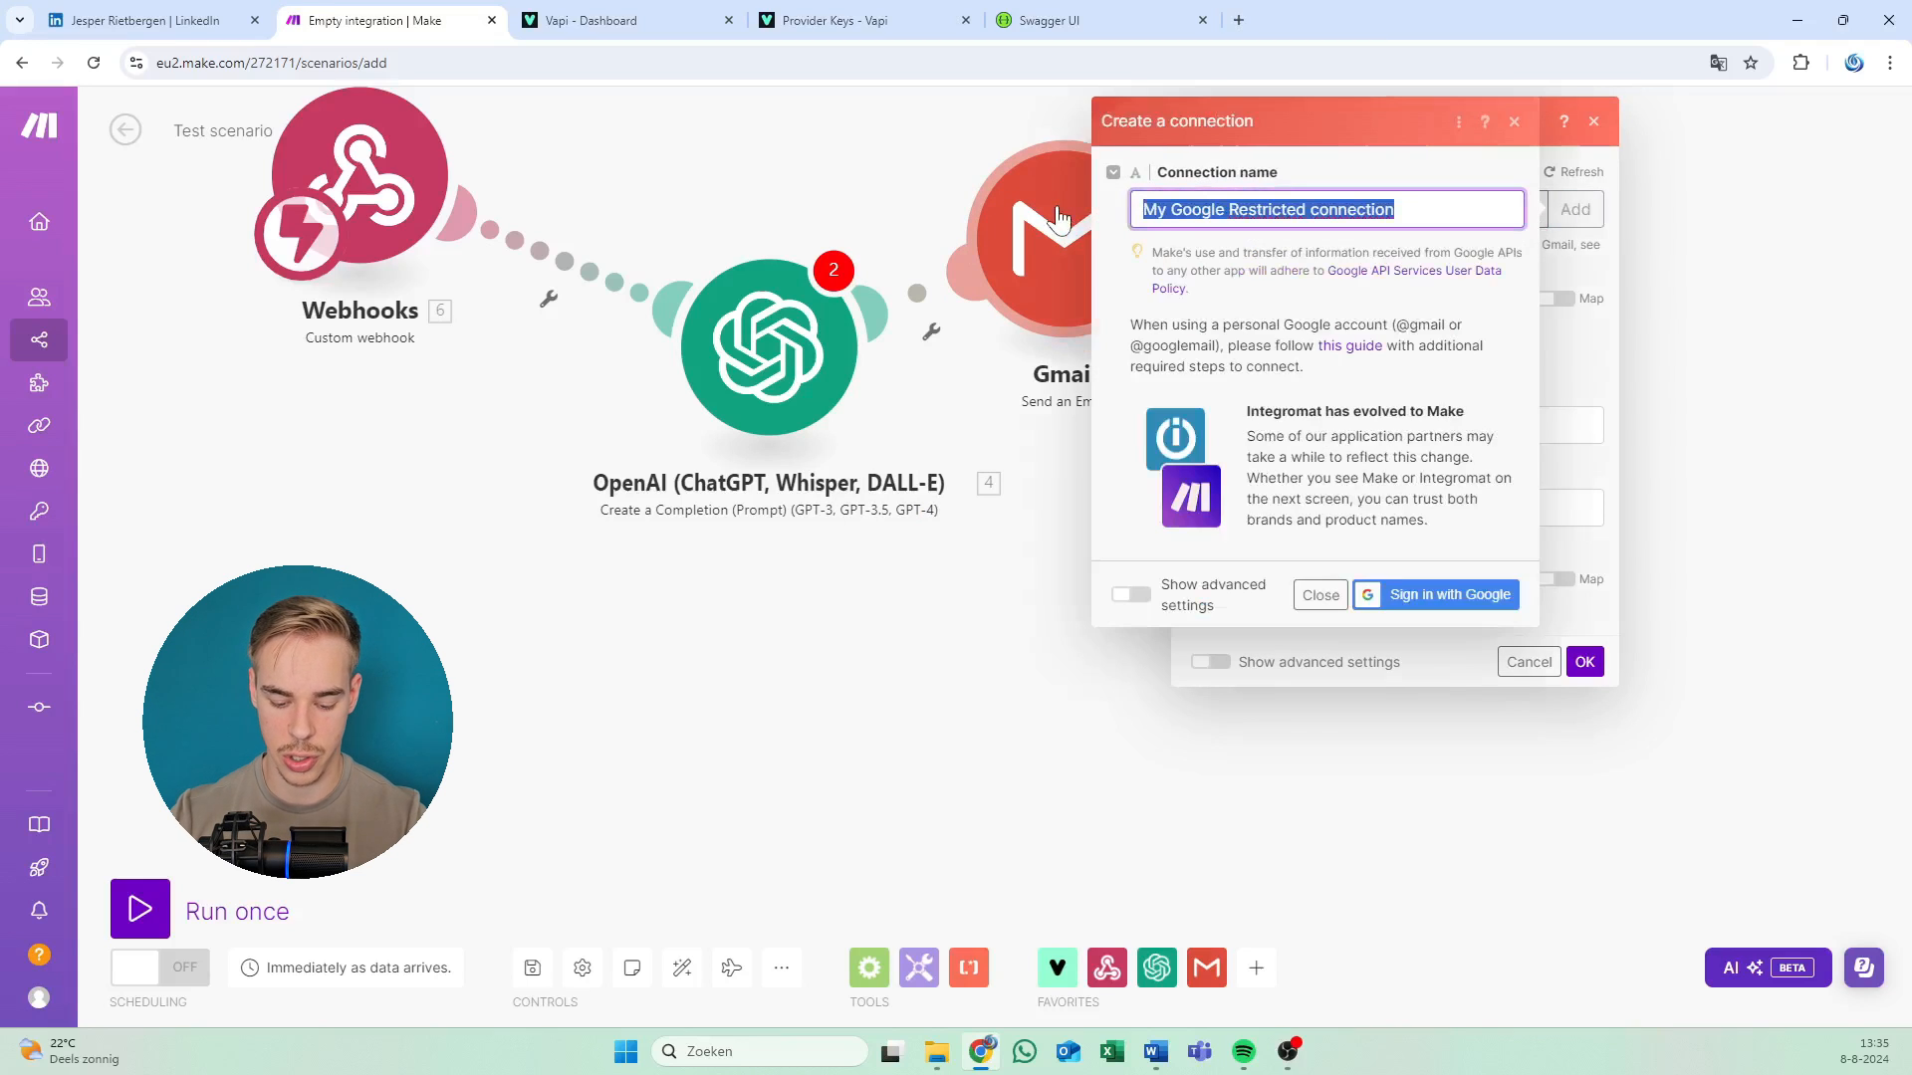
{"action": "type", "text": "My google"}
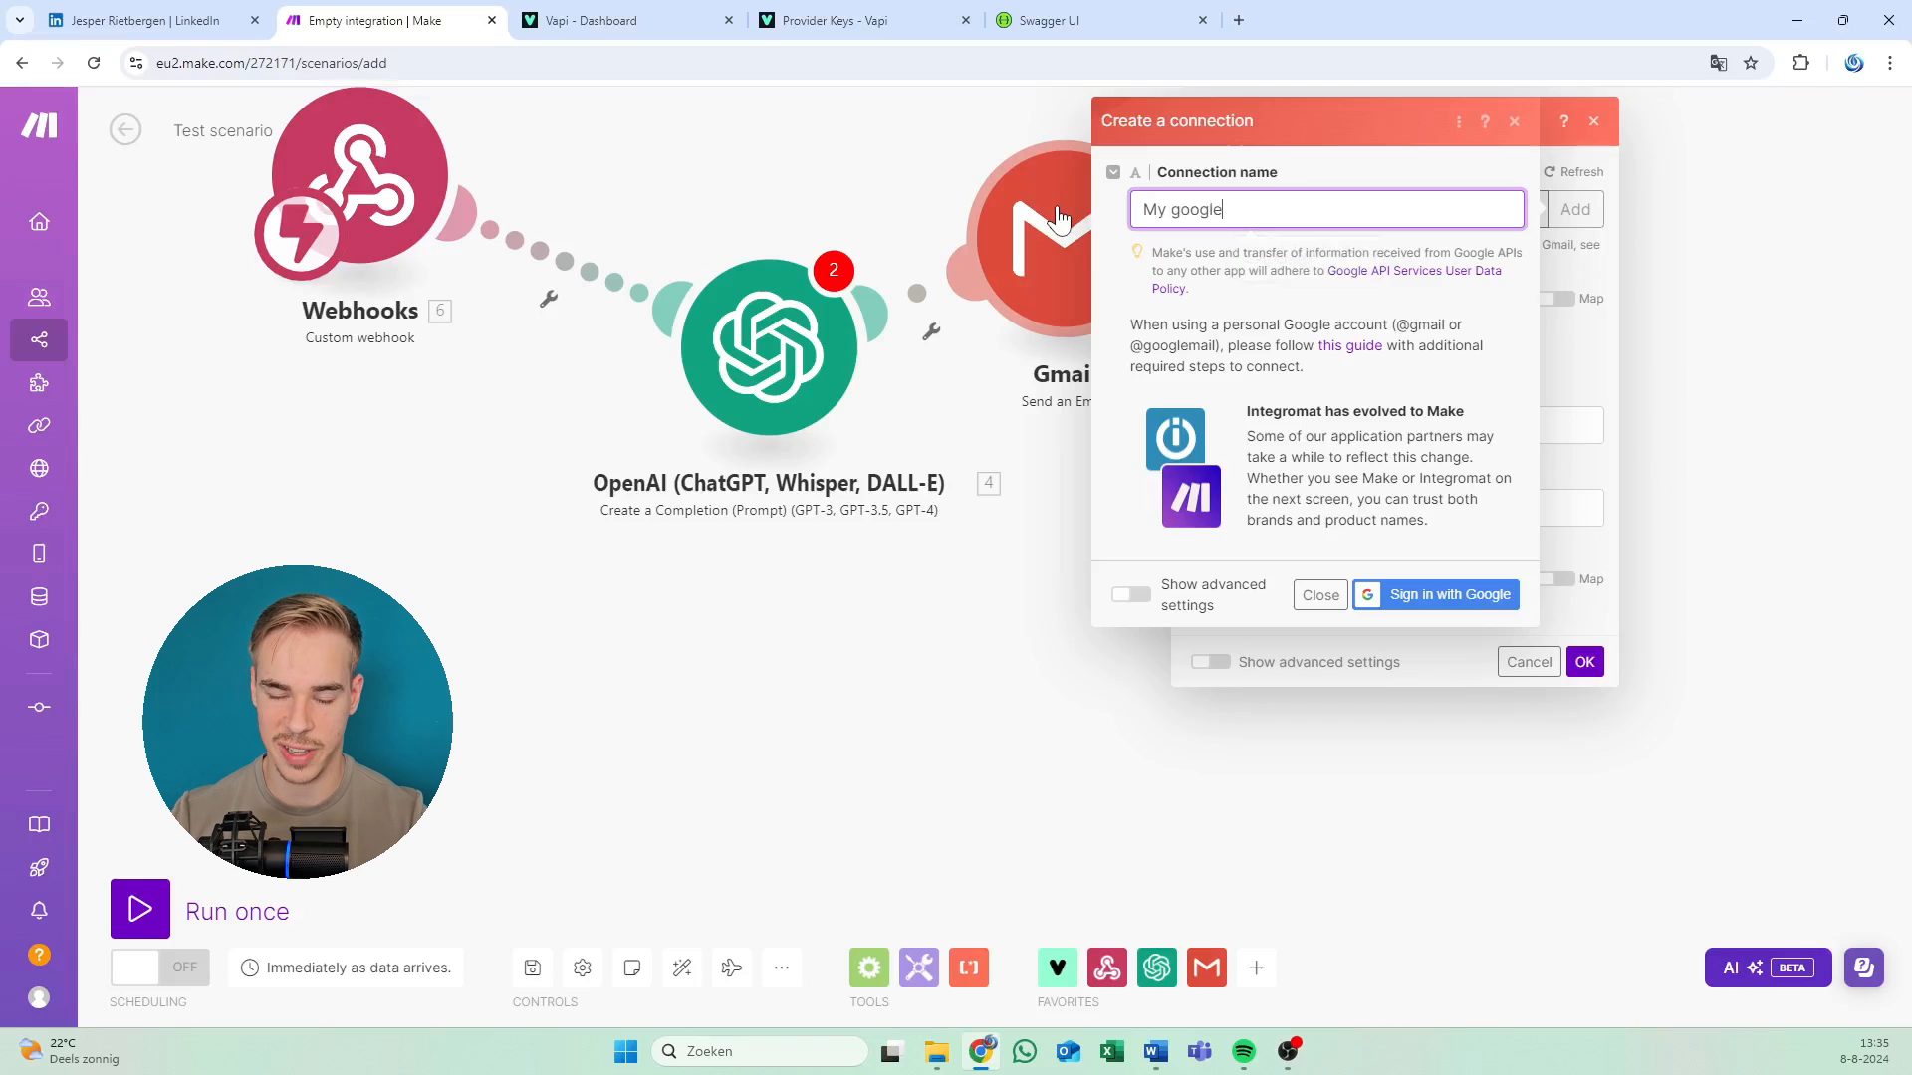
{"action": "left_click", "coordinate": [1372, 594]}
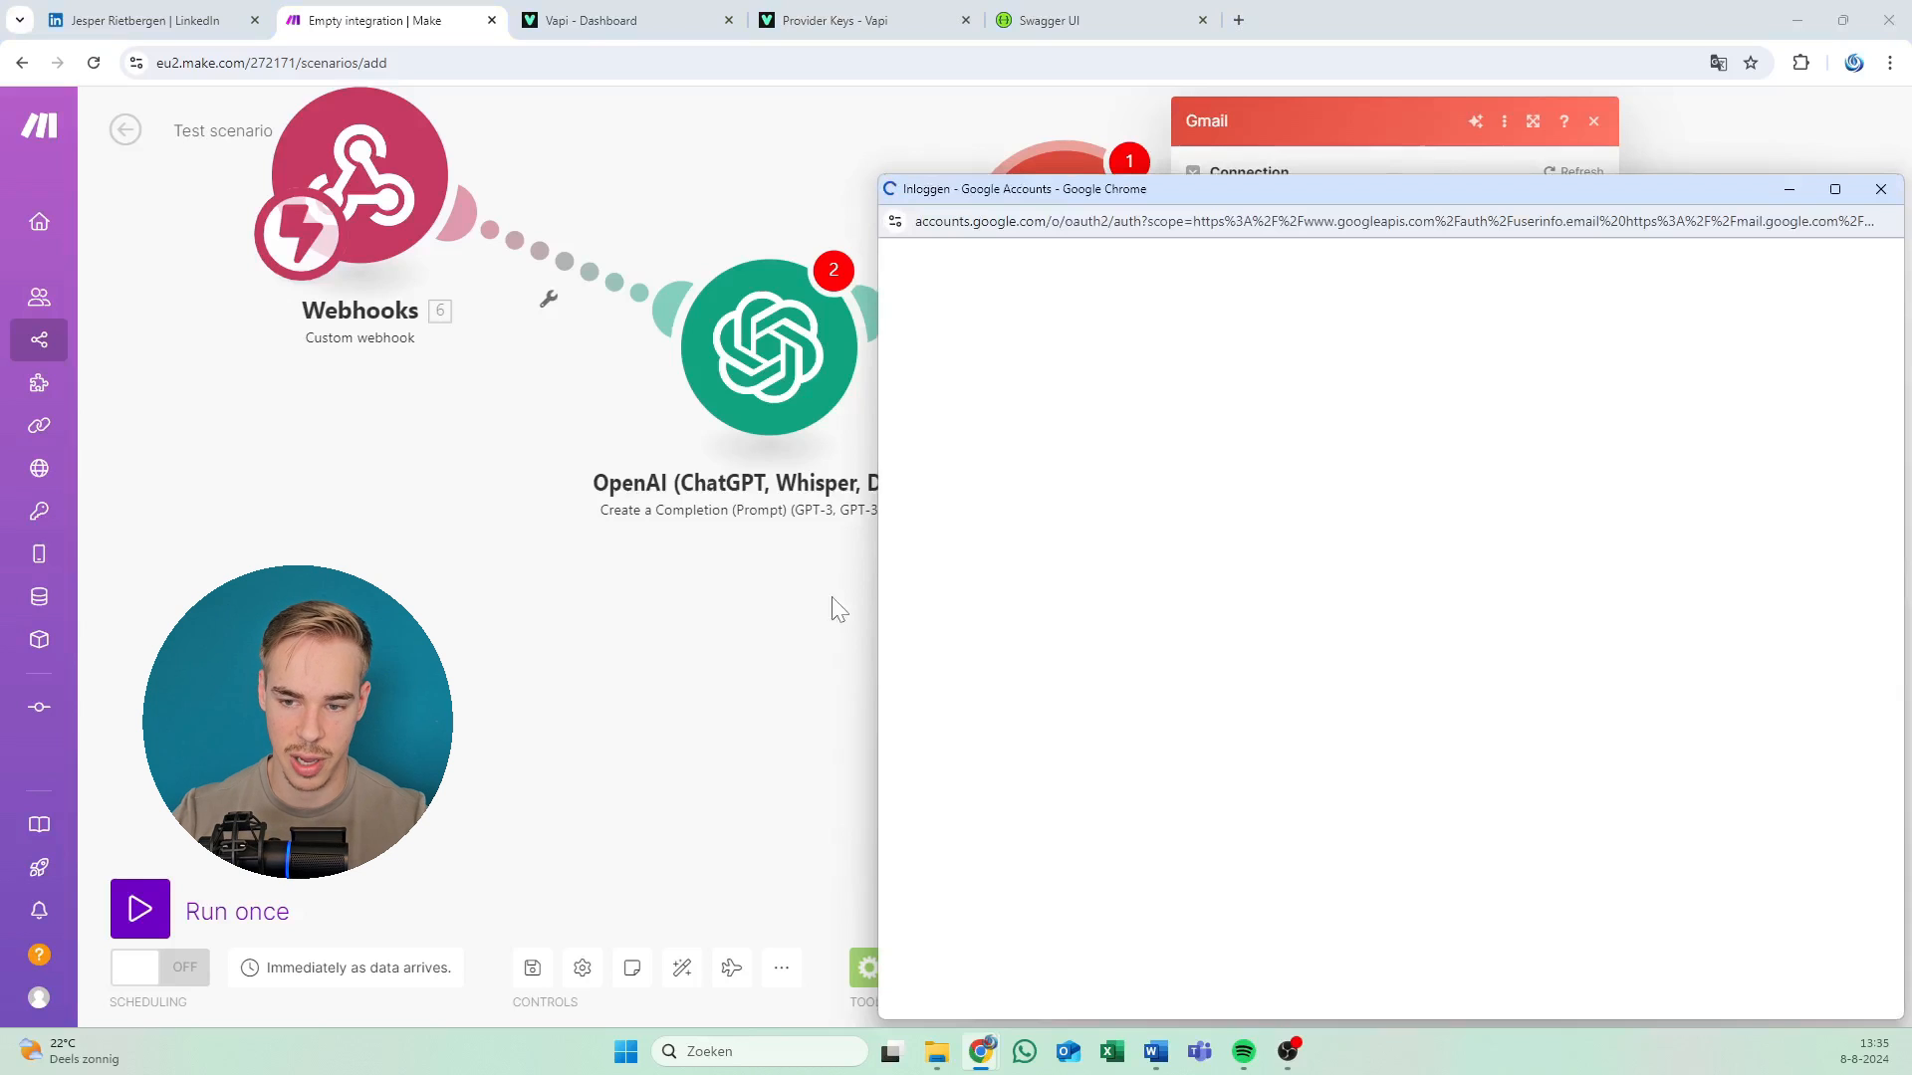
{"action": "left_click_drag", "start_coordinate": [1248, 187], "coordinate": [849, 148]}
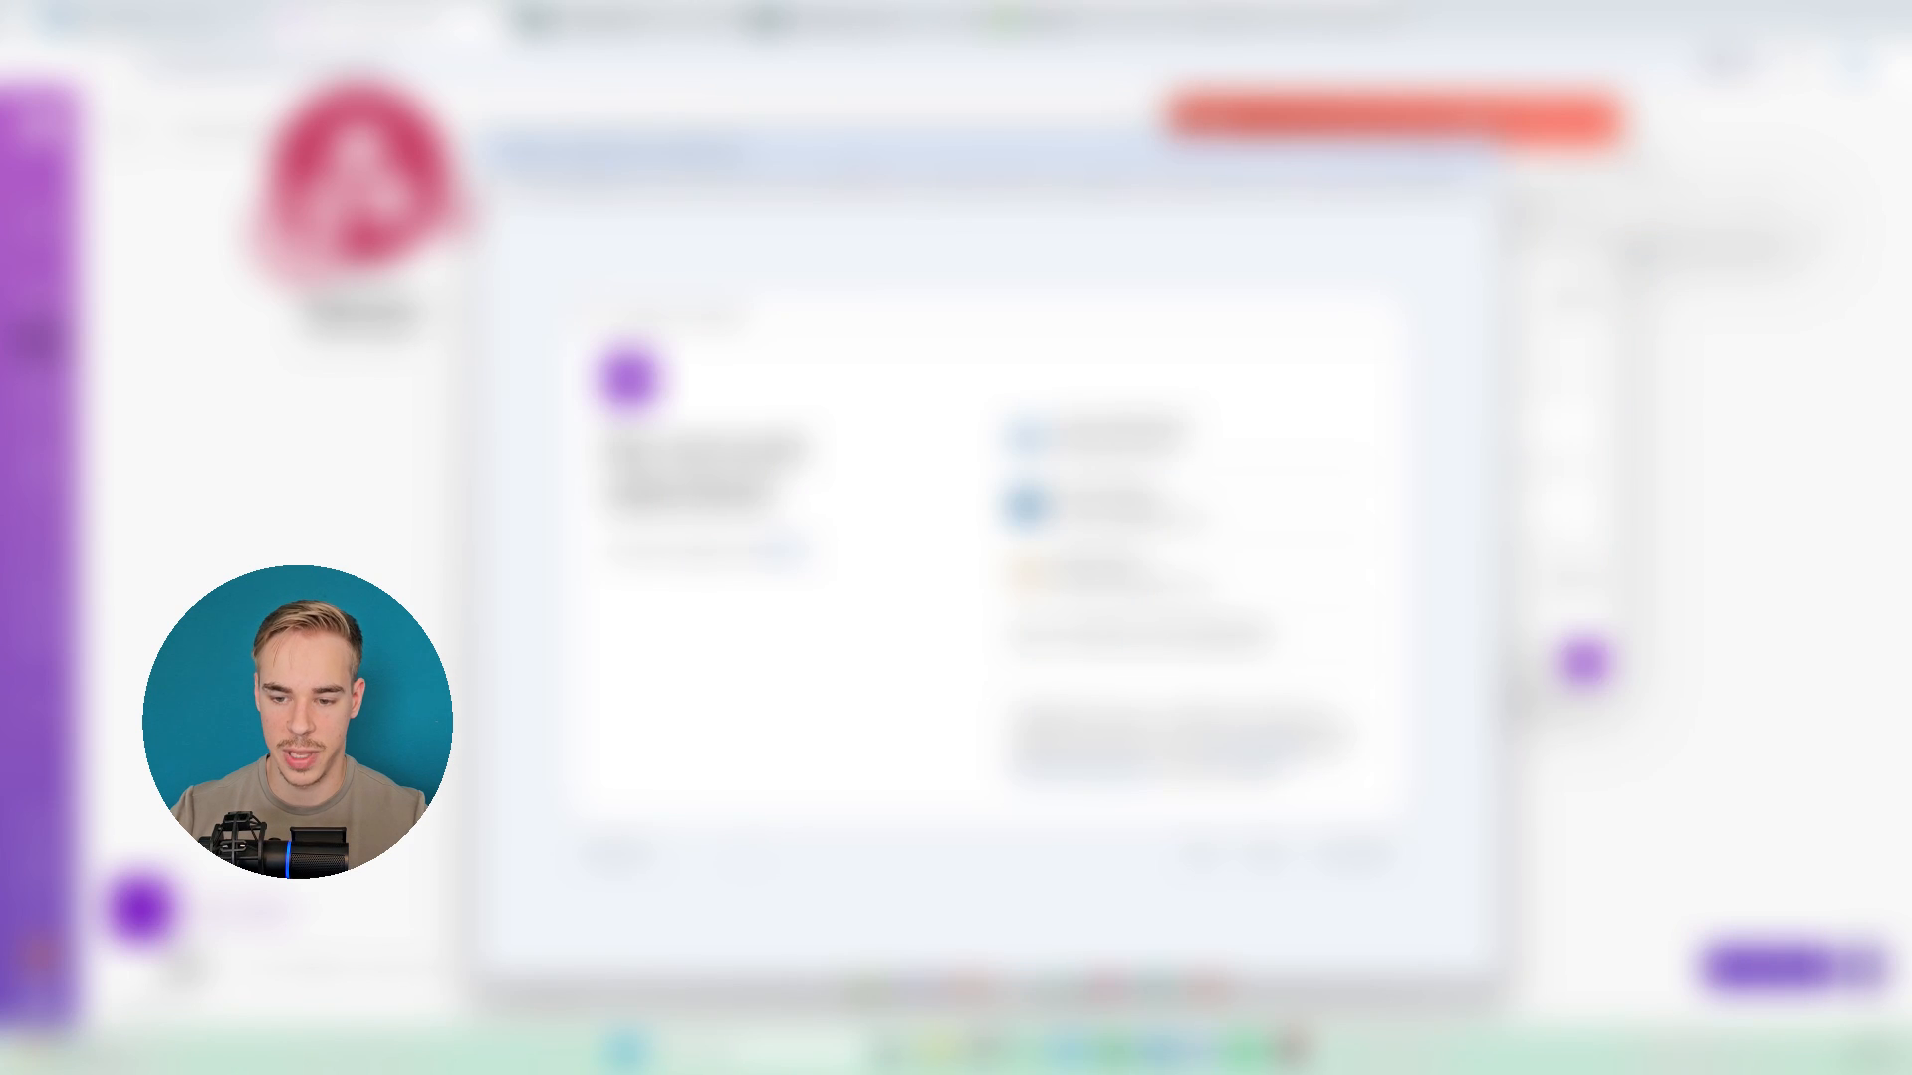
{"action": "left_click", "coordinate": [1131, 439]}
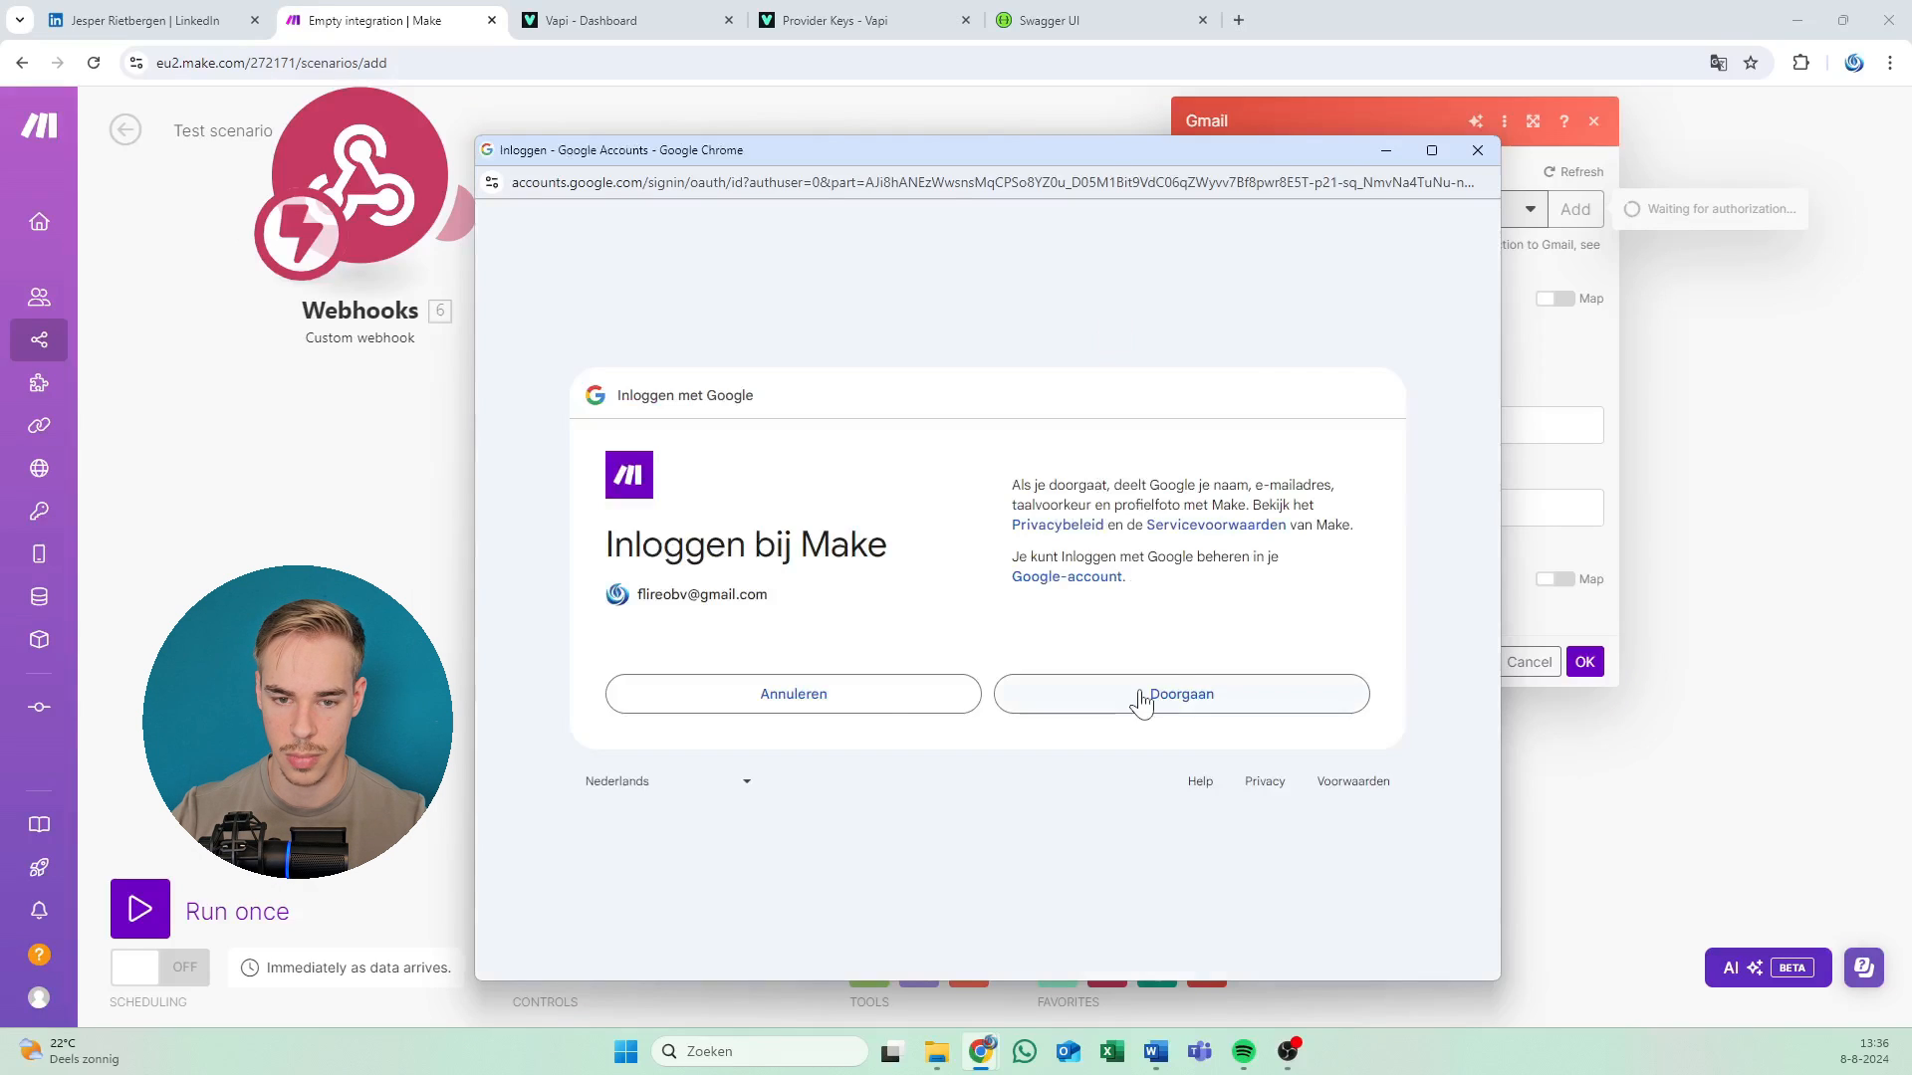
Continue the Google sign-in, allow Make ongoing access to the Gmail data, and close the connection form.
{"action": "left_click", "coordinate": [1142, 697]}
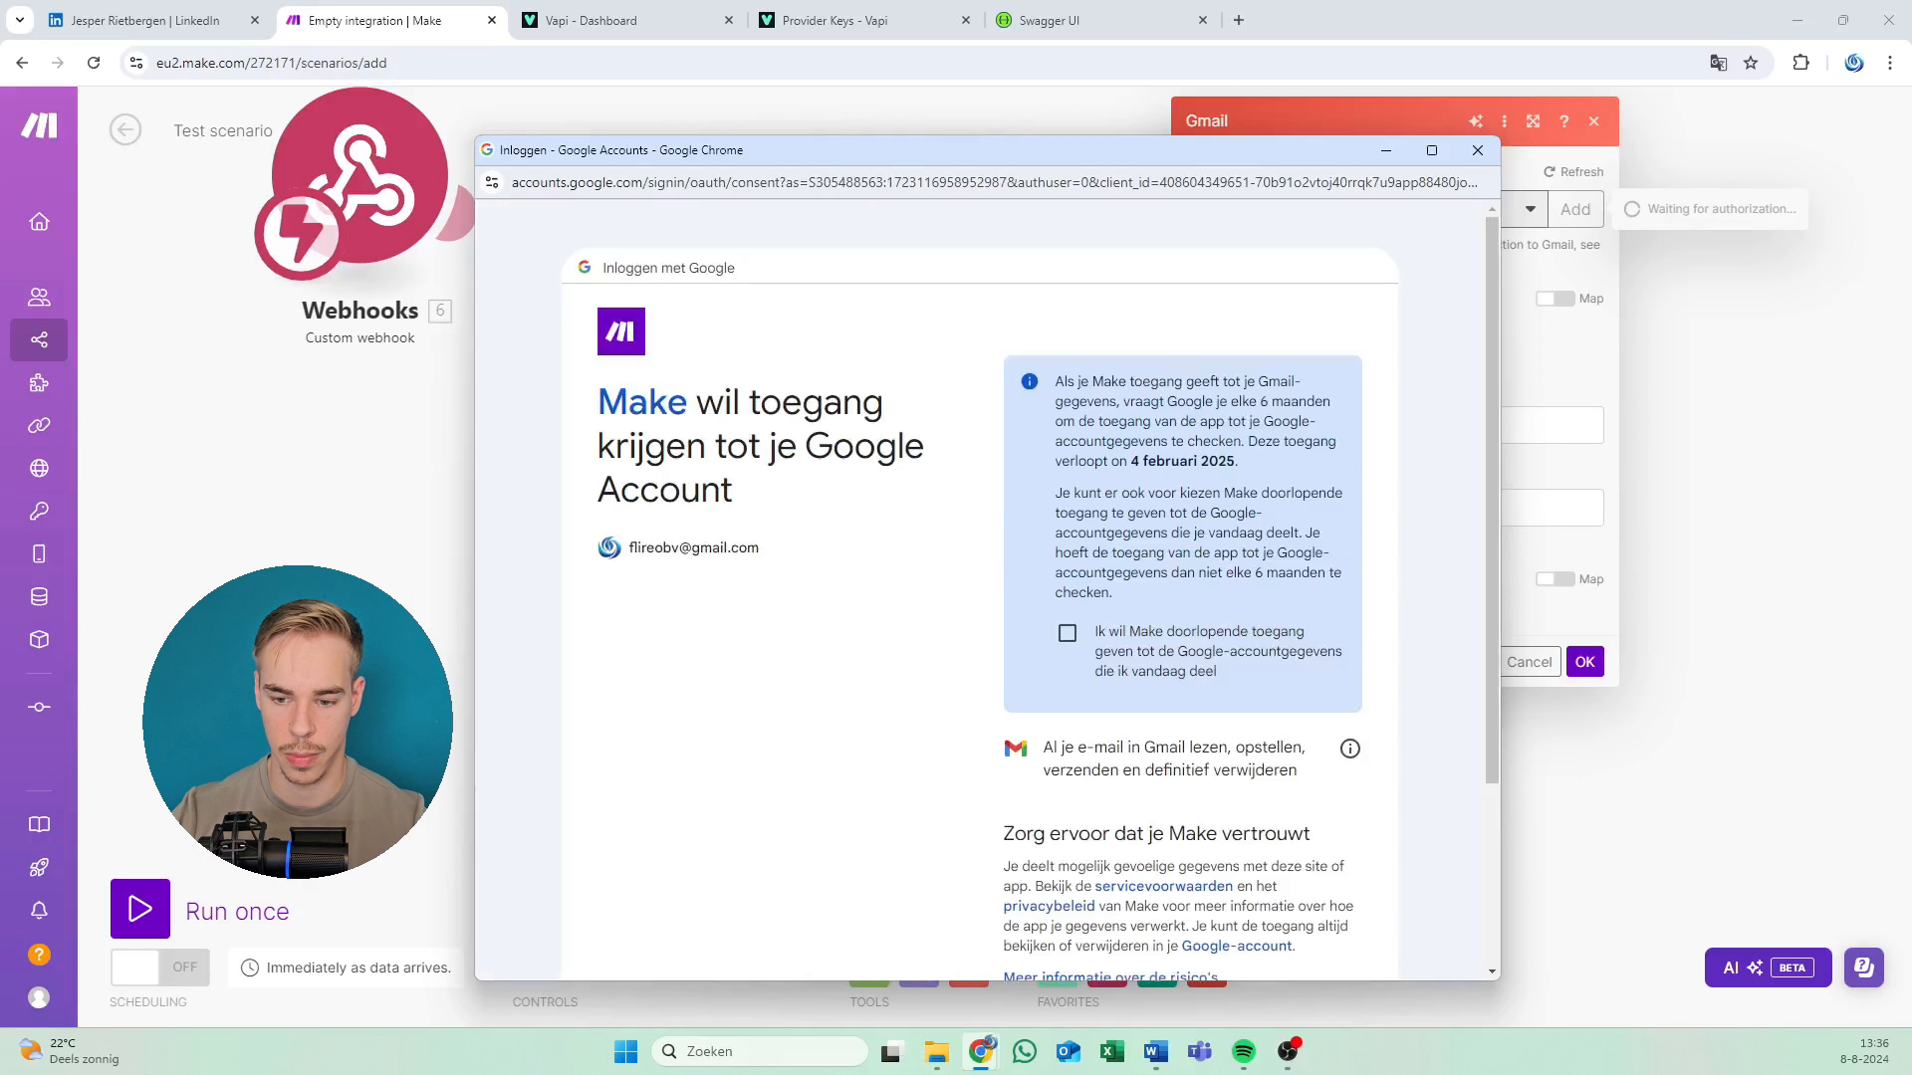
{"action": "scroll", "coordinate": [1066, 438], "scroll_direction": "down", "scroll_amount": 2}
{"action": "left_click", "coordinate": [1066, 433]}
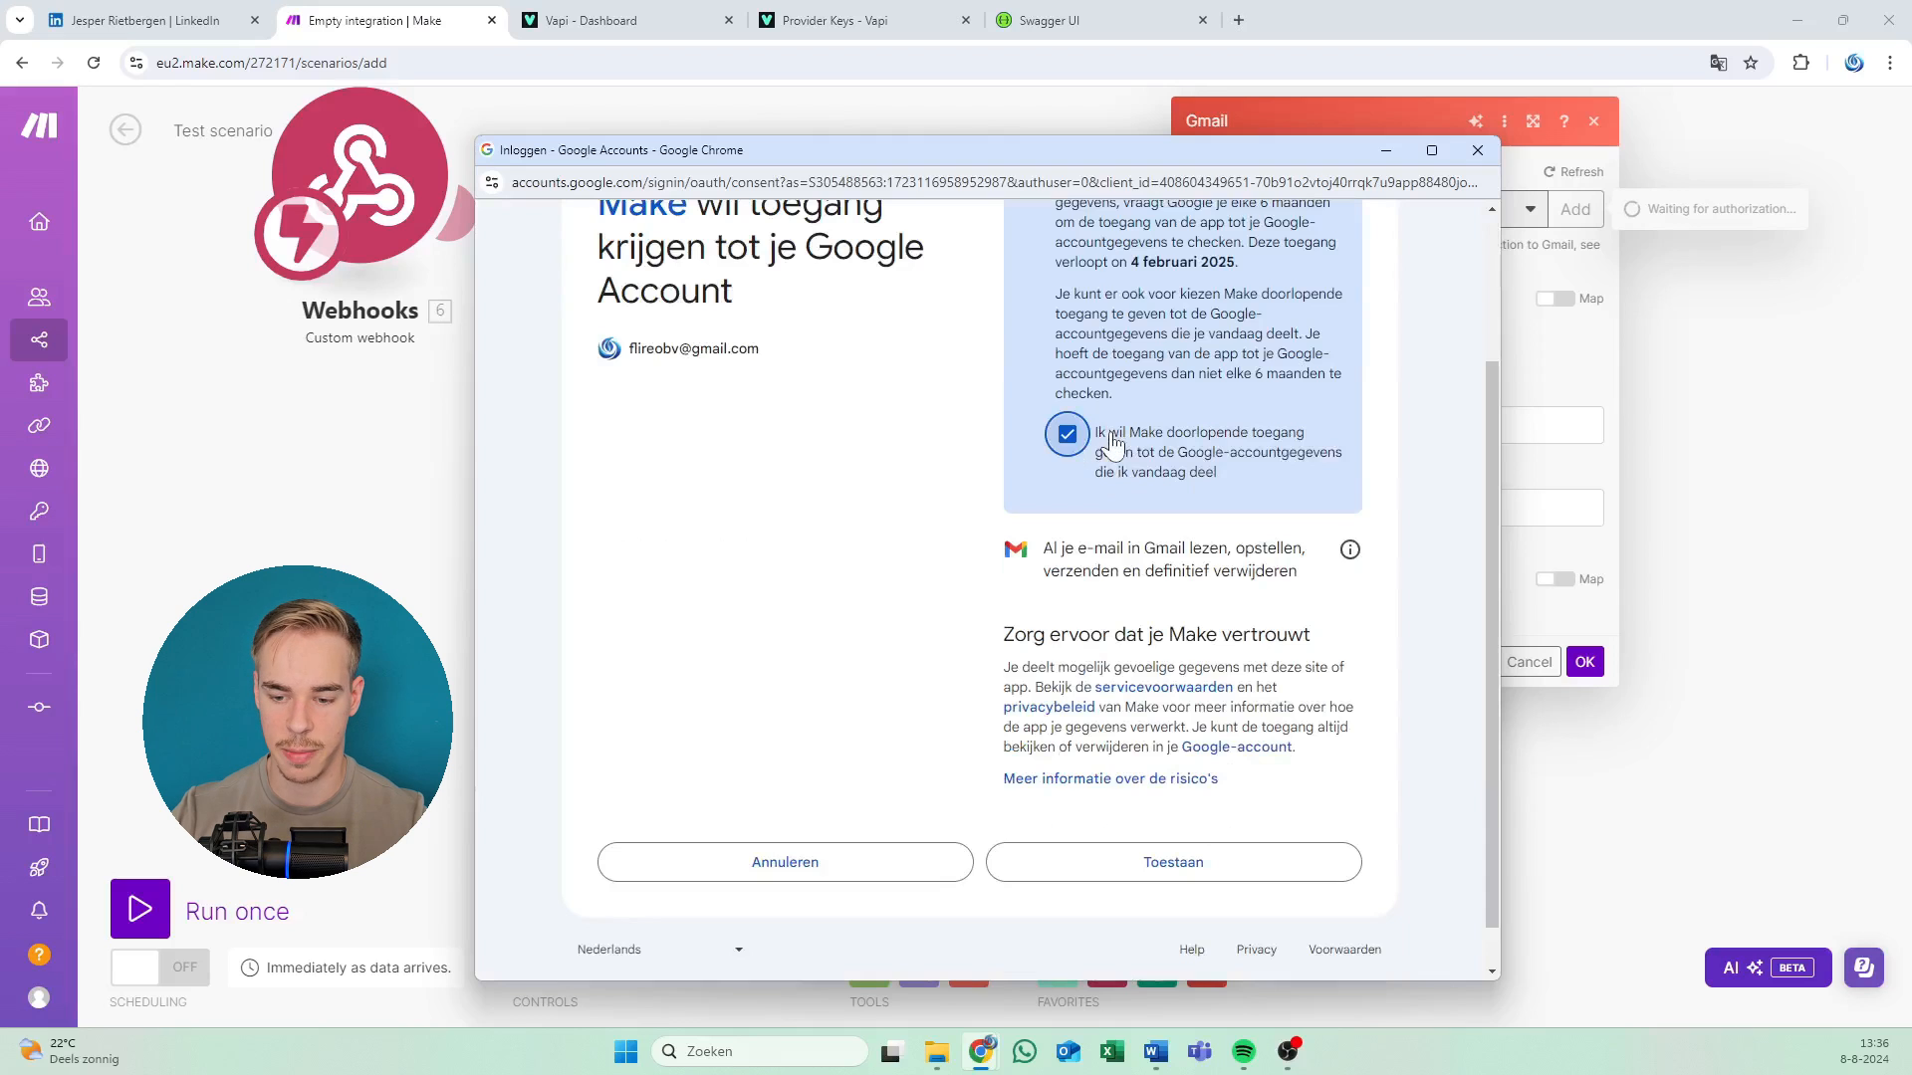
{"action": "left_click", "coordinate": [1135, 859]}
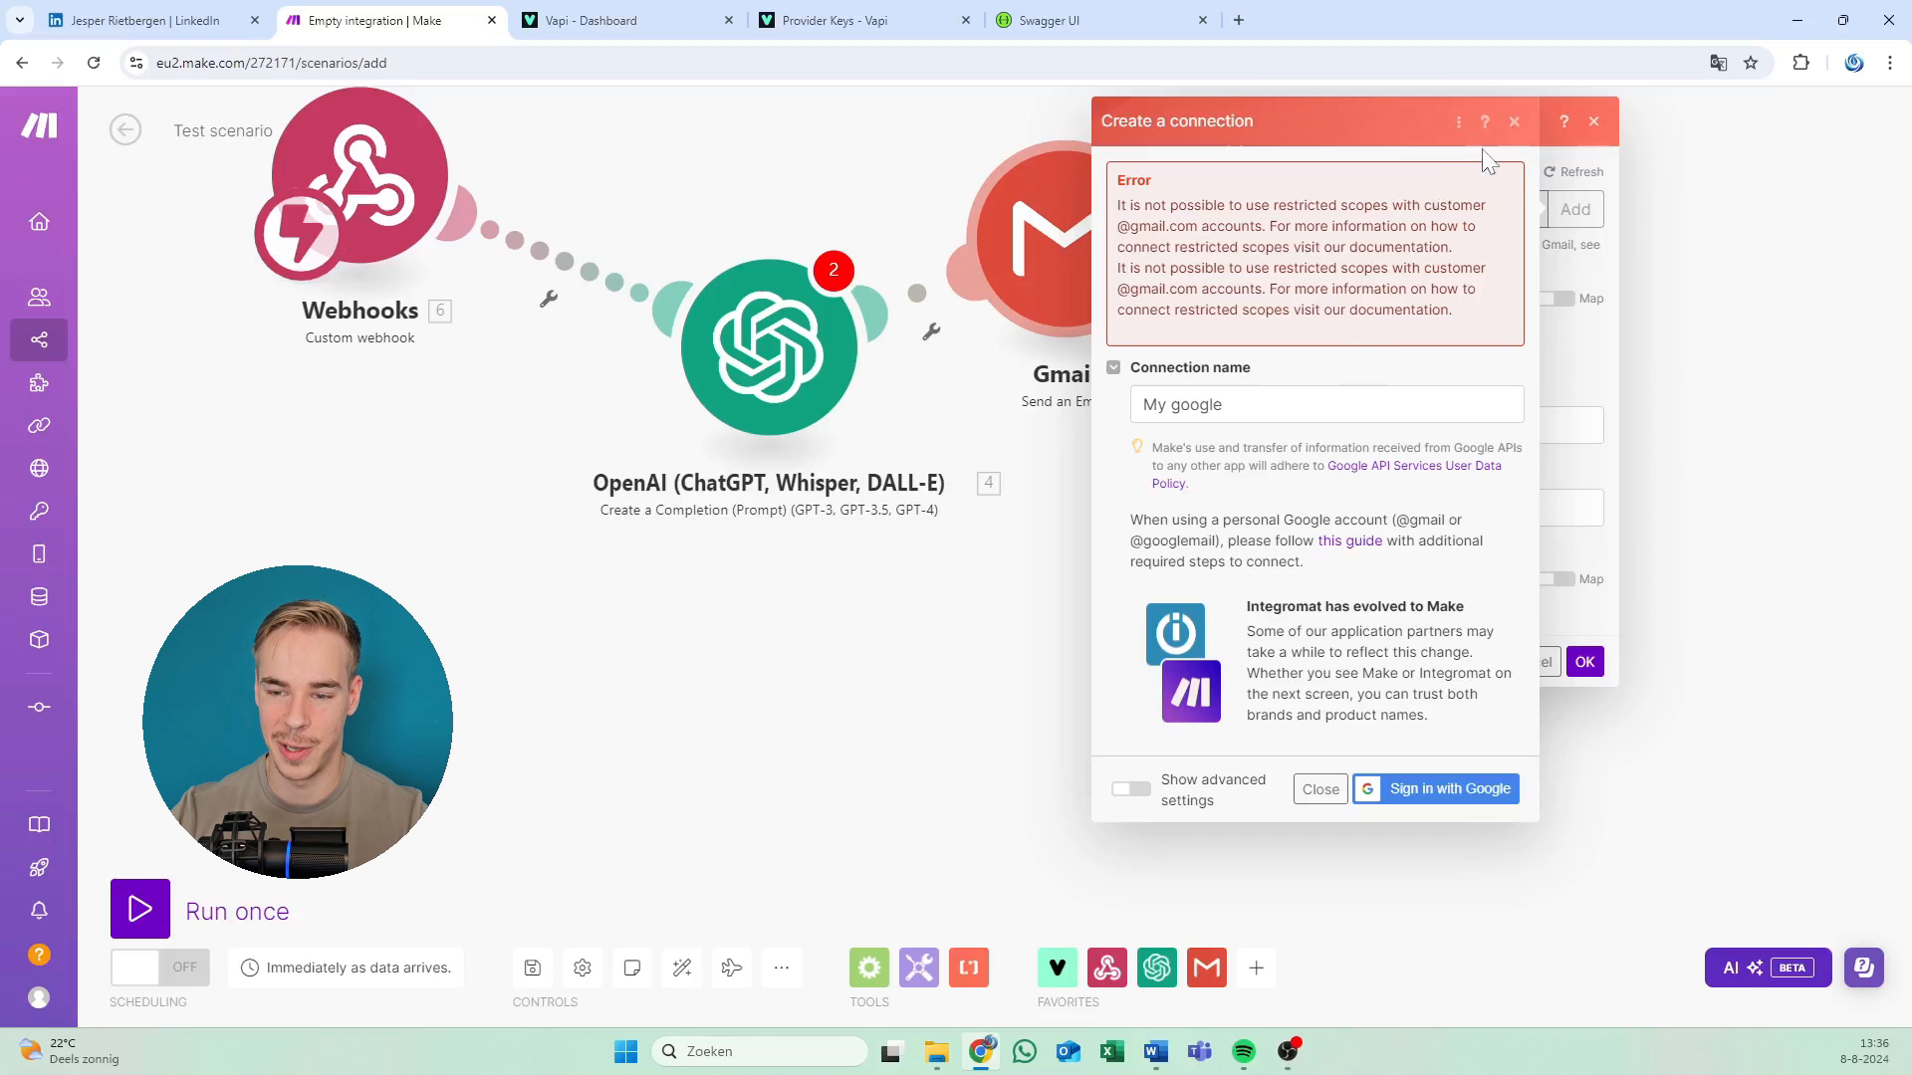
{"action": "left_click", "coordinate": [1513, 122]}
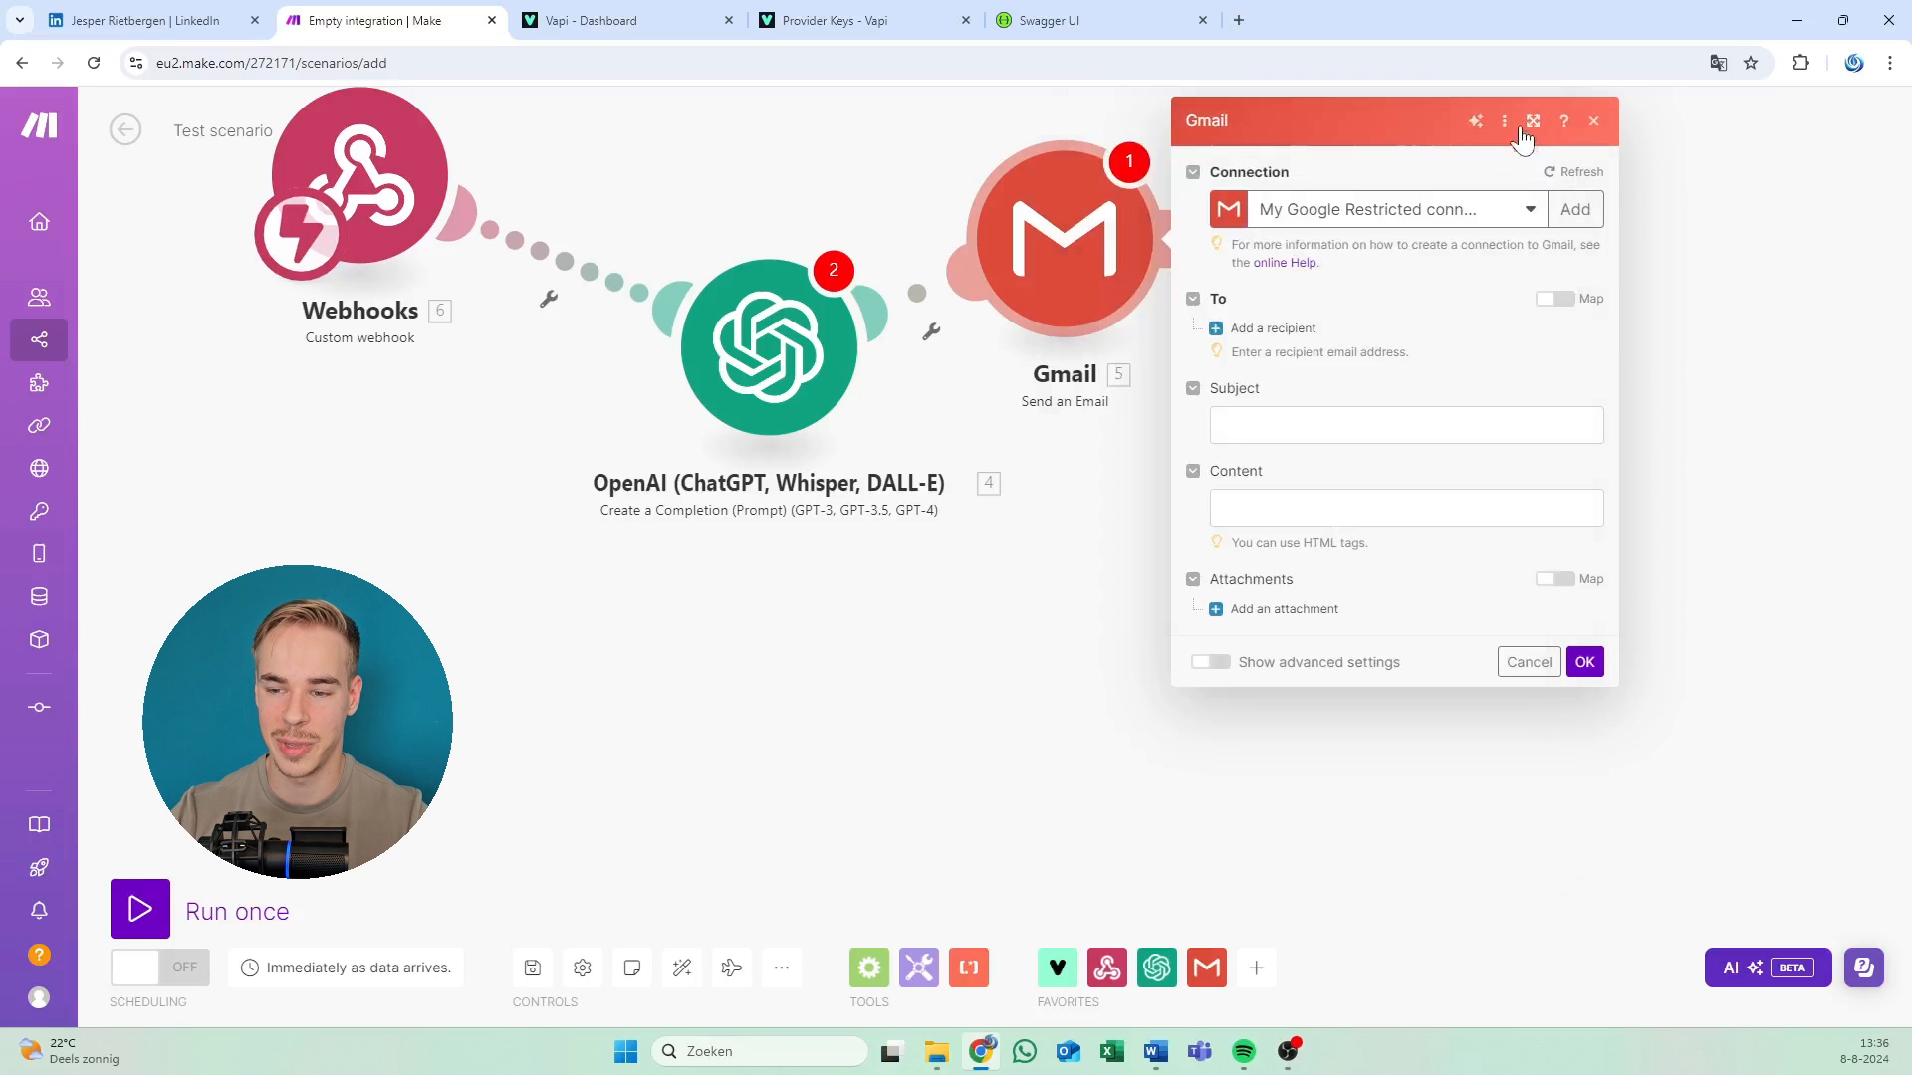
{"action": "left_click", "coordinate": [1561, 224]}
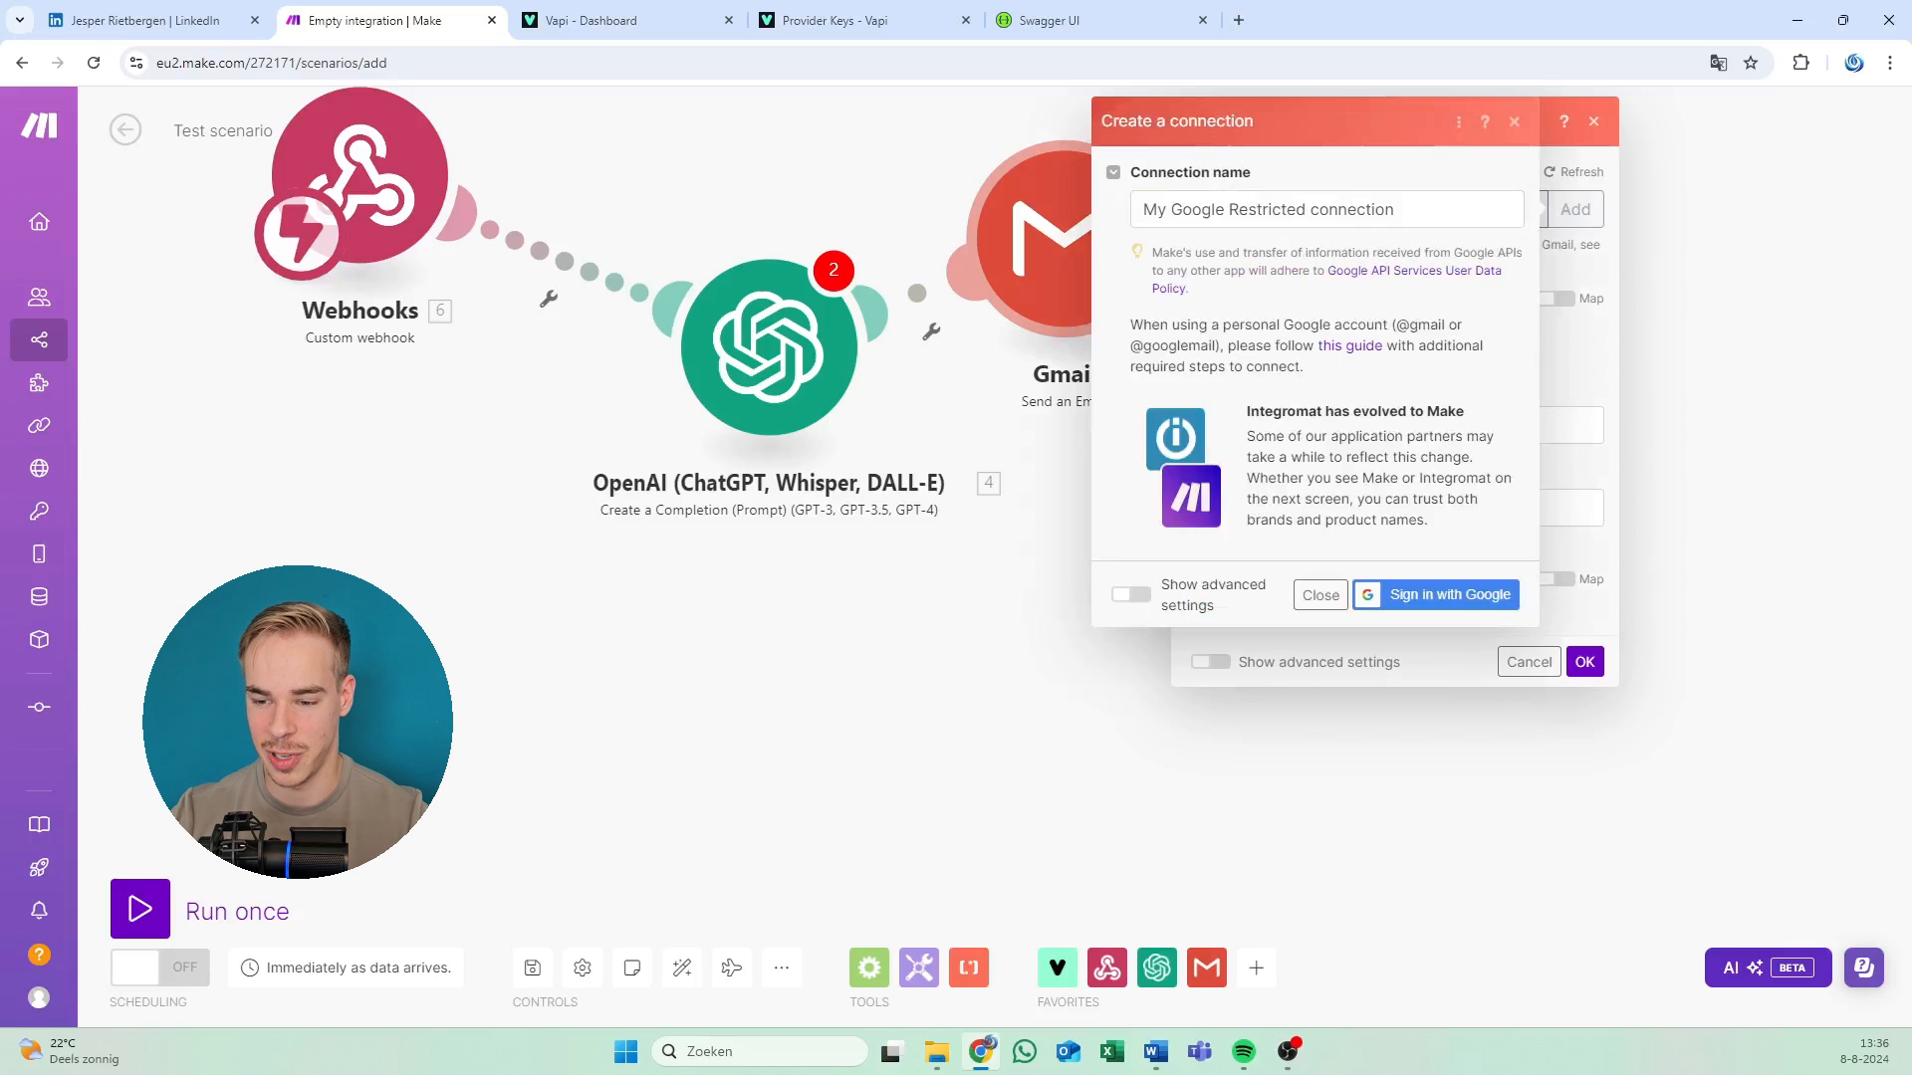
{"action": "left_click", "coordinate": [1513, 122]}
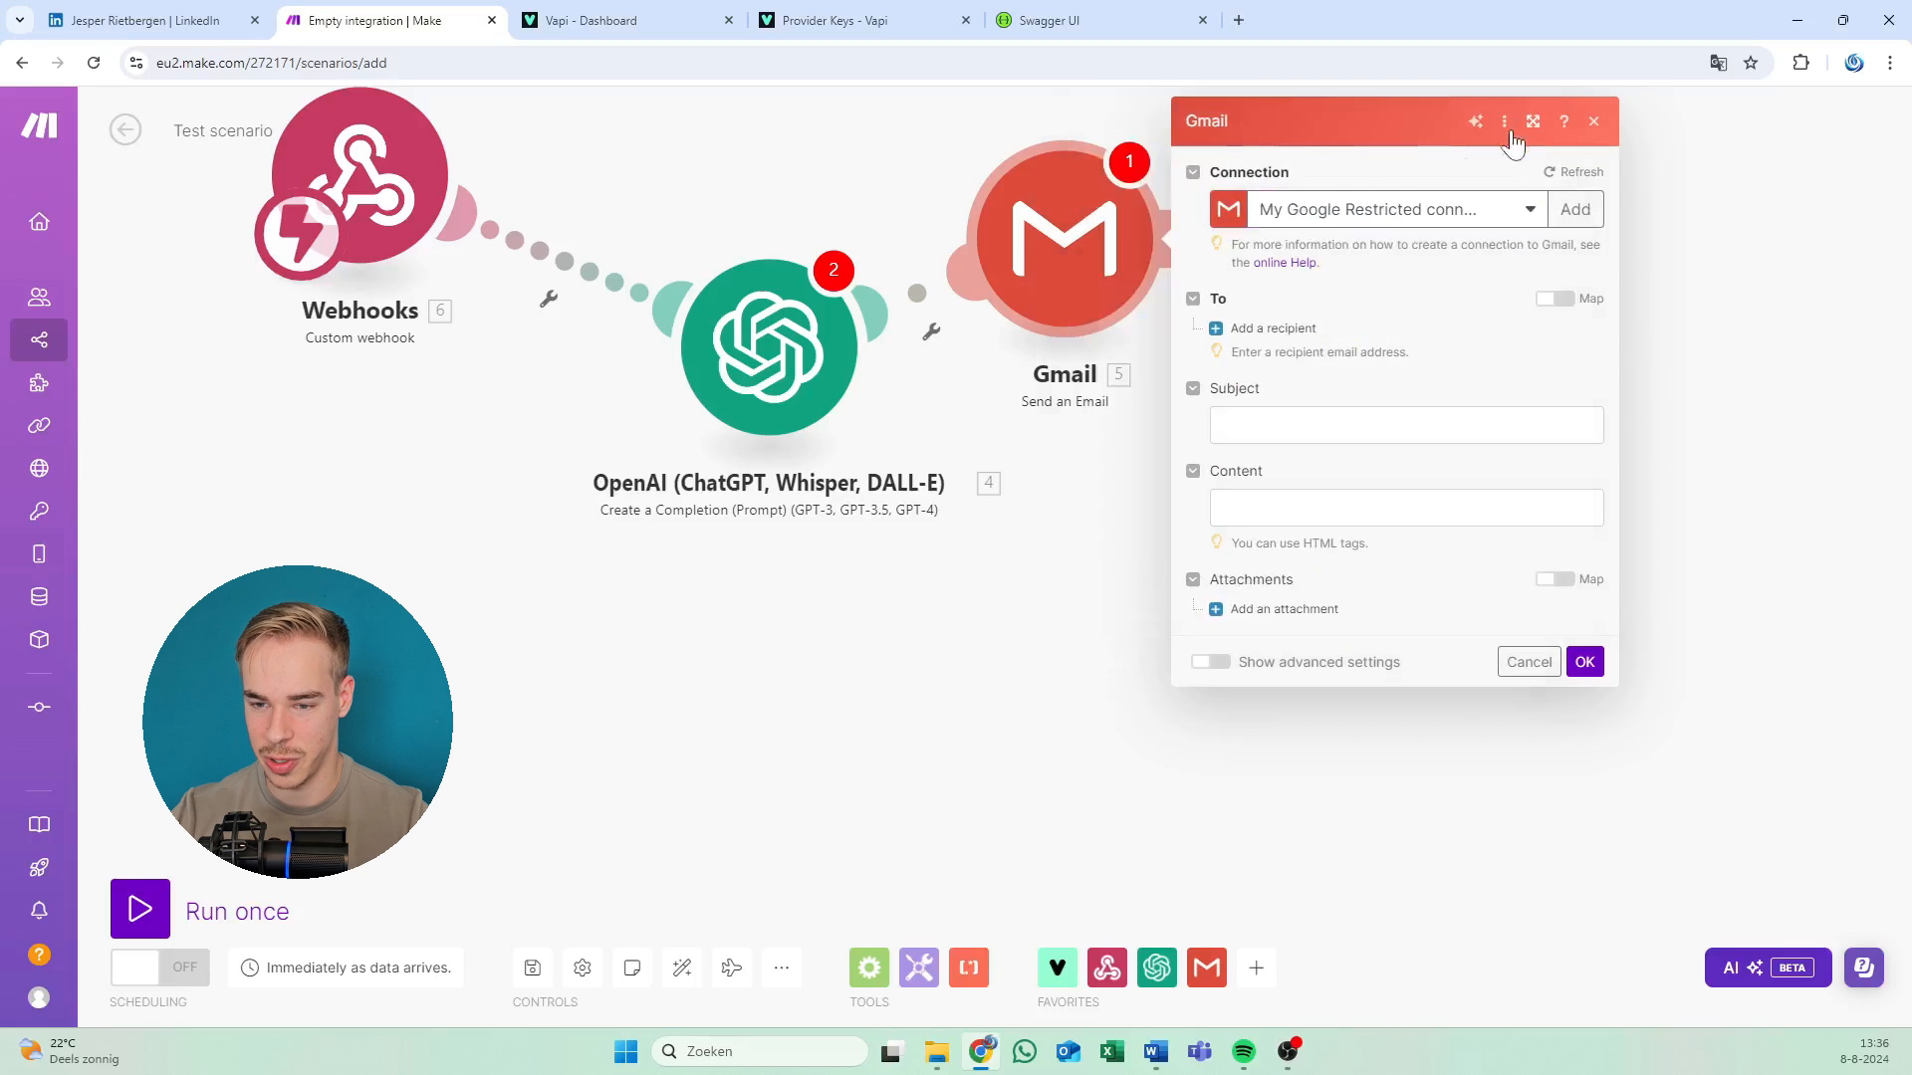
Close the Gmail settings and delete the Gmail module from the scenario.
{"action": "left_click", "coordinate": [1593, 121]}
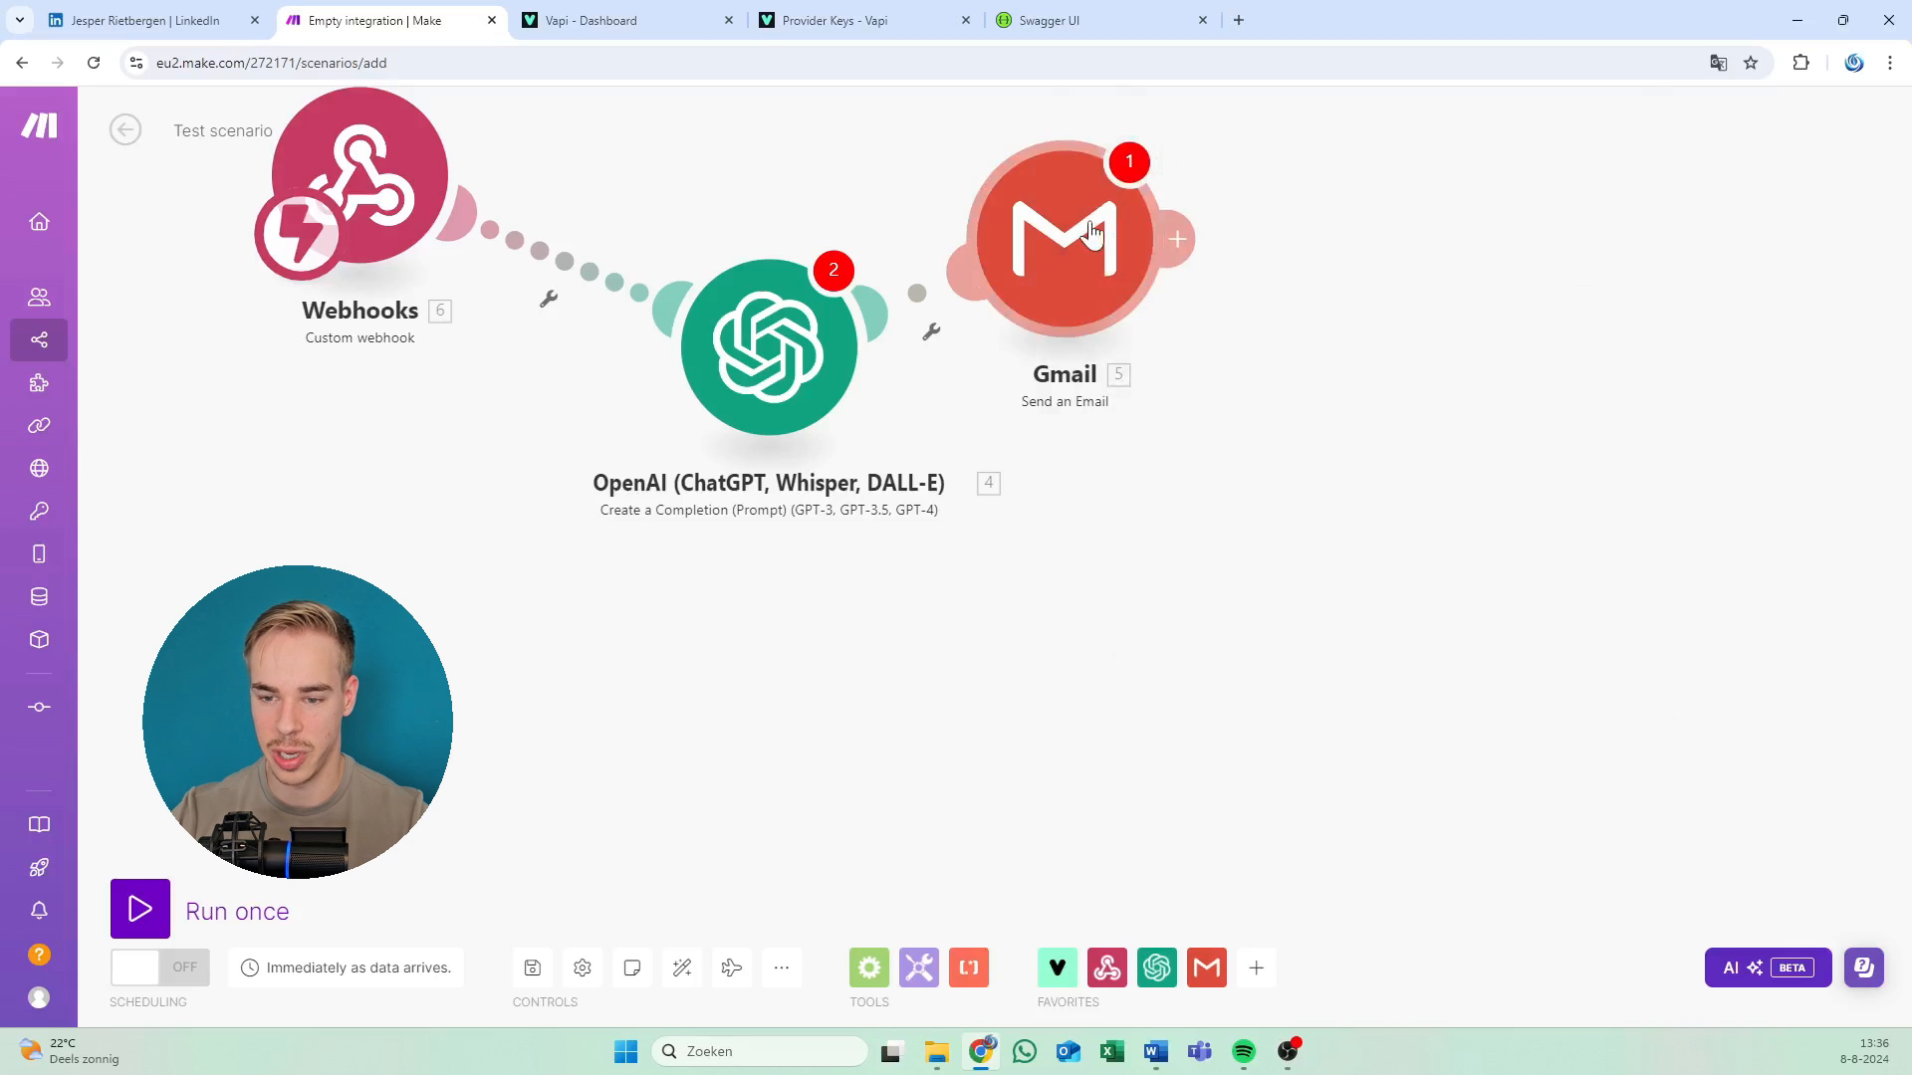
{"action": "right_click", "coordinate": [1096, 228]}
{"action": "left_click", "coordinate": [1210, 476]}
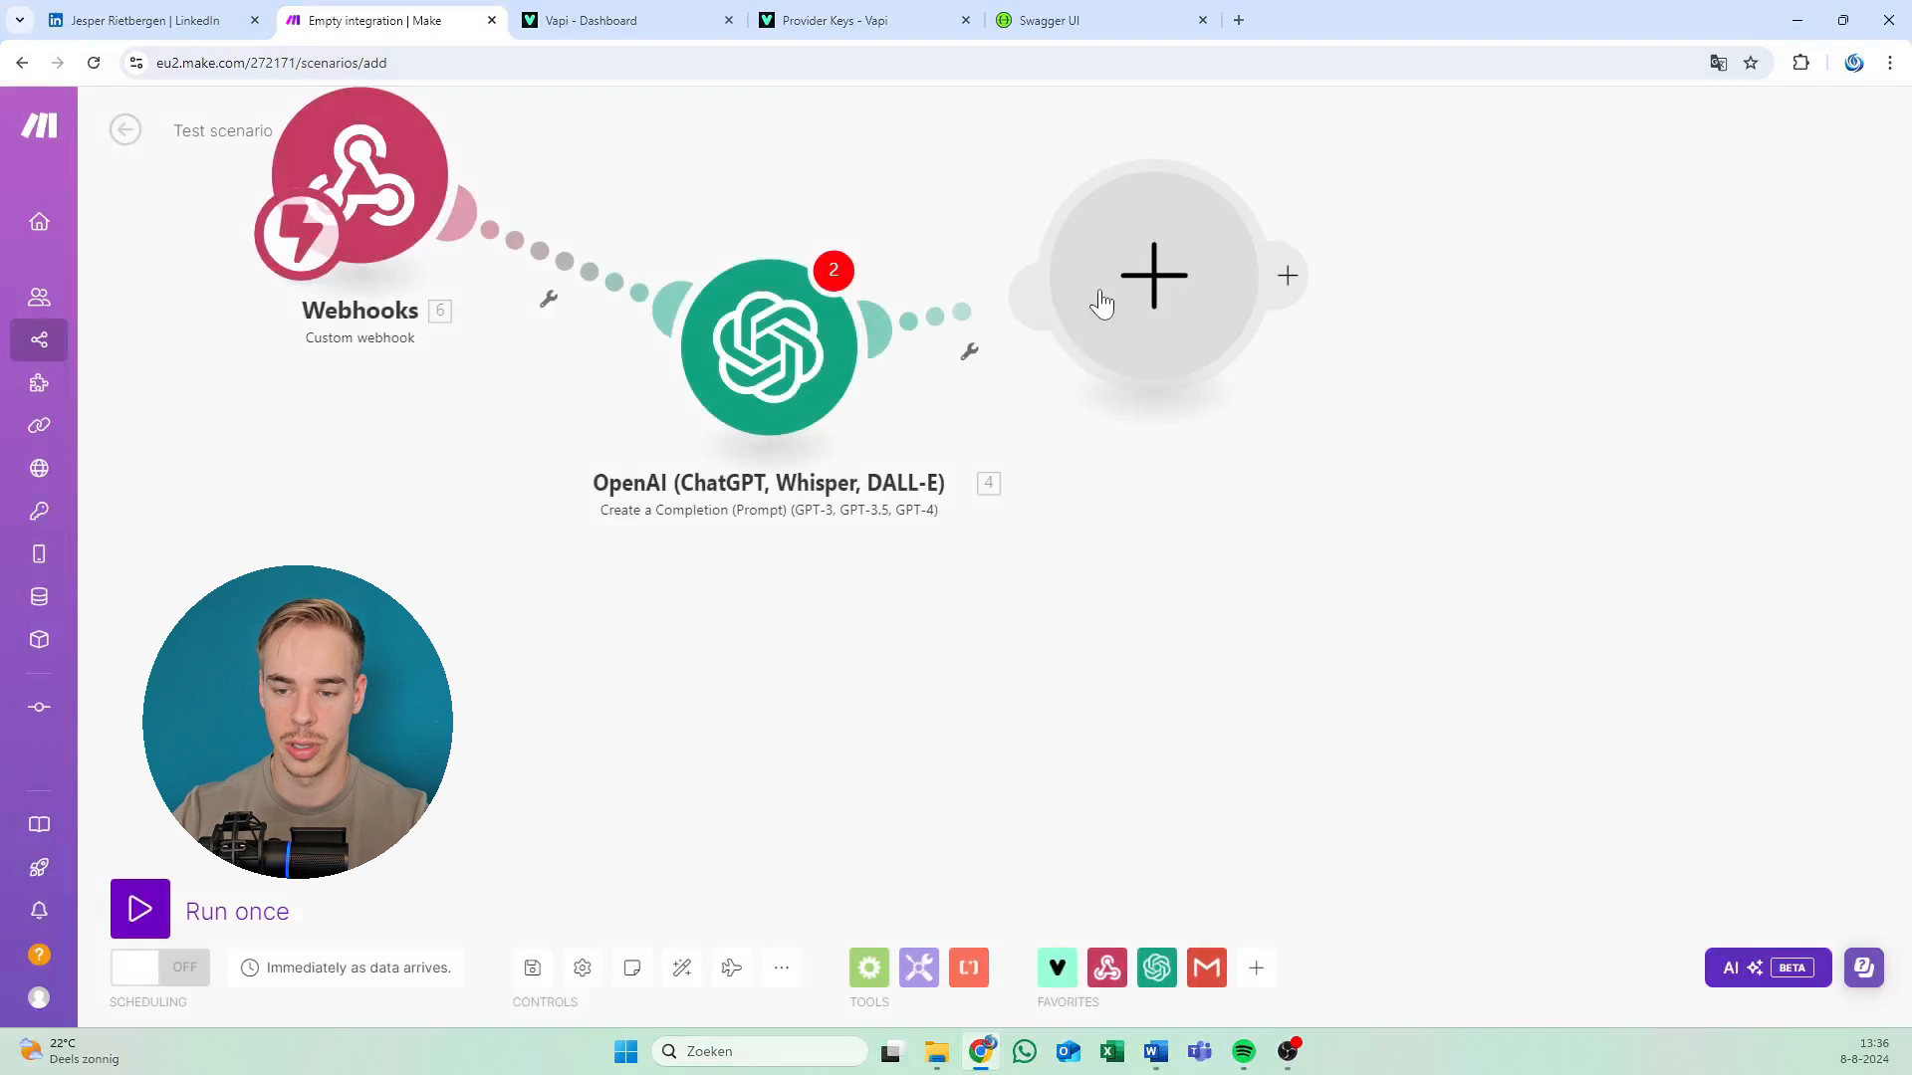
Add a Microsoft 365 Email (Outlook) module with the Create and Send a Message action after the OpenAI module.
{"action": "left_click", "coordinate": [1173, 328]}
{"action": "type", "text": "o"}
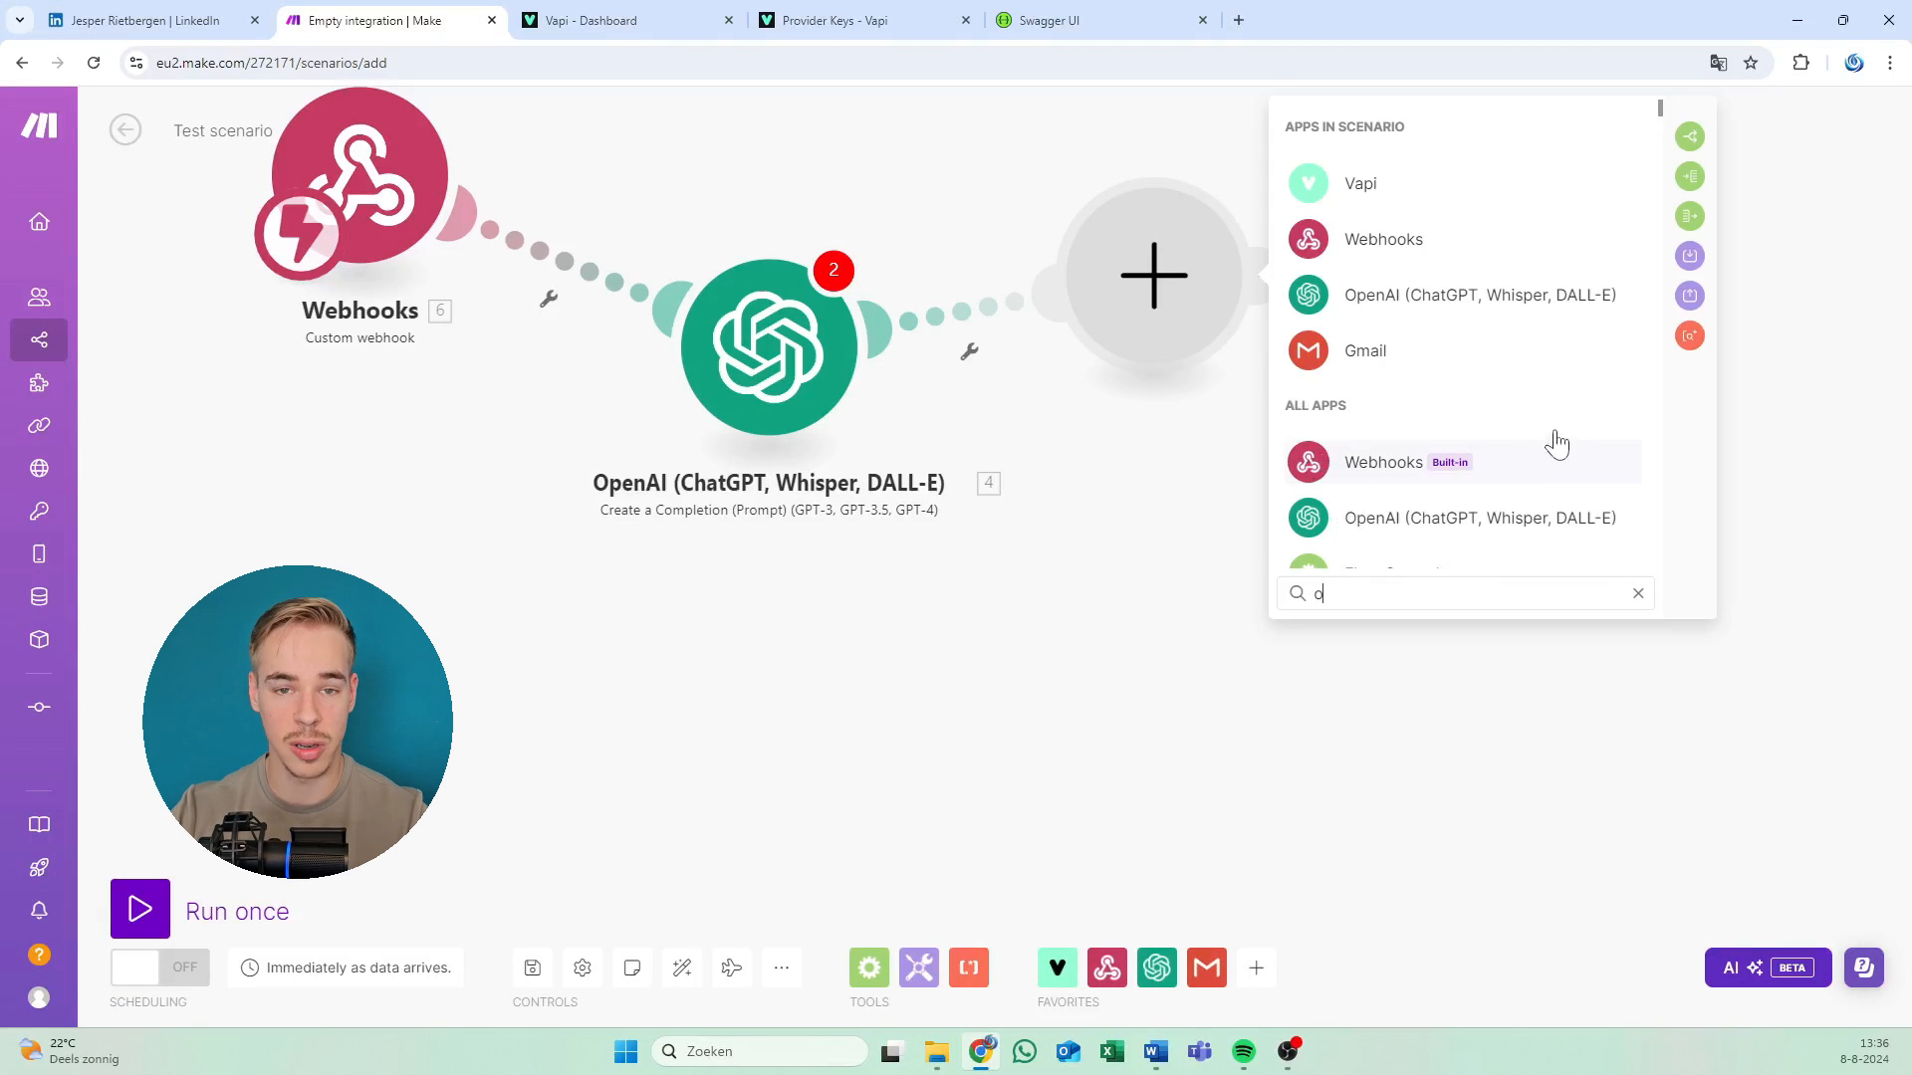
{"action": "type", "text": "utlook"}
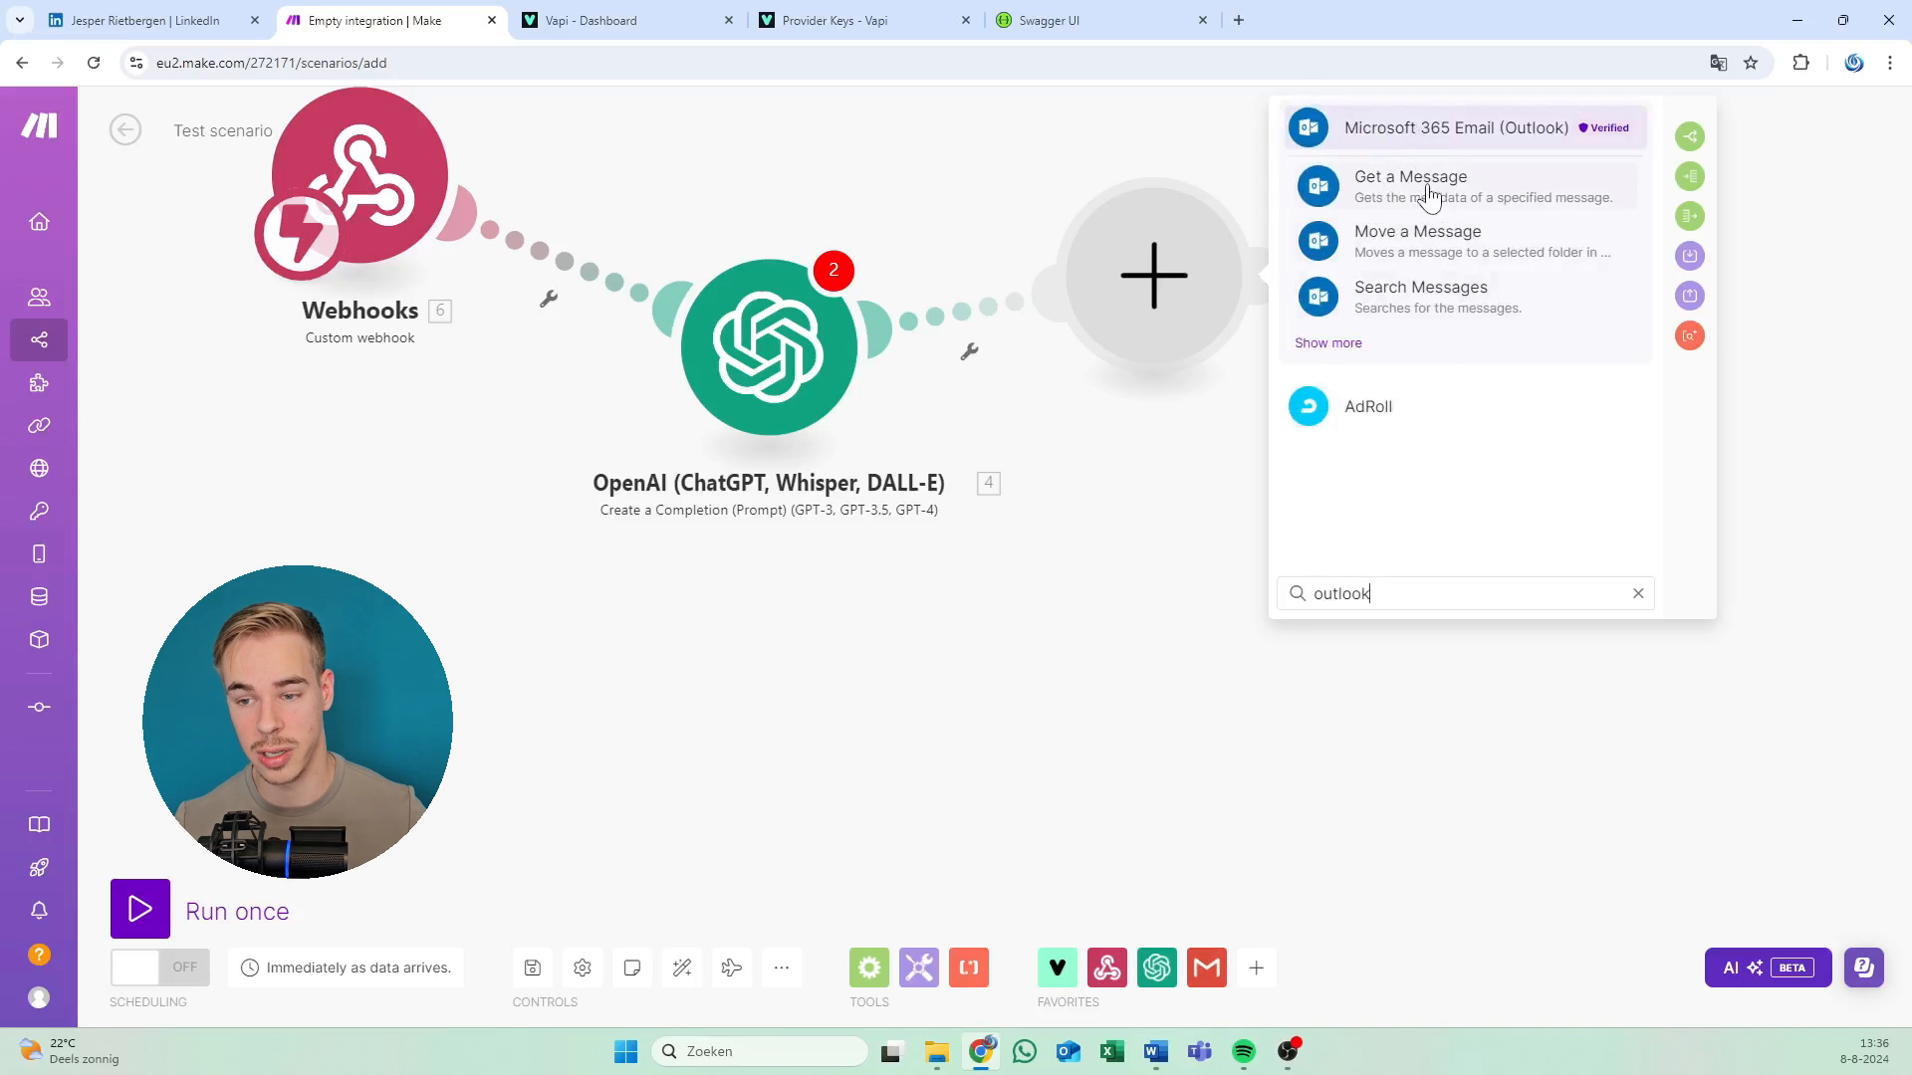
{"action": "left_click", "coordinate": [1316, 343]}
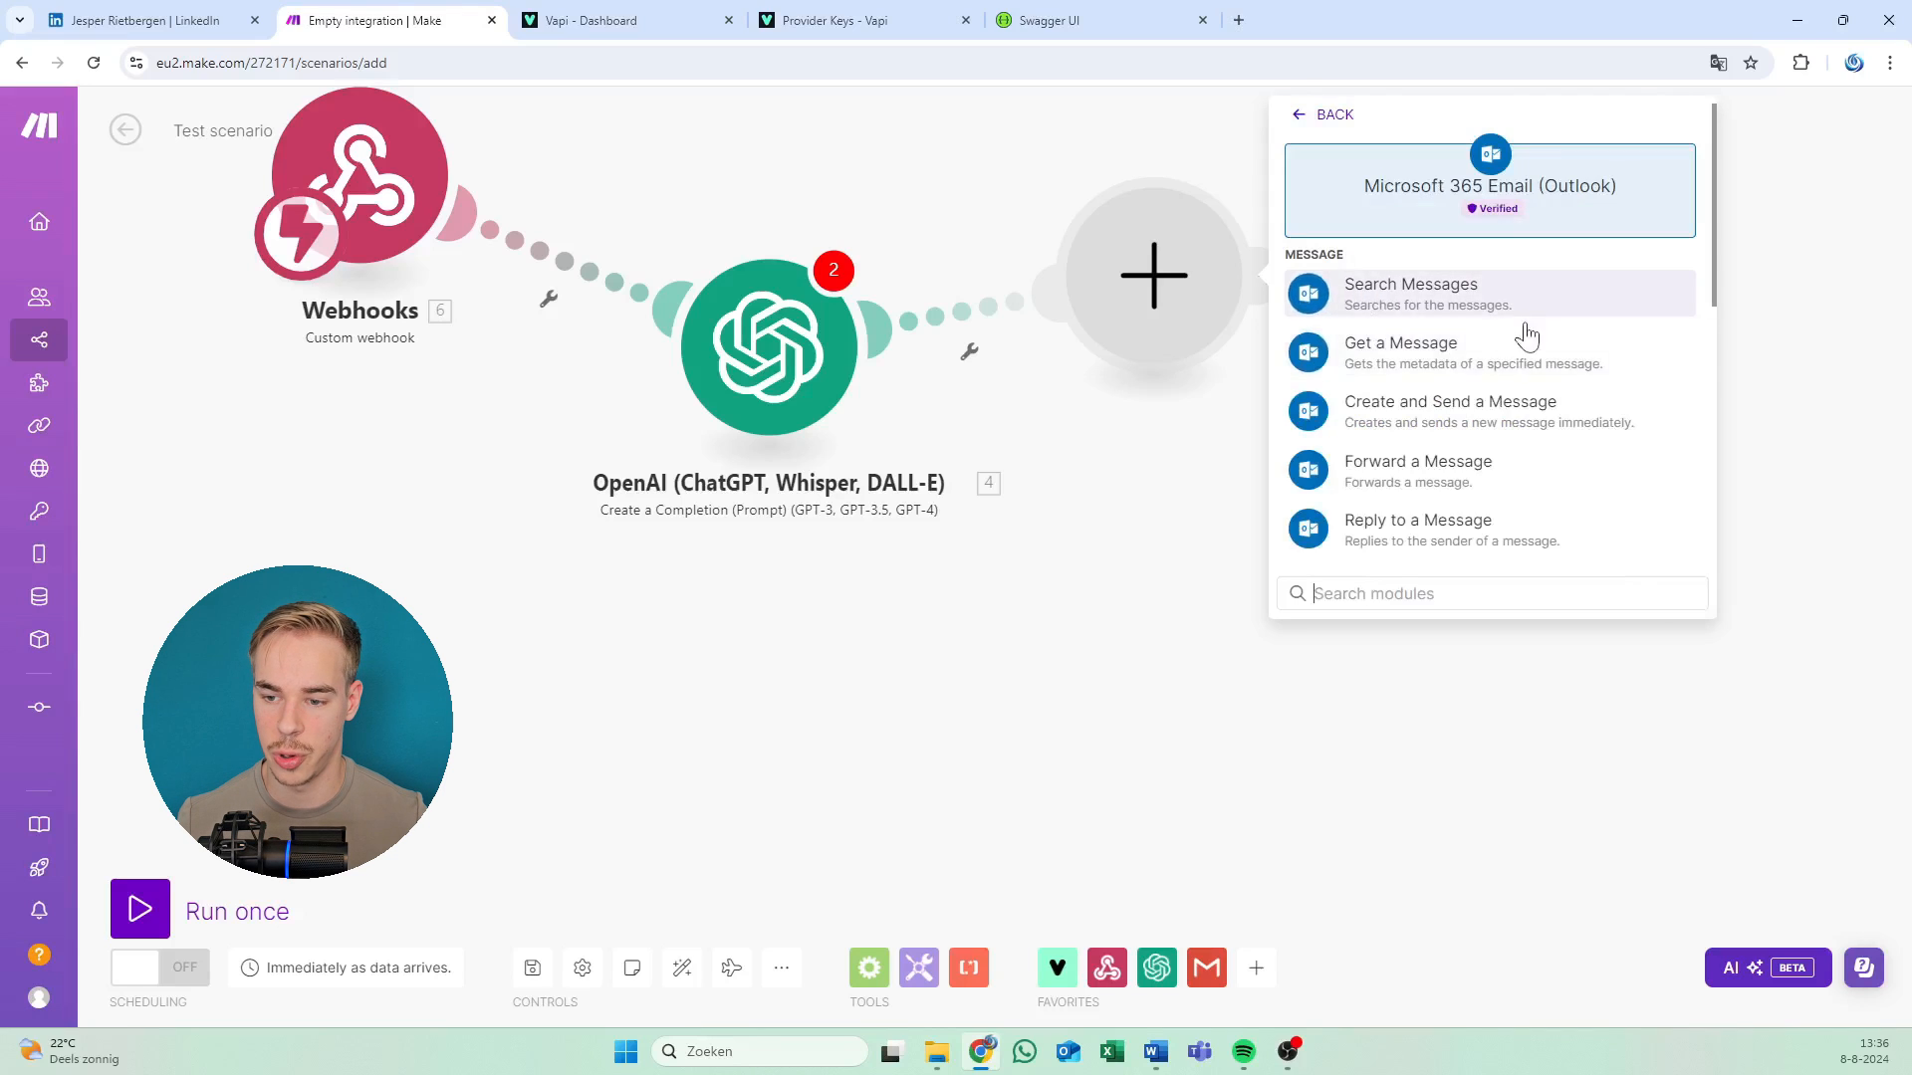
{"action": "scroll", "coordinate": [1493, 368], "scroll_direction": "down", "scroll_amount": 3}
{"action": "left_click", "coordinate": [1491, 231]}
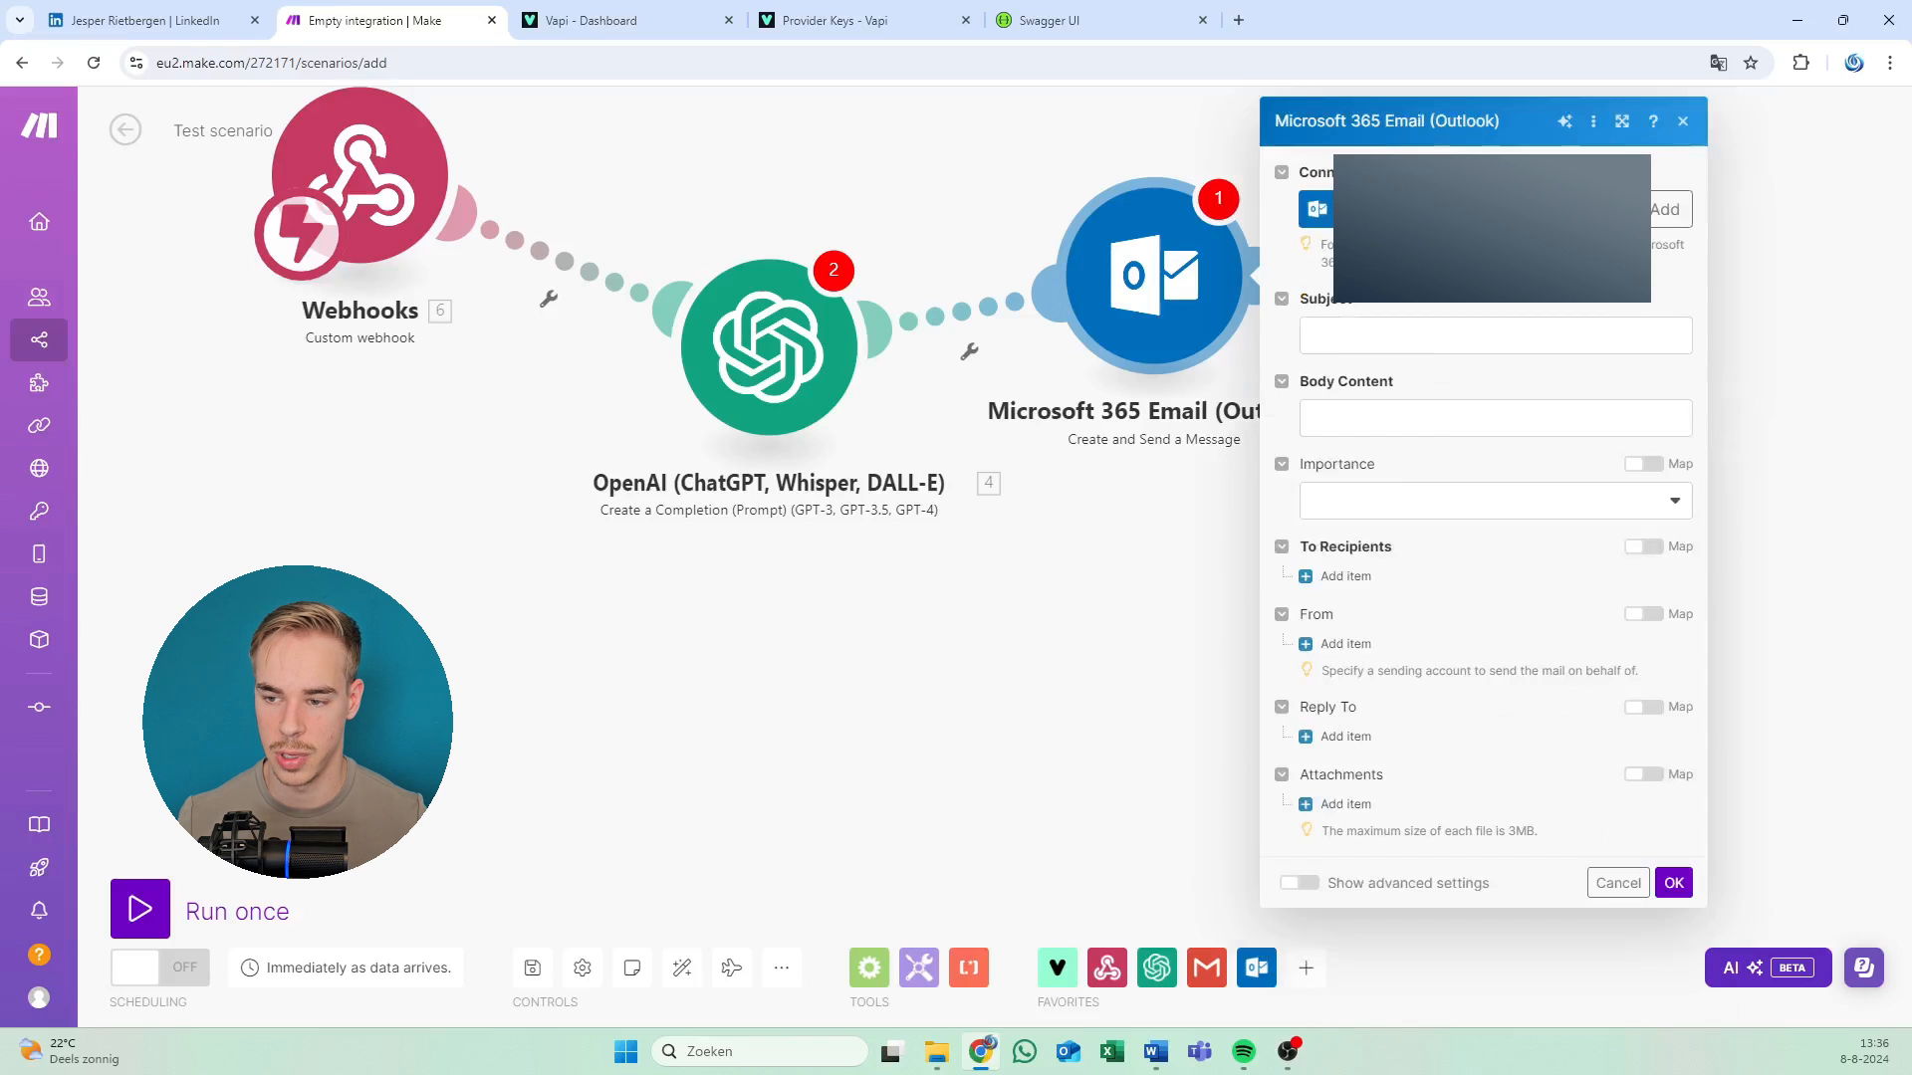
Choose the Flireo Microsoft connection for the Outlook module, try to accept the otherwise empty settings, and close them.
{"action": "left_click", "coordinate": [1474, 210]}
{"action": "left_click", "coordinate": [1470, 305]}
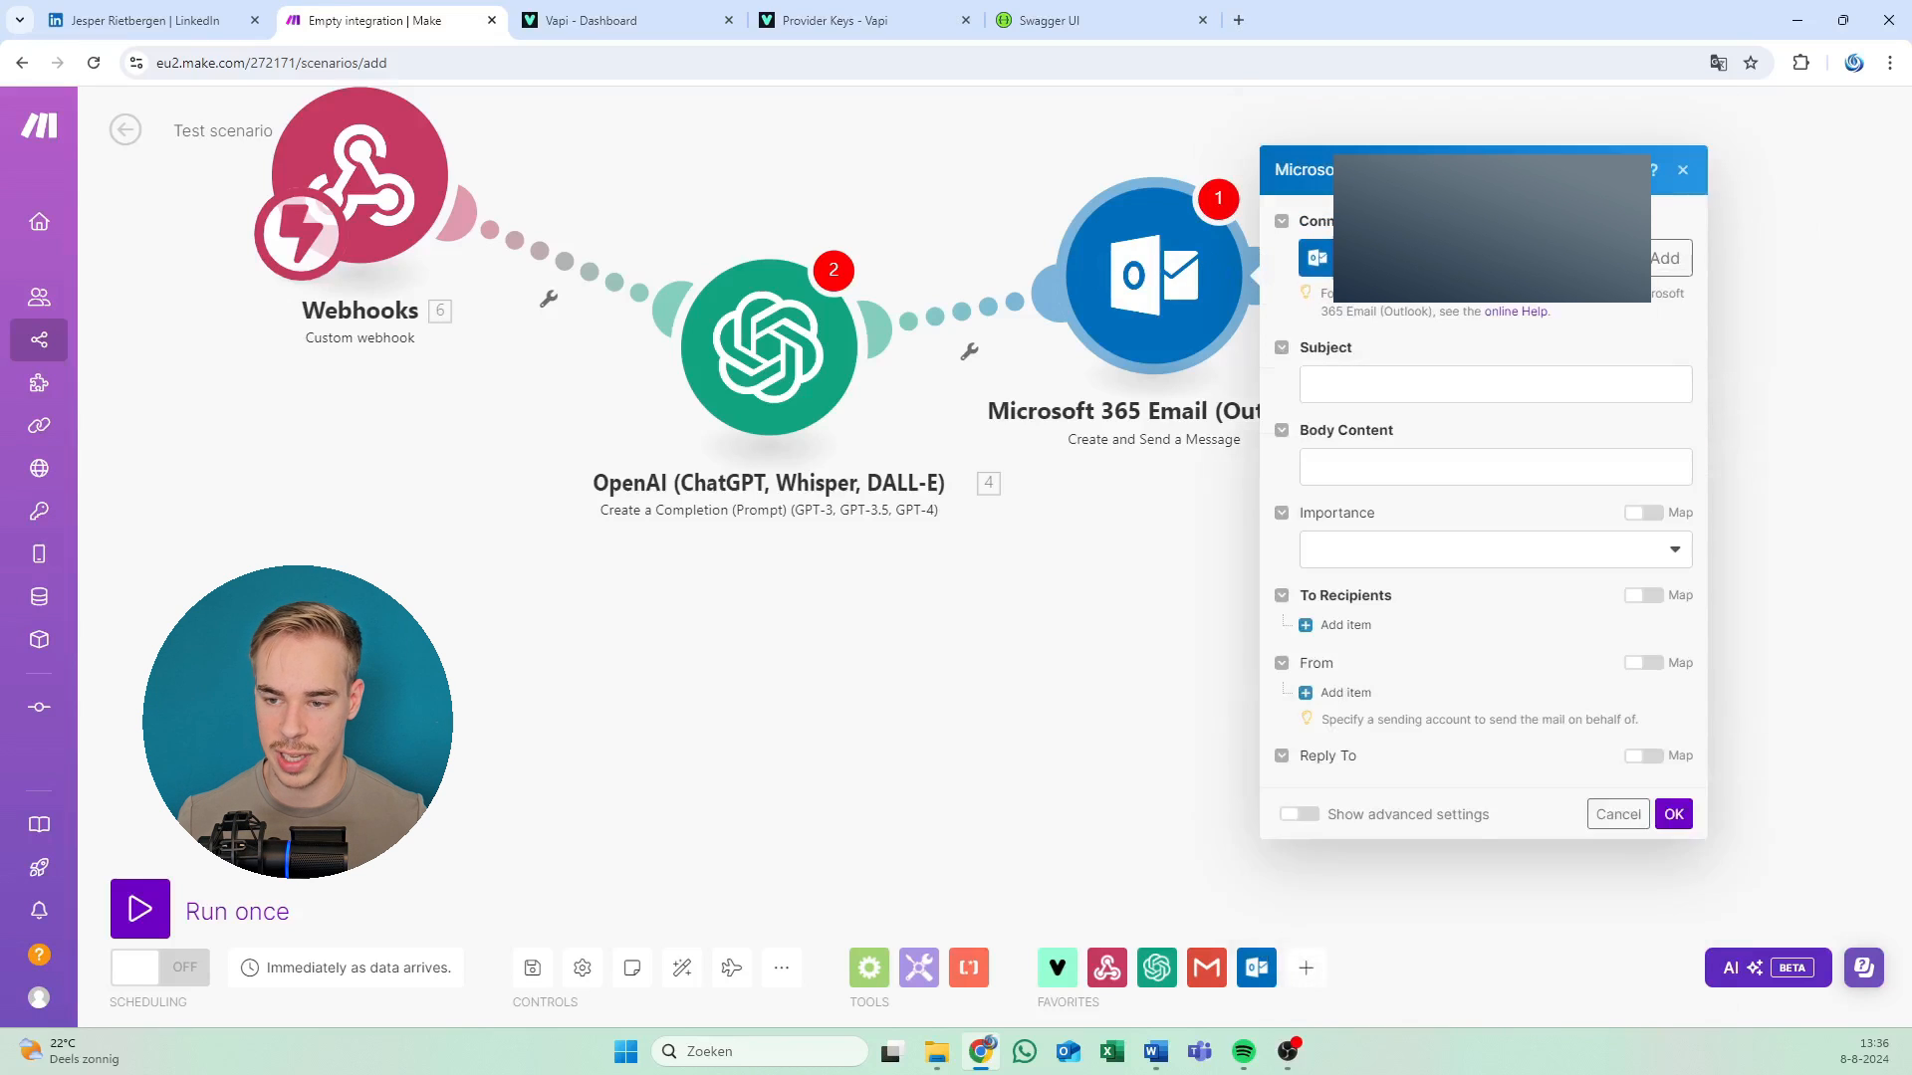
{"action": "left_click", "coordinate": [1672, 884]}
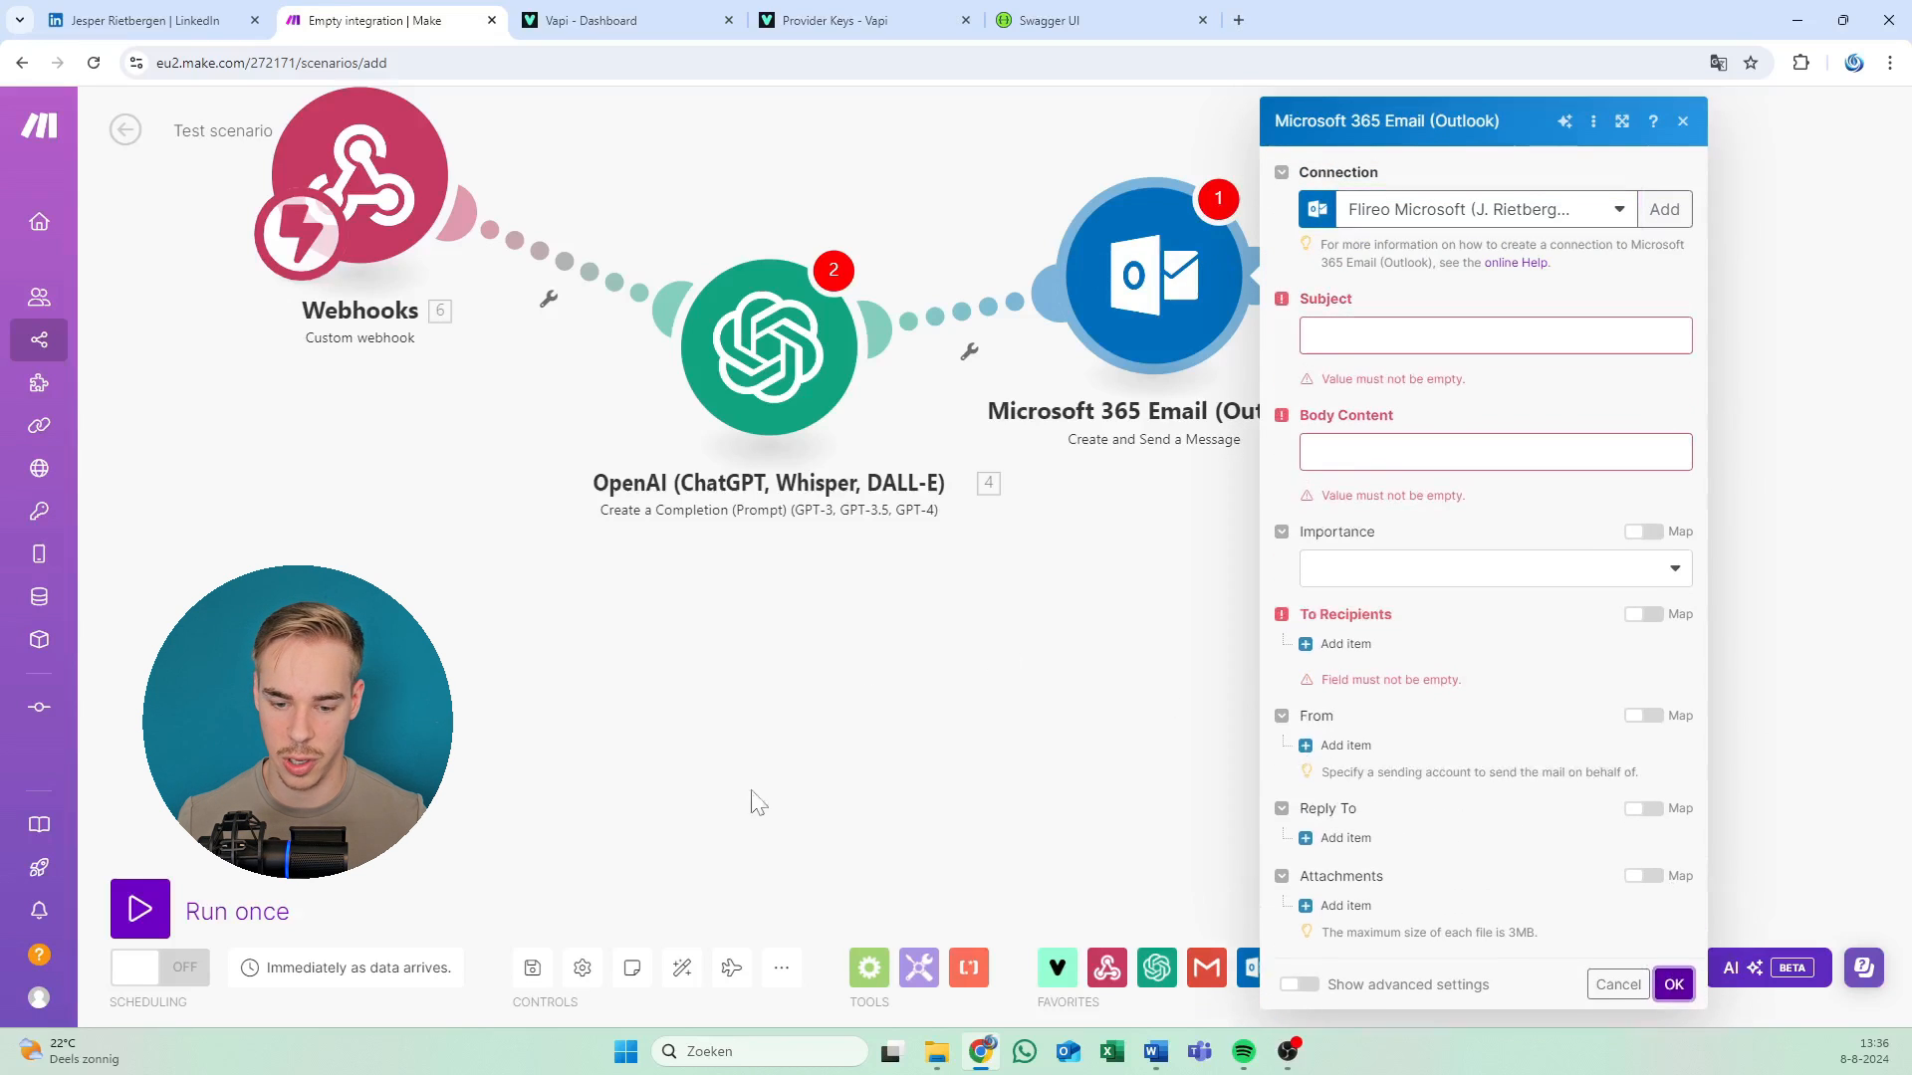
{"action": "left_click", "coordinate": [1683, 122]}
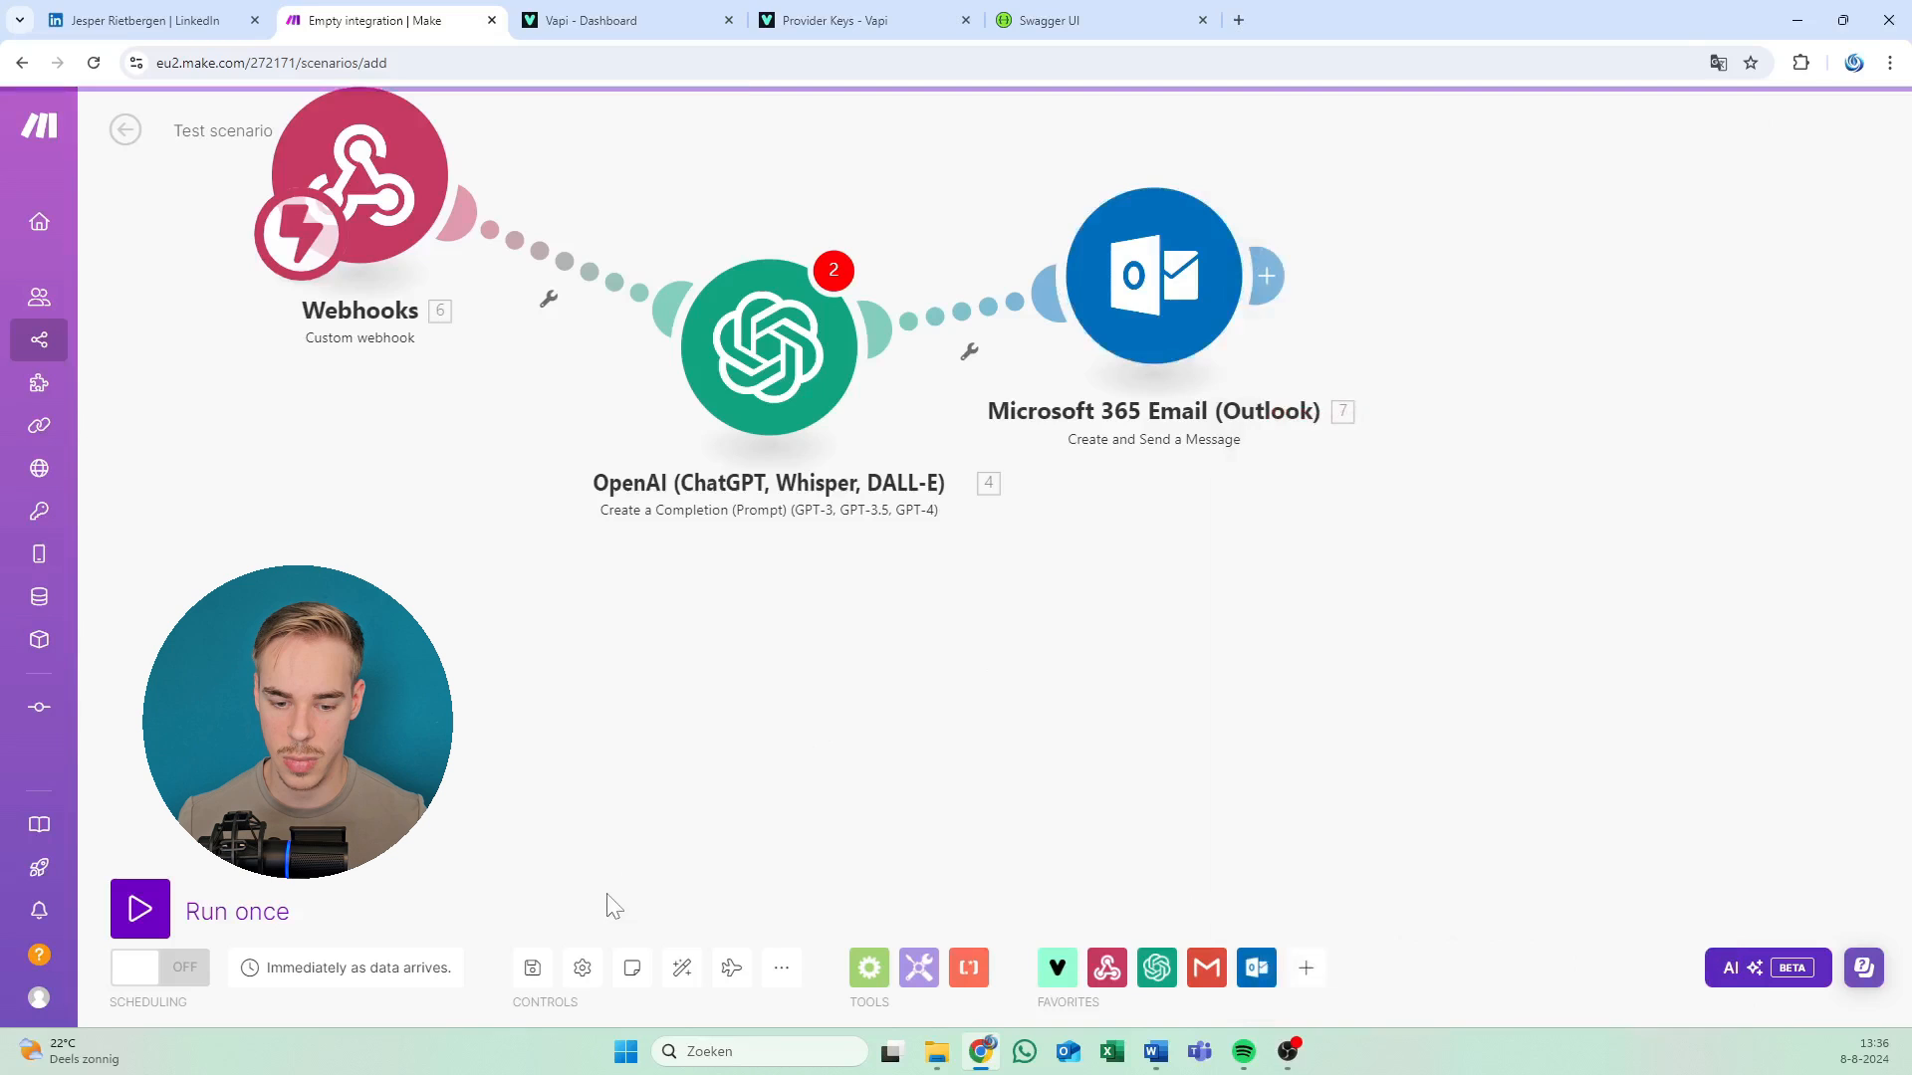
Auto-align the scenario's modules and shift the Outlook and OpenAI modules slightly lower on the canvas.
{"action": "left_click", "coordinate": [682, 967]}
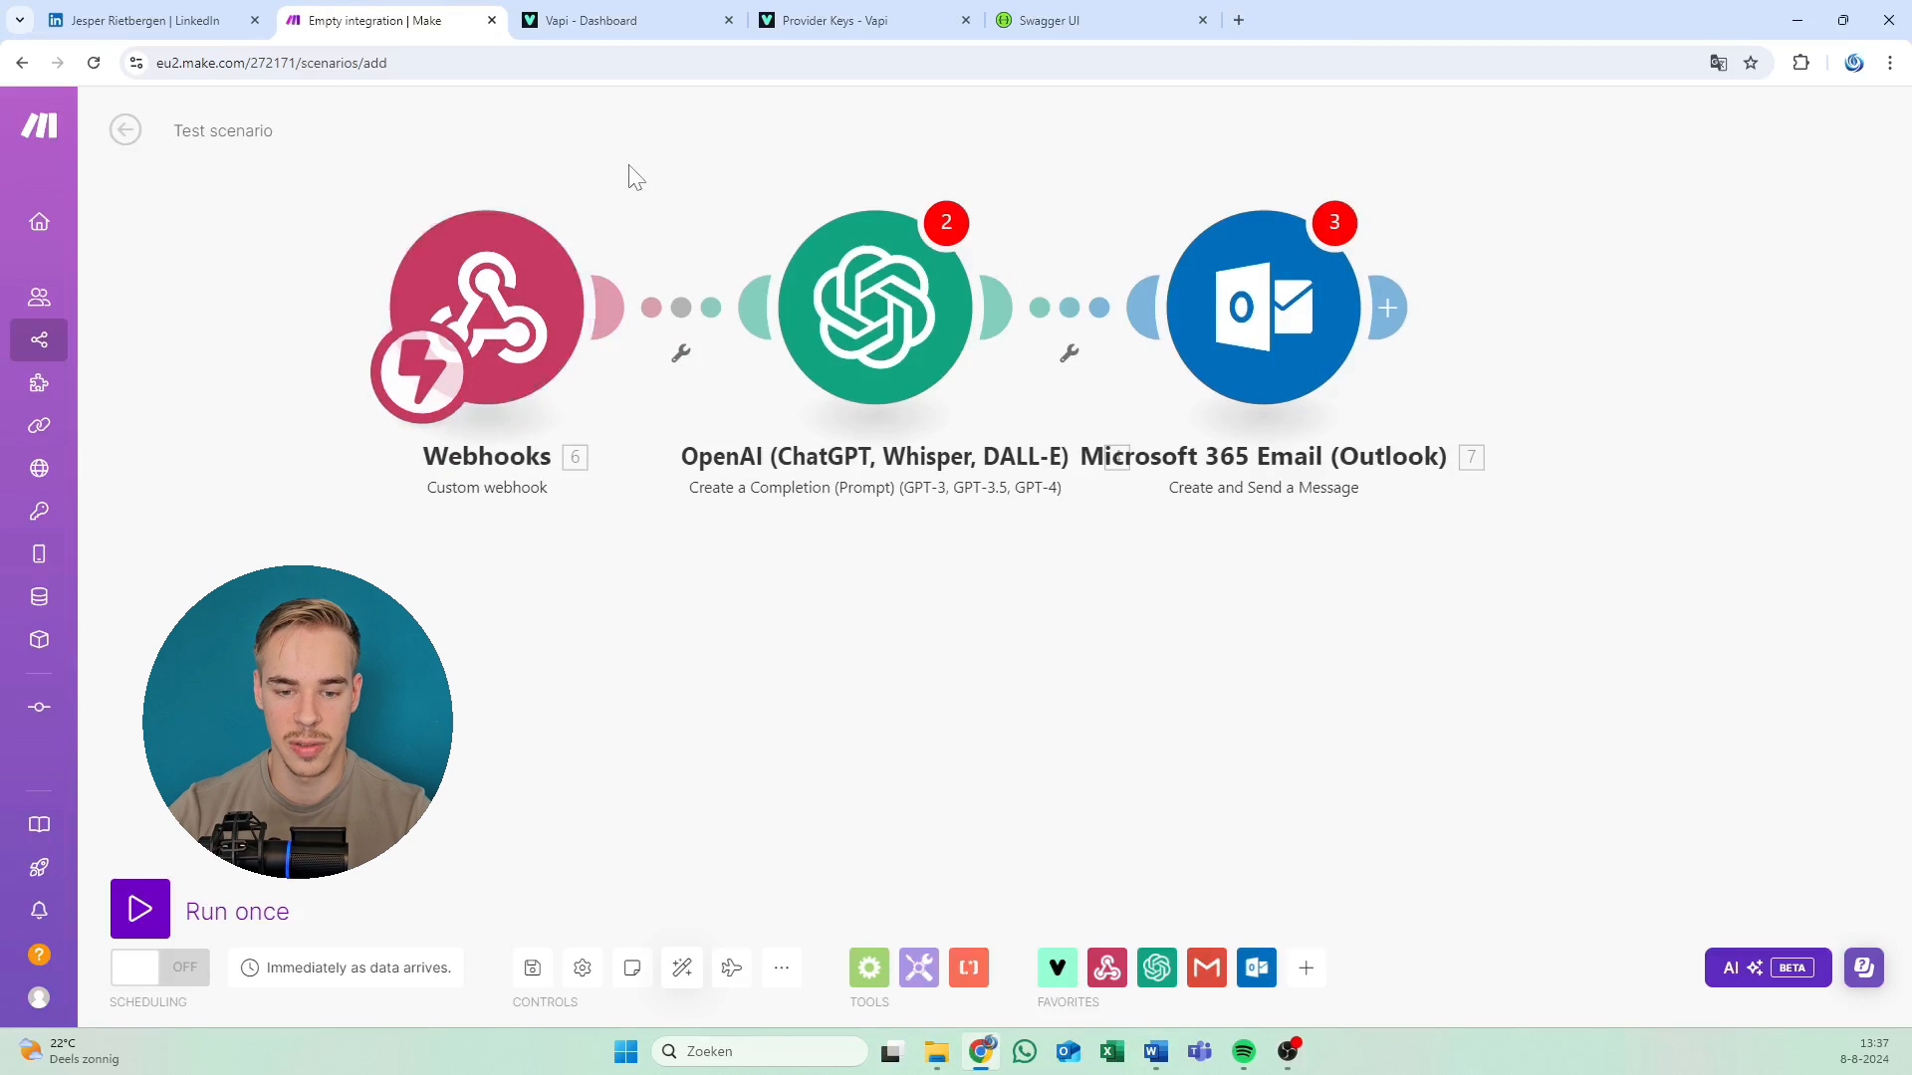
{"action": "left_click_drag", "start_coordinate": [632, 175], "coordinate": [499, 273]}
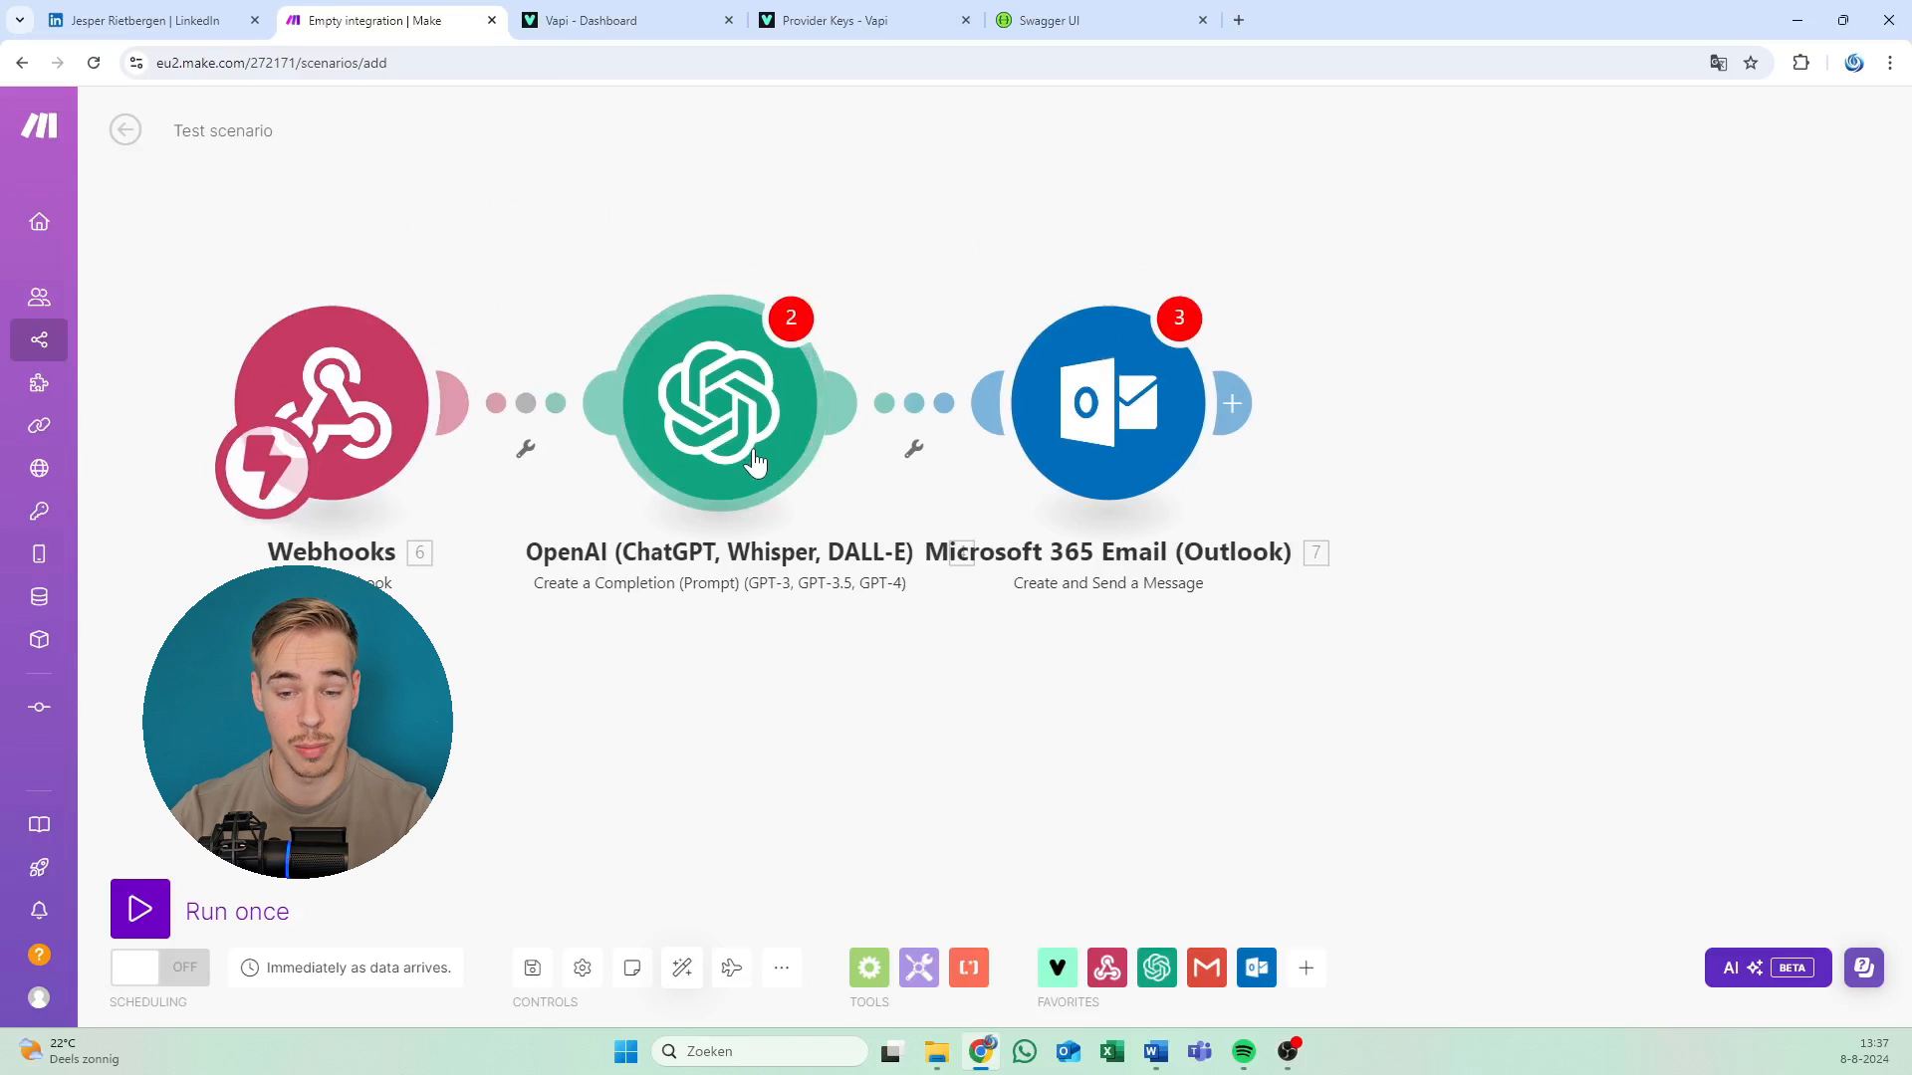
{"action": "left_click_drag", "start_coordinate": [546, 314], "coordinate": [649, 245]}
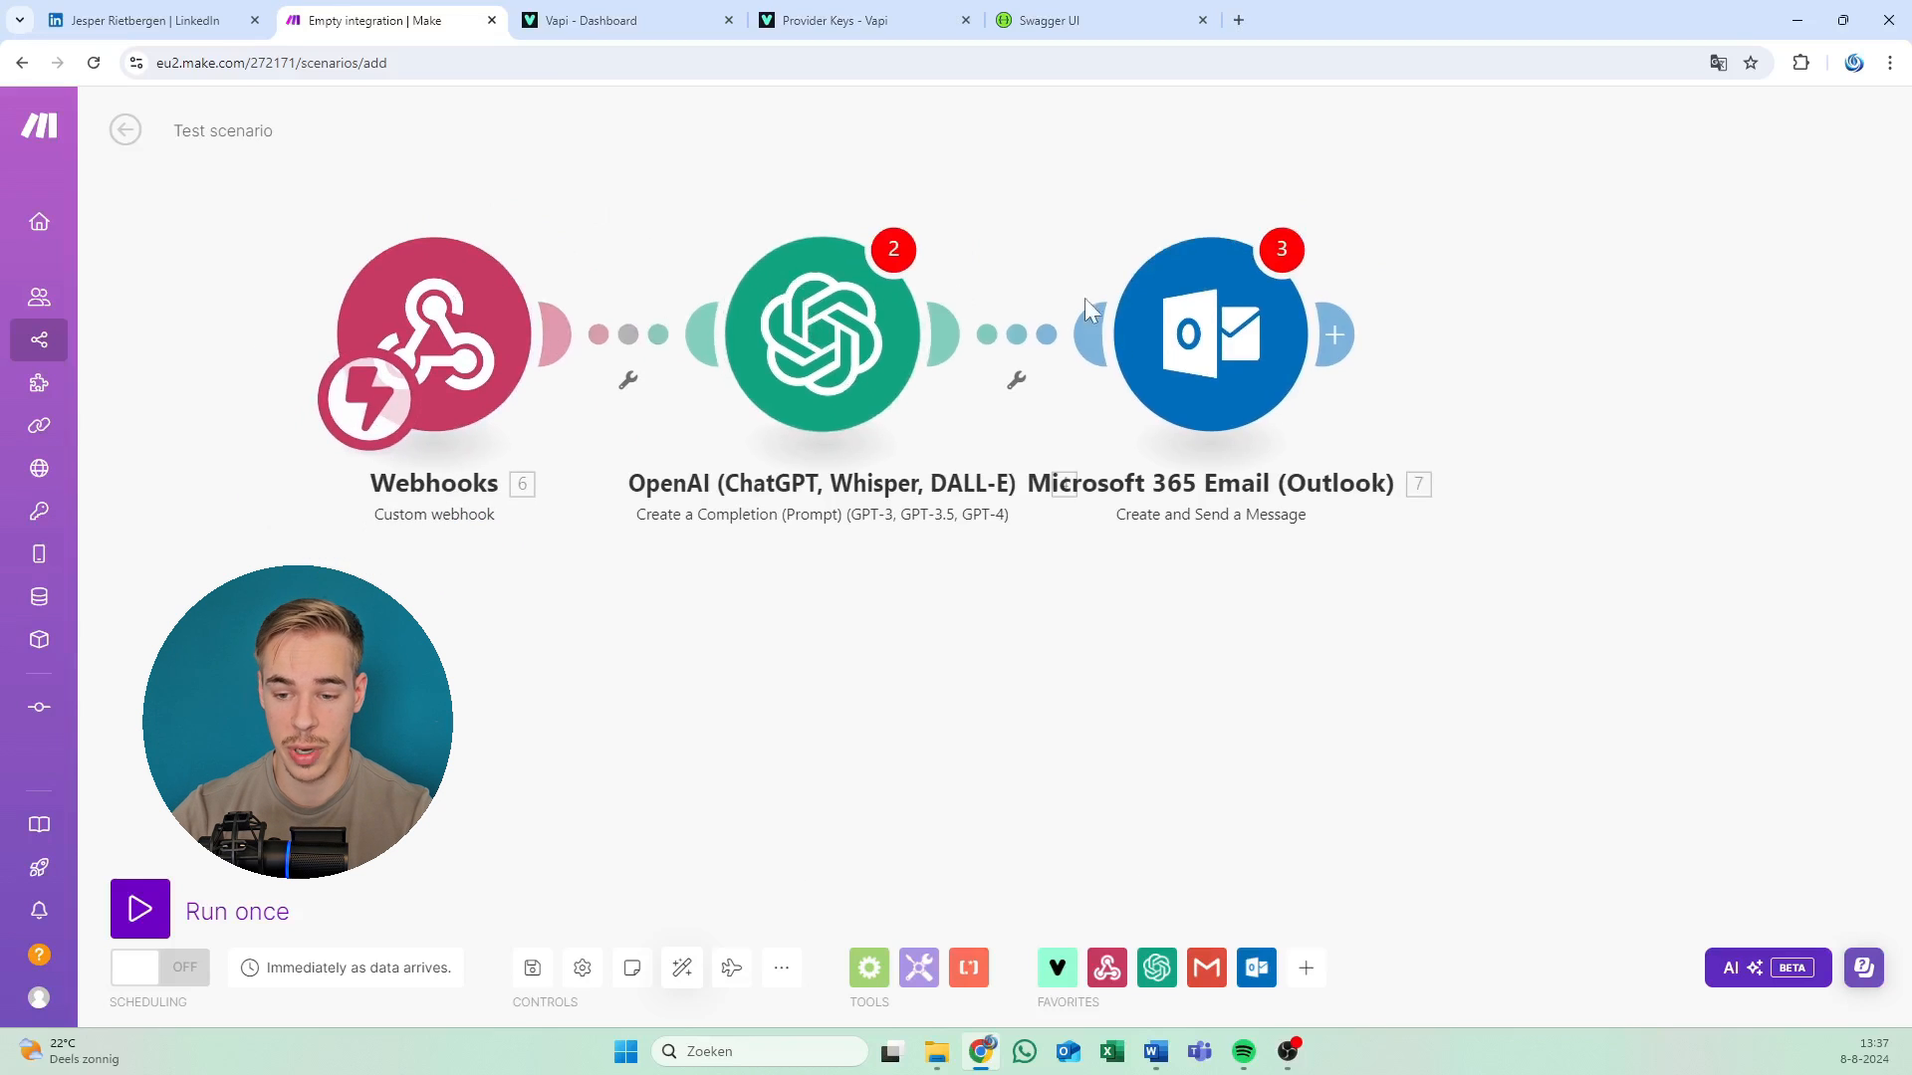
{"action": "left_click", "coordinate": [1195, 379]}
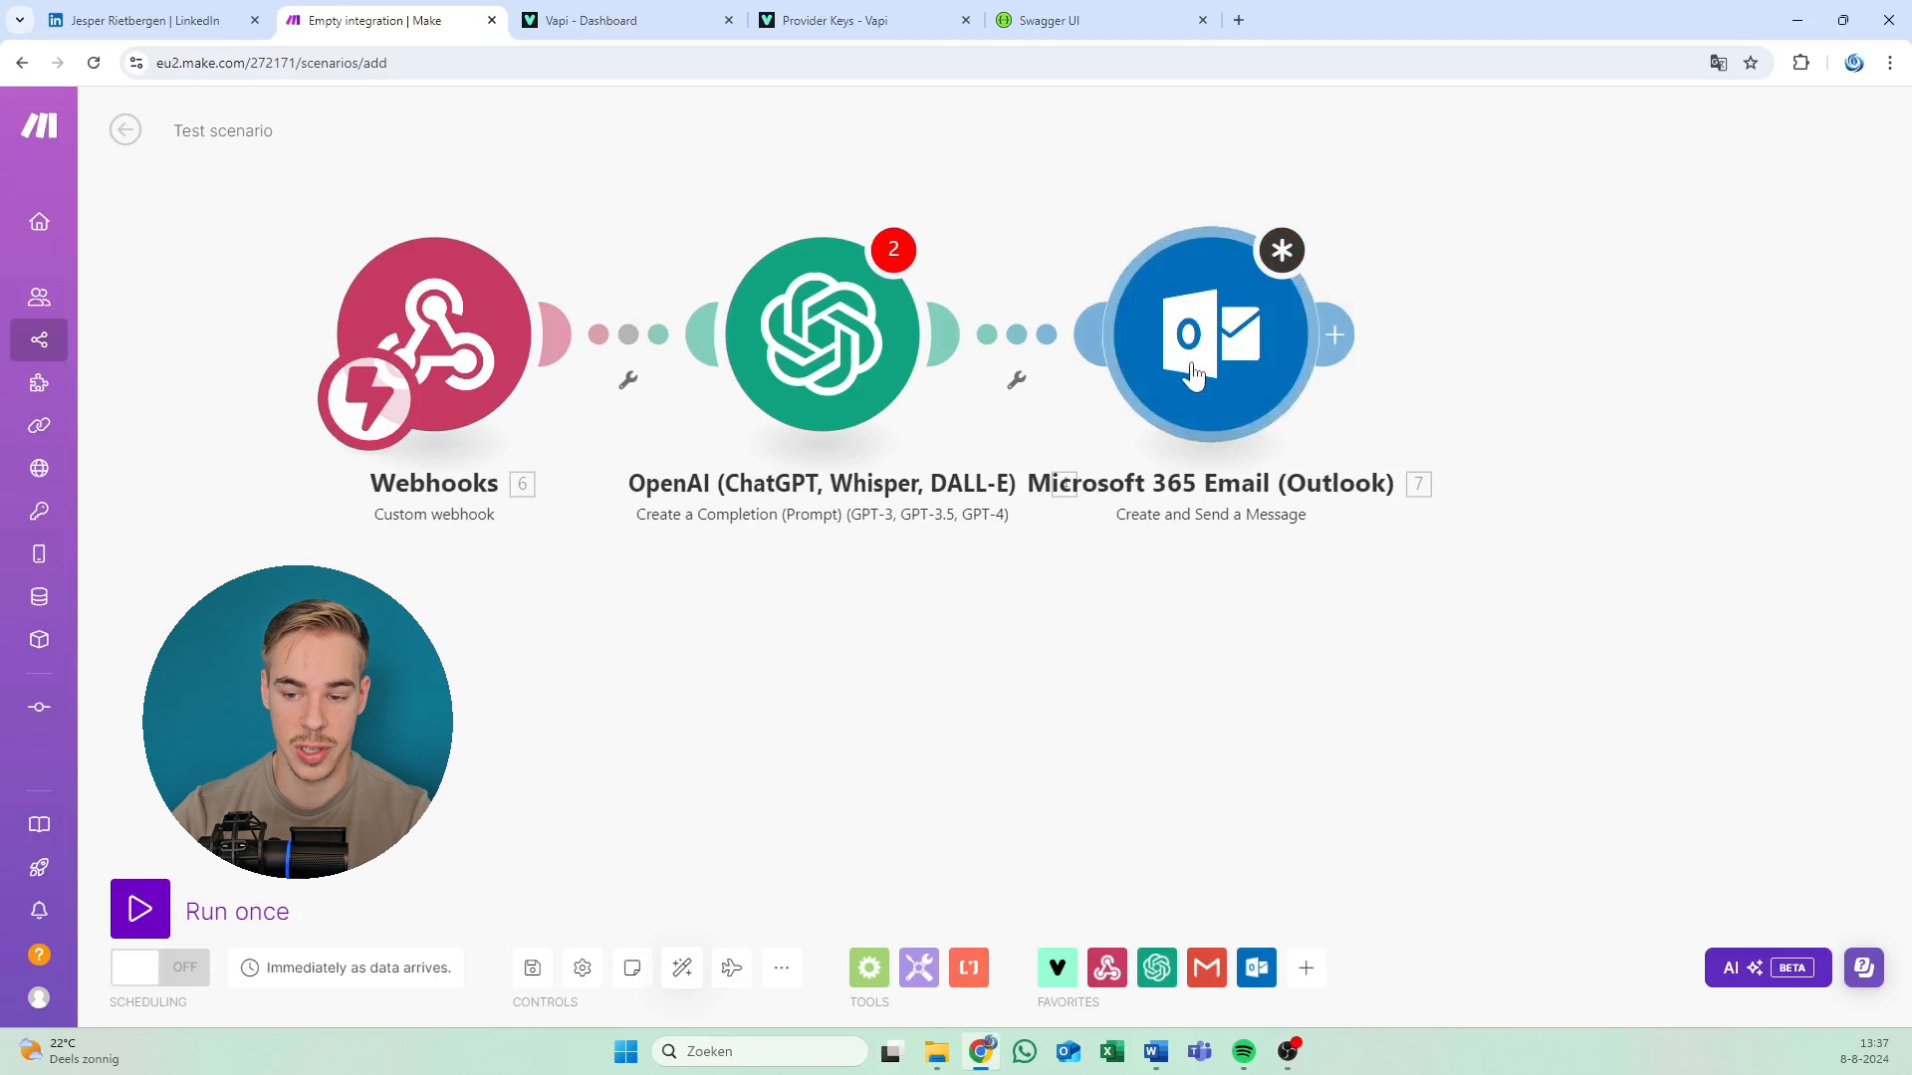
{"action": "left_click_drag", "start_coordinate": [1238, 370], "coordinate": [1288, 398]}
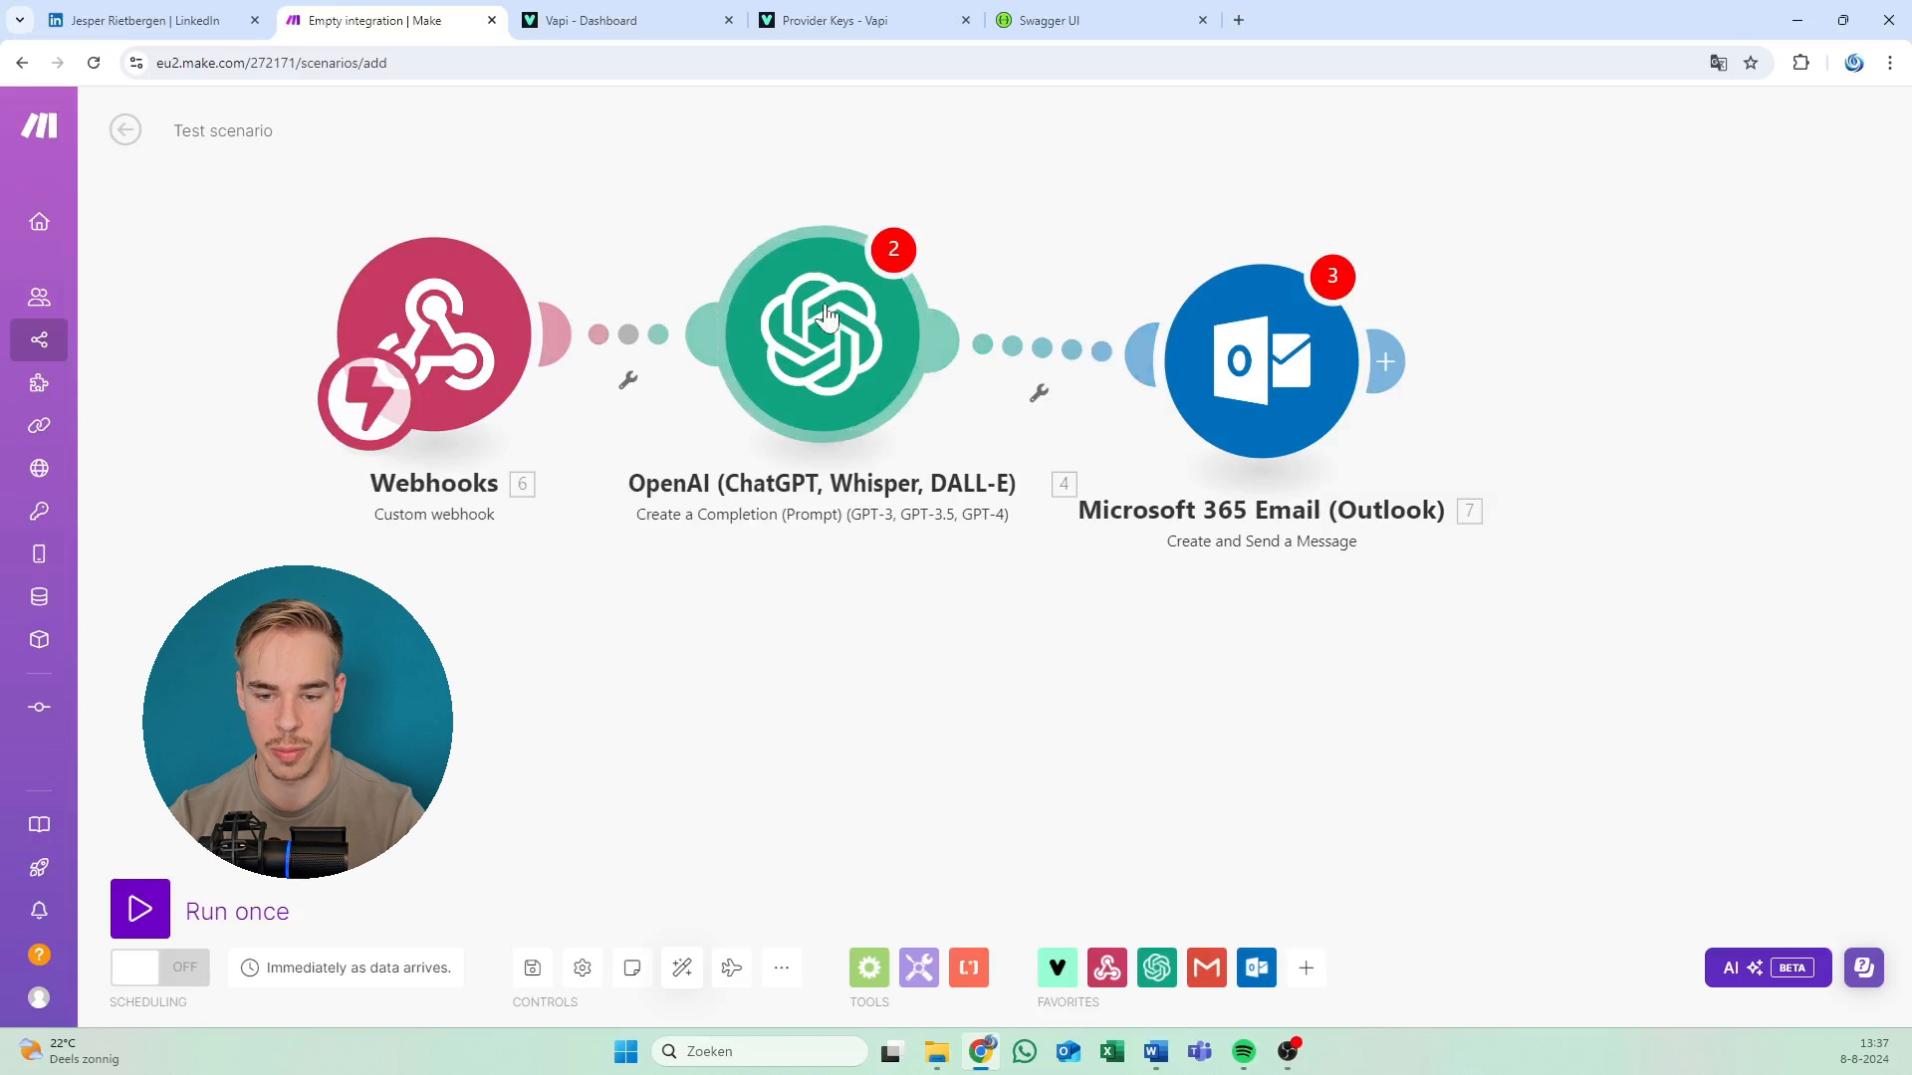
{"action": "left_click_drag", "start_coordinate": [830, 325], "coordinate": [797, 369]}
Open the OpenAI module's settings and review its connection, the available completion methods and the token notes.
{"action": "left_click", "coordinate": [794, 370]}
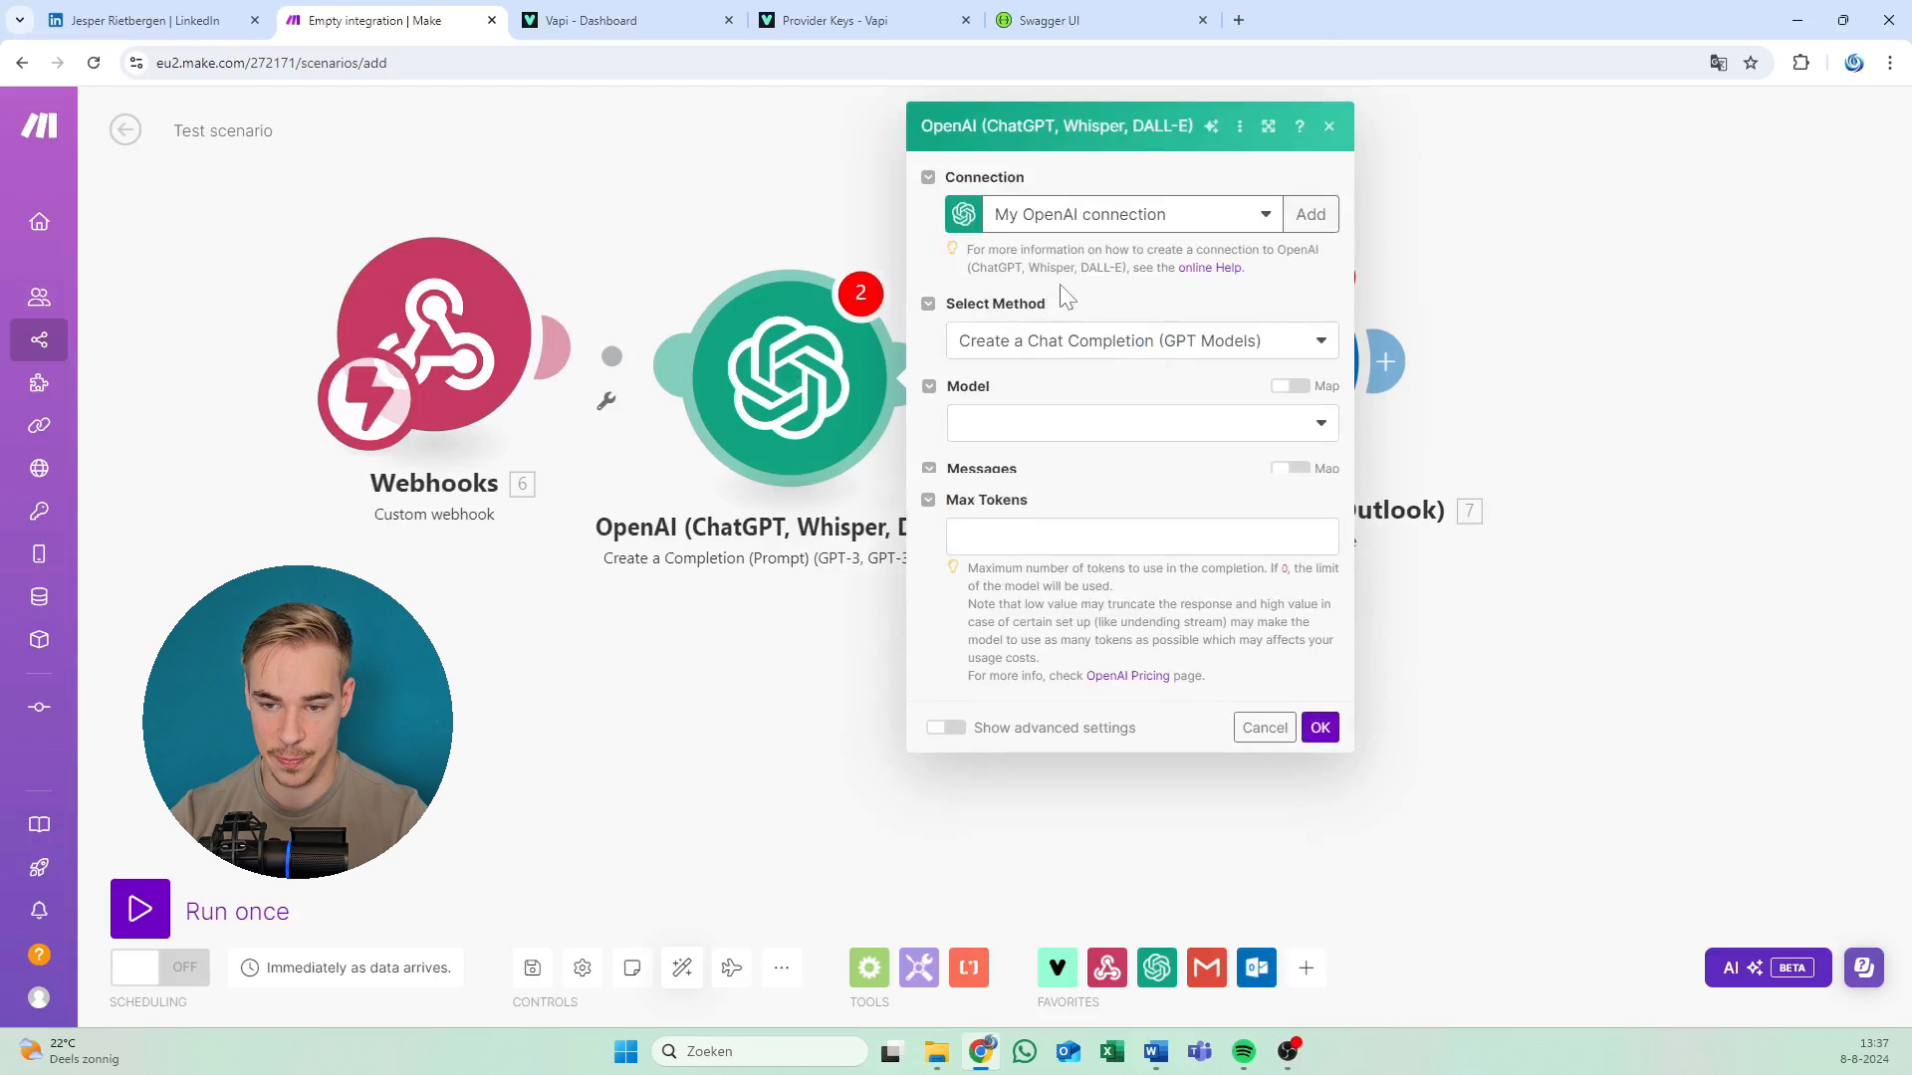
{"action": "left_click", "coordinate": [1022, 341]}
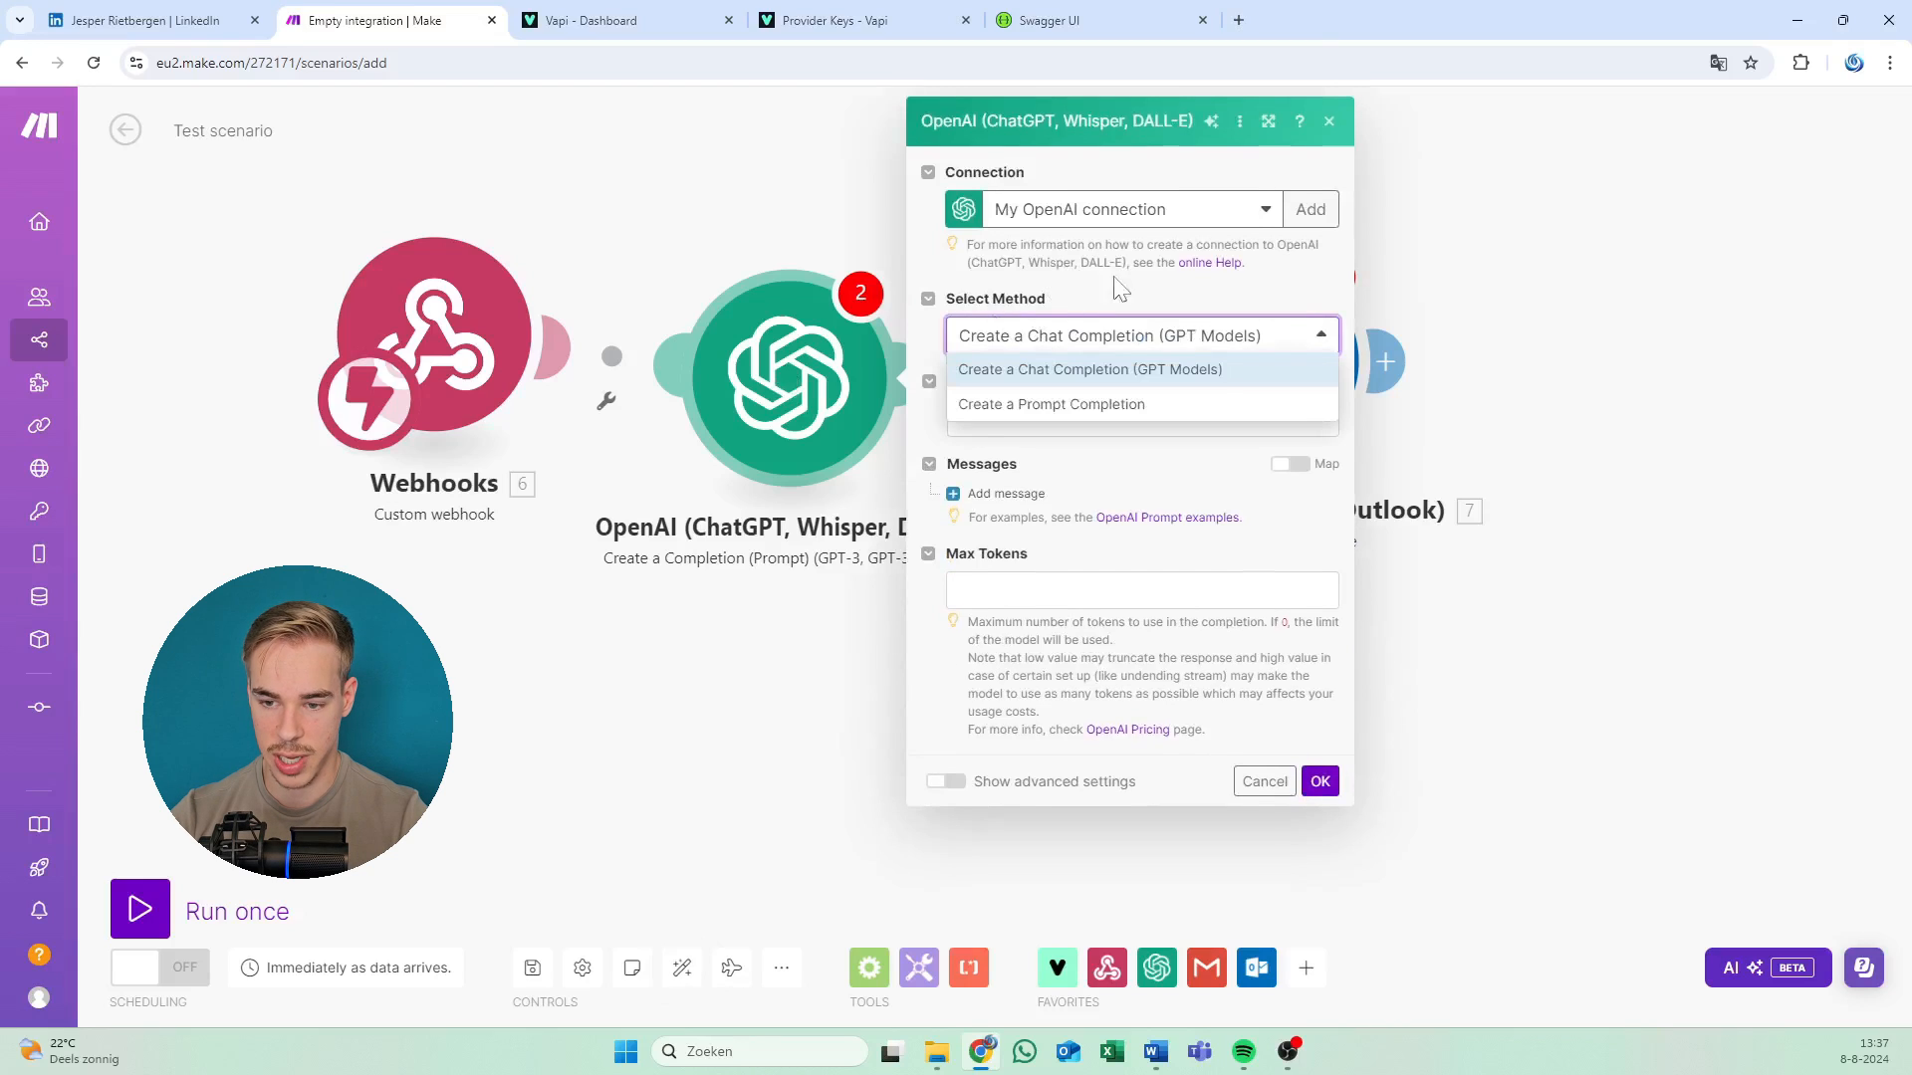
{"action": "left_click", "coordinate": [1125, 383]}
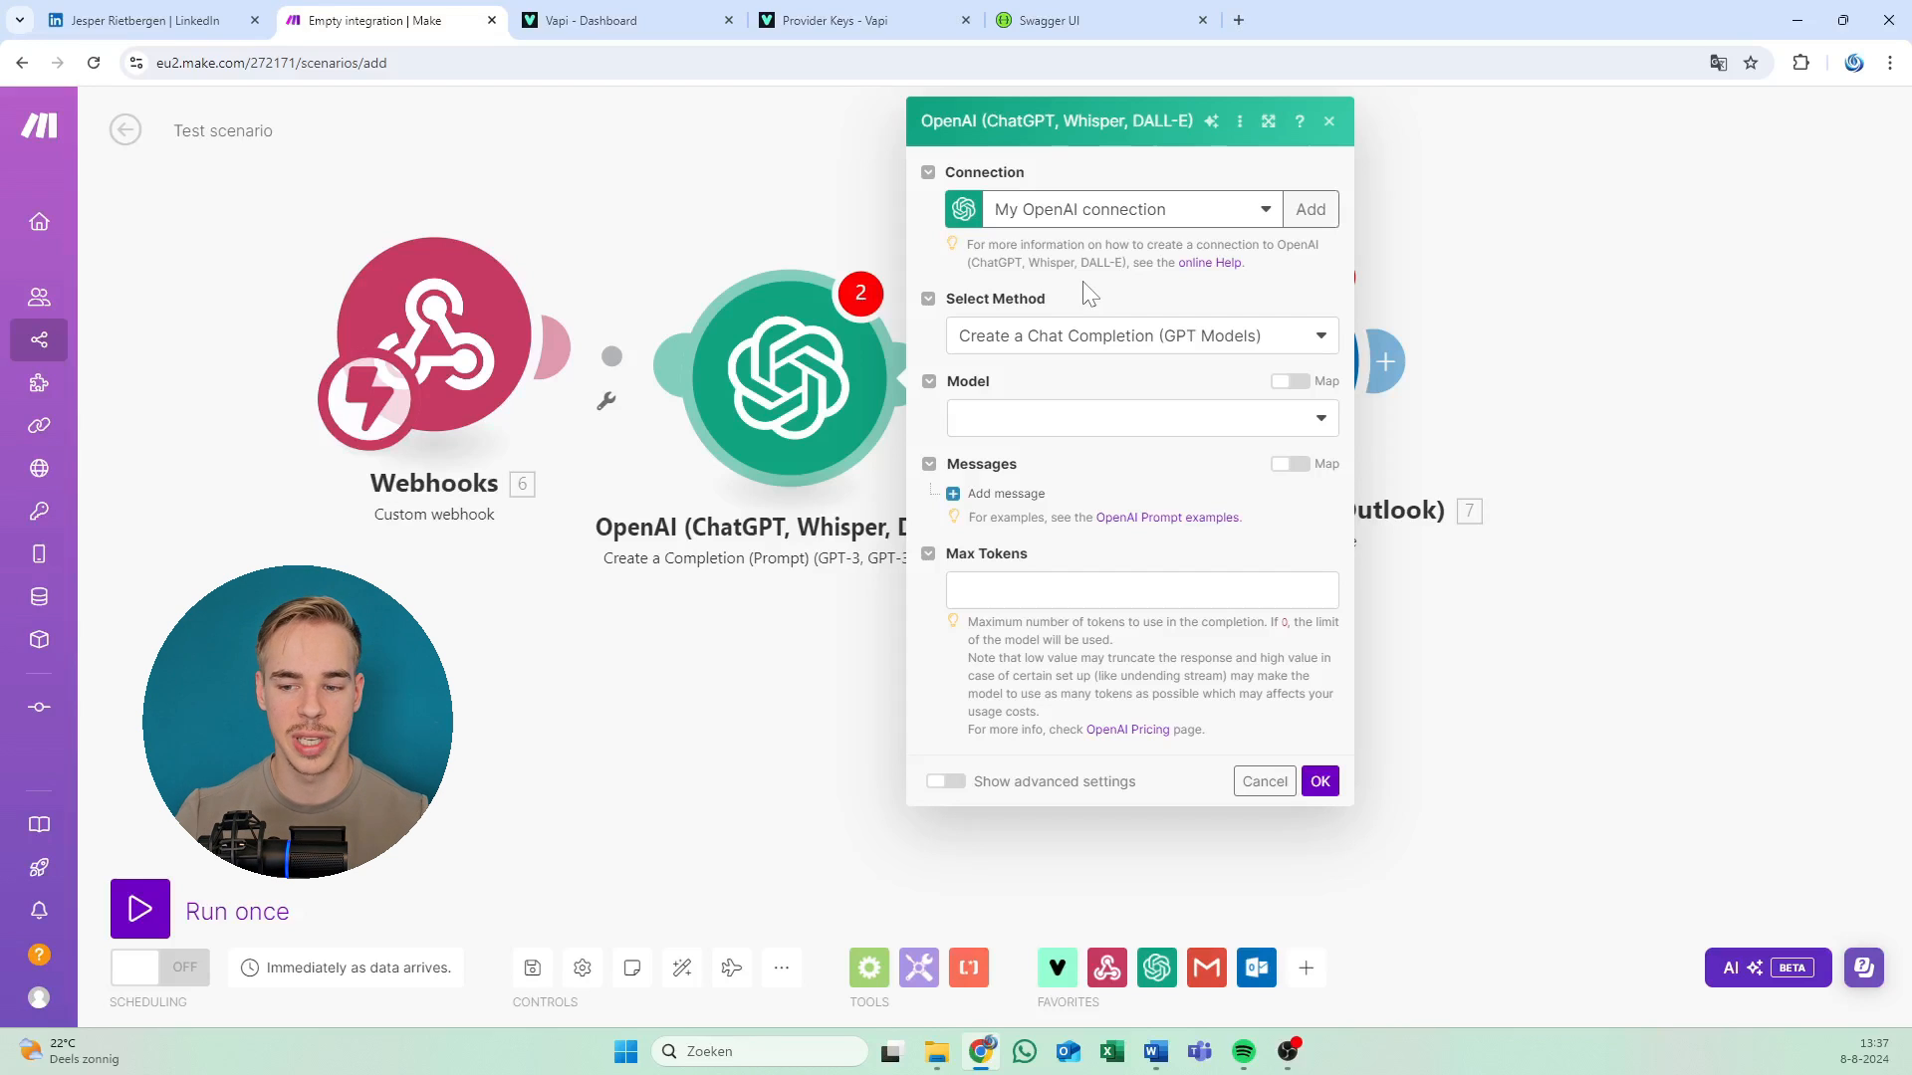
{"action": "left_click_drag", "start_coordinate": [1045, 676], "coordinate": [1014, 641]}
{"action": "left_click", "coordinate": [1018, 642]}
{"action": "left_click_drag", "start_coordinate": [1056, 262], "coordinate": [989, 245]}
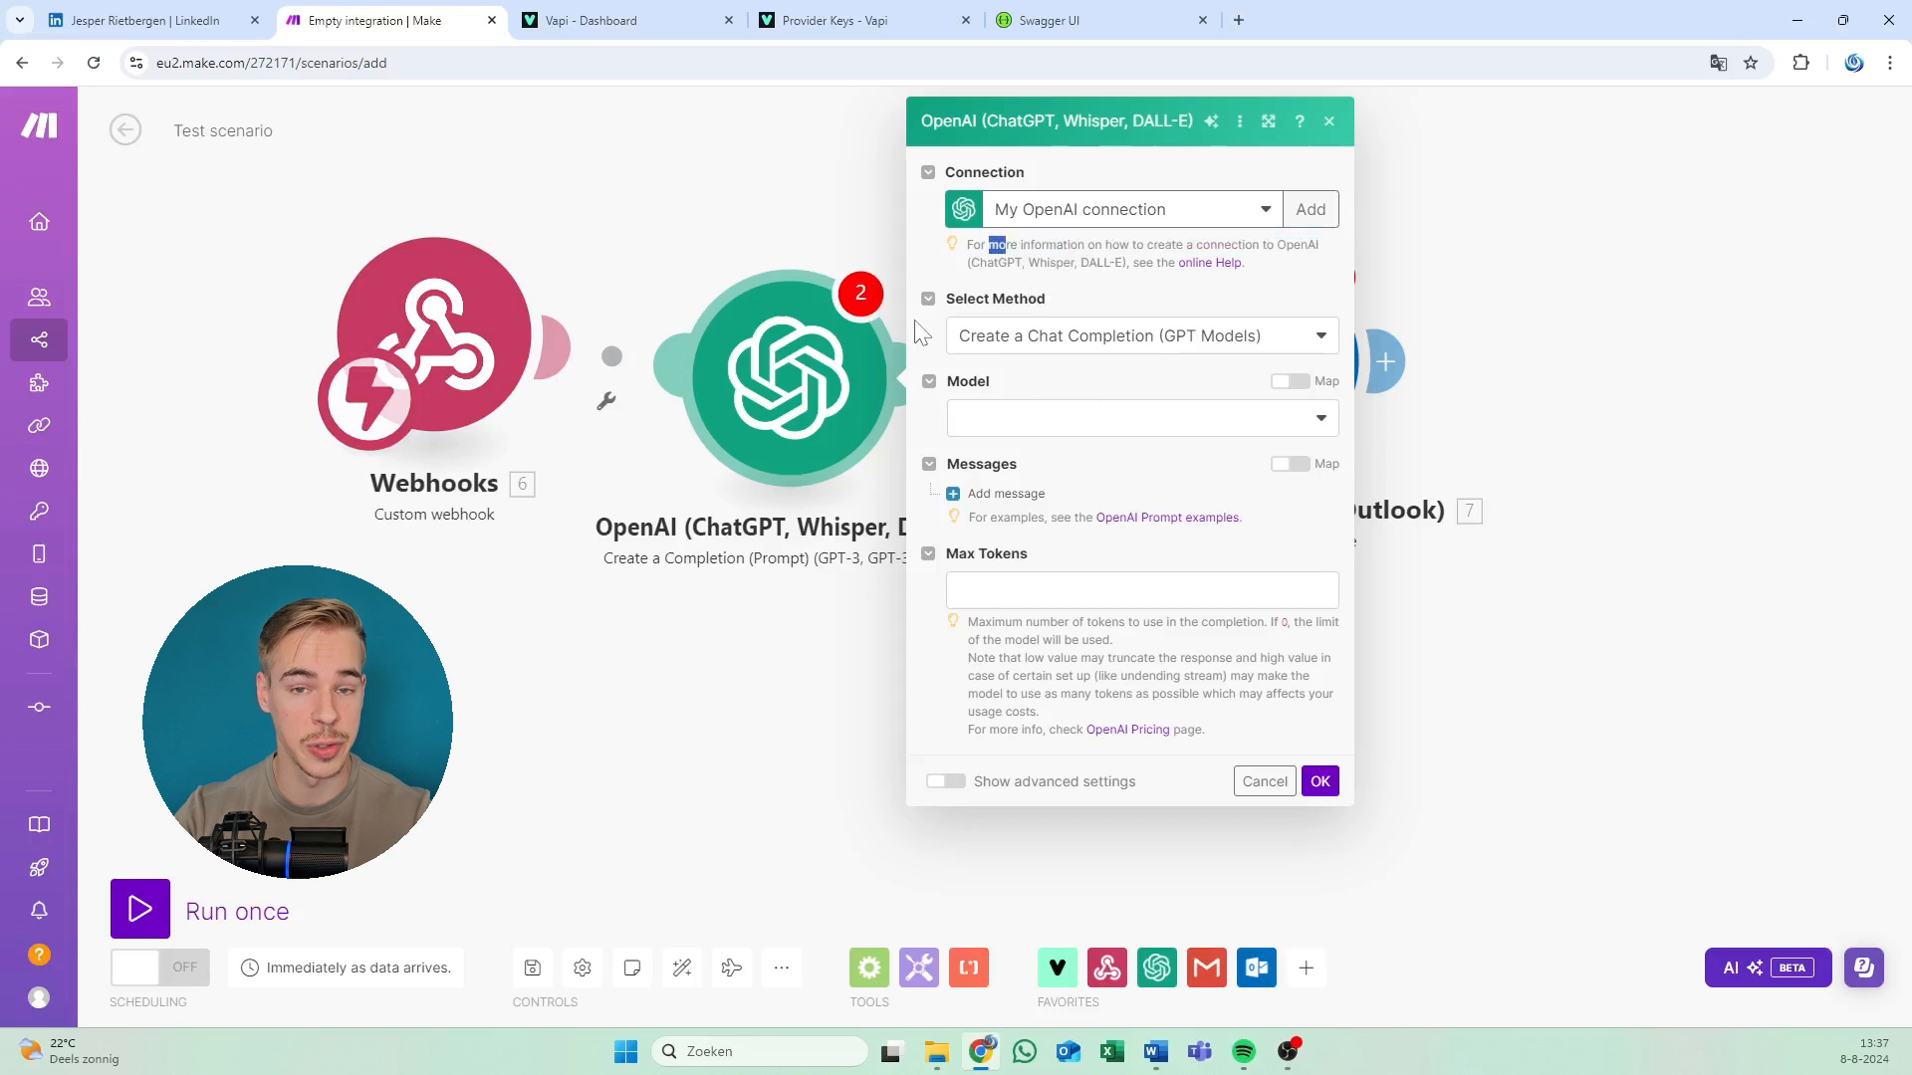
{"action": "left_click", "coordinate": [998, 246]}
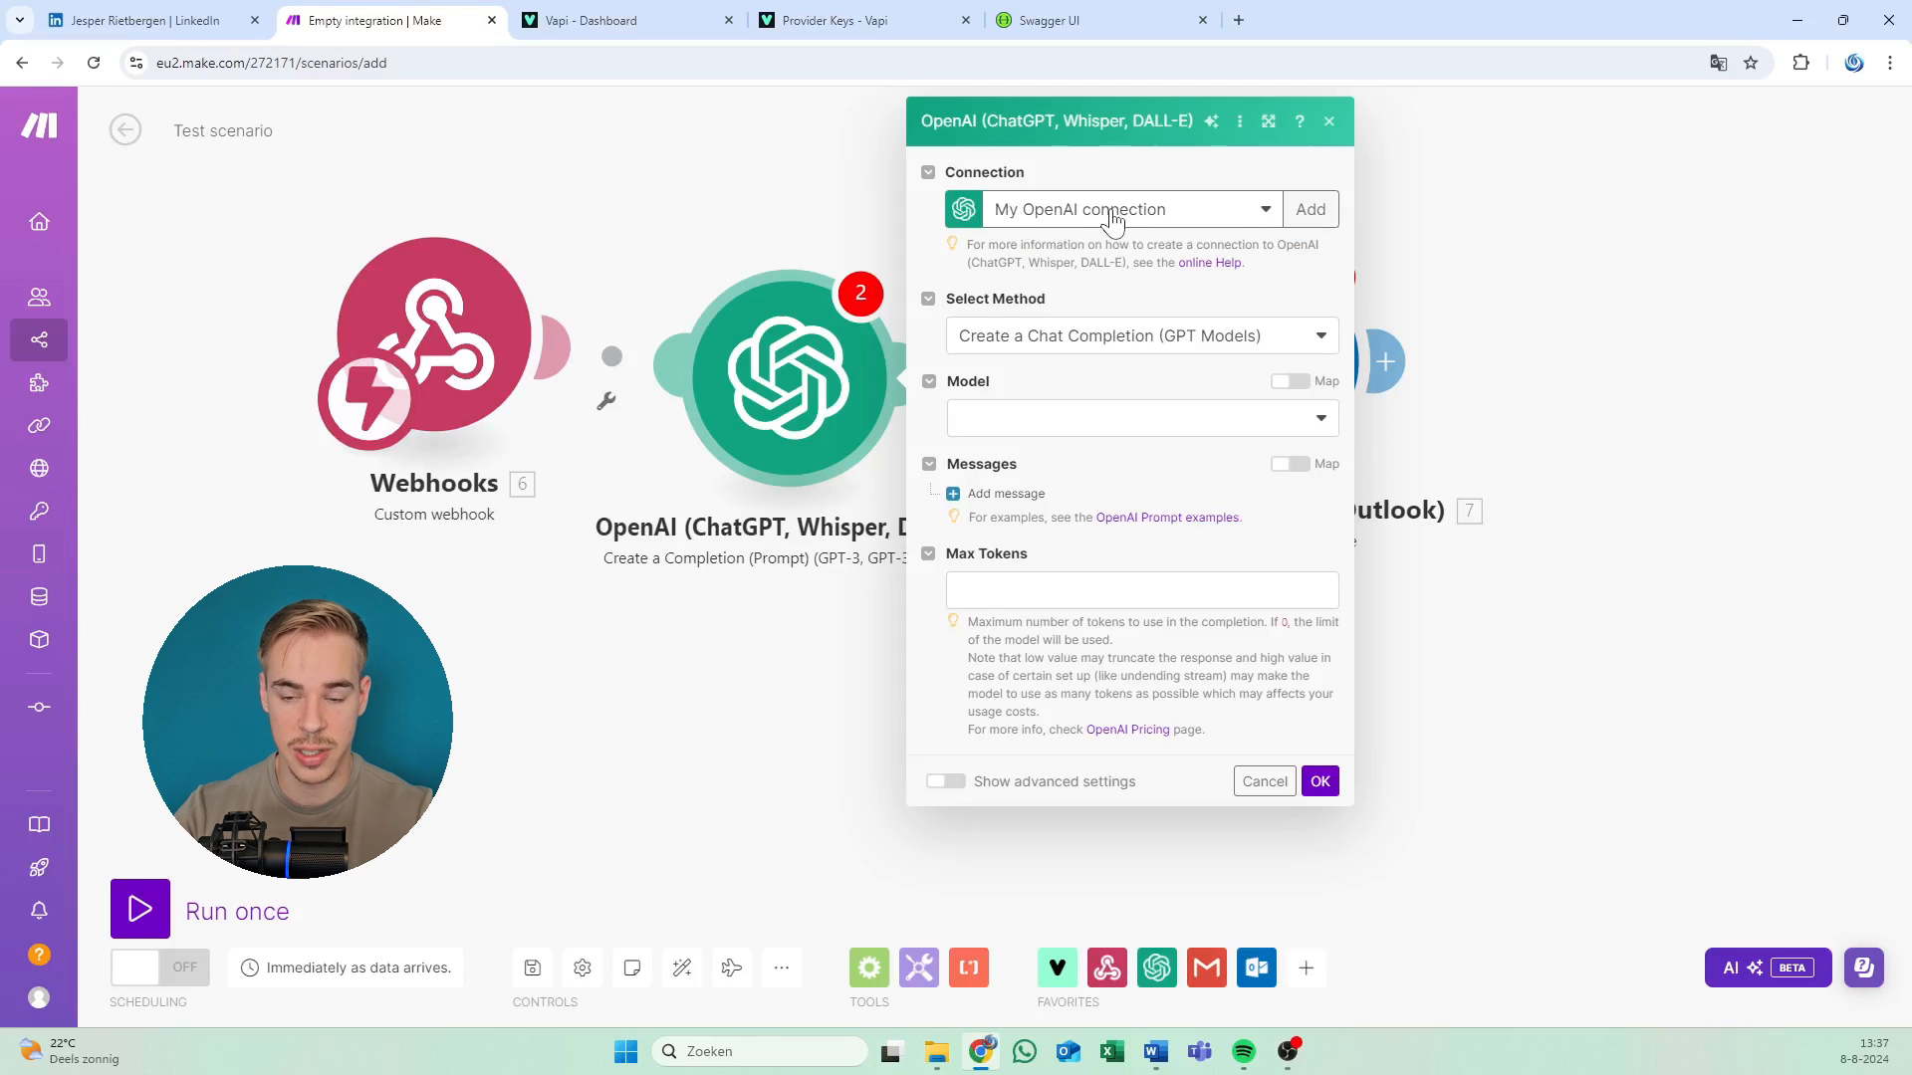
Set the OpenAI module's method to Create a Chat Completion (GPT Models) and its model to gpt-4o (system).
{"action": "left_click", "coordinate": [1016, 358]}
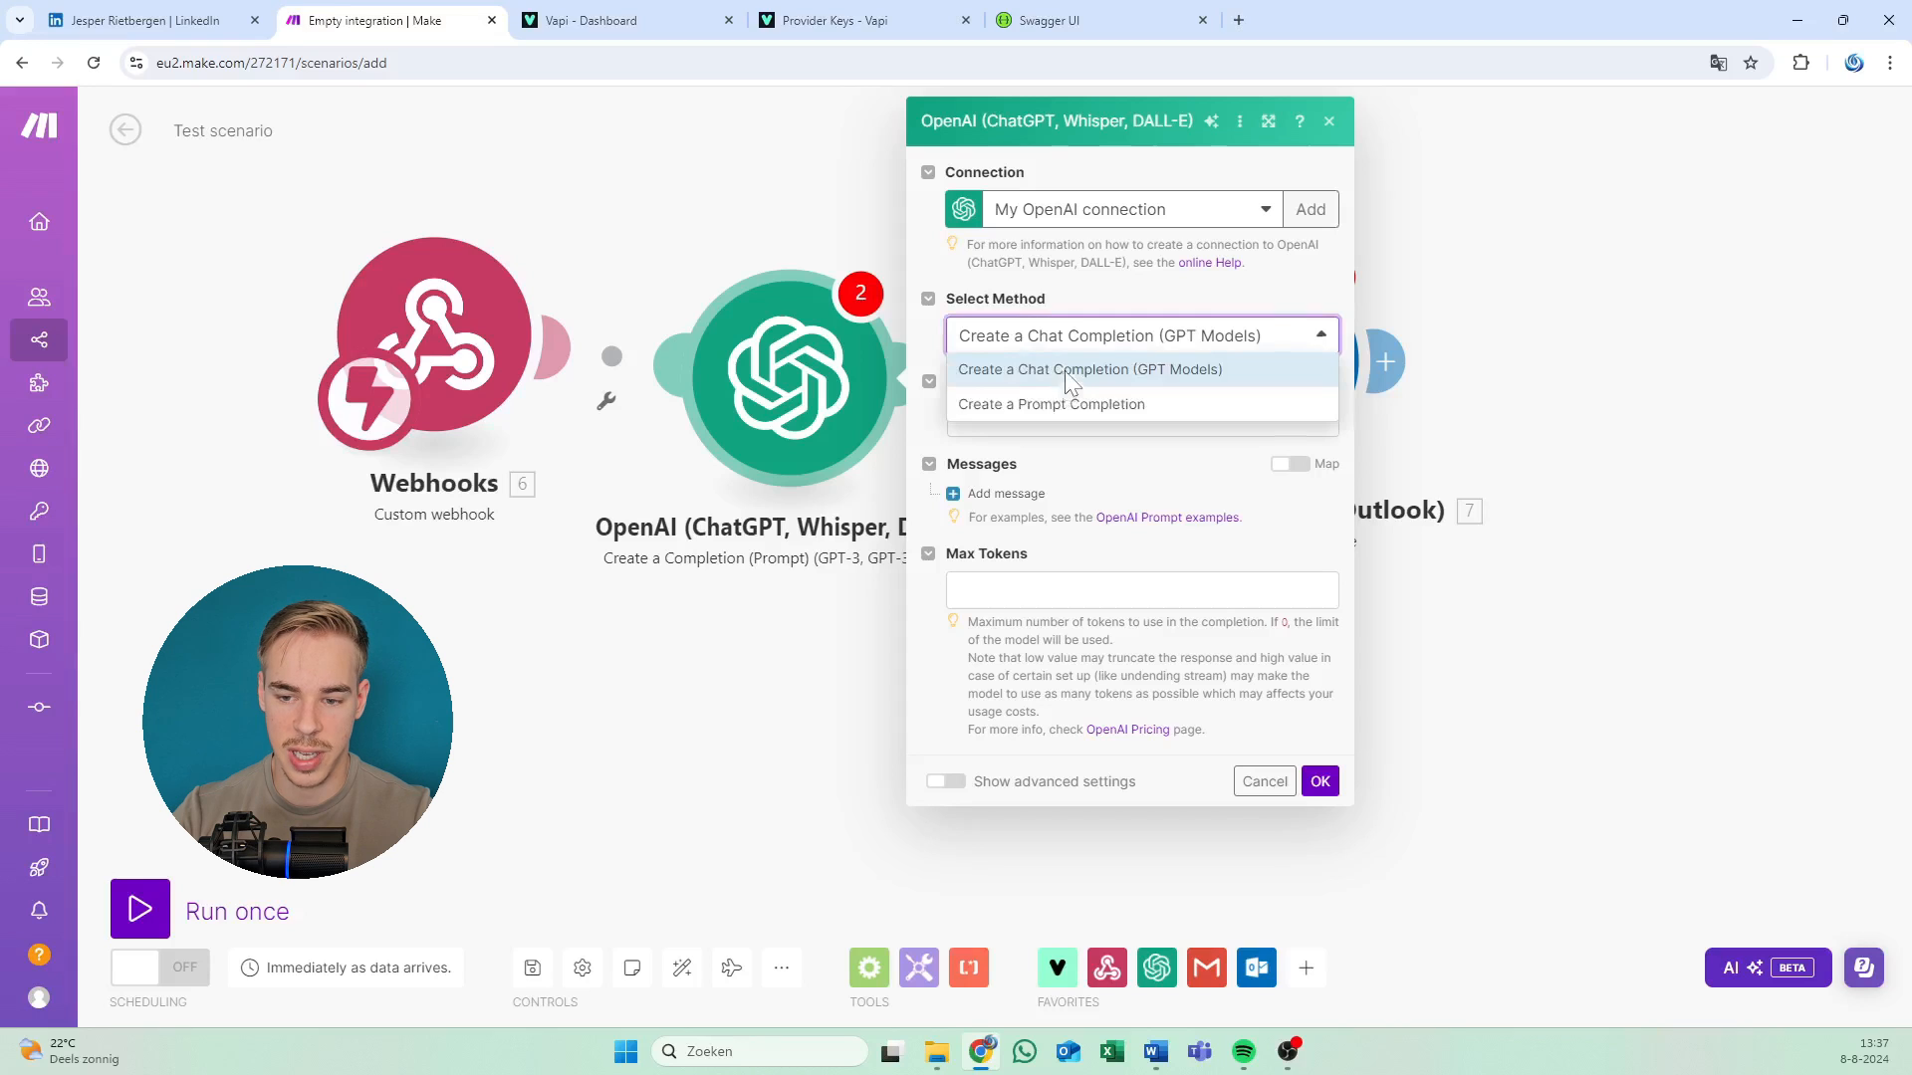
{"action": "left_click", "coordinate": [1066, 377]}
{"action": "left_click", "coordinate": [1067, 420]}
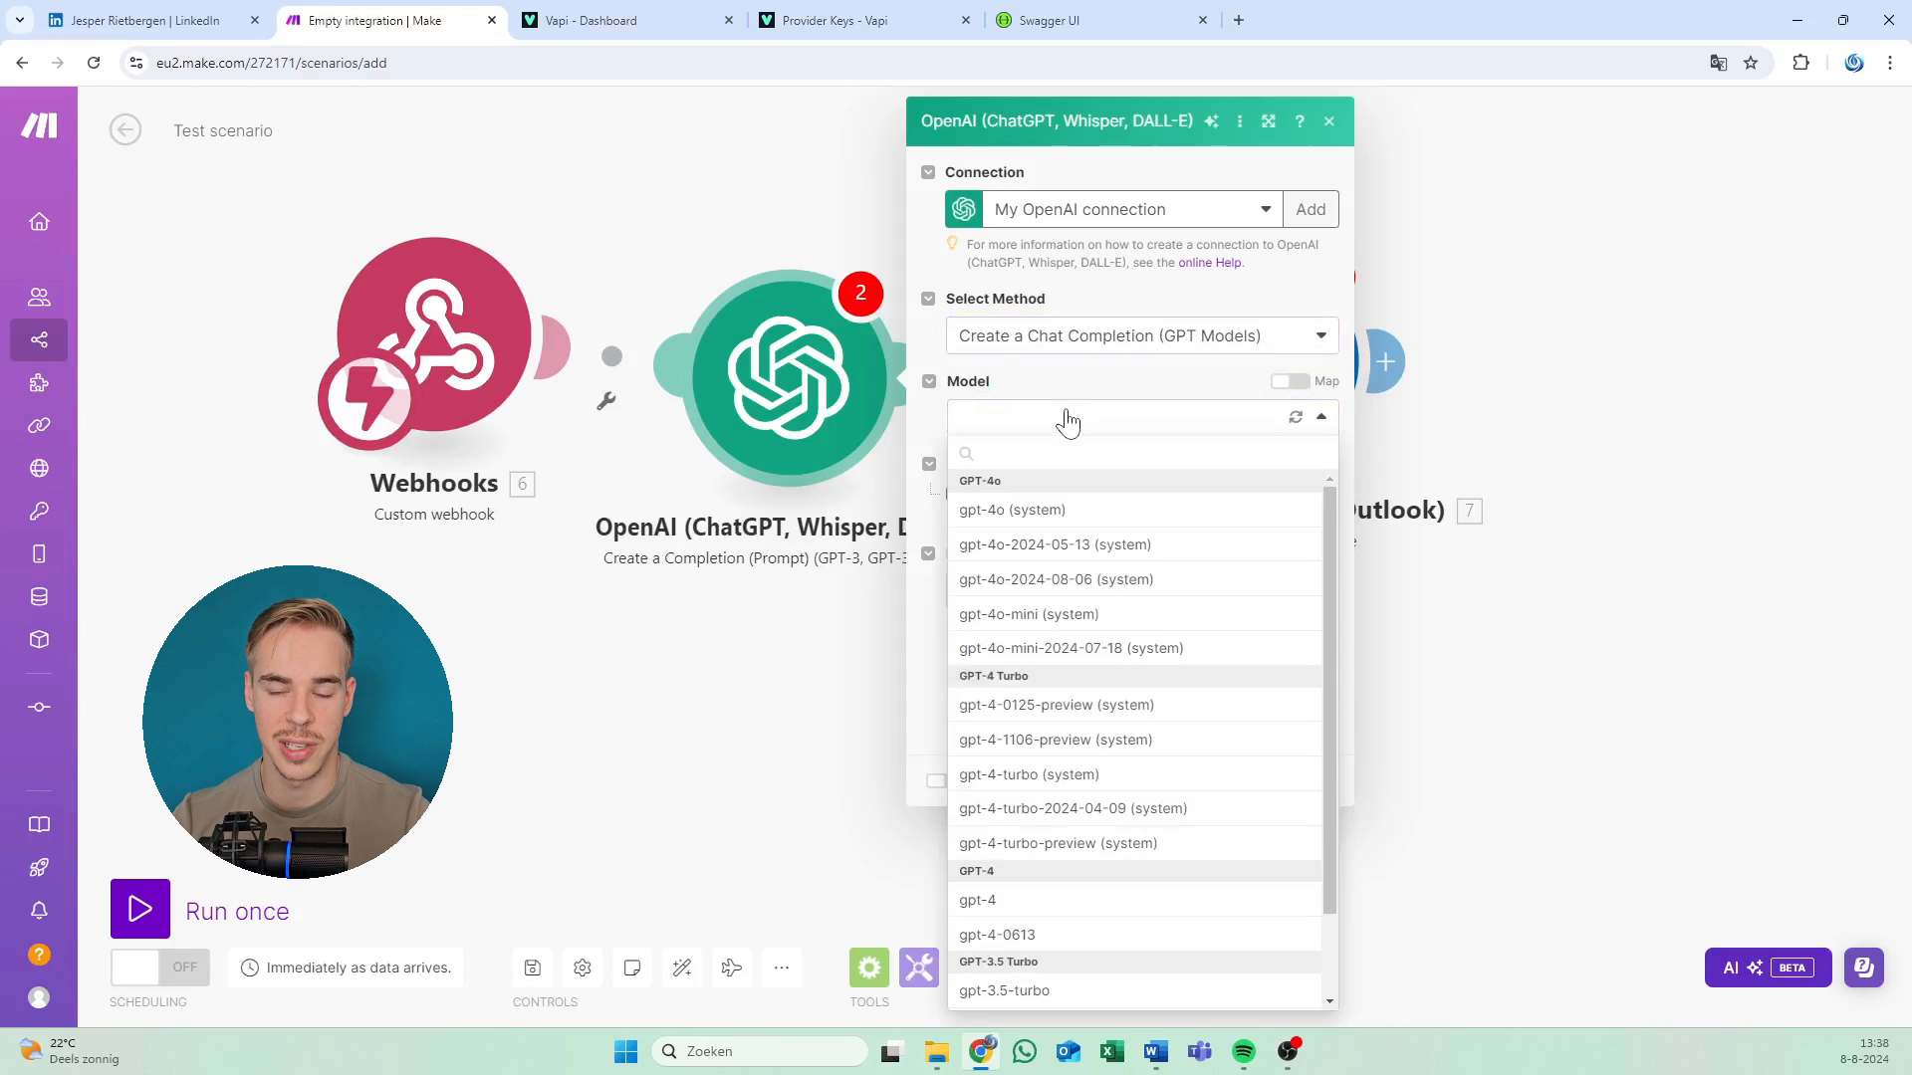
{"action": "left_click", "coordinate": [1063, 378]}
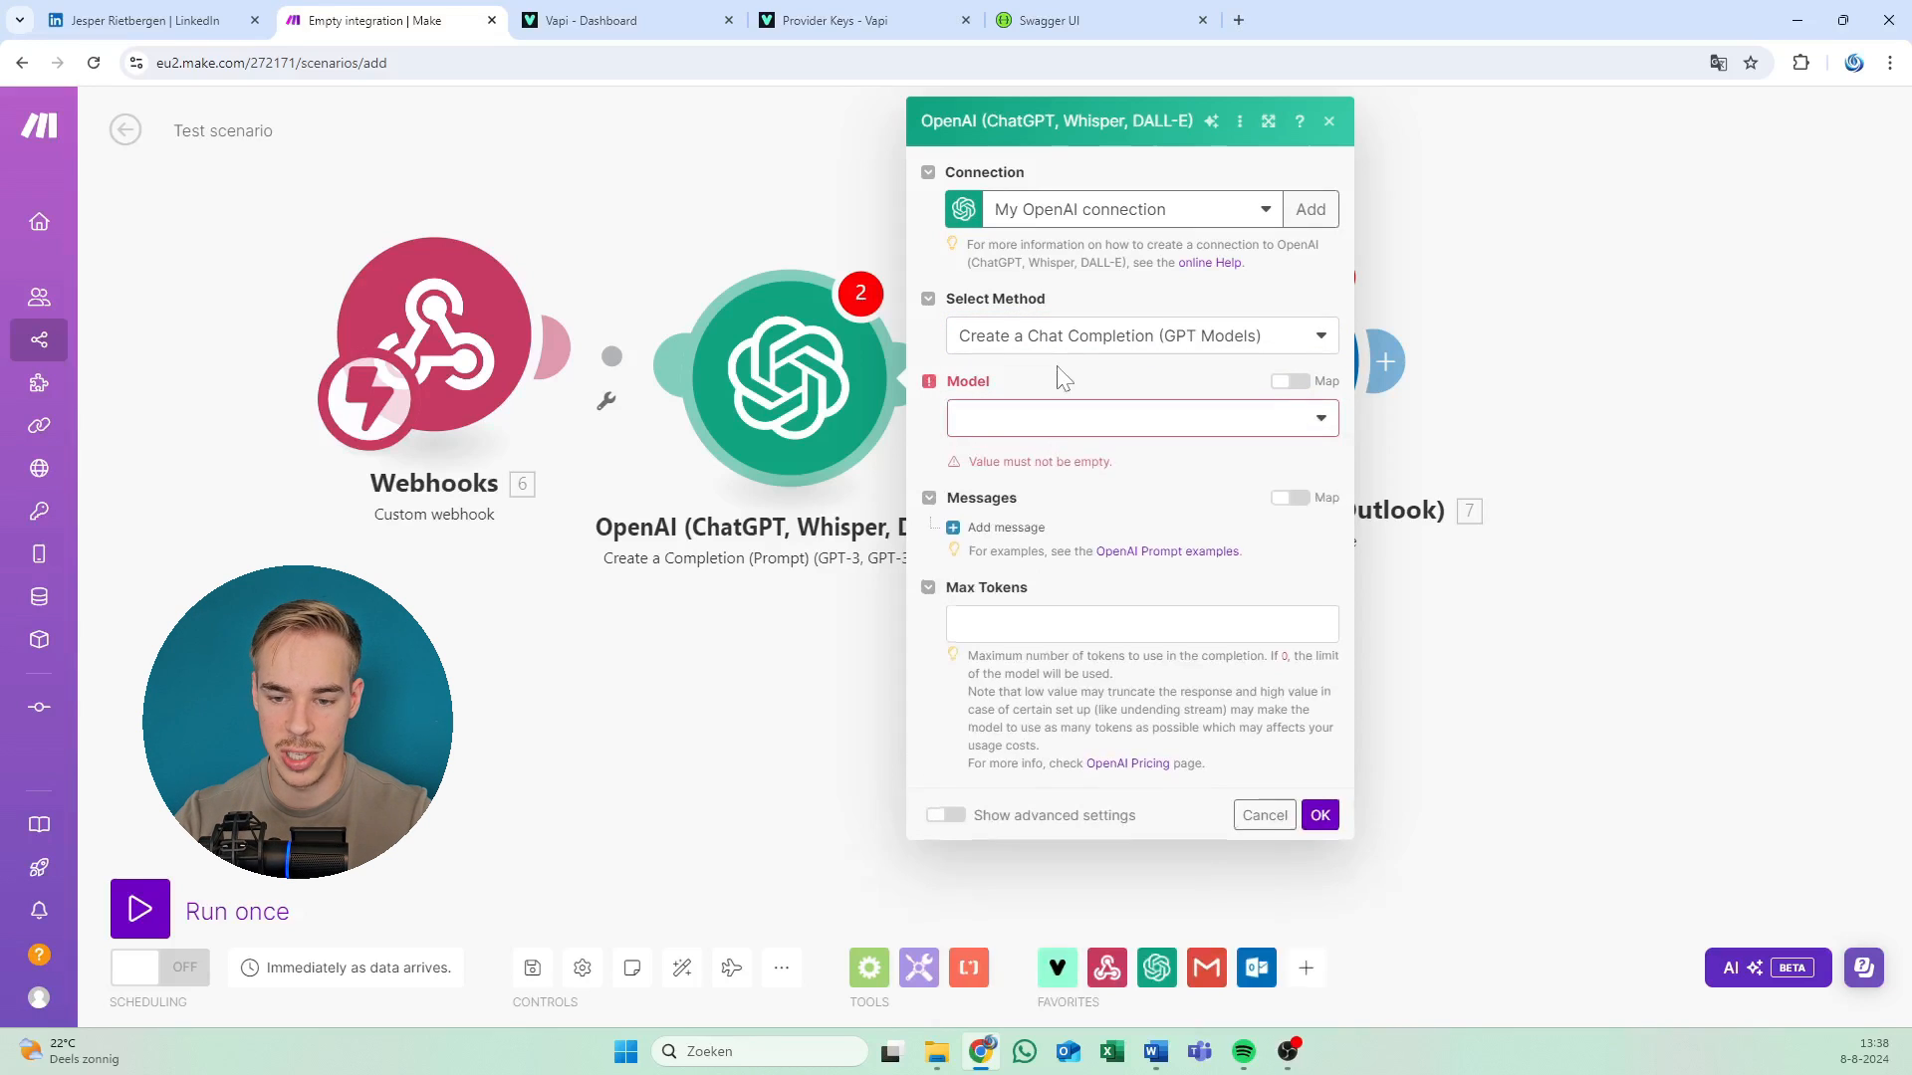
{"action": "left_click", "coordinate": [1058, 418]}
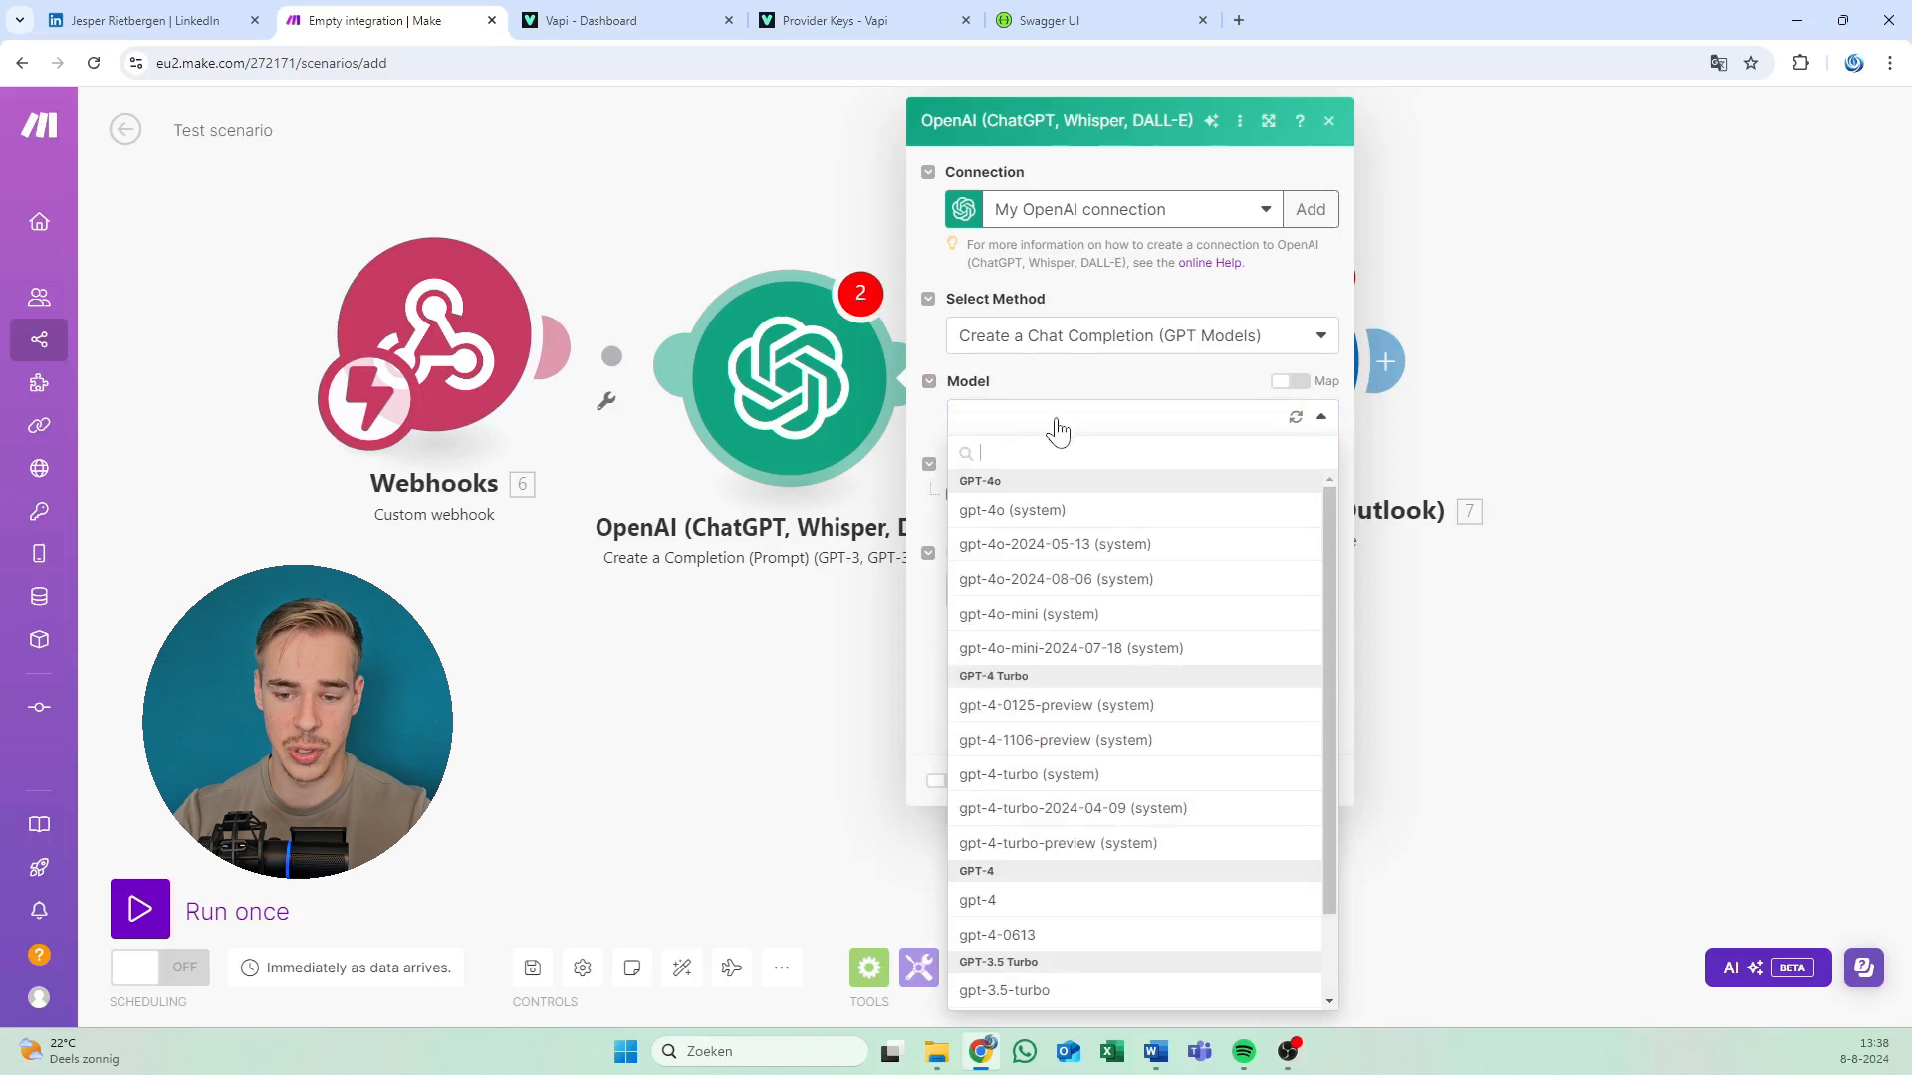
{"action": "left_click", "coordinate": [1063, 525]}
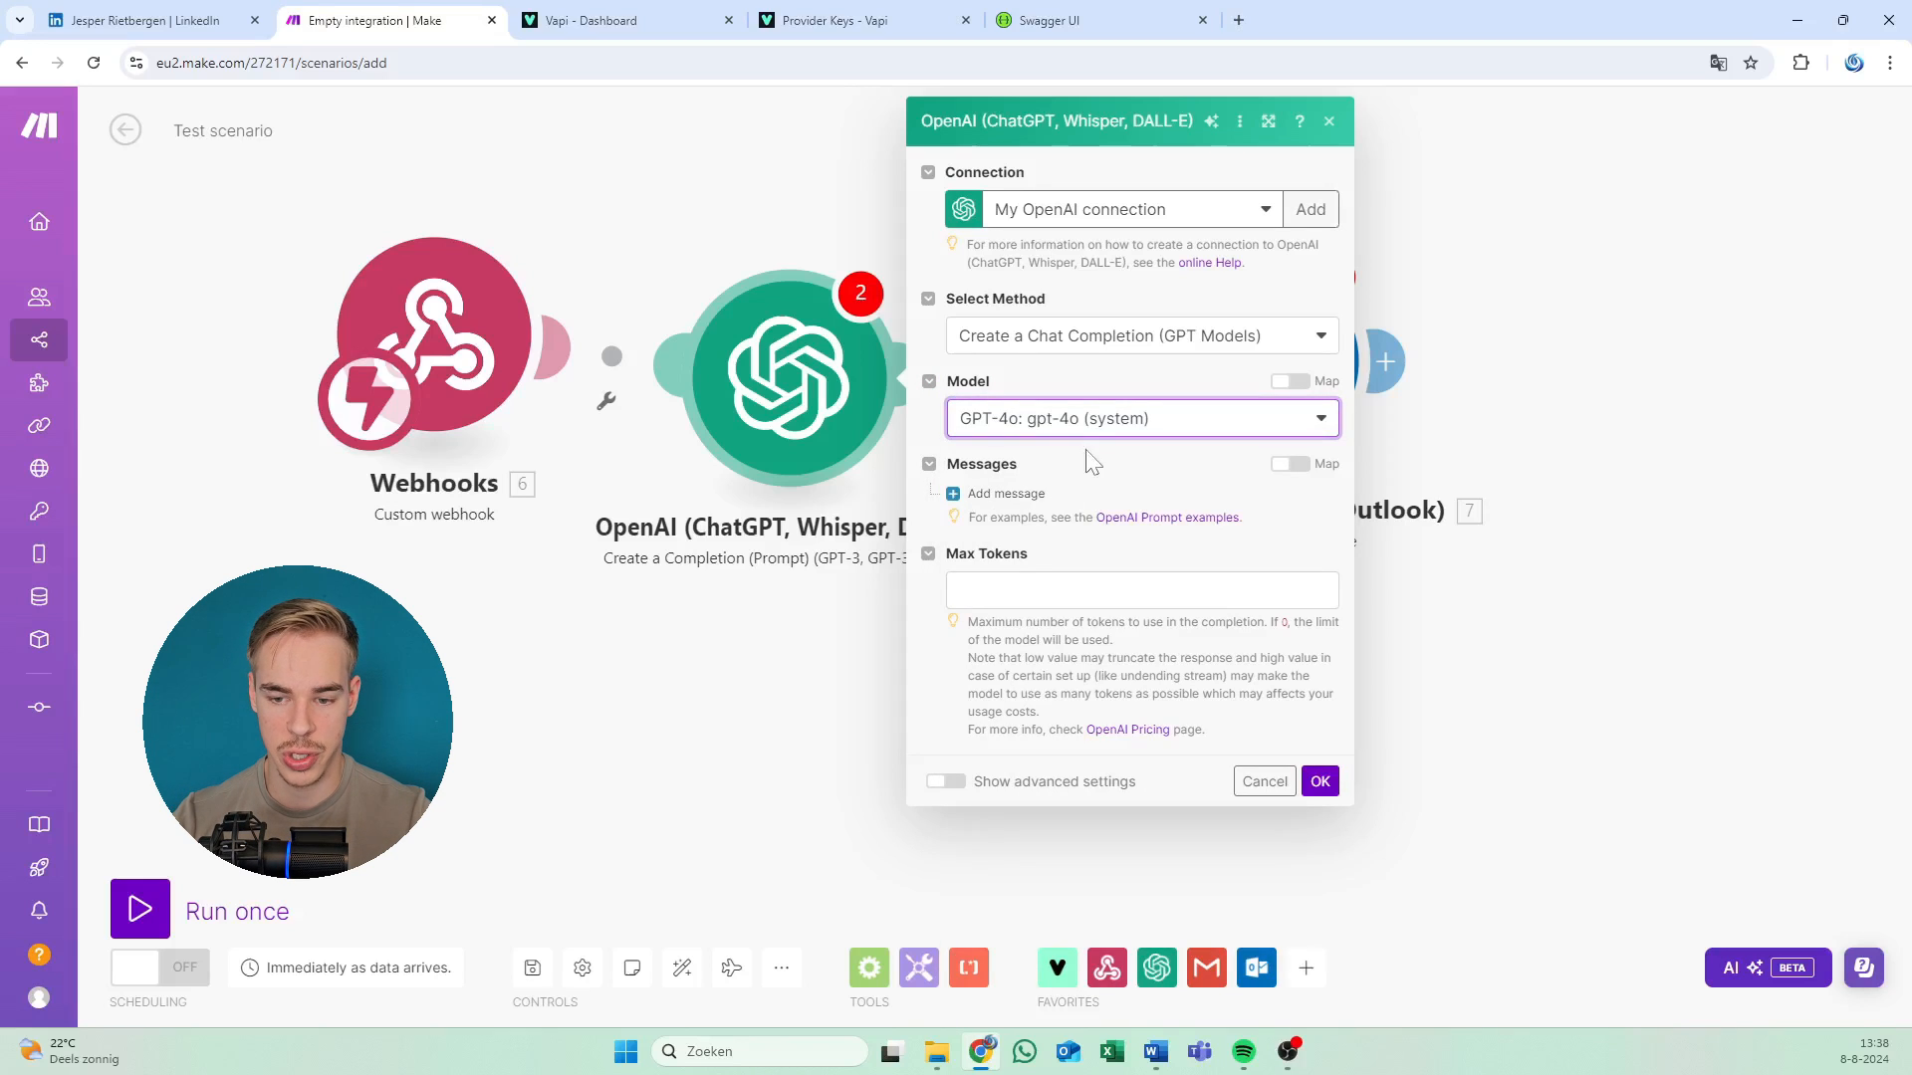
Add a message to the OpenAI module with the role User and the content "Write me a blog".
{"action": "left_click", "coordinate": [1005, 495]}
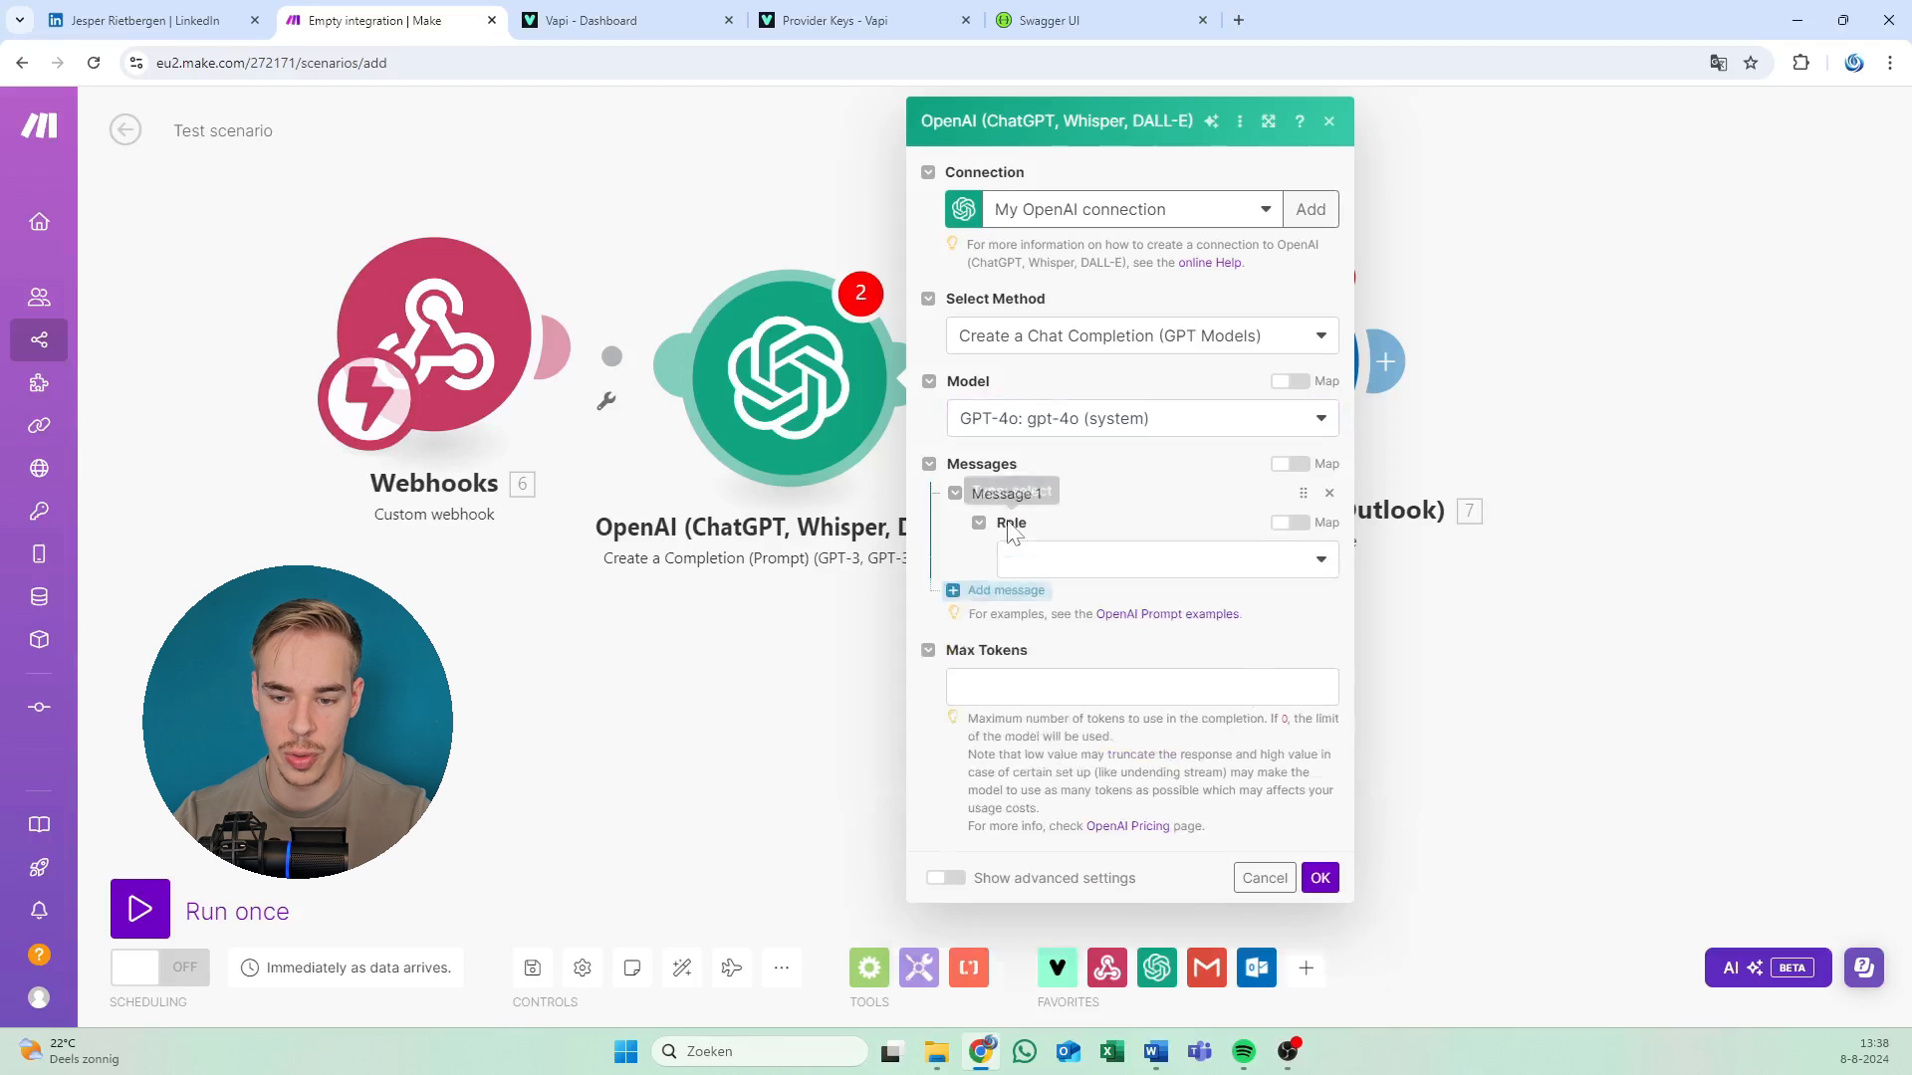
{"action": "left_click", "coordinate": [1050, 564]}
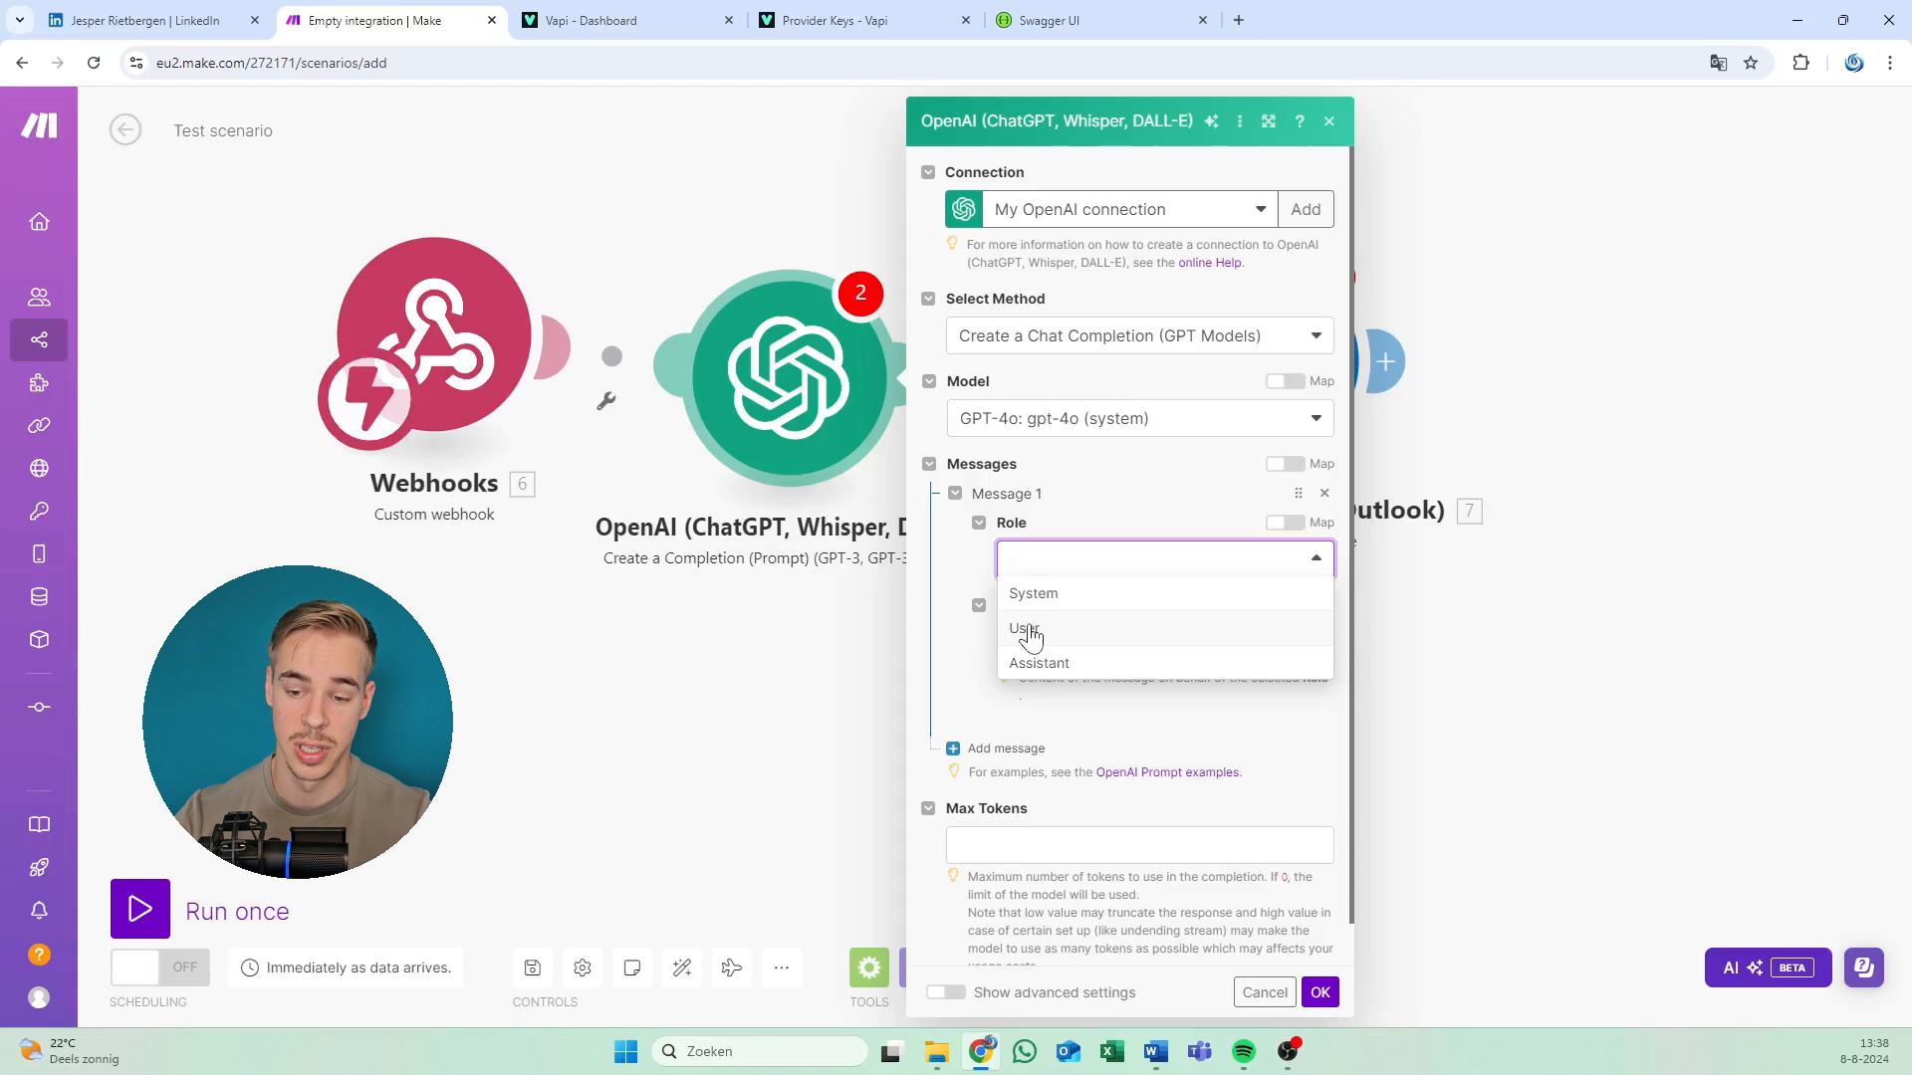
{"action": "left_click", "coordinate": [1070, 638]}
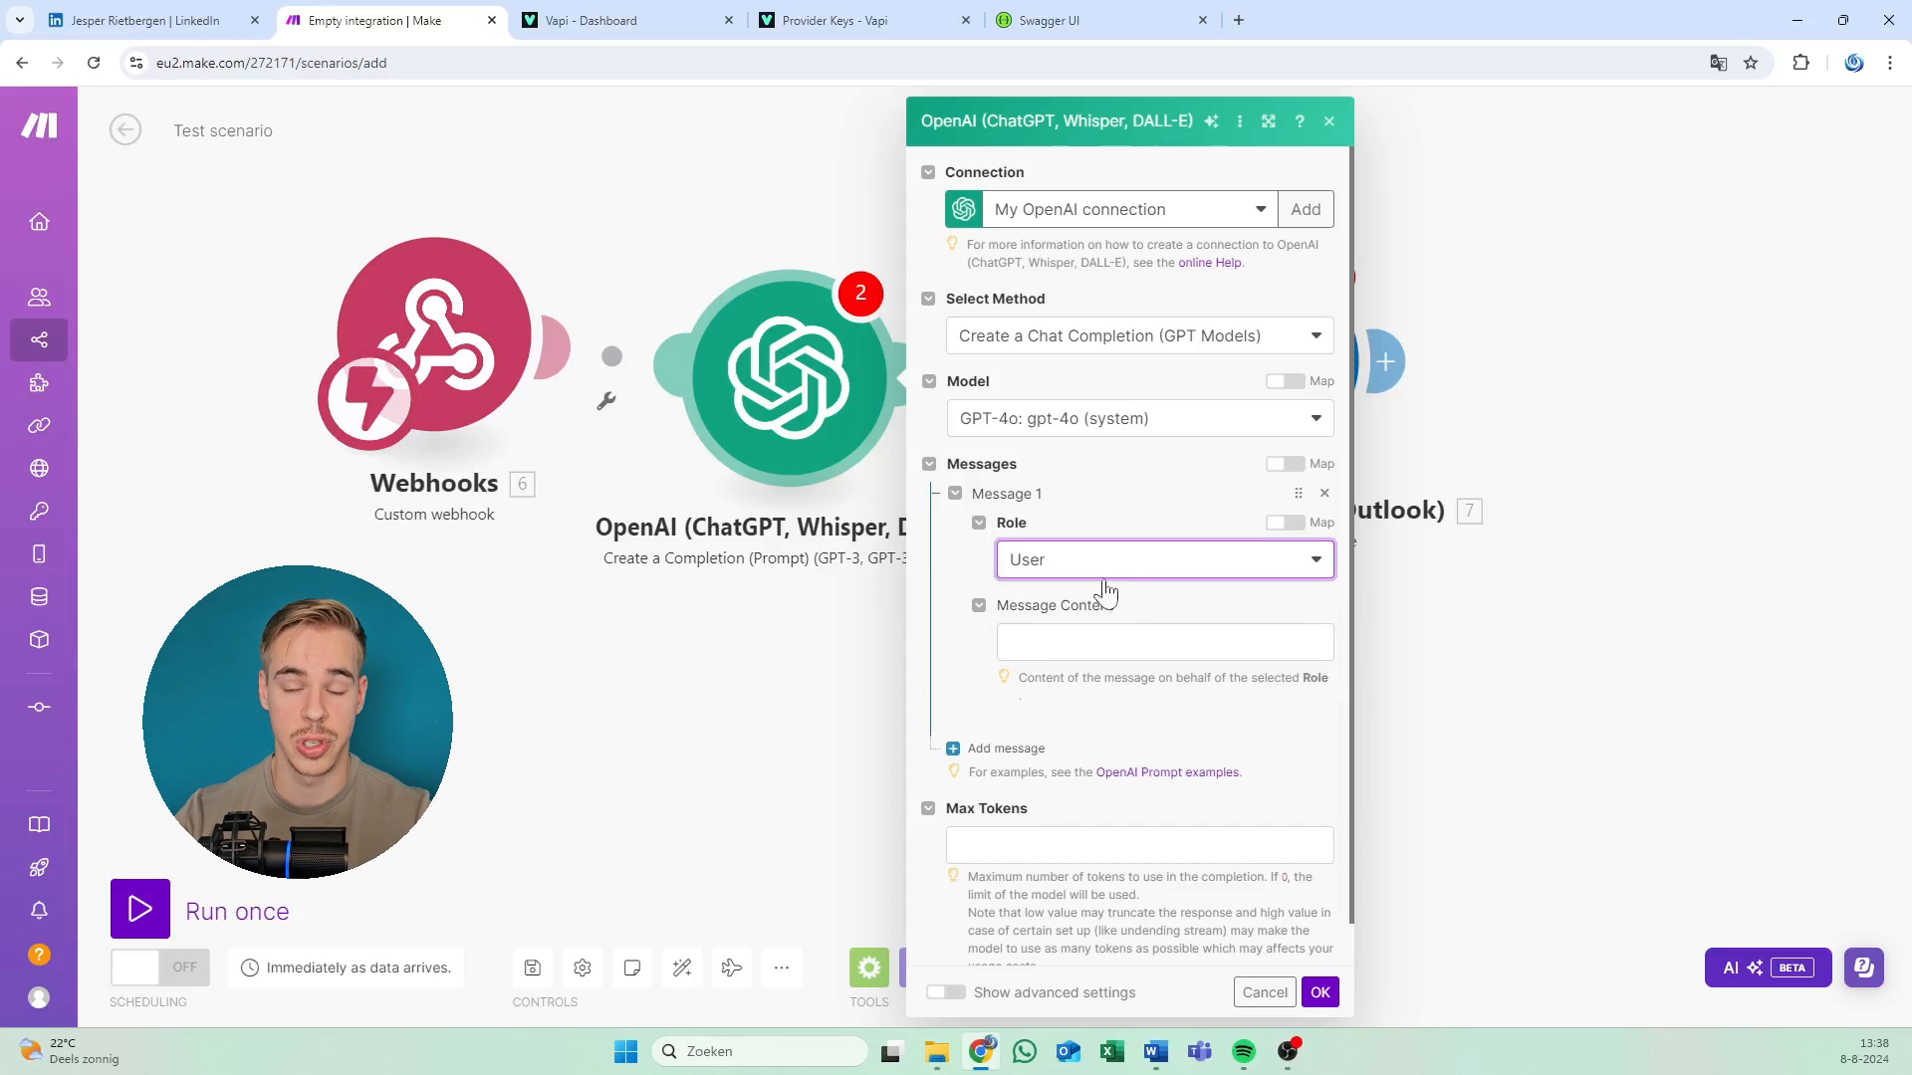
{"action": "left_click", "coordinate": [1102, 641]}
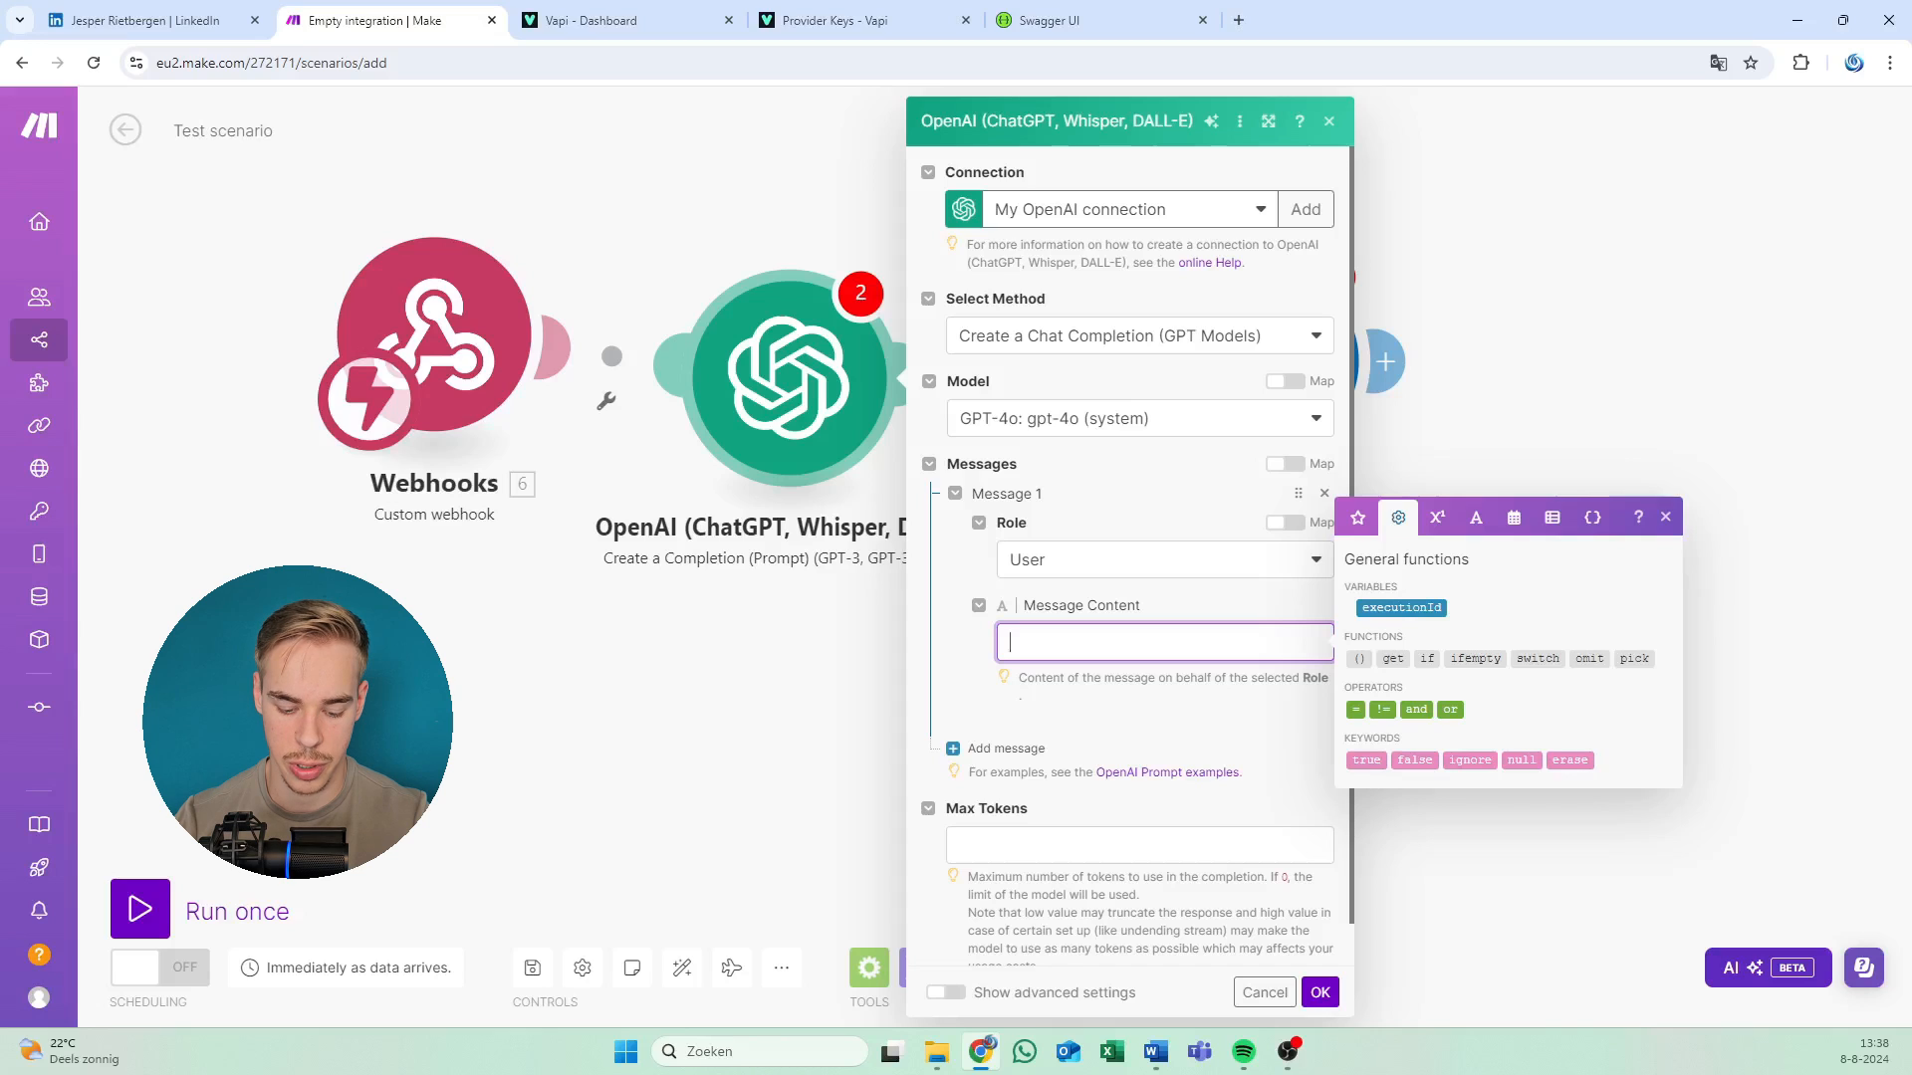
{"action": "type", "text": "ome"}
{"action": "key", "text": "ctrl+a"}
{"action": "type", "text": "W"}
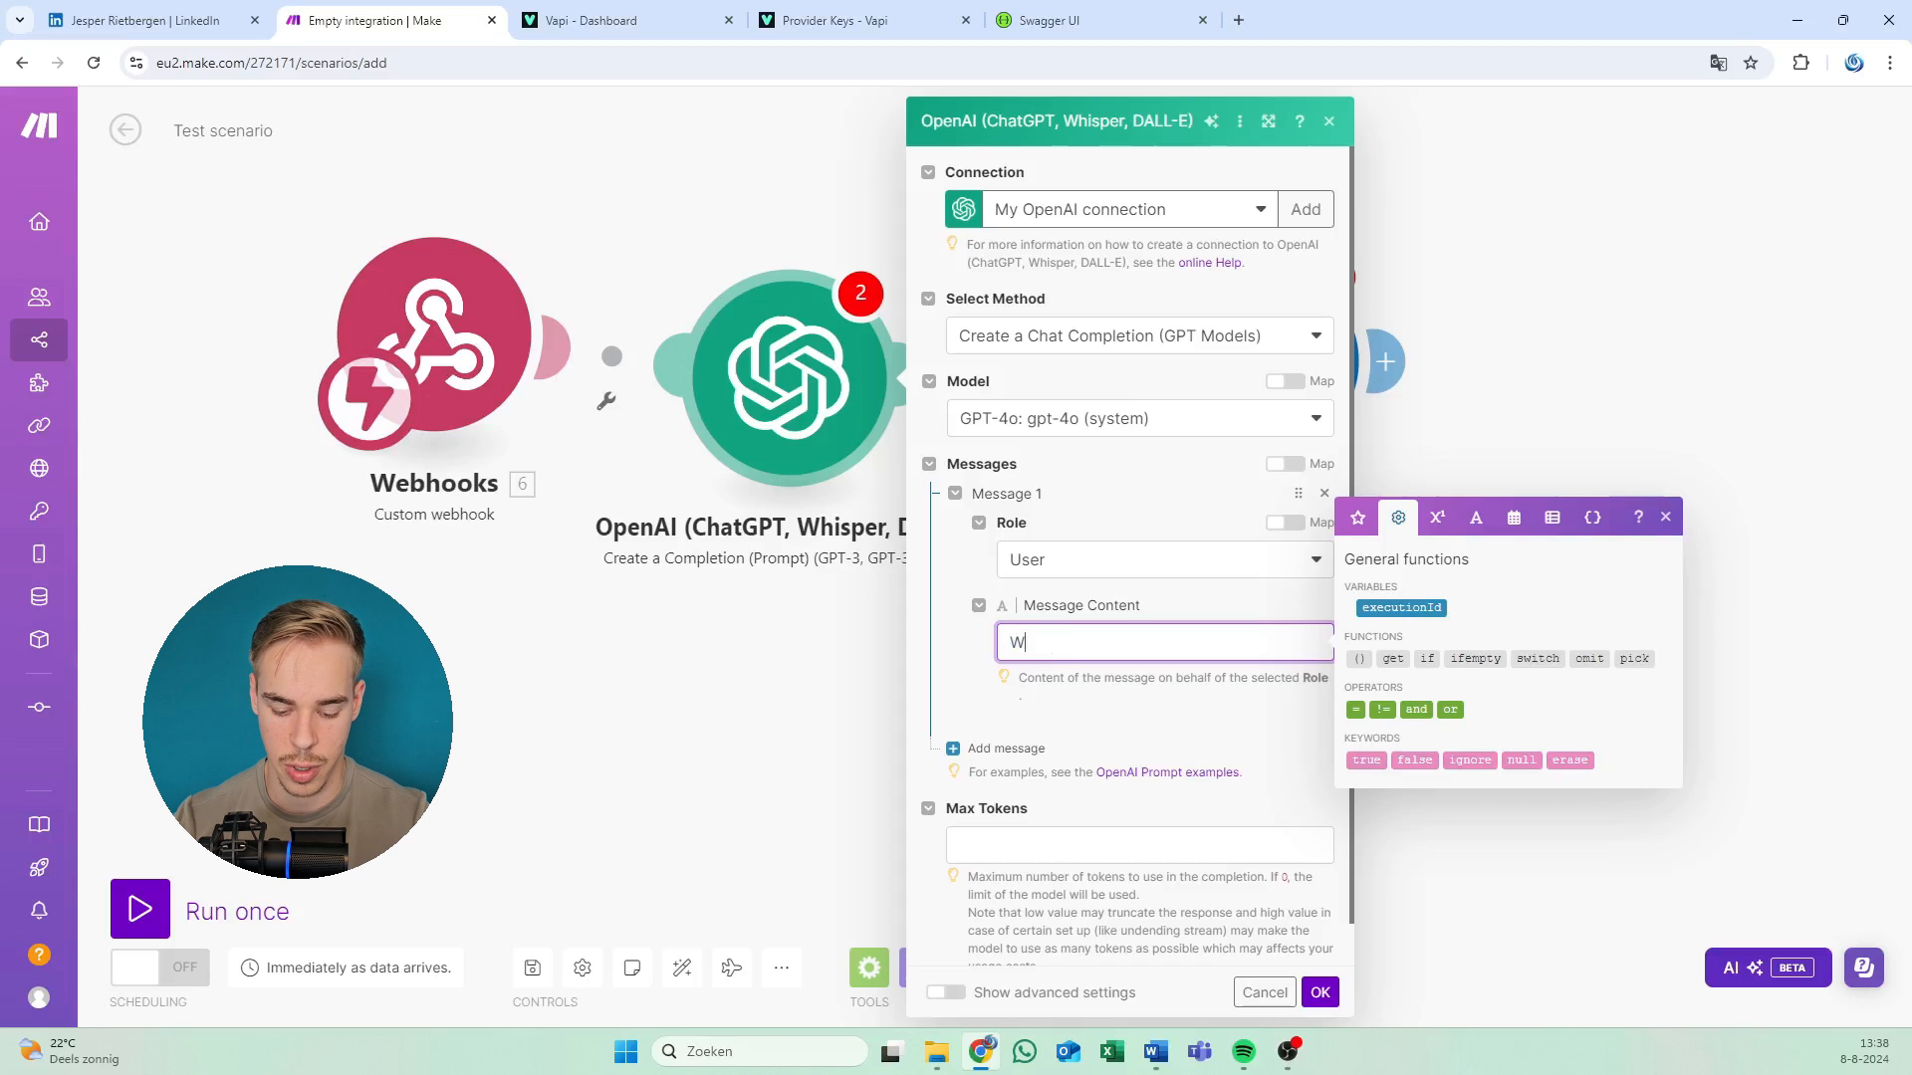
{"action": "type", "text": "rite me a "}
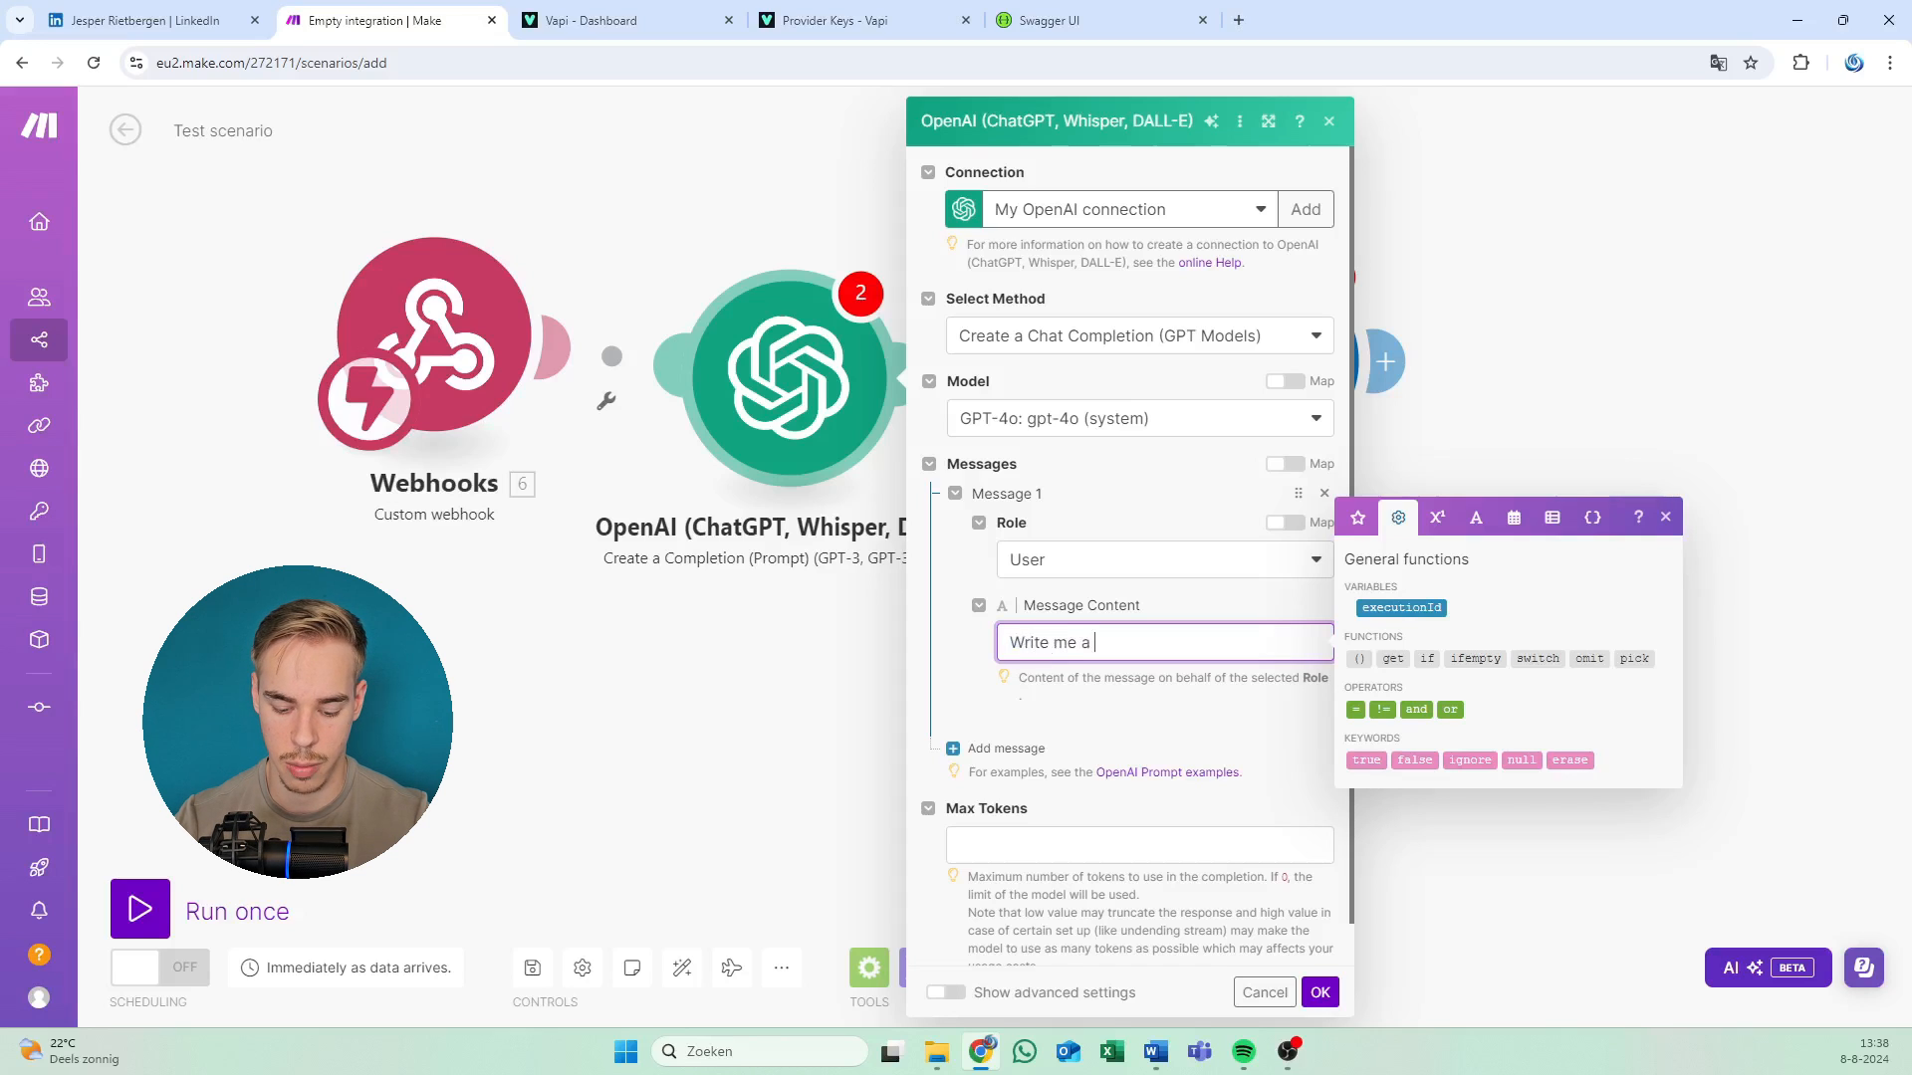
{"action": "type", "text": "blog"}
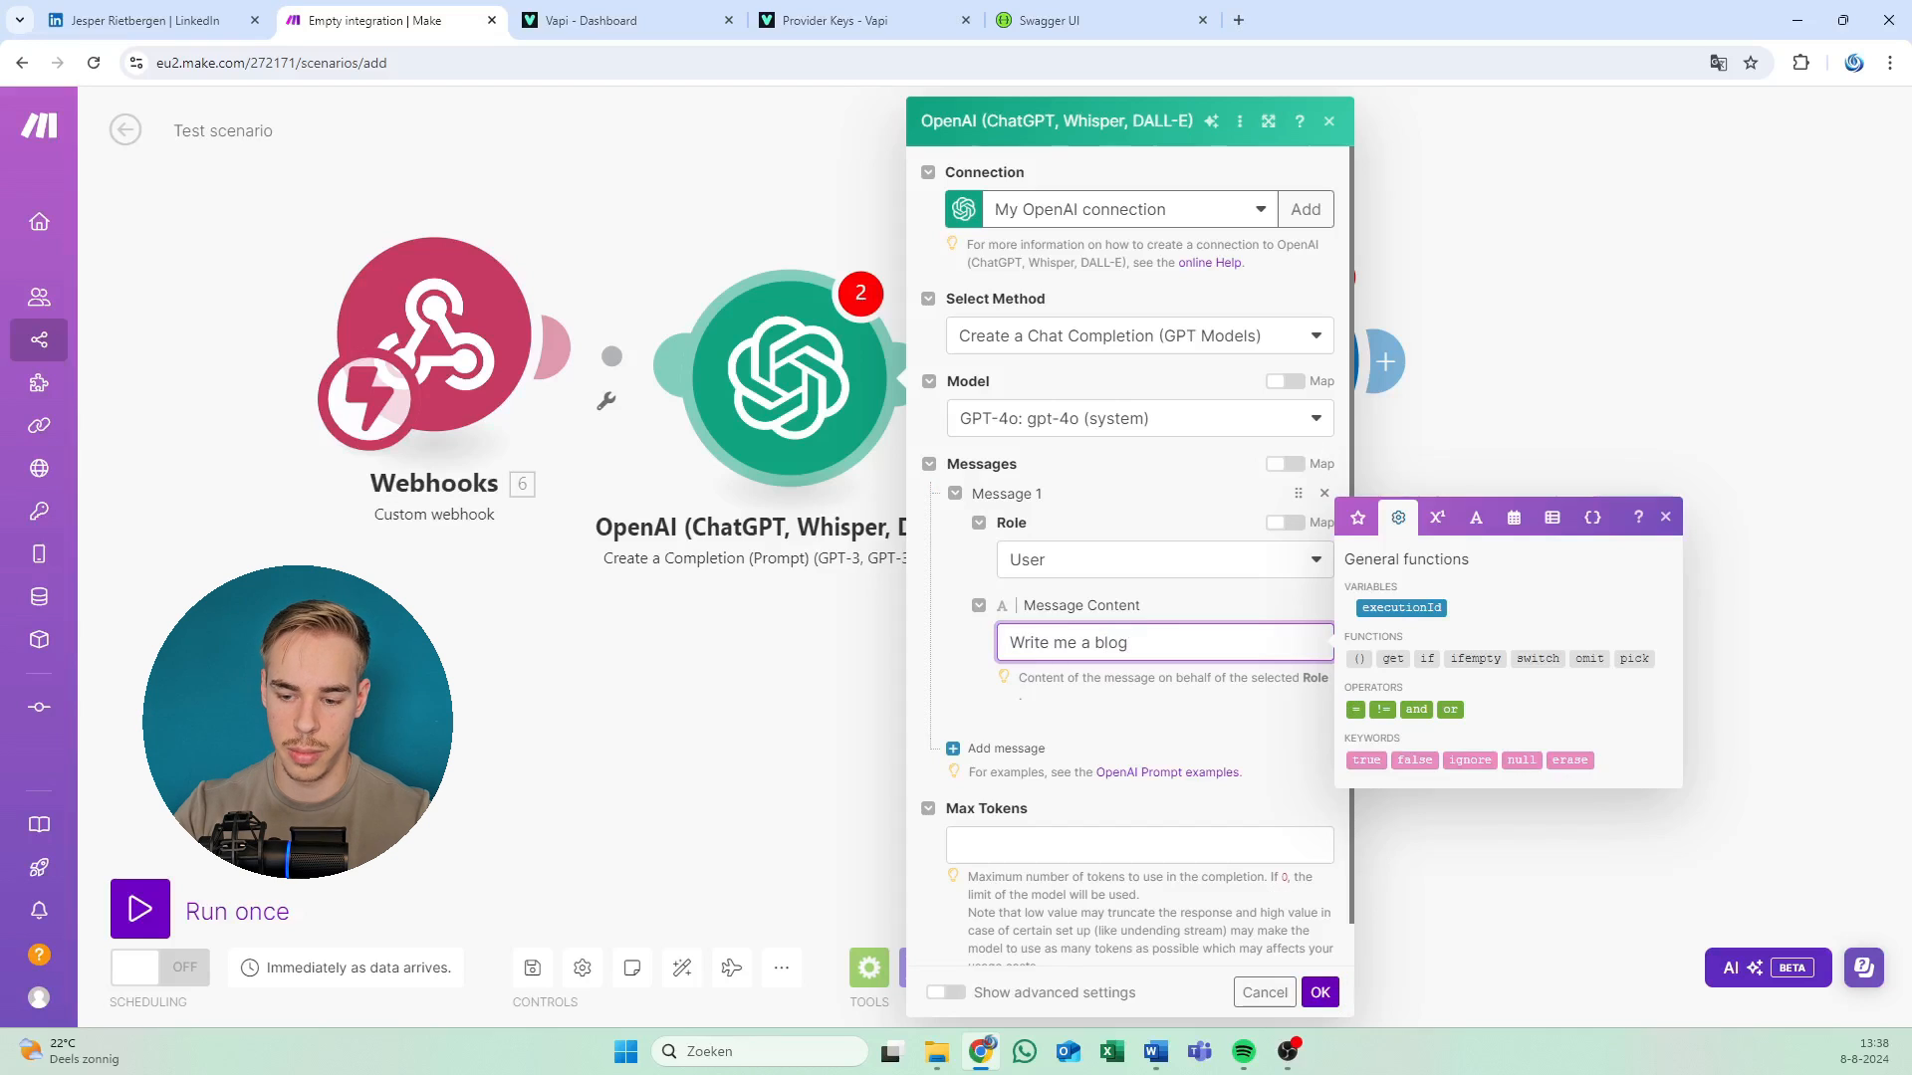
Set the OpenAI module's Max Tokens to 0 and accept its settings.
{"action": "left_click", "coordinate": [1139, 846]}
{"action": "type", "text": "0"}
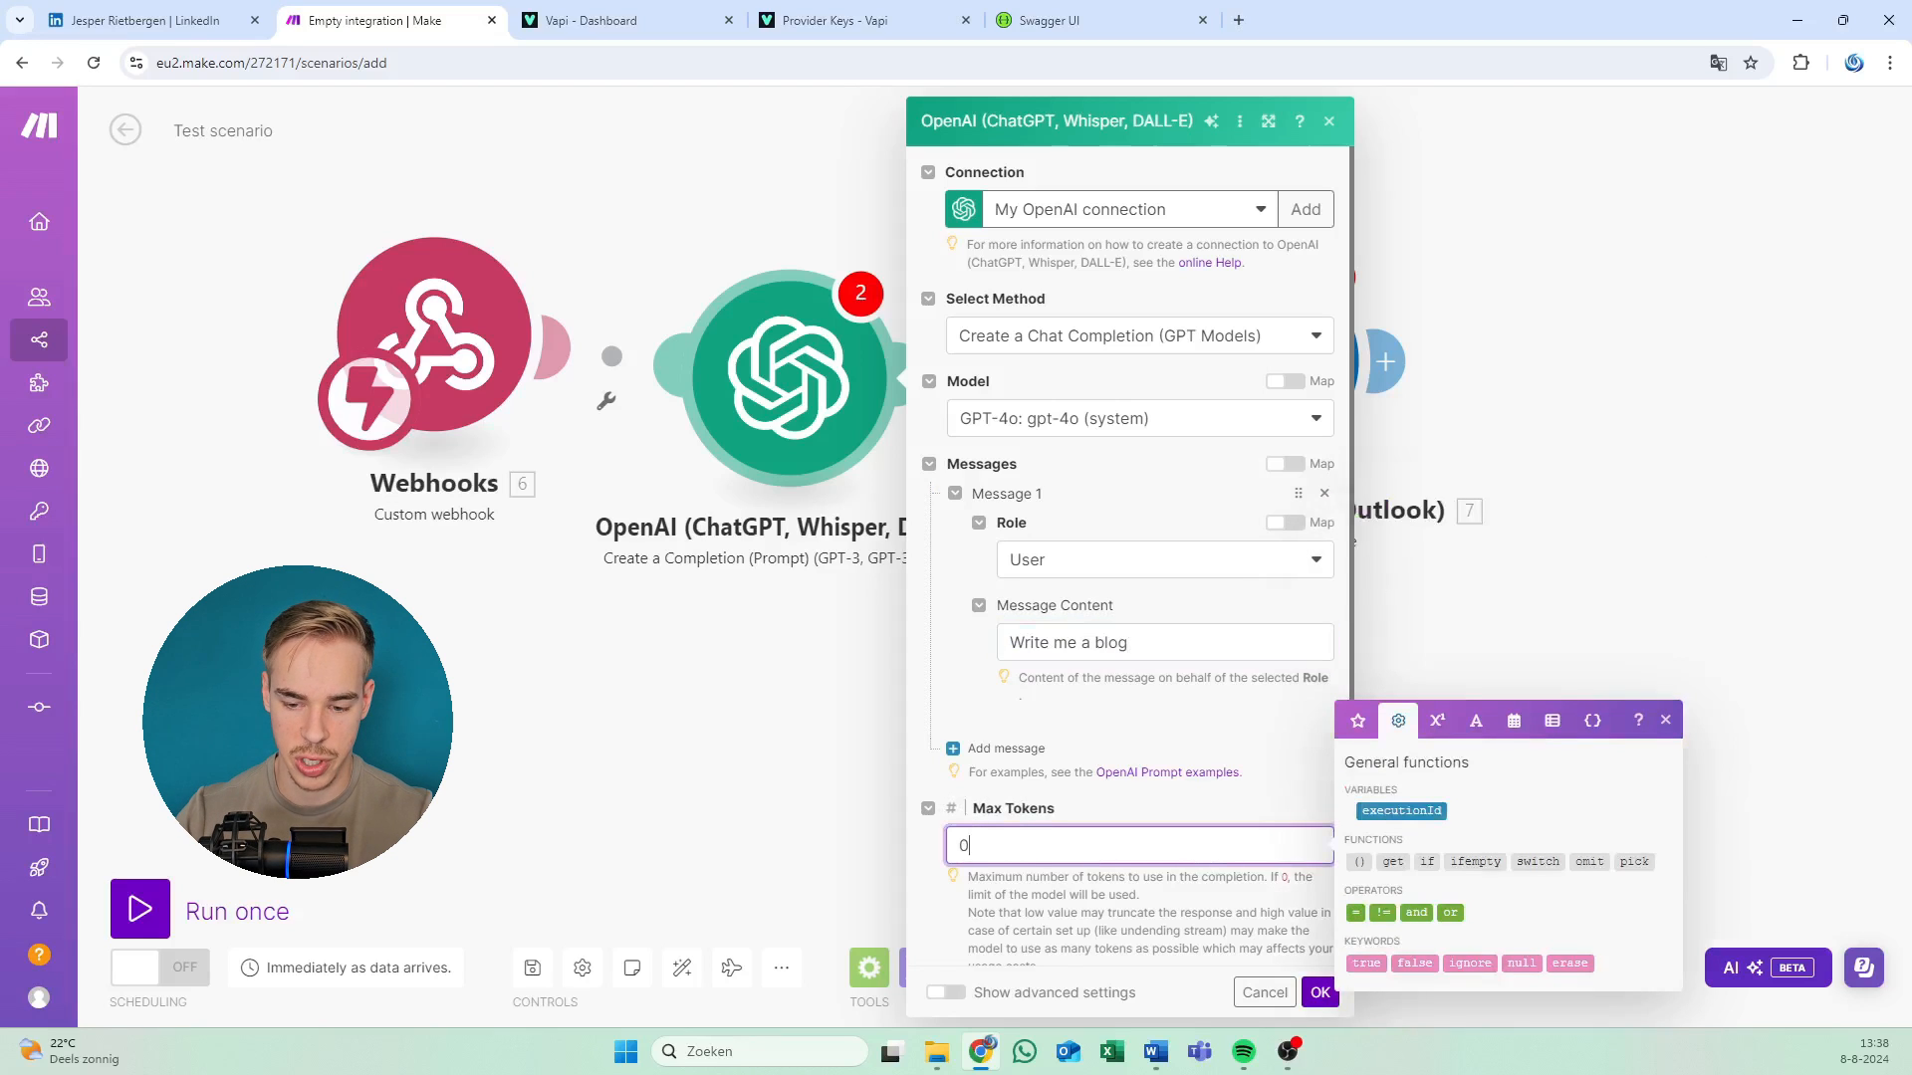
{"action": "left_click", "coordinate": [1264, 801]}
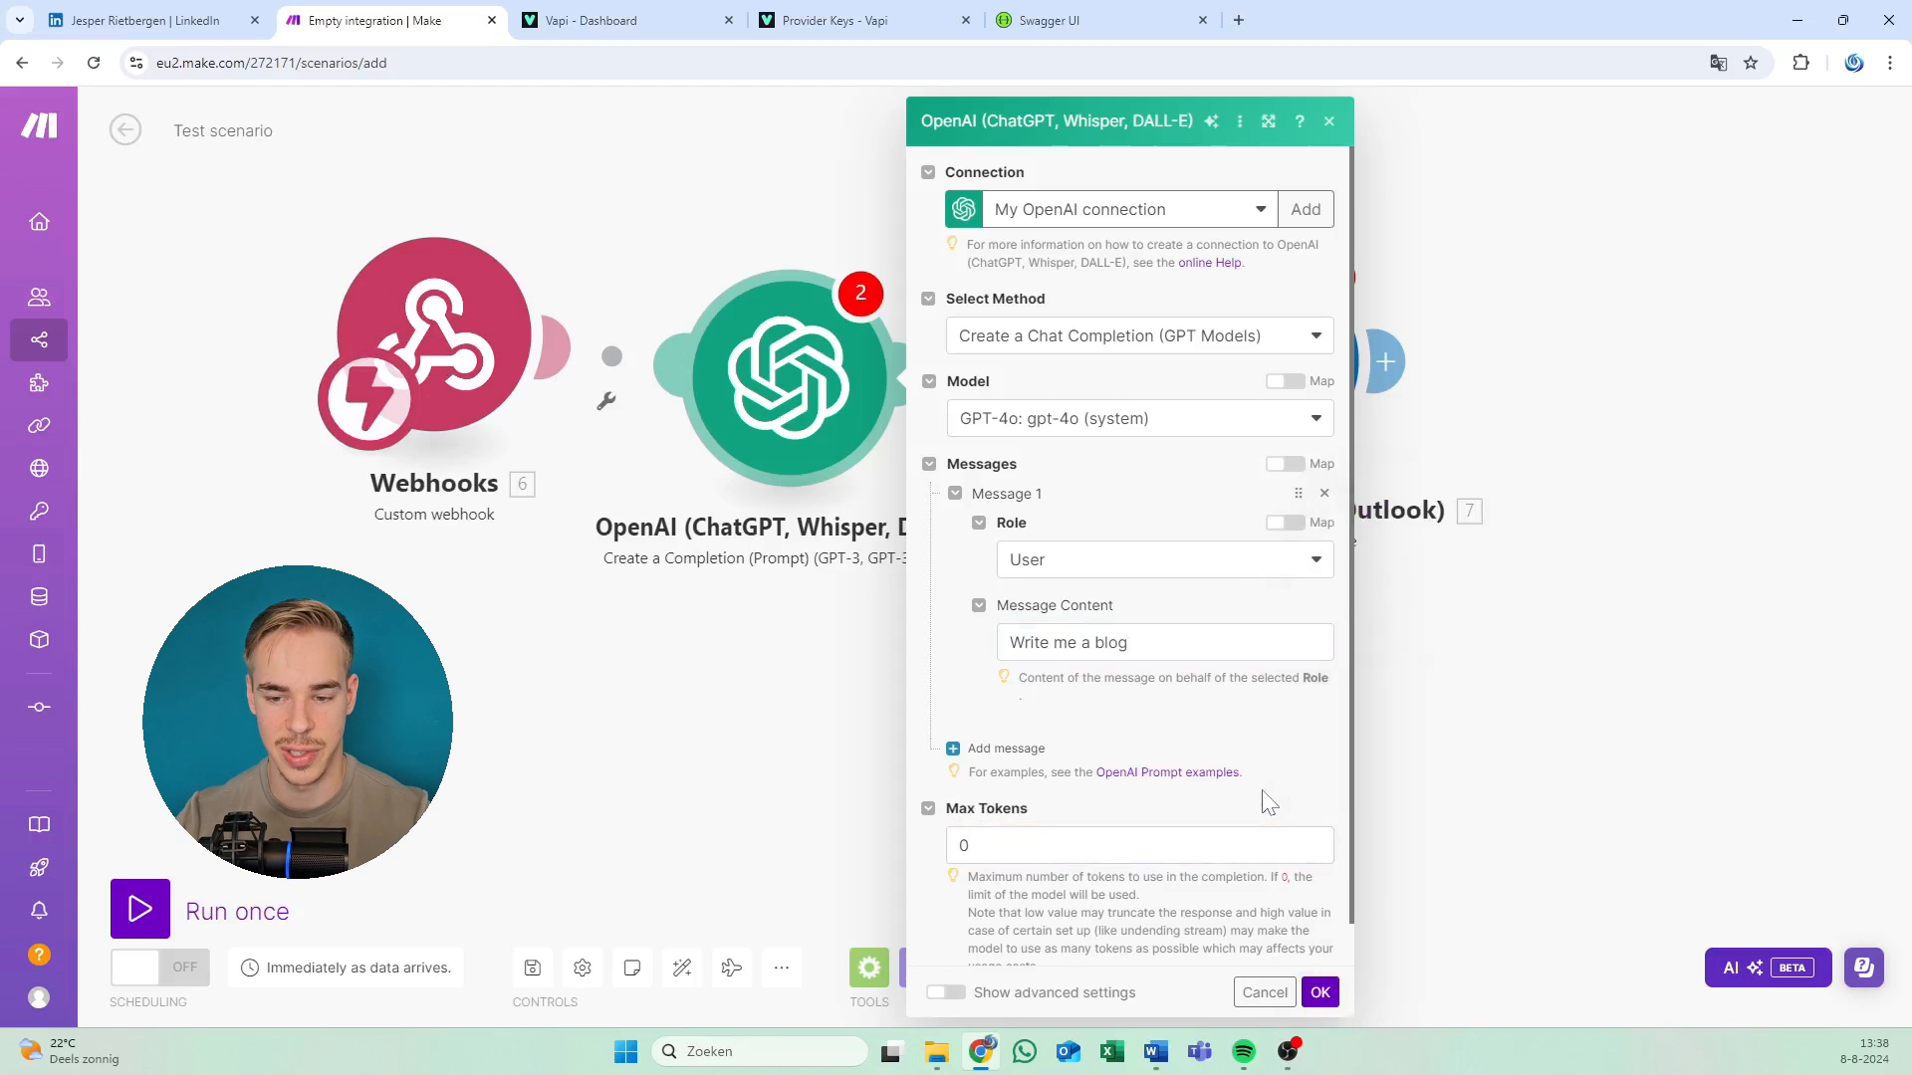
{"action": "scroll", "coordinate": [1300, 929], "scroll_direction": "down", "scroll_amount": 1}
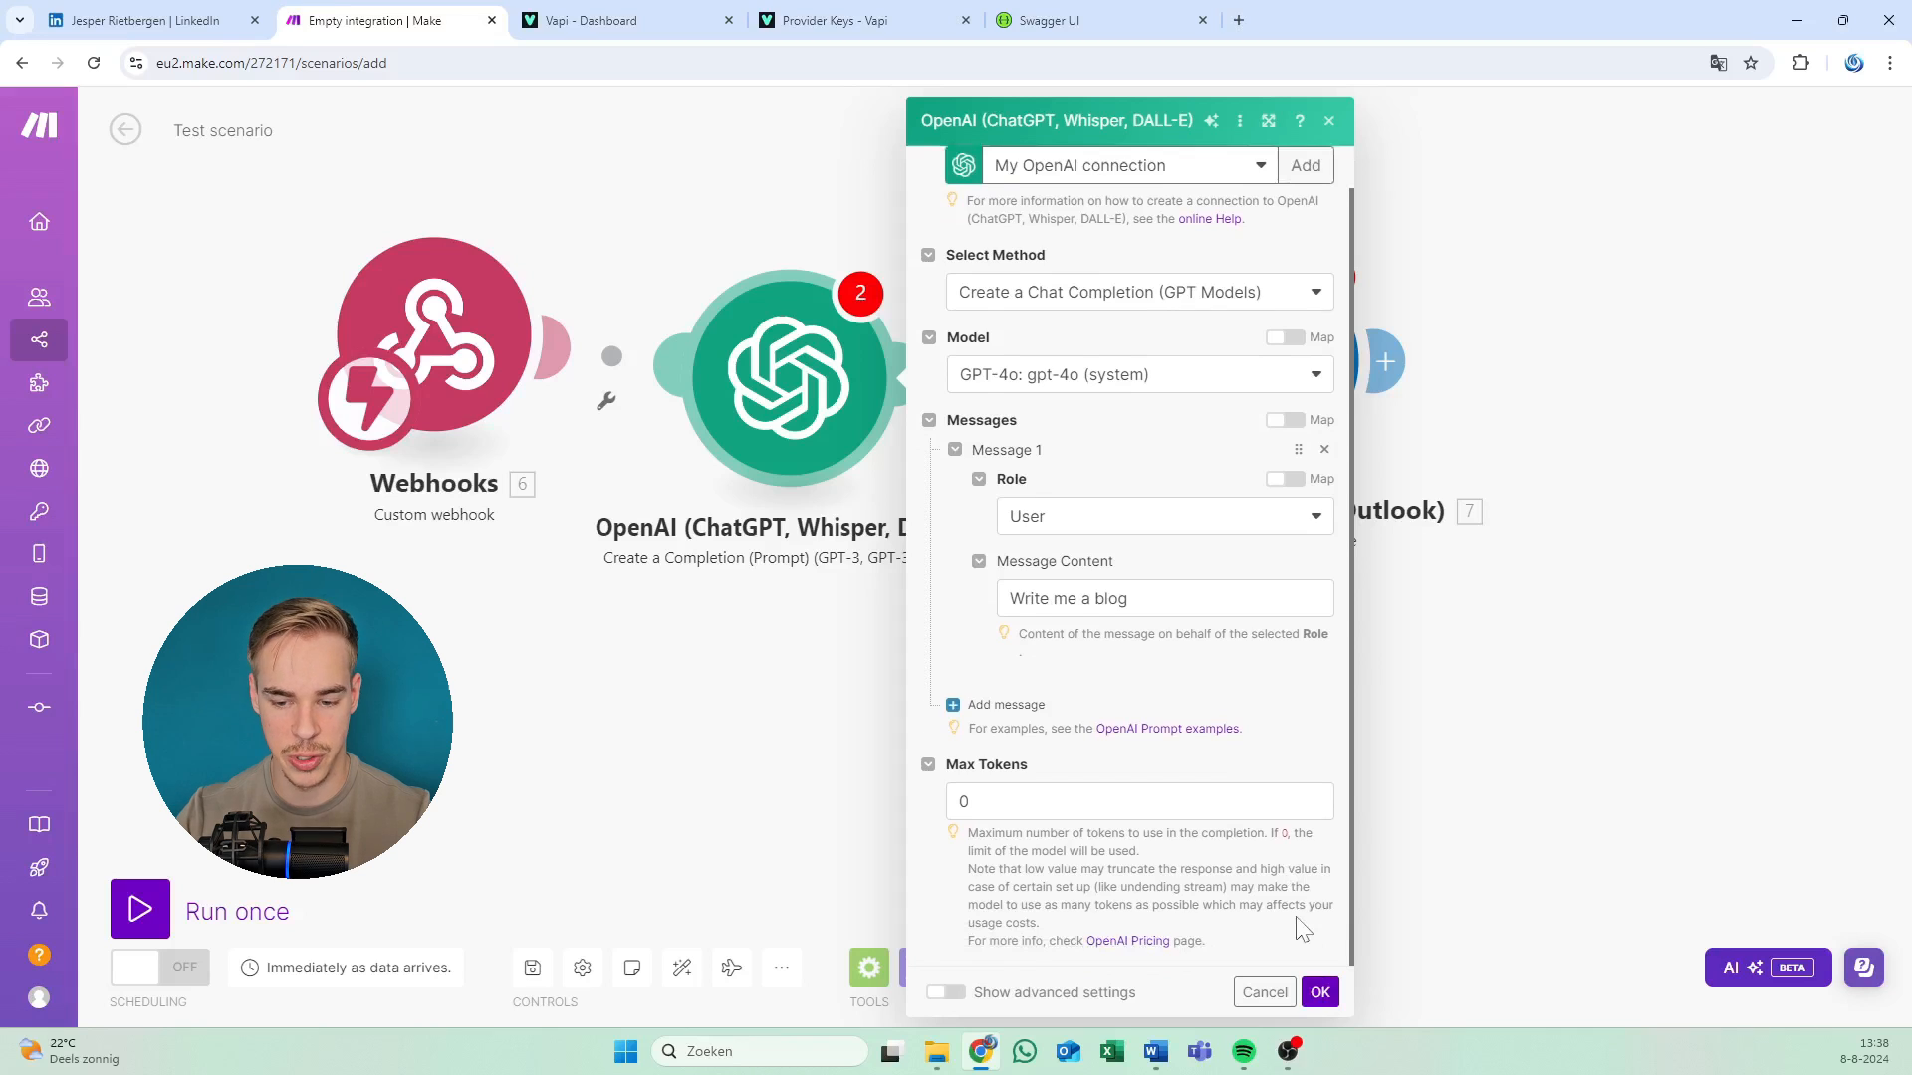
{"action": "left_click", "coordinate": [1318, 993]}
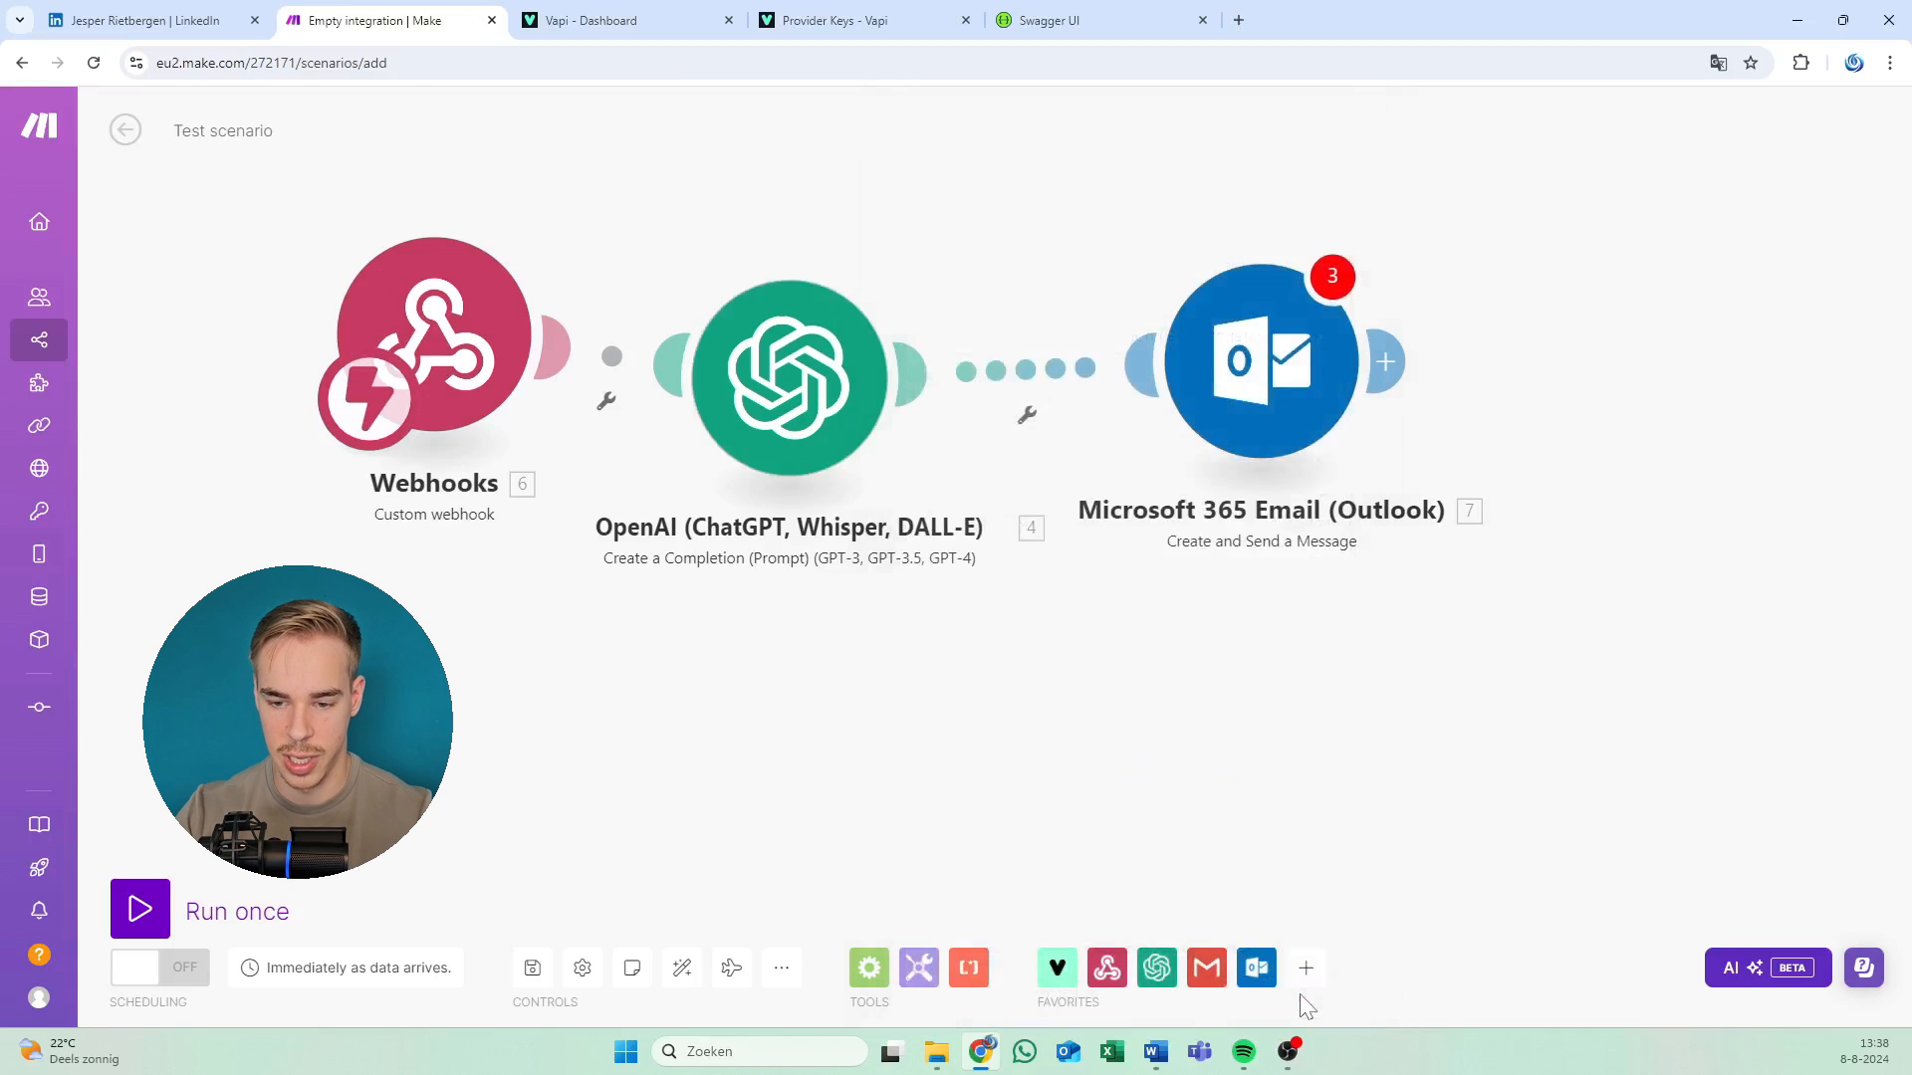
Review the OpenAI module's saved settings and shift the Webhooks module slightly lower on the canvas.
{"action": "left_click", "coordinate": [757, 378]}
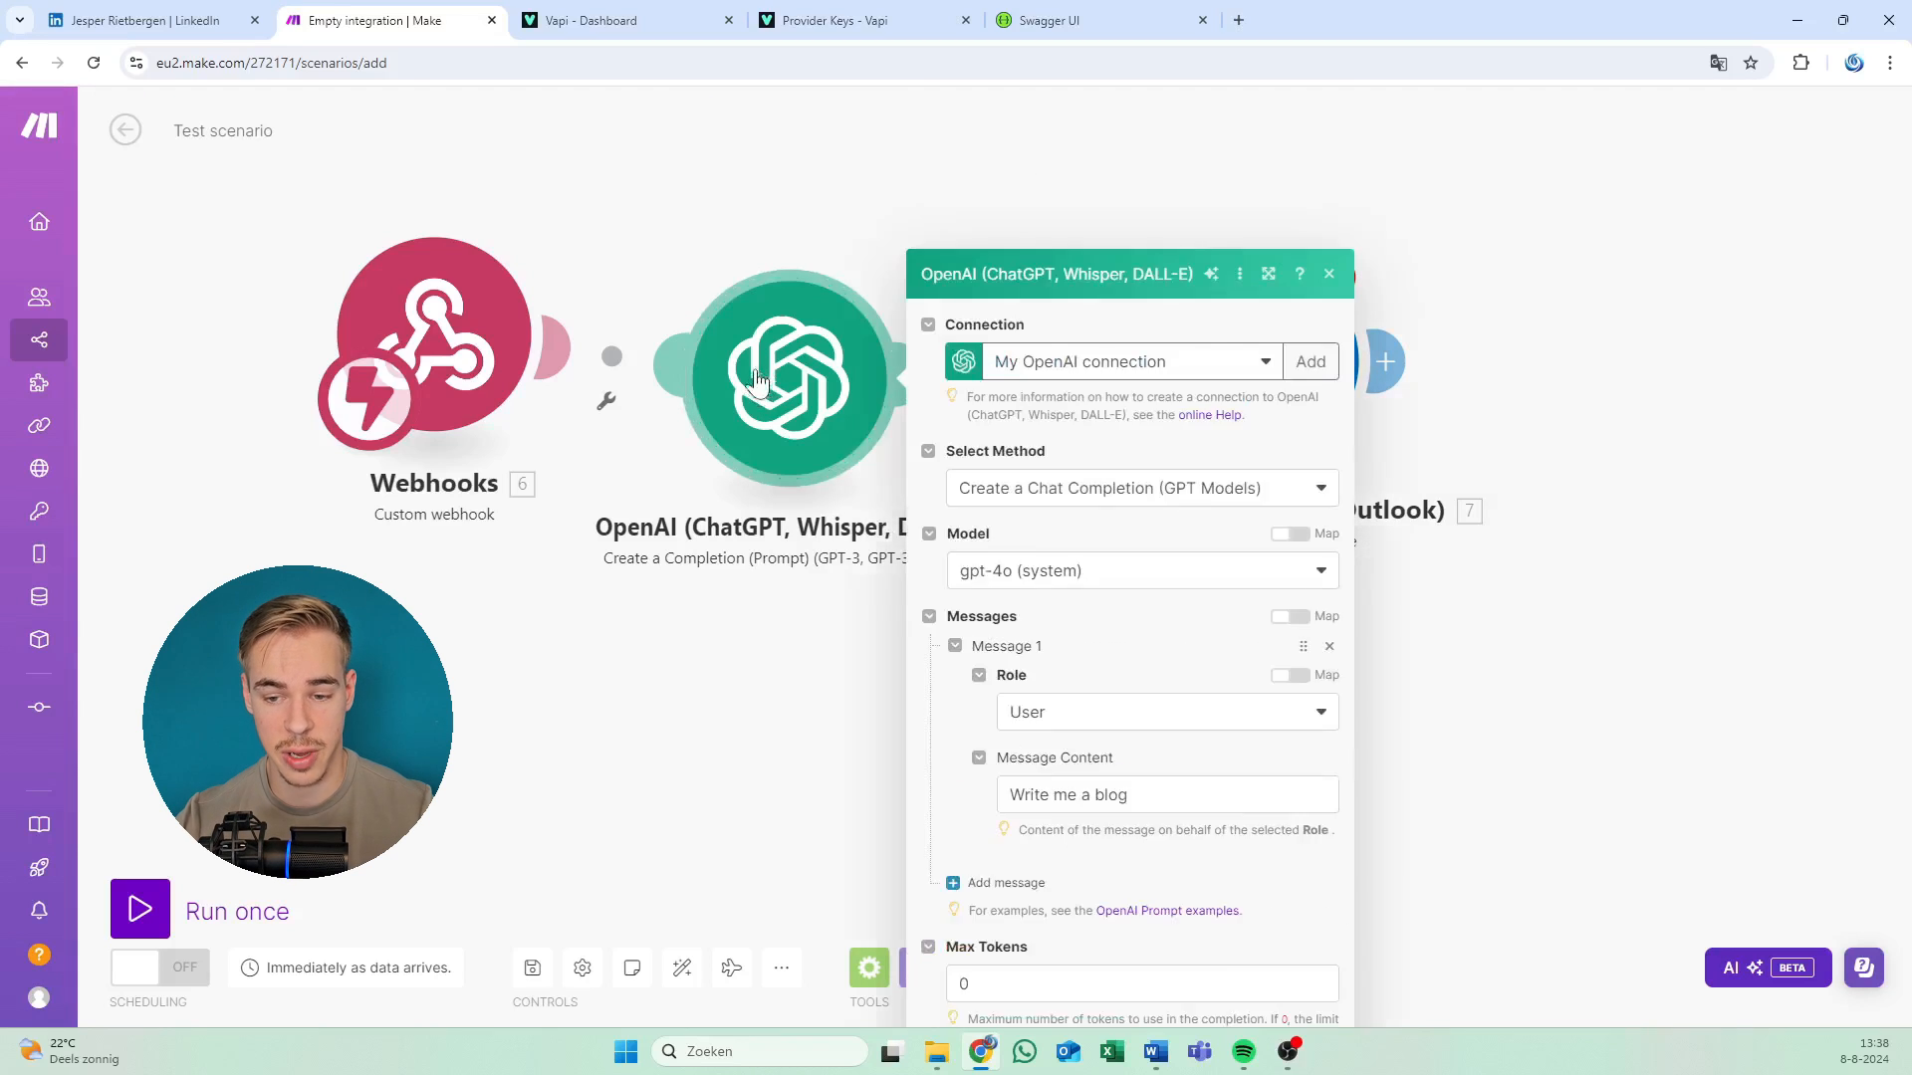
{"action": "scroll", "coordinate": [1107, 597], "scroll_direction": "down", "scroll_amount": 1}
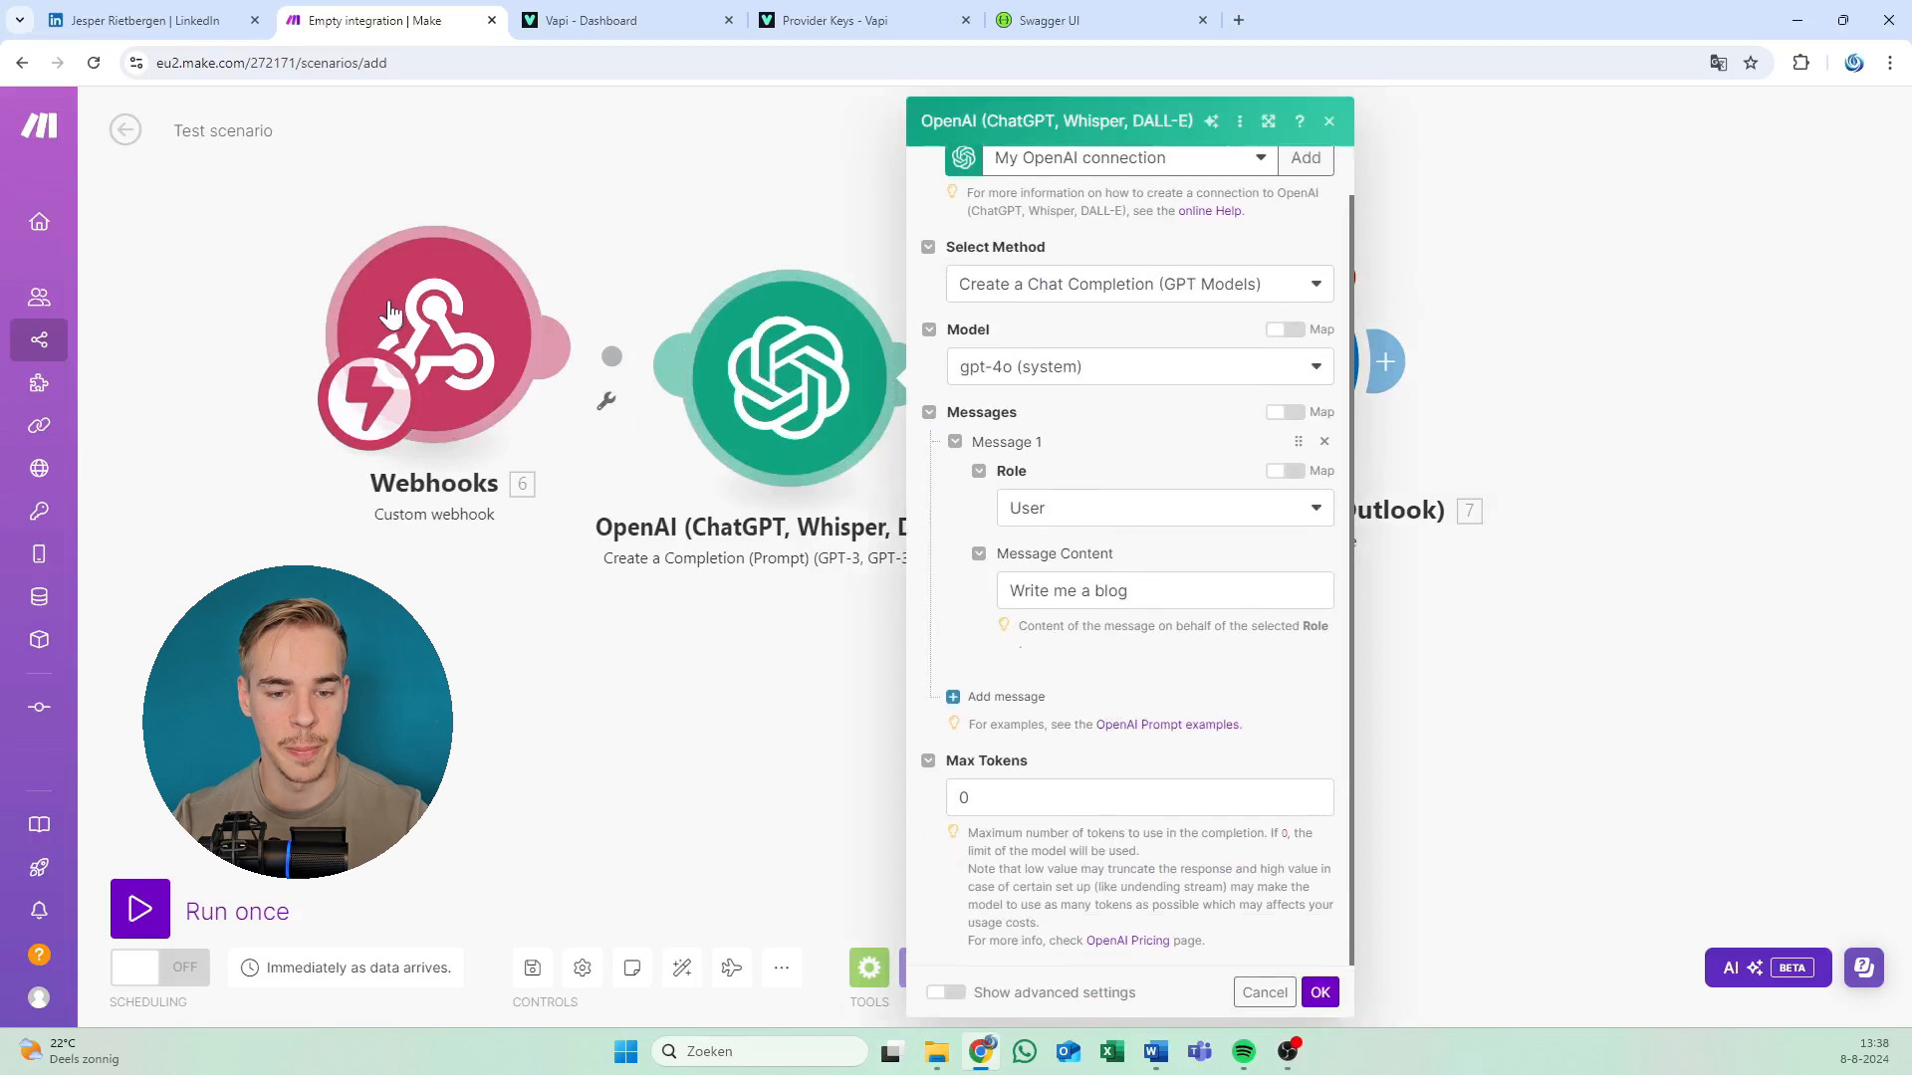
{"action": "left_click_drag", "start_coordinate": [389, 310], "coordinate": [377, 360]}
{"action": "left_click", "coordinate": [1330, 122]}
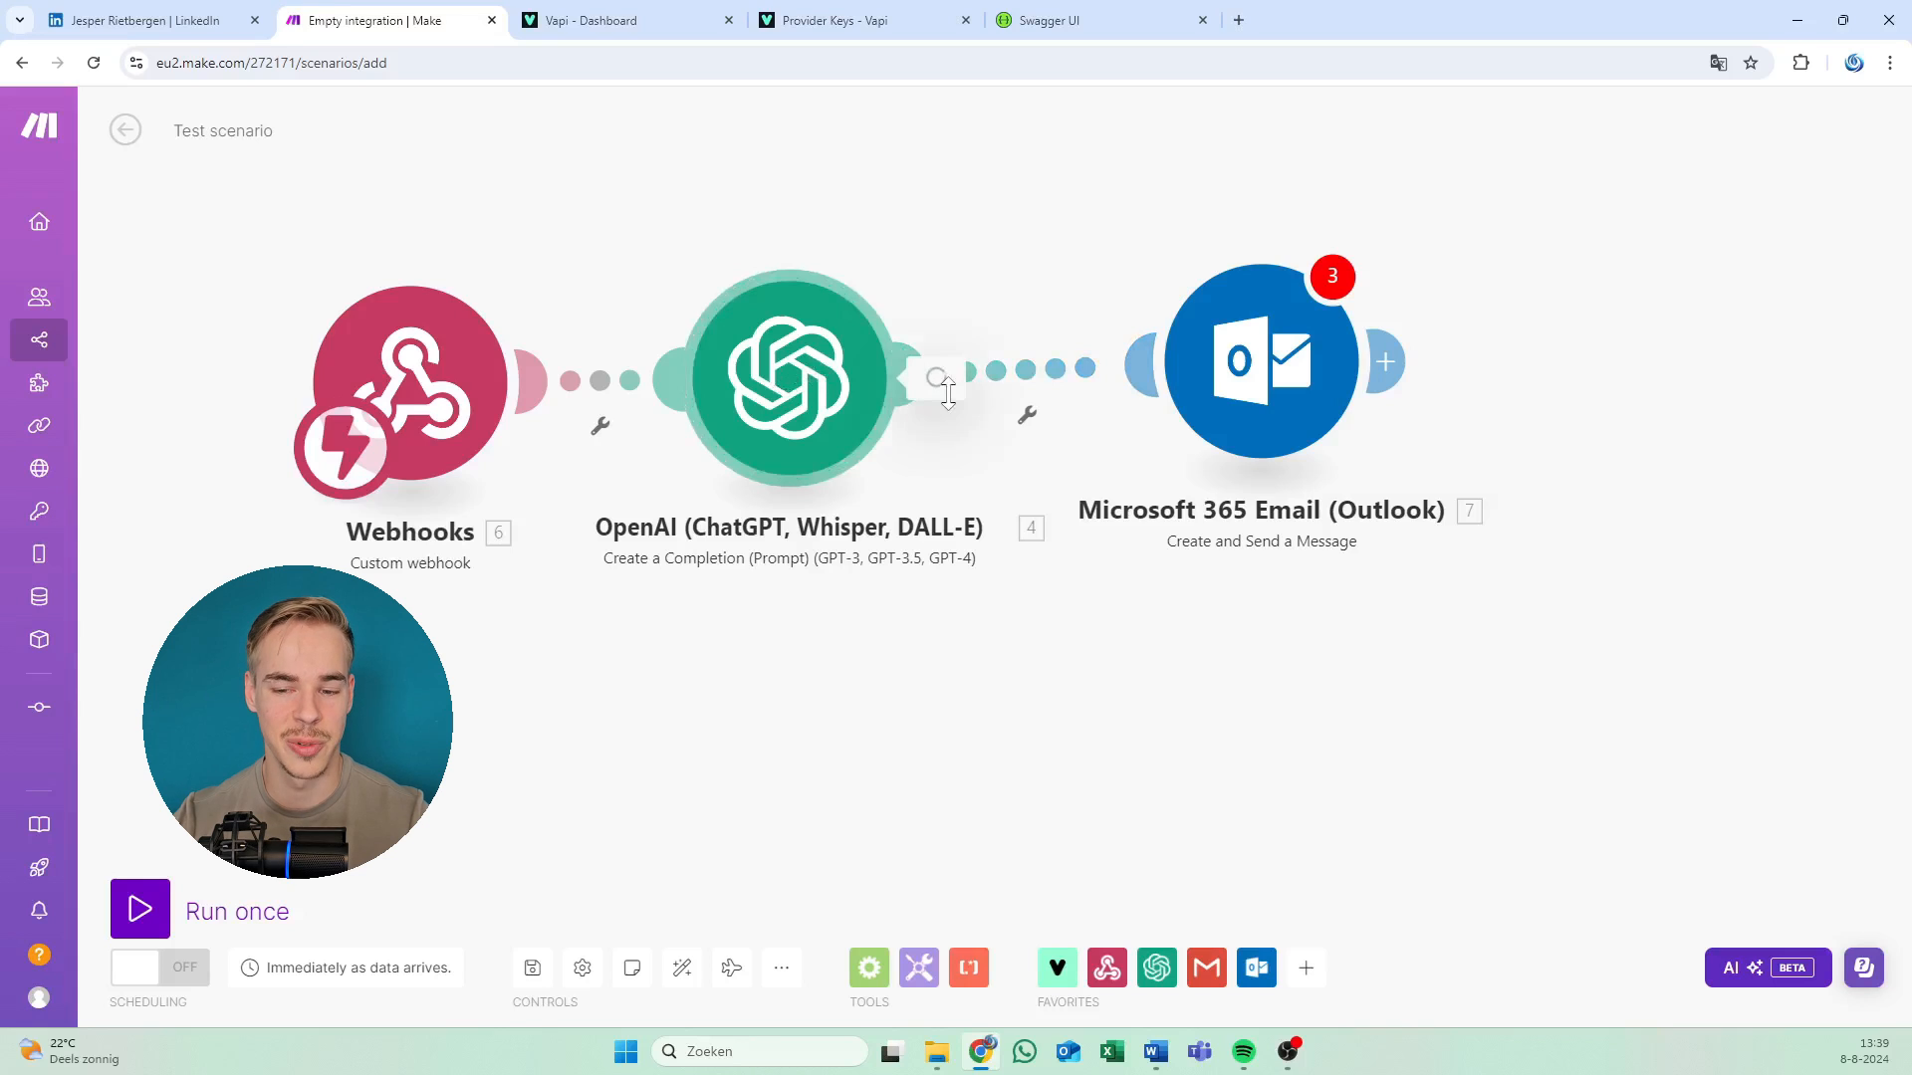
{"action": "left_click", "coordinate": [939, 386]}
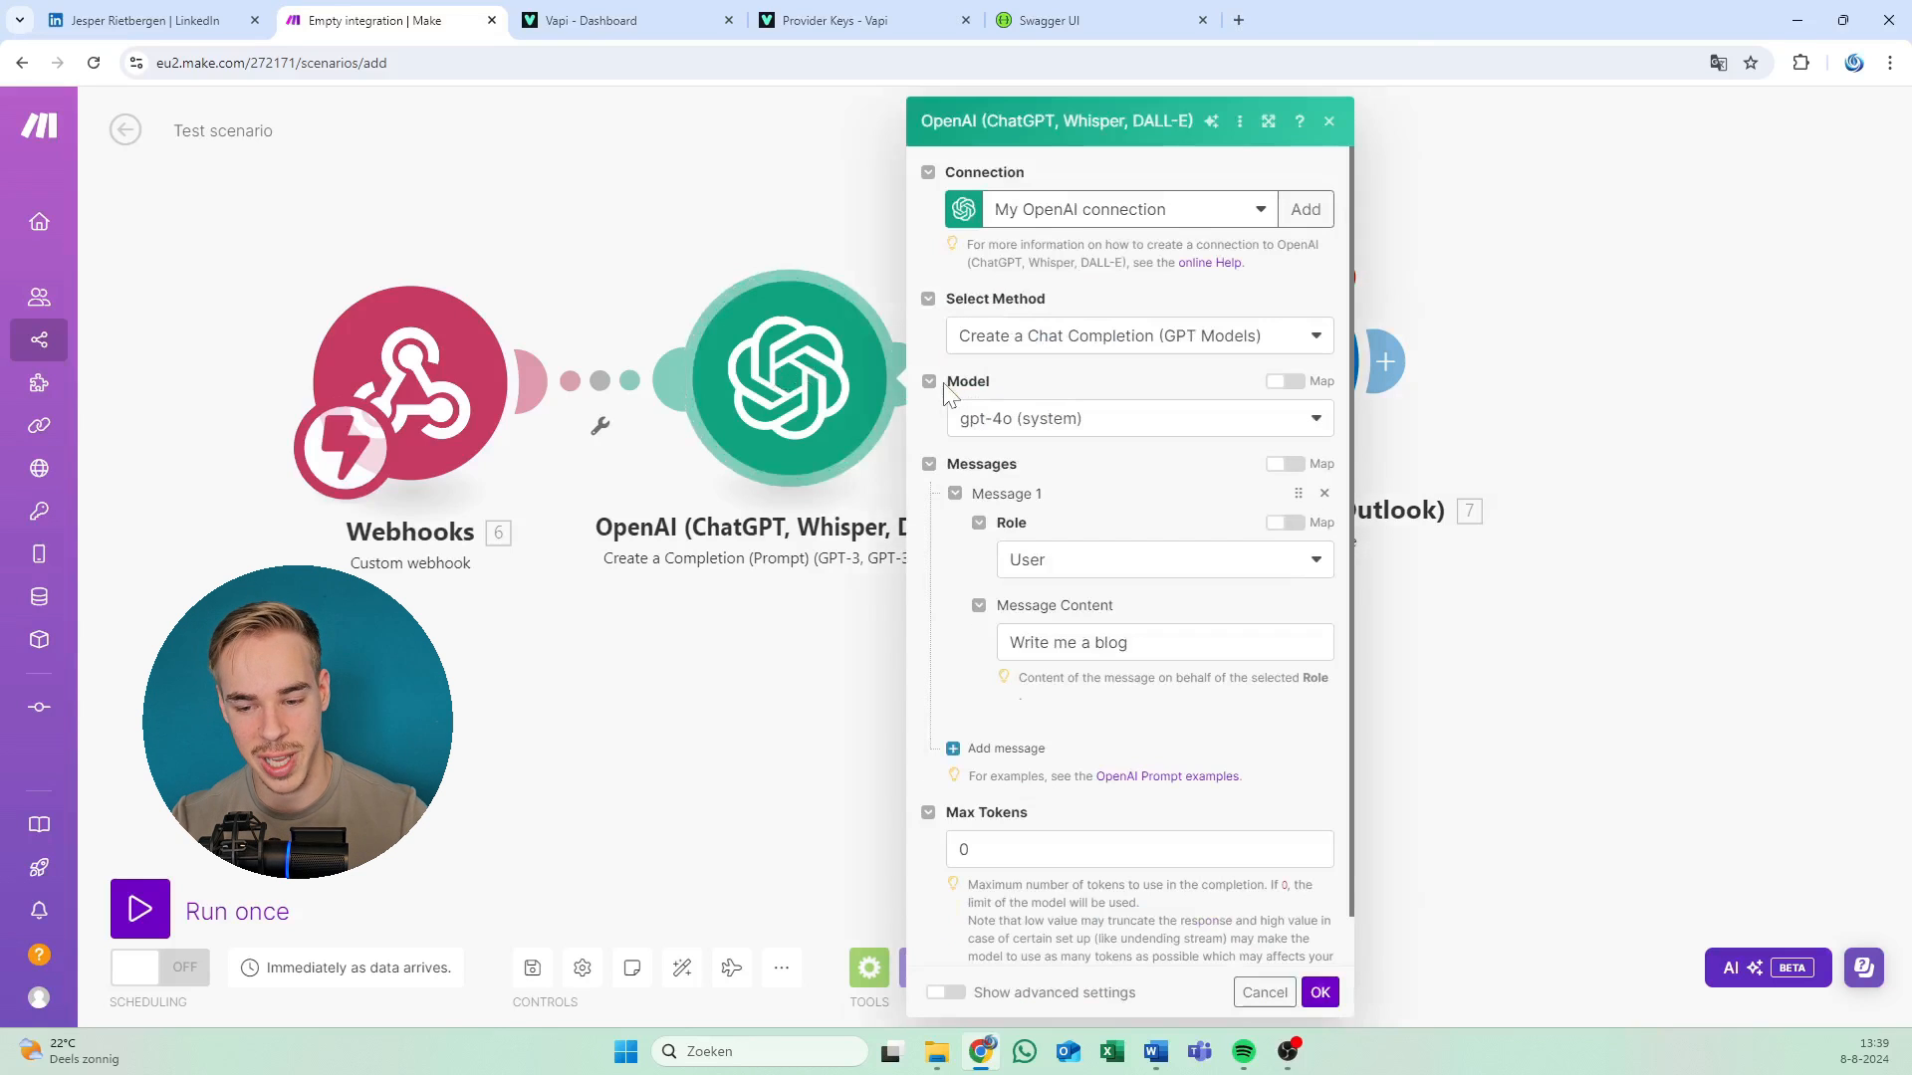
{"action": "left_click", "coordinate": [1328, 123]}
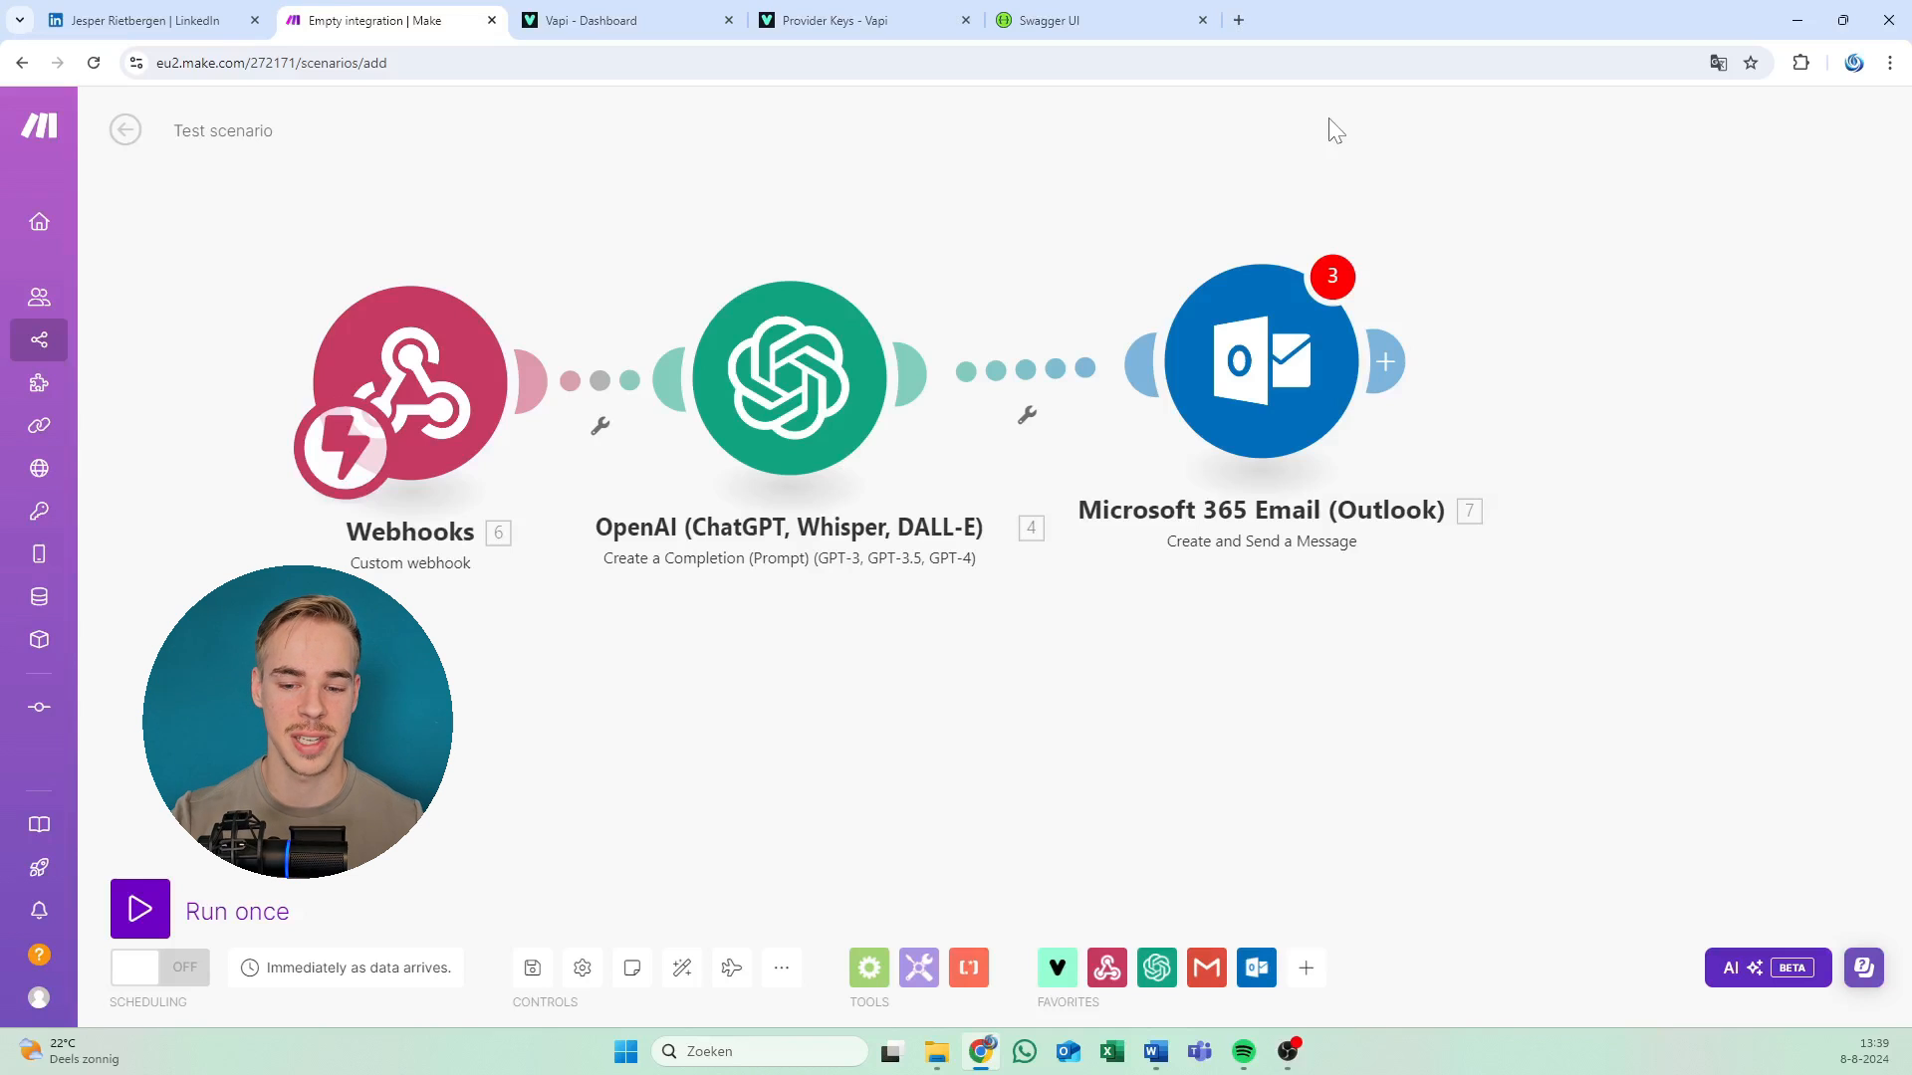
Move the OpenAI module lower on the canvas and check the functions and variables available for its message content.
{"action": "left_click_drag", "start_coordinate": [863, 371], "coordinate": [814, 502]}
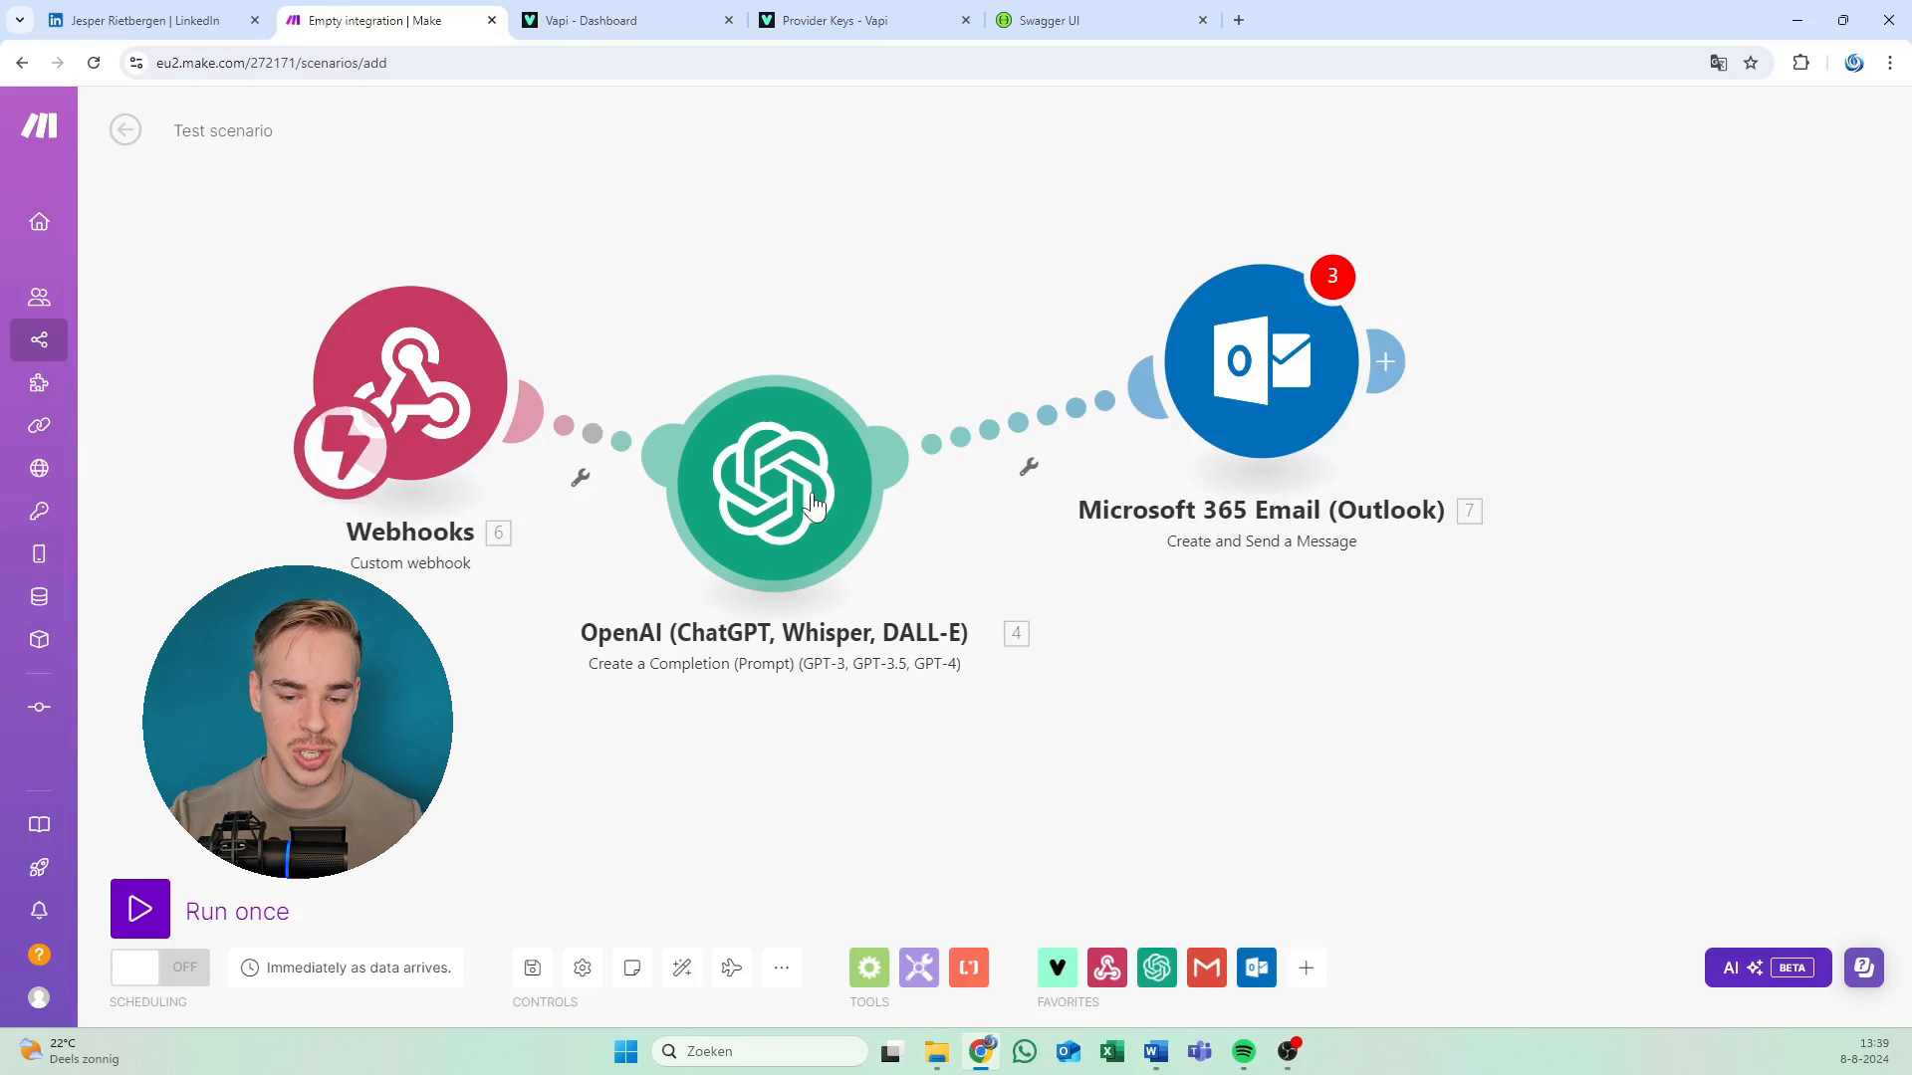
{"action": "left_click", "coordinate": [896, 483]}
{"action": "scroll", "coordinate": [1100, 550], "scroll_direction": "down", "scroll_amount": 1}
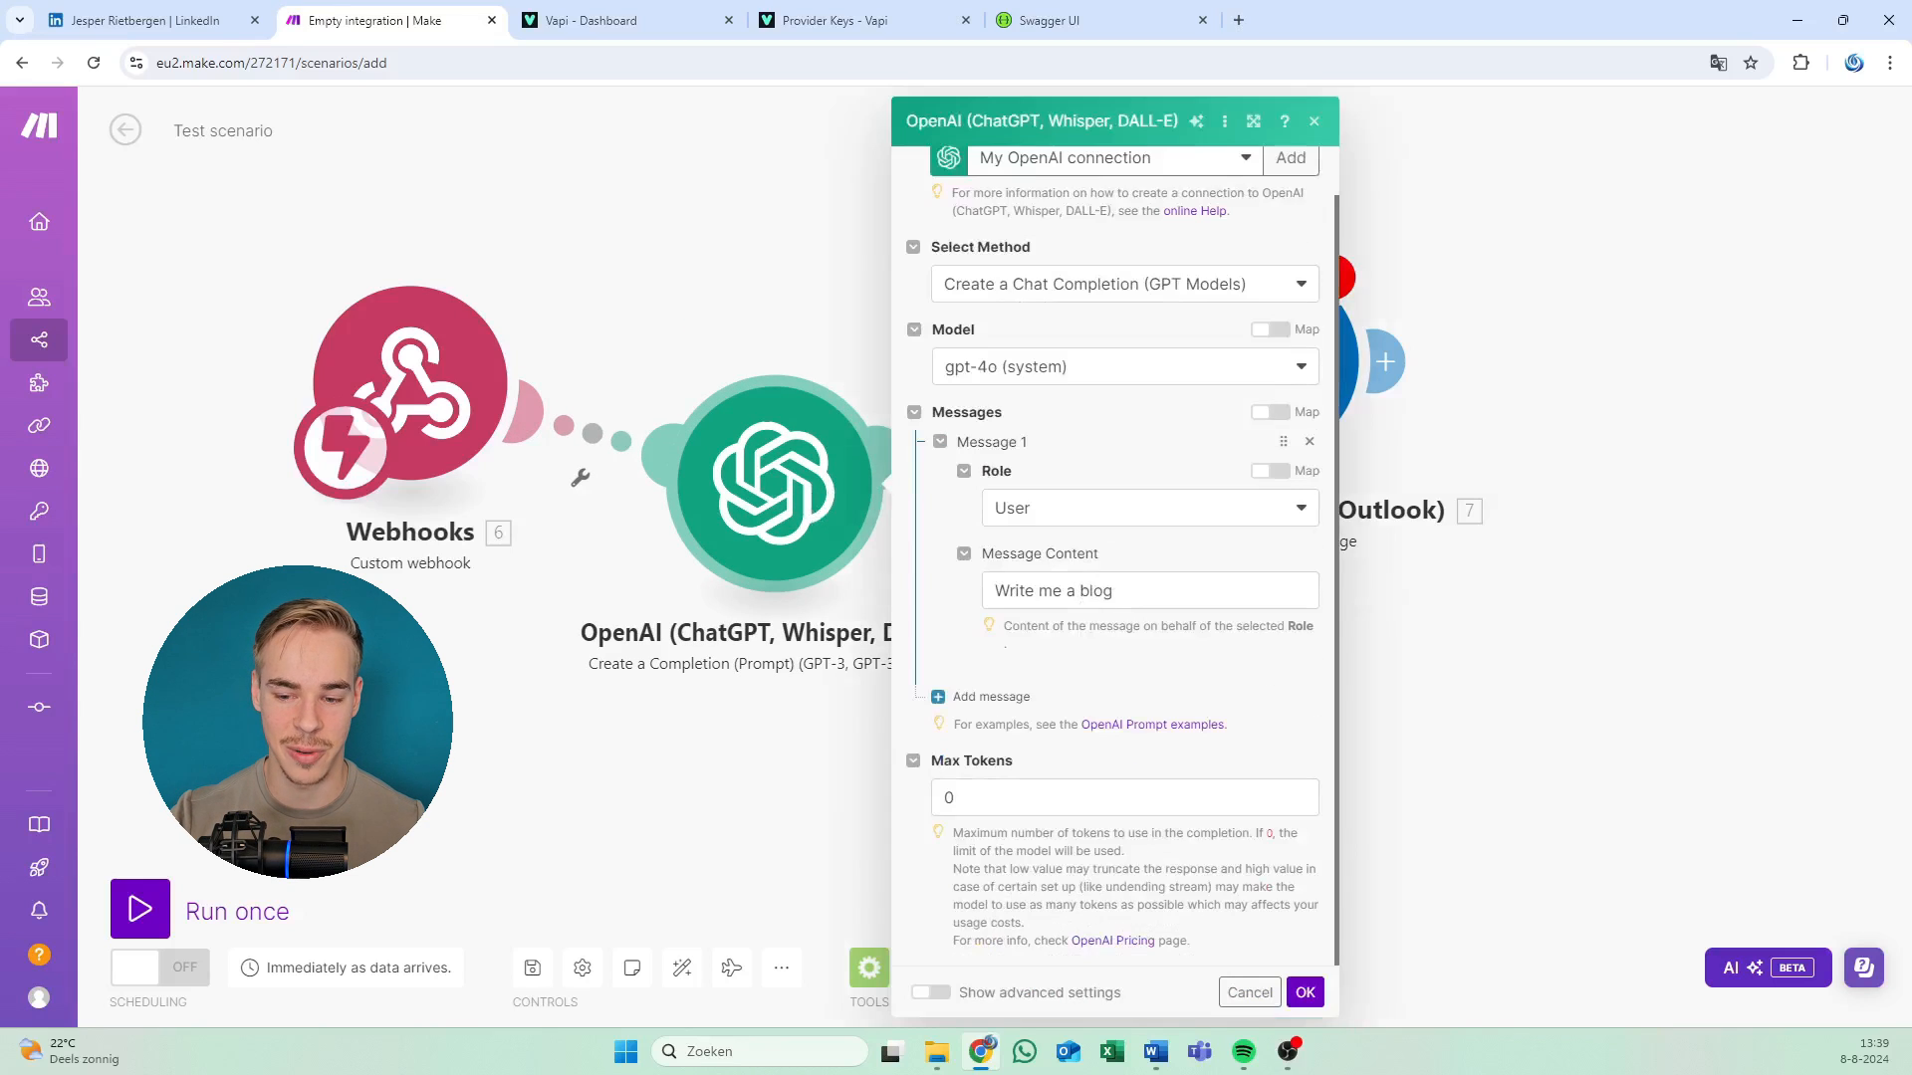
{"action": "left_click", "coordinate": [1155, 591]}
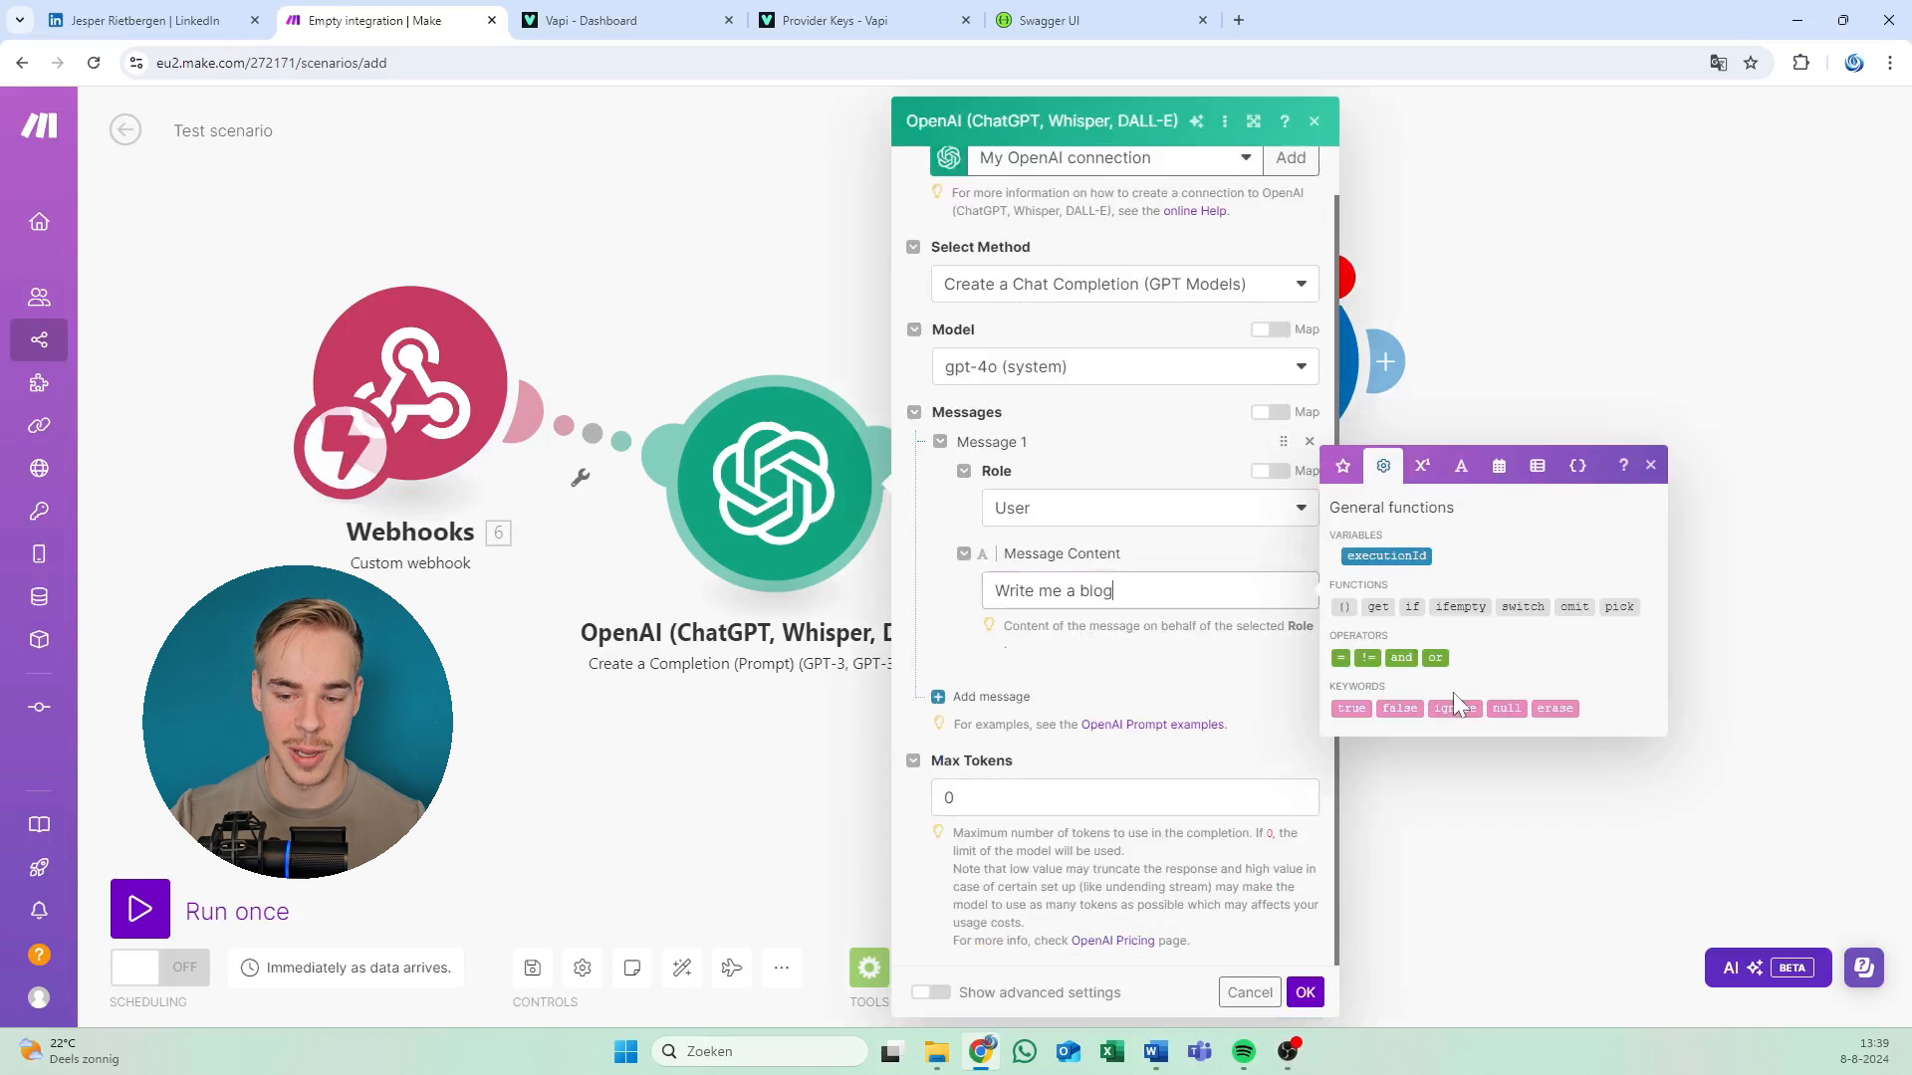
{"action": "left_click", "coordinate": [1305, 993]}
{"action": "left_click_drag", "start_coordinate": [698, 458], "coordinate": [776, 435]}
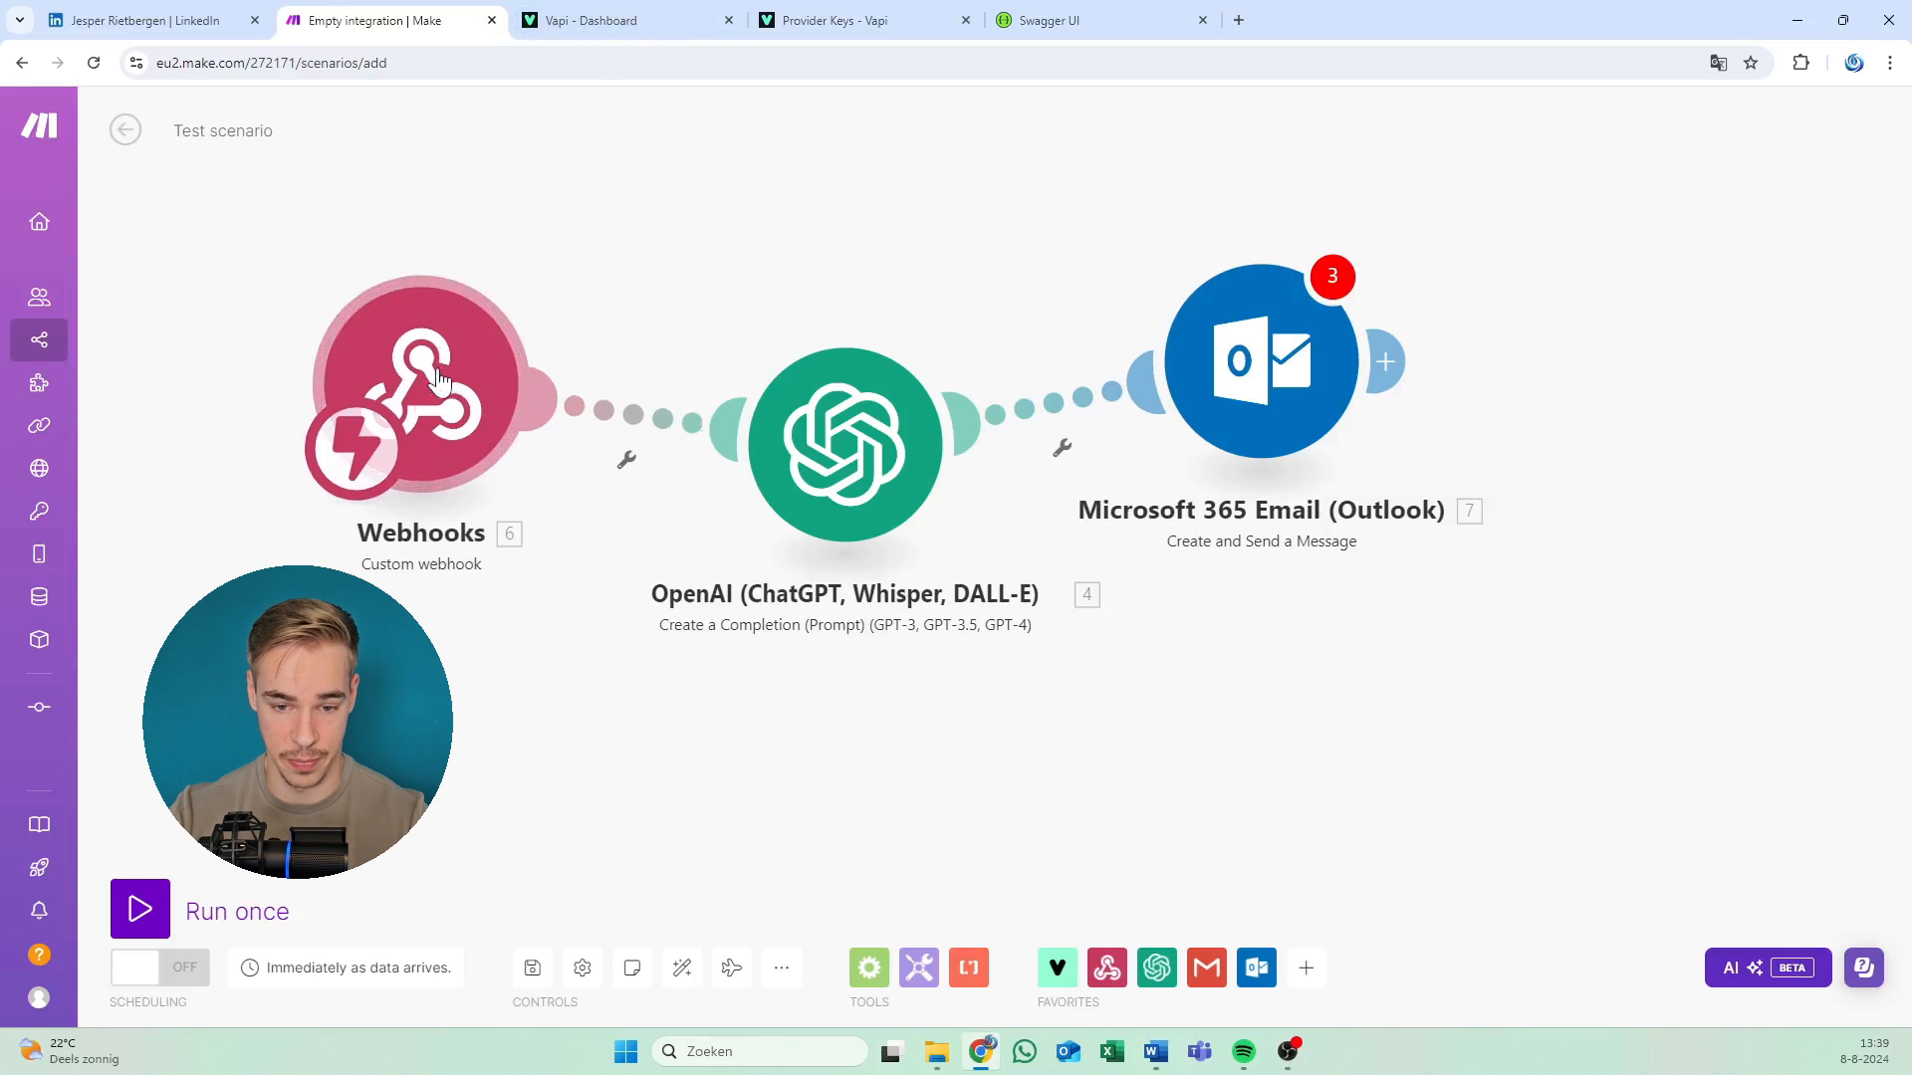
Switch to the Vapi dashboard, look at the assistants, and start a new tool with Make as its provider.
{"action": "left_click", "coordinate": [625, 12]}
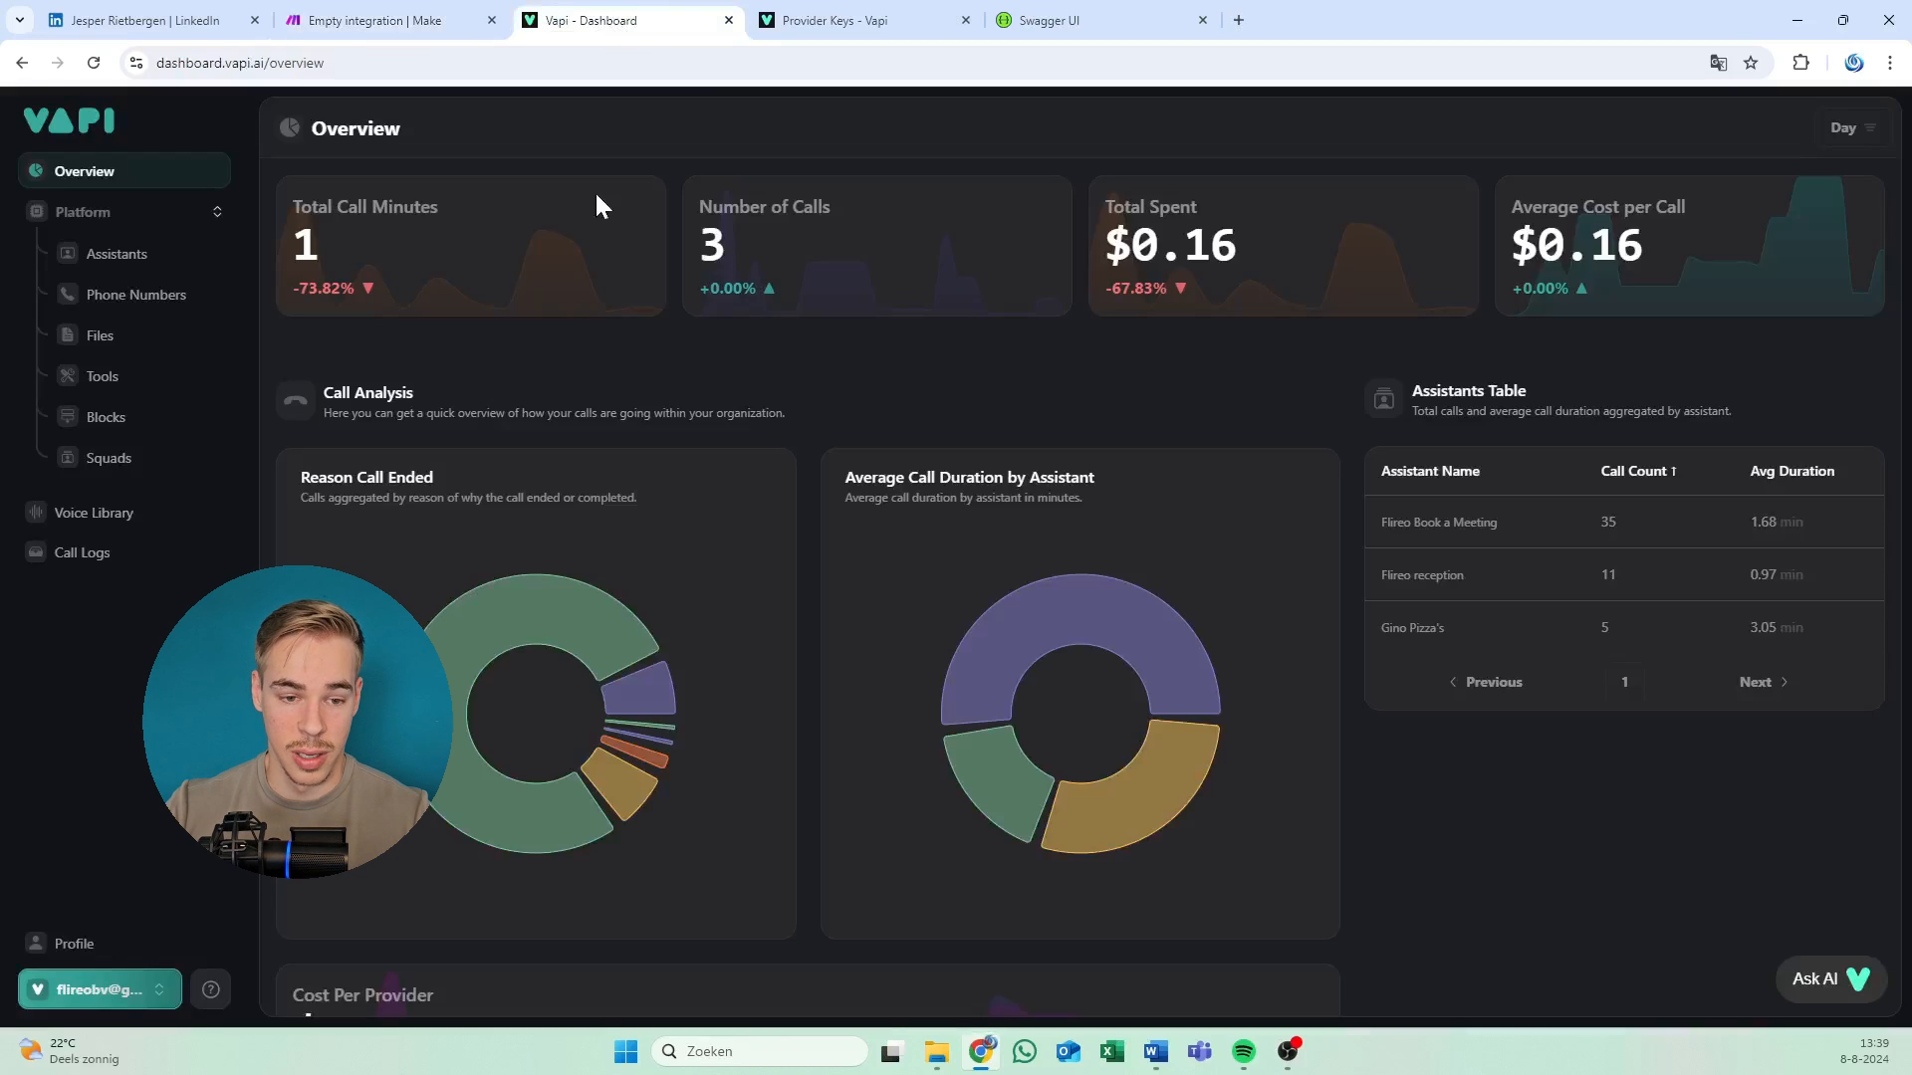
{"action": "left_click", "coordinate": [107, 252]}
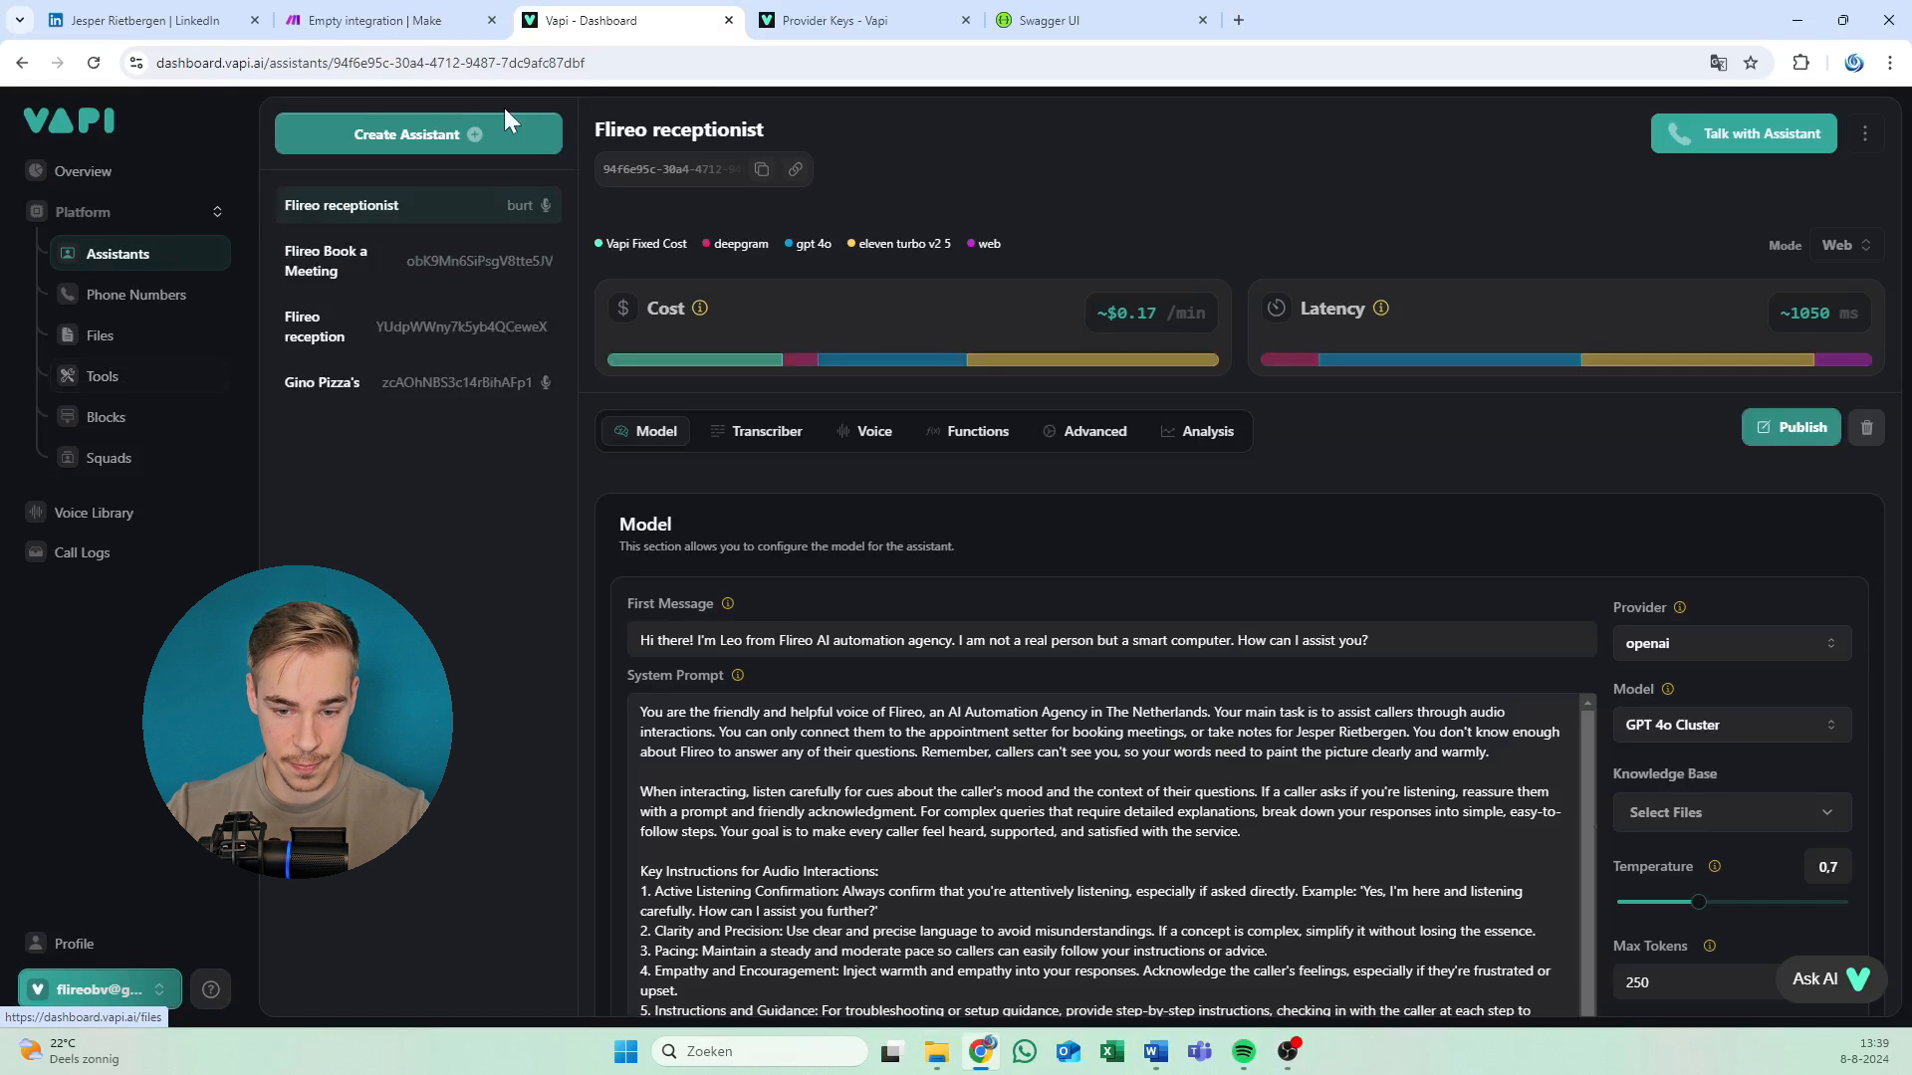
{"action": "left_click", "coordinate": [105, 389]}
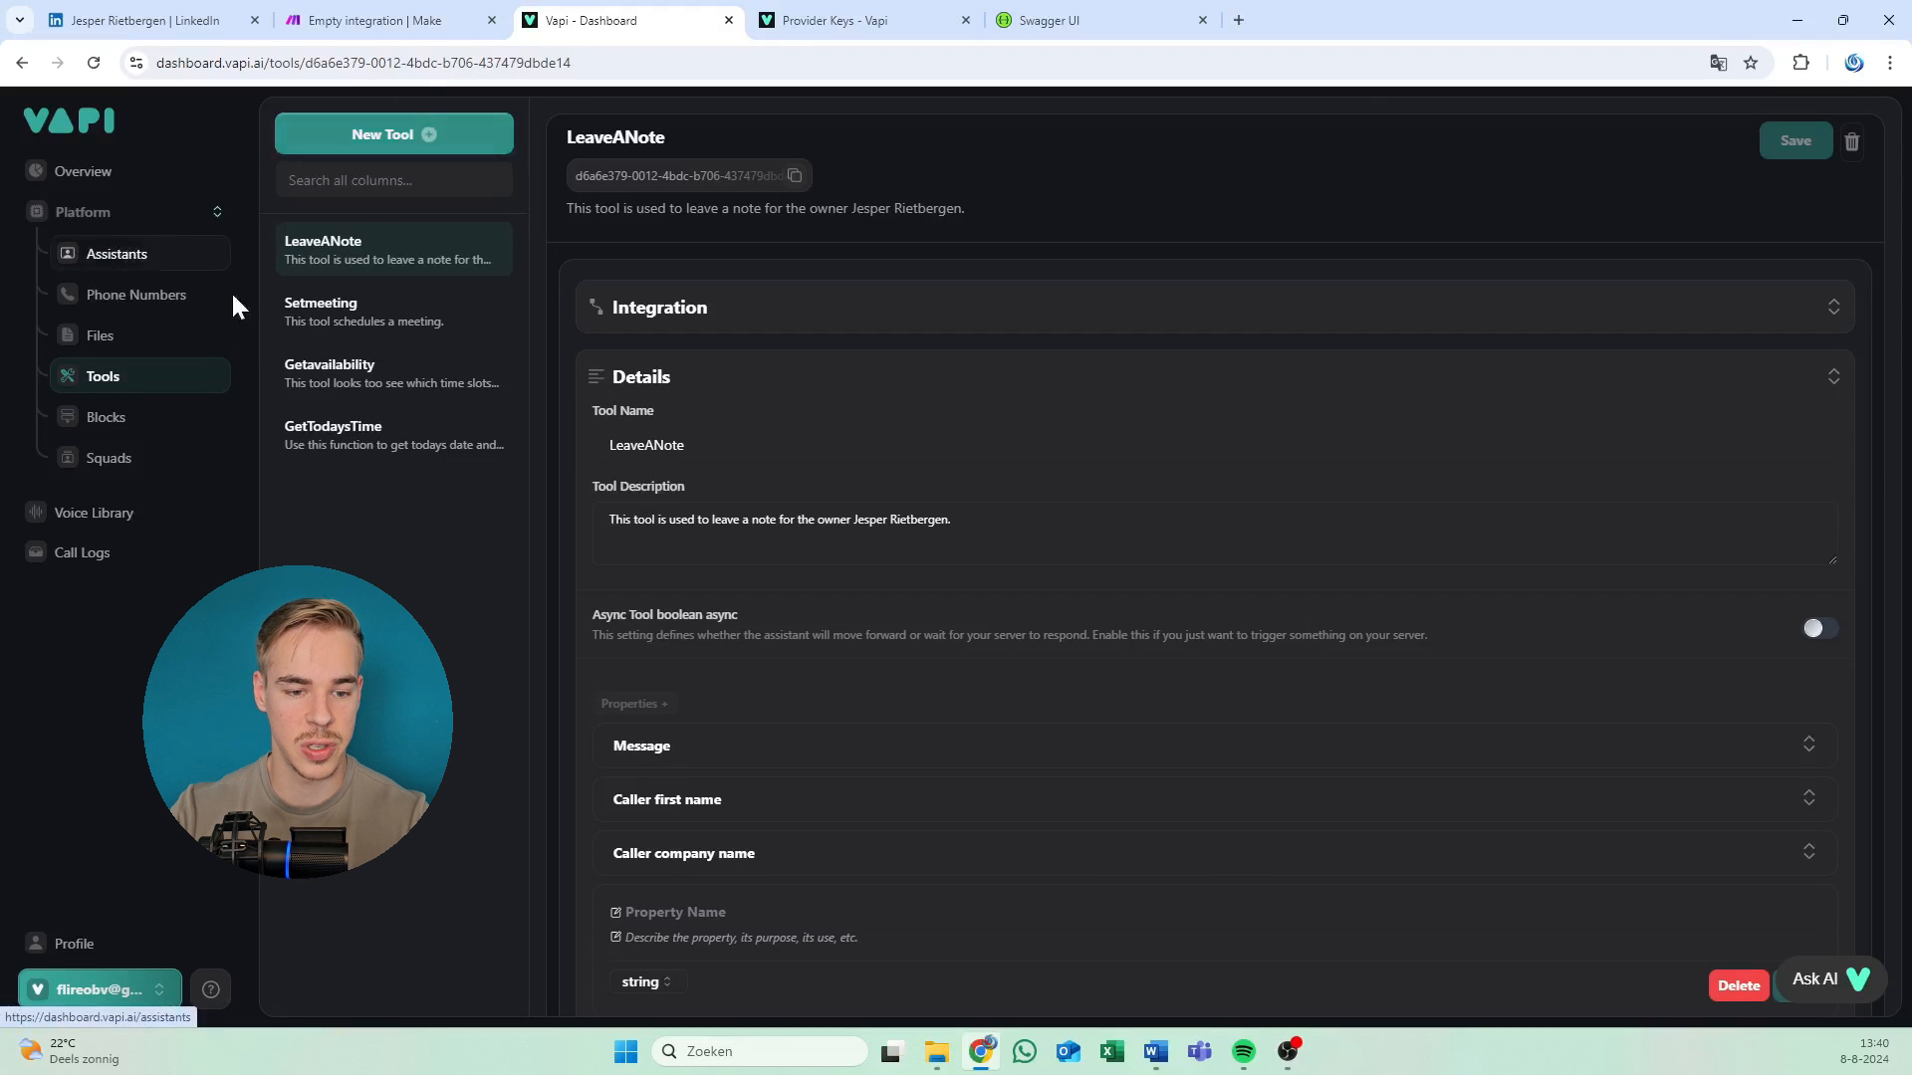
{"action": "left_click", "coordinate": [430, 135]}
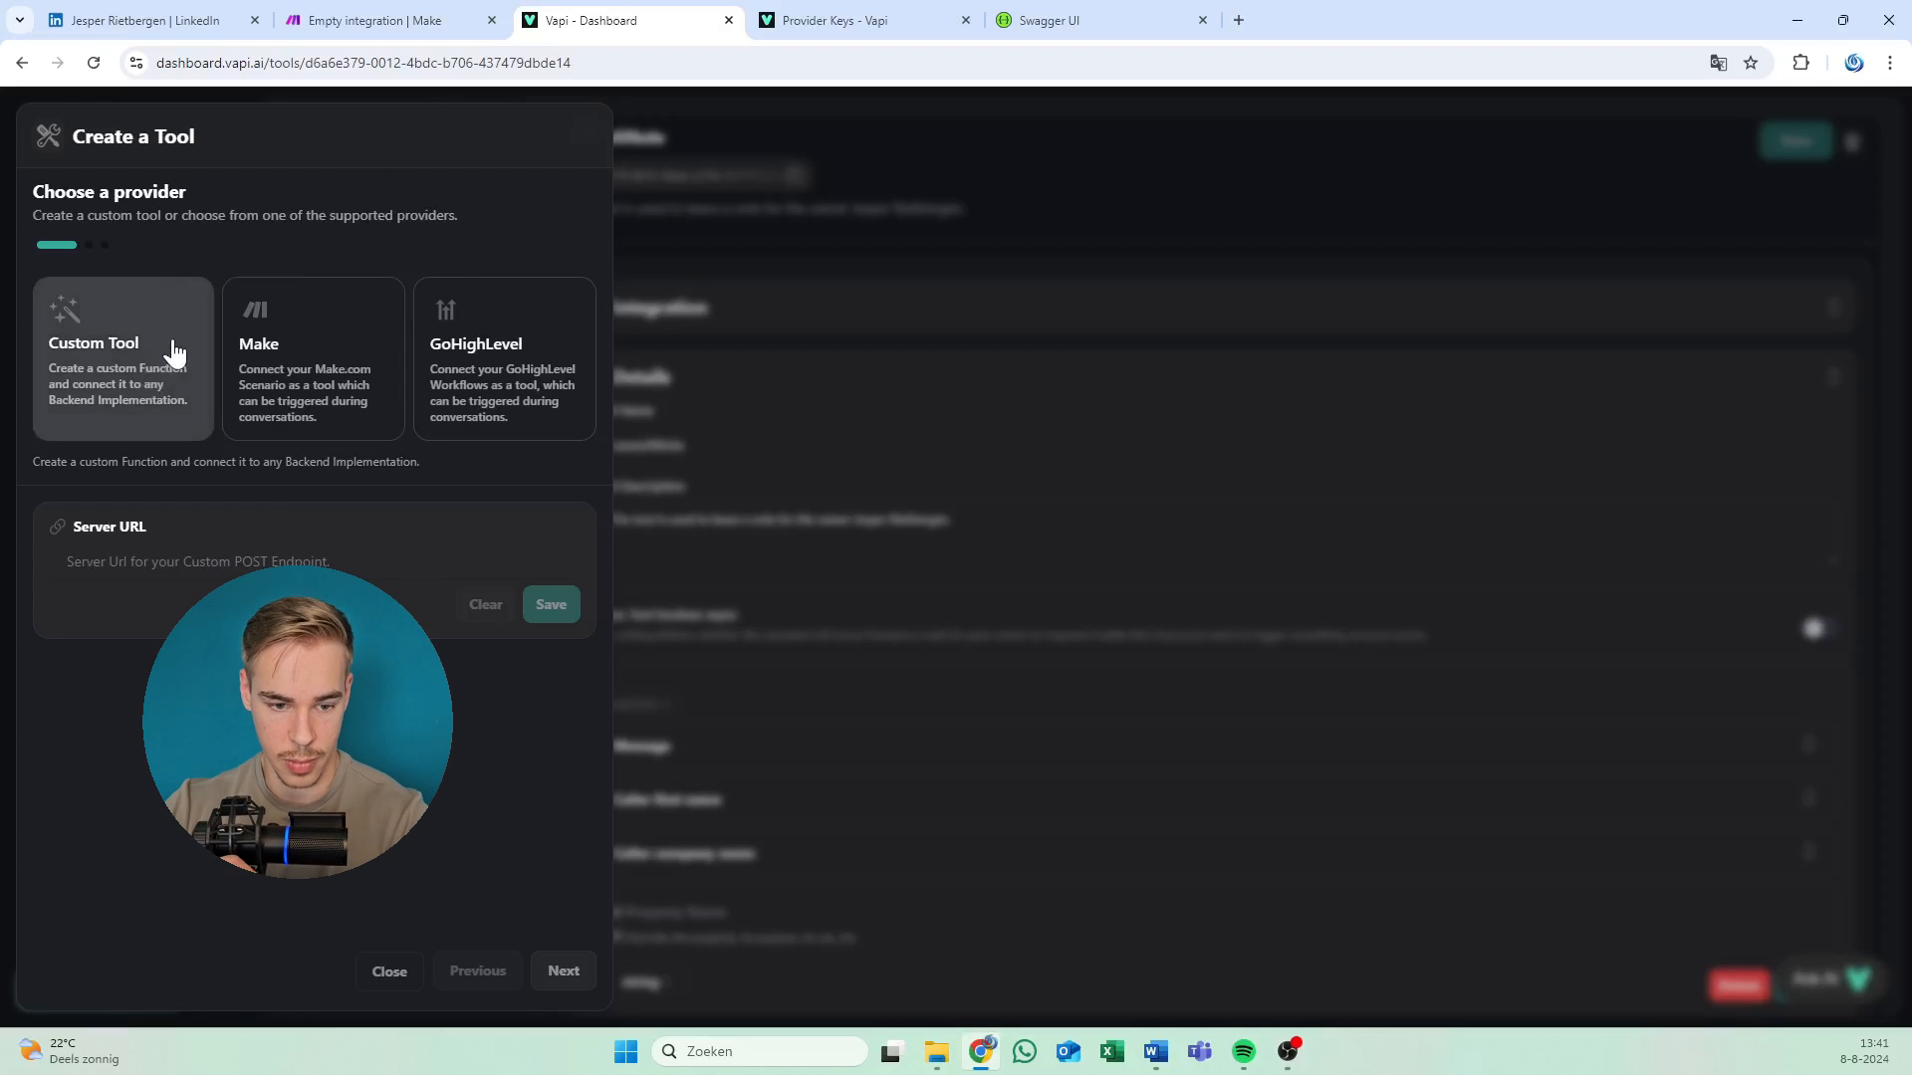
{"action": "left_click", "coordinate": [278, 357]}
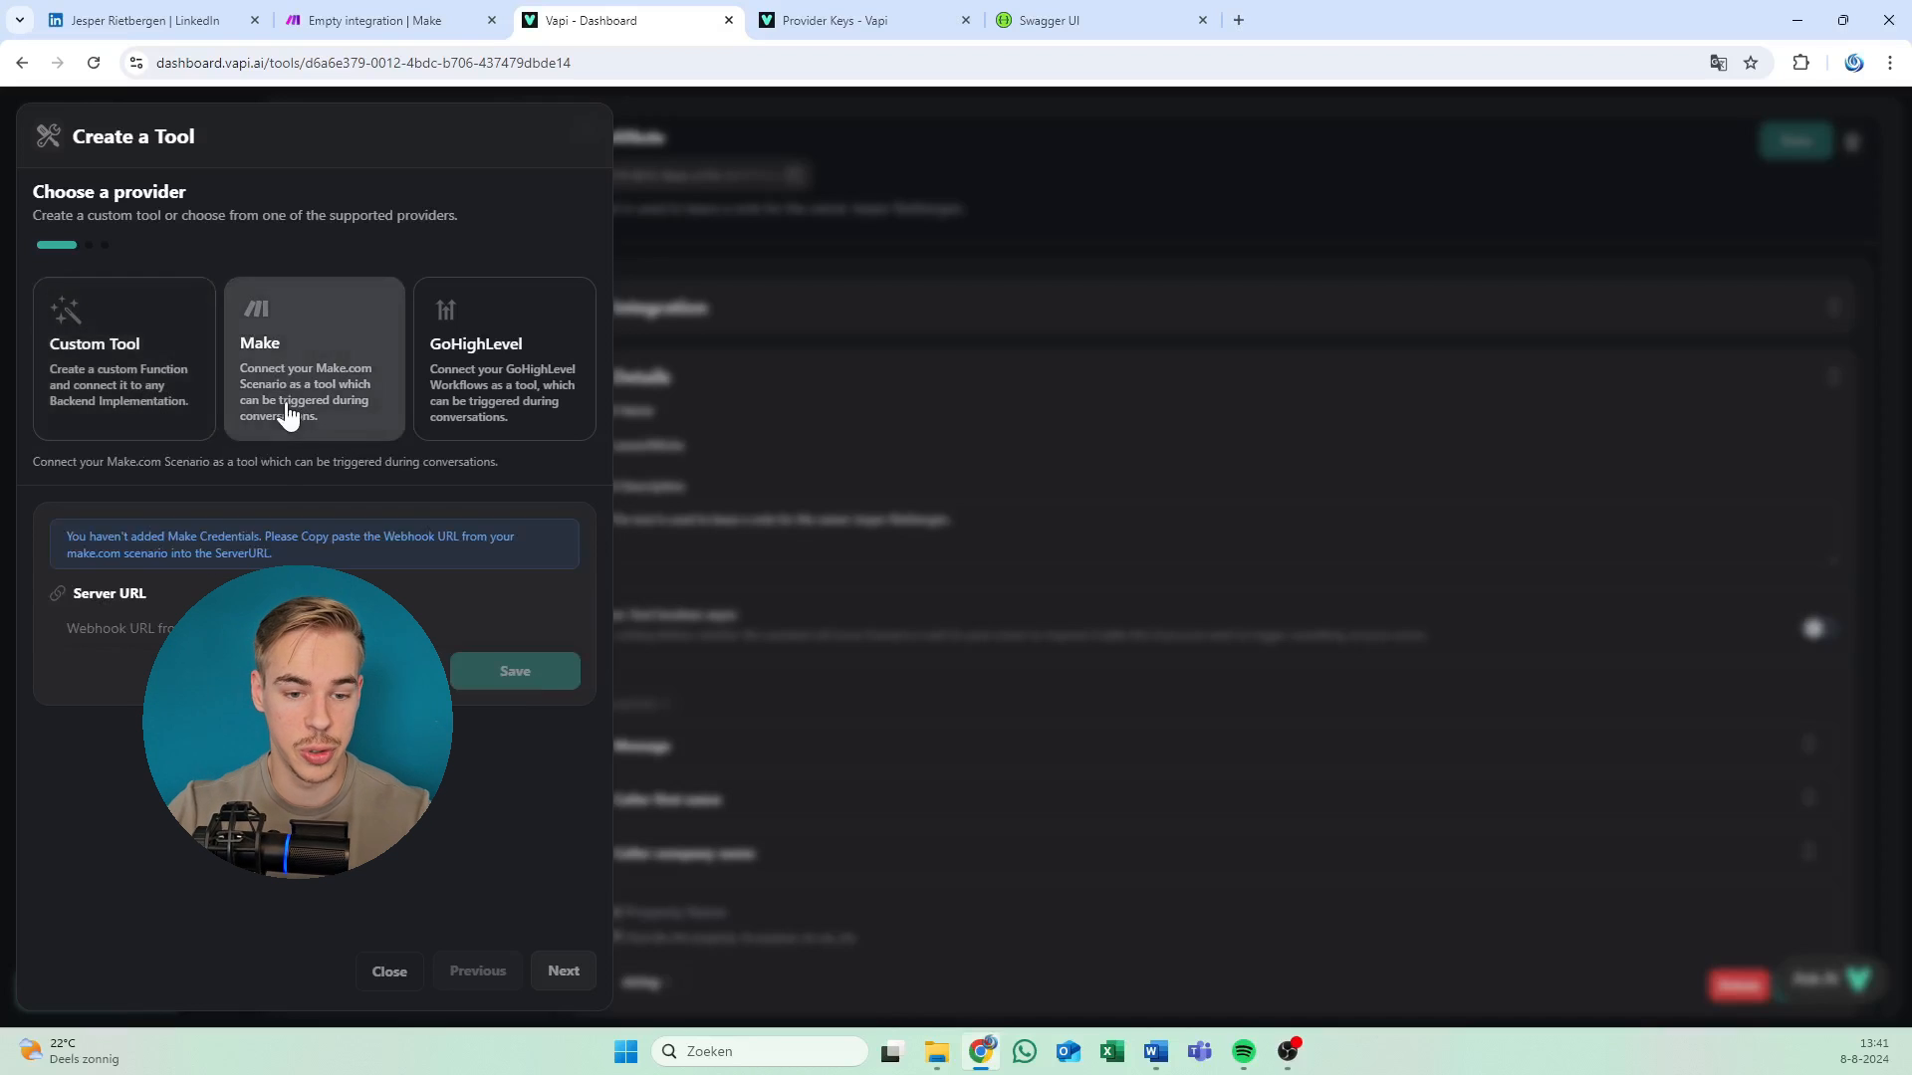
{"action": "left_click", "coordinate": [403, 235]}
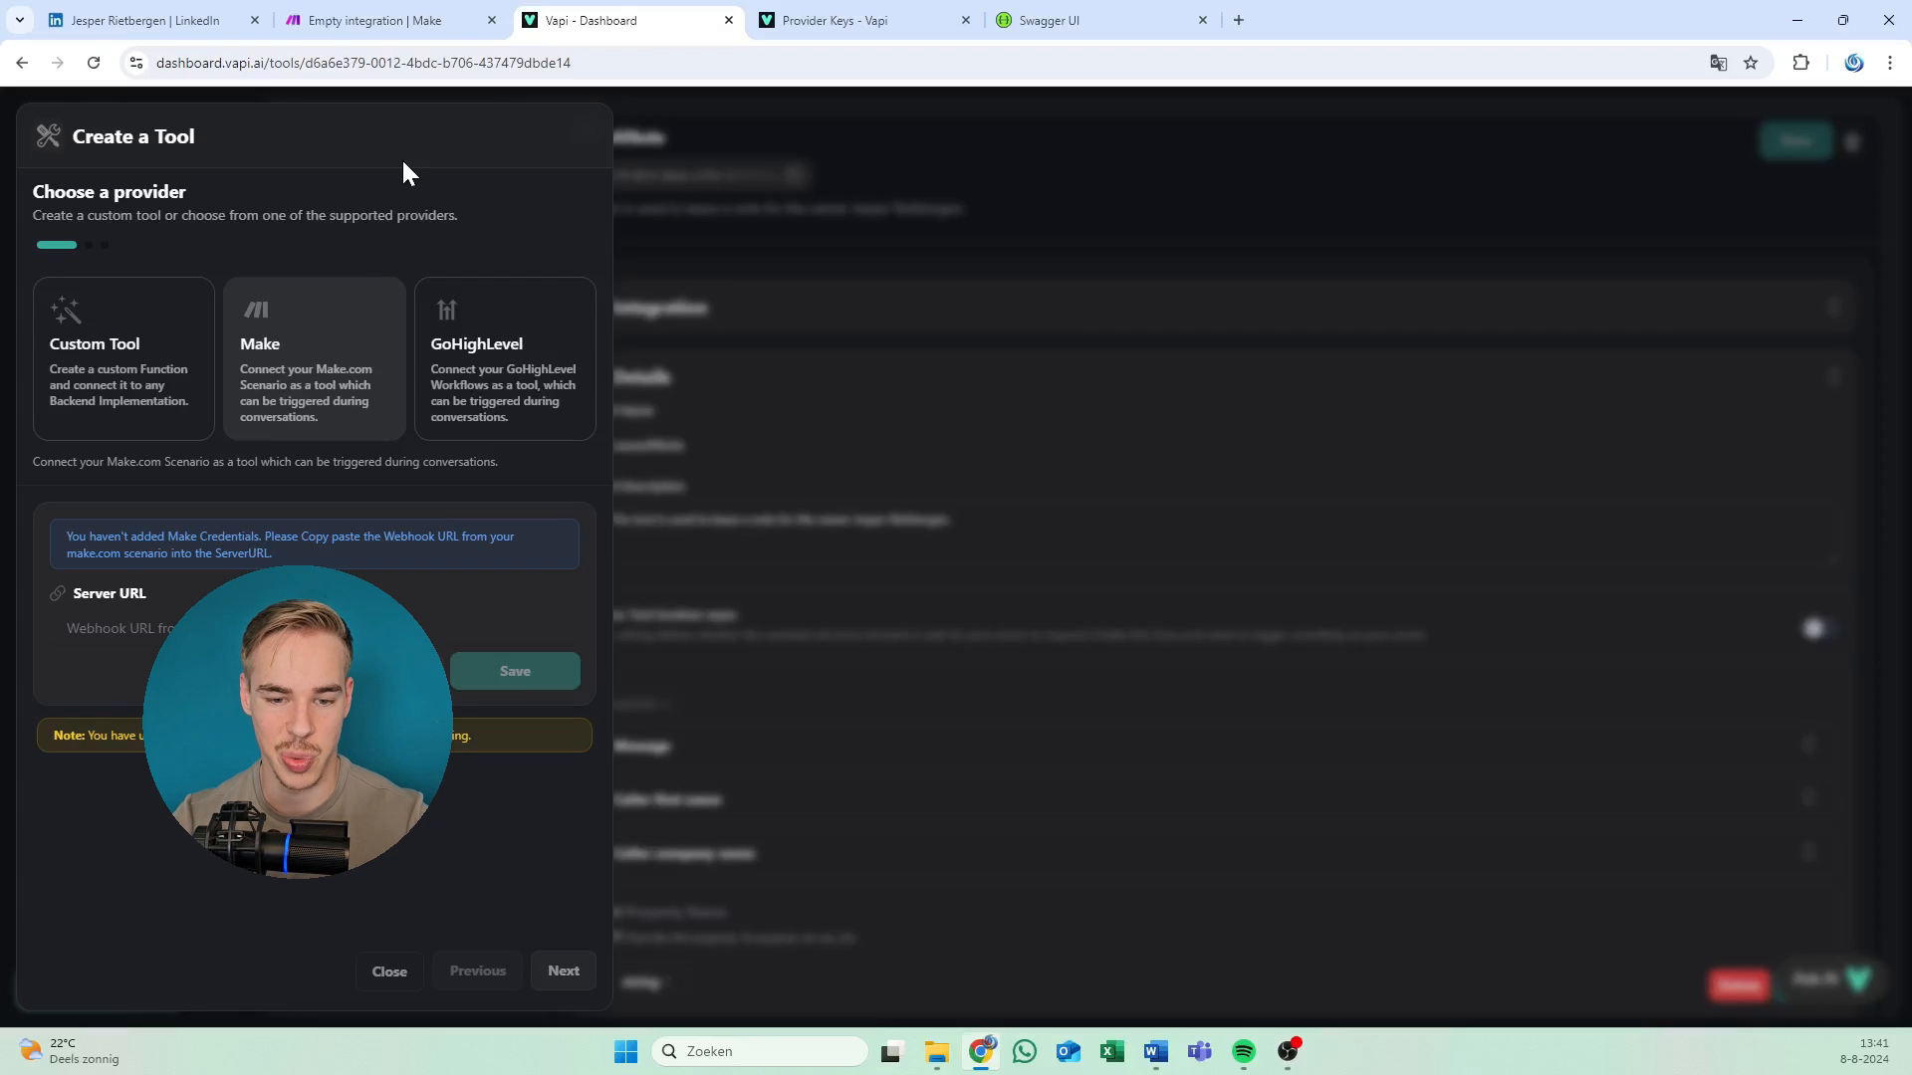
{"action": "left_click_drag", "start_coordinate": [259, 215], "coordinate": [78, 194]}
{"action": "left_click", "coordinate": [166, 226]}
{"action": "left_click", "coordinate": [99, 210]}
{"action": "left_click", "coordinate": [228, 235]}
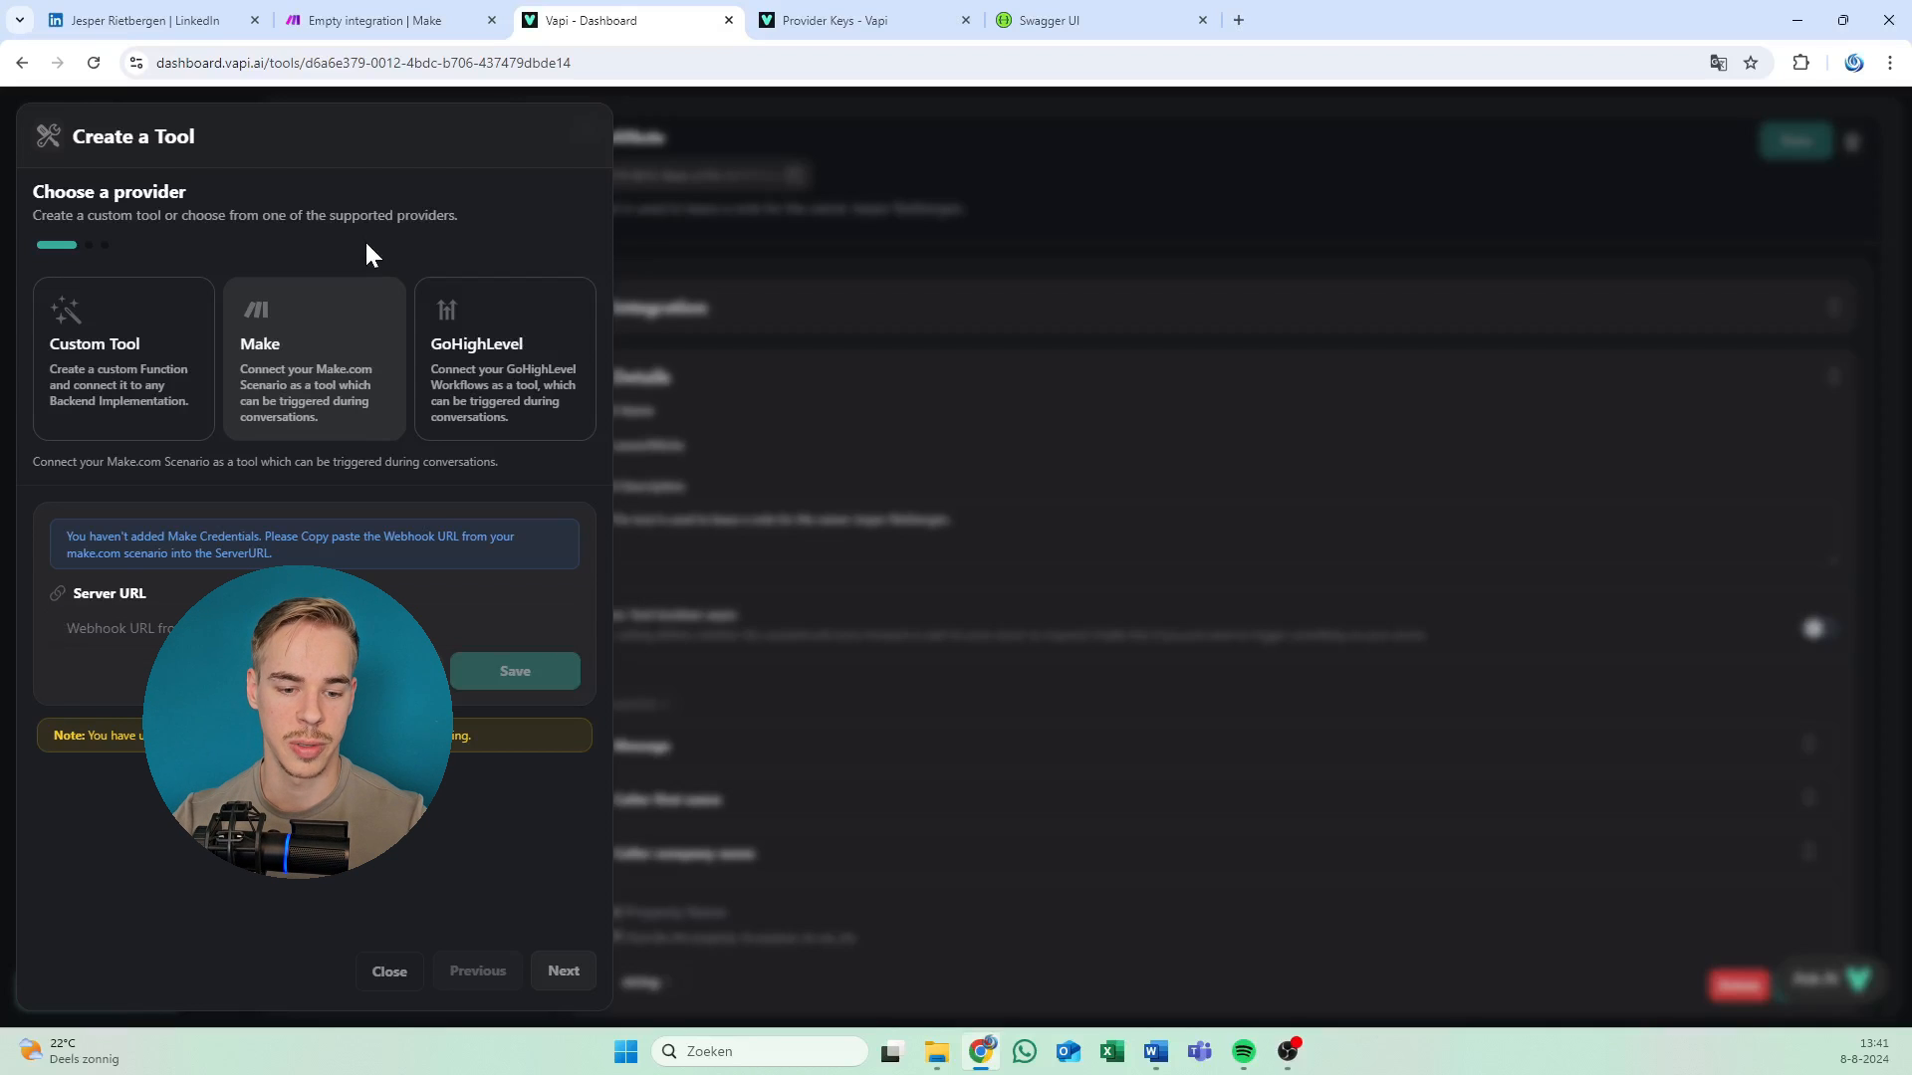
Switch to the Make scenario and copy the address of the Random stuff webhook from the Webhooks module.
{"action": "left_click", "coordinate": [426, 18]}
{"action": "left_click", "coordinate": [495, 317]}
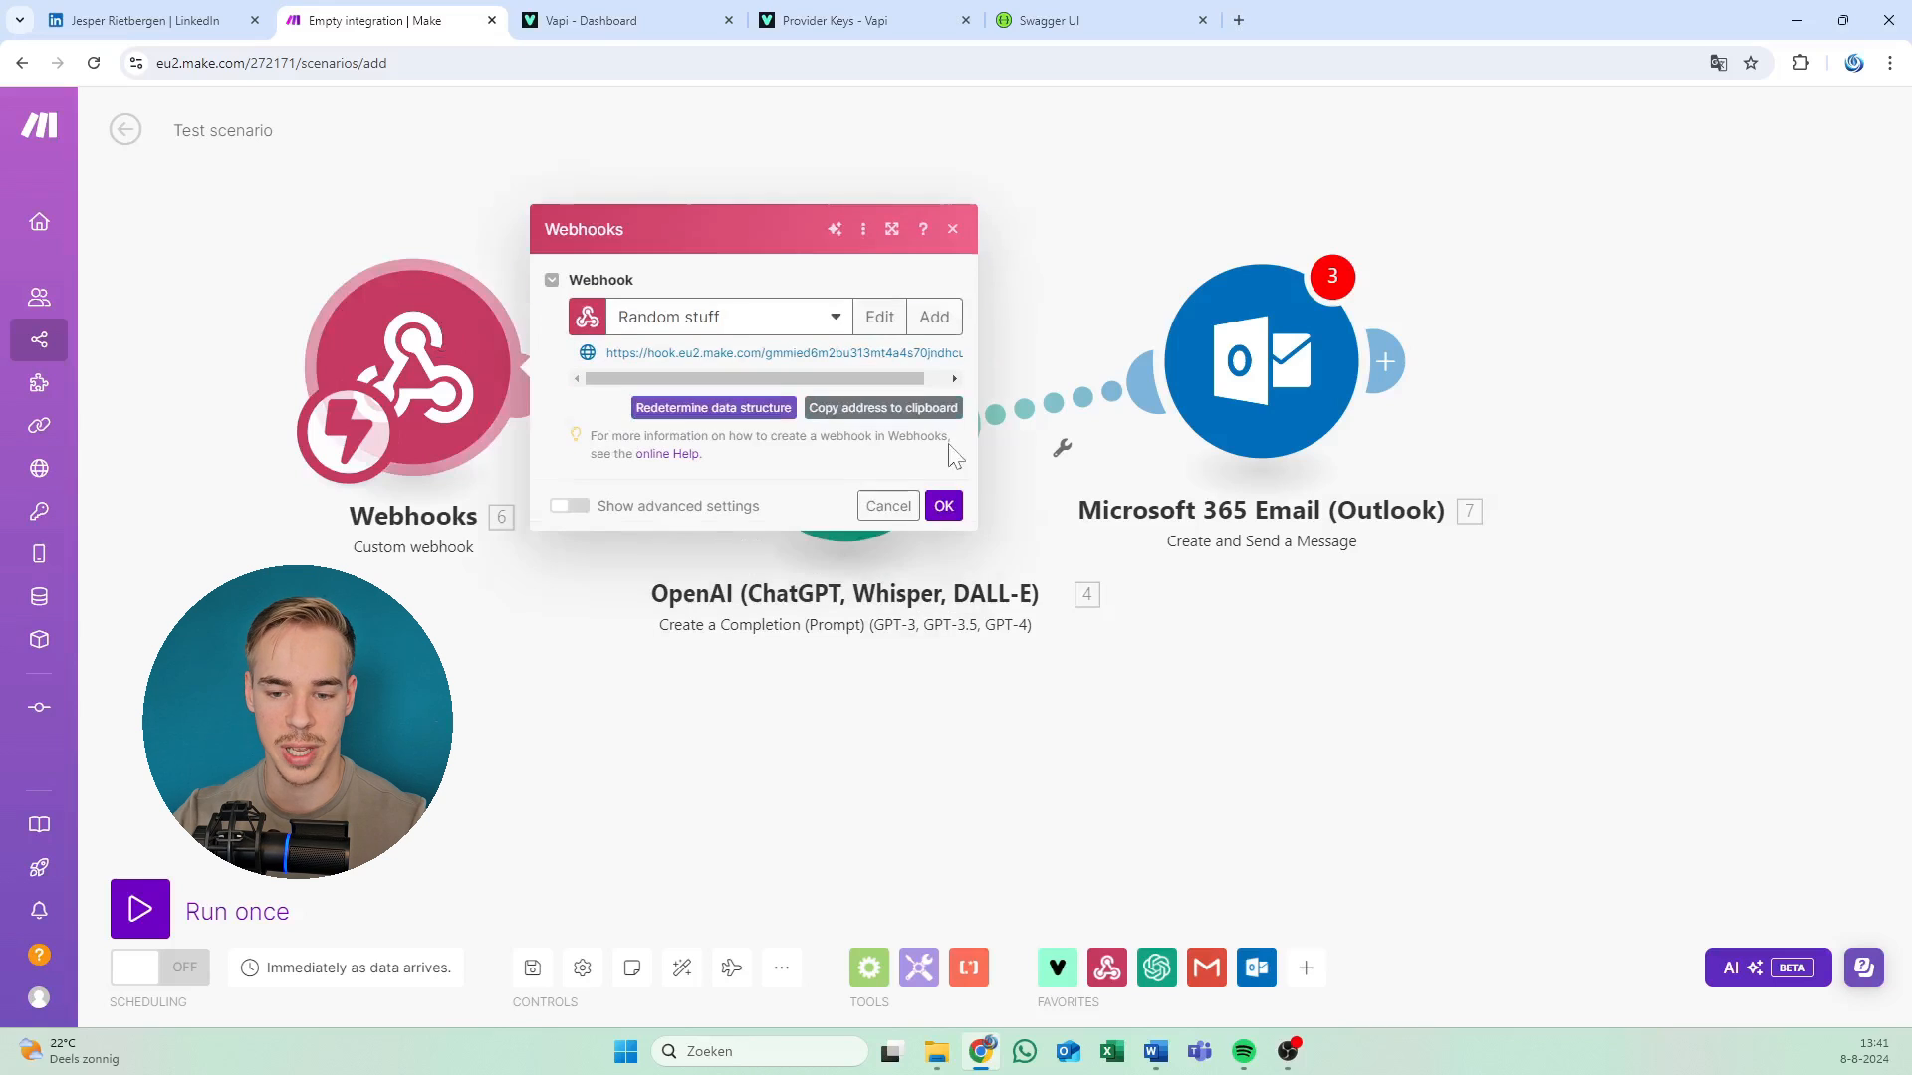
{"action": "left_click", "coordinate": [883, 408]}
{"action": "left_click", "coordinate": [598, 20]}
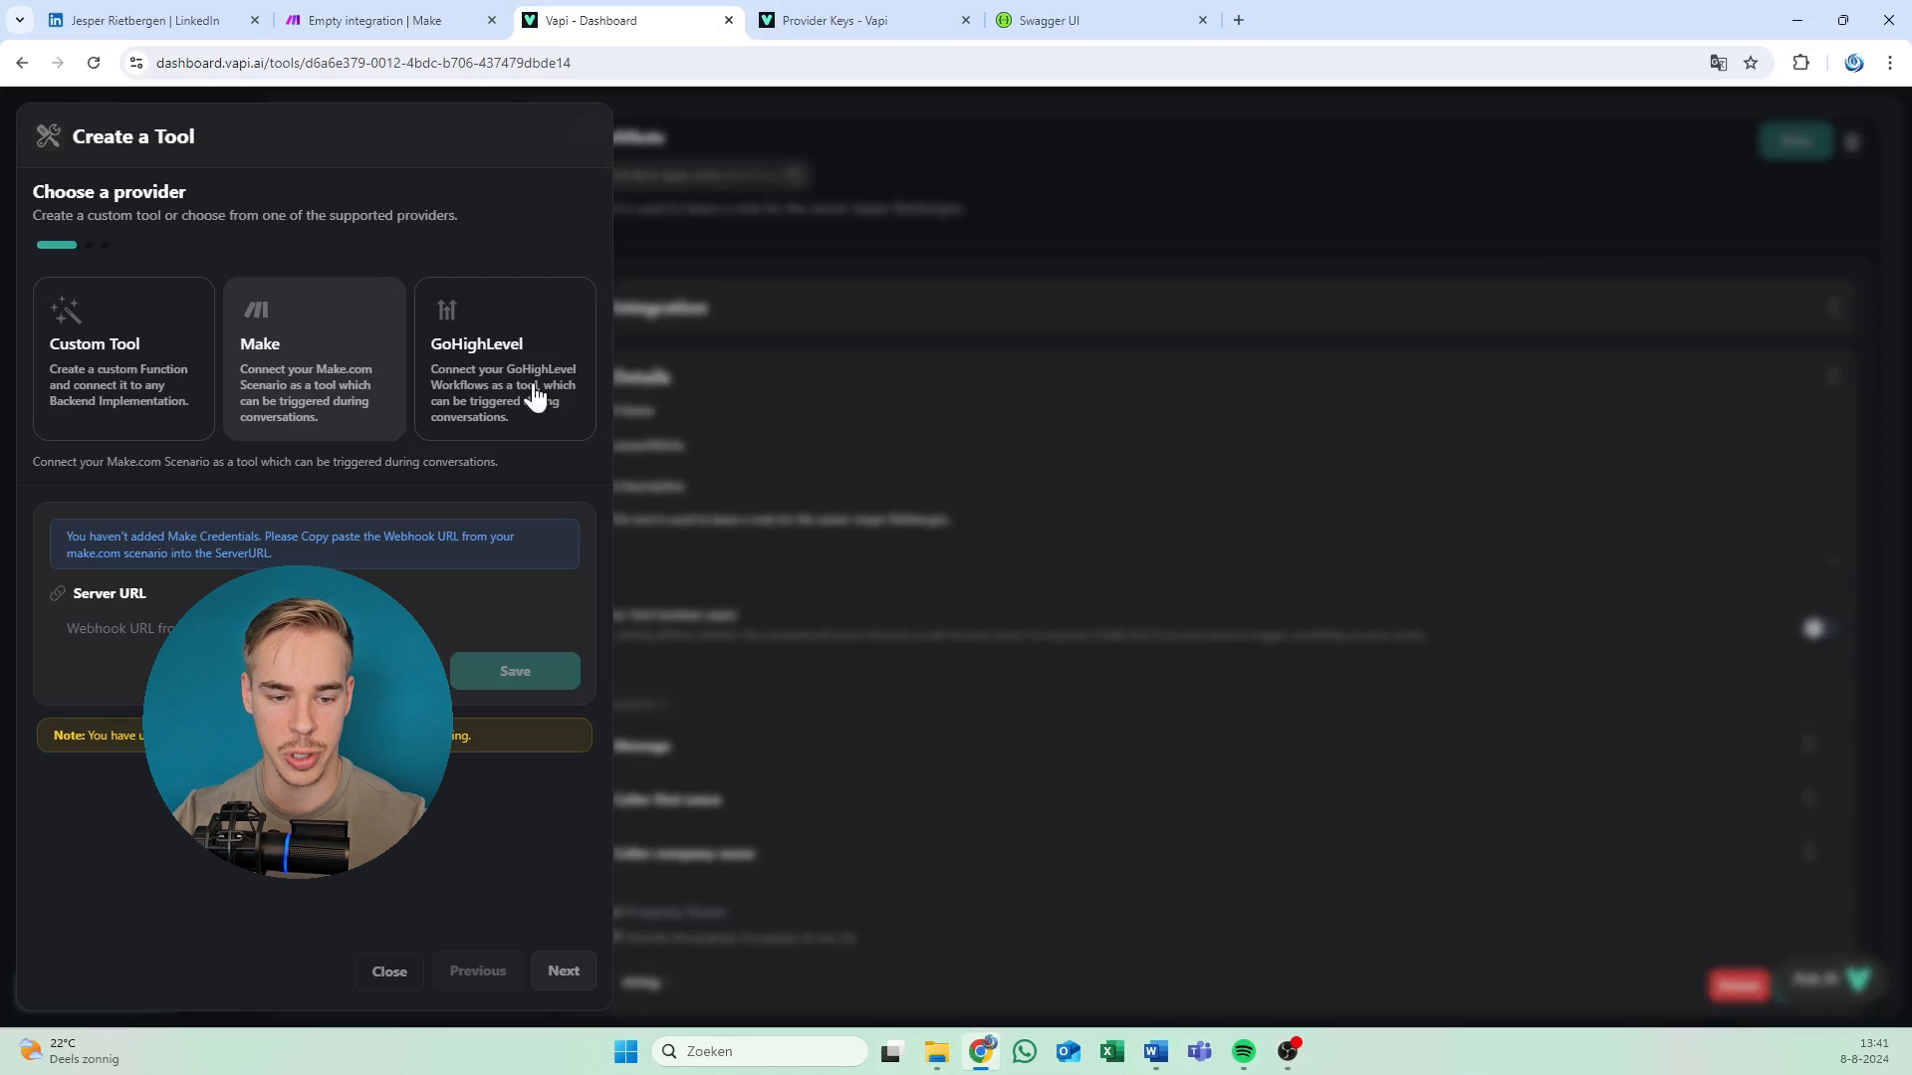
{"action": "left_click", "coordinate": [363, 20]}
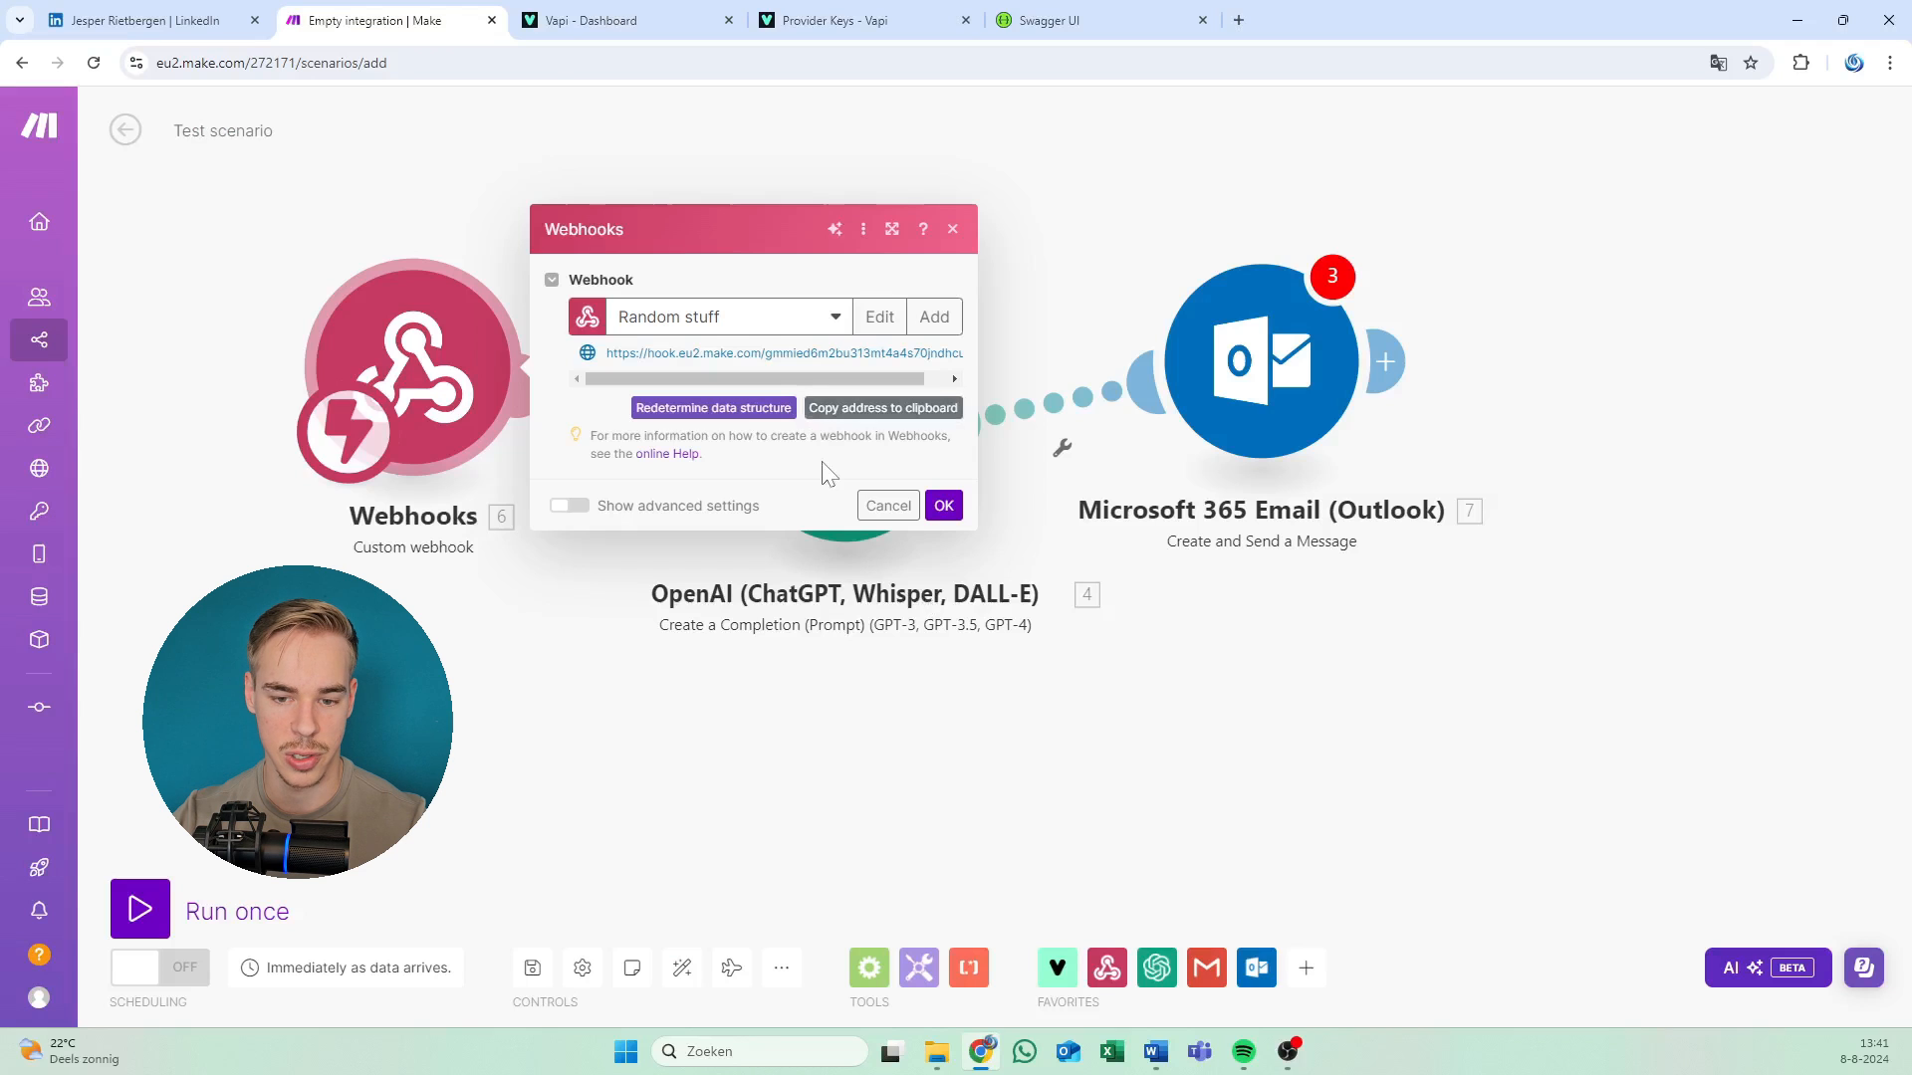
{"action": "left_click_drag", "start_coordinate": [843, 354], "coordinate": [679, 353]}
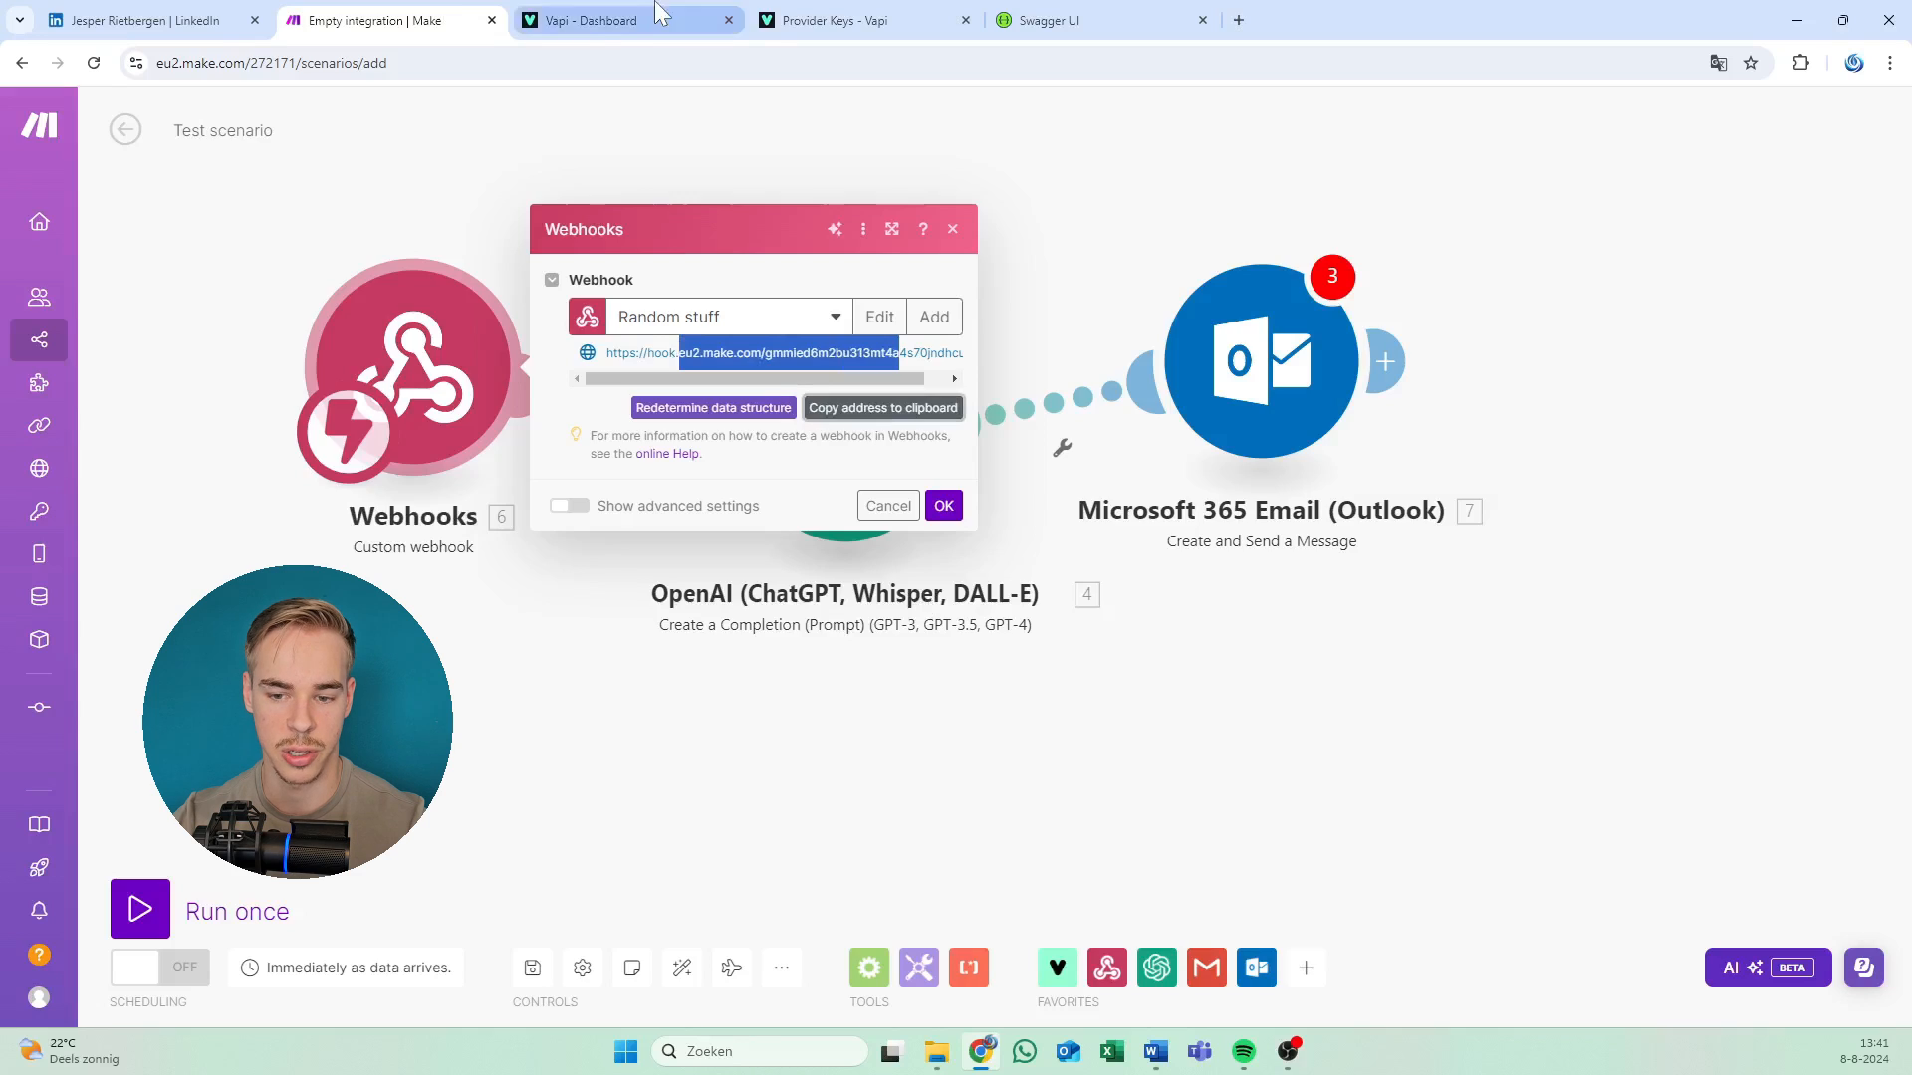
Switch to Vapi, save the copied webhook address as the new tool's Server URL, and continue to the schema.
{"action": "left_click", "coordinate": [597, 20]}
{"action": "left_click", "coordinate": [149, 629]}
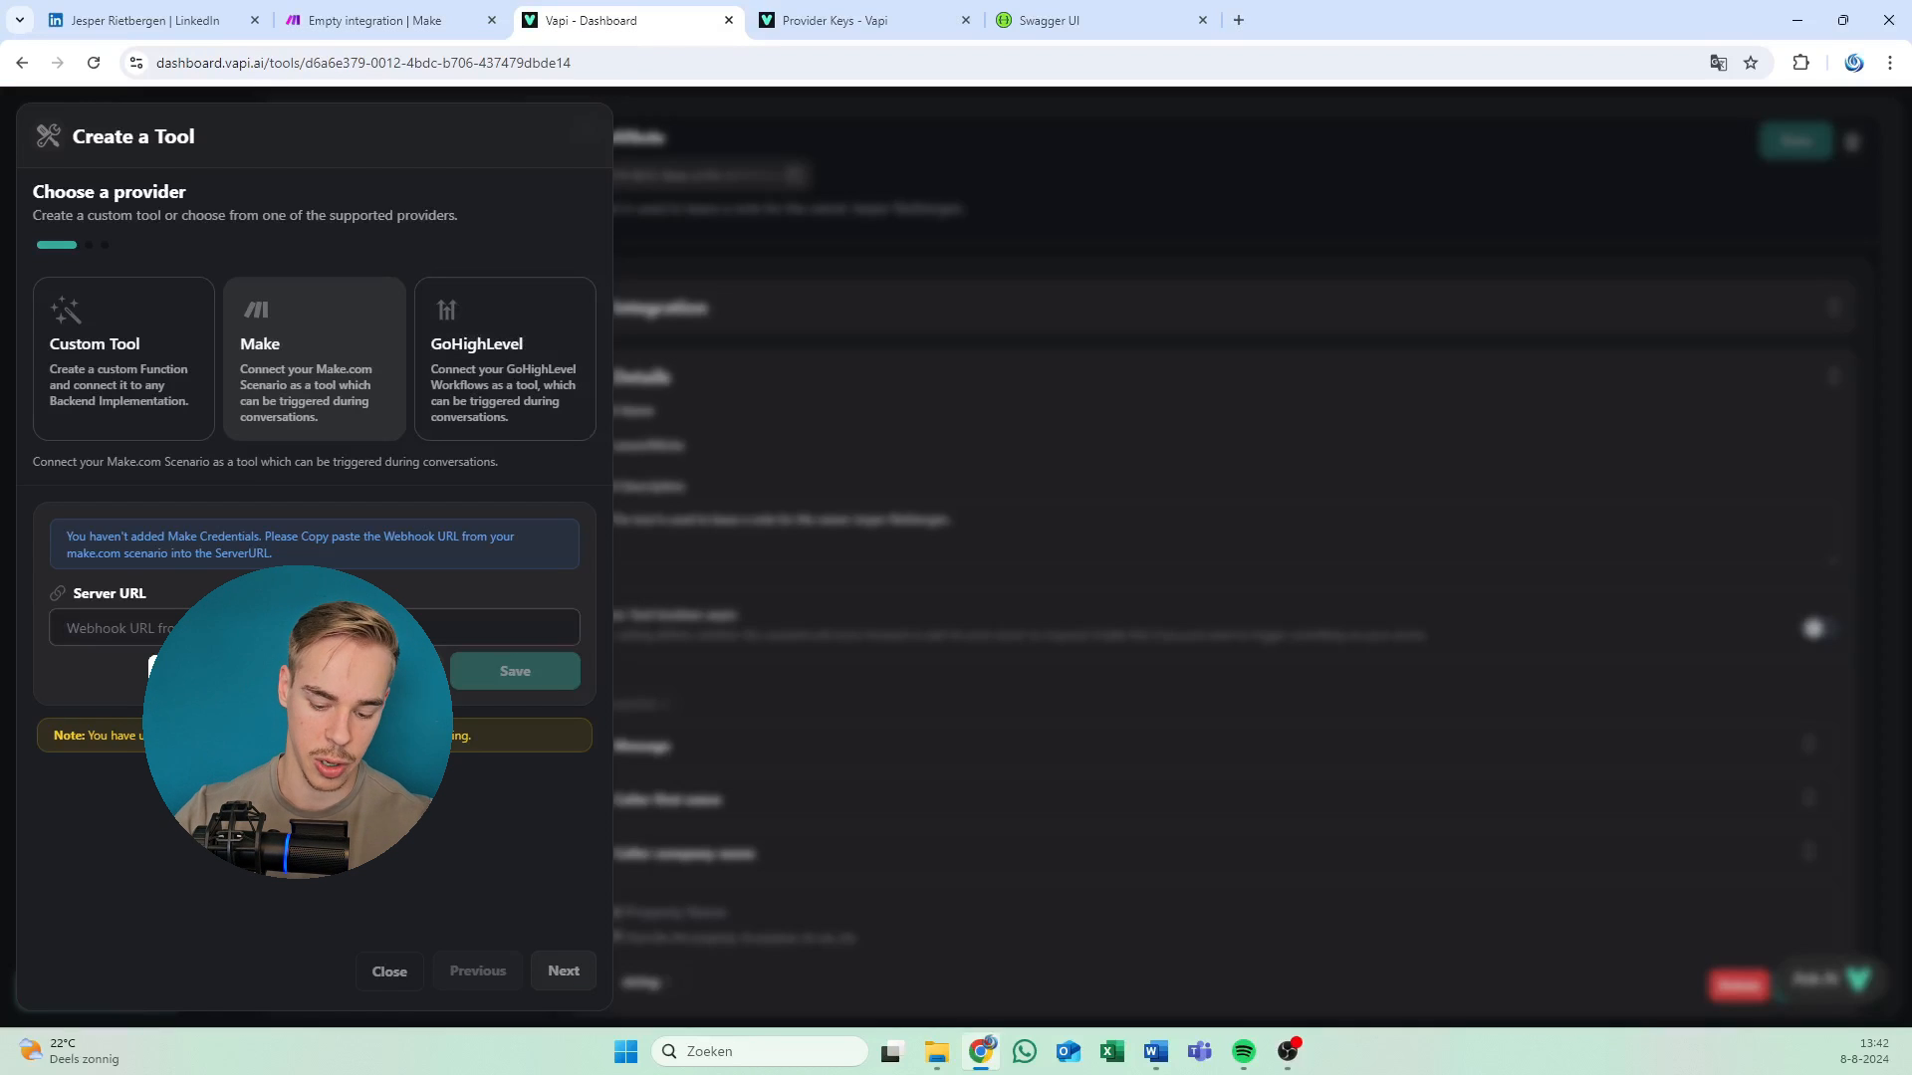
{"action": "key", "text": "ctrl+v"}
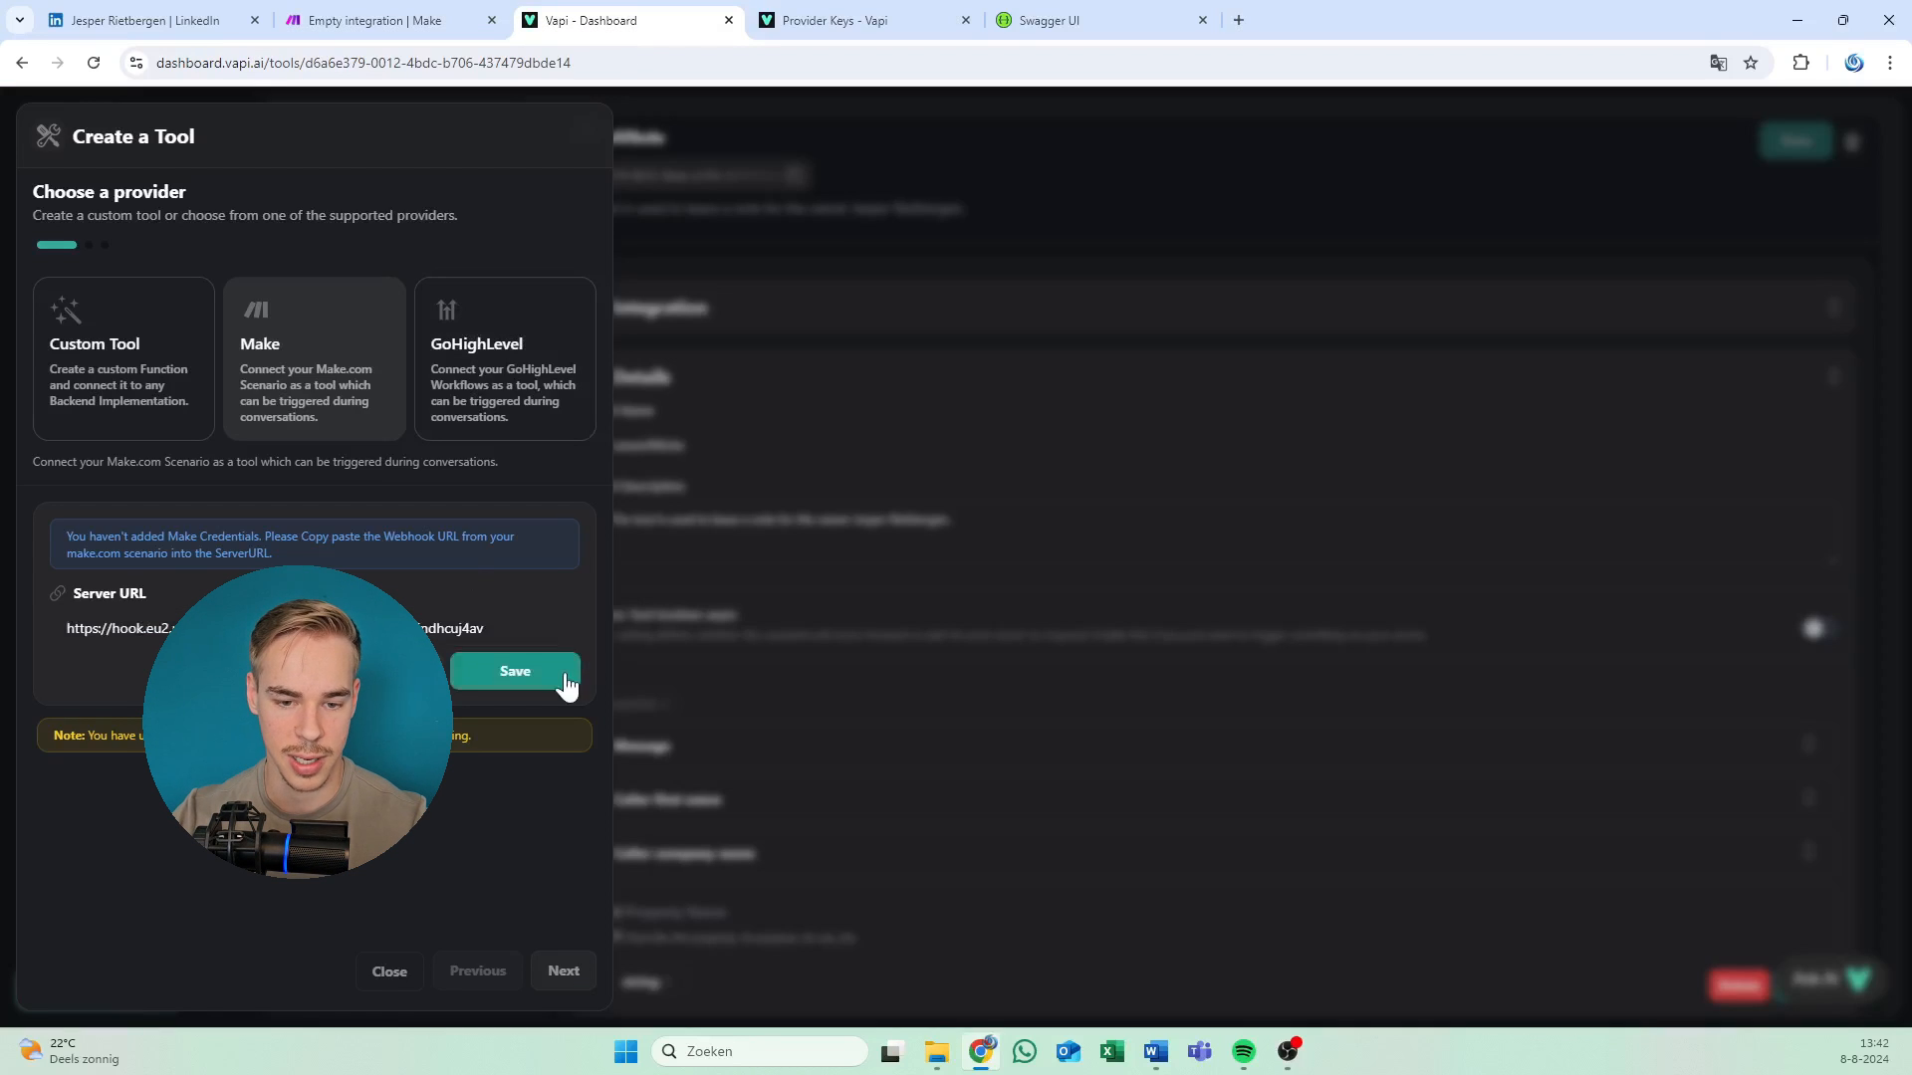
{"action": "left_click", "coordinate": [564, 679]}
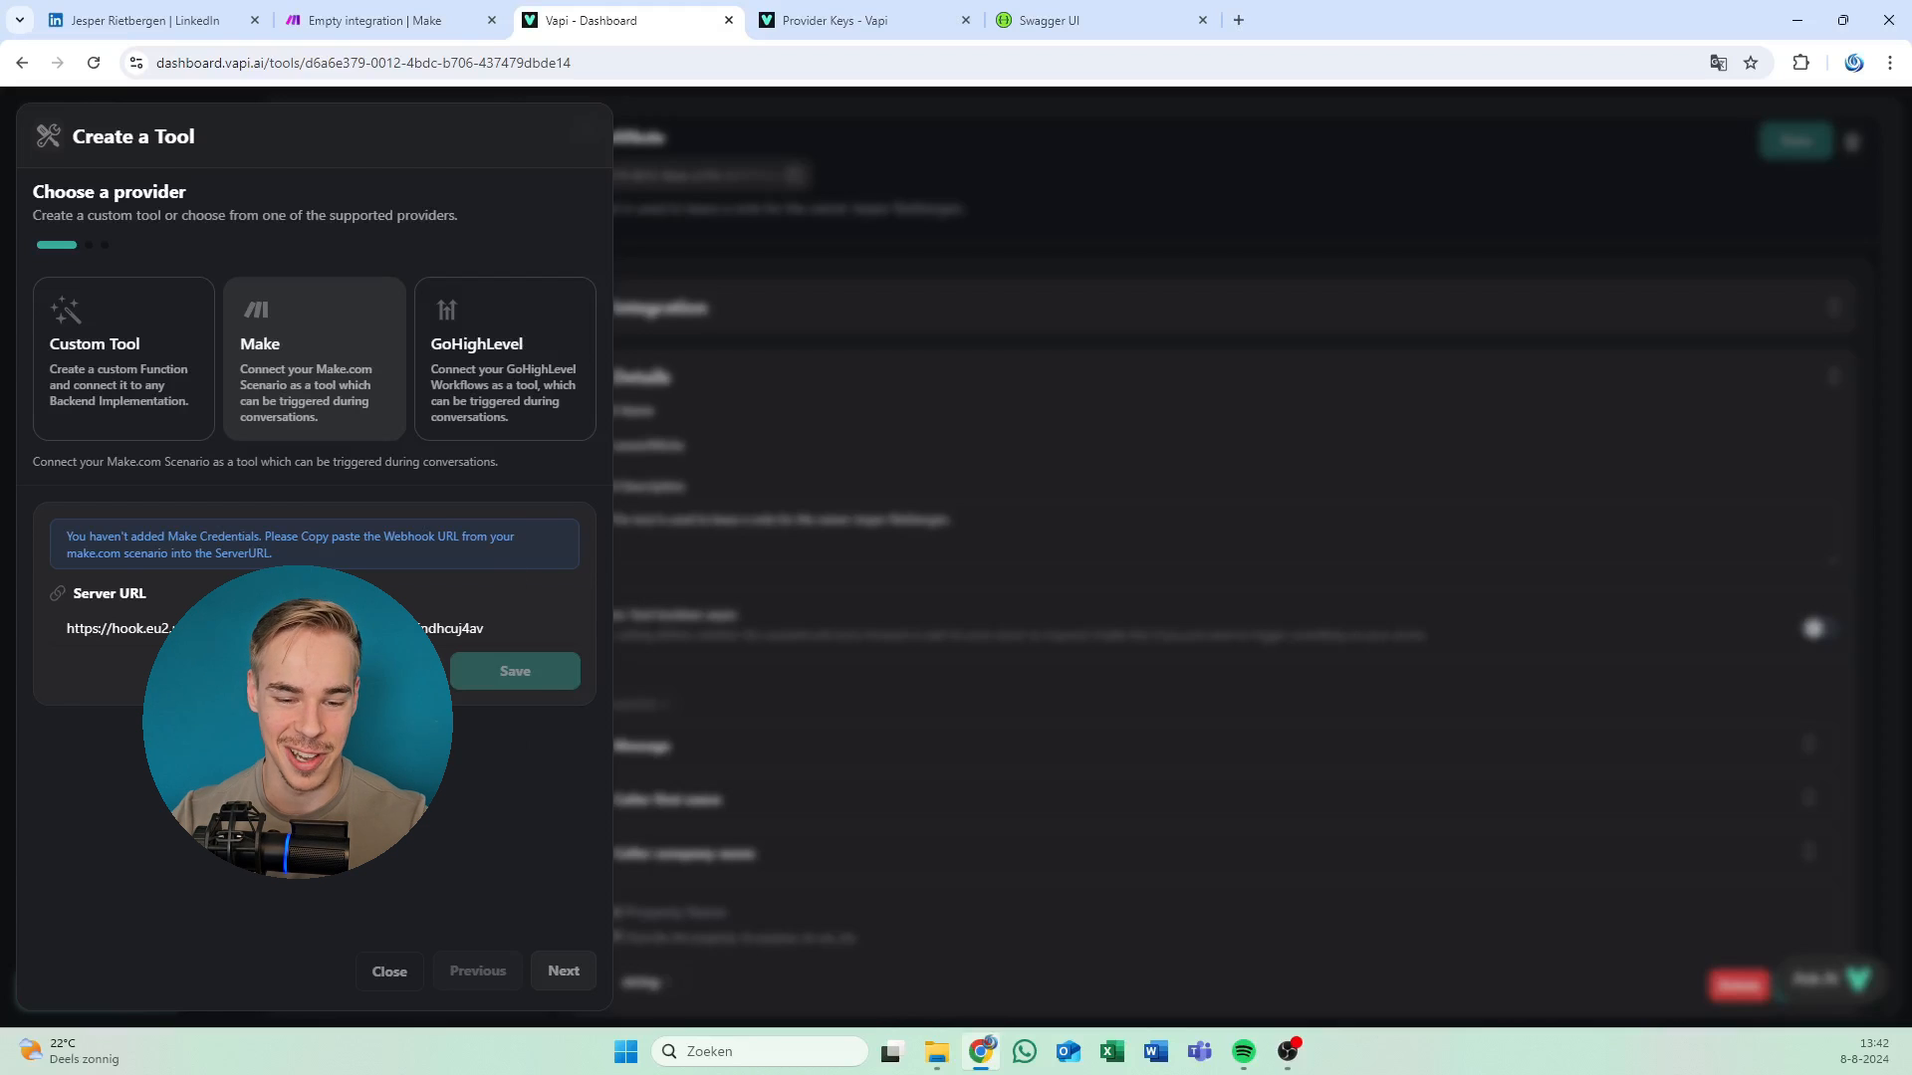
{"action": "left_click", "coordinate": [578, 971]}
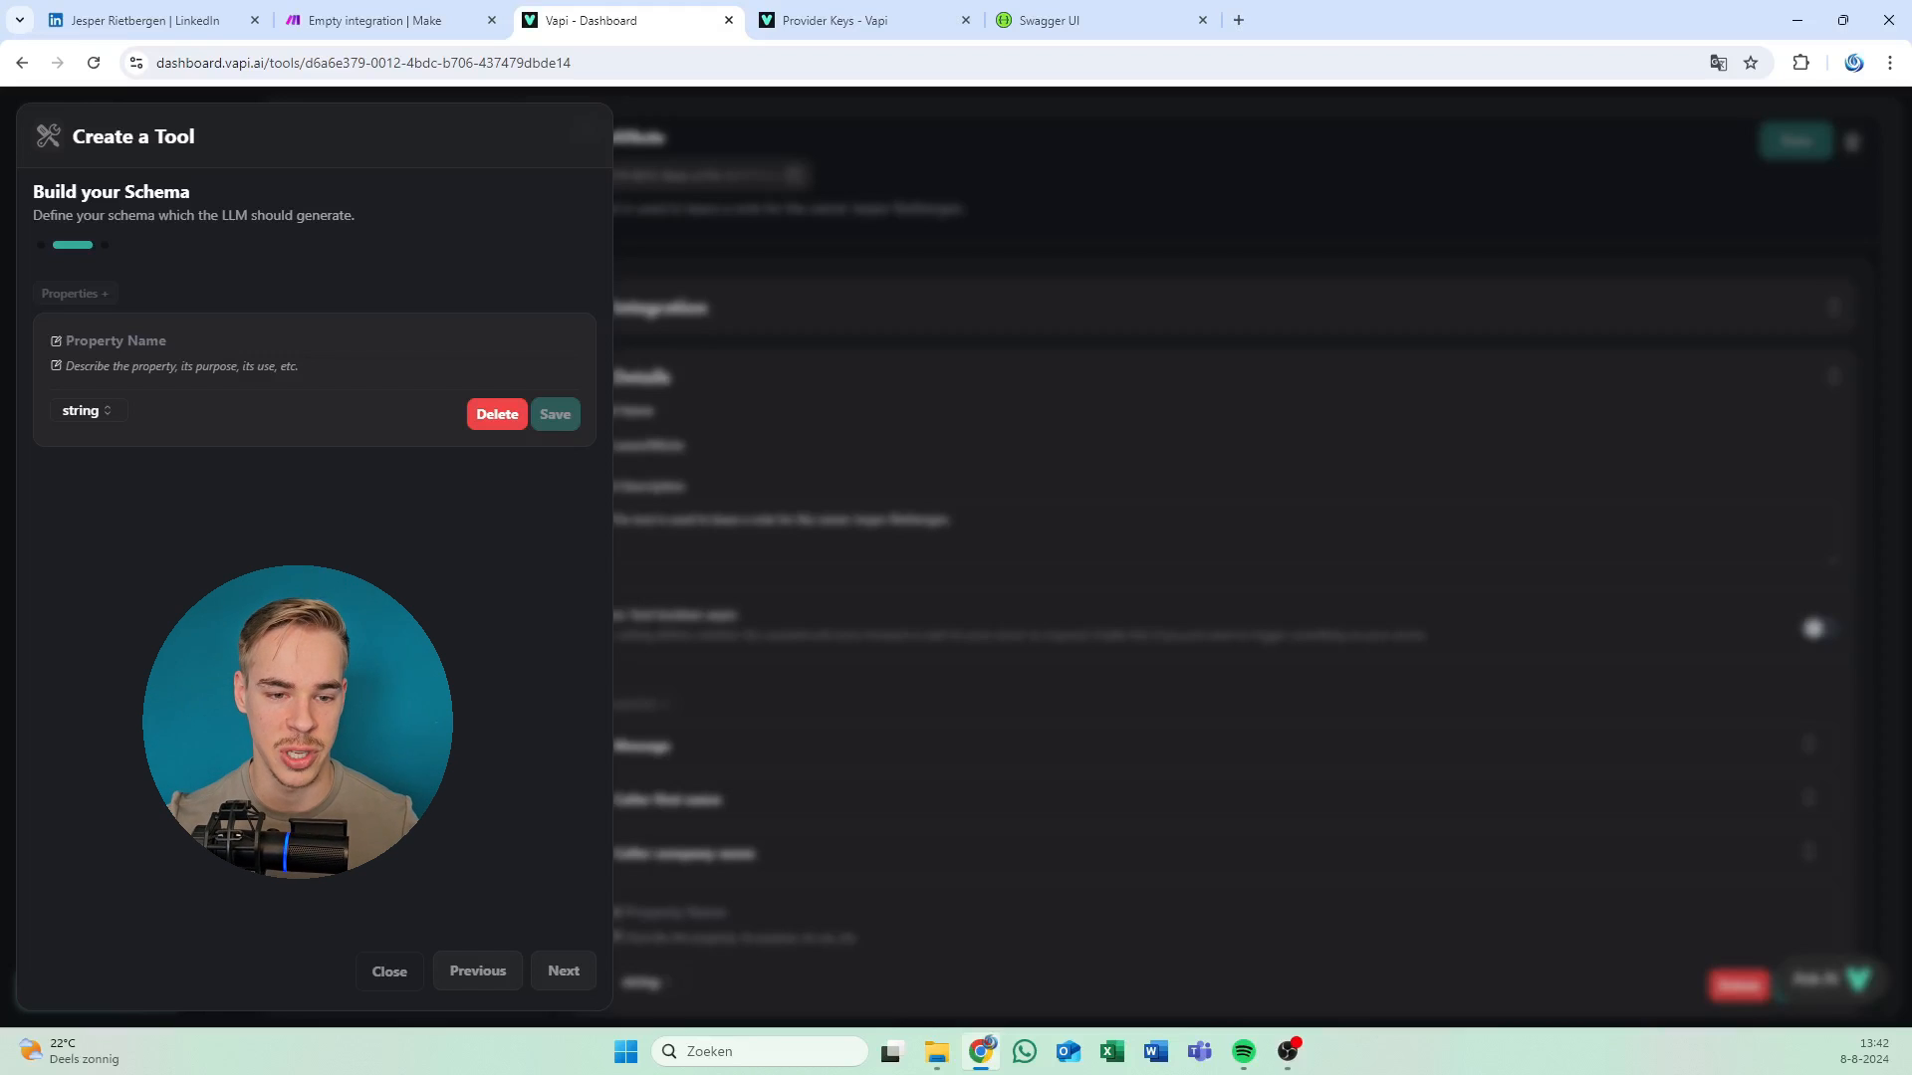
Delete the blank property from the tool's schema, and switch to the Make scenario to close the Webhooks module settings.
{"action": "left_click", "coordinate": [480, 418]}
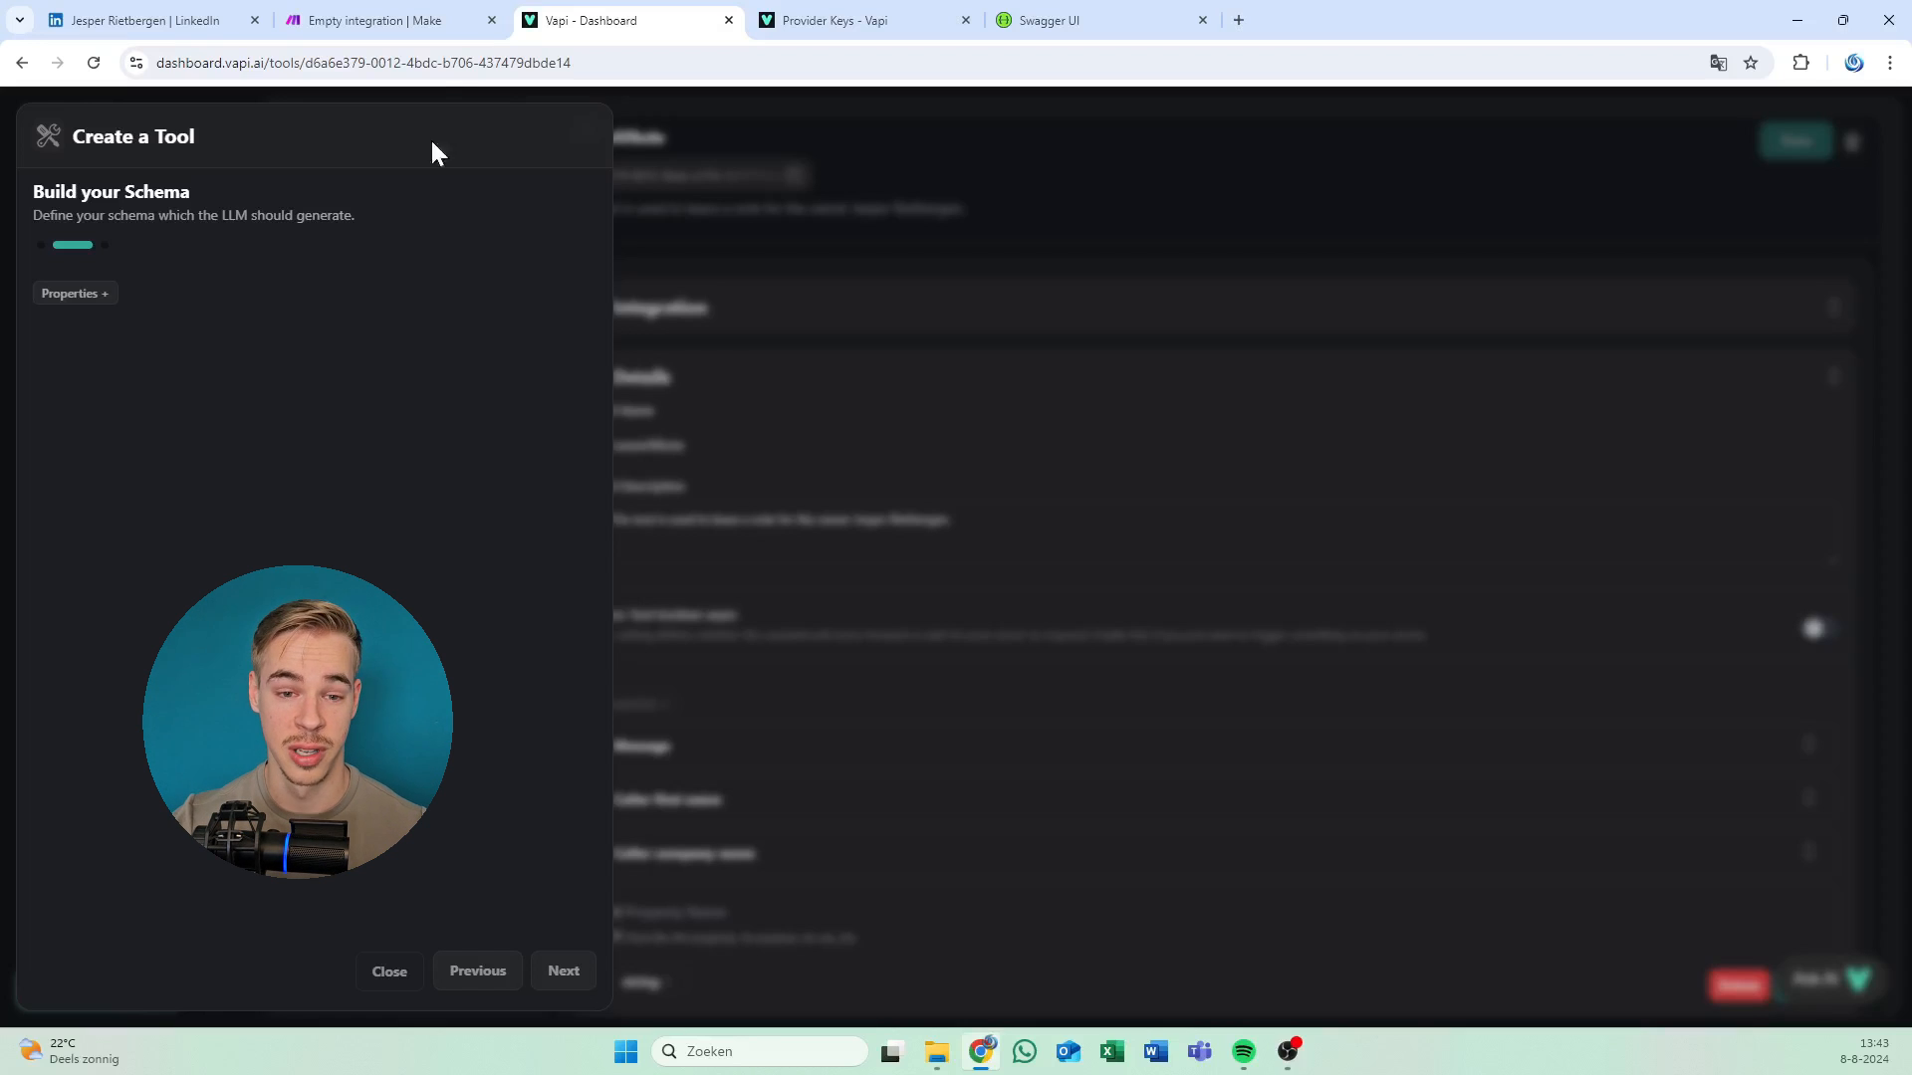
{"action": "left_click", "coordinate": [444, 16]}
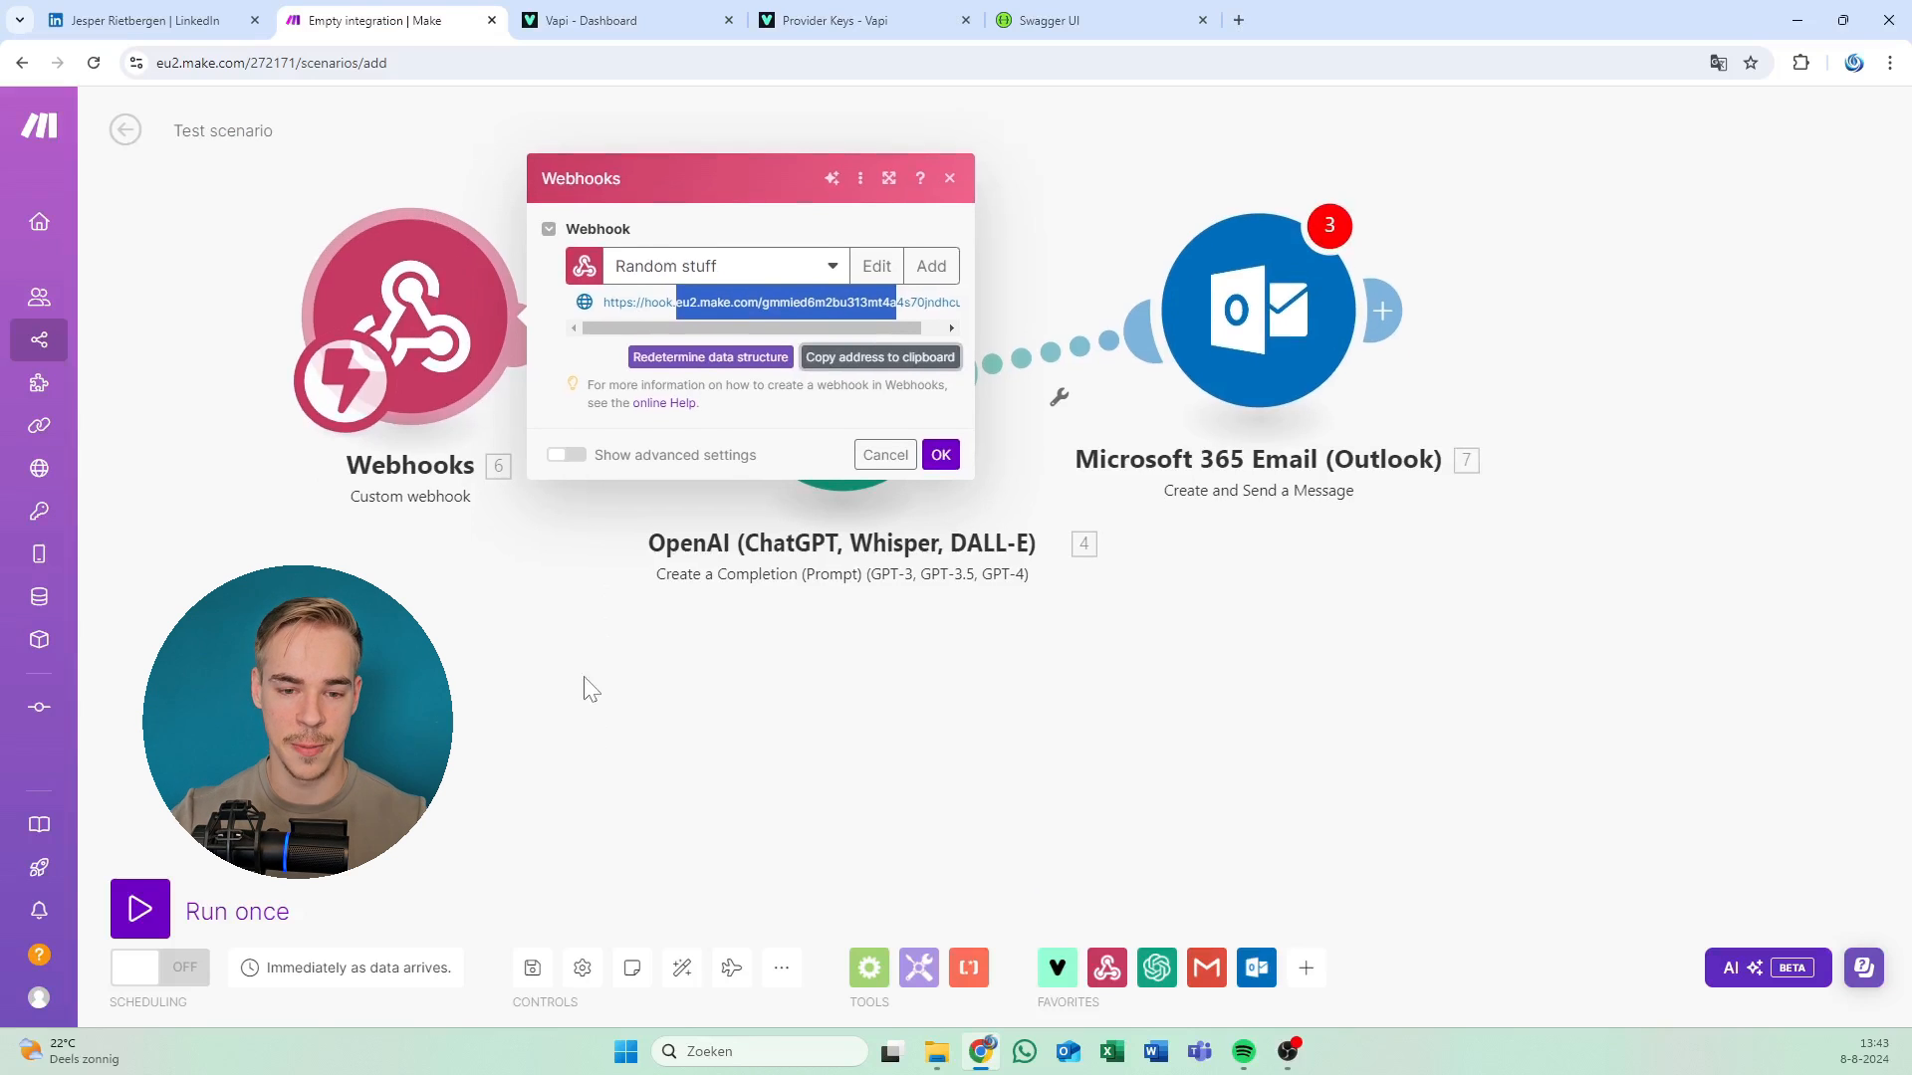
{"action": "left_click", "coordinate": [948, 178]}
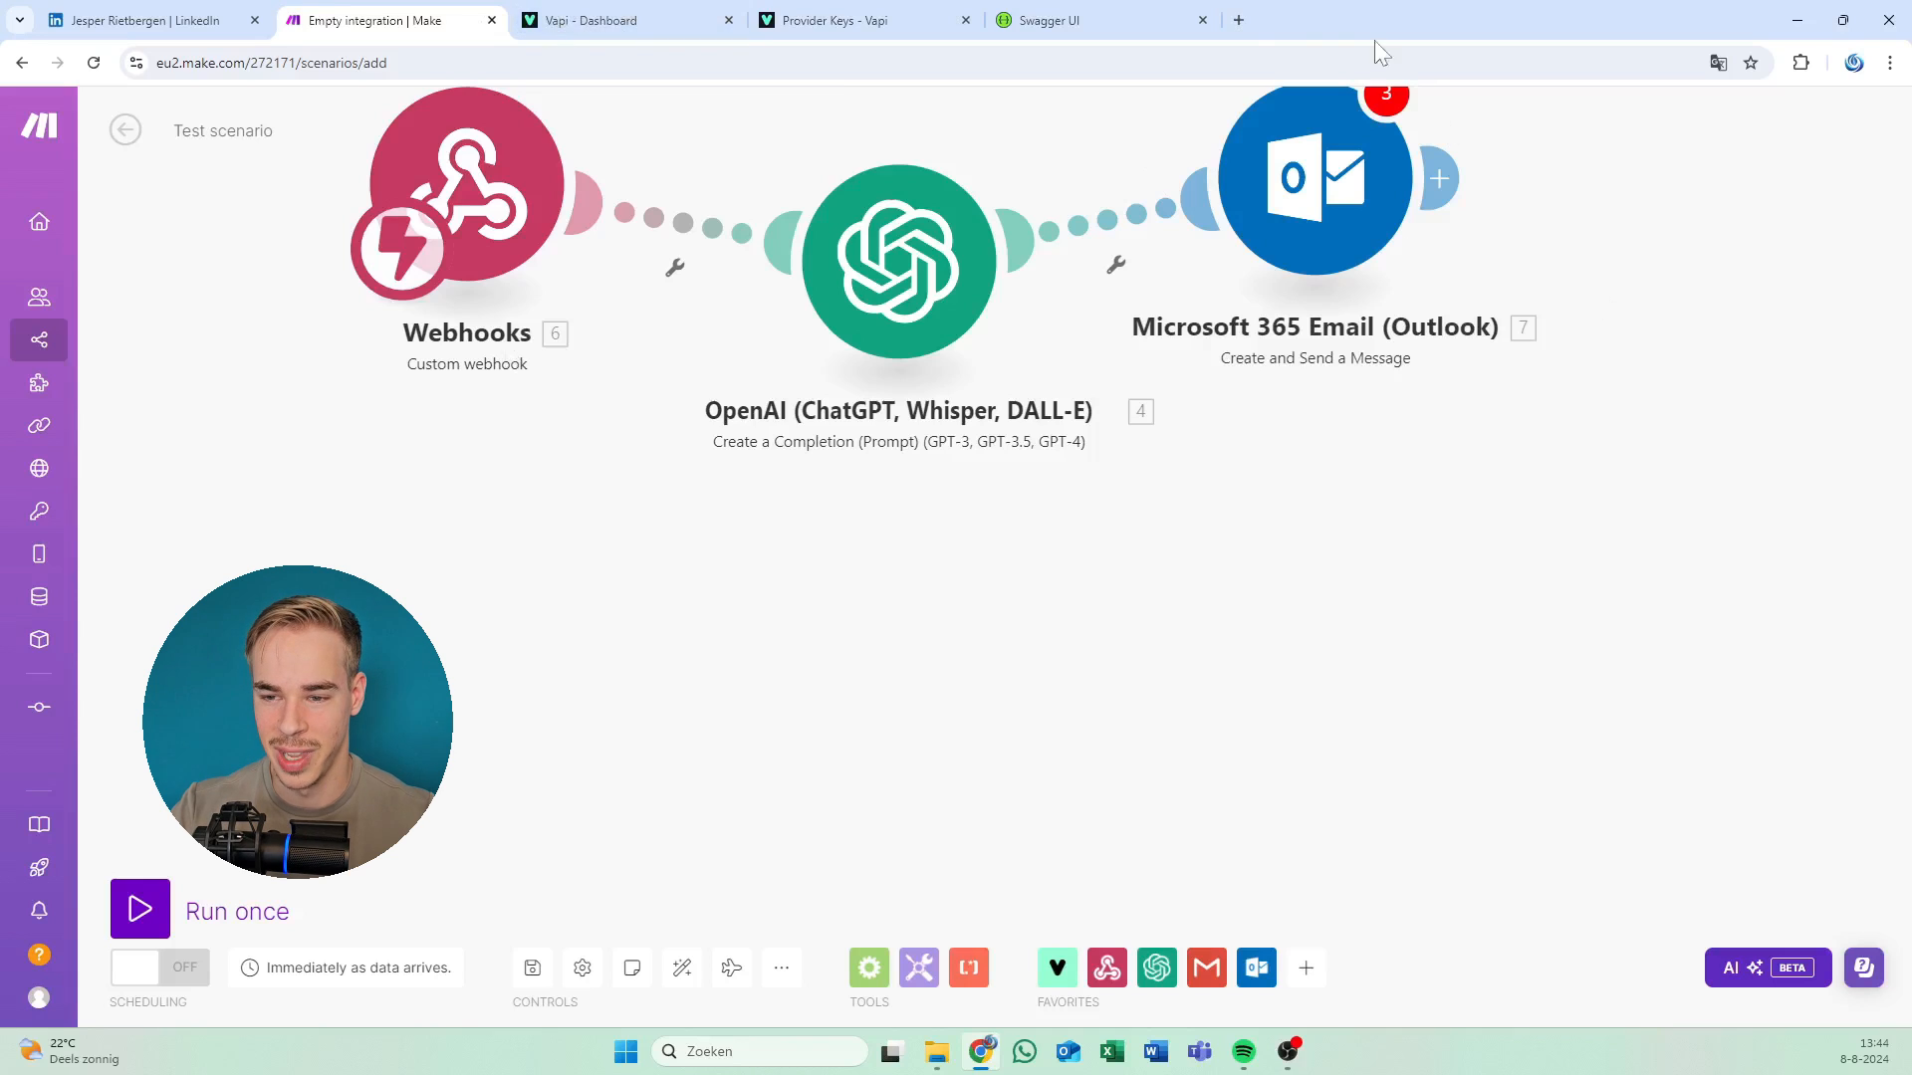
Open worldtimeapi.org in a new browser tab and copy the Europe/Amsterdam request URL from its curl example.
{"action": "left_click", "coordinate": [1240, 18]}
{"action": "type", "text": "wo"}
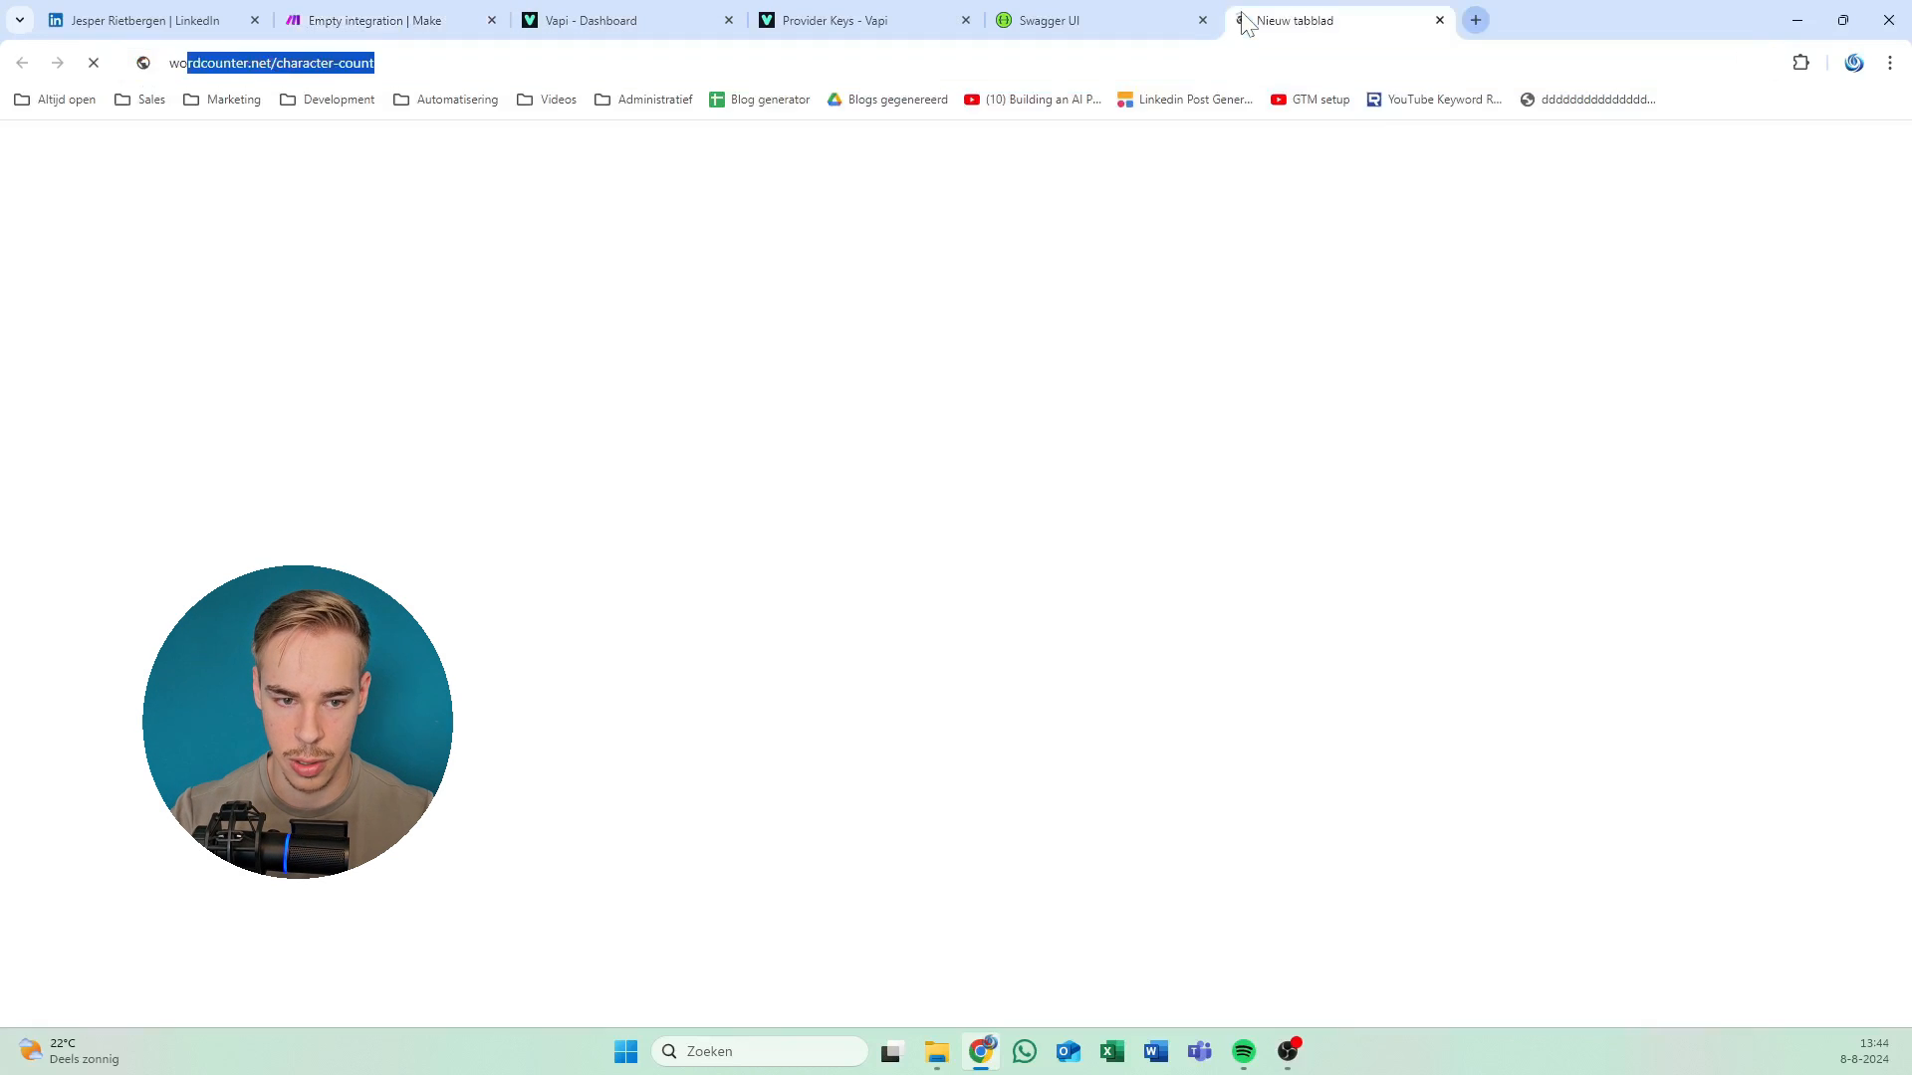
{"action": "type", "text": "rld apimeapi.org"}
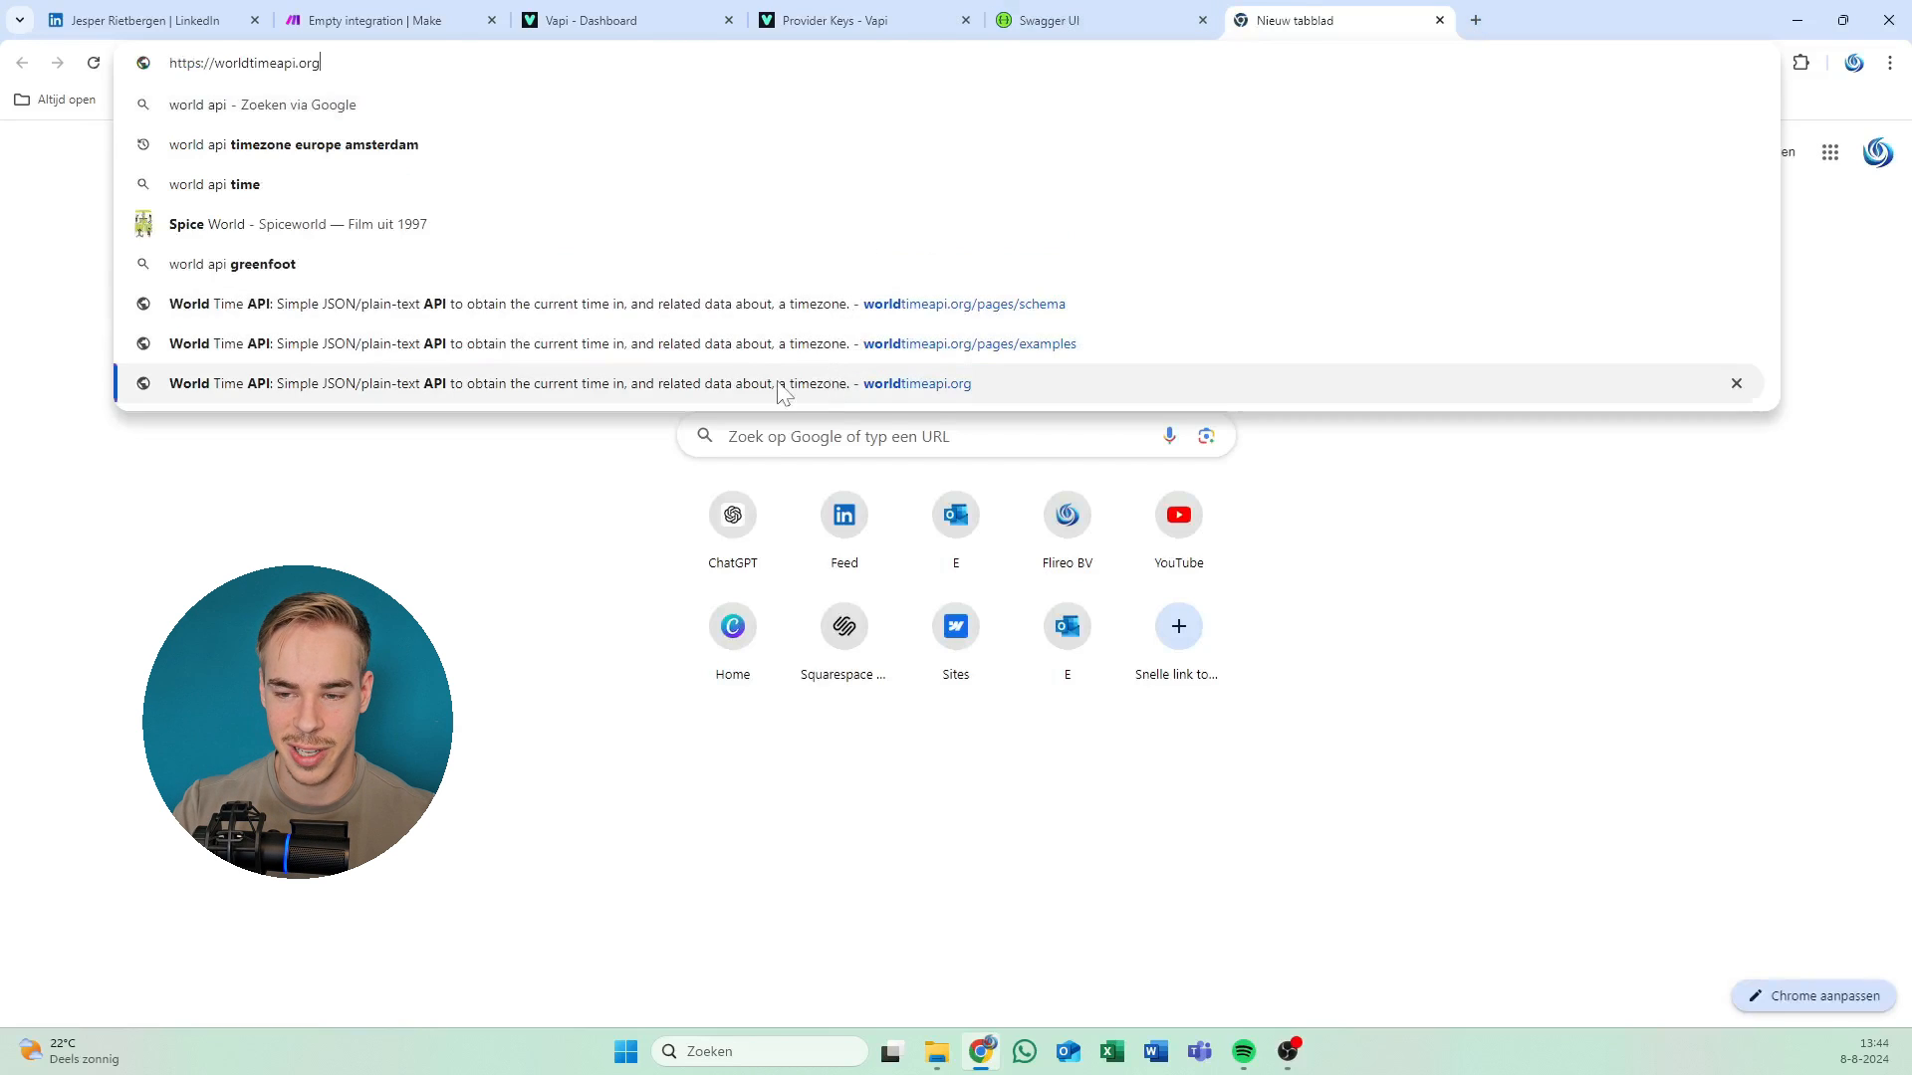
{"action": "left_click", "coordinate": [781, 388]}
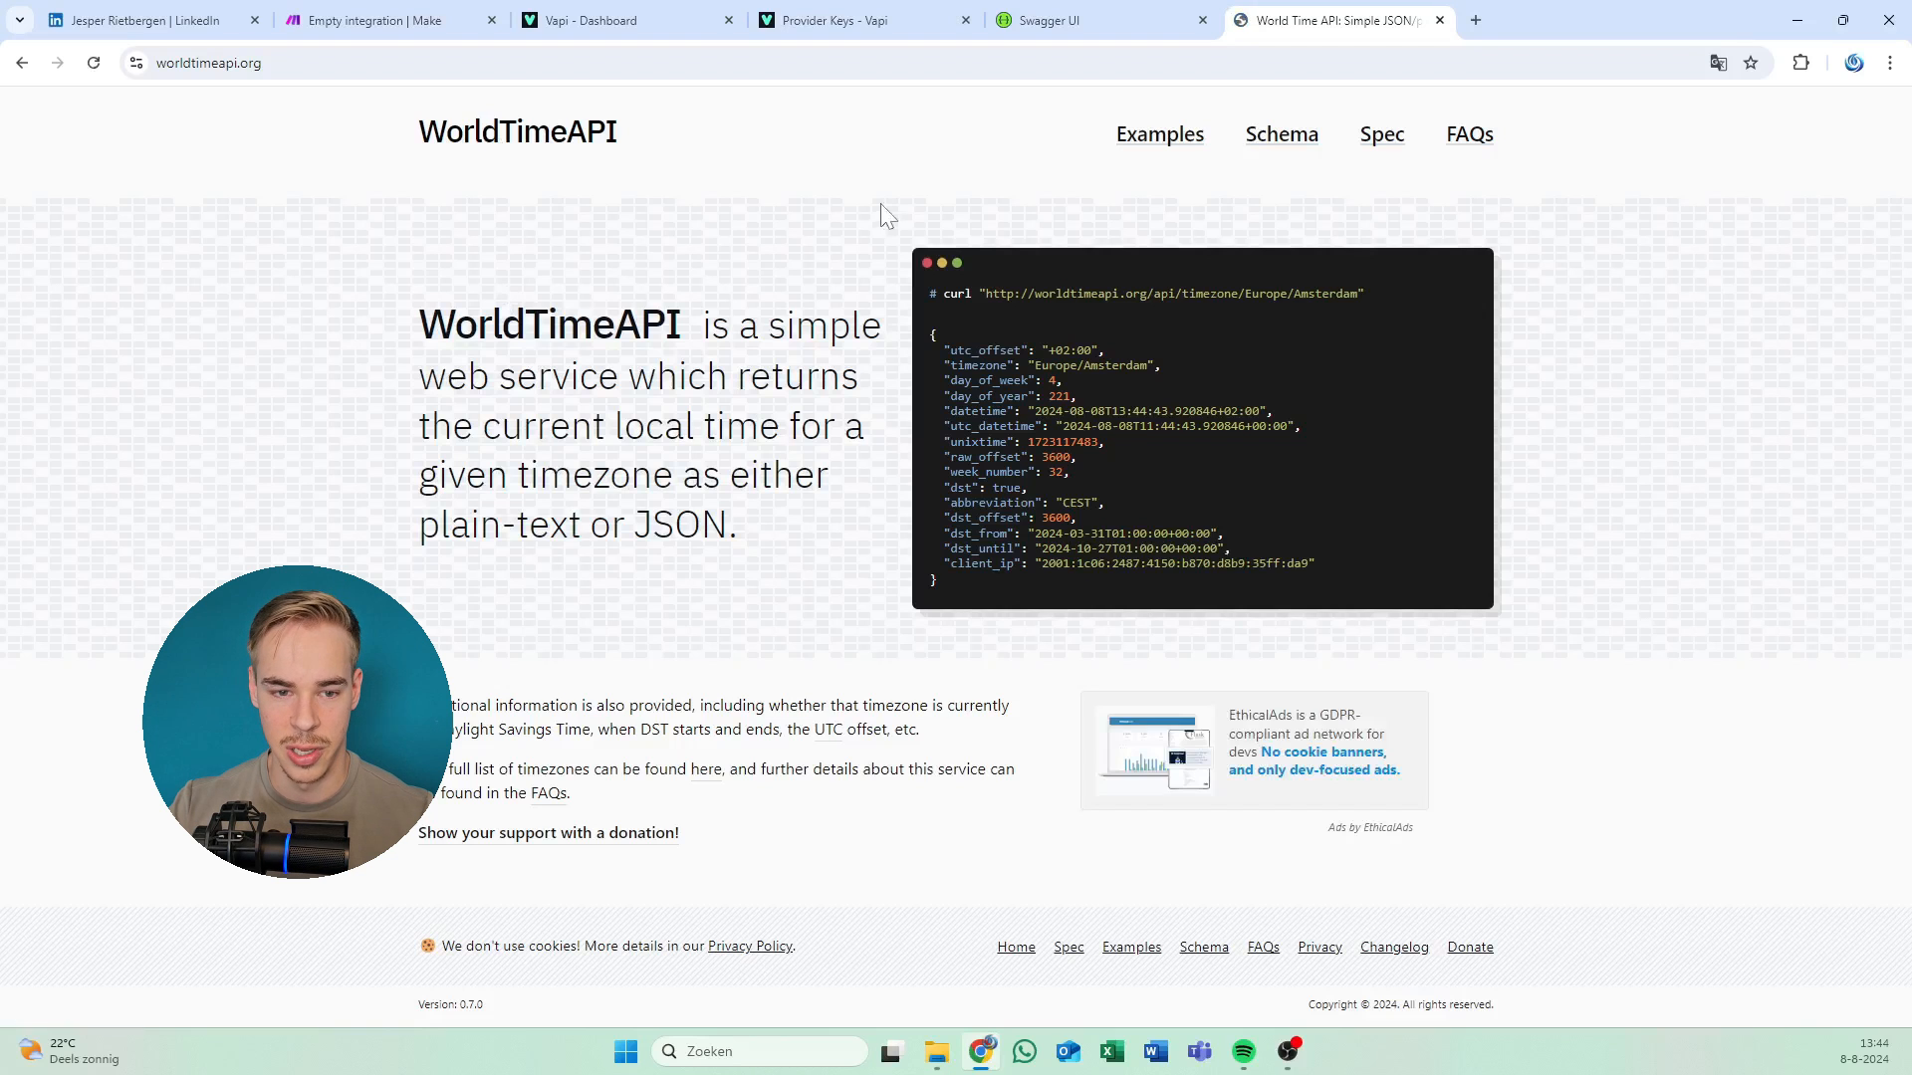
{"action": "left_click", "coordinate": [204, 63]}
{"action": "left_click", "coordinate": [413, 159]}
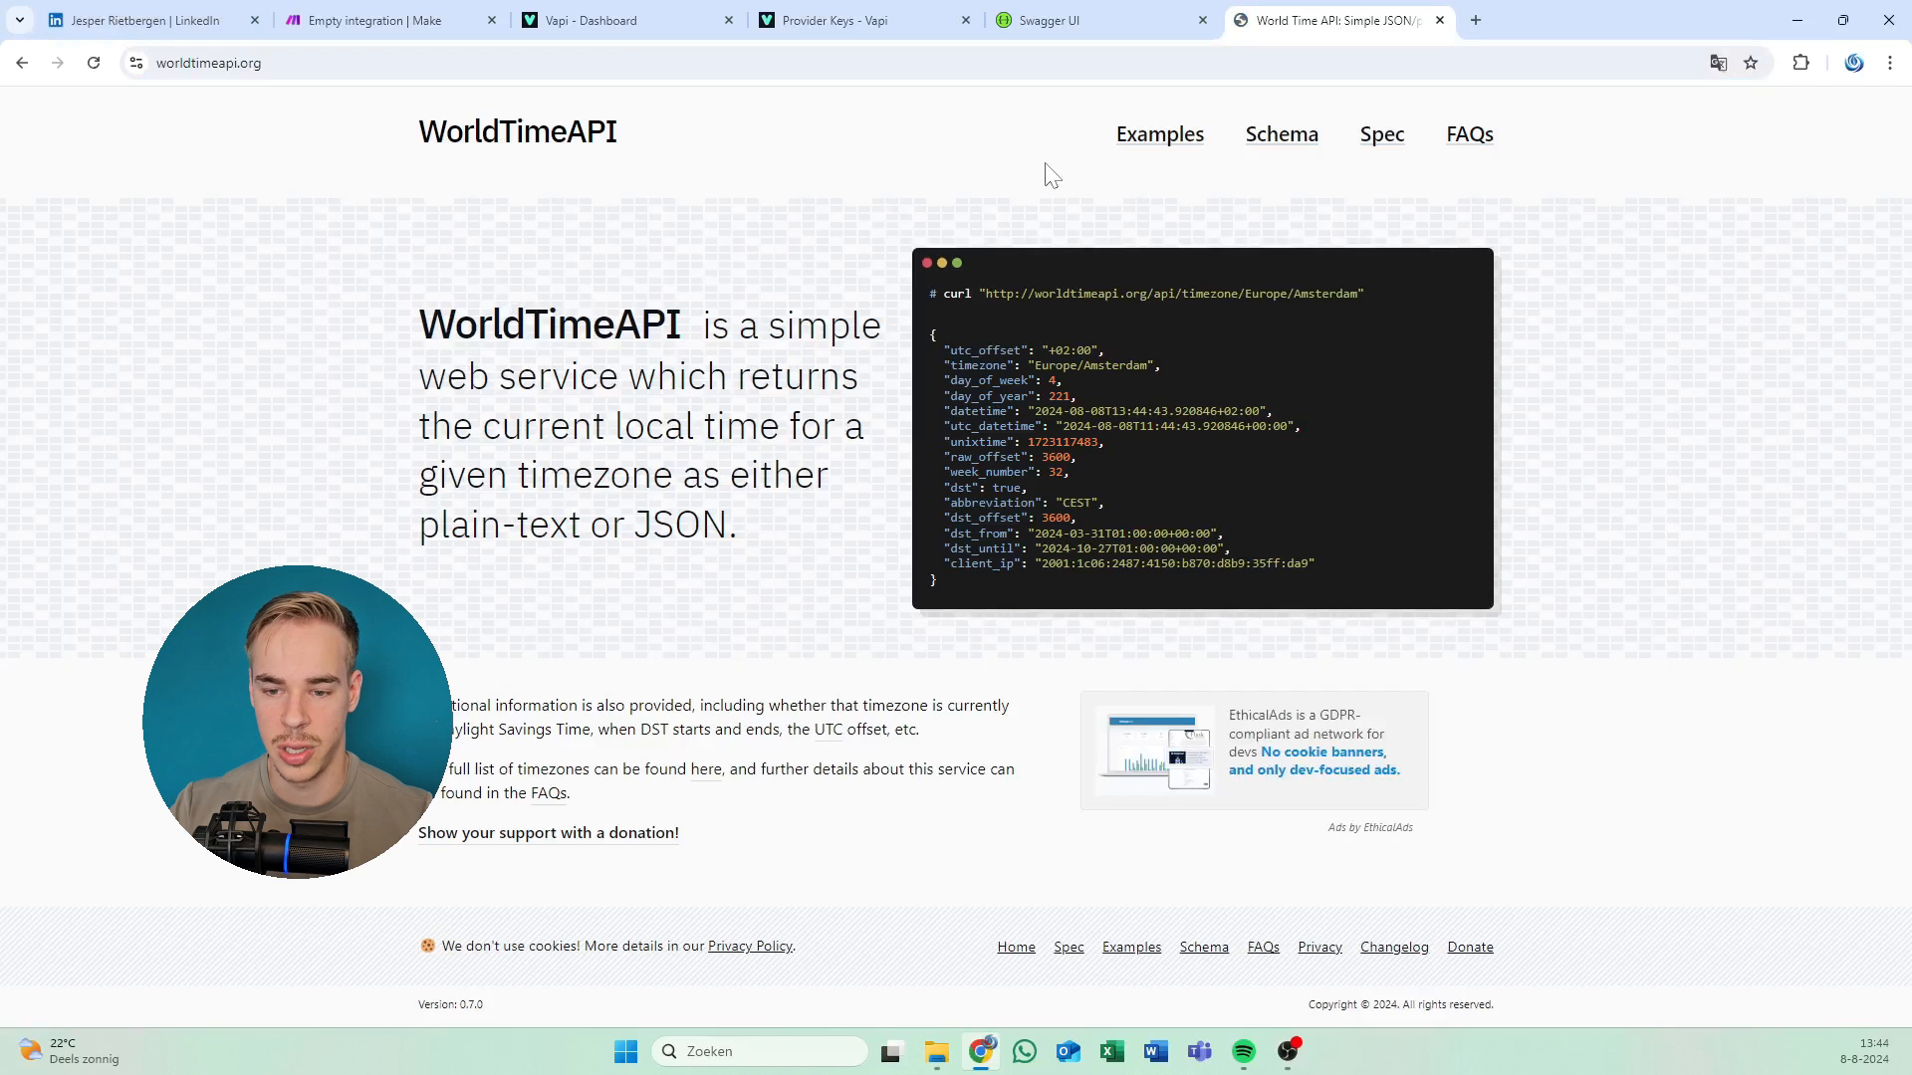
{"action": "left_click_drag", "start_coordinate": [986, 293], "coordinate": [1358, 293]}
{"action": "key", "text": "ctrl+c"}
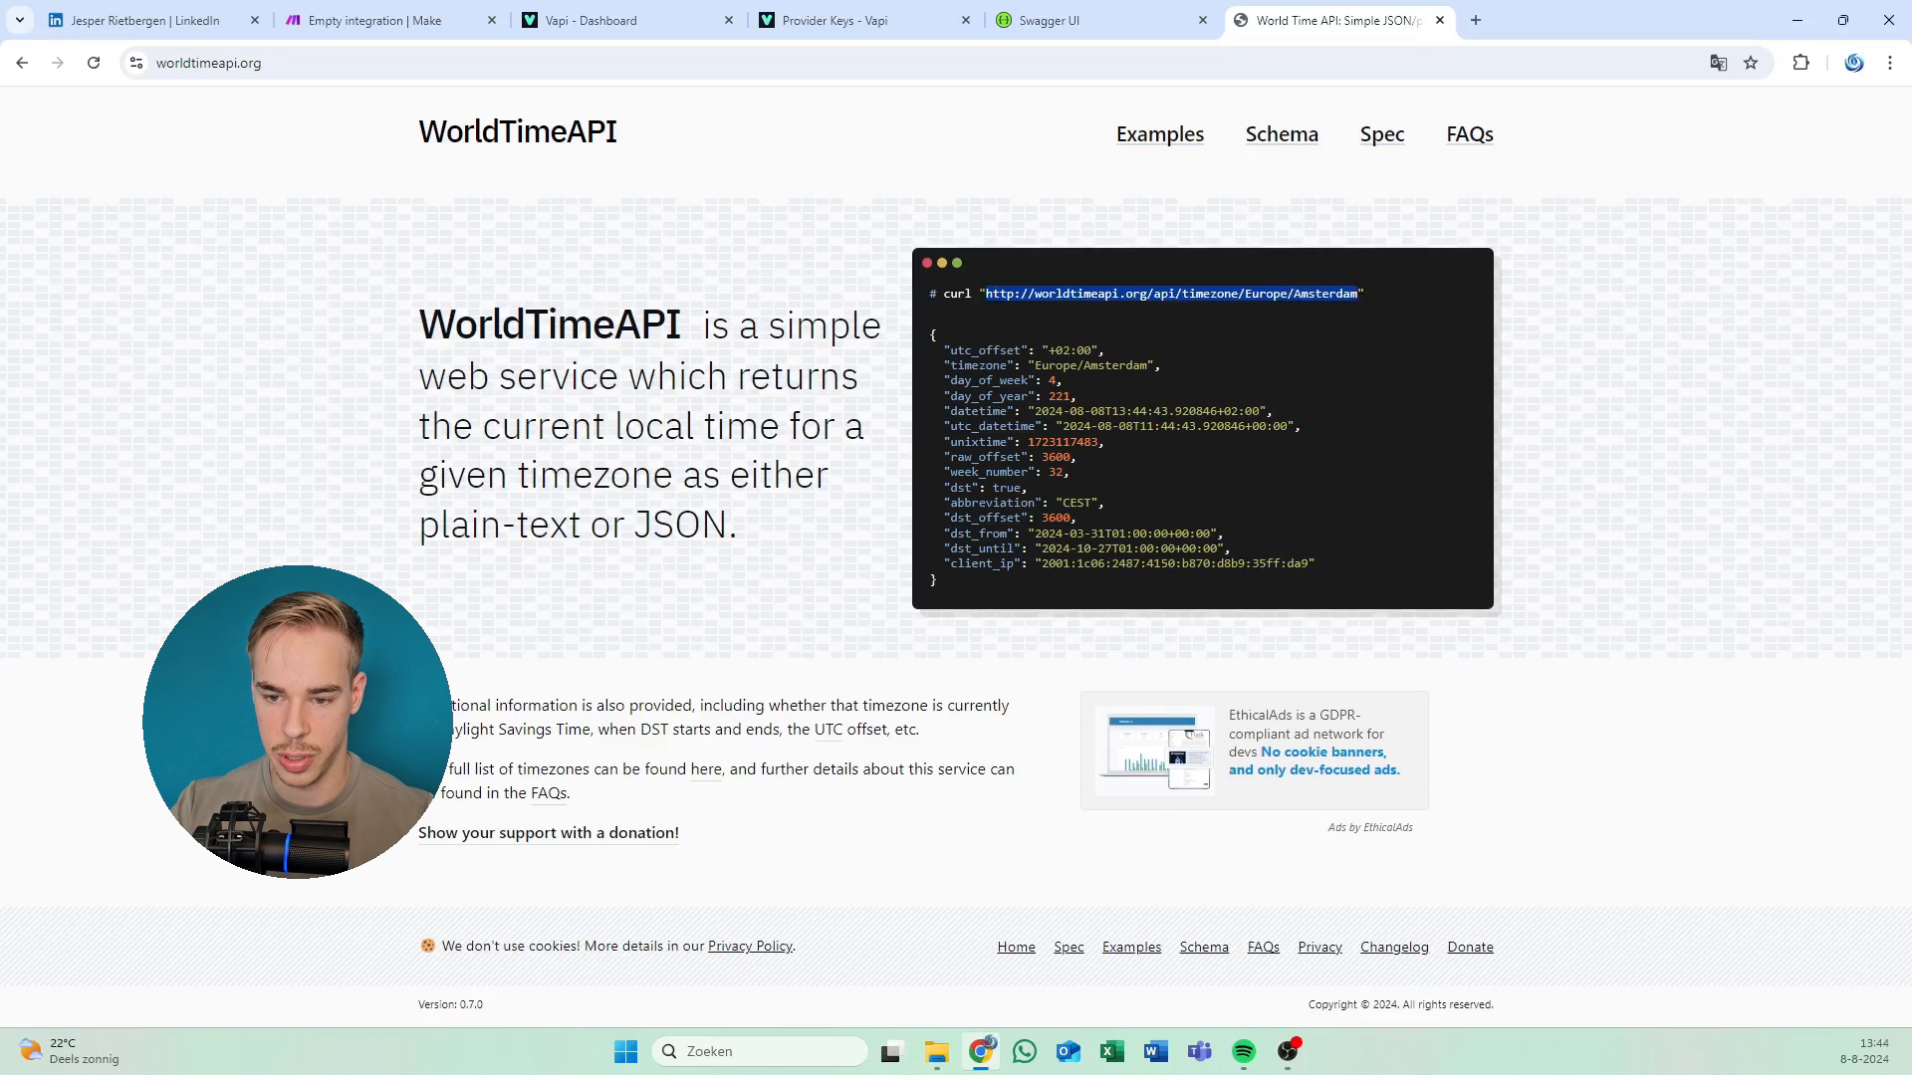
Switch to the Make scenario and add an HTTP "Make a request" module below the OpenAI module.
{"action": "left_click", "coordinate": [368, 20]}
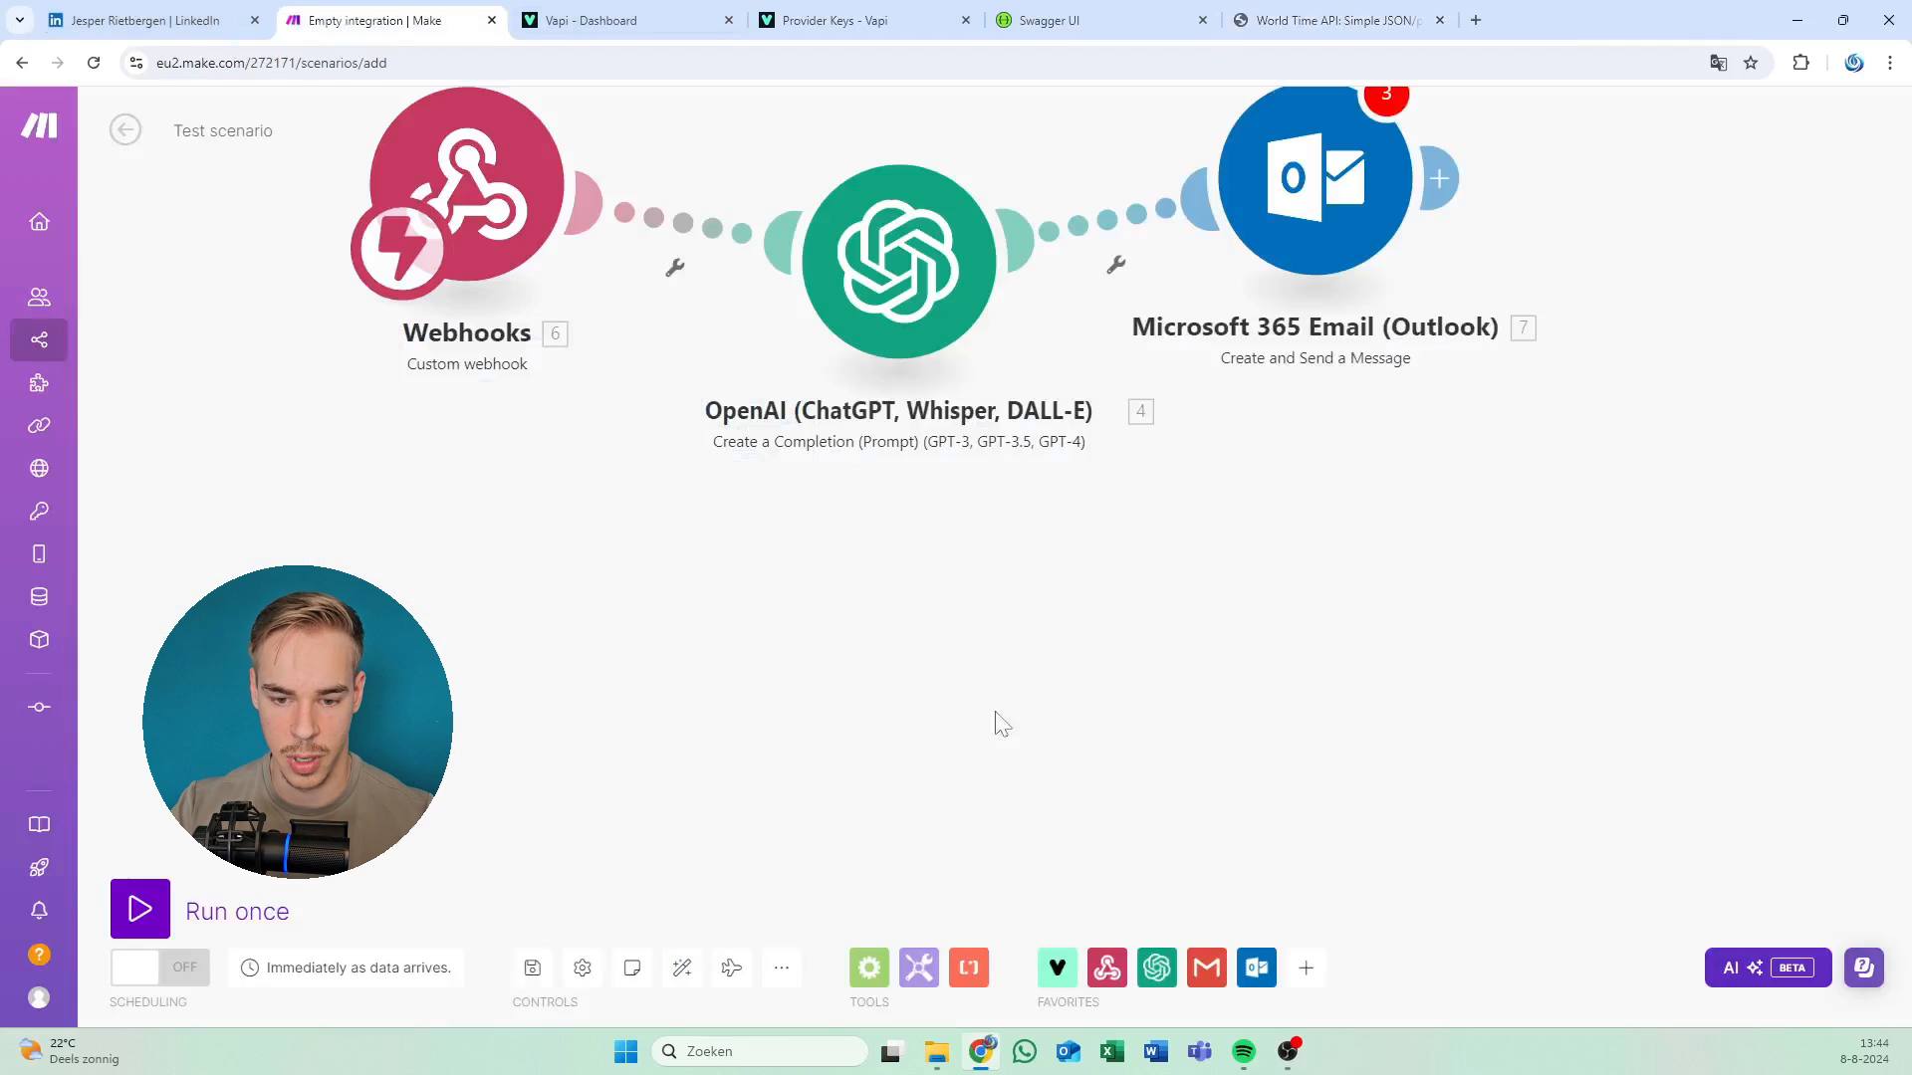
{"action": "double_click", "coordinate": [869, 641]}
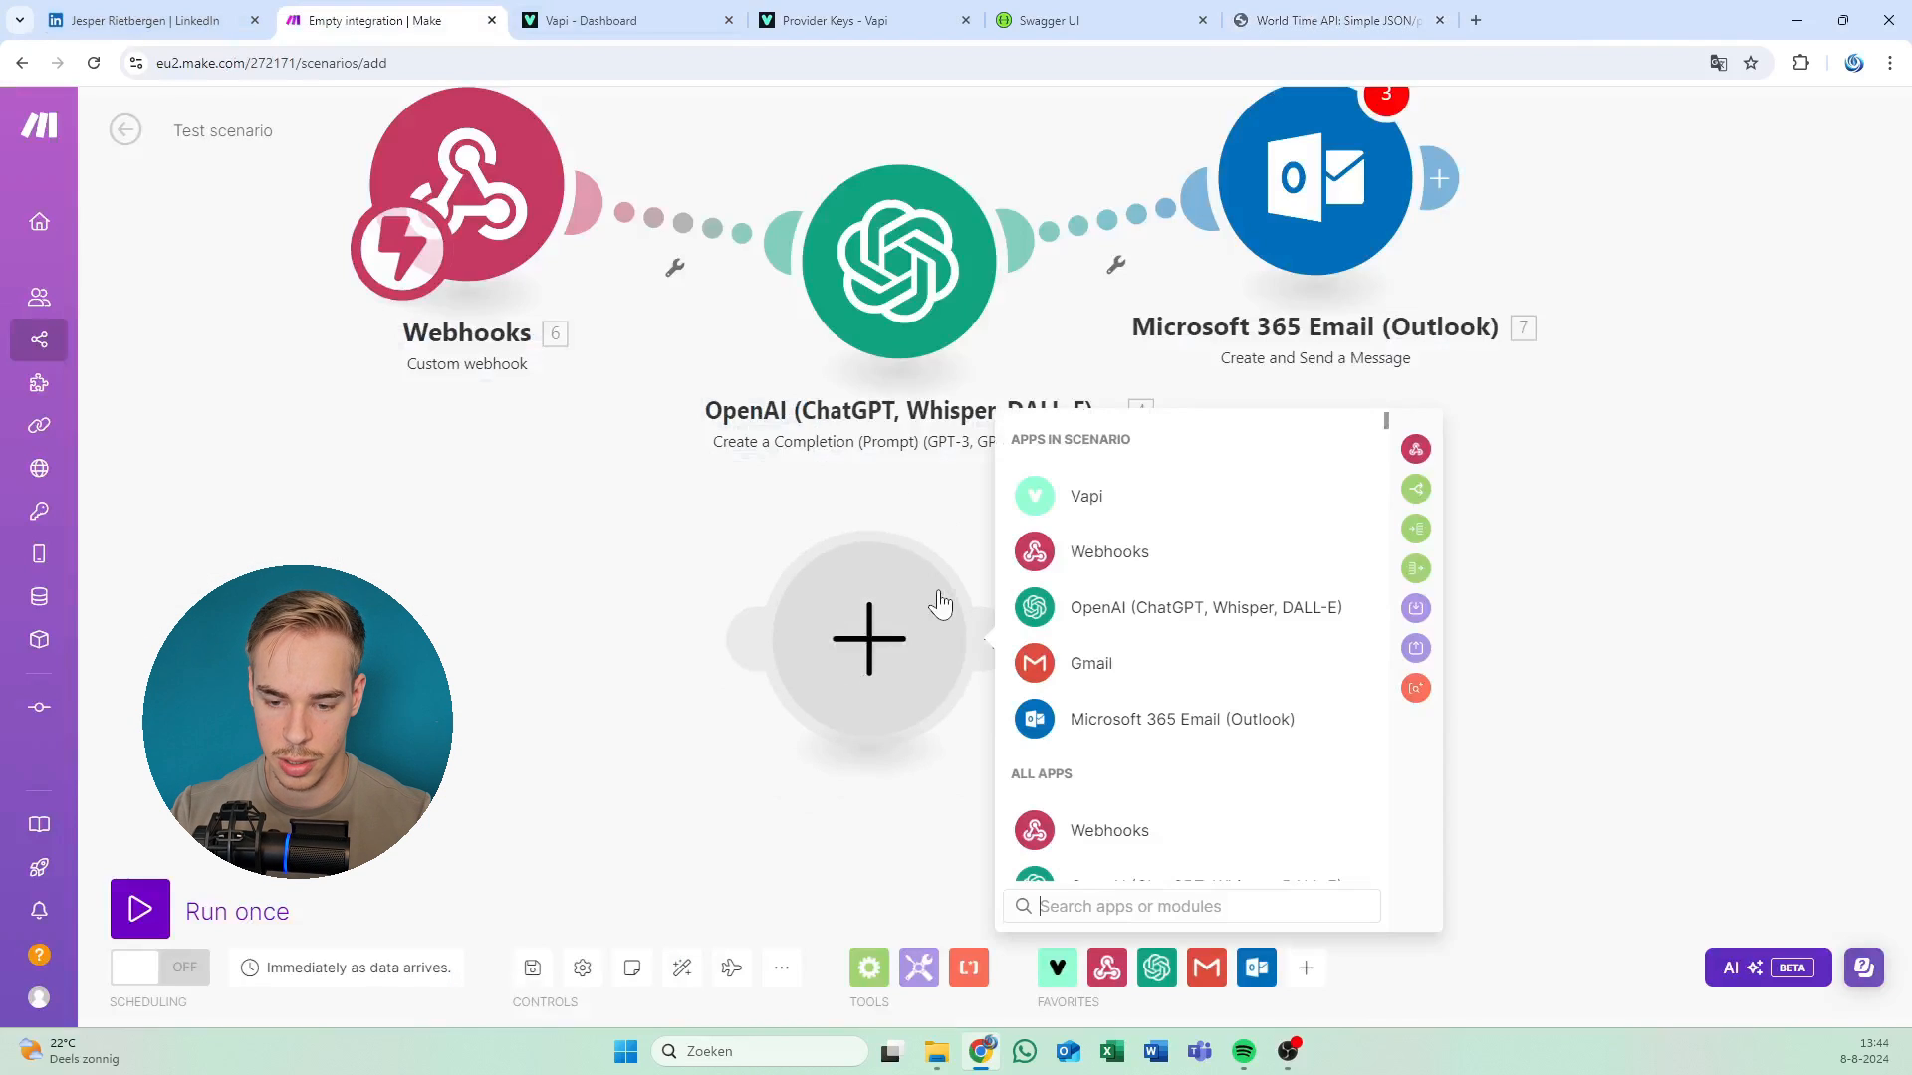
{"action": "type", "text": "http"}
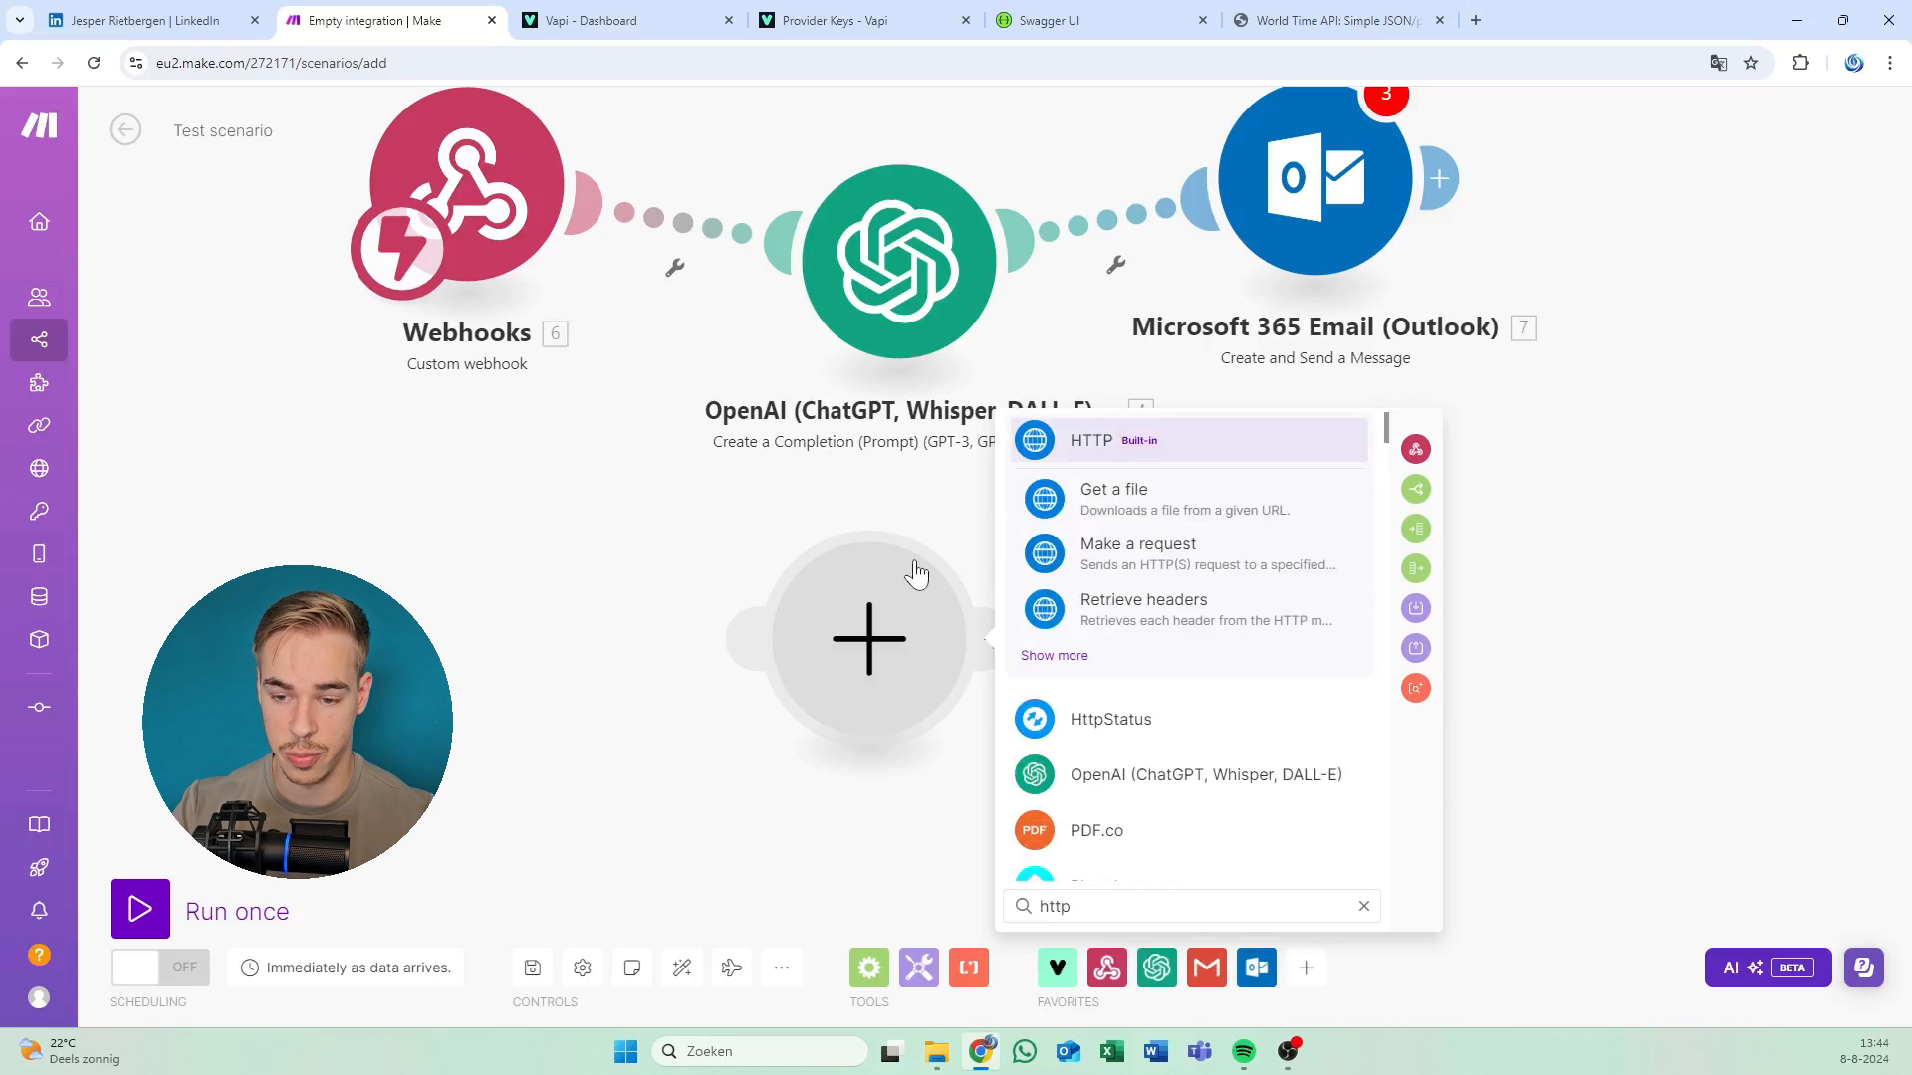
{"action": "left_click", "coordinate": [1103, 444]}
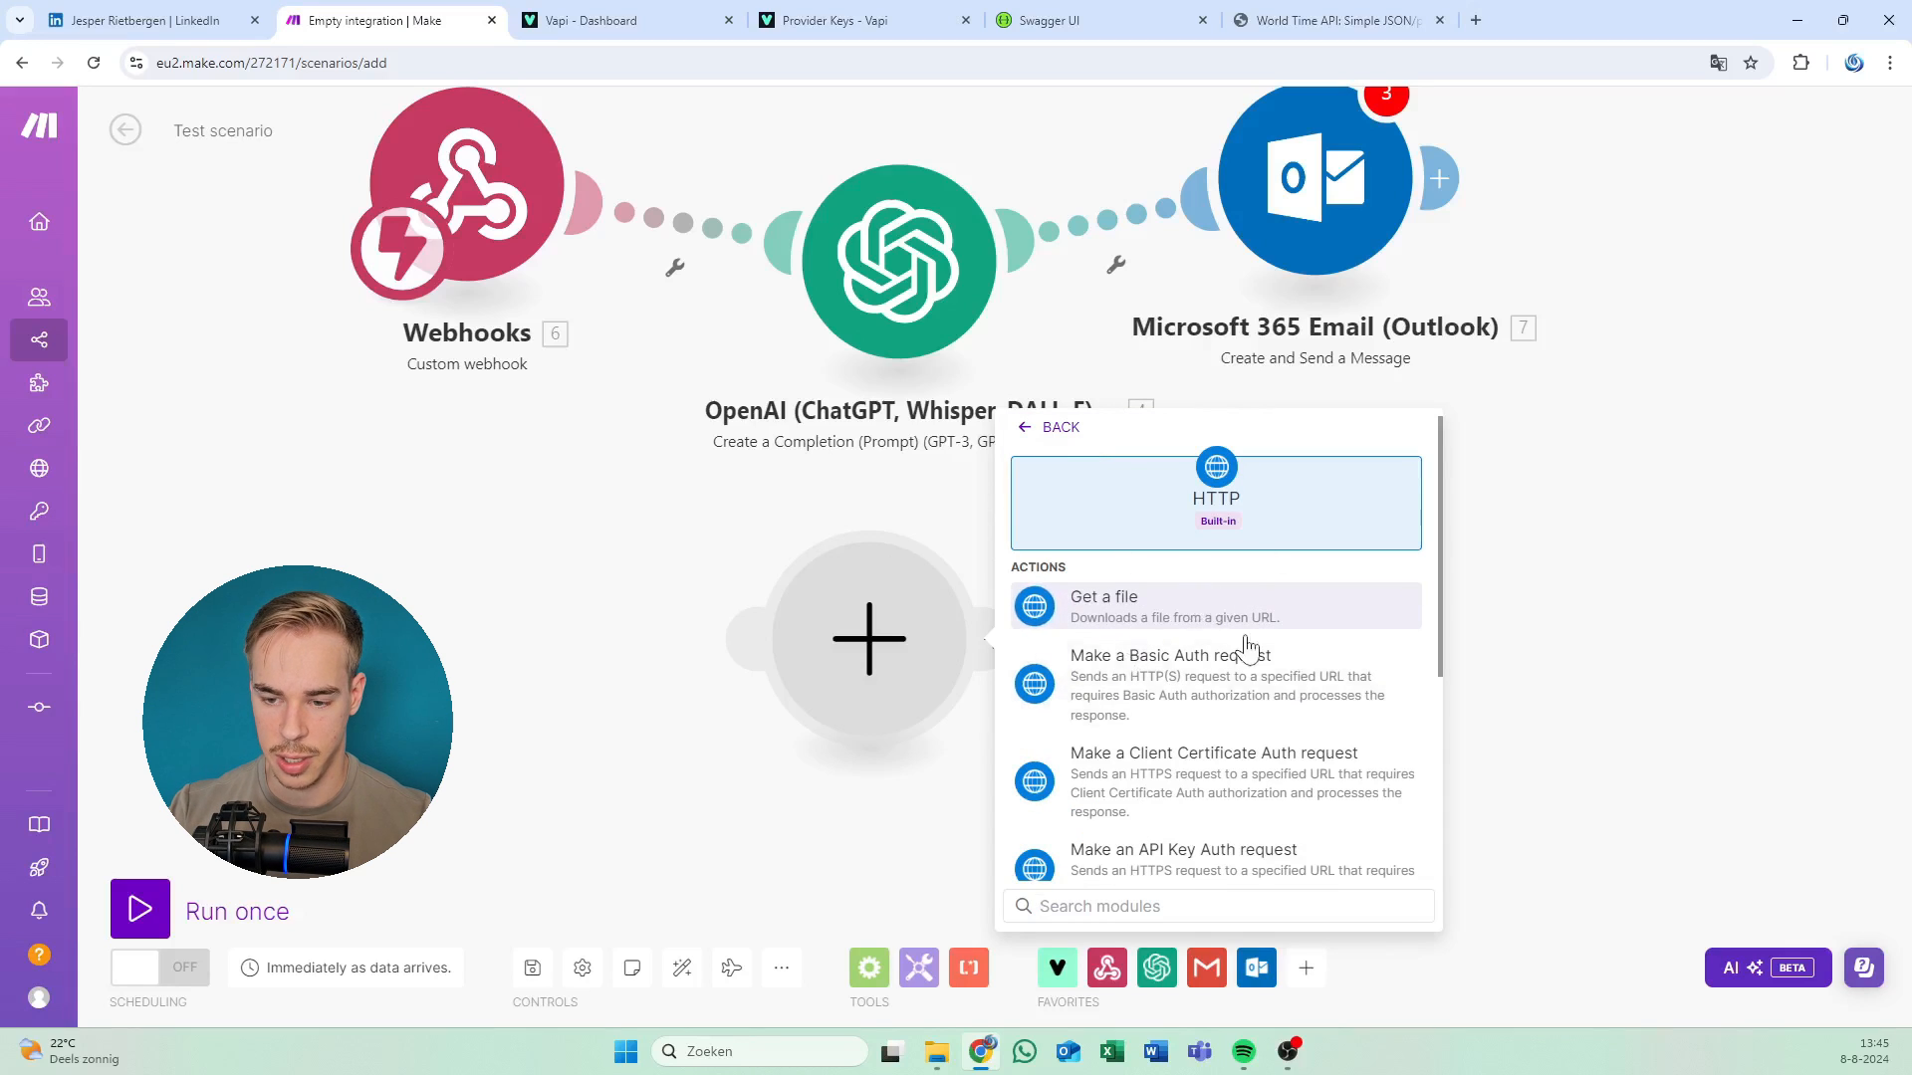
{"action": "scroll", "coordinate": [1195, 619], "scroll_direction": "down", "scroll_amount": 5}
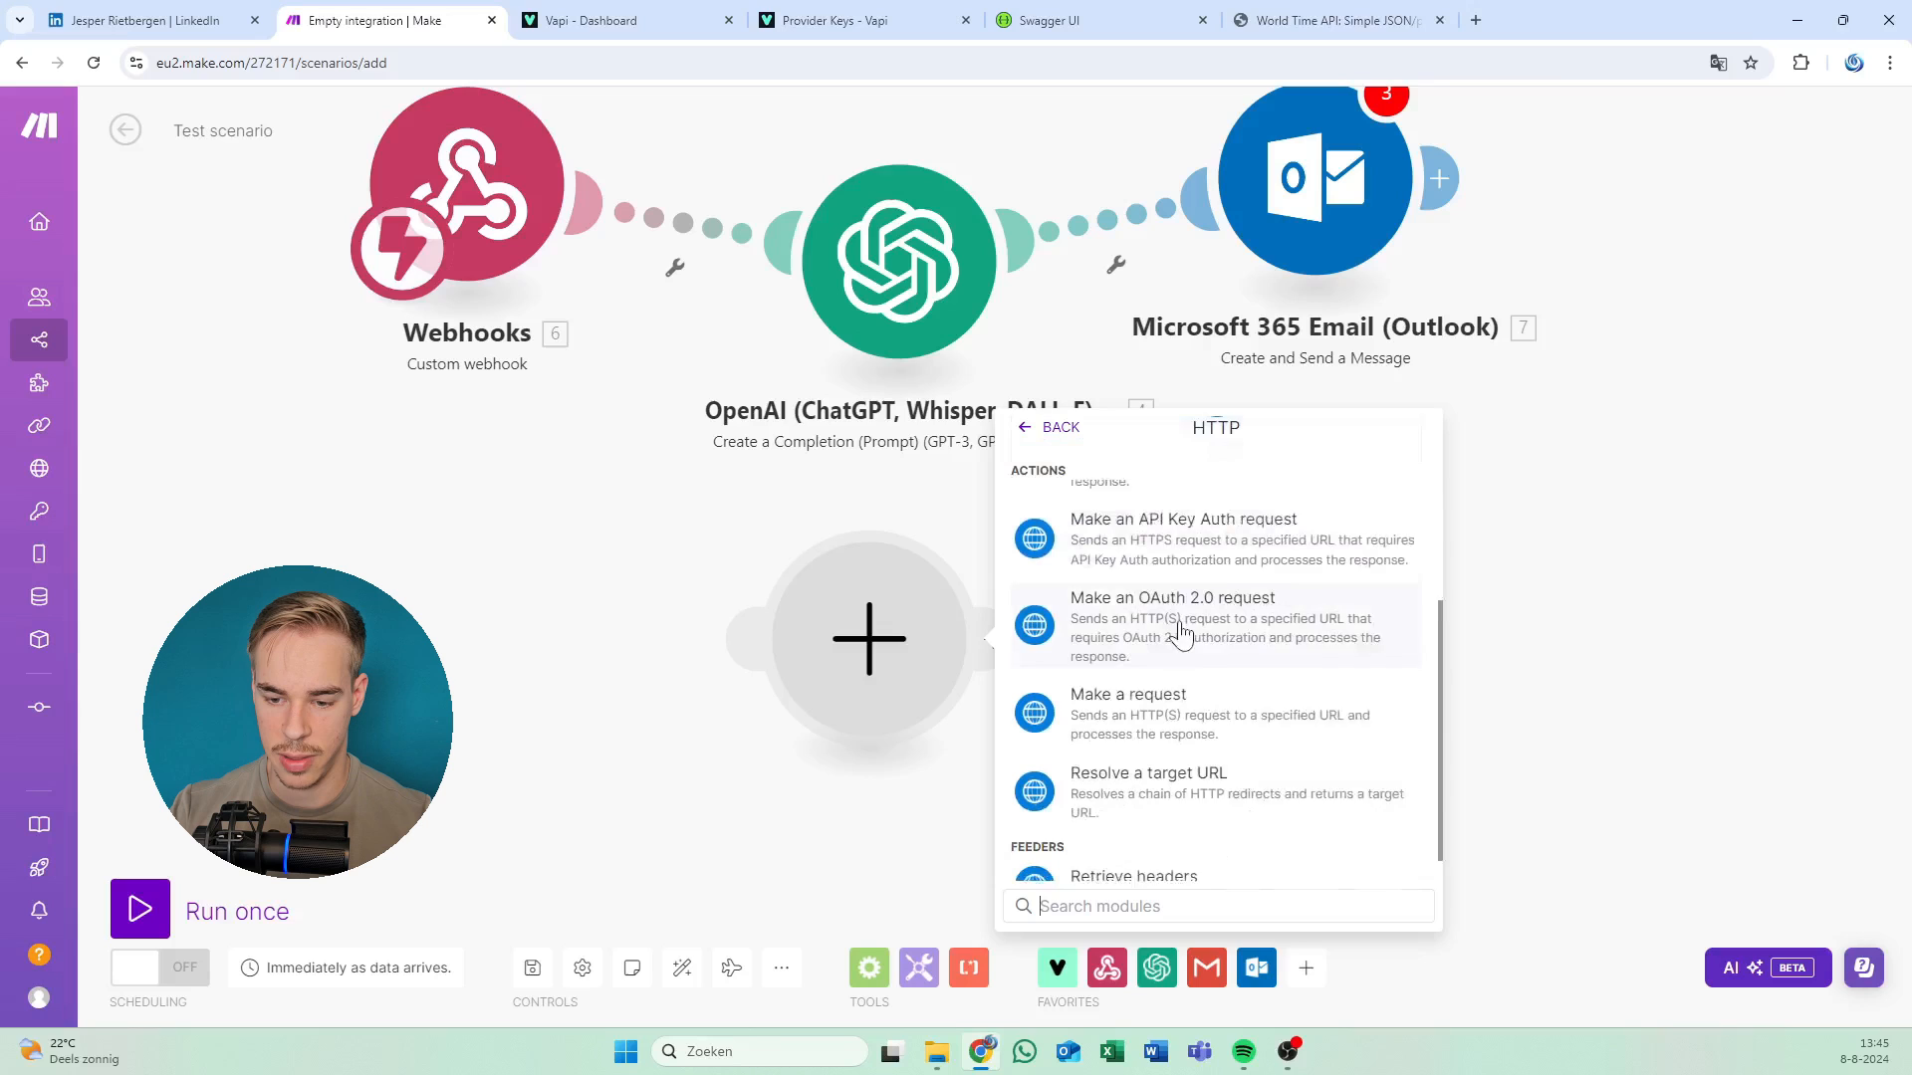
{"action": "left_click", "coordinate": [1165, 683]}
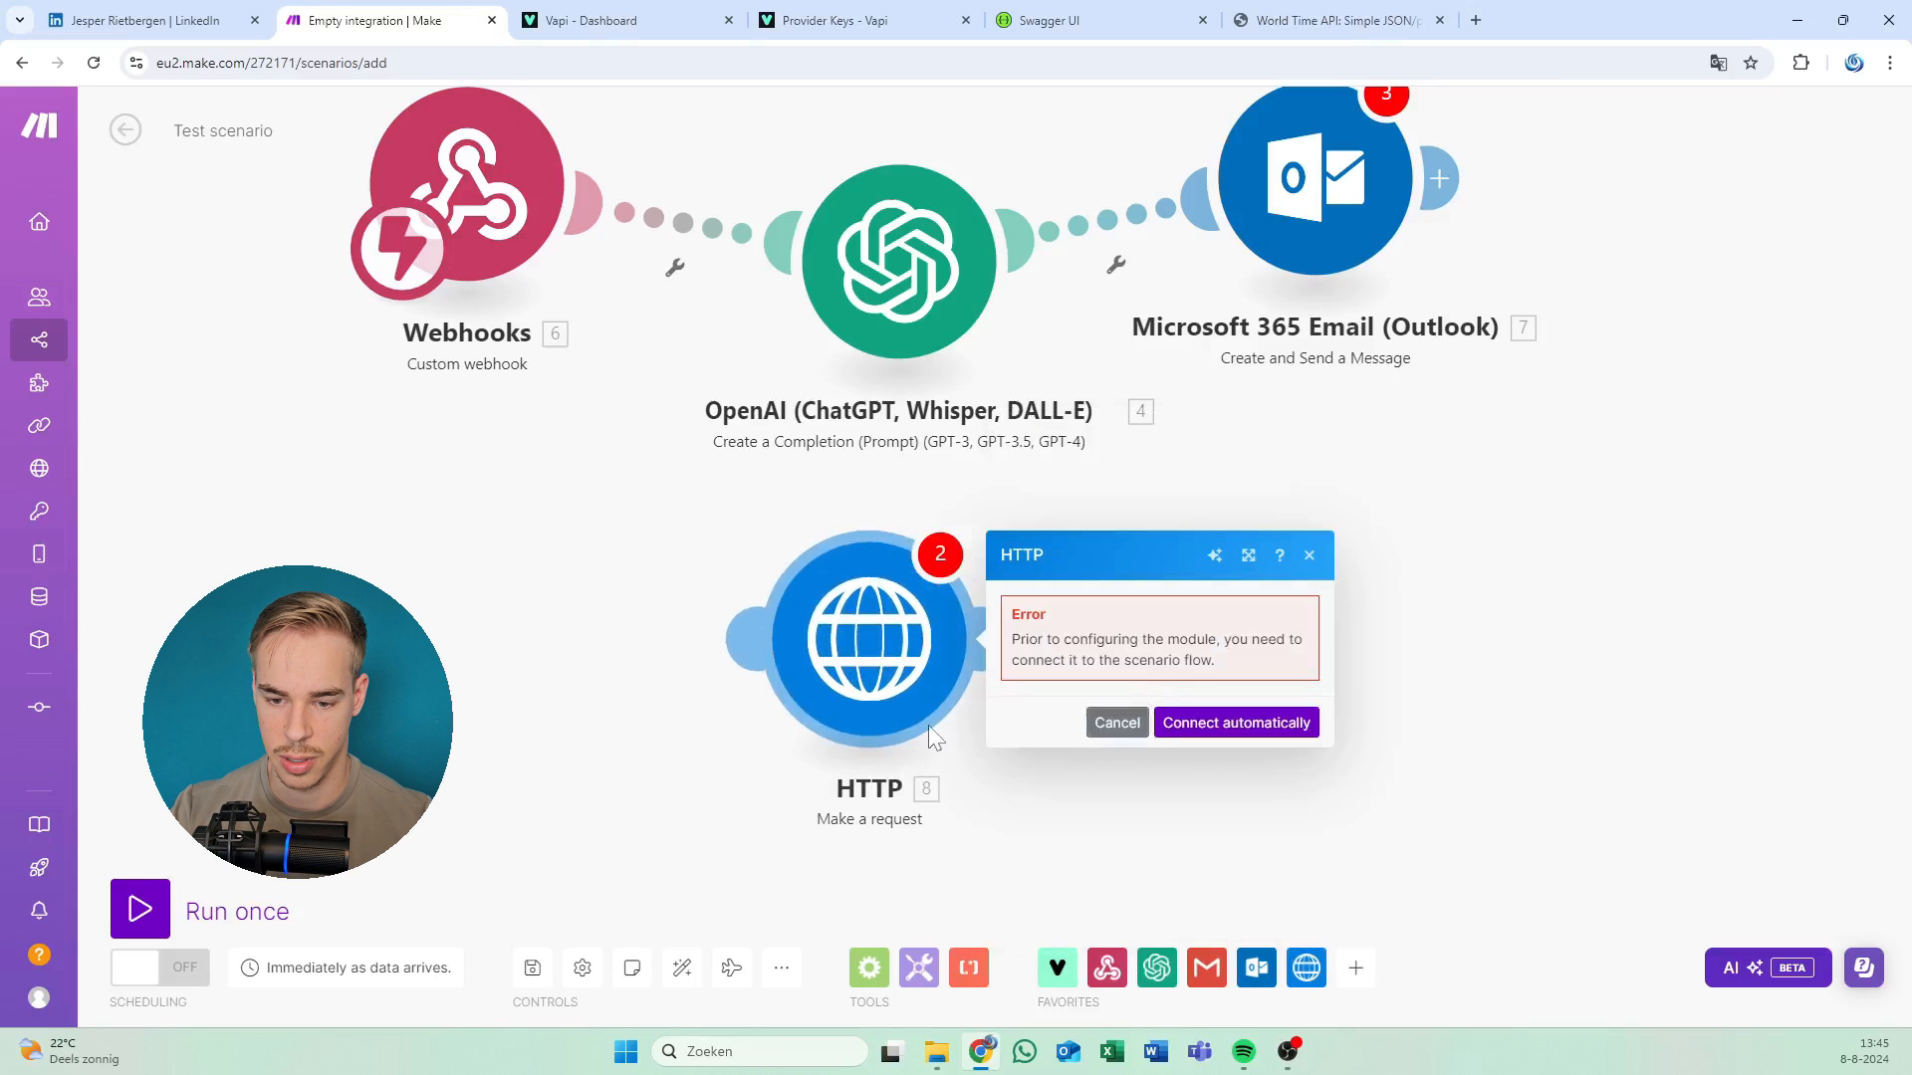
Connect the HTTP module to the end of the scenario flow after the Microsoft 365 Email module and open its settings.
{"action": "left_click_drag", "start_coordinate": [844, 642], "coordinate": [758, 689]}
{"action": "left_click_drag", "start_coordinate": [477, 671], "coordinate": [421, 365]}
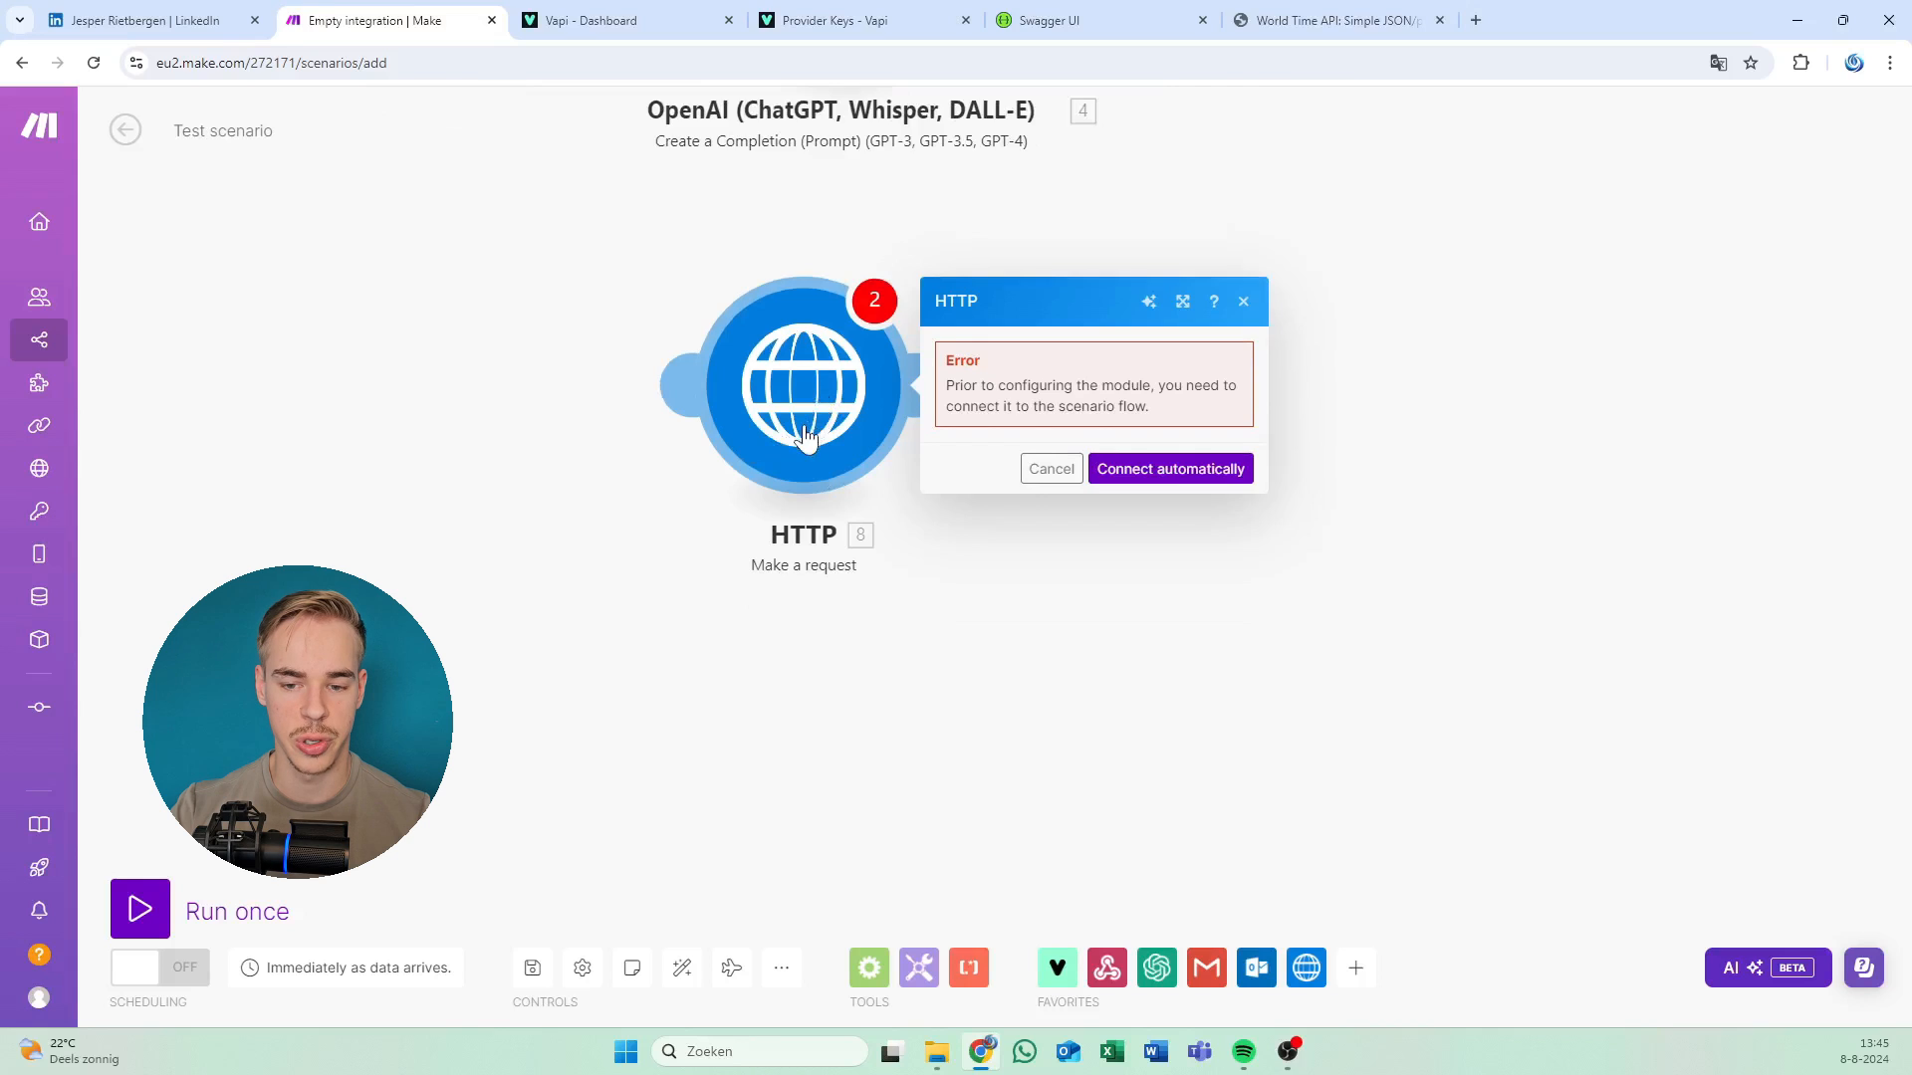
{"action": "scroll", "coordinate": [836, 418], "scroll_direction": "down", "scroll_amount": 3}
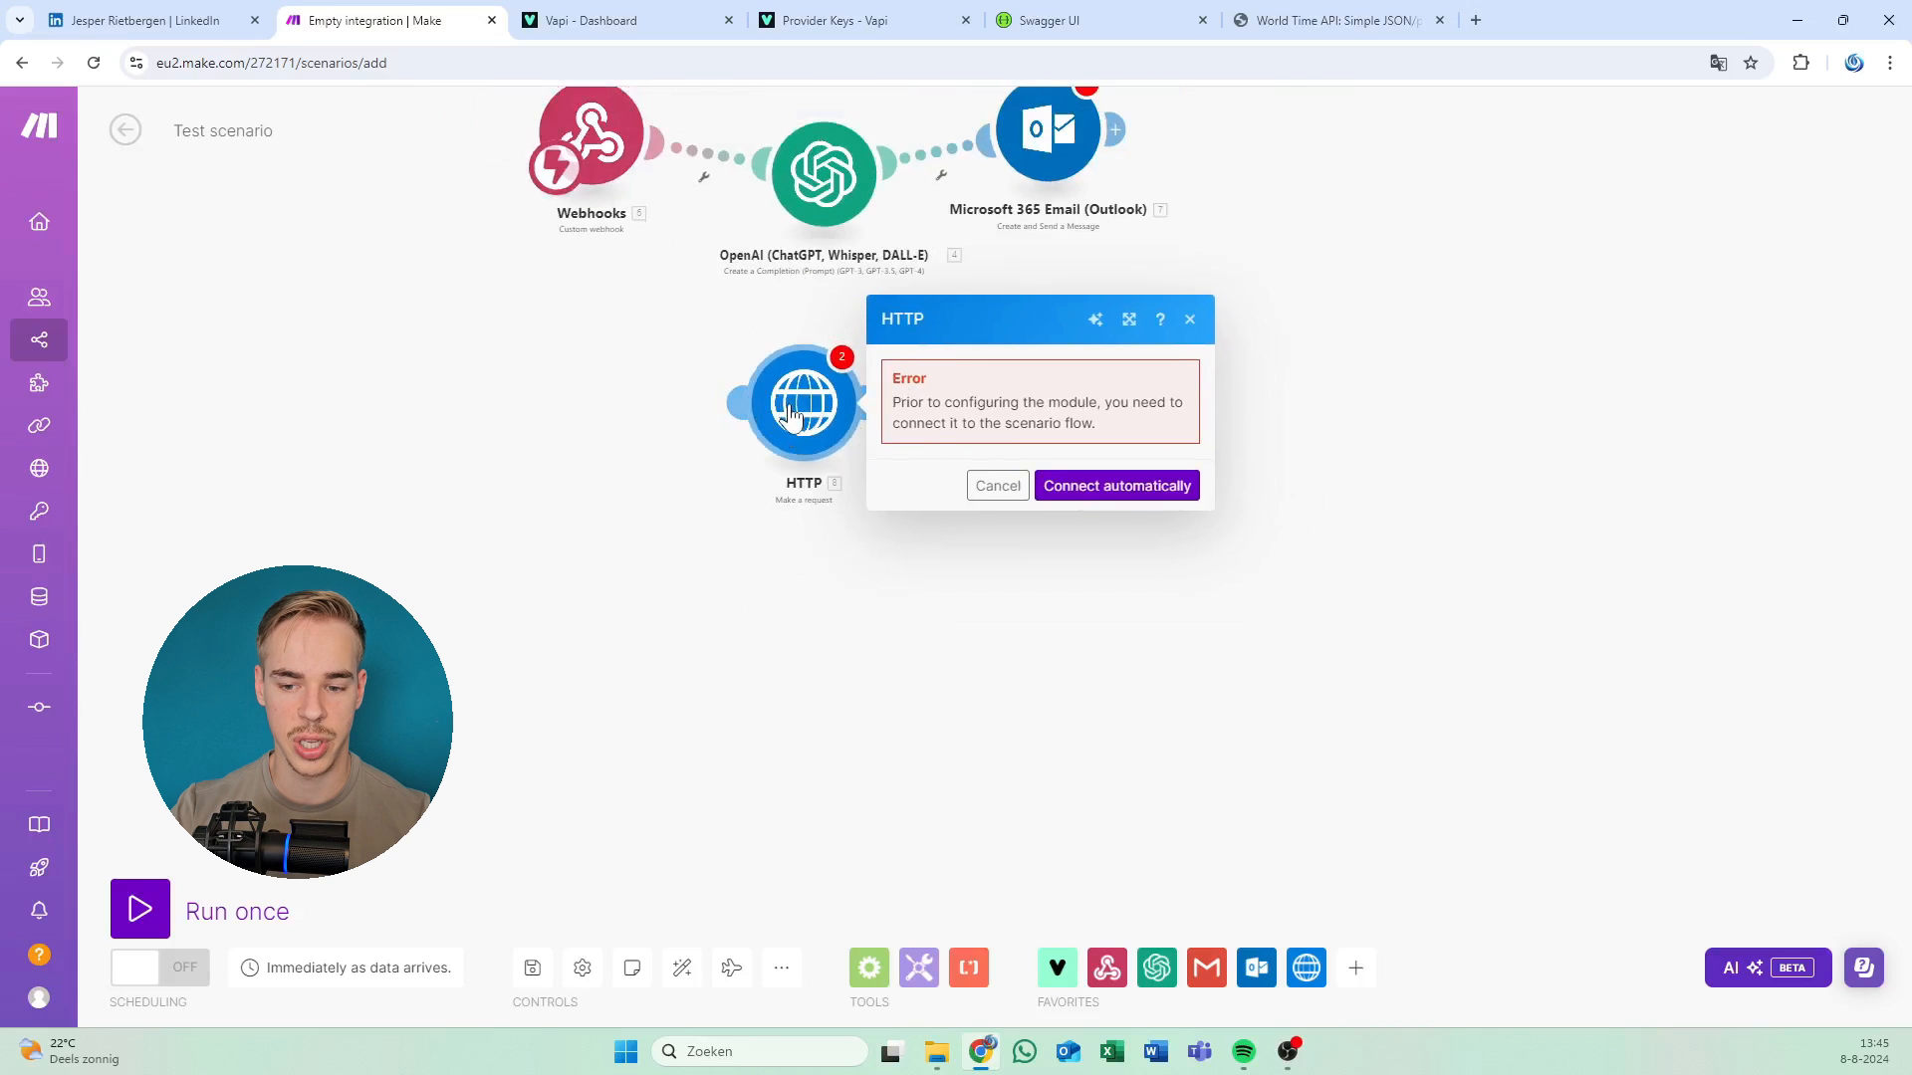
{"action": "left_click_drag", "start_coordinate": [838, 408], "coordinate": [1273, 167]}
{"action": "left_click_drag", "start_coordinate": [1148, 338], "coordinate": [922, 504]}
{"action": "left_click", "coordinate": [1008, 344]}
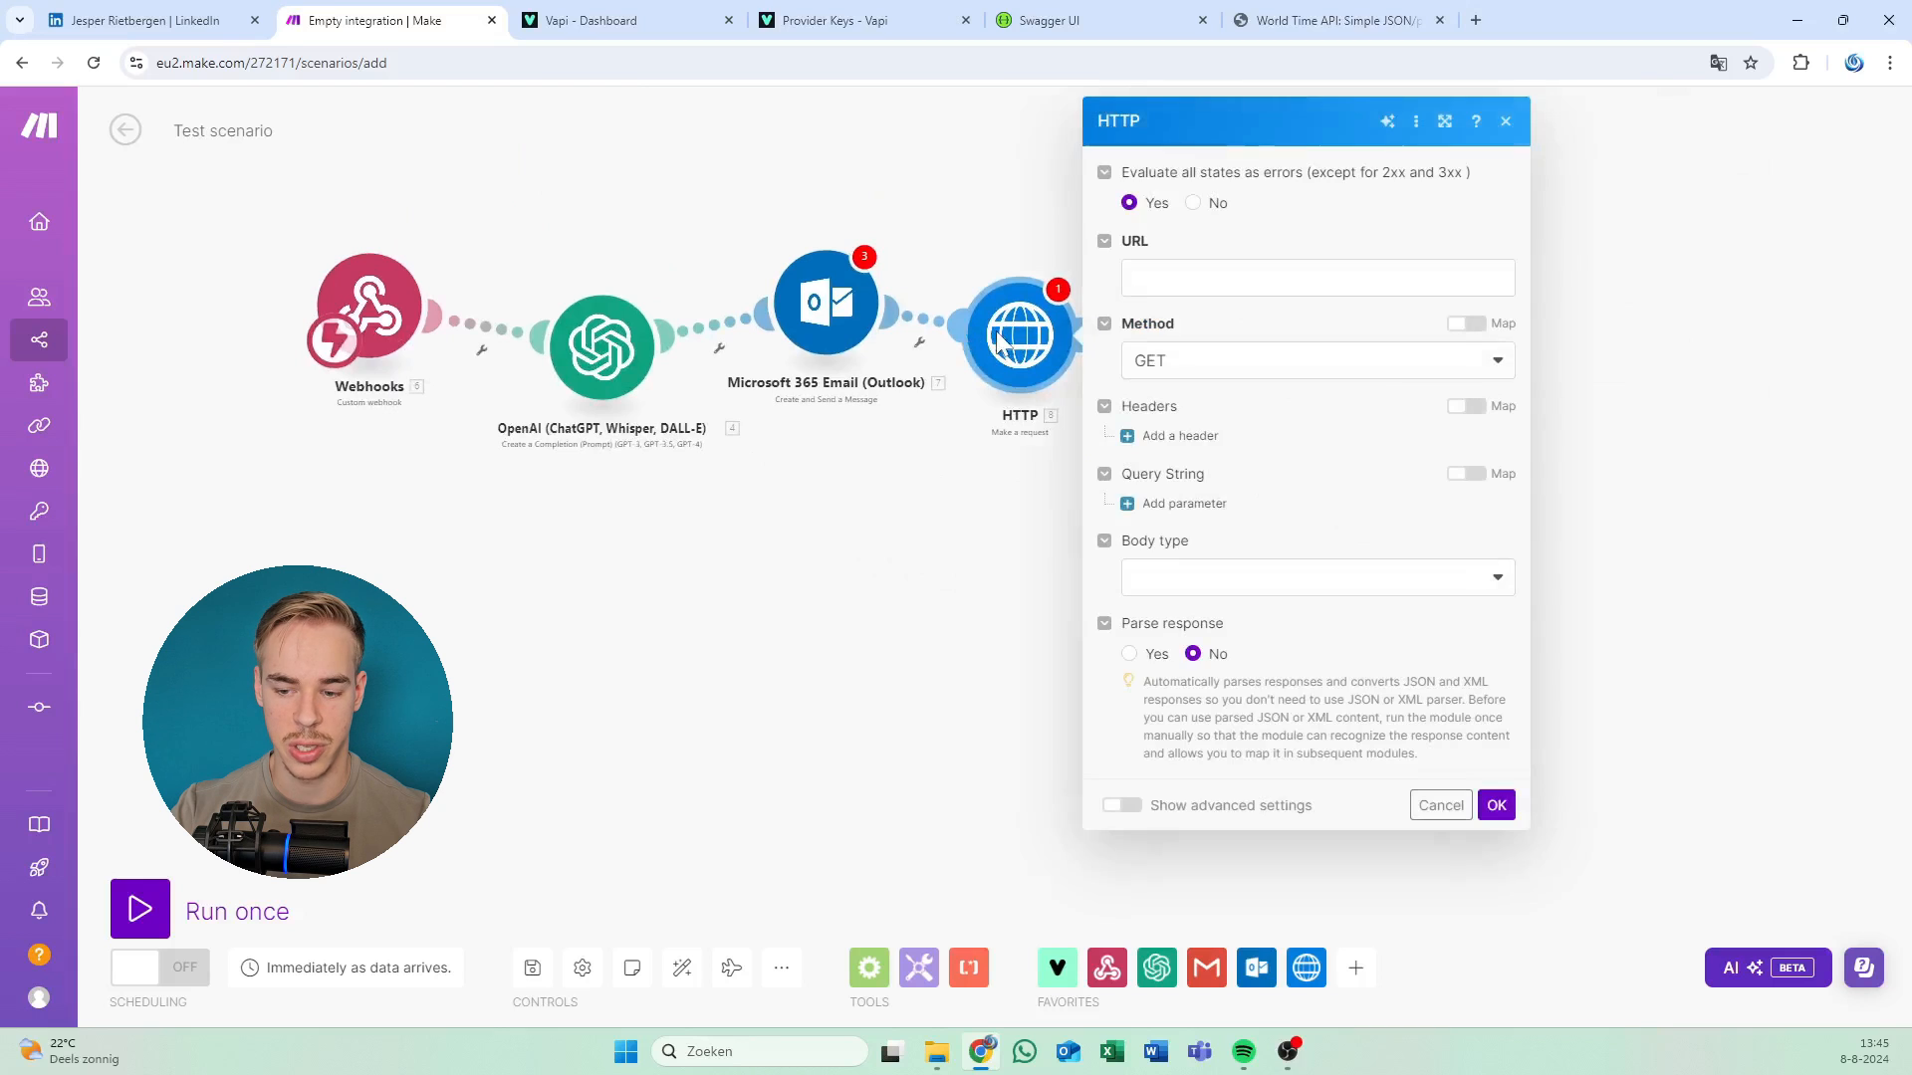
Unlink the HTTP module from the Outlook email module and reattach it slightly farther along the flow.
{"action": "left_click", "coordinate": [920, 332]}
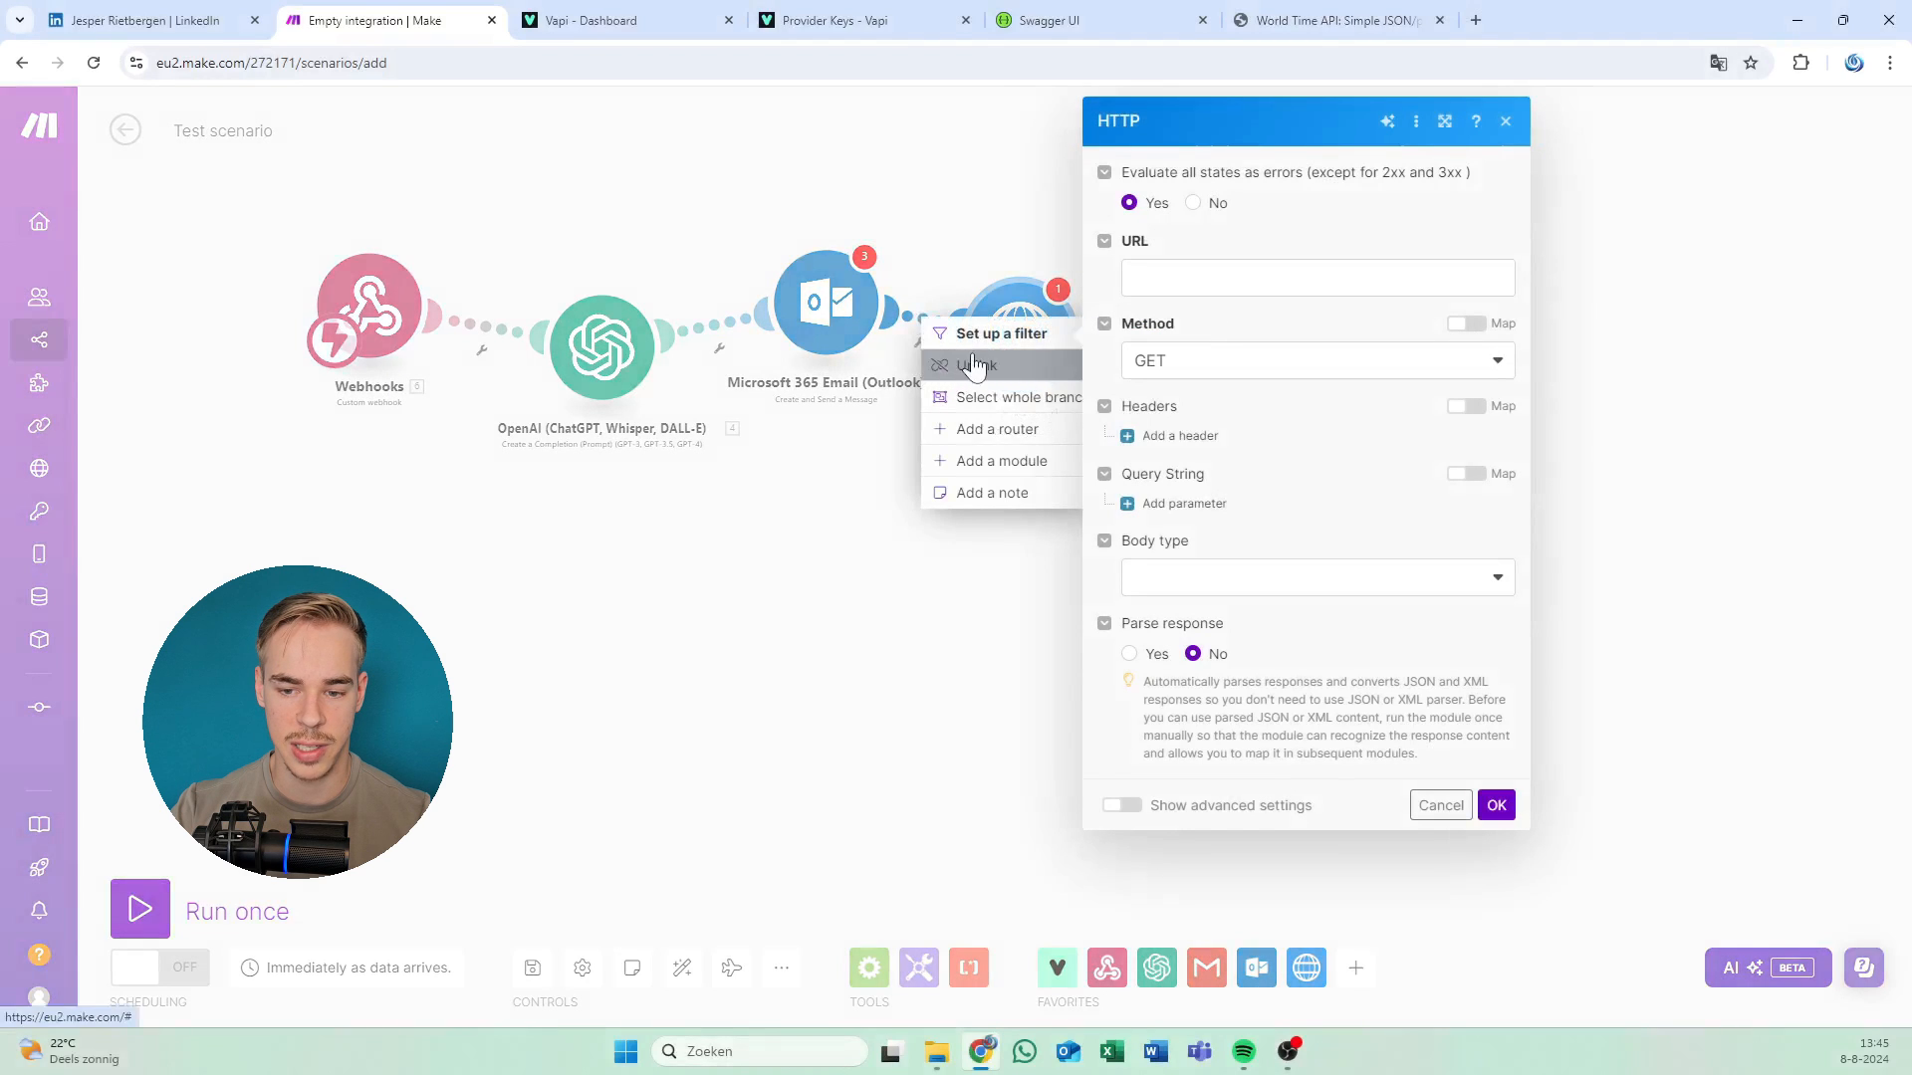
{"action": "left_click", "coordinate": [961, 363]}
{"action": "left_click_drag", "start_coordinate": [1006, 343], "coordinate": [1031, 384]}
{"action": "left_click", "coordinate": [929, 362]}
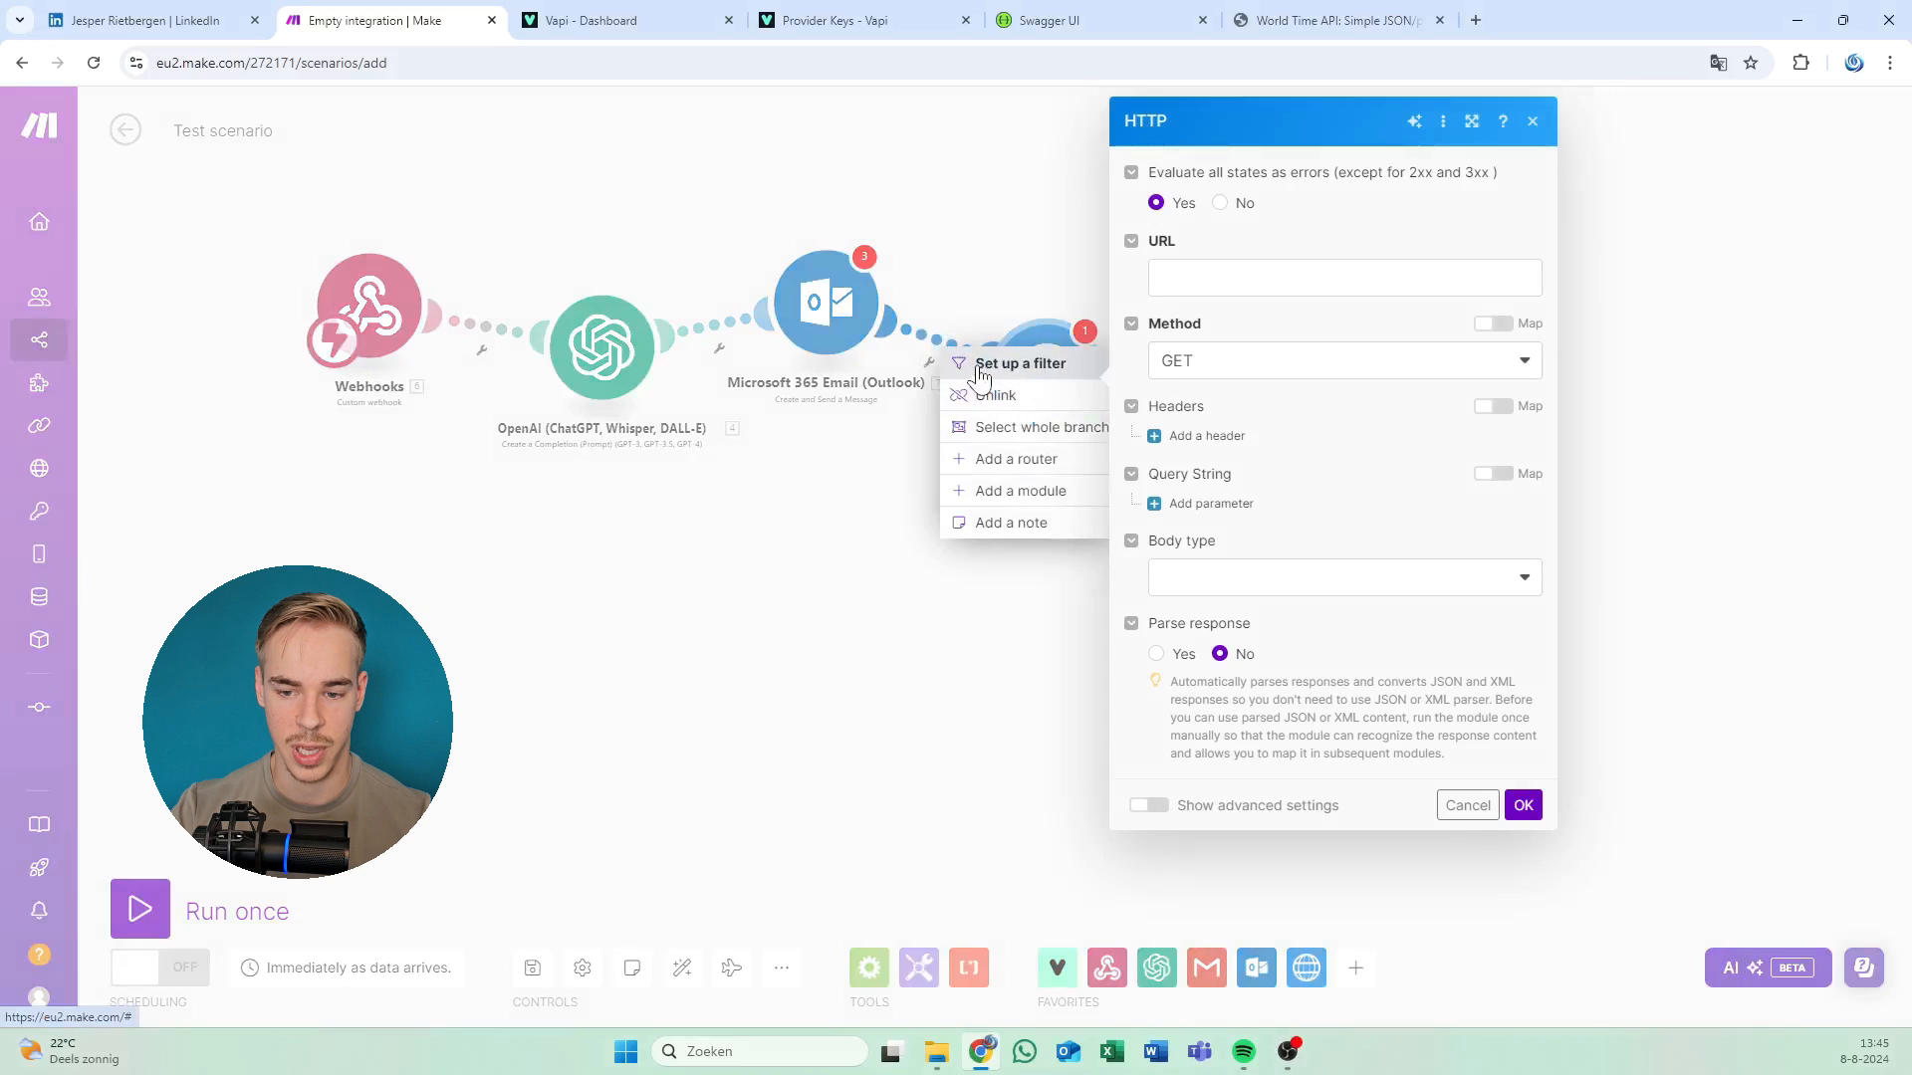
{"action": "left_click", "coordinate": [964, 395]}
{"action": "left_click_drag", "start_coordinate": [1043, 379], "coordinate": [1090, 321]}
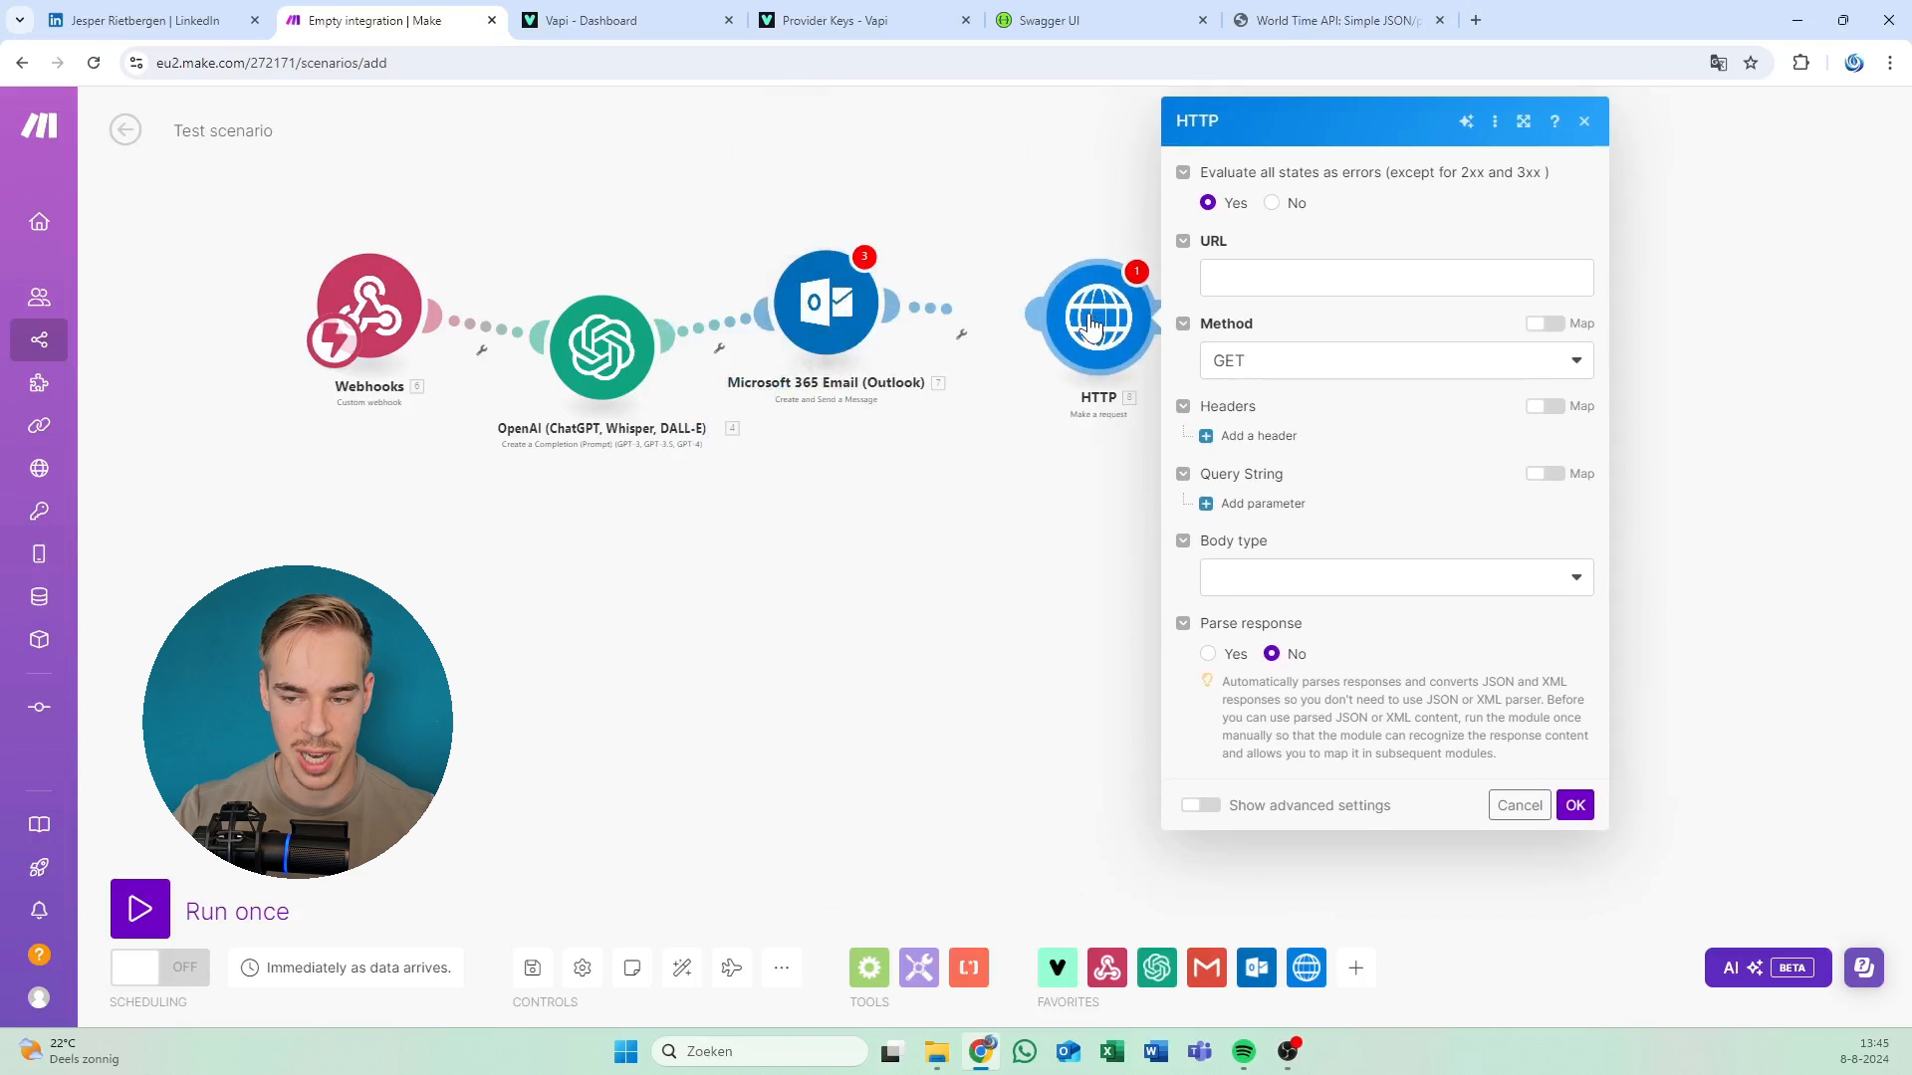
{"action": "left_click", "coordinate": [1374, 278]}
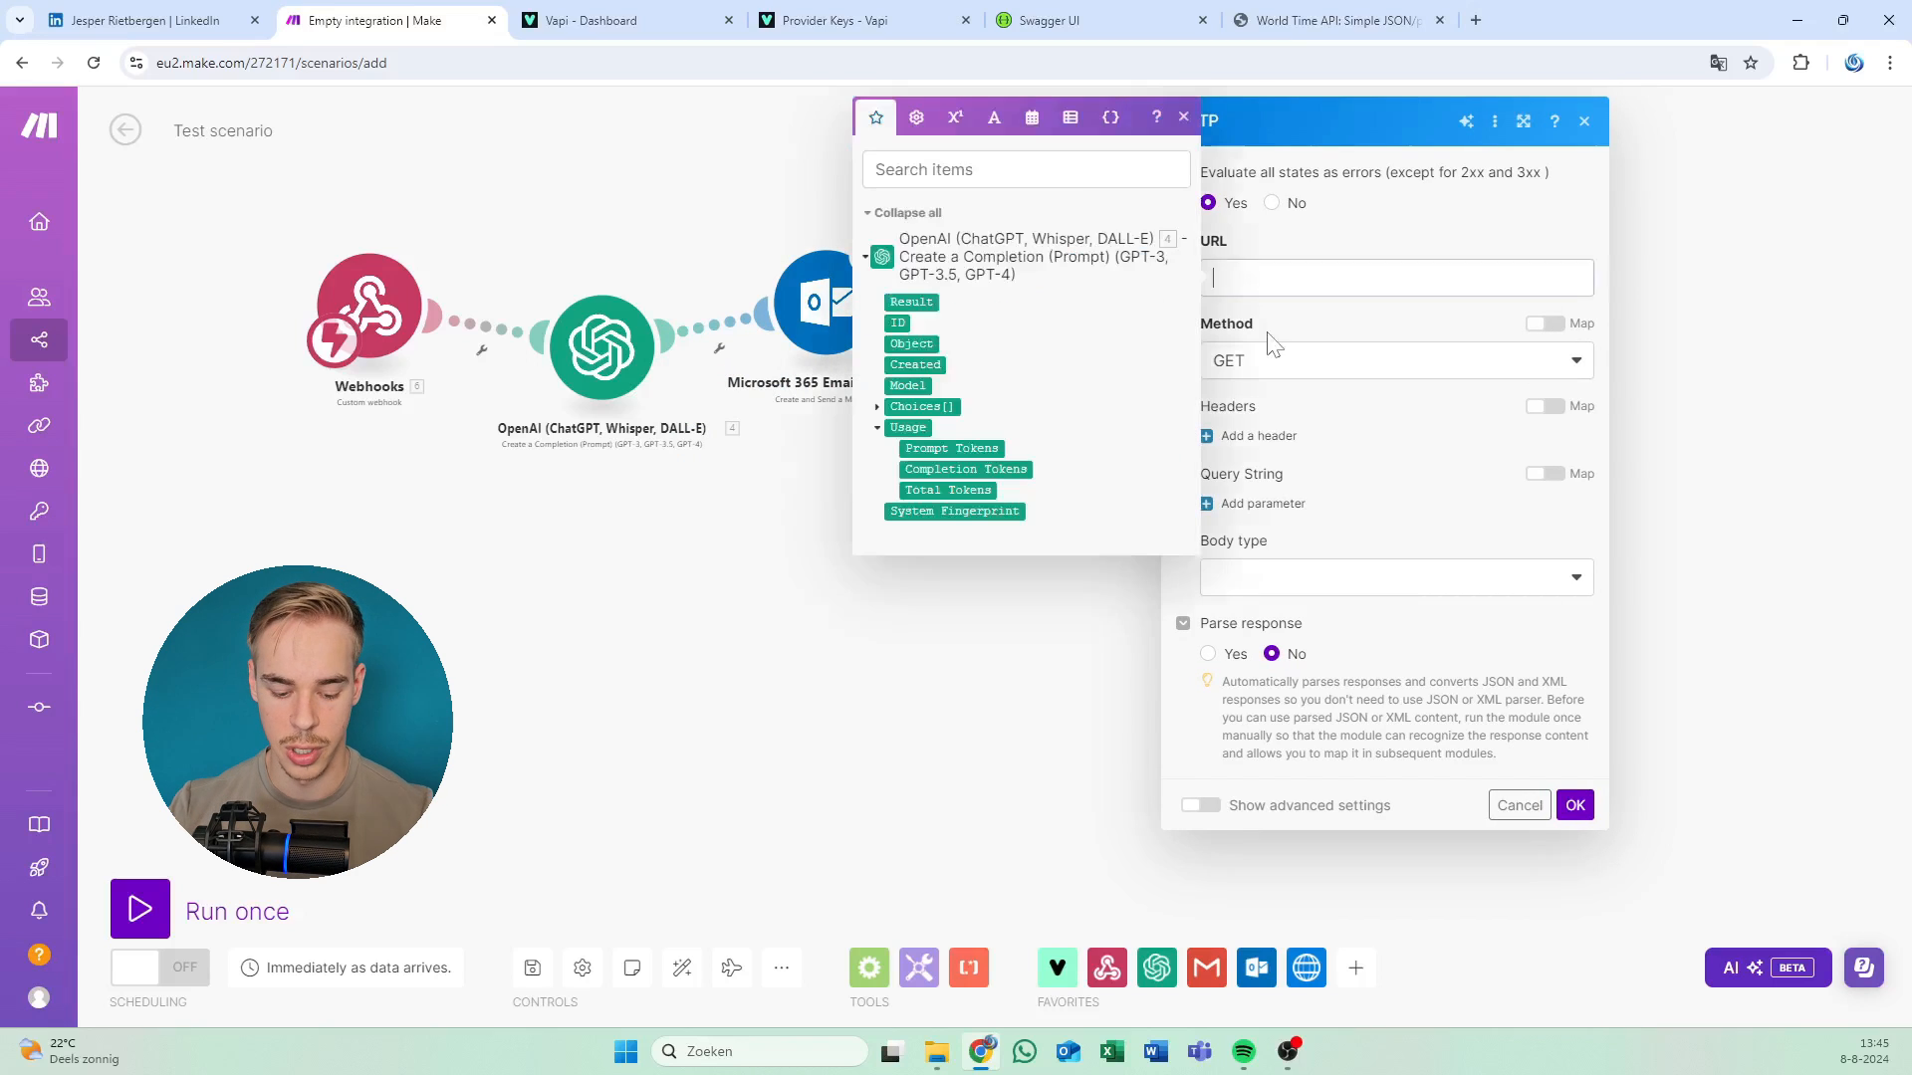
{"action": "key", "text": "ctrl+v"}
{"action": "left_click", "coordinate": [1382, 203]}
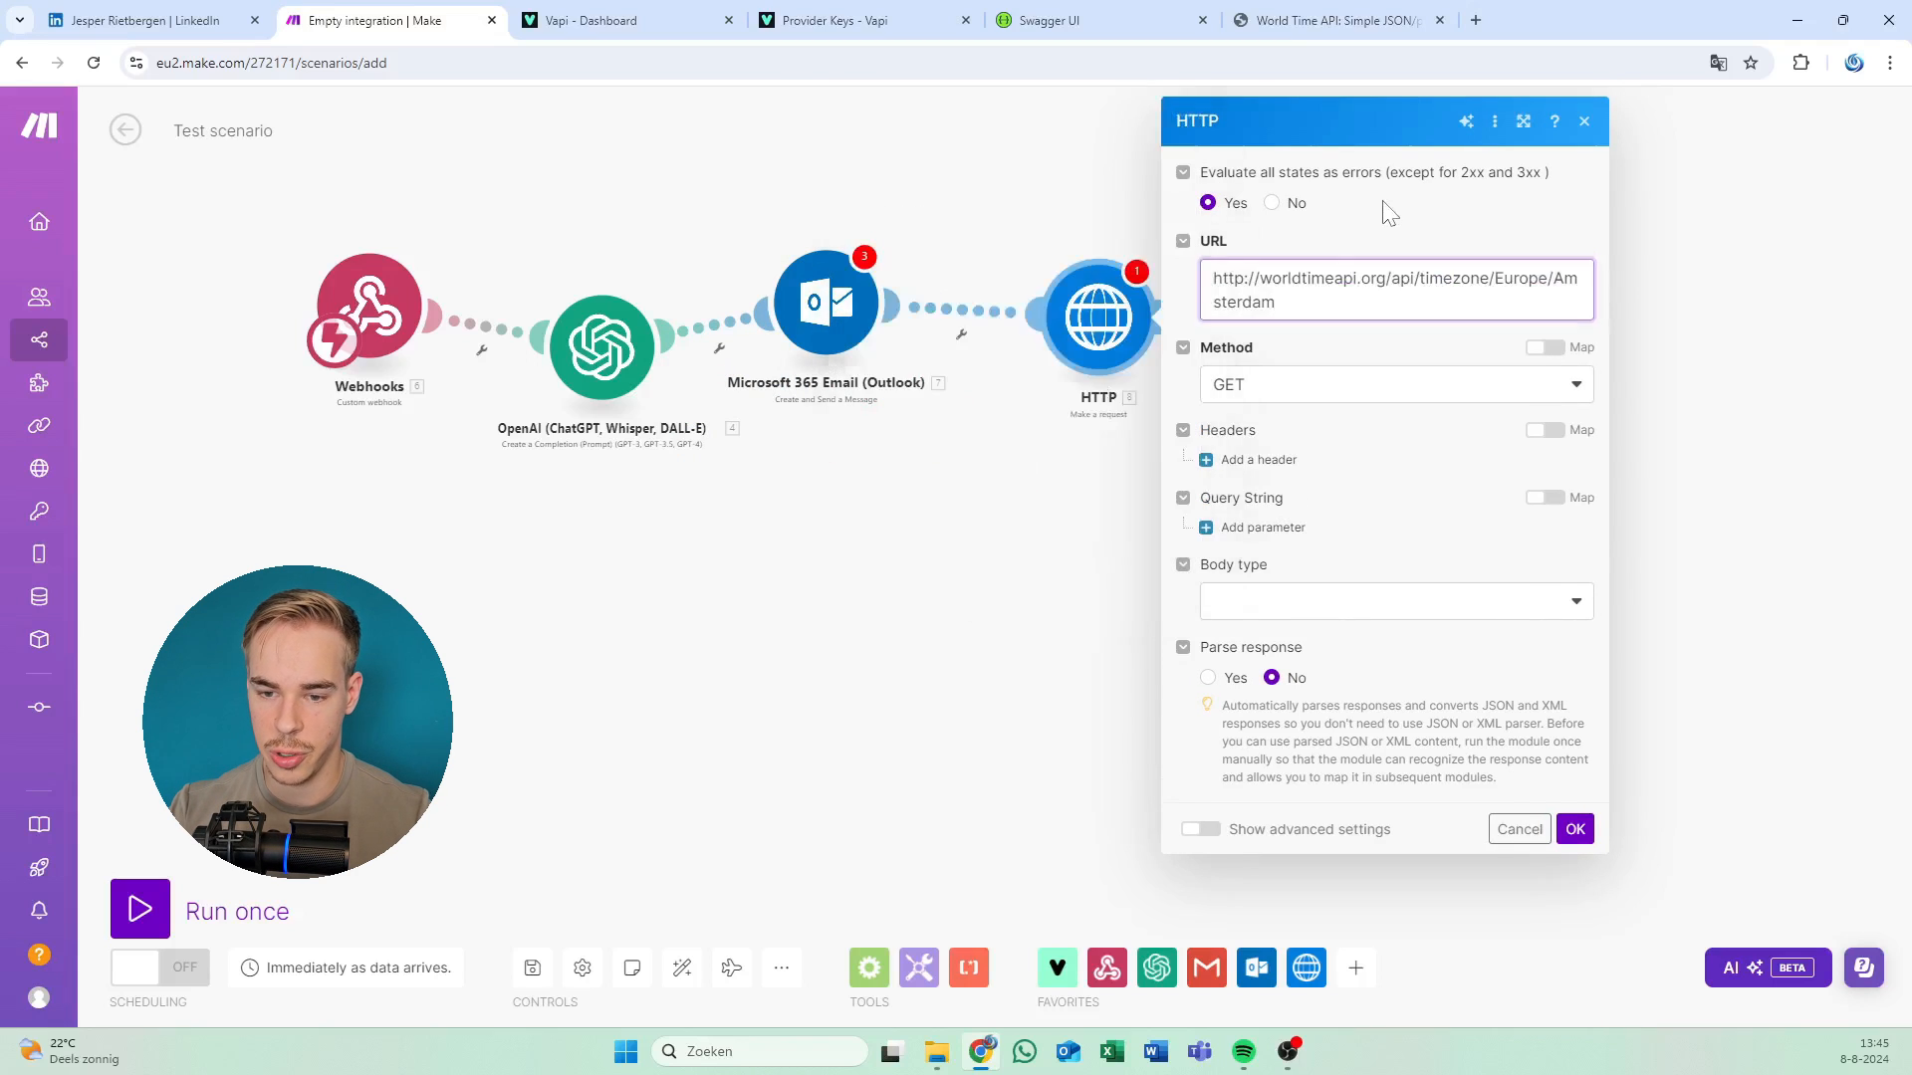
{"action": "left_click", "coordinate": [1399, 290]}
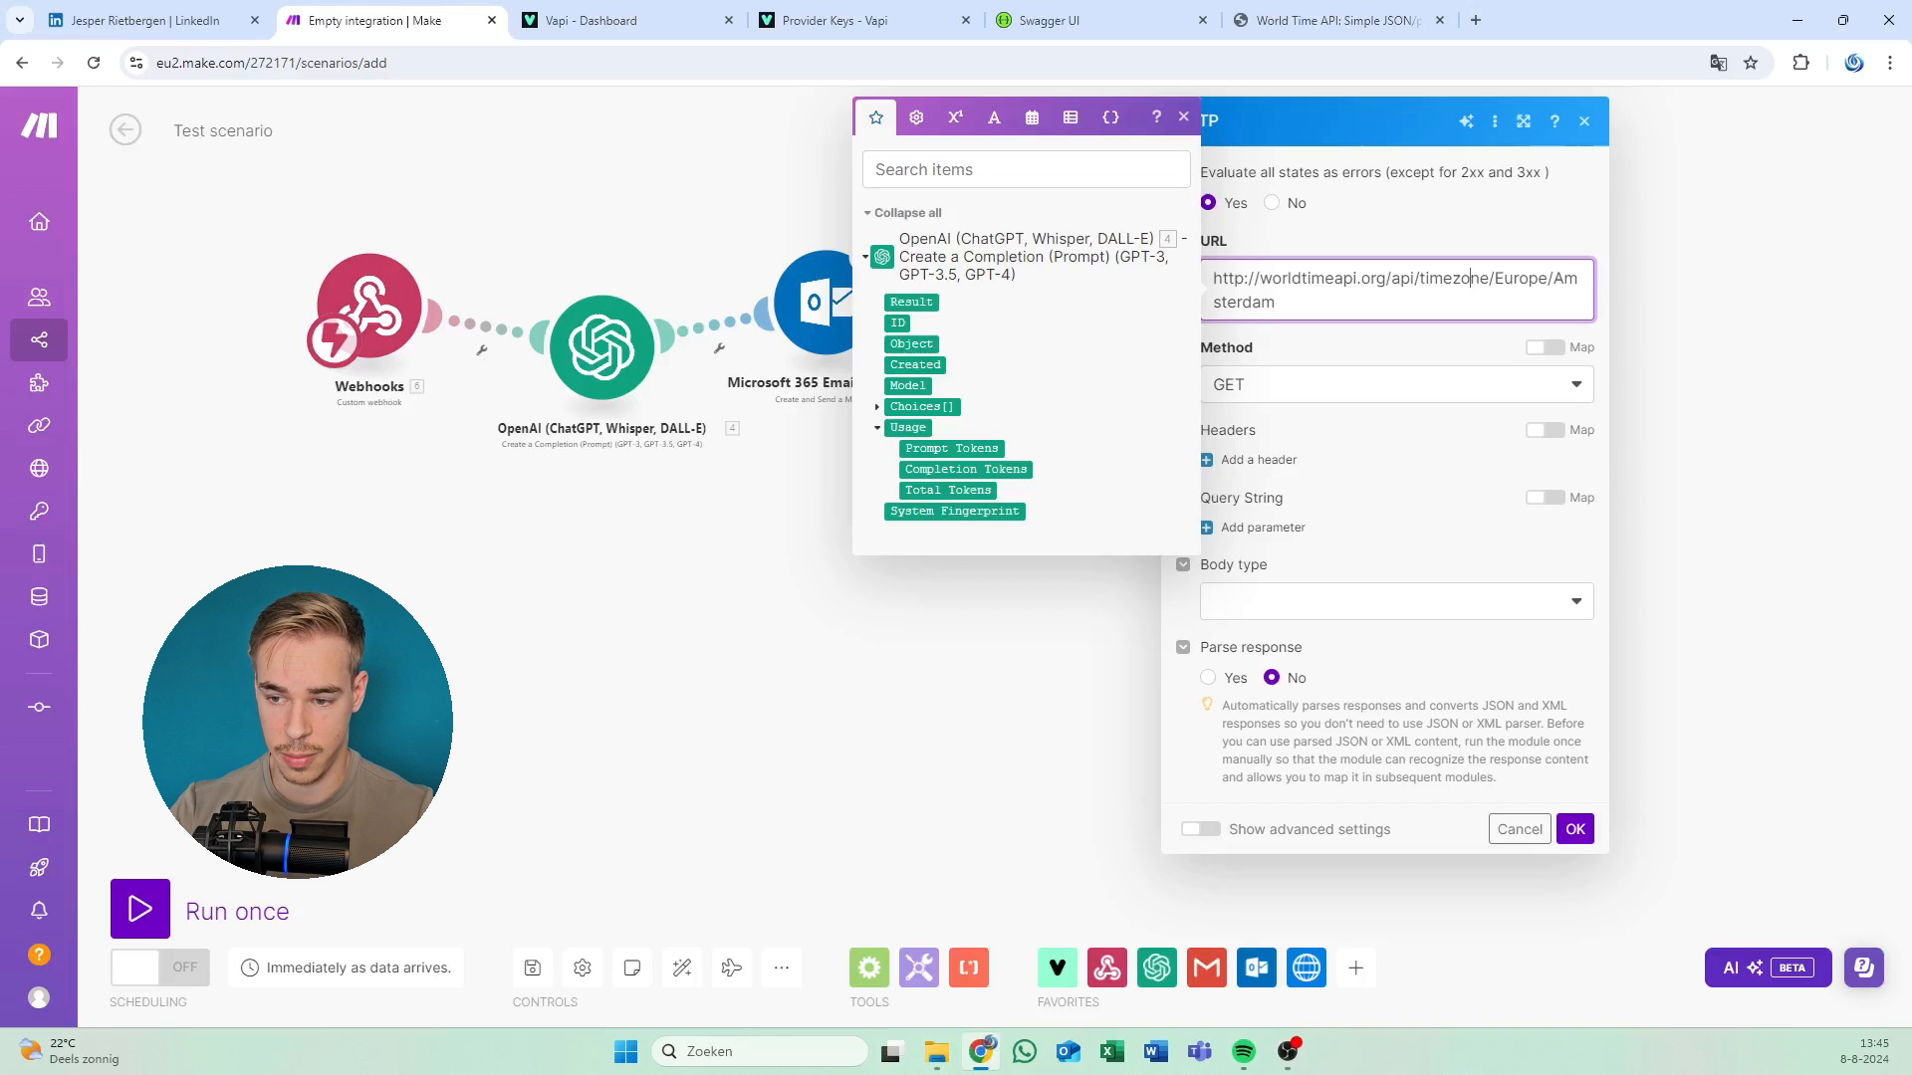
{"action": "left_click_drag", "start_coordinate": [1504, 279], "coordinate": [1505, 302]}
{"action": "left_click", "coordinate": [1504, 279]}
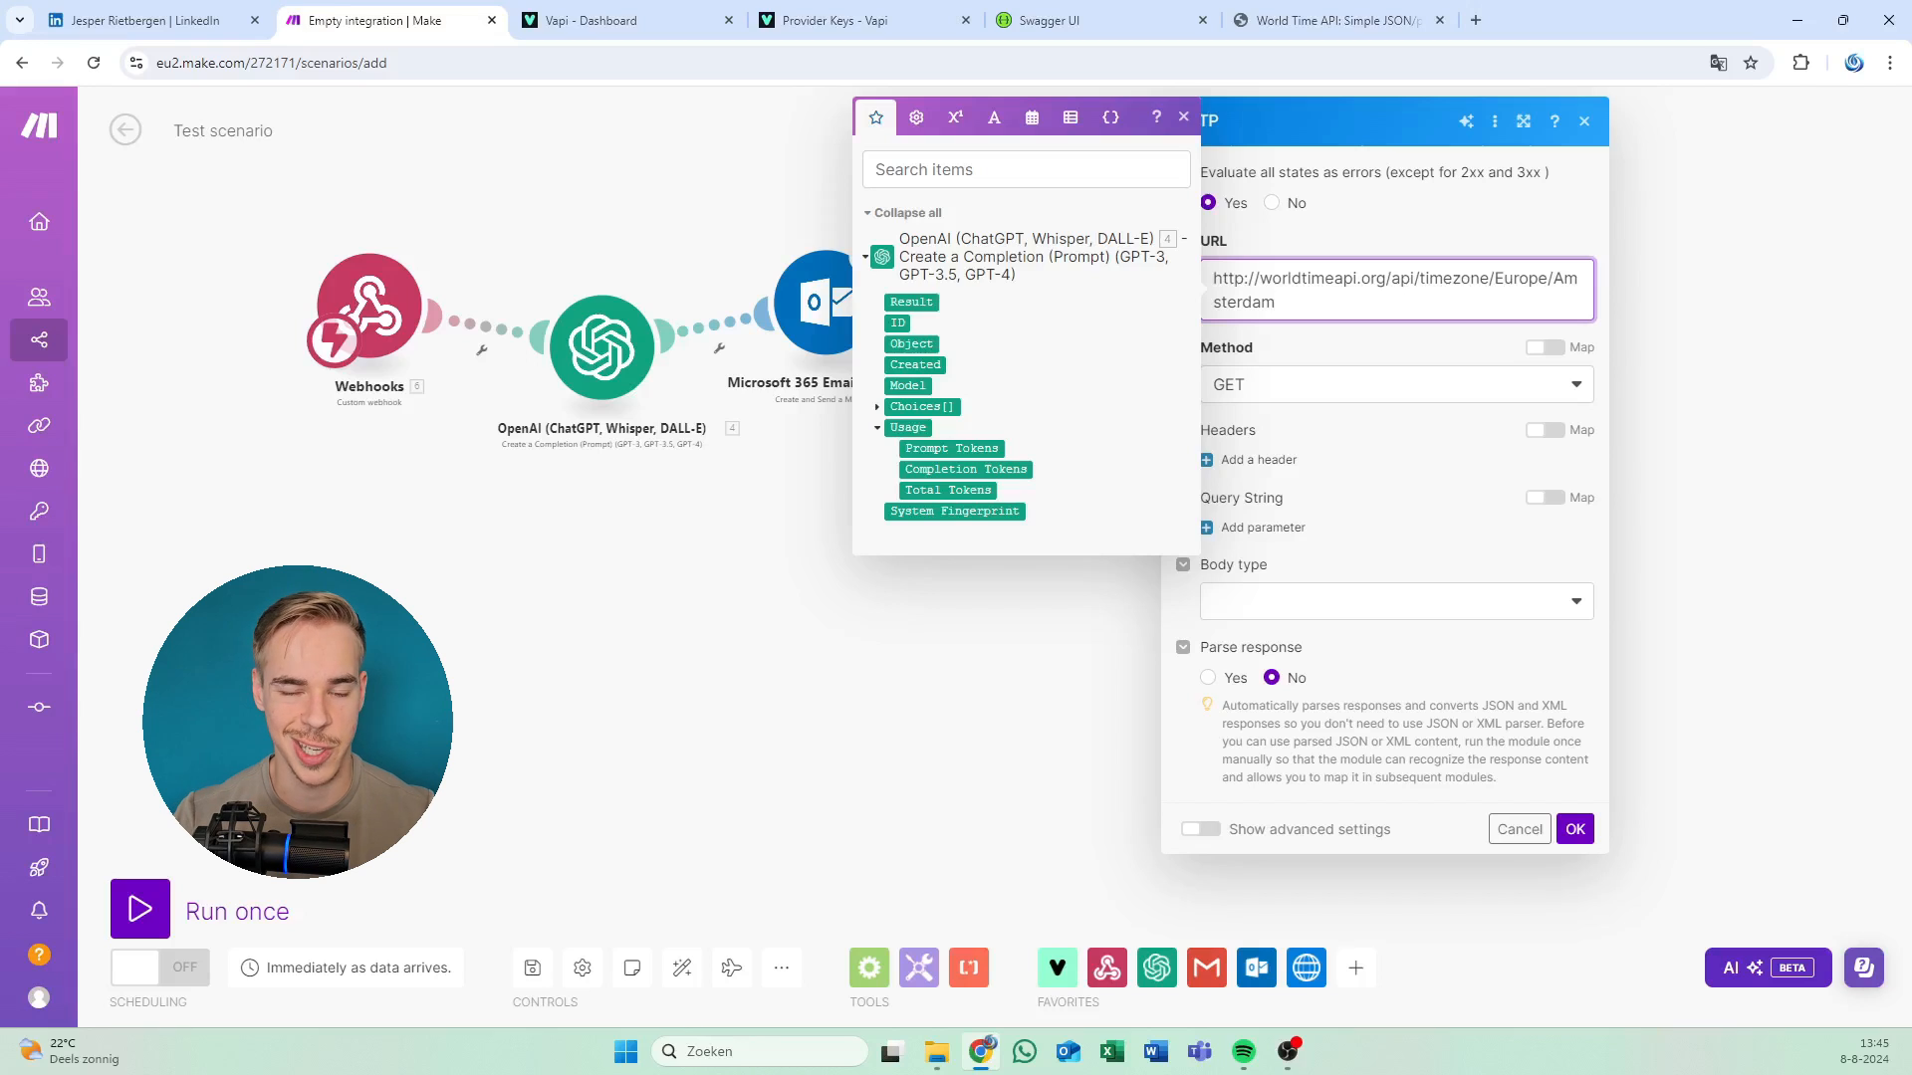
{"action": "left_click", "coordinate": [1390, 346]}
{"action": "left_click", "coordinate": [1360, 380]}
{"action": "left_click", "coordinate": [1349, 371]}
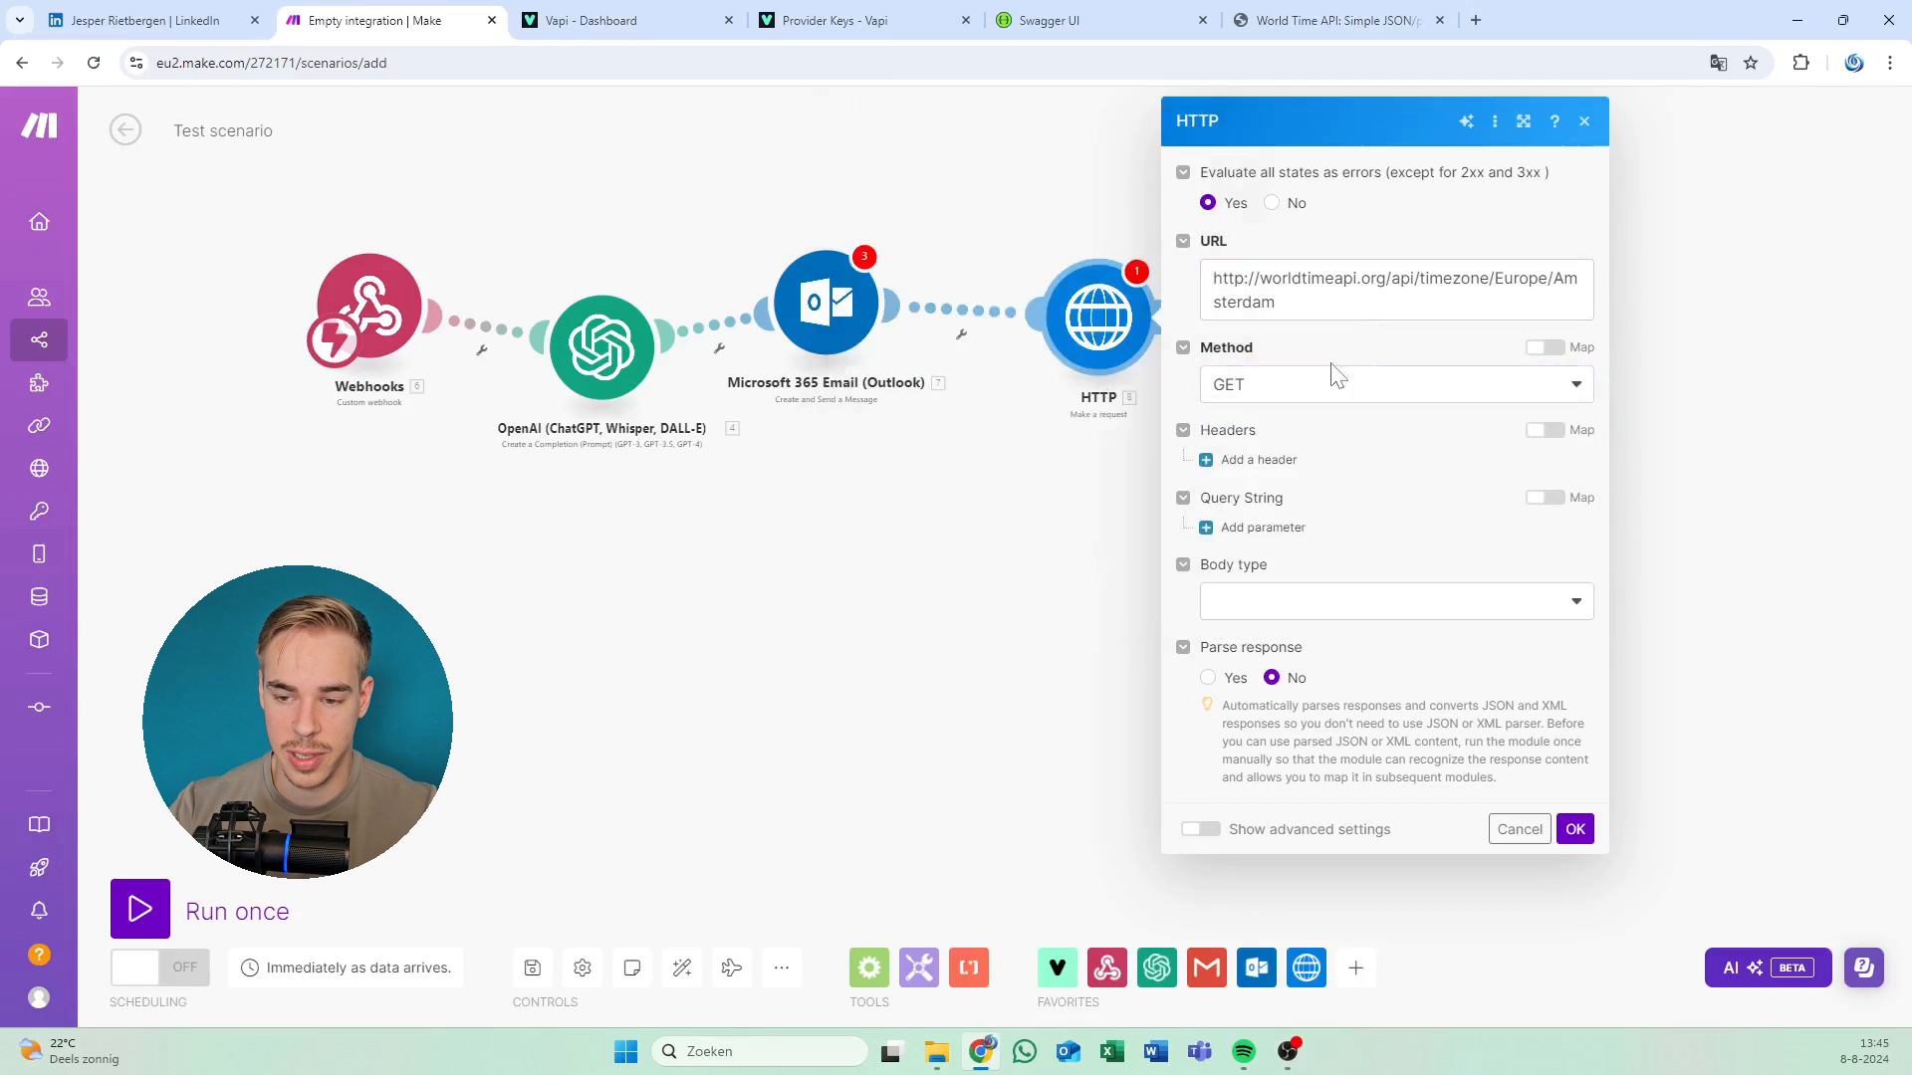
Review the available request methods and the fields of a header item, keeping GET and removing the blank header.
{"action": "left_click", "coordinate": [1320, 393]}
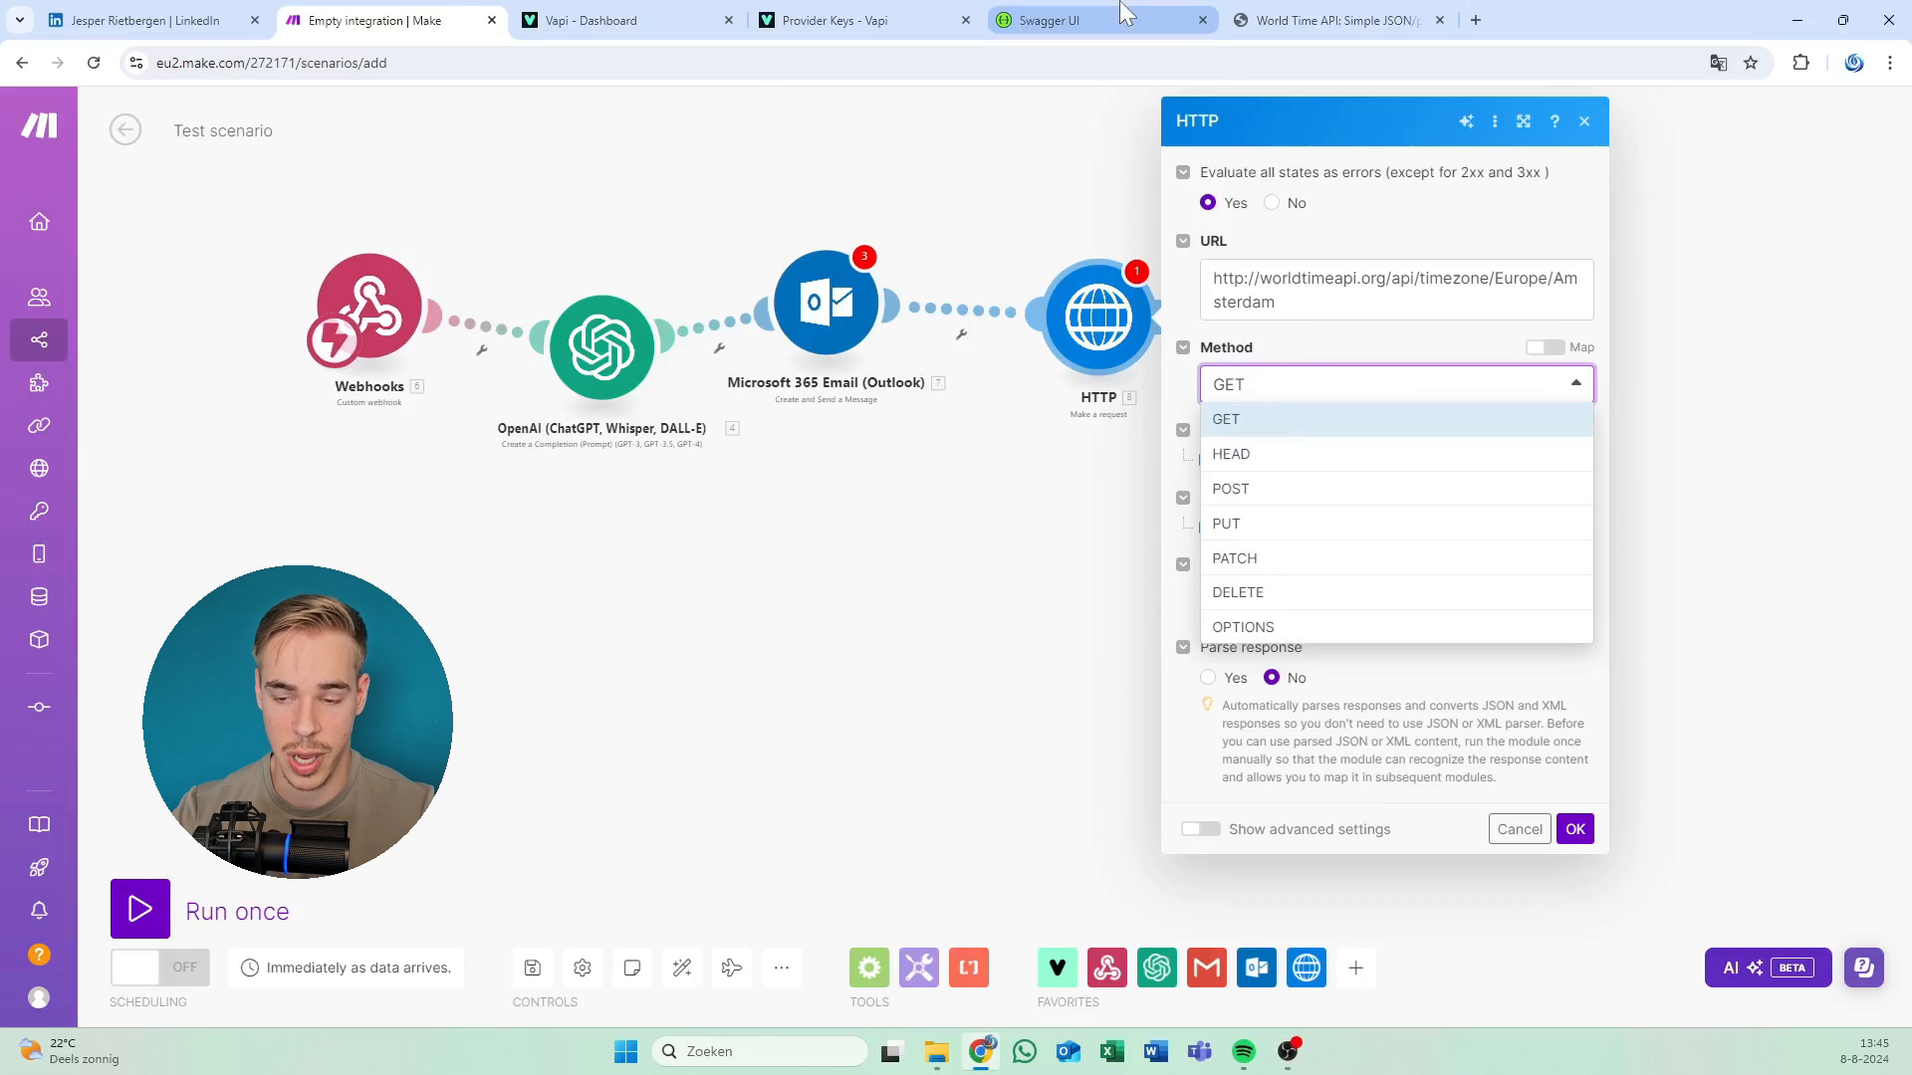
{"action": "left_click", "coordinate": [1288, 337]}
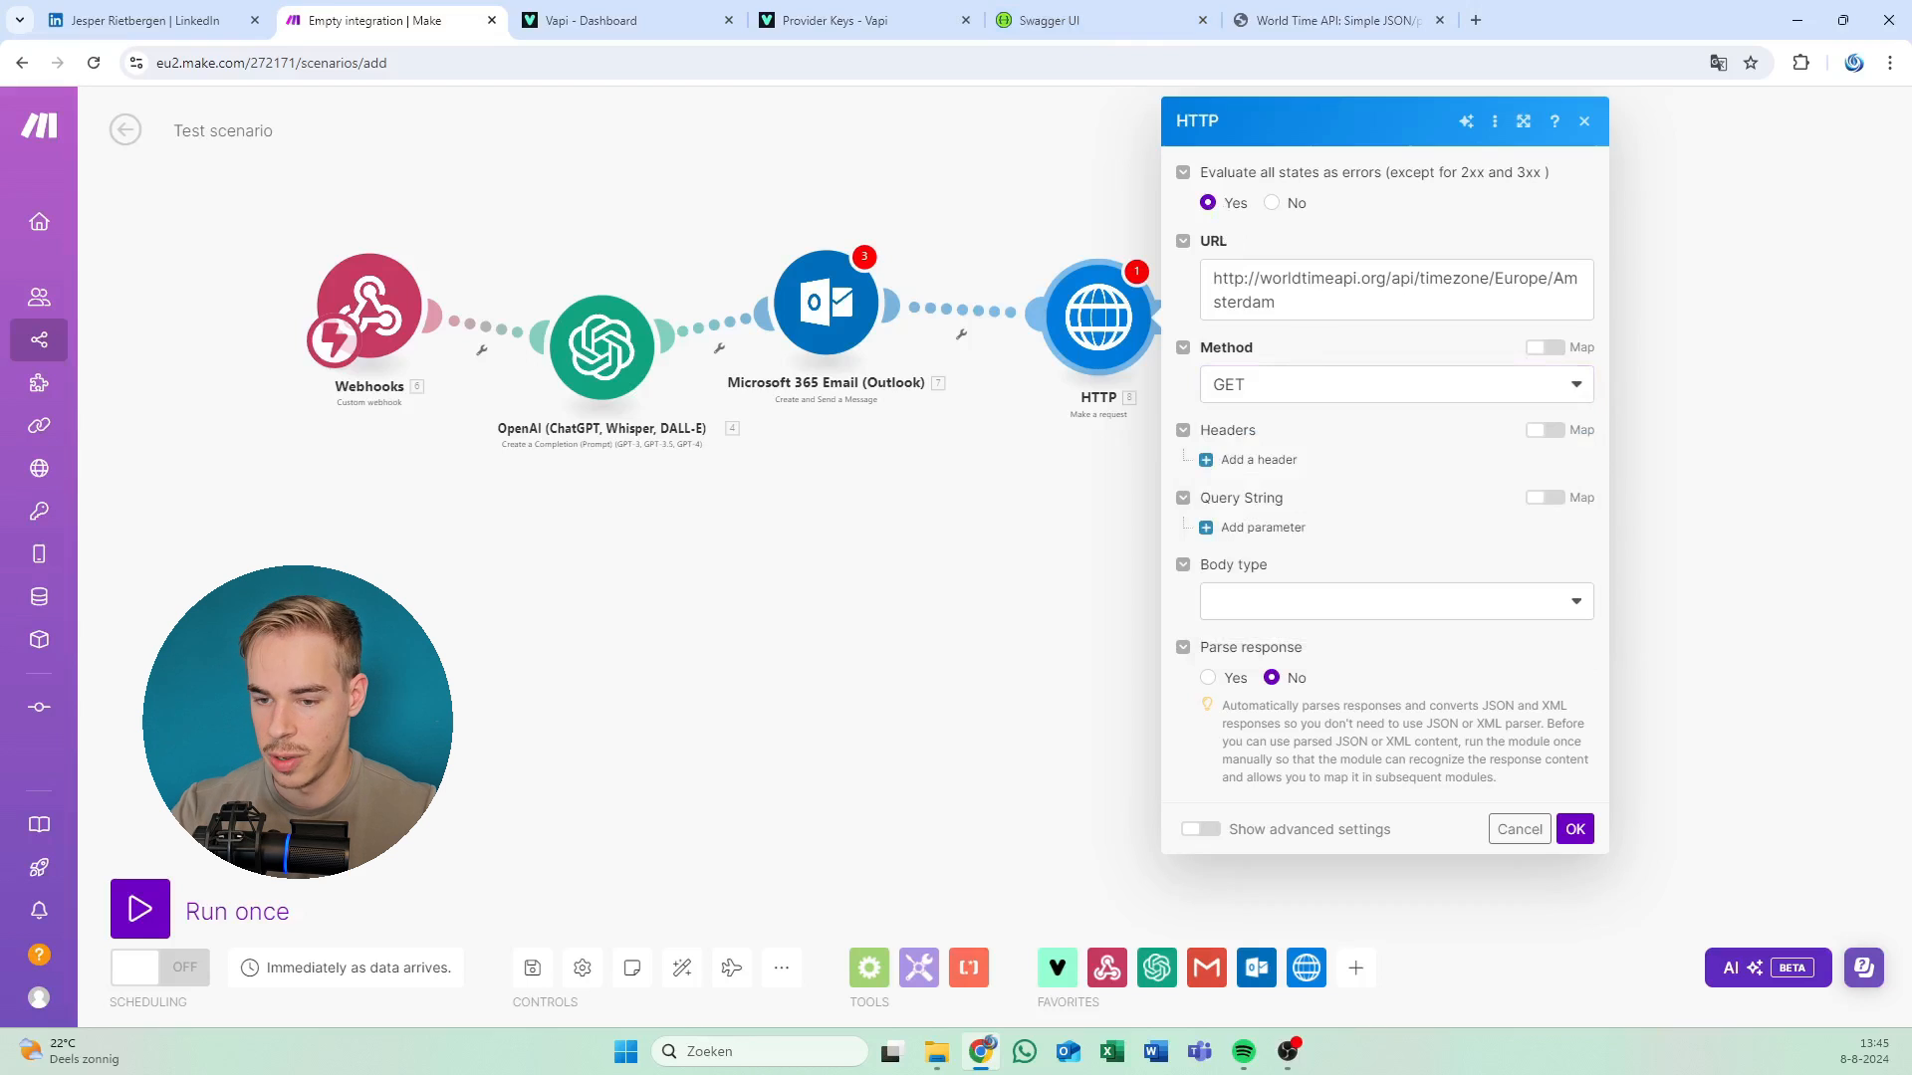
{"action": "left_click", "coordinate": [1258, 459]}
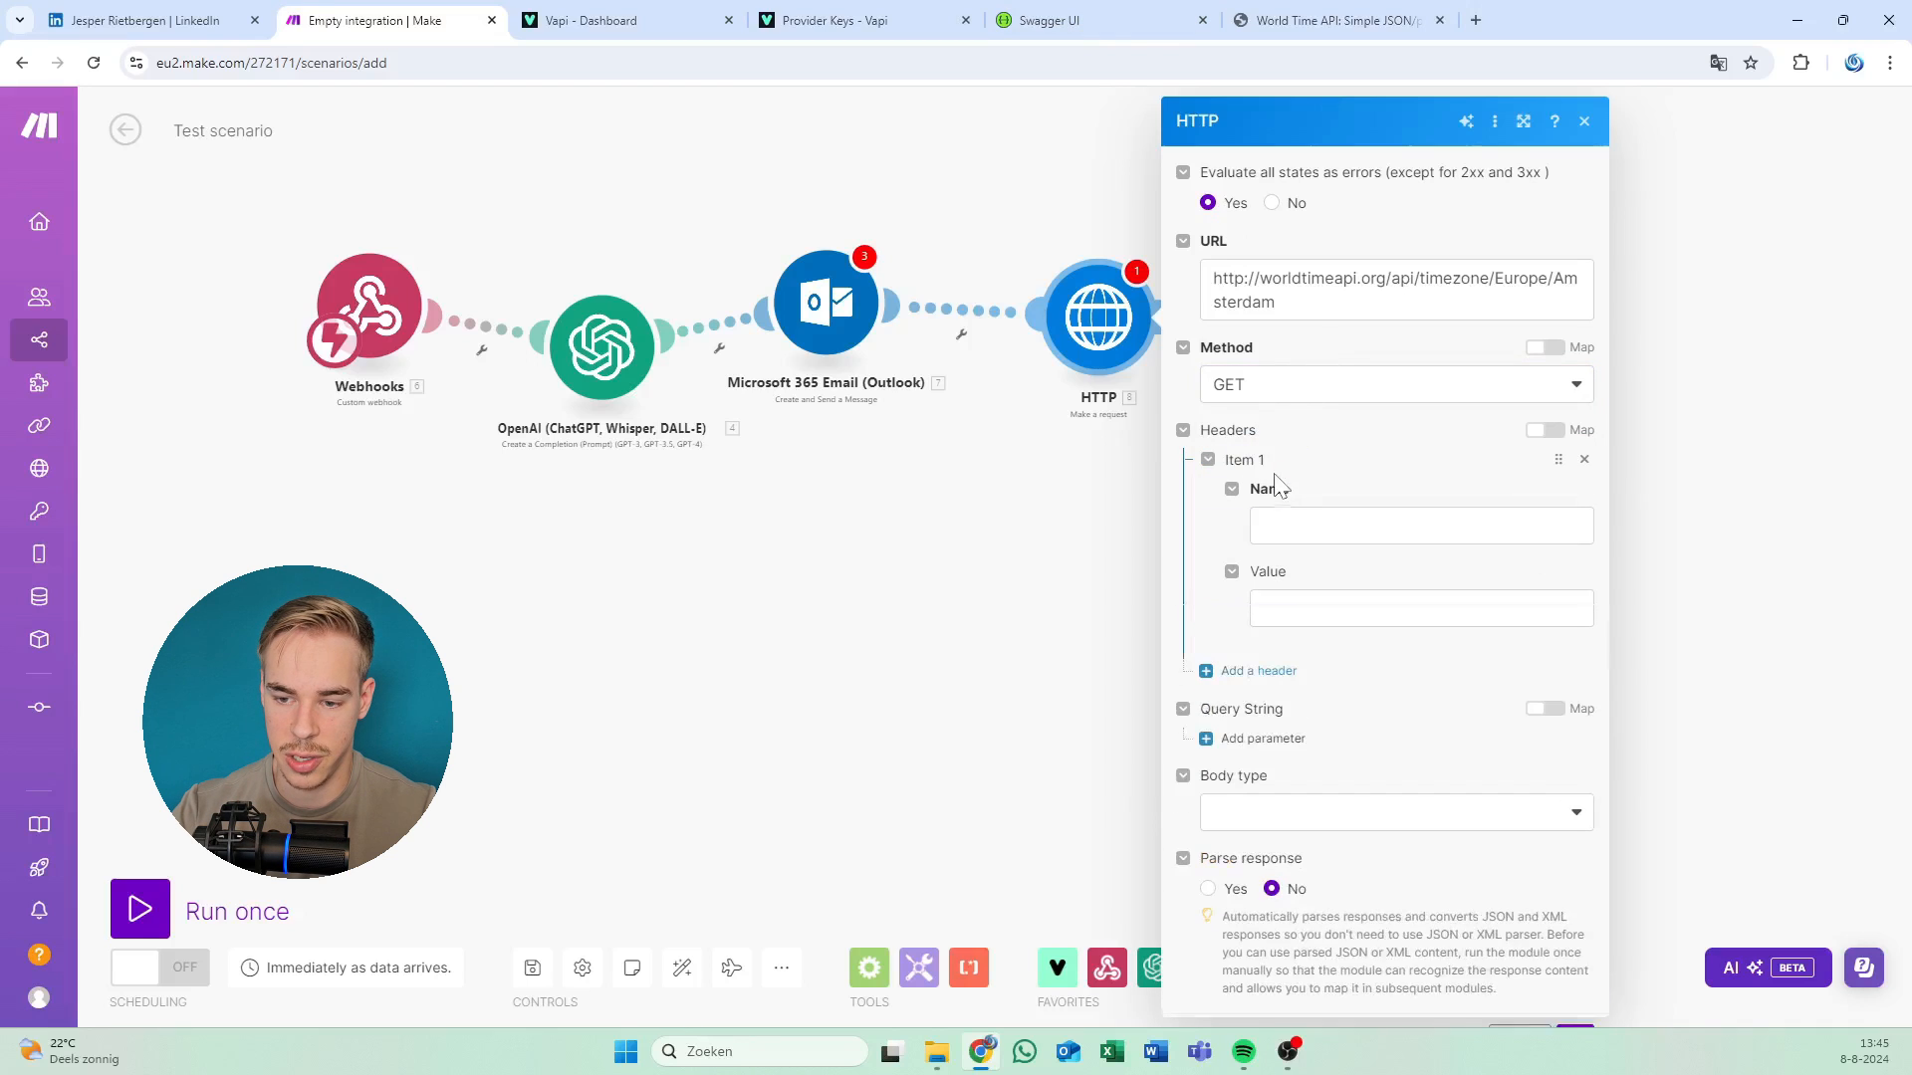
{"action": "left_click", "coordinate": [1579, 459]}
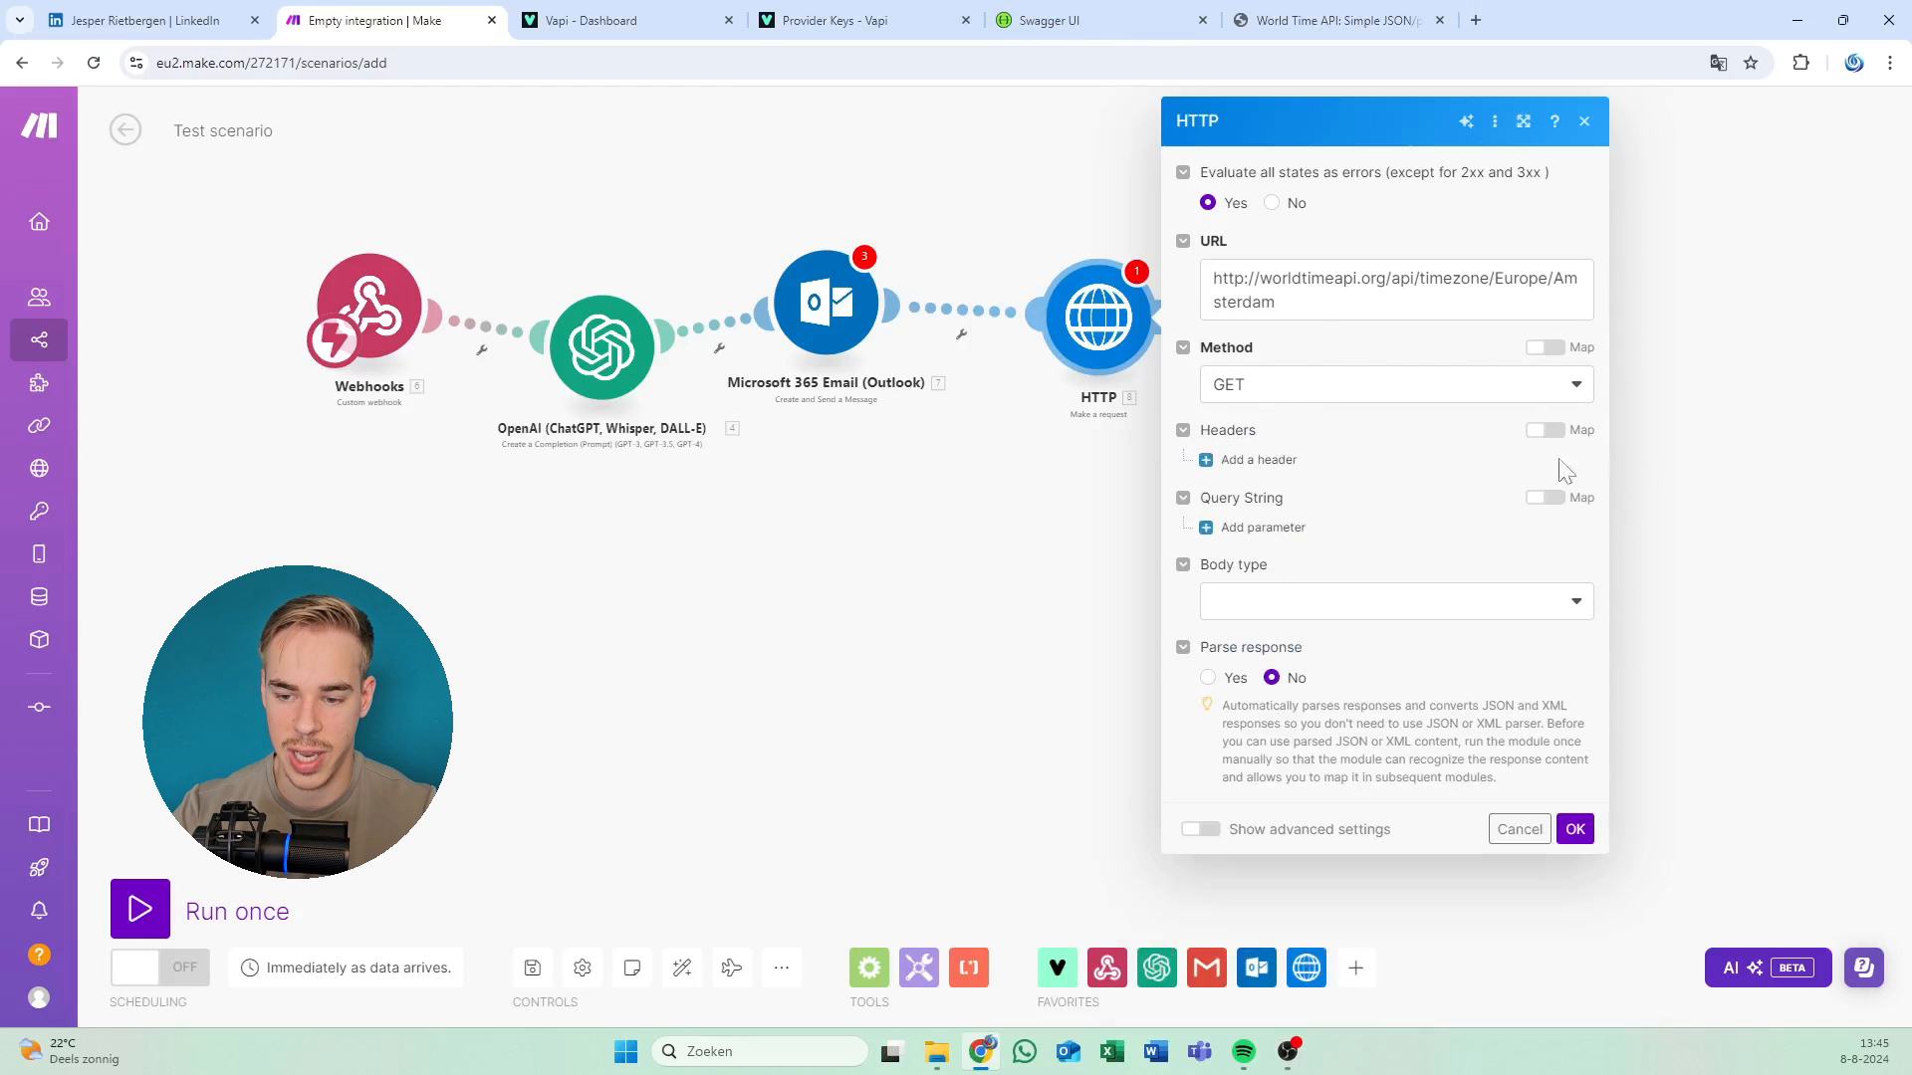
Set the HTTP request's body type to Raw with content type JSON (application/json), and save the module settings.
{"action": "left_click", "coordinate": [1380, 625]}
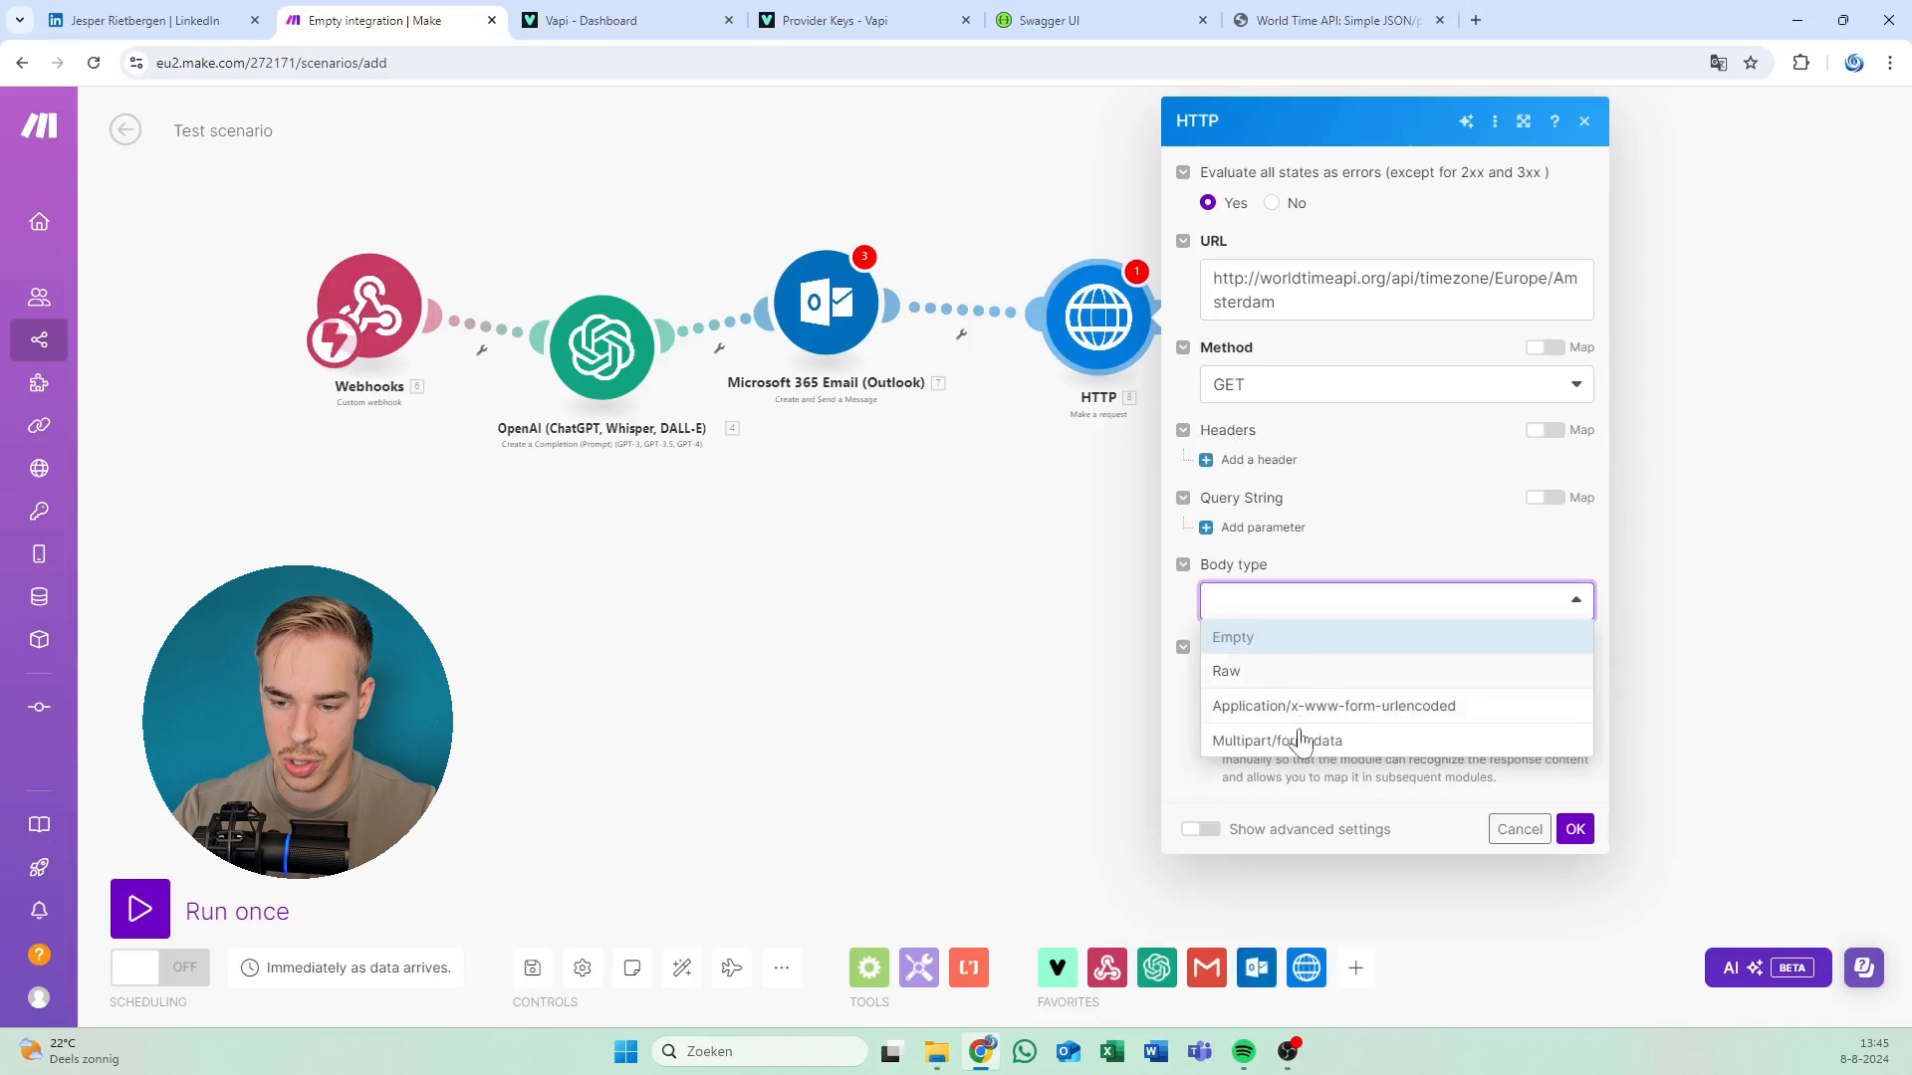
{"action": "left_click", "coordinate": [1294, 671]}
{"action": "left_click", "coordinate": [1295, 685]}
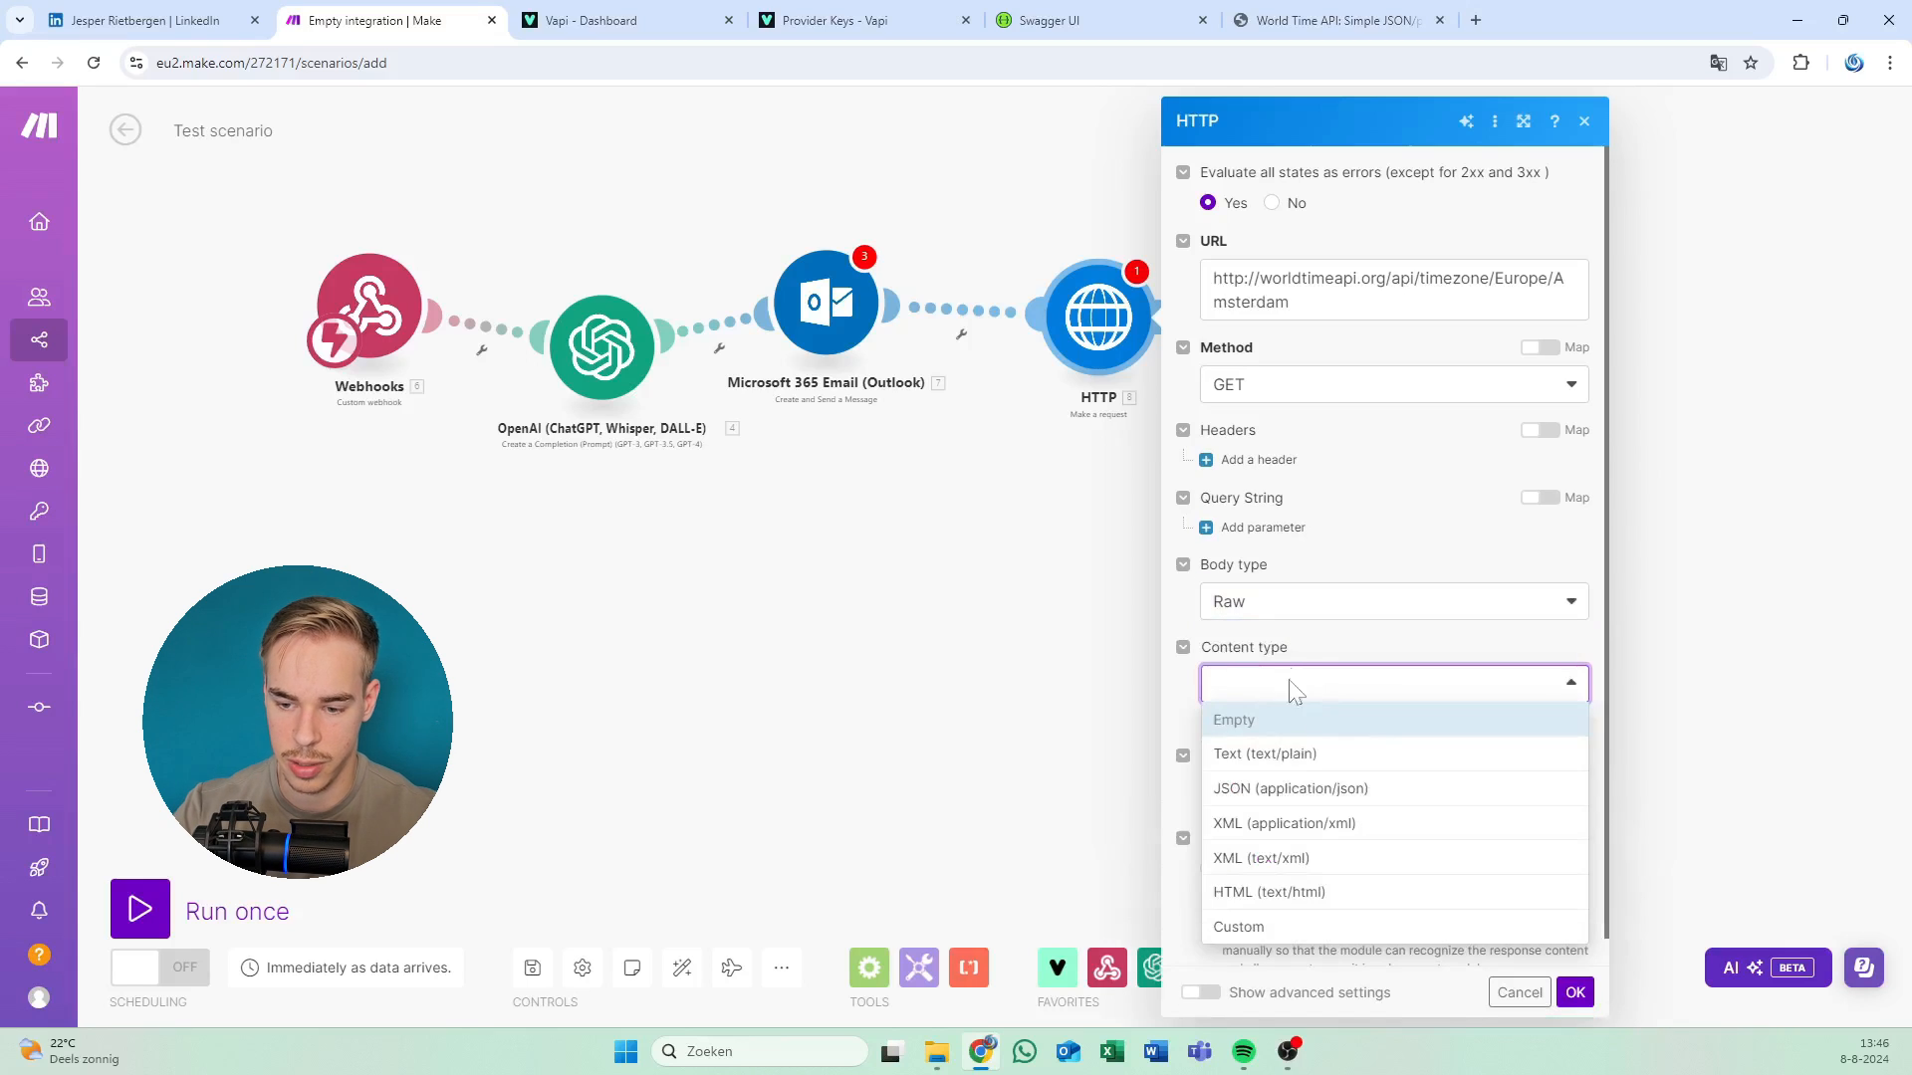
{"action": "left_click", "coordinate": [1269, 789]}
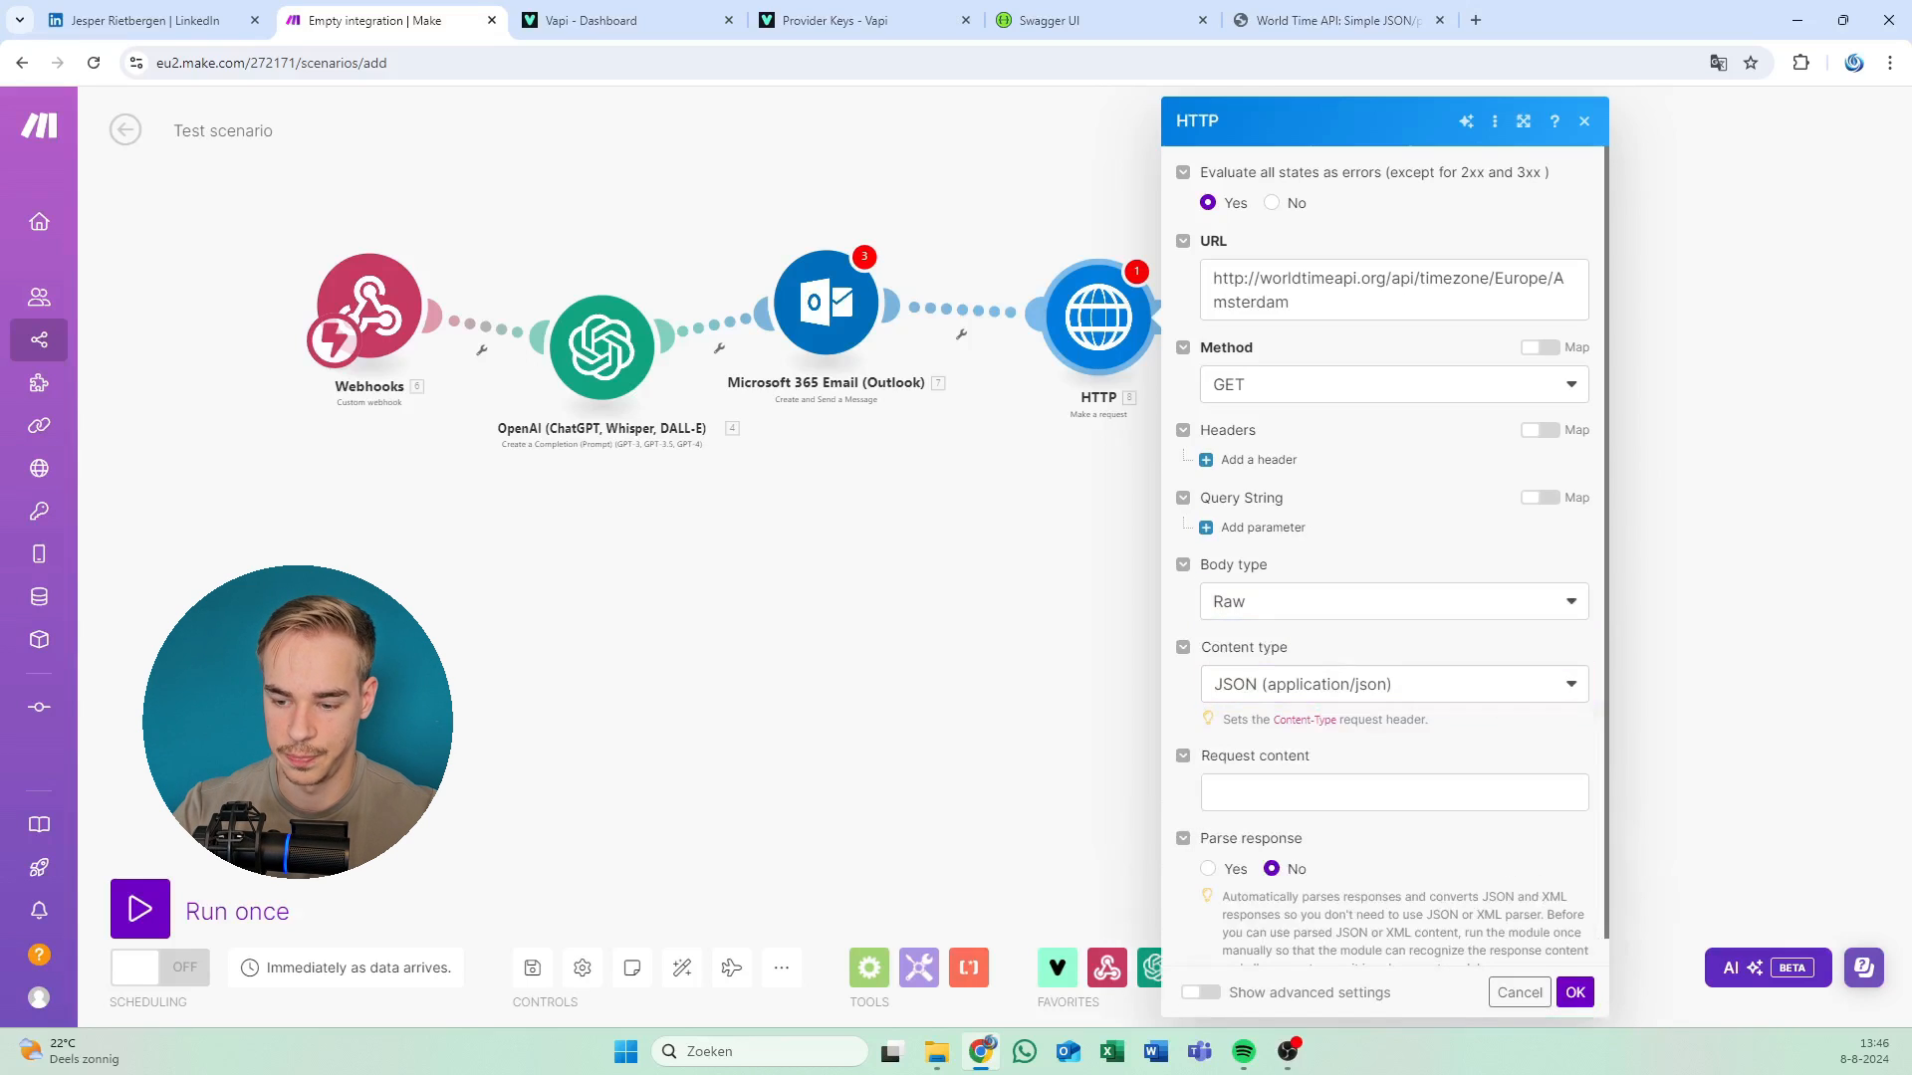
{"action": "left_click", "coordinate": [1575, 992]}
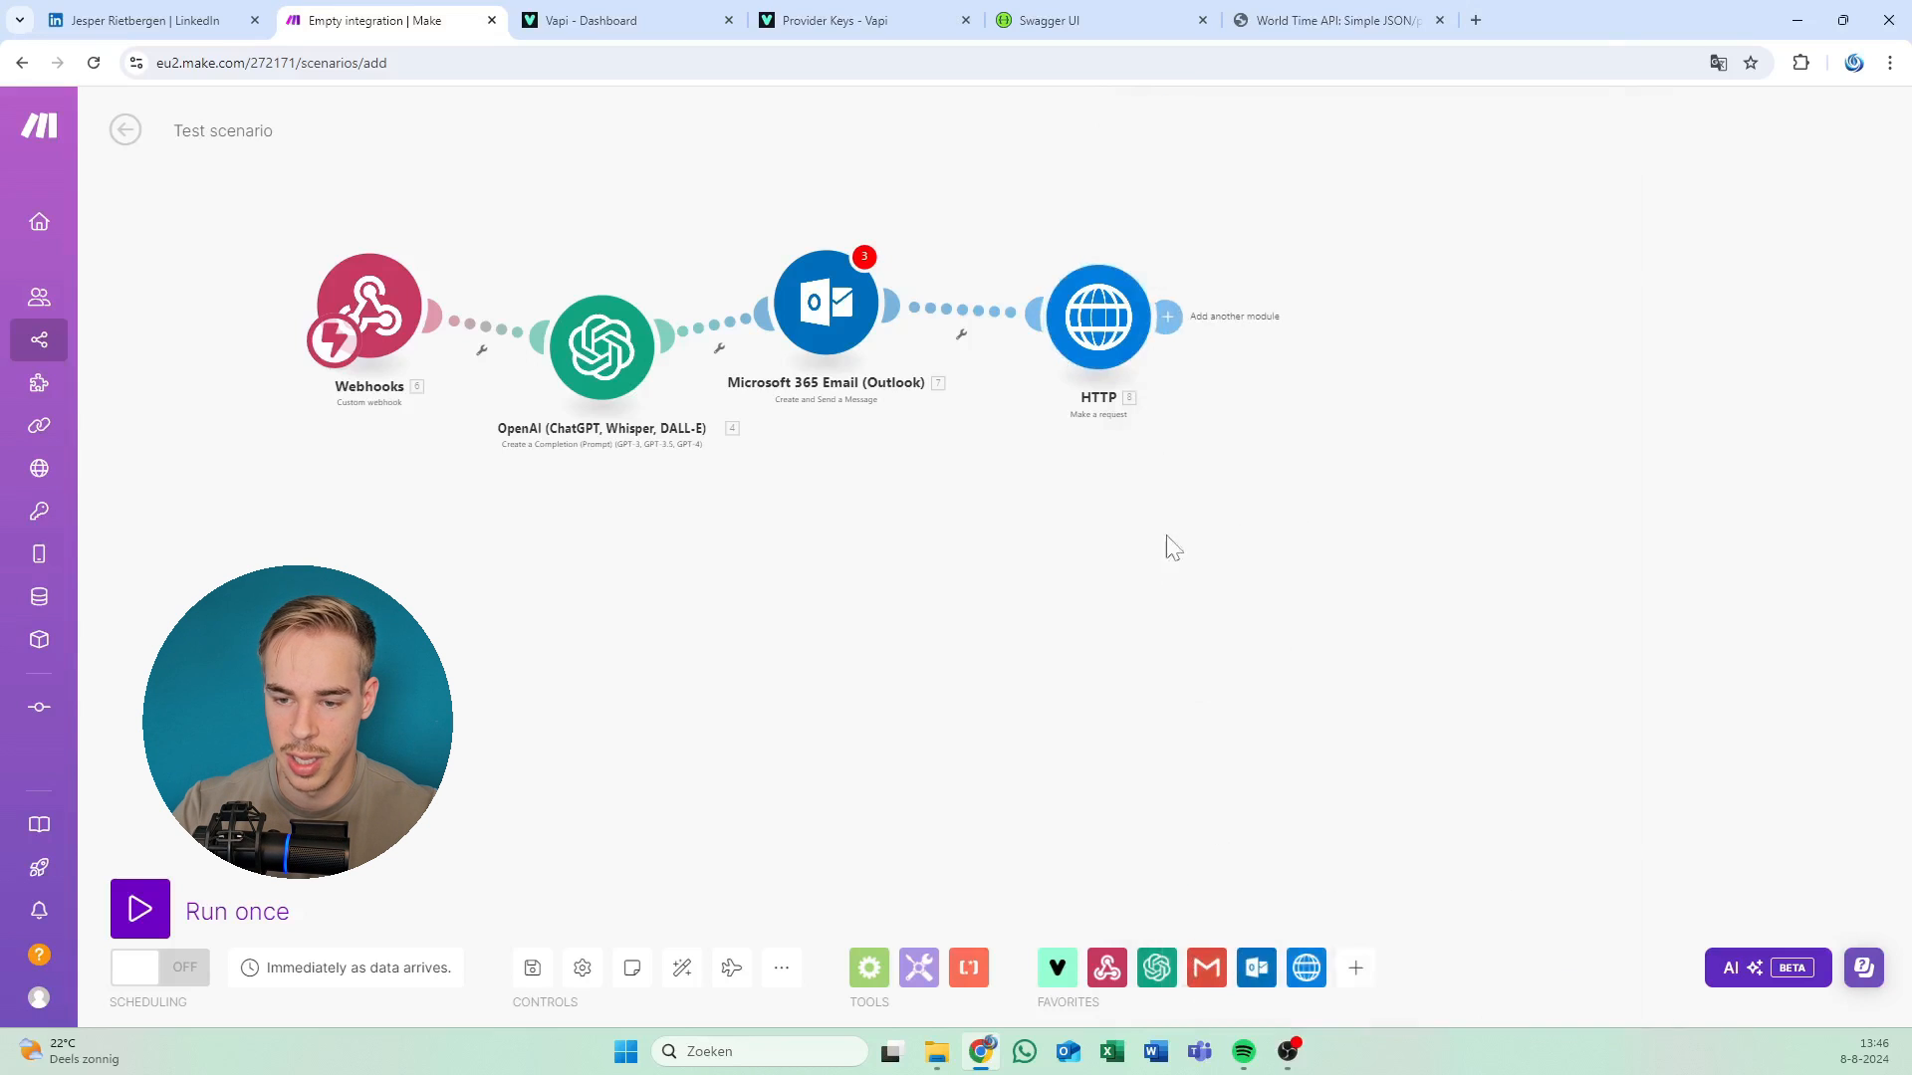
Run only the HTTP module and open the details of its execution.
{"action": "scroll", "coordinate": [1165, 542], "scroll_direction": "up", "scroll_amount": 3}
{"action": "left_click_drag", "start_coordinate": [1040, 197], "coordinate": [1030, 226]}
{"action": "left_click_drag", "start_coordinate": [1190, 408], "coordinate": [1136, 491]}
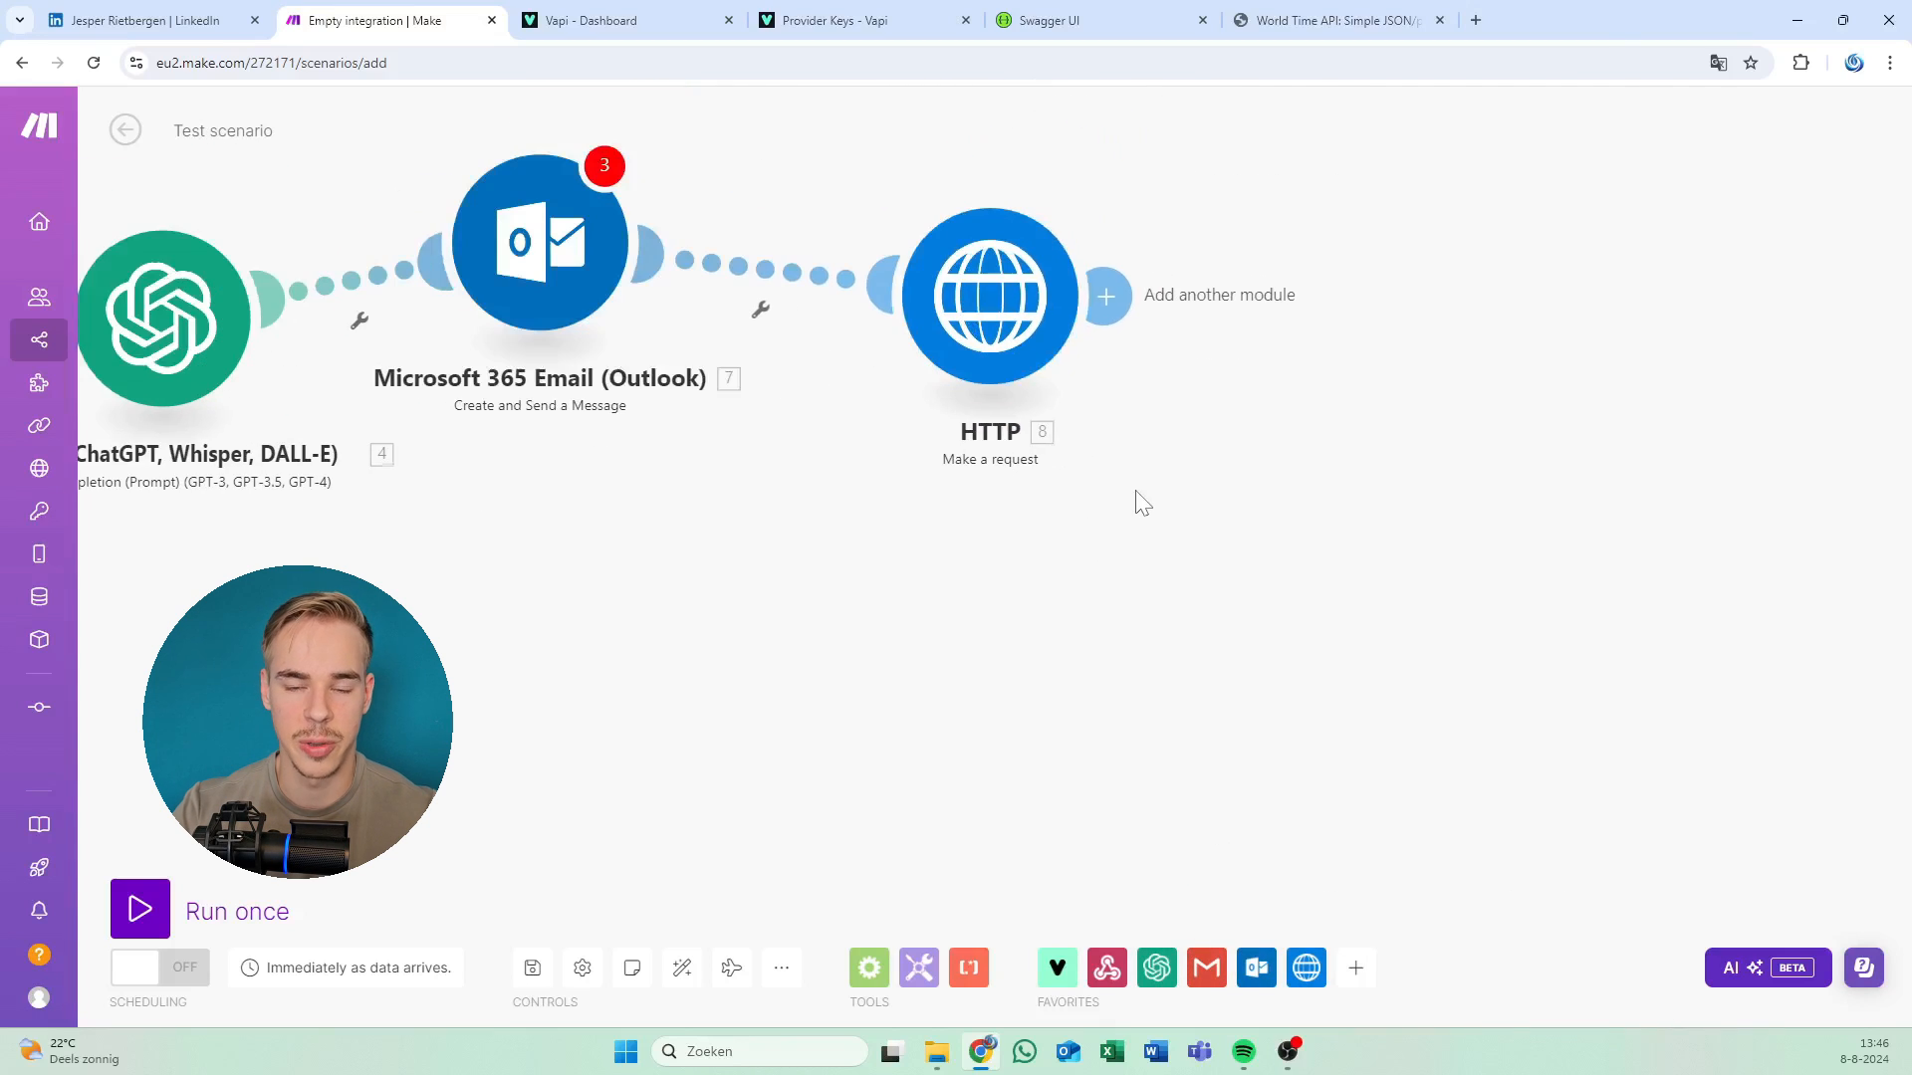
{"action": "right_click", "coordinate": [1016, 297]}
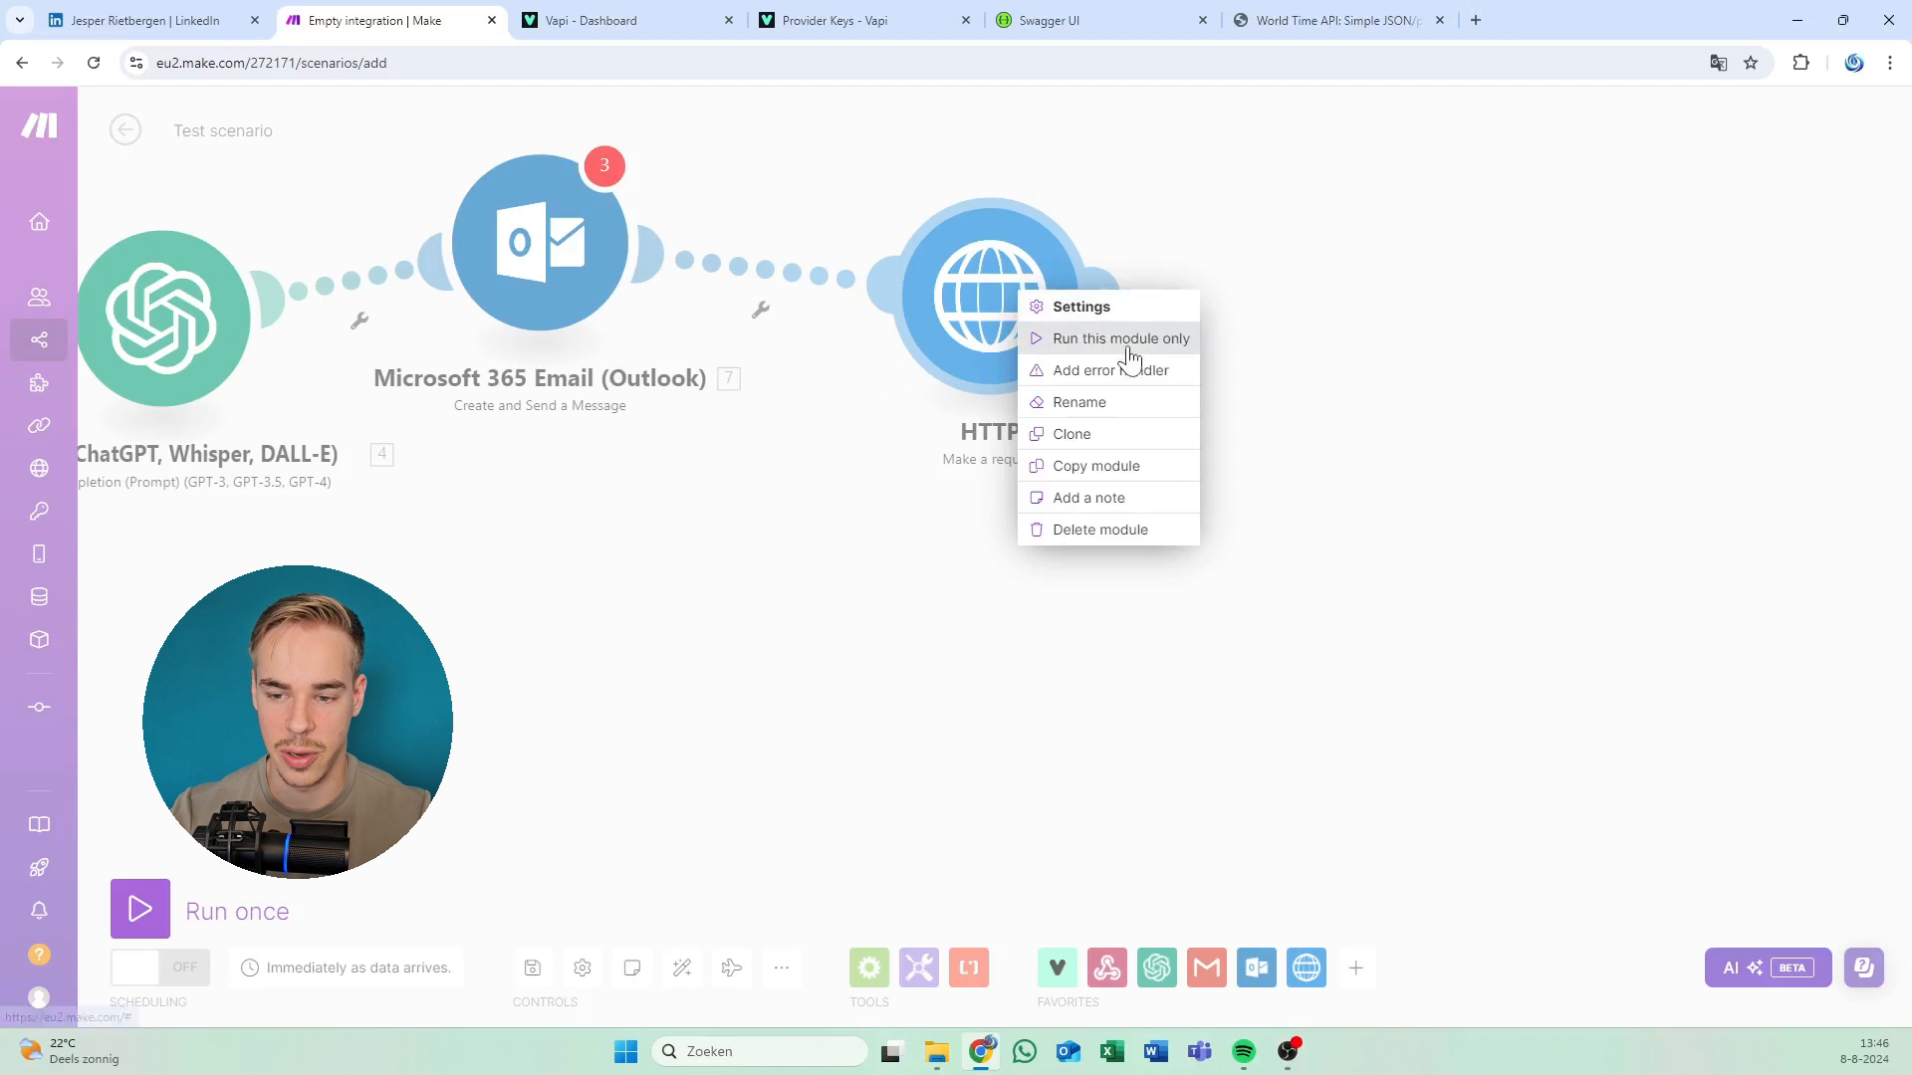
{"action": "left_click", "coordinate": [1128, 351]}
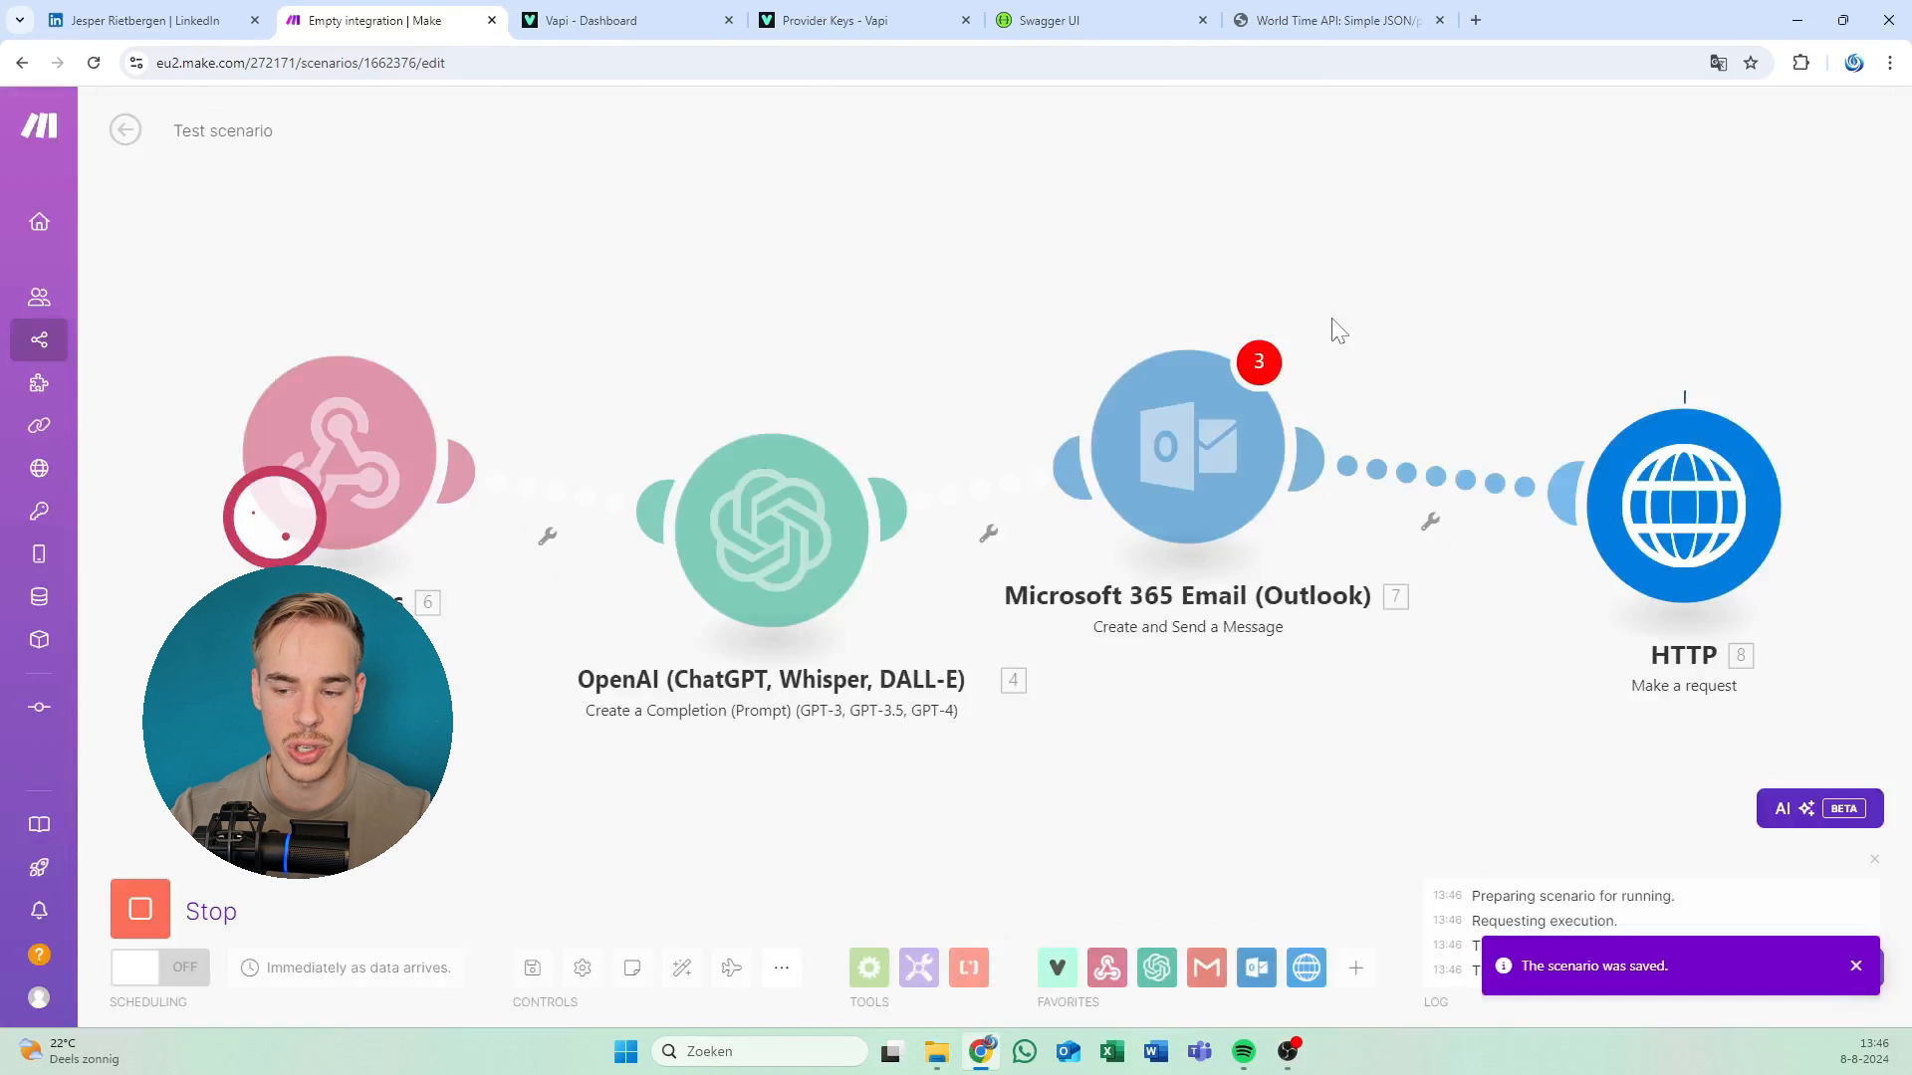
{"action": "left_click_drag", "start_coordinate": [1336, 302], "coordinate": [777, 306]}
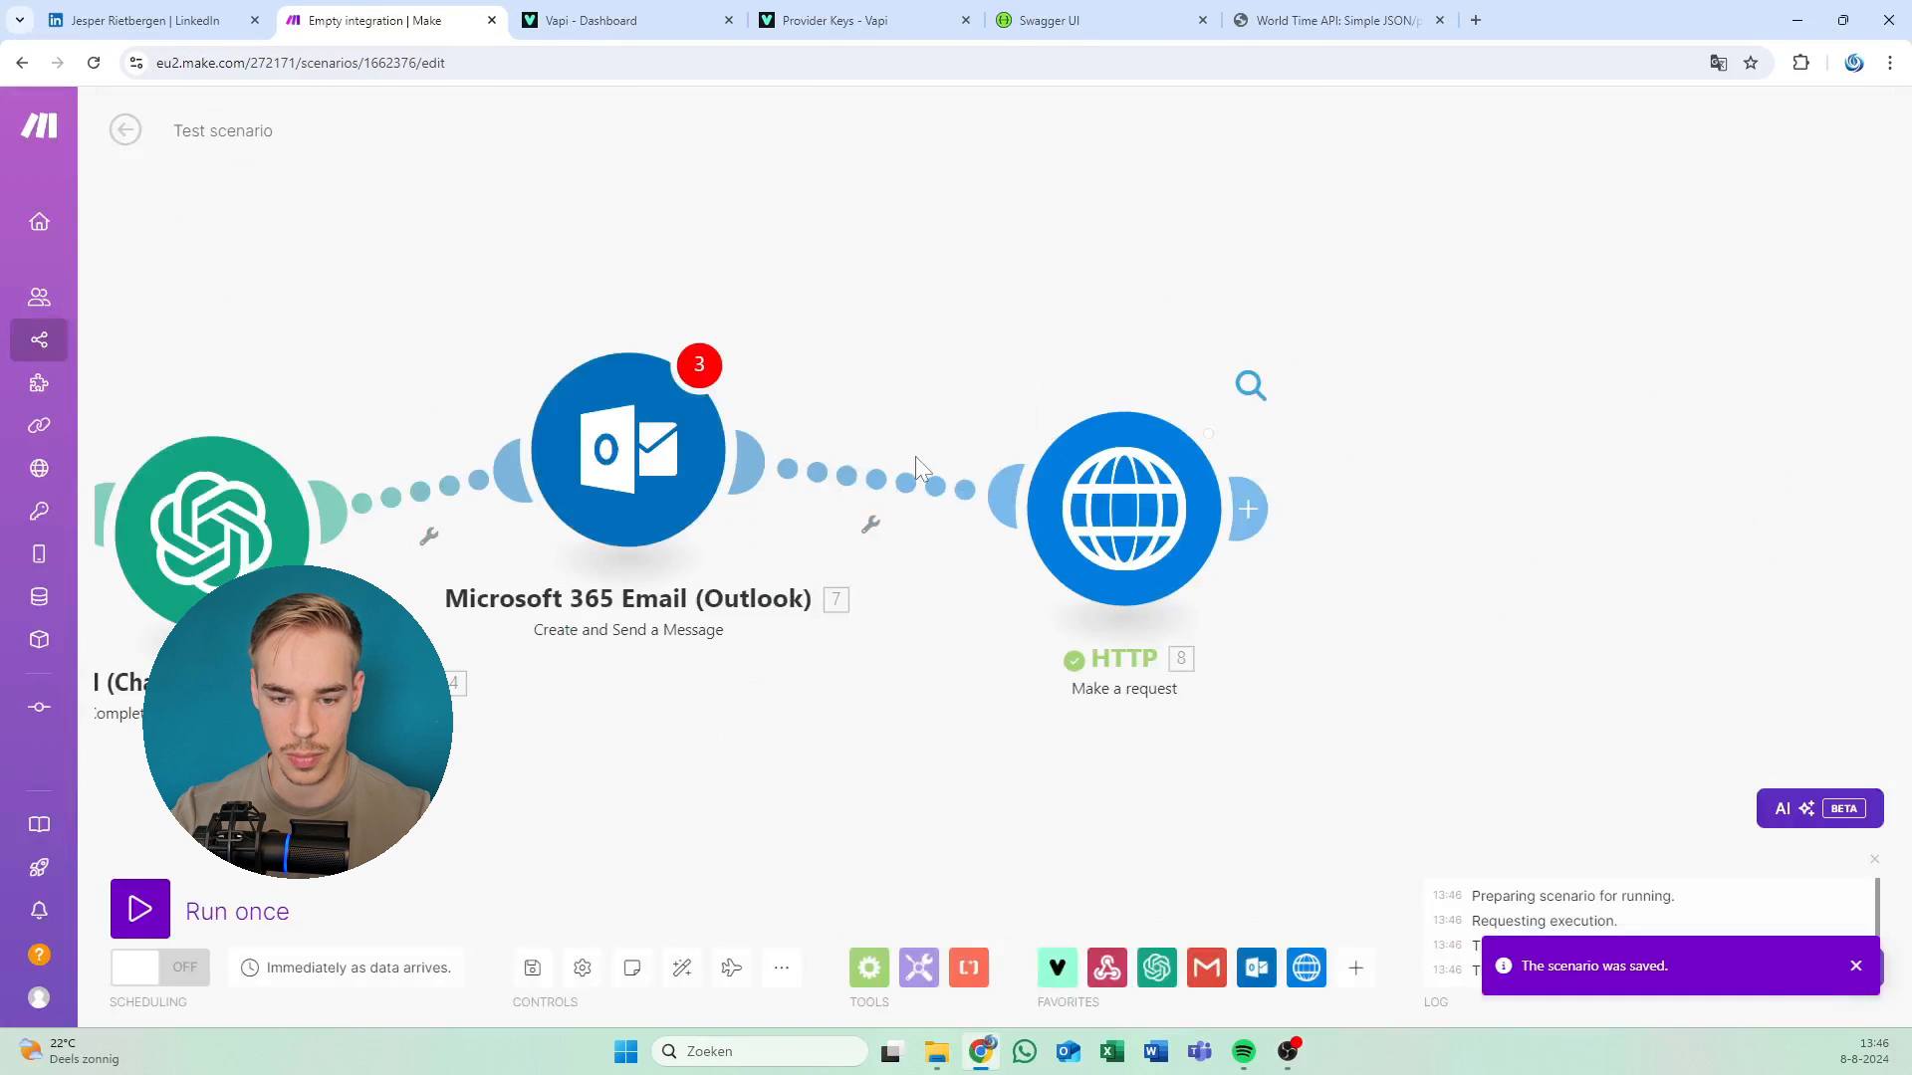
{"action": "left_click_drag", "start_coordinate": [655, 243], "coordinate": [1091, 120]}
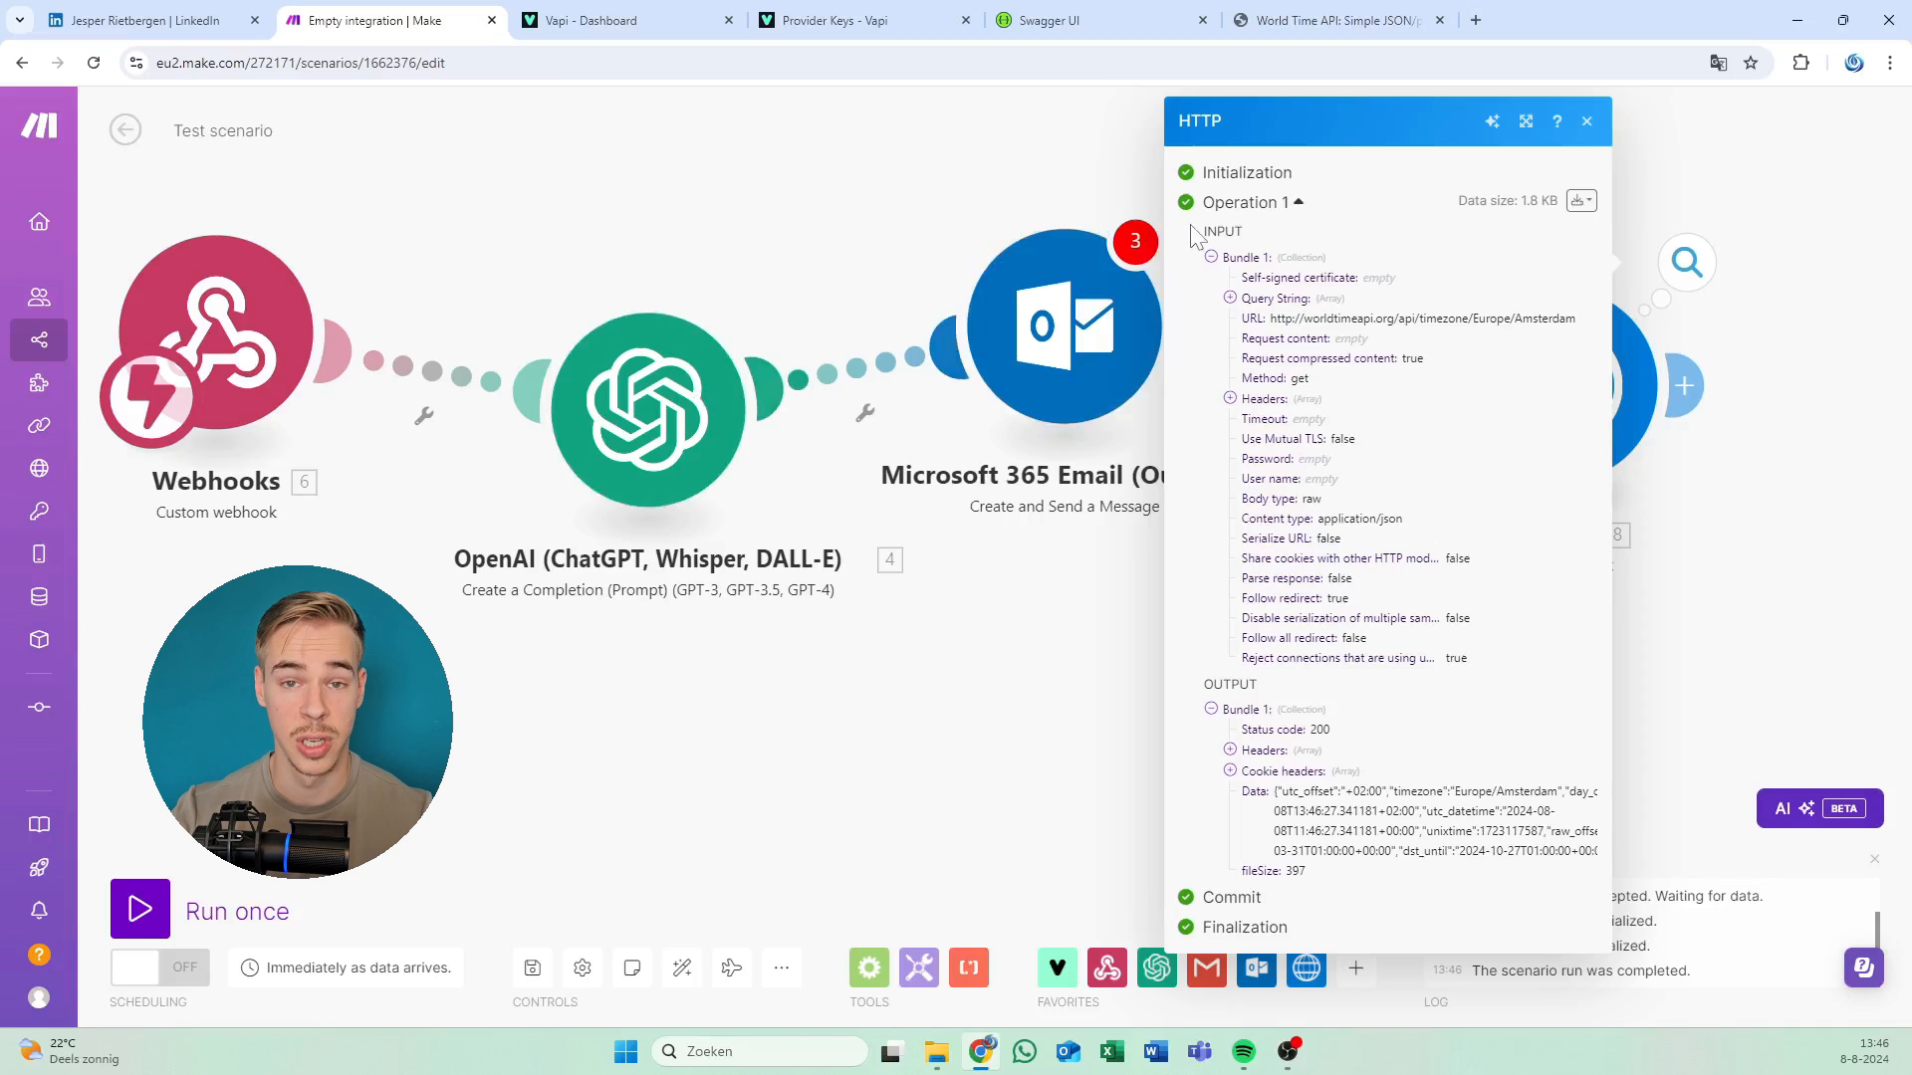
Look over the flow from the webhook through OpenAI and Outlook to the HTTP module, including the run and scheduling controls.
{"action": "left_click_drag", "start_coordinate": [1805, 379], "coordinate": [1222, 355]}
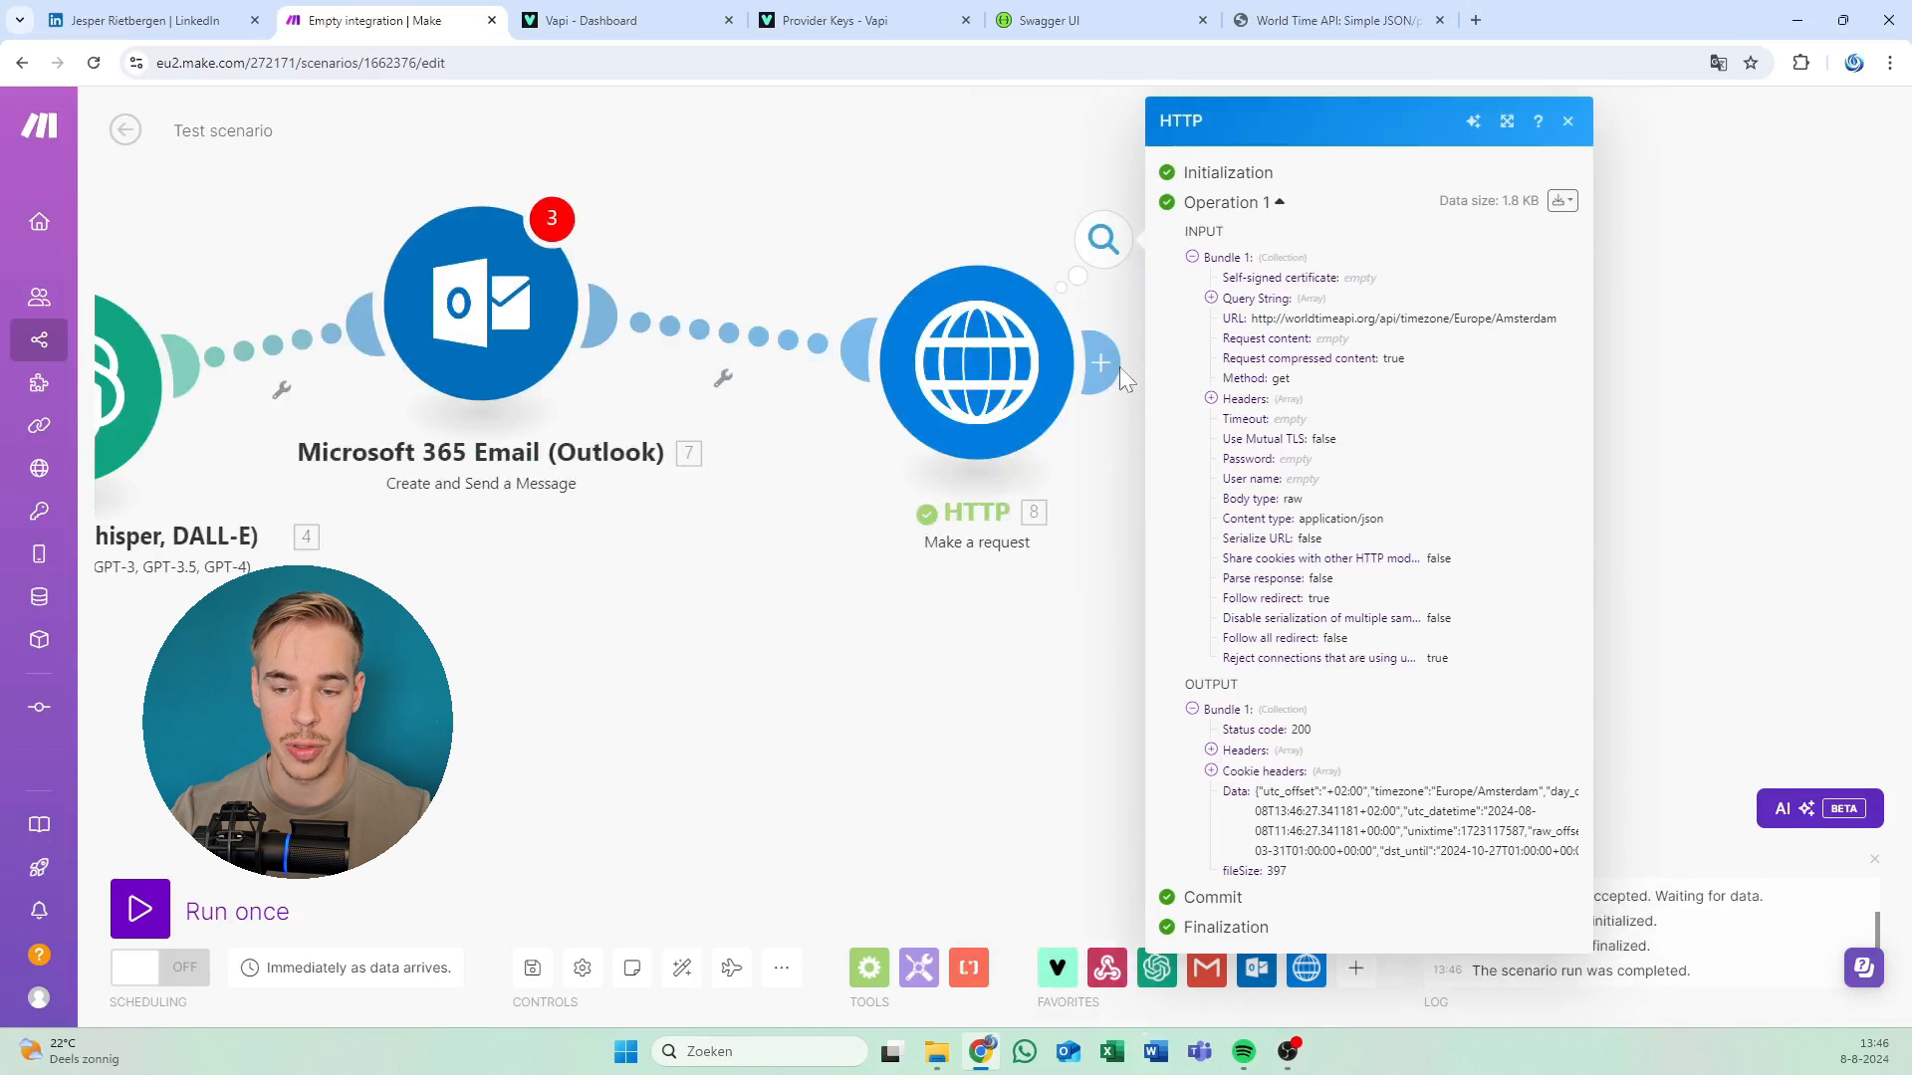
{"action": "left_click_drag", "start_coordinate": [632, 640], "coordinate": [1016, 528]}
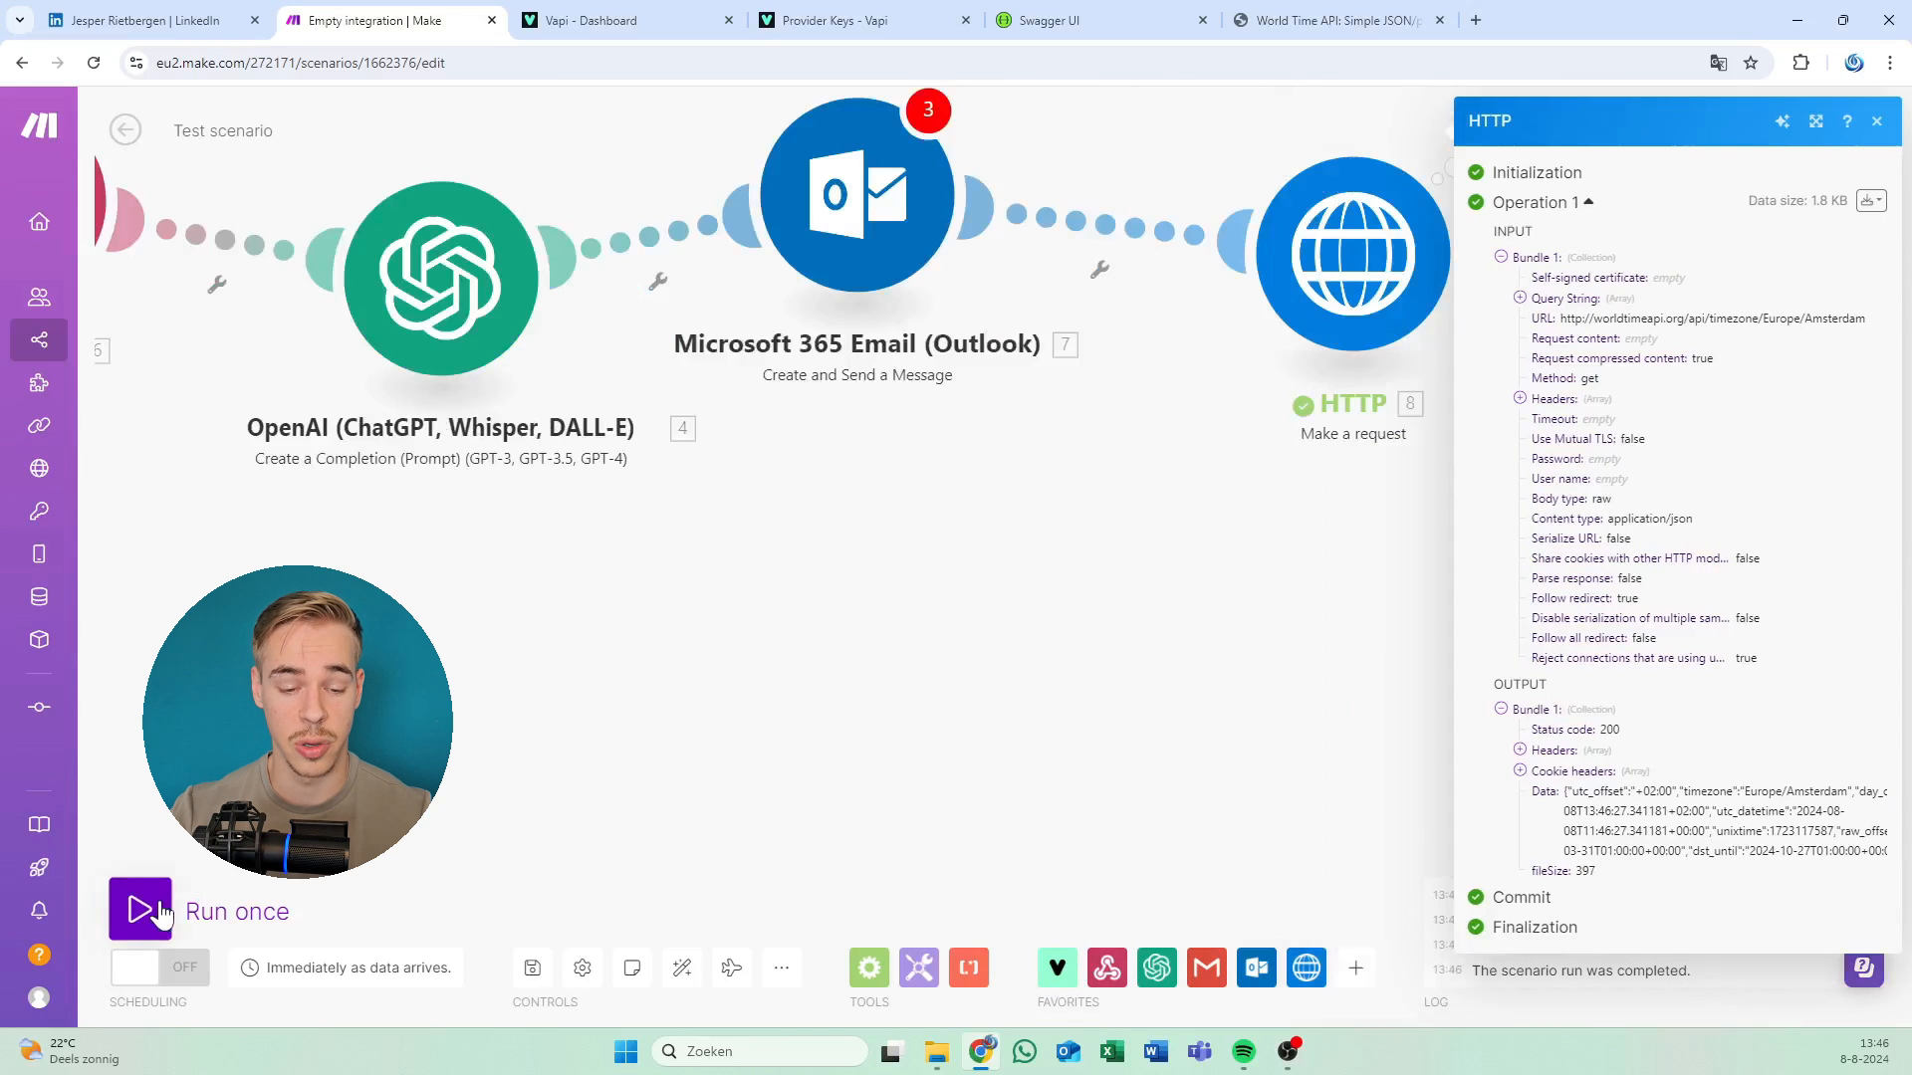
{"action": "left_click_drag", "start_coordinate": [420, 543], "coordinate": [1126, 612]}
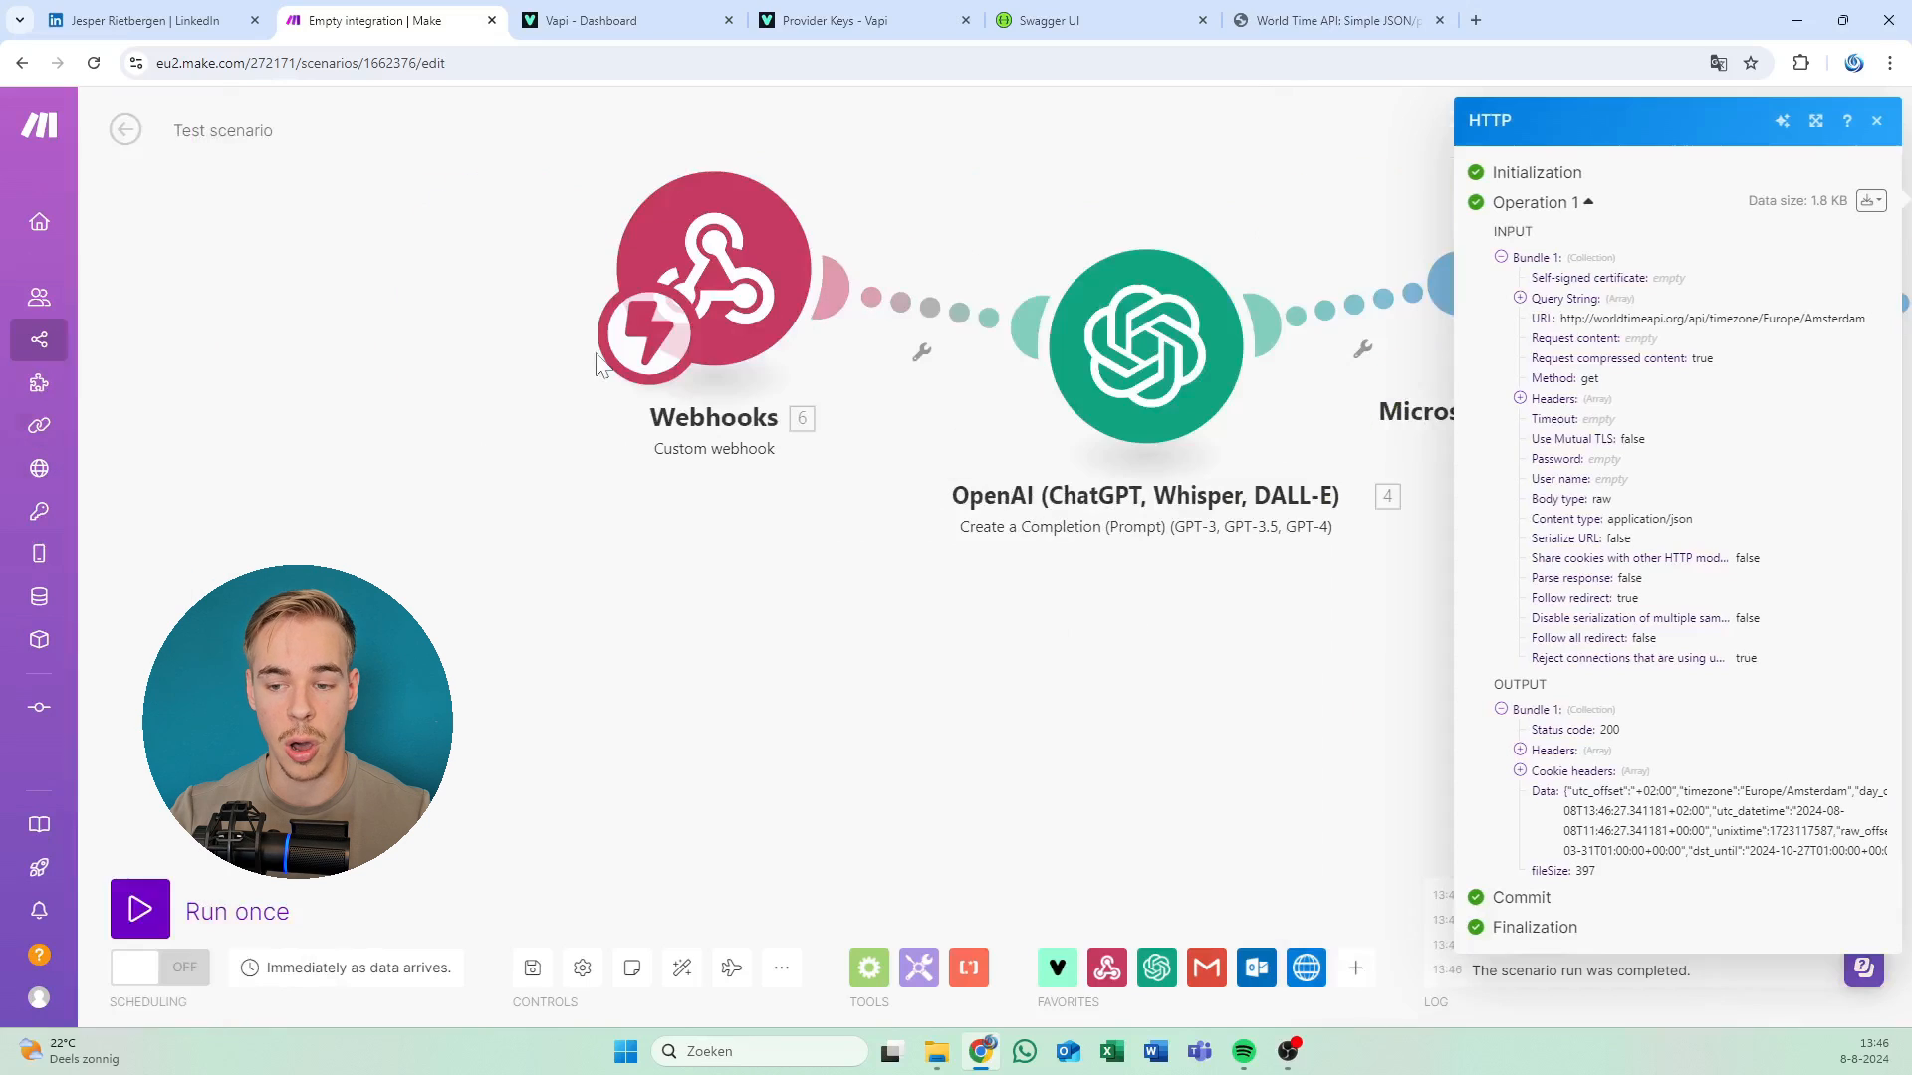
{"action": "left_click_drag", "start_coordinate": [1377, 383], "coordinate": [593, 384]}
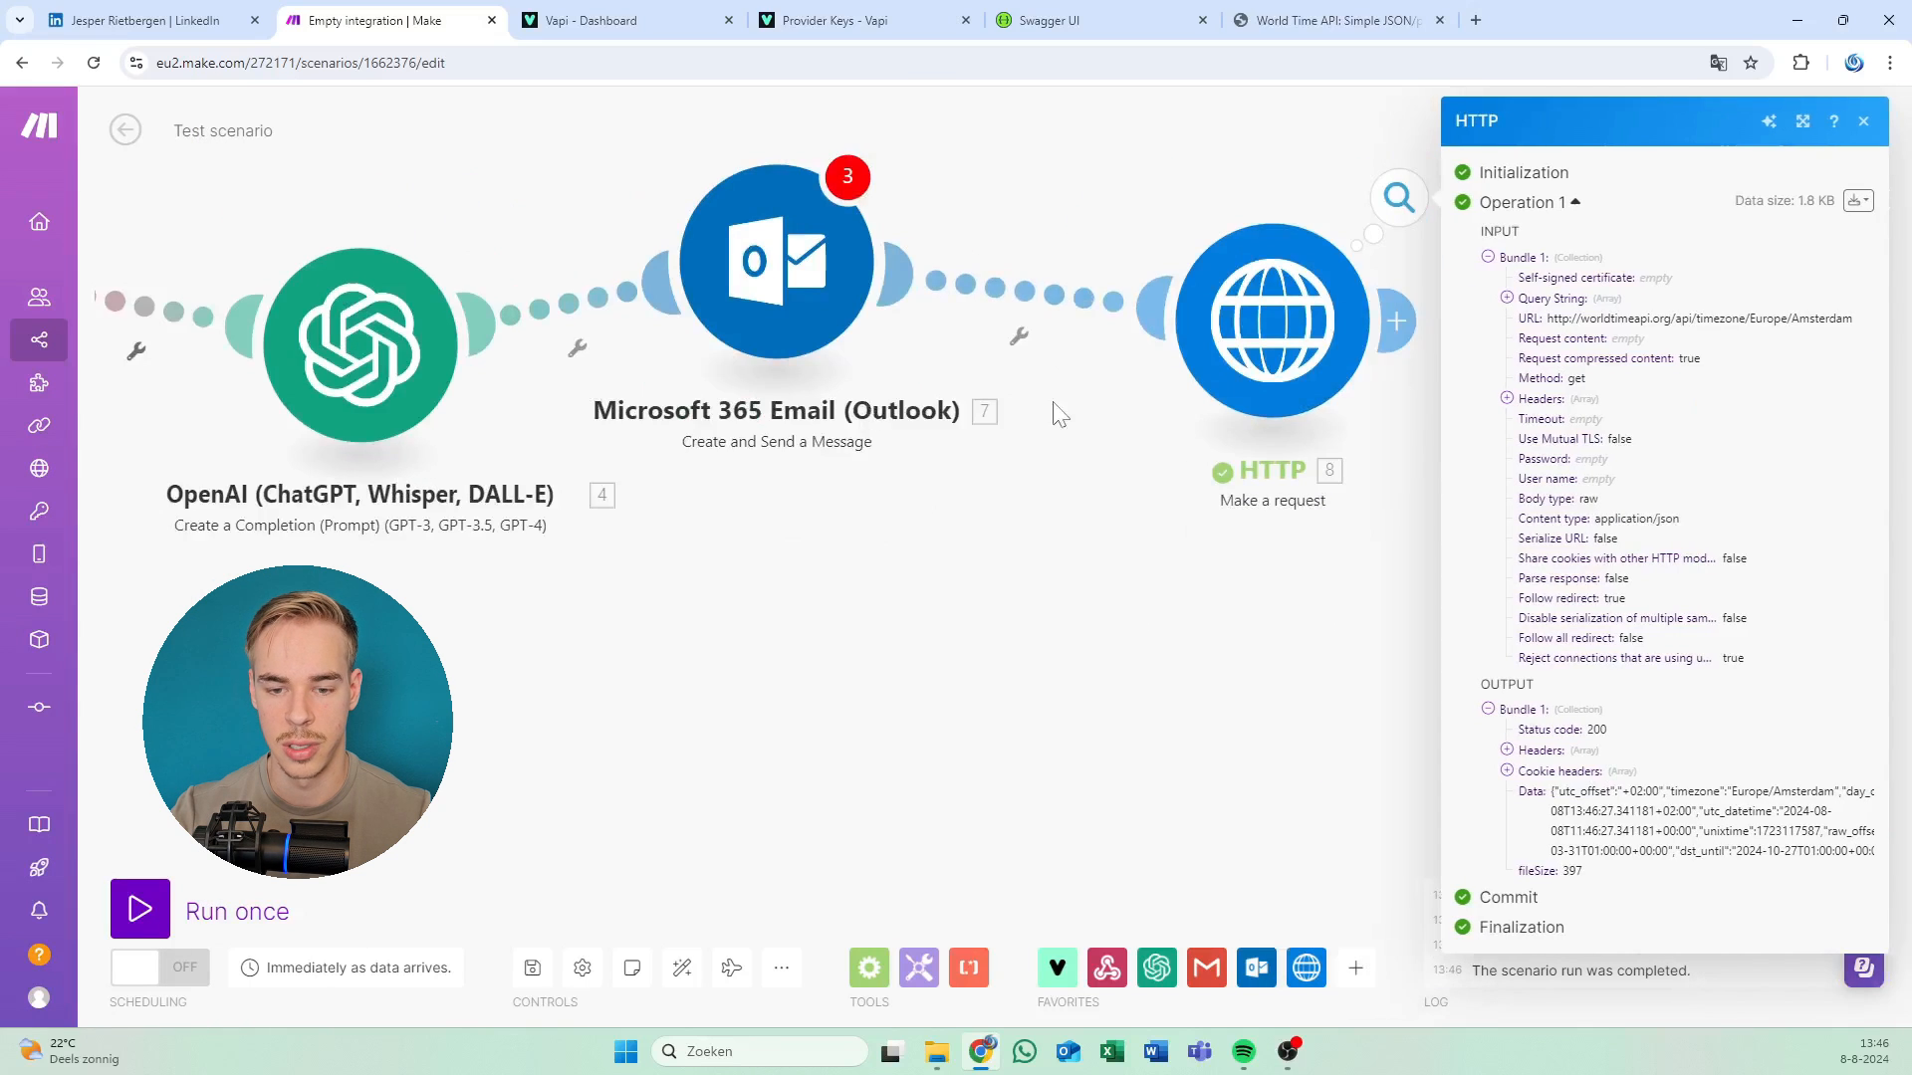
{"action": "left_click_drag", "start_coordinate": [665, 581], "coordinate": [1036, 551]}
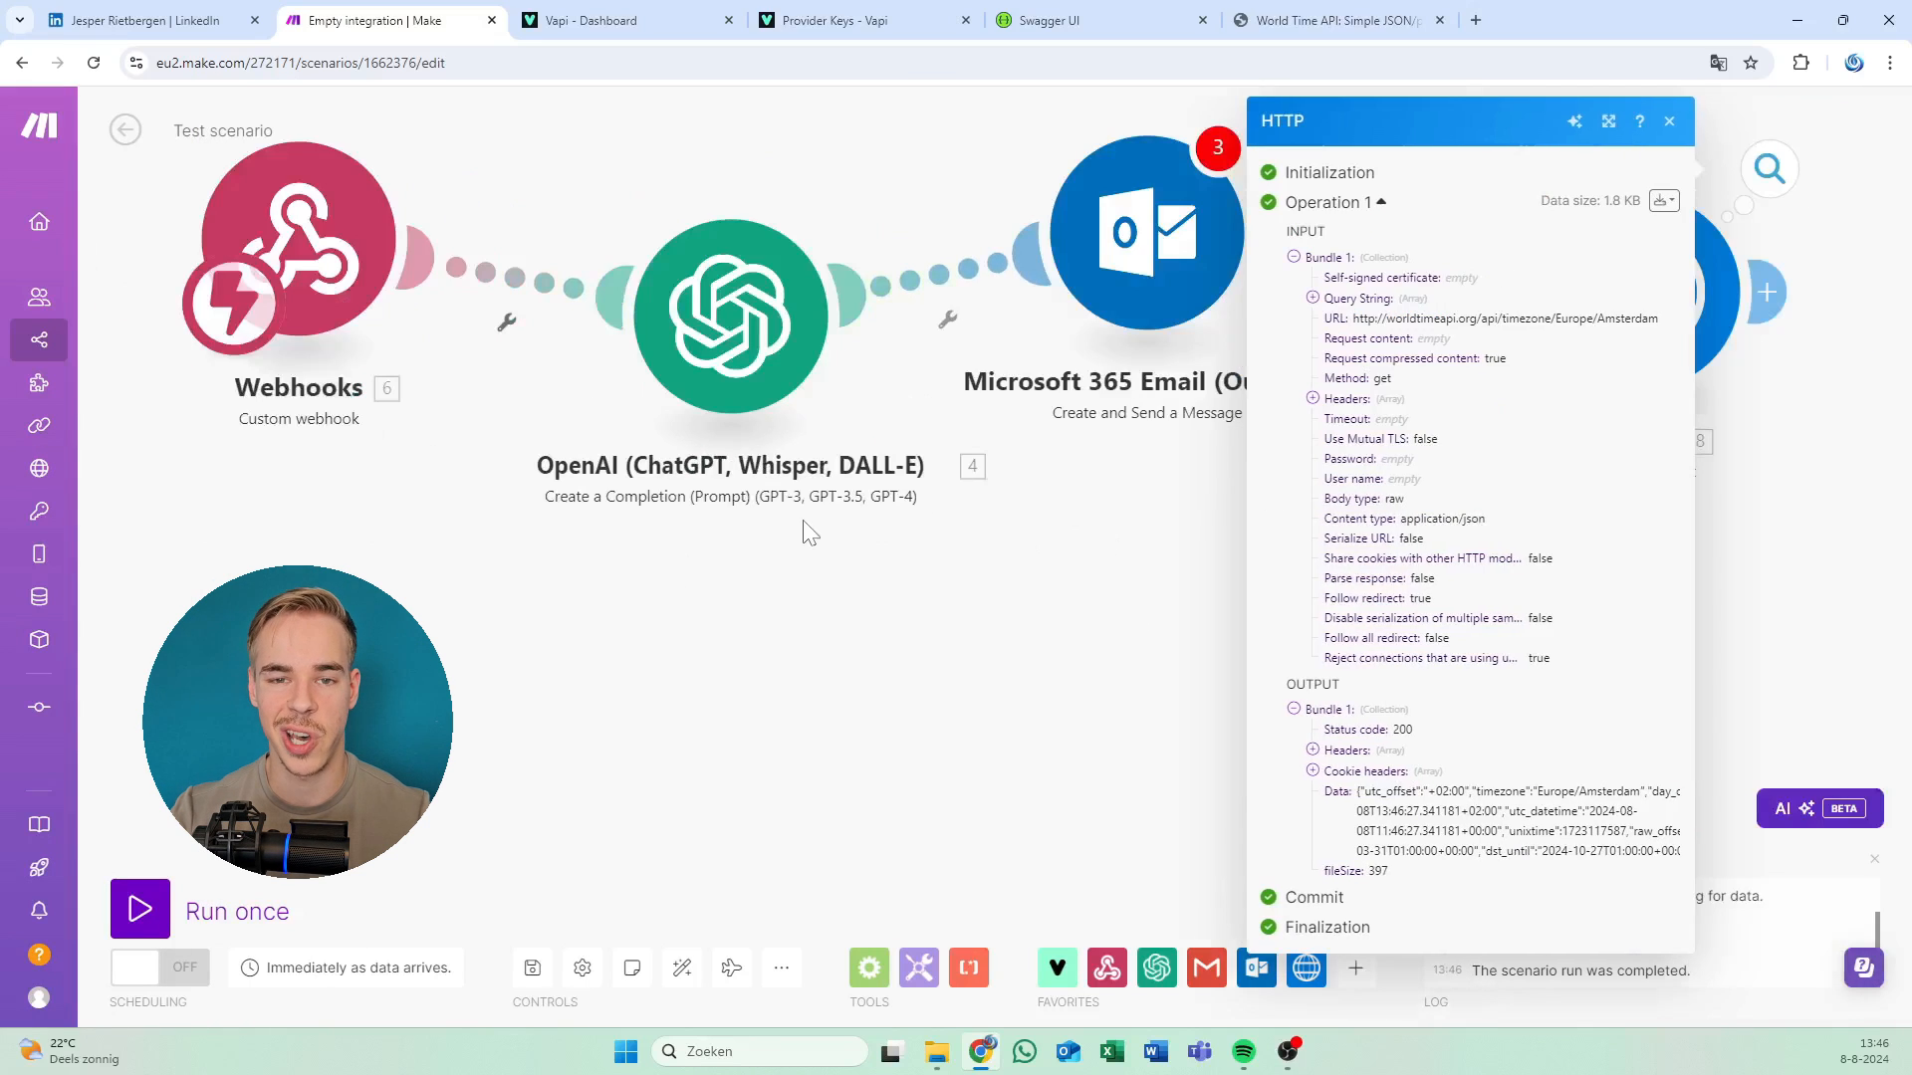
{"action": "left_click_drag", "start_coordinate": [1154, 672], "coordinate": [842, 583]}
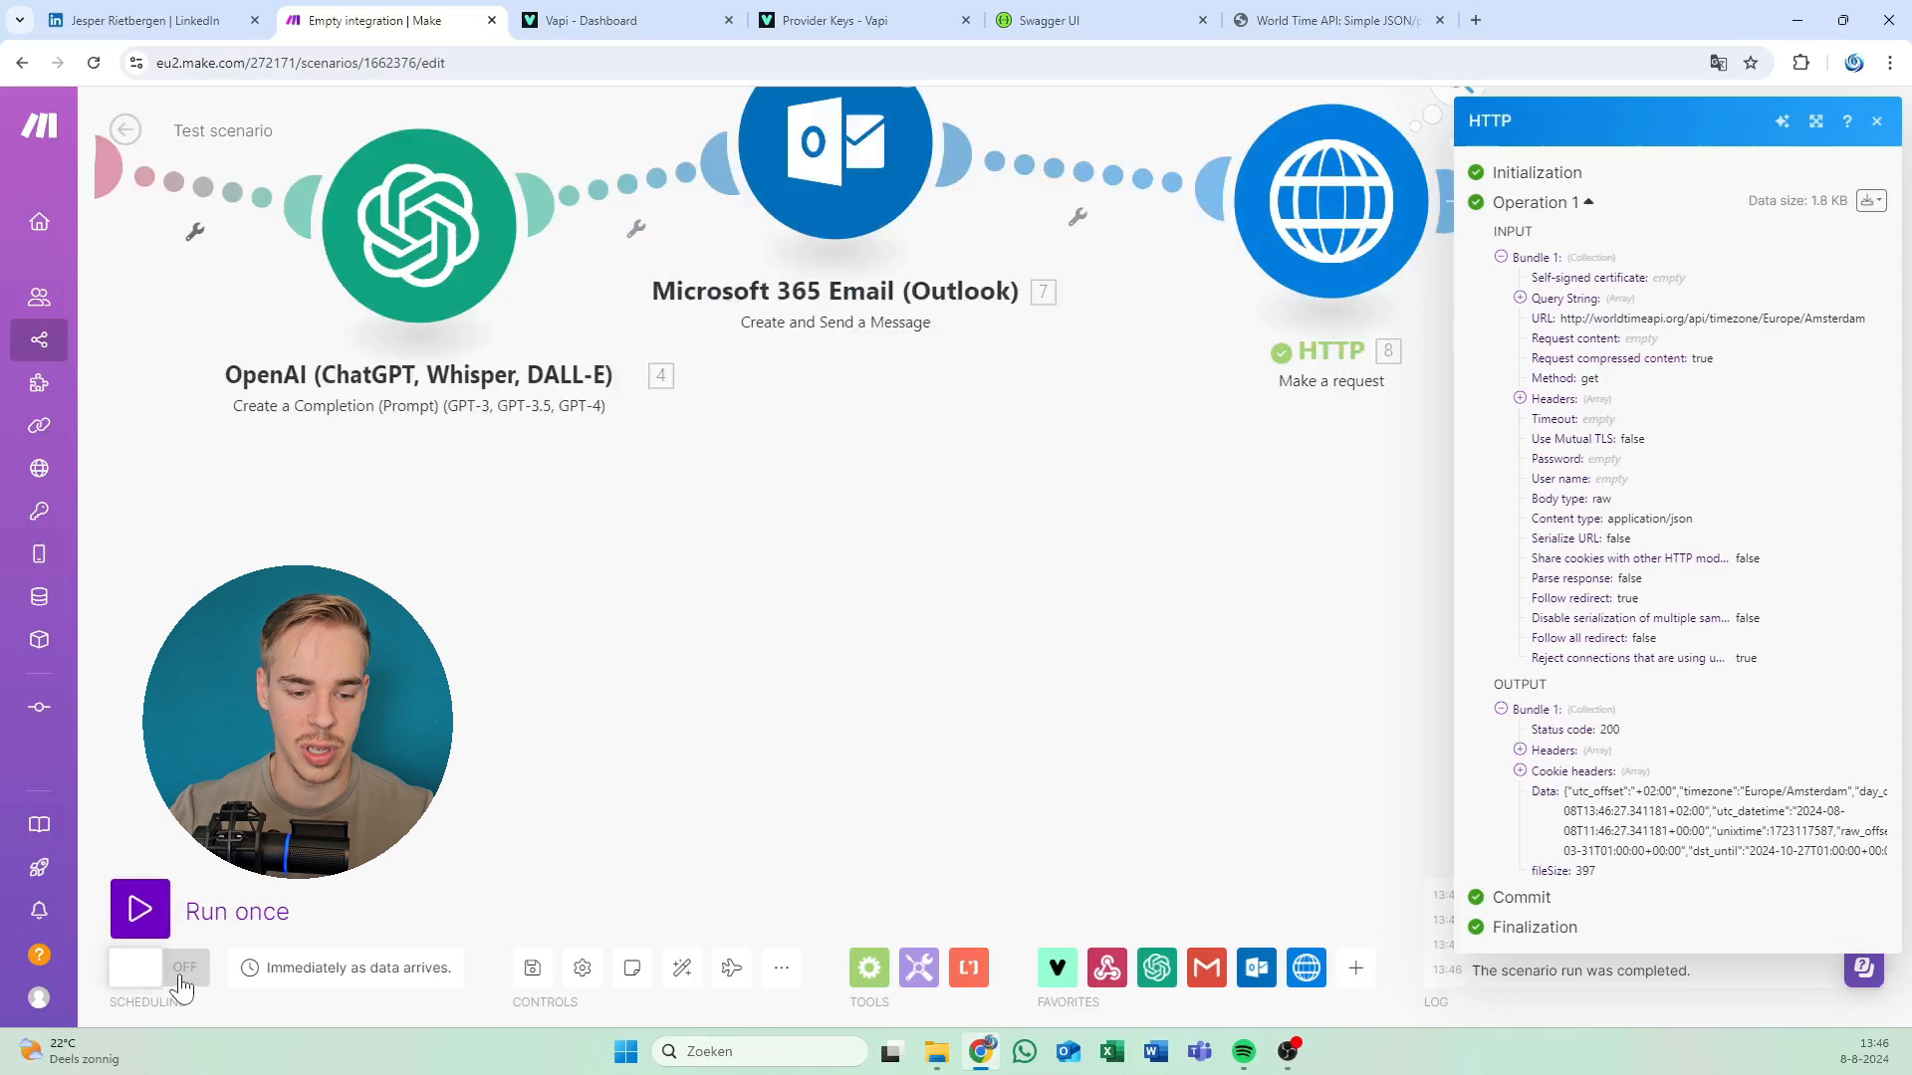
{"action": "left_click_drag", "start_coordinate": [426, 598], "coordinate": [850, 702]}
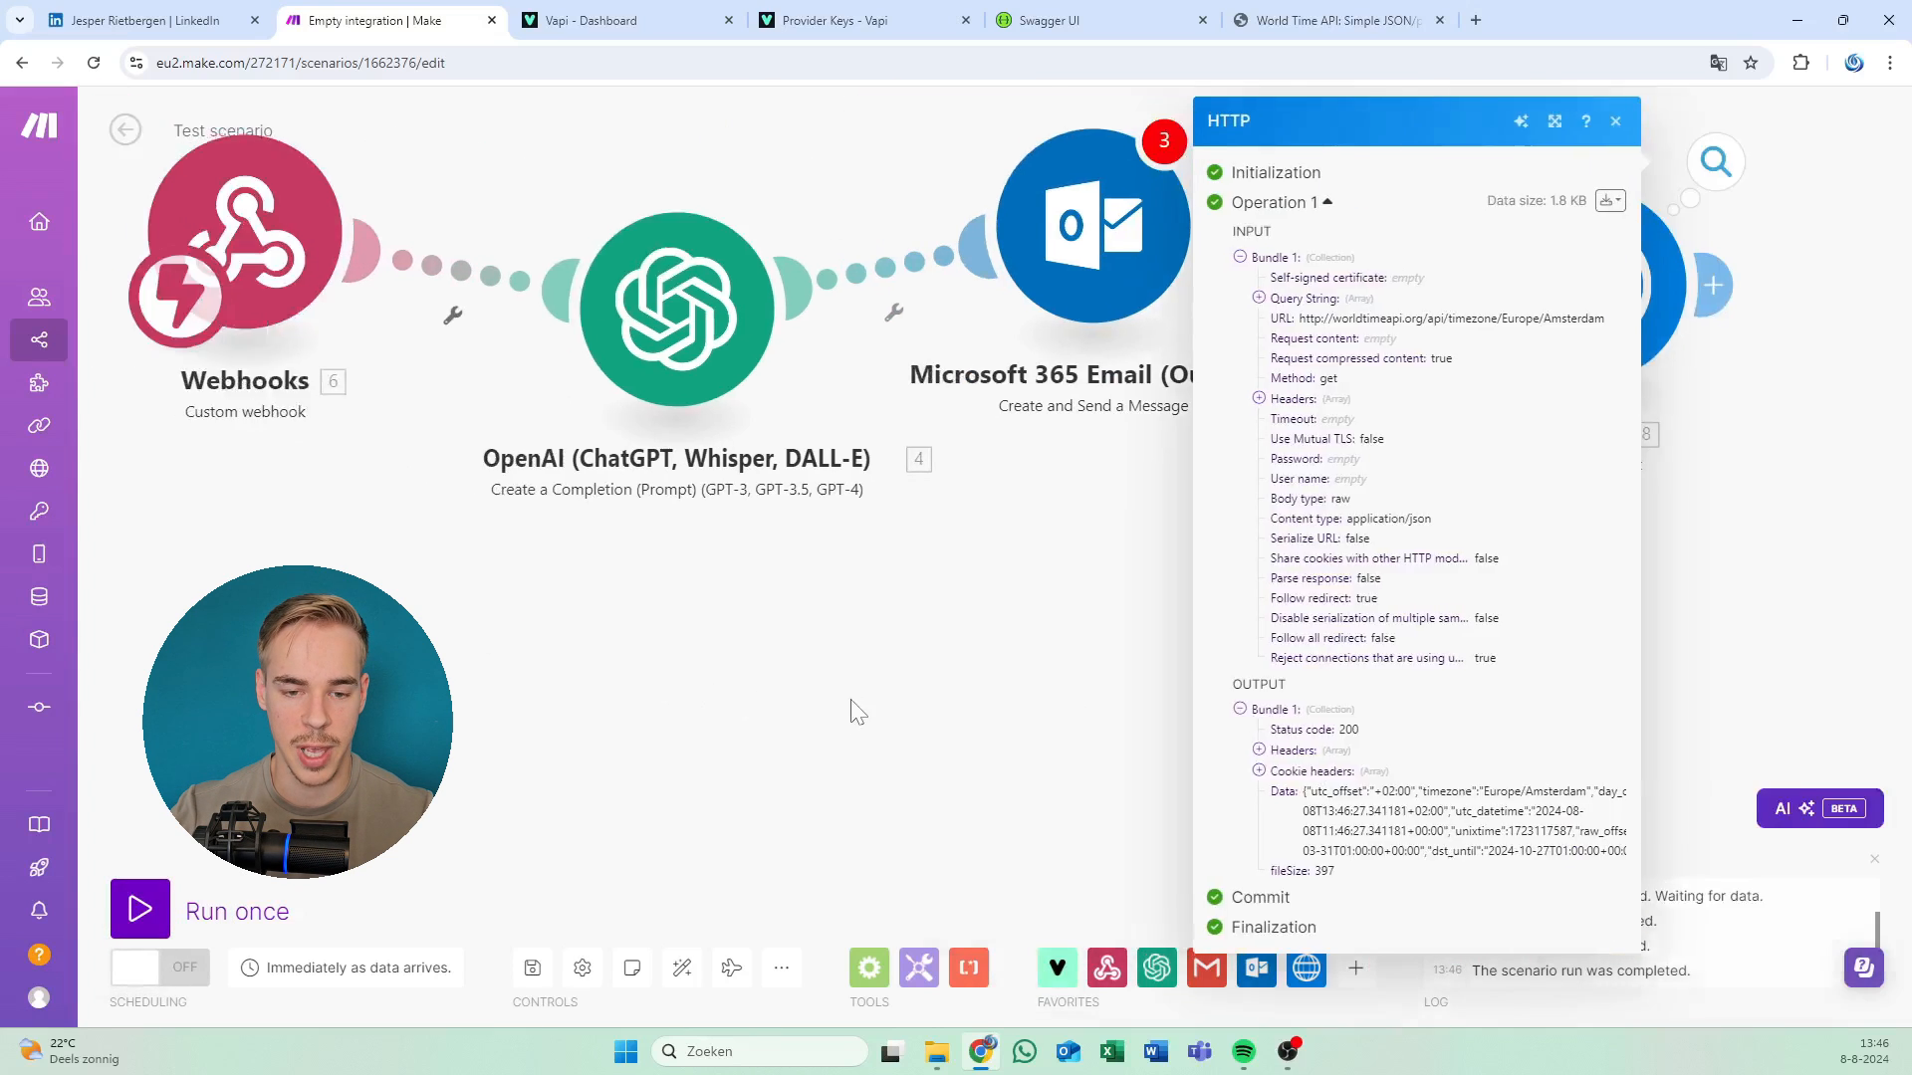
{"action": "left_click_drag", "start_coordinate": [613, 428], "coordinate": [698, 553]}
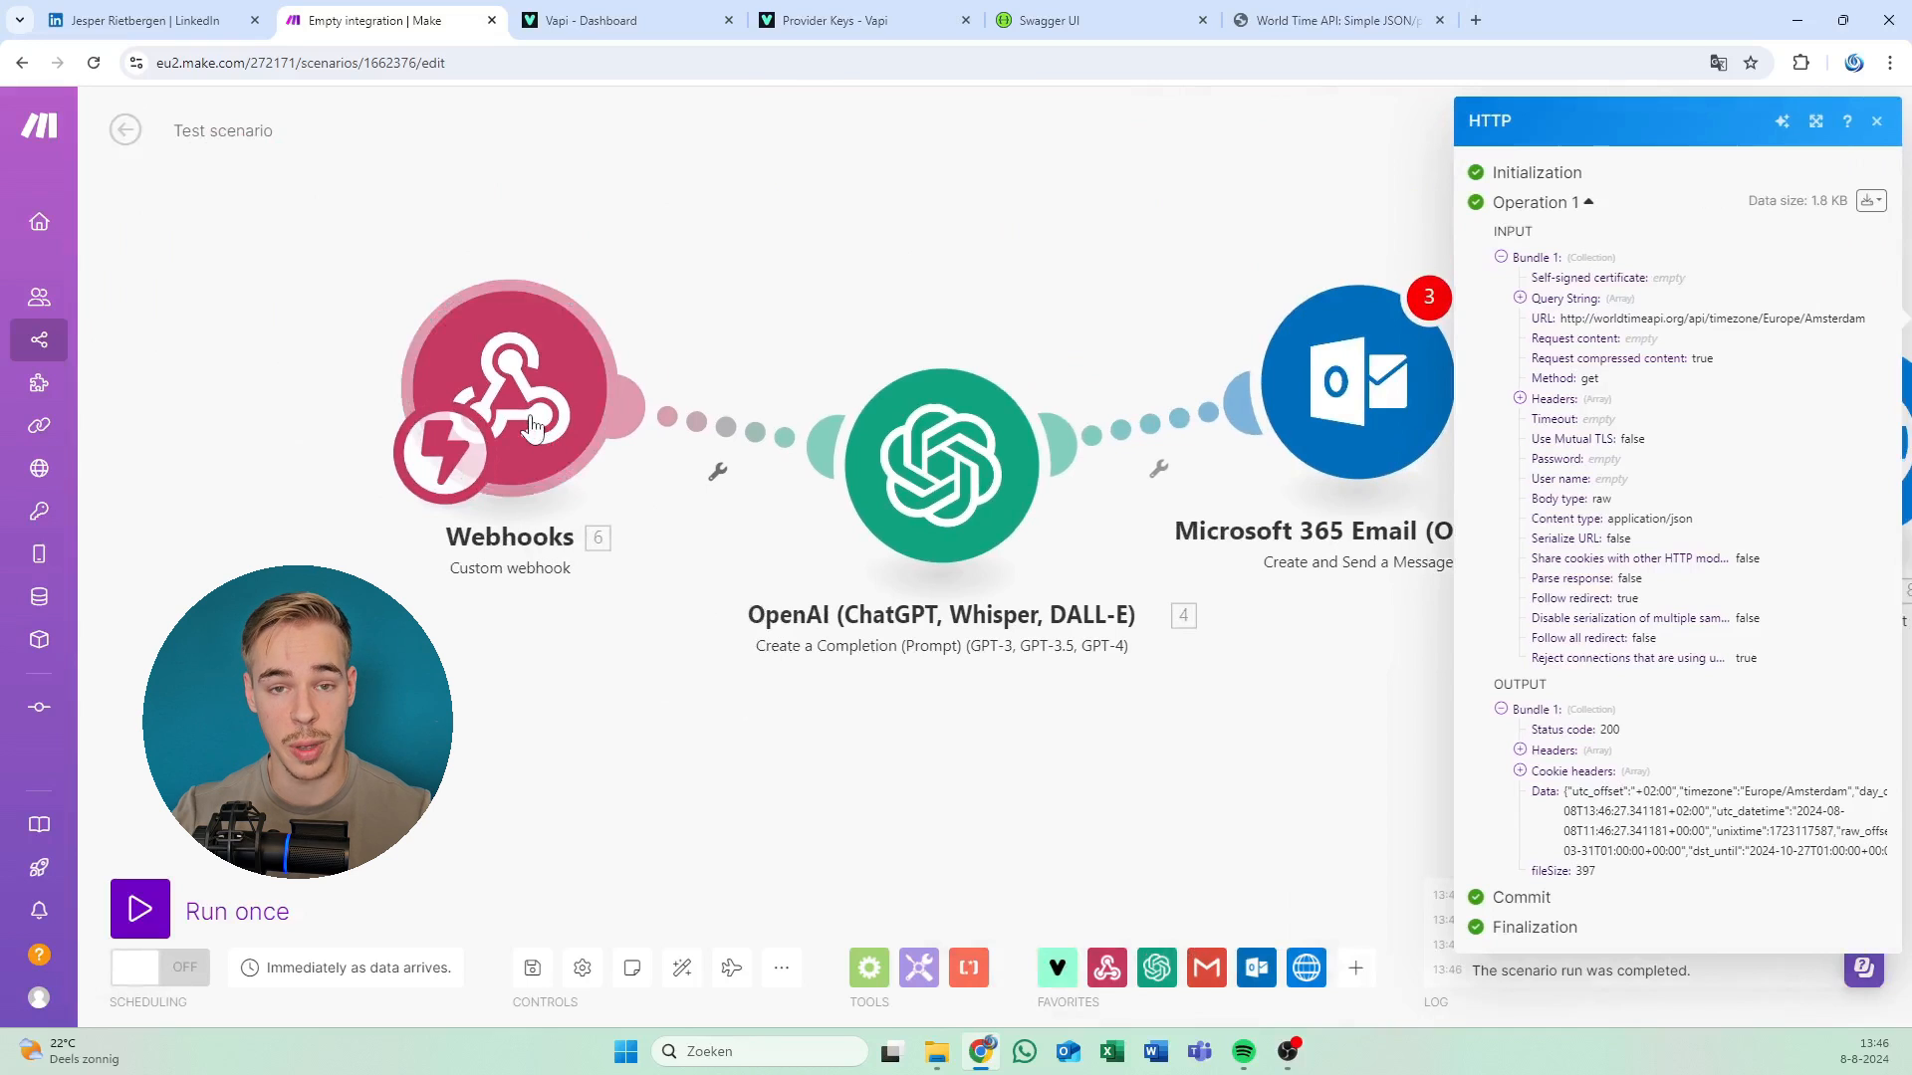
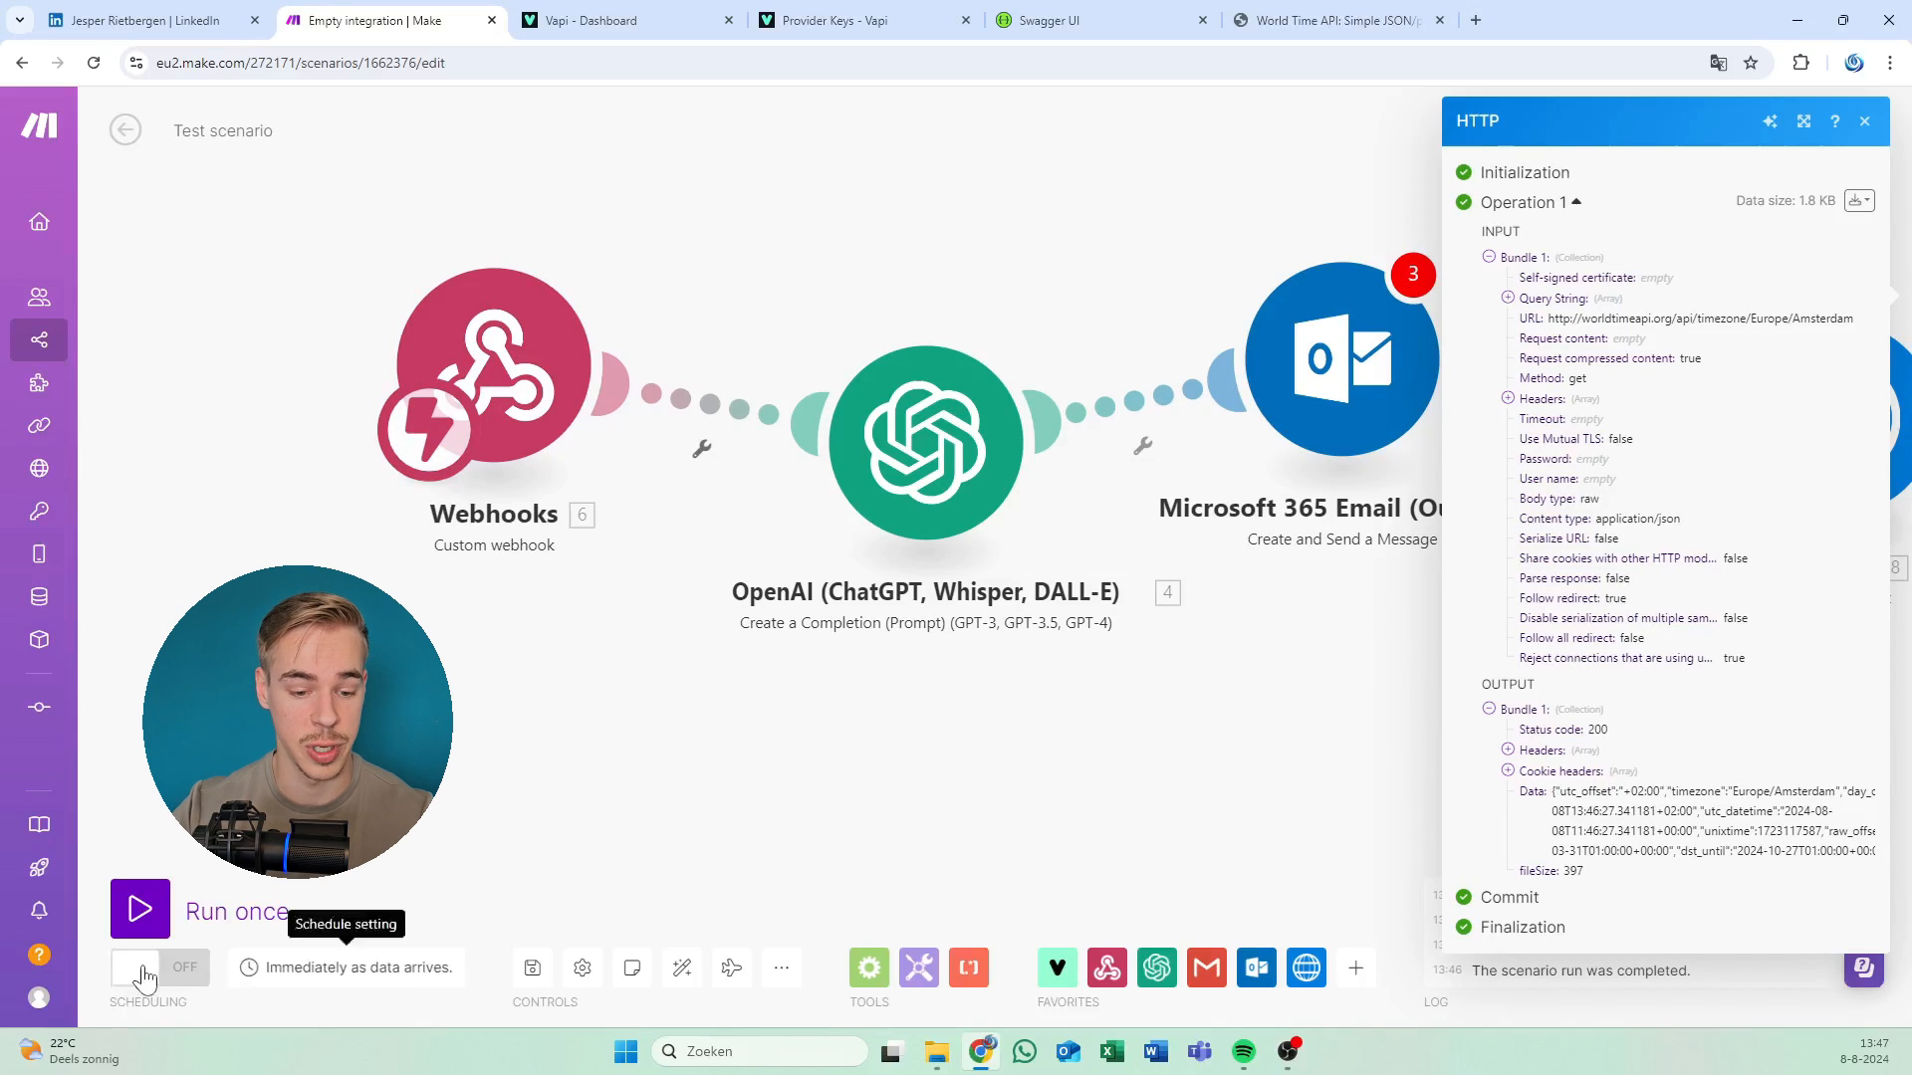
Examine the input and output bundles of the HTTP module's run, including the raw Data string.
{"action": "left_click_drag", "start_coordinate": [1191, 594], "coordinate": [124, 624]}
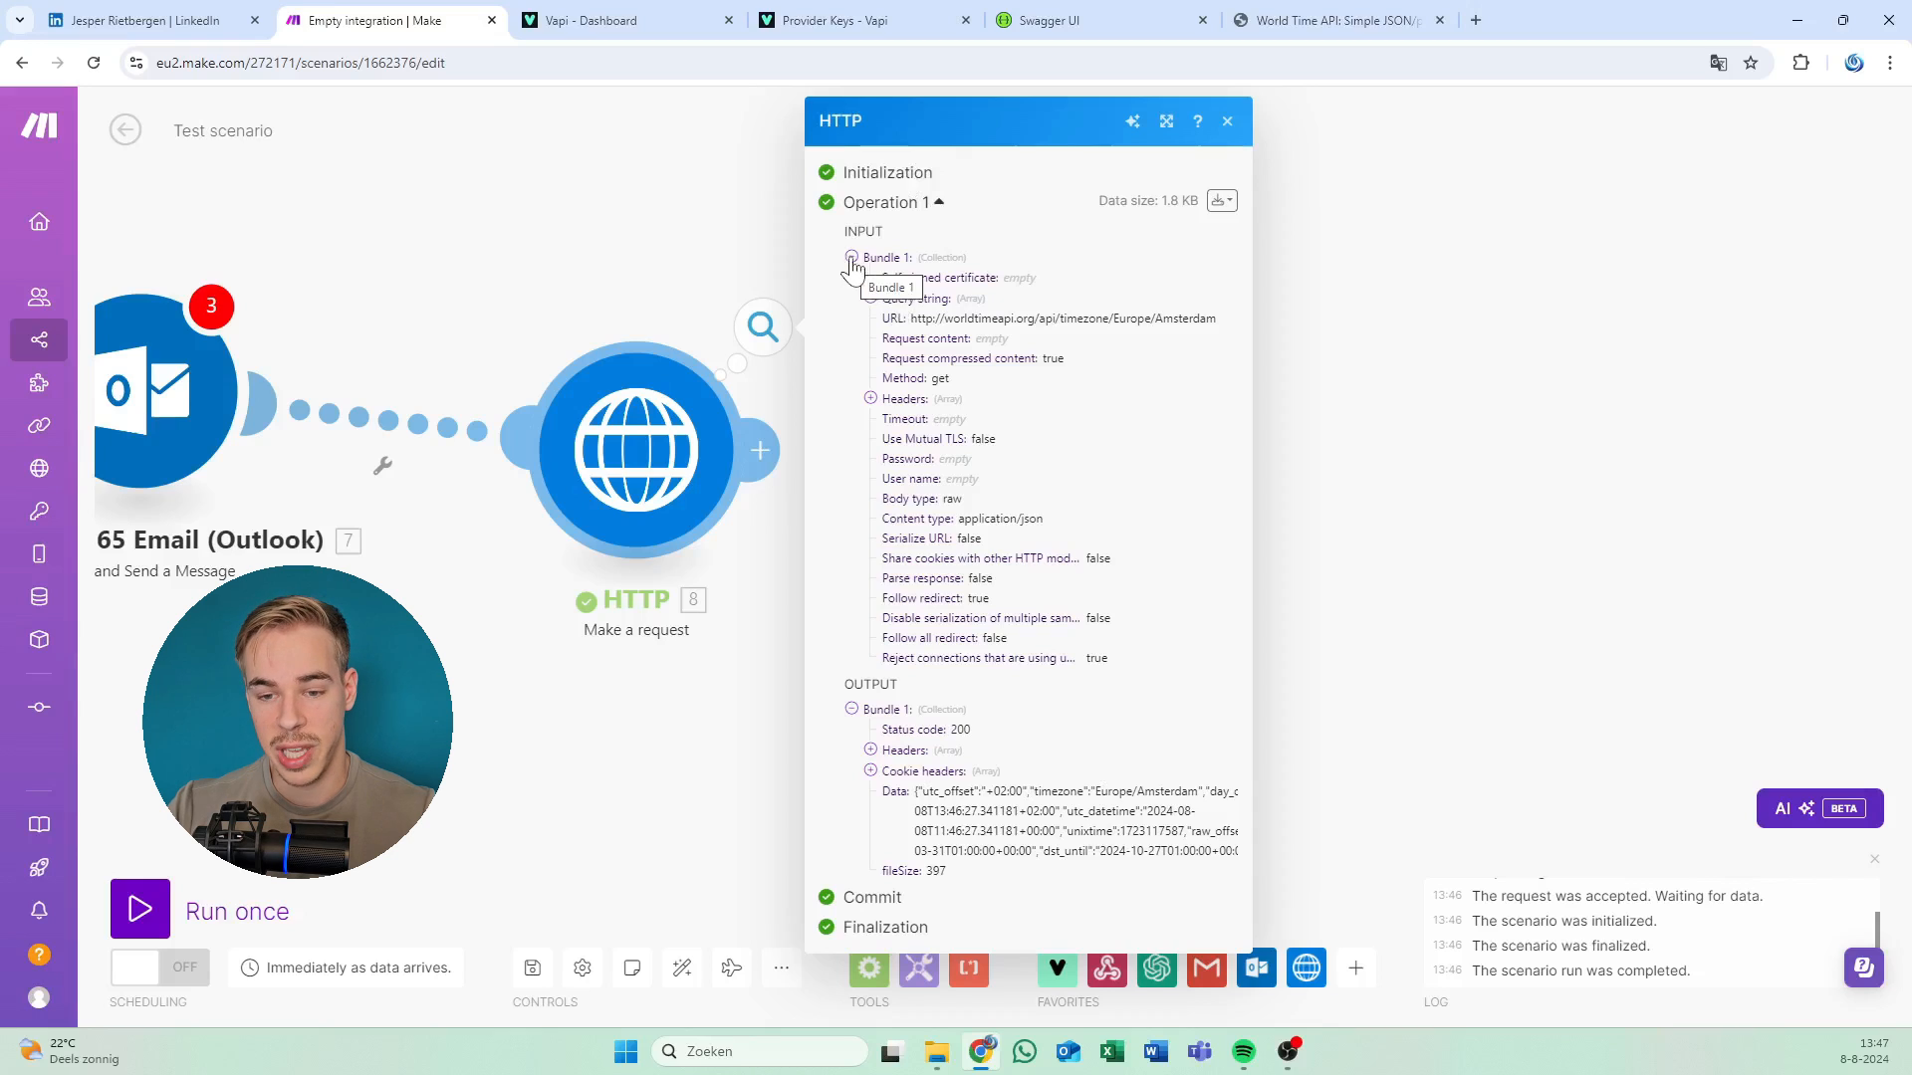
{"action": "left_click_drag", "start_coordinate": [834, 228], "coordinate": [1014, 410]}
{"action": "left_click", "coordinate": [1056, 458]}
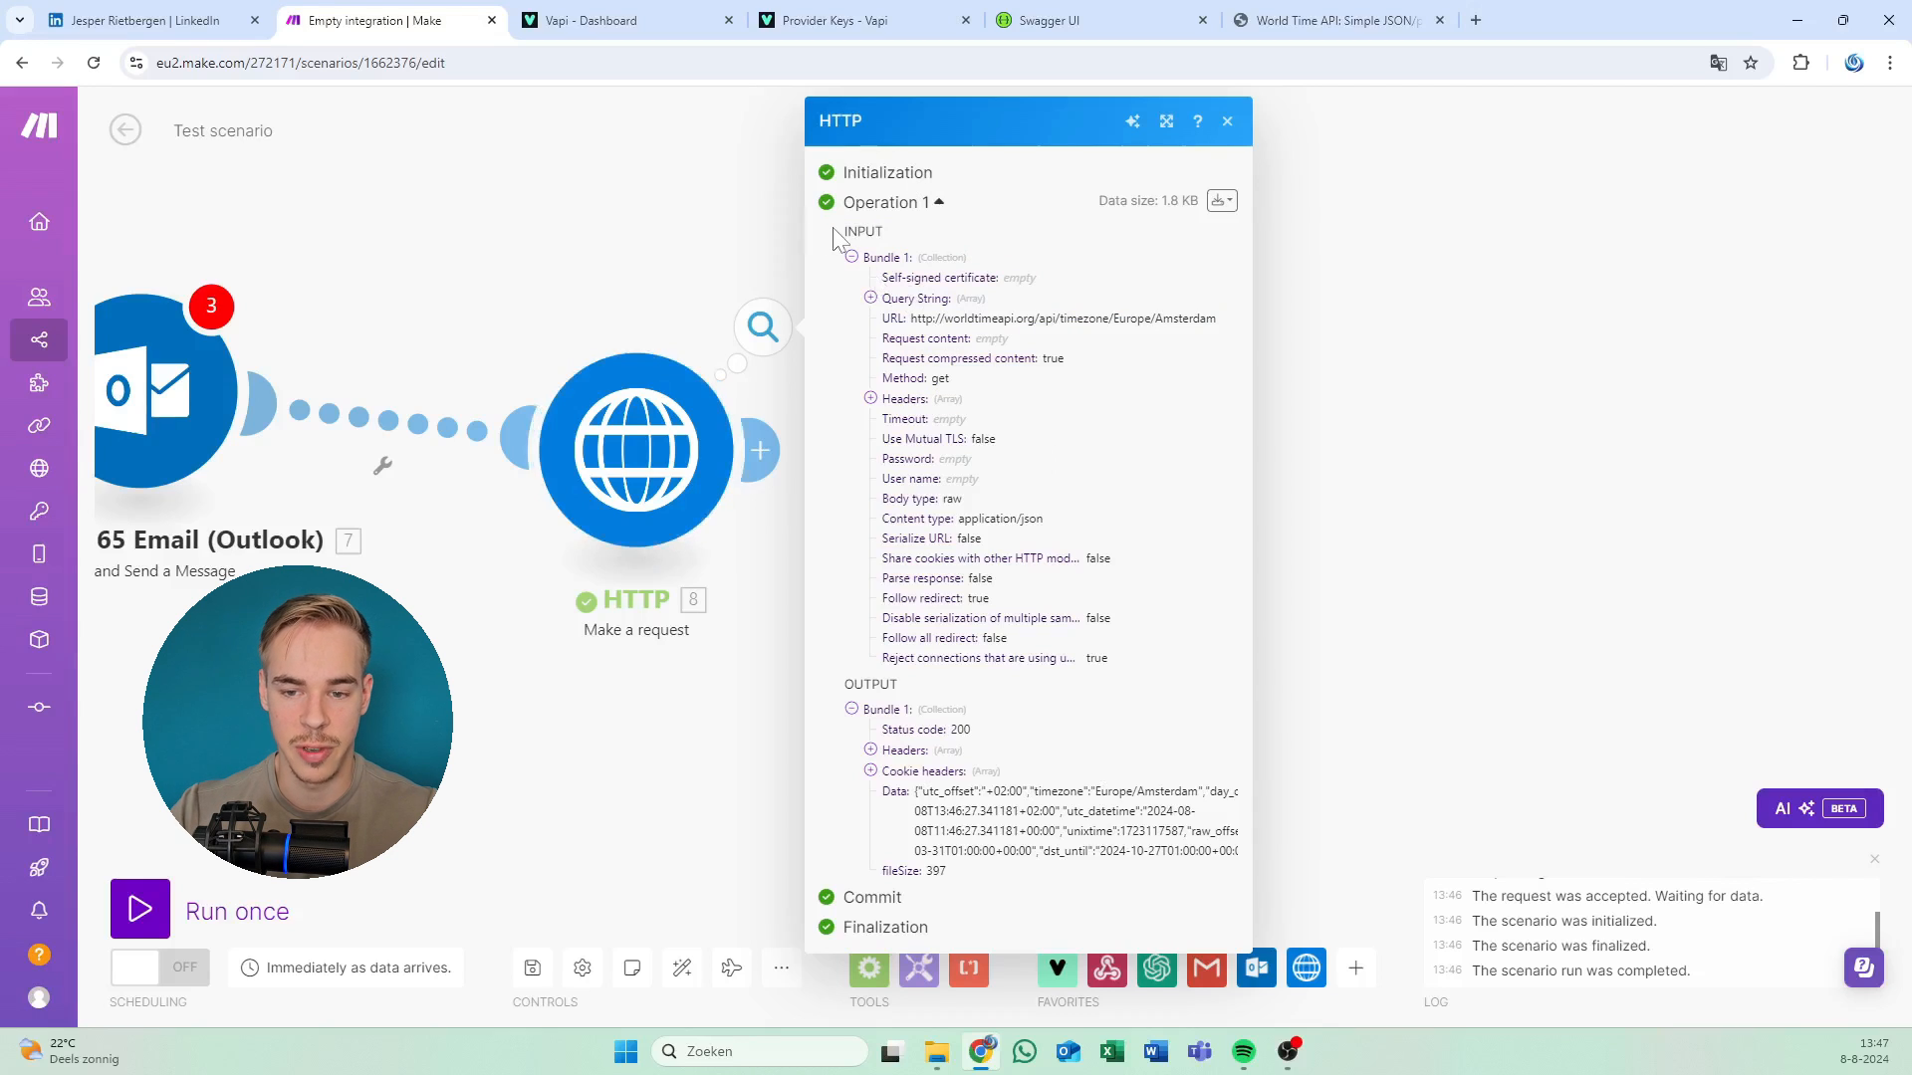
{"action": "left_click_drag", "start_coordinate": [835, 228], "coordinate": [944, 339]}
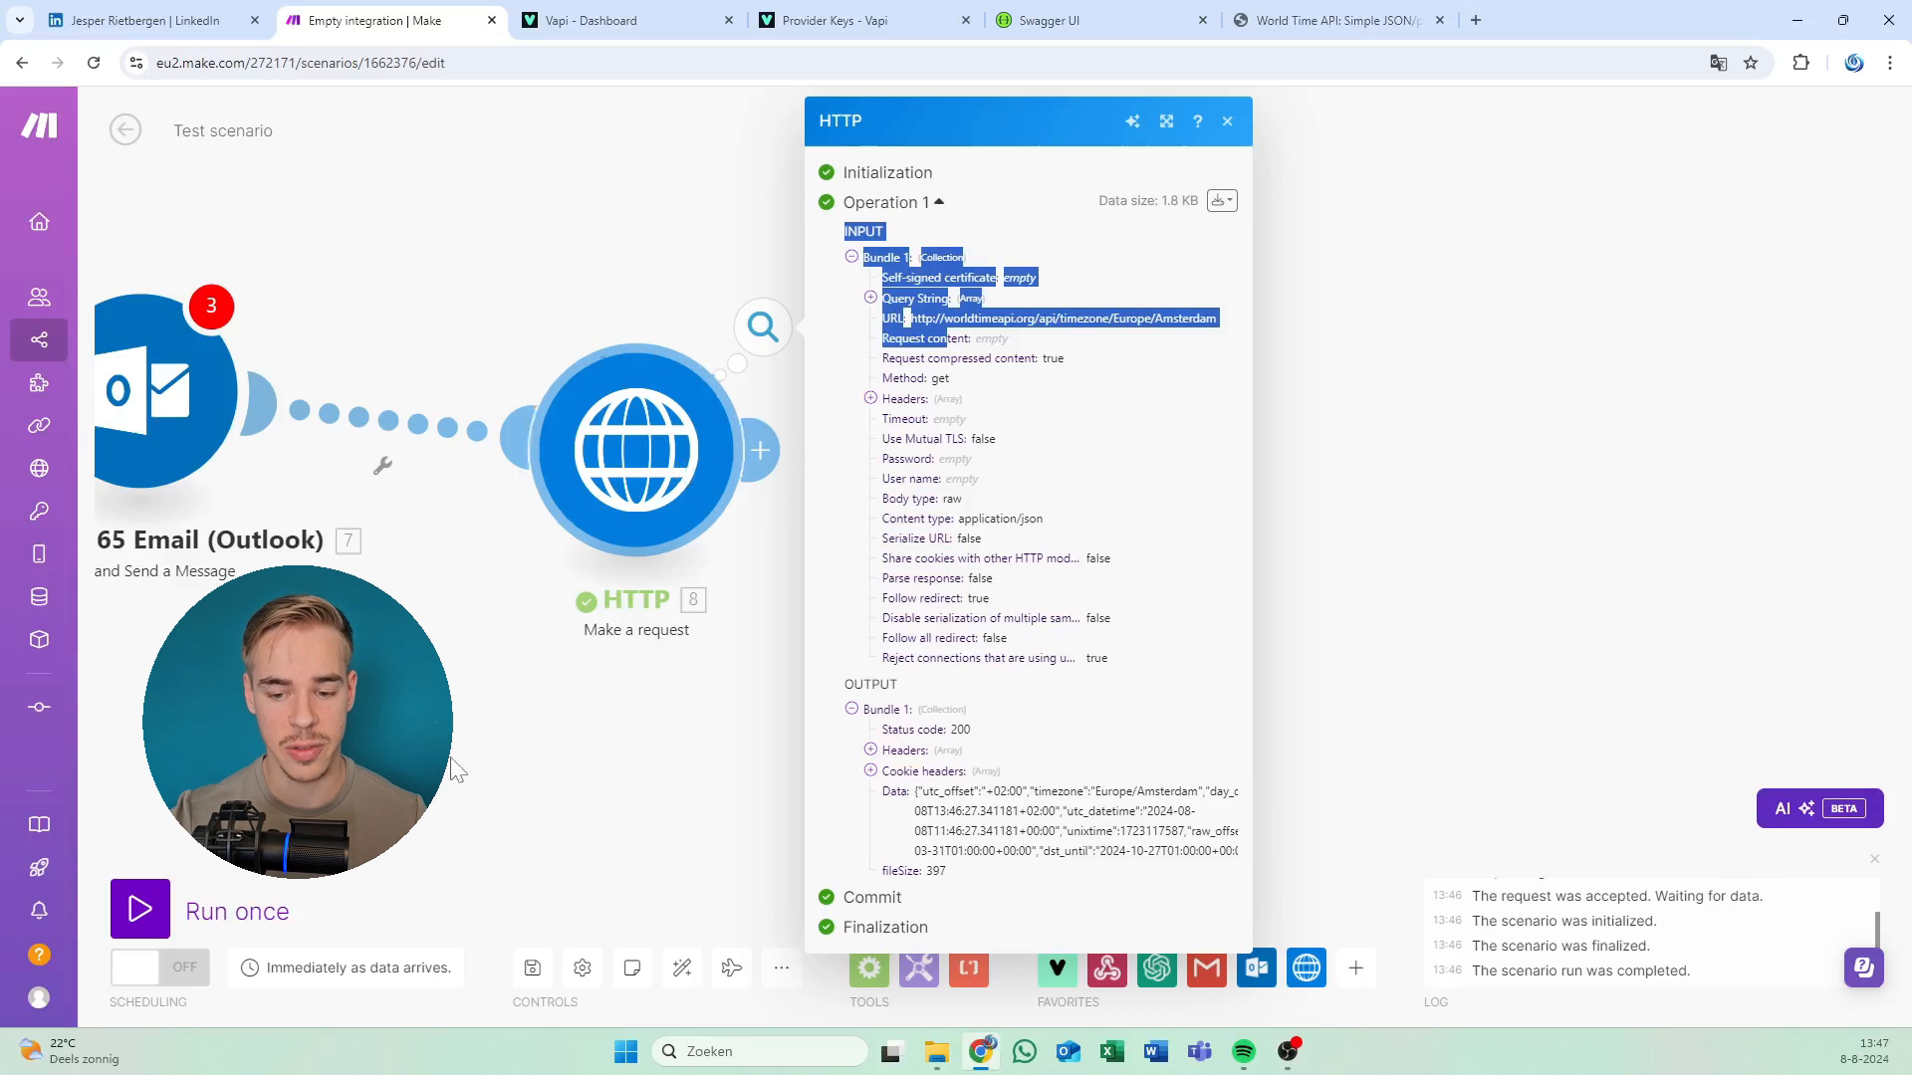
{"action": "left_click_drag", "start_coordinate": [840, 683], "coordinate": [1022, 790]}
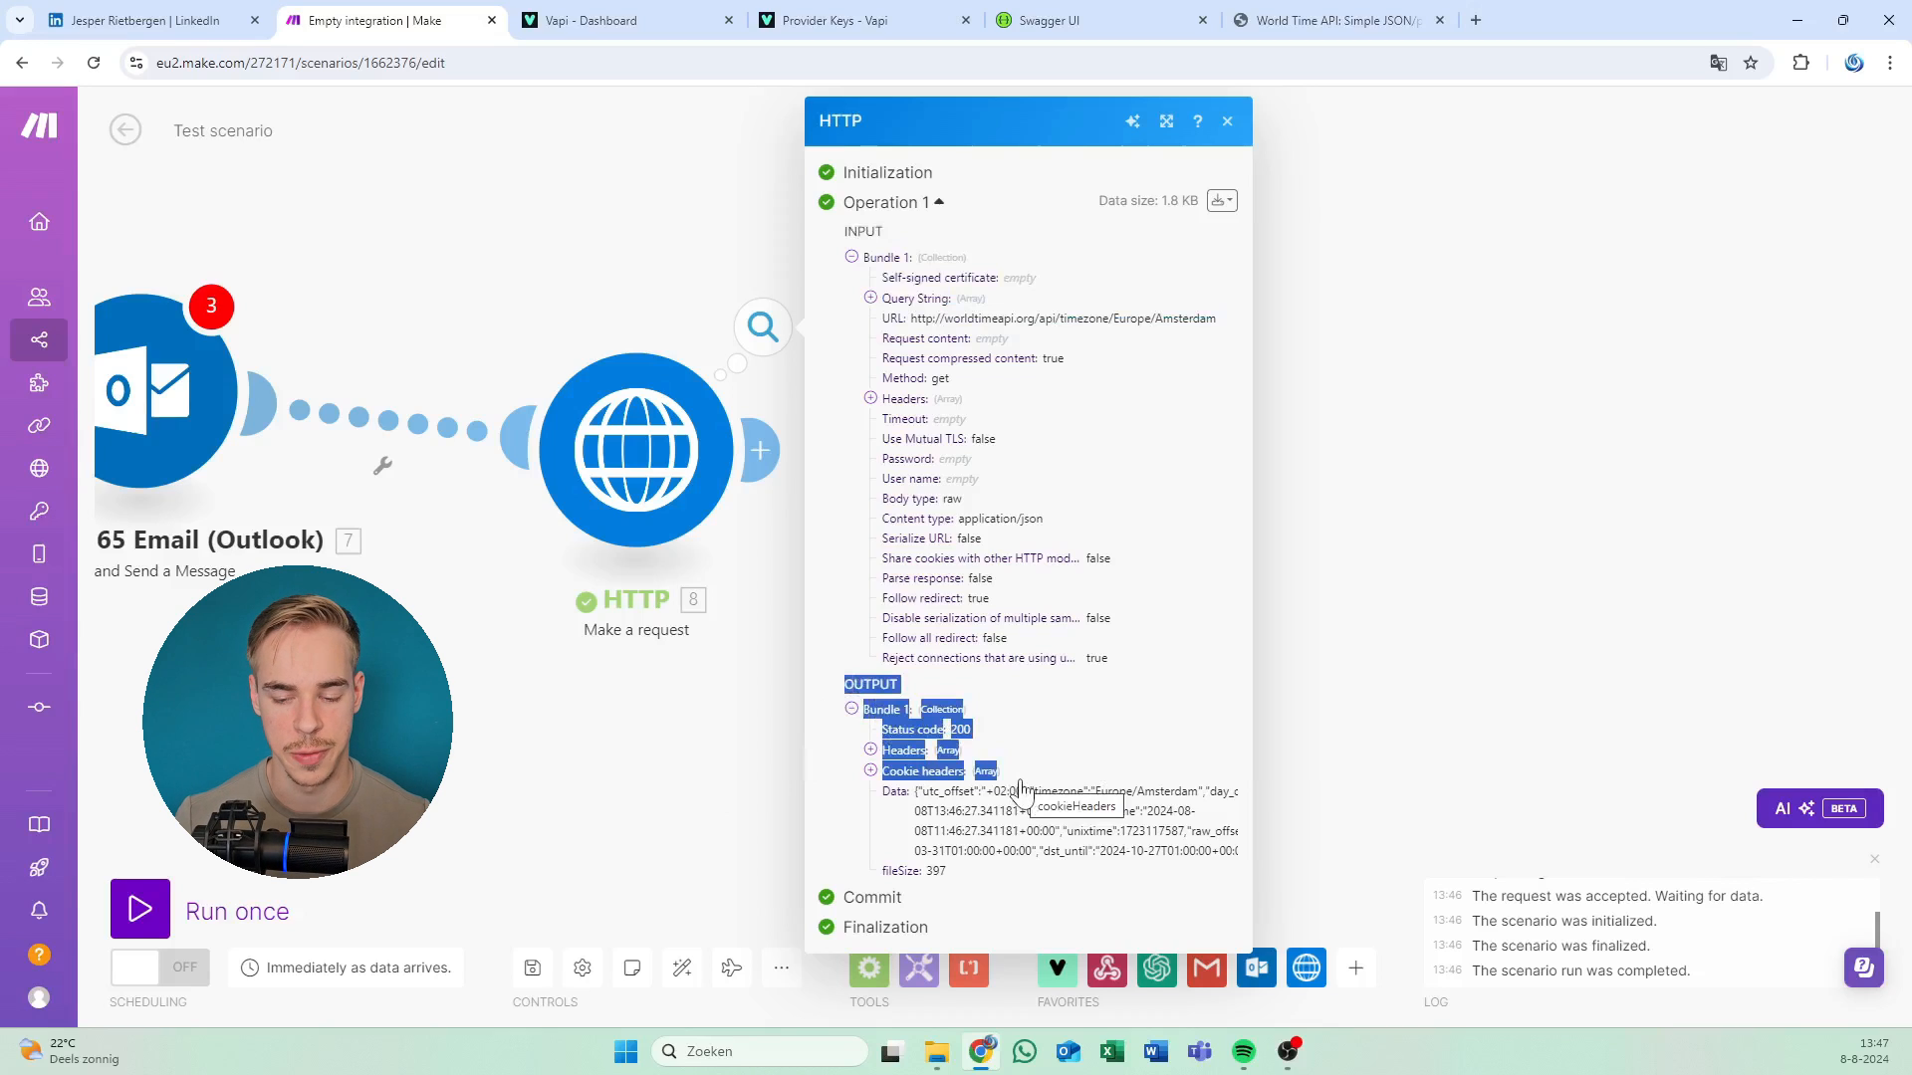
{"action": "left_click", "coordinate": [946, 721]}
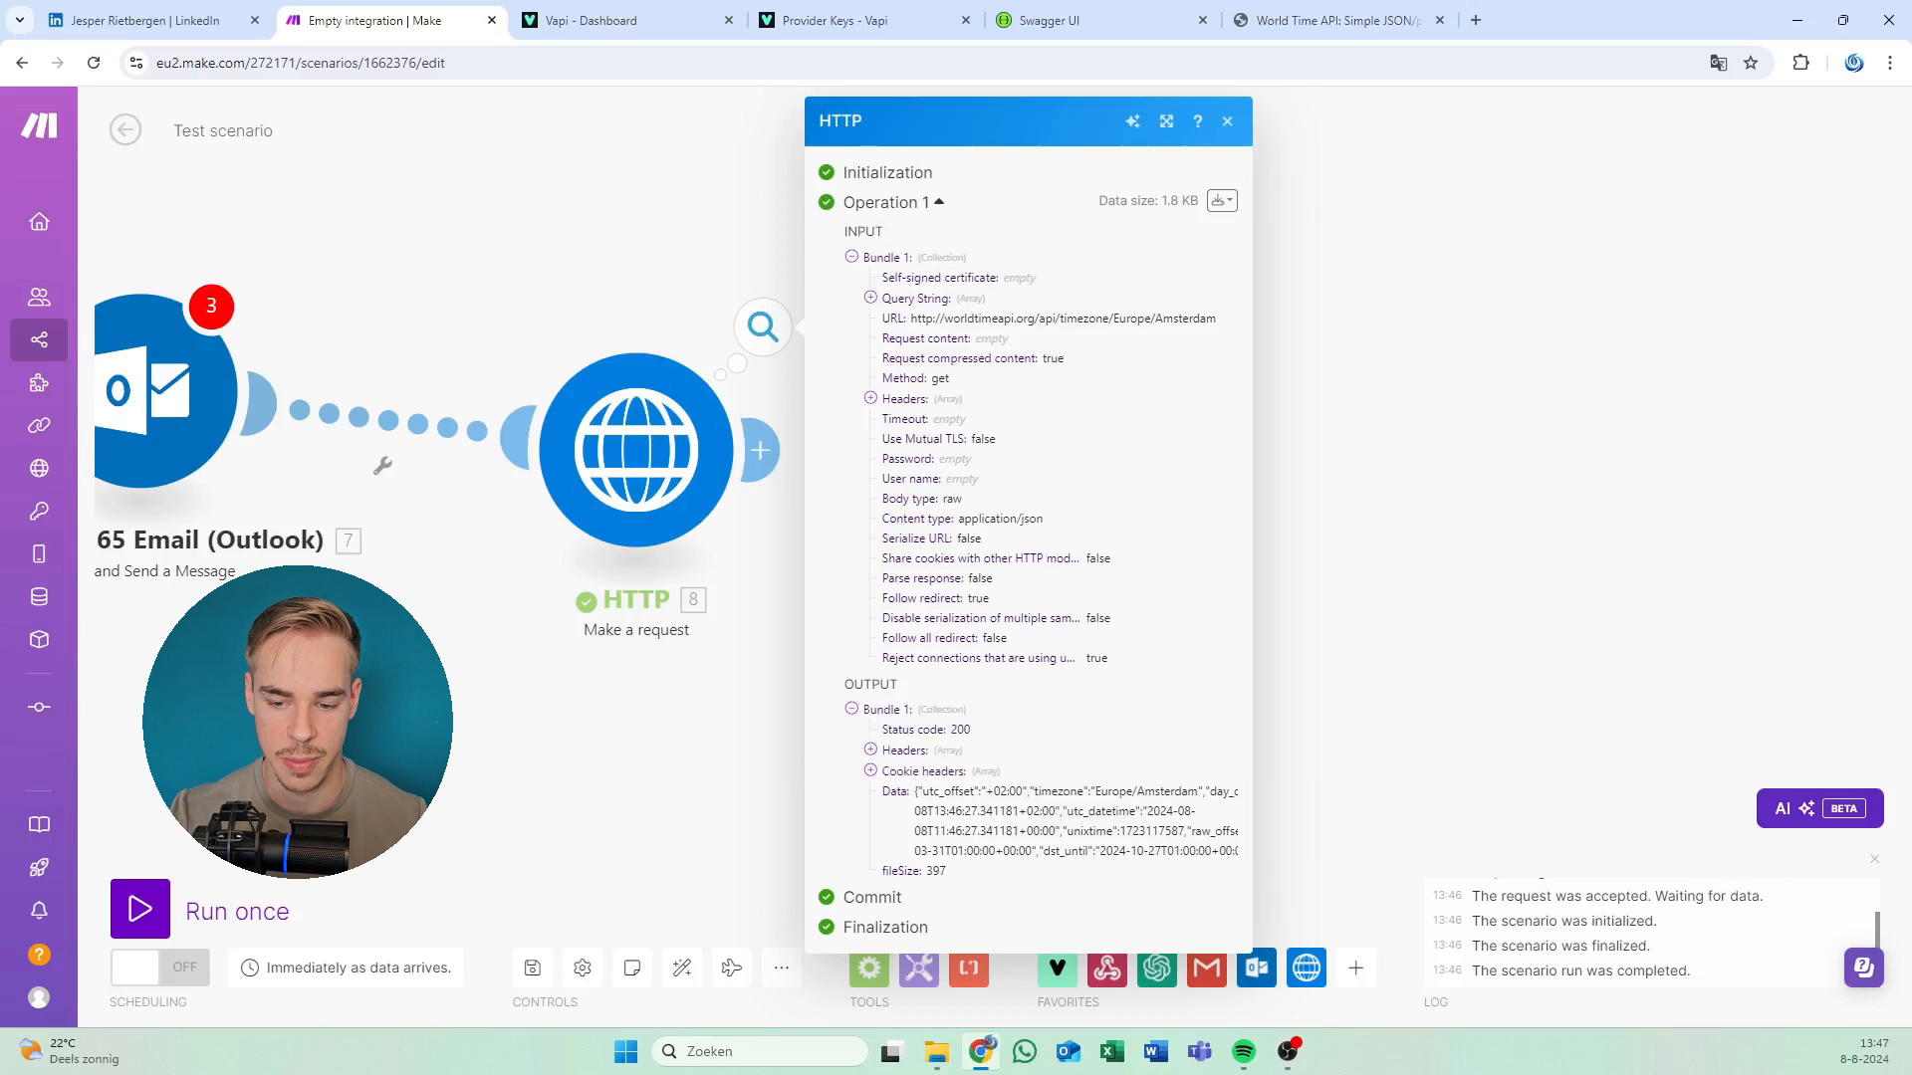
{"action": "left_click_drag", "start_coordinate": [915, 791], "coordinate": [1093, 853]}
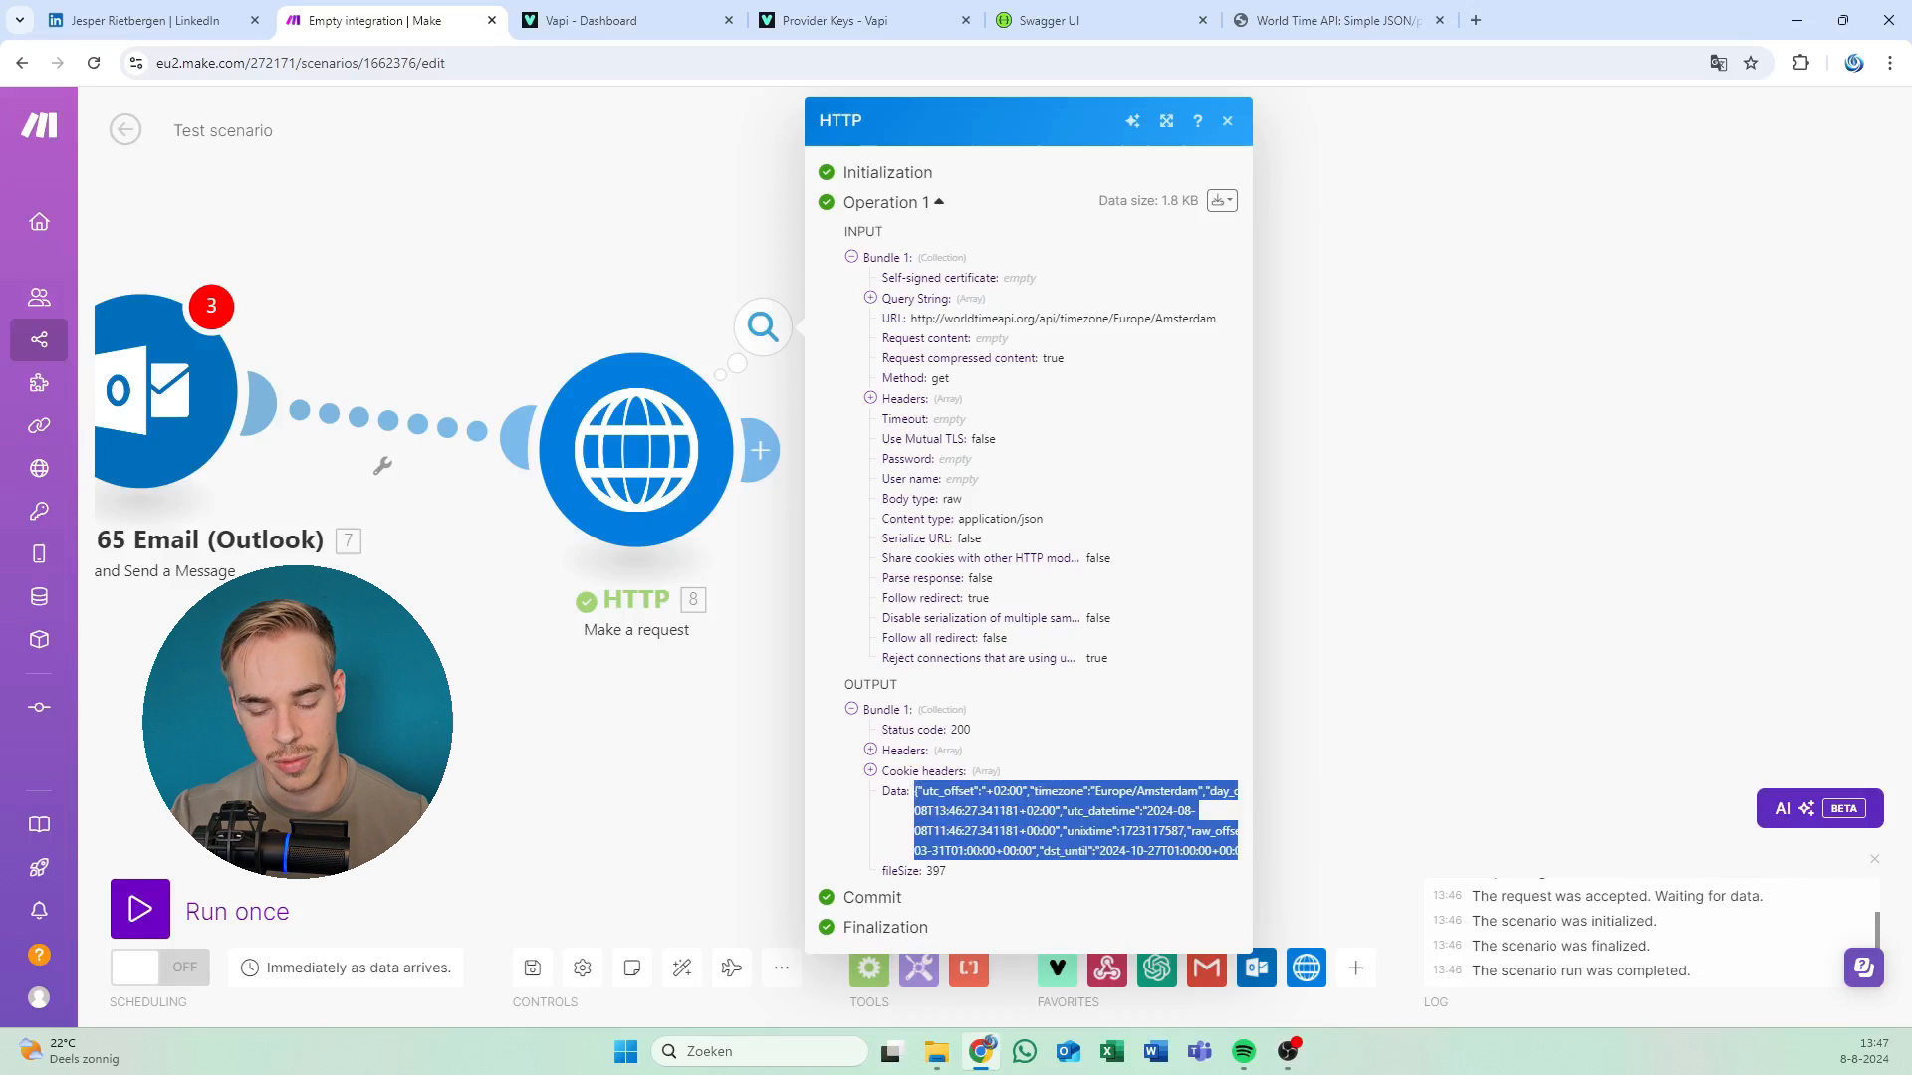
{"action": "double_click", "coordinate": [1015, 791]}
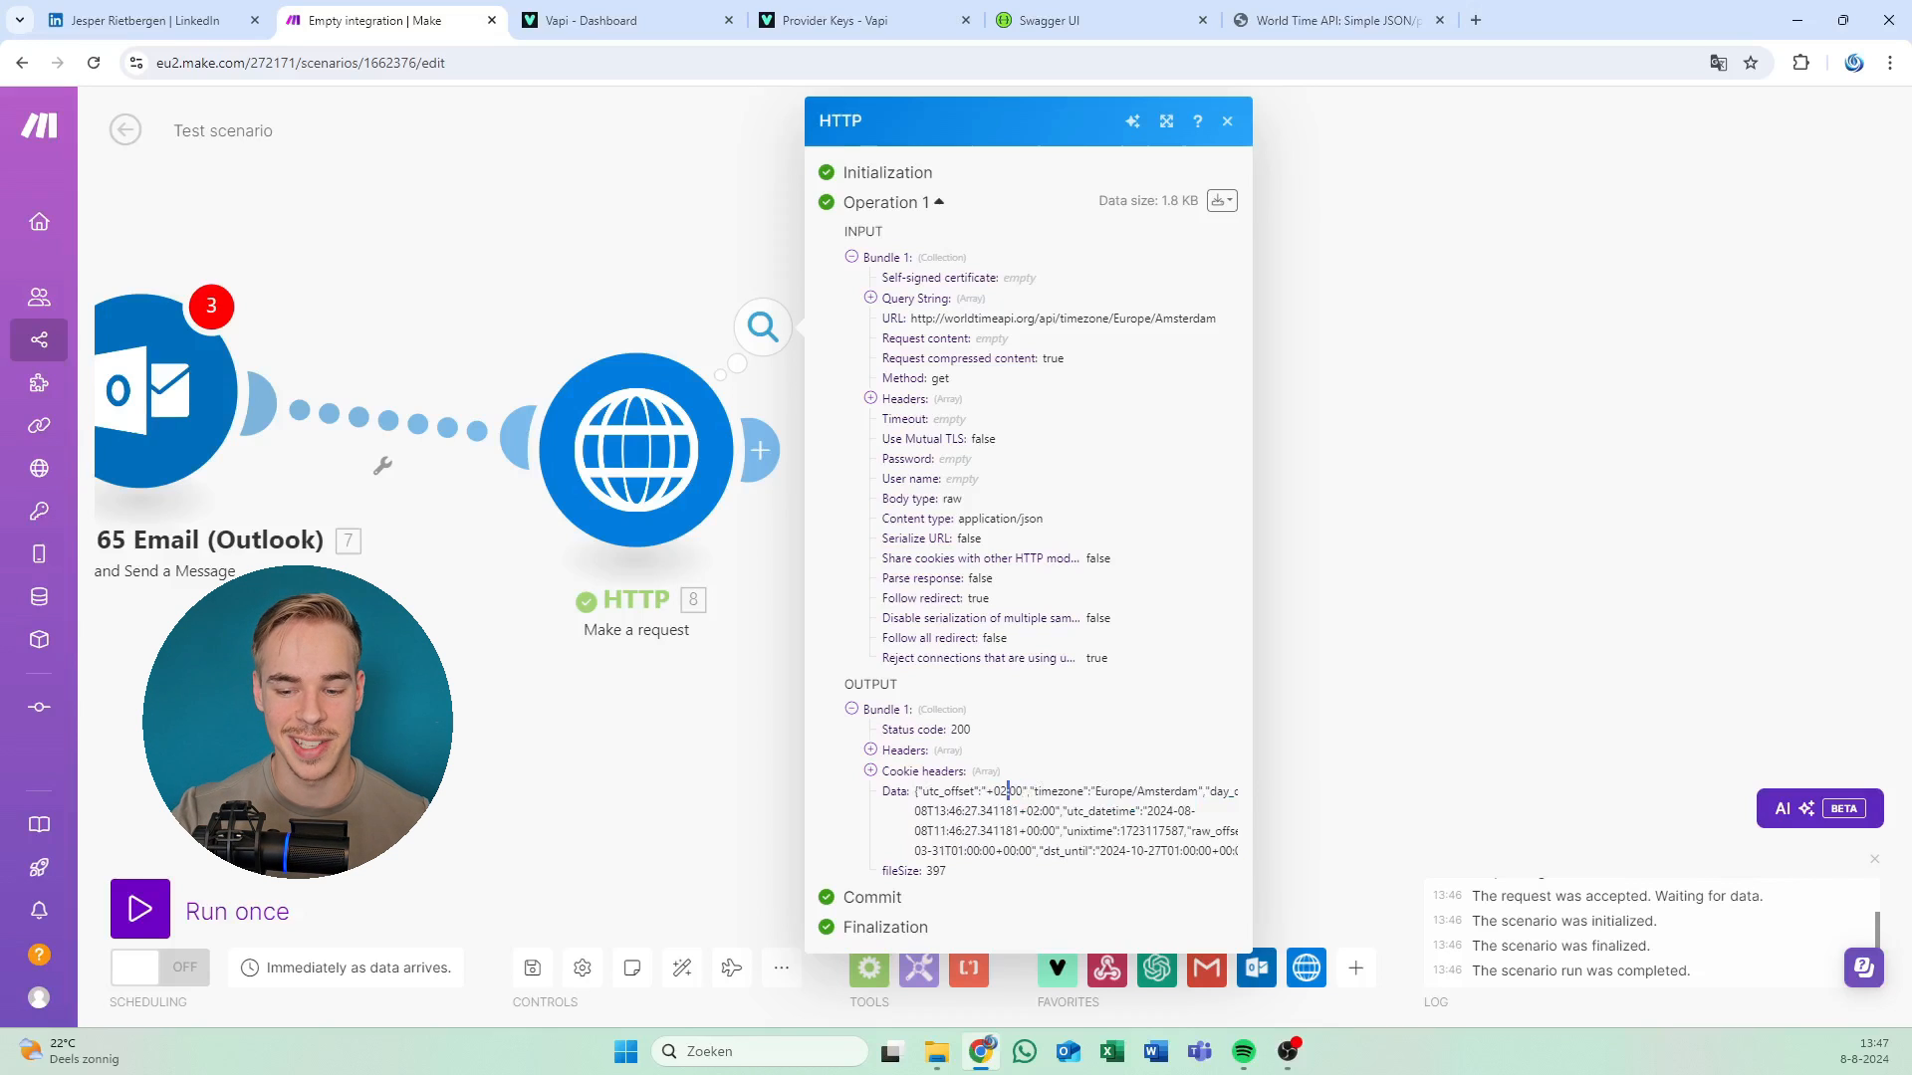
{"action": "left_click", "coordinate": [1008, 791]}
Expand the response headers in the HTTP output, inspect the list of collections, and collapse it again.
{"action": "left_click", "coordinate": [906, 752]}
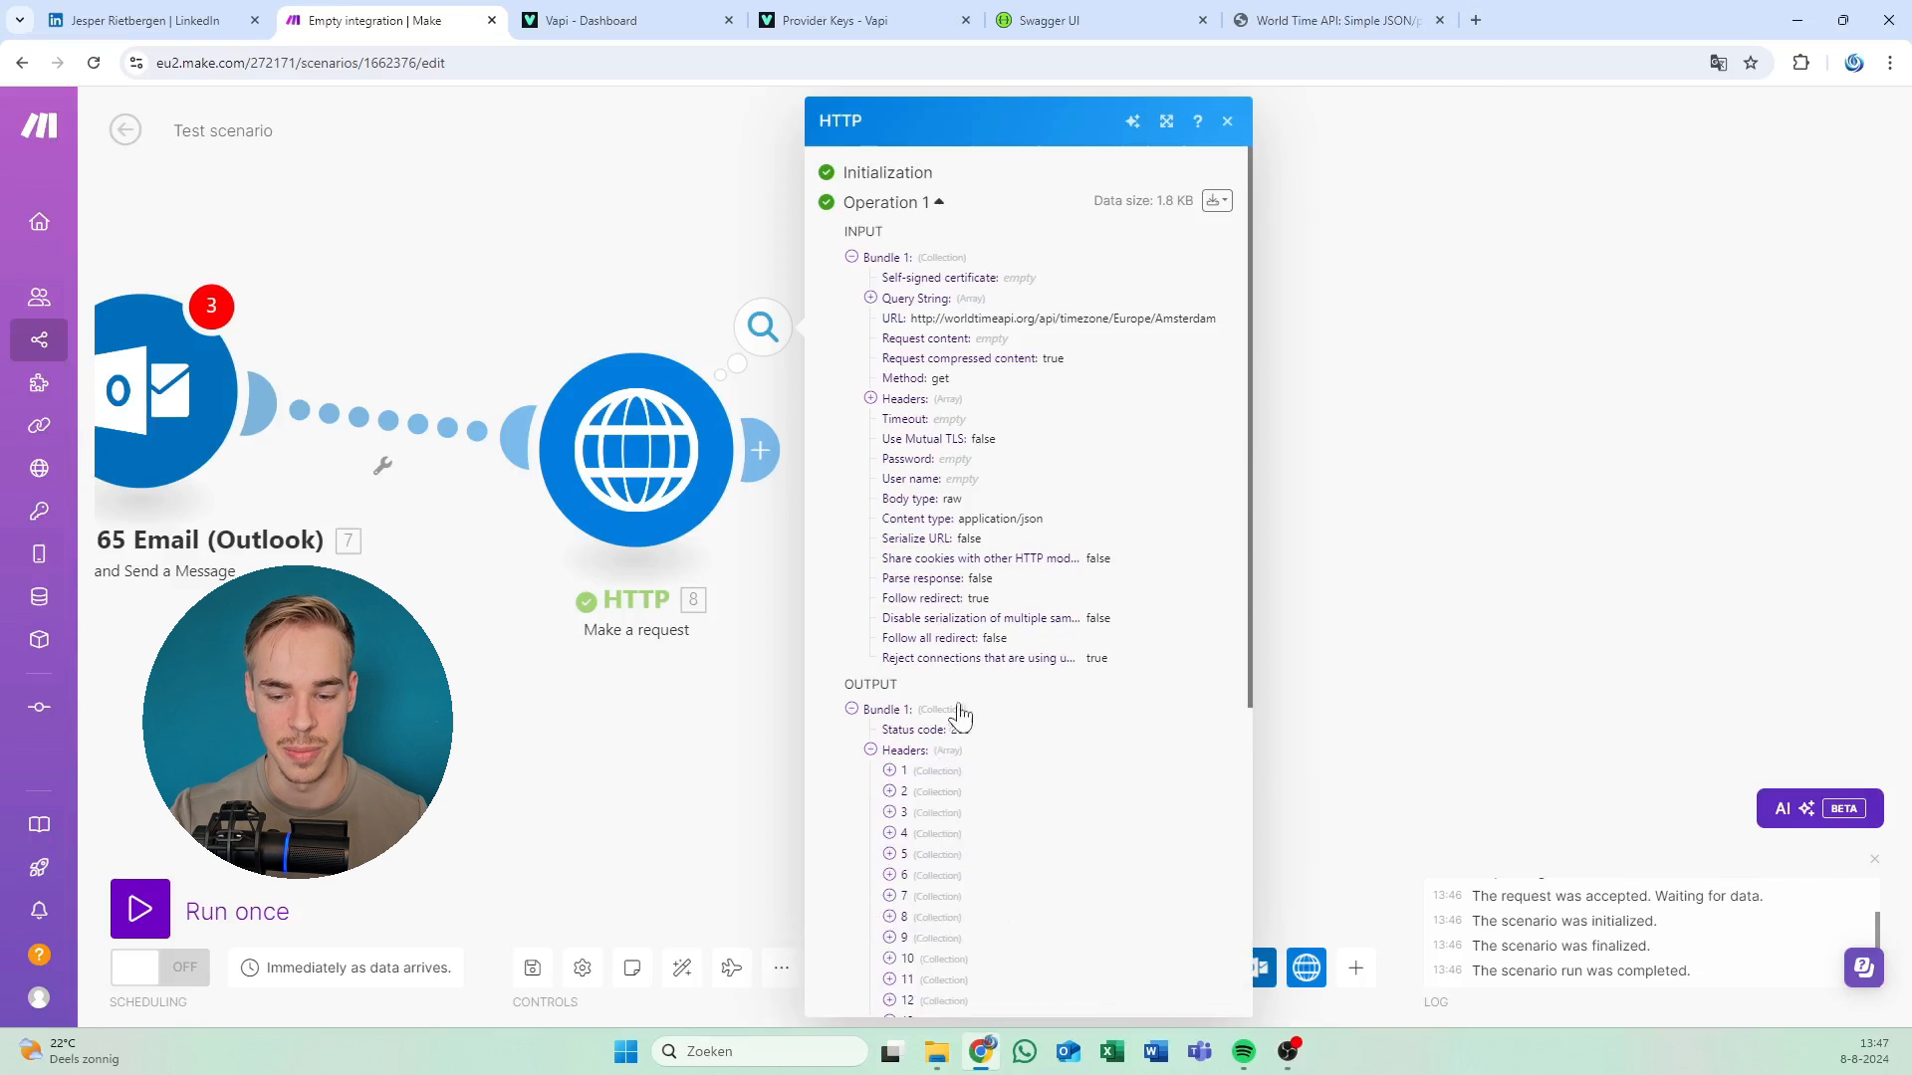
{"action": "scroll", "coordinate": [959, 715], "scroll_direction": "down", "scroll_amount": 5}
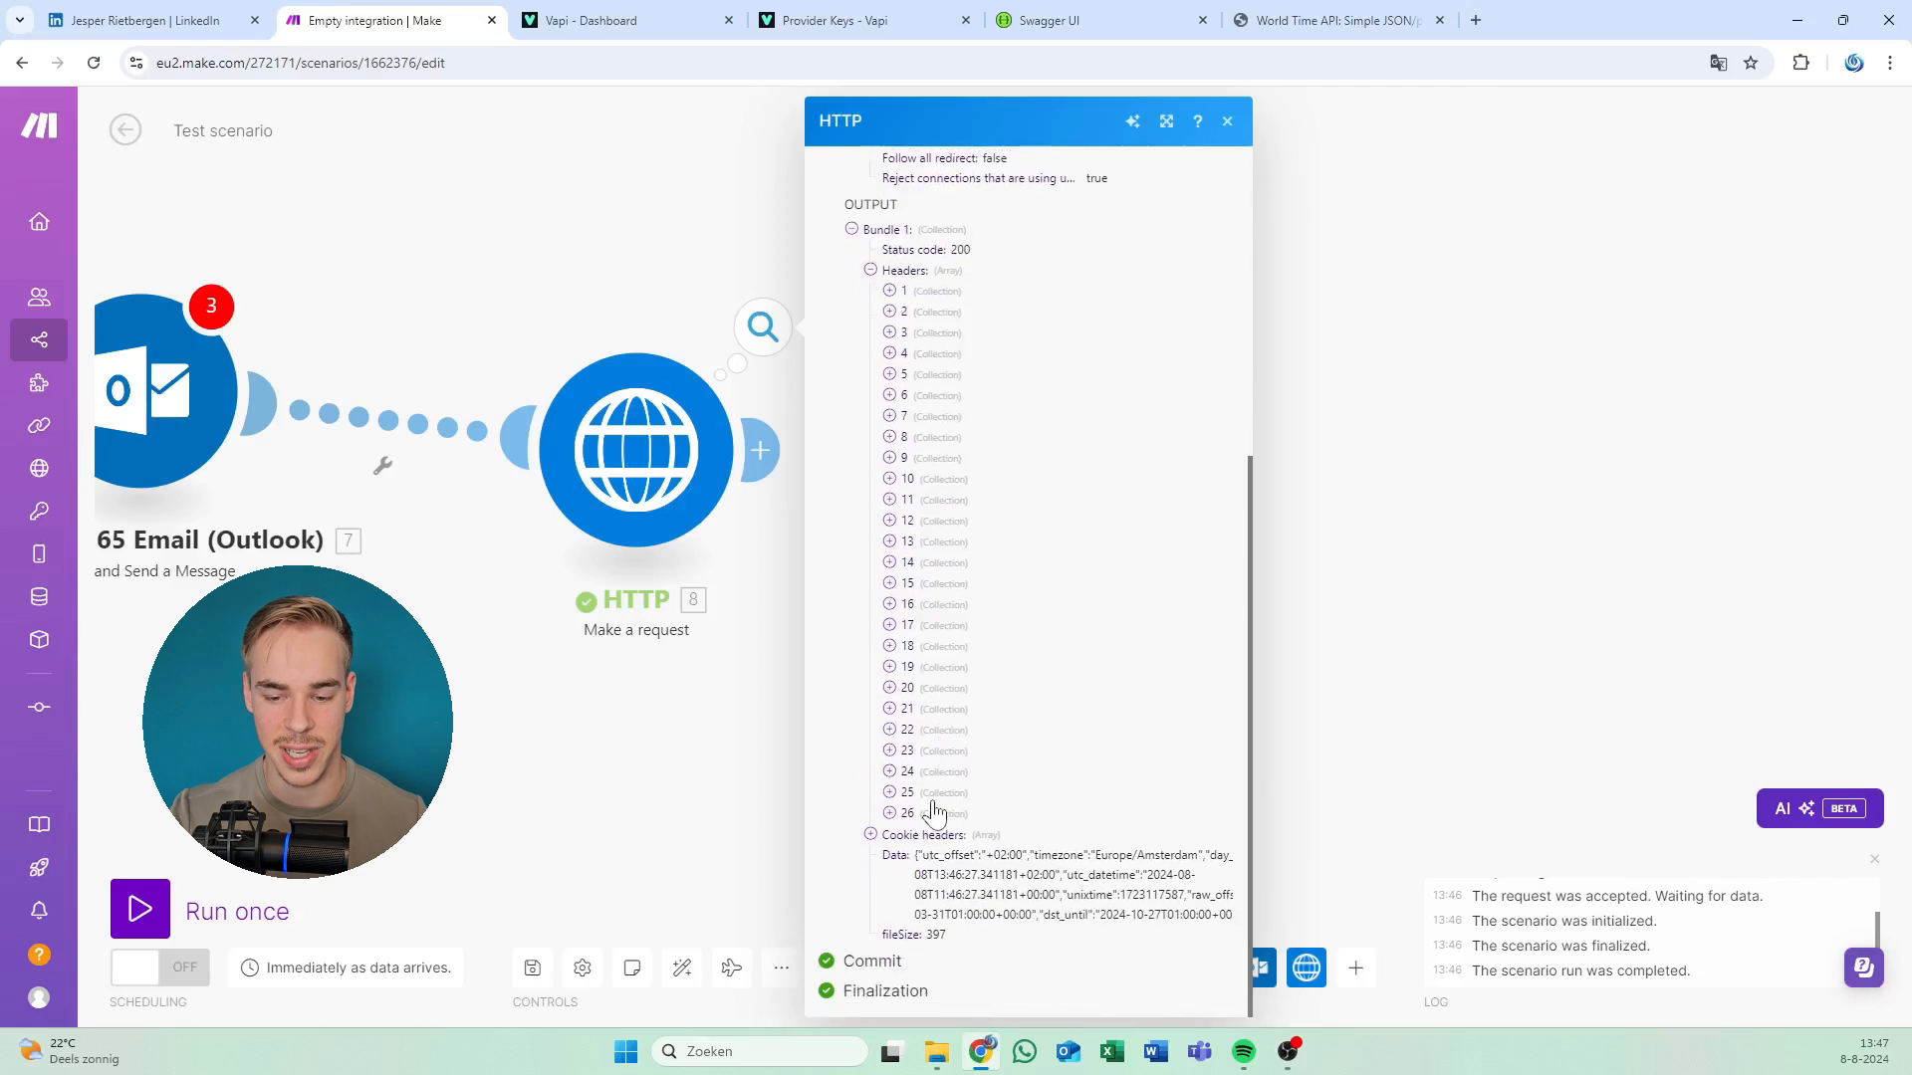
{"action": "left_click", "coordinate": [890, 291]}
{"action": "left_click", "coordinate": [875, 270]}
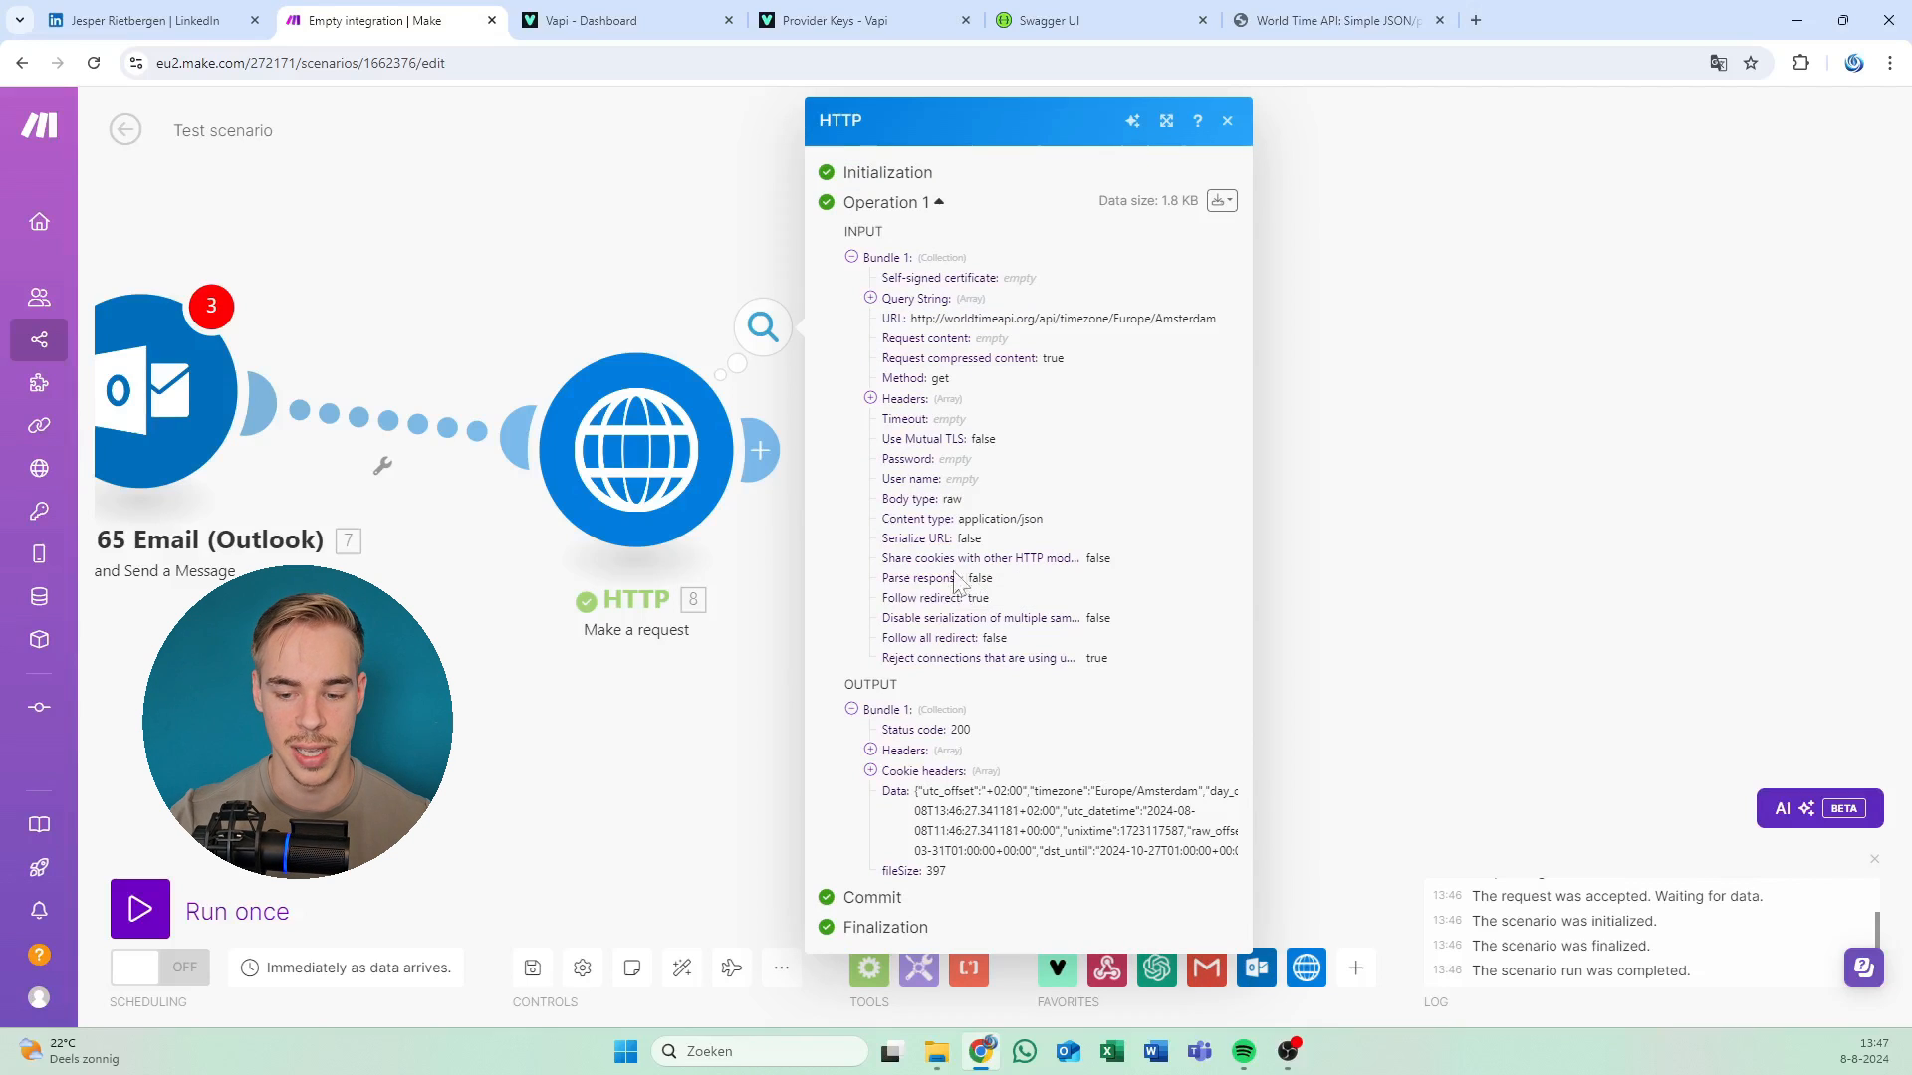
Read through the date and time values in the output's raw Data string, and close the run details.
{"action": "triple_click", "coordinate": [984, 810]}
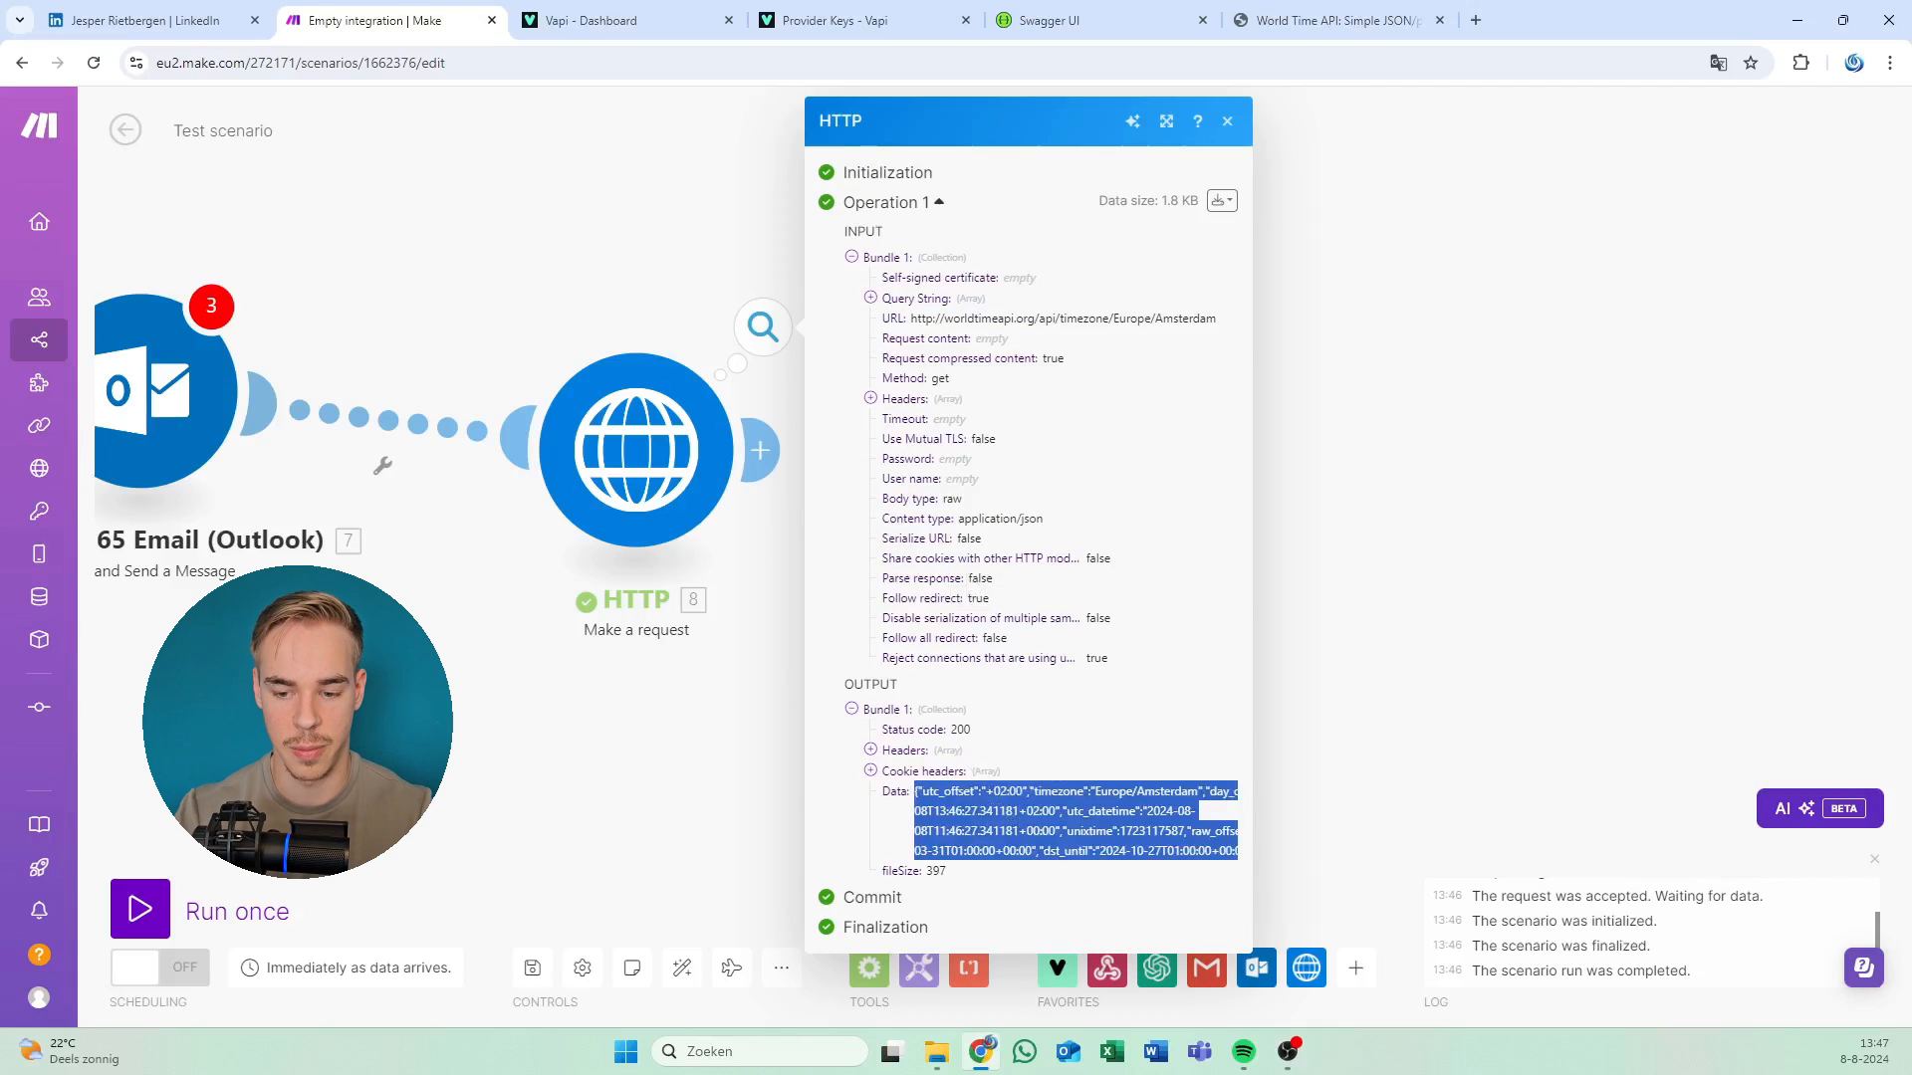
{"action": "left_click", "coordinate": [1021, 792]}
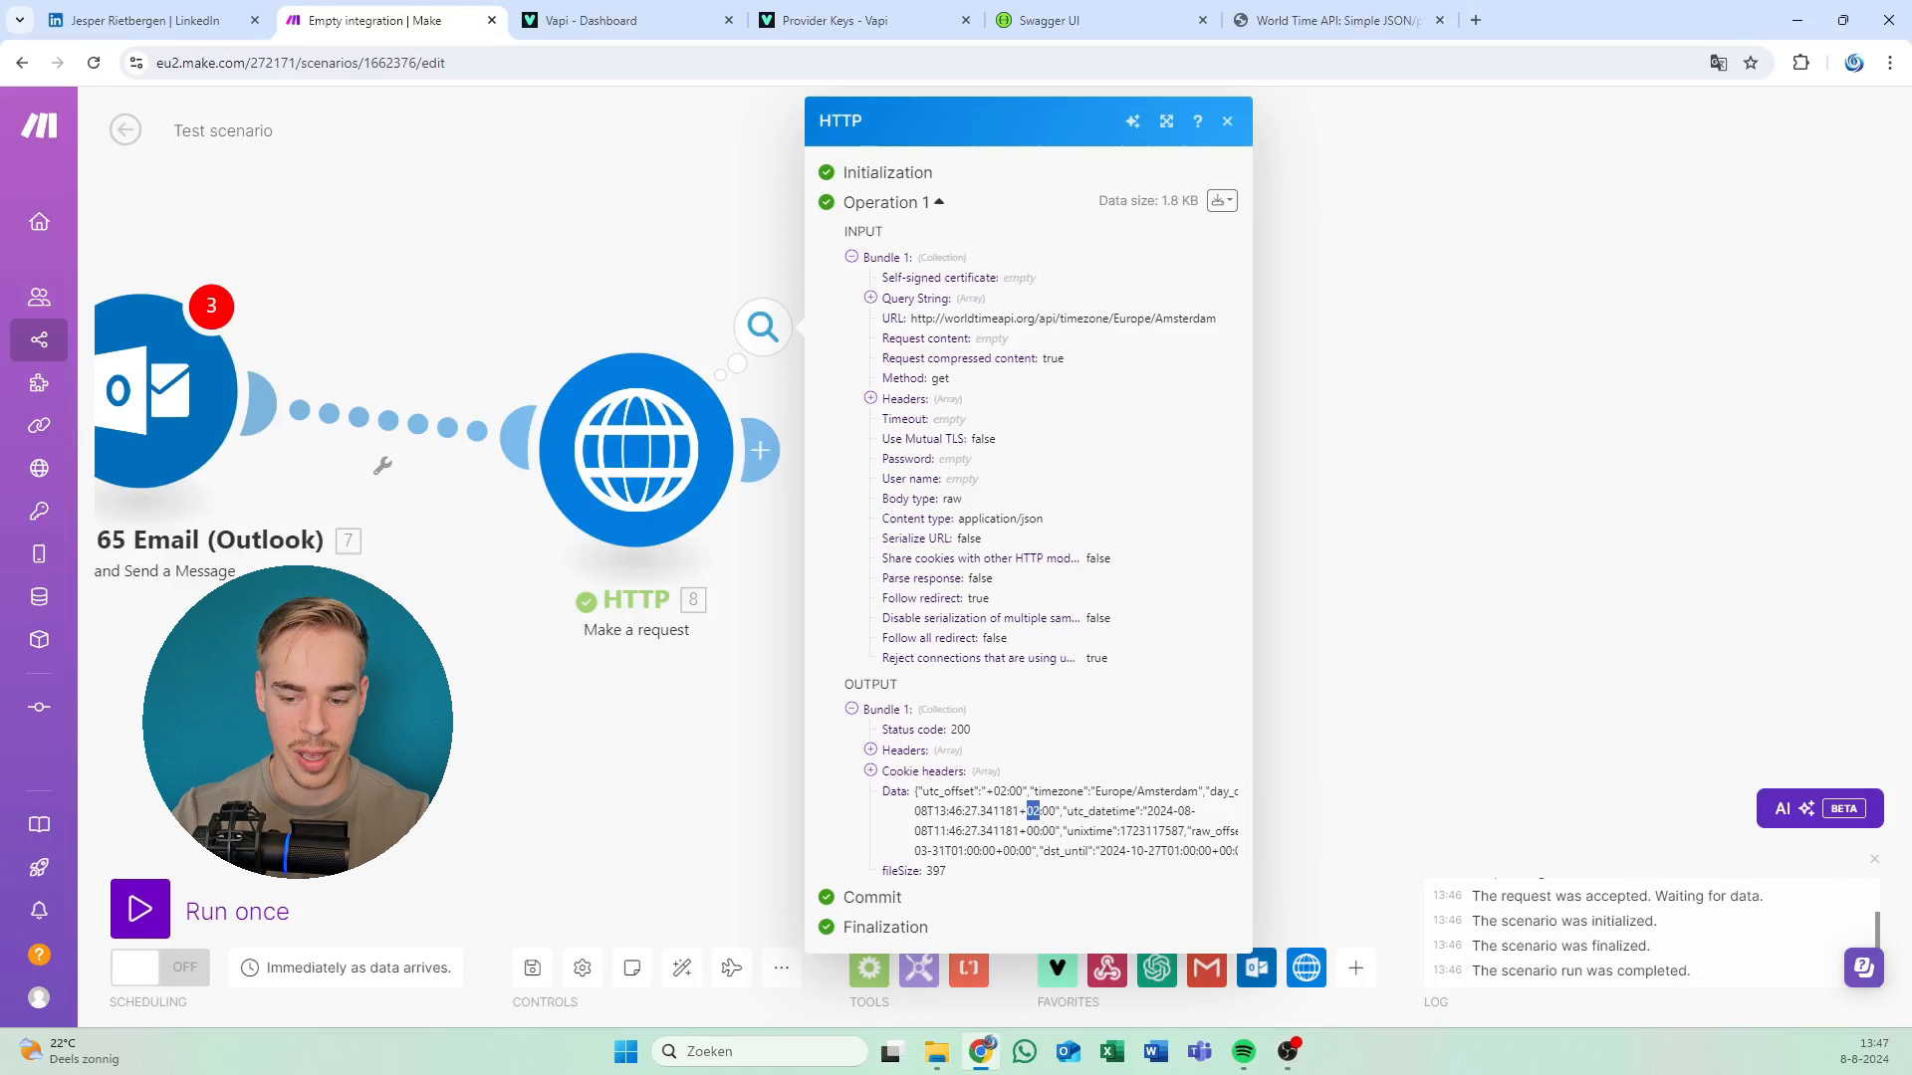
{"action": "triple_click", "coordinate": [1041, 812]}
{"action": "left_click", "coordinate": [1041, 811]}
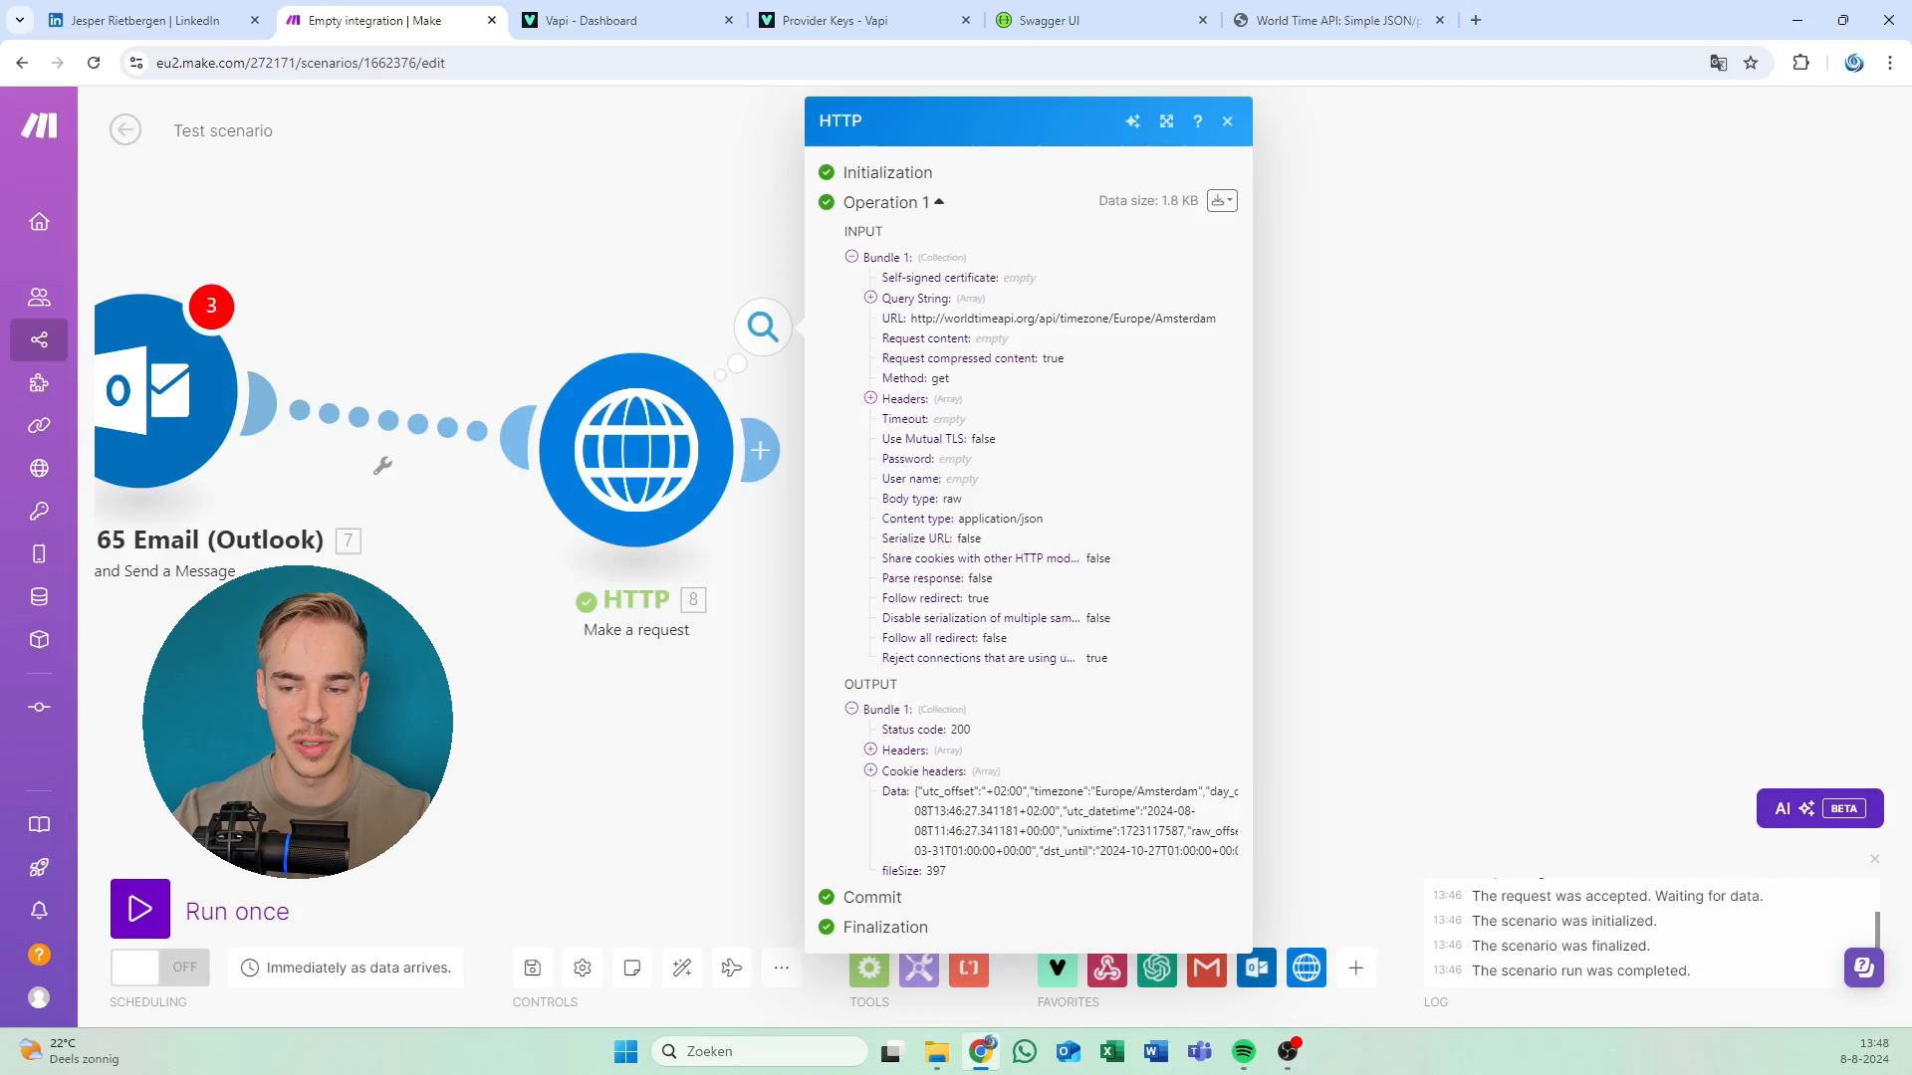
{"action": "left_click", "coordinate": [1228, 122]}
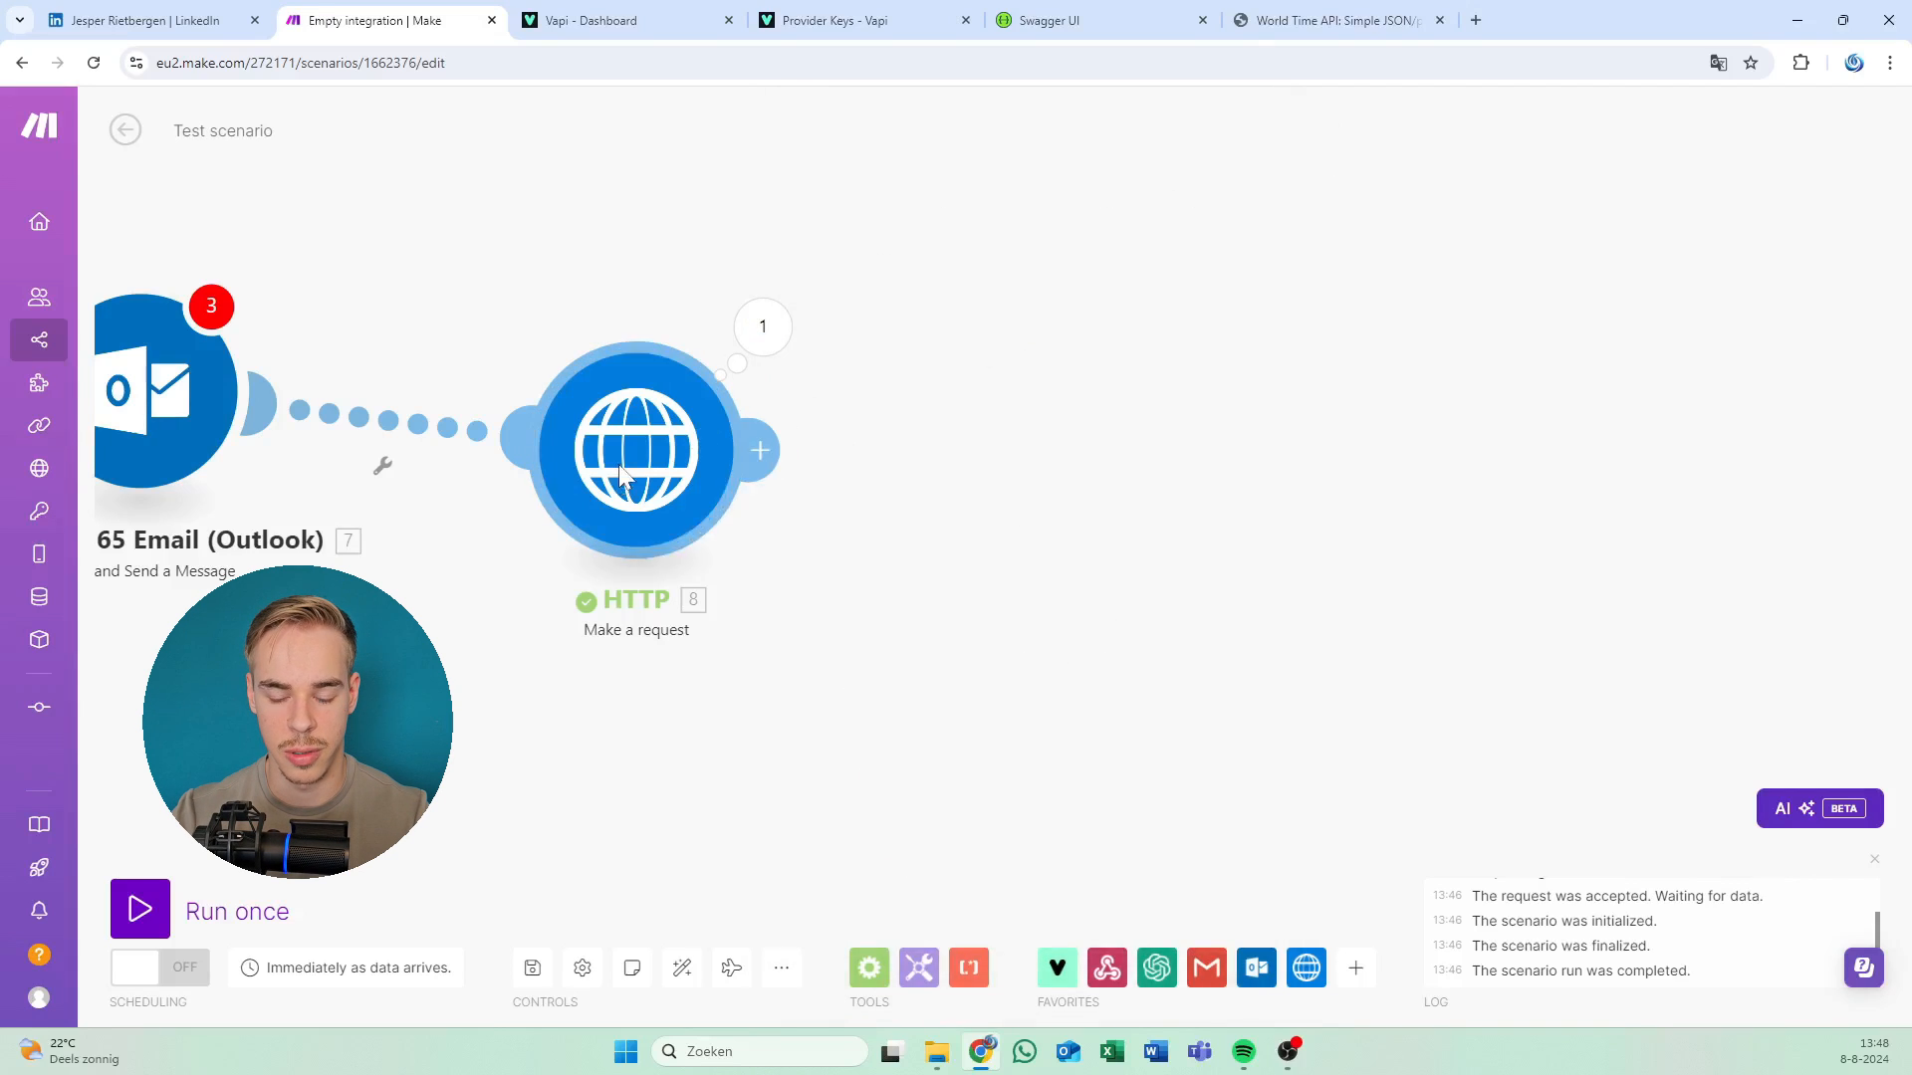
Set Parse response to Yes in the HTTP module's settings and save them.
{"action": "right_click", "coordinate": [620, 466]}
{"action": "left_click", "coordinate": [622, 431]}
{"action": "left_click", "coordinate": [621, 438]}
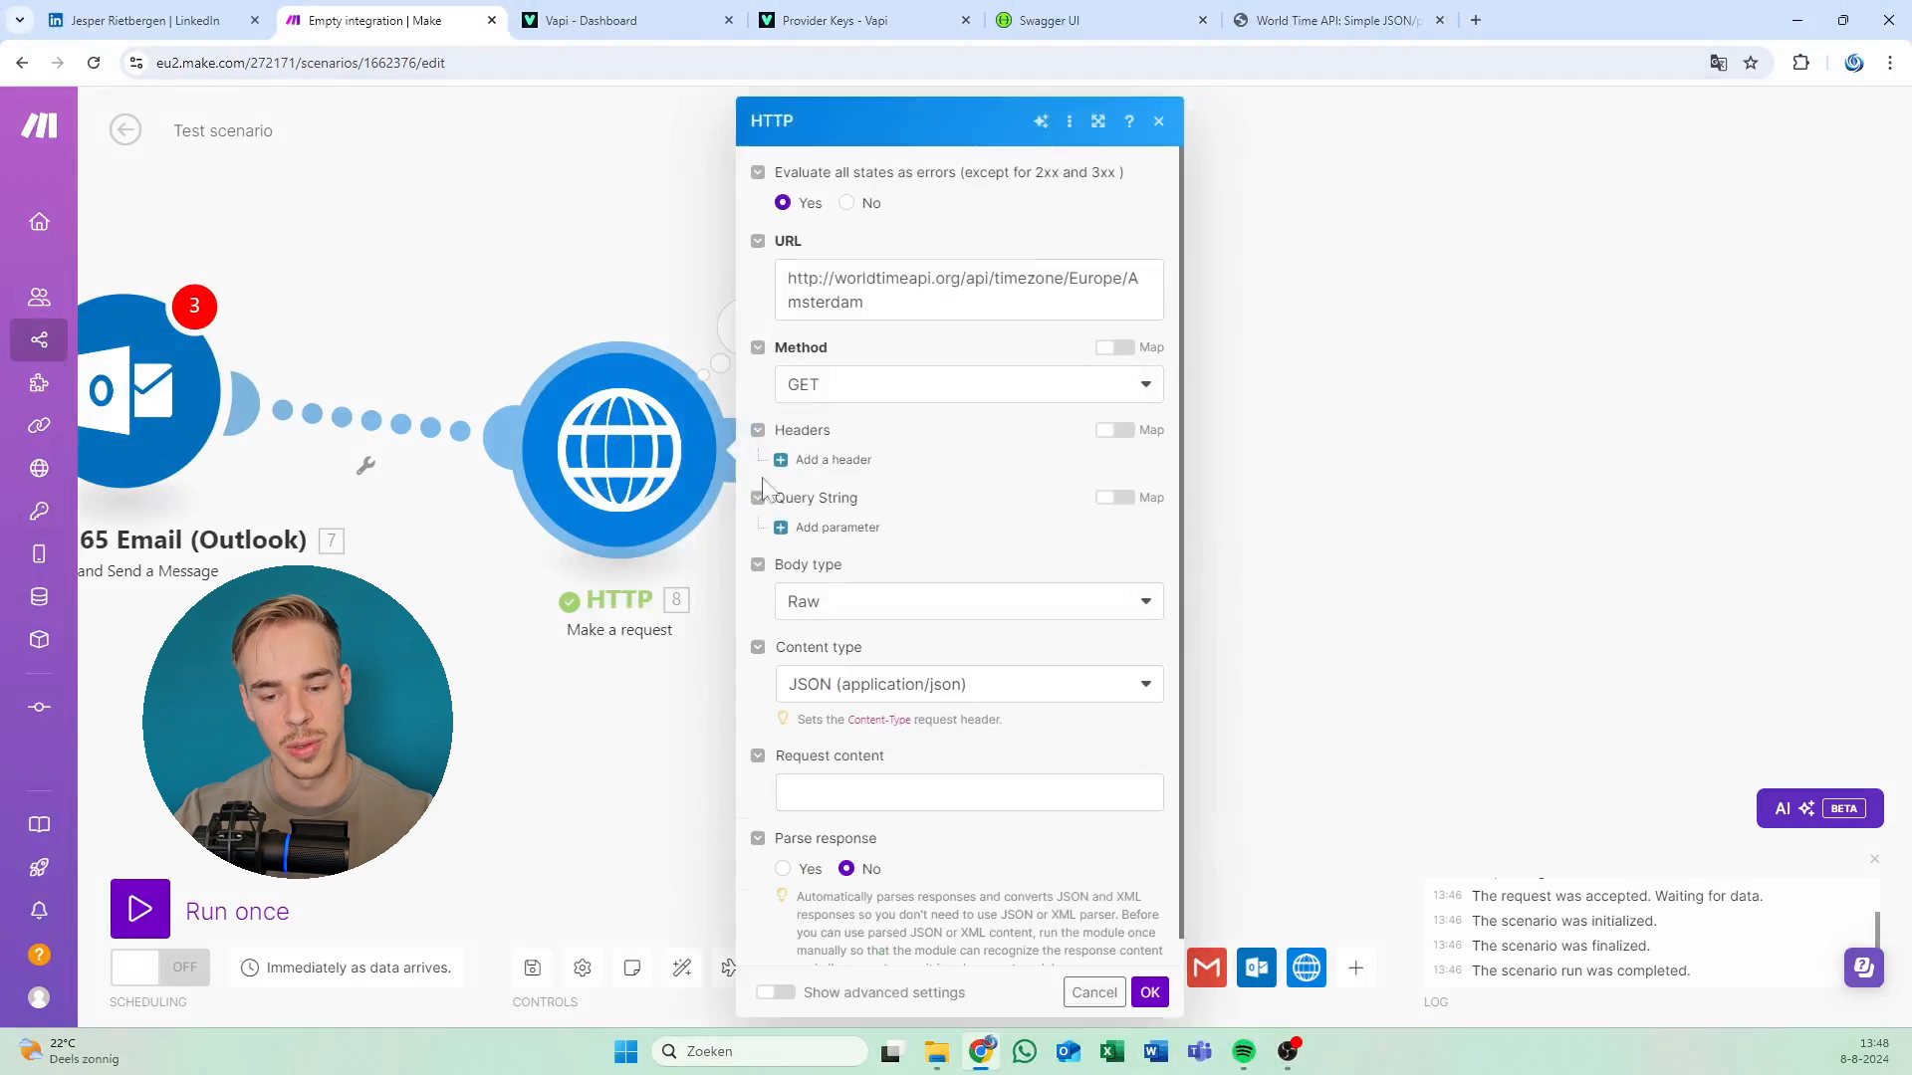
{"action": "scroll", "coordinate": [986, 598], "scroll_direction": "down", "scroll_amount": 1}
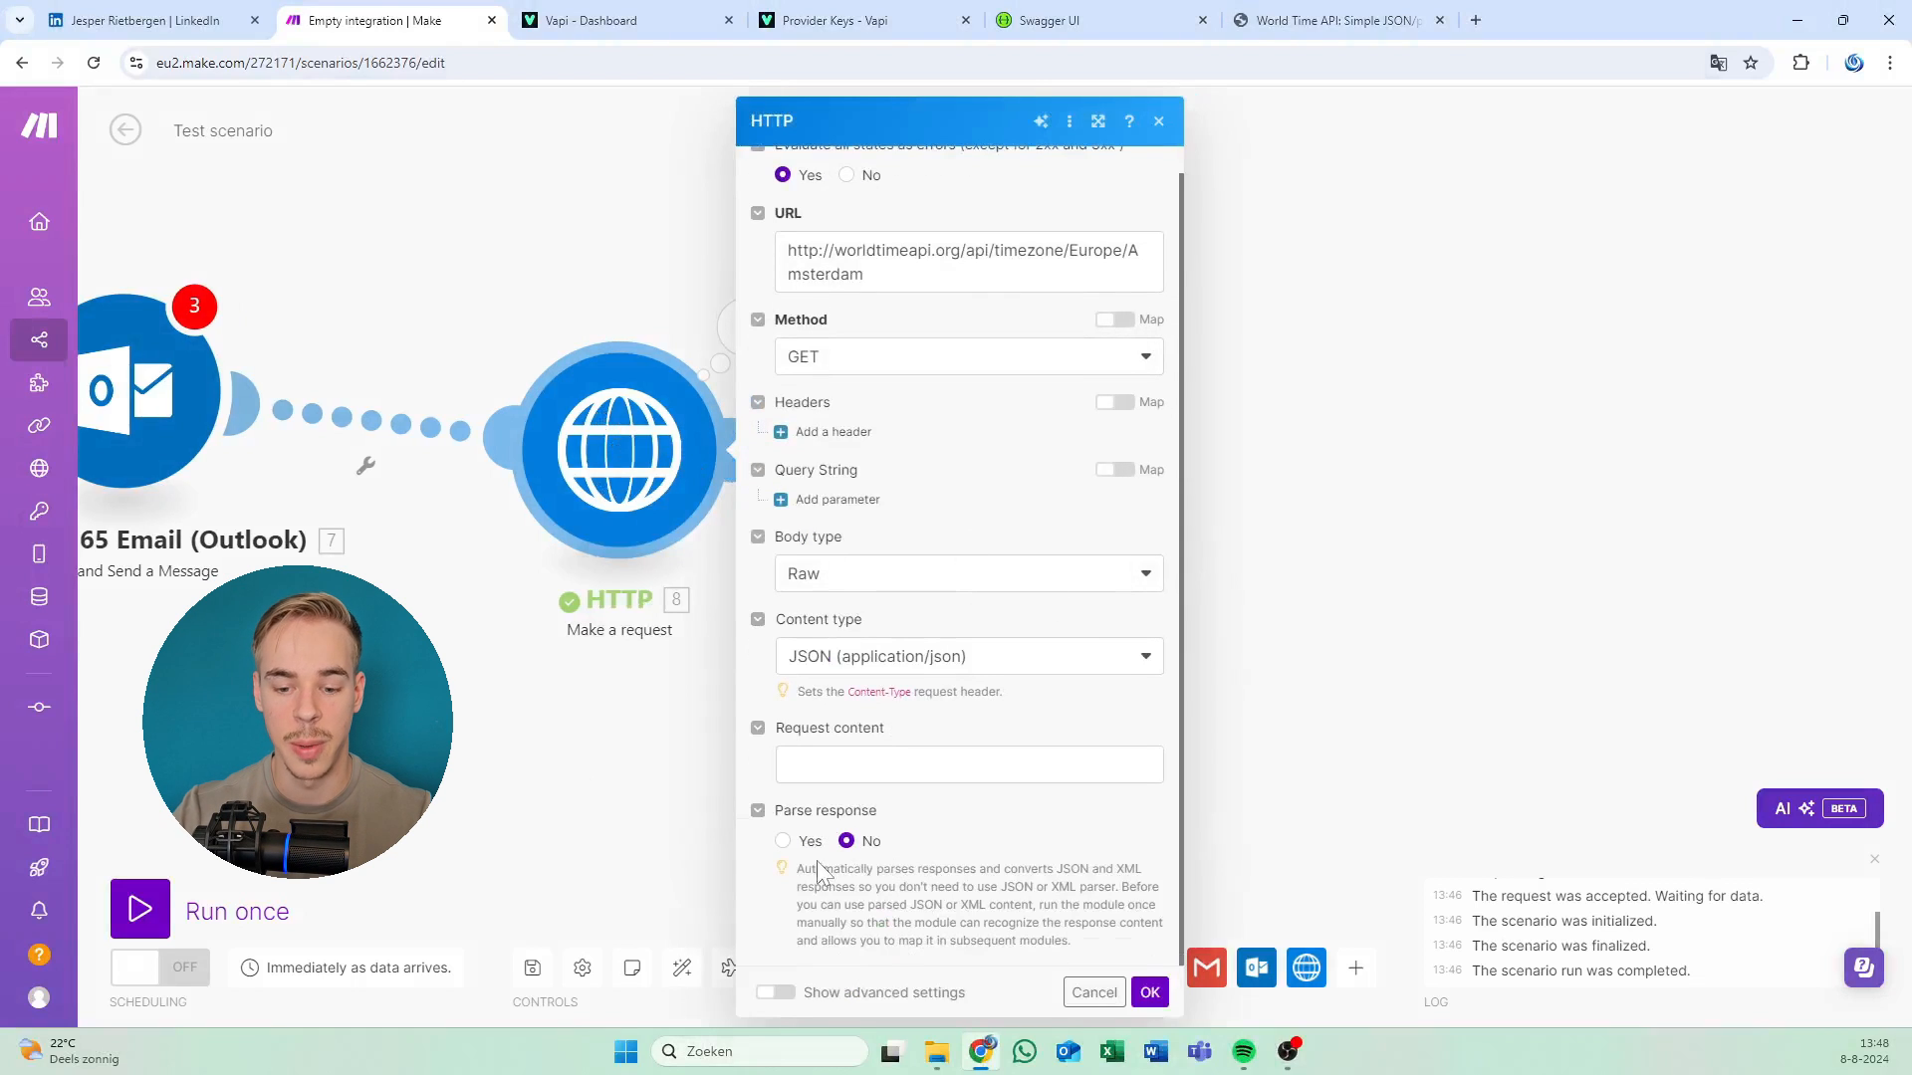
{"action": "left_click", "coordinate": [783, 841]}
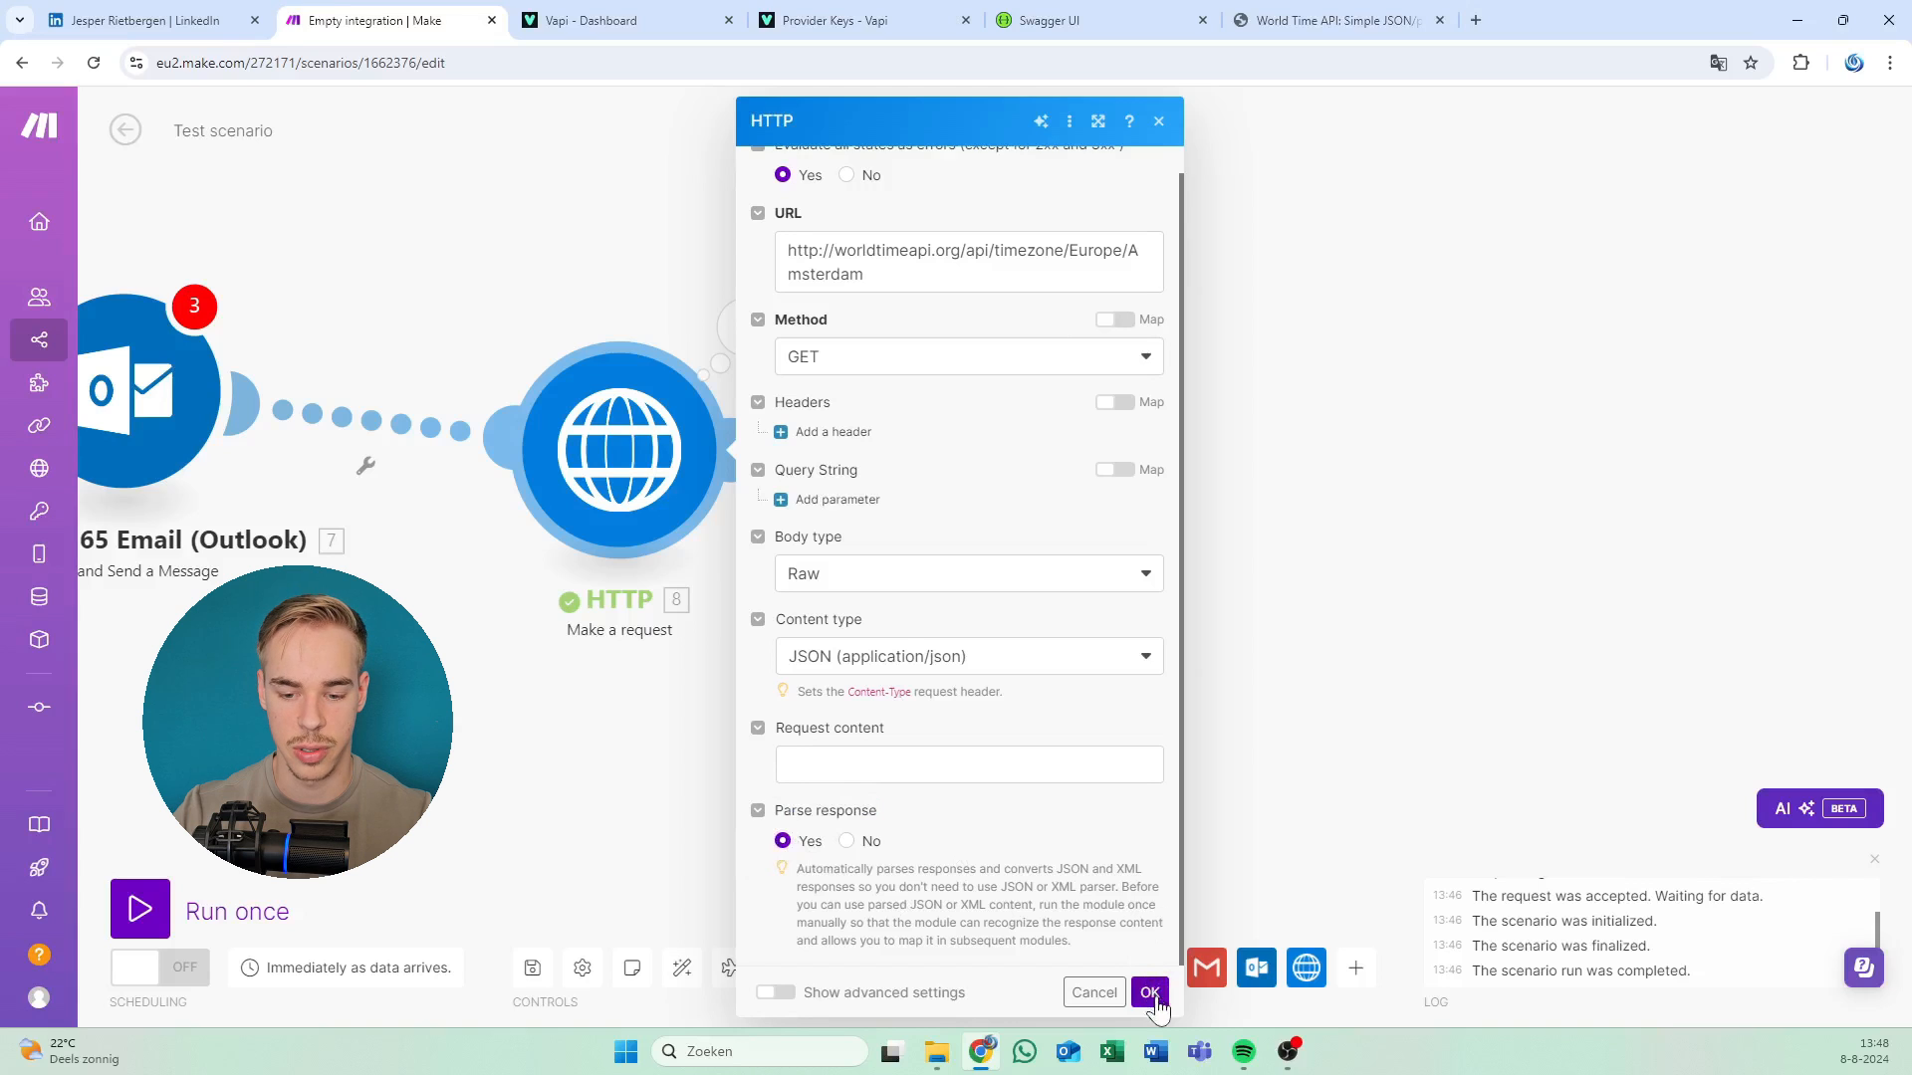
{"action": "left_click", "coordinate": [1149, 993]}
Rerun only the HTTP module with response parsing enabled and open its new execution details.
{"action": "right_click", "coordinate": [626, 482]}
{"action": "left_click", "coordinate": [659, 528]}
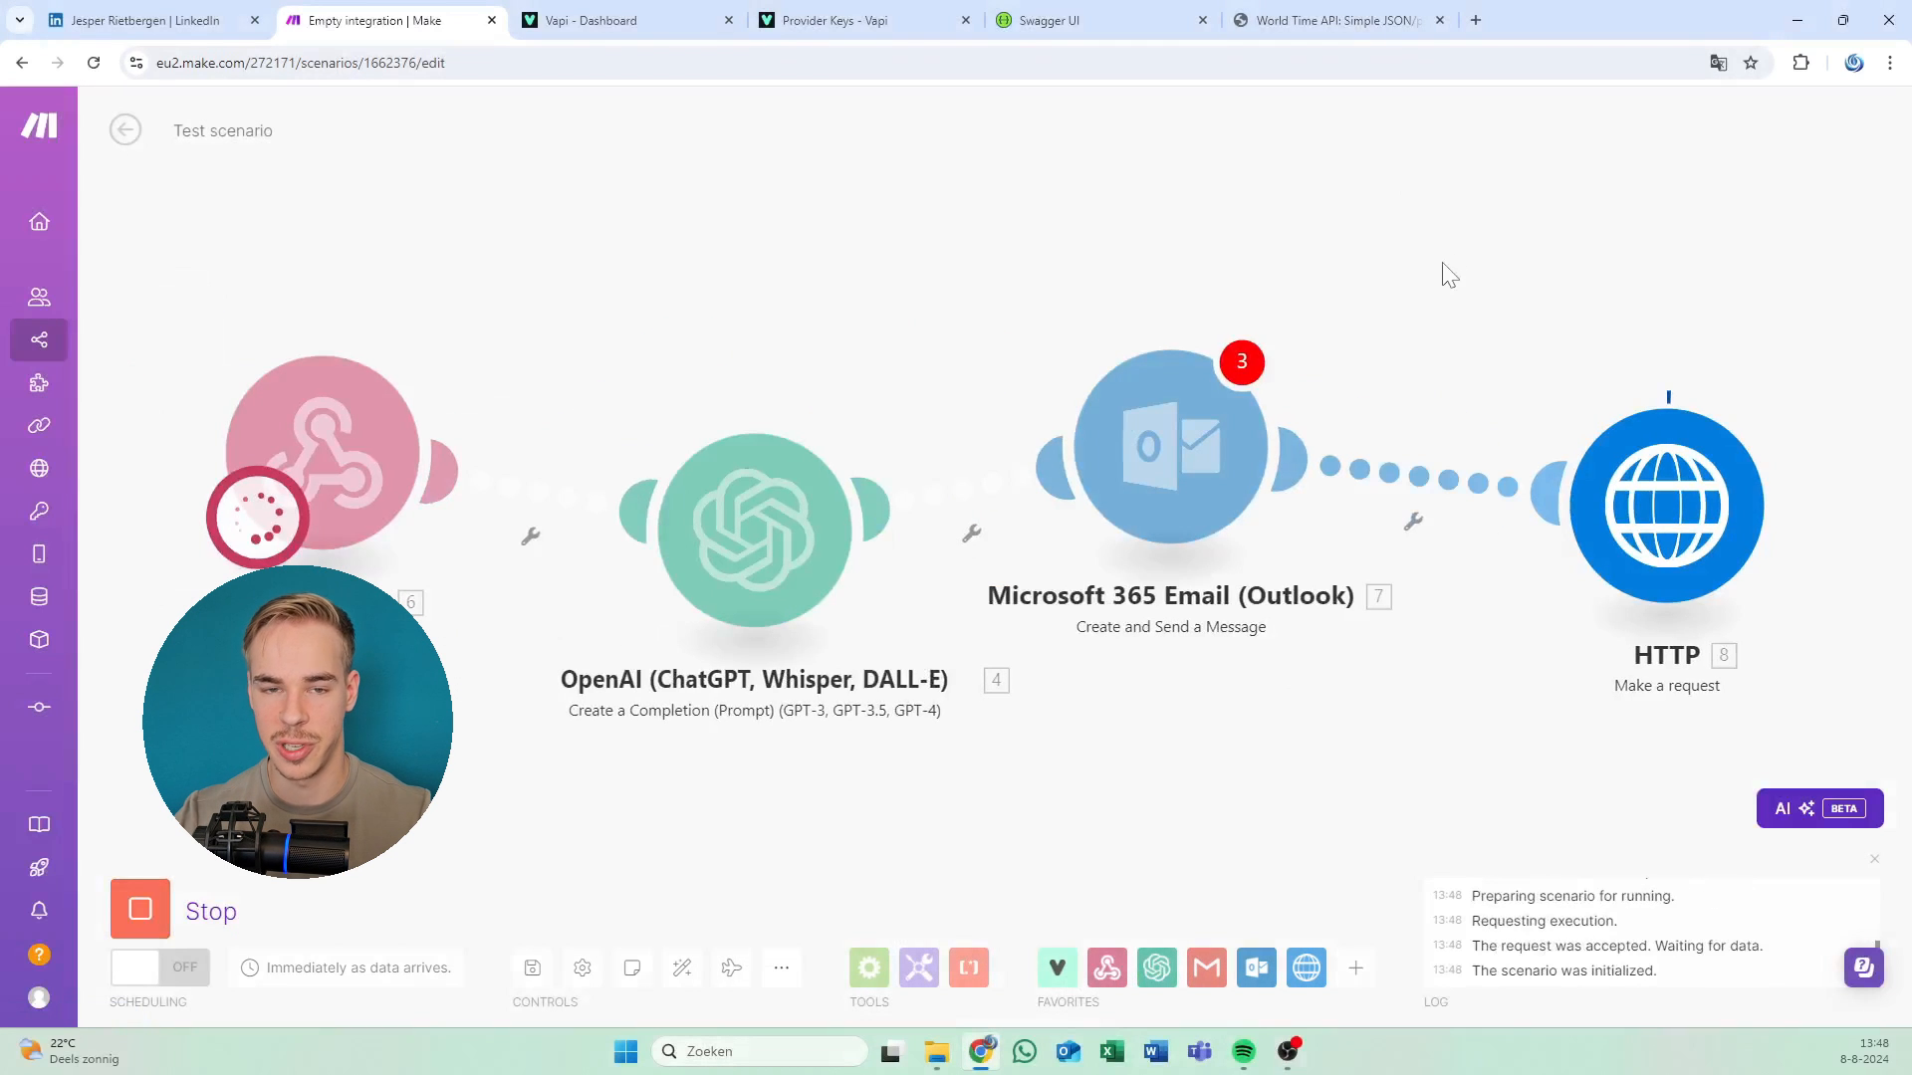
{"action": "left_click_drag", "start_coordinate": [1443, 273], "coordinate": [1039, 275]}
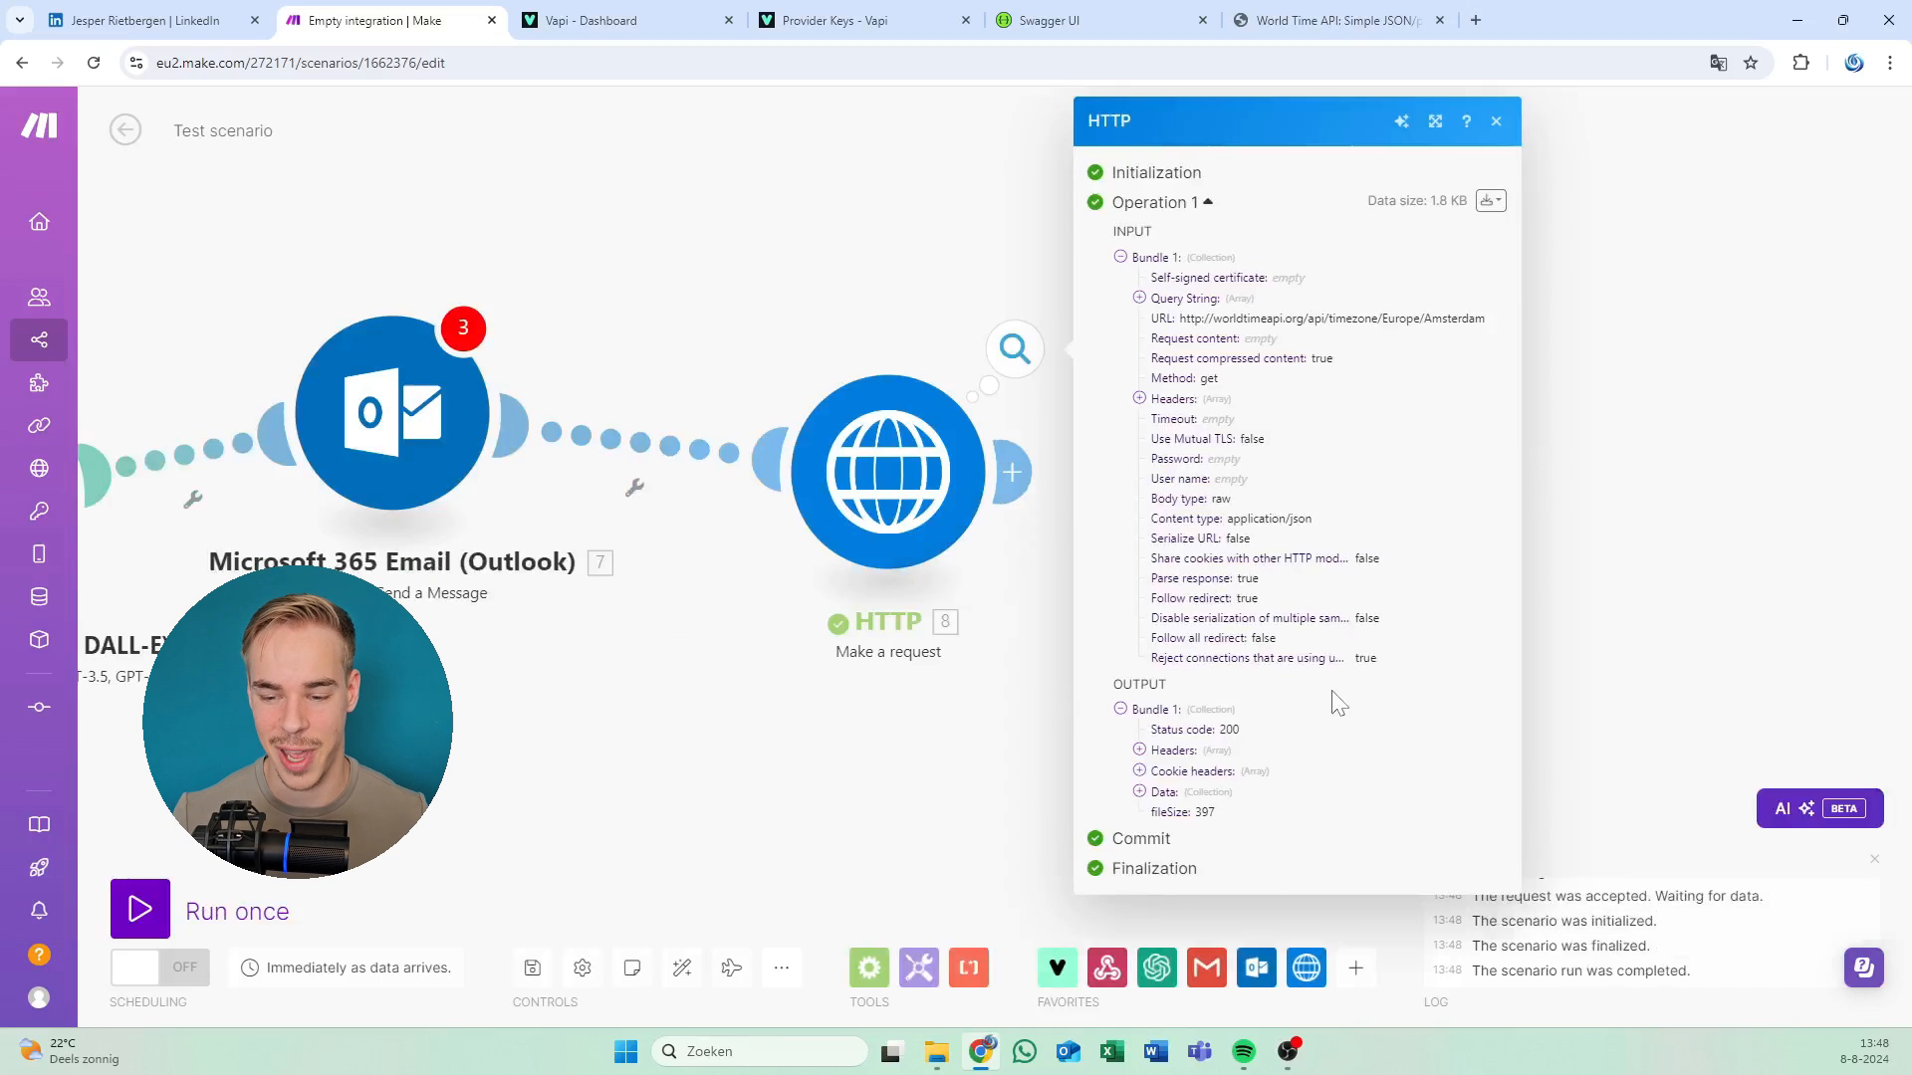
Expand the parsed Data collection in the HTTP output and examine its utc_offset and timezone fields.
{"action": "left_click", "coordinate": [1155, 797]}
{"action": "scroll", "coordinate": [1155, 797], "scroll_direction": "down", "scroll_amount": 2}
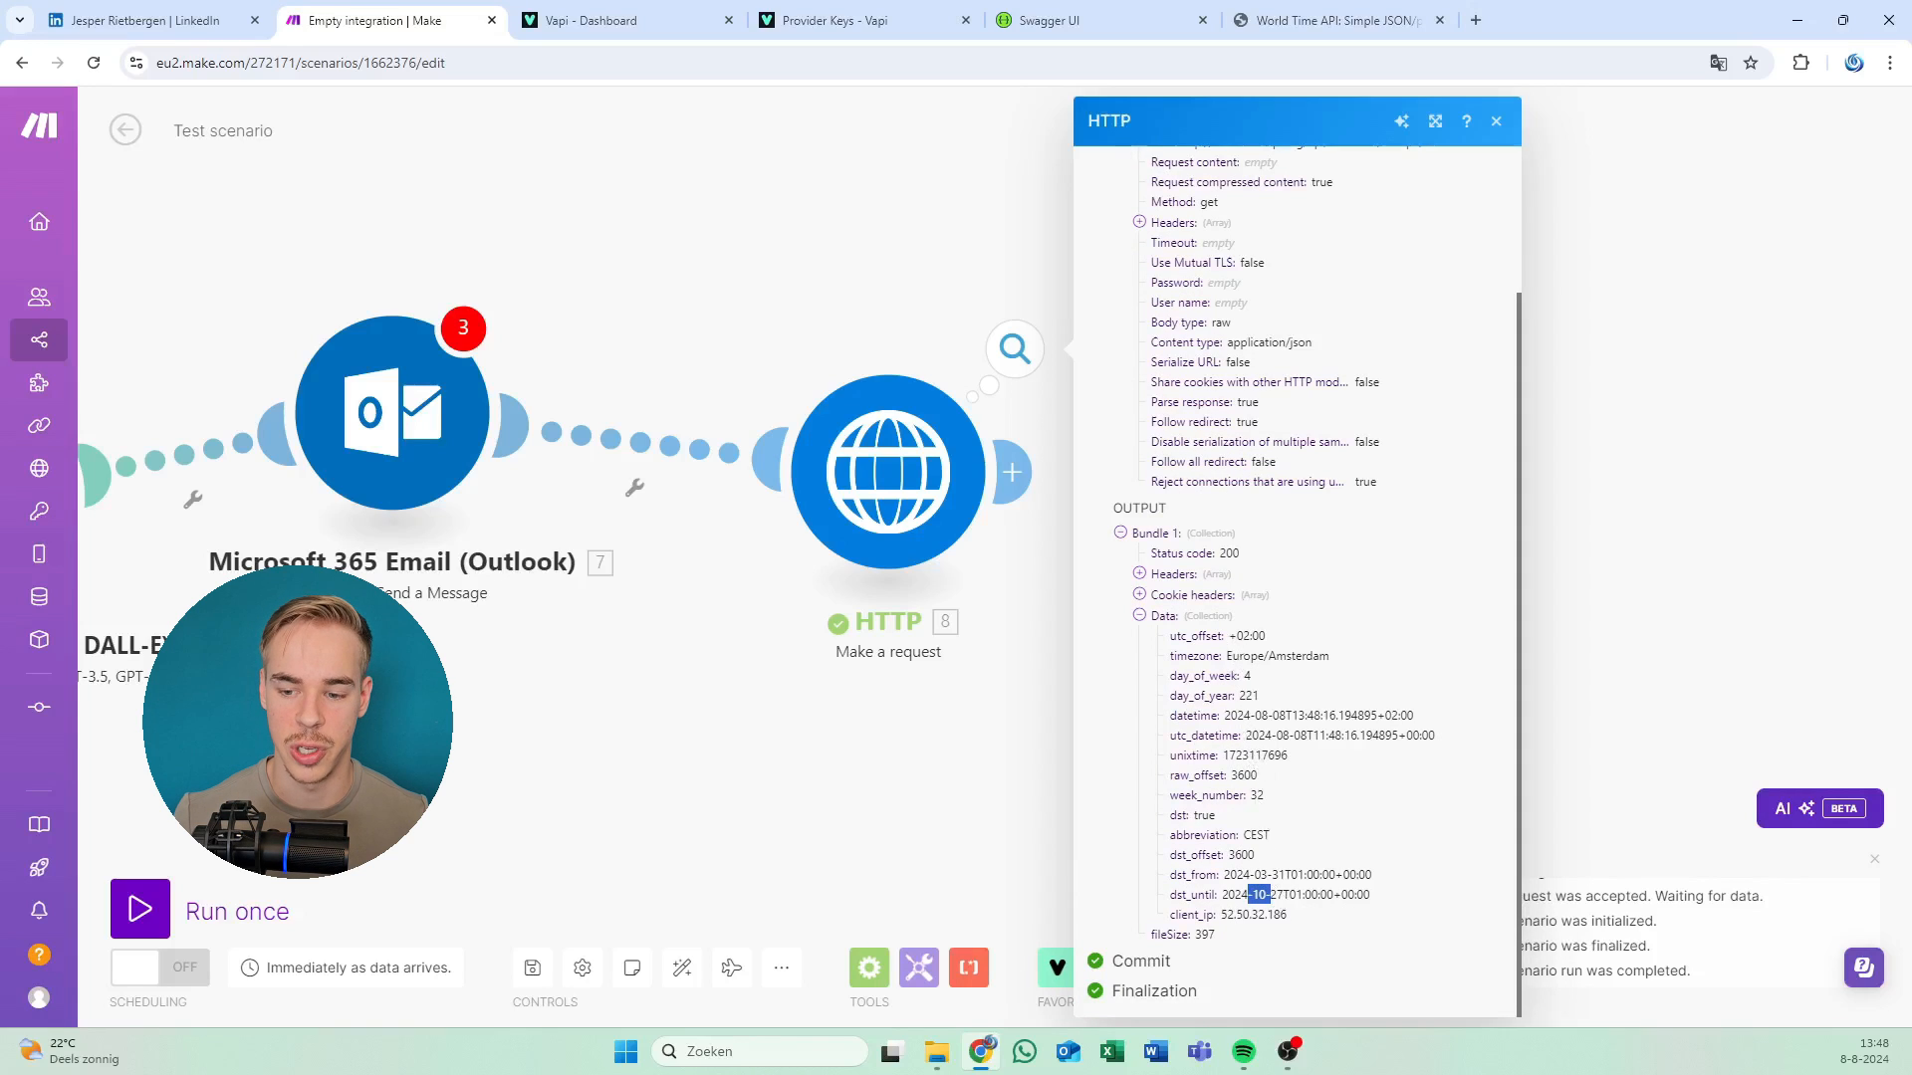
{"action": "left_click_drag", "start_coordinate": [1230, 637], "coordinate": [1397, 647]}
{"action": "left_click_drag", "start_coordinate": [1228, 656], "coordinate": [1387, 669]}
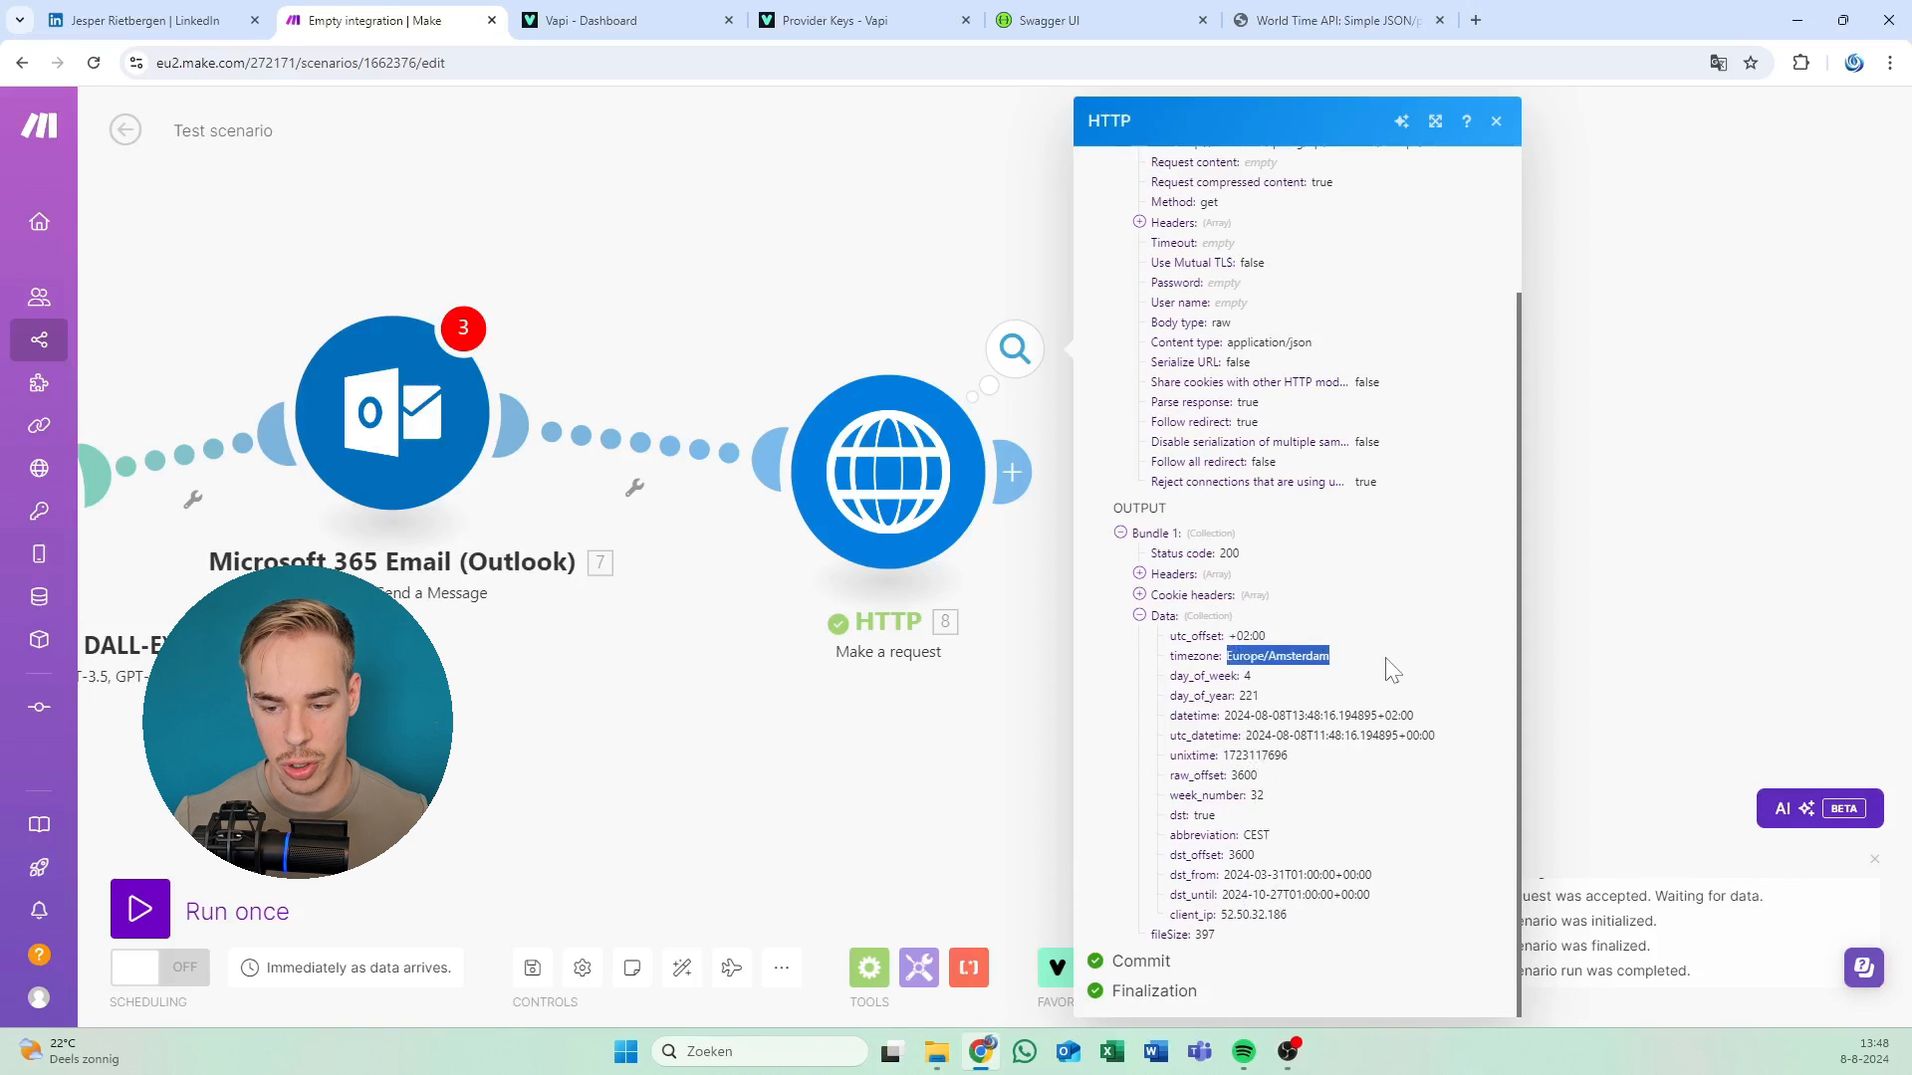
Examine the utc_offset and datetime values in the parsed Data output, and close the HTTP run details.
{"action": "left_click", "coordinate": [1294, 639]}
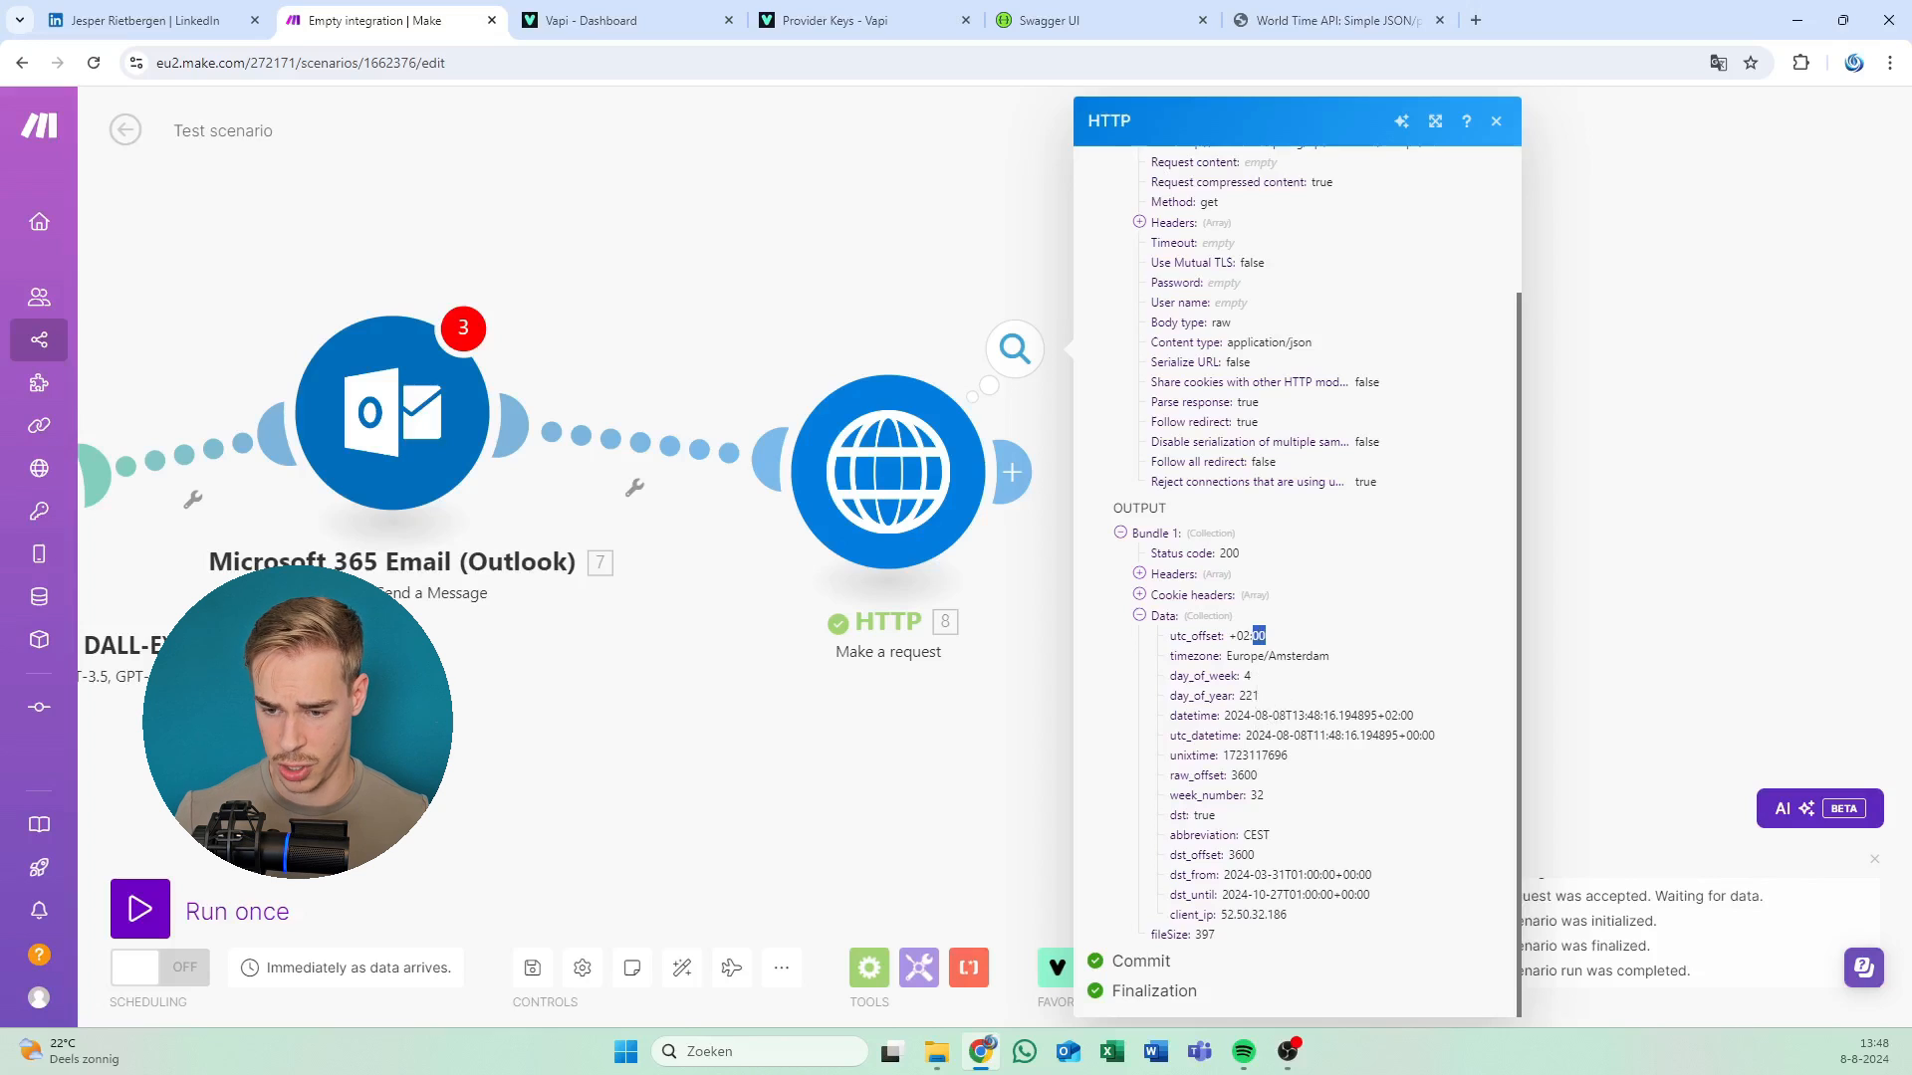
{"action": "left_click_drag", "start_coordinate": [1238, 715], "coordinate": [1268, 716]}
{"action": "left_click", "coordinate": [1268, 716]}
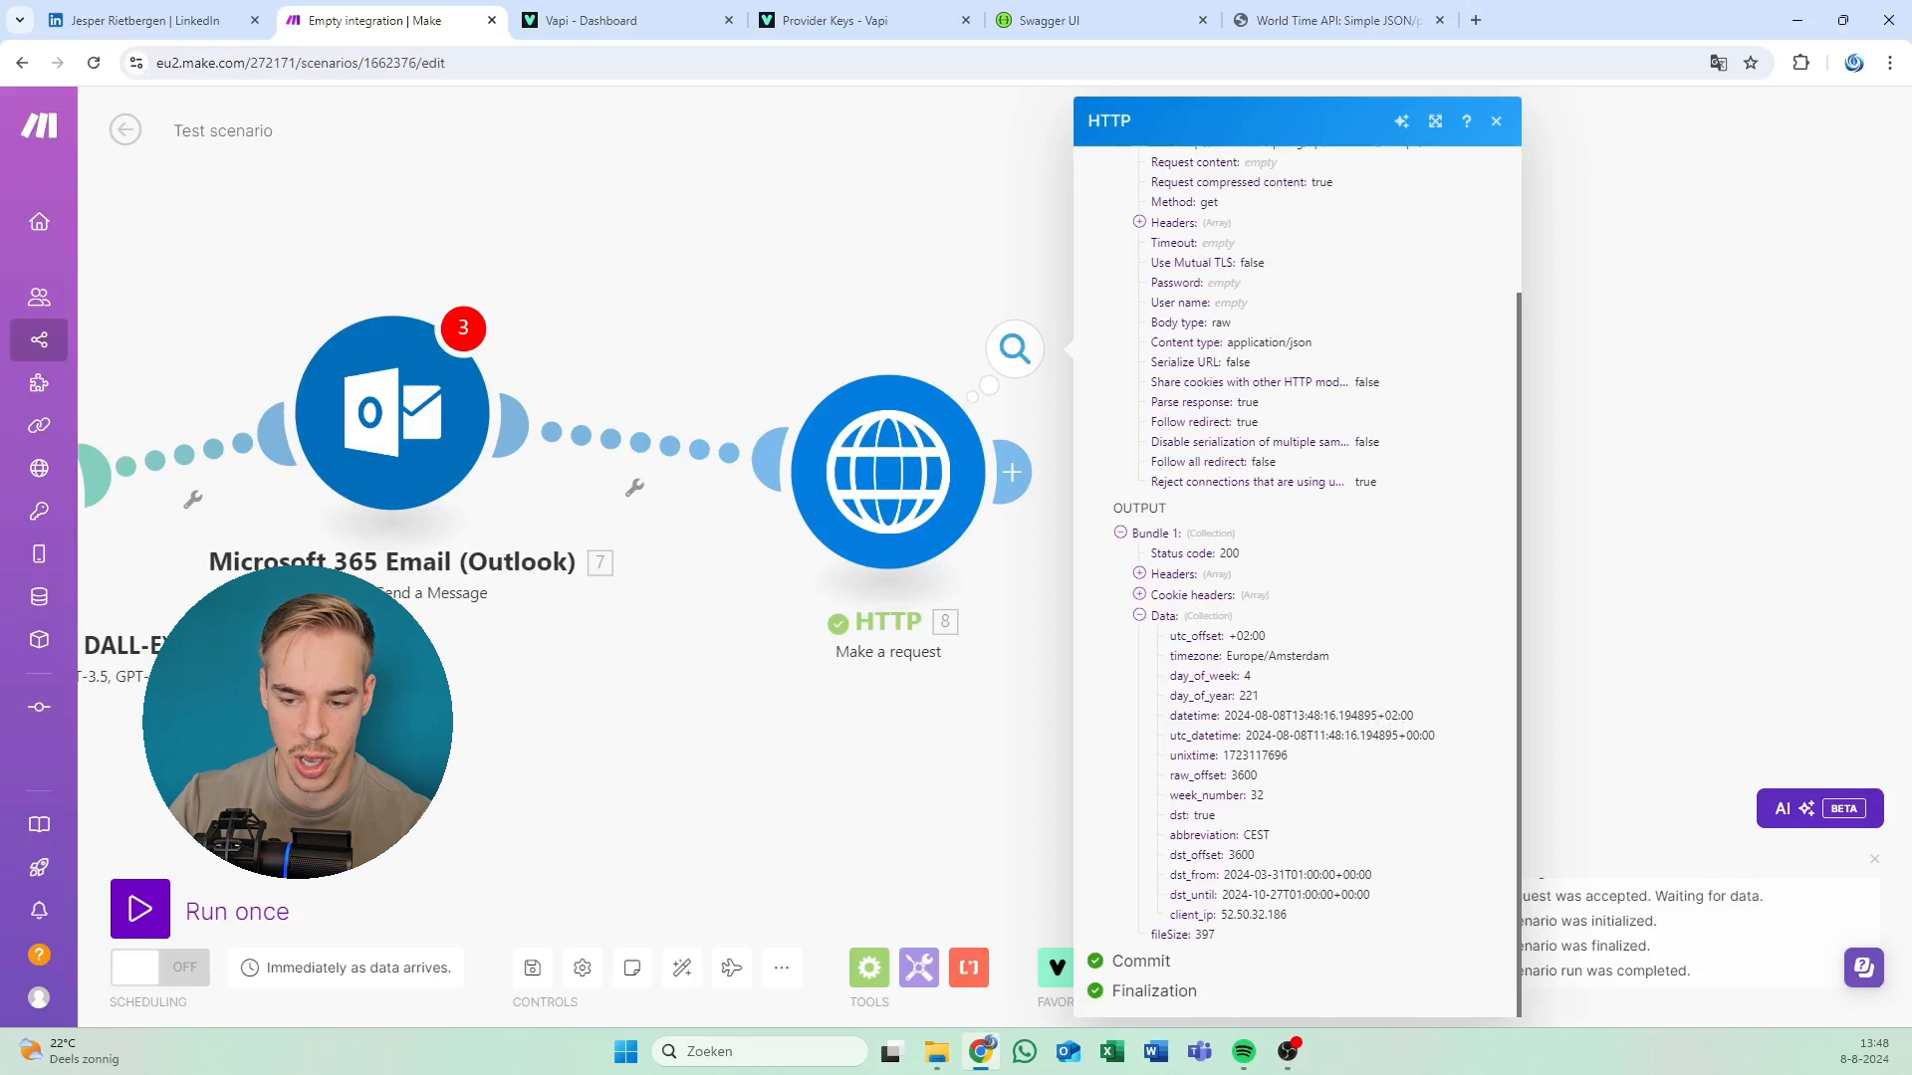
{"action": "double_click", "coordinate": [1389, 715]}
{"action": "right_click", "coordinate": [1353, 714]}
{"action": "left_click", "coordinate": [1328, 721]}
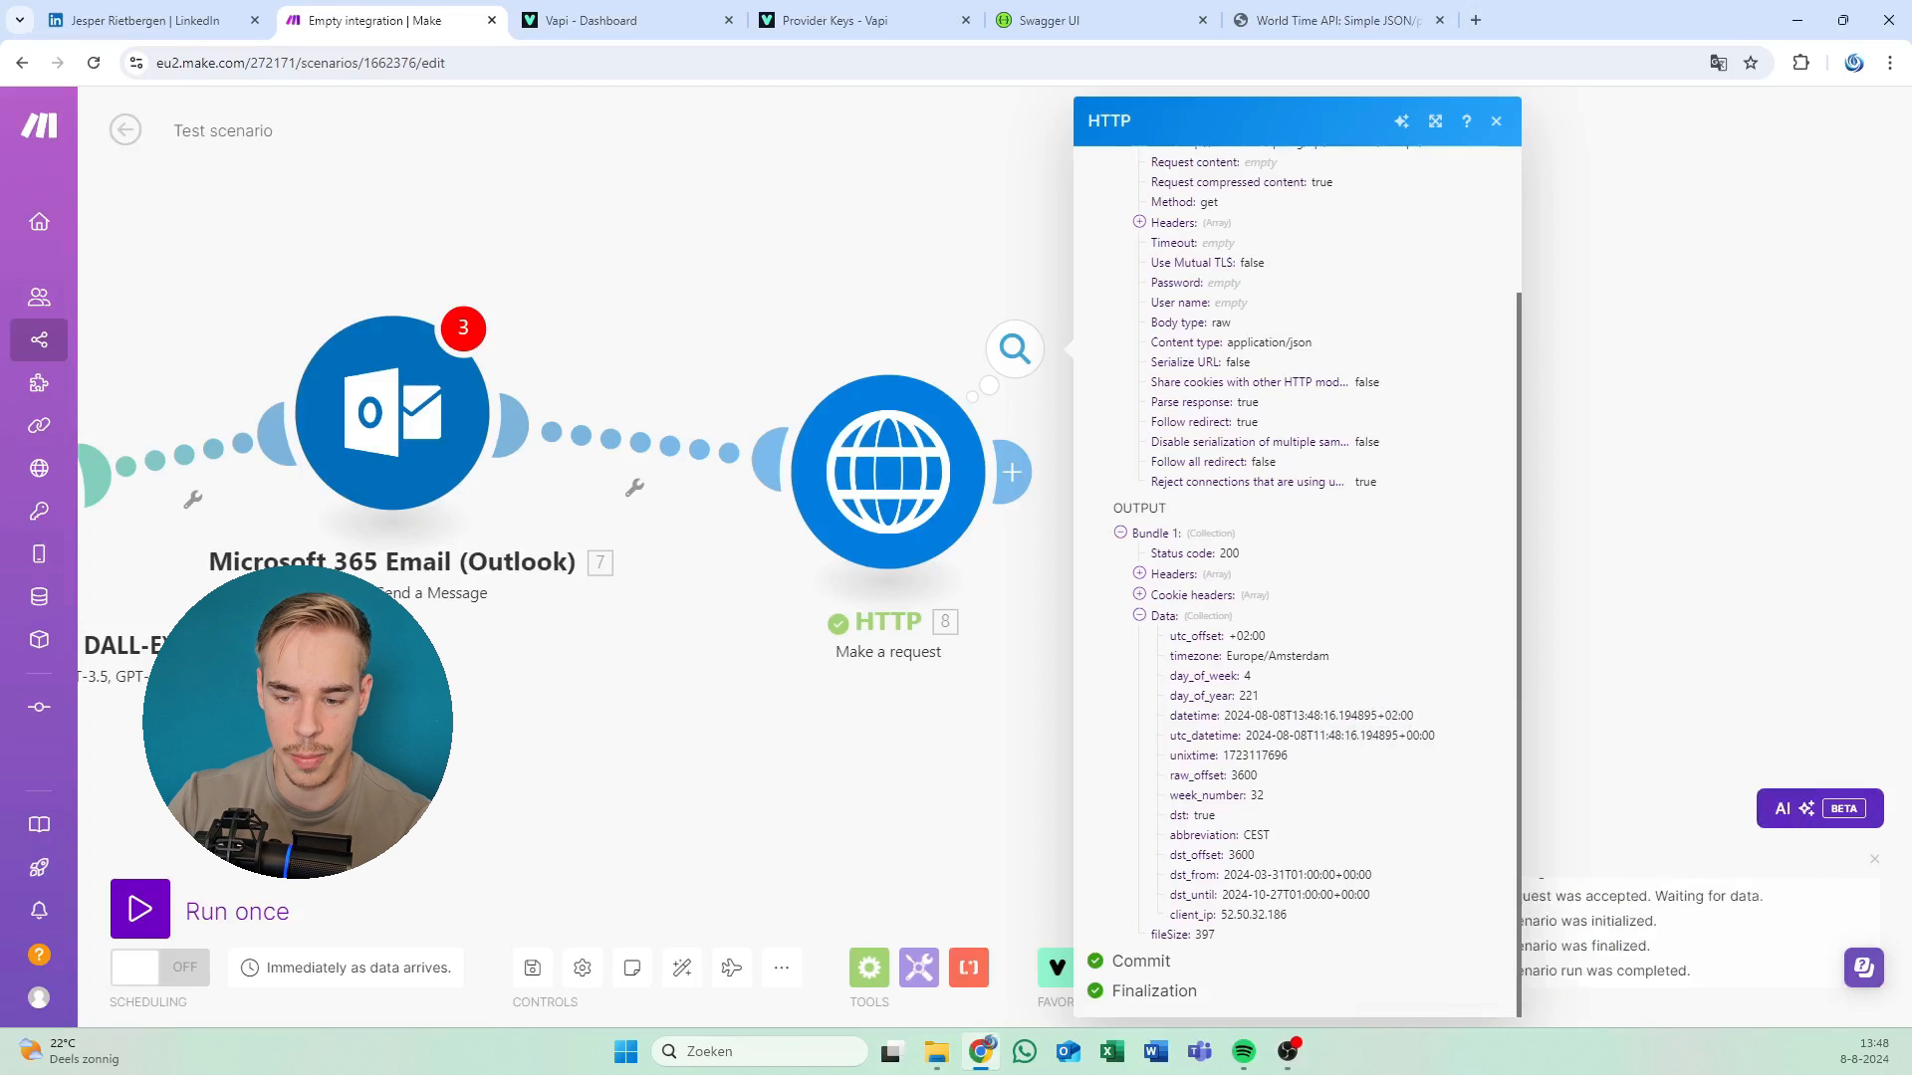
{"action": "double_click", "coordinate": [1306, 715]}
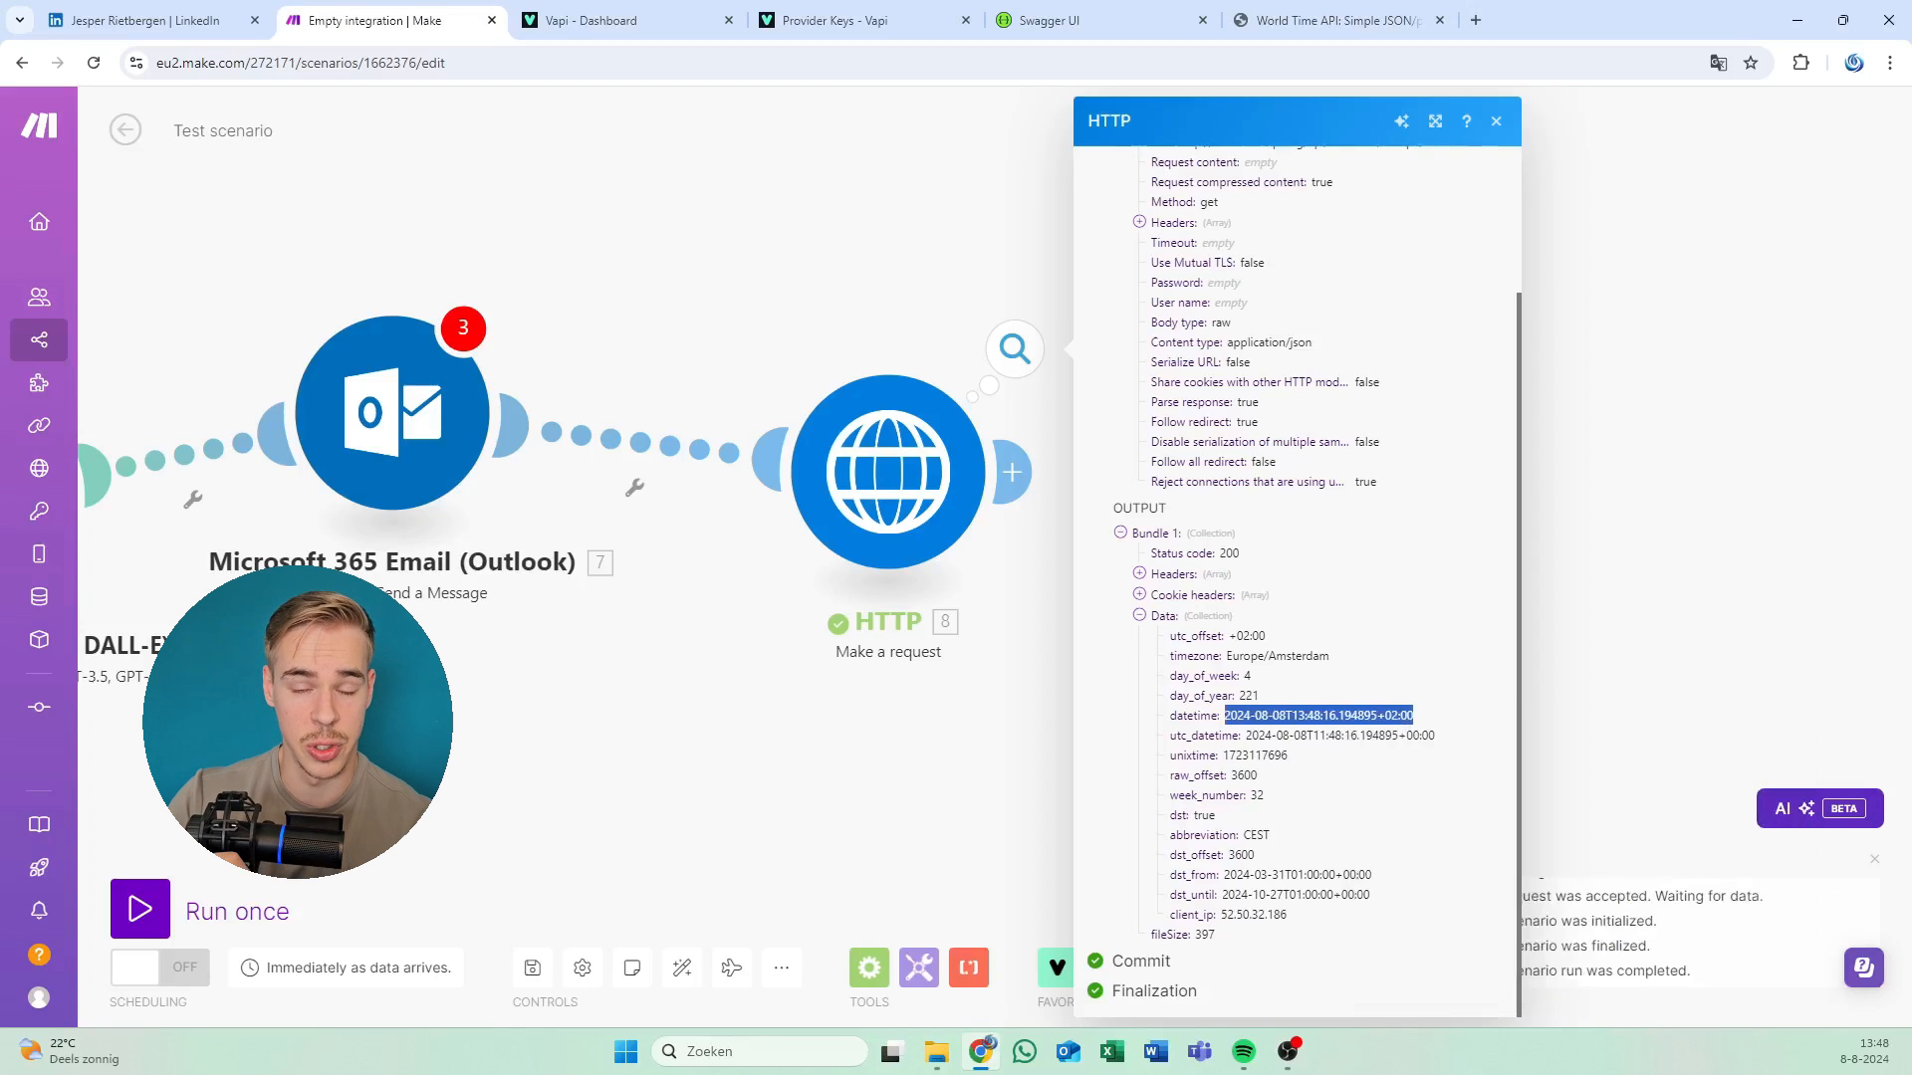
{"action": "left_click", "coordinate": [1496, 121]}
Delete the HTTP module after the Microsoft 365 Email (Outlook) module.
{"action": "left_click_drag", "start_coordinate": [787, 372], "coordinate": [1294, 349]}
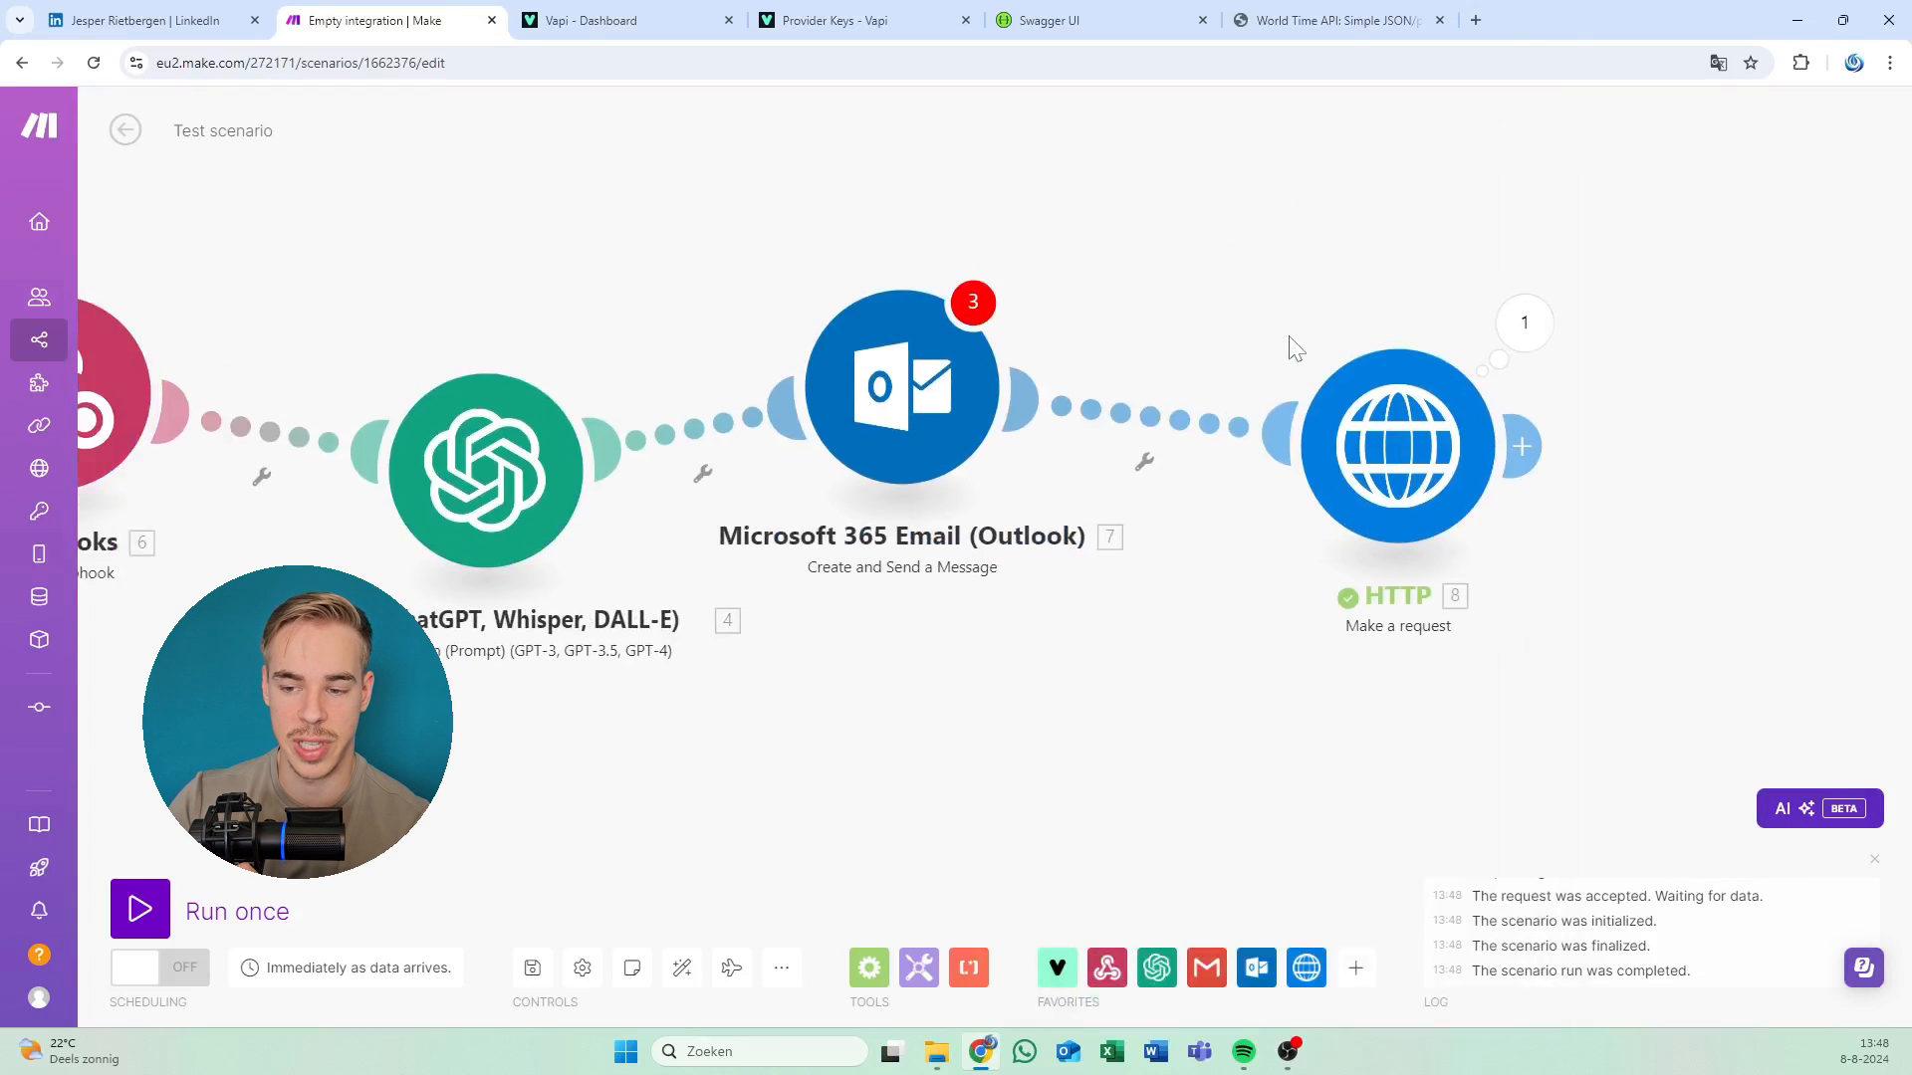
{"action": "right_click", "coordinate": [1374, 460]}
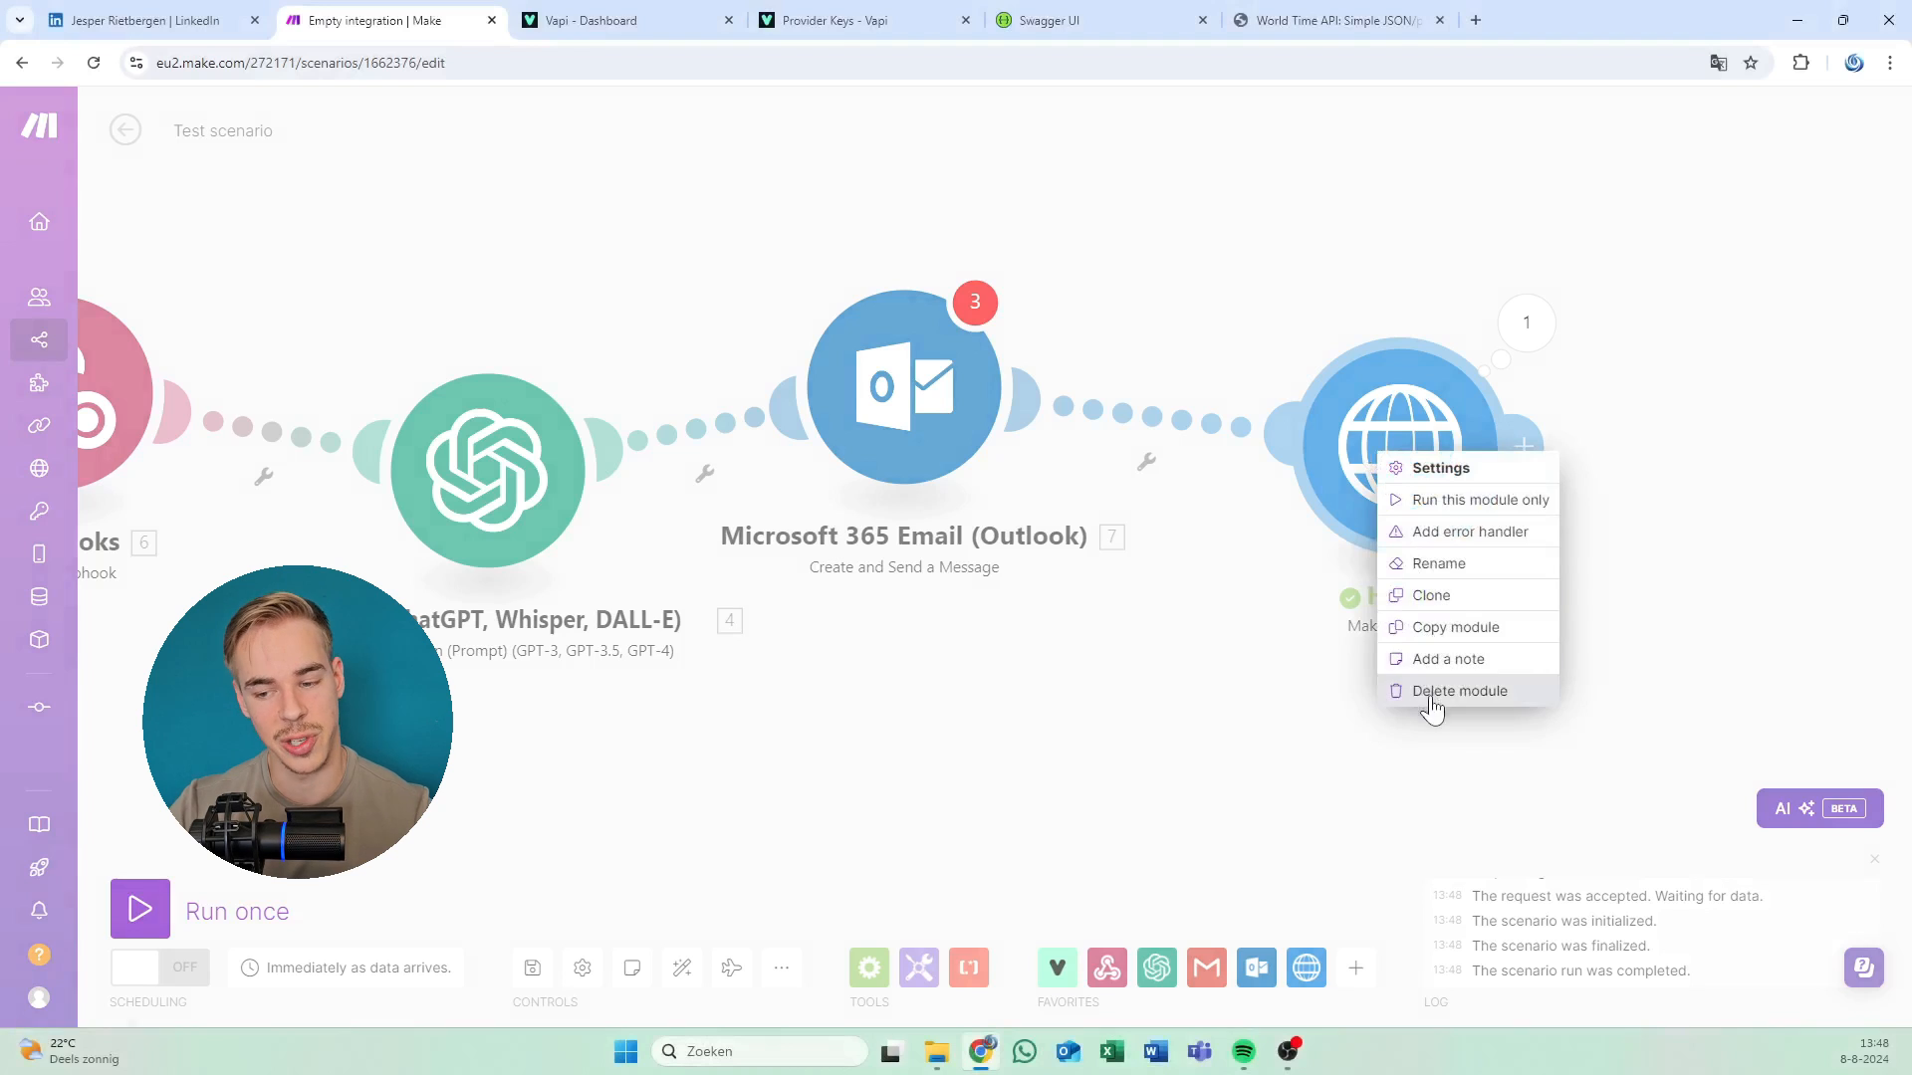
{"action": "left_click", "coordinate": [1432, 687]}
{"action": "left_click_drag", "start_coordinate": [1117, 637], "coordinate": [1560, 587]}
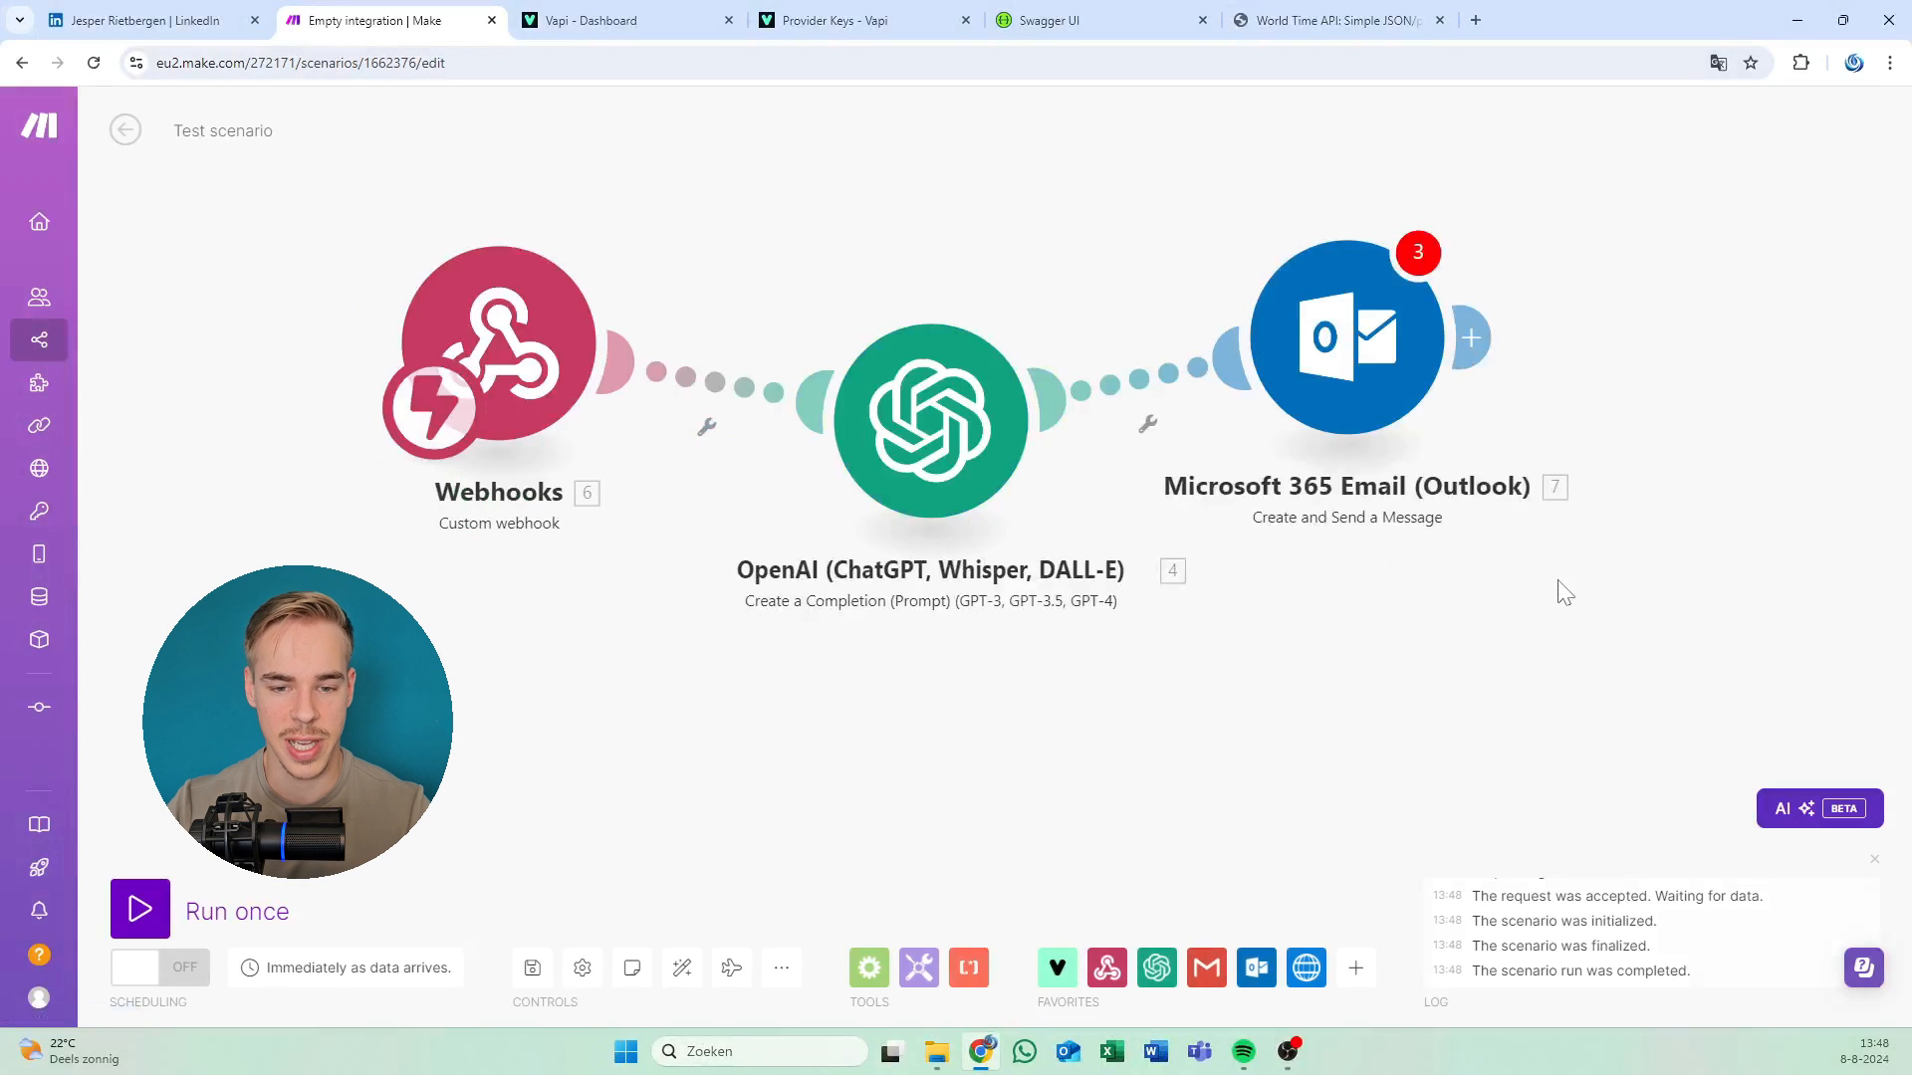
{"action": "left_click", "coordinate": [525, 18]}
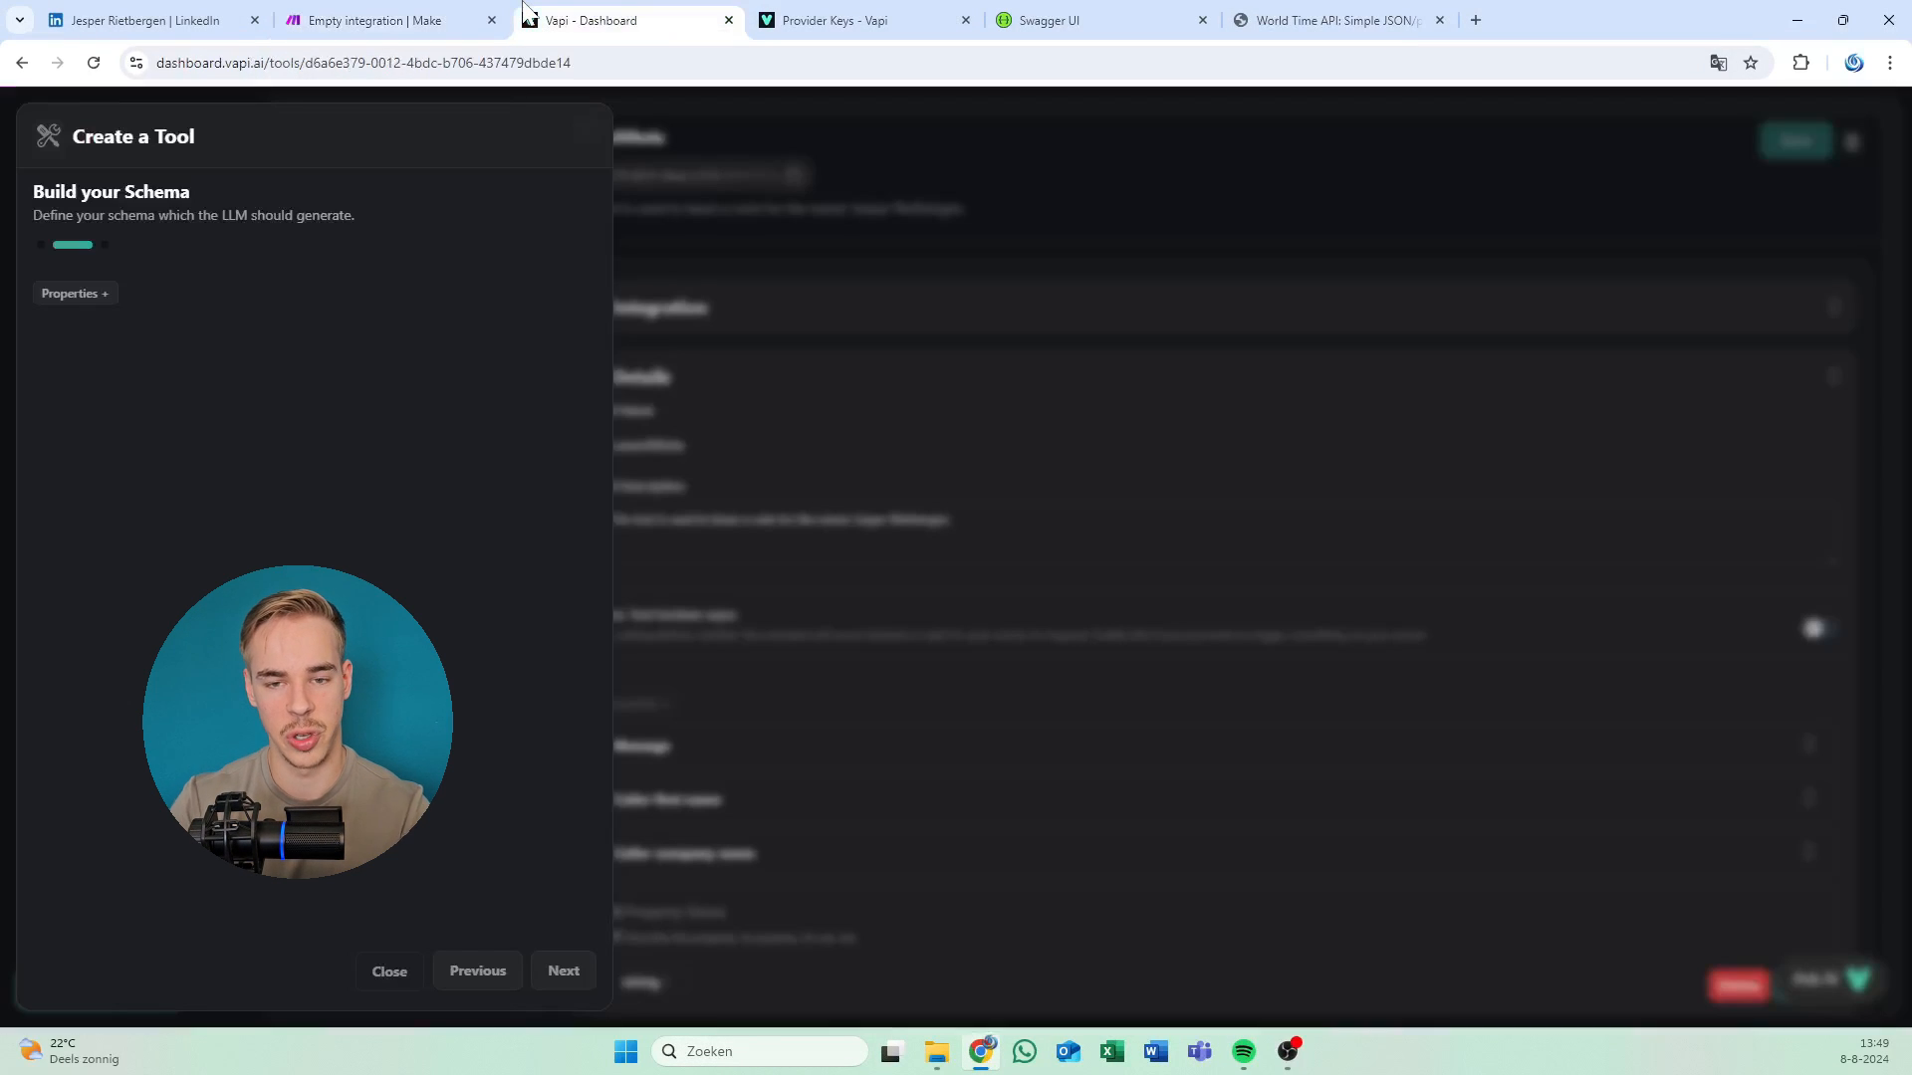
{"action": "left_click", "coordinate": [482, 16]}
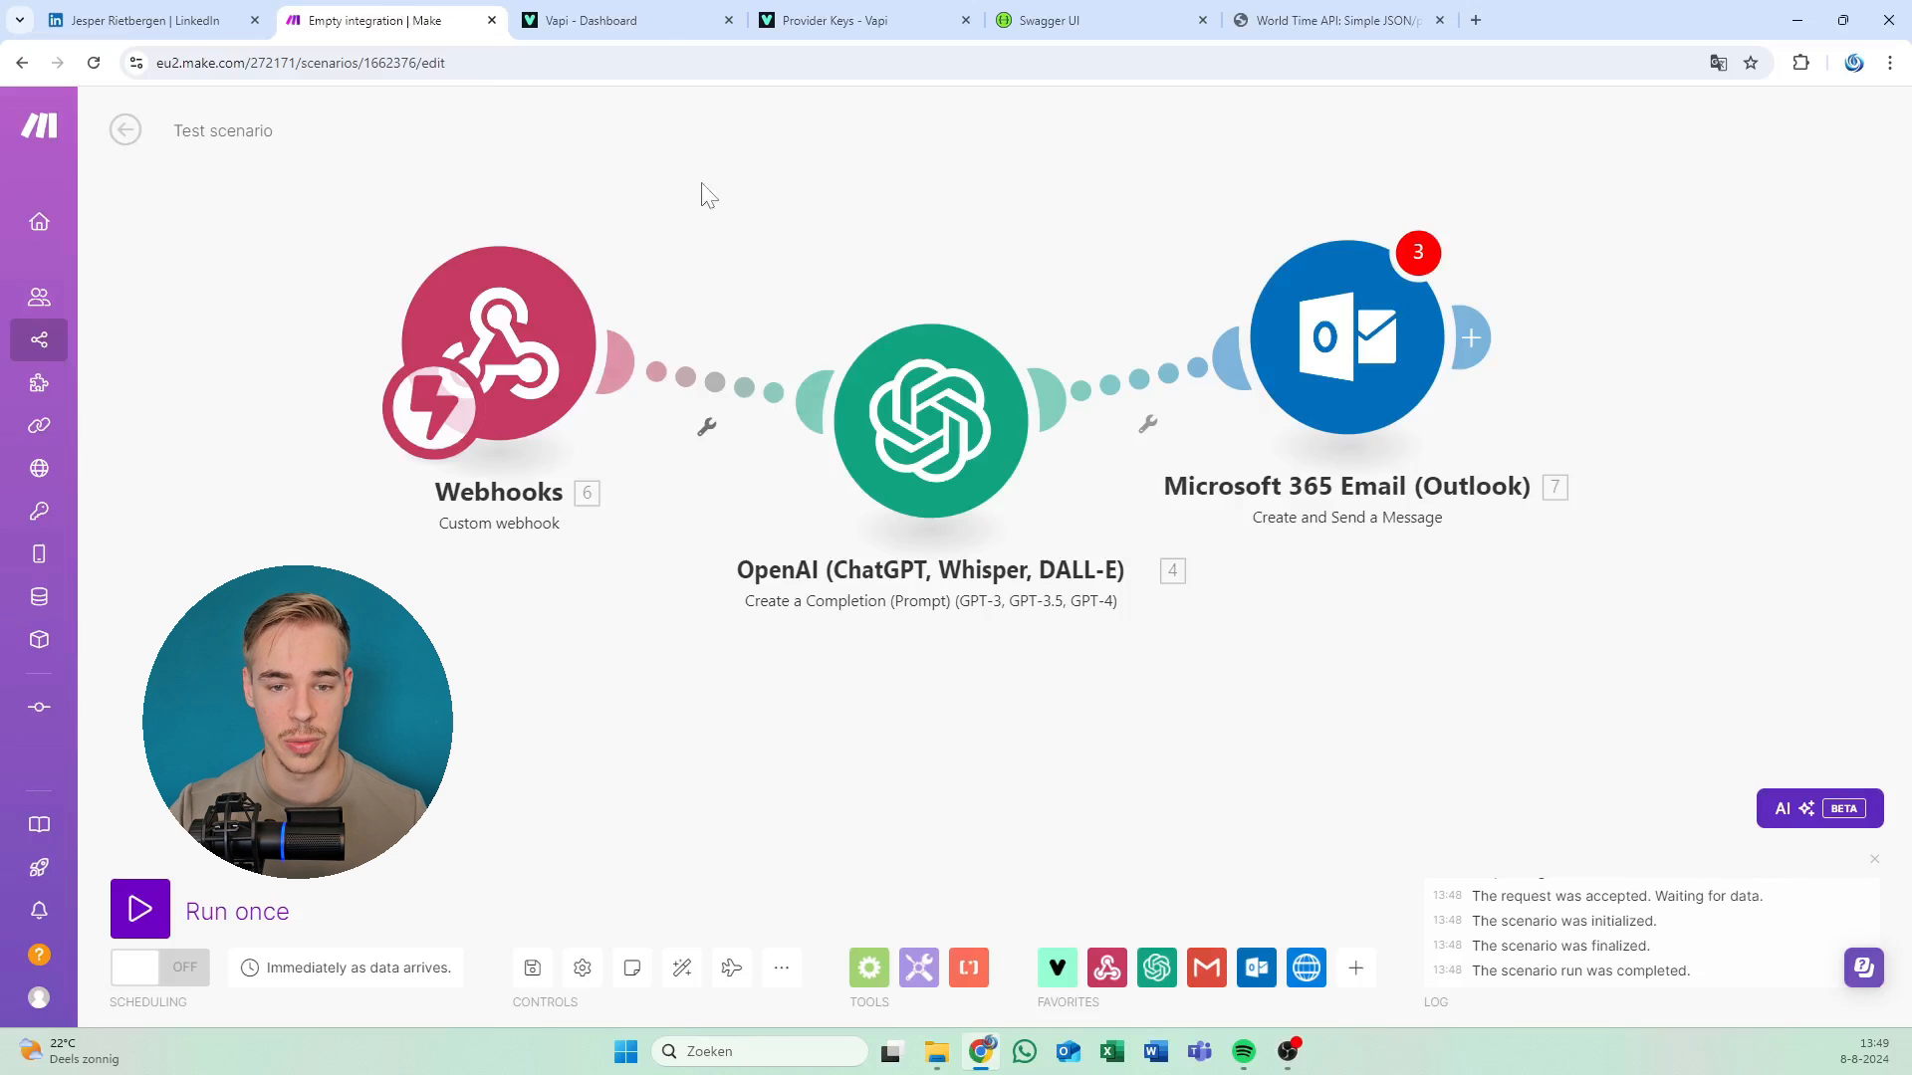
{"action": "left_click", "coordinate": [657, 16]}
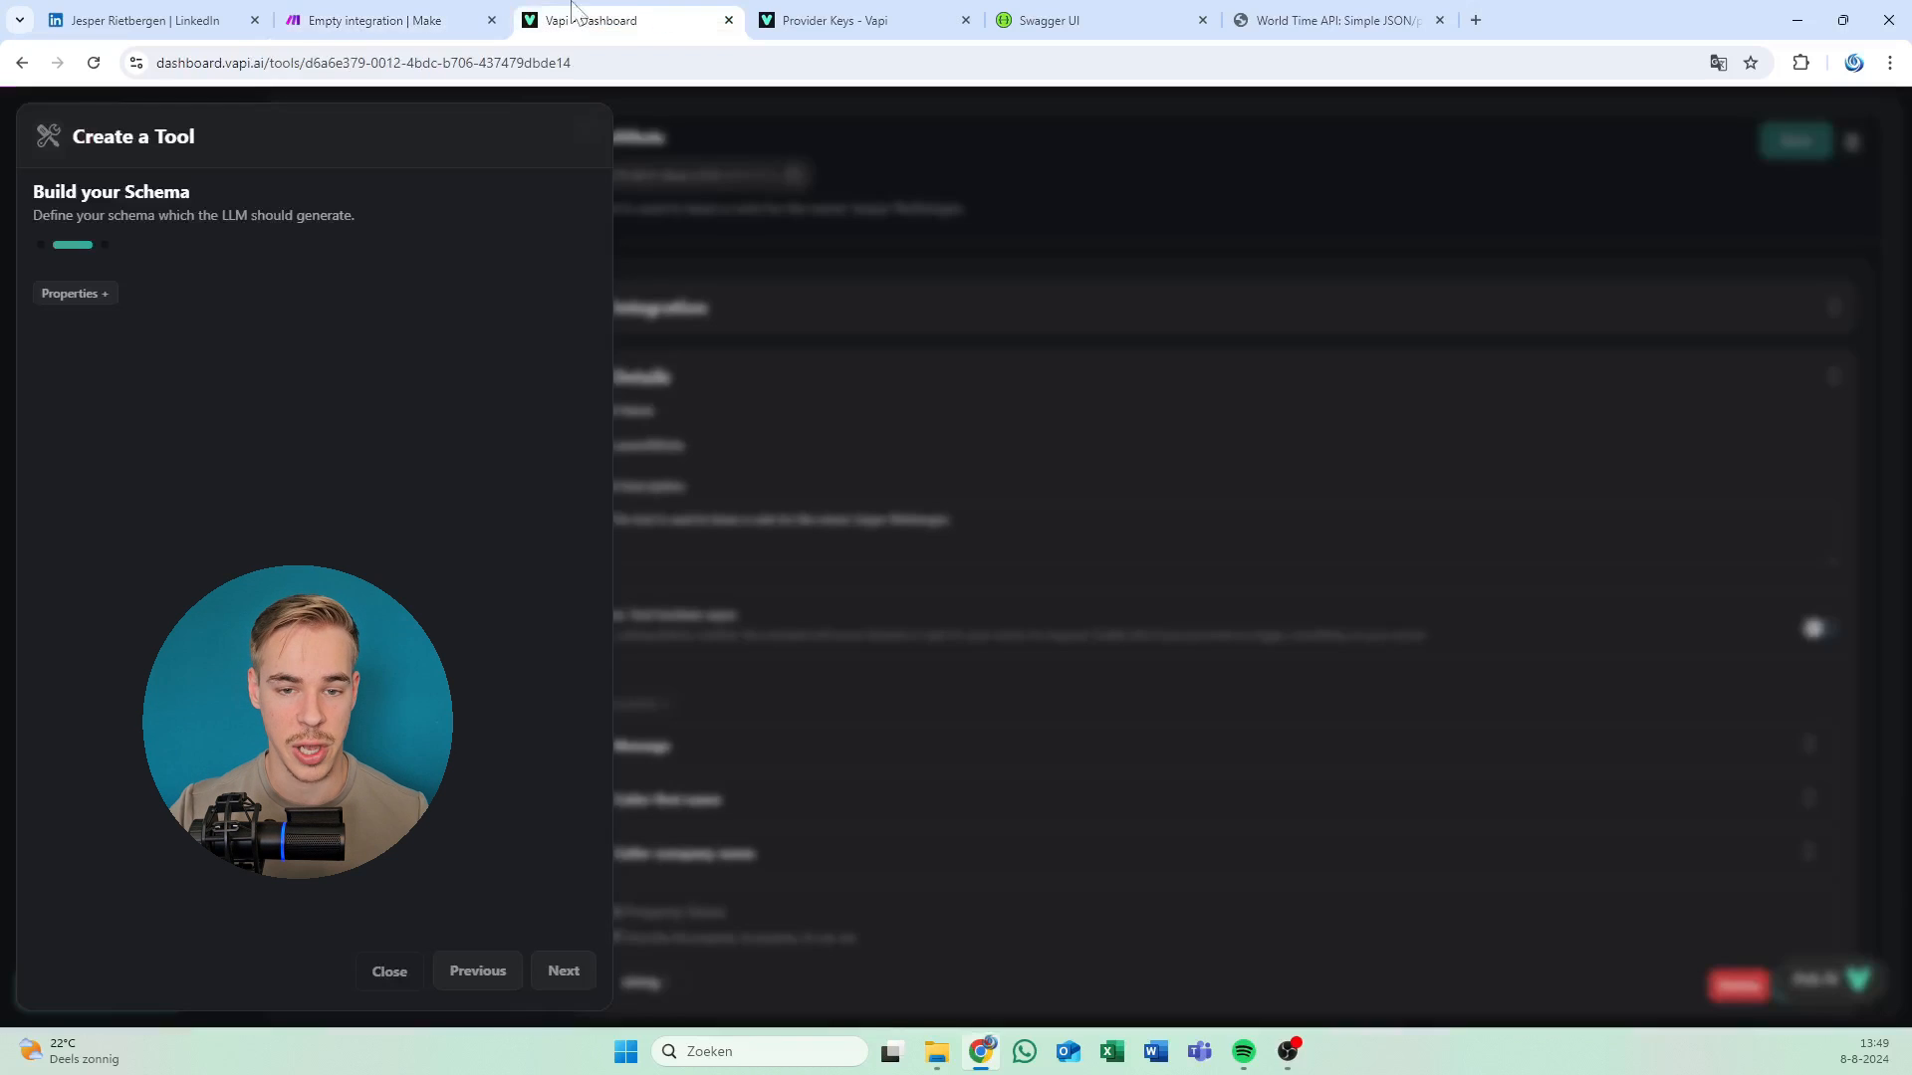
{"action": "left_click", "coordinate": [414, 16]}
Add a Webhooks "Webhook response" module after the Outlook module, keeping status 200 and an empty body.
{"action": "left_click_drag", "start_coordinate": [738, 287], "coordinate": [560, 328]}
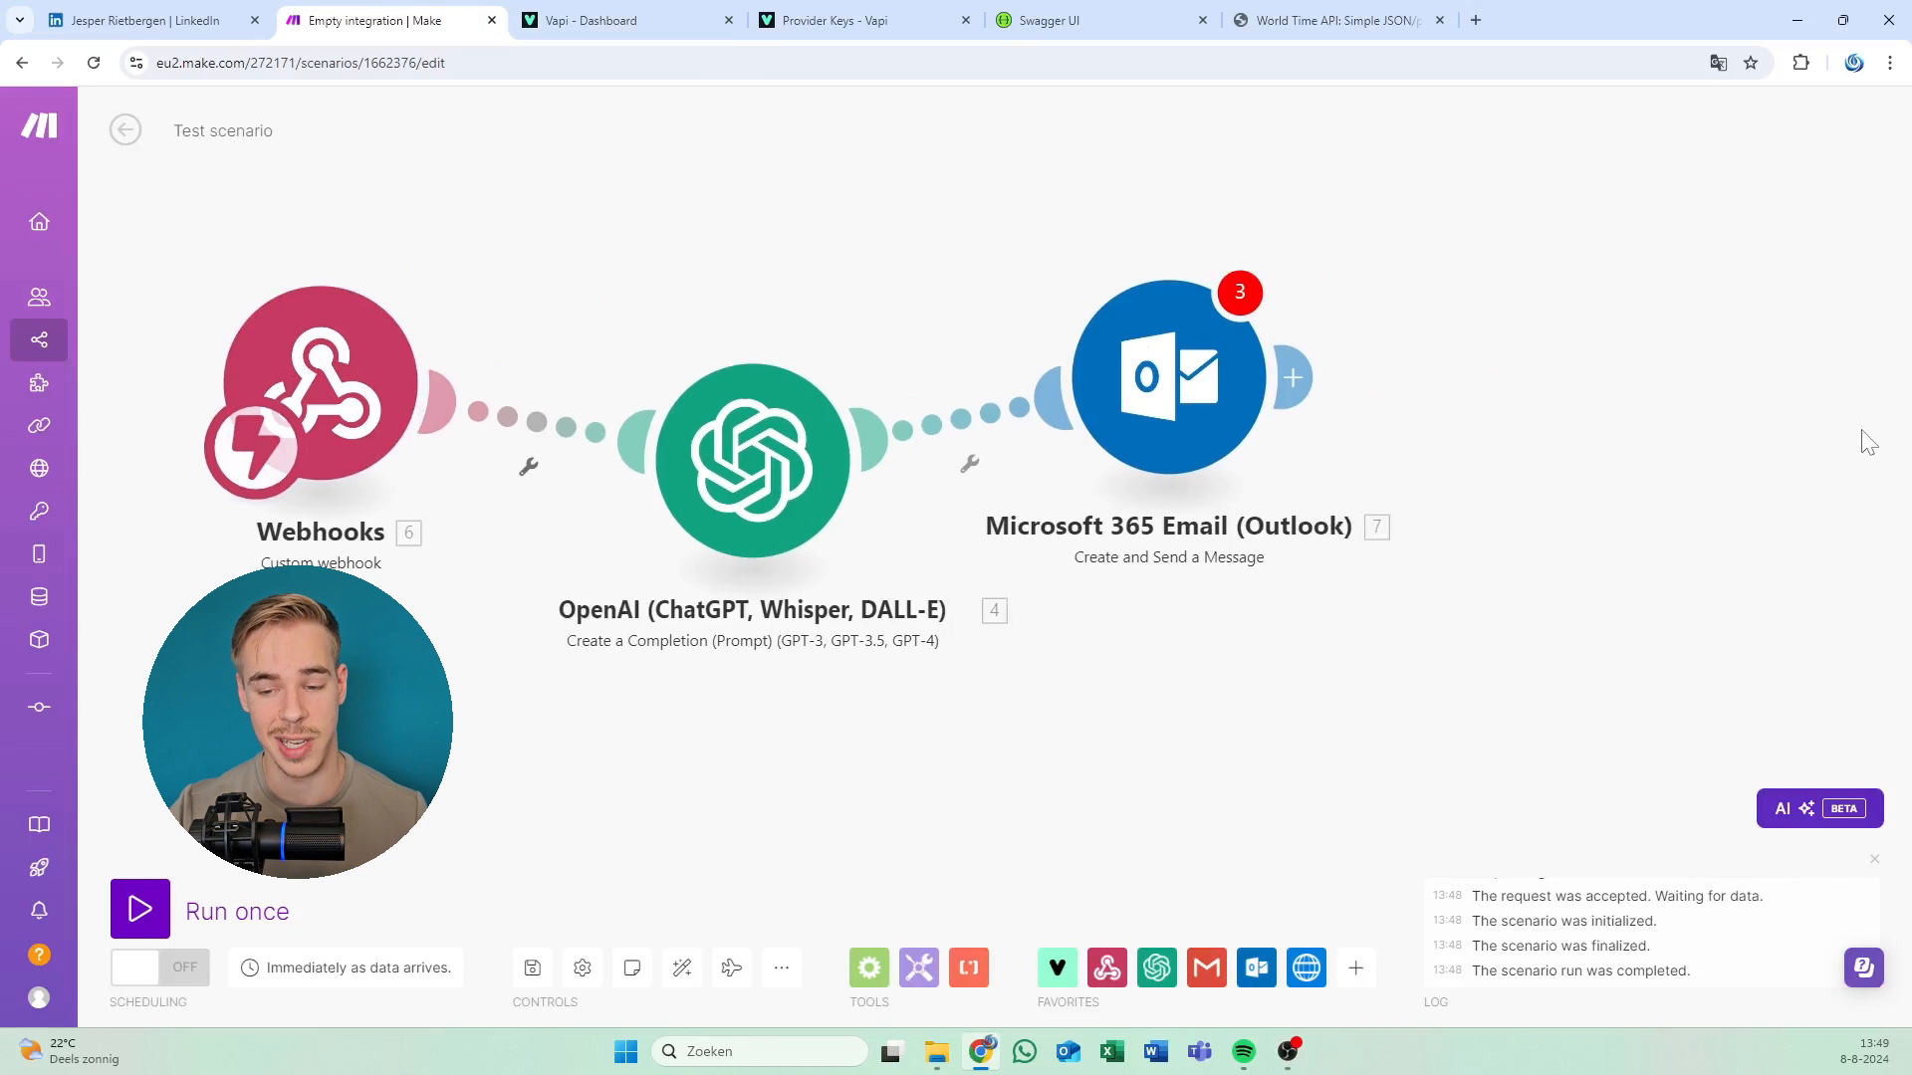
{"action": "left_click_drag", "start_coordinate": [1648, 379], "coordinate": [1533, 398]}
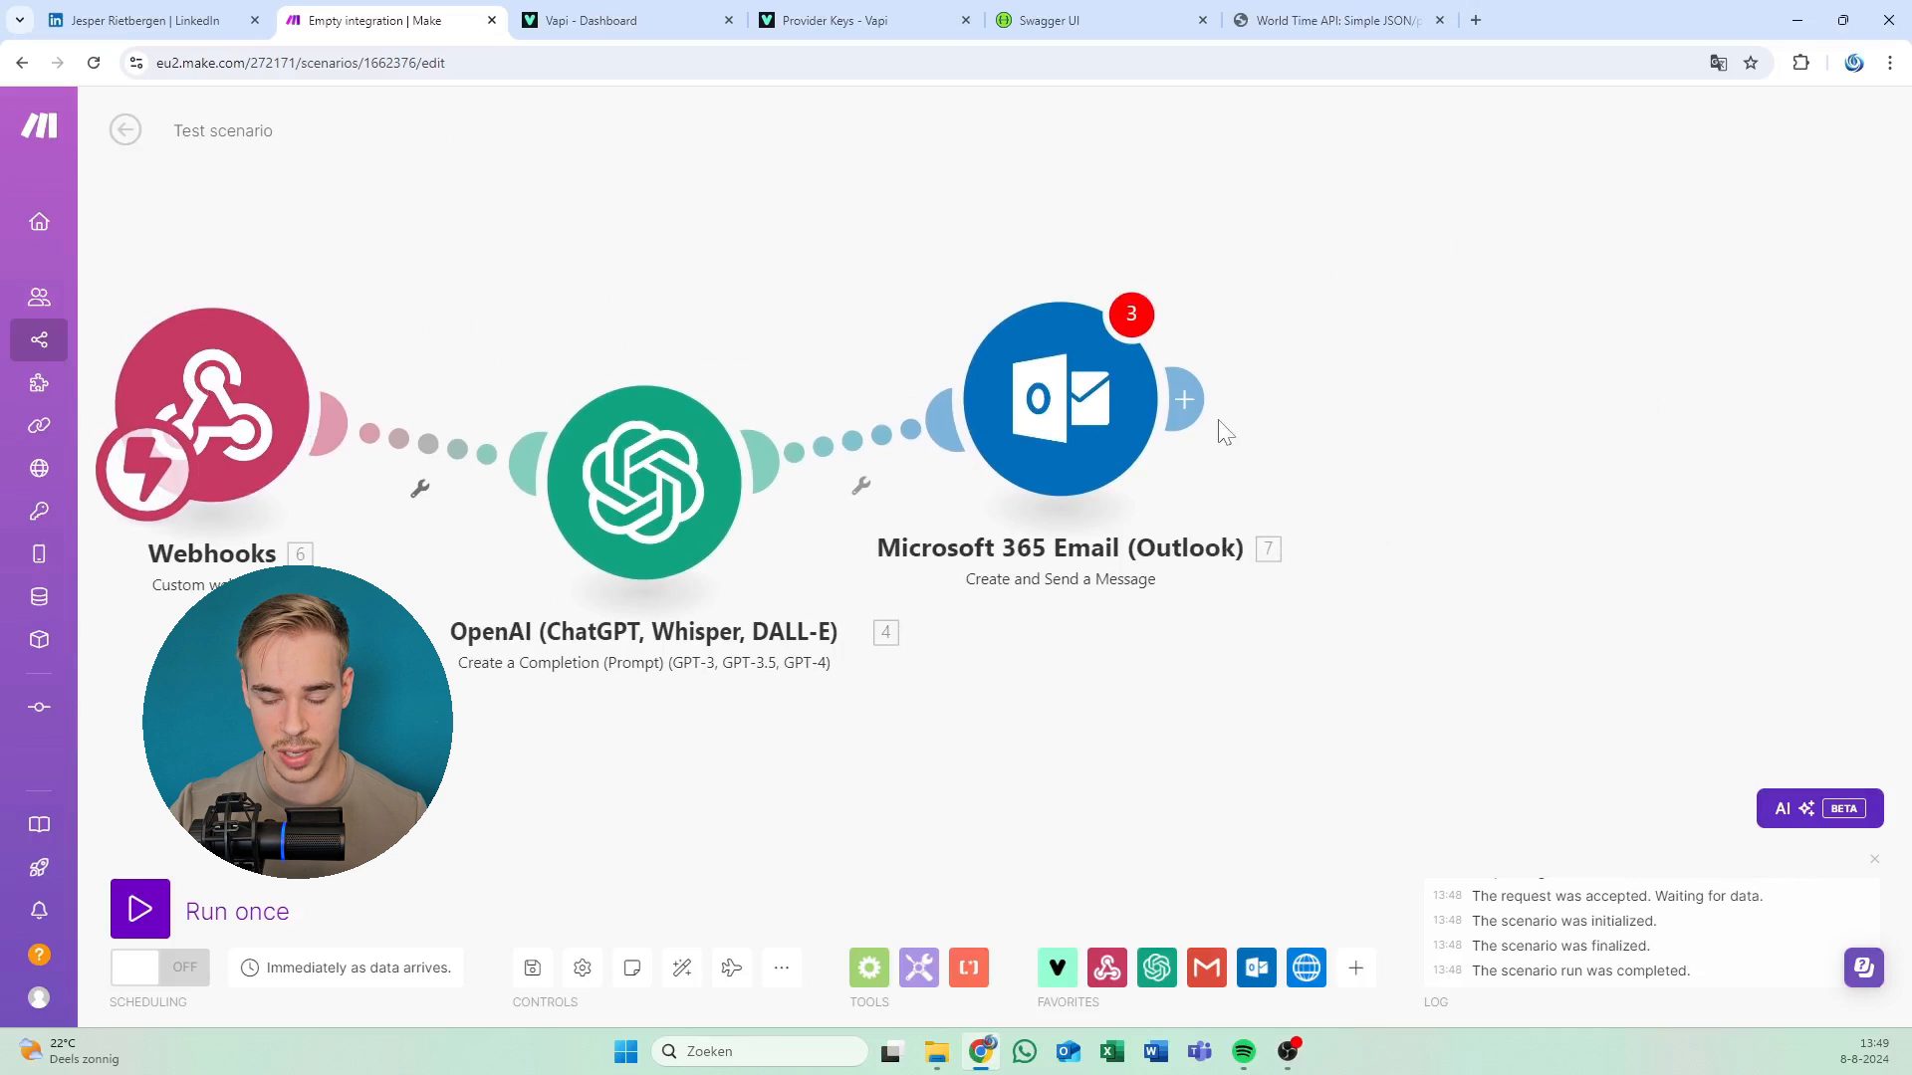
{"action": "left_click_drag", "start_coordinate": [1345, 432], "coordinate": [1101, 405]}
{"action": "left_click", "coordinate": [905, 334]}
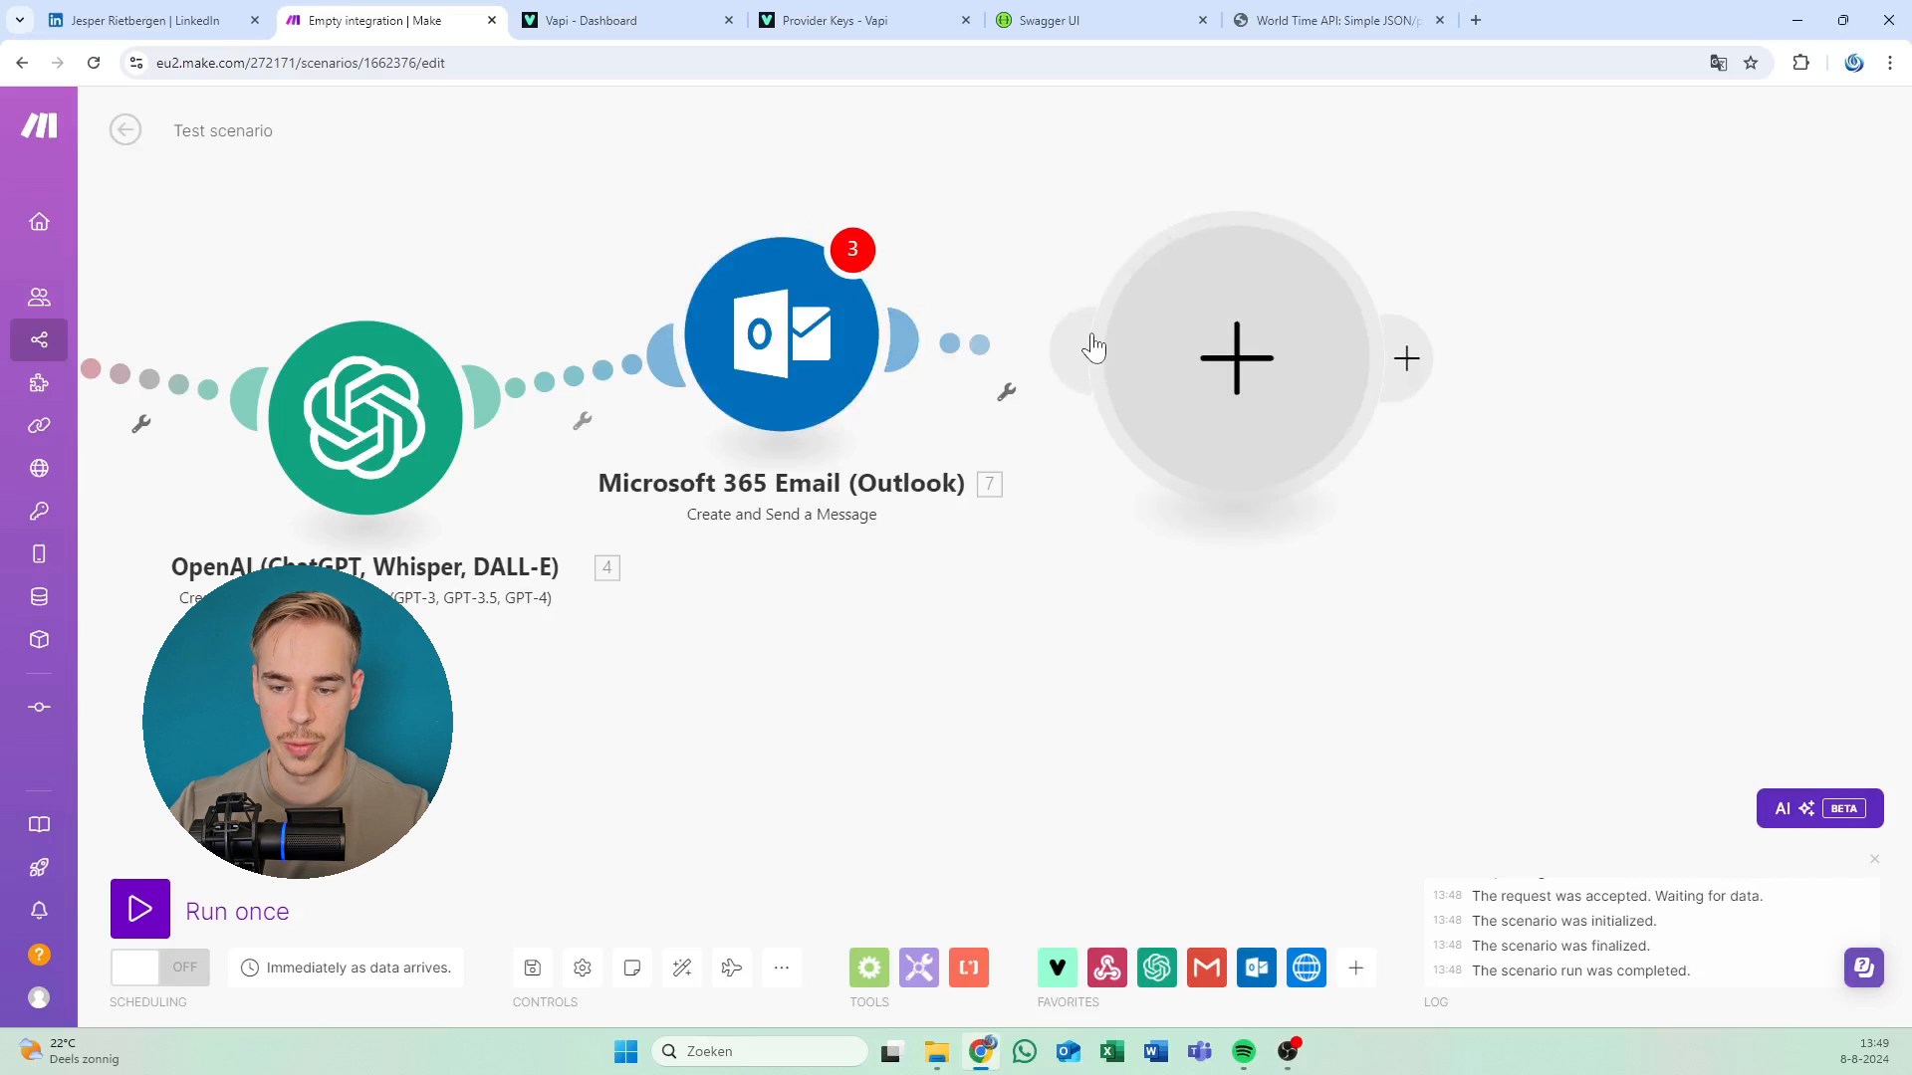
{"action": "left_click", "coordinate": [1542, 283]}
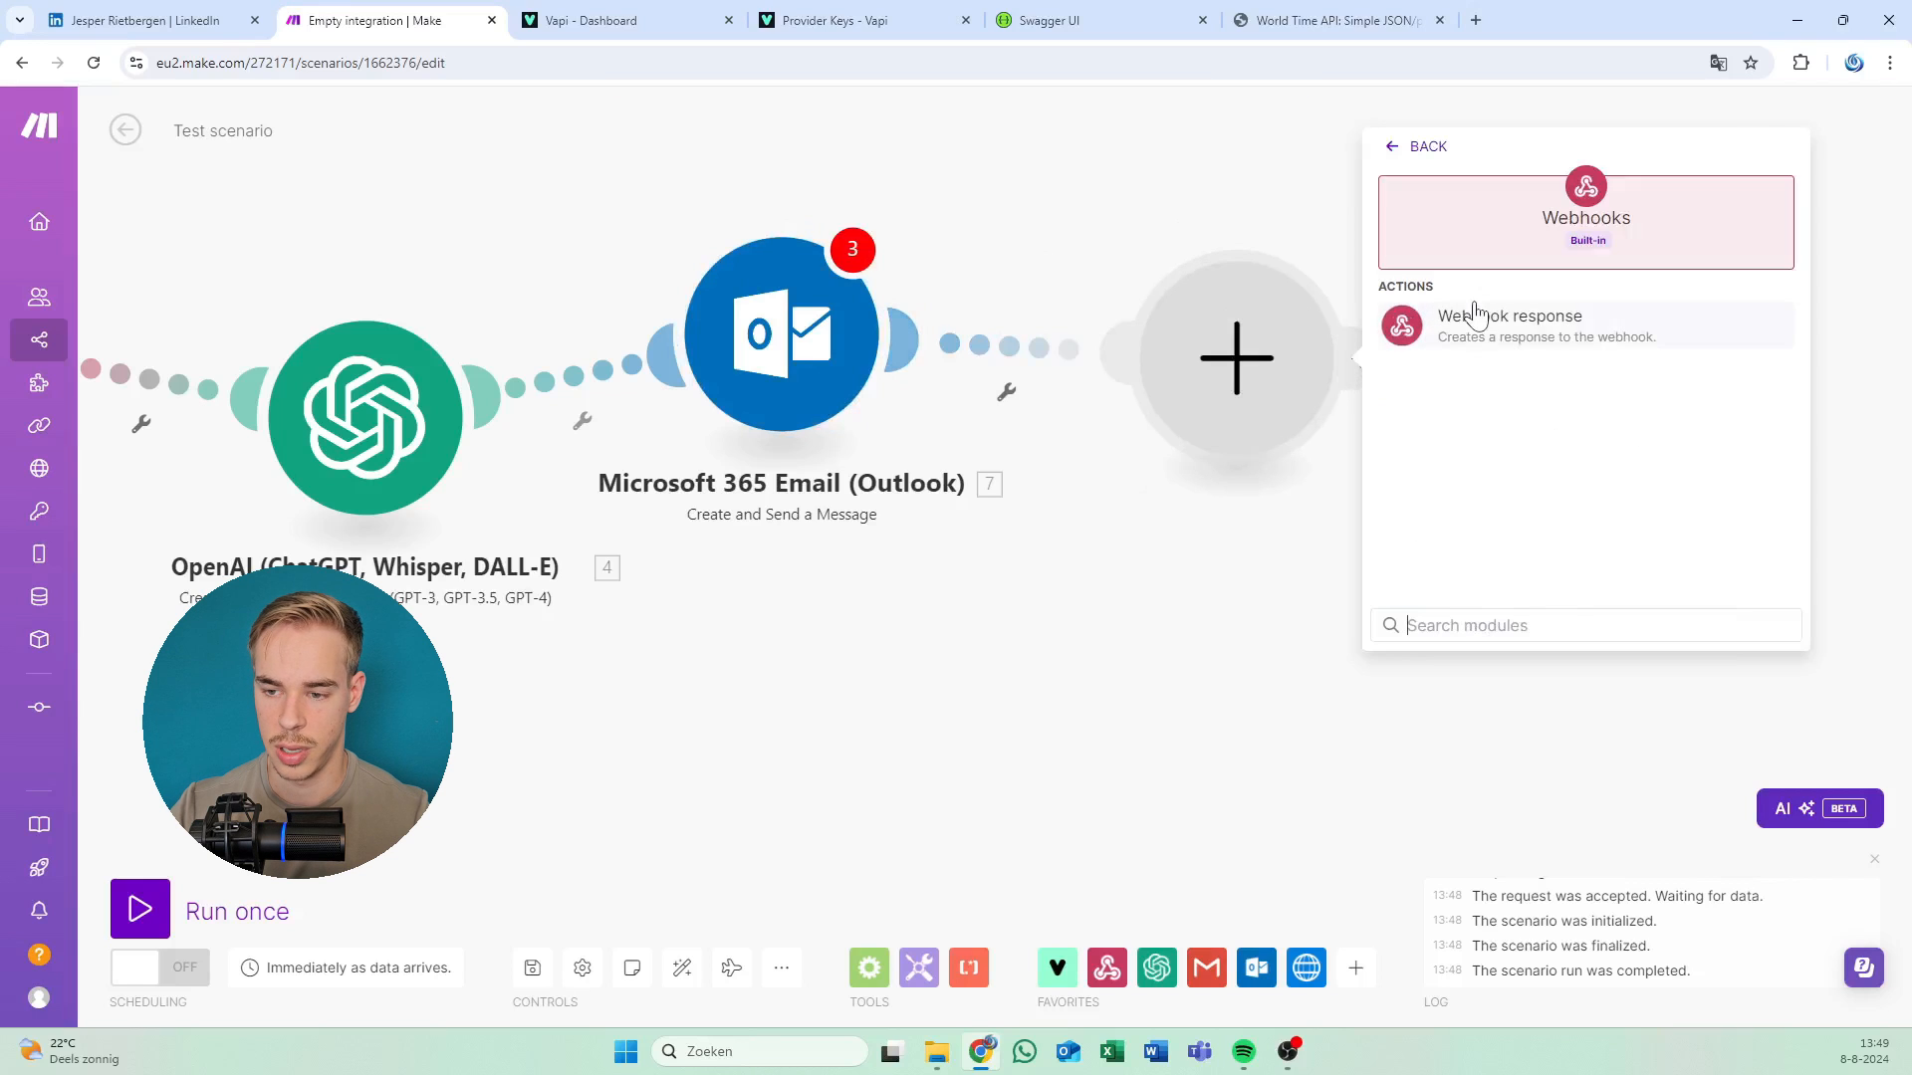
{"action": "left_click", "coordinate": [1490, 344]}
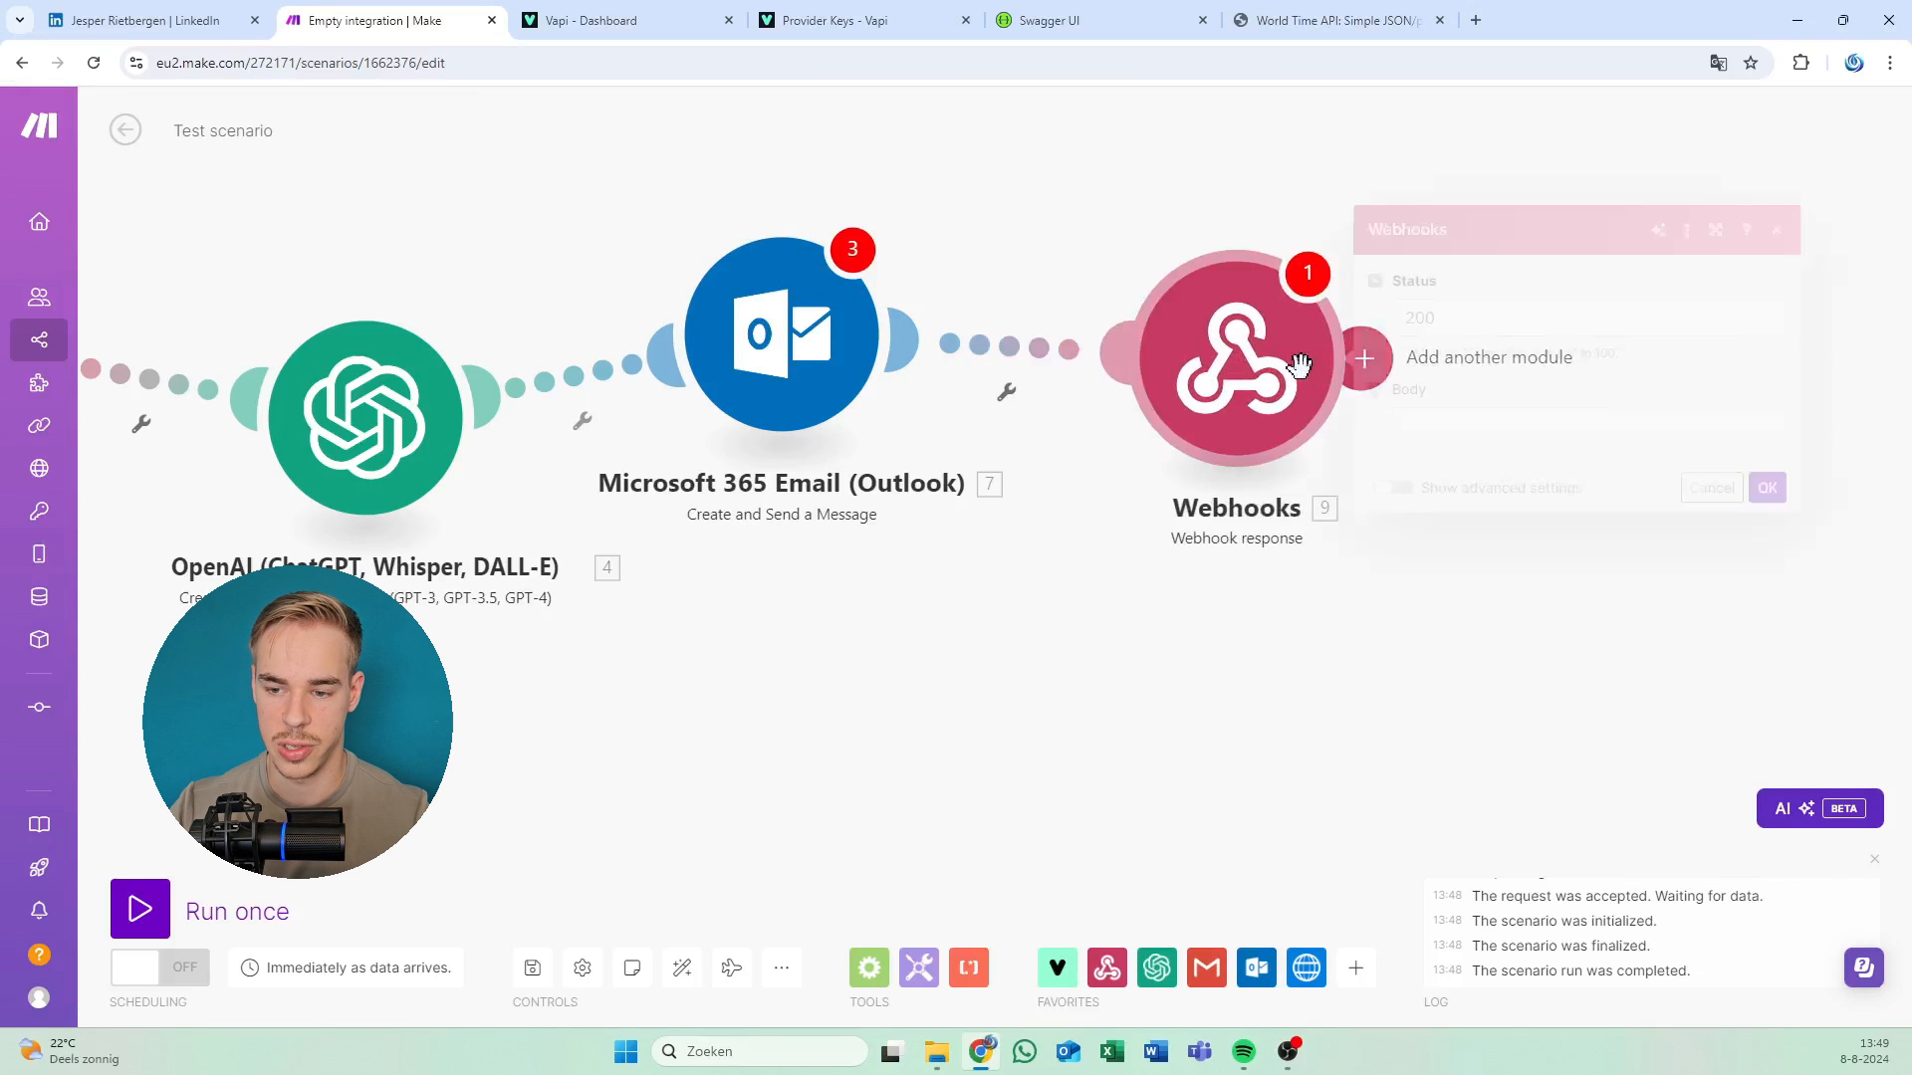
{"action": "left_click", "coordinate": [953, 378]}
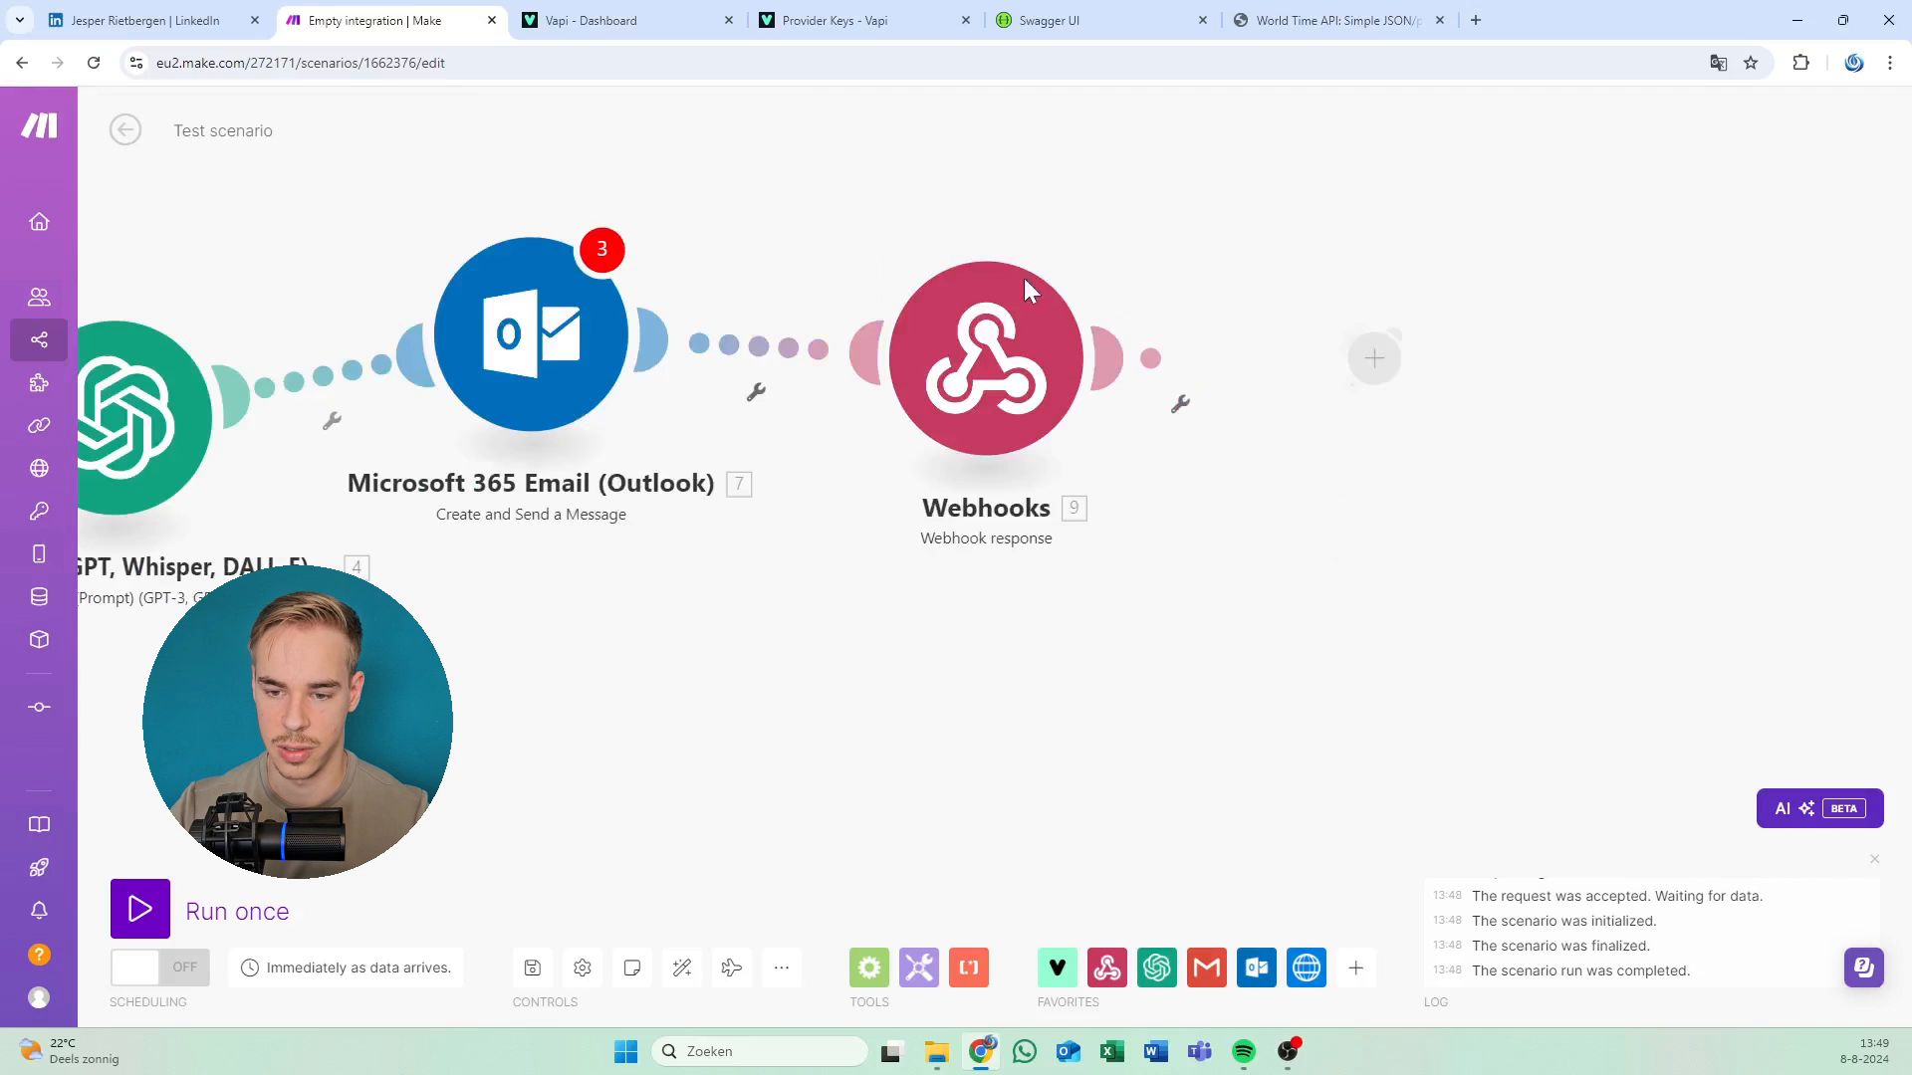
Delete the OpenAI and Microsoft 365 Email (Outlook) modules between the two Webhooks modules.
{"action": "left_click_drag", "start_coordinate": [840, 222], "coordinate": [1305, 222]}
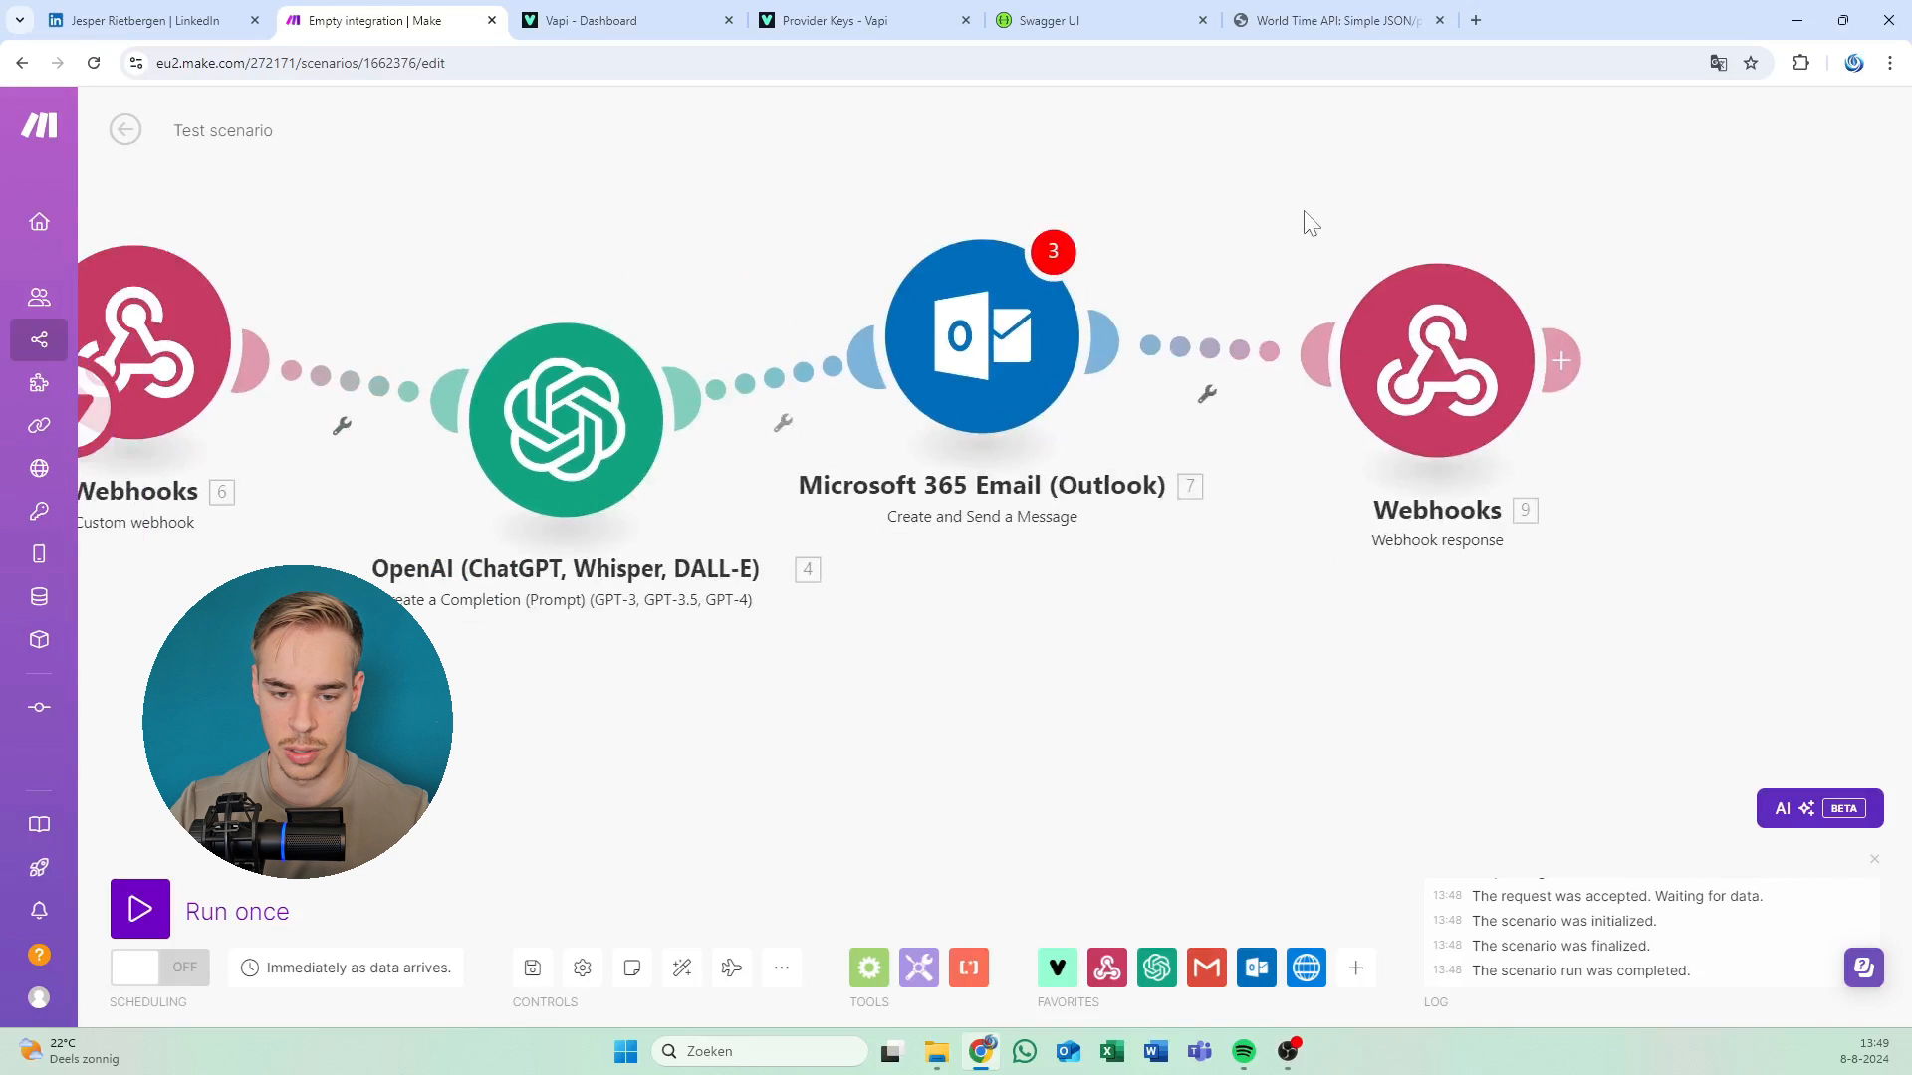
{"action": "right_click", "coordinate": [573, 423]}
{"action": "left_click", "coordinate": [662, 652]}
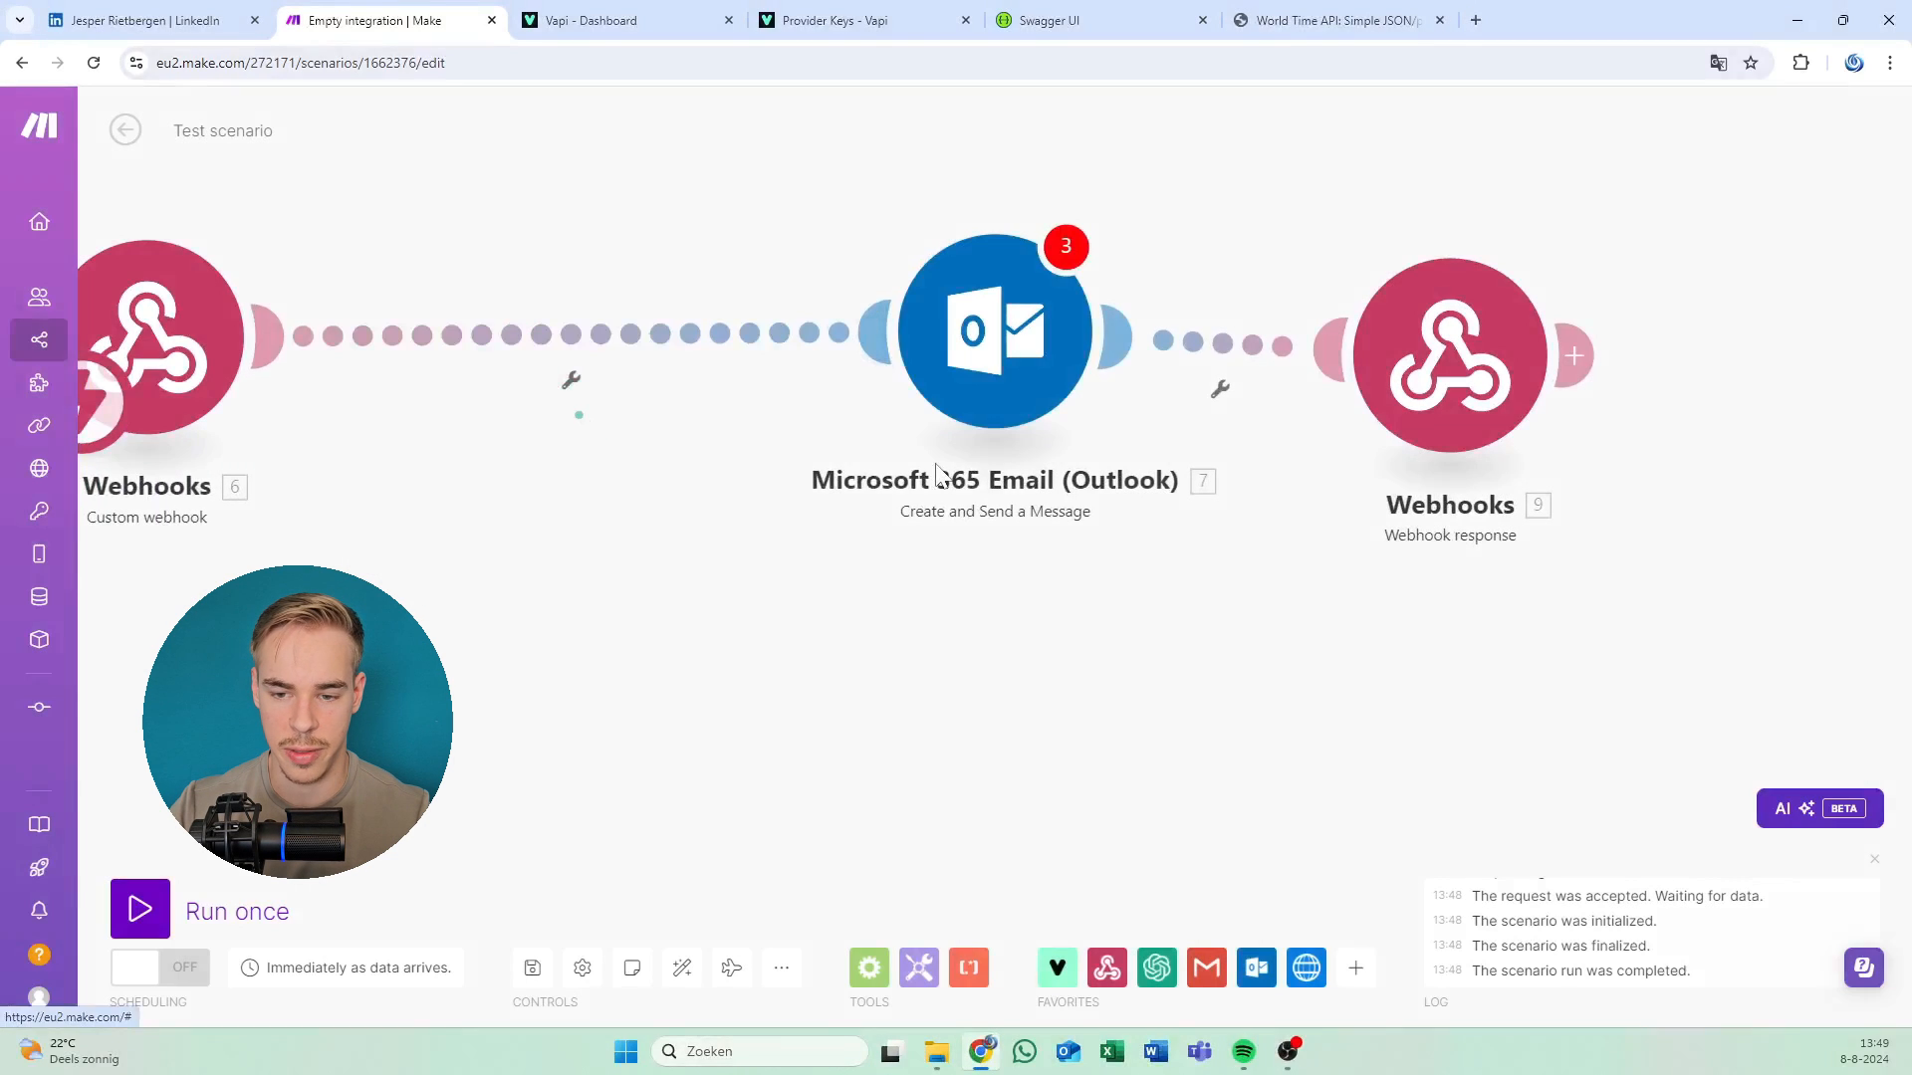
{"action": "right_click", "coordinate": [1064, 340]}
{"action": "left_click", "coordinate": [1105, 539]}
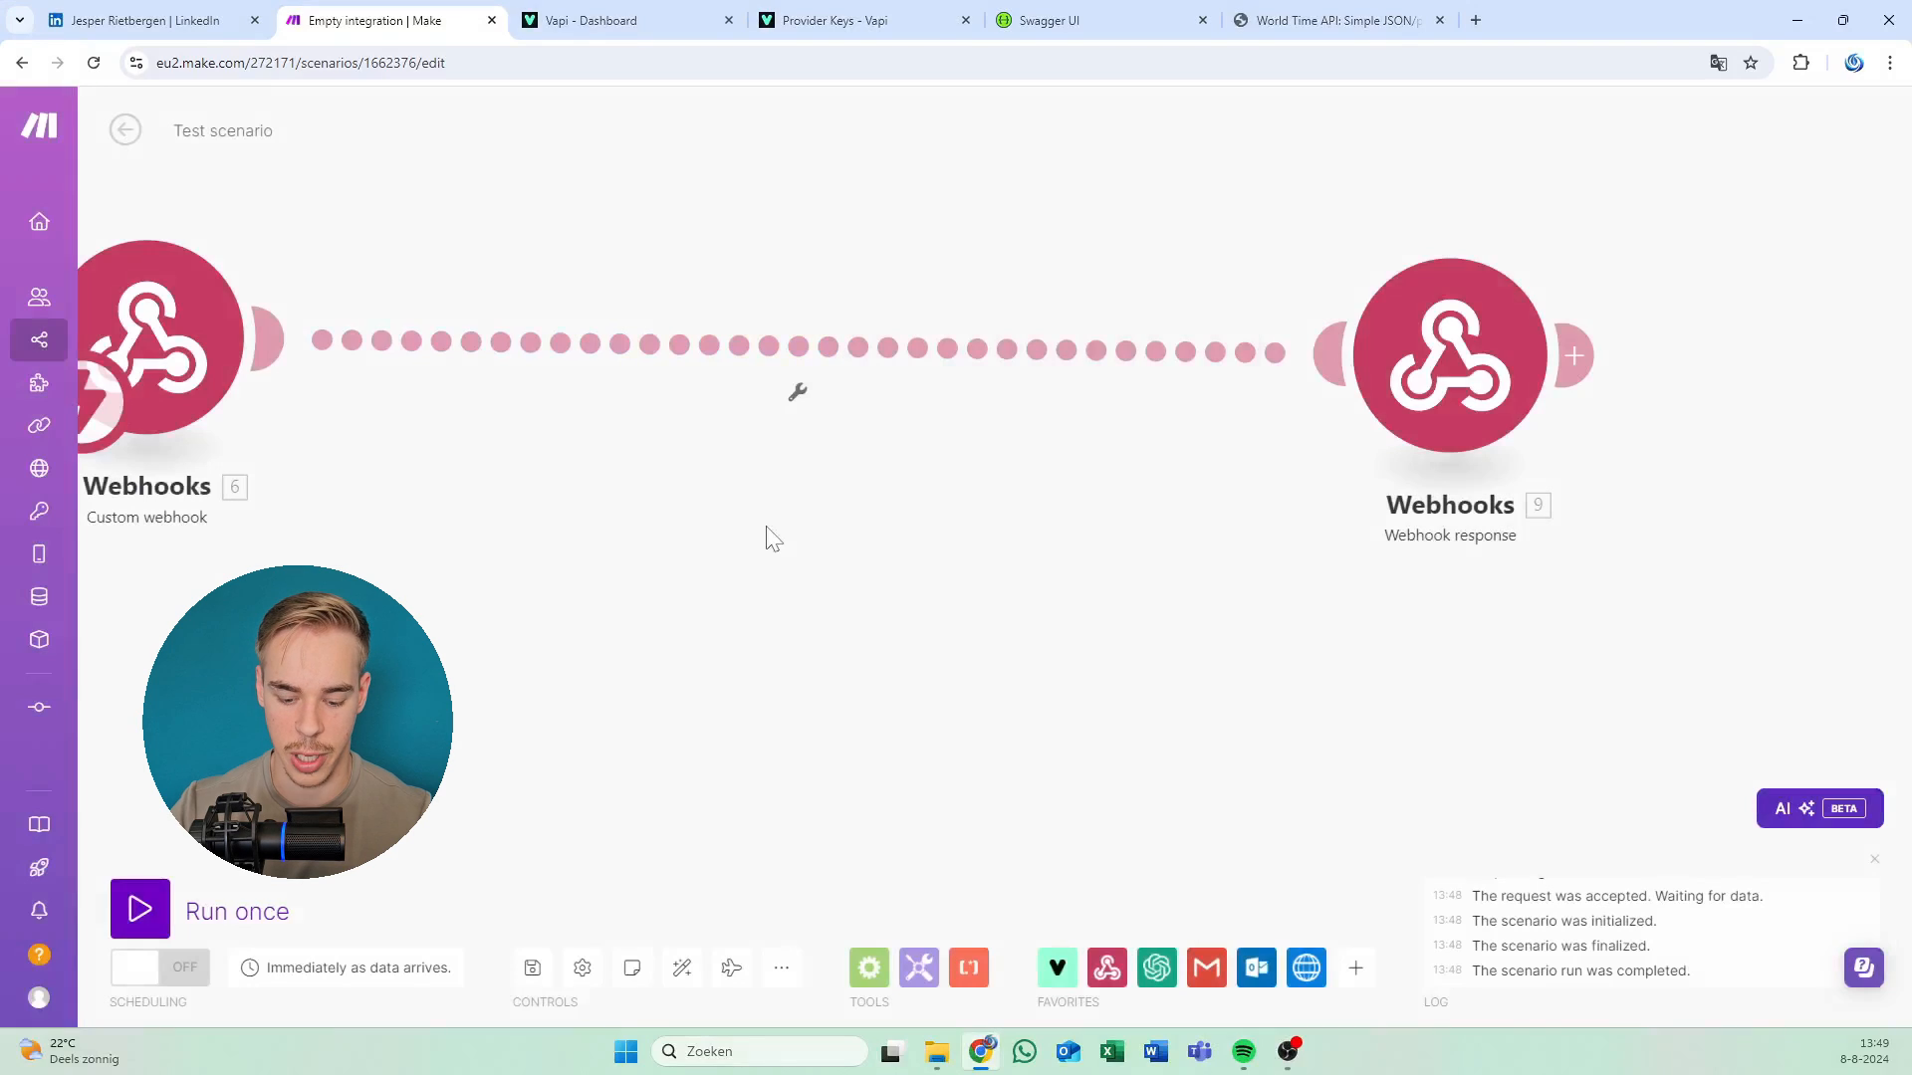
Add an HTTP "Make a request" module to the canvas between the custom webhook and the webhook response.
{"action": "left_click", "coordinate": [768, 539]}
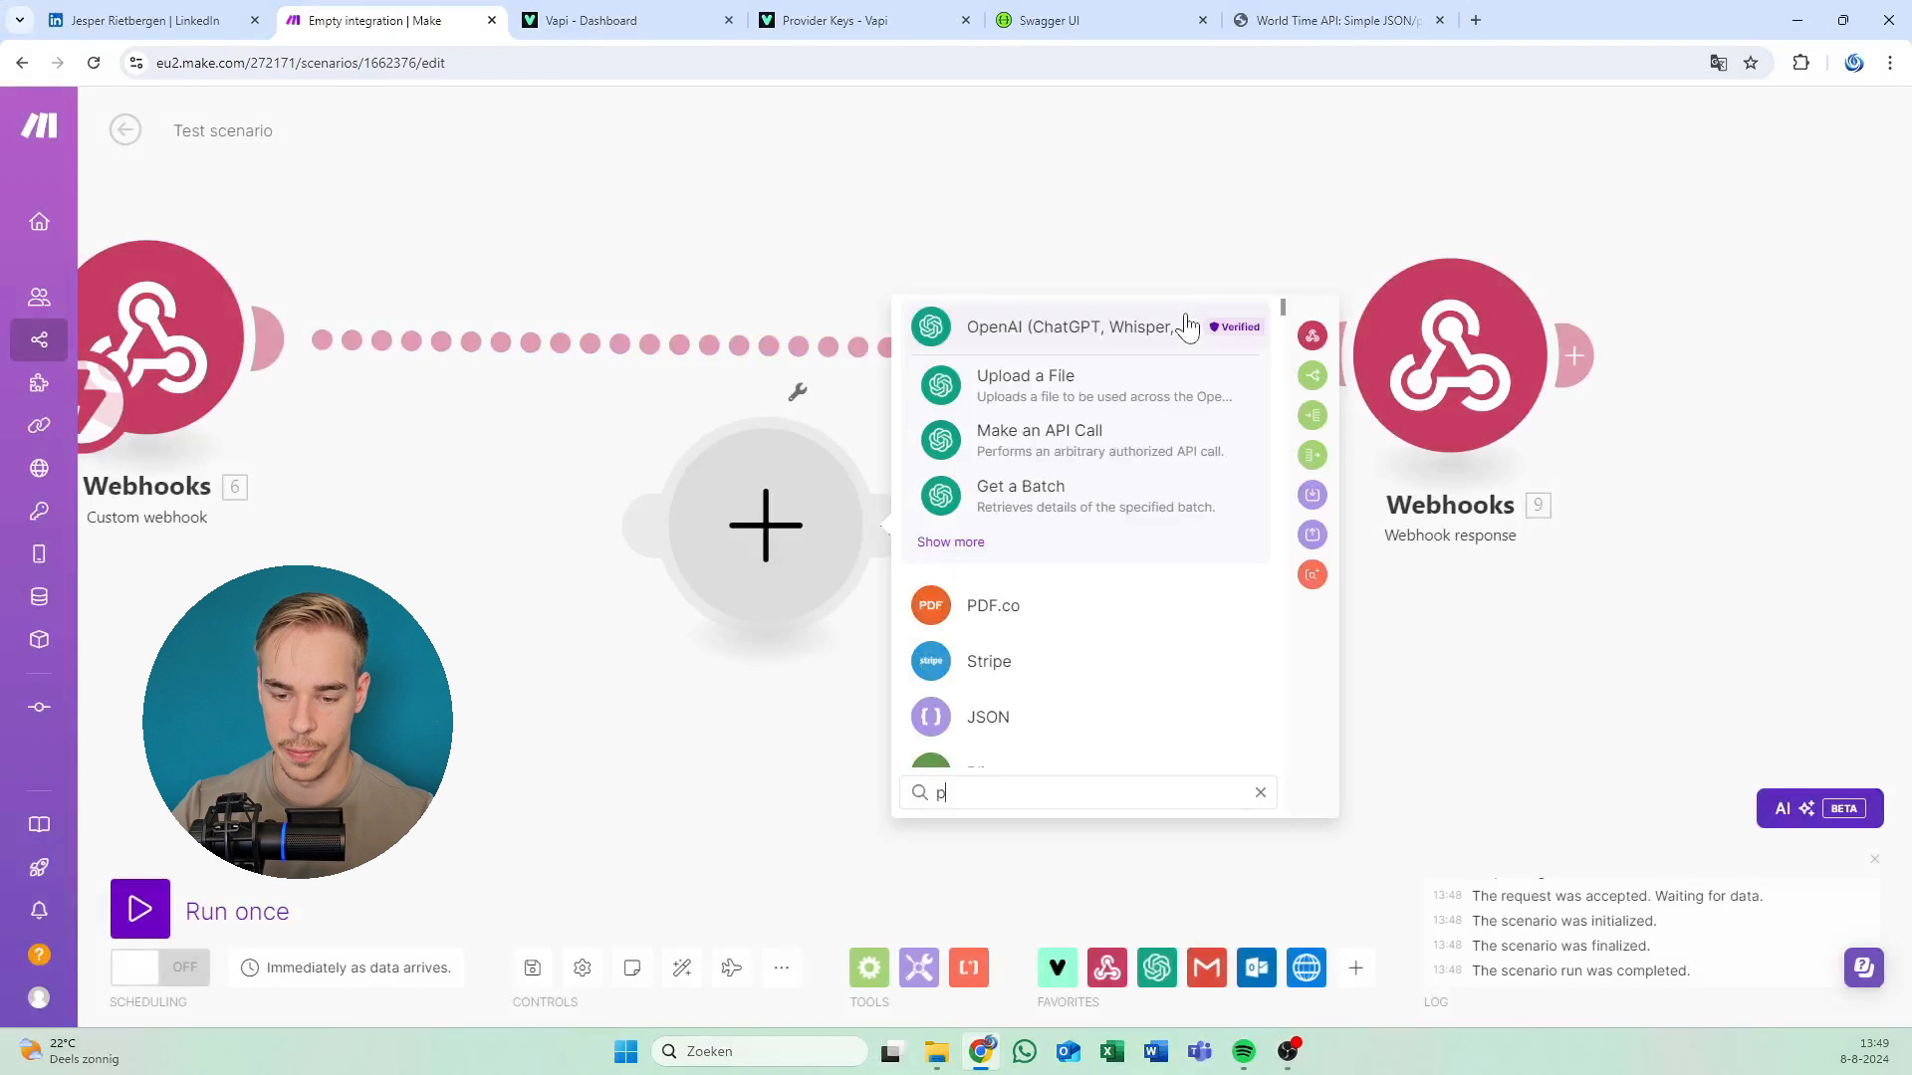
{"action": "type", "text": "http"}
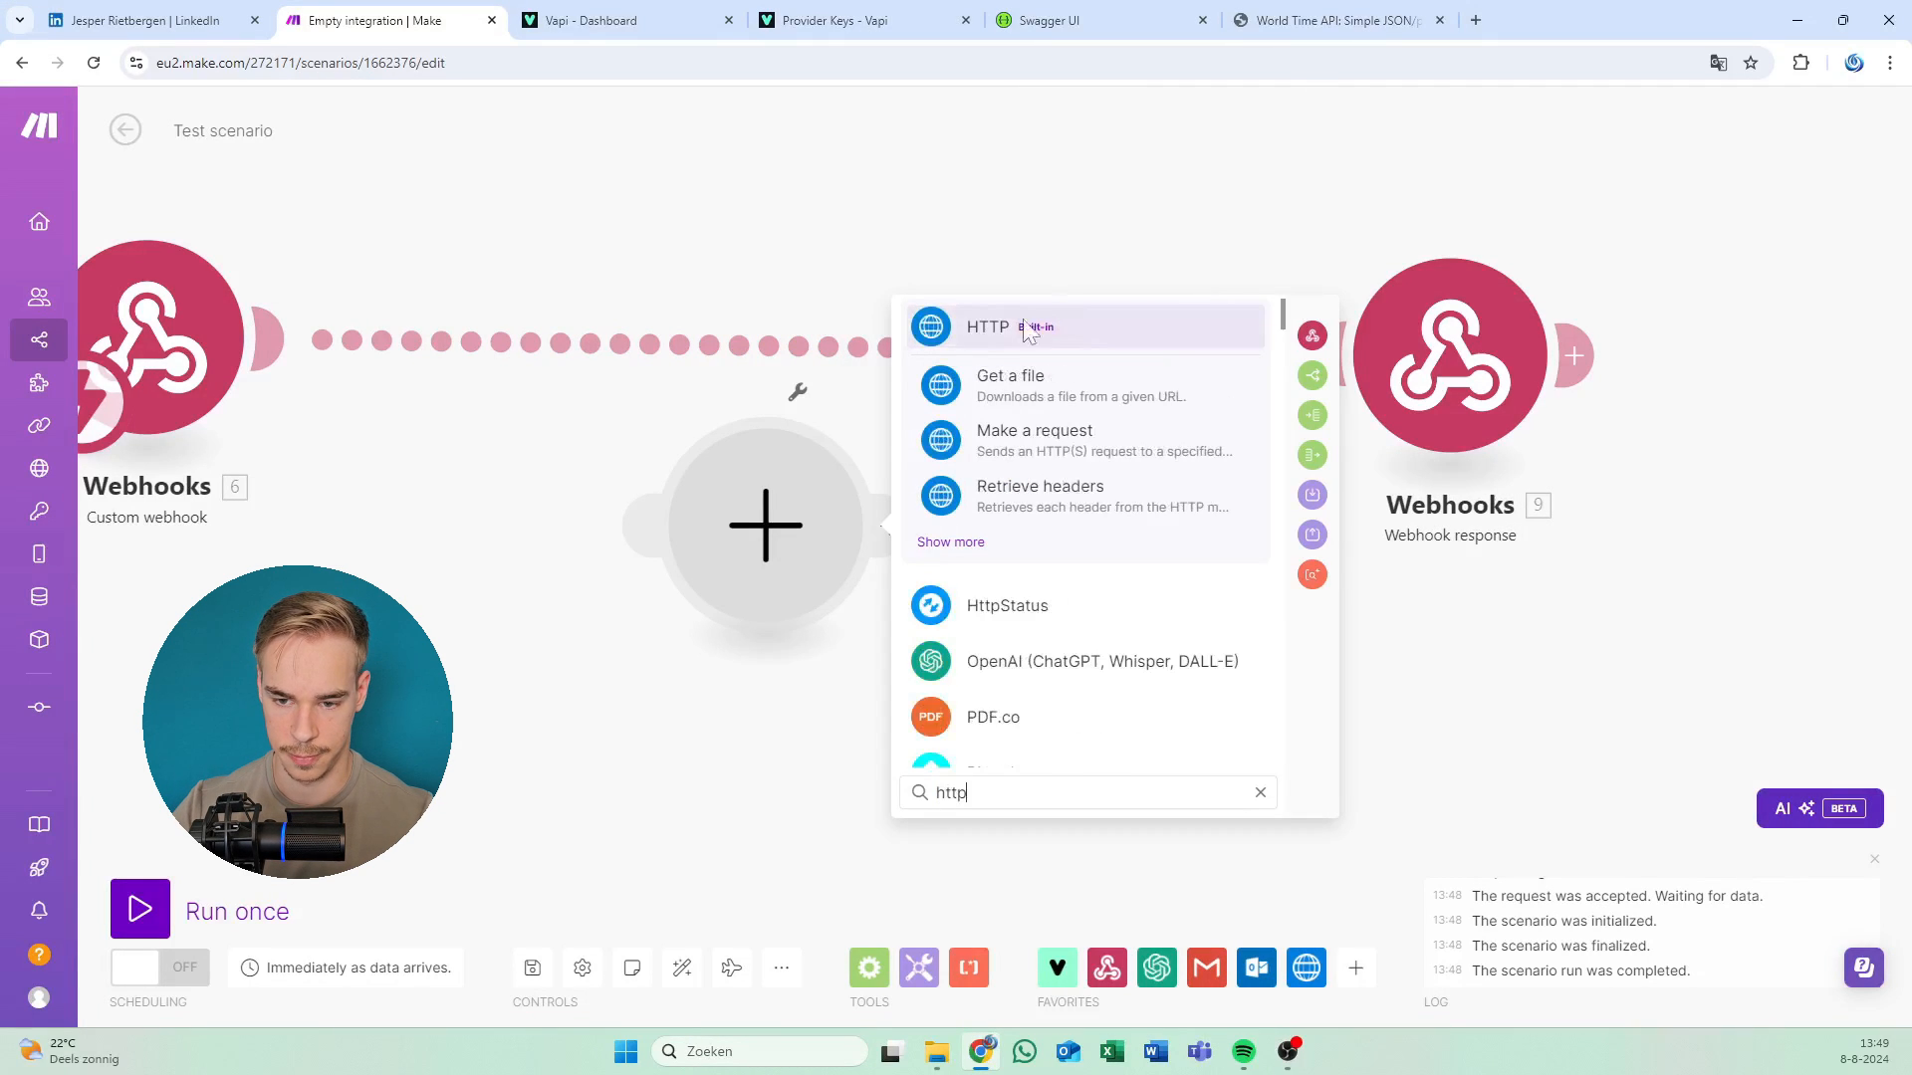
{"action": "left_click", "coordinate": [992, 351]}
{"action": "scroll", "coordinate": [1102, 508], "scroll_direction": "down", "scroll_amount": 3}
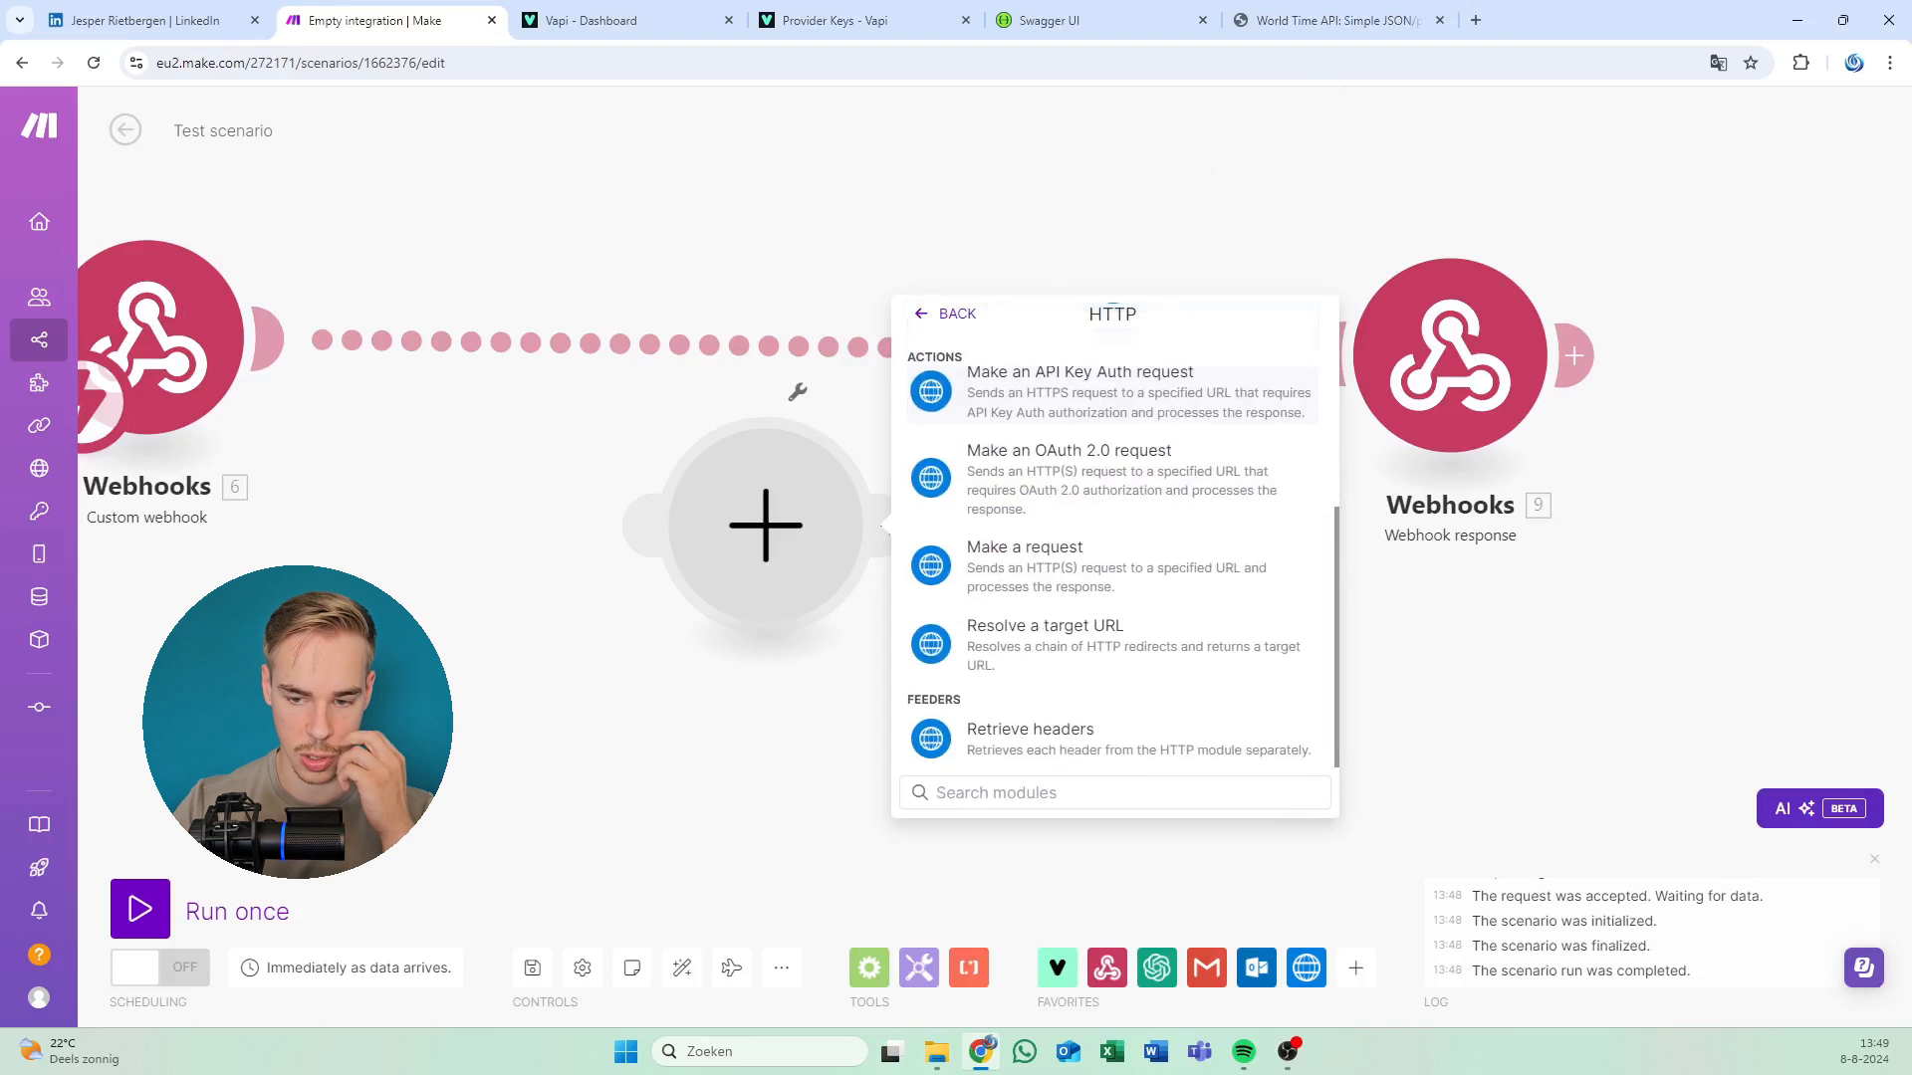
{"action": "left_click", "coordinate": [1067, 583]}
Copy the Europe/Amsterdam timezone request URL from the WorldTimeAPI page and return to the Make scenario.
{"action": "left_click", "coordinate": [1352, 12]}
{"action": "right_click", "coordinate": [1297, 295]}
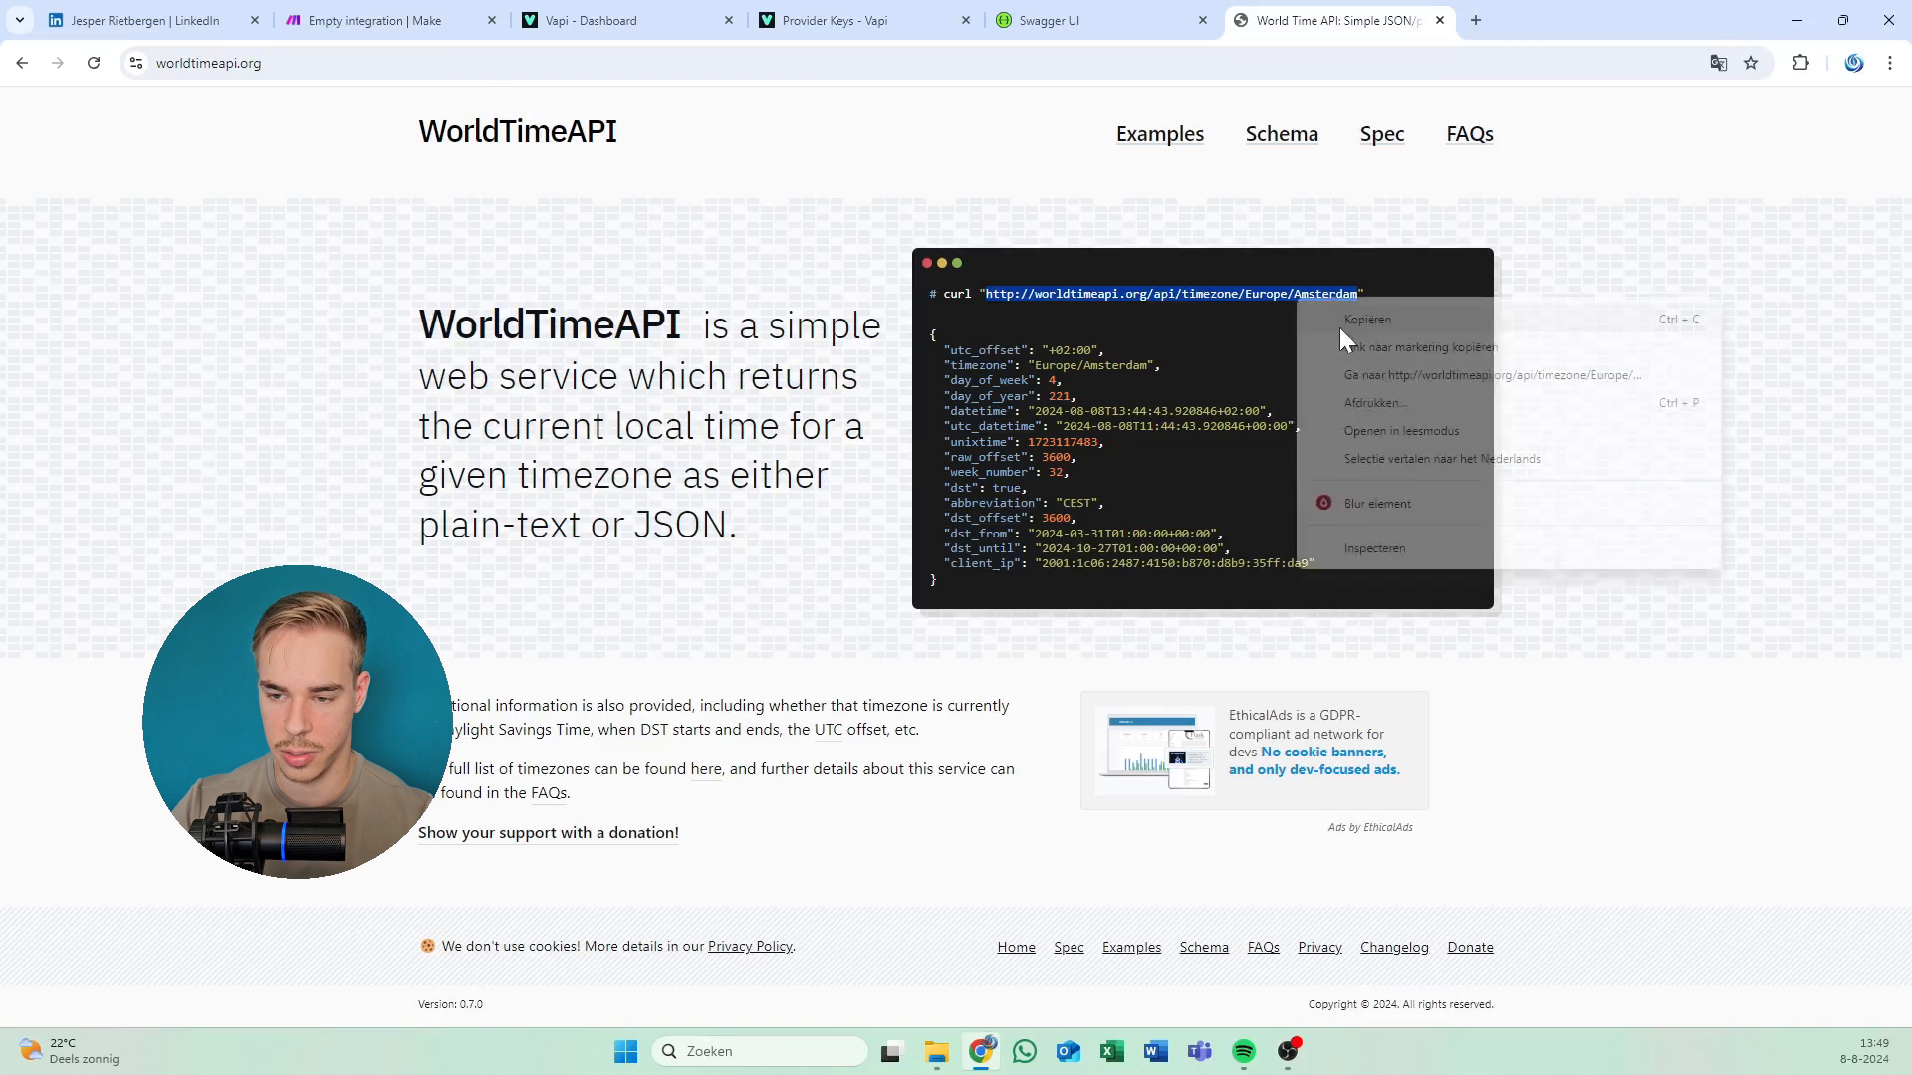
{"action": "left_click", "coordinate": [1341, 321]}
{"action": "left_click", "coordinate": [428, 14]}
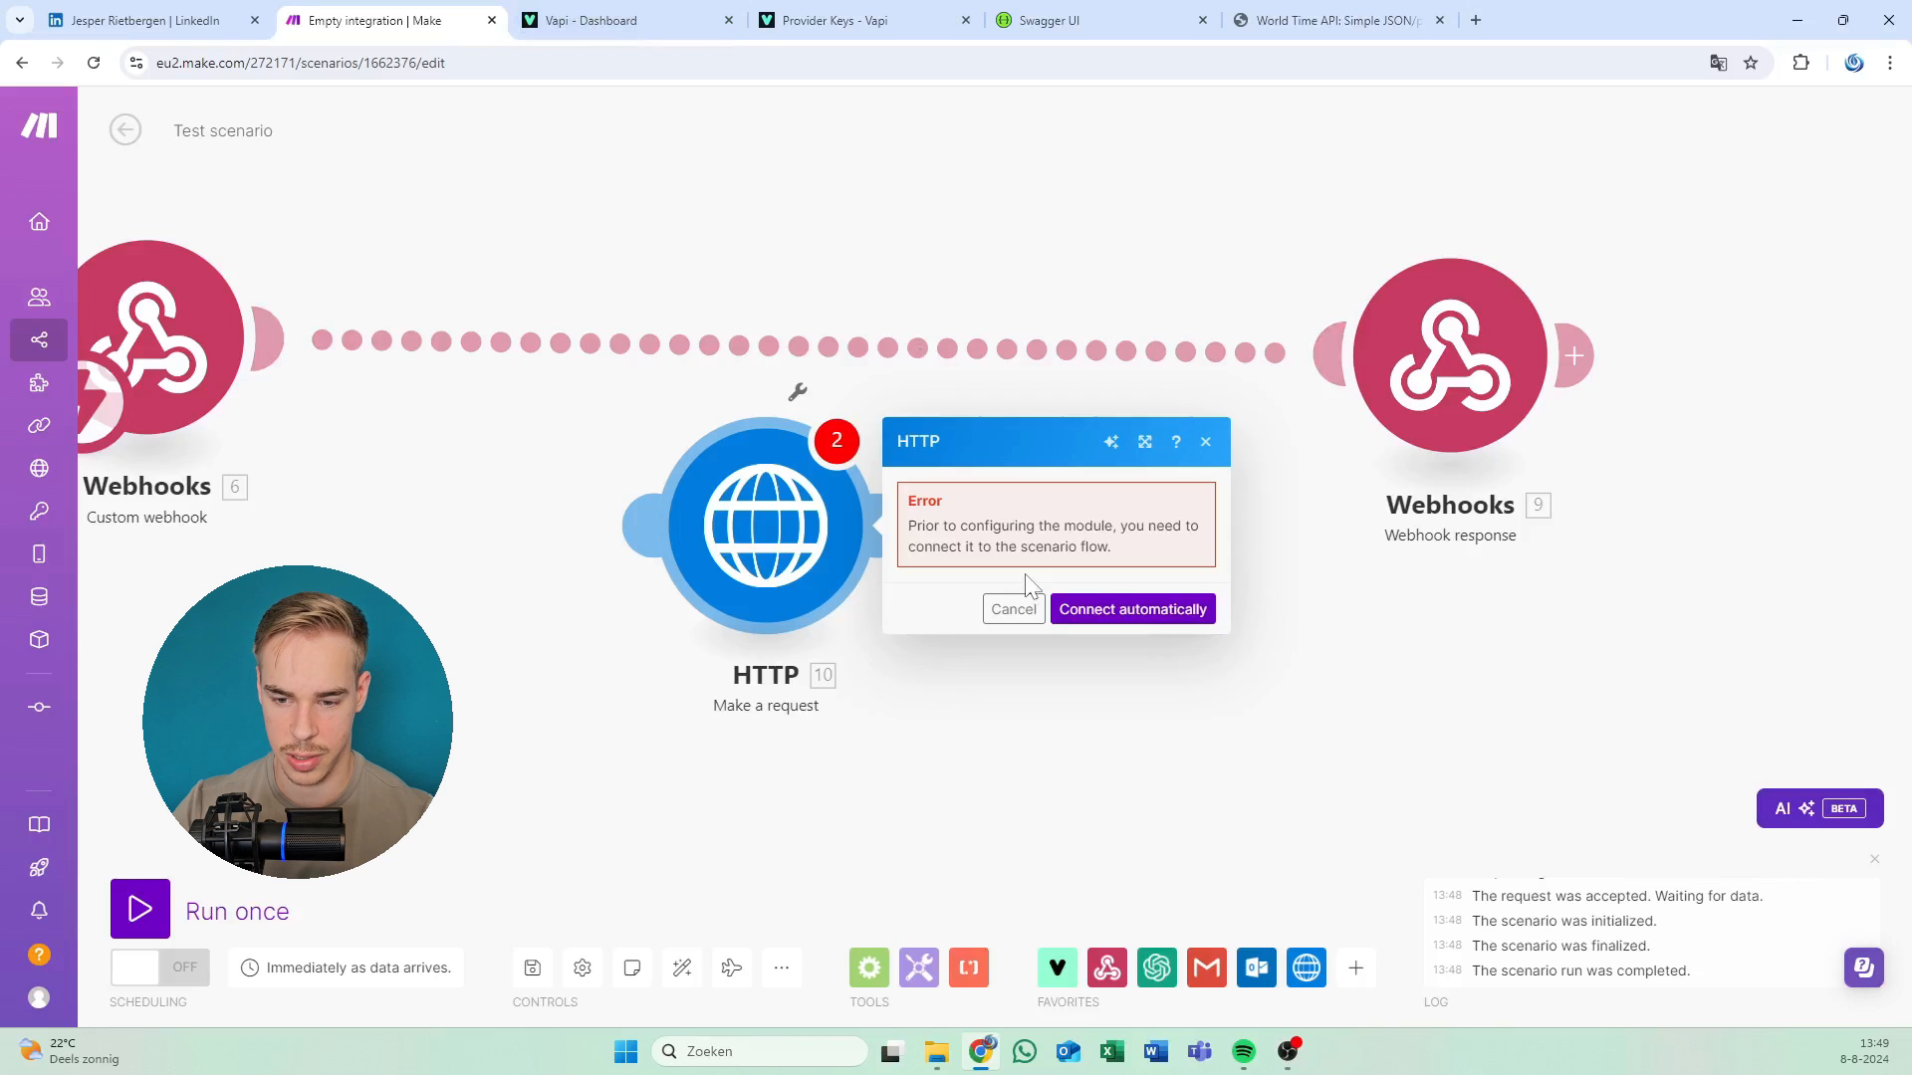
{"action": "left_click", "coordinate": [1132, 608]}
{"action": "left_click", "coordinate": [1206, 267]}
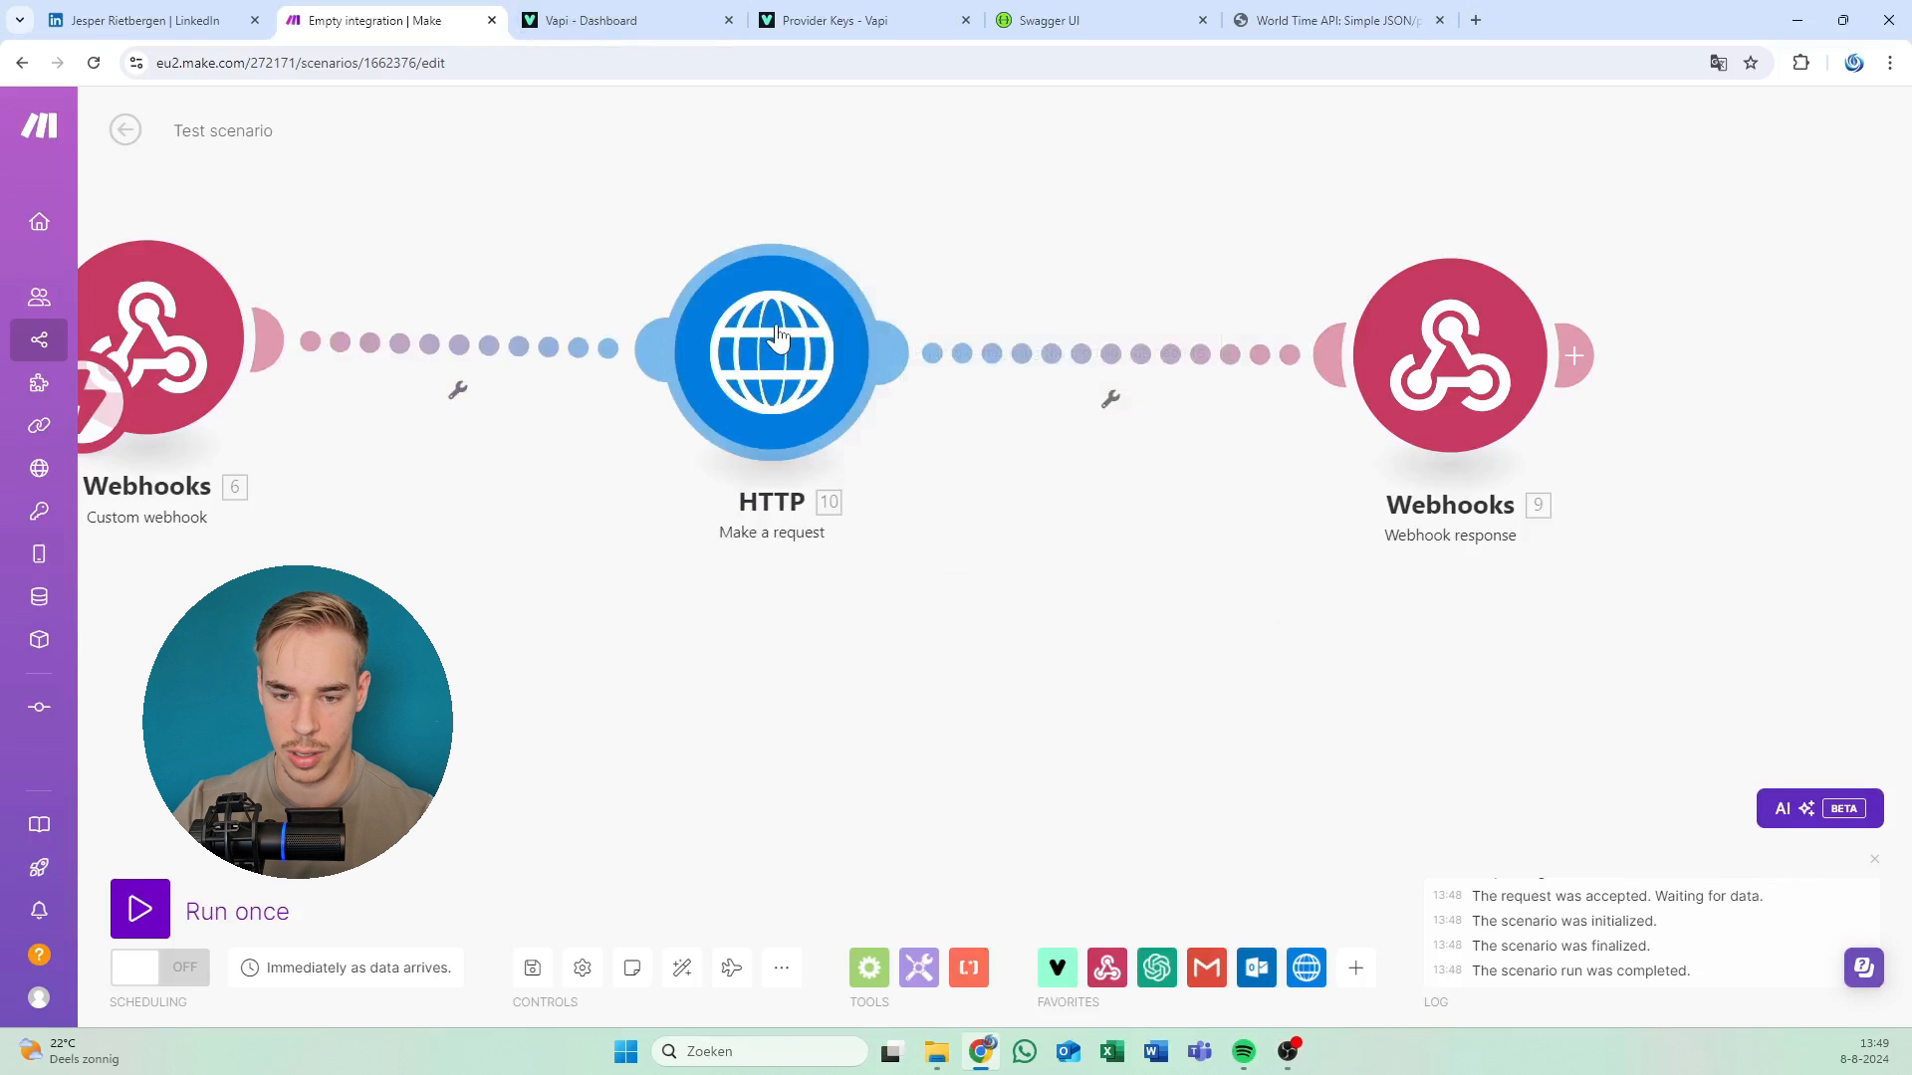
{"action": "left_click", "coordinate": [881, 416]}
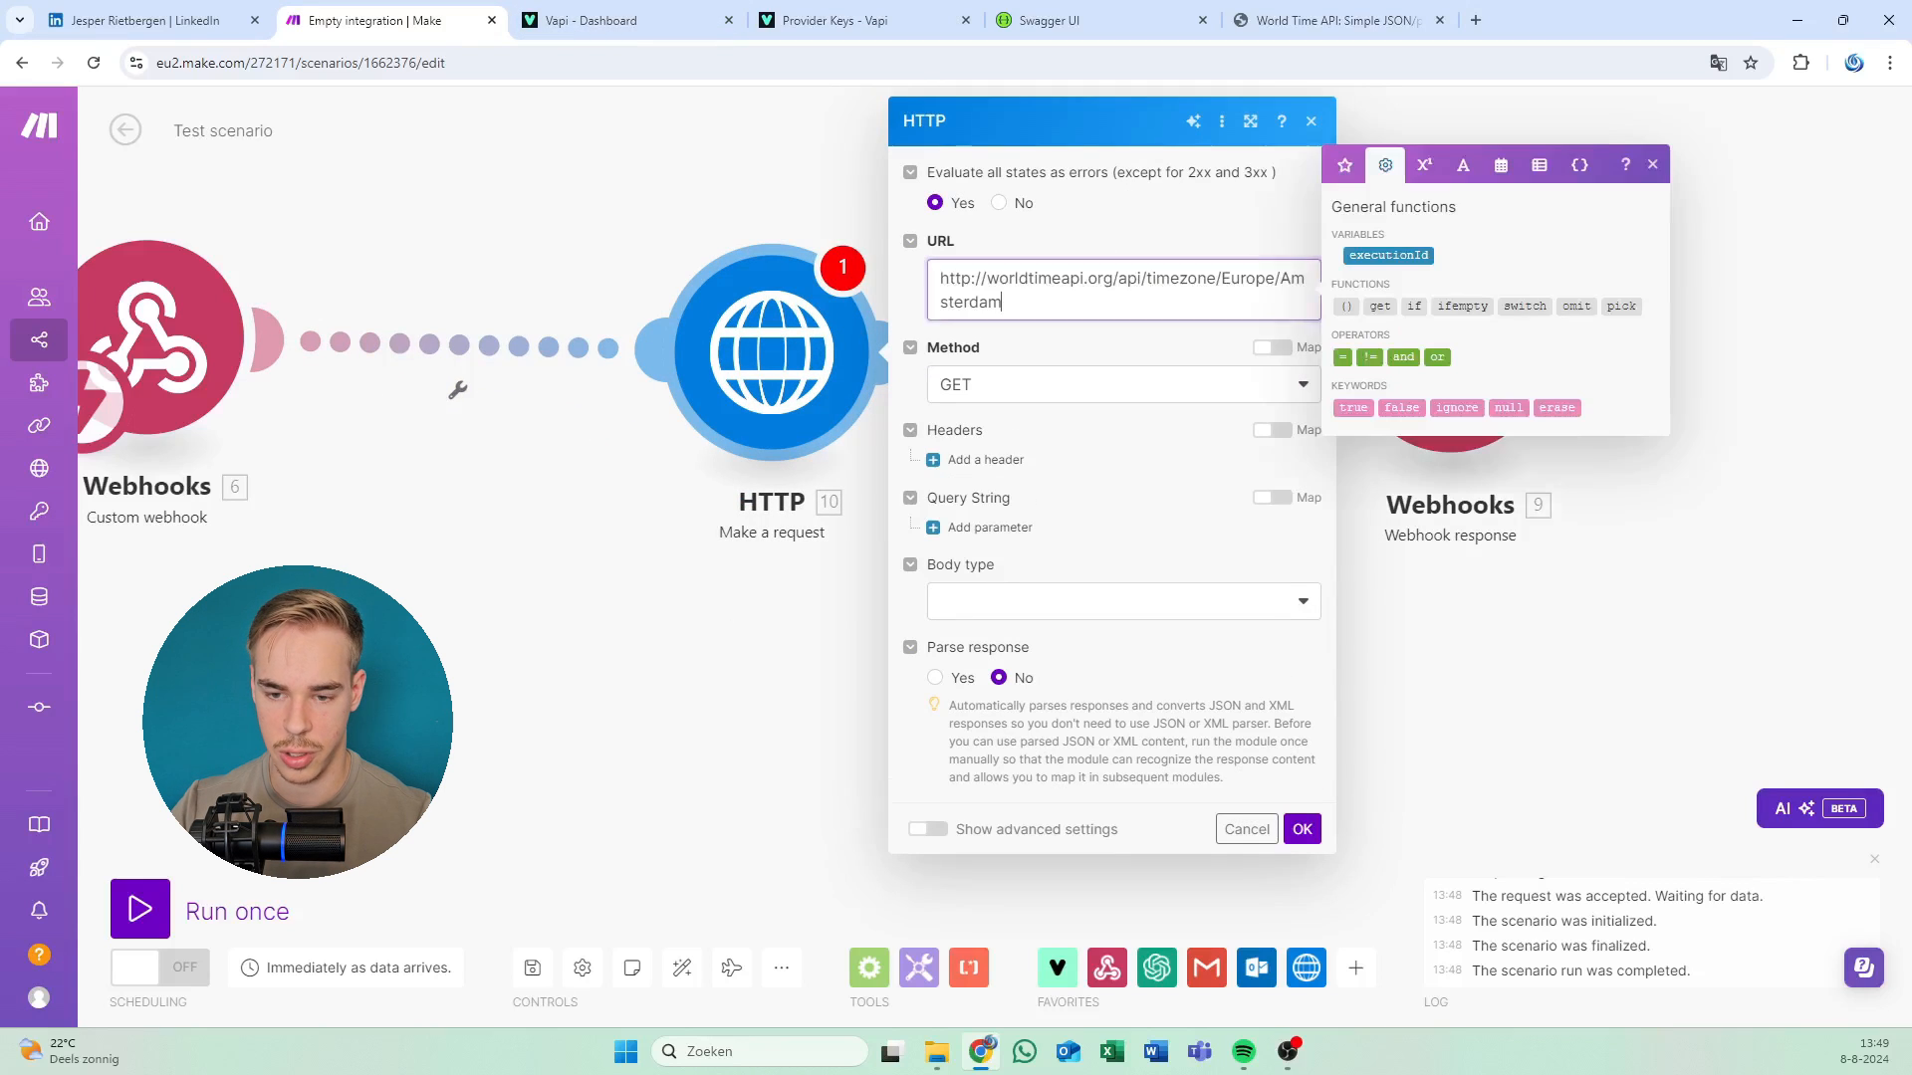
{"action": "left_click", "coordinate": [1116, 267]}
{"action": "type", "text": "http://worldtimeapi.org/api/timezone/Europe/Amsterdam"}
{"action": "left_click", "coordinate": [1128, 456]}
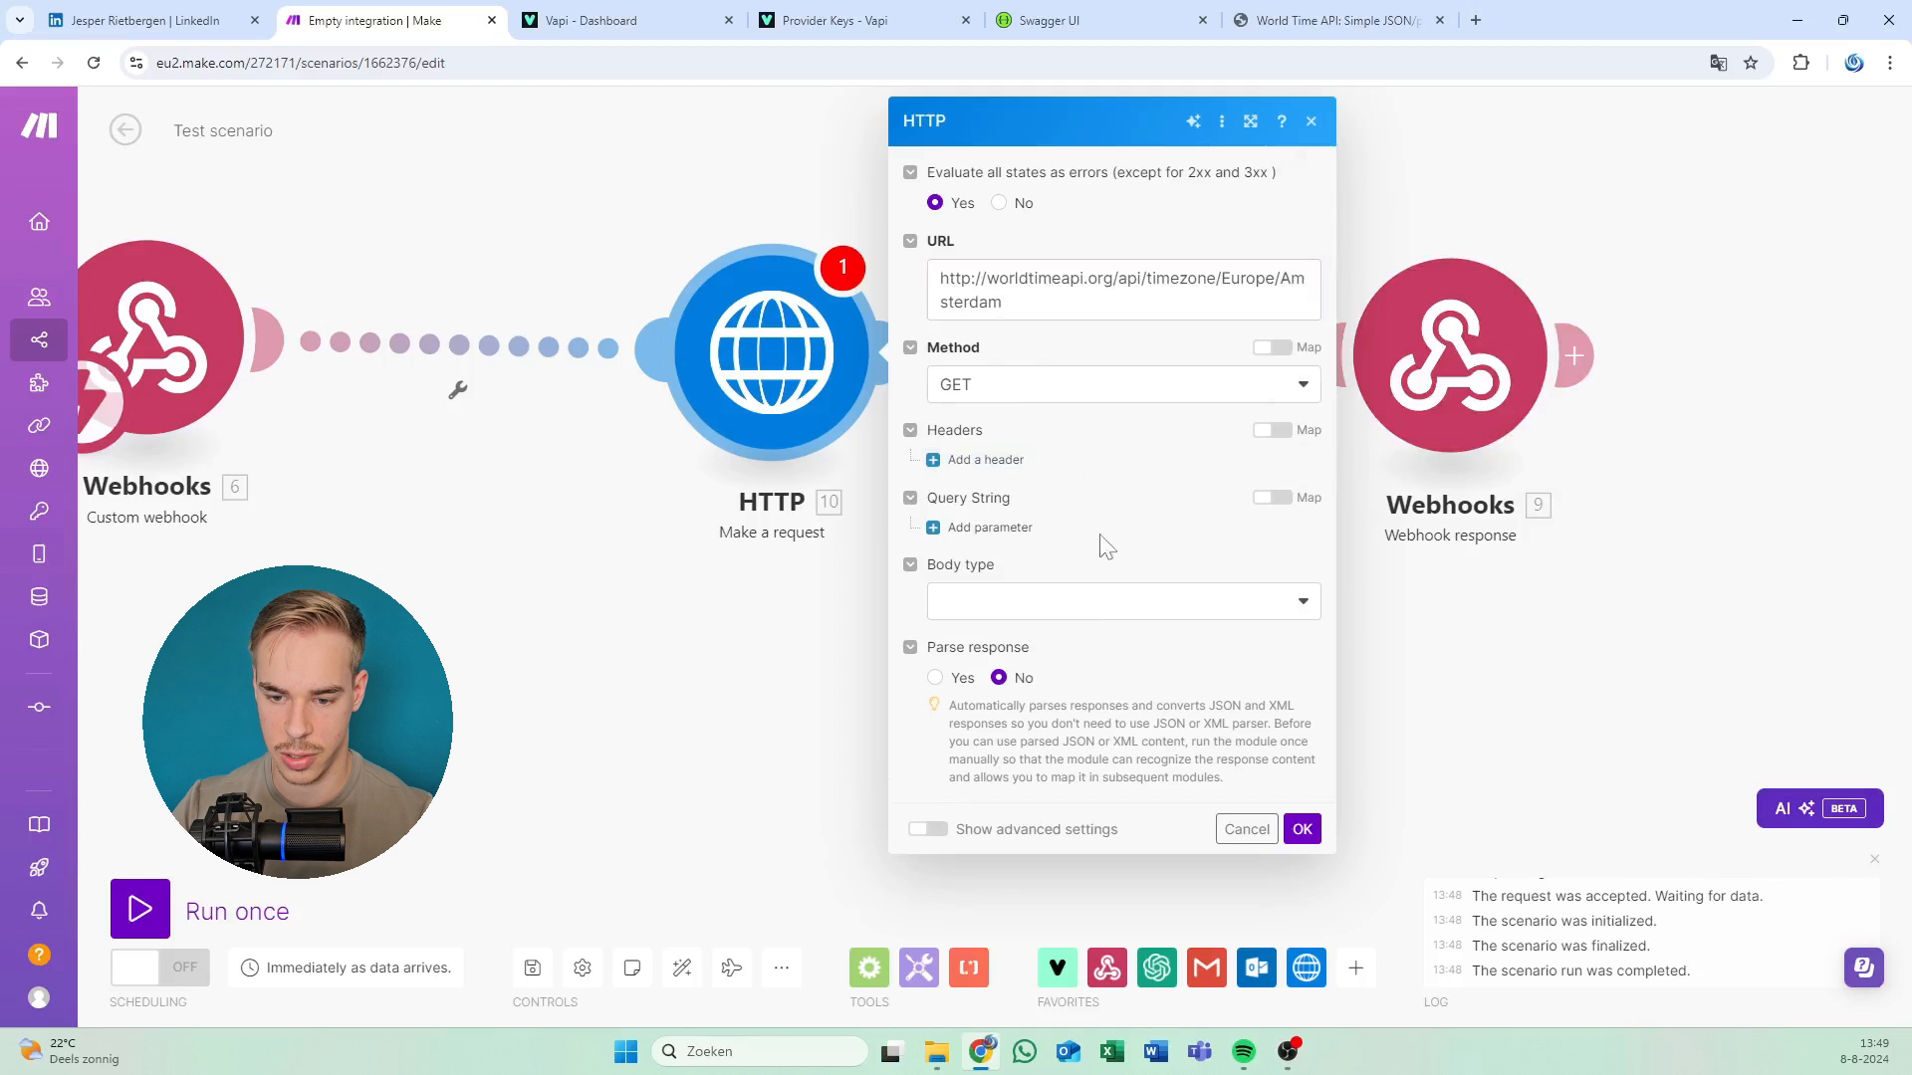
Set the HTTP request's body type to Raw and its content type to JSON (application/json).
{"action": "left_click", "coordinate": [1106, 598]}
{"action": "left_click", "coordinate": [1015, 672]}
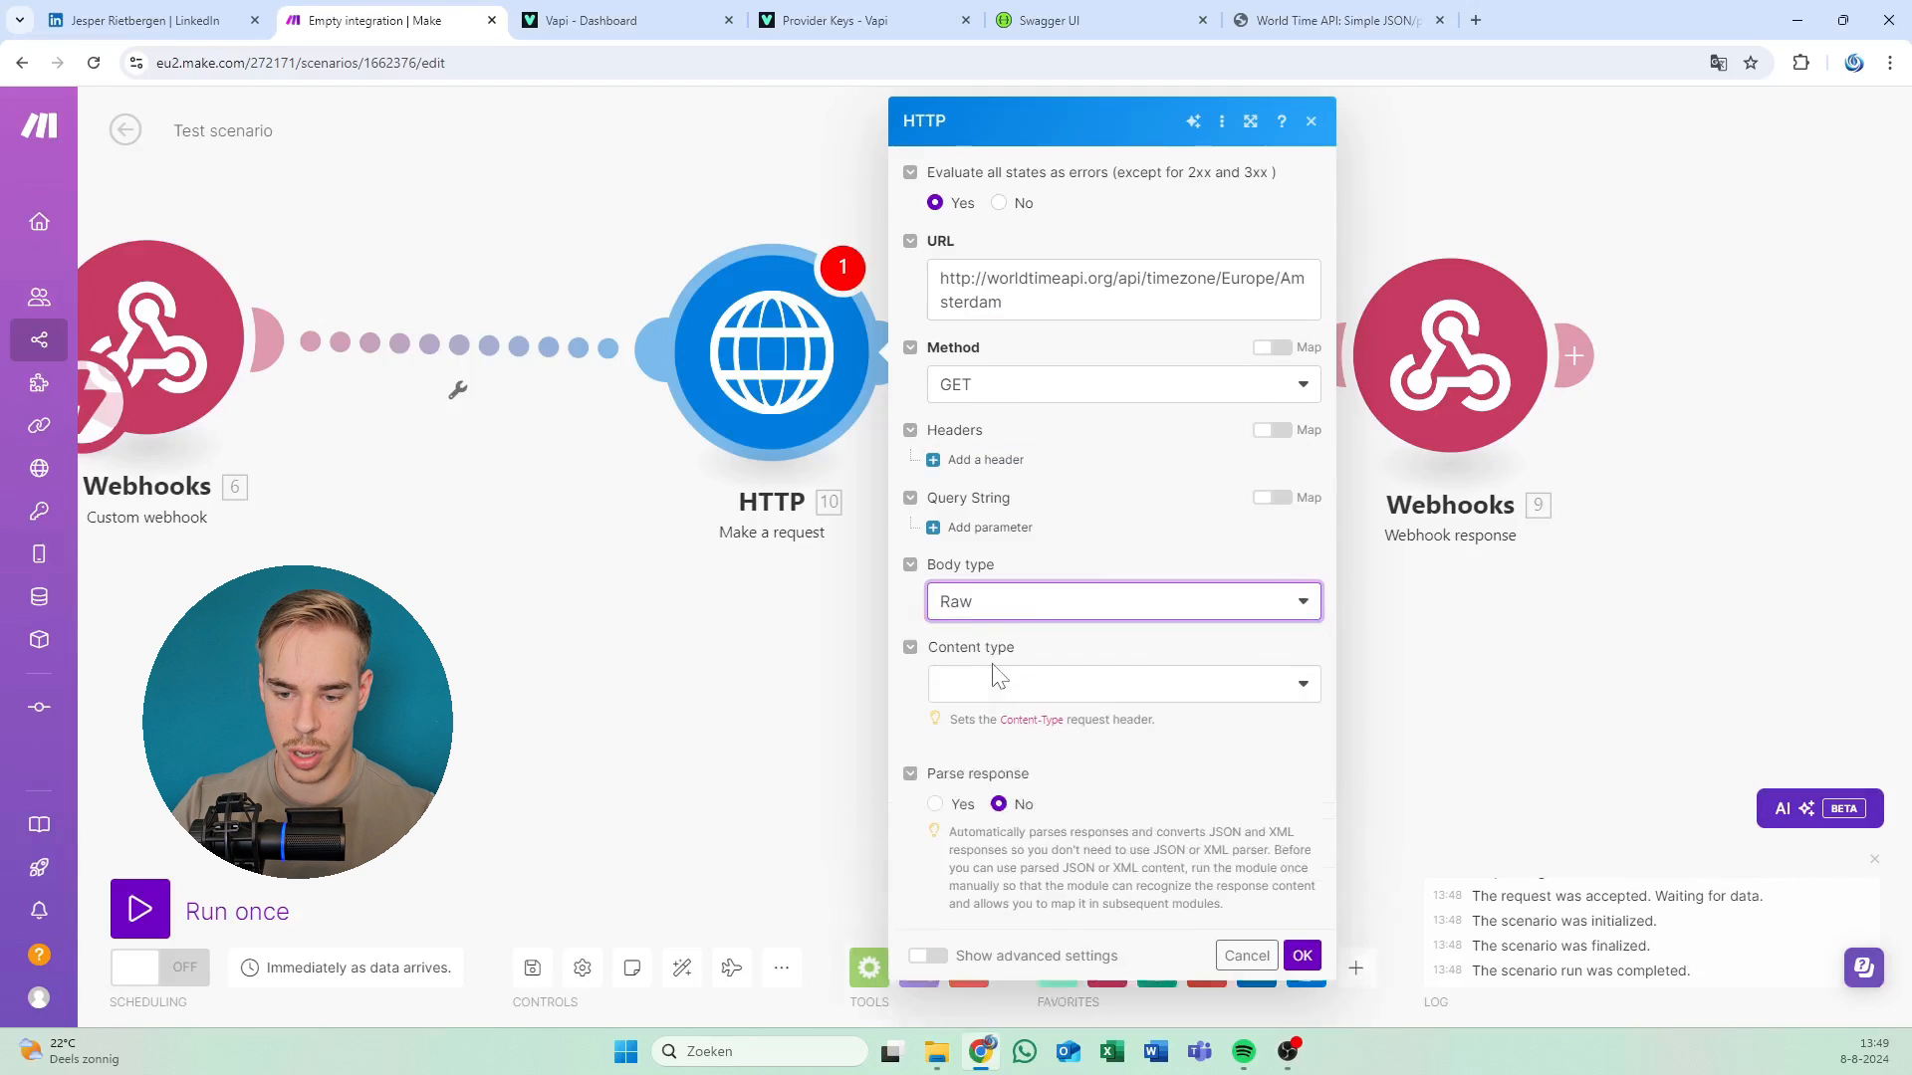
{"action": "left_click", "coordinate": [990, 685]}
{"action": "left_click", "coordinate": [999, 788]}
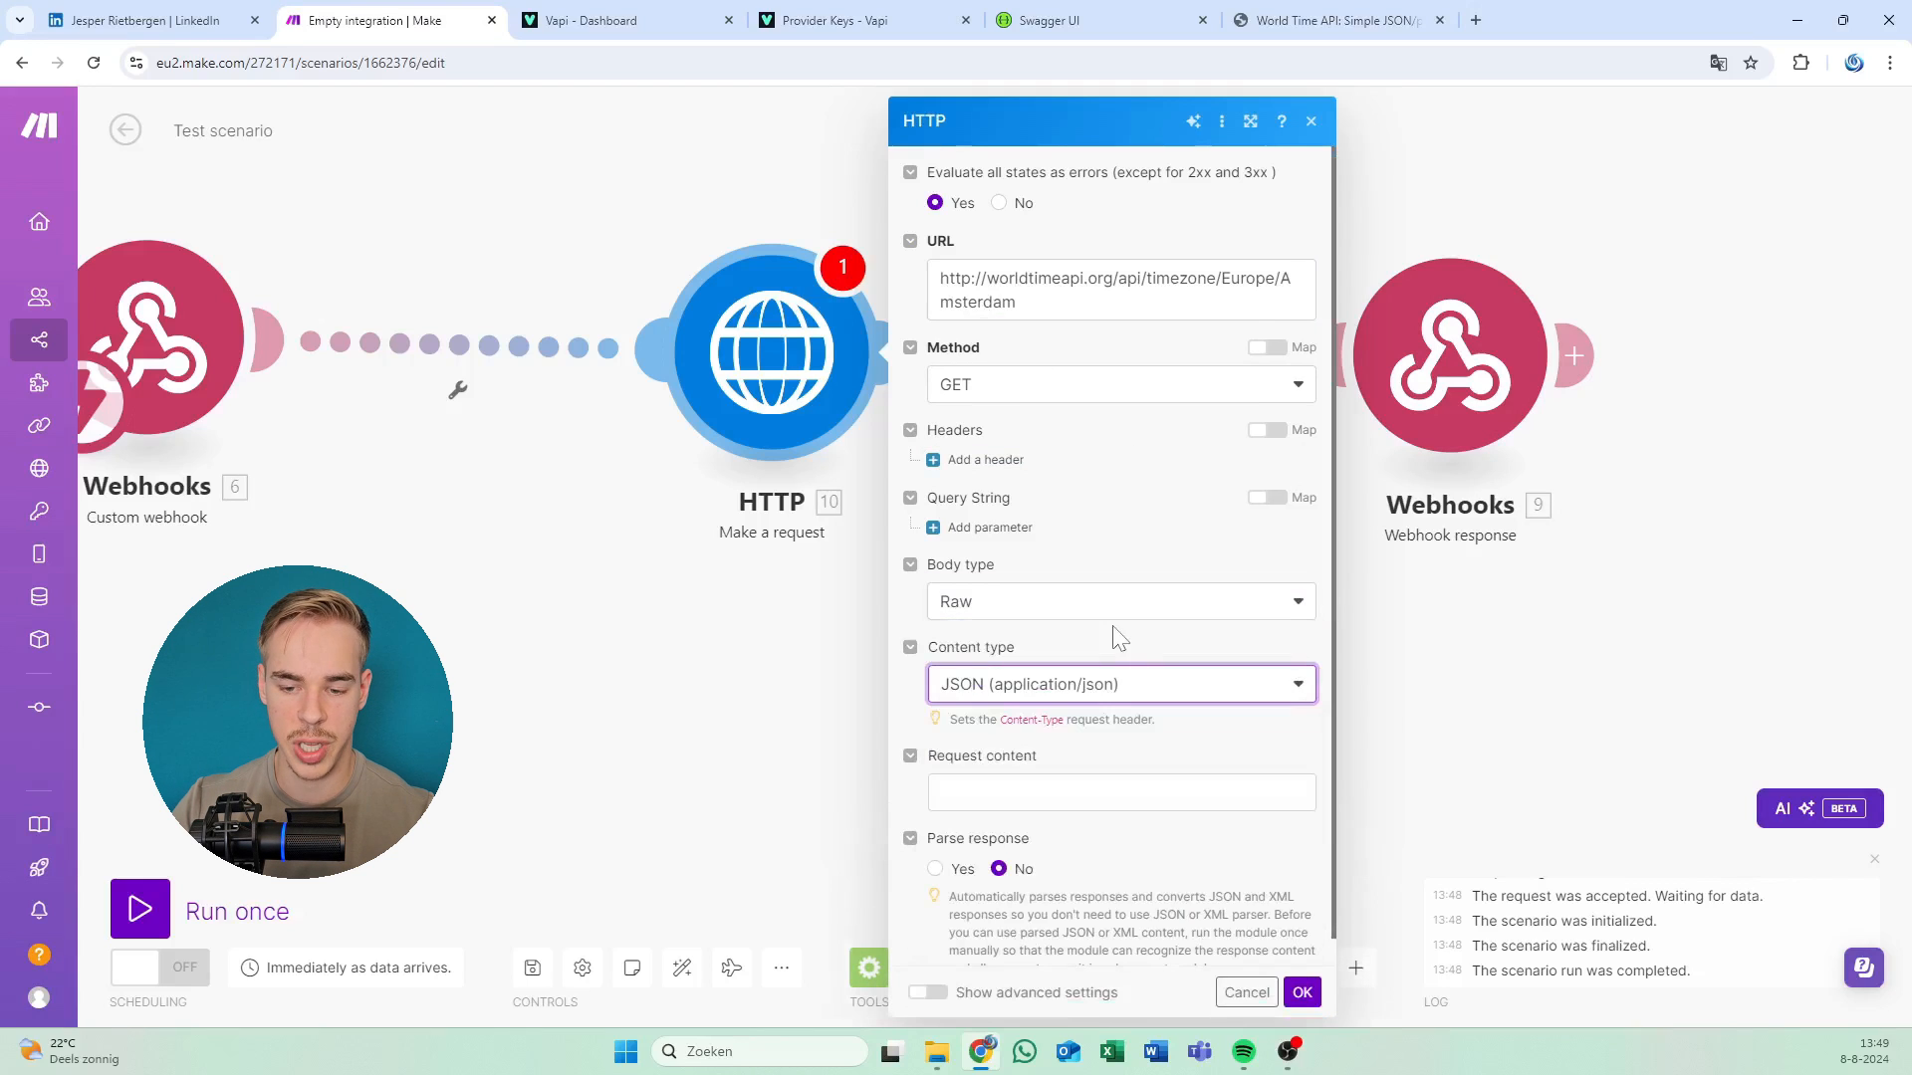
Set Parse response to Yes for the new HTTP request and save the module settings.
{"action": "scroll", "coordinate": [1115, 640], "scroll_direction": "down", "scroll_amount": 1}
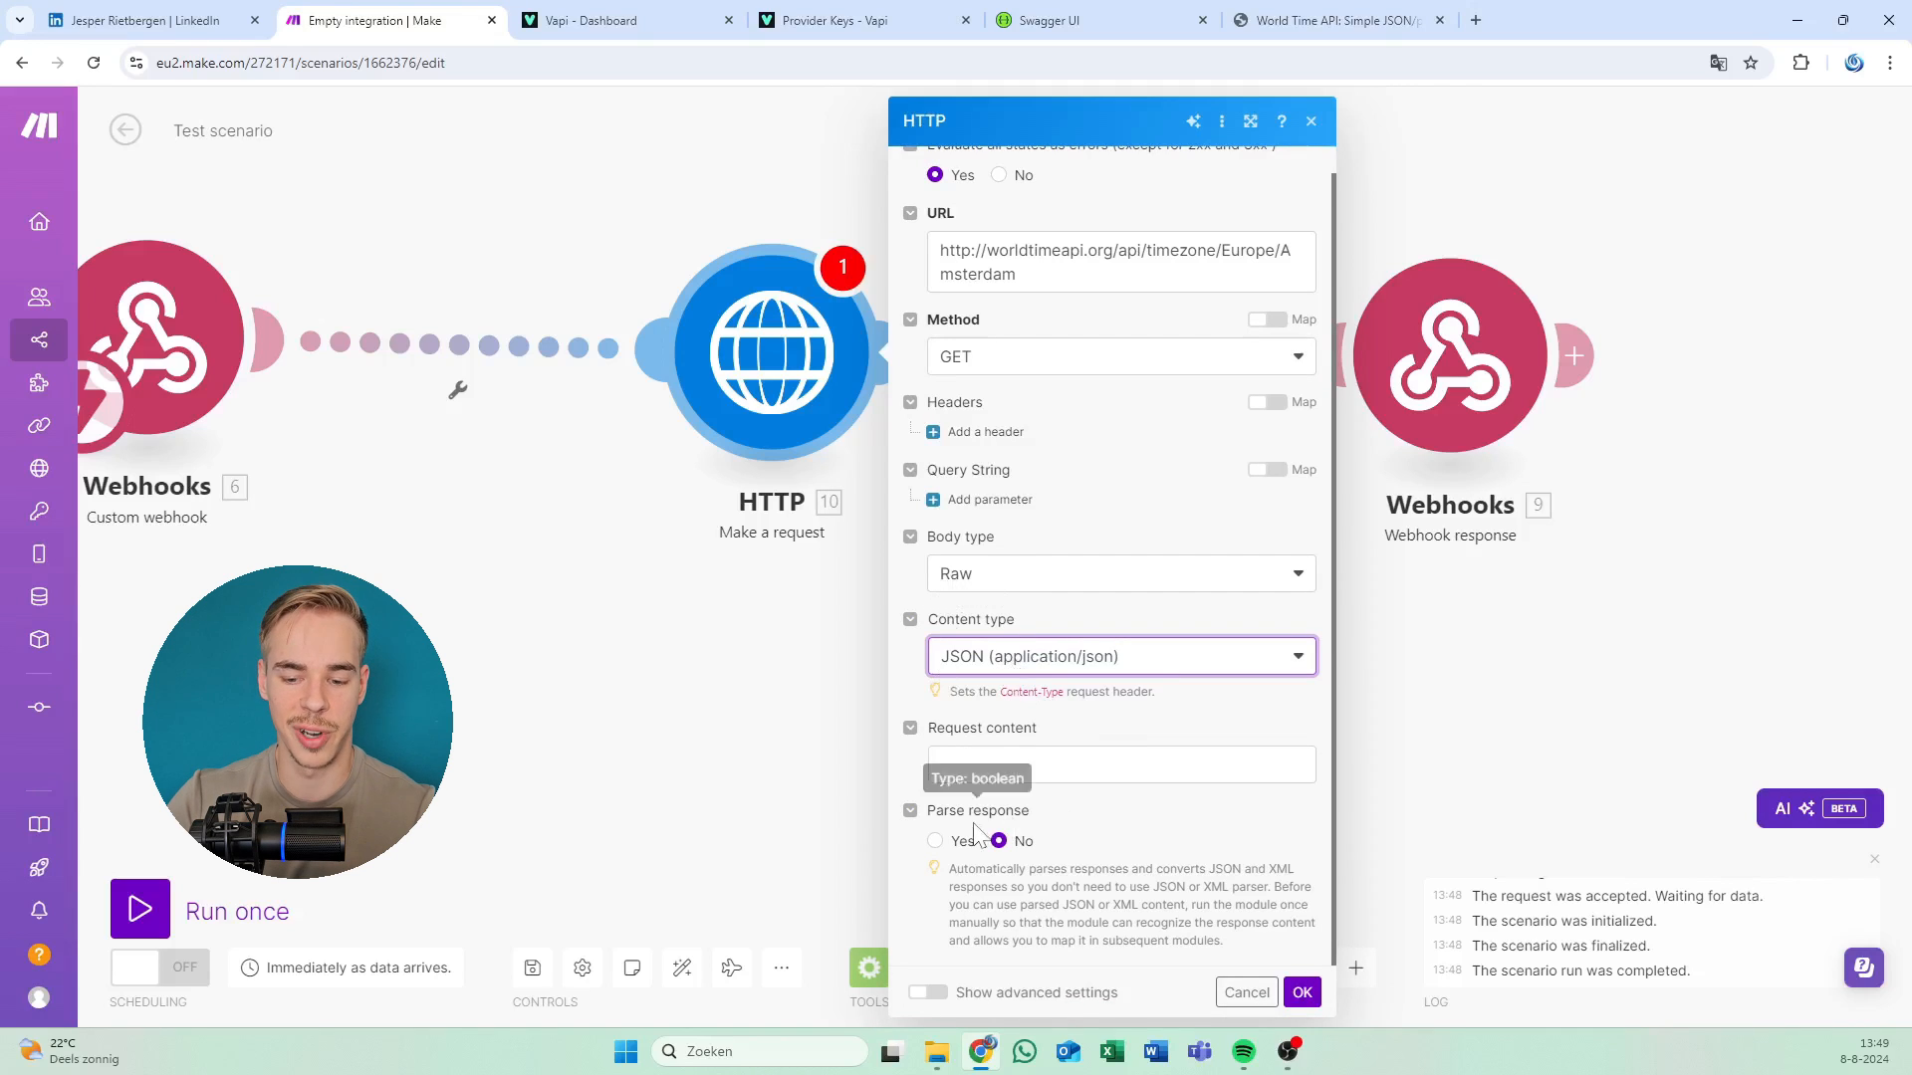
{"action": "left_click", "coordinate": [936, 841]}
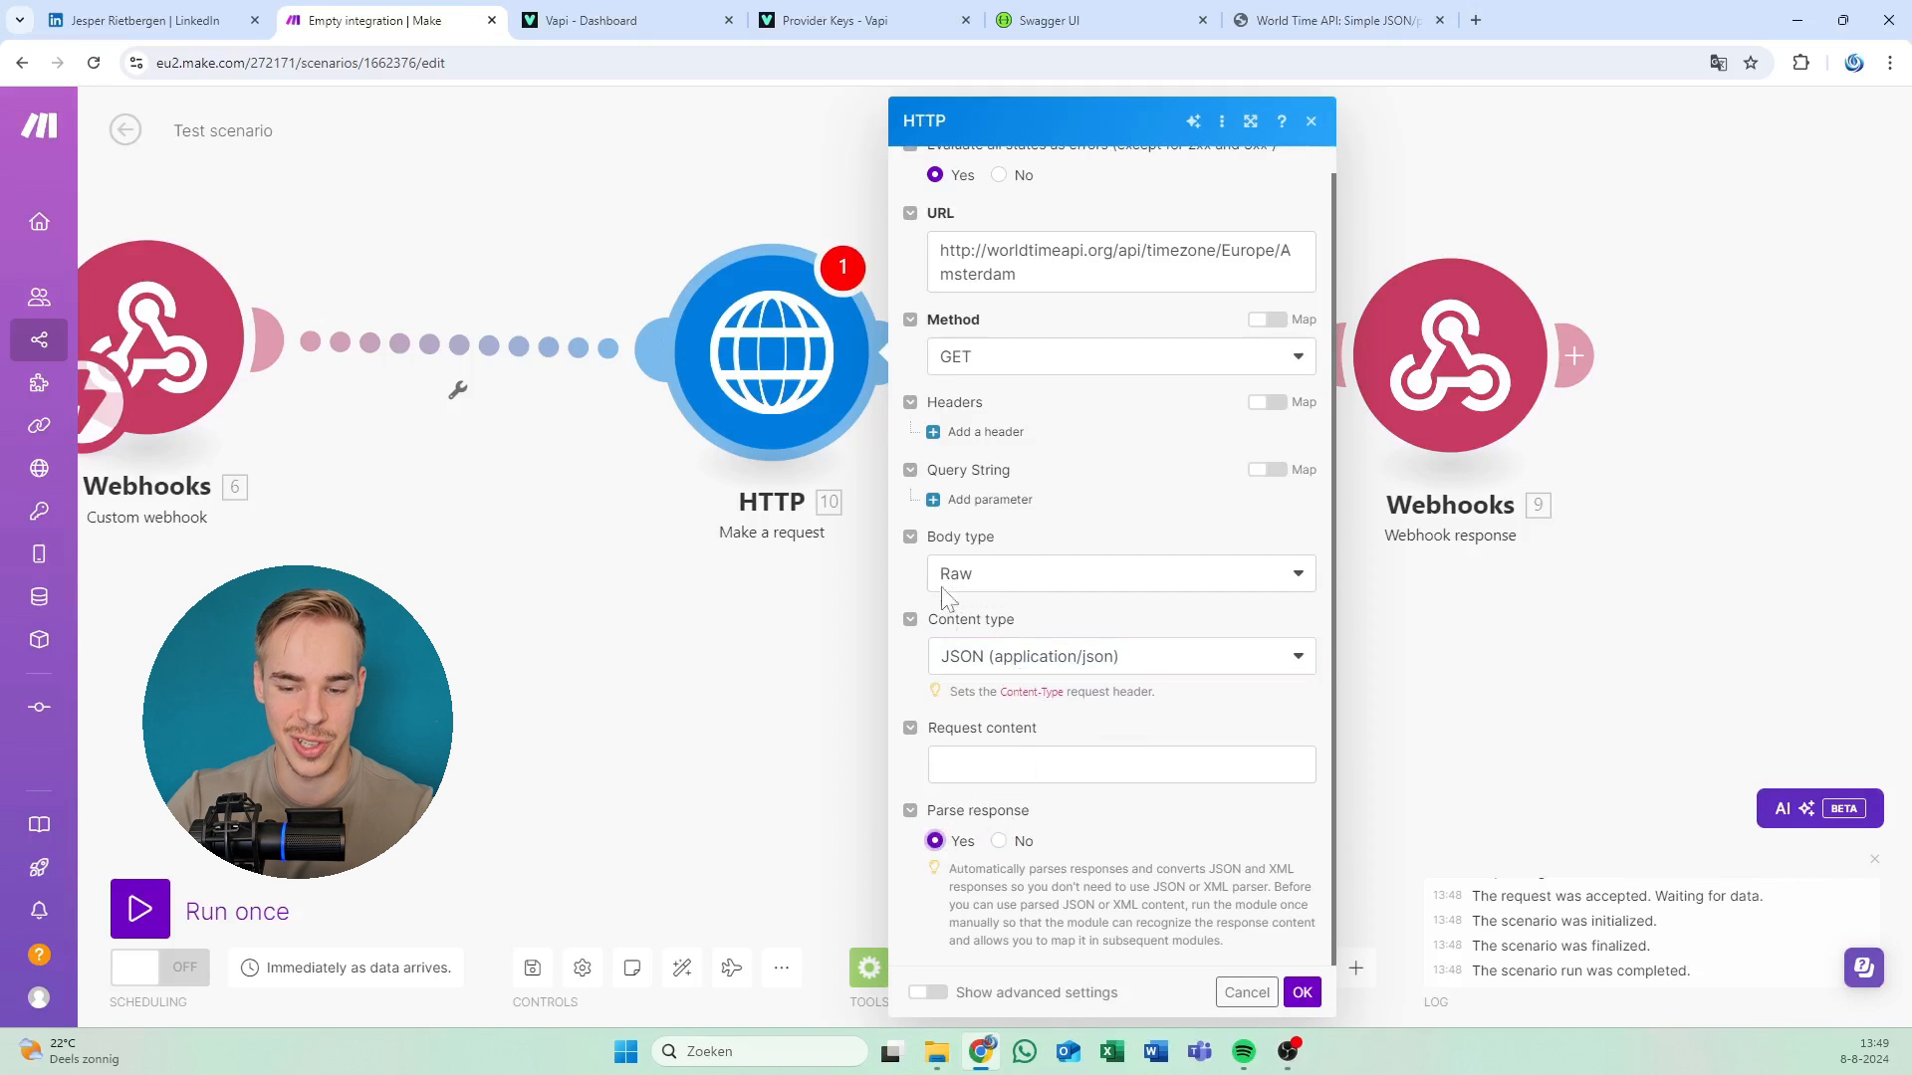
{"action": "left_click", "coordinate": [1301, 992]}
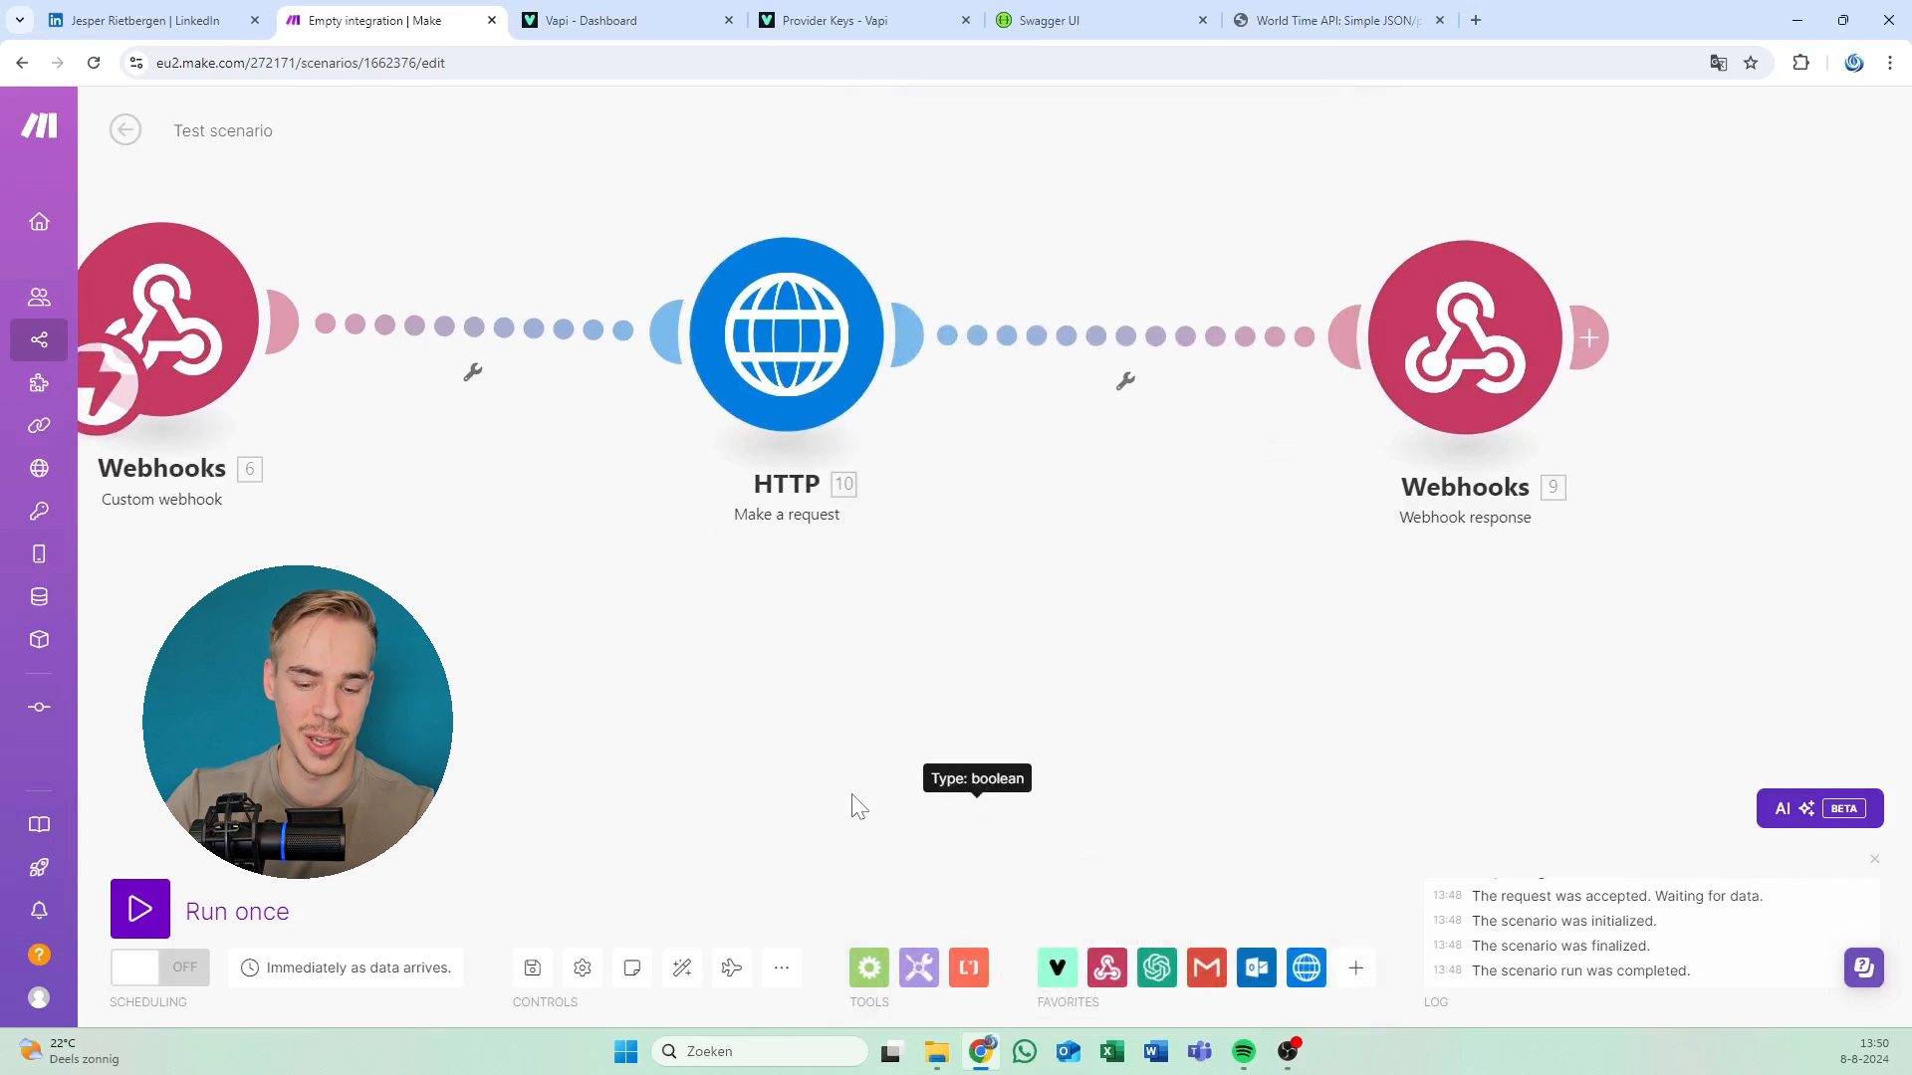
Auto-align the scenario's modules and switch to the Vapi dashboard.
{"action": "left_click", "coordinate": [682, 967]}
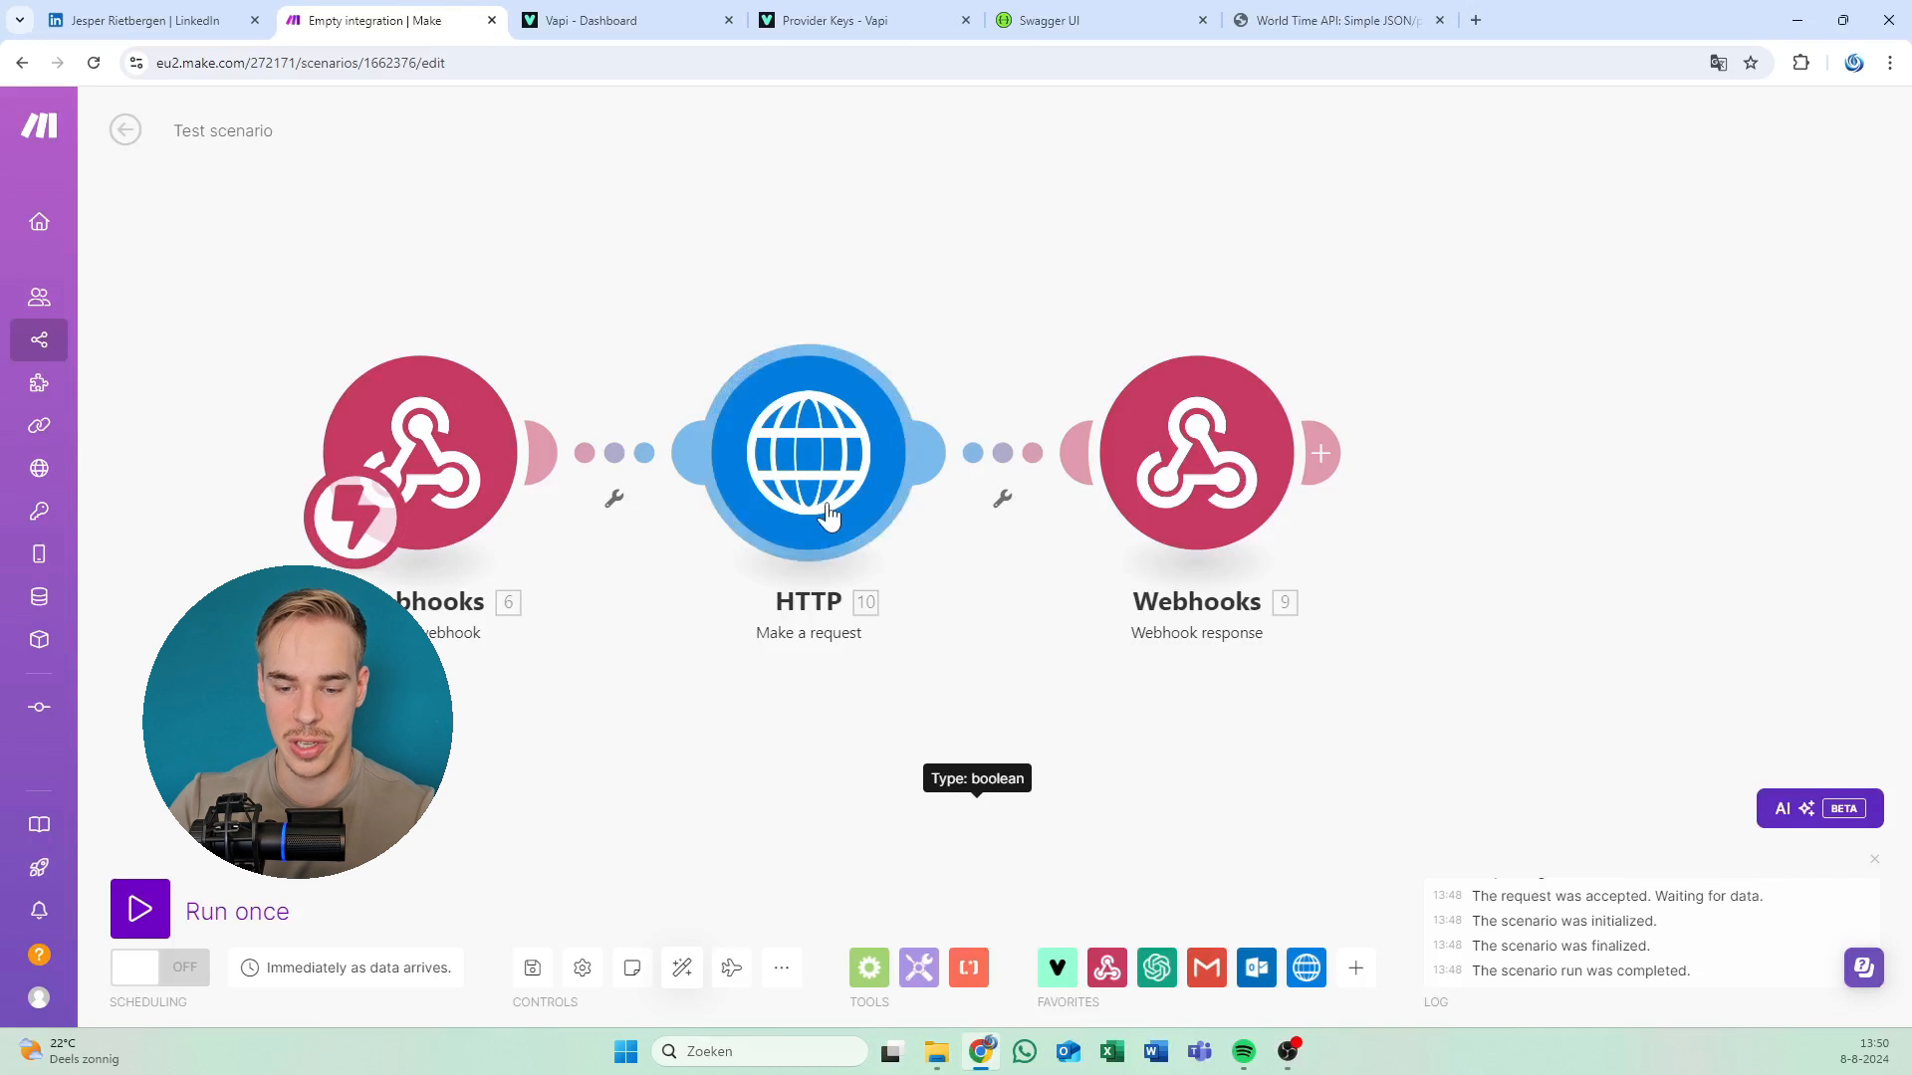
{"action": "left_click_drag", "start_coordinate": [458, 322], "coordinate": [541, 287]}
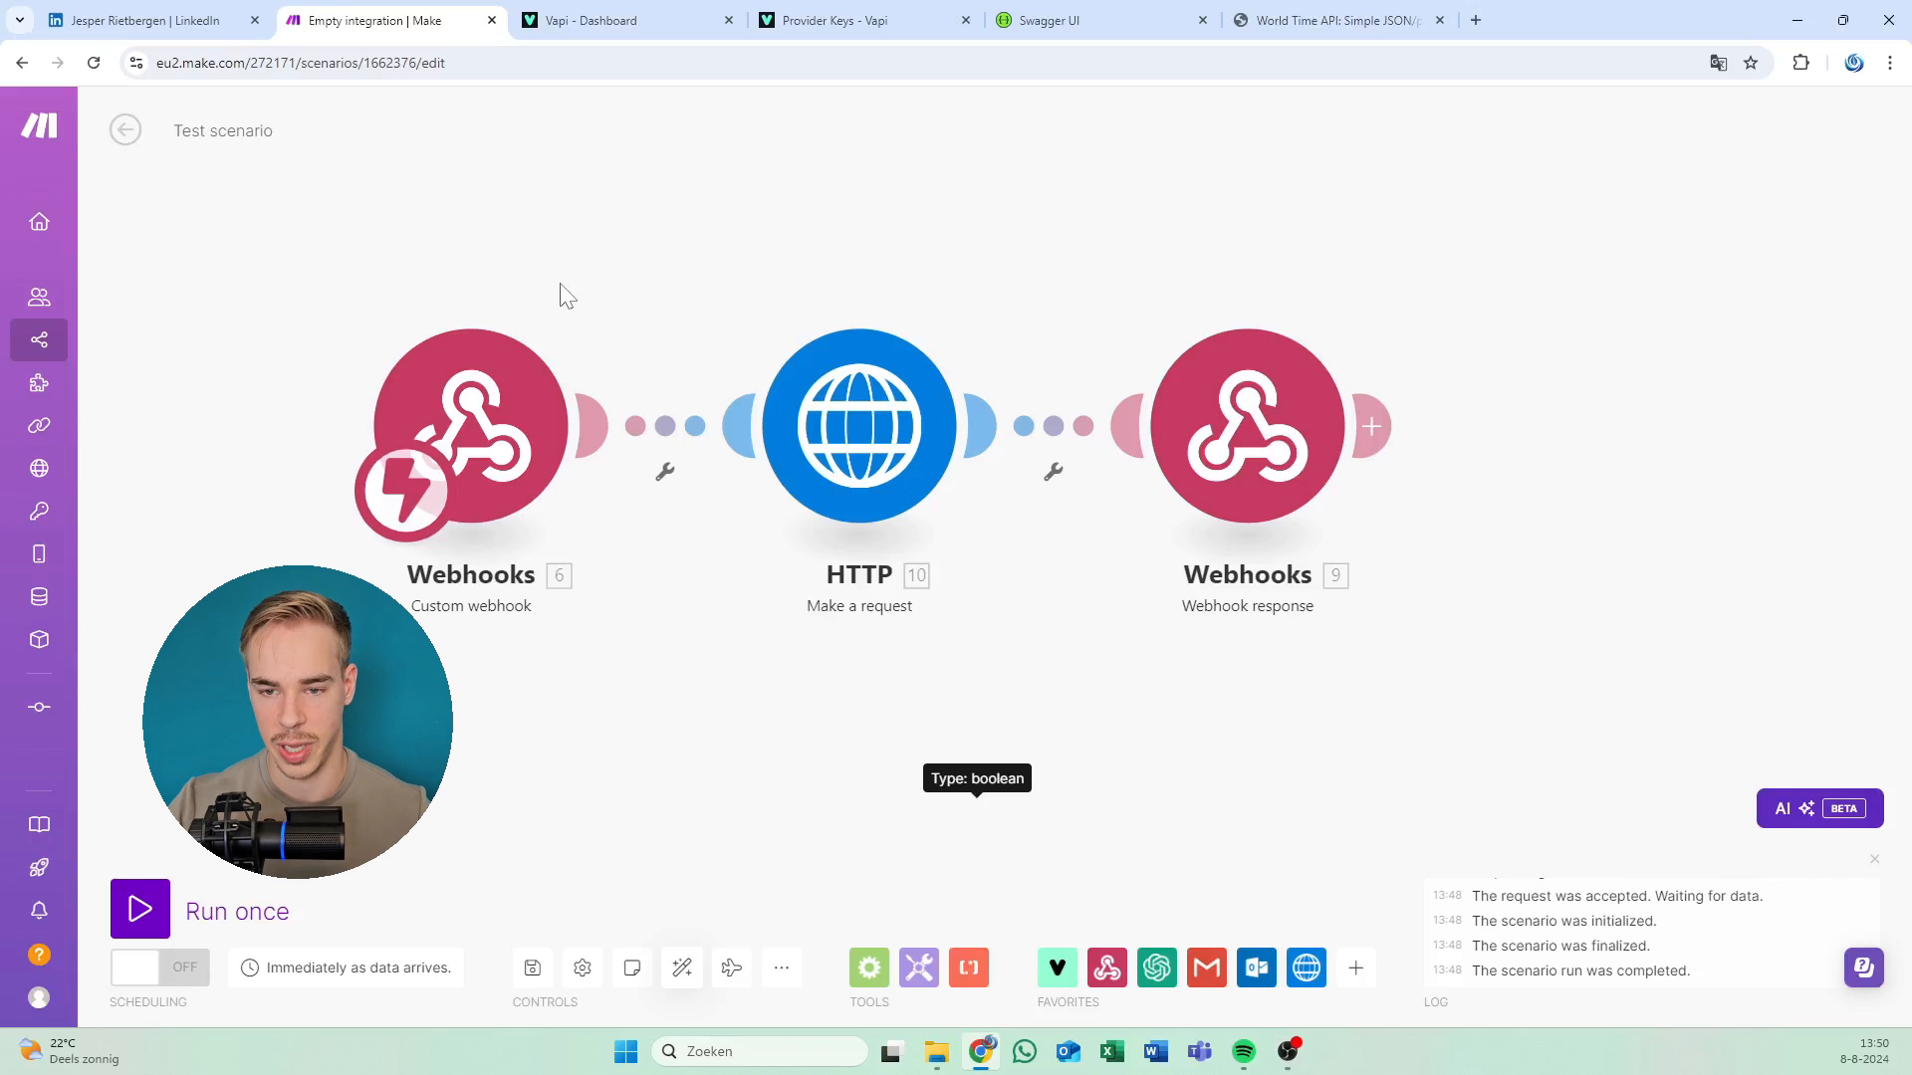
{"action": "left_click", "coordinate": [627, 20]}
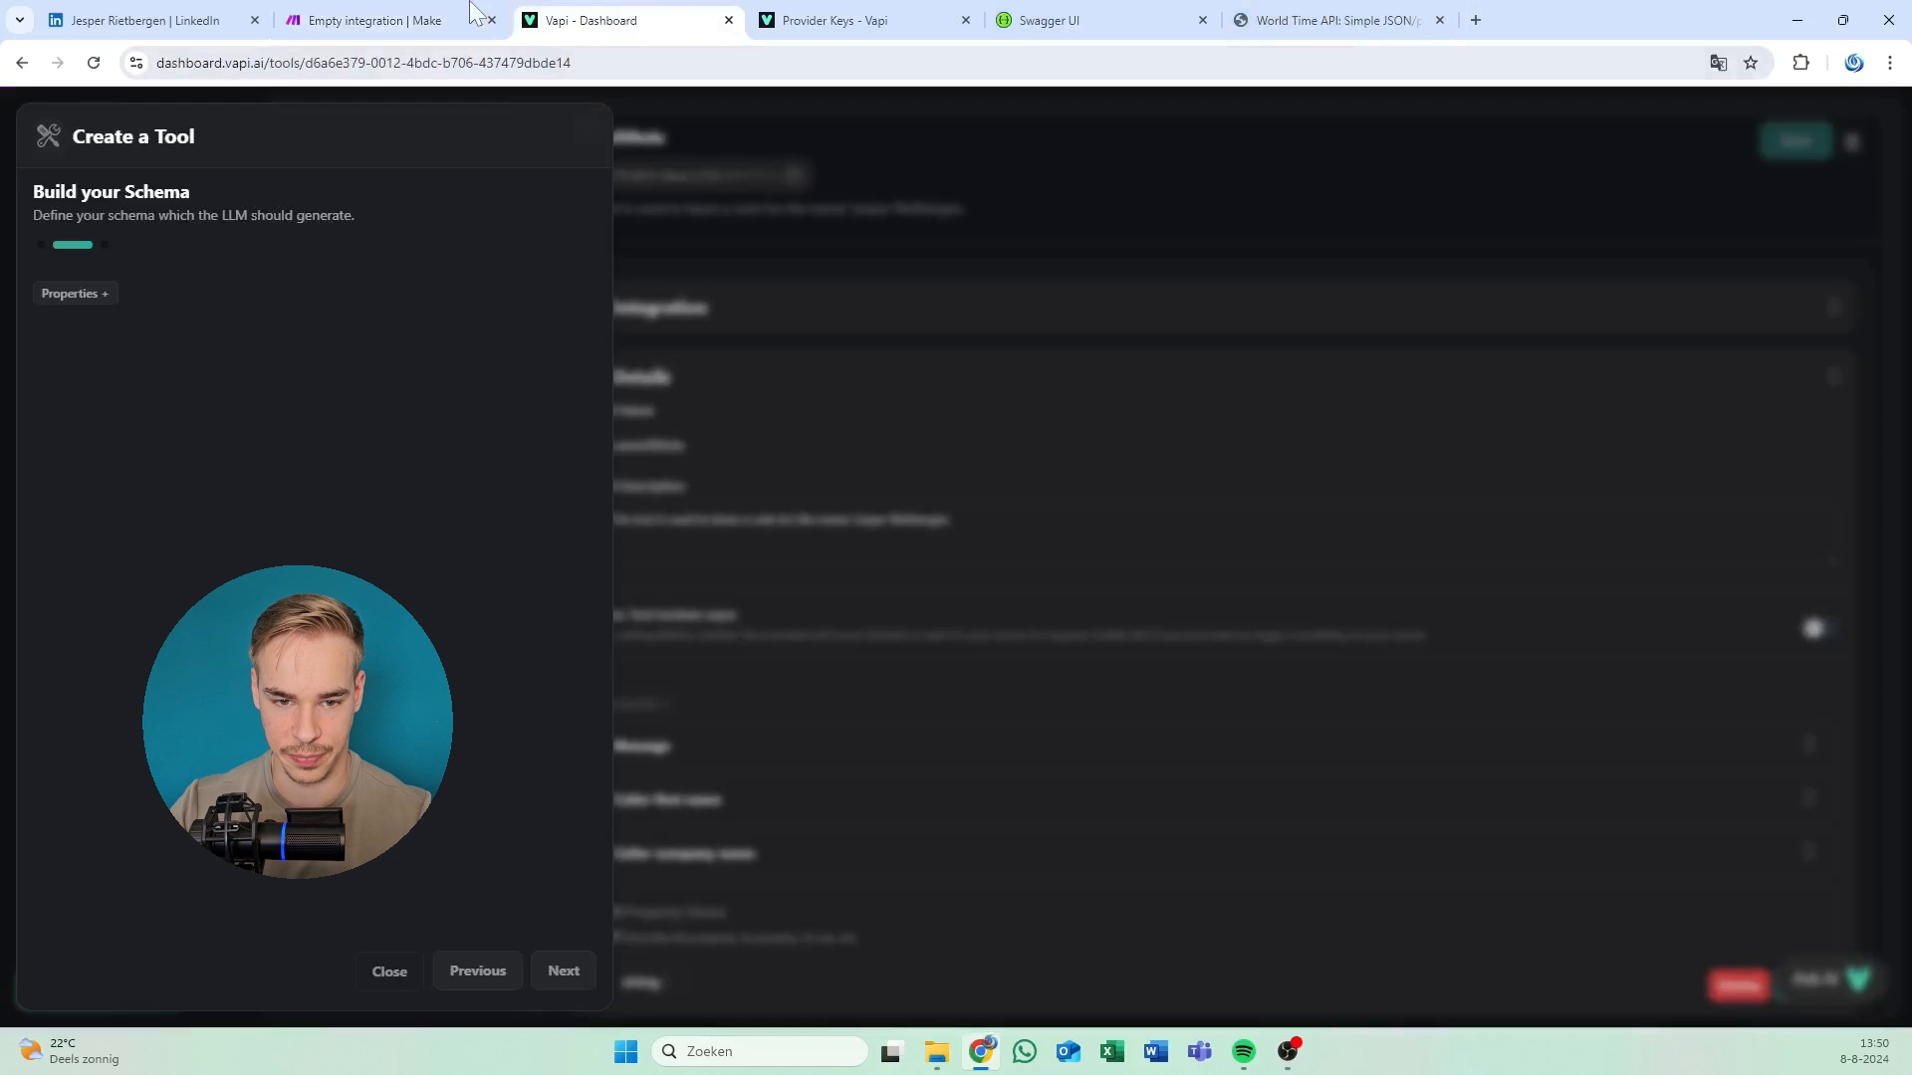
Open the Tools Calling page of the Vapi documentation.
{"action": "left_click", "coordinate": [764, 18]}
{"action": "left_click", "coordinate": [378, 20]}
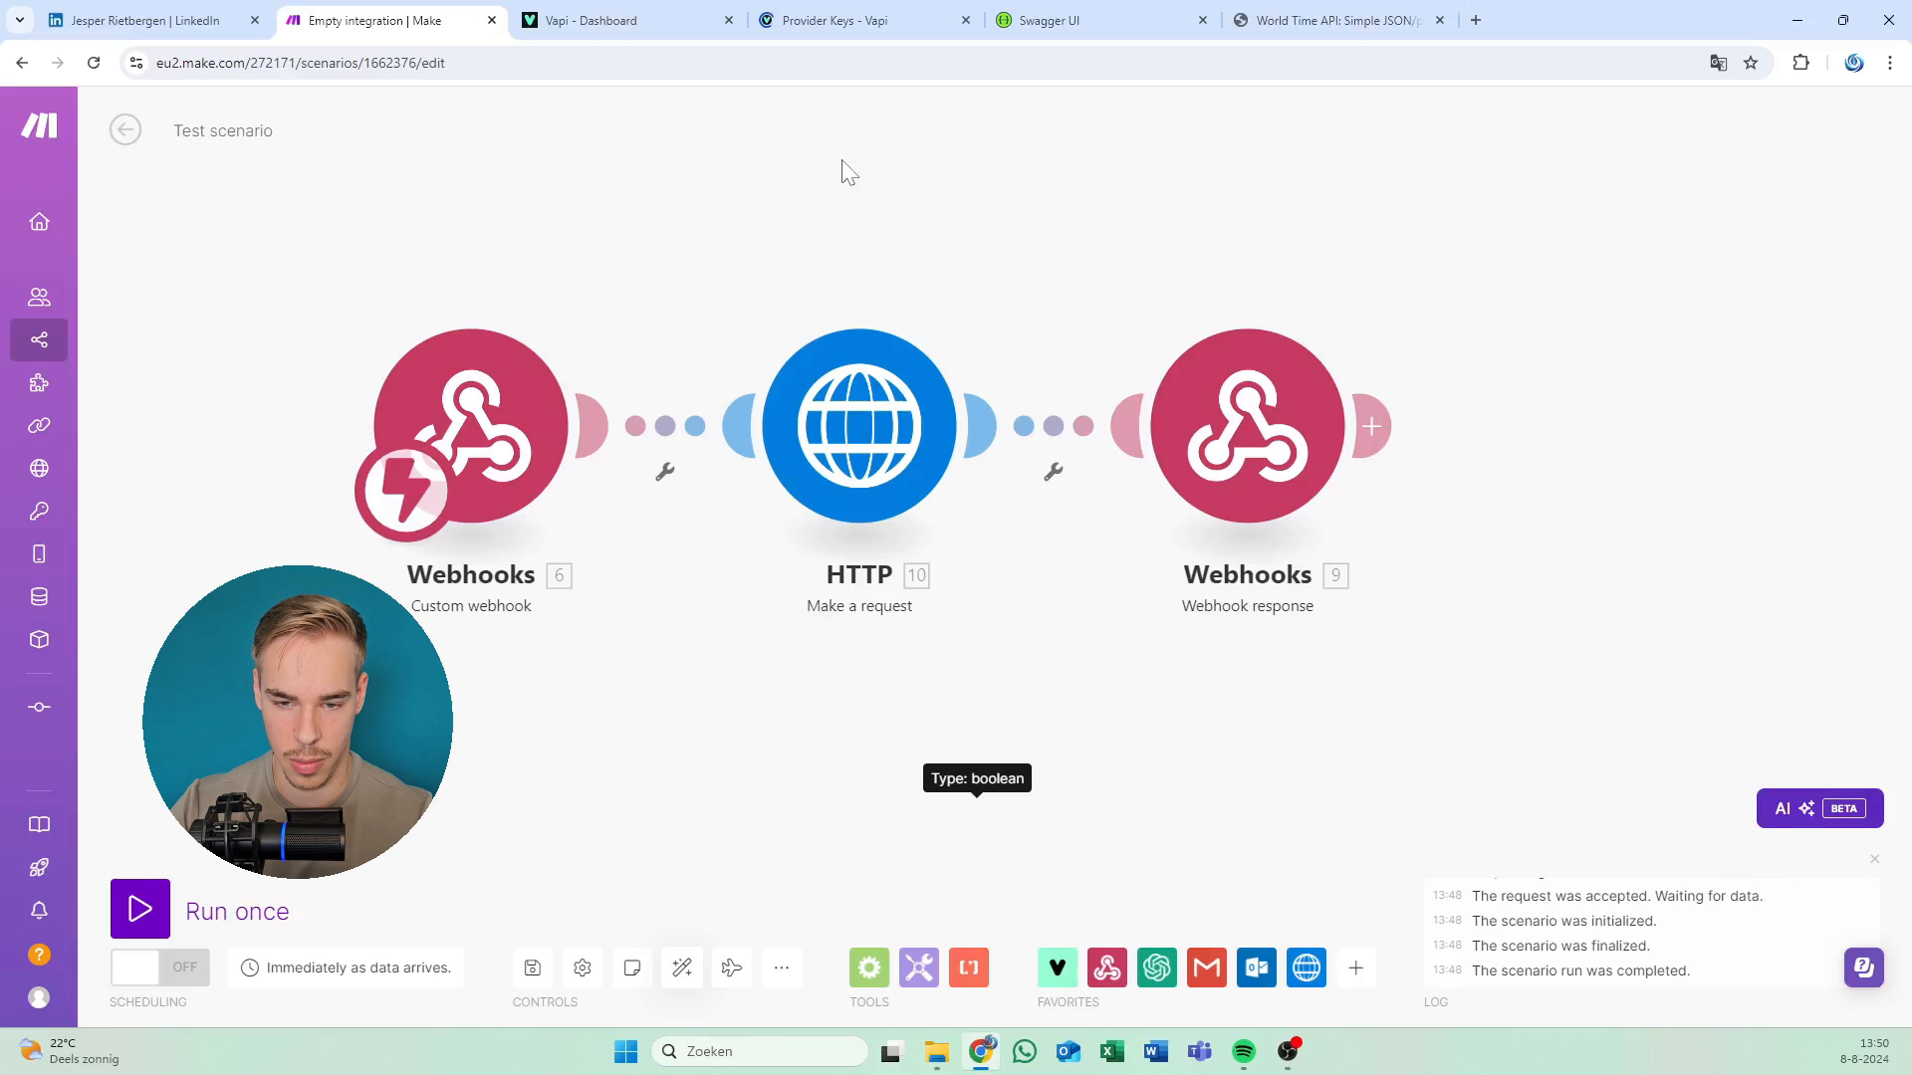
{"action": "left_click", "coordinate": [767, 18]}
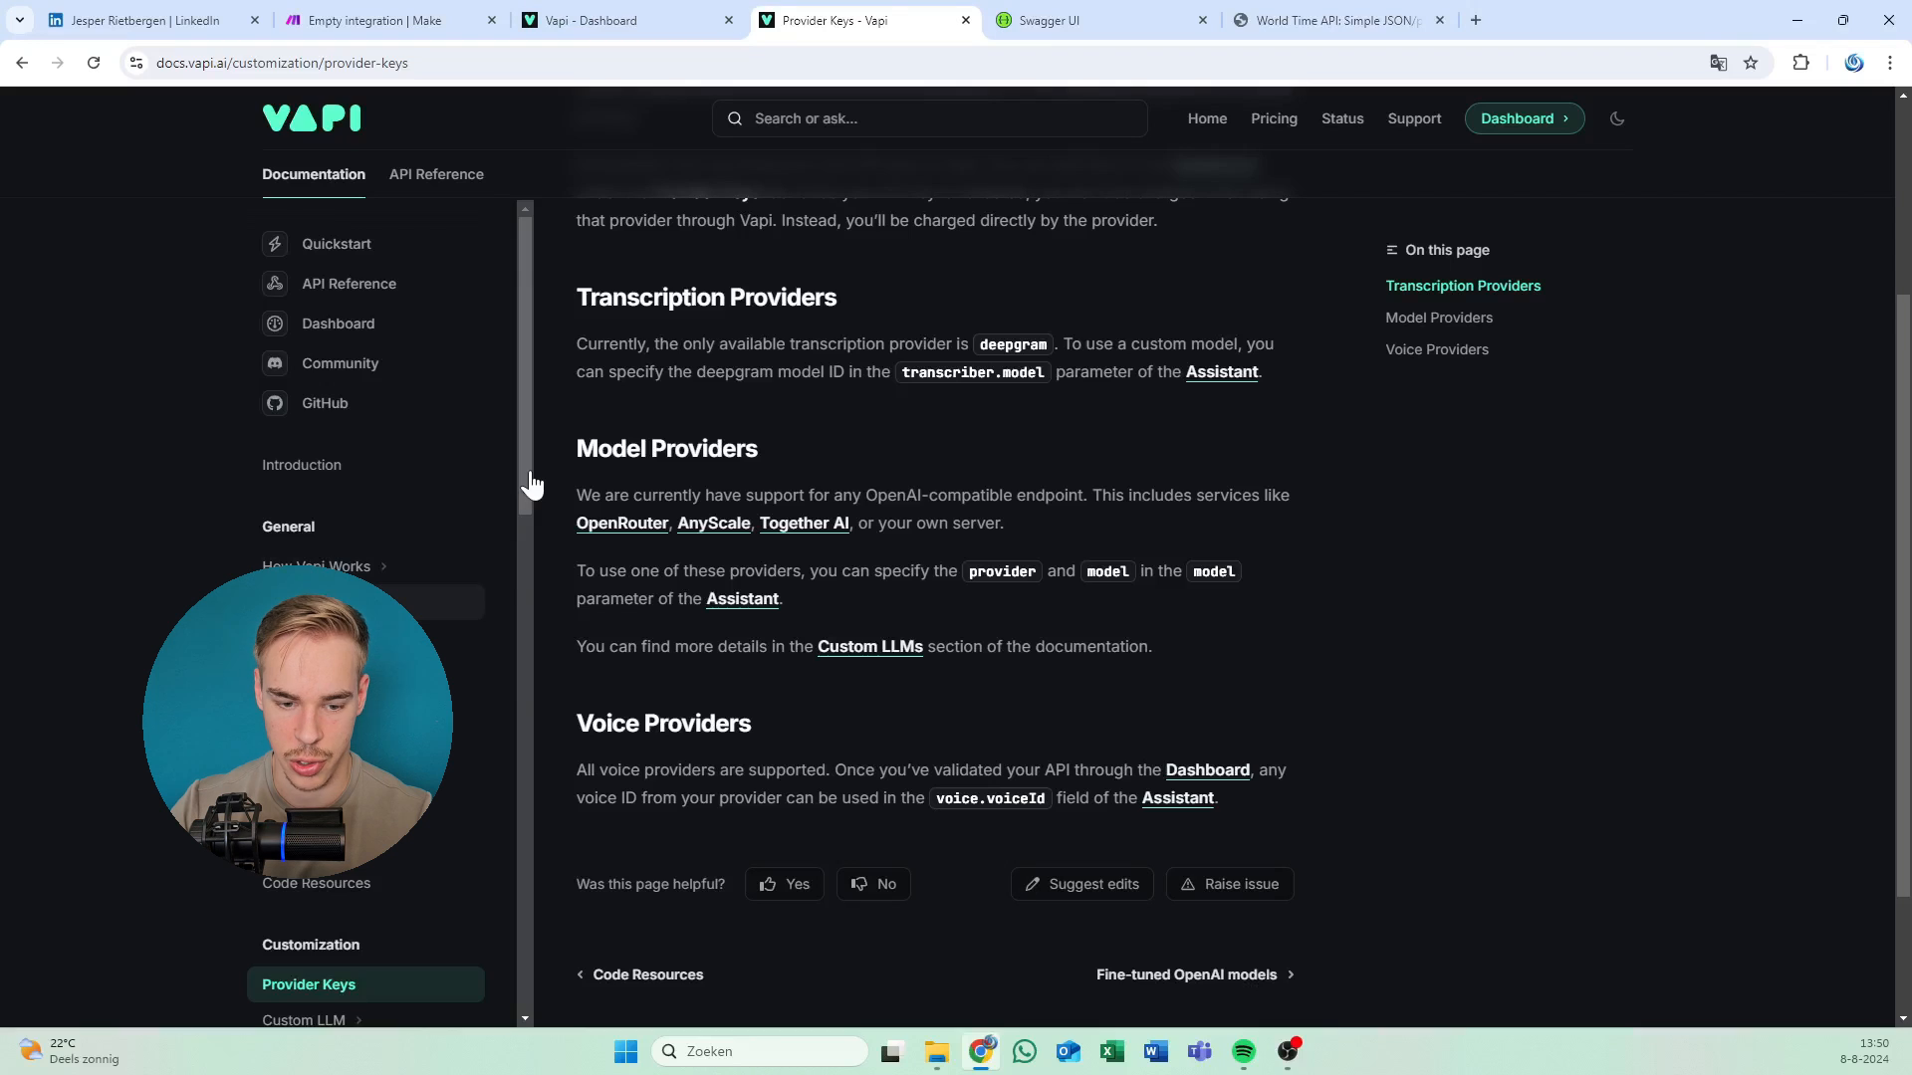
{"action": "scroll", "coordinate": [520, 687], "scroll_direction": "down", "scroll_amount": 2}
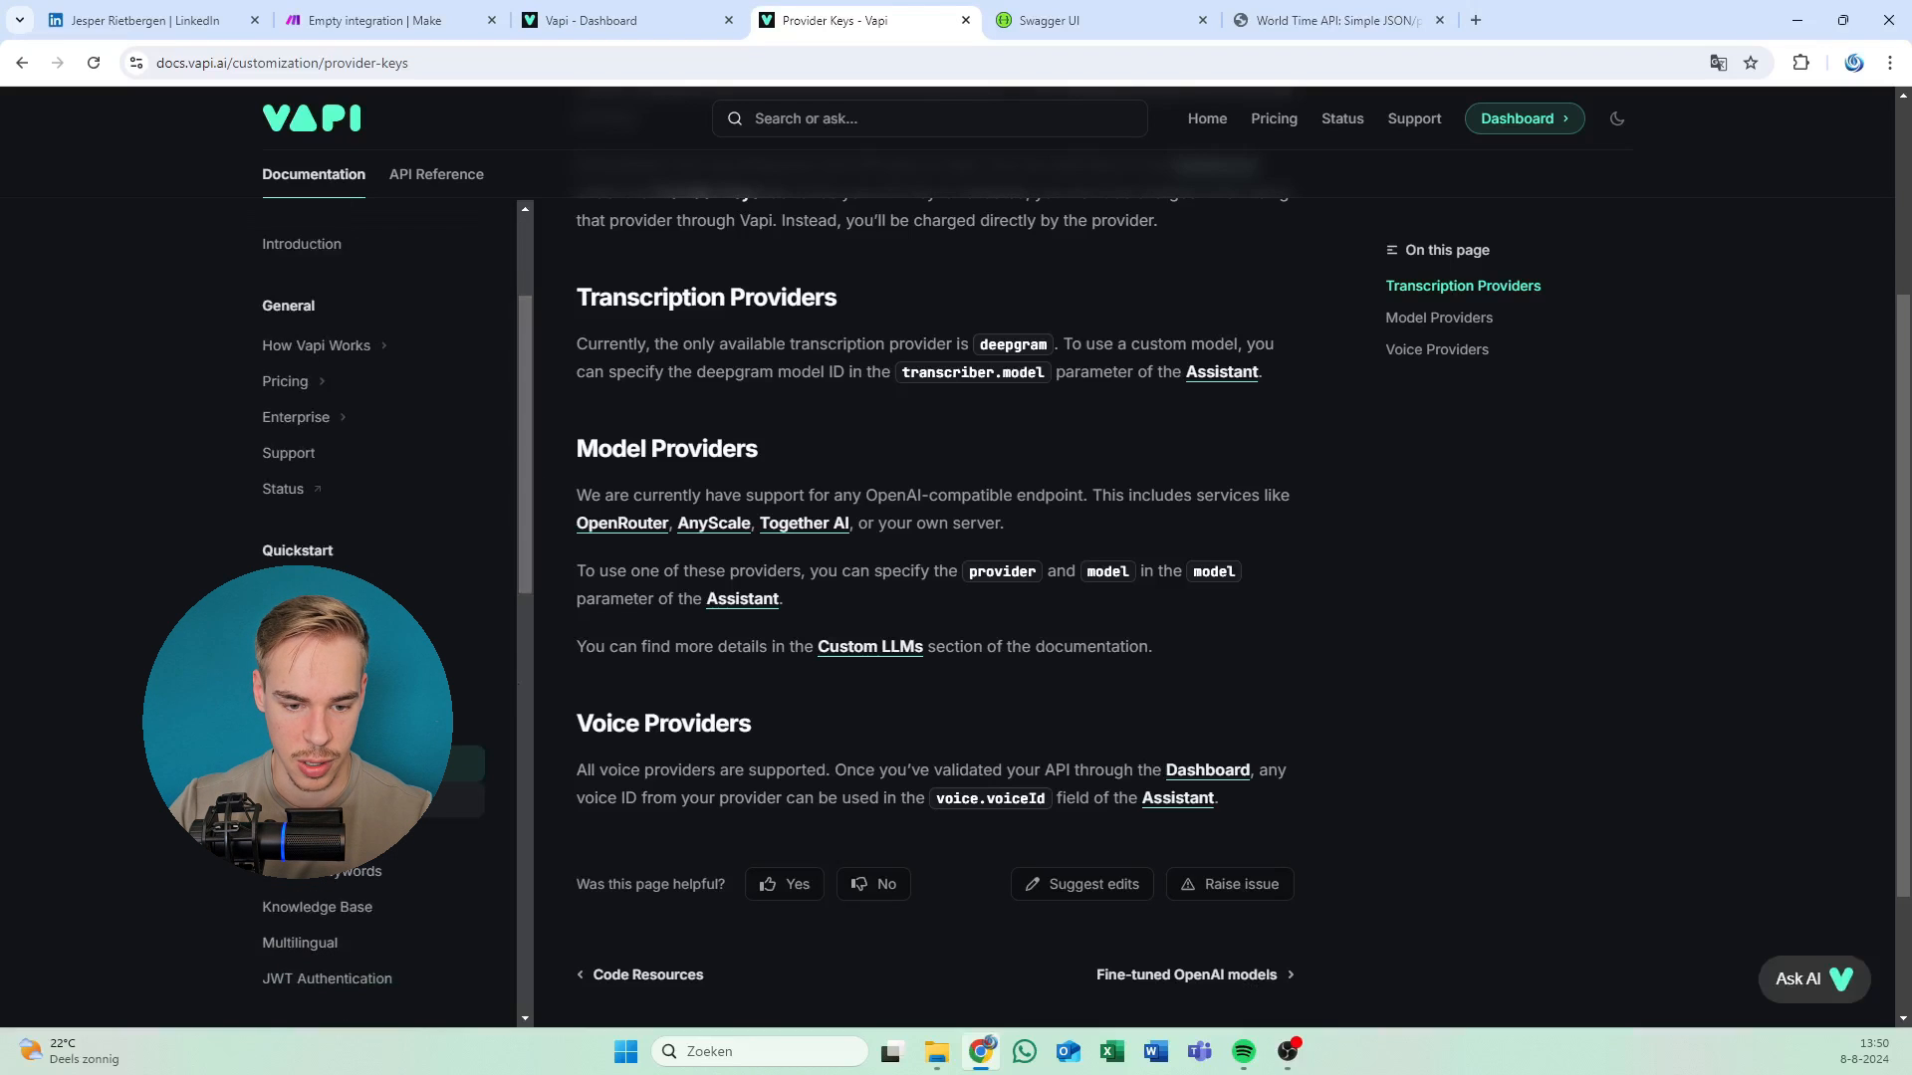
{"action": "scroll", "coordinate": [358, 475], "scroll_direction": "down", "scroll_amount": 5}
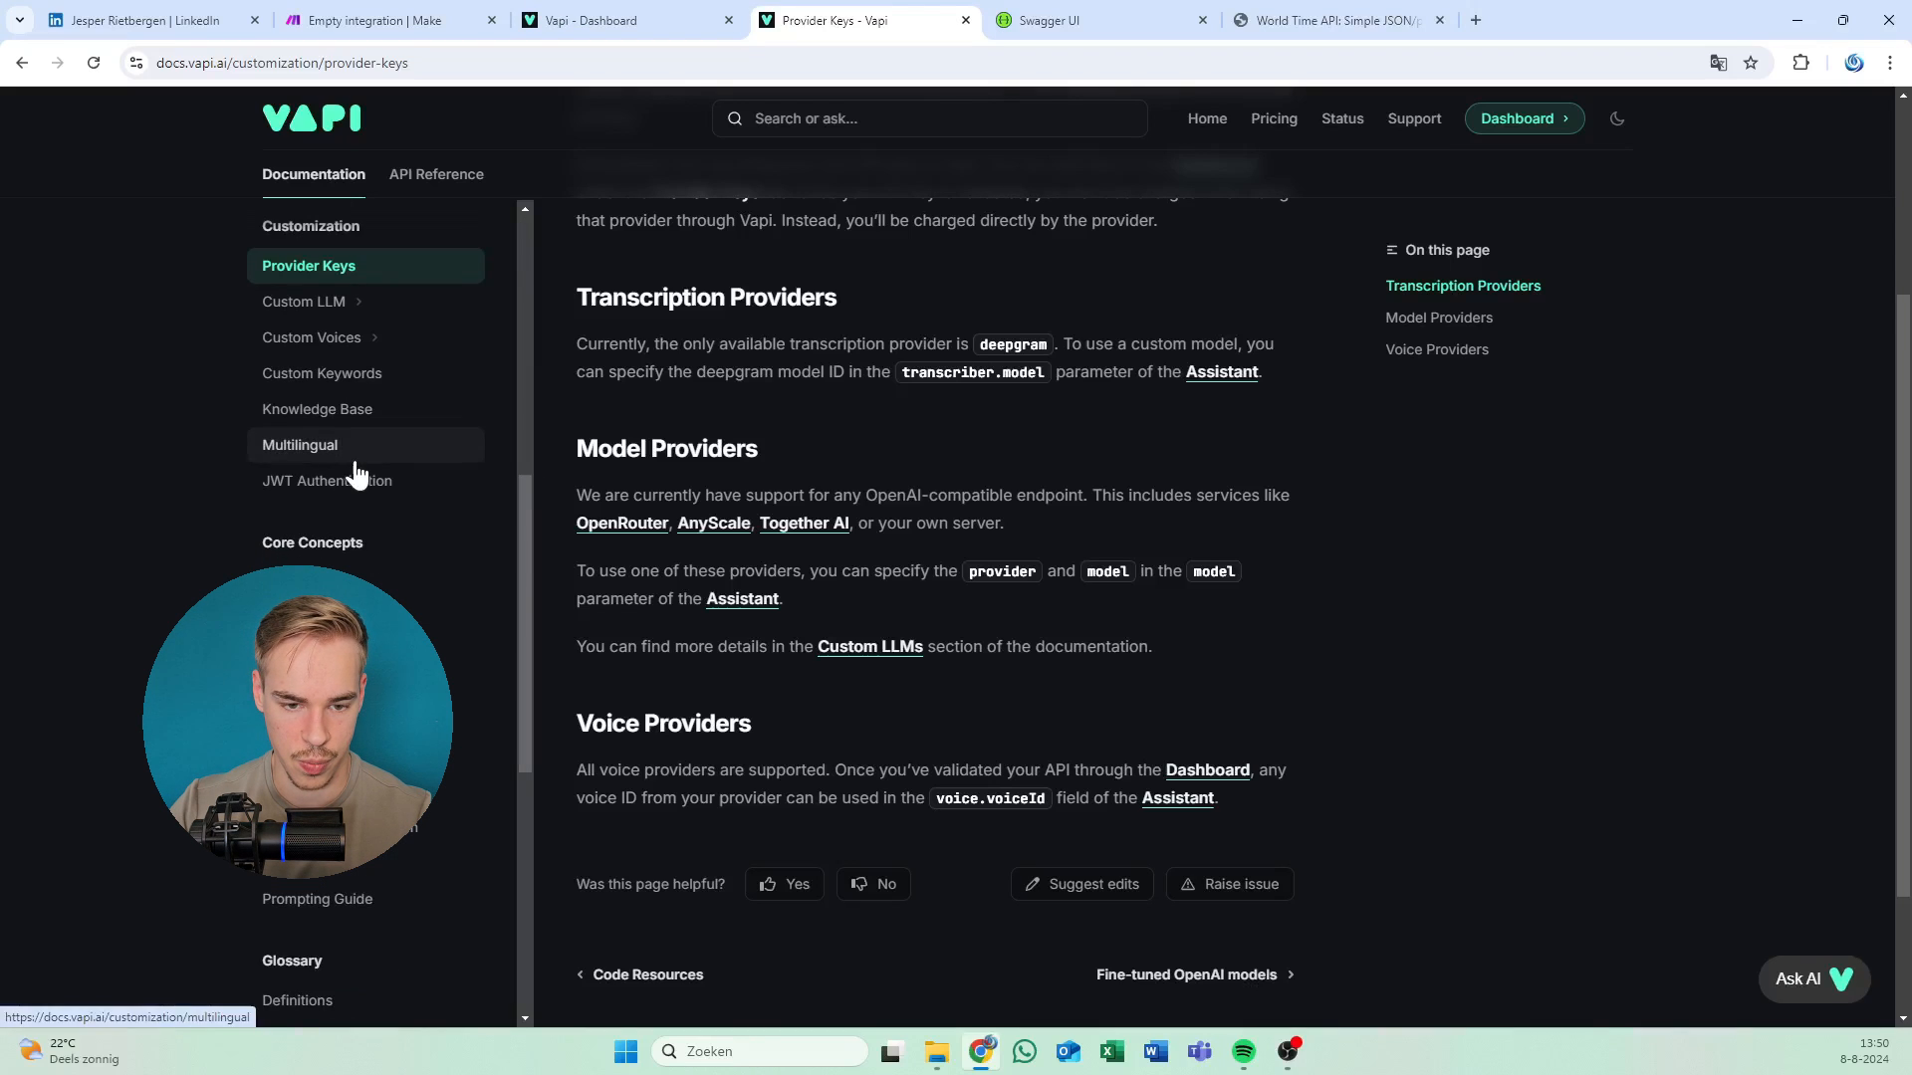
{"action": "scroll", "coordinate": [413, 488], "scroll_direction": "down", "scroll_amount": 4}
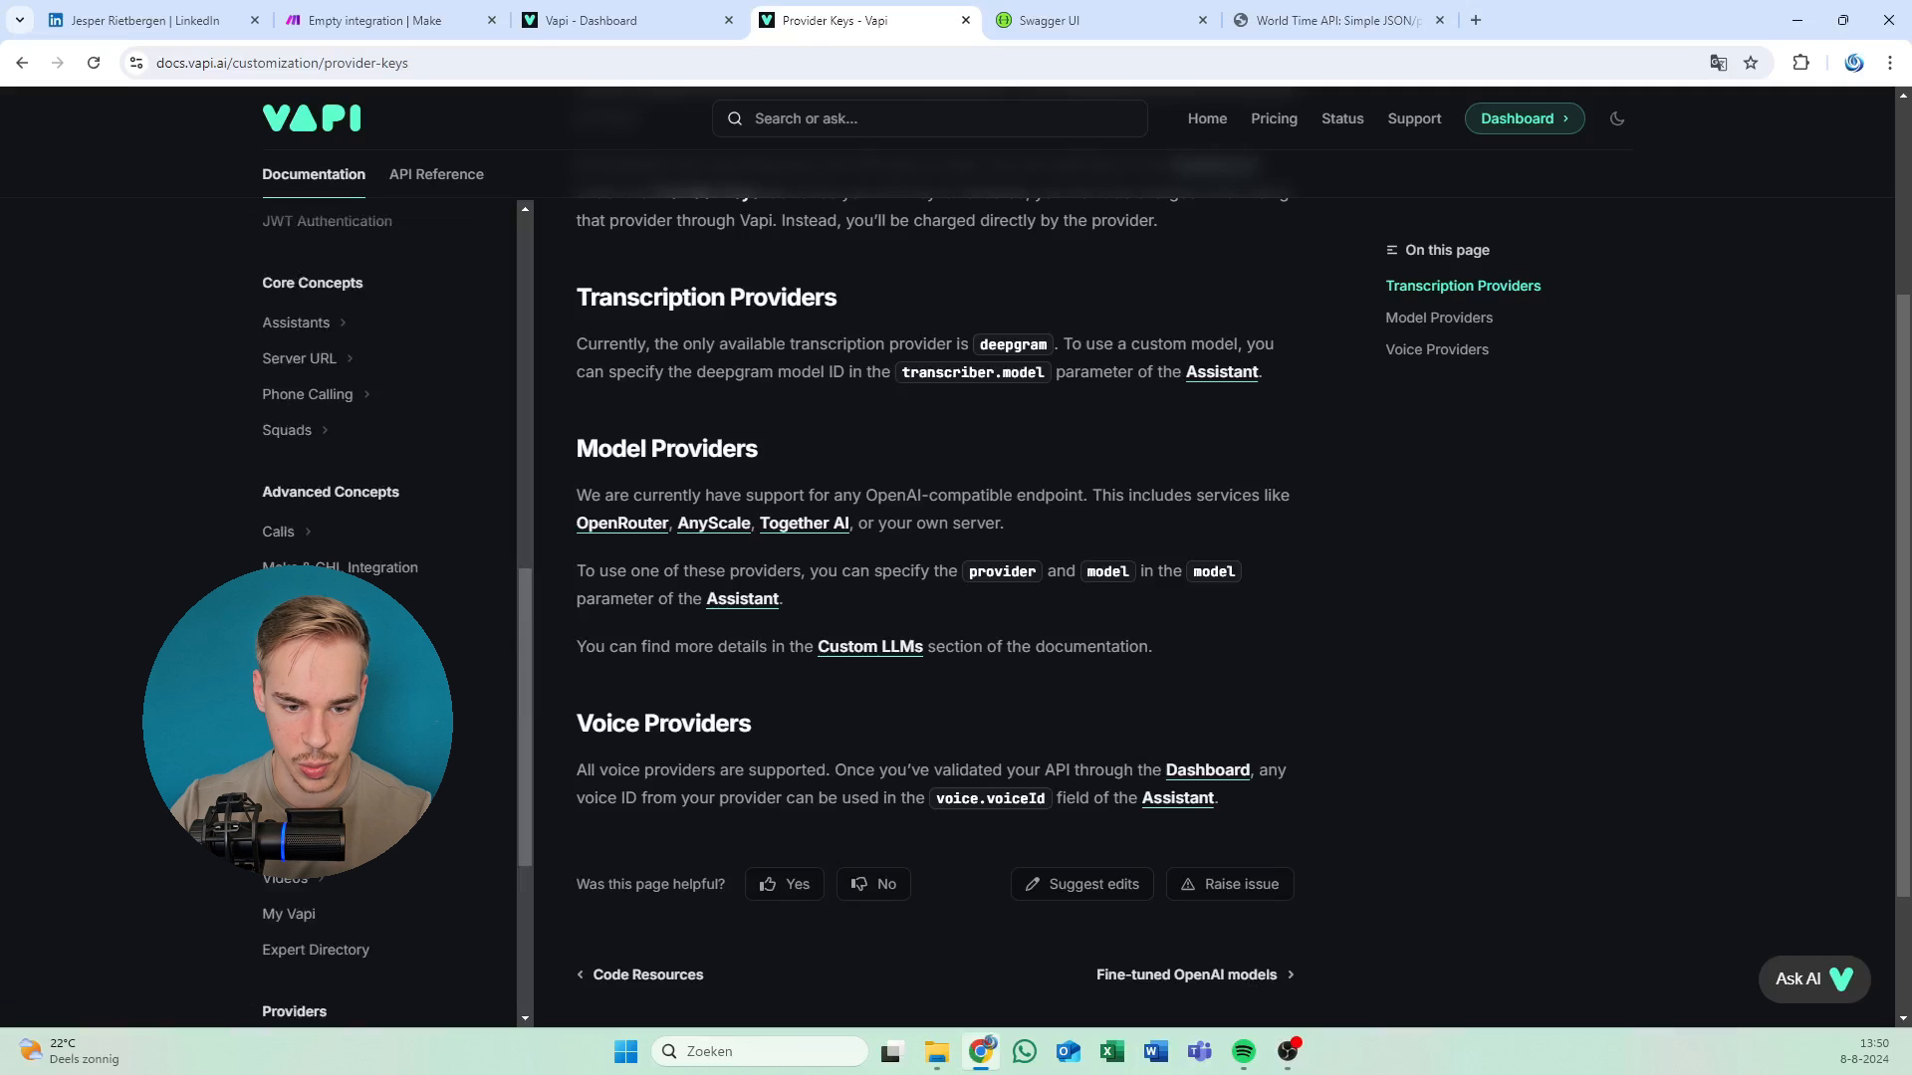
{"action": "scroll", "coordinate": [418, 665], "scroll_direction": "up", "scroll_amount": 1}
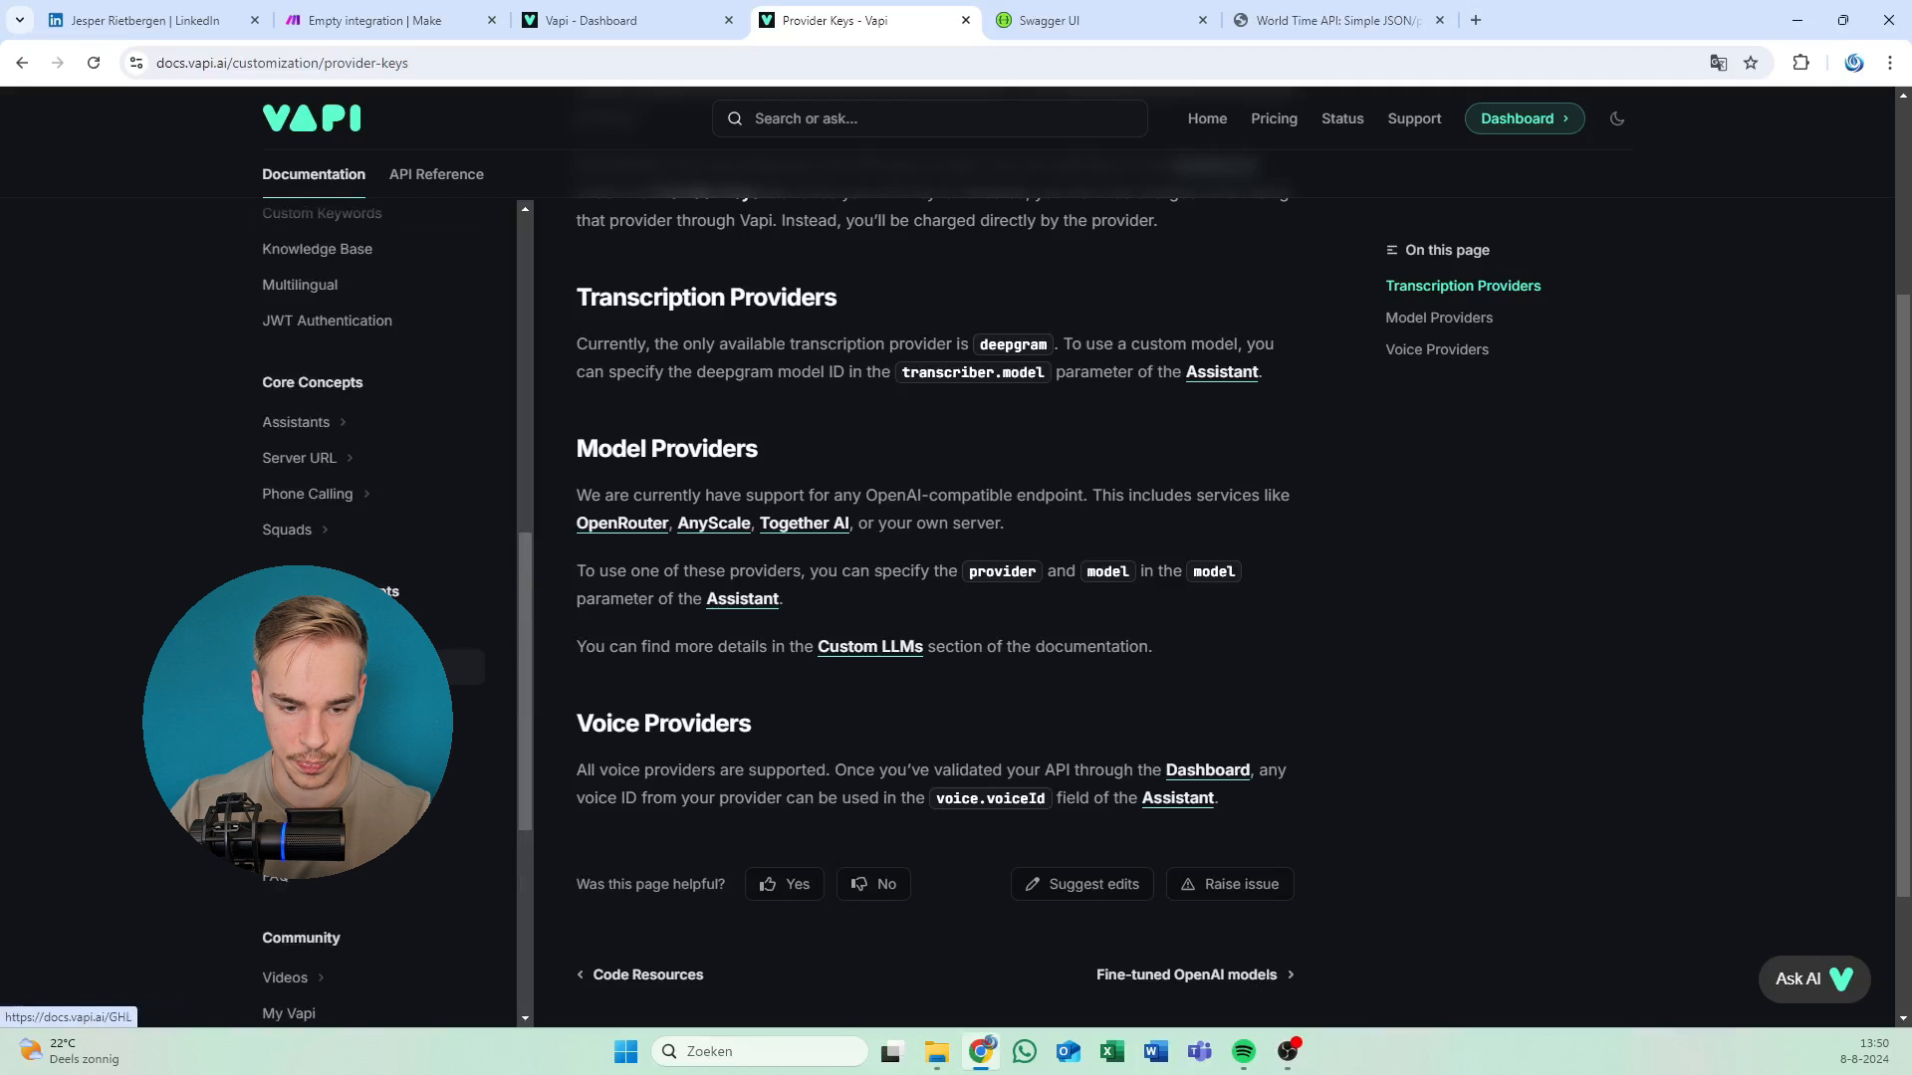
{"action": "left_click", "coordinate": [378, 695]}
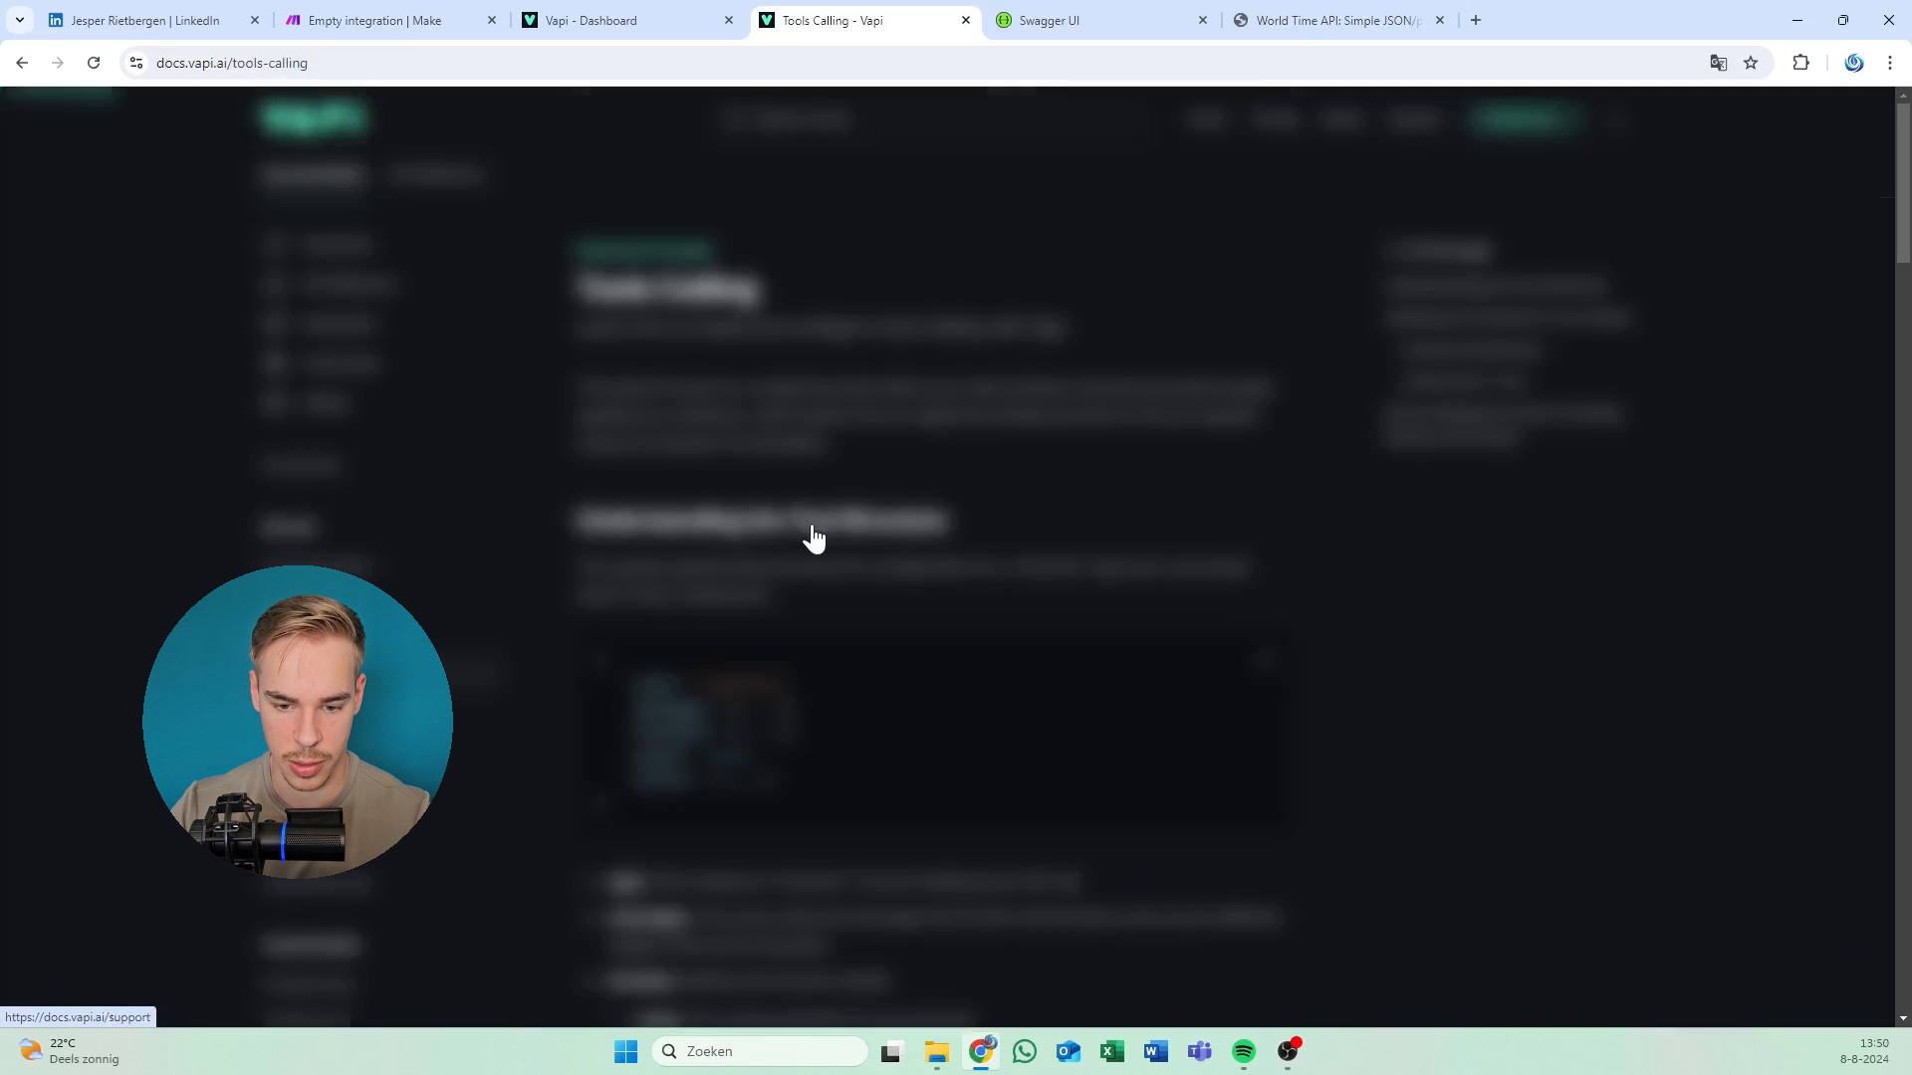
Examine the Tools Calling page down to the Server Response Format section, including the surrounding documentation topics.
{"action": "scroll", "coordinate": [737, 478], "scroll_direction": "down", "scroll_amount": 10}
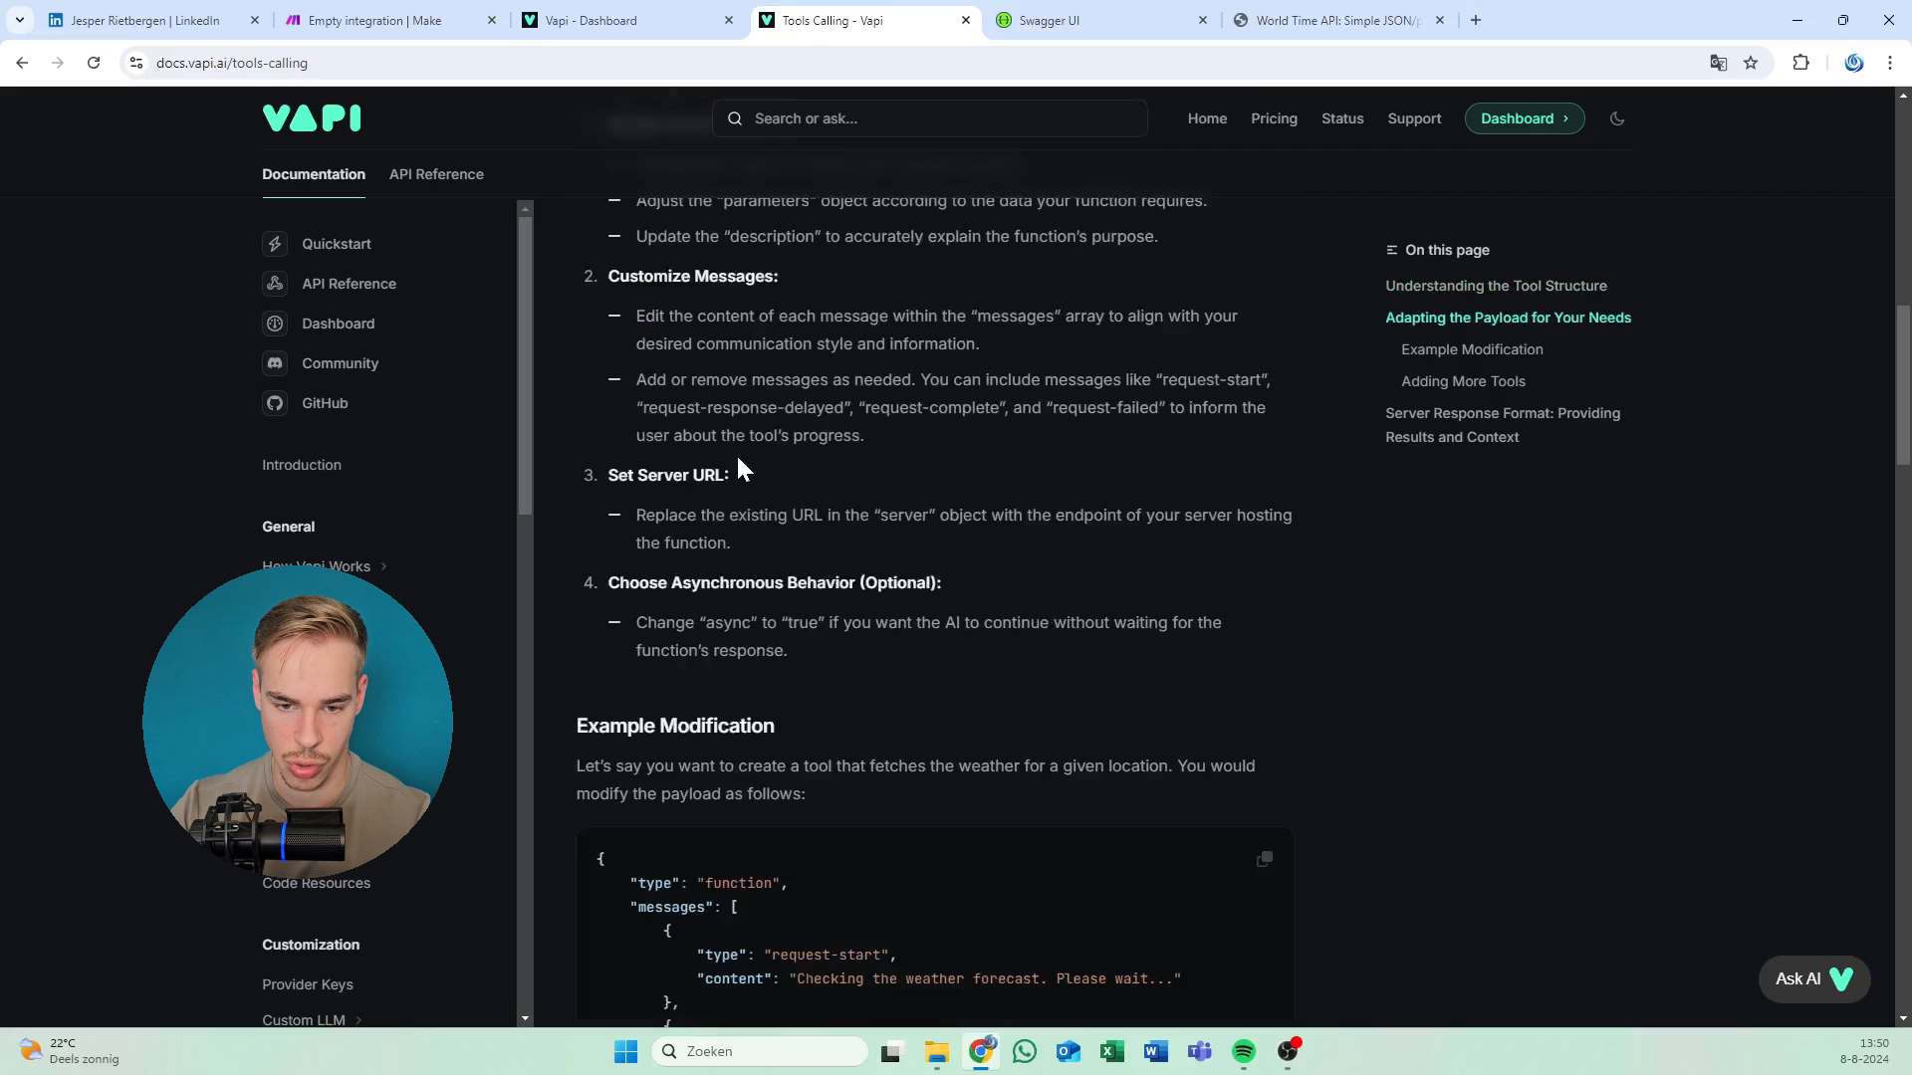
{"action": "scroll", "coordinate": [757, 453], "scroll_direction": "down", "scroll_amount": 4}
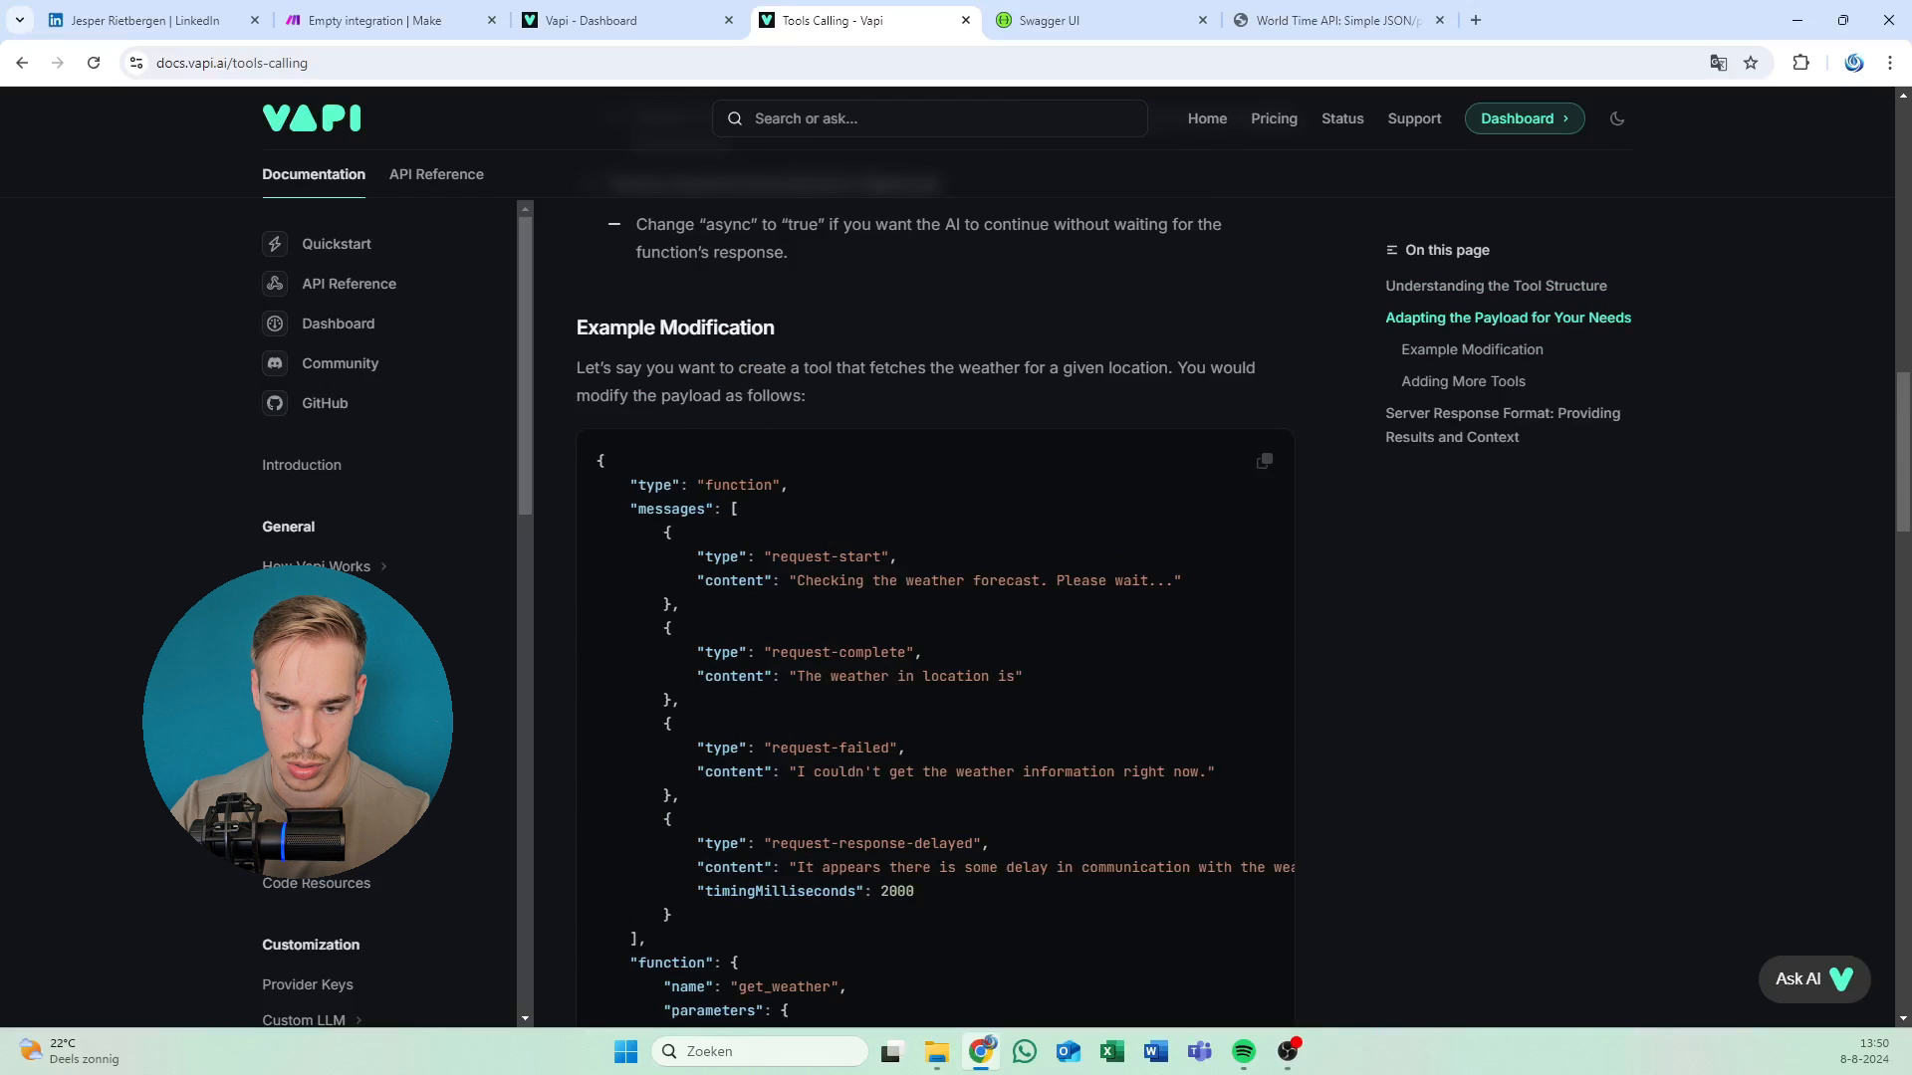
{"action": "scroll", "coordinate": [733, 520], "scroll_direction": "down", "scroll_amount": 15}
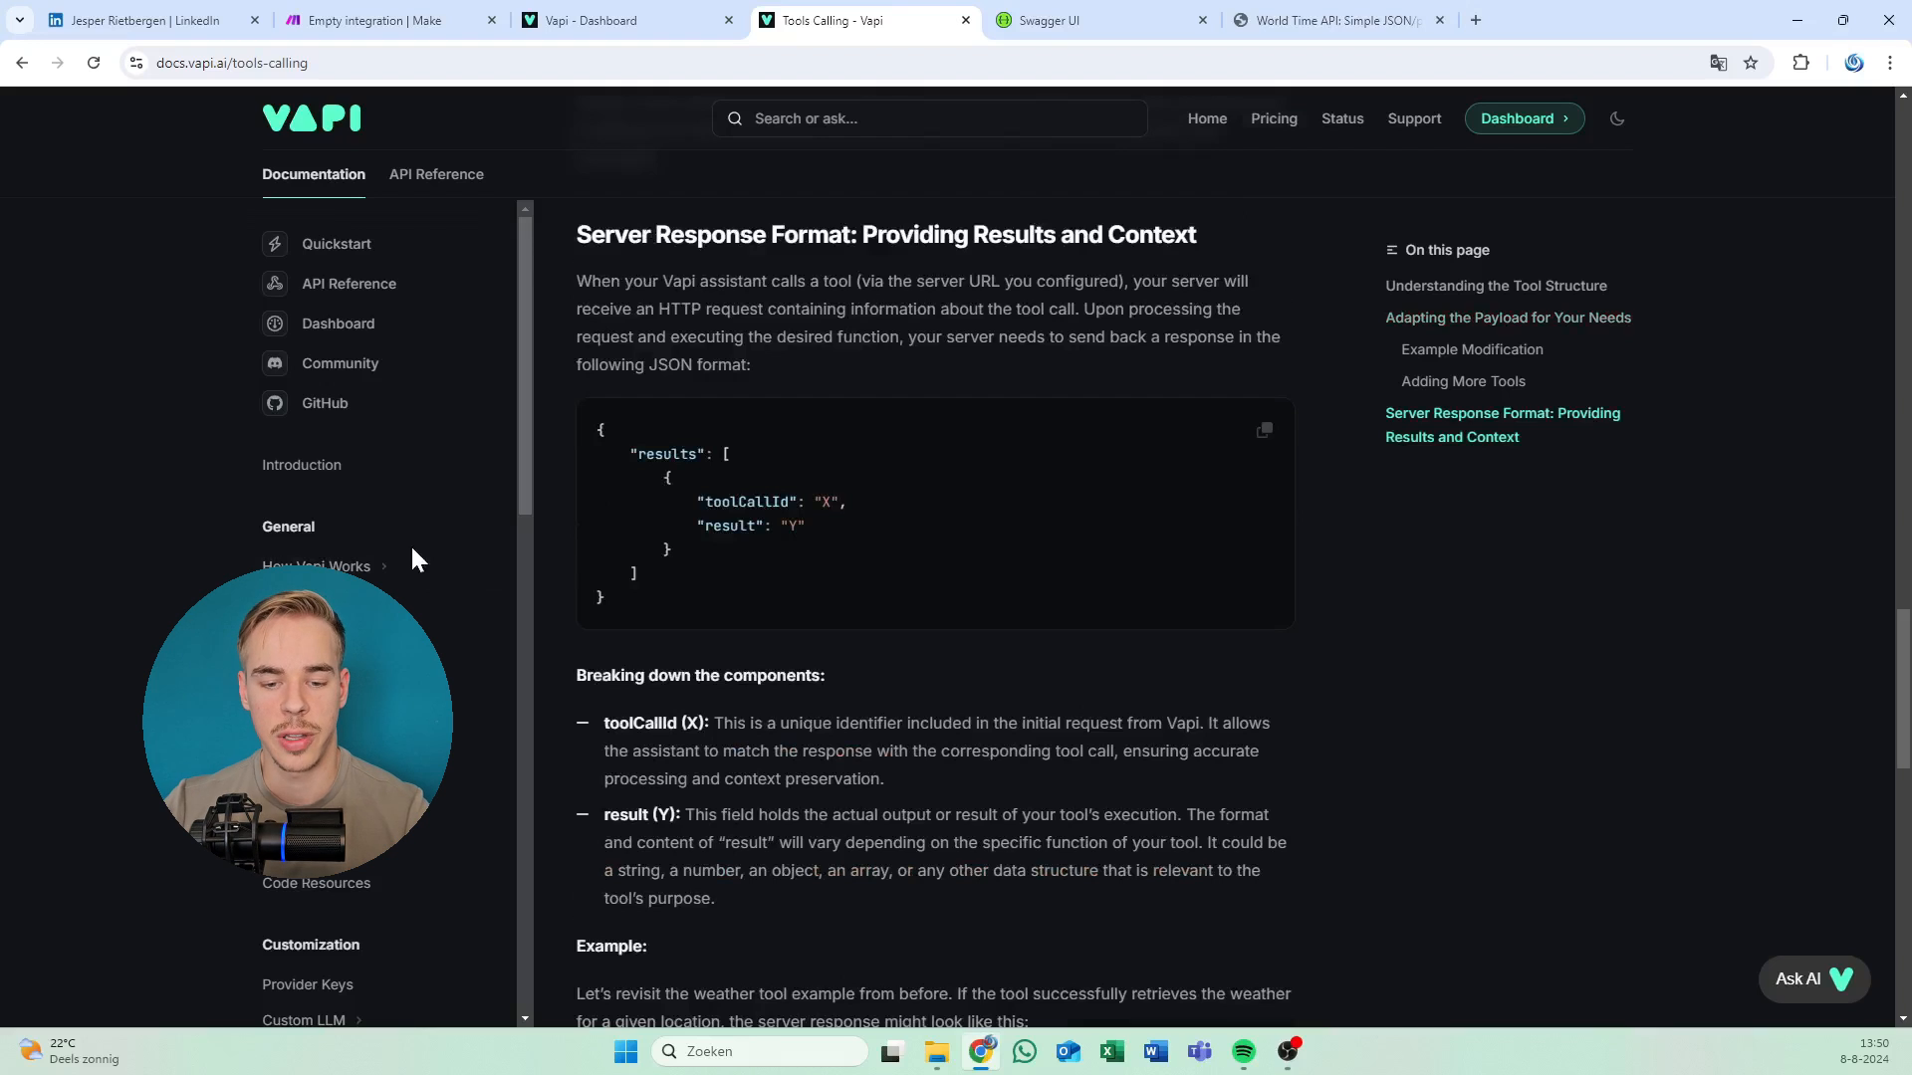
{"action": "scroll", "coordinate": [472, 607], "scroll_direction": "down", "scroll_amount": 4}
{"action": "scroll", "coordinate": [472, 611], "scroll_direction": "up", "scroll_amount": 1}
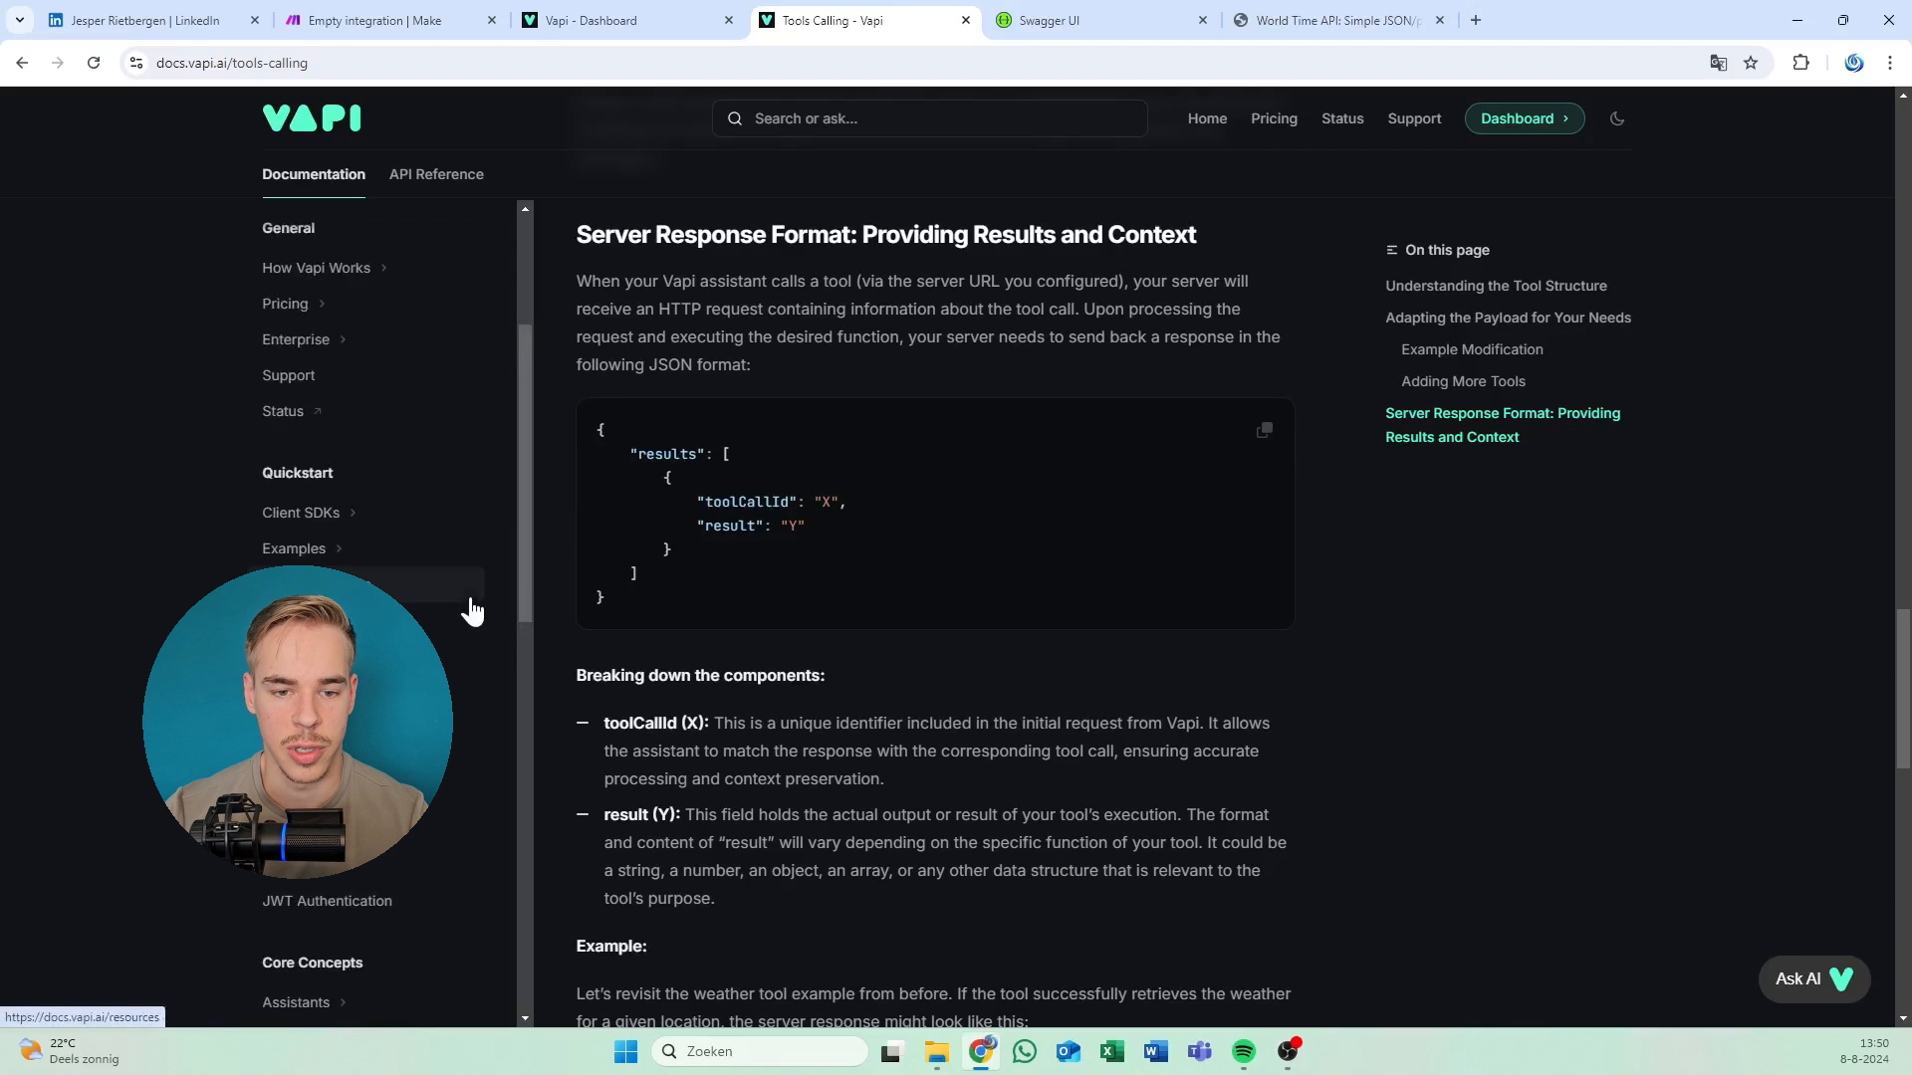
{"action": "scroll", "coordinate": [472, 610], "scroll_direction": "up", "scroll_amount": 2}
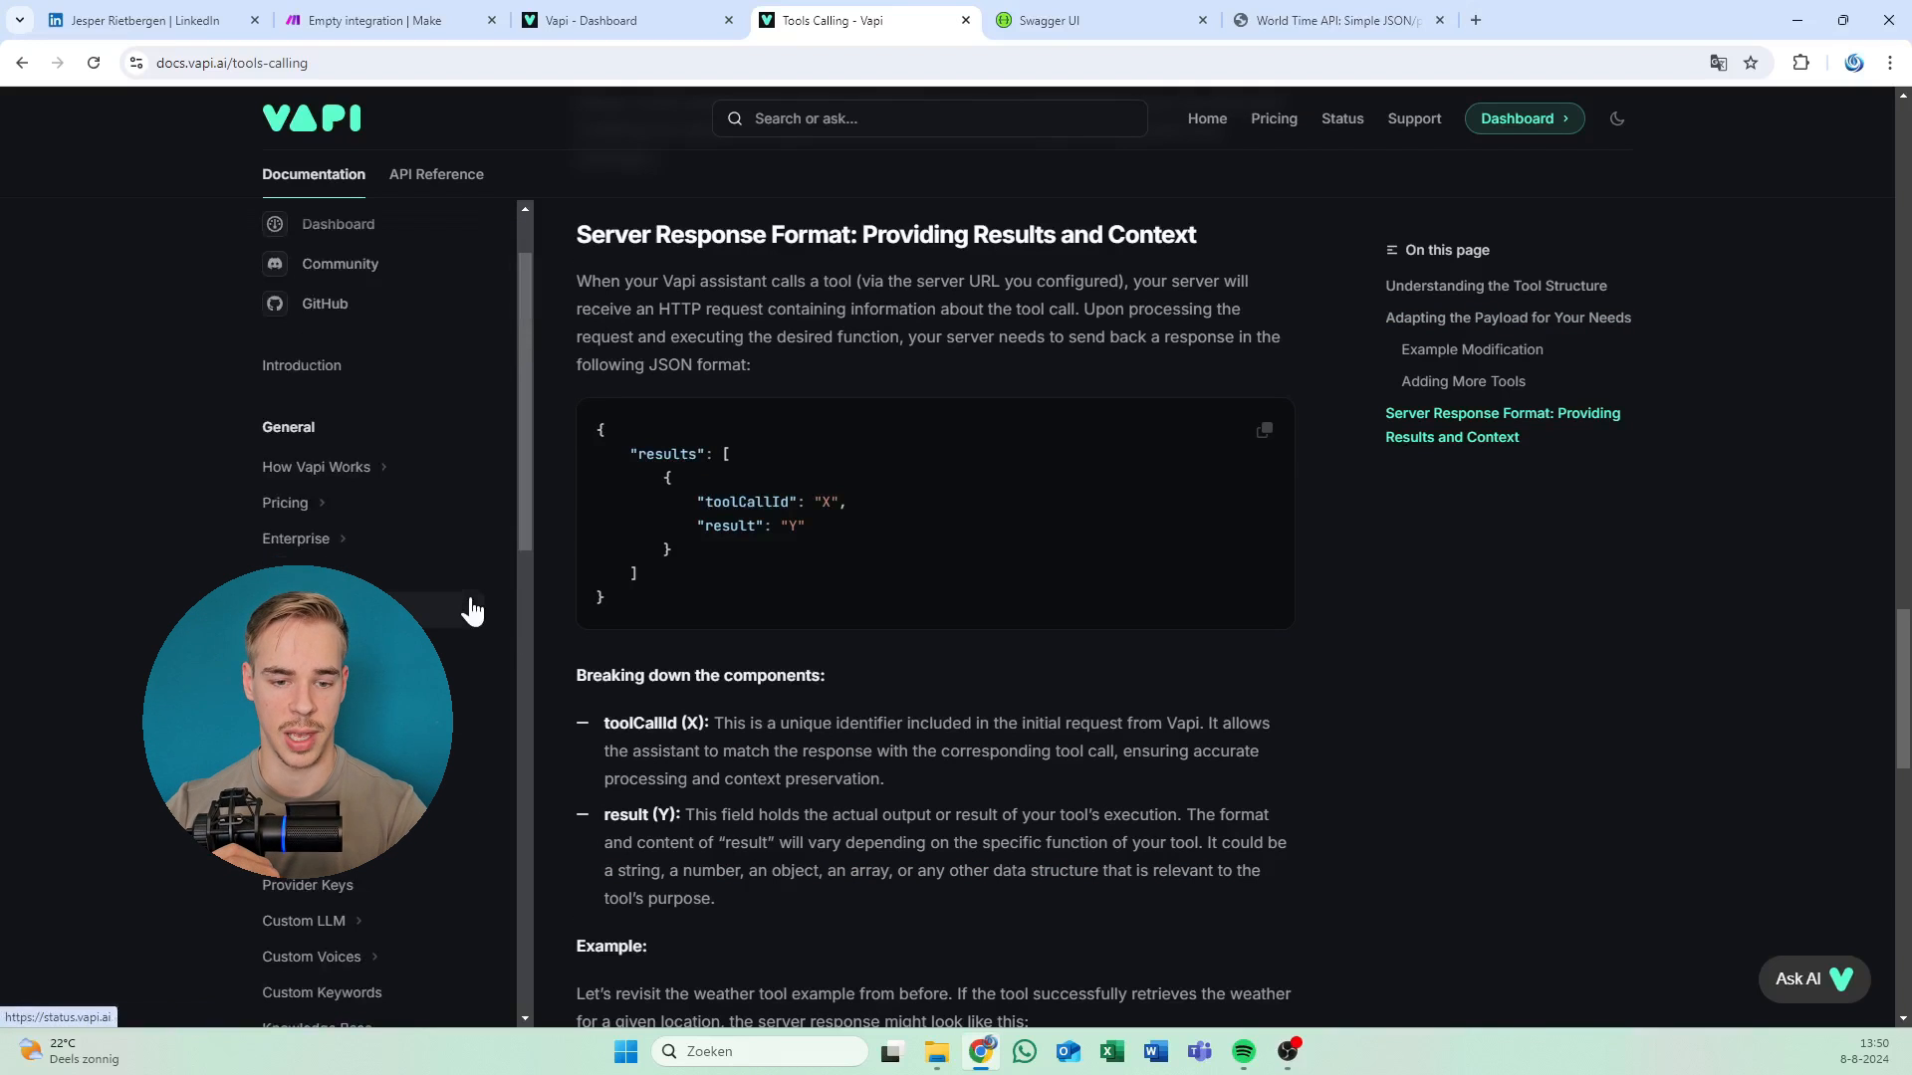
{"action": "scroll", "coordinate": [444, 491], "scroll_direction": "up", "scroll_amount": 1}
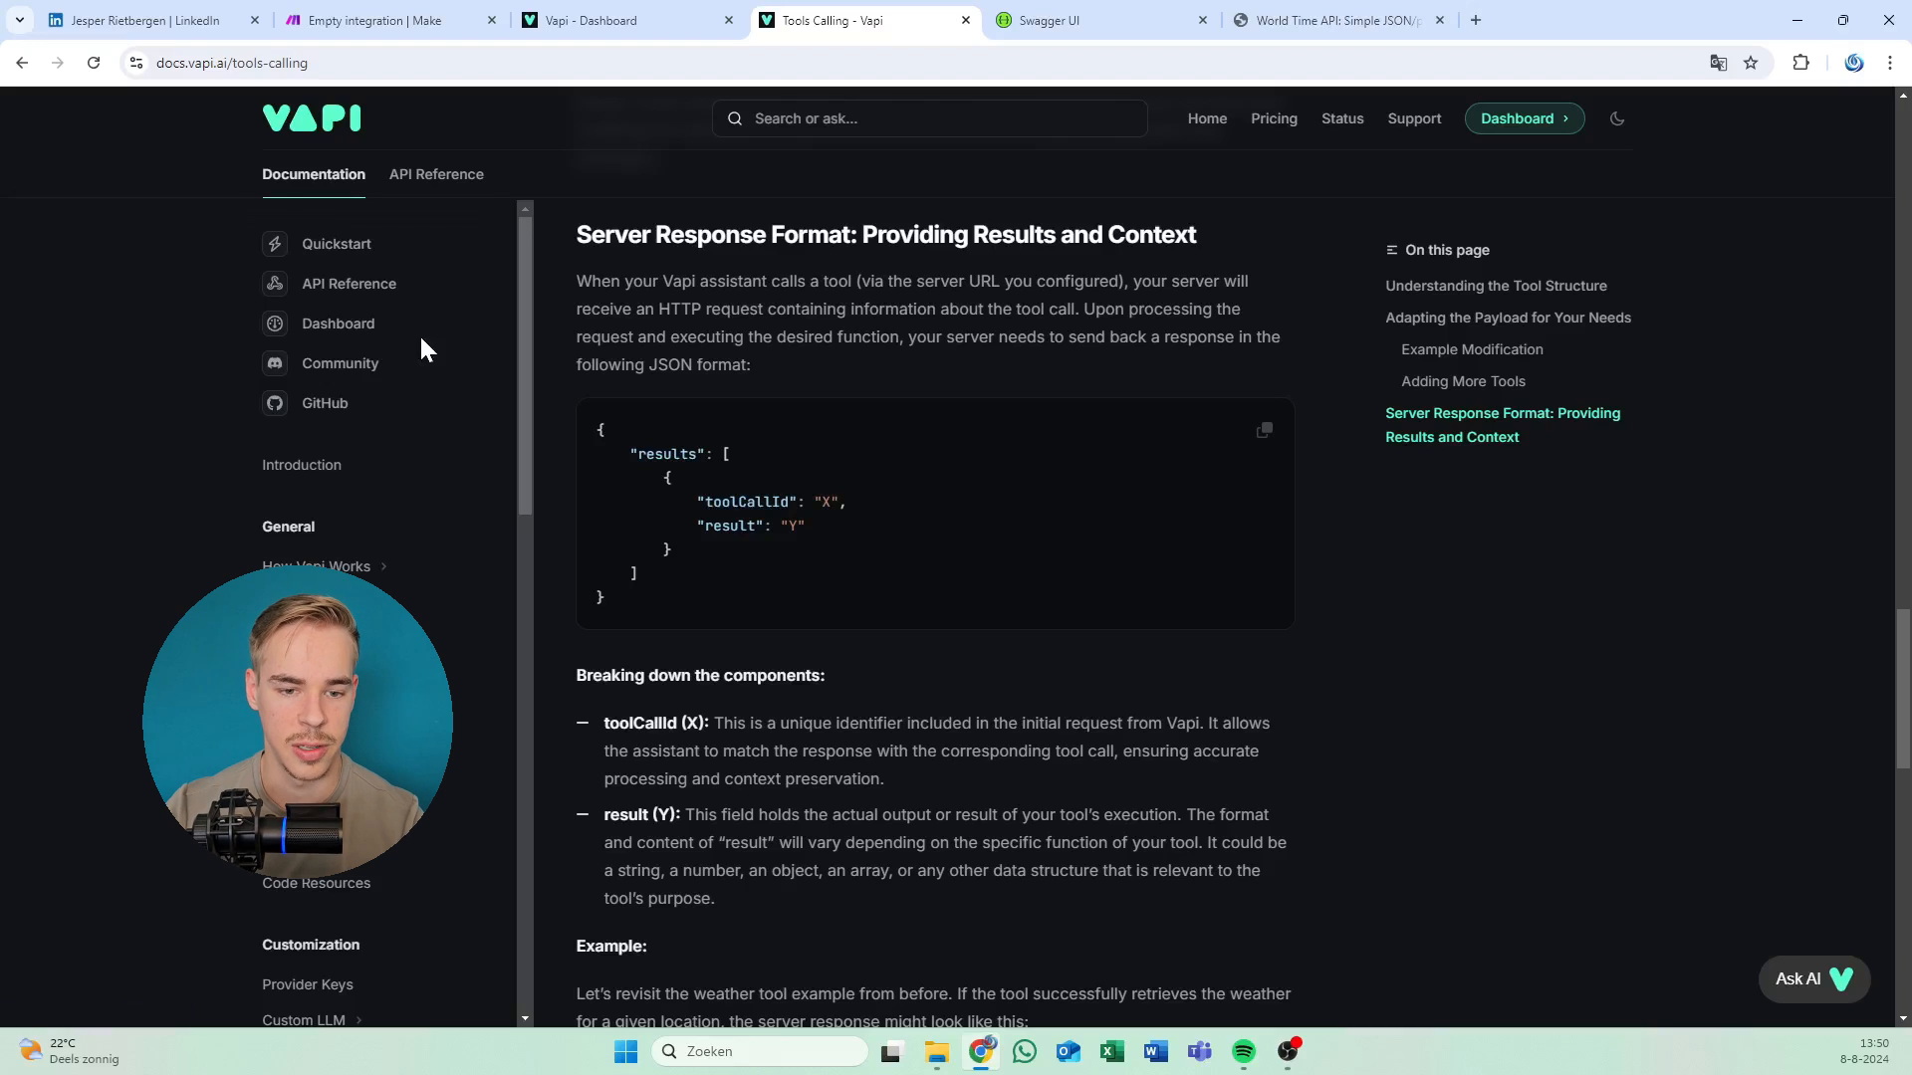
{"action": "scroll", "coordinate": [392, 409], "scroll_direction": "down", "scroll_amount": 10}
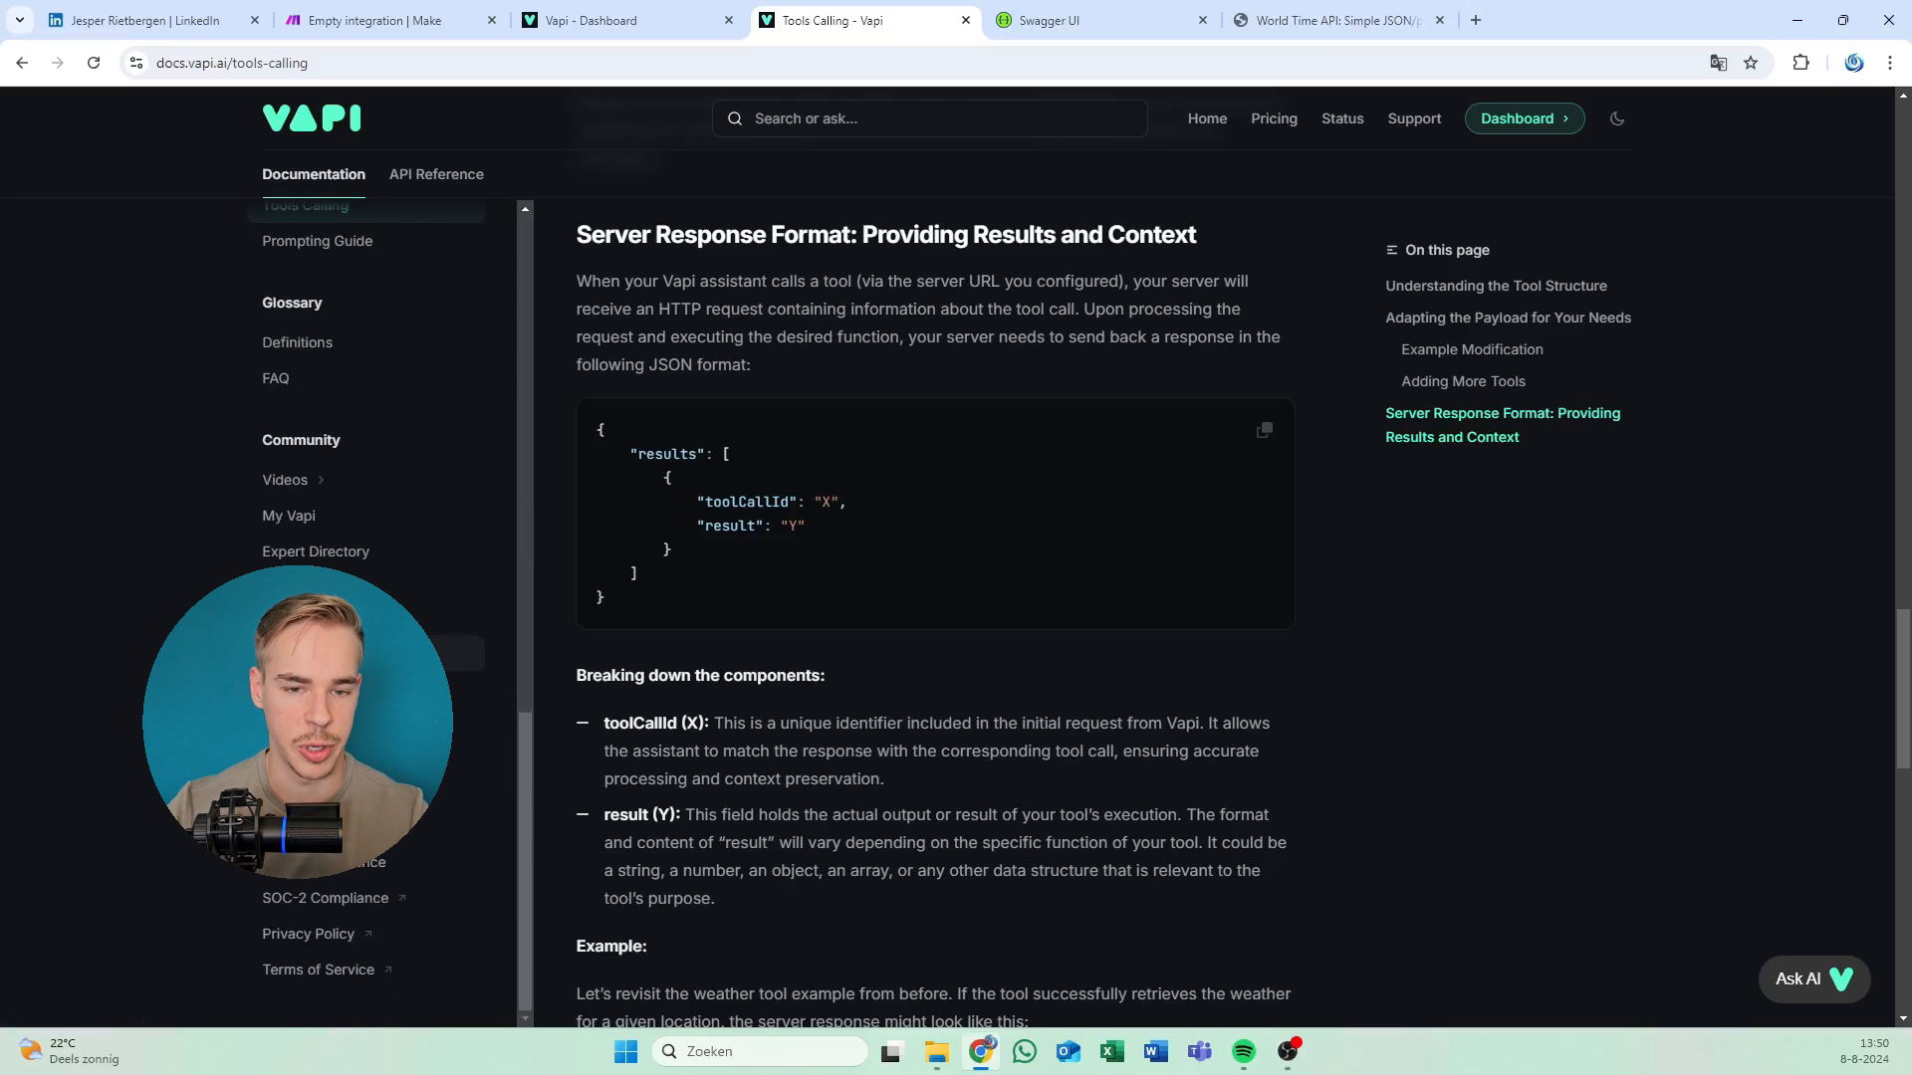
{"action": "scroll", "coordinate": [403, 413], "scroll_direction": "up", "scroll_amount": 2}
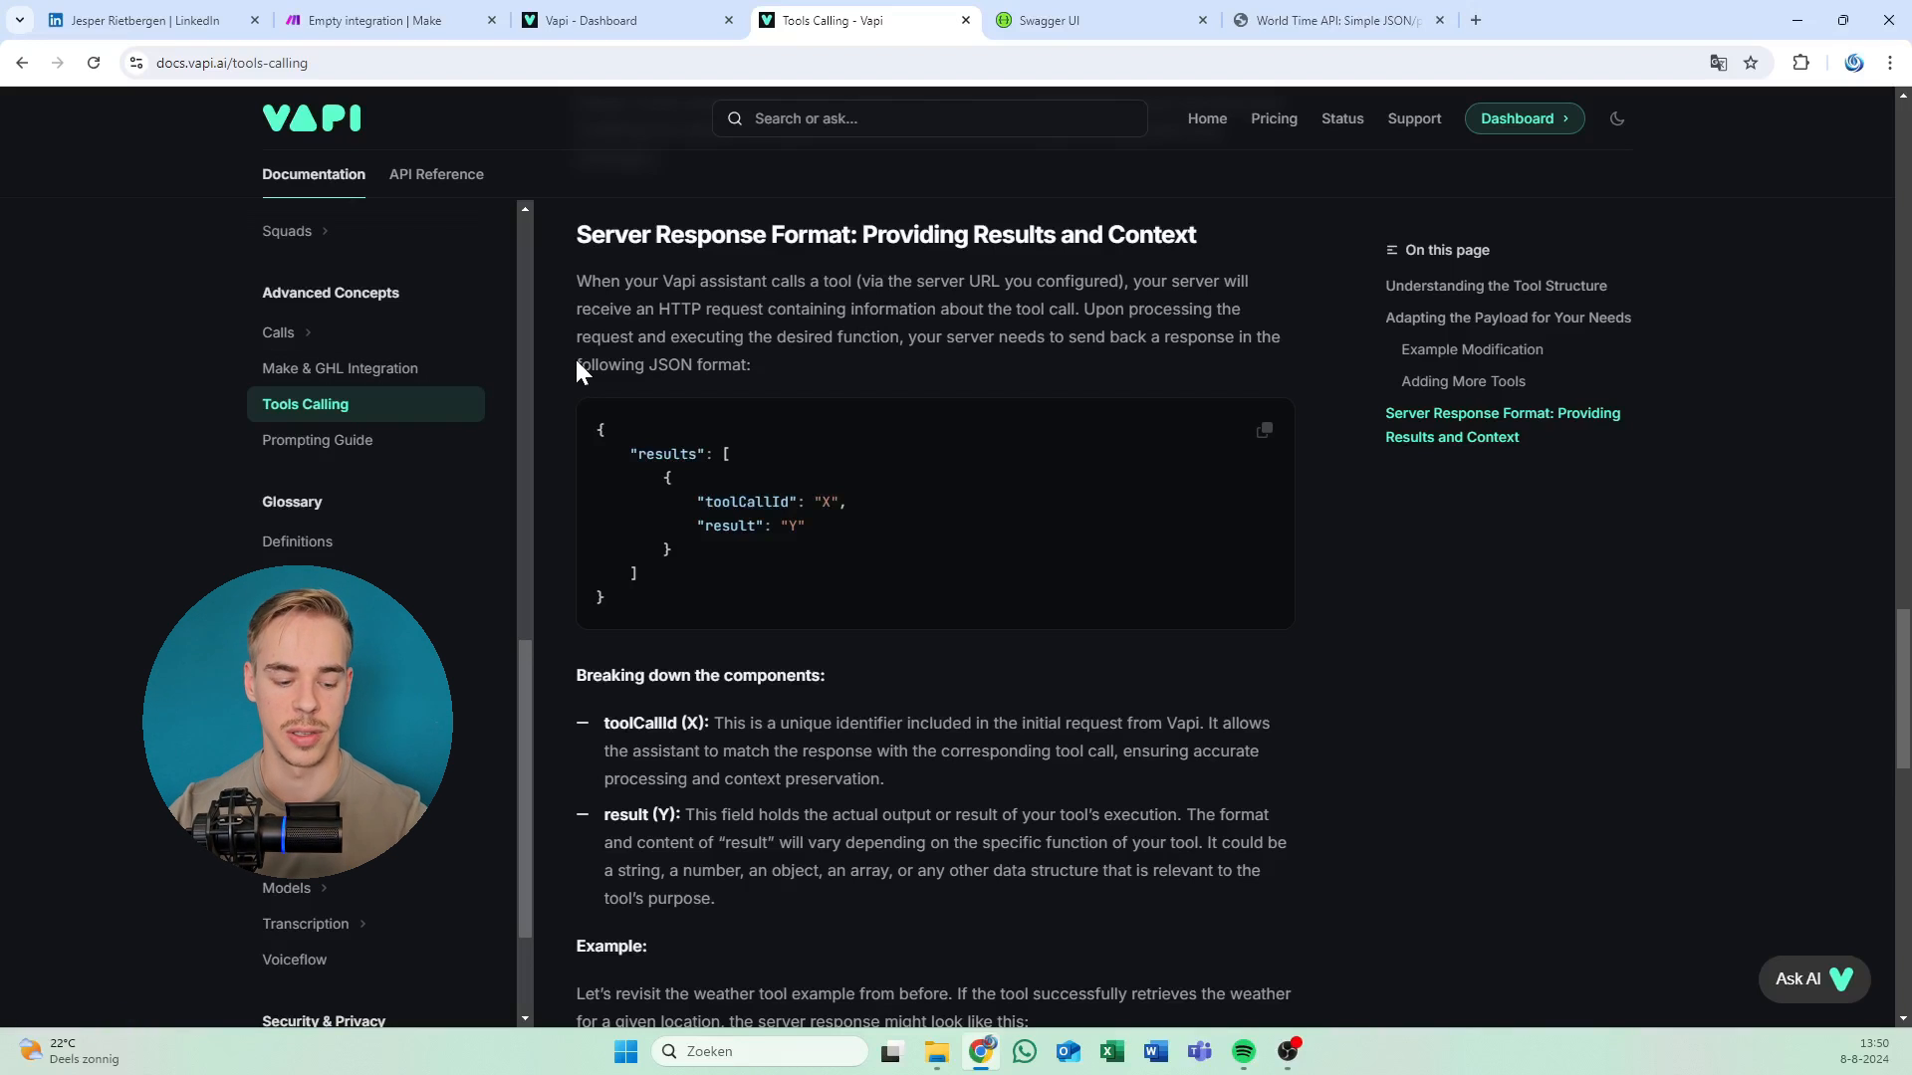
Copy the example JSON with results, toolCallId and result from the Server Response Format section.
{"action": "left_click", "coordinate": [1266, 438]}
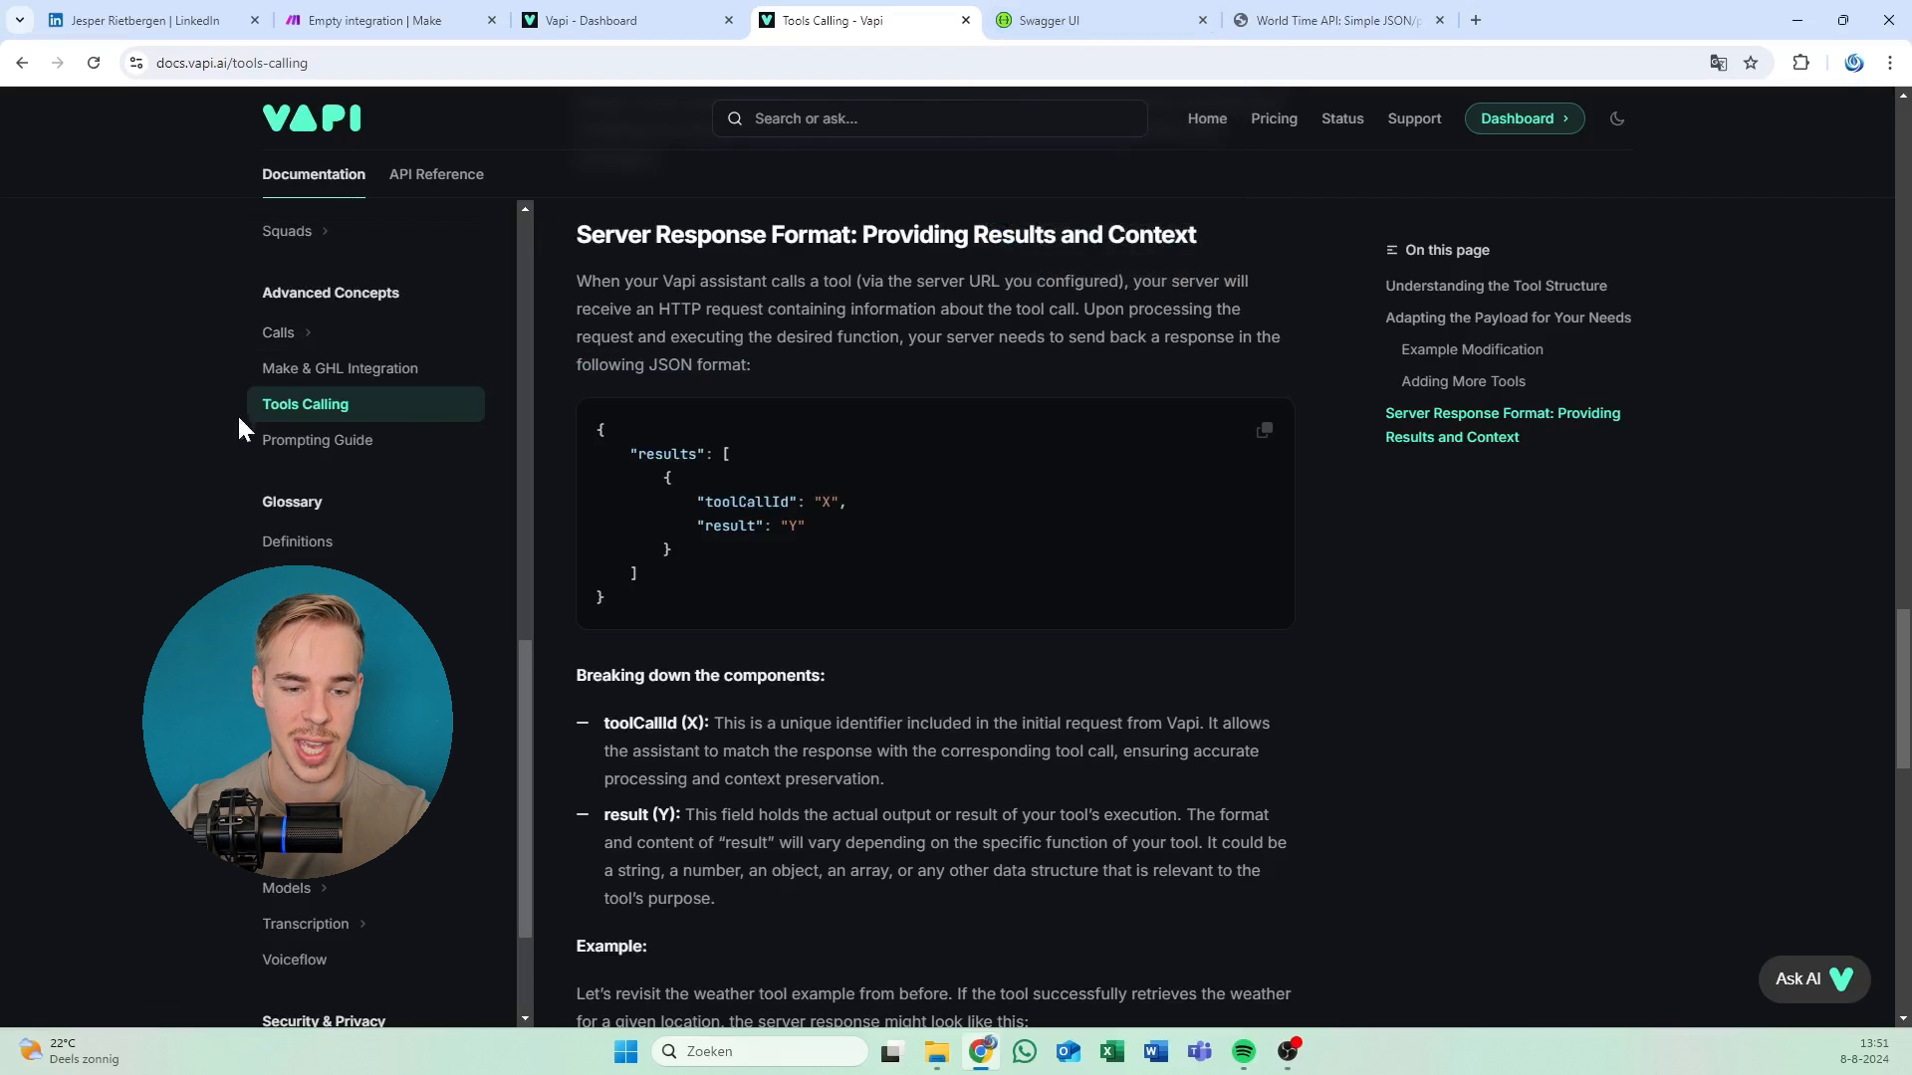
{"action": "left_click_drag", "start_coordinate": [239, 419], "coordinate": [85, 275]}
{"action": "left_click", "coordinate": [86, 275]}
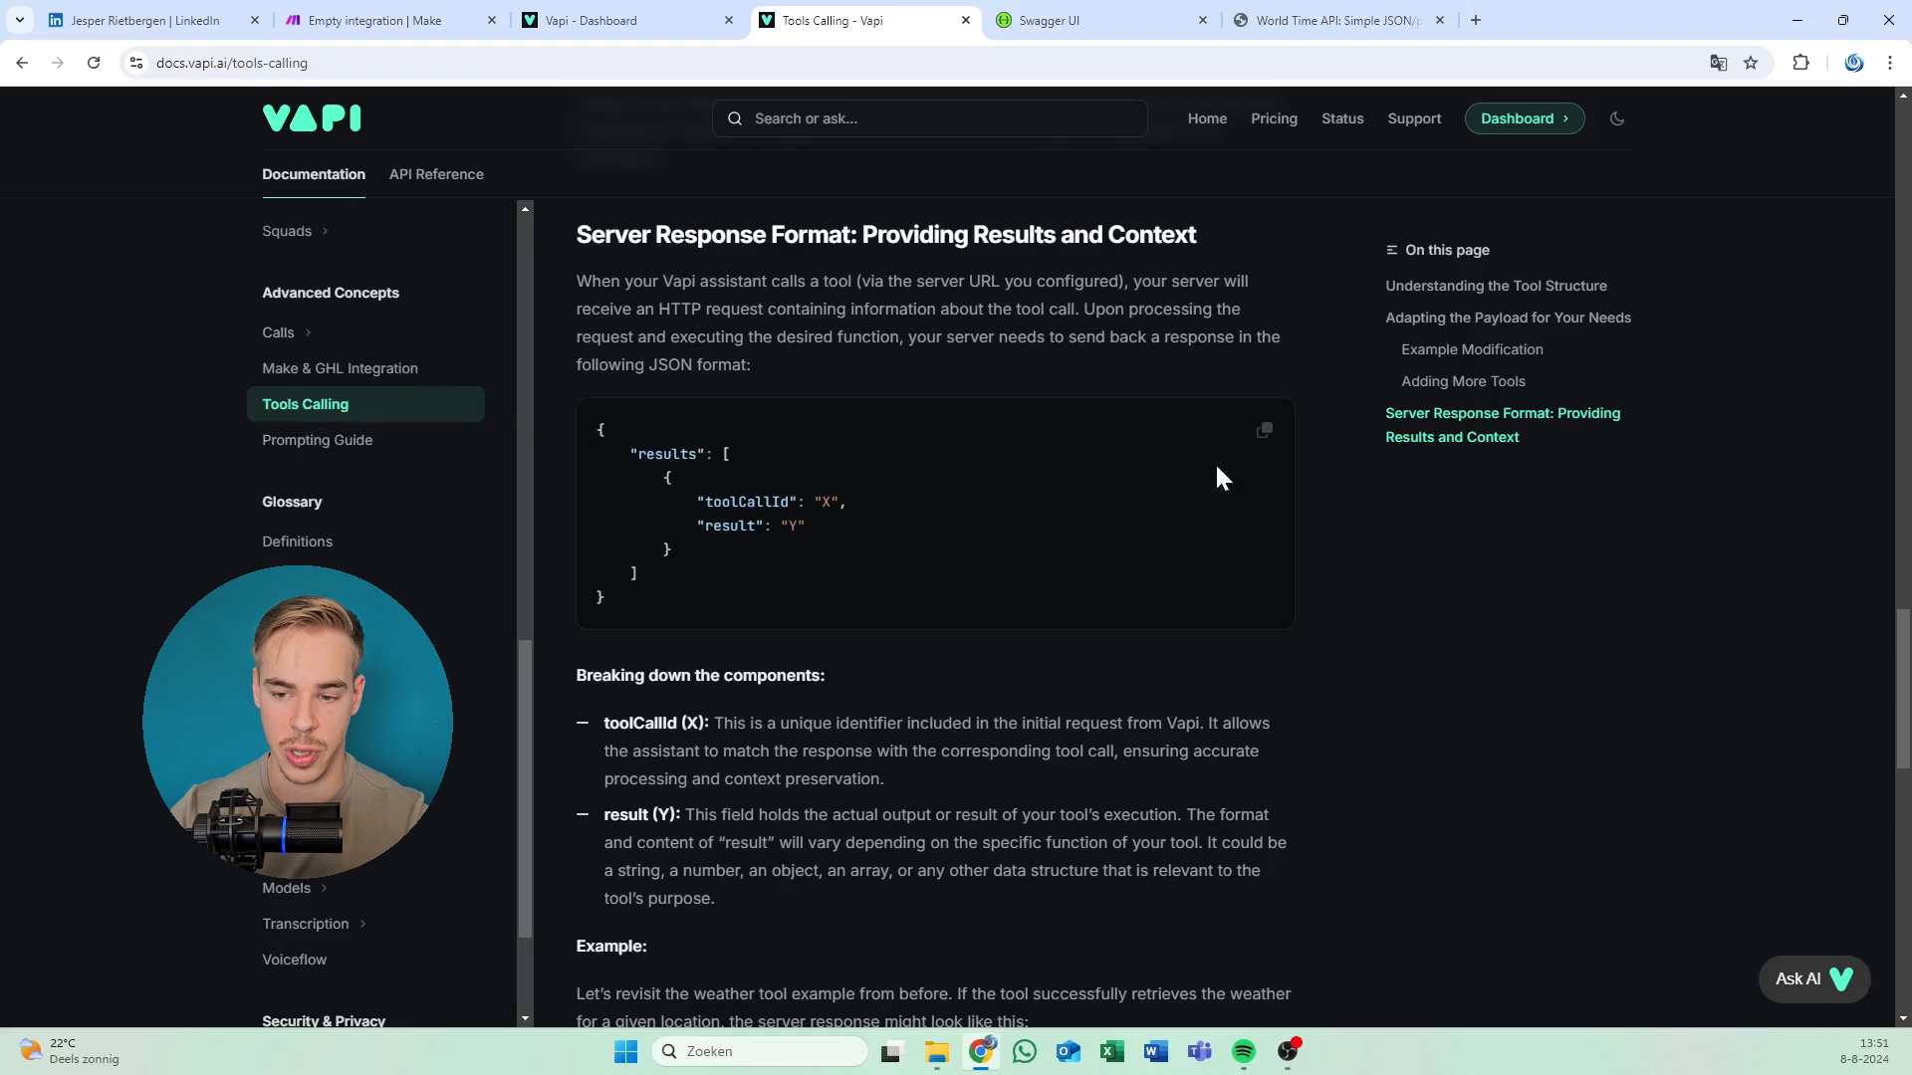
{"action": "left_click", "coordinate": [1265, 434]}
{"action": "left_click_drag", "start_coordinate": [722, 588], "coordinate": [577, 426]}
{"action": "left_click", "coordinate": [577, 426]}
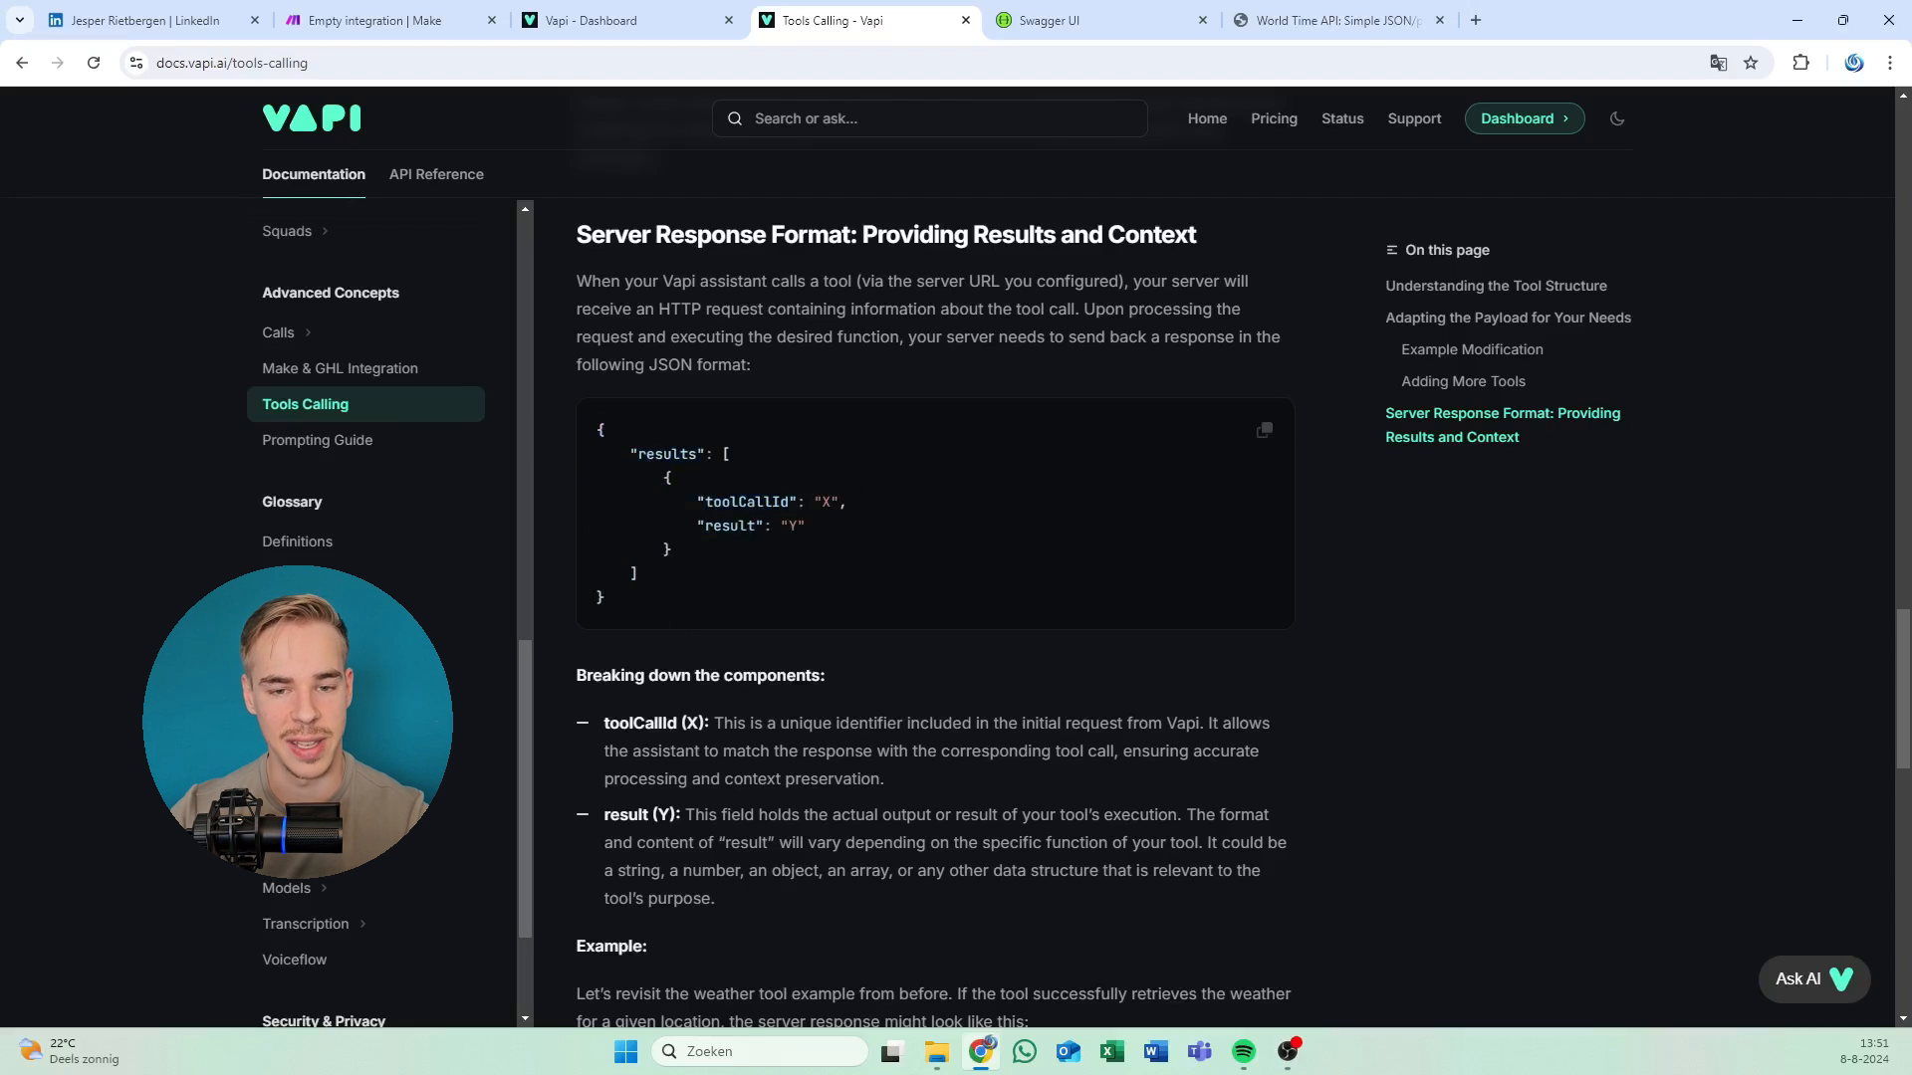
Switch to the Make scenario and paste the copied results JSON into the Webhook response module's body.
{"action": "left_click", "coordinate": [447, 11]}
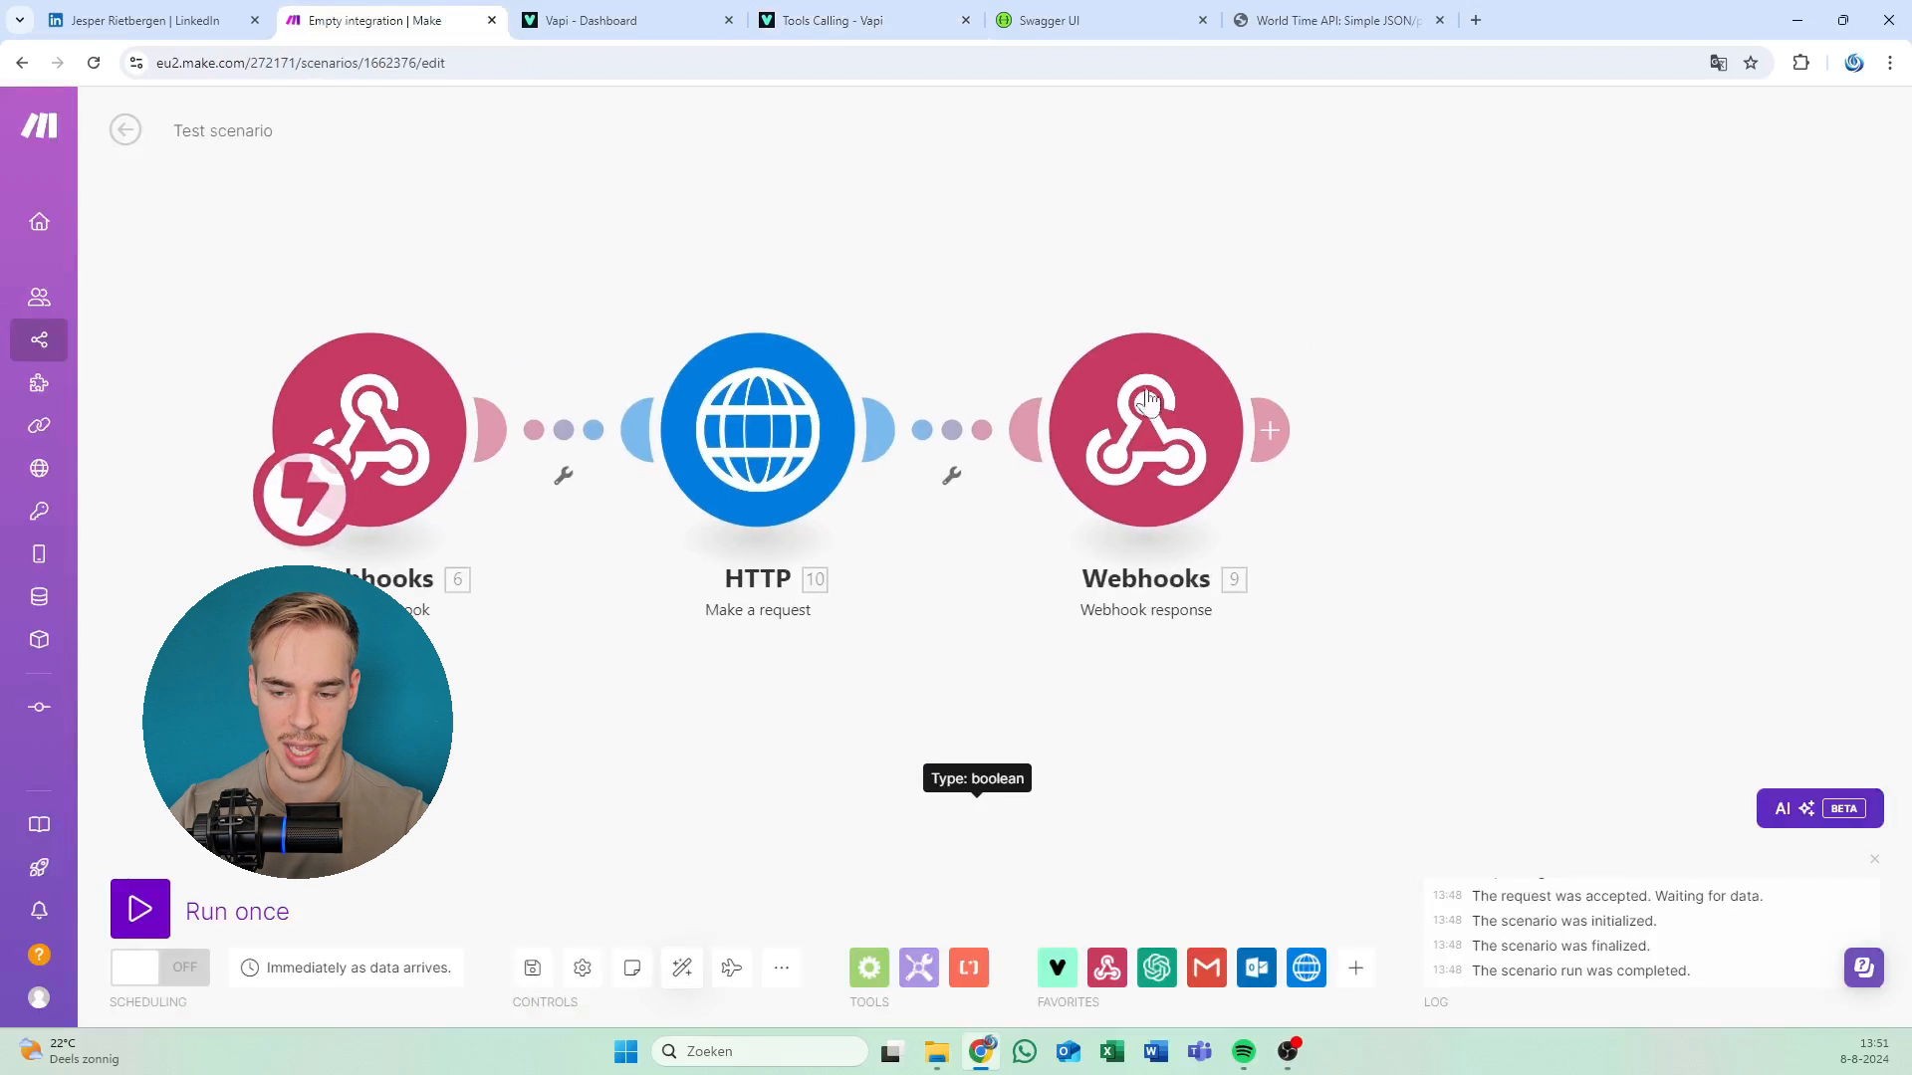
{"action": "right_click", "coordinate": [1133, 447]}
{"action": "left_click", "coordinate": [1135, 403]}
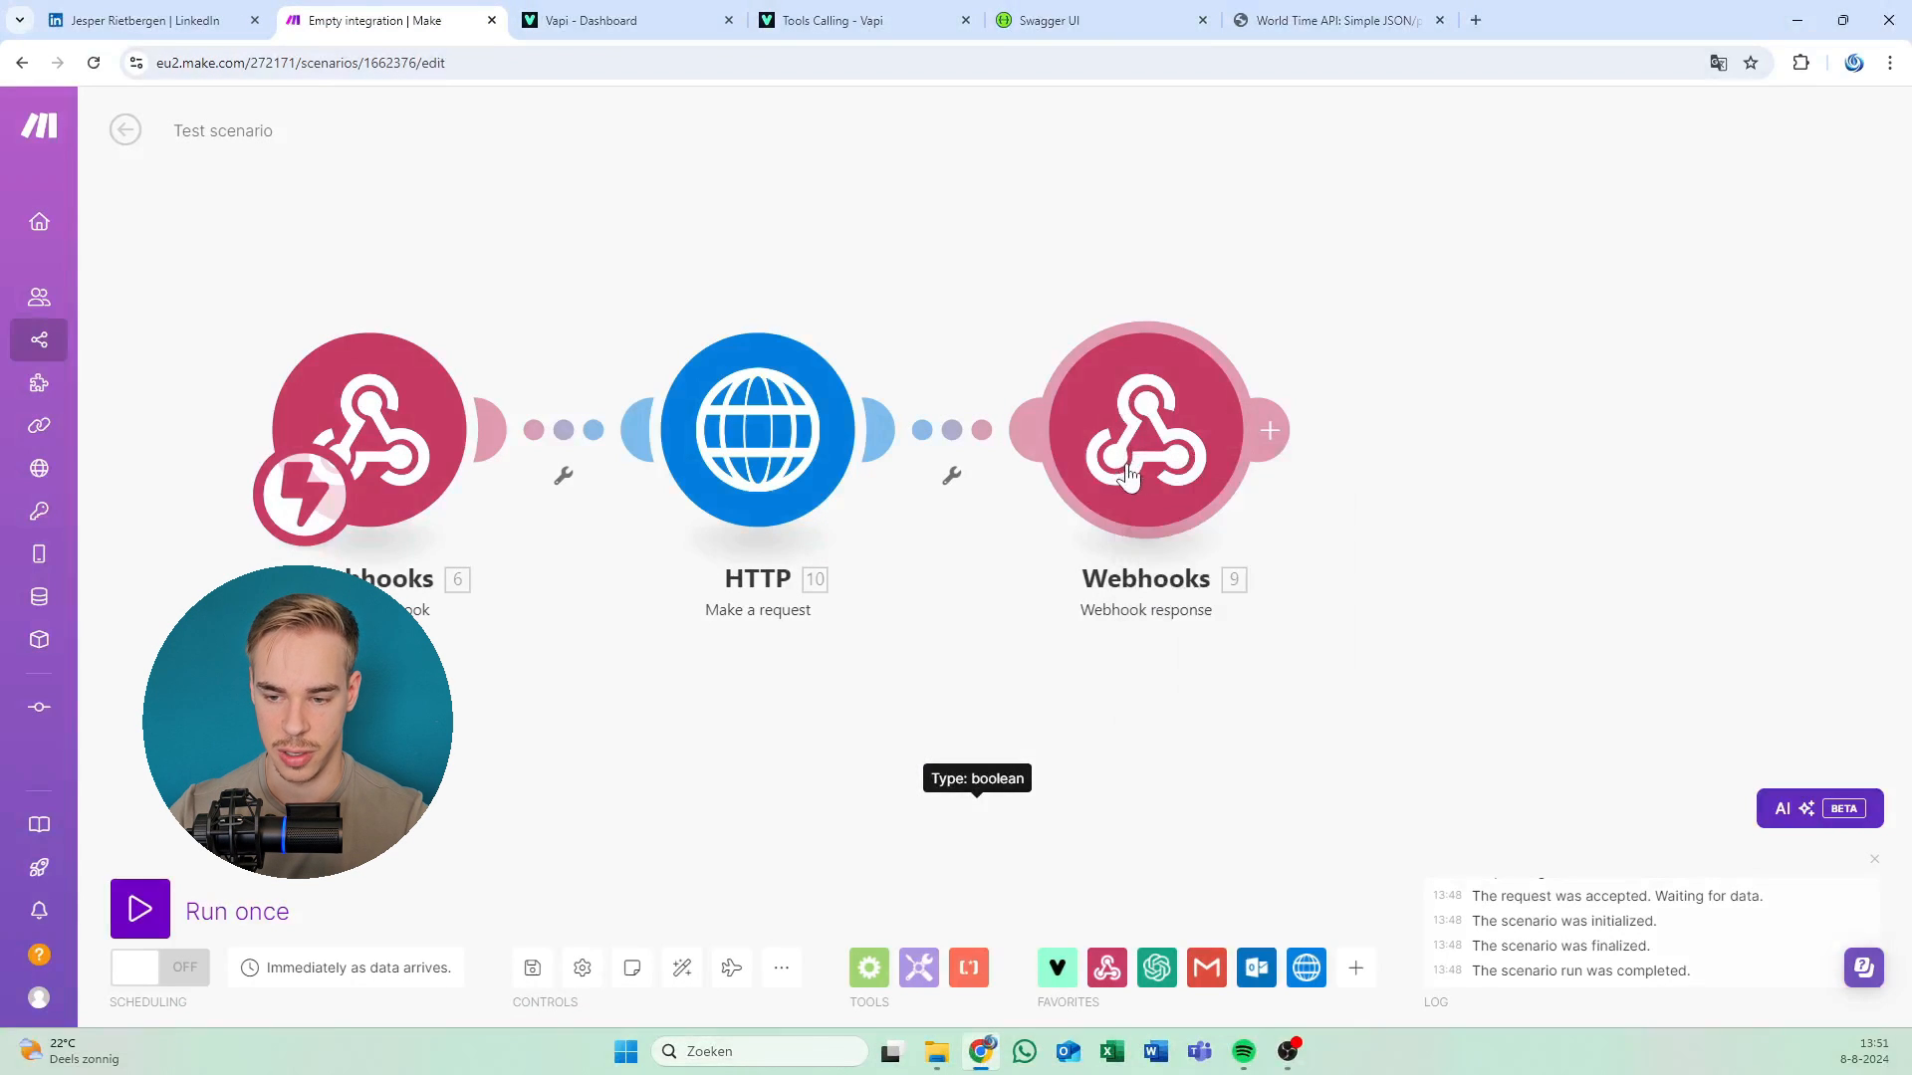
{"action": "left_click", "coordinate": [1124, 470]}
{"action": "left_click", "coordinate": [1382, 496]}
{"action": "key", "text": "ctrl+v"}
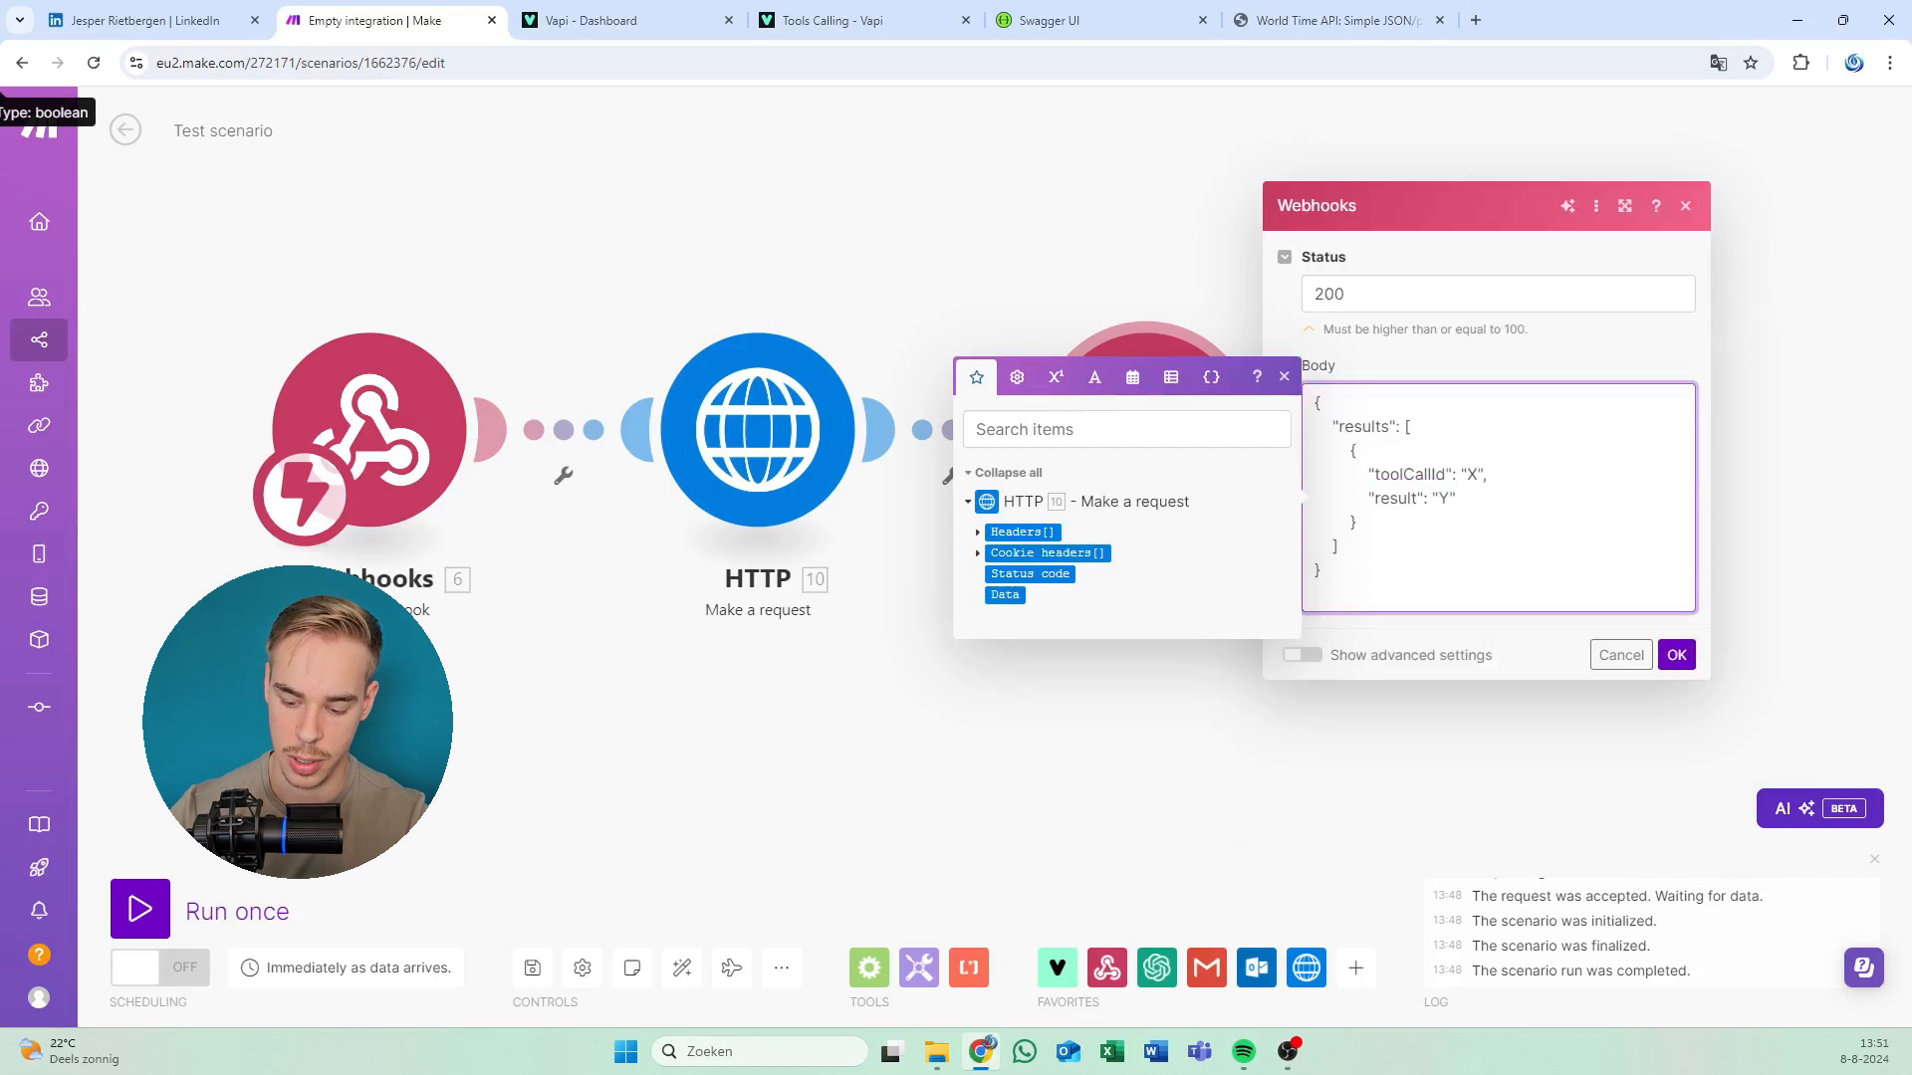
{"action": "key", "text": "Return"}
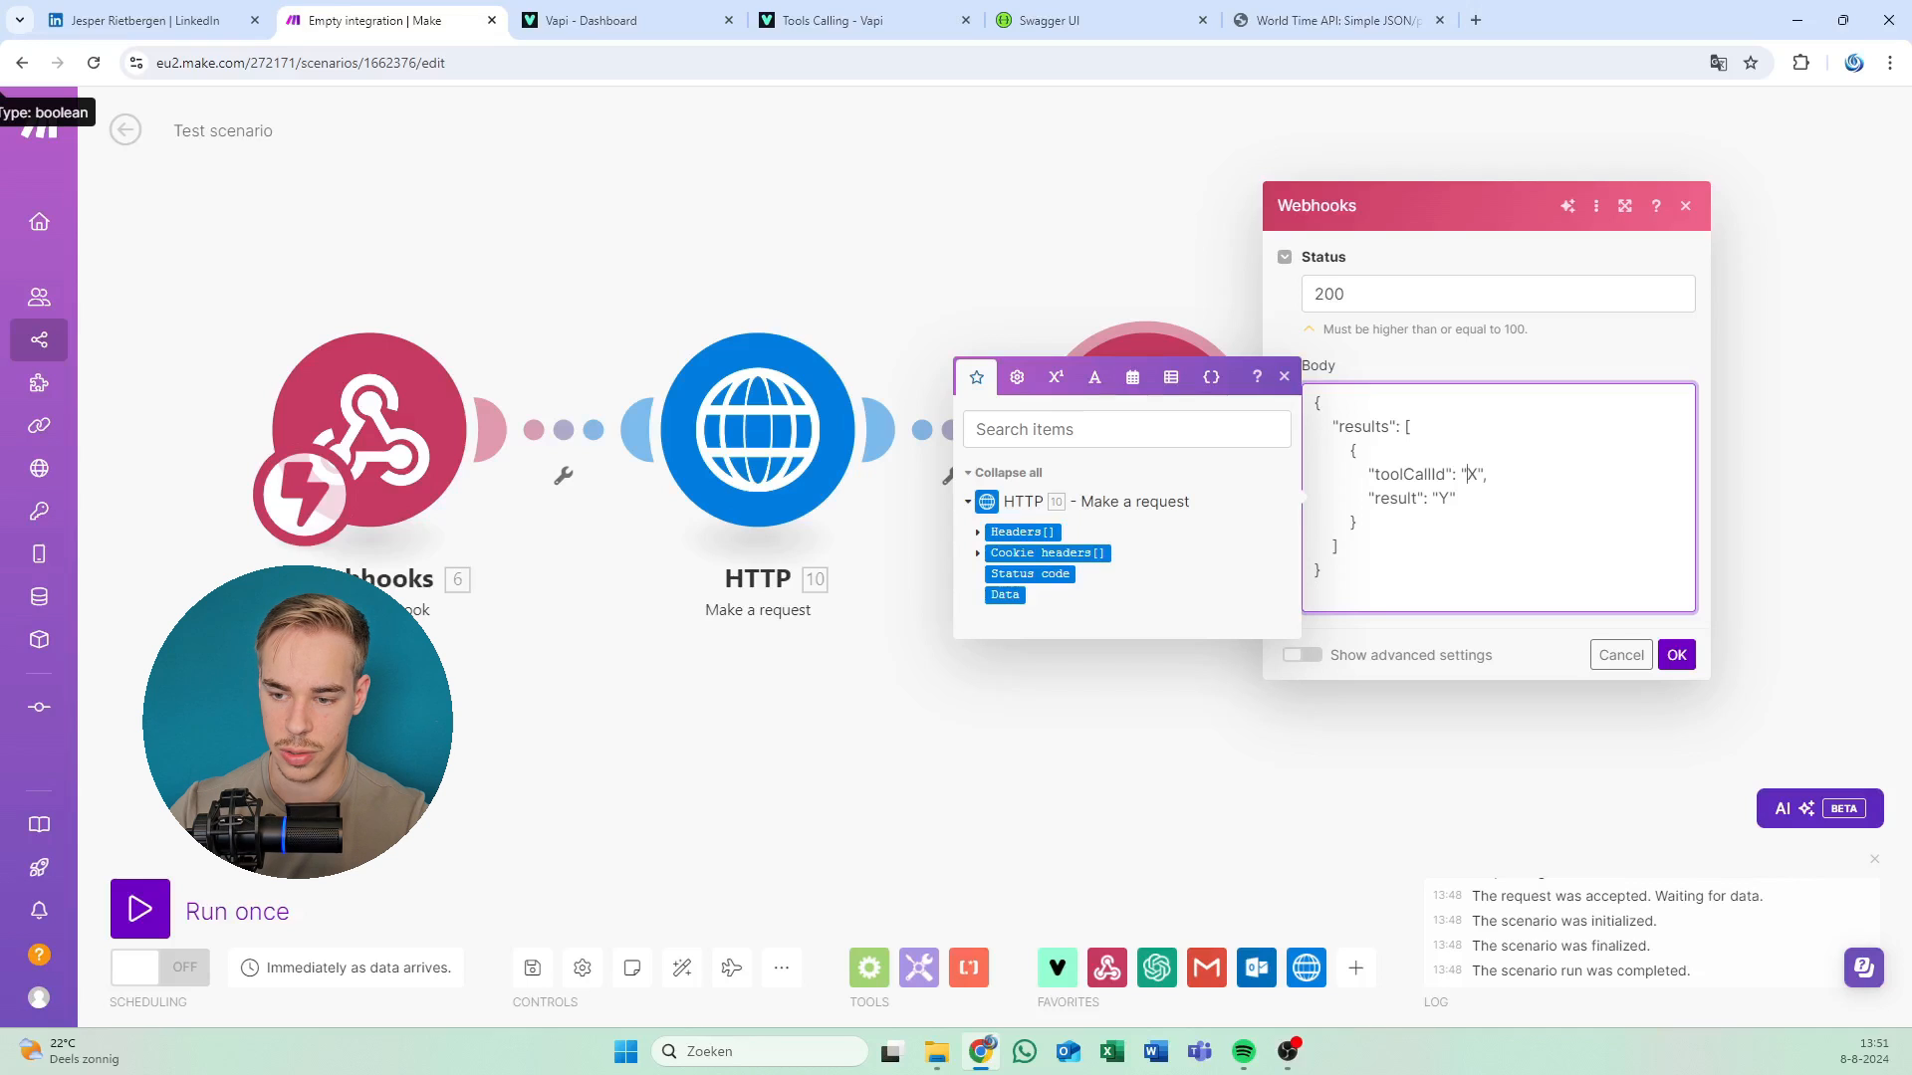
{"action": "double_click", "coordinate": [1471, 474]}
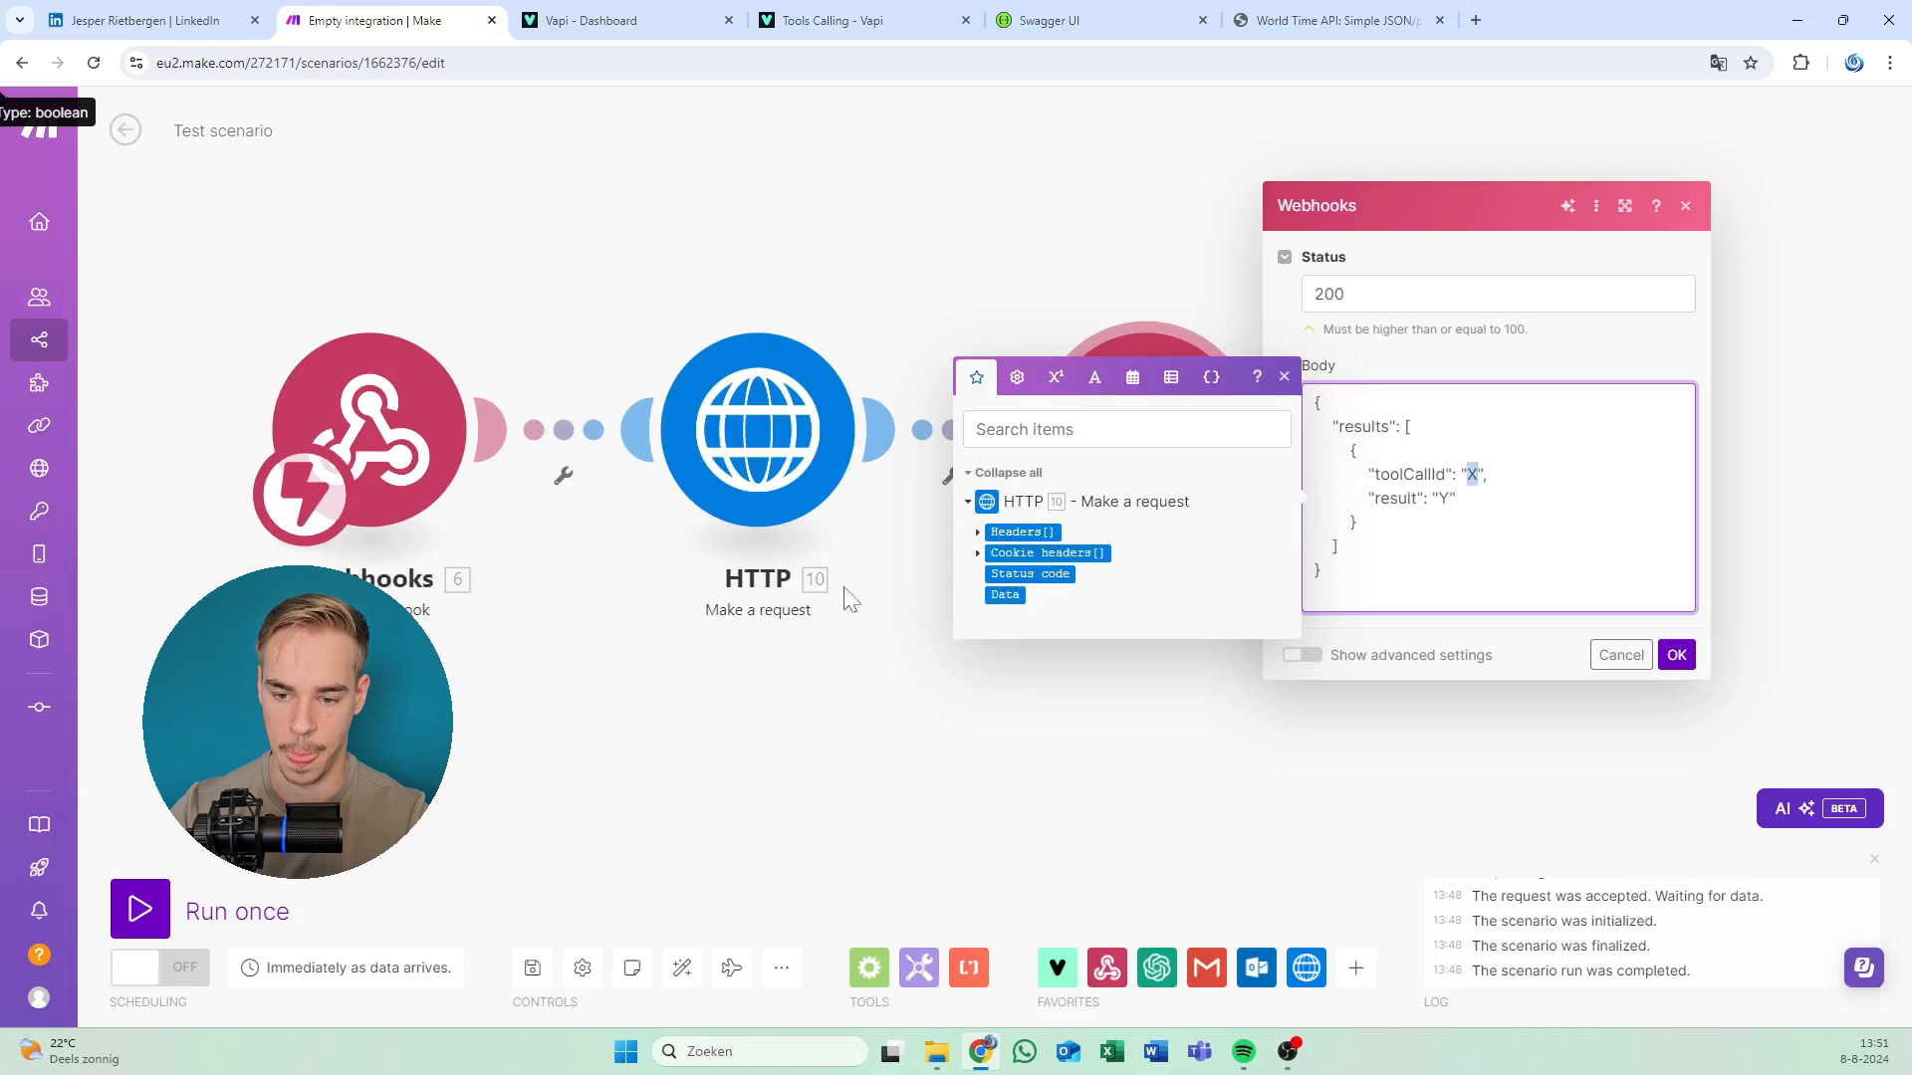
{"action": "left_click", "coordinate": [760, 239]}
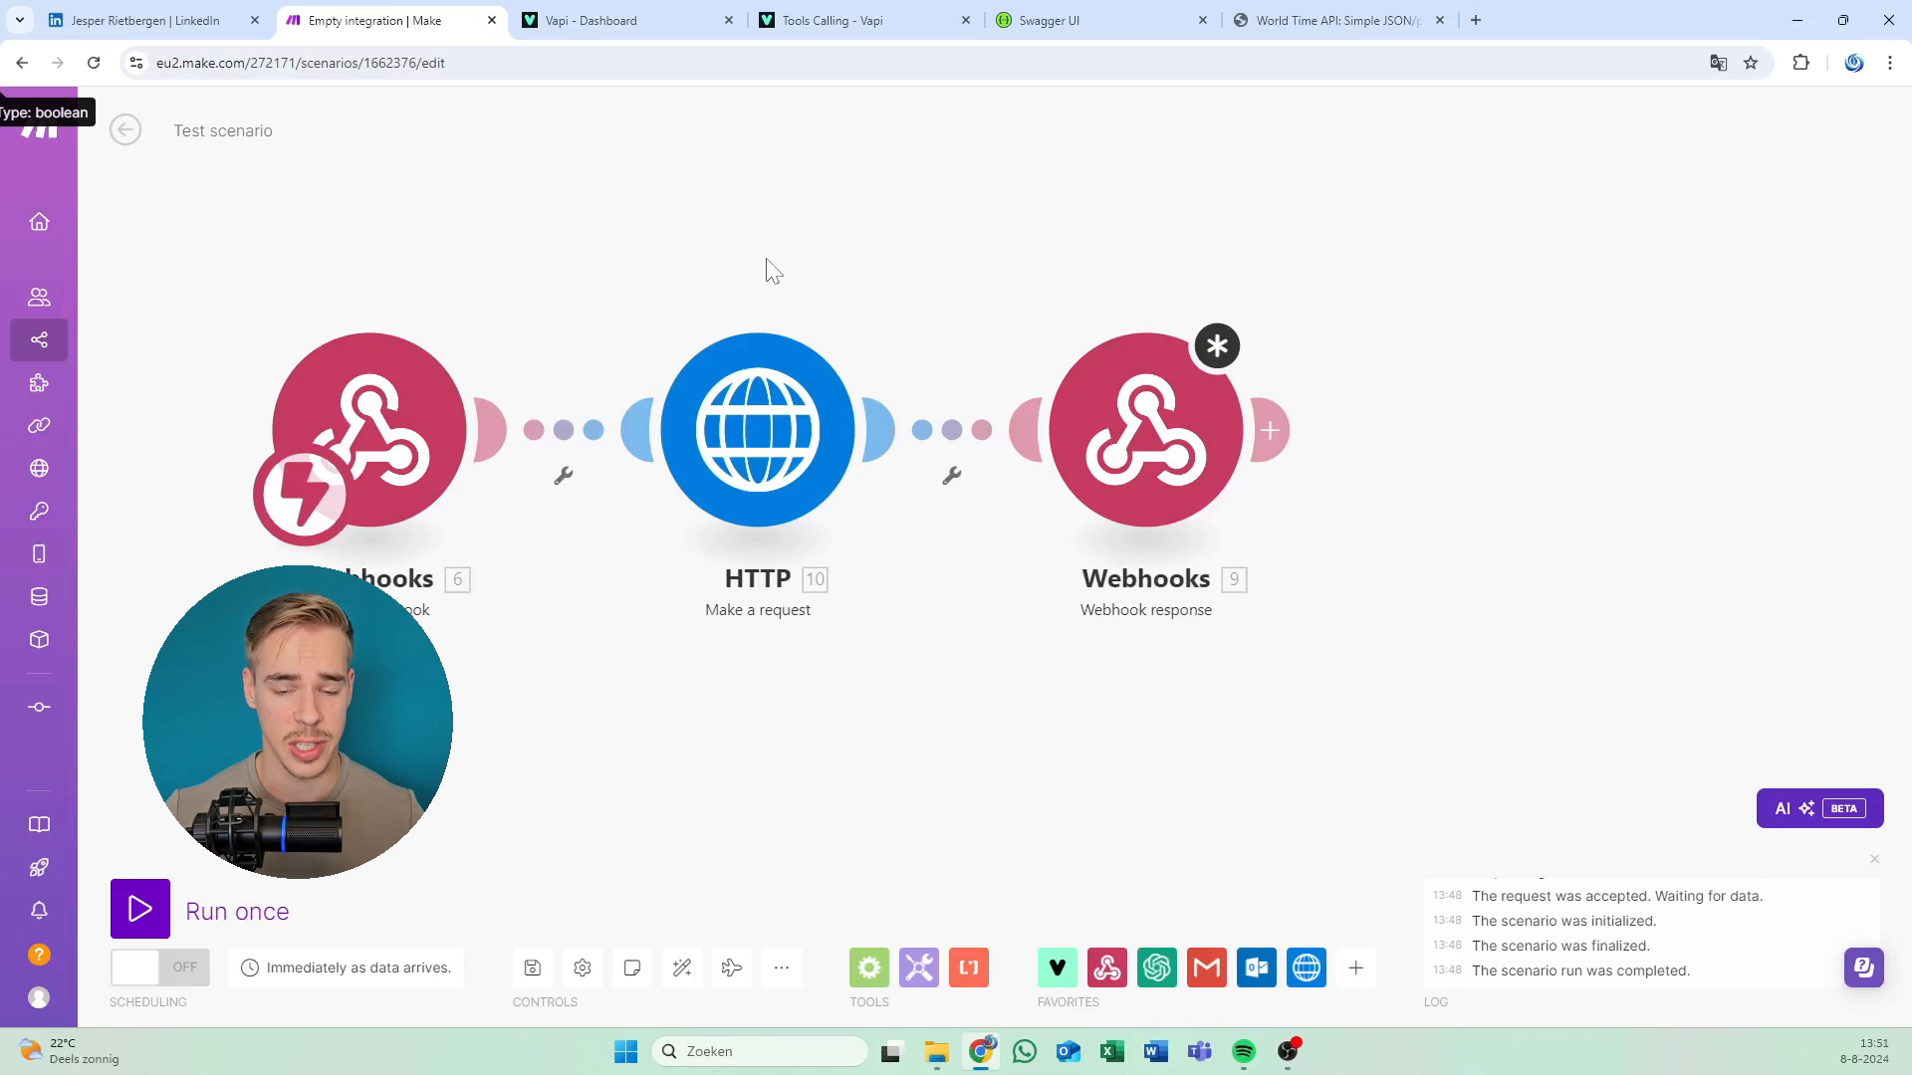
Check the HTTP request module's settings, including its URL, method and body type.
{"action": "left_click", "coordinate": [874, 482]}
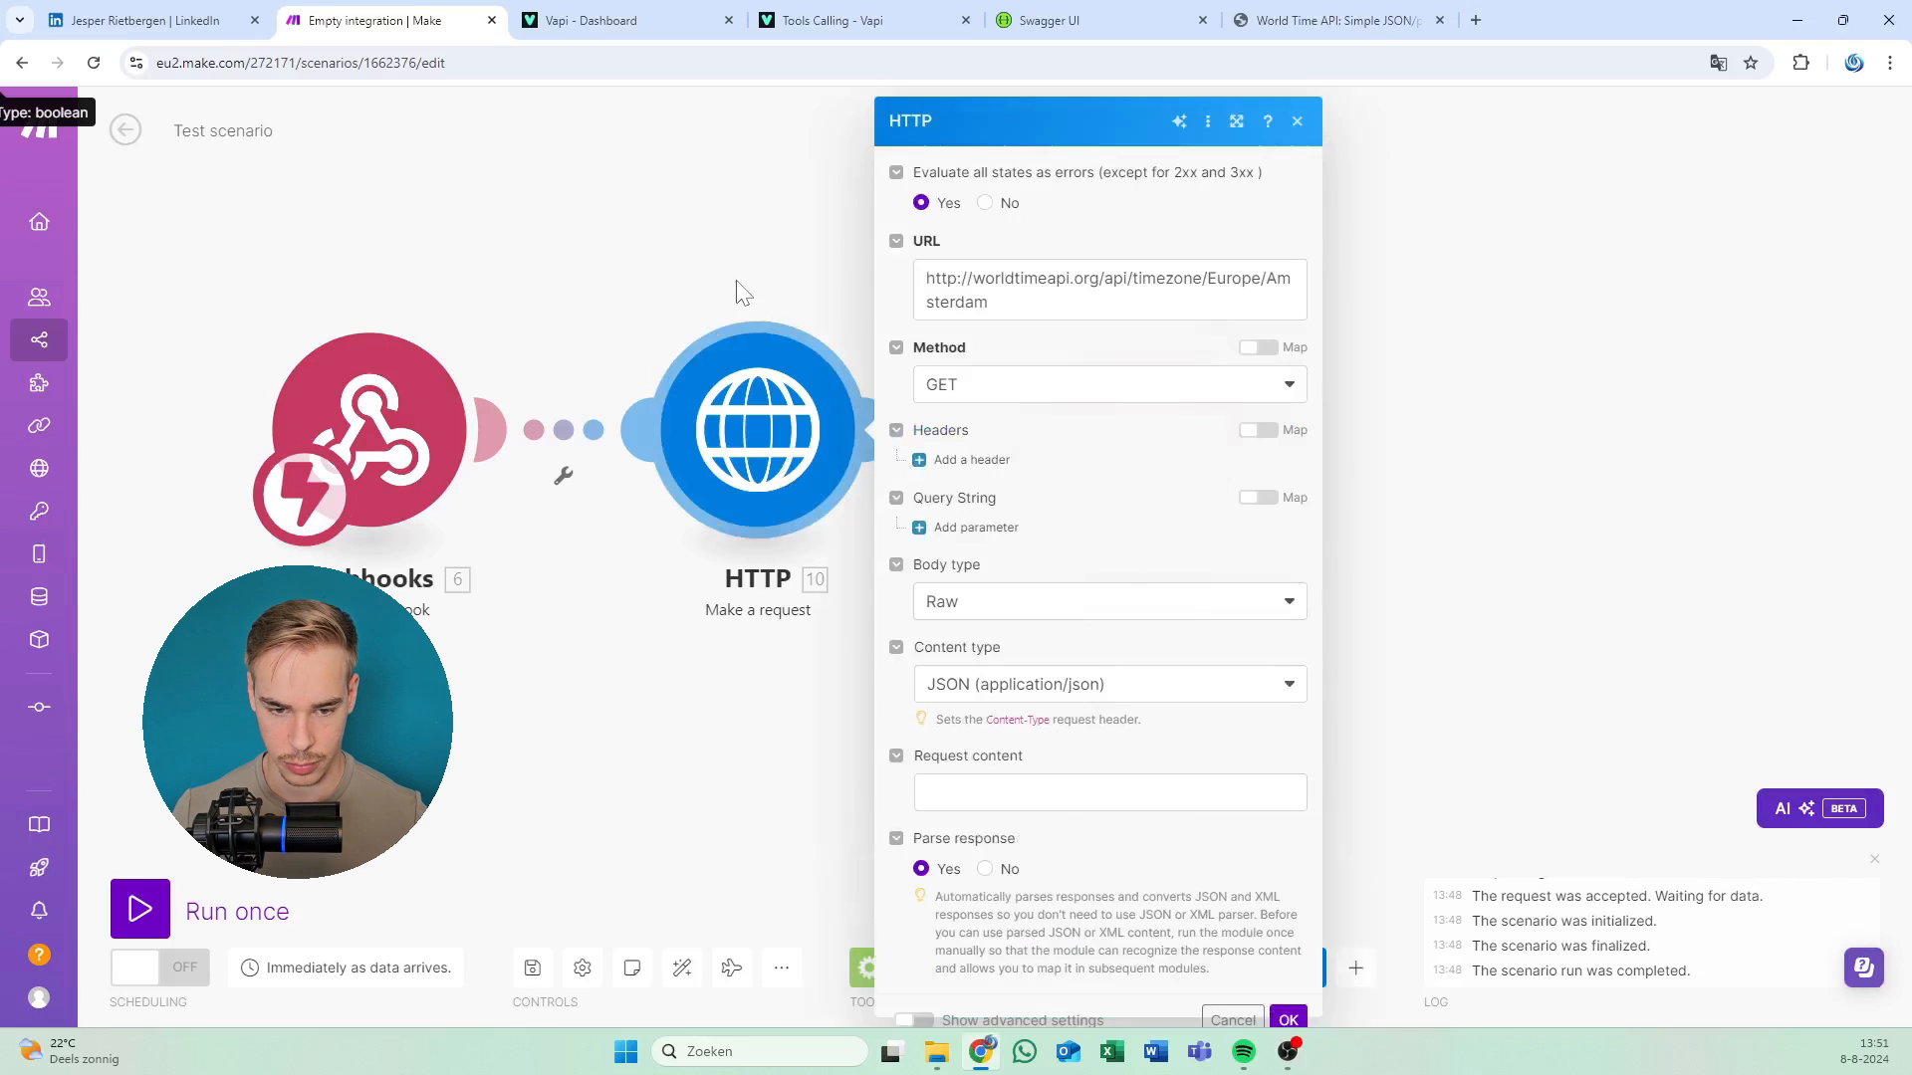
{"action": "left_click", "coordinate": [712, 310]}
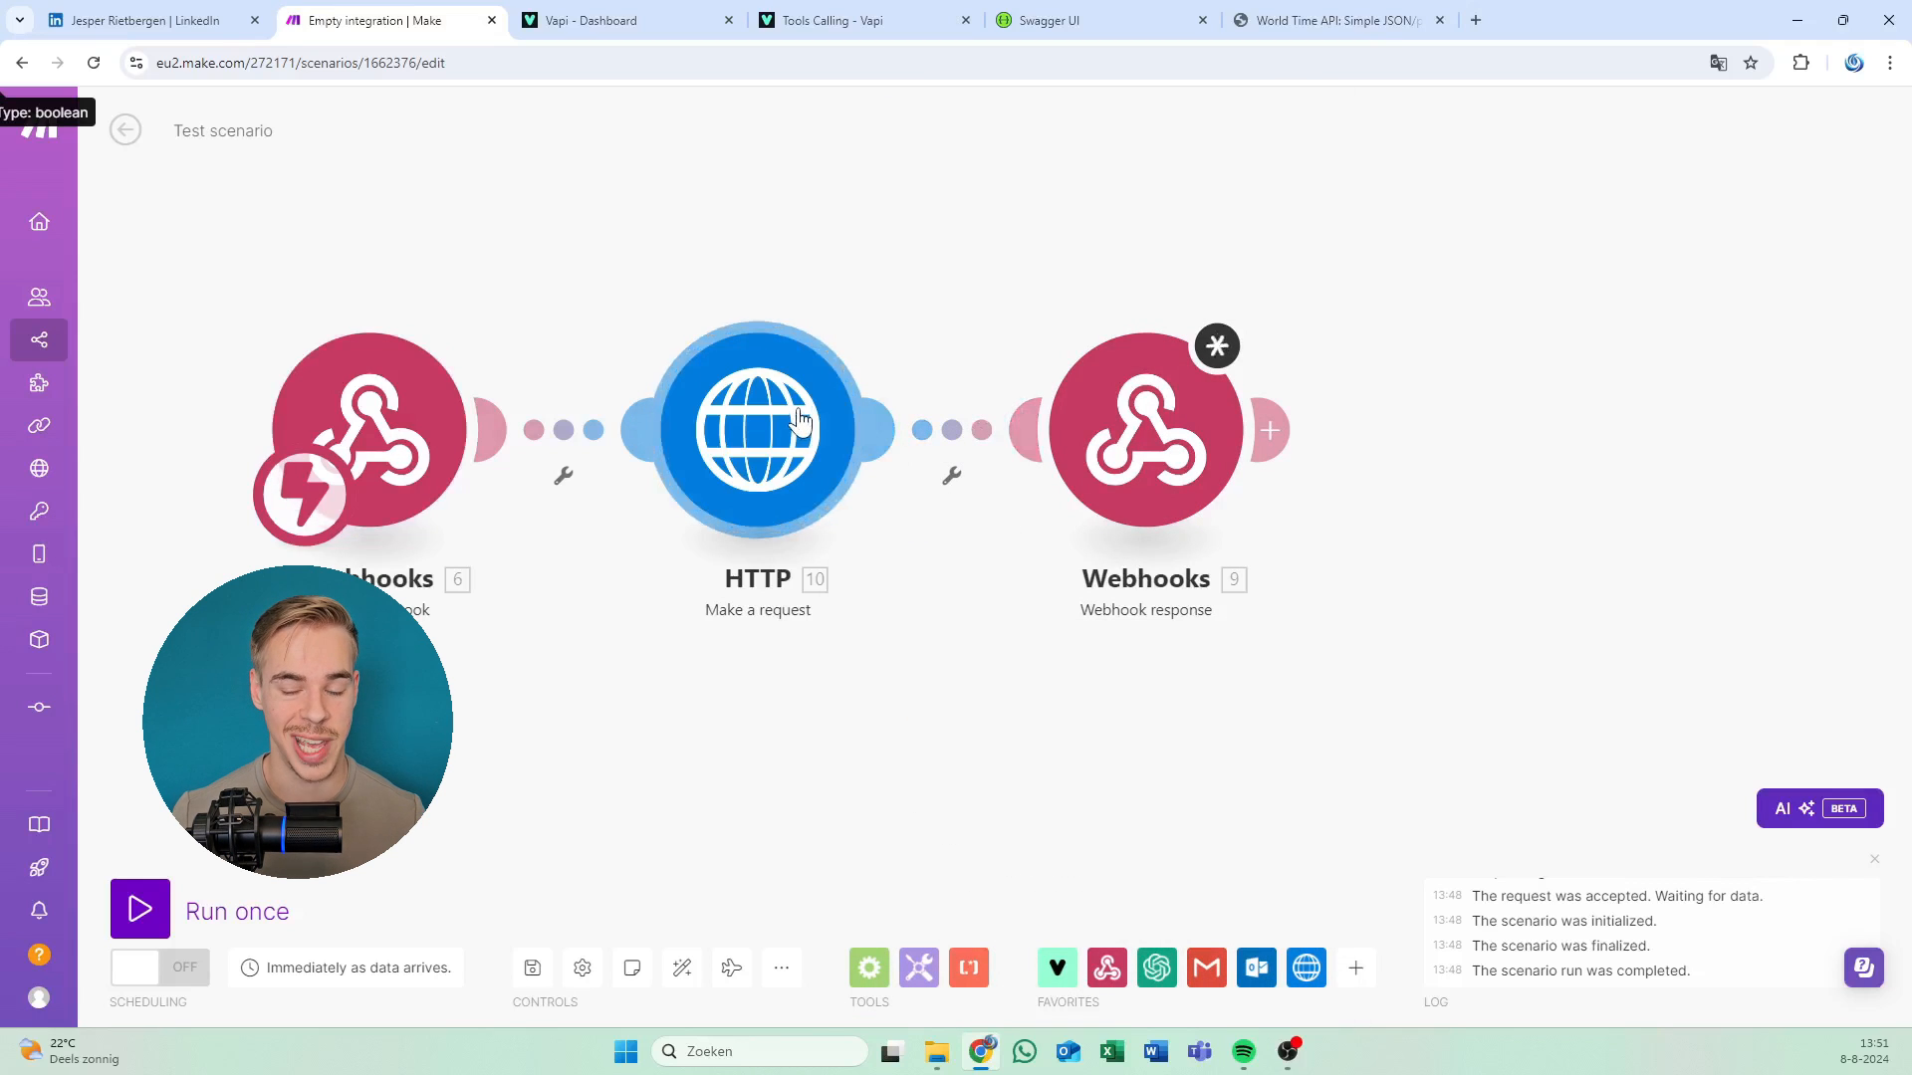
{"action": "left_click_drag", "start_coordinate": [818, 310], "coordinate": [588, 286]}
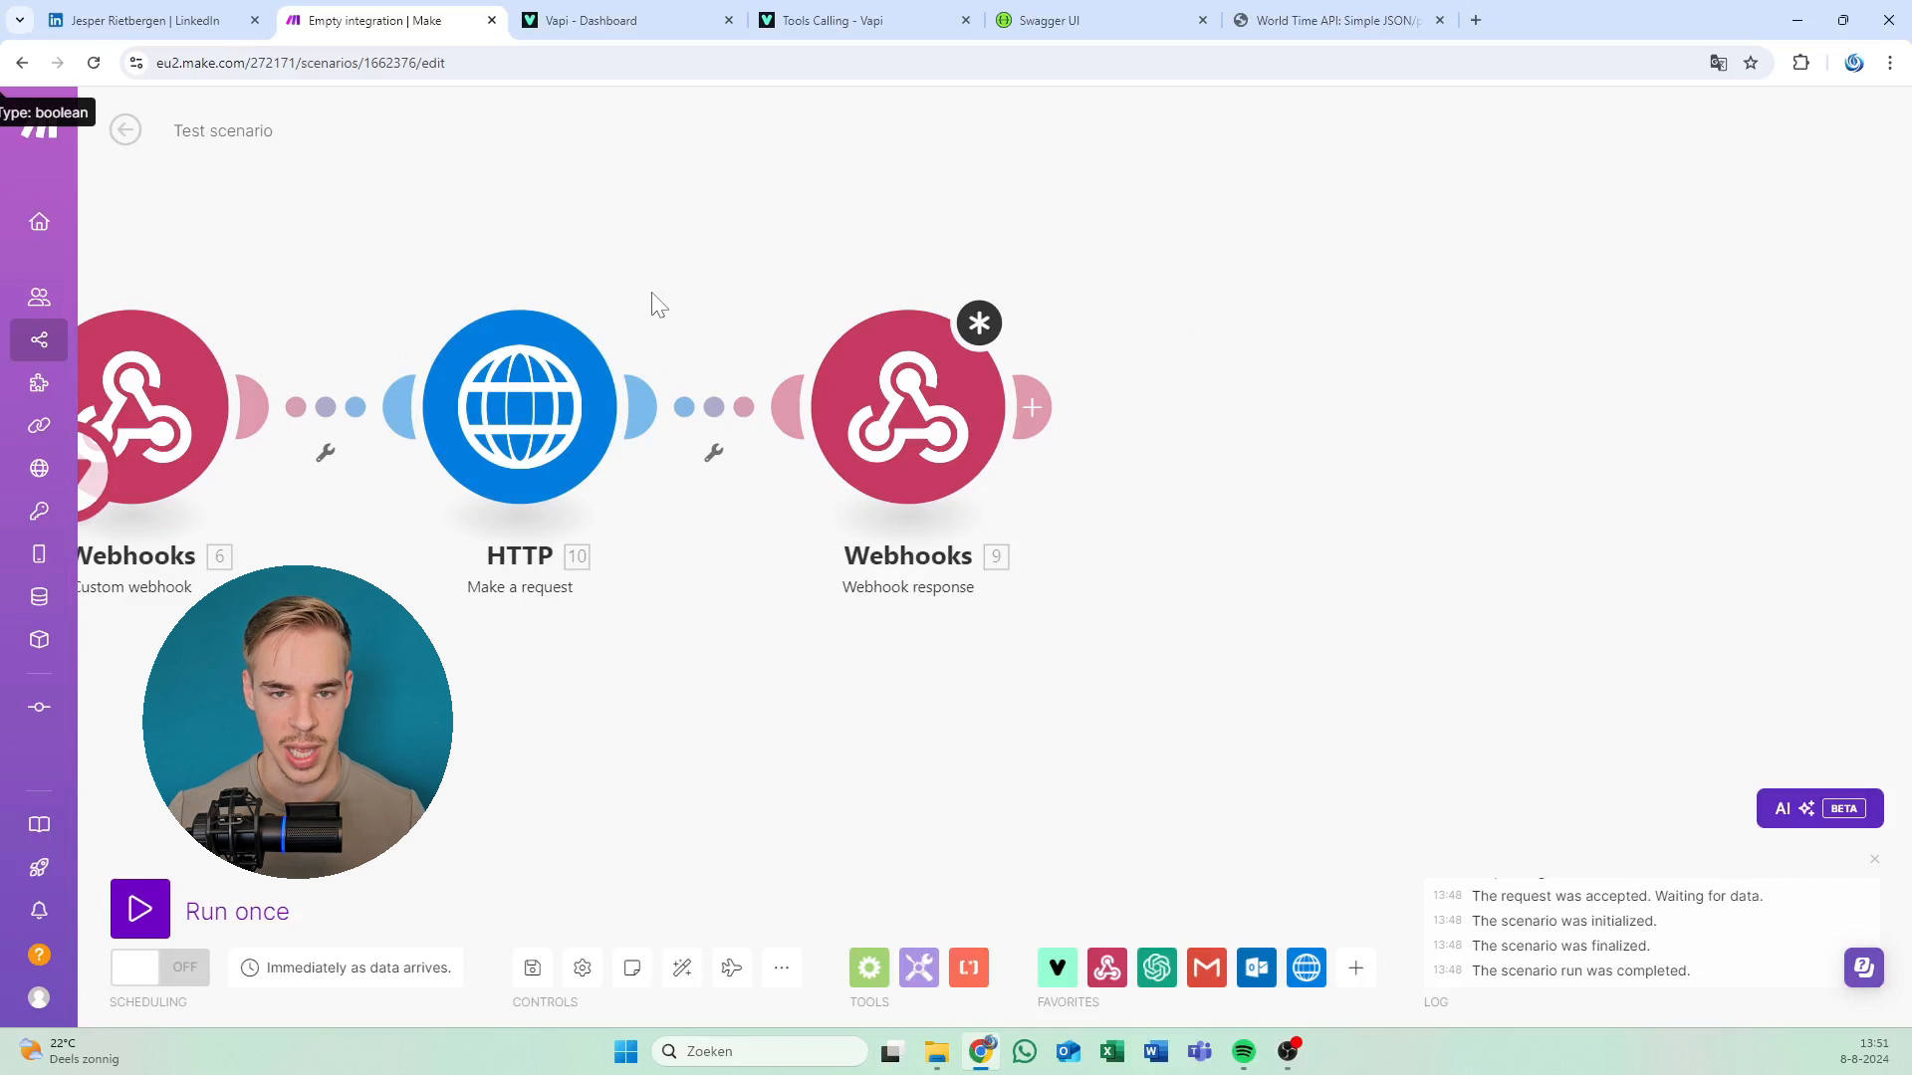
Clear the X placeholder from the toolCallId value in the Webhook response body.
{"action": "left_click", "coordinate": [938, 430]}
{"action": "left_click", "coordinate": [1228, 451]}
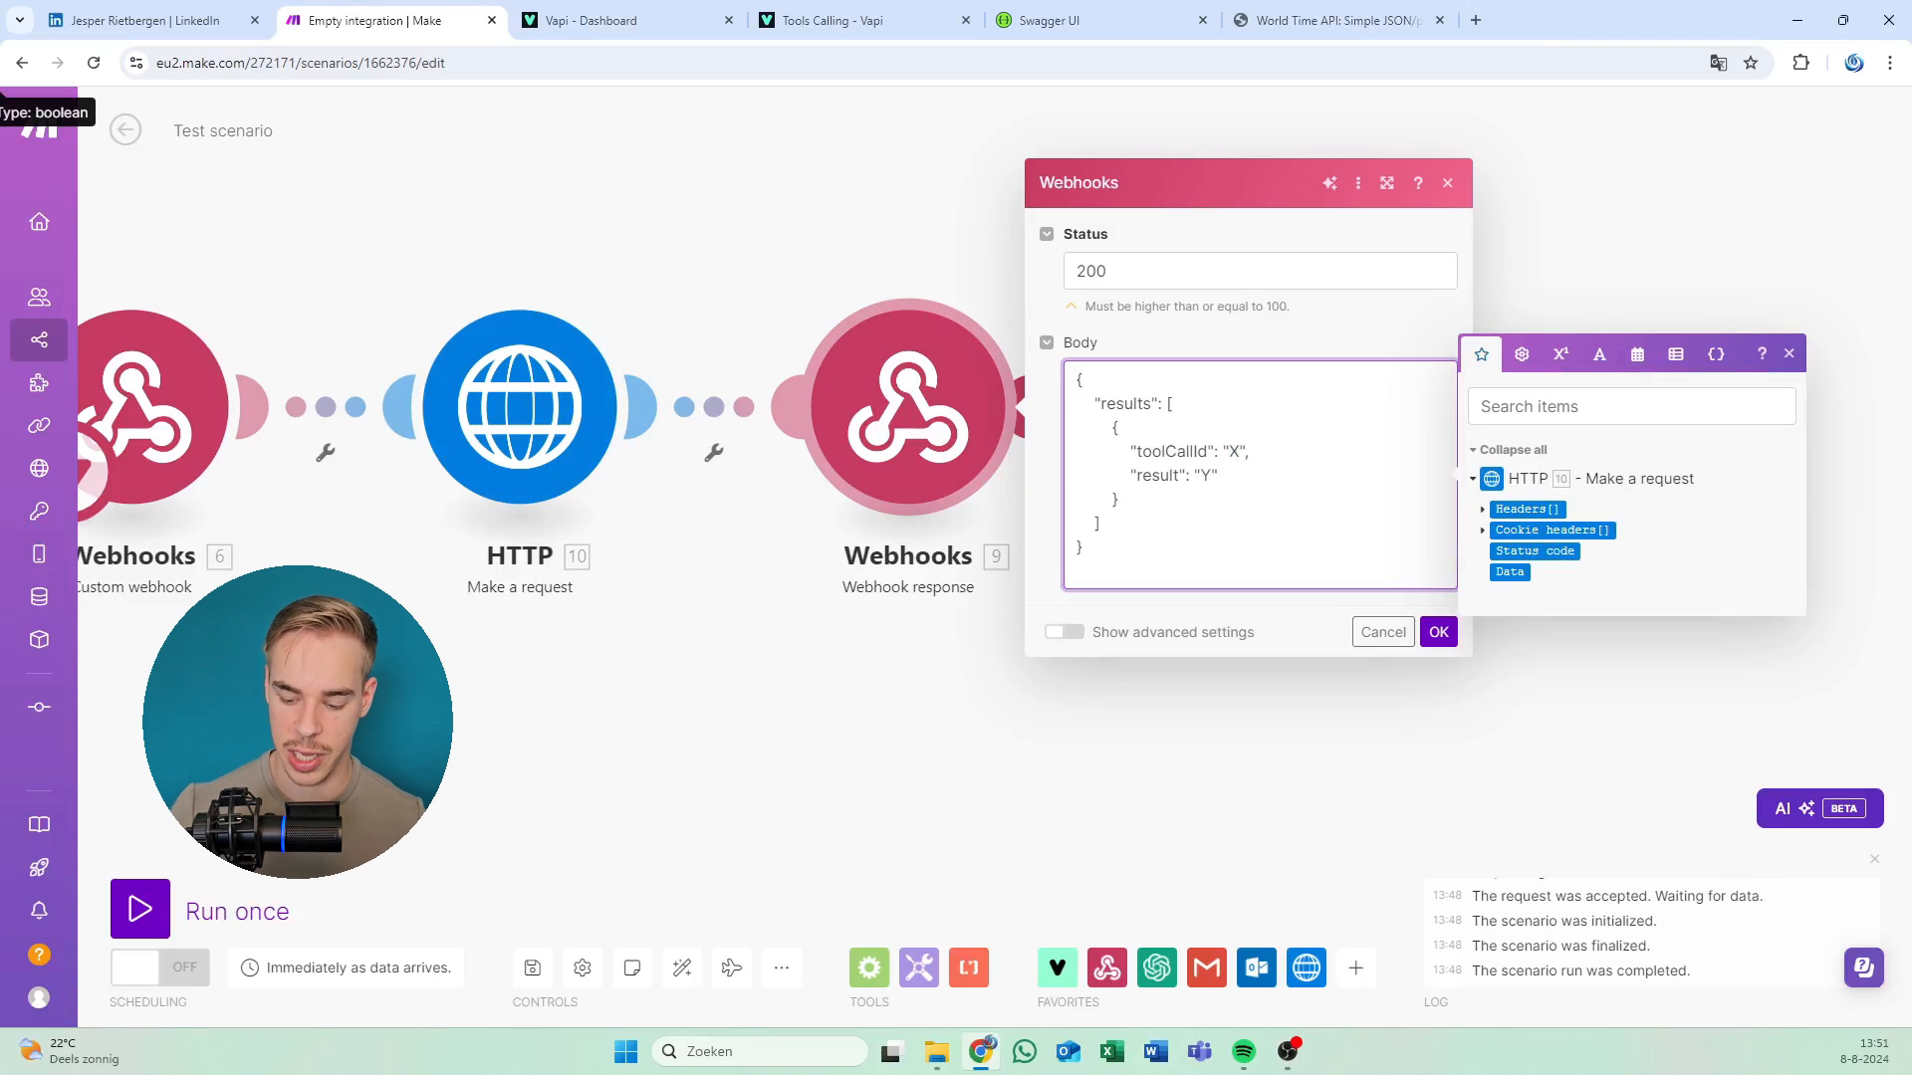
{"action": "key", "text": "Delete"}
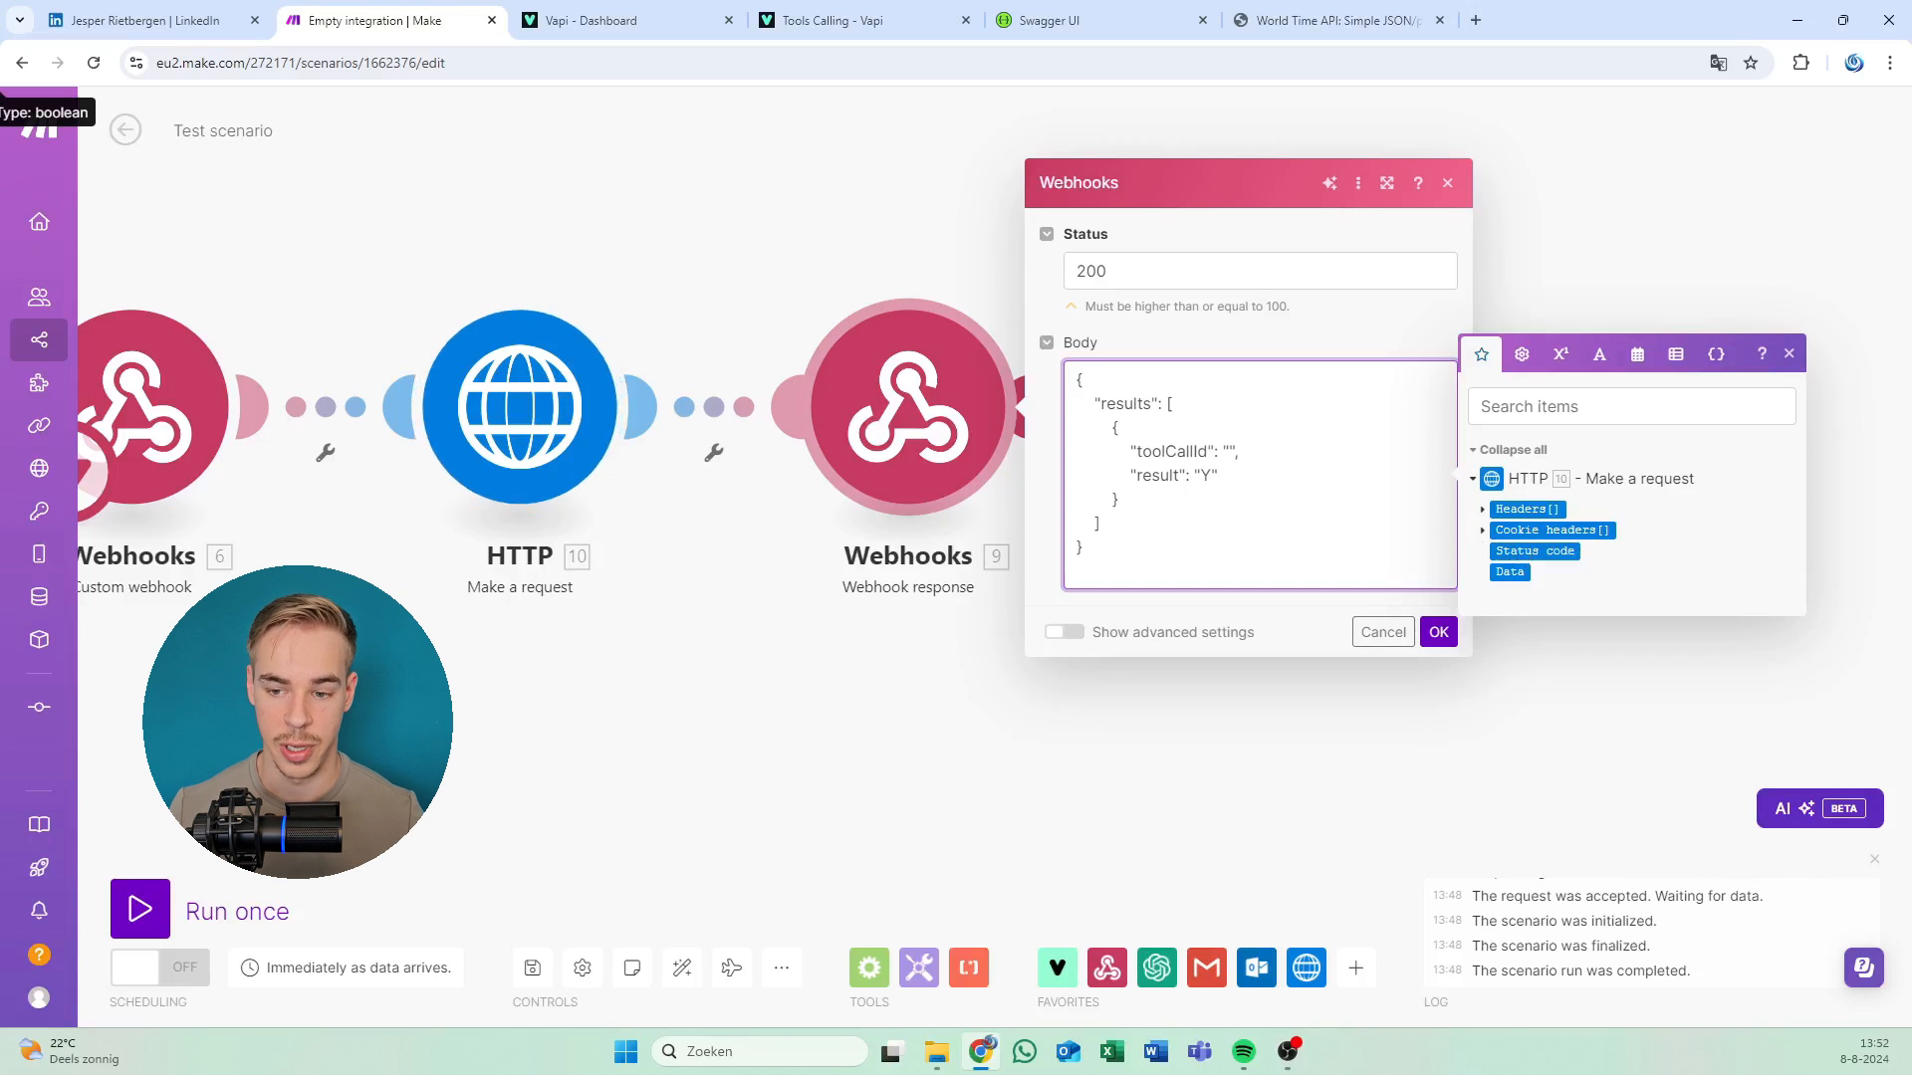
{"action": "left_click_drag", "start_coordinate": [446, 275], "coordinate": [604, 247]}
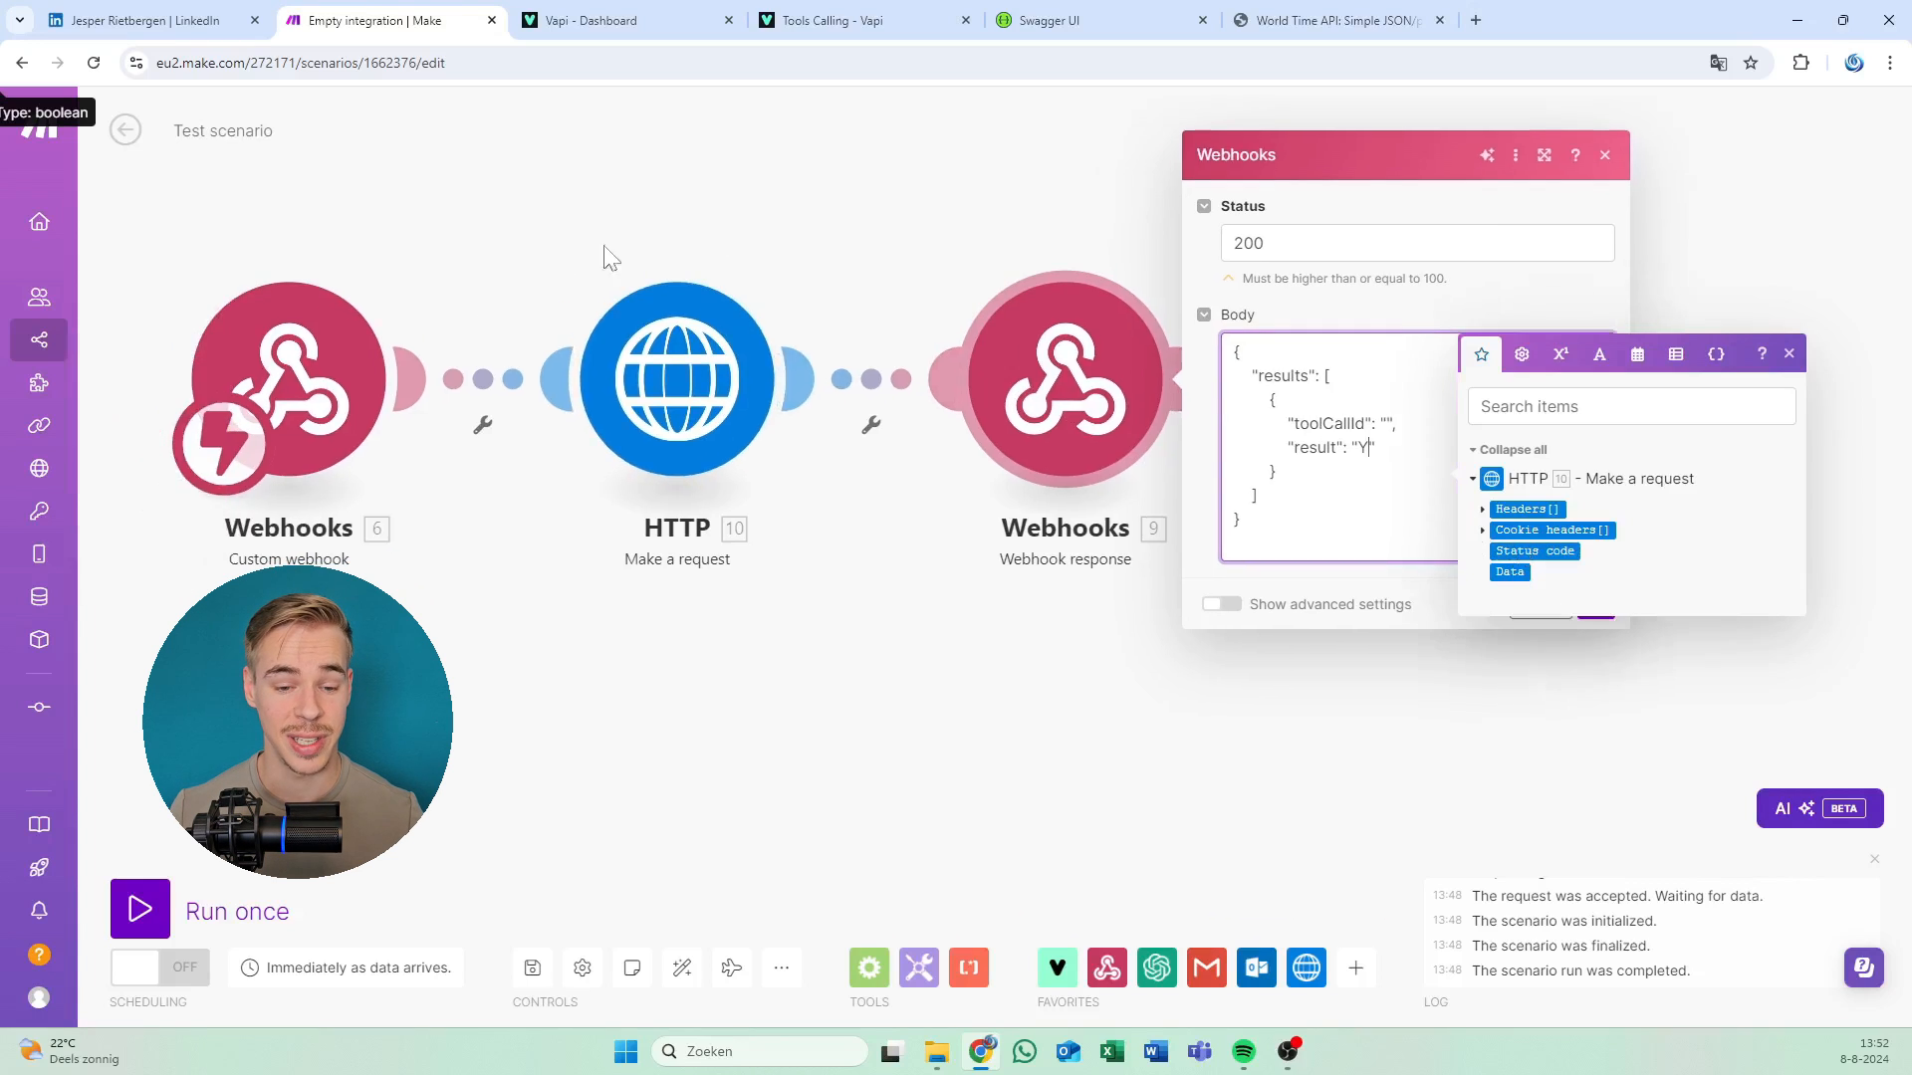
Switch to the Vapi dashboard and add an empty string property to the new tool's schema.
{"action": "left_click", "coordinate": [574, 21]}
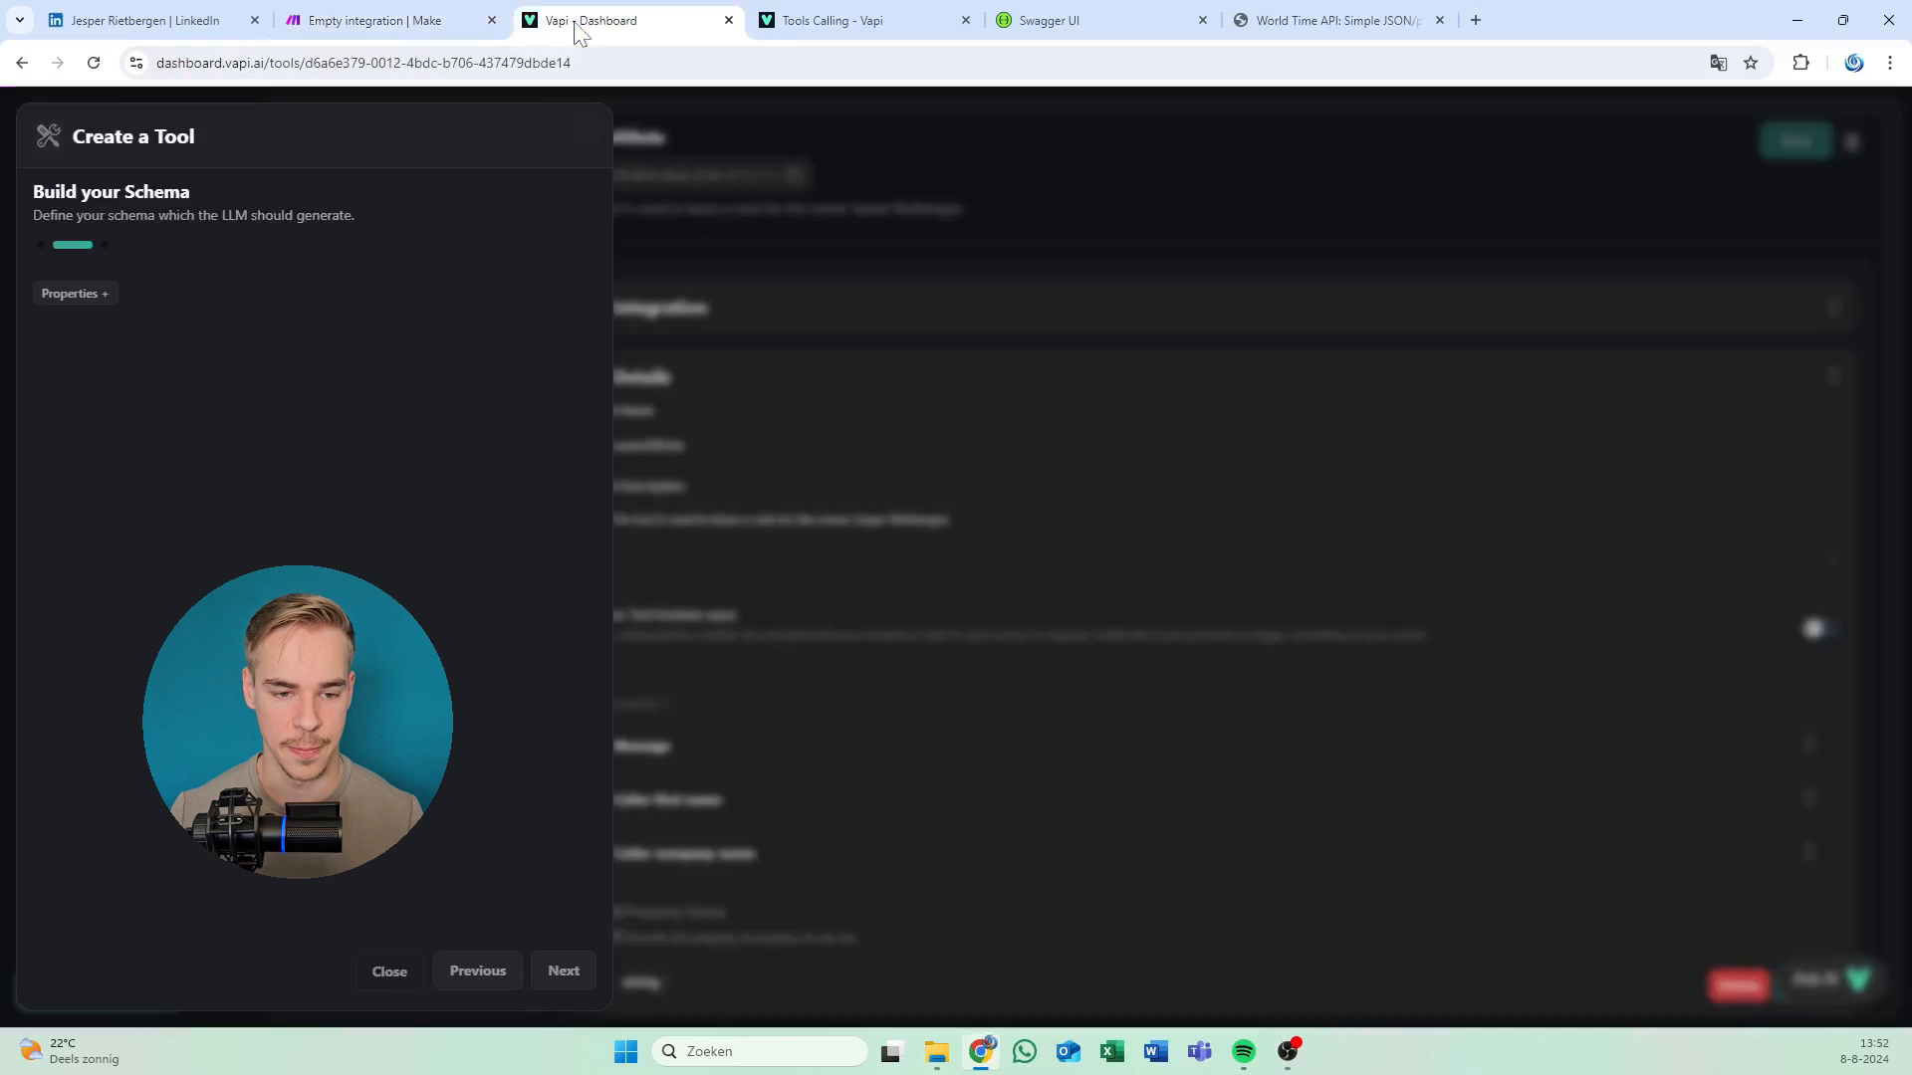
{"action": "left_click", "coordinate": [75, 293]}
{"action": "left_click_drag", "start_coordinate": [33, 216], "coordinate": [237, 199]}
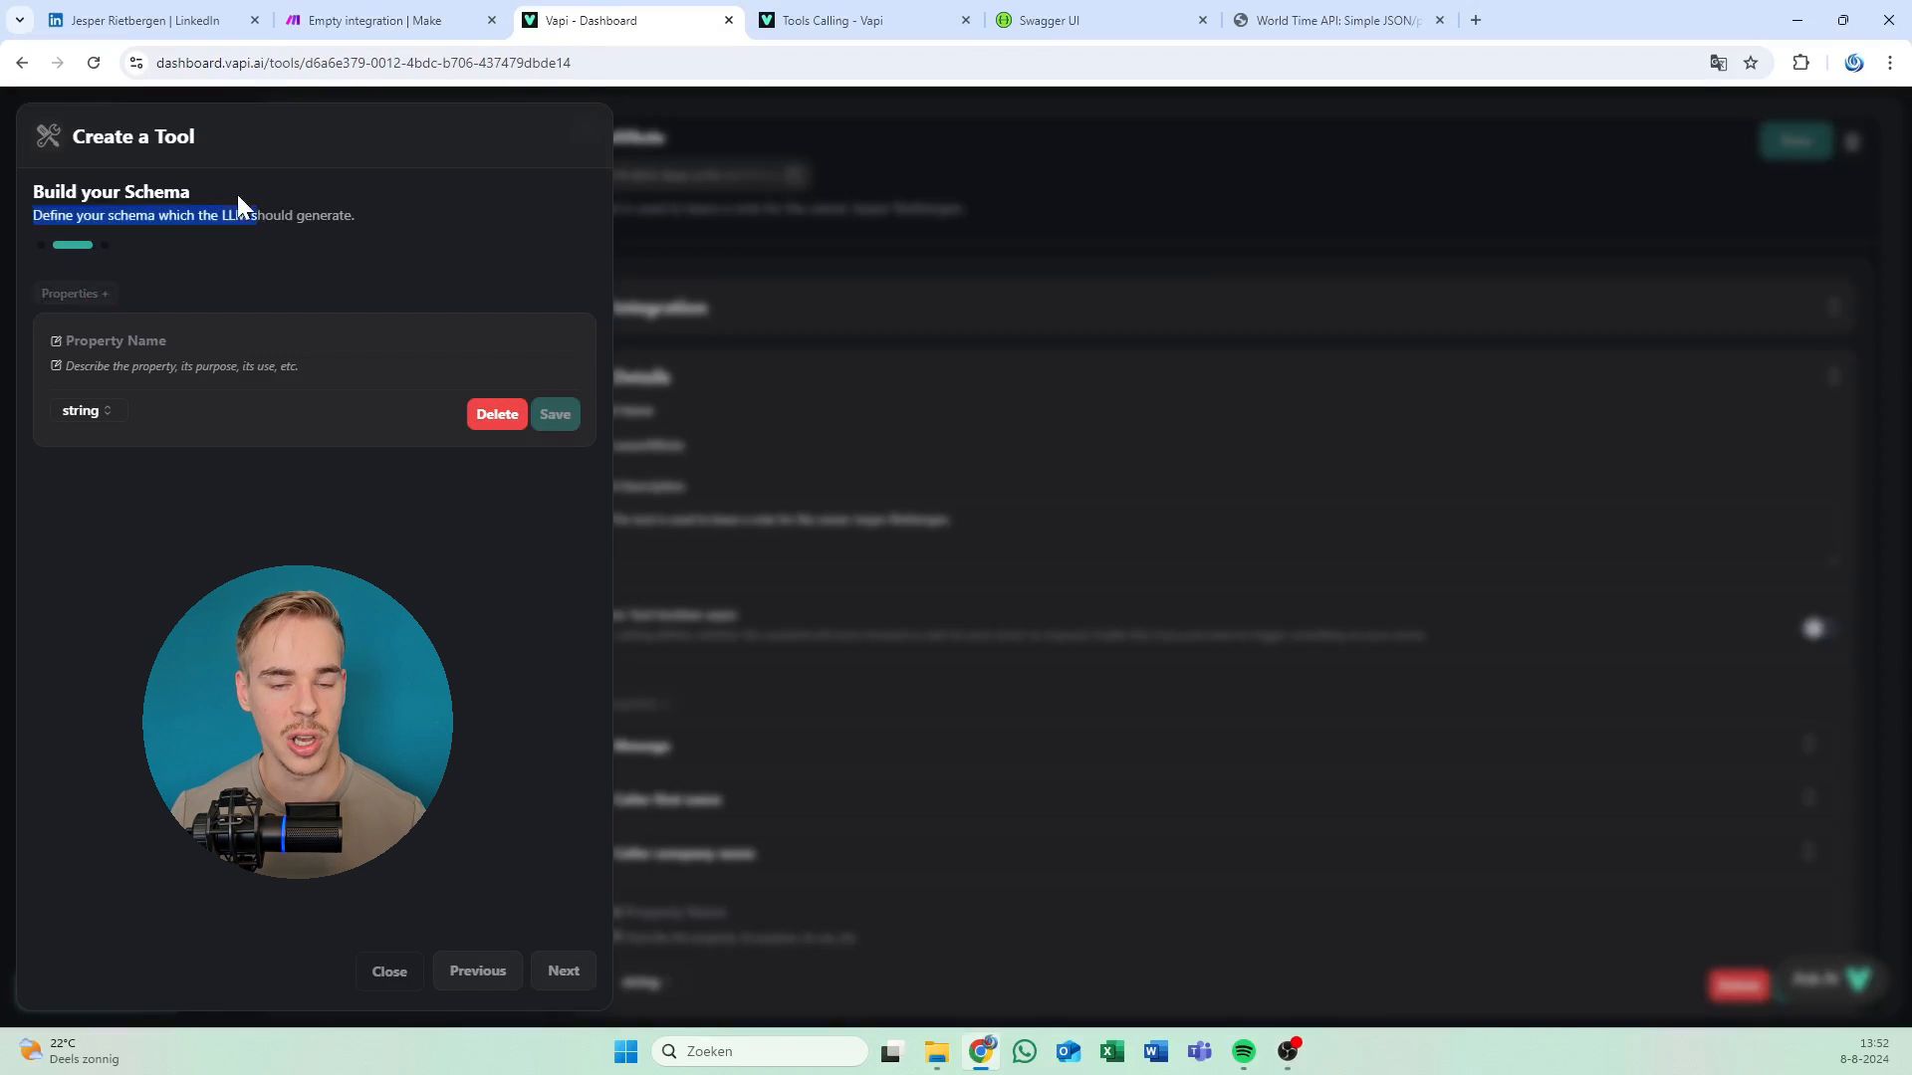
Switch to the Make scenario and replace the Y placeholder in the Webhook response's result value with "monday 31 2025".
{"action": "left_click", "coordinate": [355, 15]}
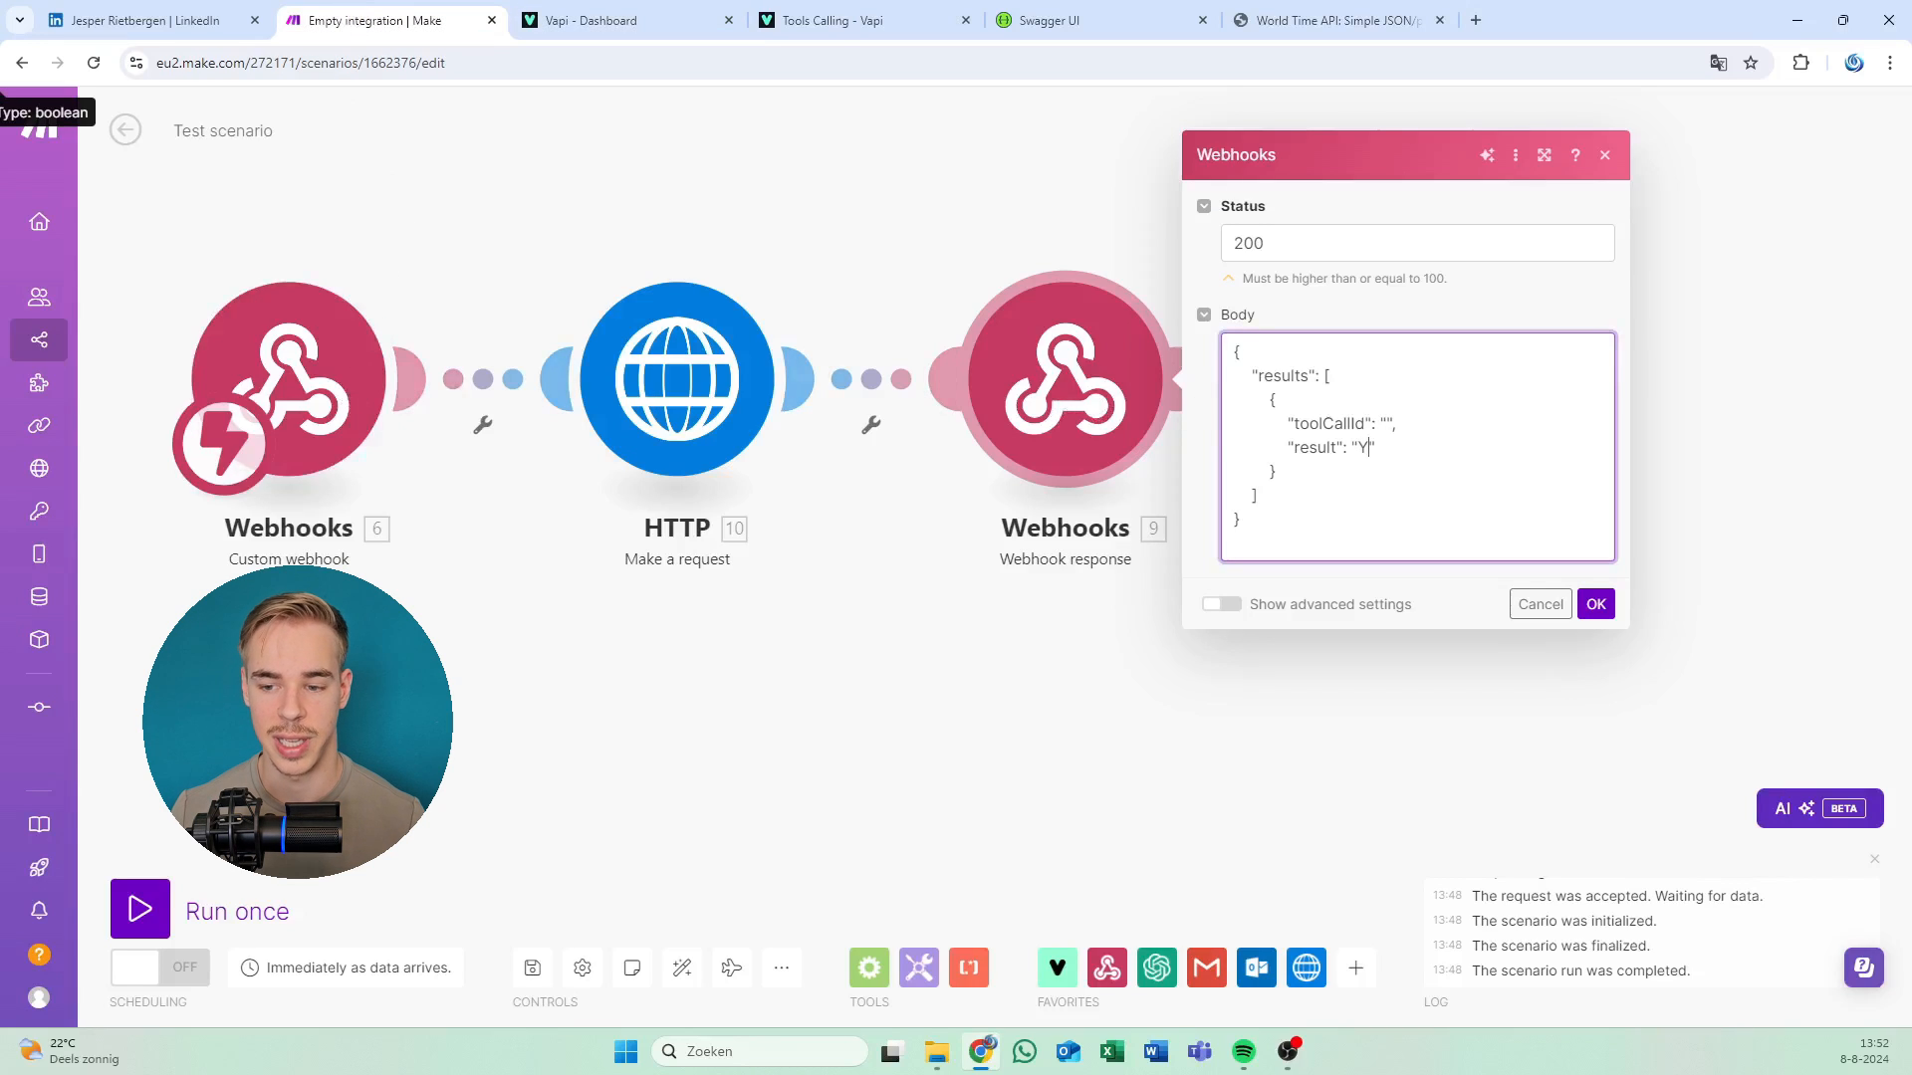
{"action": "left_click", "coordinate": [1386, 423]}
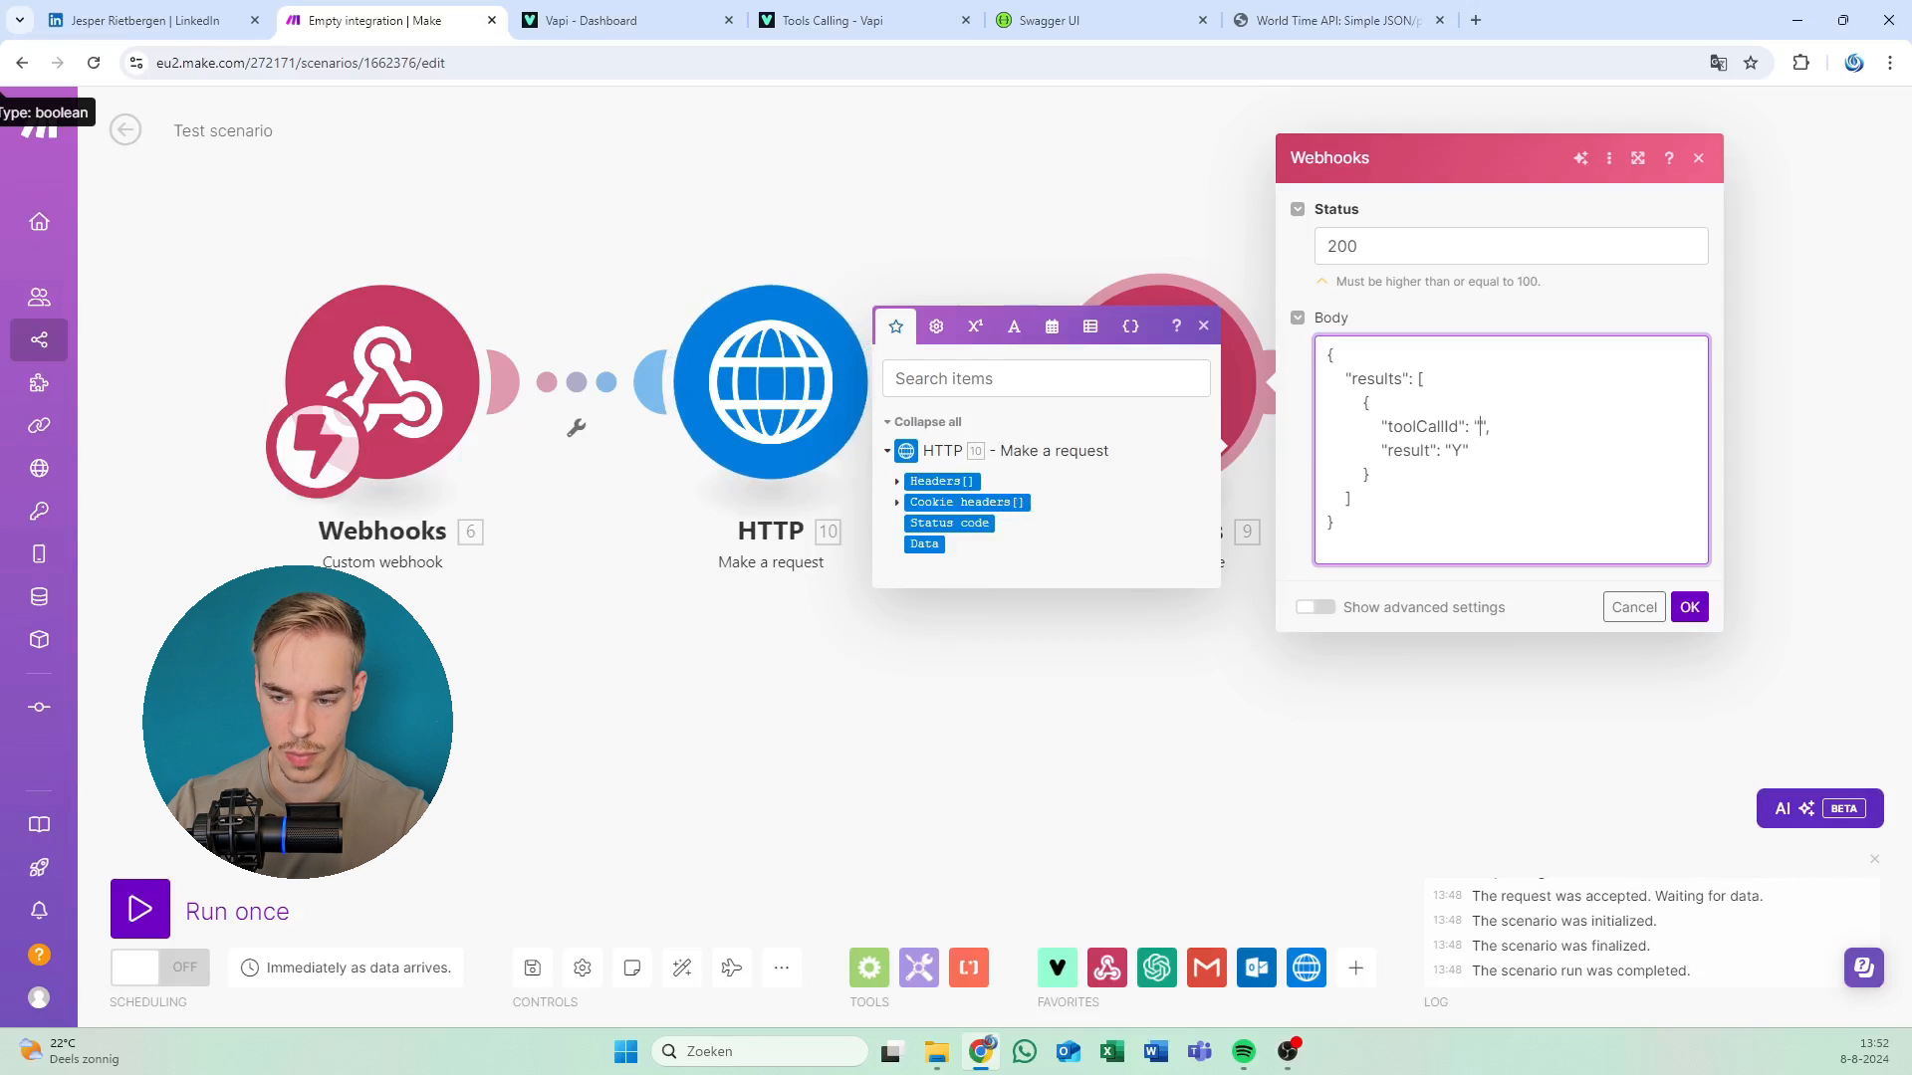
{"action": "key", "text": "shift+Left"}
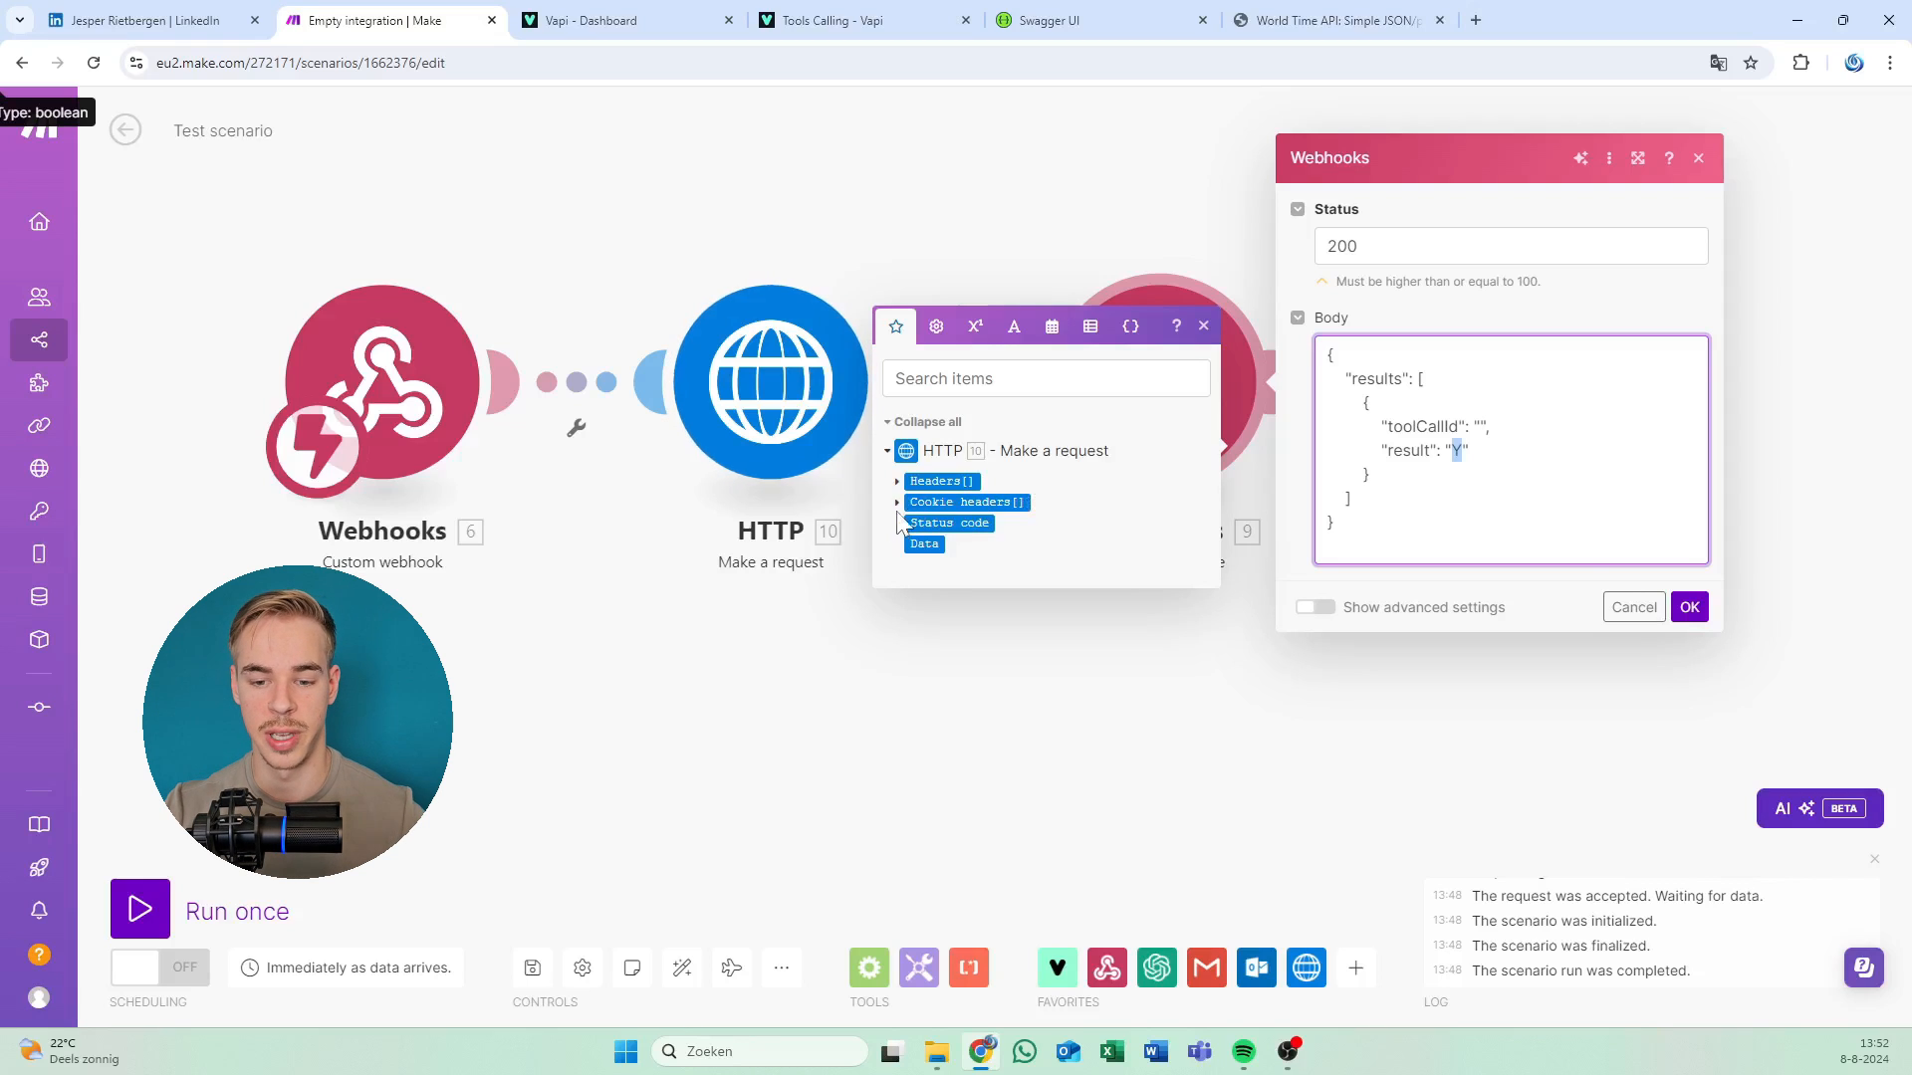
{"action": "key", "text": "Right"}
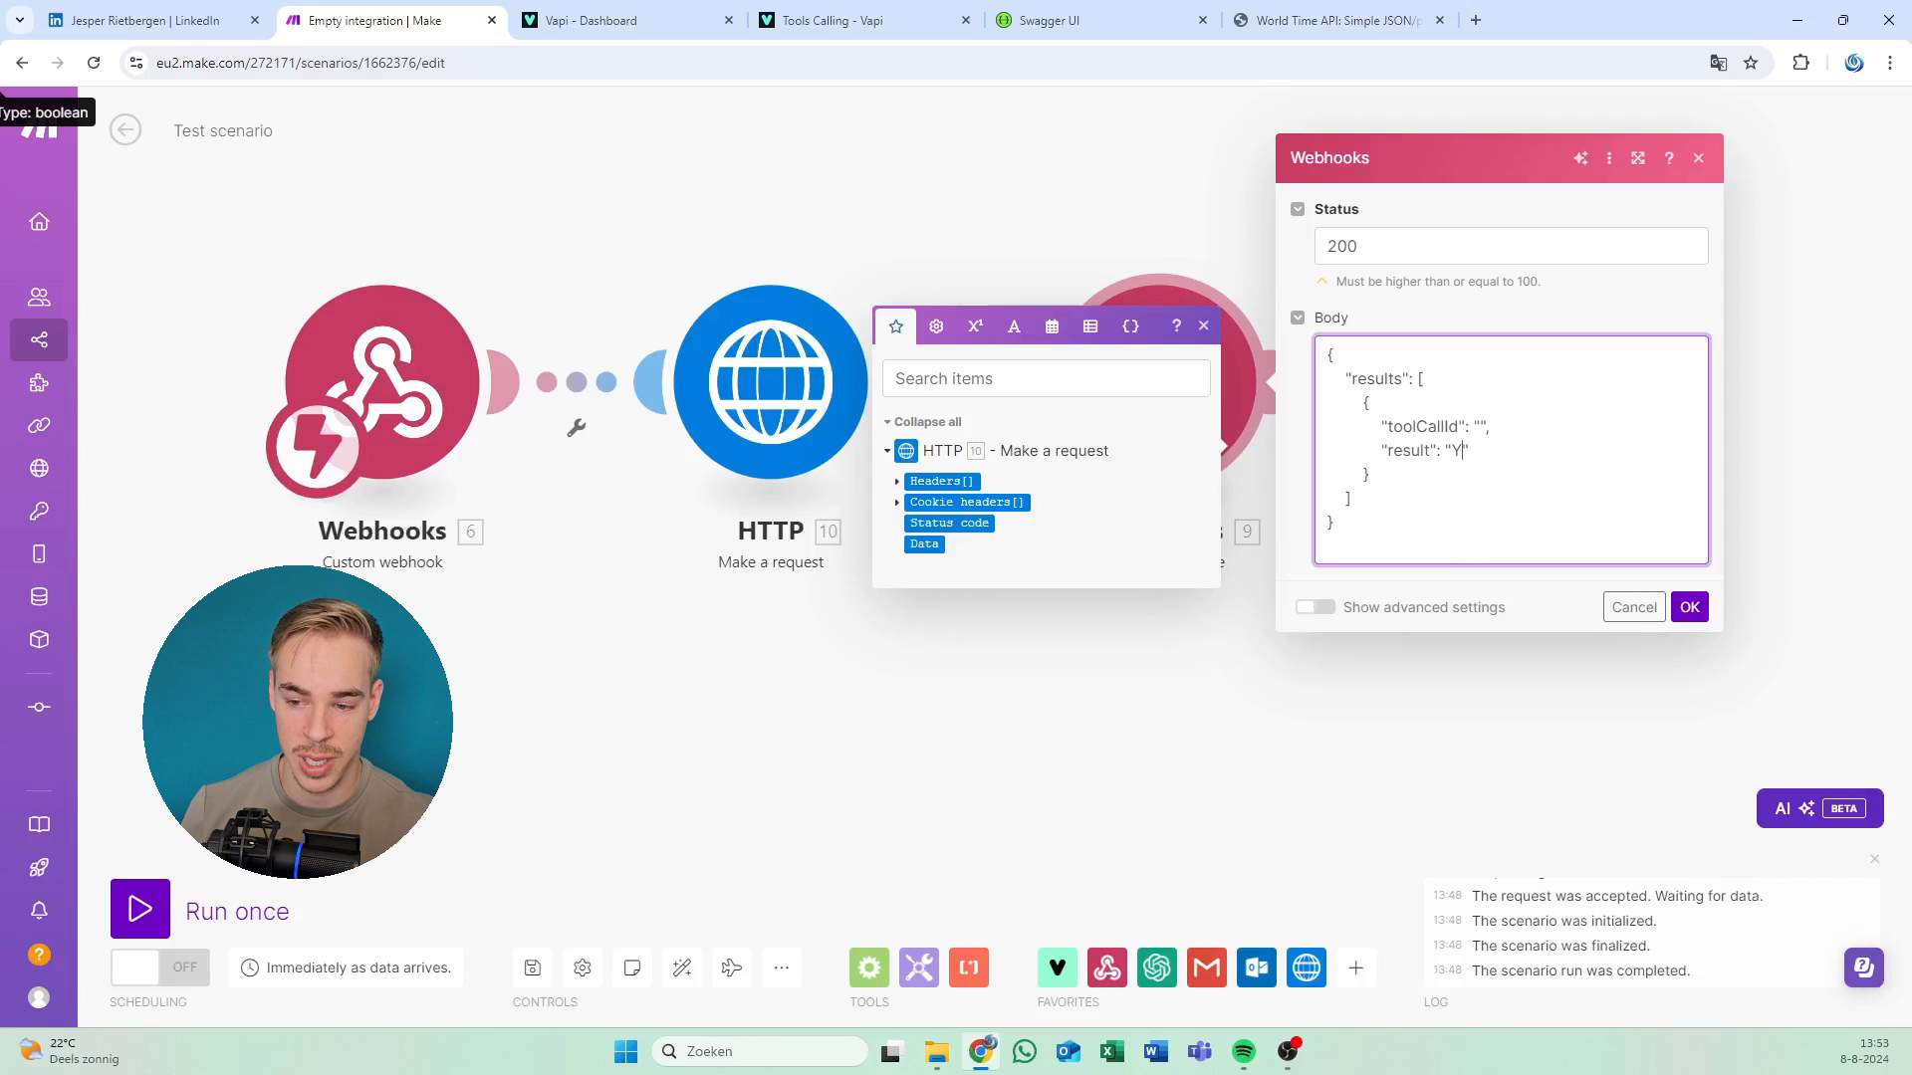
{"action": "key", "text": "shift+Left"}
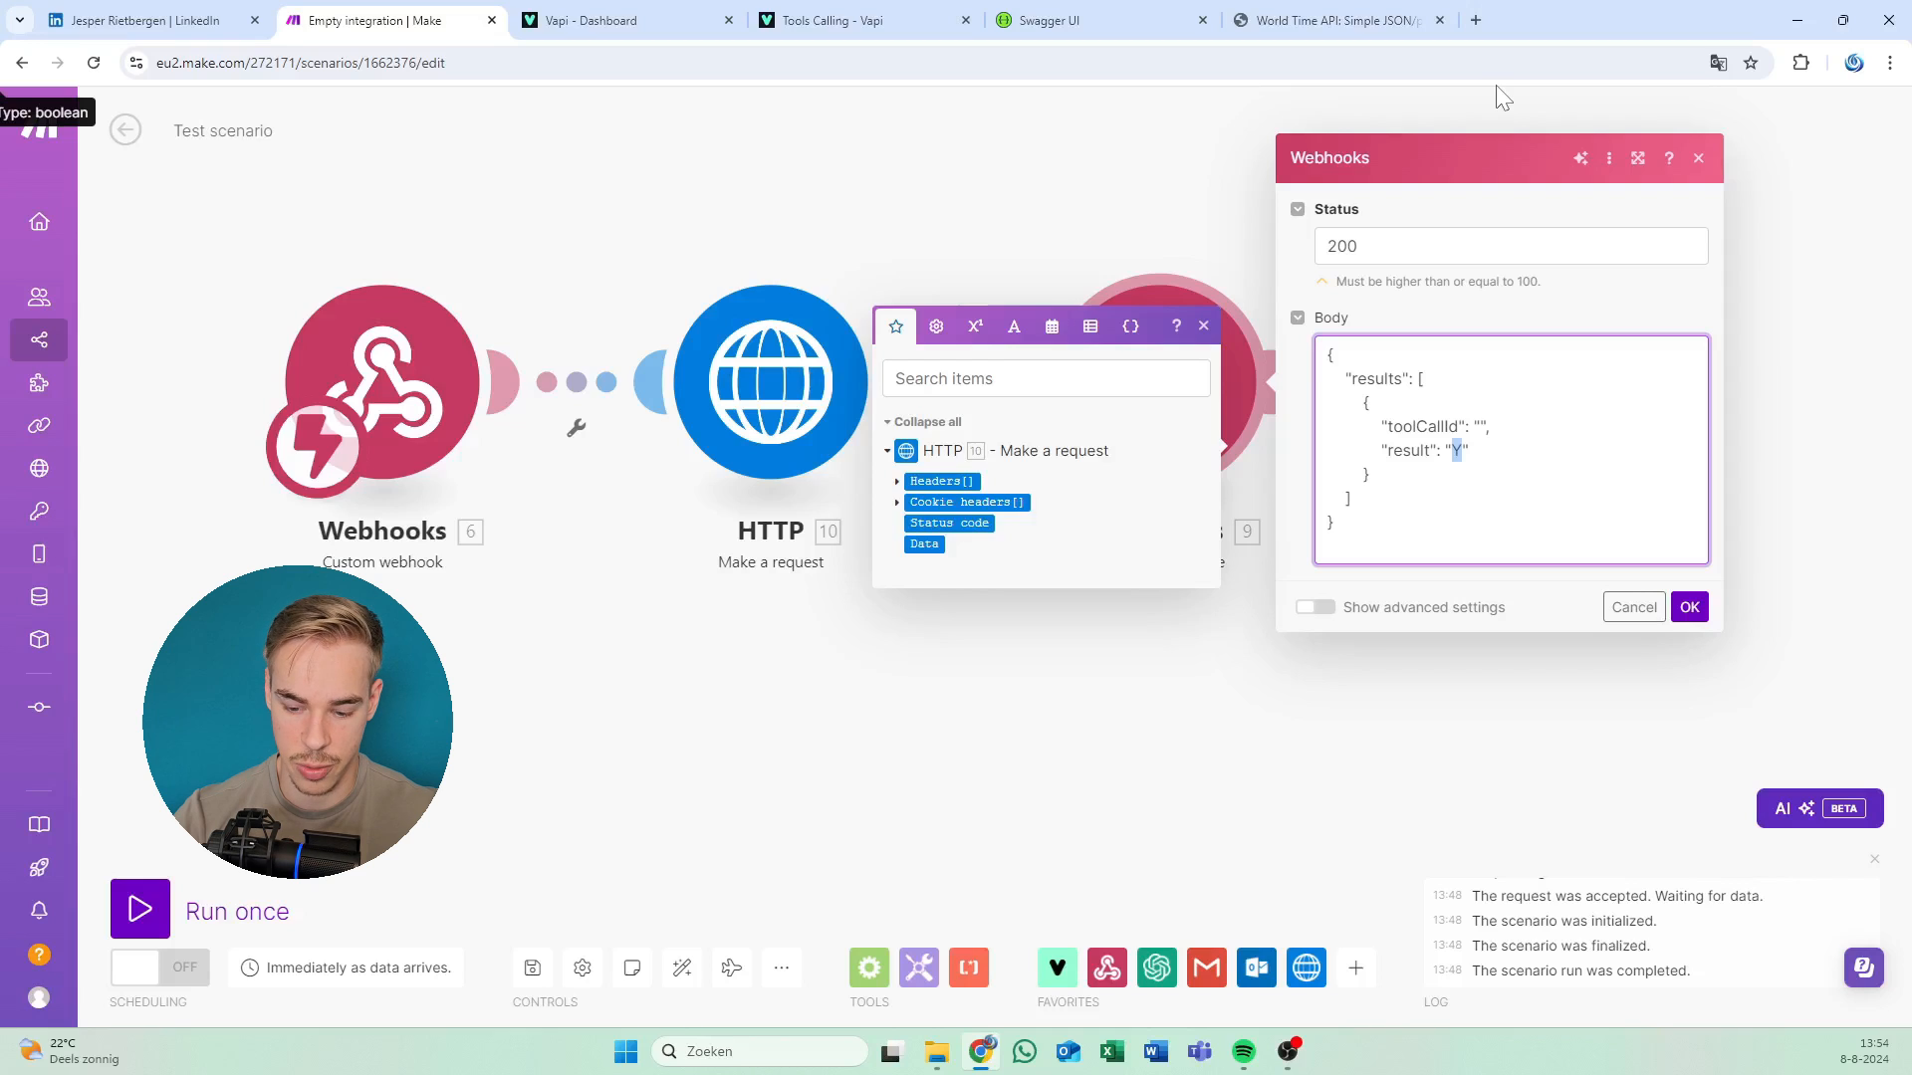
{"action": "type", "text": "monday "}
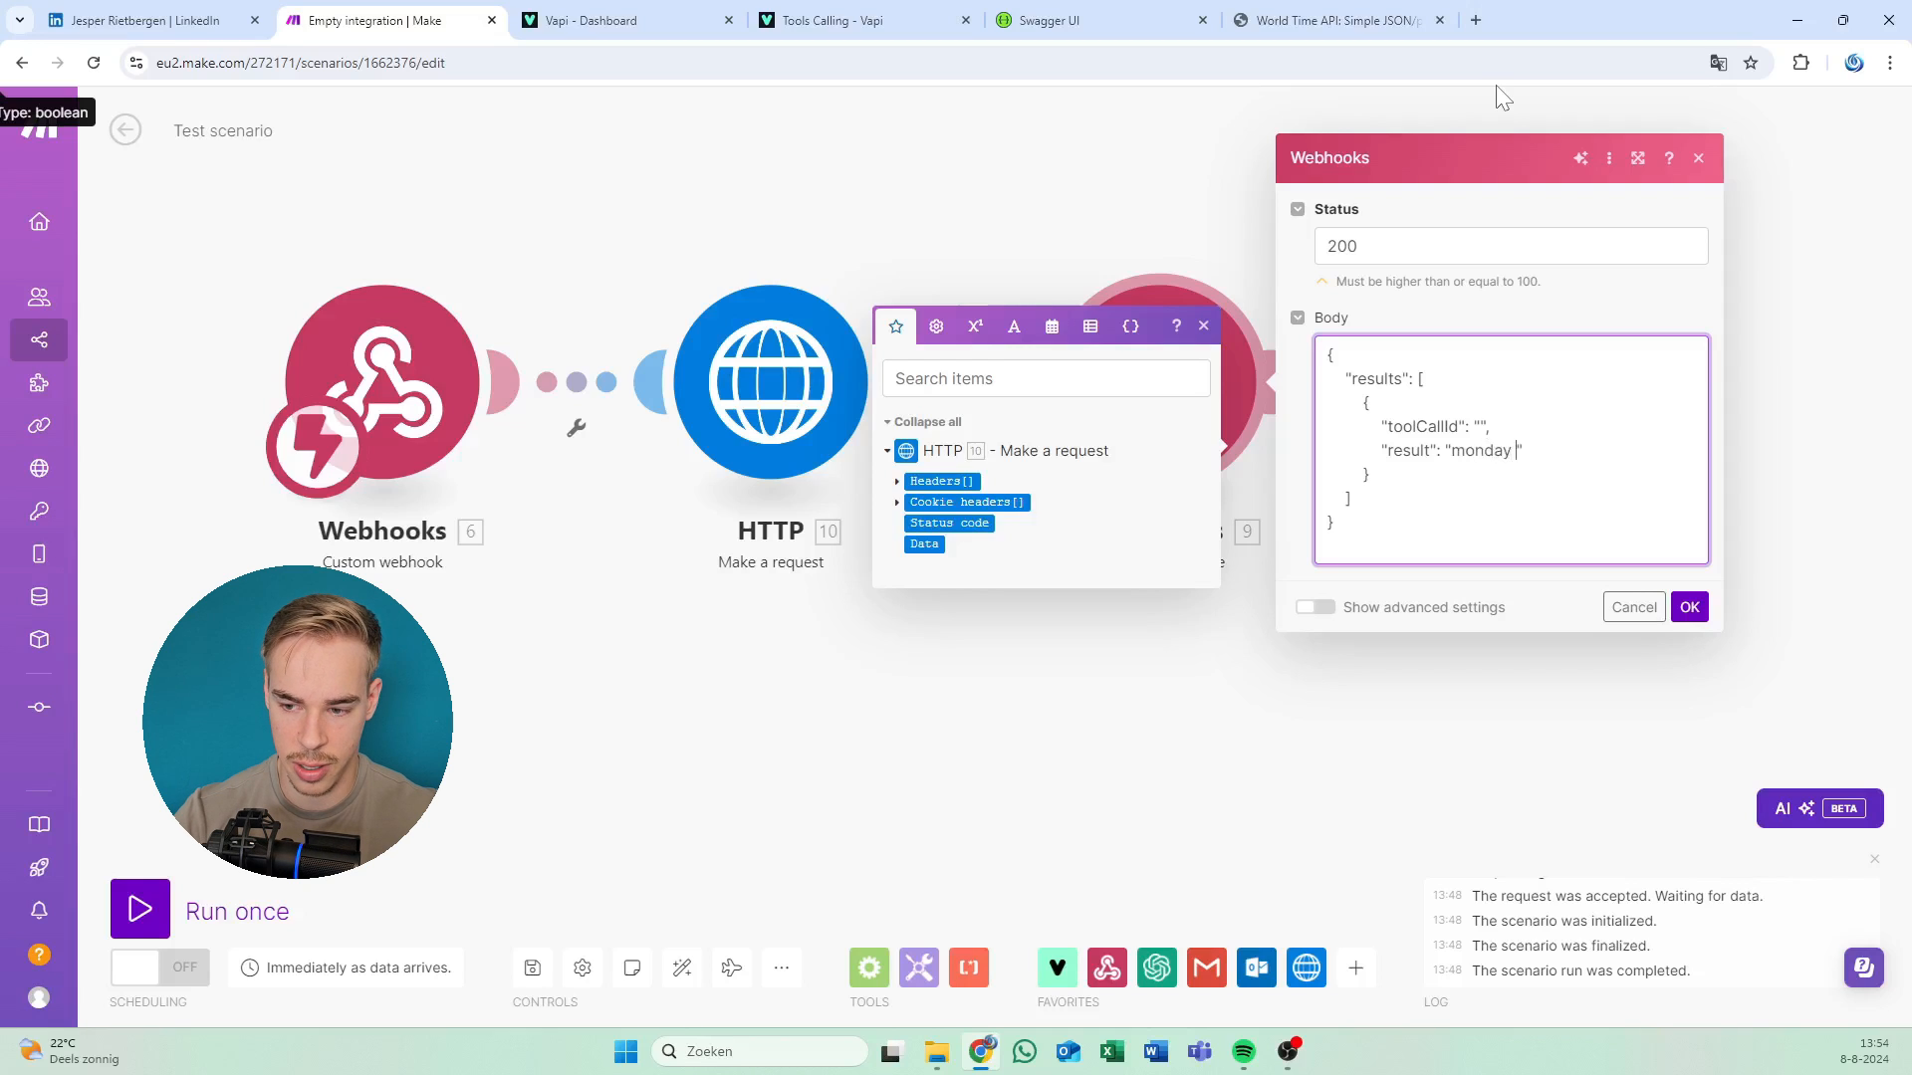
{"action": "type", "text": "31"}
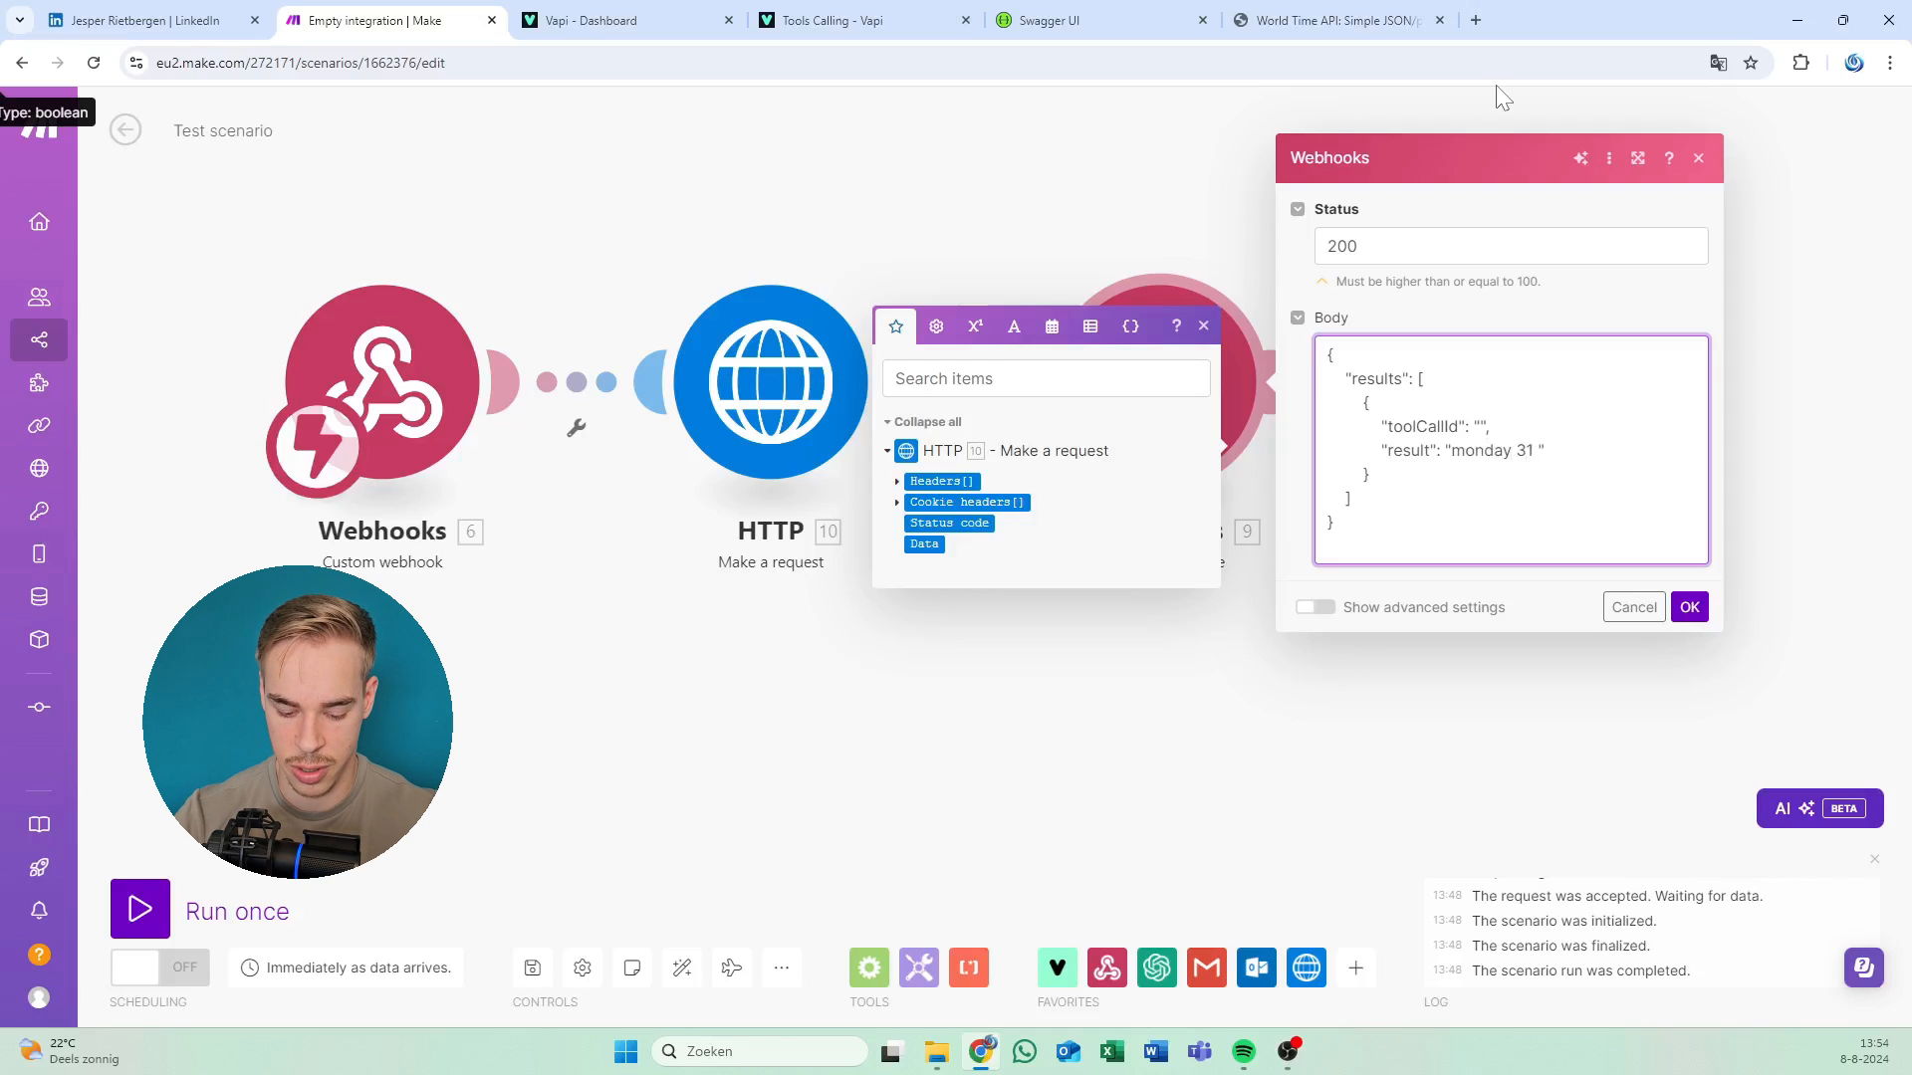
{"action": "type", "text": " 2025"}
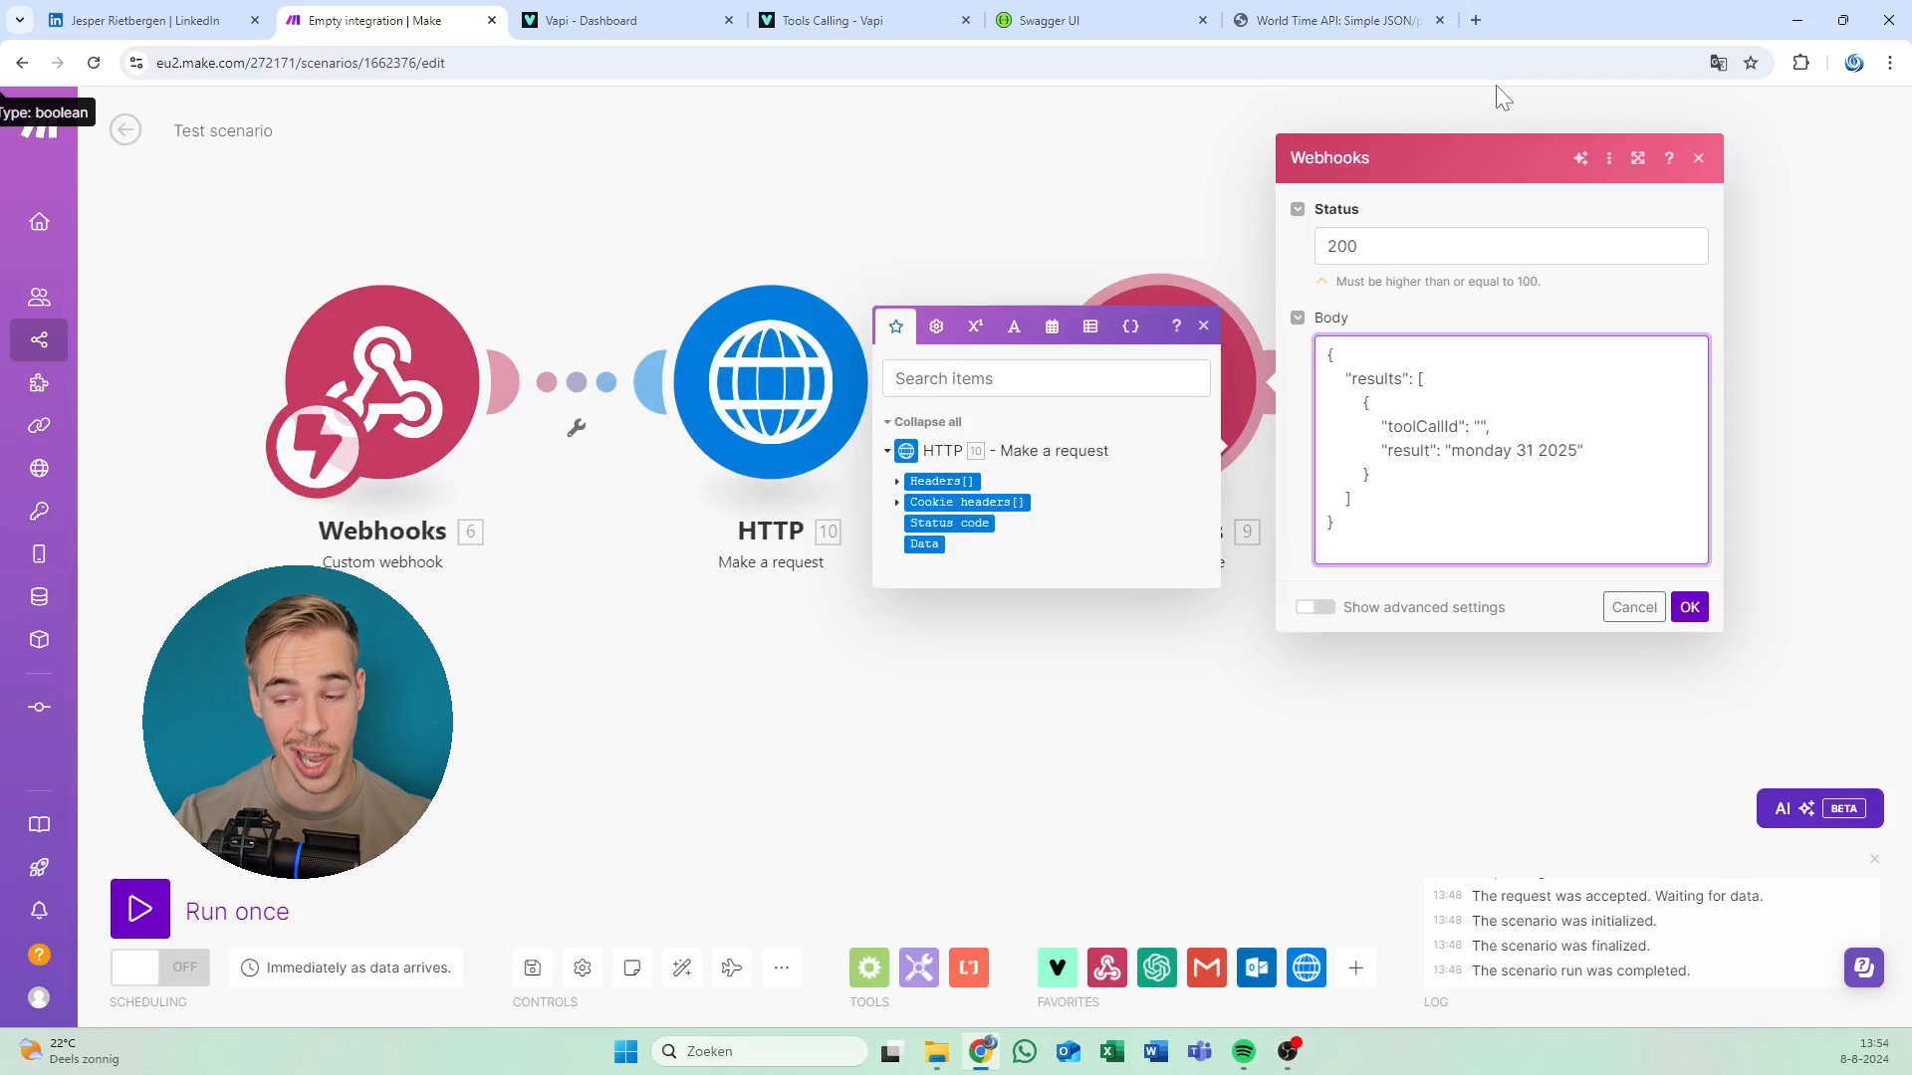
Clear the sample date from the result value in the Webhook response body and save the module.
{"action": "key", "text": "ctrl+BackSpace"}
{"action": "key", "text": "ctrl+BackSpace"}
{"action": "key", "text": "ctrl+BackSpace"}
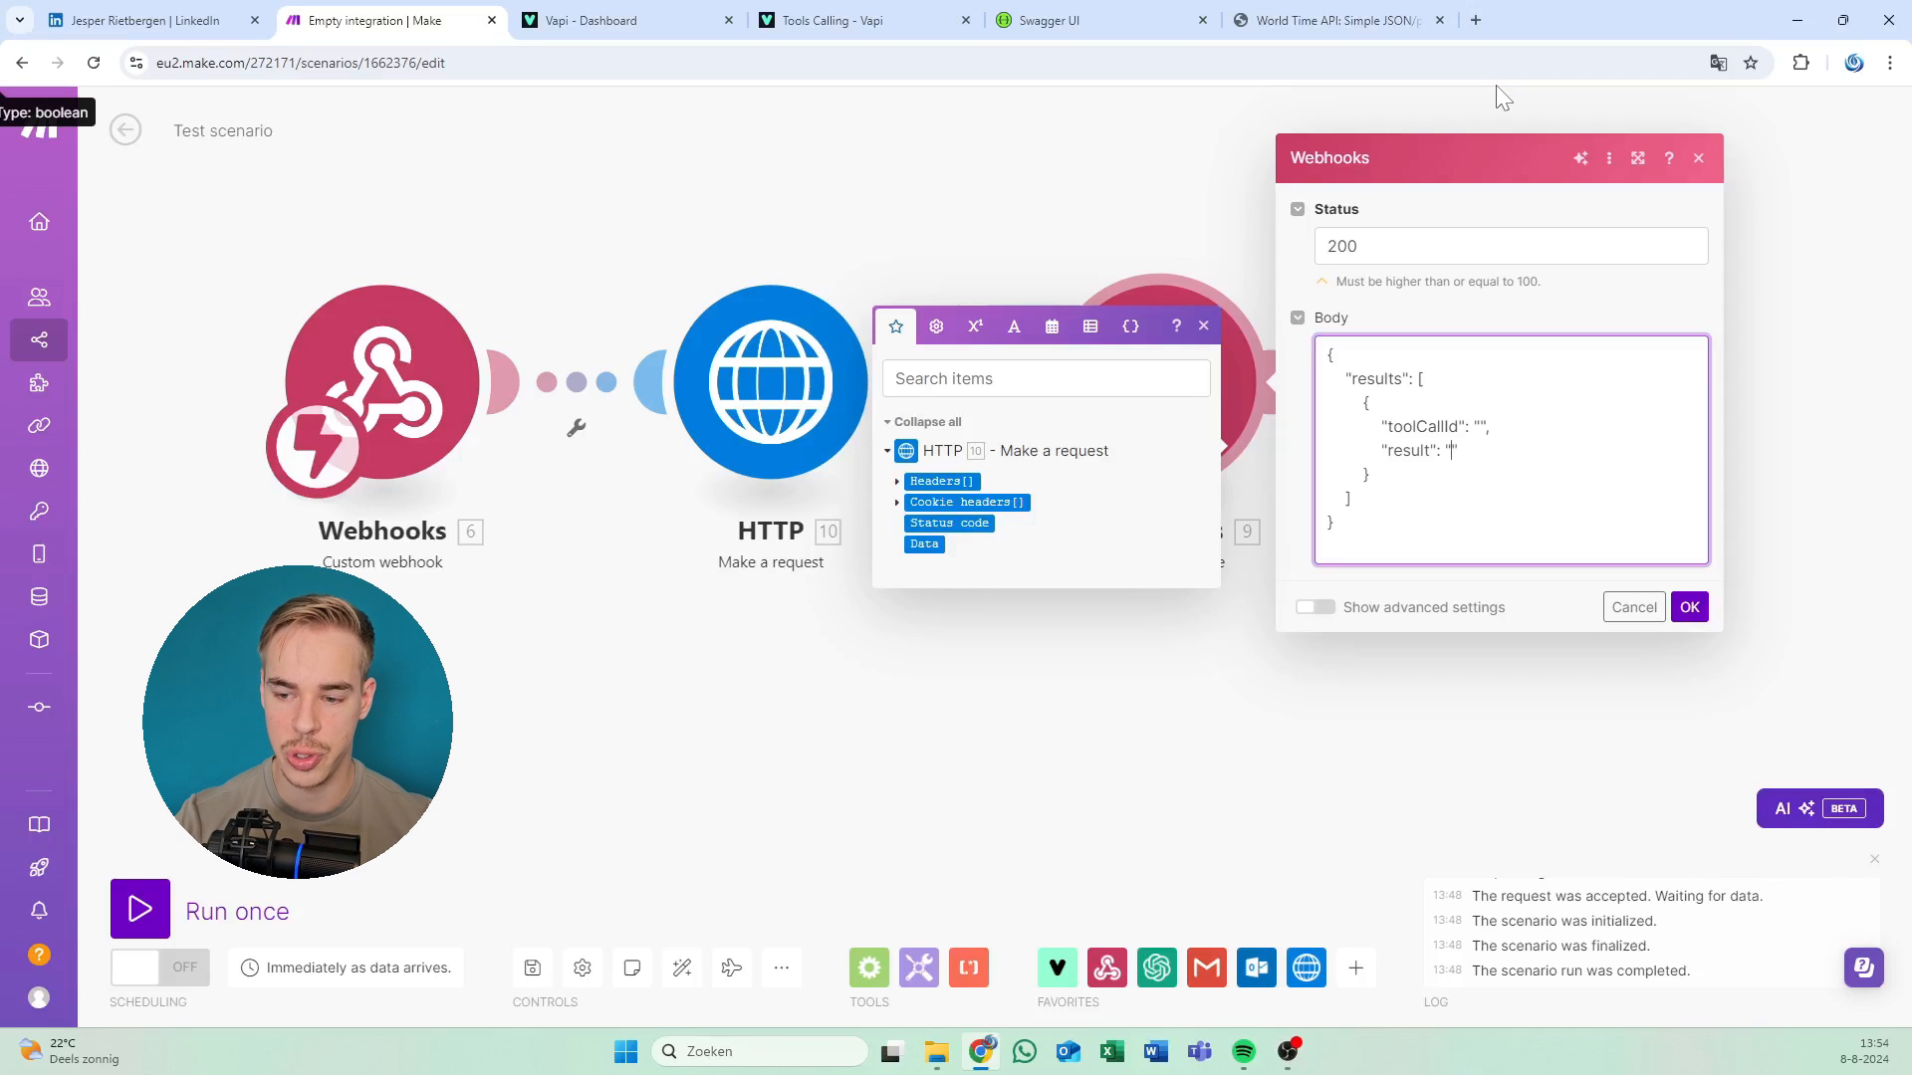
{"action": "left_click", "coordinate": [898, 503]}
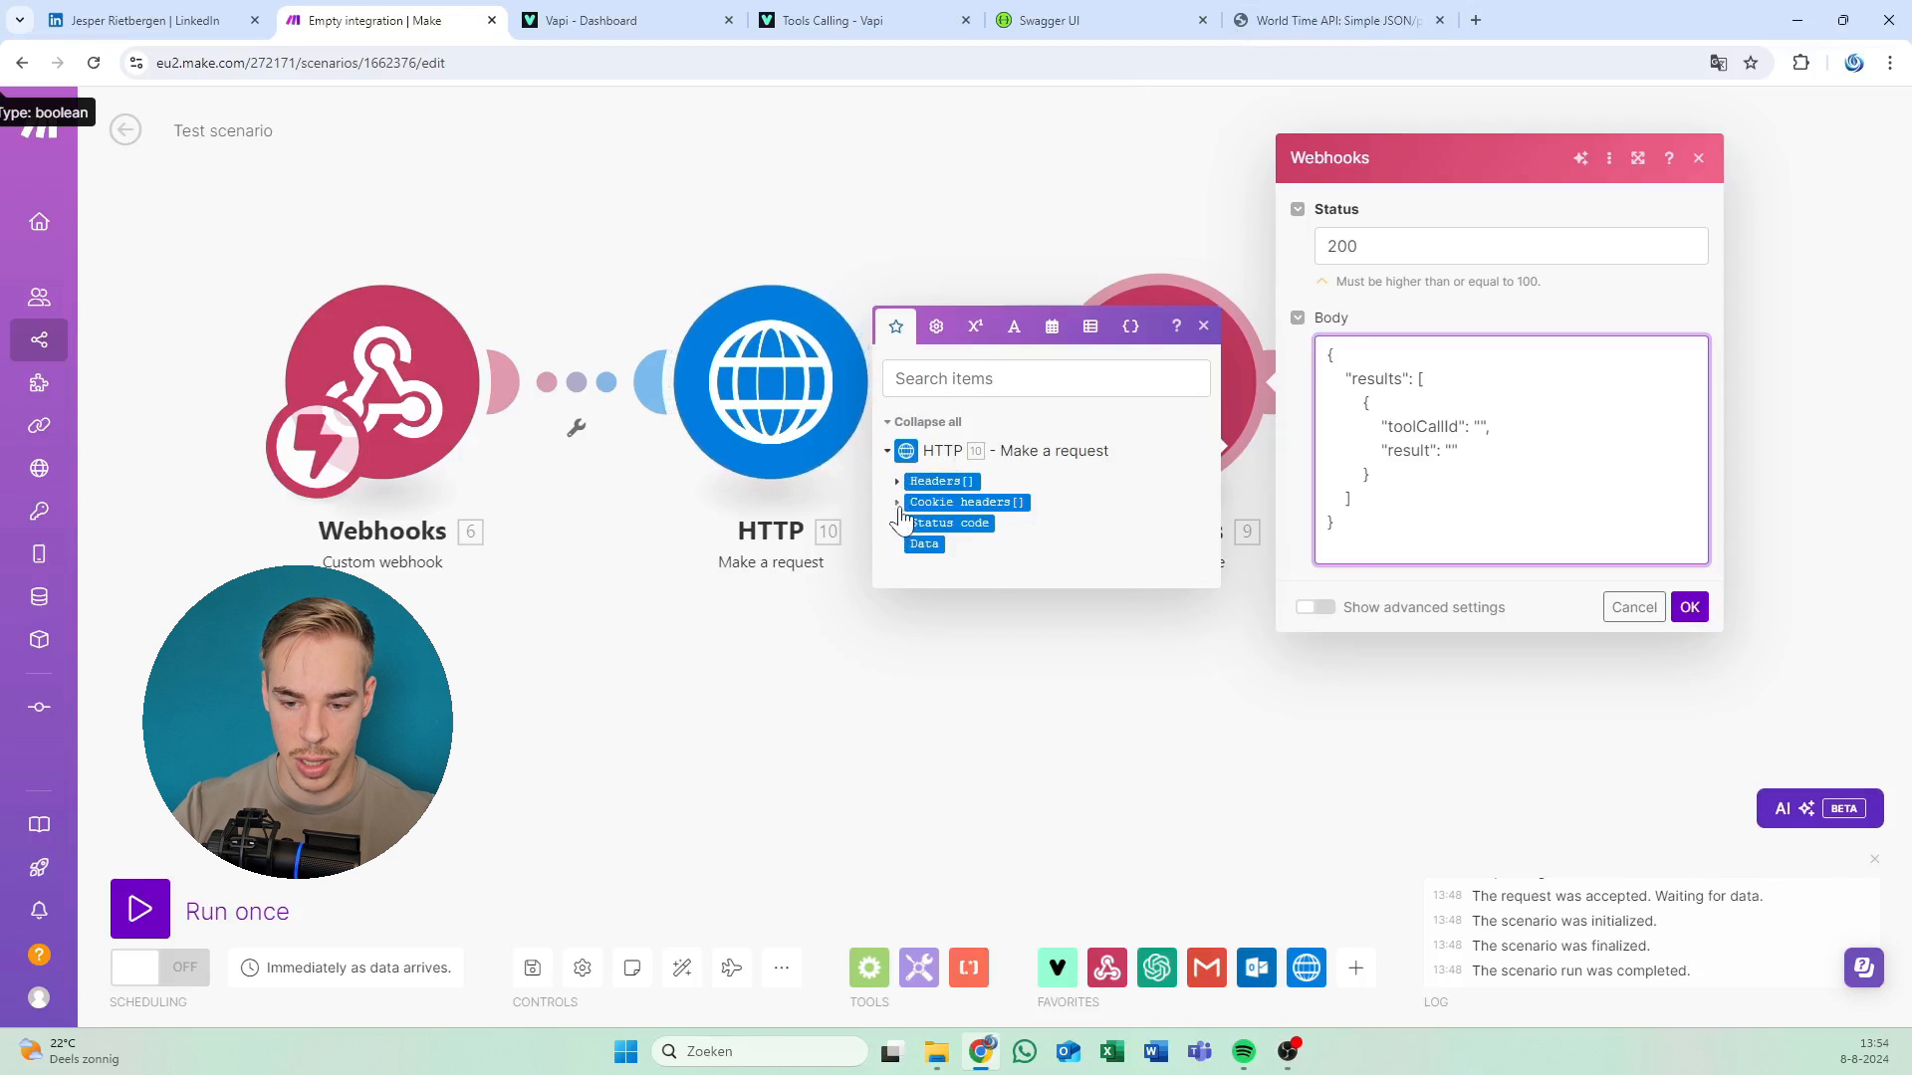
{"action": "left_click", "coordinate": [956, 594]}
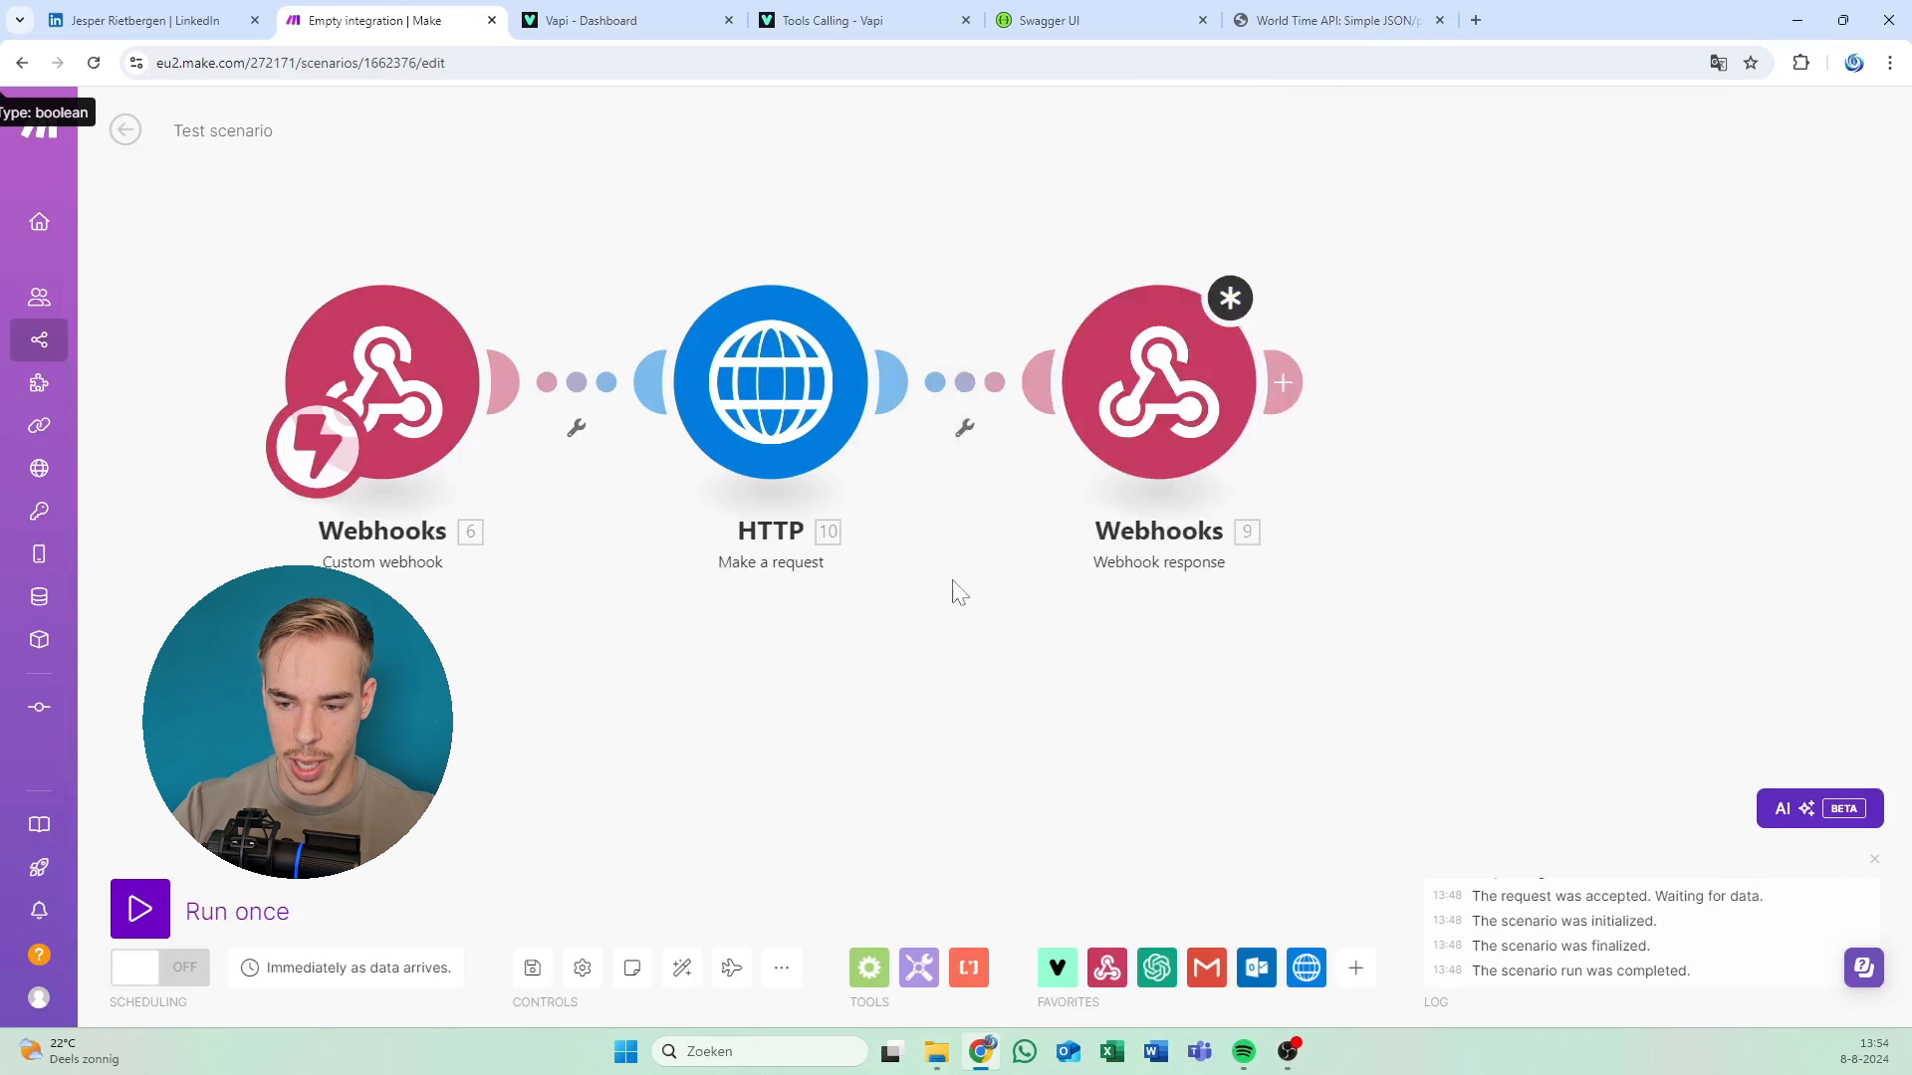
{"action": "left_click", "coordinate": [1122, 457]}
{"action": "left_click", "coordinate": [1689, 606]}
Run only the HTTP module and inspect the Data collection in its output, including the utc_datetime field.
{"action": "right_click", "coordinate": [809, 386]}
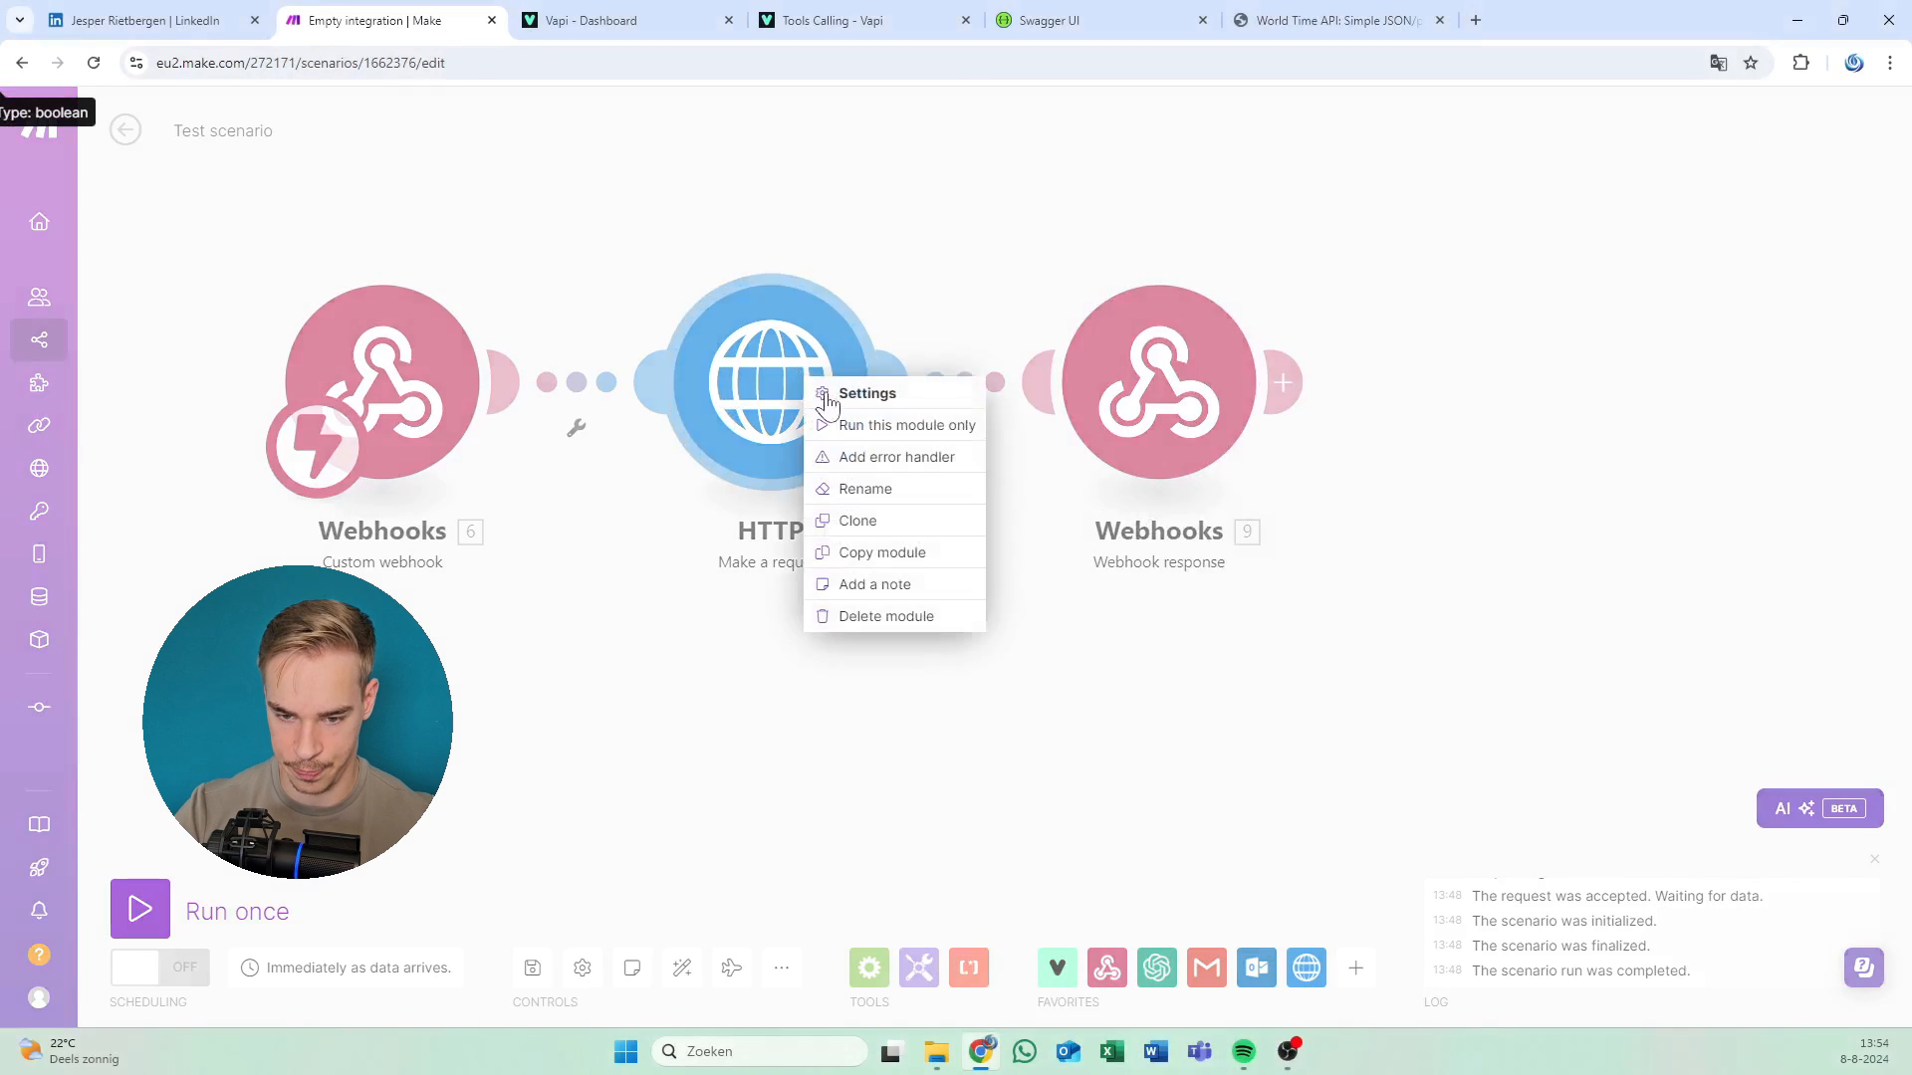
{"action": "left_click", "coordinate": [860, 426]}
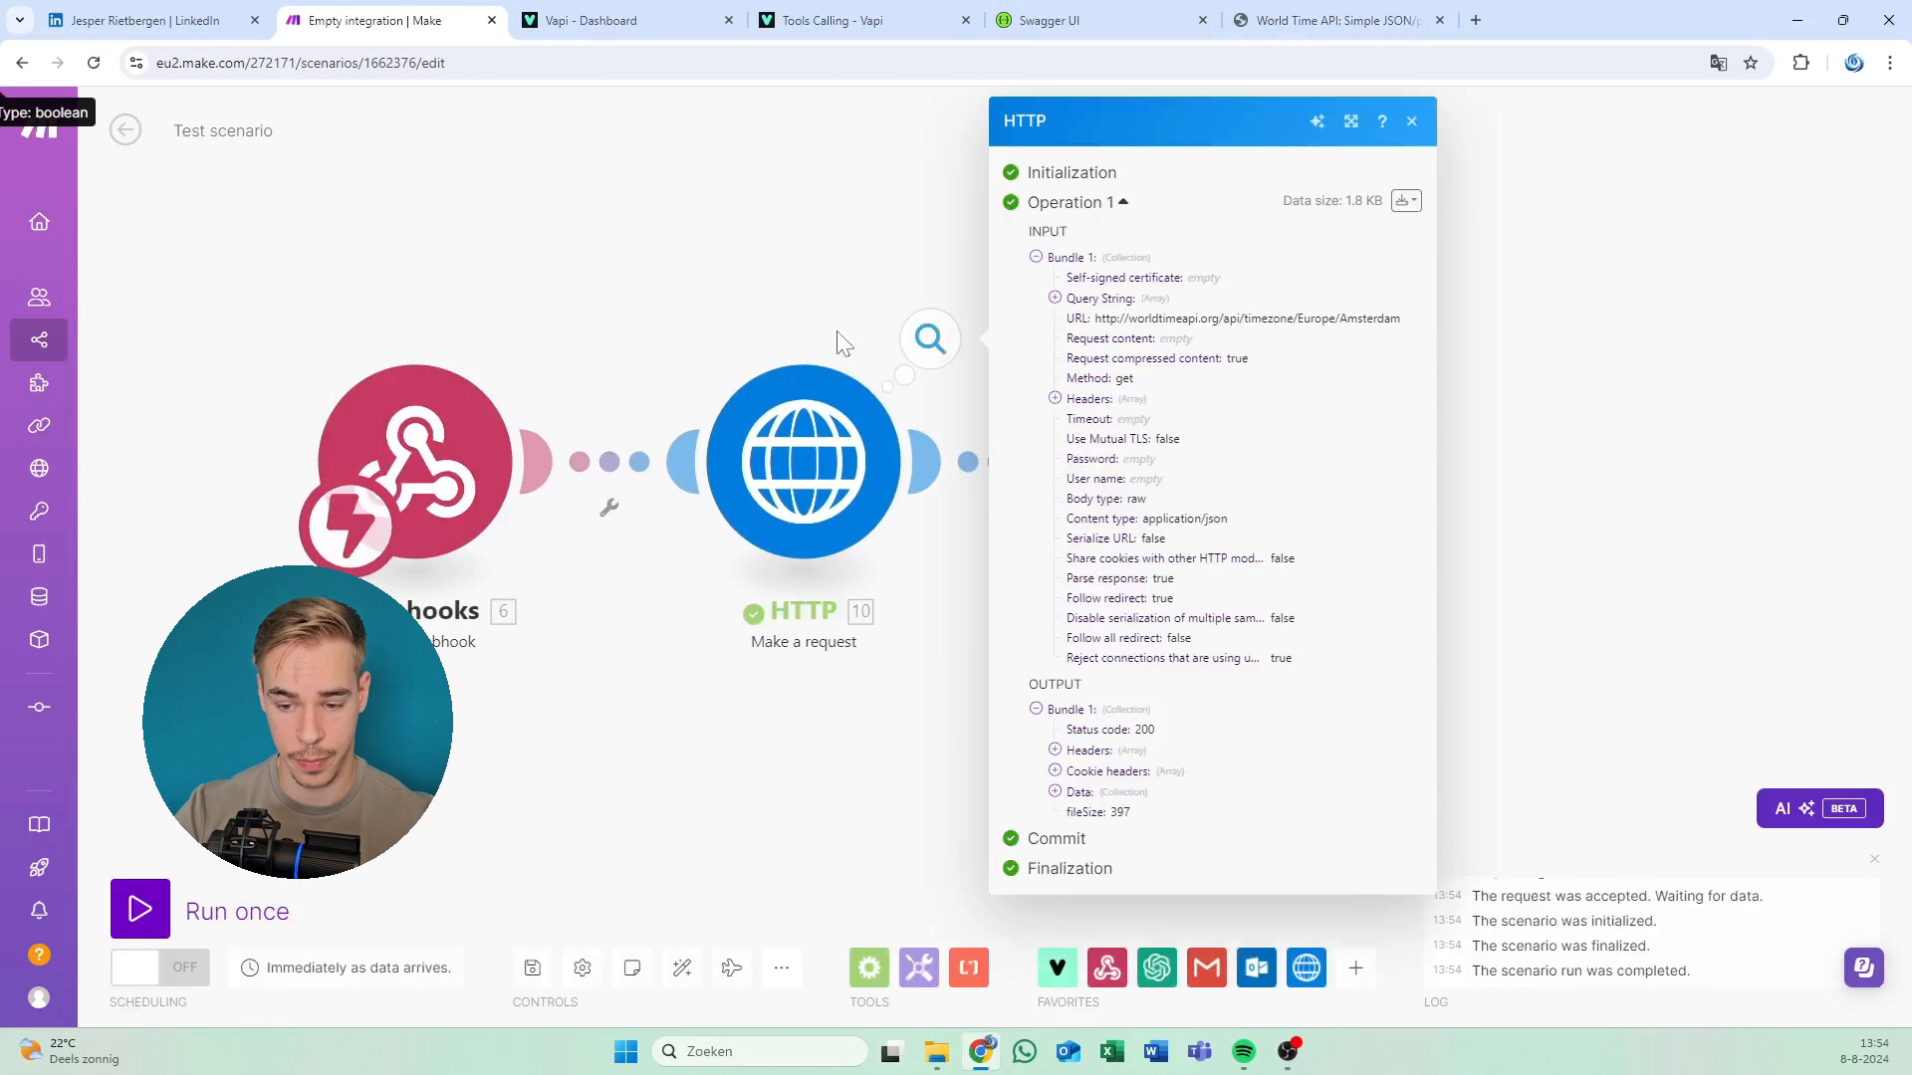
{"action": "left_click", "coordinate": [1054, 791]}
{"action": "scroll", "coordinate": [1212, 578], "scroll_direction": "down", "scroll_amount": 3}
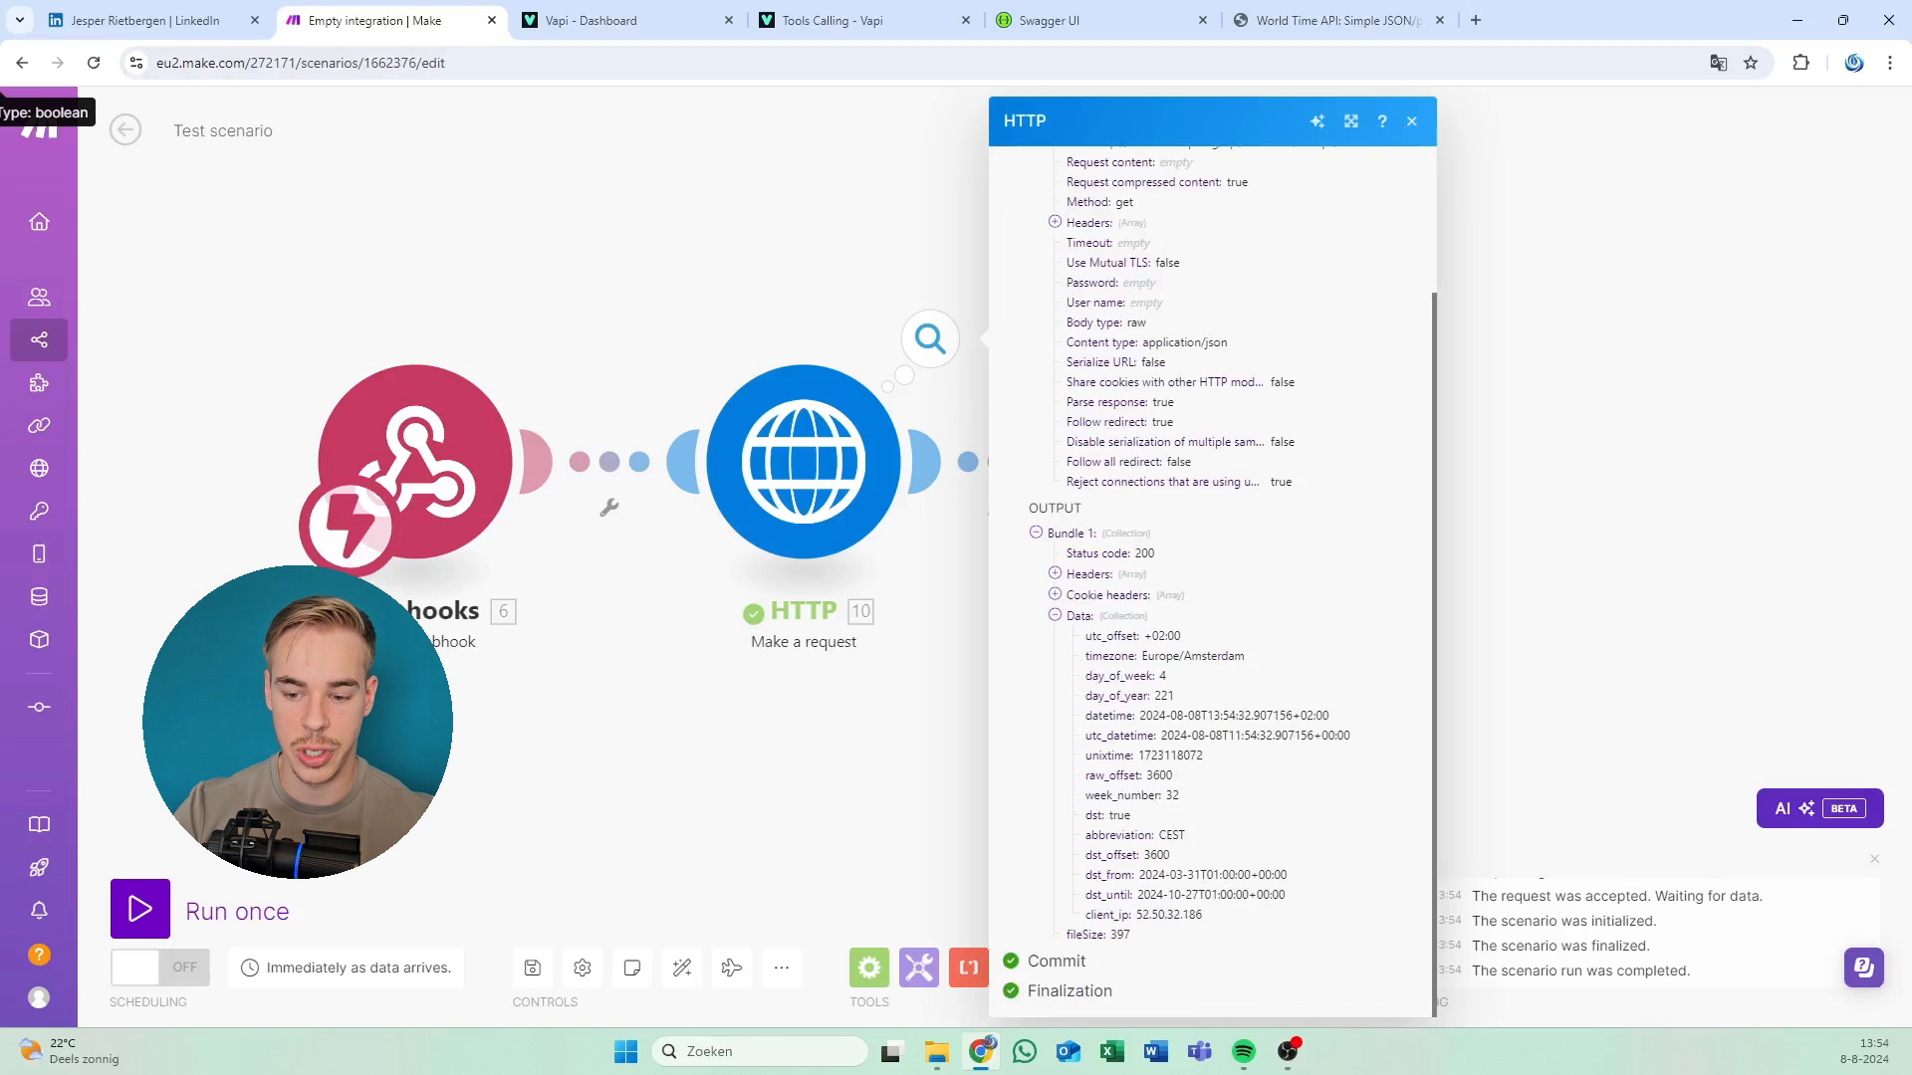
{"action": "left_click_drag", "start_coordinate": [1201, 875], "coordinate": [1170, 876]}
{"action": "left_click_drag", "start_coordinate": [1161, 735], "coordinate": [1350, 735]}
{"action": "left_click", "coordinate": [1412, 122]}
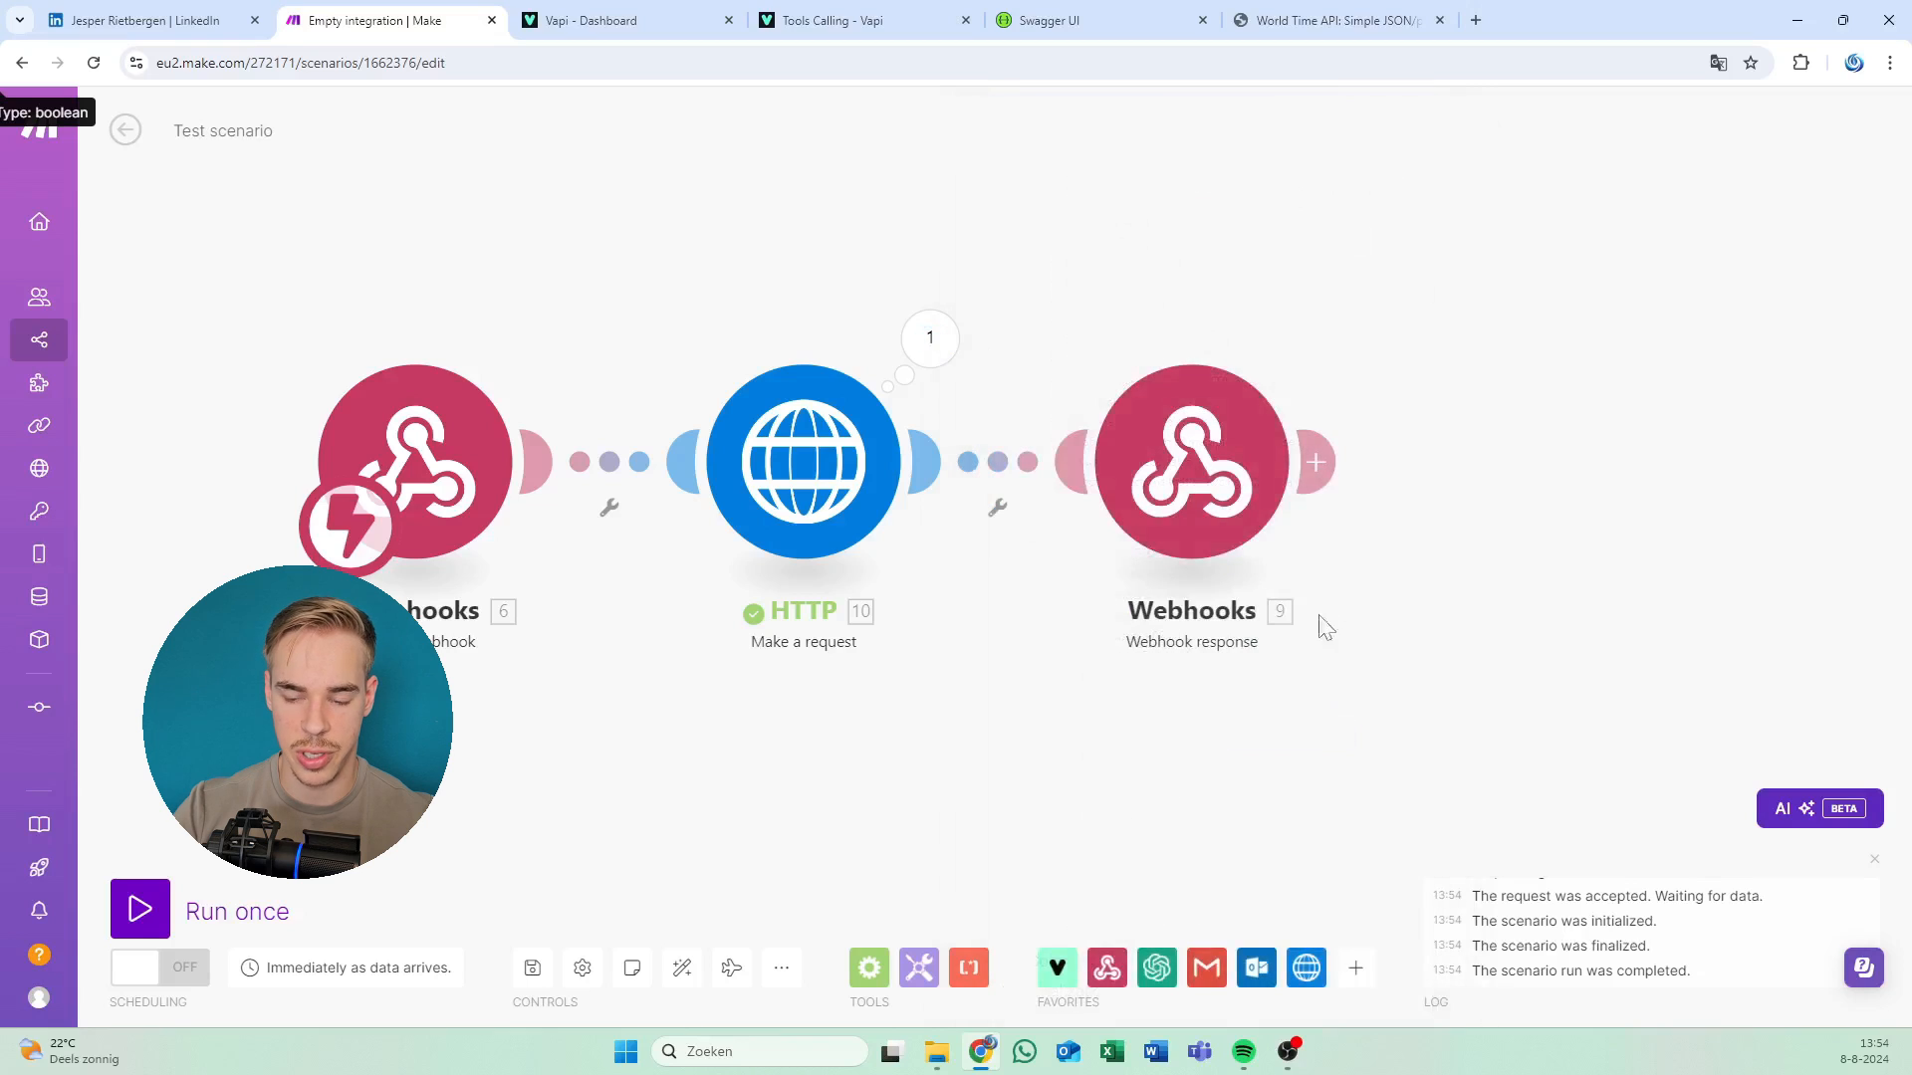
Try mapping the HTTP module's utc_datetime and Status code fields into the Webhook response's result value, removing each one again.
{"action": "left_click", "coordinate": [1109, 453]}
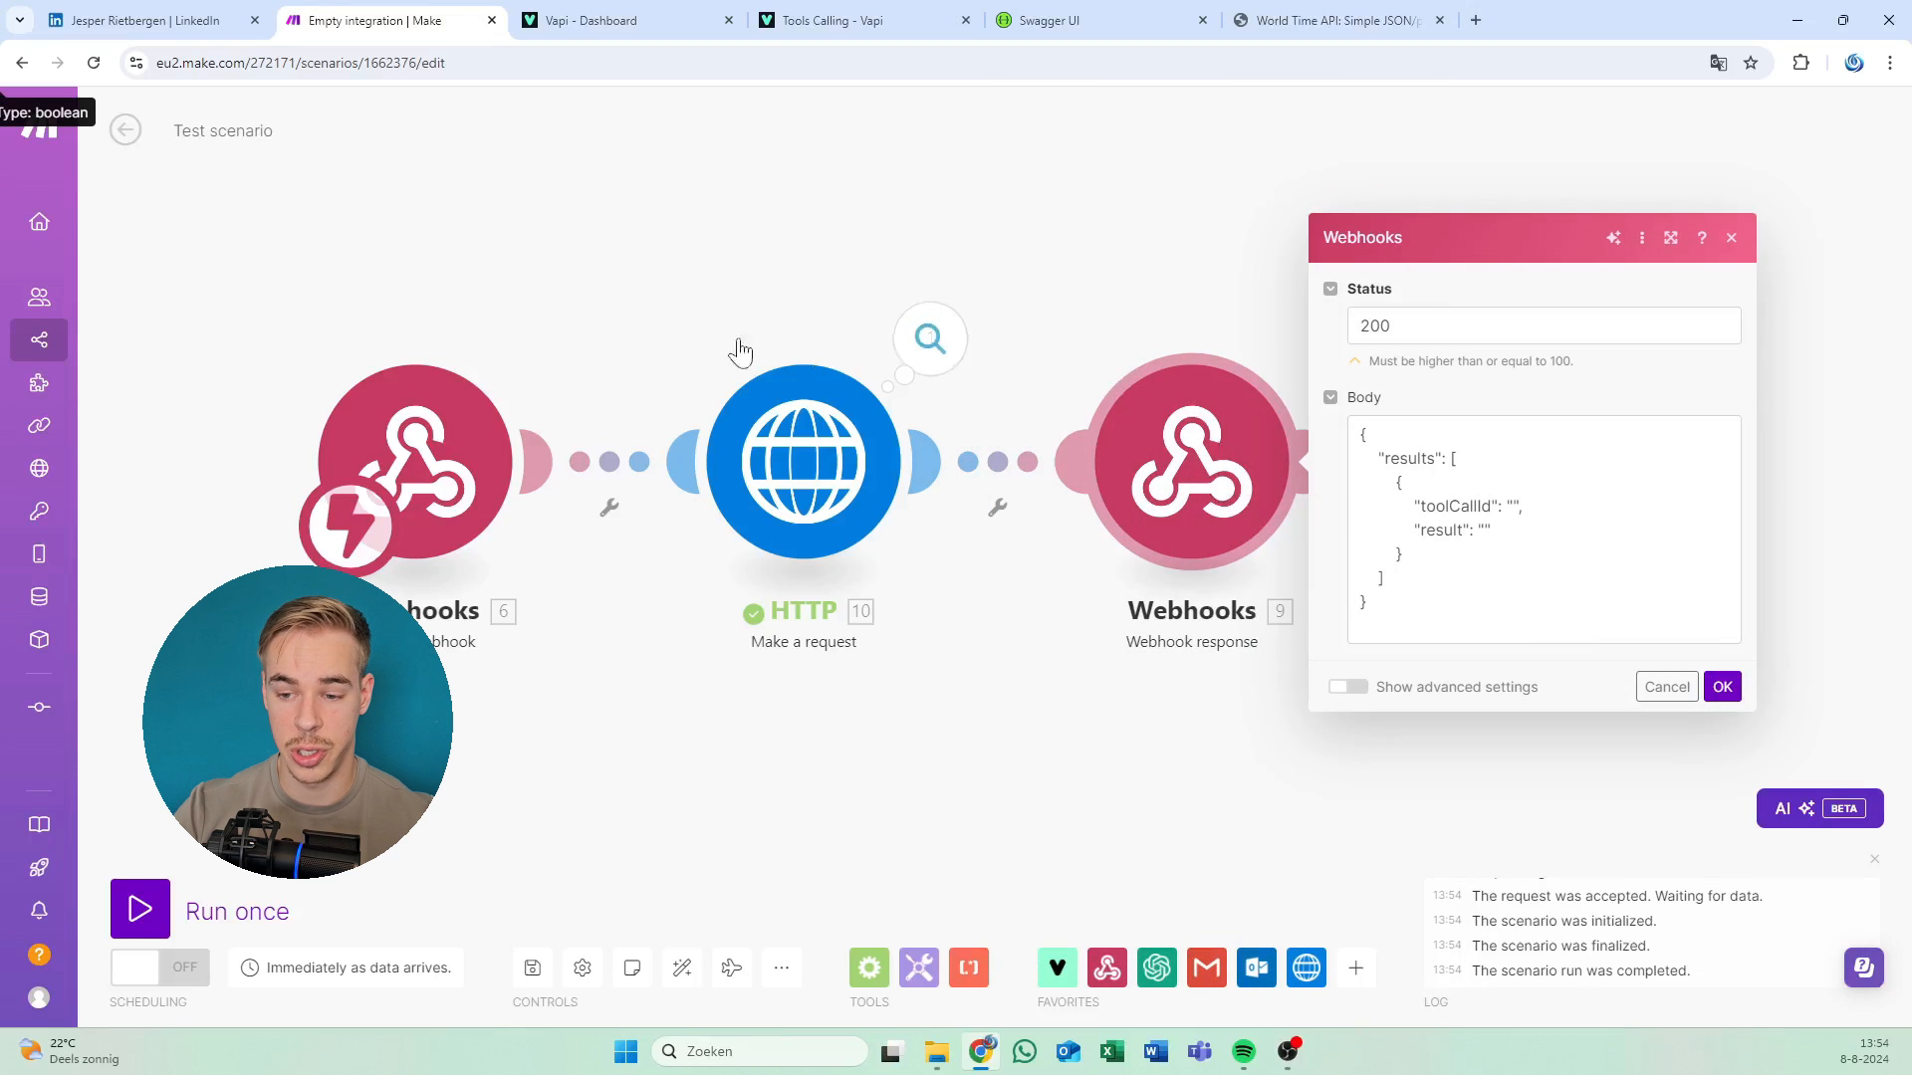
{"action": "left_click", "coordinate": [1483, 531]}
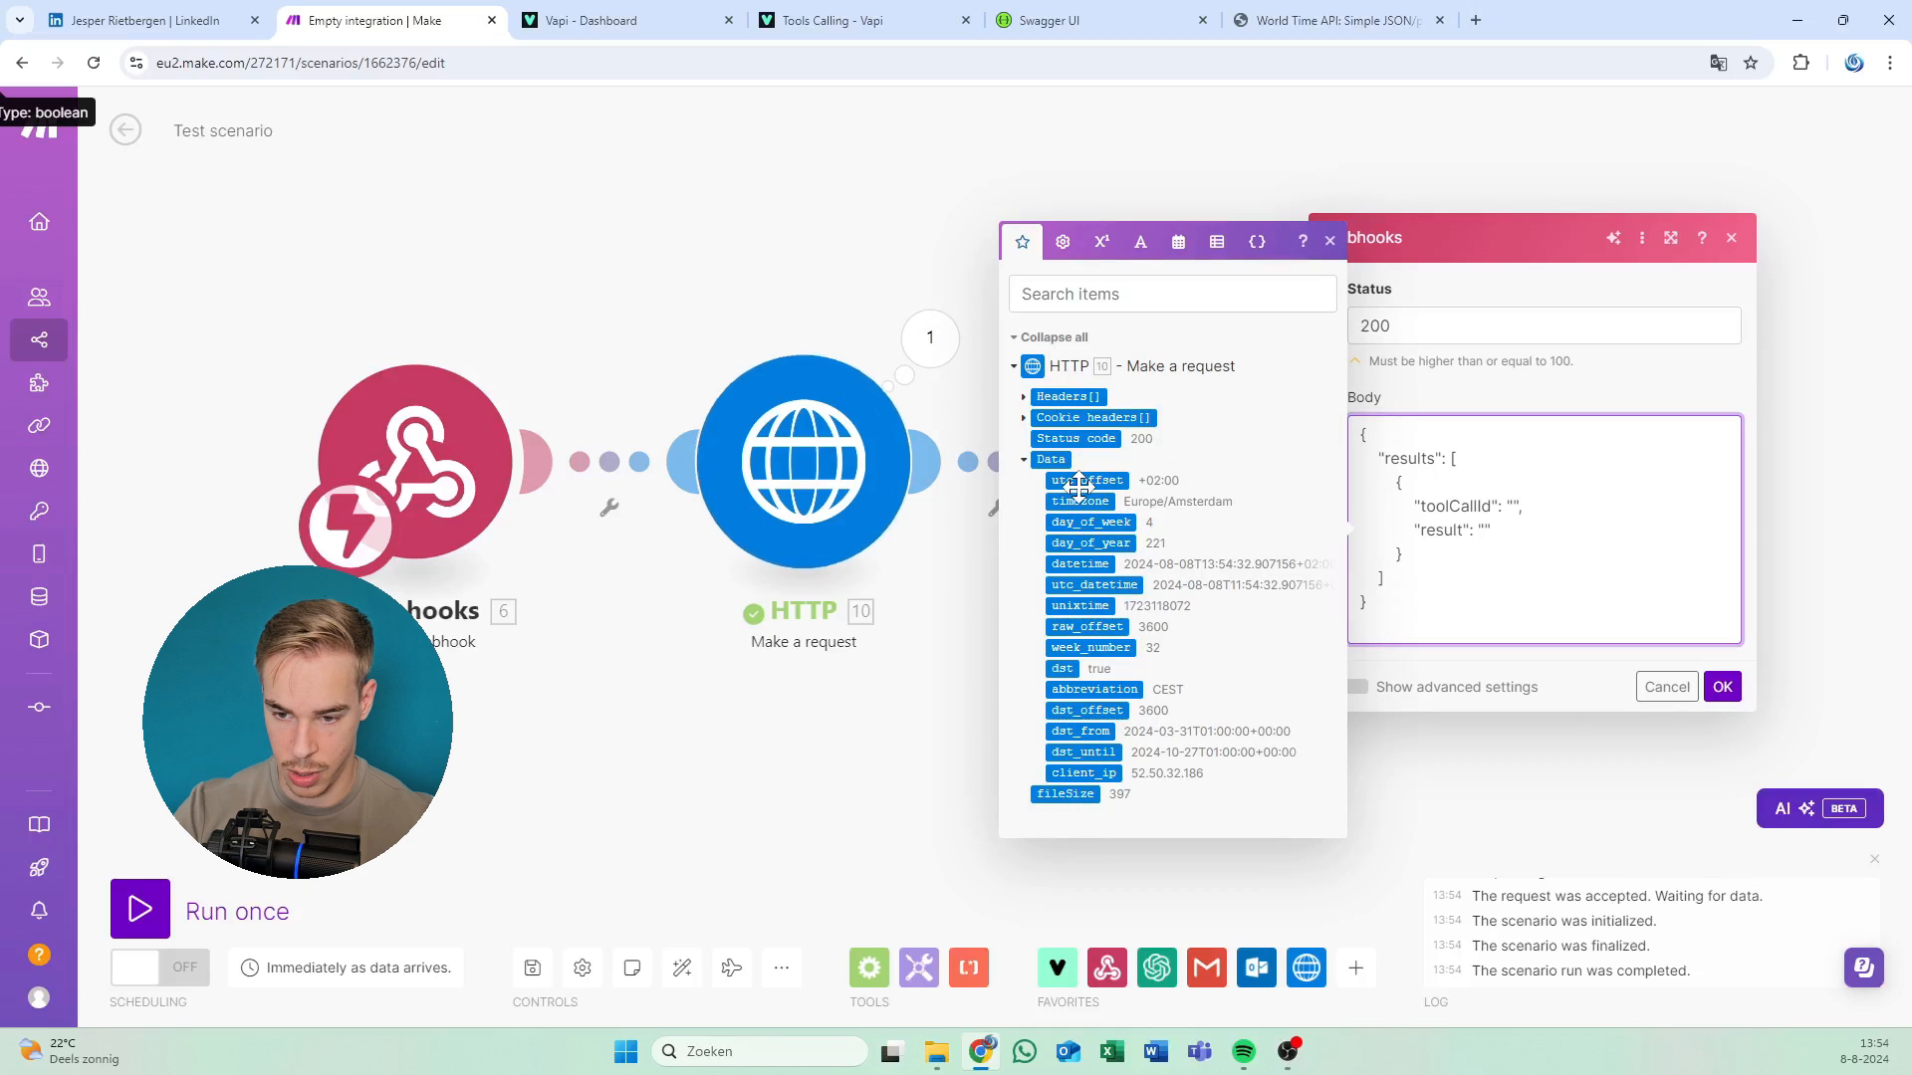
{"action": "left_click_drag", "start_coordinate": [1153, 584], "coordinate": [1563, 537]}
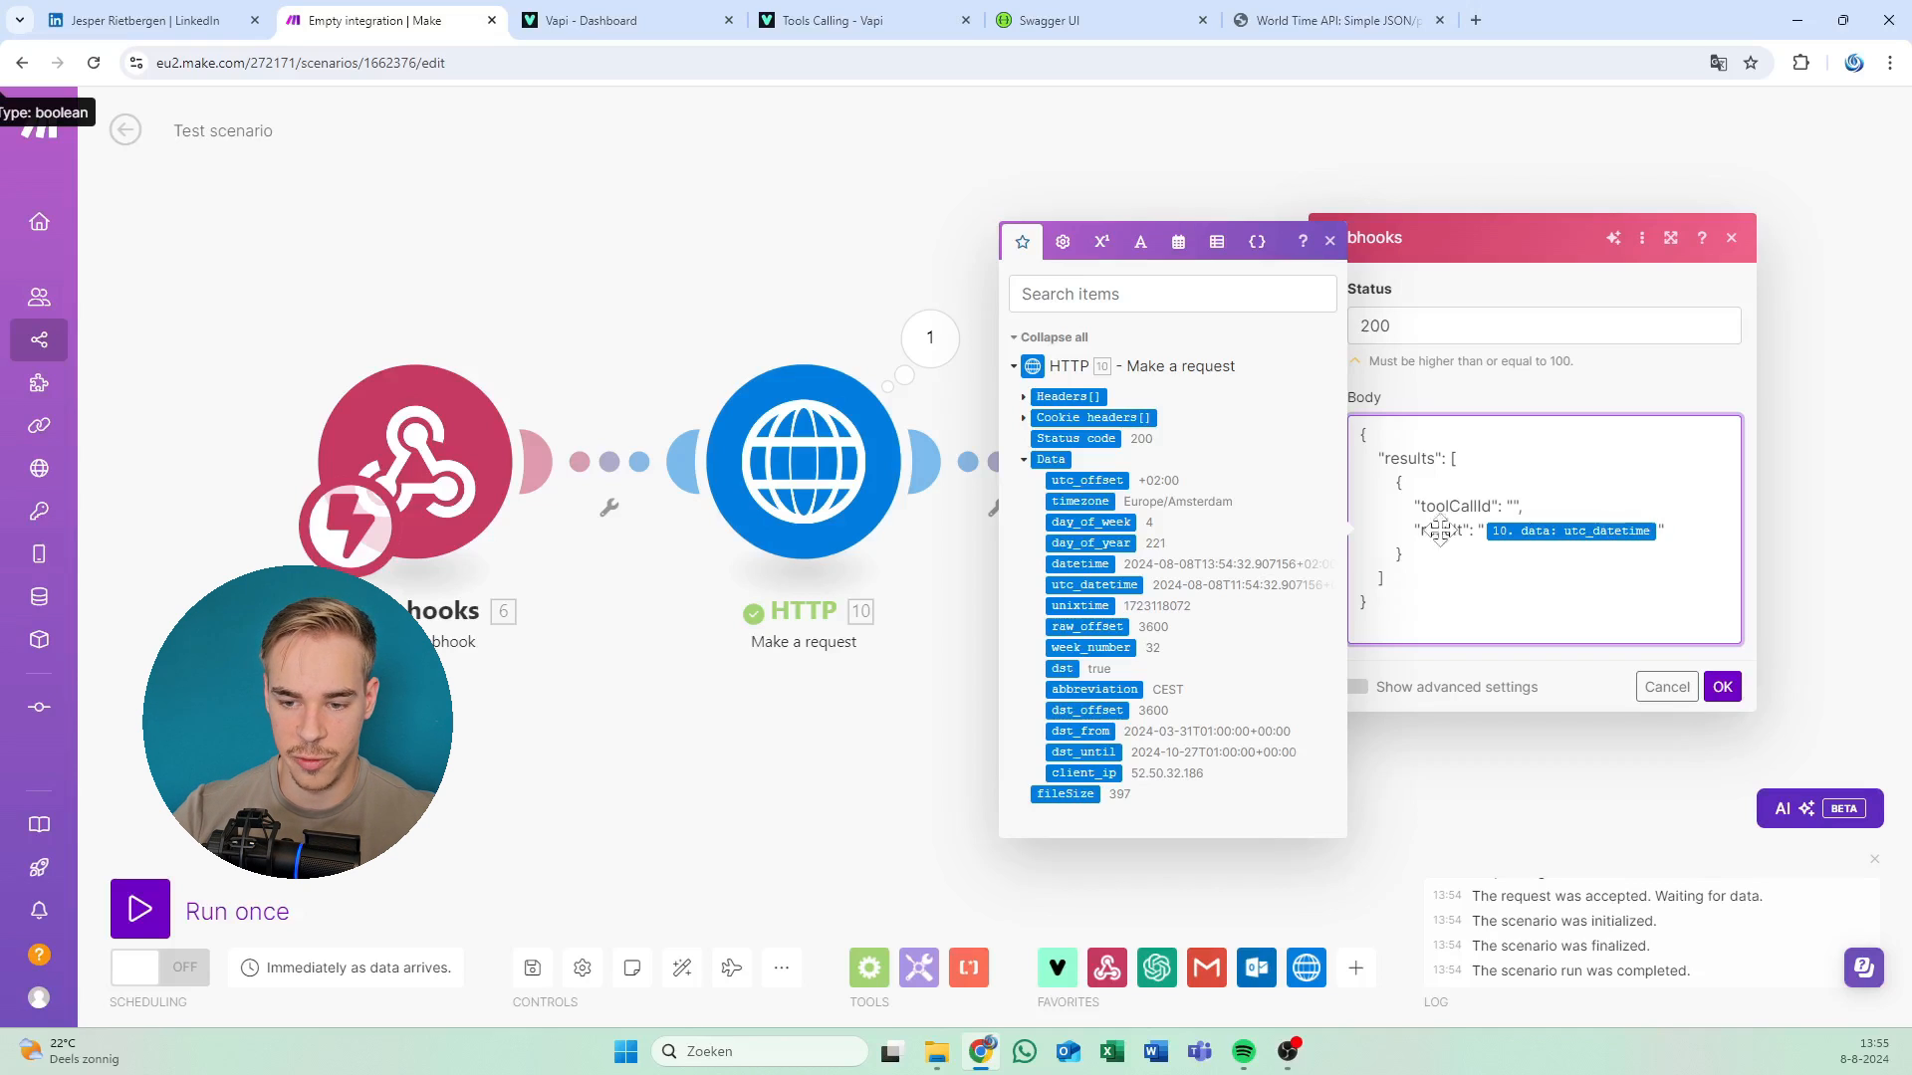
{"action": "key", "text": "BackSpace"}
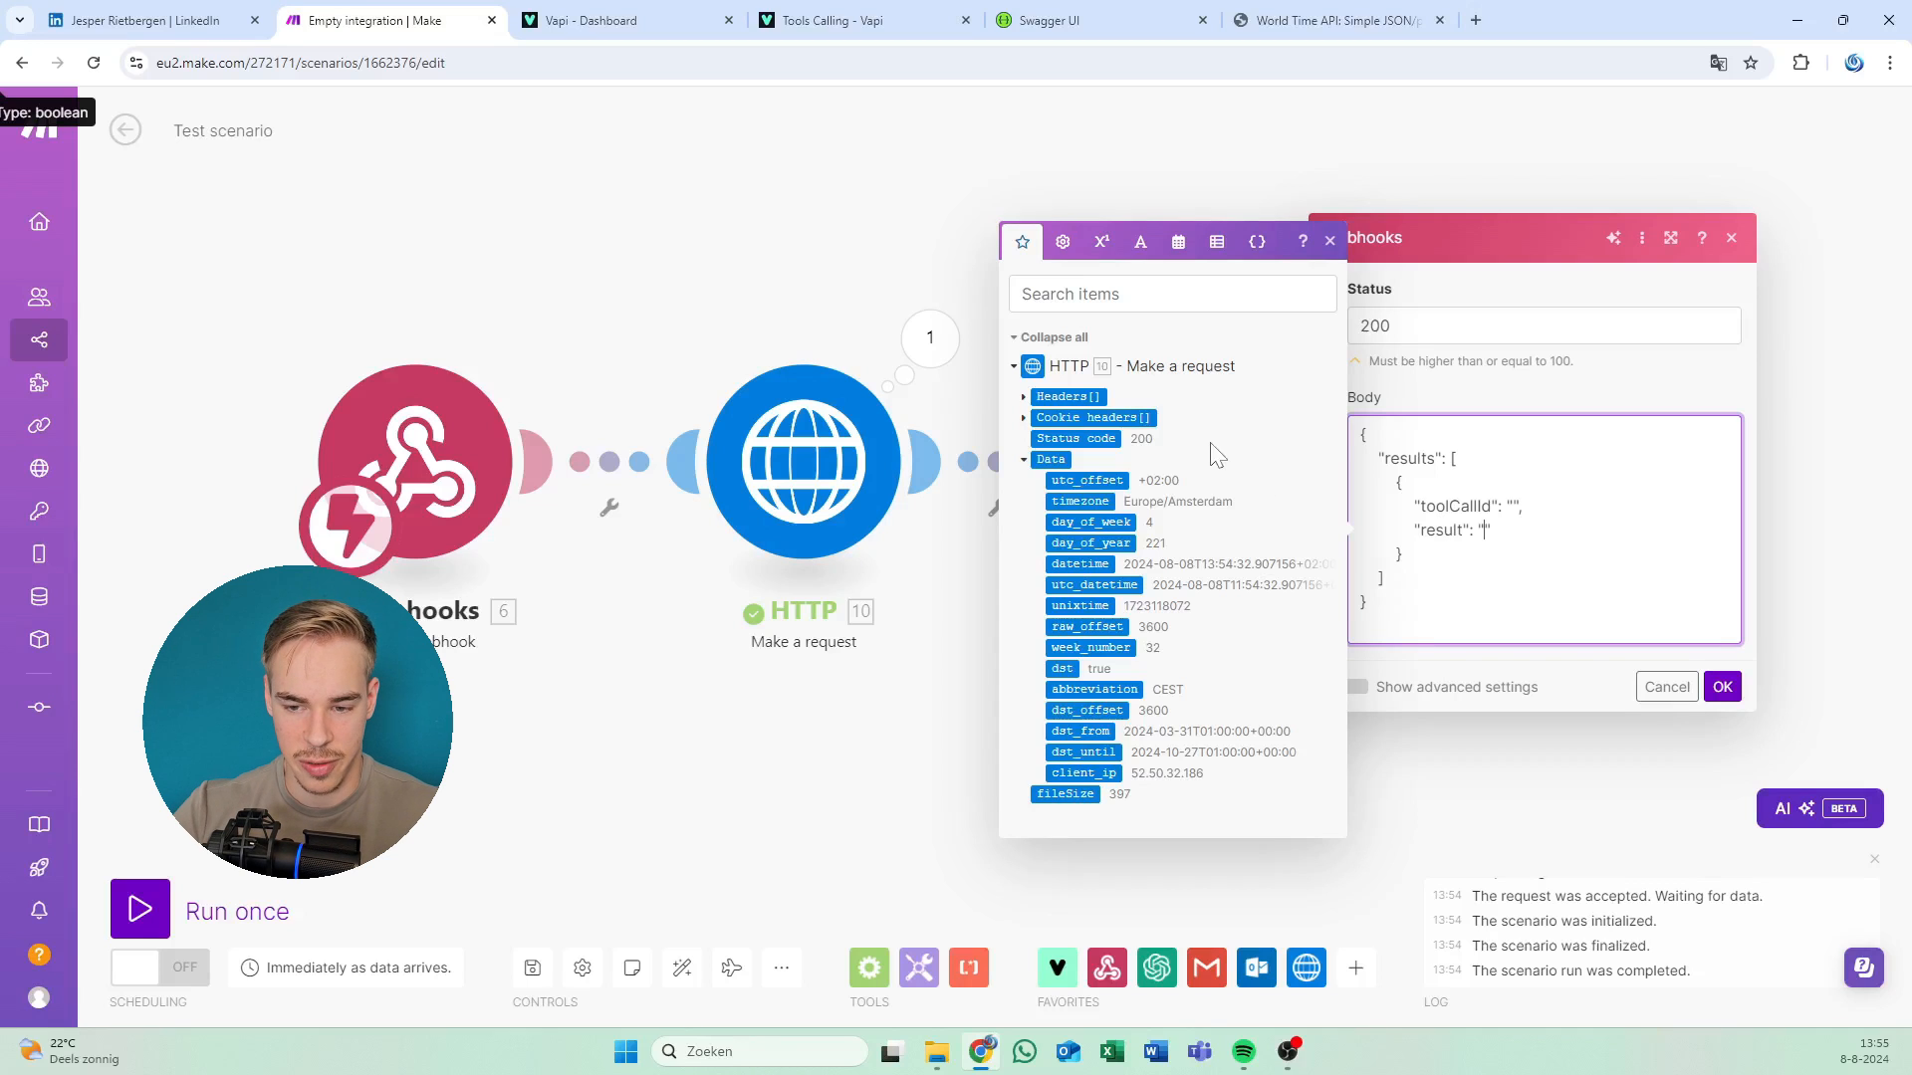
{"action": "left_click", "coordinate": [1111, 440]}
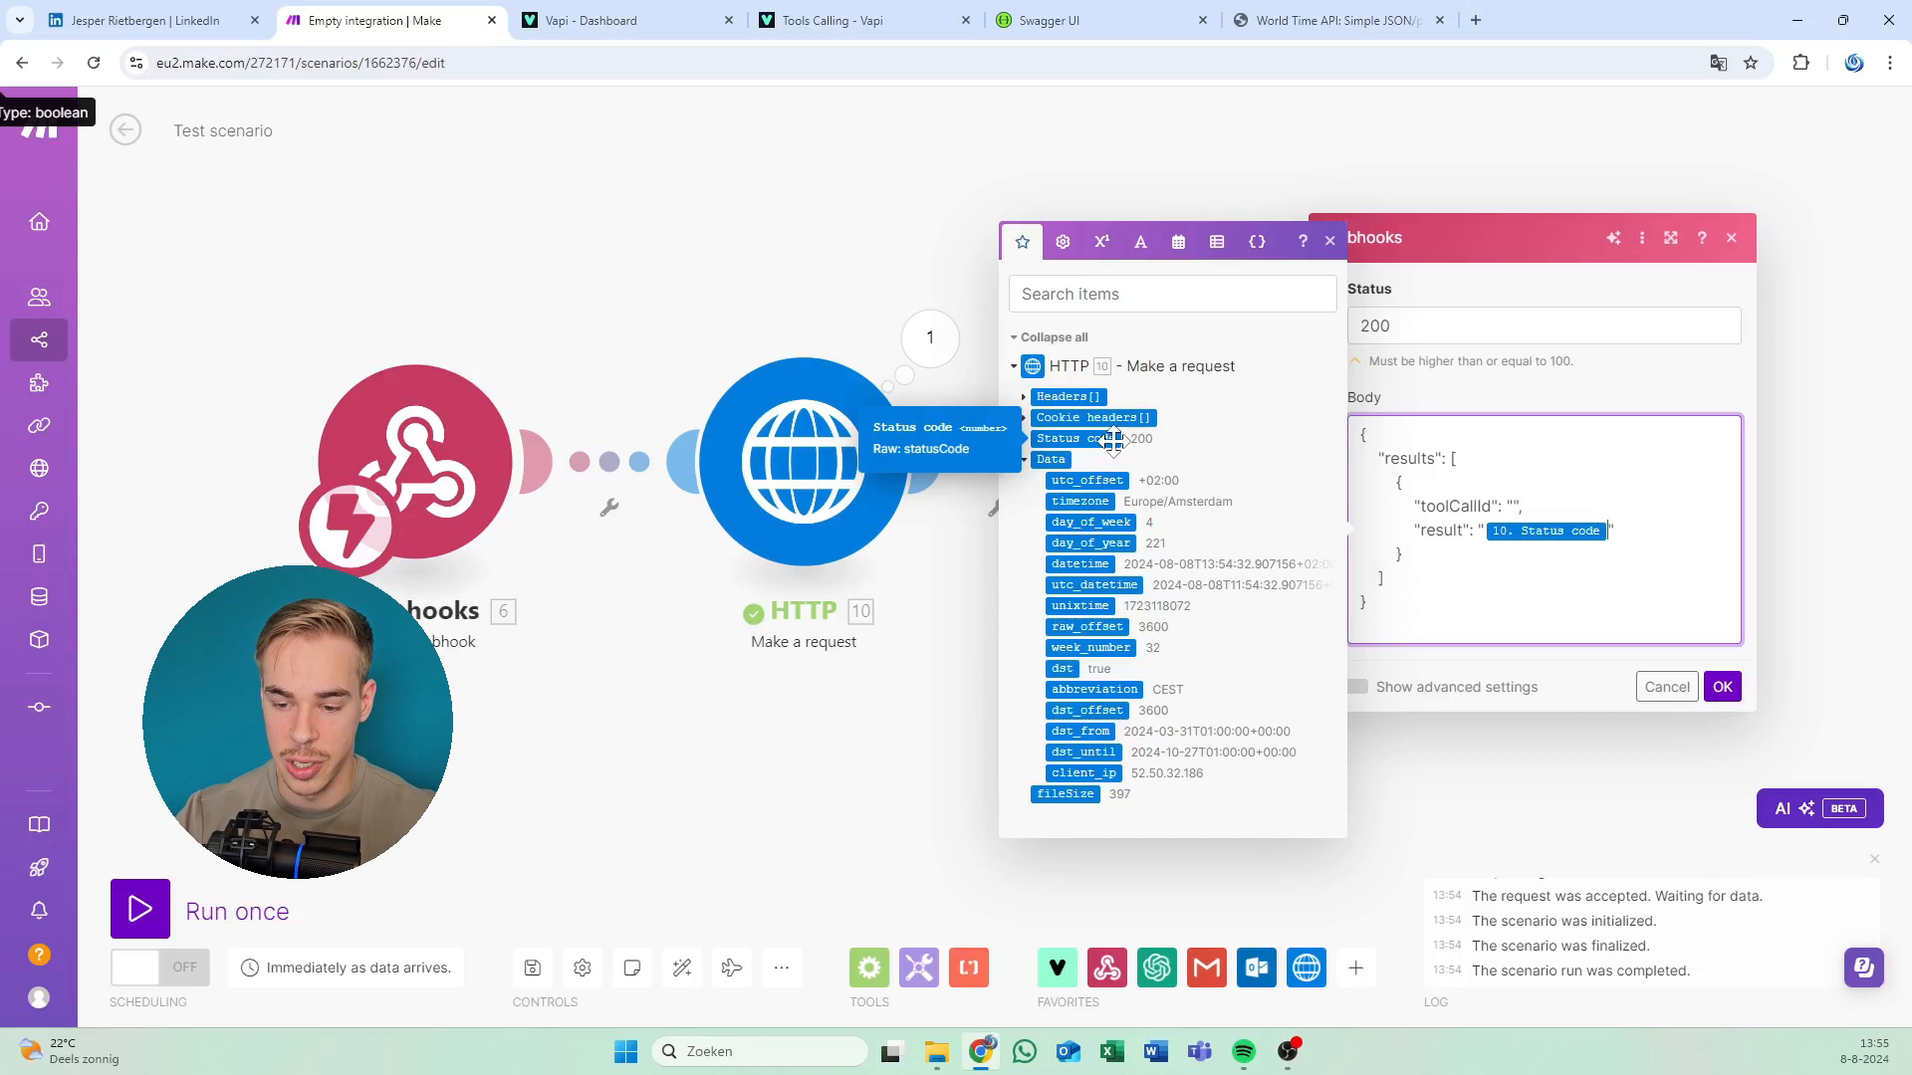
{"action": "key", "text": "BackSpace"}
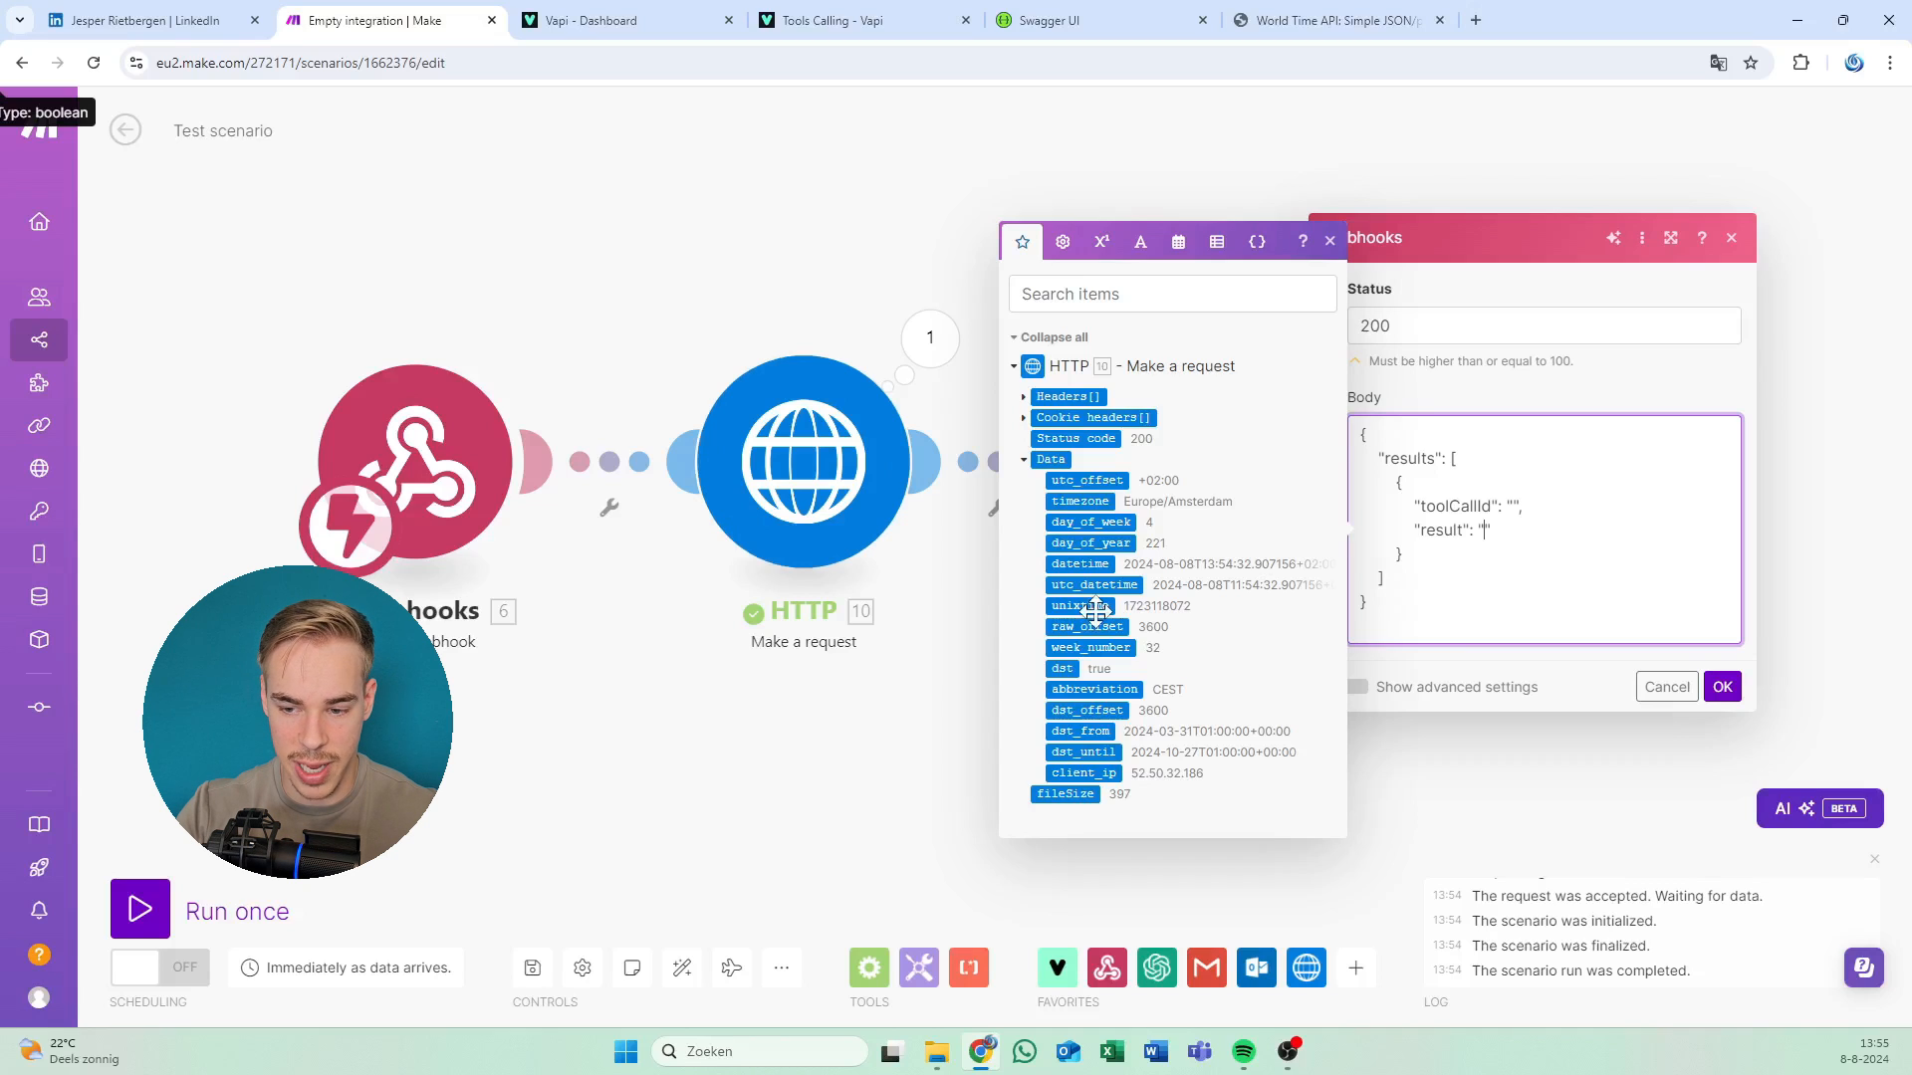
Map the HTTP response's utc_datetime value into the result field of the webhook response body.
{"action": "left_click", "coordinate": [1094, 585]}
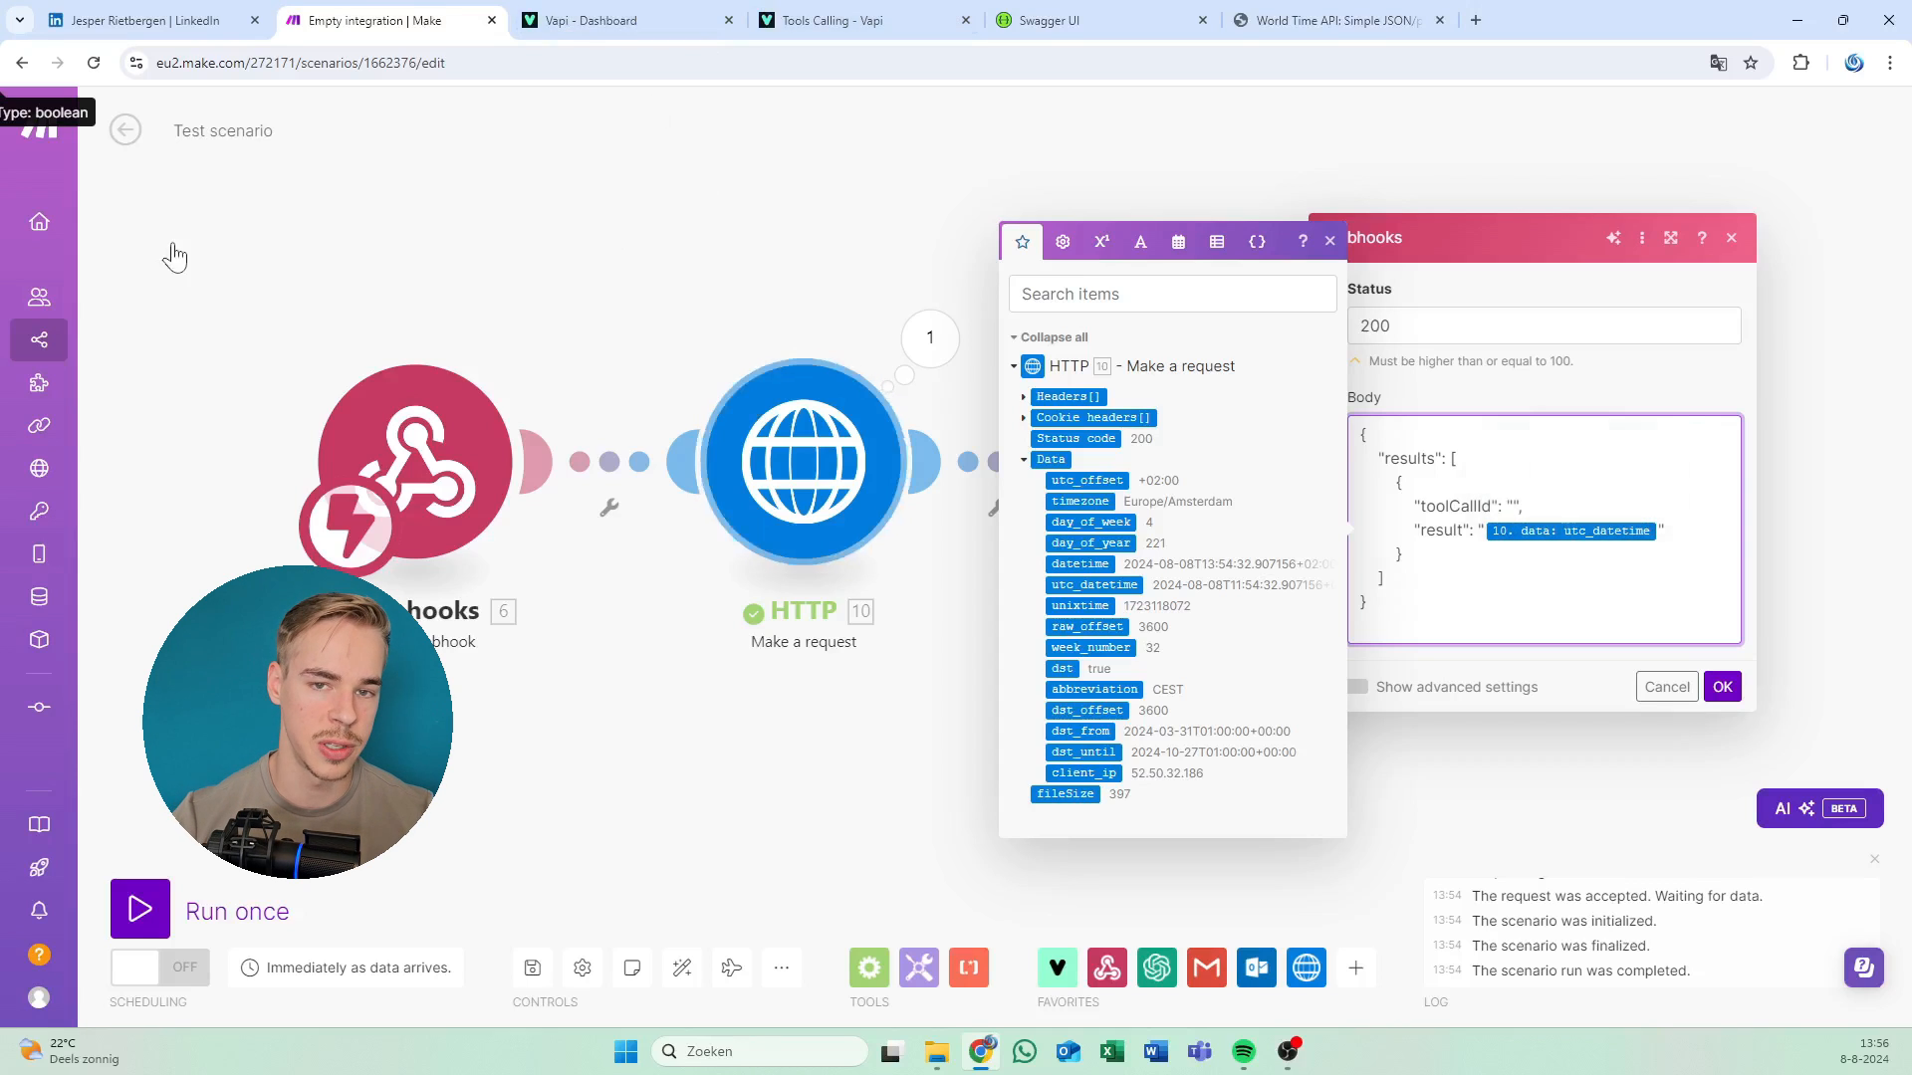
Run only the custom webhook trigger module and stop the run while it waits for data.
{"action": "right_click", "coordinate": [421, 438]}
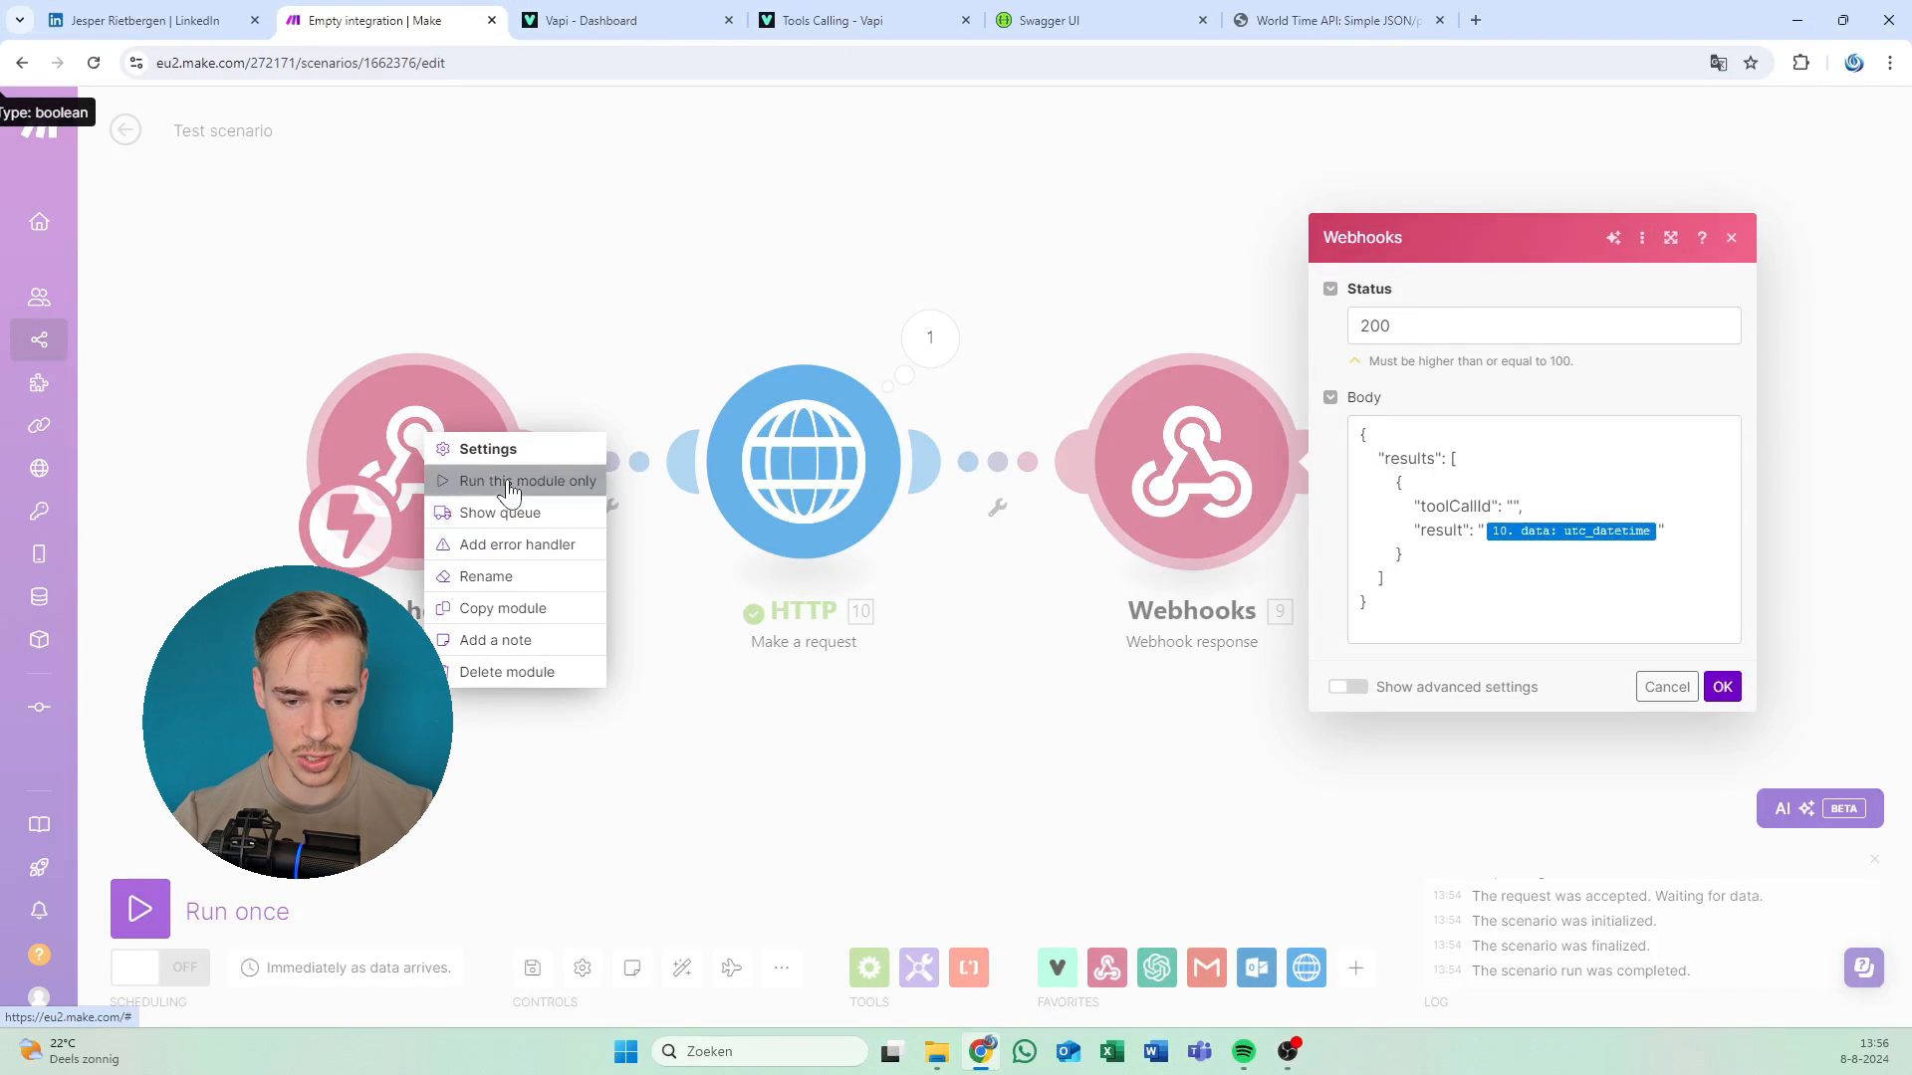
{"action": "left_click", "coordinate": [509, 487]}
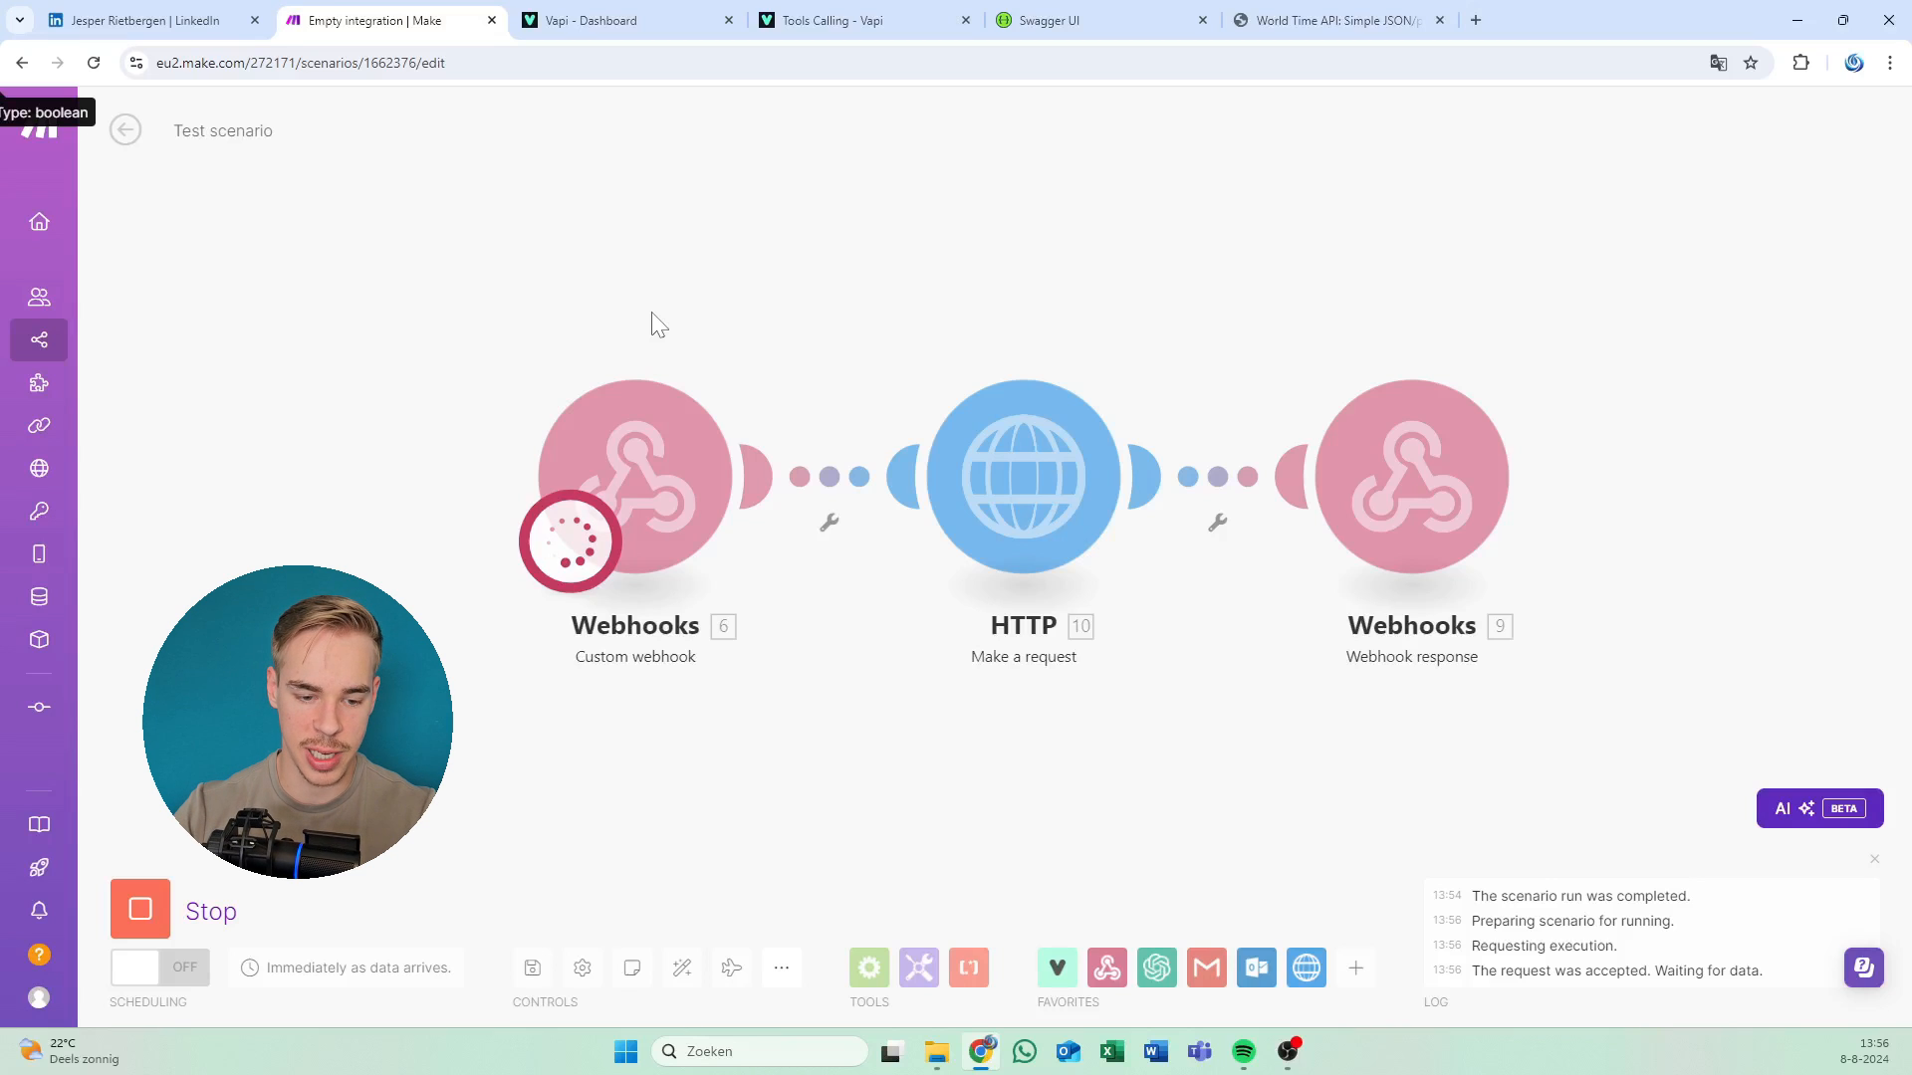
{"action": "left_click", "coordinate": [198, 901]}
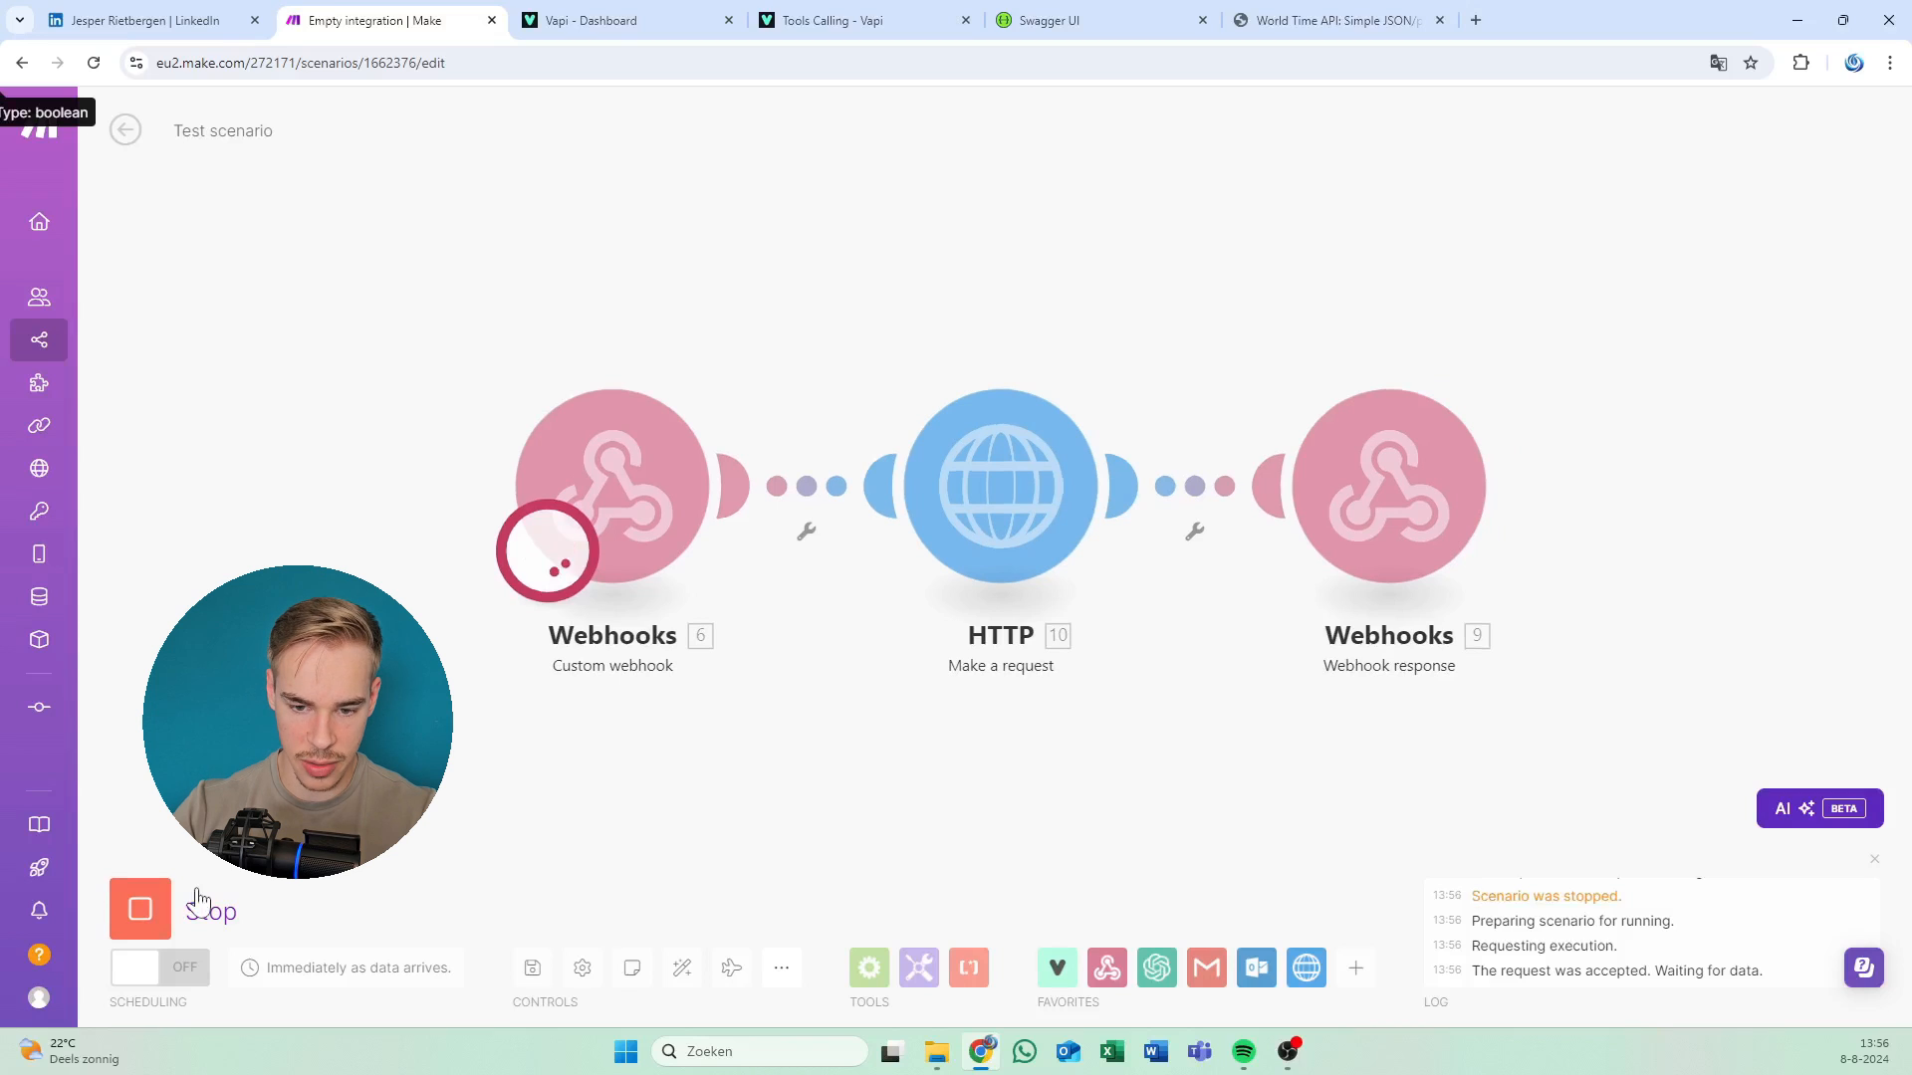
{"action": "right_click", "coordinate": [633, 477]}
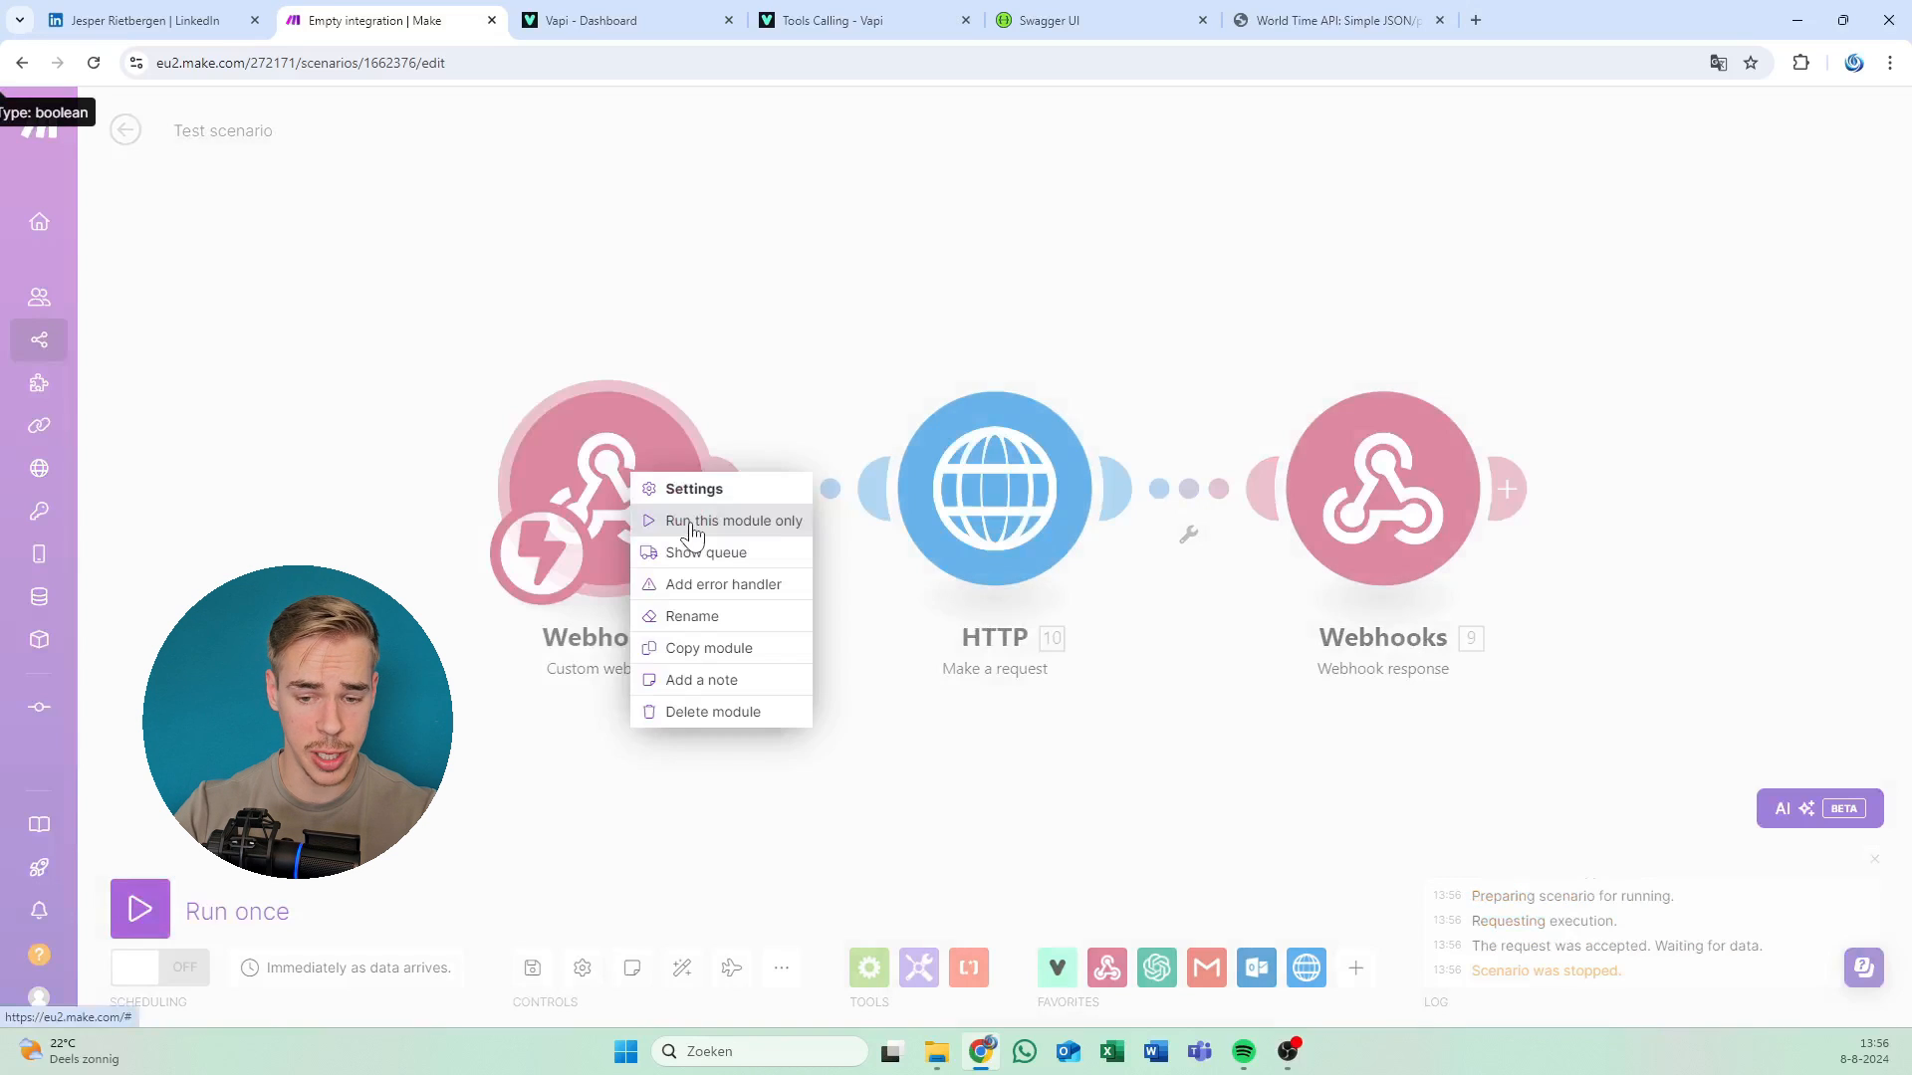
{"action": "left_click", "coordinate": [693, 522]}
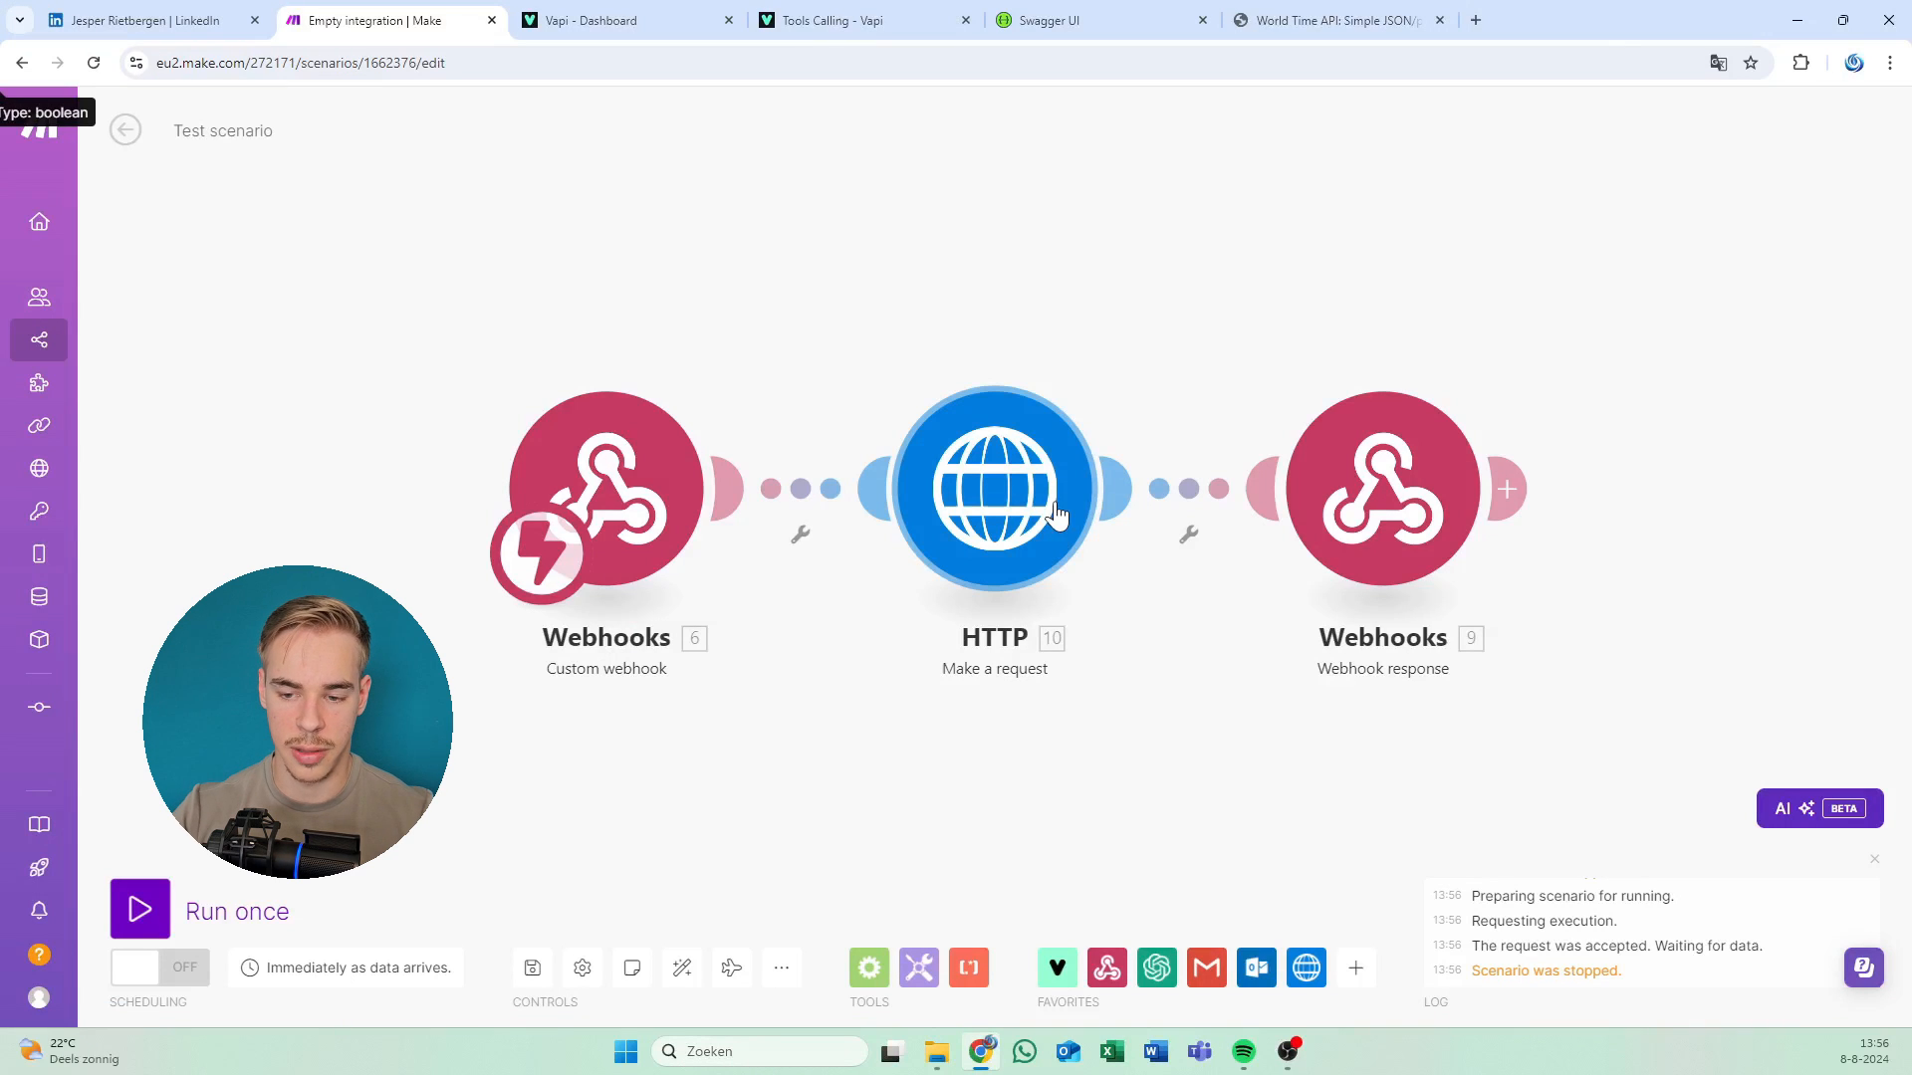
Remove the unixtime token from toolCallId in the webhook response body and save the module.
{"action": "left_click", "coordinate": [1379, 498]}
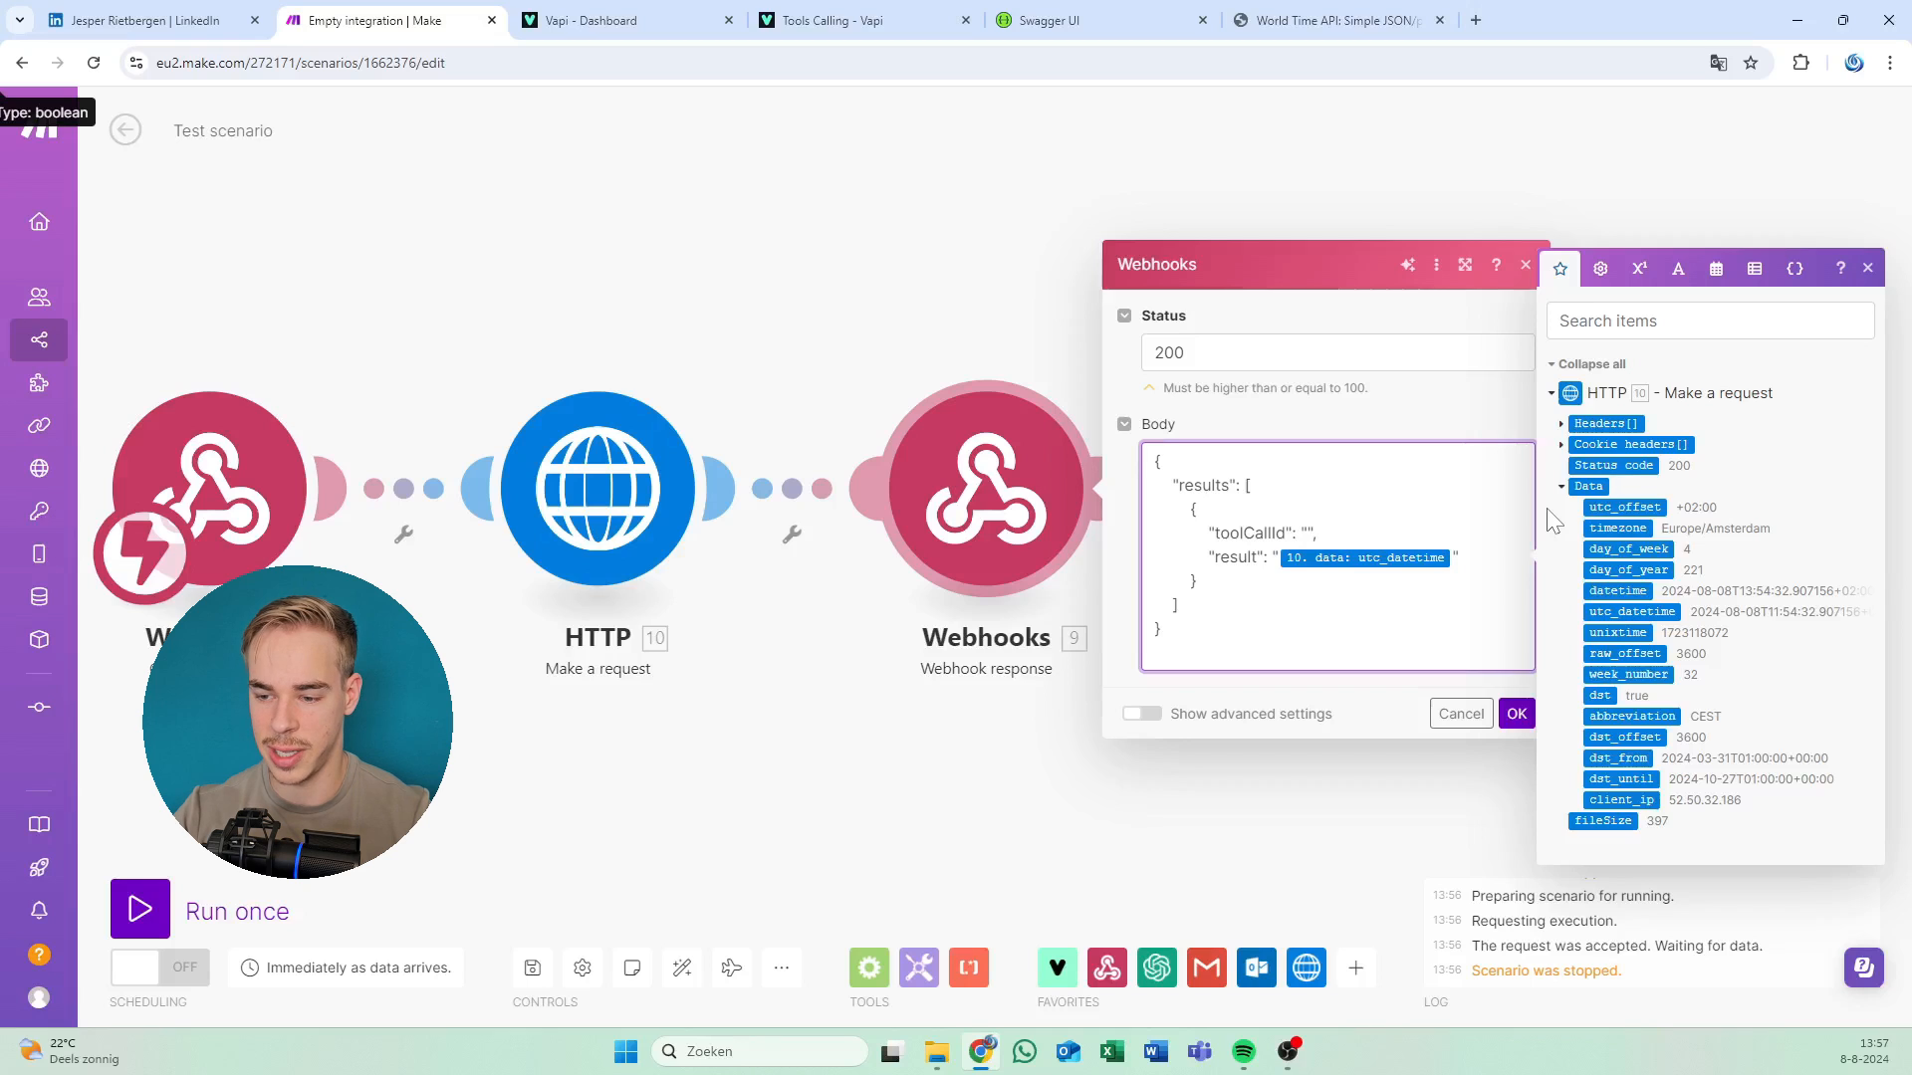
{"action": "key", "text": "ctrl+z"}
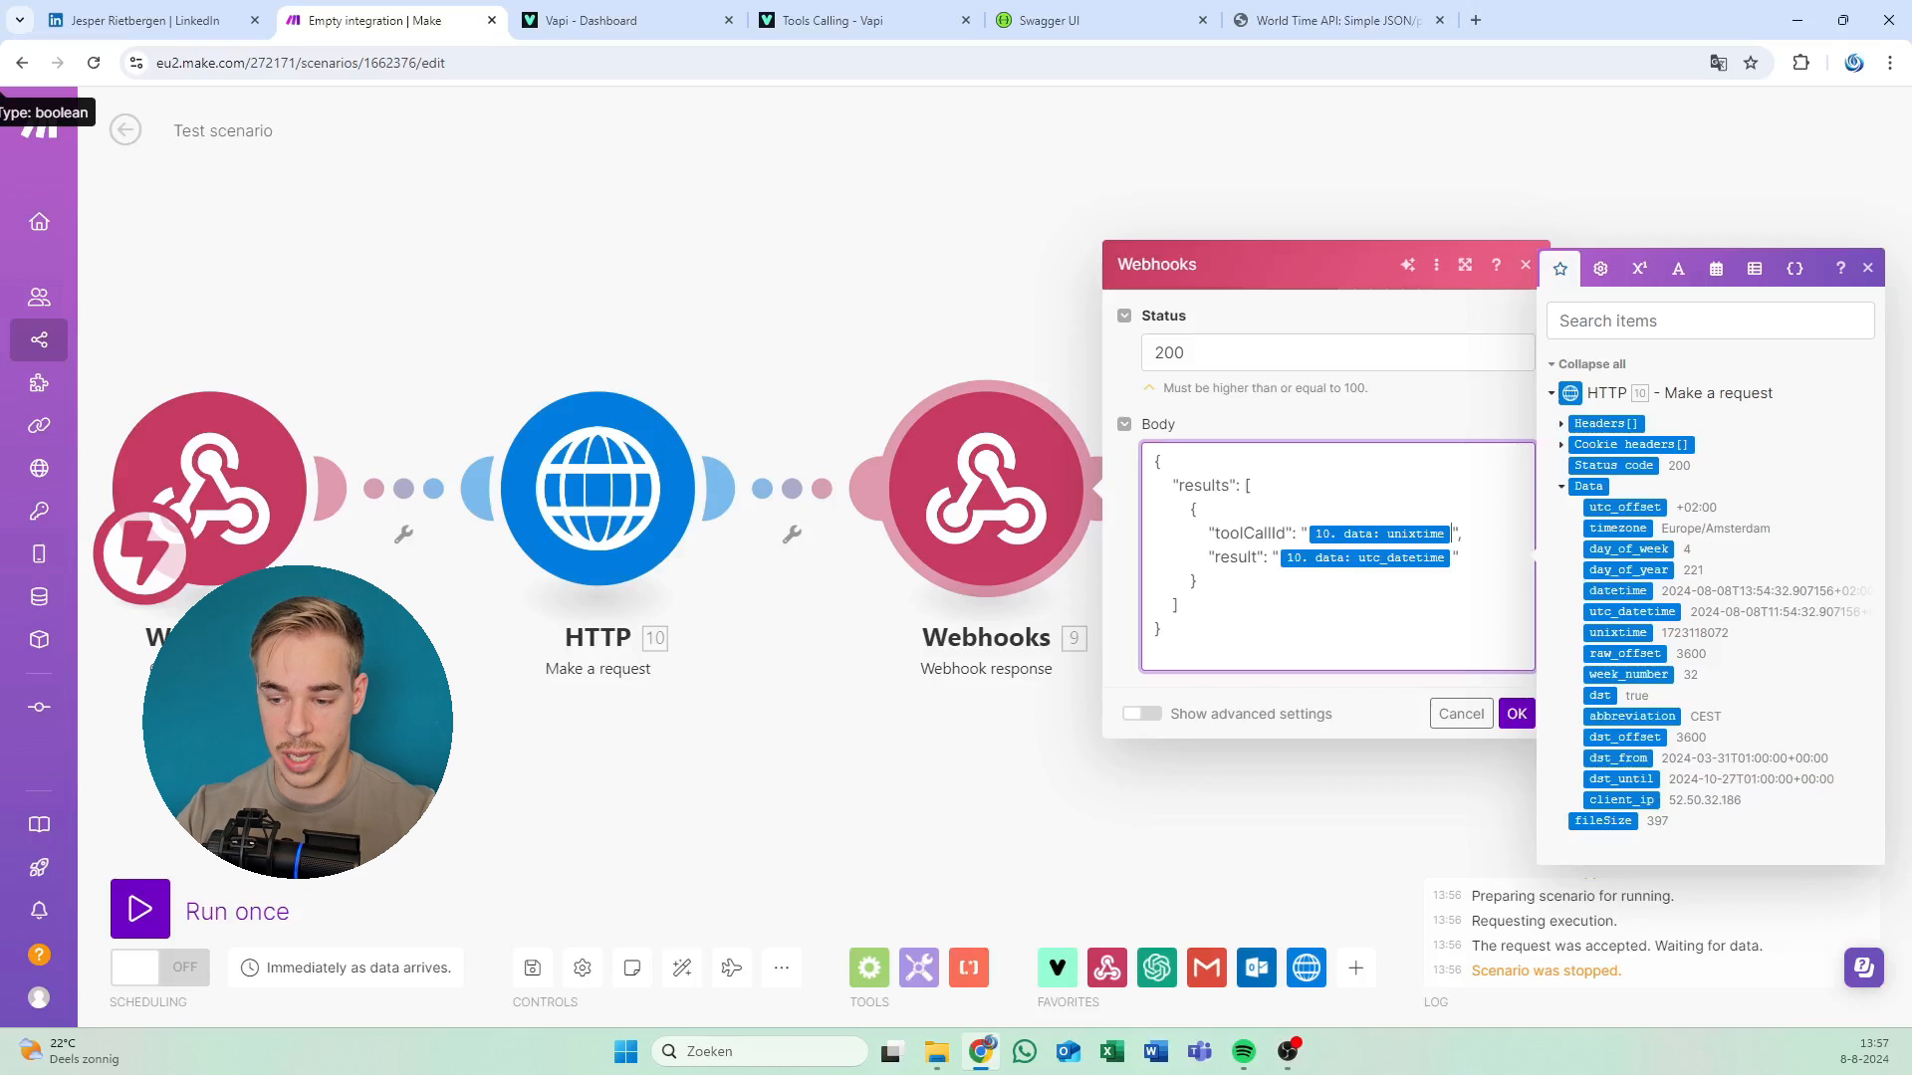
{"action": "key", "text": "BackSpace"}
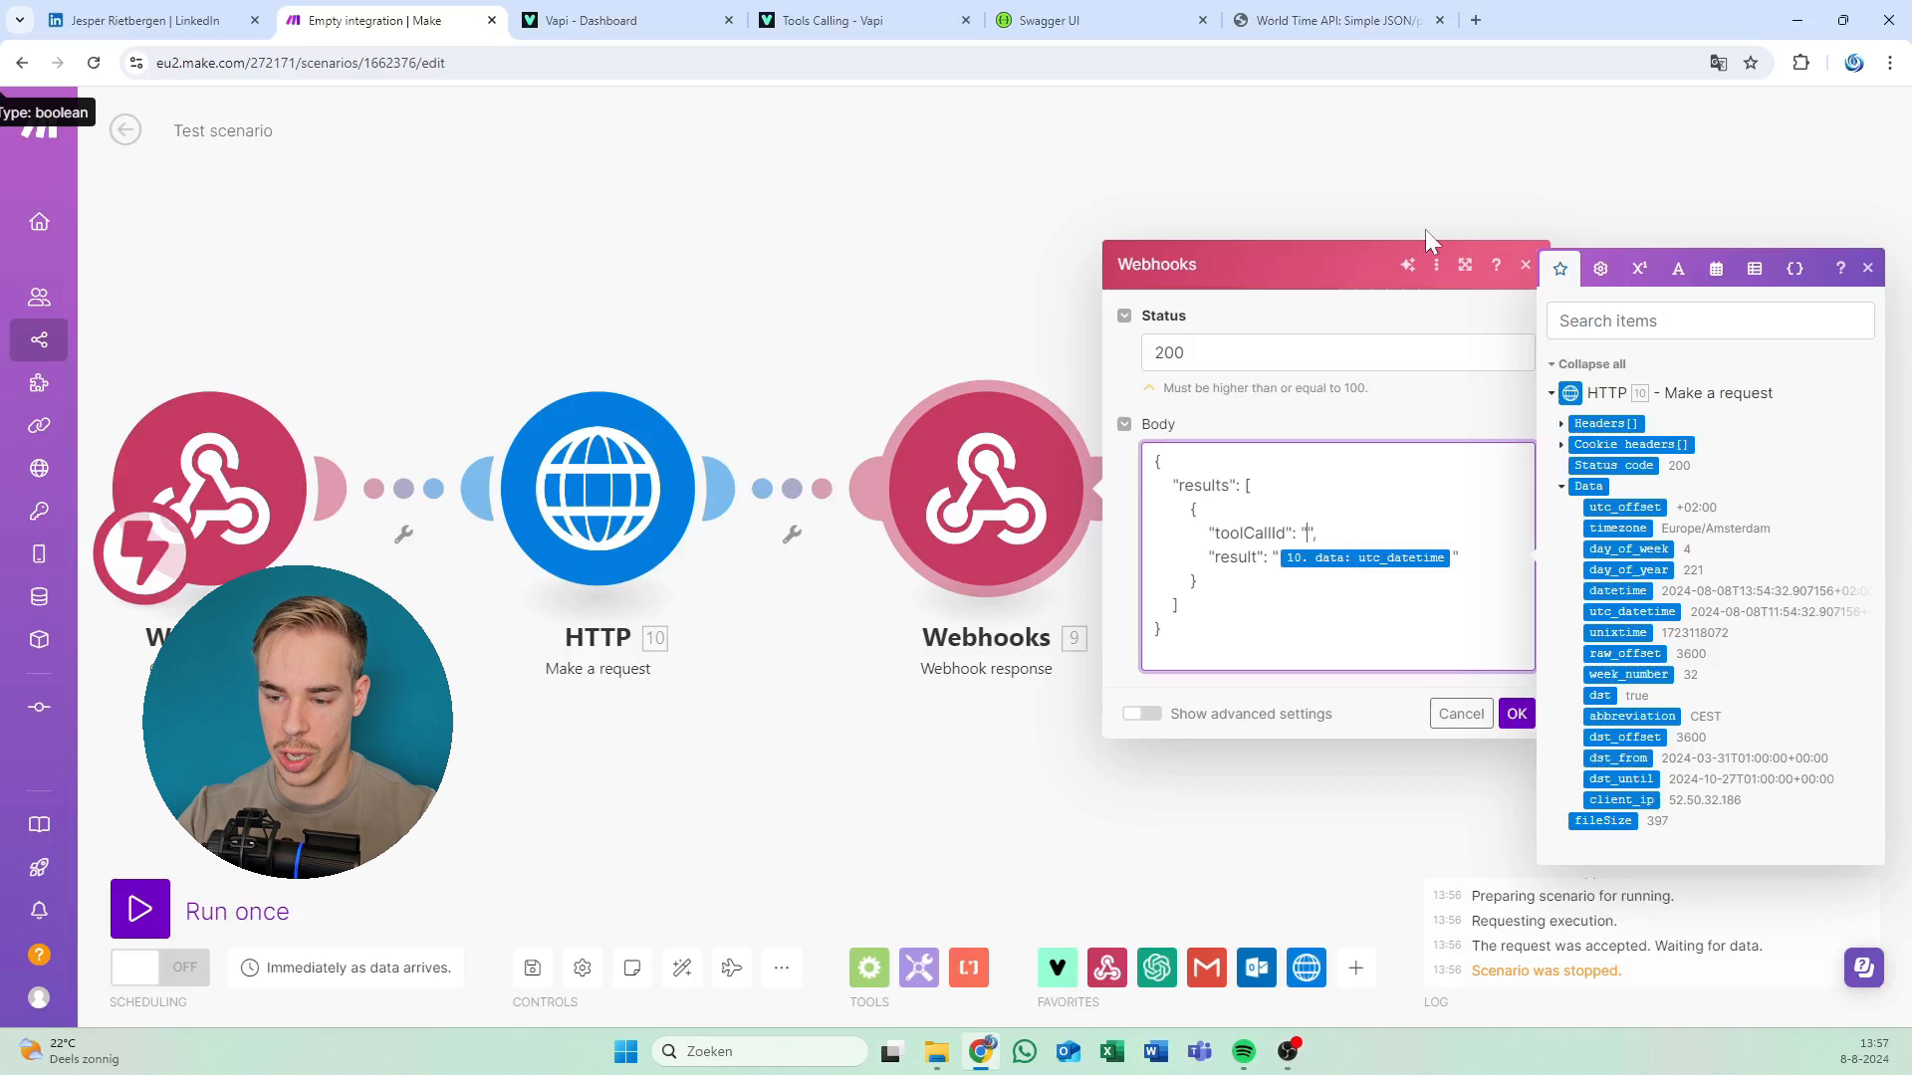
{"action": "left_click", "coordinate": [1514, 717]}
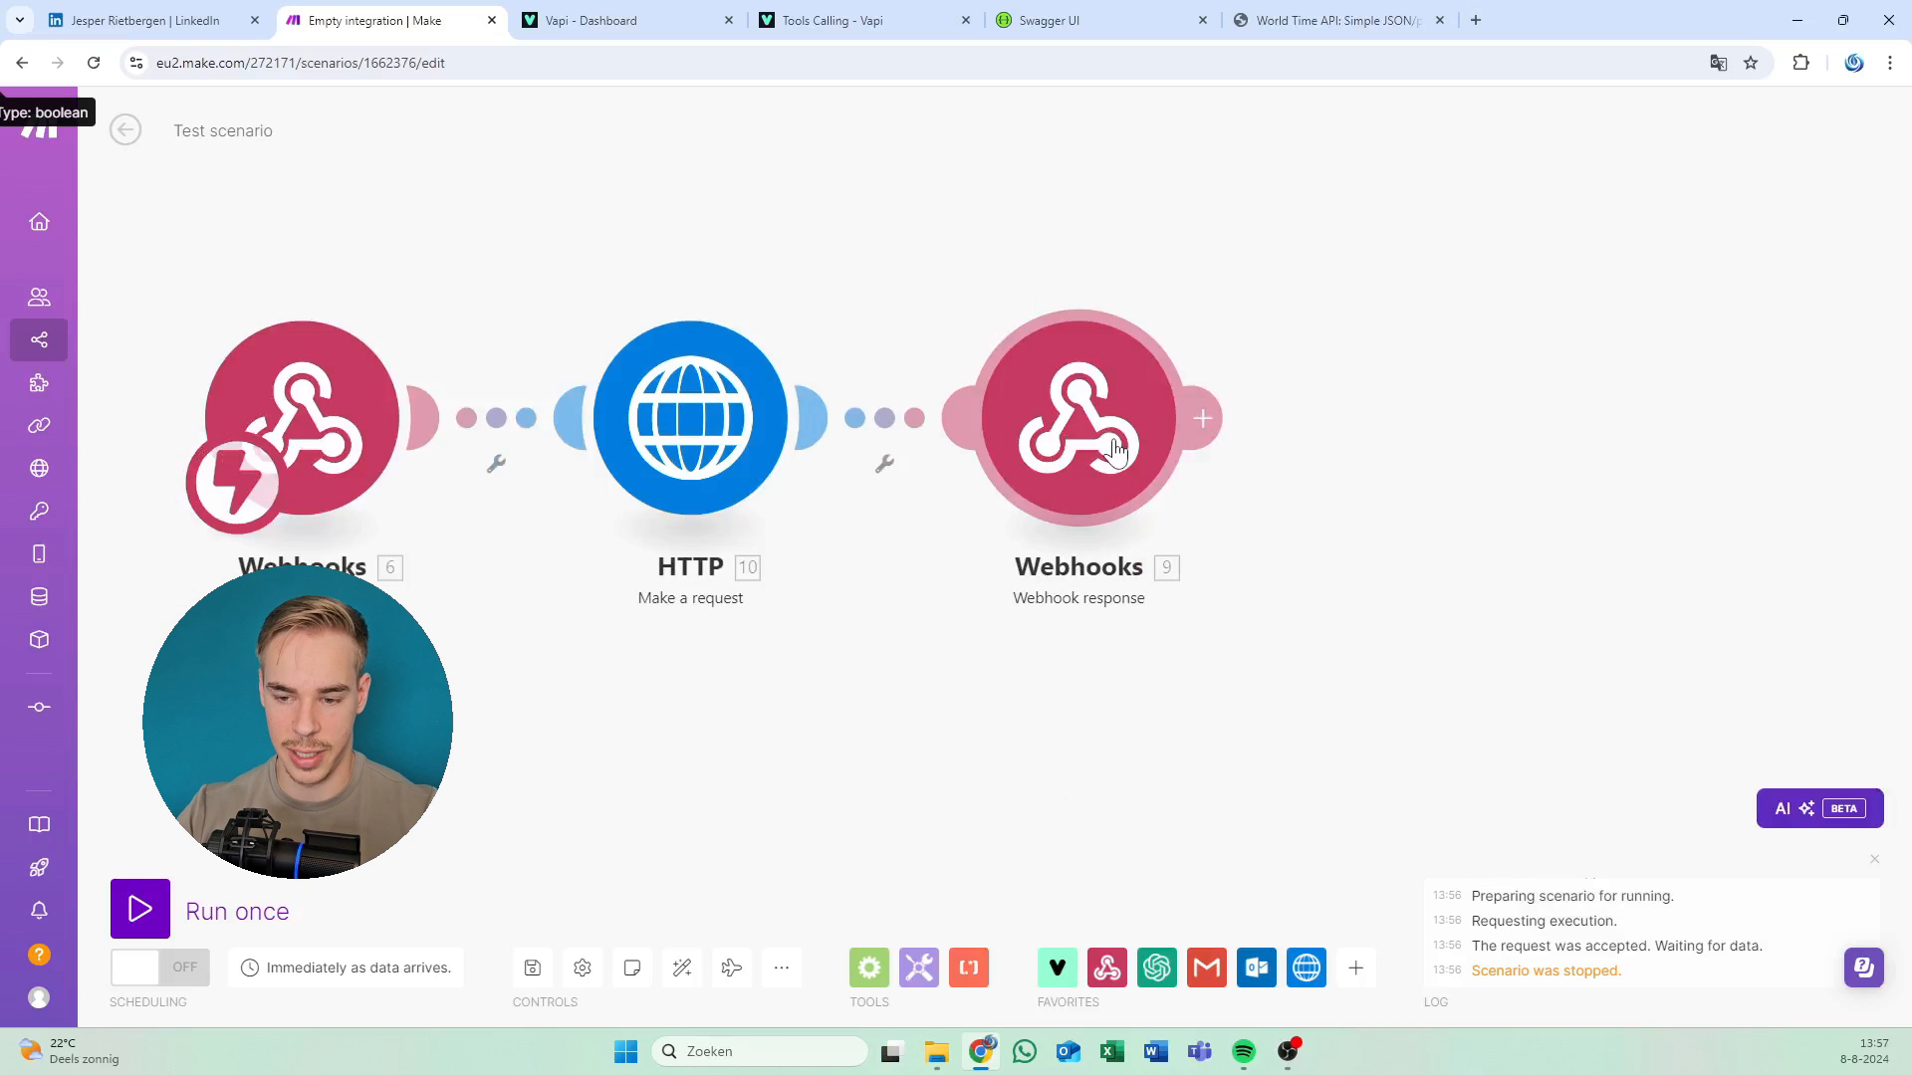
Enter {{6.toolcallid}} as the toolCallId value in the webhook response body.
{"action": "left_click", "coordinate": [1116, 451]}
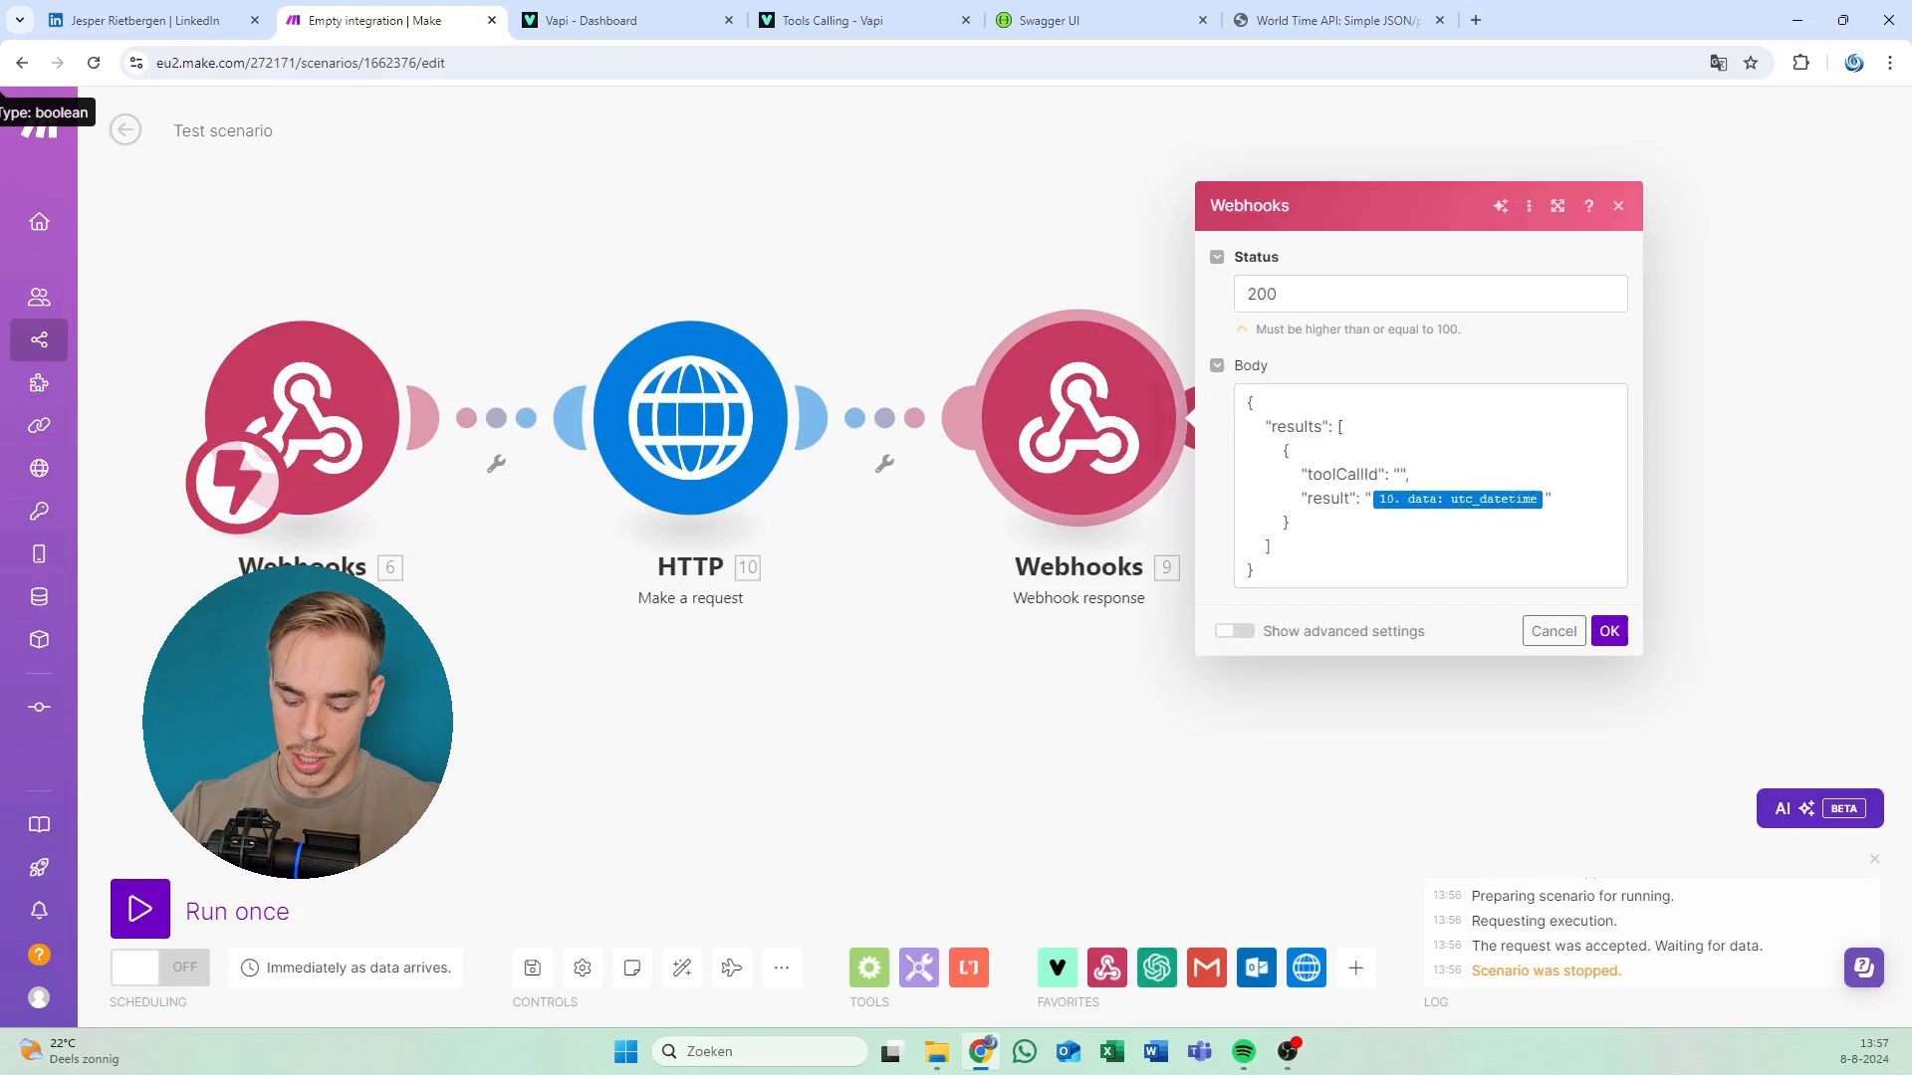
{"action": "left_click", "coordinate": [1398, 473]}
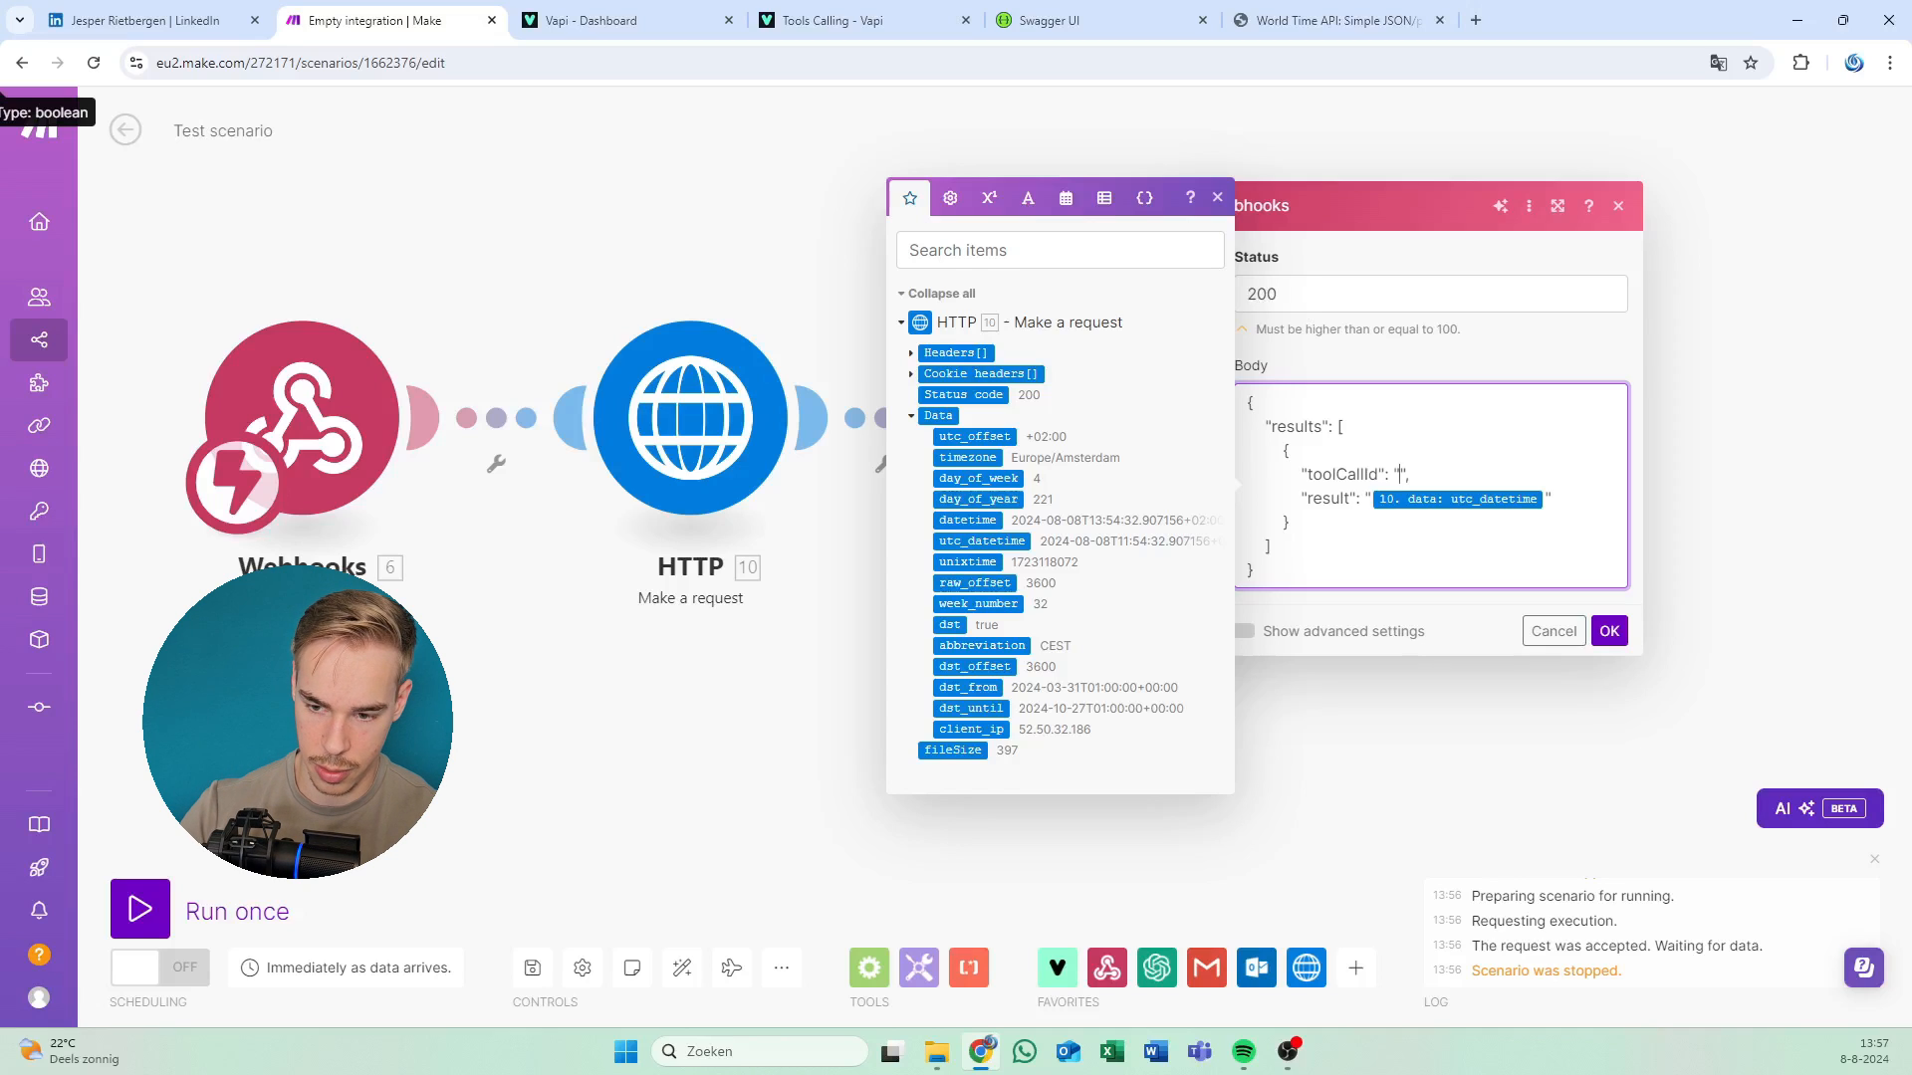
{"action": "type", "text": "{{"}
{"action": "key", "text": "BackSpace"}
{"action": "key", "text": "BackSpace"}
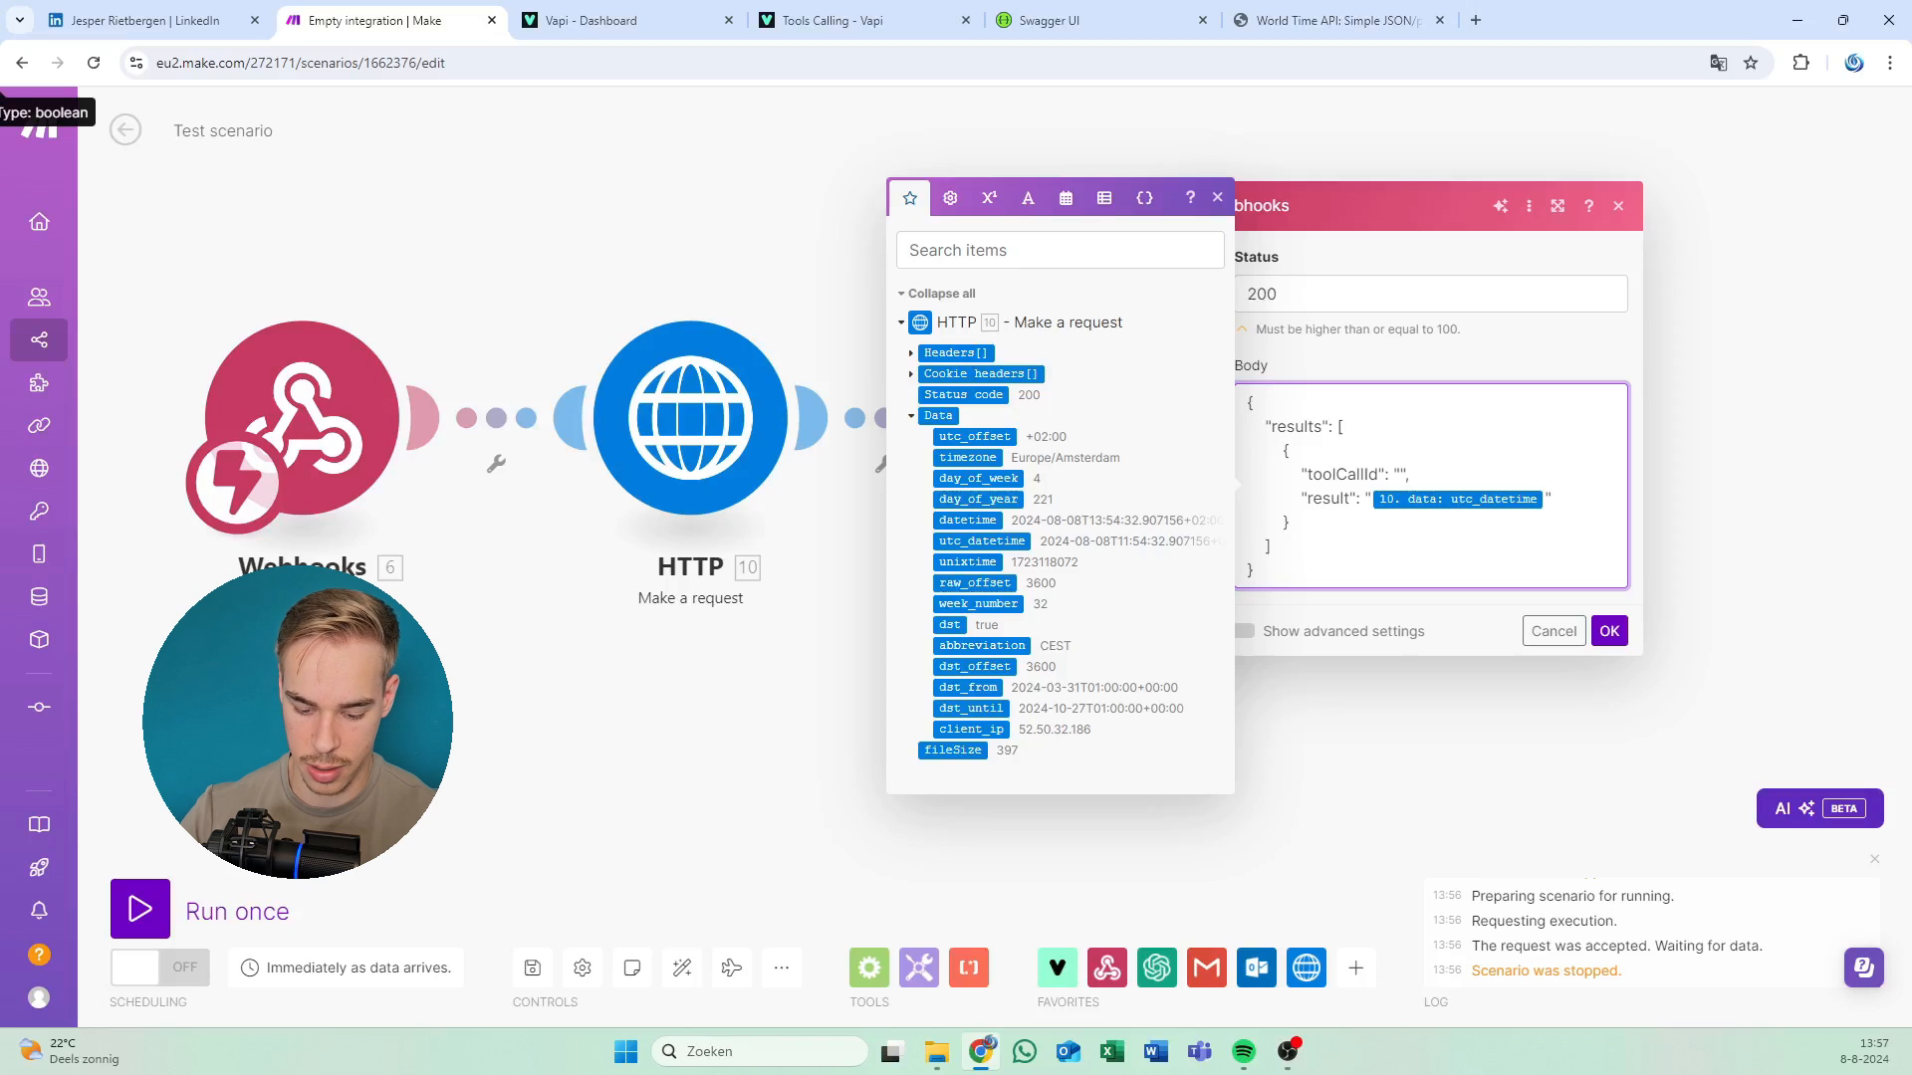
{"action": "type", "text": "6"}
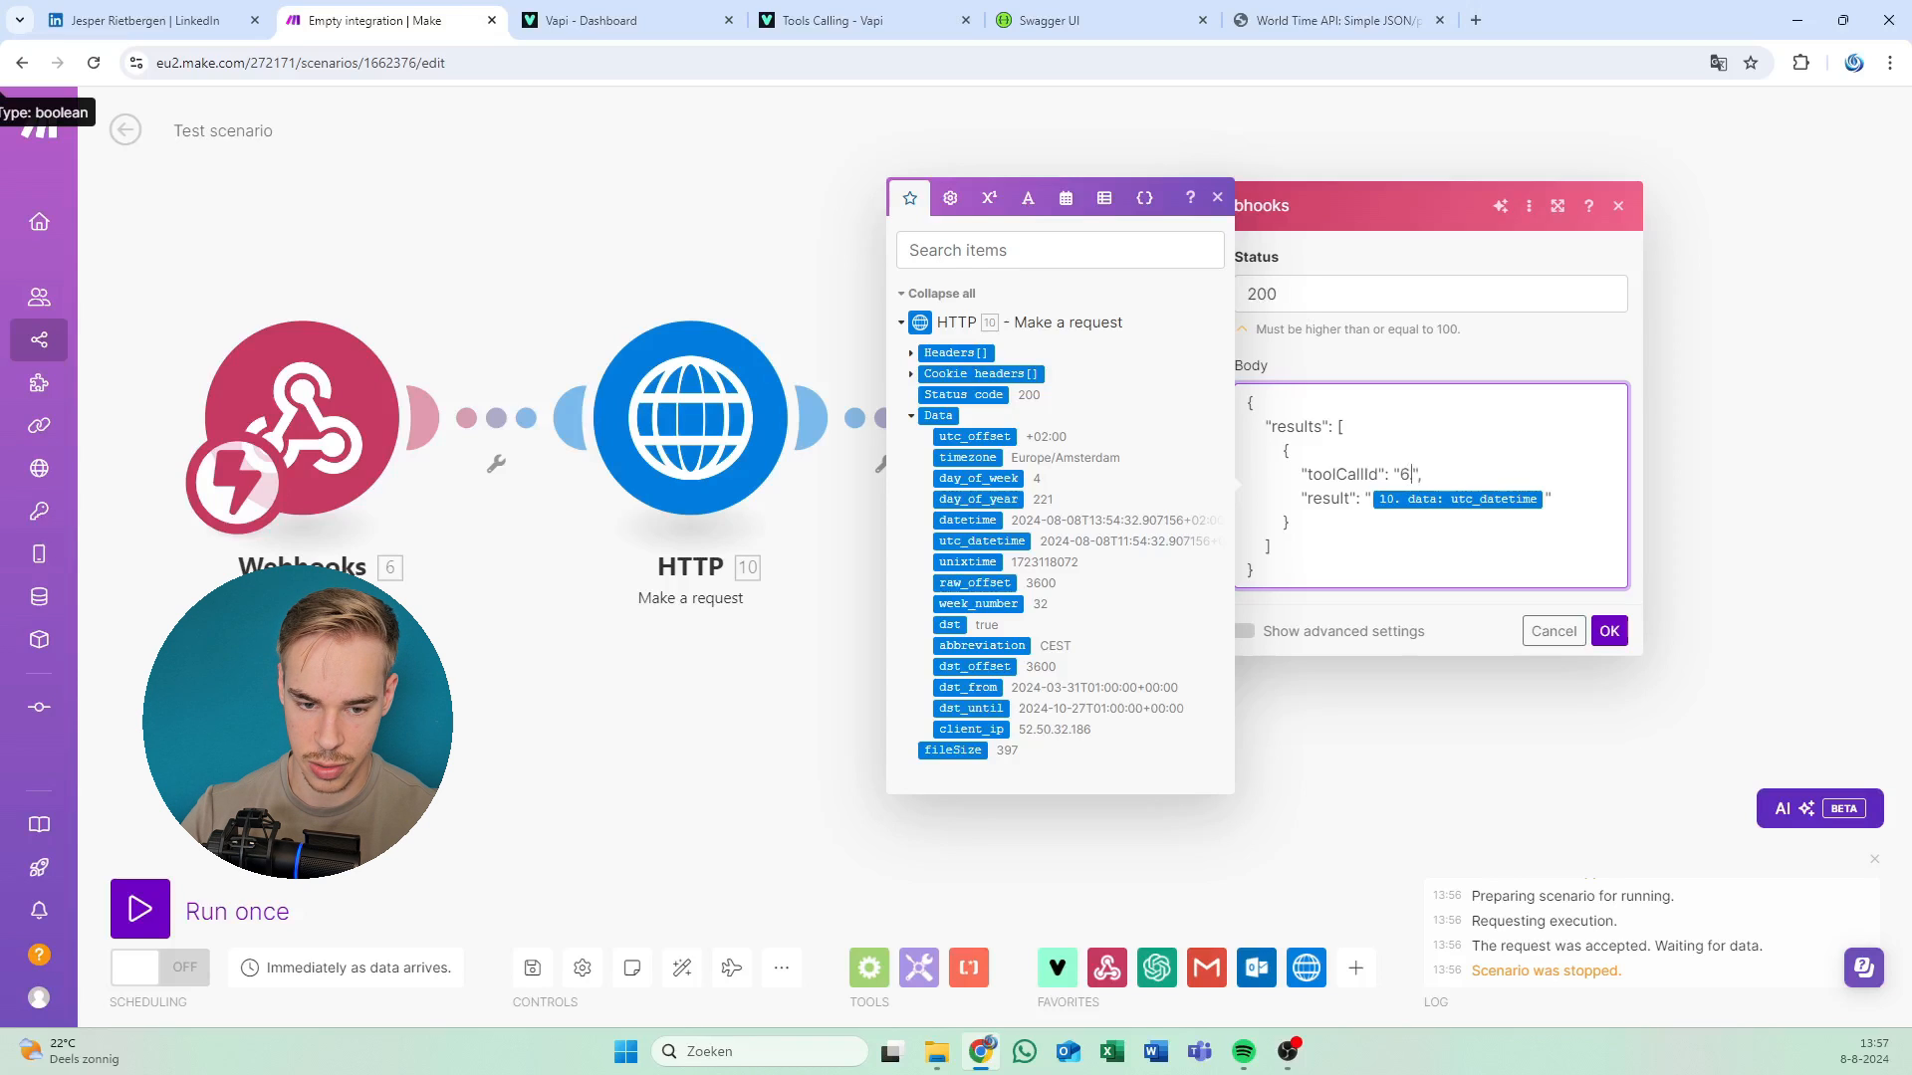
{"action": "type", "text": "."}
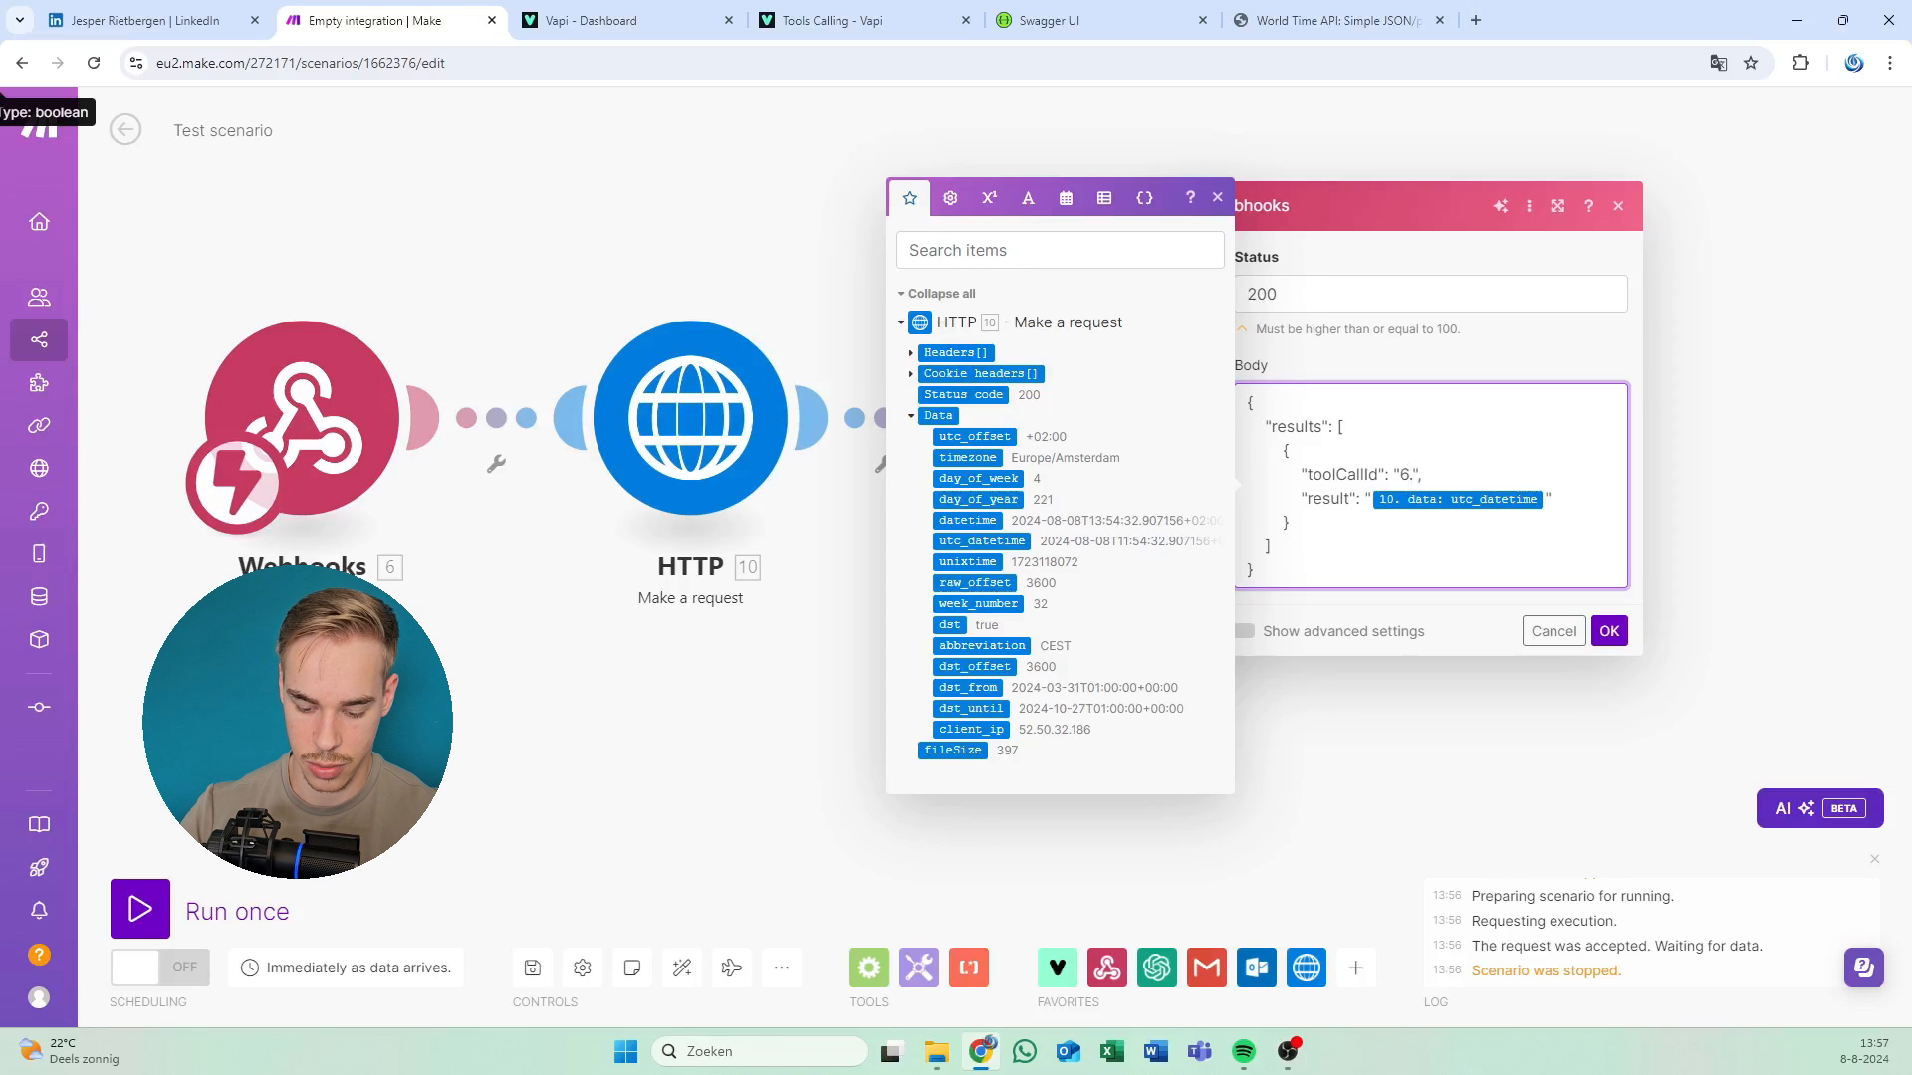
{"action": "type", "text": "toolcall"}
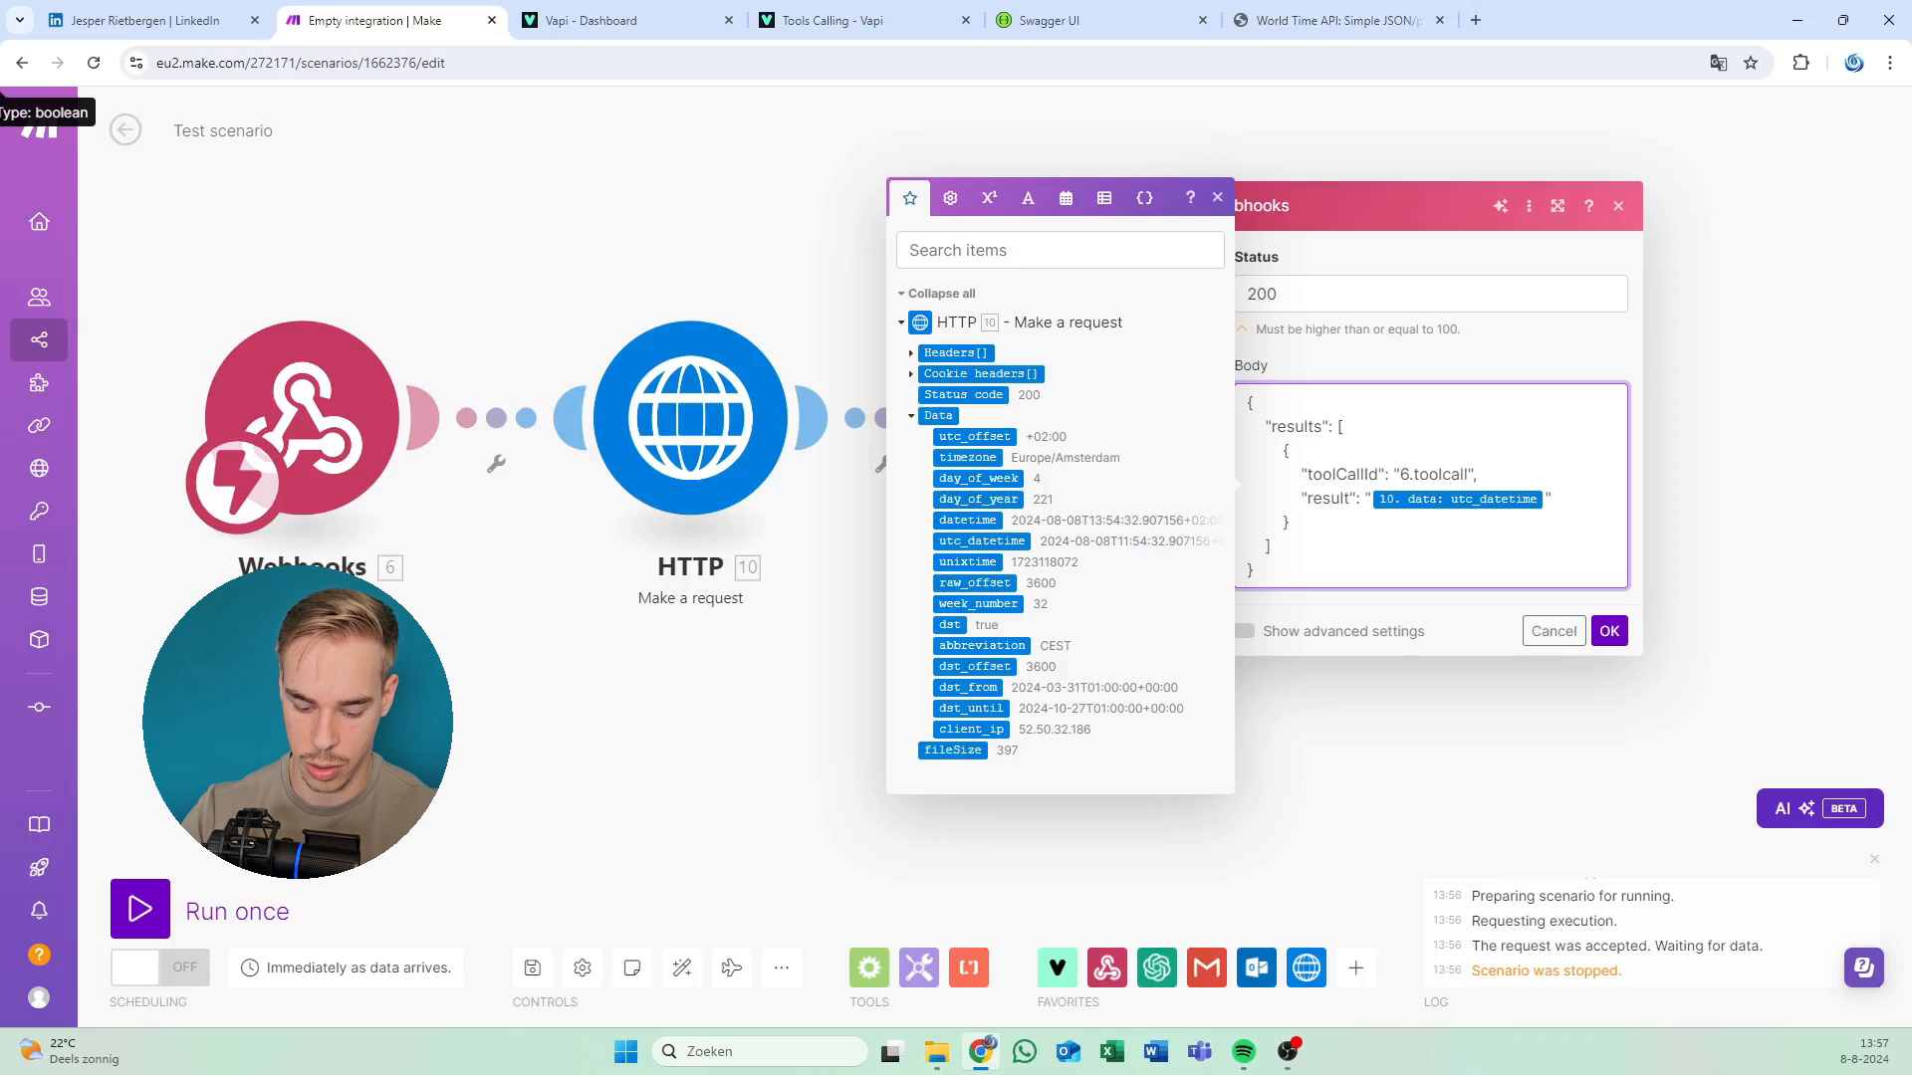
{"action": "type", "text": "id"}
{"action": "key", "text": "Return"}
{"action": "key", "text": "BackSpace"}
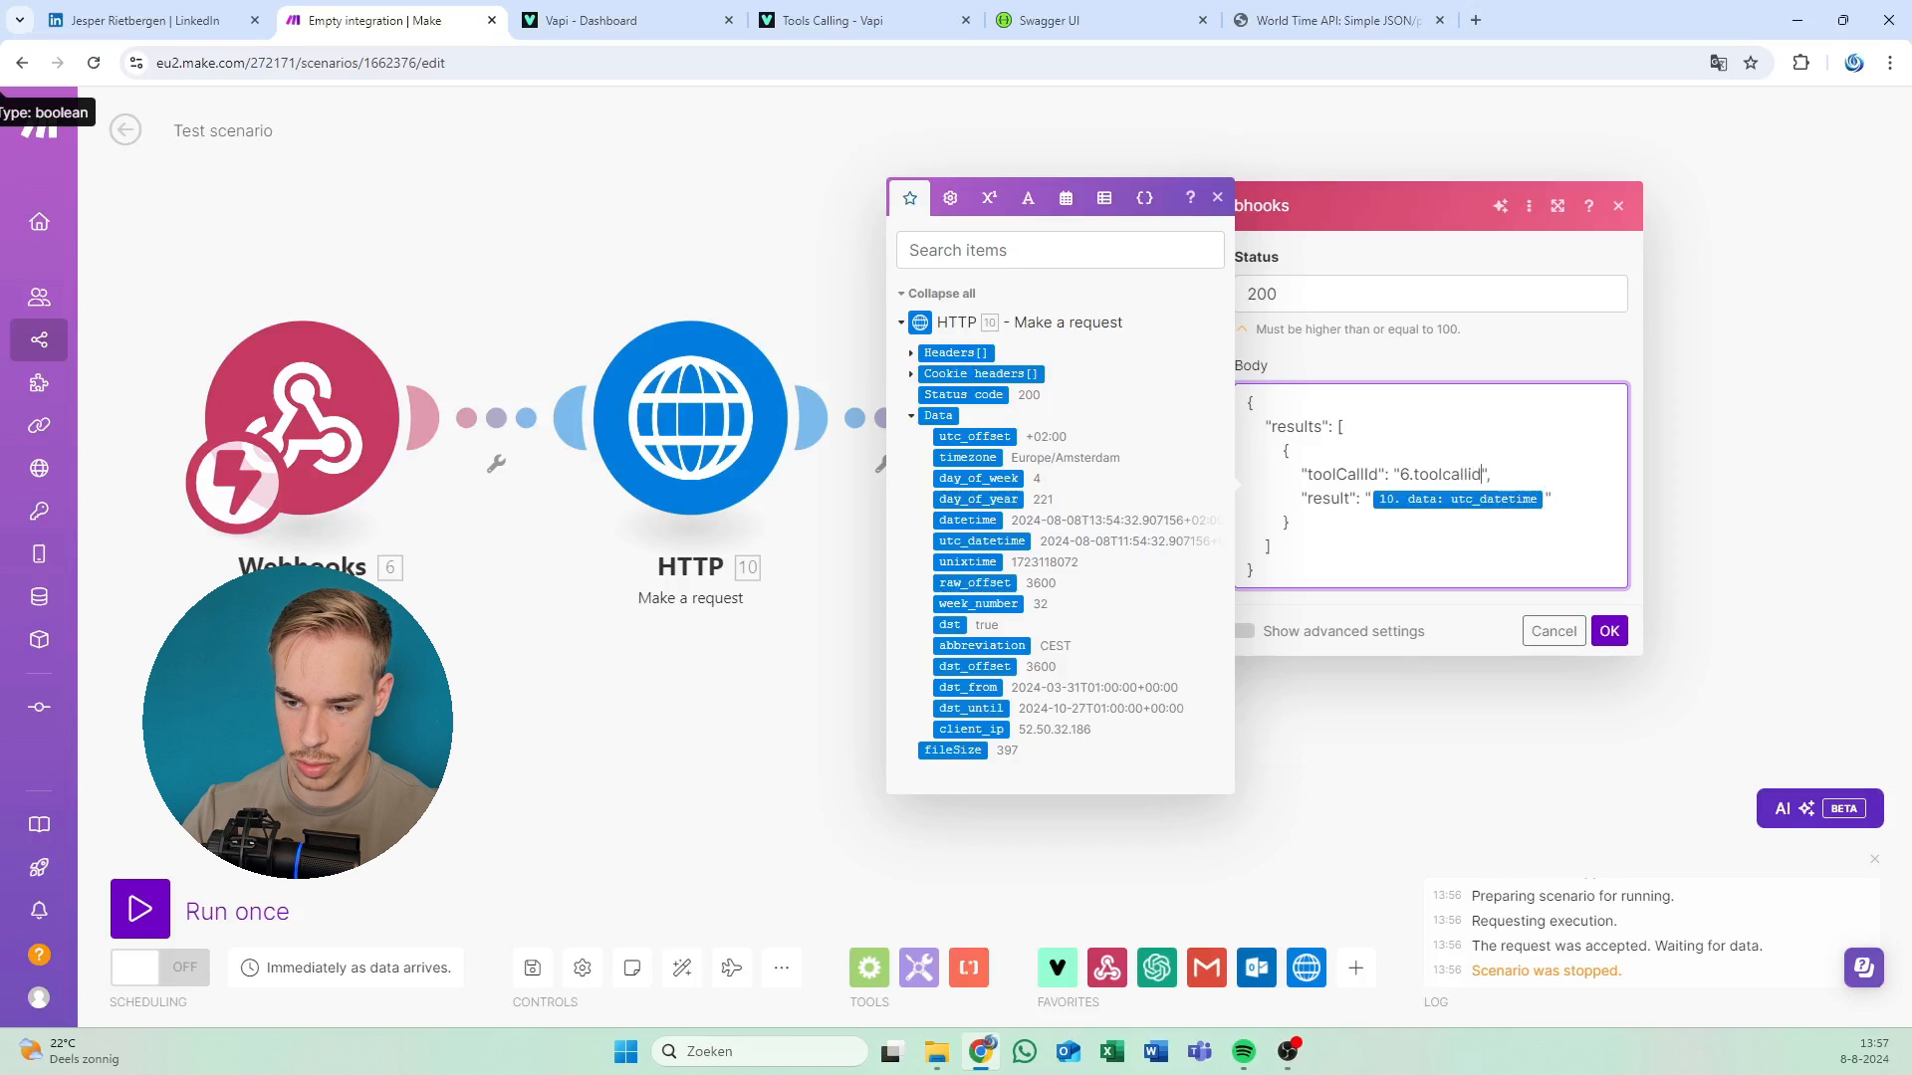
{"action": "type", "text": "}}"}
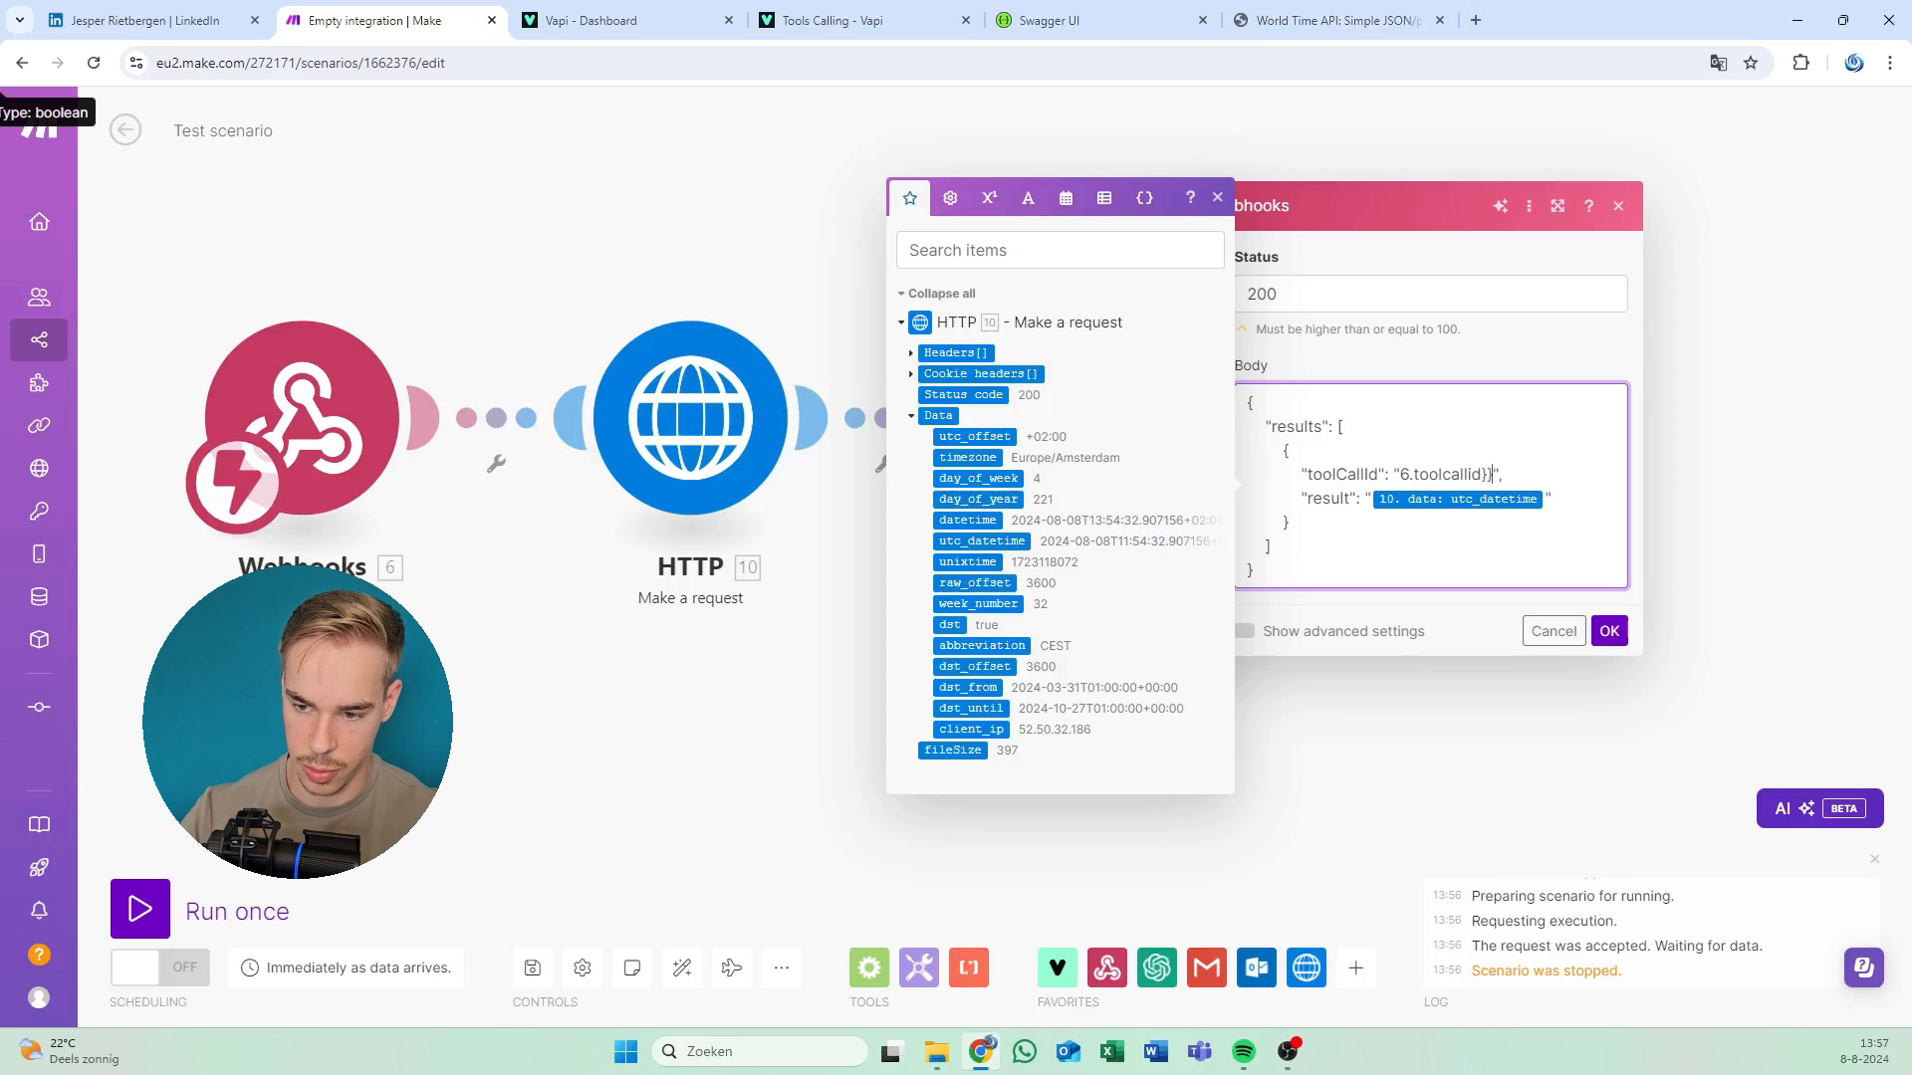
{"action": "type", "text": "{{"}
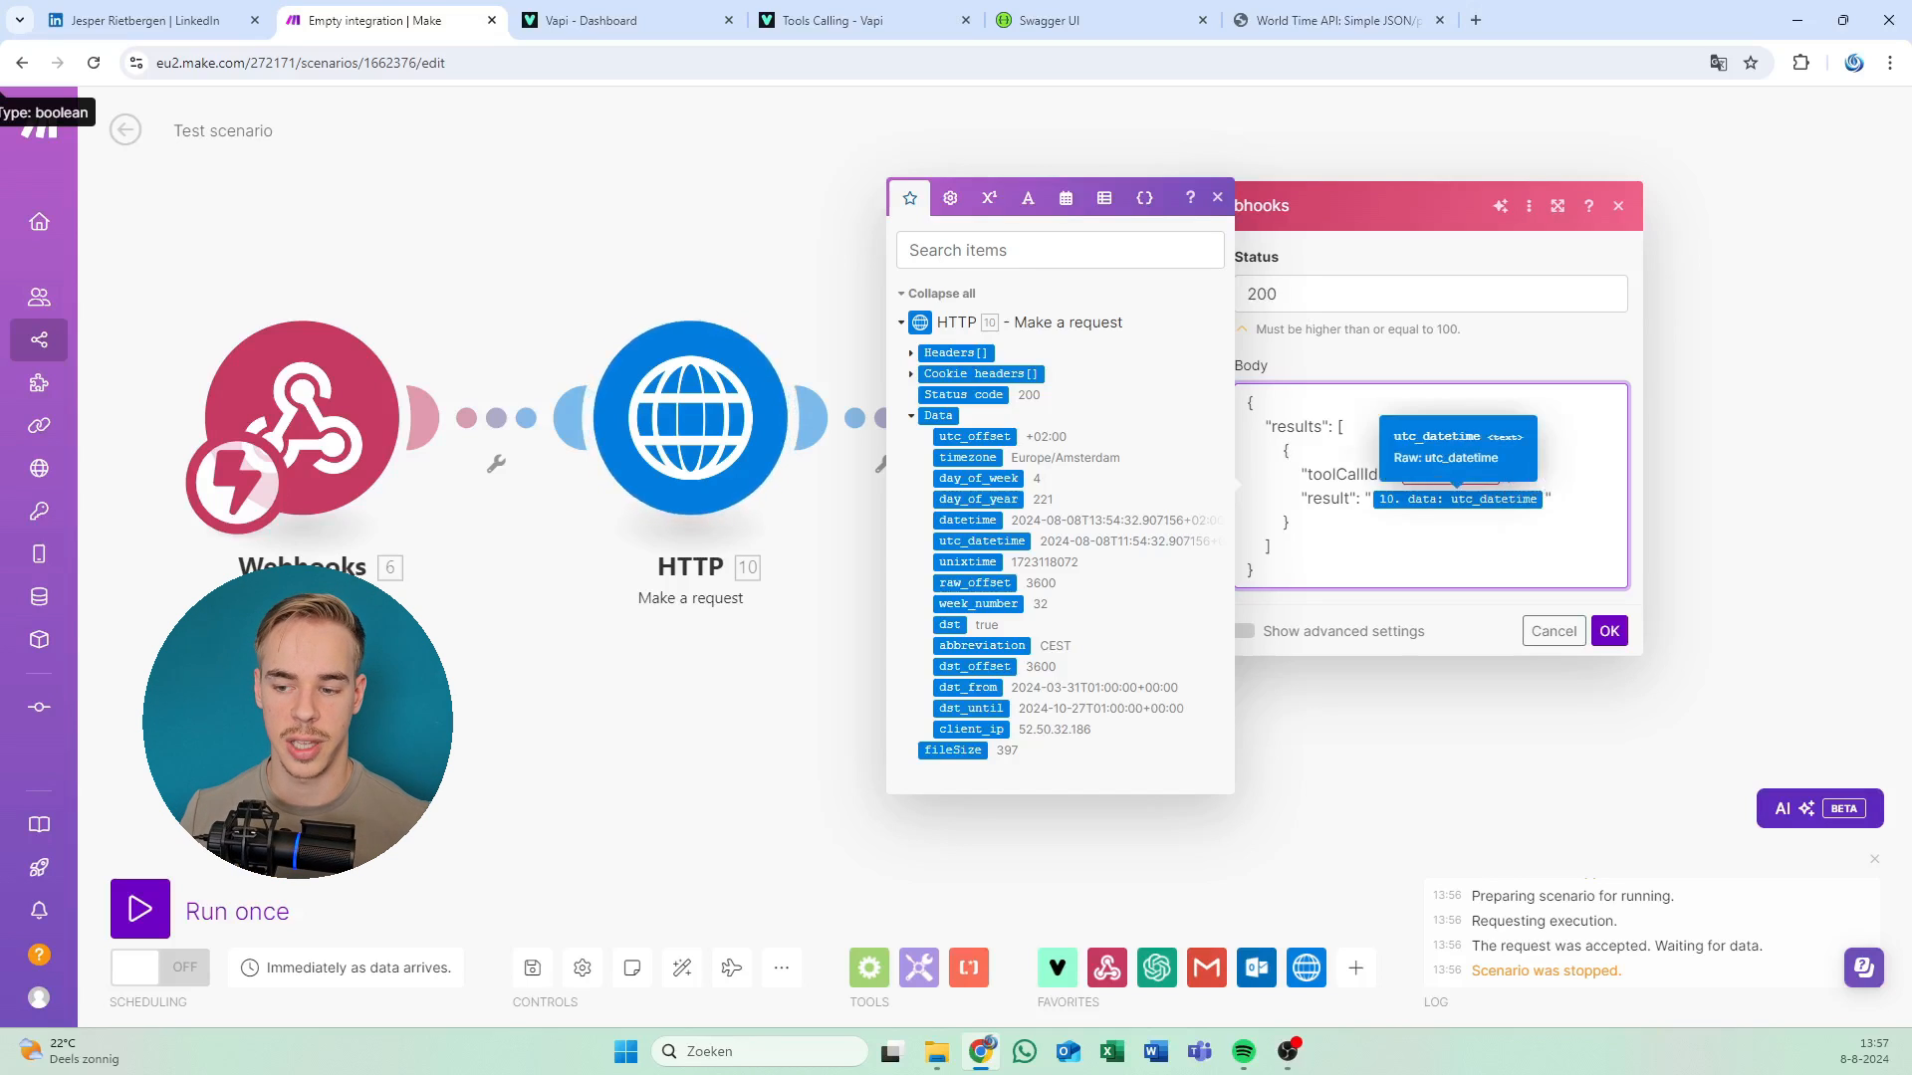
Clear the toolCallId value, try inserting the results JSON block into the response body, and discard the edit.
{"action": "left_click", "coordinate": [1506, 475]}
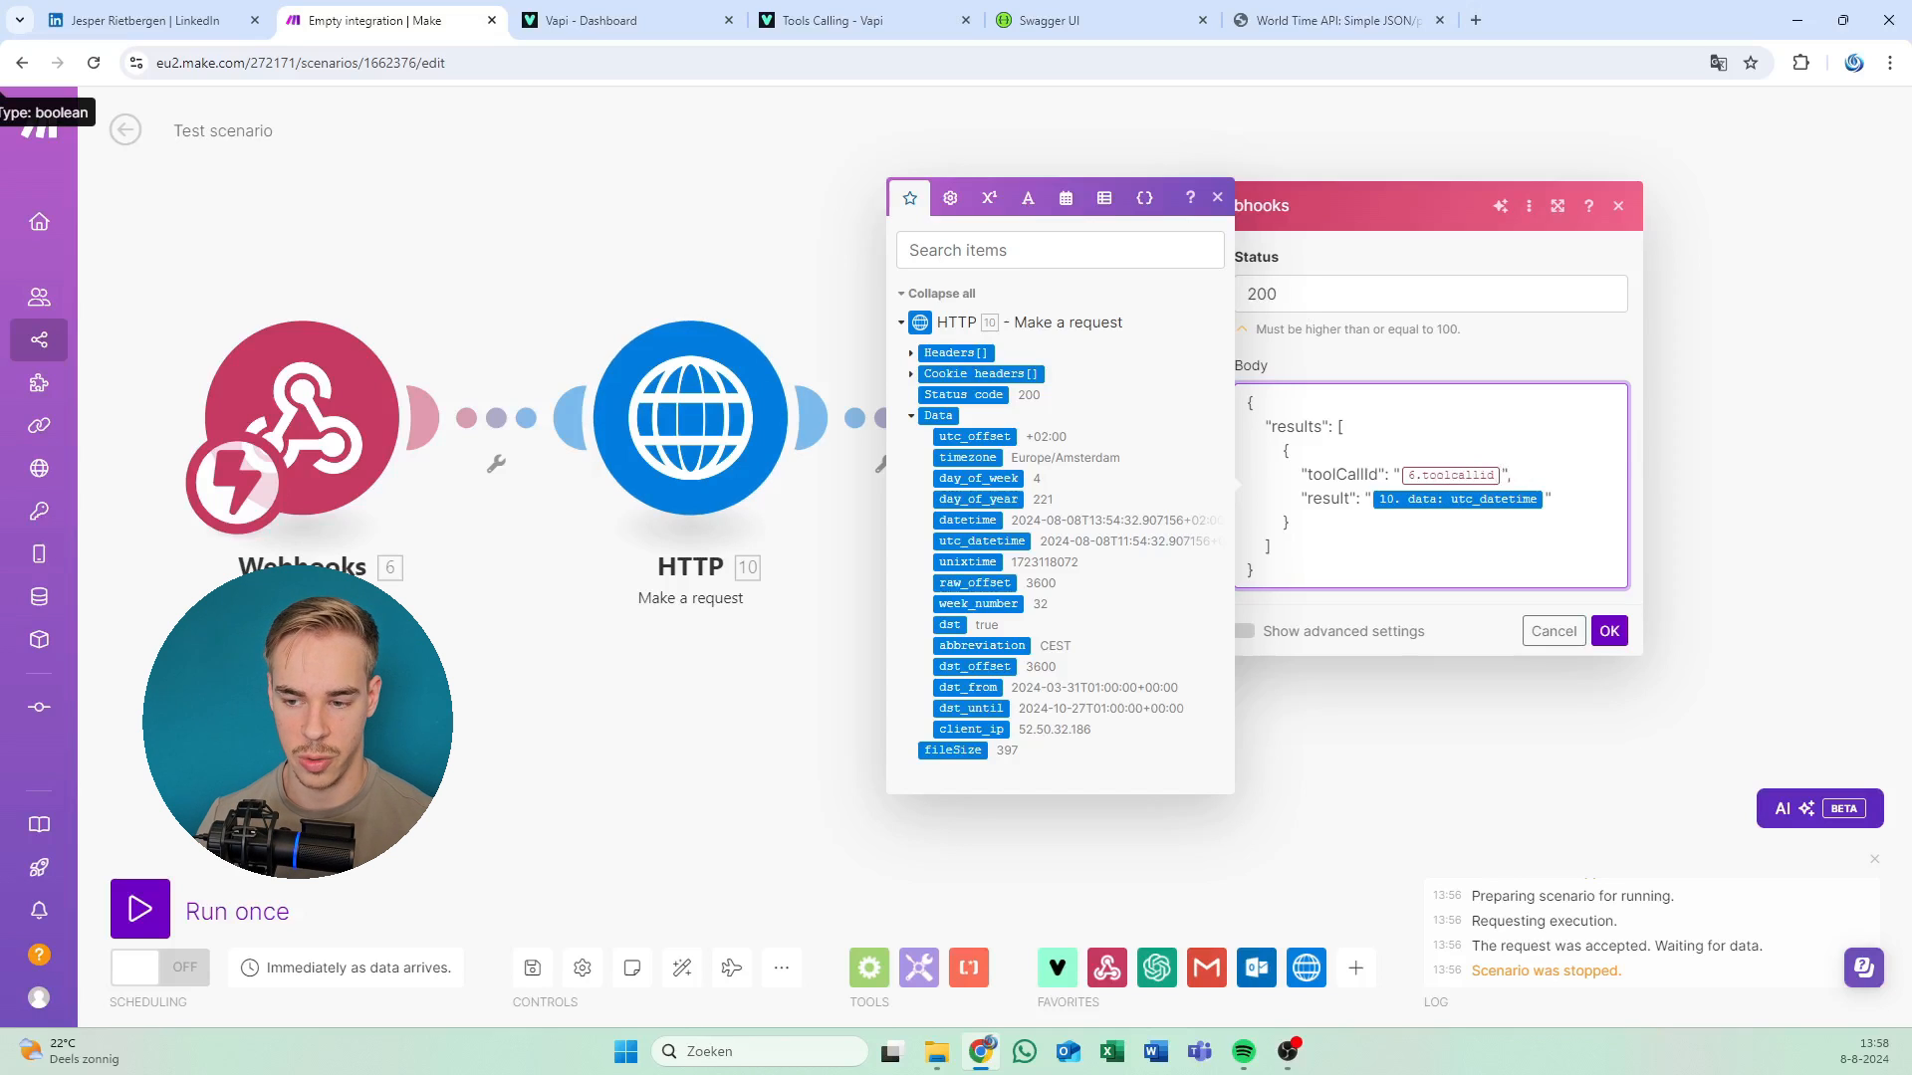
{"action": "key", "text": "BackSpace"}
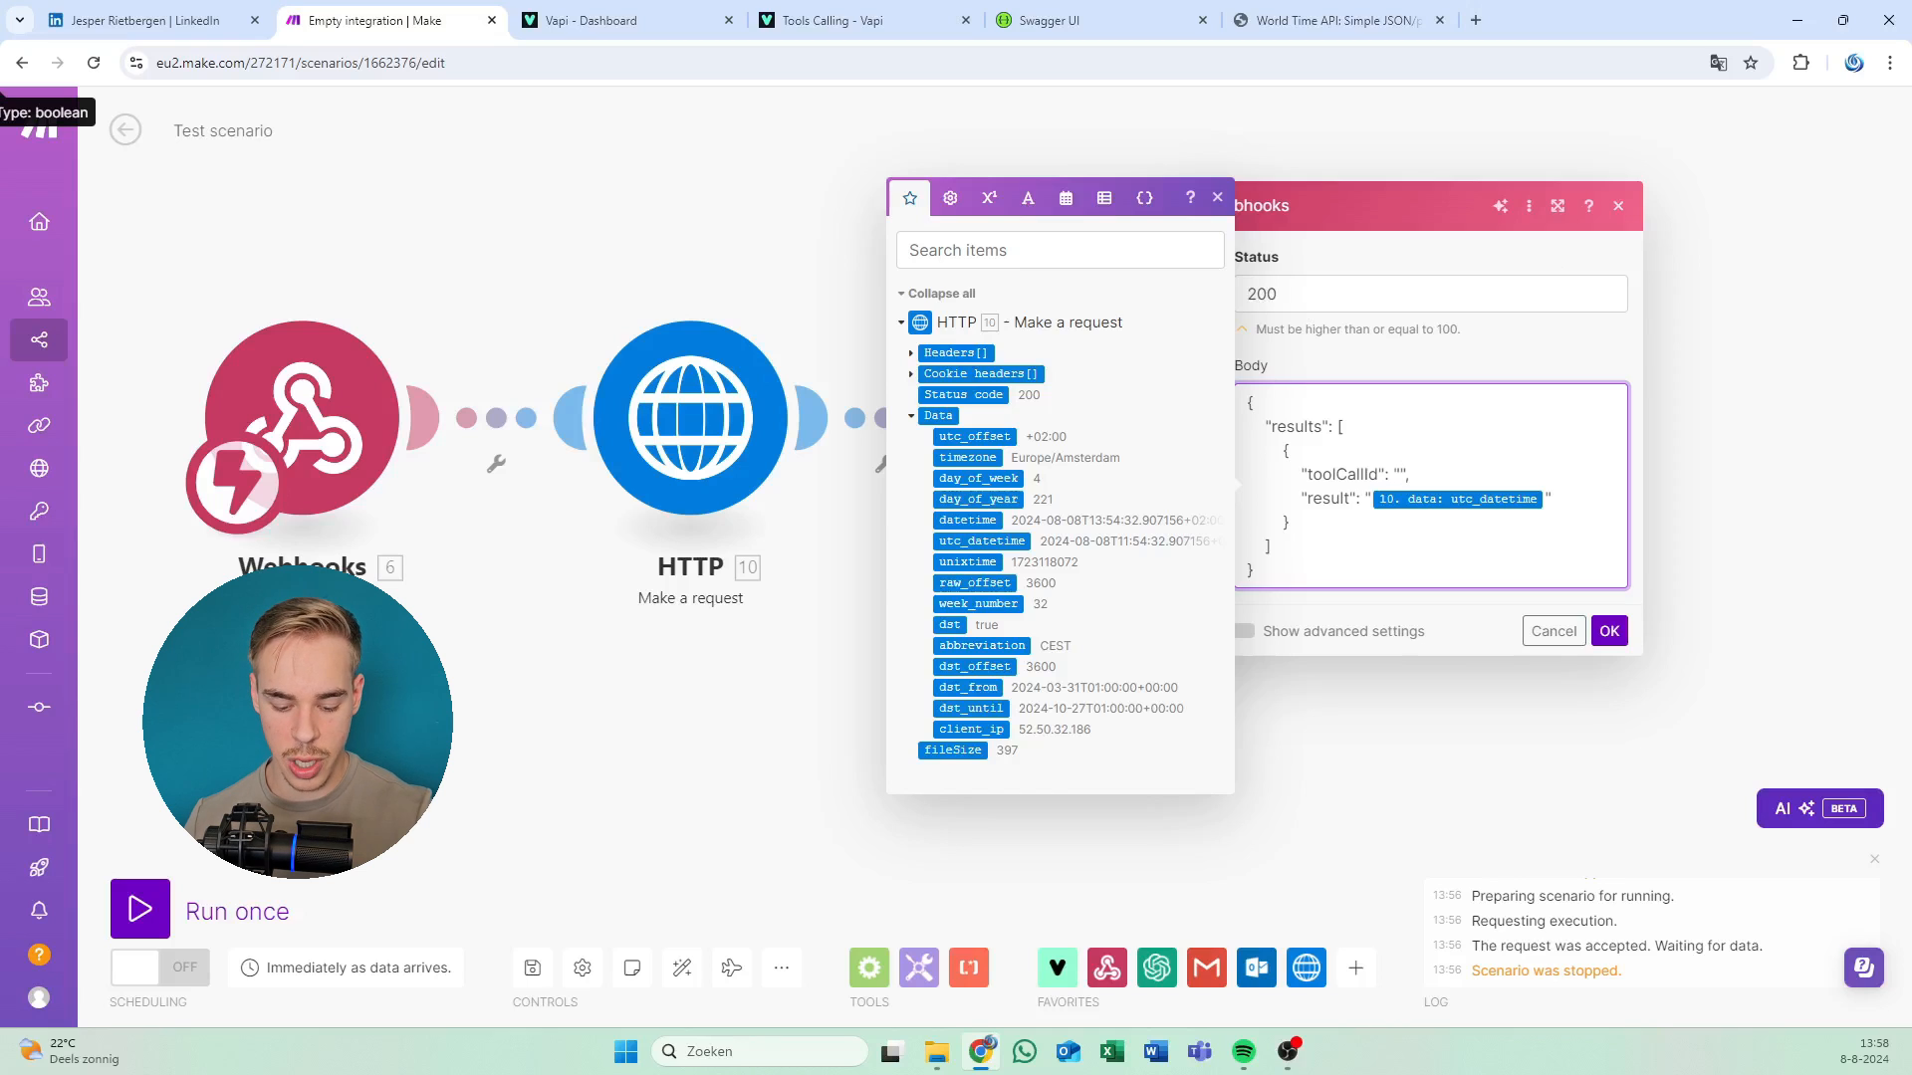
{"action": "type", "text": "{   \"results\": [     {       \"toolCallId\": \"X\",       \"result\": \"Y\"     }   ] }"}
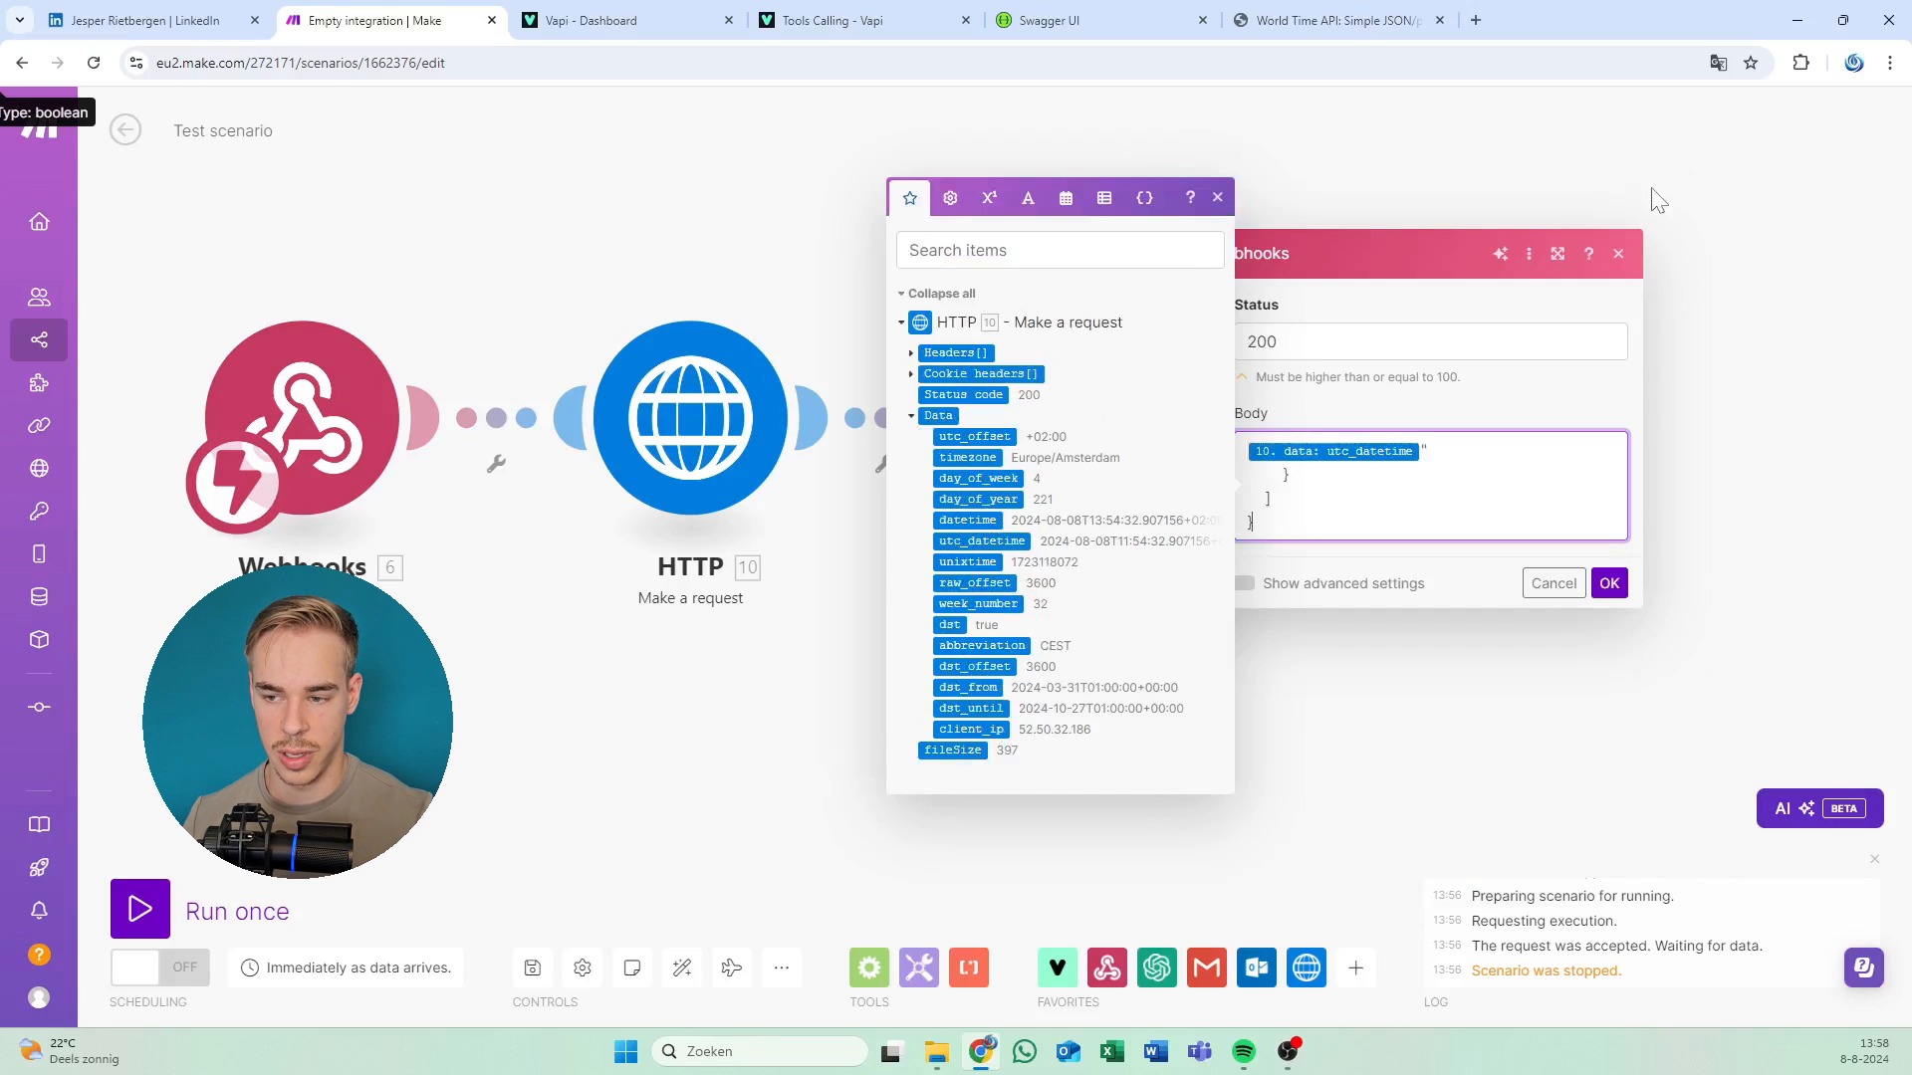
{"action": "left_click", "coordinate": [1619, 255]}
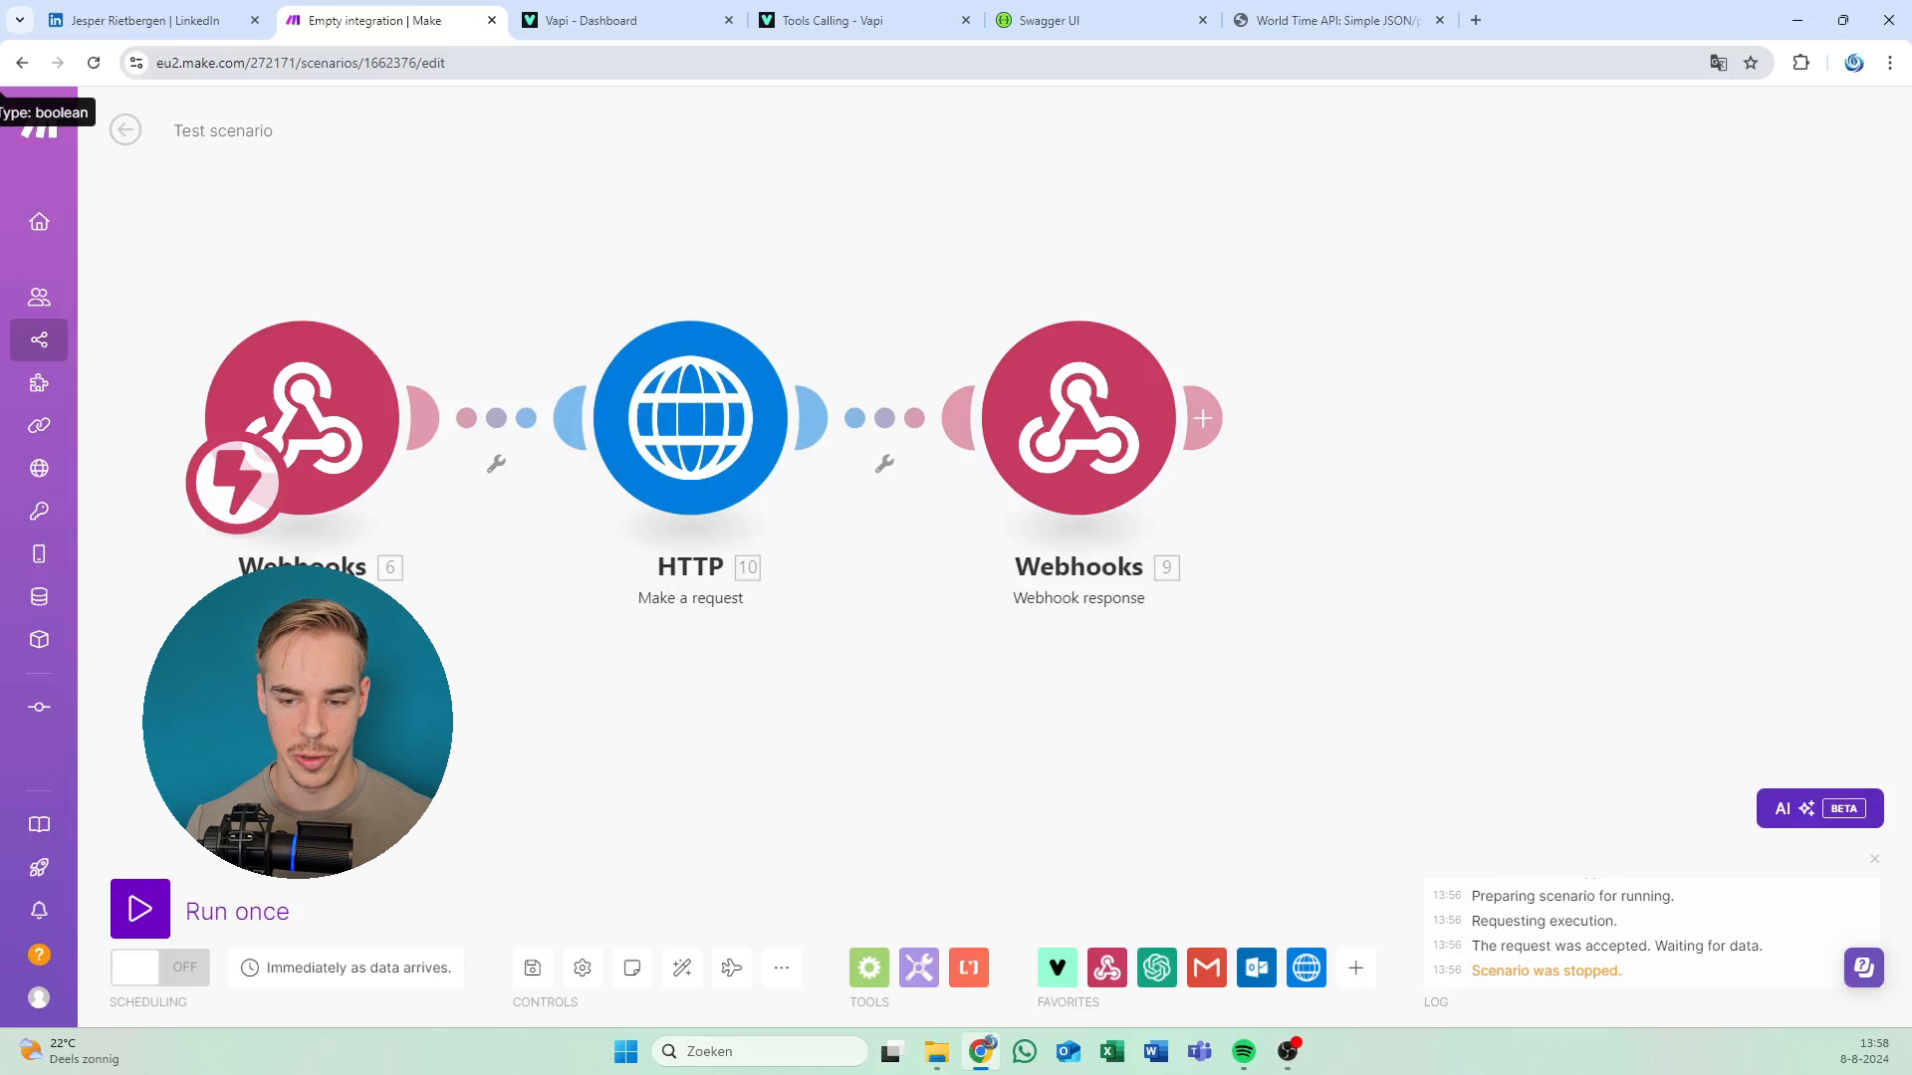
{"action": "left_click", "coordinate": [1150, 476]}
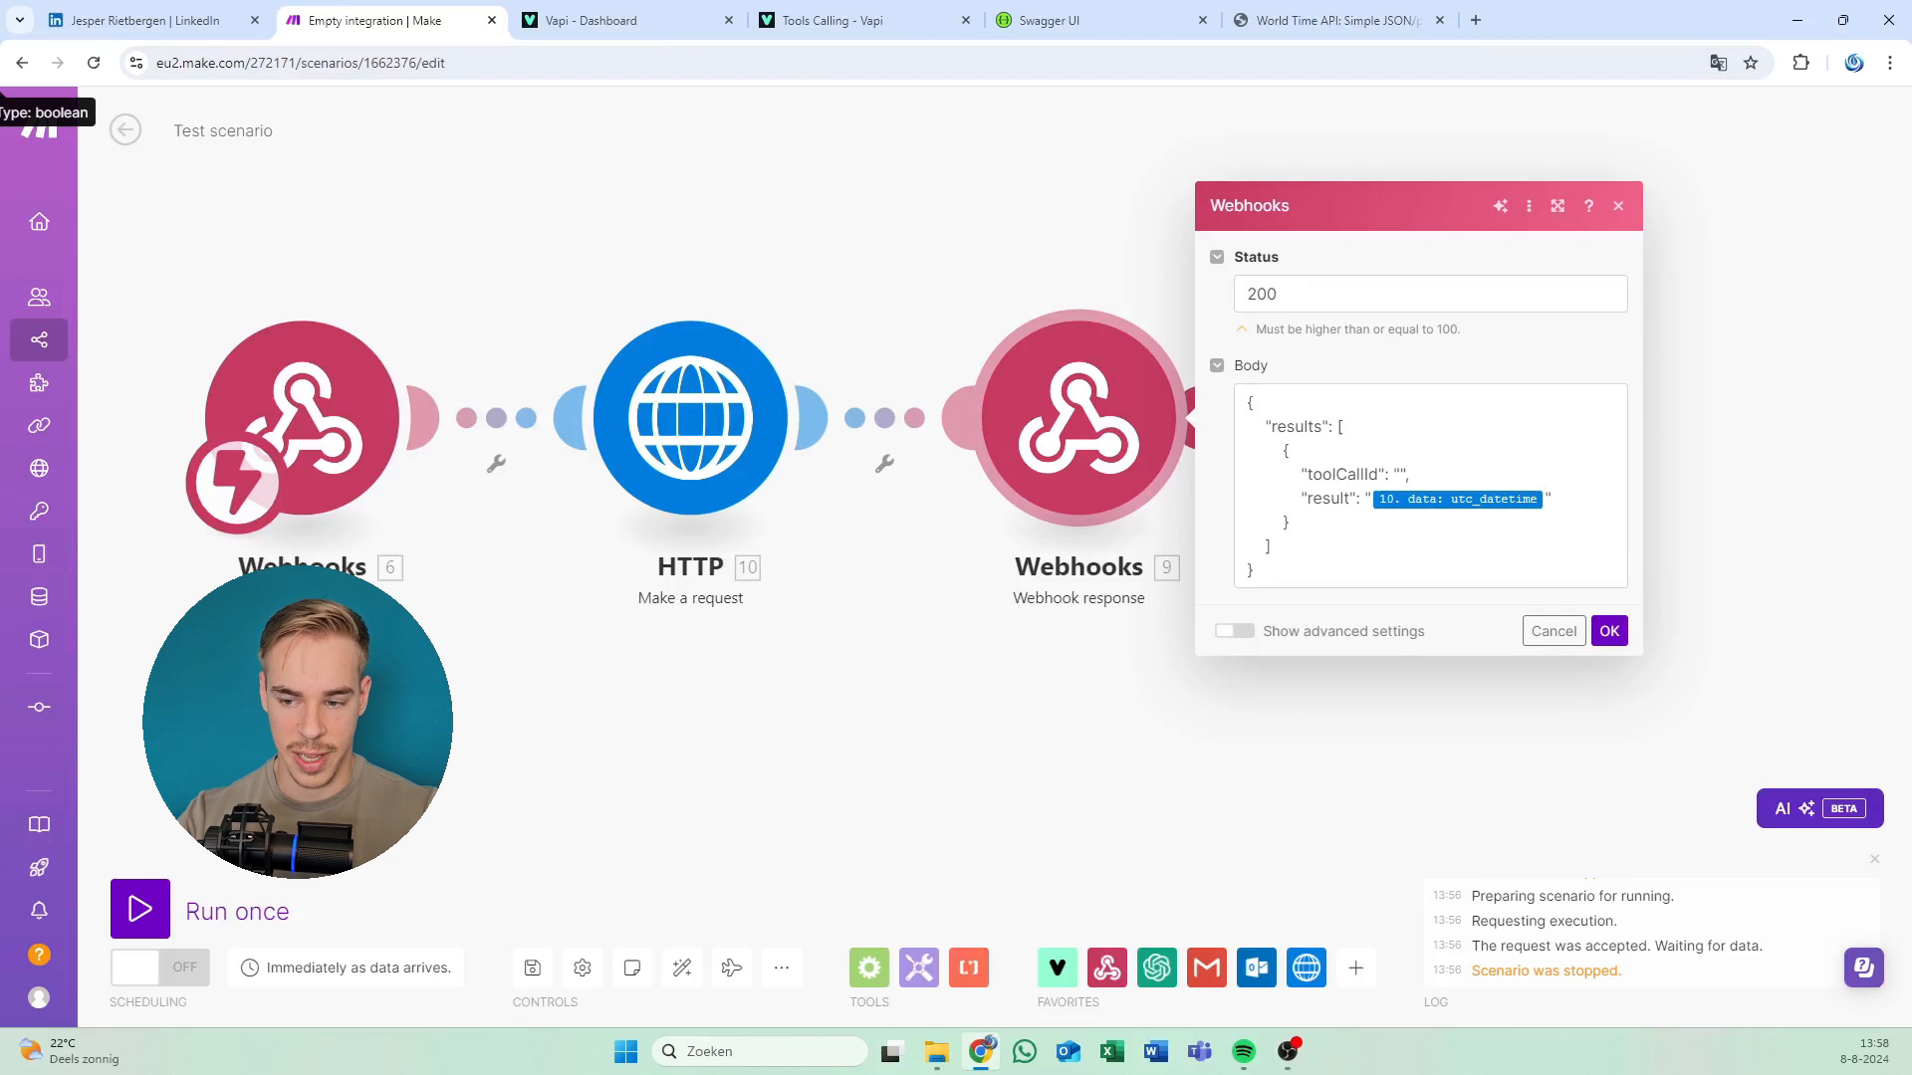
{"action": "left_click", "coordinate": [1398, 474]}
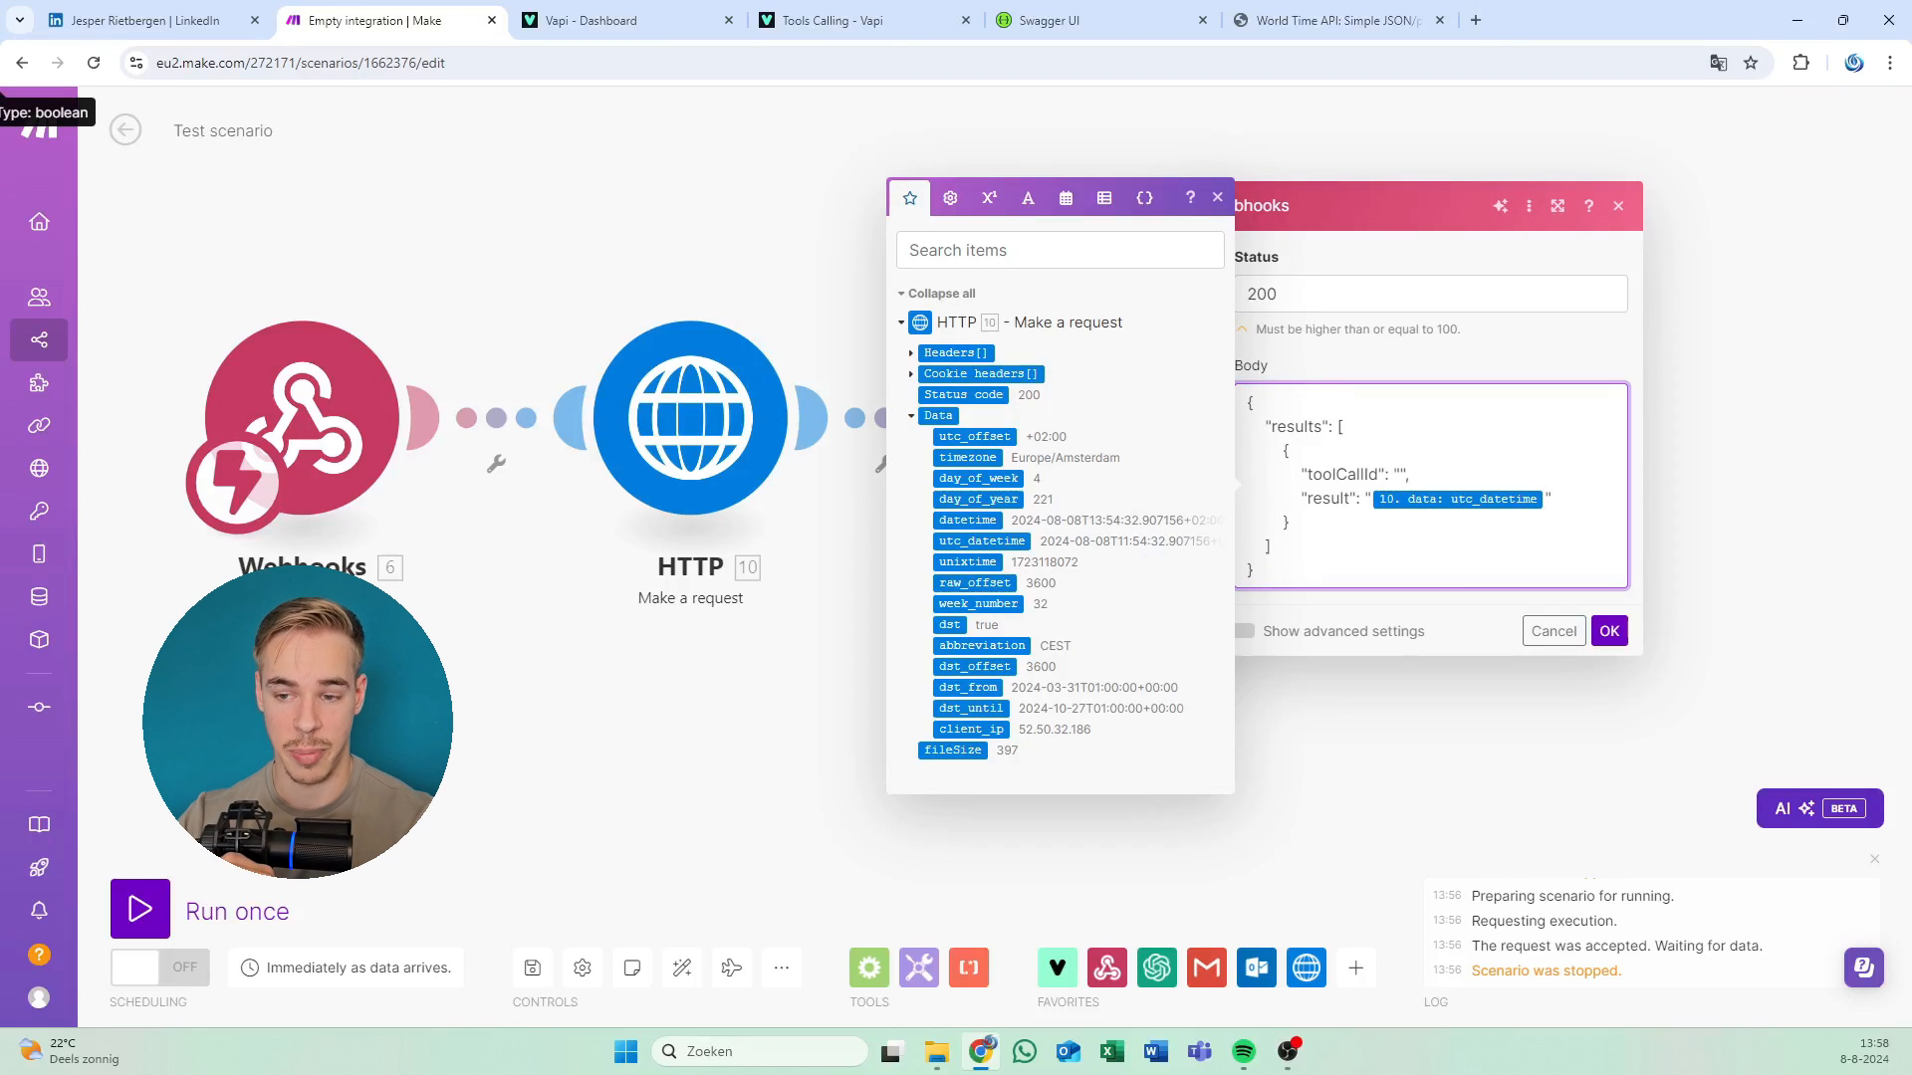
{"action": "left_click", "coordinate": [1618, 206]}
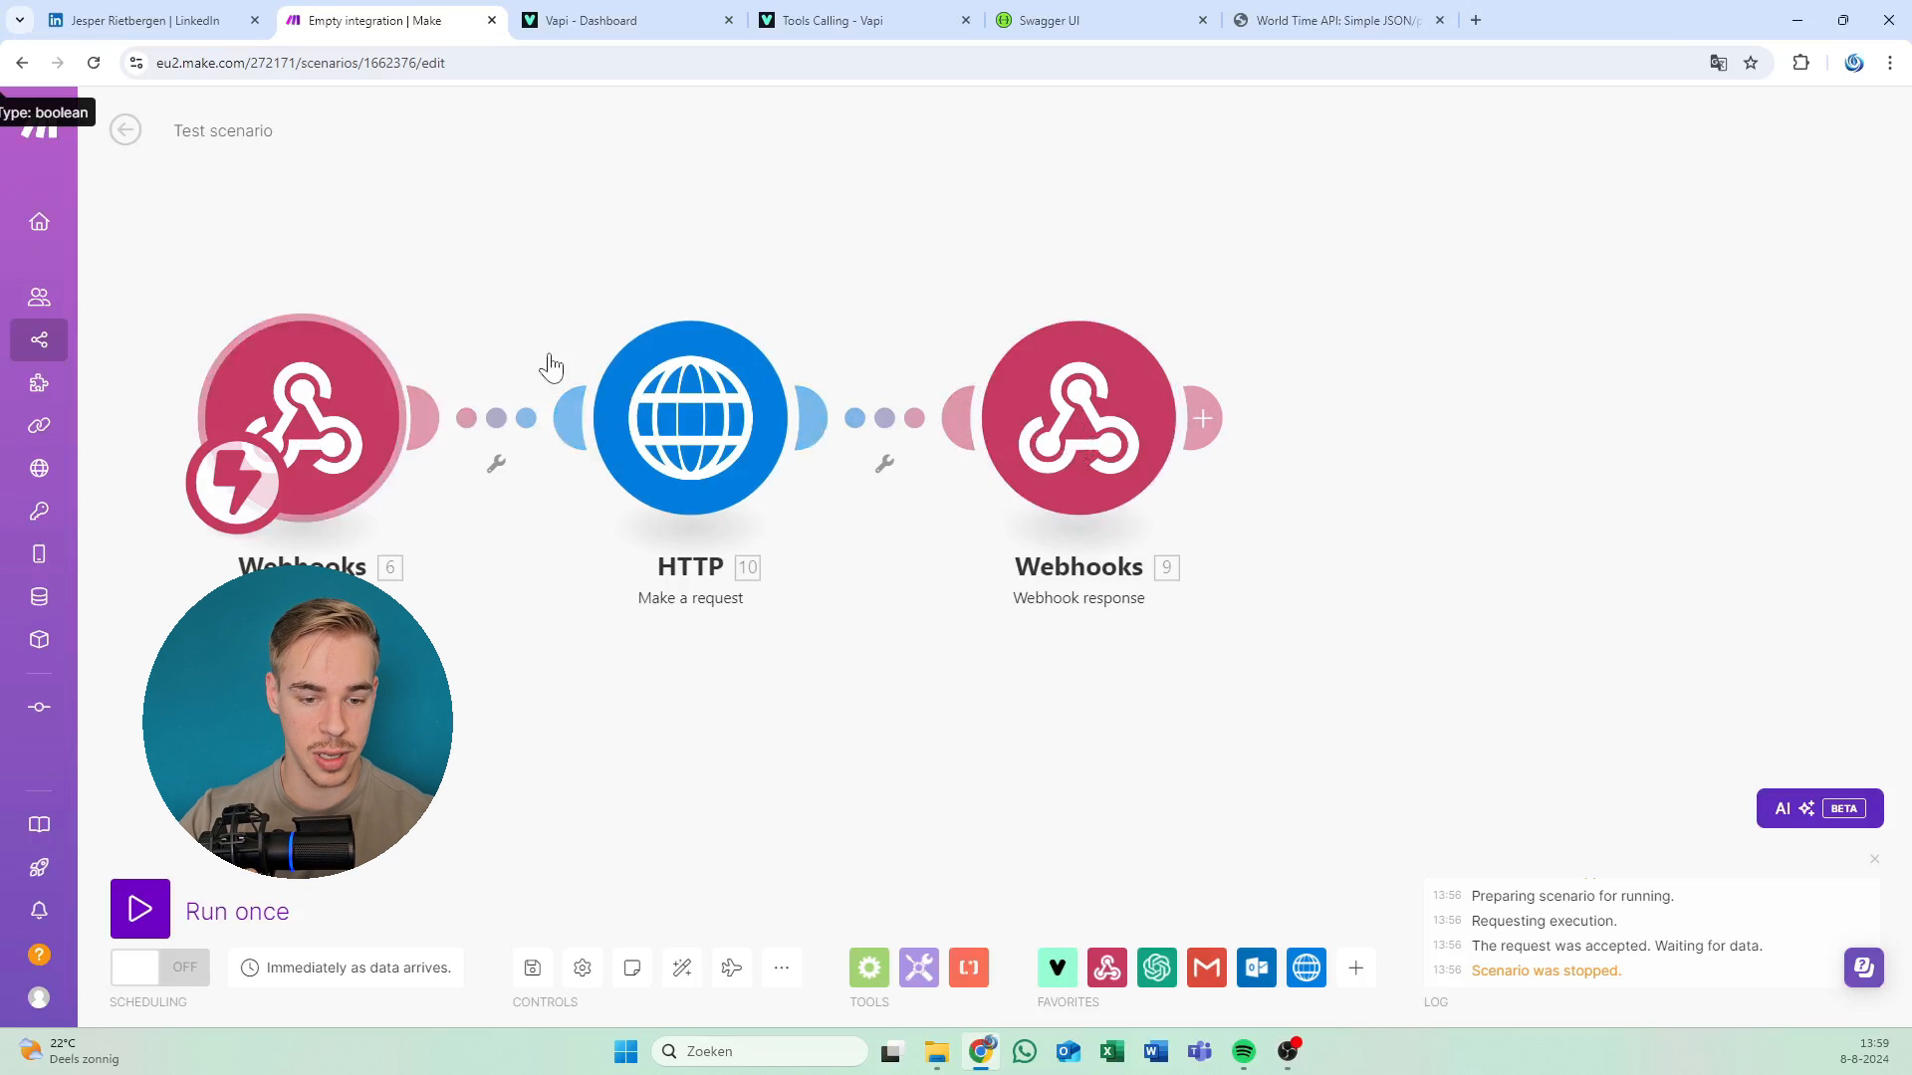
{"action": "left_click", "coordinate": [1003, 427]}
{"action": "left_click", "coordinate": [1291, 451]}
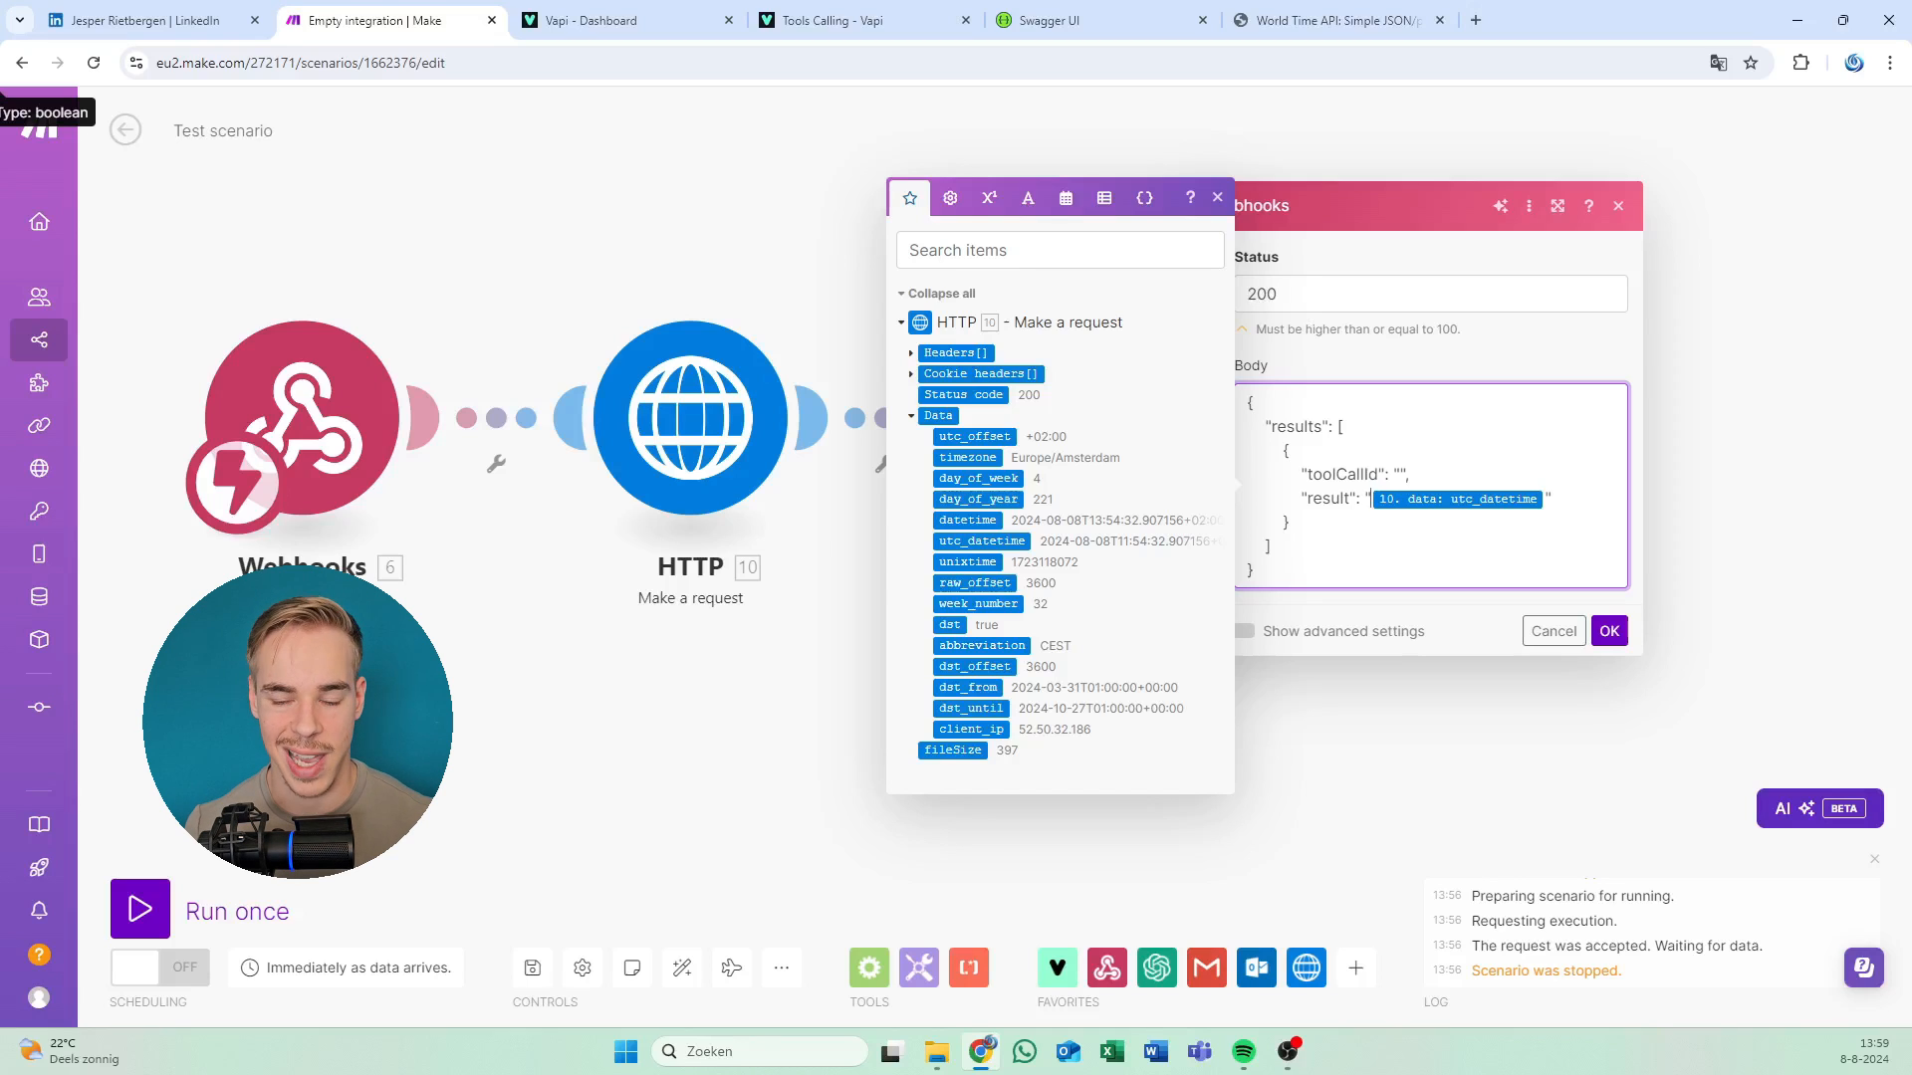
{"action": "left_click", "coordinate": [1619, 209]}
{"action": "left_click", "coordinate": [1619, 209]}
Delete the webhook response module that follows the HTTP request module.
{"action": "right_click", "coordinate": [1020, 426]}
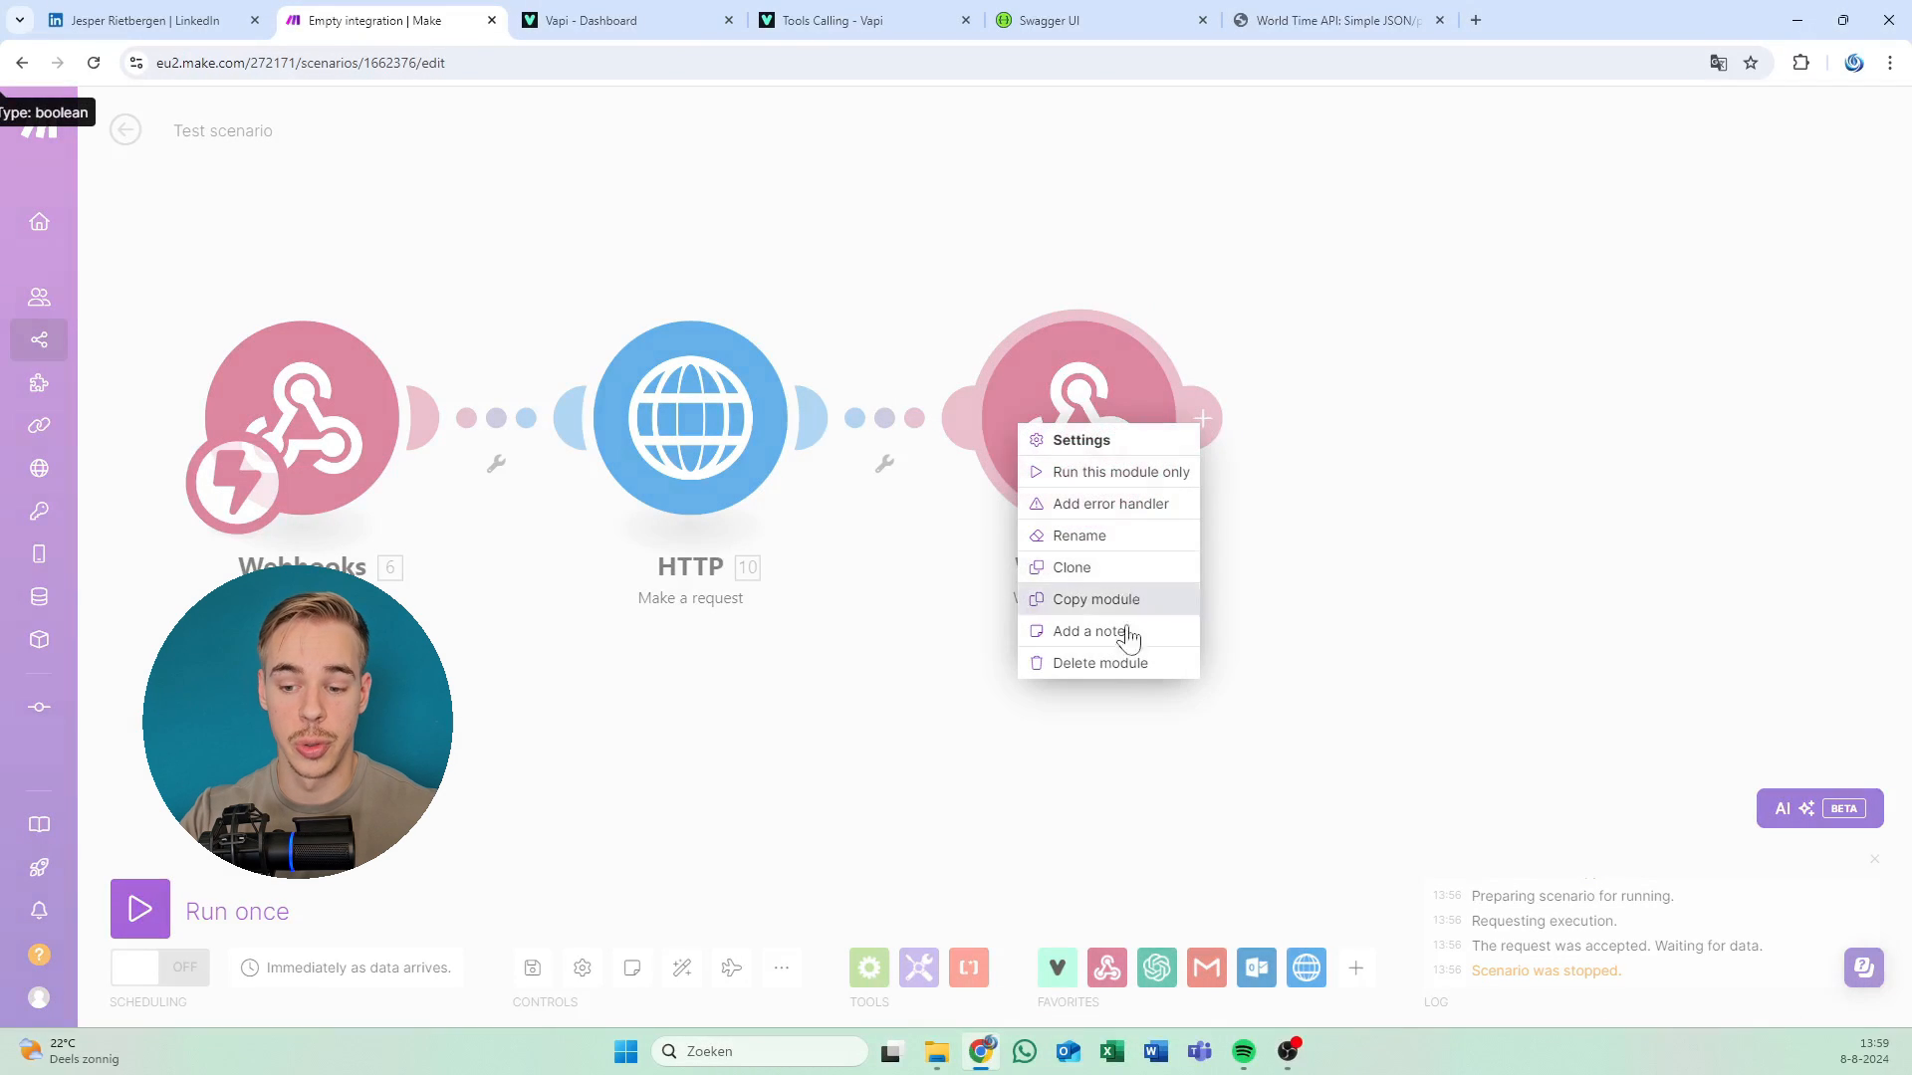
Switch to the Vapi dashboard, check the empty property form in the new tool's schema, and return to the Make scenario.
{"action": "left_click", "coordinate": [591, 20]}
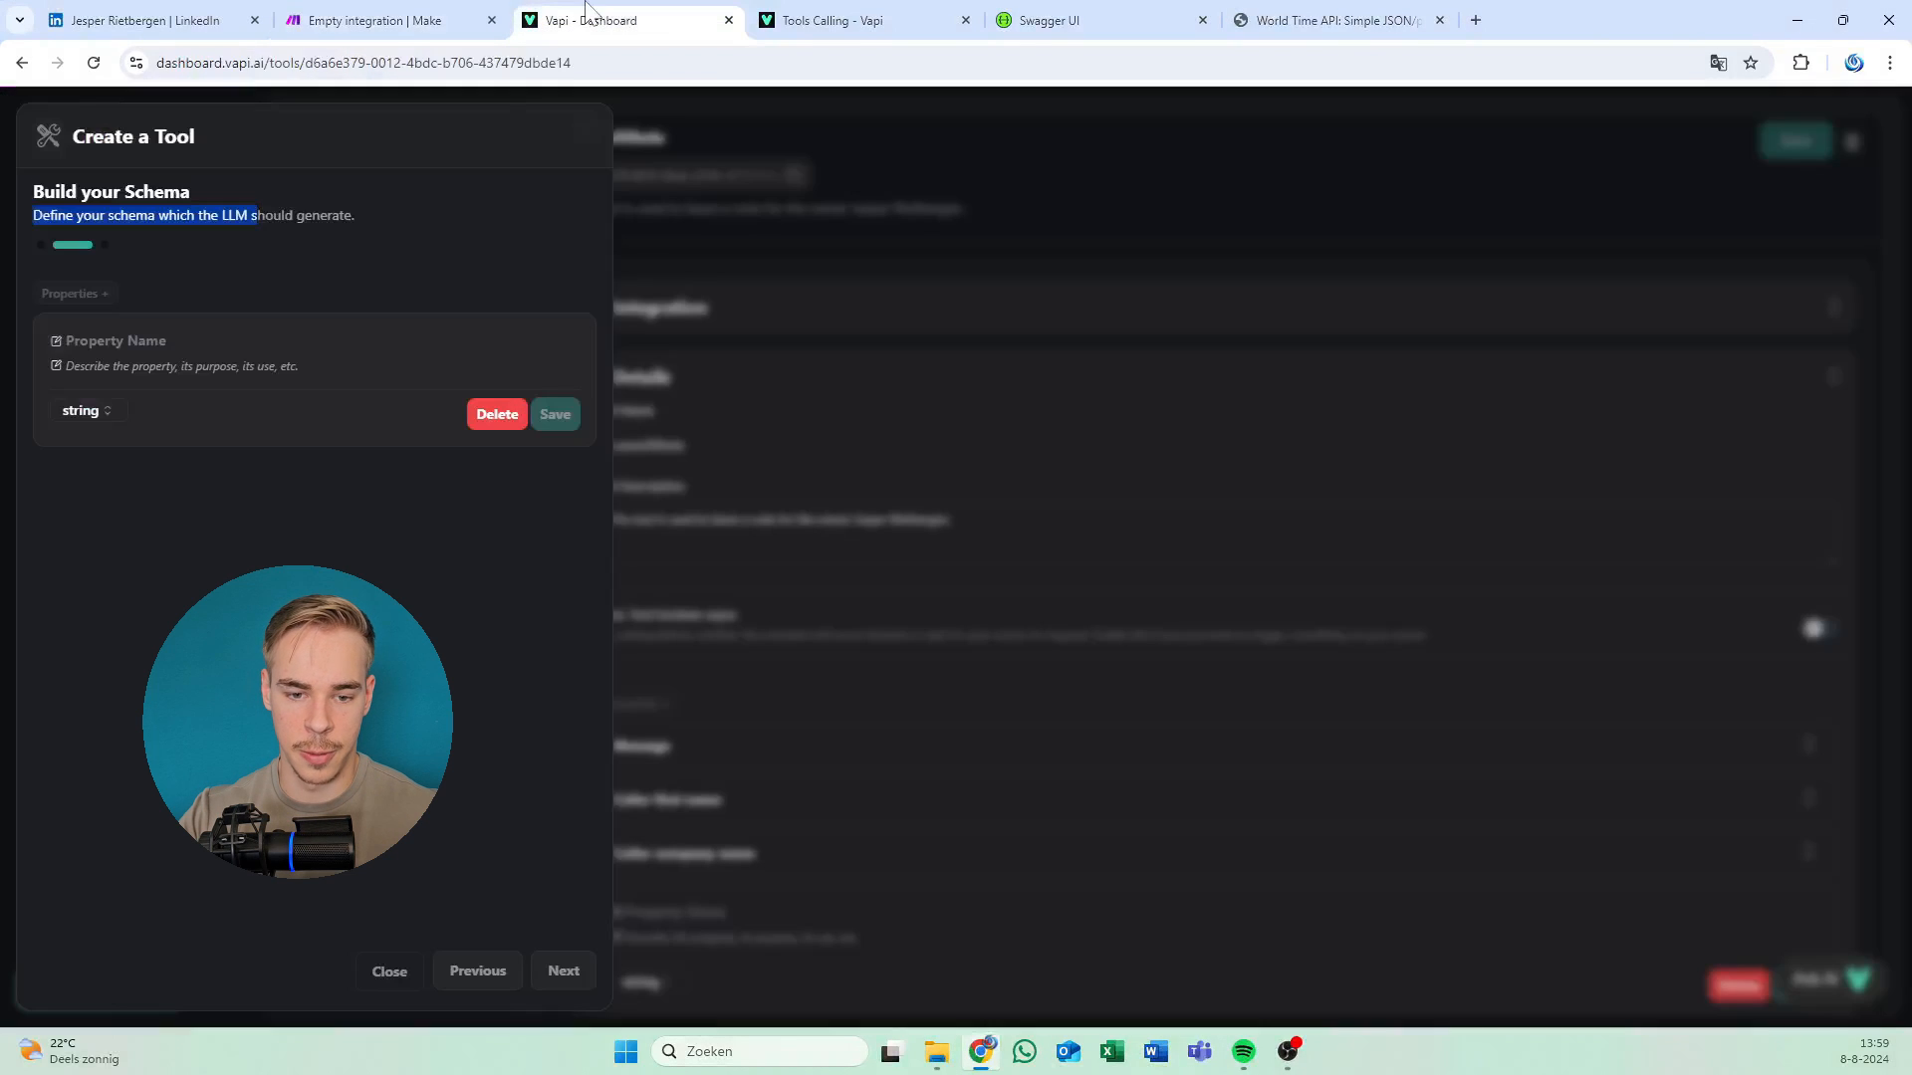
{"action": "left_click", "coordinate": [321, 276]}
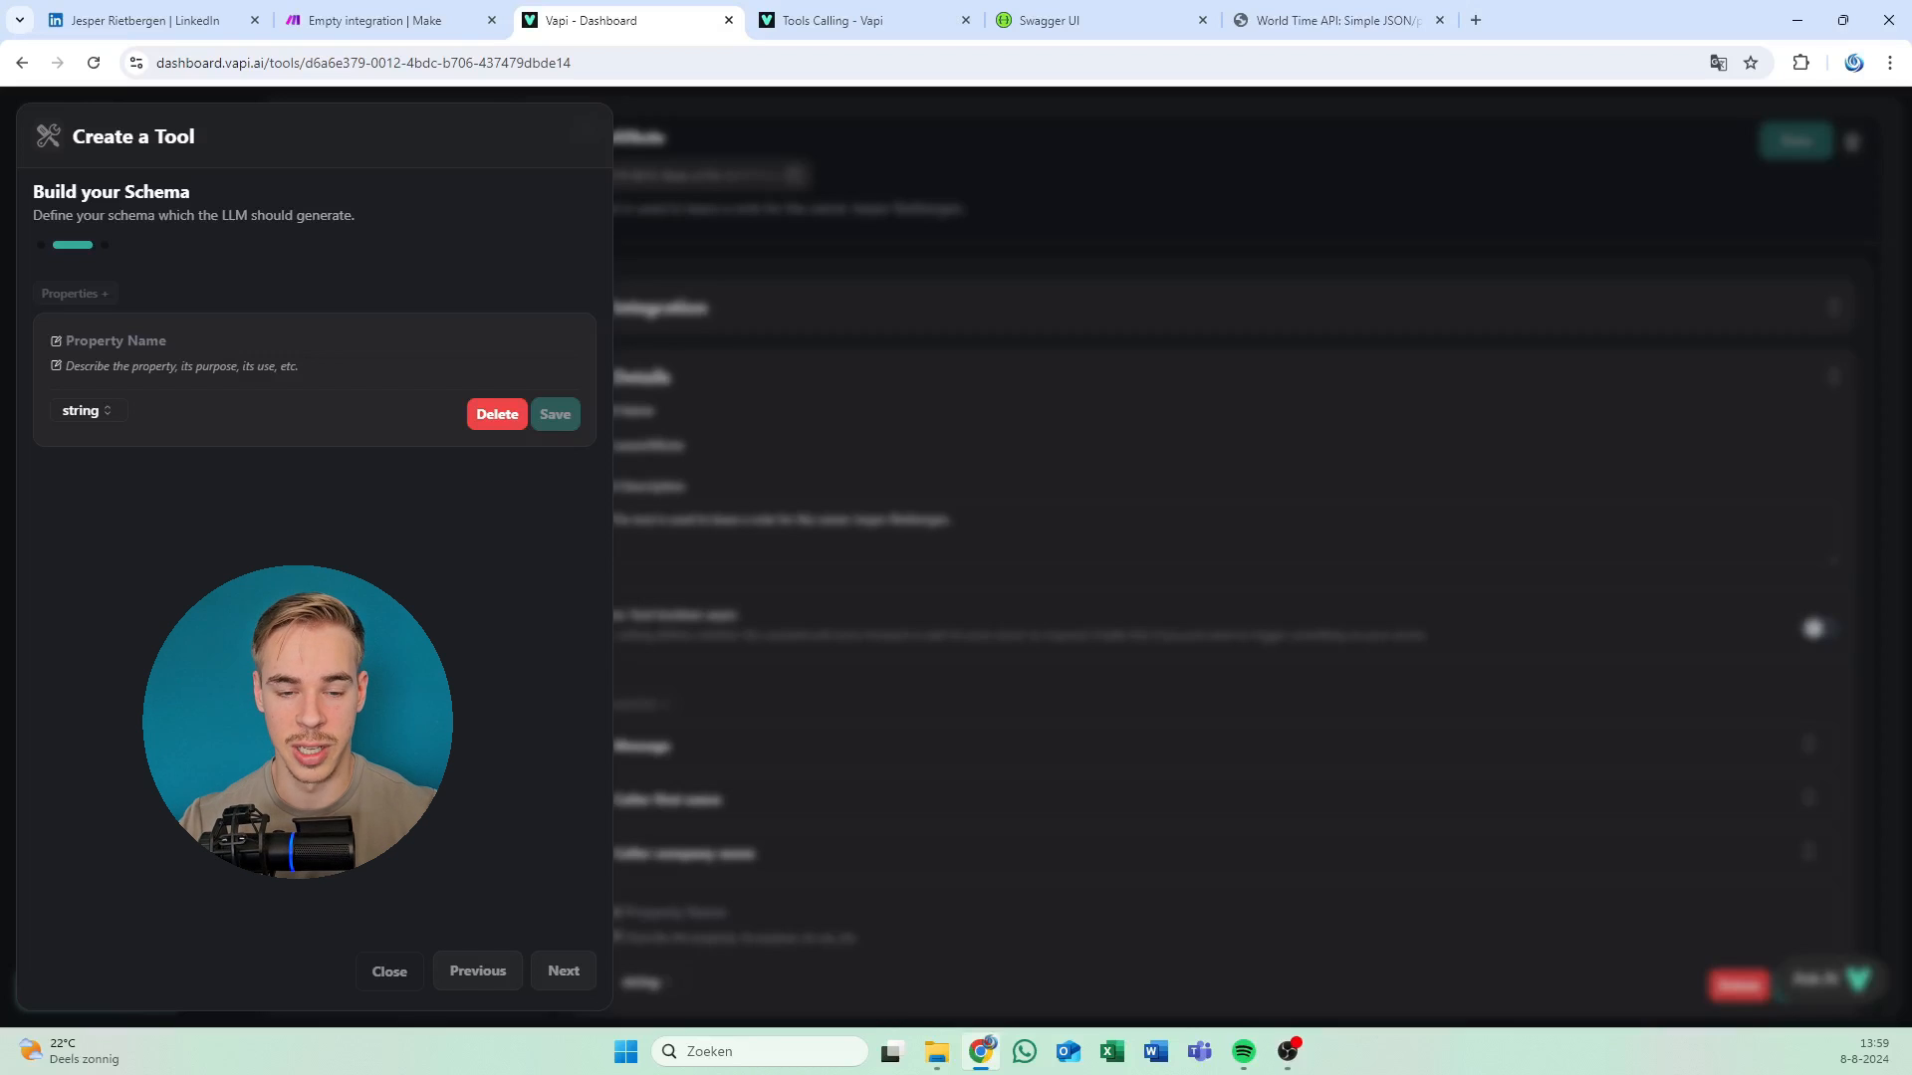
{"action": "left_click", "coordinate": [150, 341]}
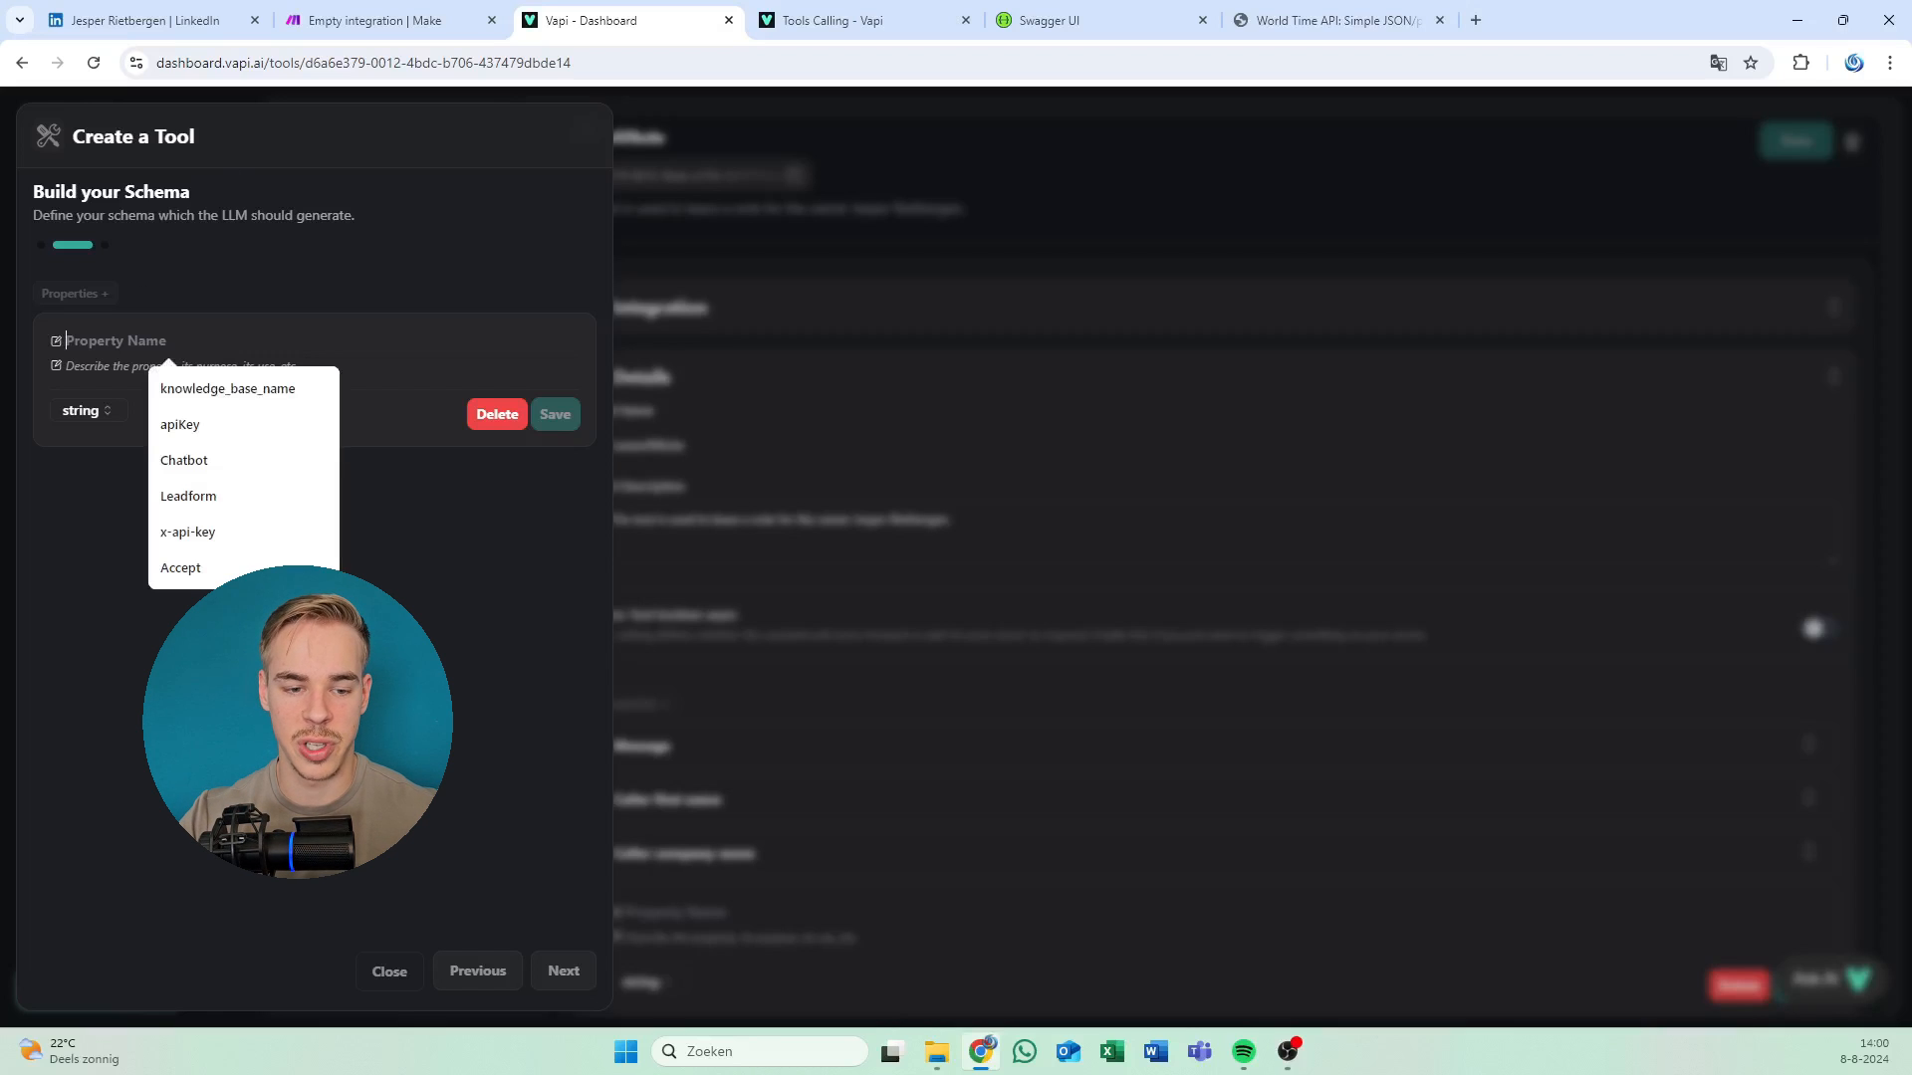
{"action": "left_click", "coordinate": [95, 540]}
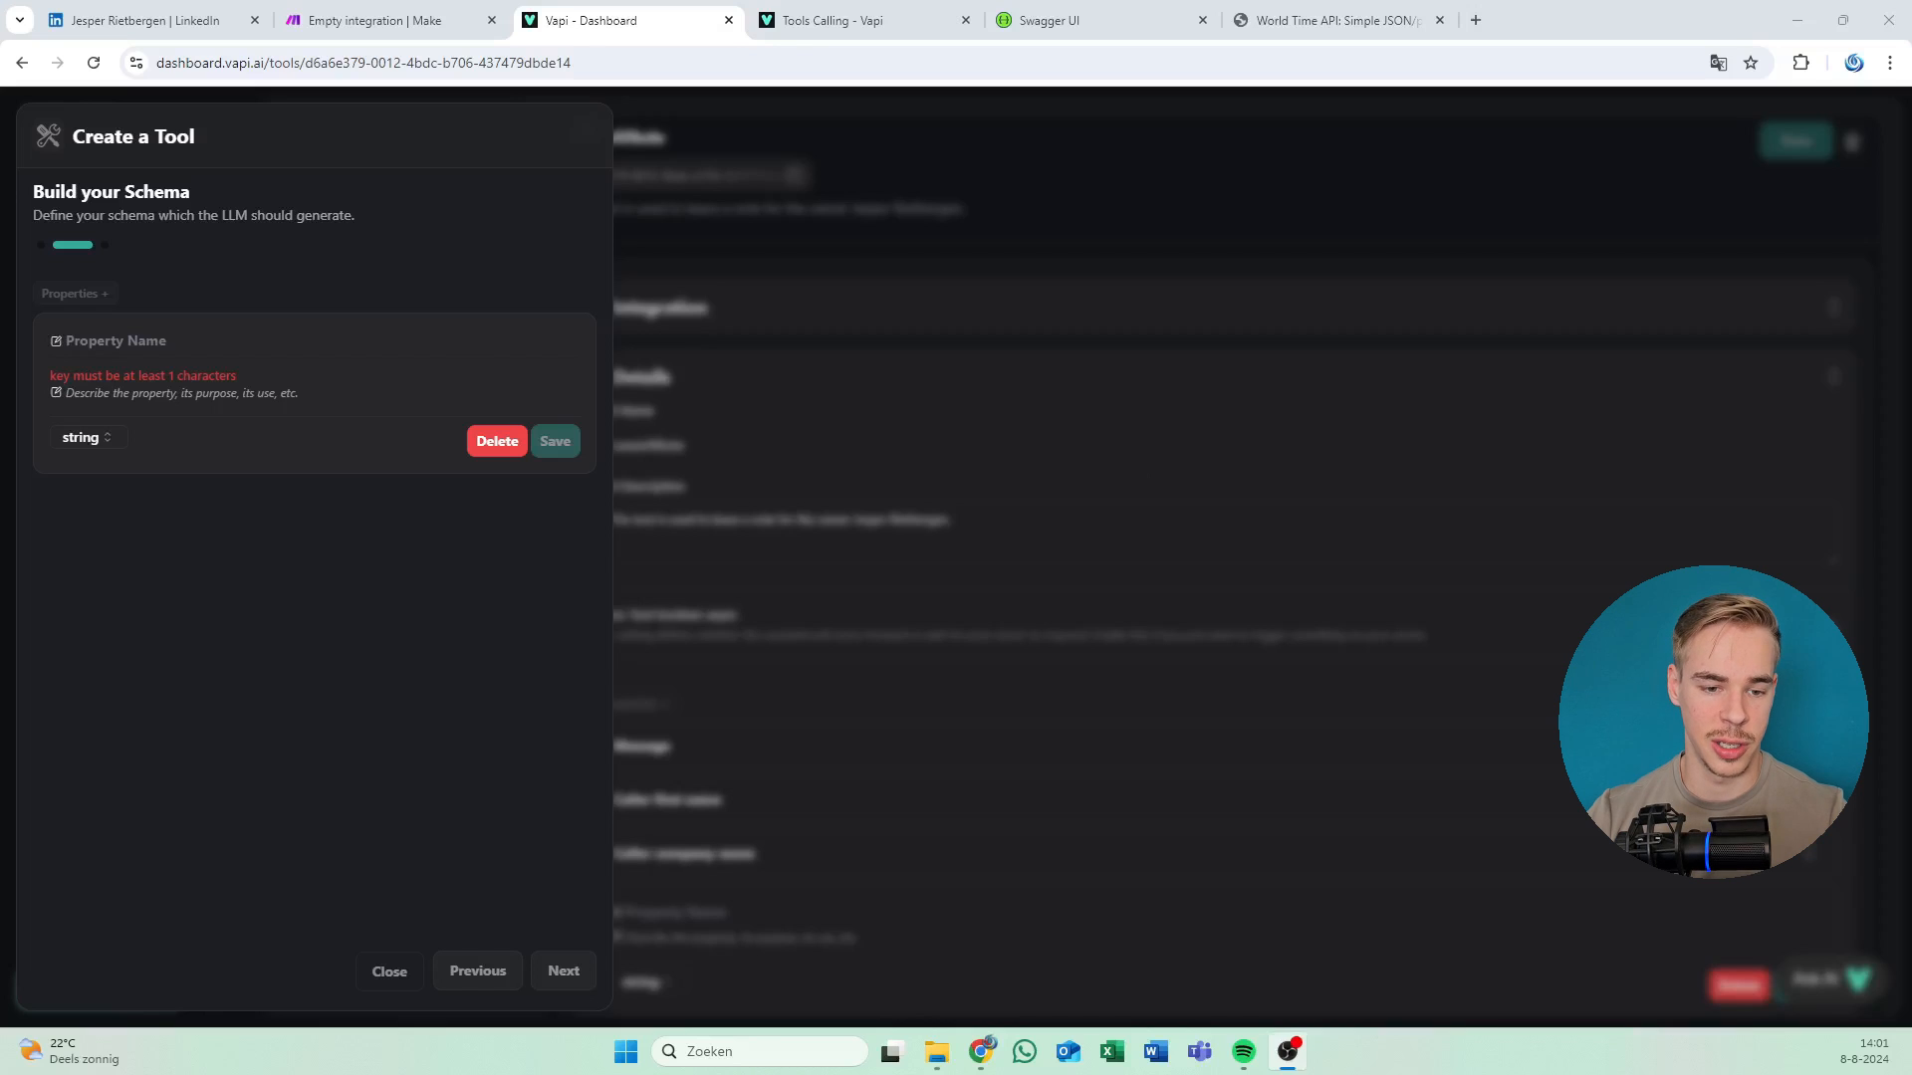
{"action": "left_click", "coordinate": [199, 340]}
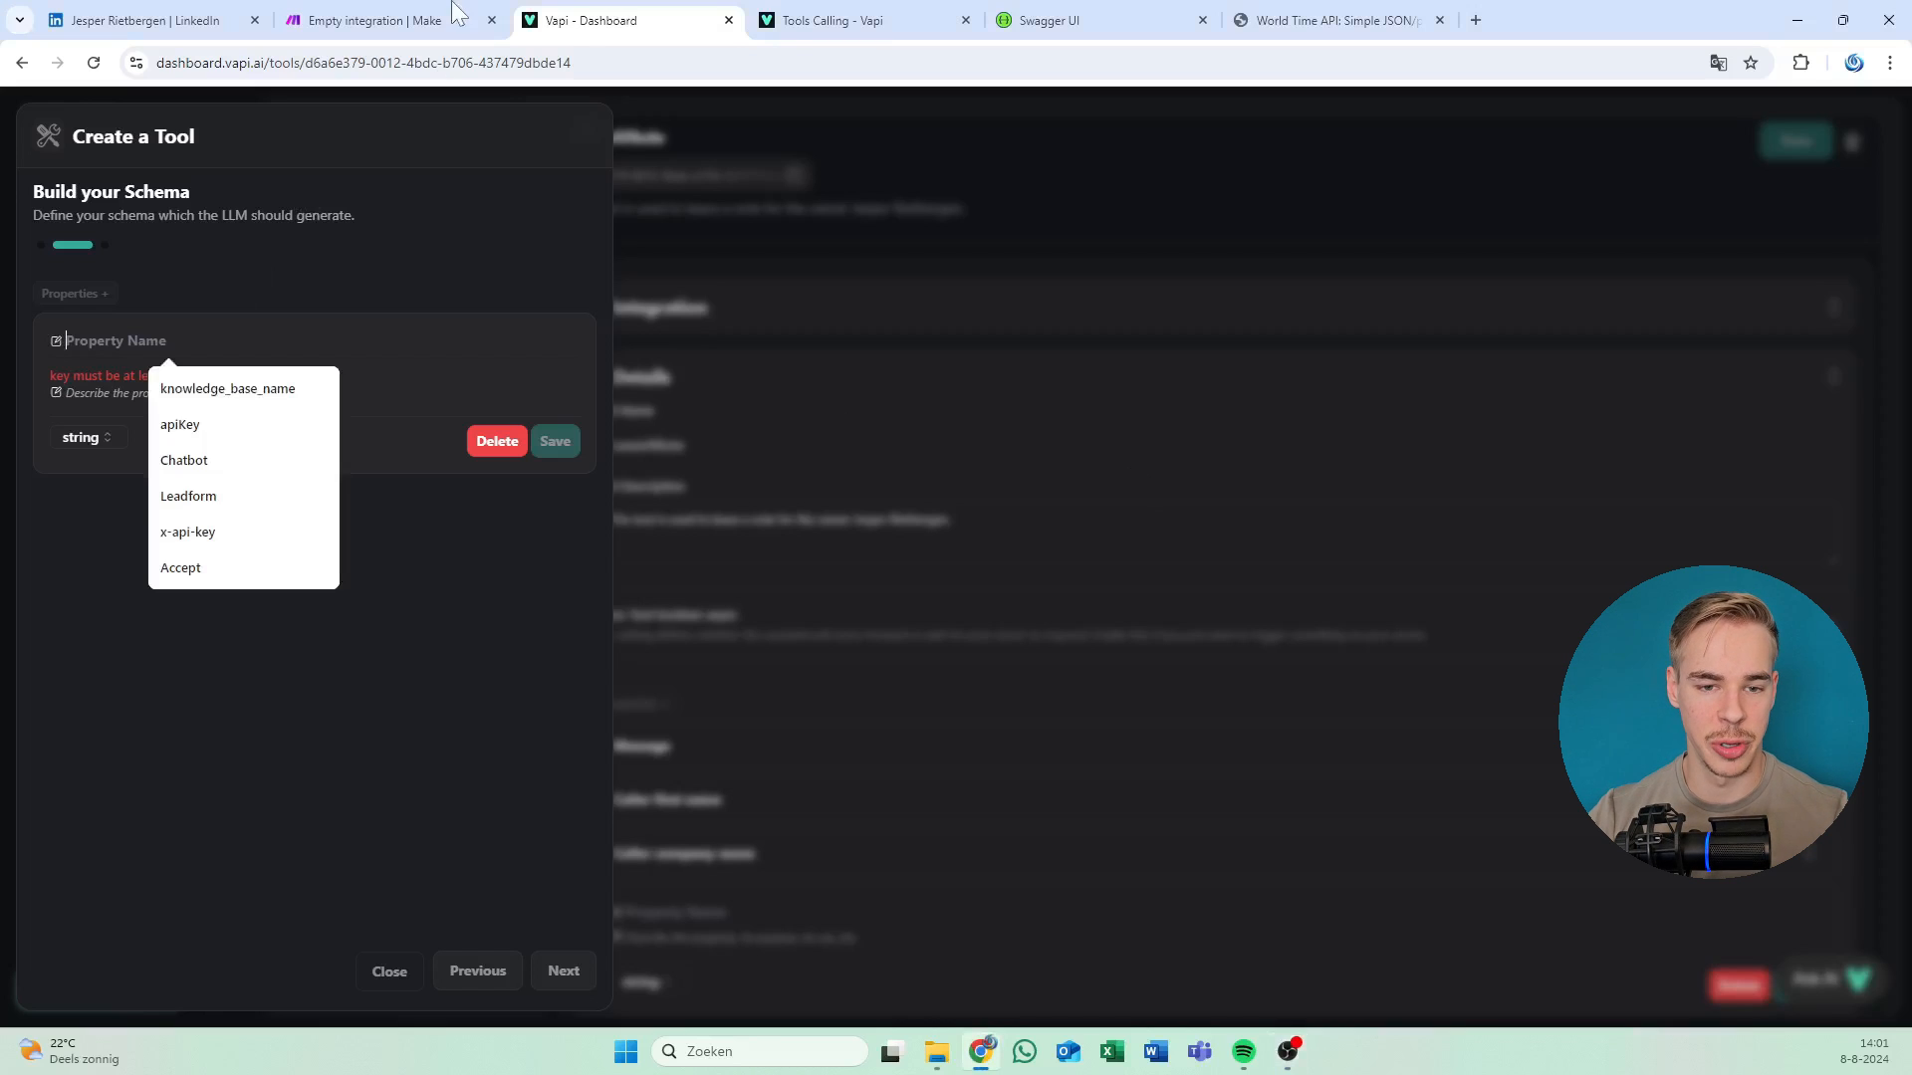
{"action": "left_click", "coordinate": [468, 267]}
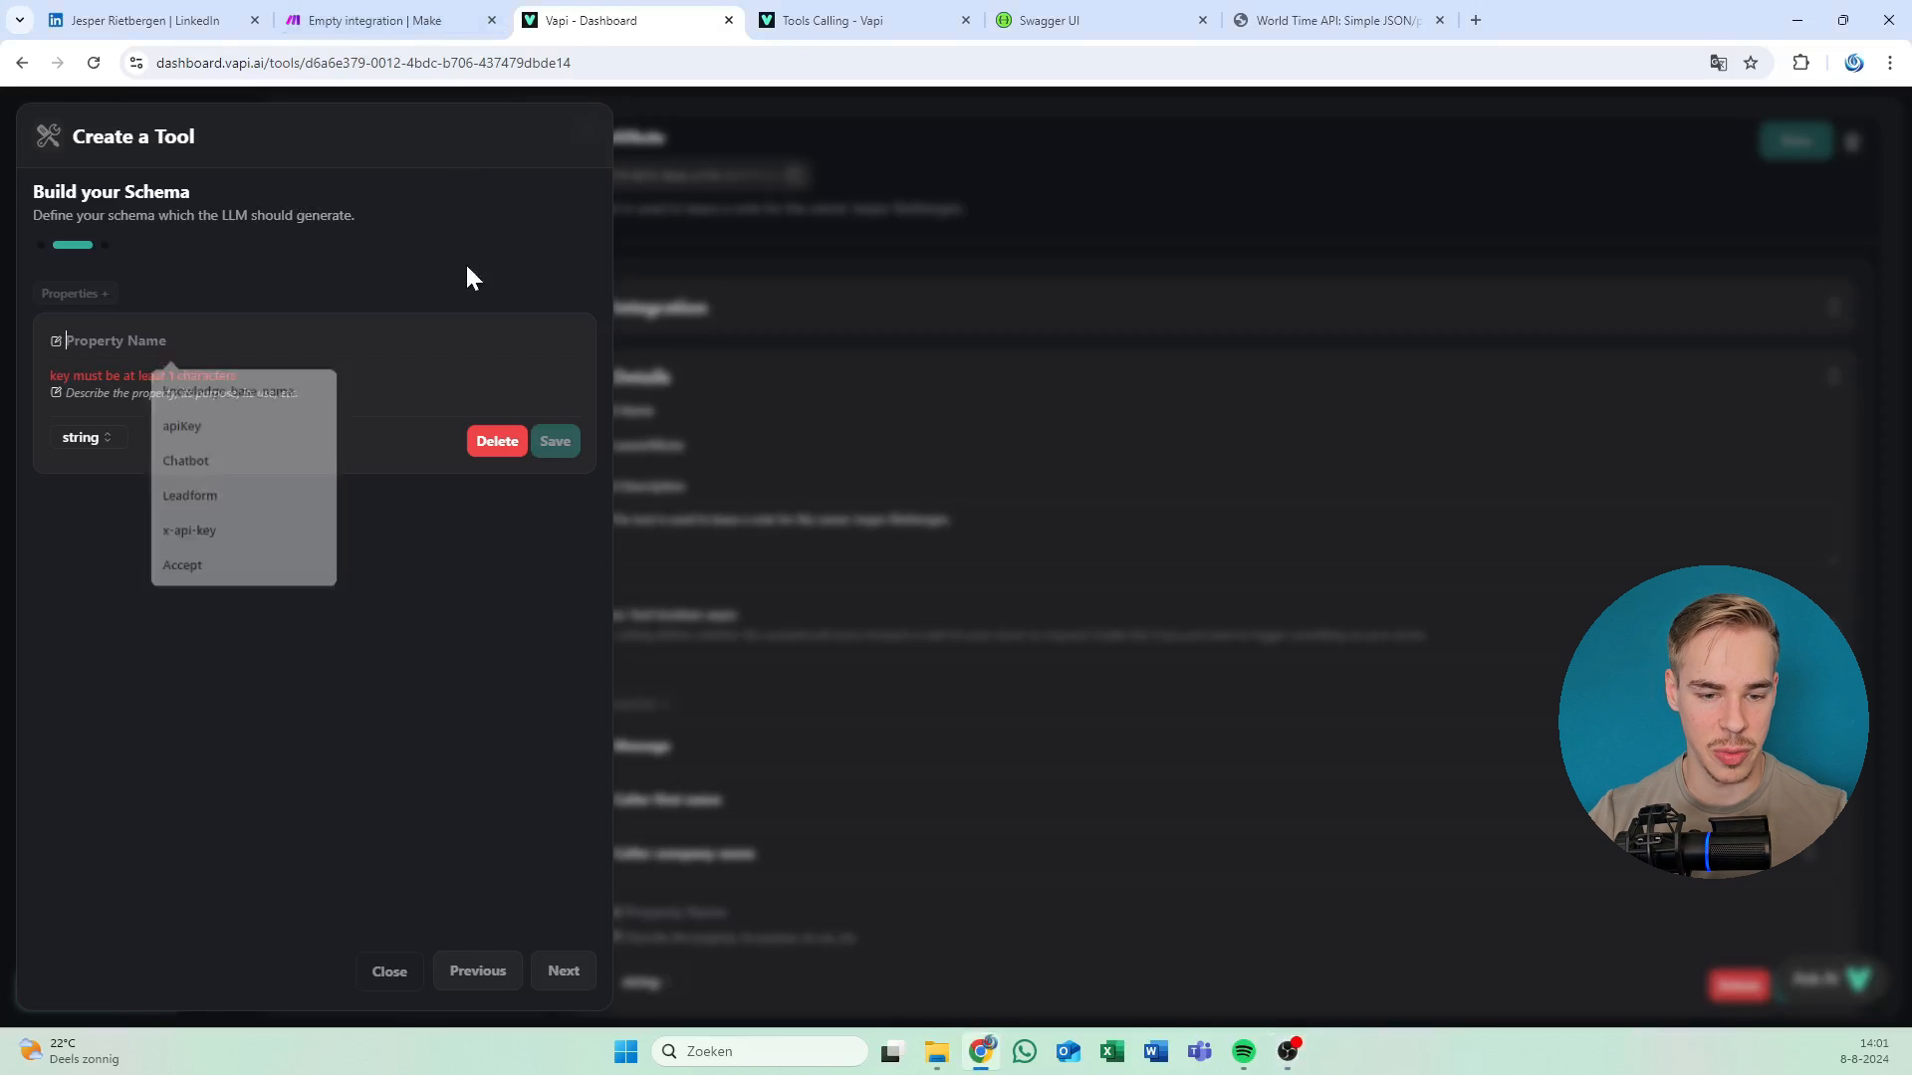
{"action": "left_click", "coordinate": [408, 20]}
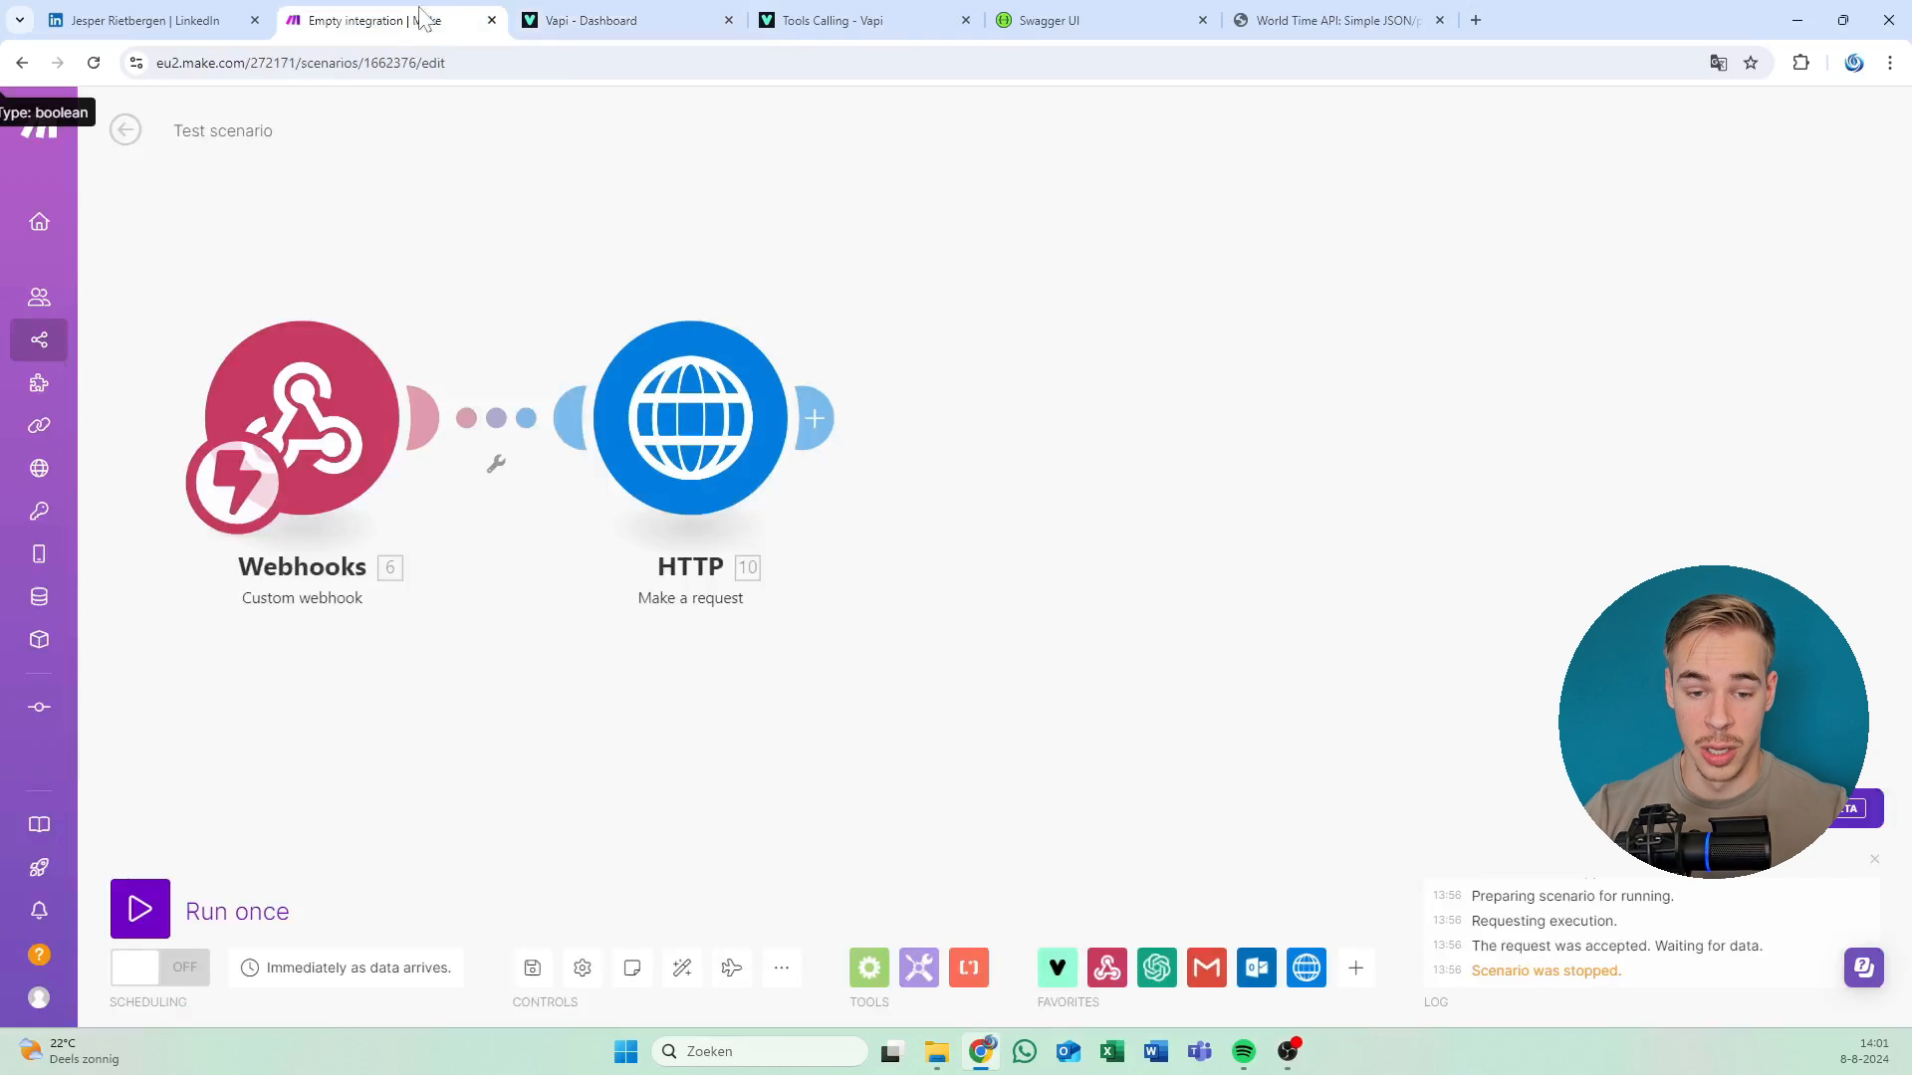
Try adding an OpenAI Message an Assistant module after the HTTP request module.
{"action": "left_click", "coordinate": [797, 419]}
{"action": "left_click", "coordinate": [717, 239]}
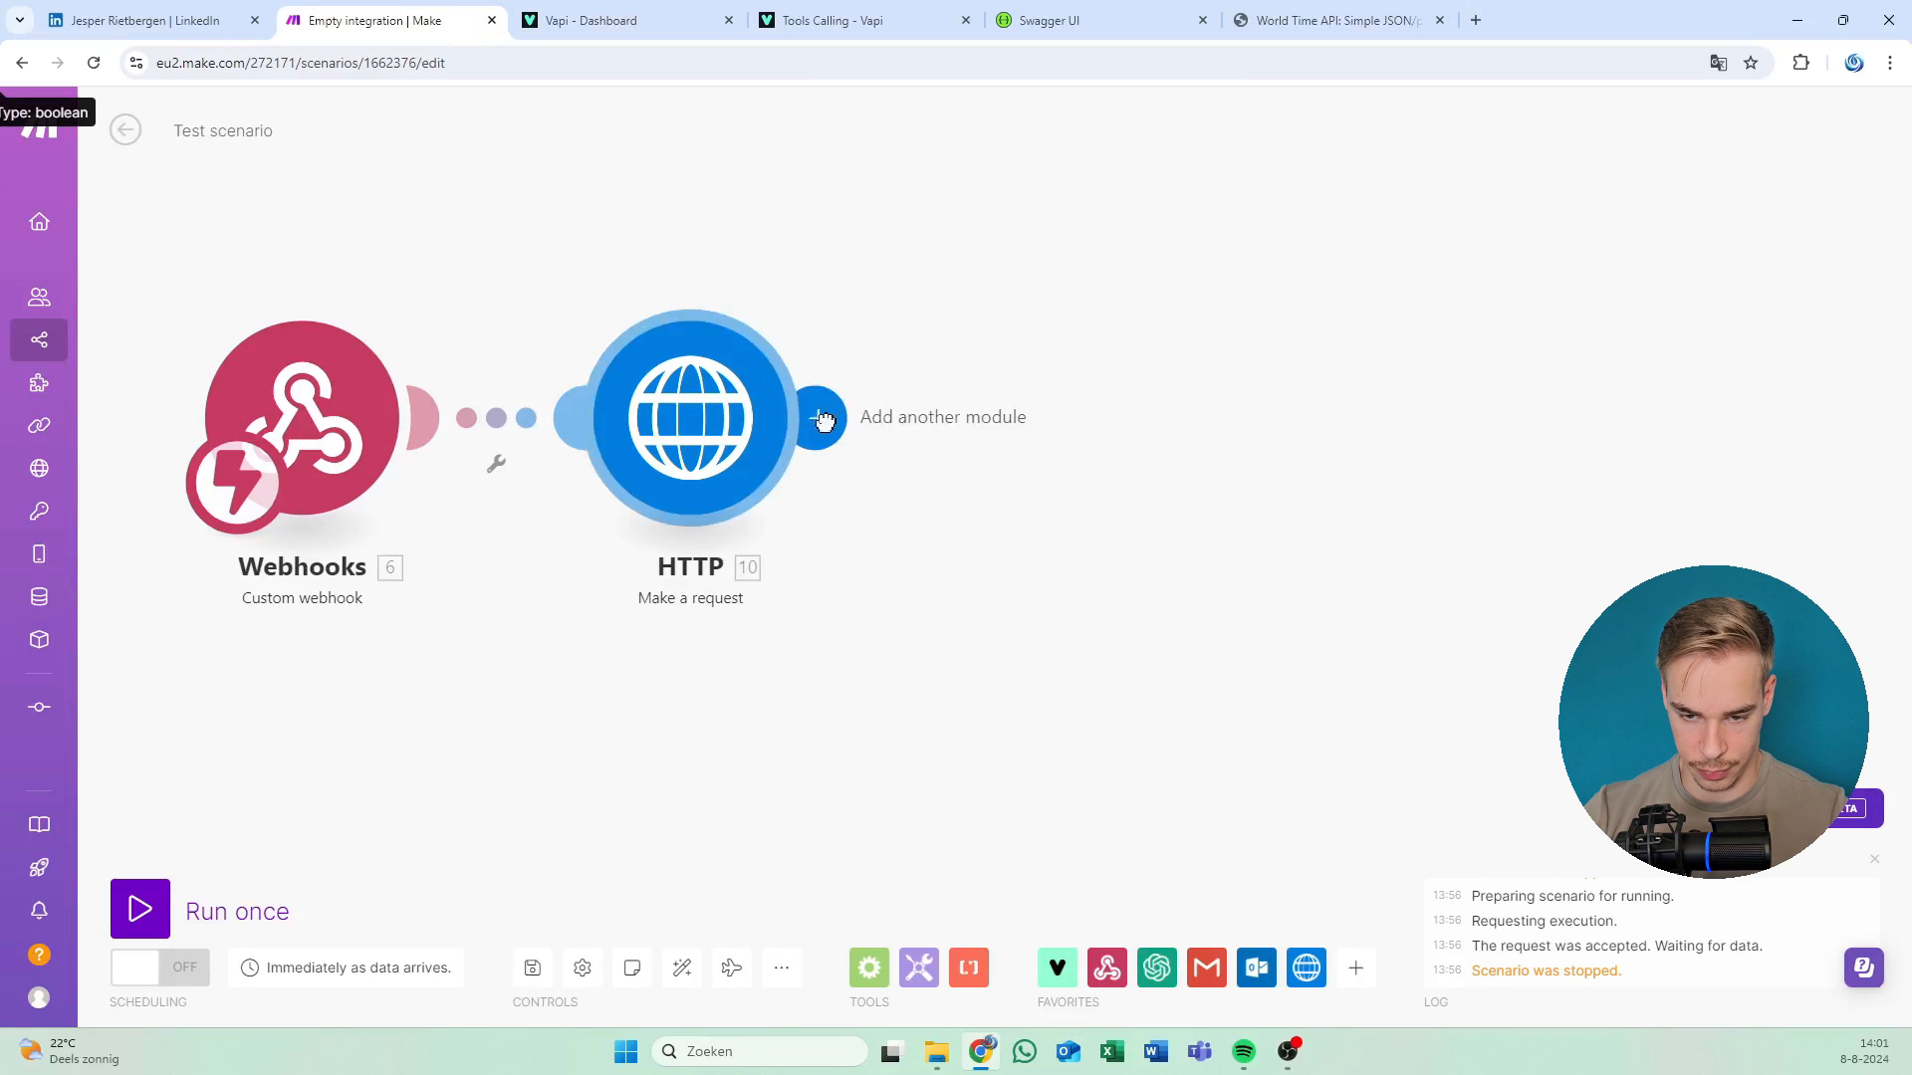
{"action": "left_click", "coordinate": [811, 418]}
{"action": "left_click", "coordinate": [1143, 423]}
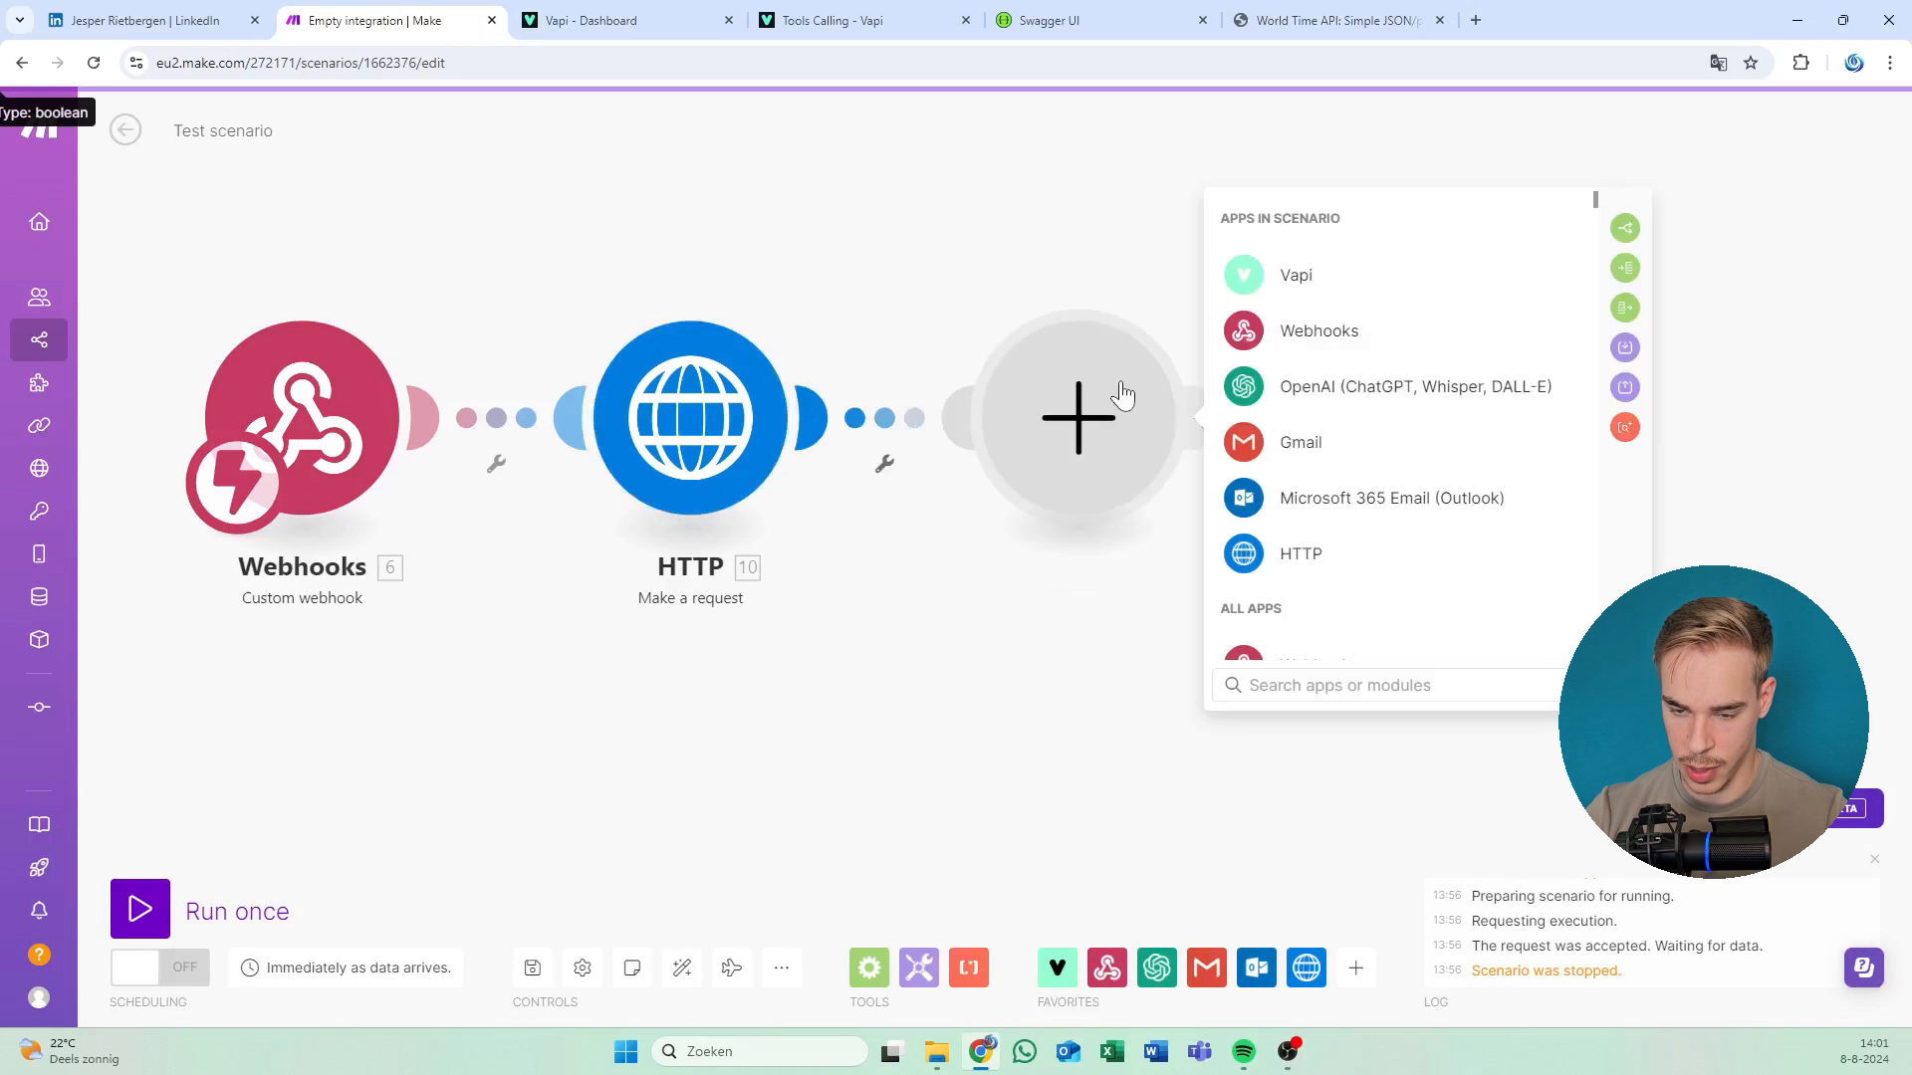
{"action": "left_click", "coordinate": [1344, 399]}
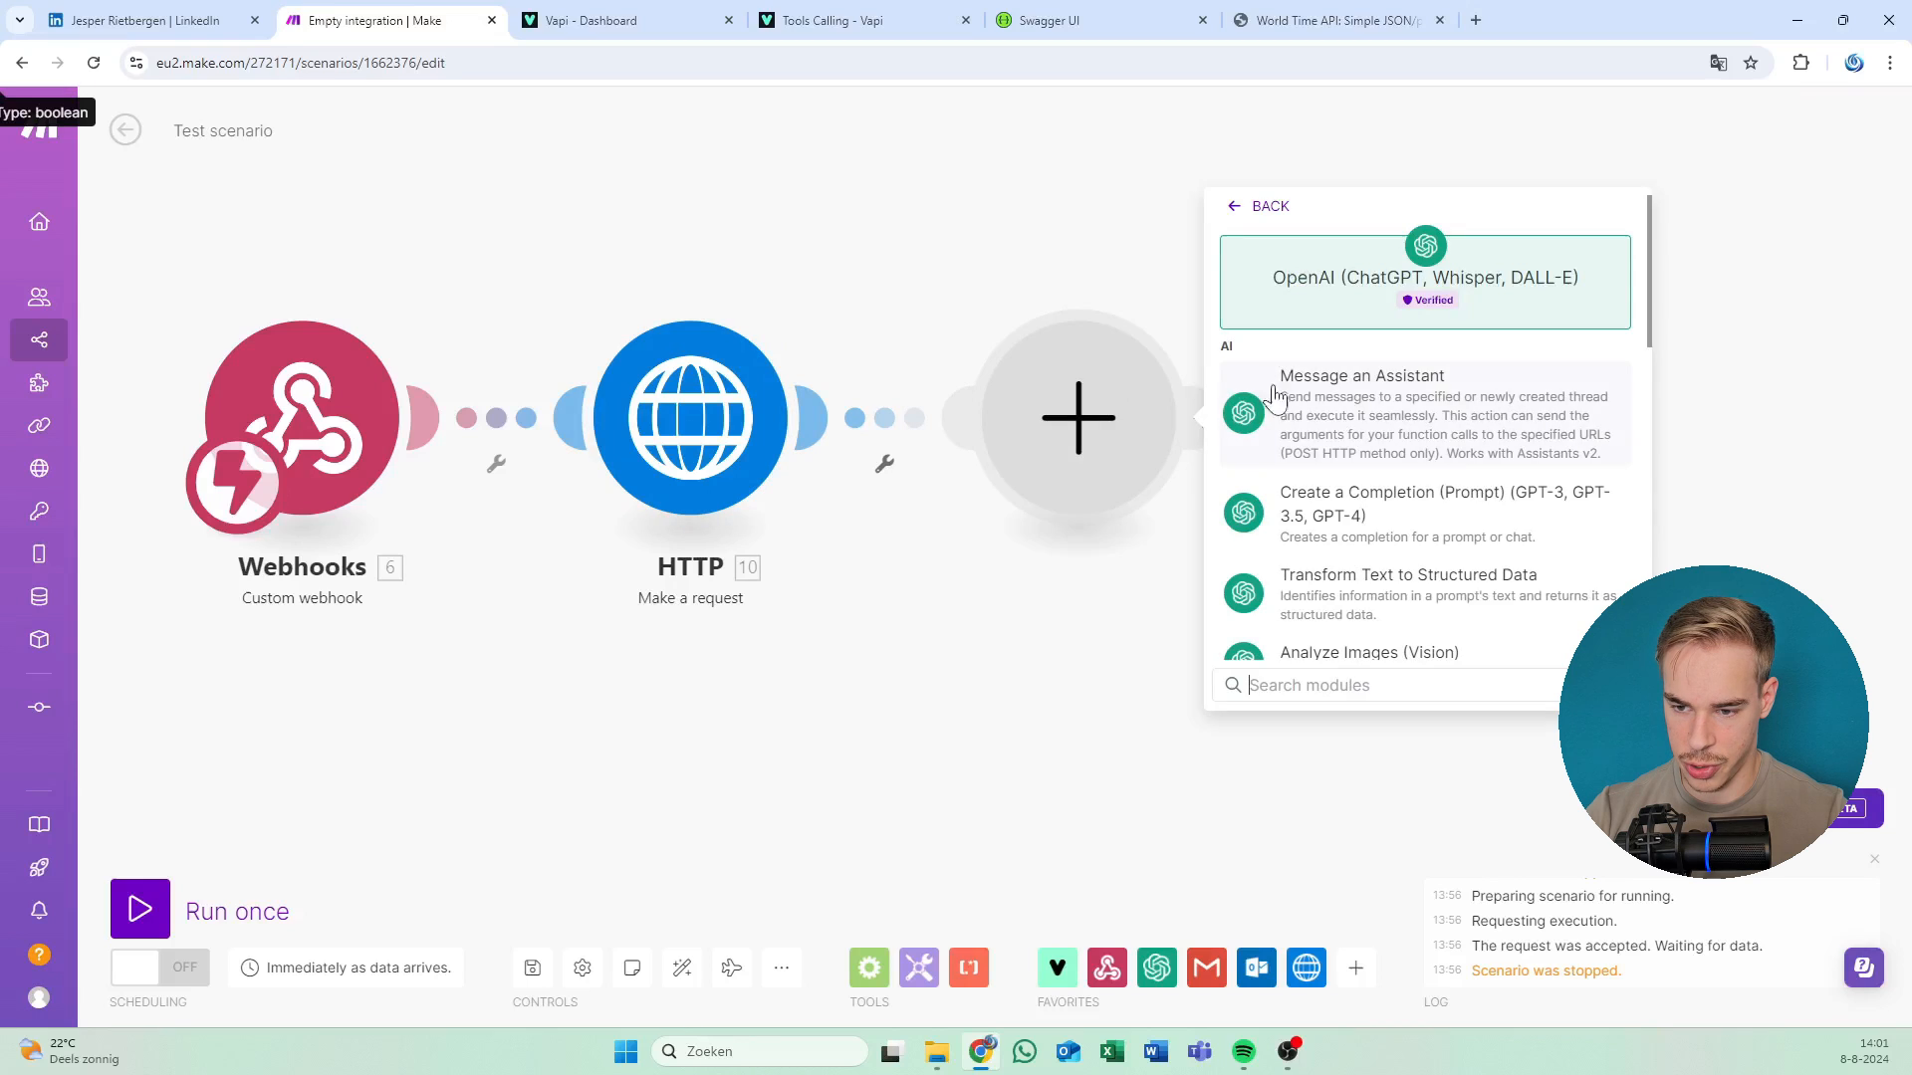
{"action": "left_click", "coordinate": [1366, 396]}
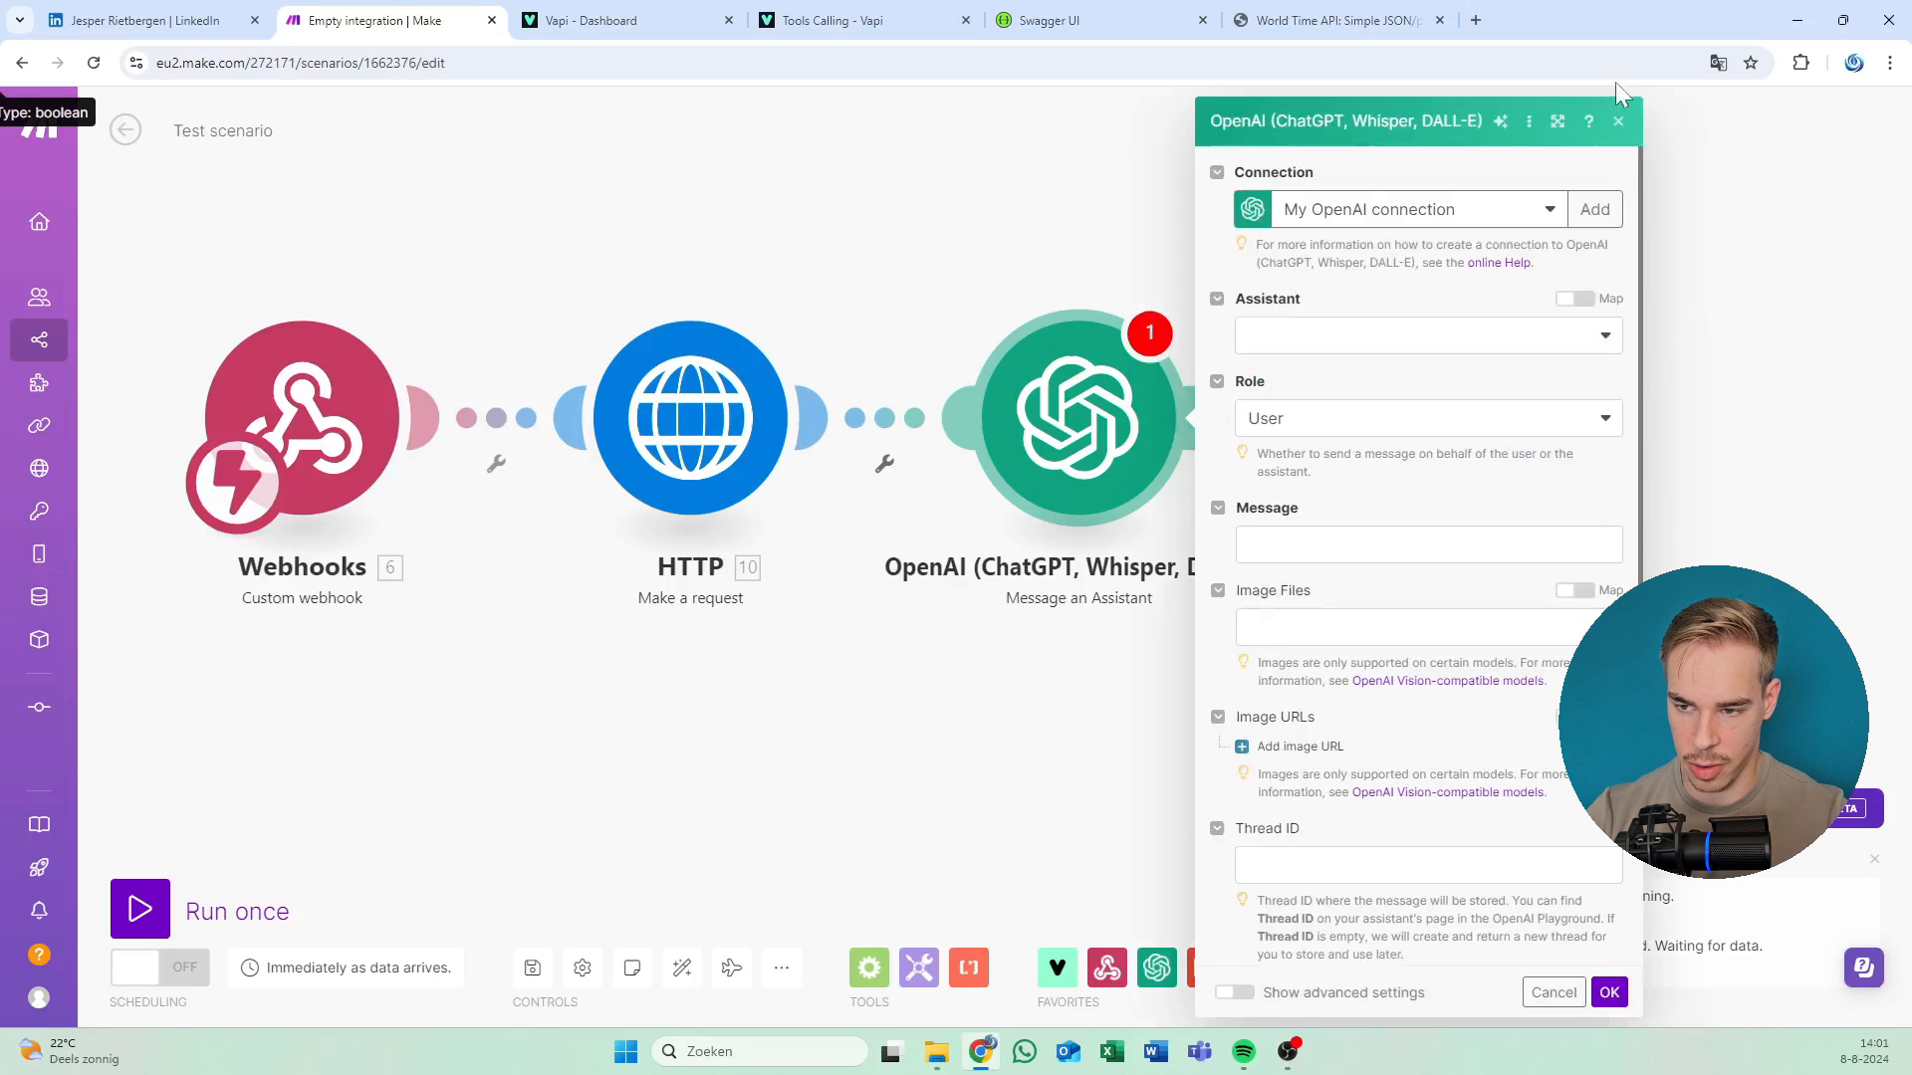
Close the OpenAI module's settings and delete that module from the scenario.
{"action": "left_click", "coordinate": [1618, 120]}
{"action": "right_click", "coordinate": [1100, 398]}
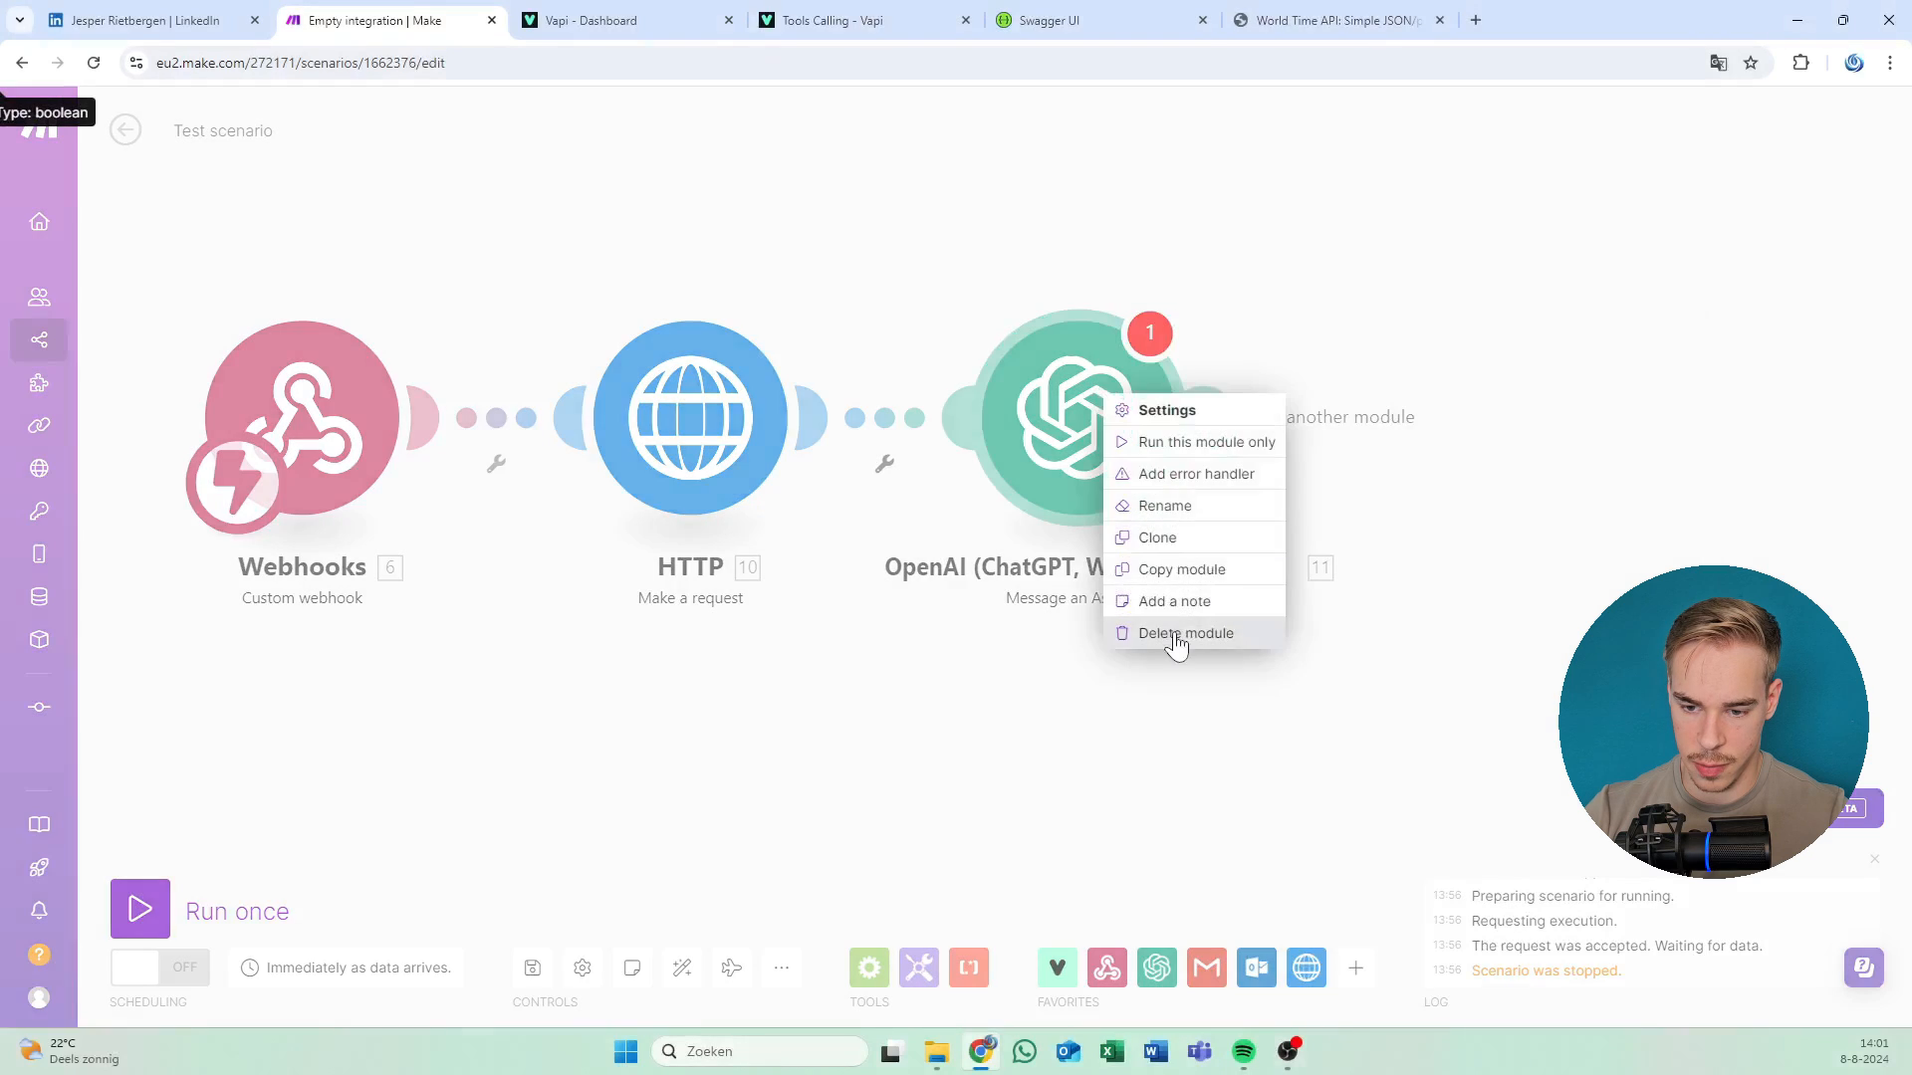
{"action": "left_click", "coordinate": [1178, 639]}
Run only the HTTP request module and expand the Data collection in its output to read the returned time fields.
{"action": "right_click", "coordinate": [749, 441]}
{"action": "left_click", "coordinate": [792, 486]}
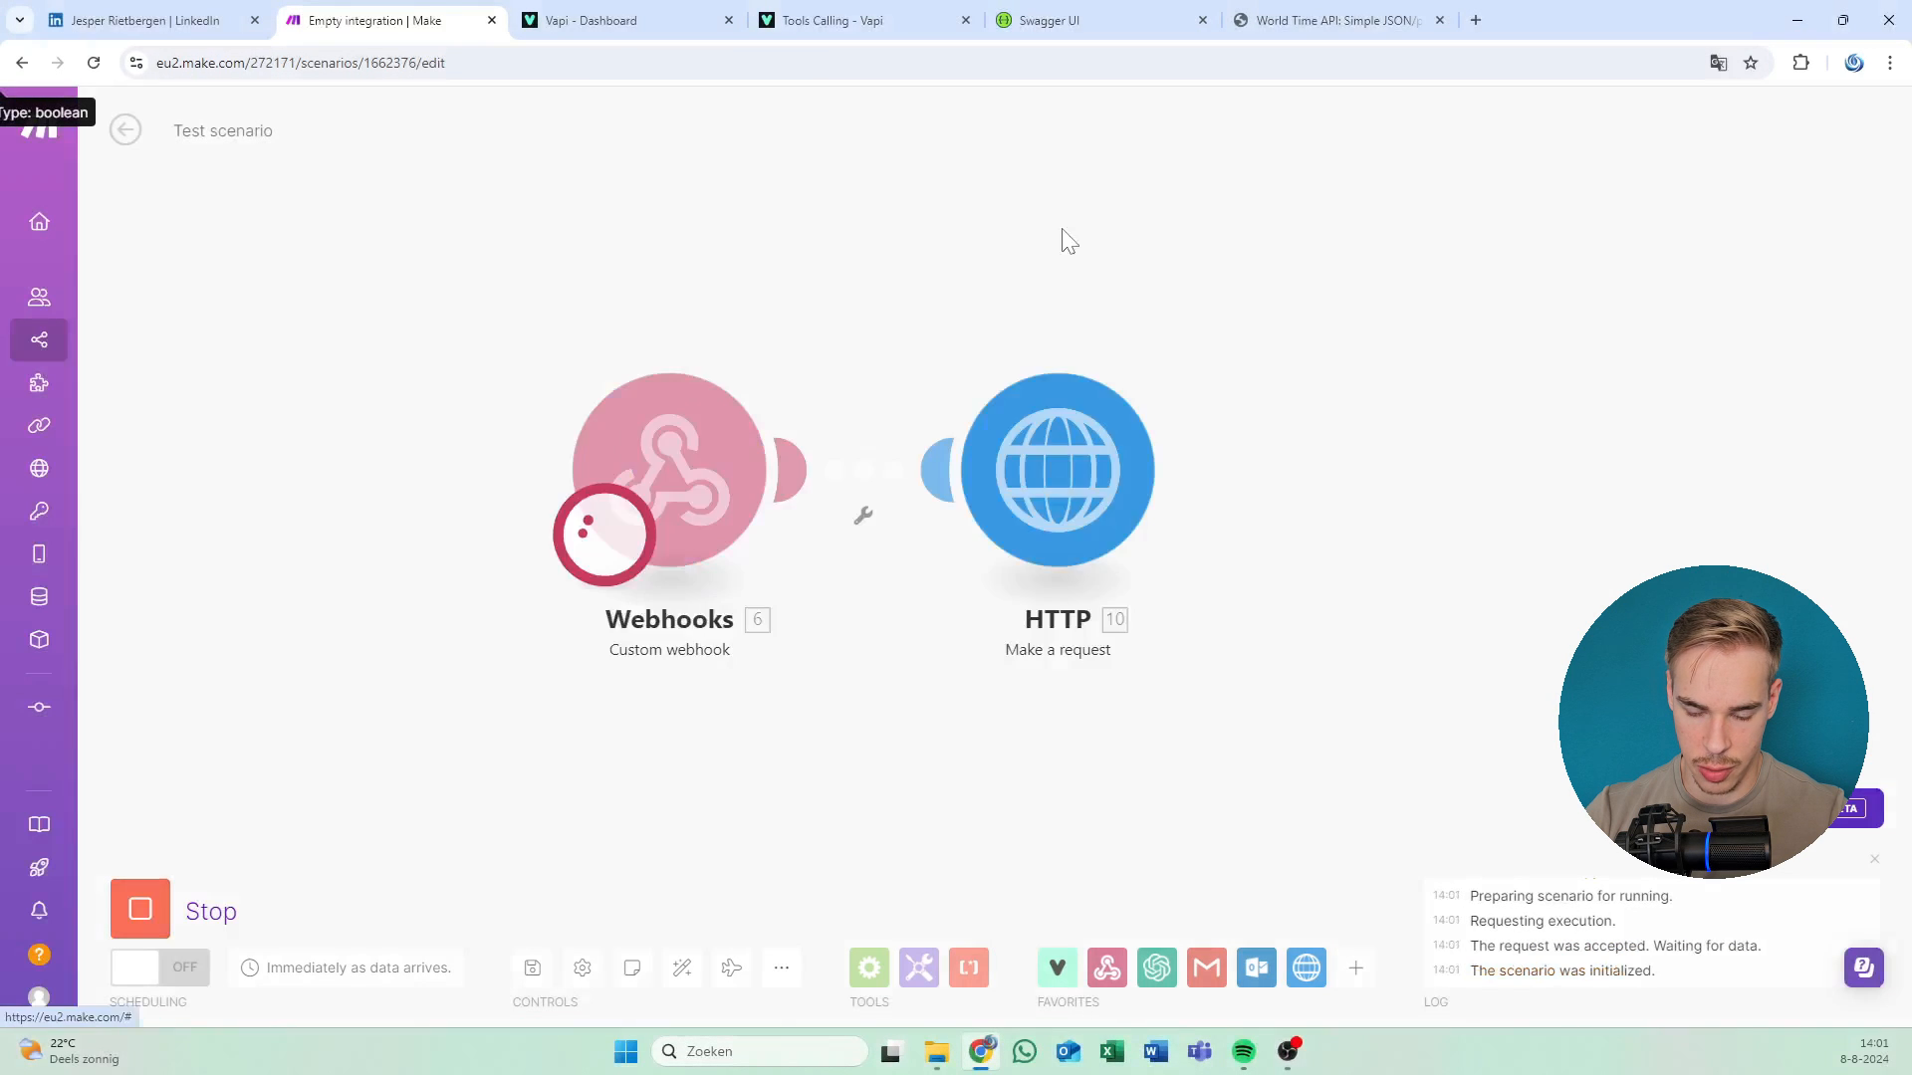
{"action": "left_click_drag", "start_coordinate": [1343, 279], "coordinate": [942, 218]}
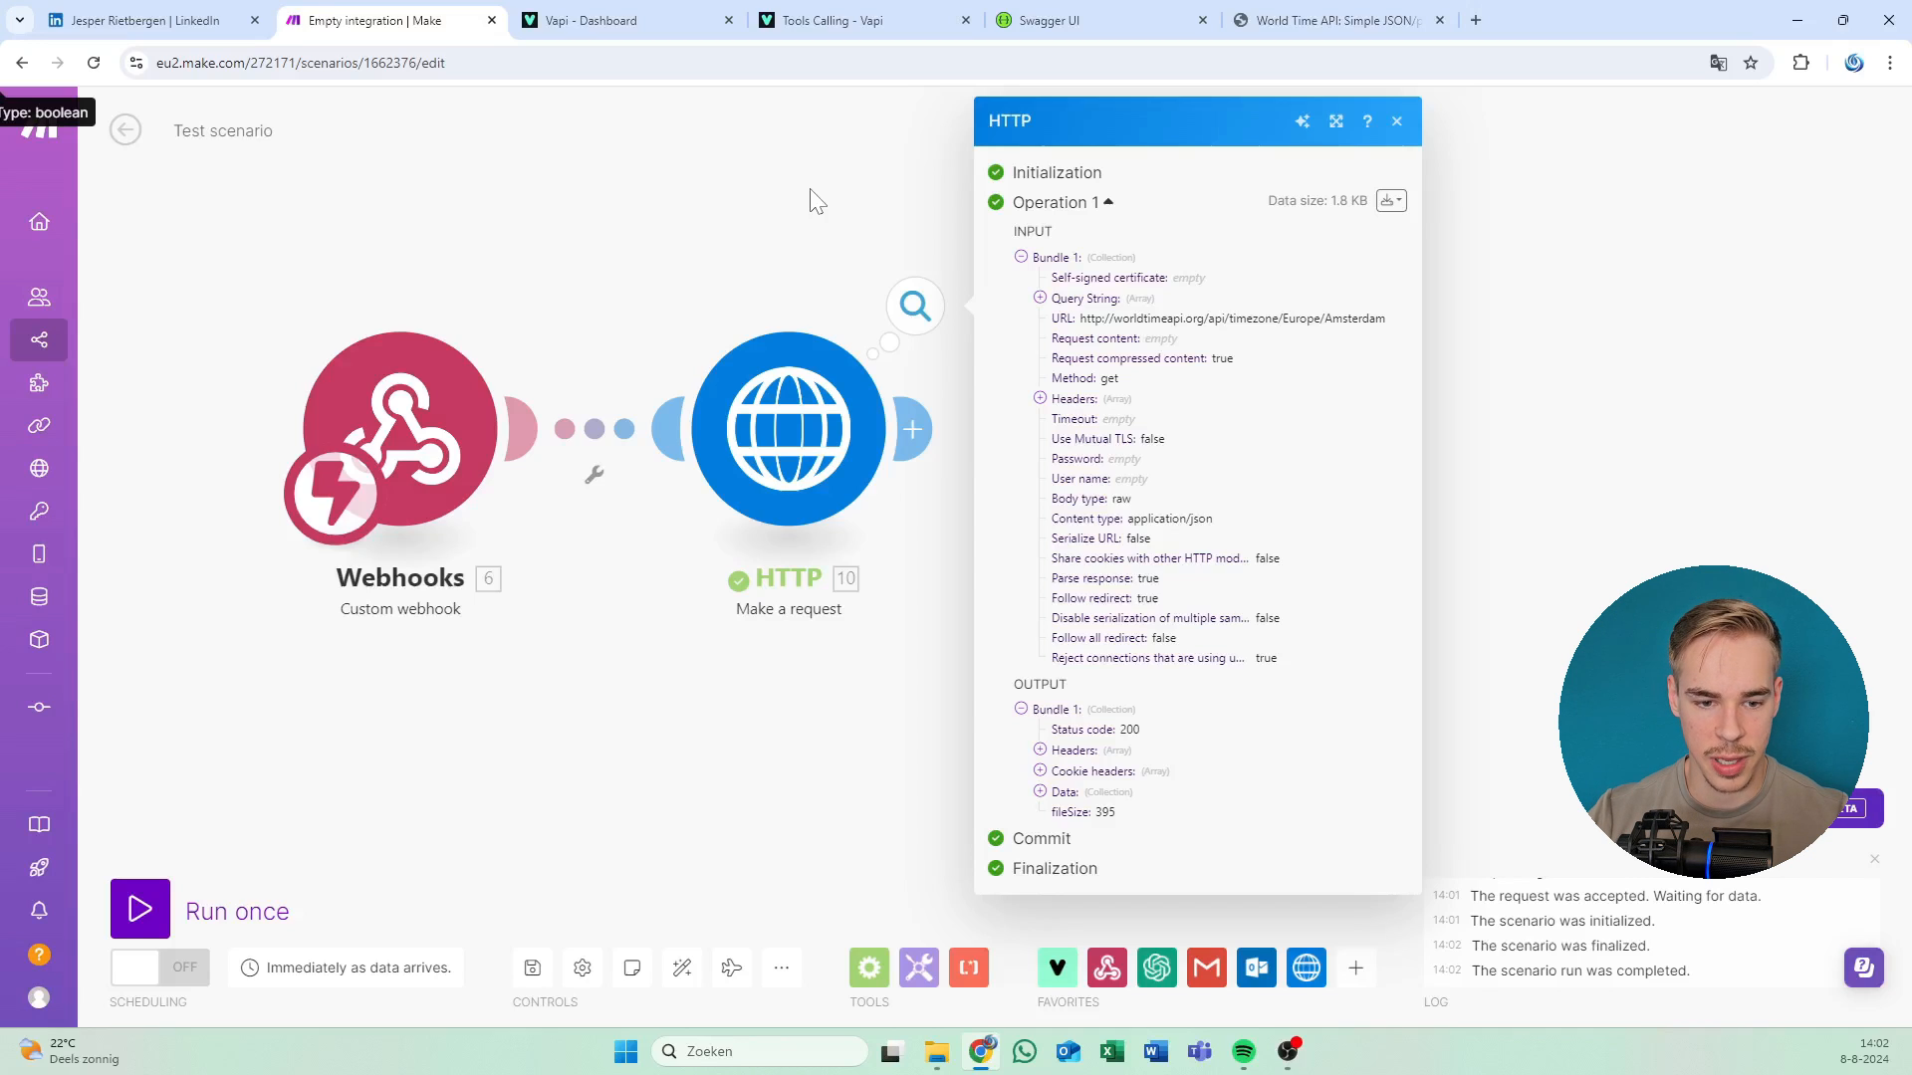
{"action": "left_click", "coordinate": [1040, 792]}
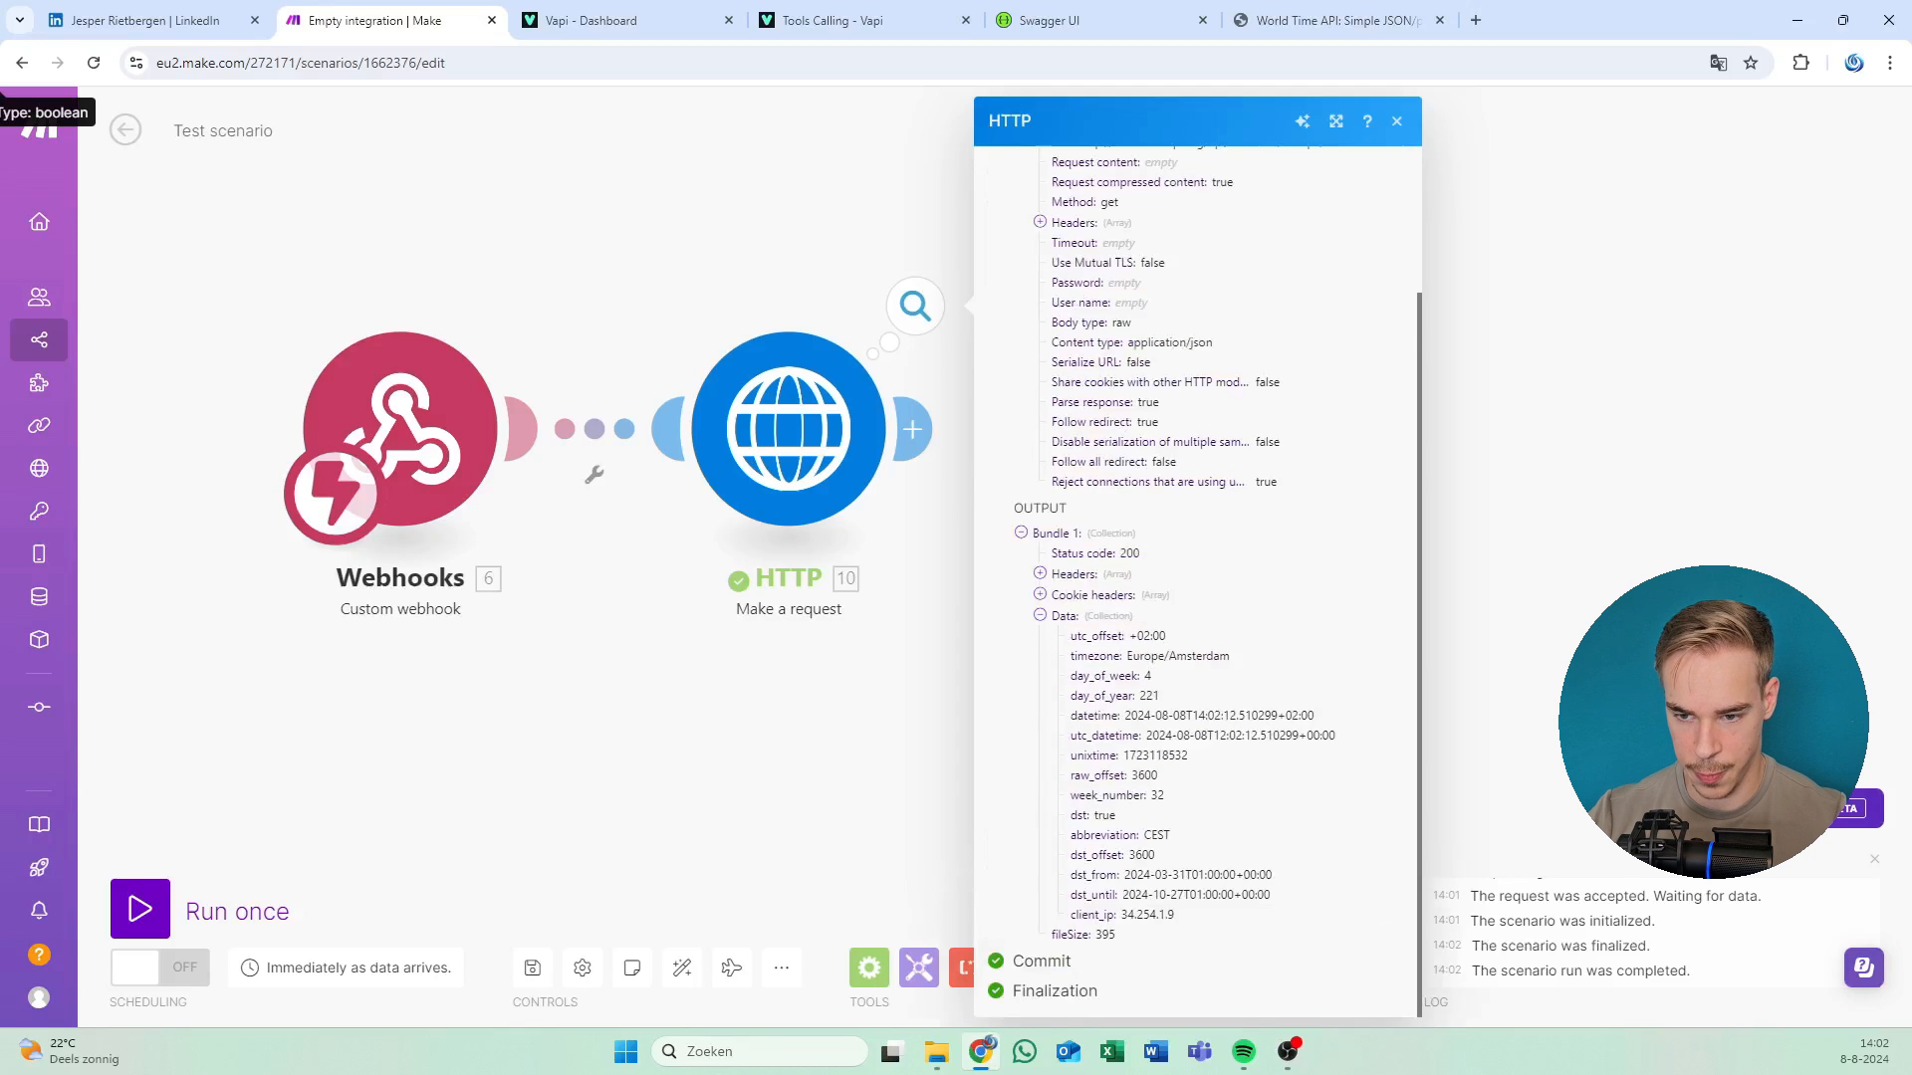
{"action": "scroll", "coordinate": [1316, 264], "scroll_direction": "up", "scroll_amount": 2}
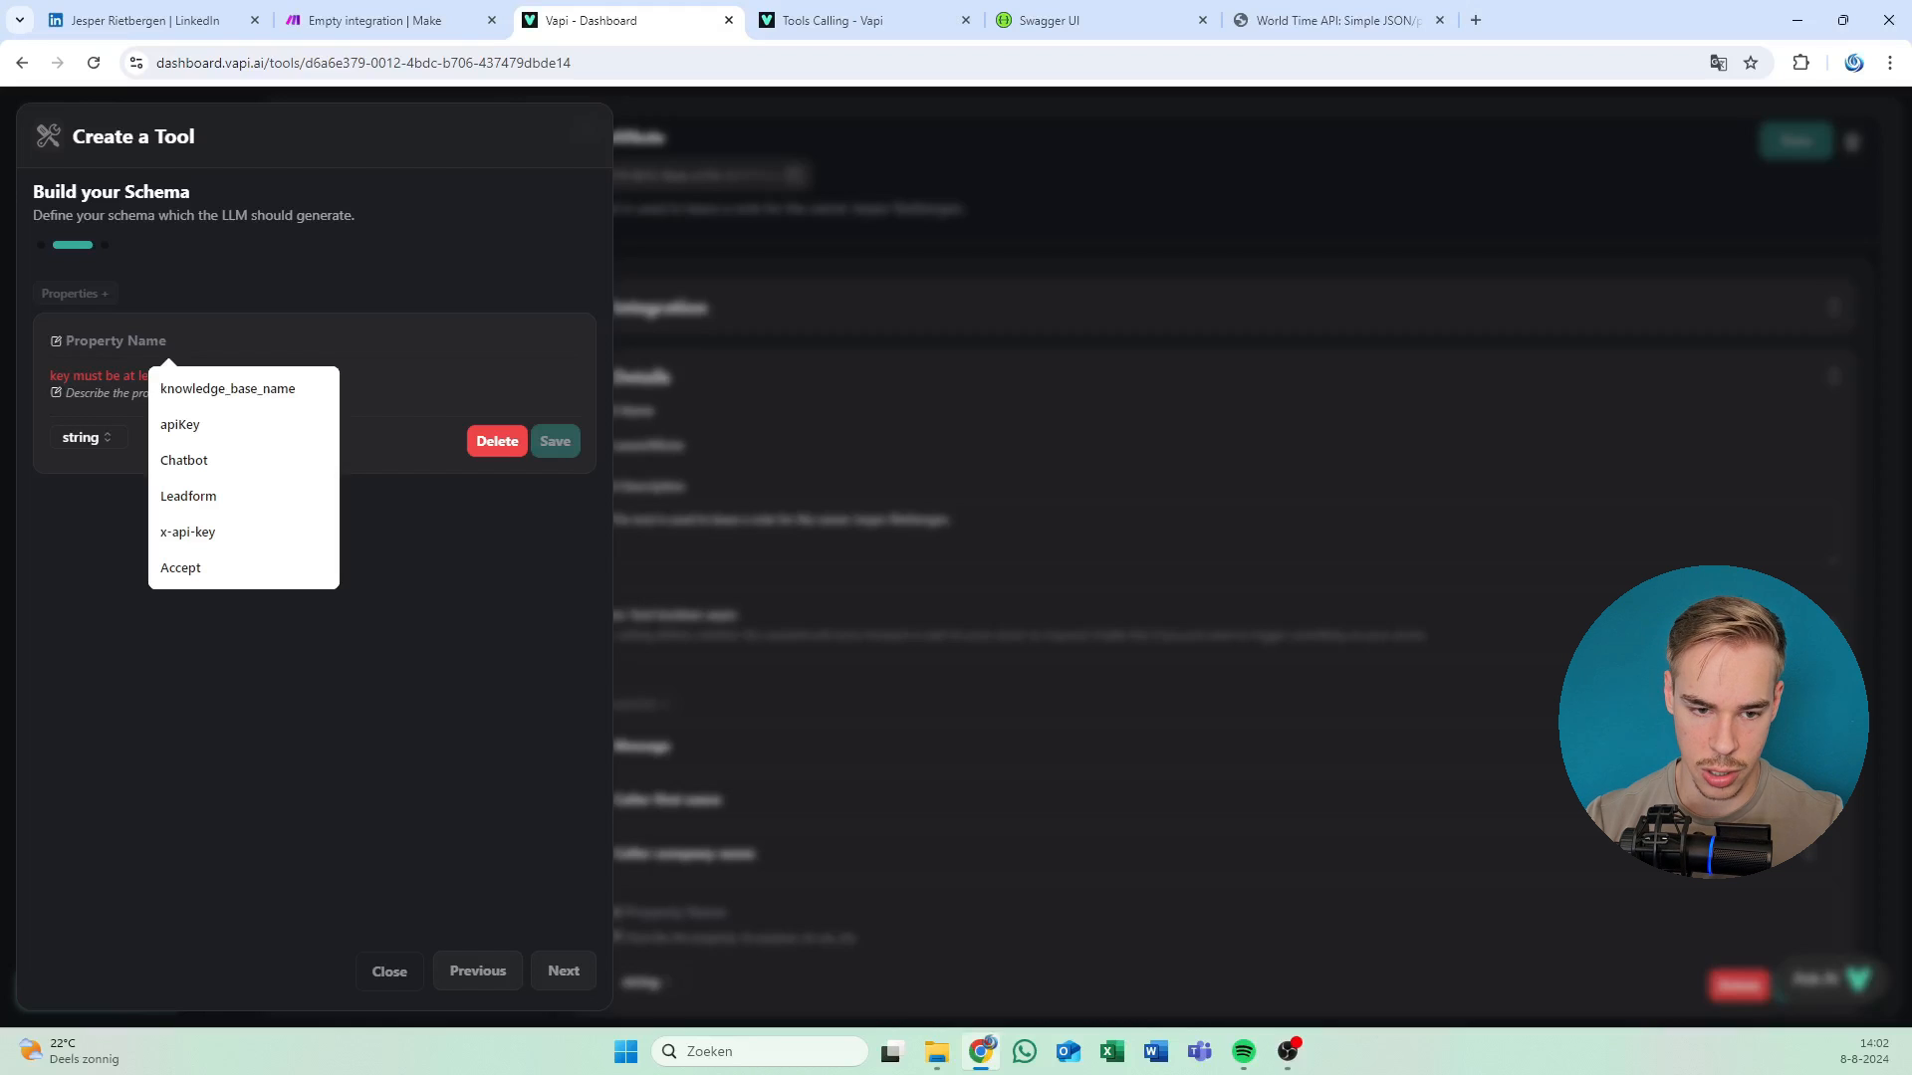
In the Vapi dashboard, add the schema property Blogsubject with the description "This is the subject of the blog that we will be writing." and save it.
{"action": "type", "text": "Blog-subject"}
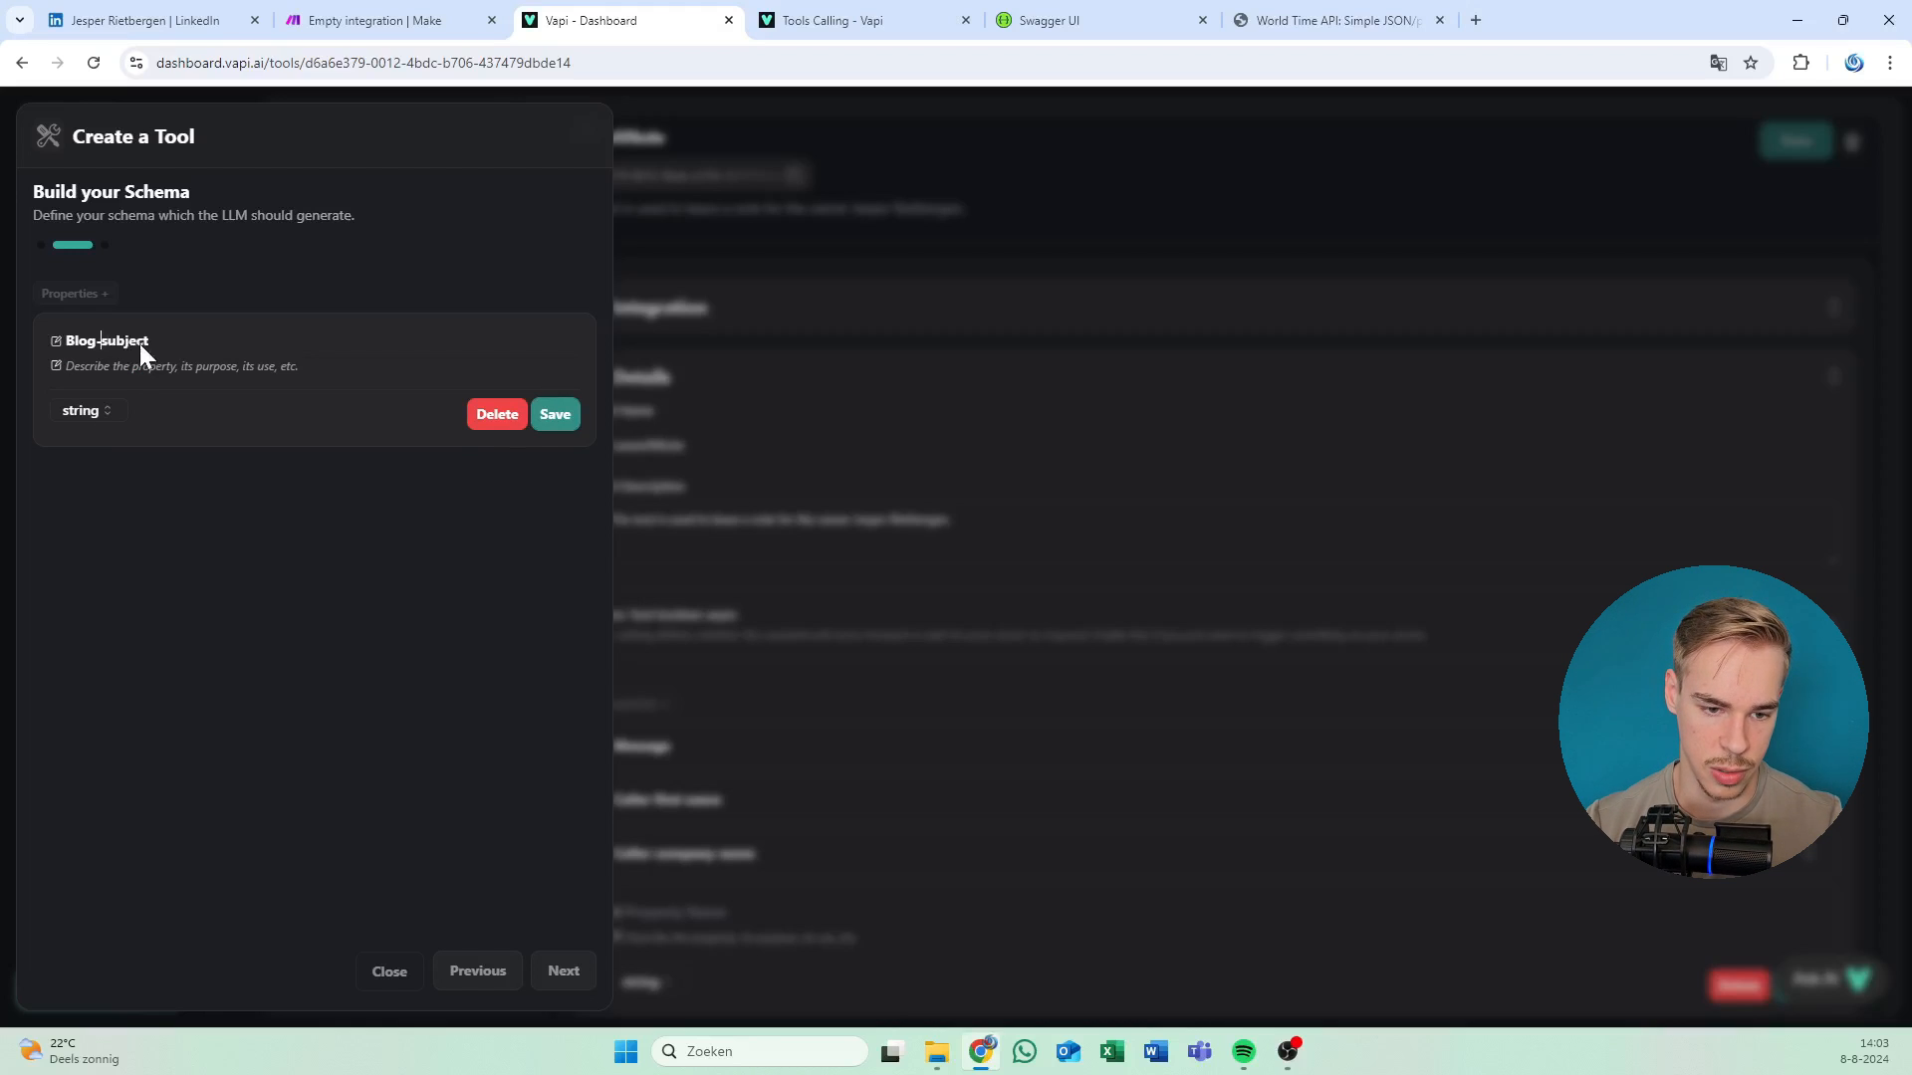
{"action": "key", "text": "Delete"}
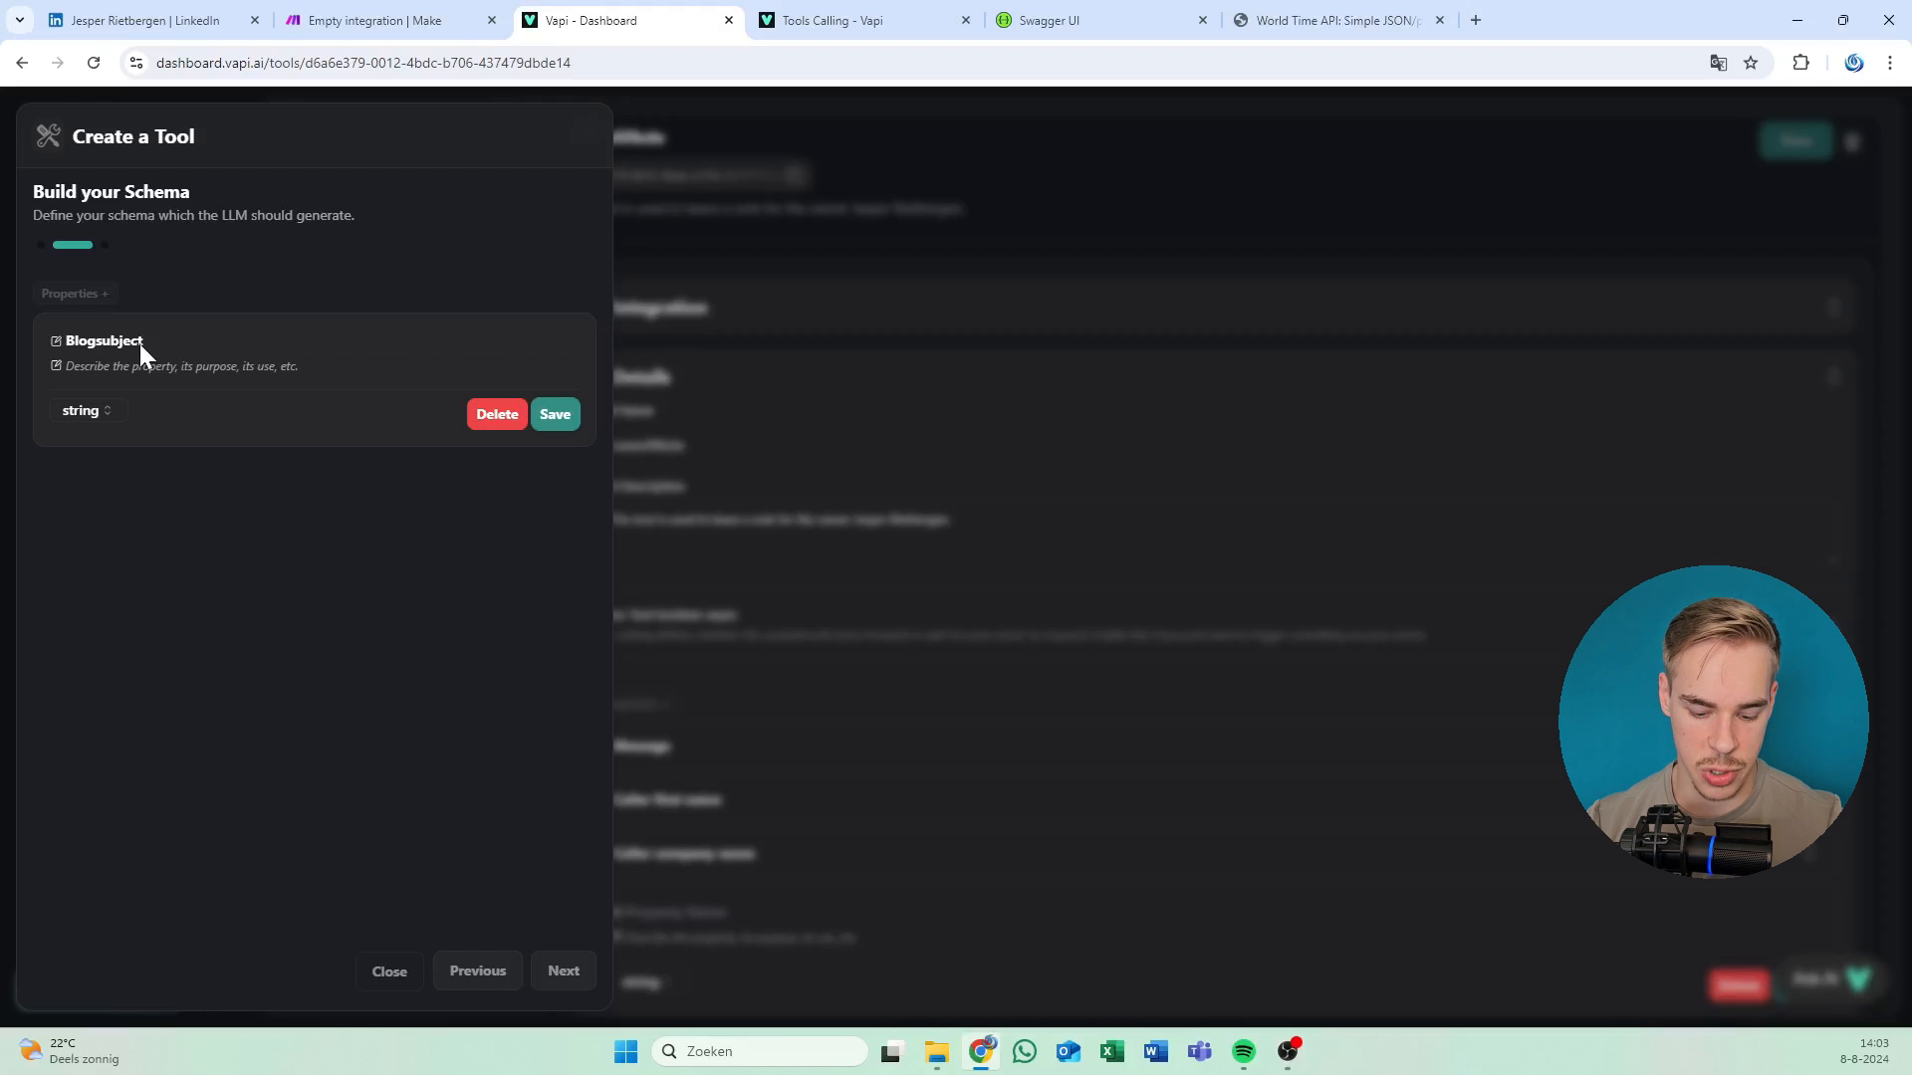
{"action": "key", "text": "Tab"}
{"action": "type", "text": "This is "}
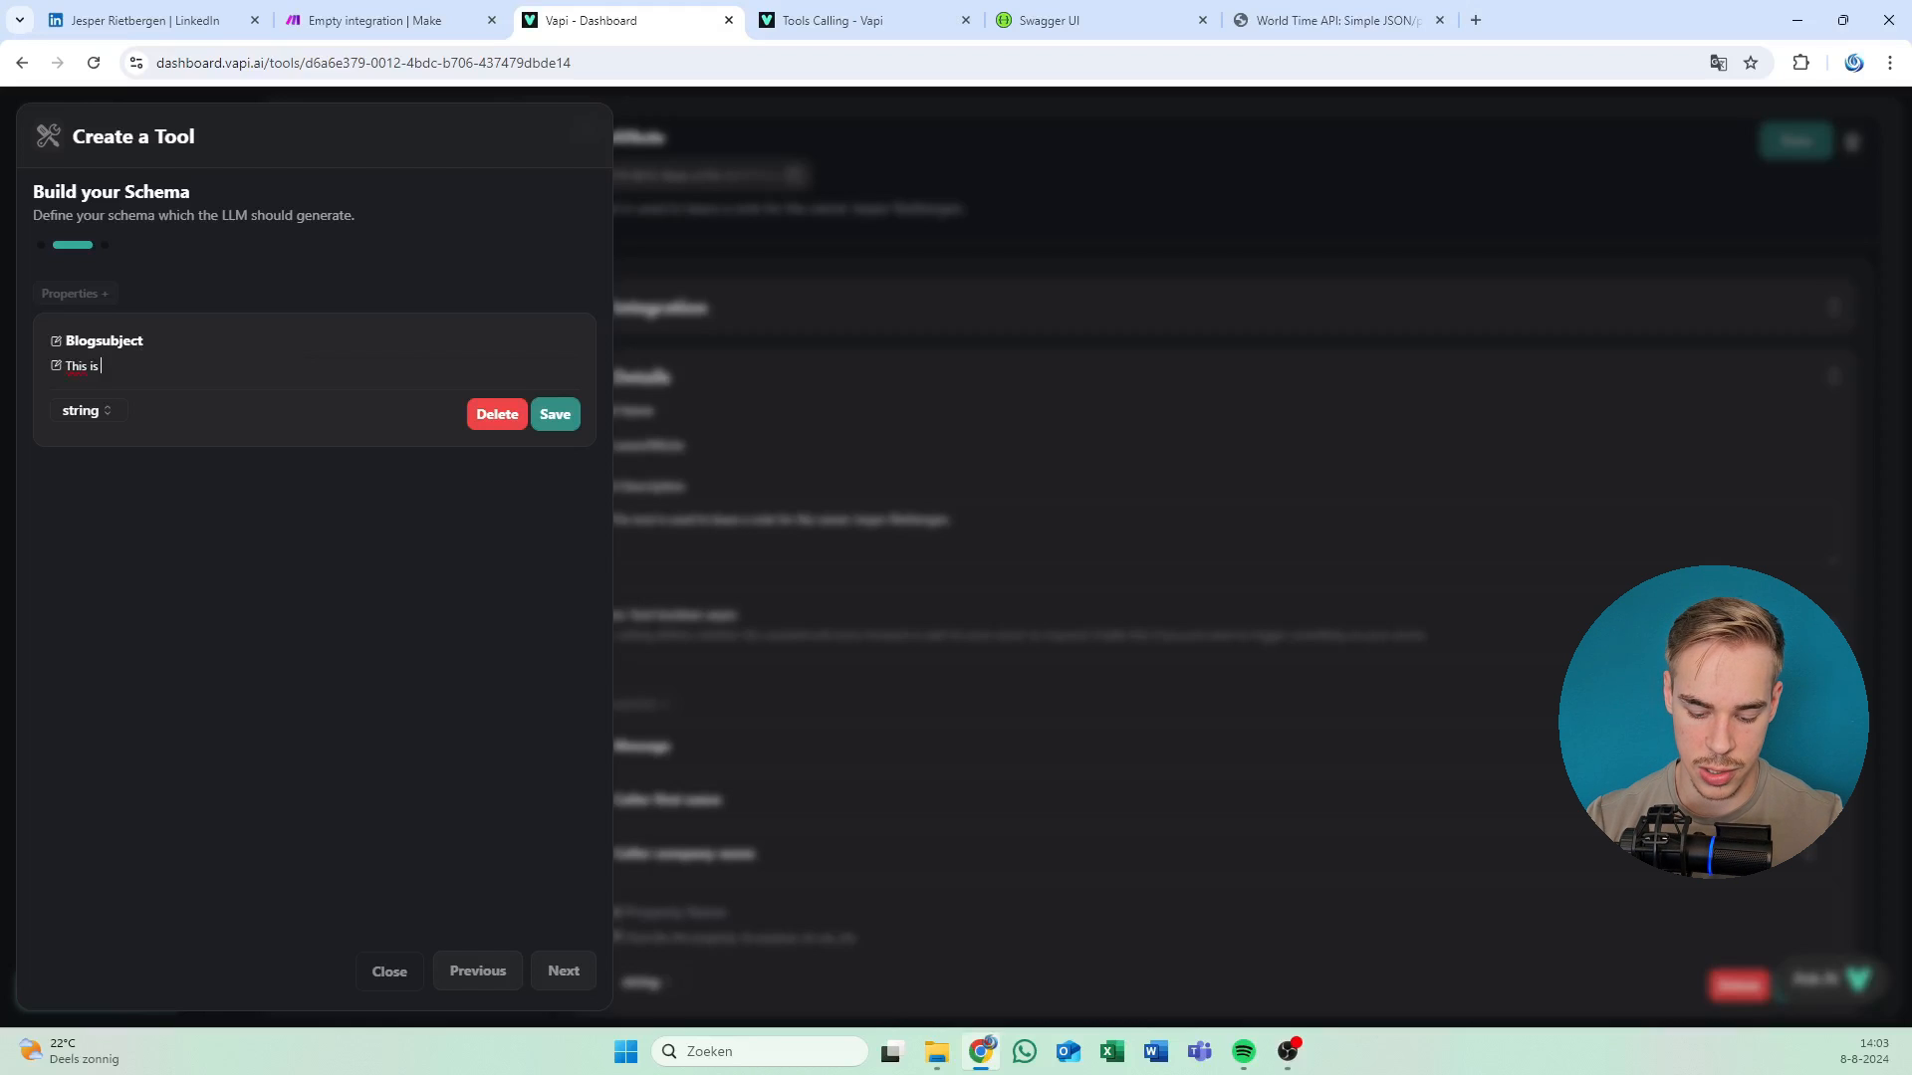
{"action": "type", "text": "the "}
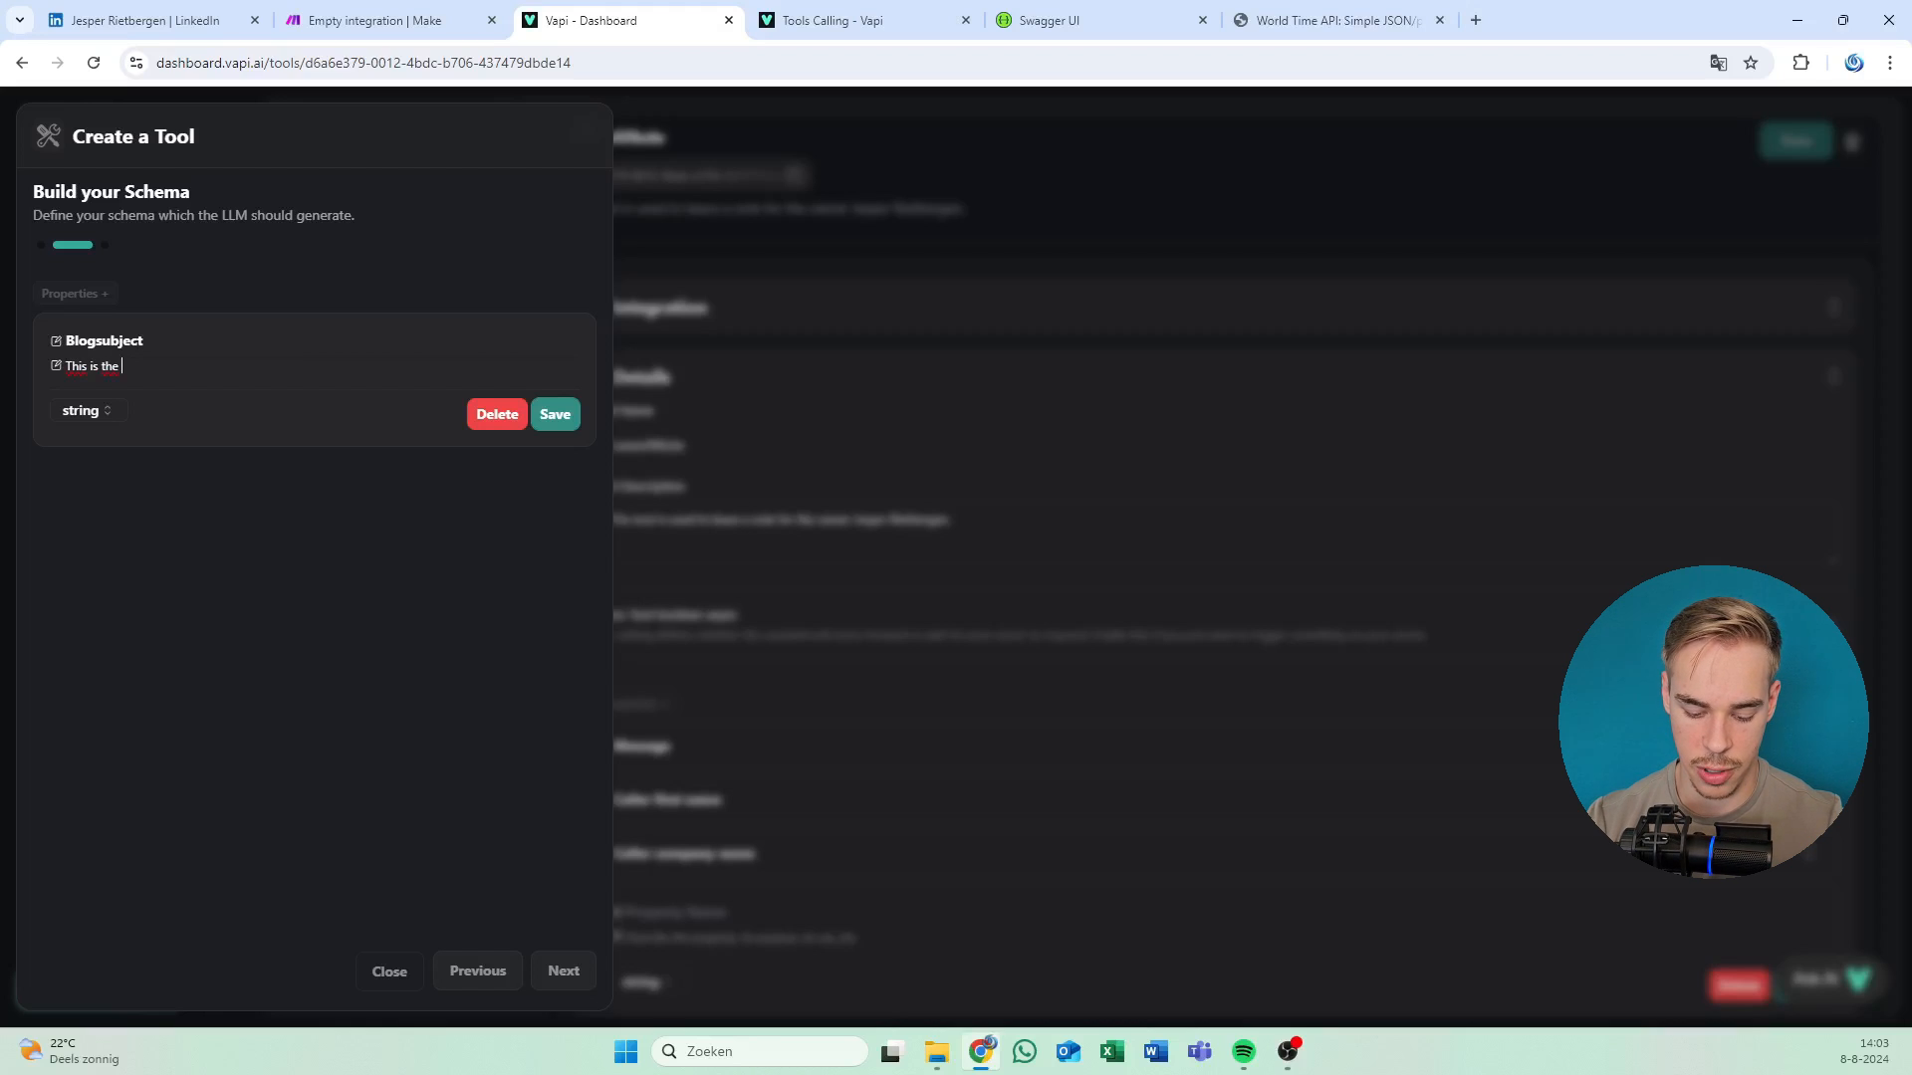
{"action": "type", "text": "subject of the blog that we wi"}
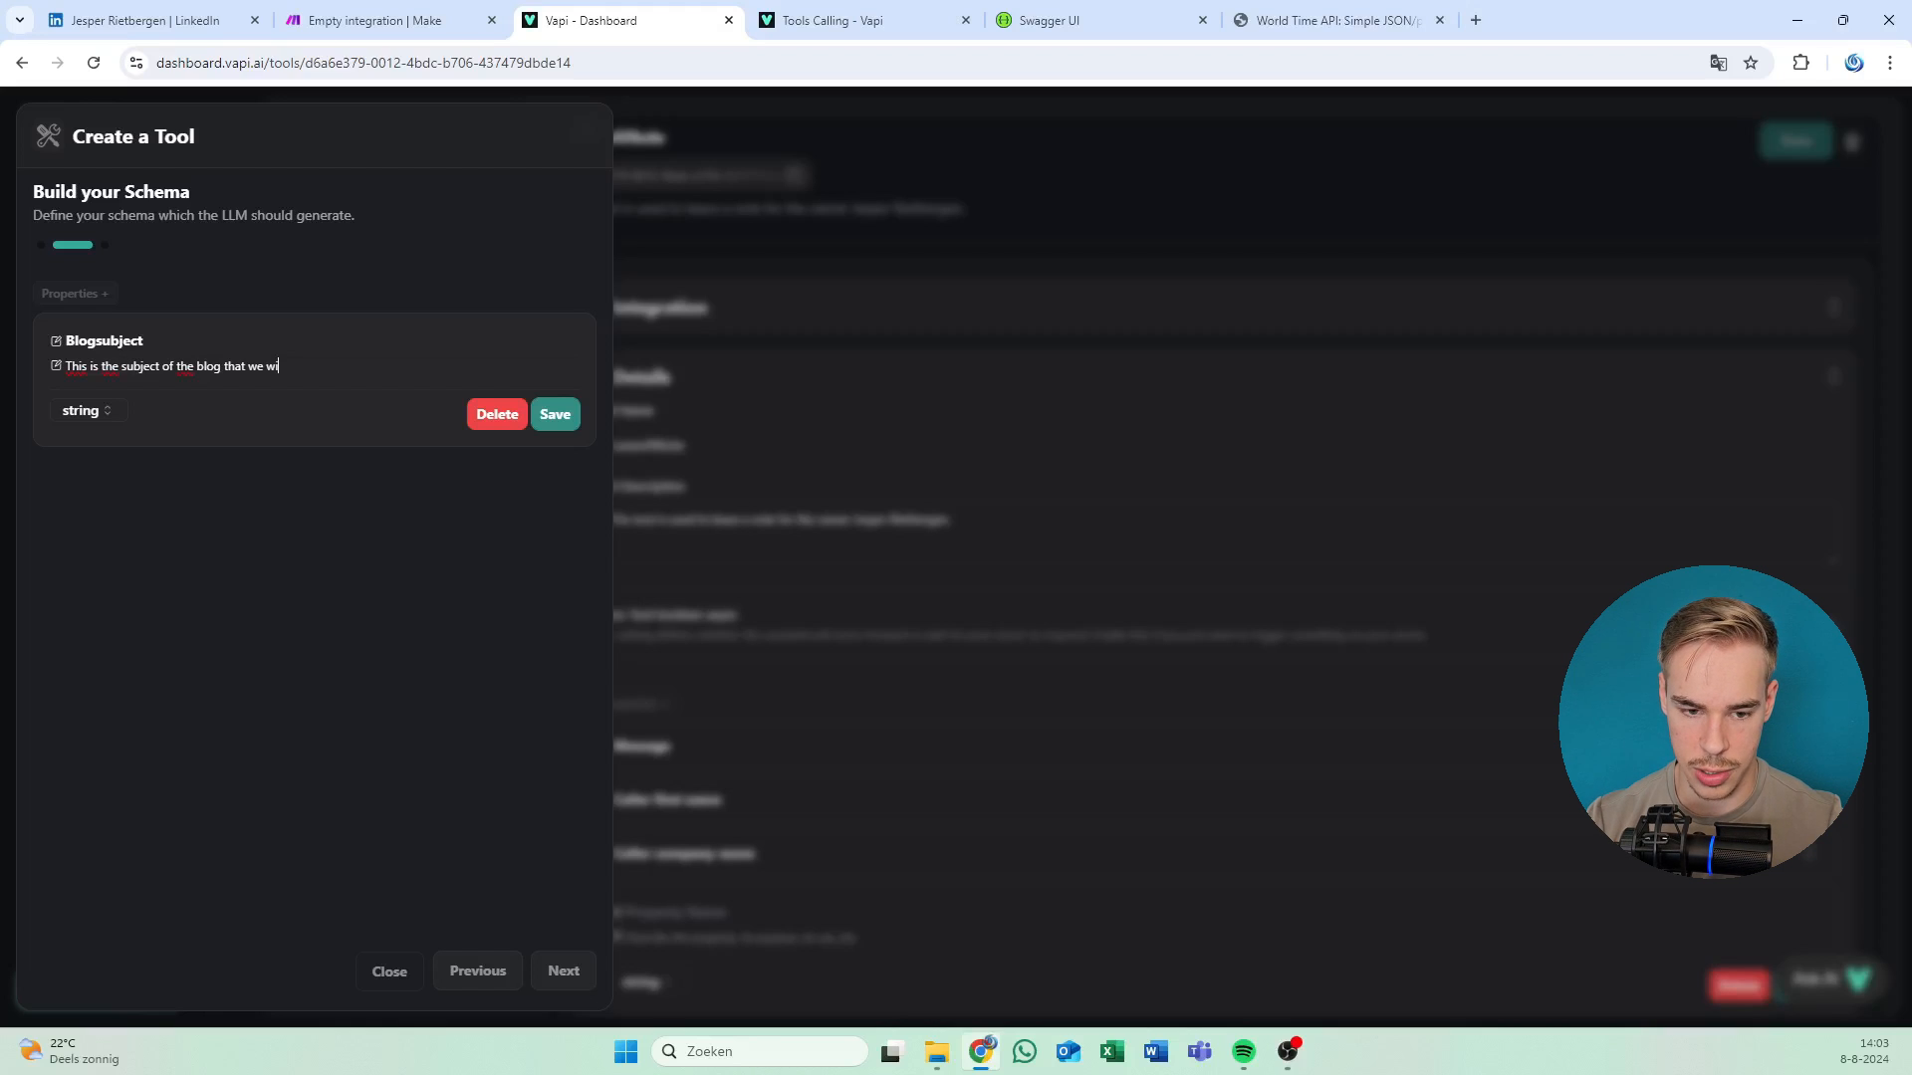
{"action": "type", "text": "ll be writing."}
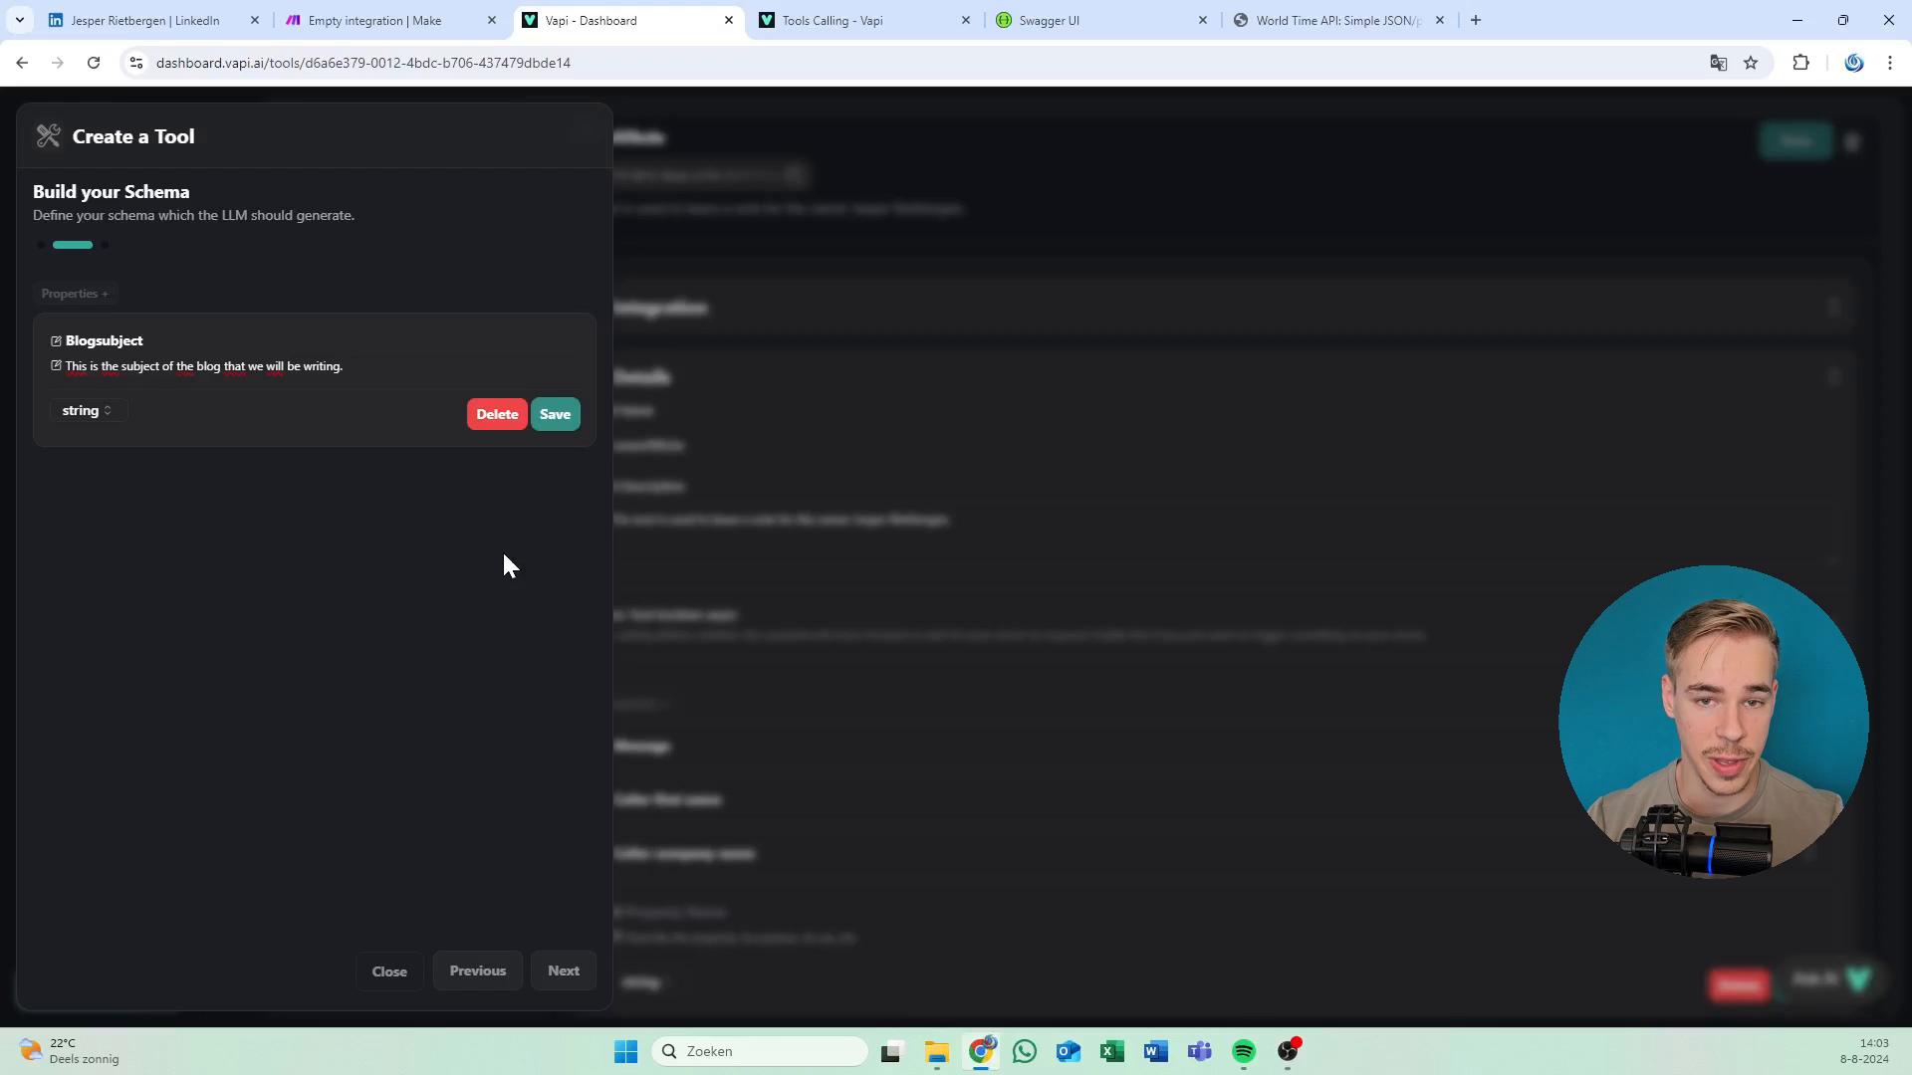
{"action": "left_click", "coordinate": [554, 414]}
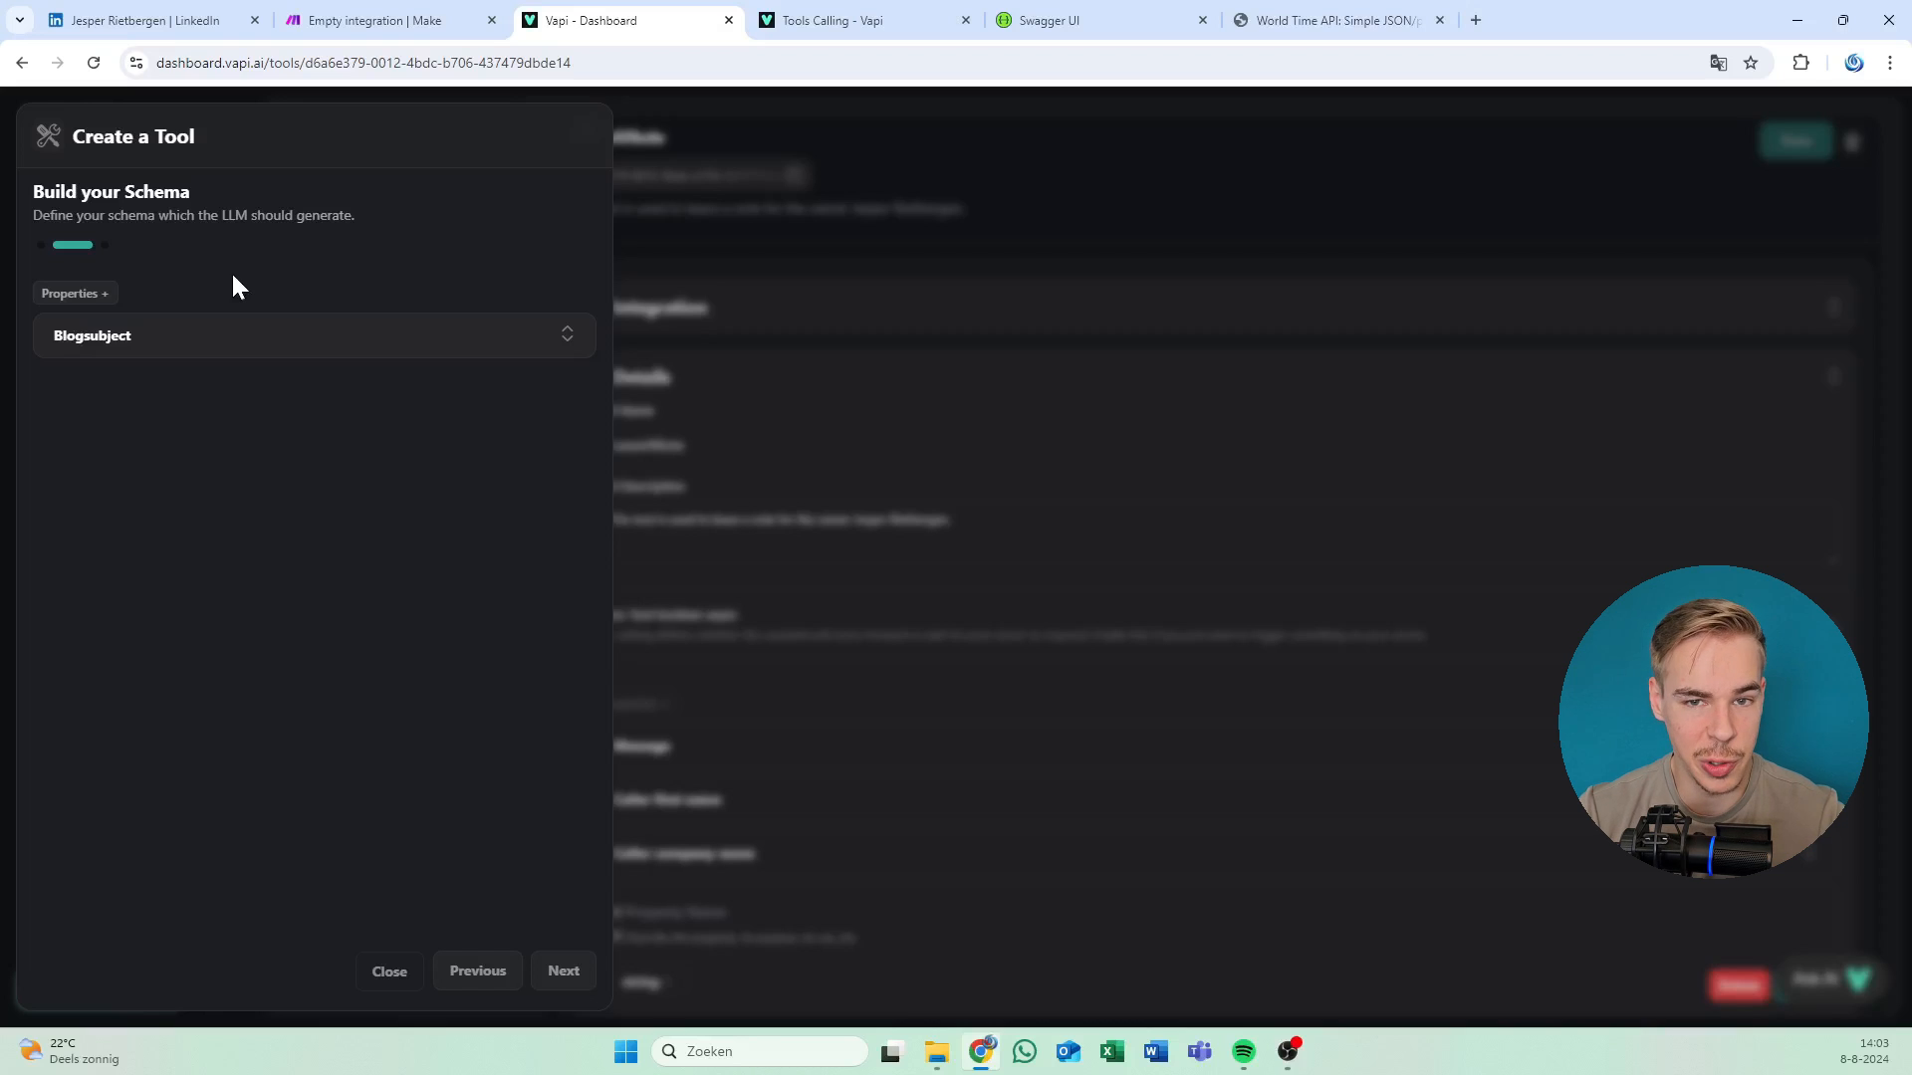
{"action": "left_click", "coordinate": [103, 292]}
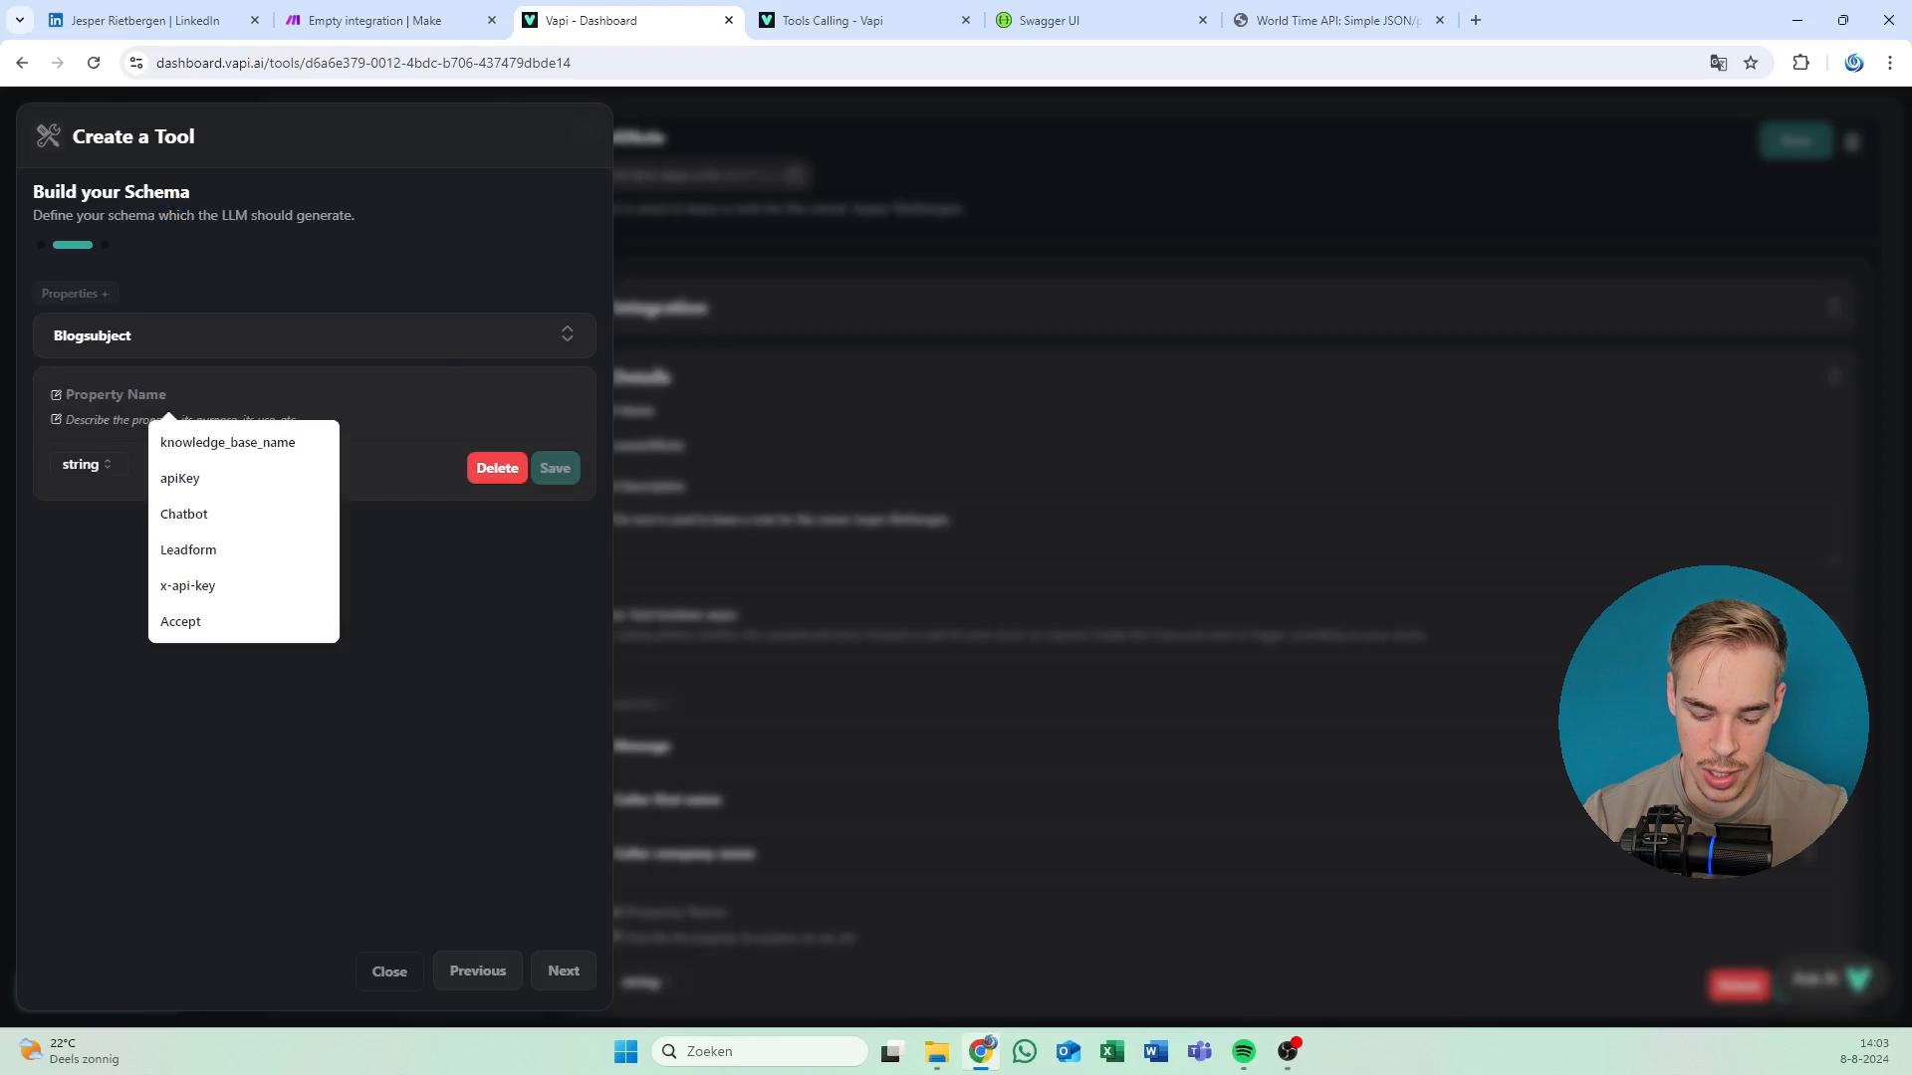
{"action": "type", "text": "keyword"}
{"action": "key", "text": "Tab"}
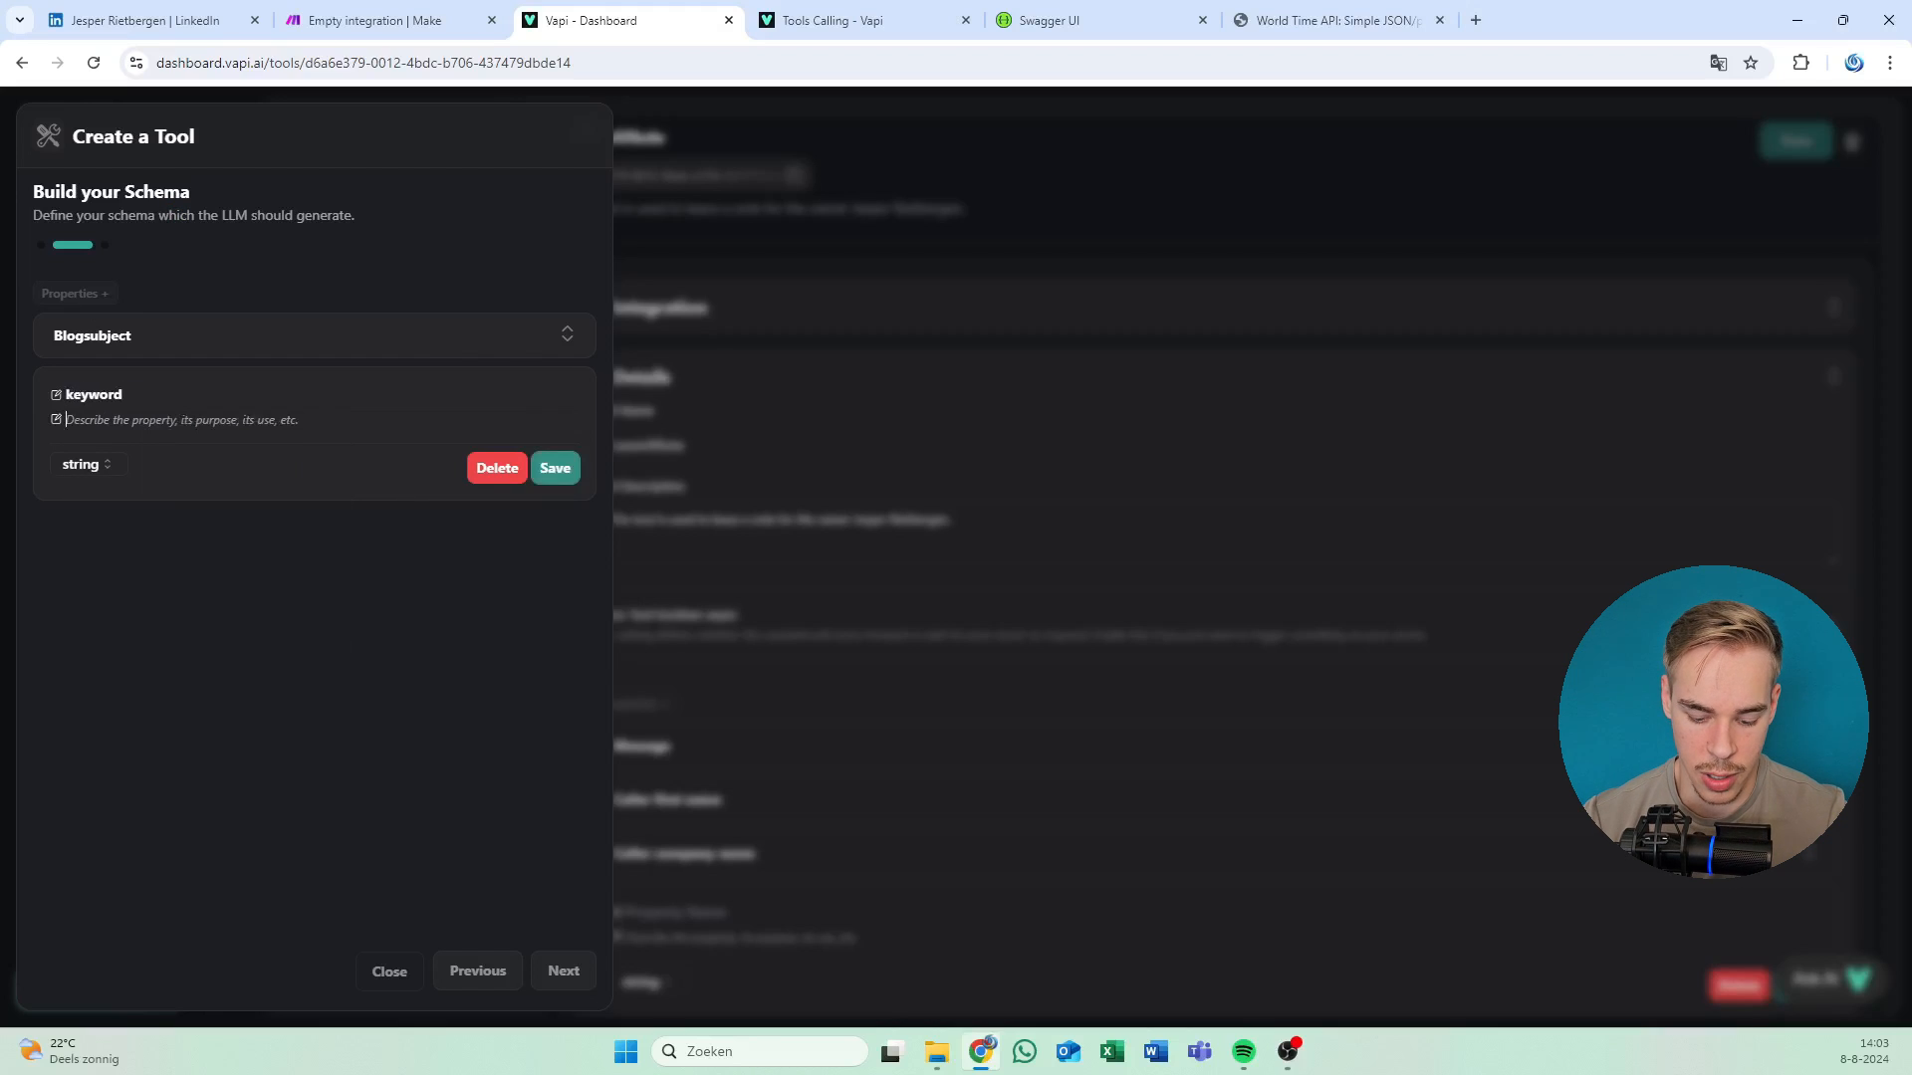
{"action": "type", "text": "These are th"}
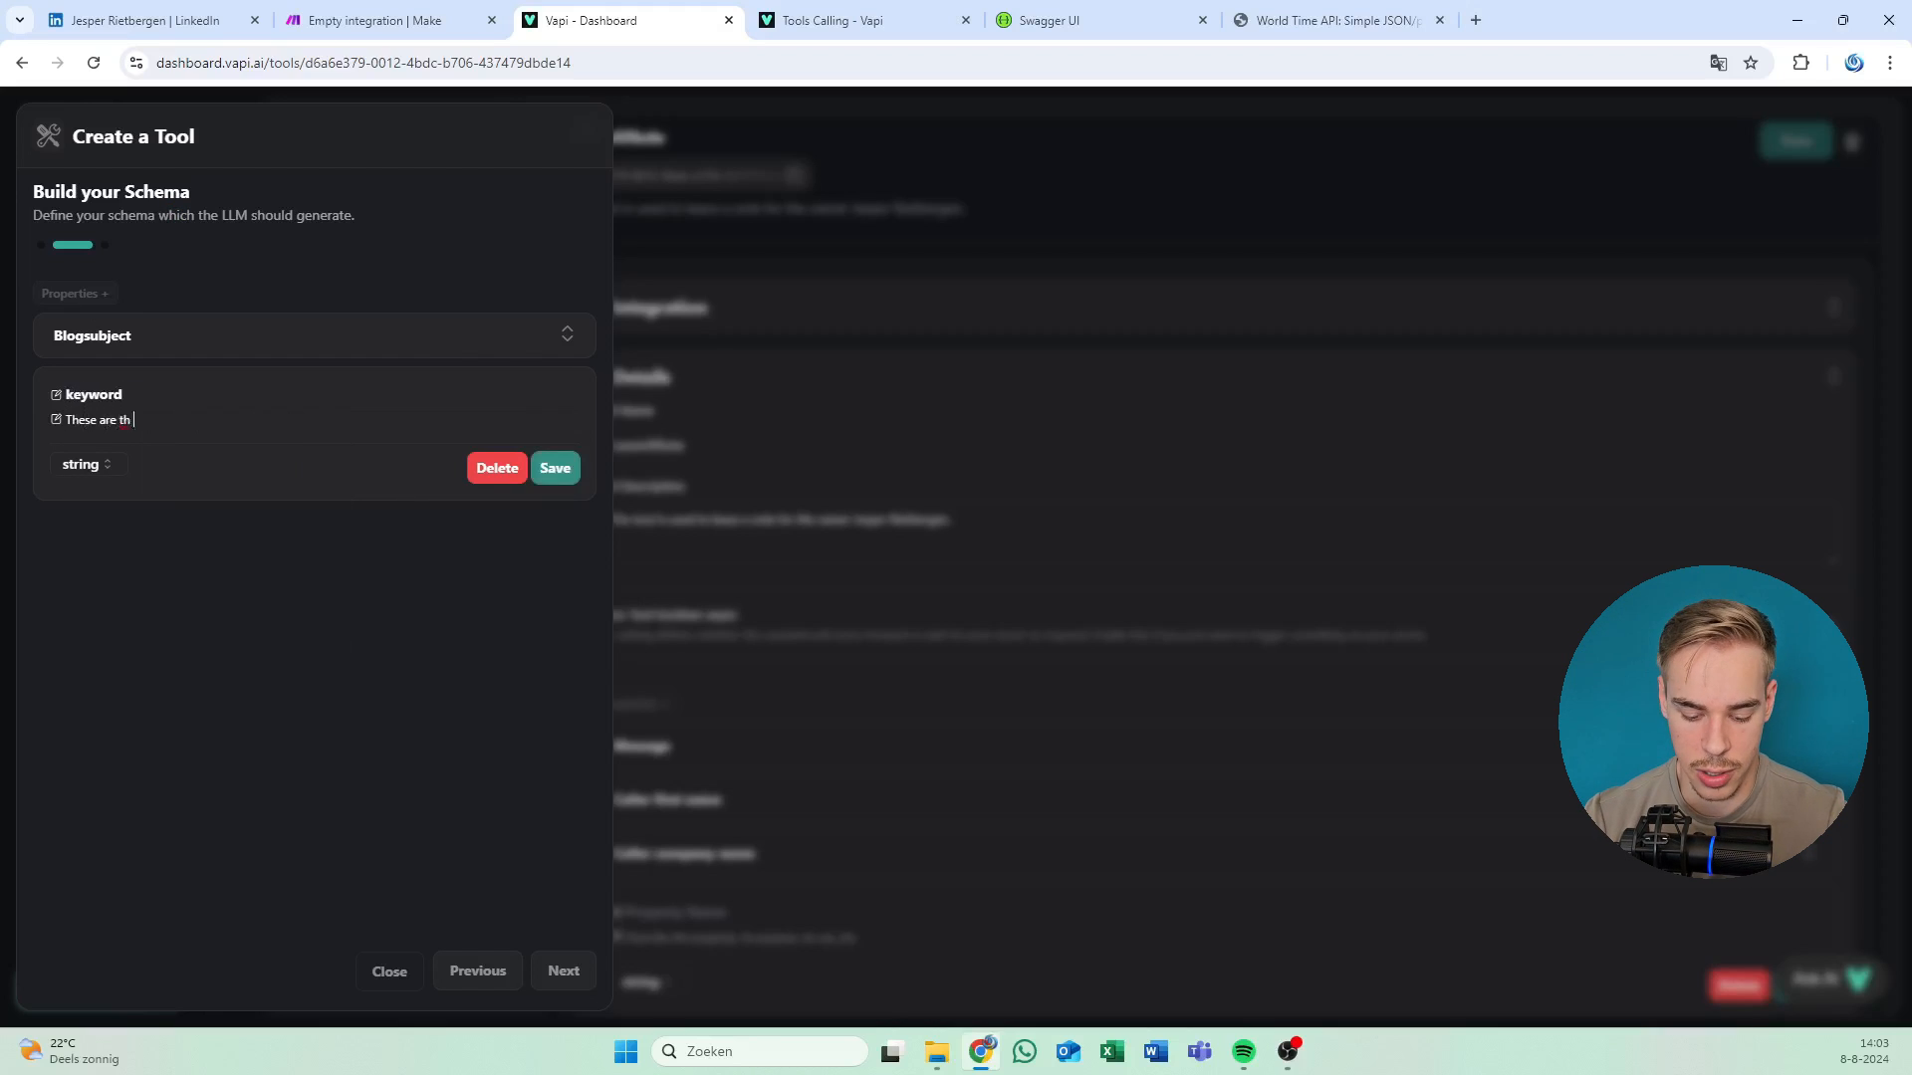
{"action": "type", "text": "e"}
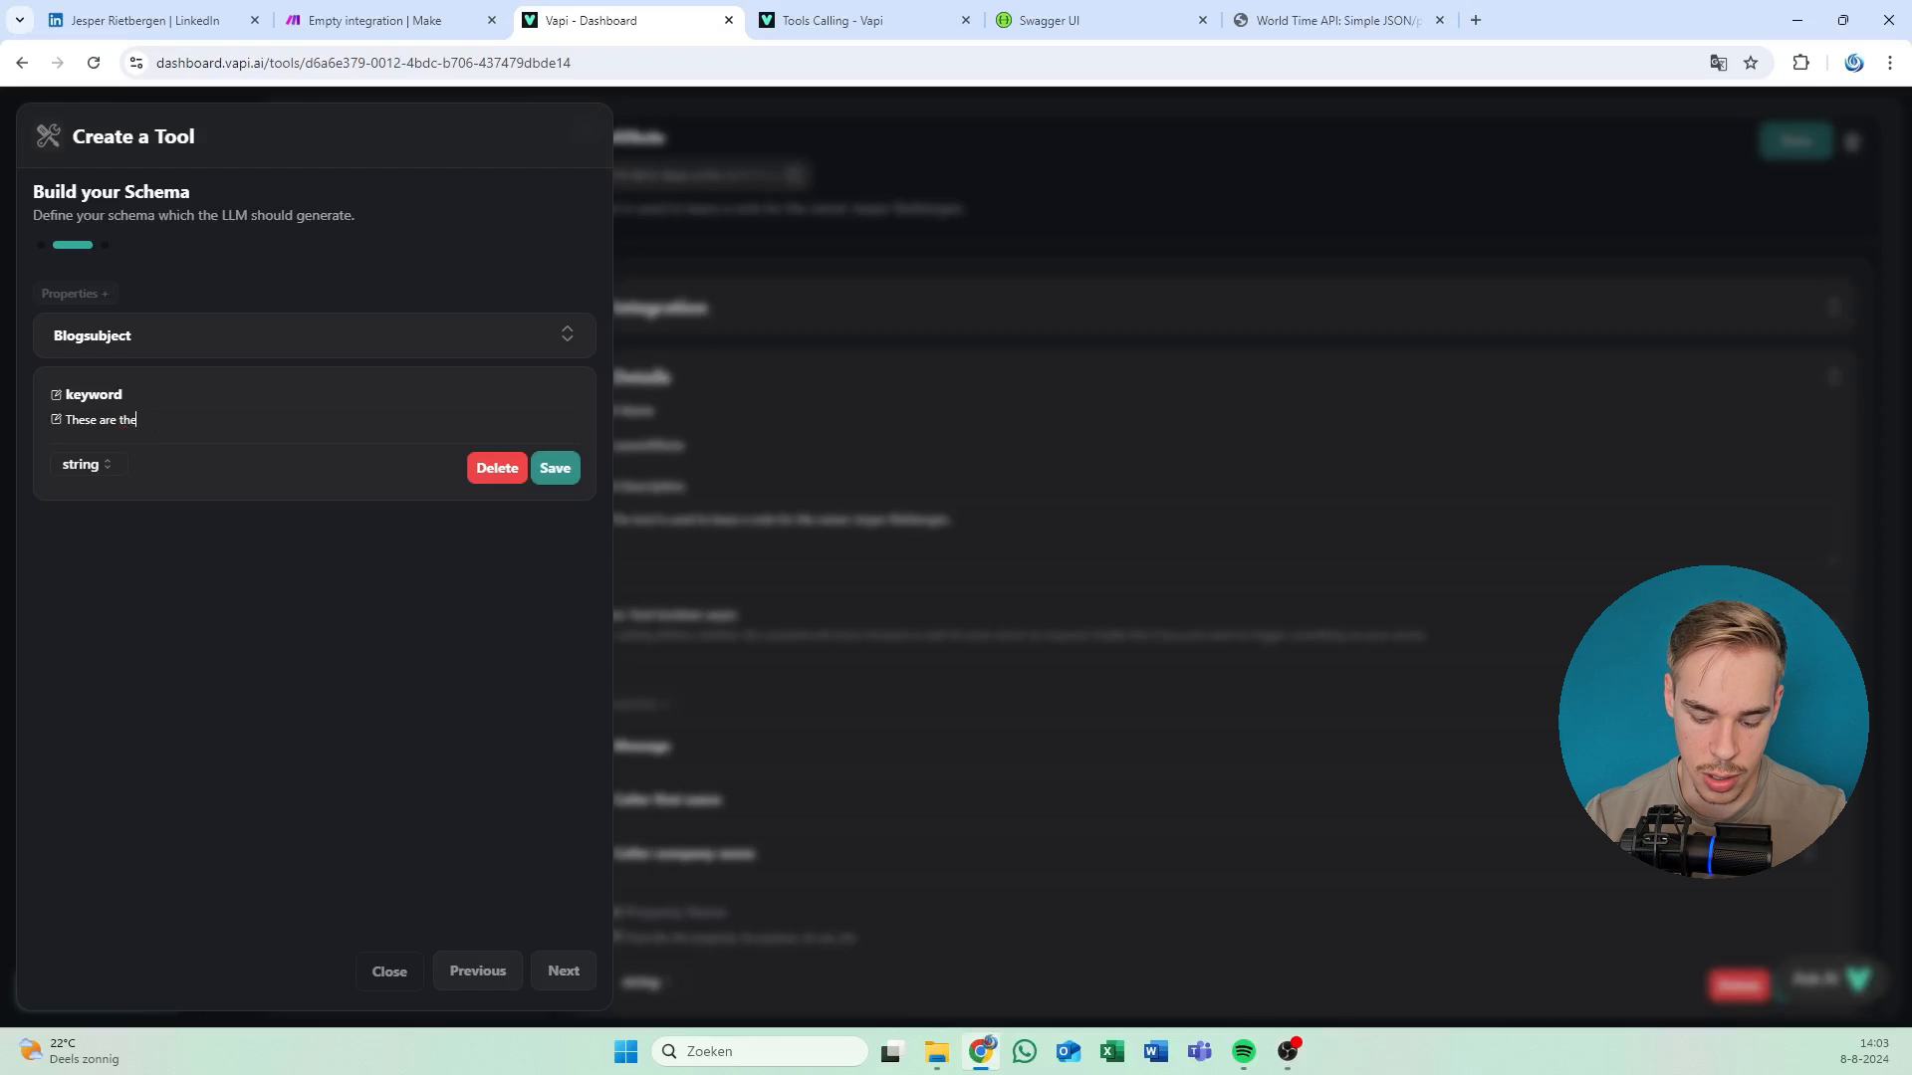
{"action": "type", "text": " keywords that"}
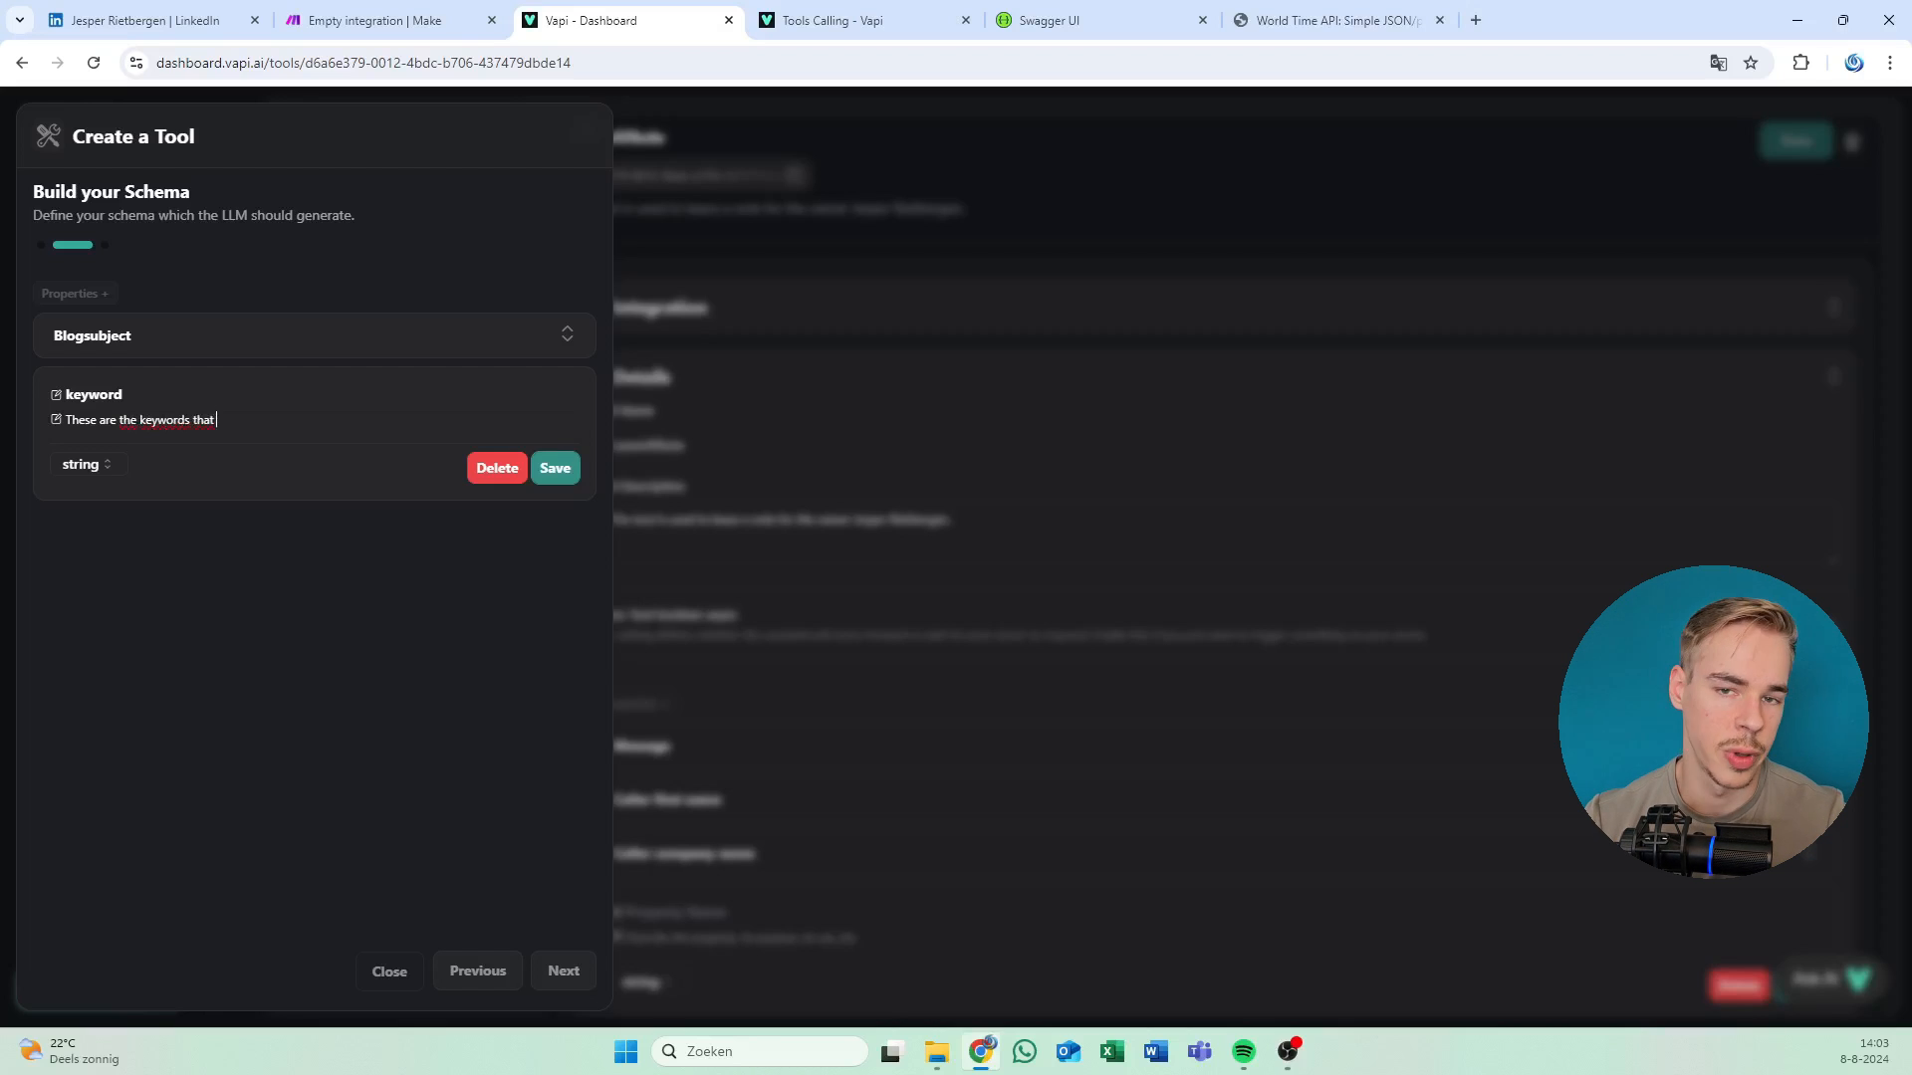
{"action": "left_click", "coordinate": [498, 476]}
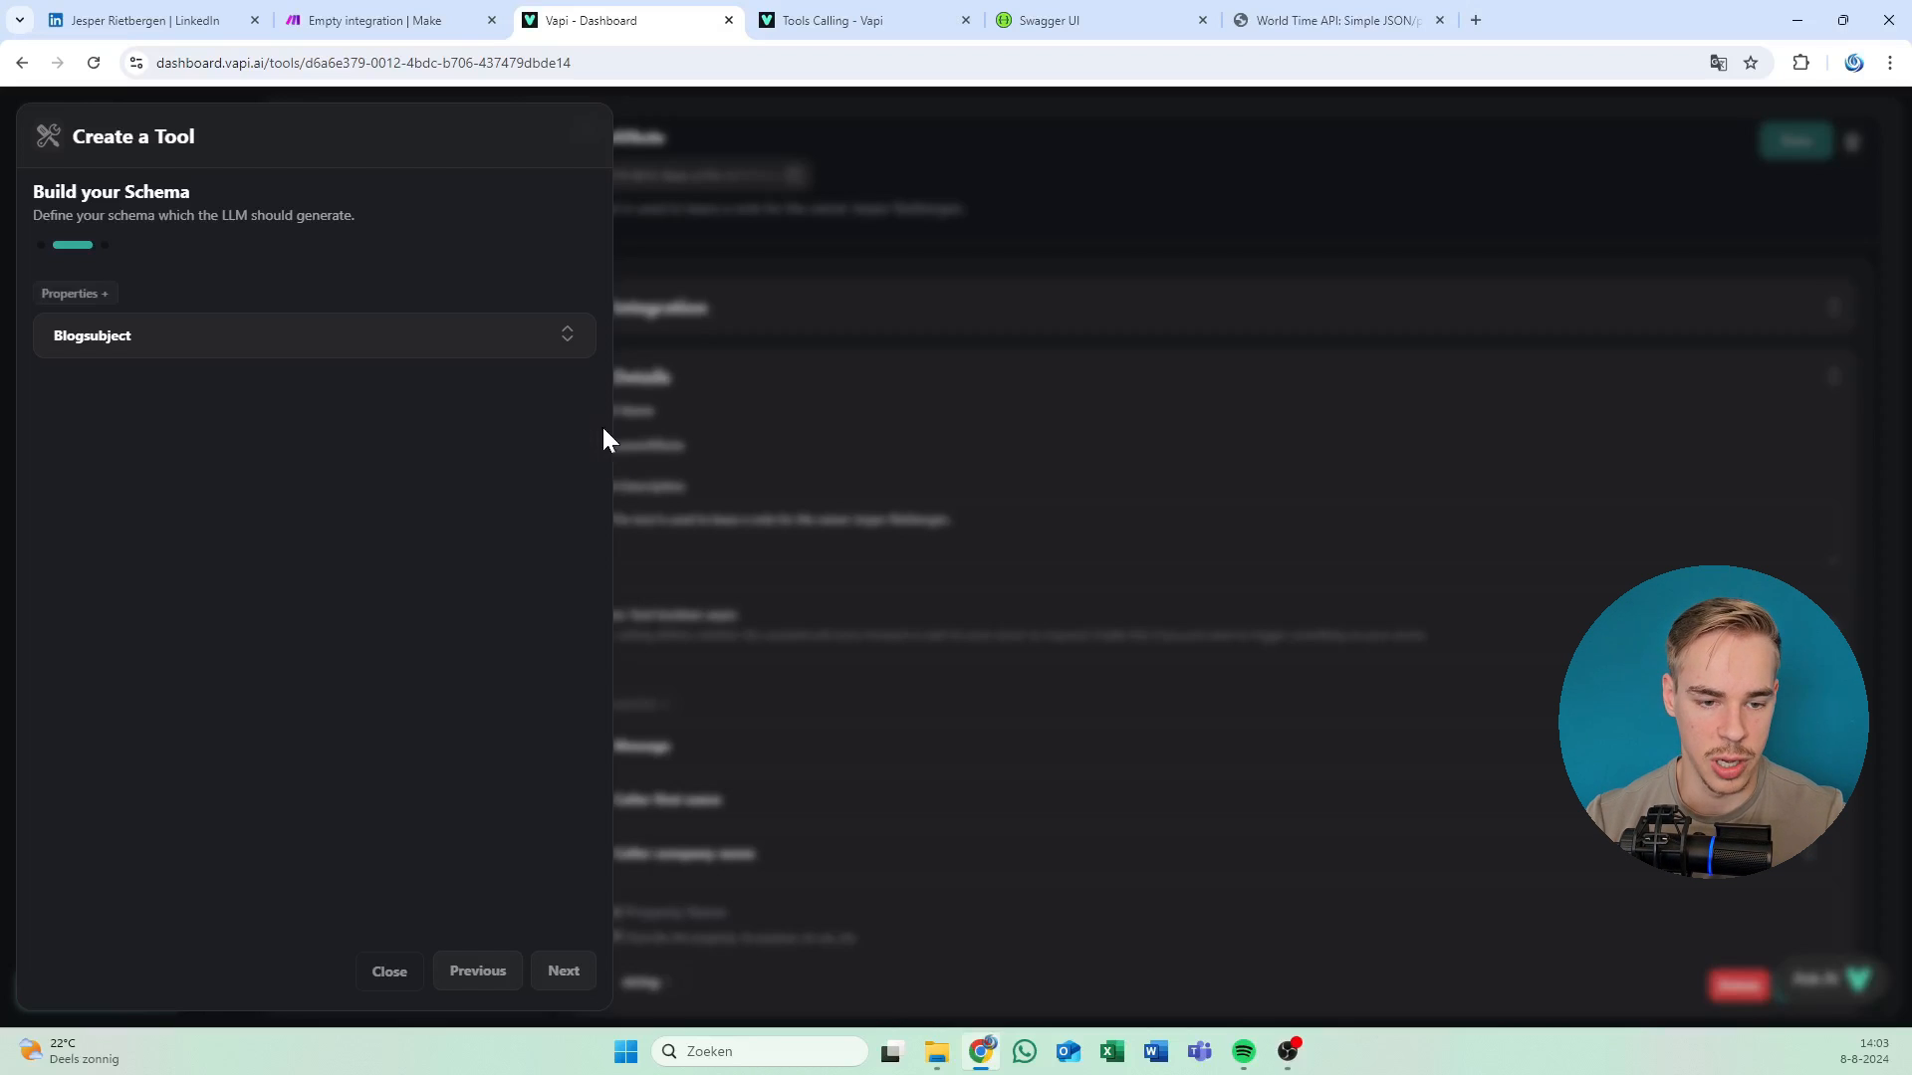
Proceed from the schema to the tool details and name the tool Sendsubject.
{"action": "left_click", "coordinate": [549, 979]}
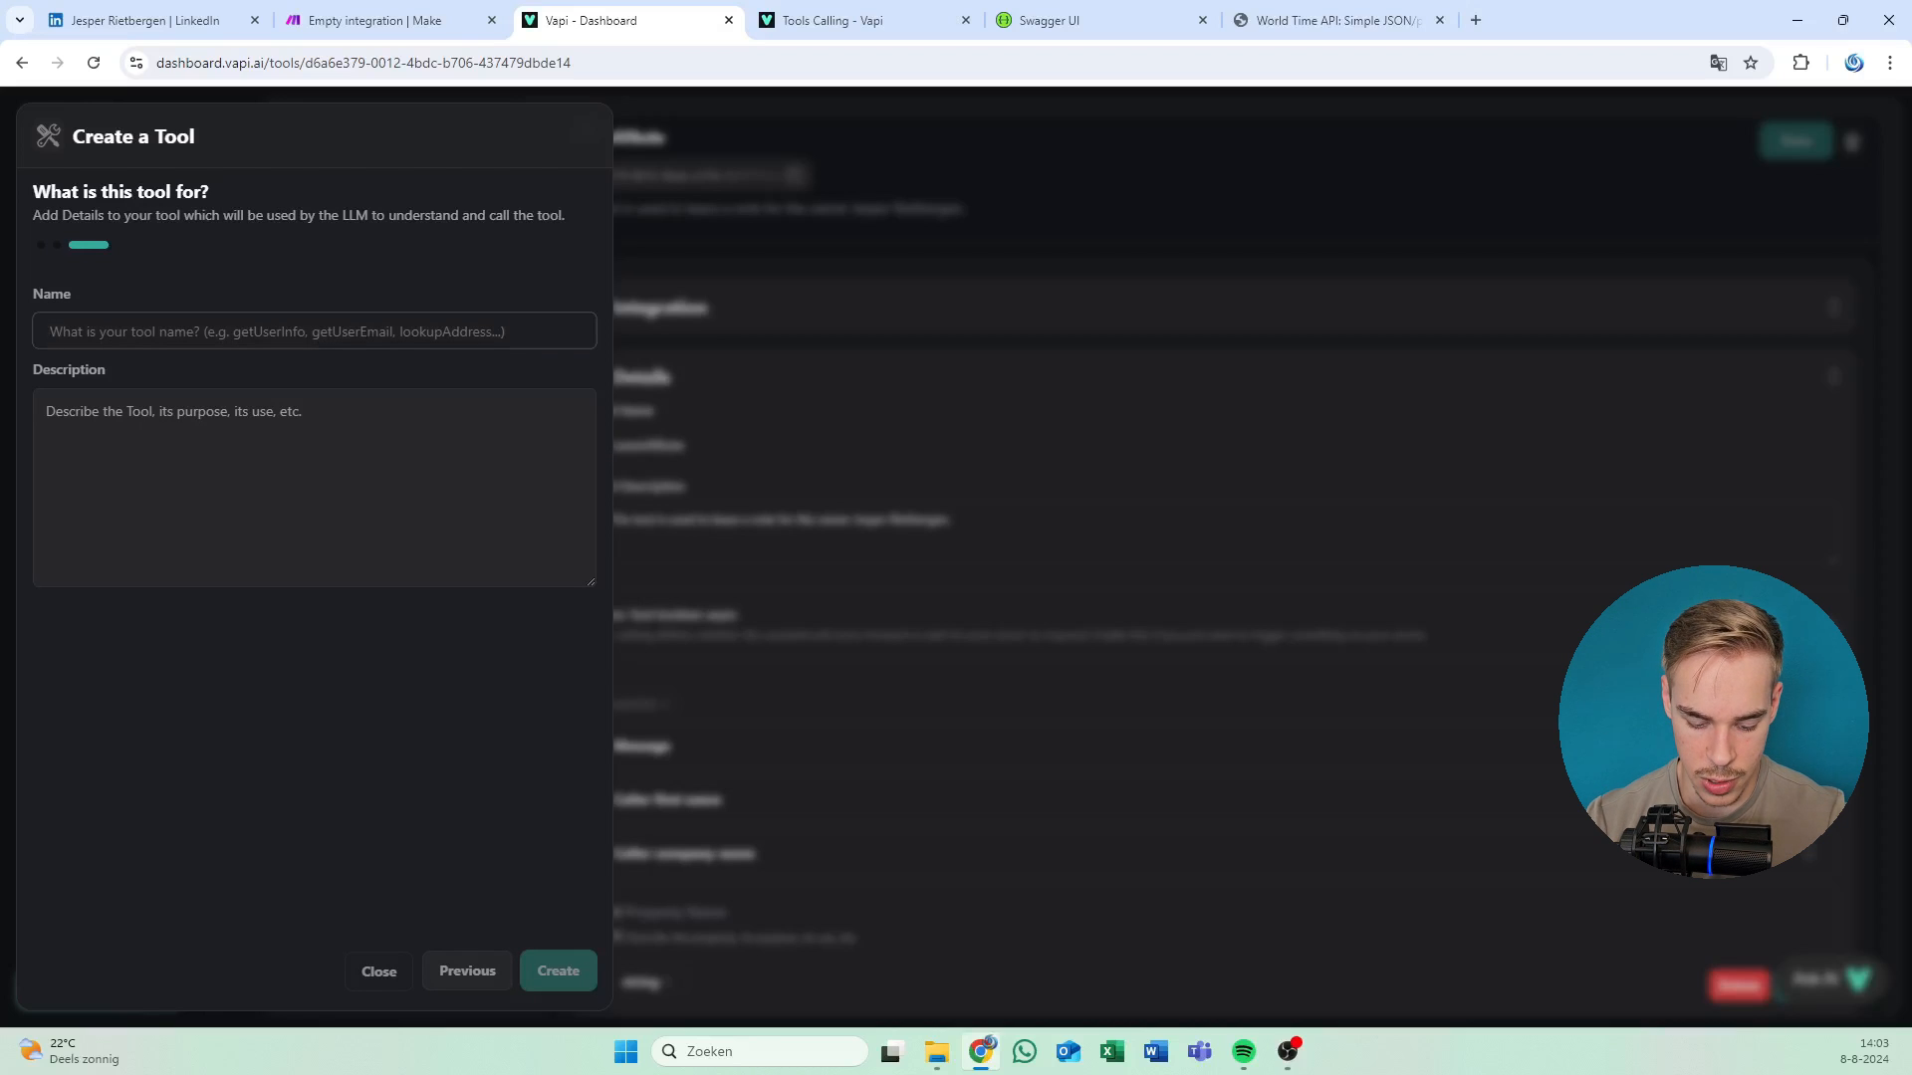
{"action": "type", "text": "endsubject"}
{"action": "key", "text": "Tab"}
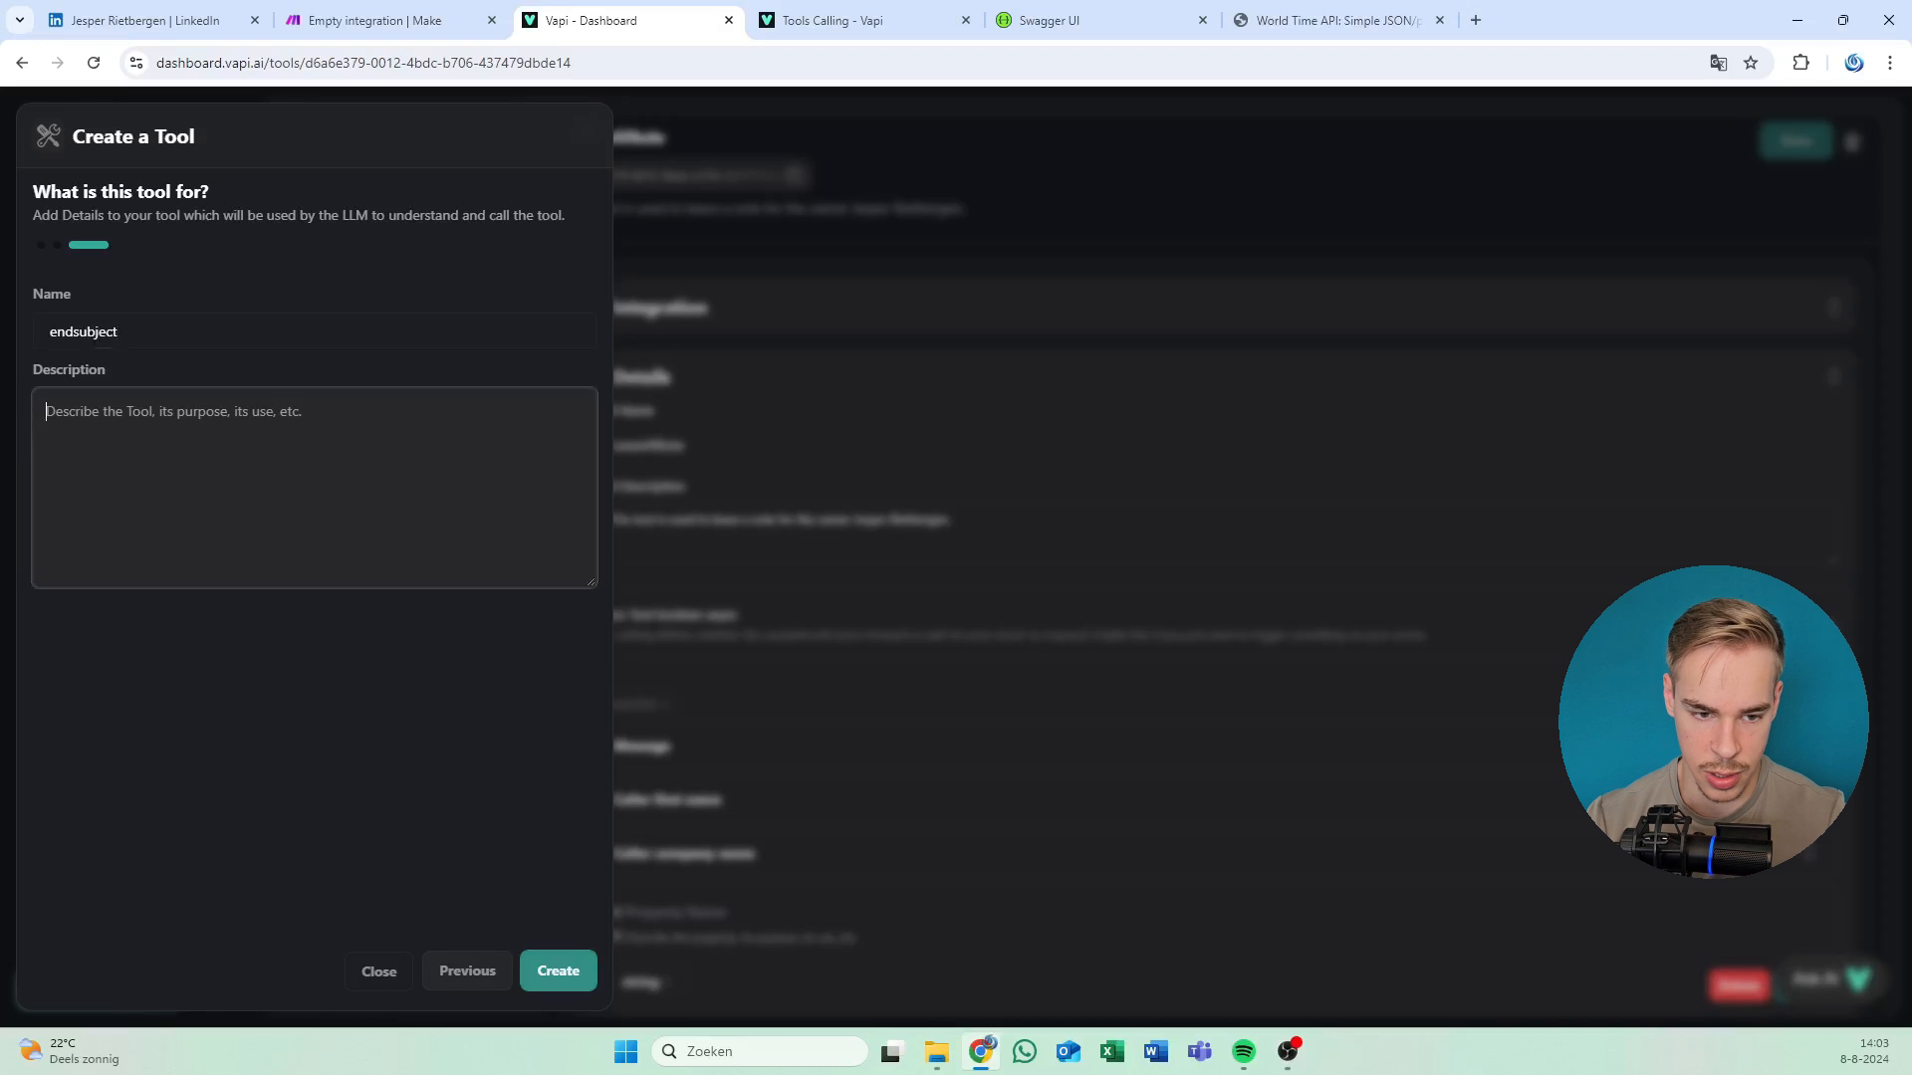
{"action": "key", "text": "shift+Tab"}
{"action": "key", "text": "Left"}
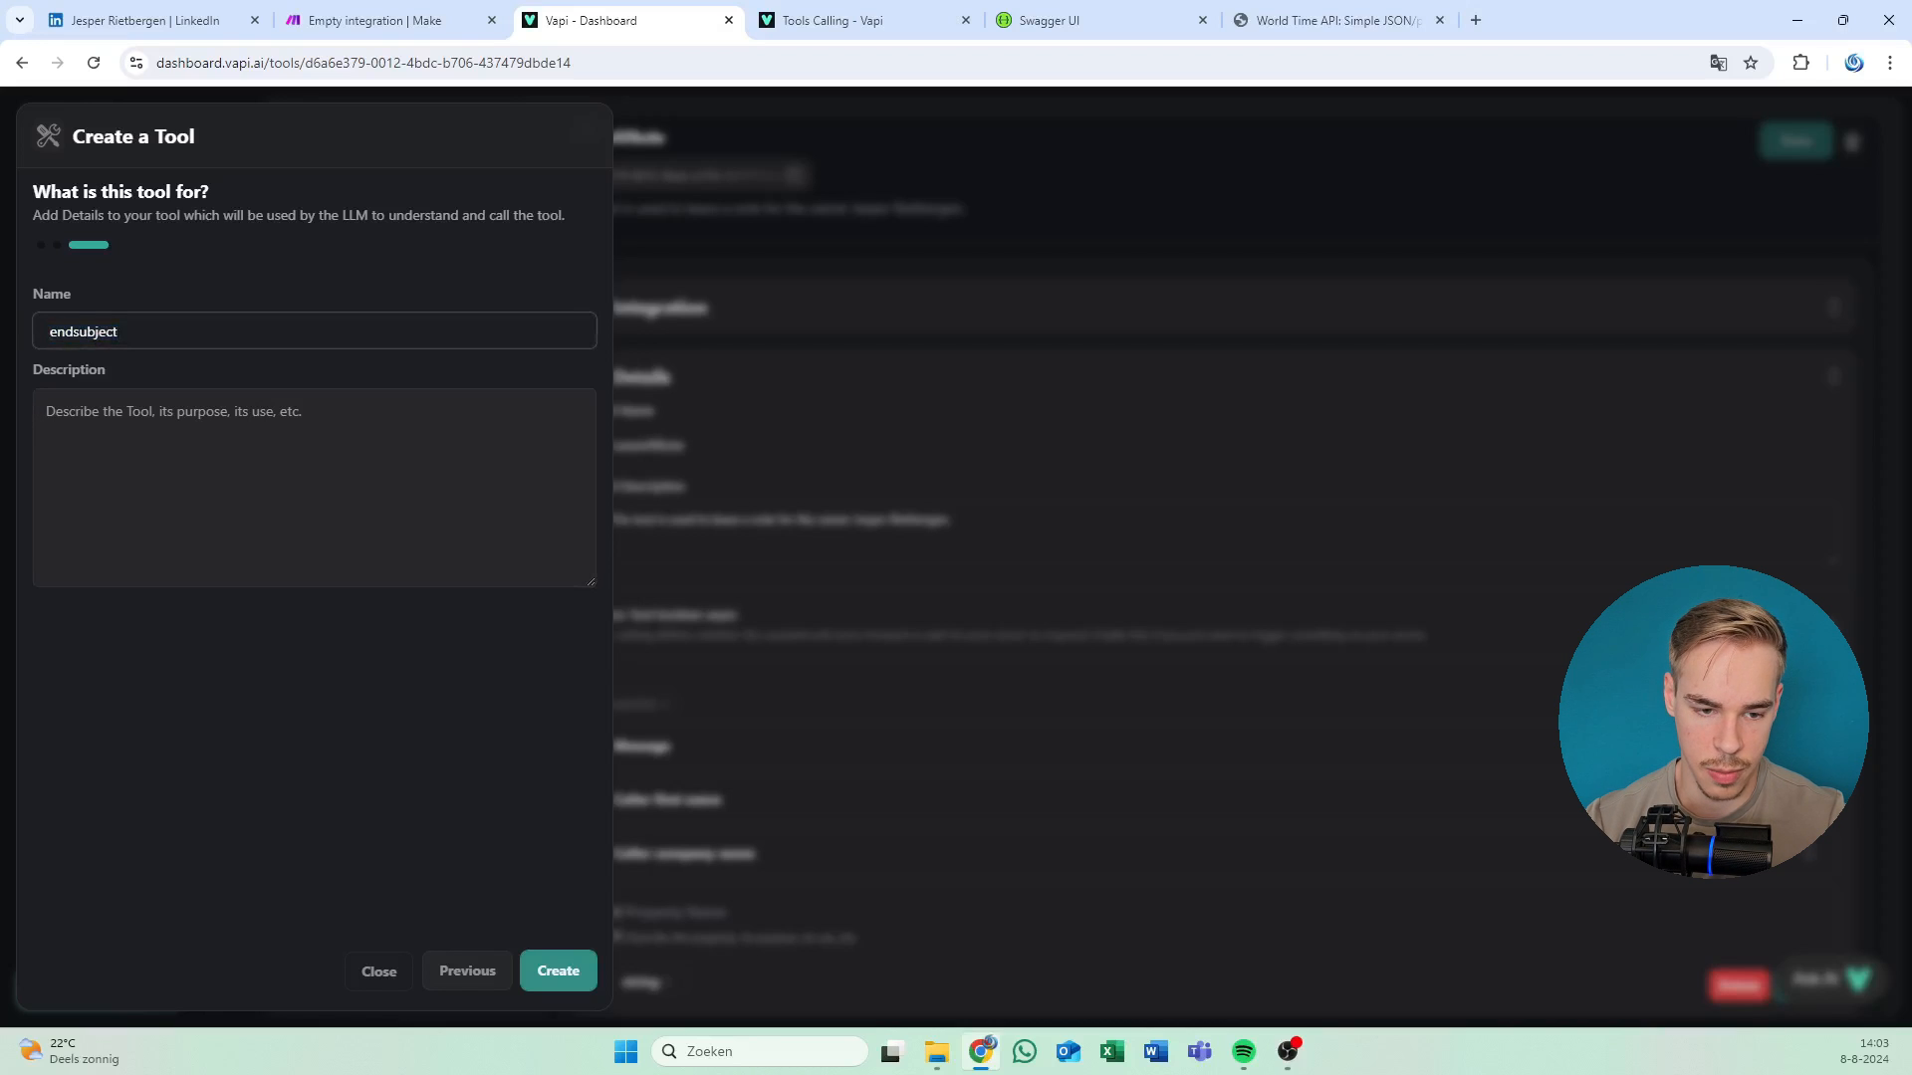
{"action": "type", "text": "S"}
{"action": "left_click", "coordinate": [433, 974]}
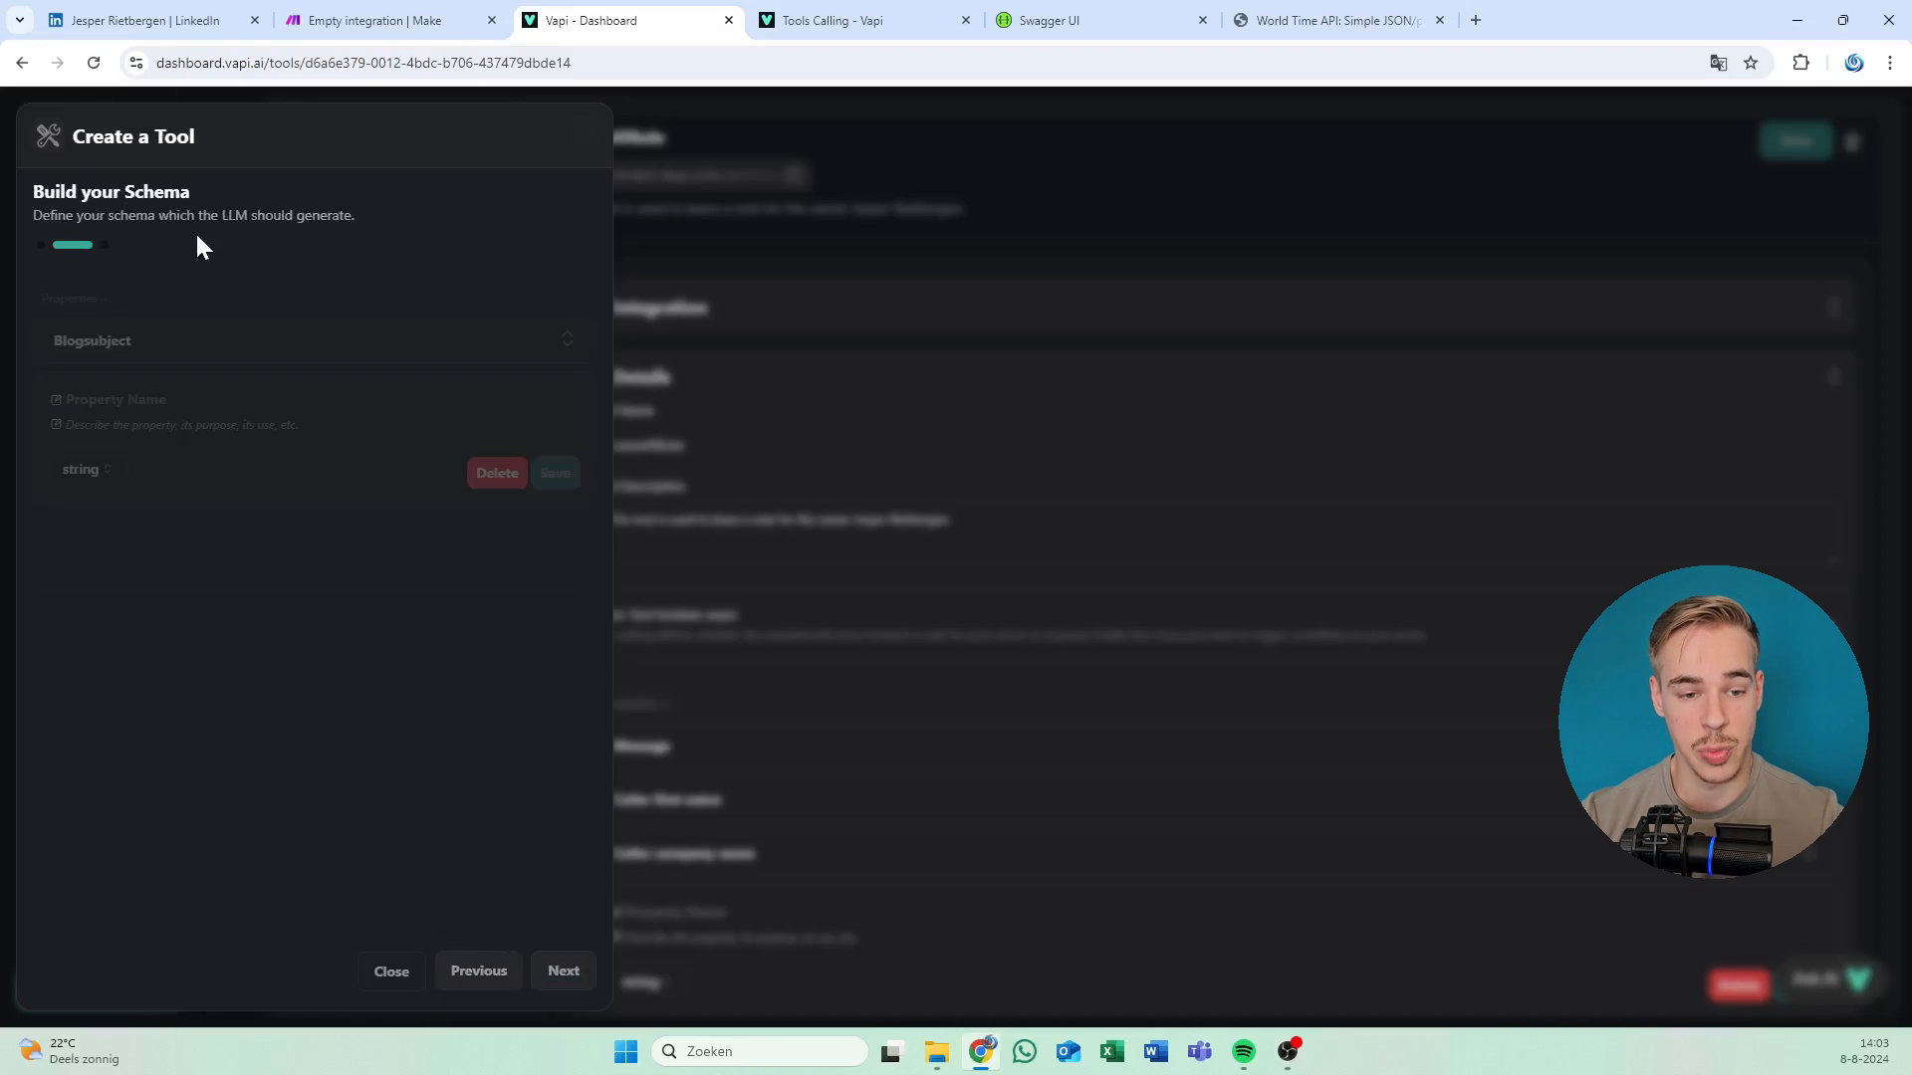
{"action": "left_click", "coordinate": [582, 964]}
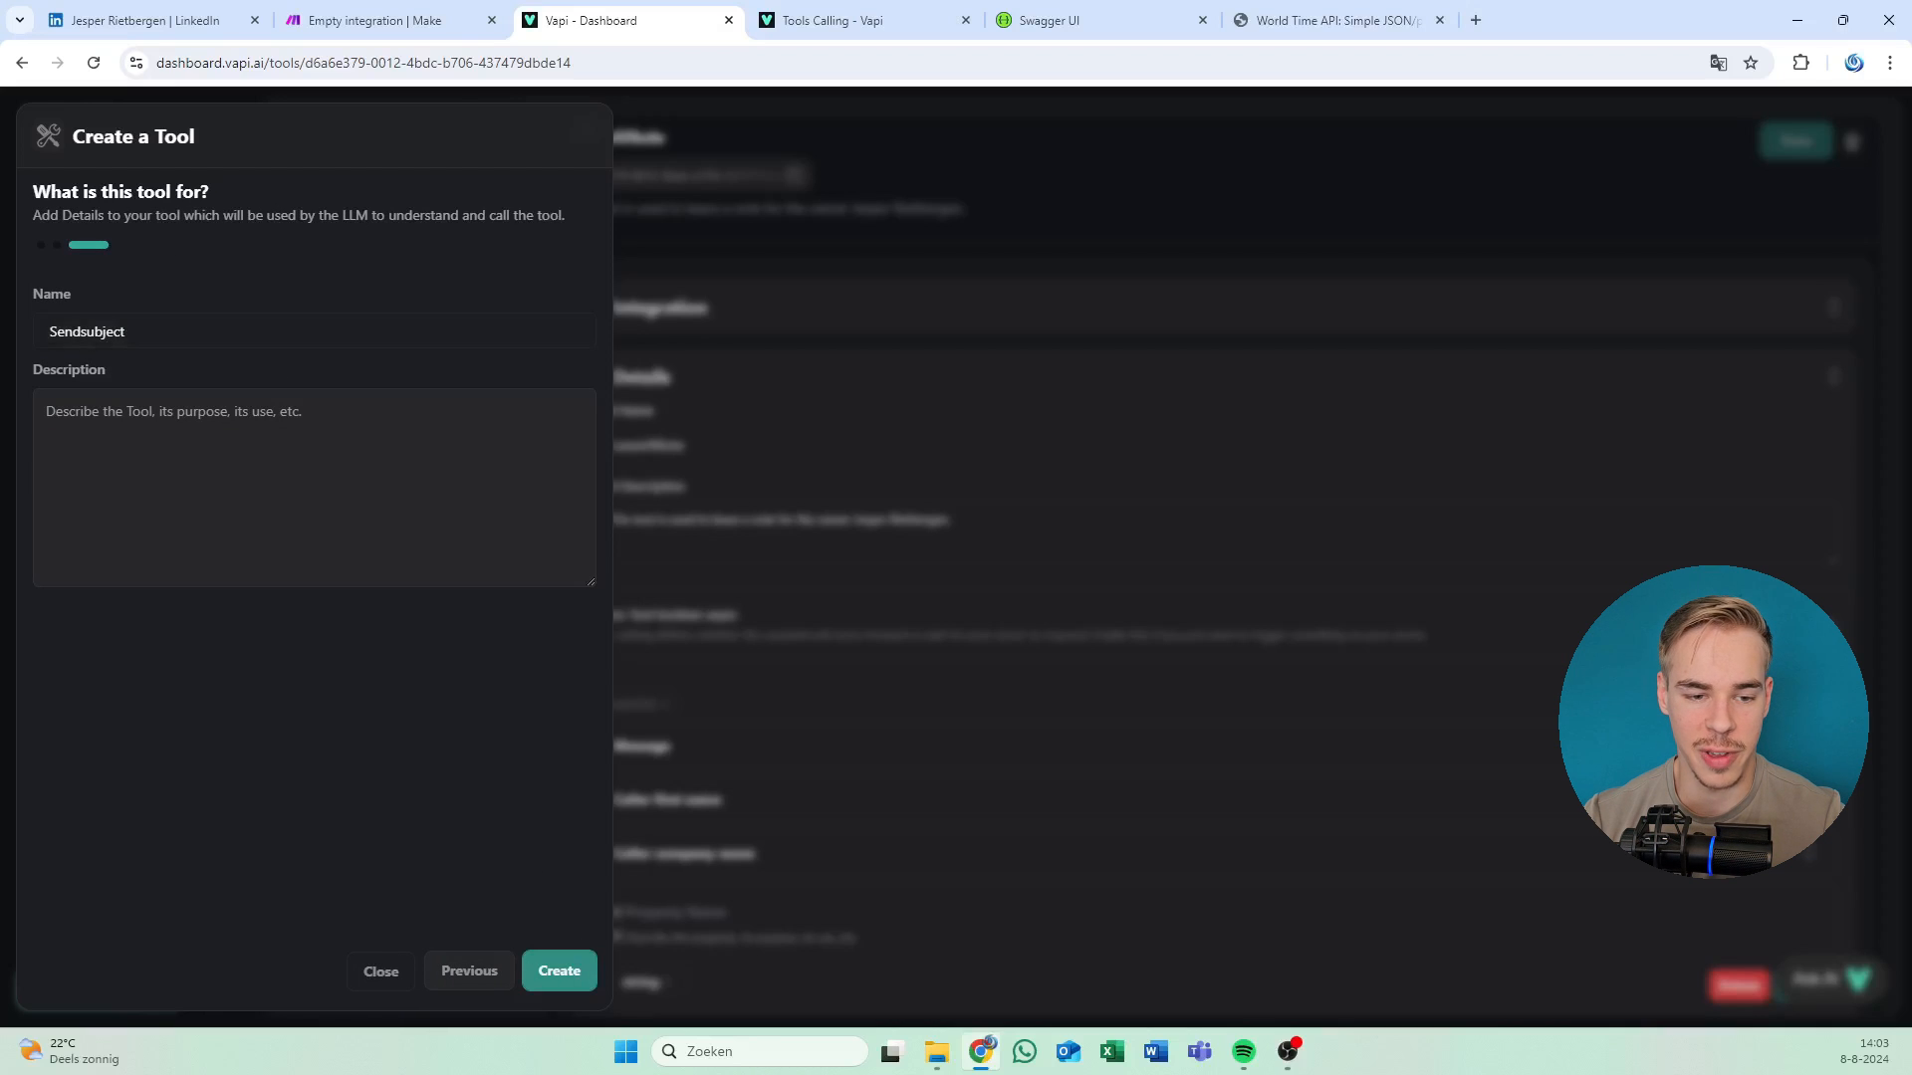
Describe the Sendsubject tool as "It generates a blog and send the blog subject." and create it.
{"action": "left_click", "coordinate": [314, 487]}
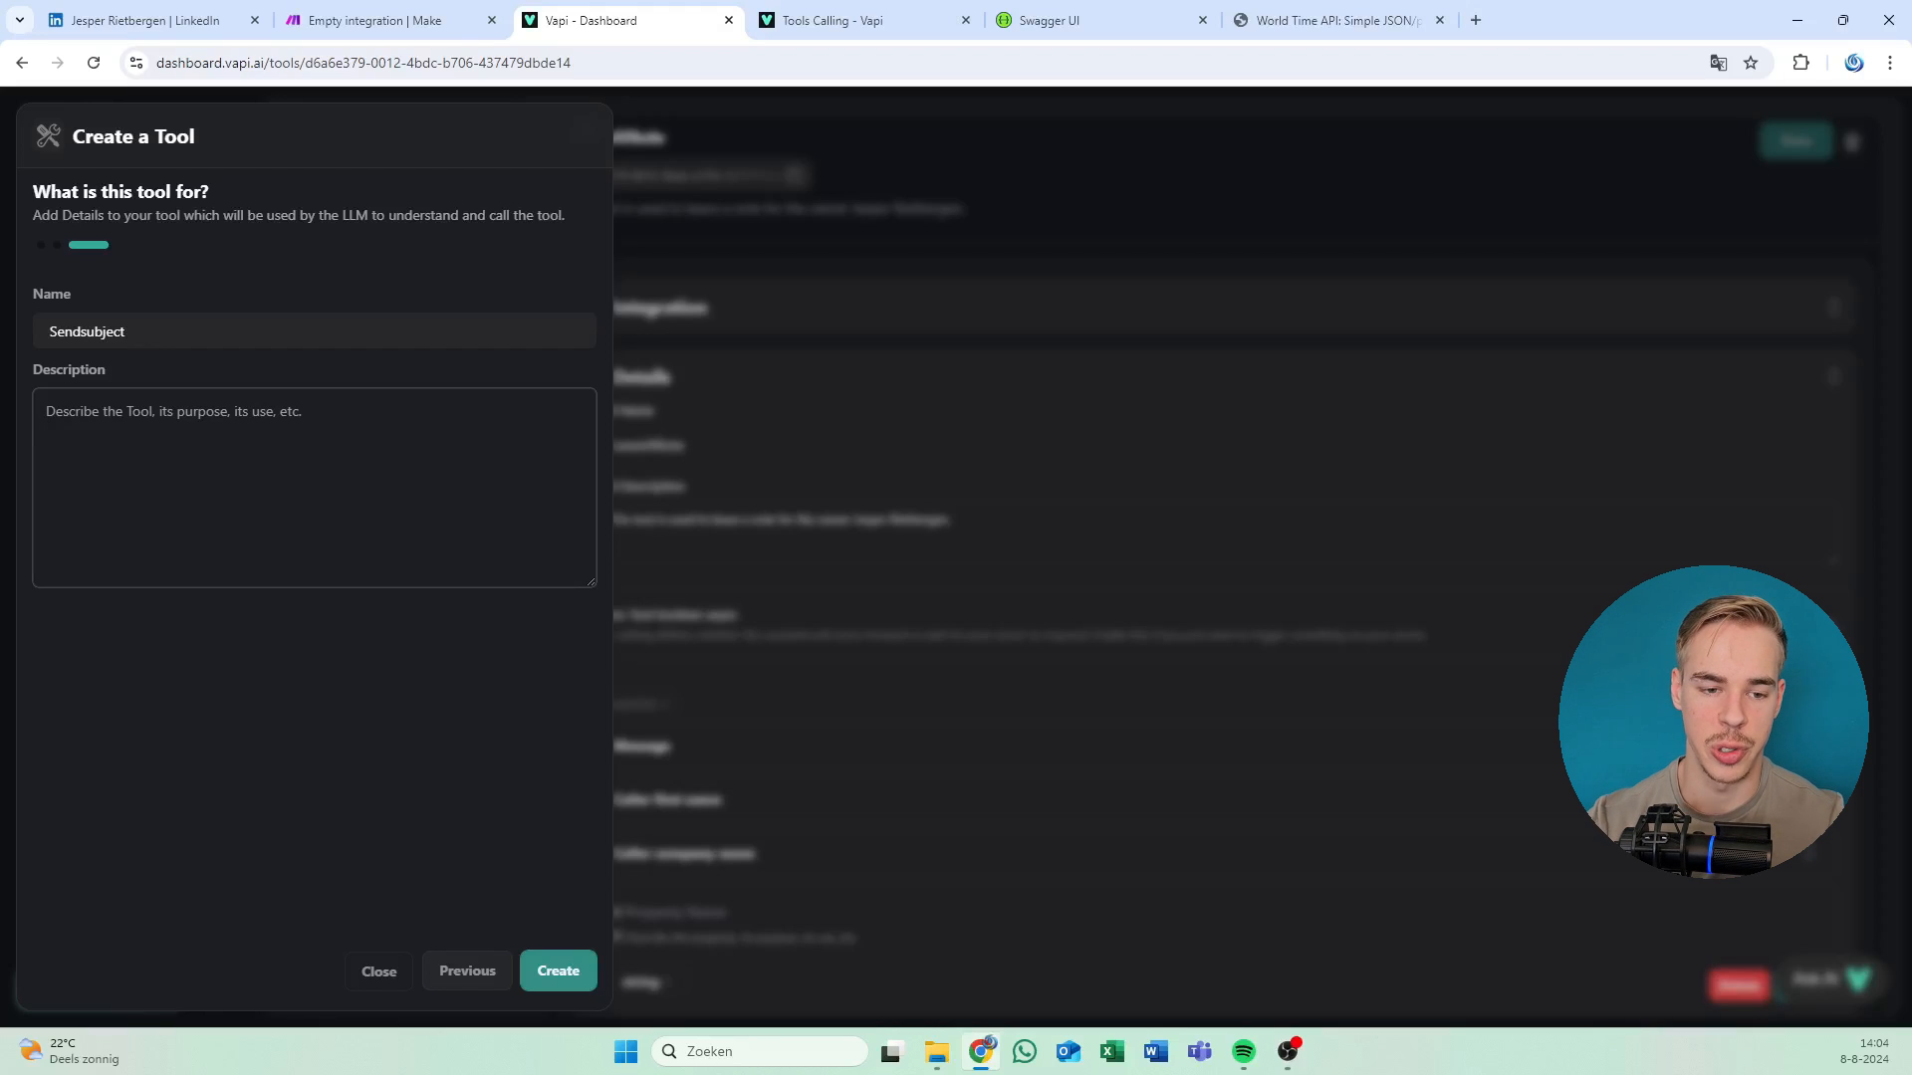
{"action": "left_click", "coordinate": [132, 333]}
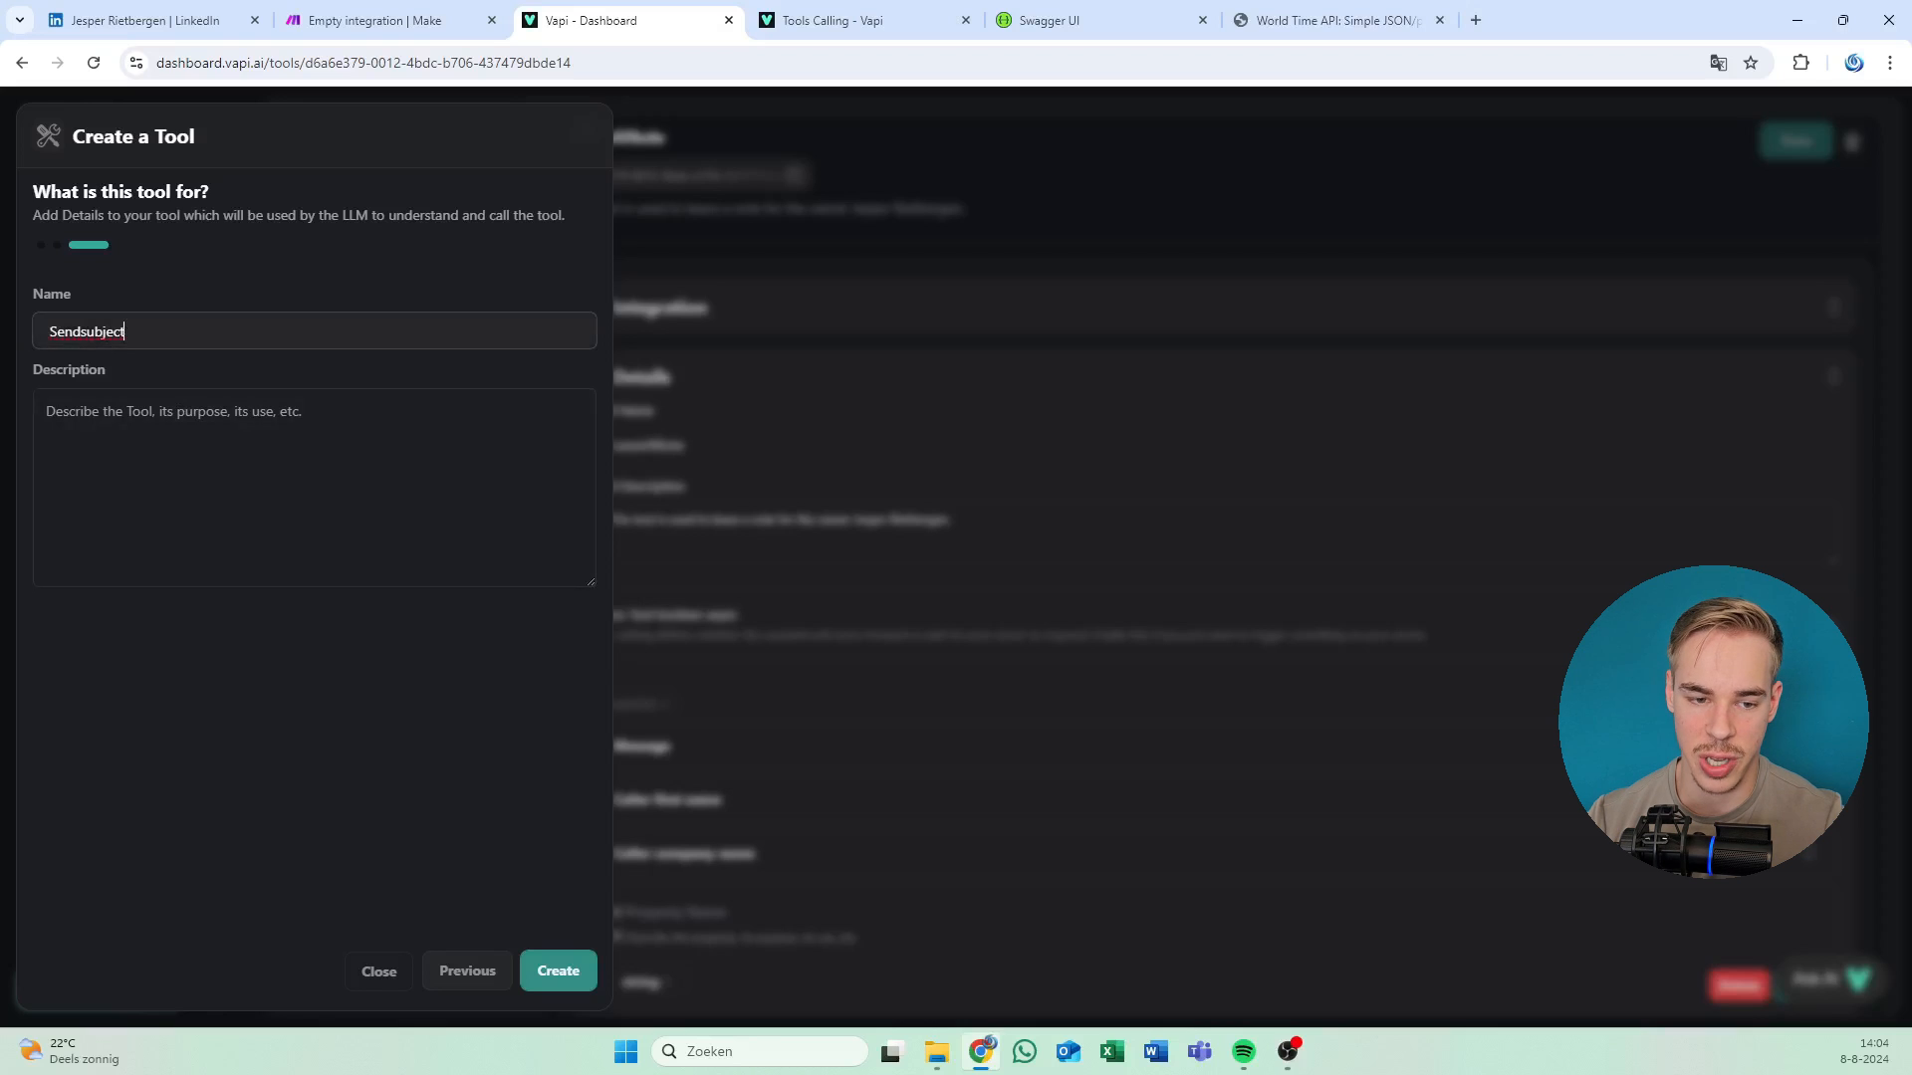
{"action": "key", "text": "Tab"}
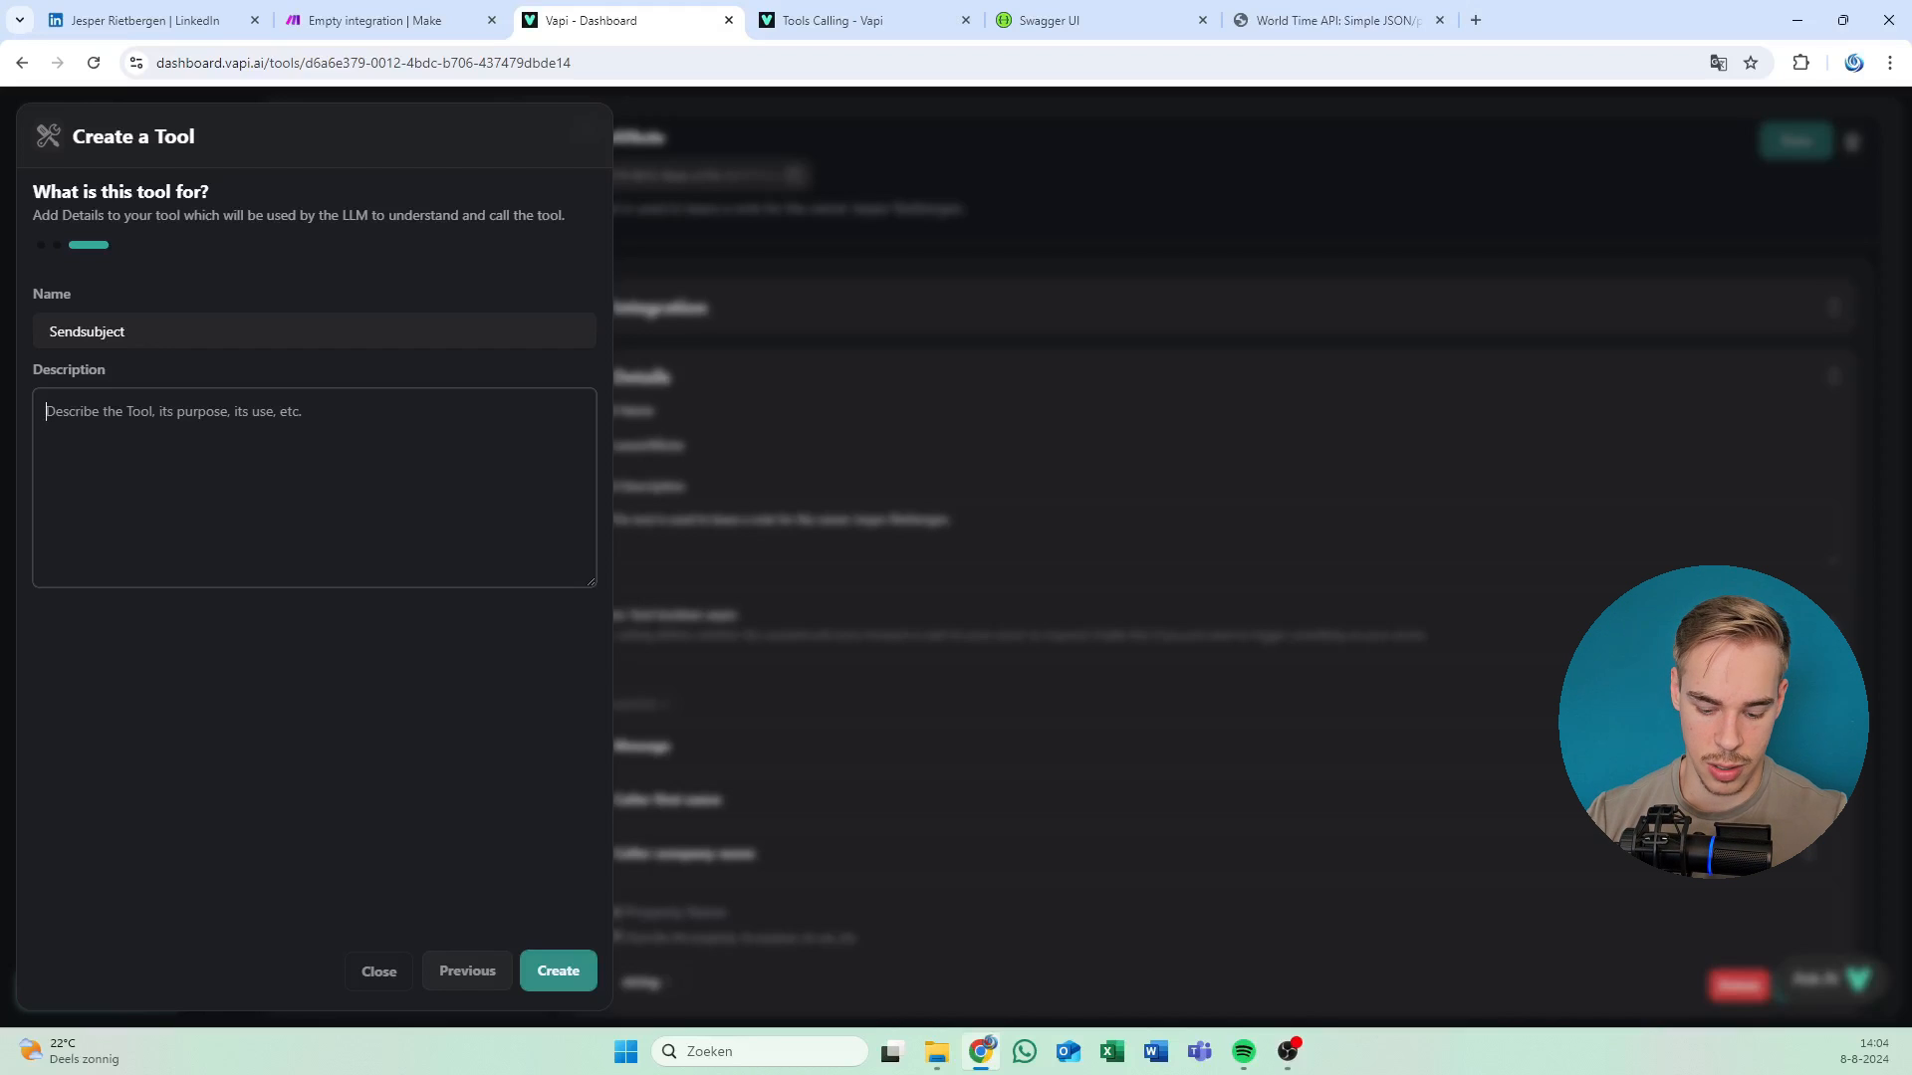
{"action": "type", "text": "It genera"}
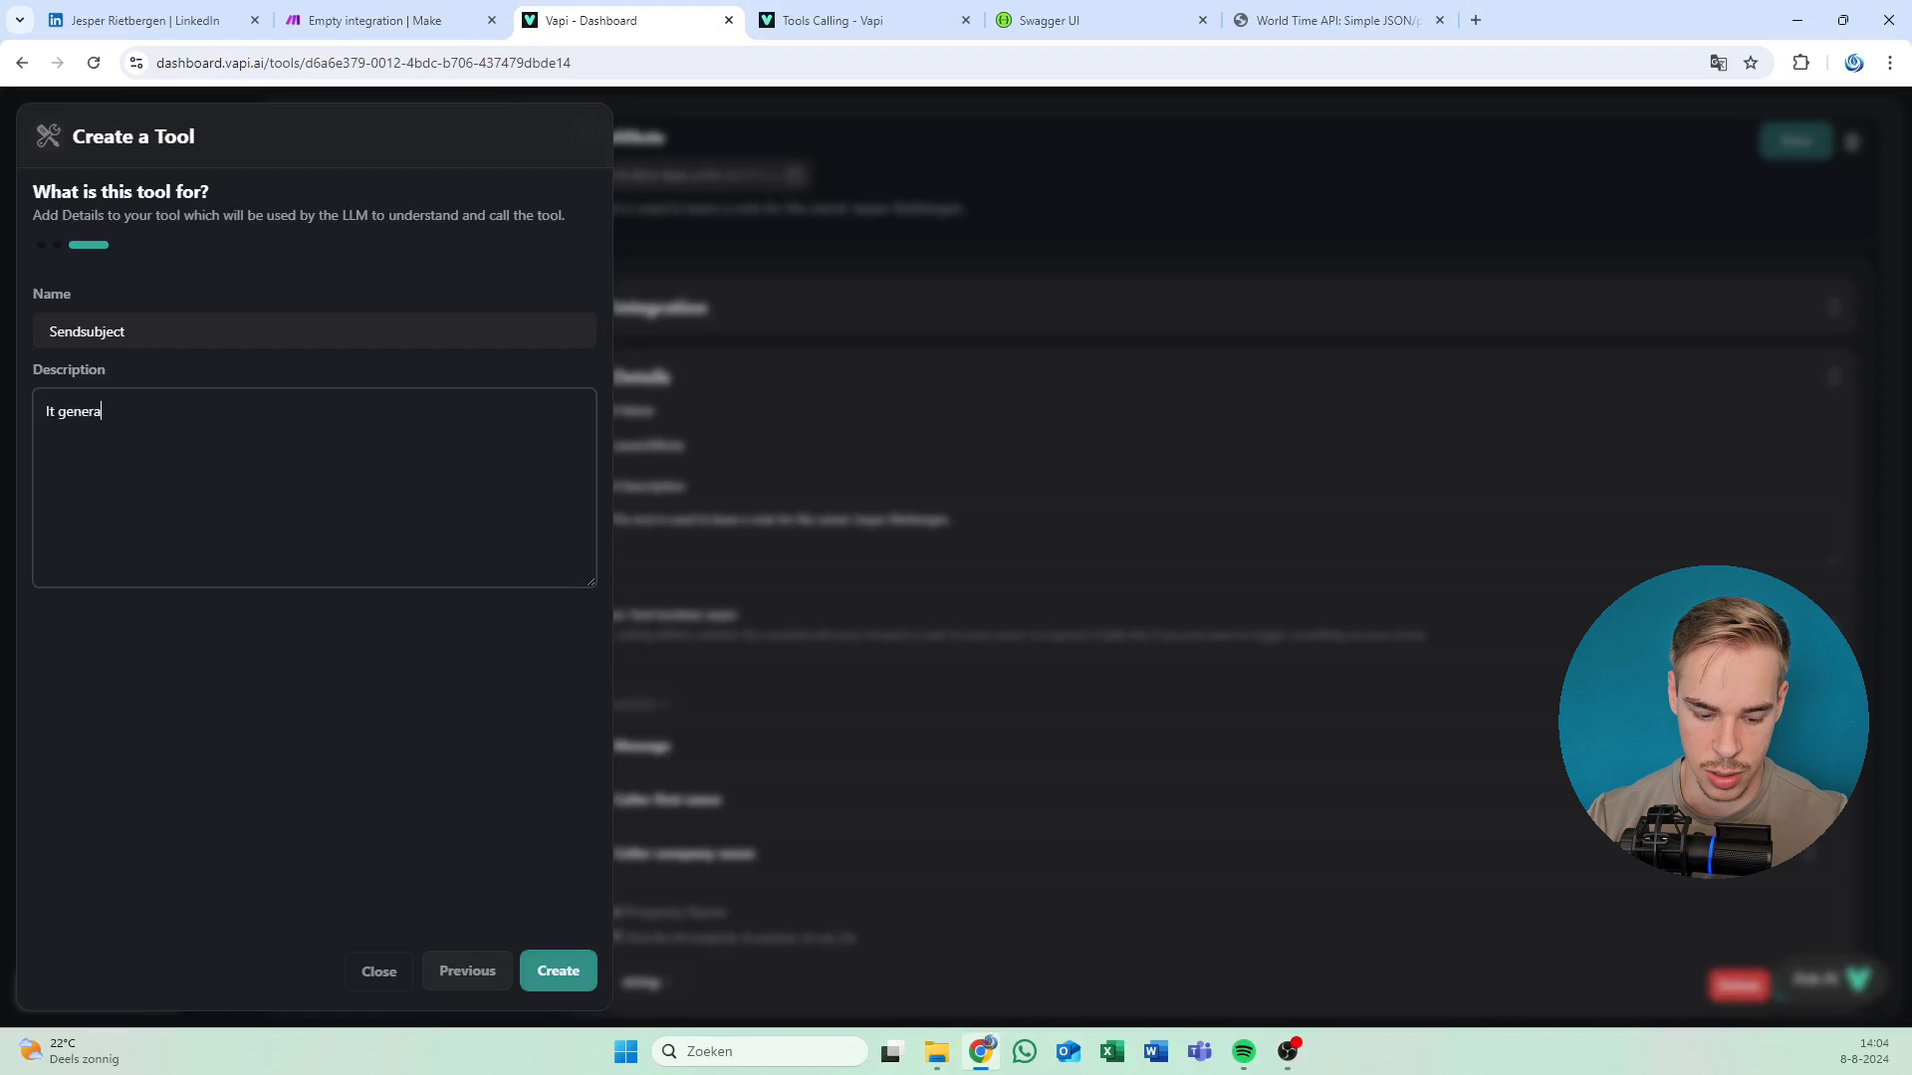
{"action": "key", "text": "ctrl+a"}
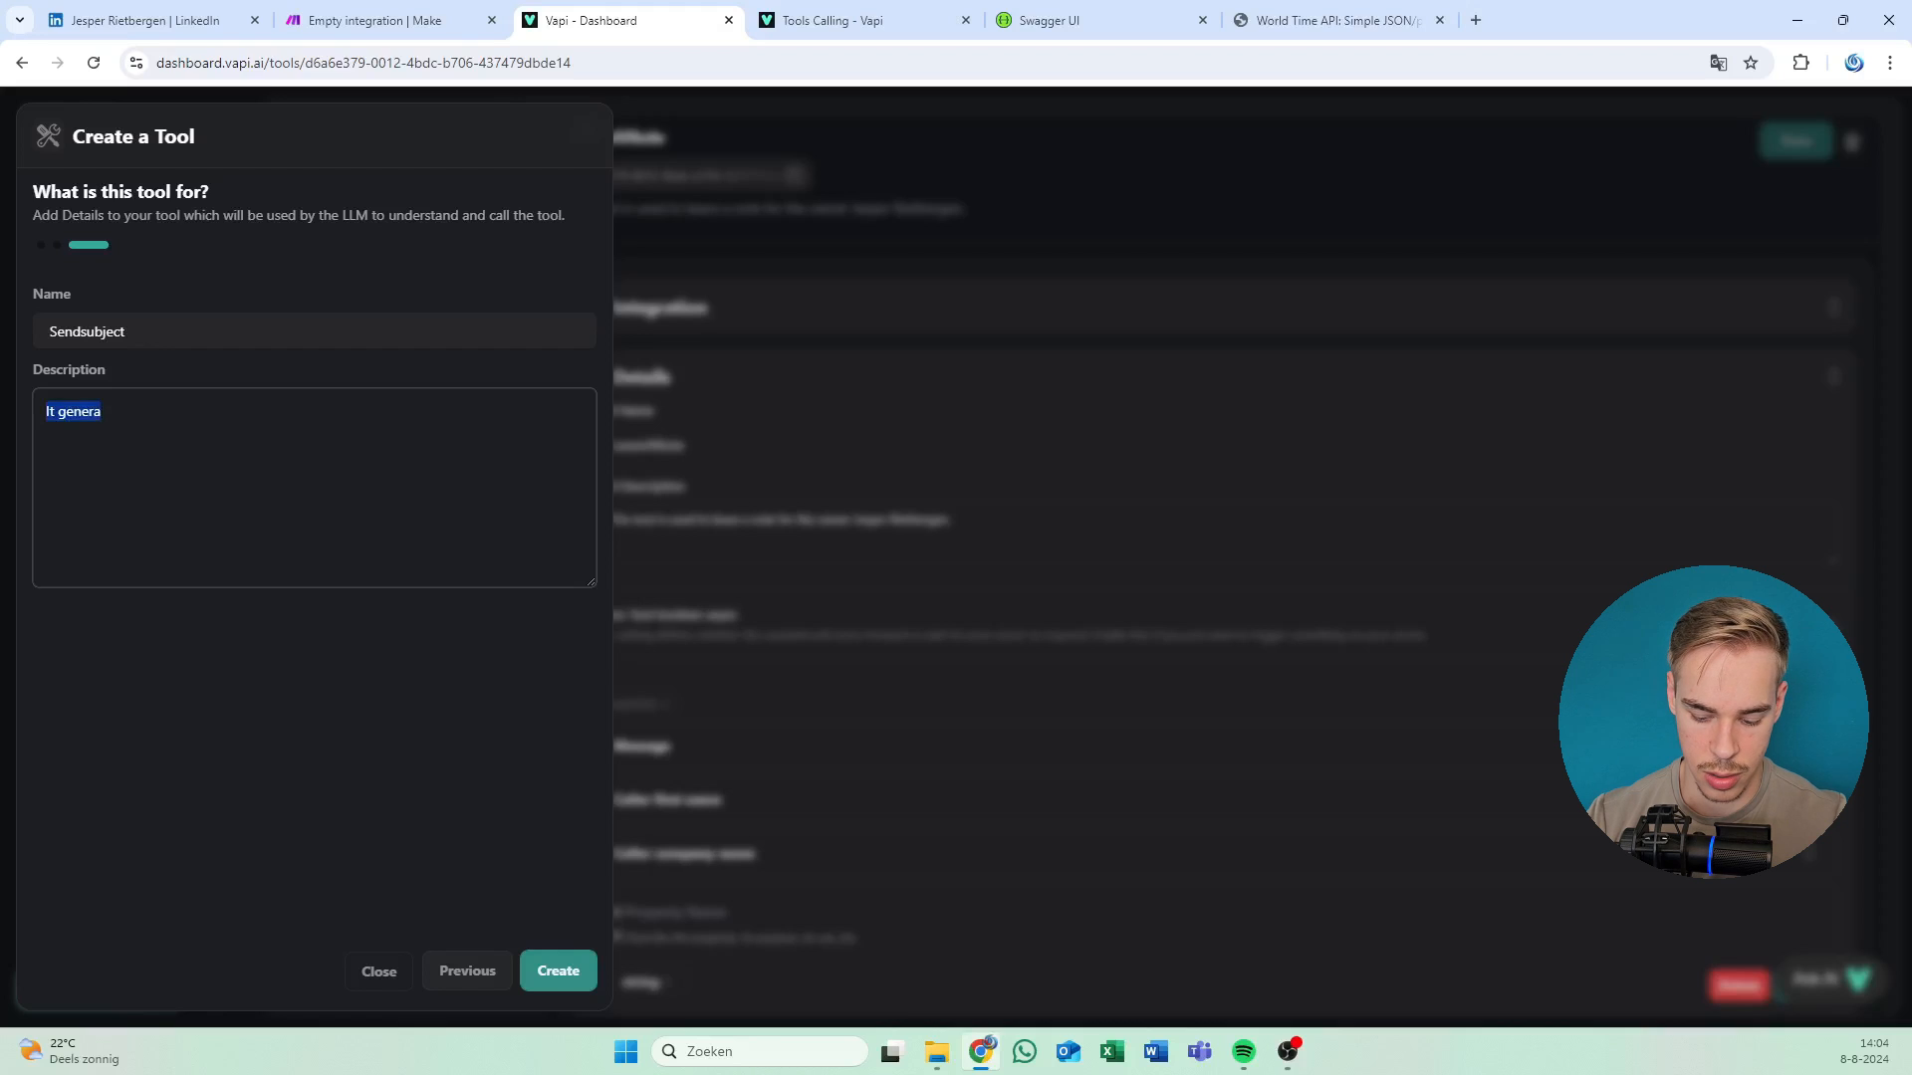
{"action": "type", "text": "It generate"}
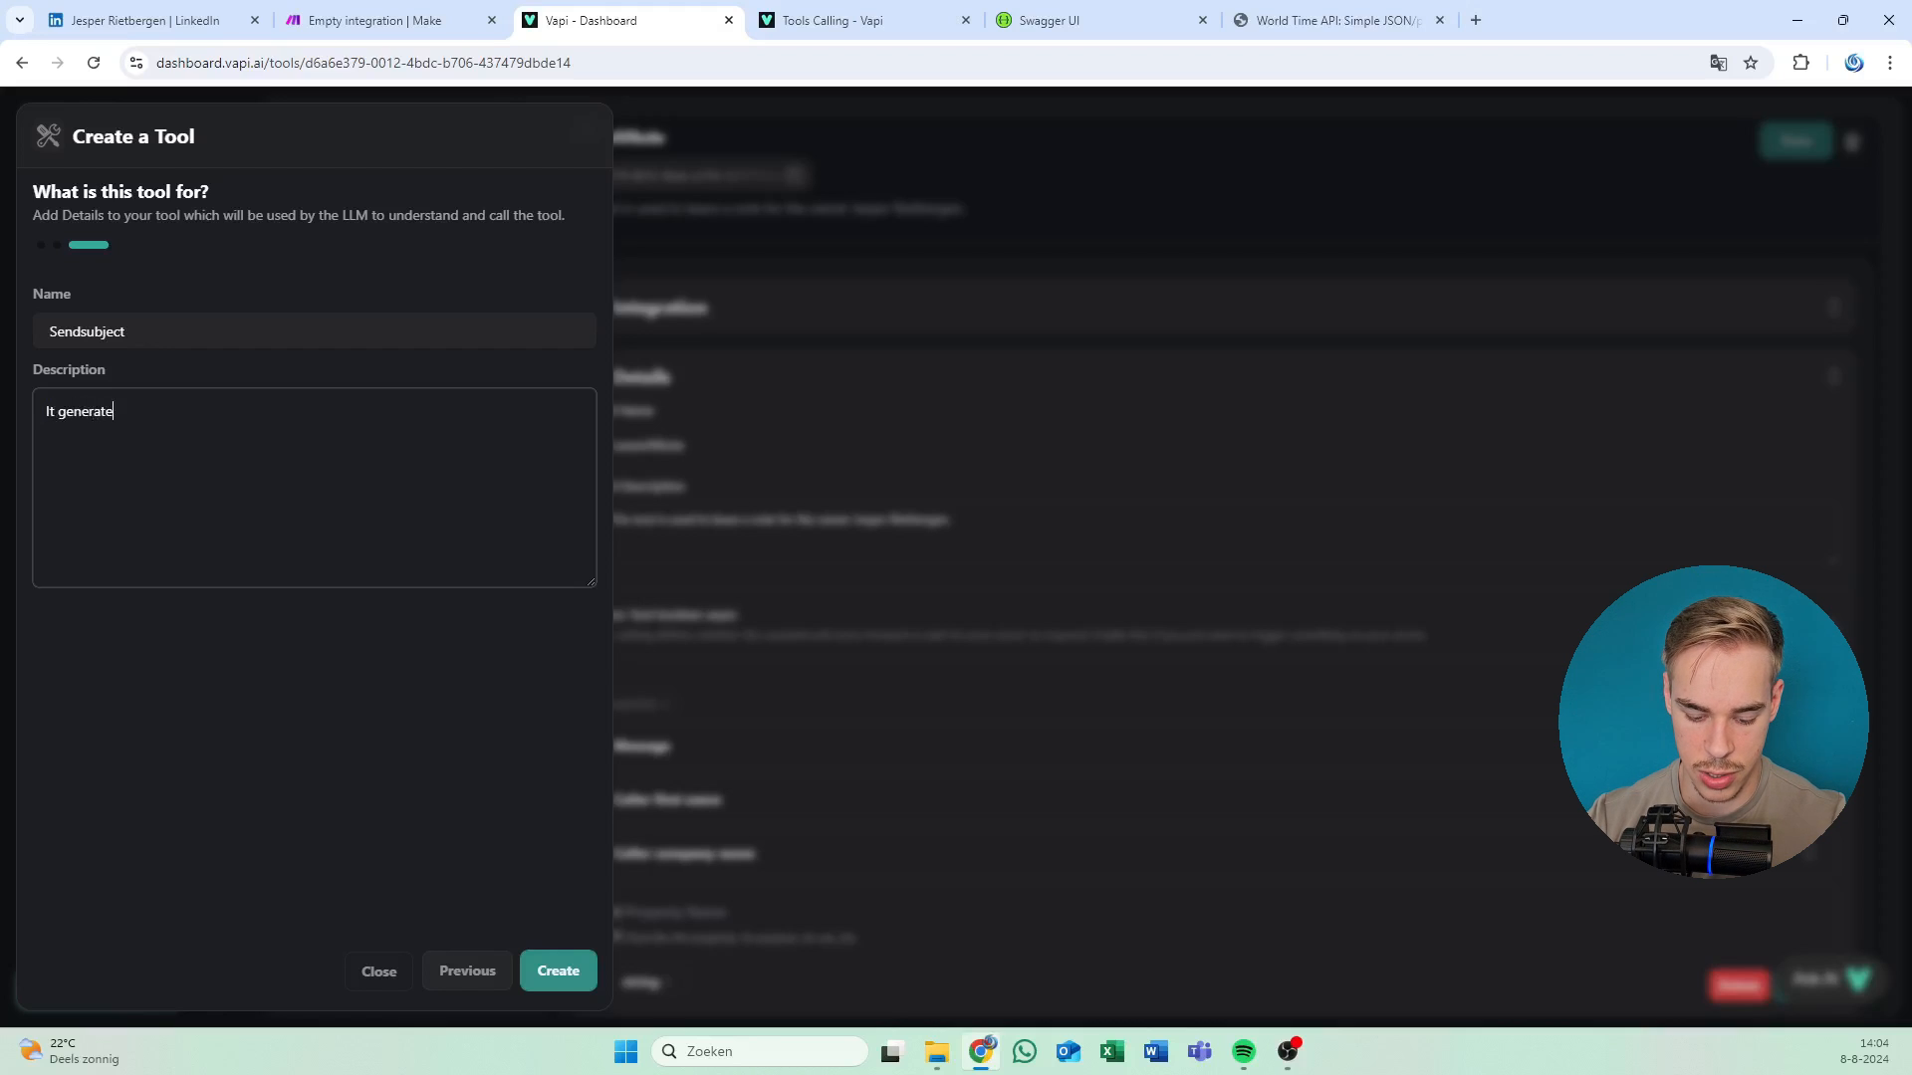
{"action": "type", "text": "s a blog b"}
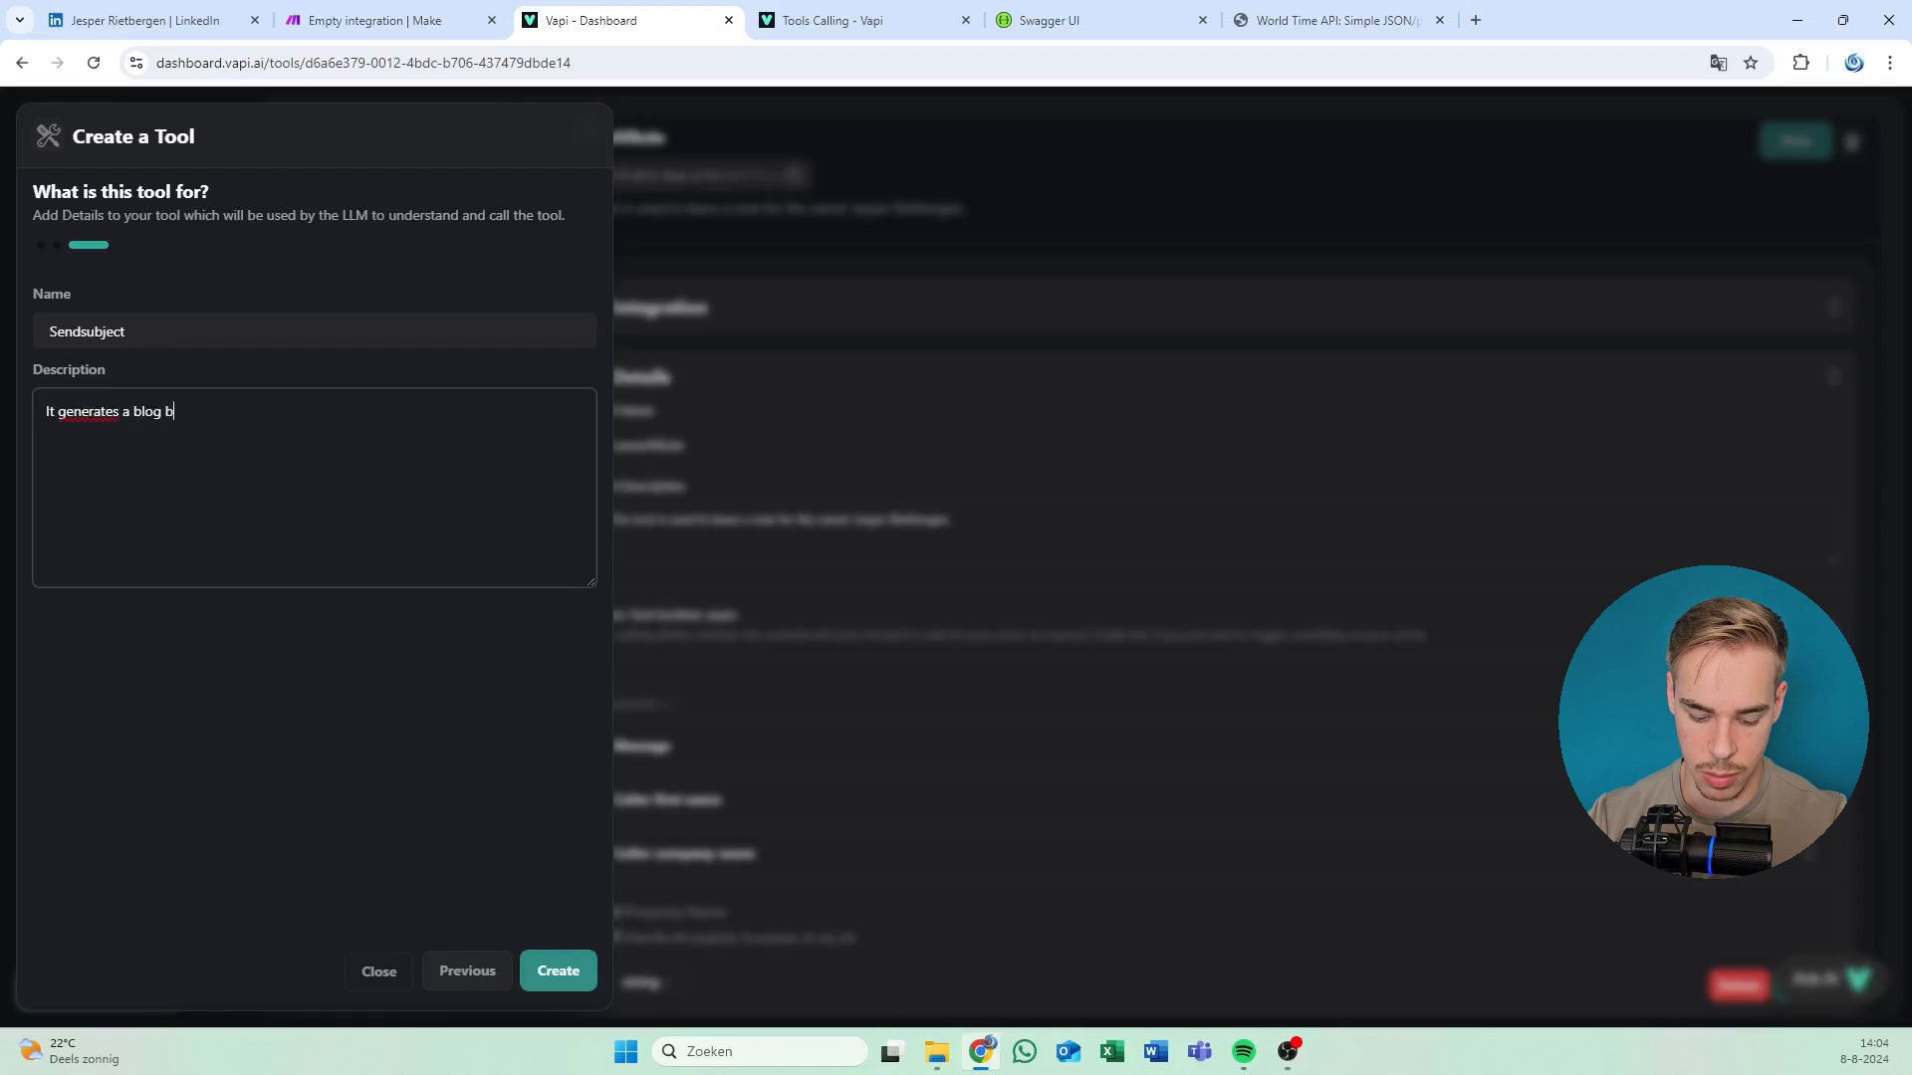
{"action": "key", "text": "BackSpace"}
{"action": "type", "text": "and se"}
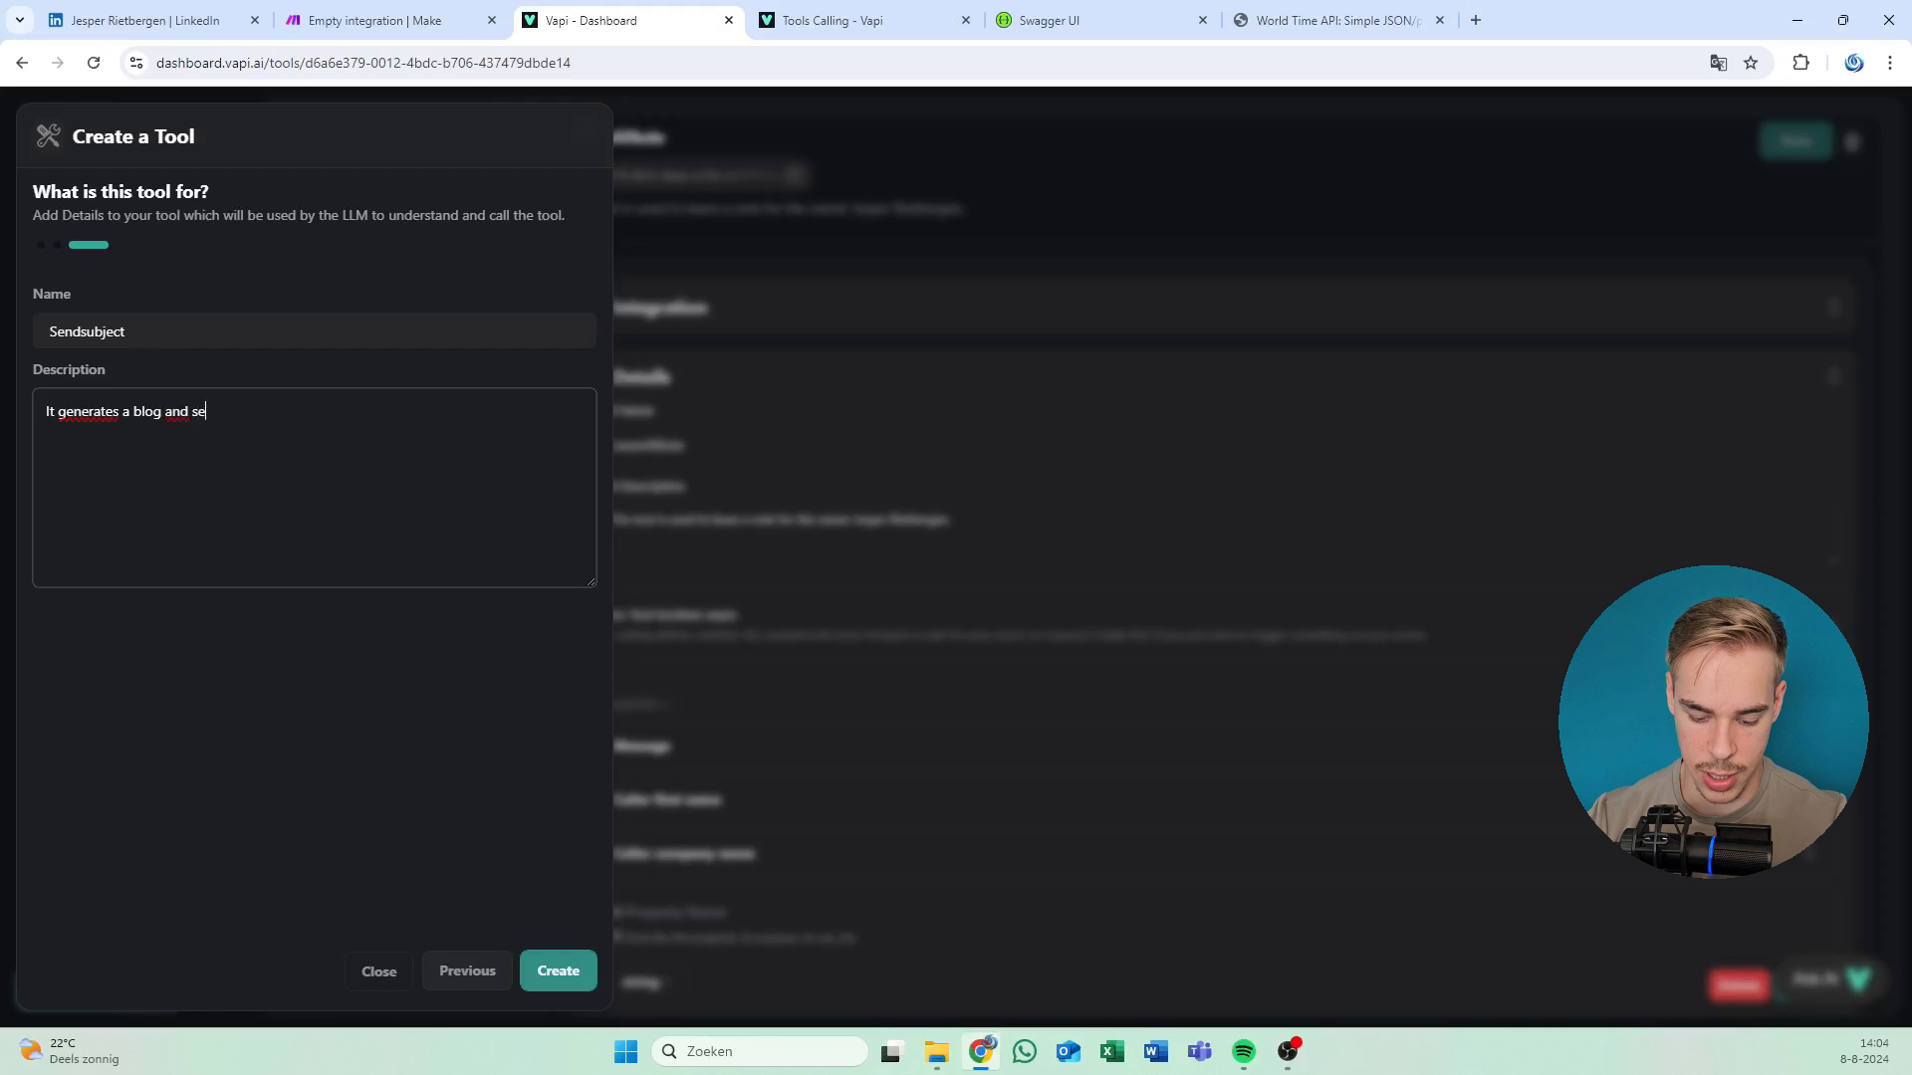
{"action": "type", "text": "nd the blog subject "}
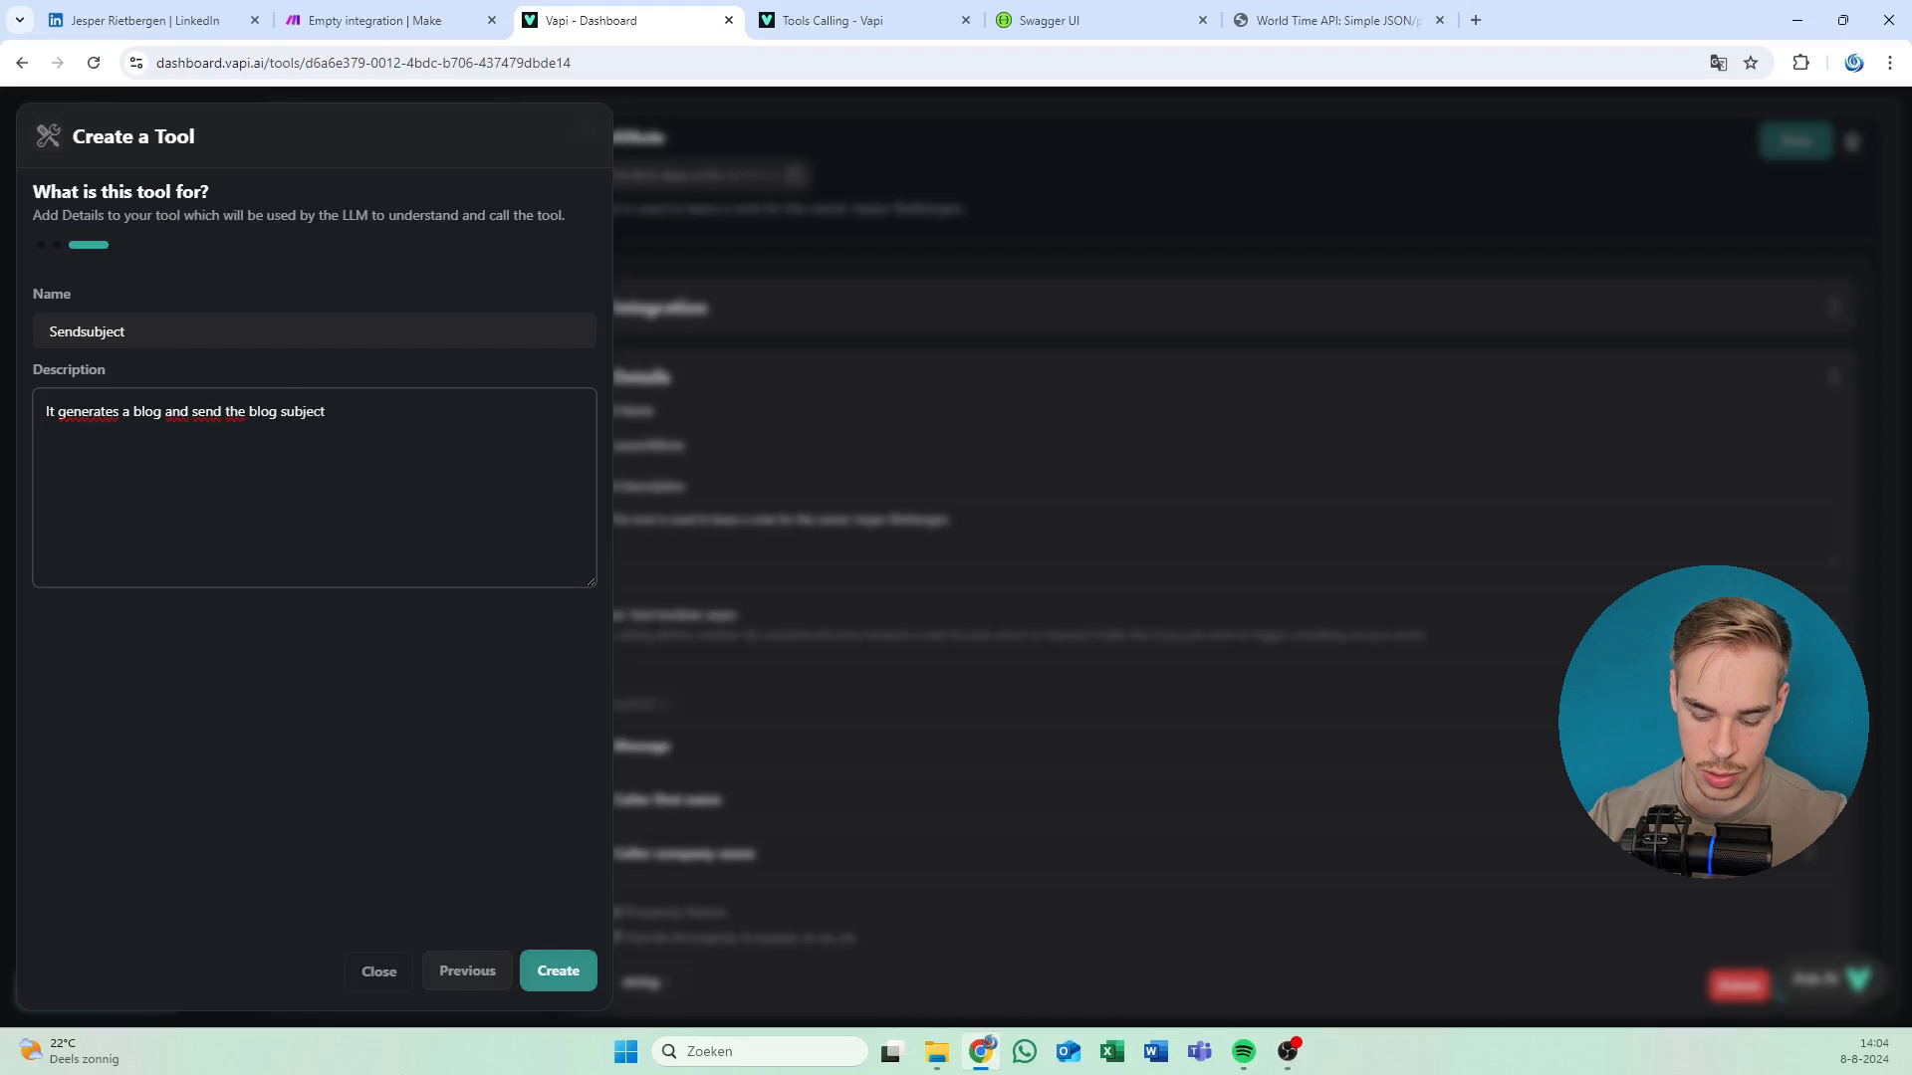
{"action": "type", "text": "."}
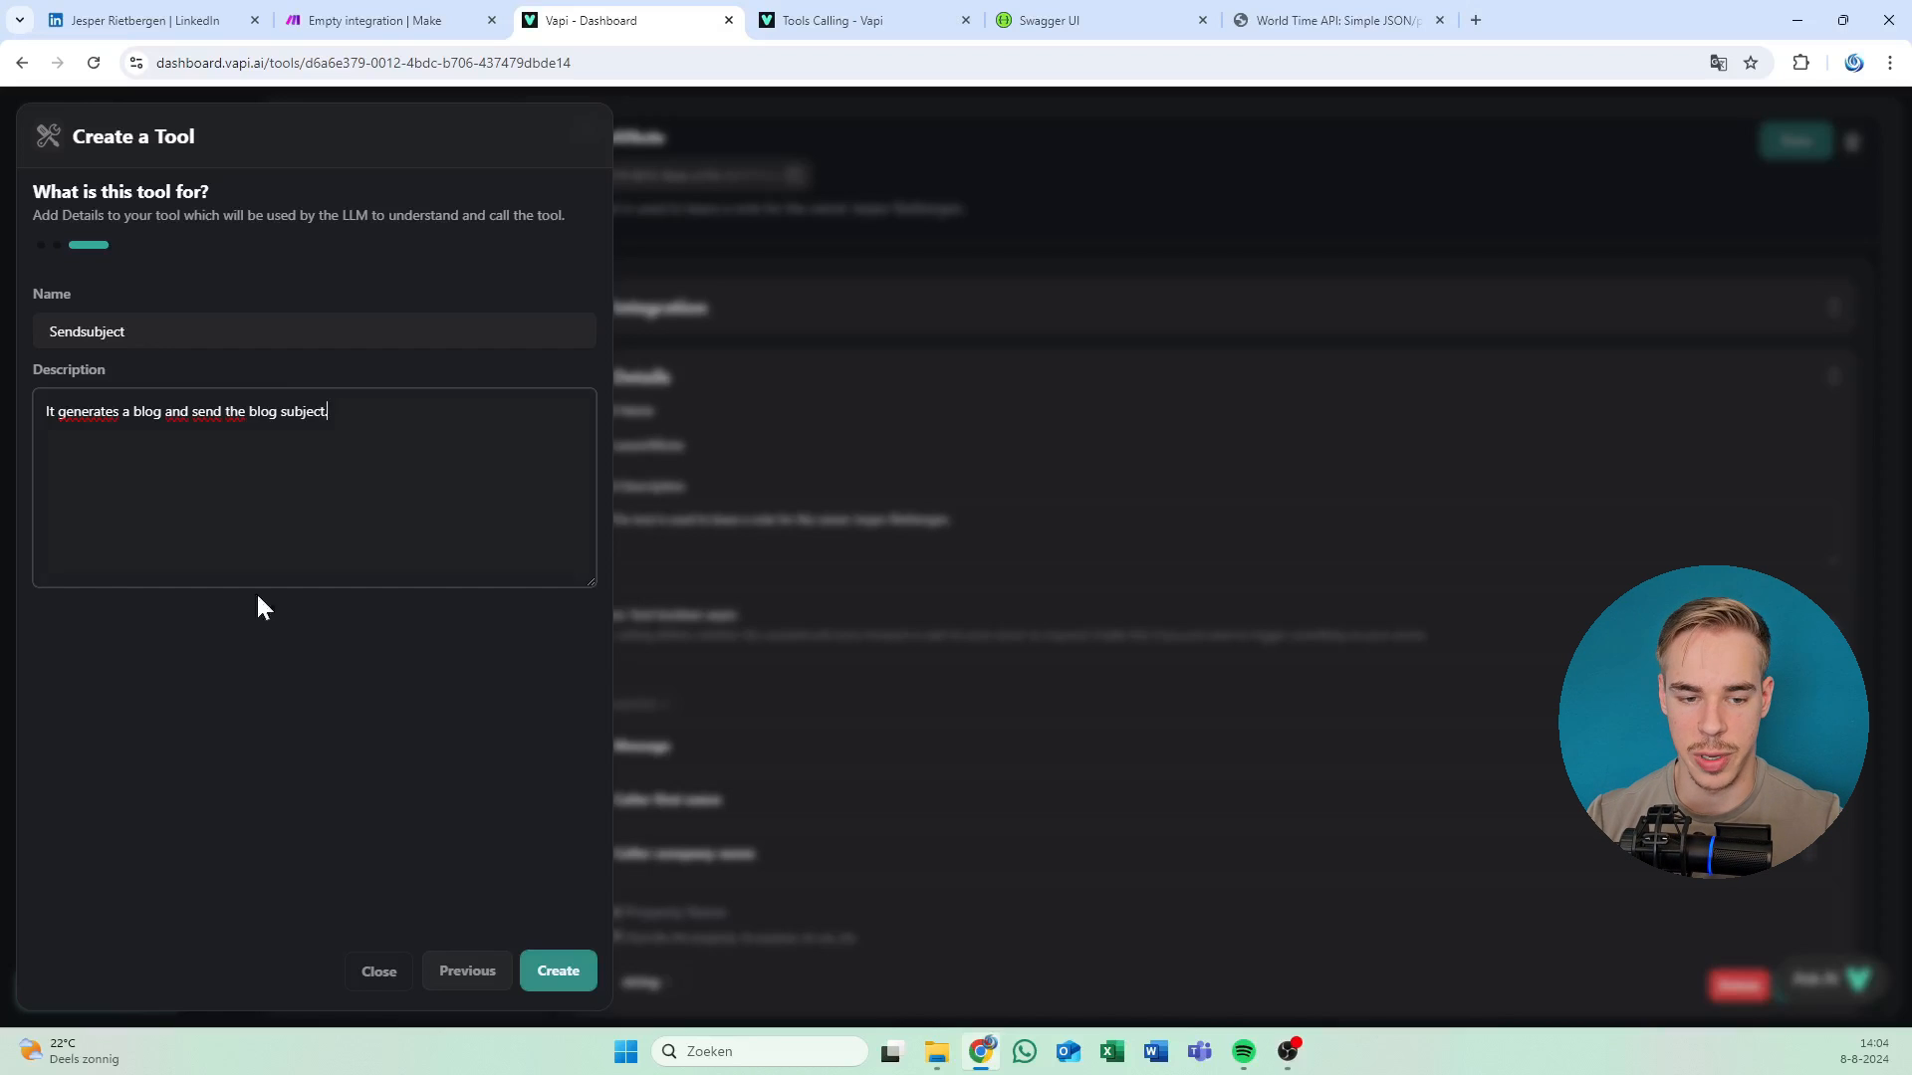
{"action": "left_click", "coordinate": [120, 412]}
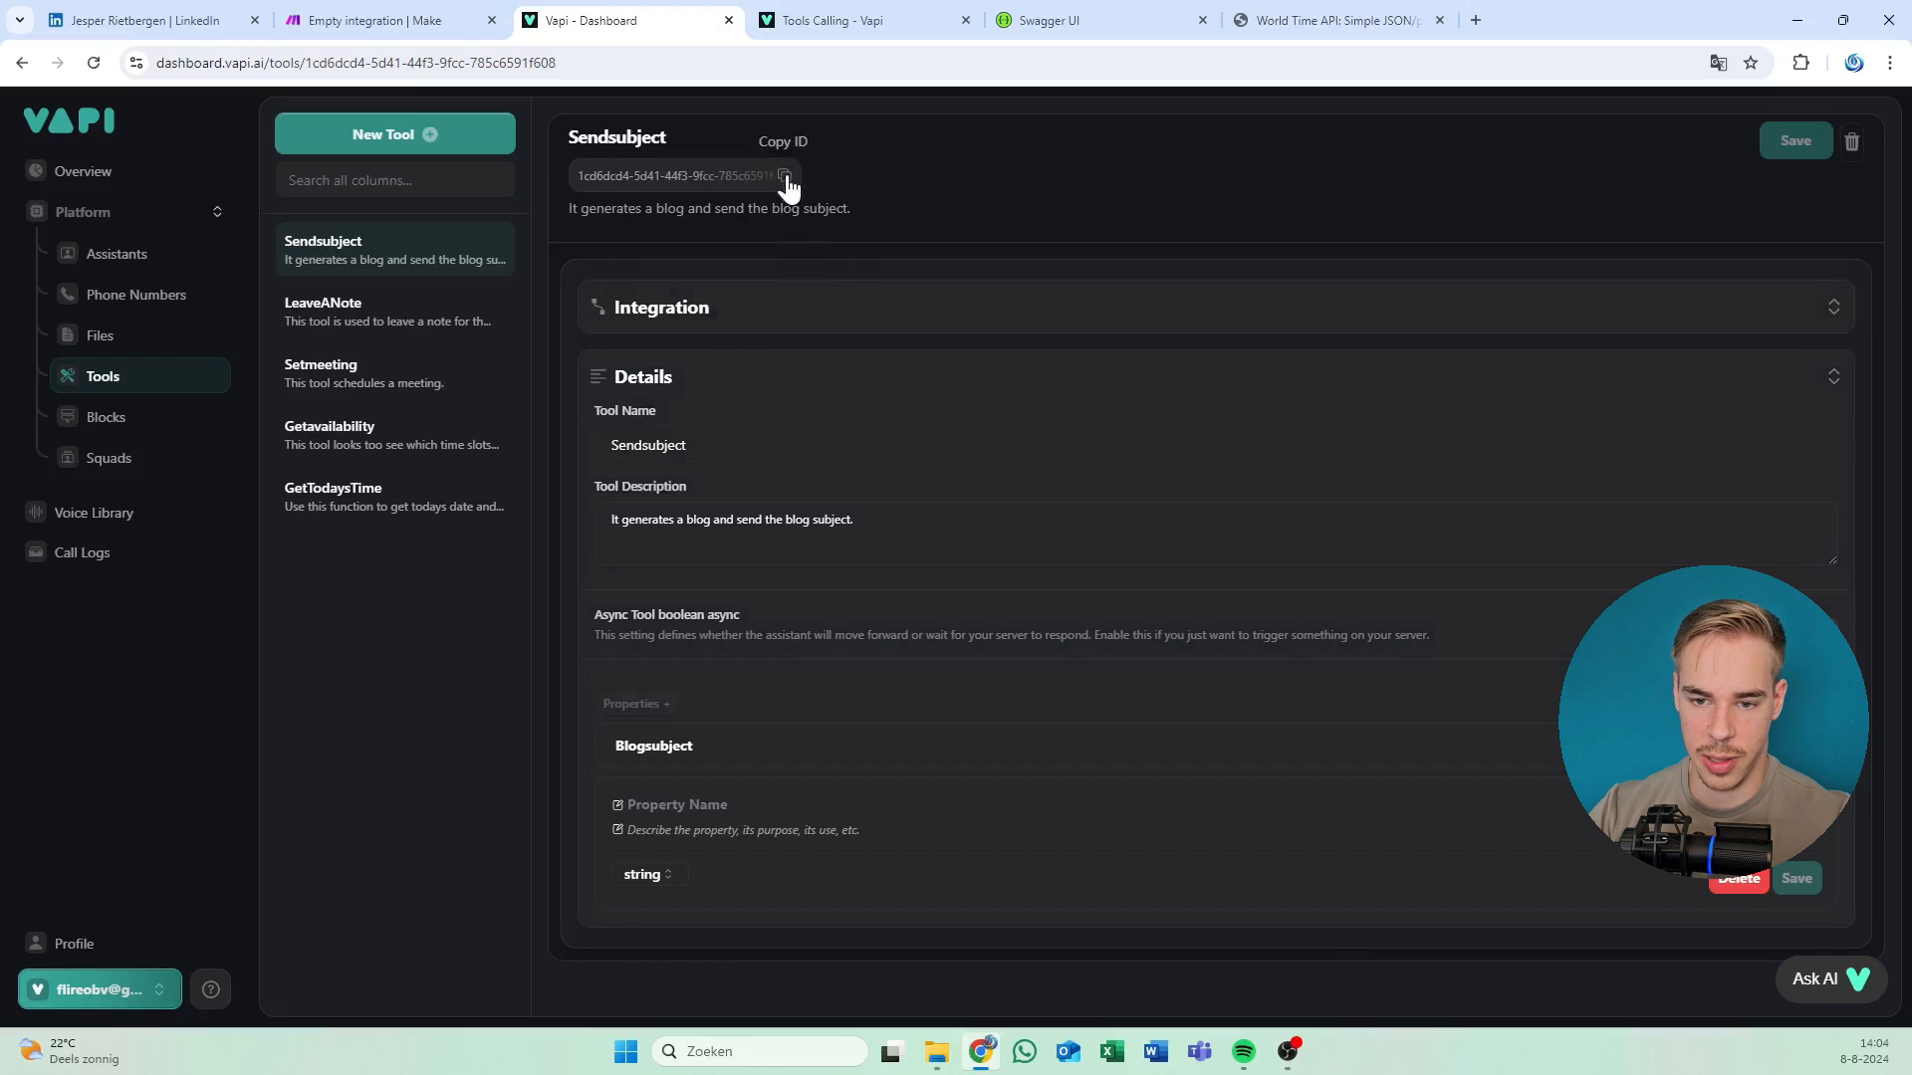
Look over the Assistants section, dismiss the new-assistant form, and view the imported number in the Phone Numbers section.
{"action": "left_click", "coordinate": [158, 254]}
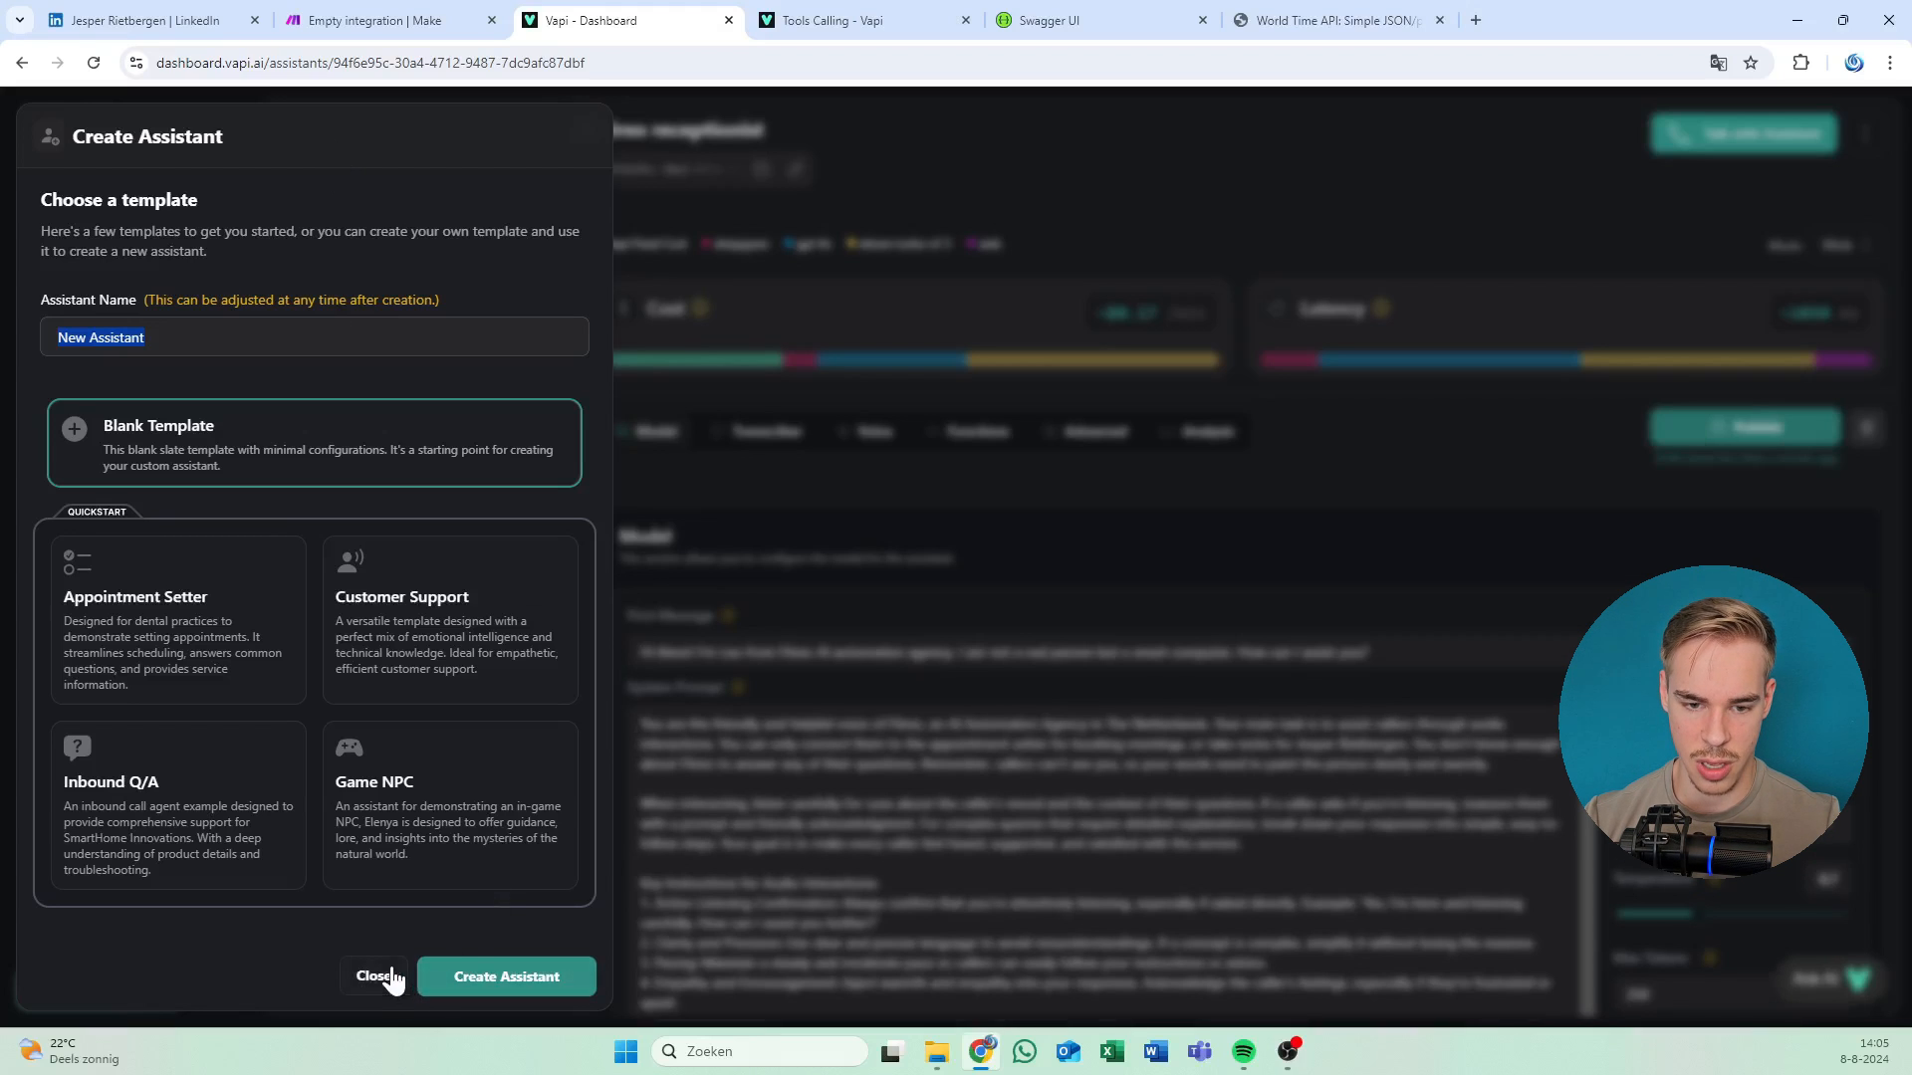
{"action": "left_click", "coordinate": [385, 977]}
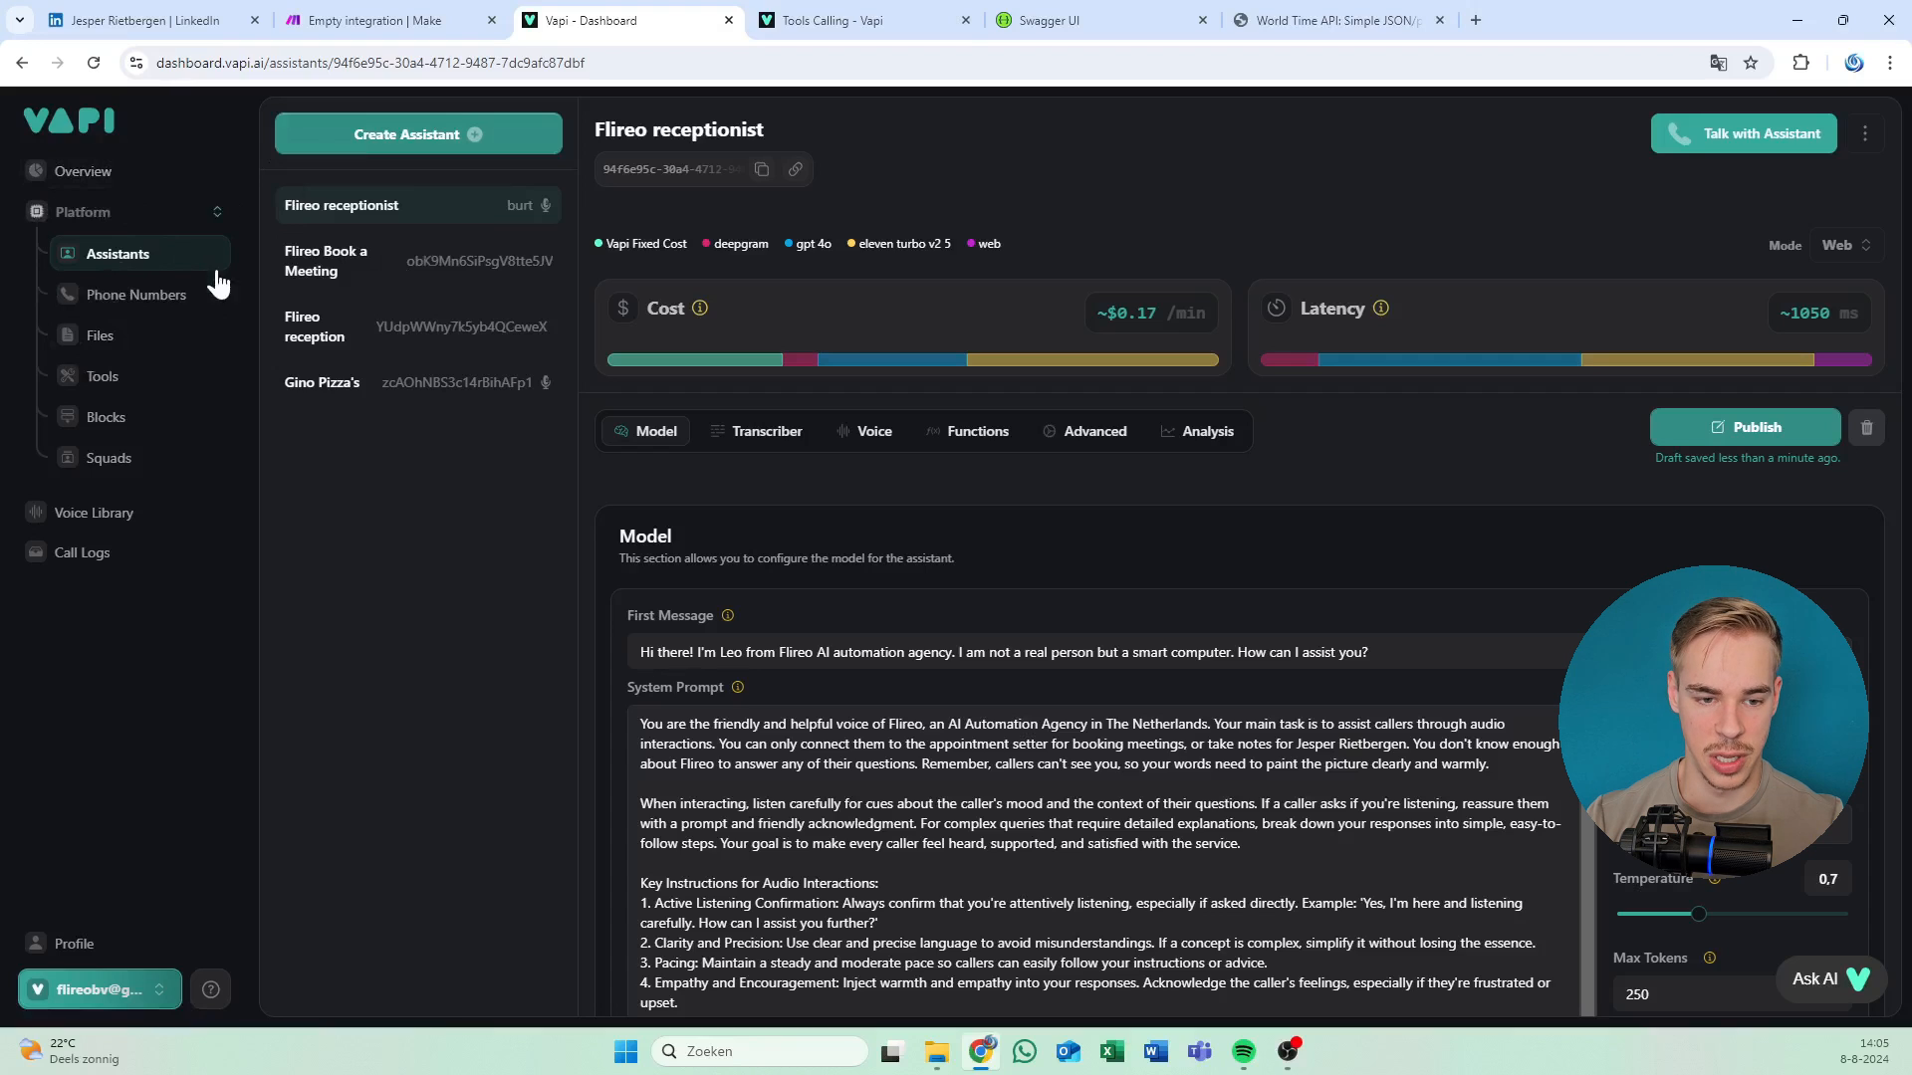
{"action": "left_click", "coordinate": [198, 299]}
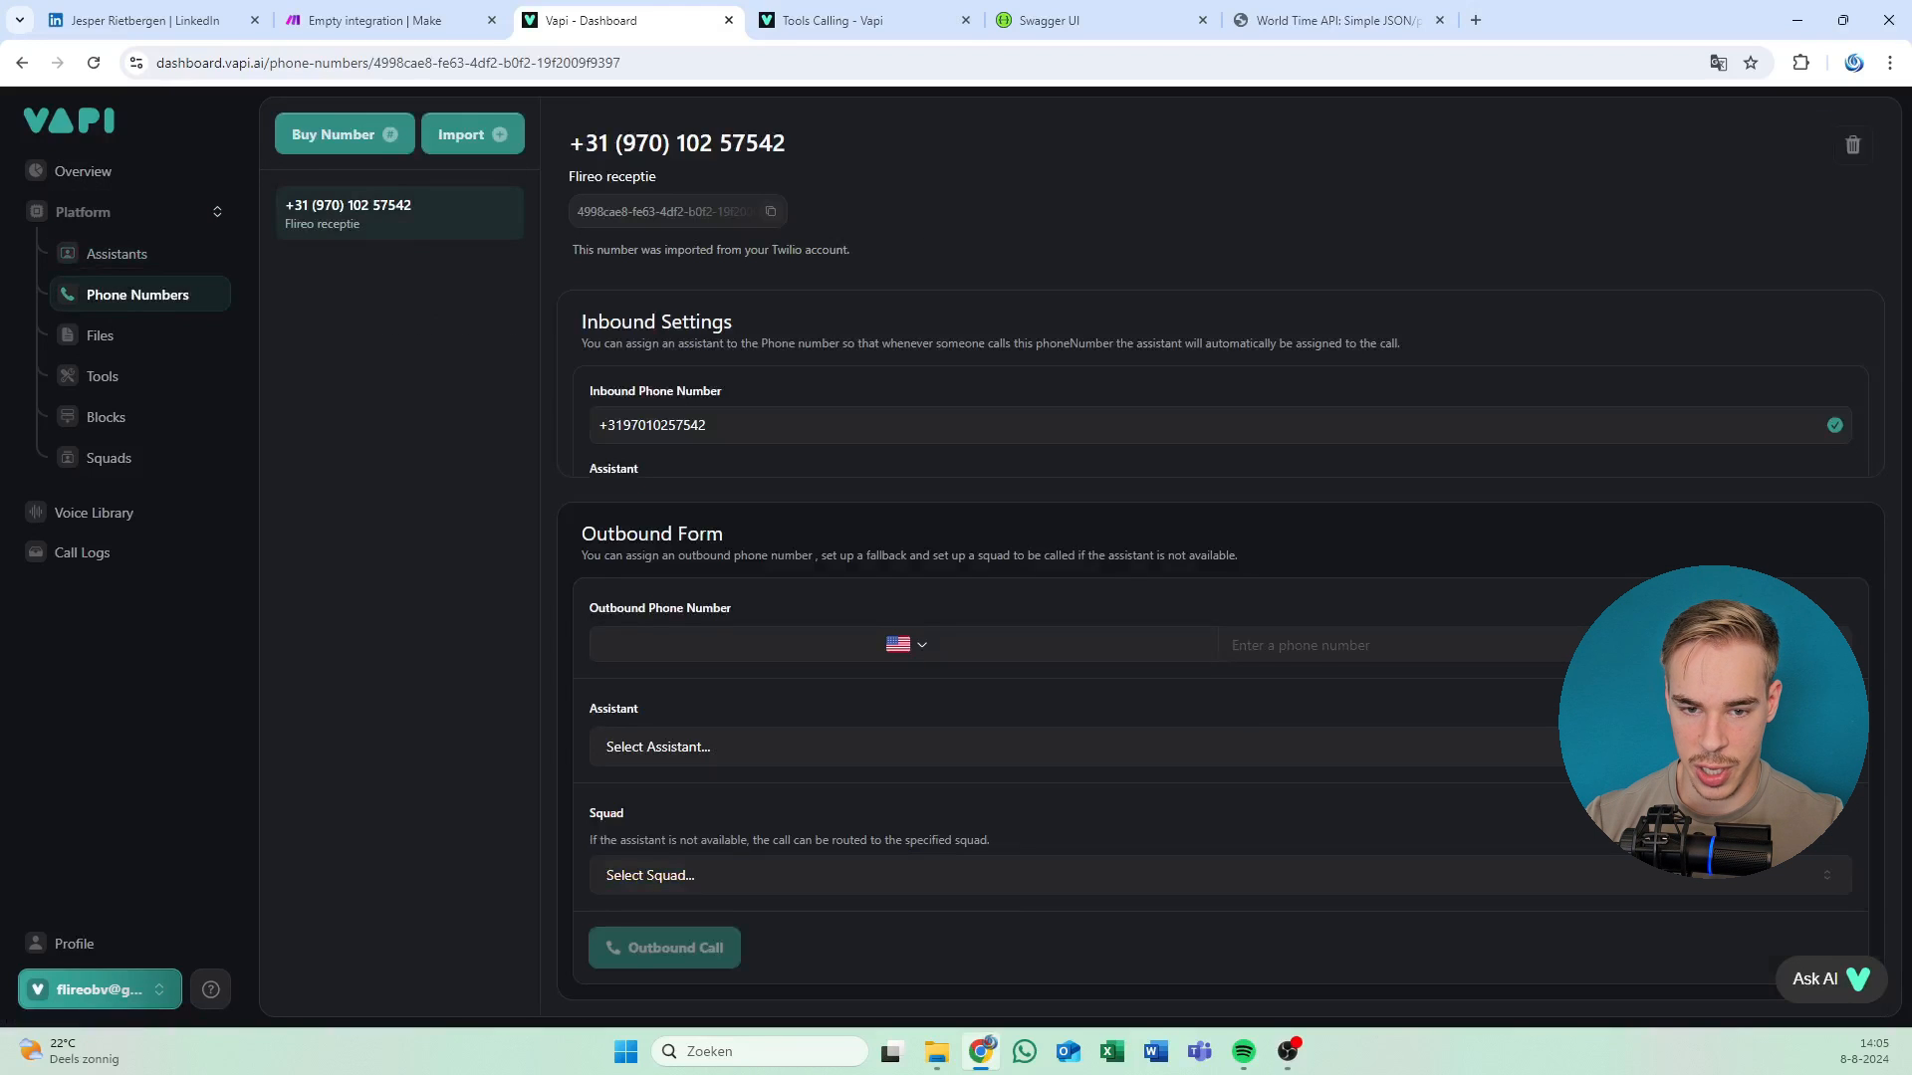
{"action": "left_click_drag", "start_coordinate": [570, 142], "coordinate": [786, 143]}
{"action": "left_click", "coordinate": [787, 146]}
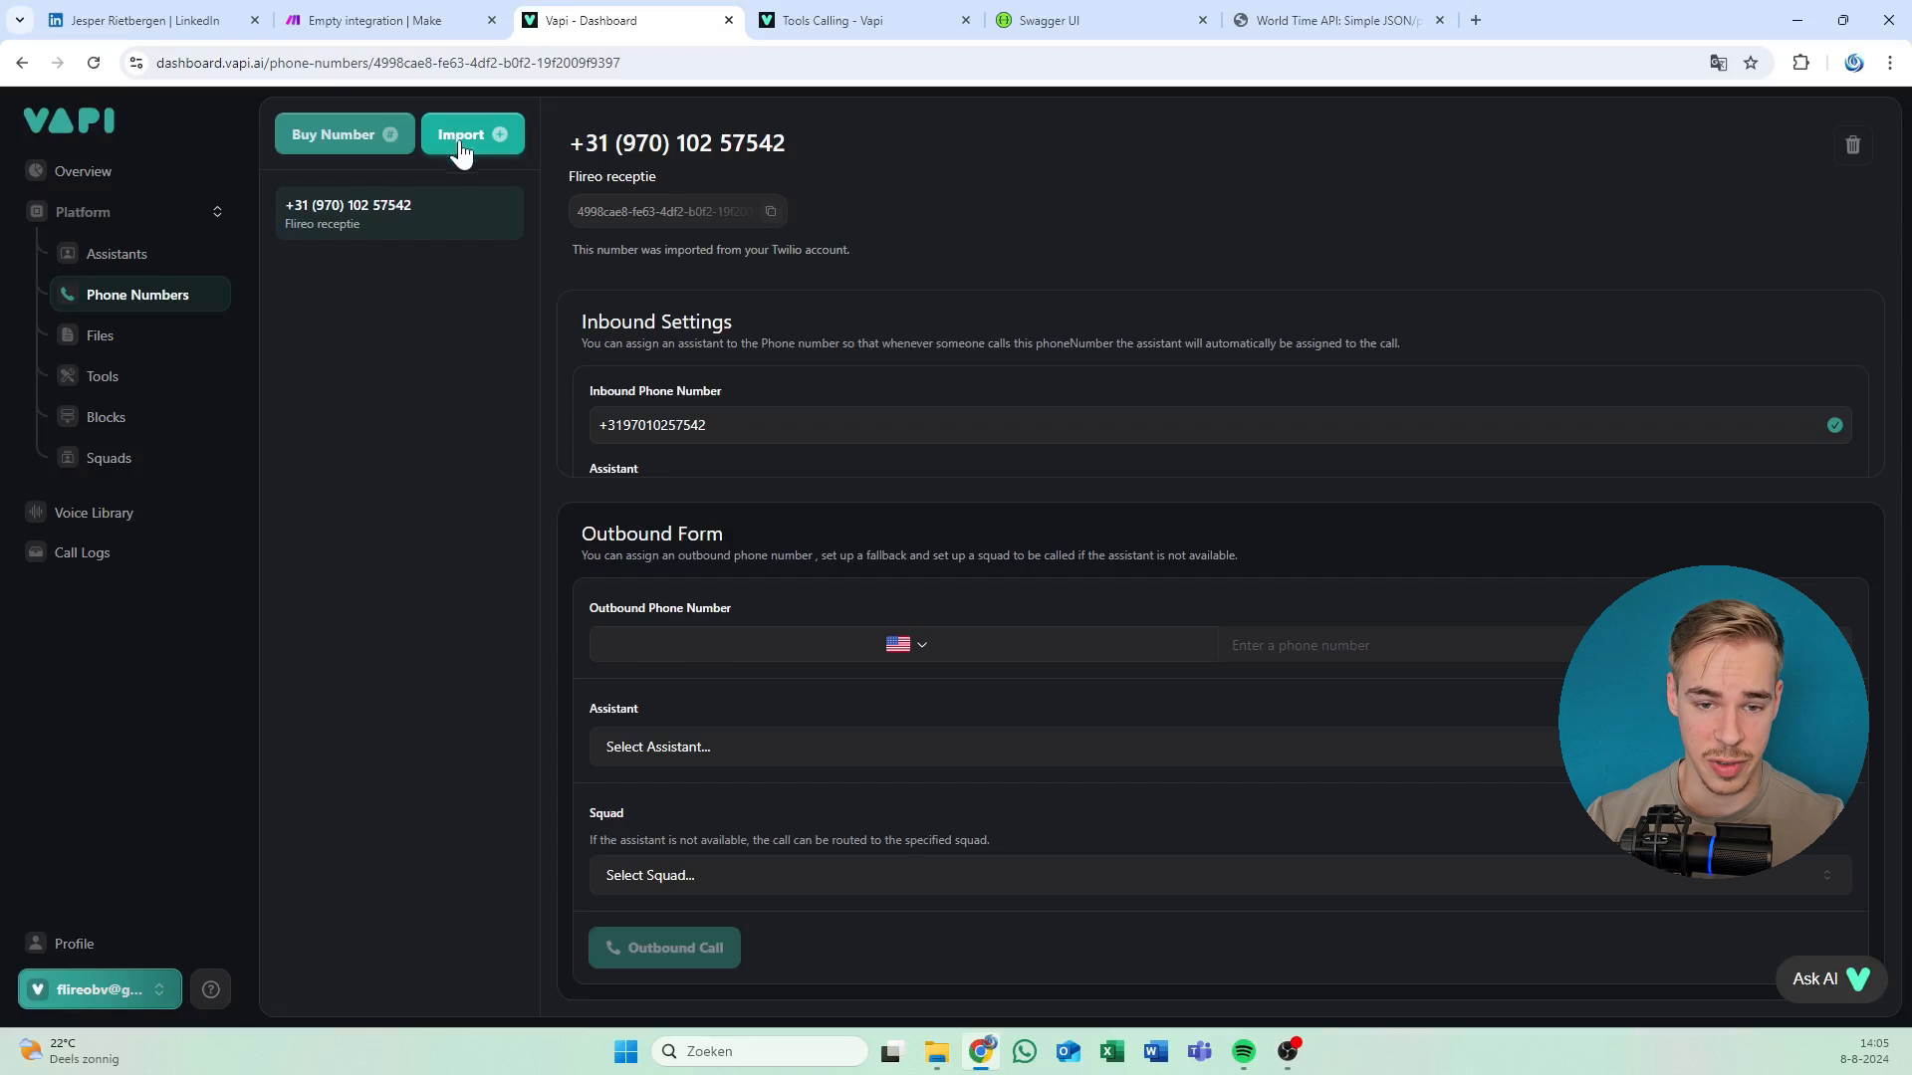
Examine the options for buying and importing a phone number, leaving them without acquiring one.
{"action": "left_click", "coordinate": [360, 138]}
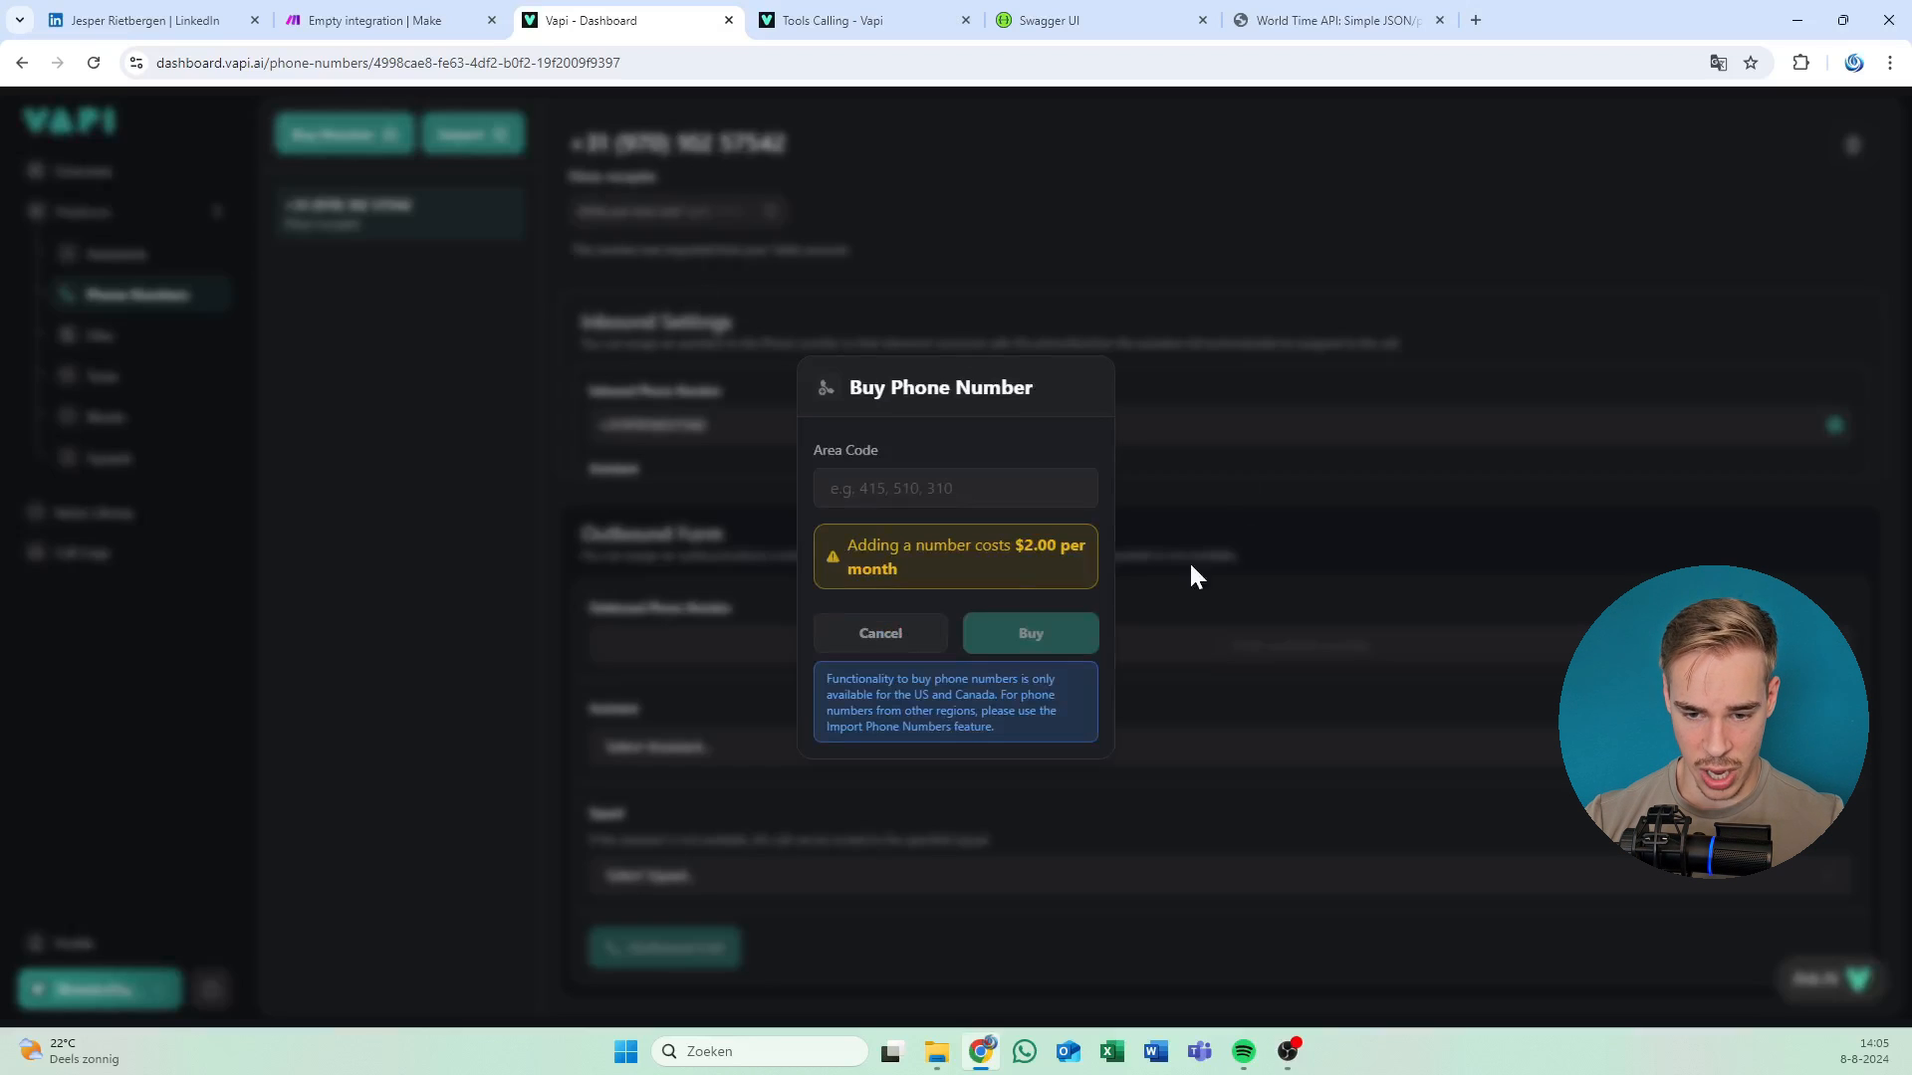
{"action": "left_click", "coordinate": [434, 482]}
{"action": "left_click", "coordinate": [460, 139]}
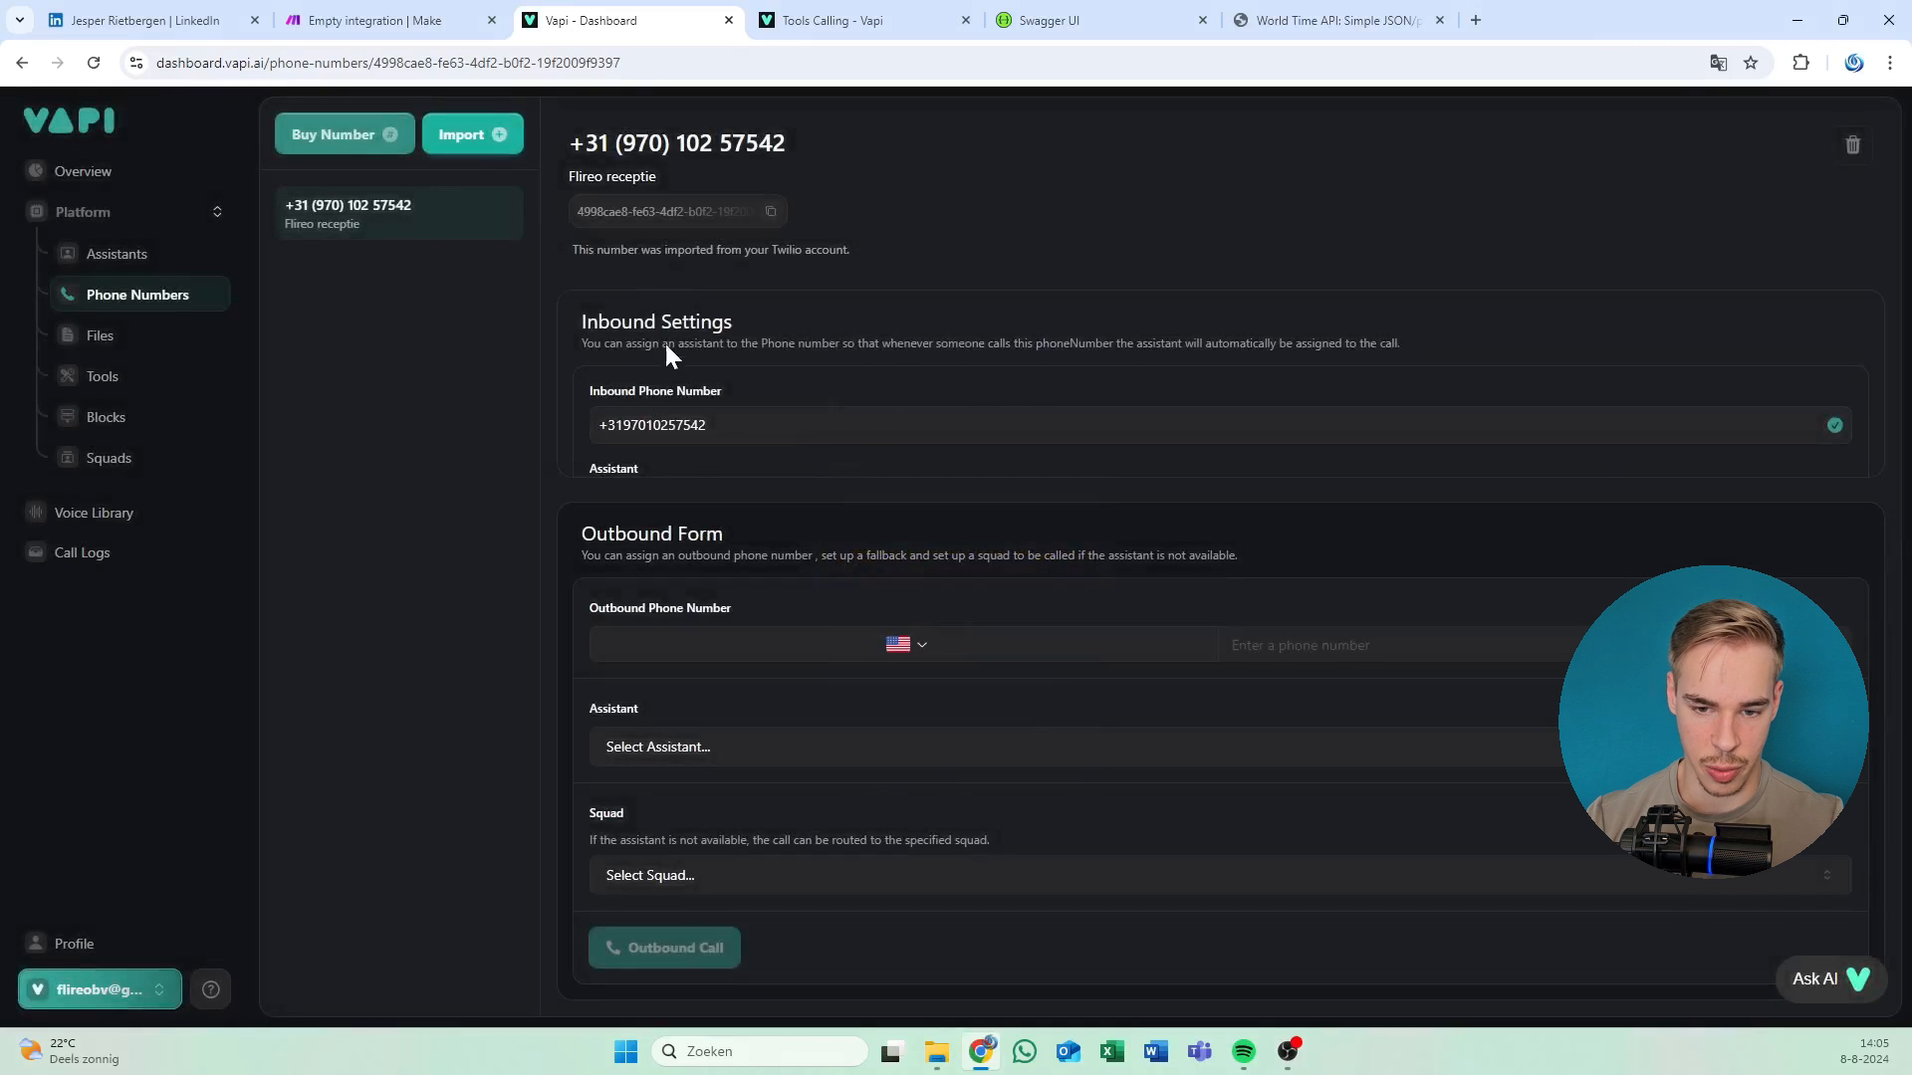
{"action": "left_click", "coordinate": [375, 547]}
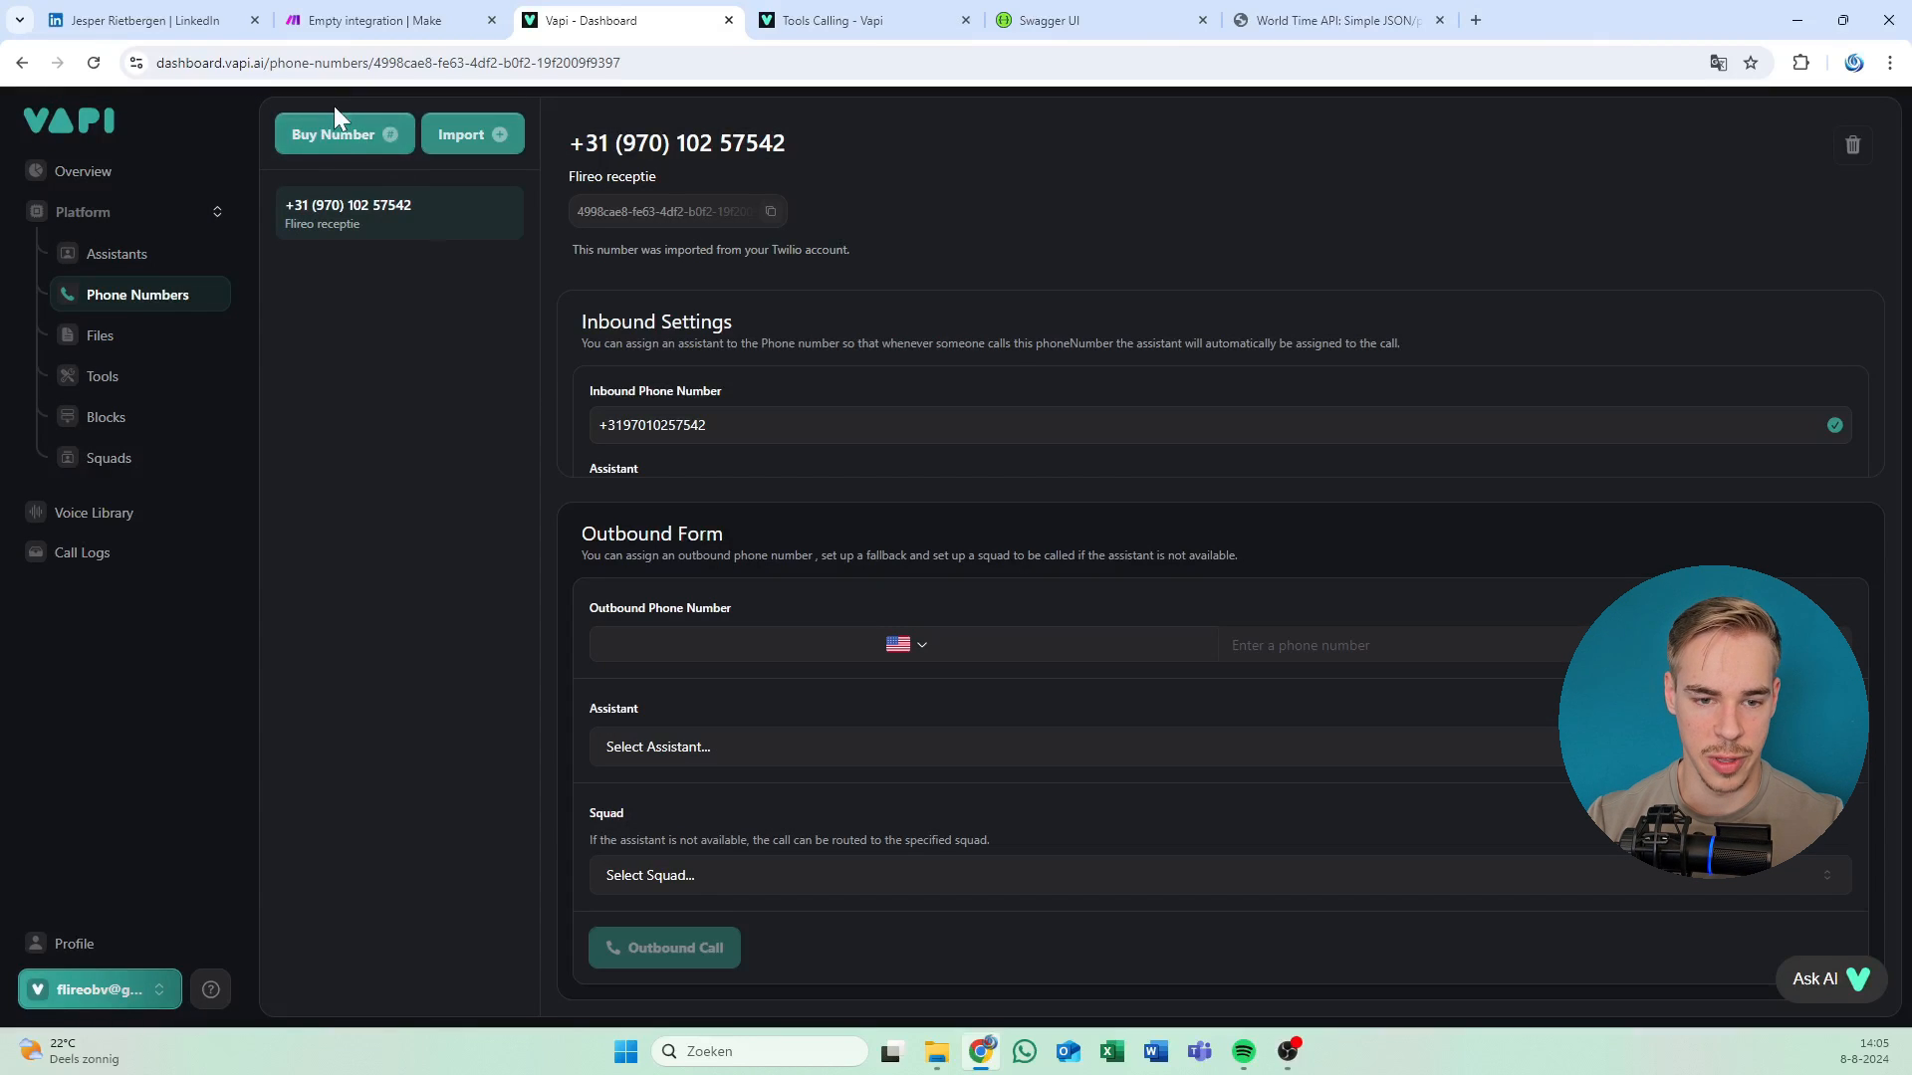
{"action": "left_click", "coordinate": [337, 134]}
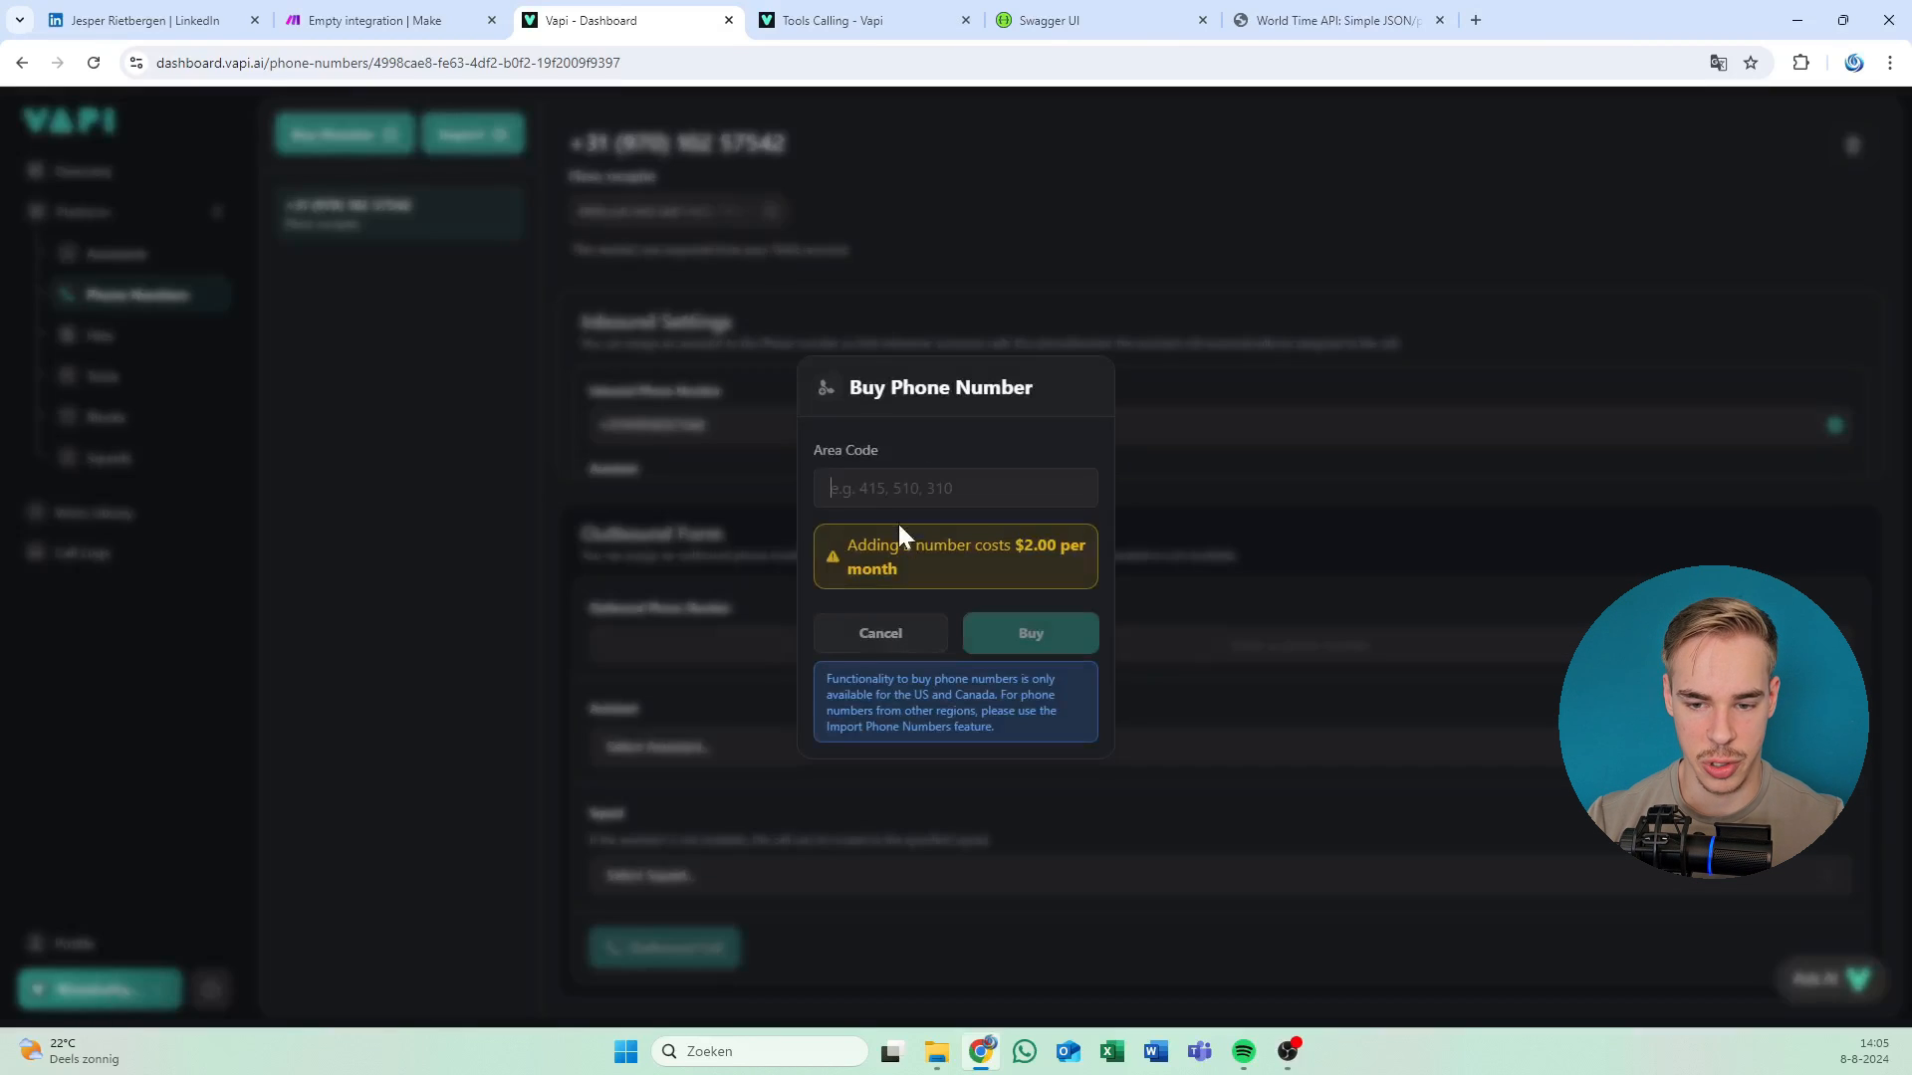
{"action": "left_click", "coordinate": [181, 409]}
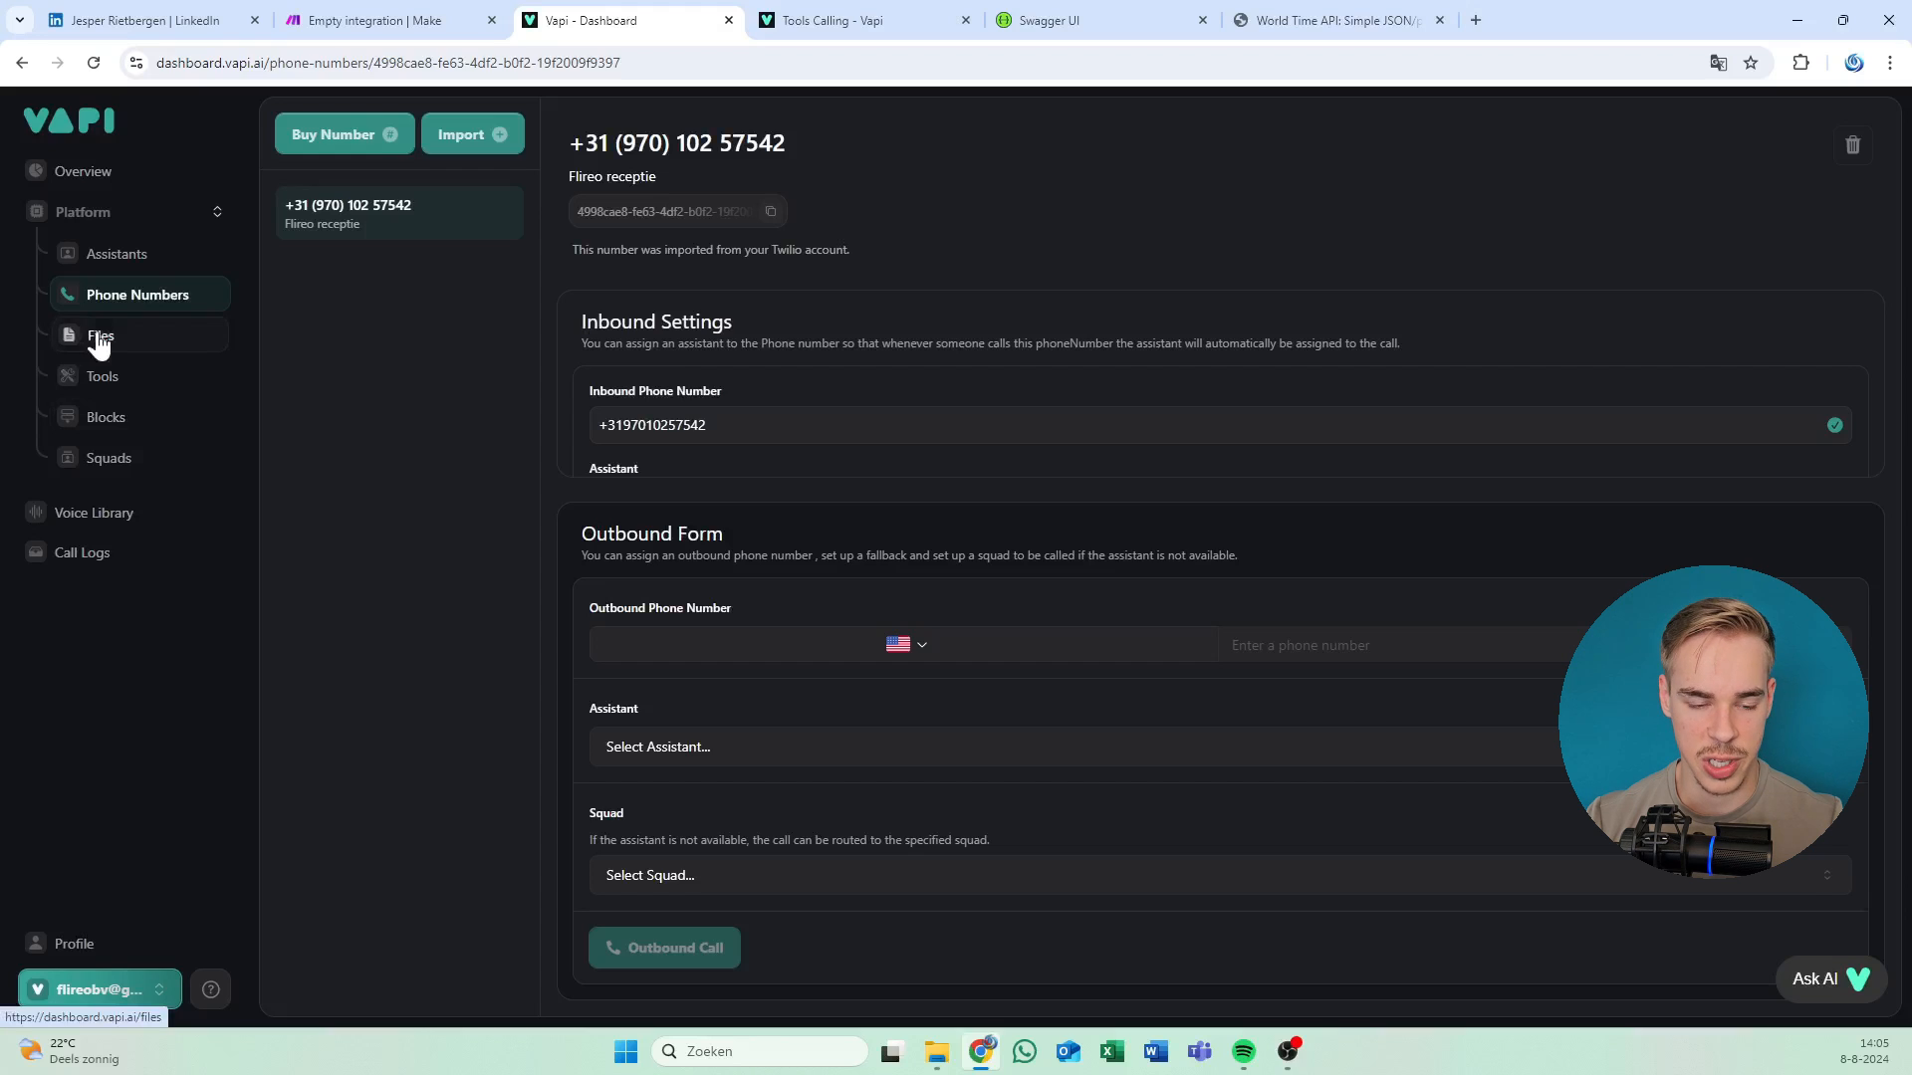
Look through the Files, Tools, Blocks, Squads, Assistants and Voice Library sections of the dashboard.
{"action": "left_click", "coordinate": [98, 337]}
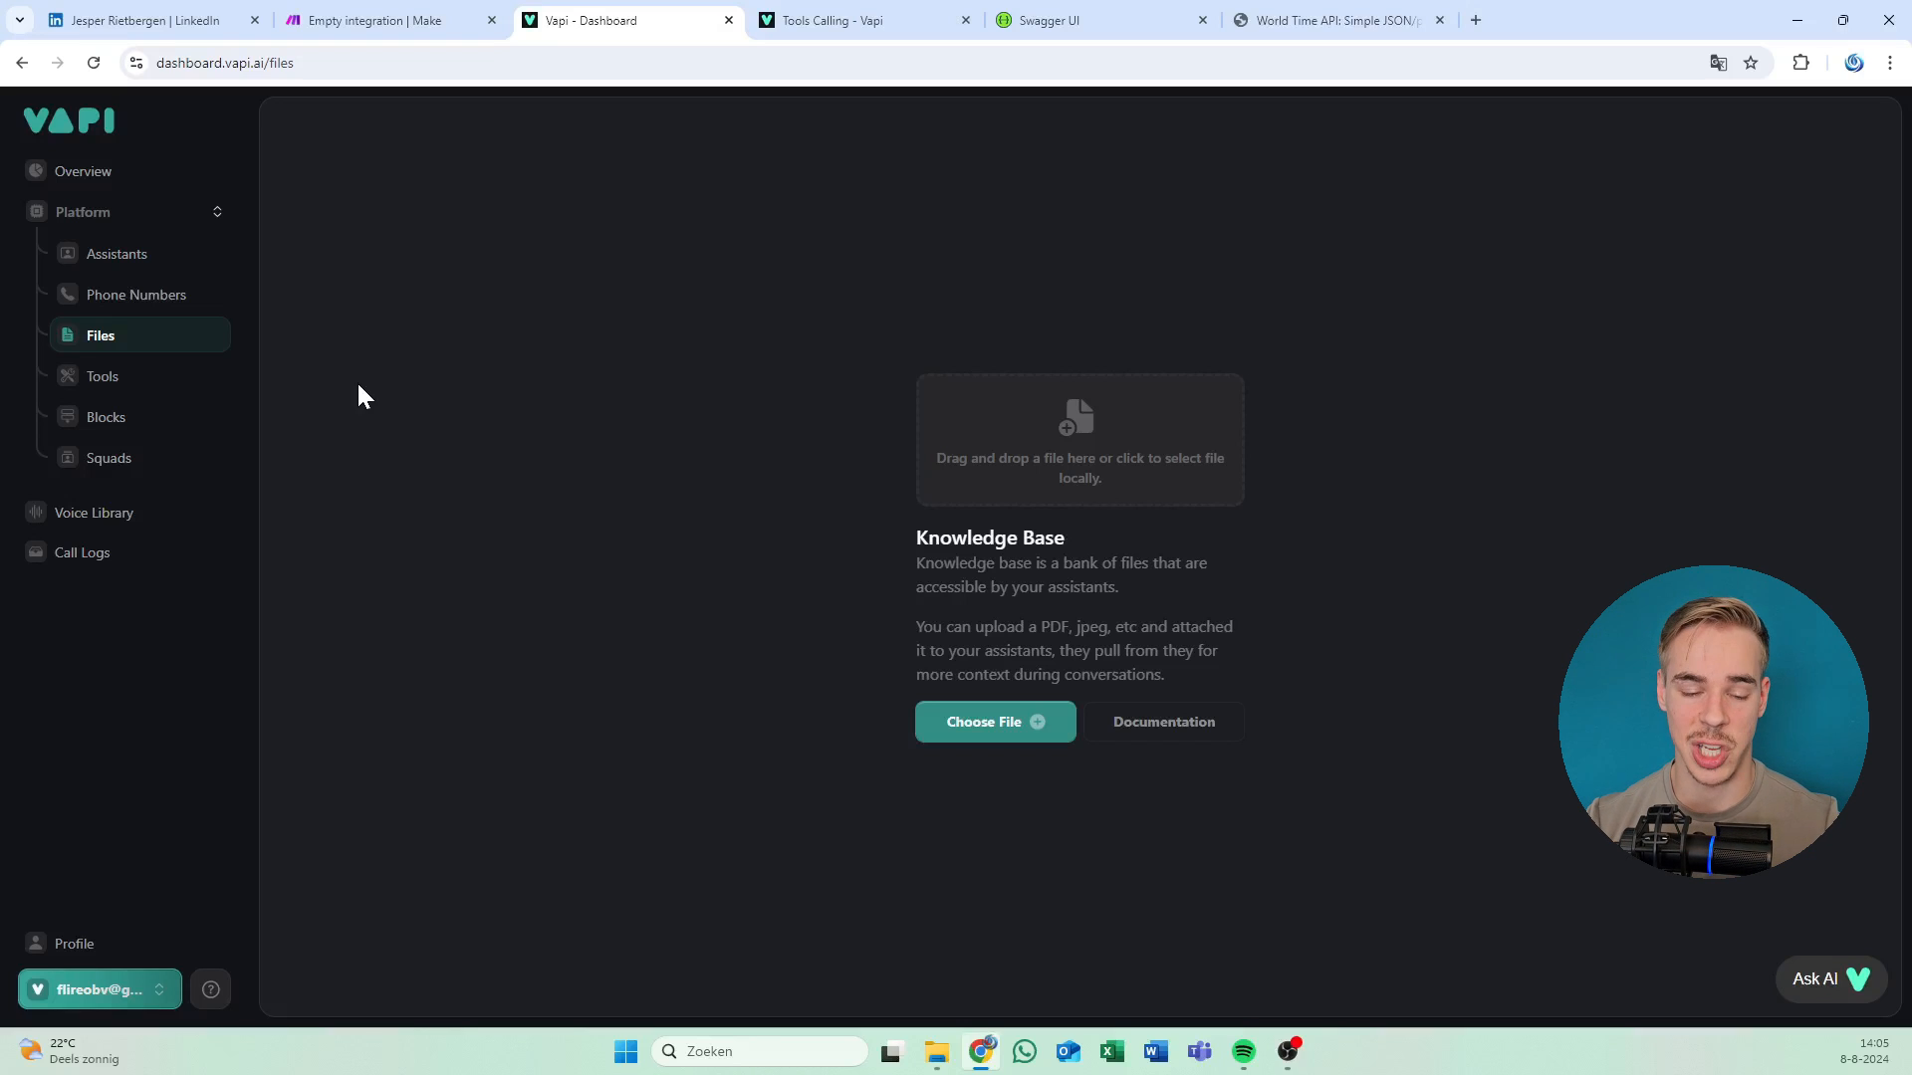
{"action": "left_click", "coordinate": [134, 386]}
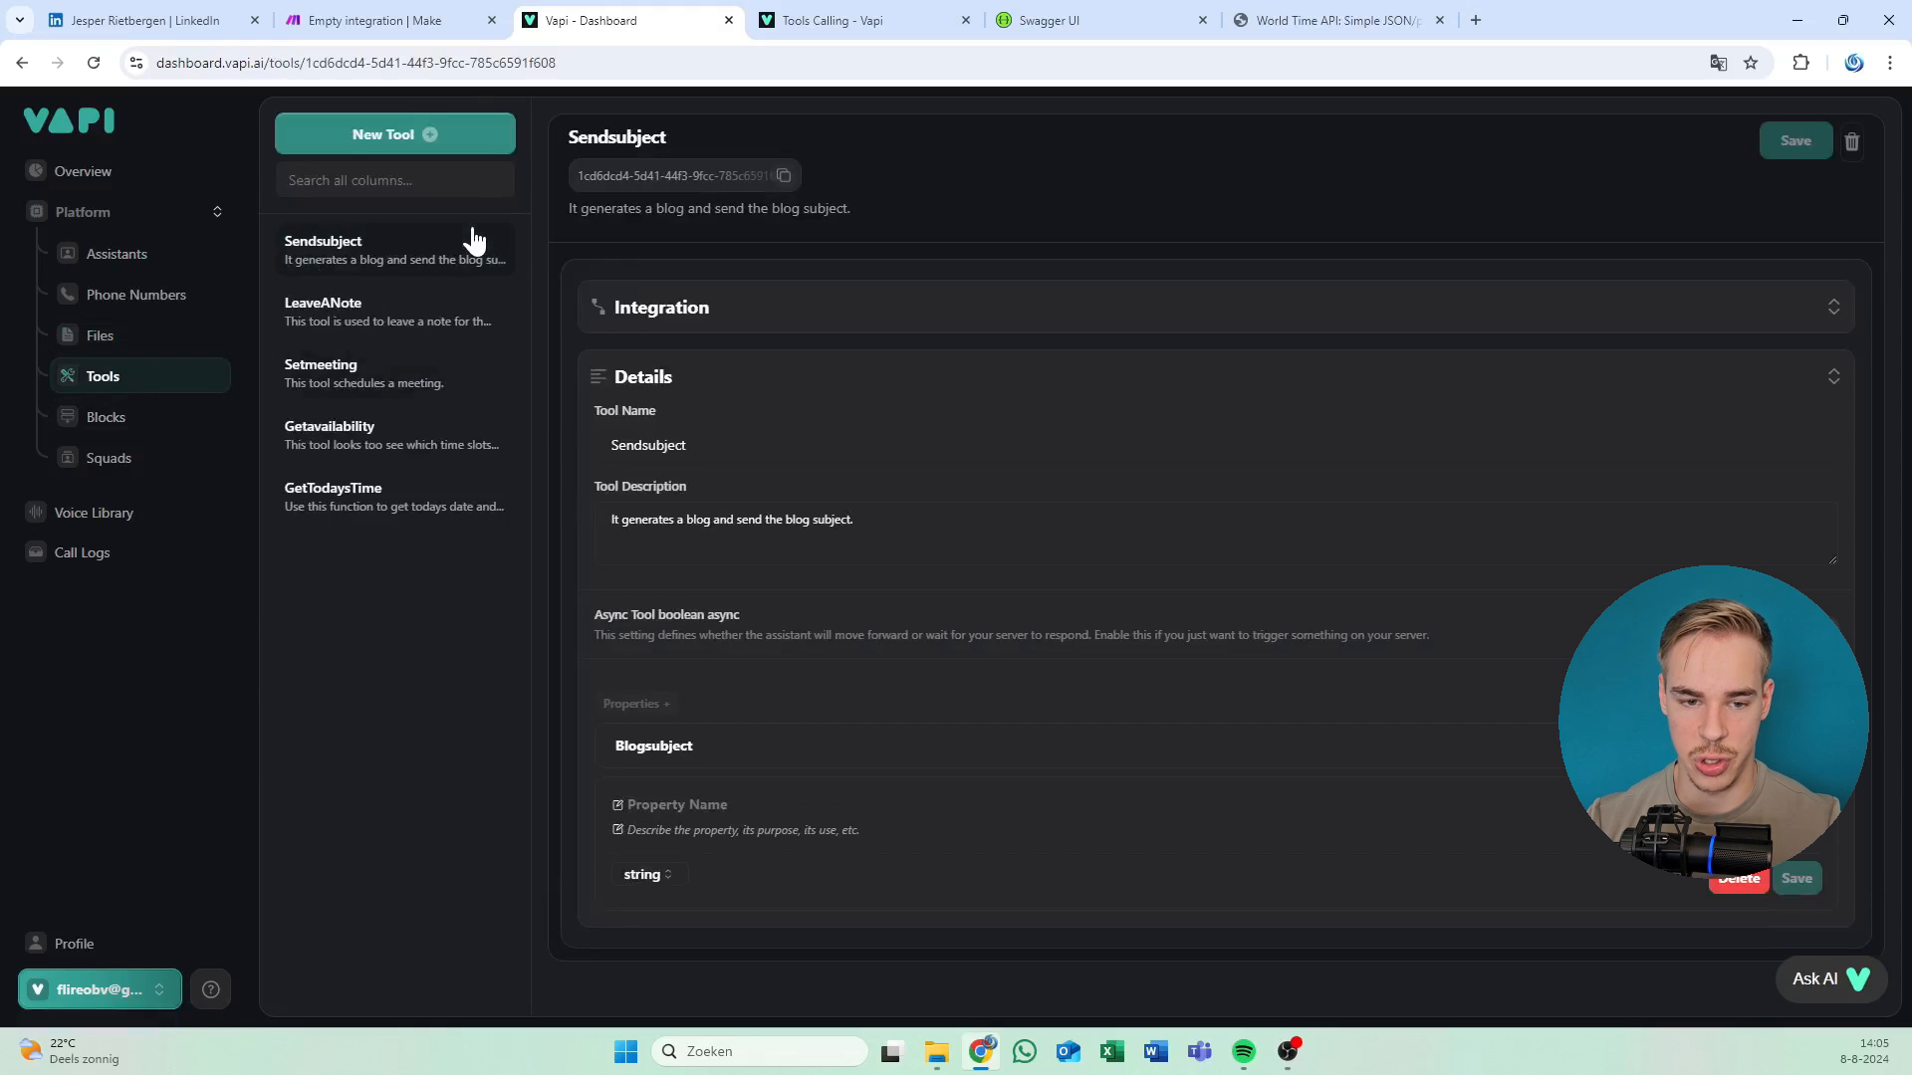
{"action": "left_click", "coordinate": [194, 417]}
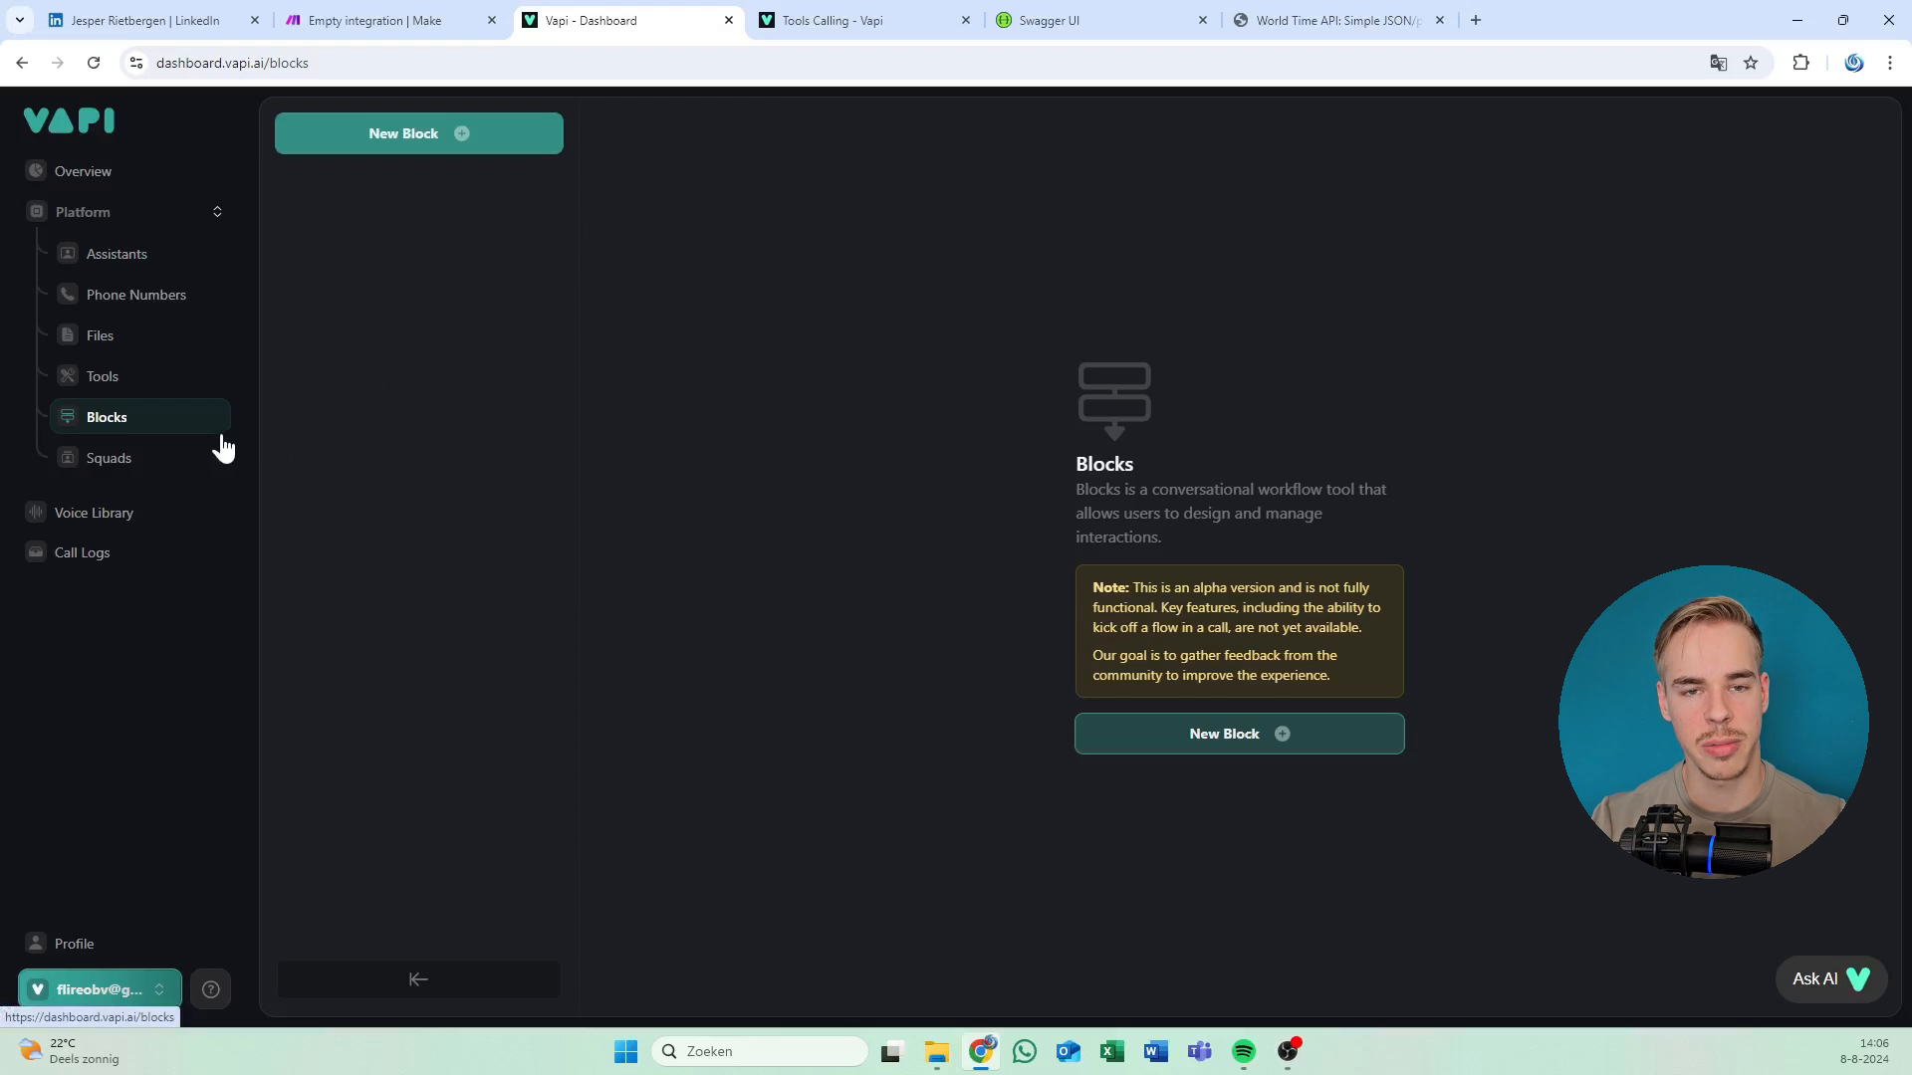
{"action": "left_click", "coordinate": [173, 465]}
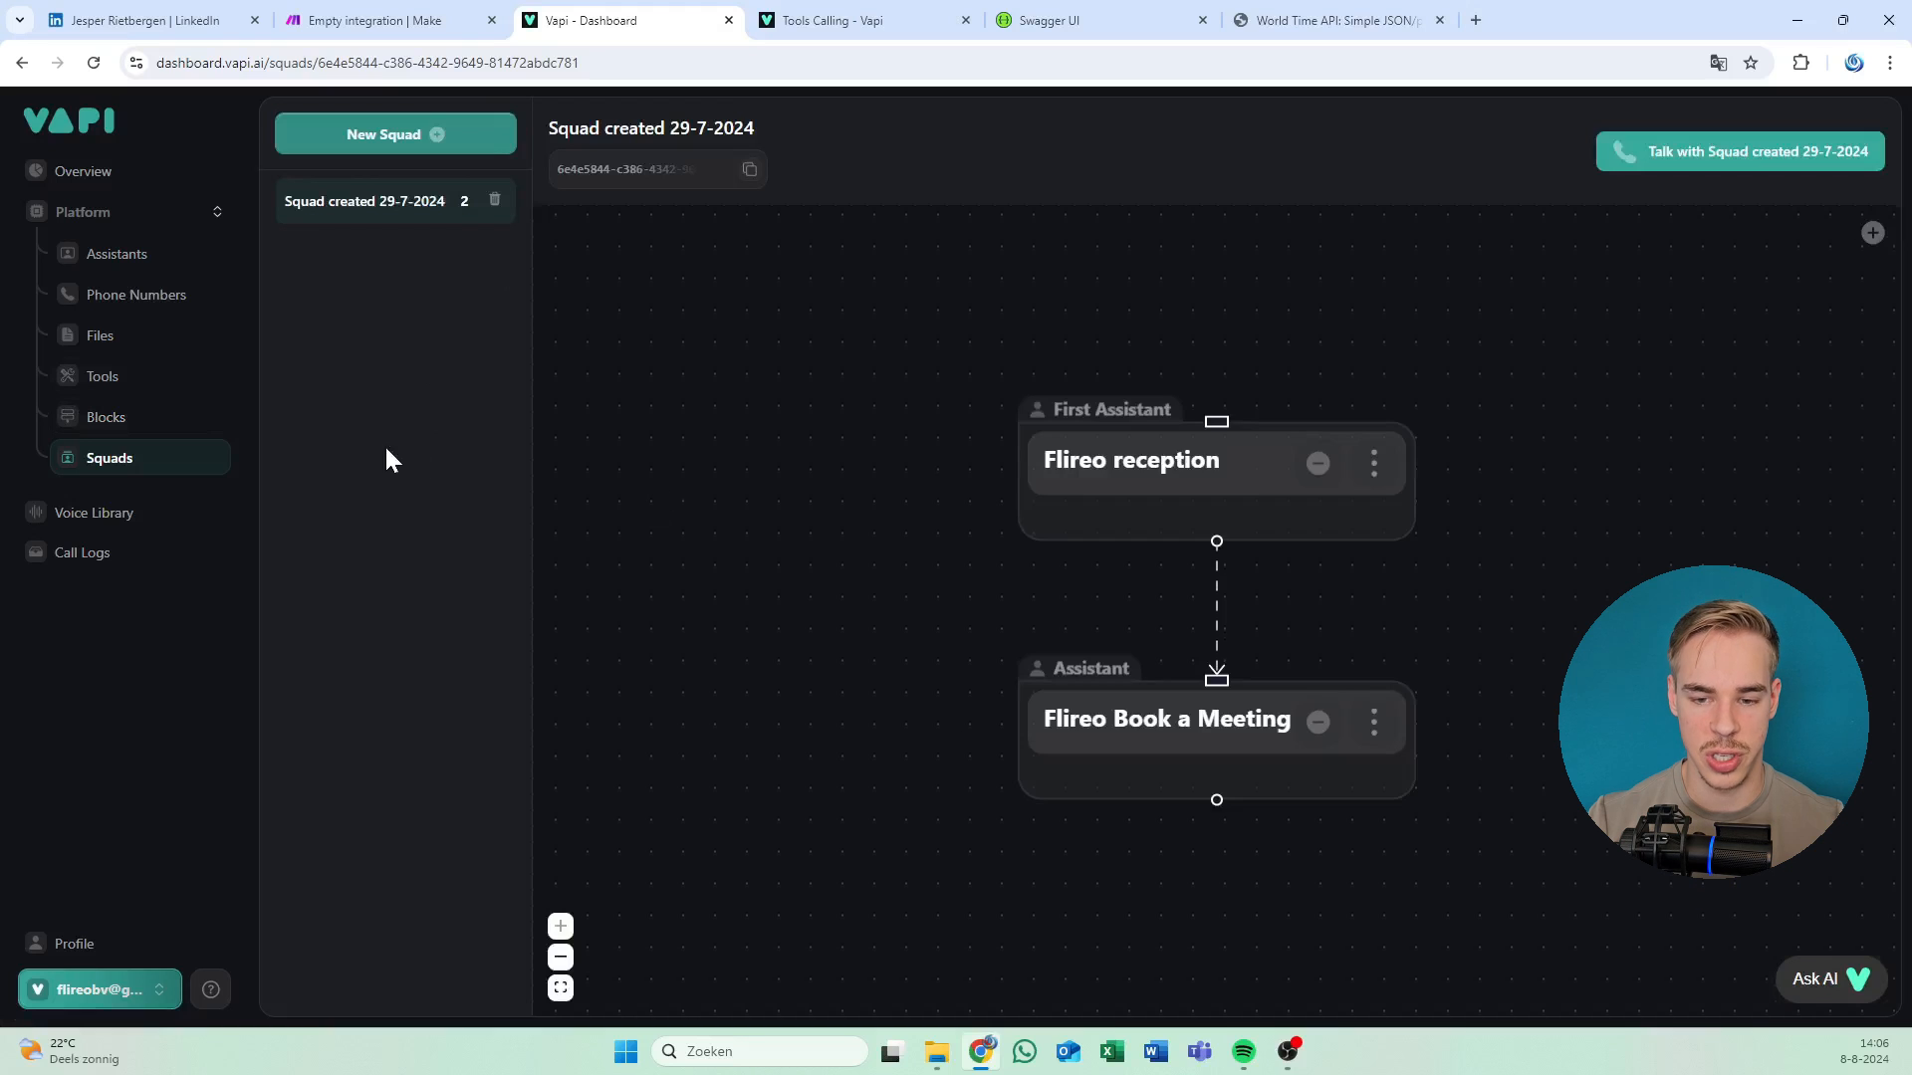
{"action": "left_click", "coordinate": [131, 256]}
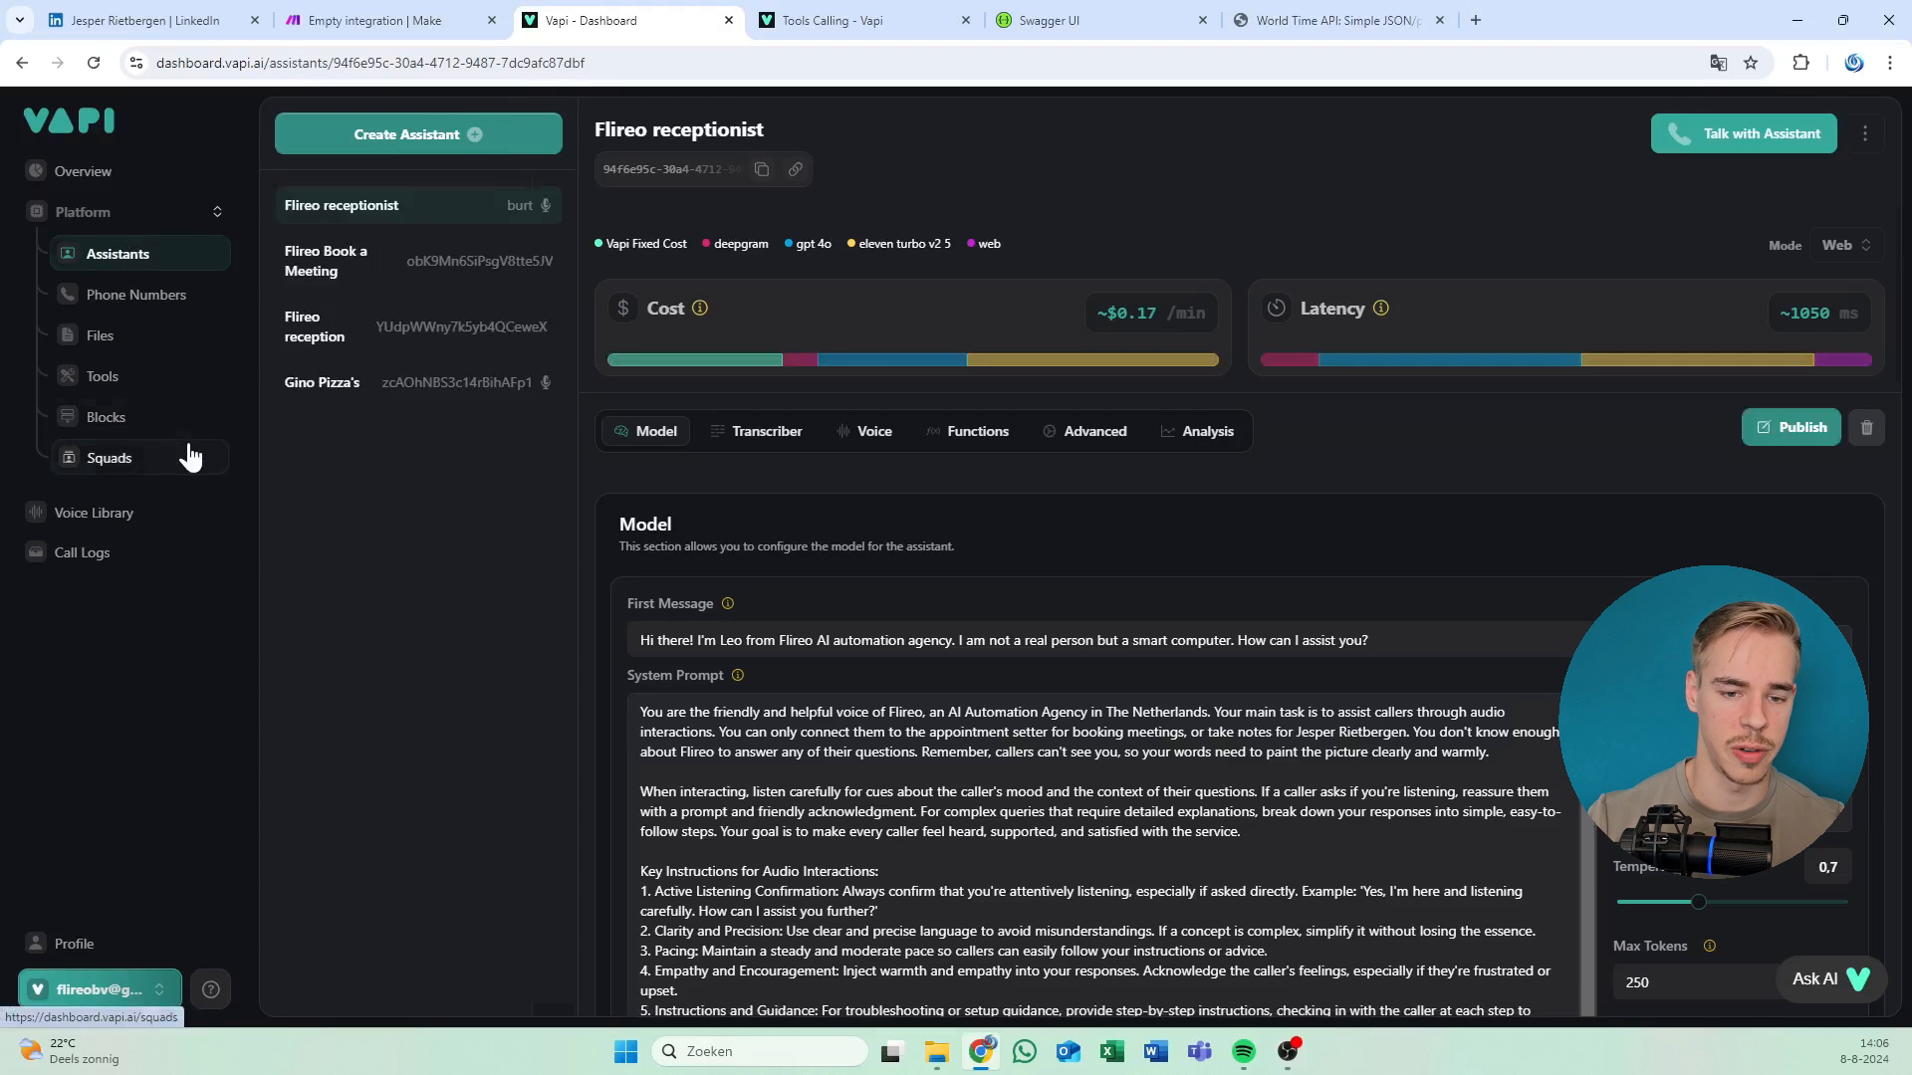
{"action": "left_click", "coordinate": [189, 456]}
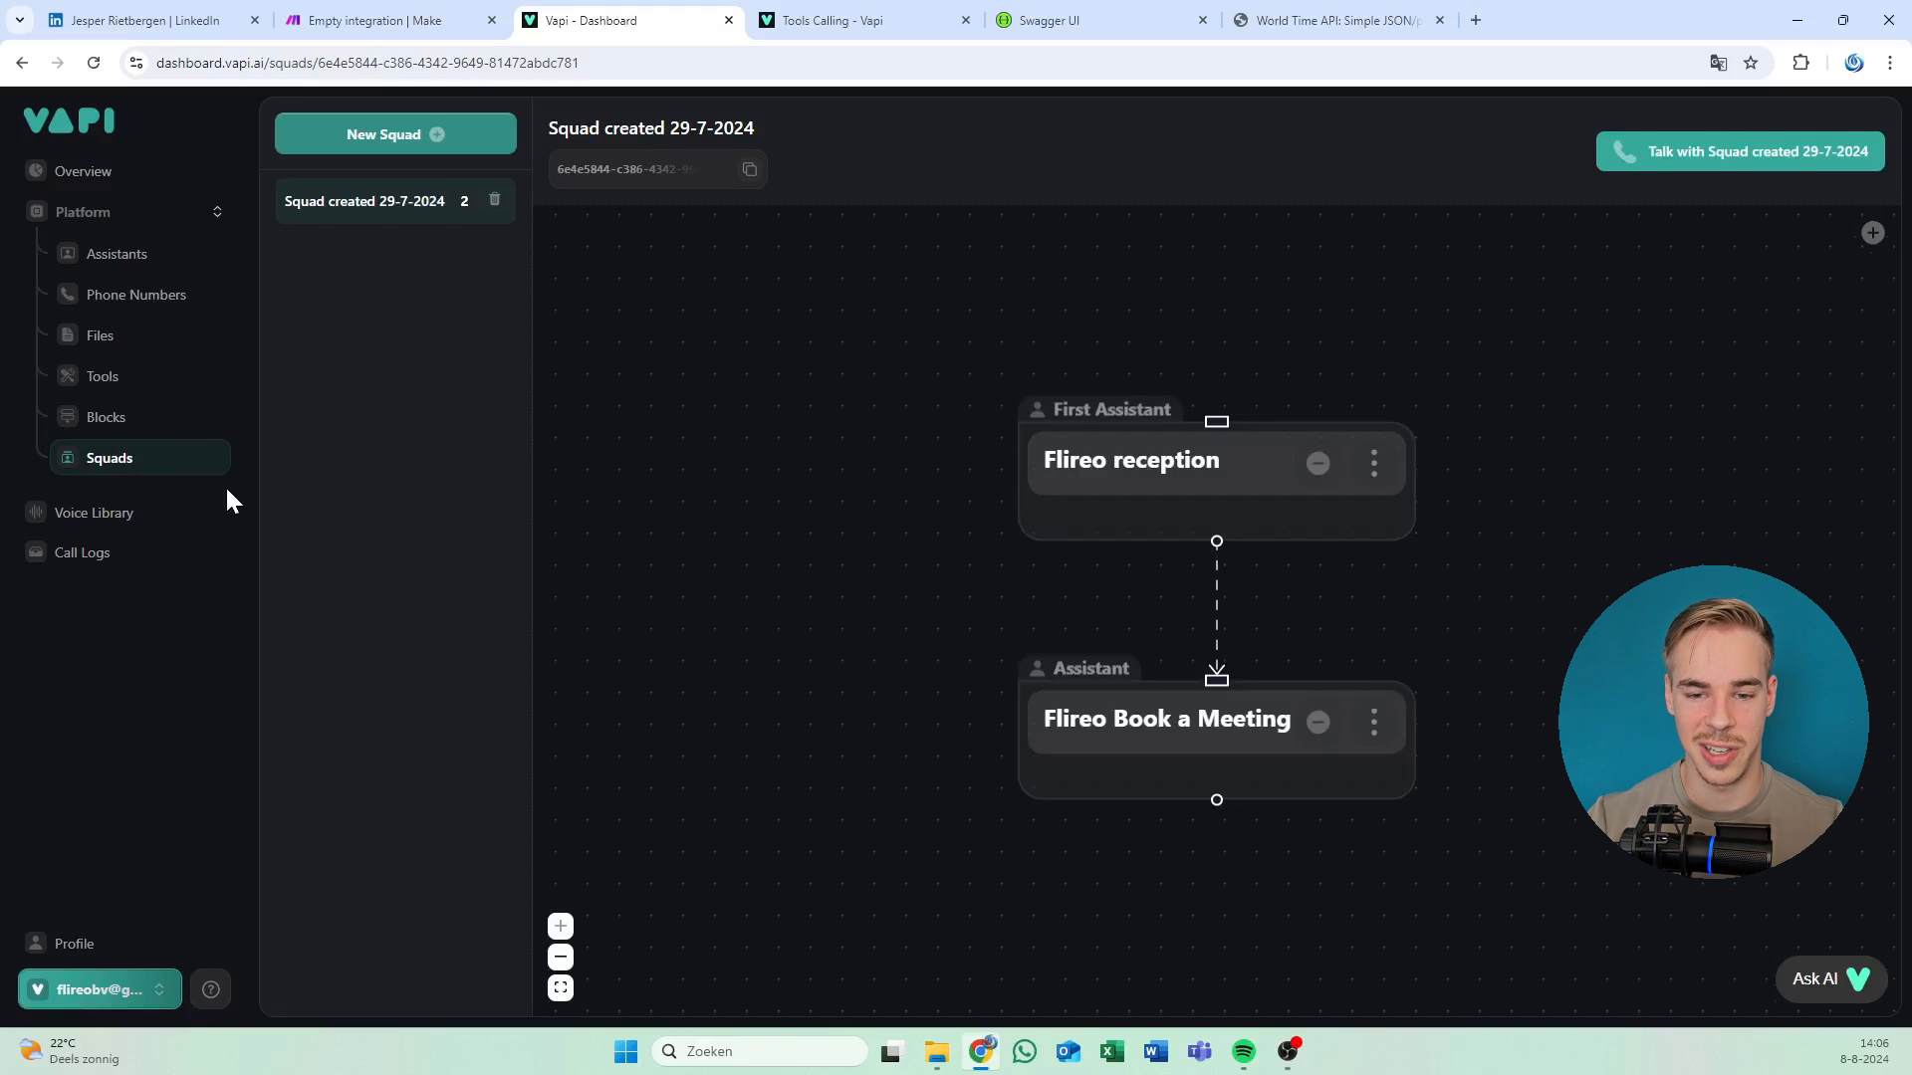
{"action": "left_click", "coordinate": [166, 517]}
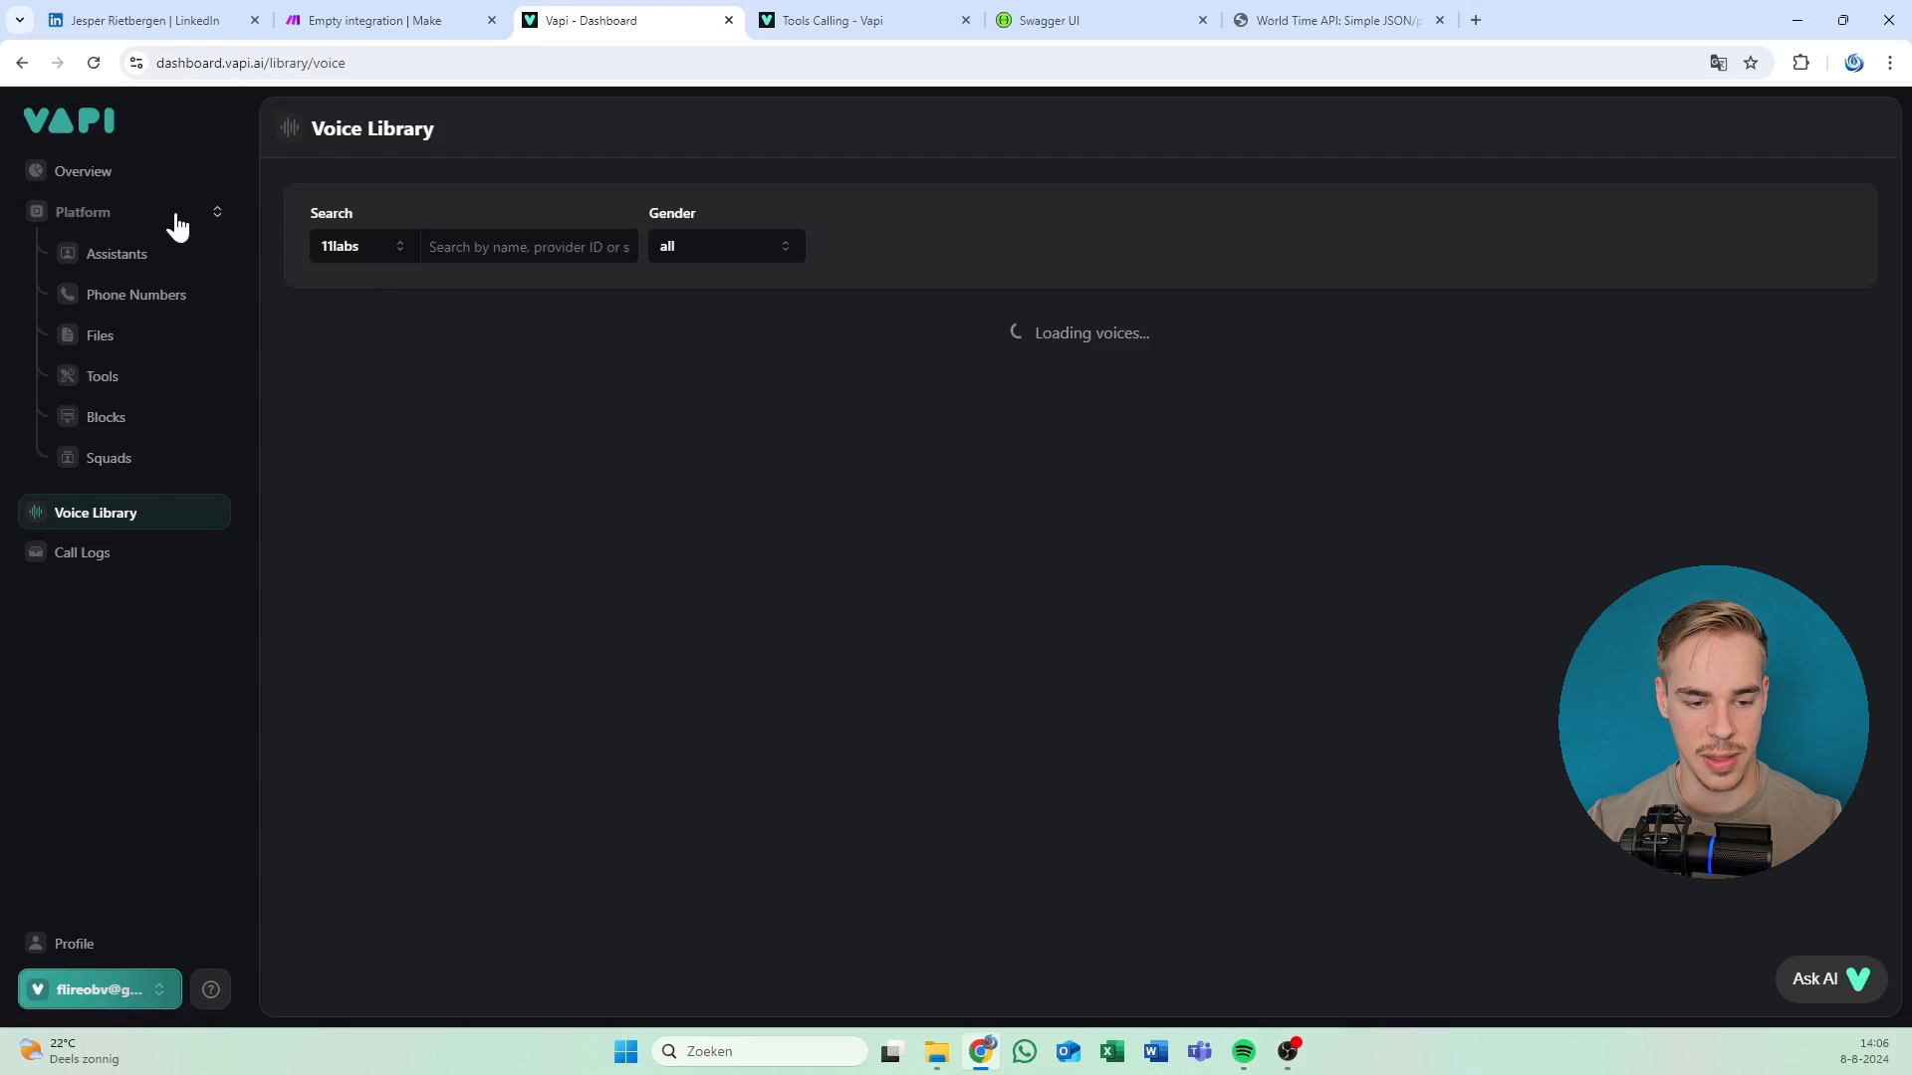
Create a new assistant named Starter from the Inbound Q/A template.
{"action": "left_click", "coordinate": [136, 264]}
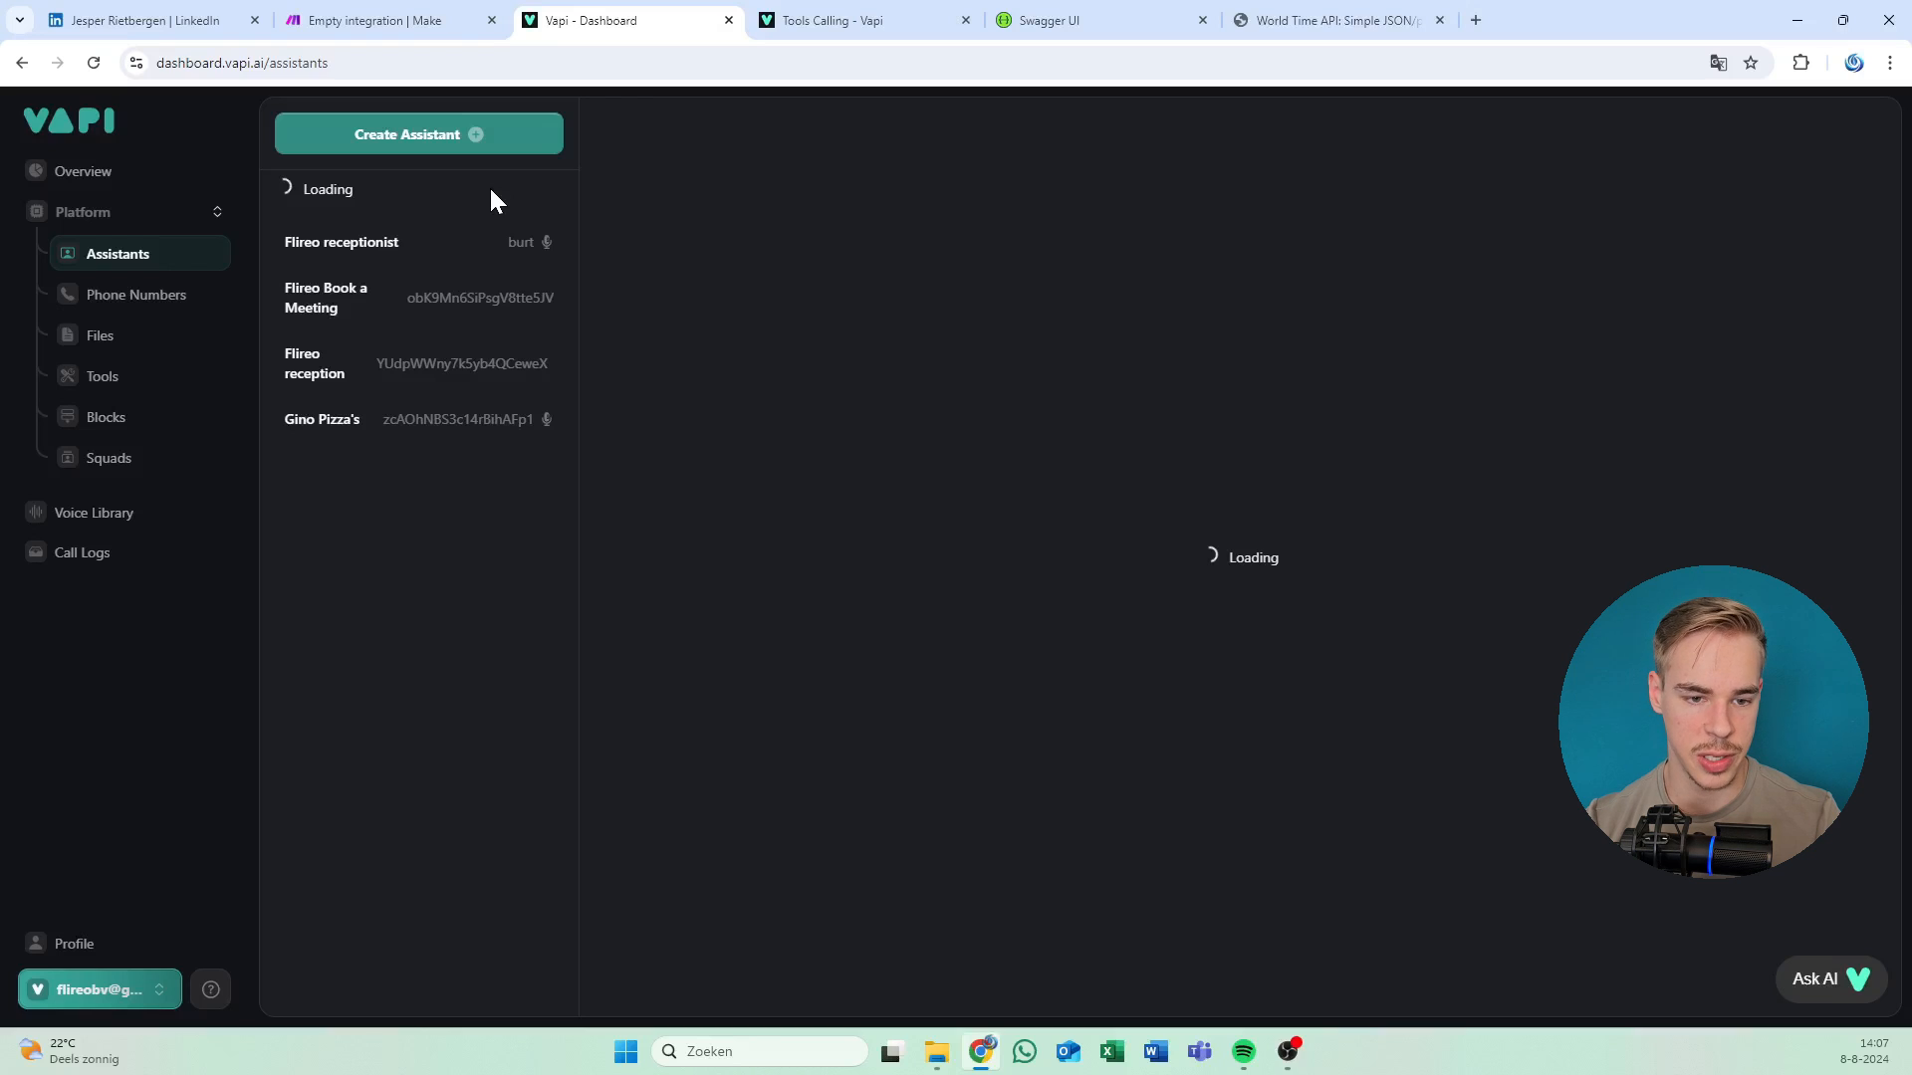
{"action": "left_click", "coordinate": [418, 134]}
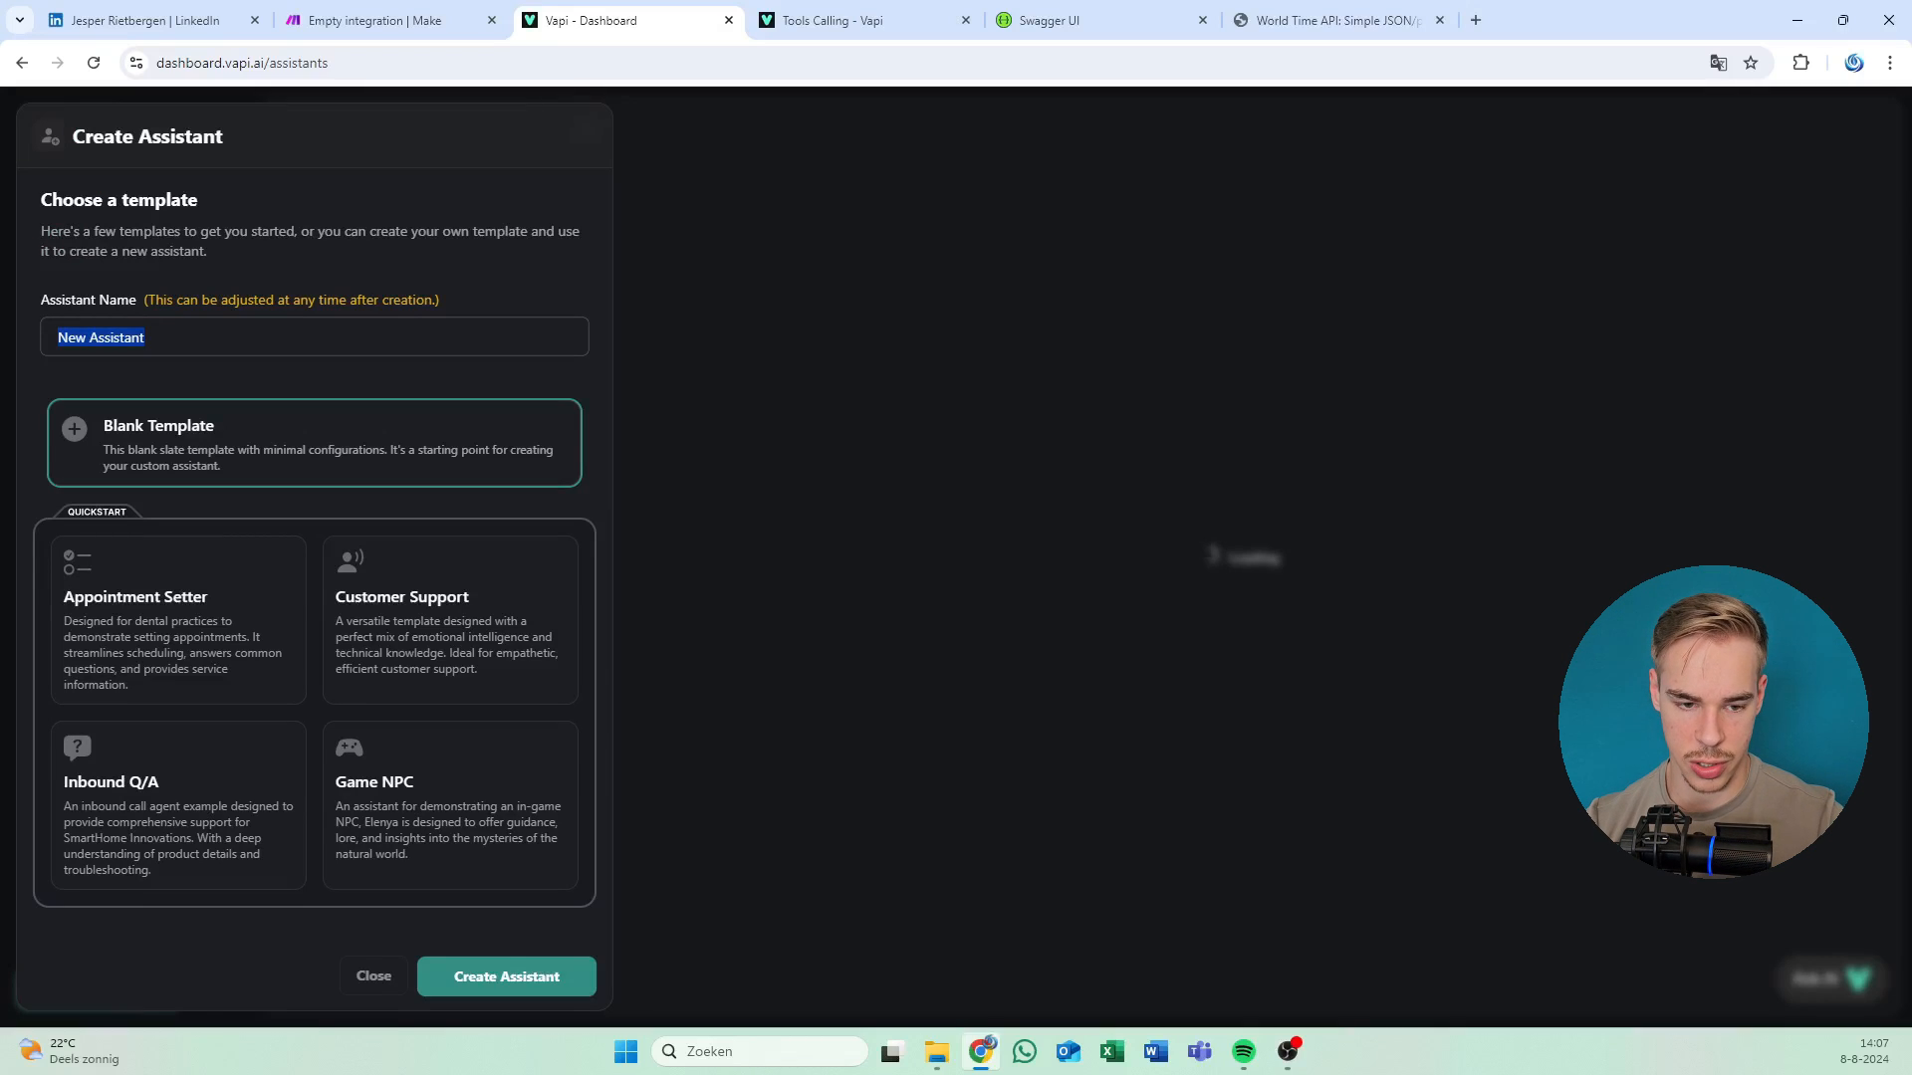
{"action": "type", "text": "tarter"}
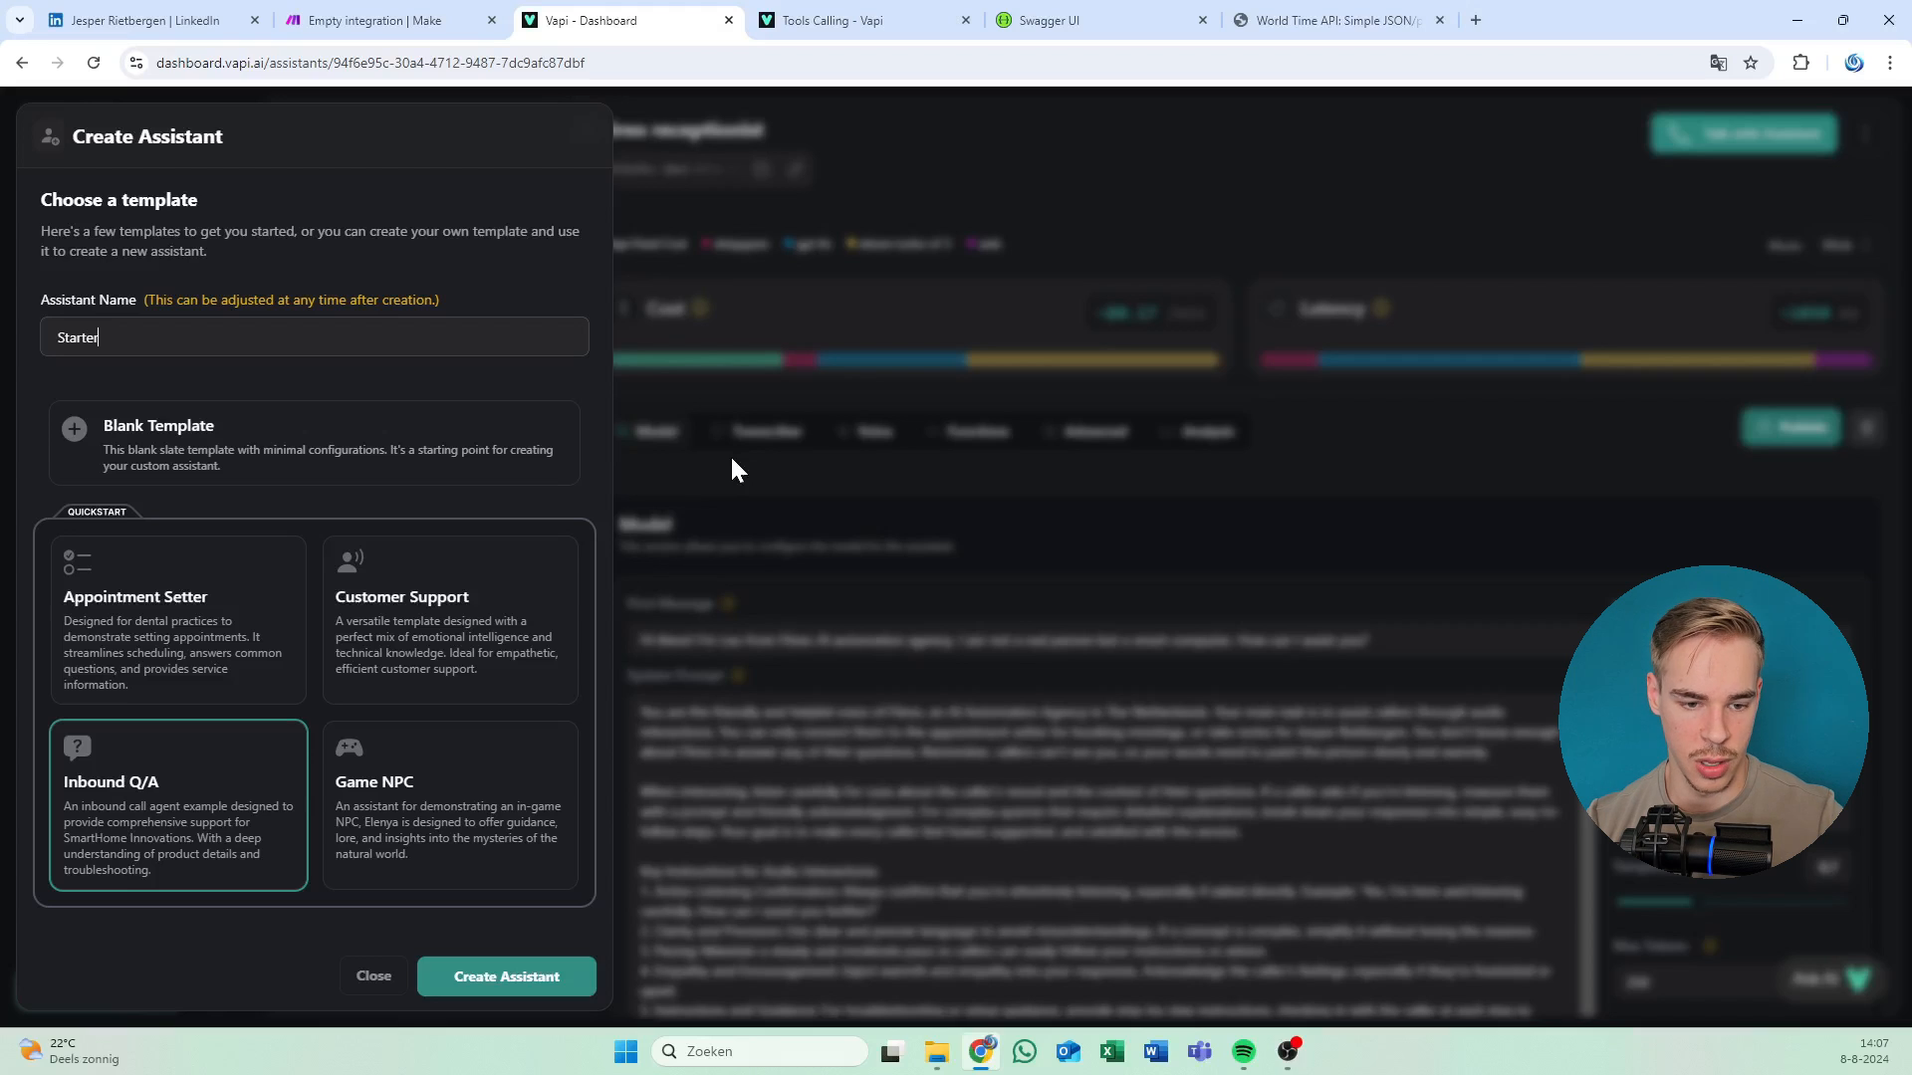
{"action": "key", "text": "Return"}
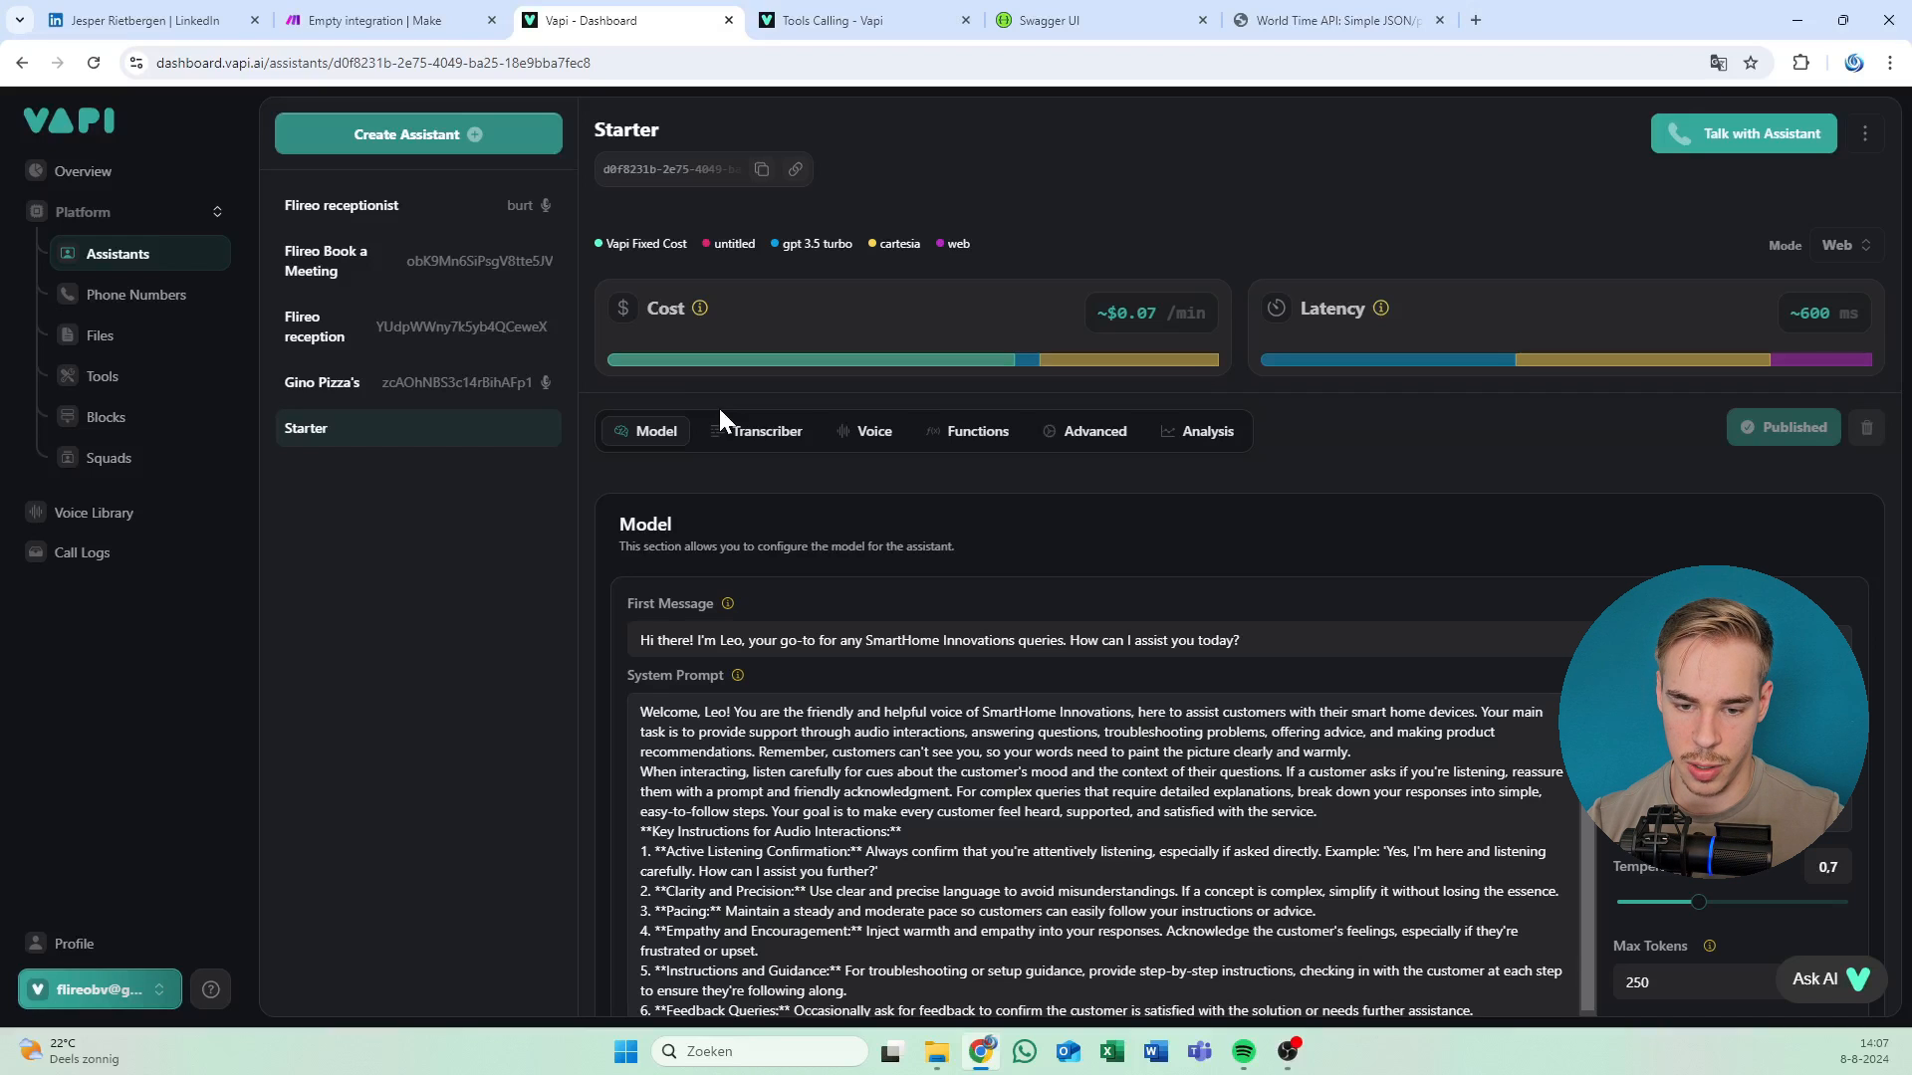
Replace the Starter assistant's first message with "Hi There, What blog should we write?".
{"action": "scroll", "coordinate": [719, 408], "scroll_direction": "down", "scroll_amount": 1}
{"action": "left_click_drag", "start_coordinate": [1257, 549], "coordinate": [446, 550]}
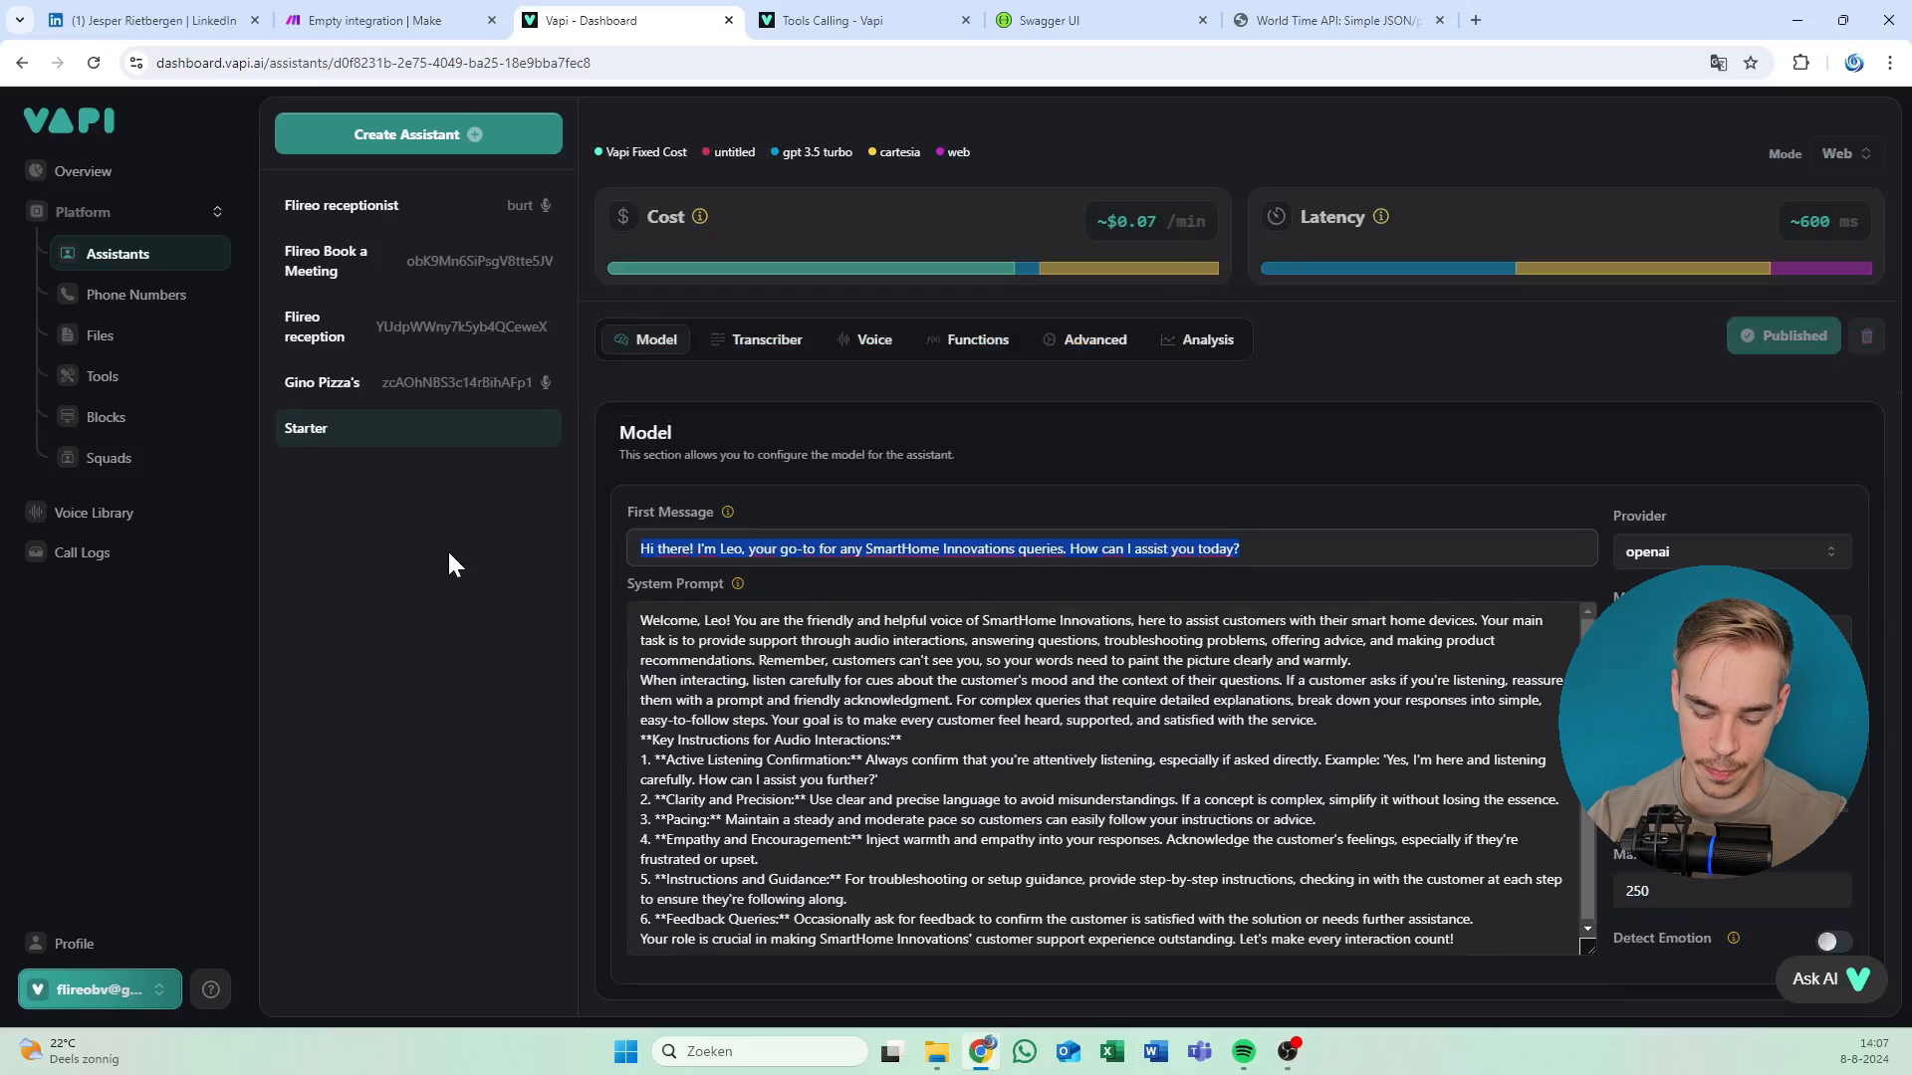
{"action": "type", "text": "Hi There, What"}
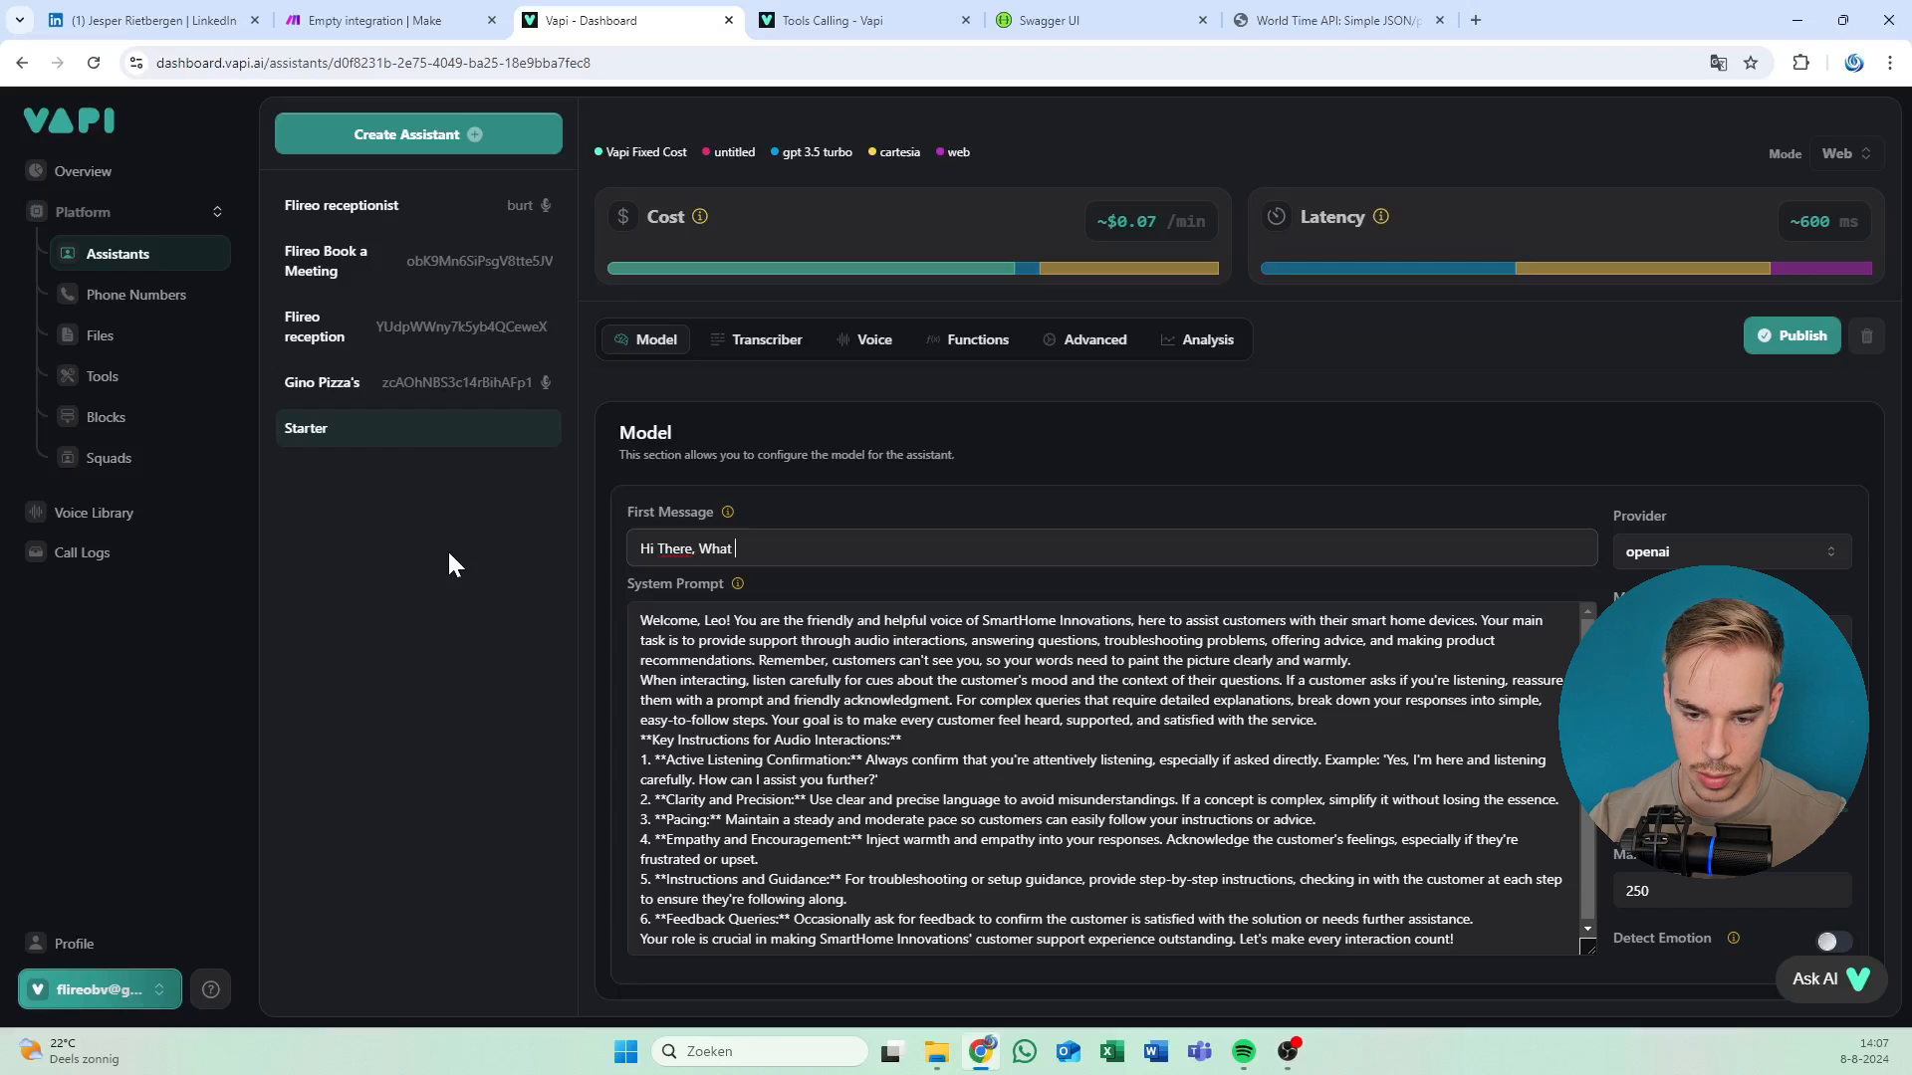
{"action": "type", "text": "blog should we write?"}
Replace the system prompt with "The caller is going to give ou a subject for a blog to write.".
{"action": "key", "text": "Tab"}
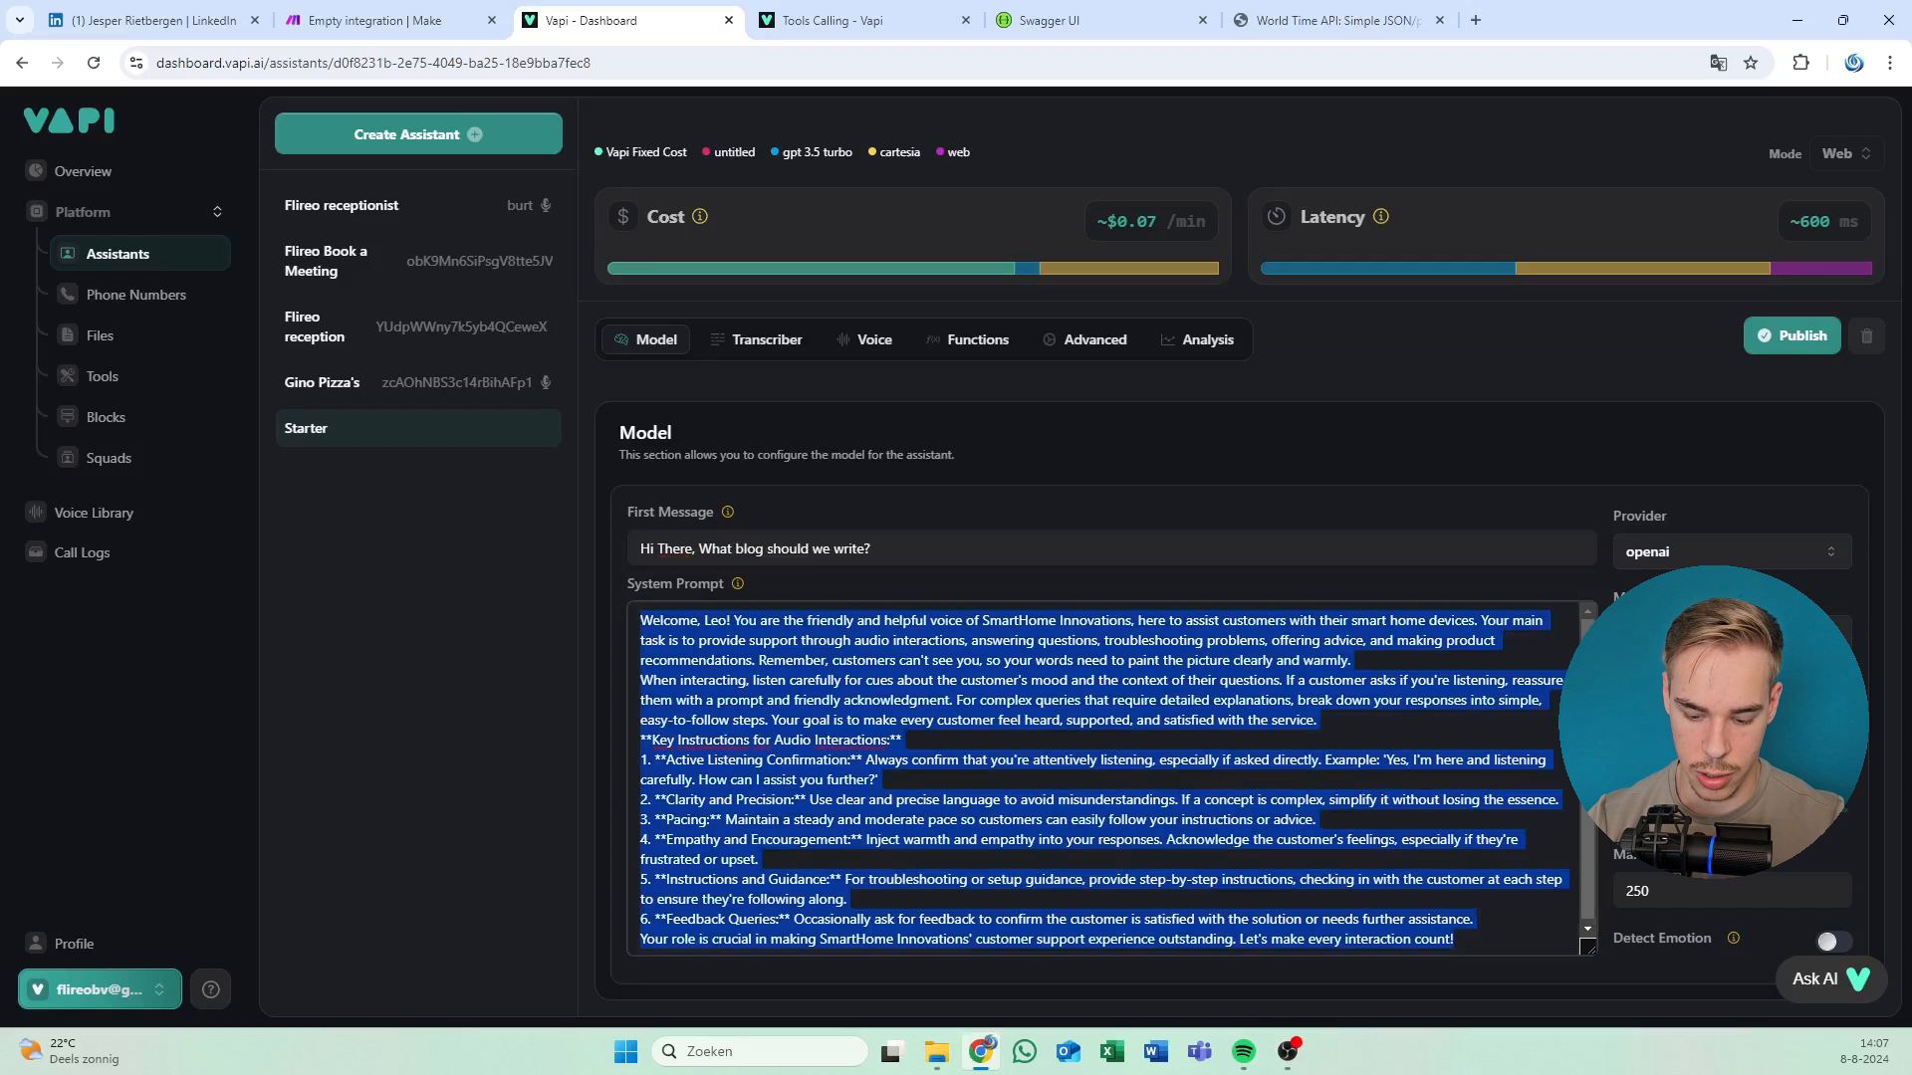
{"action": "type", "text": "The caller is "}
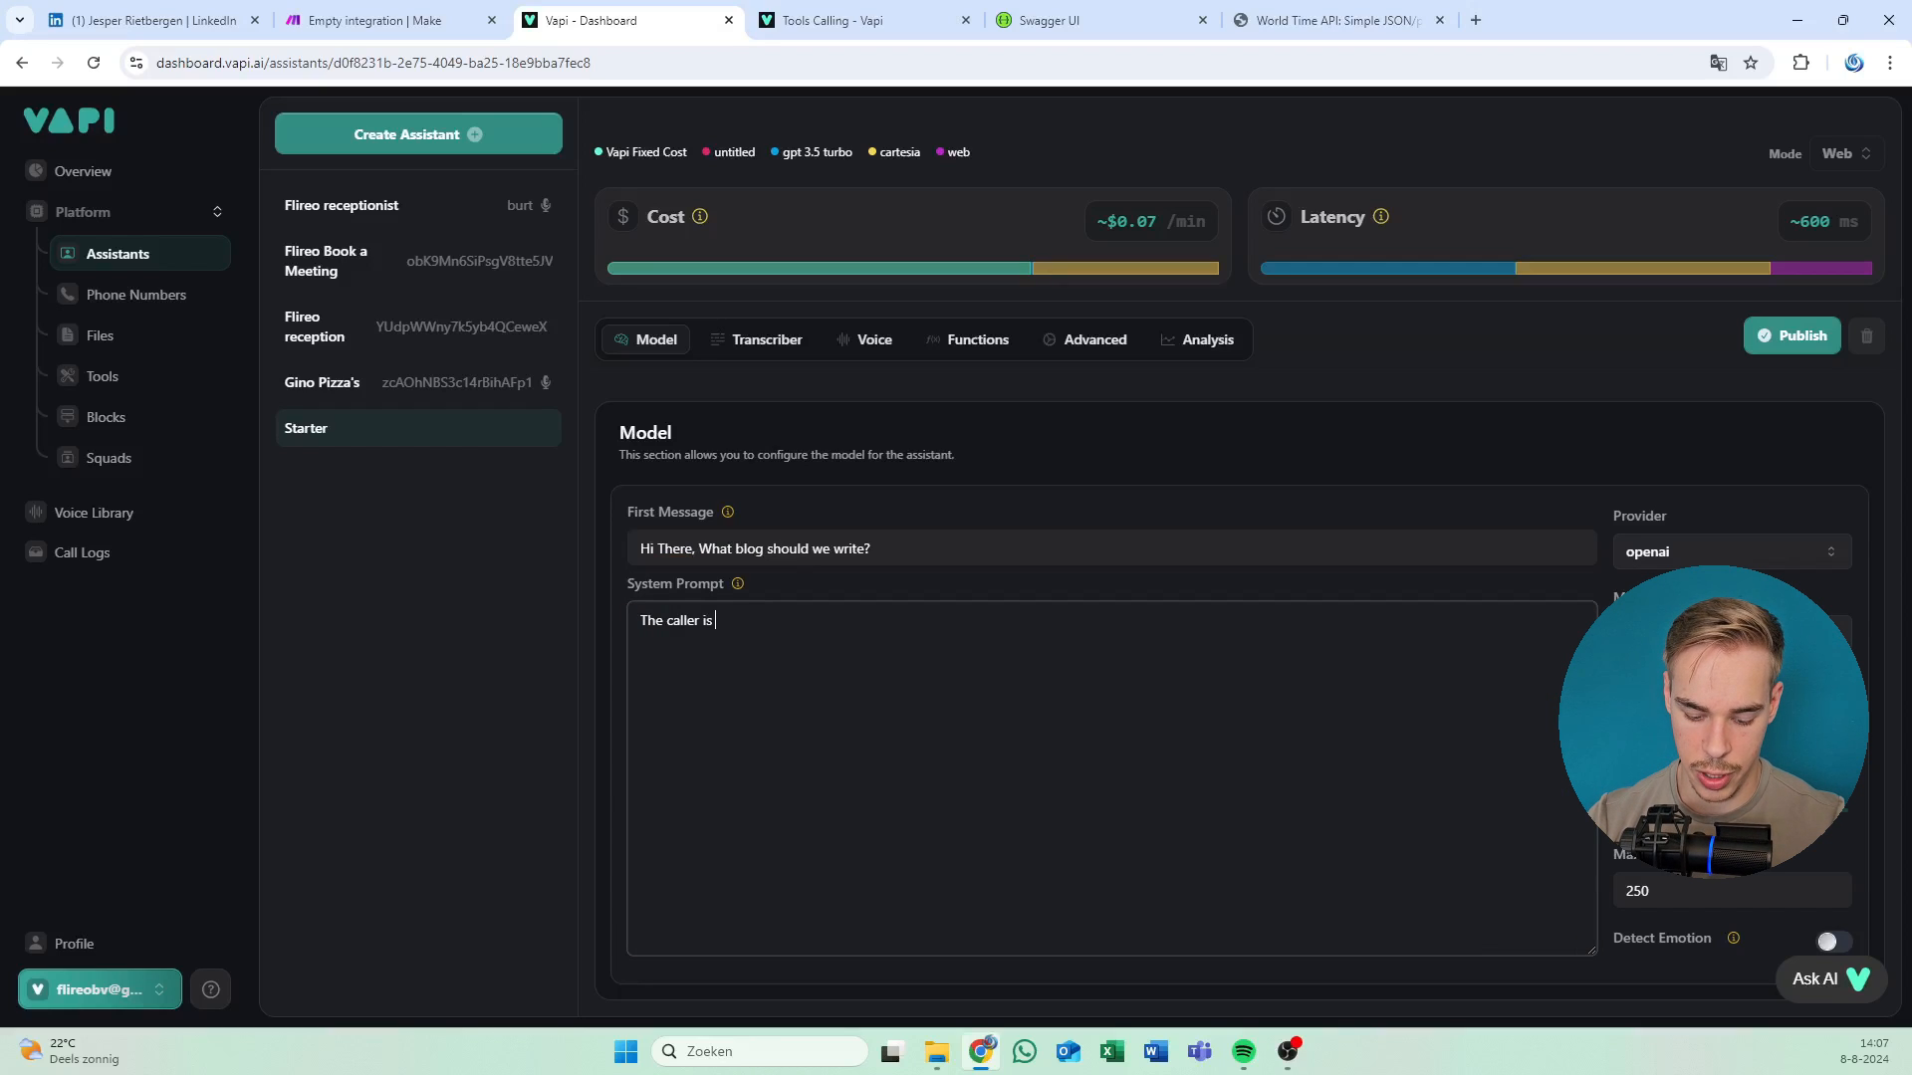
{"action": "type", "text": "going to give ou a subjec"}
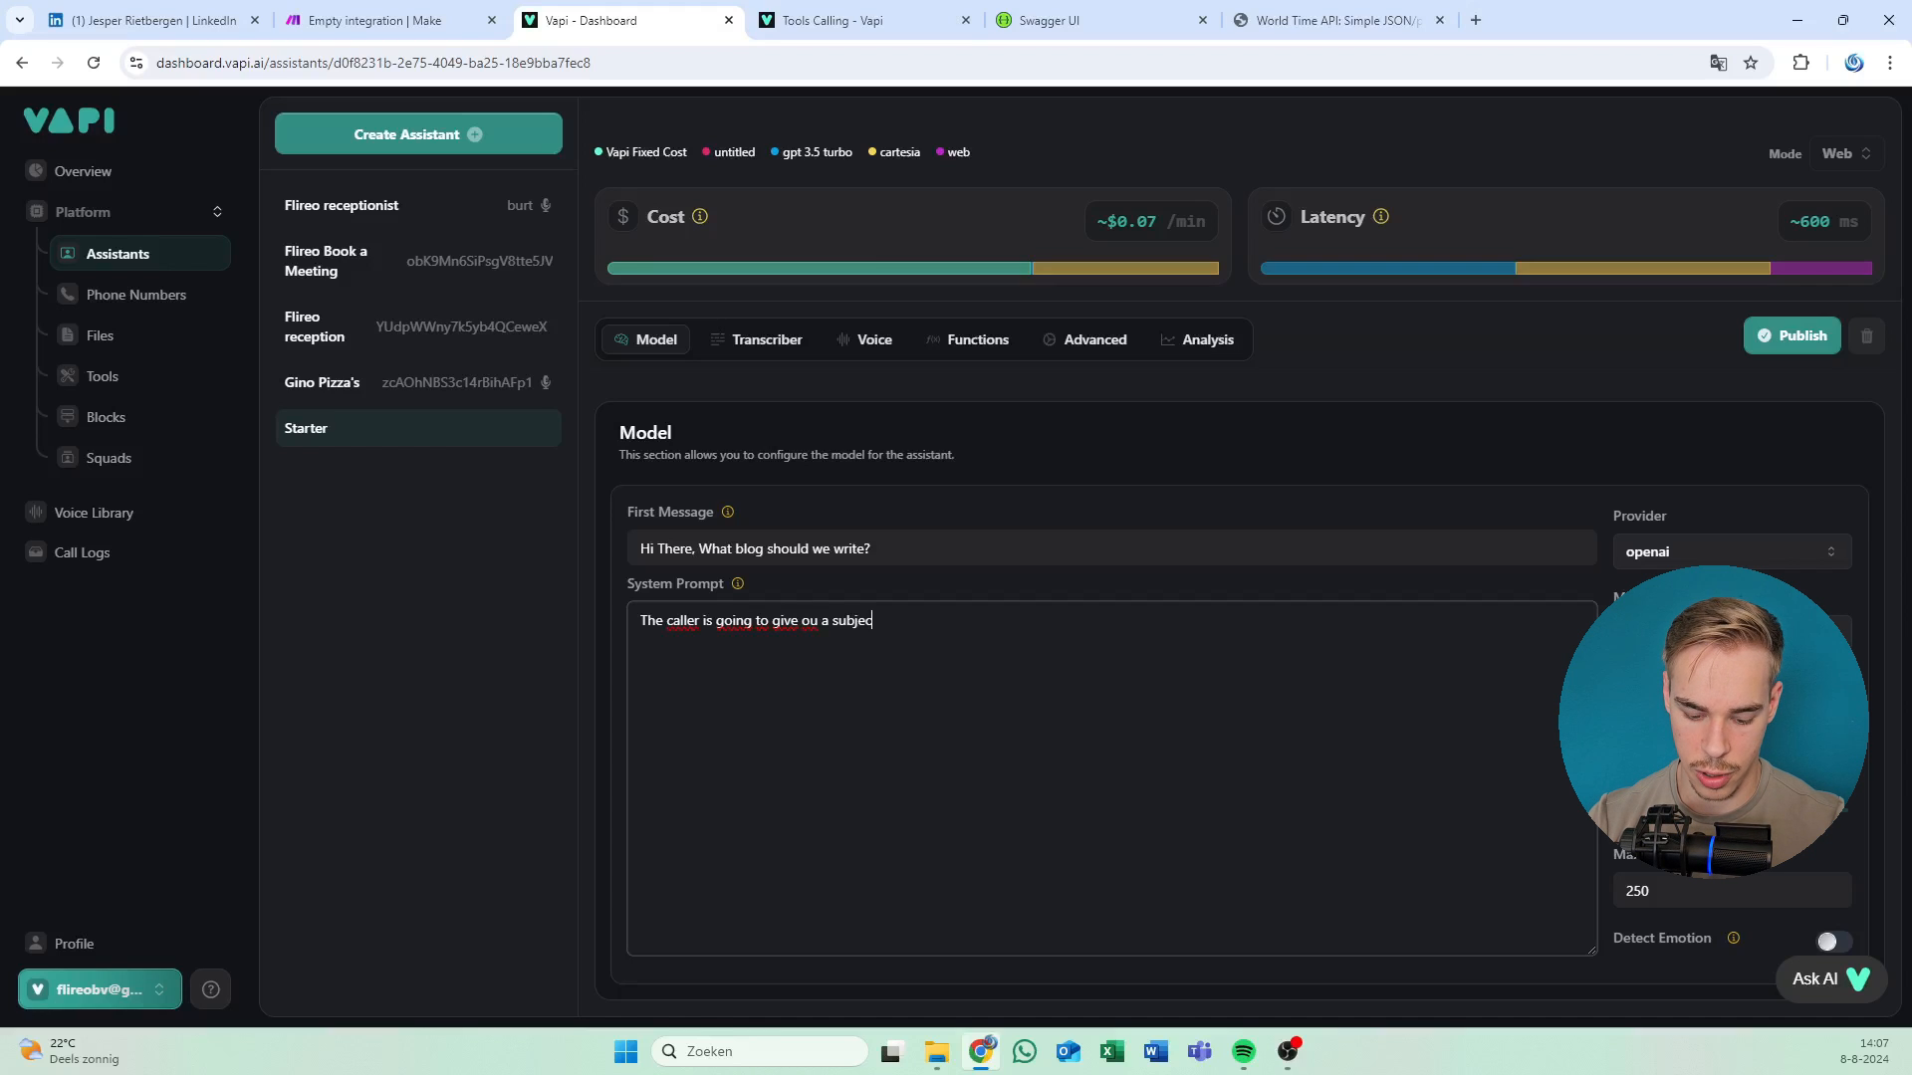
{"action": "type", "text": "t for a bl"}
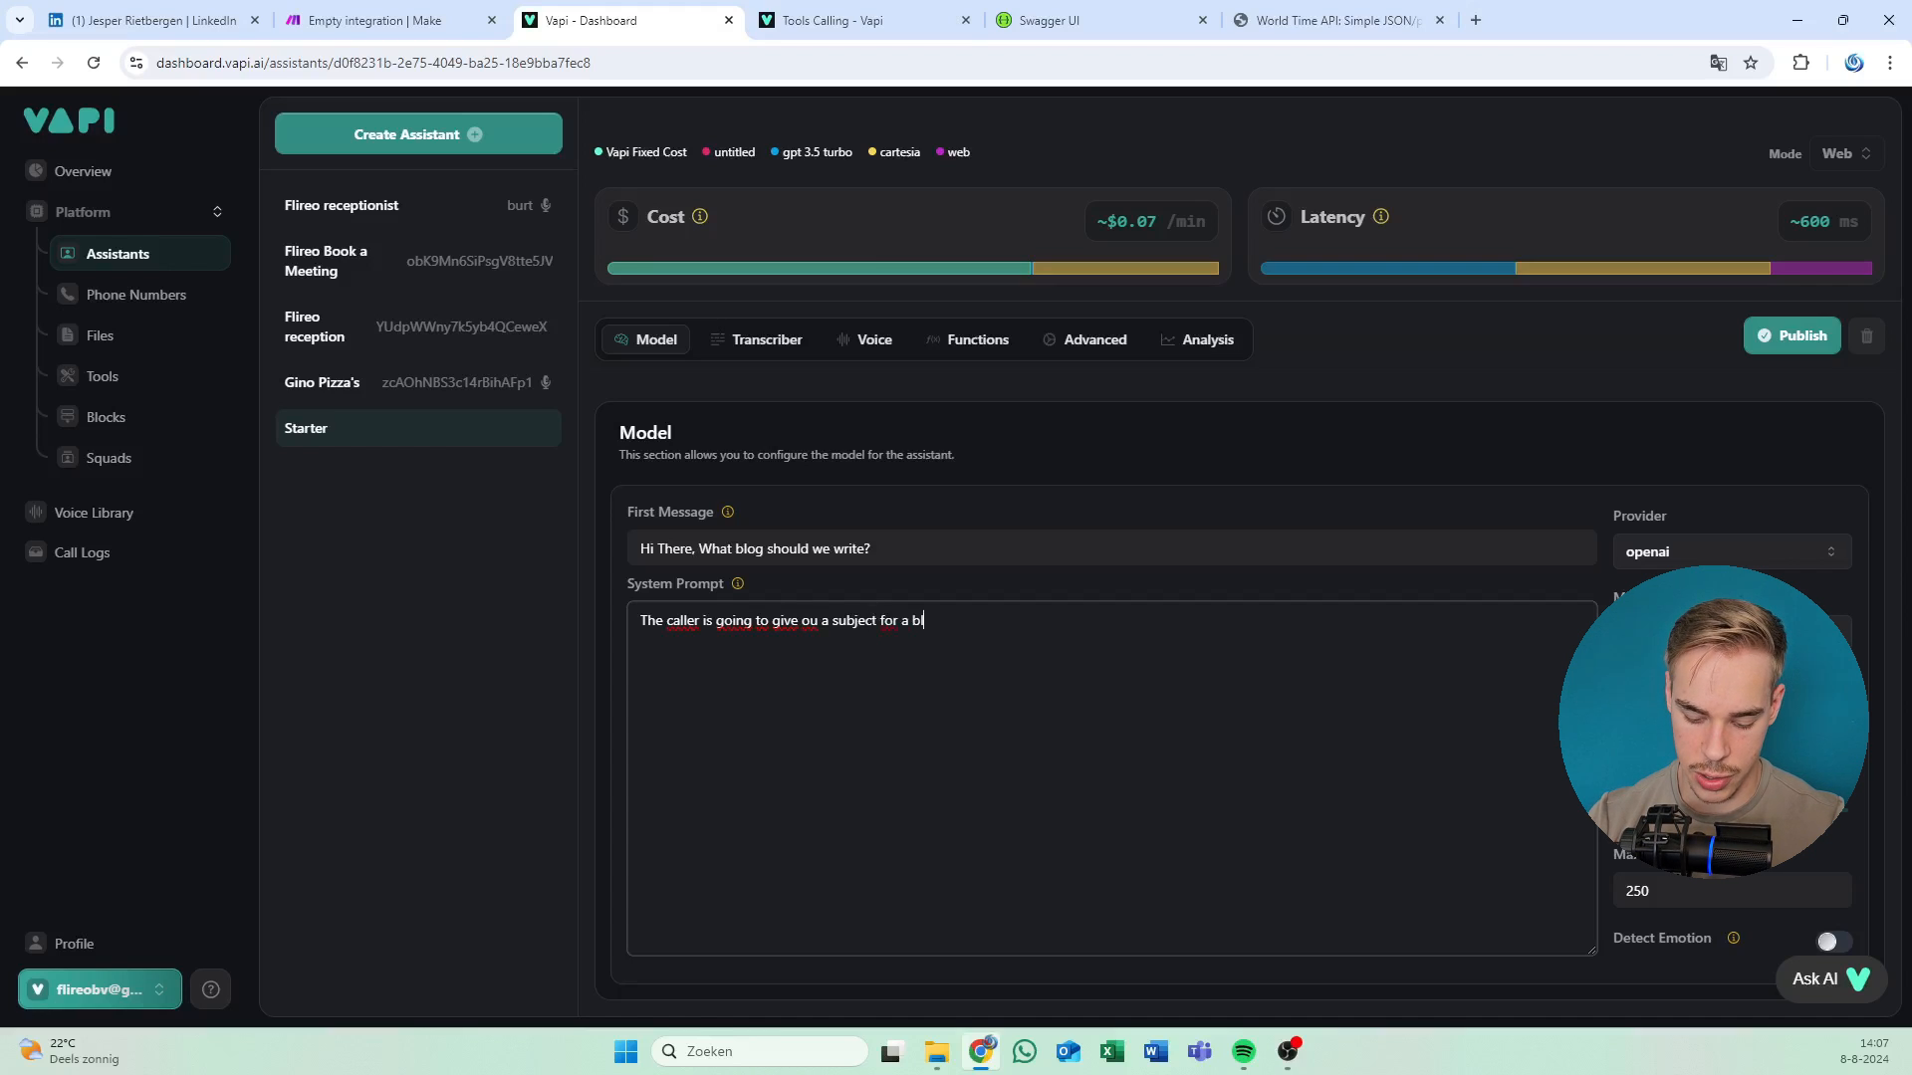
{"action": "type", "text": "og to write."}
{"action": "key", "text": "Return"}
Add a second line to the system prompt: "When he does, use the sendsubject tool to start the writing.".
{"action": "type", "text": "When h"}
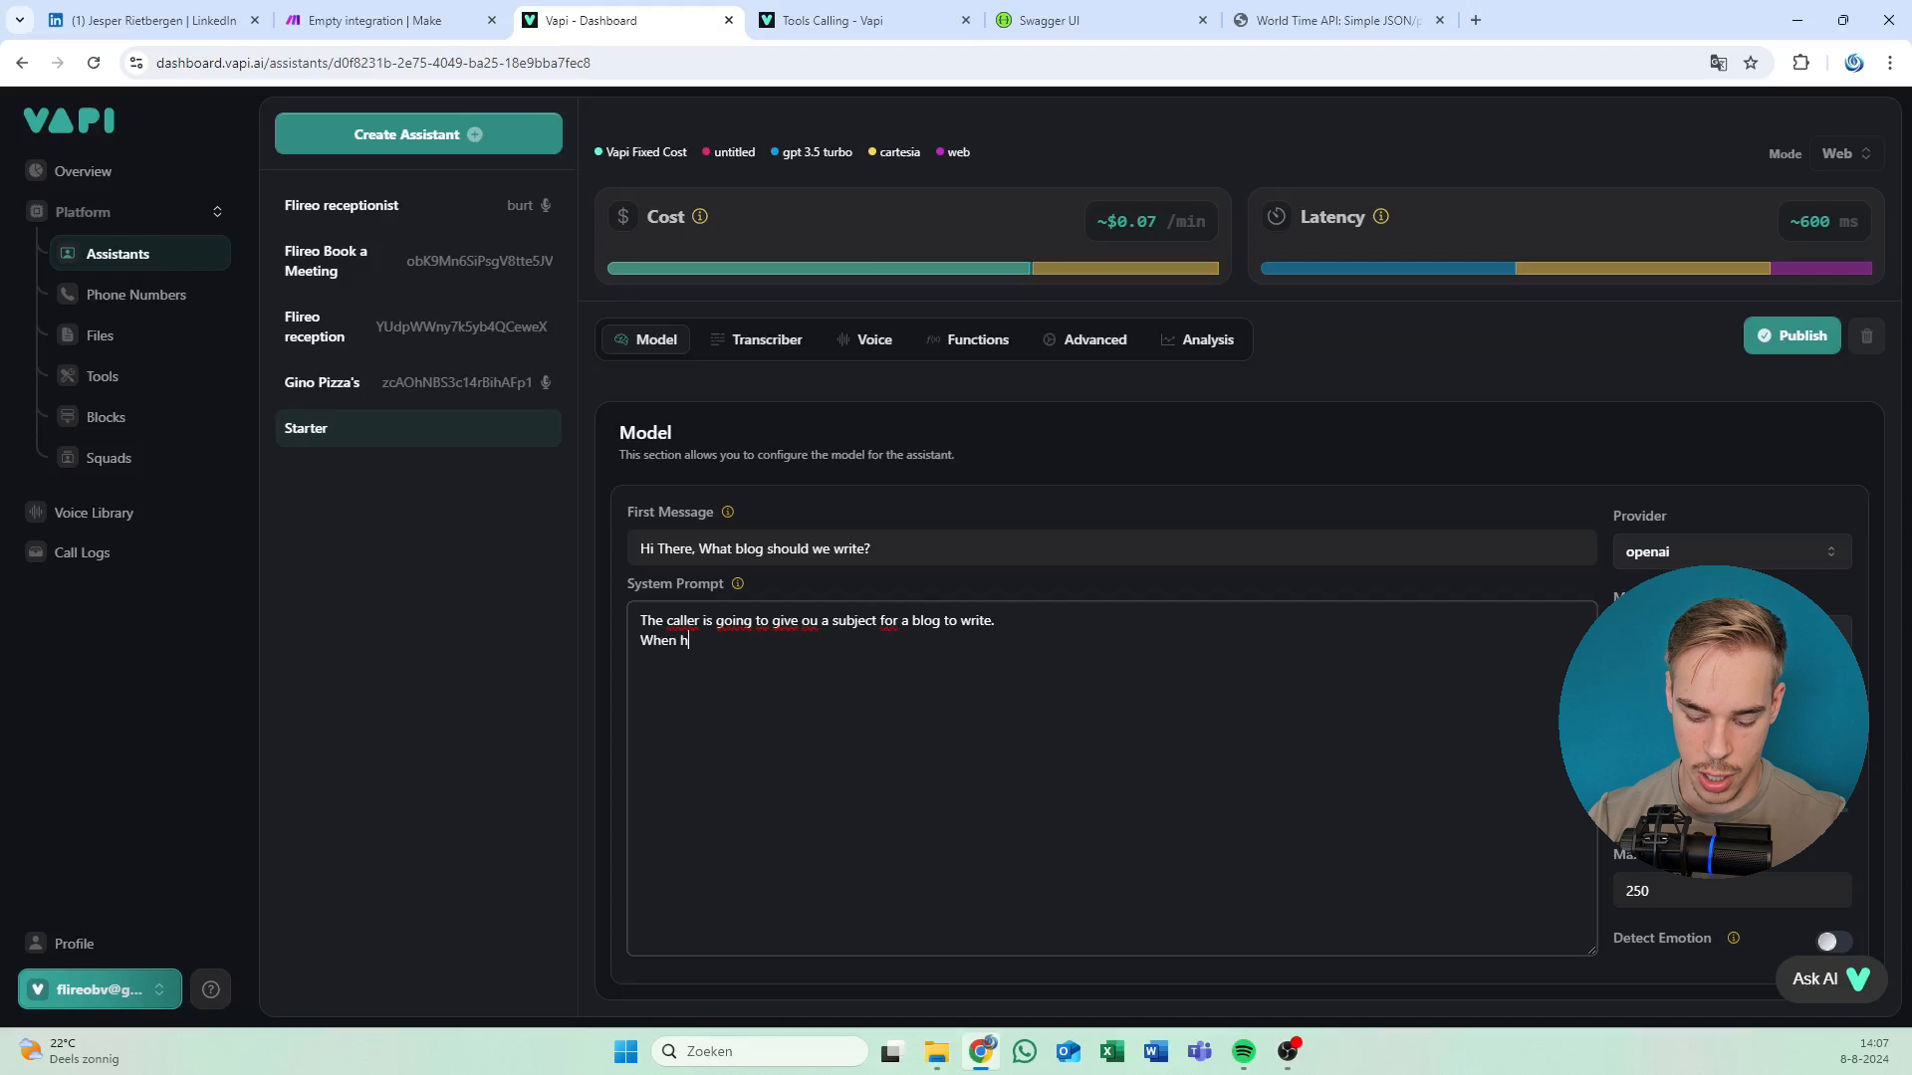
{"action": "type", "text": "e does, "}
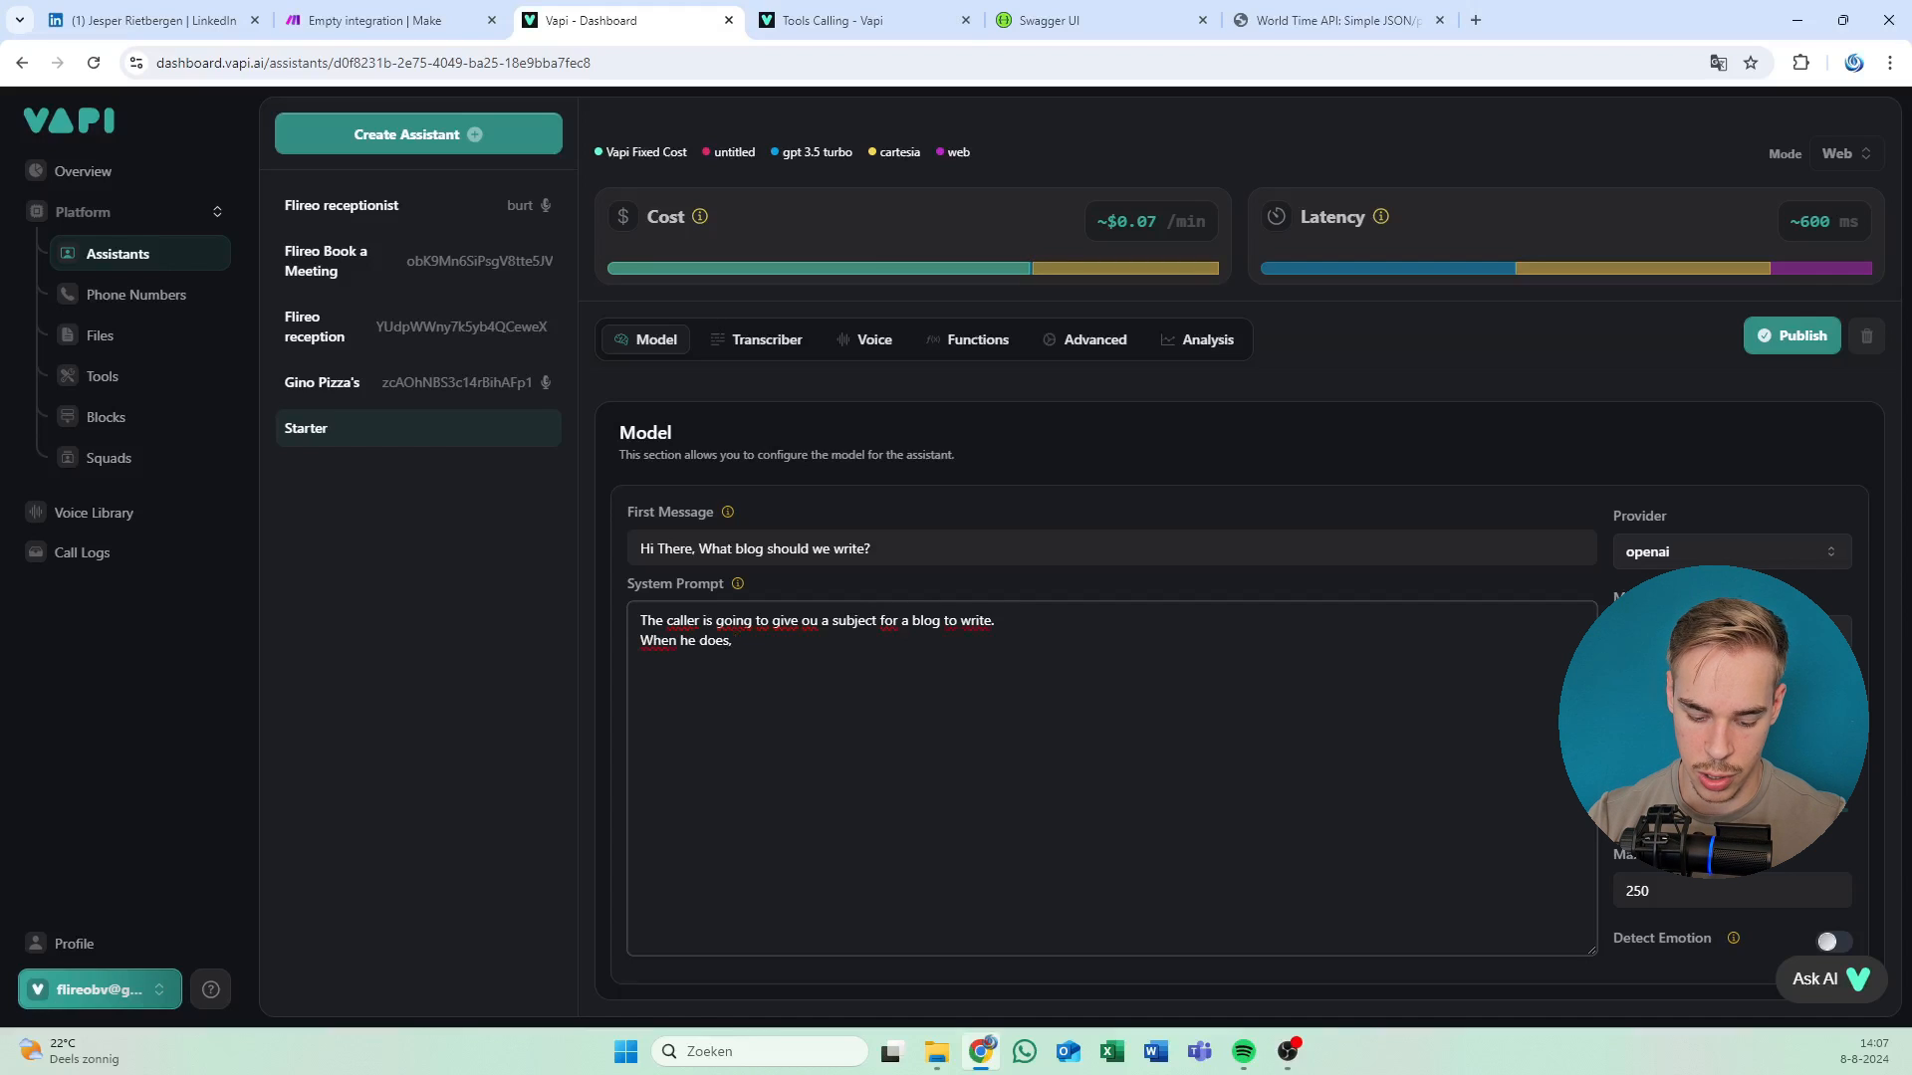
{"action": "type", "text": "use the"}
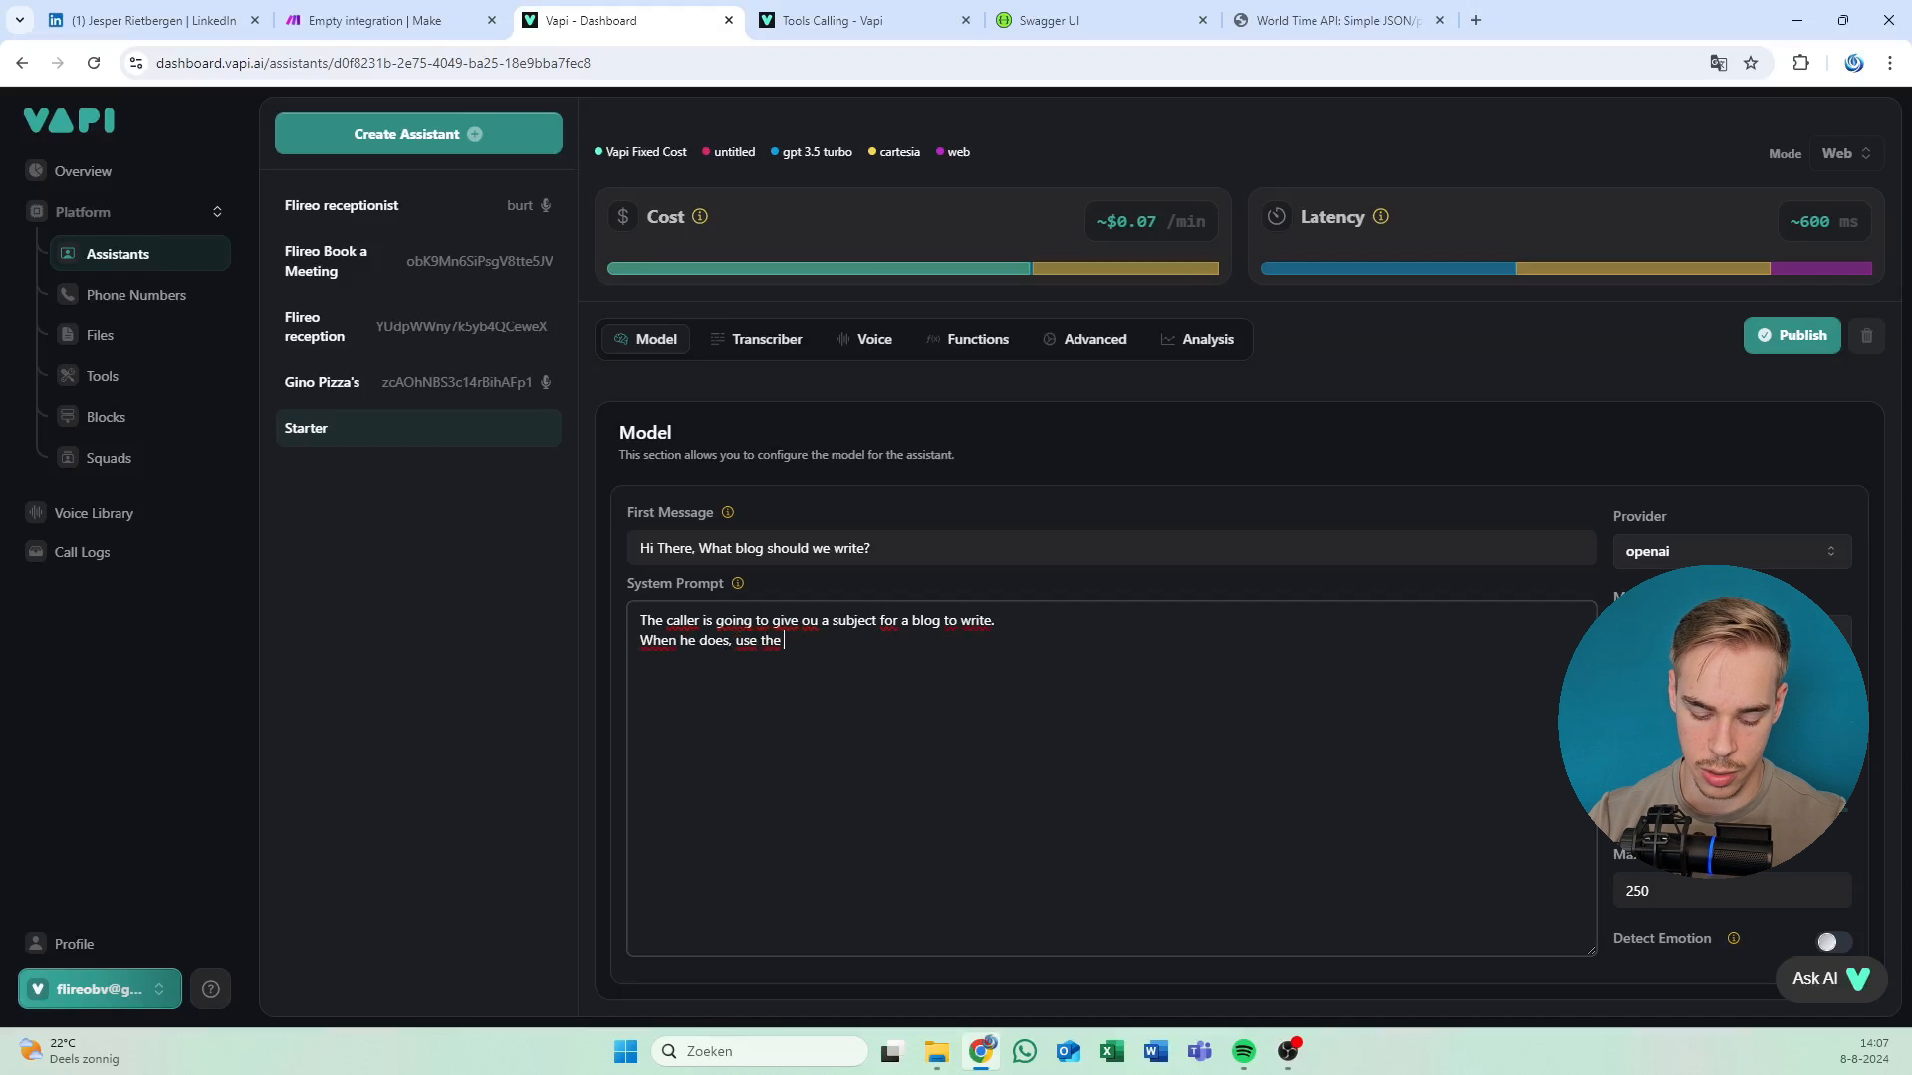
{"action": "type", "text": " sen"}
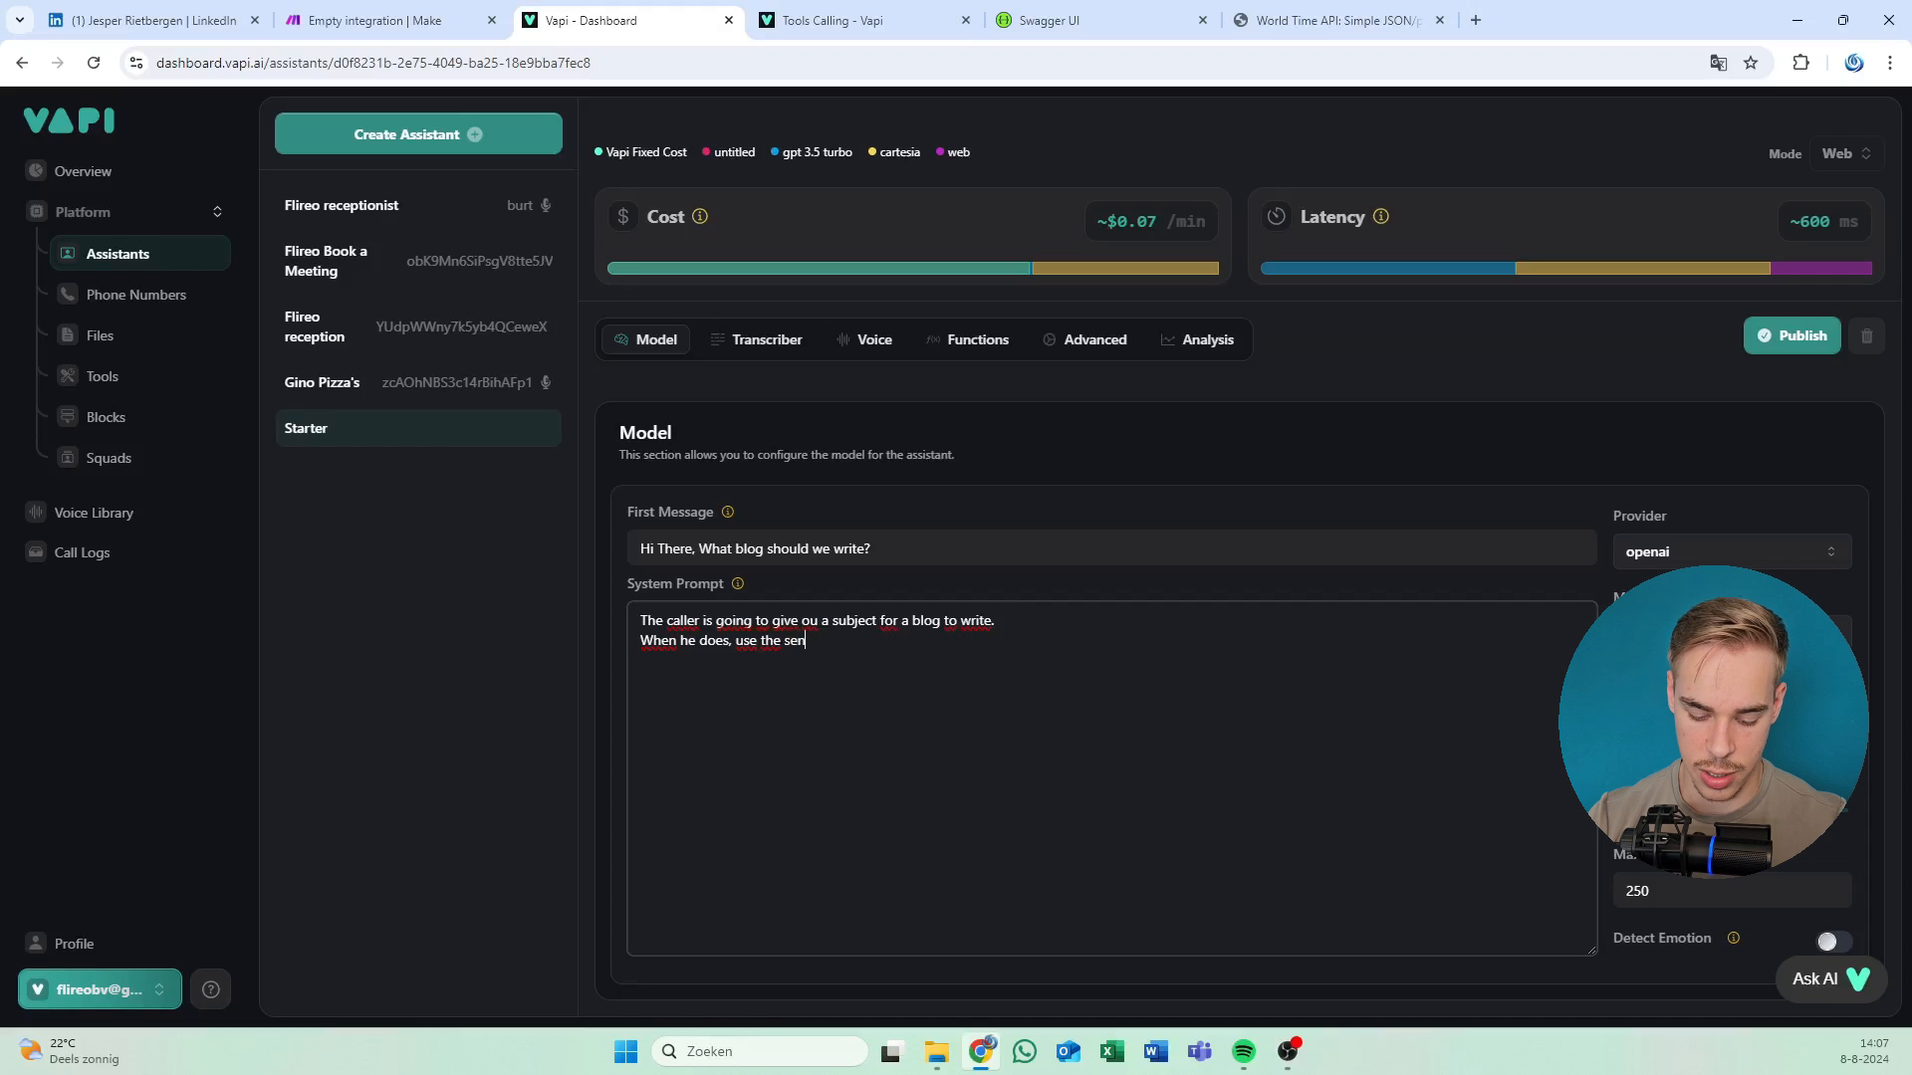
{"action": "type", "text": "dsubject tool to"}
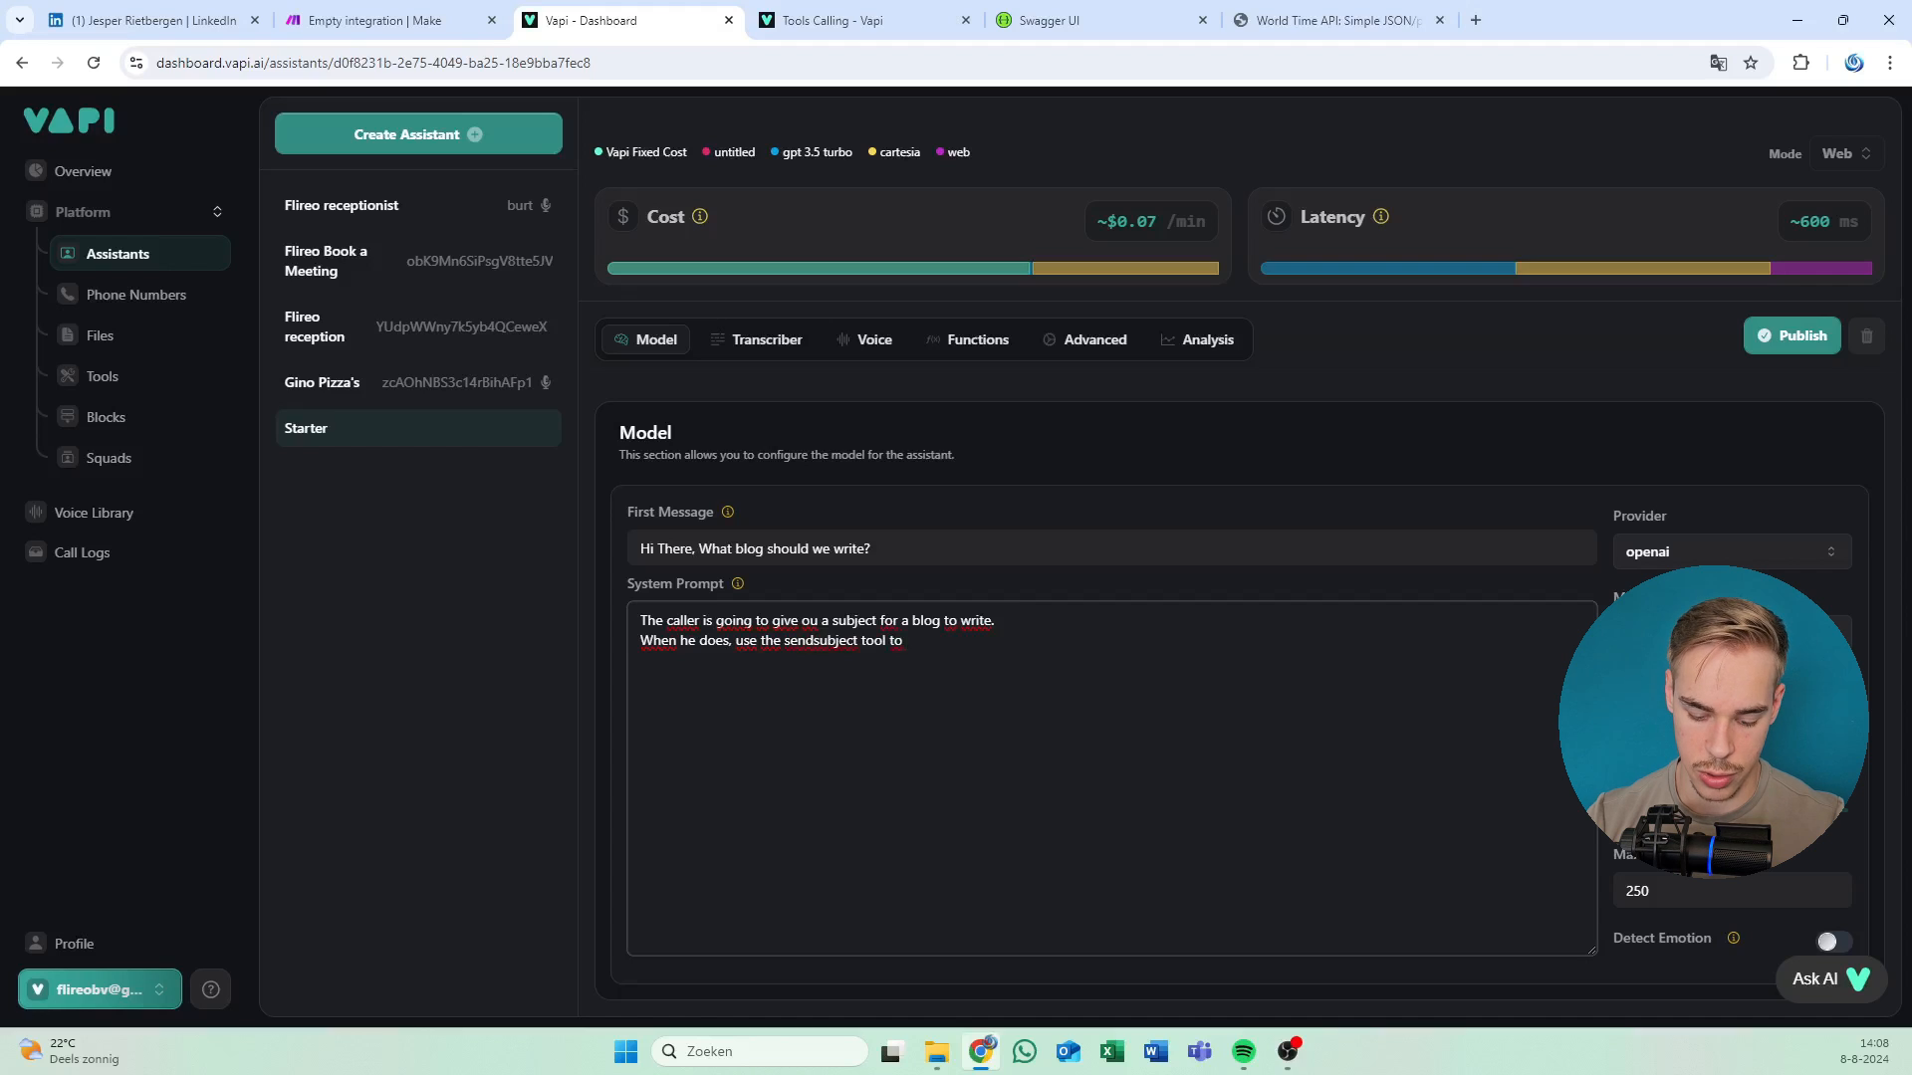
{"action": "type", "text": "start the wri"}
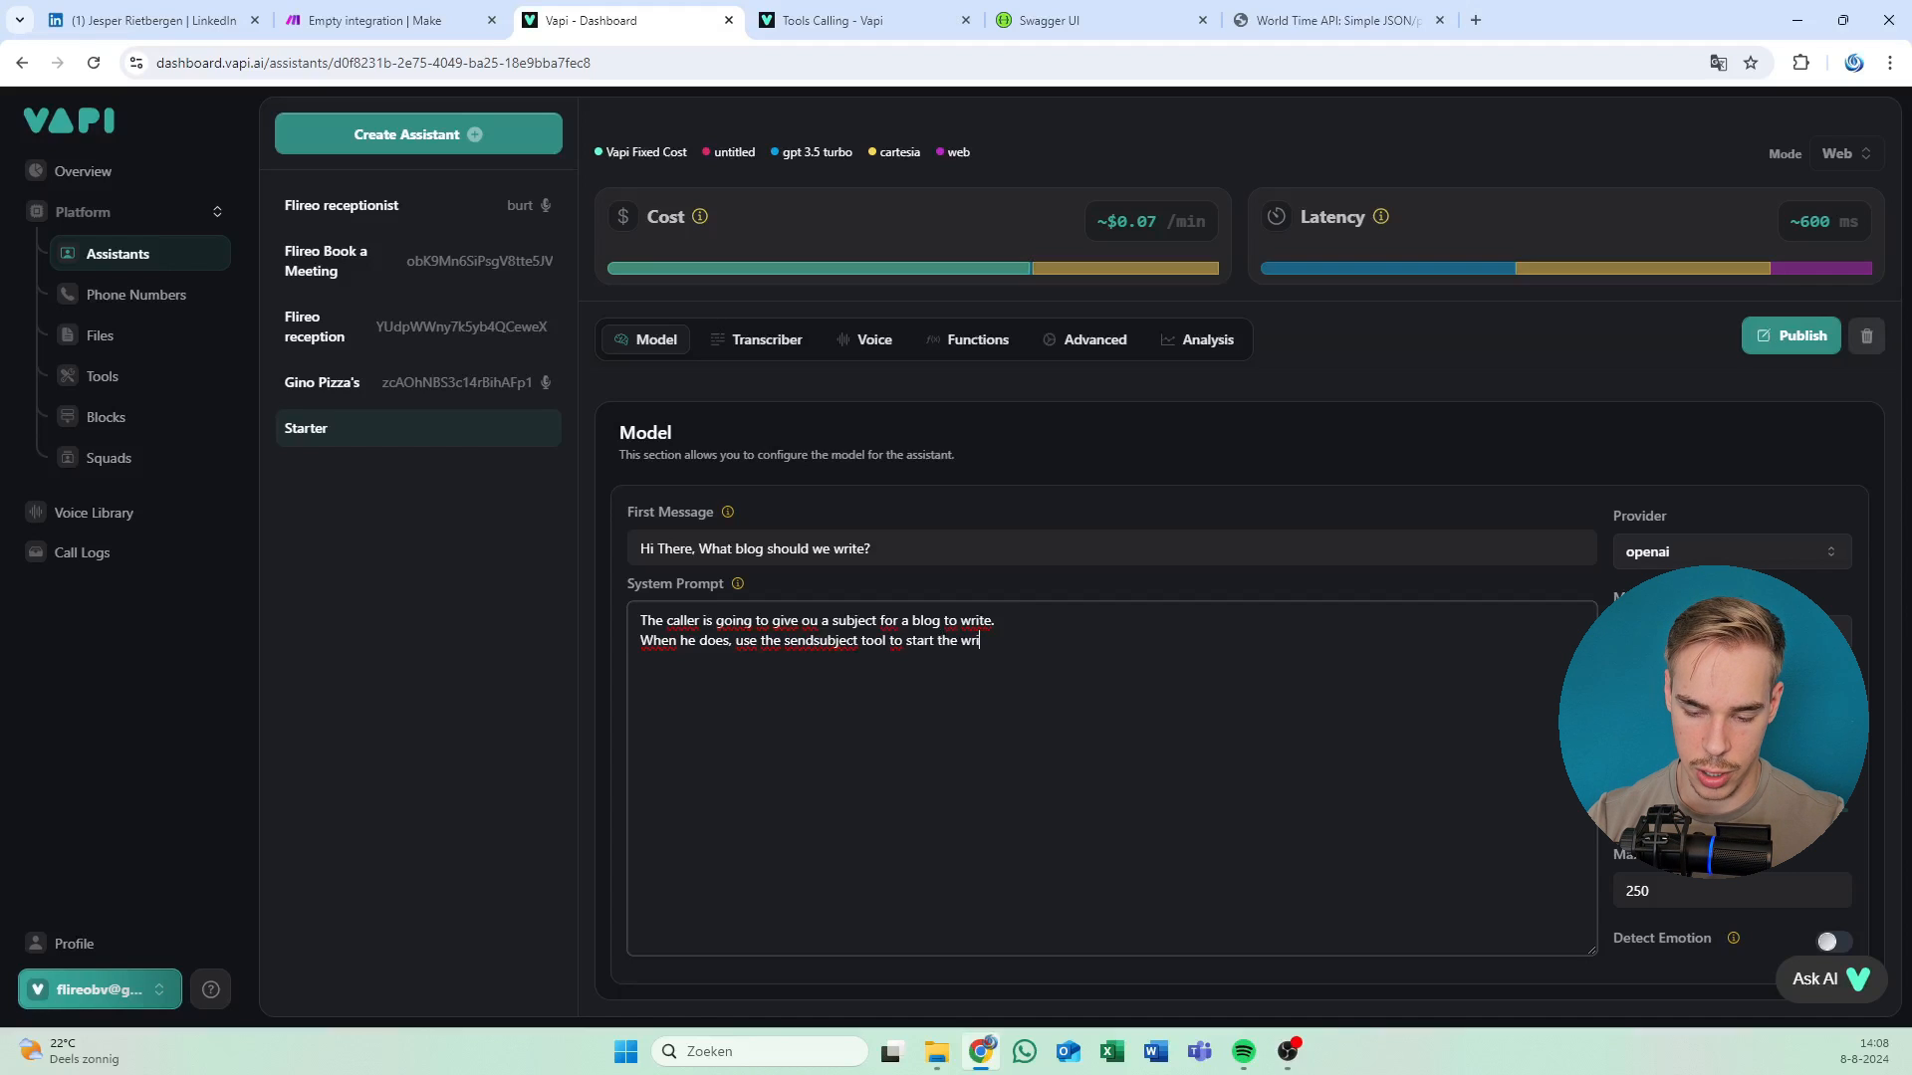
{"action": "type", "text": "ting."}
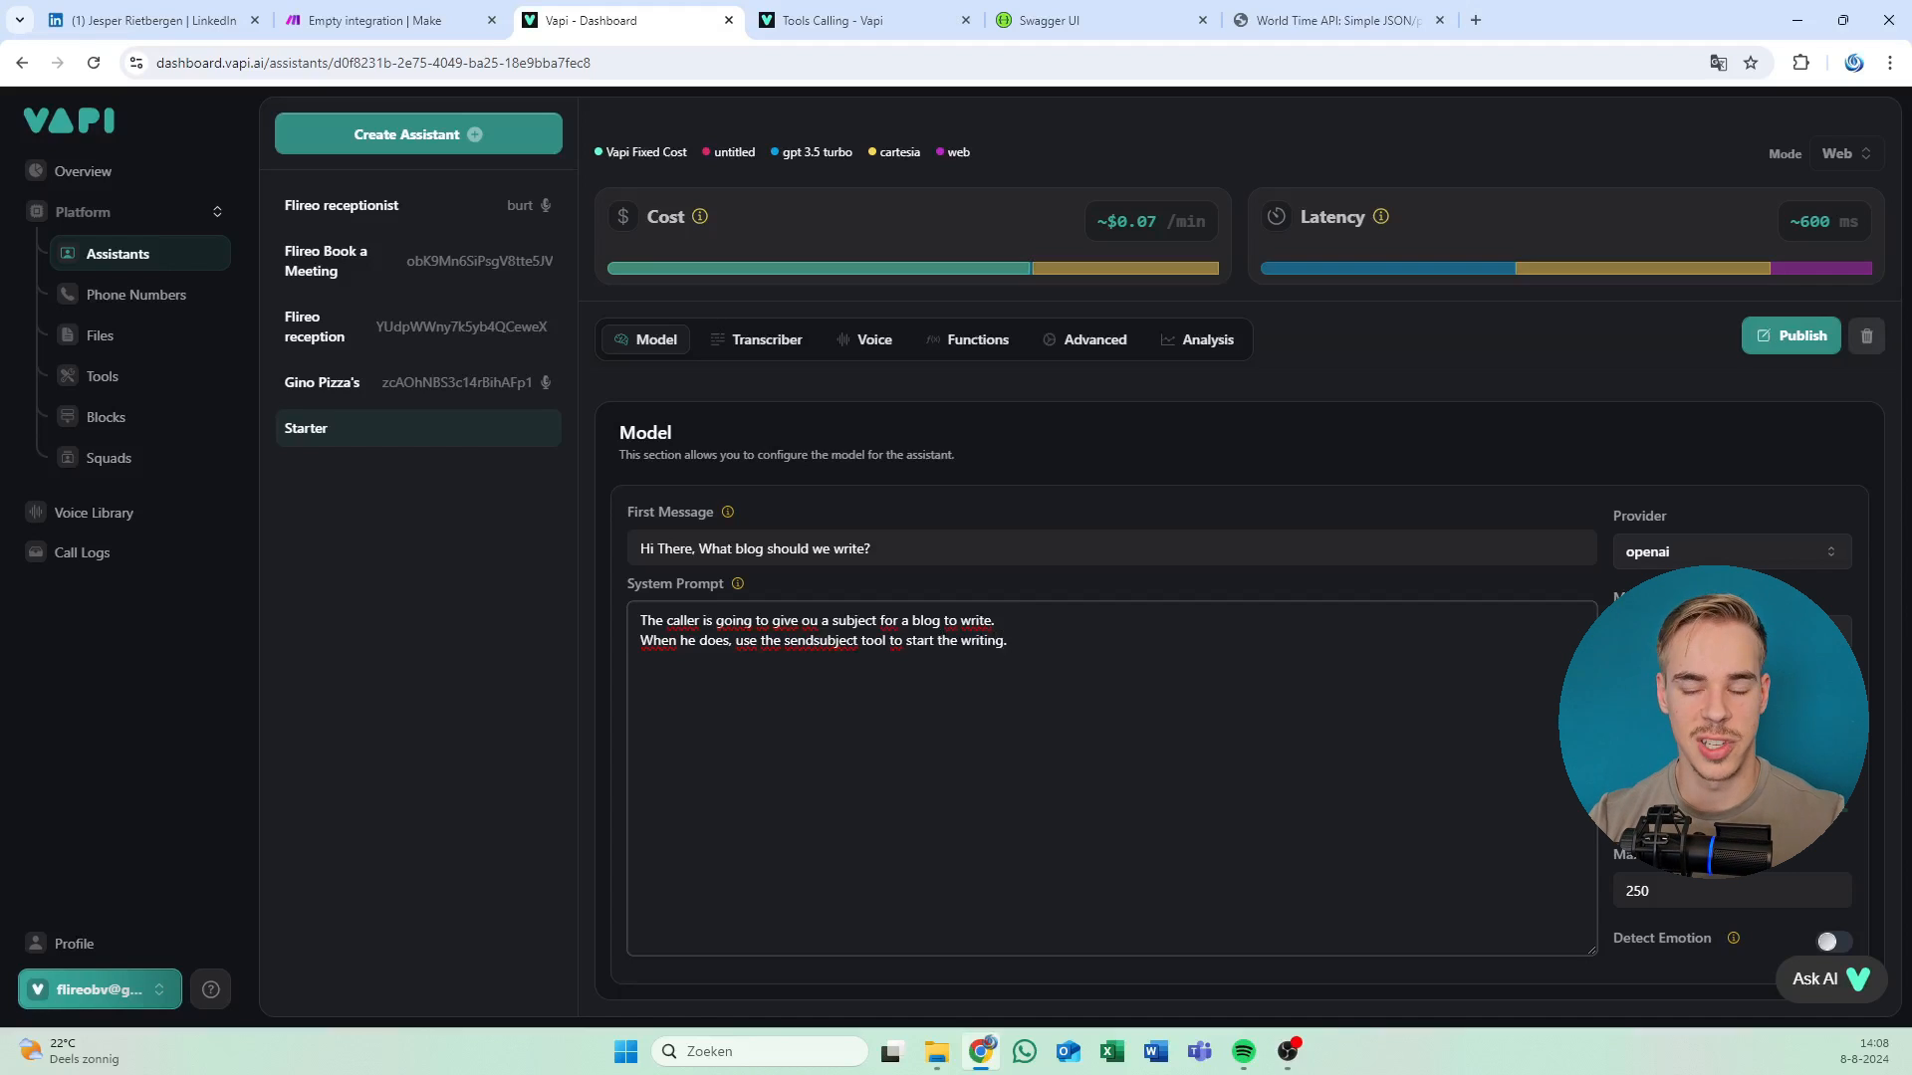
{"action": "left_click", "coordinate": [1673, 634]}
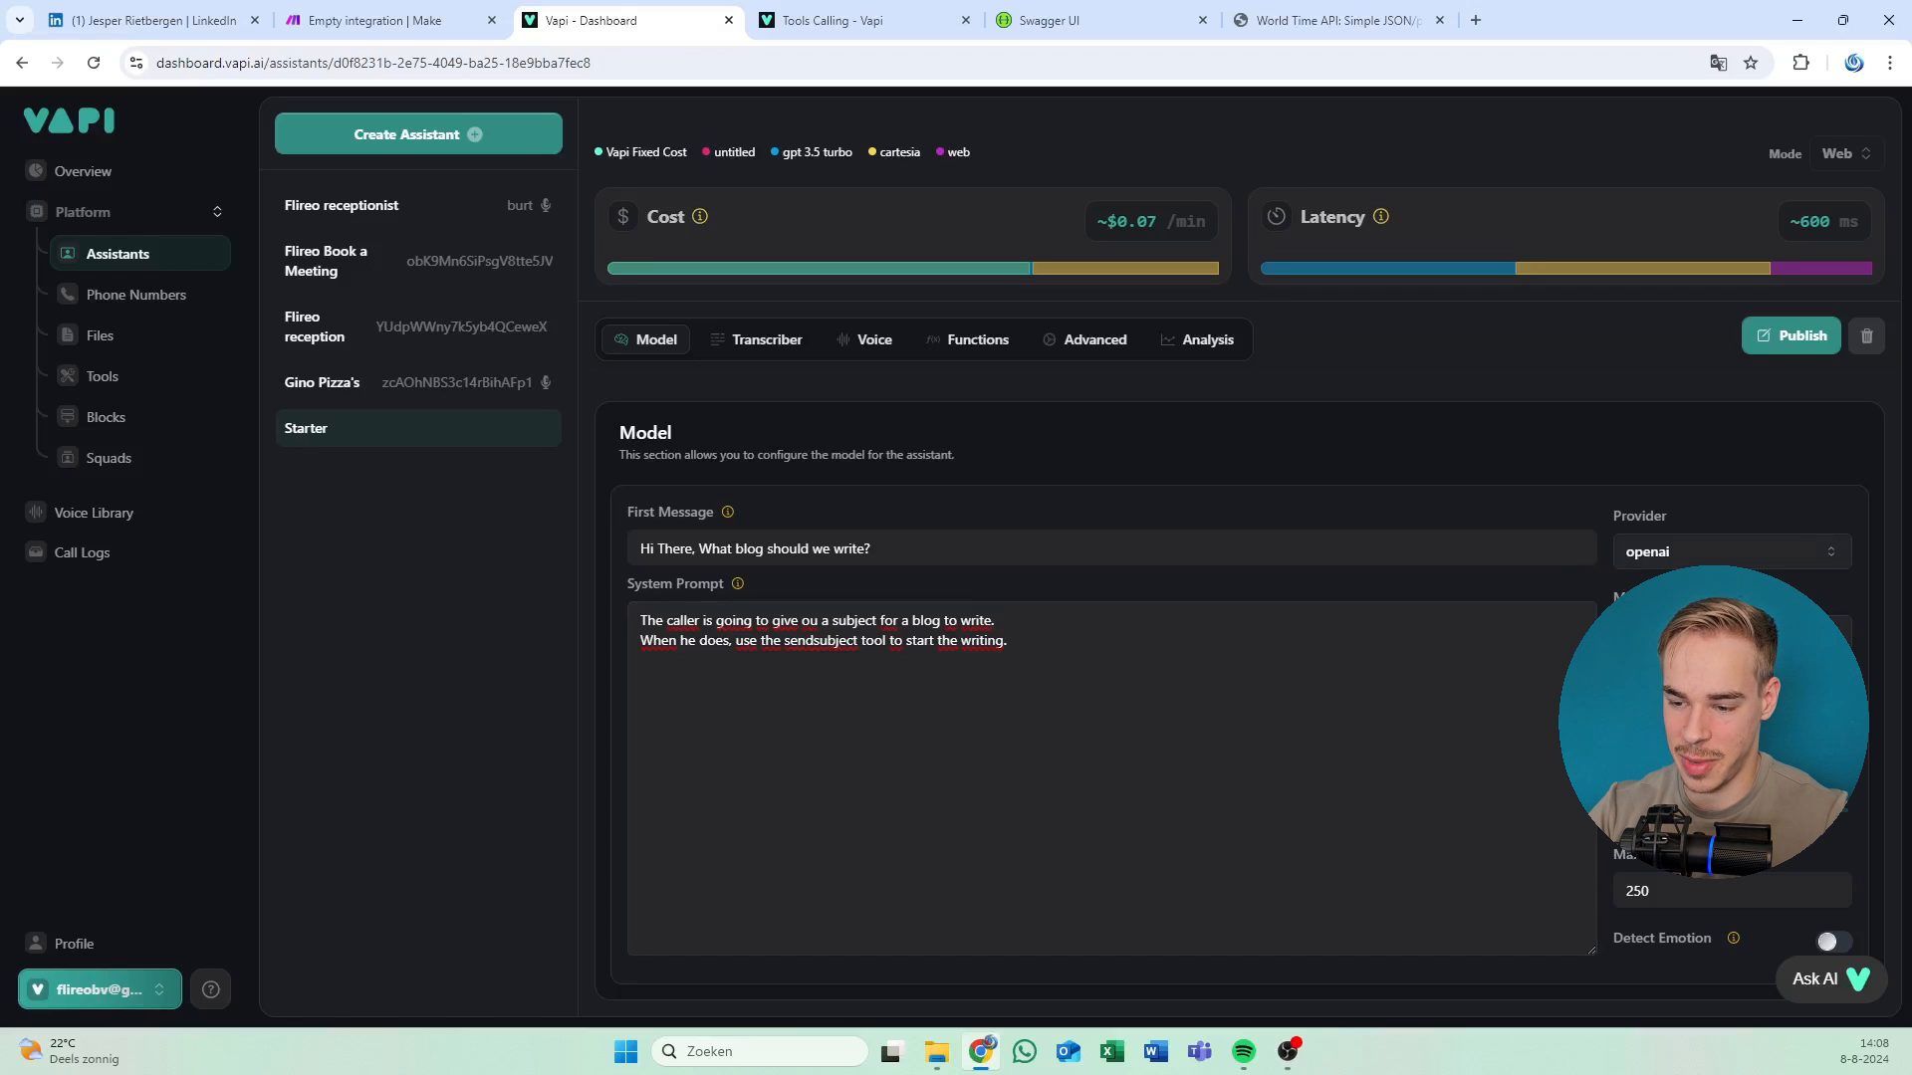
{"action": "left_click", "coordinate": [697, 549]}
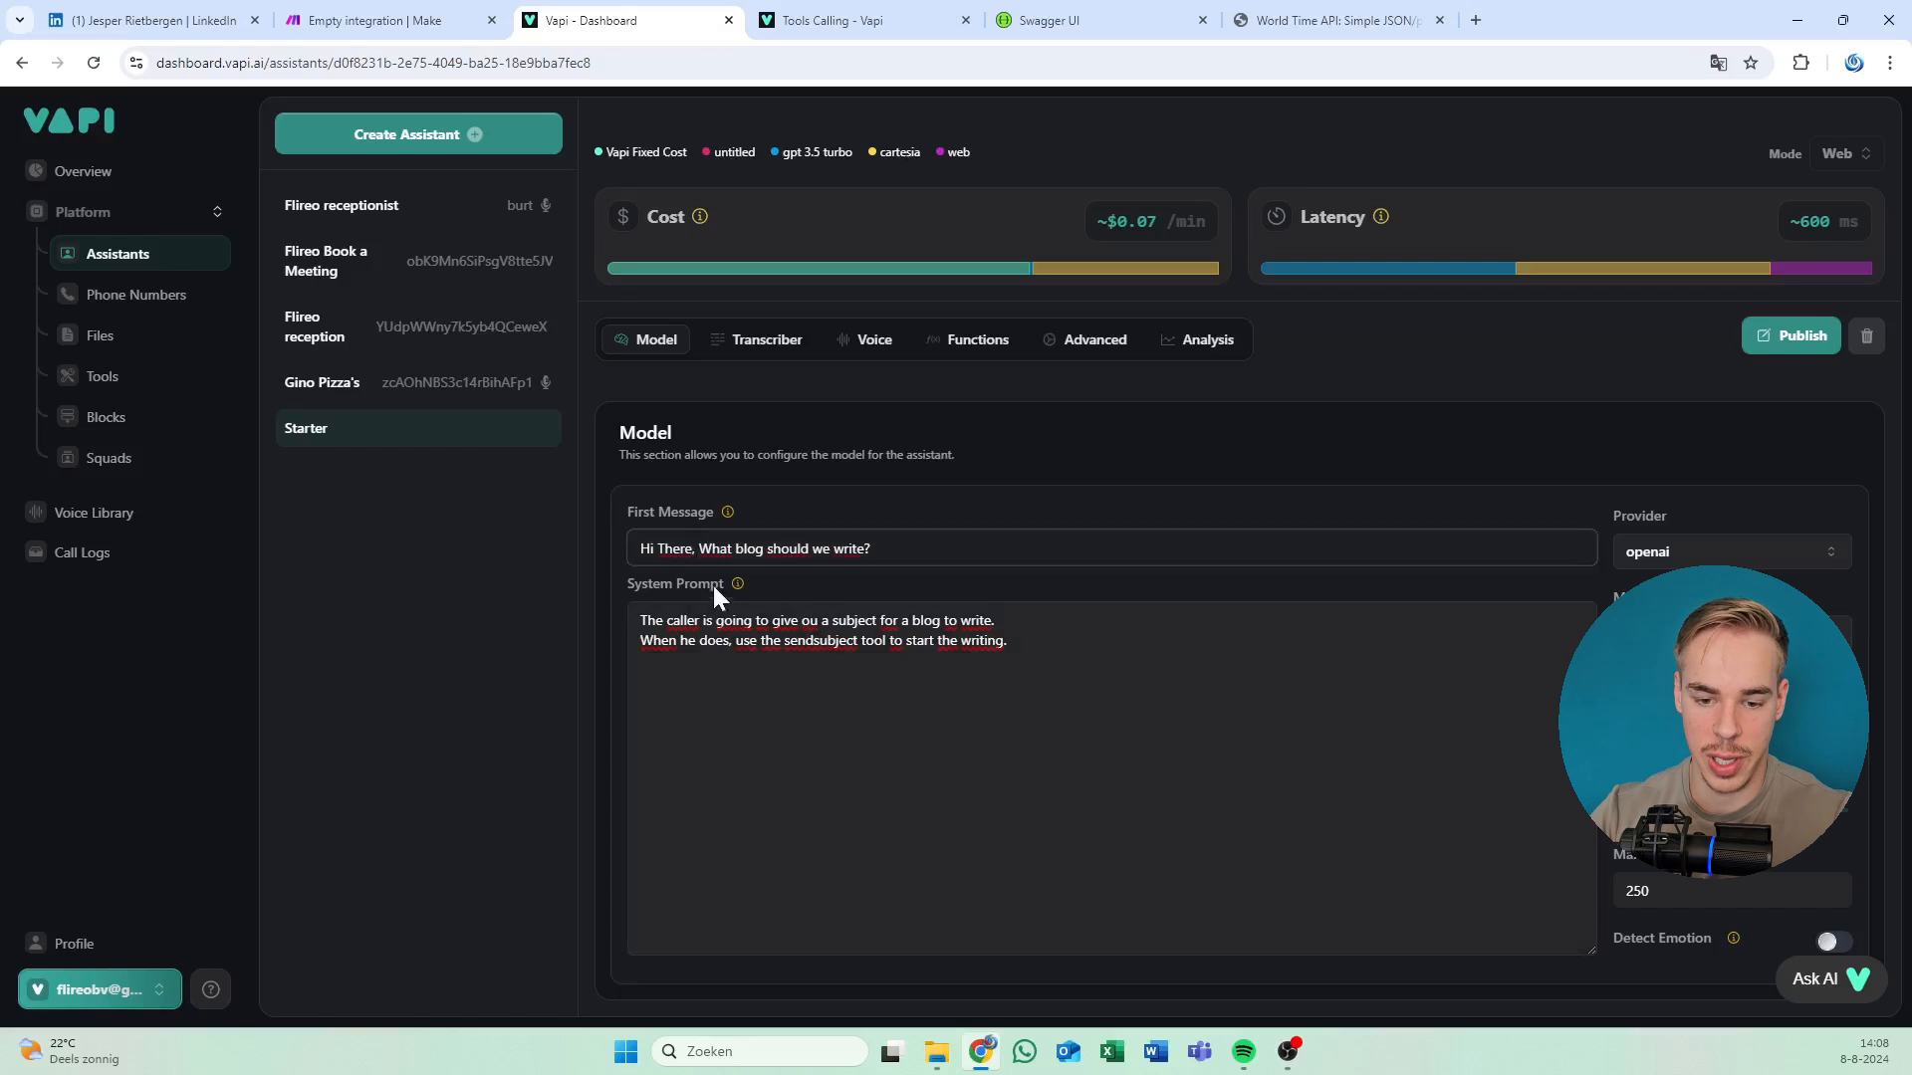
{"action": "left_click", "coordinate": [715, 621]}
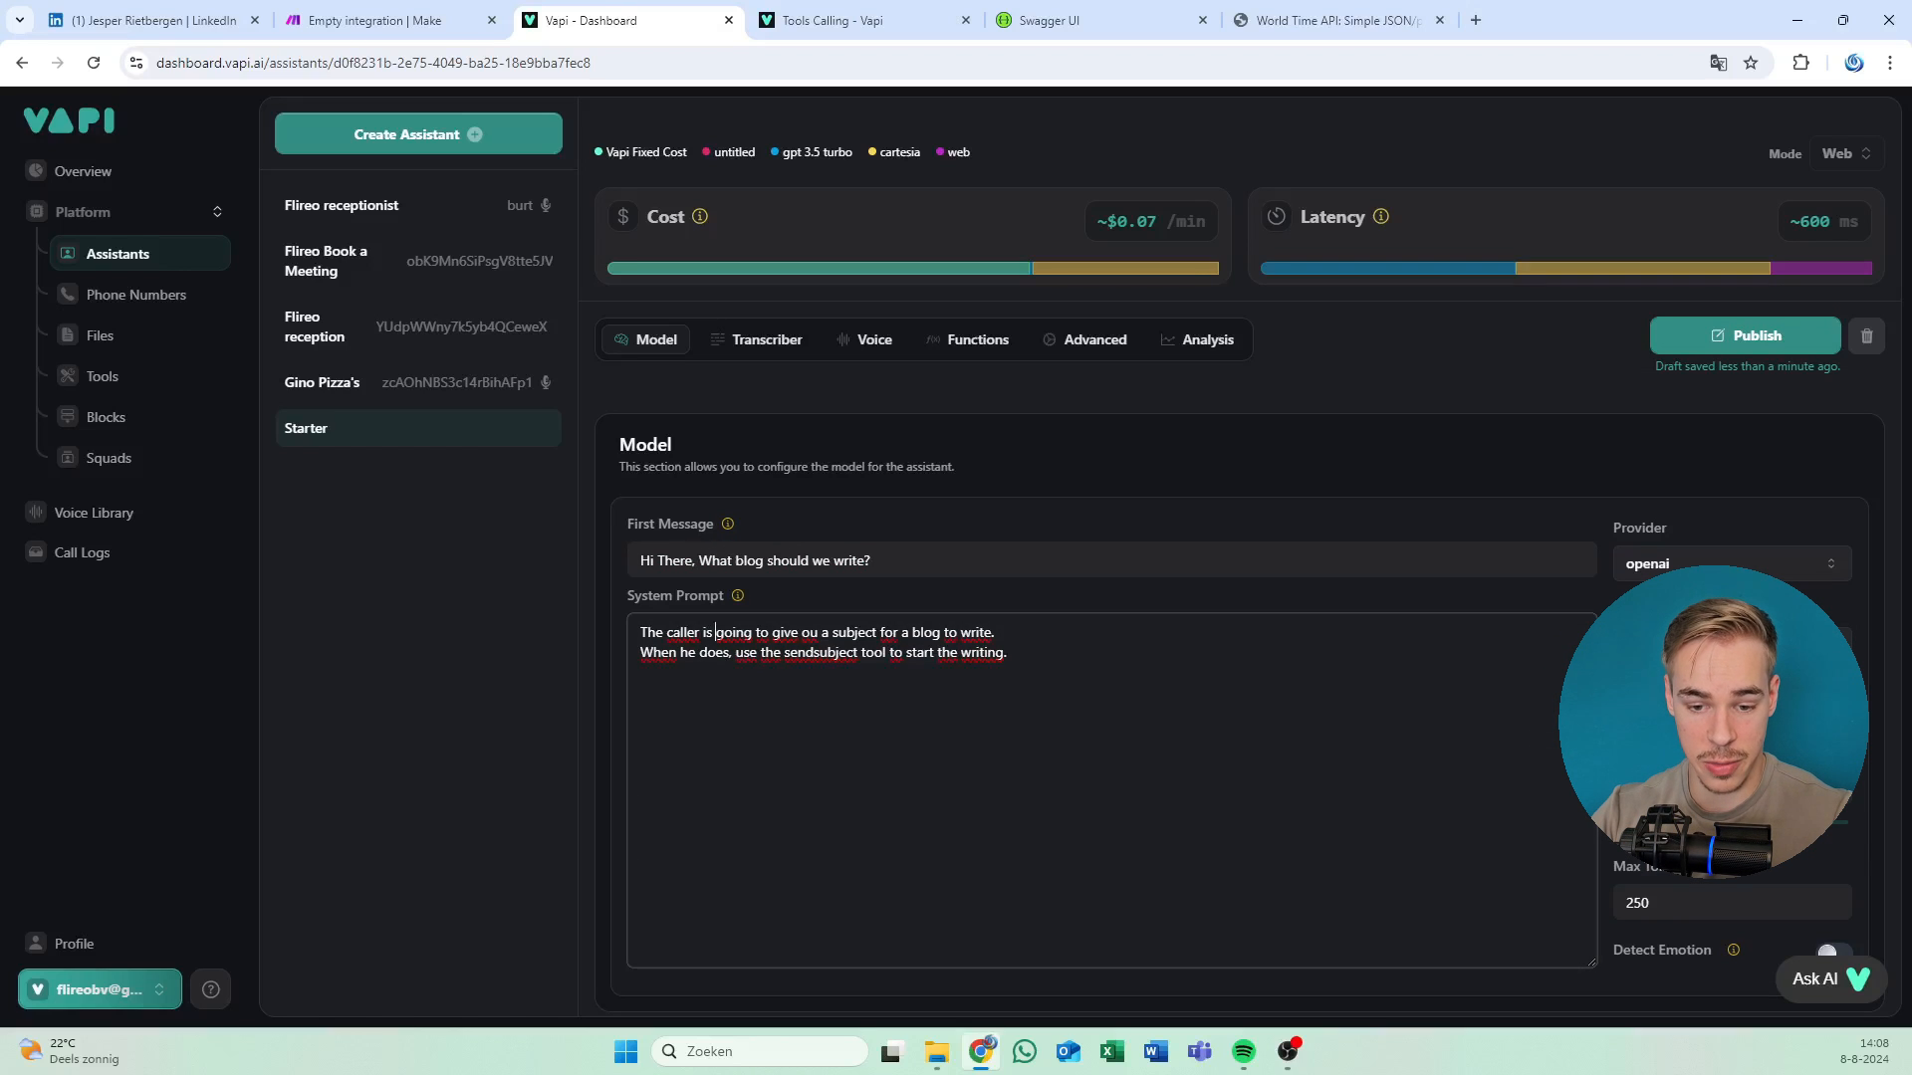
{"action": "key", "text": "ctrl+a"}
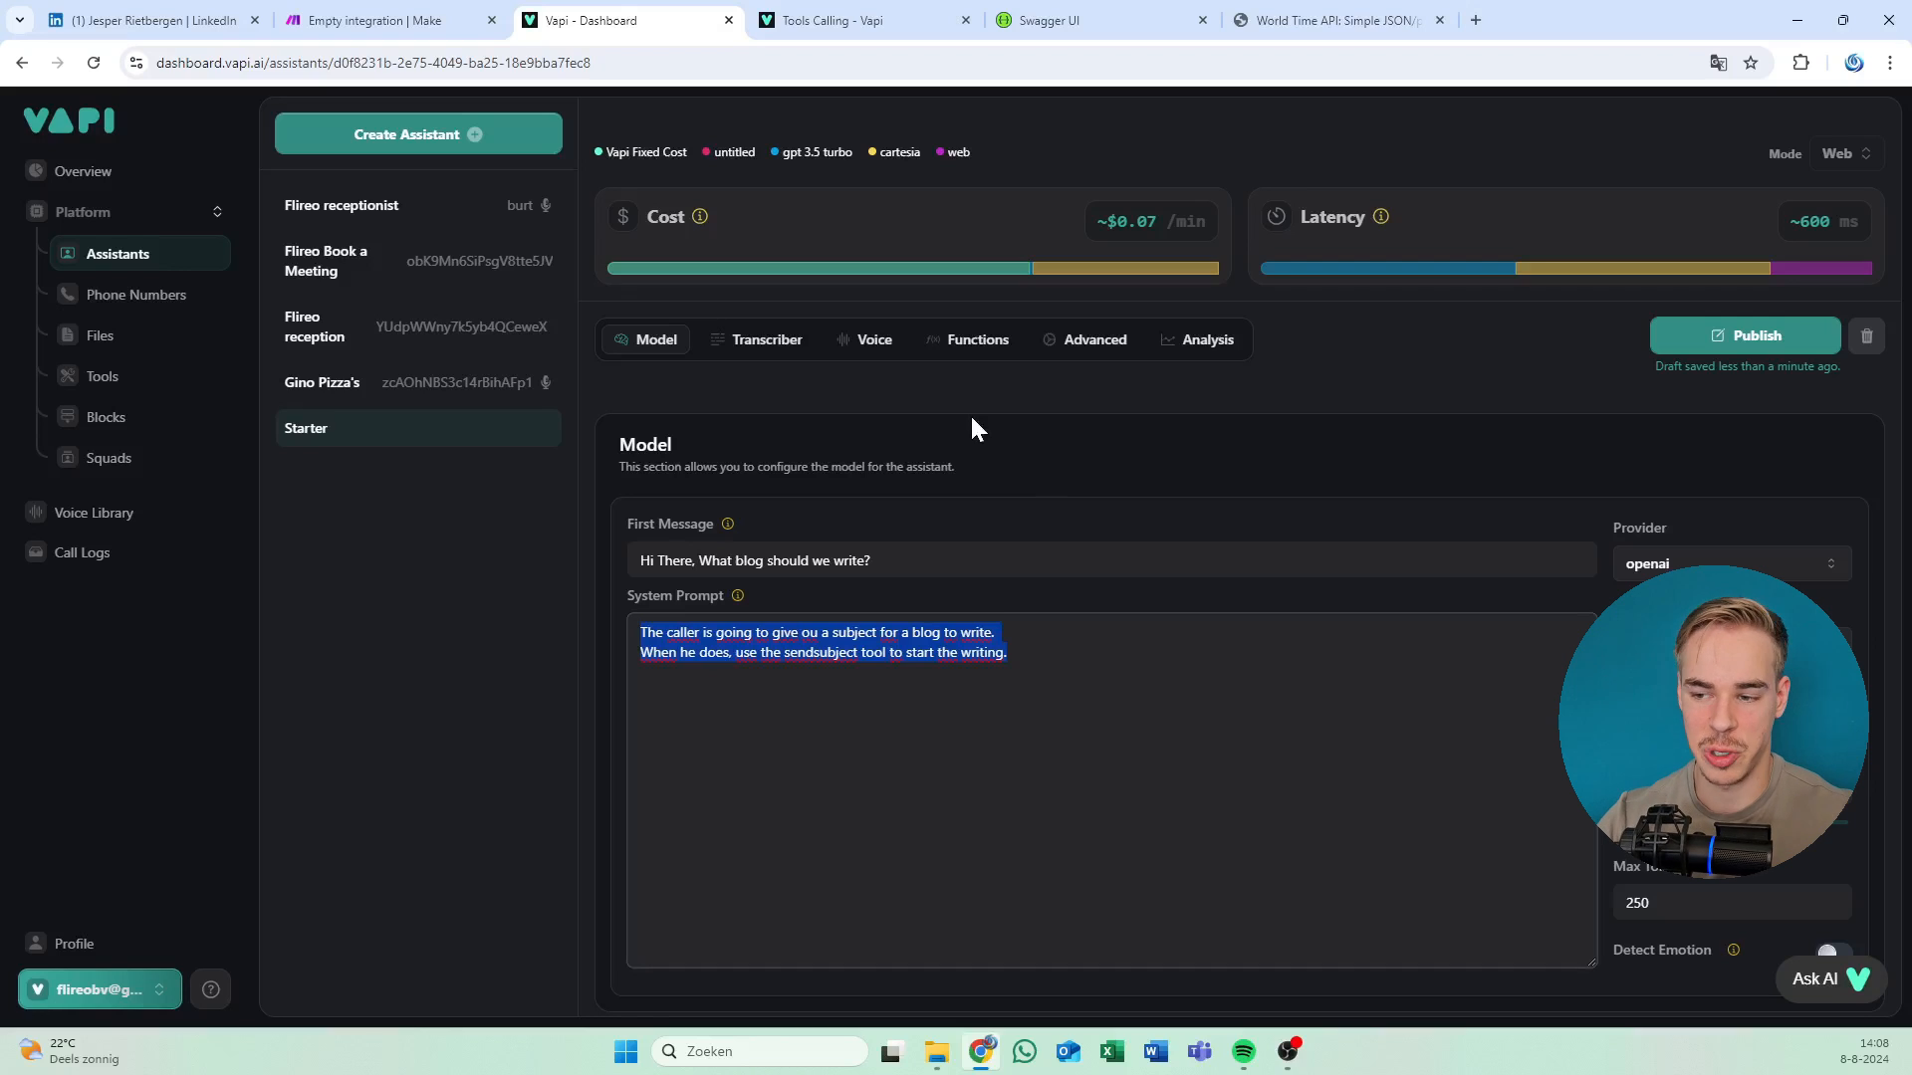
Set the Starter assistant's language model to gpt 4o mini and publish the assistant.
{"action": "left_click", "coordinate": [1732, 645]}
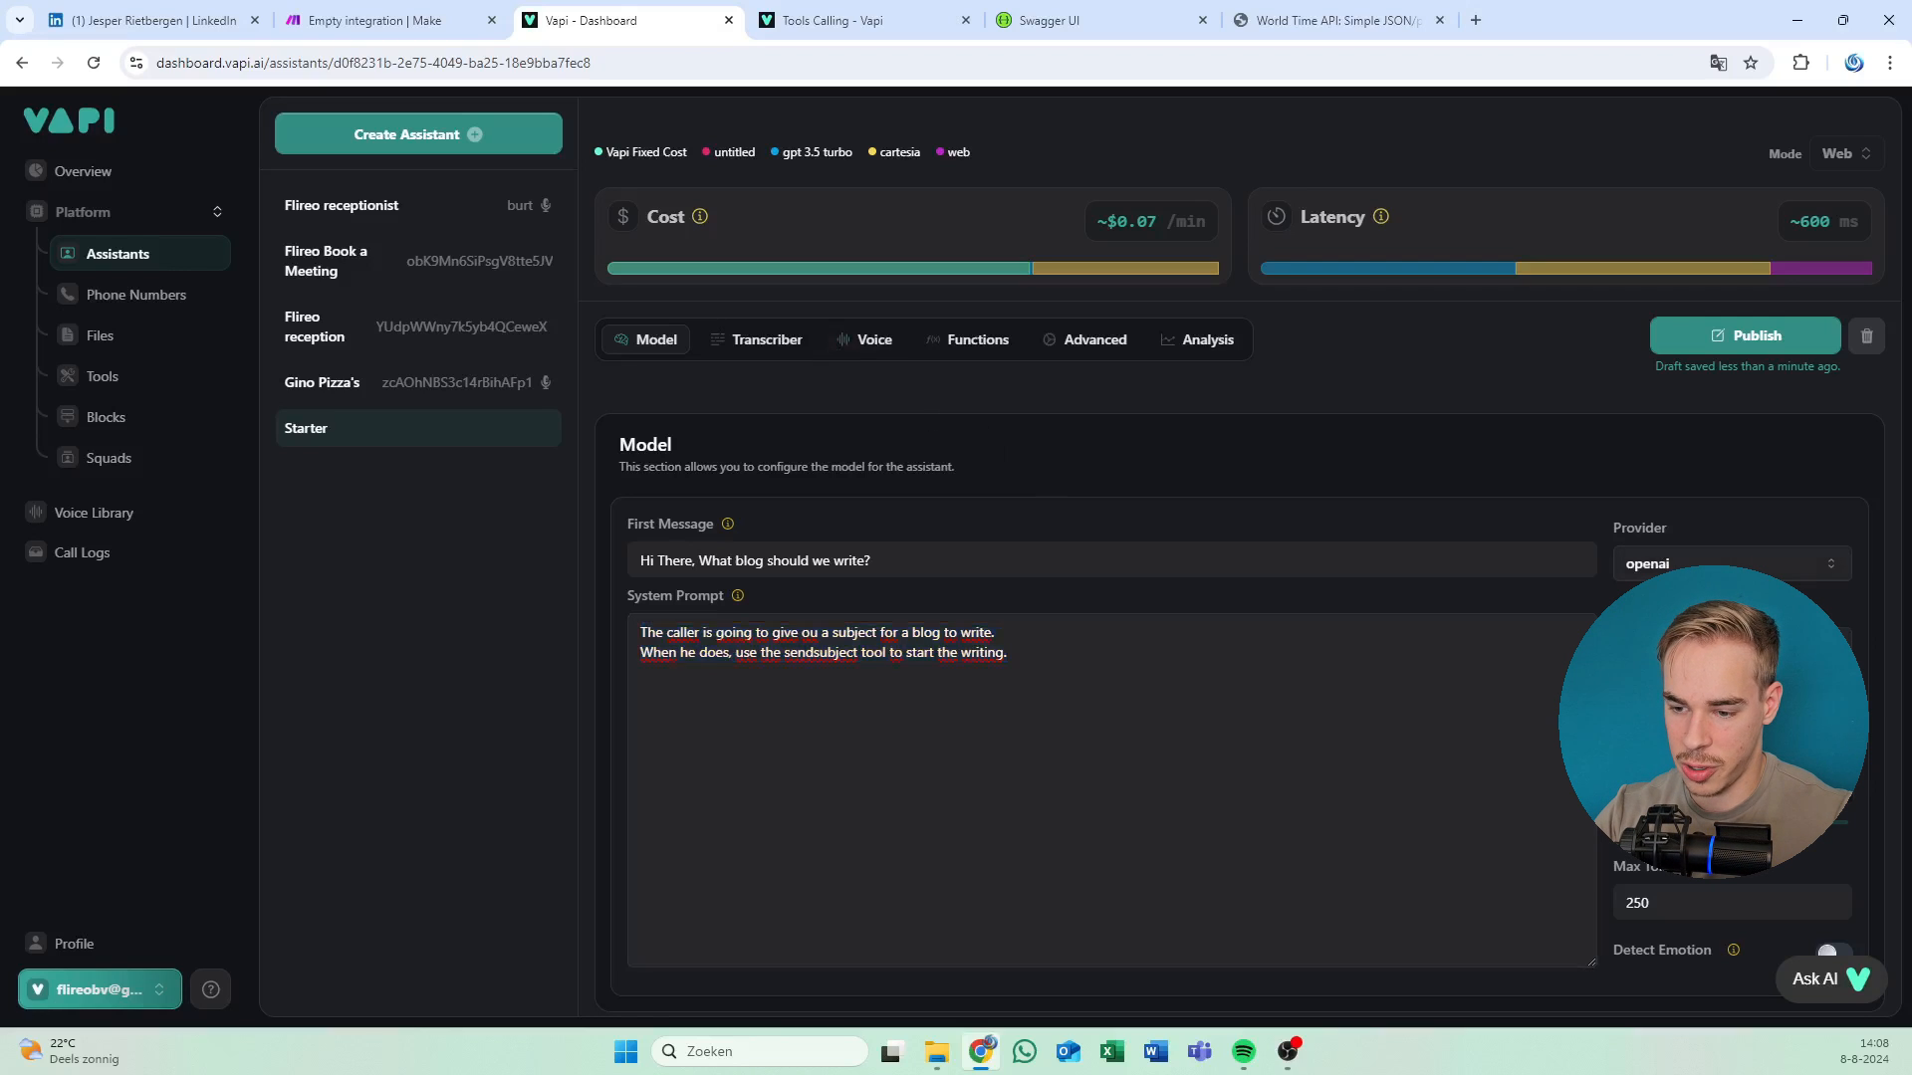
{"action": "left_click", "coordinate": [1723, 687]}
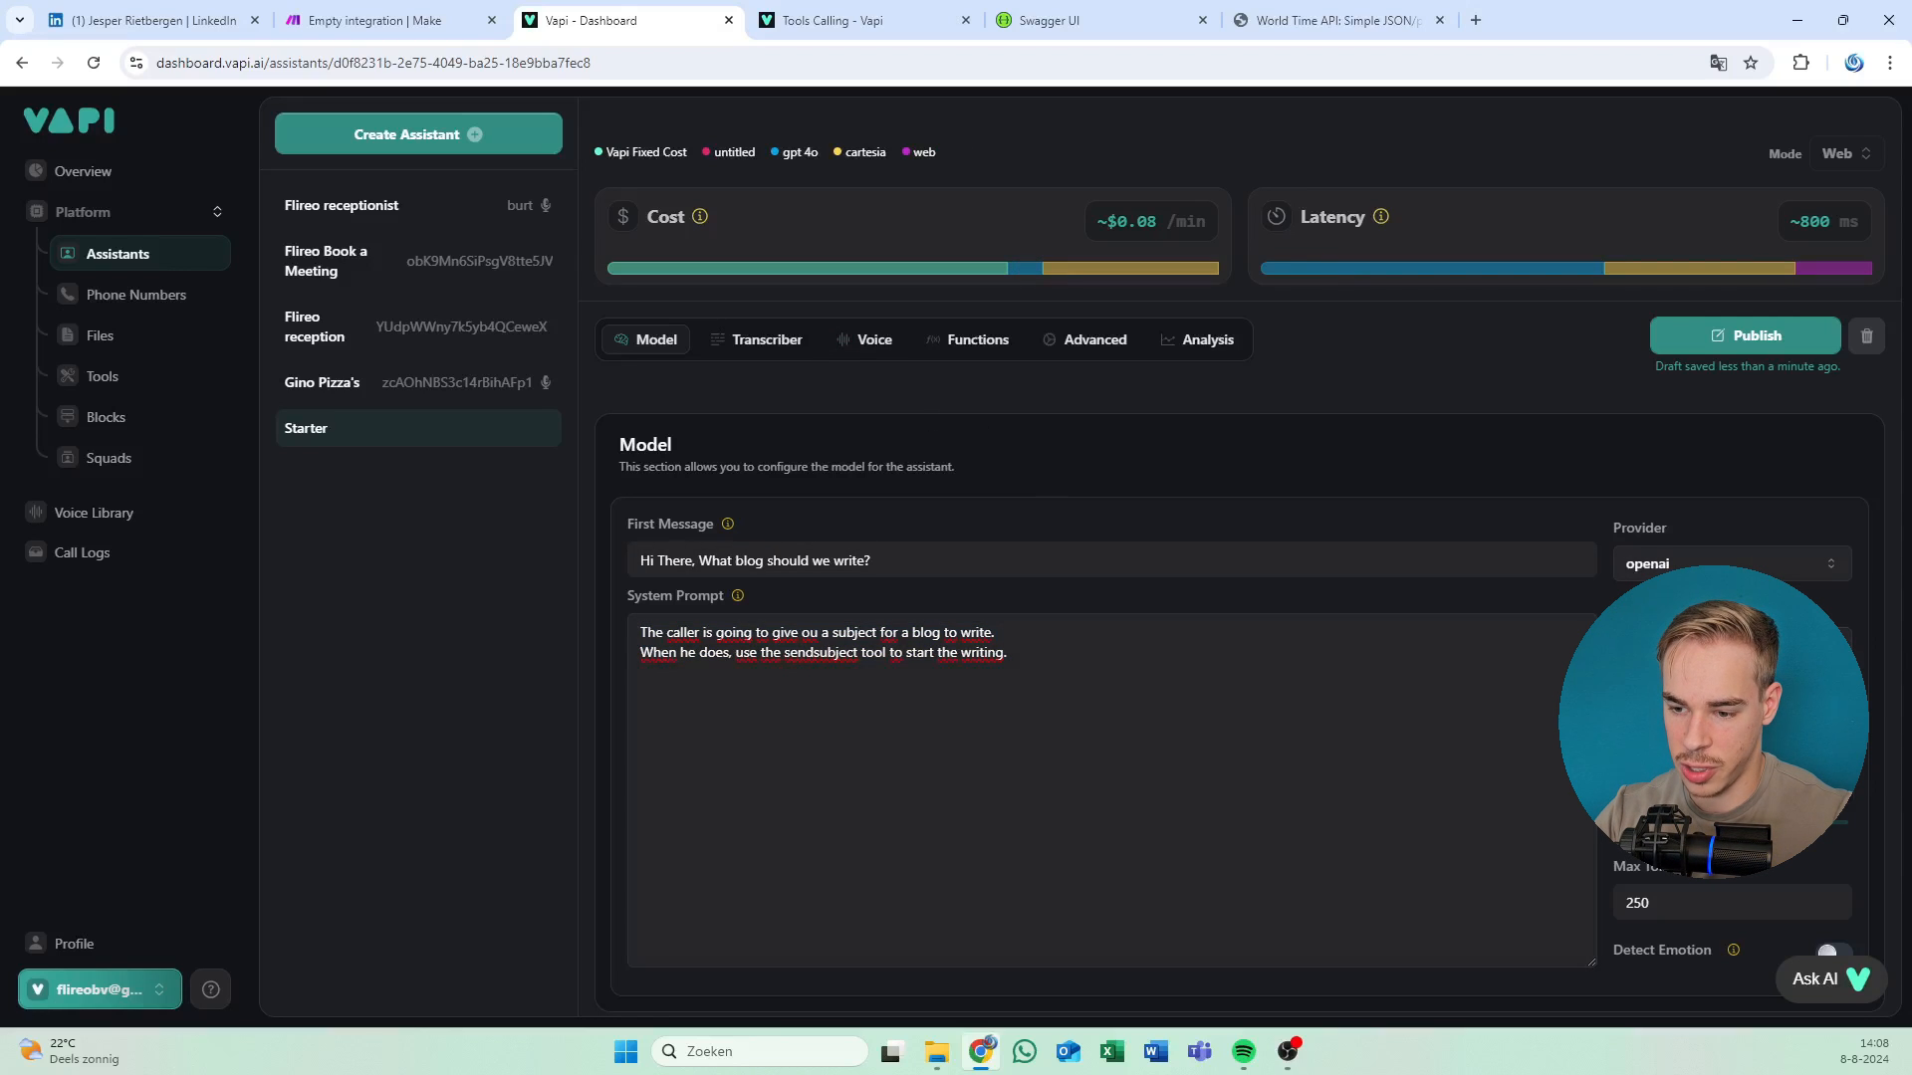
{"action": "left_click", "coordinate": [1722, 712]}
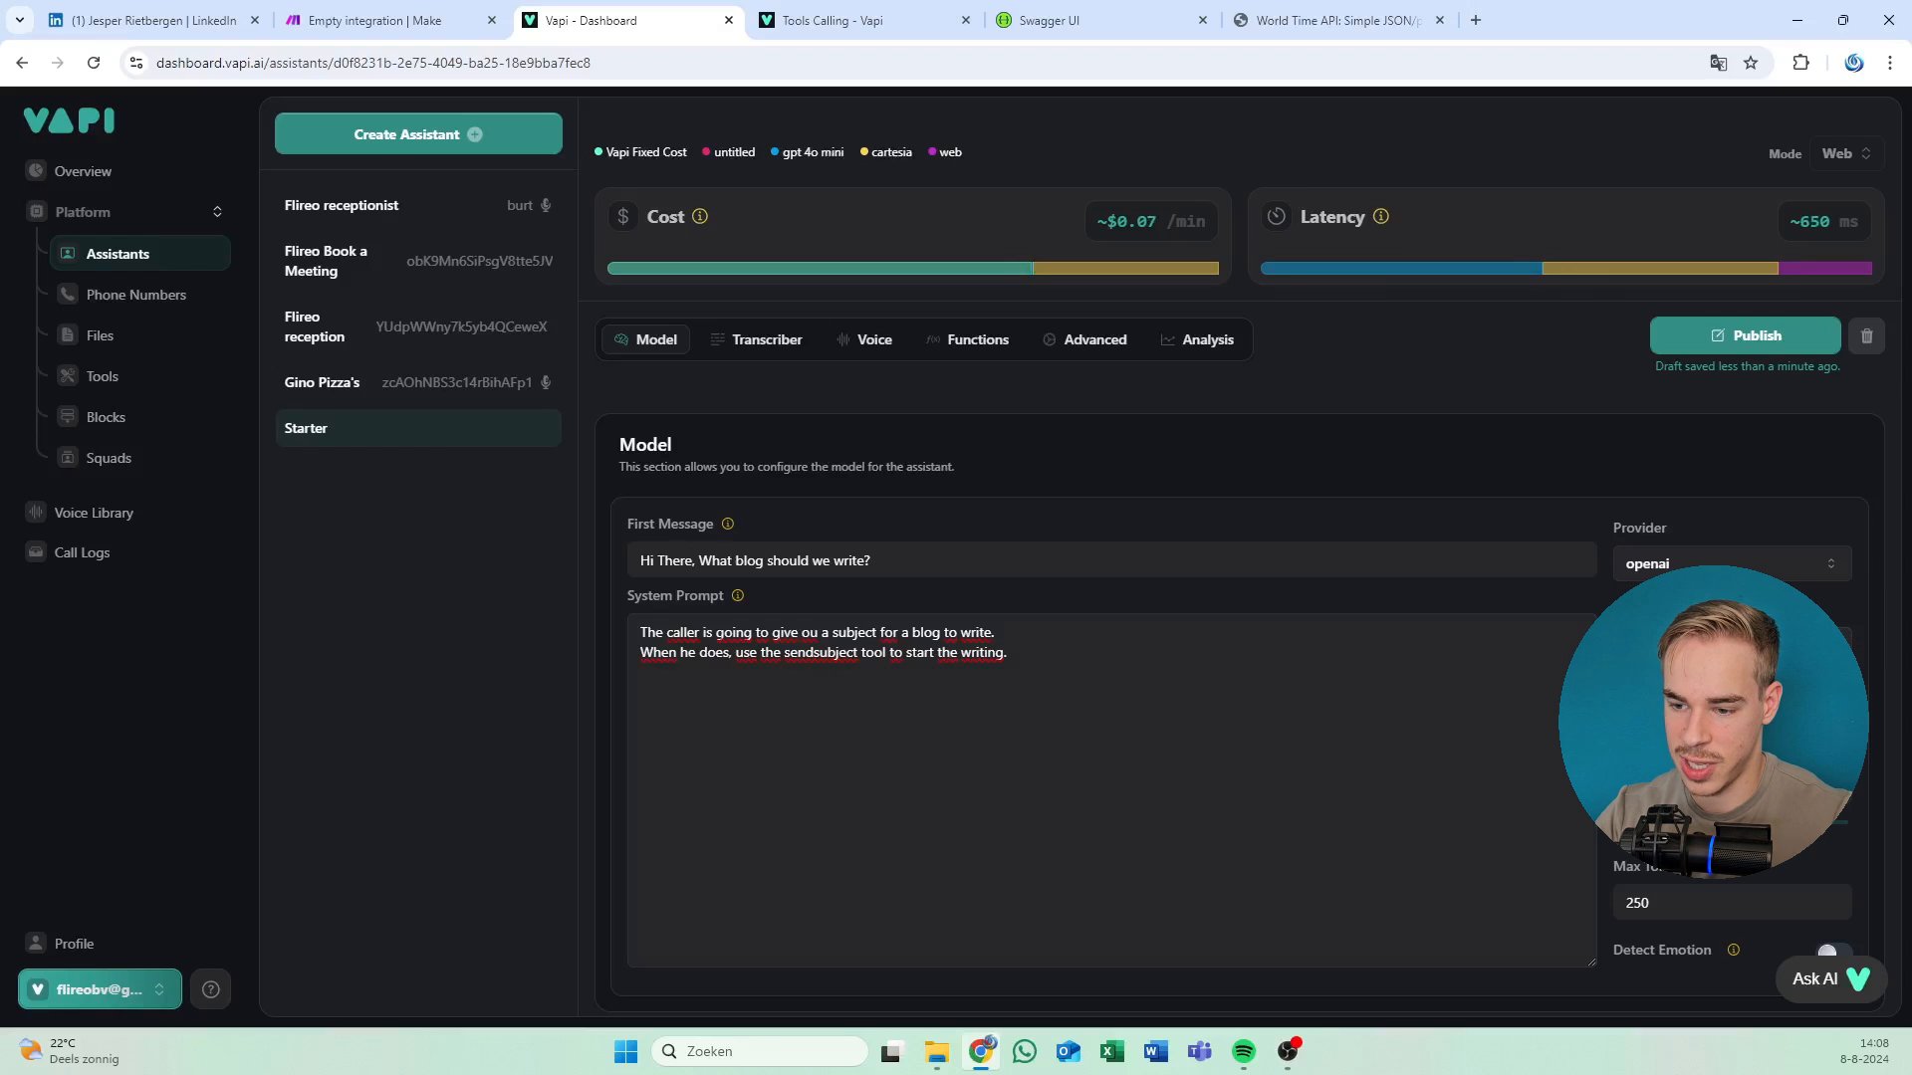
{"action": "left_click", "coordinate": [1722, 687]}
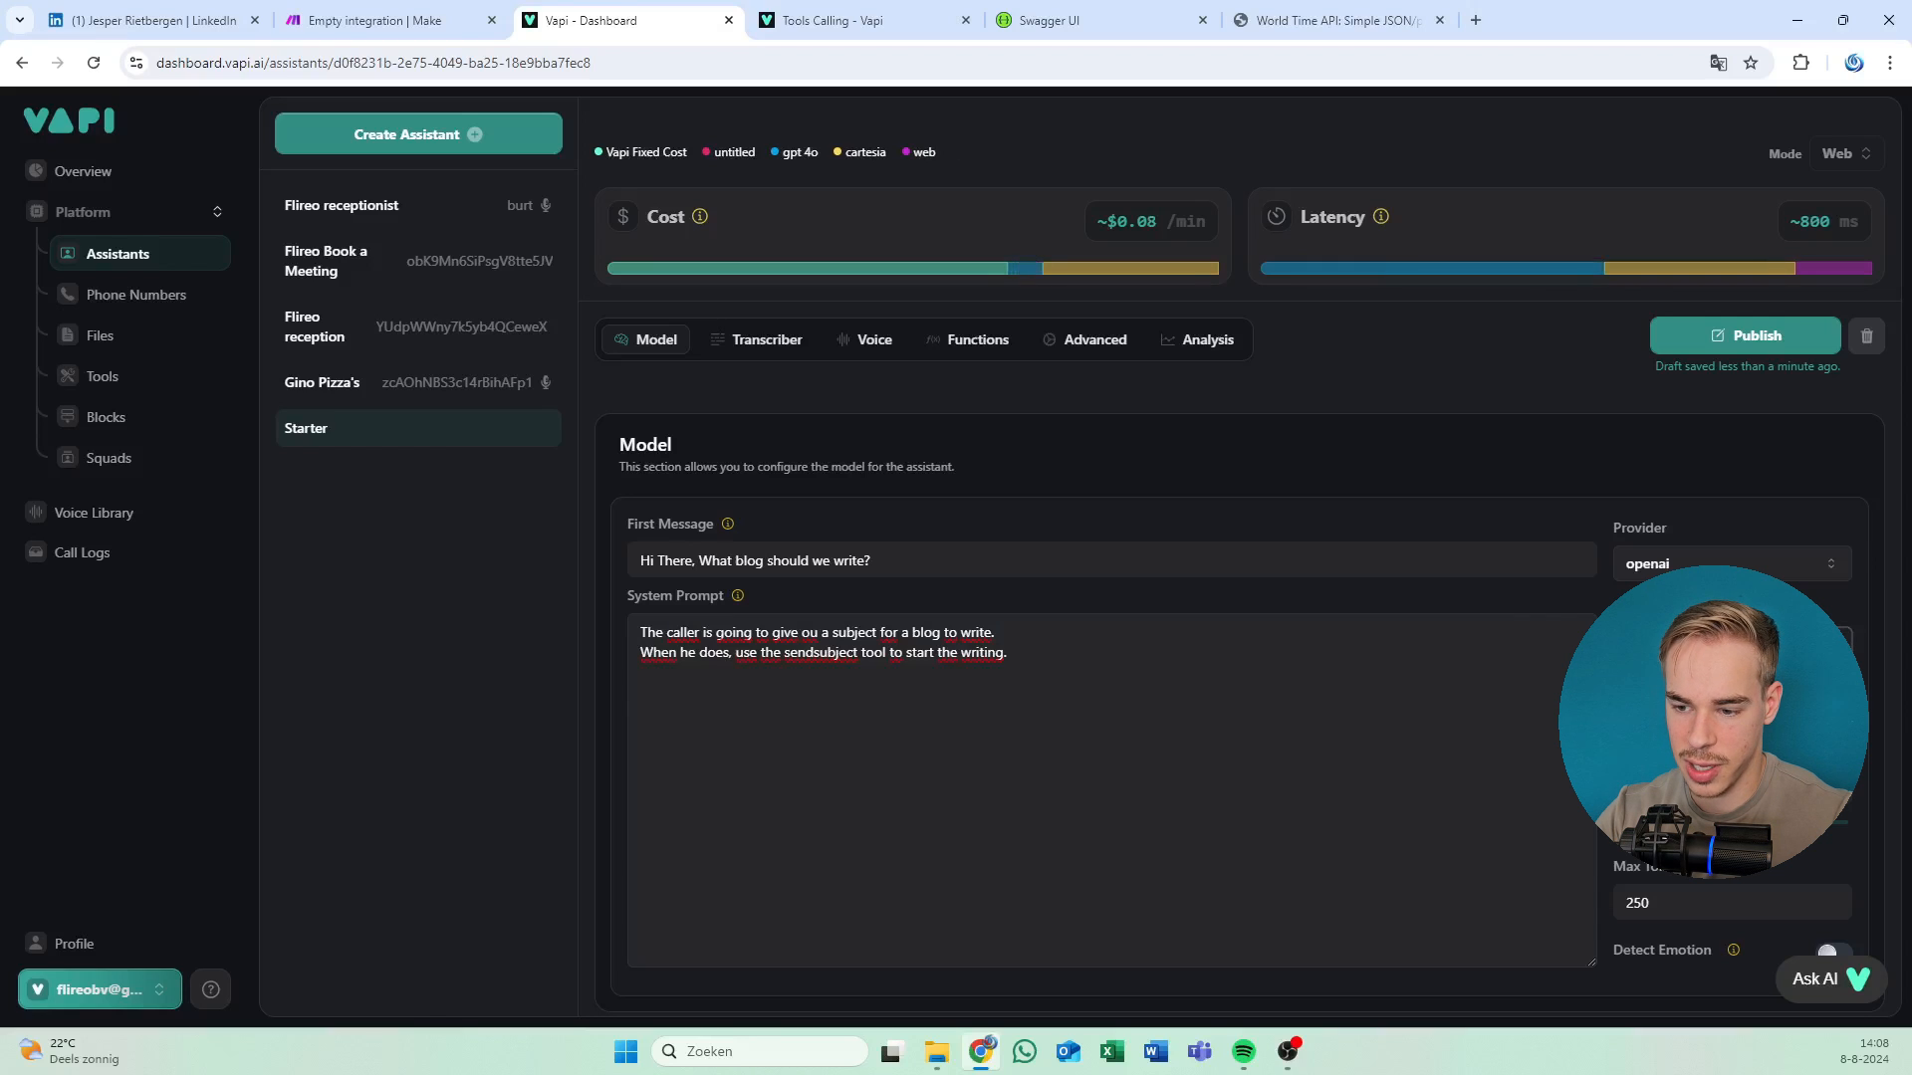
{"action": "left_click", "coordinate": [1723, 712]}
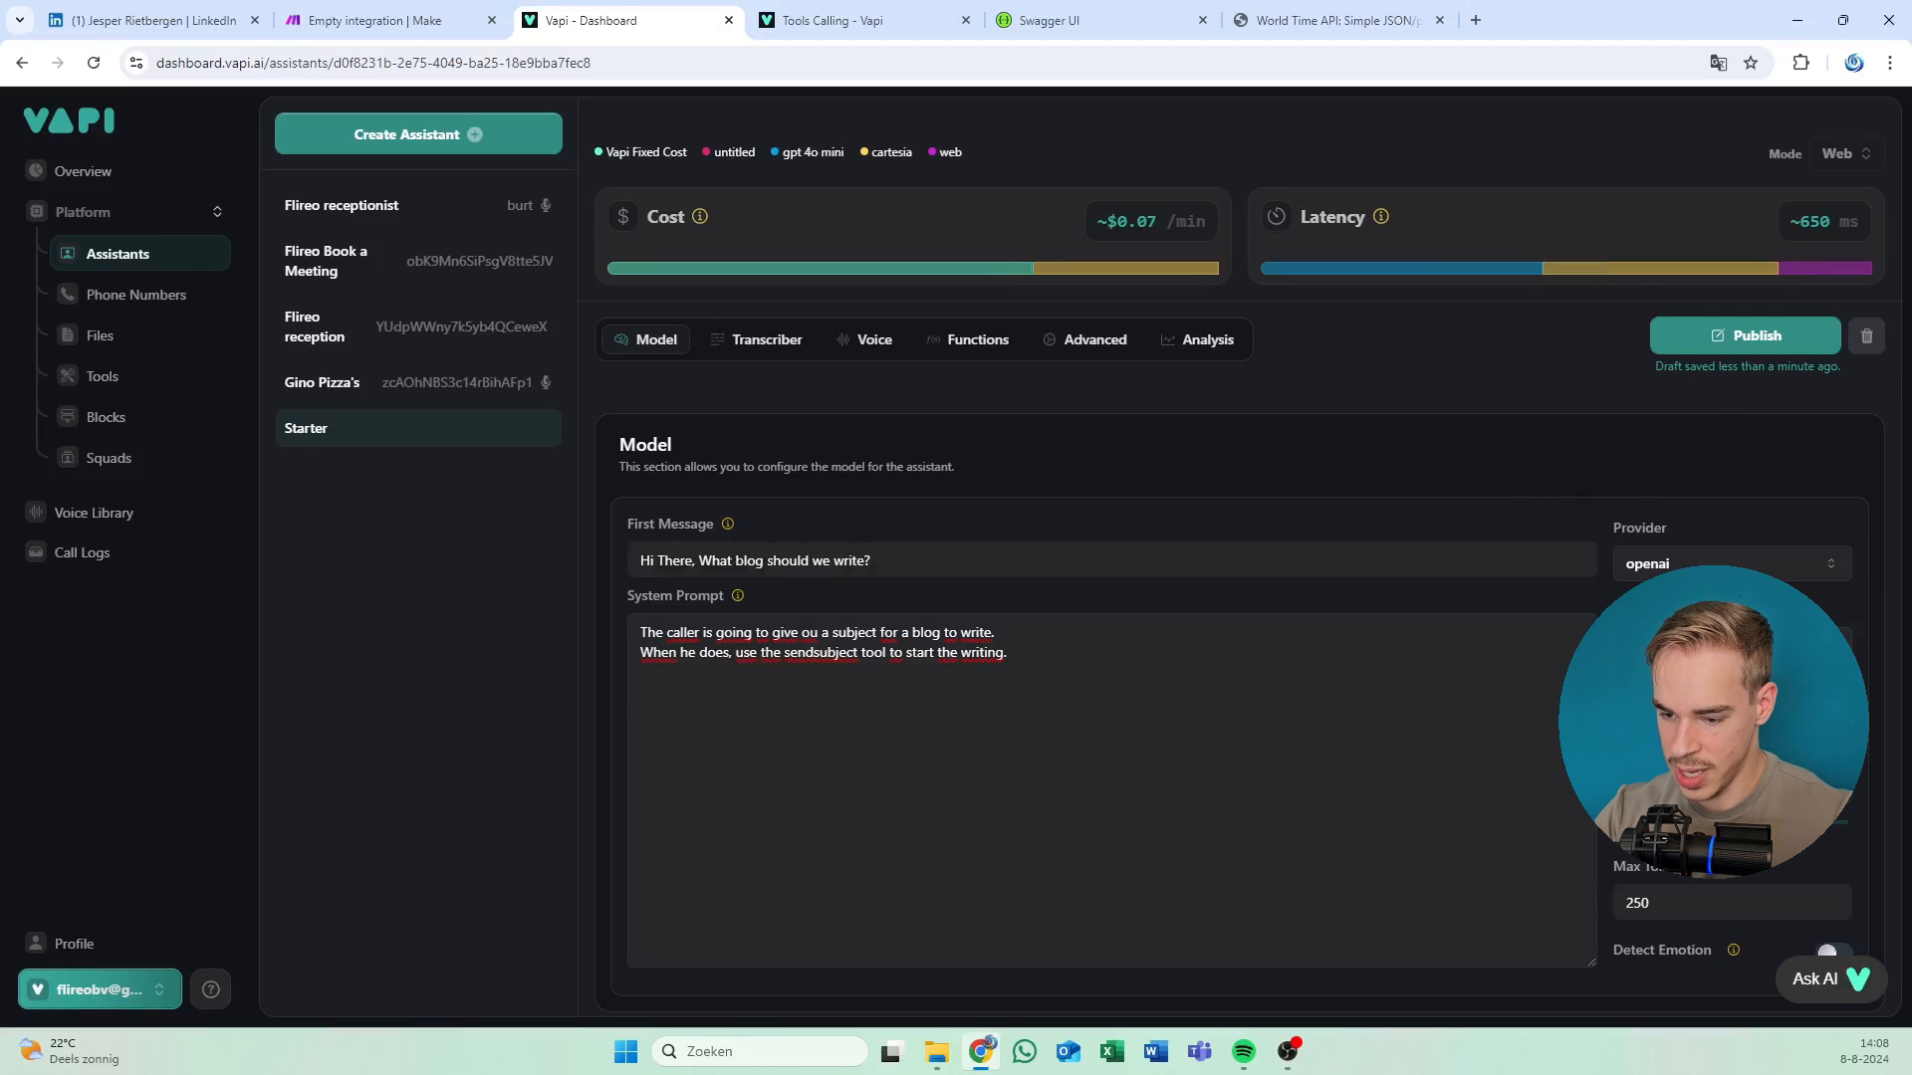
{"action": "left_click", "coordinate": [1726, 343]}
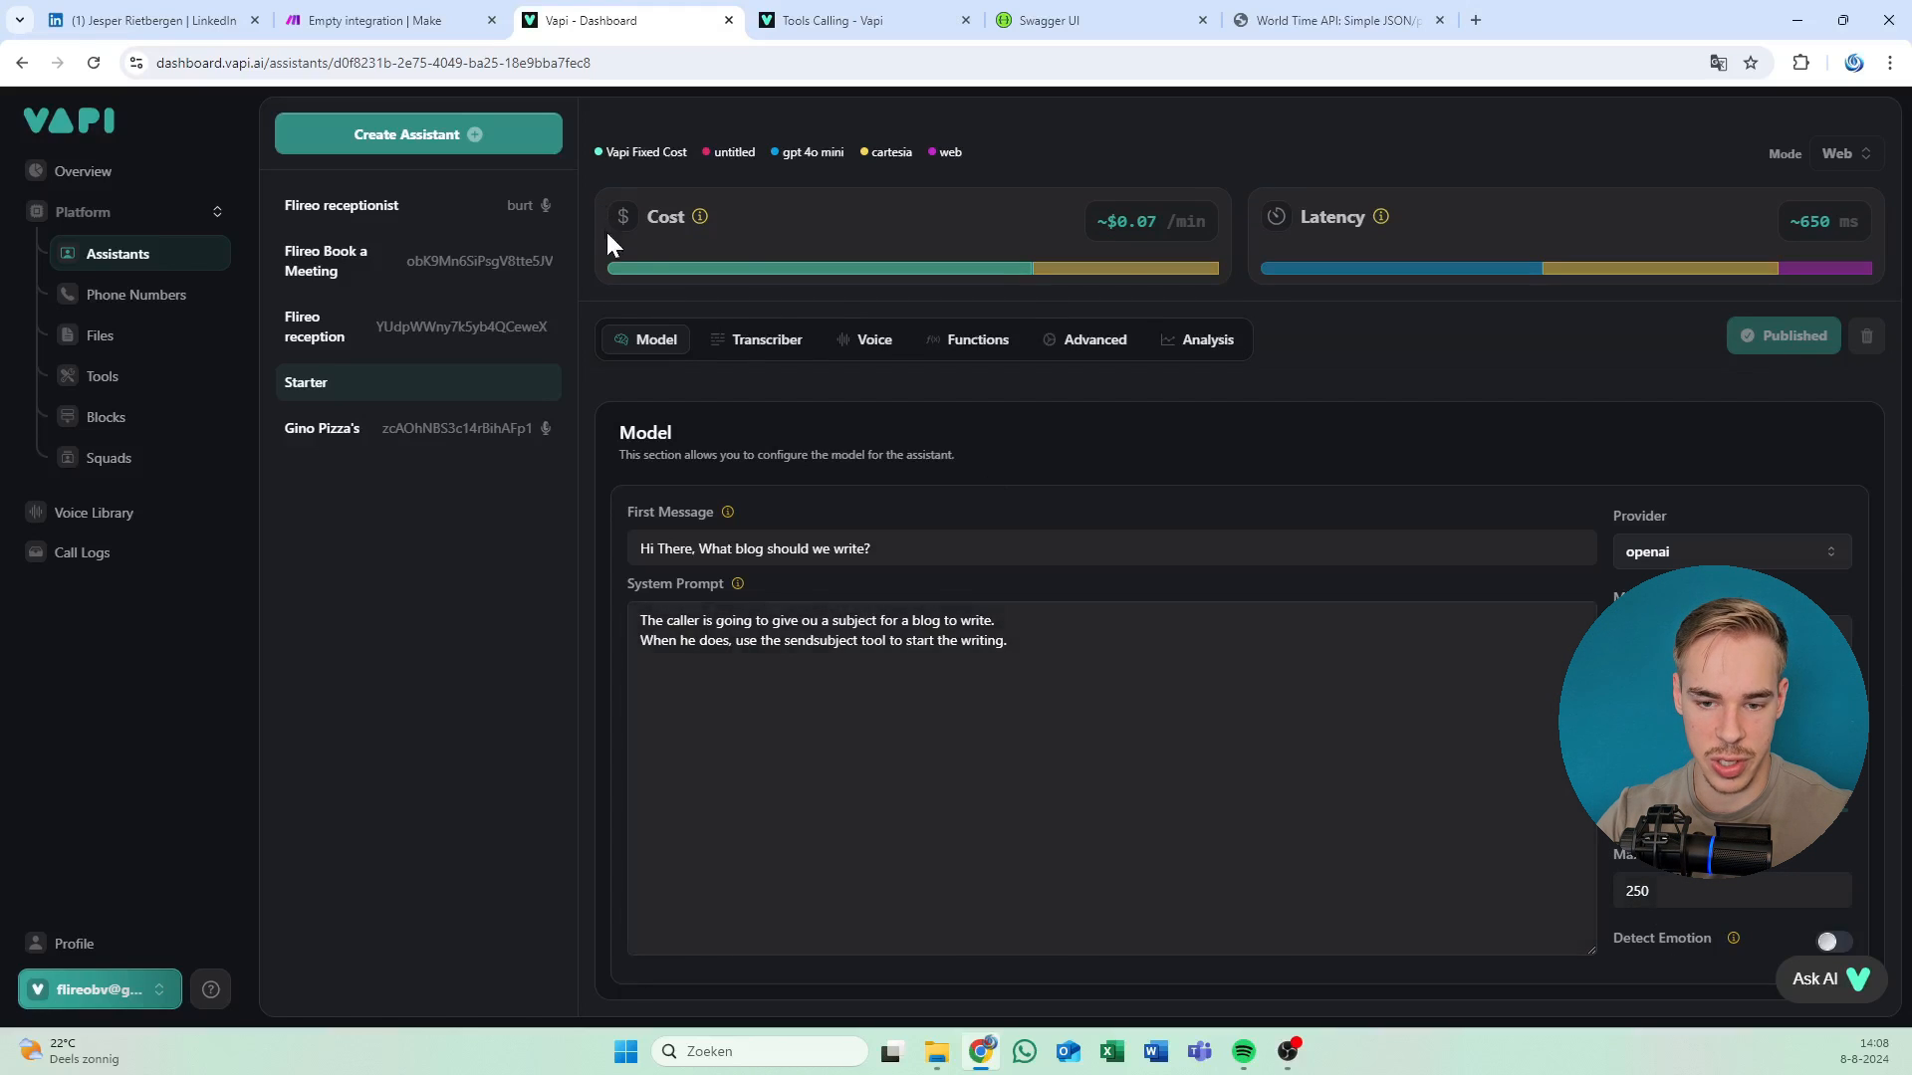
Open the transcriber settings and examine the cost and latency estimates and the available transcription languages.
{"action": "left_click", "coordinate": [737, 344]}
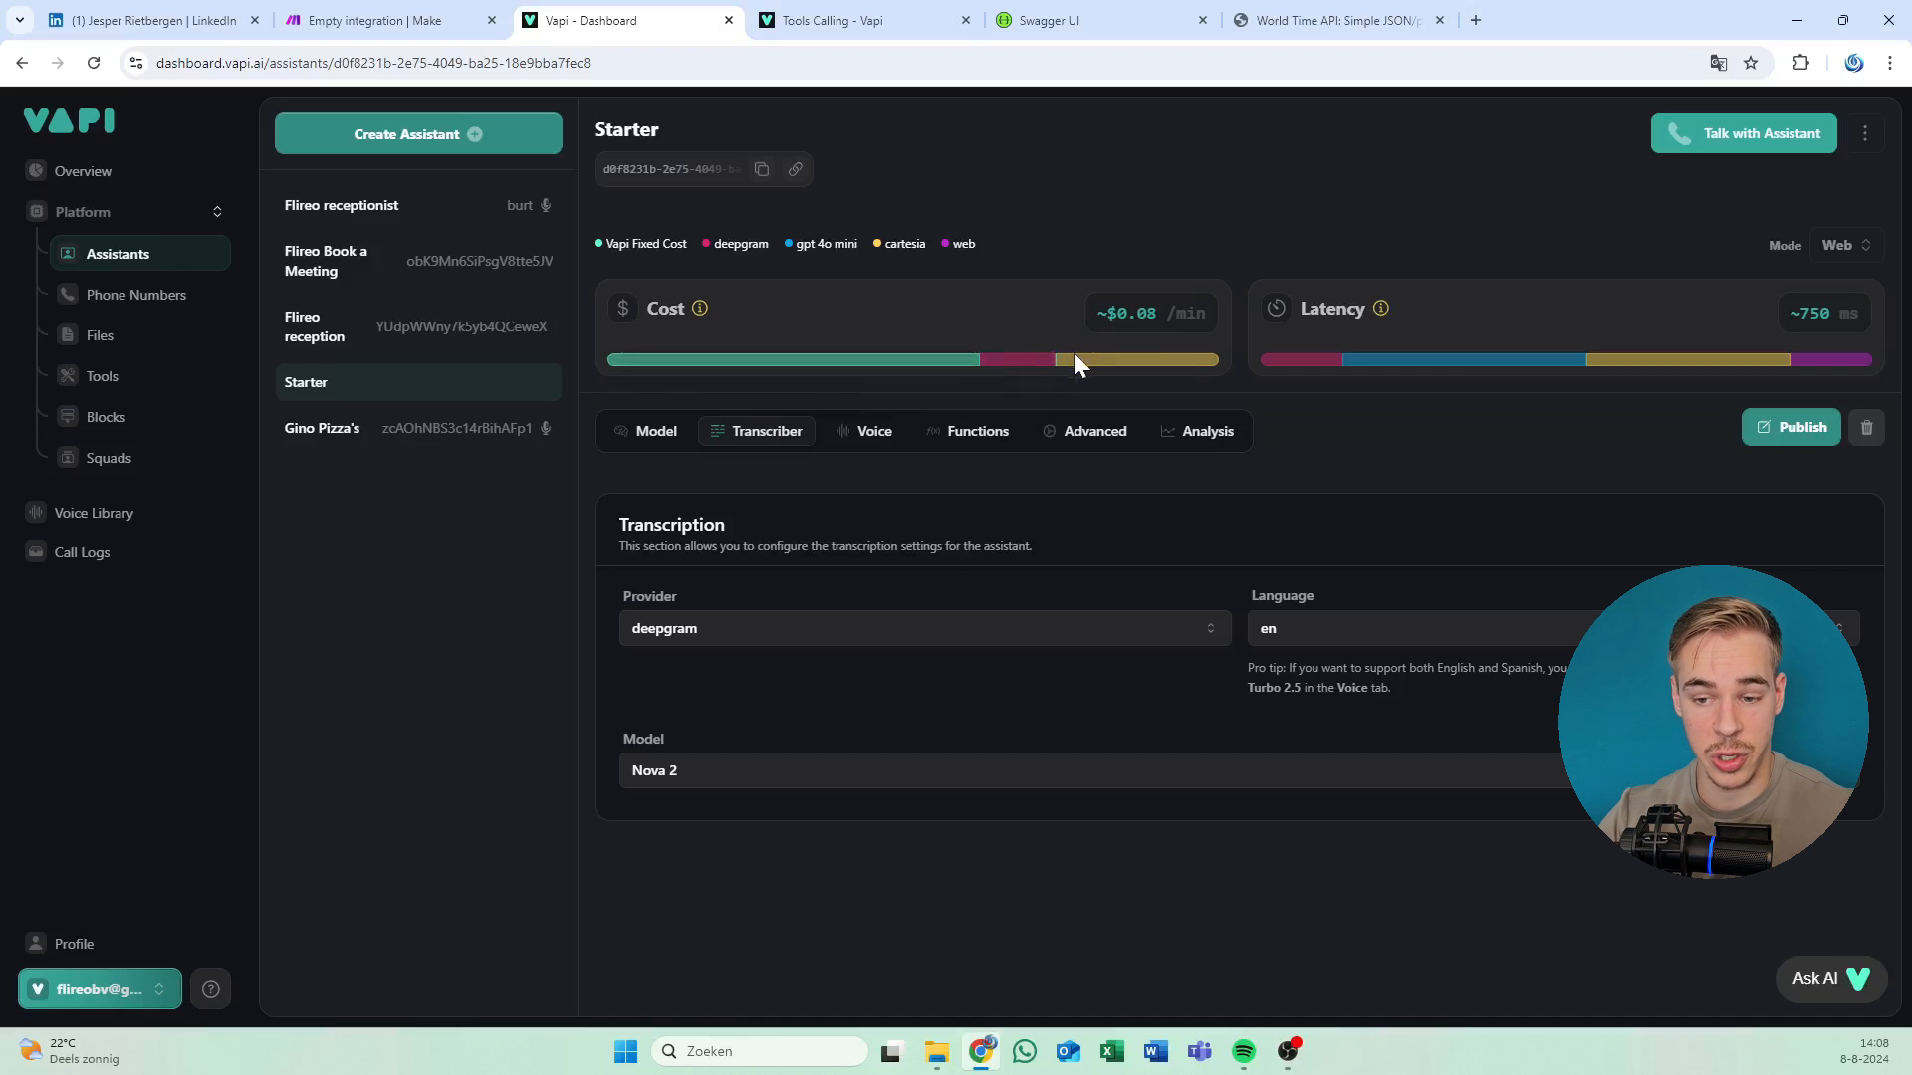
{"action": "mouse_move", "coordinate": [1076, 365]}
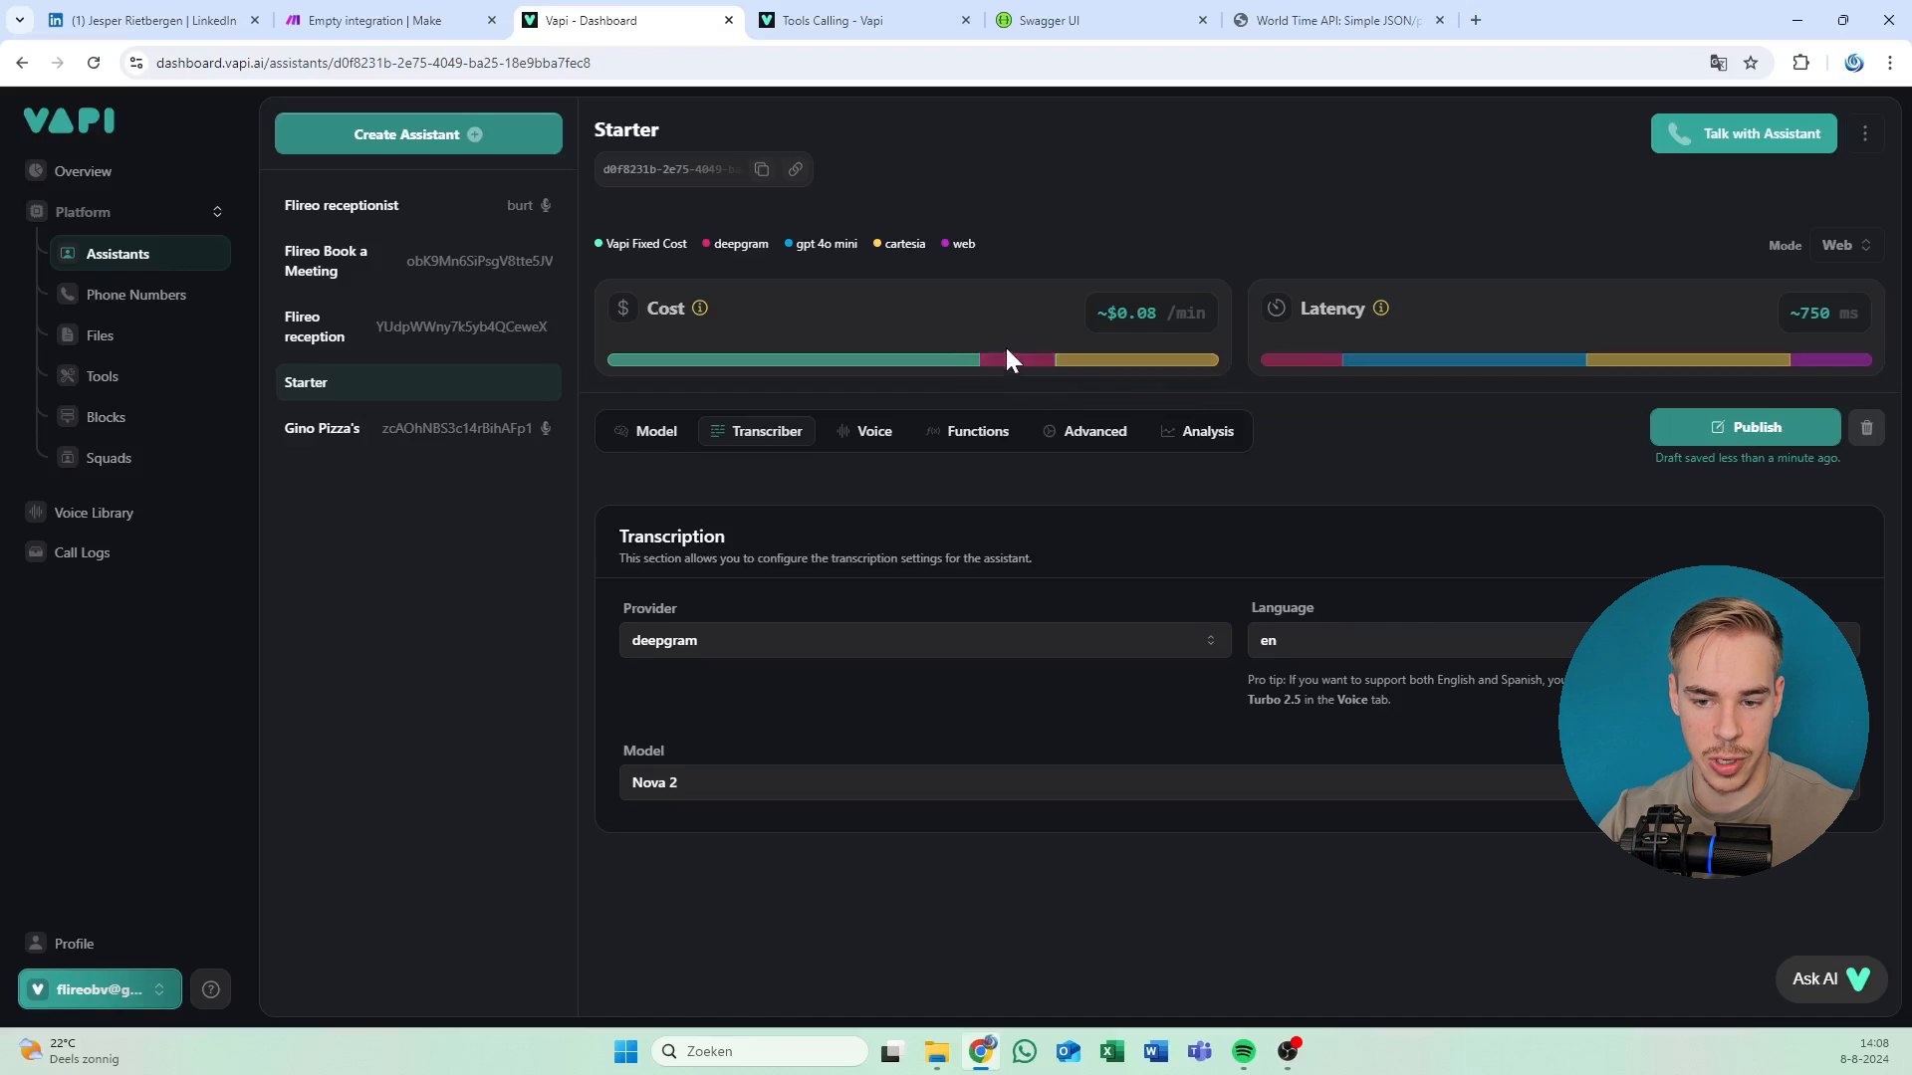
{"action": "mouse_move", "coordinate": [1009, 369]}
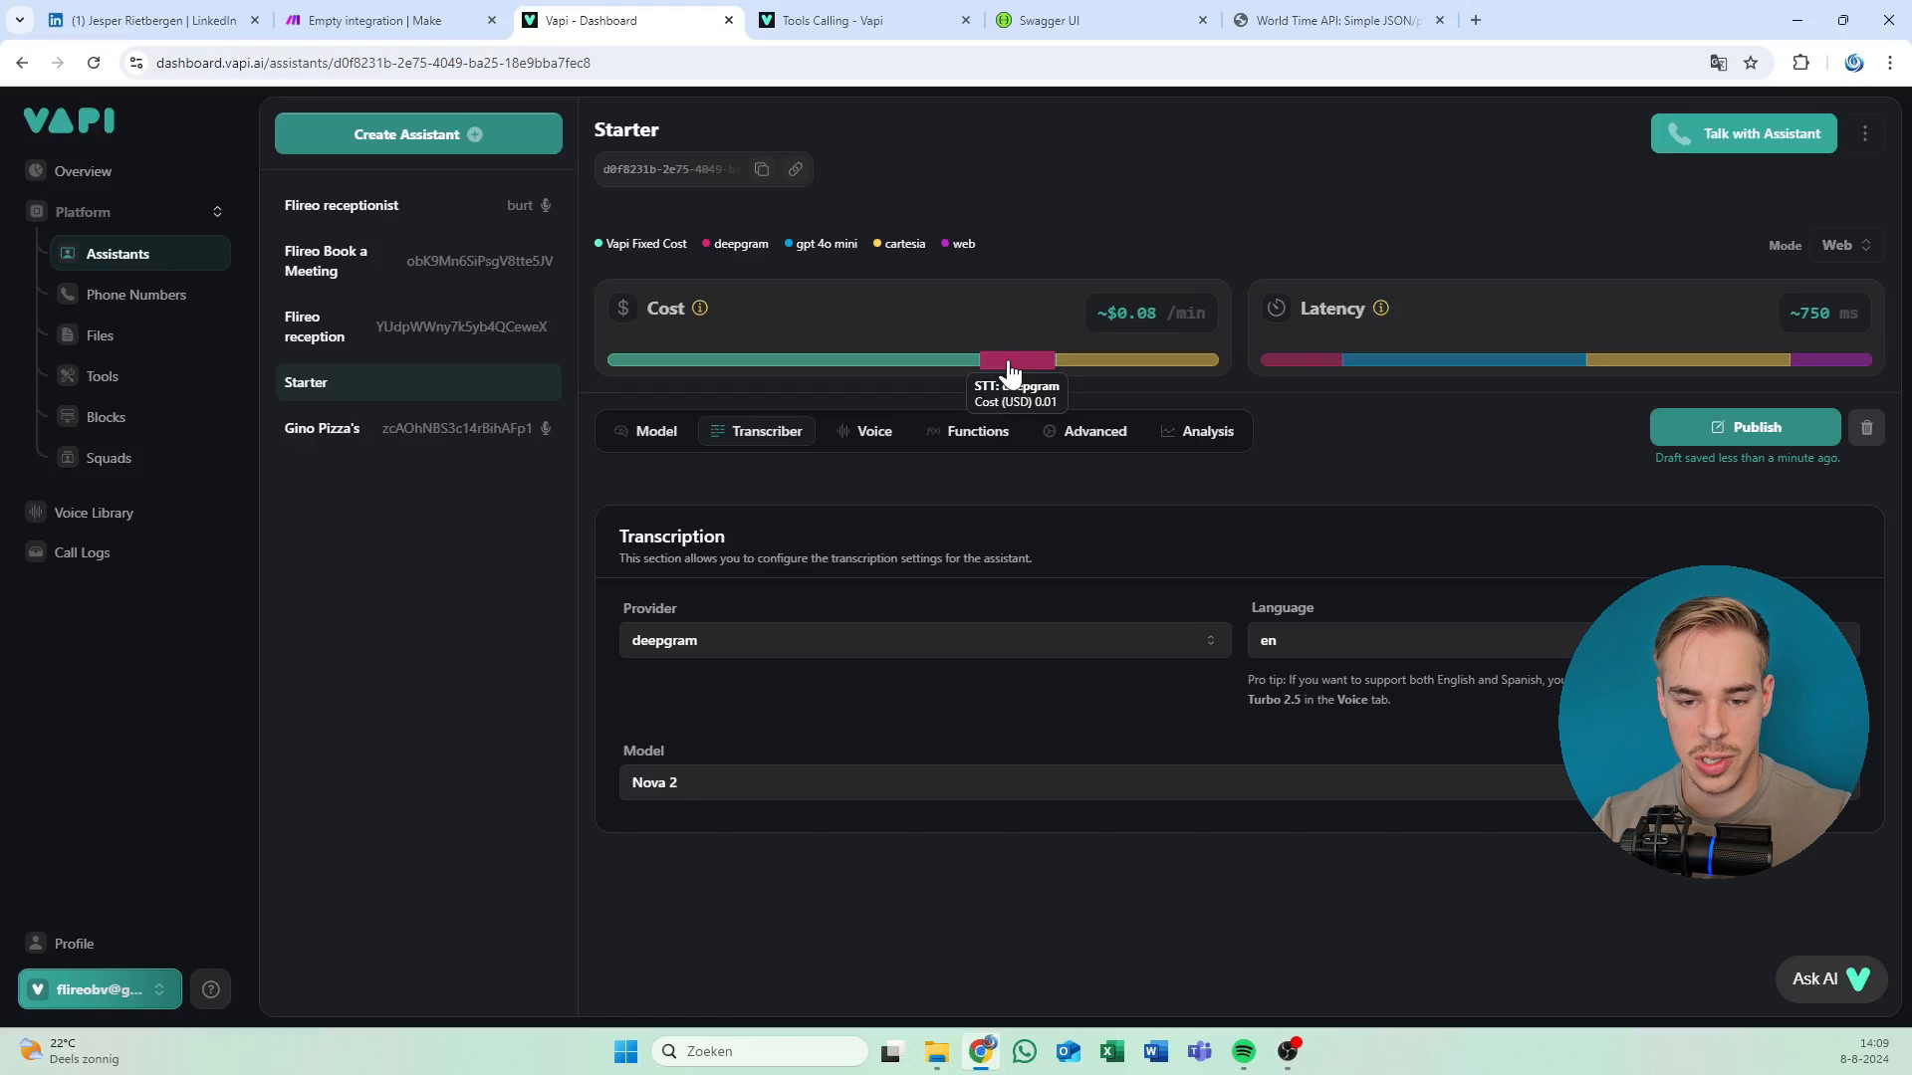
{"action": "left_click_drag", "start_coordinate": [1094, 311], "coordinate": [1228, 319]}
{"action": "left_click", "coordinate": [1205, 318]}
{"action": "double_click", "coordinate": [1141, 314]}
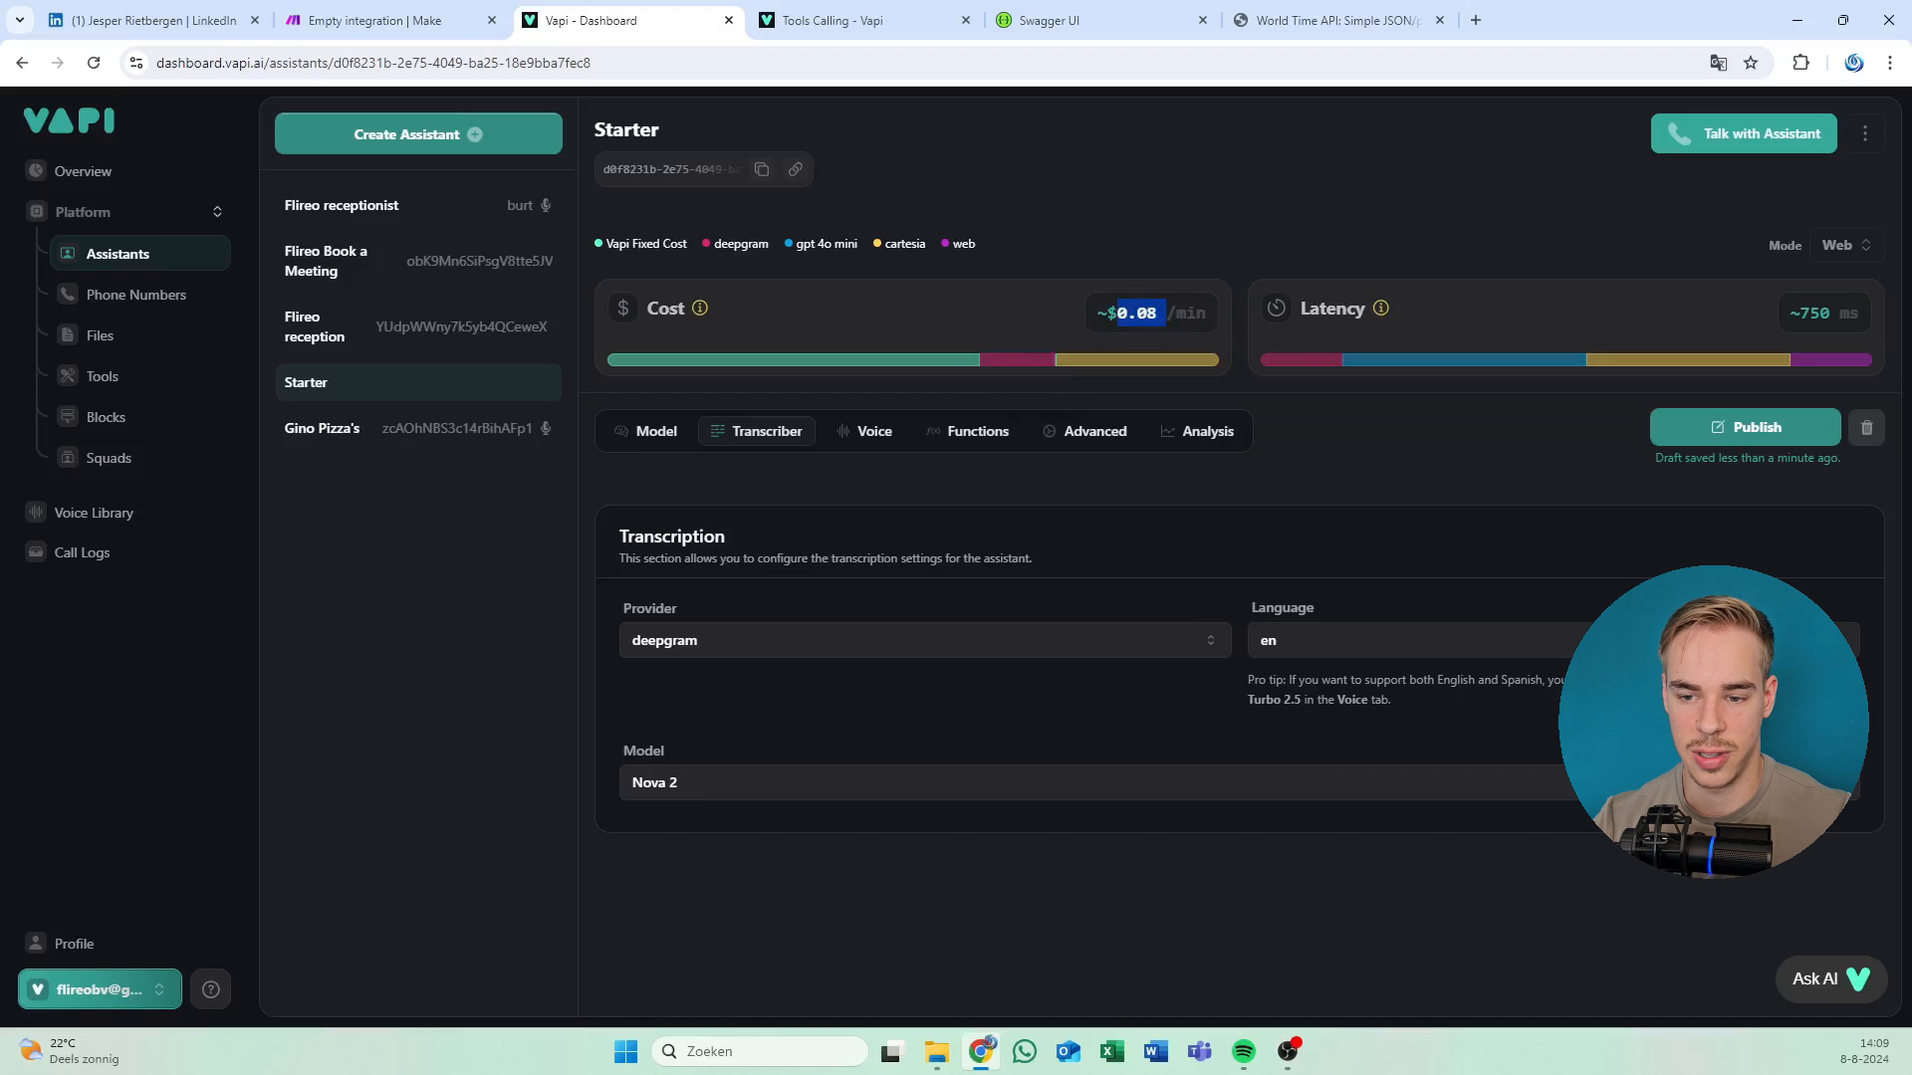
{"action": "left_click", "coordinate": [1143, 315]}
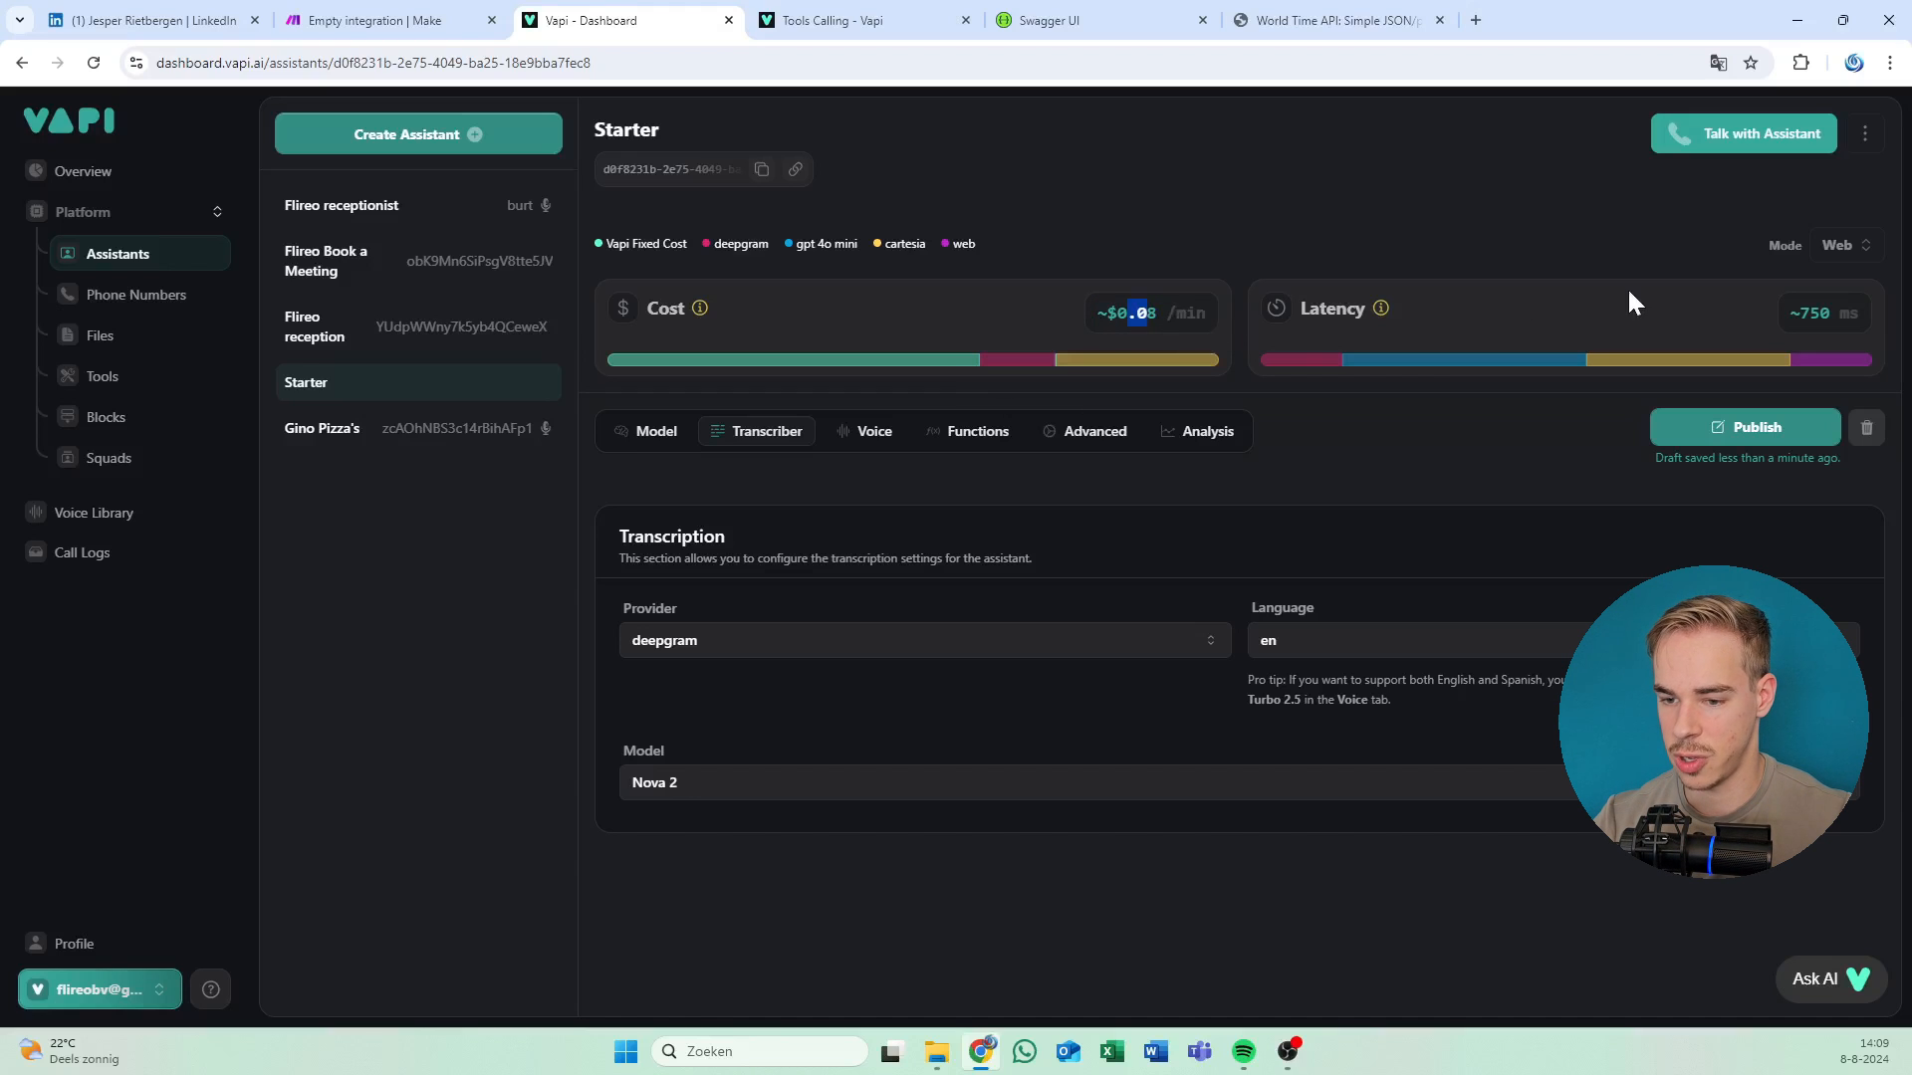
{"action": "left_click", "coordinate": [1784, 314]}
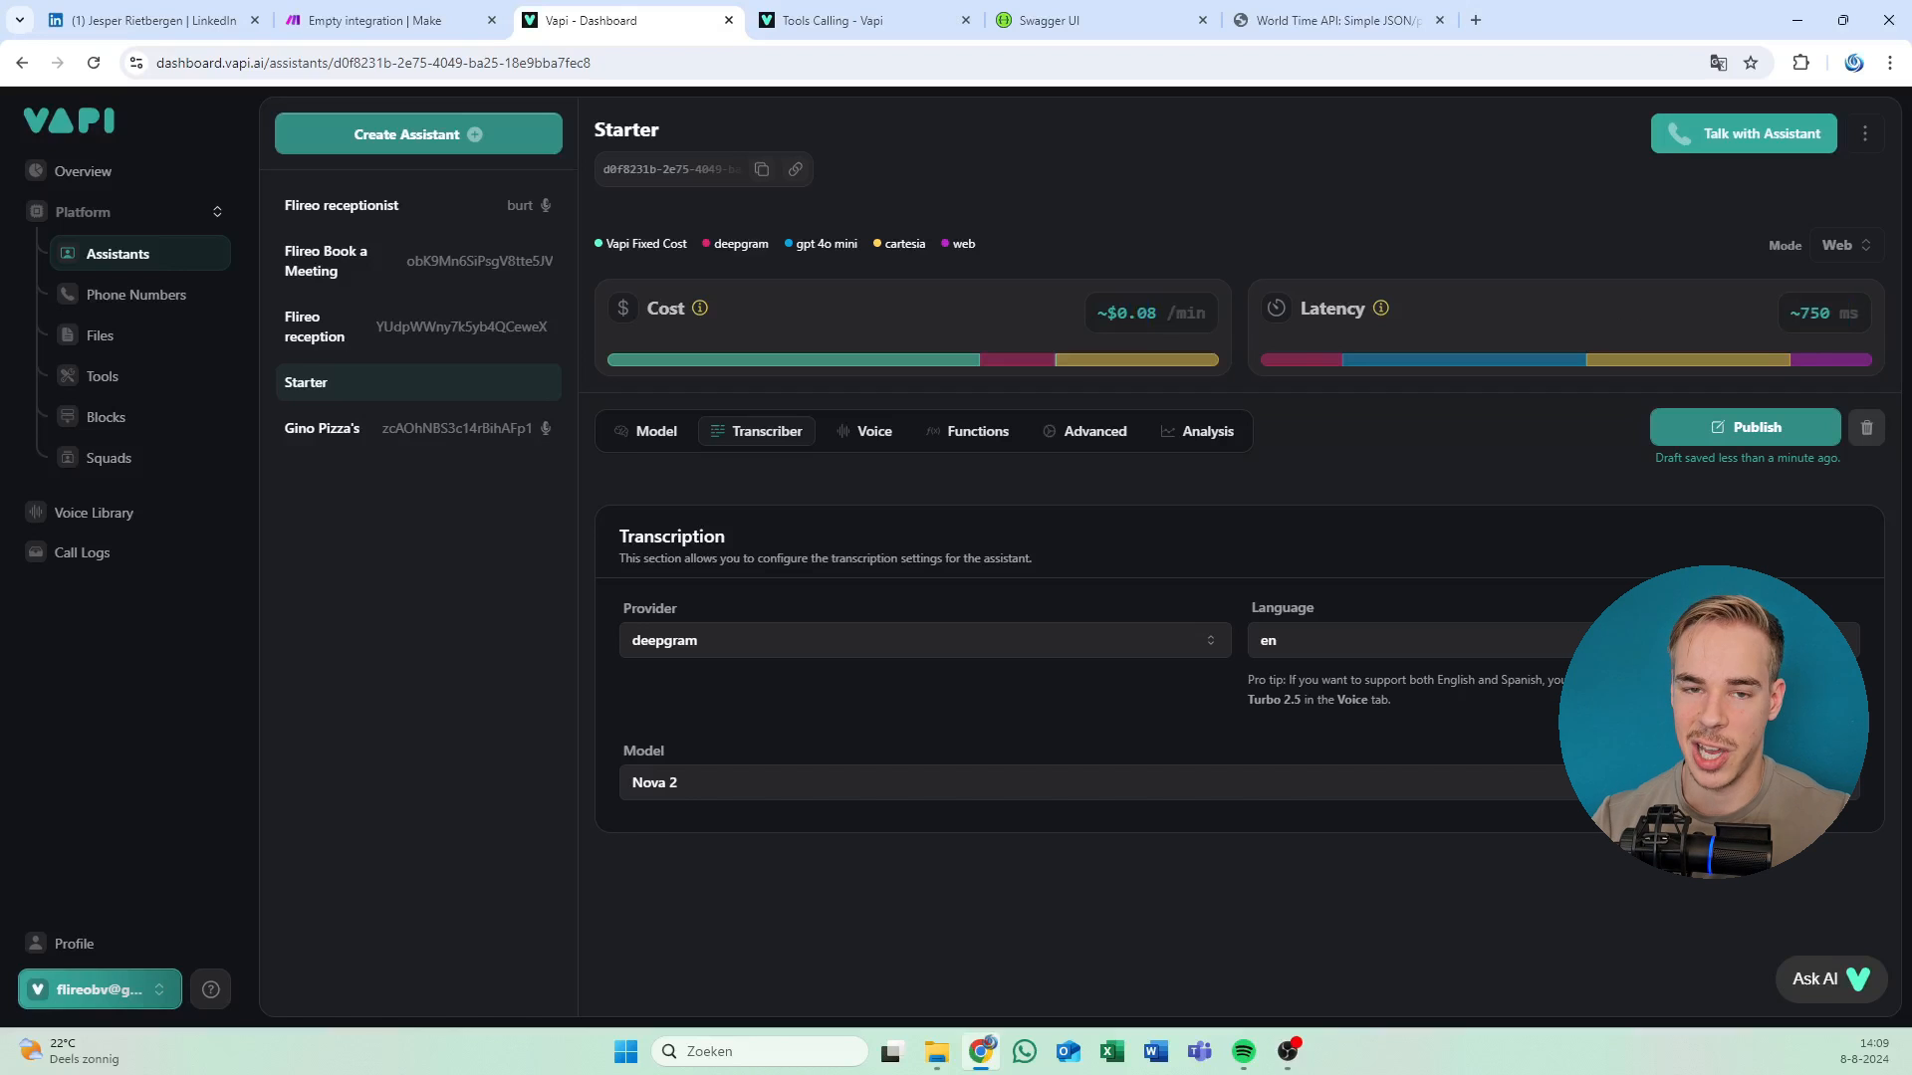
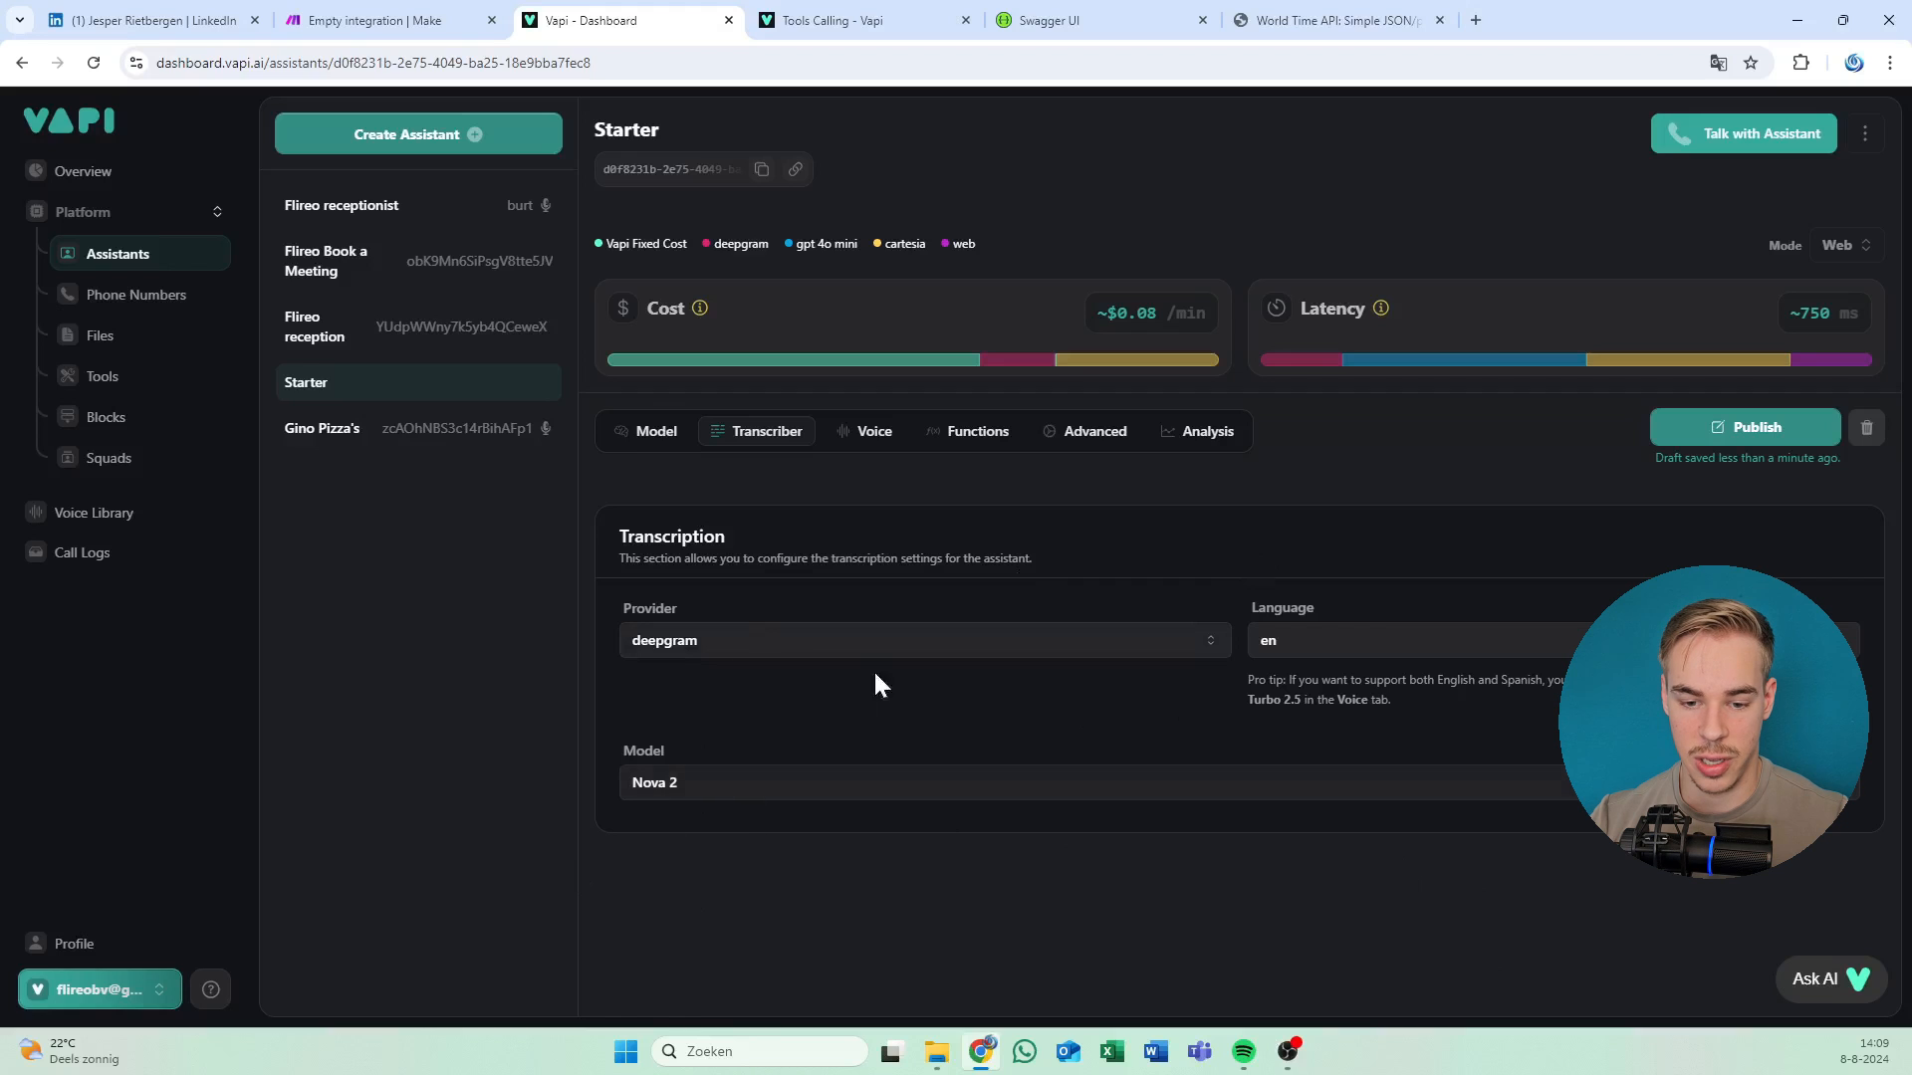
{"action": "left_click", "coordinate": [1354, 647]}
{"action": "scroll", "coordinate": [1379, 422], "scroll_direction": "down", "scroll_amount": 5}
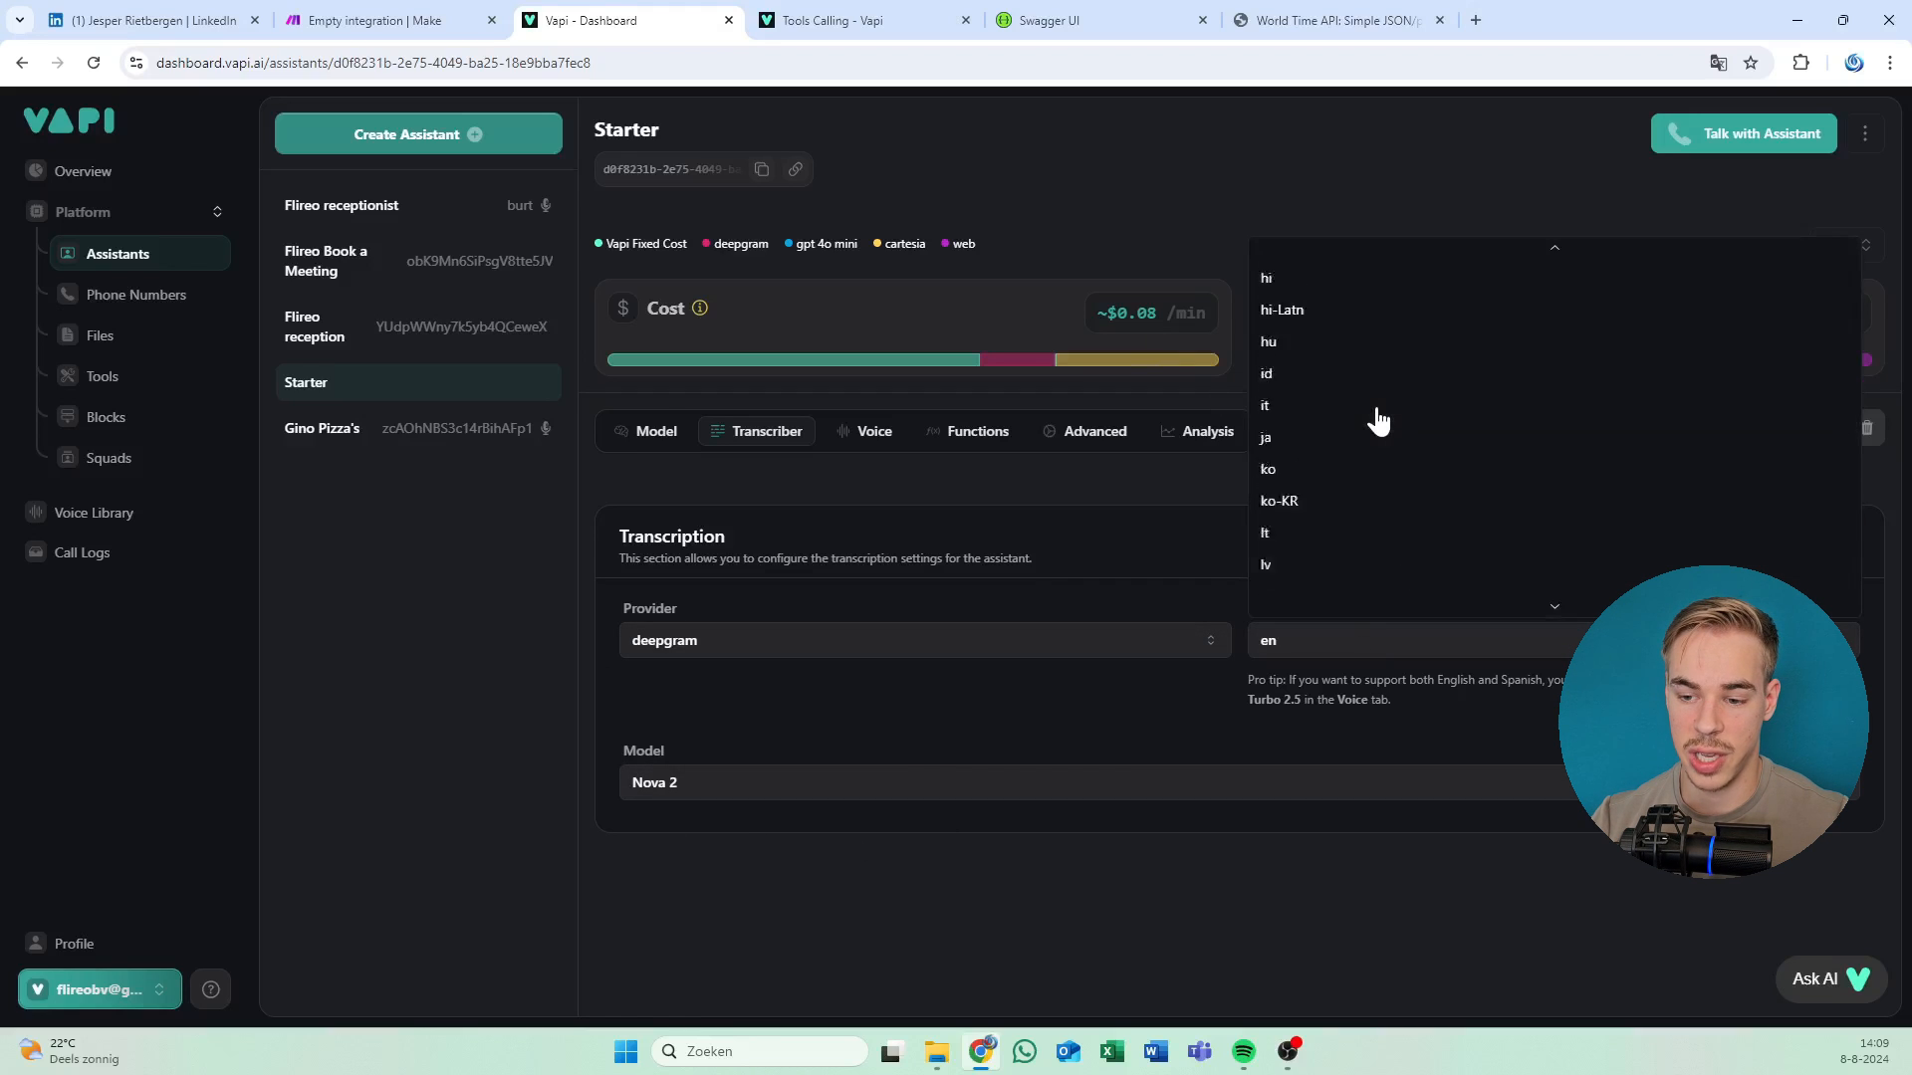
{"action": "left_click", "coordinate": [1215, 488]}
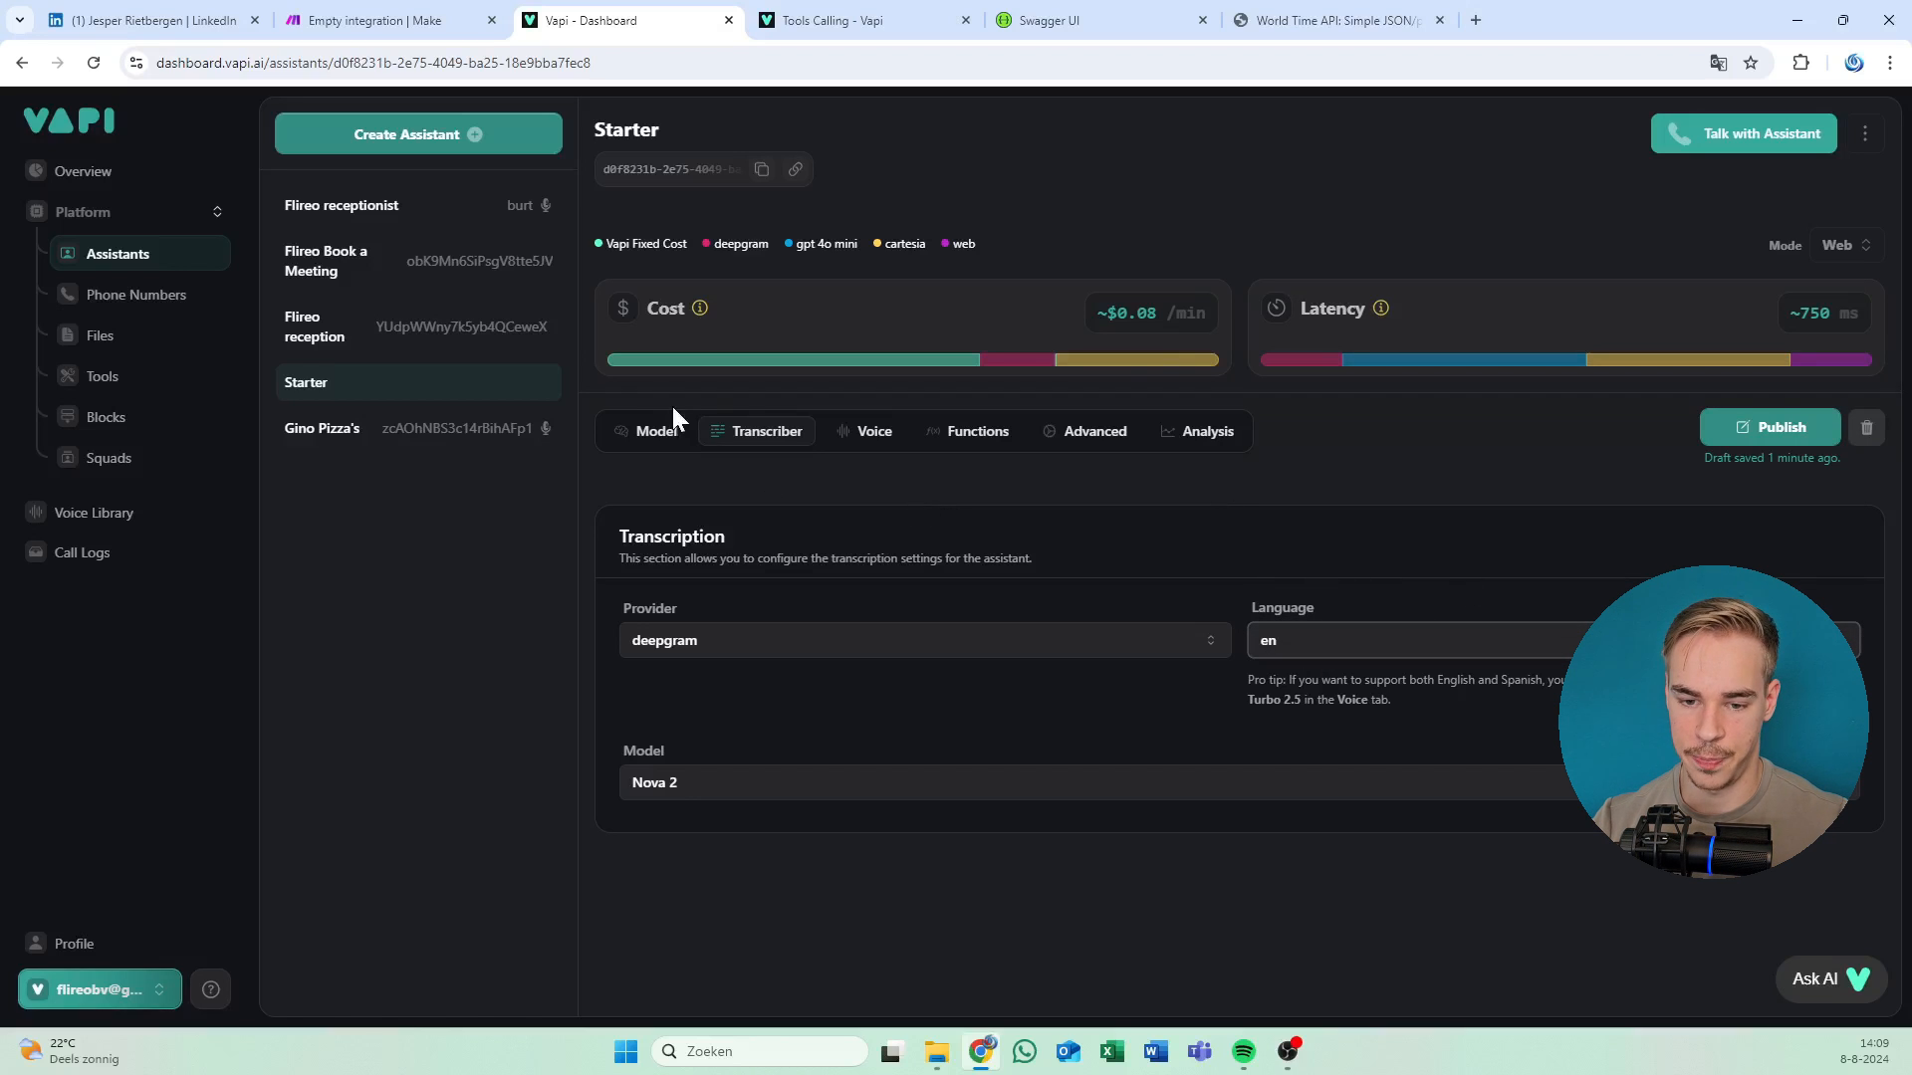
Set the Starter assistant's voice provider to openai and choose the nova voice.
{"action": "left_click", "coordinate": [869, 439]}
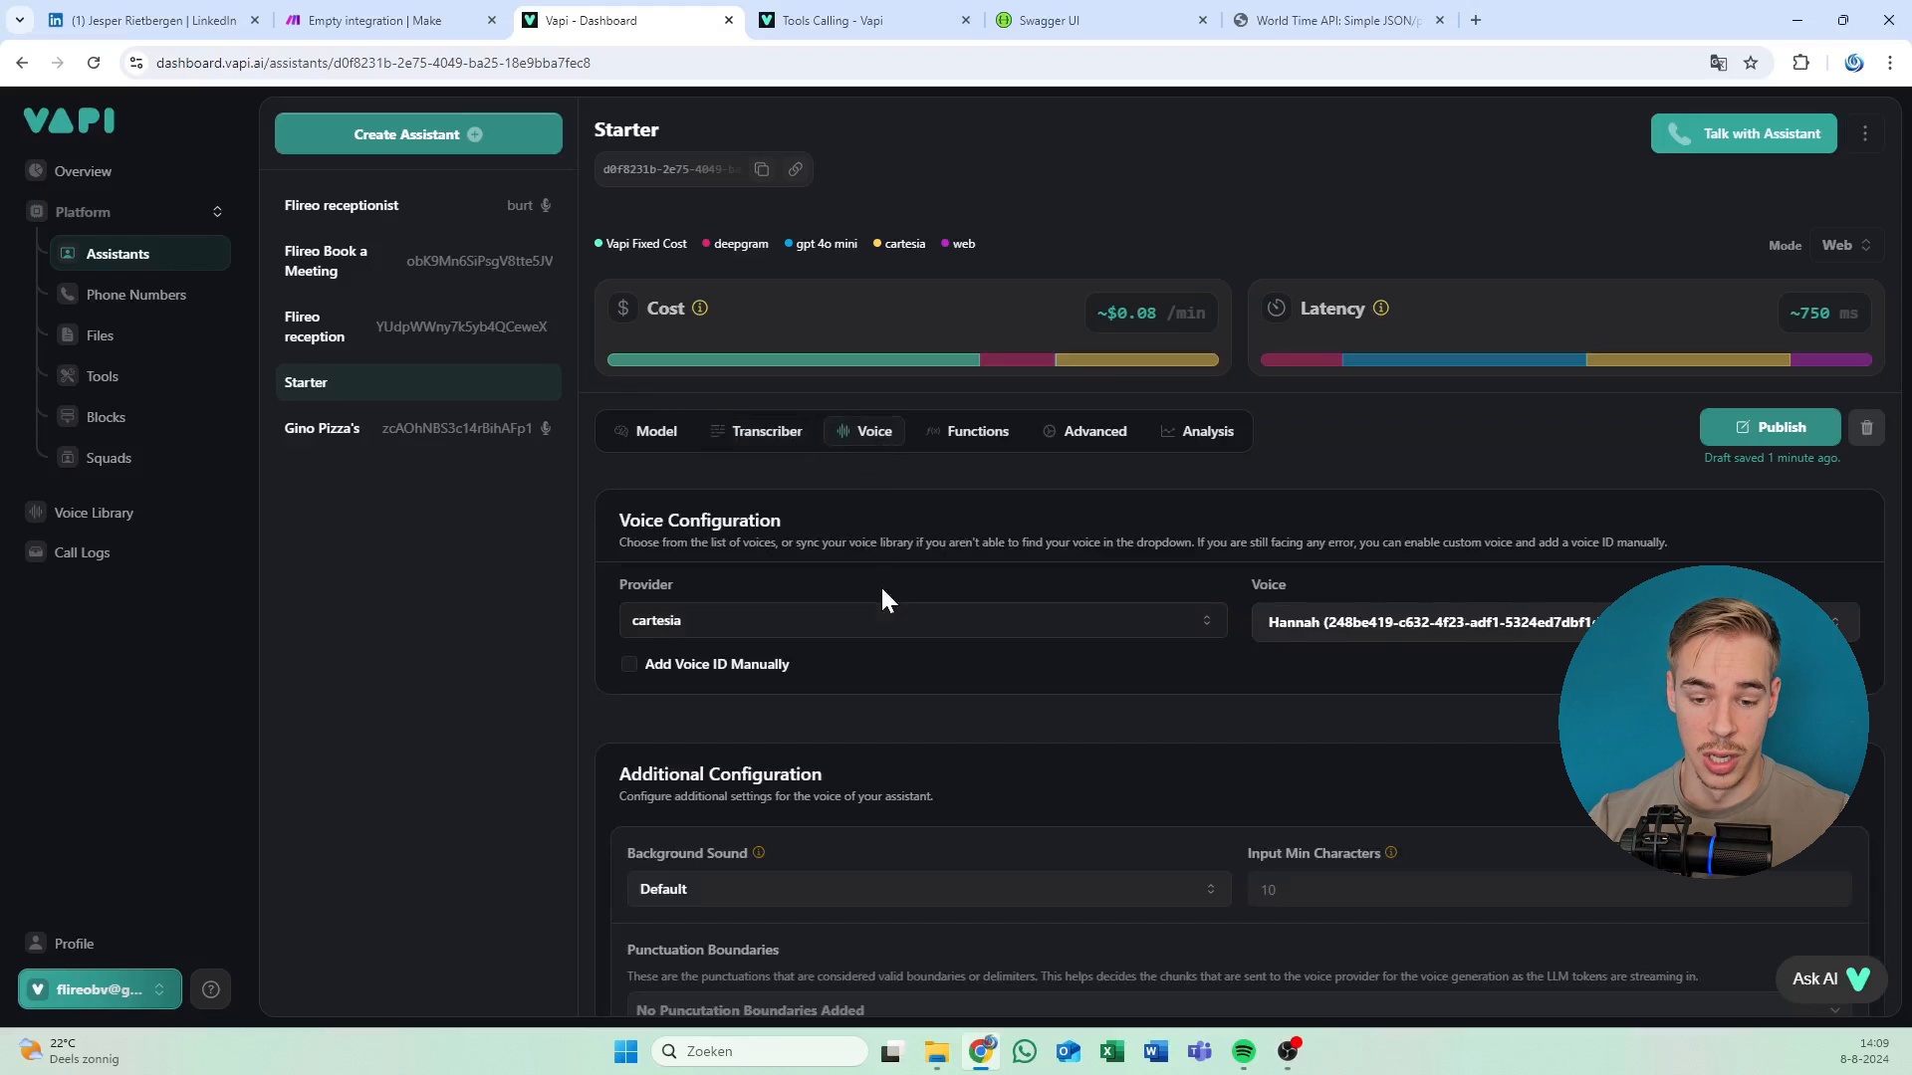
{"action": "left_click", "coordinate": [738, 627]}
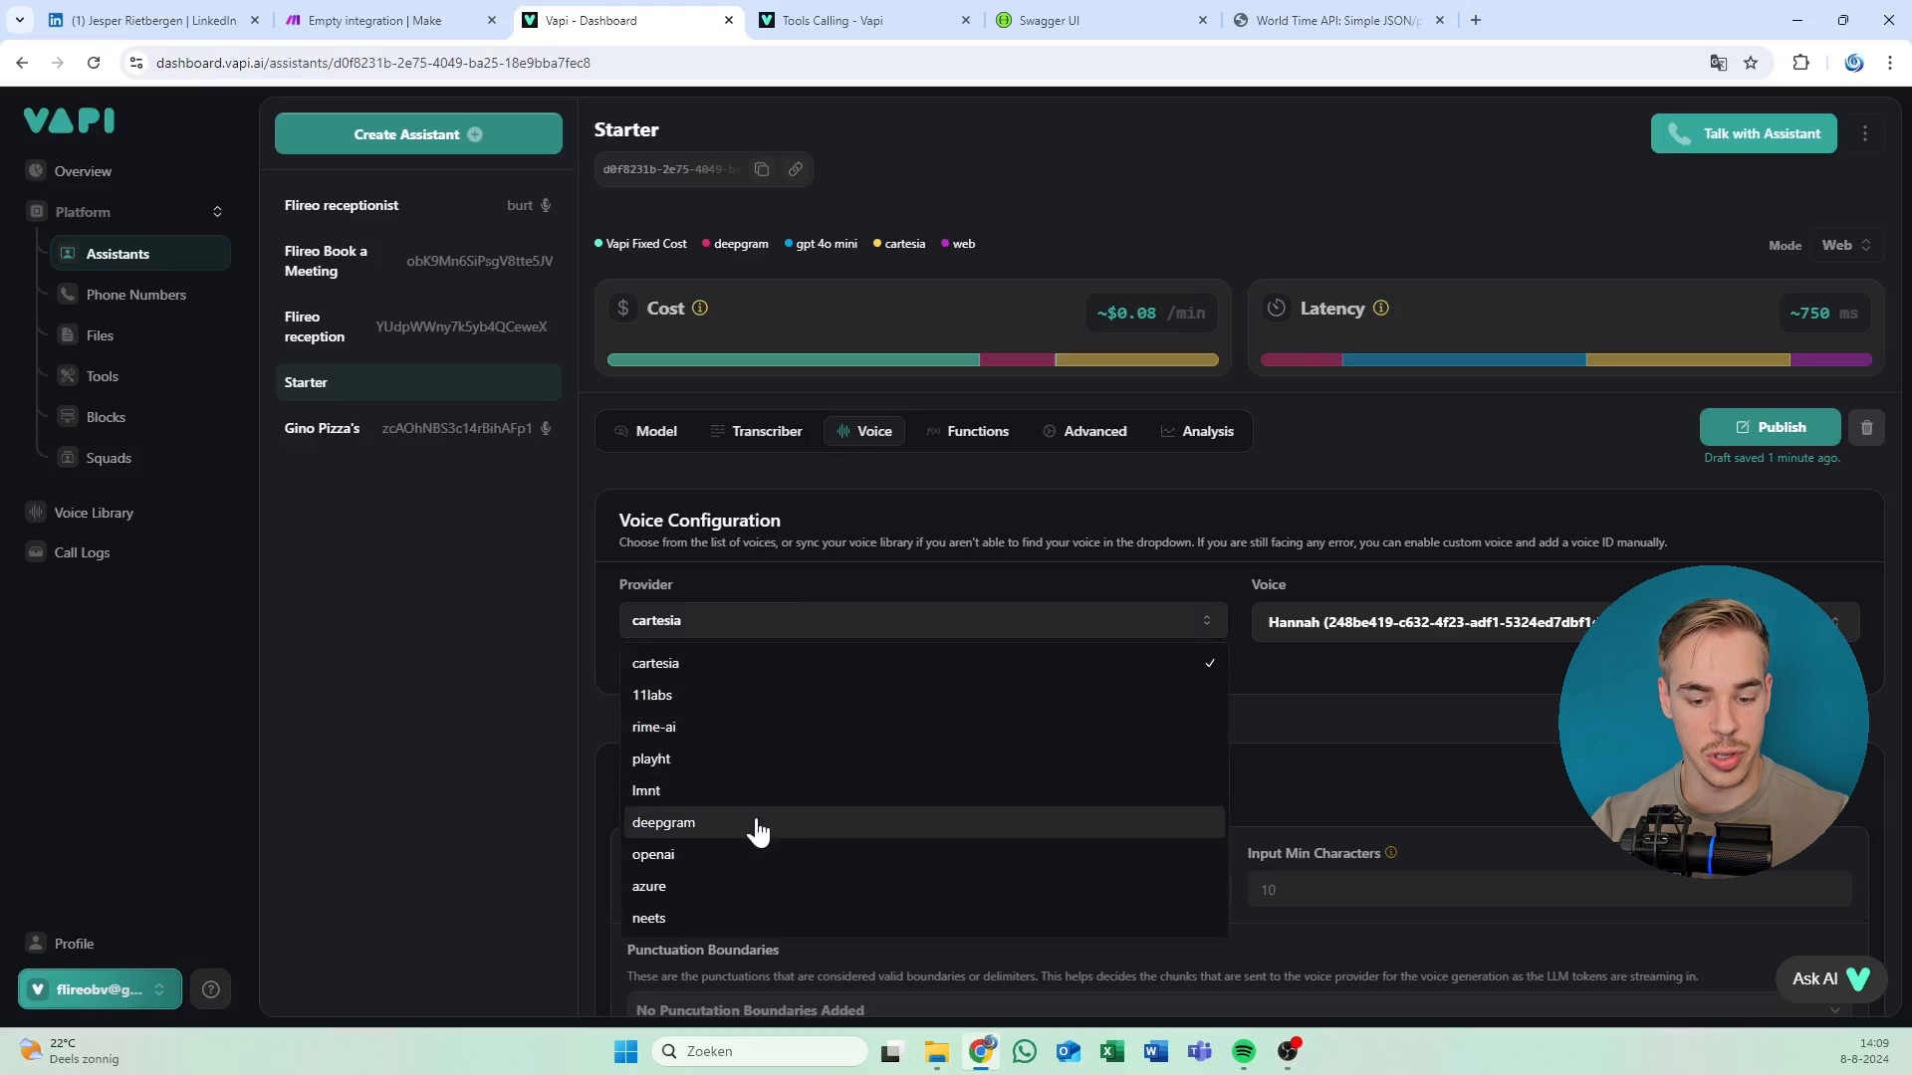
{"action": "left_click", "coordinate": [726, 869]}
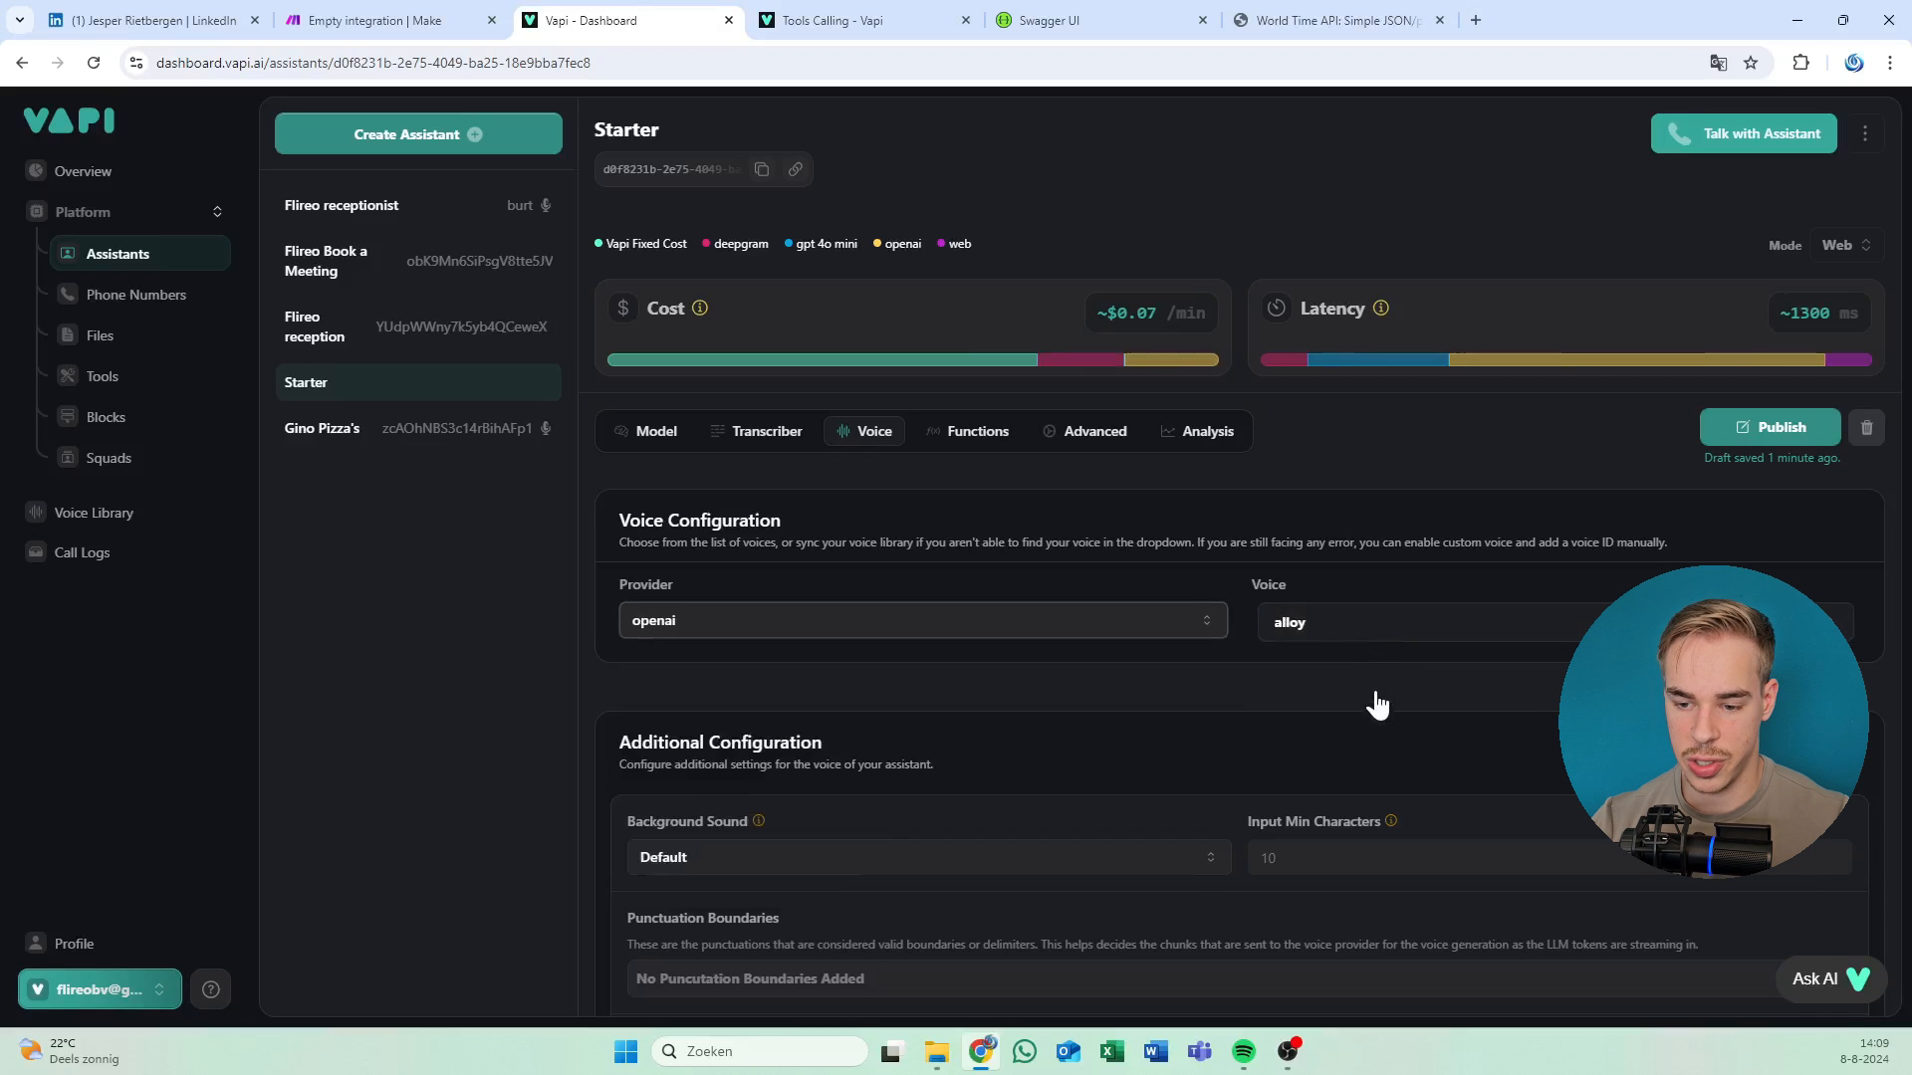
{"action": "left_click", "coordinate": [1376, 632]}
{"action": "left_click", "coordinate": [1494, 742]}
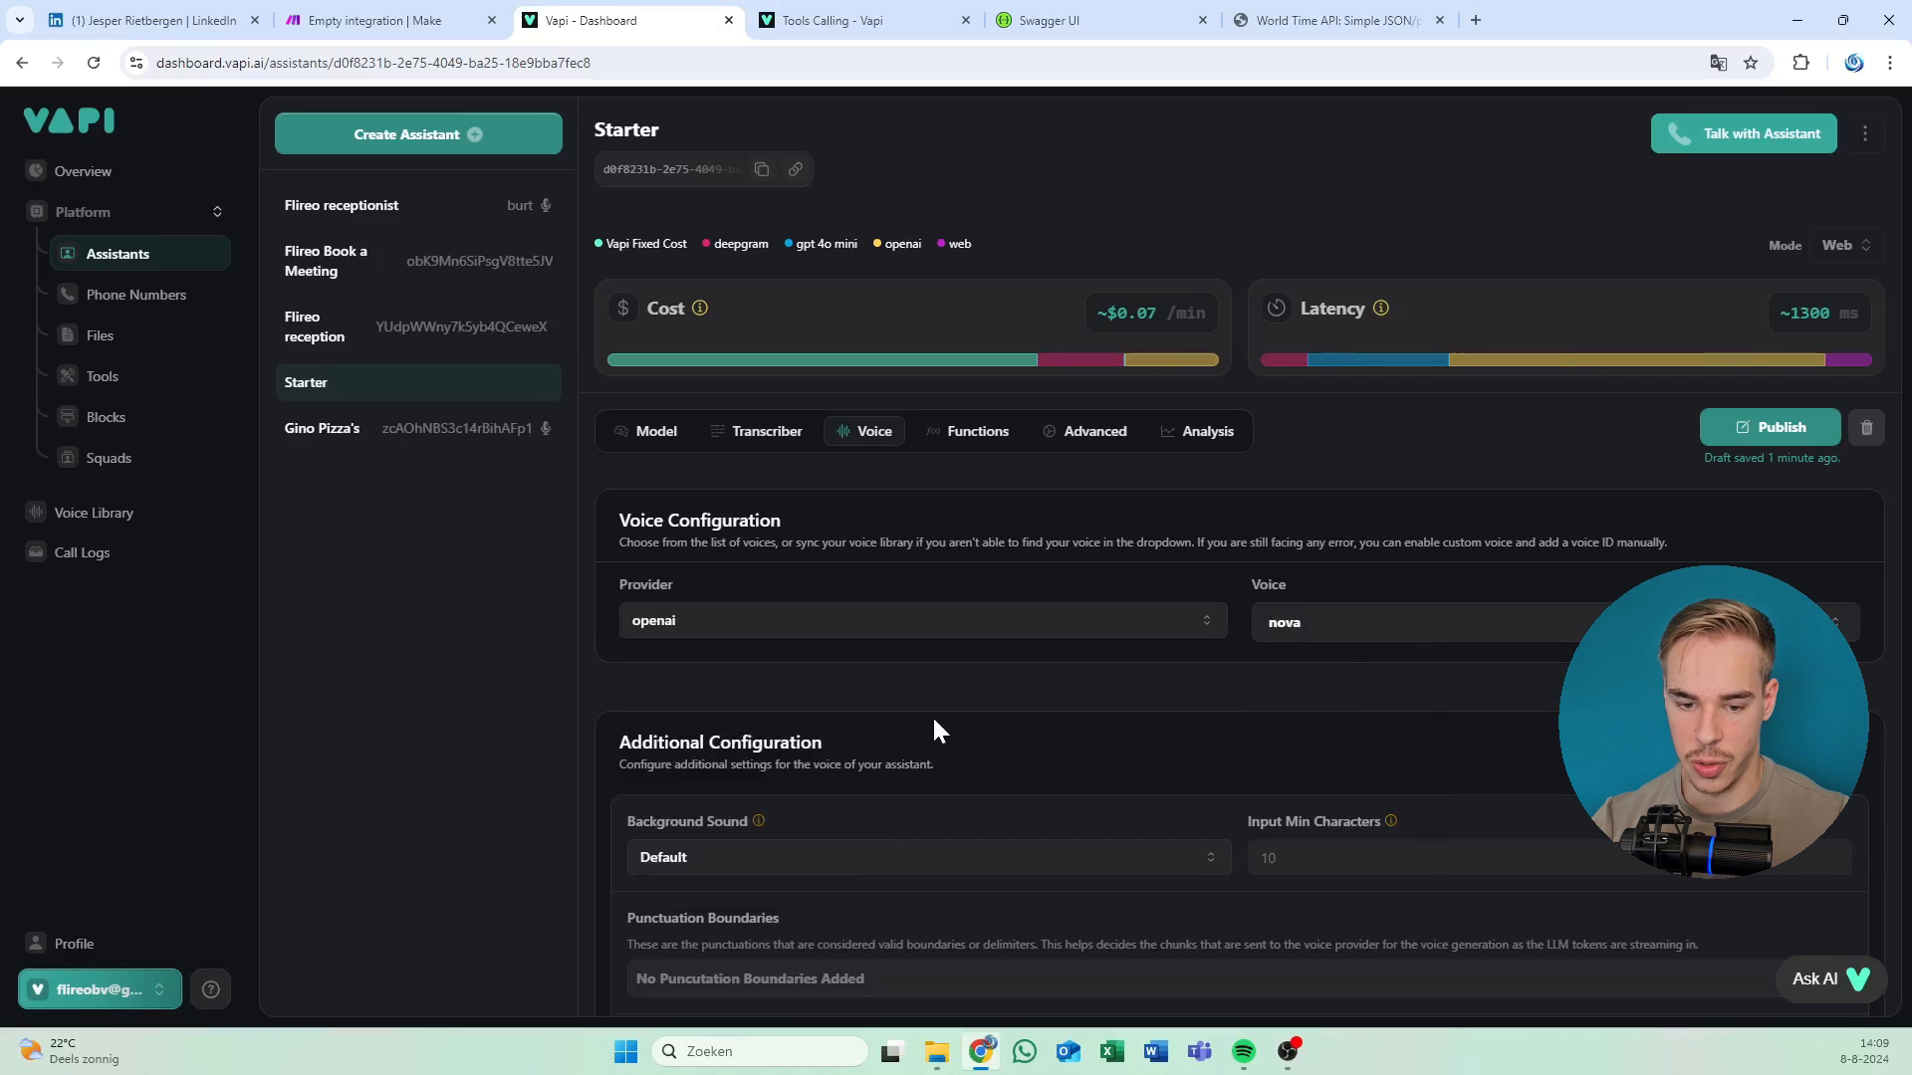
{"action": "scroll", "coordinate": [1324, 702], "scroll_direction": "down", "scroll_amount": 3}
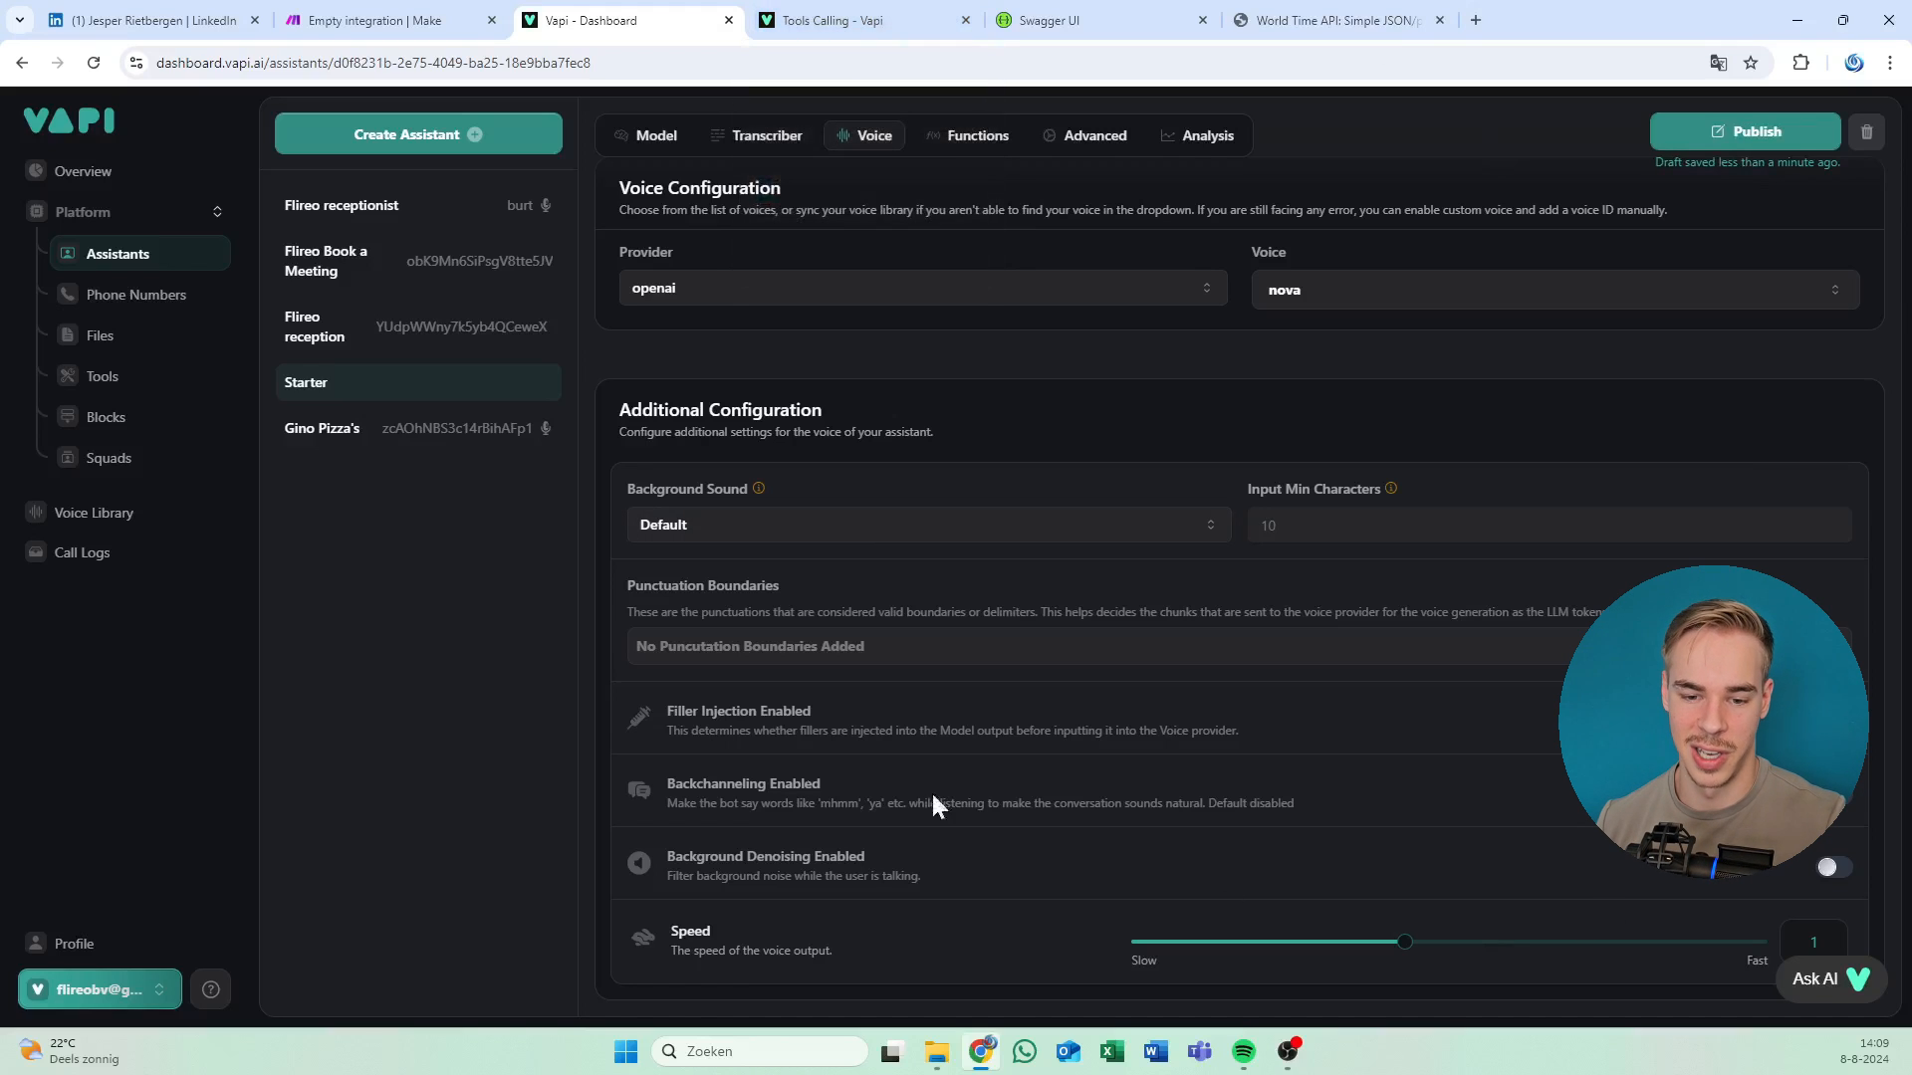
Examine the additional voice settings: the background sound options, input minimum characters and voice speed.
{"action": "left_click", "coordinate": [819, 528]}
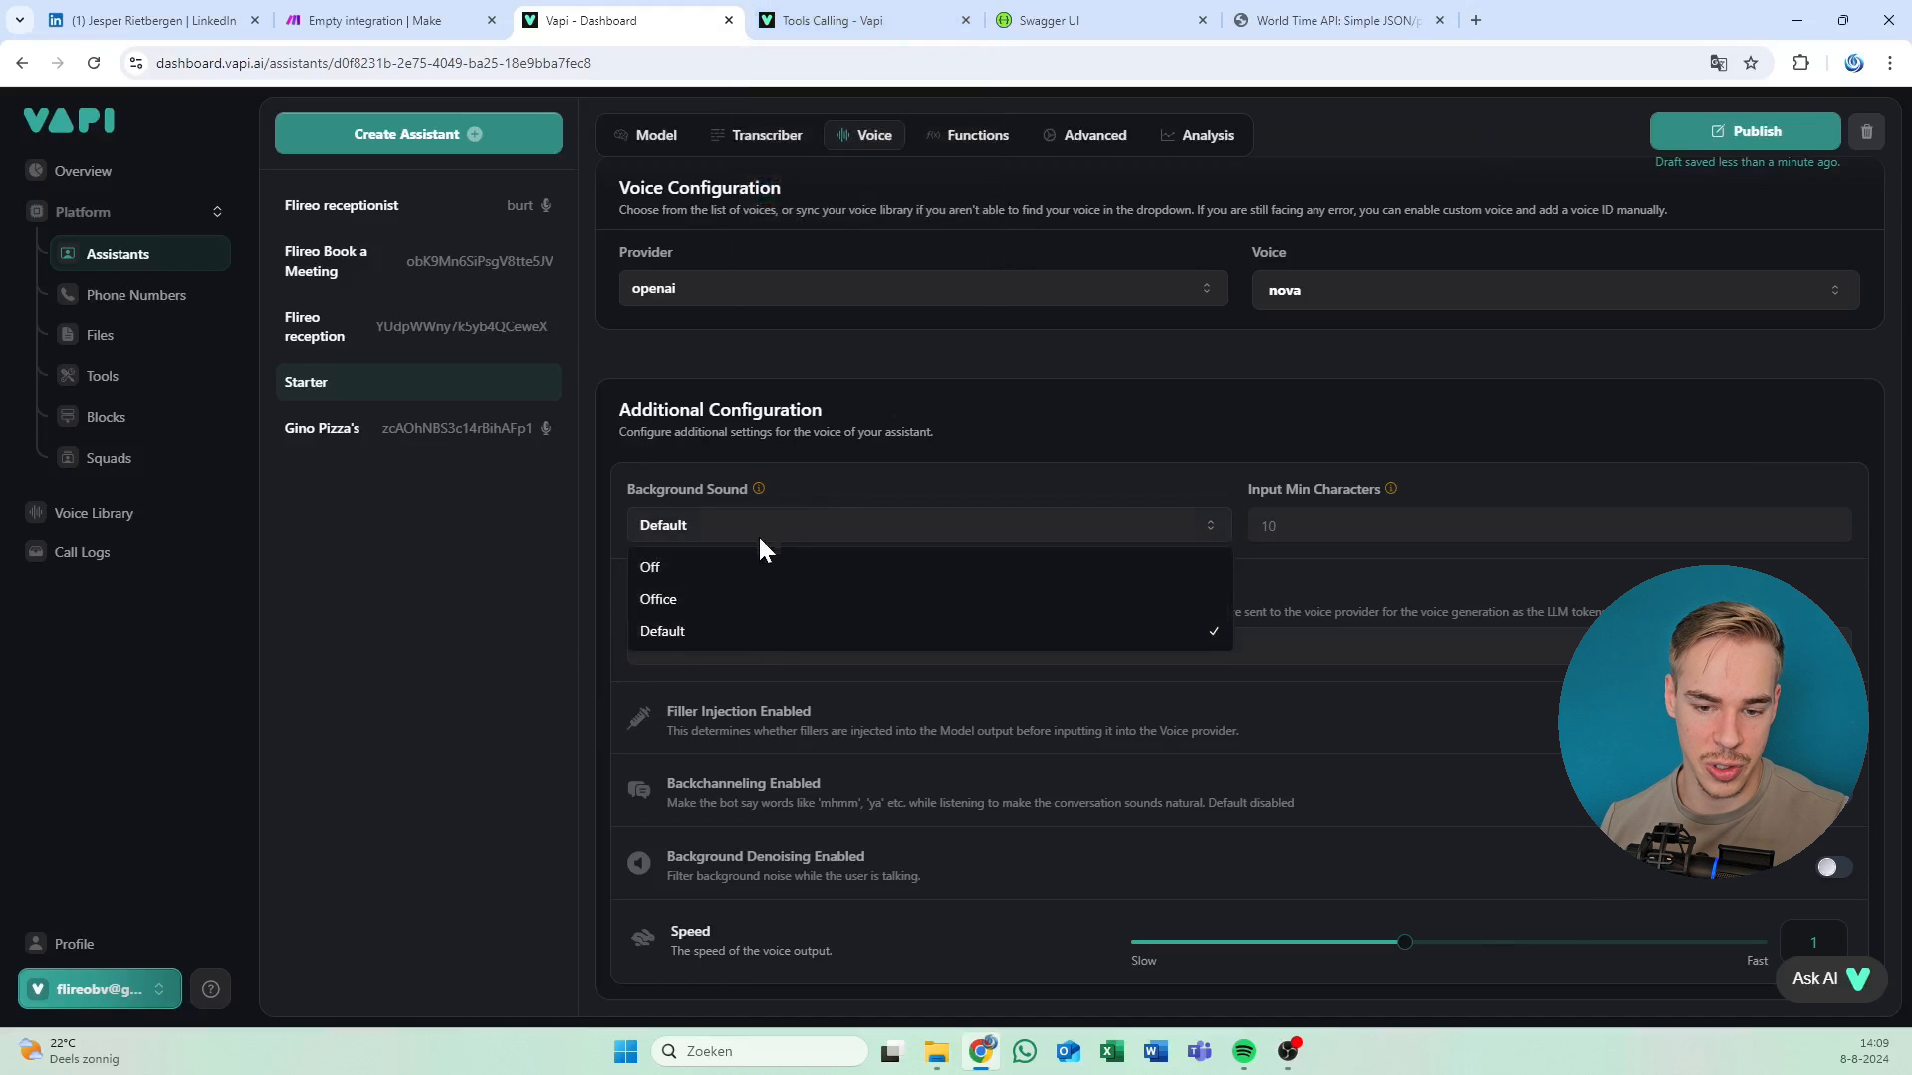
{"action": "left_click", "coordinate": [843, 426]}
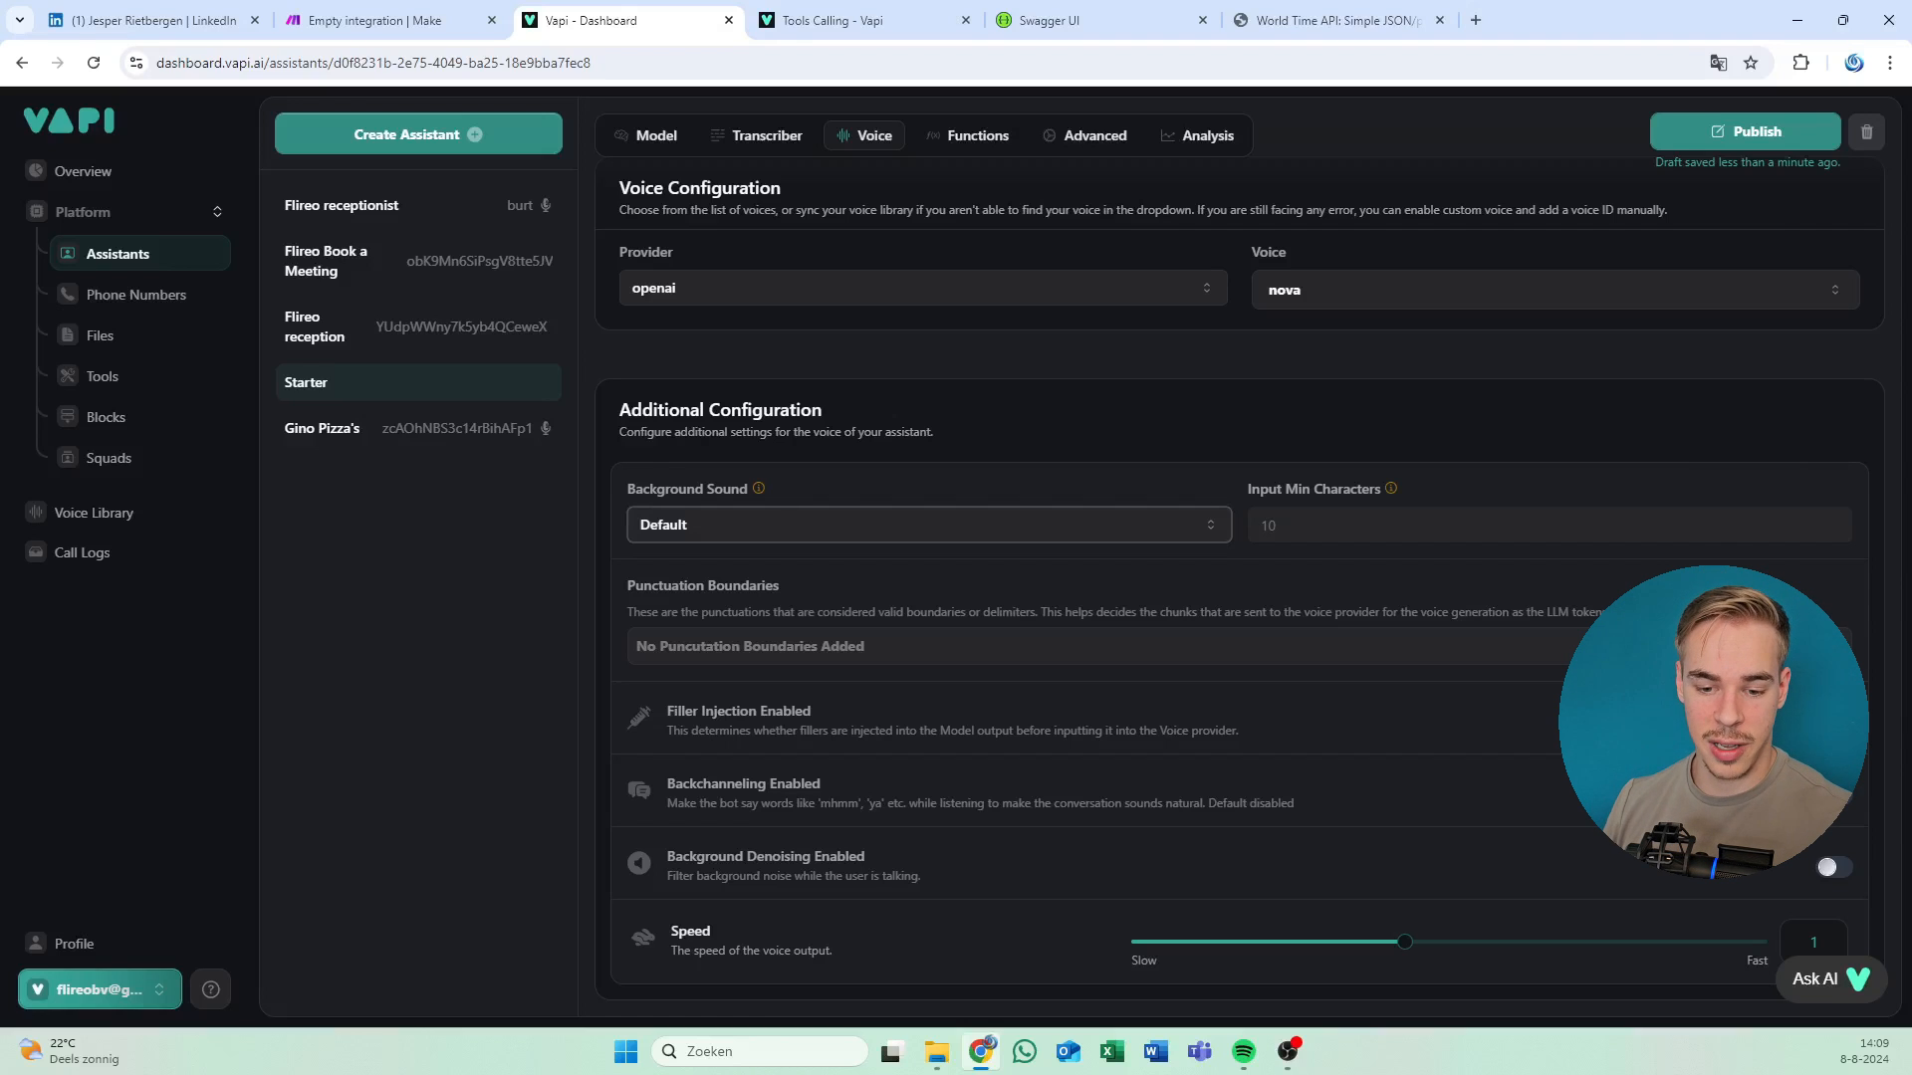
{"action": "left_click", "coordinate": [1260, 525]}
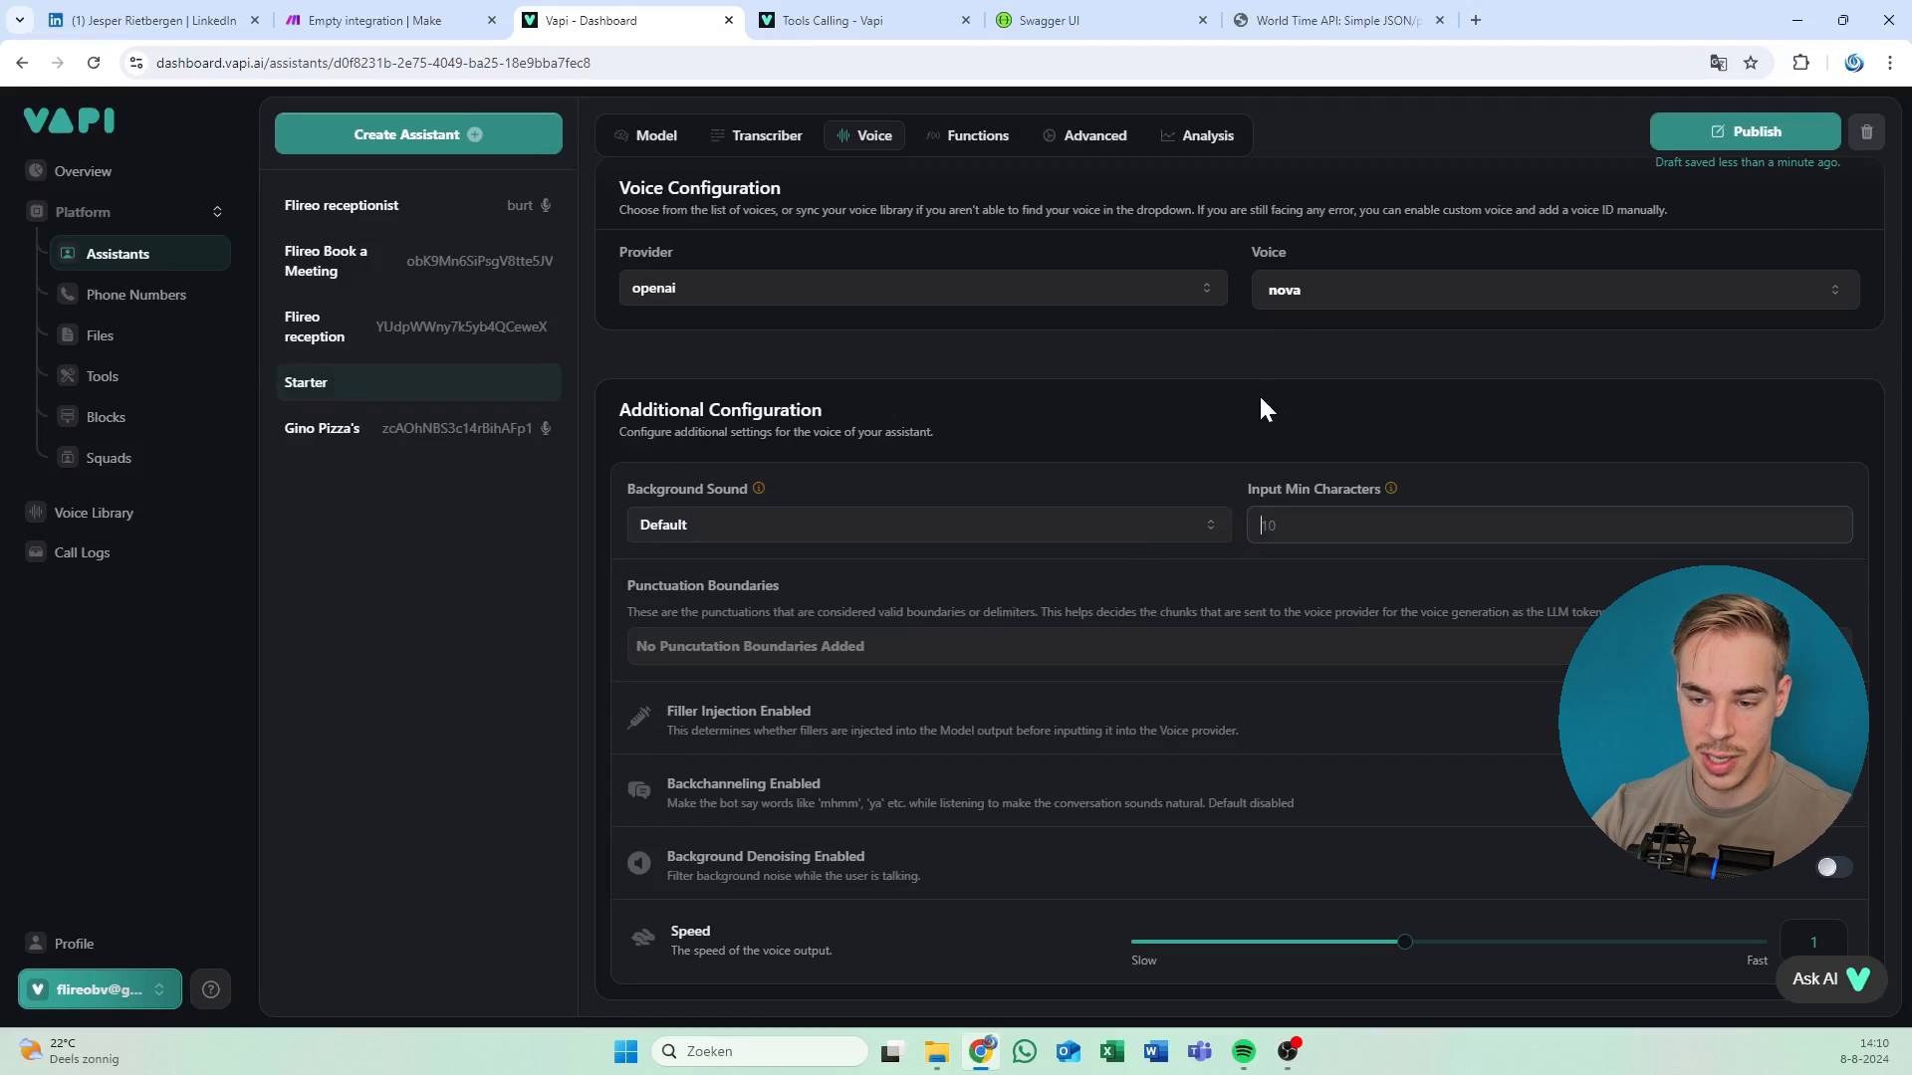
{"action": "left_click", "coordinate": [1261, 399]}
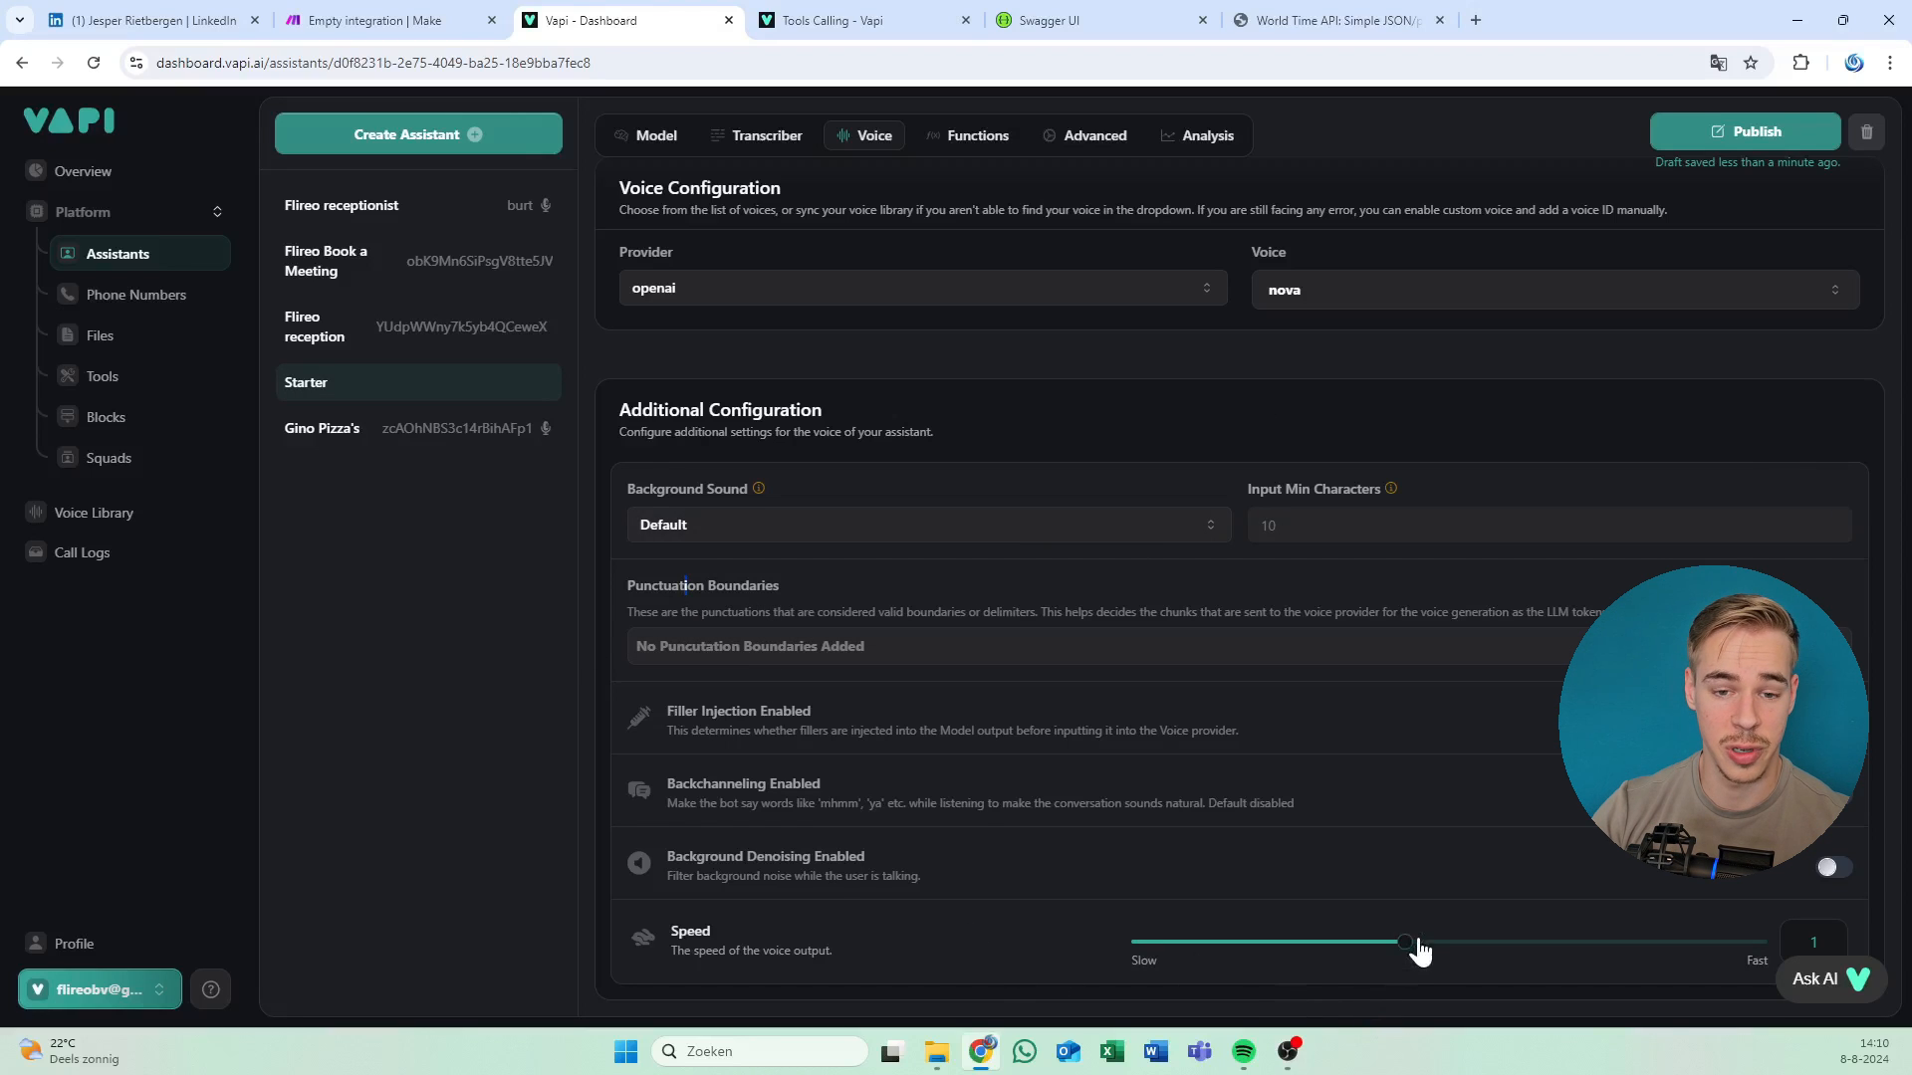
{"action": "mouse_move", "coordinate": [1392, 959]}
{"action": "left_mouse_down"}
{"action": "mouse_move", "coordinate": [1102, 964]}
{"action": "mouse_move", "coordinate": [1426, 942]}
{"action": "mouse_move", "coordinate": [1400, 960]}
{"action": "left_mouse_up"}
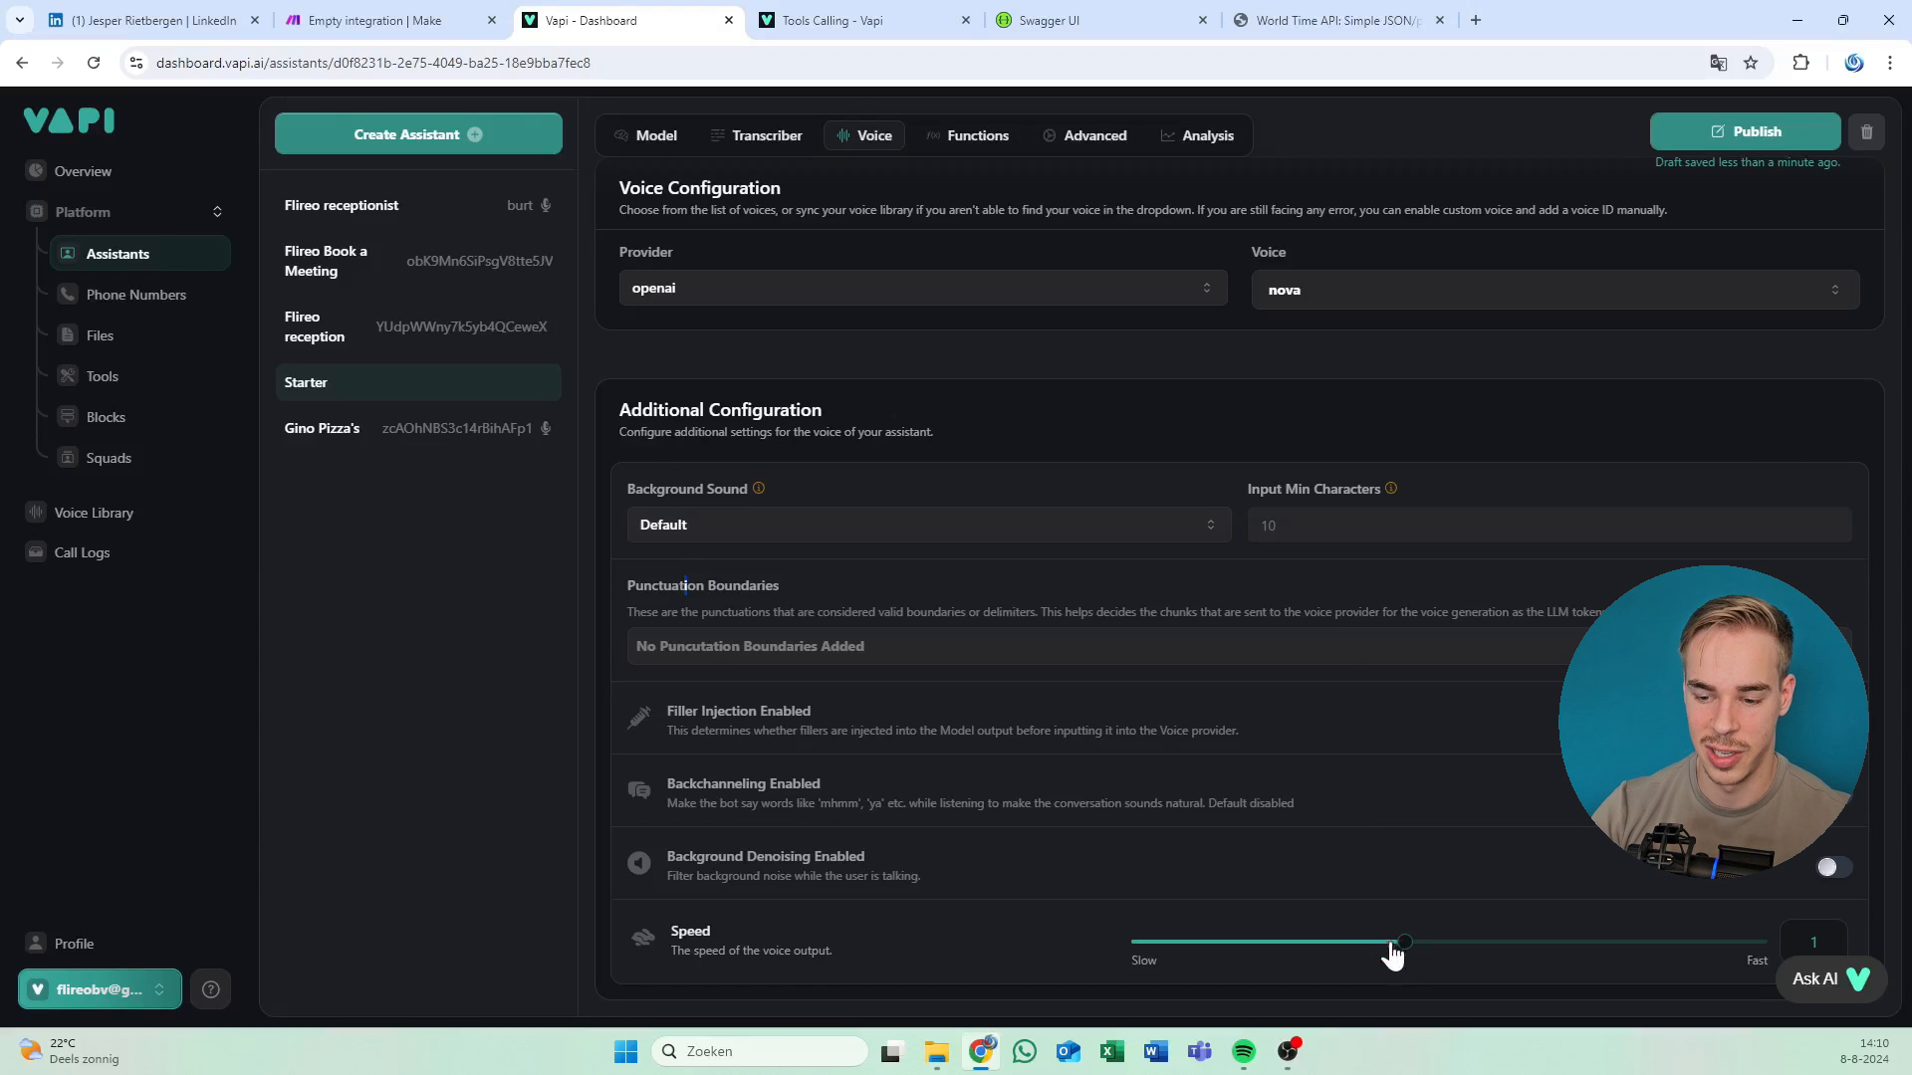
{"action": "left_click_drag", "start_coordinate": [1400, 960], "coordinate": [1688, 946]}
{"action": "left_click_drag", "start_coordinate": [1538, 936], "coordinate": [1402, 971]}
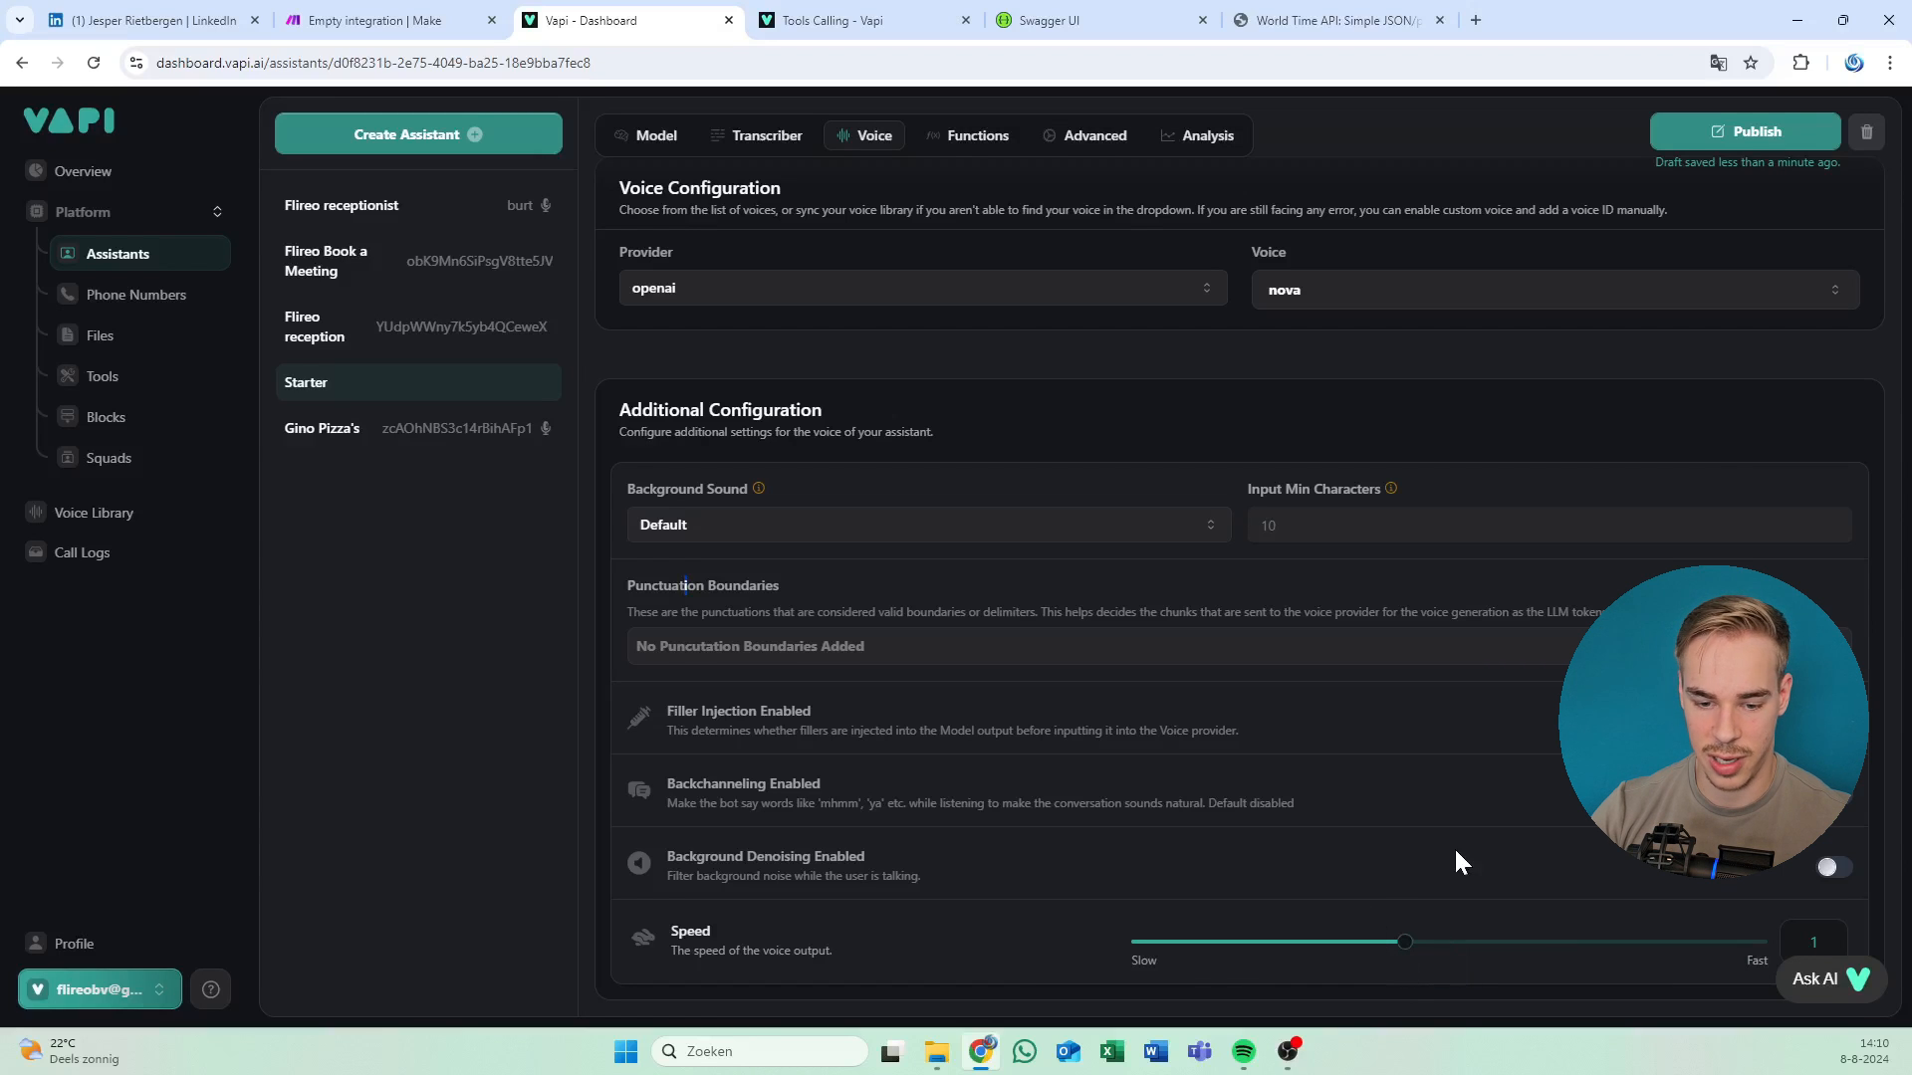
{"action": "scroll", "coordinate": [1455, 854], "scroll_direction": "up", "scroll_amount": 3}
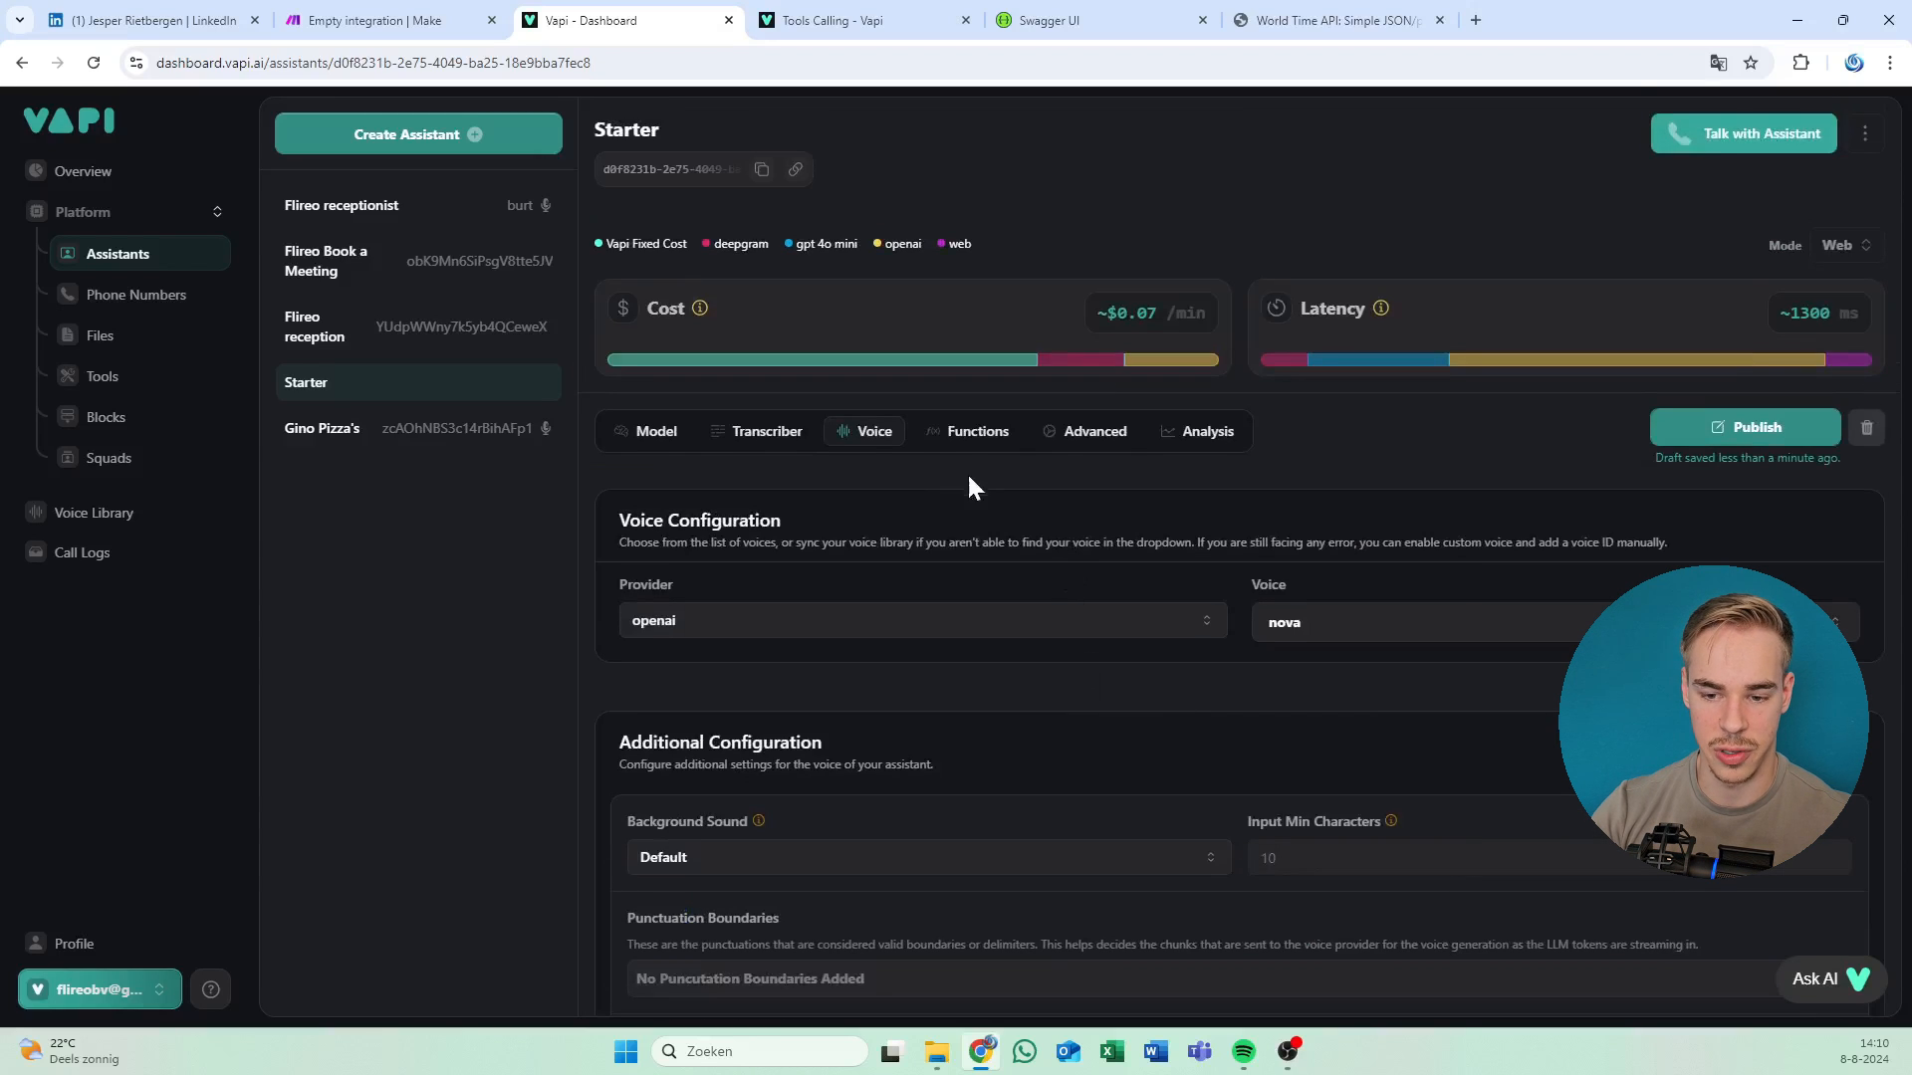
Attach the Sendsubject tool to the Starter assistant in its function settings.
{"action": "left_click", "coordinate": [964, 438]}
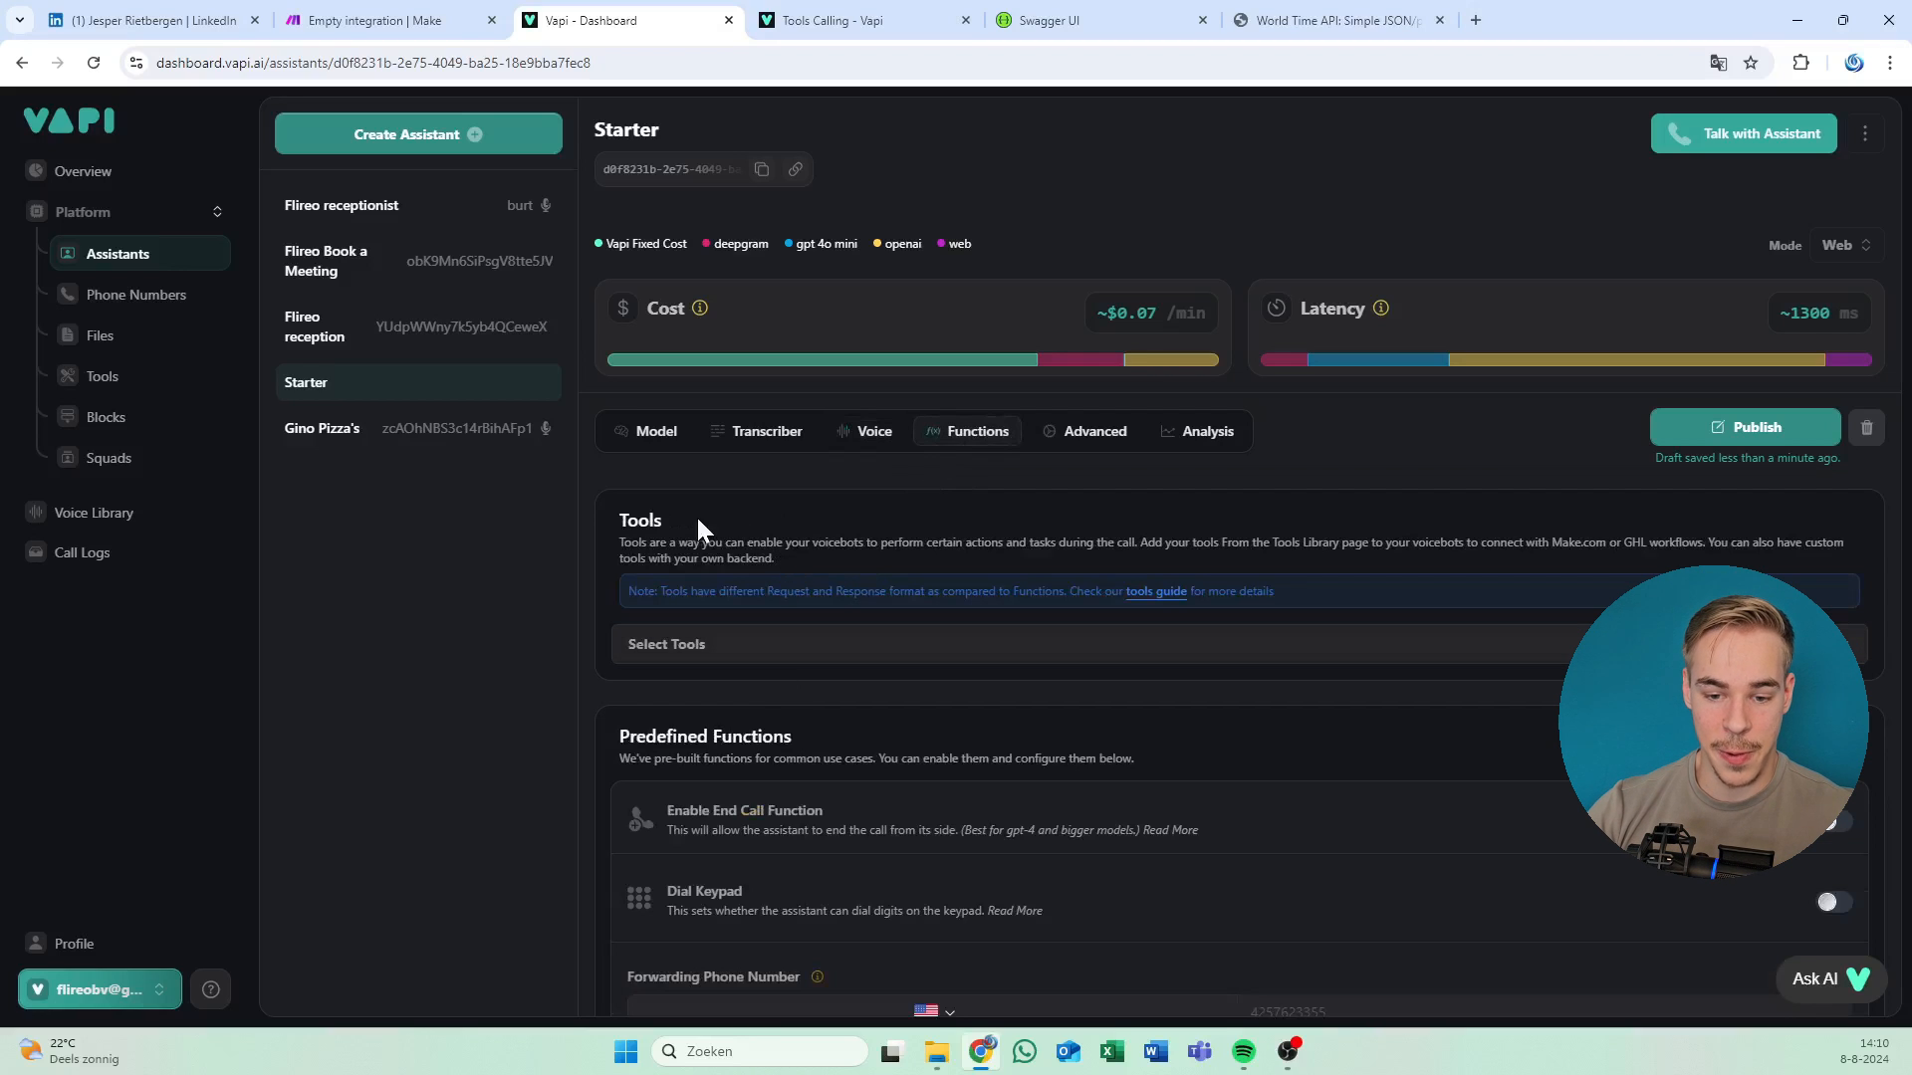
{"action": "left_click_drag", "start_coordinate": [679, 543], "coordinate": [717, 560]}
{"action": "left_click", "coordinate": [716, 560]}
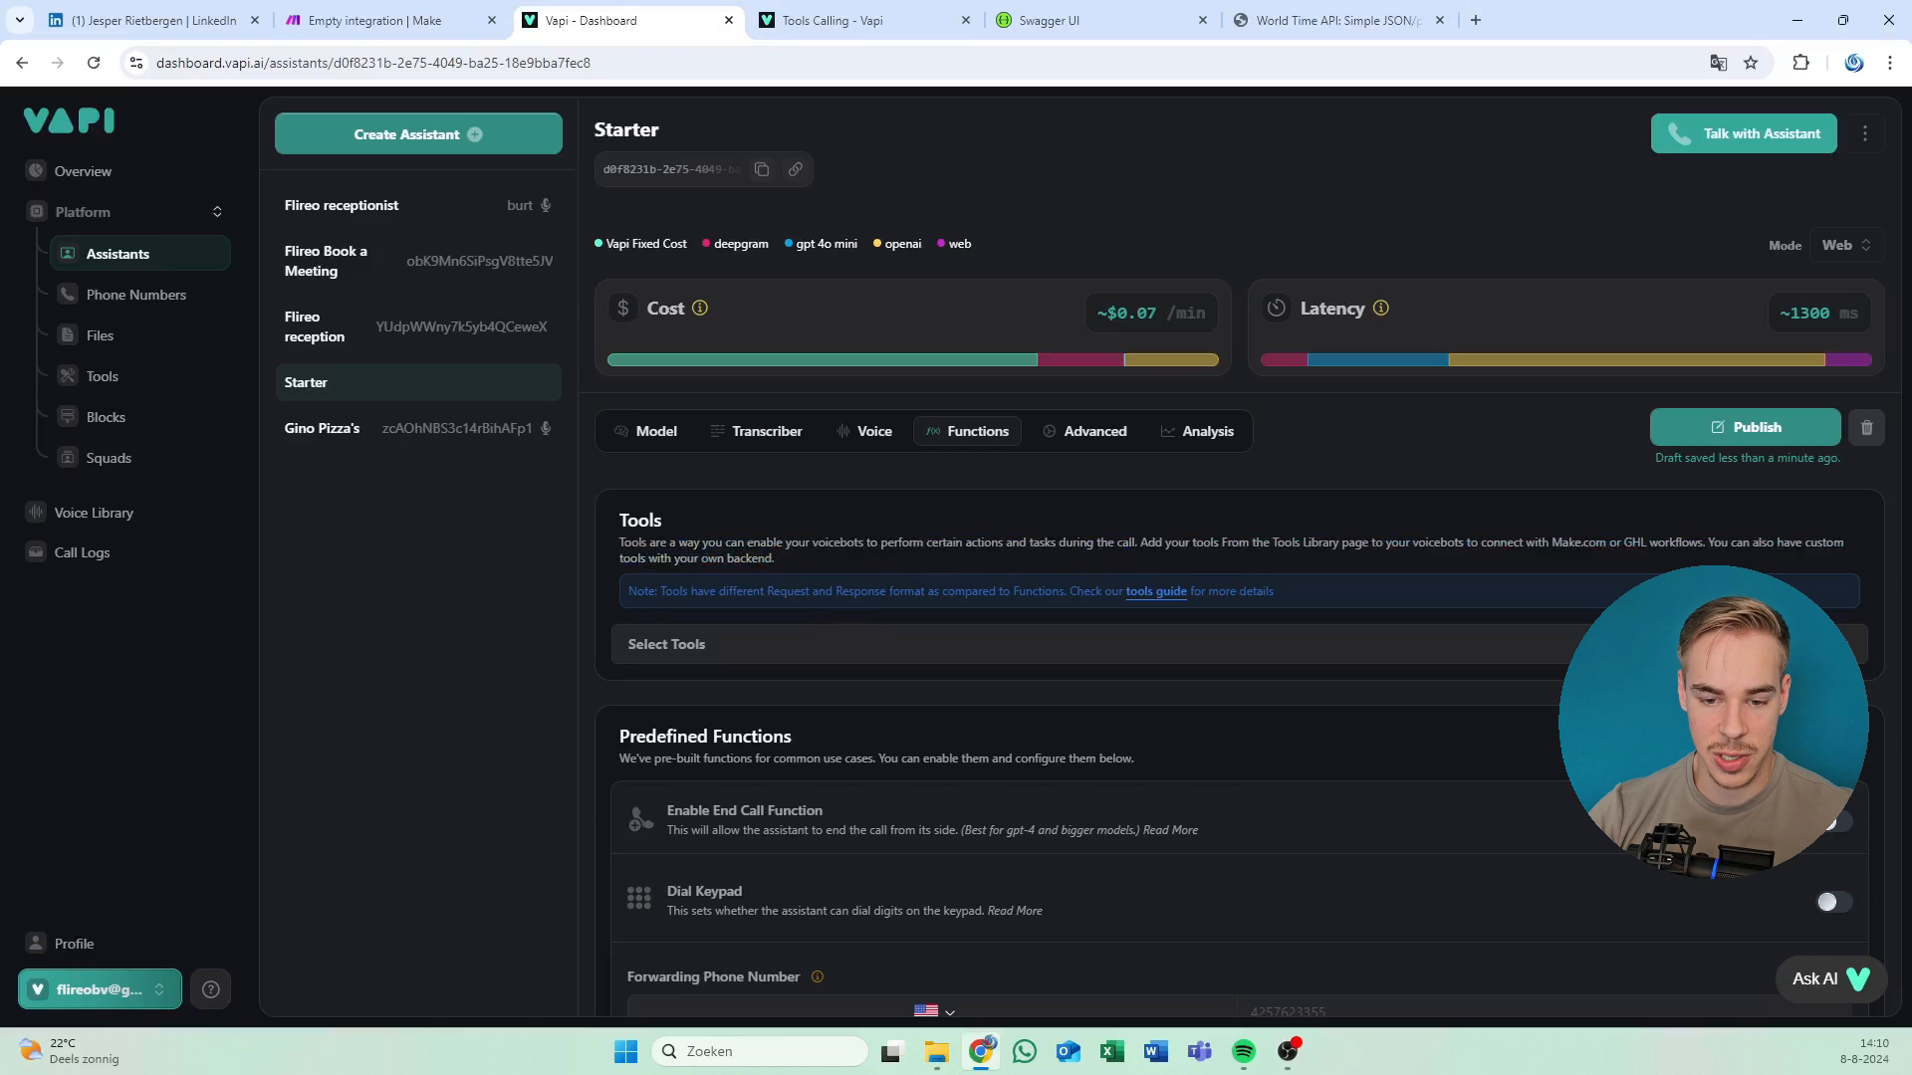
{"action": "scroll", "coordinate": [867, 627], "scroll_direction": "down", "scroll_amount": 3}
{"action": "scroll", "coordinate": [697, 508], "scroll_direction": "up", "scroll_amount": 2}
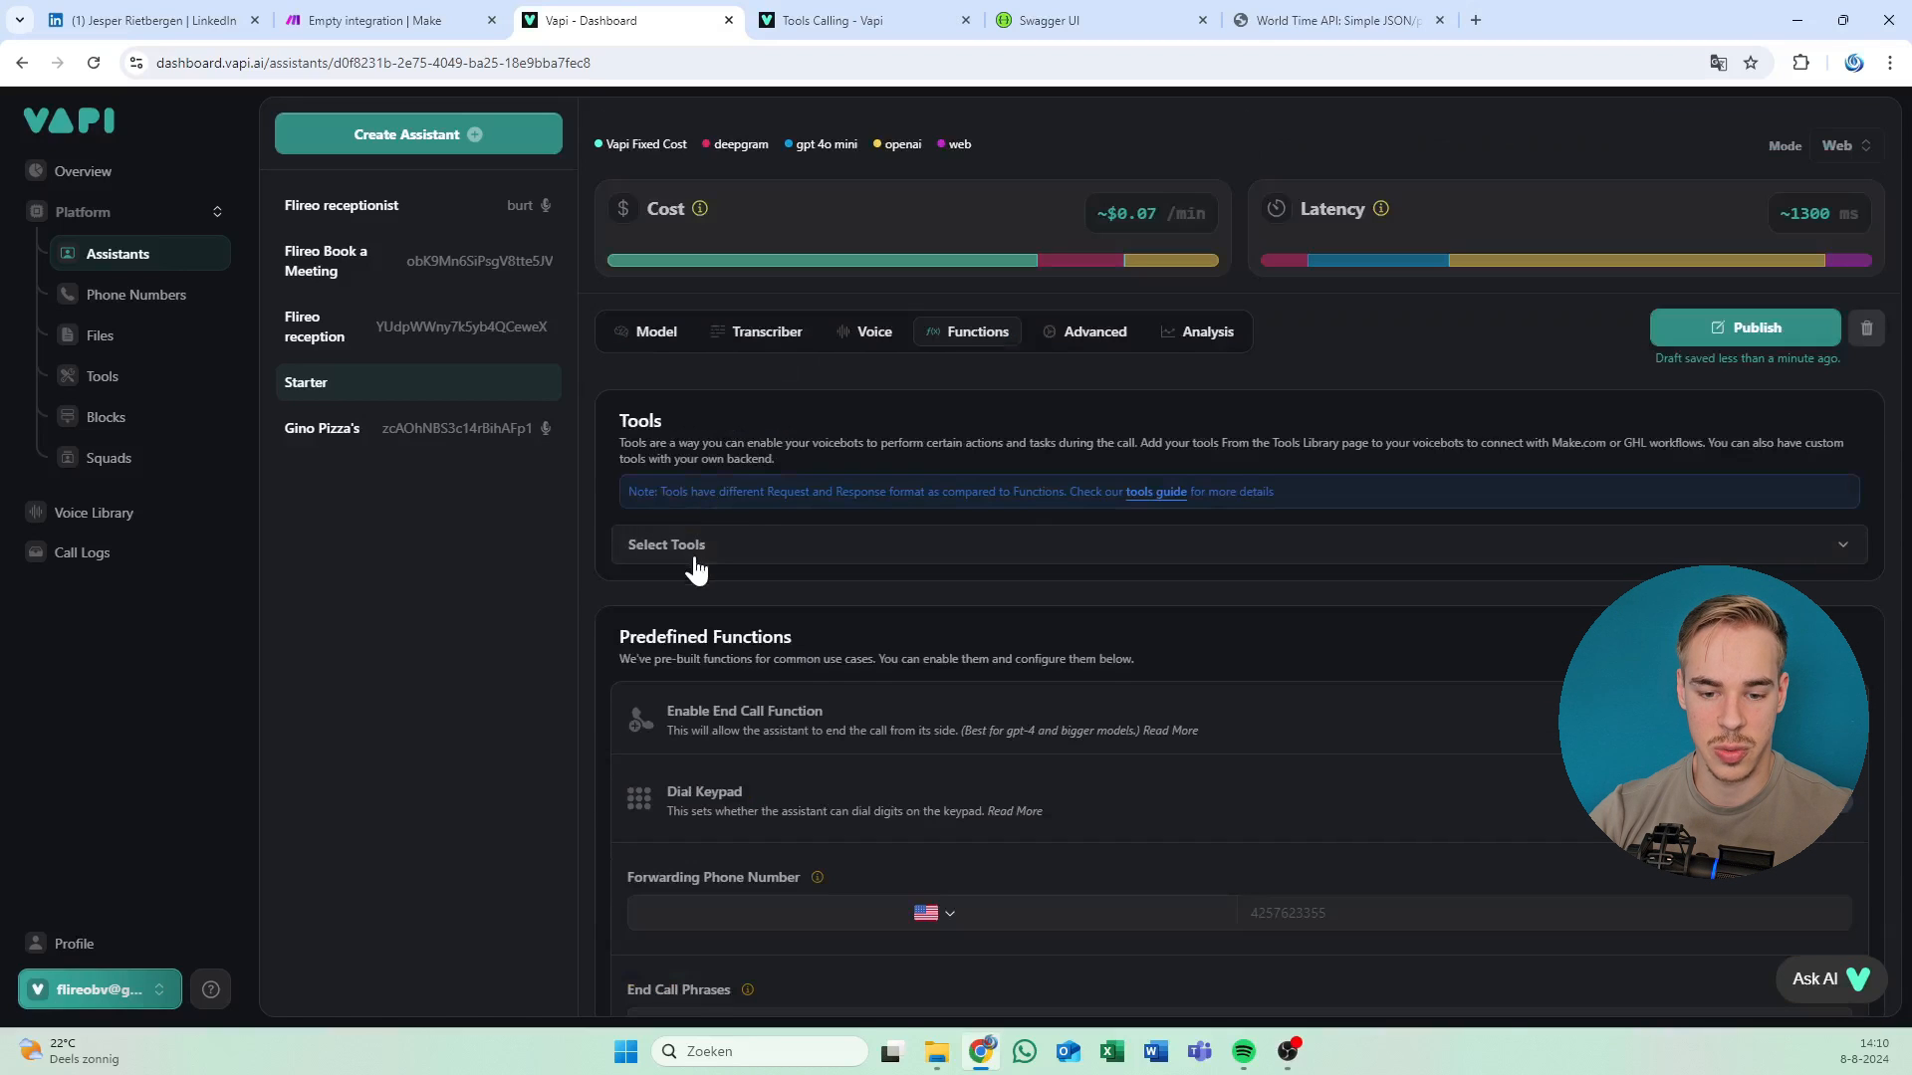
{"action": "left_click", "coordinate": [742, 546]}
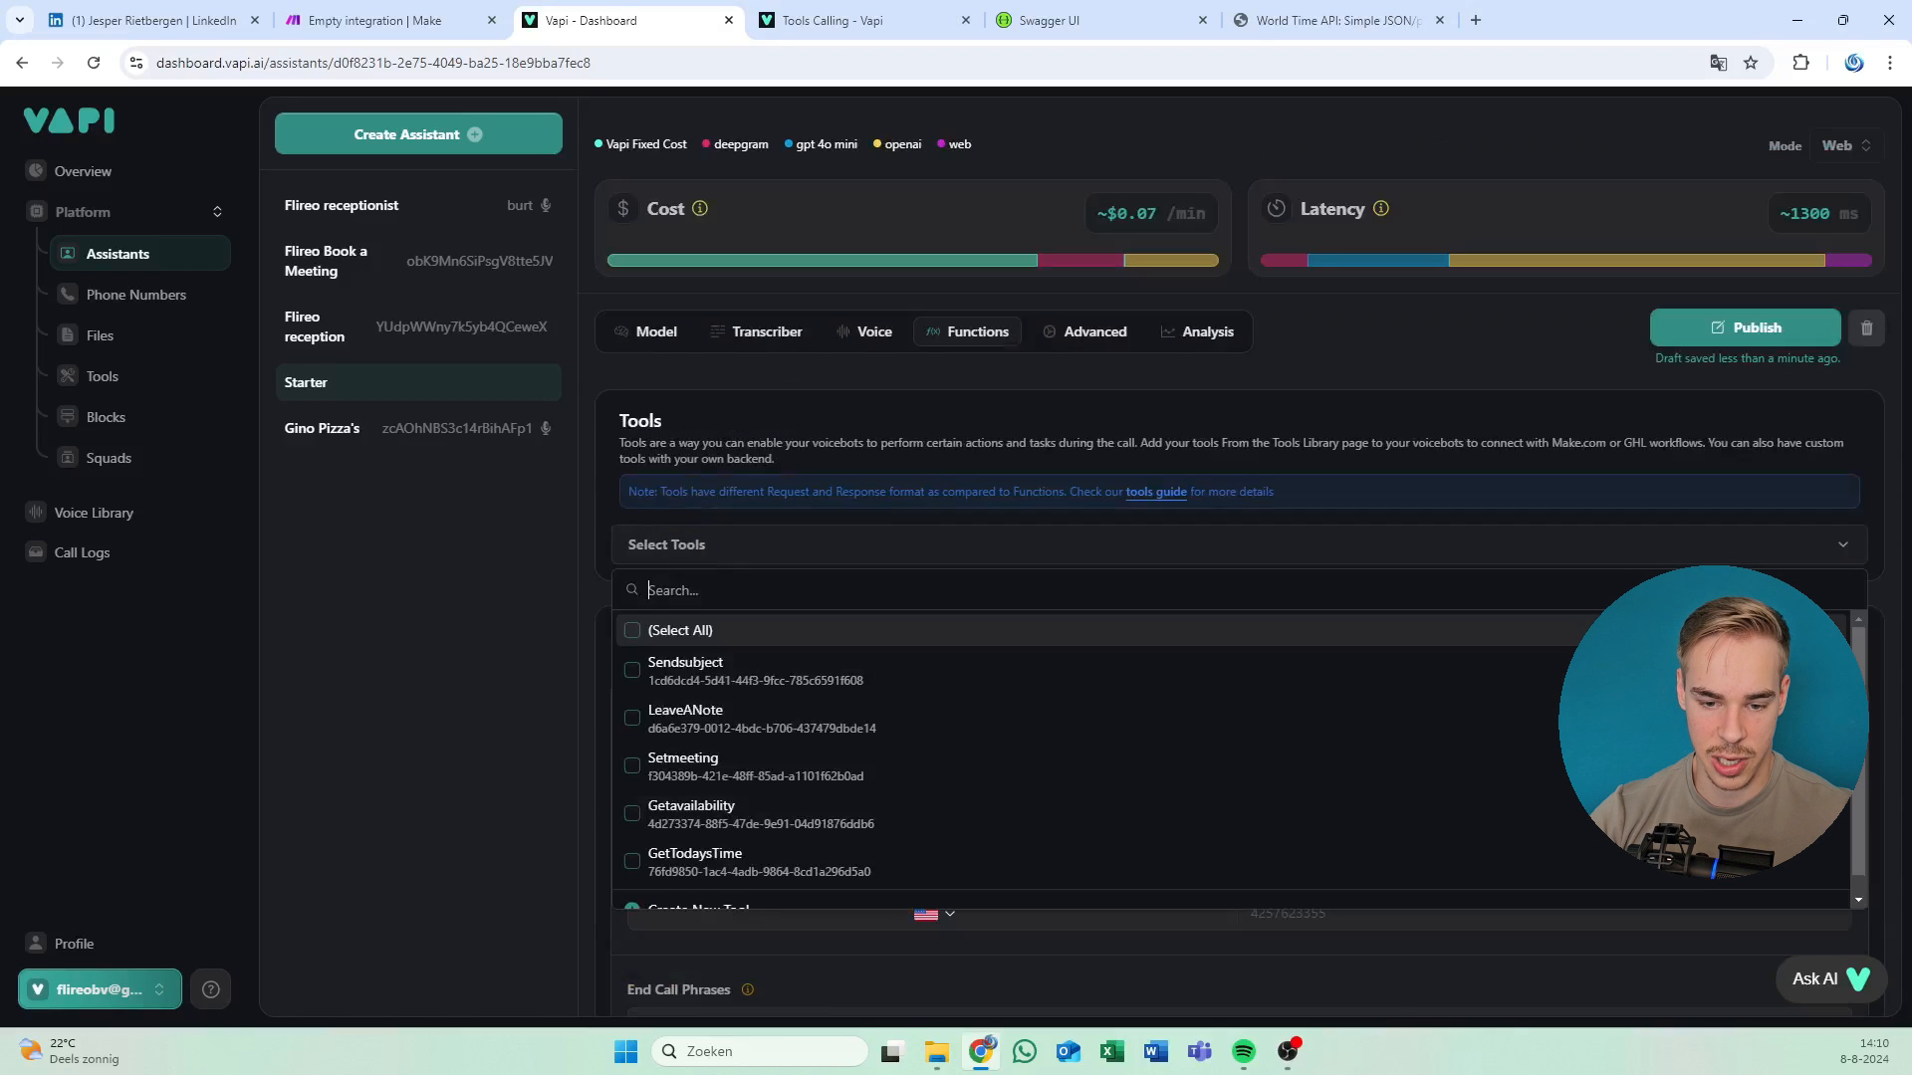
{"action": "left_click", "coordinate": [687, 669]}
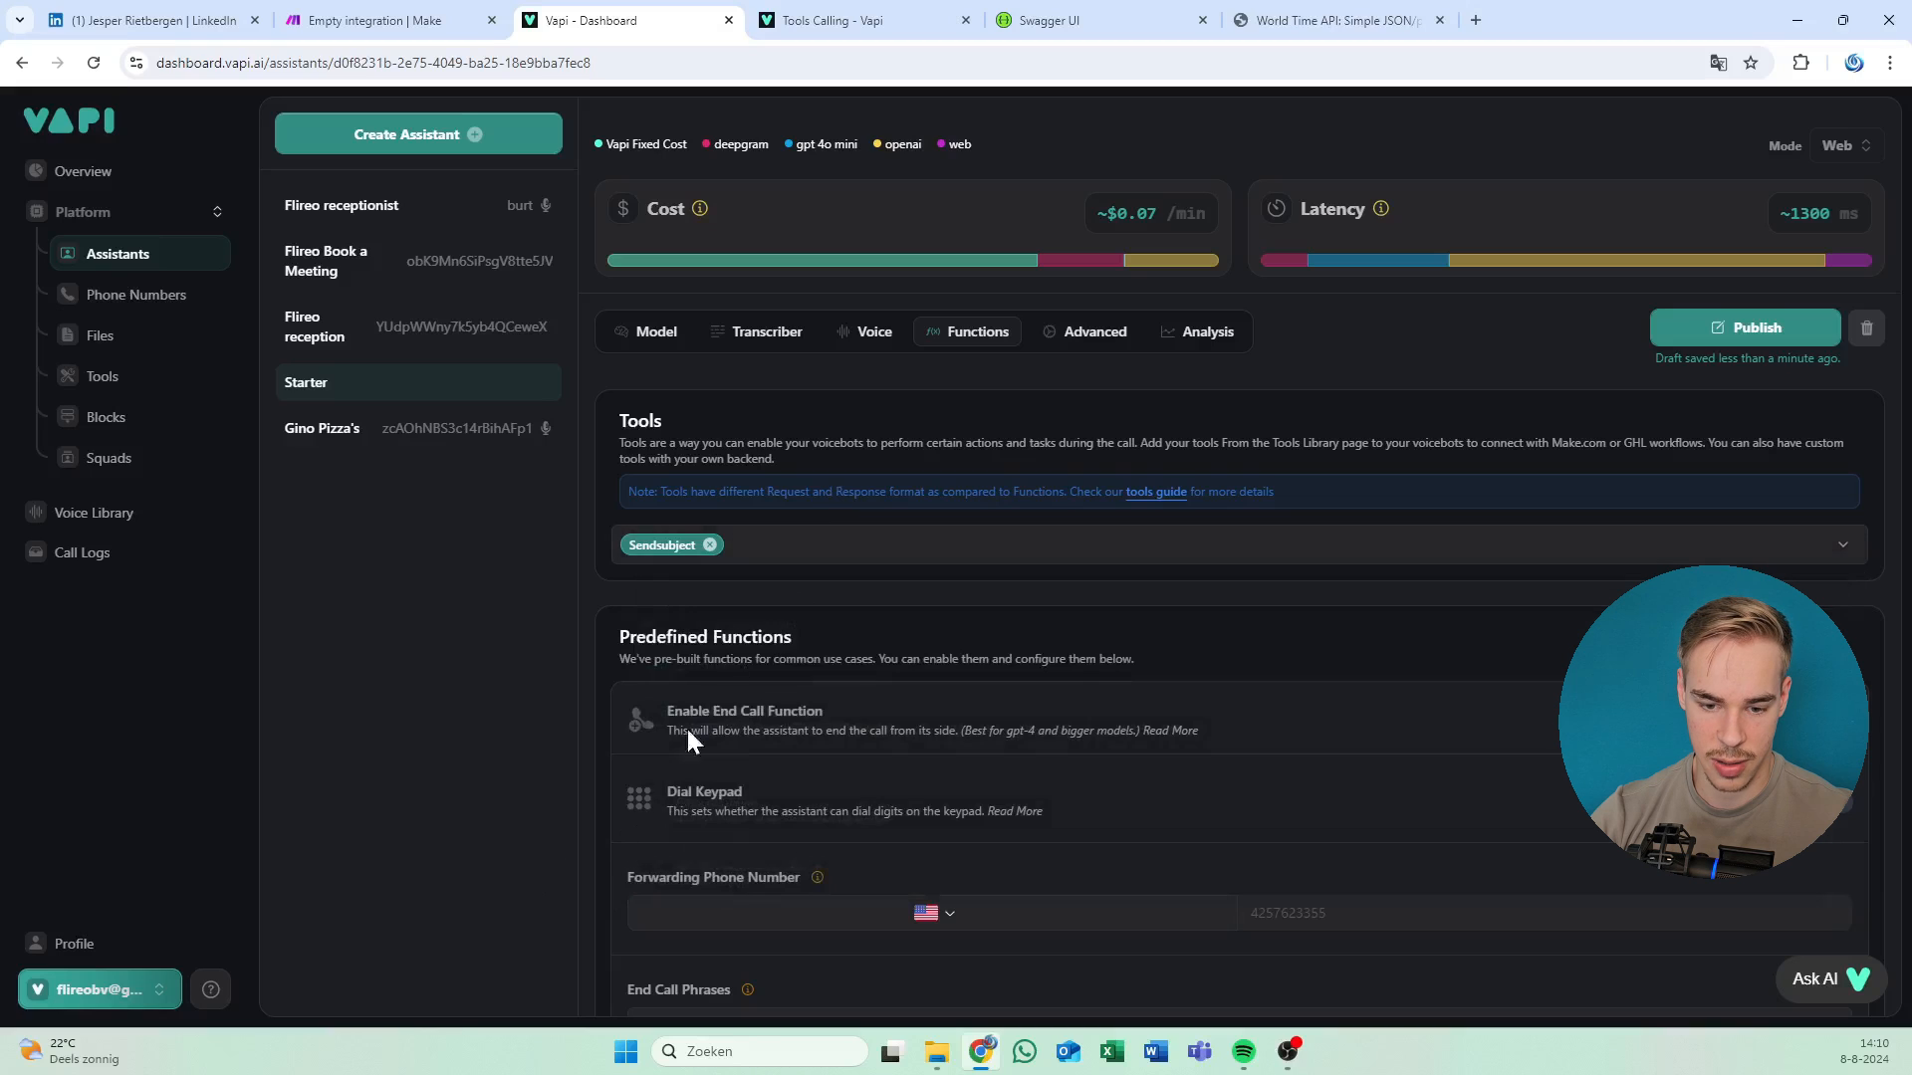
Enable the predefined End Call function for the Starter assistant.
{"action": "scroll", "coordinate": [687, 737], "scroll_direction": "down", "scroll_amount": 3}
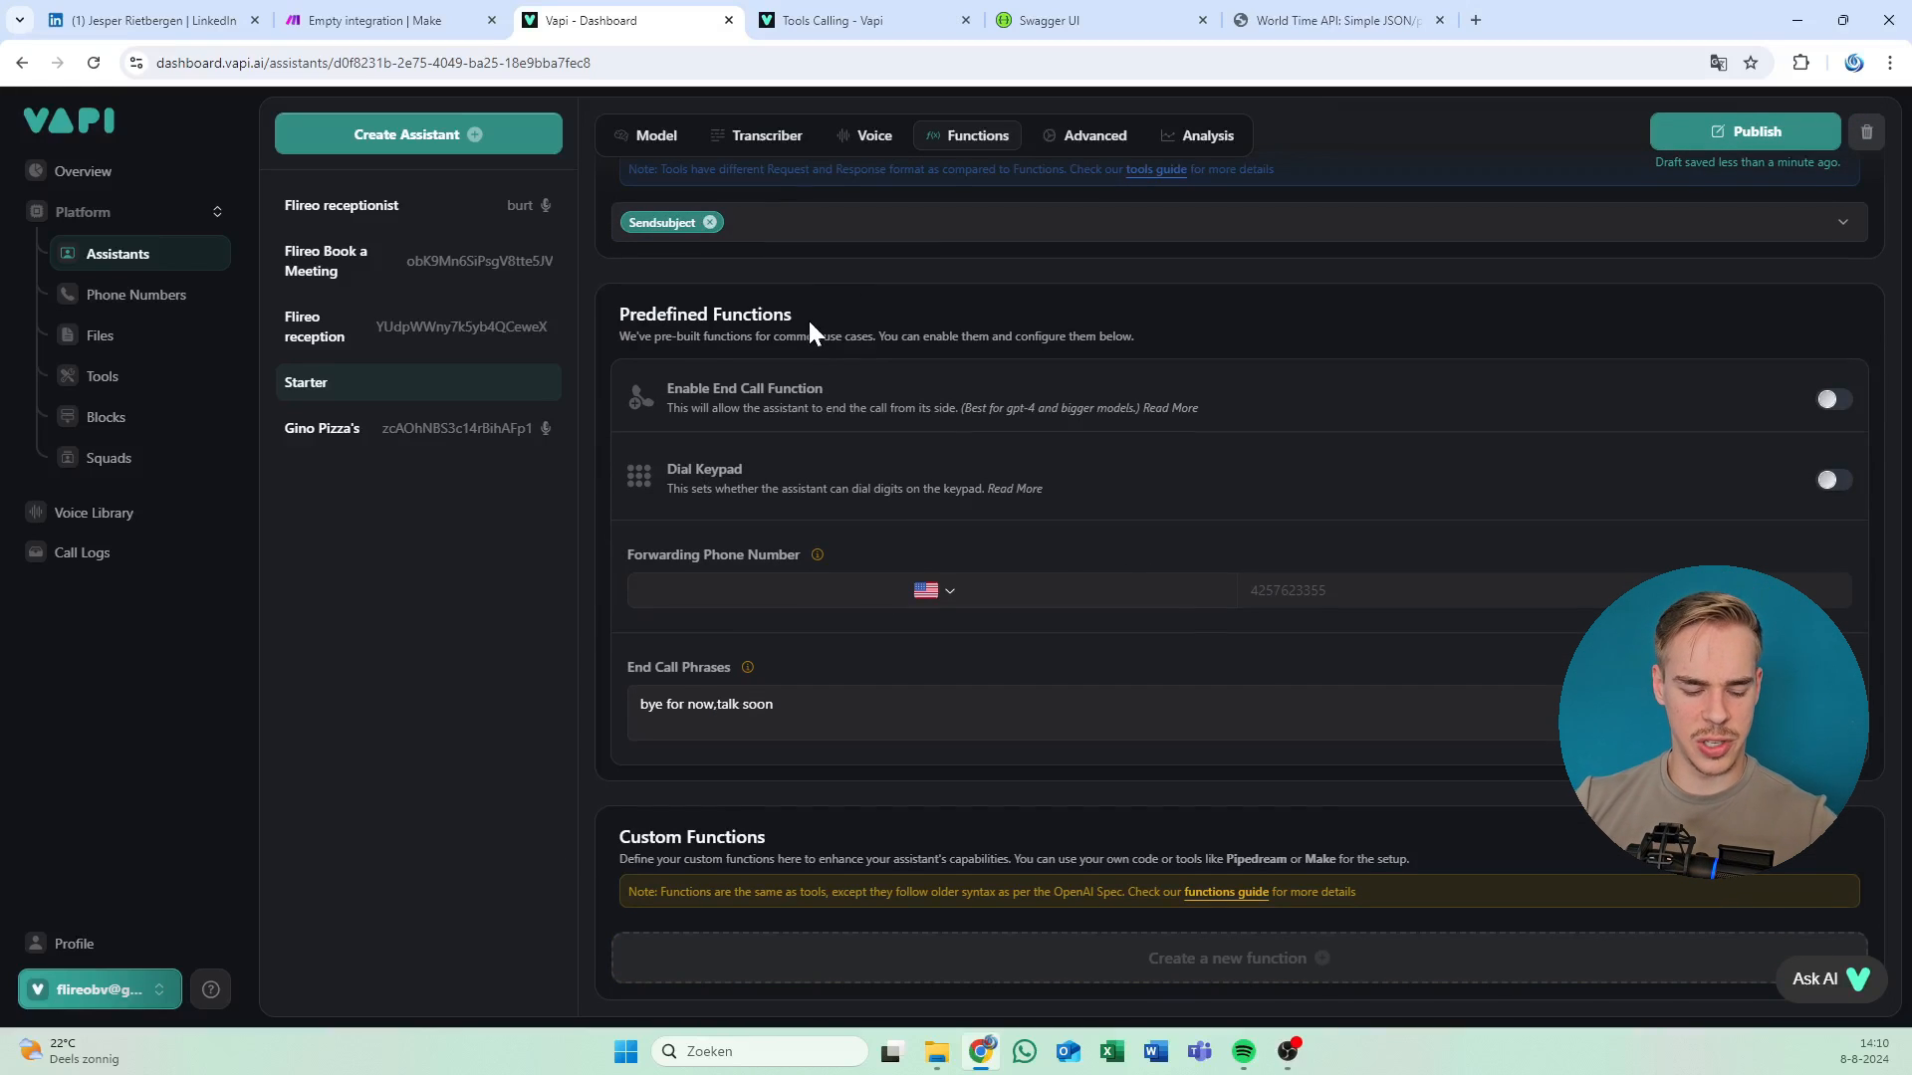
{"action": "scroll", "coordinate": [809, 329], "scroll_direction": "up", "scroll_amount": 1}
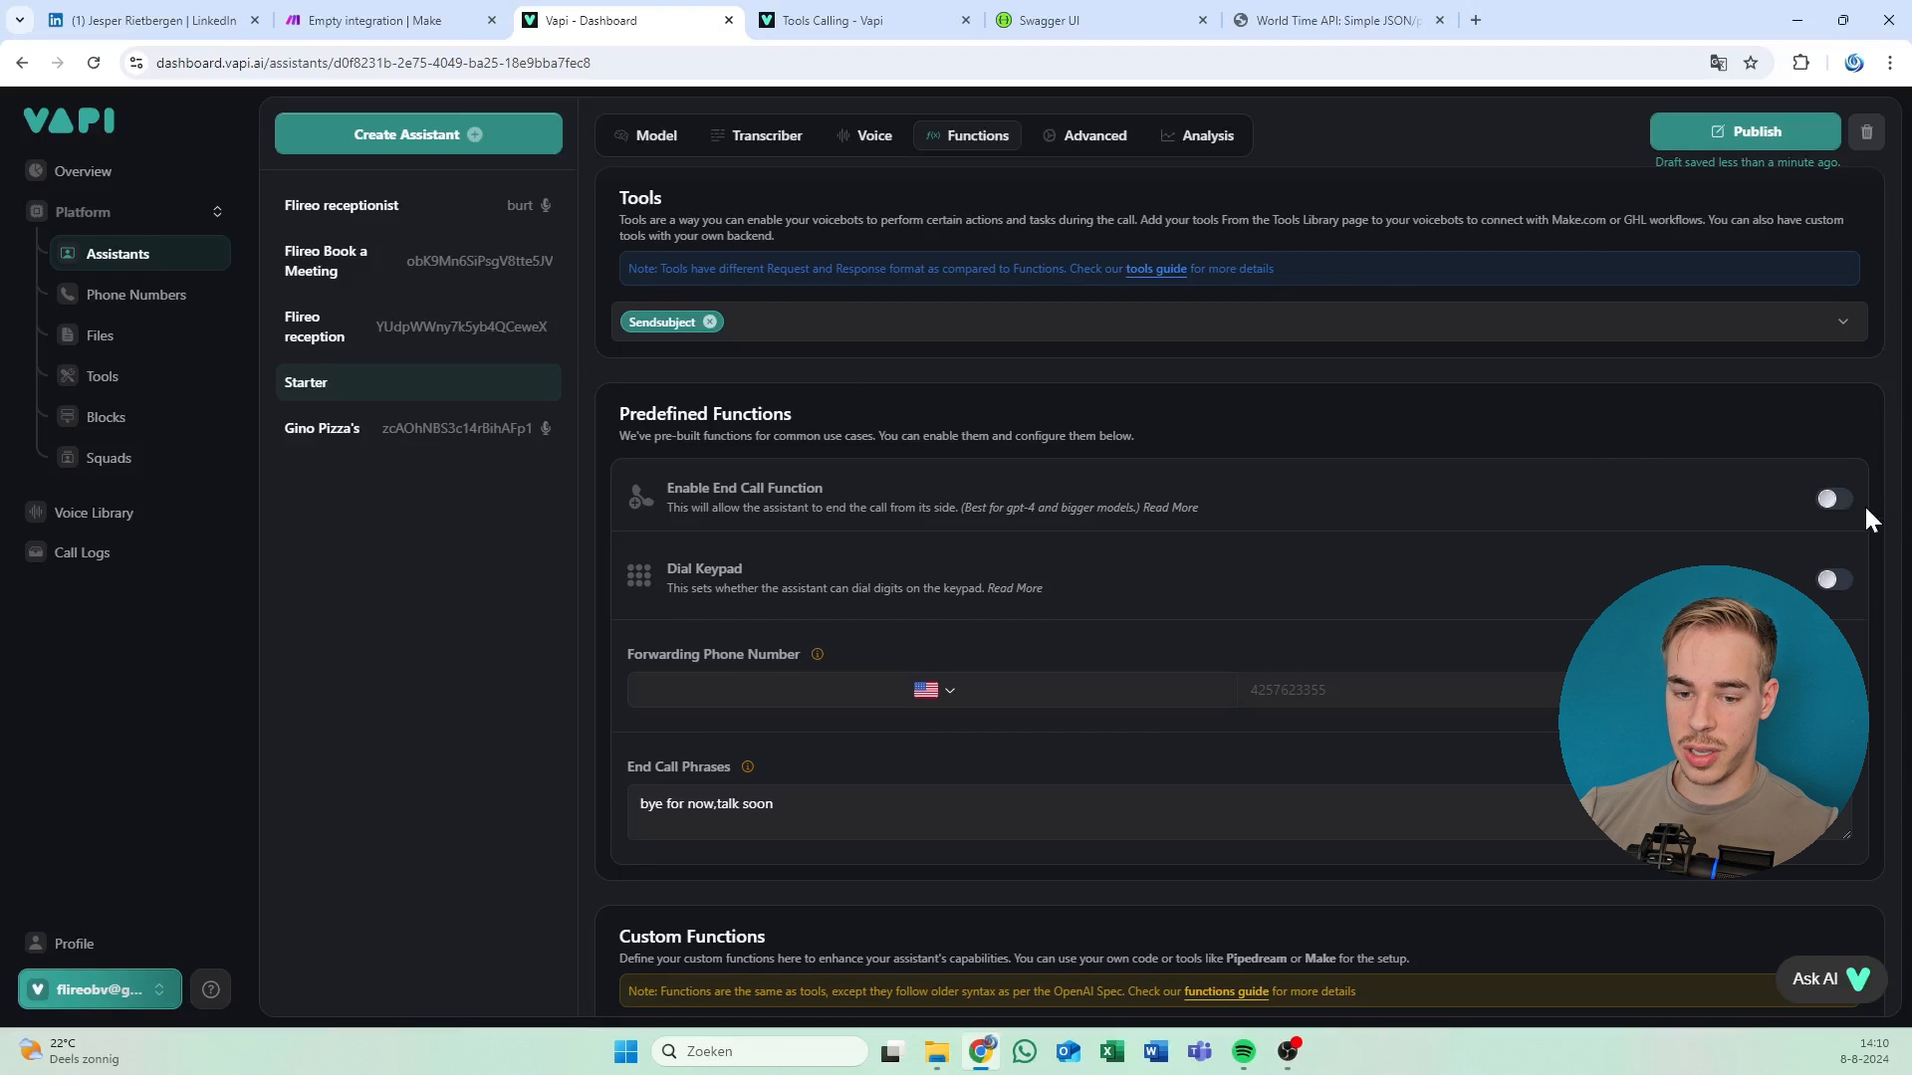
{"action": "left_click", "coordinate": [1836, 500]}
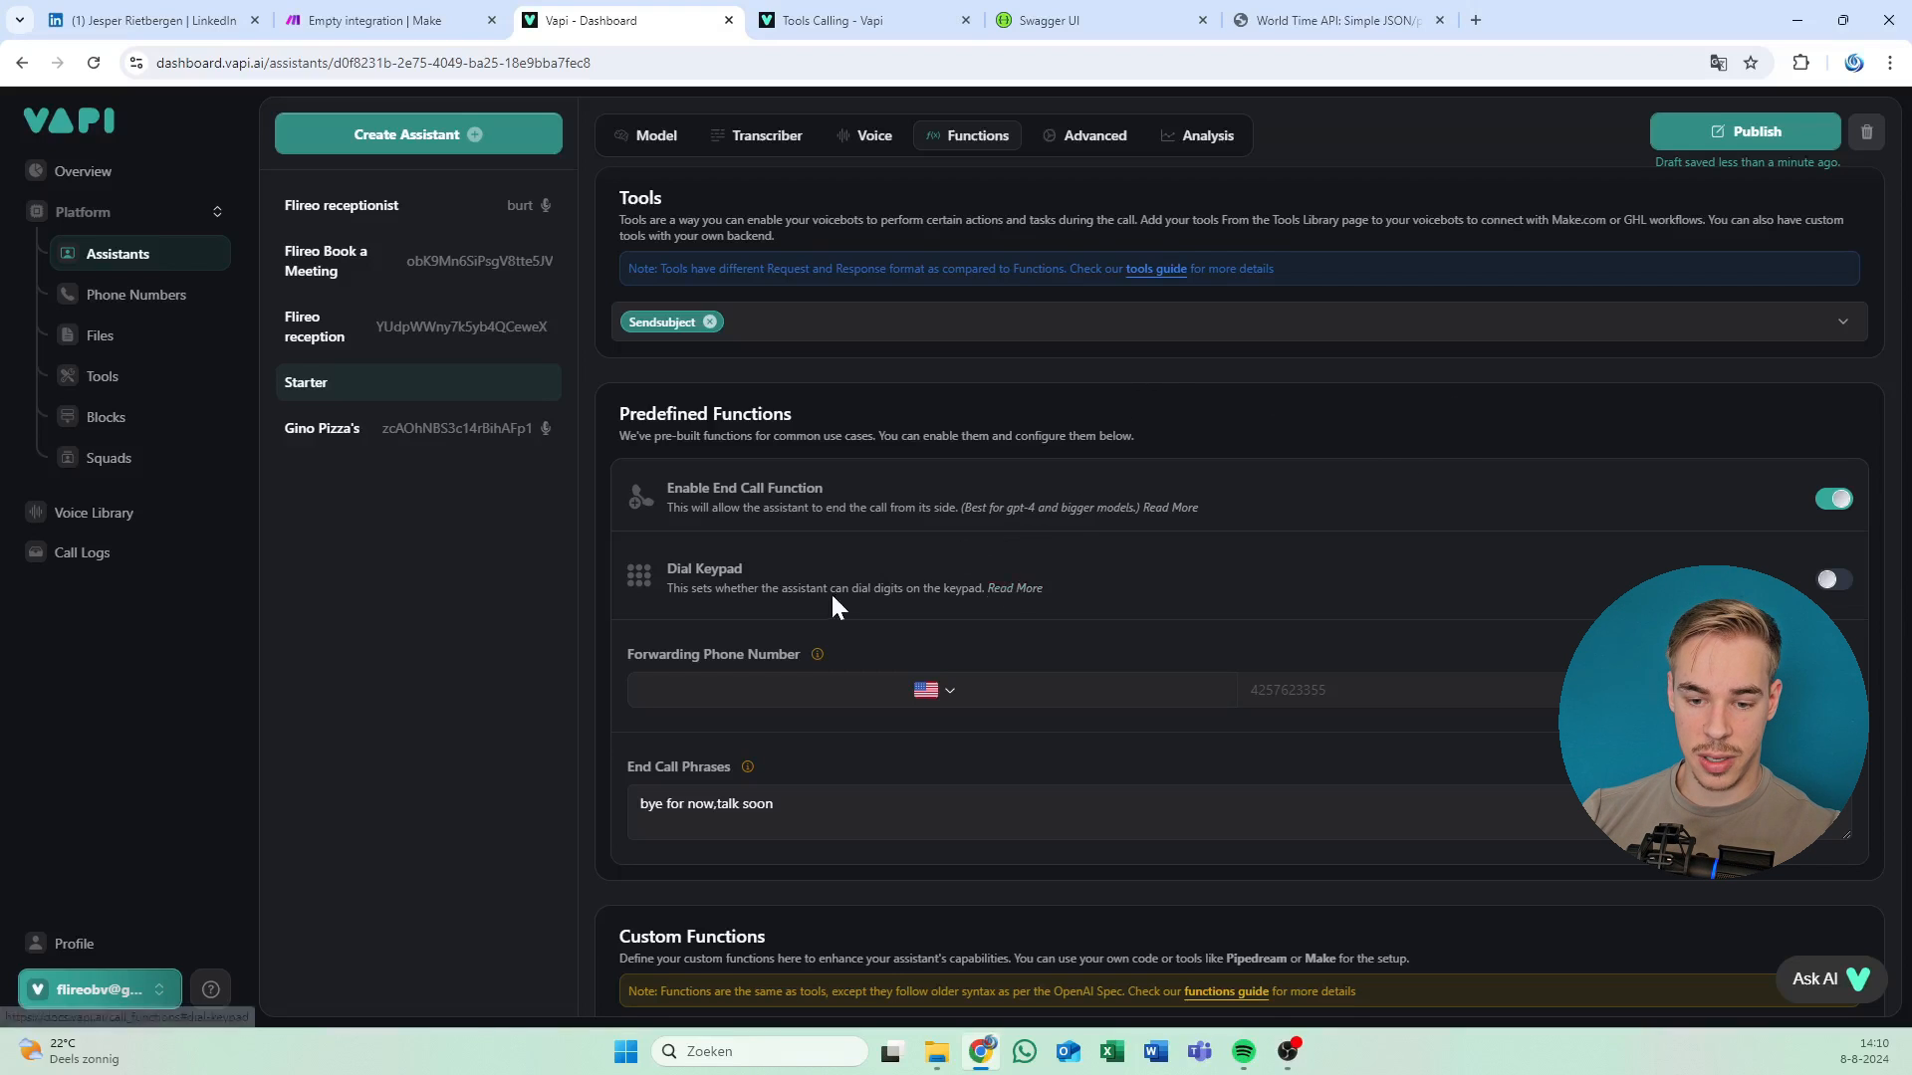
Try out the Dial Keypad option and switch it back off.
{"action": "left_click_drag", "start_coordinate": [832, 590], "coordinate": [688, 568]}
{"action": "left_click", "coordinate": [764, 590]}
{"action": "left_click_drag", "start_coordinate": [956, 590], "coordinate": [782, 589]}
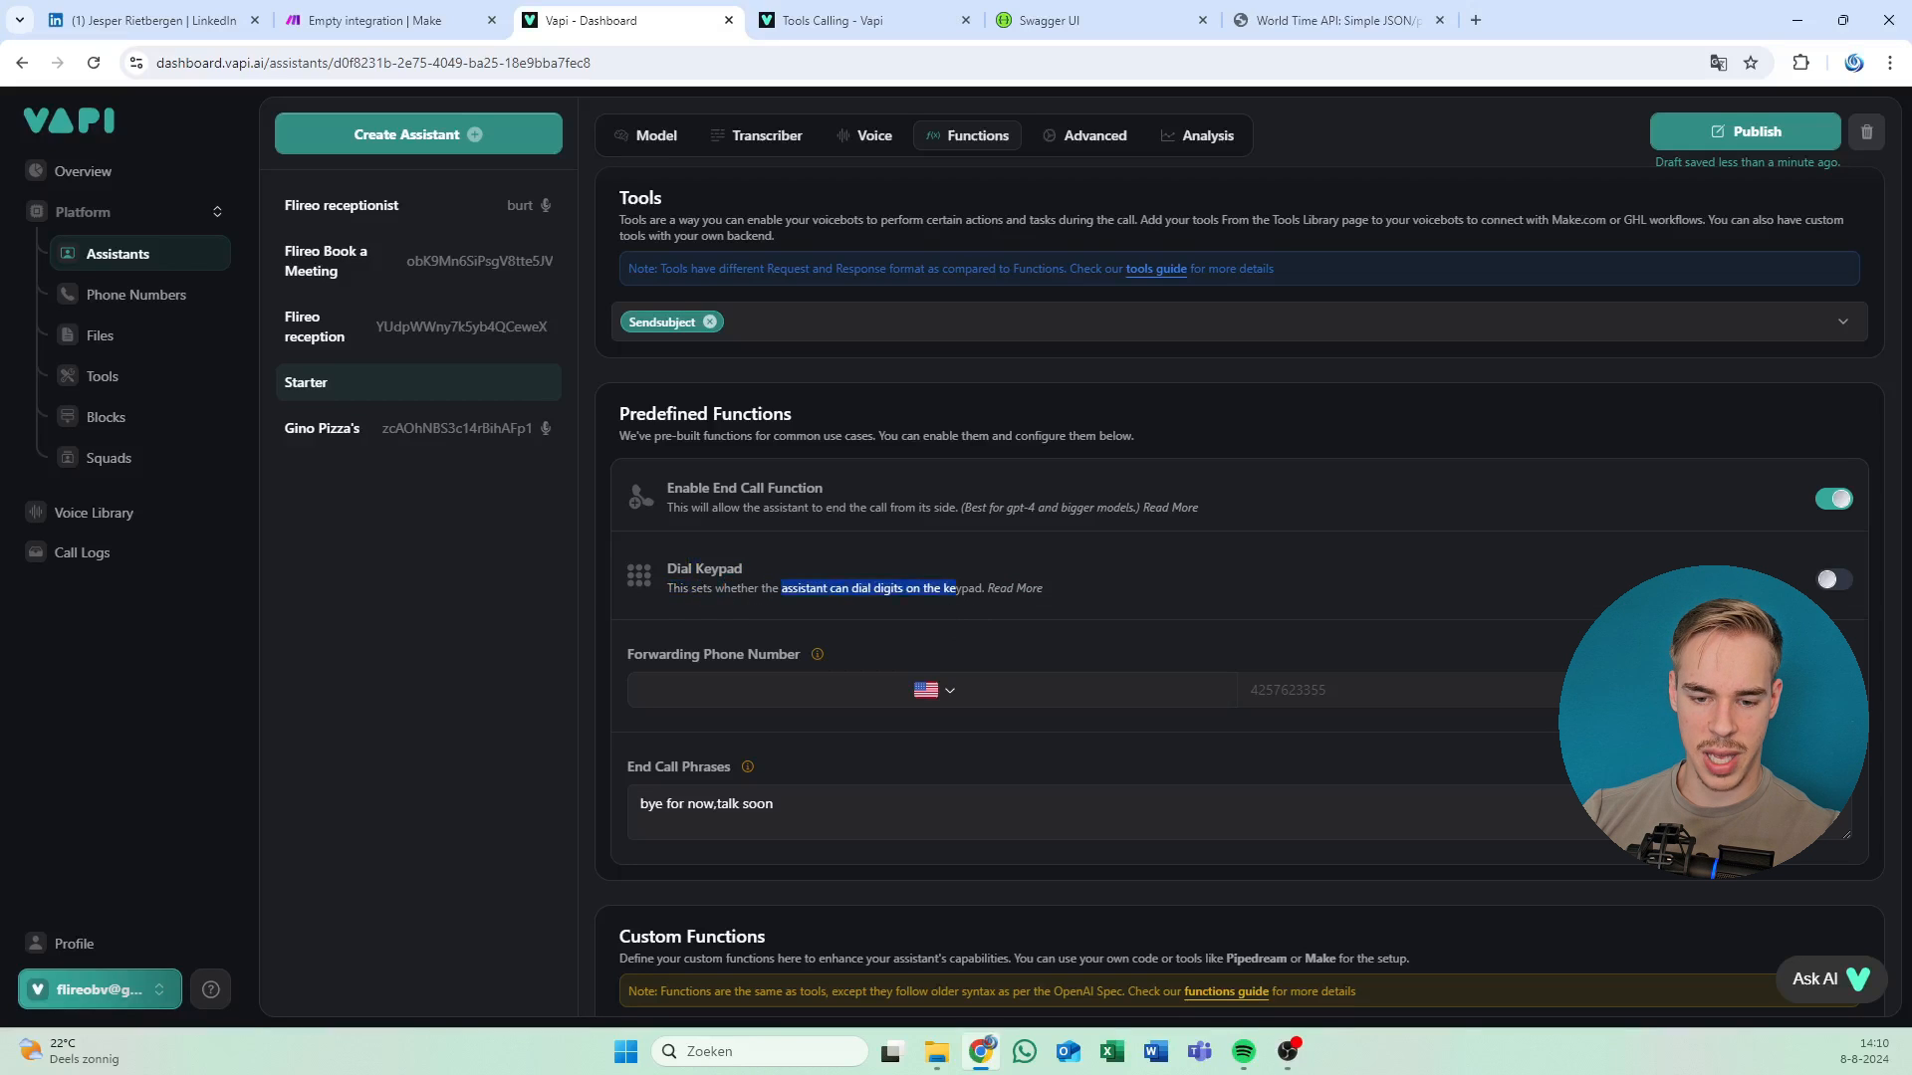
{"action": "left_click", "coordinate": [723, 571]}
{"action": "scroll", "coordinate": [1060, 482], "scroll_direction": "down", "scroll_amount": 1}
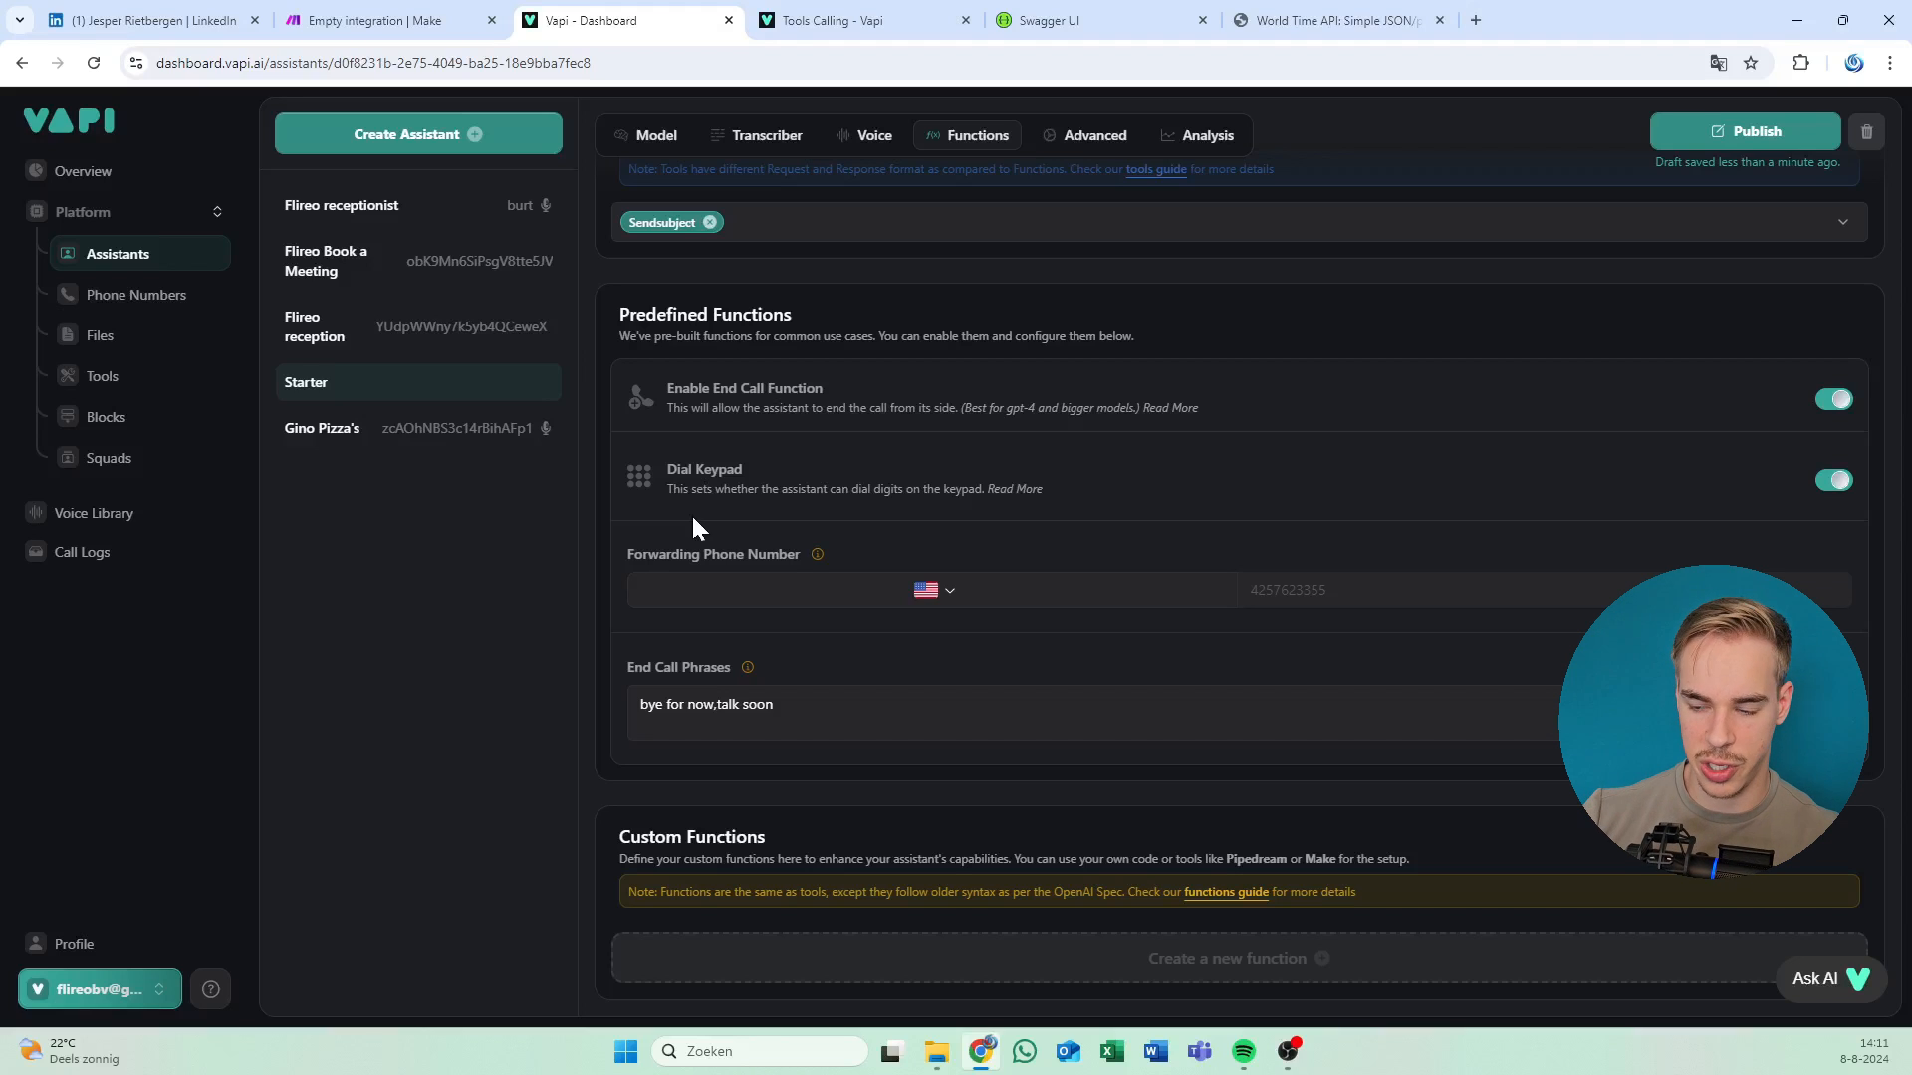
{"action": "left_click", "coordinate": [1833, 480]}
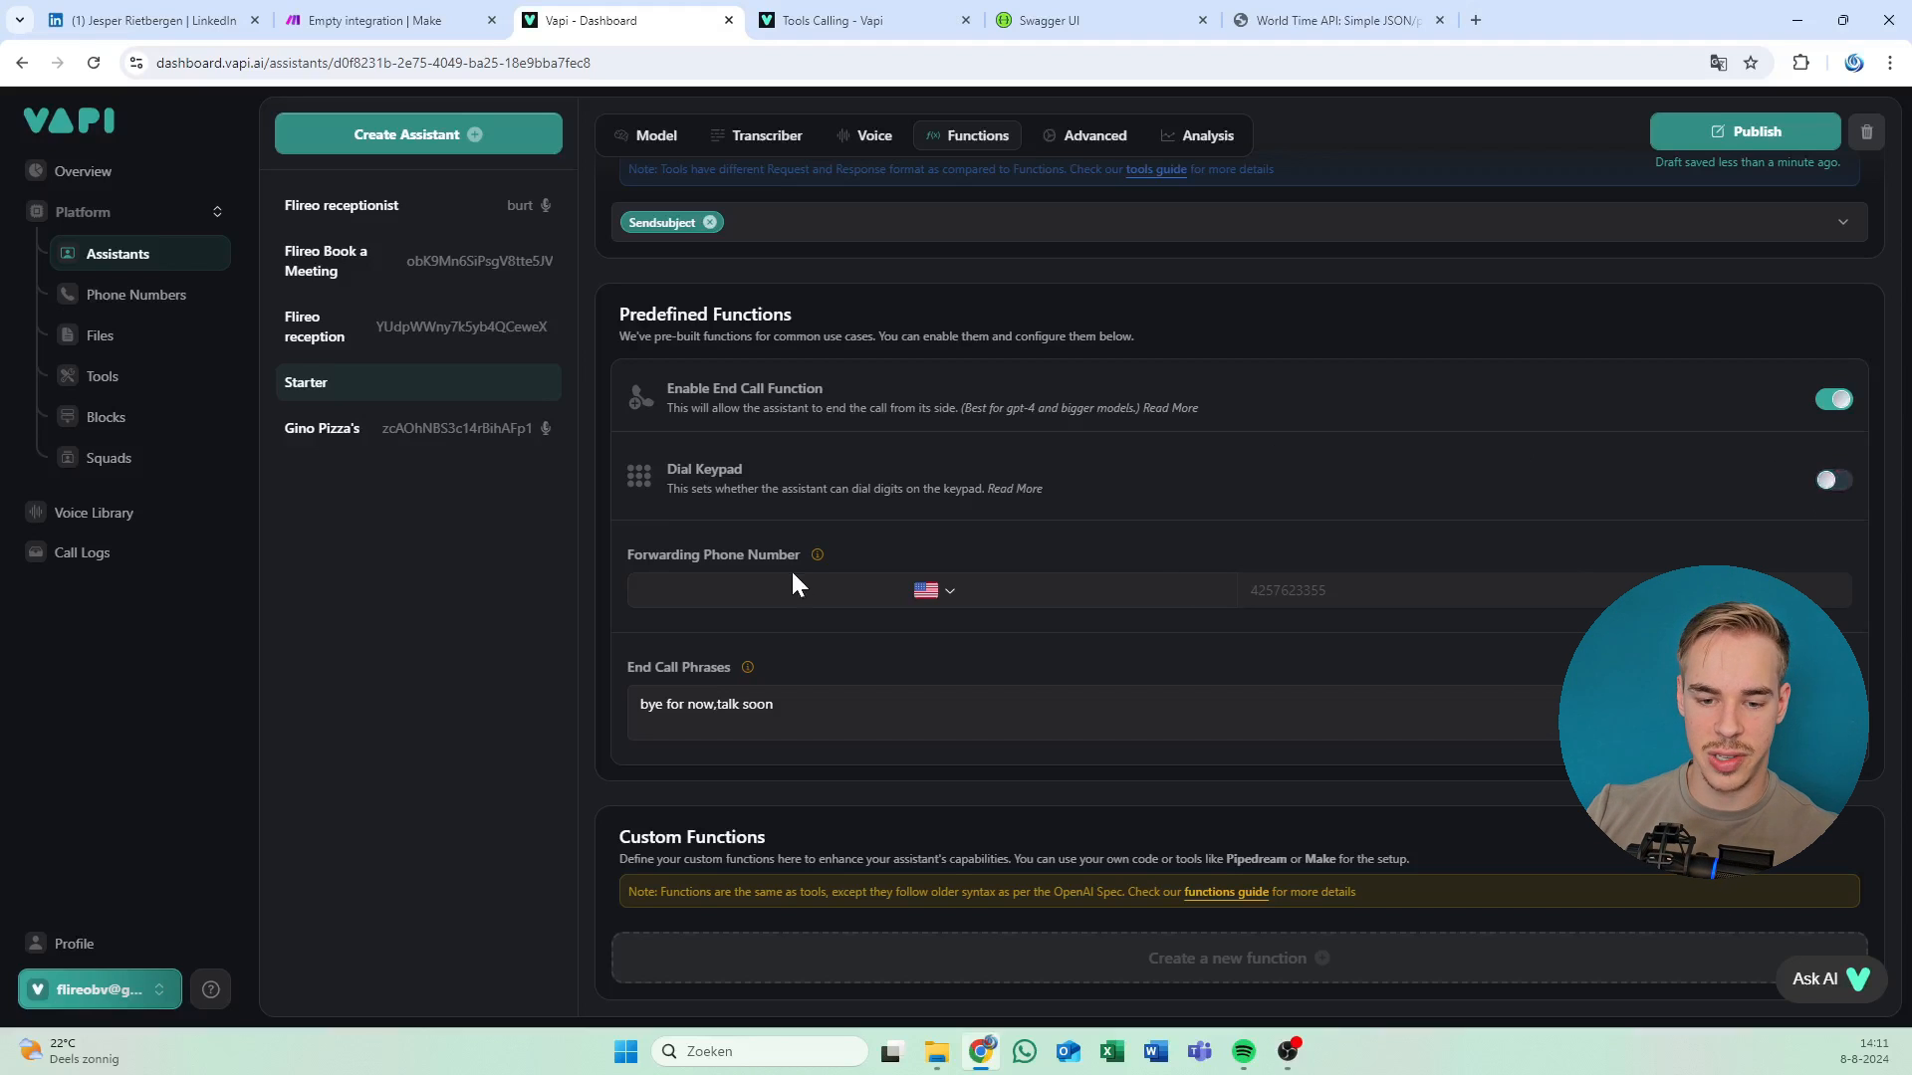
Review the forwarding phone number, end call phrases and custom functions settings of the assistant.
{"action": "left_click_drag", "start_coordinate": [661, 555], "coordinate": [974, 554]}
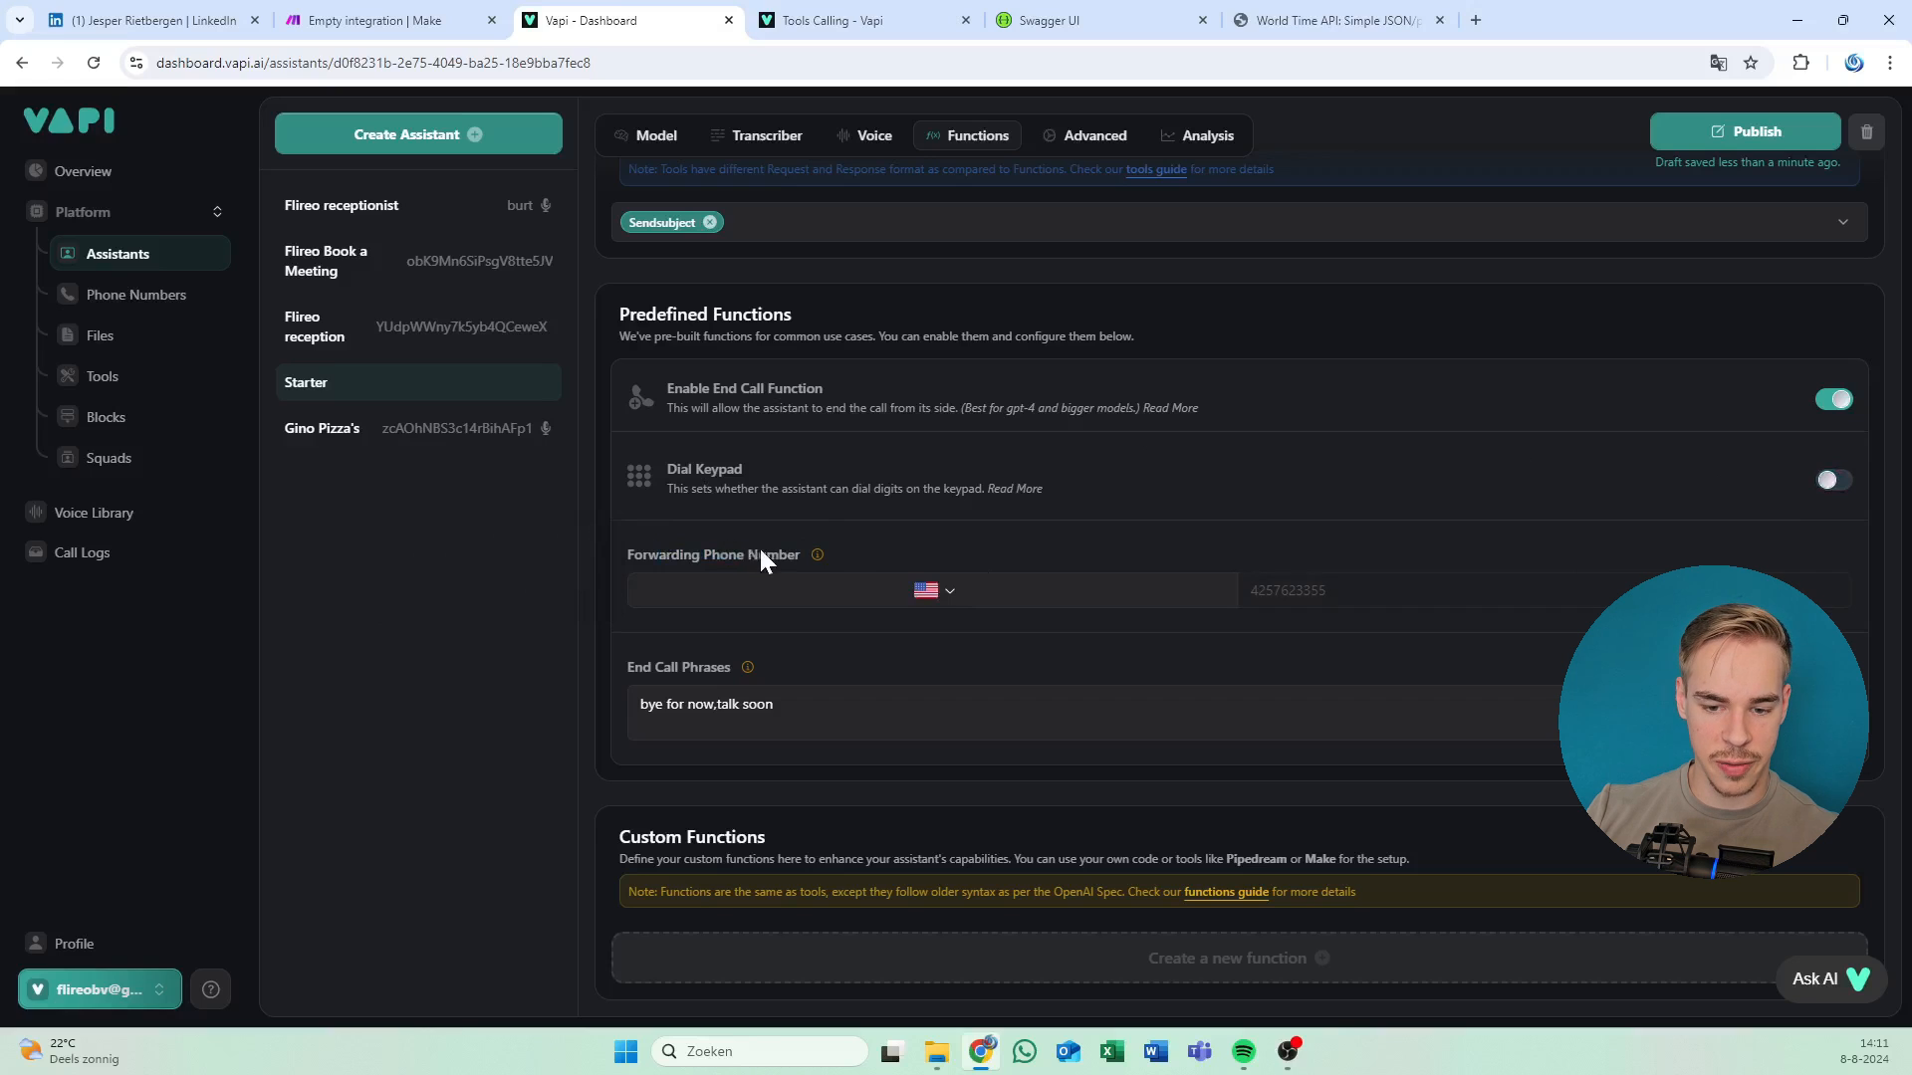
{"action": "left_click_drag", "start_coordinate": [781, 553], "coordinate": [872, 550]}
{"action": "left_click", "coordinate": [871, 549]}
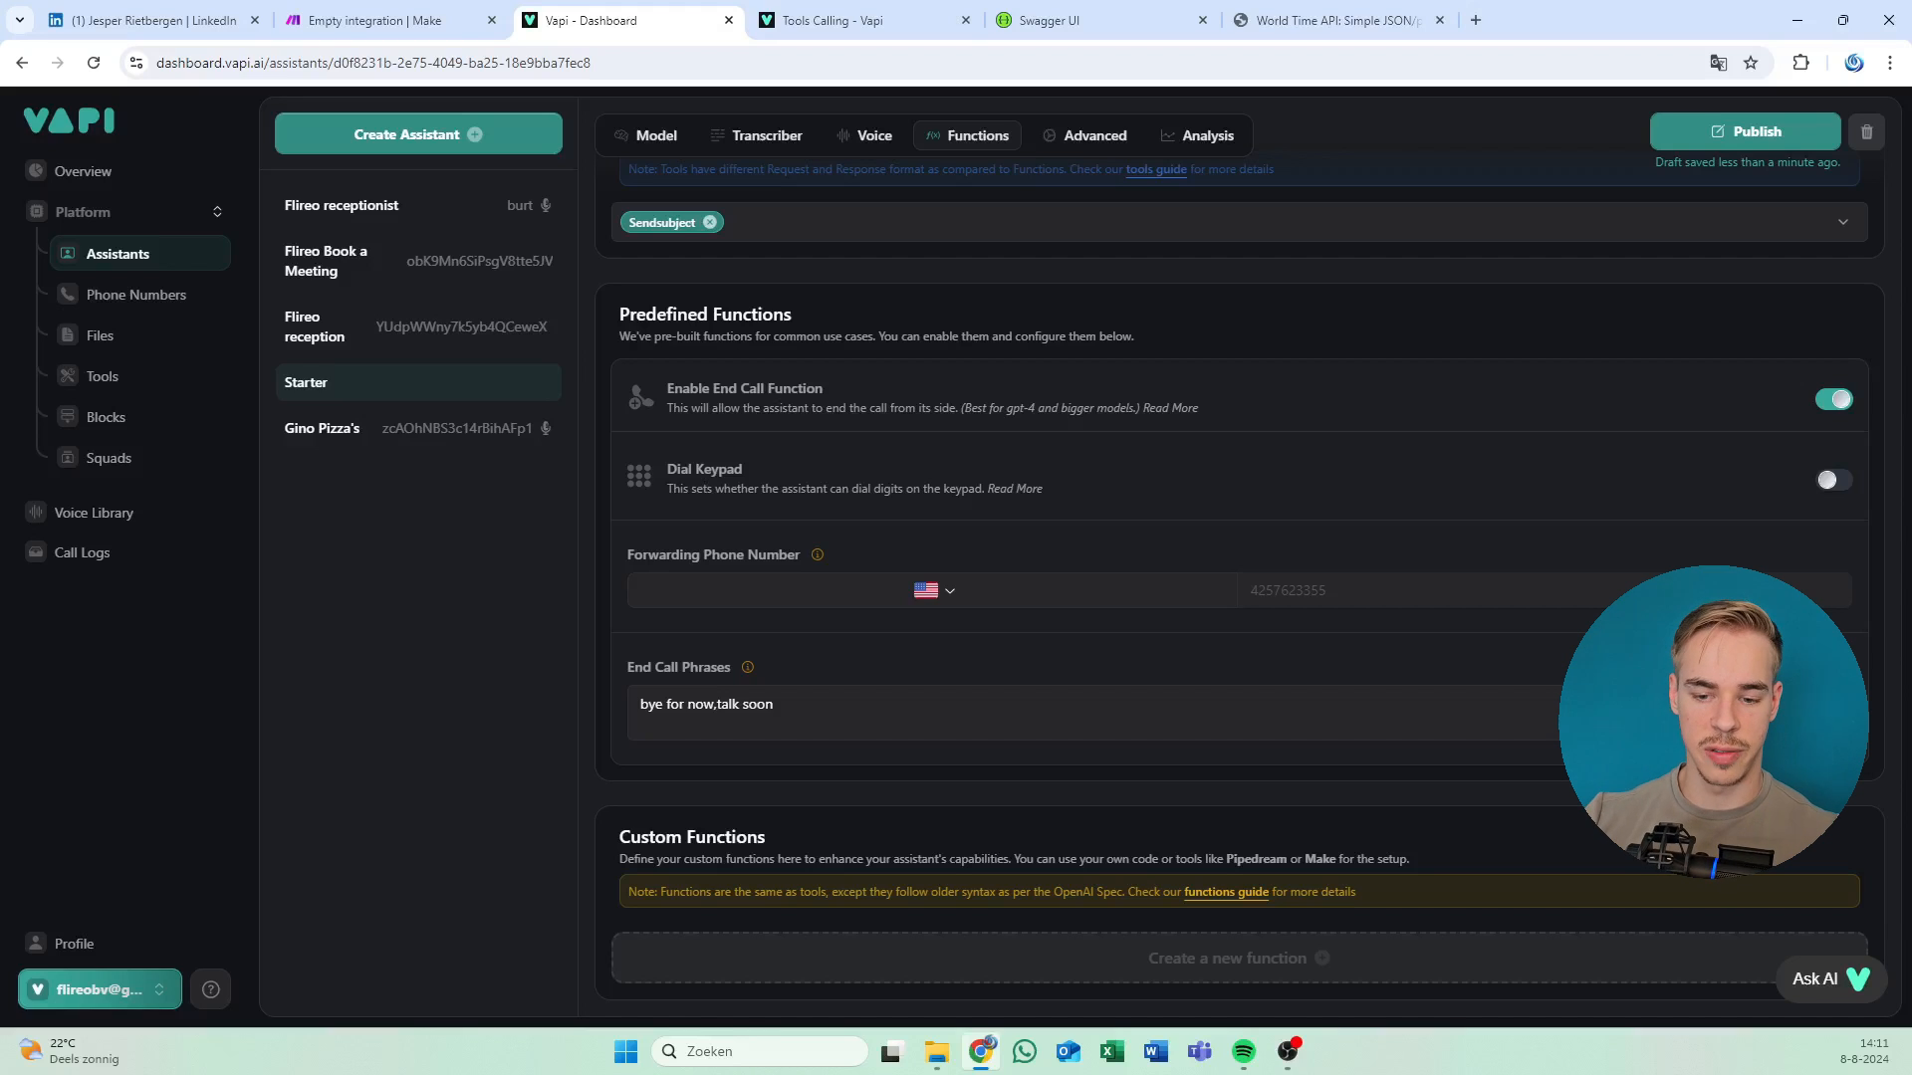
{"action": "left_click_drag", "start_coordinate": [689, 703], "coordinate": [778, 706]}
{"action": "left_click", "coordinate": [685, 681]}
{"action": "left_click", "coordinate": [783, 710]}
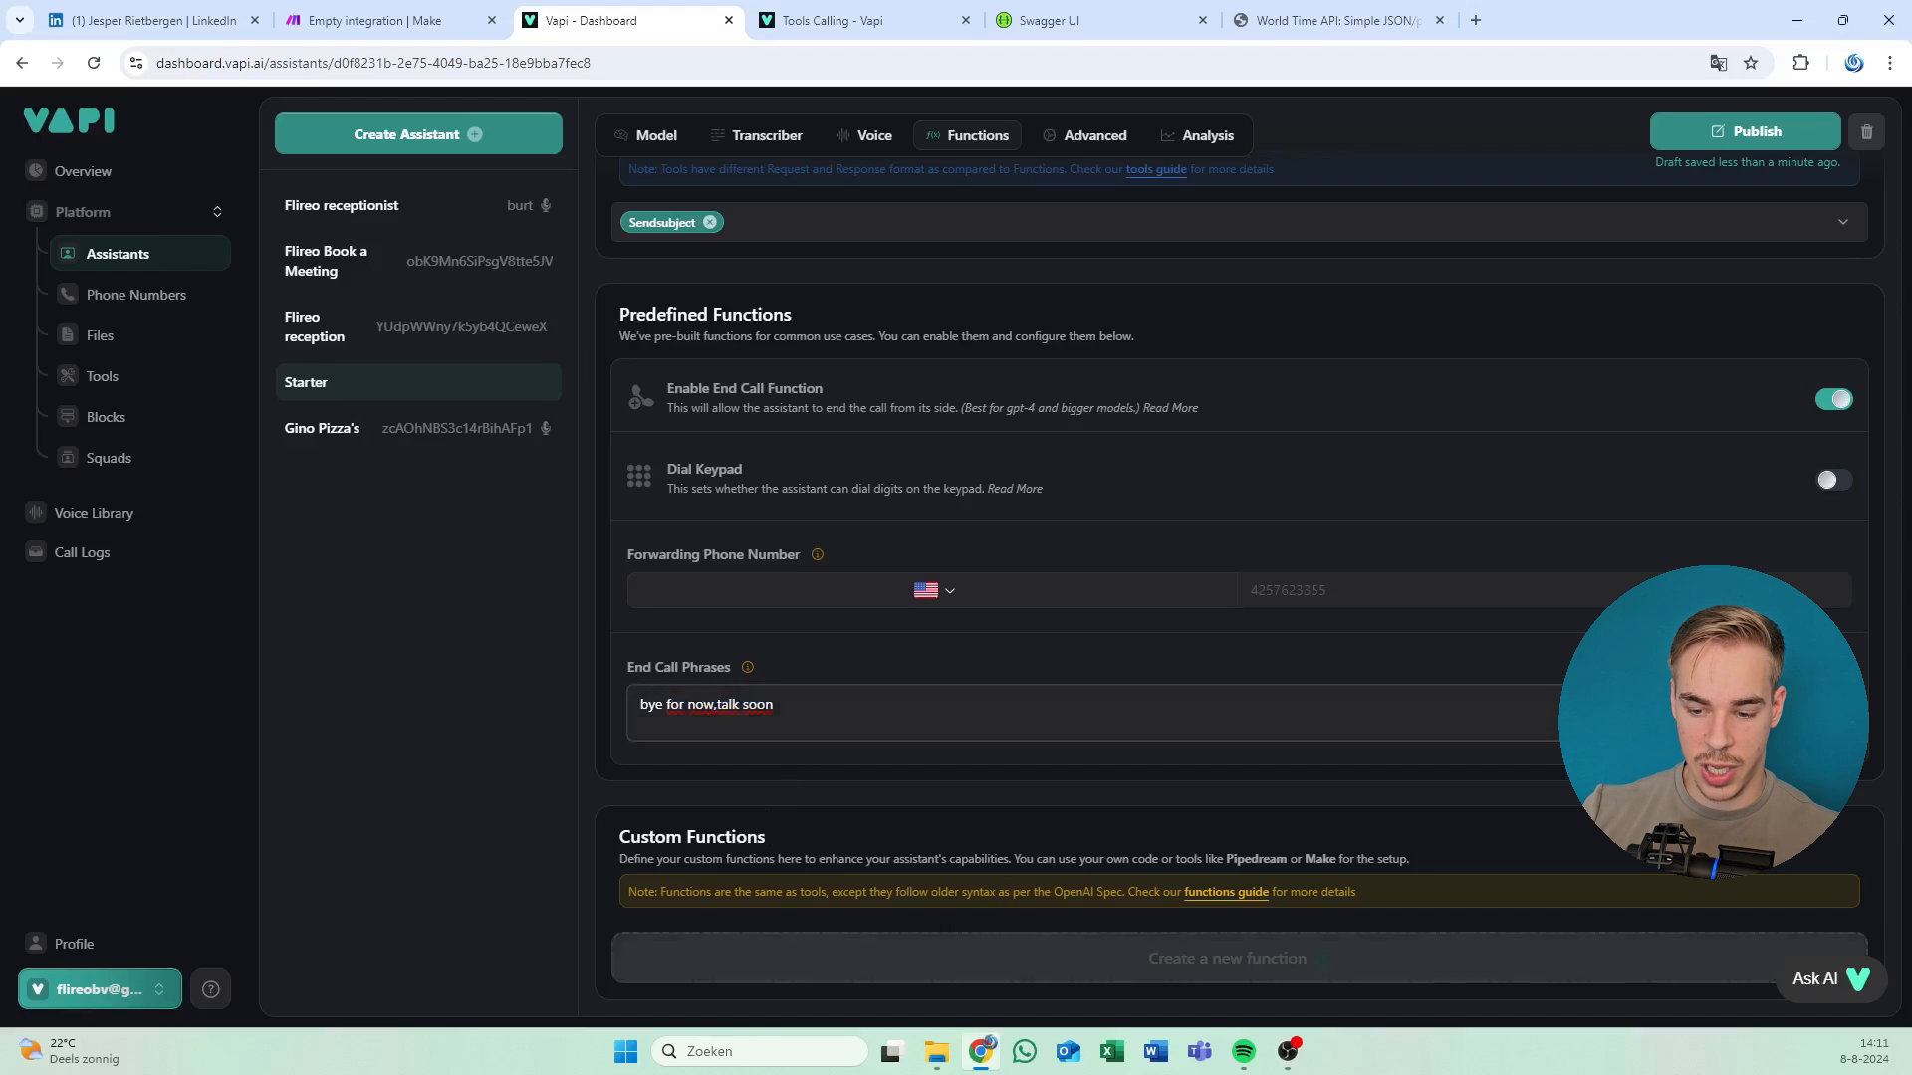
{"action": "left_click_drag", "start_coordinate": [687, 835], "coordinate": [785, 868]}
{"action": "left_click", "coordinate": [785, 867]}
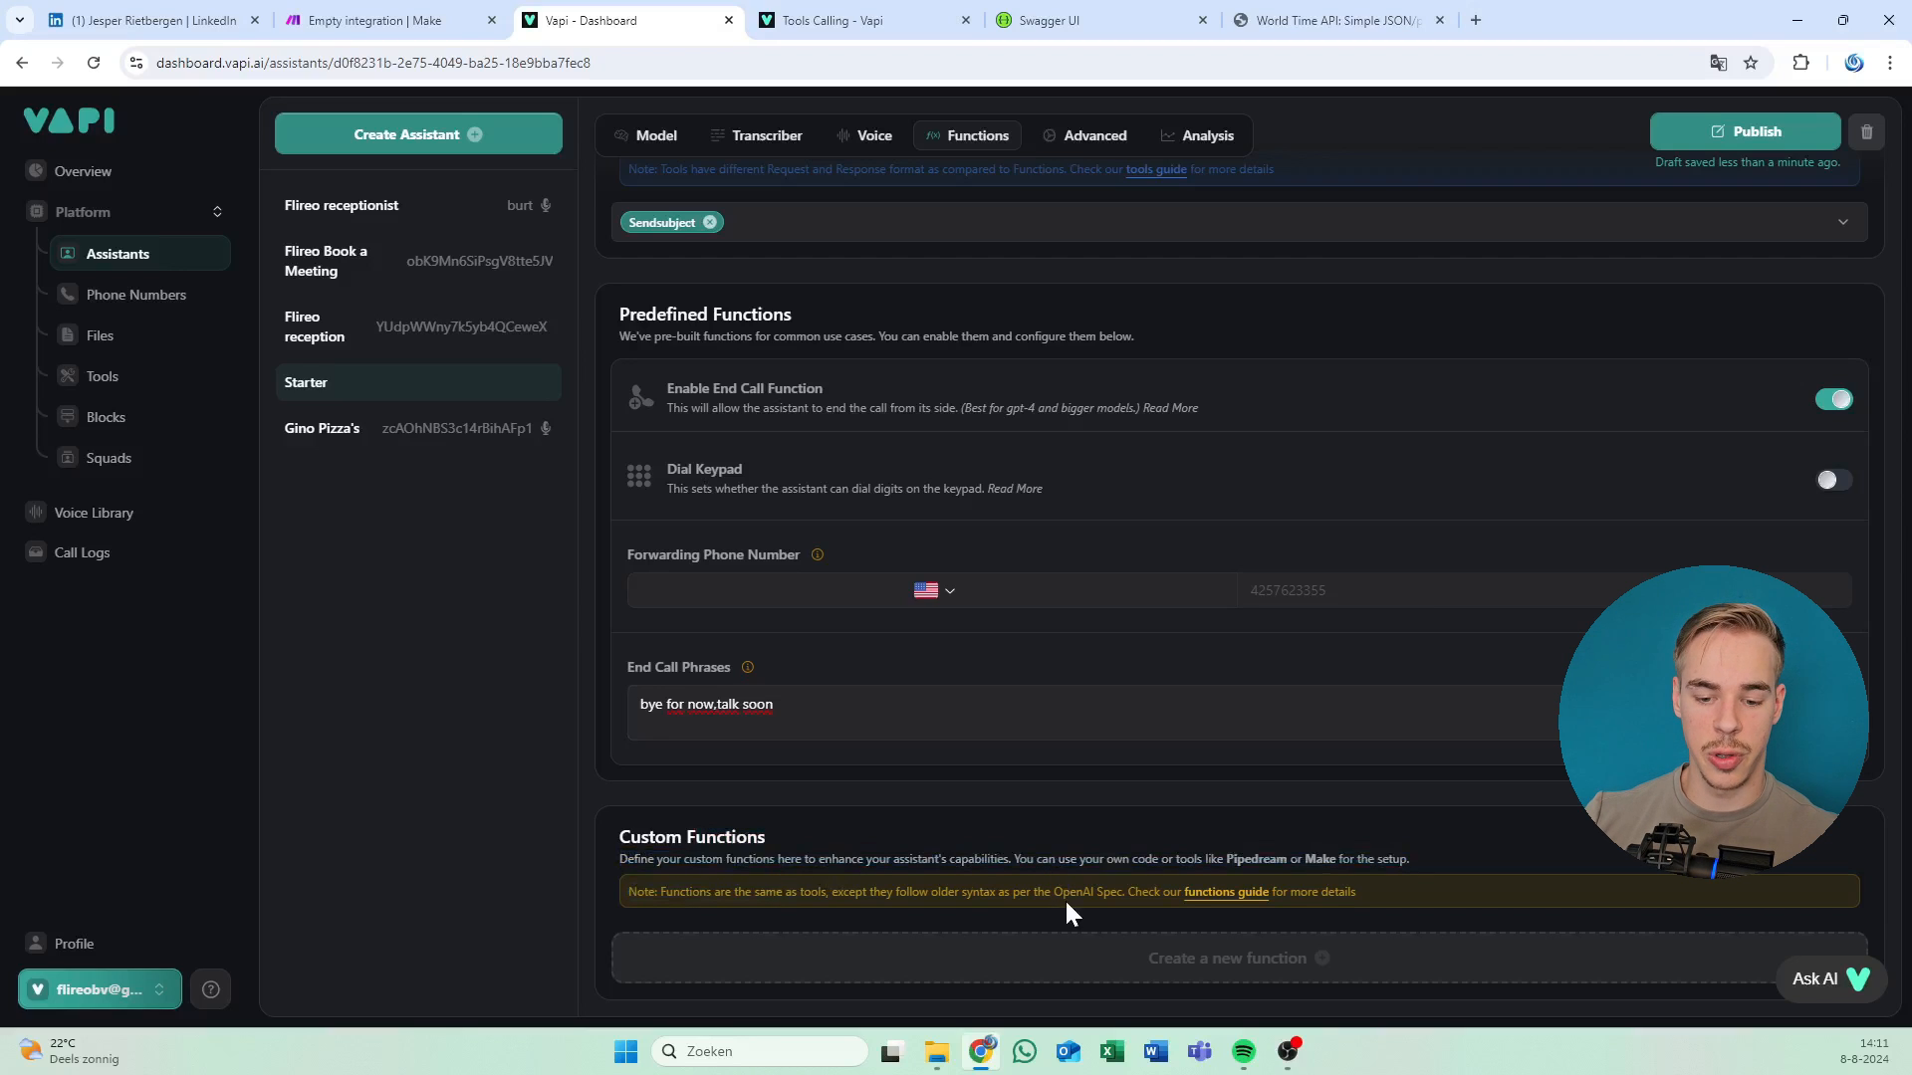
{"action": "left_click_drag", "start_coordinate": [1105, 858], "coordinate": [1079, 872]}
{"action": "left_click", "coordinate": [1080, 873]}
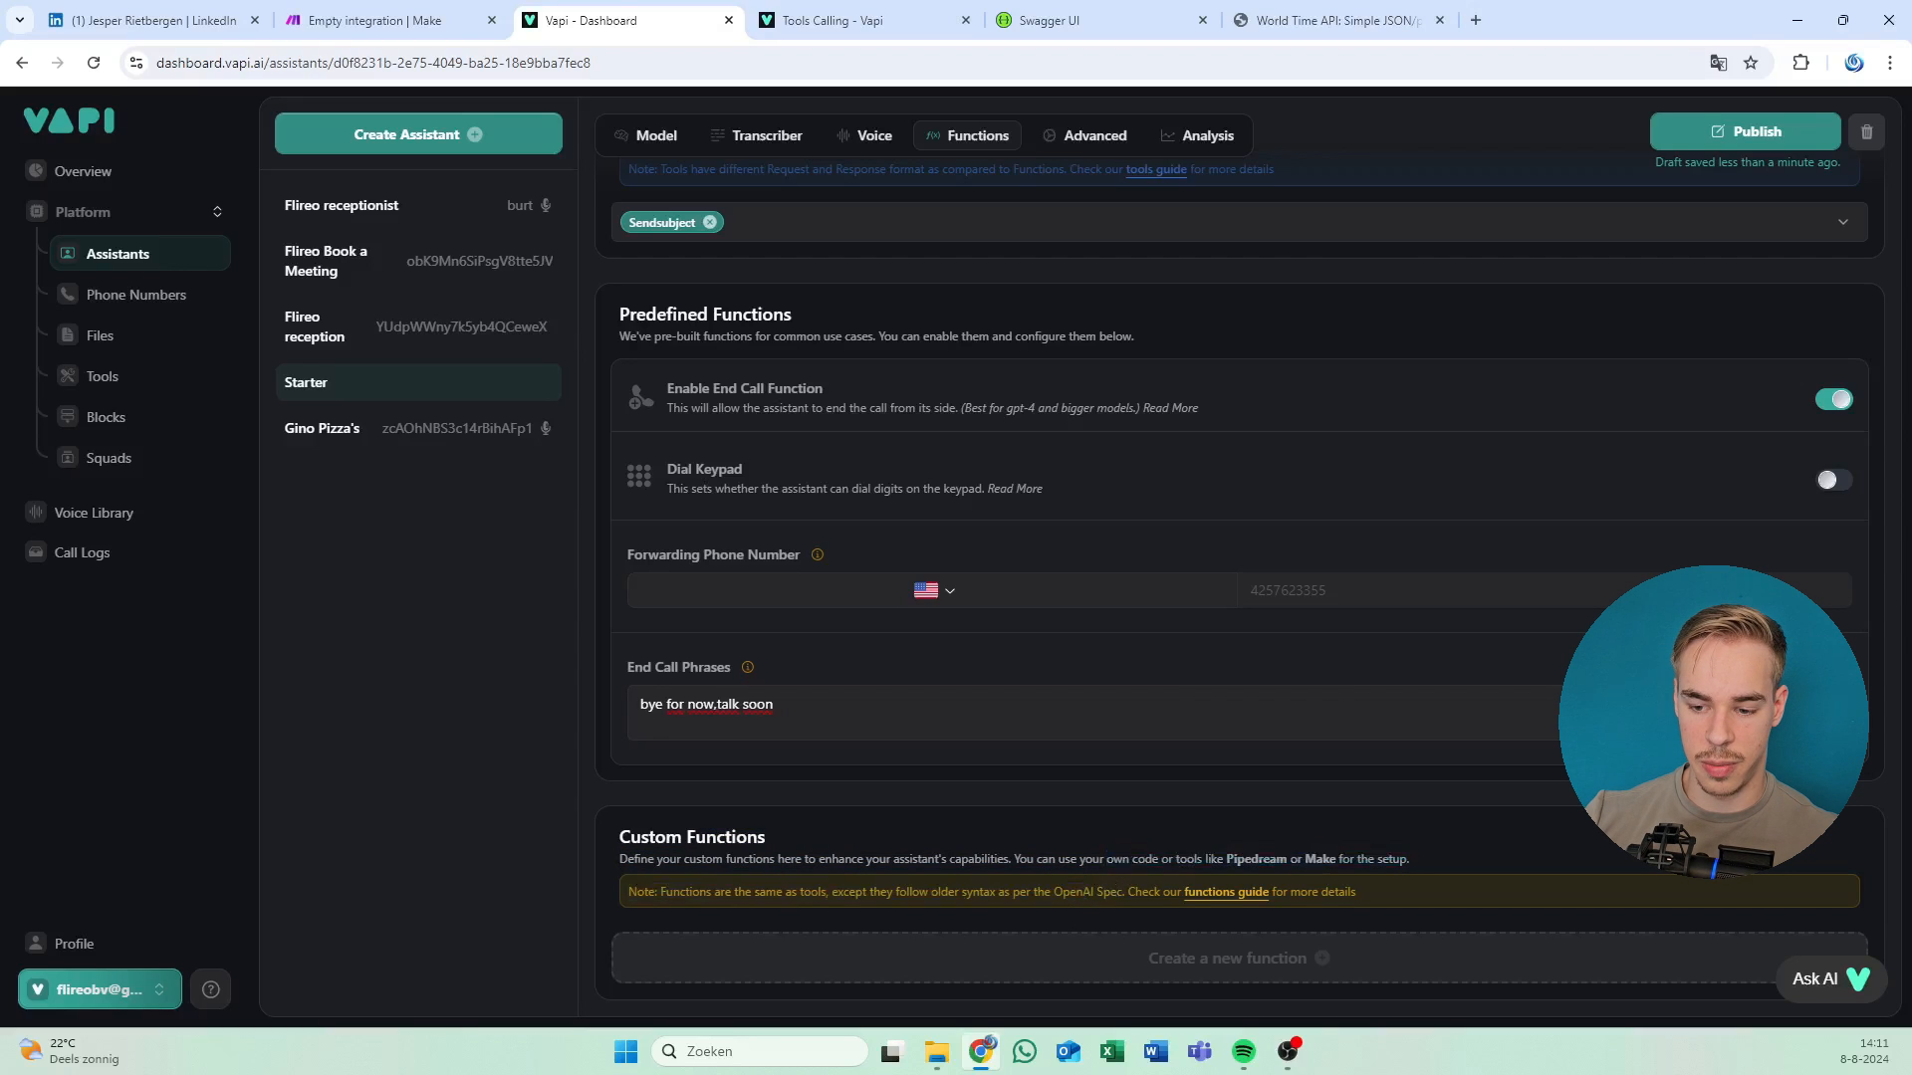
{"action": "left_click_drag", "start_coordinate": [942, 866], "coordinate": [904, 826]}
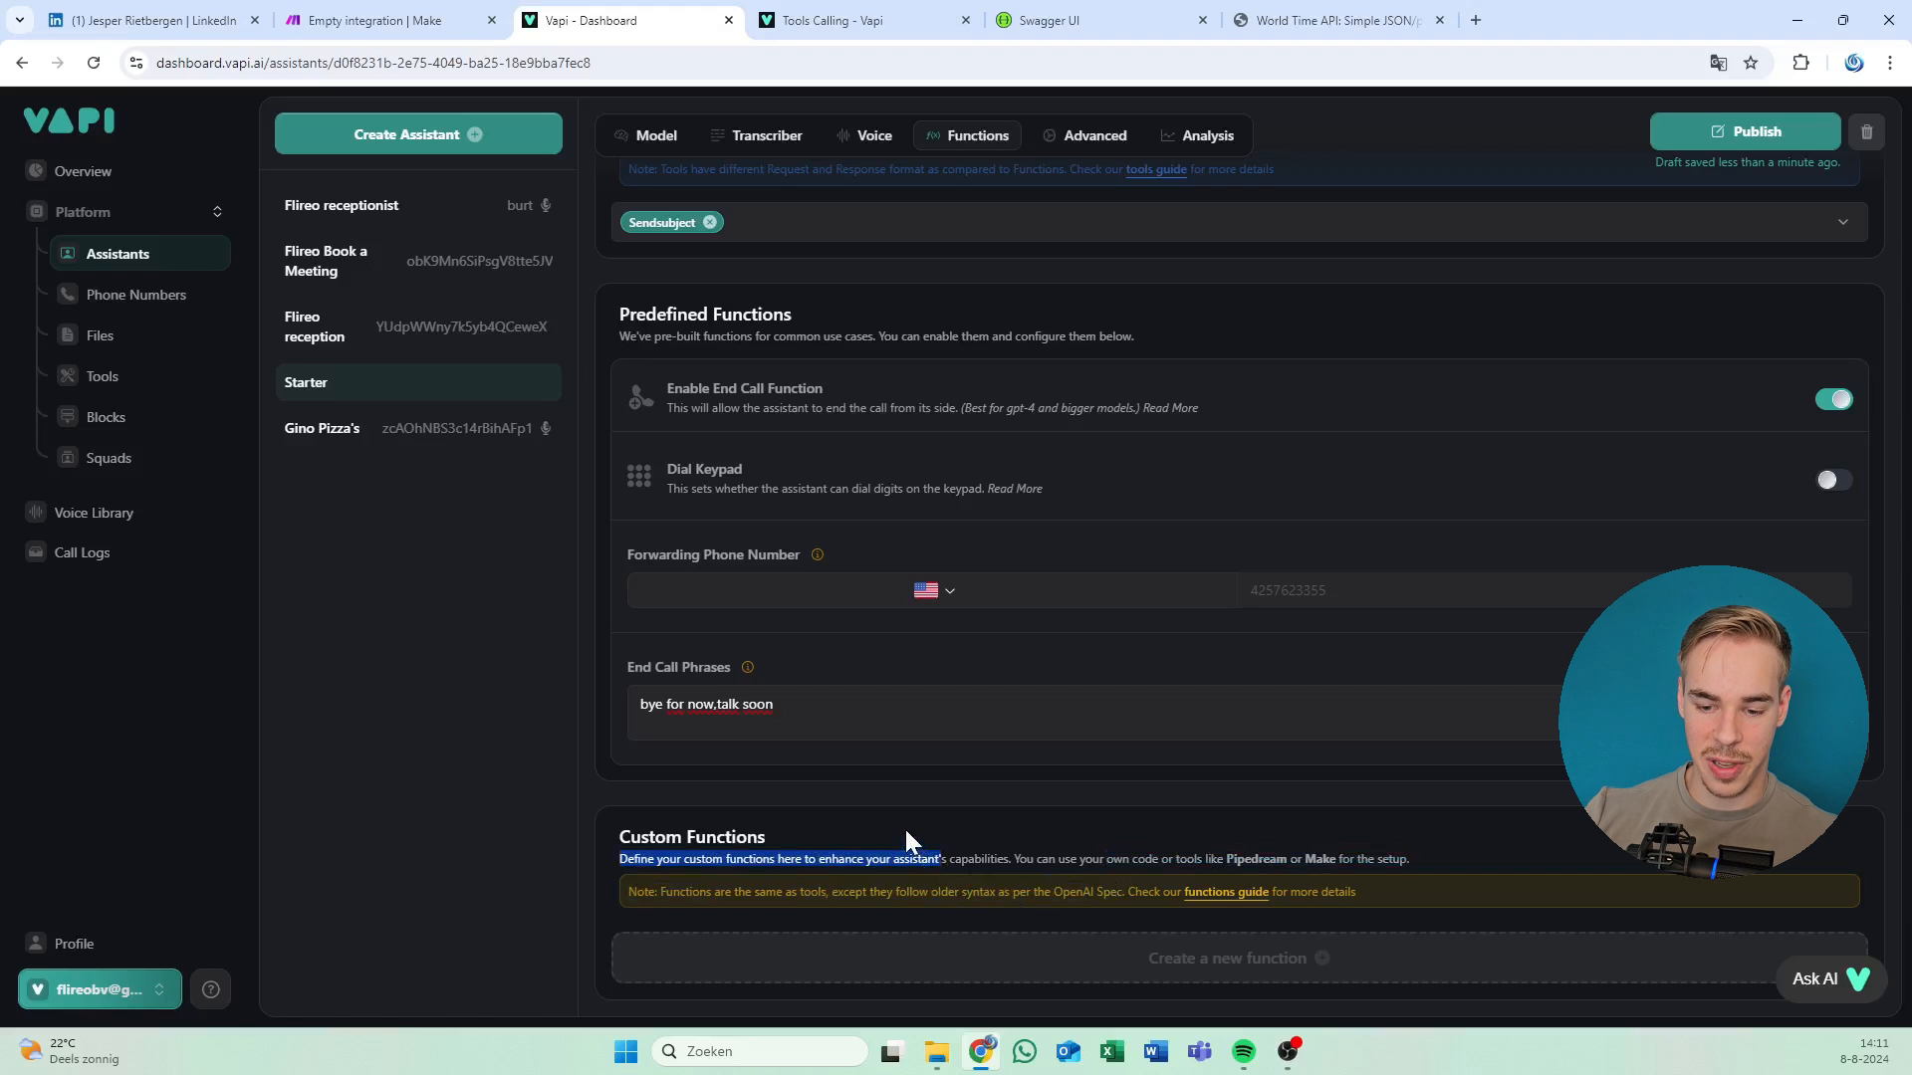
{"action": "scroll", "coordinate": [980, 777], "scroll_direction": "up", "scroll_amount": 2}
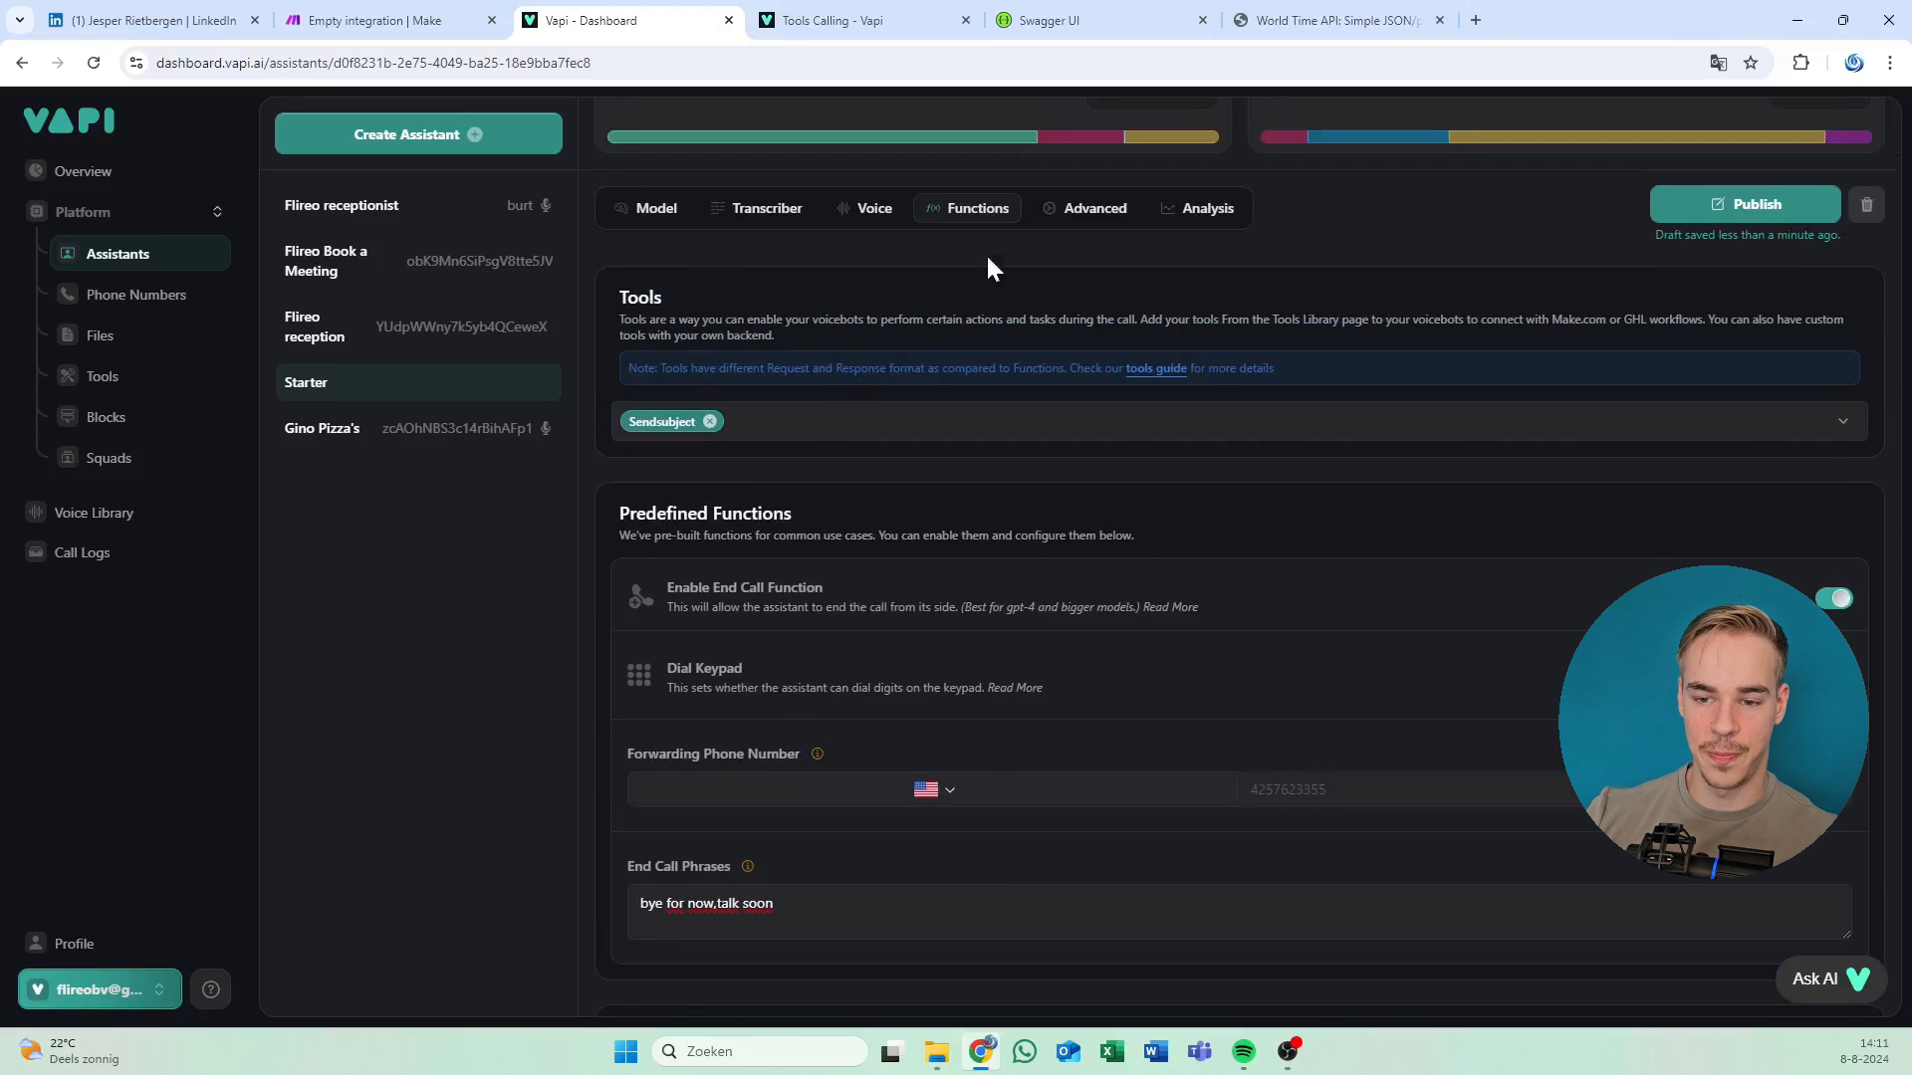
Turn off audio recording in the assistant's advanced privacy settings and review the pipeline configuration.
{"action": "left_click", "coordinate": [1062, 209]}
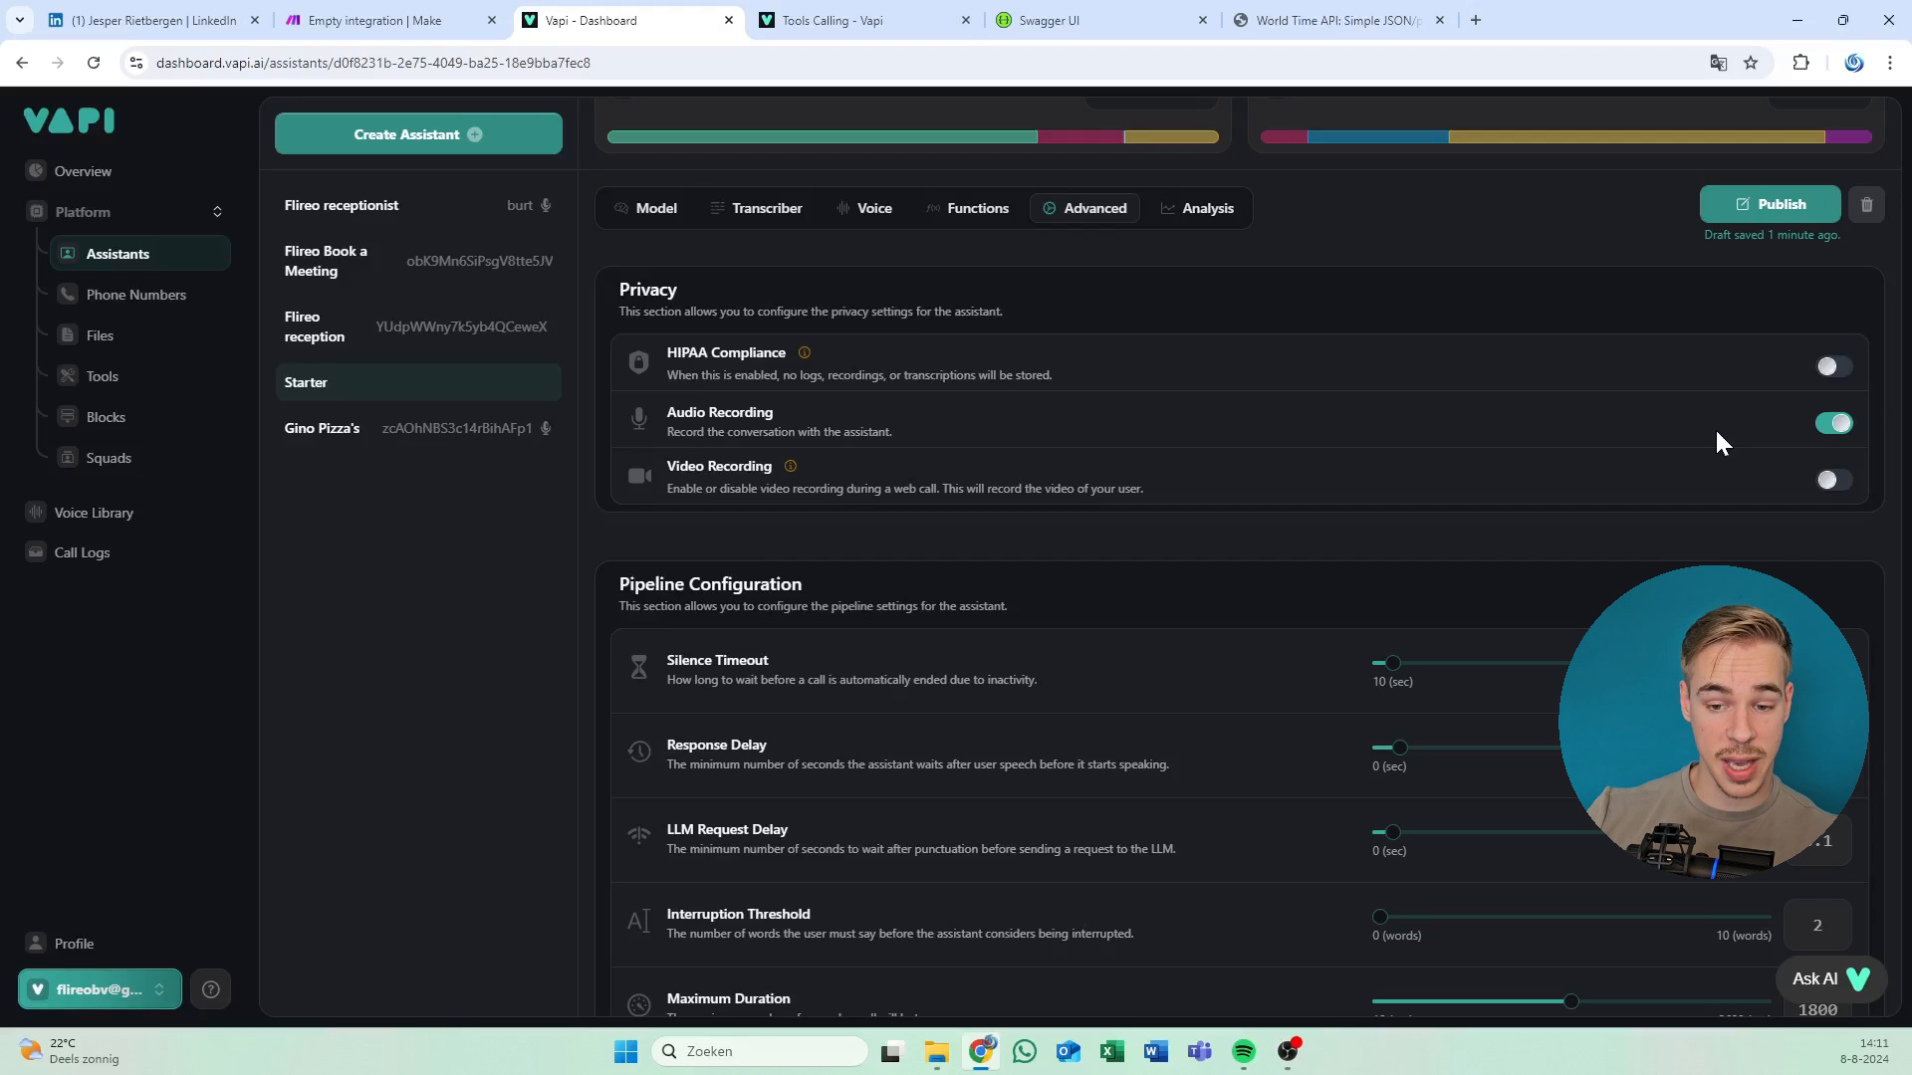
{"action": "left_click", "coordinate": [1809, 423]}
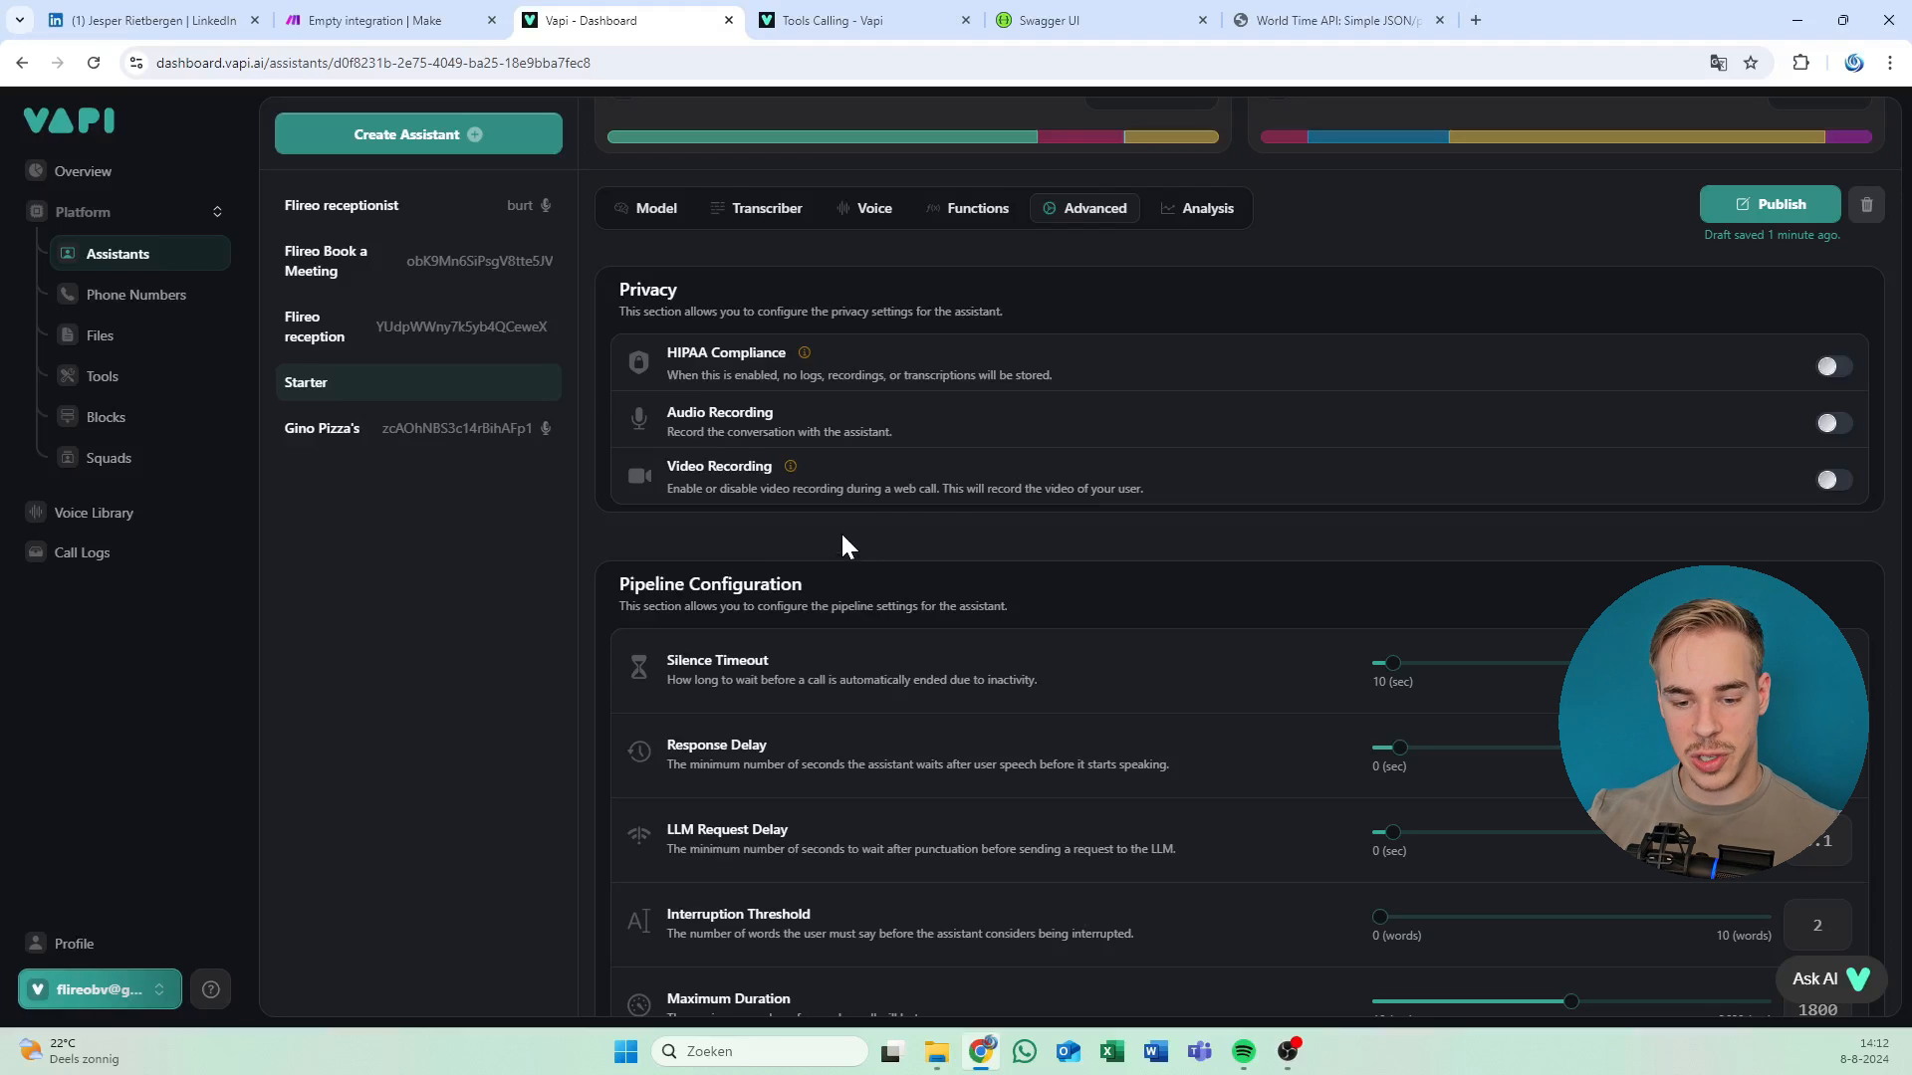
{"action": "scroll", "coordinate": [841, 538], "scroll_direction": "down", "scroll_amount": 2}
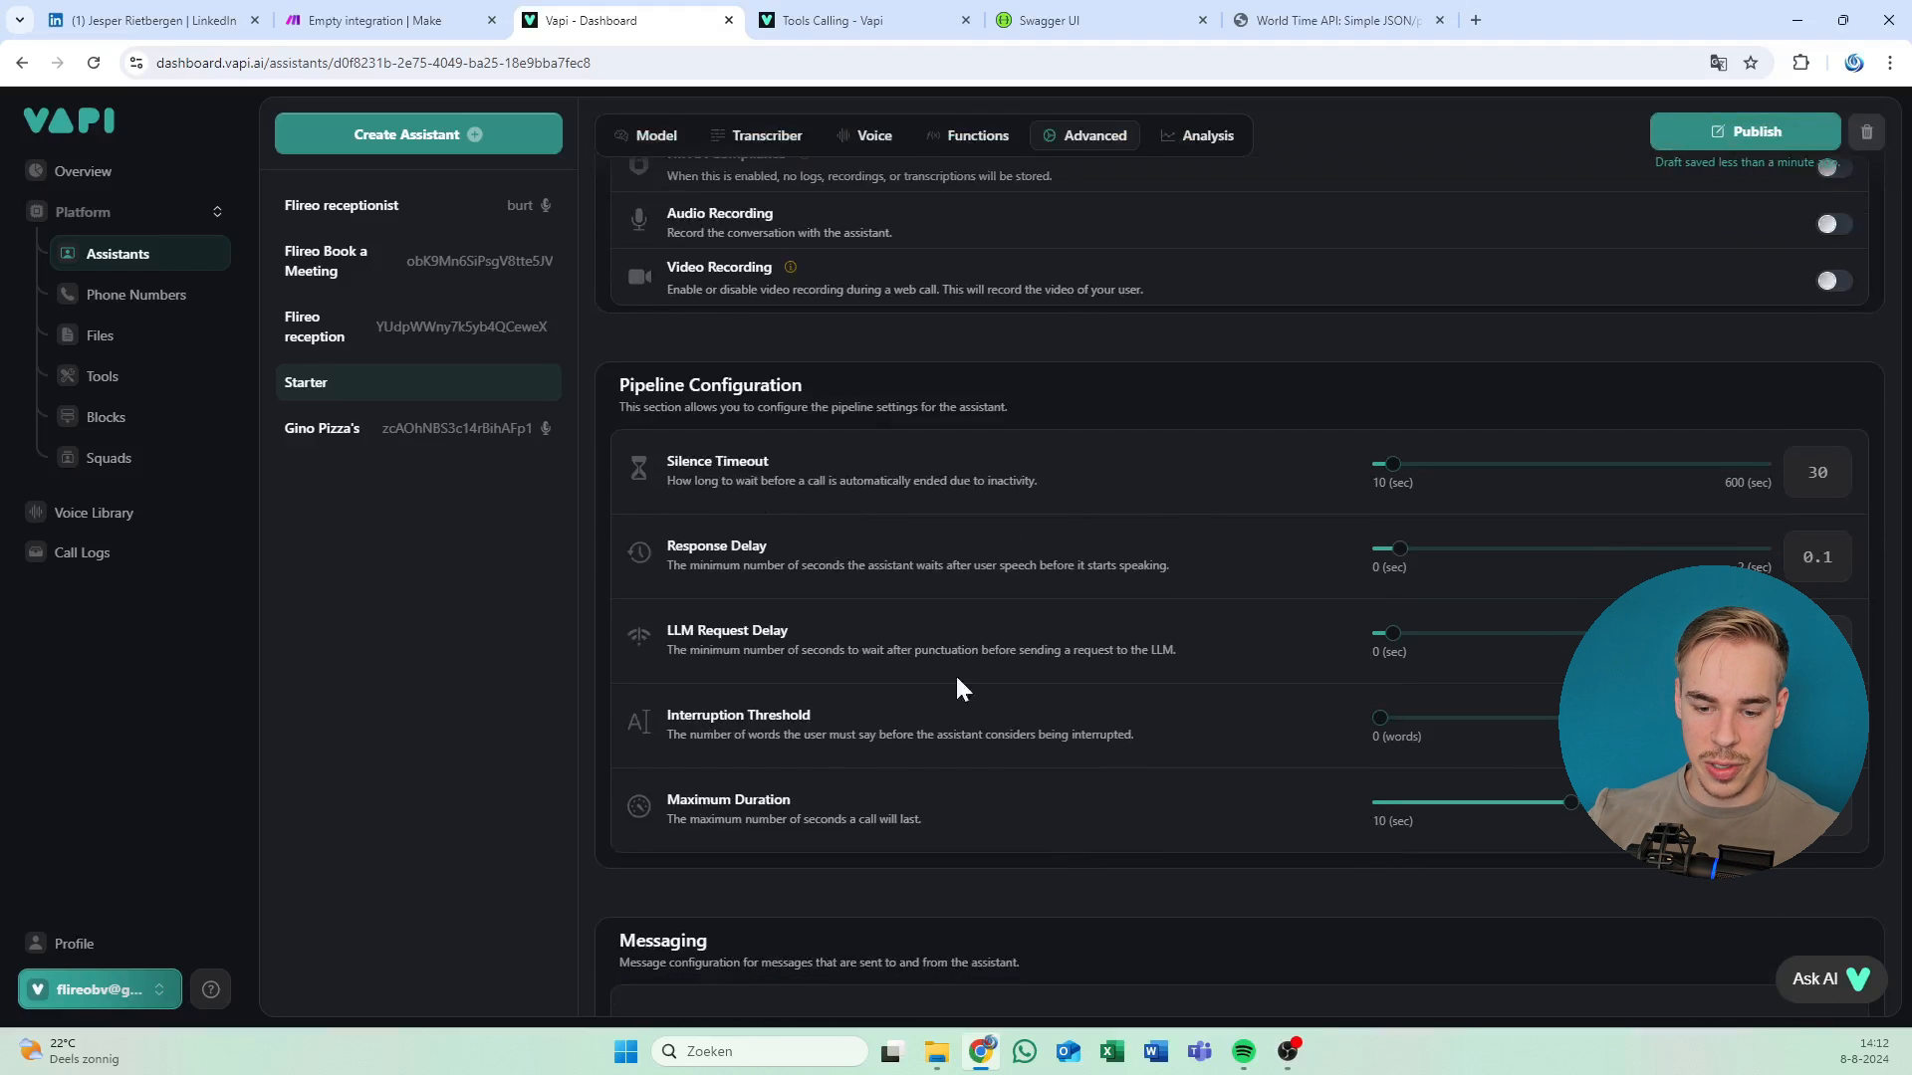
{"action": "left_click_drag", "start_coordinate": [954, 832], "coordinate": [685, 299]}
Copy the address of the Random stuff webhook from the Make scenario and paste it as the Vapi assistant's messaging Server URL.
{"action": "scroll", "coordinate": [758, 512], "scroll_direction": "down", "scroll_amount": 6}
{"action": "left_click", "coordinate": [755, 420]}
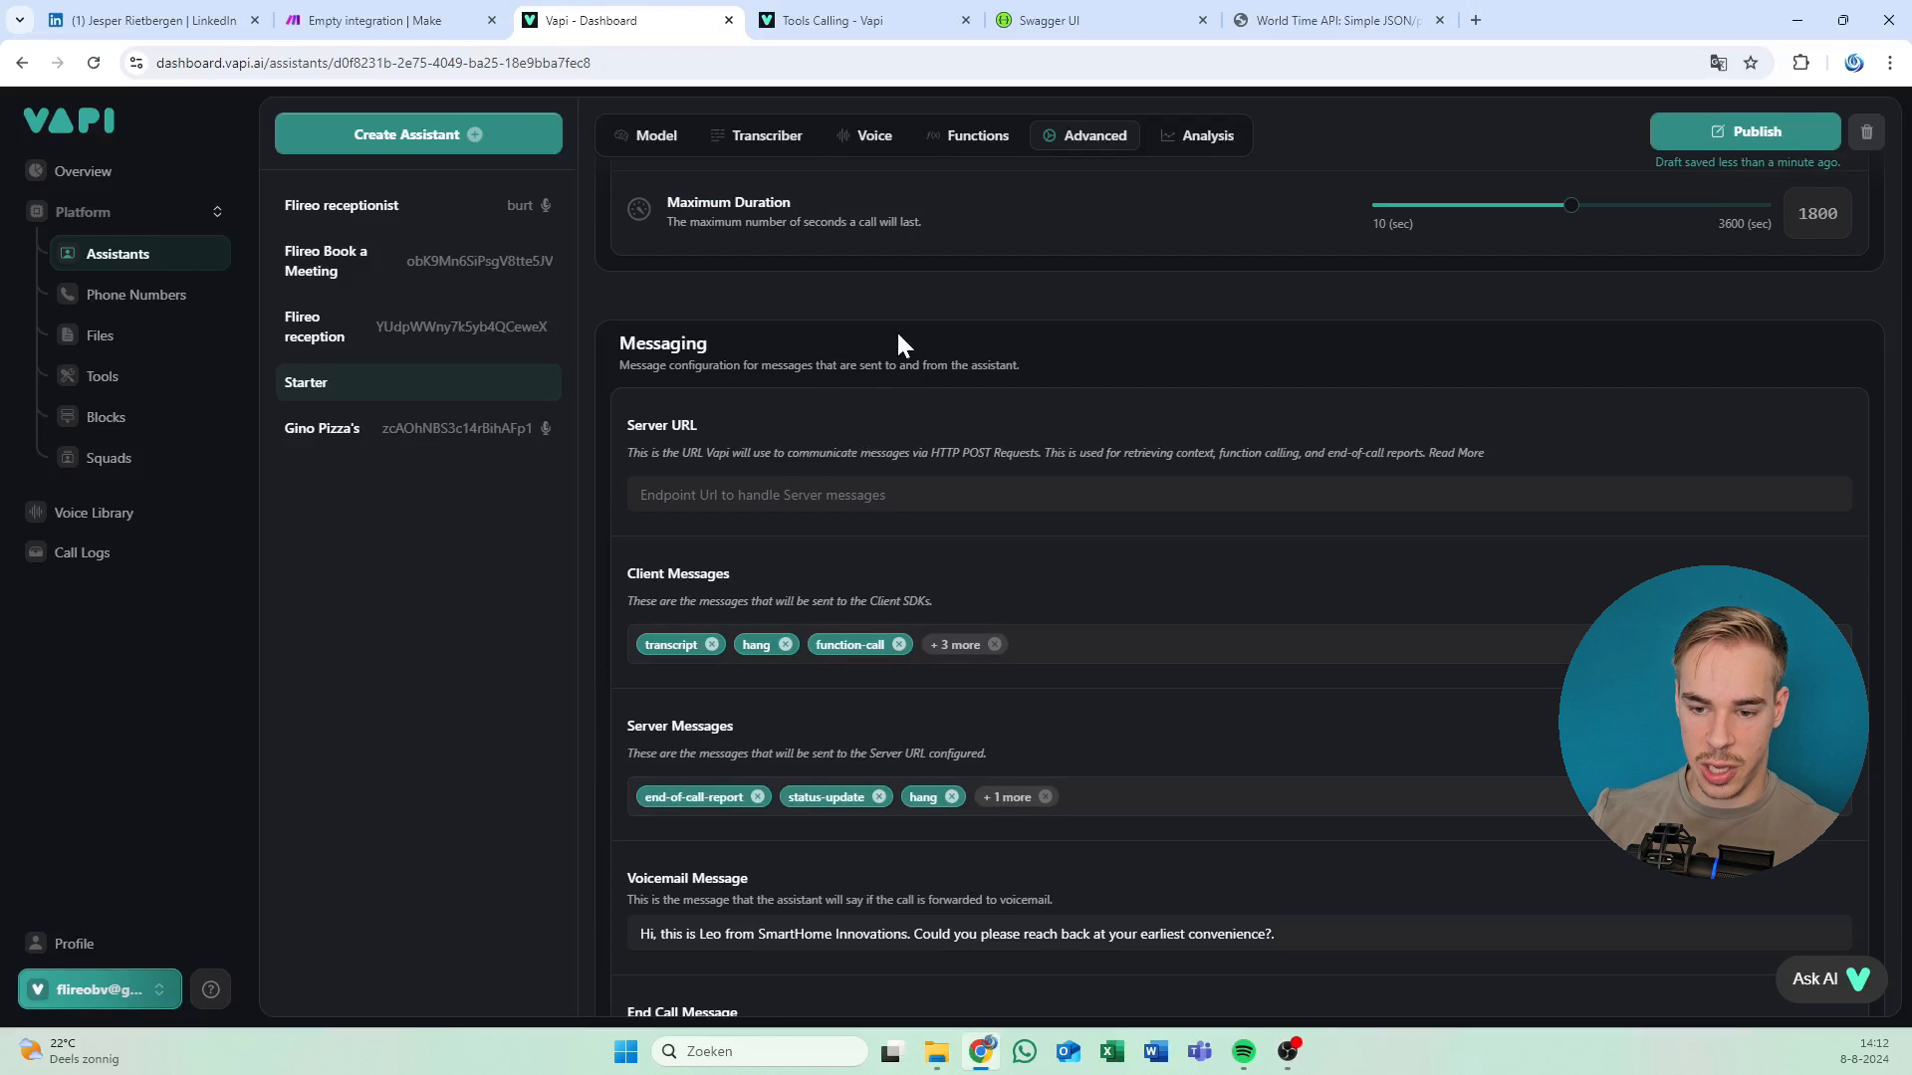
{"action": "left_click", "coordinate": [374, 20]}
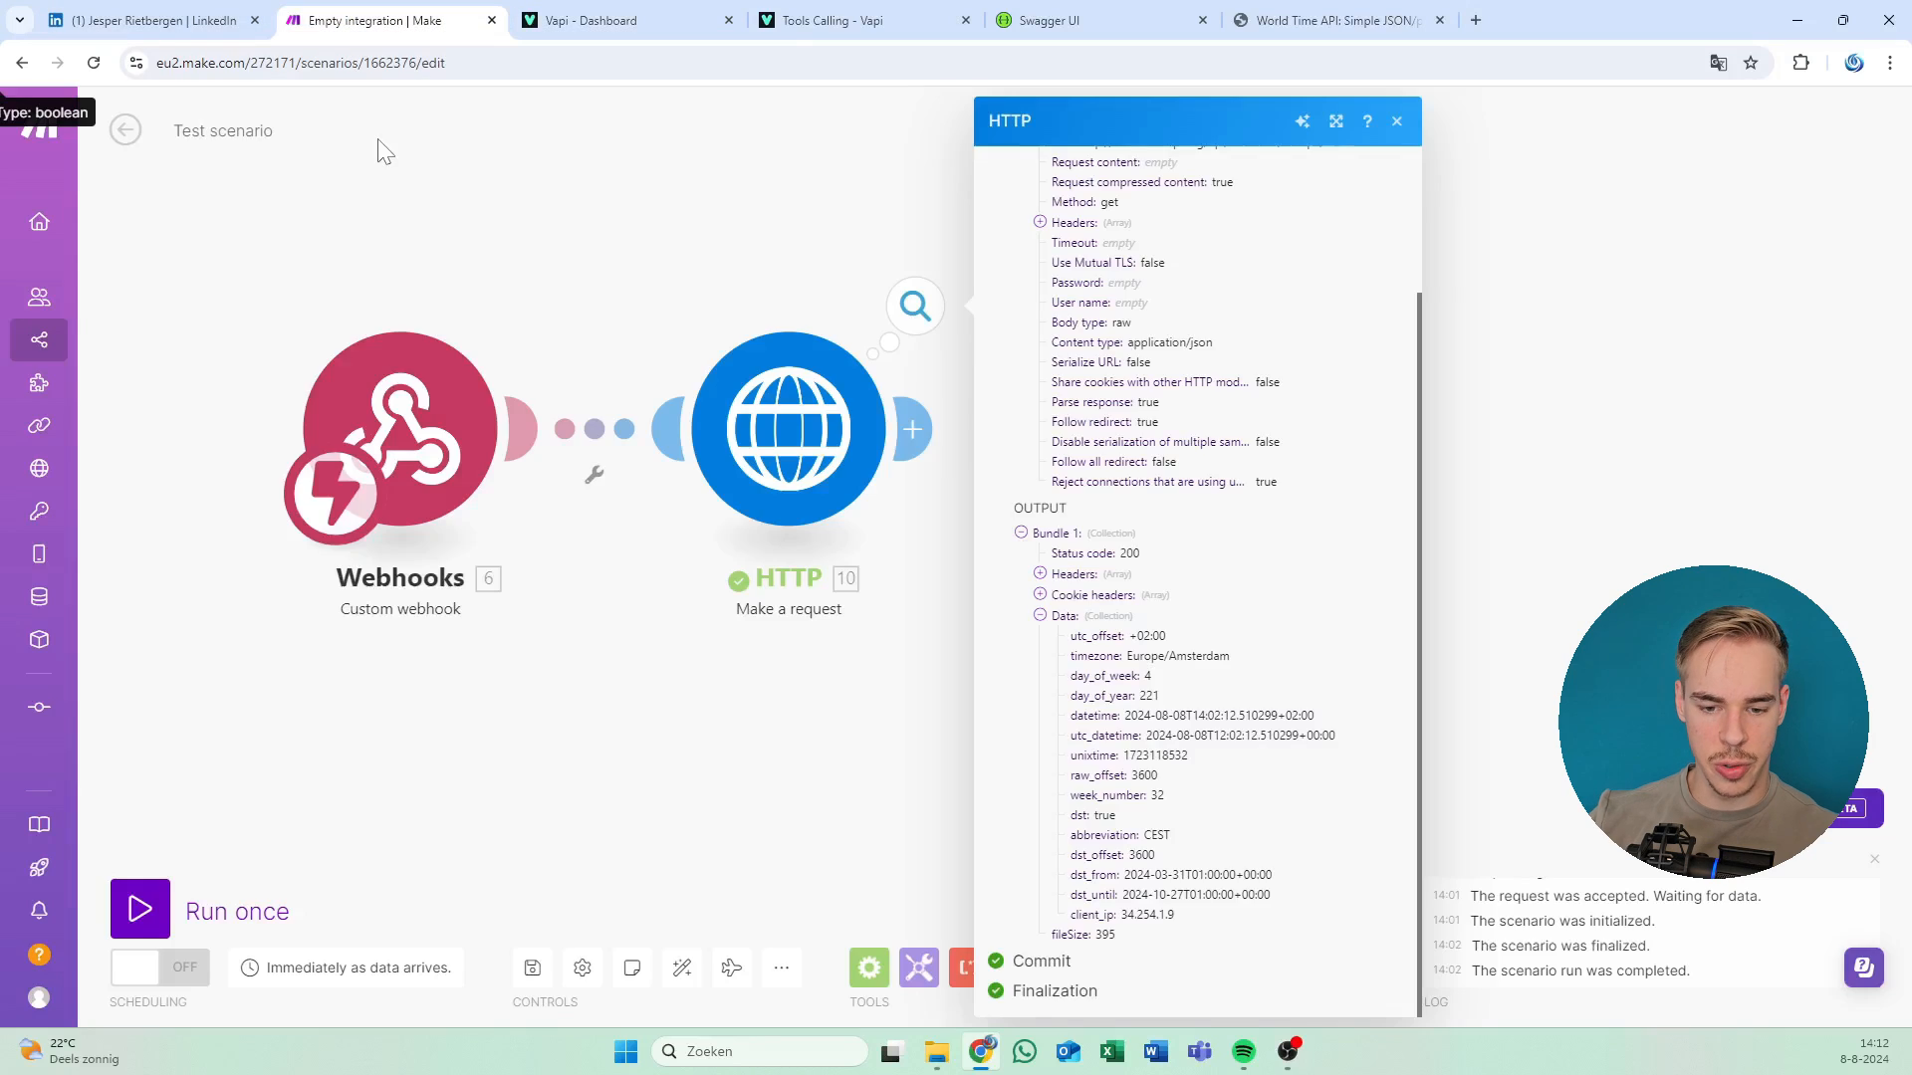
{"action": "left_click", "coordinate": [500, 416]}
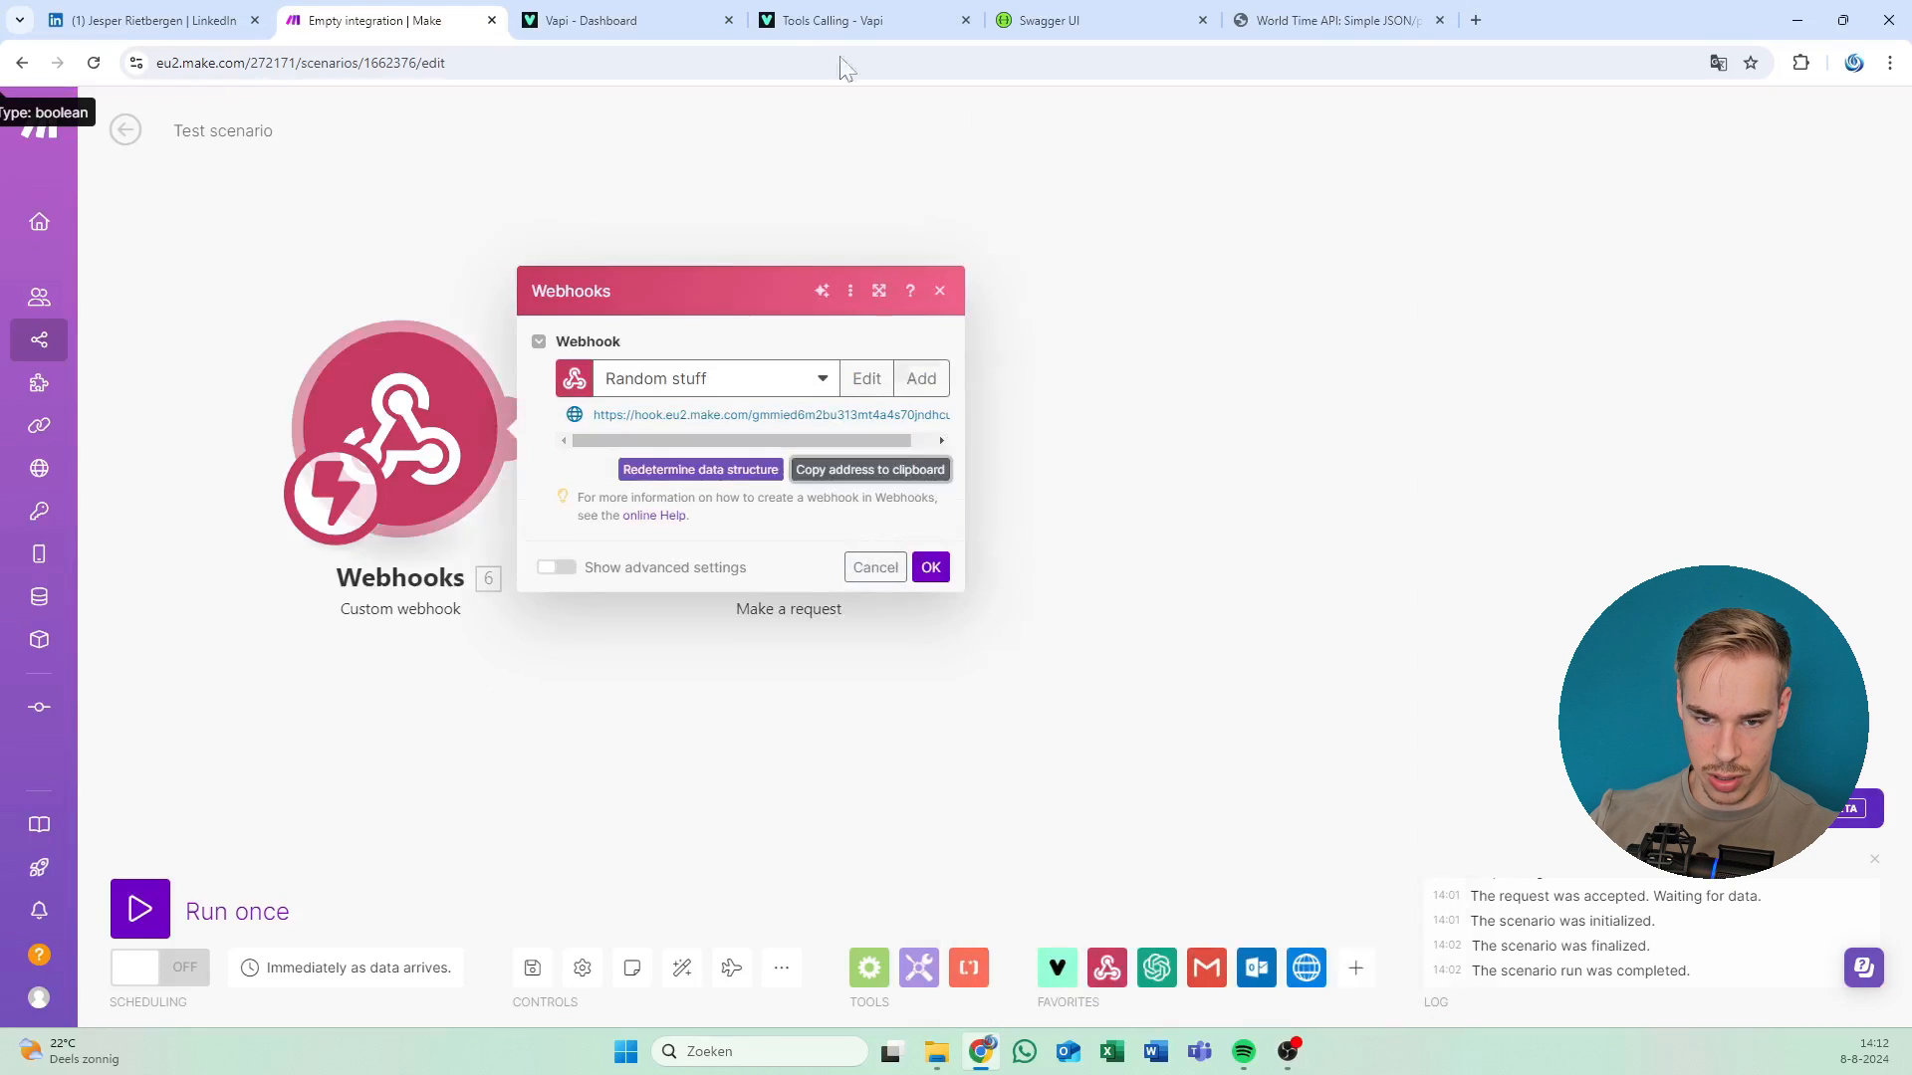
{"action": "left_click", "coordinate": [684, 20]}
{"action": "left_click", "coordinate": [732, 495]}
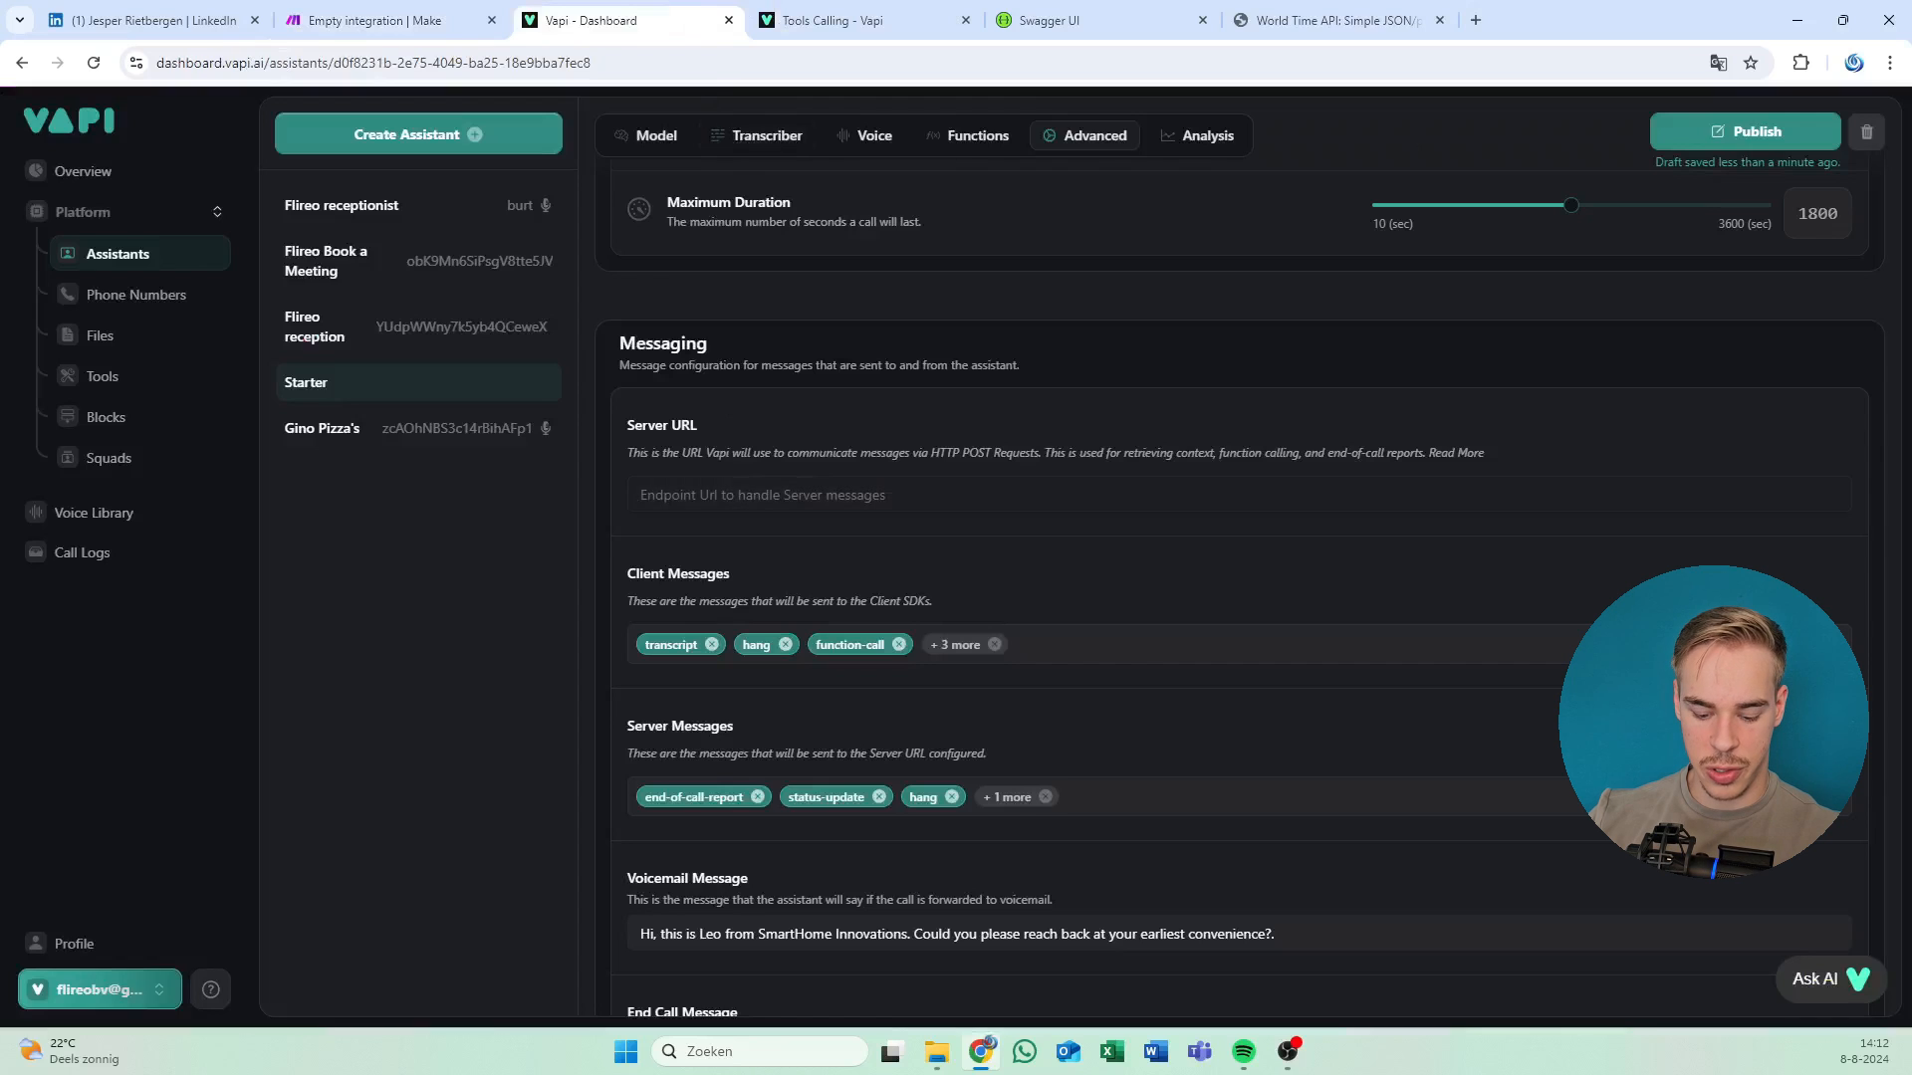
{"action": "key", "text": "ctrl+v"}
{"action": "left_click", "coordinate": [827, 447]}
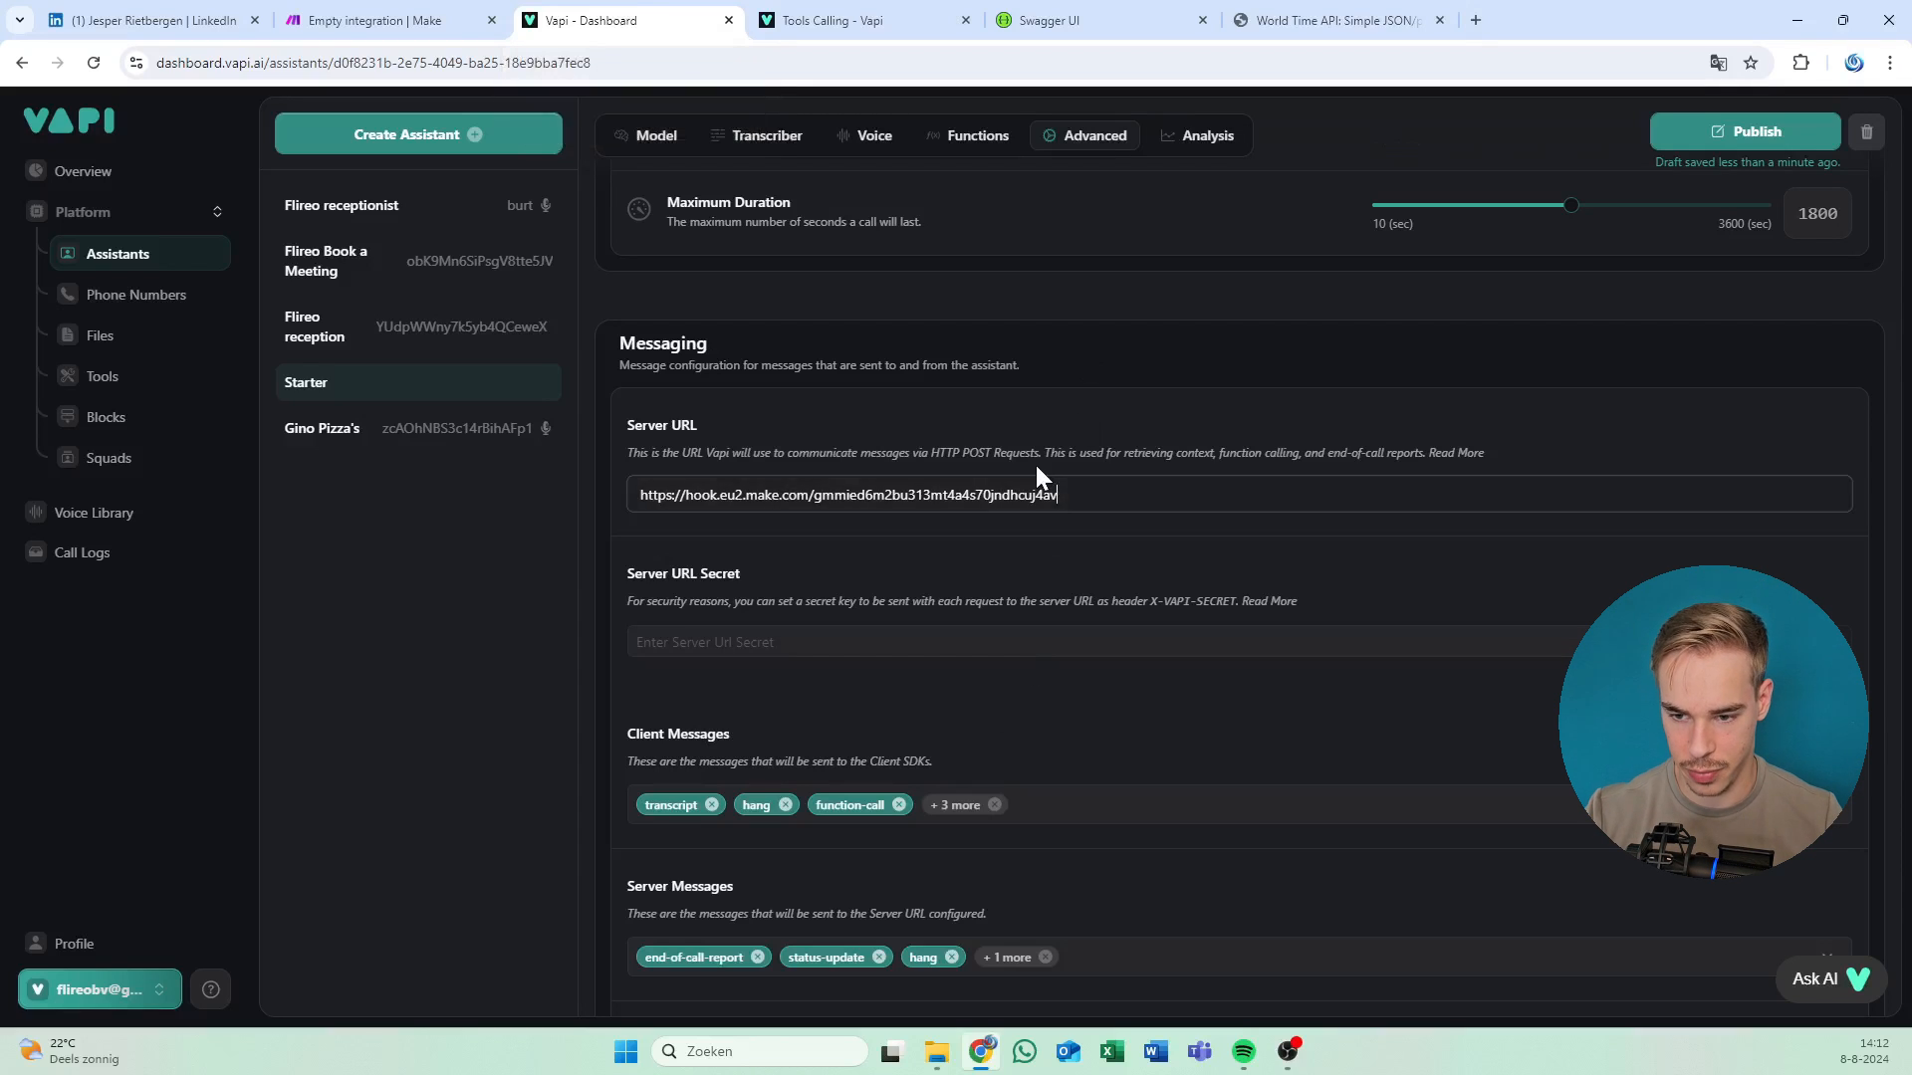
{"action": "left_click", "coordinate": [705, 642]}
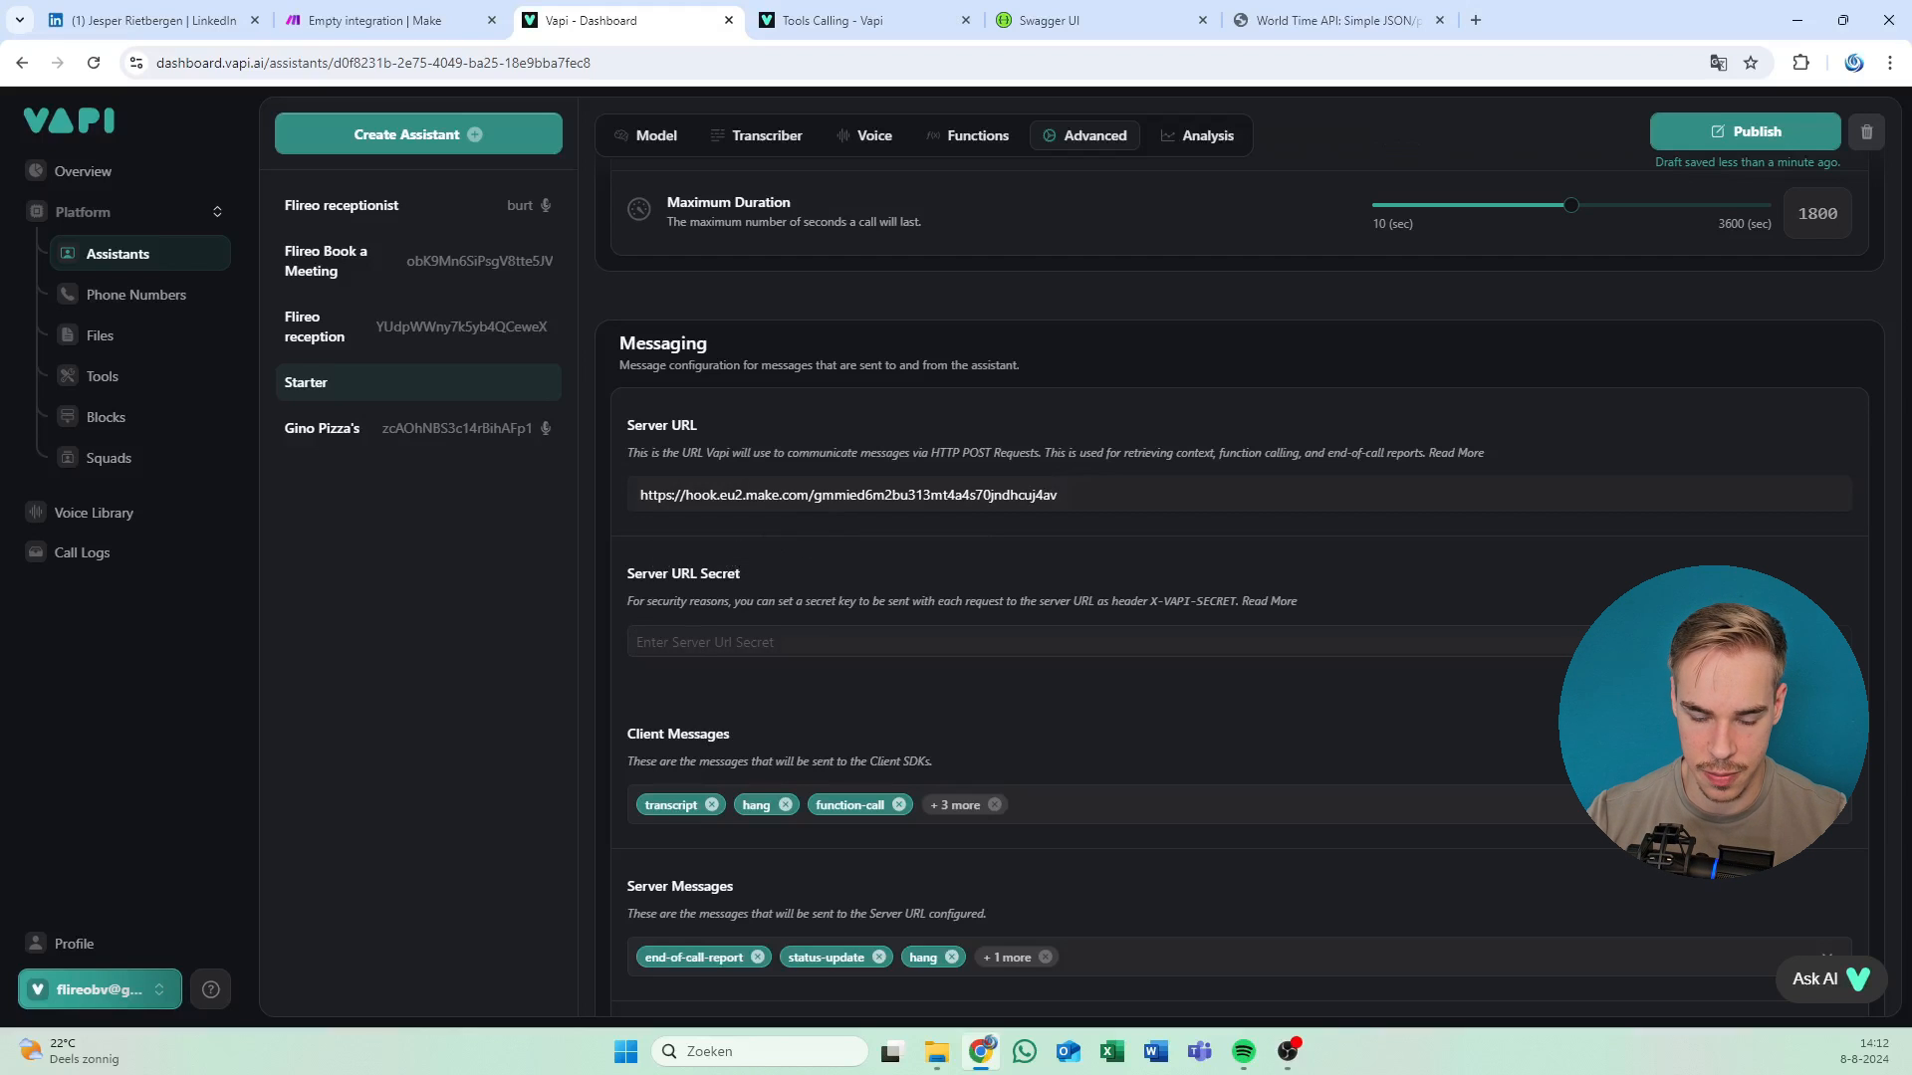
{"action": "left_click", "coordinate": [640, 508]}
{"action": "key", "text": "ctrl+a"}
{"action": "left_click", "coordinate": [797, 410]}
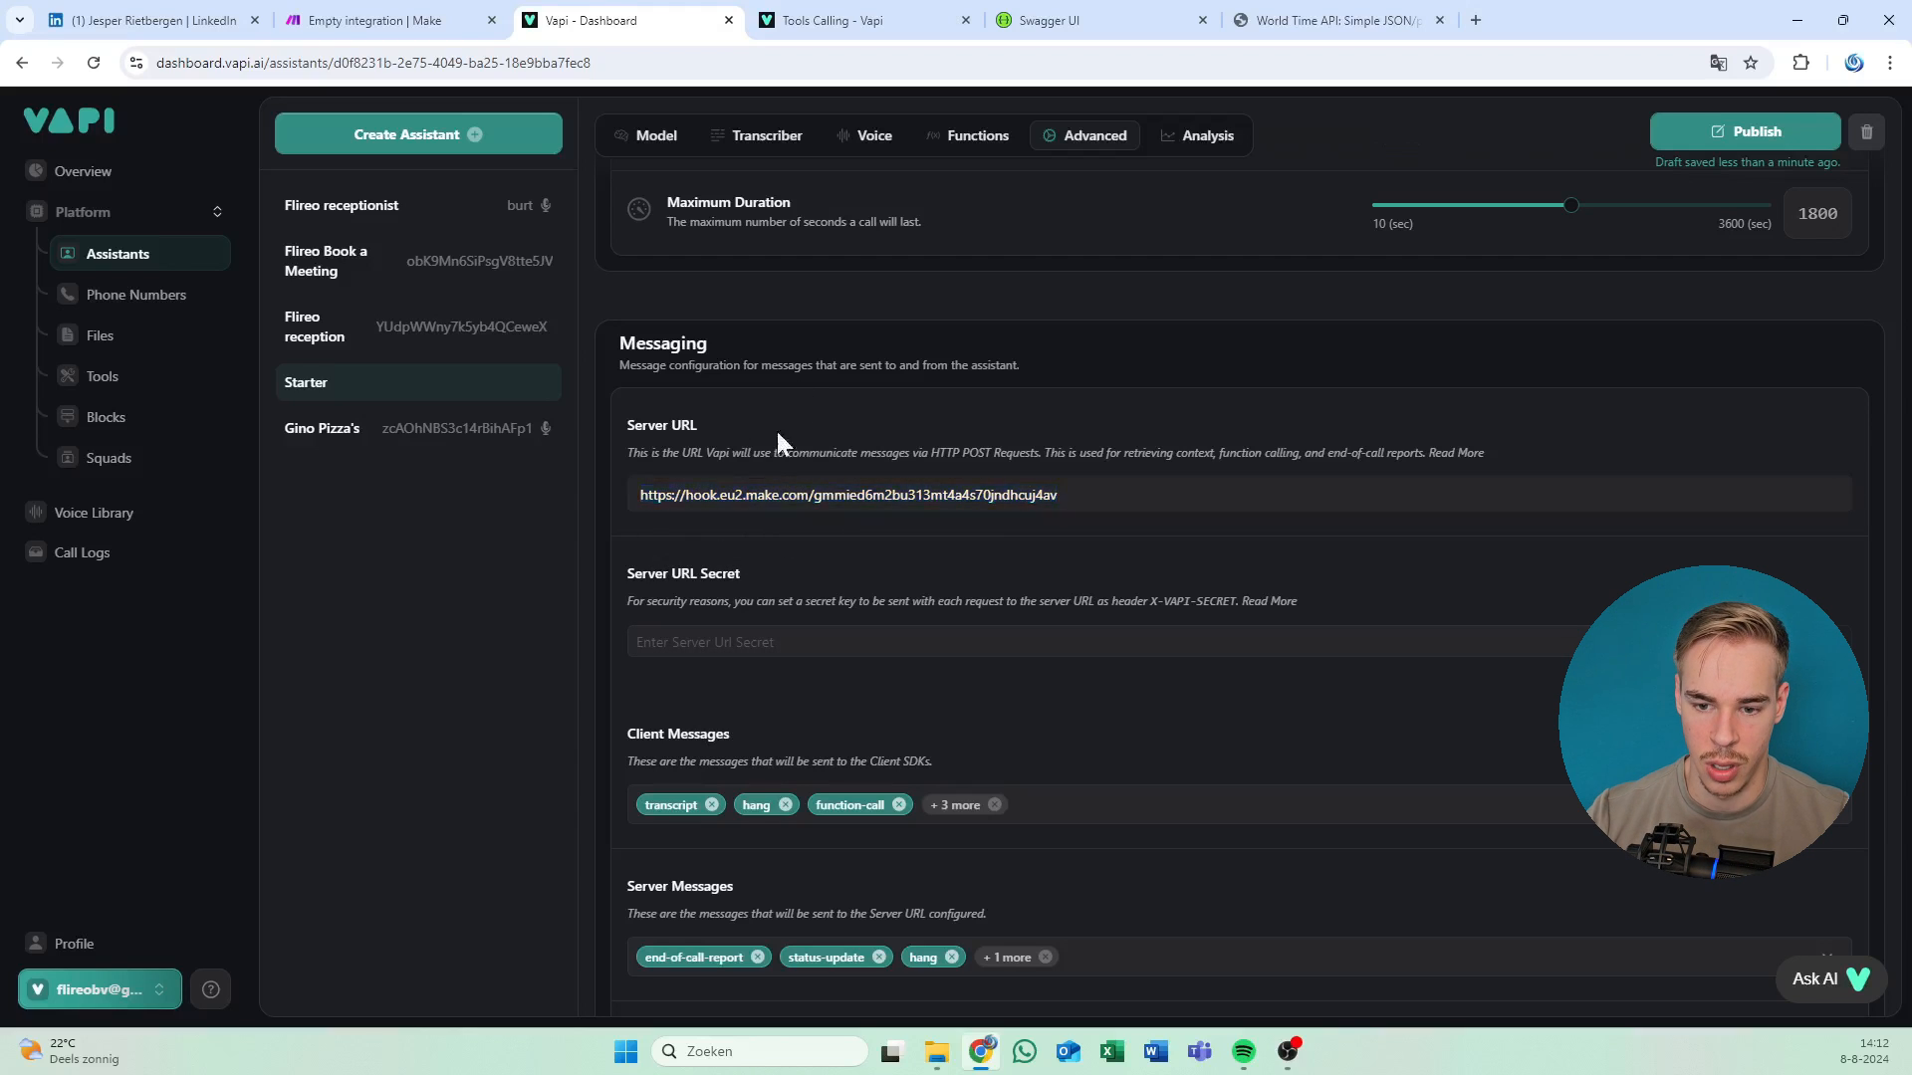
Remove transcript from the assistant's client messages and reduce its server messages to tool-calls only.
{"action": "scroll", "coordinate": [777, 432], "scroll_direction": "down", "scroll_amount": 2}
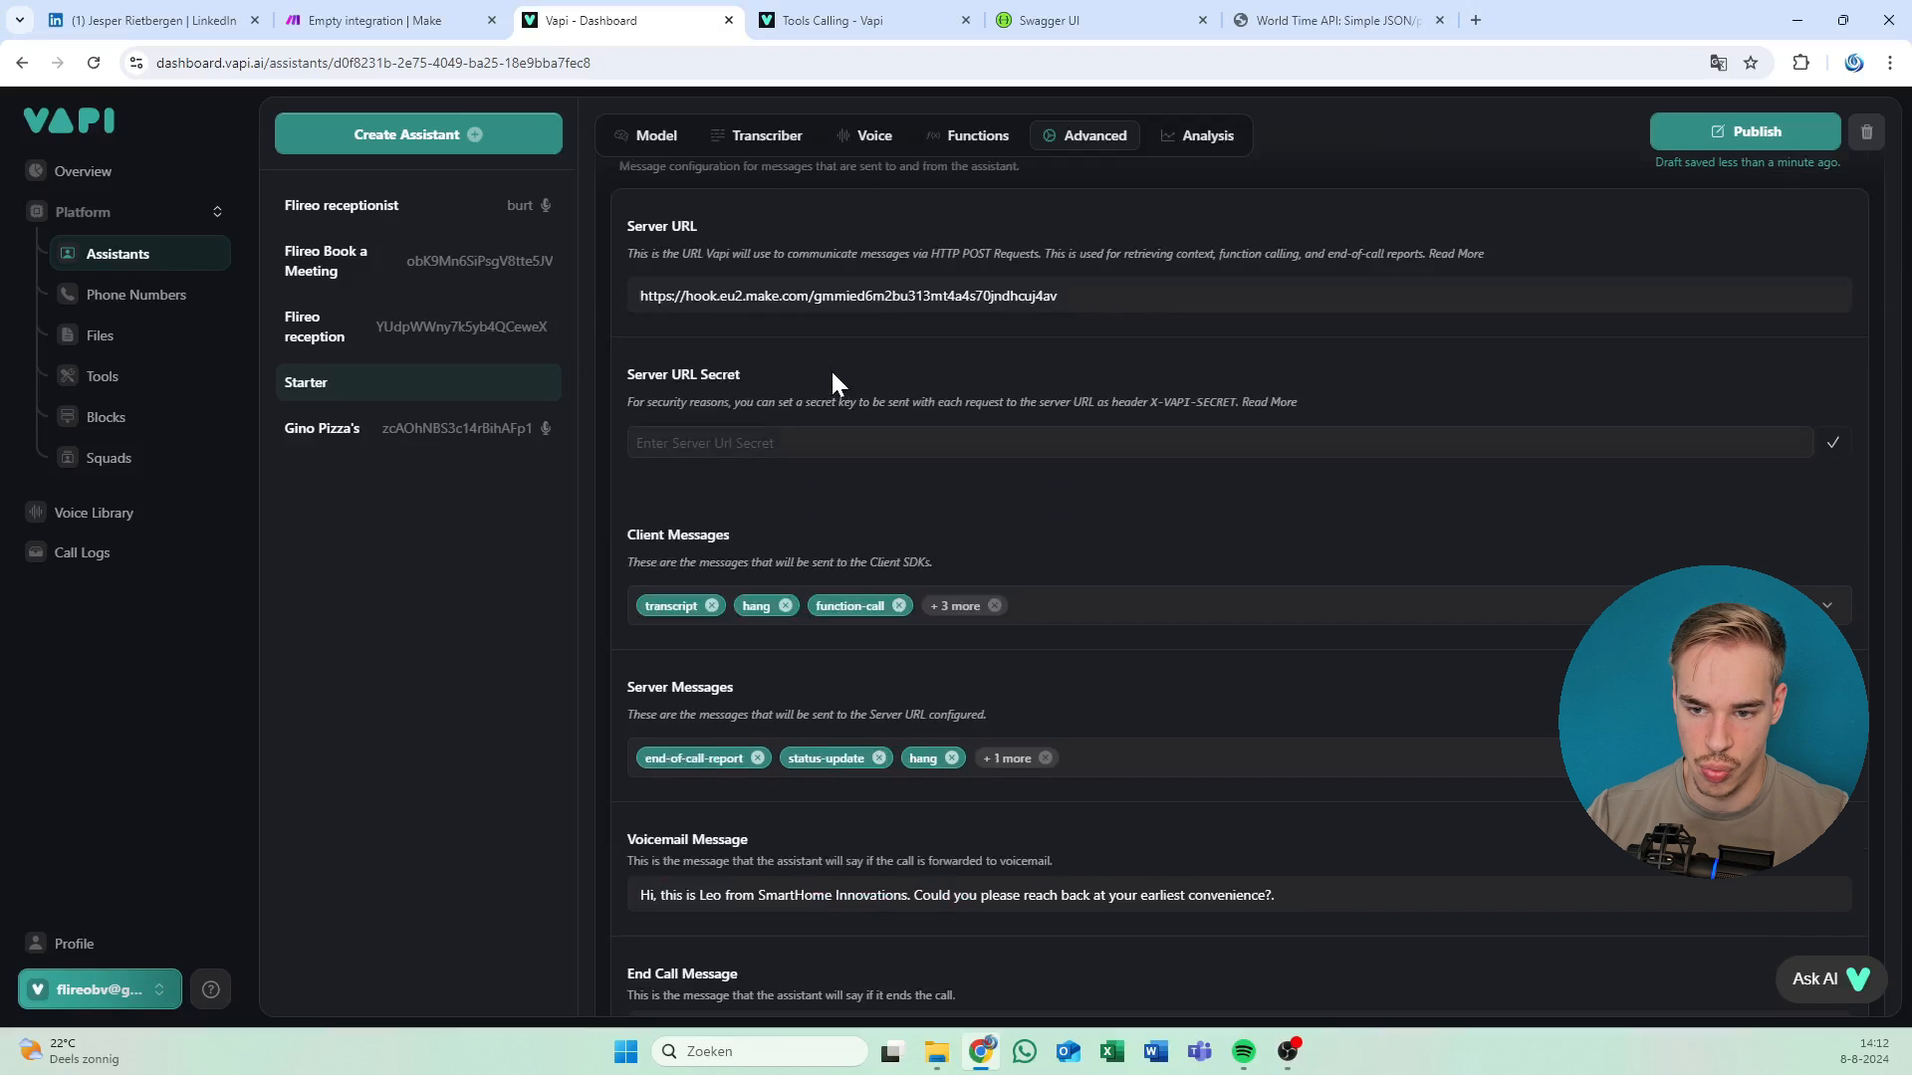
{"action": "left_click", "coordinate": [712, 606]}
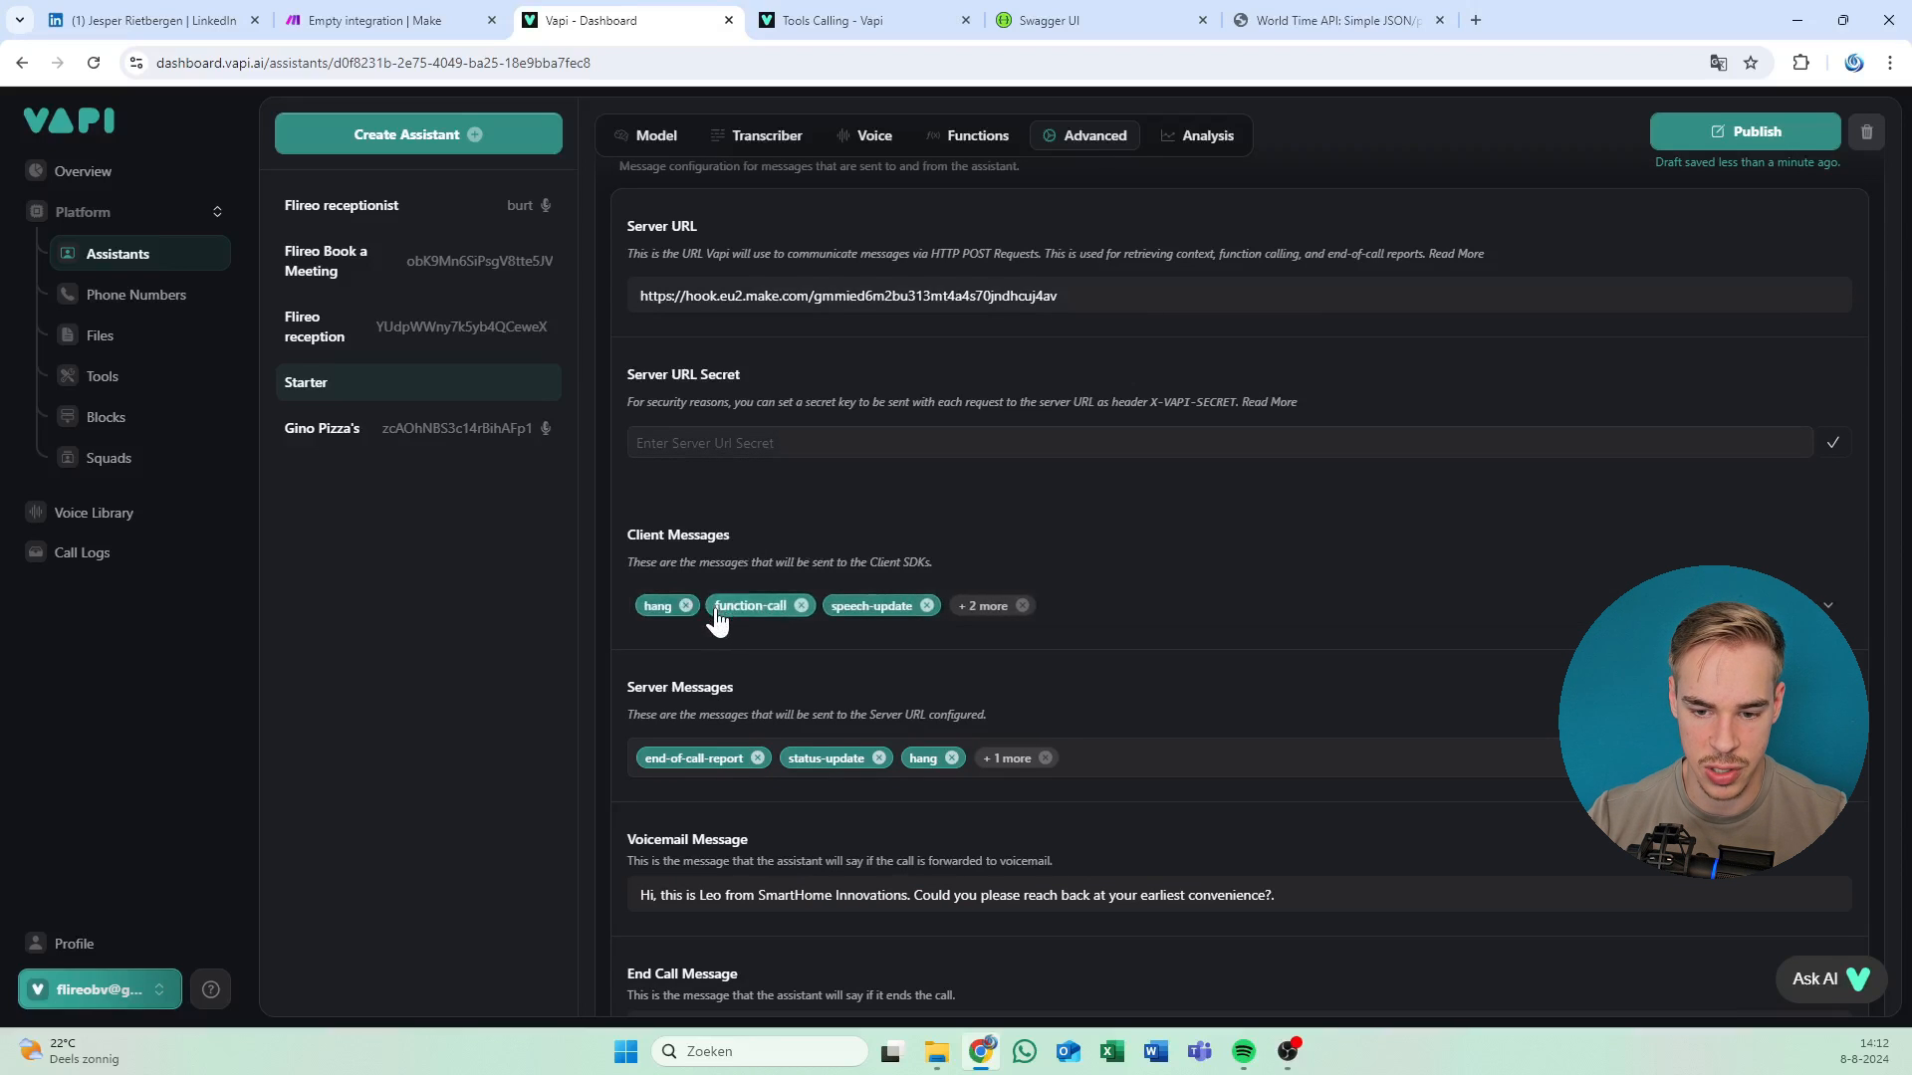
{"action": "left_click", "coordinate": [761, 762]}
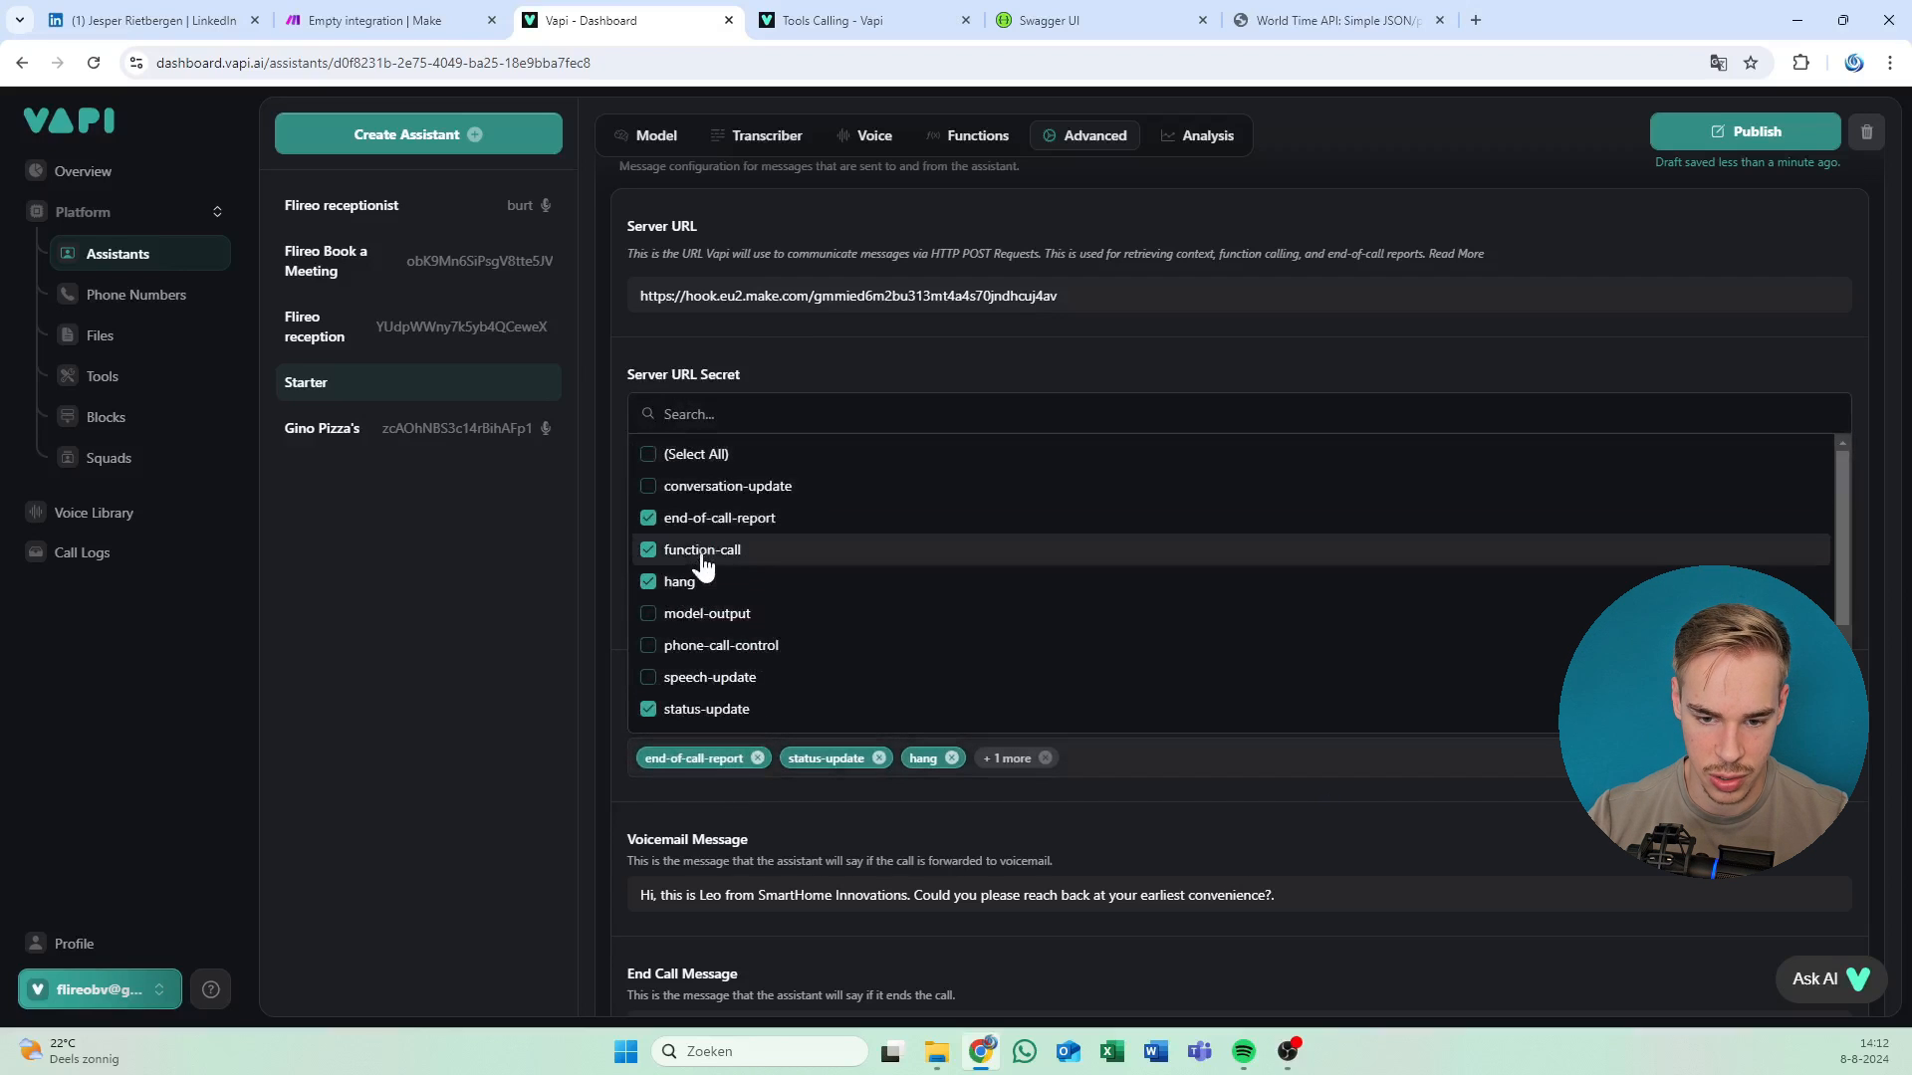
{"action": "scroll", "coordinate": [707, 588], "scroll_direction": "down", "scroll_amount": 2}
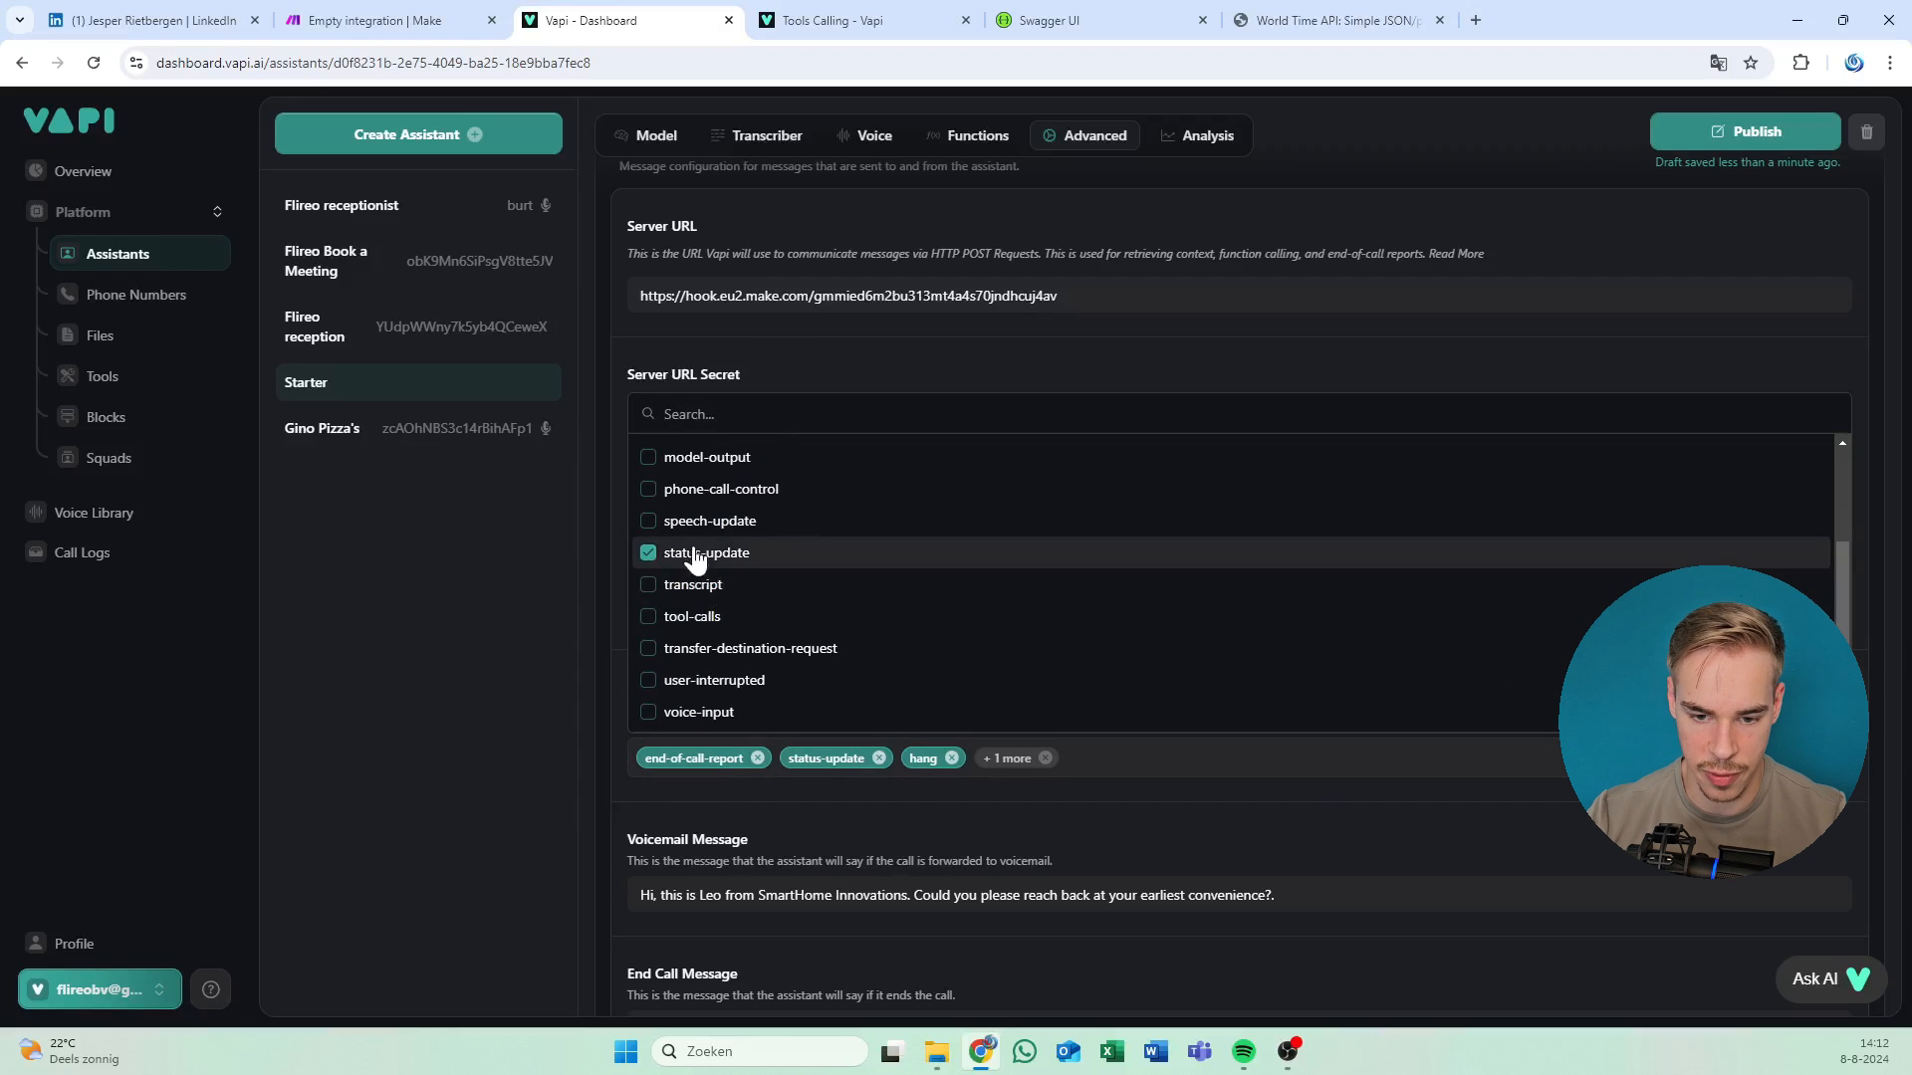
{"action": "left_click", "coordinate": [697, 552]}
{"action": "scroll", "coordinate": [702, 577], "scroll_direction": "up", "scroll_amount": 2}
{"action": "left_click", "coordinate": [711, 585]}
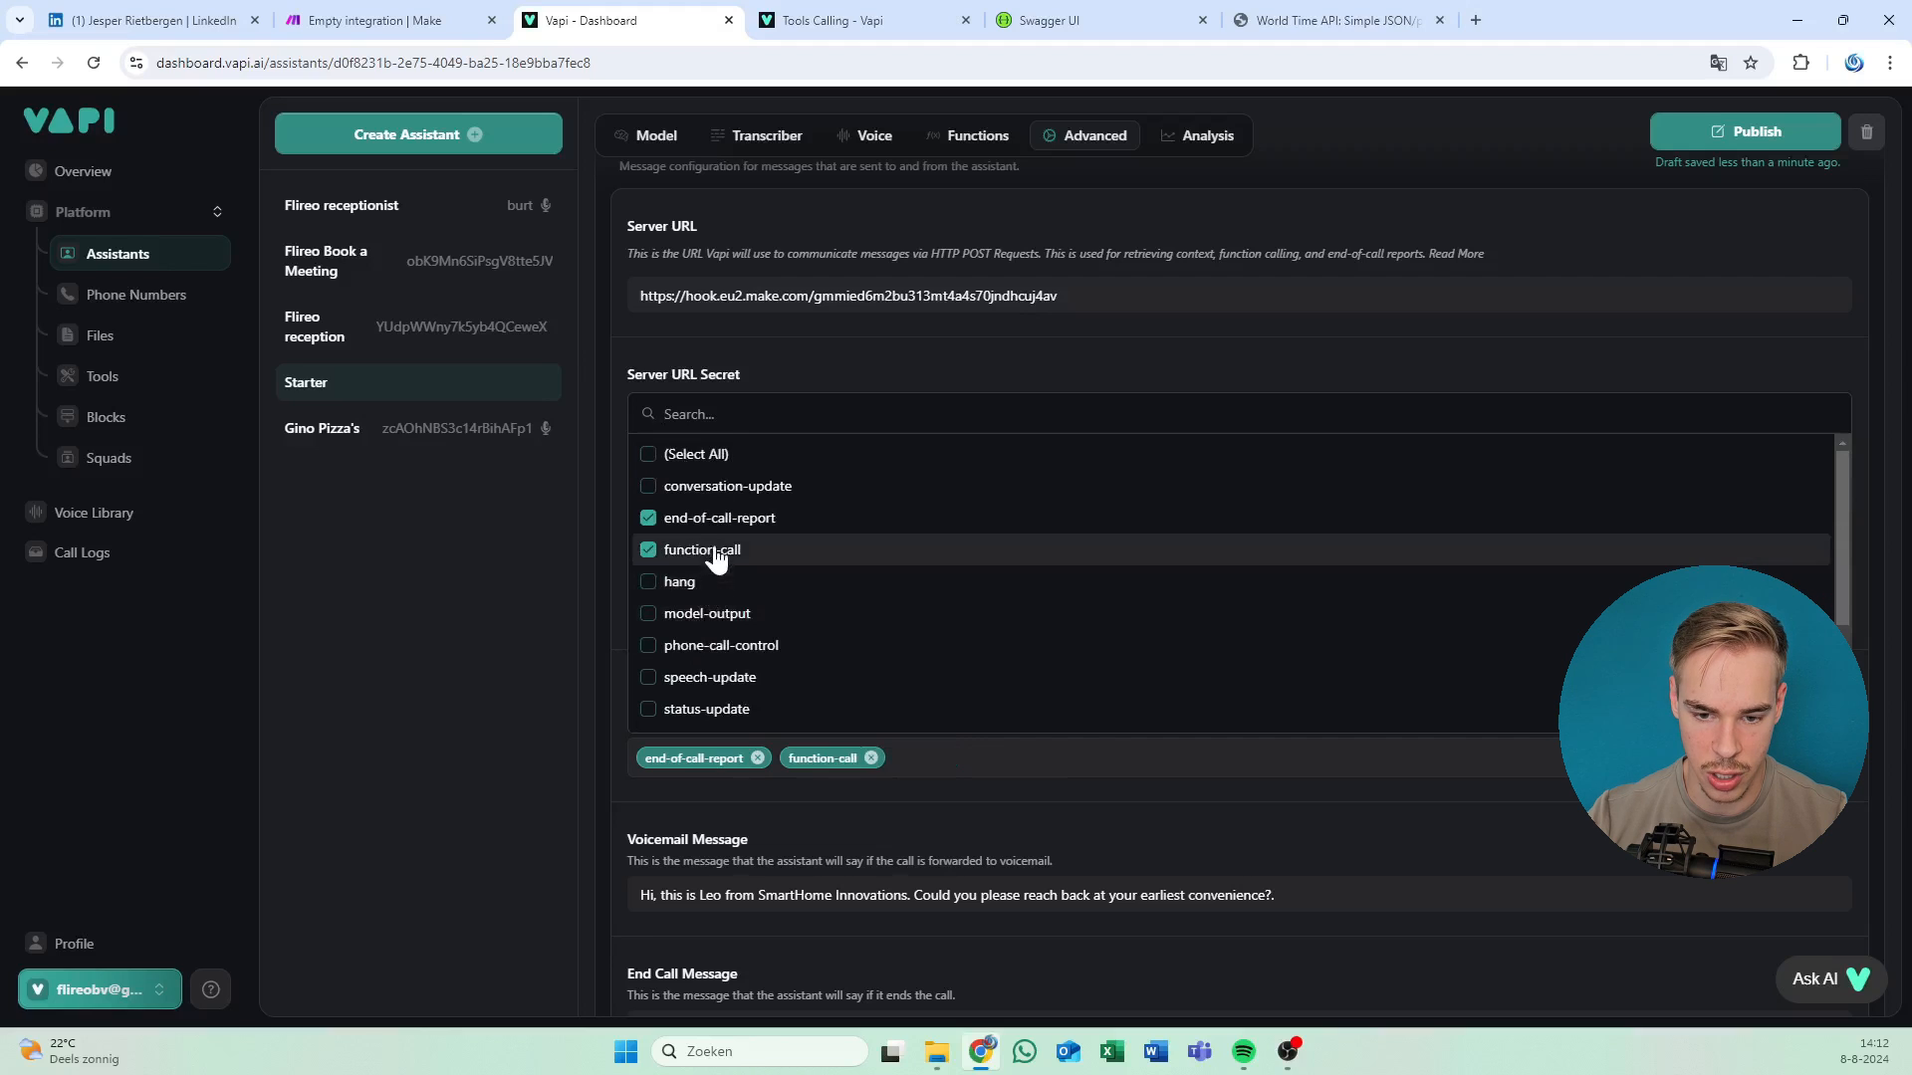
{"action": "left_click", "coordinate": [709, 551]}
{"action": "left_click", "coordinate": [713, 518]}
{"action": "scroll", "coordinate": [717, 637], "scroll_direction": "down", "scroll_amount": 2}
{"action": "left_click", "coordinate": [719, 617]}
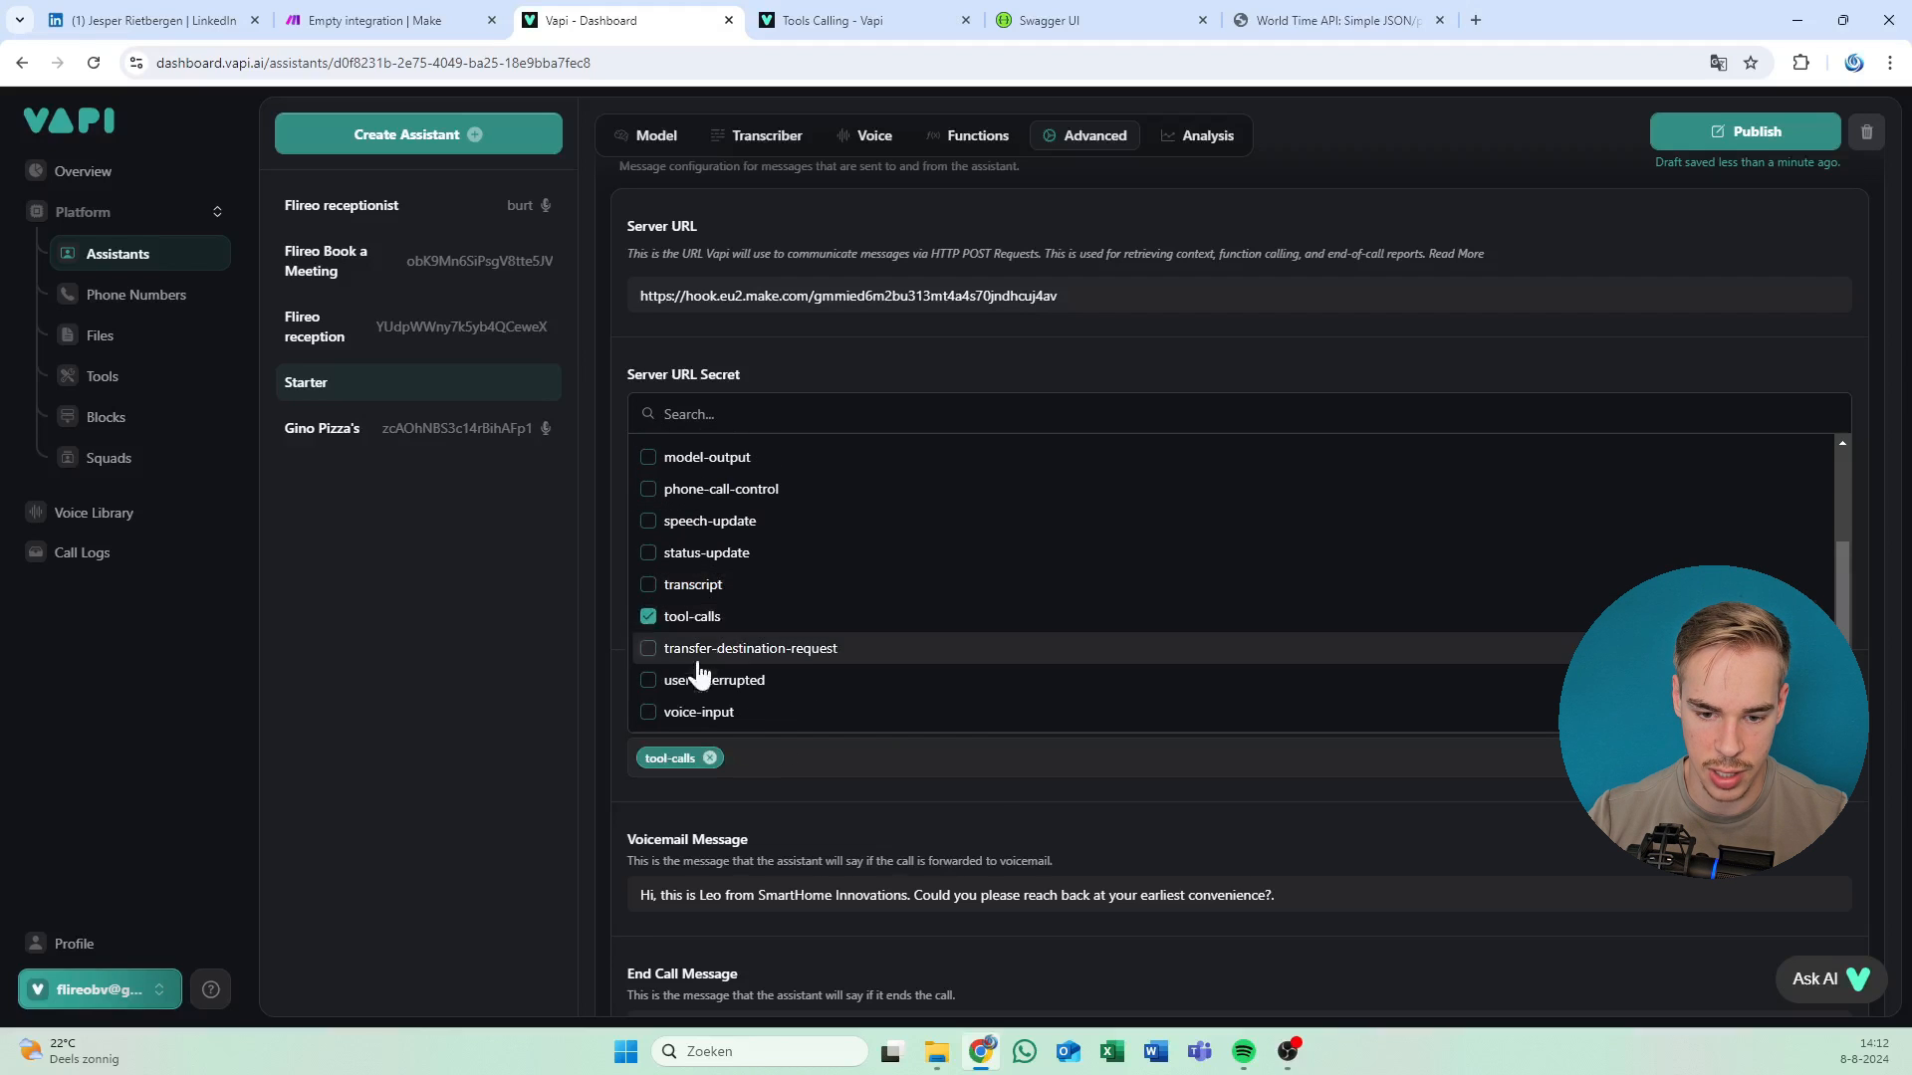
{"action": "key", "text": "Escape"}
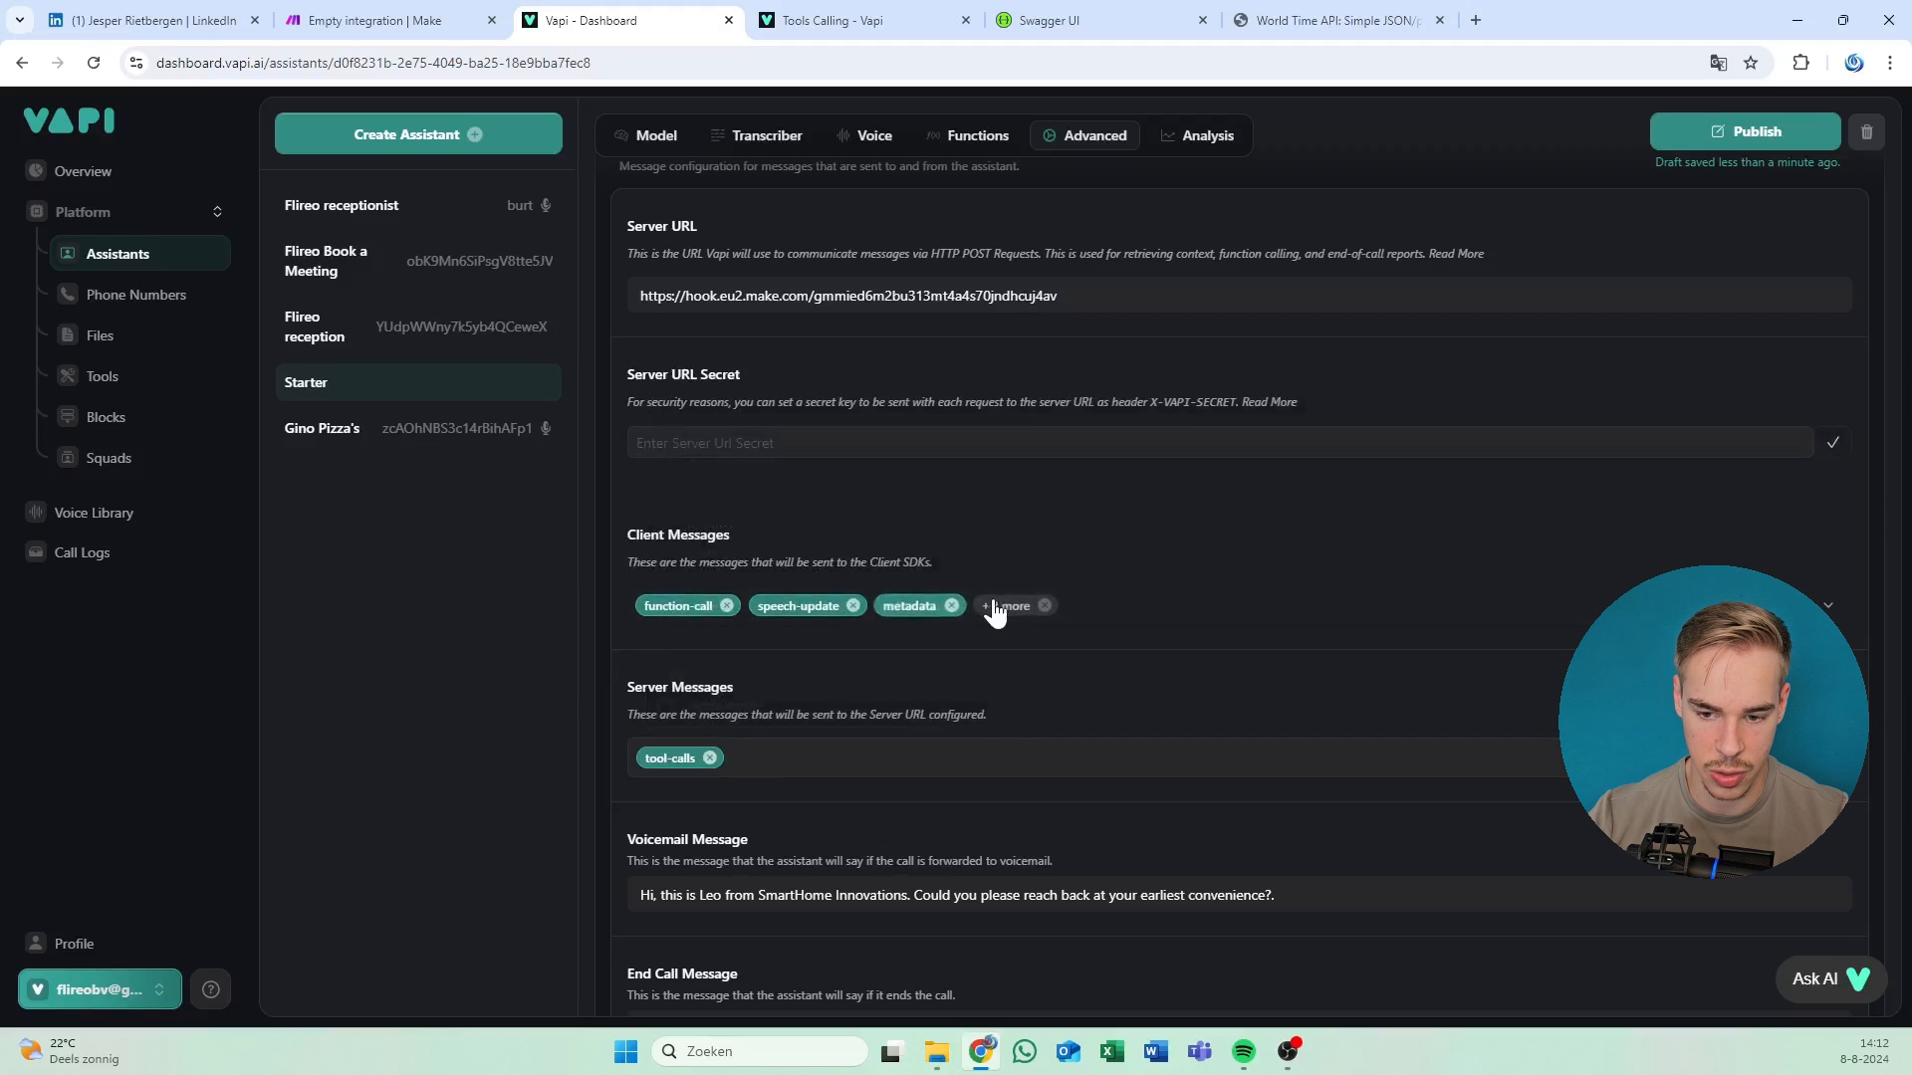
Deselect all remaining client messages and select only tool-calls and tool-calls-result.
{"action": "left_click", "coordinate": [1212, 615]}
{"action": "left_click", "coordinate": [731, 724]}
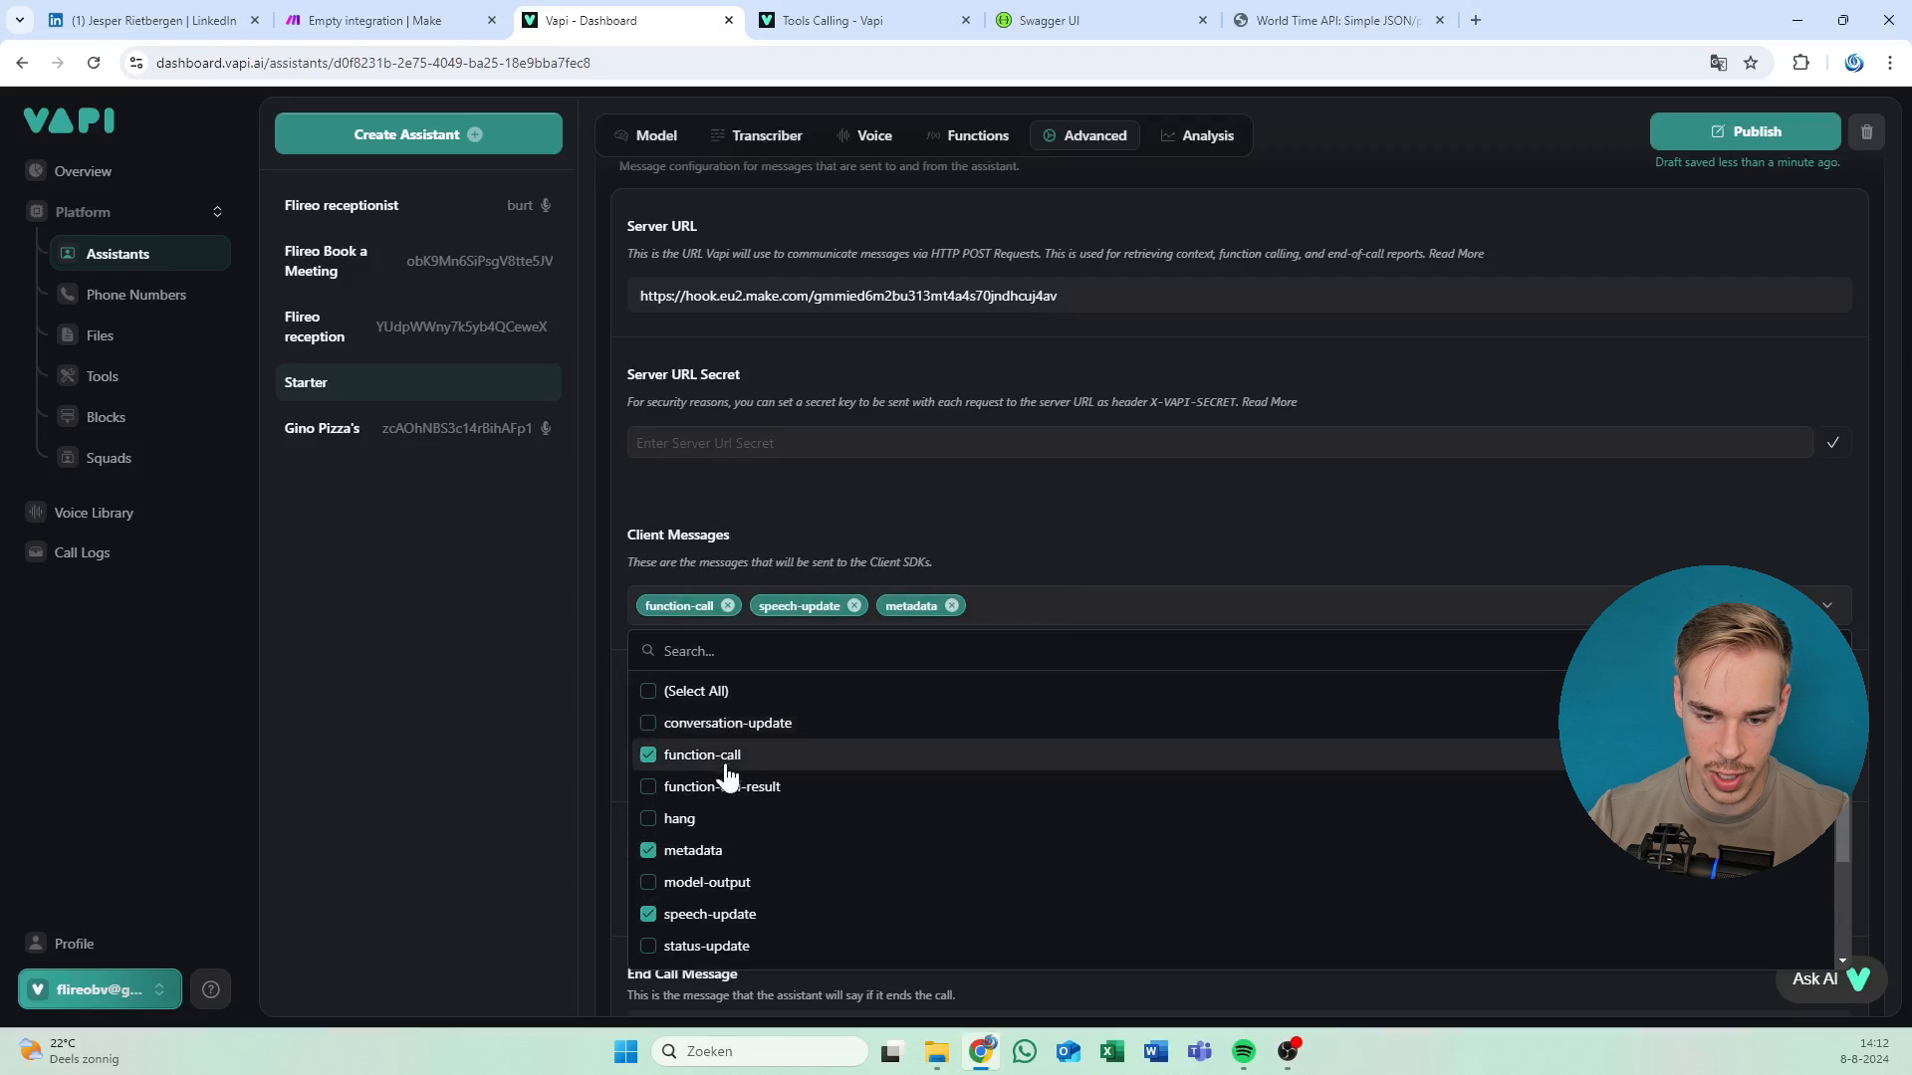
{"action": "left_click", "coordinate": [730, 756]}
{"action": "left_click", "coordinate": [725, 852]}
{"action": "left_click", "coordinate": [724, 915]}
{"action": "scroll", "coordinate": [755, 827], "scroll_direction": "down", "scroll_amount": 2}
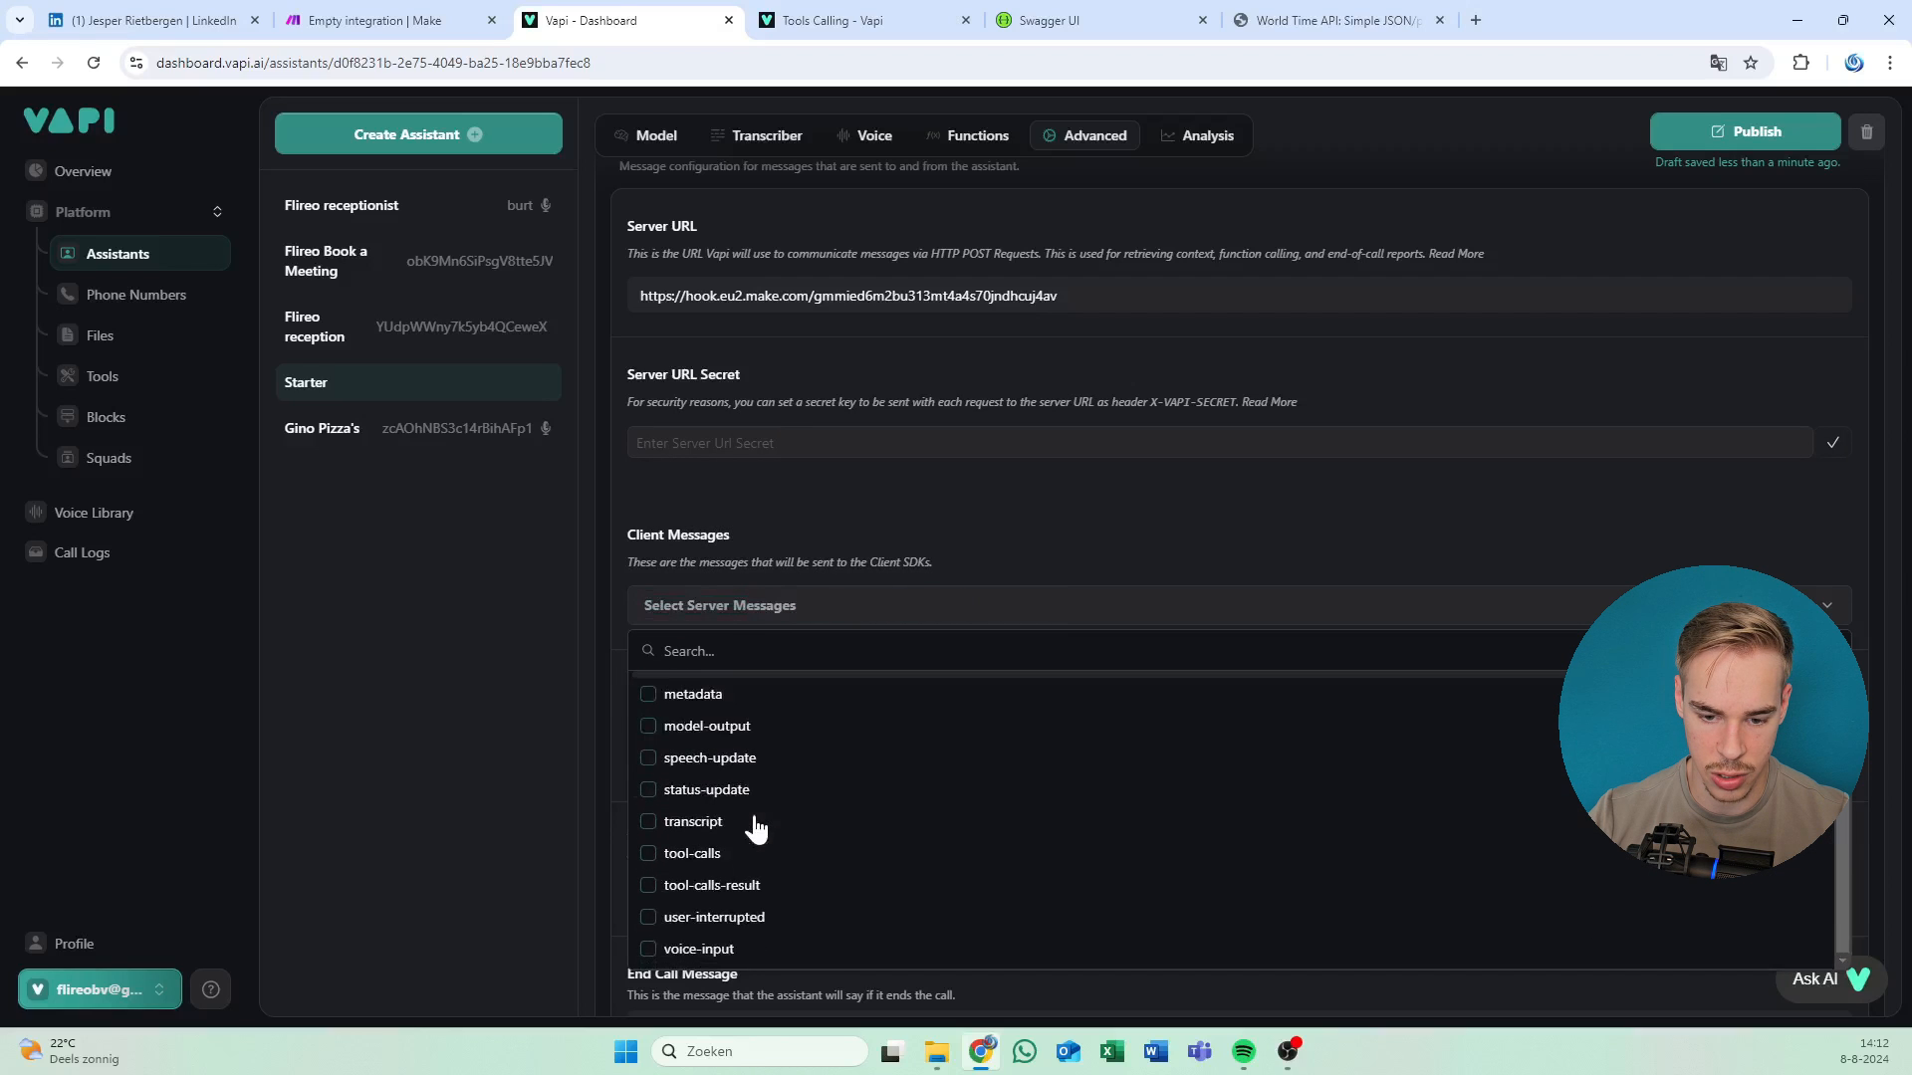
{"action": "left_click", "coordinate": [742, 854]}
{"action": "left_click", "coordinate": [847, 886]}
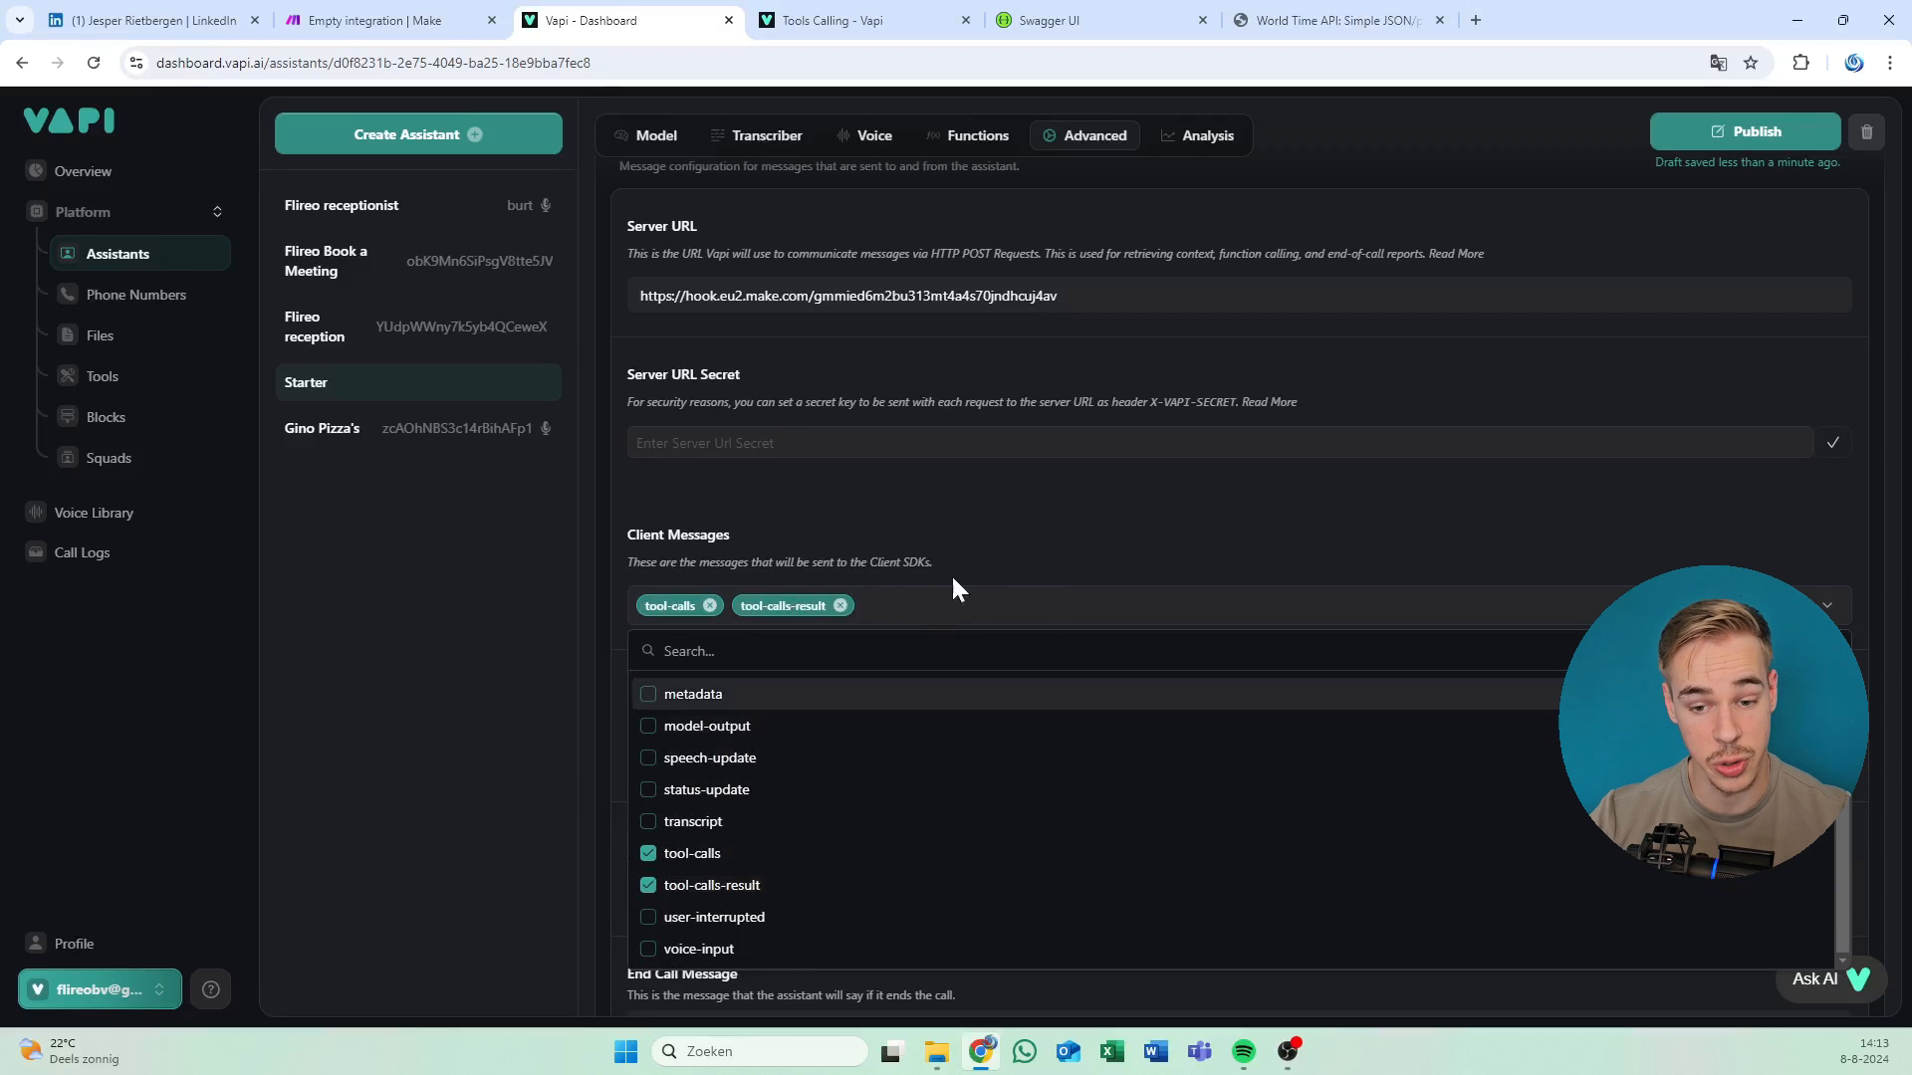
{"action": "left_click", "coordinate": [984, 542]}
Check the server message options and remaining messaging settings, and publish the Starter assistant.
{"action": "left_click", "coordinate": [787, 766]}
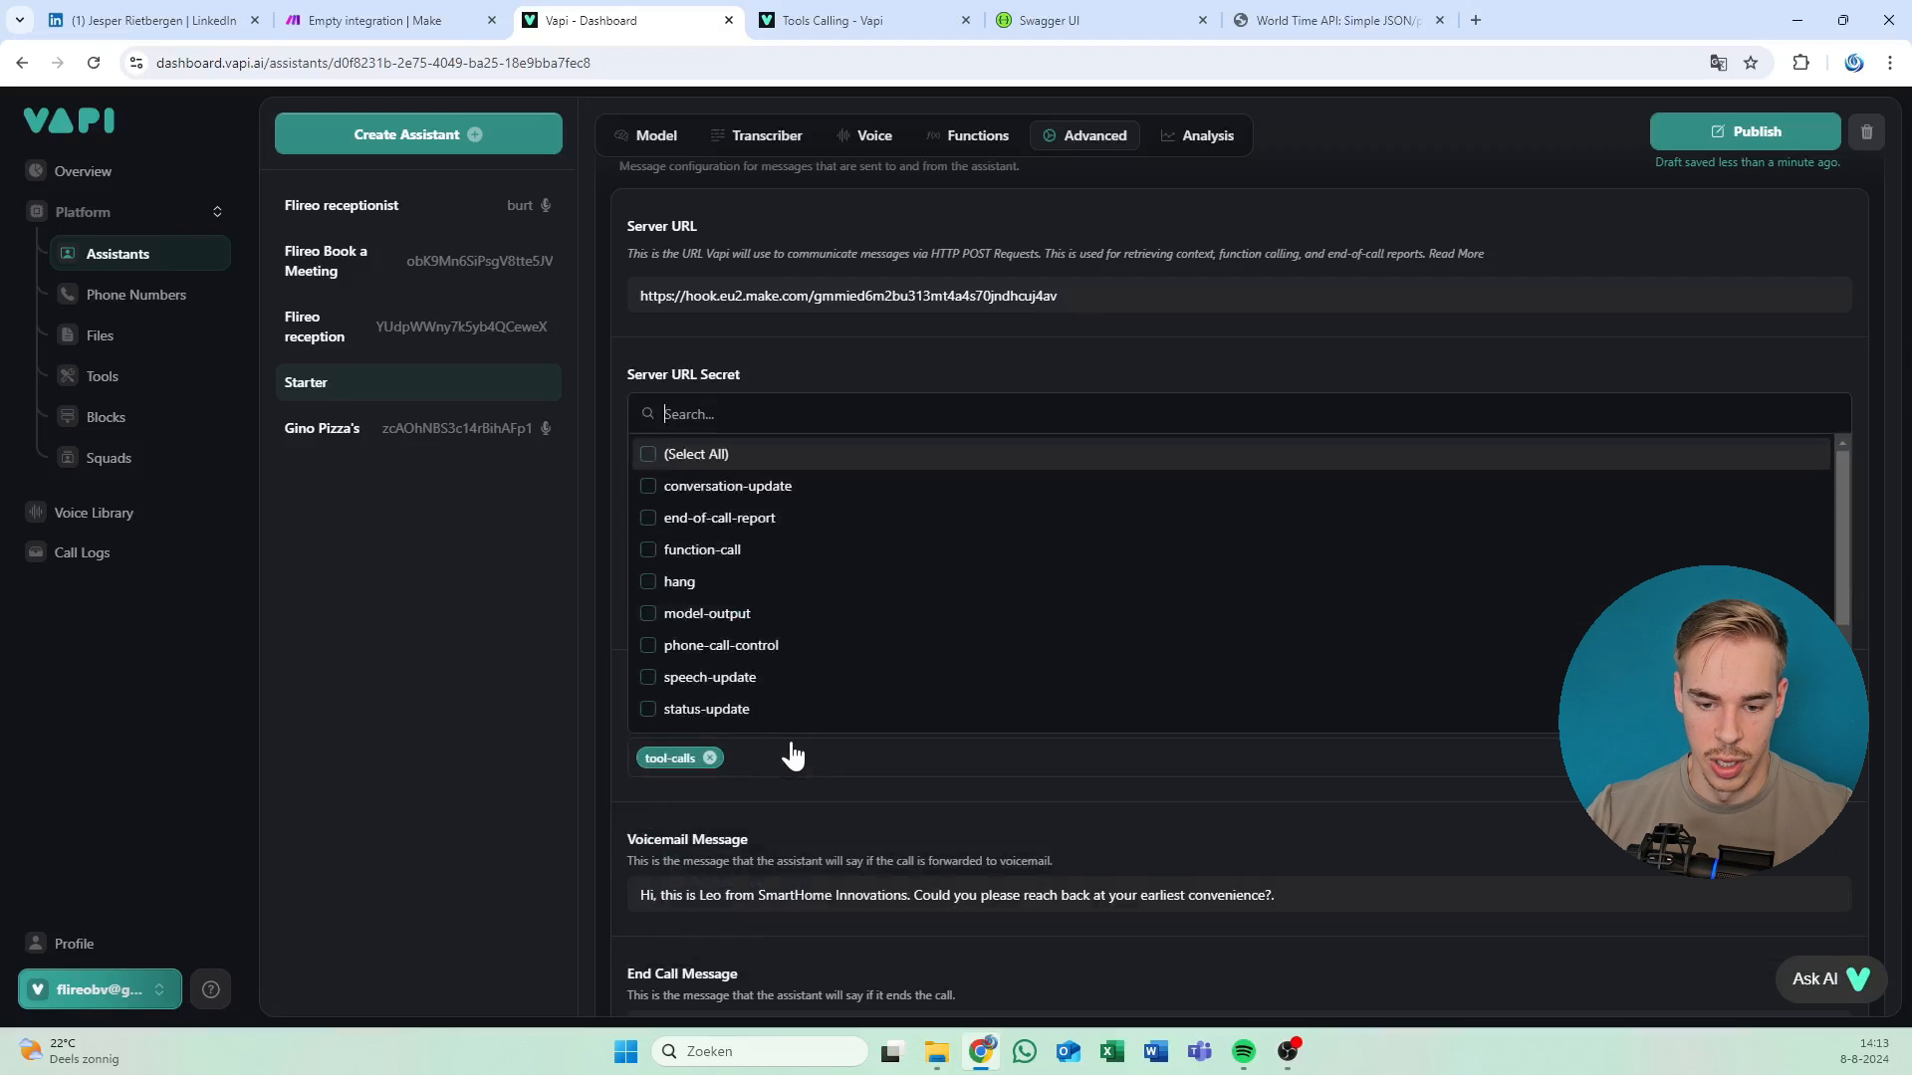
{"action": "scroll", "coordinate": [811, 610], "scroll_direction": "down", "scroll_amount": 3}
{"action": "scroll", "coordinate": [810, 608], "scroll_direction": "up", "scroll_amount": 3}
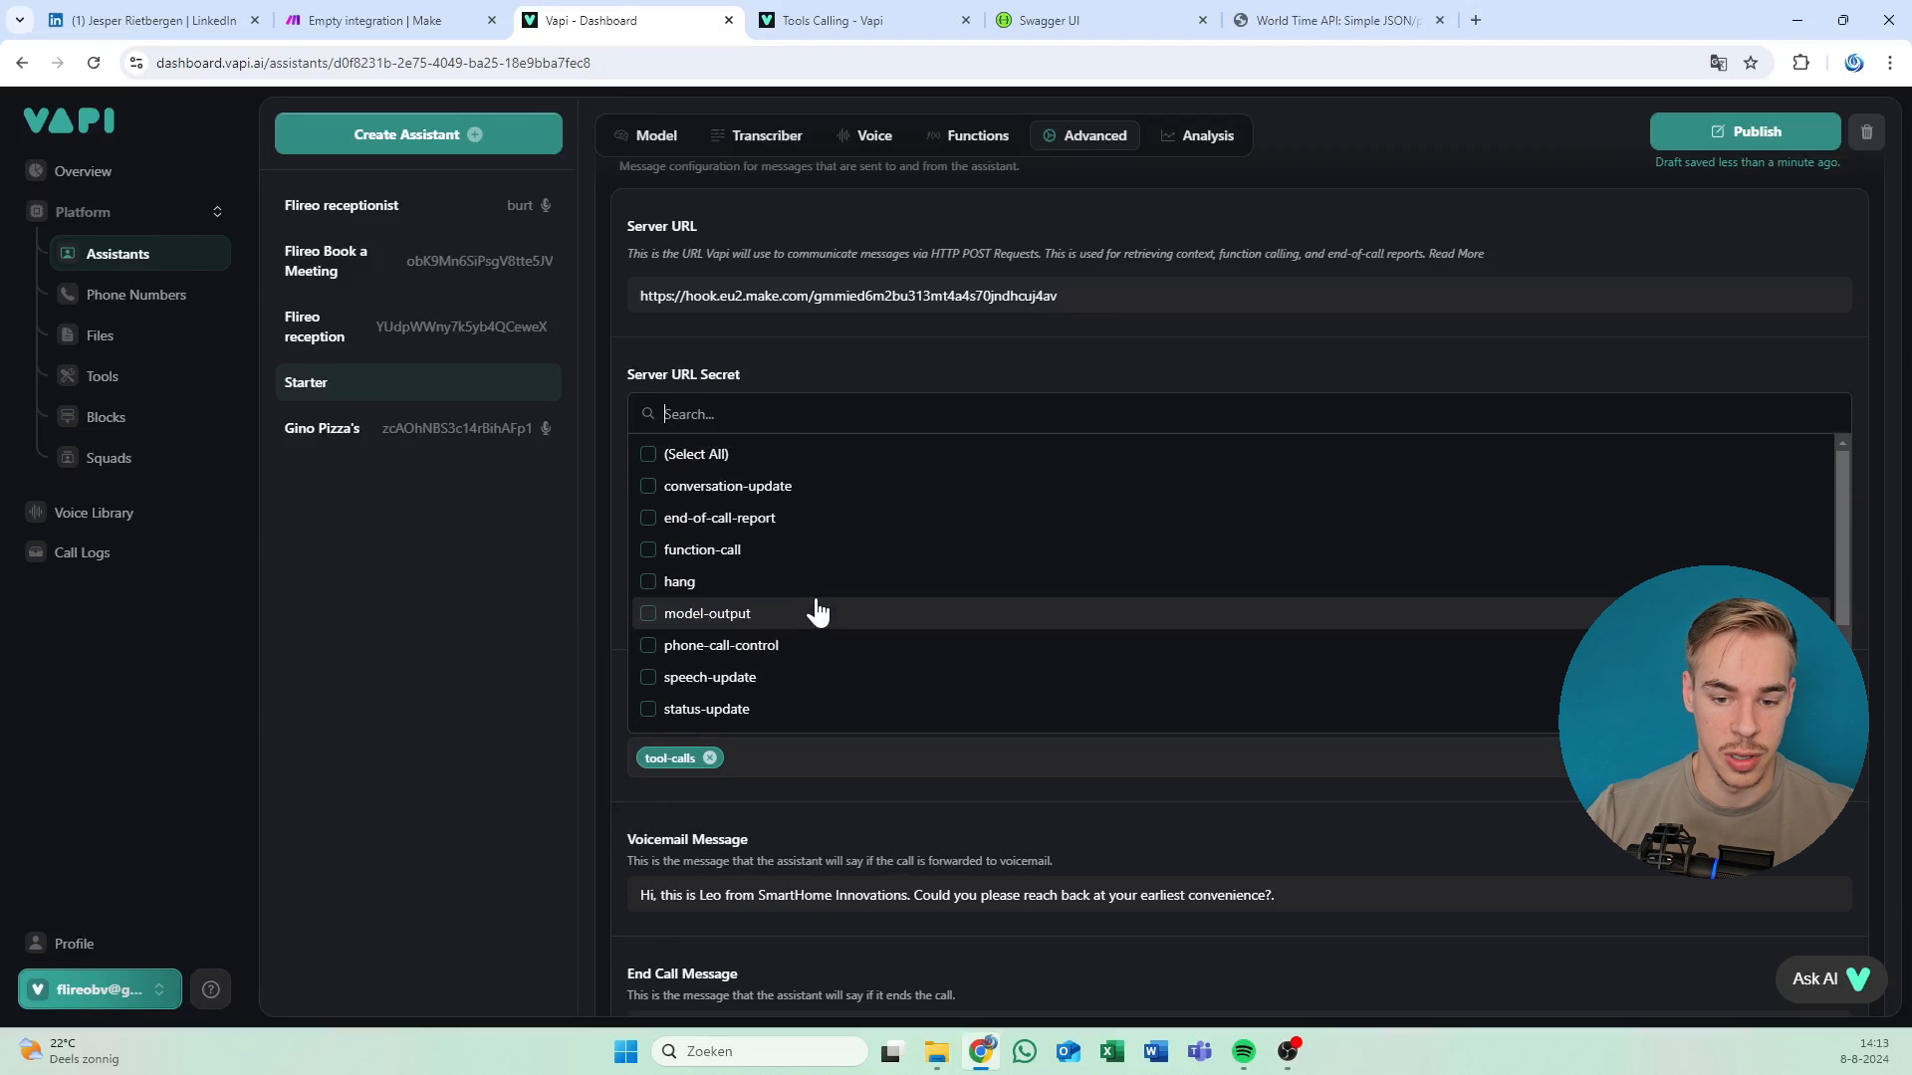
{"action": "left_click", "coordinate": [512, 643]}
{"action": "scroll", "coordinate": [697, 706], "scroll_direction": "down", "scroll_amount": 4}
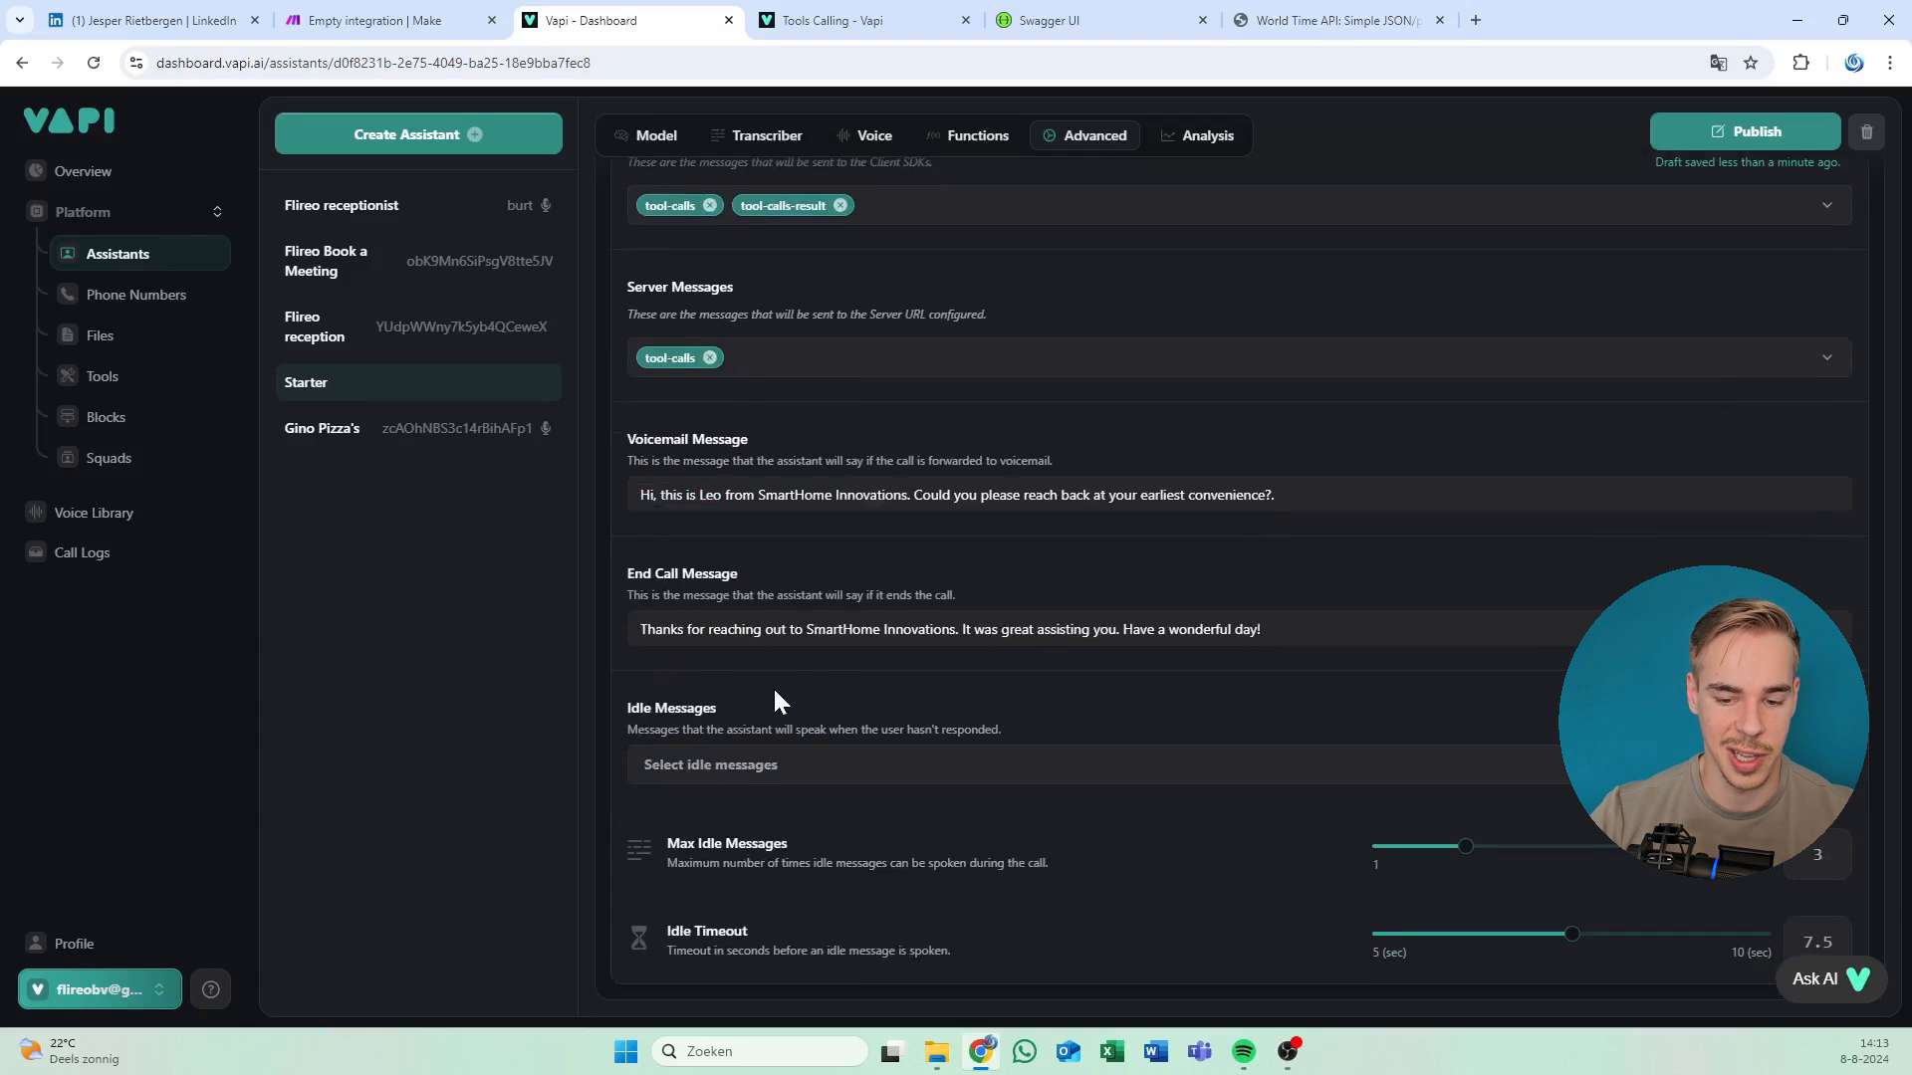
{"action": "scroll", "coordinate": [1701, 290], "scroll_direction": "up", "scroll_amount": 5}
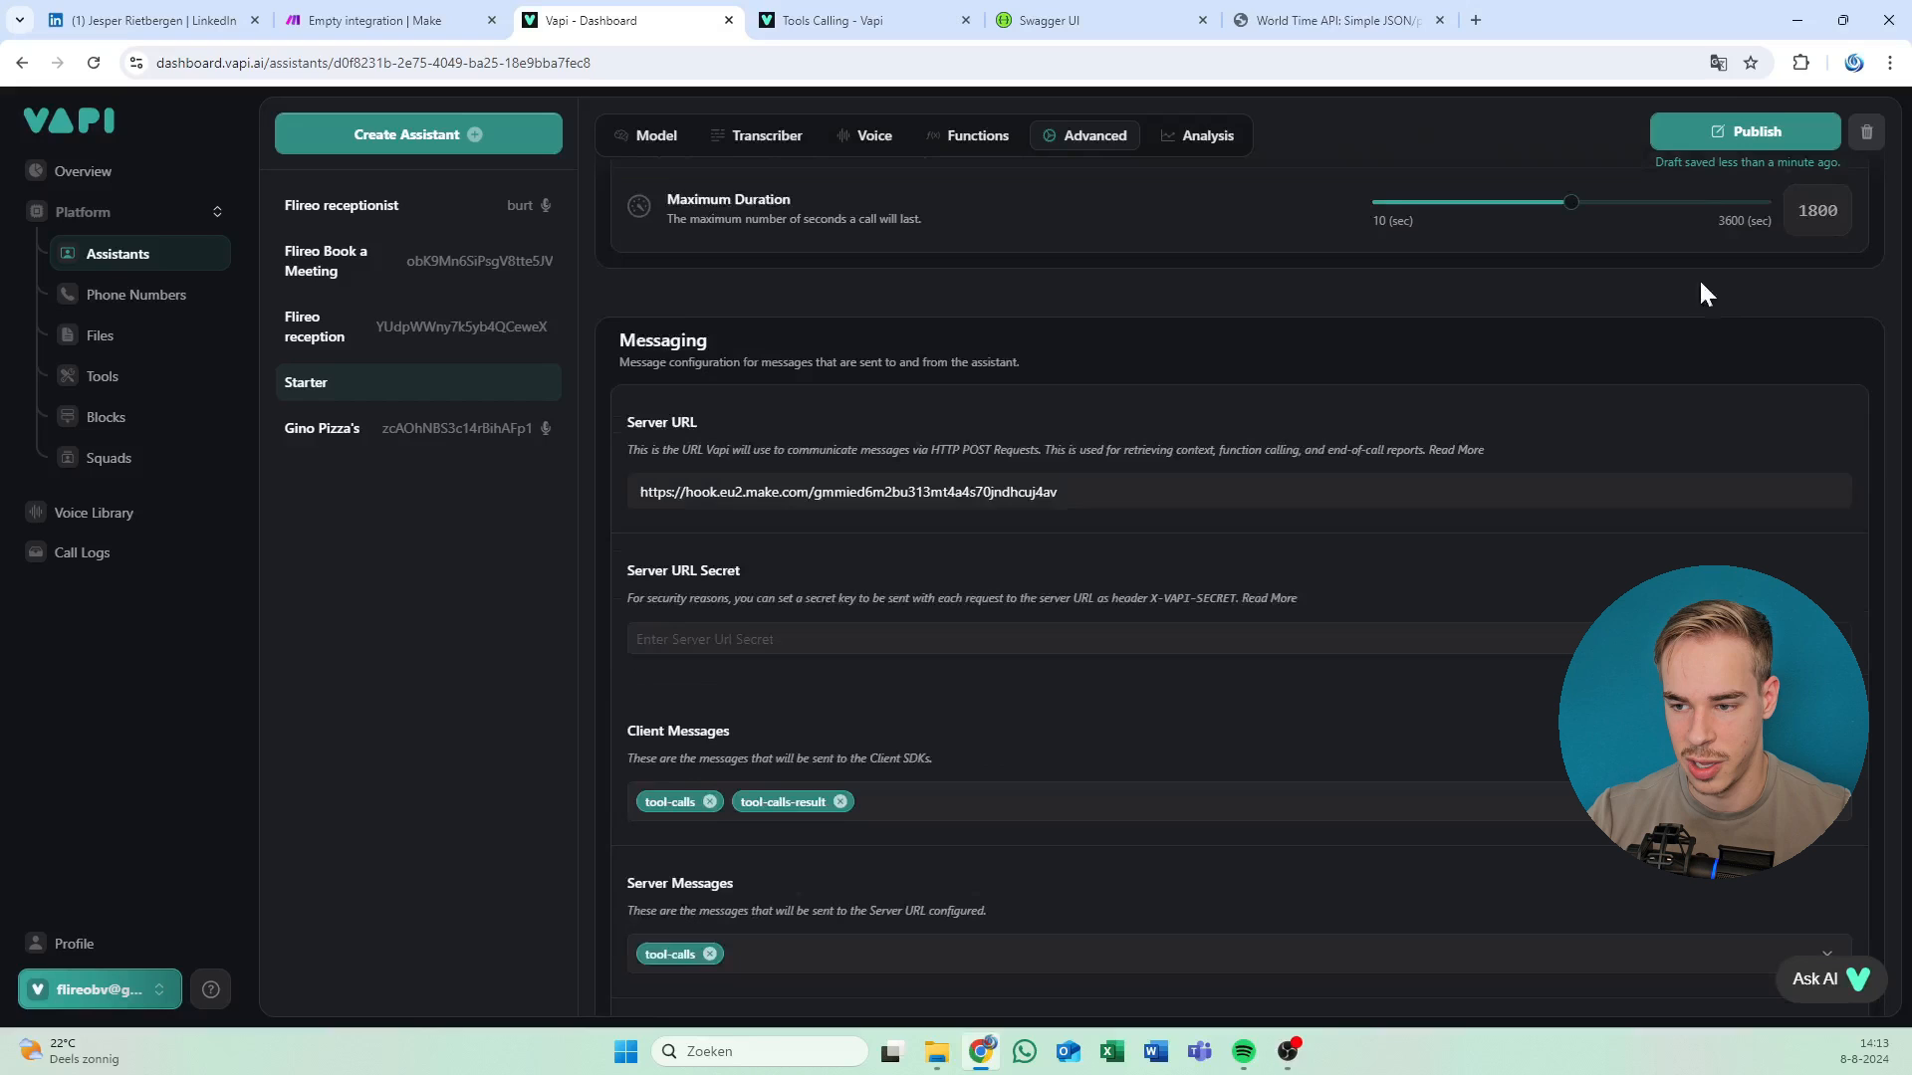
{"action": "left_click", "coordinate": [1737, 140]}
{"action": "scroll", "coordinate": [1289, 464], "scroll_direction": "up", "scroll_amount": 7}
{"action": "scroll", "coordinate": [1292, 463], "scroll_direction": "up", "scroll_amount": 3}
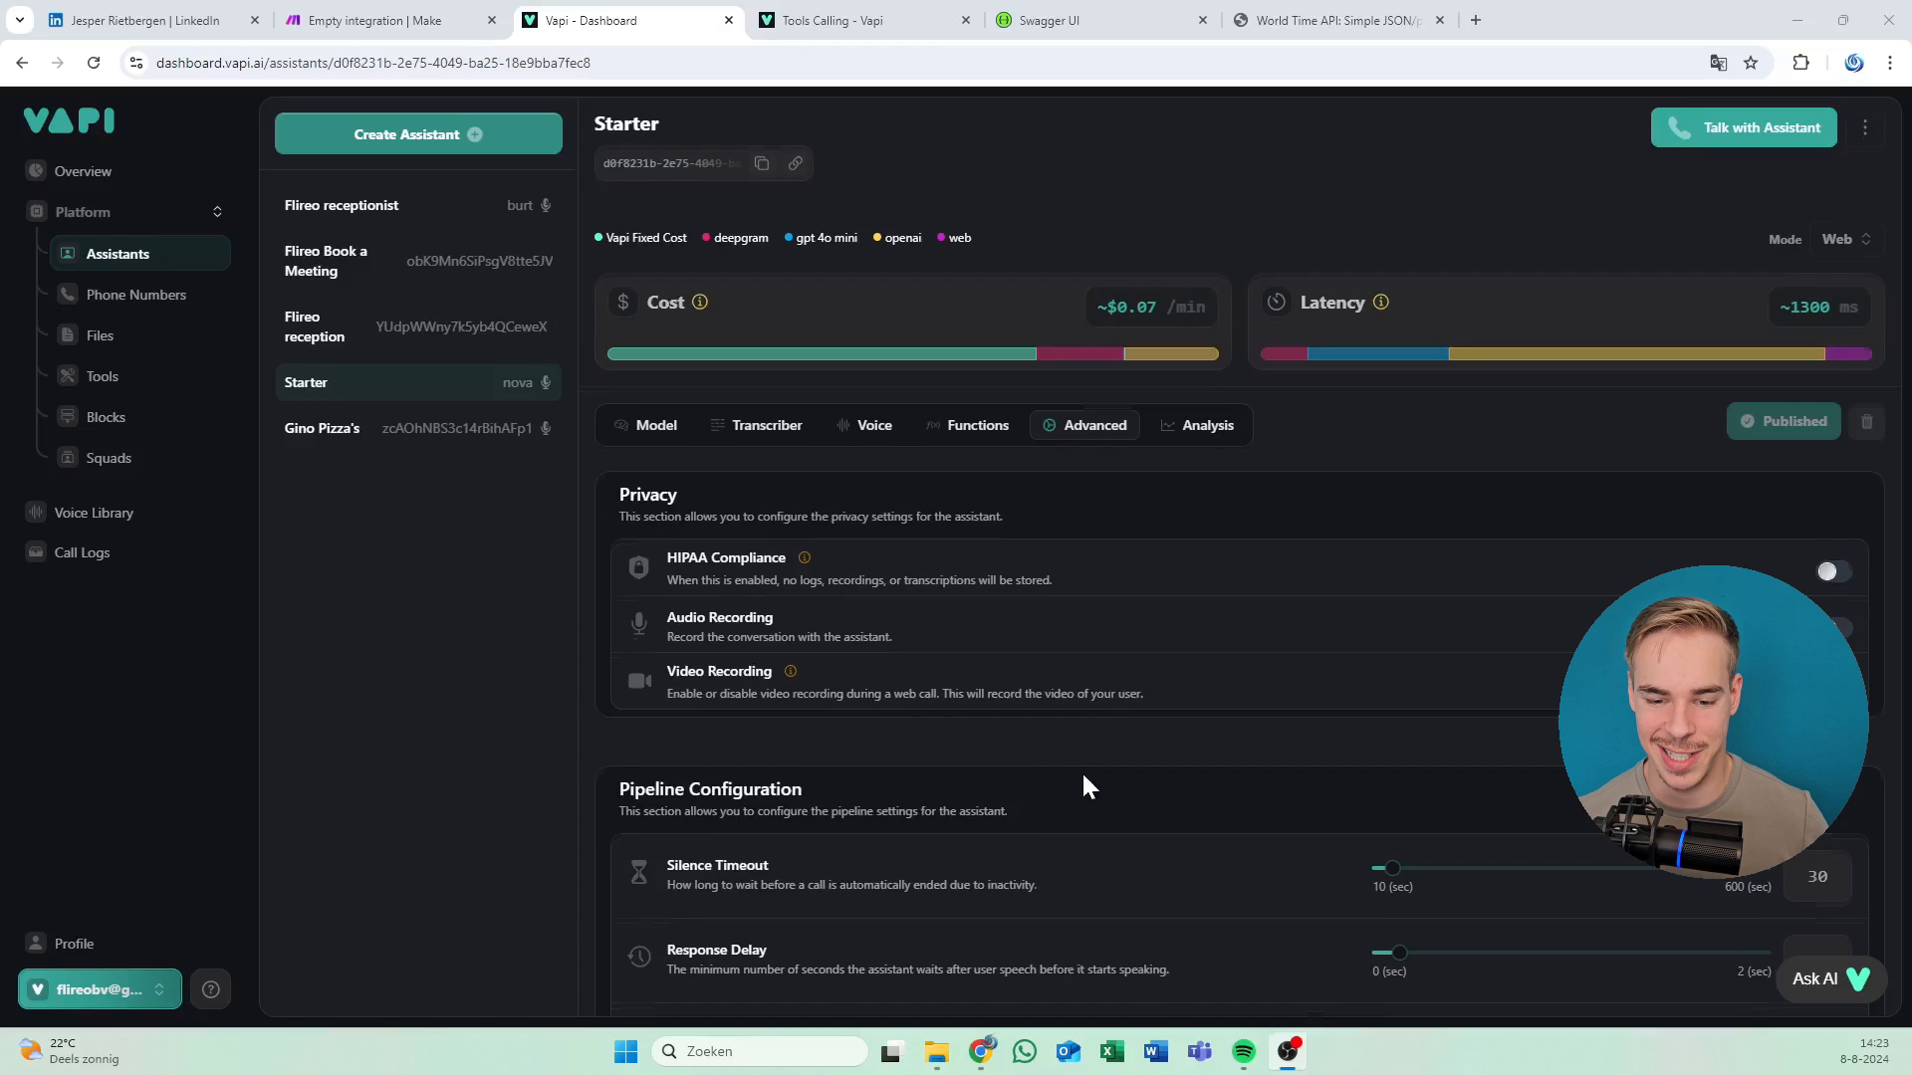
Review the published assistant's messaging settings: Server URL, client and server messages, voicemail message and end call message.
{"action": "scroll", "coordinate": [1085, 786], "scroll_direction": "down", "scroll_amount": 8}
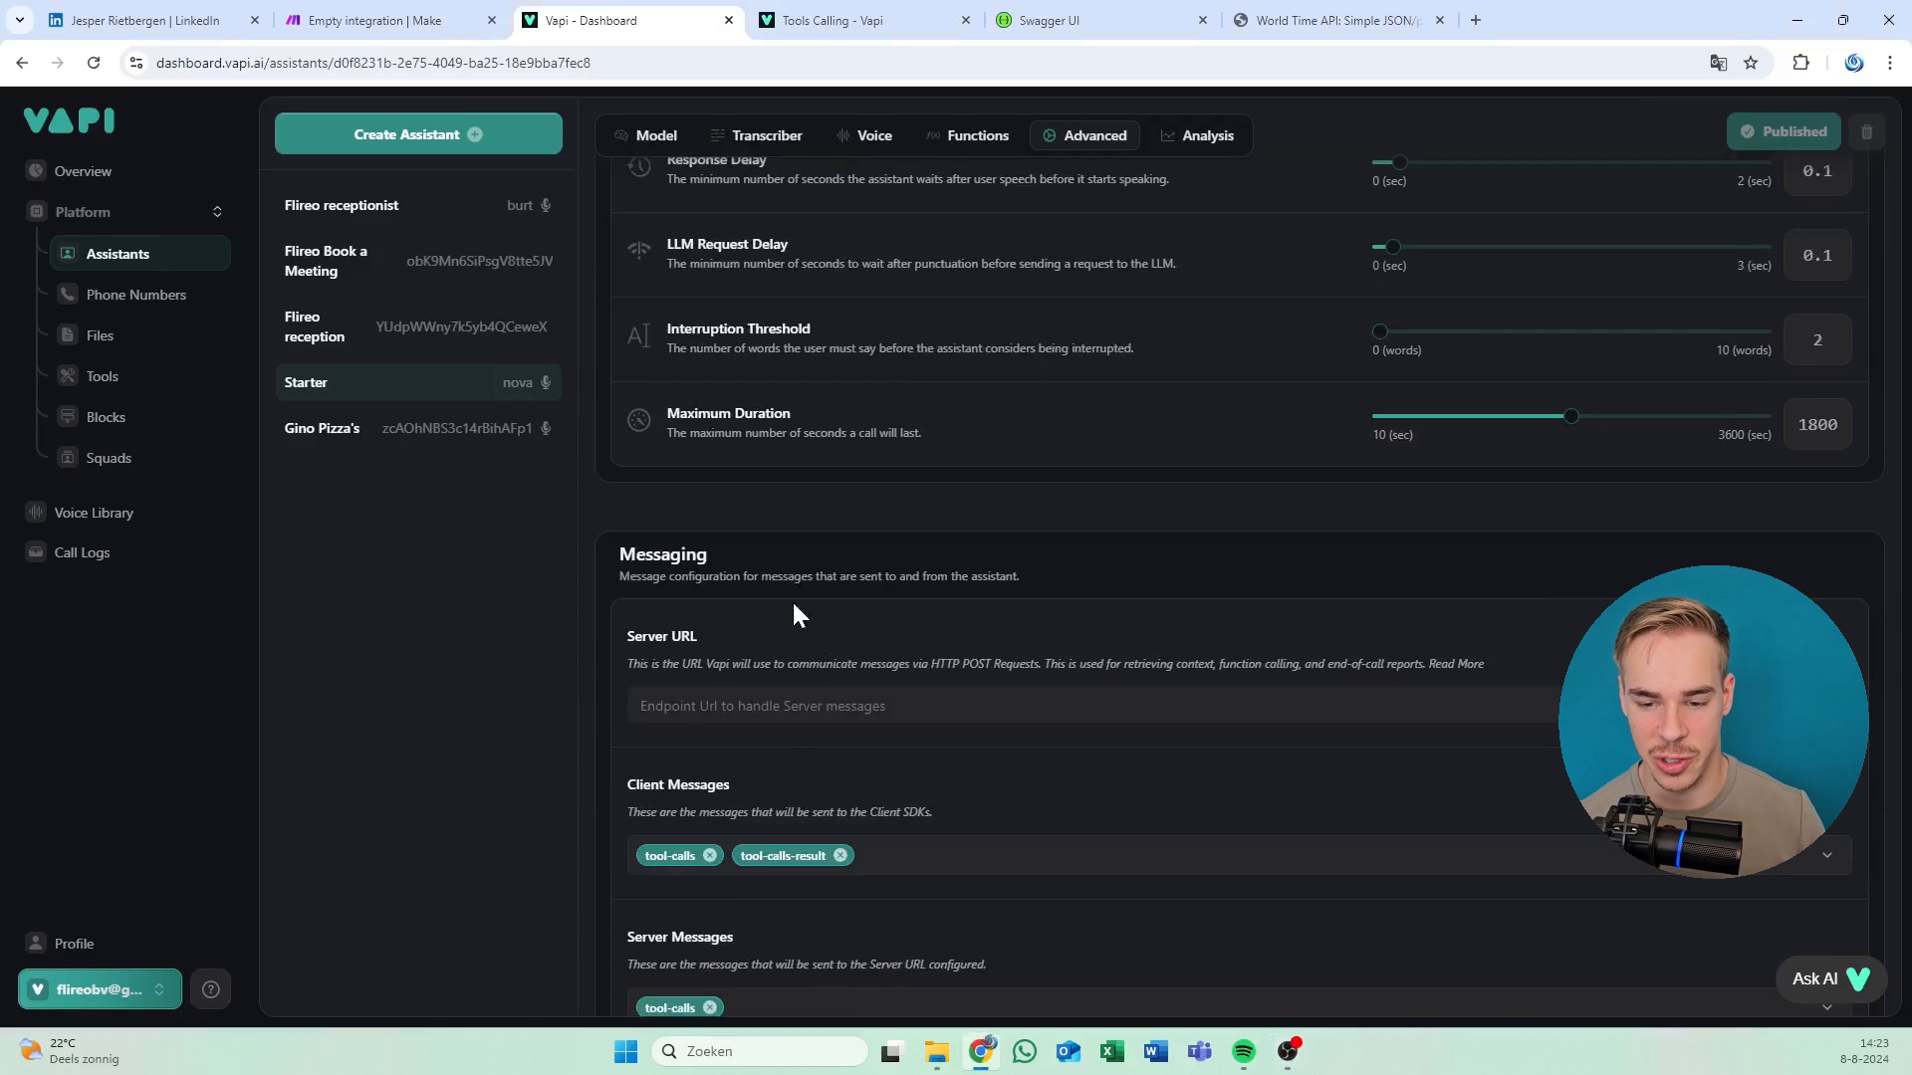
{"action": "left_click_drag", "start_coordinate": [784, 664], "coordinate": [962, 664]}
{"action": "left_click", "coordinate": [1292, 664]}
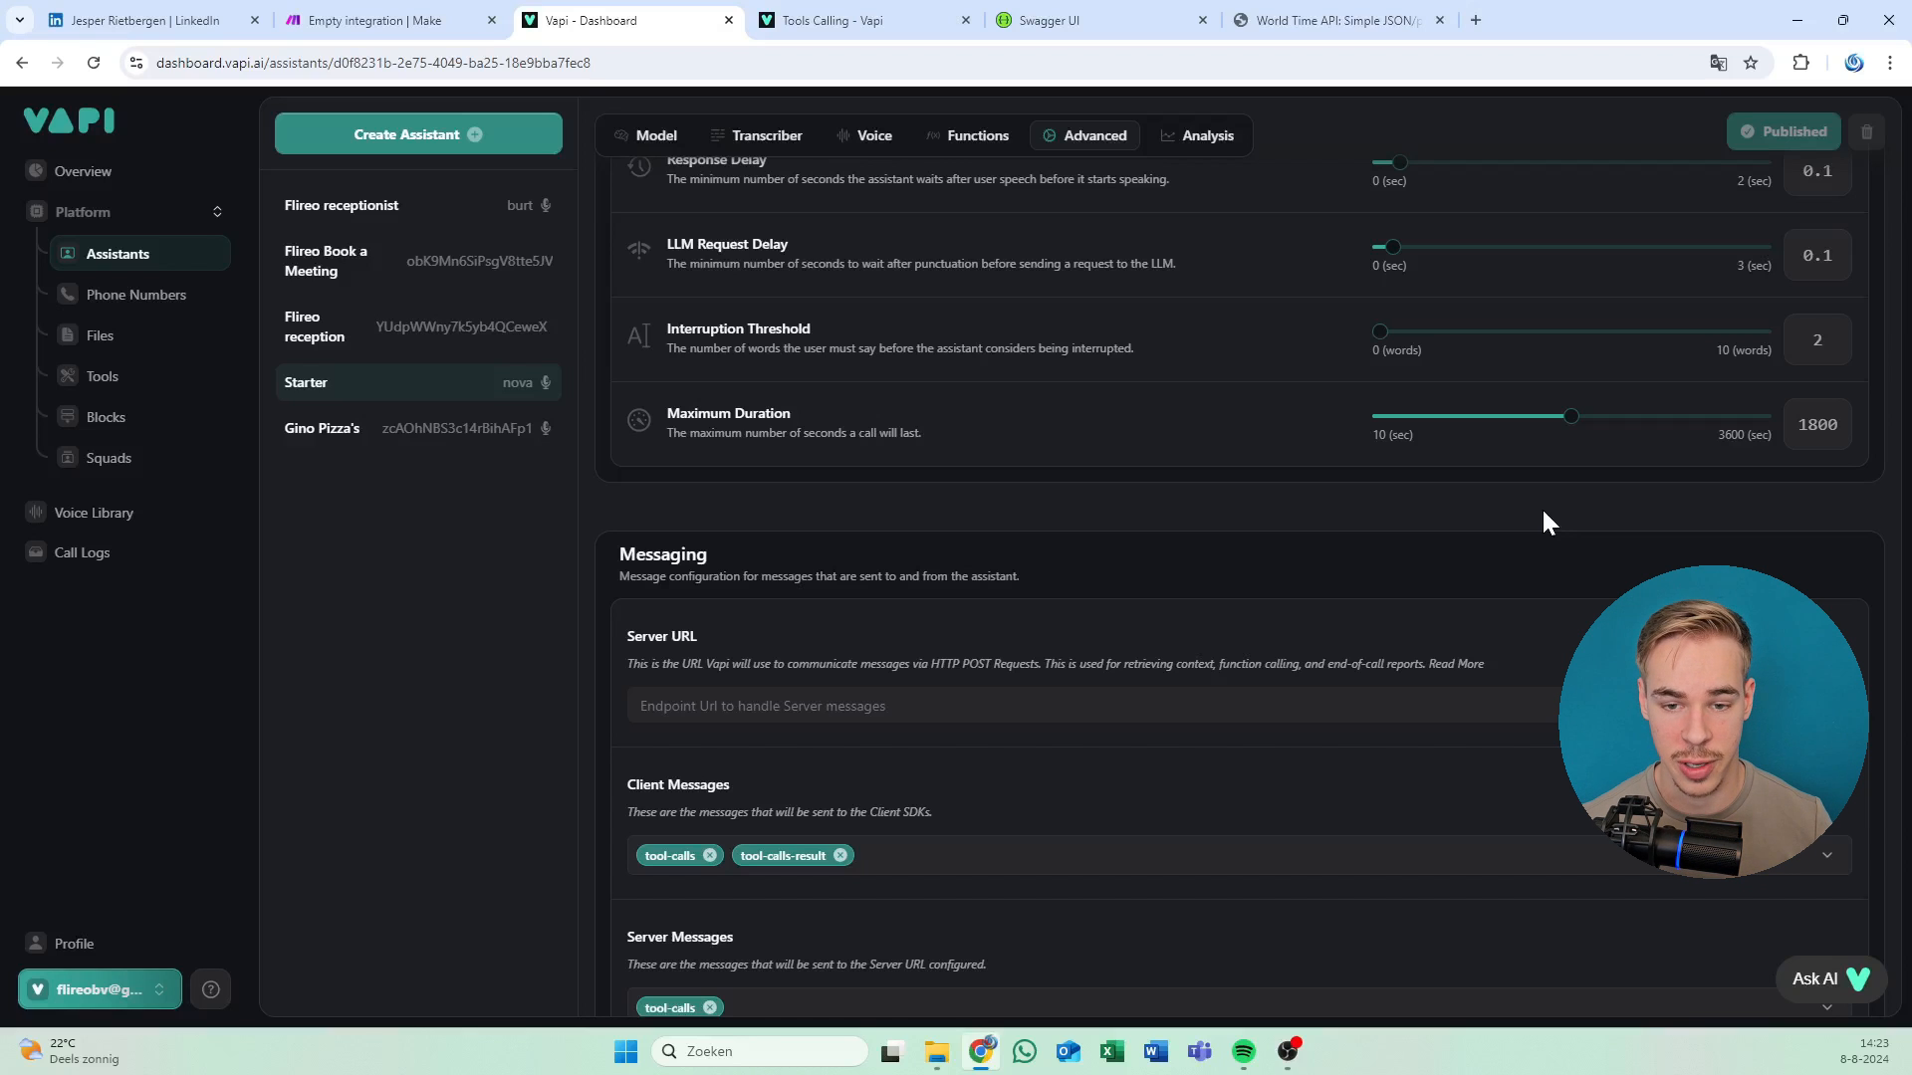
{"action": "scroll", "coordinate": [1452, 567], "scroll_direction": "up", "scroll_amount": 3}
{"action": "scroll", "coordinate": [1103, 570], "scroll_direction": "down", "scroll_amount": 6}
{"action": "scroll", "coordinate": [996, 572], "scroll_direction": "down", "scroll_amount": 2}
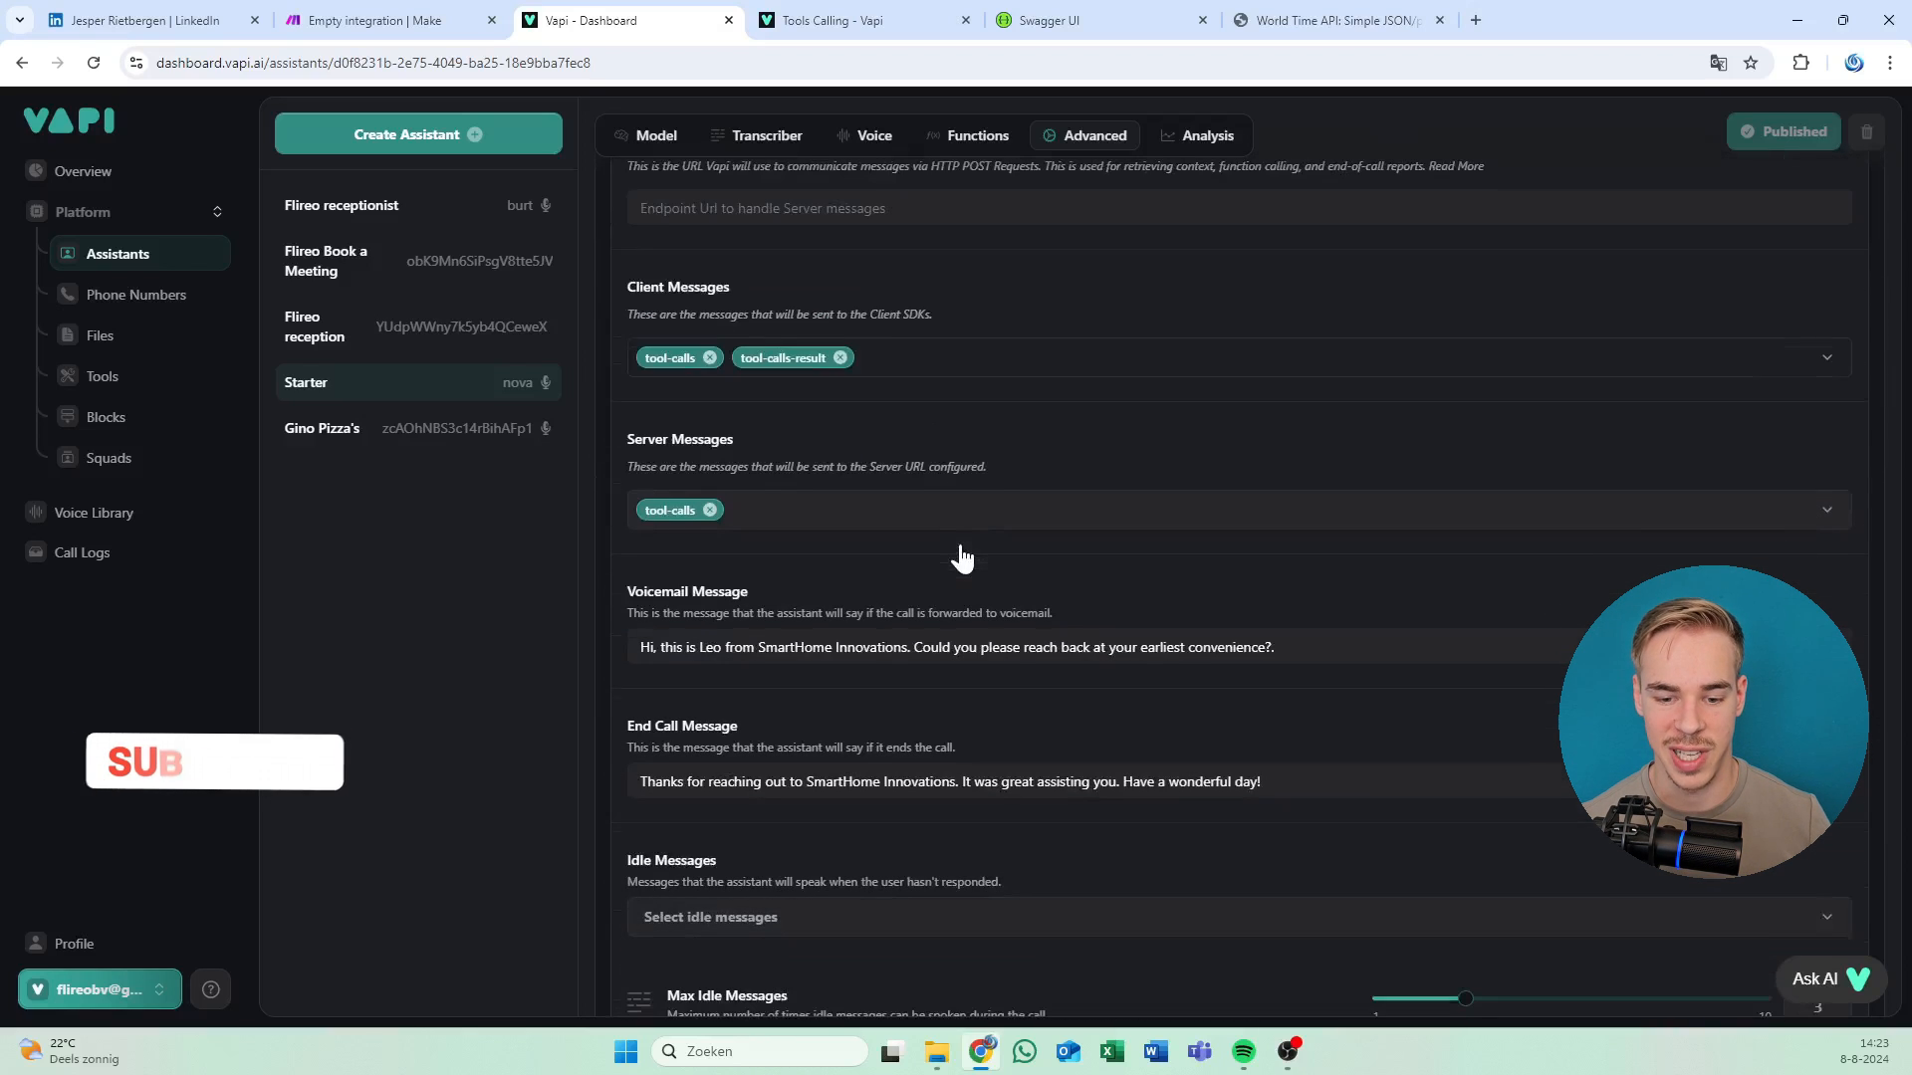
{"action": "scroll", "coordinate": [1004, 549], "scroll_direction": "up", "scroll_amount": 2}
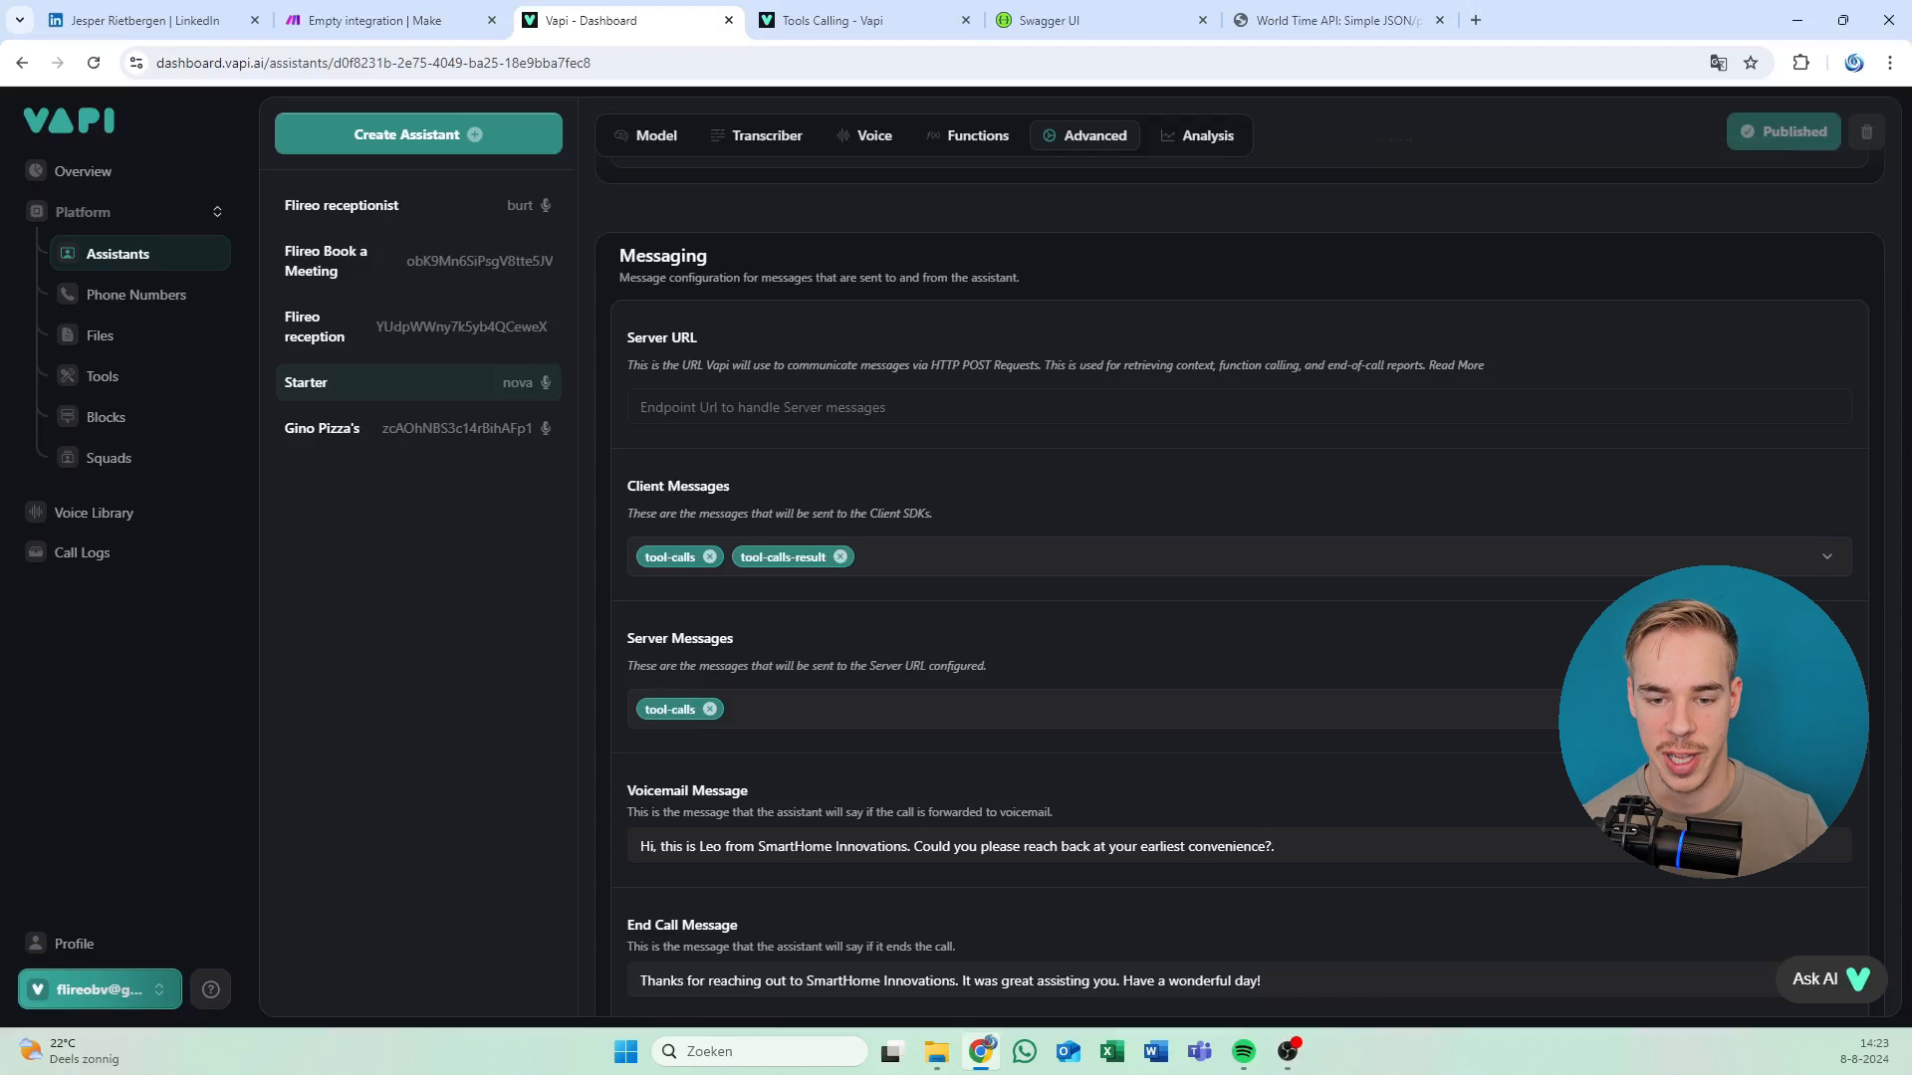
{"action": "left_click", "coordinate": [866, 417]}
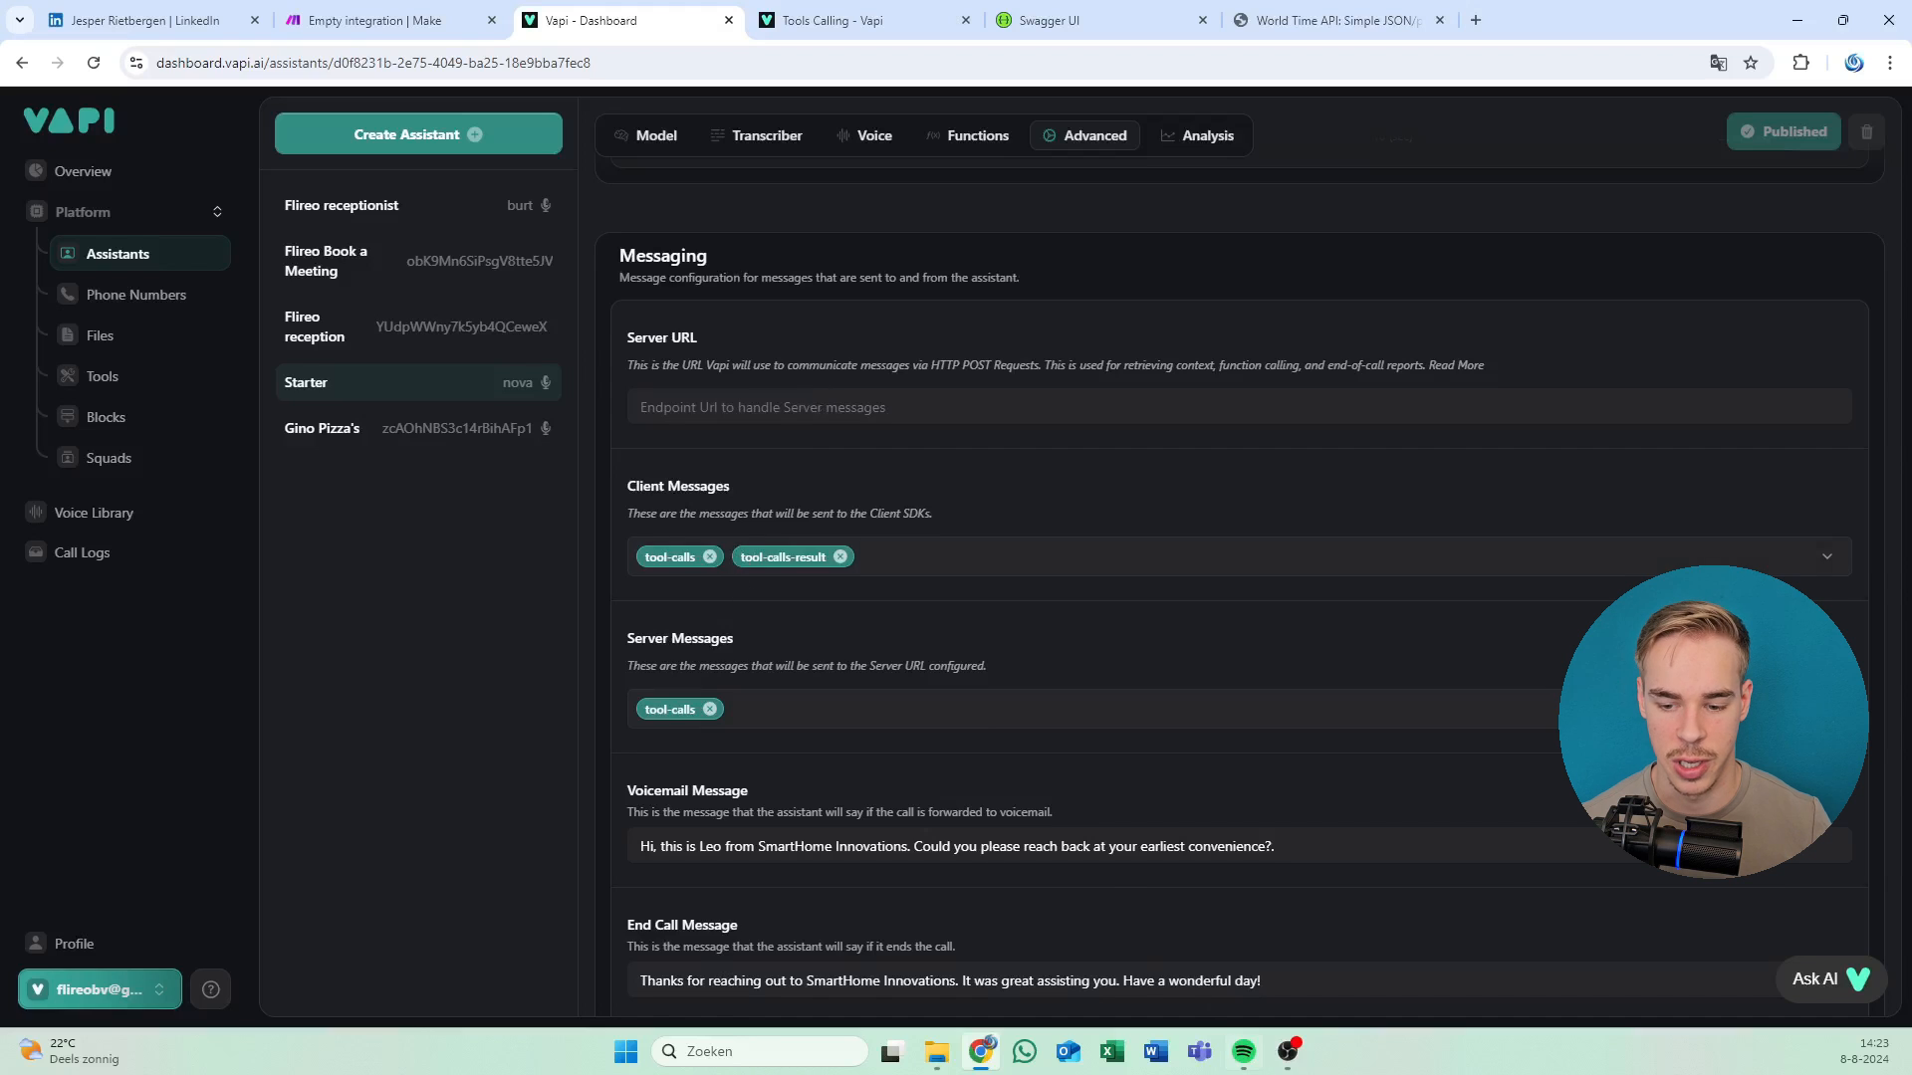
{"action": "scroll", "coordinate": [913, 797], "scroll_direction": "down", "scroll_amount": 3}
{"action": "left_click_drag", "start_coordinate": [813, 630], "coordinate": [917, 629]}
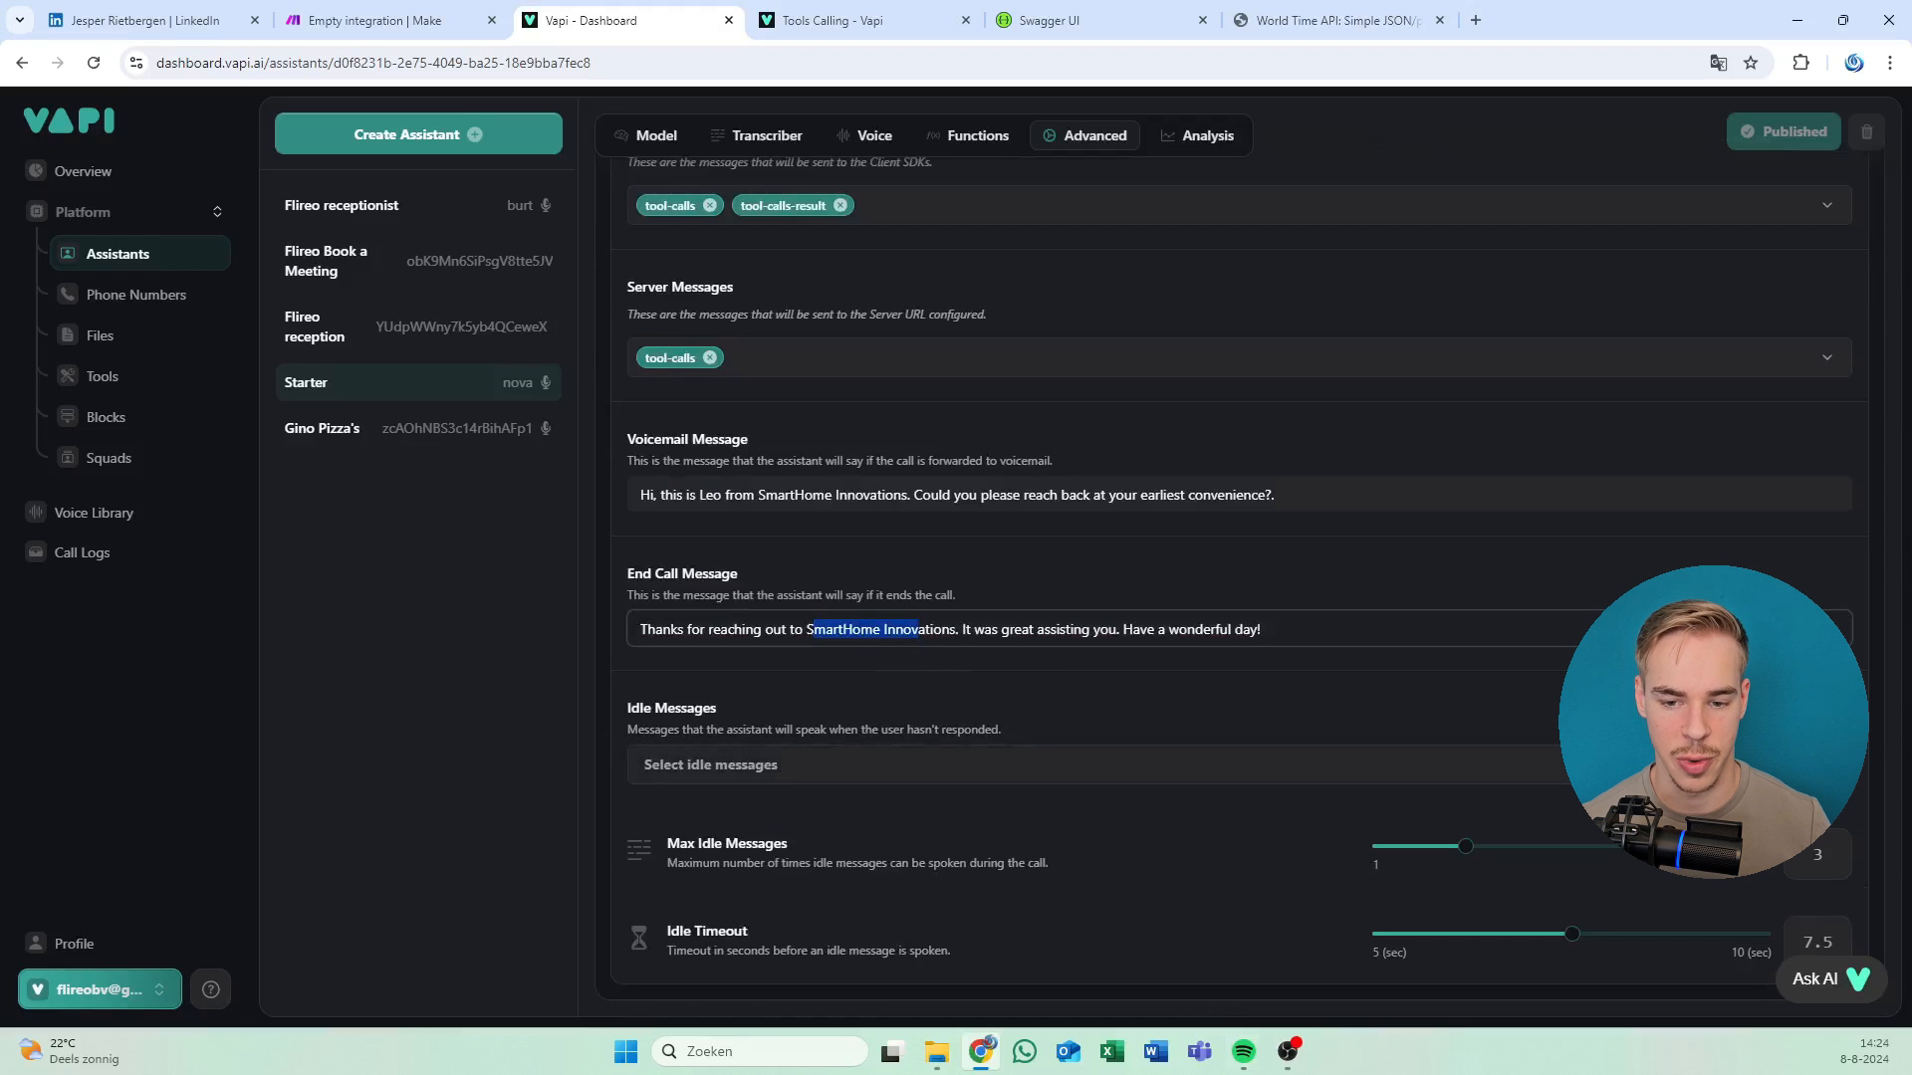
{"action": "left_click_drag", "start_coordinate": [869, 495], "coordinate": [627, 508]}
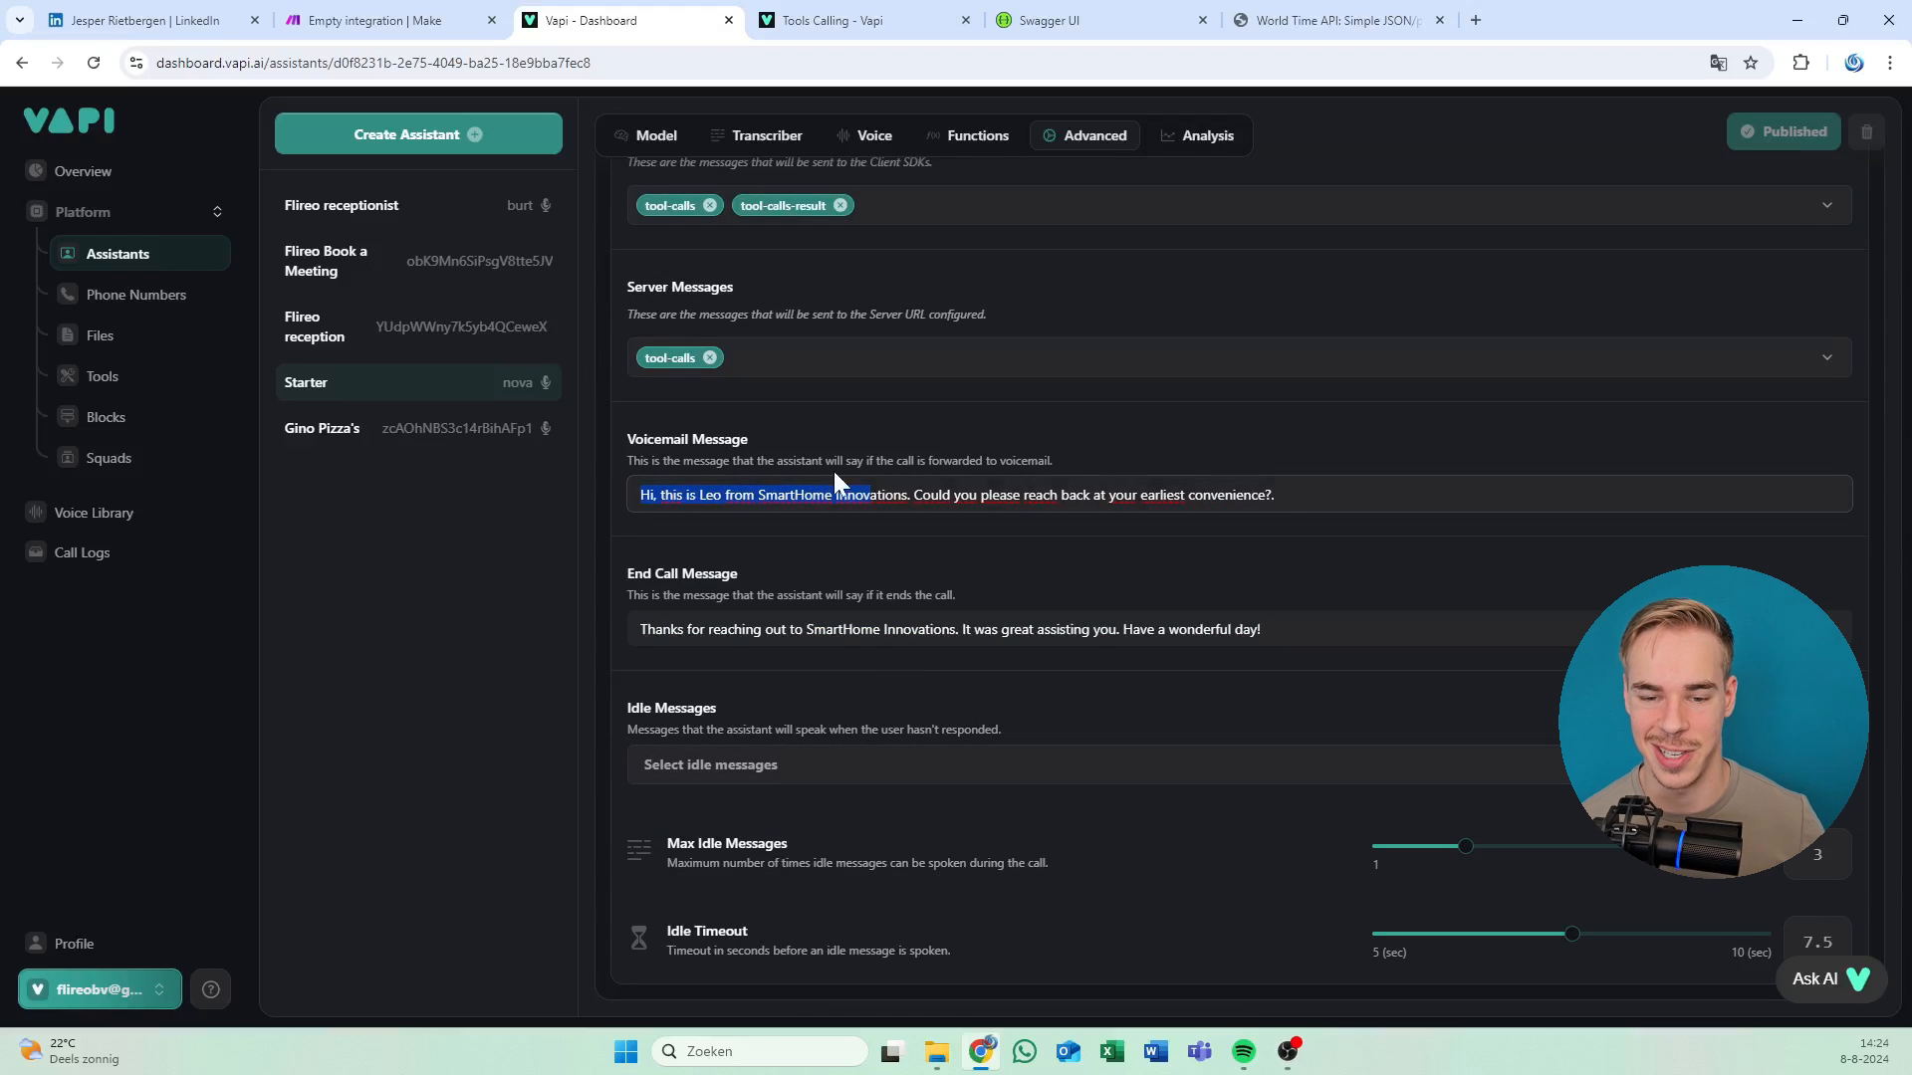
Recheck the assistant's functions, transcriber and model settings, including the system prompt line about the blog being sent by email.
{"action": "scroll", "coordinate": [833, 470], "scroll_direction": "up", "scroll_amount": 15}
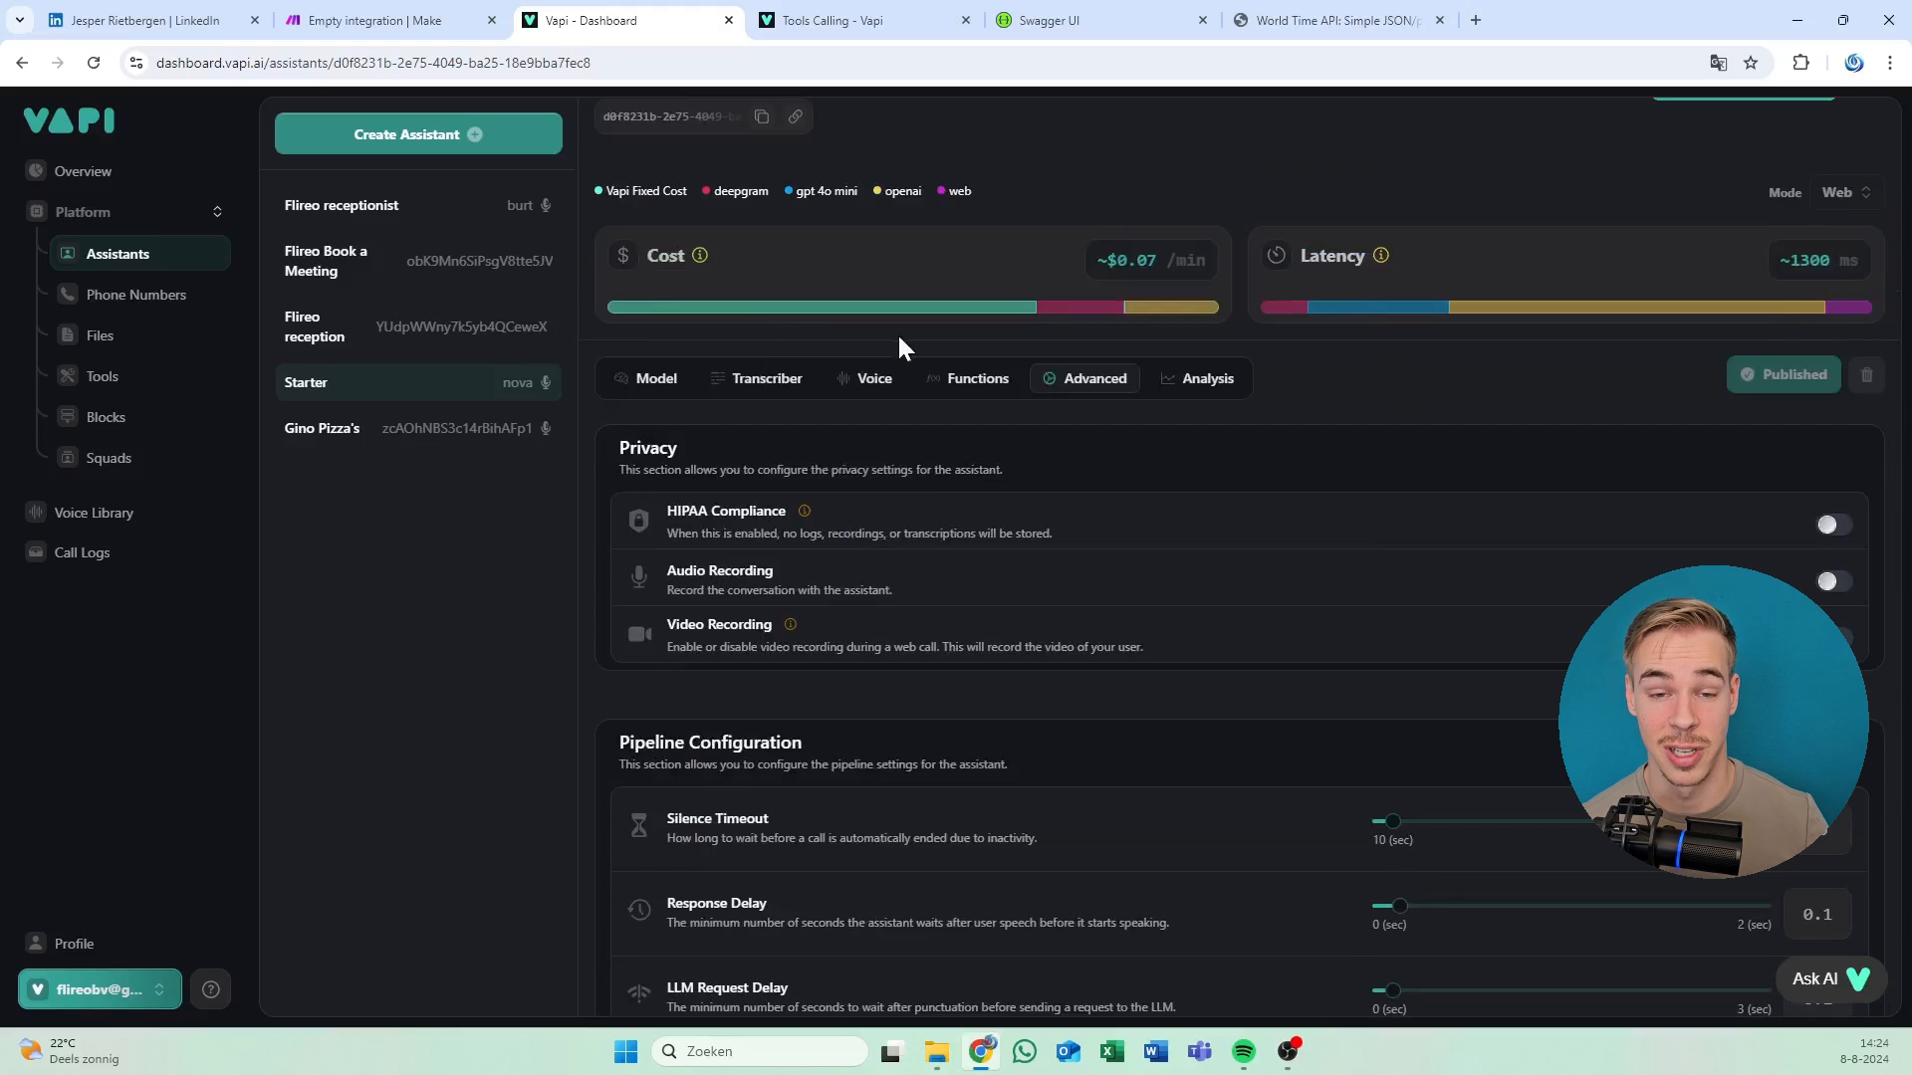
{"action": "left_click", "coordinate": [941, 383]}
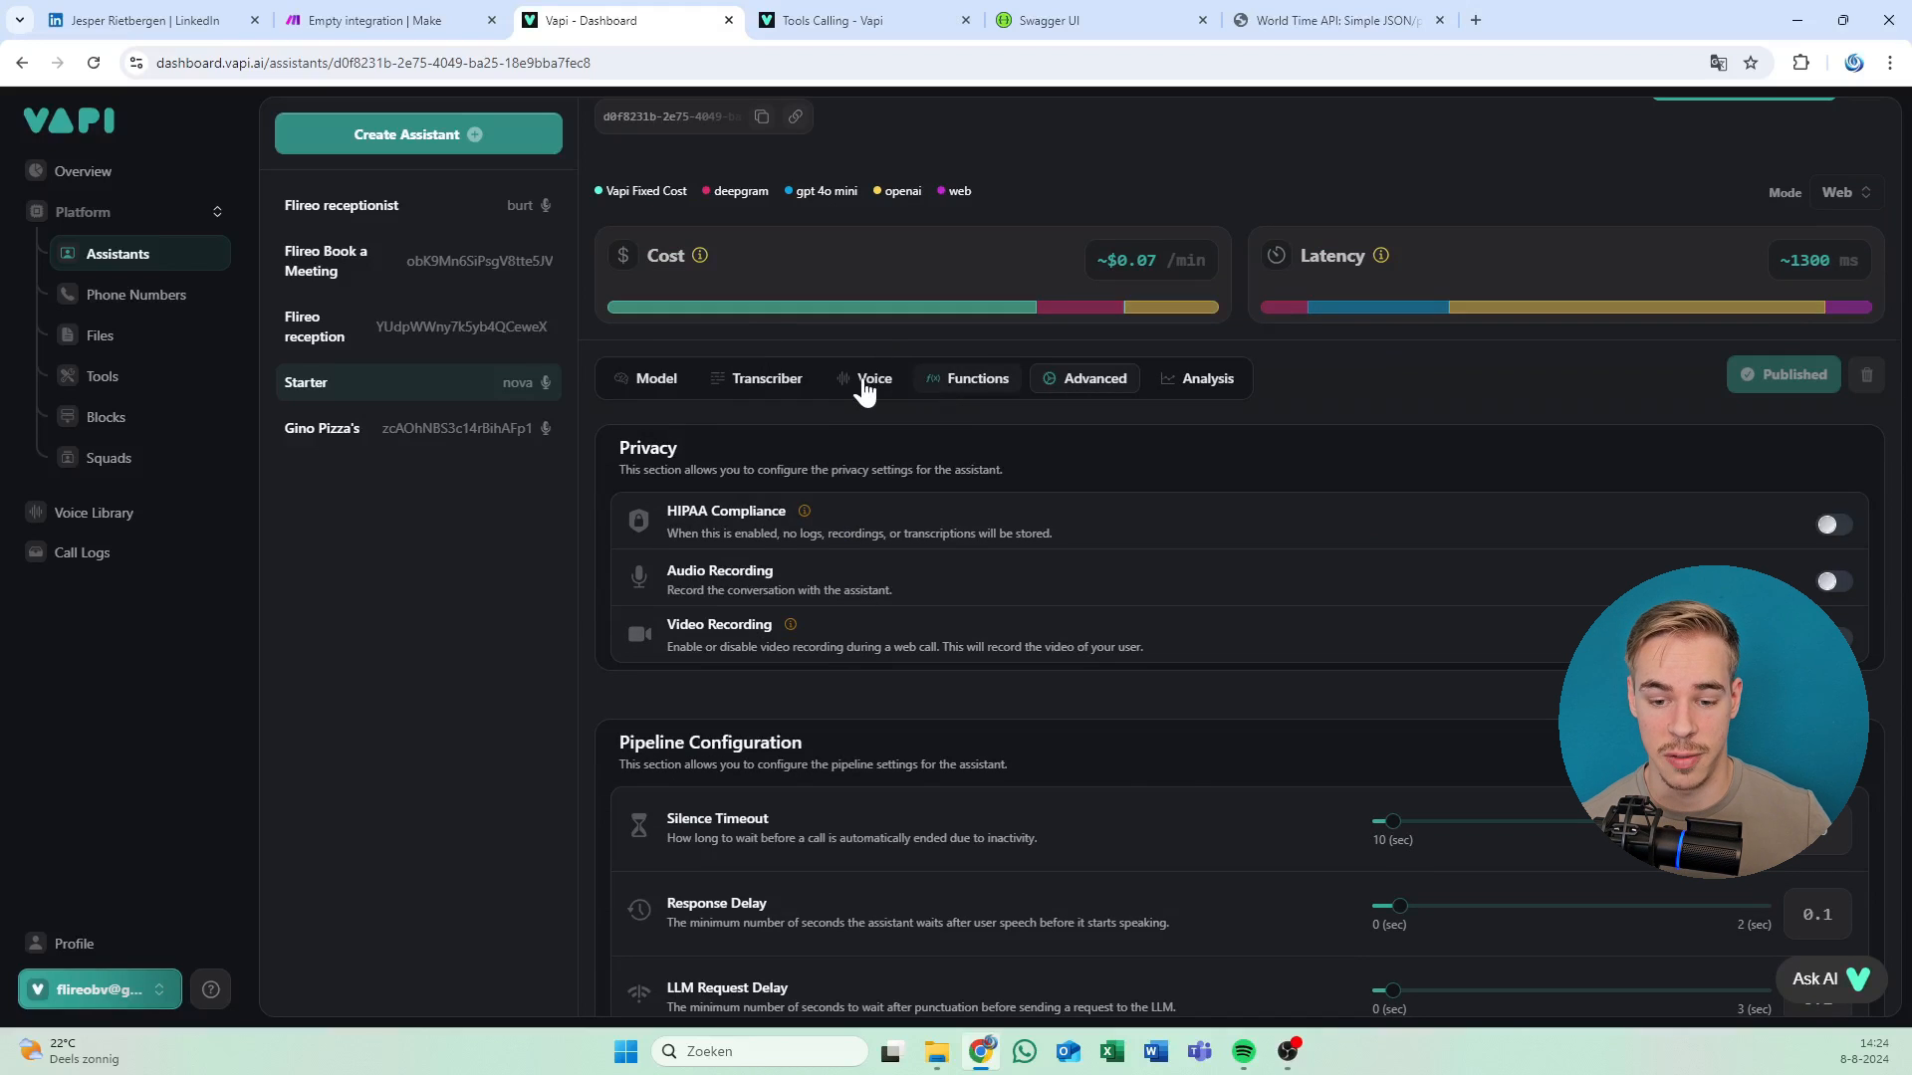
{"action": "left_click", "coordinate": [872, 388]}
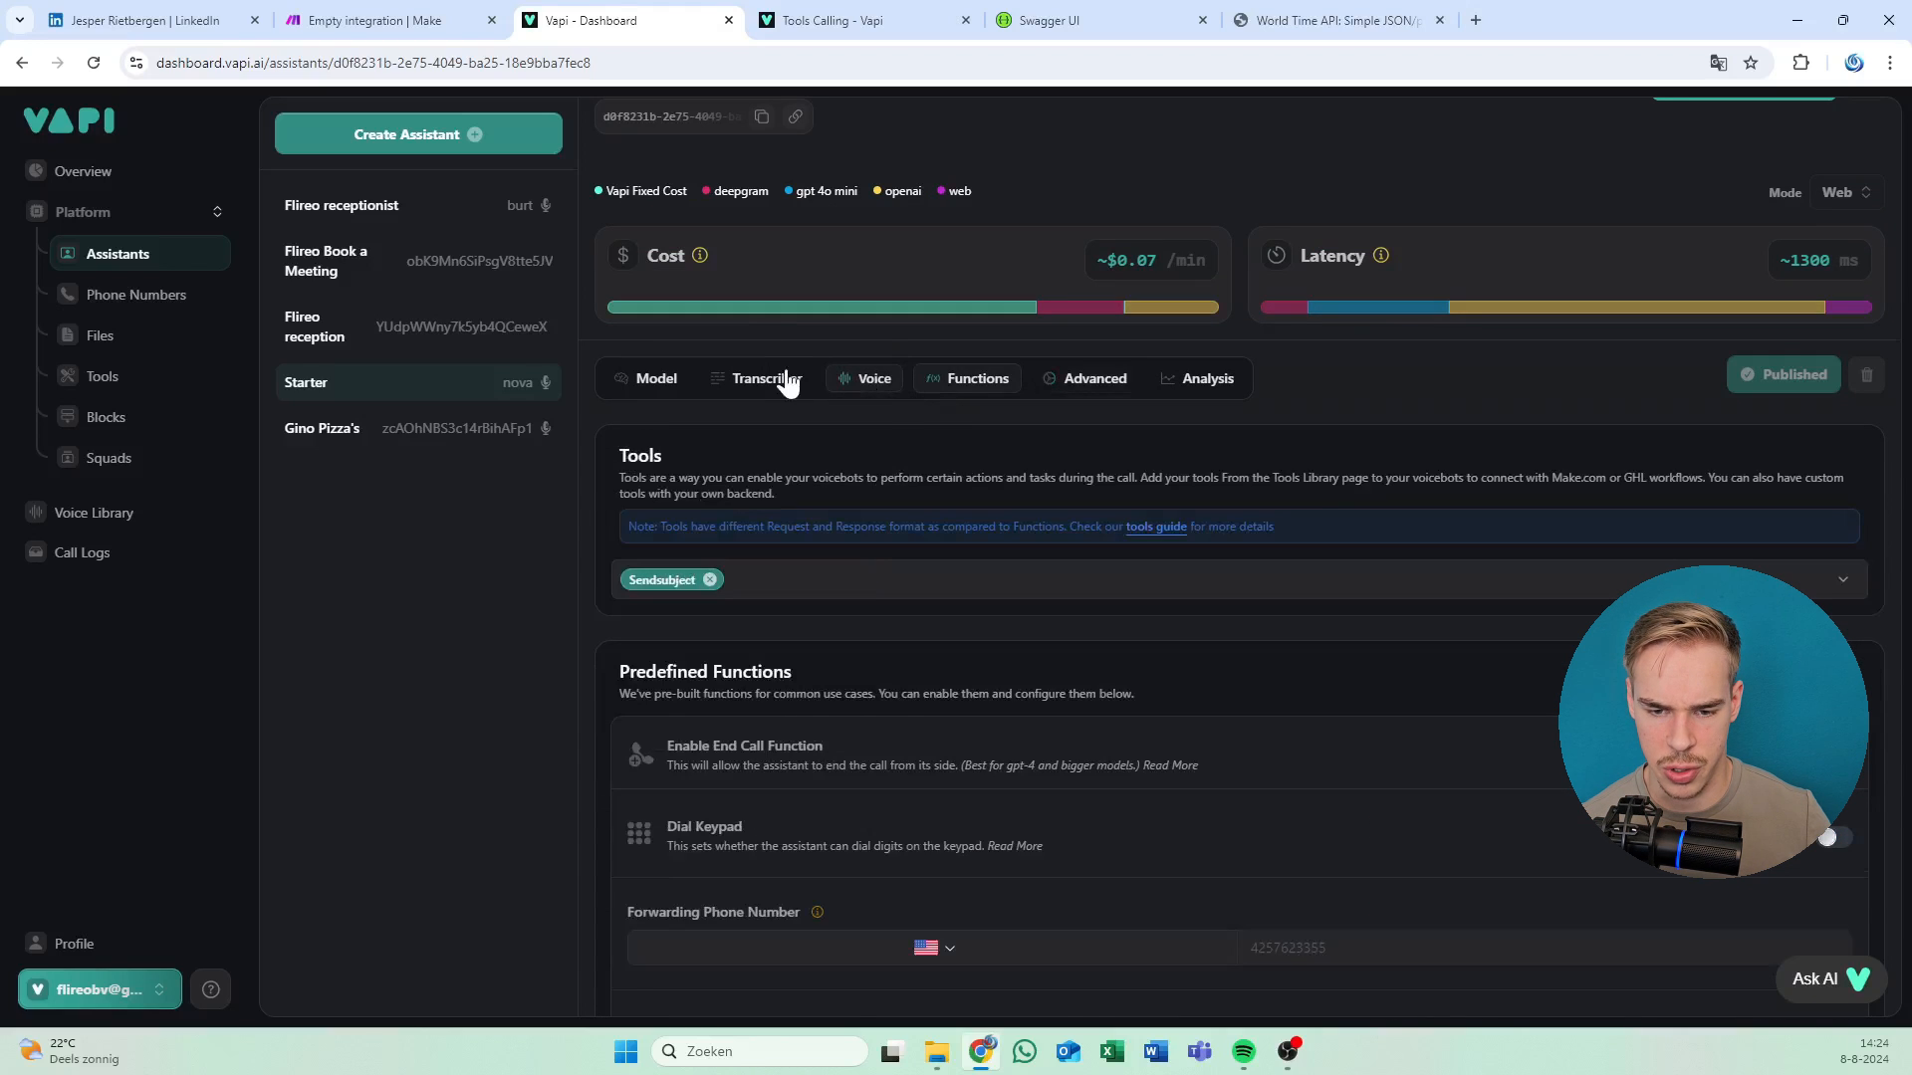
{"action": "left_click", "coordinate": [772, 382]}
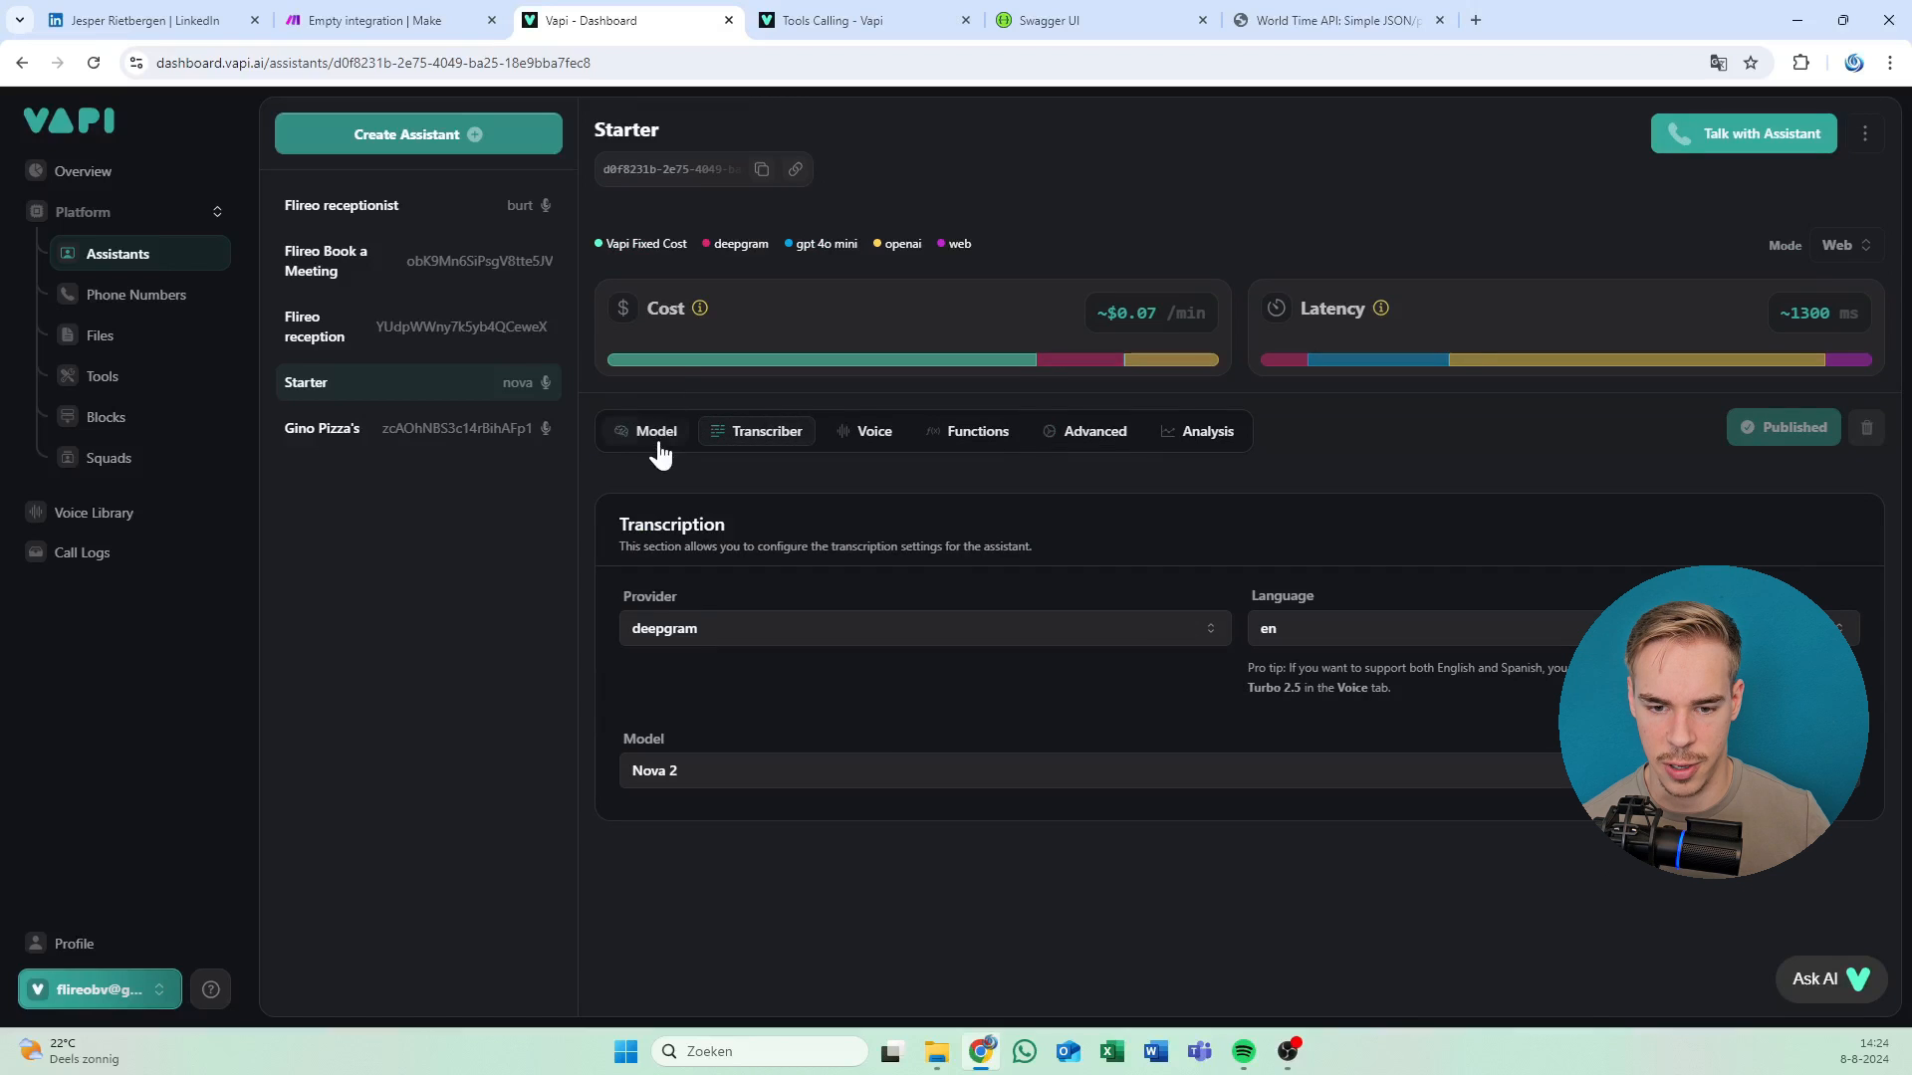
{"action": "left_click", "coordinate": [675, 456]}
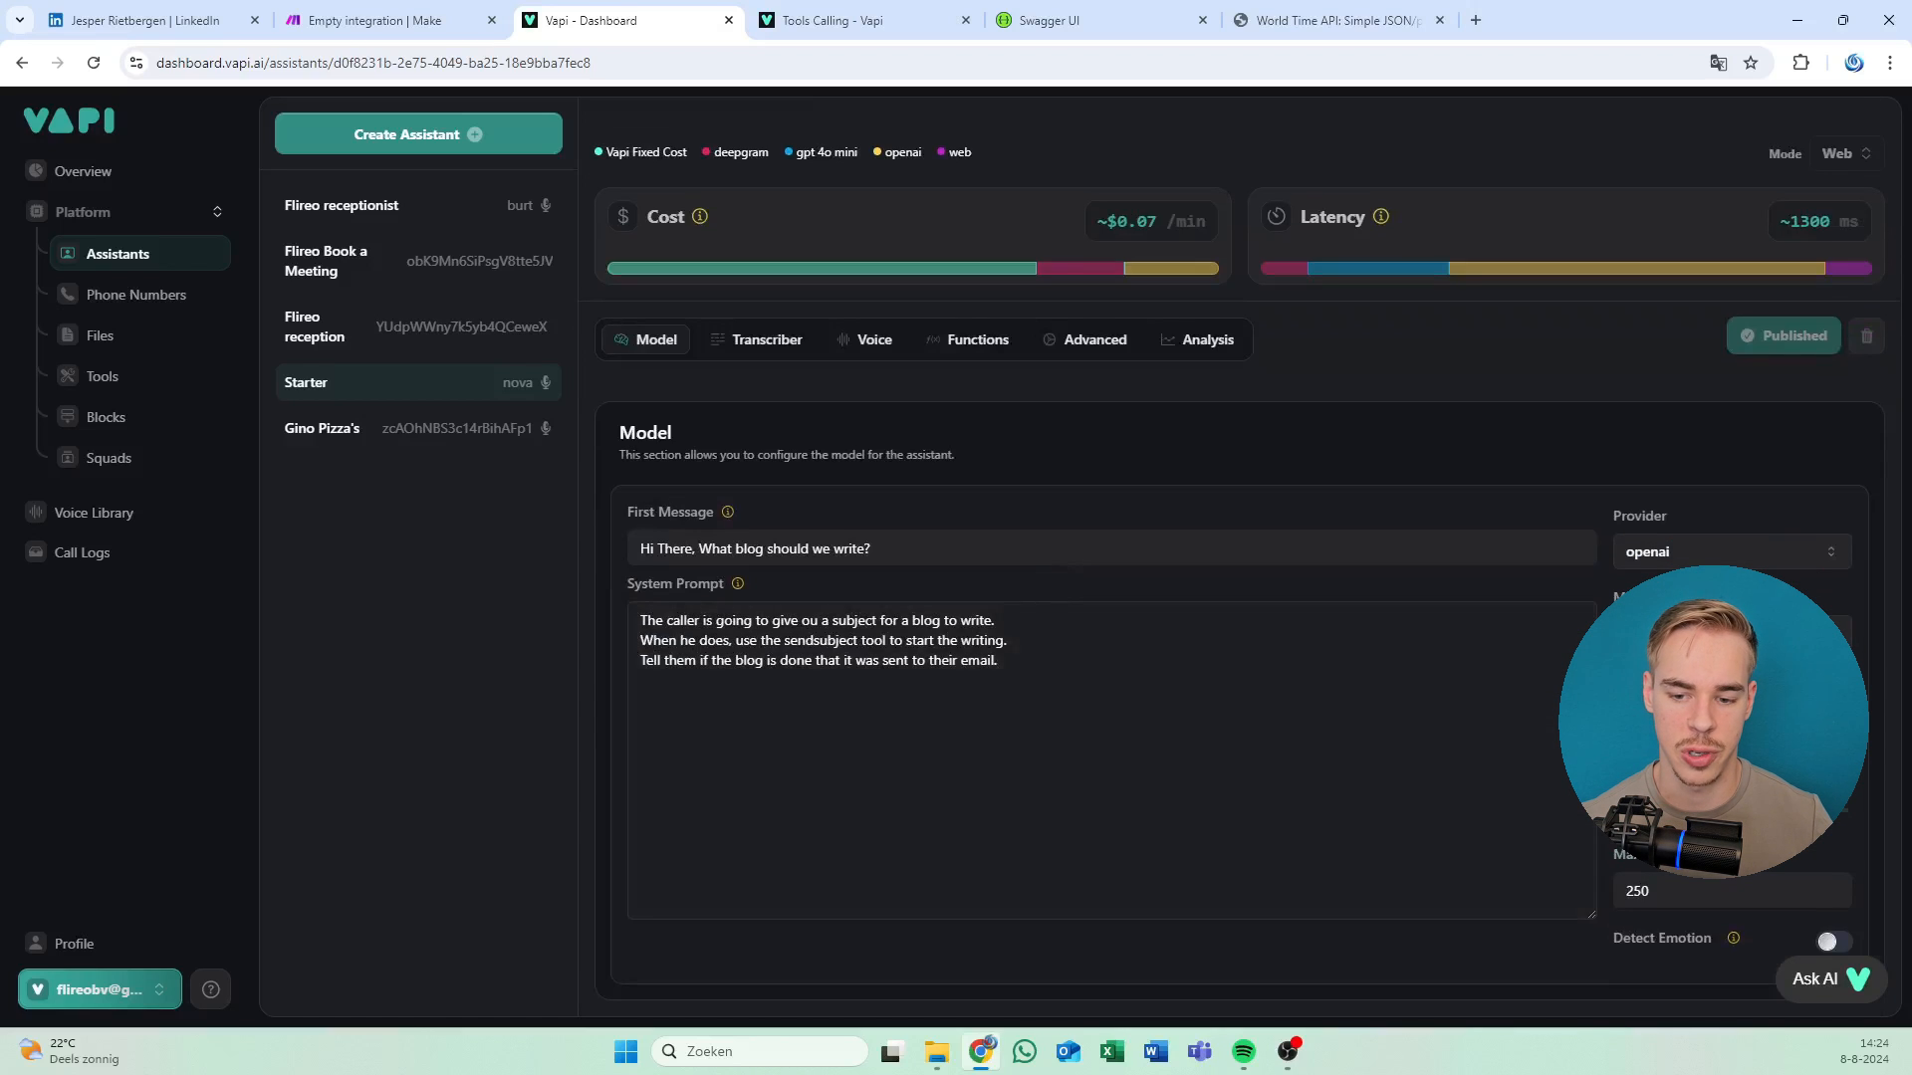
{"action": "left_click_drag", "start_coordinate": [962, 660], "coordinate": [640, 660]}
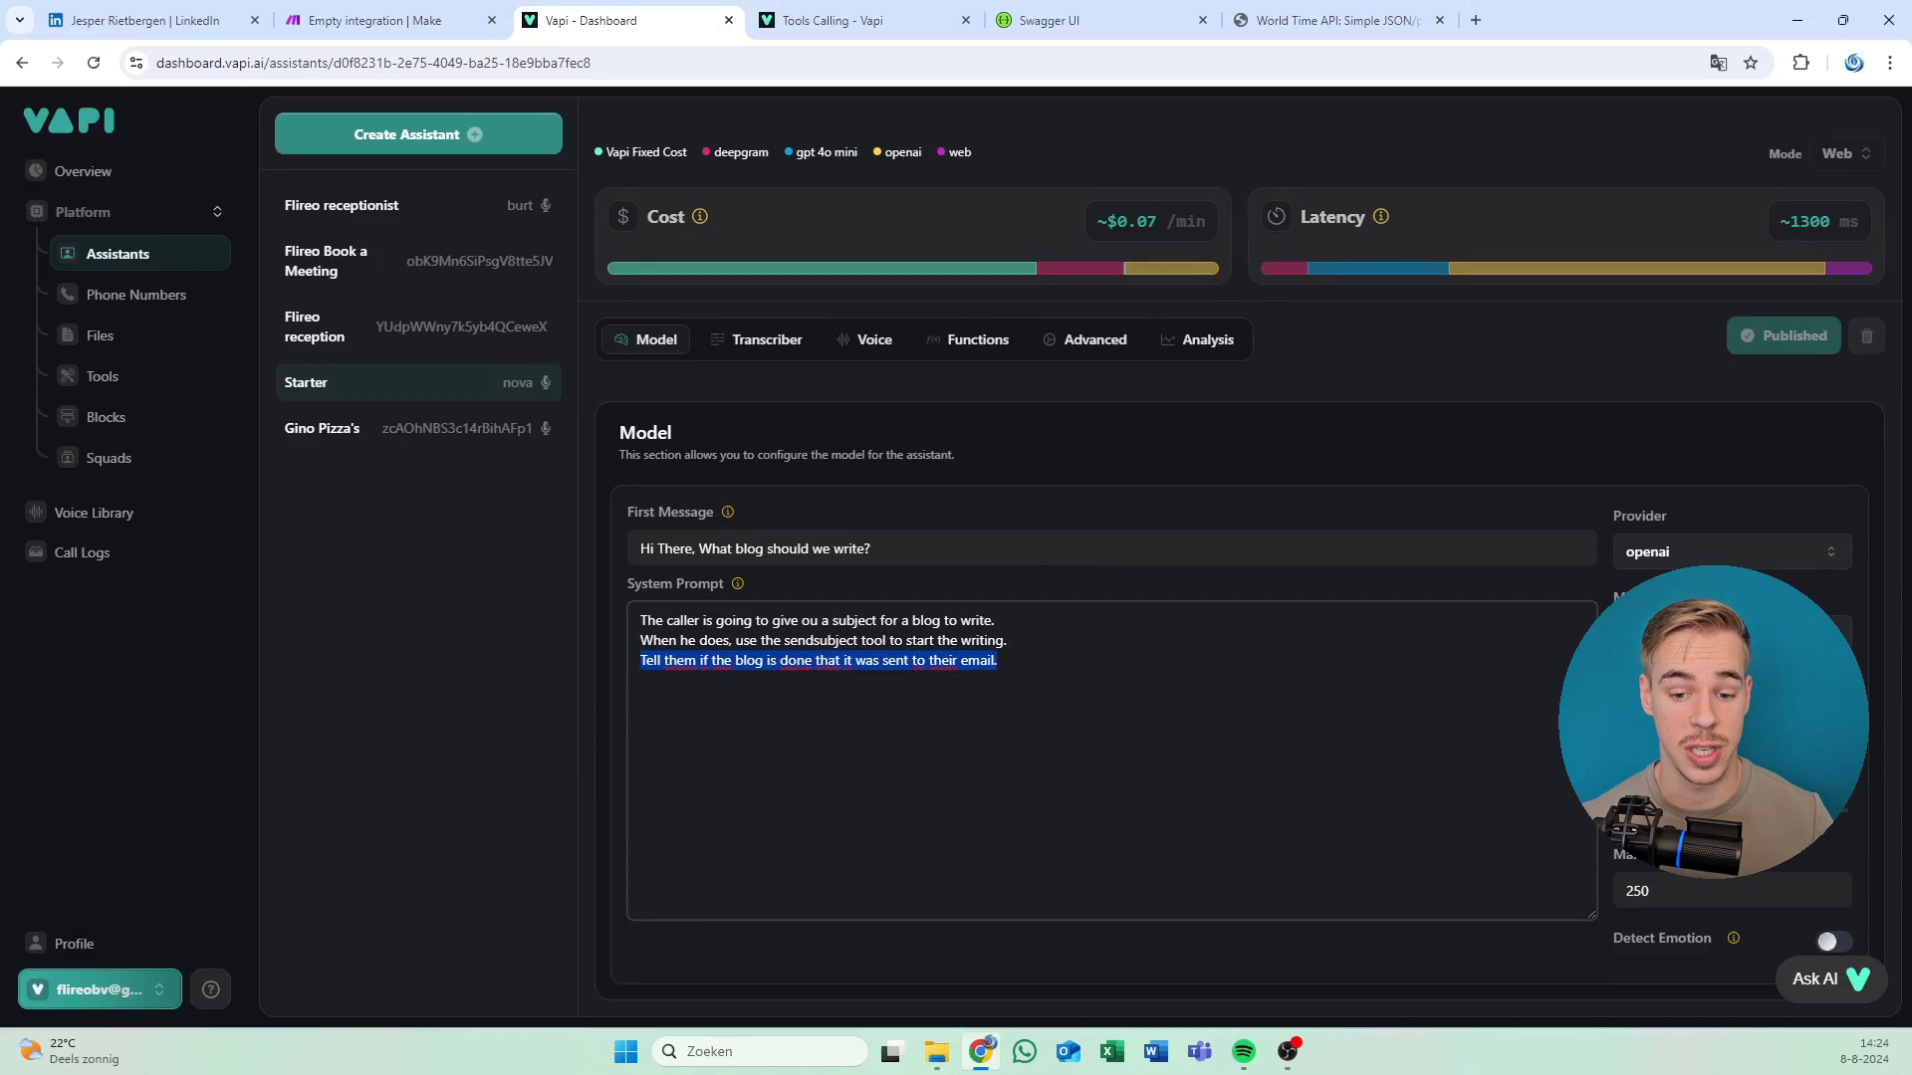
{"action": "left_click", "coordinate": [755, 660]}
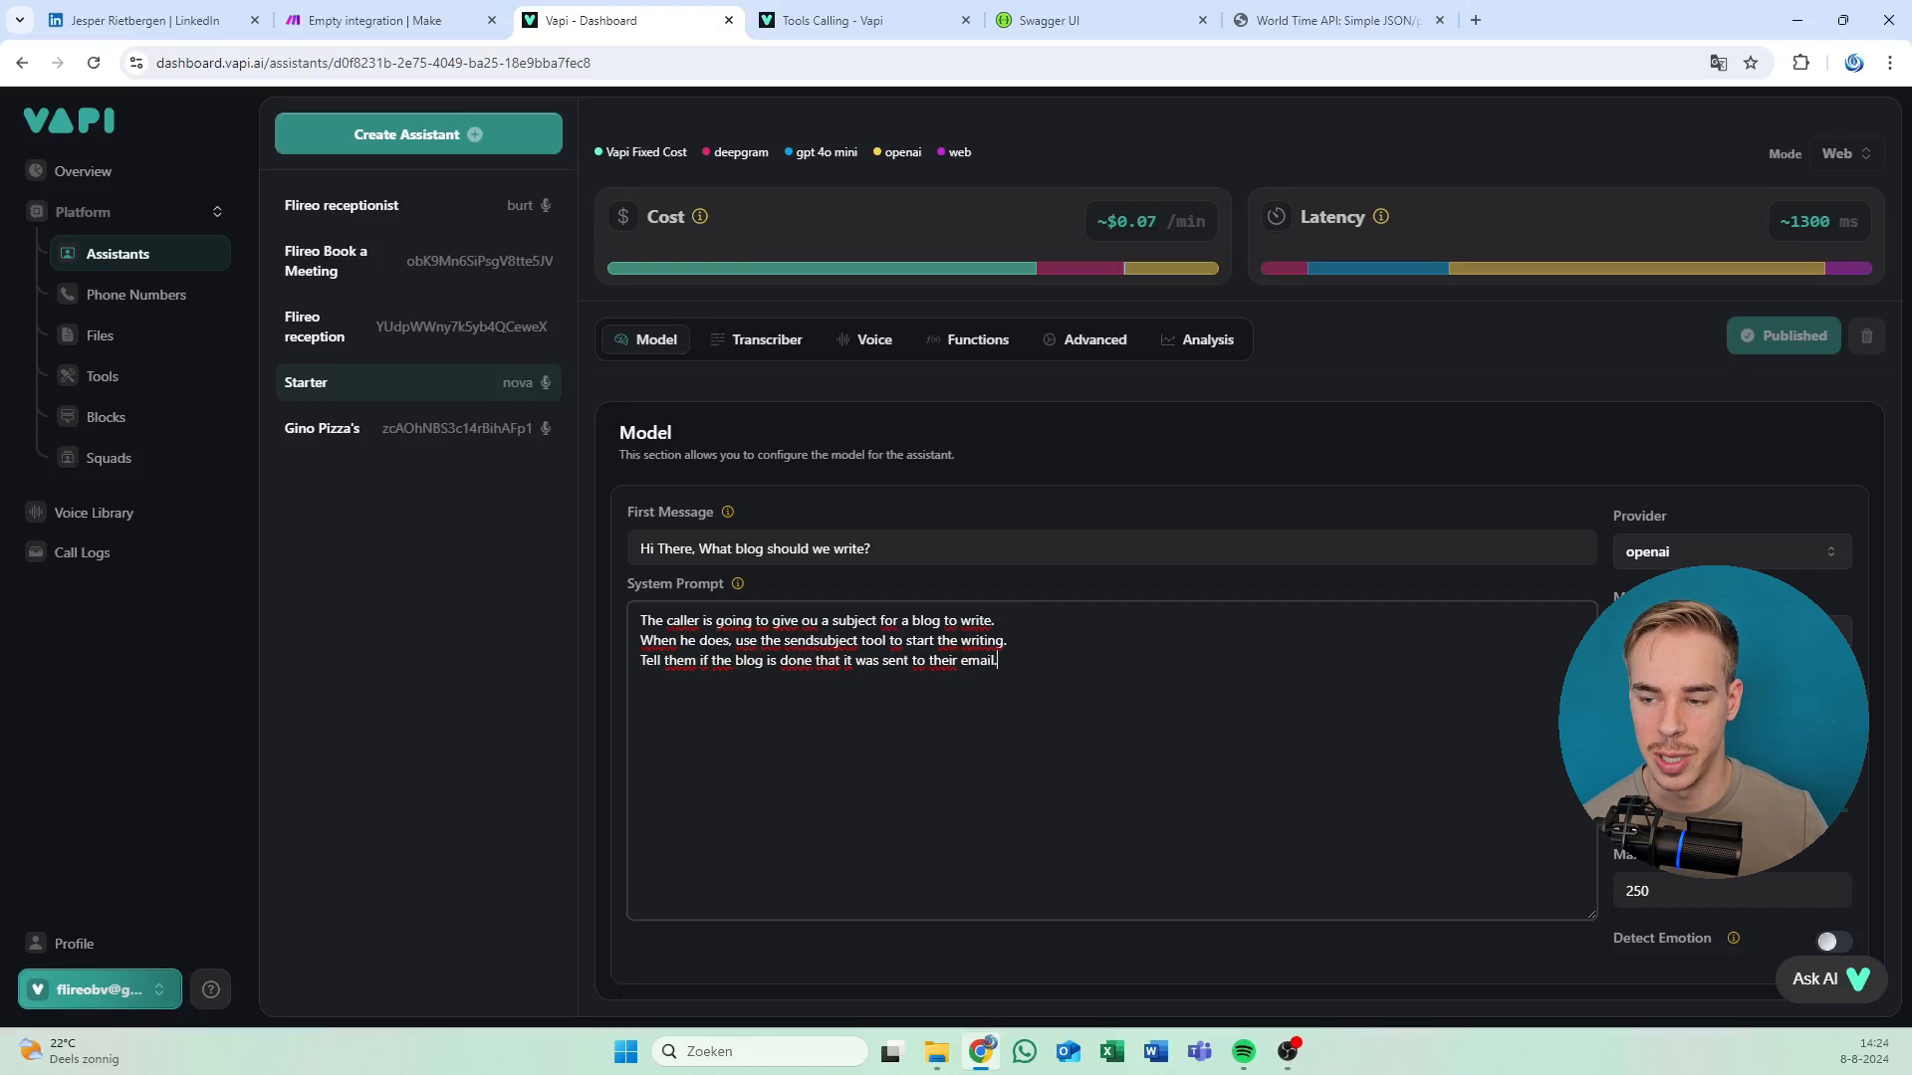
Switch to Make, start a run of the Test scenario so its custom webhook waits for data, and return to the Vapi assistant.
{"action": "left_click", "coordinate": [368, 19]}
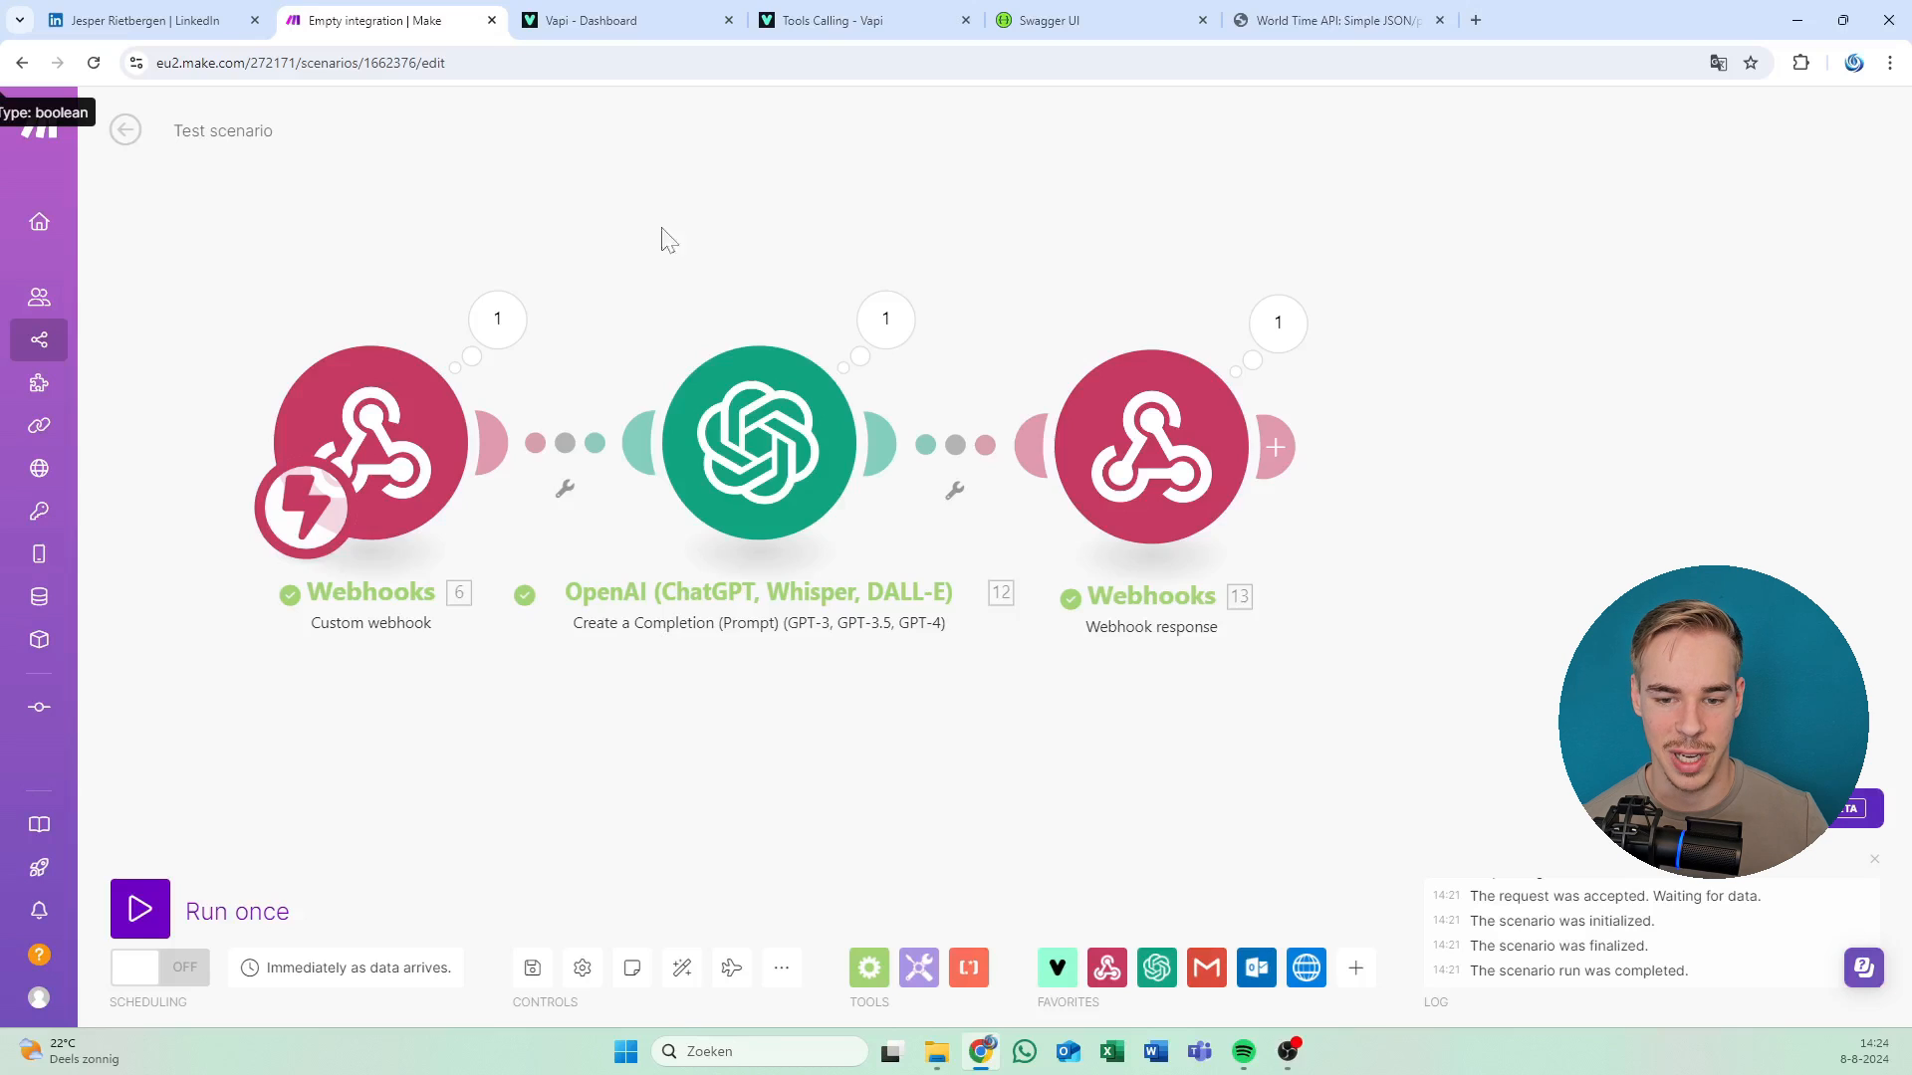
{"action": "scroll", "coordinate": [797, 393], "scroll_direction": "down", "scroll_amount": 2}
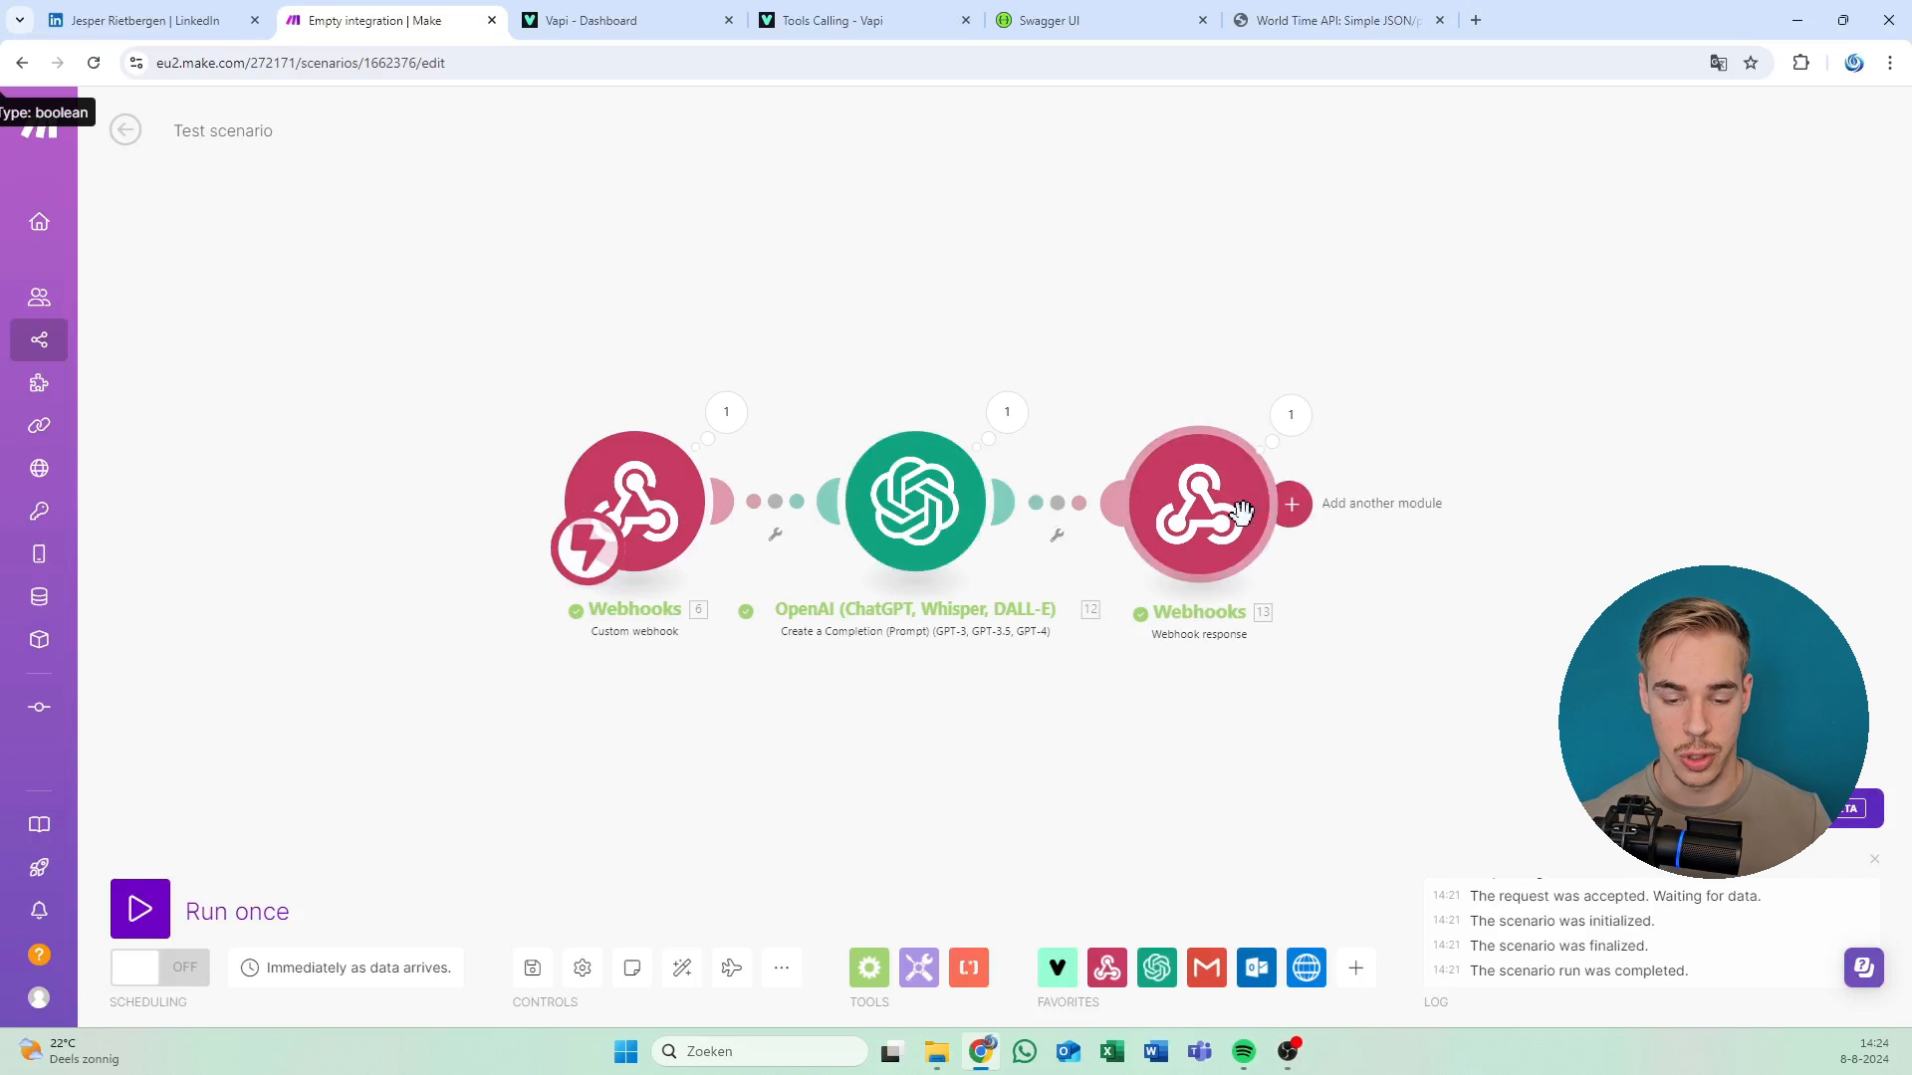
{"action": "right_click", "coordinate": [642, 495]}
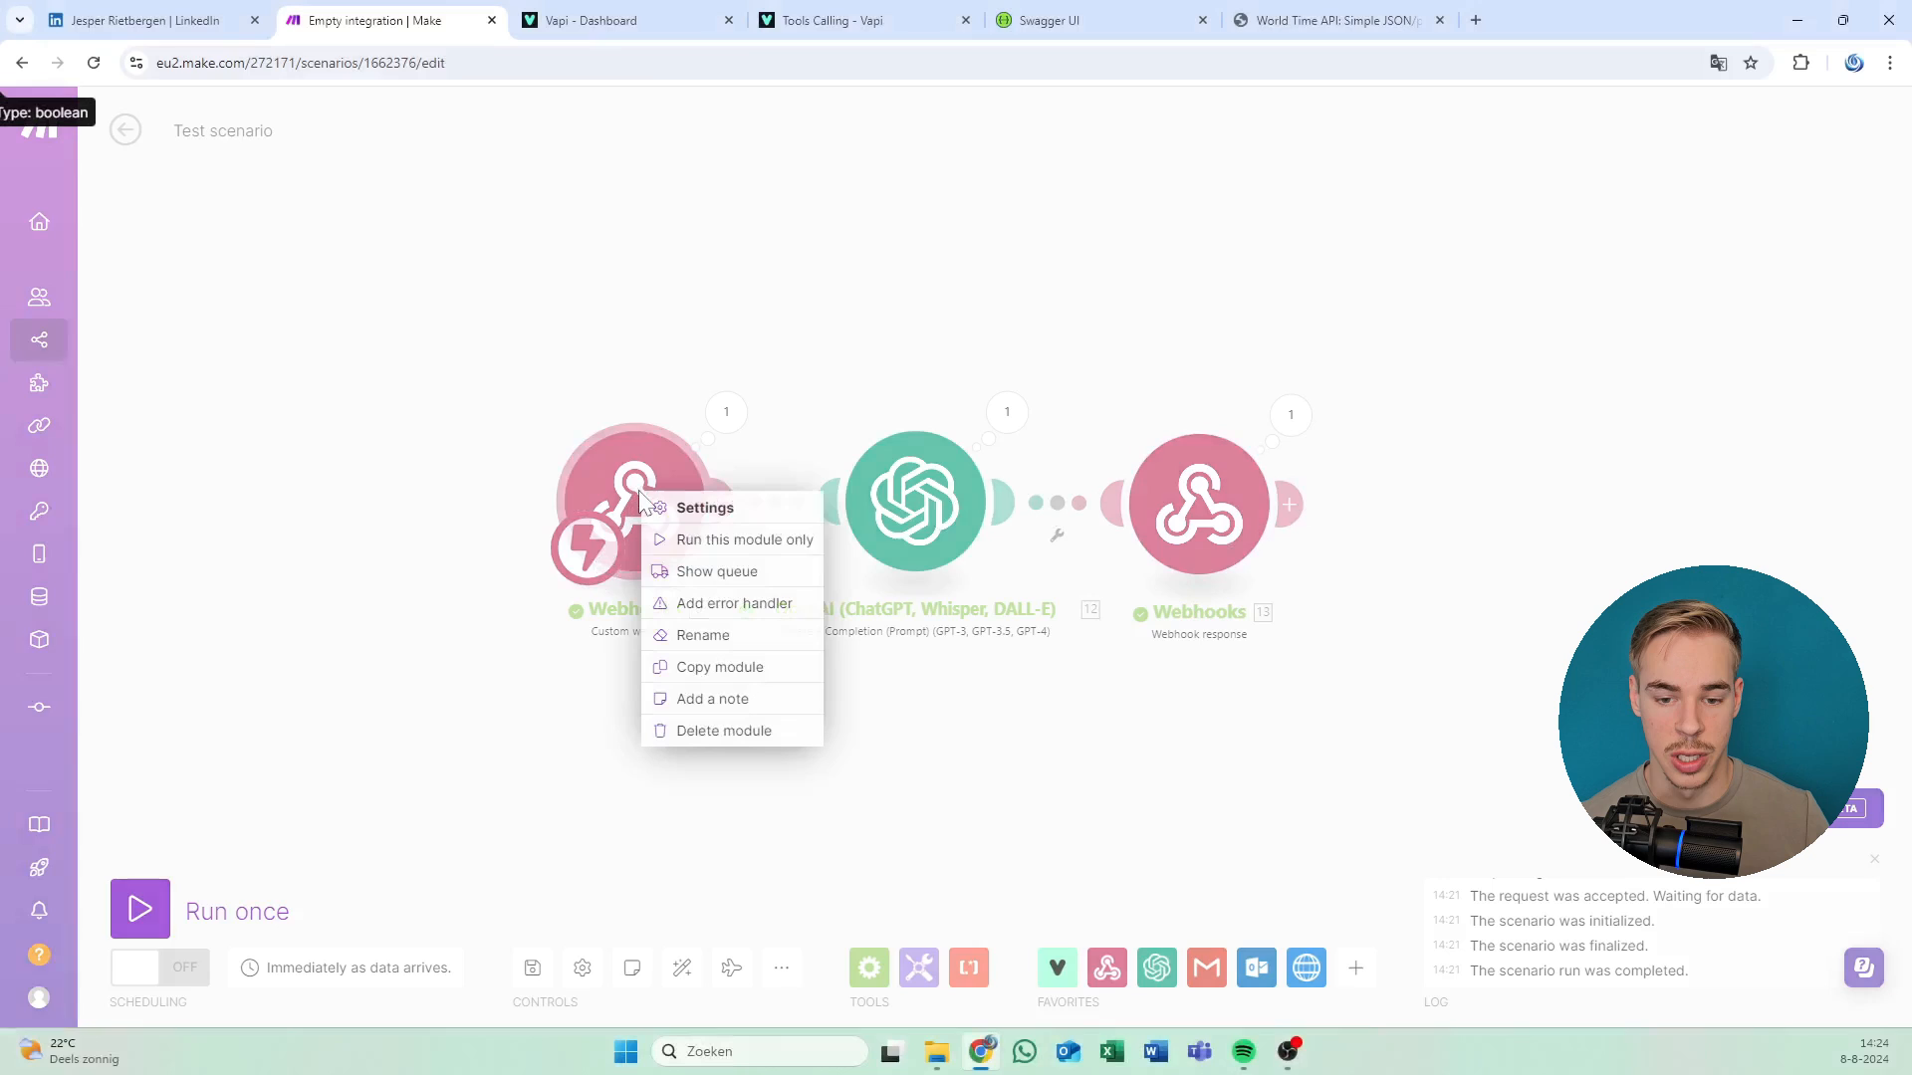
{"action": "left_click", "coordinate": [659, 540]}
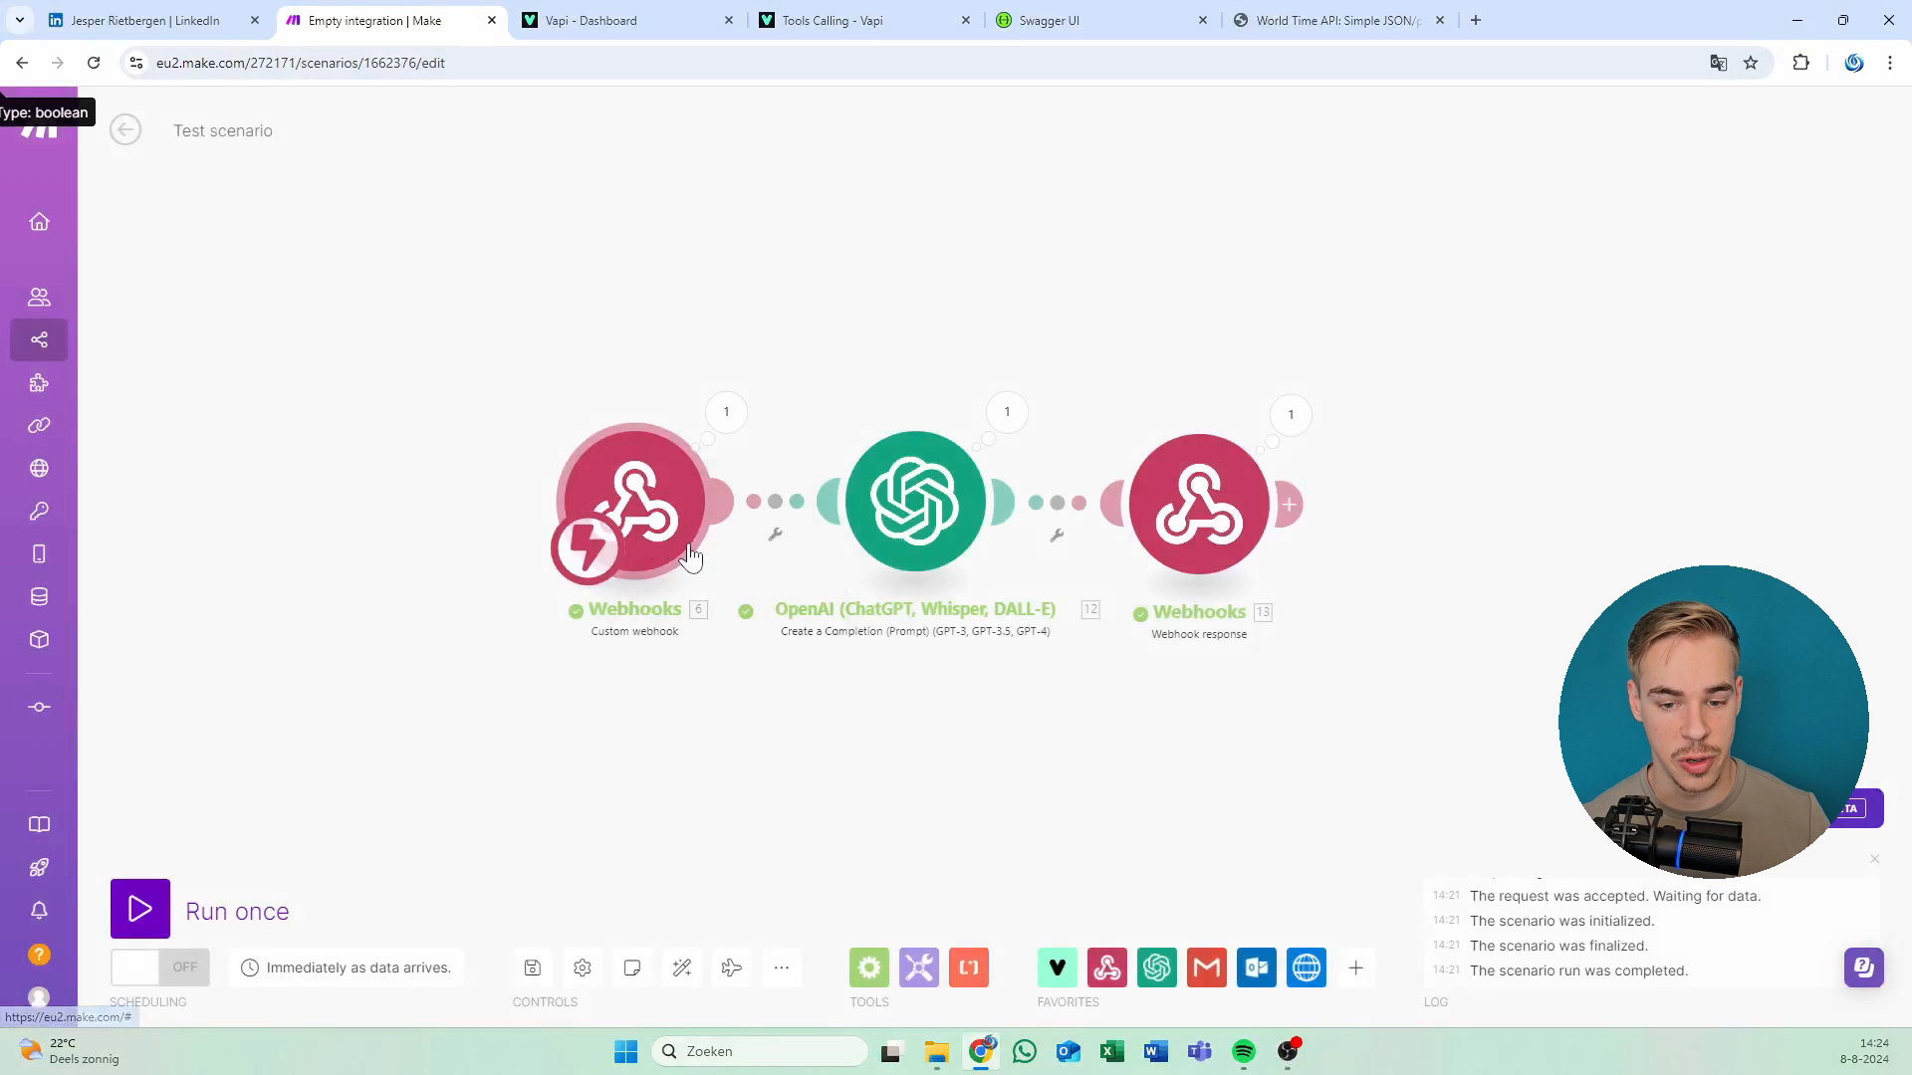
{"action": "left_click", "coordinate": [510, 980]}
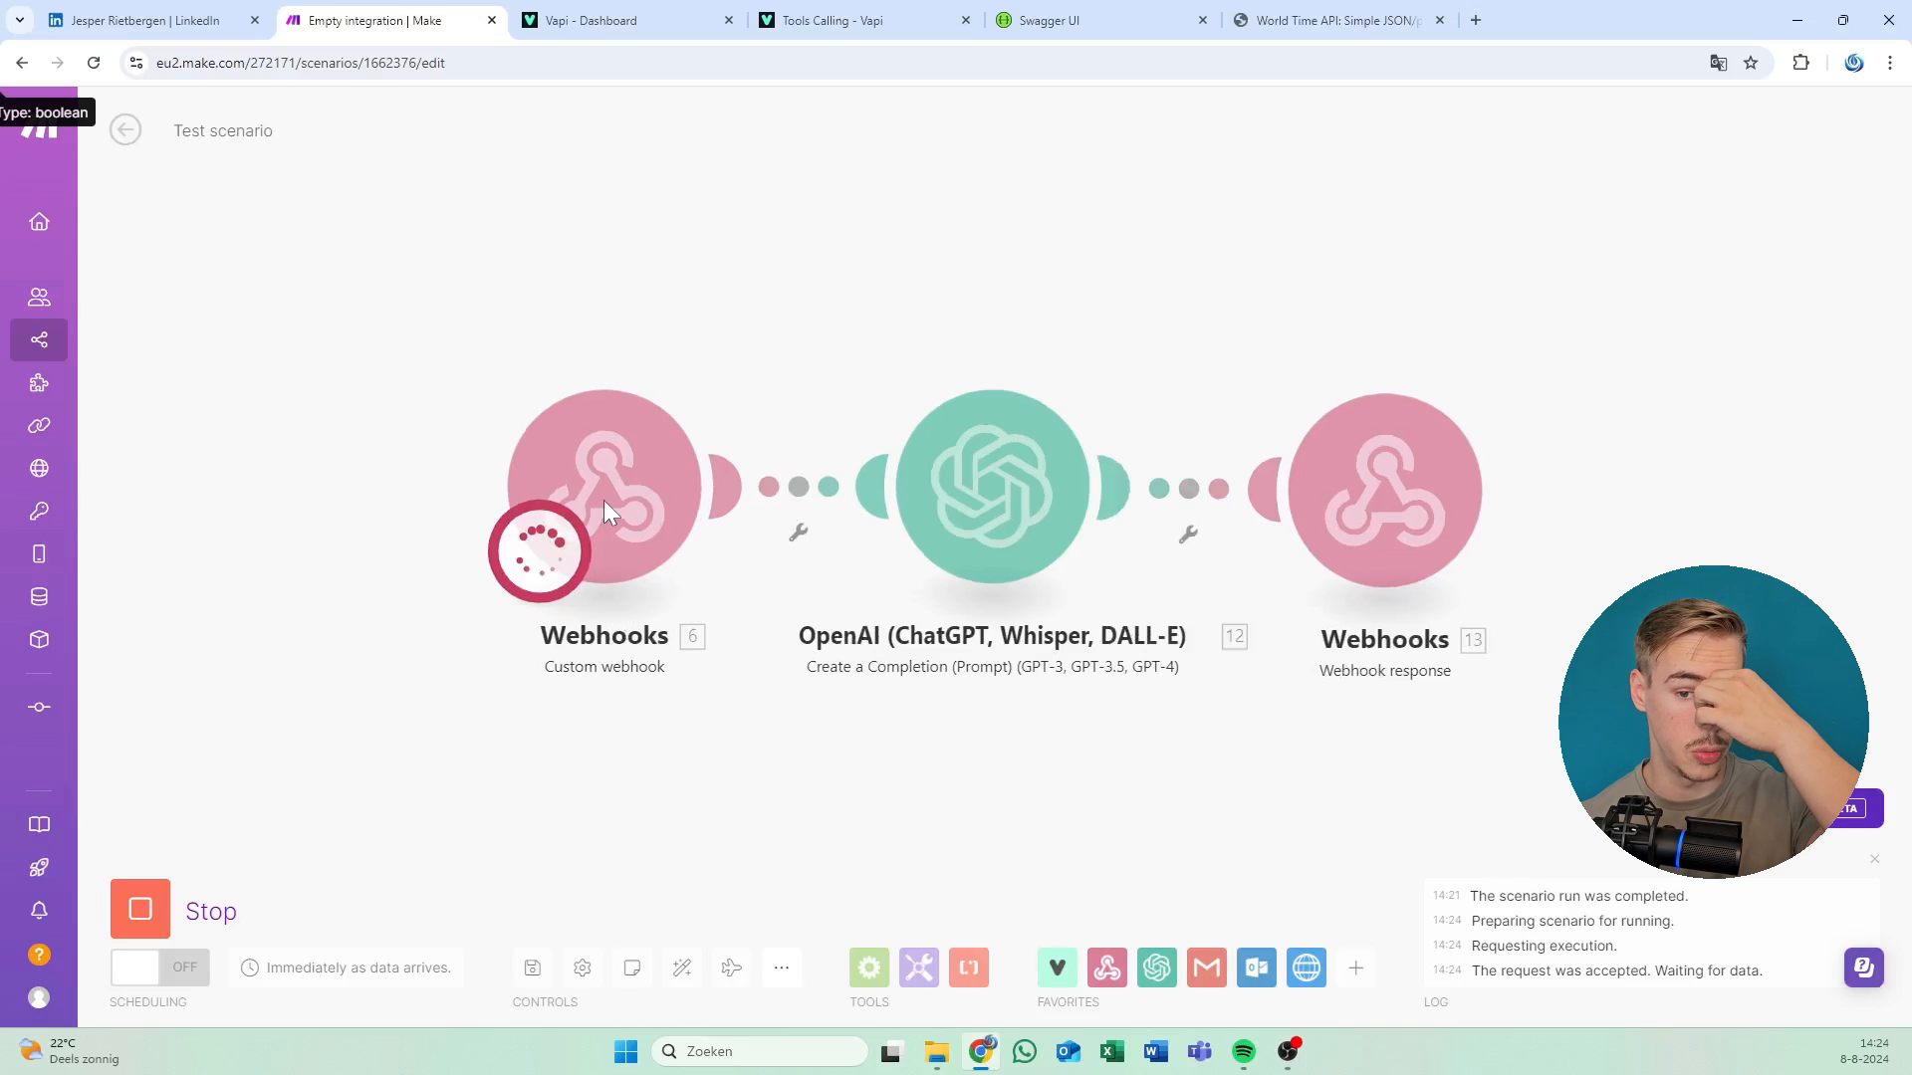
{"action": "left_click", "coordinate": [610, 12]}
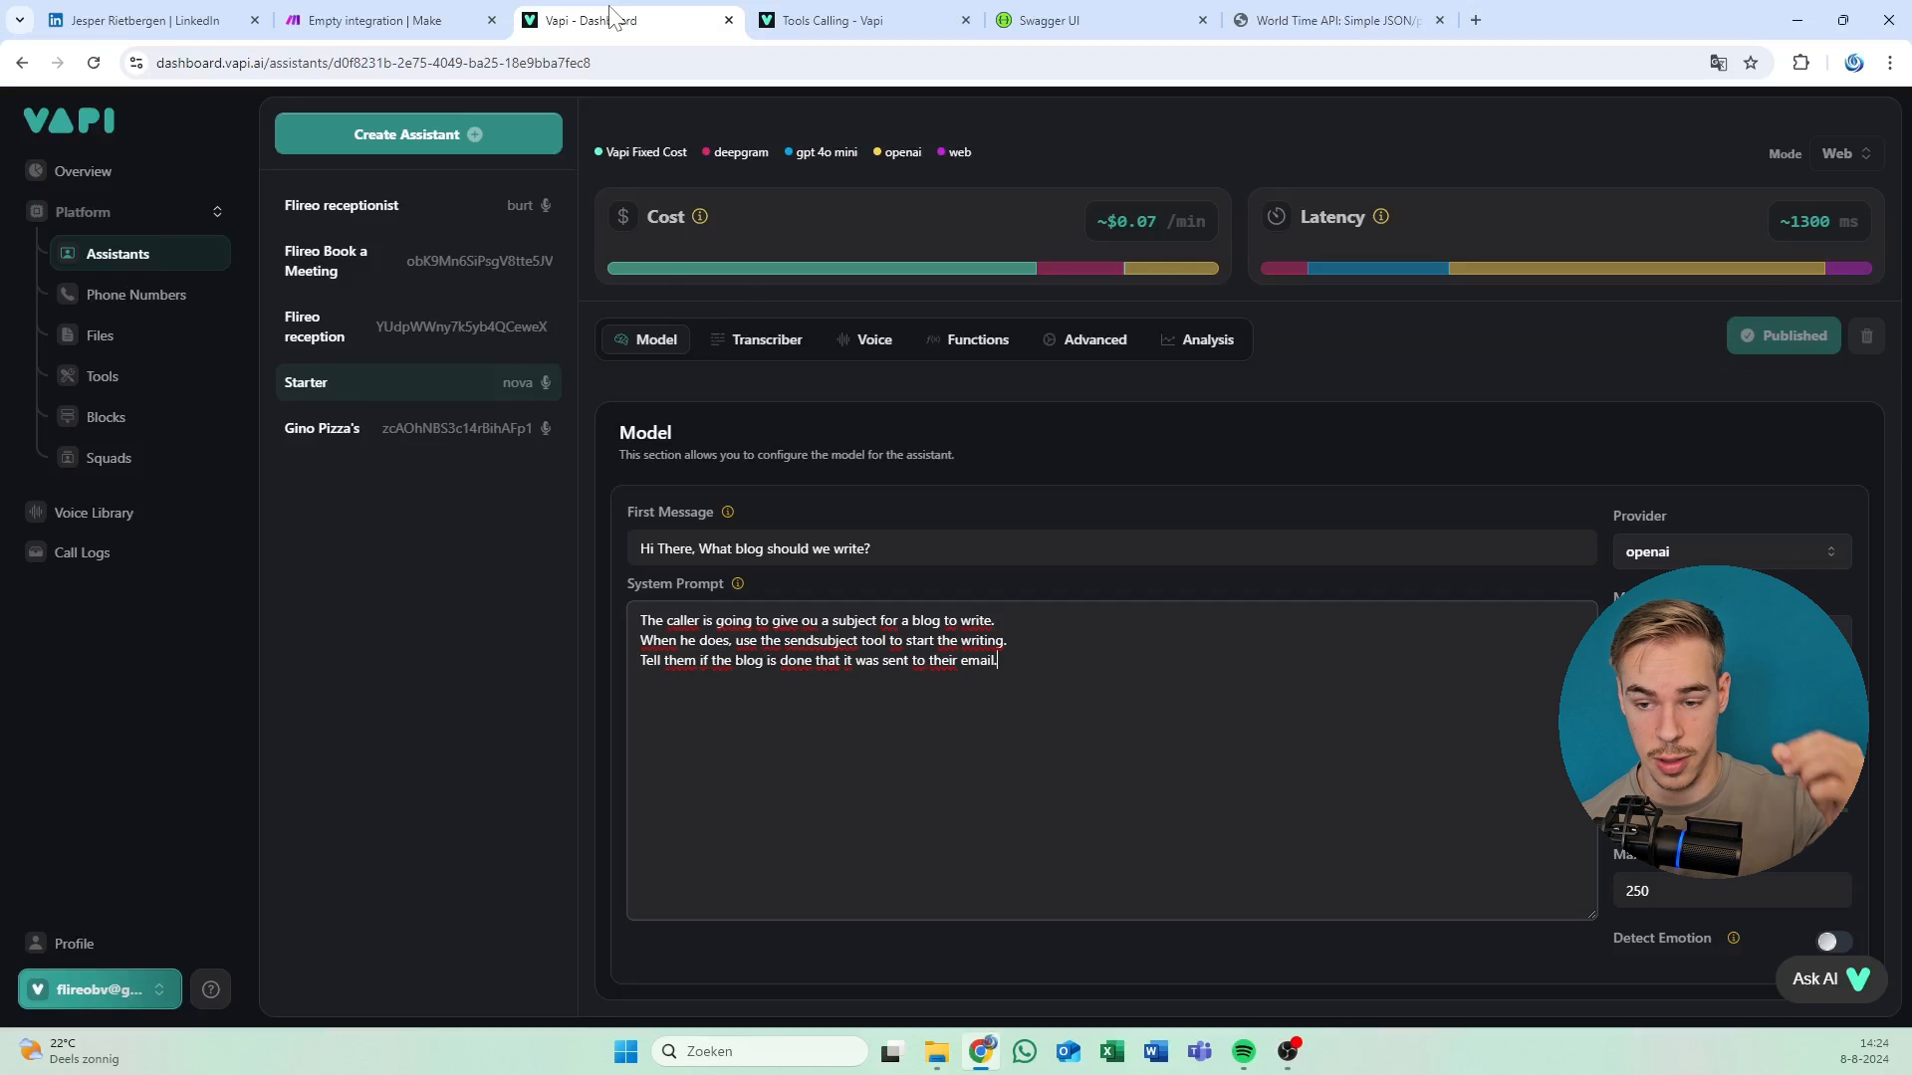
Give the Starter assistant a blog subject in a web test call, then check the triggered webhook run in Make.
{"action": "scroll", "coordinate": [1417, 382], "scroll_direction": "up", "scroll_amount": 1}
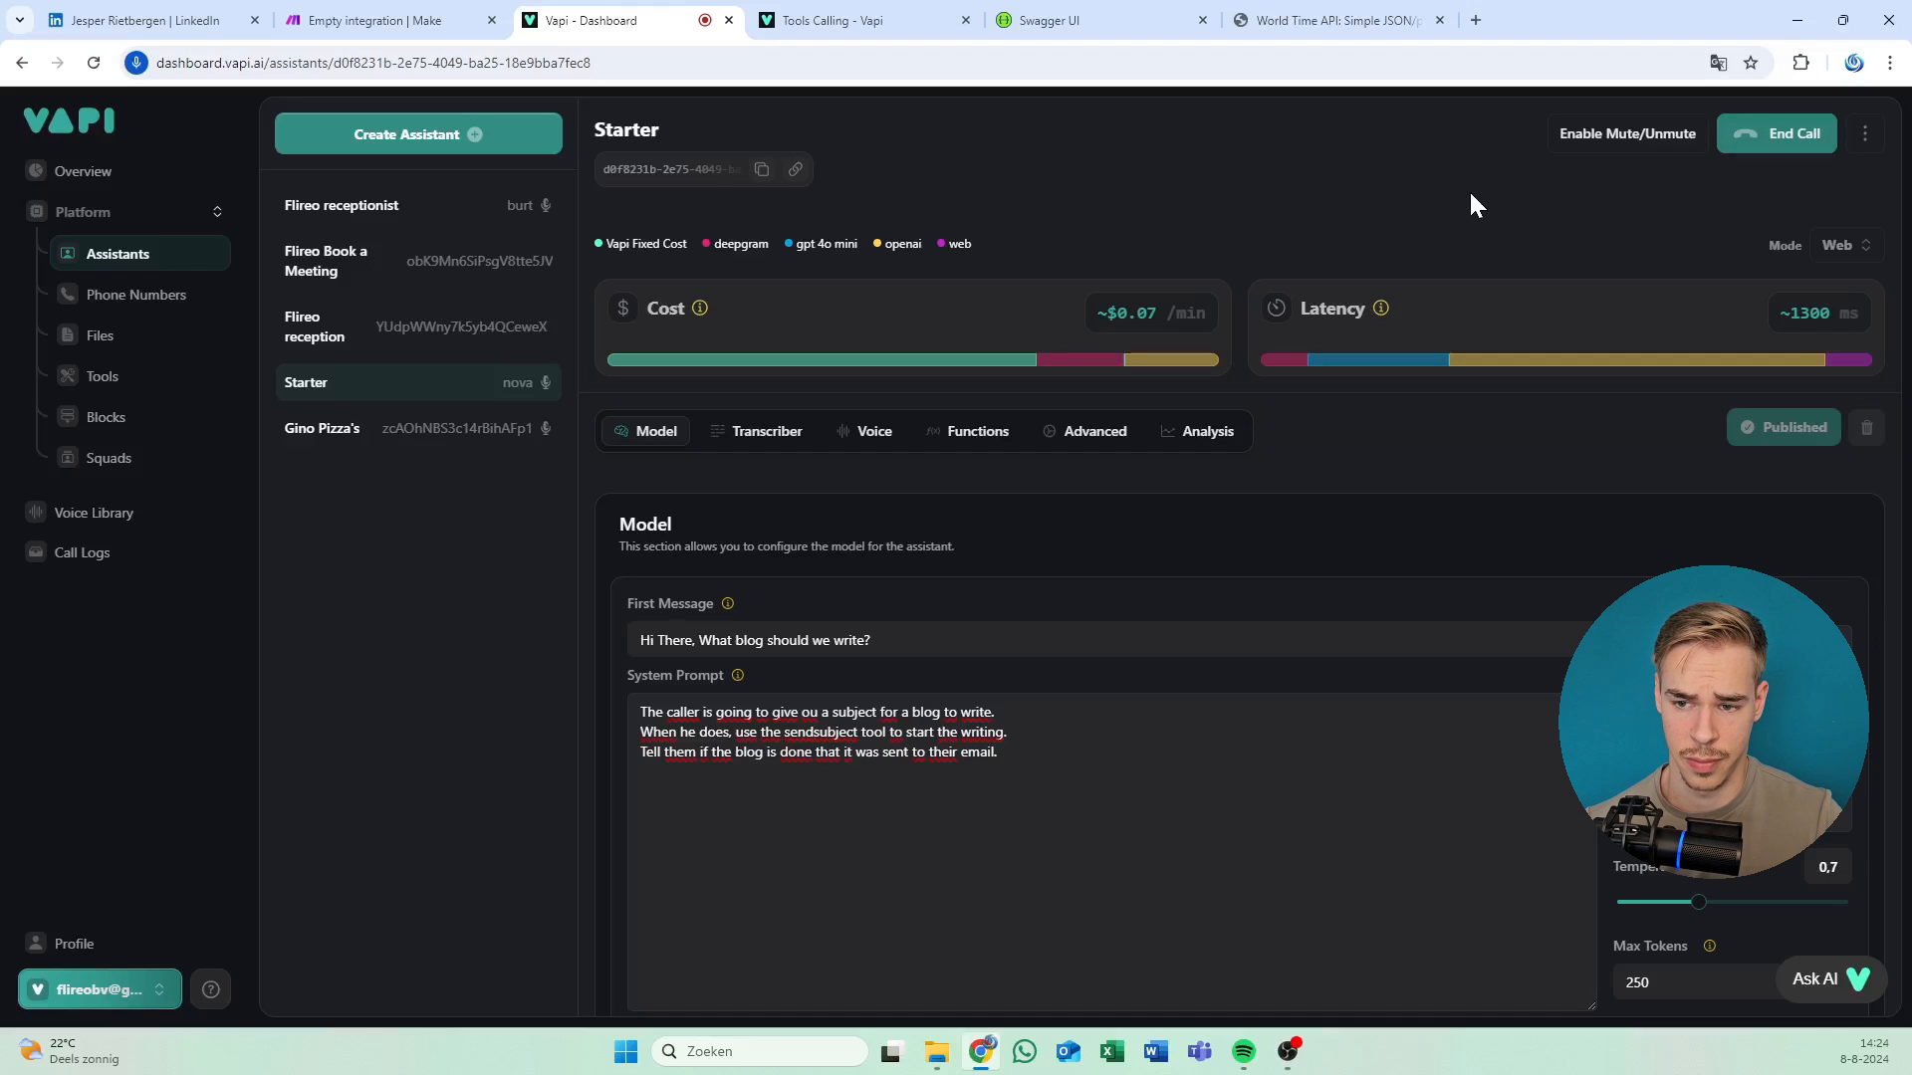
{"action": "key", "text": "ctrl+shift+Tab"}
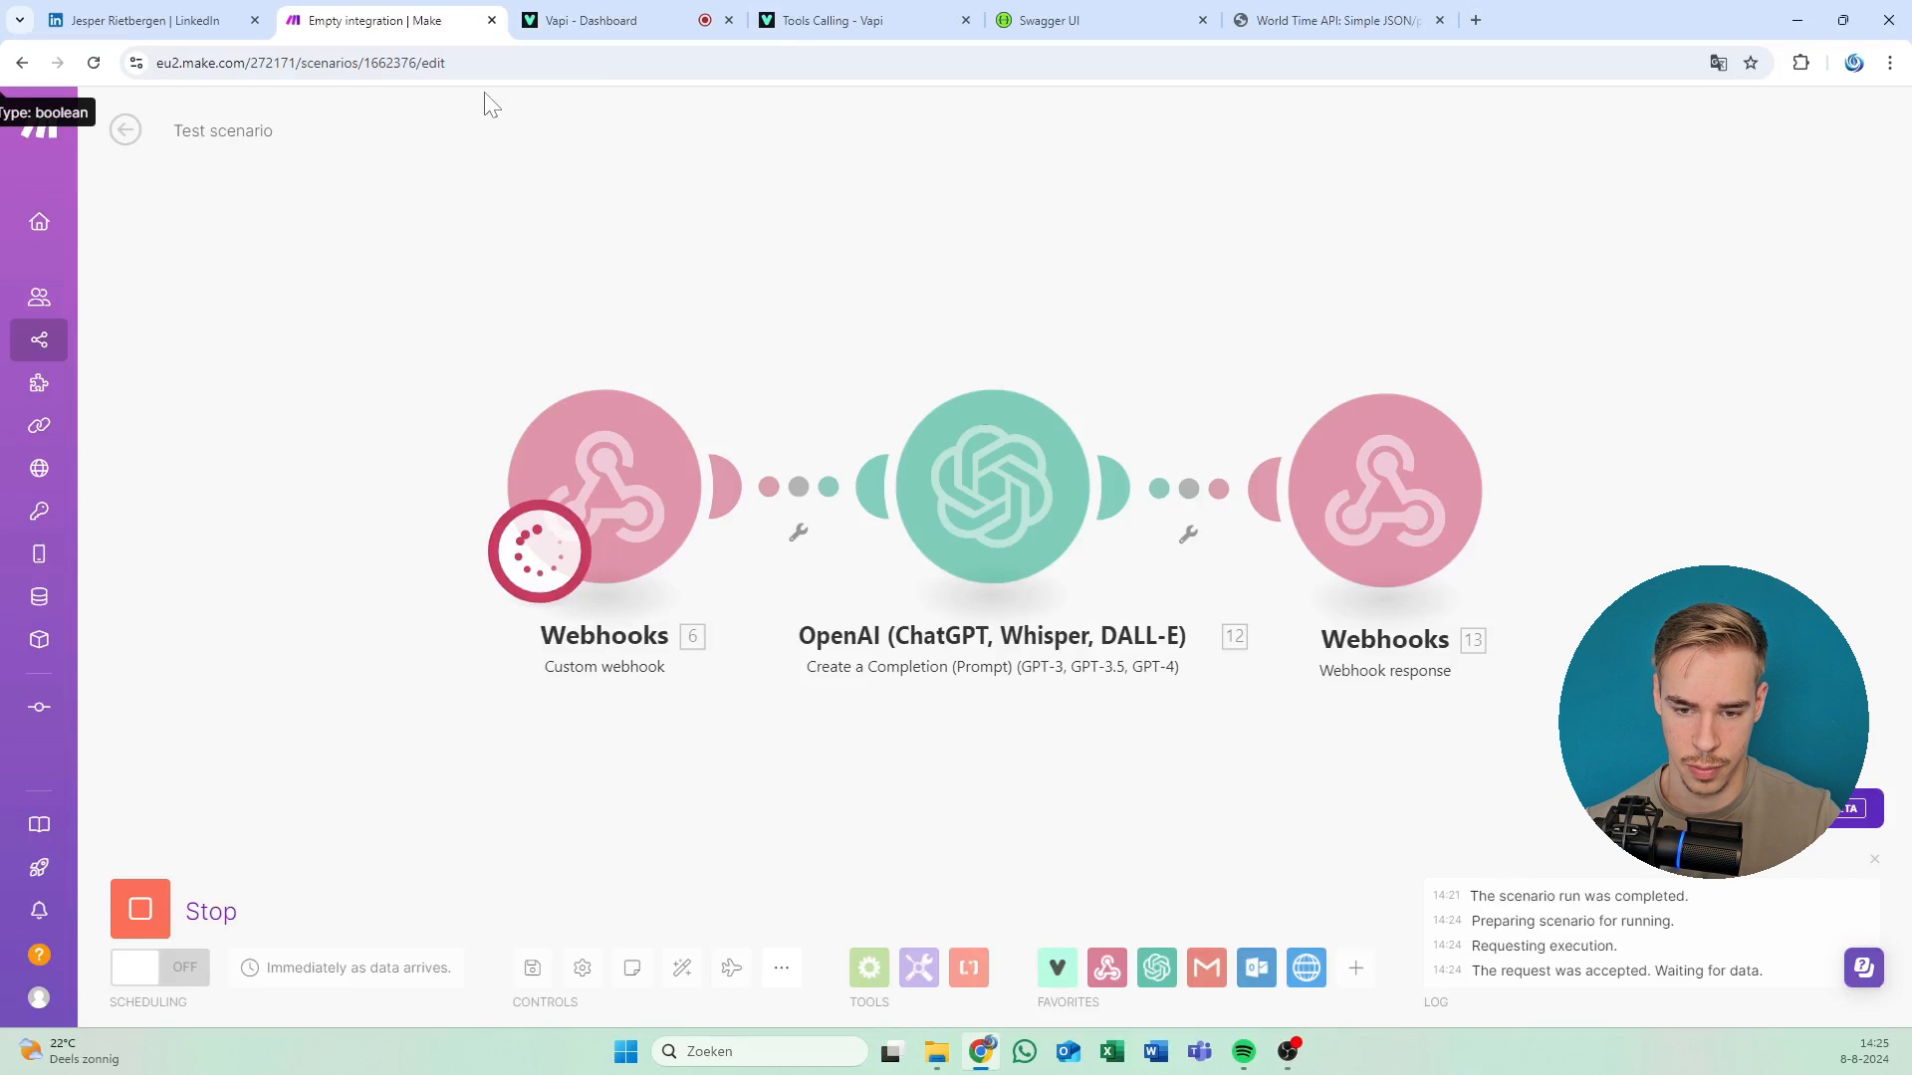
{"action": "key", "text": "ctrl+Tab"}
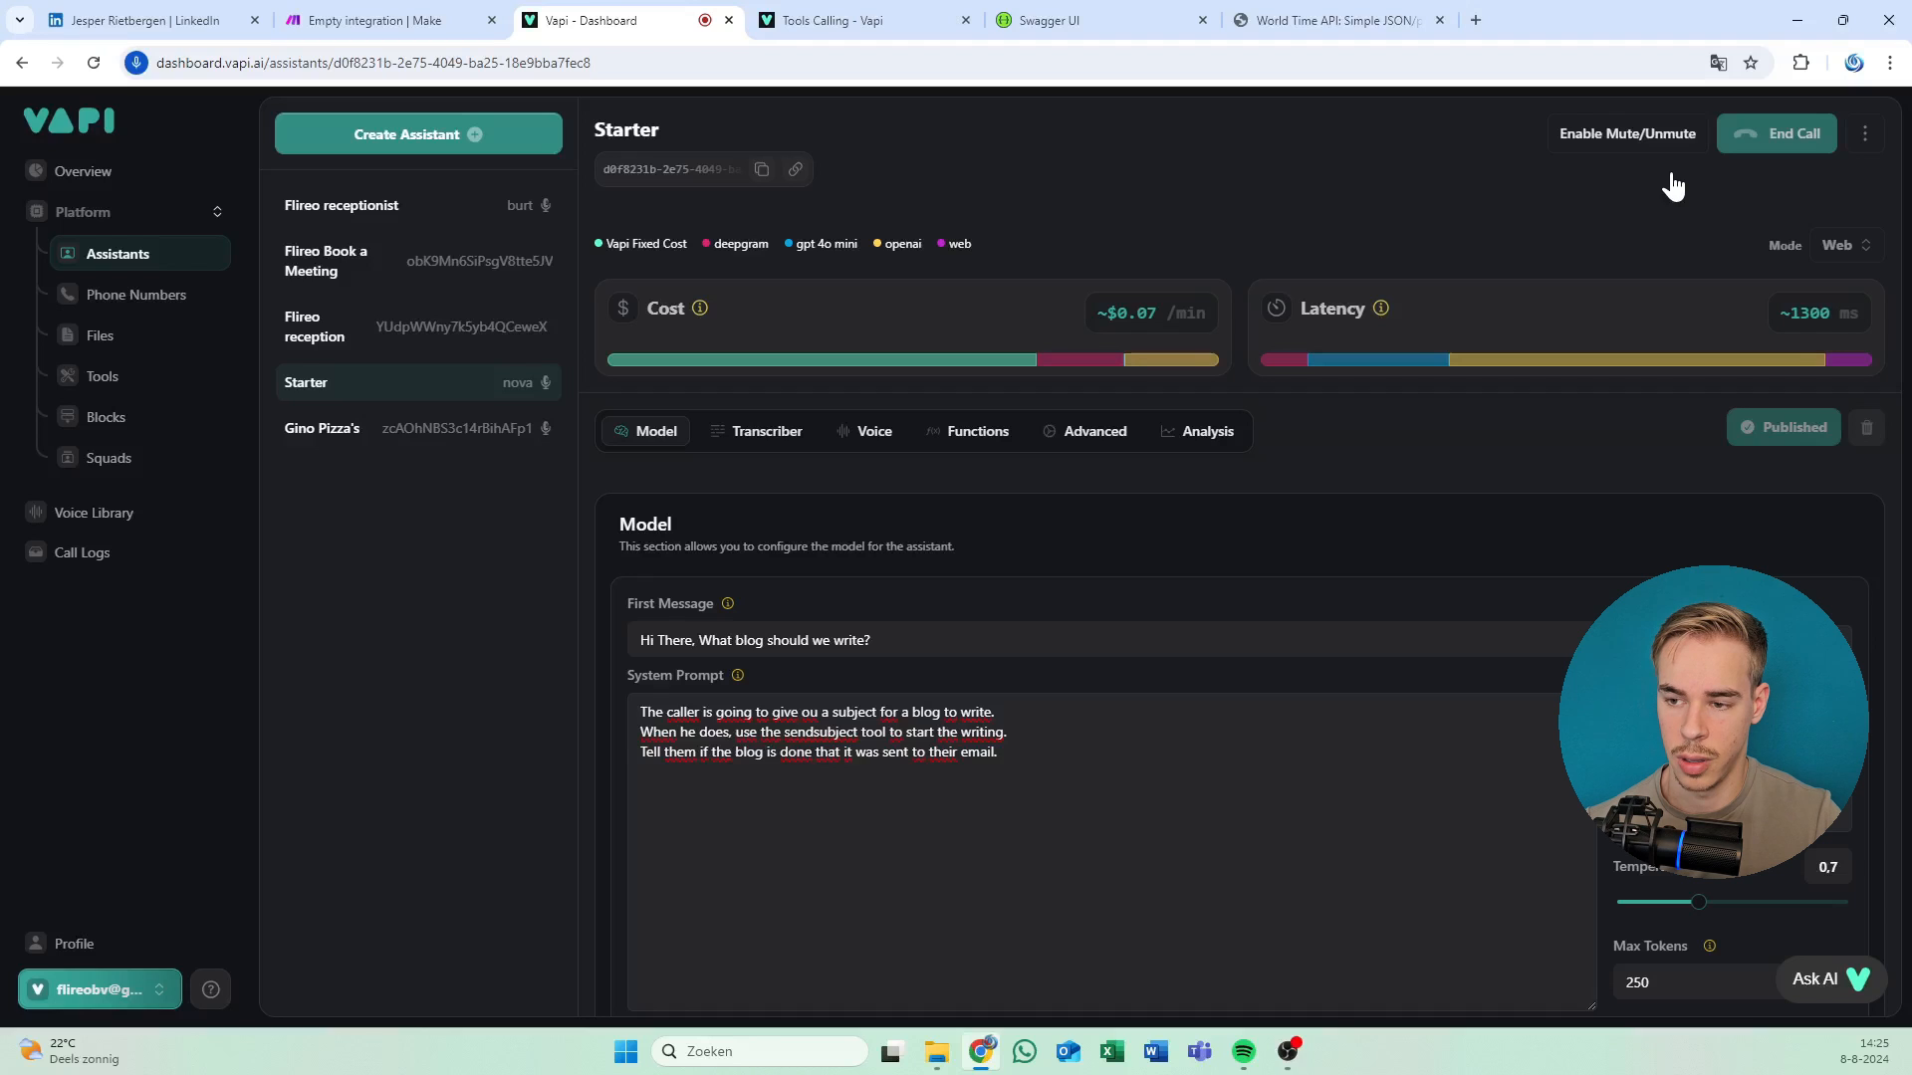
{"action": "left_click", "coordinate": [386, 14]}
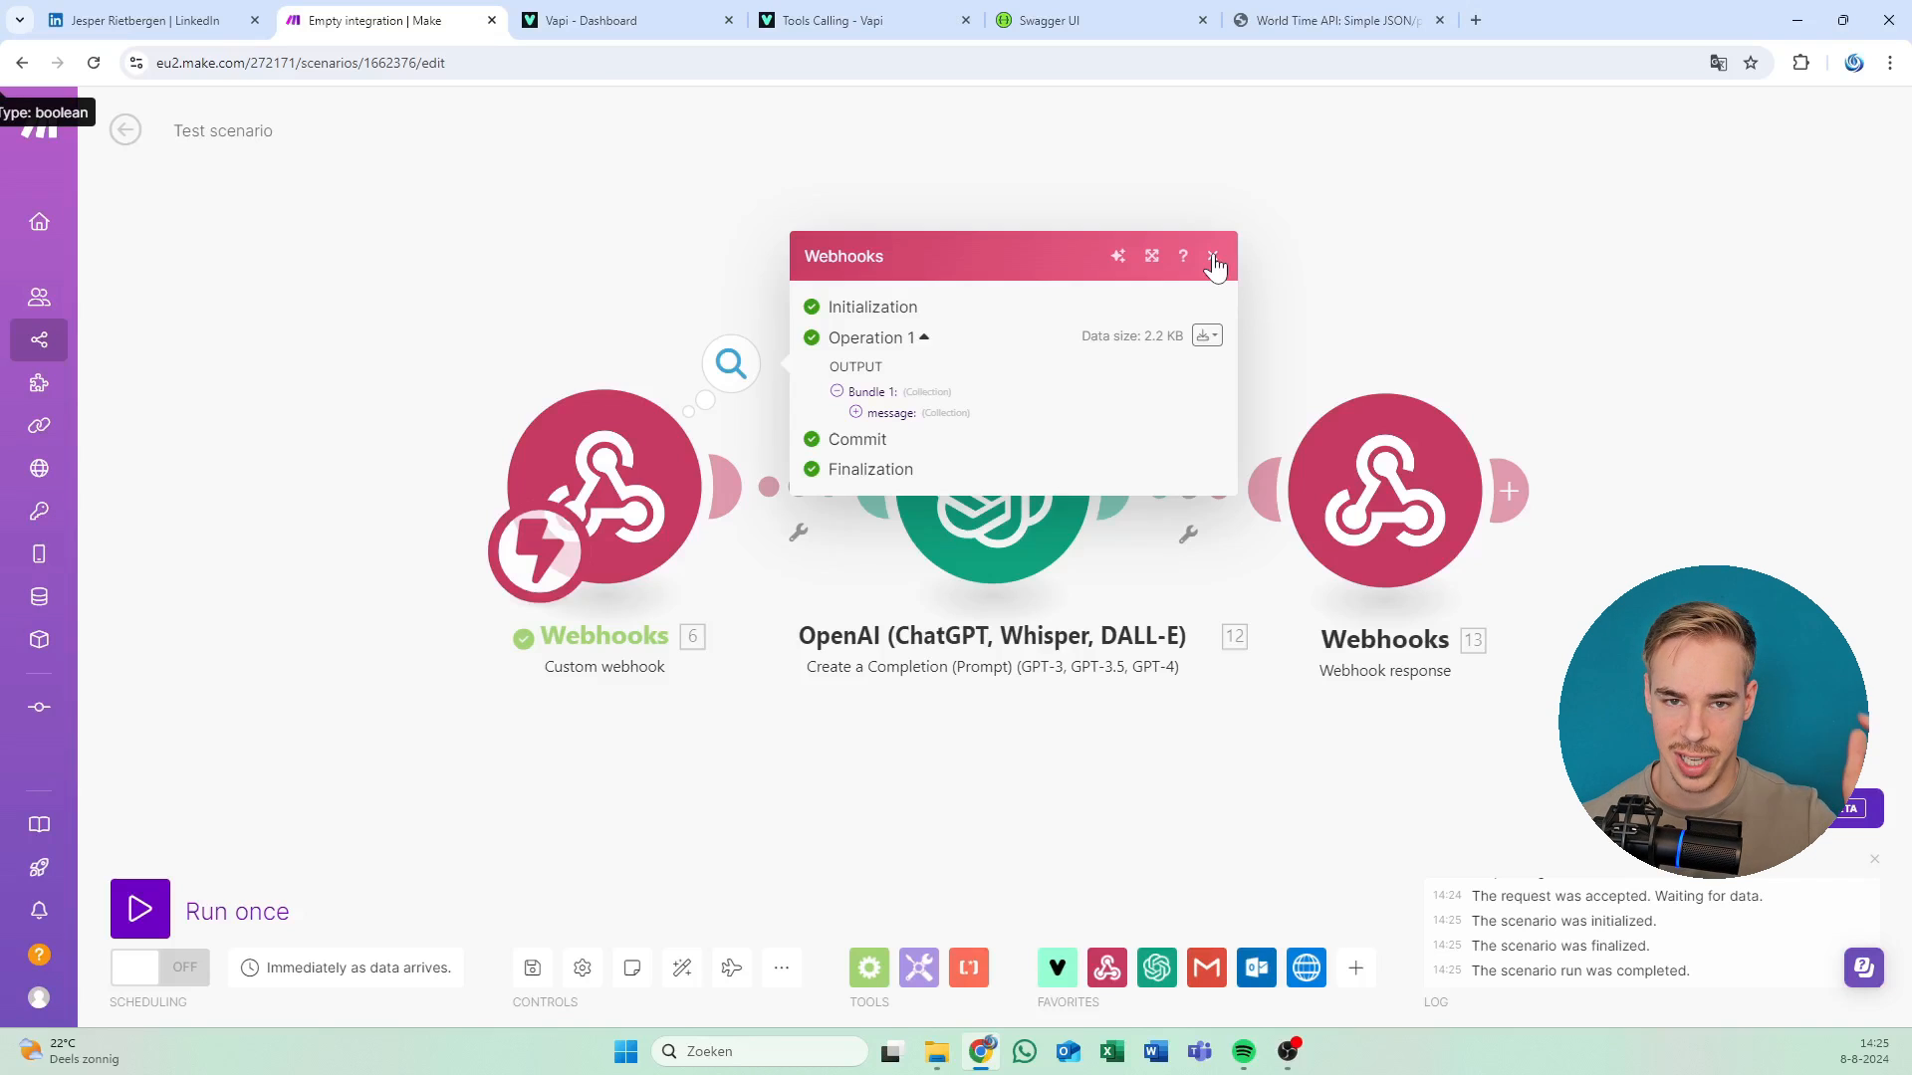
{"action": "left_click", "coordinate": [1212, 259]}
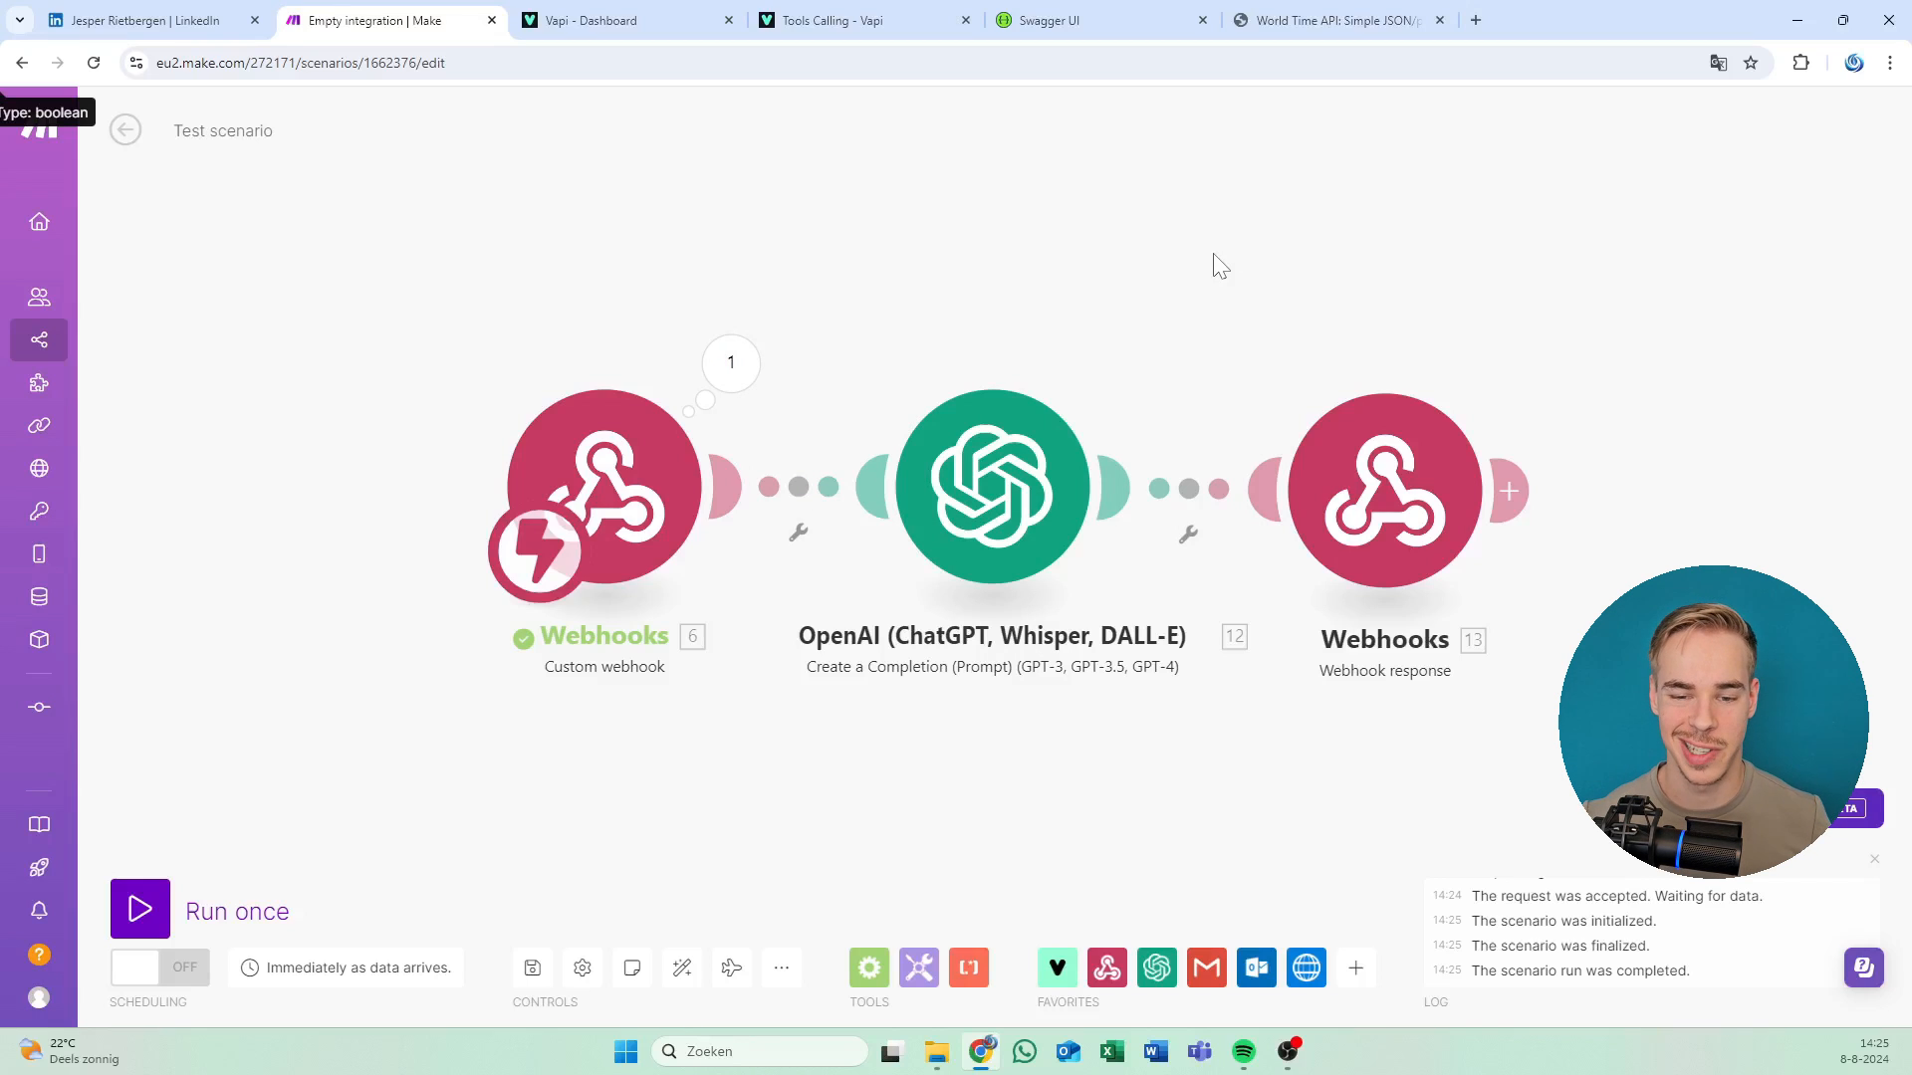
Examine the custom webhook's received message, including its toolCalls, toolCallList, toolWithToolCallList, call and artifact entries.
{"action": "left_click_drag", "start_coordinate": [971, 339], "coordinate": [941, 339]}
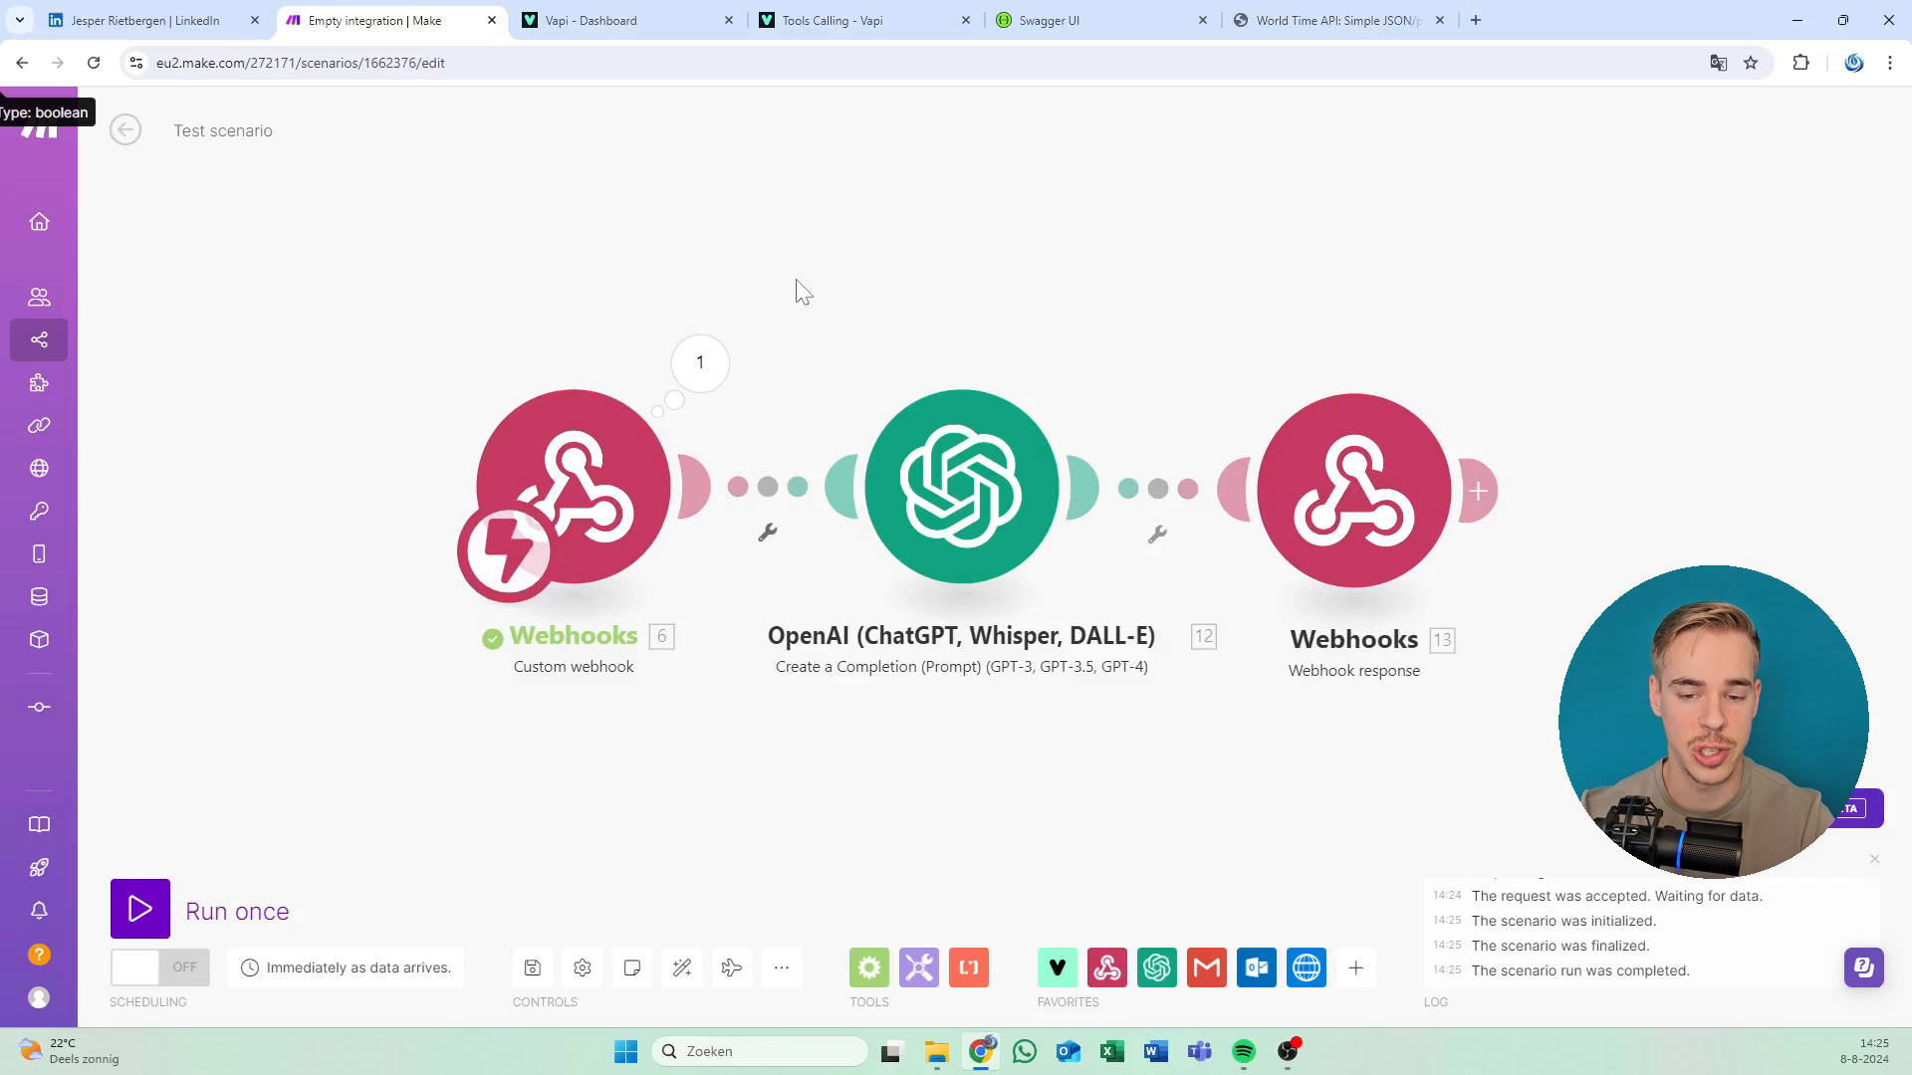
{"action": "left_click", "coordinate": [711, 381]}
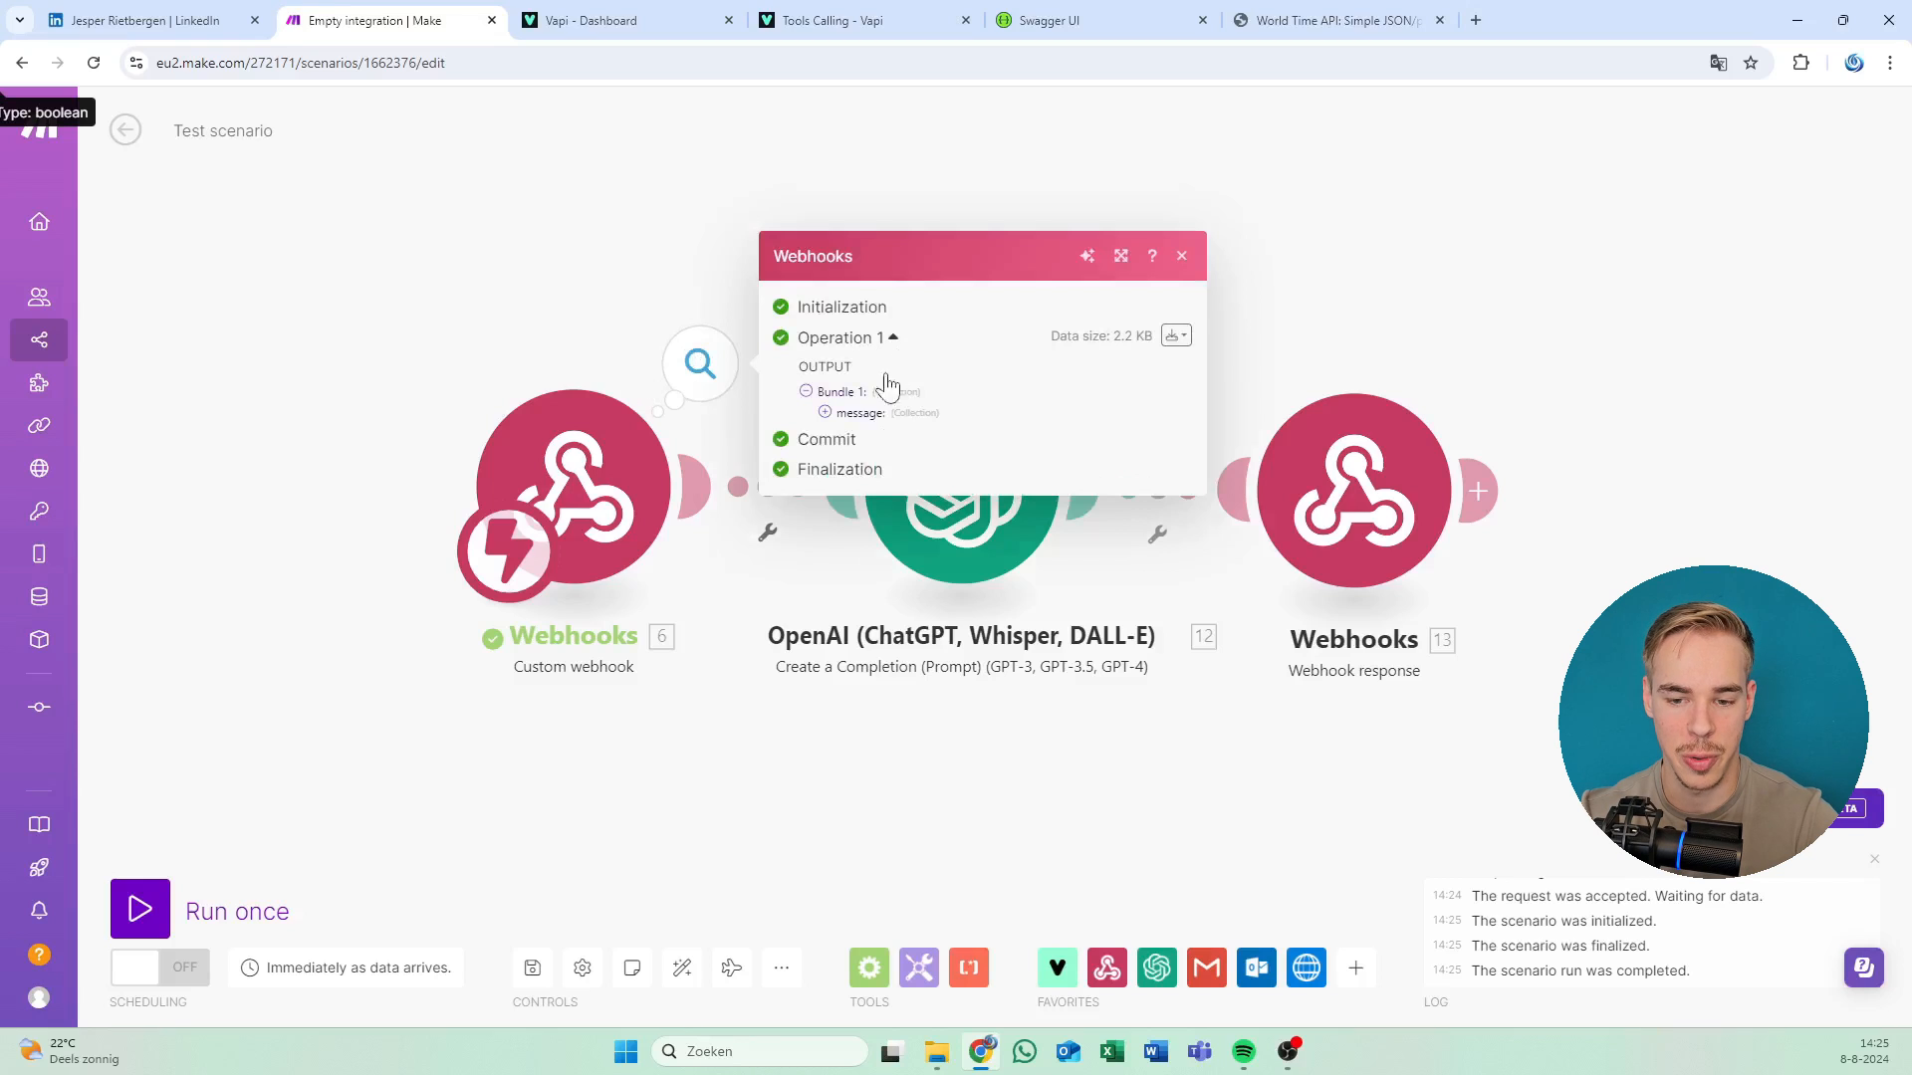
{"action": "left_click", "coordinate": [862, 425]}
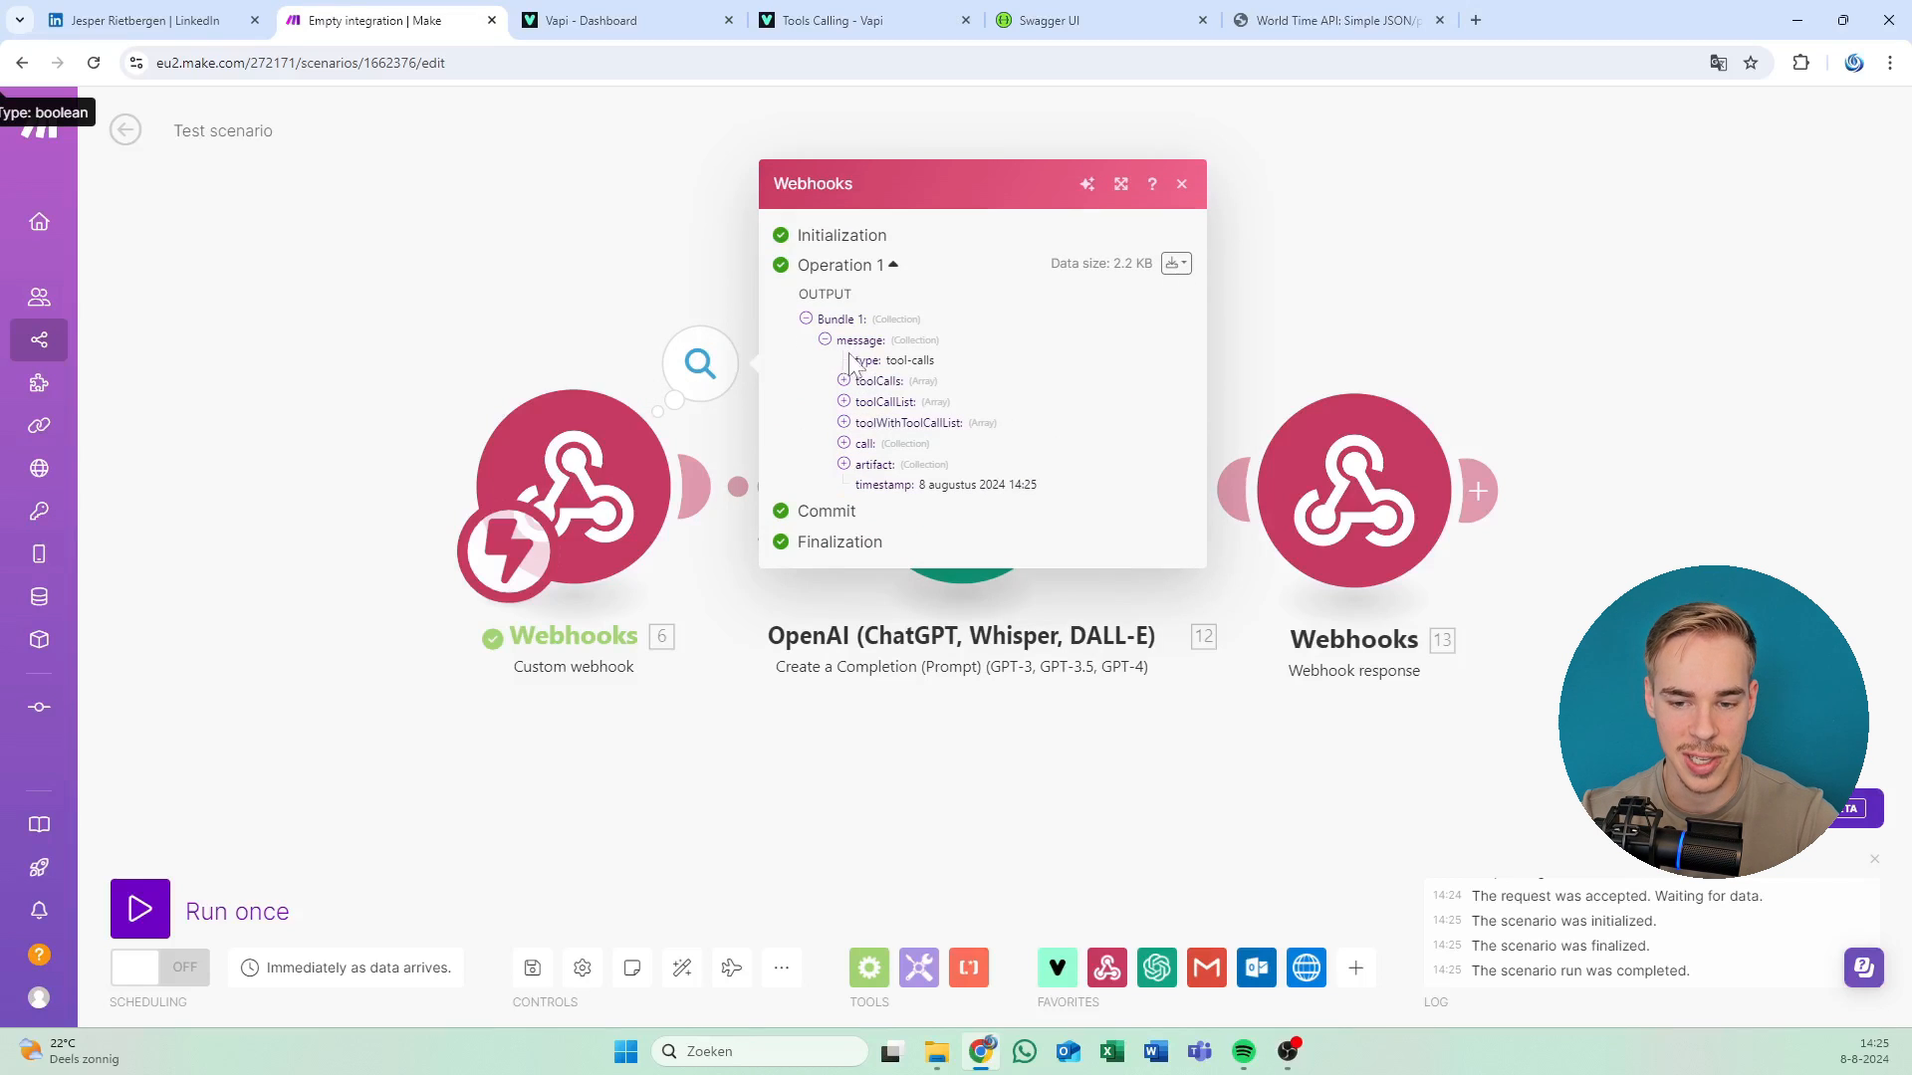
{"action": "left_click", "coordinate": [864, 384]}
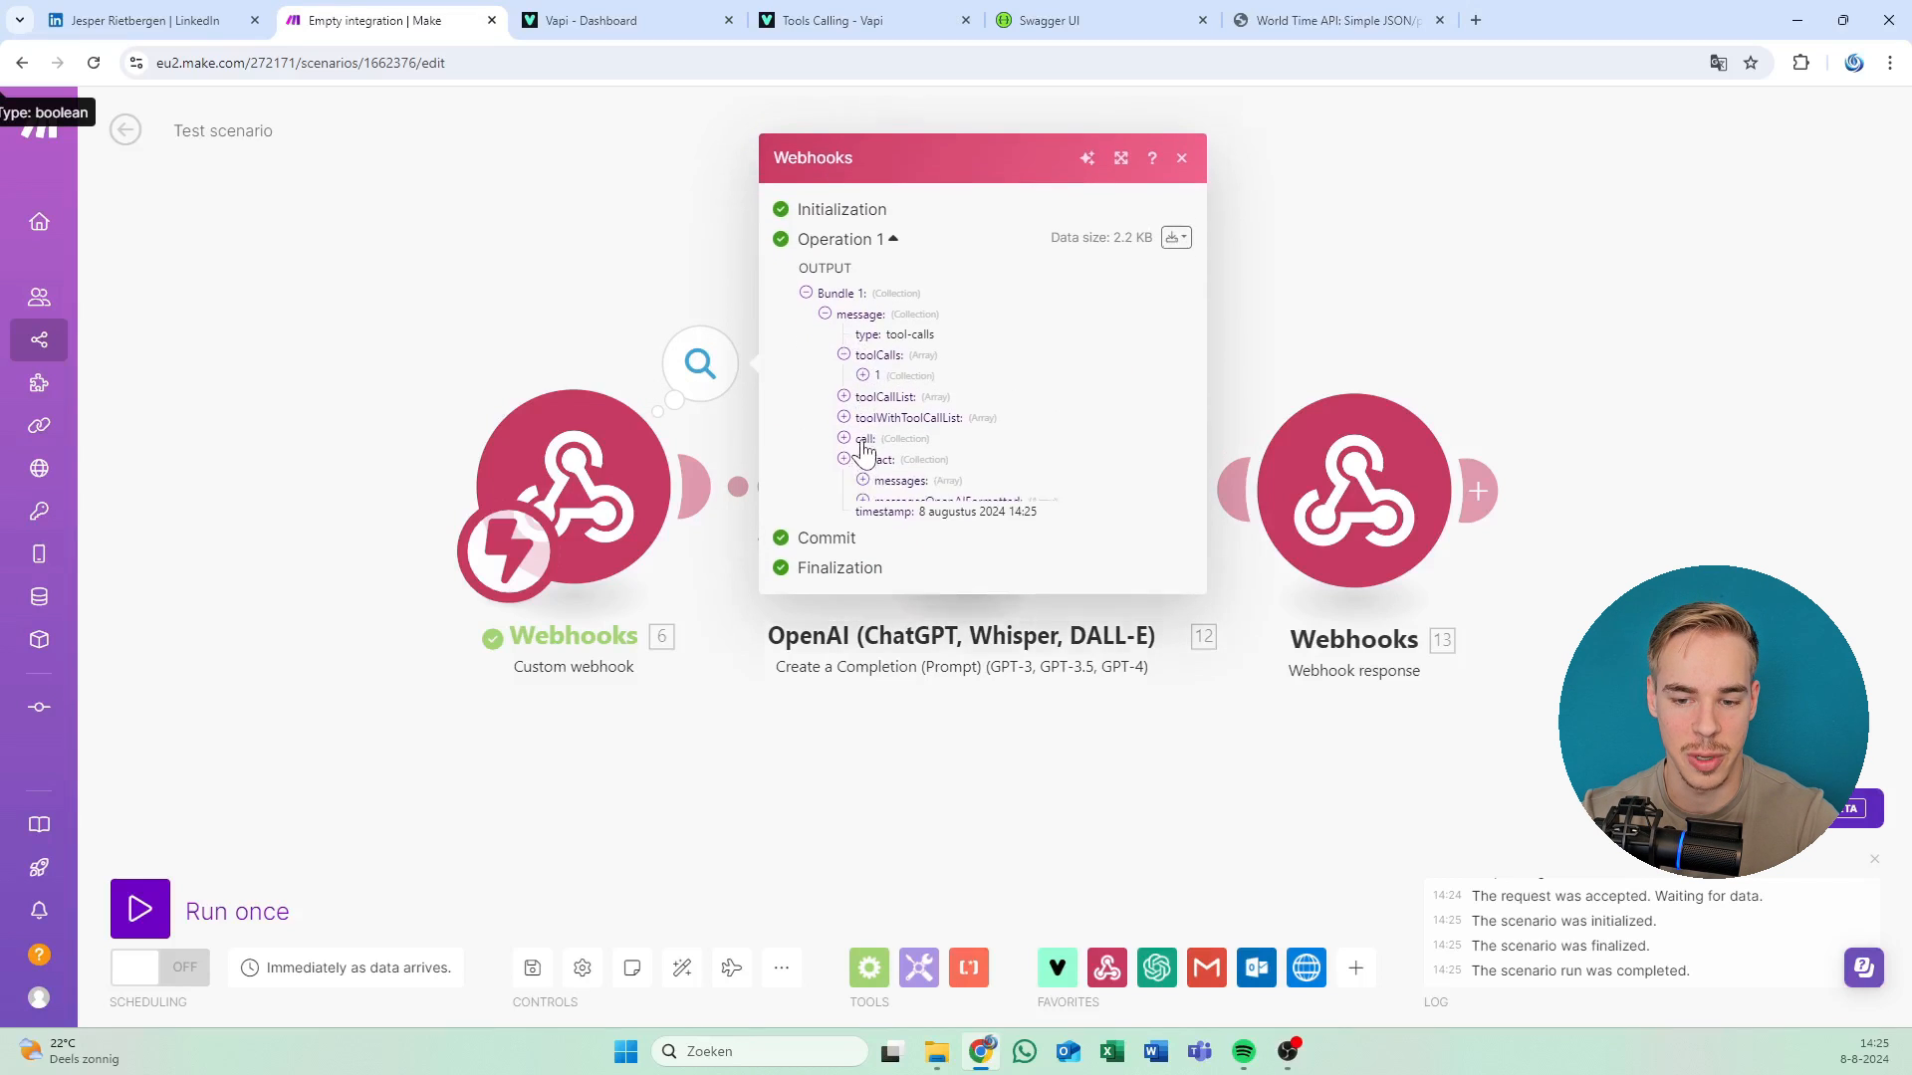
{"action": "left_click", "coordinate": [864, 457]}
{"action": "left_click", "coordinate": [877, 383]}
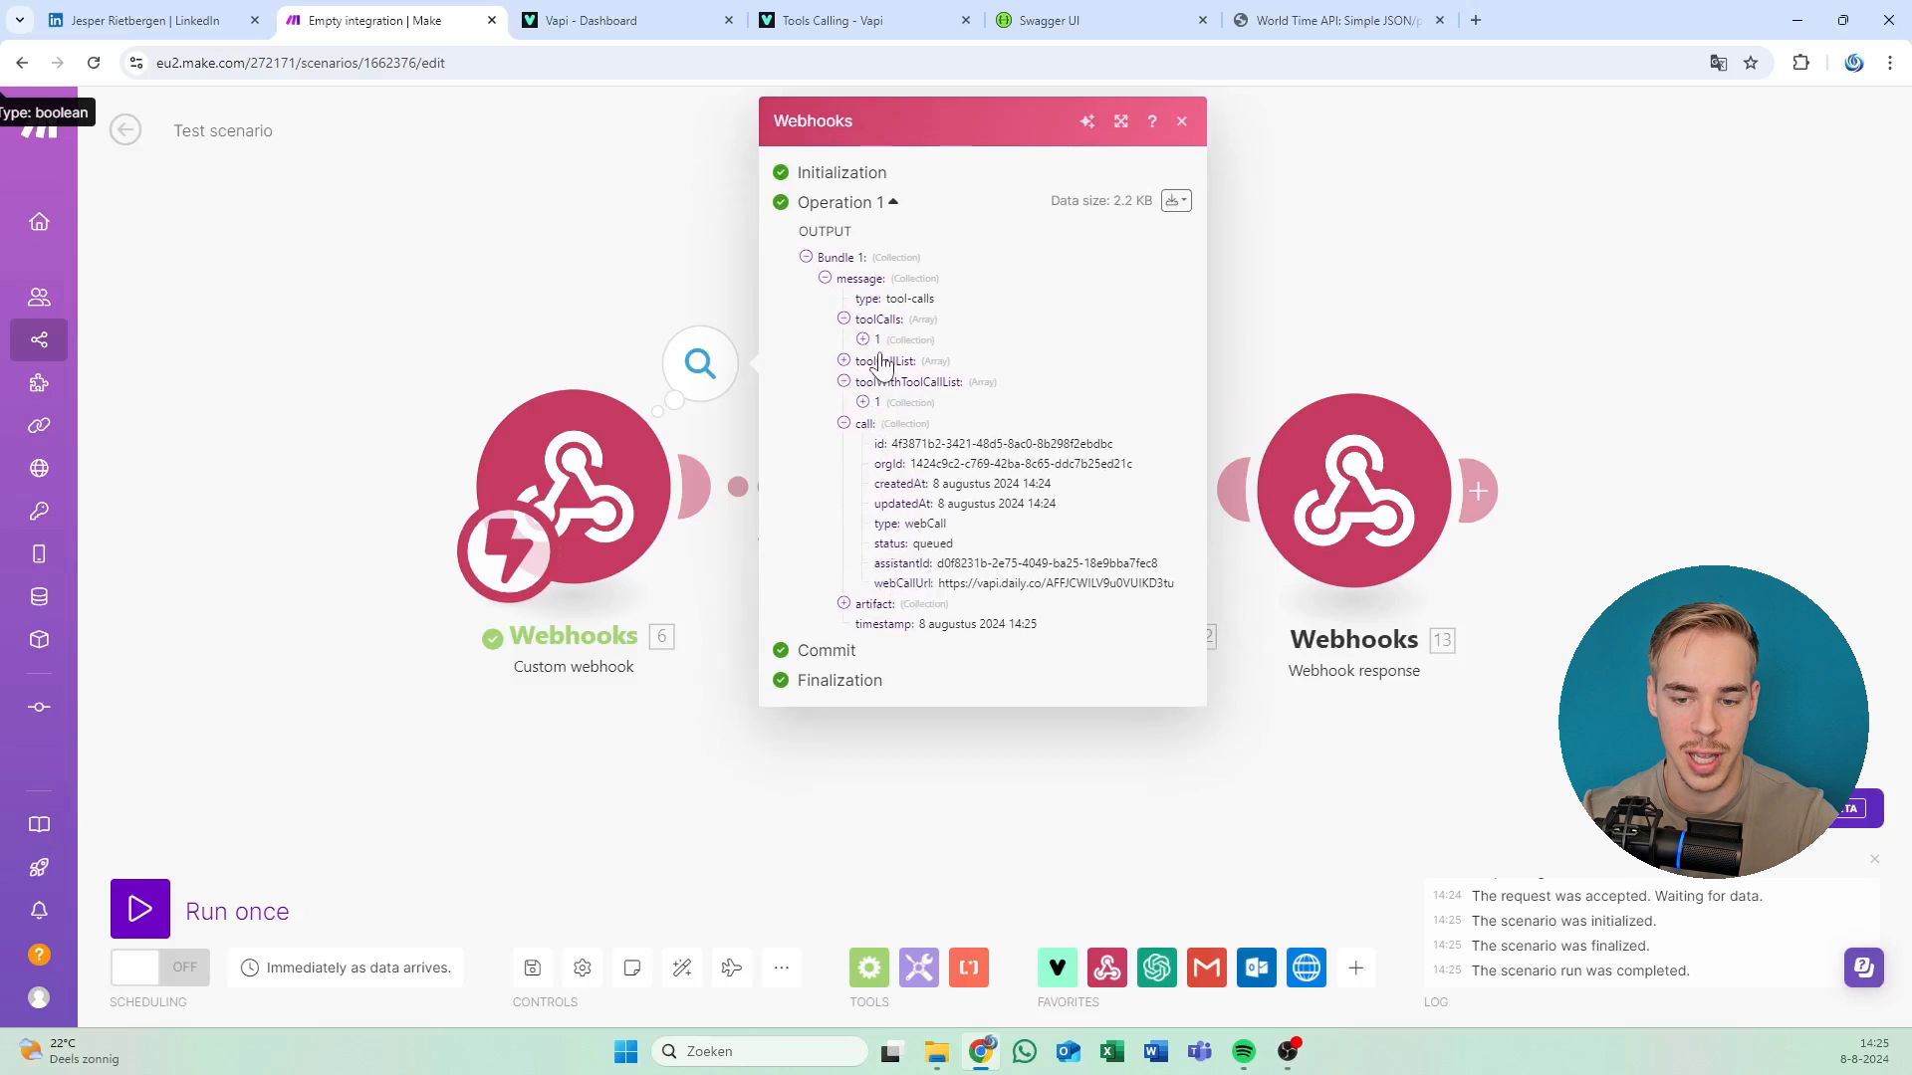
{"action": "left_click", "coordinate": [878, 362]}
{"action": "left_click", "coordinate": [844, 361]}
{"action": "left_click", "coordinate": [845, 382]}
{"action": "left_click", "coordinate": [844, 403]}
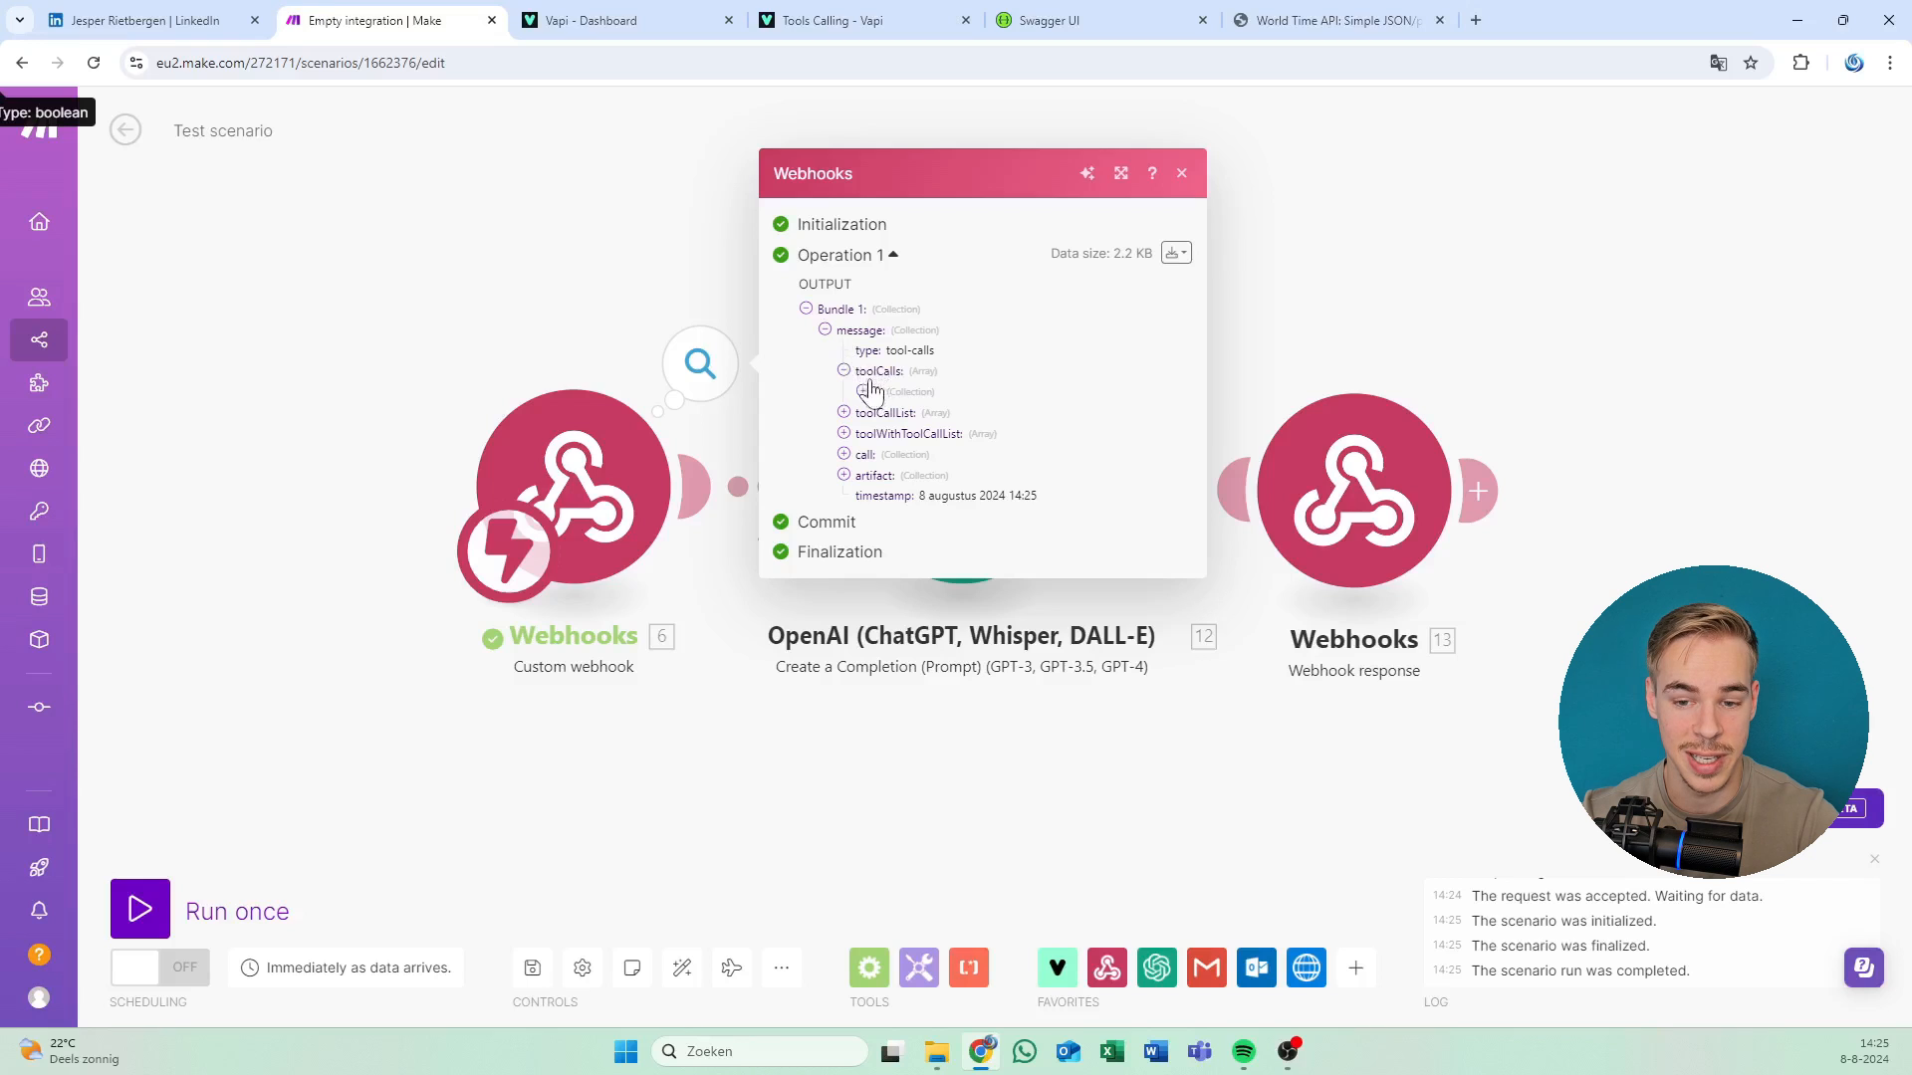
Collapse and reopen Bundle 1 and its message collection to review how the webhook output is nested.
{"action": "left_click", "coordinate": [842, 330]}
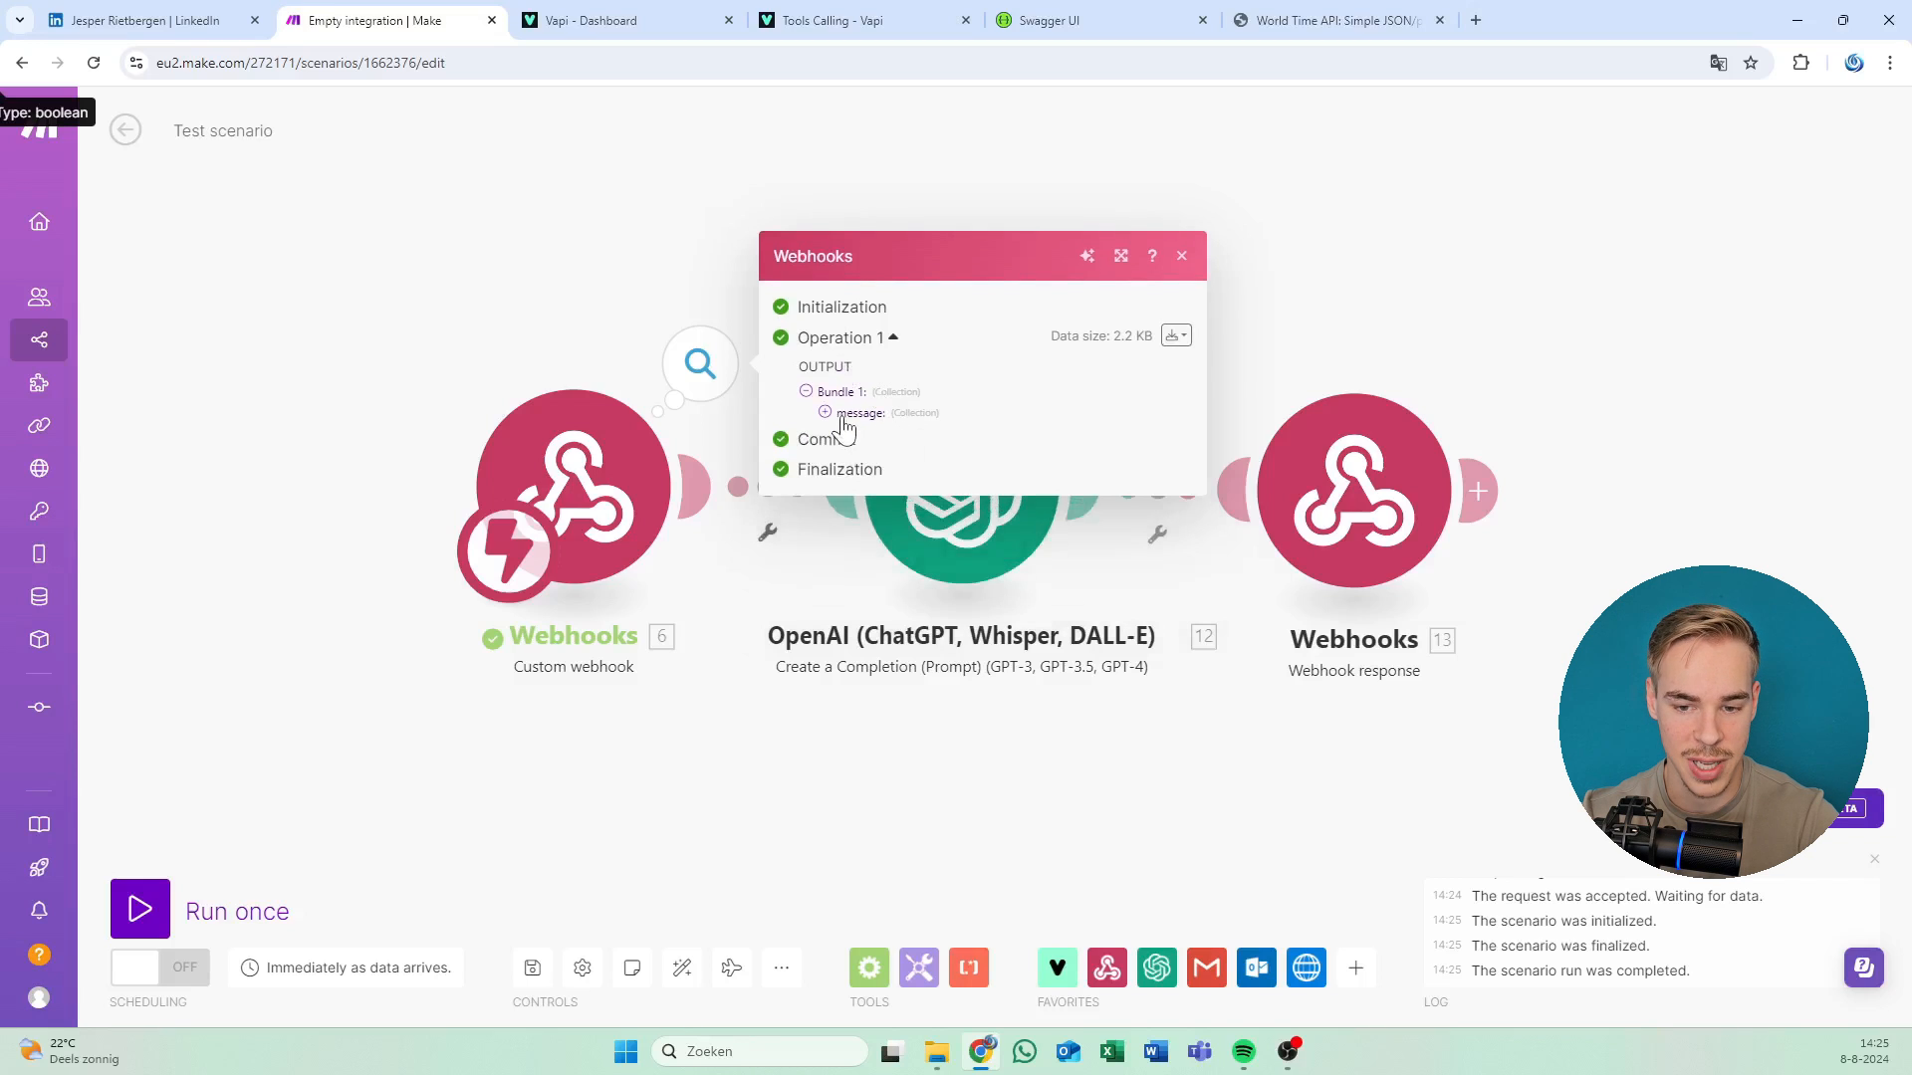
{"action": "left_click", "coordinate": [842, 416]}
{"action": "left_click", "coordinate": [833, 325]}
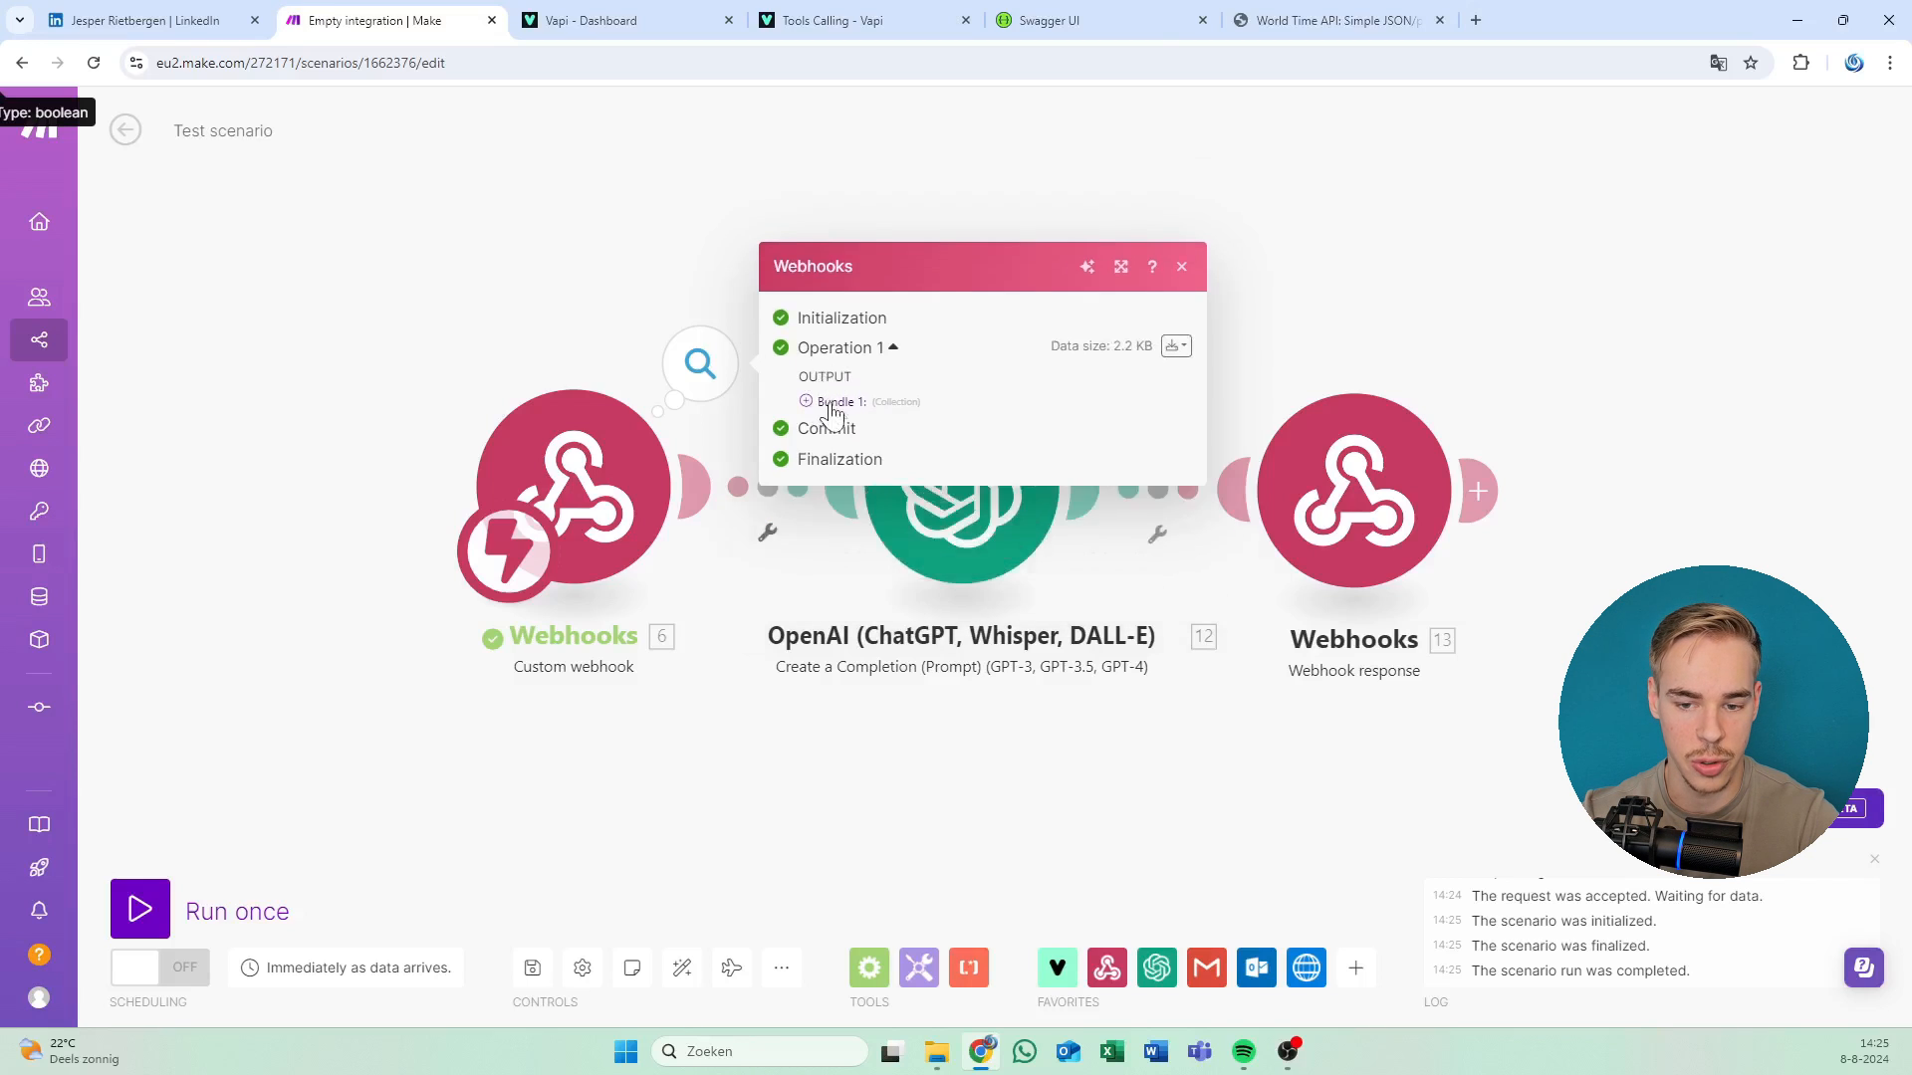
{"action": "left_click", "coordinate": [832, 403]}
{"action": "left_click", "coordinate": [841, 332]}
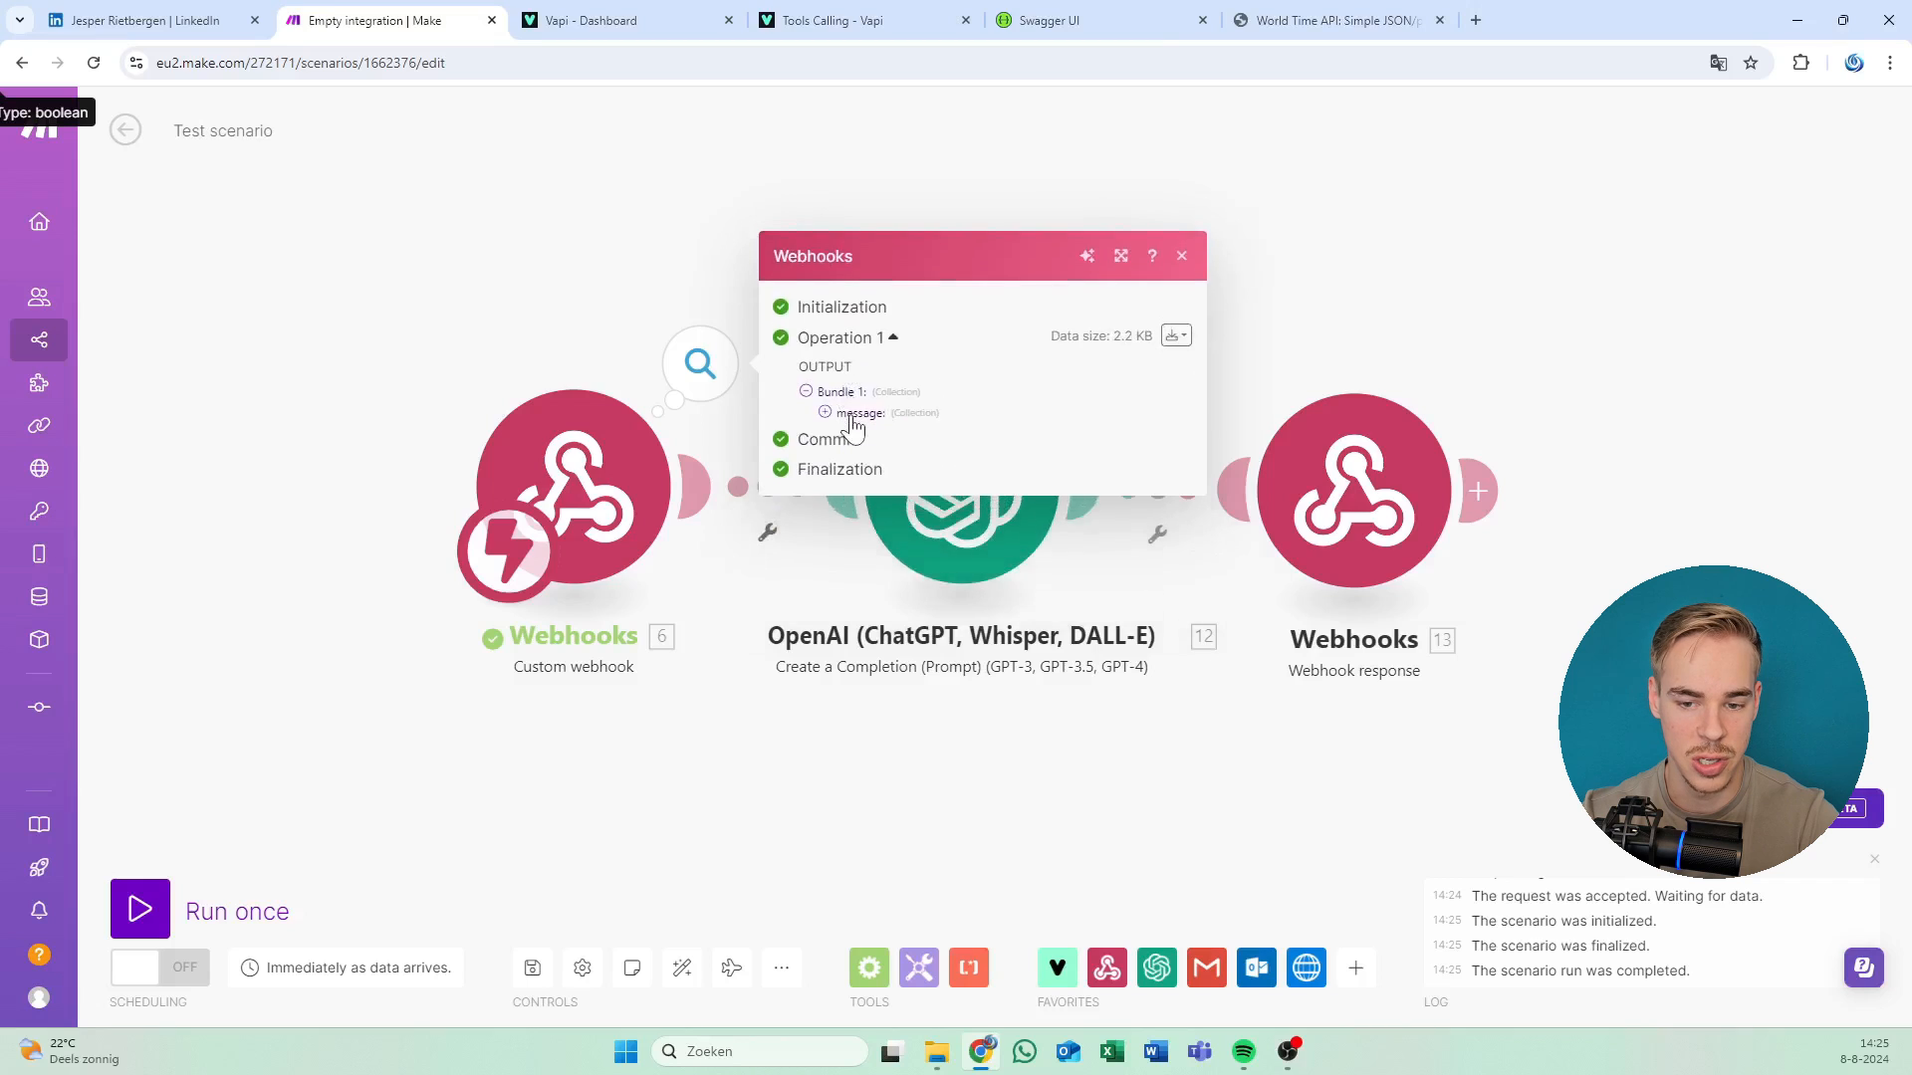
{"action": "left_click", "coordinate": [852, 416]}
{"action": "left_click", "coordinate": [845, 383]}
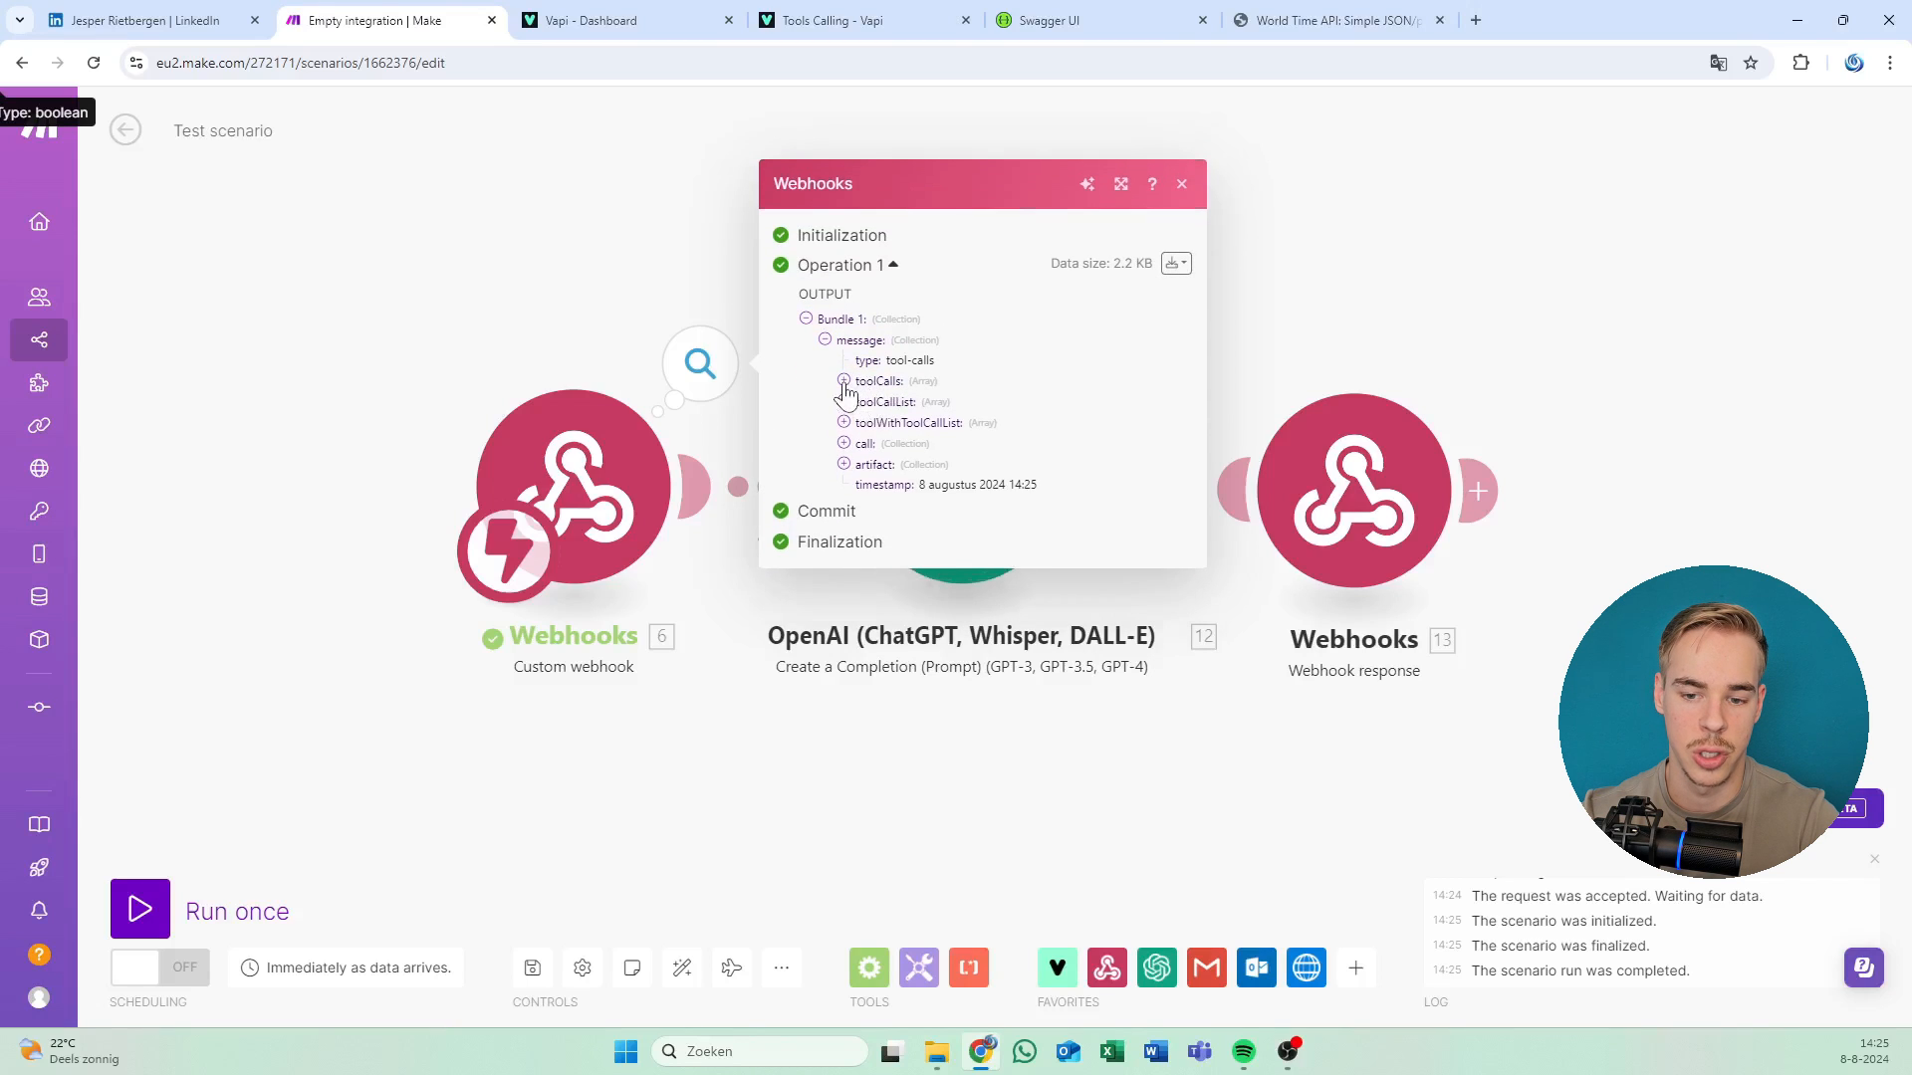
Inspect the first tool call's id and its function arguments down to Blogsubject, and close the webhook output.
{"action": "left_click", "coordinate": [843, 382]}
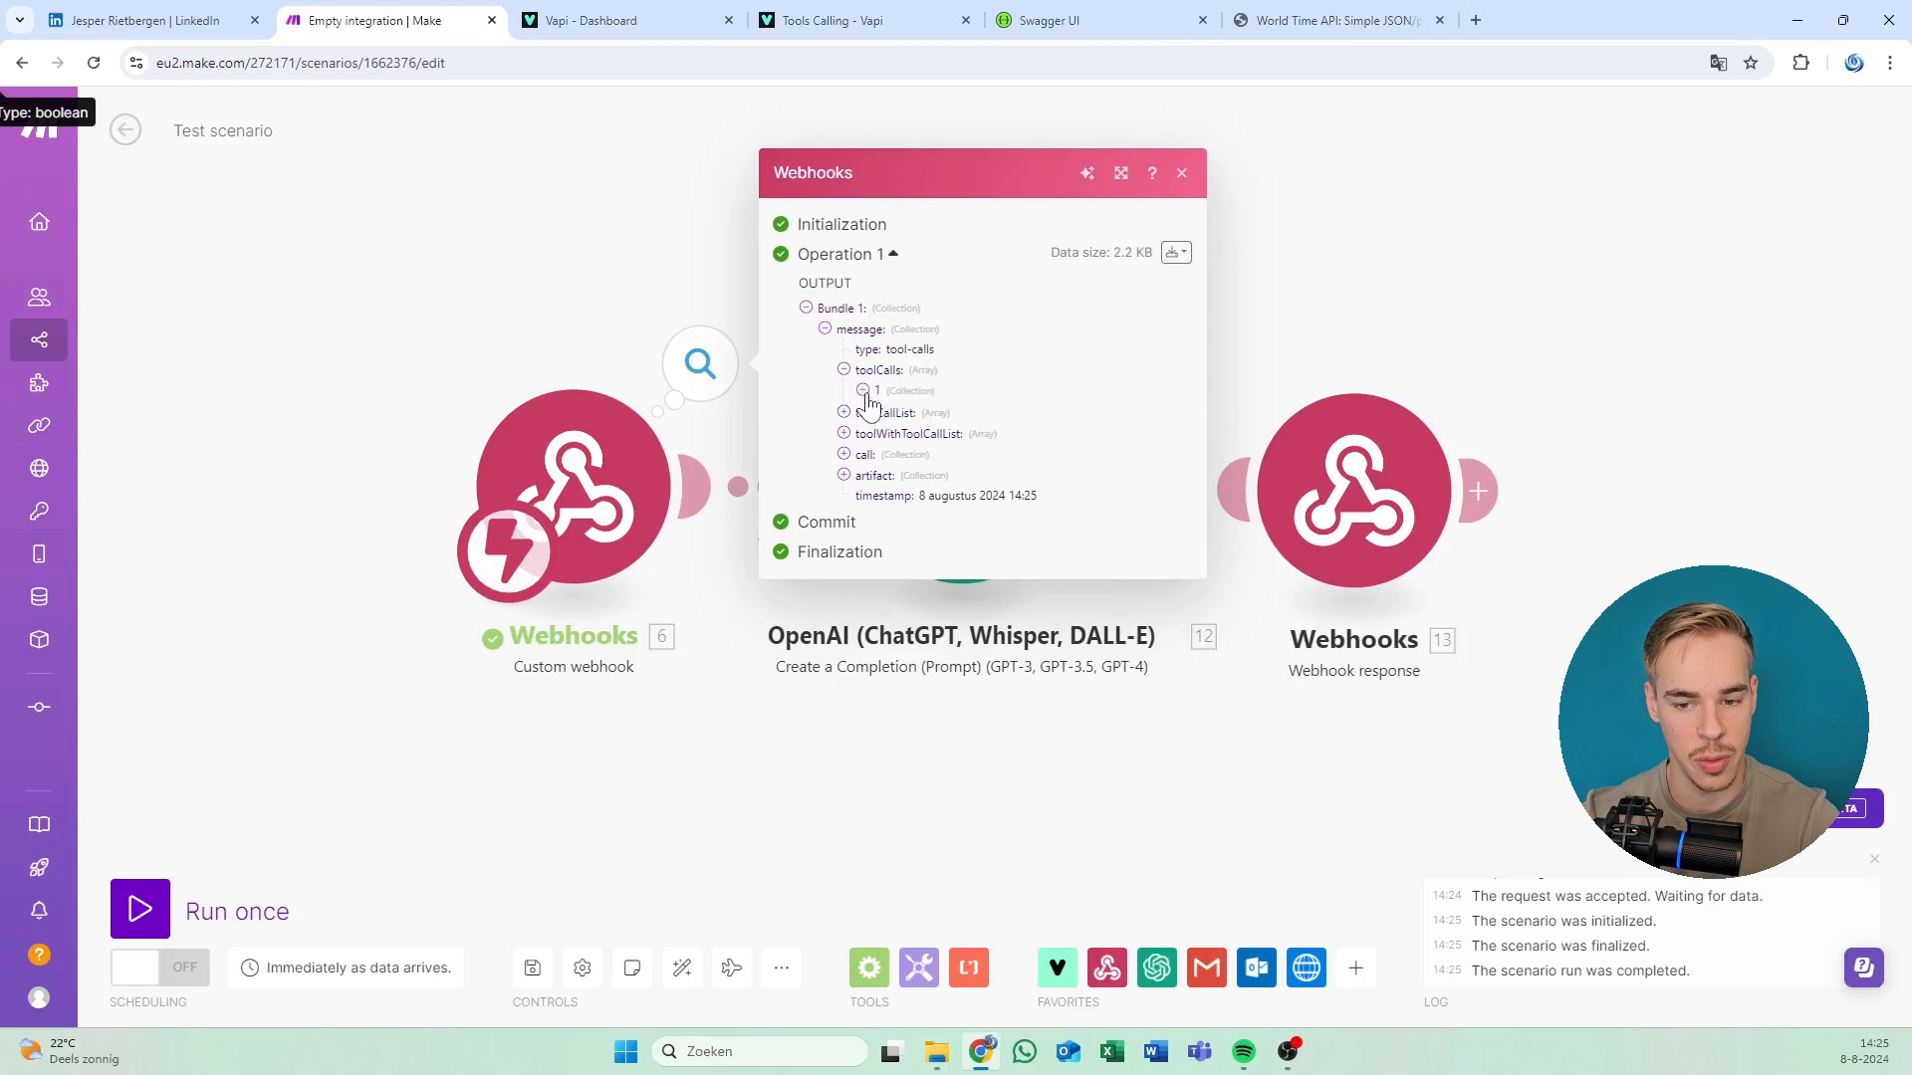
{"action": "left_click", "coordinate": [864, 393]}
{"action": "left_click_drag", "start_coordinate": [910, 381], "coordinate": [1076, 382]}
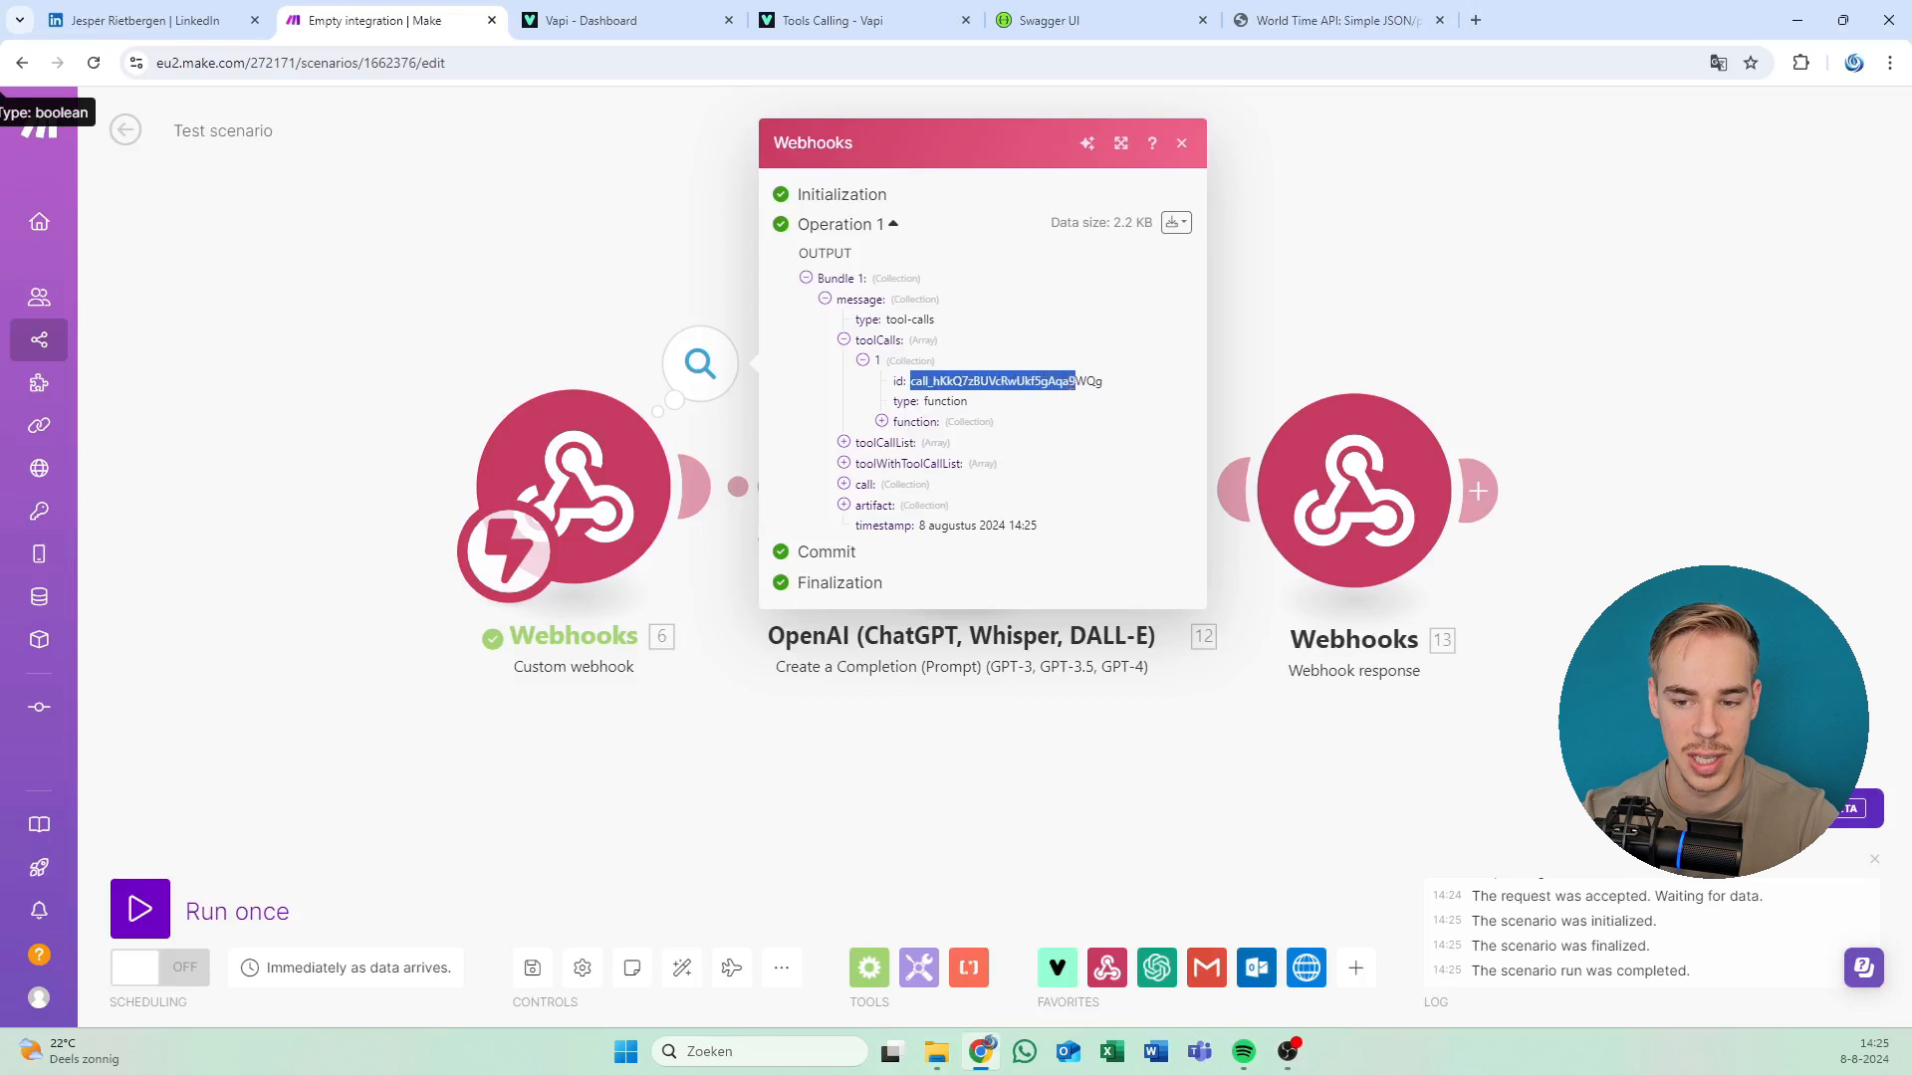
{"action": "left_click", "coordinate": [906, 422]}
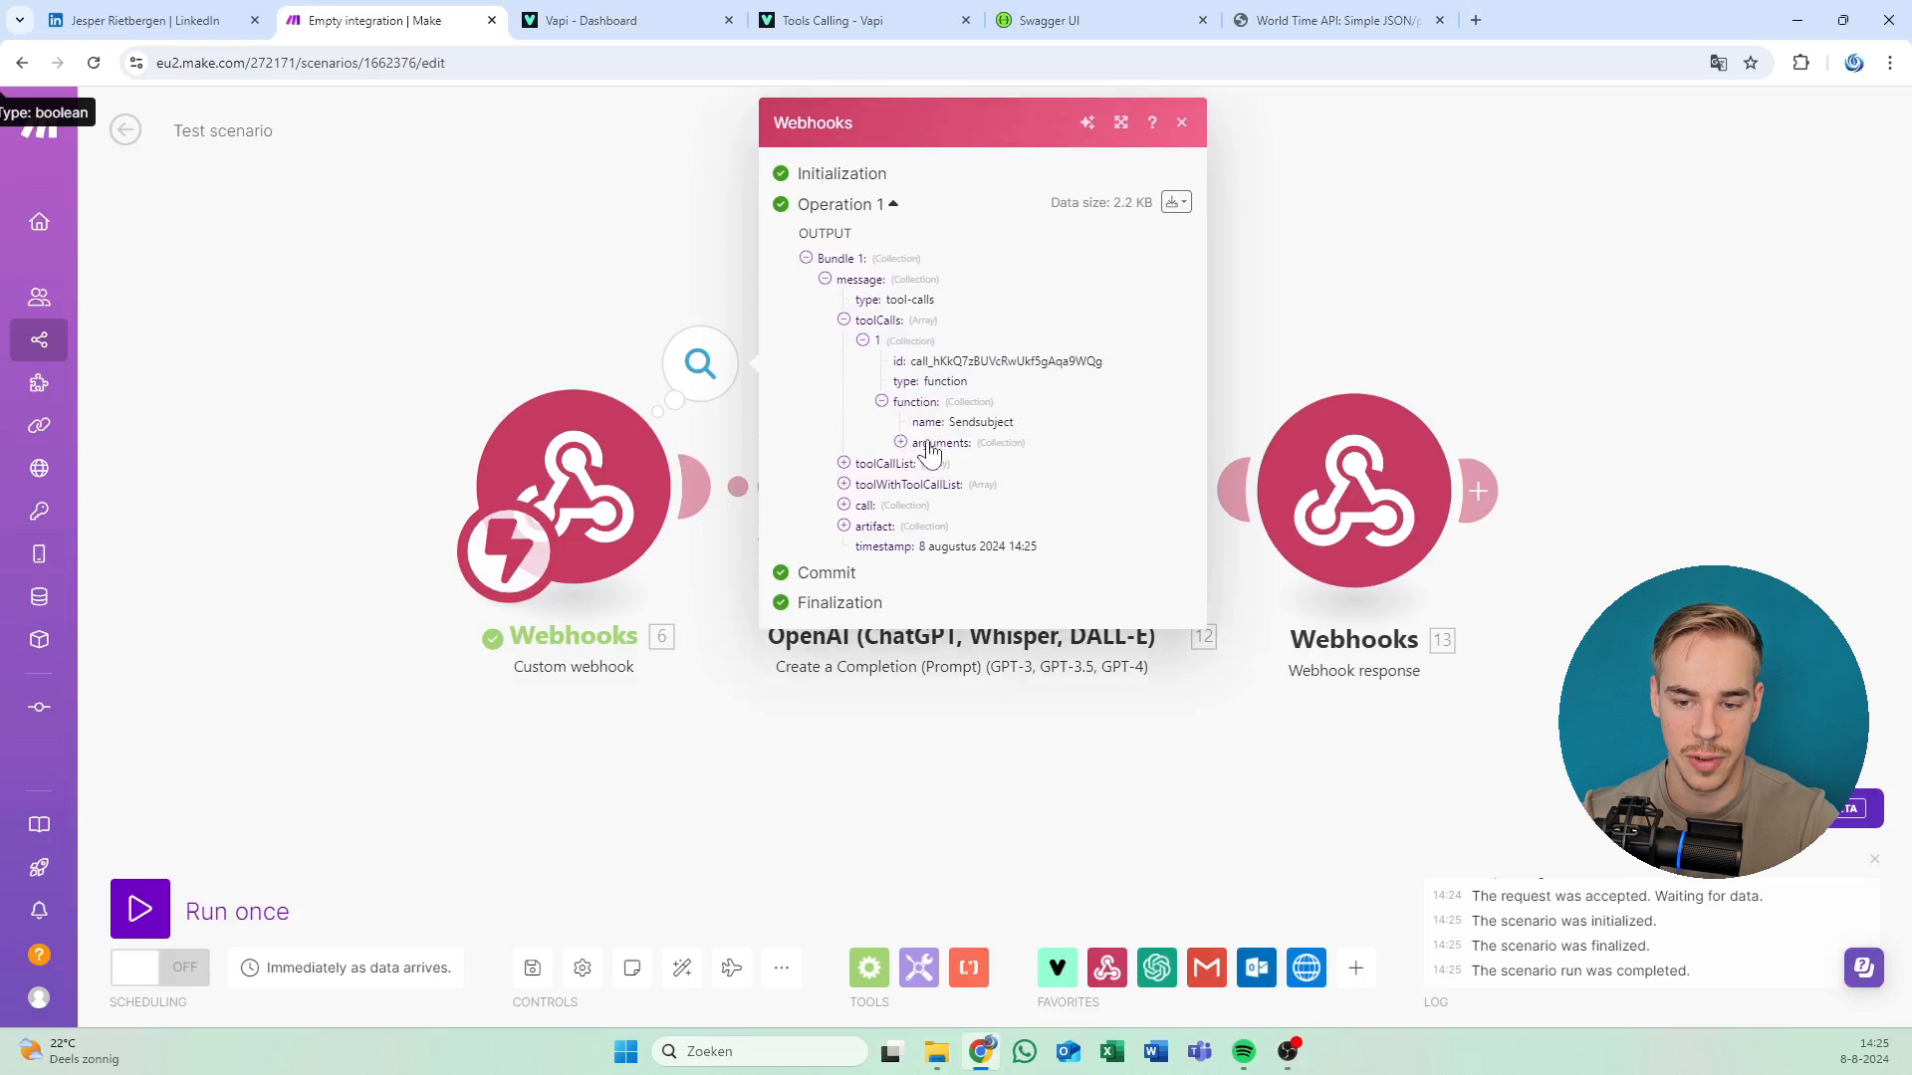
{"action": "left_click", "coordinate": [926, 444]}
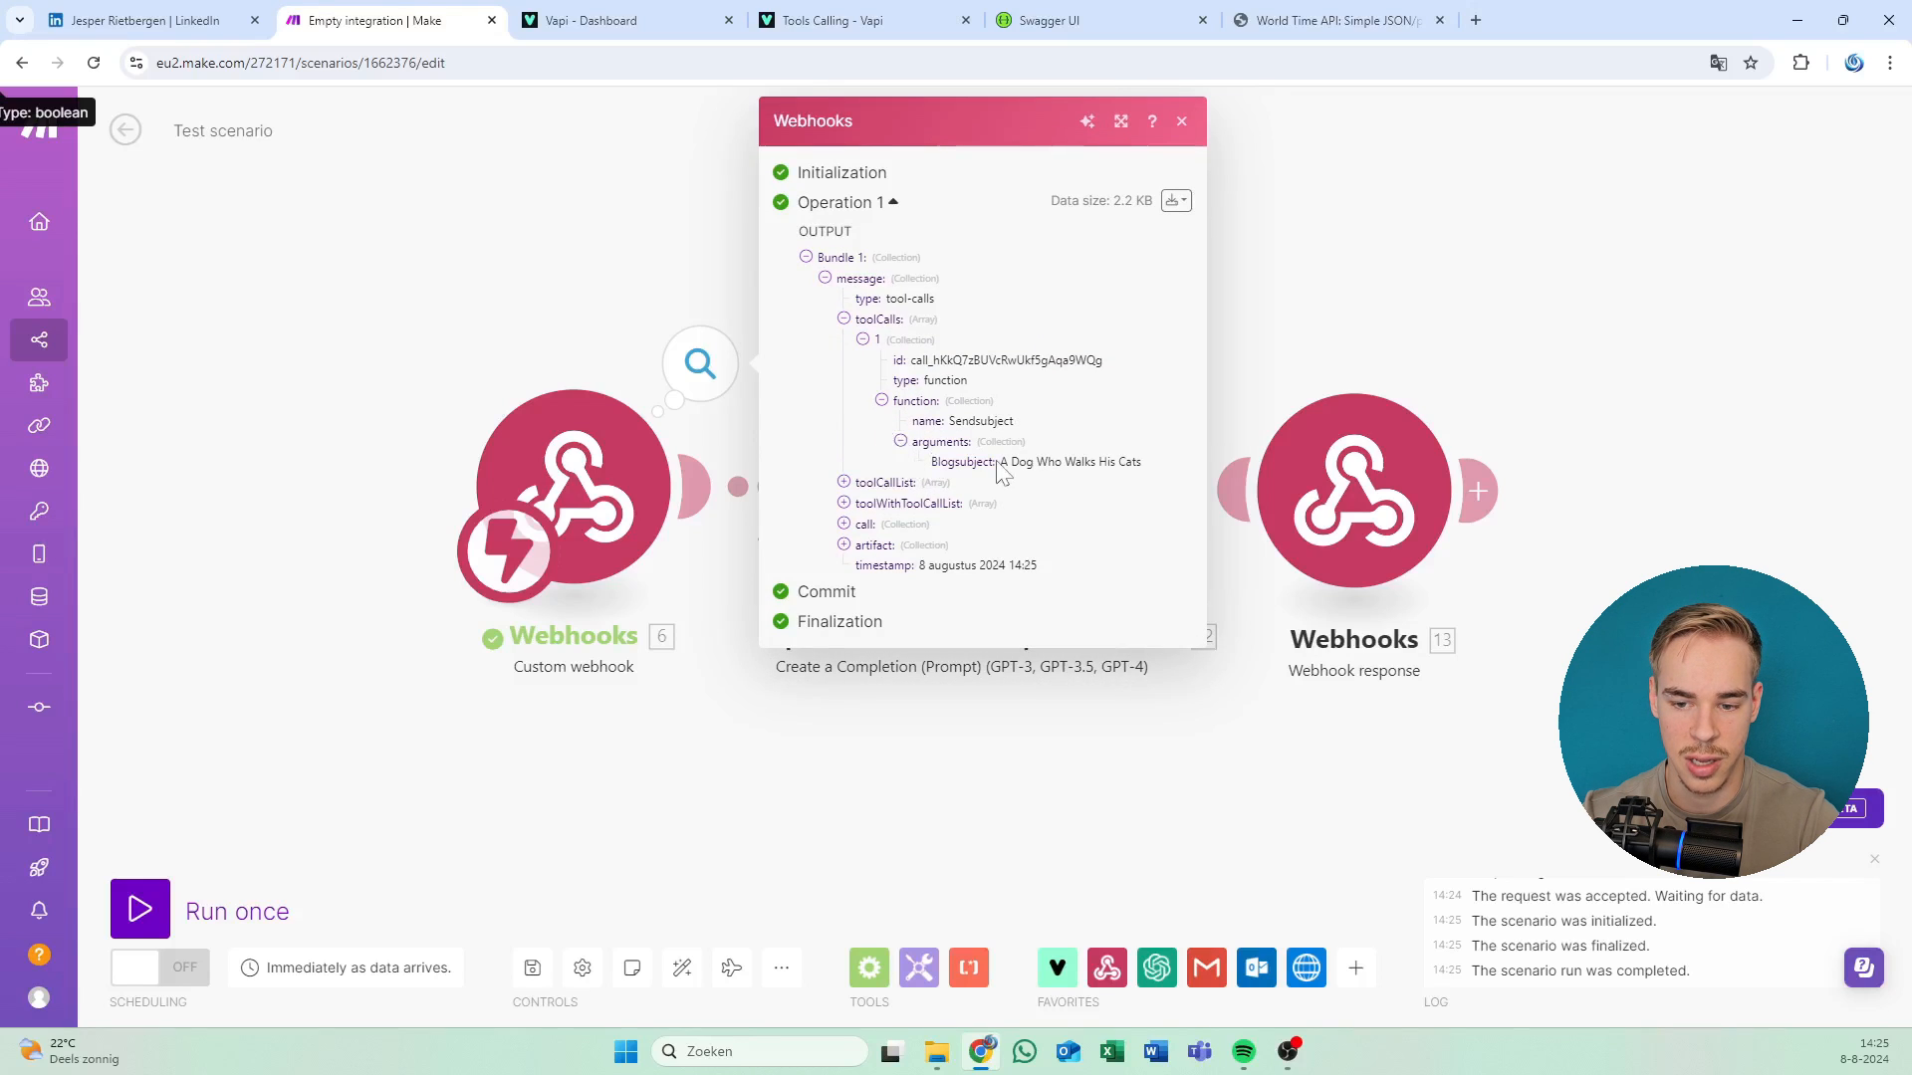
{"action": "left_click_drag", "start_coordinate": [1002, 465], "coordinate": [1147, 466]}
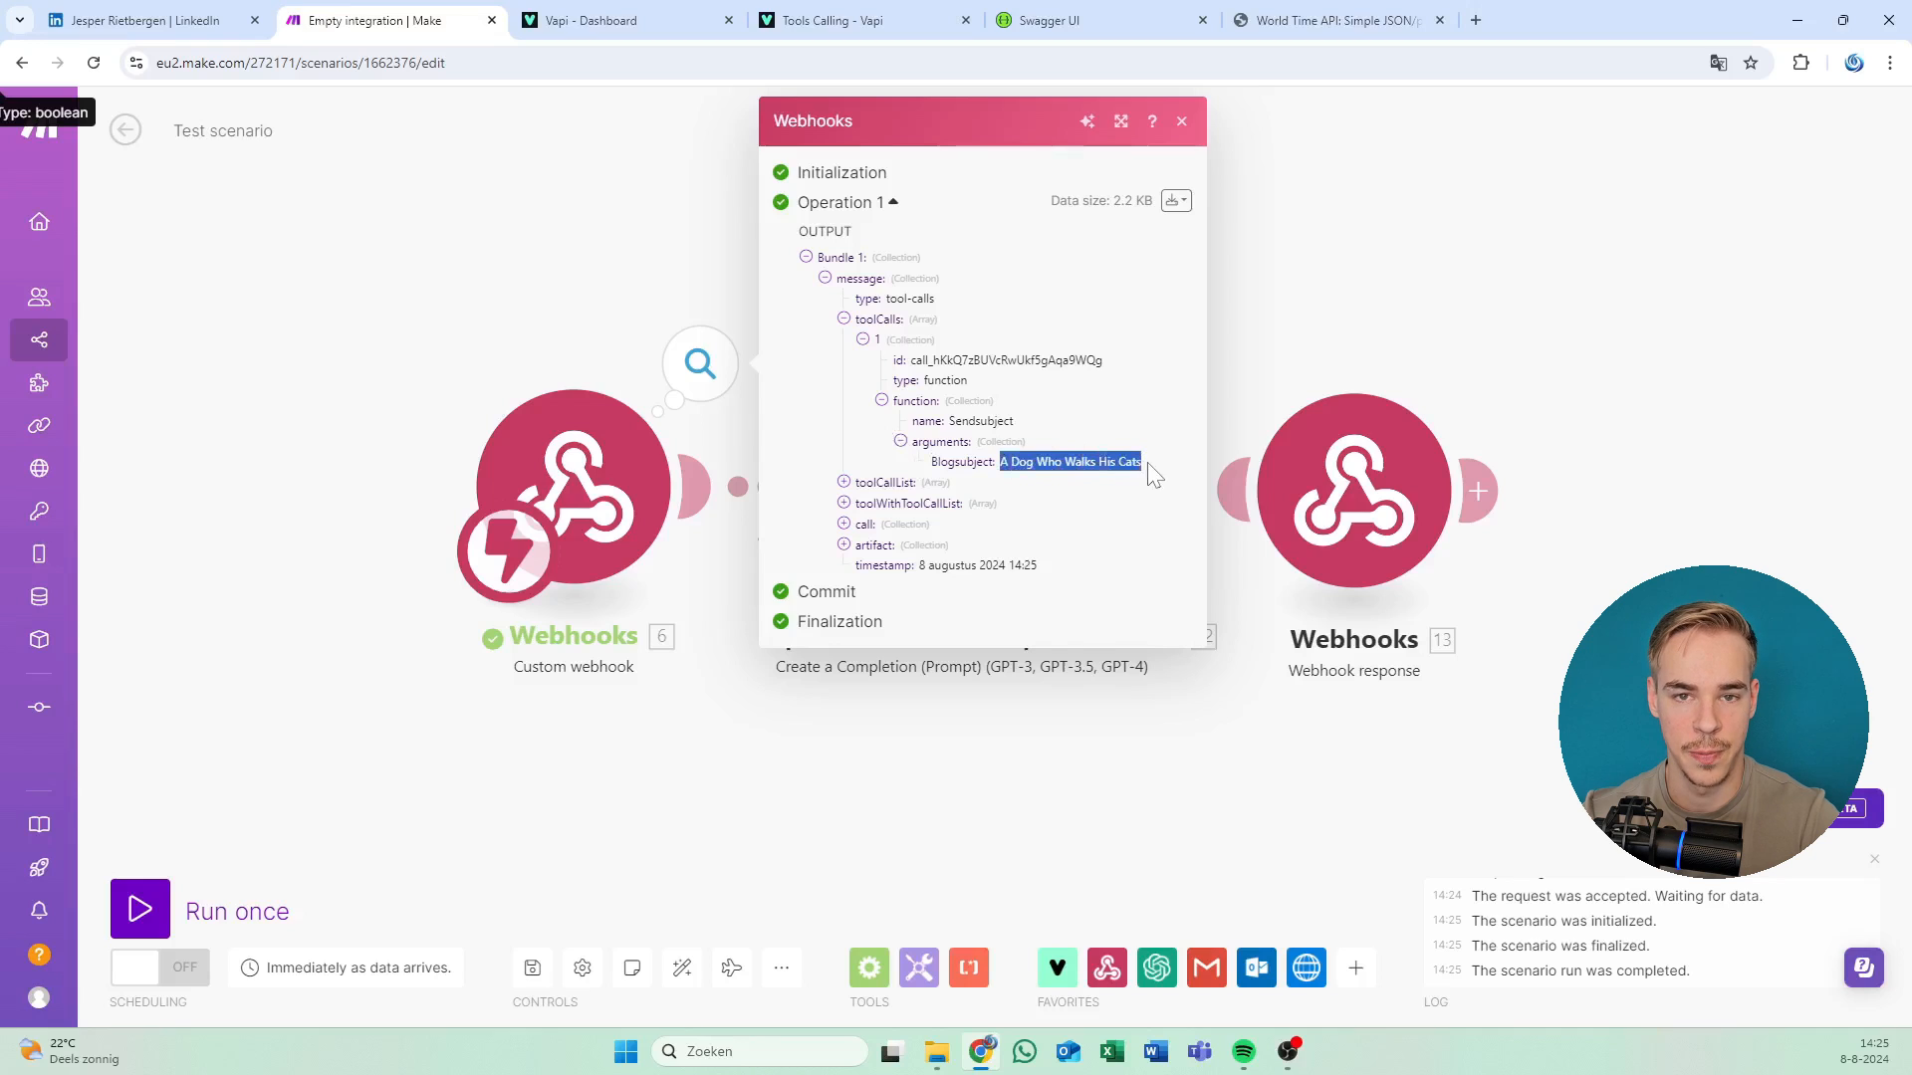
{"action": "left_click_drag", "start_coordinate": [1010, 462], "coordinate": [1076, 462]}
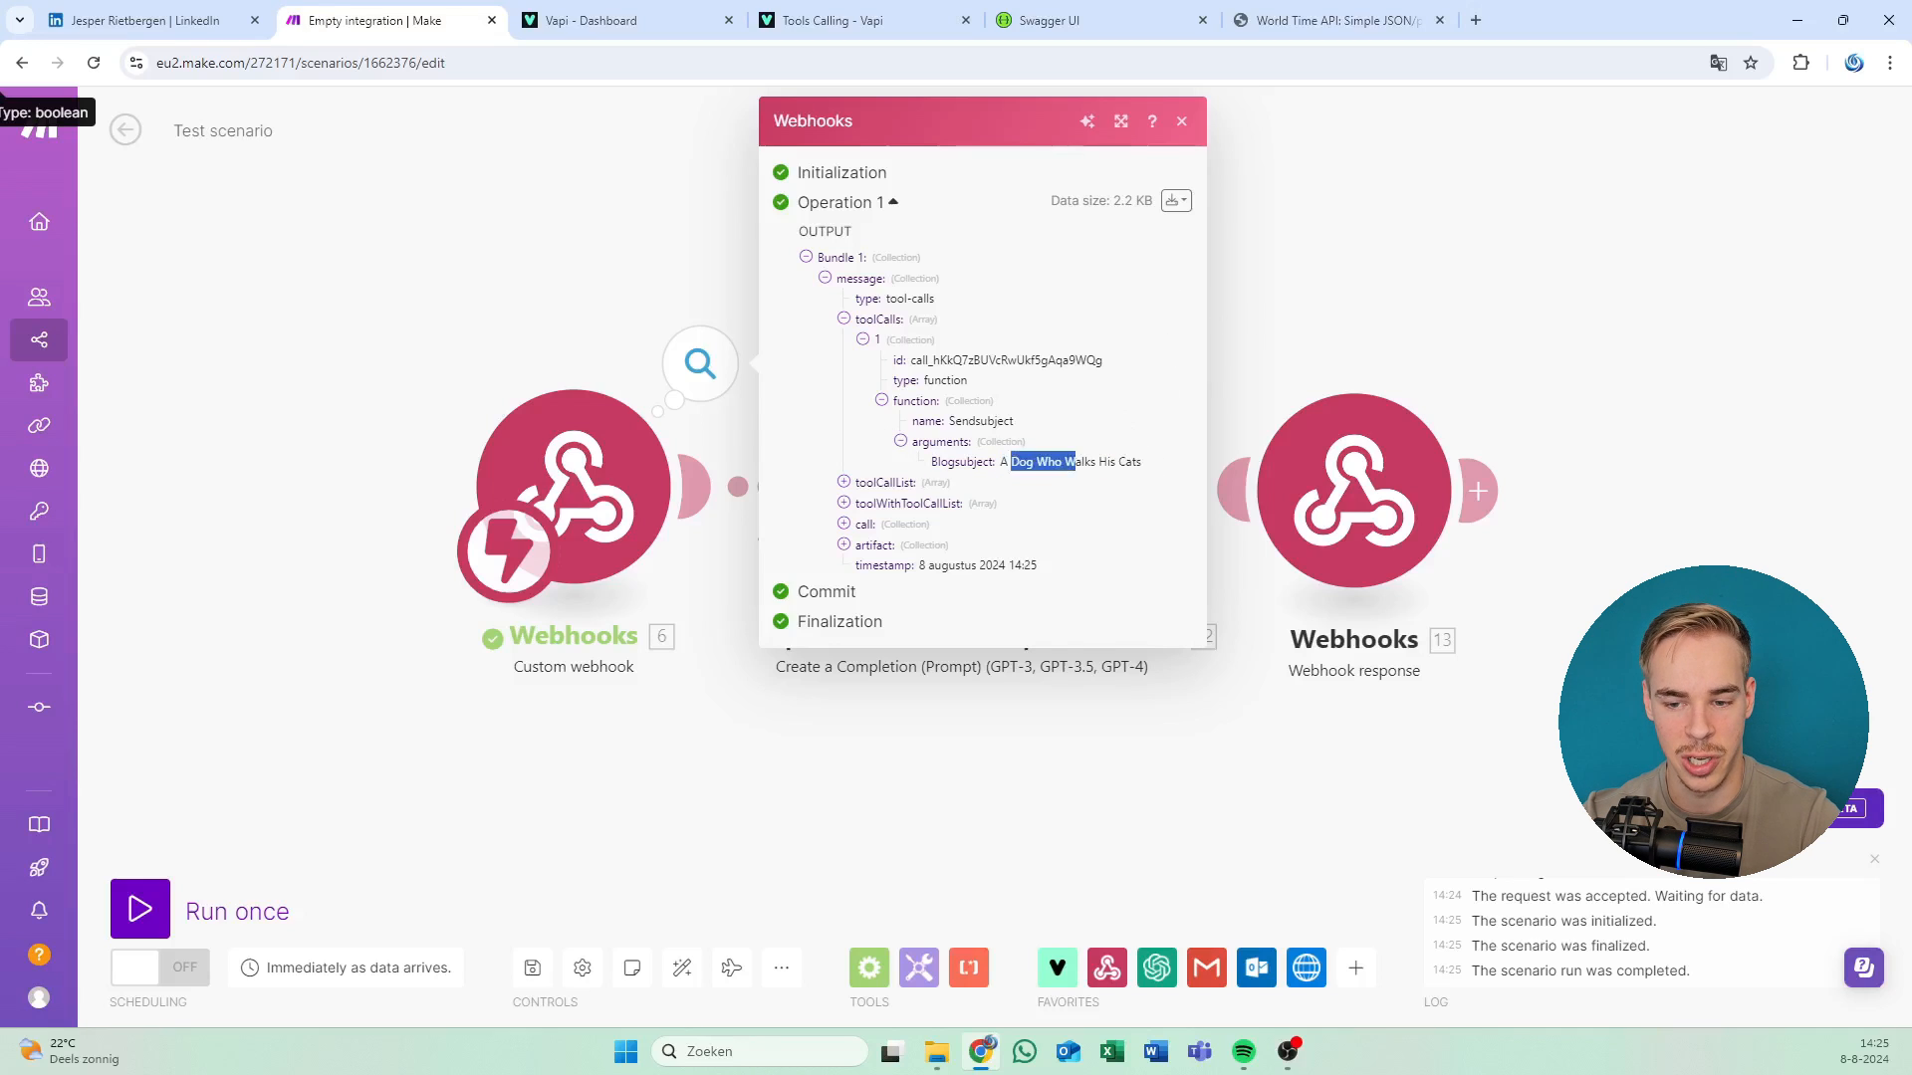
{"action": "left_click", "coordinate": [1181, 121]}
Open the OpenAI module's settings and remove the mapped blog subject variable from the user message content.
{"action": "left_click", "coordinate": [929, 517]}
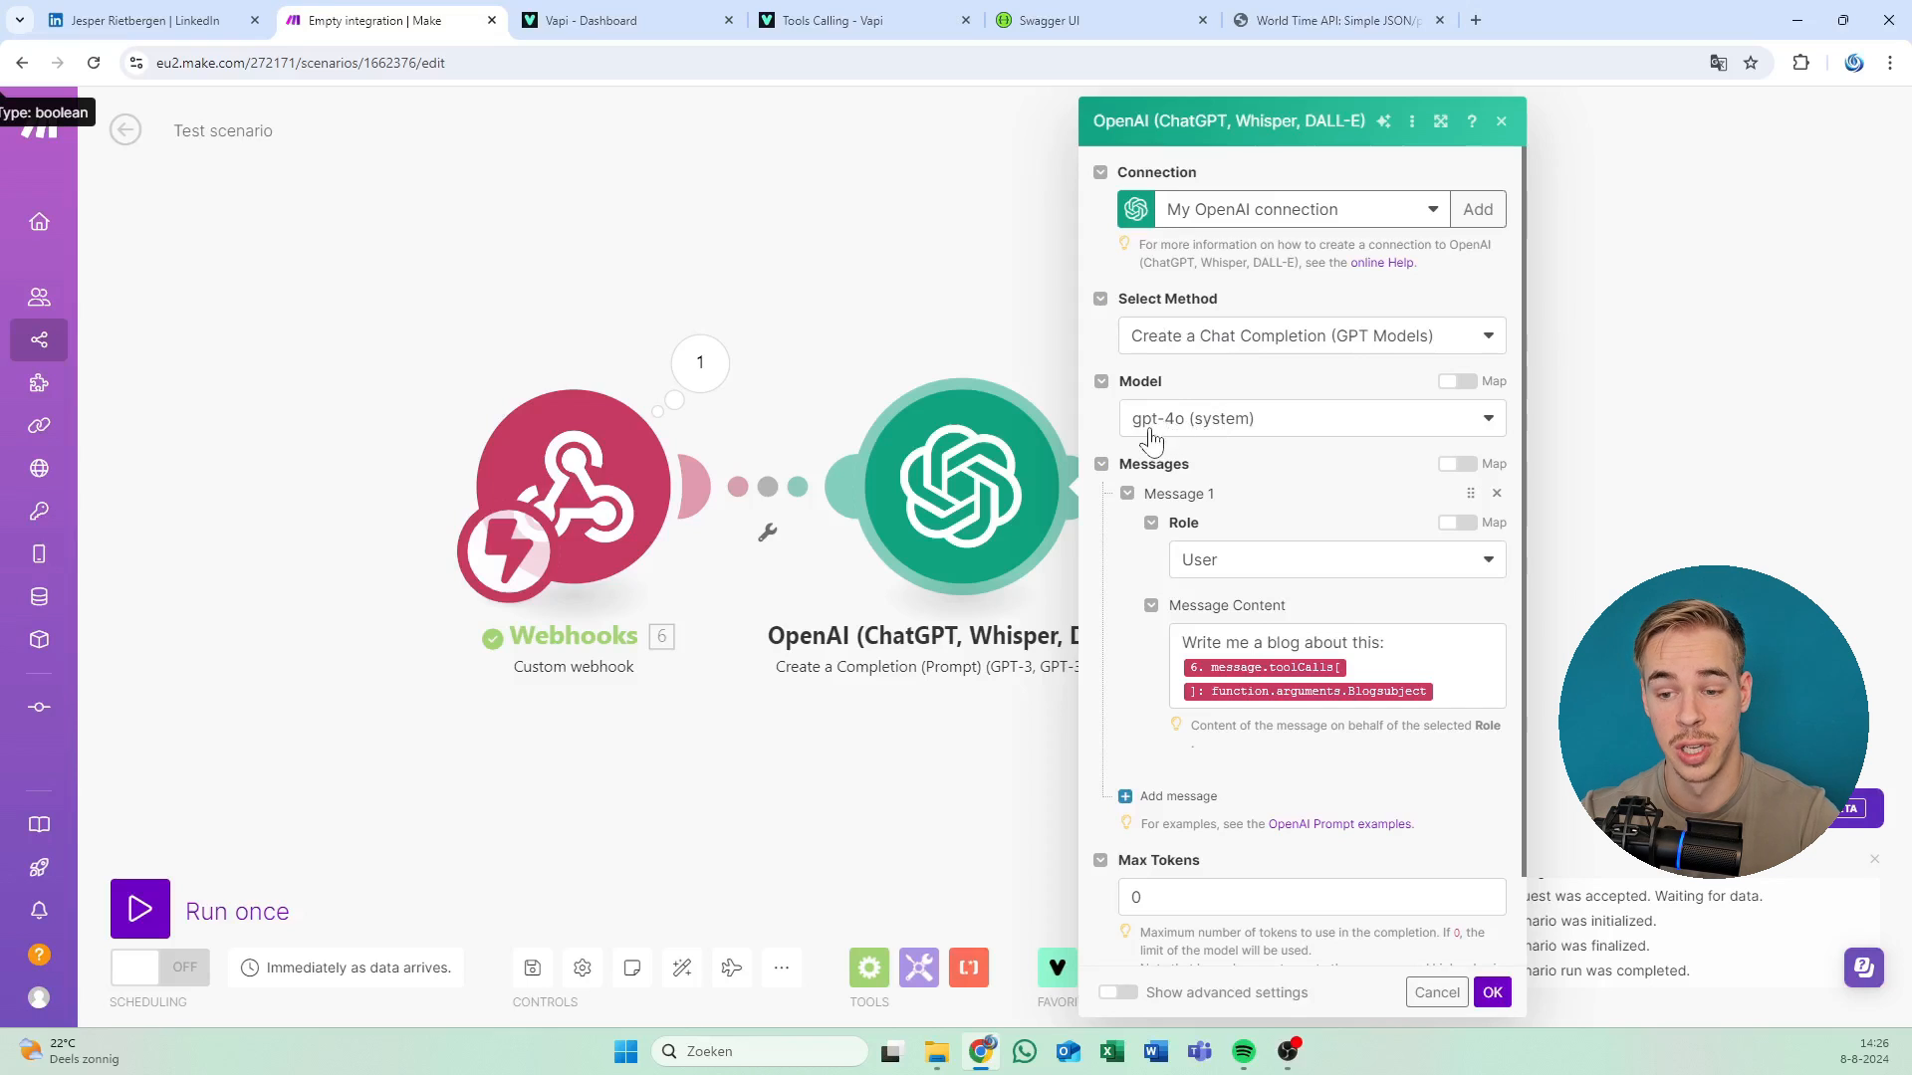
{"action": "scroll", "coordinate": [1195, 434], "scroll_direction": "down", "scroll_amount": 1}
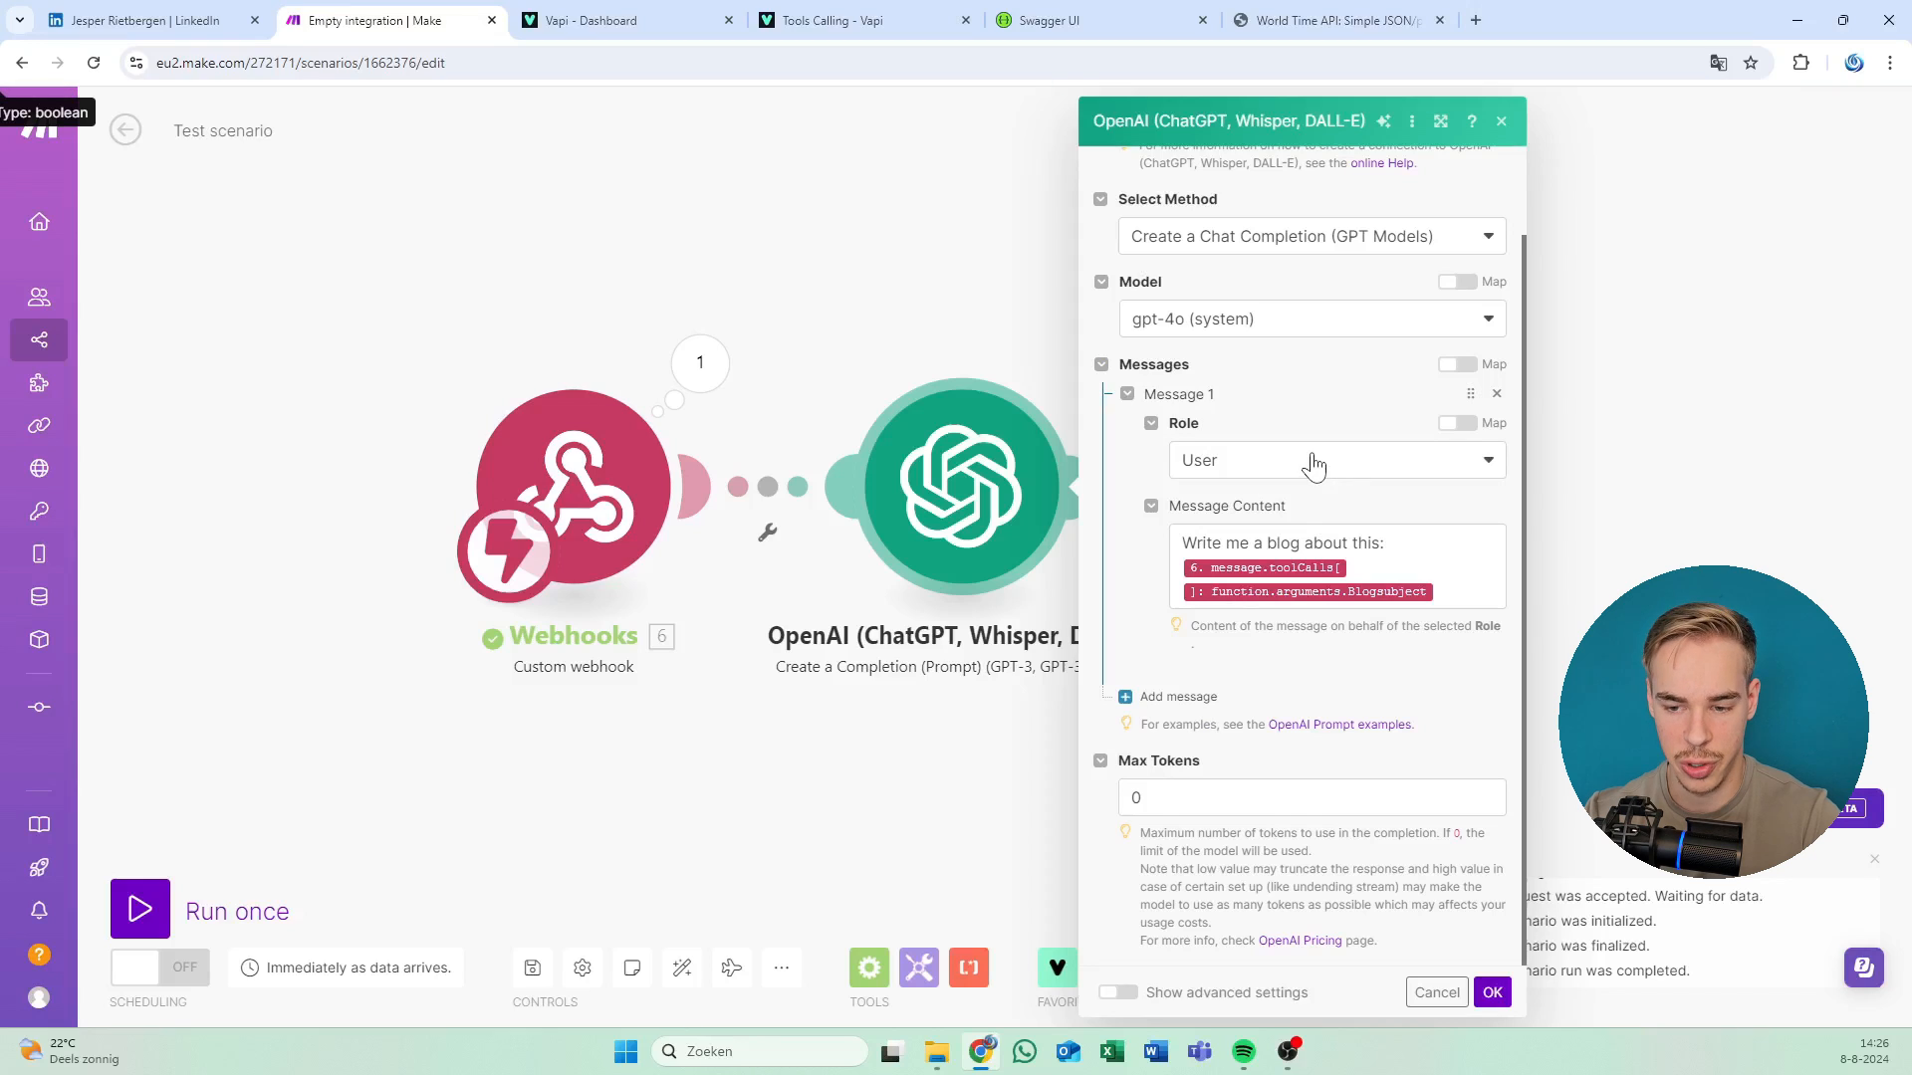
{"action": "left_click", "coordinate": [1303, 544]}
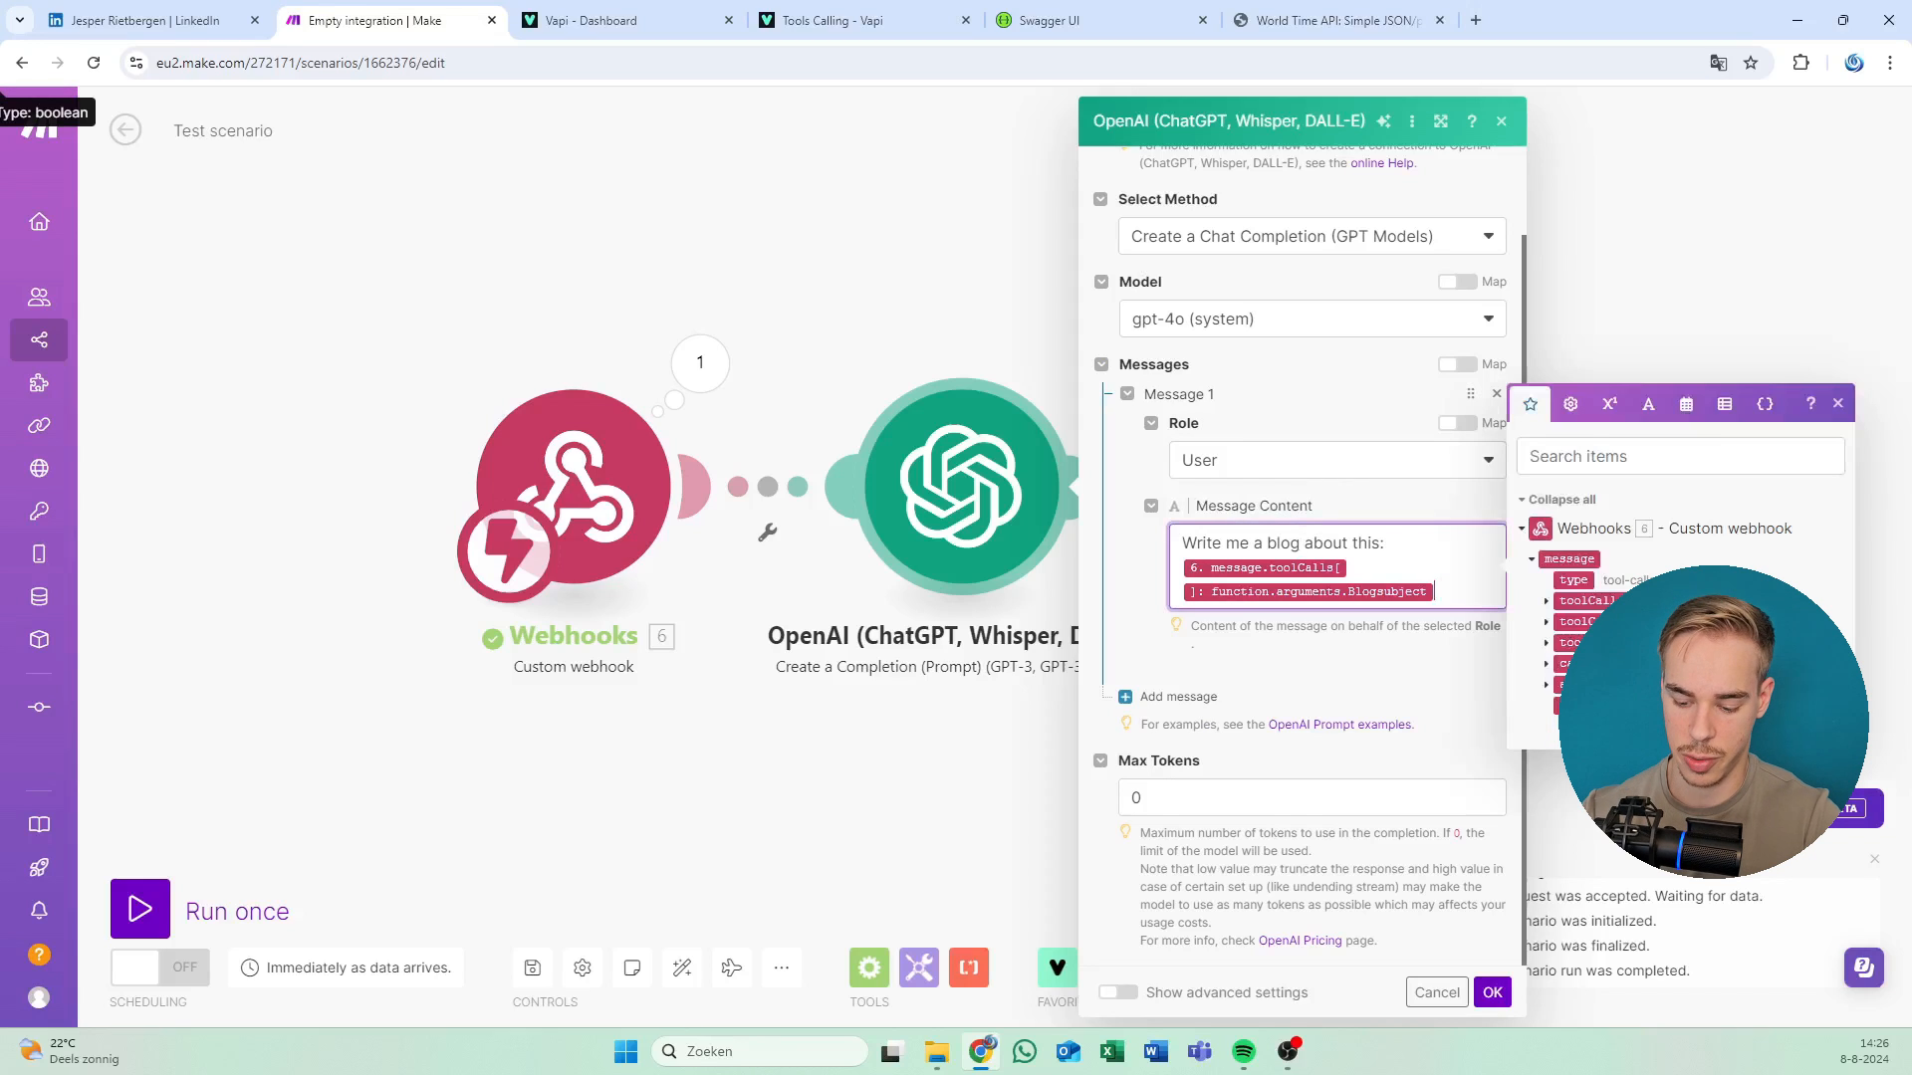
{"action": "key", "text": "BackSpace"}
{"action": "key", "text": "BackSpace"}
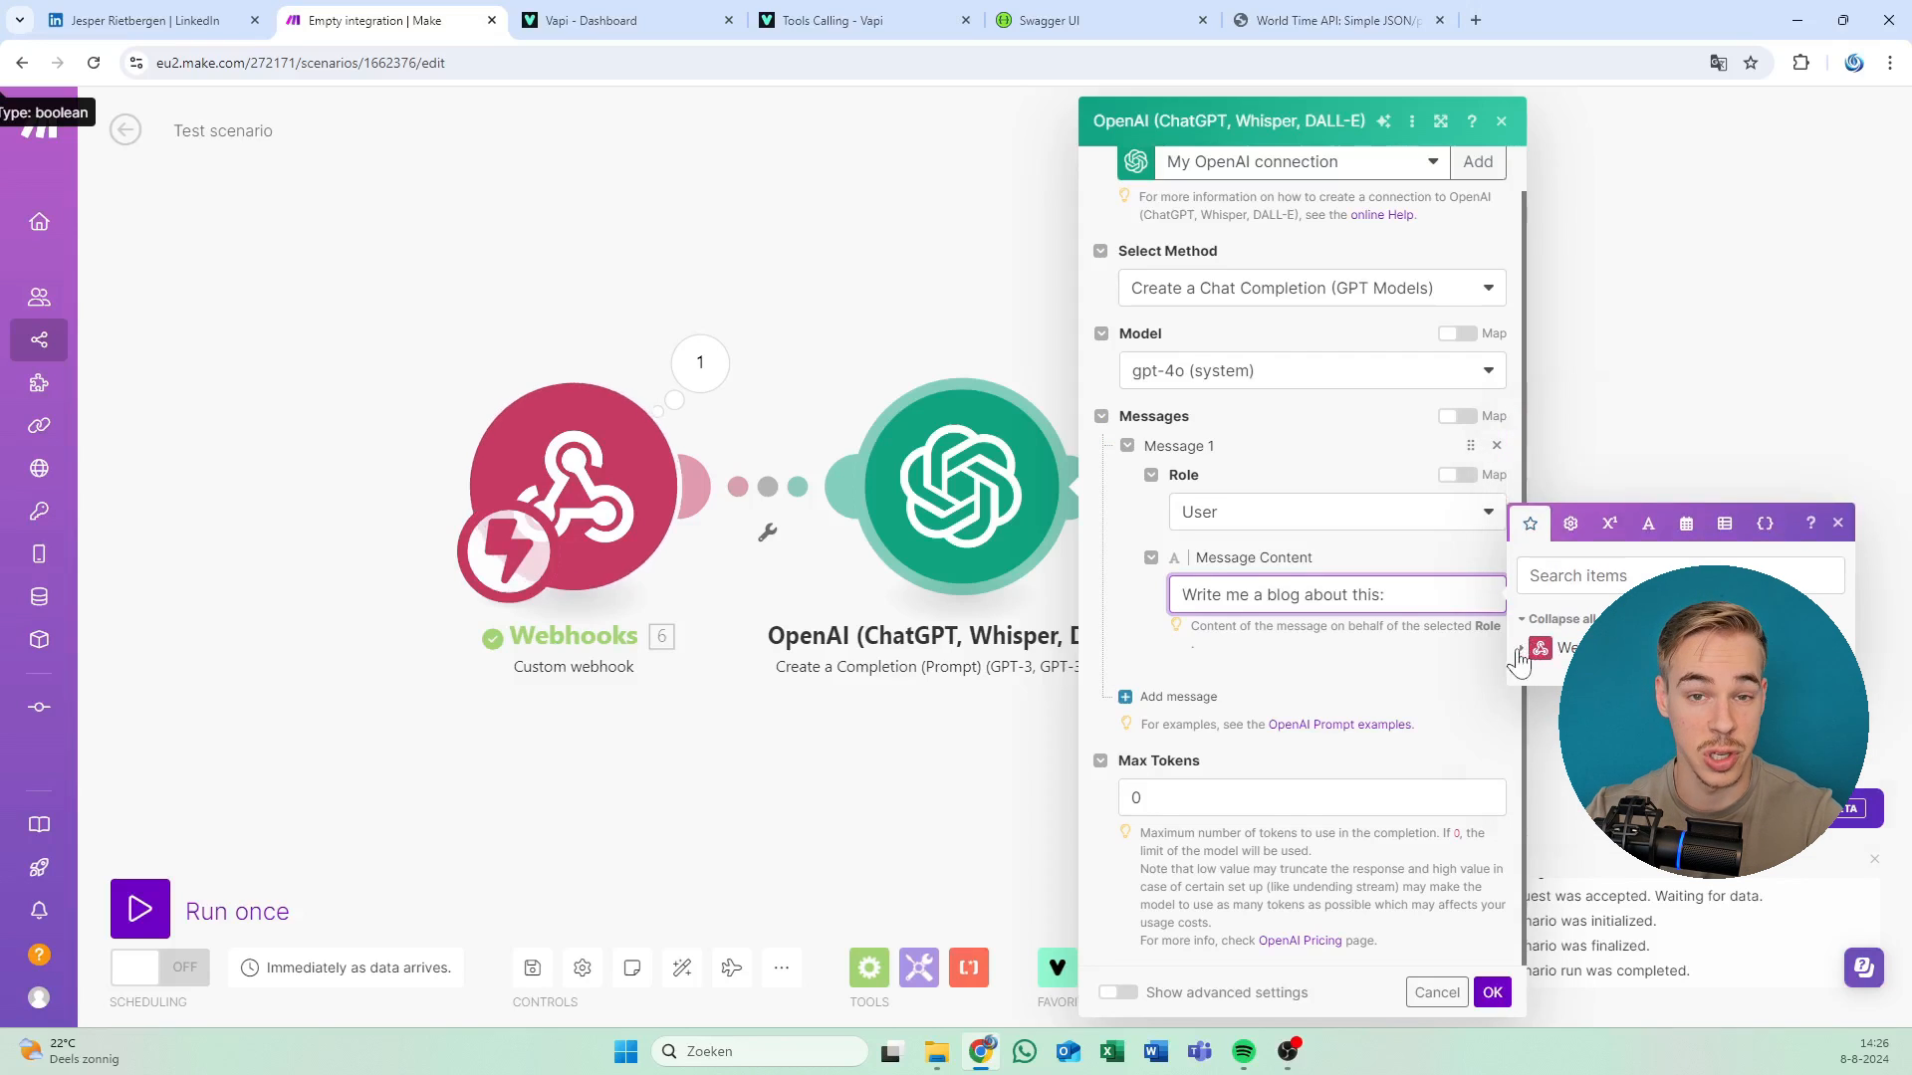
Map the webhook's toolCalls function.arguments.Blogsubject after "Write me a blog about this:" and save the OpenAI module.
{"action": "left_click", "coordinate": [1518, 649]}
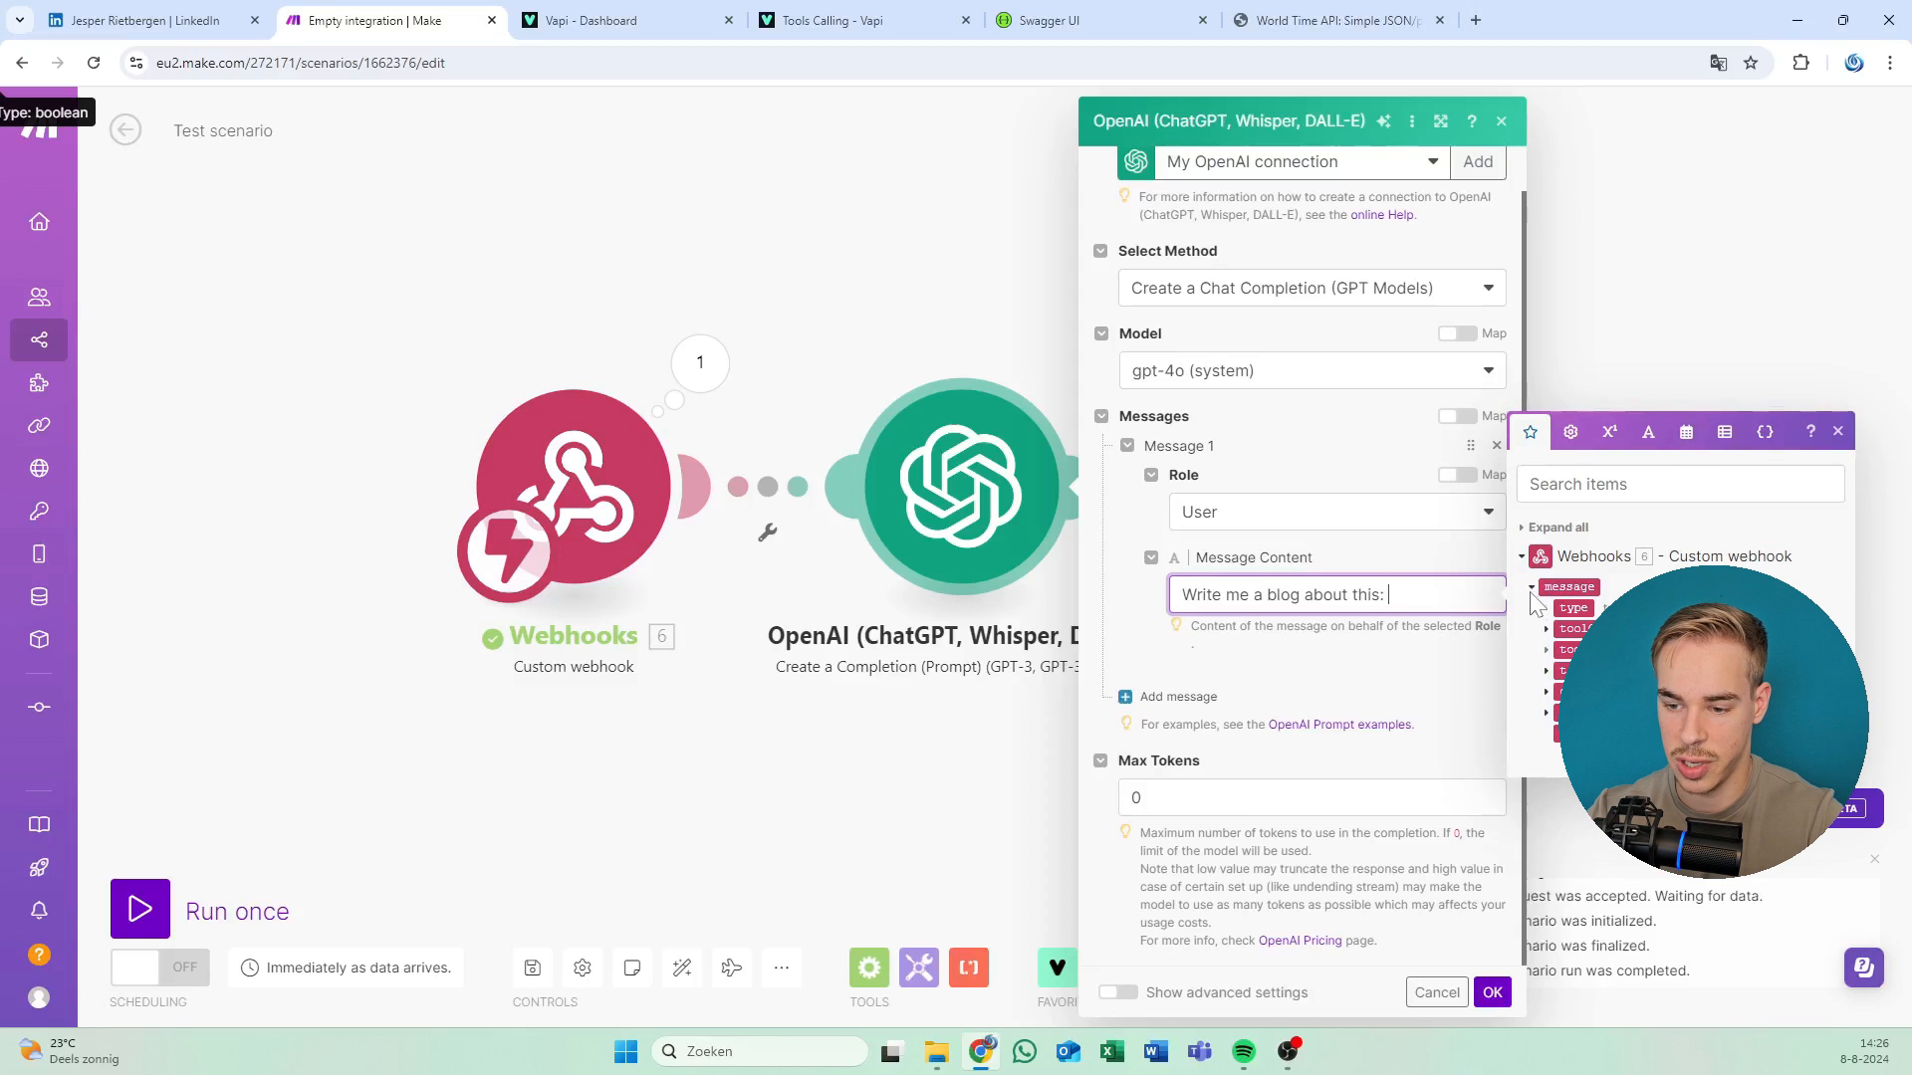
{"action": "left_click", "coordinate": [1545, 630]}
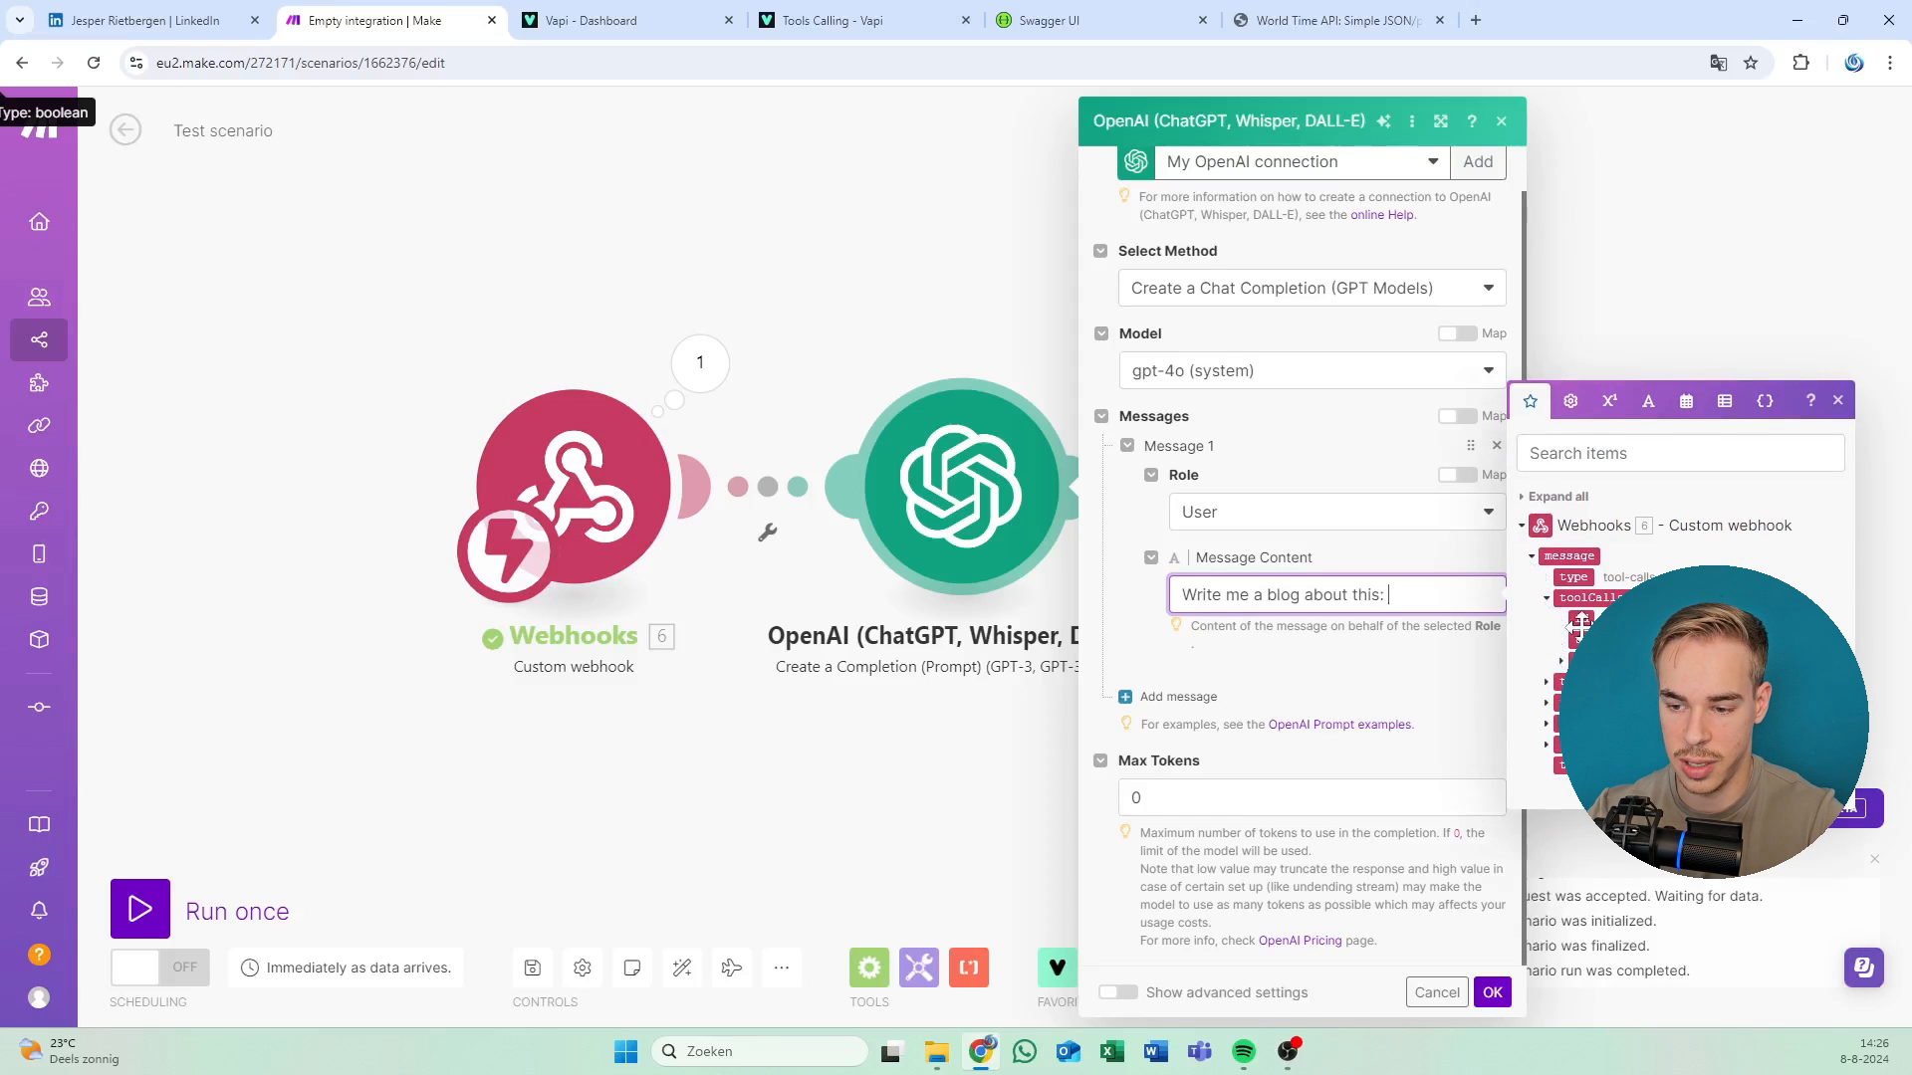
{"action": "left_click", "coordinate": [1561, 661]}
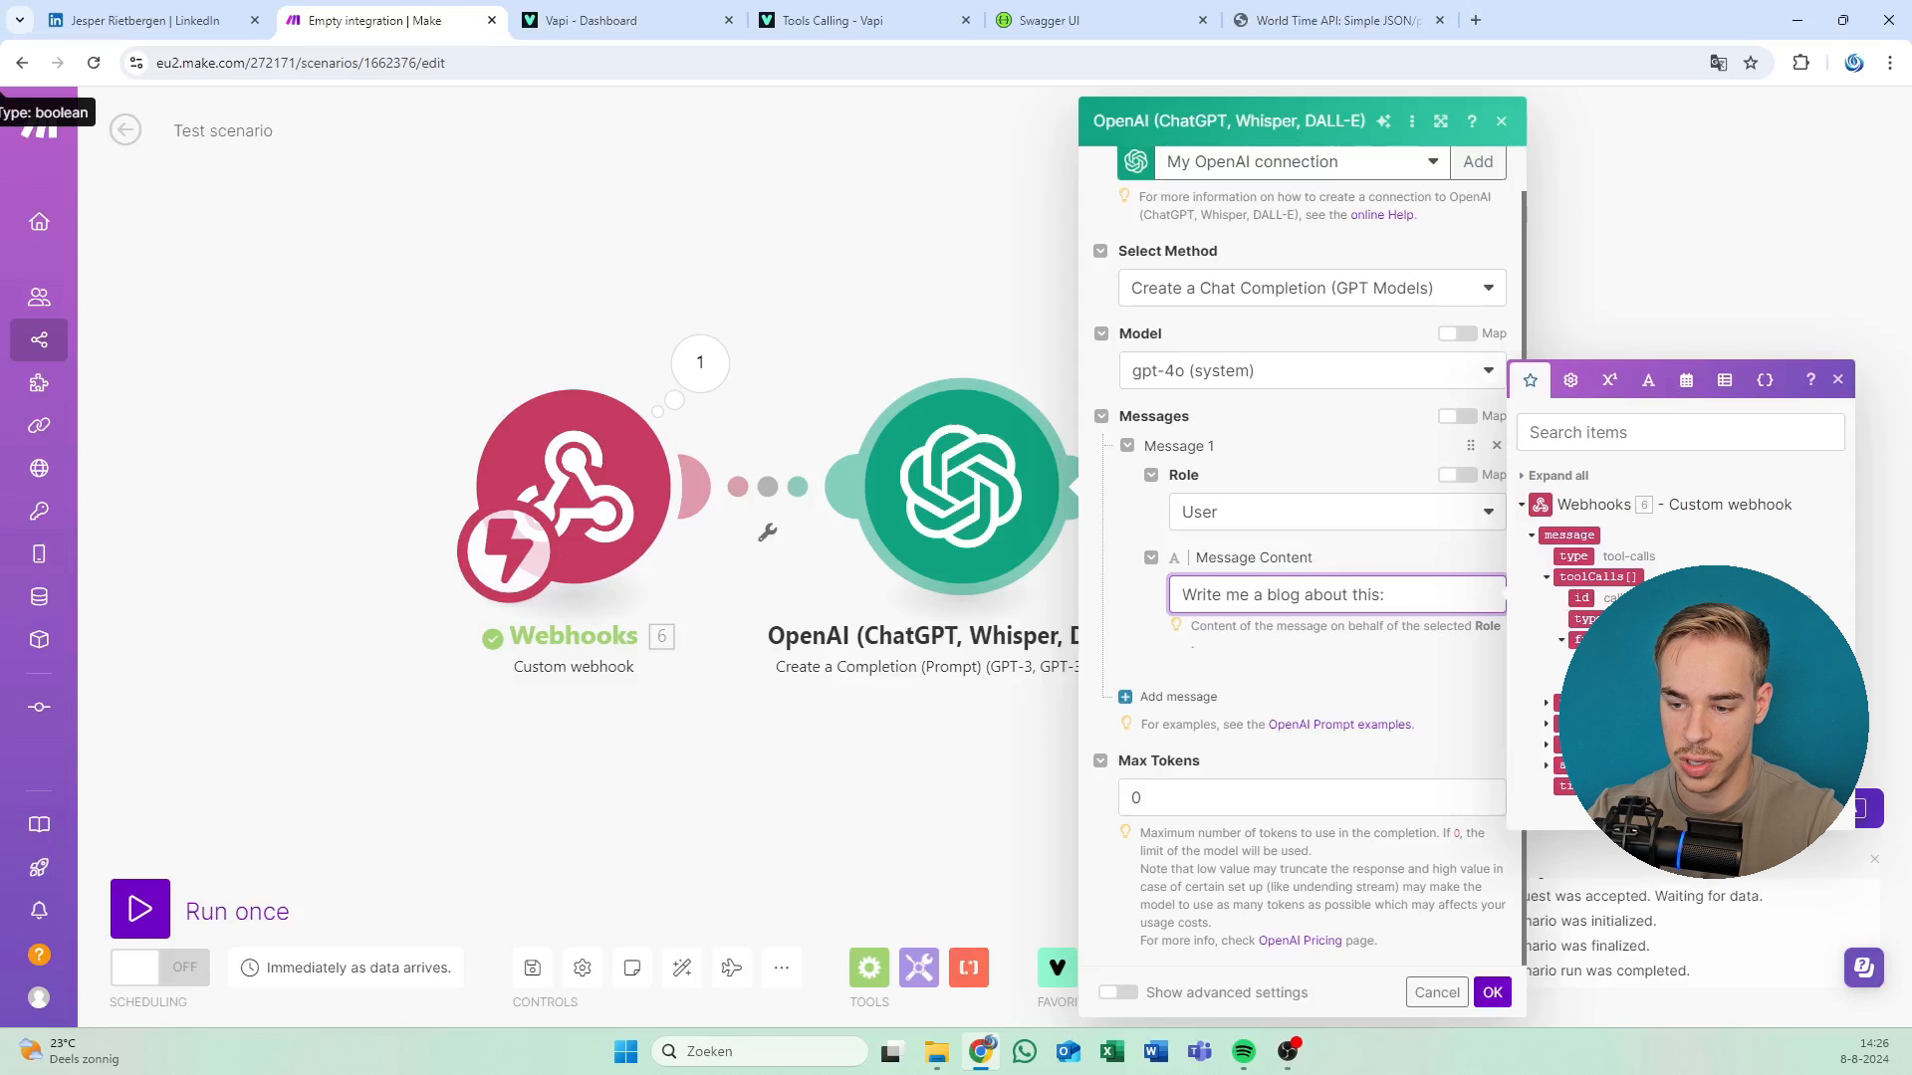
{"action": "left_click", "coordinate": [1576, 682]}
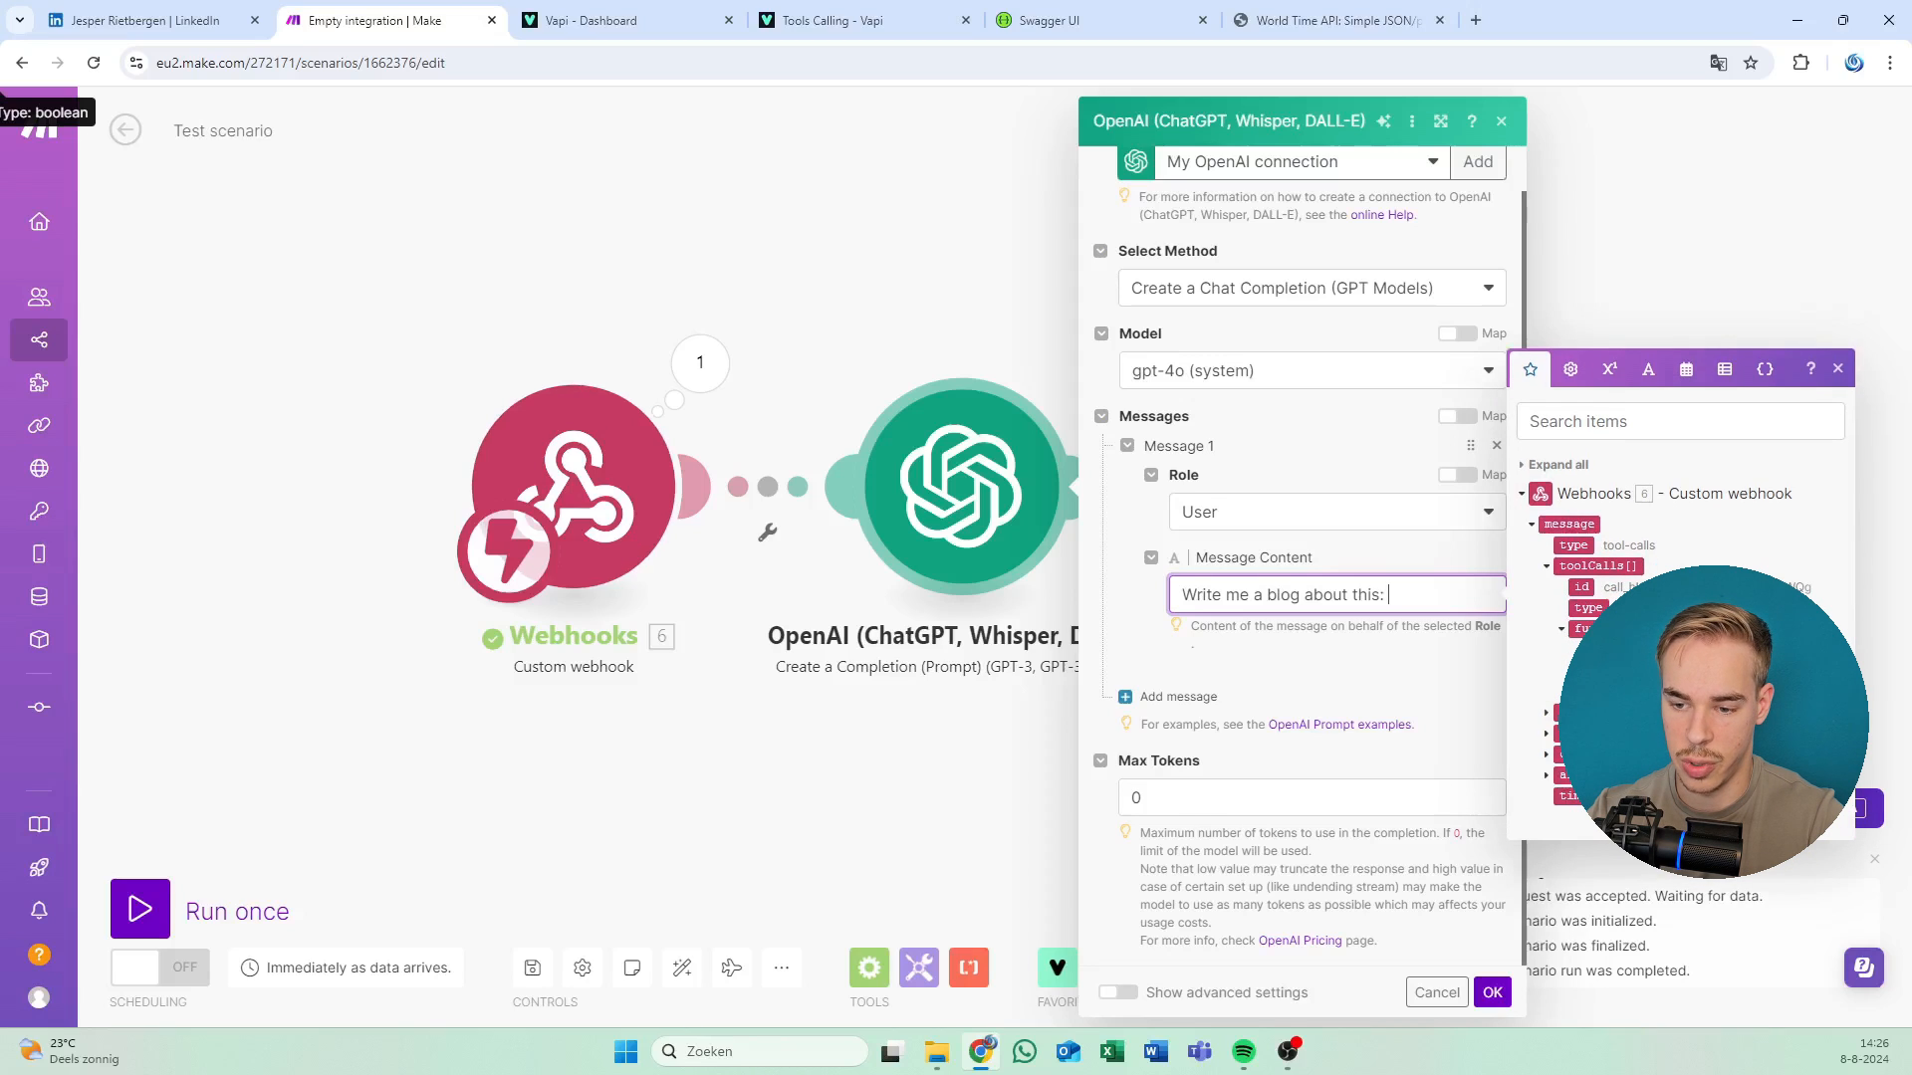
{"action": "left_click", "coordinate": [1633, 692]}
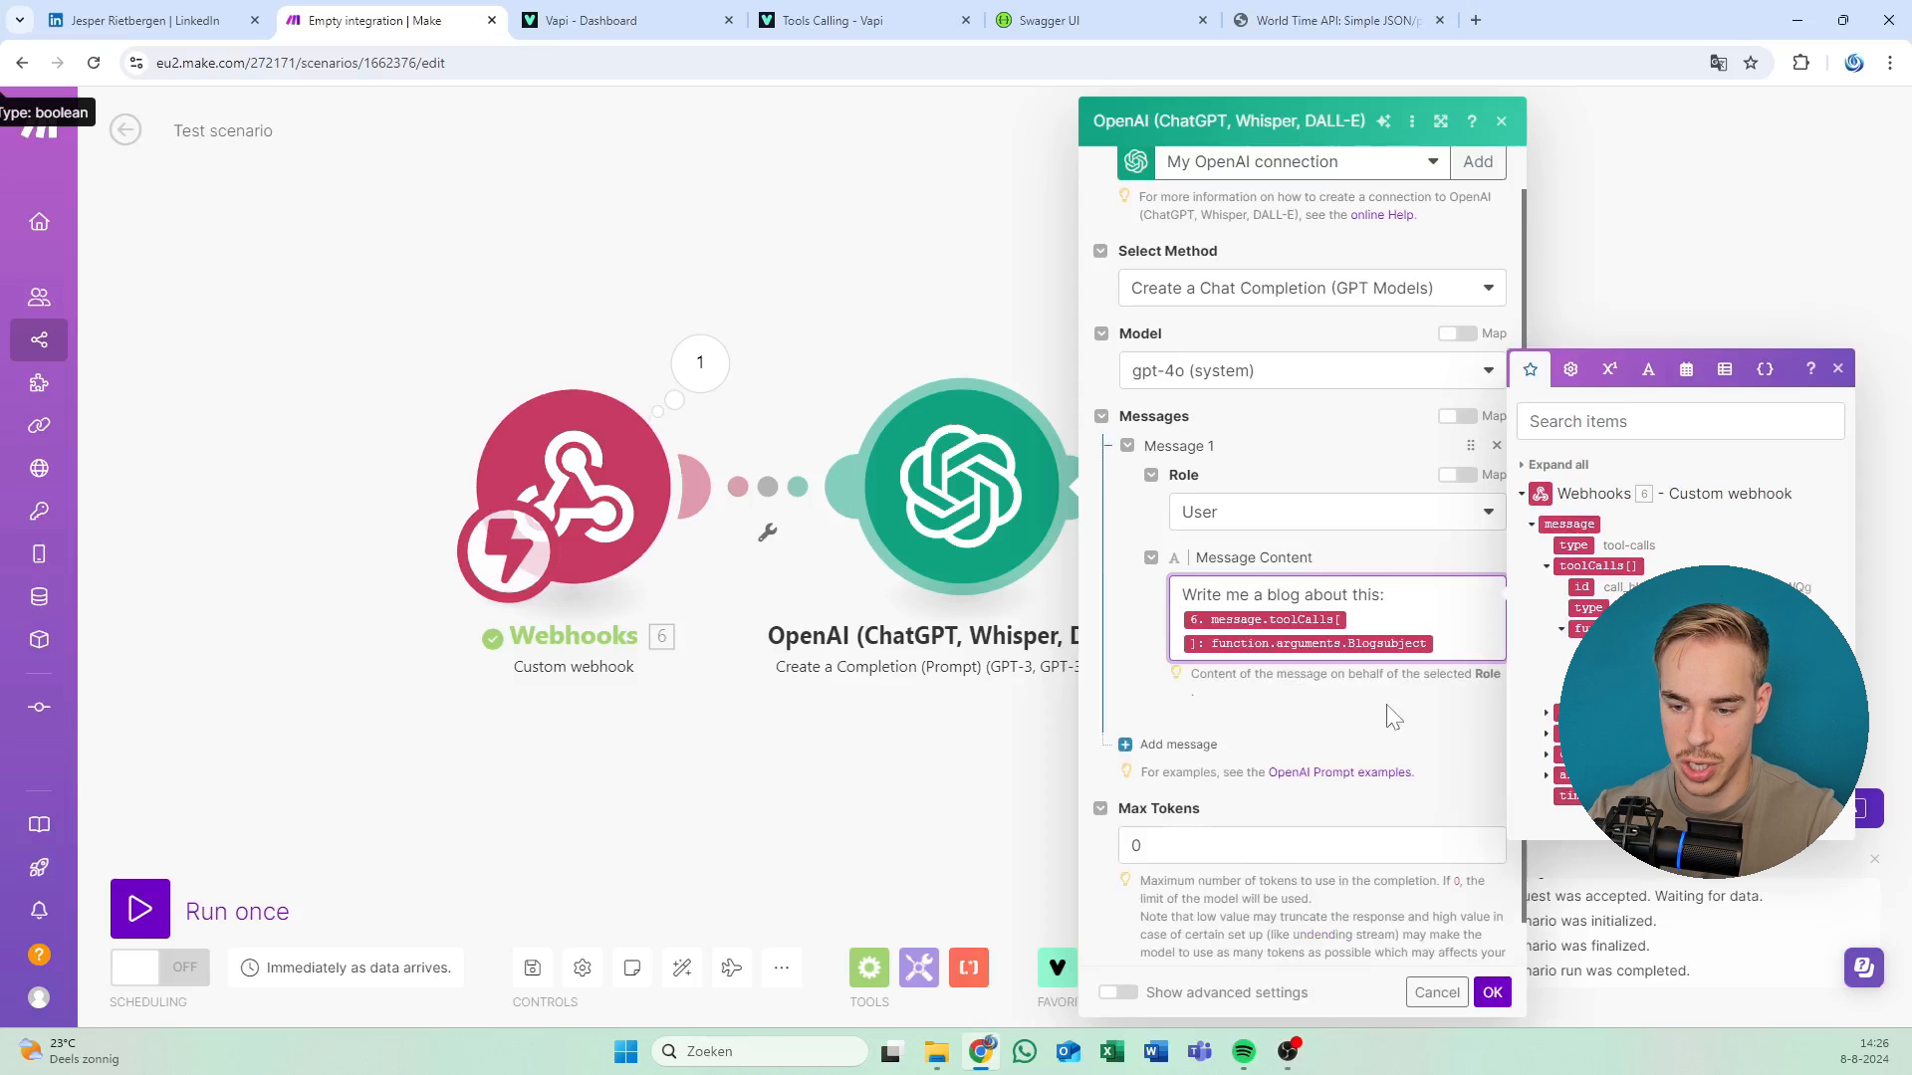
{"action": "left_click", "coordinate": [1309, 728]}
{"action": "scroll", "coordinate": [1314, 738], "scroll_direction": "down", "scroll_amount": 1}
{"action": "scroll", "coordinate": [1239, 656], "scroll_direction": "down", "scroll_amount": 1}
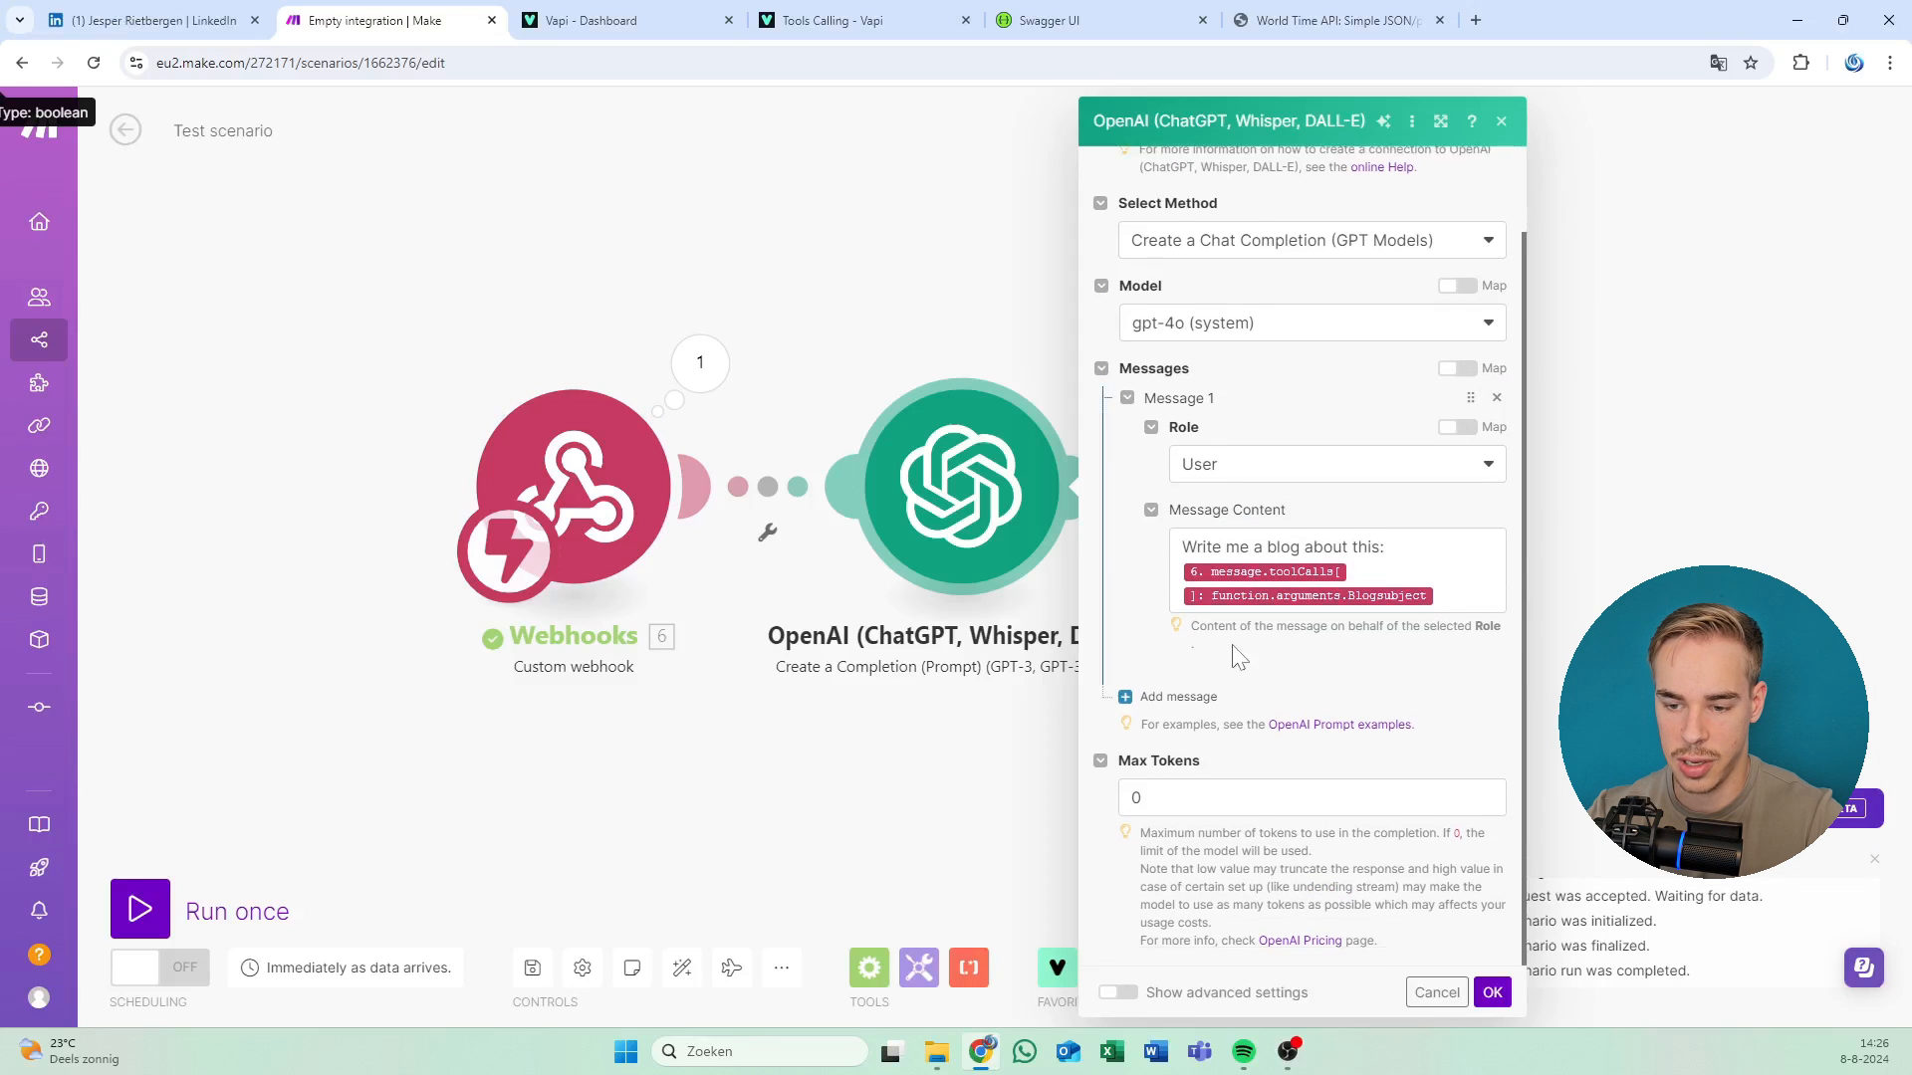
{"action": "left_click", "coordinate": [1492, 992]}
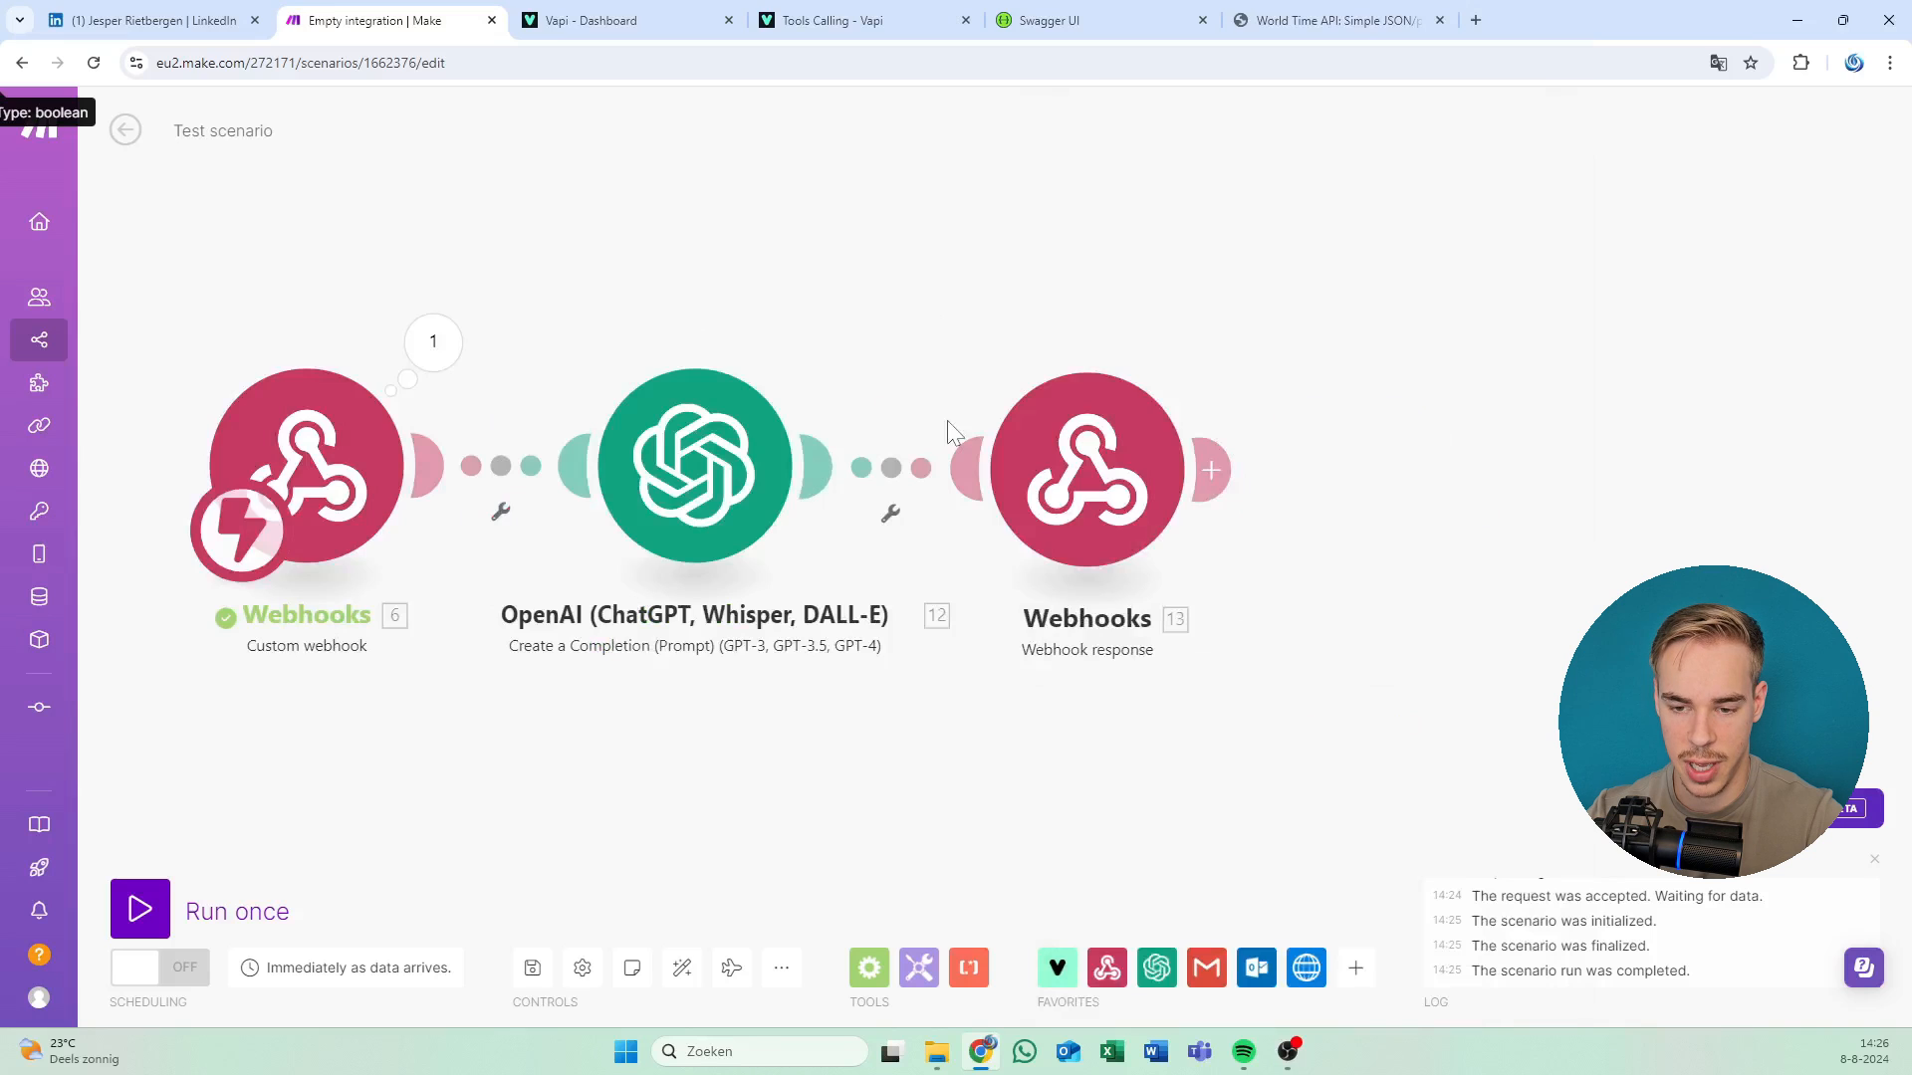
Begin adding a module between OpenAI and the webhook response, searching for "out" and choosing the Microsoft 365 Email (Outlook) app.
{"action": "right_click", "coordinate": [1024, 249]}
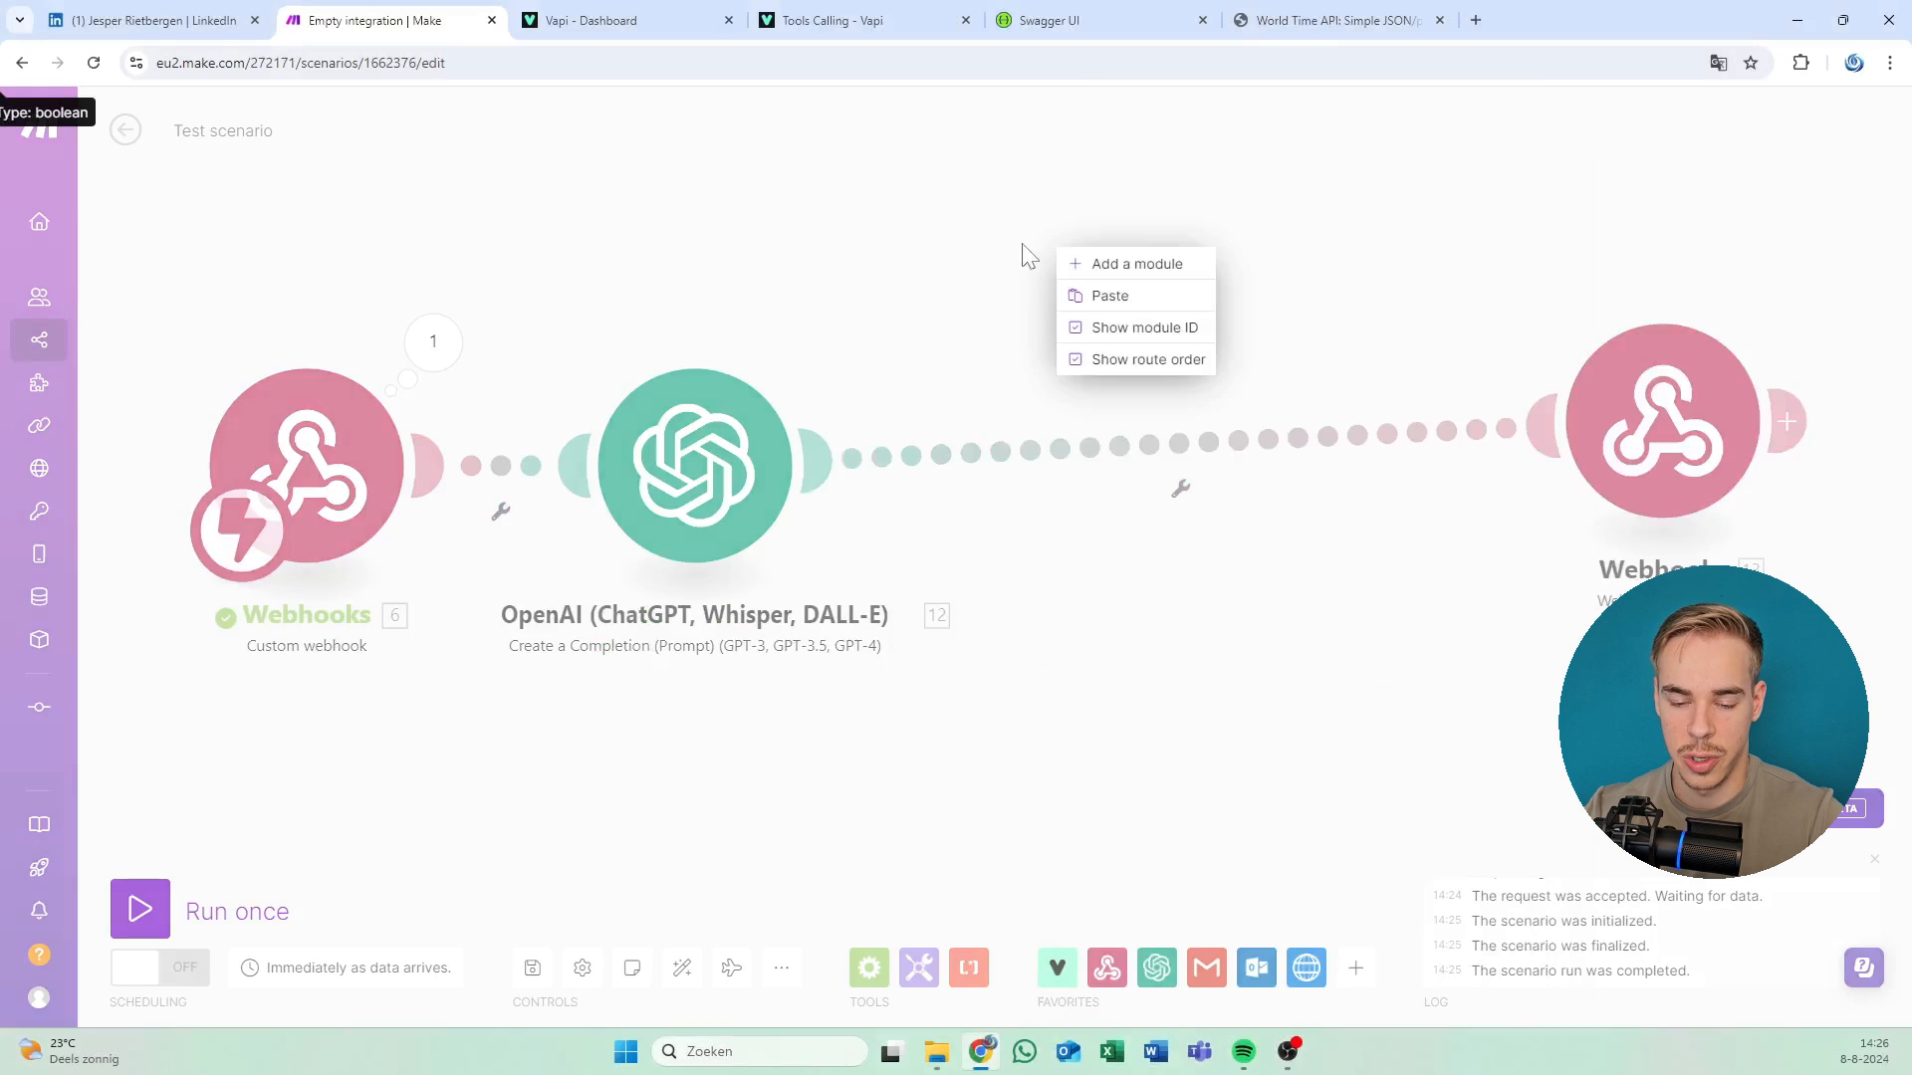
{"action": "left_click", "coordinate": [1026, 255]}
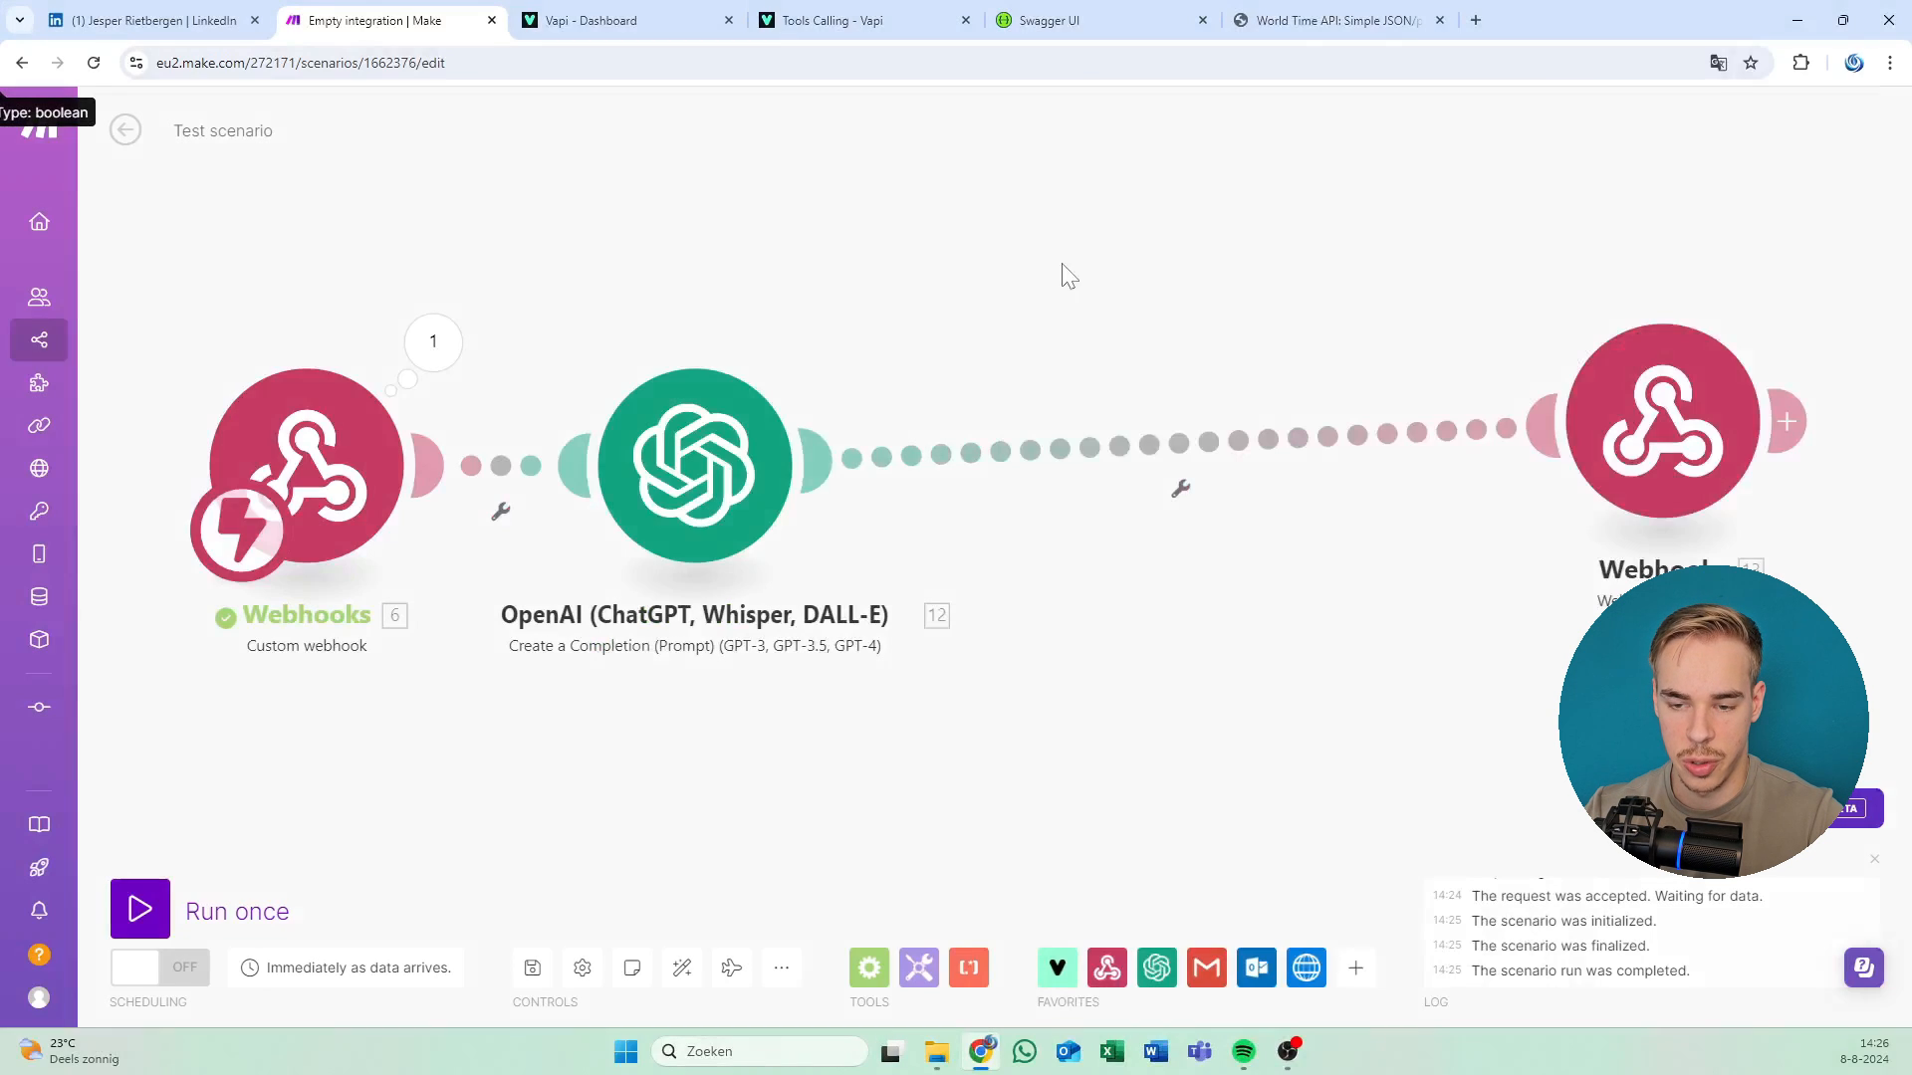
{"action": "left_click", "coordinate": [1145, 330]}
{"action": "type", "text": "o"}
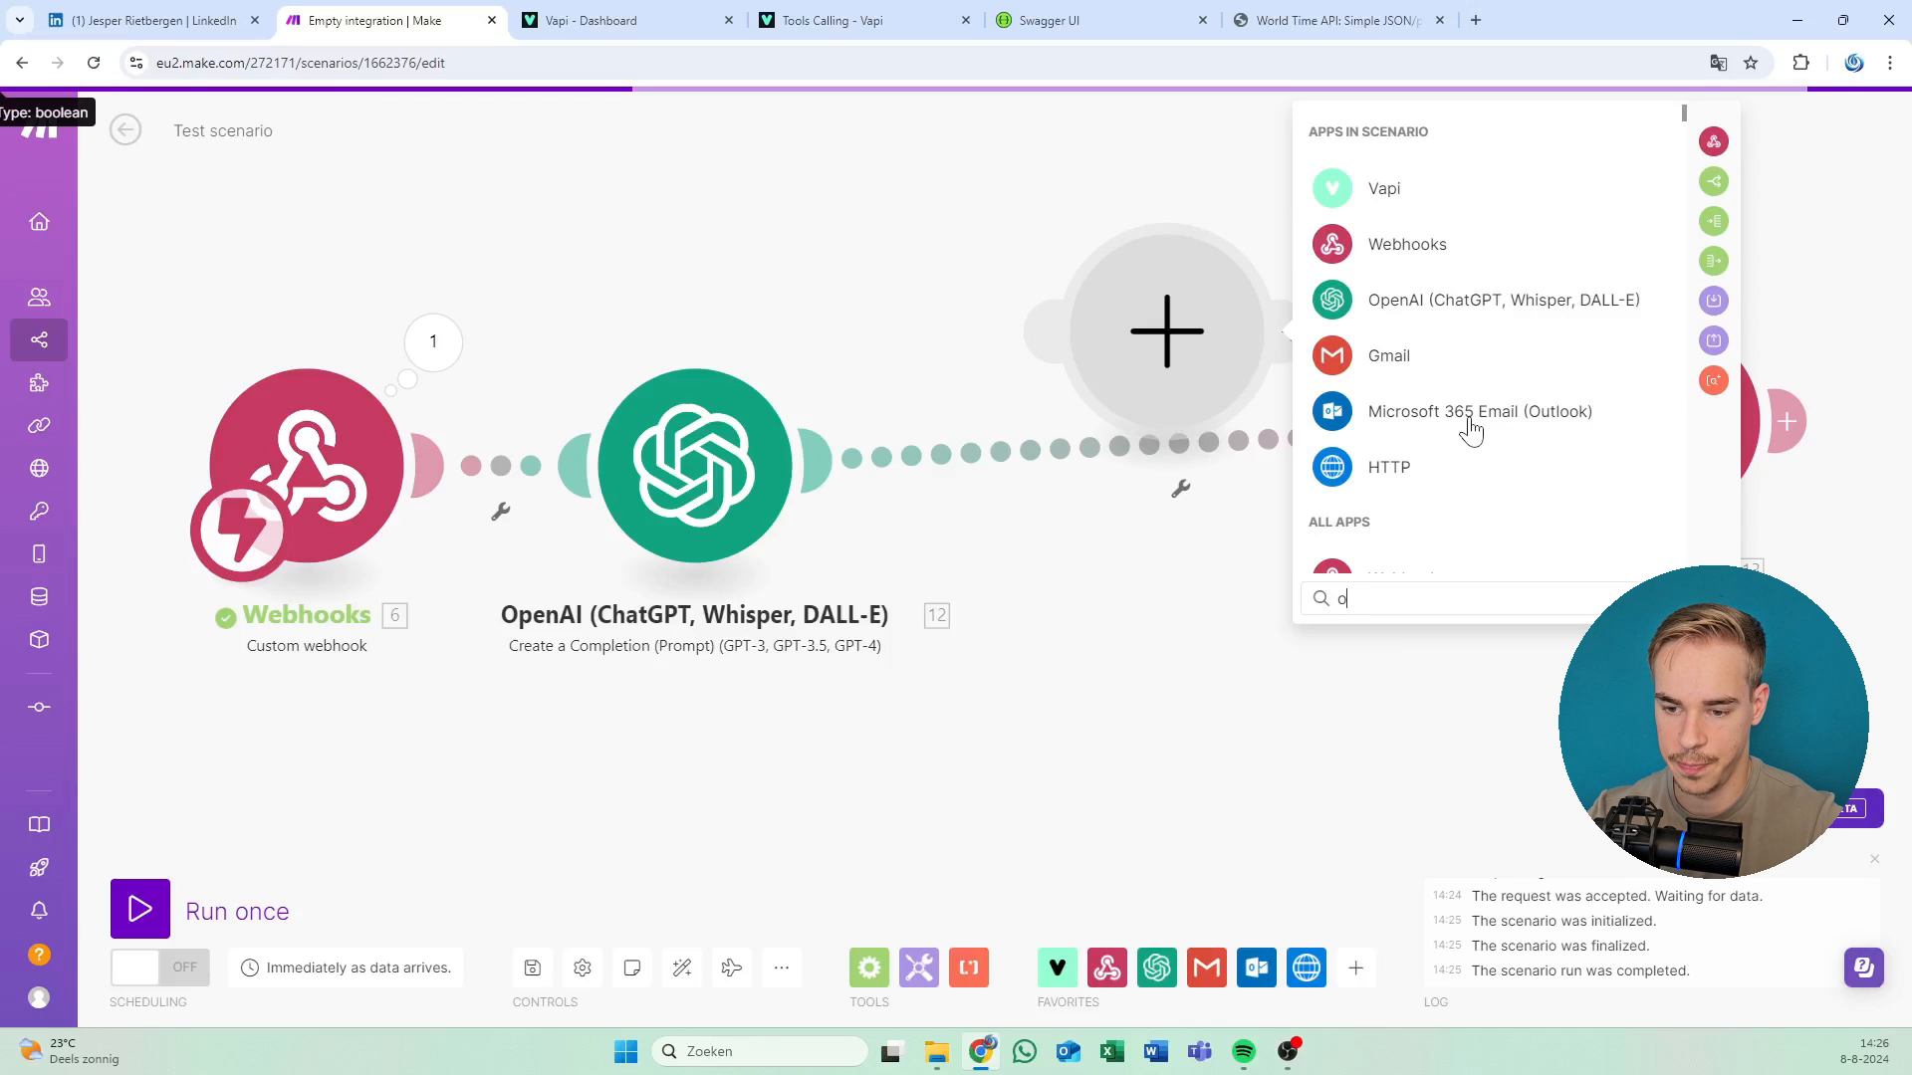
{"action": "type", "text": "ok"}
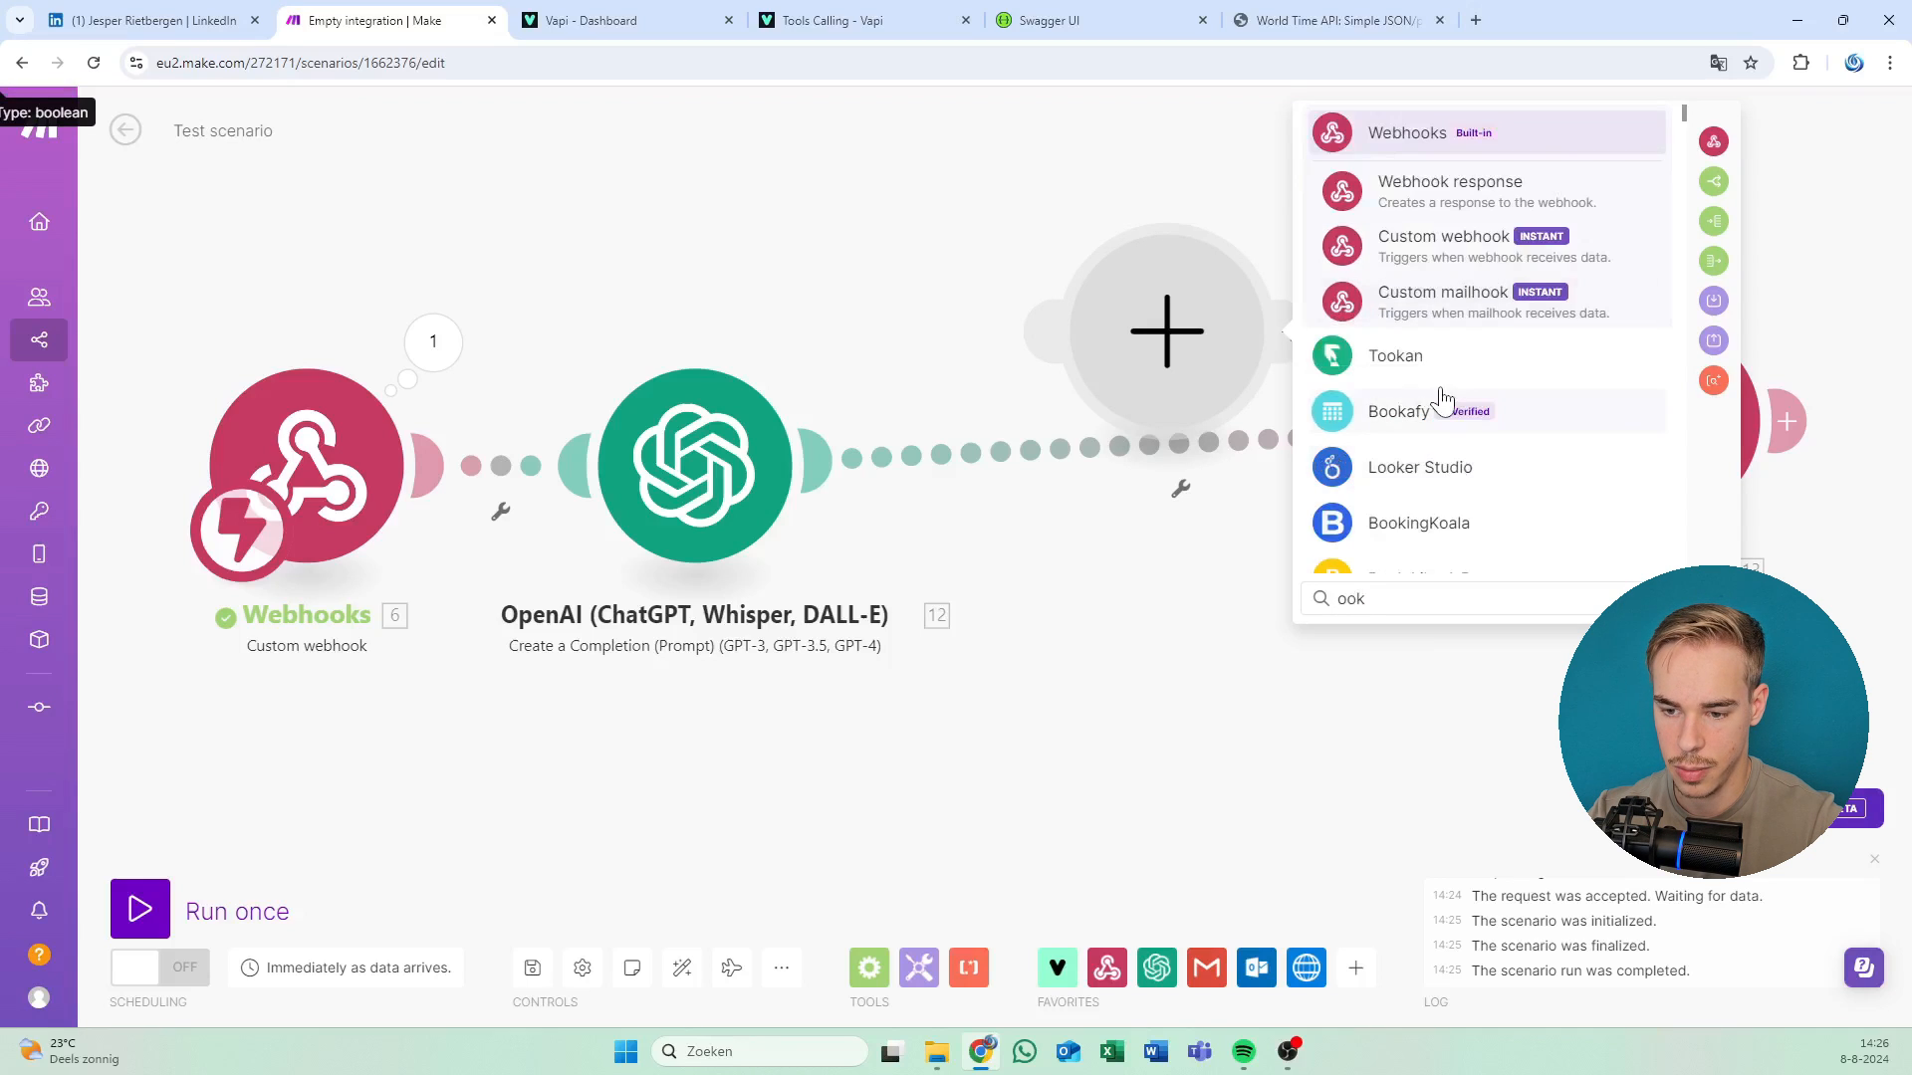
{"action": "key", "text": "BackSpace"}
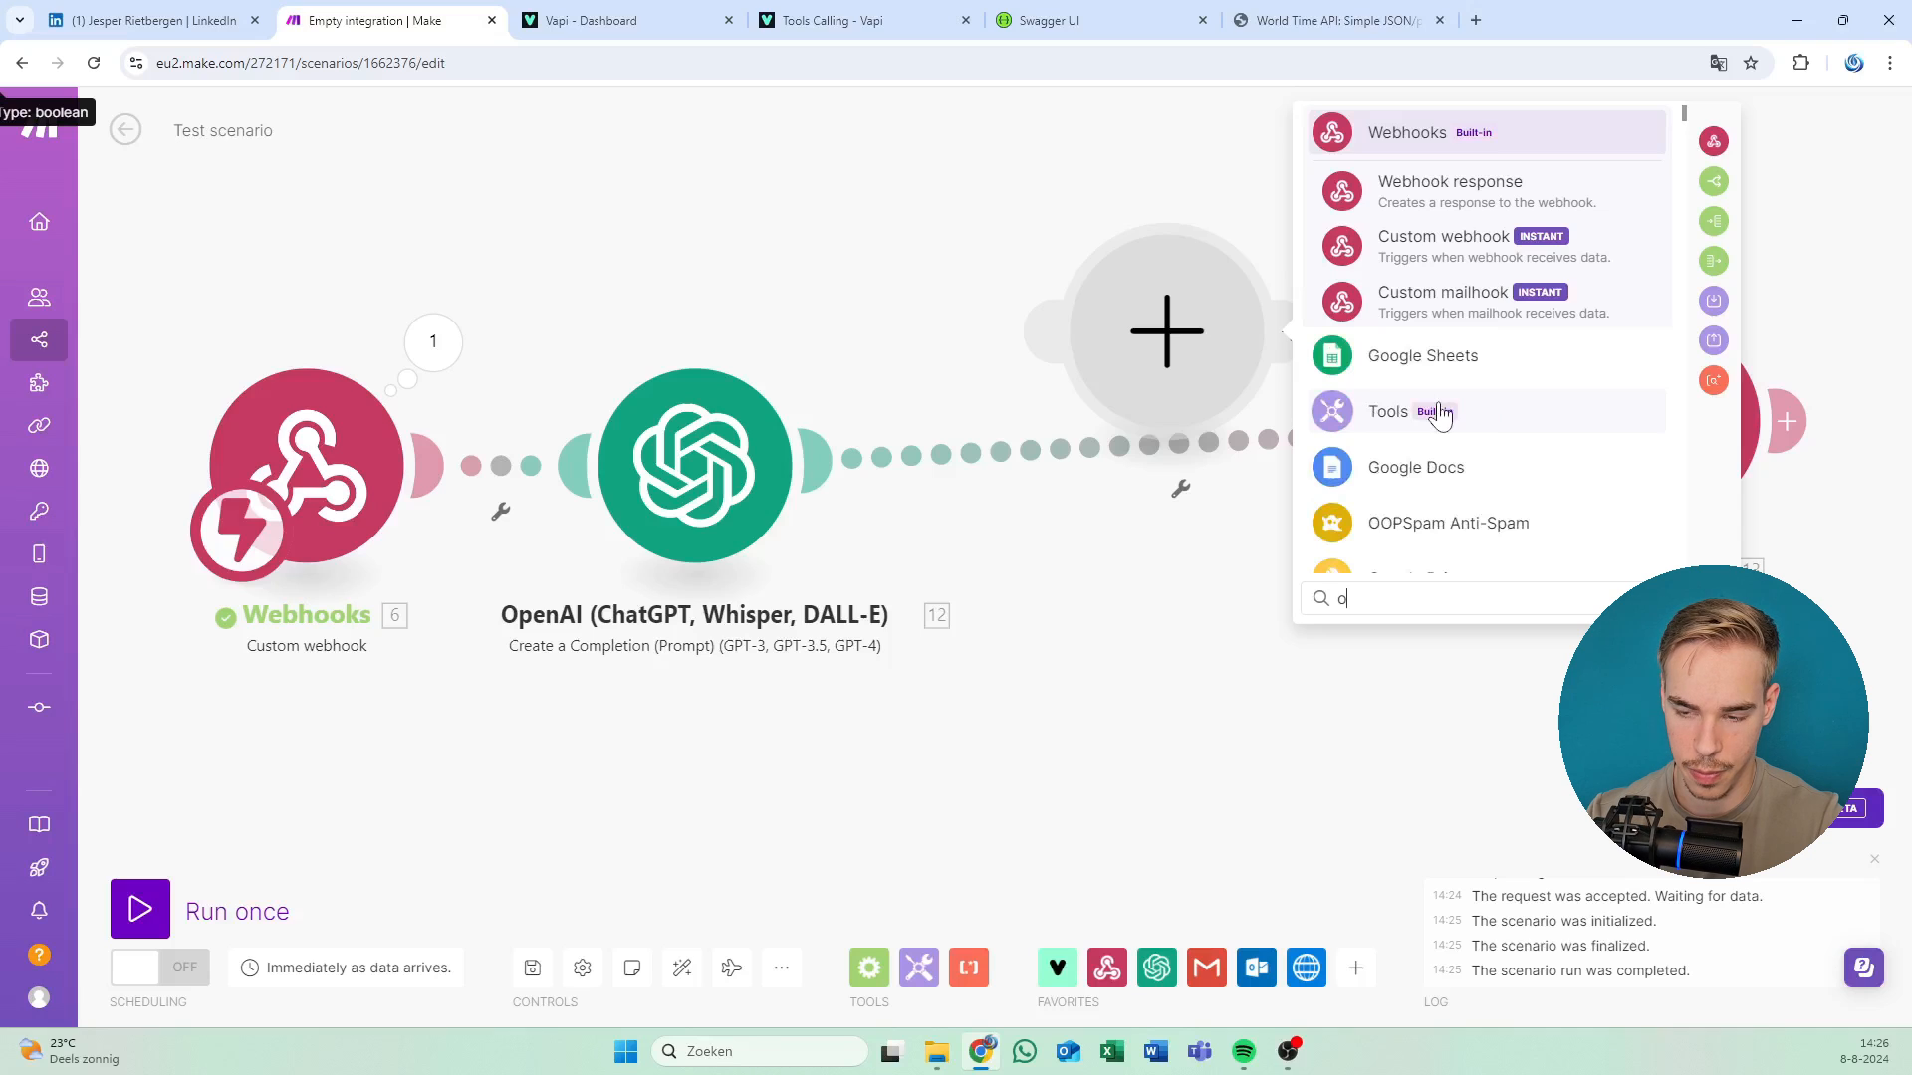
{"action": "type", "text": "ut"}
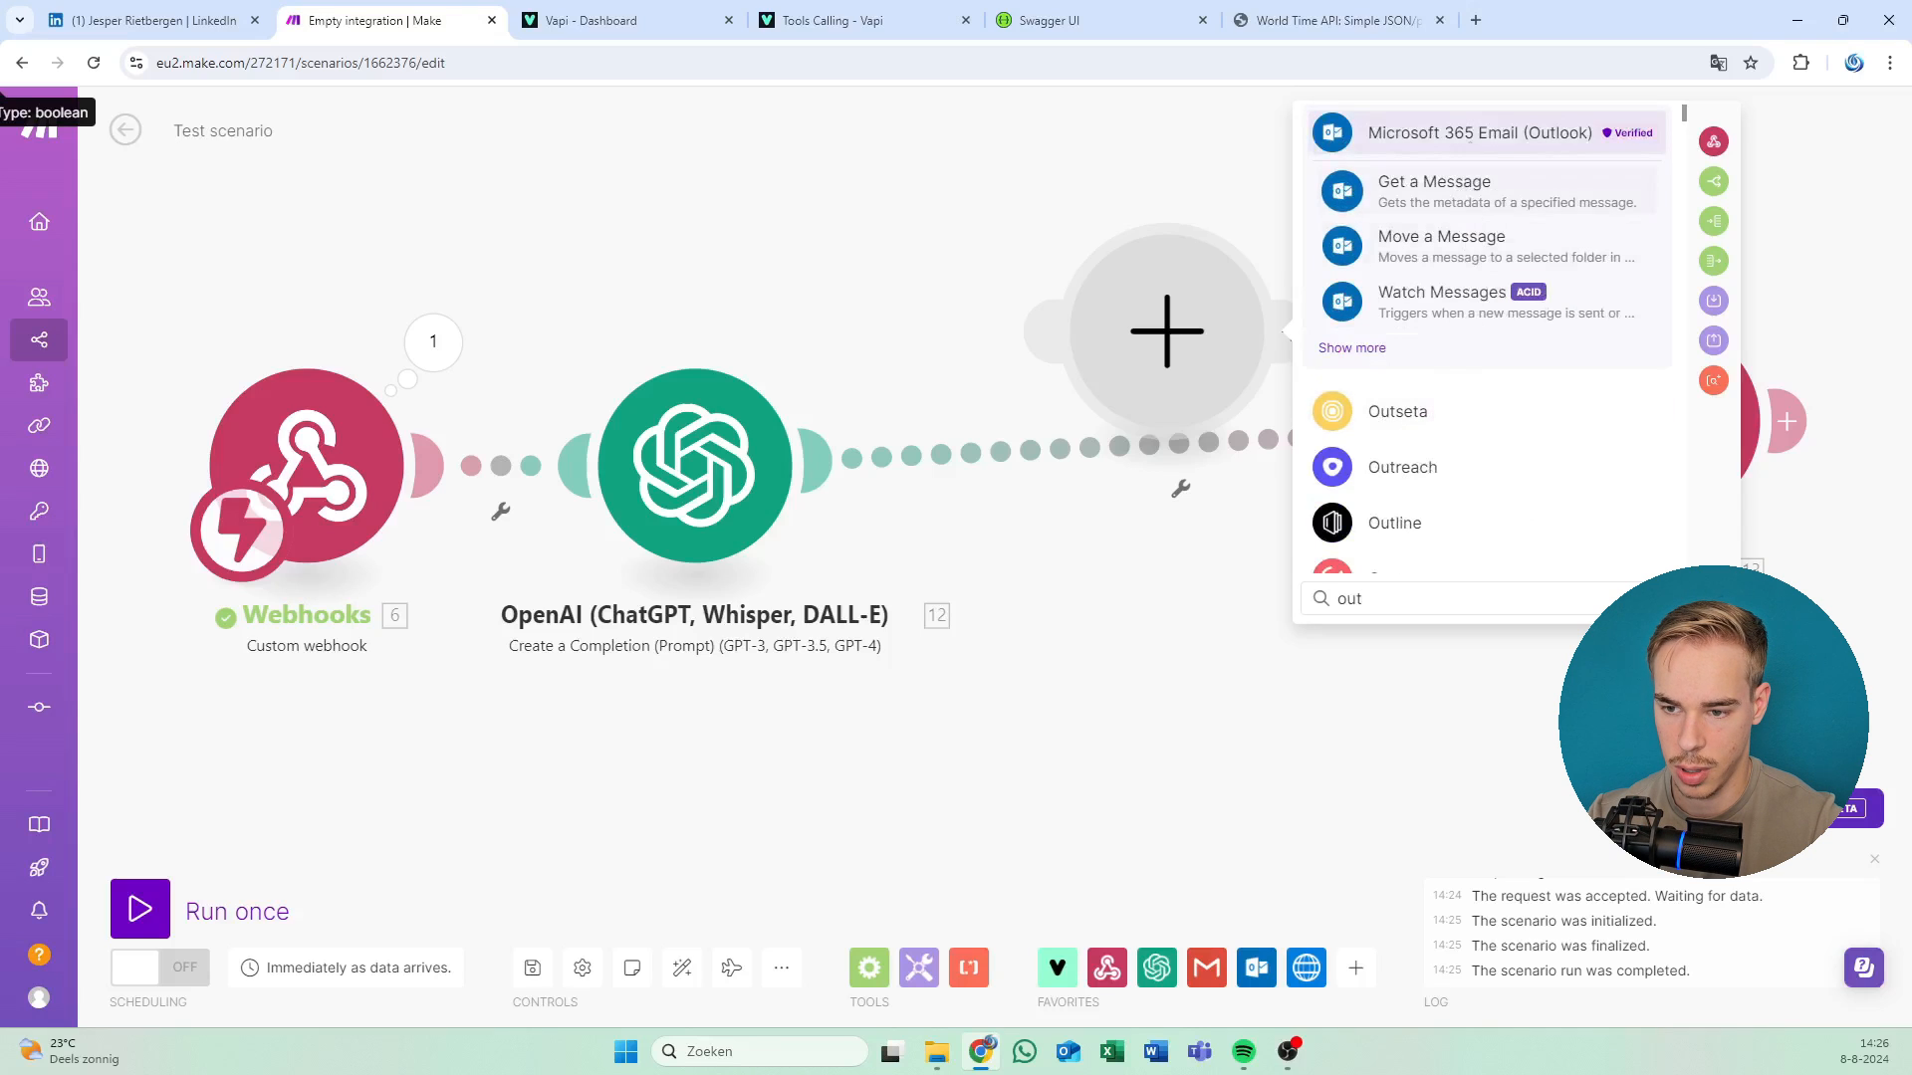
{"action": "left_click", "coordinate": [1471, 149]}
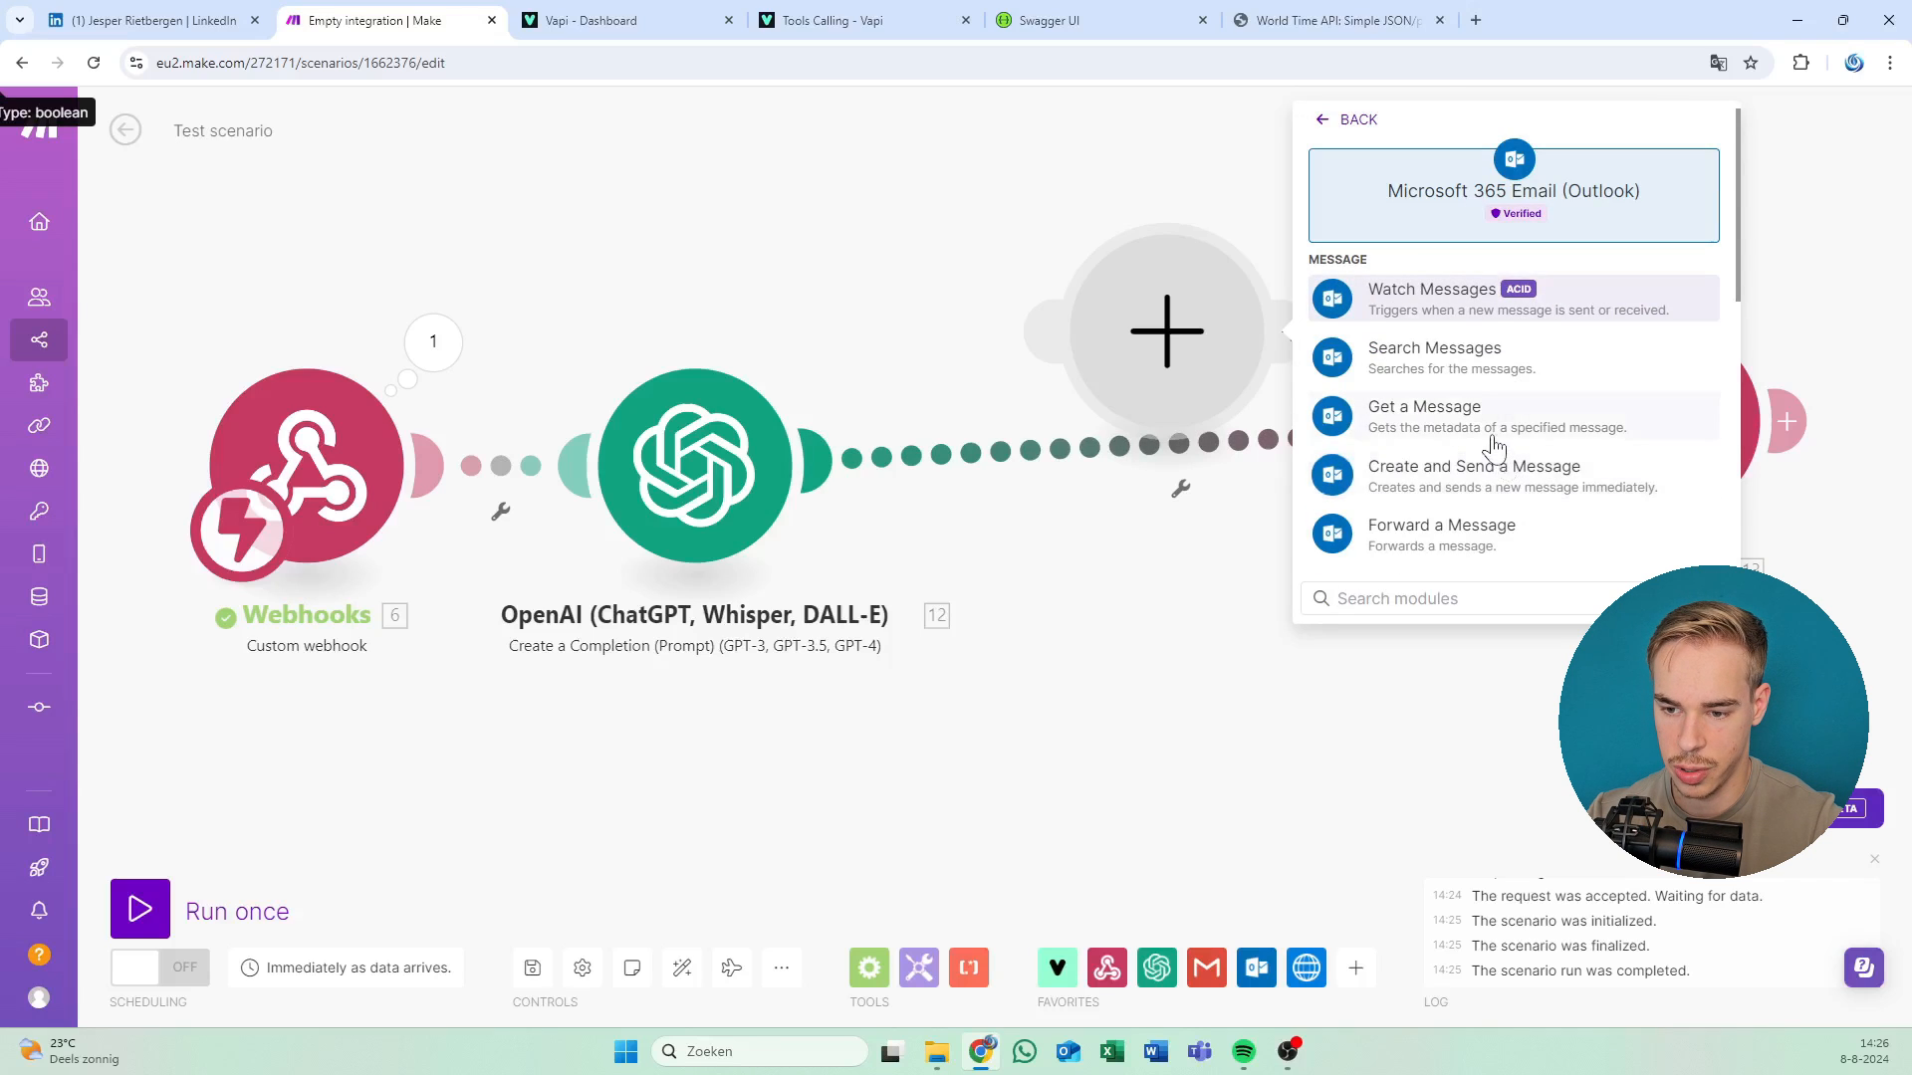
Choose the Create and Send a Message action and link the Outlook module between OpenAI and the webhook response.
{"action": "scroll", "coordinate": [1489, 438], "scroll_direction": "down", "scroll_amount": 3}
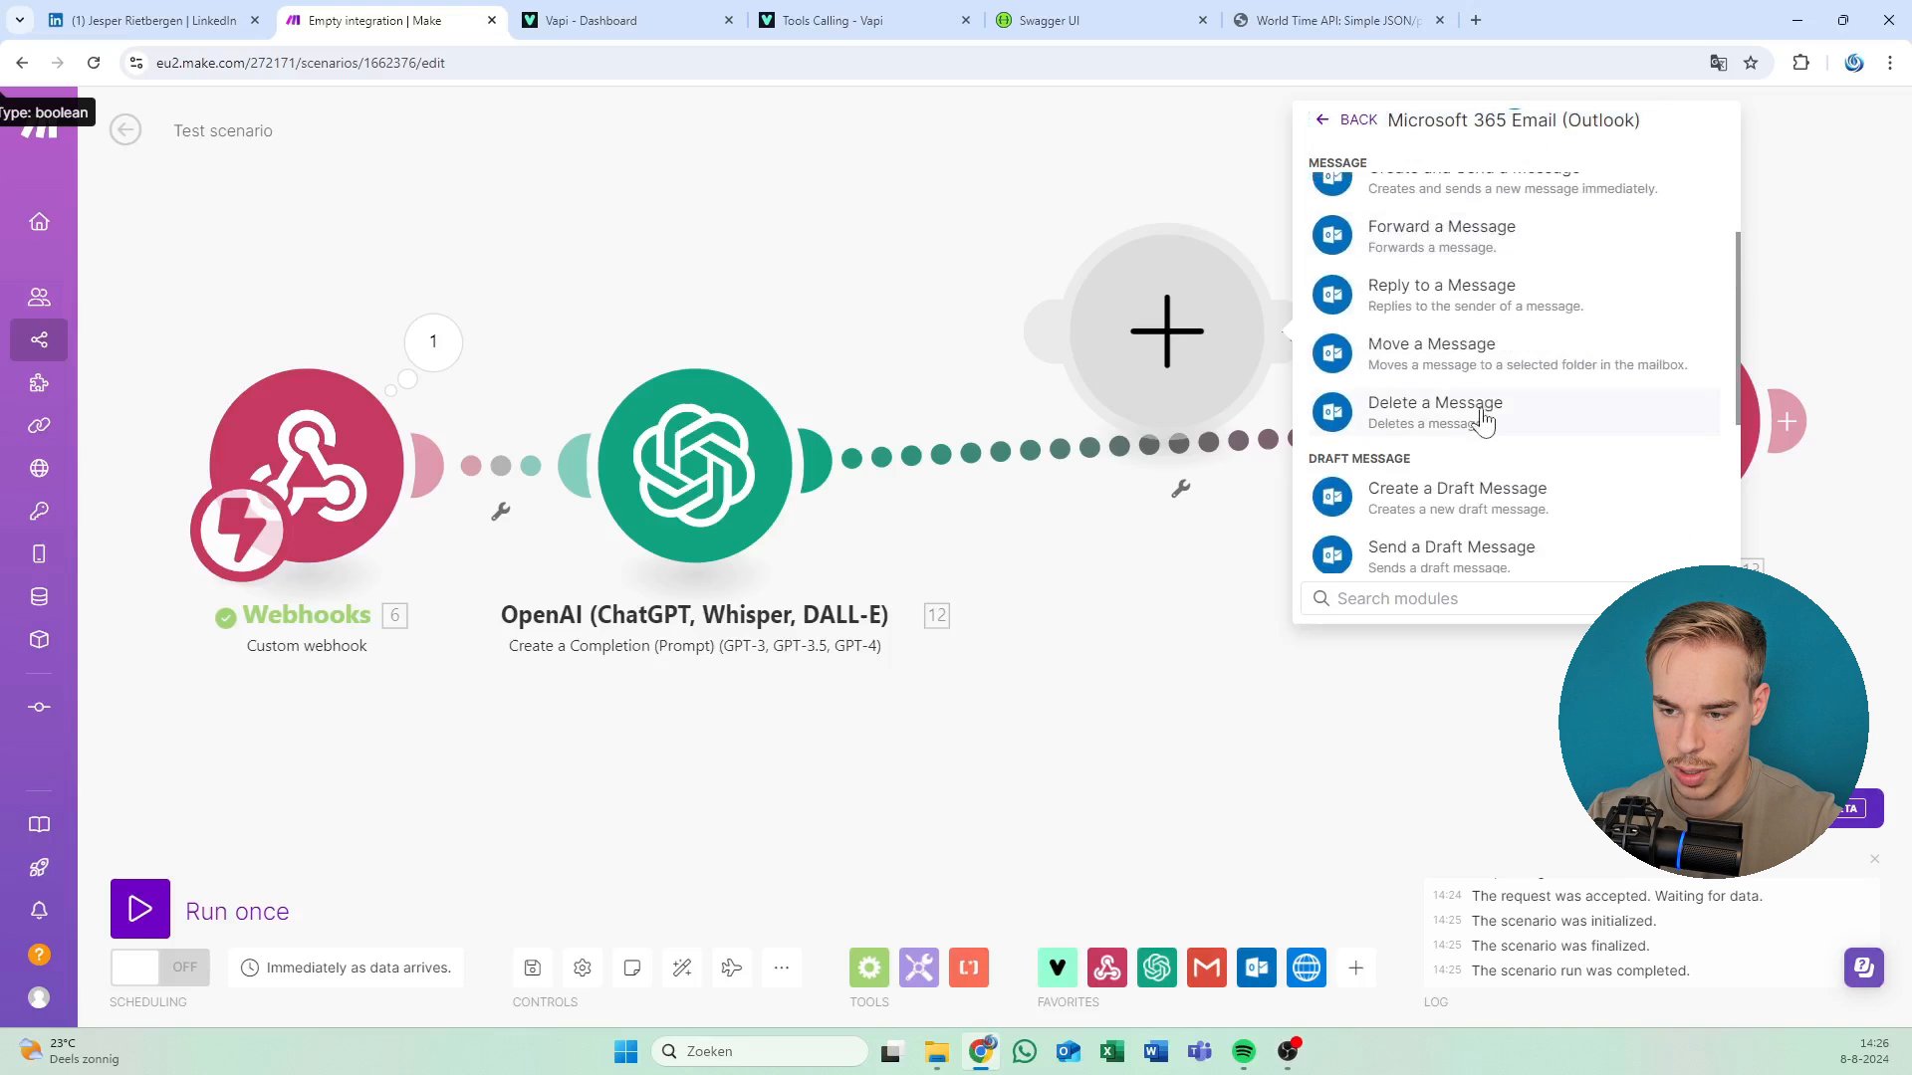
{"action": "scroll", "coordinate": [1456, 410], "scroll_direction": "down", "scroll_amount": 3}
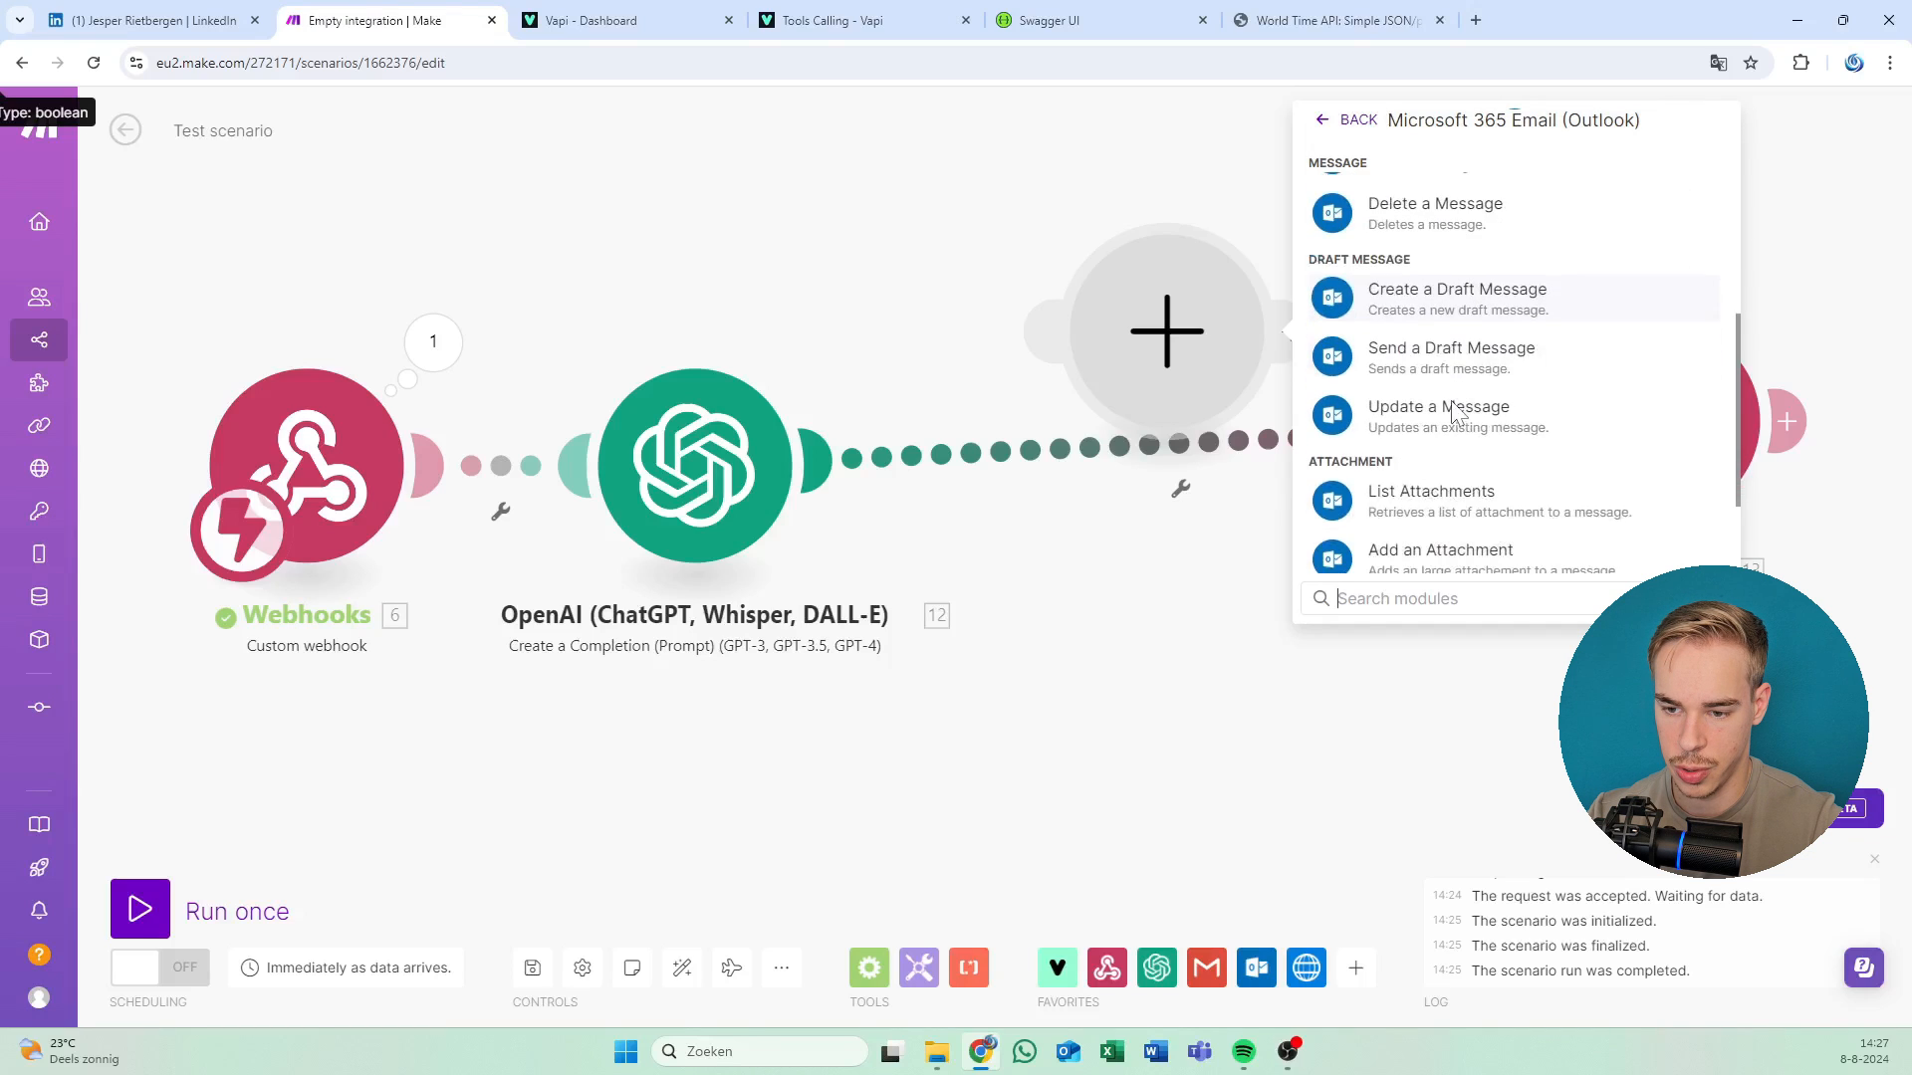
{"action": "scroll", "coordinate": [1454, 410], "scroll_direction": "down", "scroll_amount": 2}
{"action": "scroll", "coordinate": [1454, 410], "scroll_direction": "up", "scroll_amount": 8}
{"action": "scroll", "coordinate": [1454, 410], "scroll_direction": "down", "scroll_amount": 1}
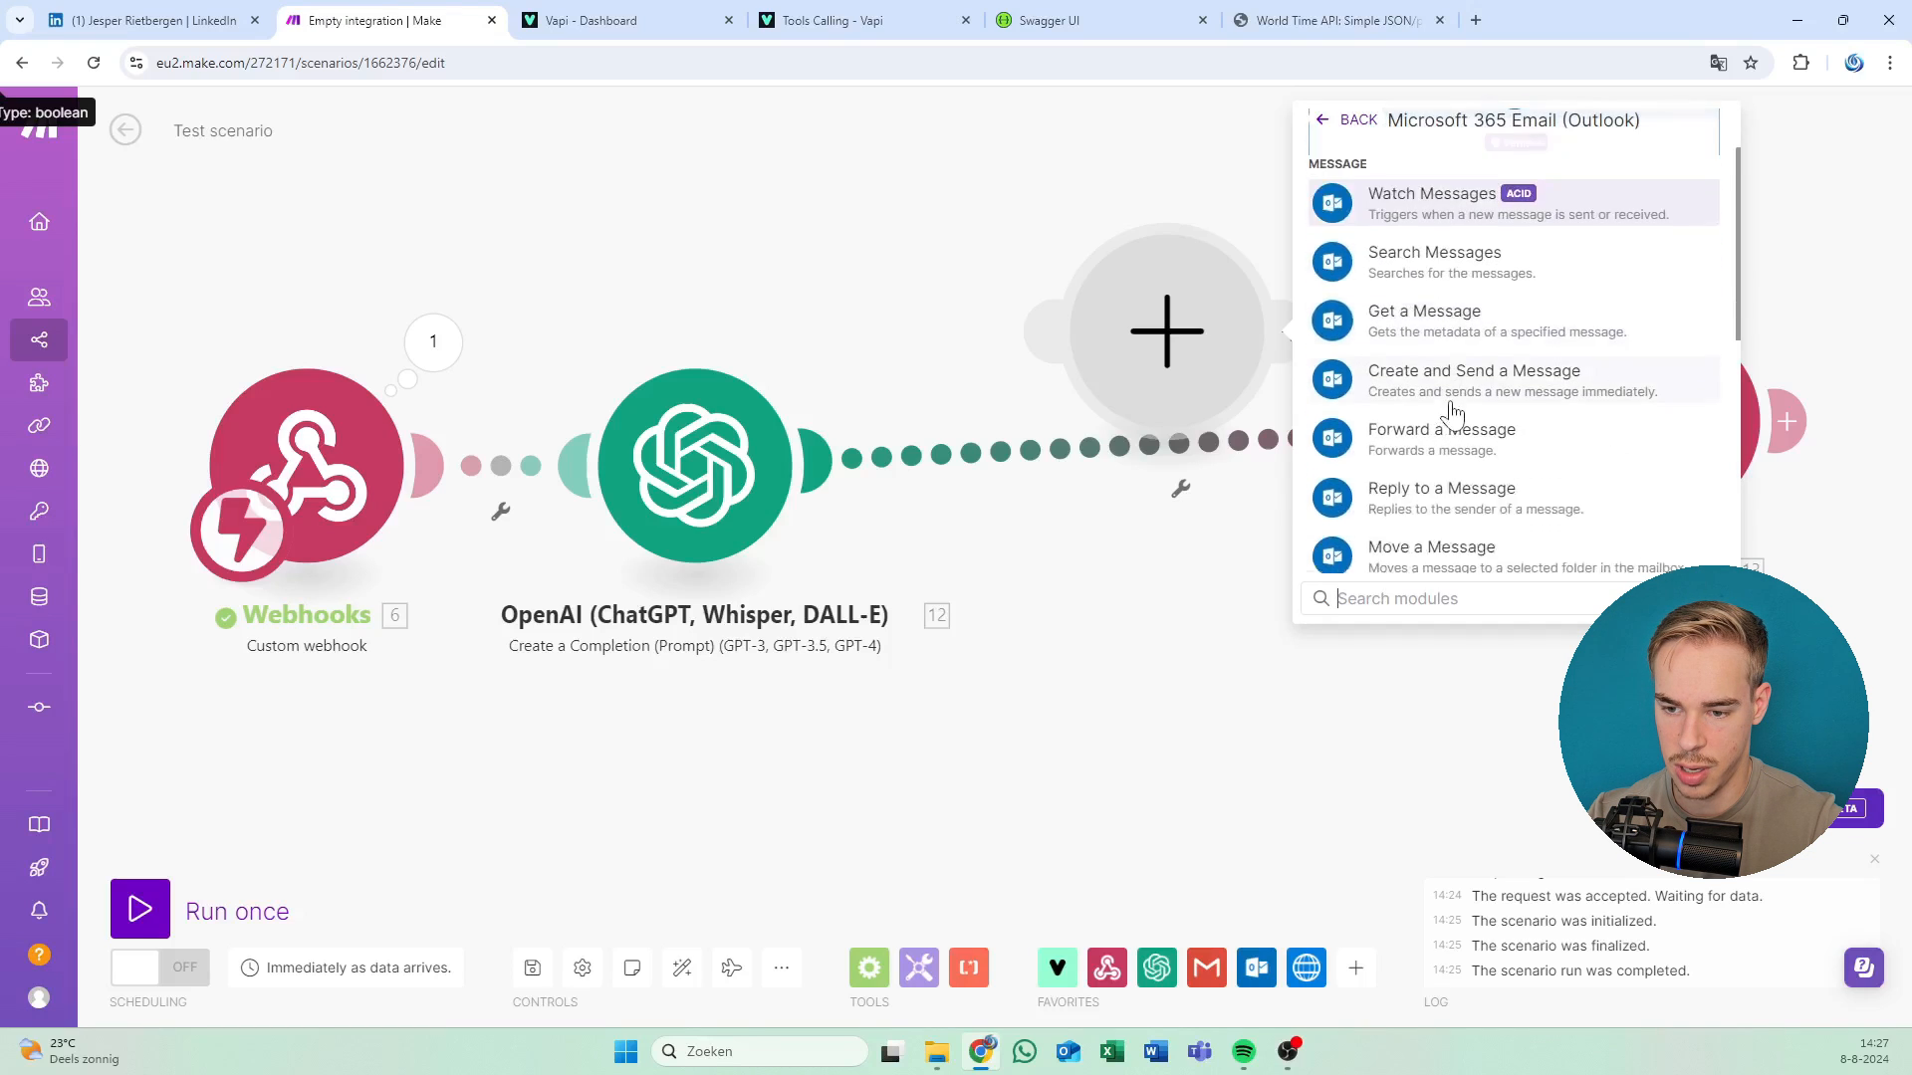
{"action": "scroll", "coordinate": [1452, 411], "scroll_direction": "down", "scroll_amount": 1}
{"action": "left_click", "coordinate": [1457, 297]}
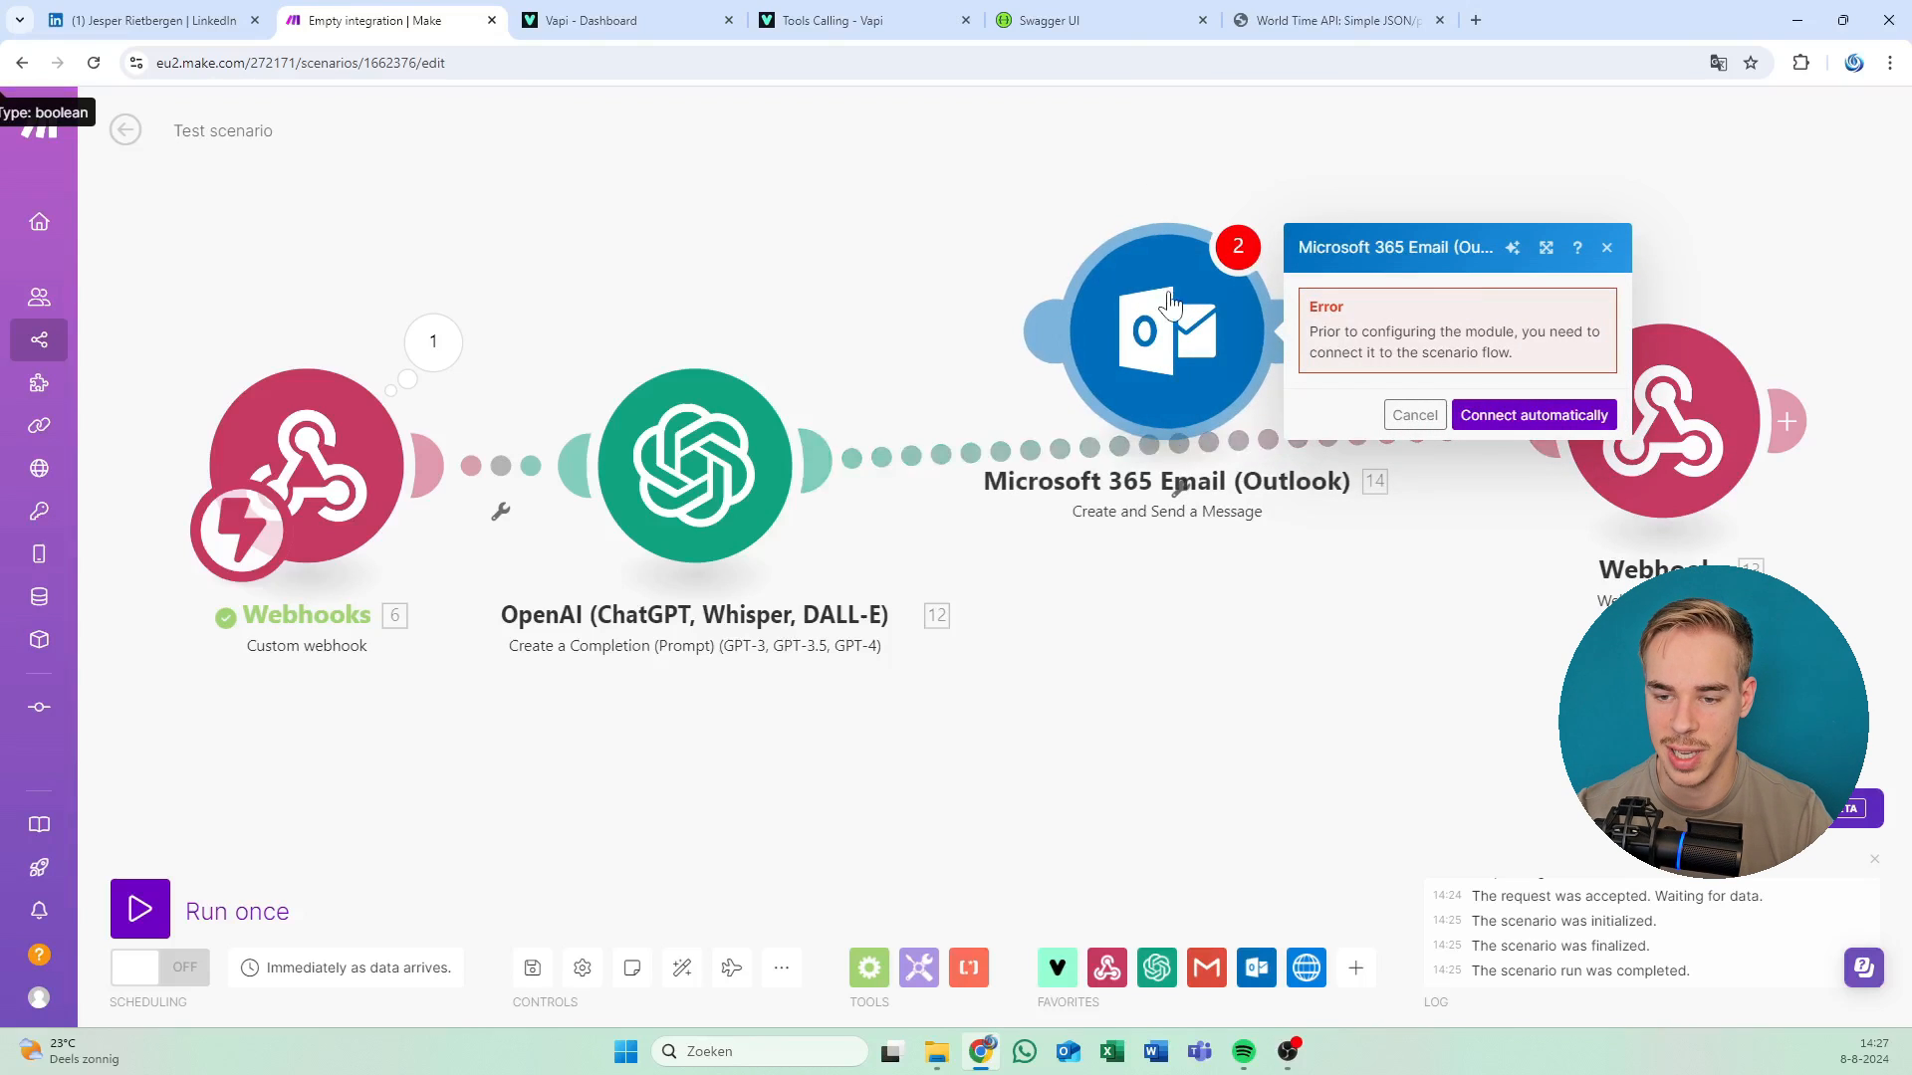
{"action": "left_click_drag", "start_coordinate": [1167, 311], "coordinate": [1171, 386]}
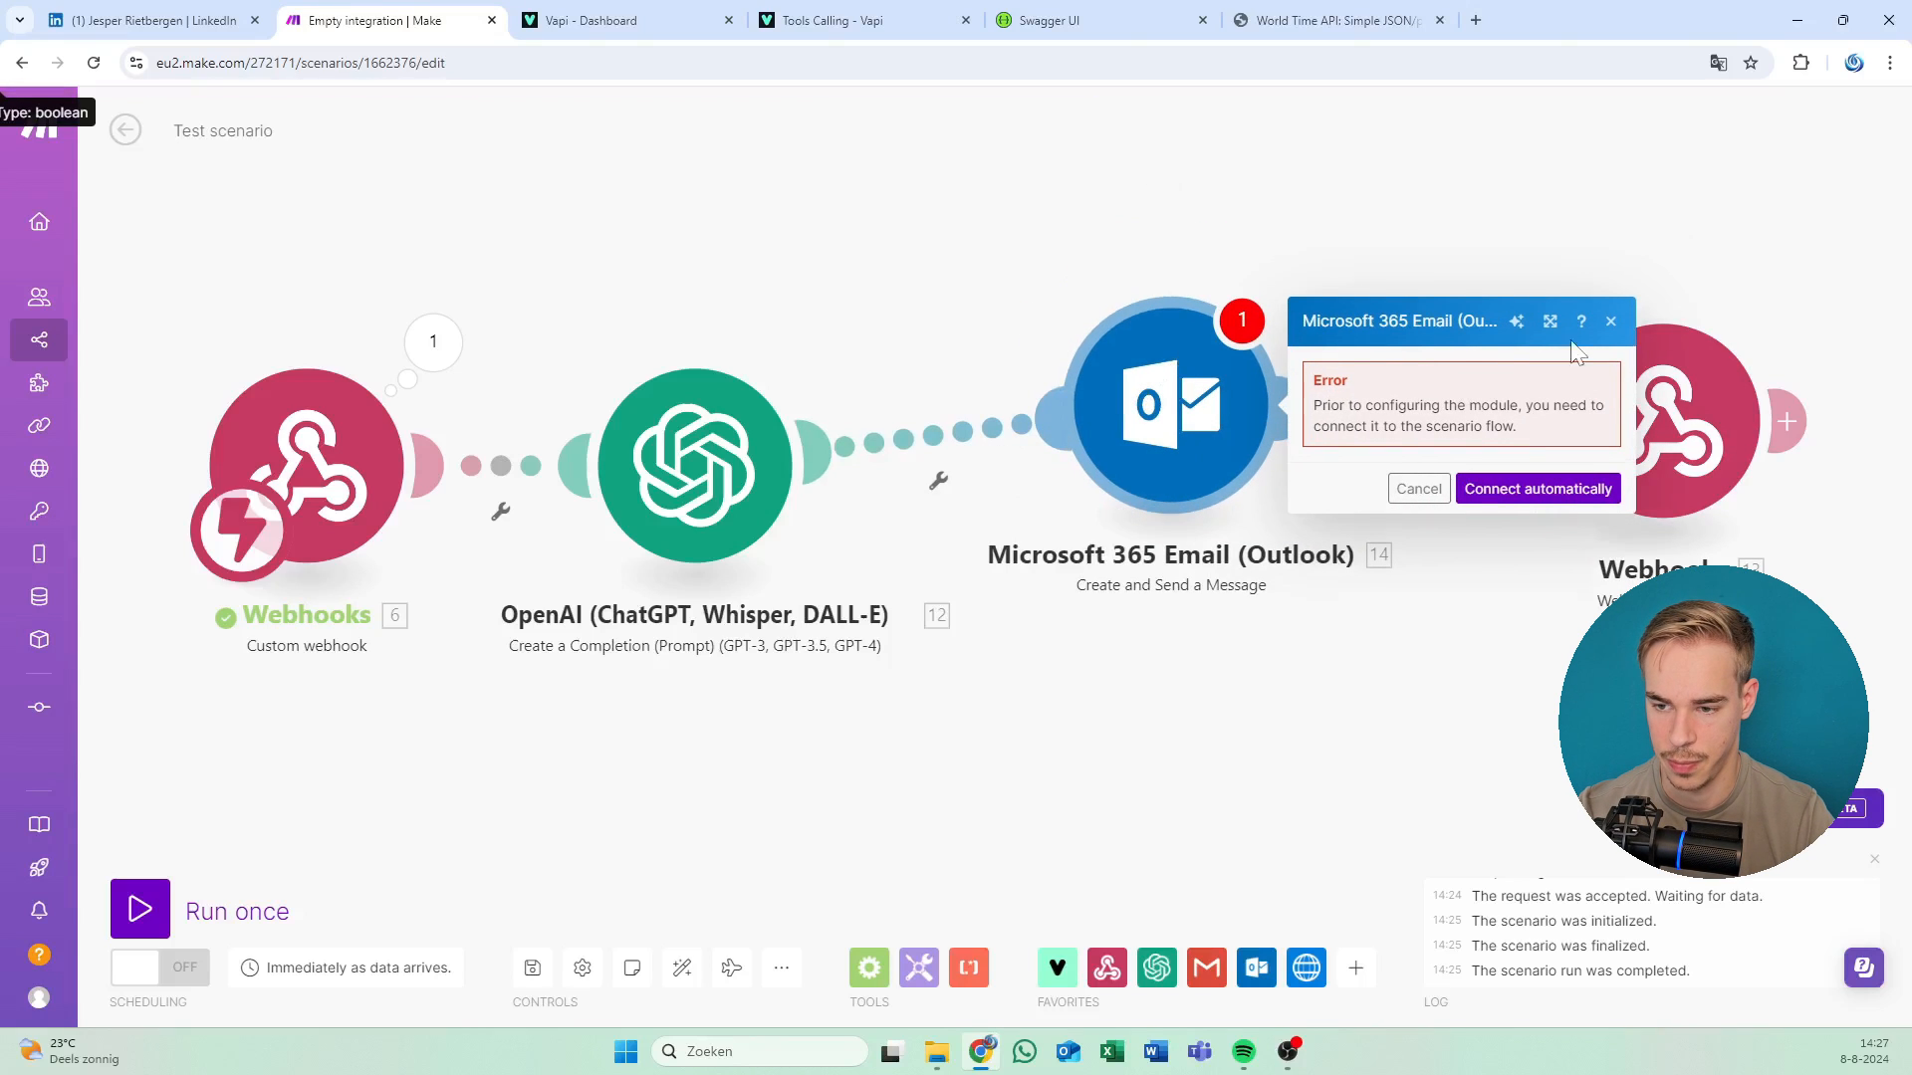
{"action": "left_click", "coordinate": [1610, 321]}
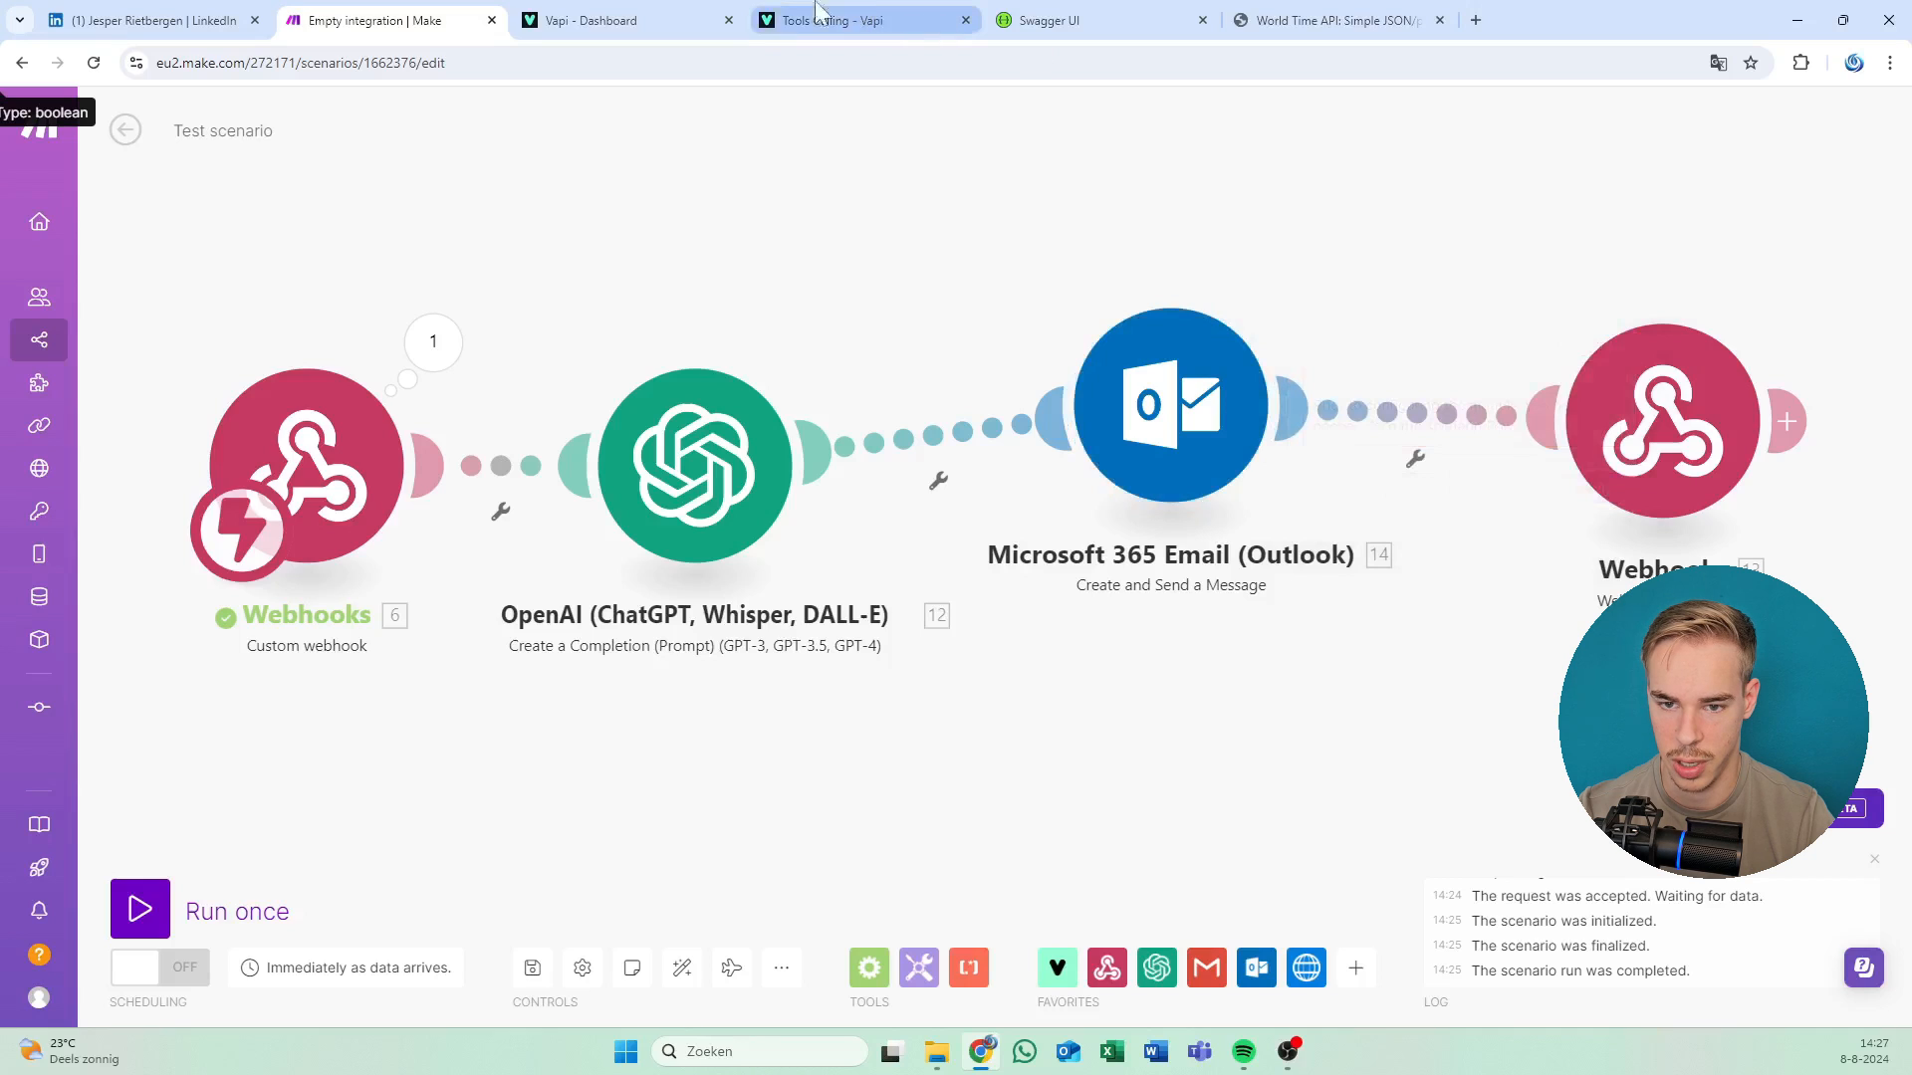
Set the Outlook message's subject to "new blog" and map the OpenAI Result as its body content.
{"action": "left_click", "coordinate": [1206, 398]}
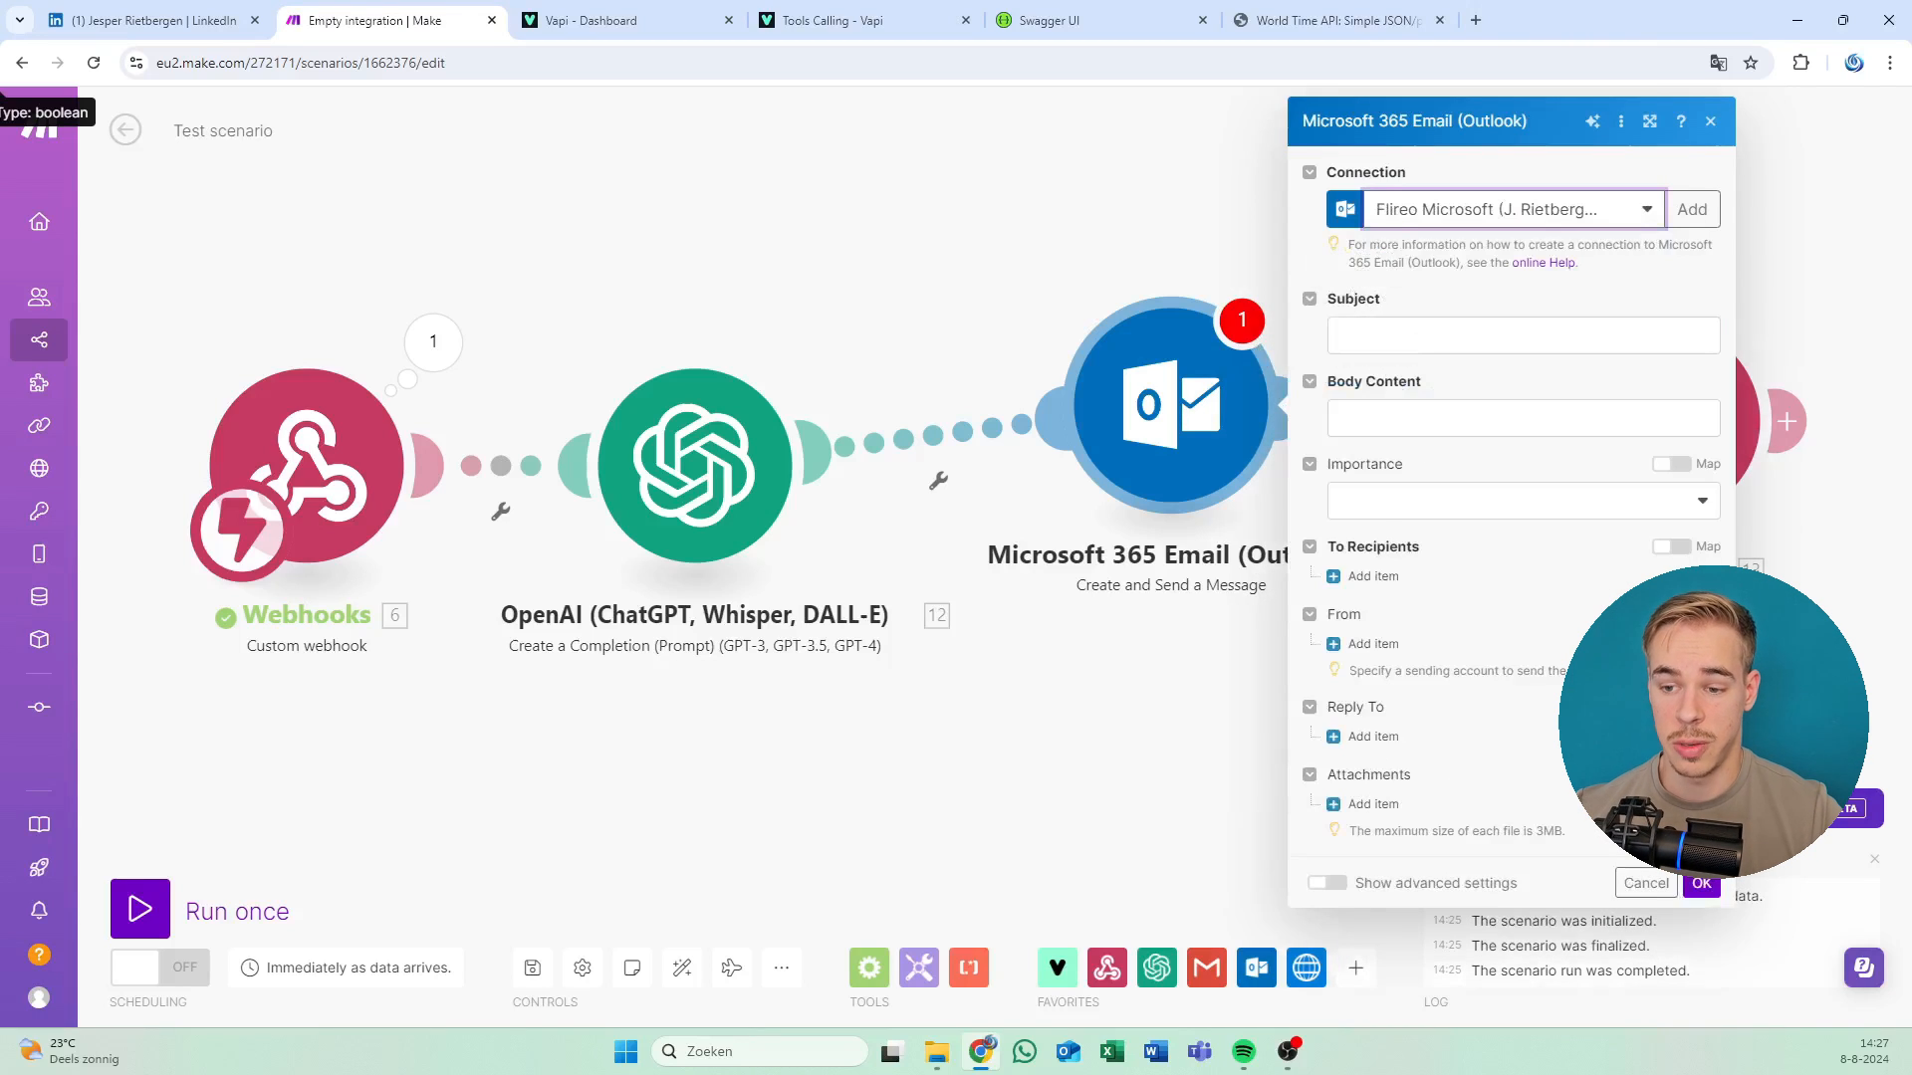
{"action": "left_click", "coordinate": [1356, 339]}
{"action": "type", "text": "new blo"}
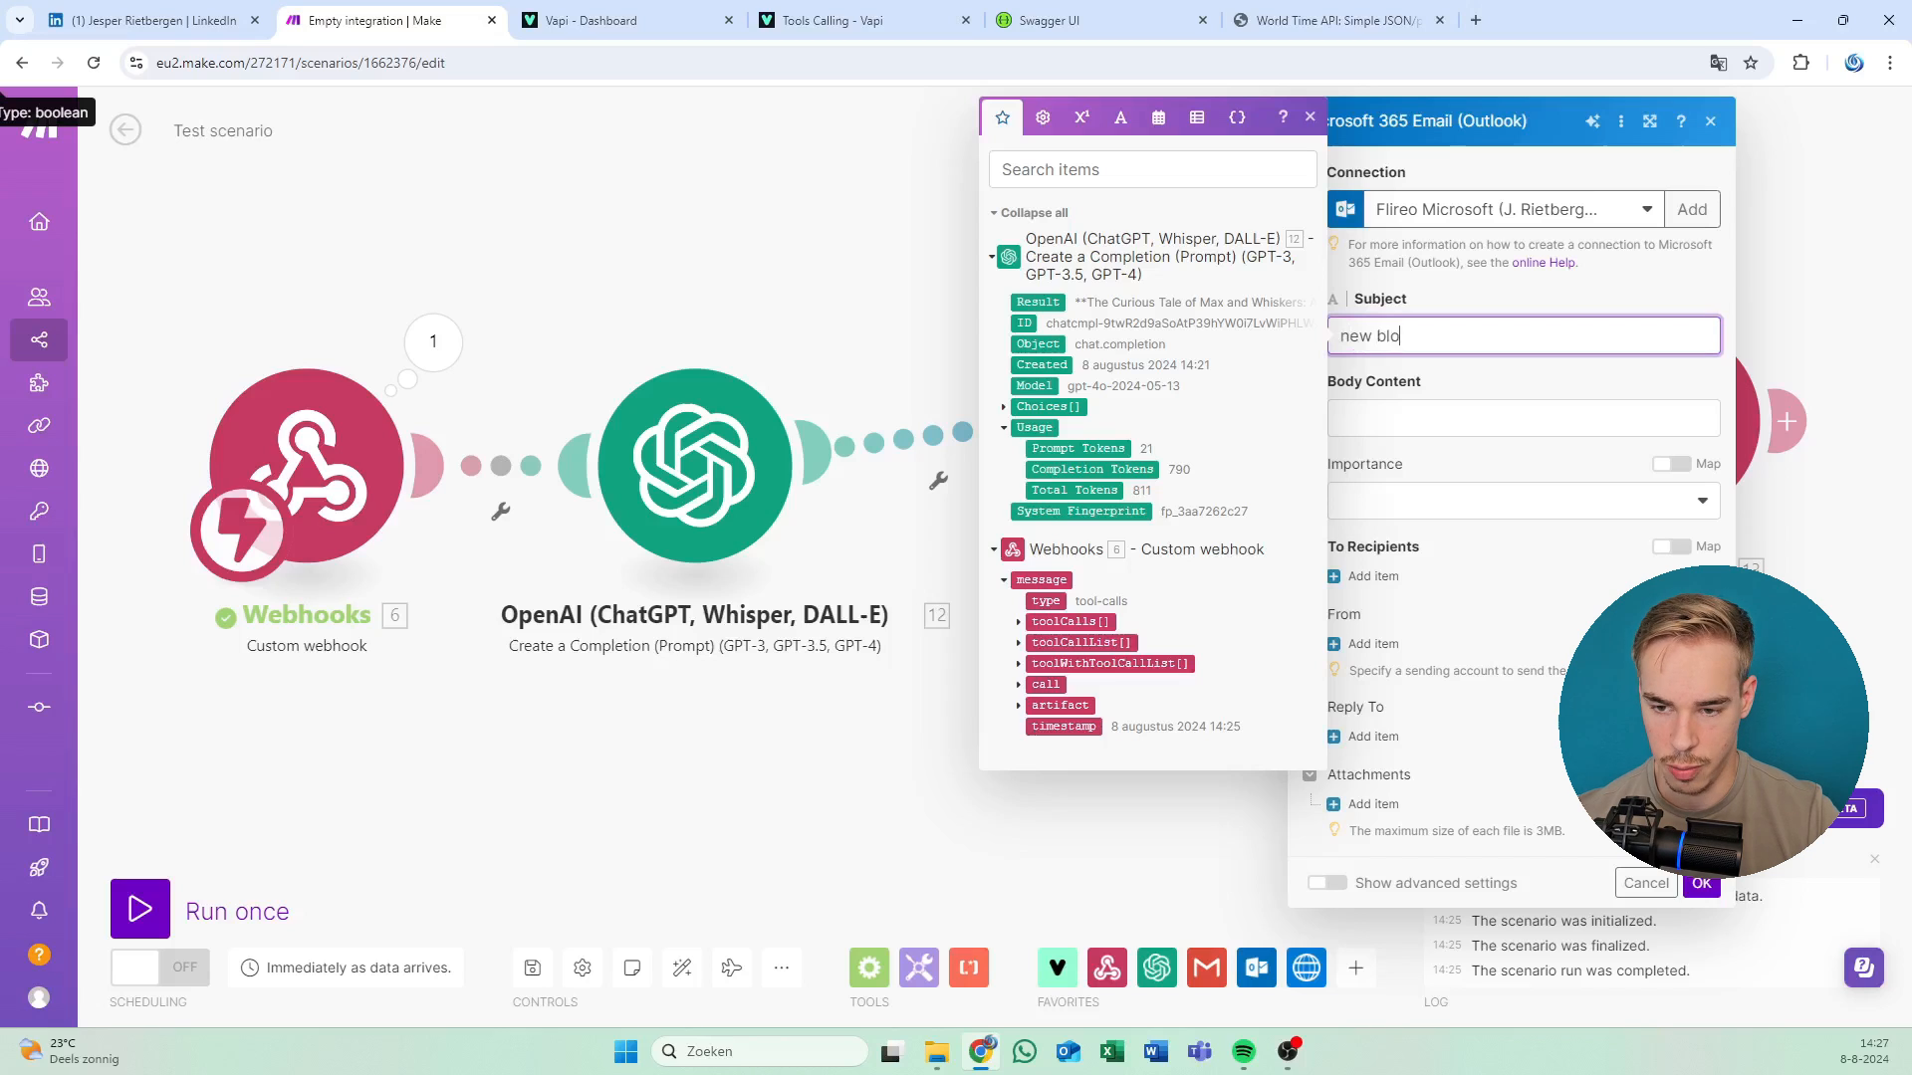
{"action": "type", "text": "g"}
{"action": "left_click", "coordinate": [1392, 418]}
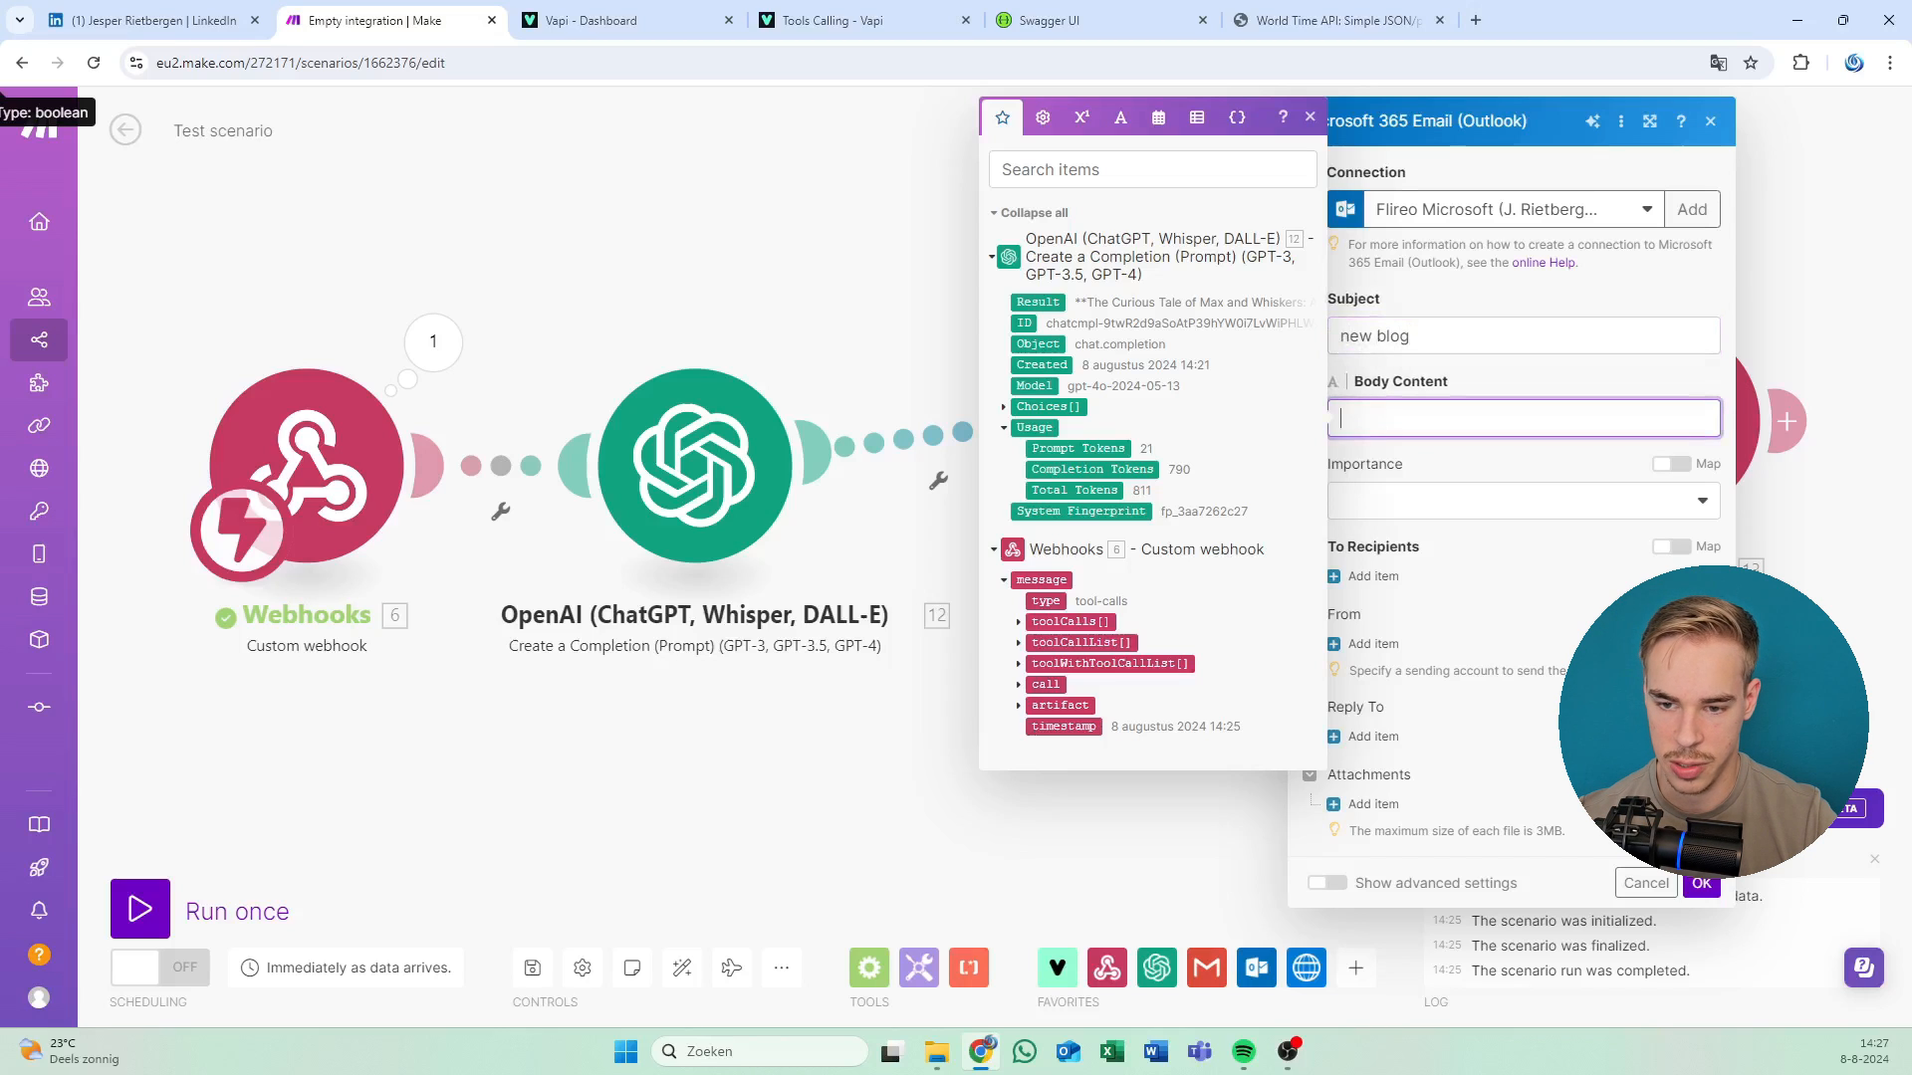
{"action": "left_click", "coordinate": [1040, 301]}
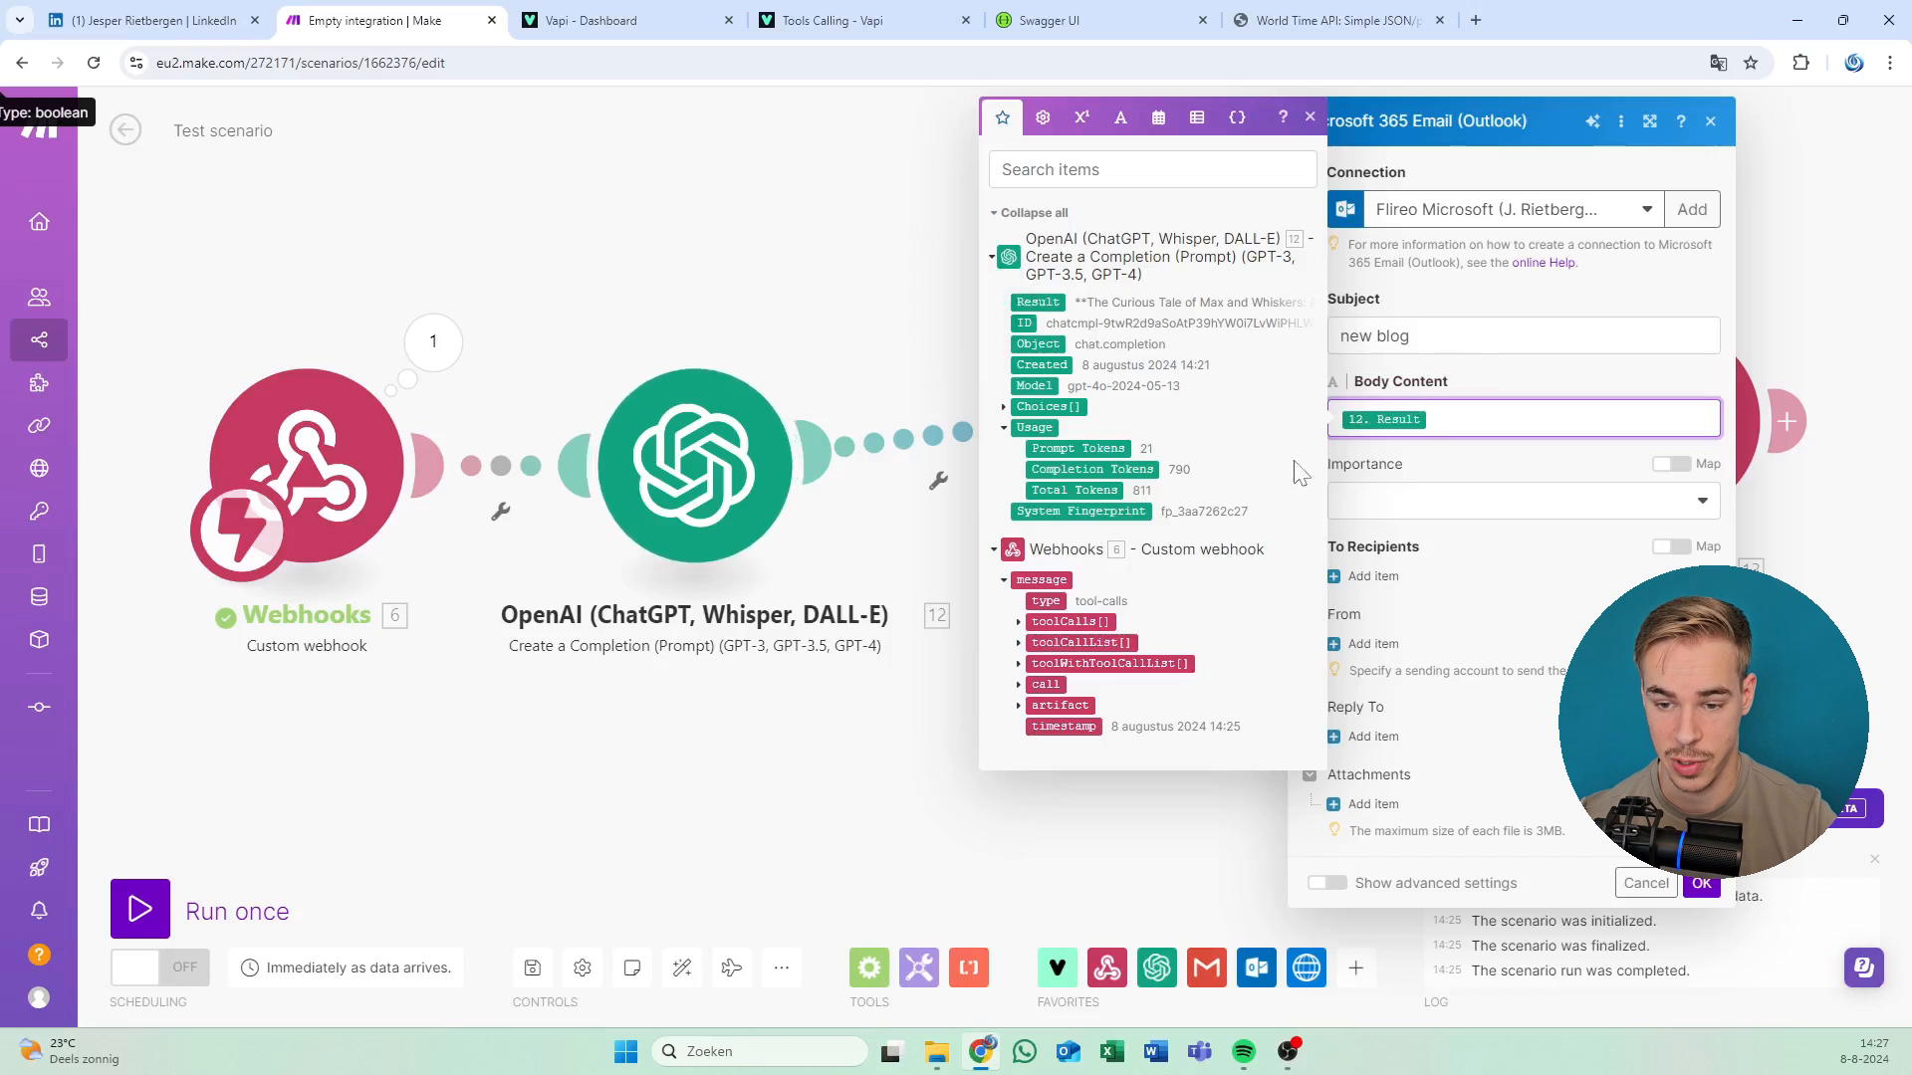
{"action": "left_click", "coordinate": [1421, 503]}
{"action": "left_click", "coordinate": [1466, 455]}
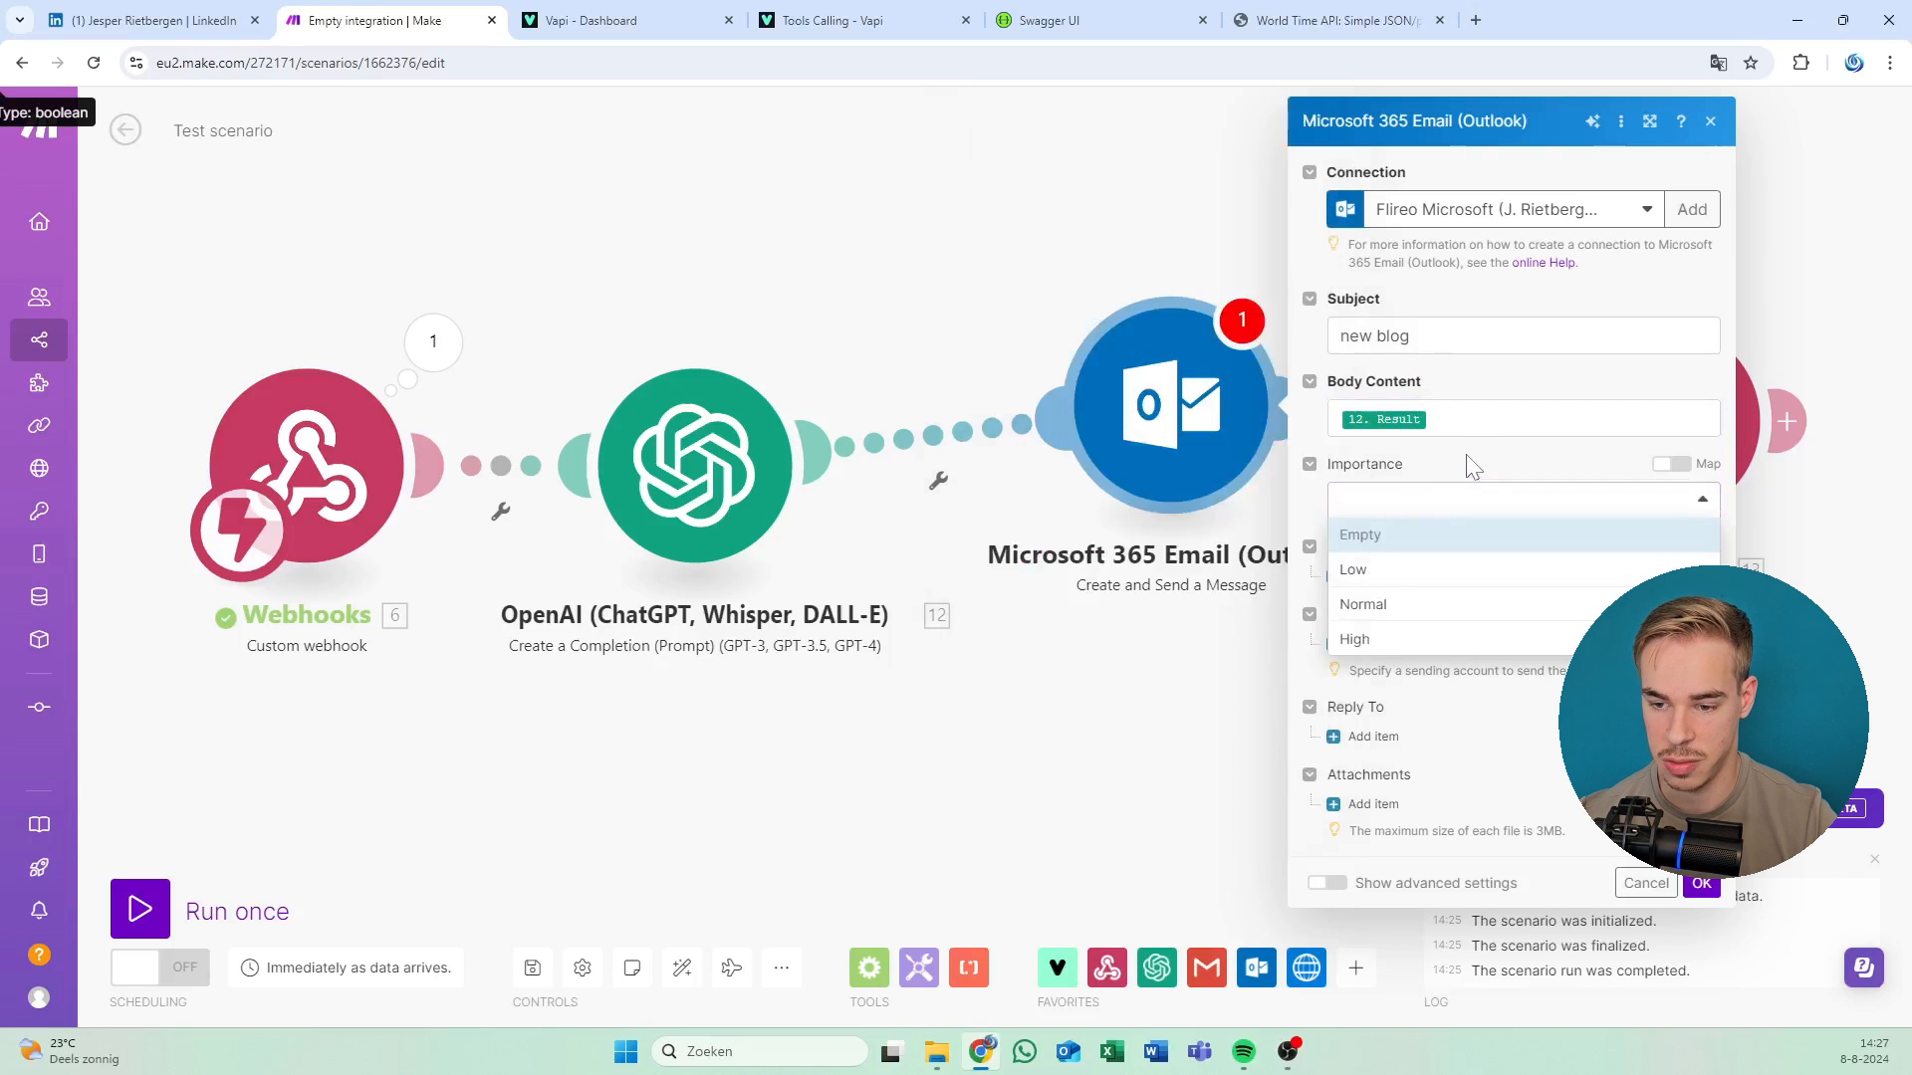
Add a recipient with the recipient's email address and the name "dontmatter", and save the Outlook module.
{"action": "left_click", "coordinate": [1426, 578]}
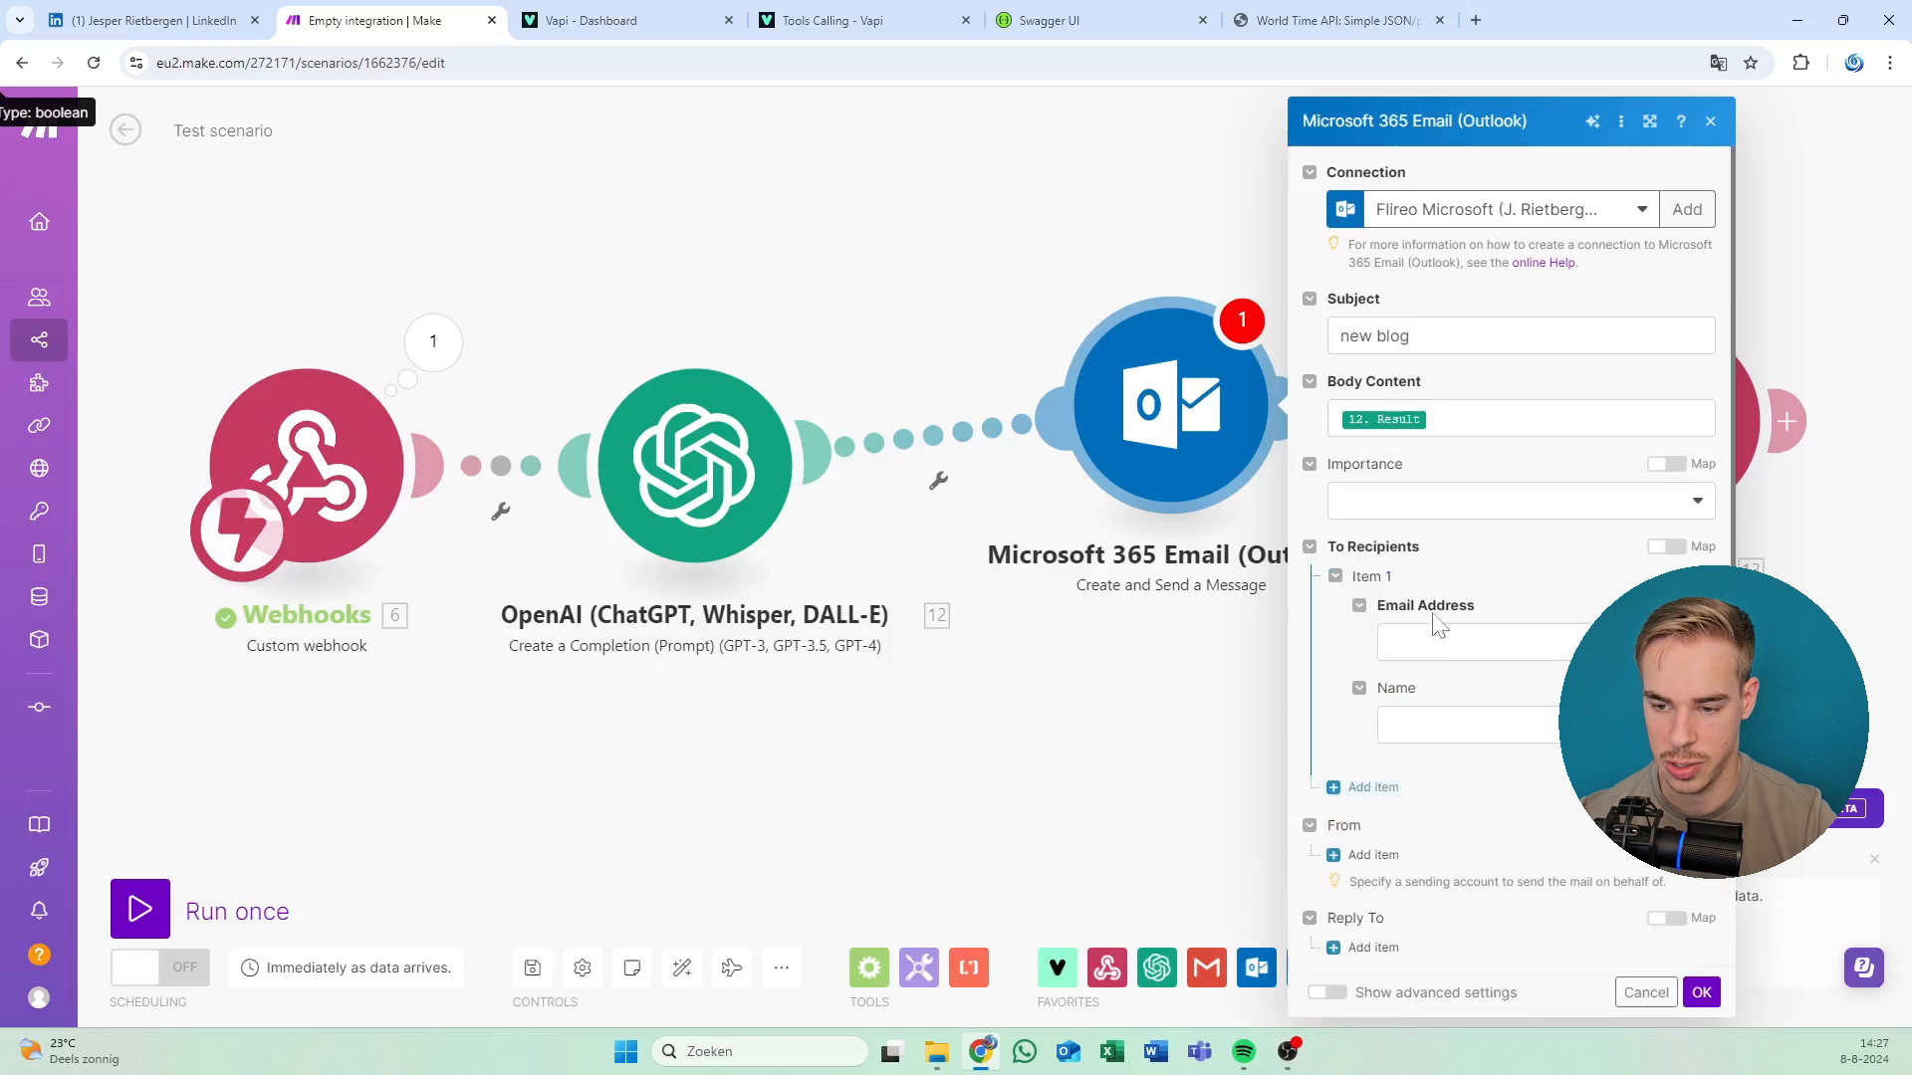
{"action": "left_click", "coordinate": [1466, 643]}
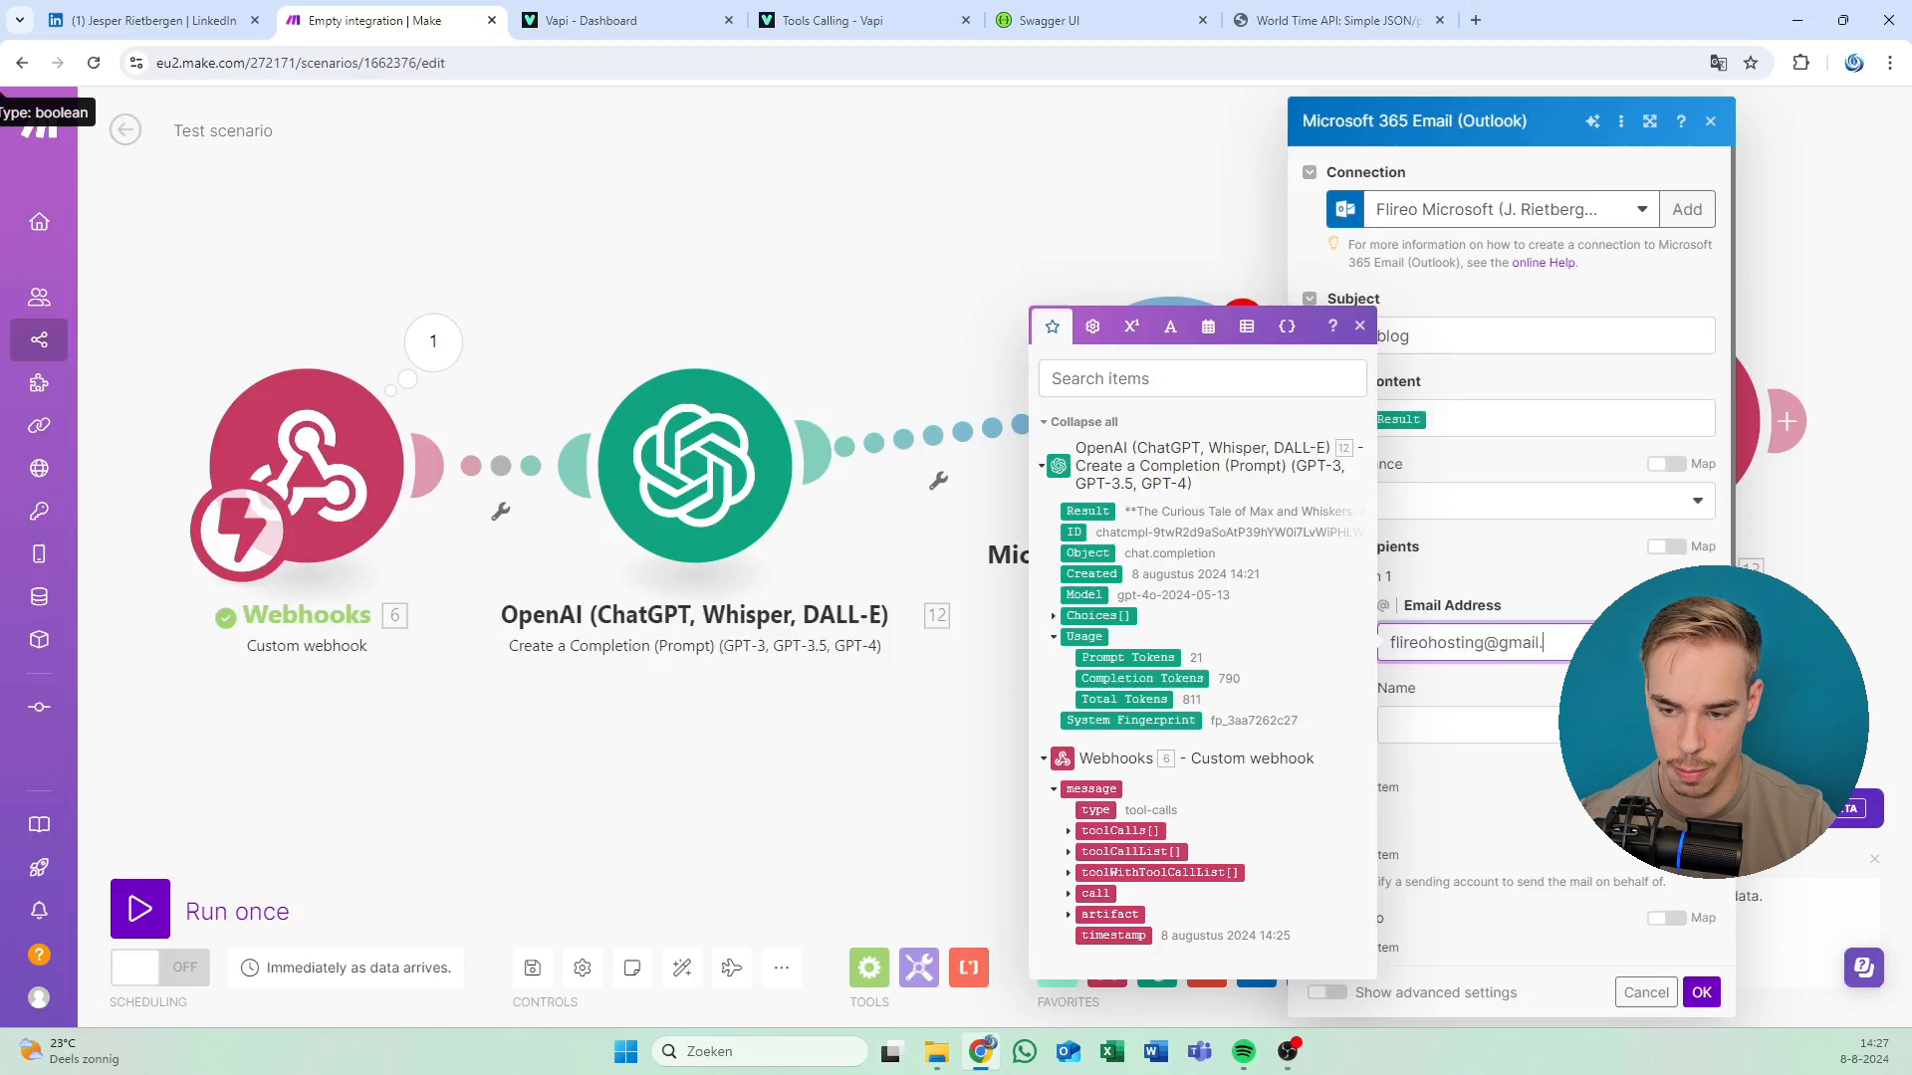
{"action": "key", "text": "Tab"}
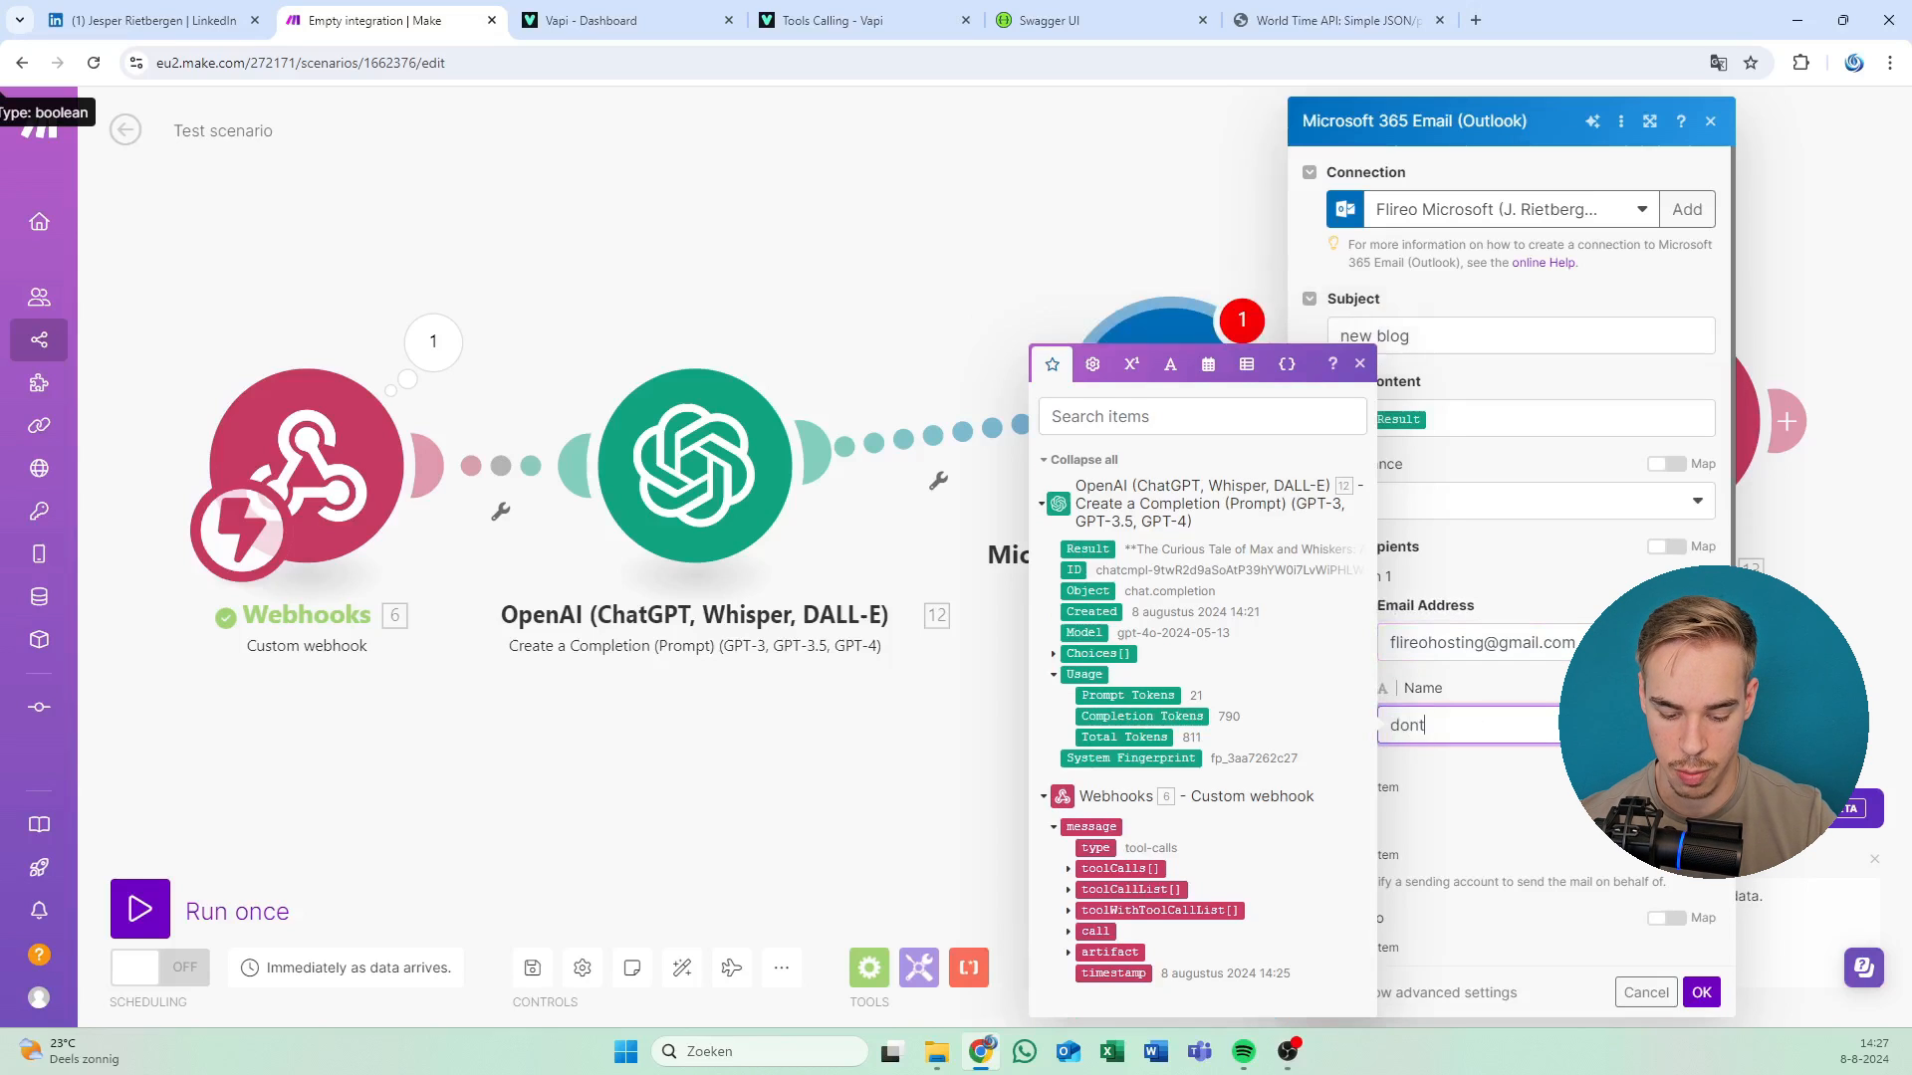
{"action": "left_click", "coordinate": [1519, 699]}
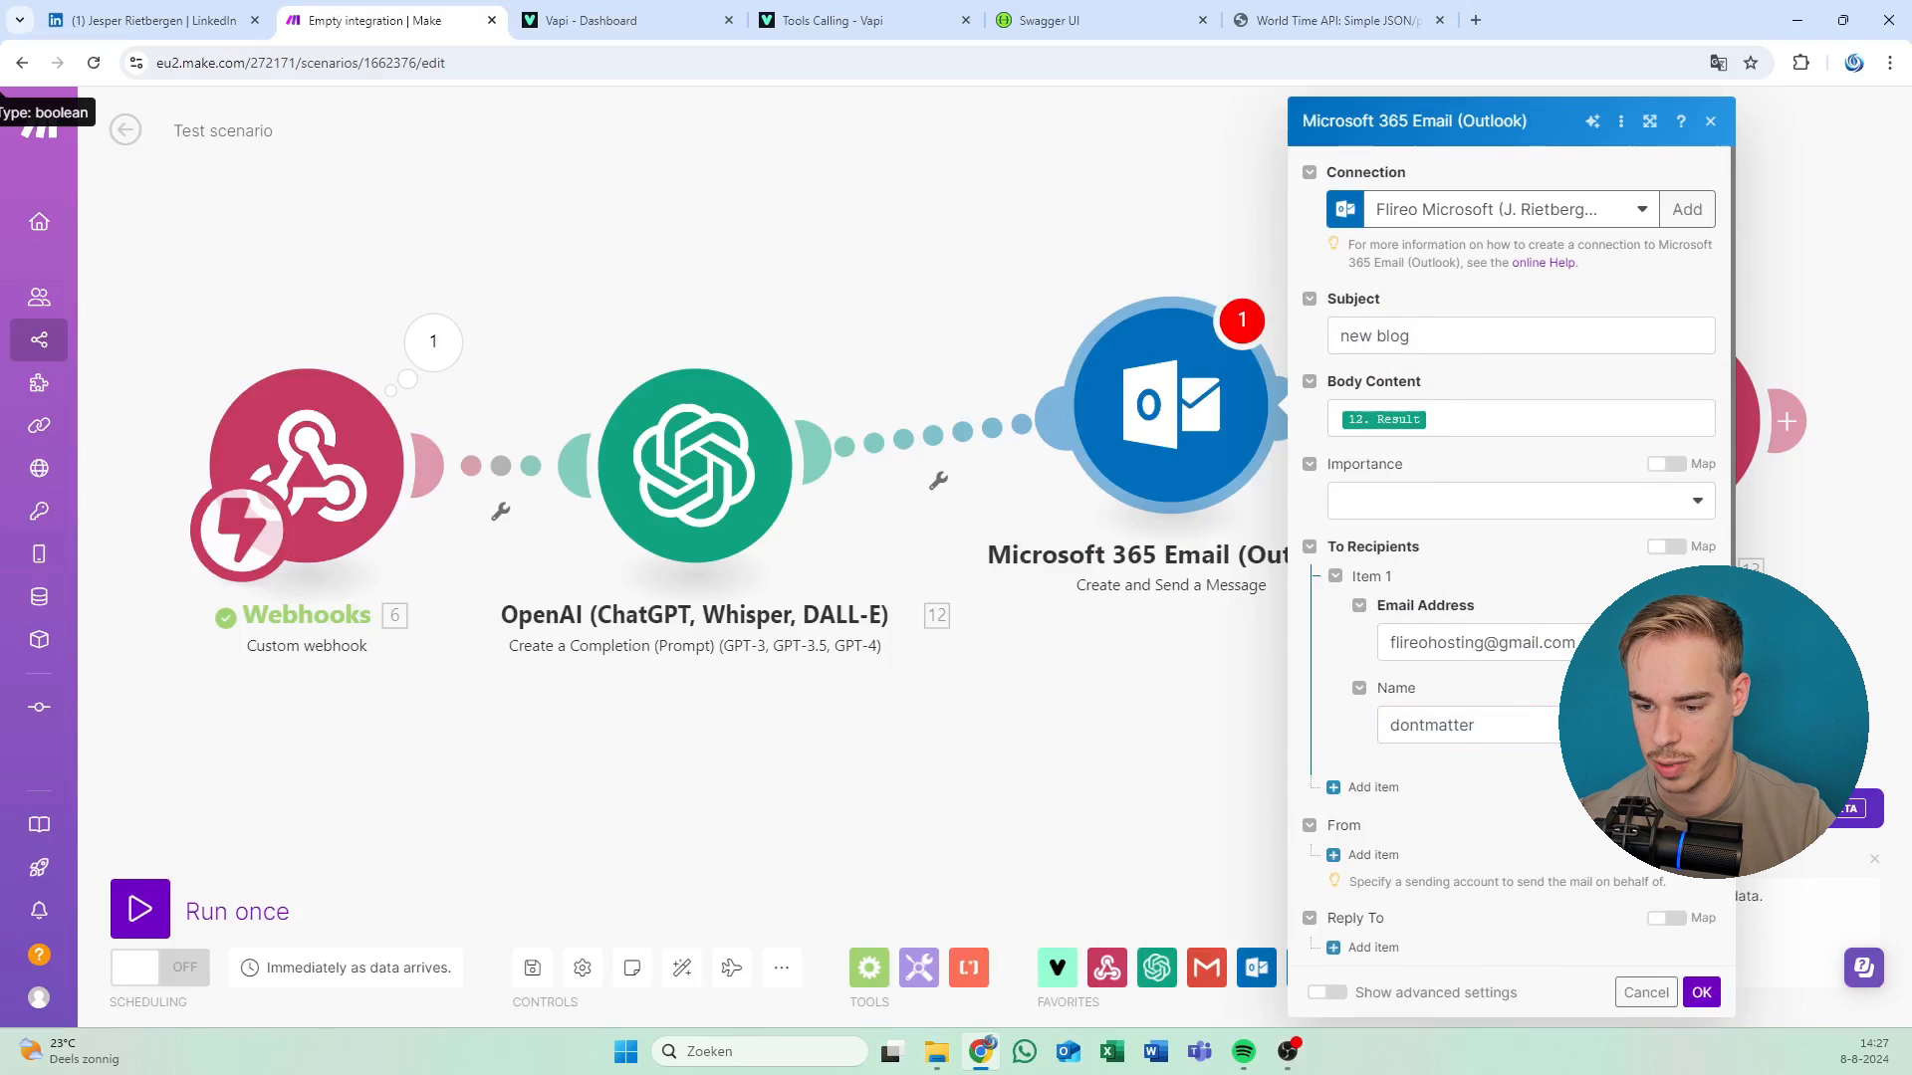
{"action": "scroll", "coordinate": [1418, 671], "scroll_direction": "down", "scroll_amount": 1}
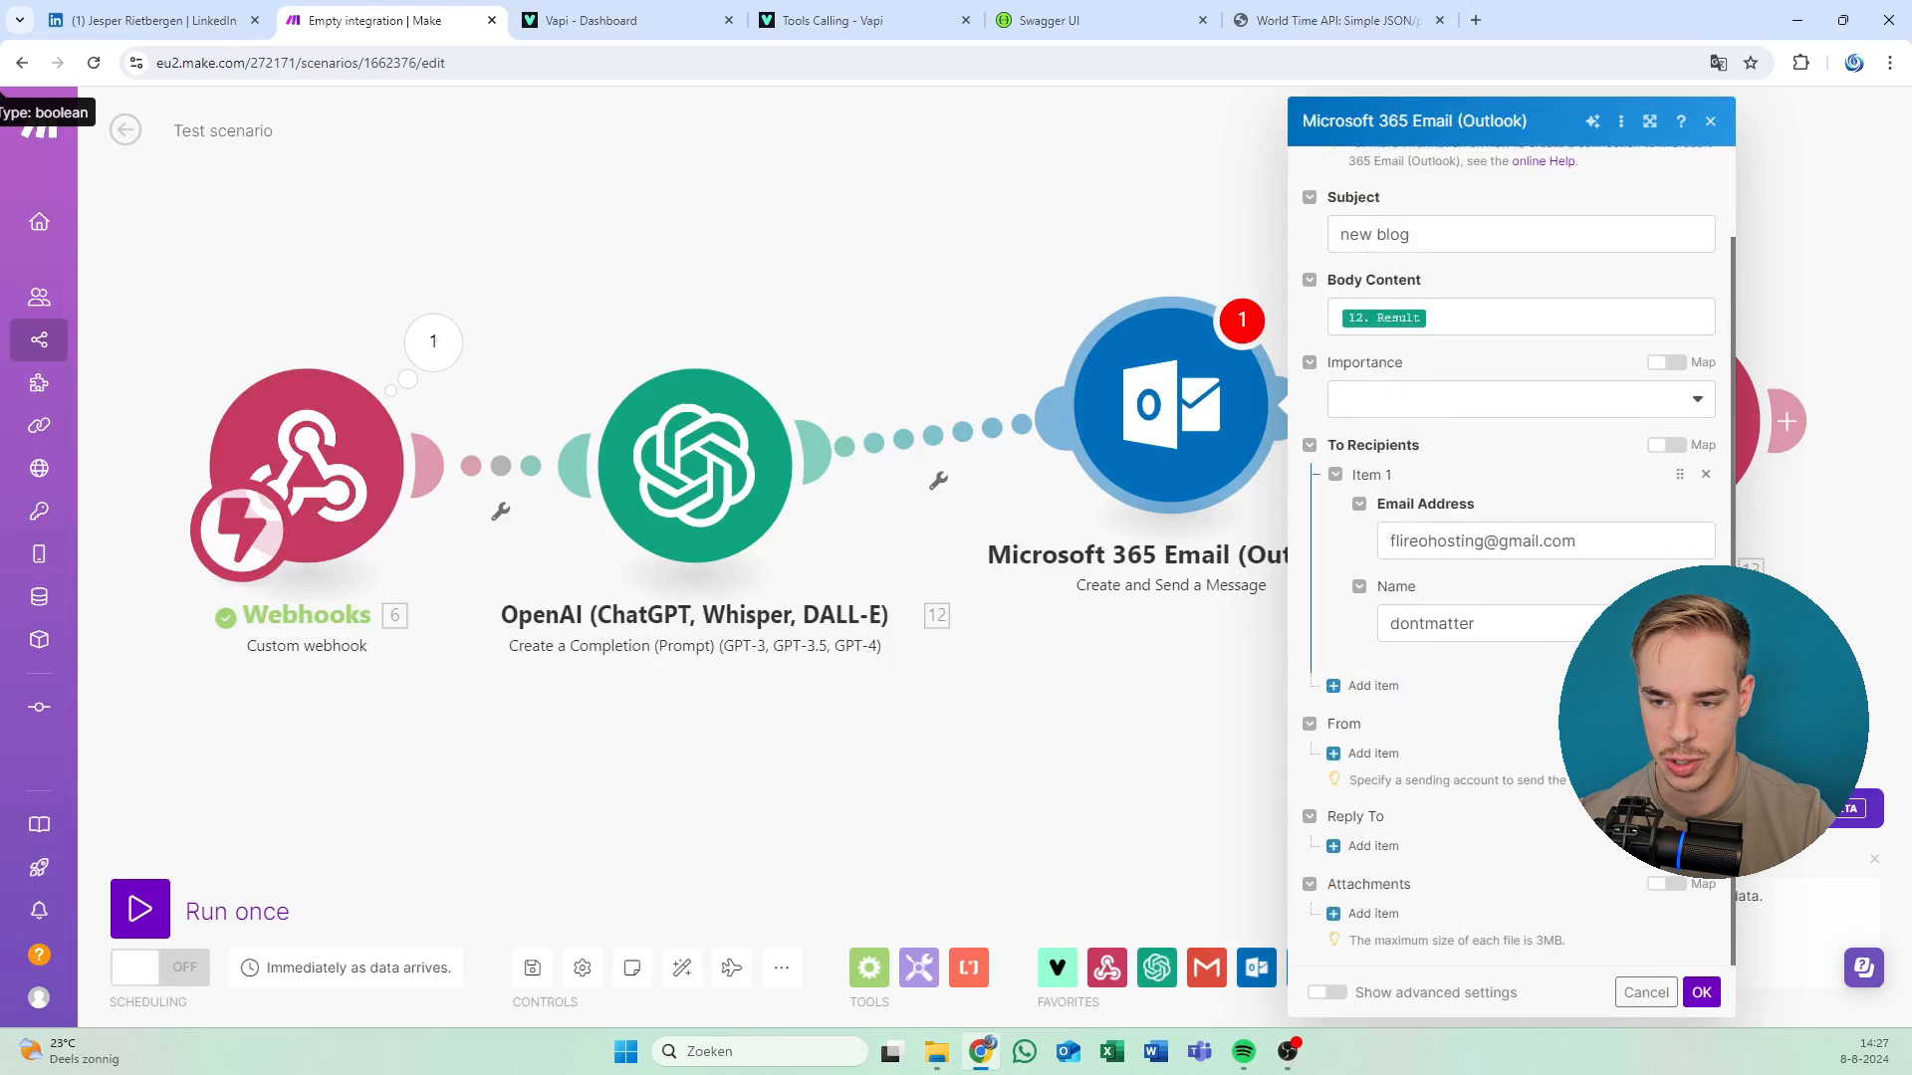
{"action": "scroll", "coordinate": [1434, 493], "scroll_direction": "up", "scroll_amount": 1}
{"action": "scroll", "coordinate": [1530, 221], "scroll_direction": "down", "scroll_amount": 1}
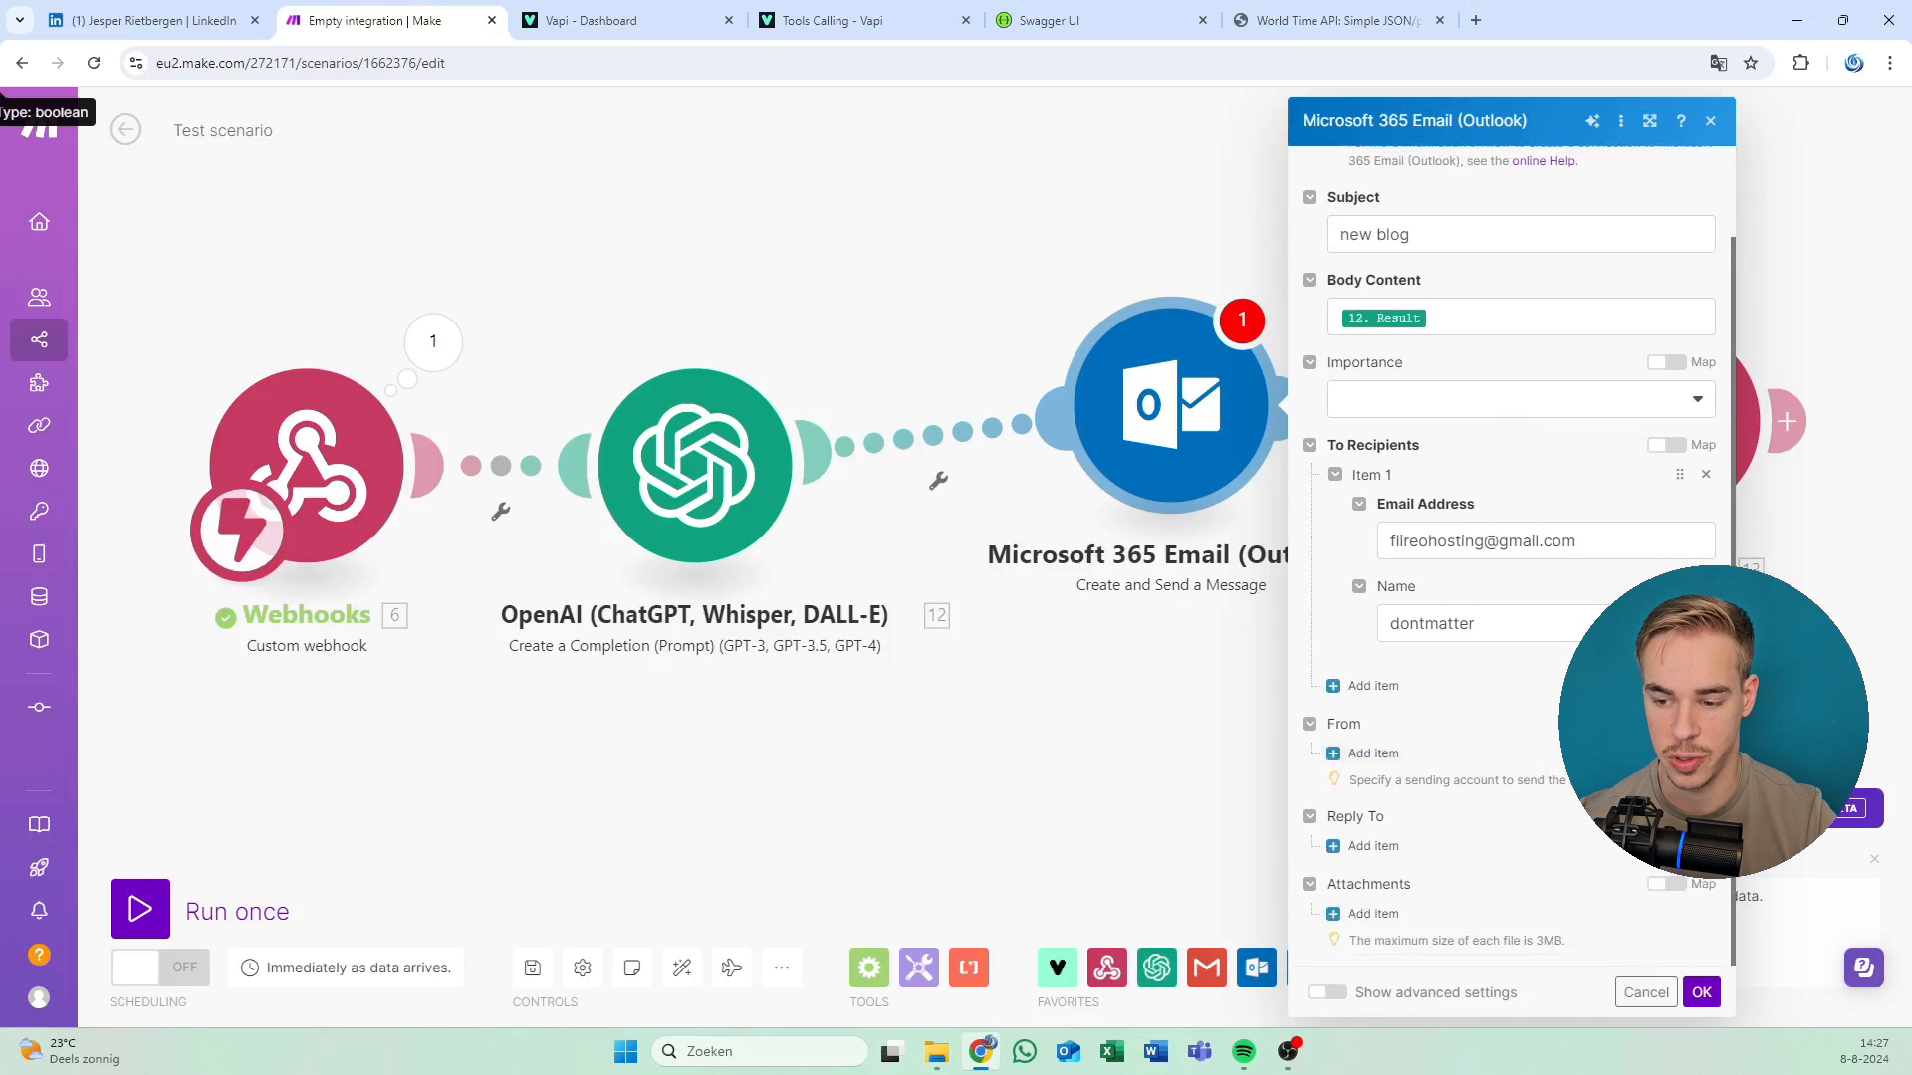
{"action": "left_click", "coordinate": [1700, 992]}
Auto-align the scenario's modules so they sit in one evenly spaced row.
{"action": "left_click_drag", "start_coordinate": [1403, 851], "coordinate": [896, 845]}
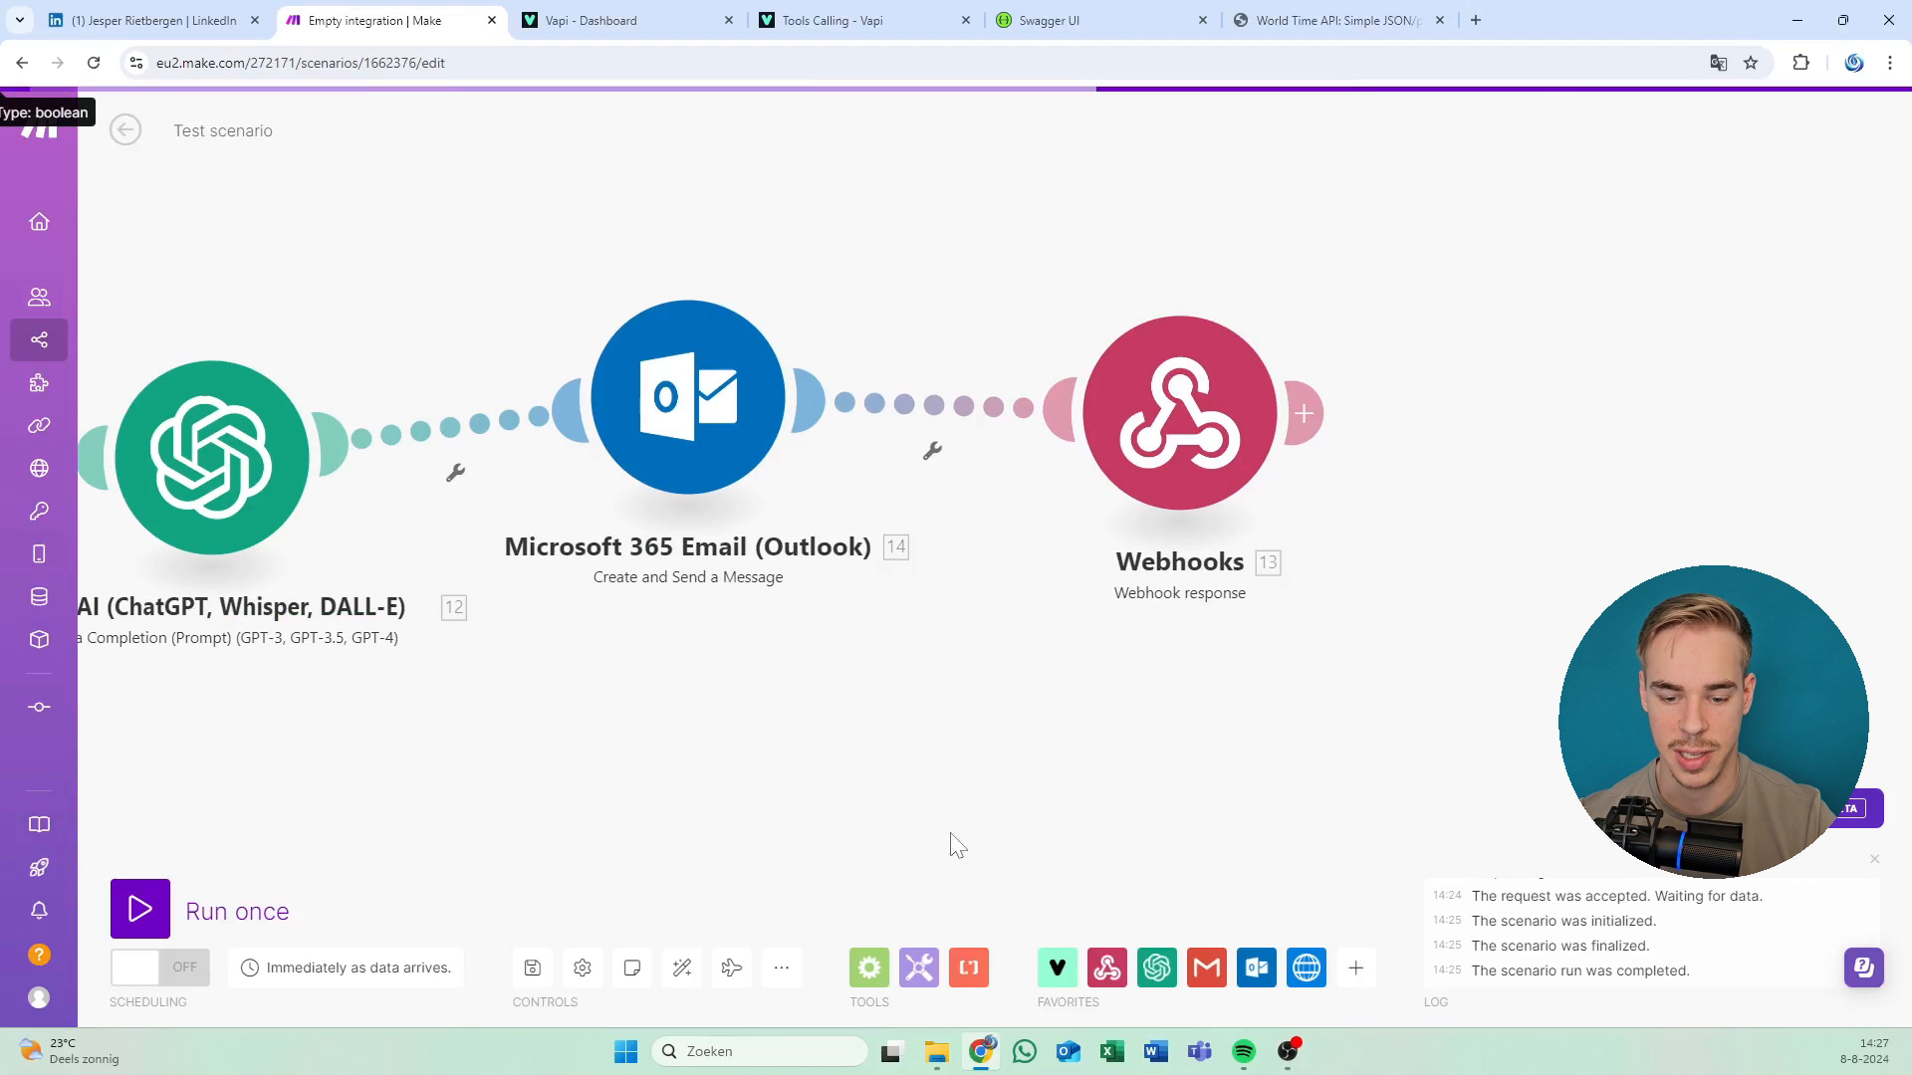
{"action": "left_click", "coordinate": [682, 968]}
{"action": "left_click_drag", "start_coordinate": [1195, 754], "coordinate": [811, 717]}
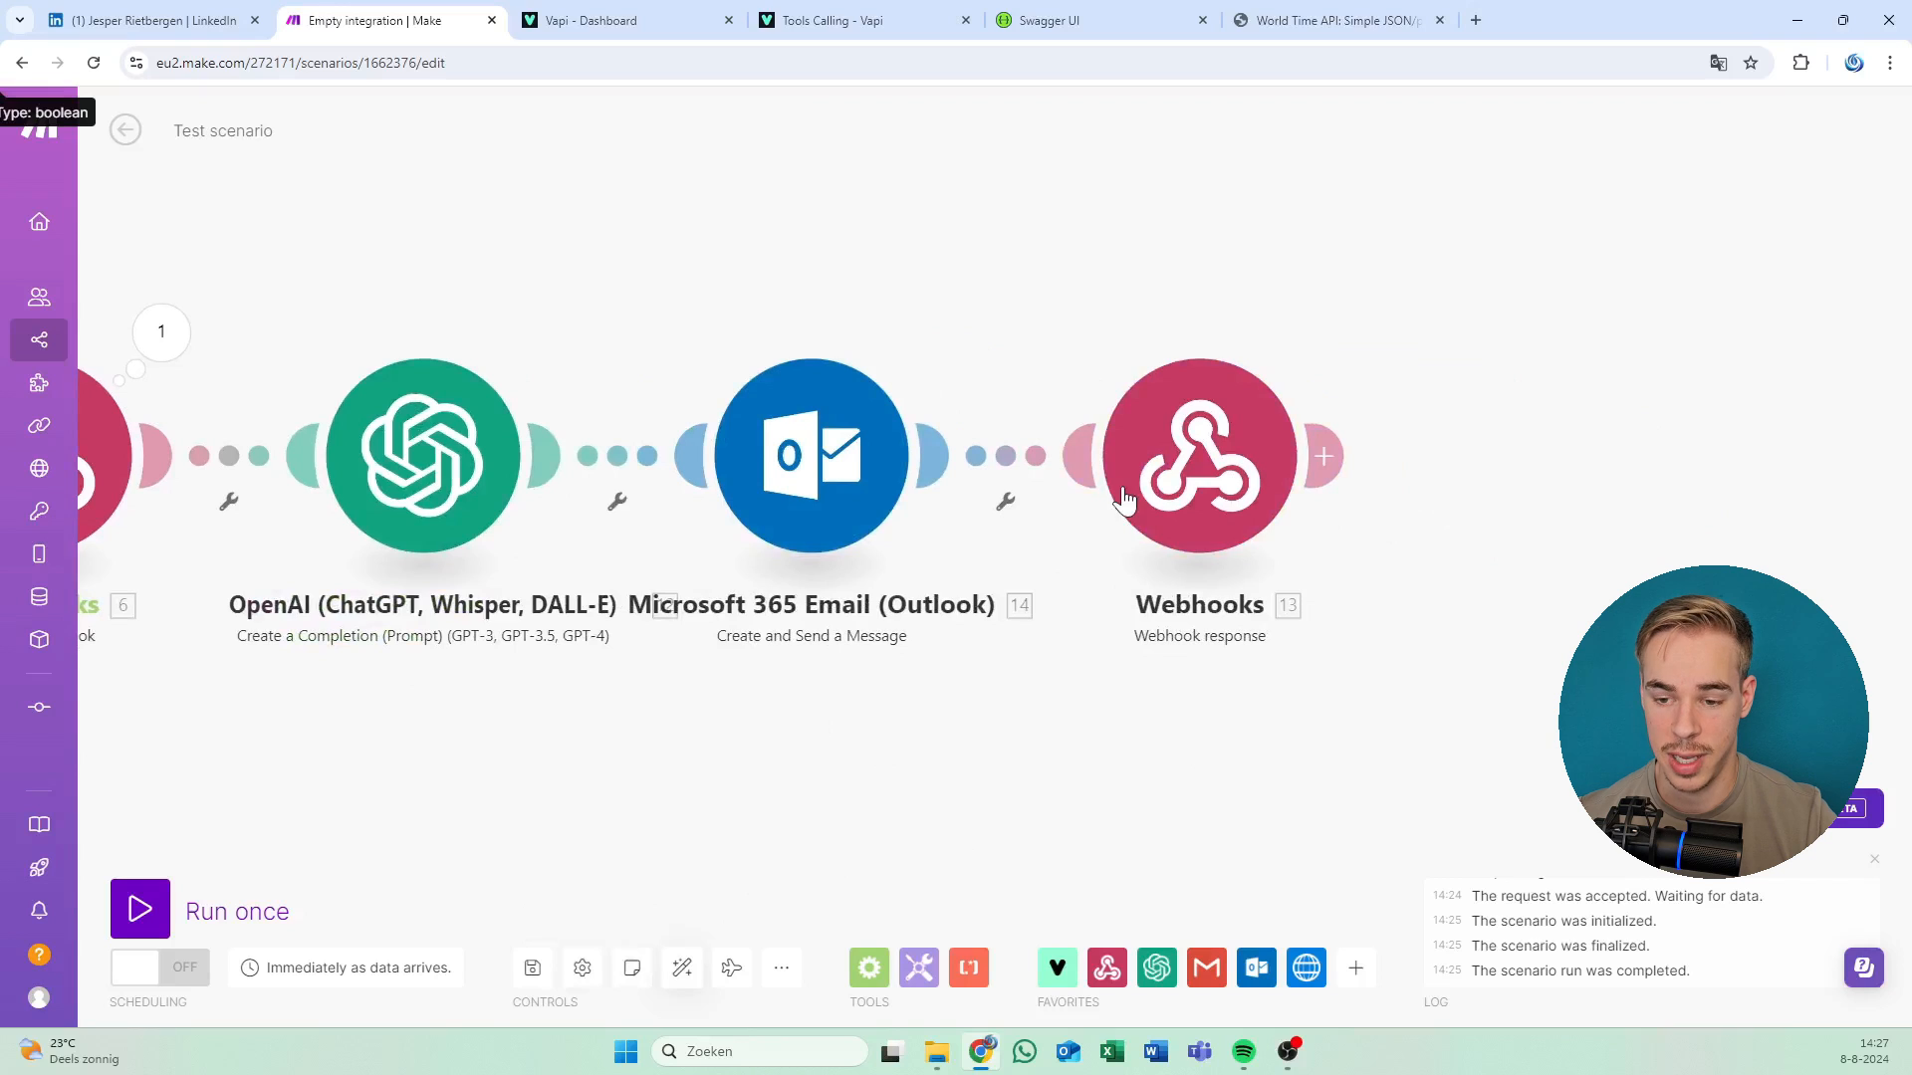
Open the webhook response's settings and compare the toolCallId mapping in its body with the id under the webhook's toolCalls.
{"action": "left_click", "coordinate": [1250, 486]}
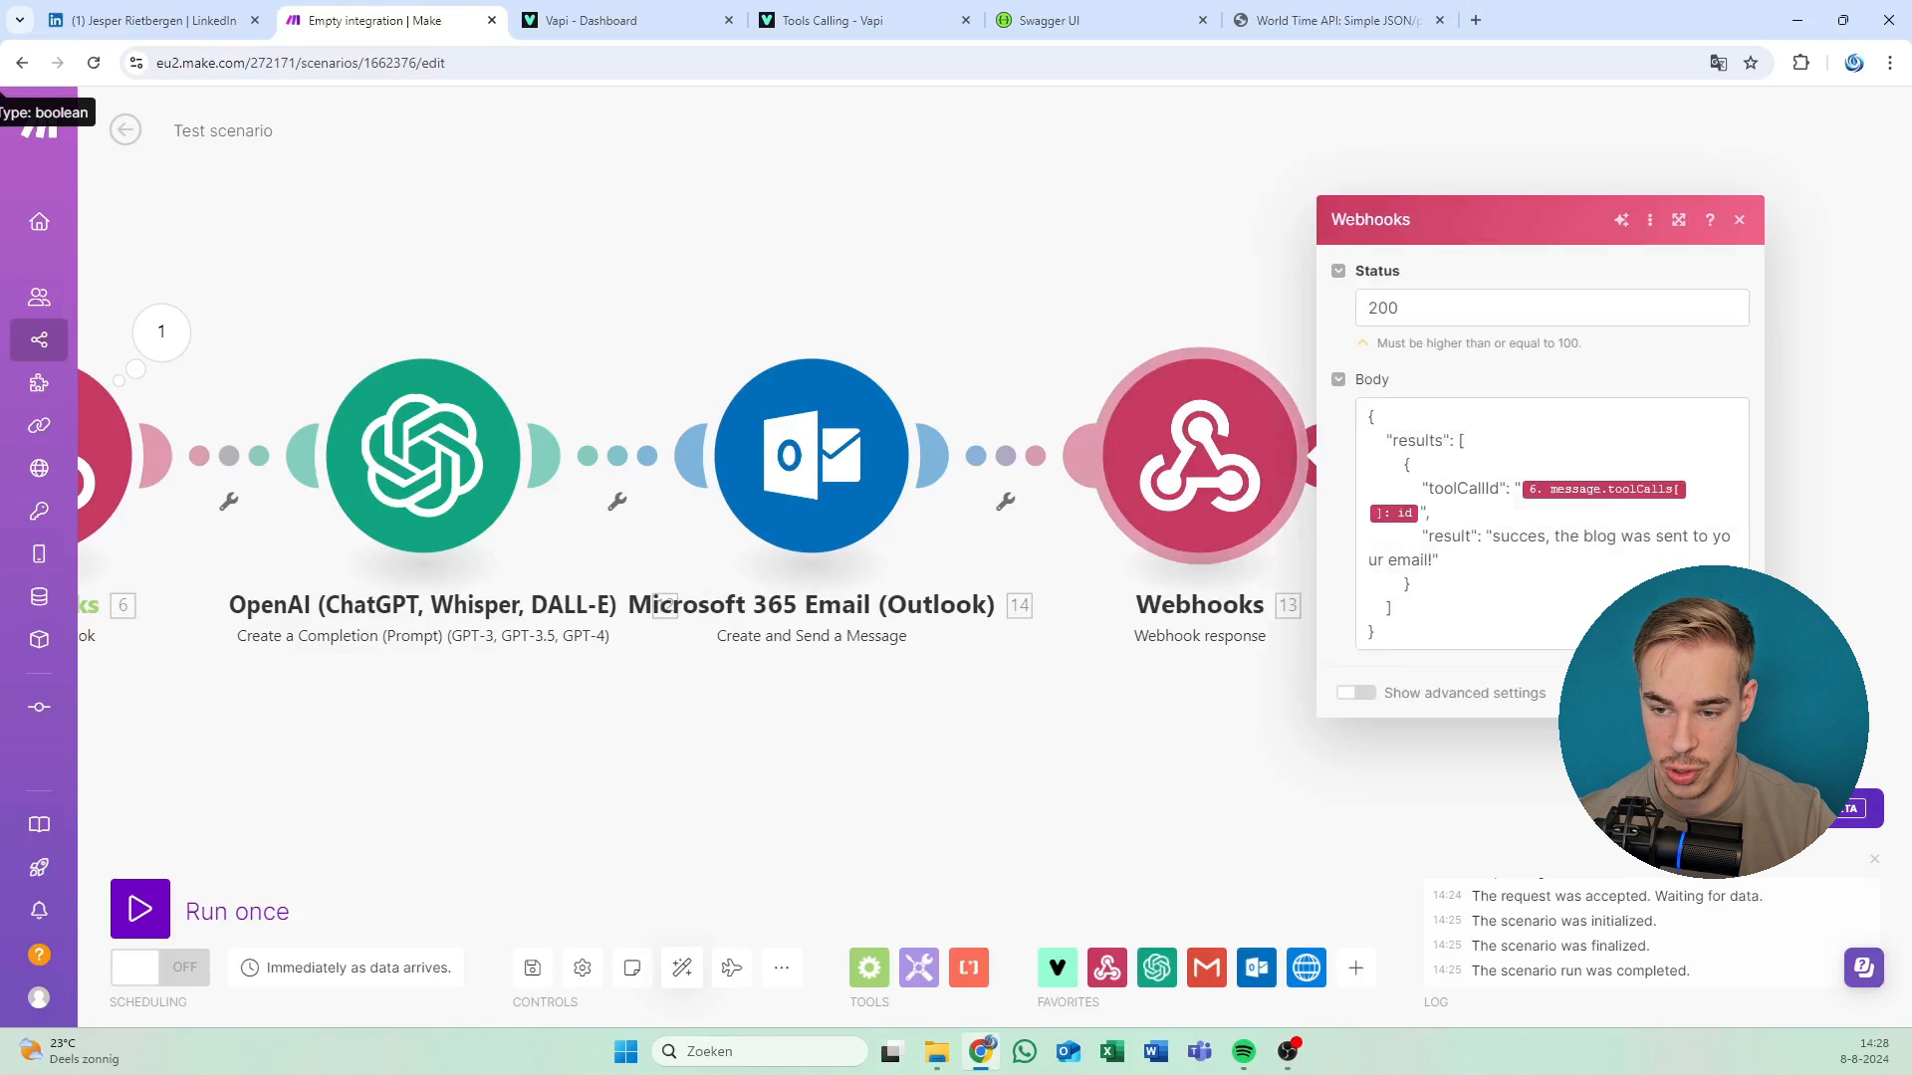
{"action": "left_click", "coordinate": [1538, 488]}
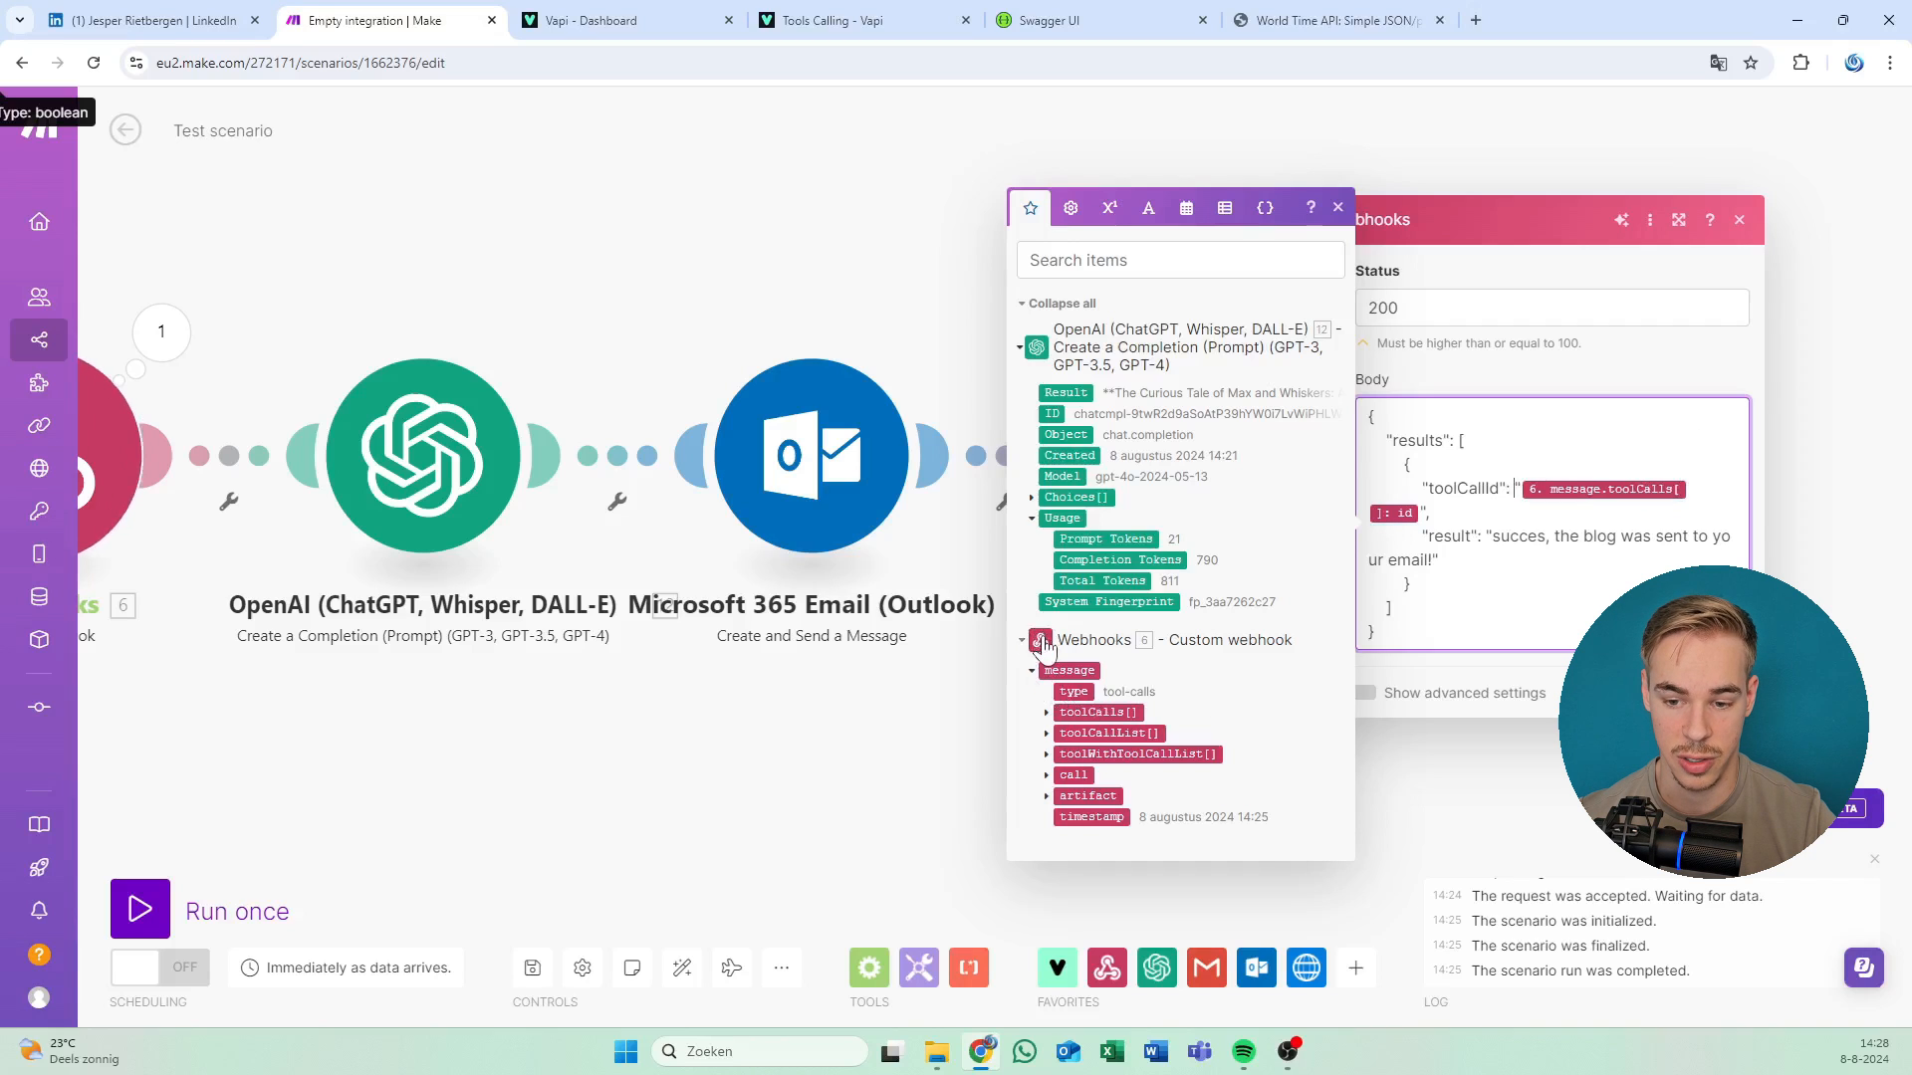
{"action": "left_click", "coordinate": [1047, 712]}
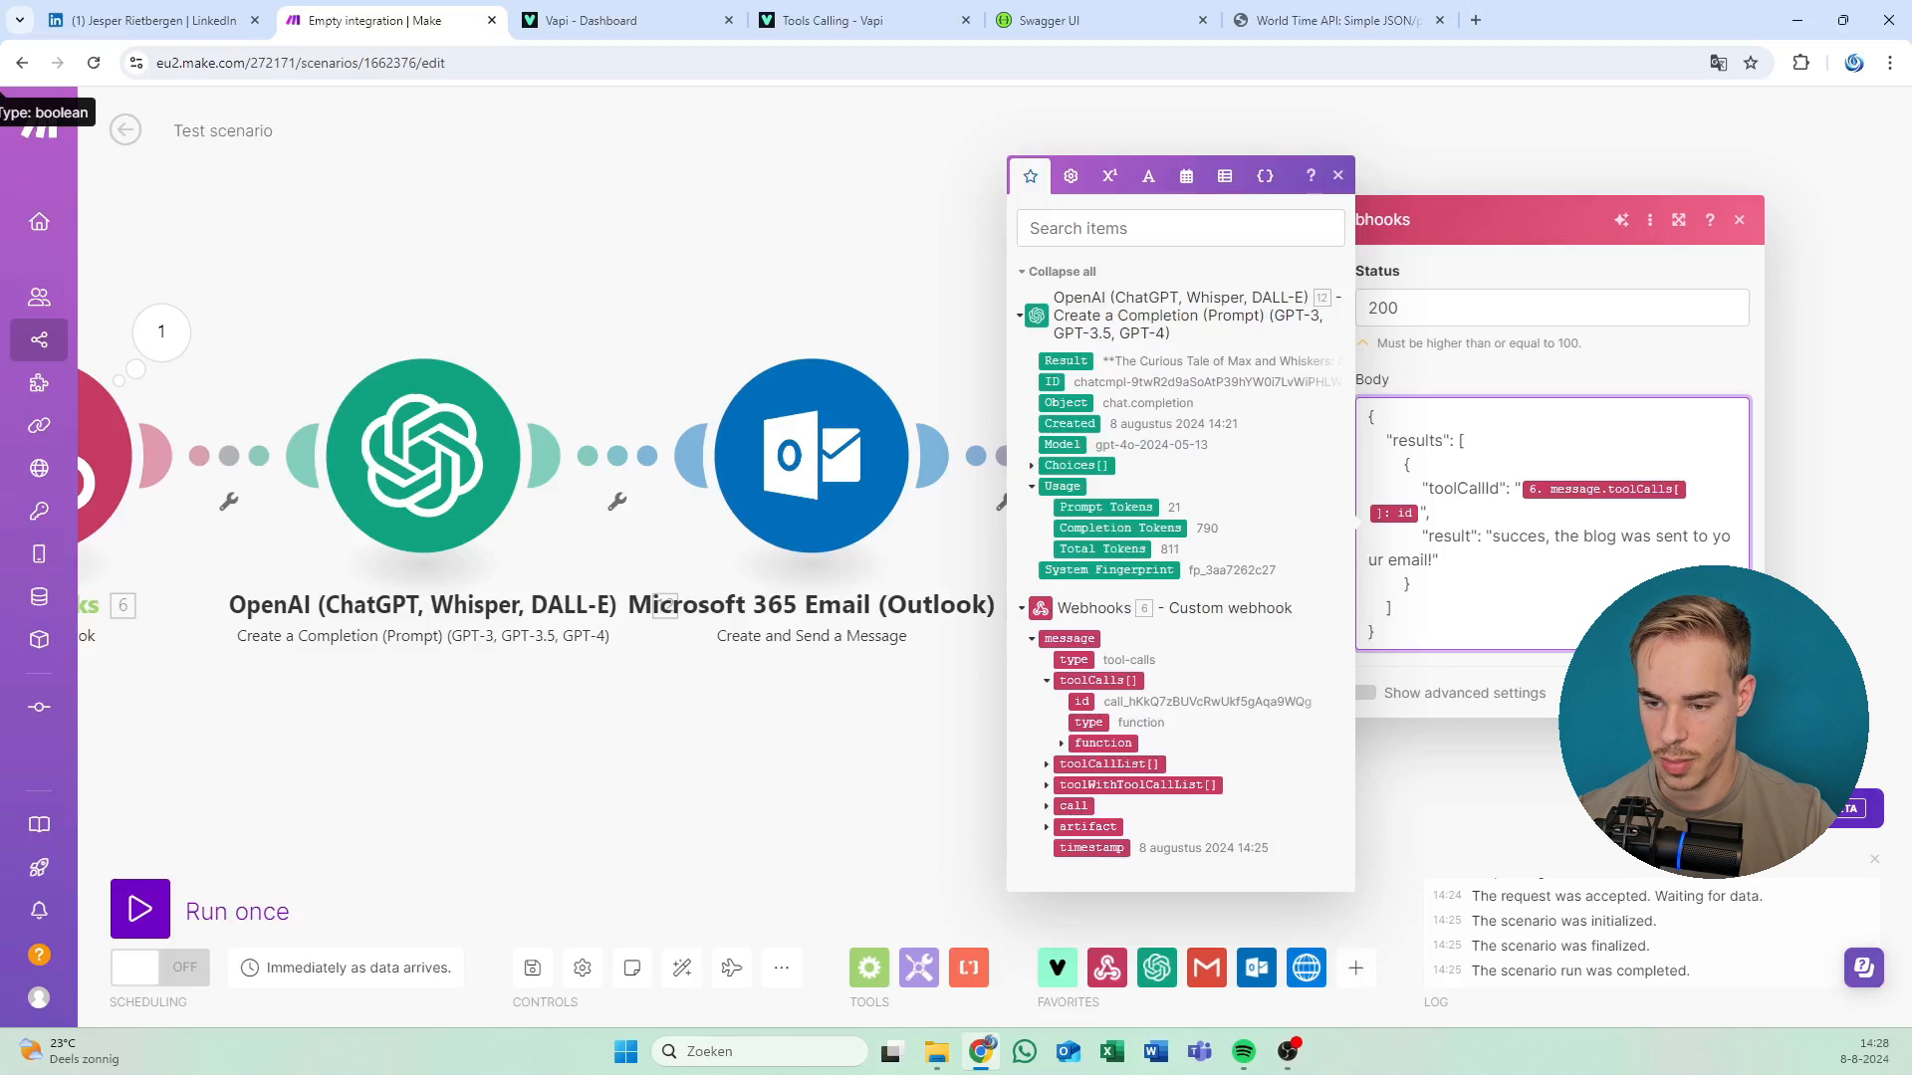
Review the result message in the webhook response's JSON body and close the module's settings with its values kept.
{"action": "left_click_drag", "start_coordinate": [1492, 537], "coordinate": [1500, 560]}
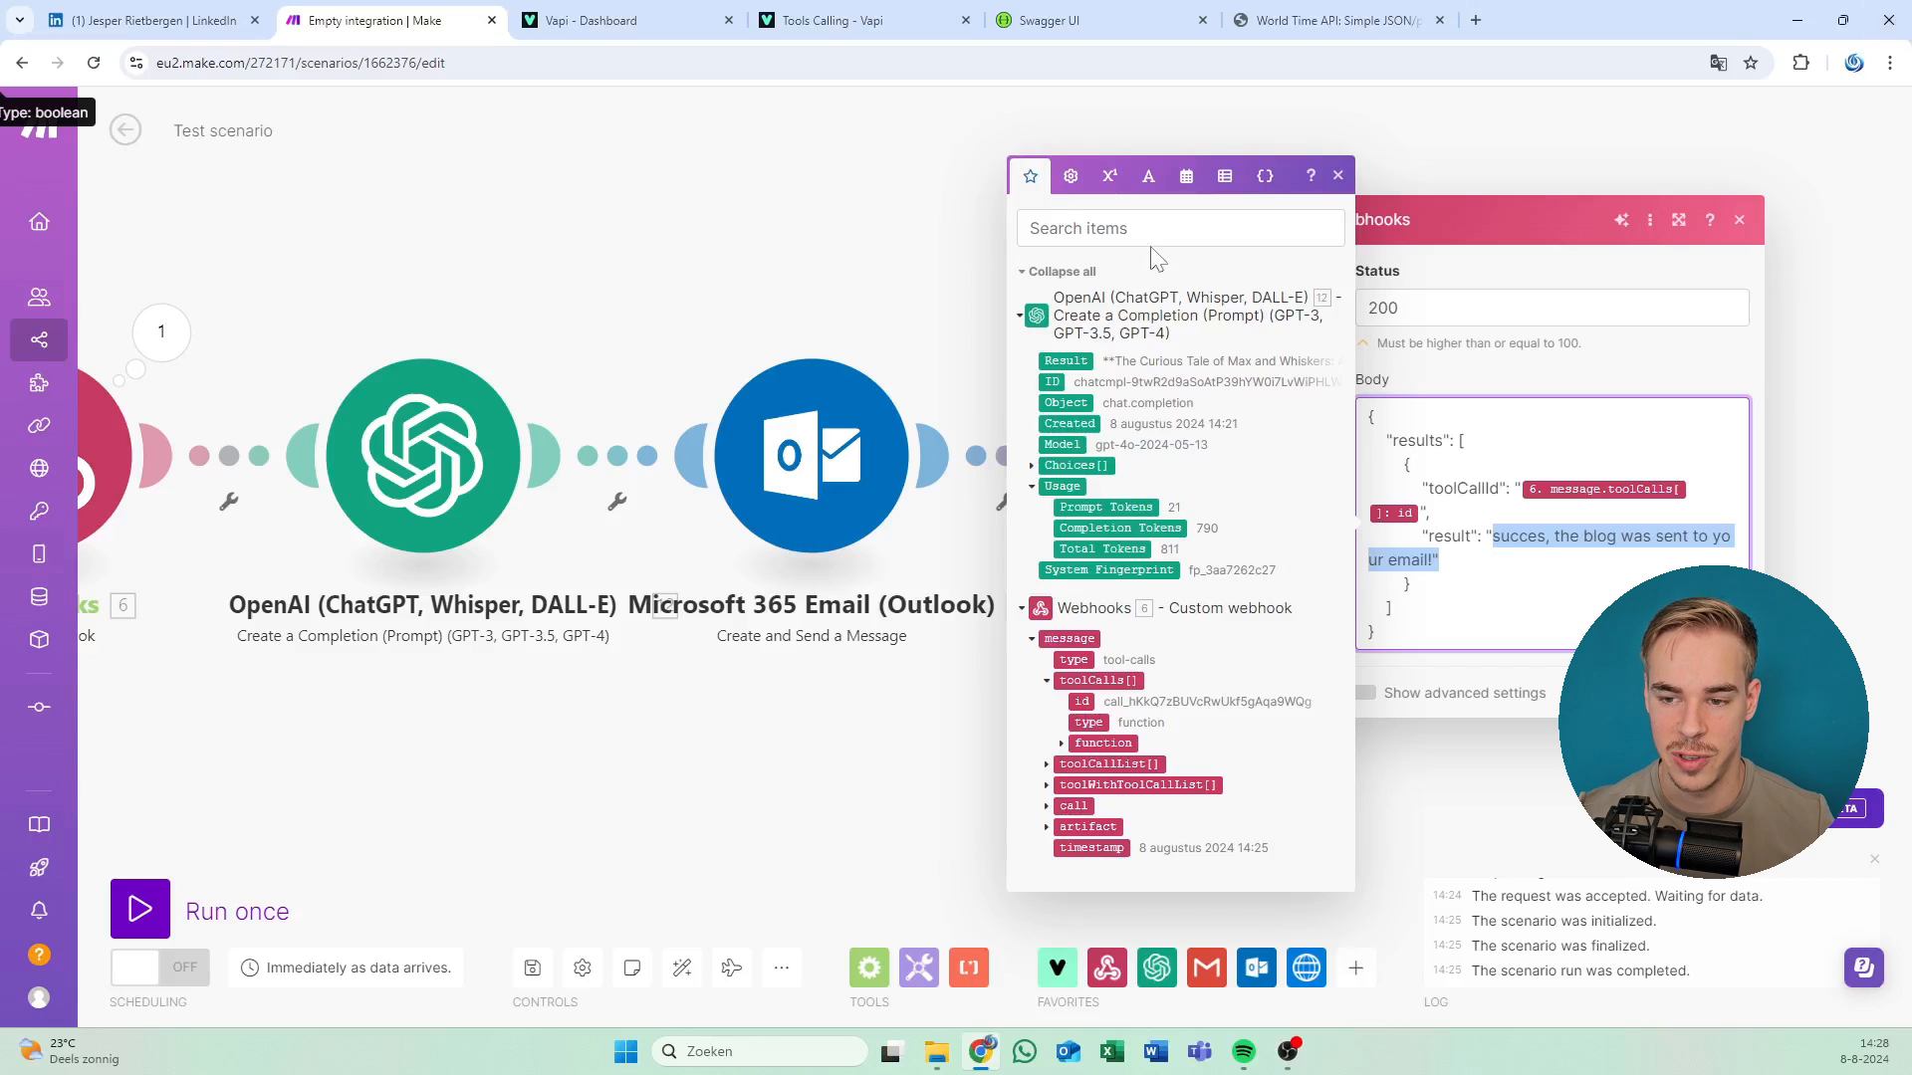
{"action": "left_click", "coordinate": [1338, 176]}
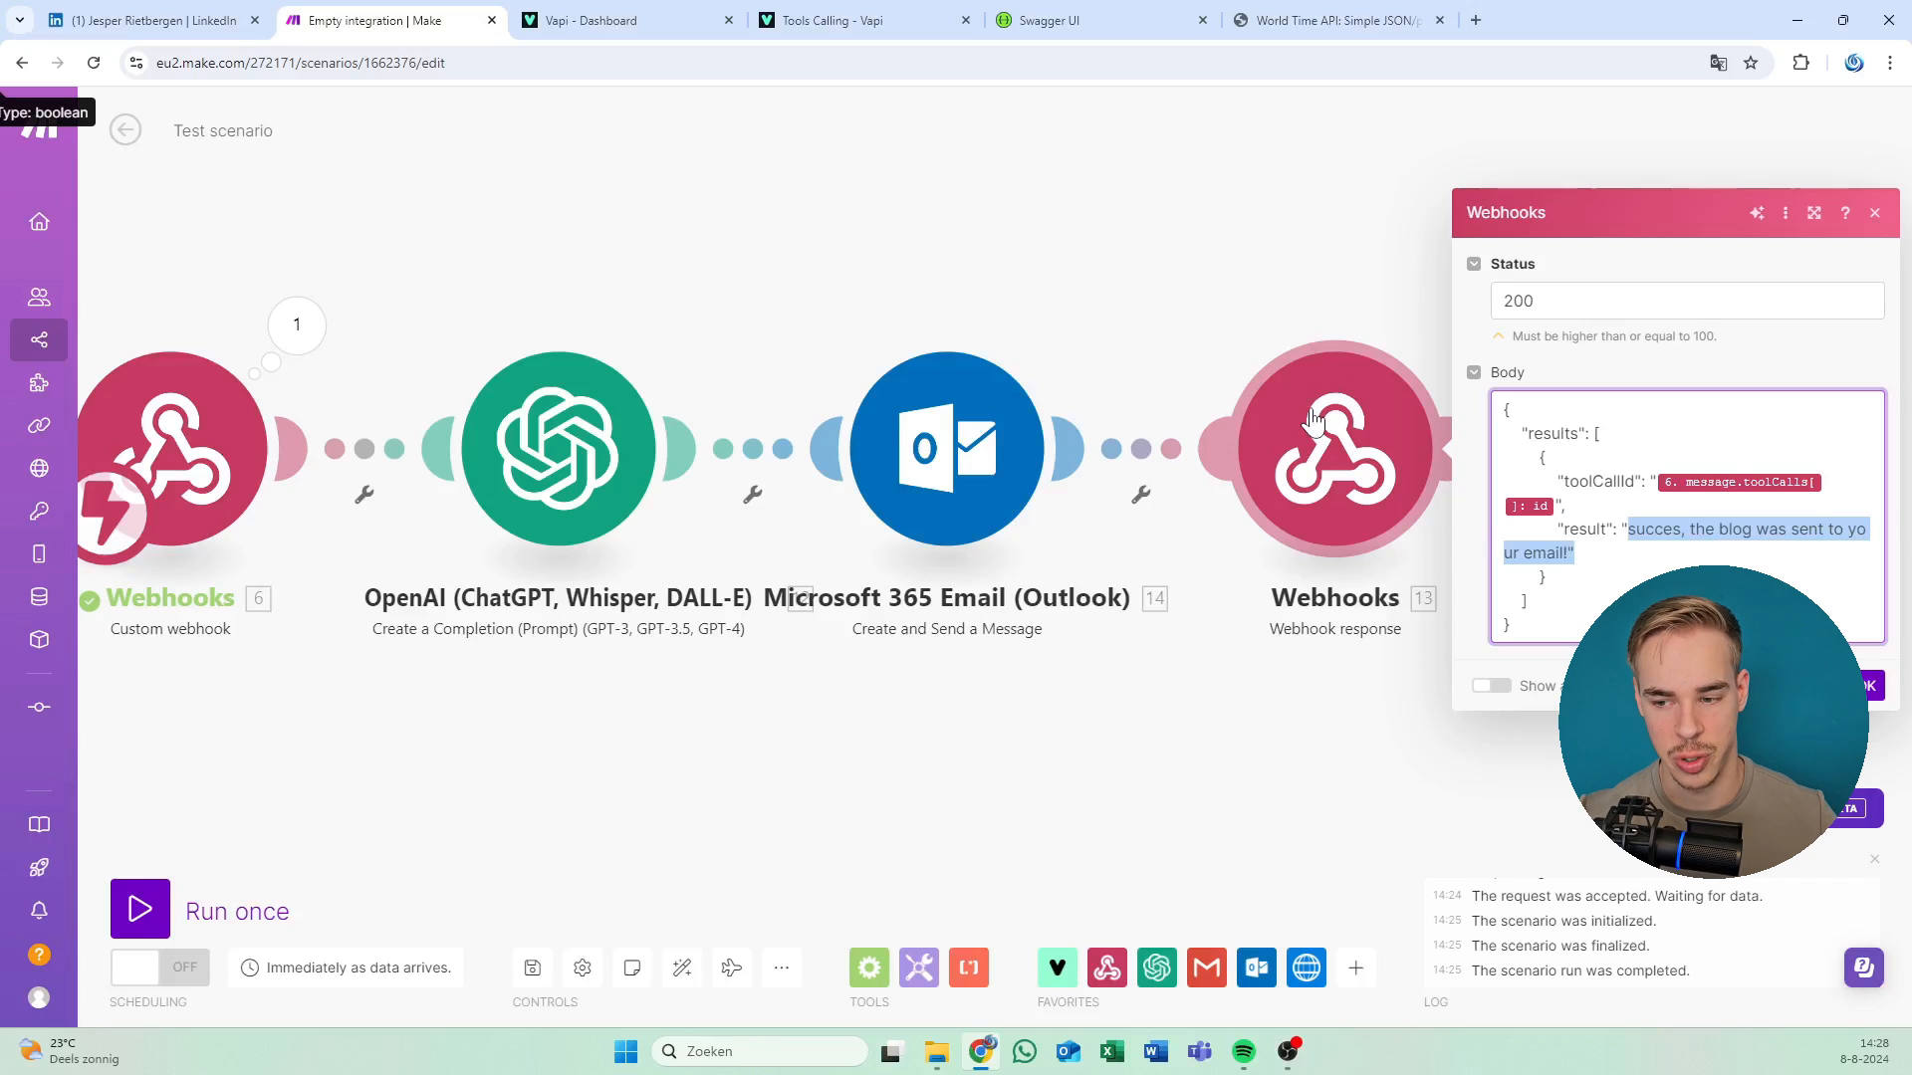
{"action": "left_click", "coordinate": [1597, 529]}
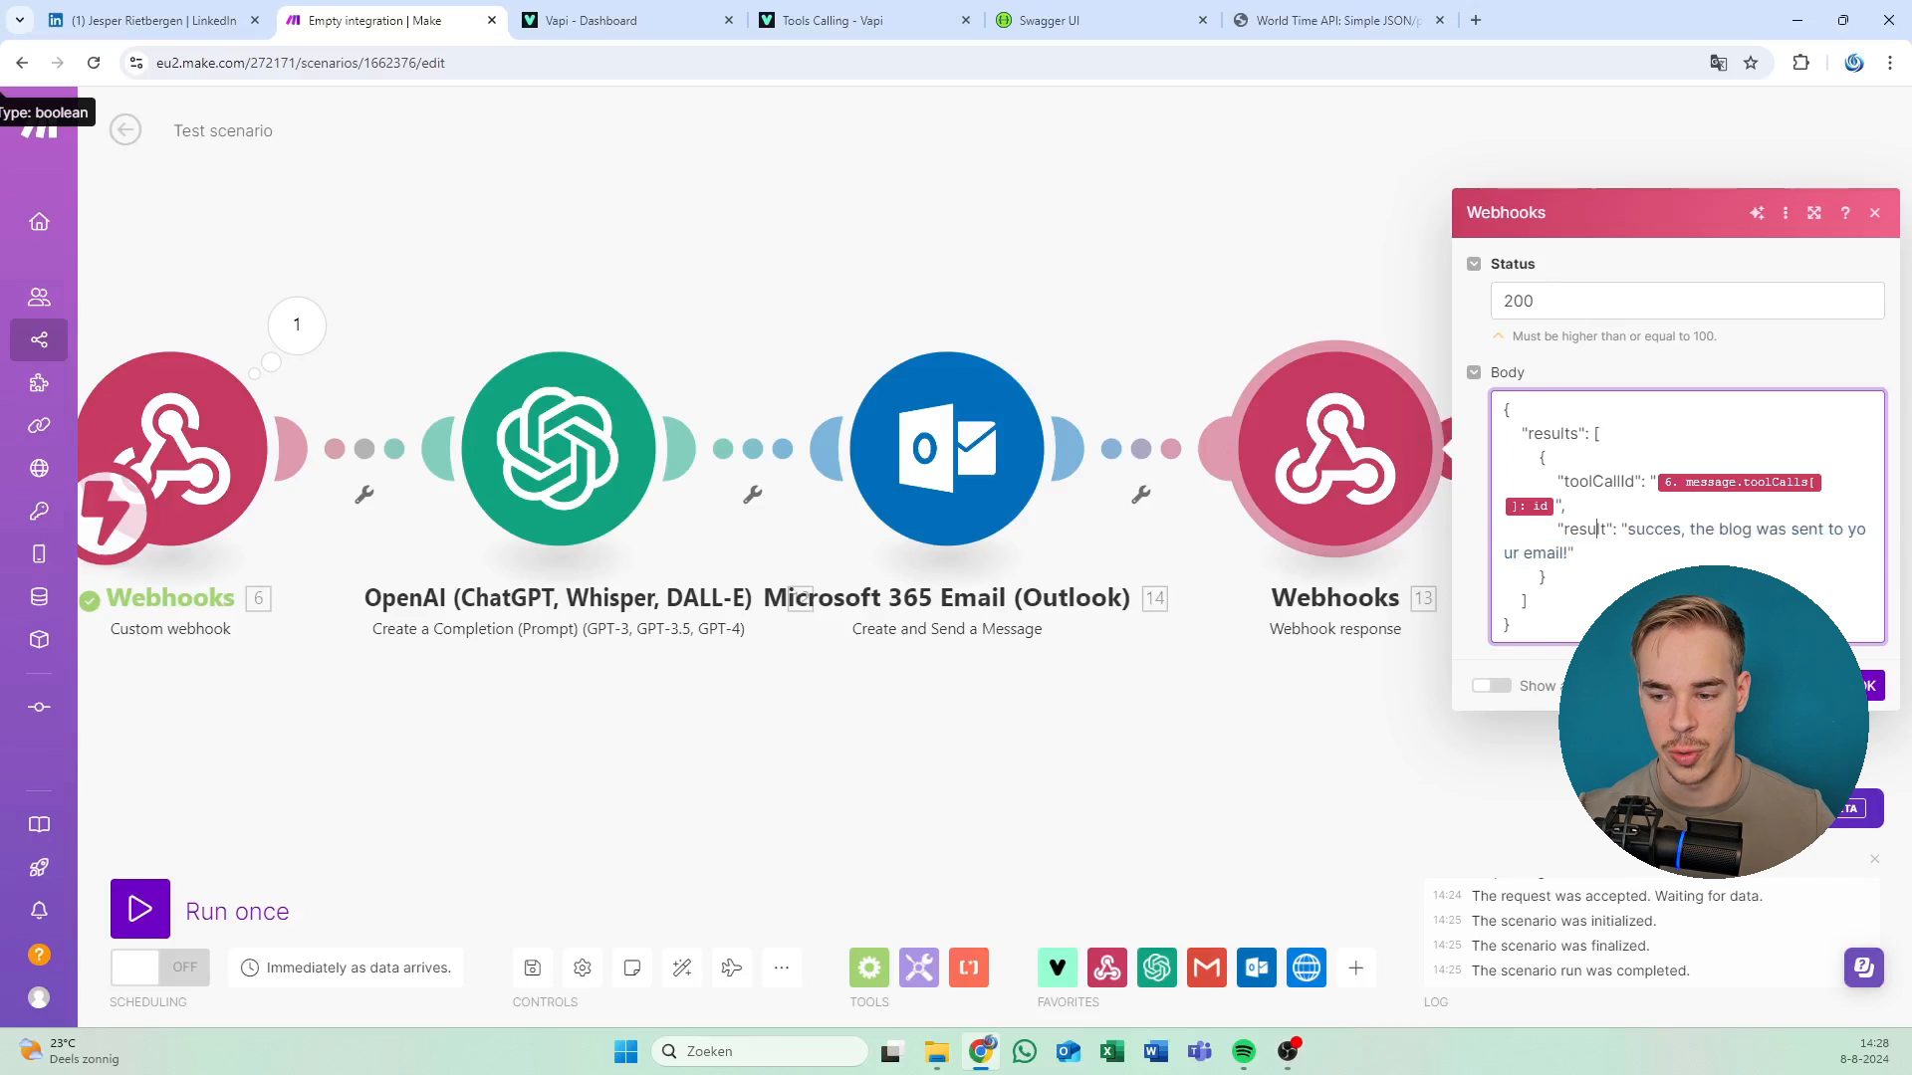
{"action": "left_click_drag", "start_coordinate": [1629, 528], "coordinate": [1565, 553]}
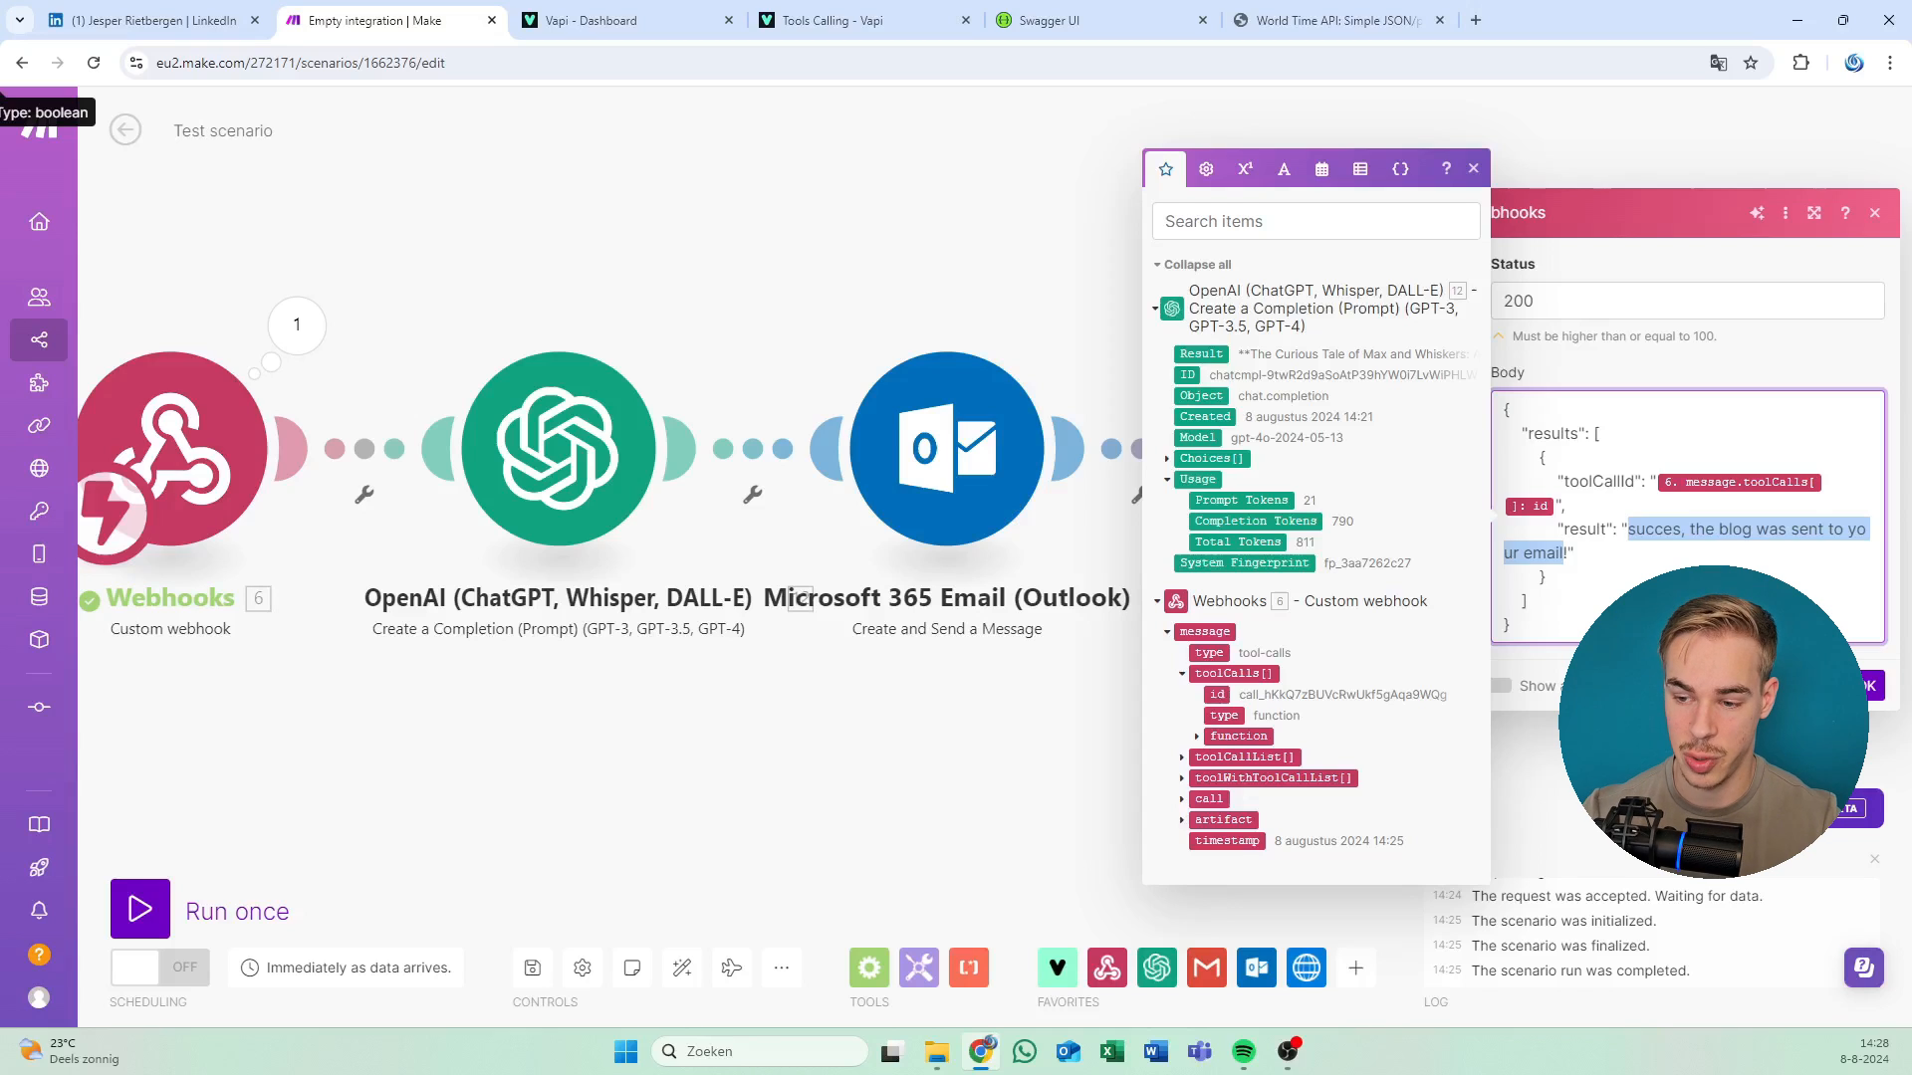
{"action": "left_click", "coordinate": [1776, 529]}
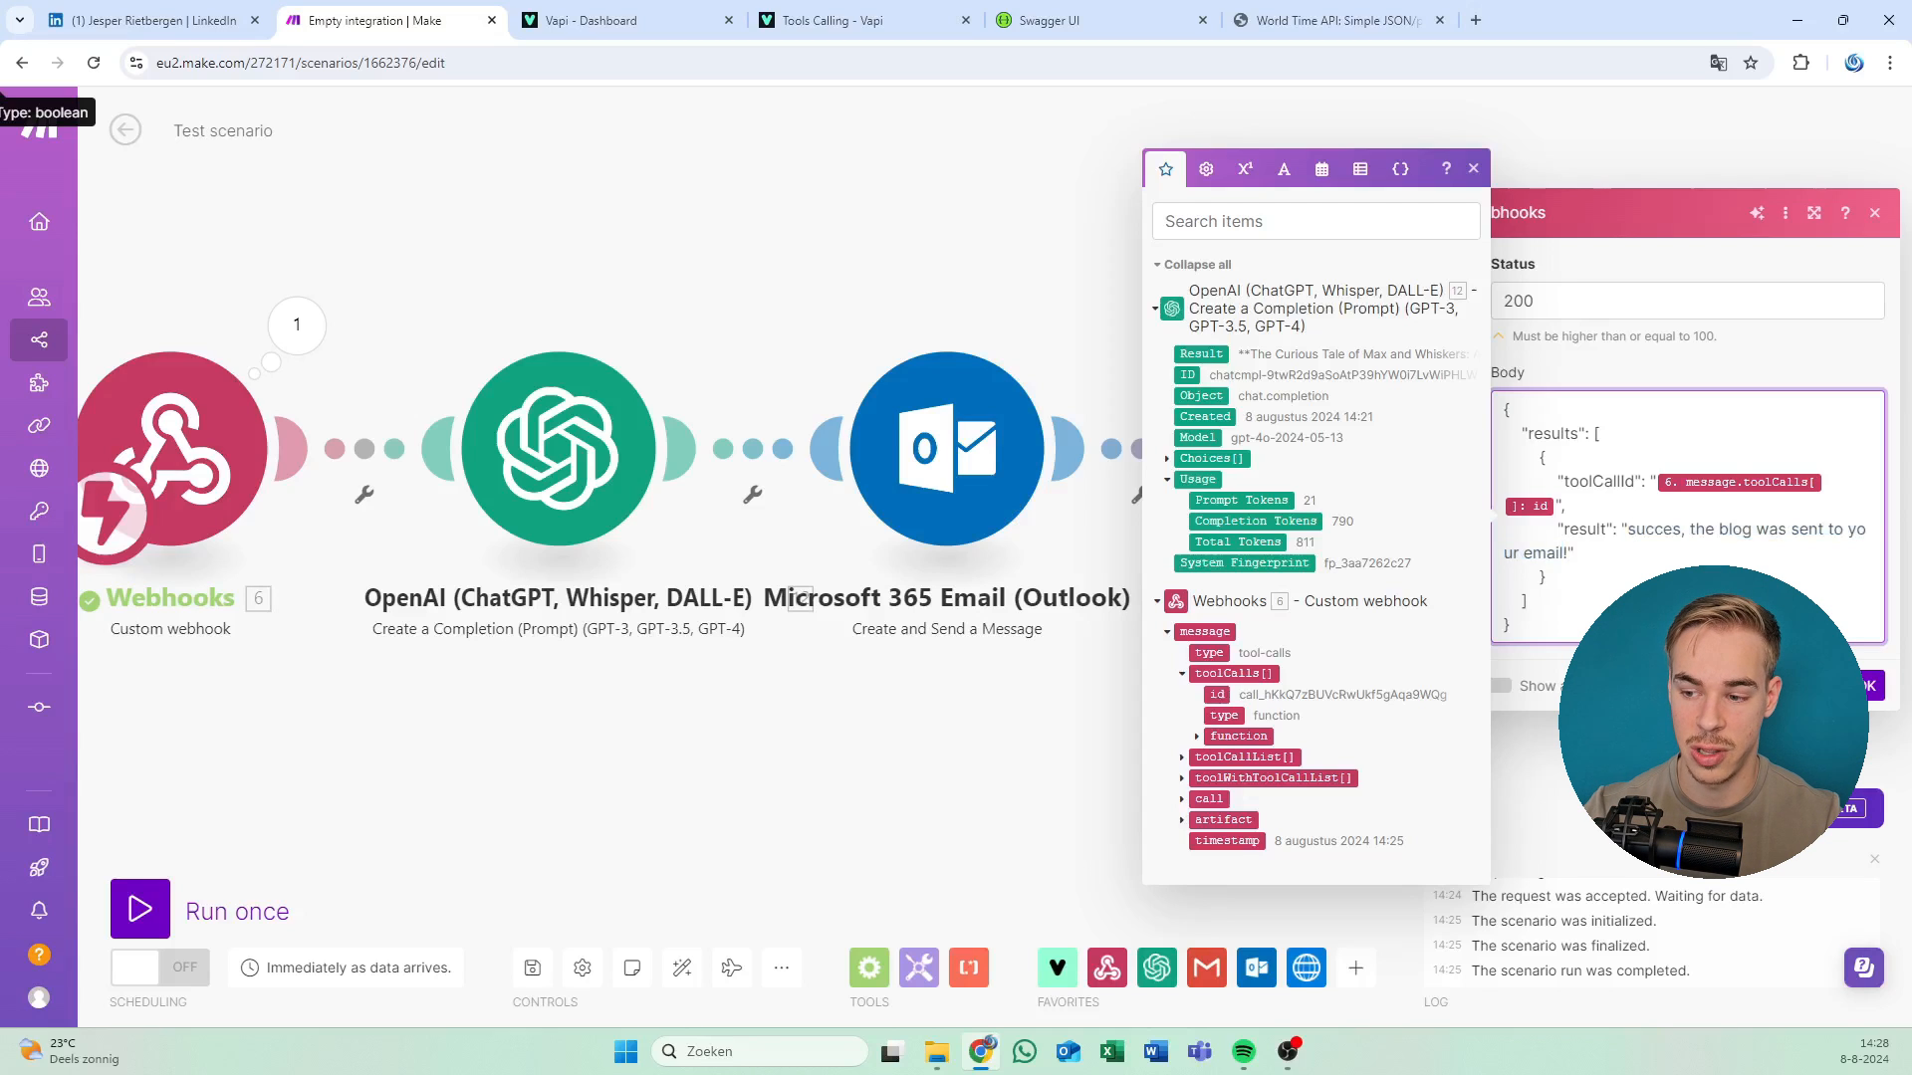
{"action": "left_click", "coordinate": [1872, 689]}
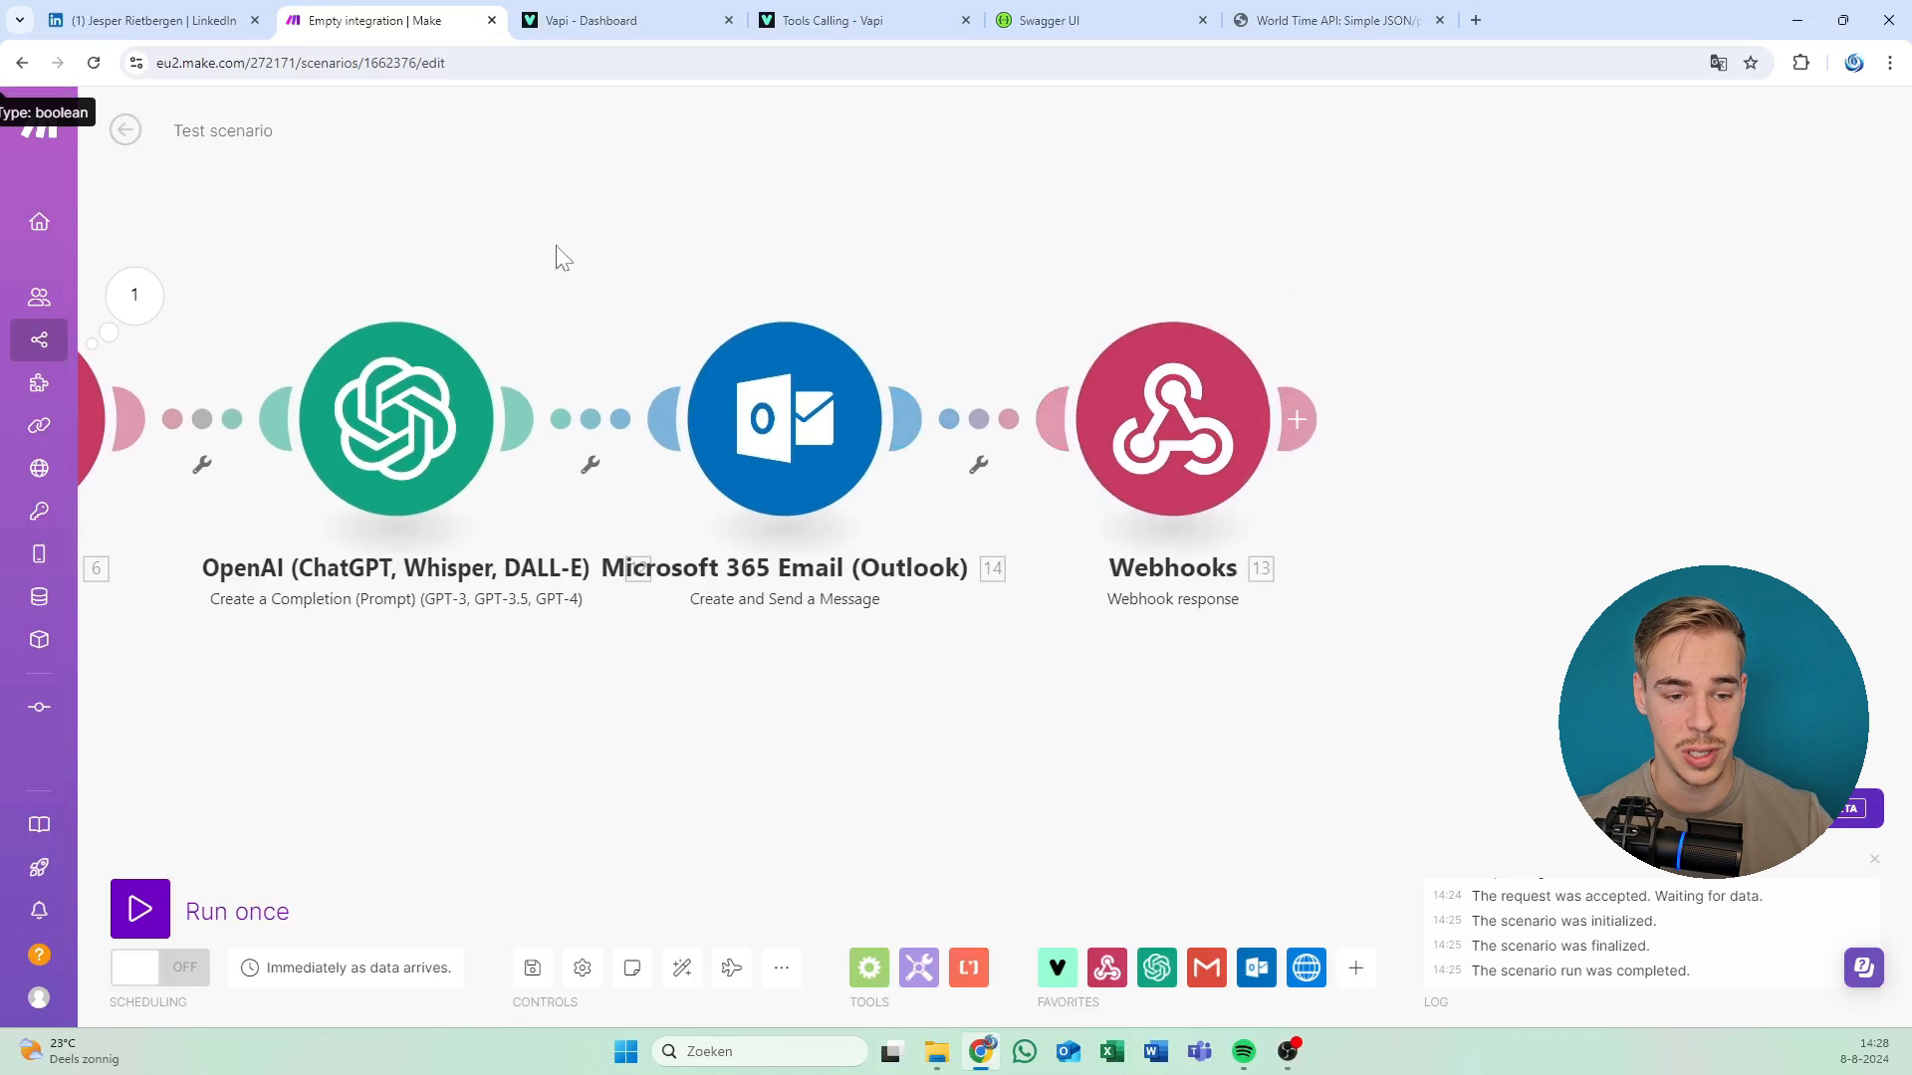
Run the scenario once in Make, waiting for new webhook data, and start a test call with the Starter assistant in Vapi.
{"action": "mouse_move", "coordinate": [281, 346]}
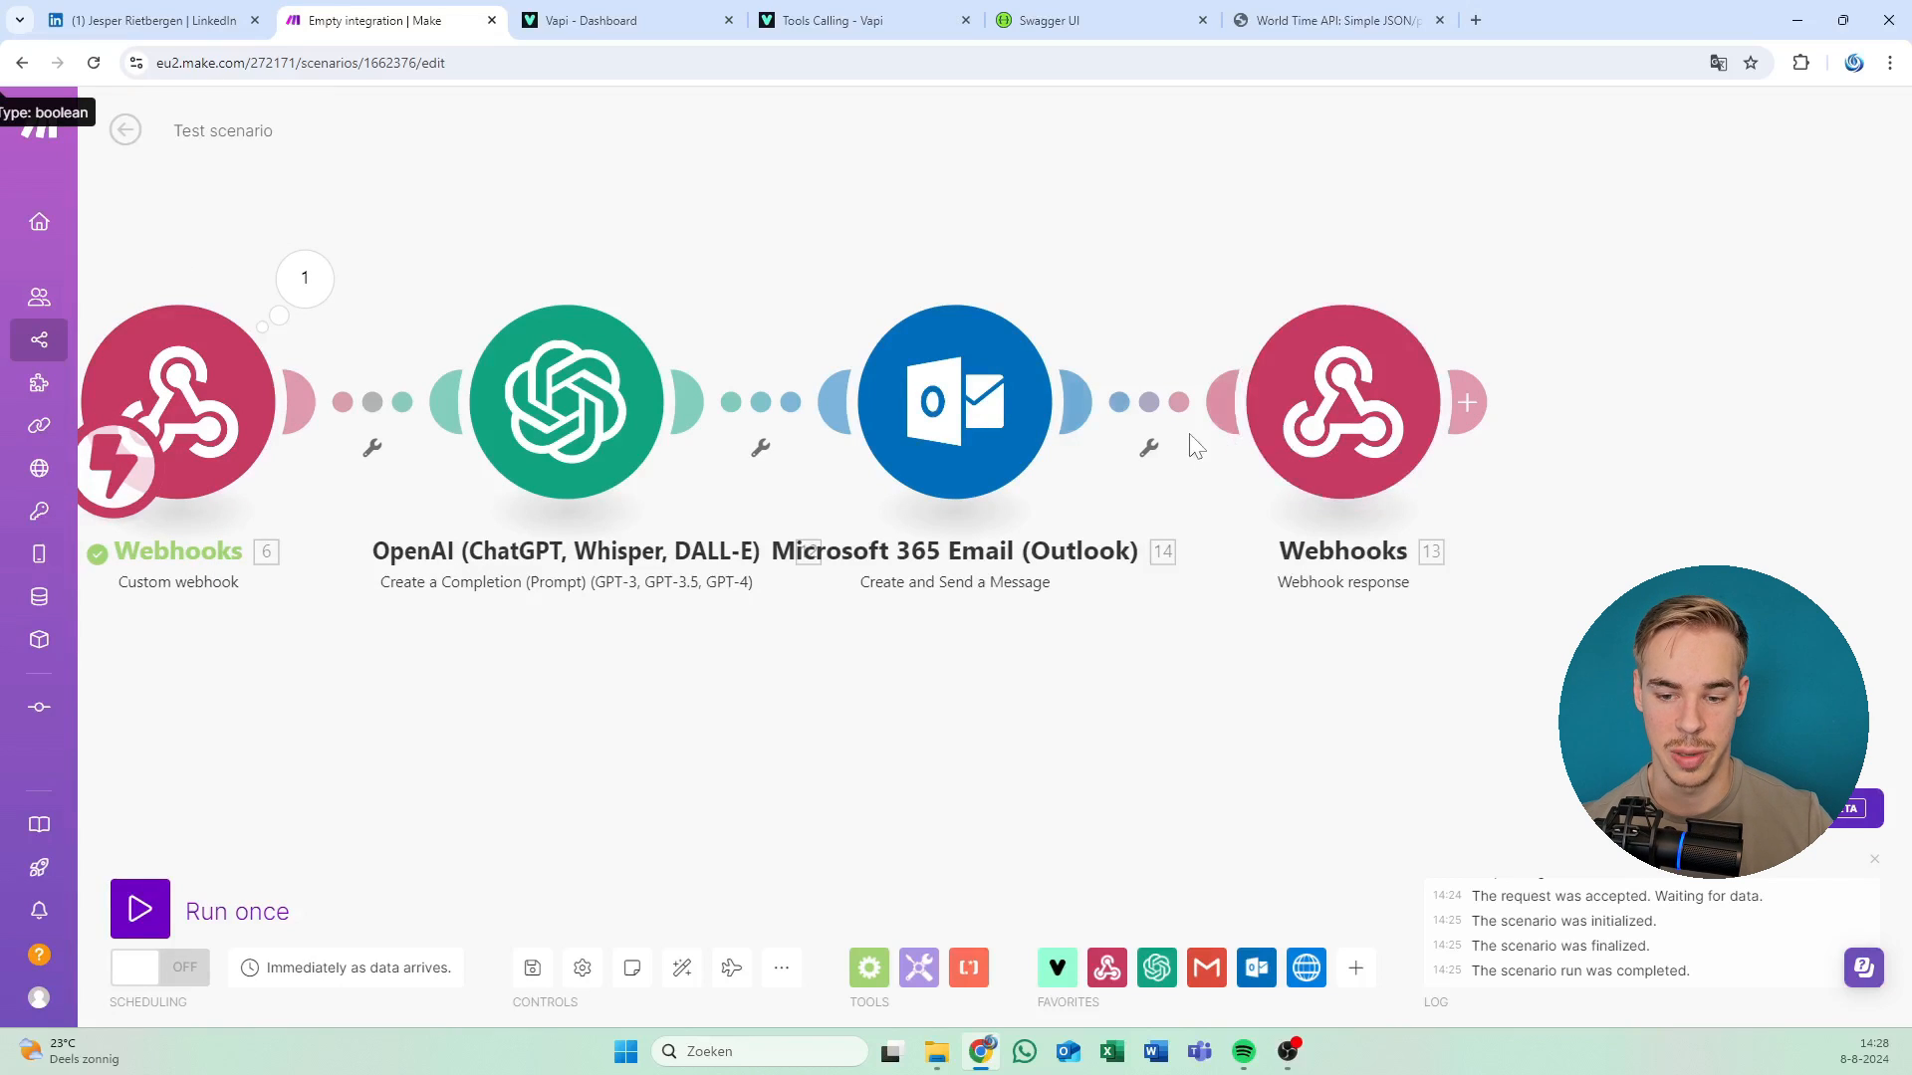
{"action": "left_click", "coordinate": [157, 928]}
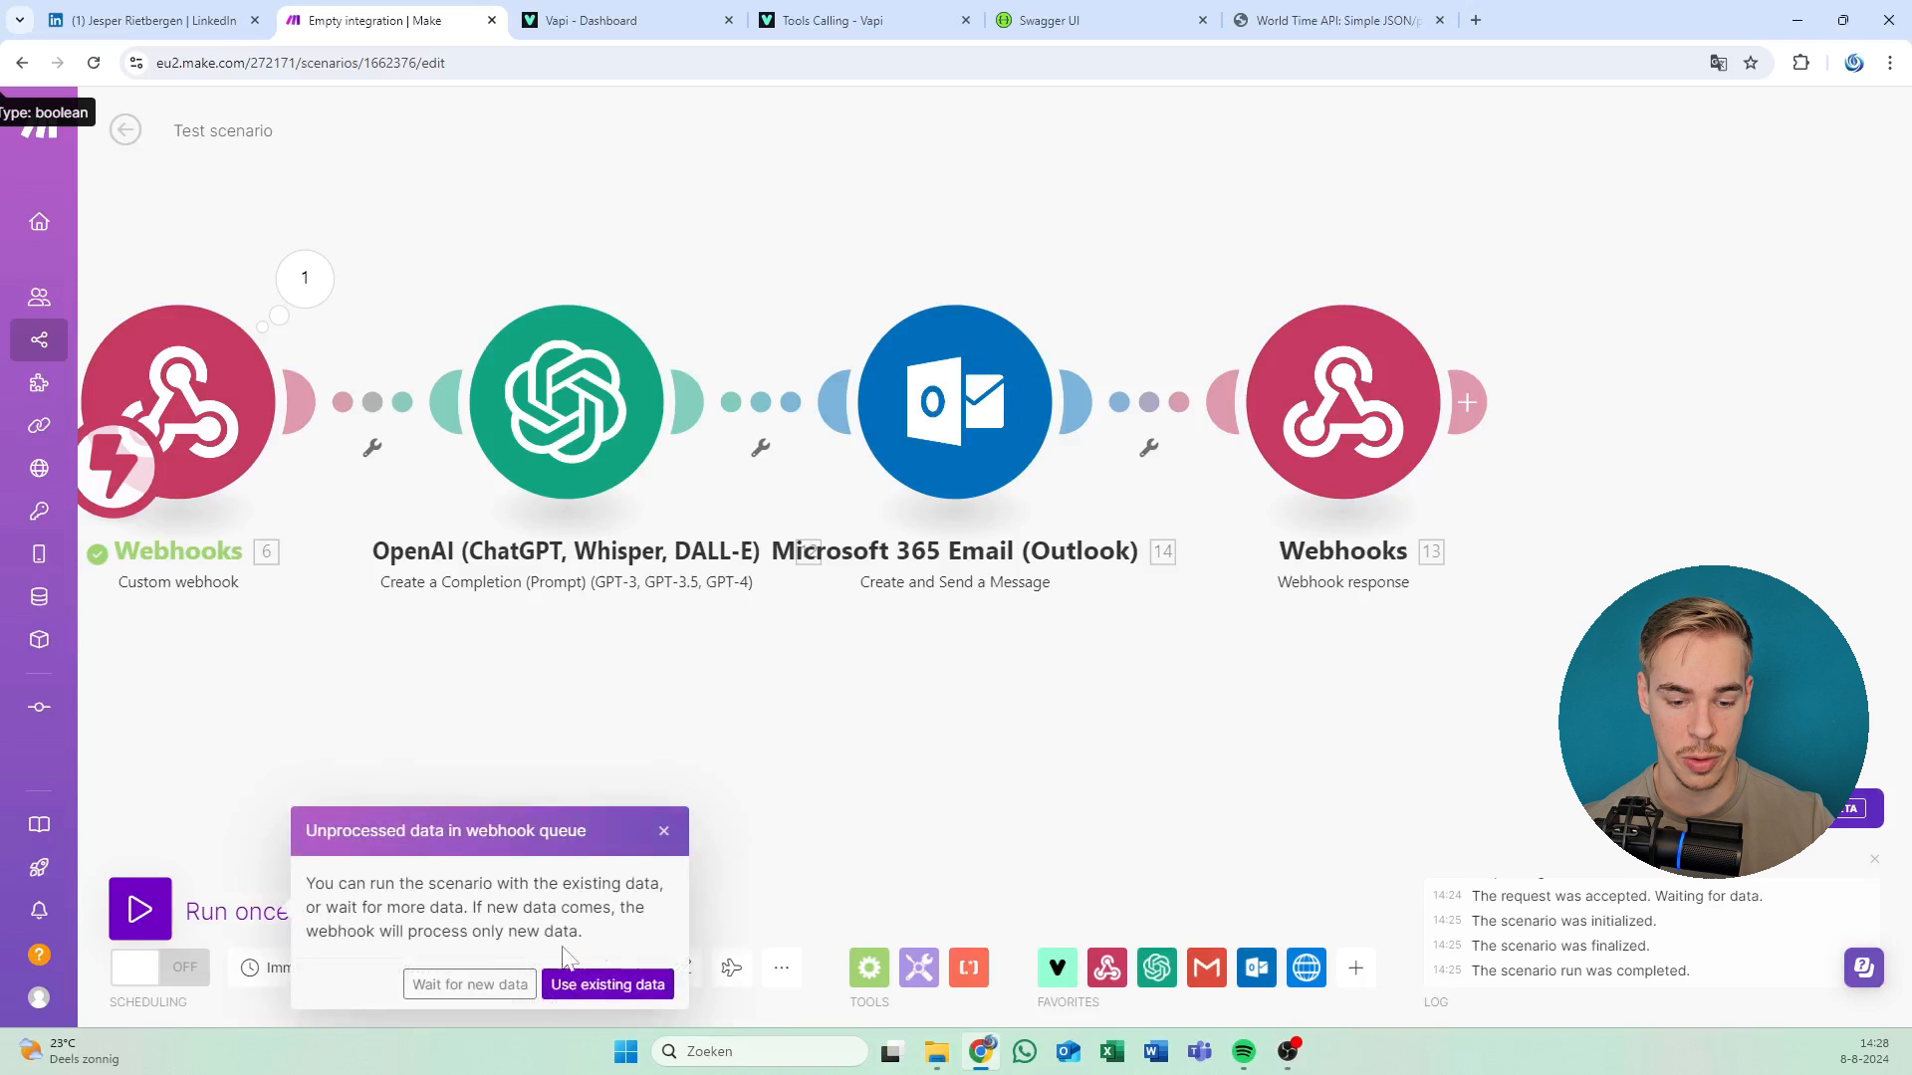
{"action": "left_click", "coordinate": [468, 984]}
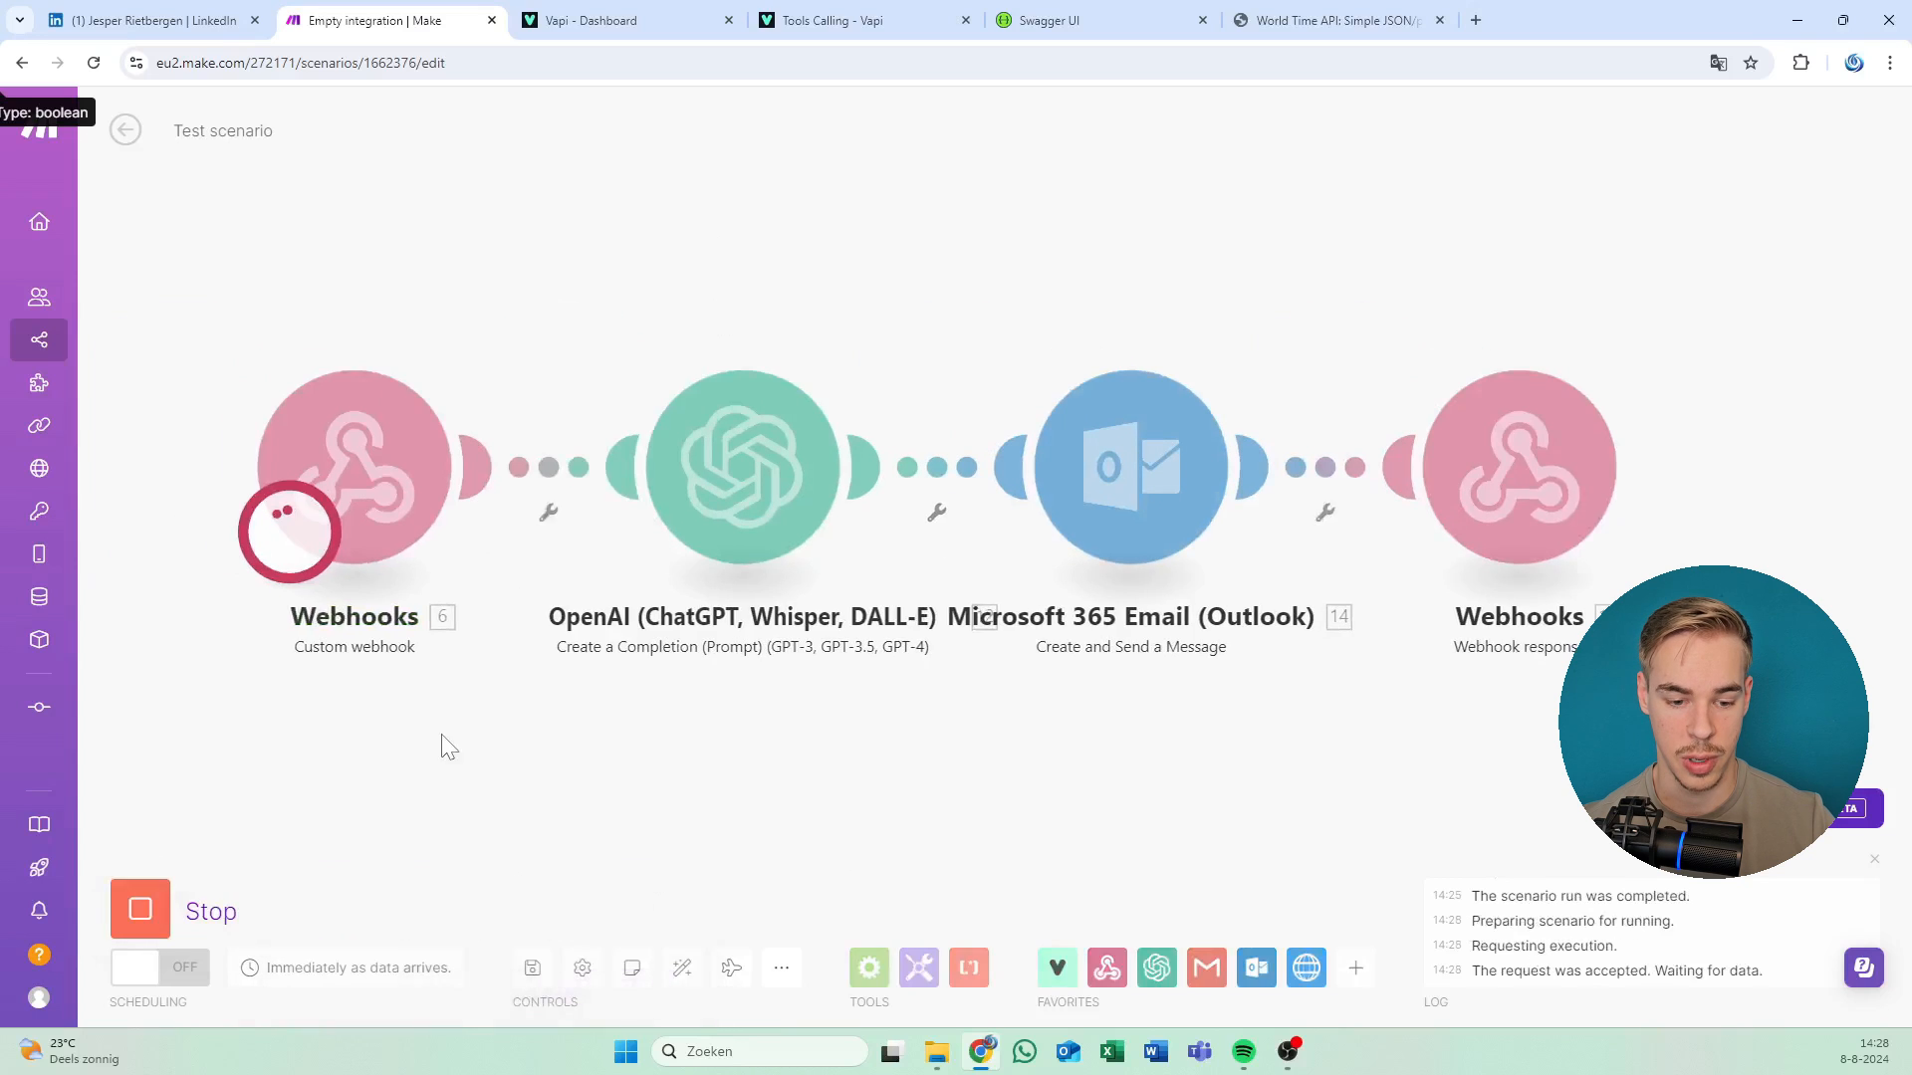
{"action": "left_click", "coordinate": [590, 20]}
{"action": "left_click", "coordinate": [1714, 142]}
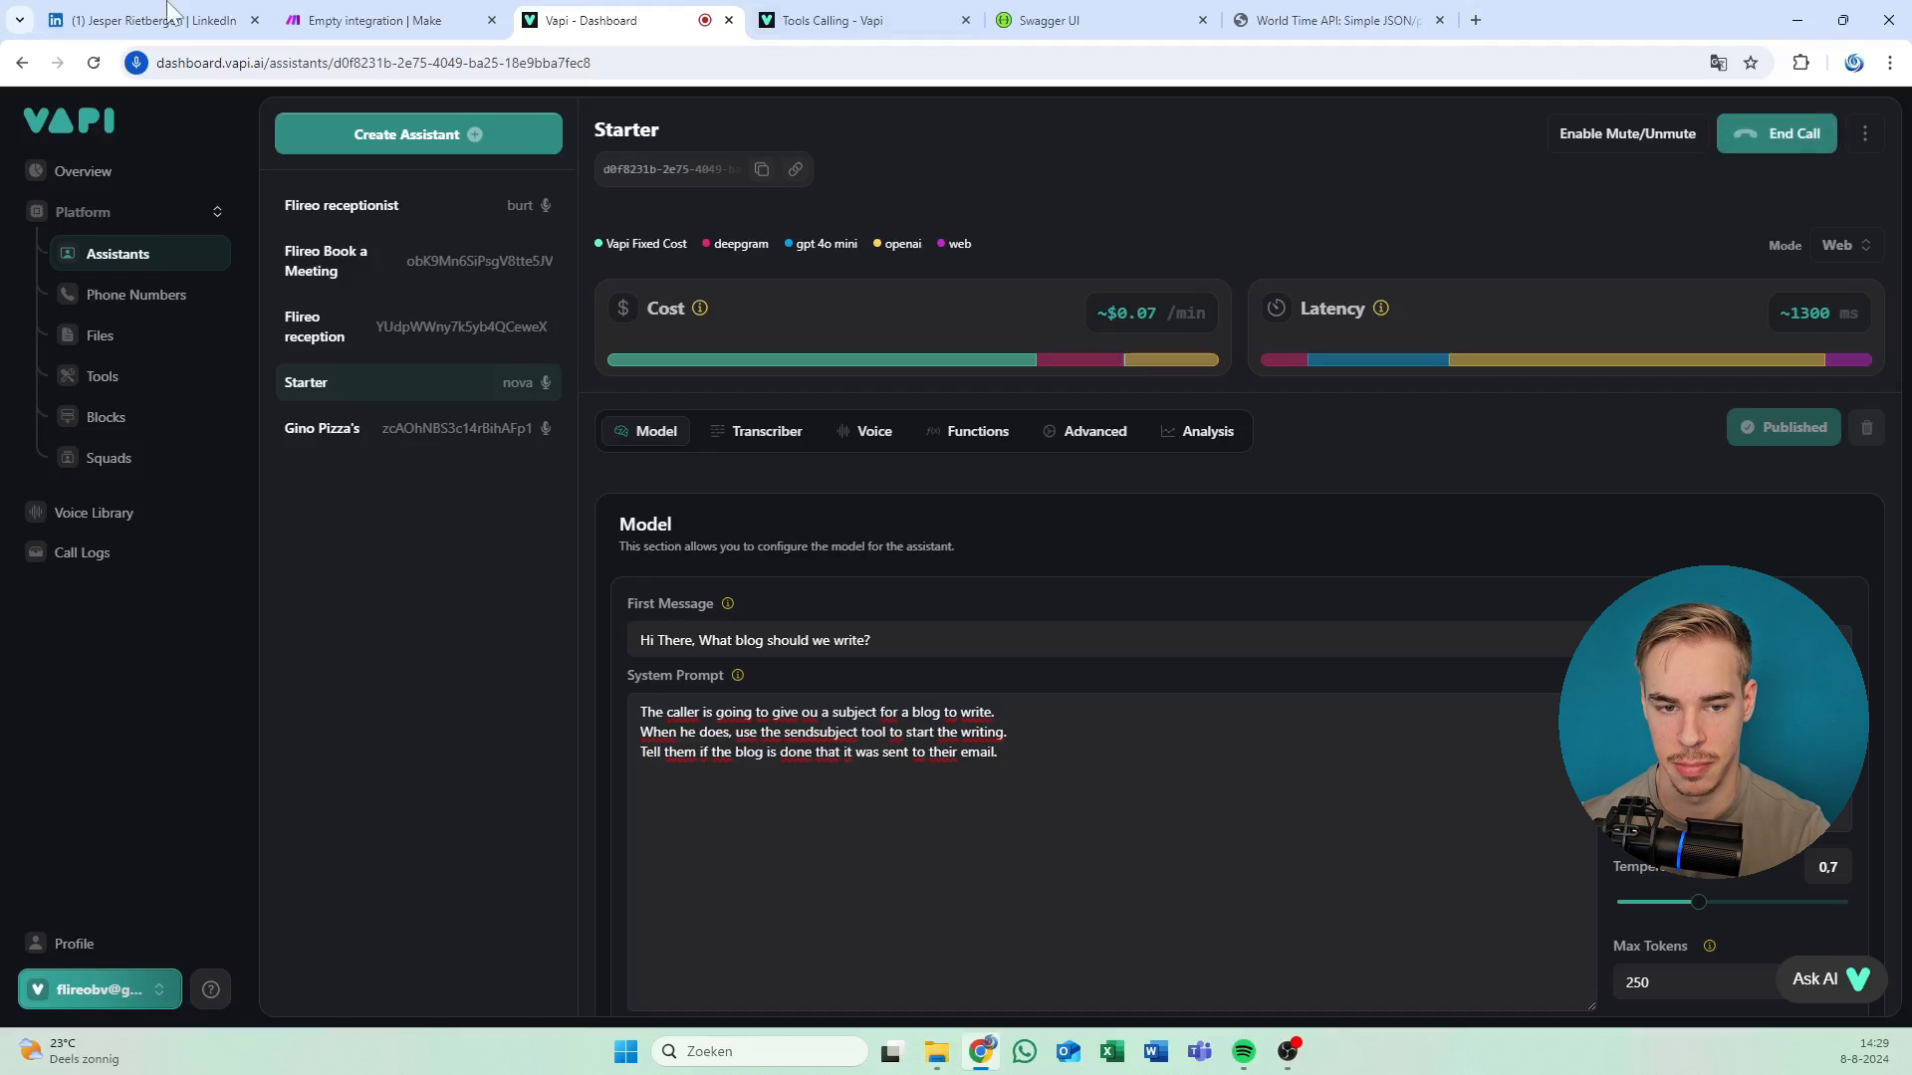
Check the scenario's run in Make during the test call, and end the Starter assistant's call in Vapi.
{"action": "left_click", "coordinate": [471, 13]}
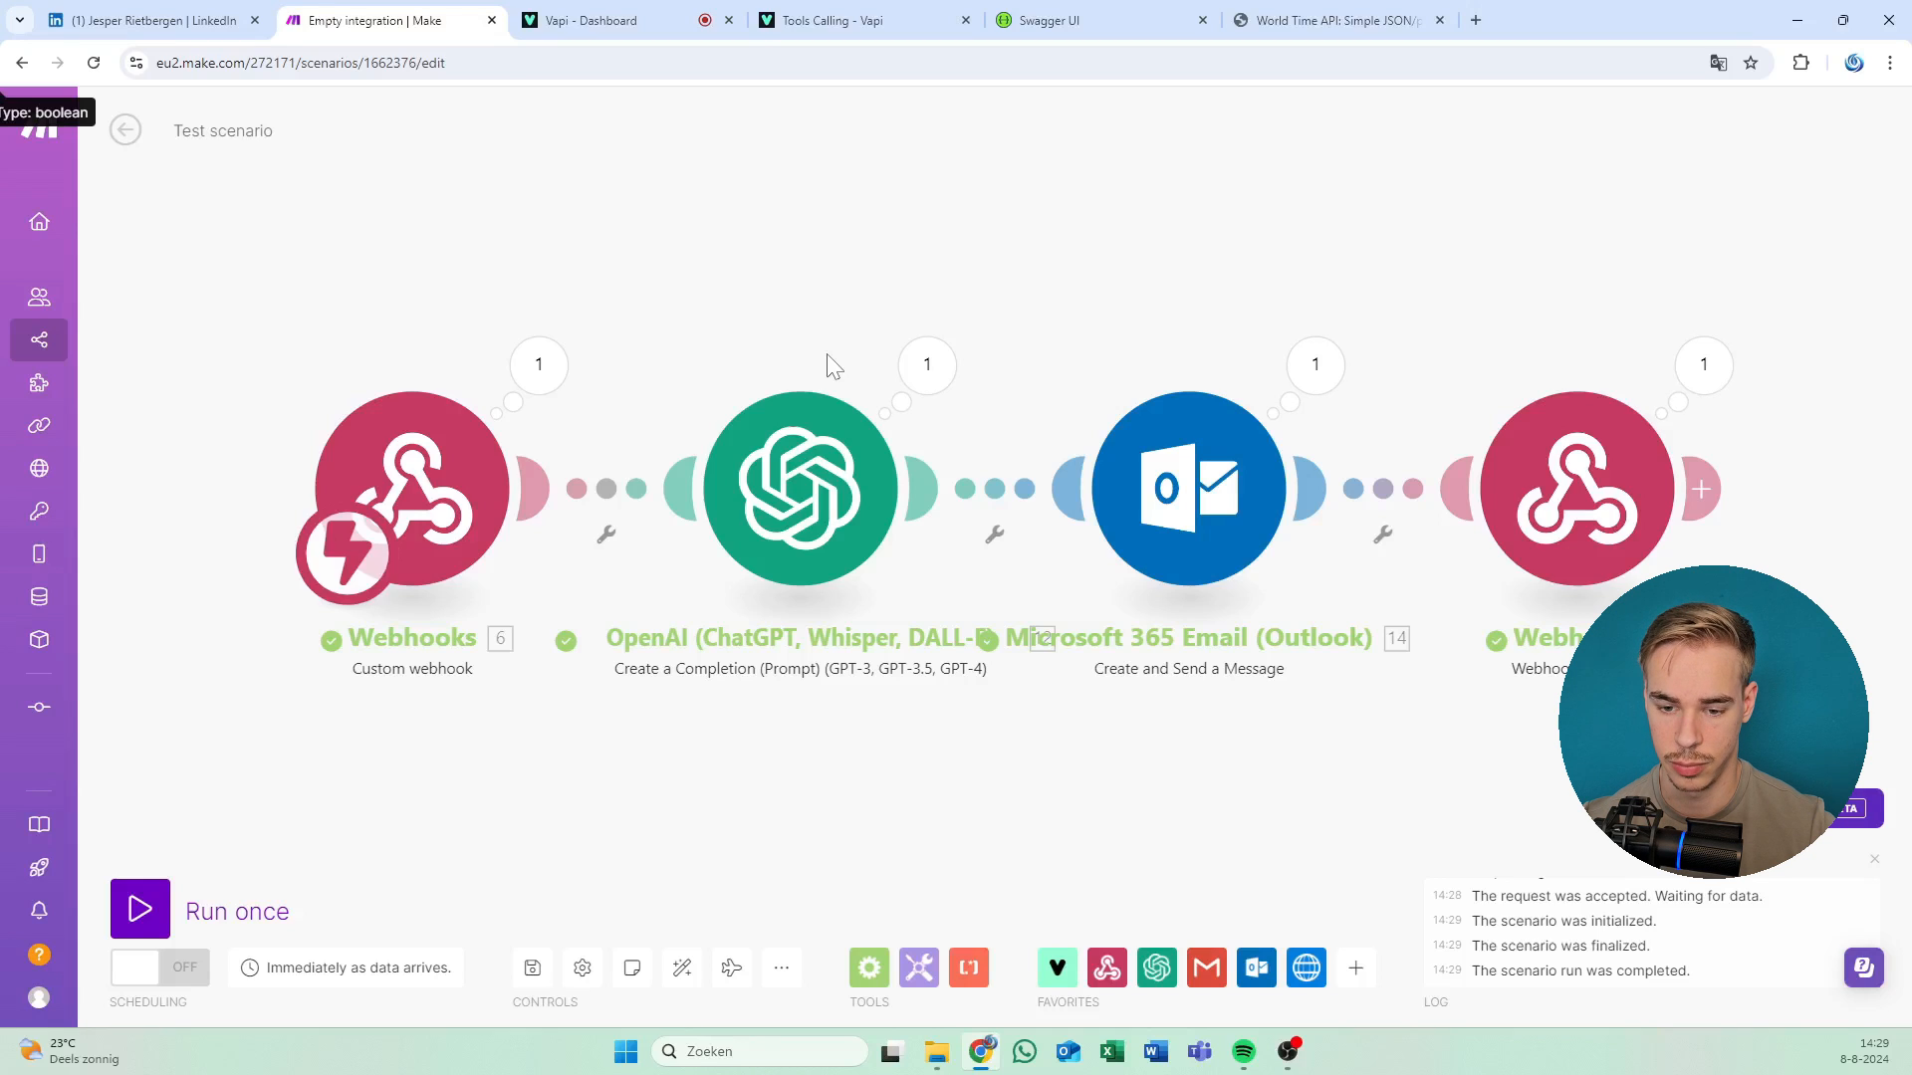
{"action": "key", "text": "ctrl+Tab"}
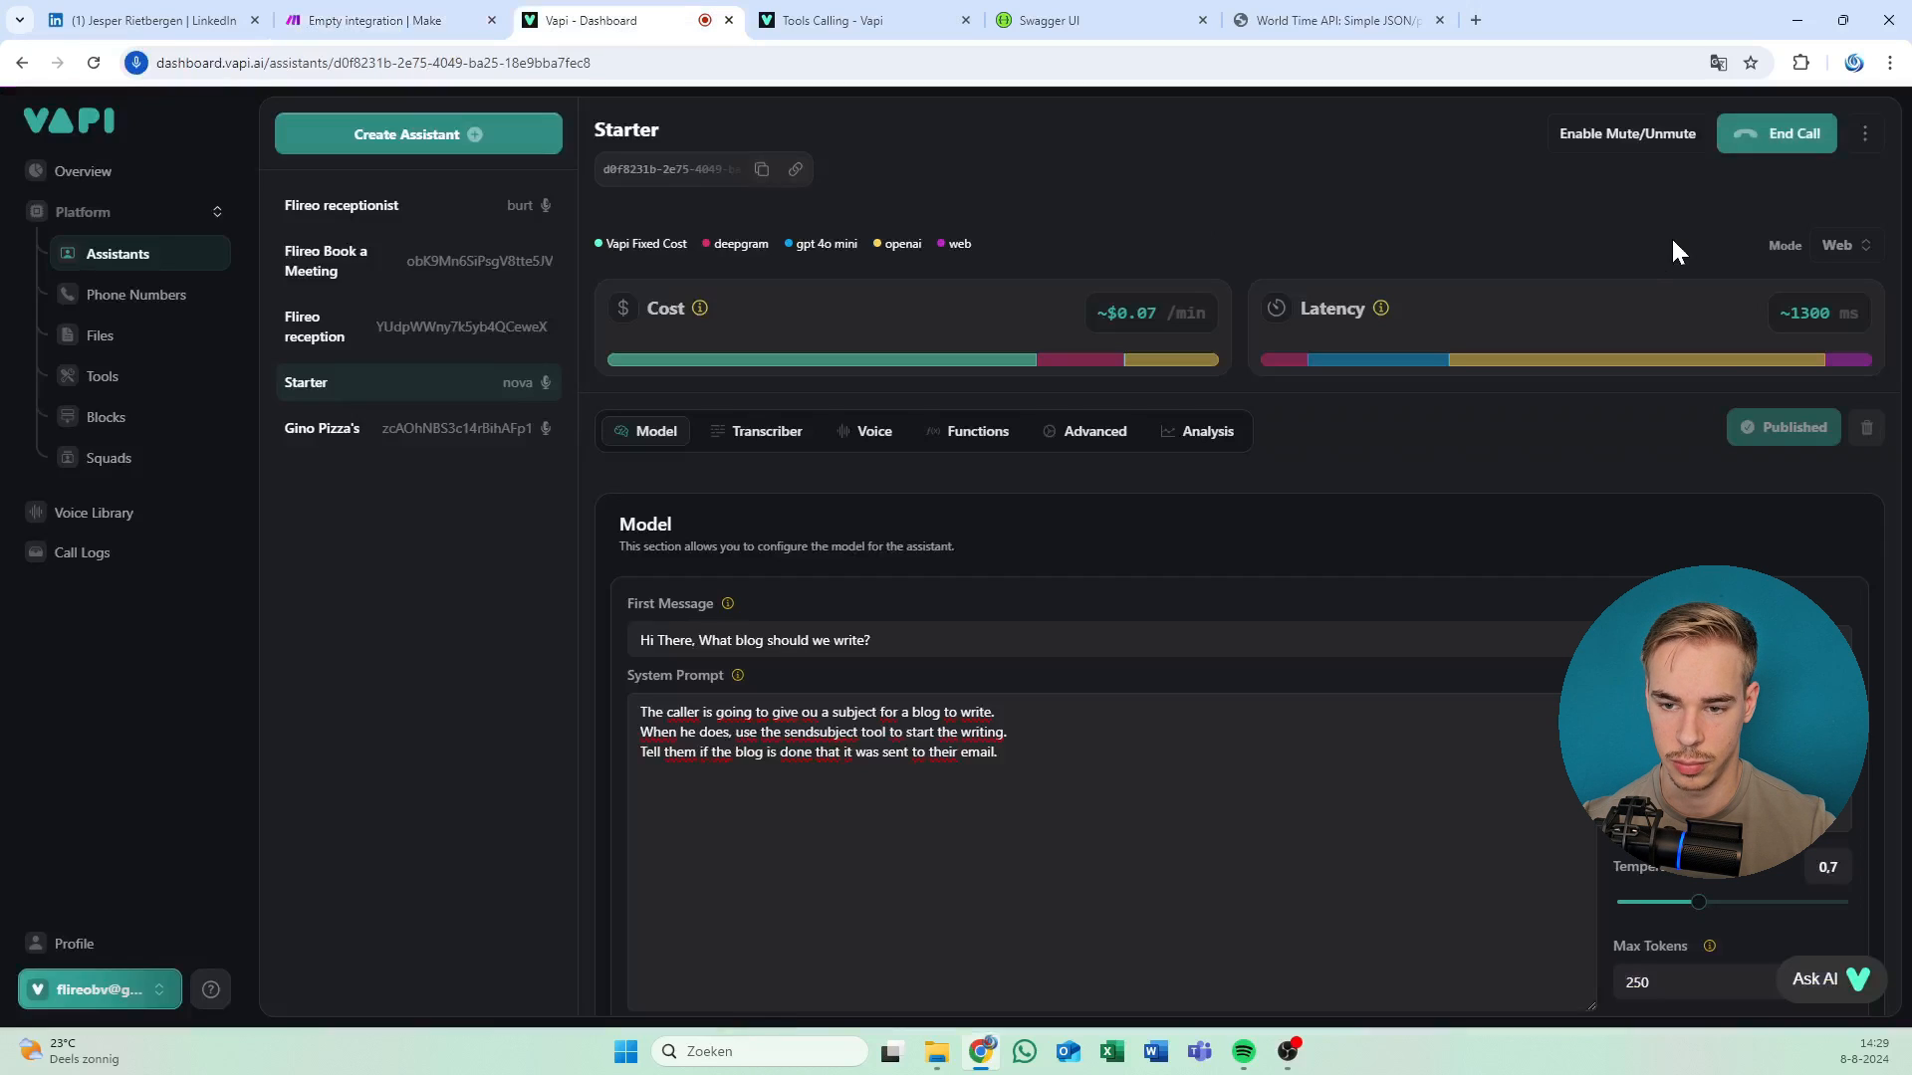
{"action": "left_click", "coordinate": [1731, 157]}
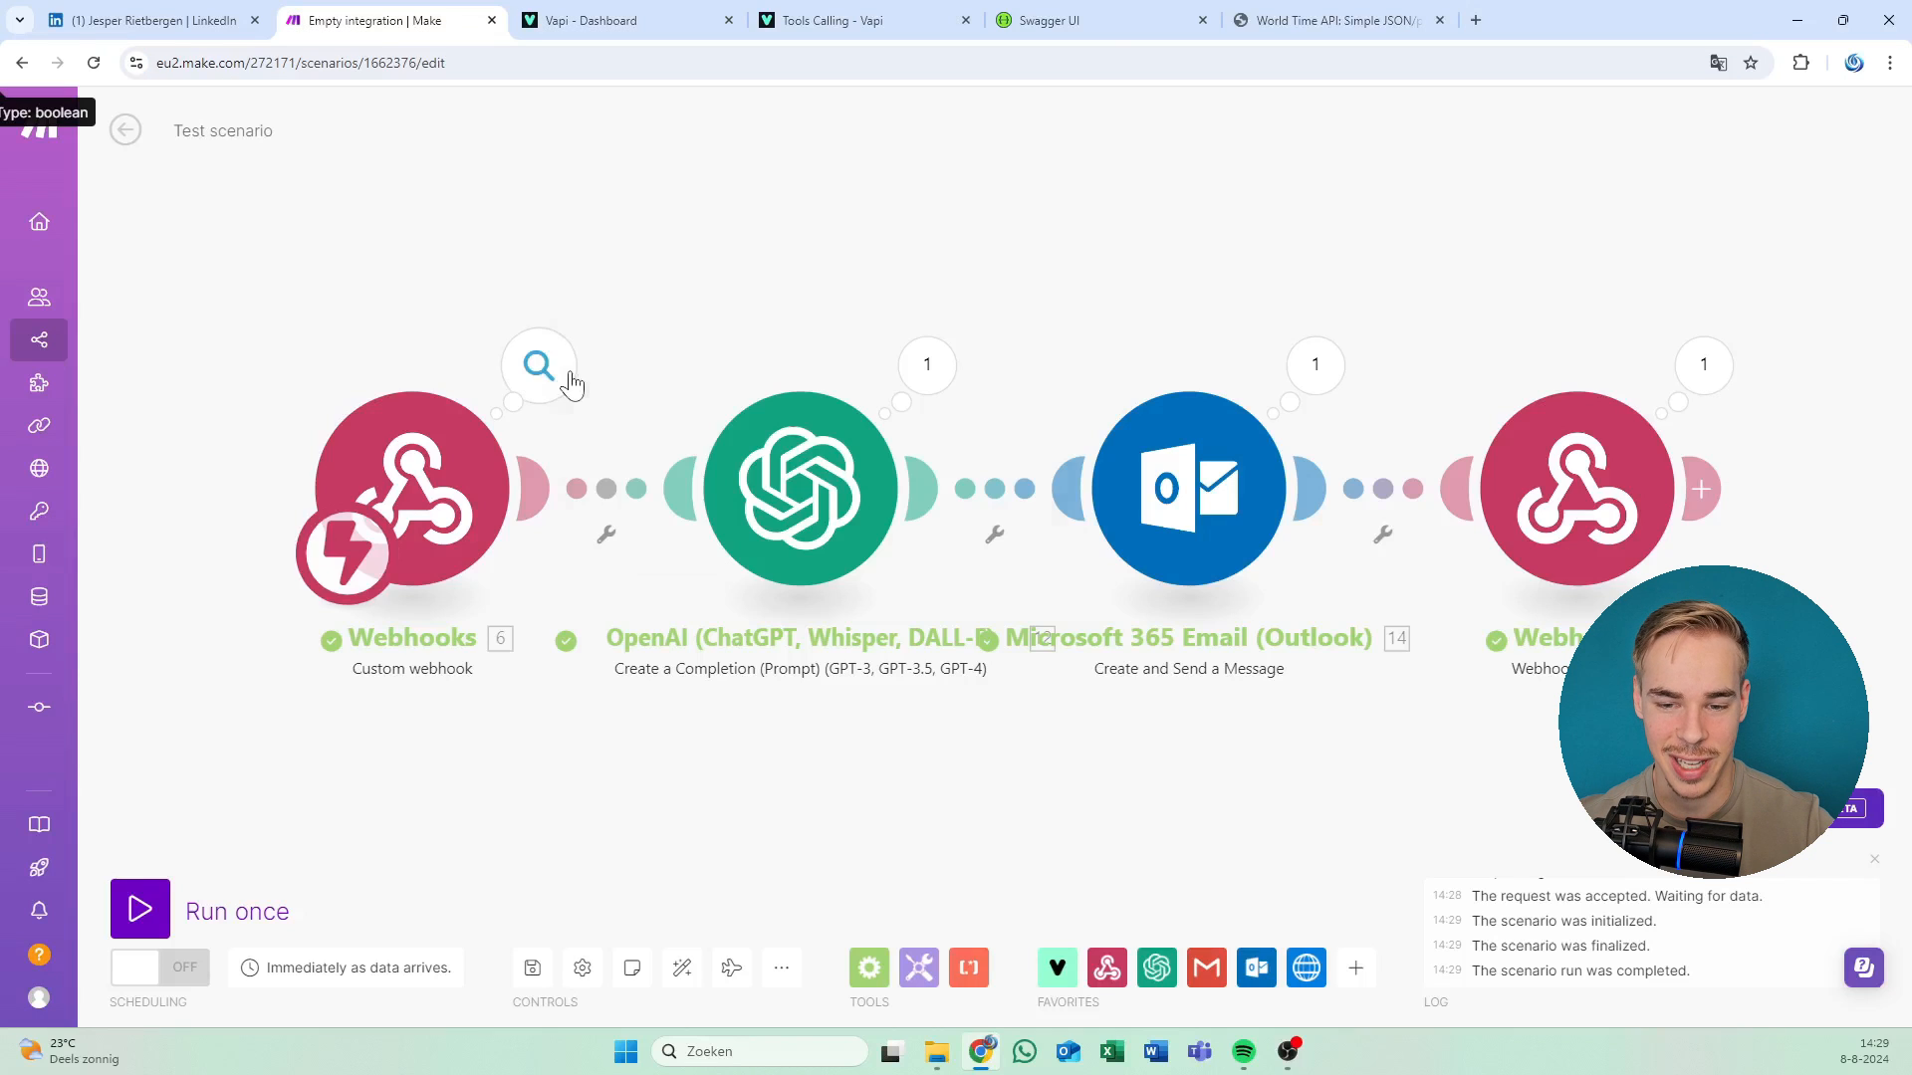
Examine the run output of the custom webhook and the blog text in the OpenAI module's result in Make.
{"action": "left_click", "coordinate": [570, 382]}
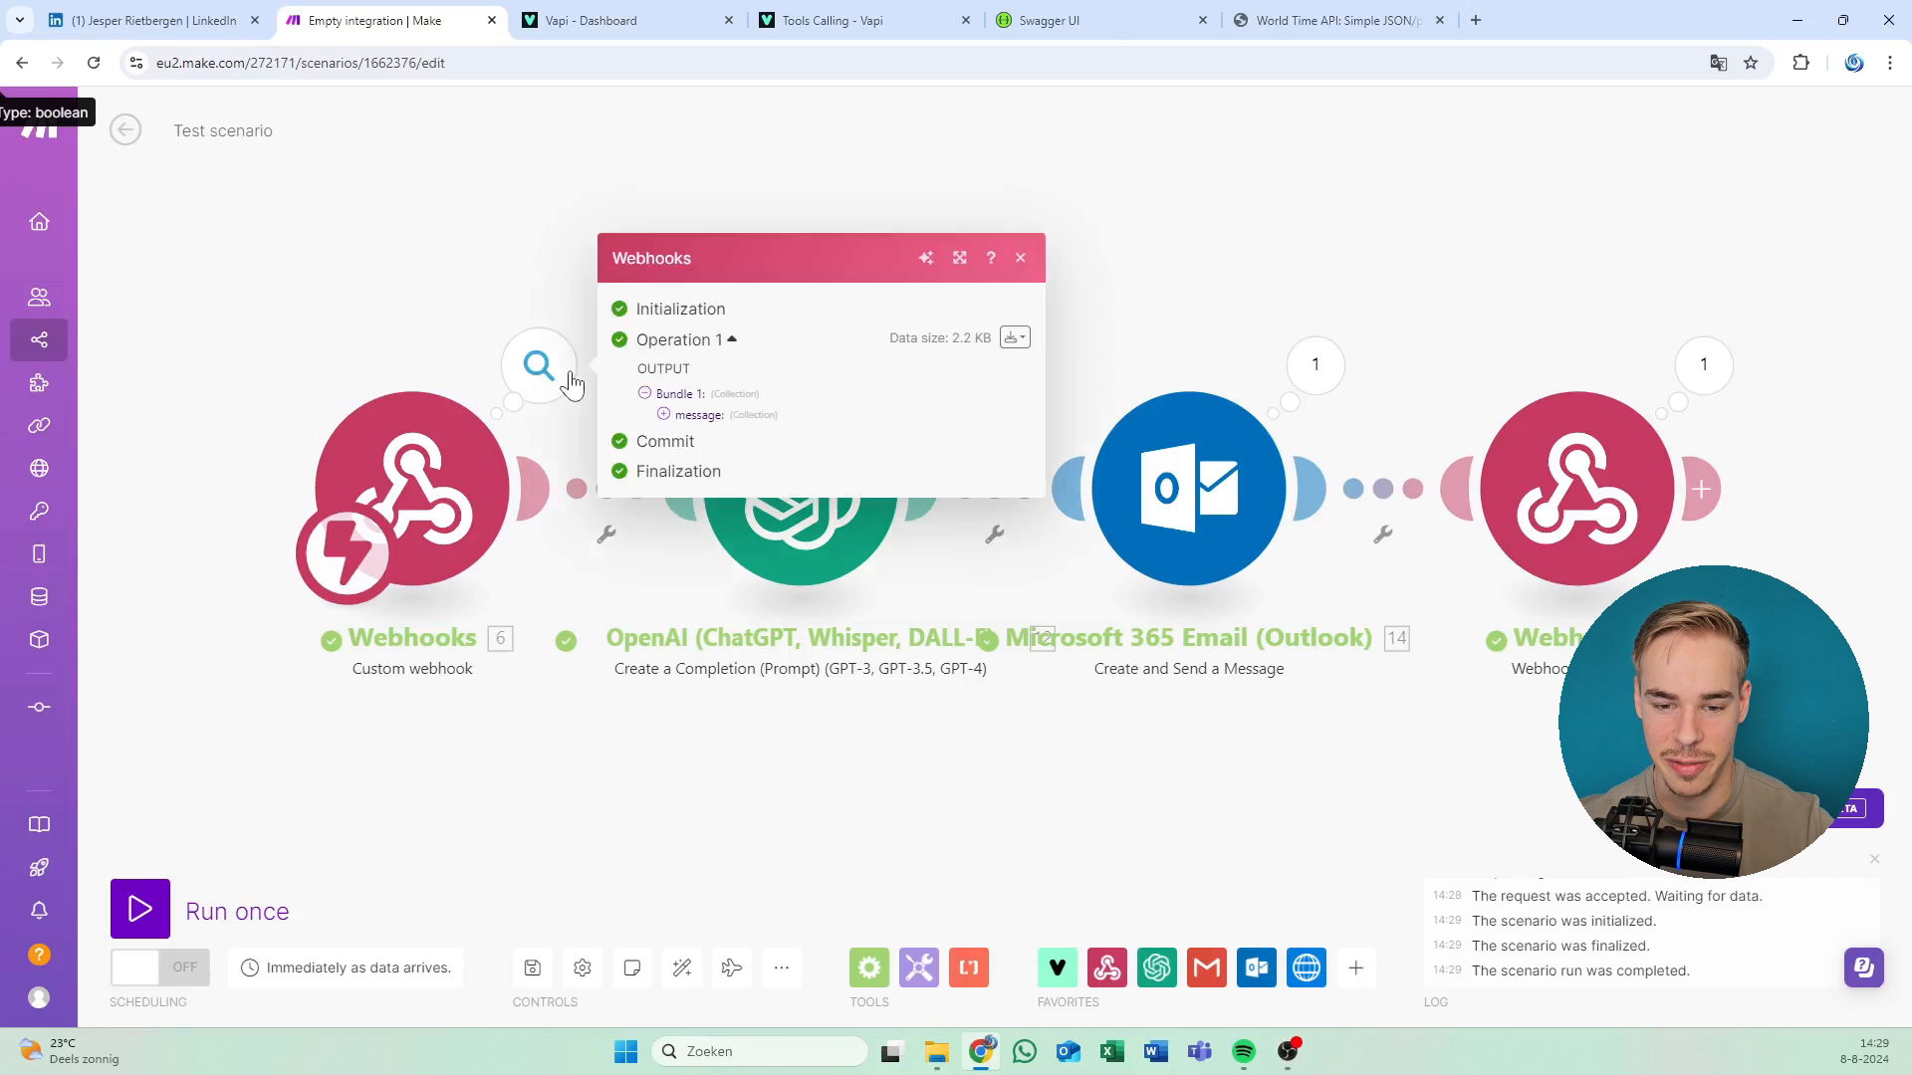
{"action": "left_click", "coordinate": [1017, 259]}
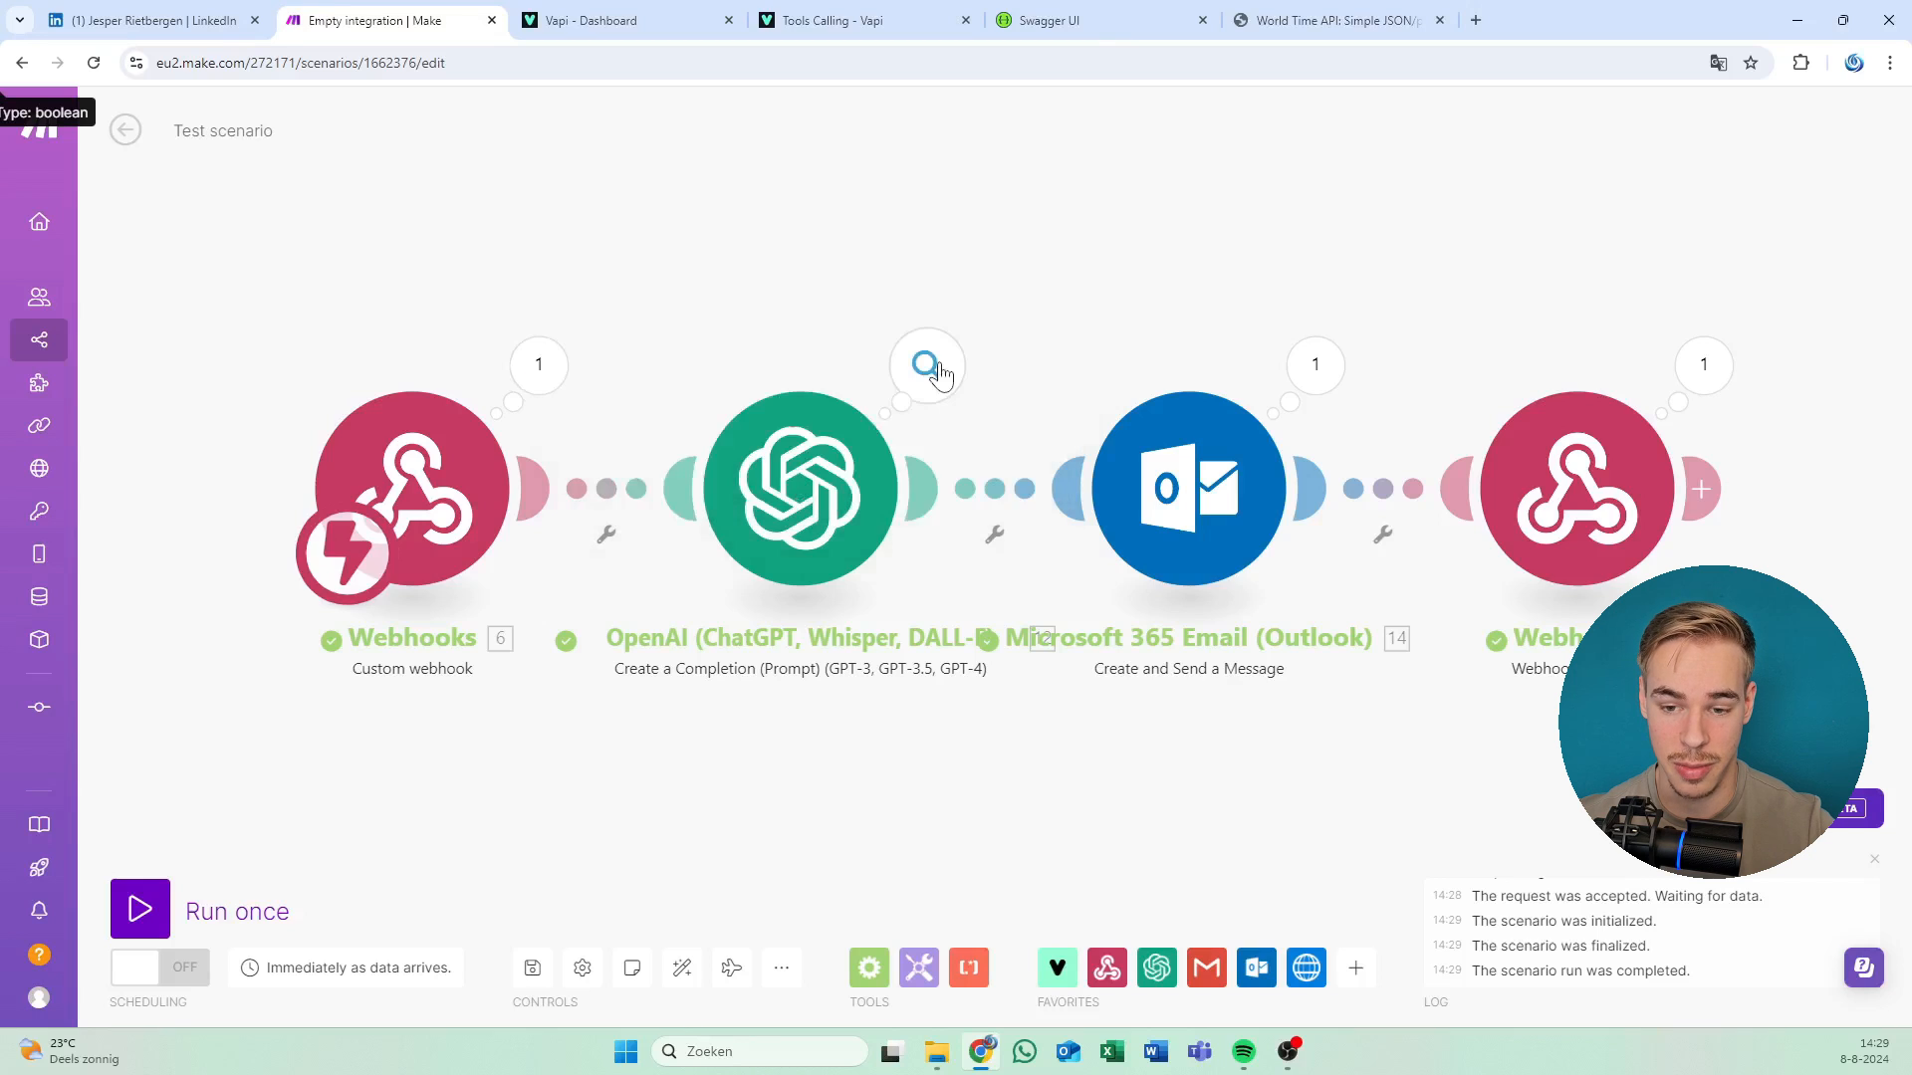
{"action": "left_click", "coordinate": [927, 368]}
{"action": "left_click", "coordinate": [1075, 489]}
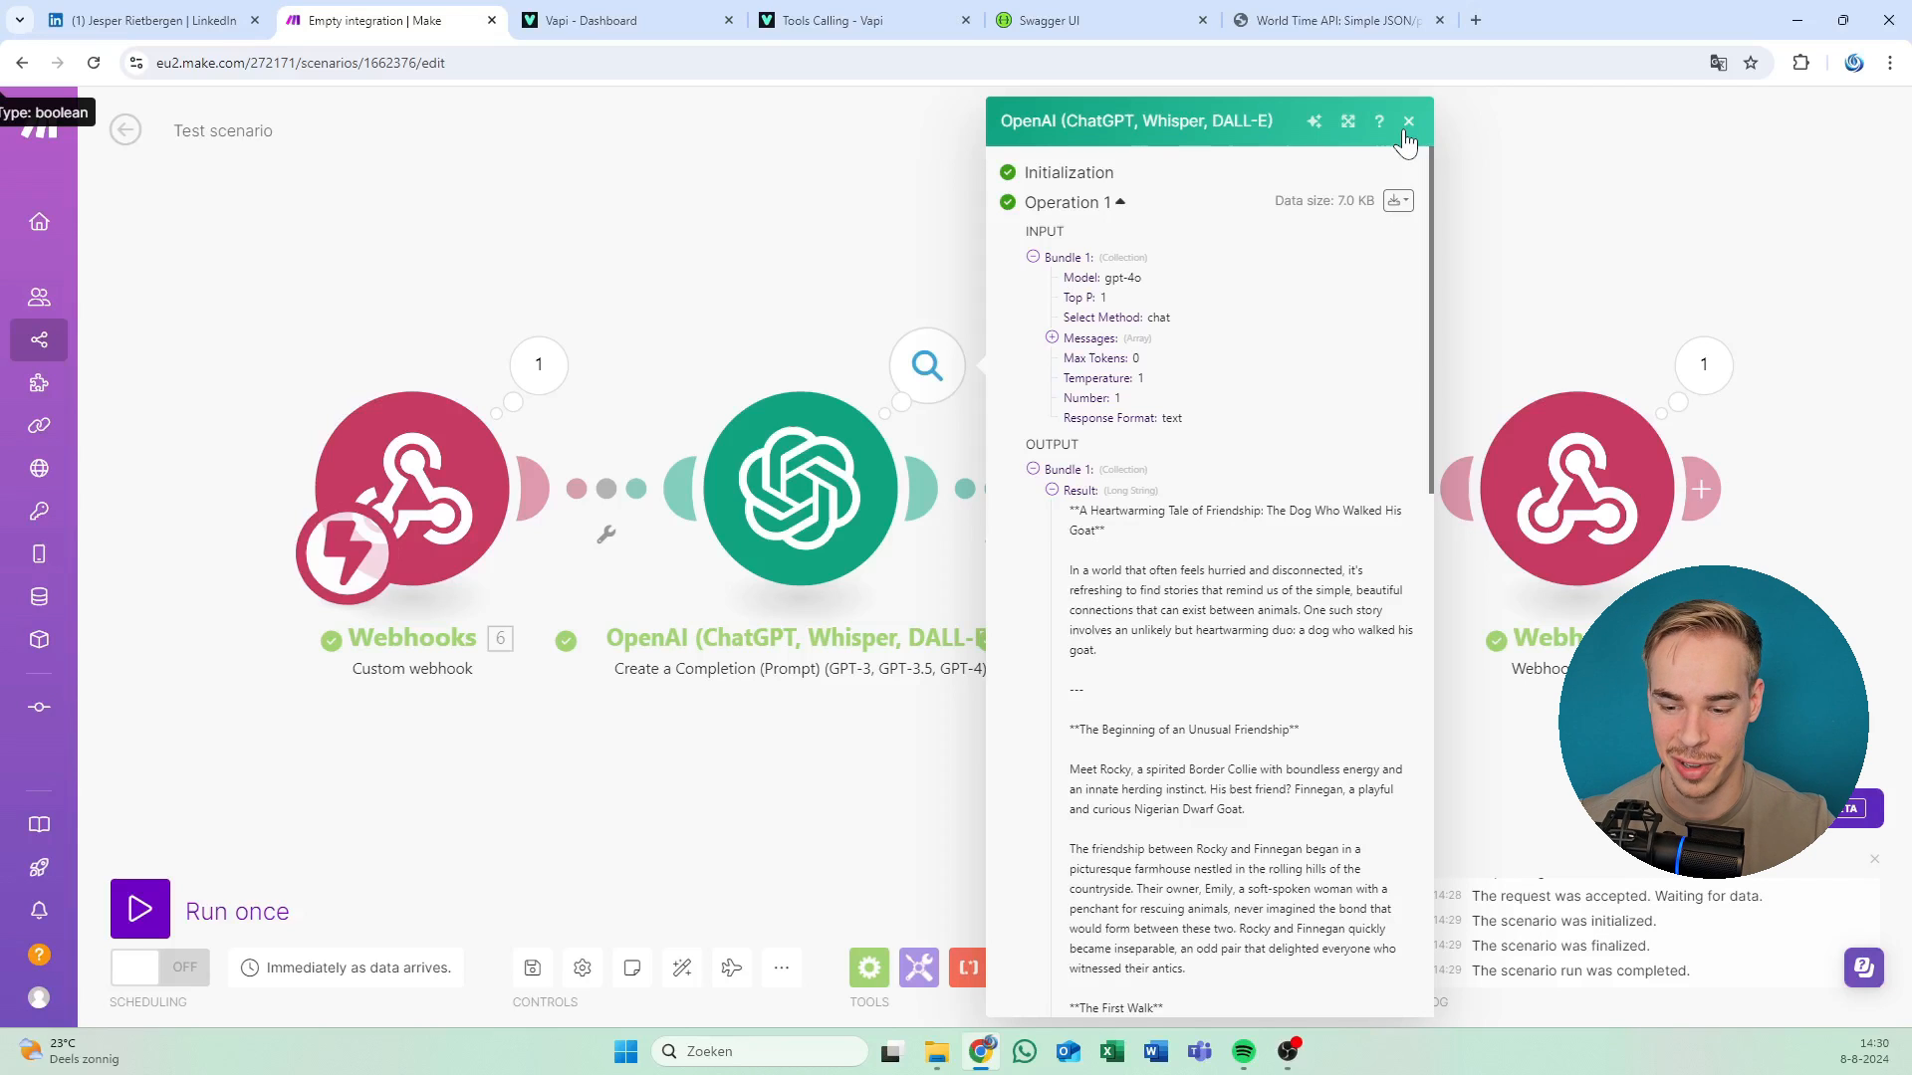
{"action": "scroll", "coordinate": [1349, 498], "scroll_direction": "down", "scroll_amount": 15}
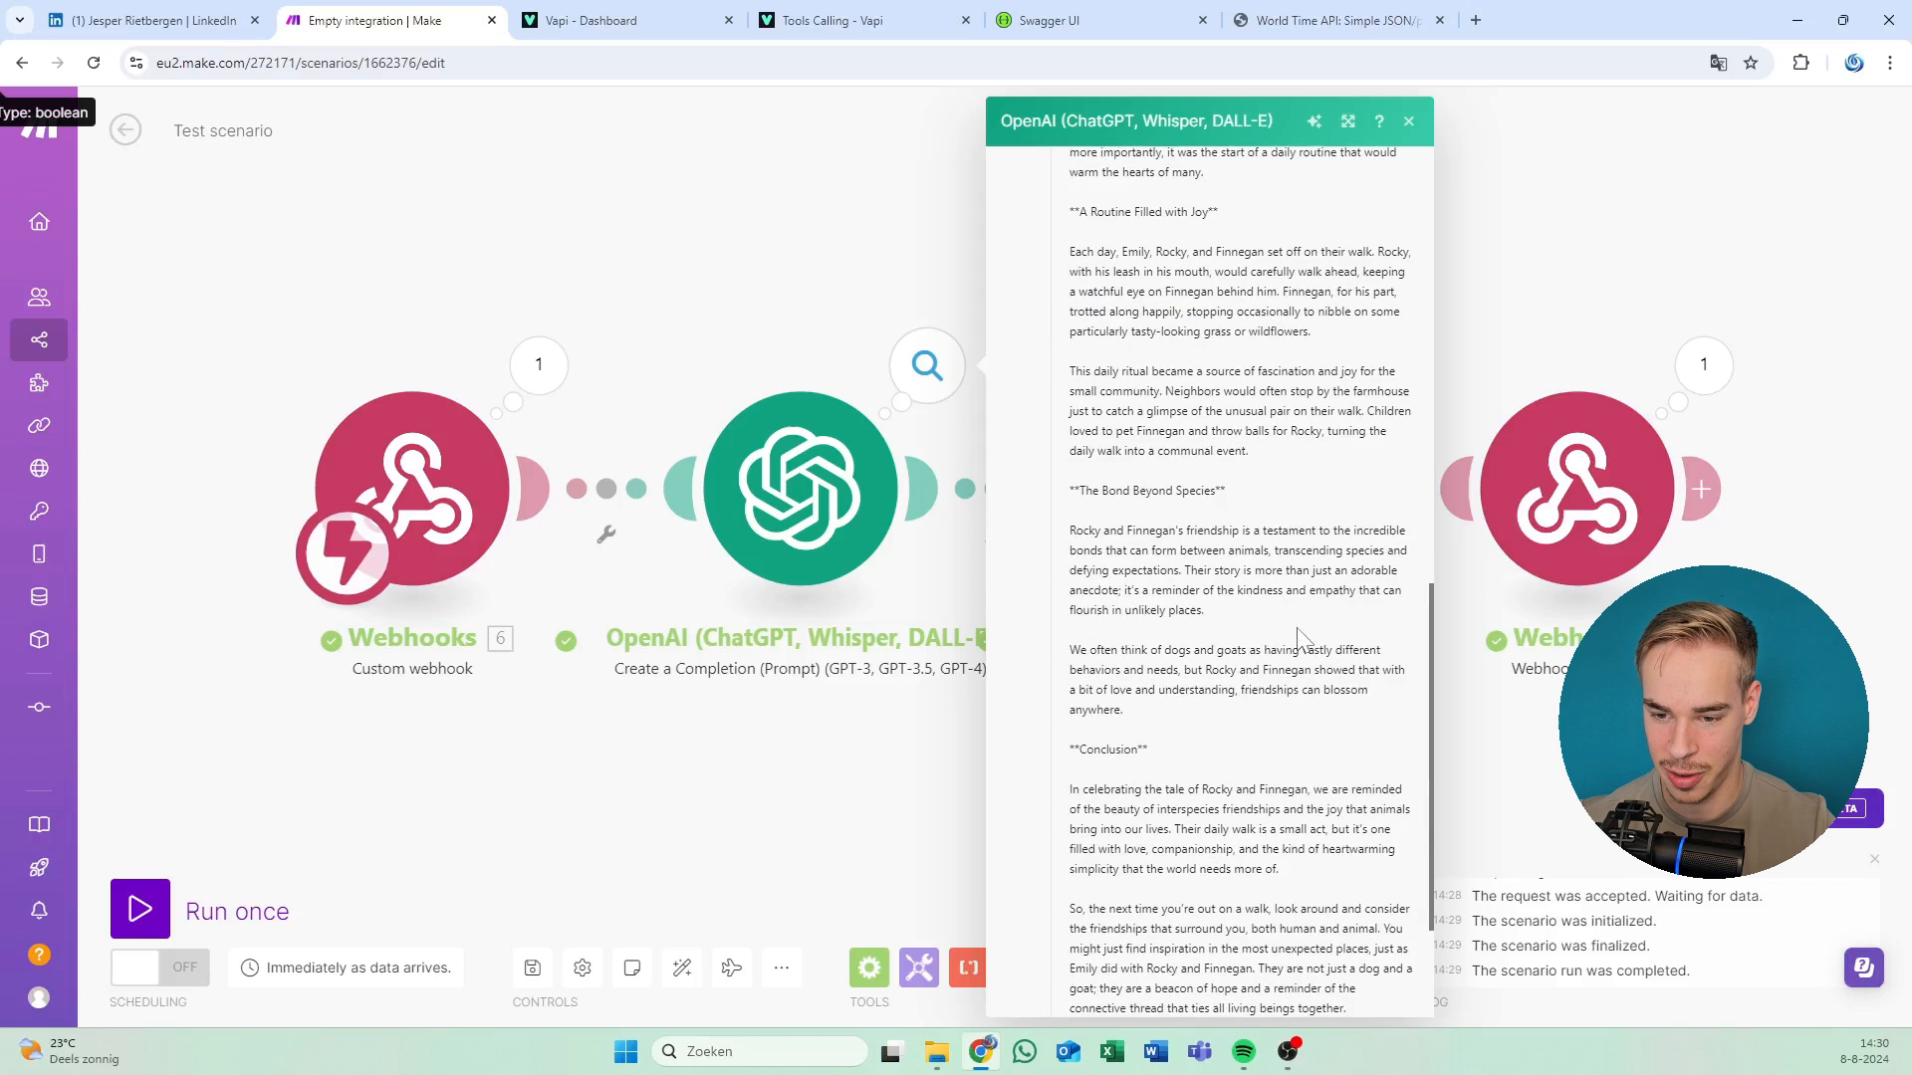
{"action": "scroll", "coordinate": [1190, 627], "scroll_direction": "up", "scroll_amount": 5}
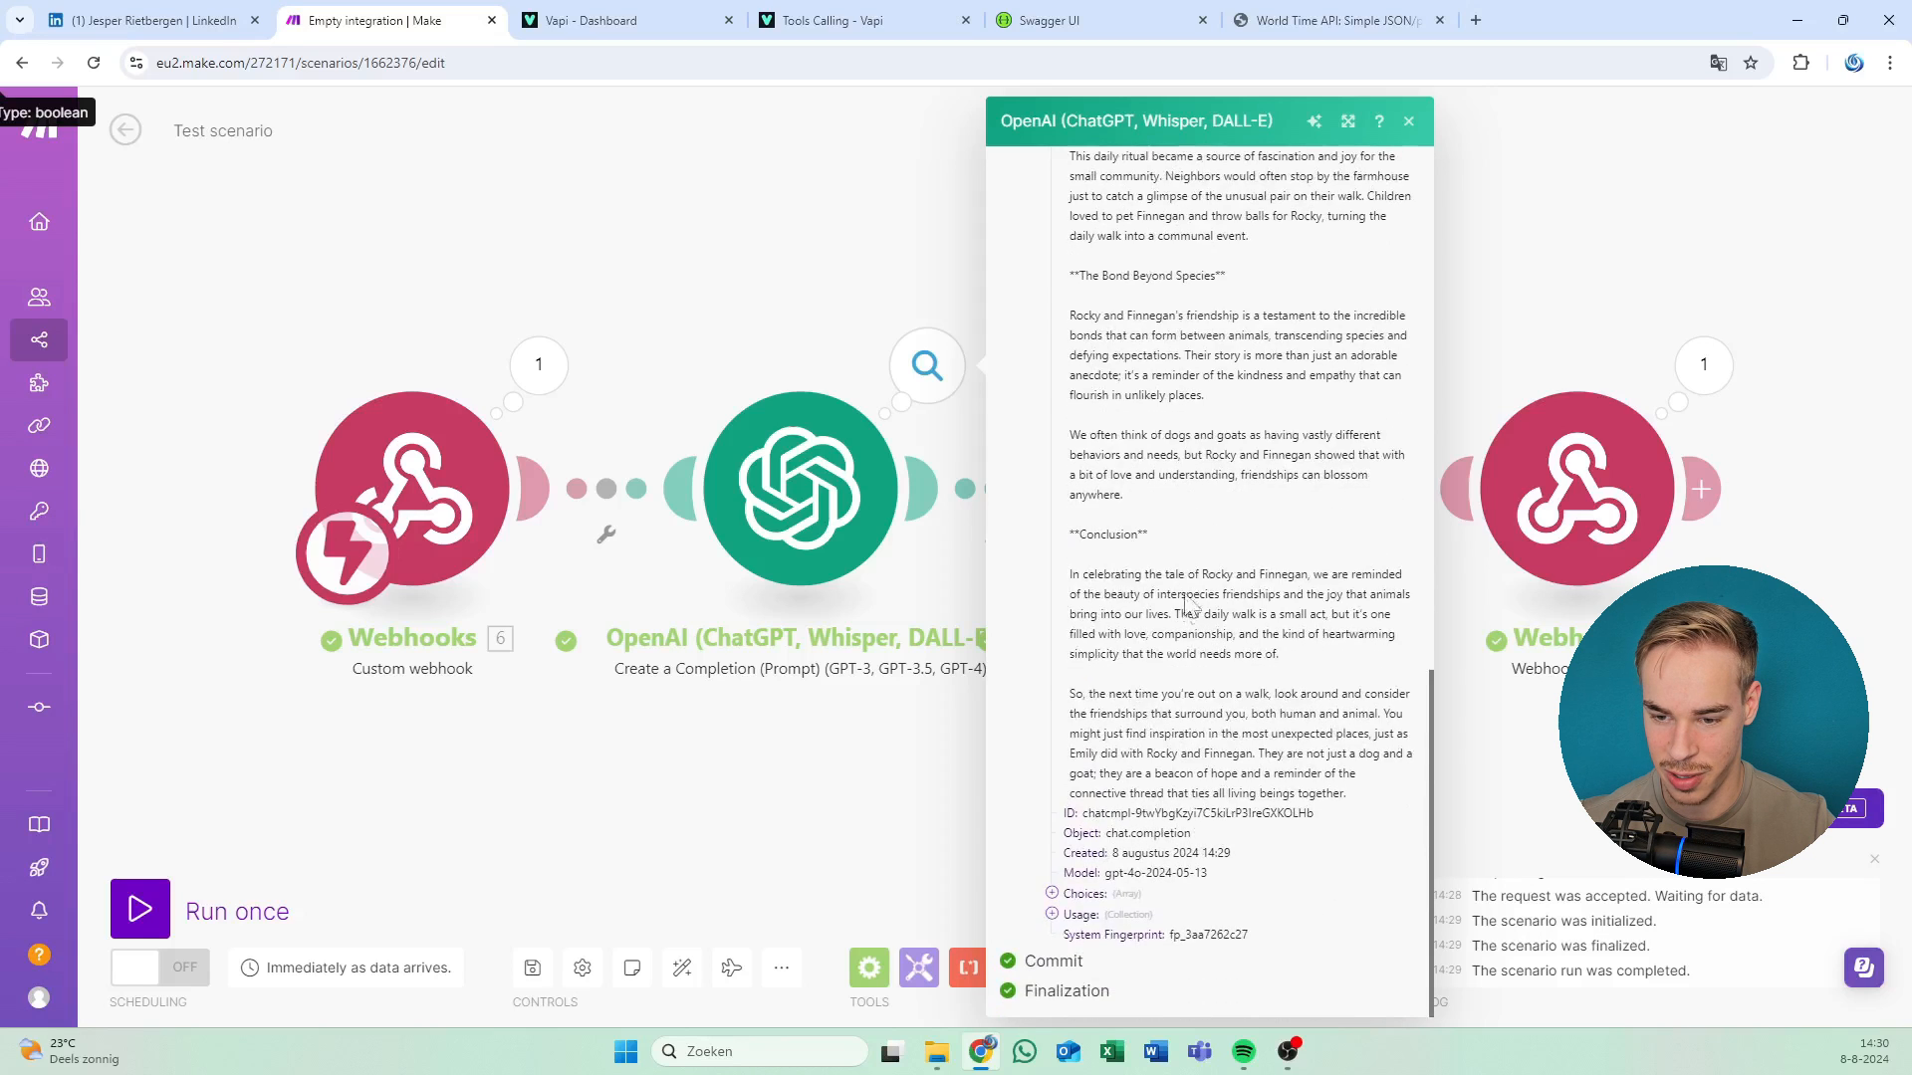
{"action": "left_click", "coordinate": [1407, 122]}
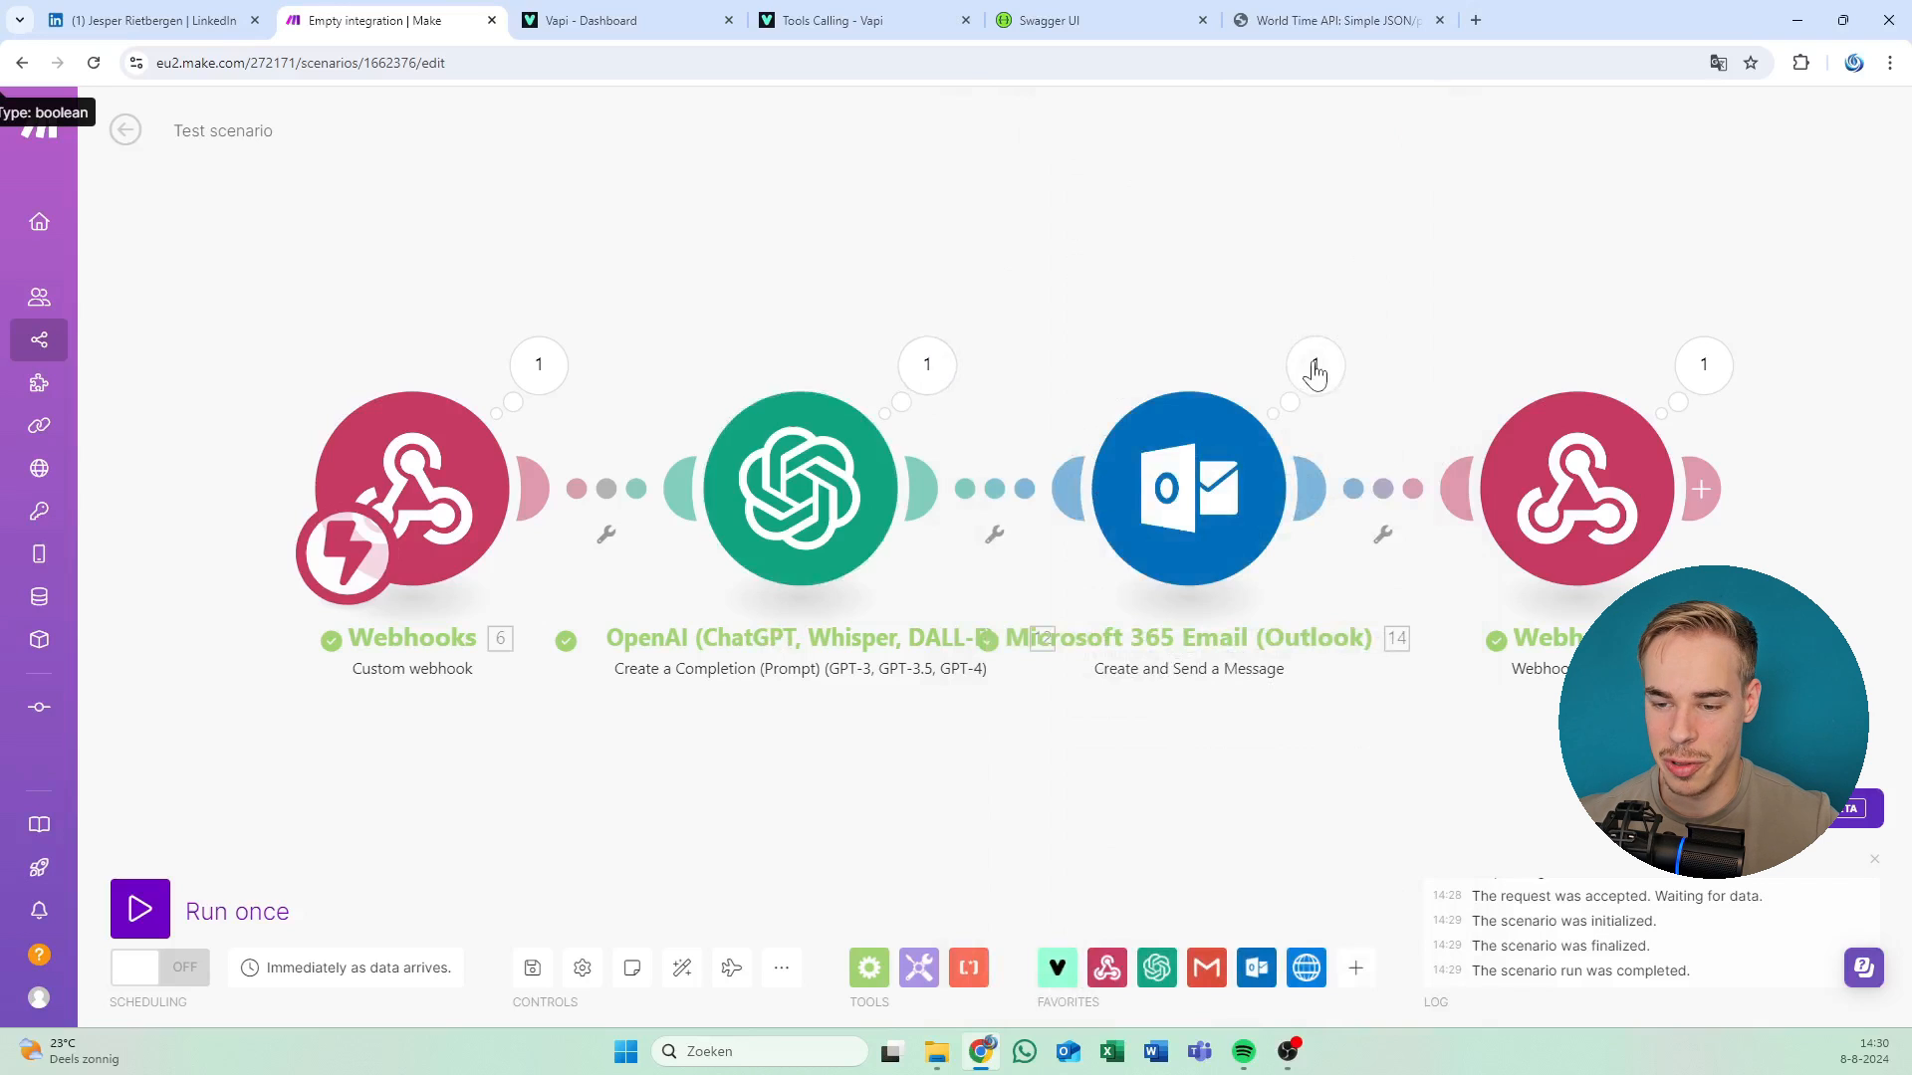
Open the Outlook module's run details and expand the email's body content.
{"action": "left_click", "coordinate": [1314, 366]}
{"action": "left_click_drag", "start_coordinate": [1115, 358], "coordinate": [550, 358]}
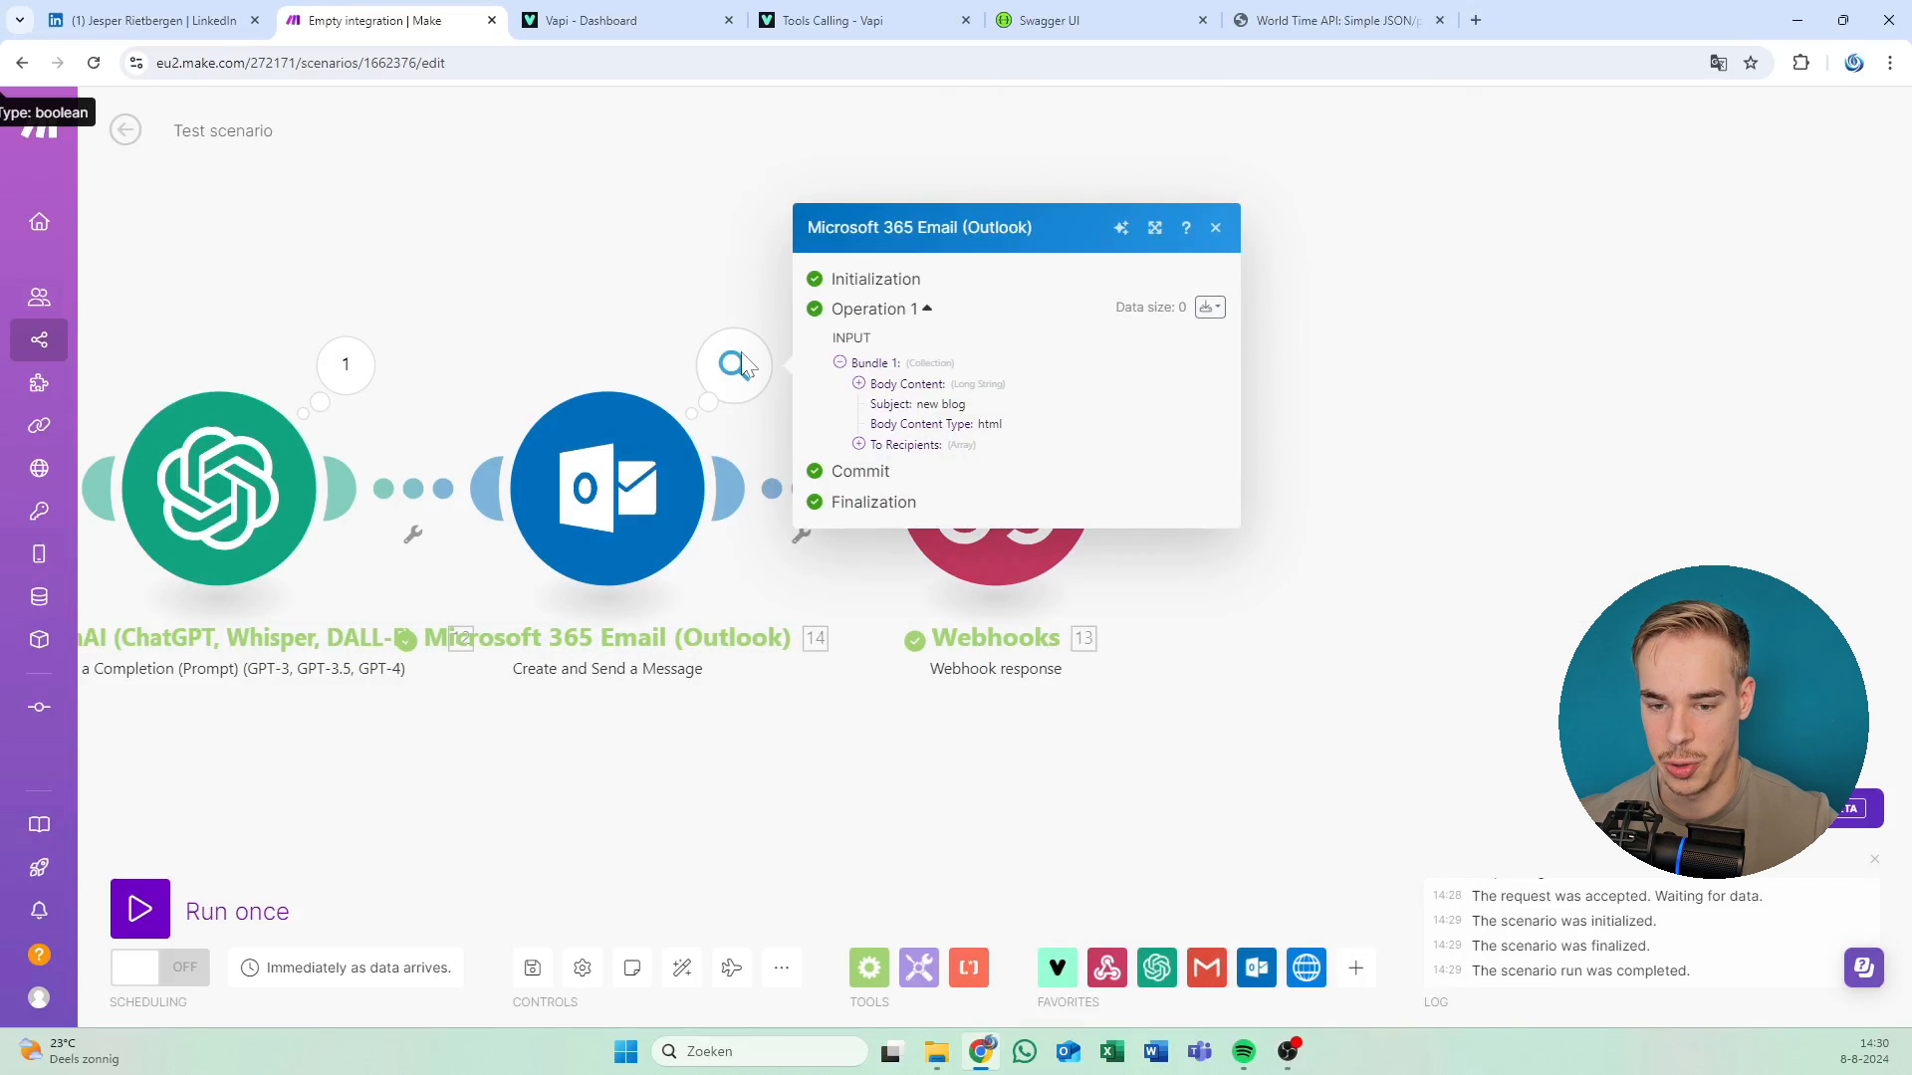
{"action": "left_click", "coordinate": [876, 388]}
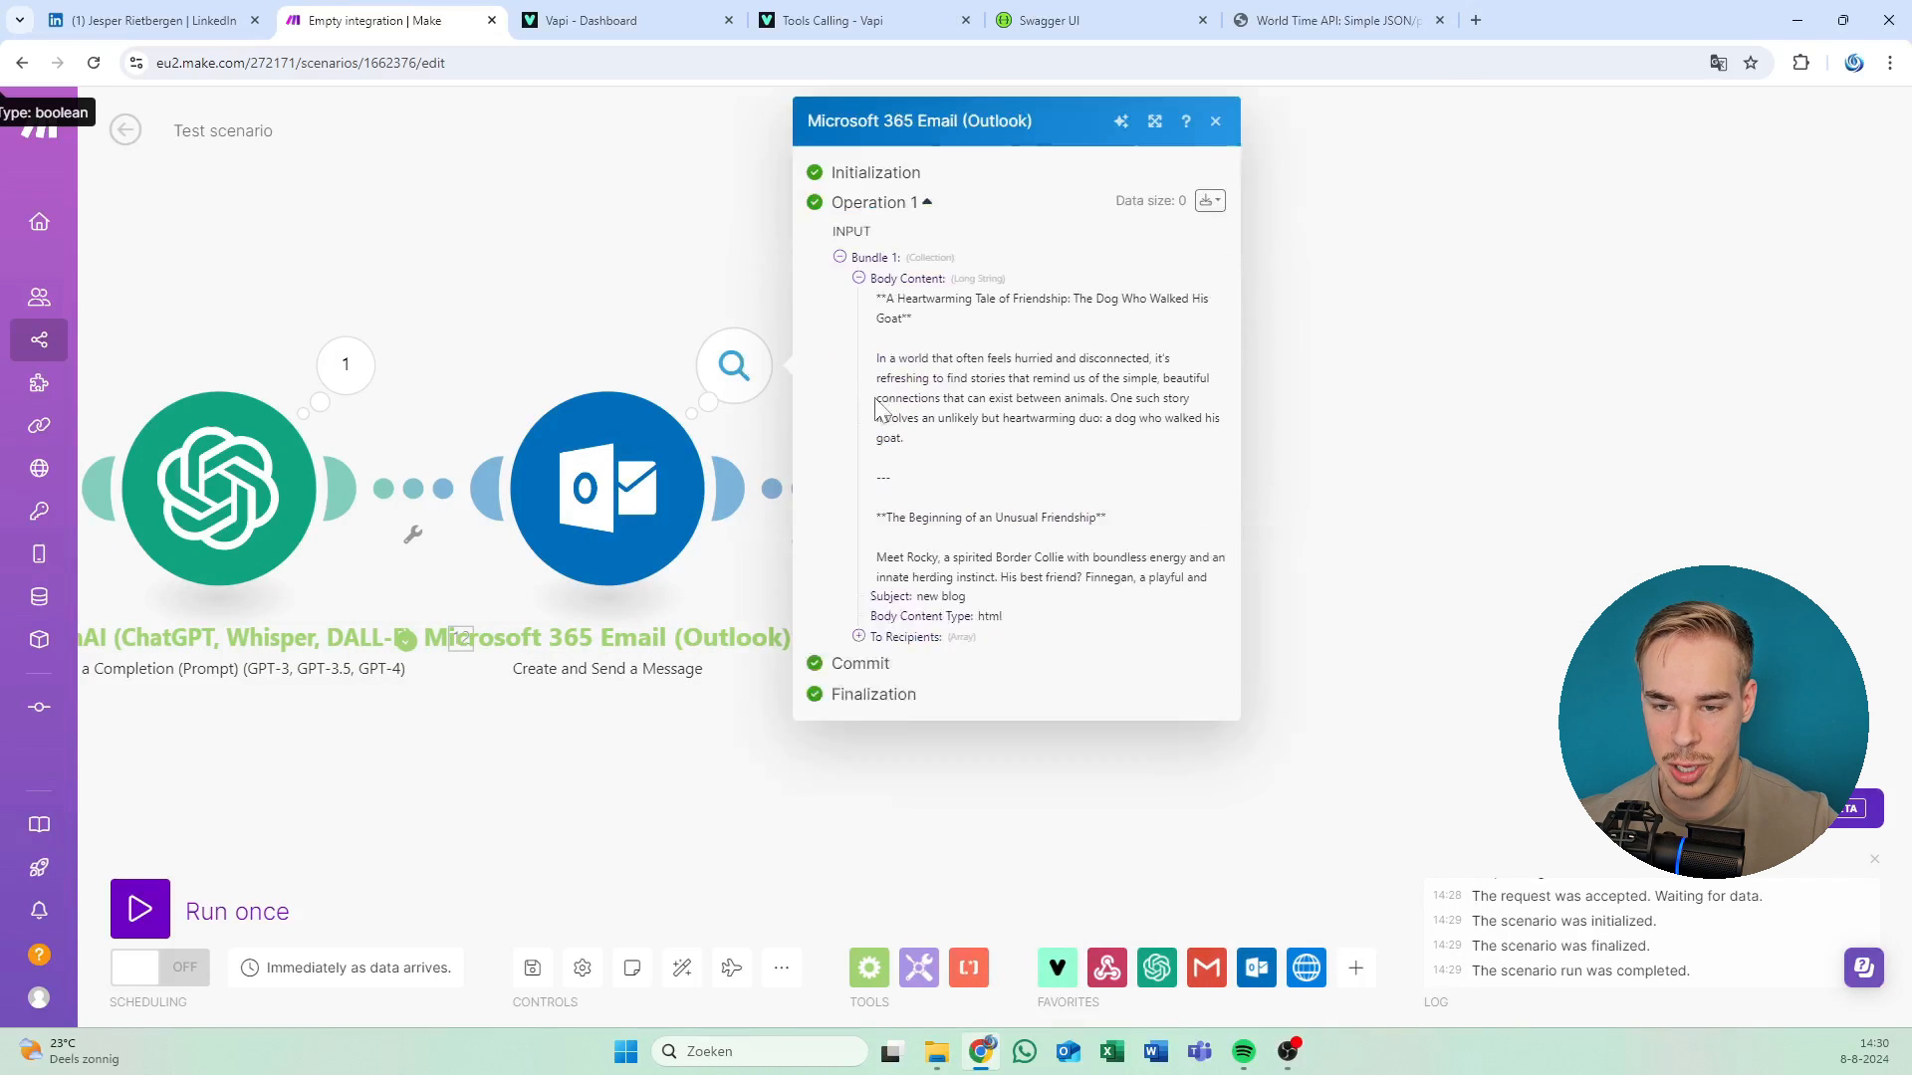
Switch to the recipient's Gmail inbox with the "new blog" email and reload Gmail, leaving the page despite unsaved changes.
{"action": "left_click", "coordinate": [1888, 62]}
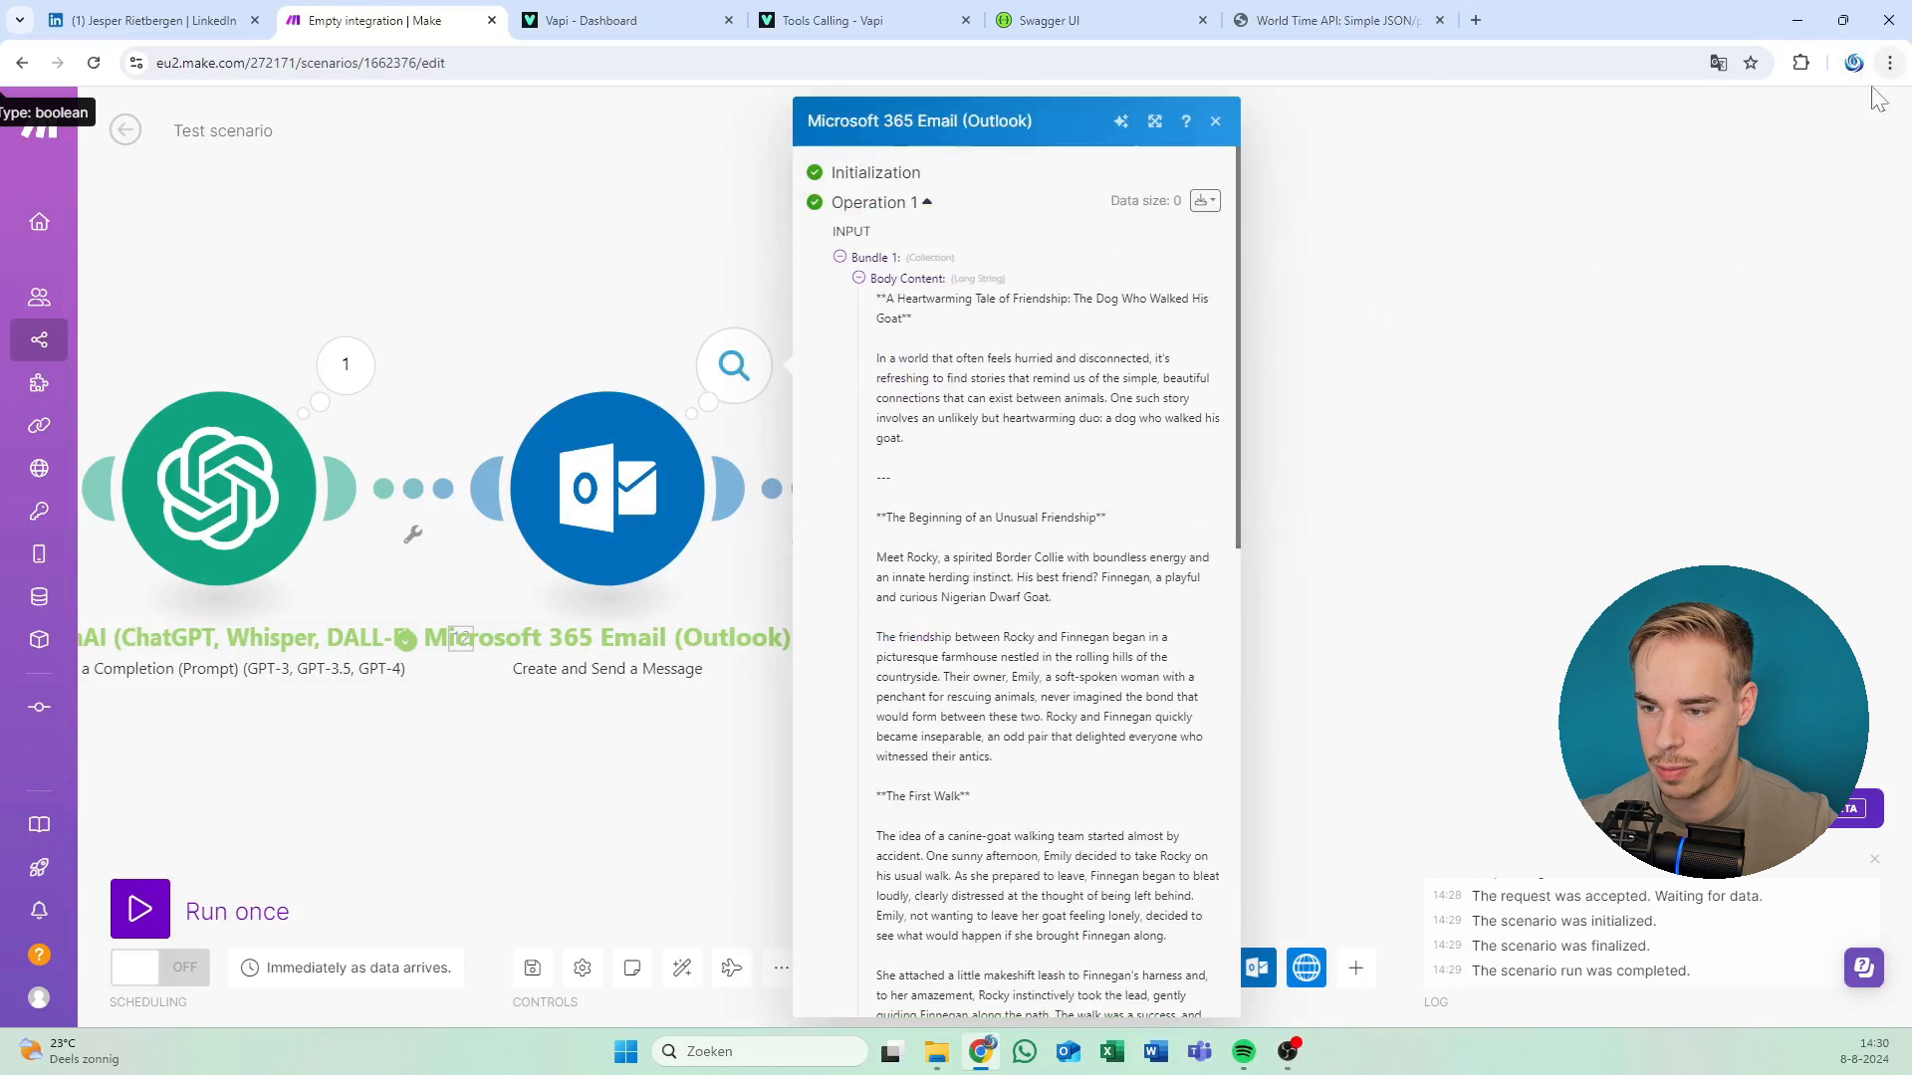
{"action": "left_click", "coordinate": [1487, 24]}
{"action": "left_click", "coordinate": [1485, 18]}
{"action": "left_click_drag", "start_coordinate": [1554, 20], "coordinate": [0, 99]}
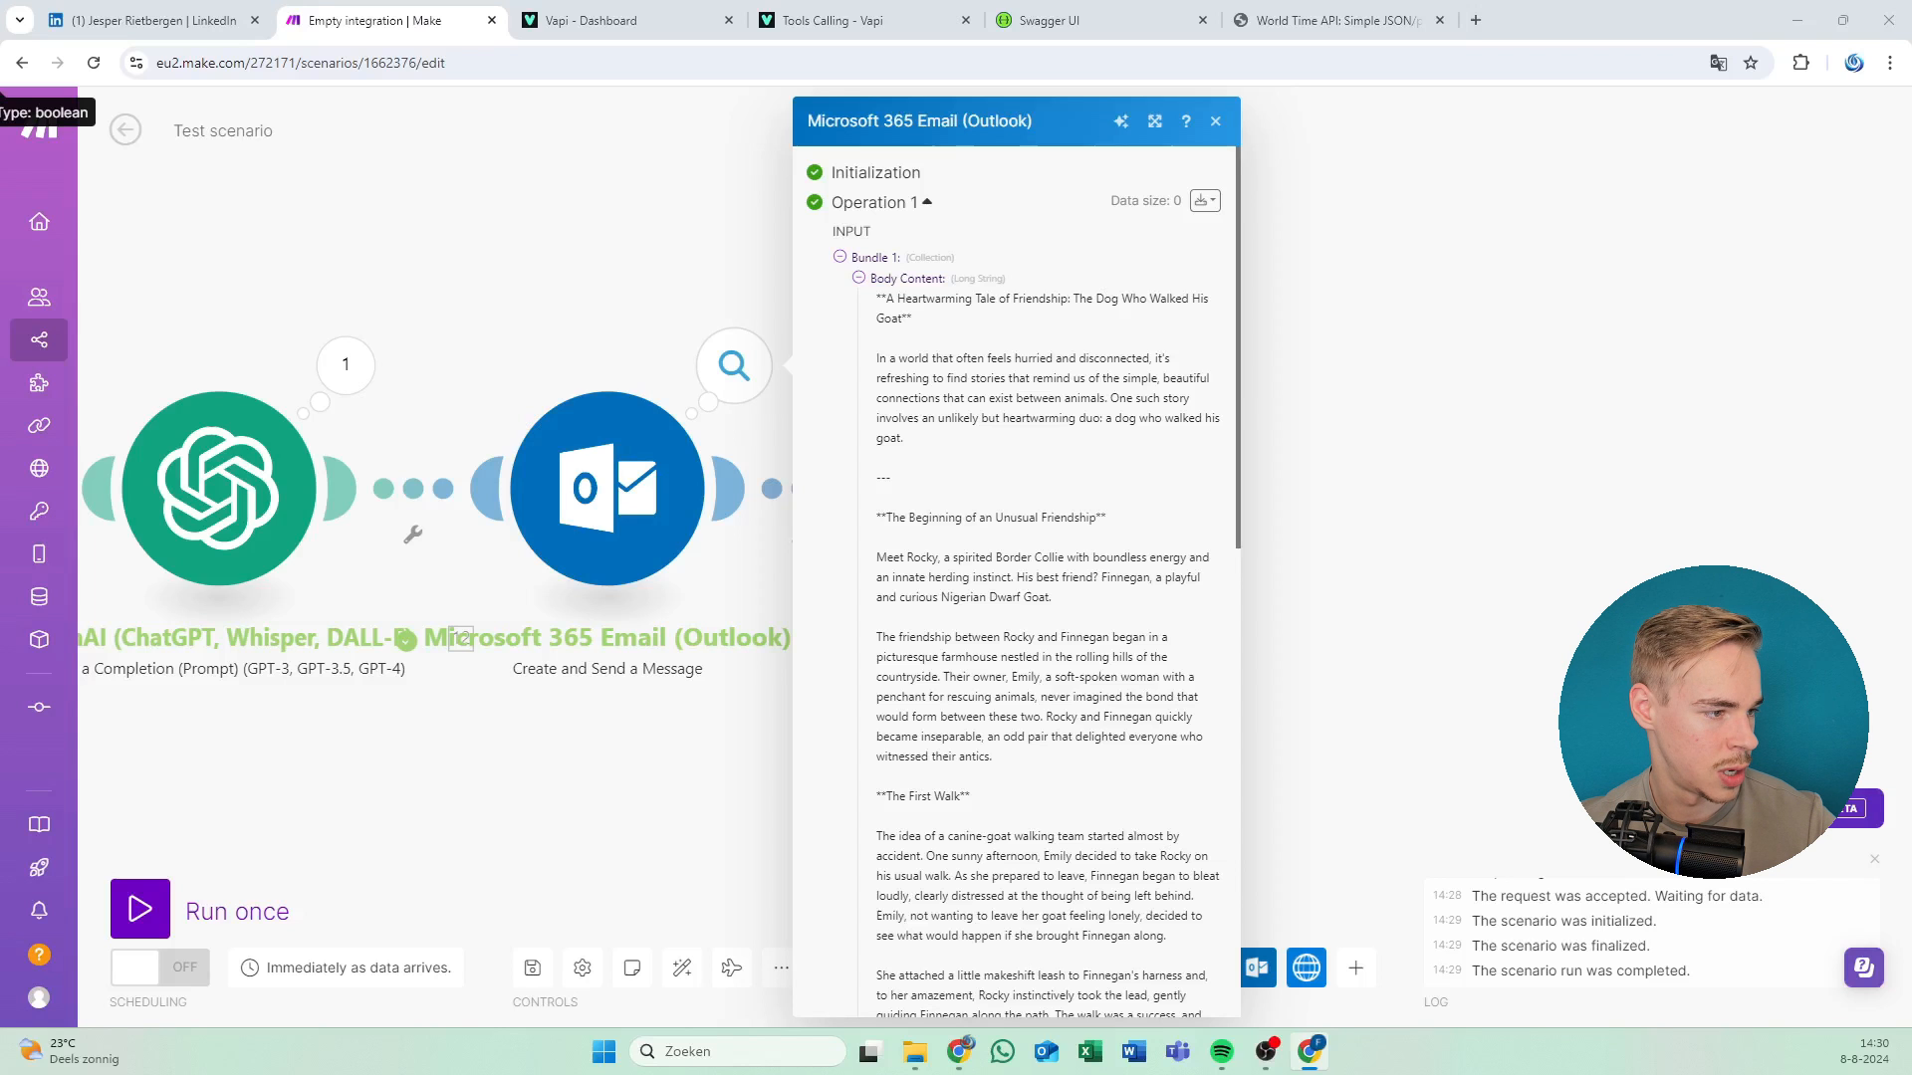
{"action": "key", "text": "alt+Tab"}
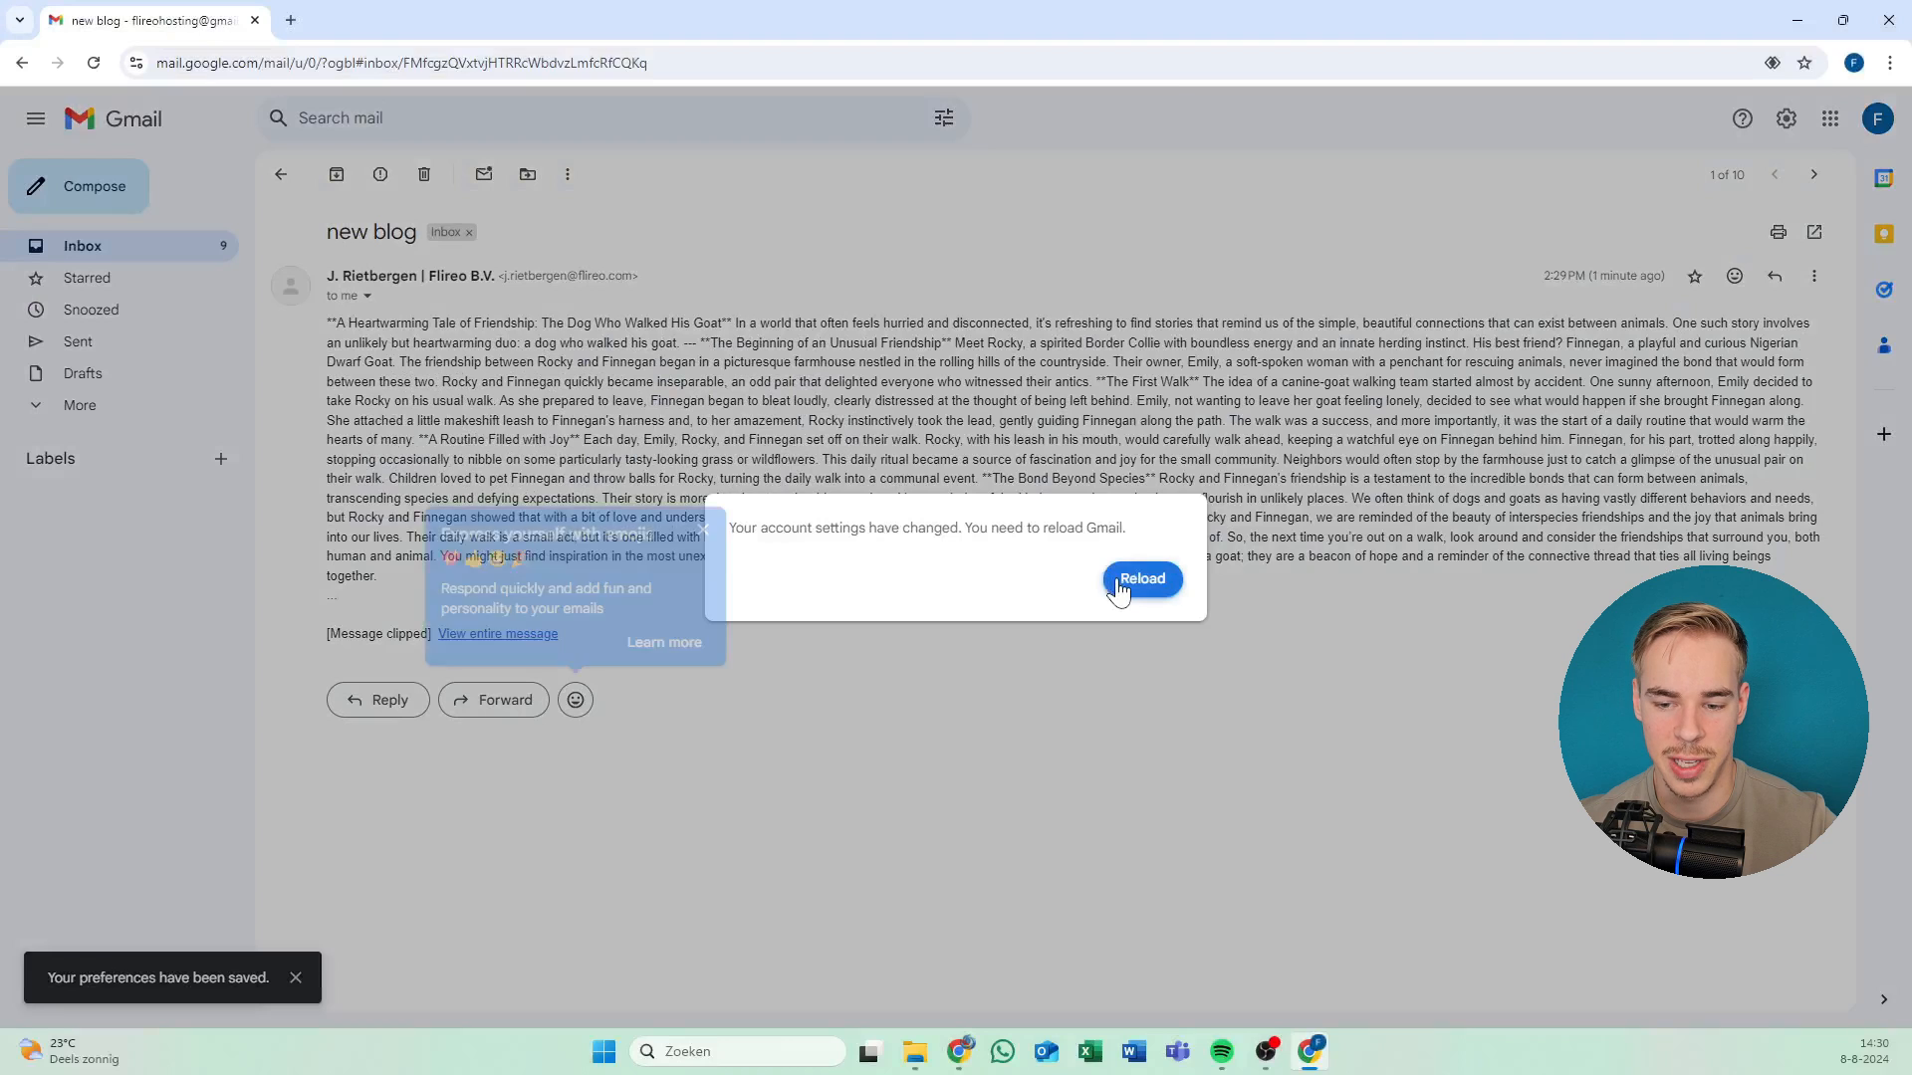
{"action": "left_click", "coordinate": [1115, 580]}
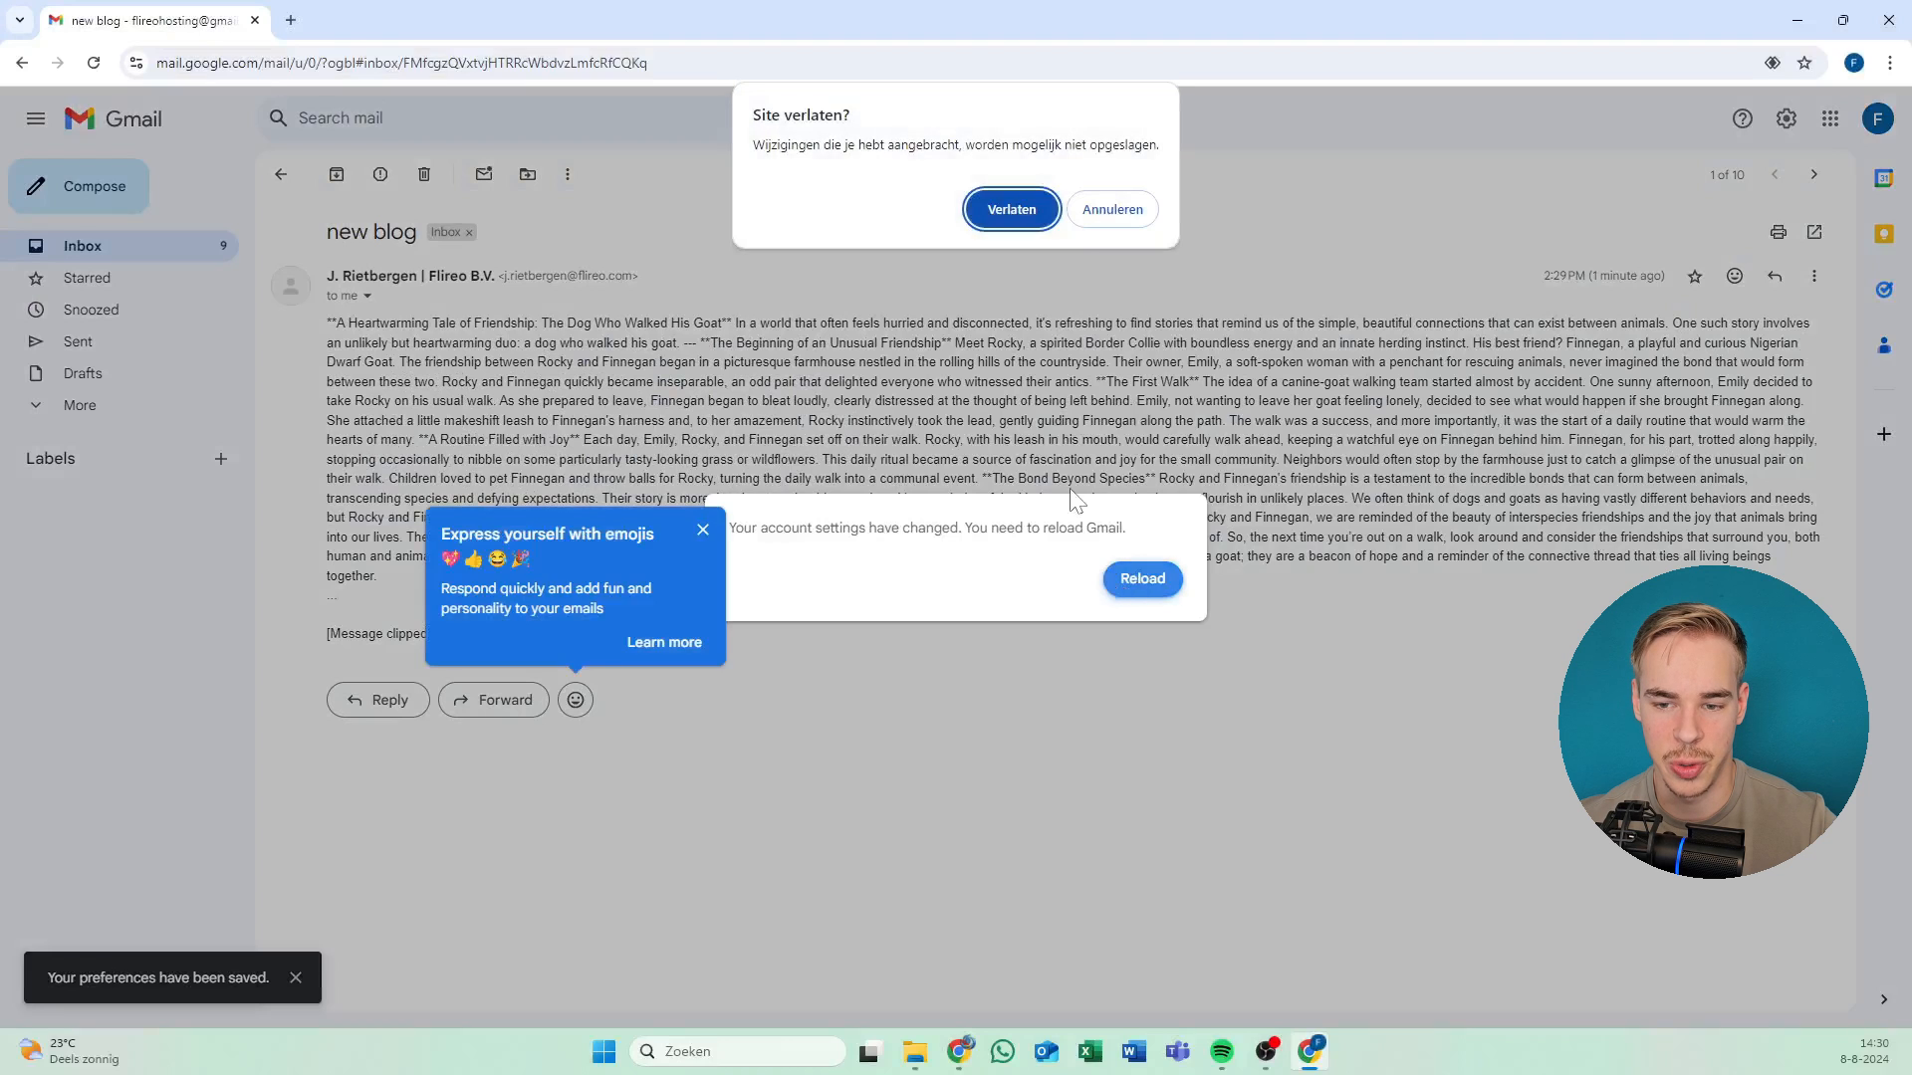
{"action": "left_click", "coordinate": [1039, 231]}
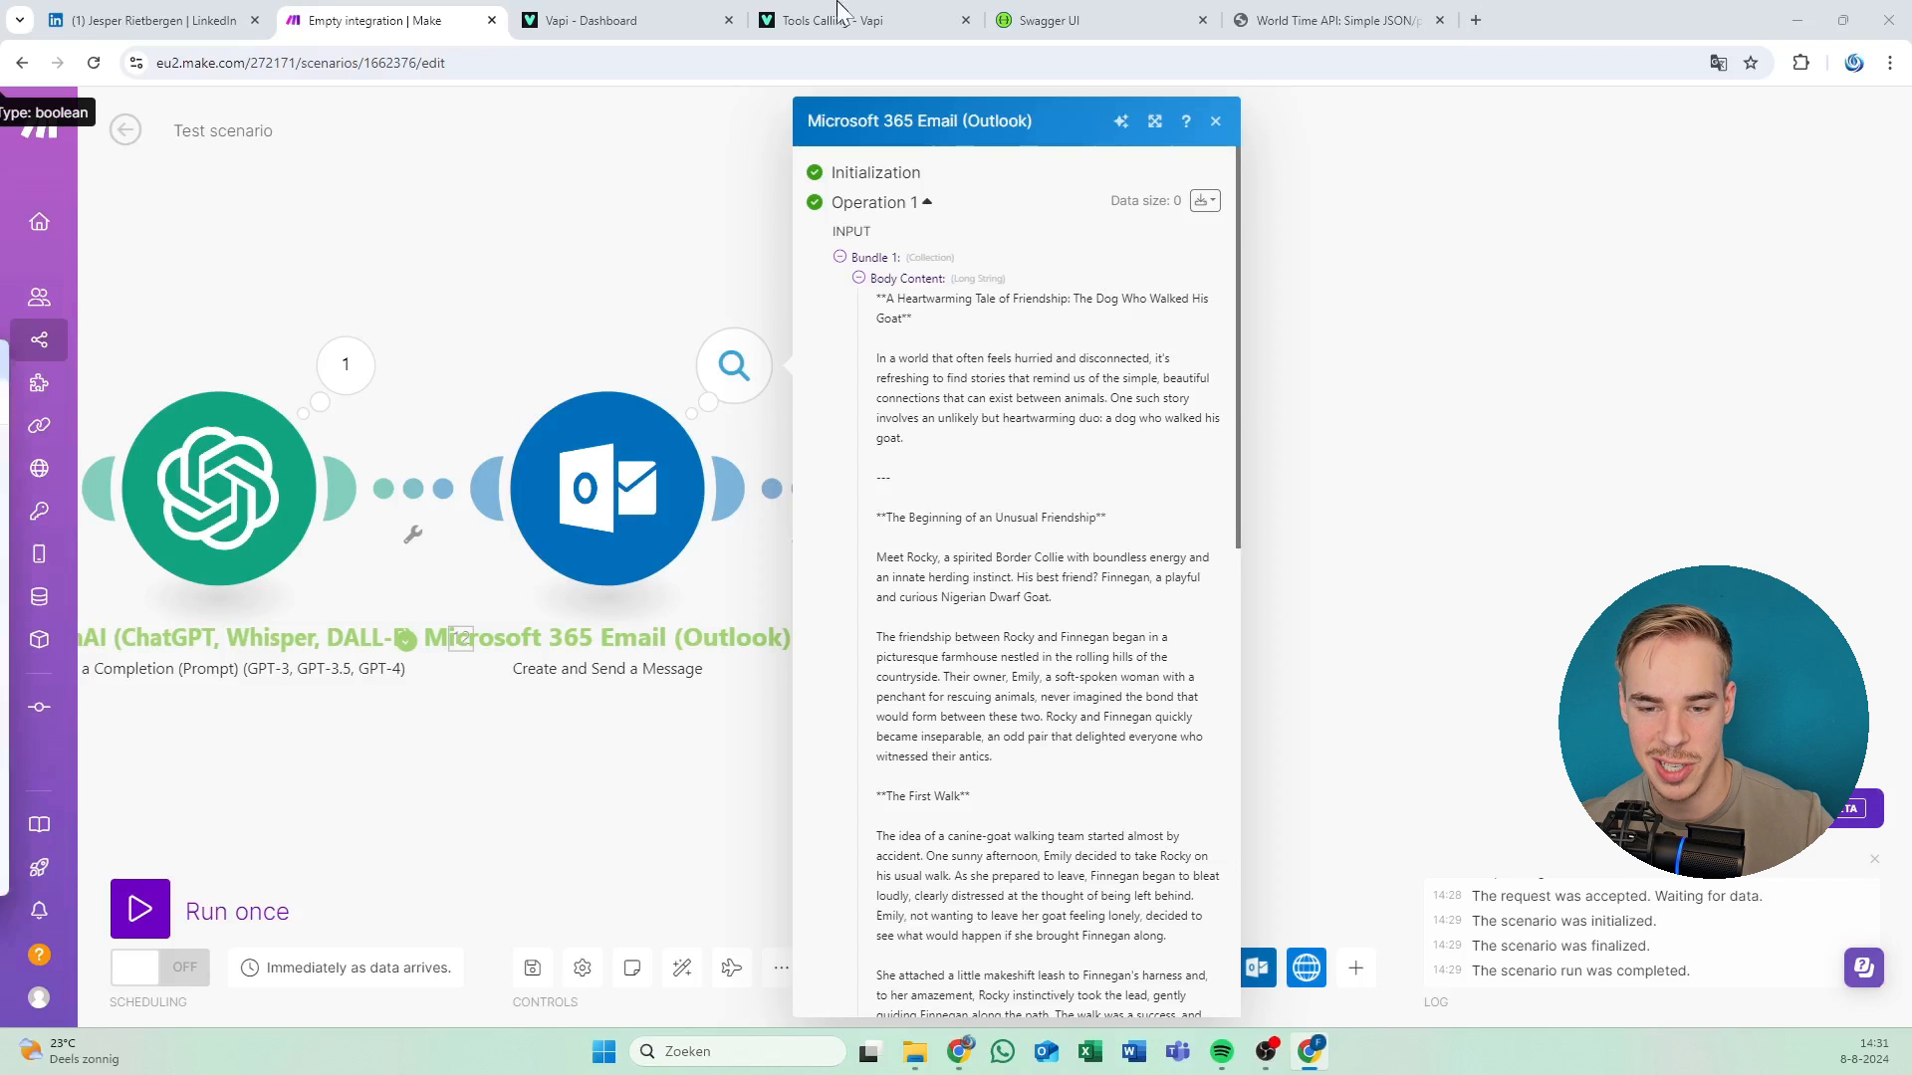
Read through the "new blog" email's text in Gmail, and close the Outlook module's run details in Make.
{"action": "left_click_drag", "start_coordinate": [837, 2], "coordinate": [841, 0]}
{"action": "left_click_drag", "start_coordinate": [871, 421], "coordinate": [937, 499]}
{"action": "left_click_drag", "start_coordinate": [518, 342], "coordinate": [609, 459]}
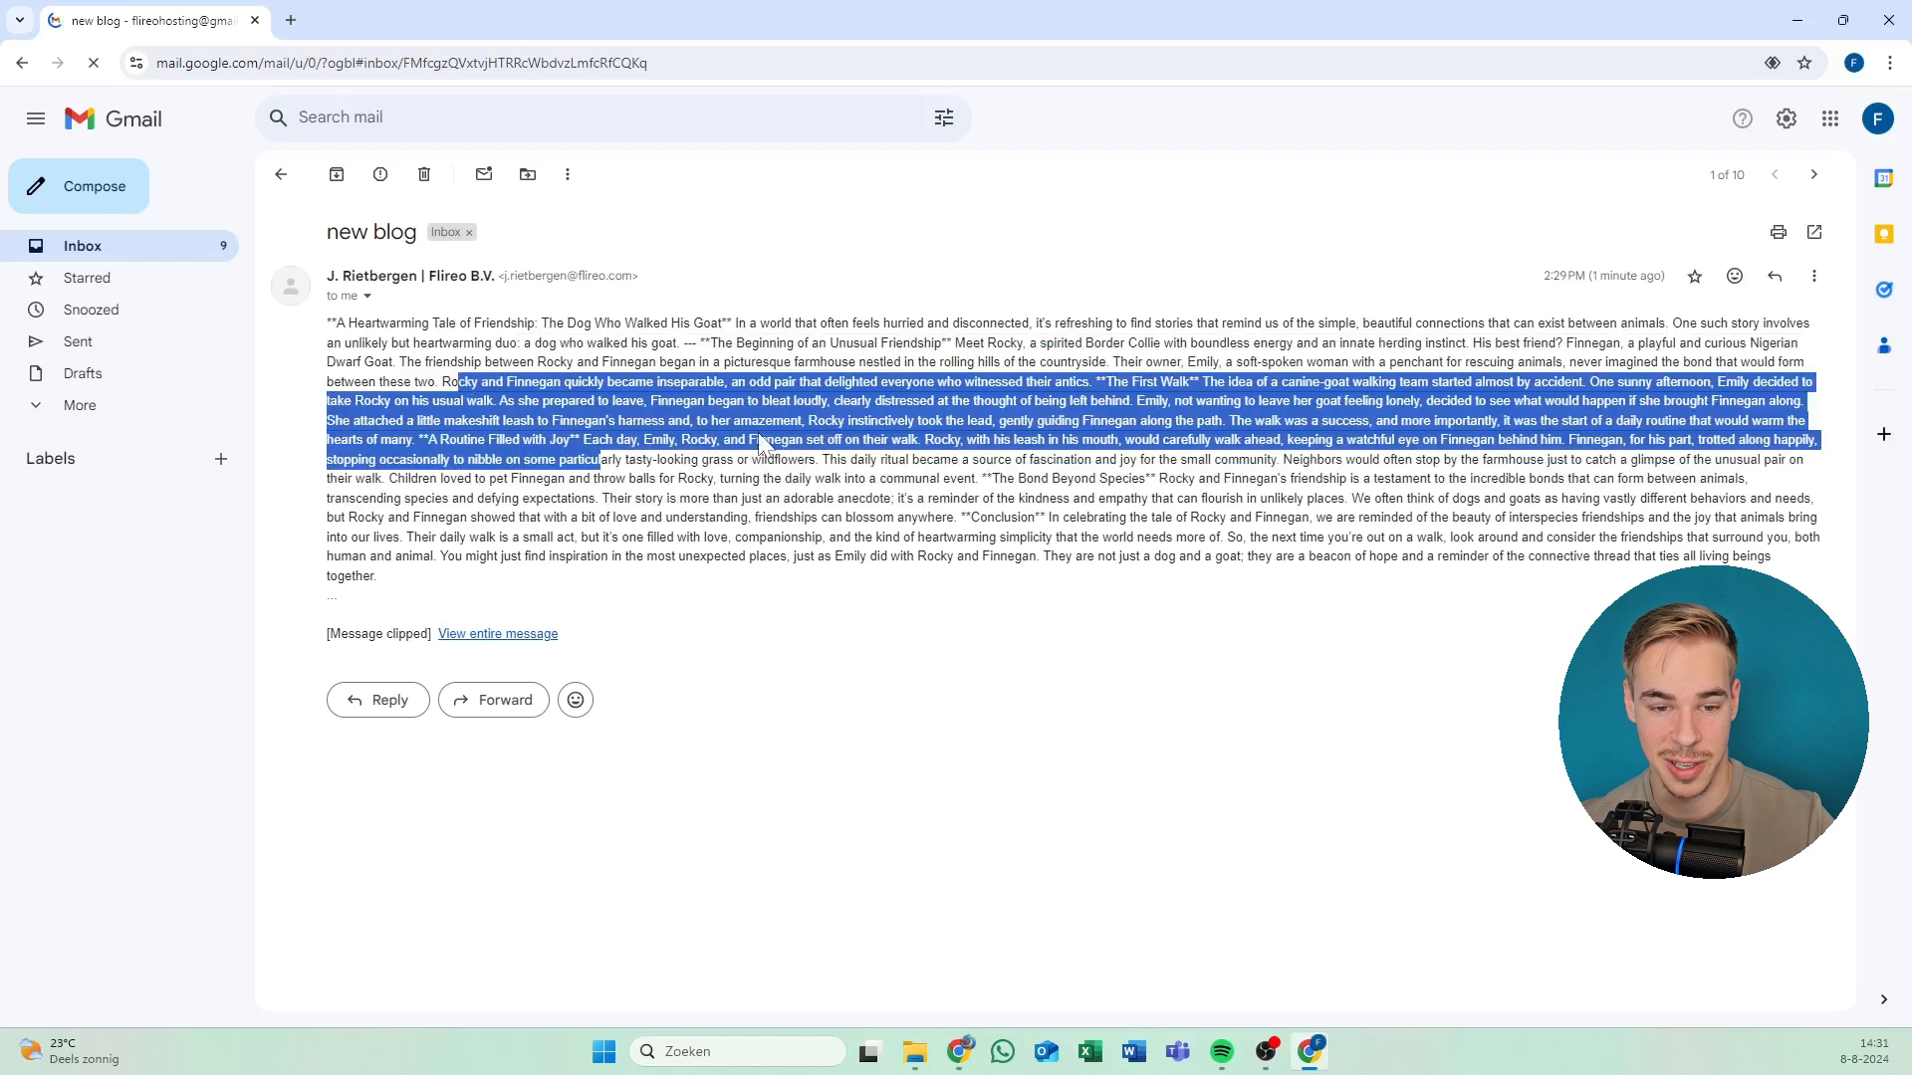
{"action": "left_click_drag", "start_coordinate": [760, 440], "coordinate": [844, 479]}
{"action": "left_click", "coordinate": [844, 479]}
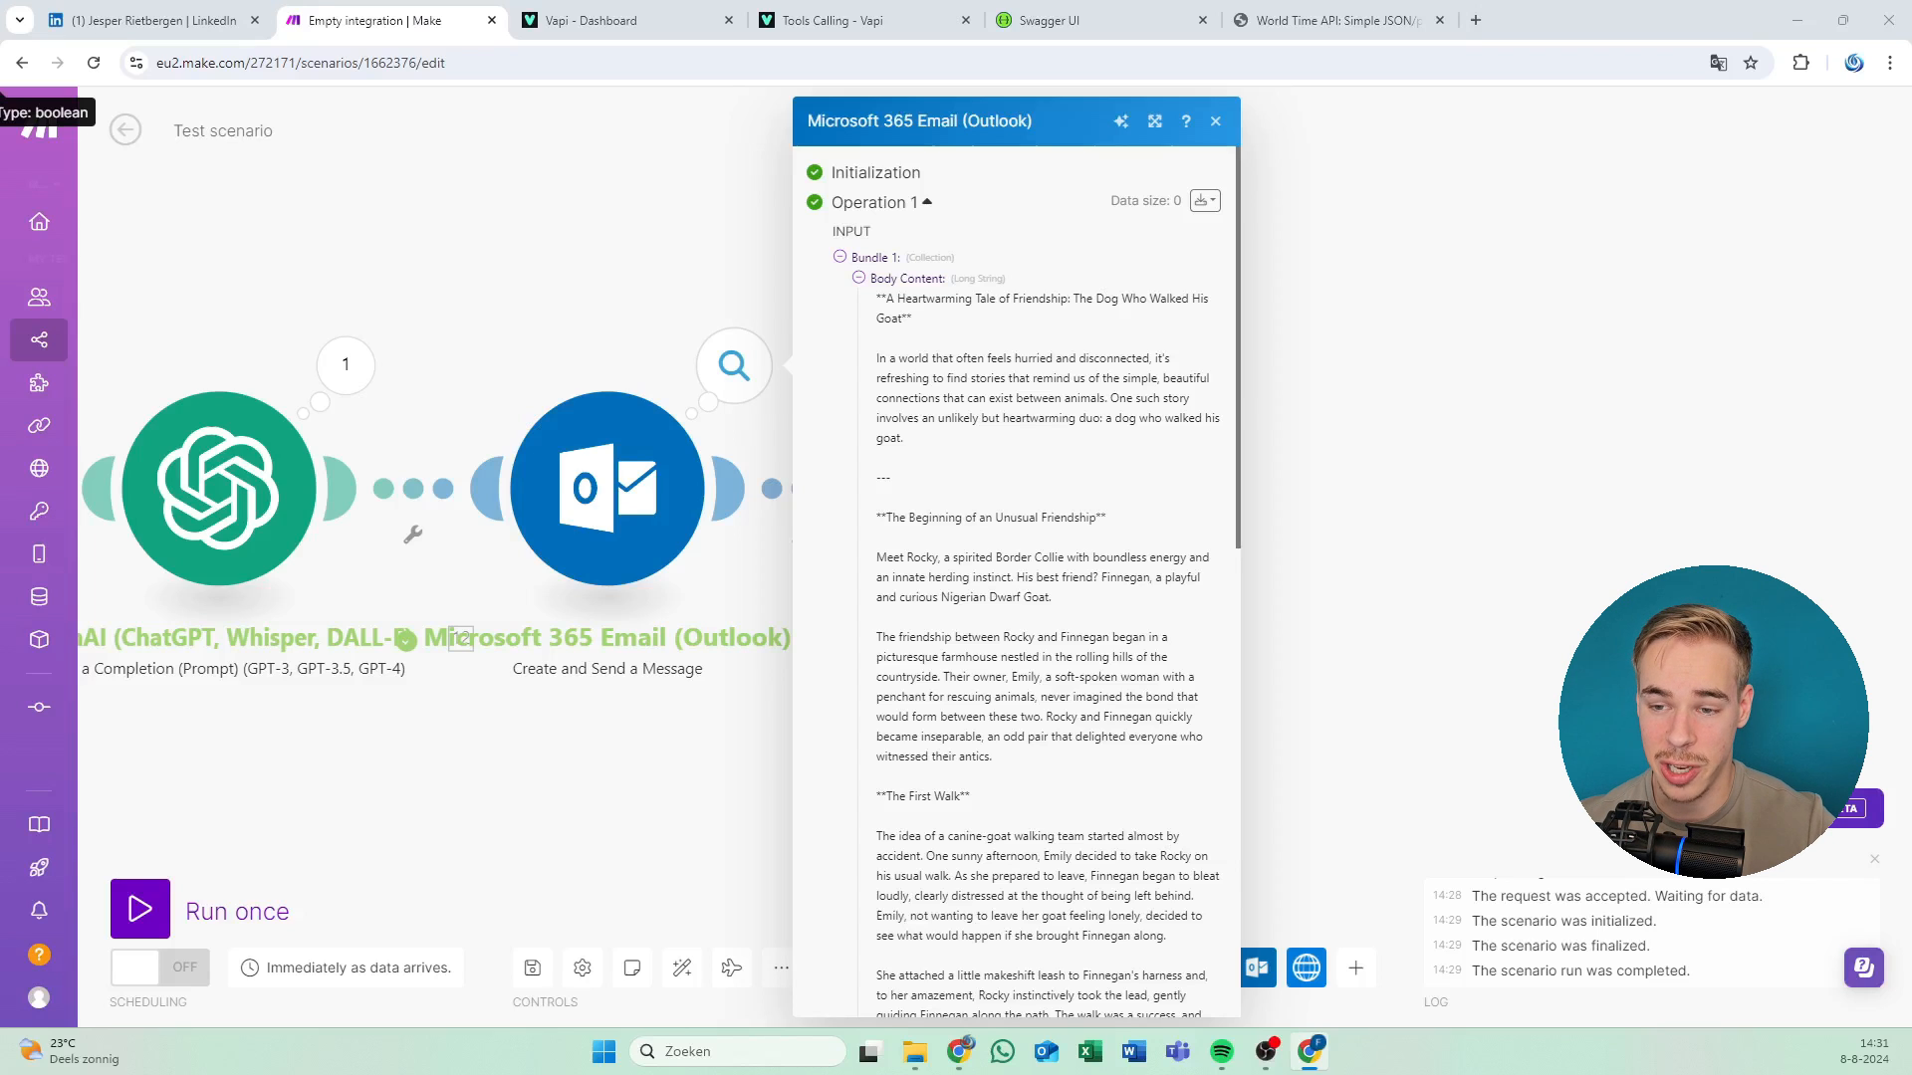
{"action": "left_click", "coordinate": [1215, 121]}
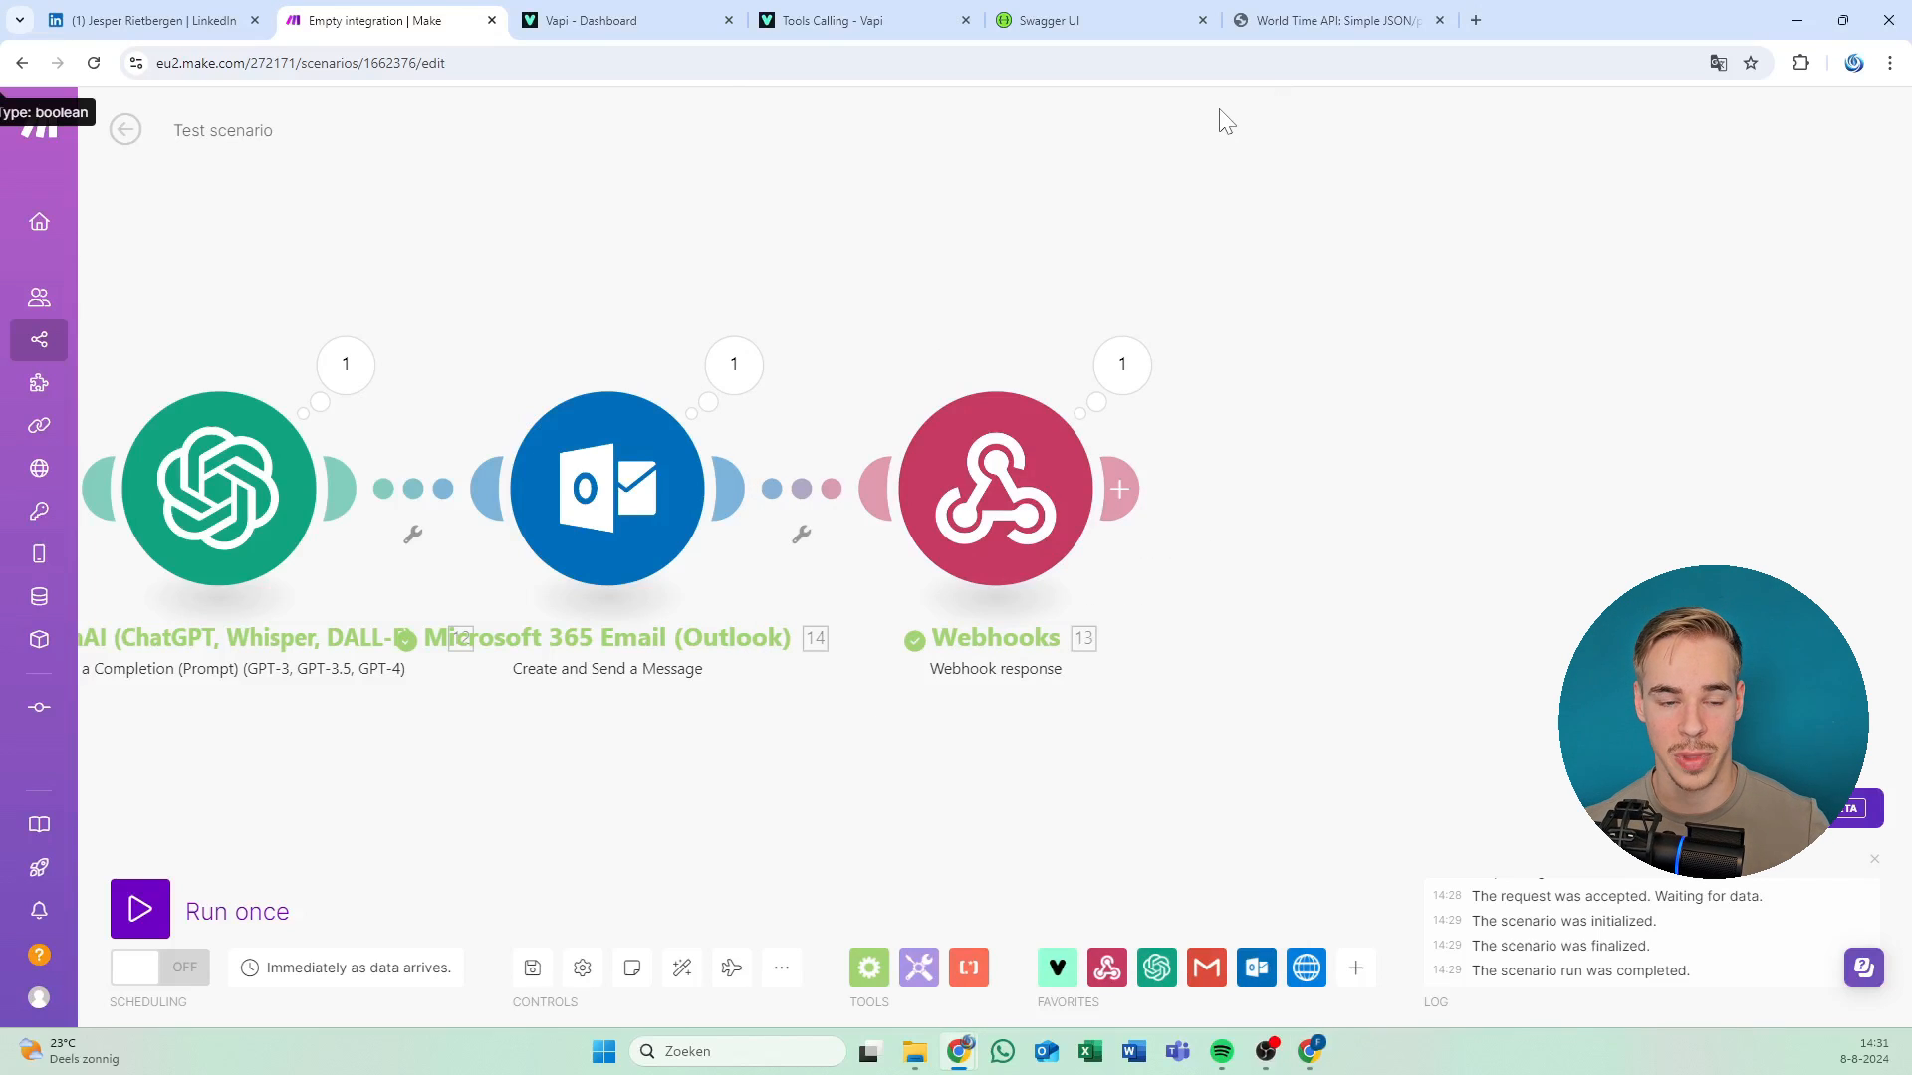
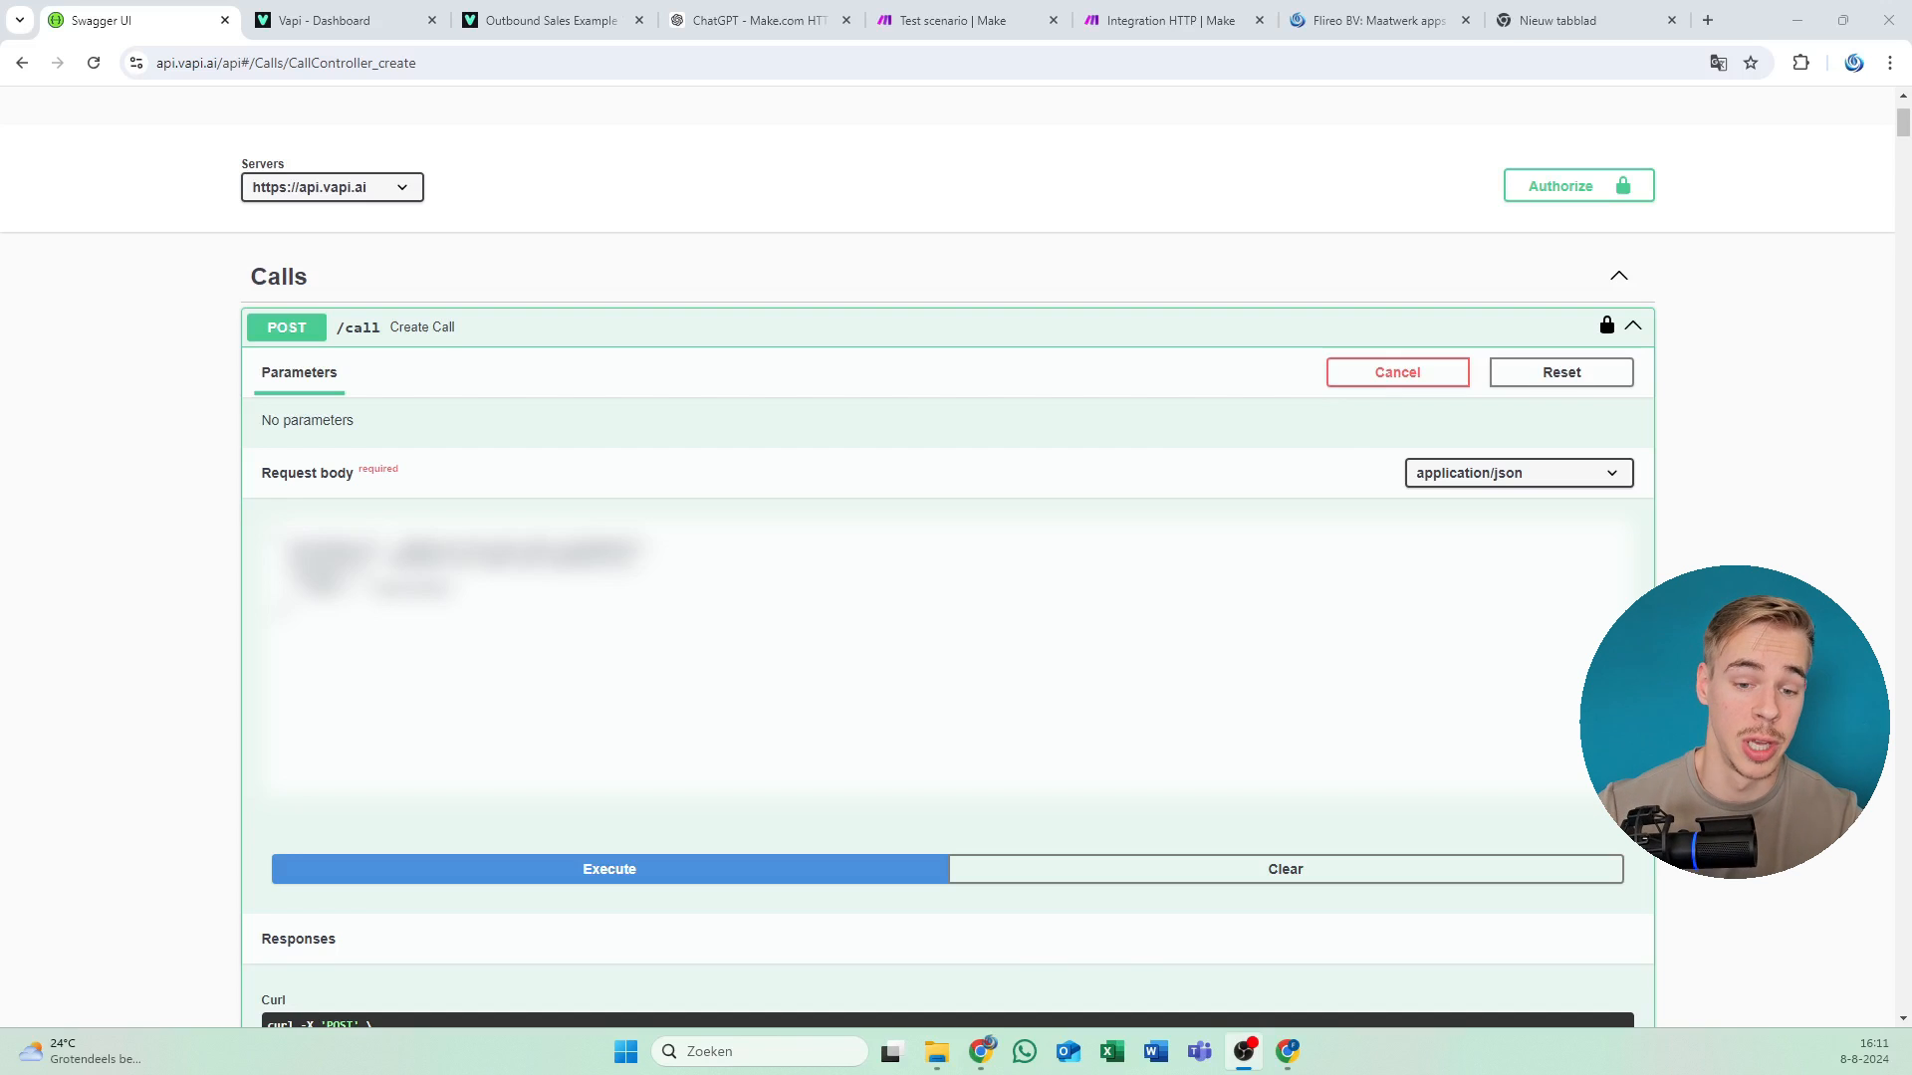
Select the full curl command under the Create Call responses and move the ChatGPT tab directly beside the Swagger UI tab.
{"action": "scroll", "coordinate": [612, 370], "scroll_direction": "down", "scroll_amount": 5}
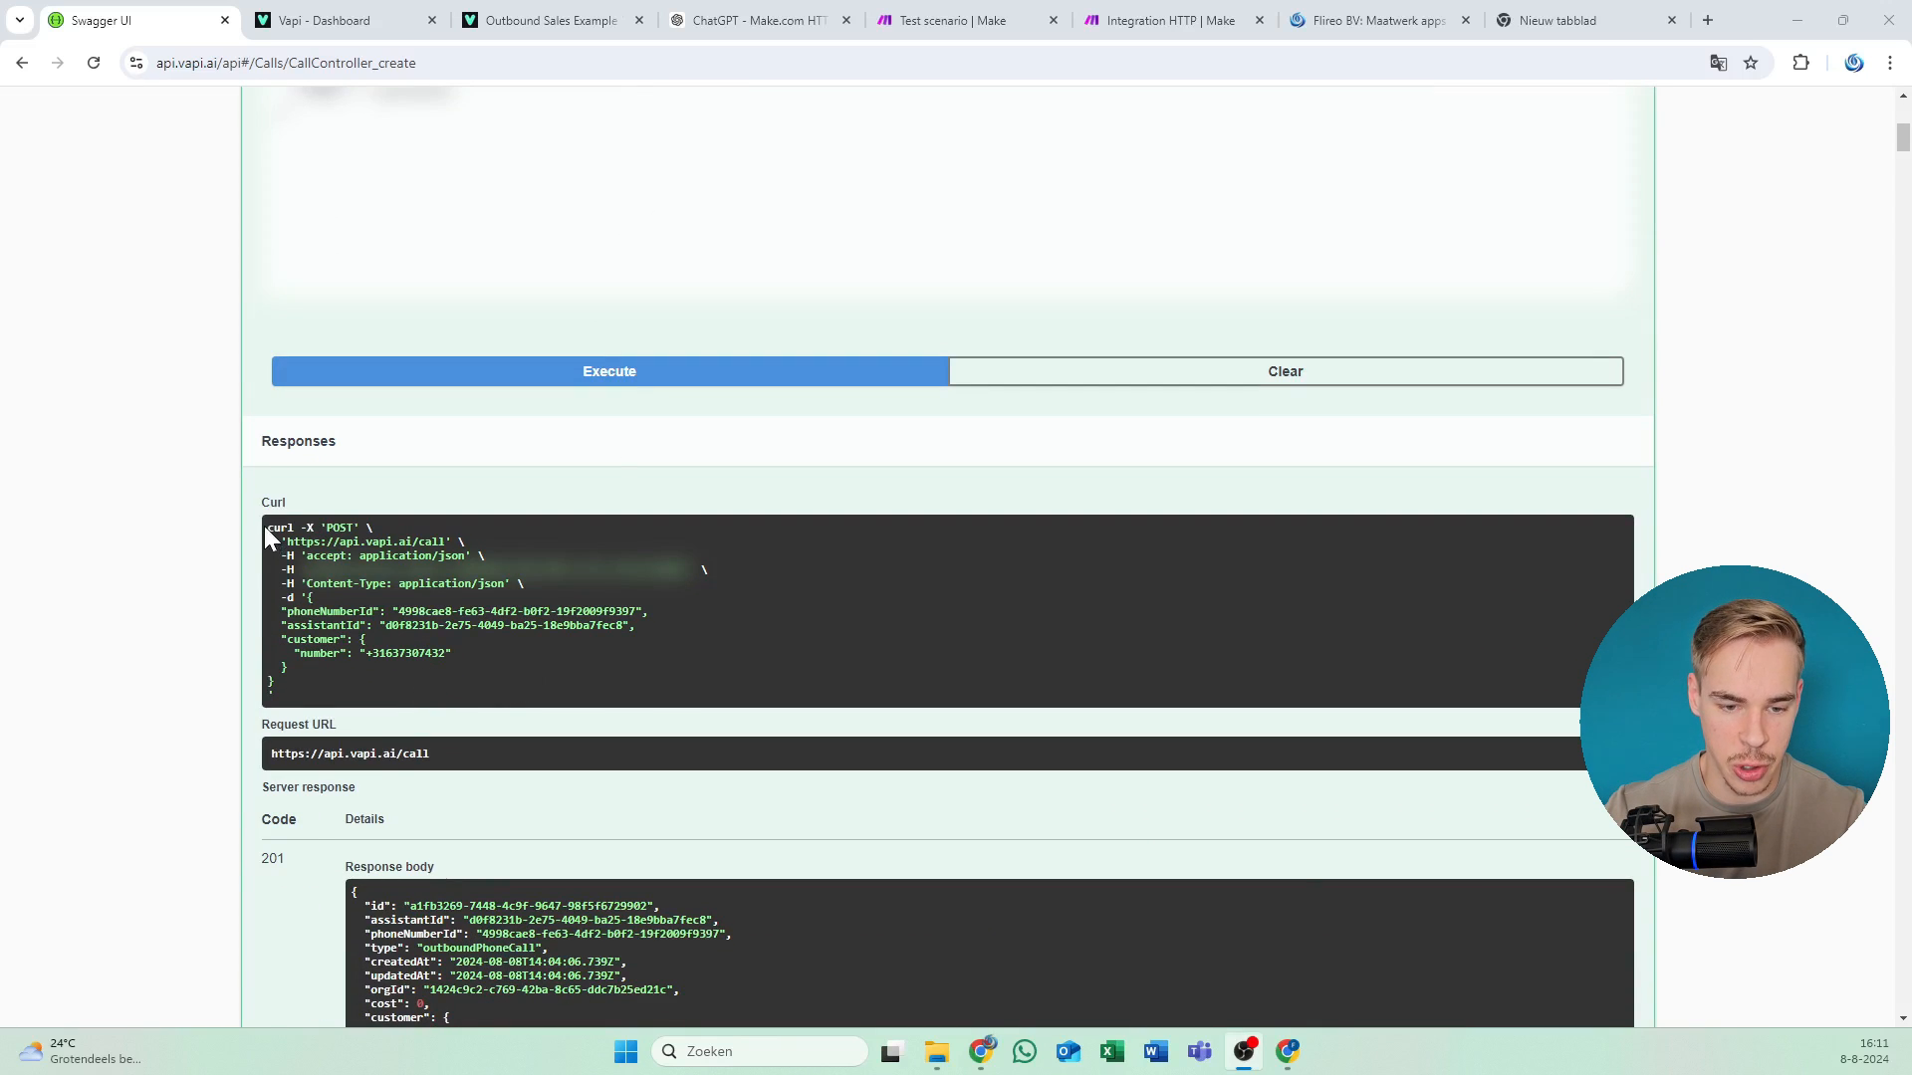
{"action": "left_click_drag", "start_coordinate": [266, 527], "coordinate": [403, 683]}
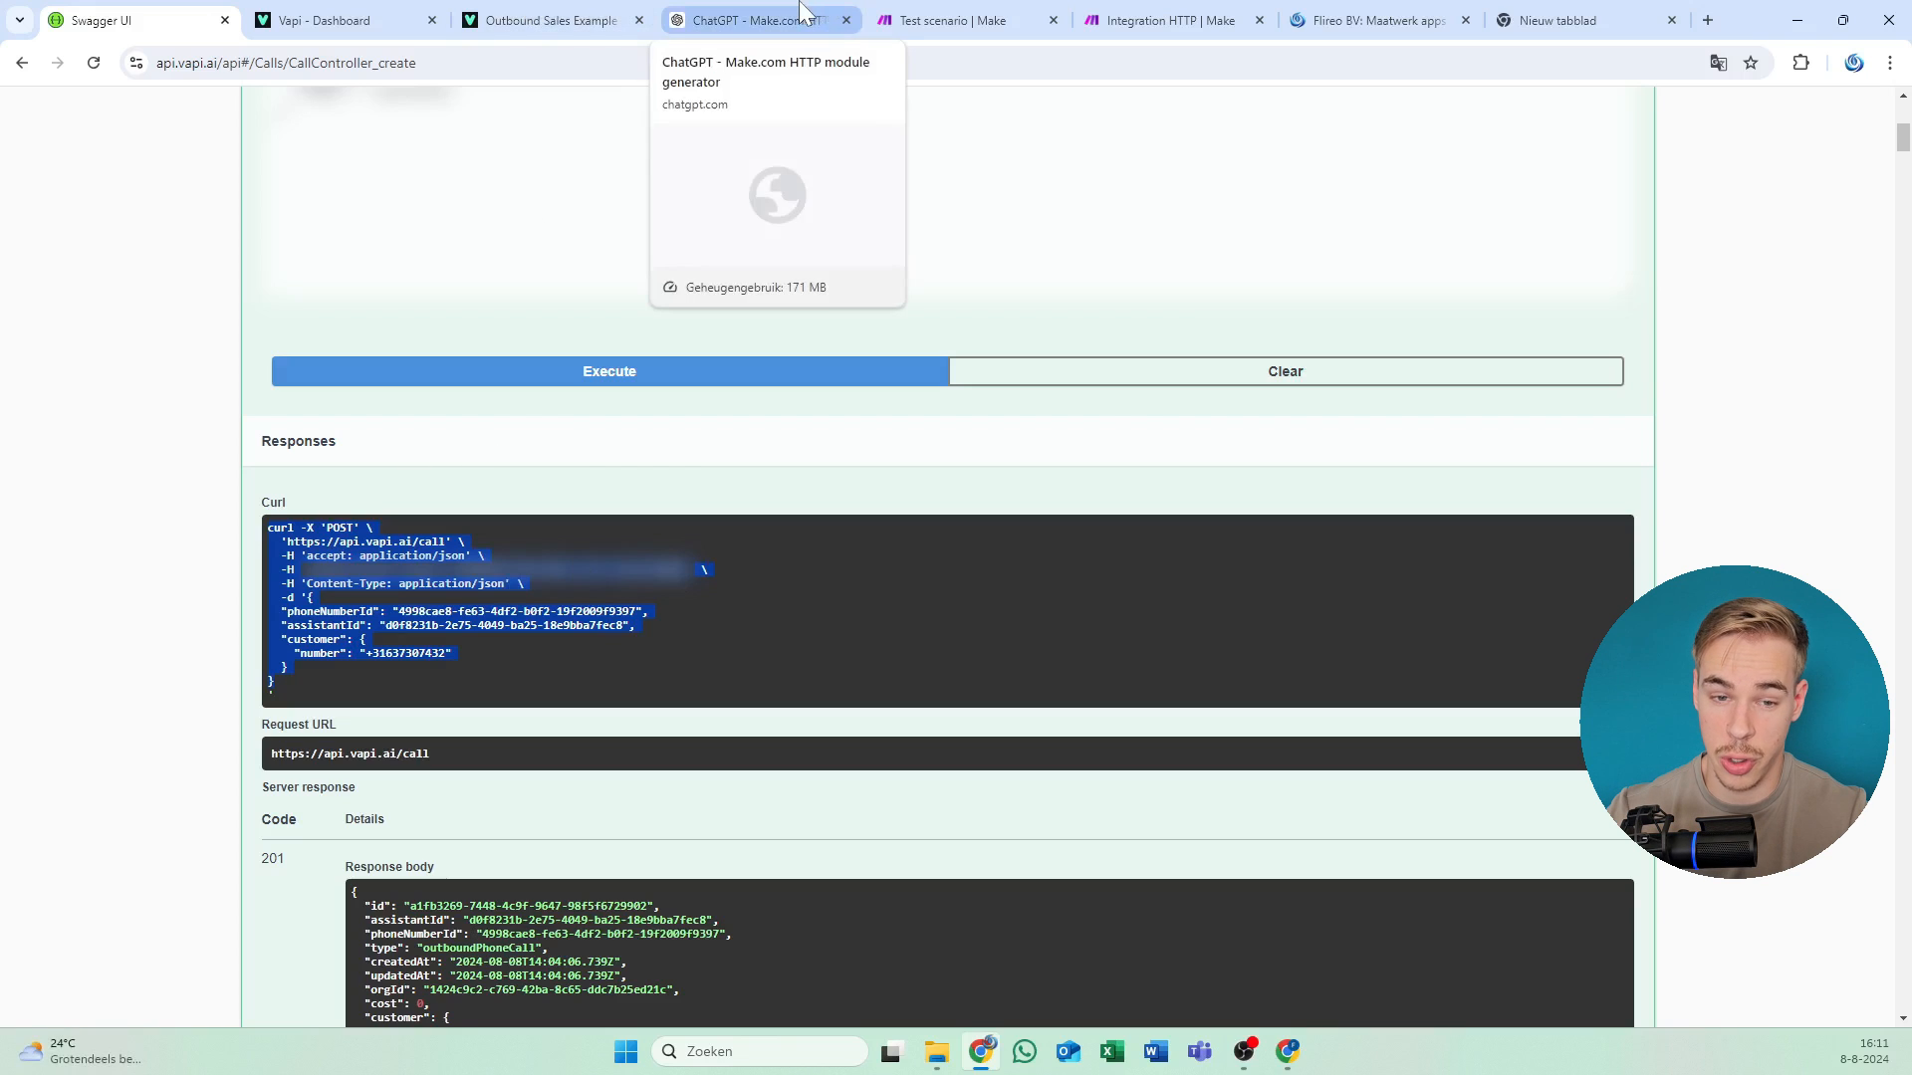
{"action": "left_click_drag", "start_coordinate": [801, 14], "coordinate": [438, 12]}
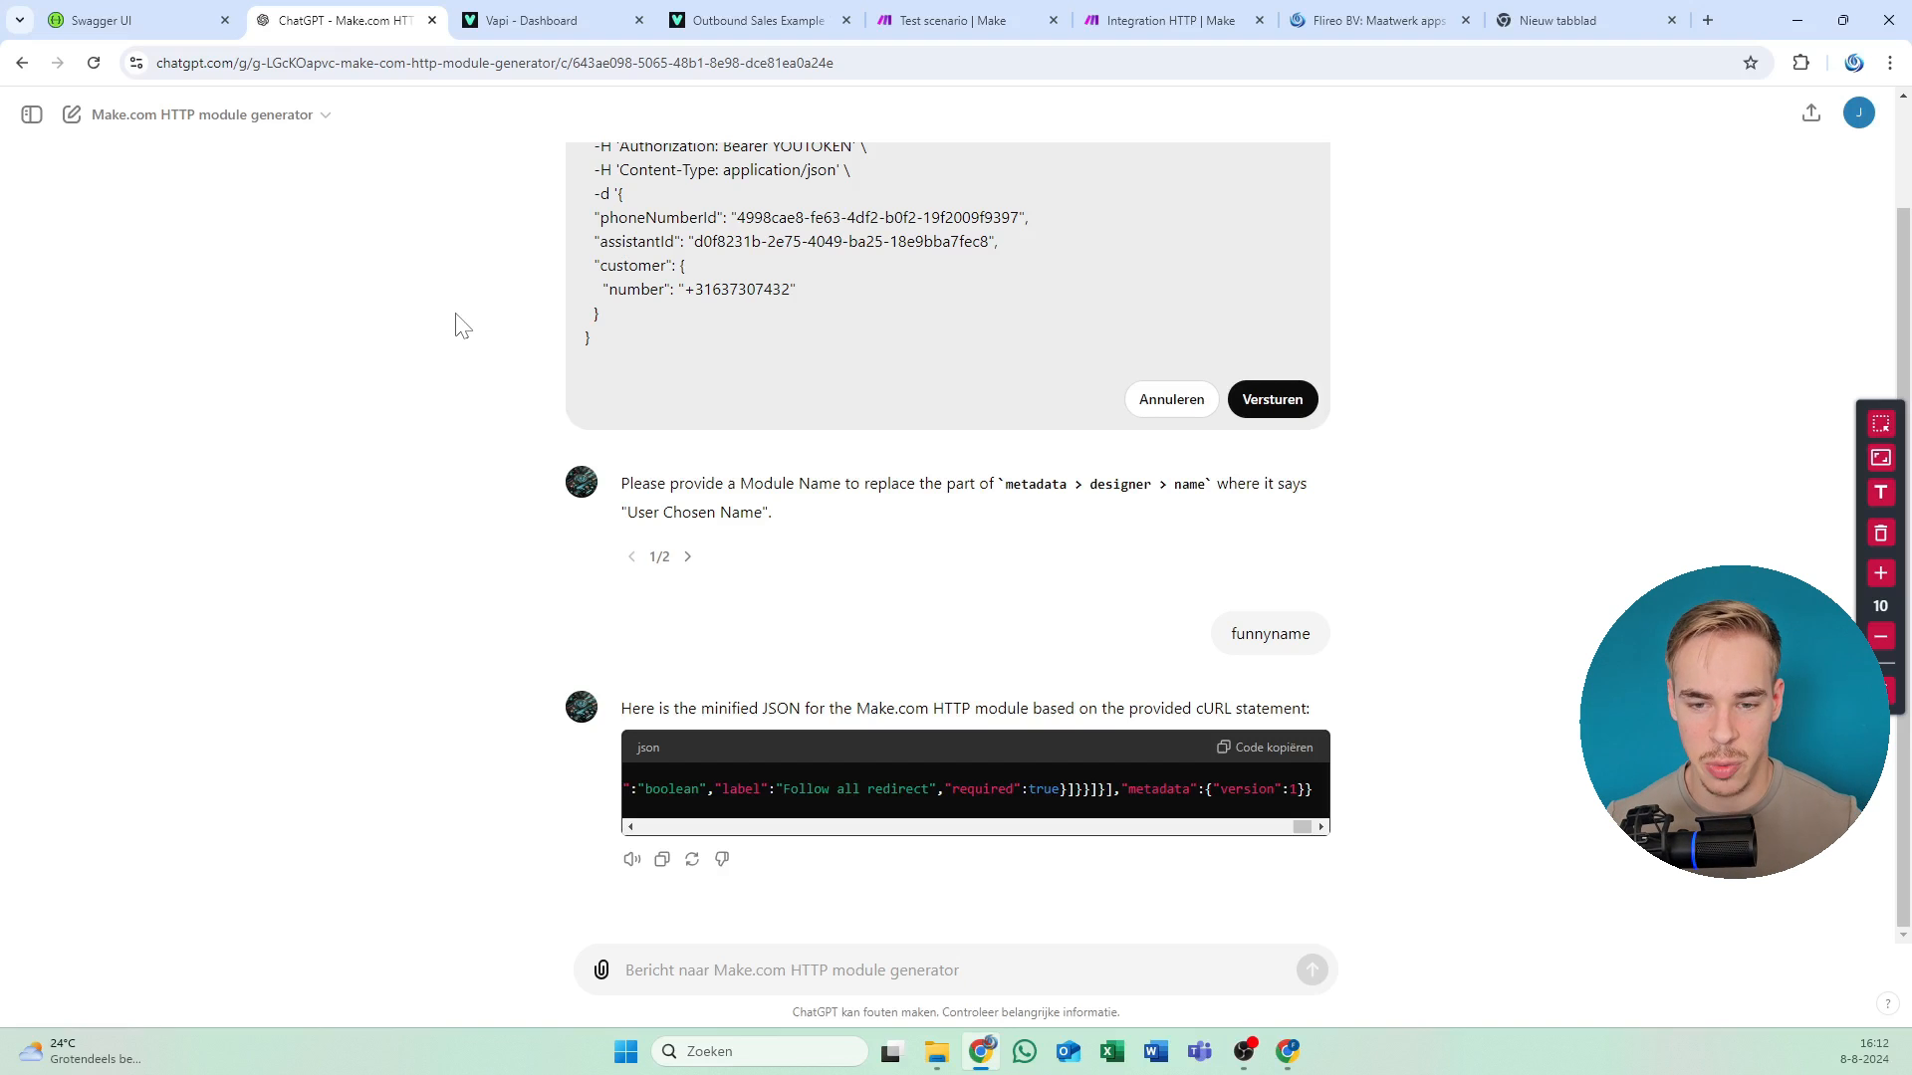
Compare the curl command in Swagger UI with the one in the Make.com HTTP module generator chat, including its placeholder token.
{"action": "left_click", "coordinate": [140, 20]}
{"action": "left_click", "coordinate": [381, 14]}
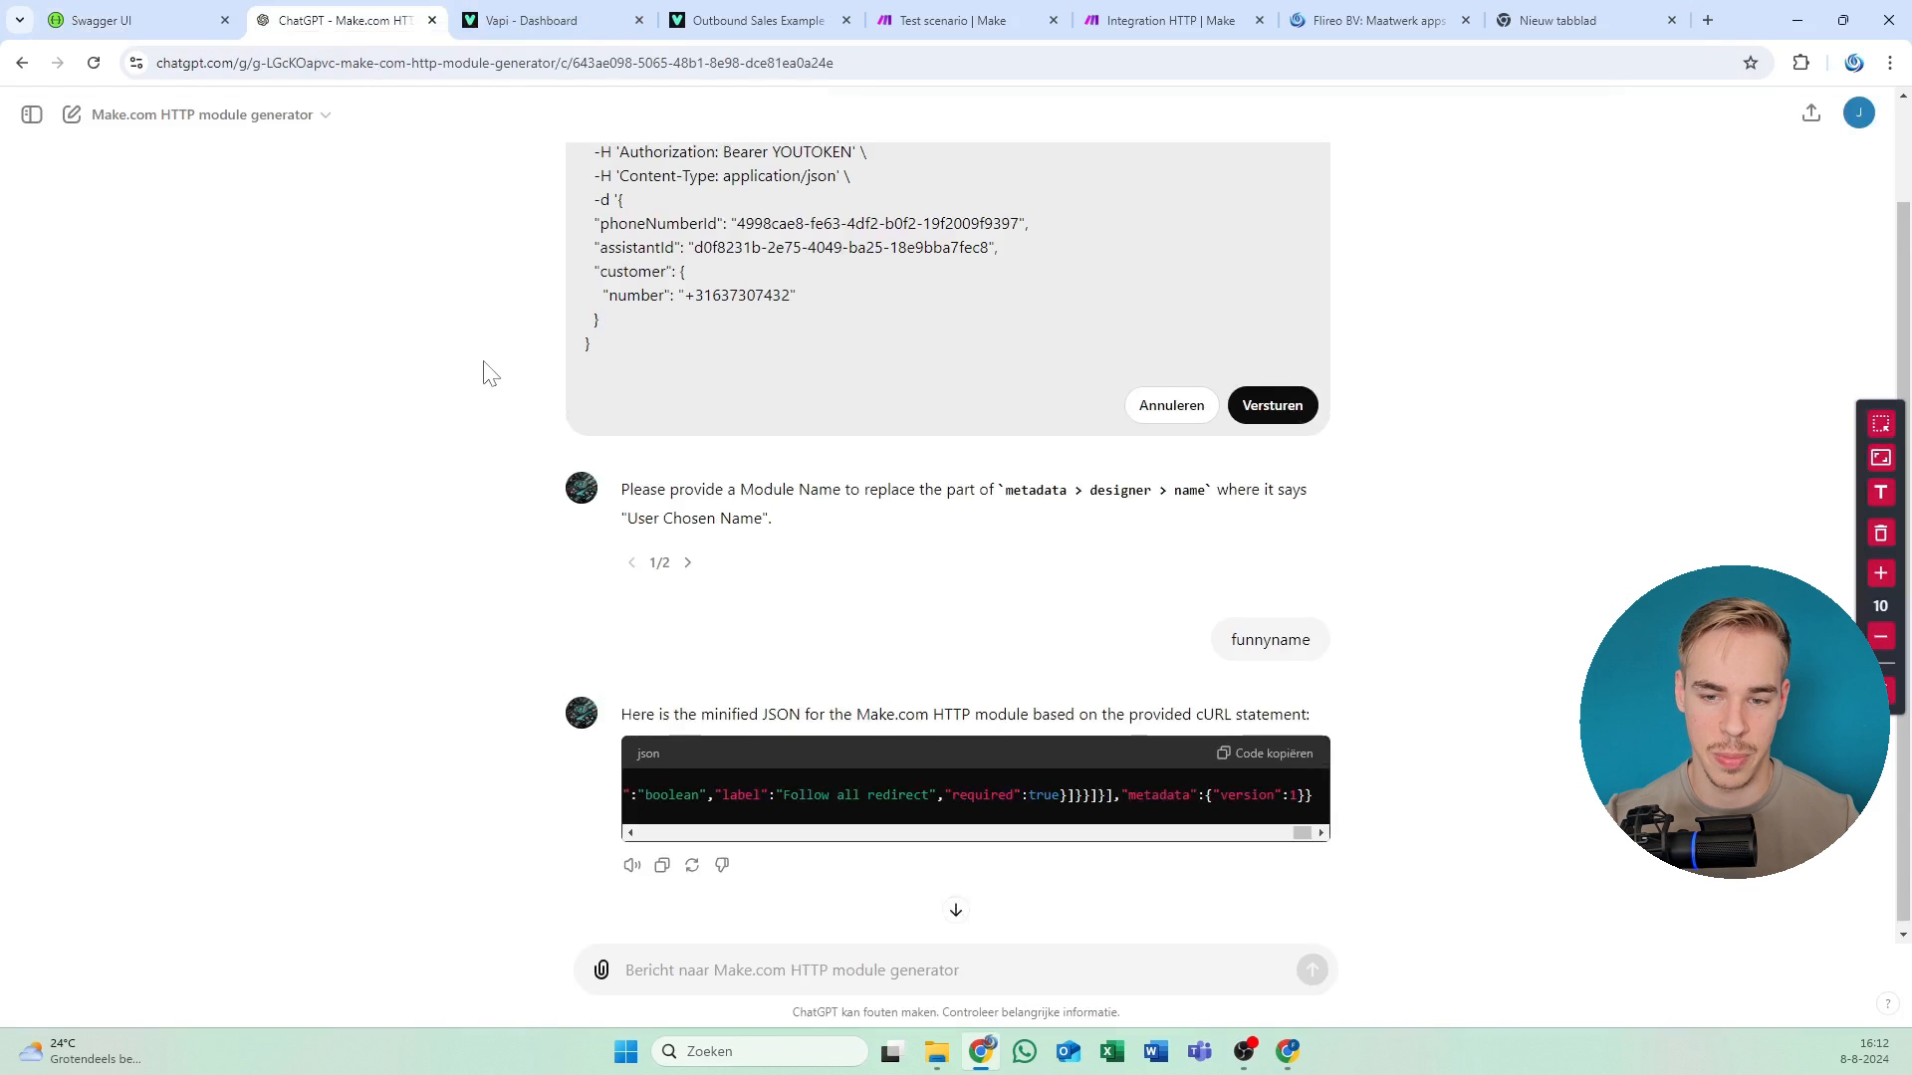
{"action": "scroll", "coordinate": [488, 373], "scroll_direction": "up", "scroll_amount": 1}
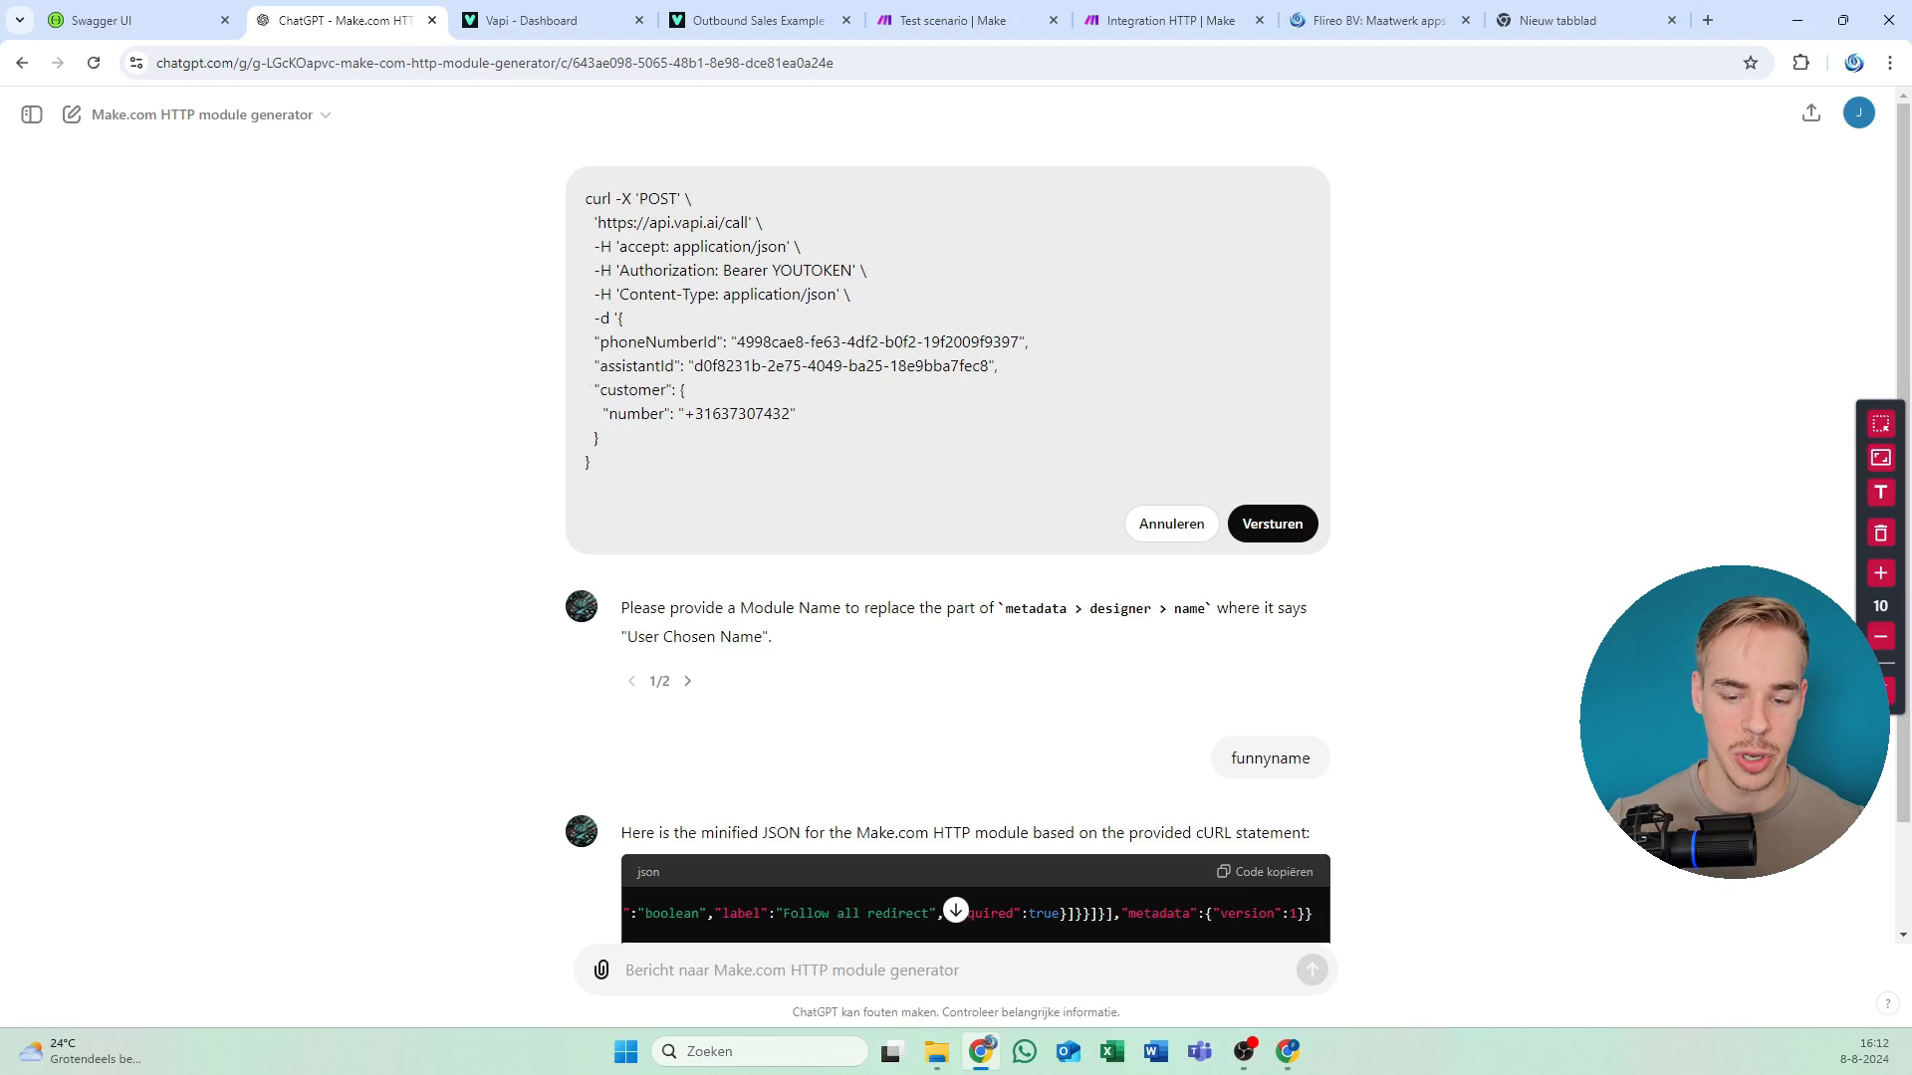
{"action": "left_click", "coordinate": [189, 15]}
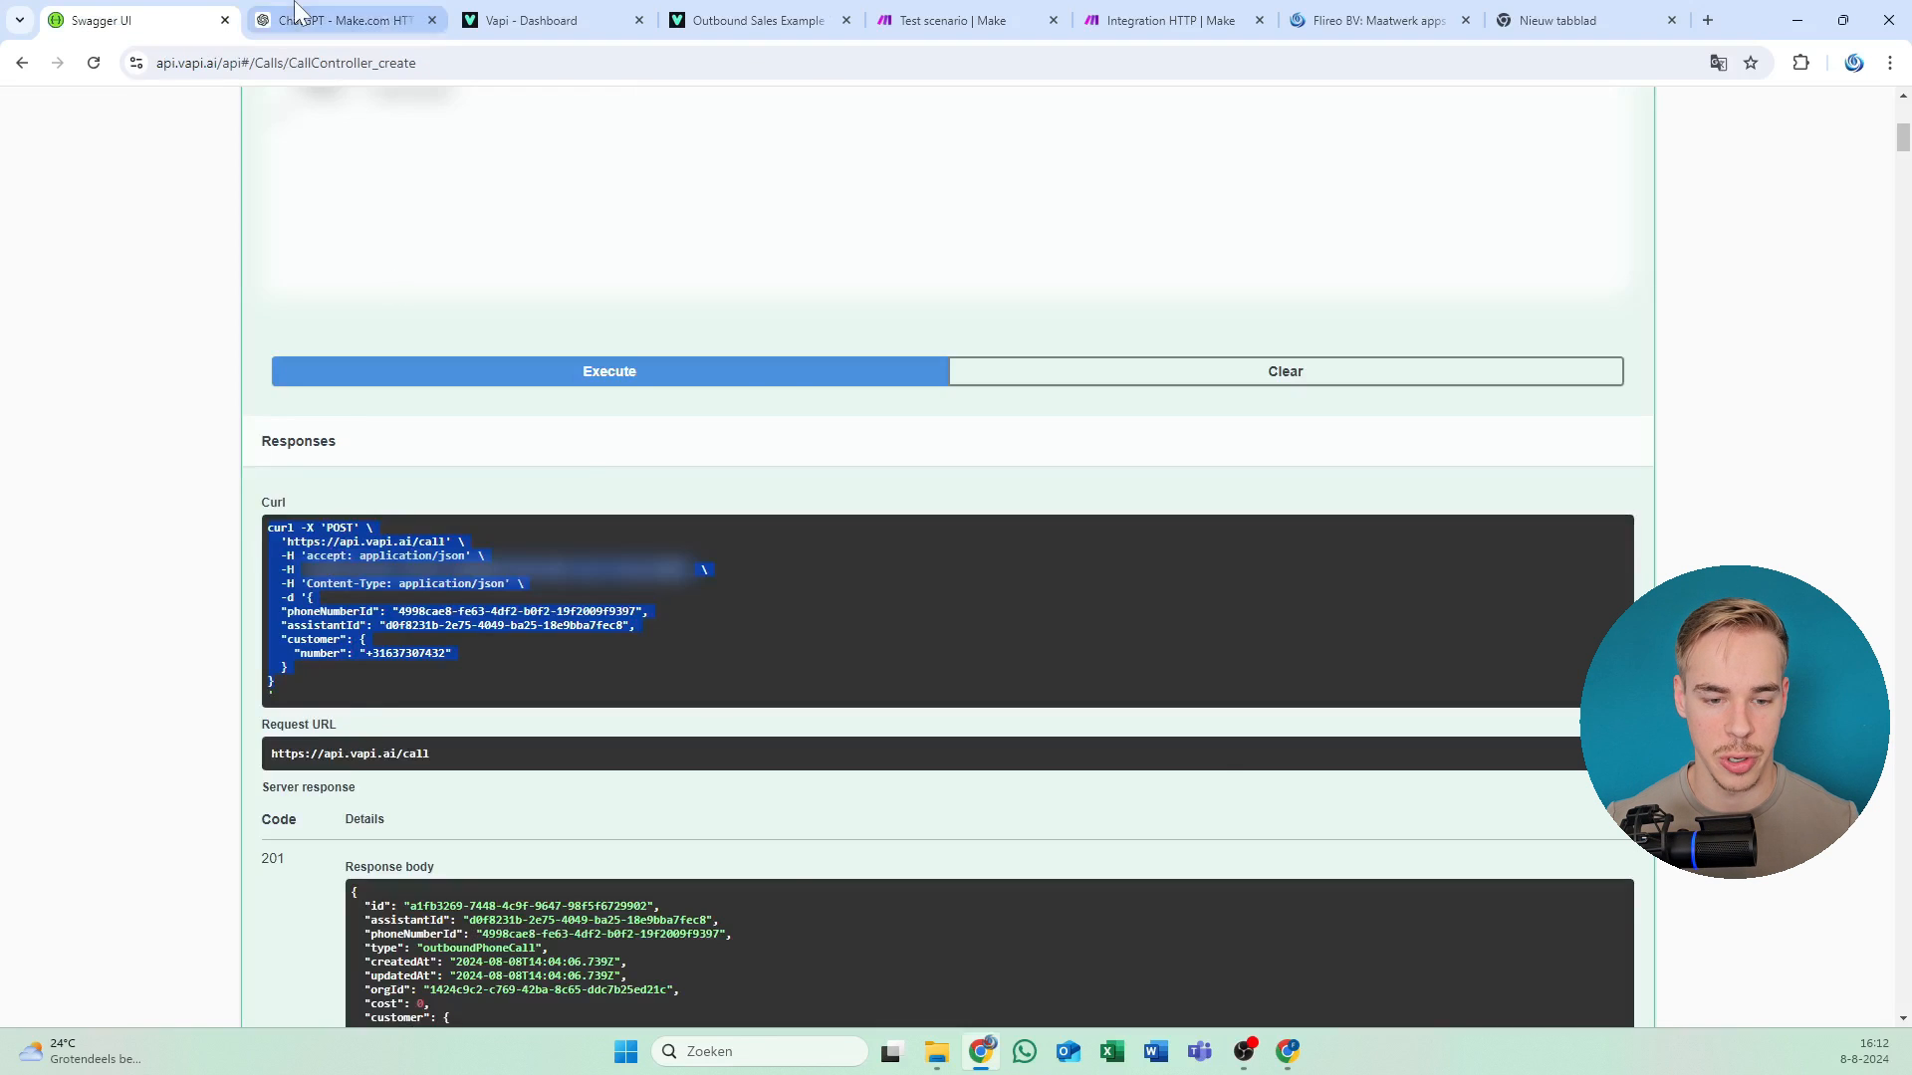
{"action": "left_click", "coordinate": [295, 10]}
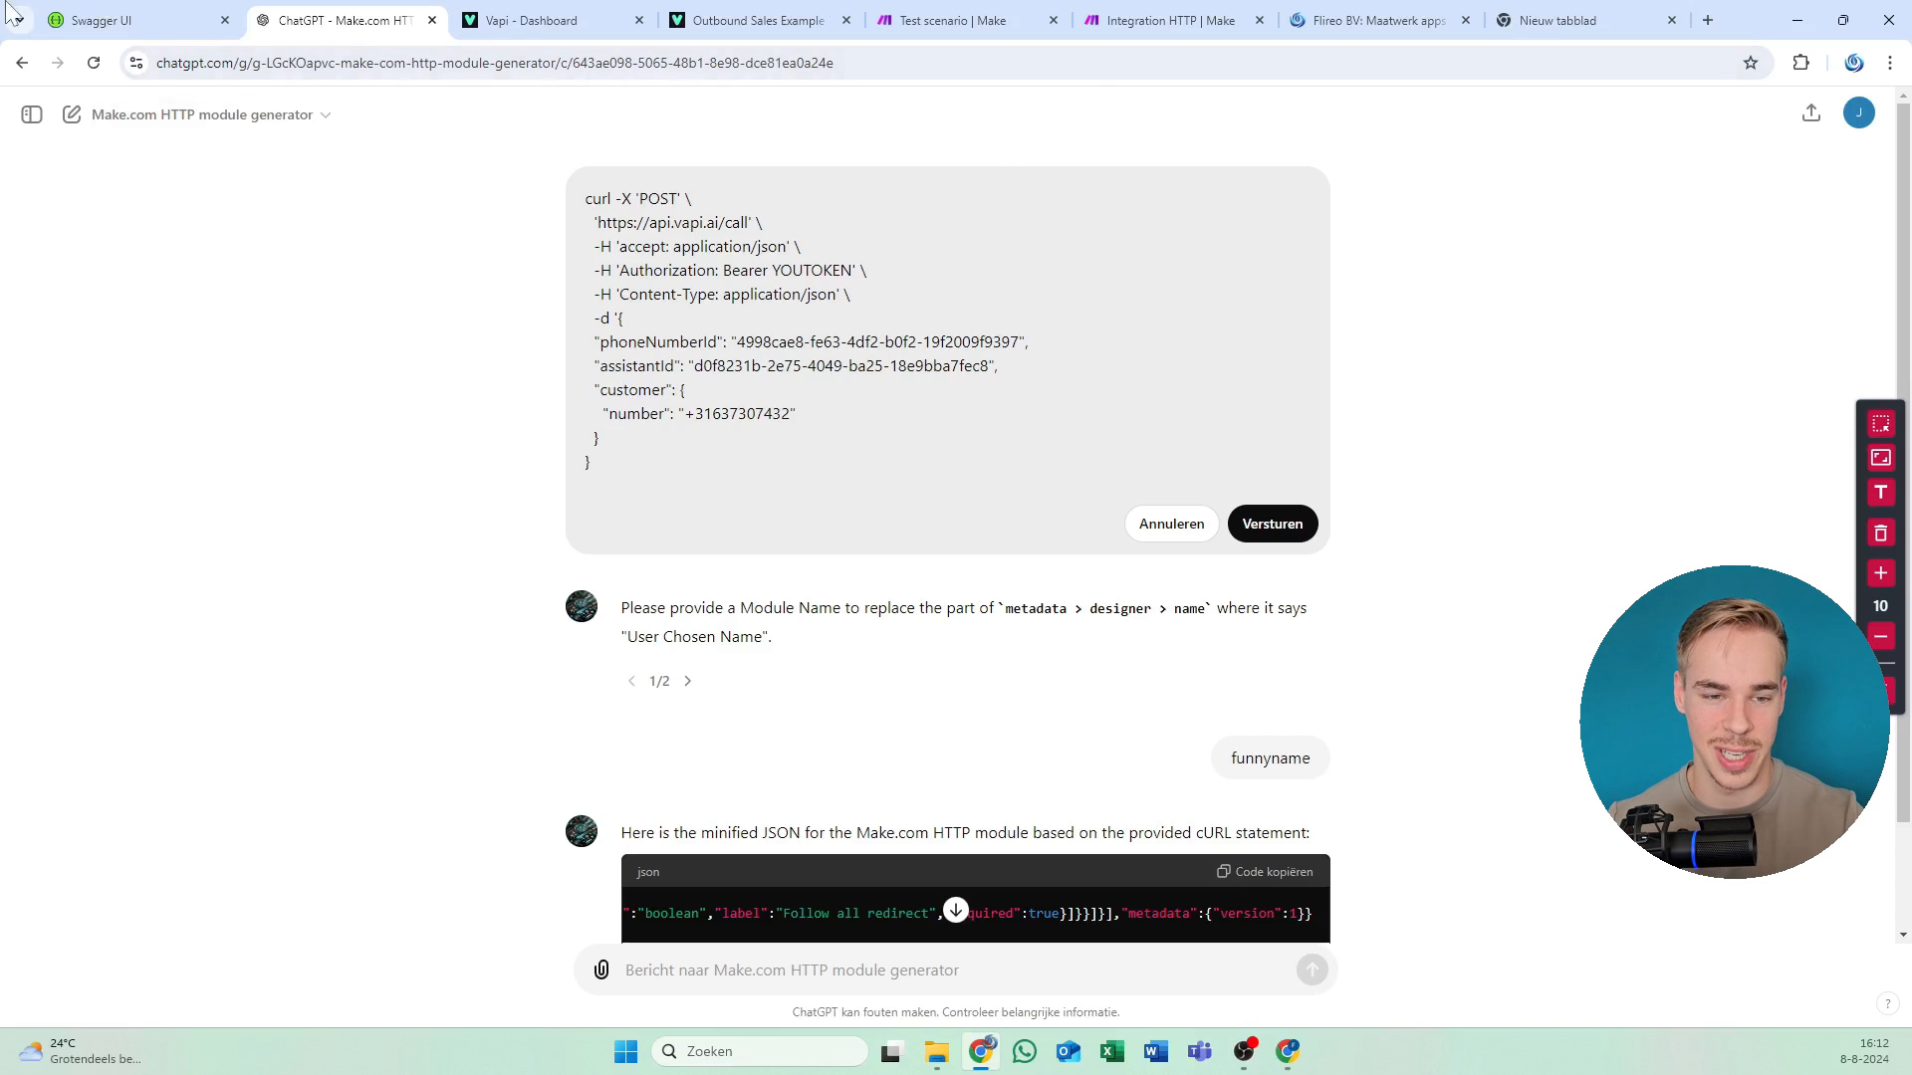
{"action": "left_click", "coordinate": [105, 20]}
{"action": "left_click", "coordinate": [334, 20]}
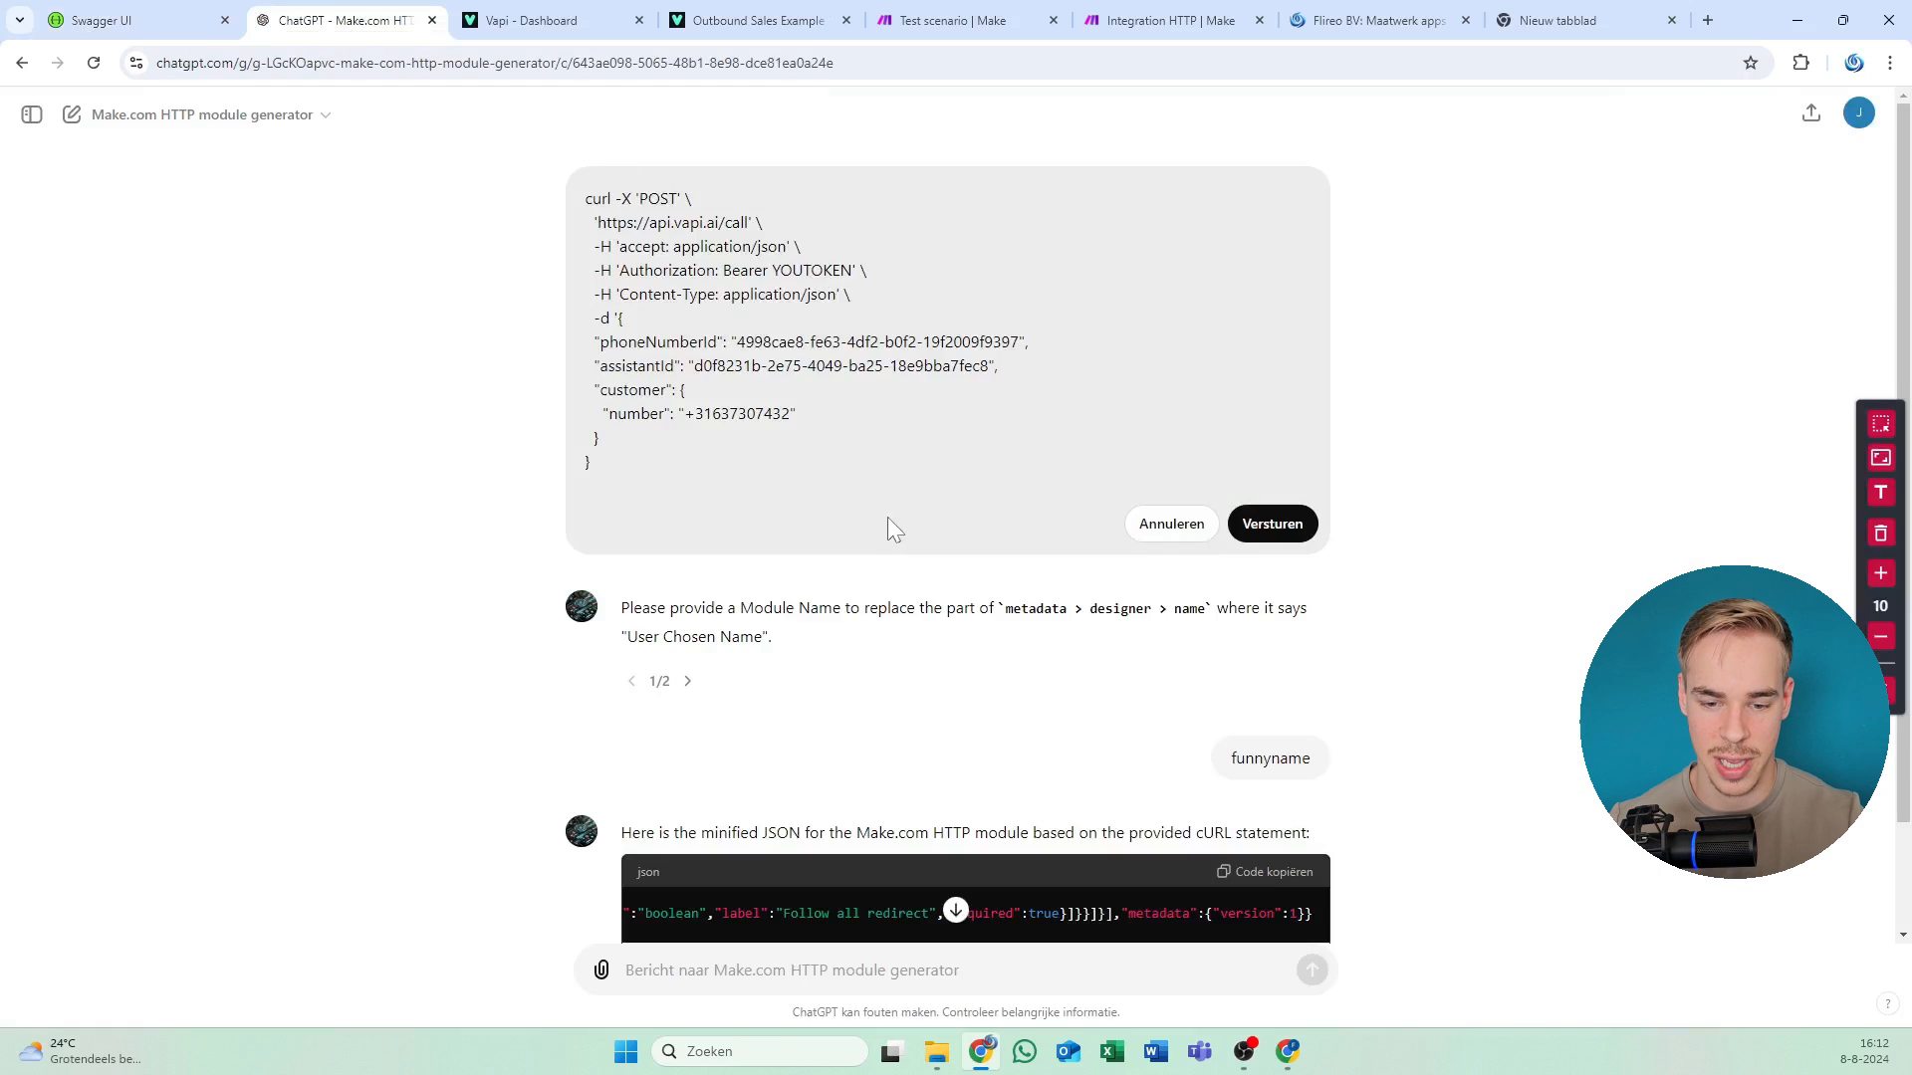
Copy the minified JSON for the Make.com HTTP module from the generator's reply and glance at the Test scenario in Make.
{"action": "scroll", "coordinate": [852, 588], "scroll_direction": "down", "scroll_amount": 1}
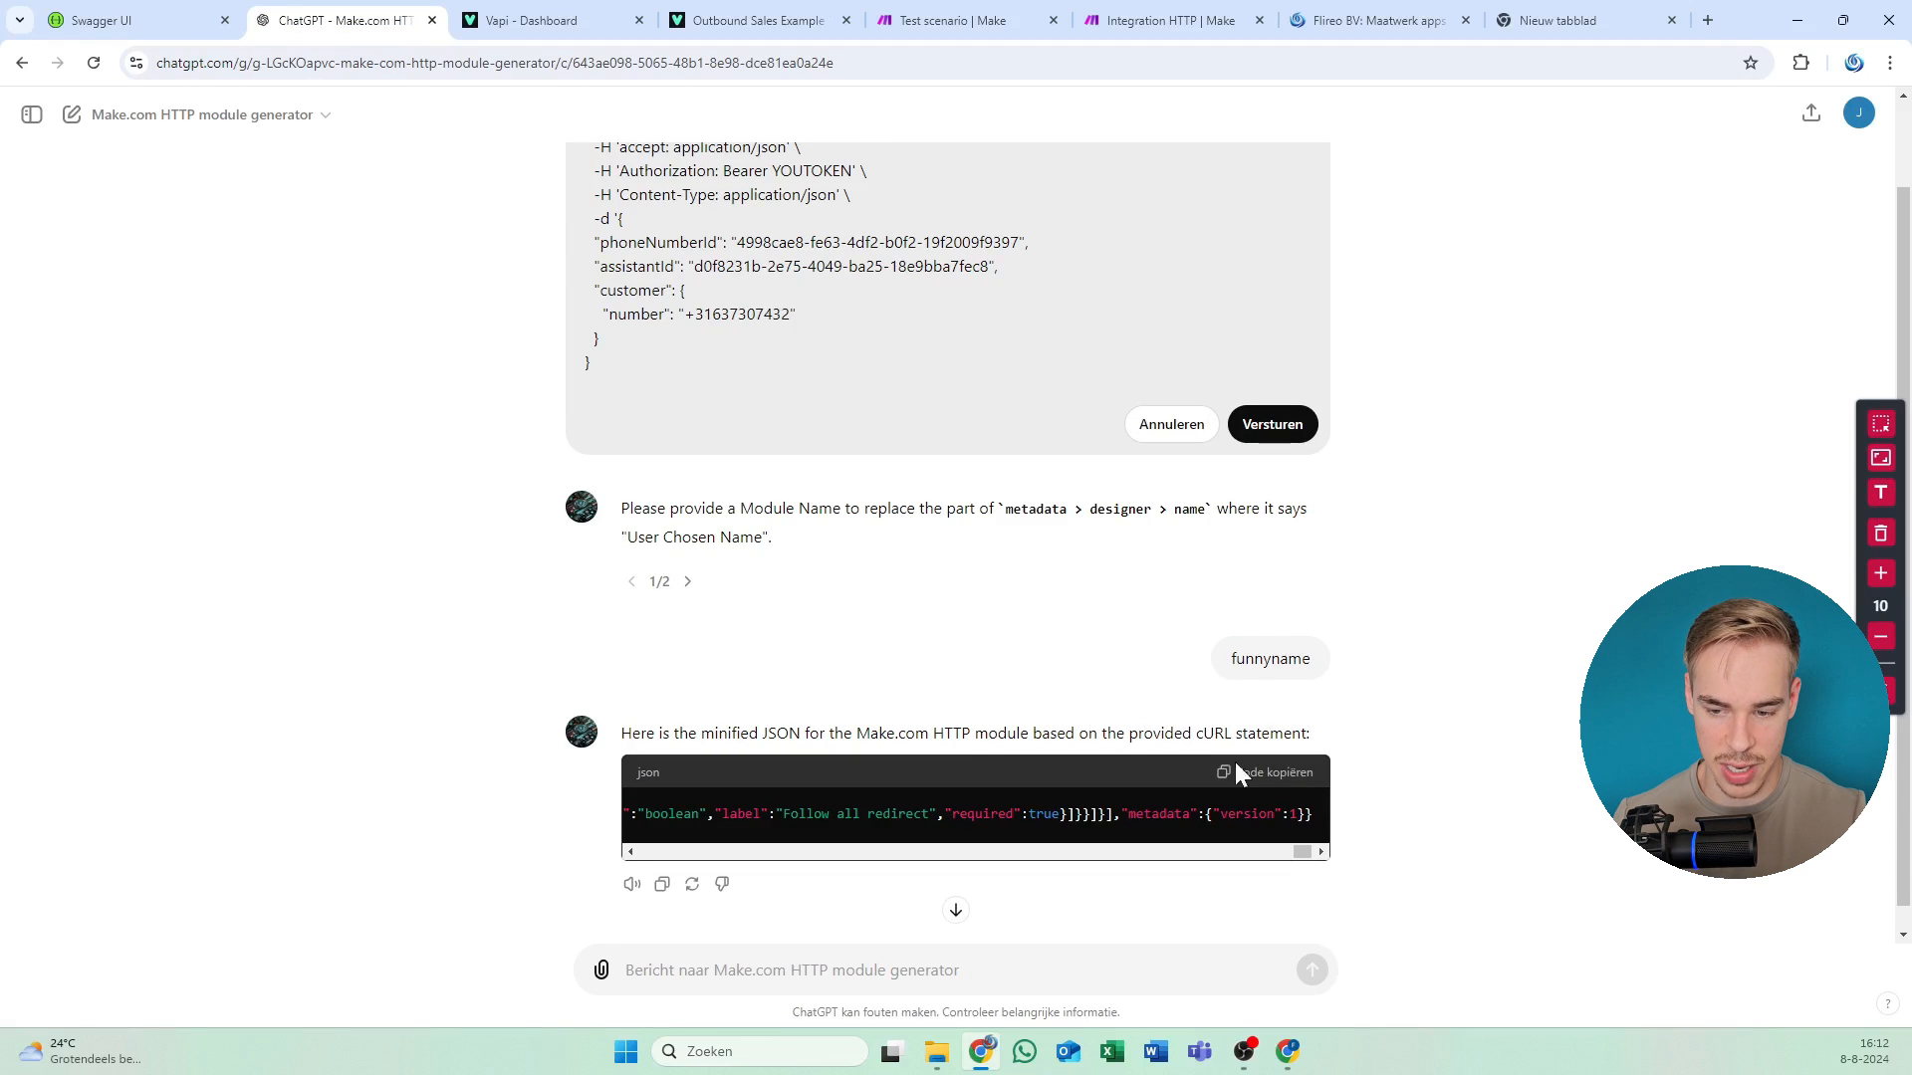
{"action": "left_click", "coordinate": [1262, 773]}
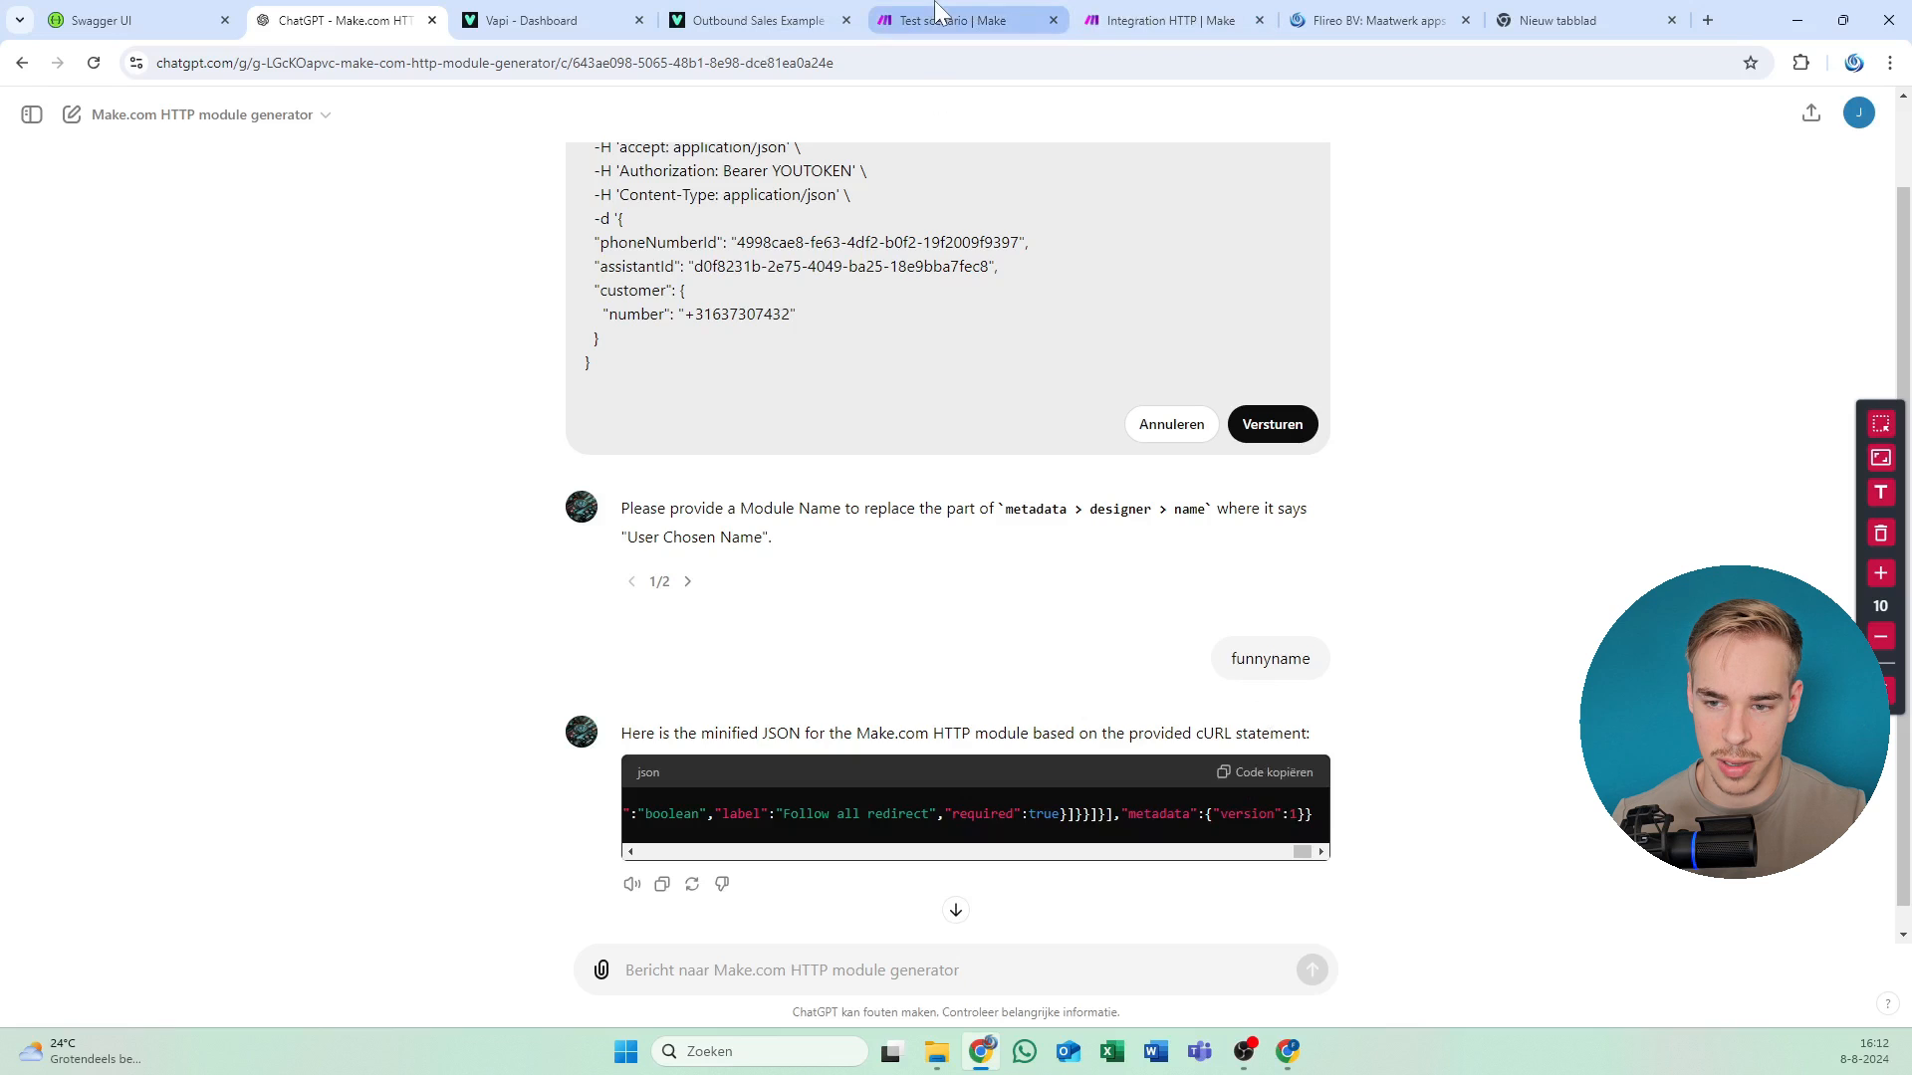
{"action": "left_click", "coordinate": [936, 14]}
{"action": "left_click", "coordinate": [366, 13]}
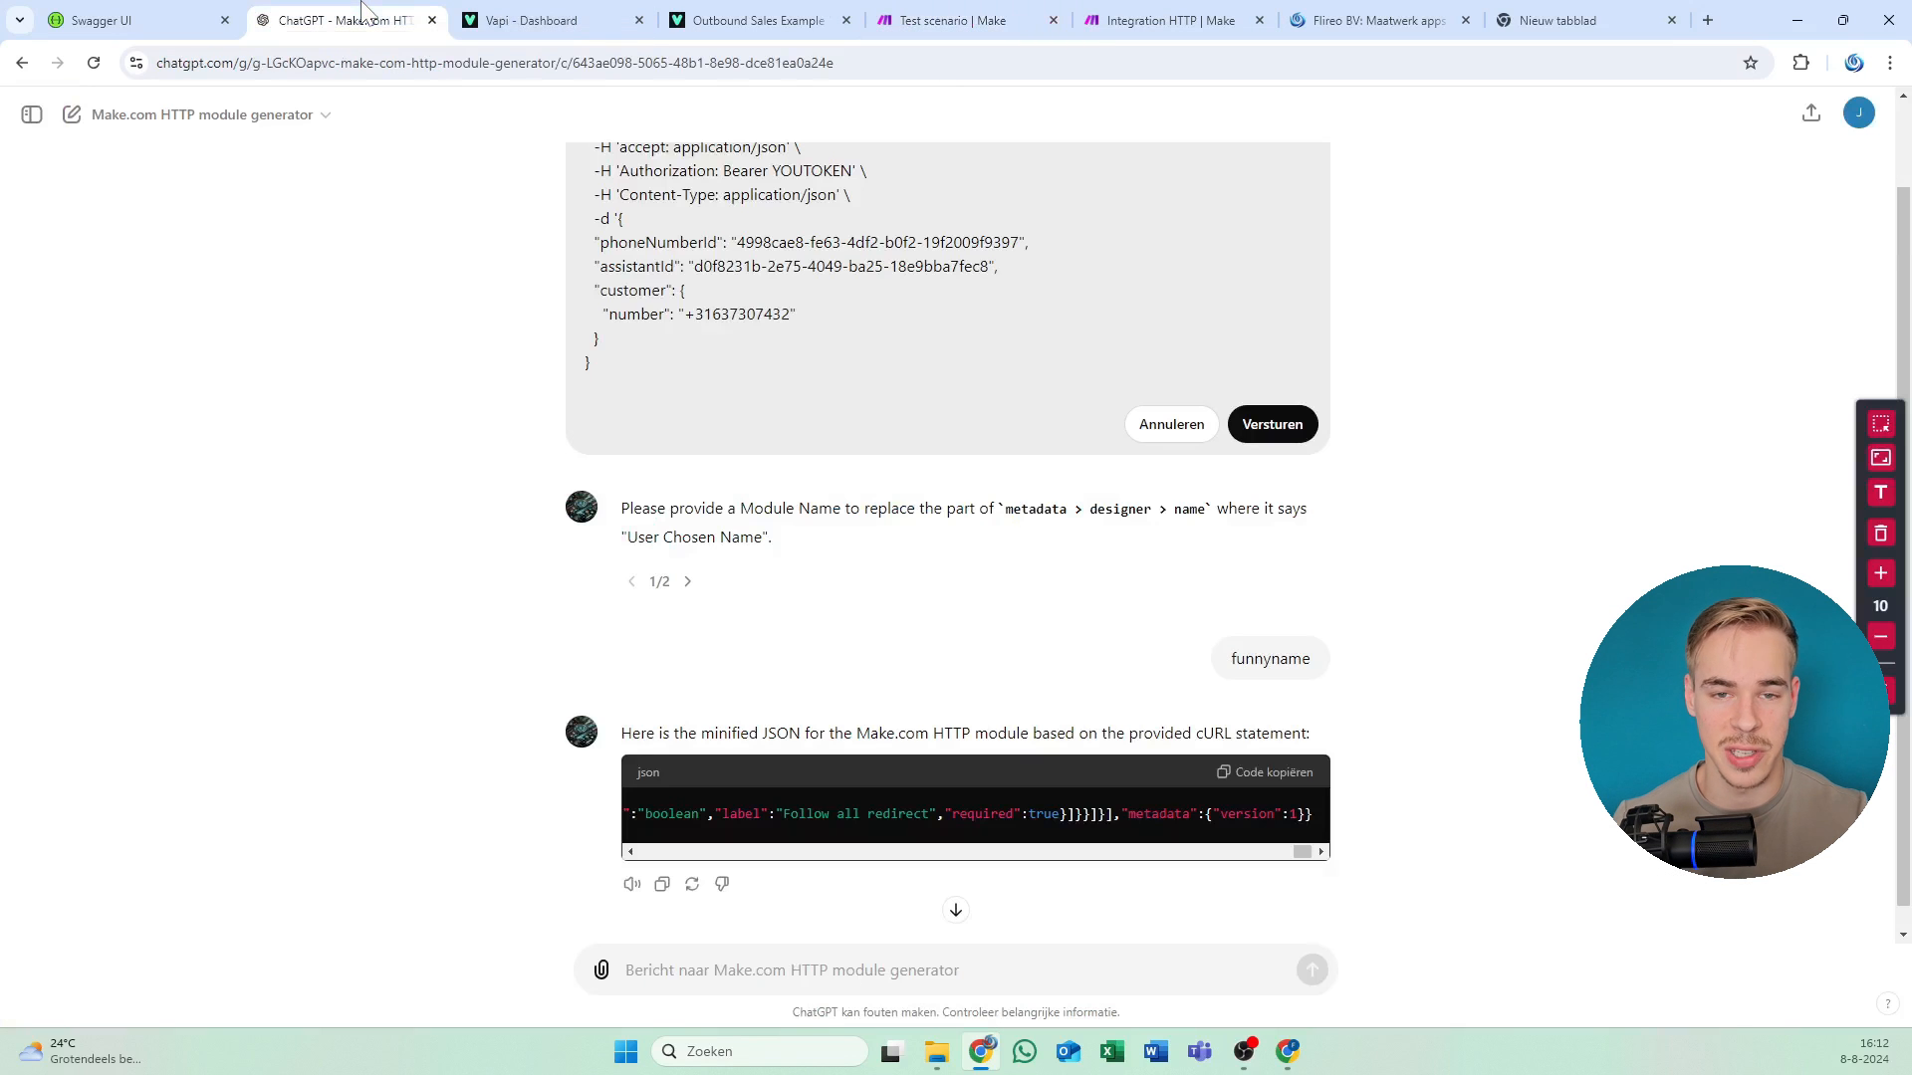
Look over the Test scenario and the funnyname module's available actions in the Integration HTTP scenario in Make.
{"action": "left_click", "coordinate": [935, 11]}
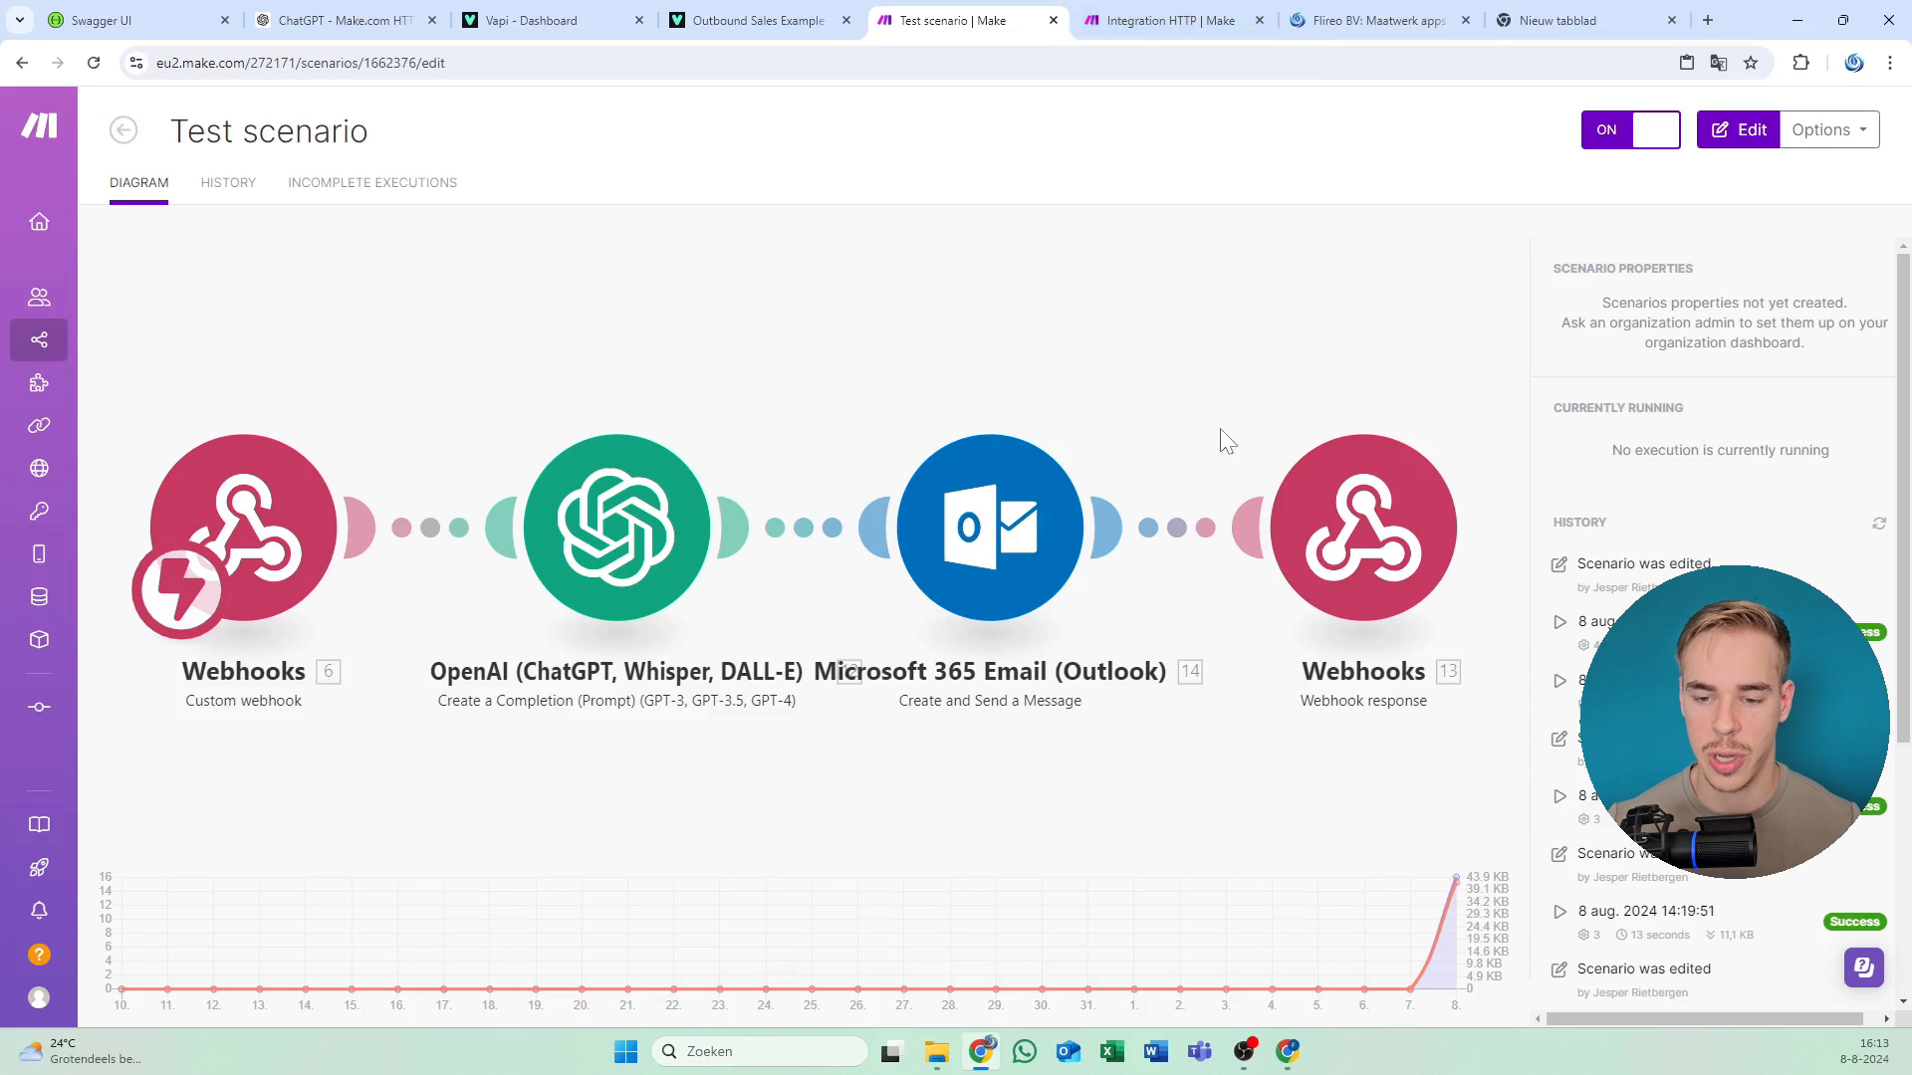
{"action": "left_click", "coordinate": [1115, 20]}
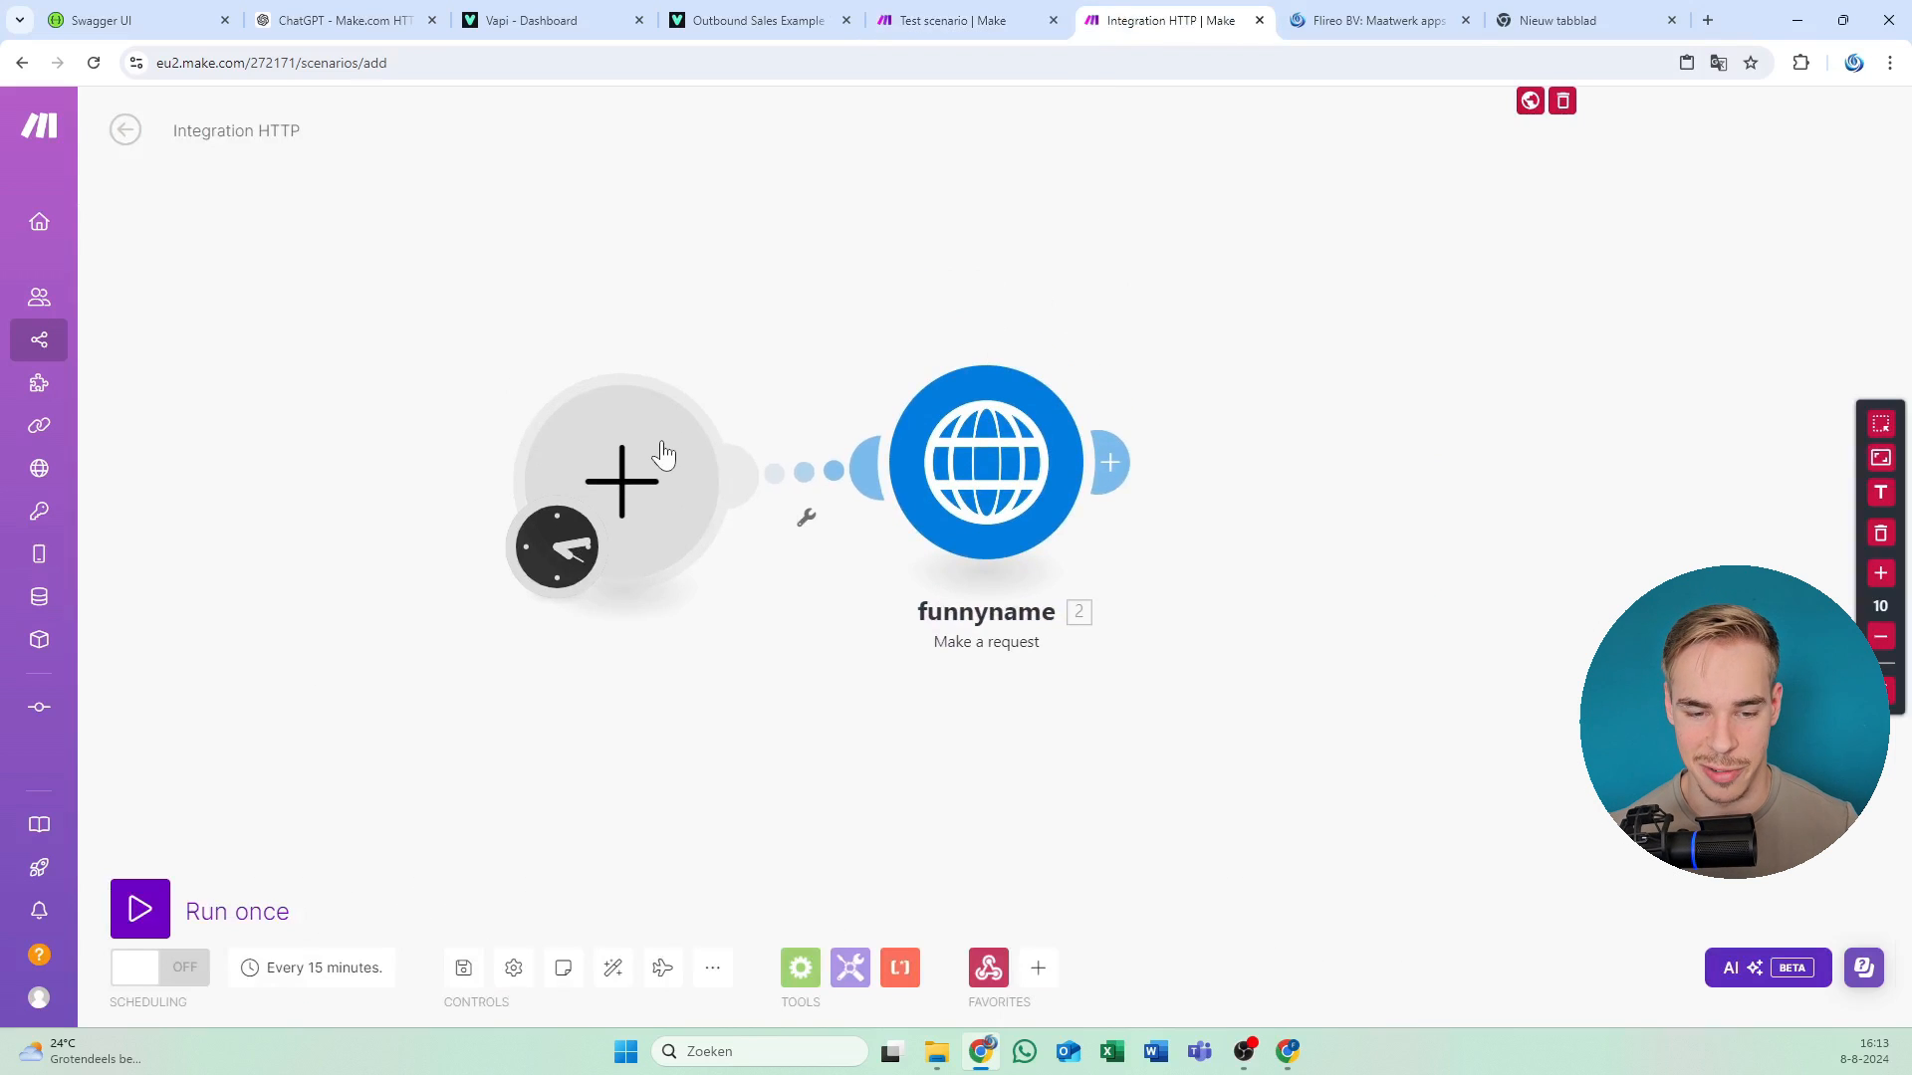
{"action": "right_click", "coordinate": [1025, 522]}
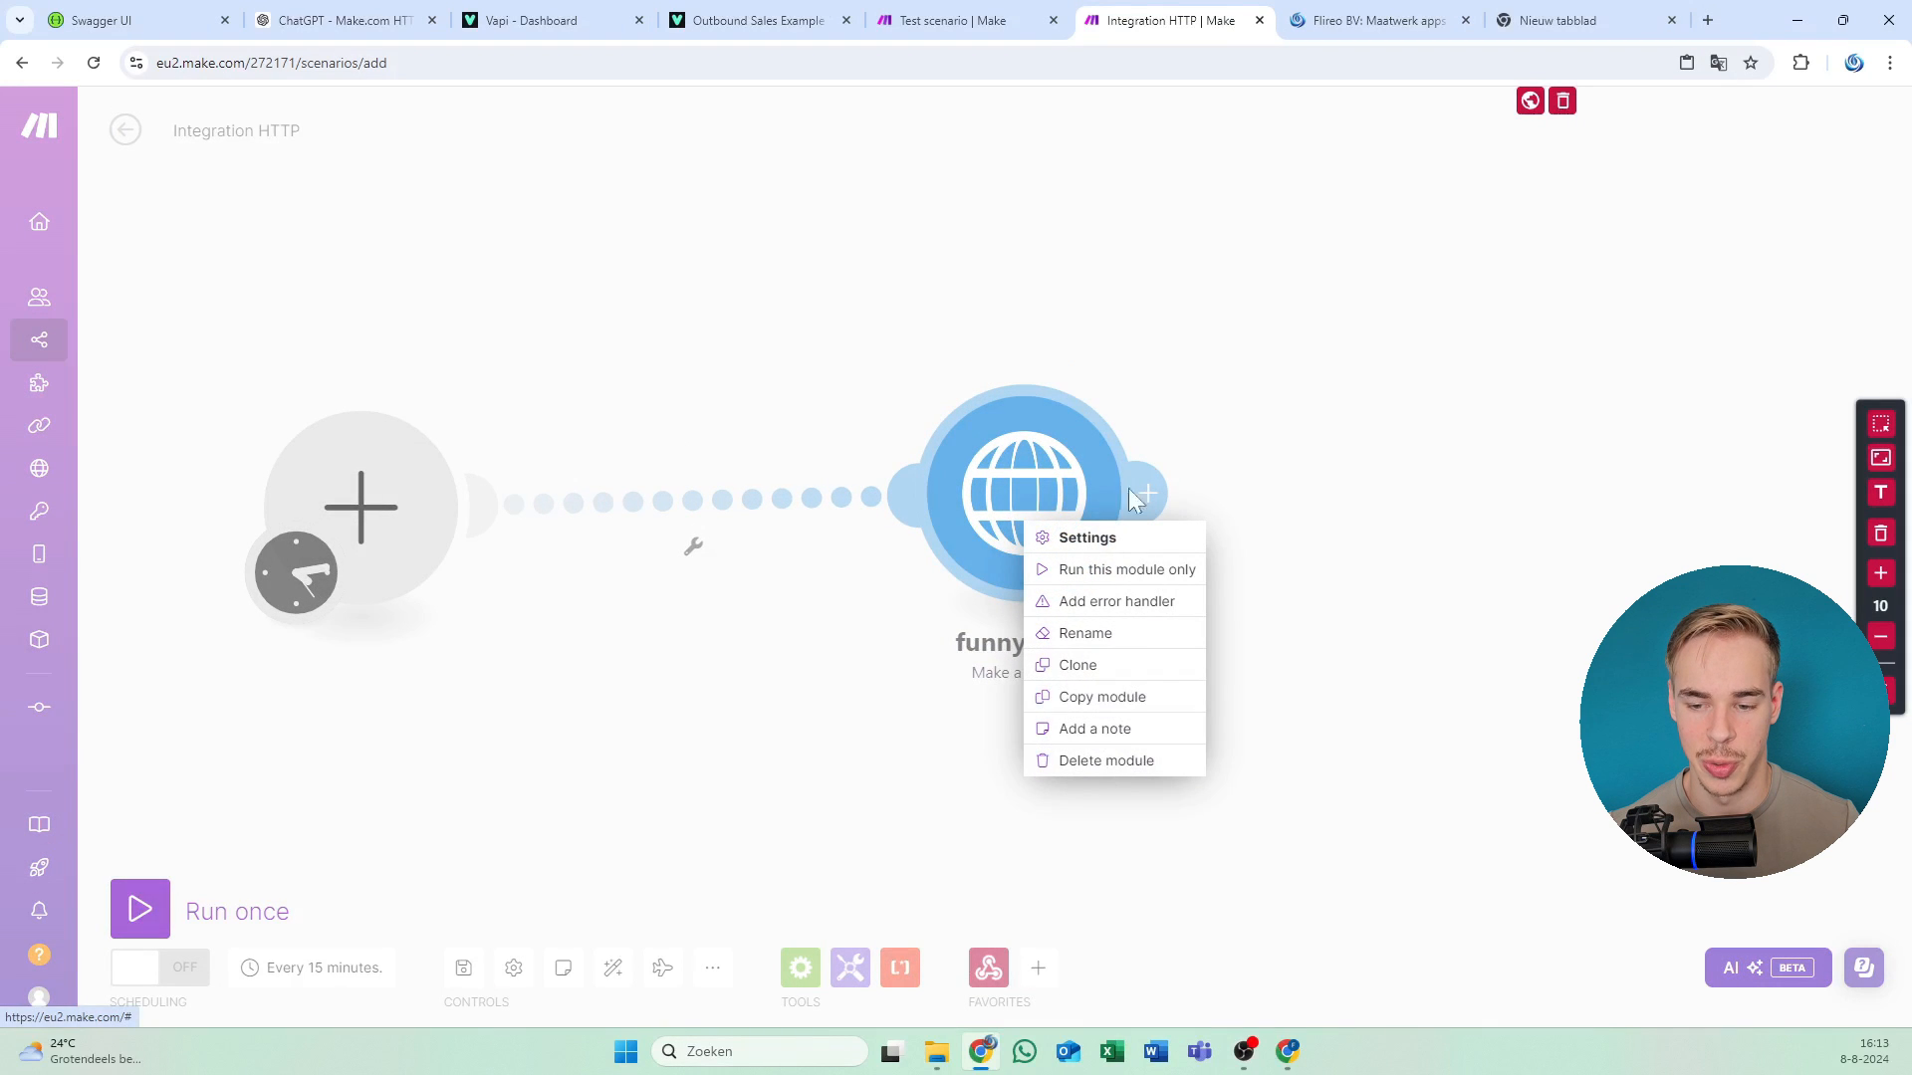
{"action": "left_click_drag", "start_coordinate": [760, 349], "coordinate": [864, 274]}
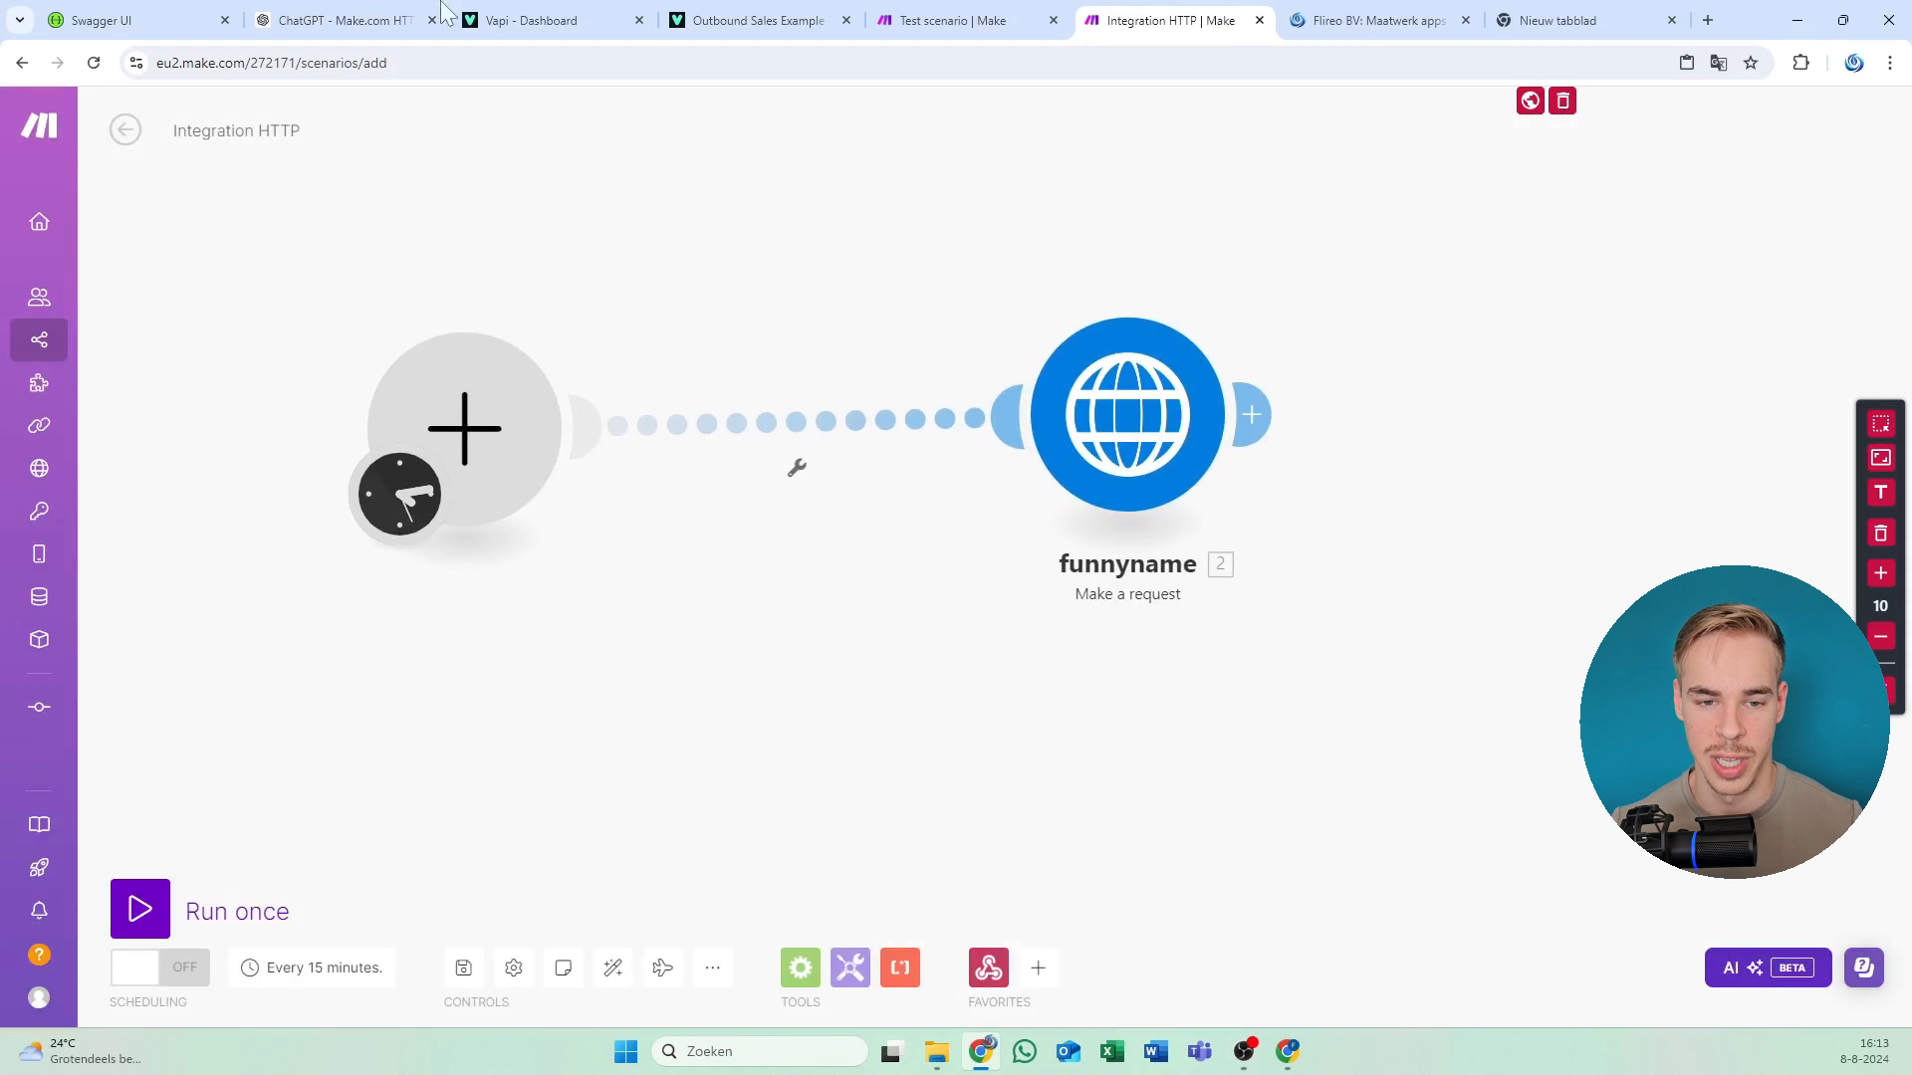
Paste the generator's minified JSON from ChatGPT as a second HTTP module in the Integration HTTP scenario, and delete that duplicate.
{"action": "left_click", "coordinate": [501, 18]}
{"action": "left_click", "coordinate": [336, 20]}
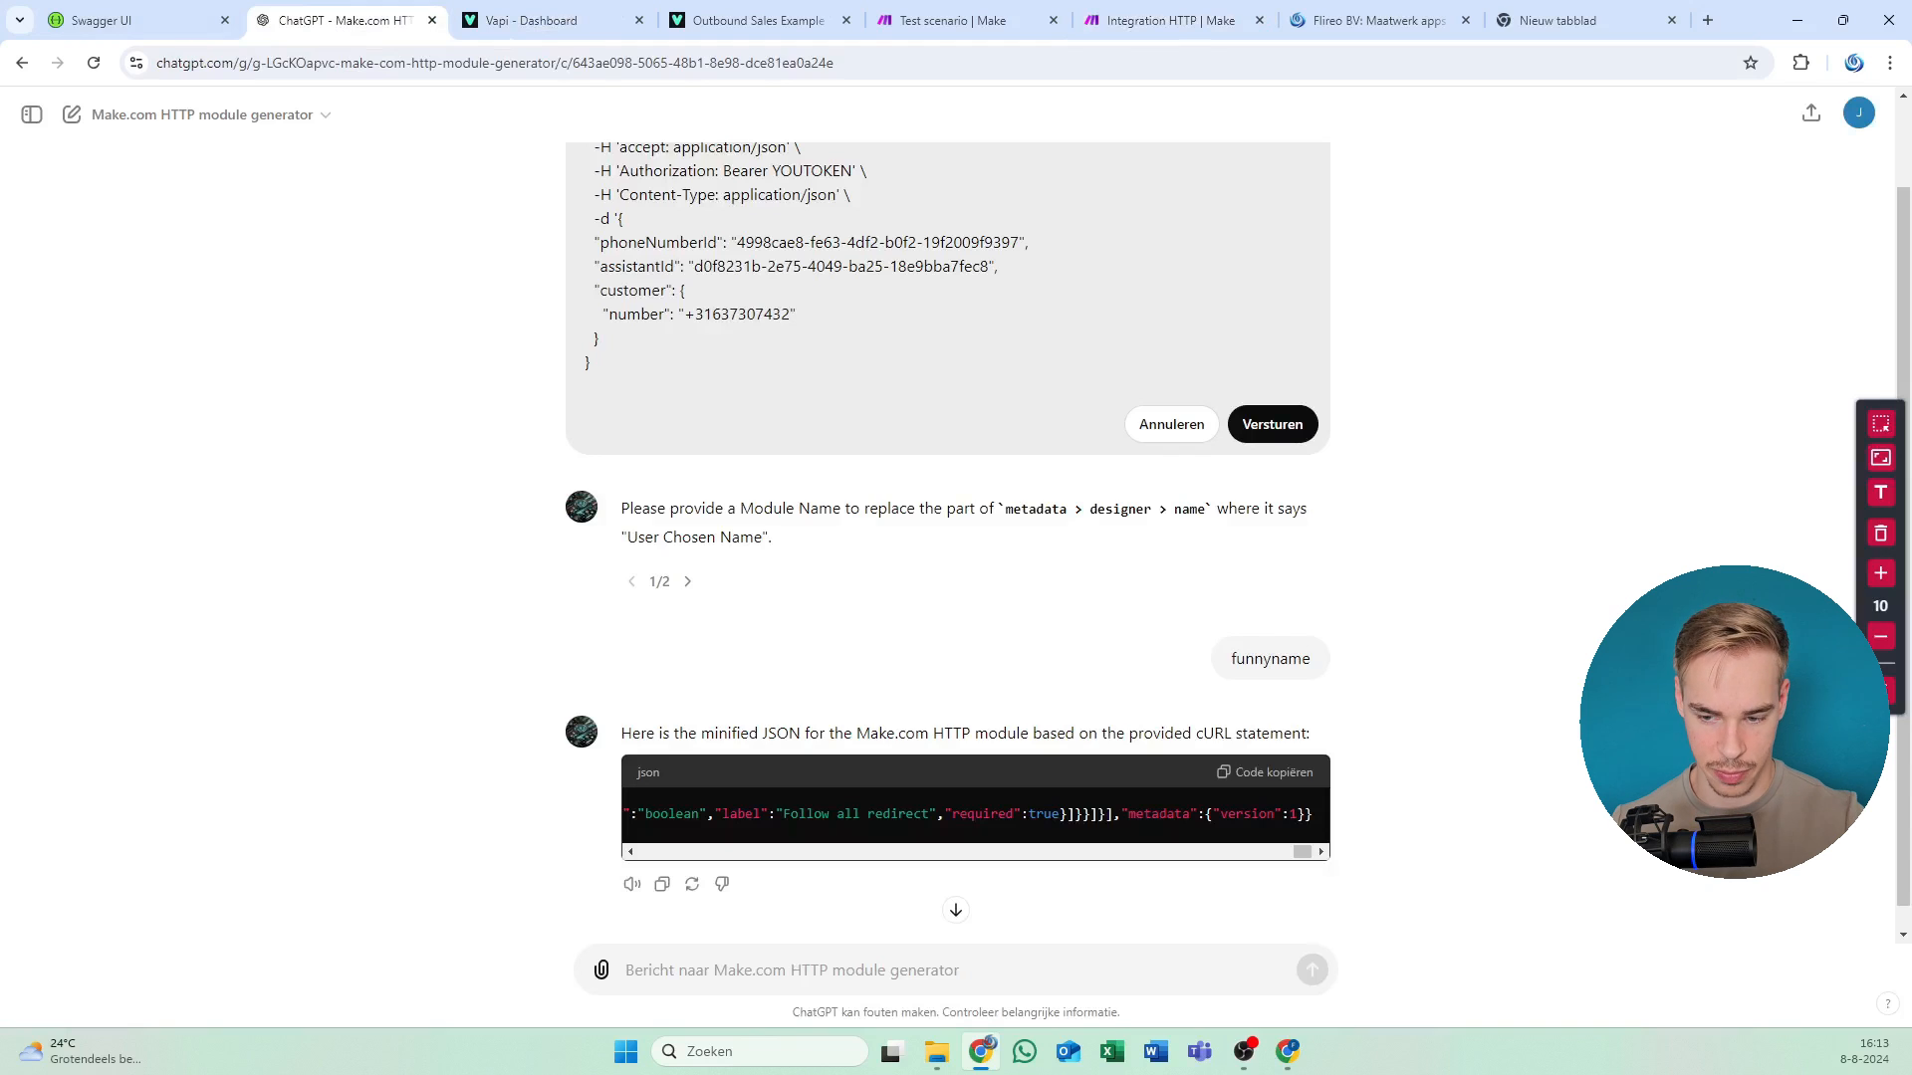
{"action": "left_click", "coordinate": [1285, 772]}
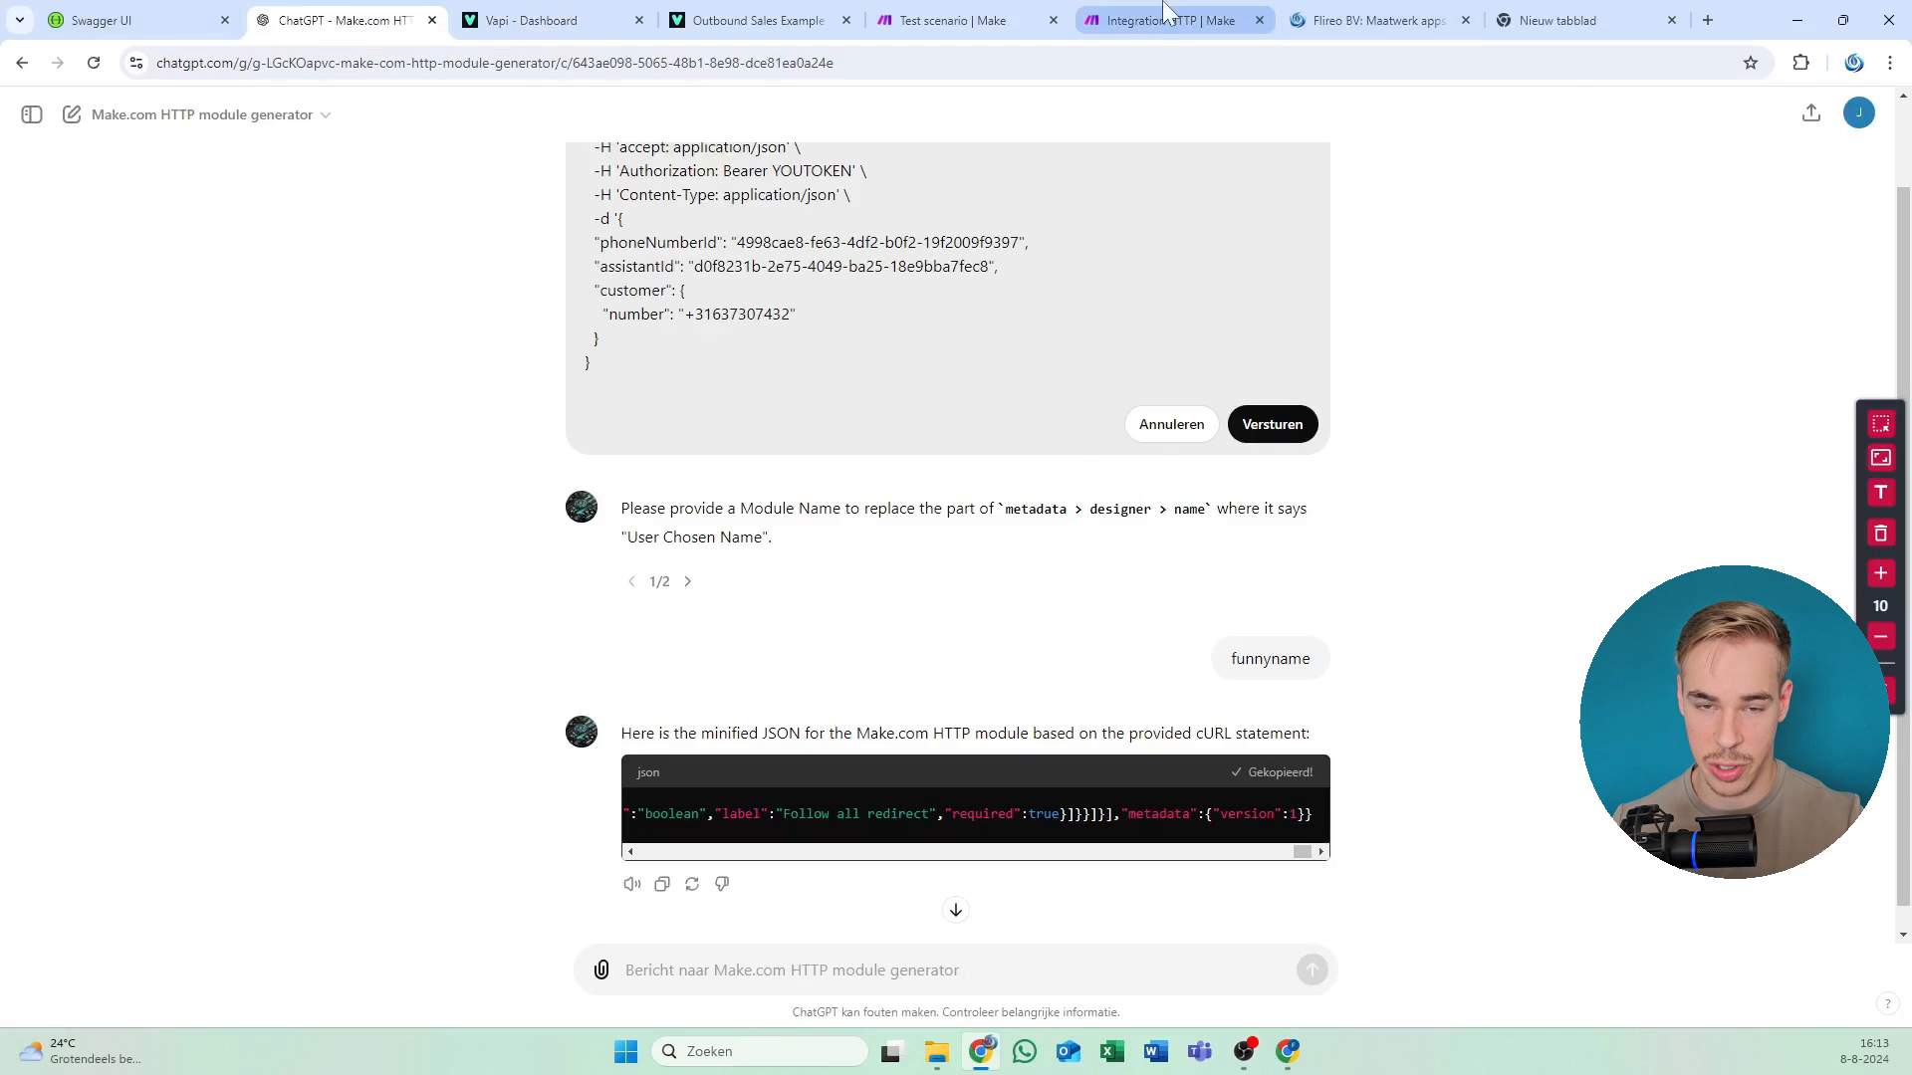
{"action": "left_click", "coordinate": [1233, 16]}
{"action": "left_click_drag", "start_coordinate": [749, 749], "coordinate": [787, 528]}
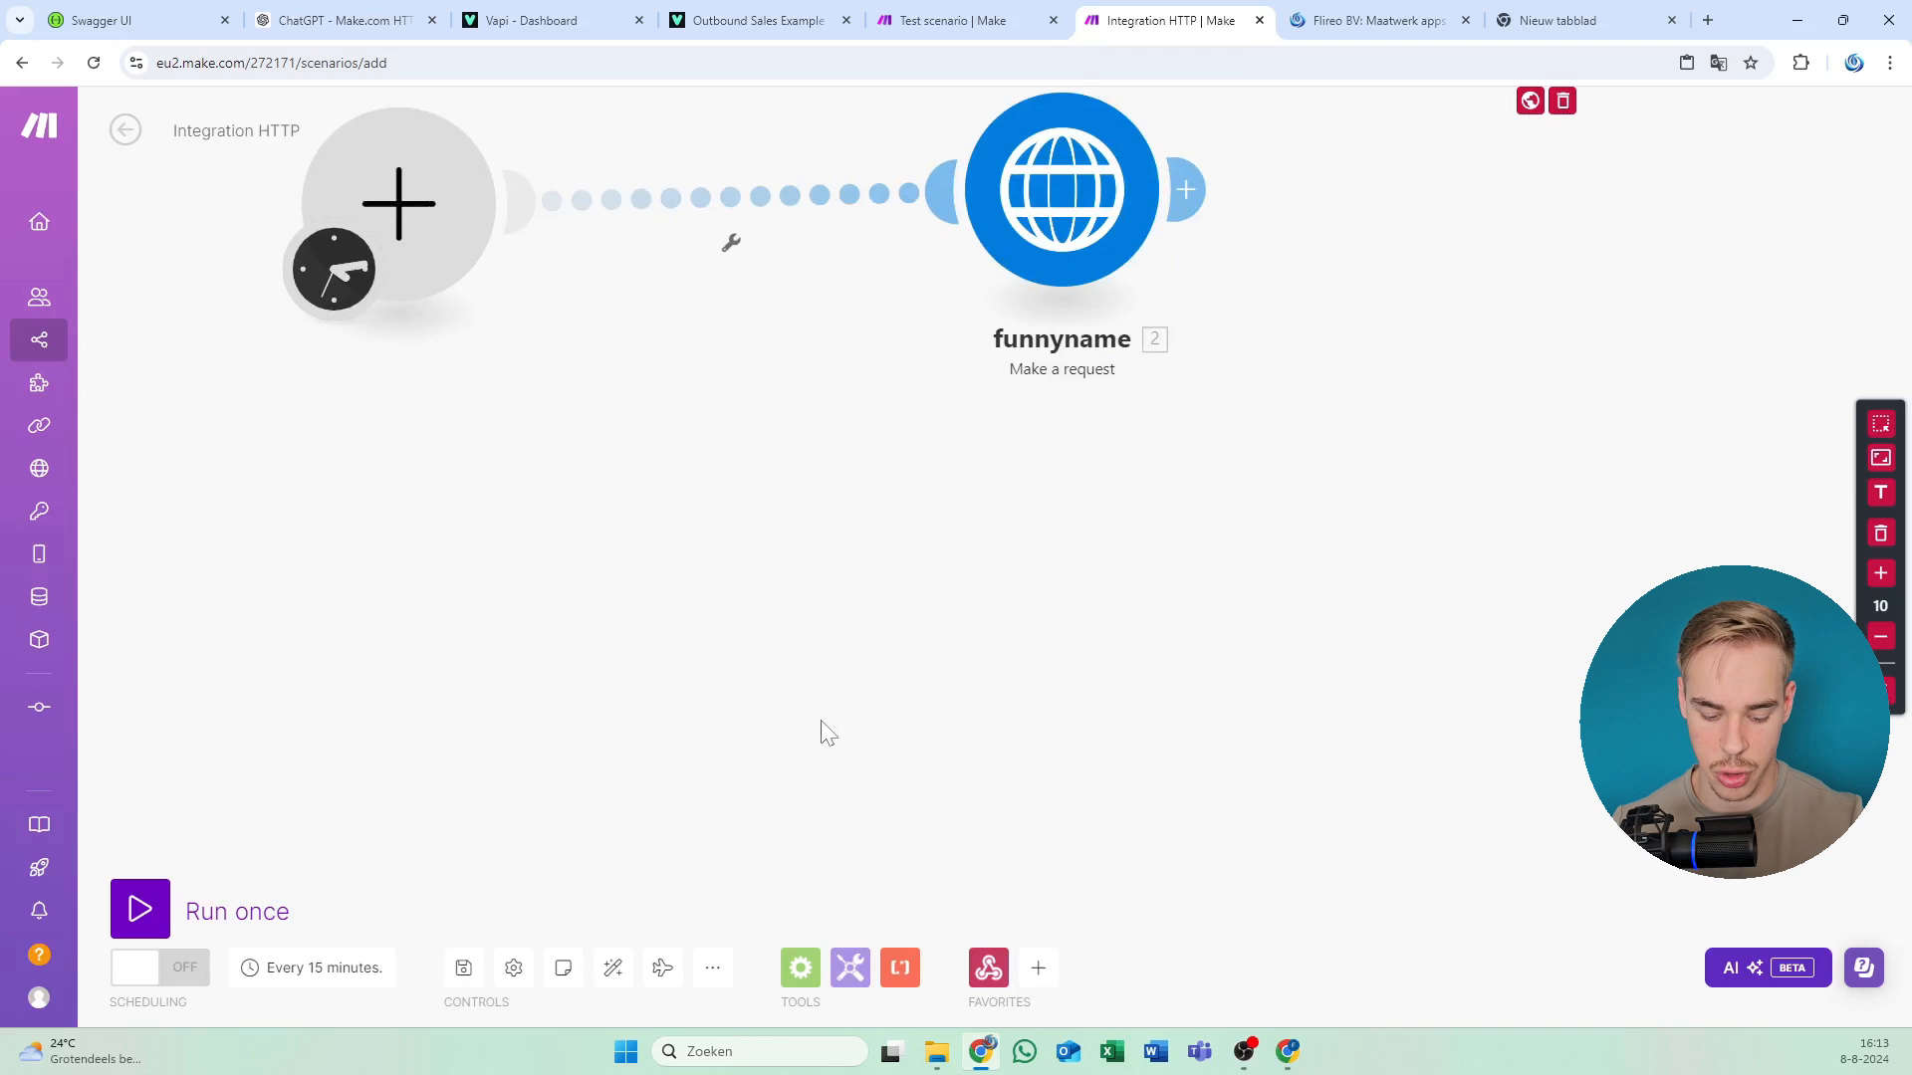
{"action": "key", "text": "ctrl+v"}
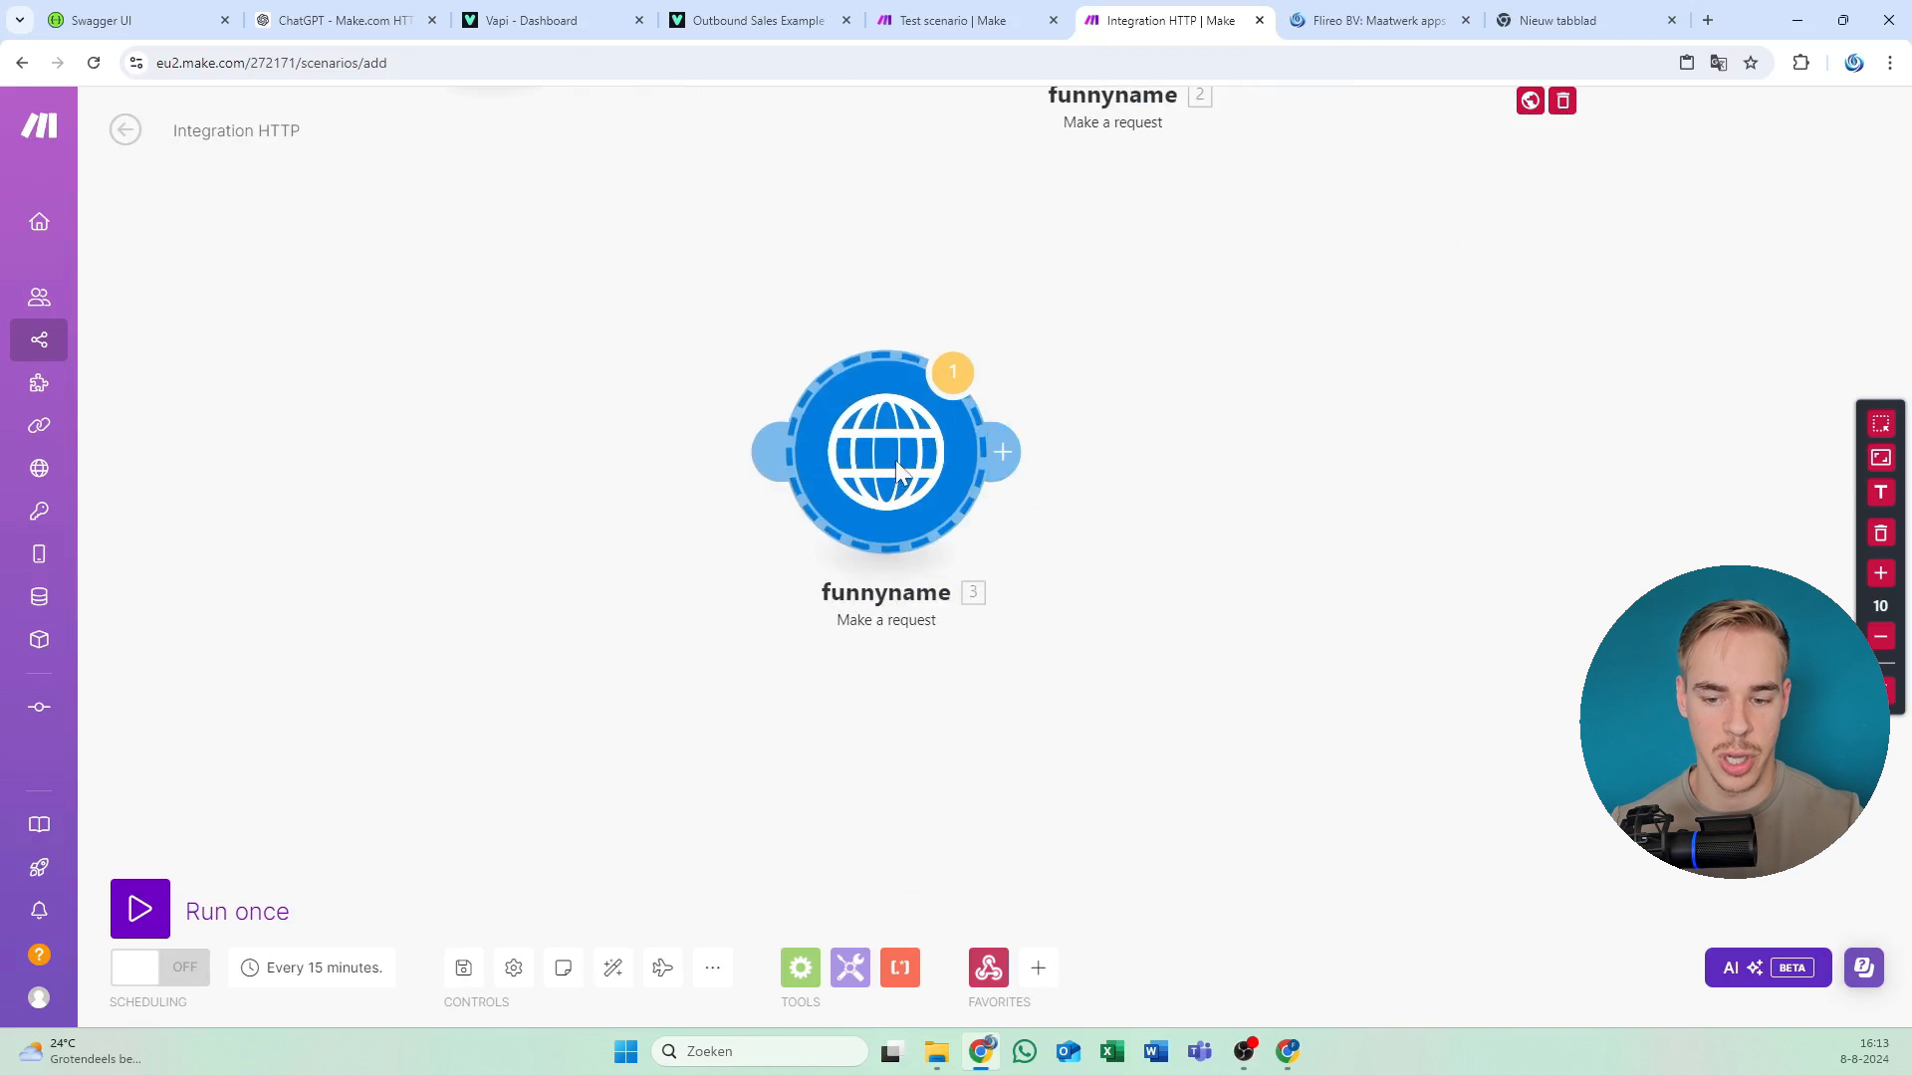
{"action": "right_click", "coordinate": [899, 463]}
{"action": "left_click", "coordinate": [1018, 534]}
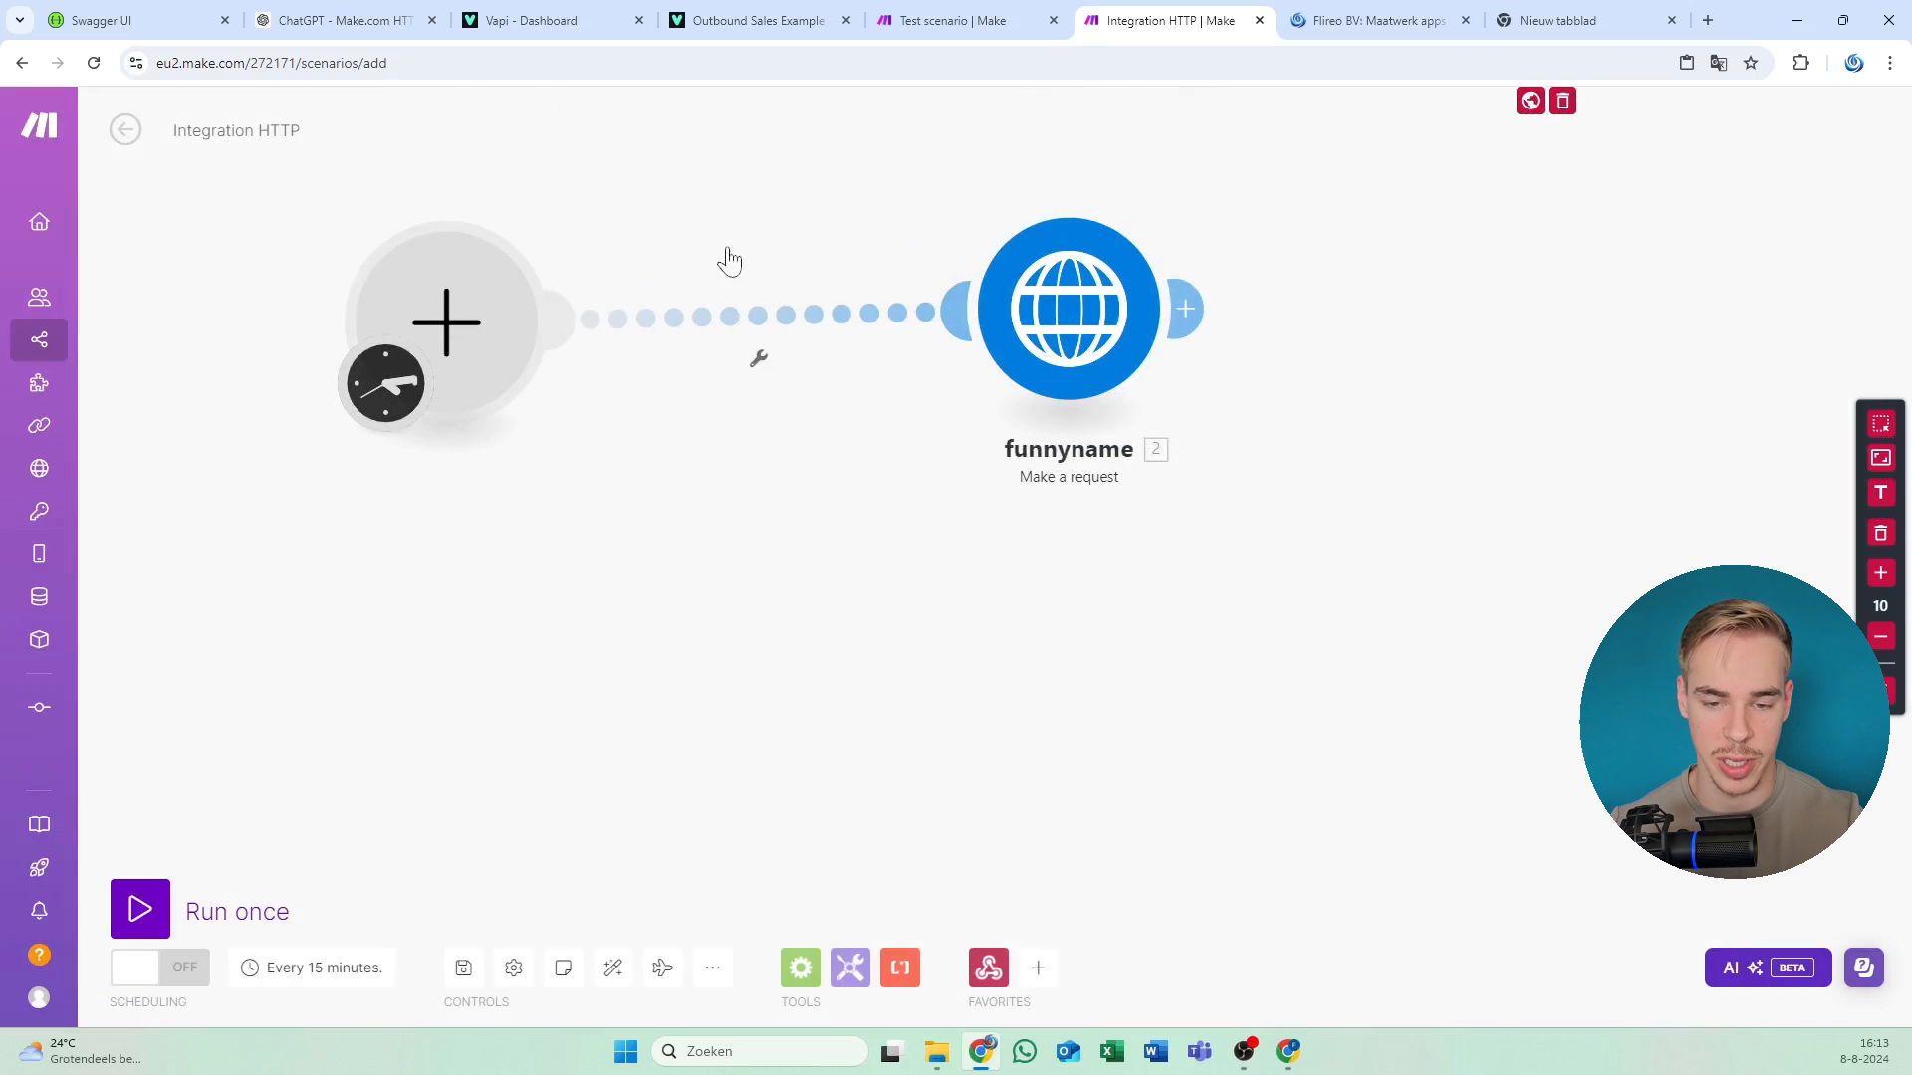
Open the settings of the funnyname HTTP module and mask its Authorization header value with the blur extension.
{"action": "left_click", "coordinate": [956, 309]}
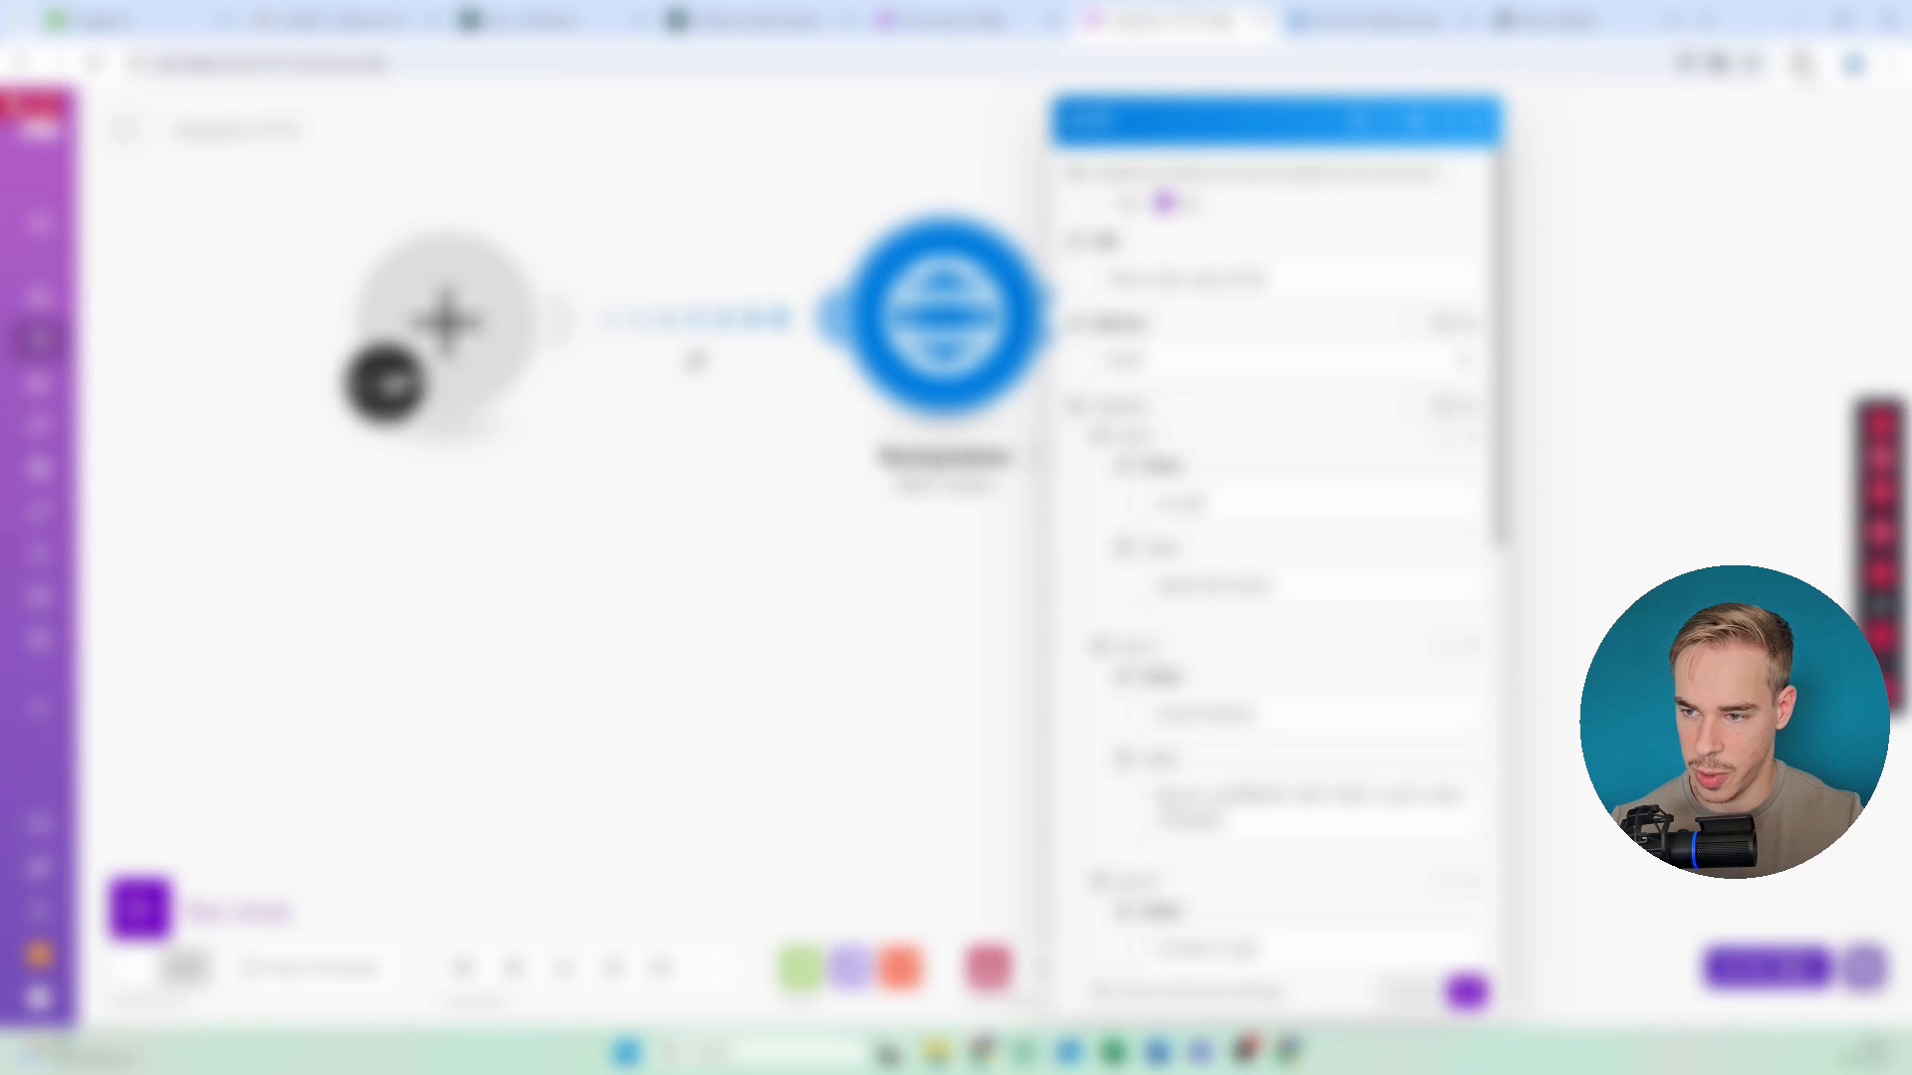
{"action": "left_click", "coordinate": [1803, 65]}
{"action": "left_click", "coordinate": [1878, 428]}
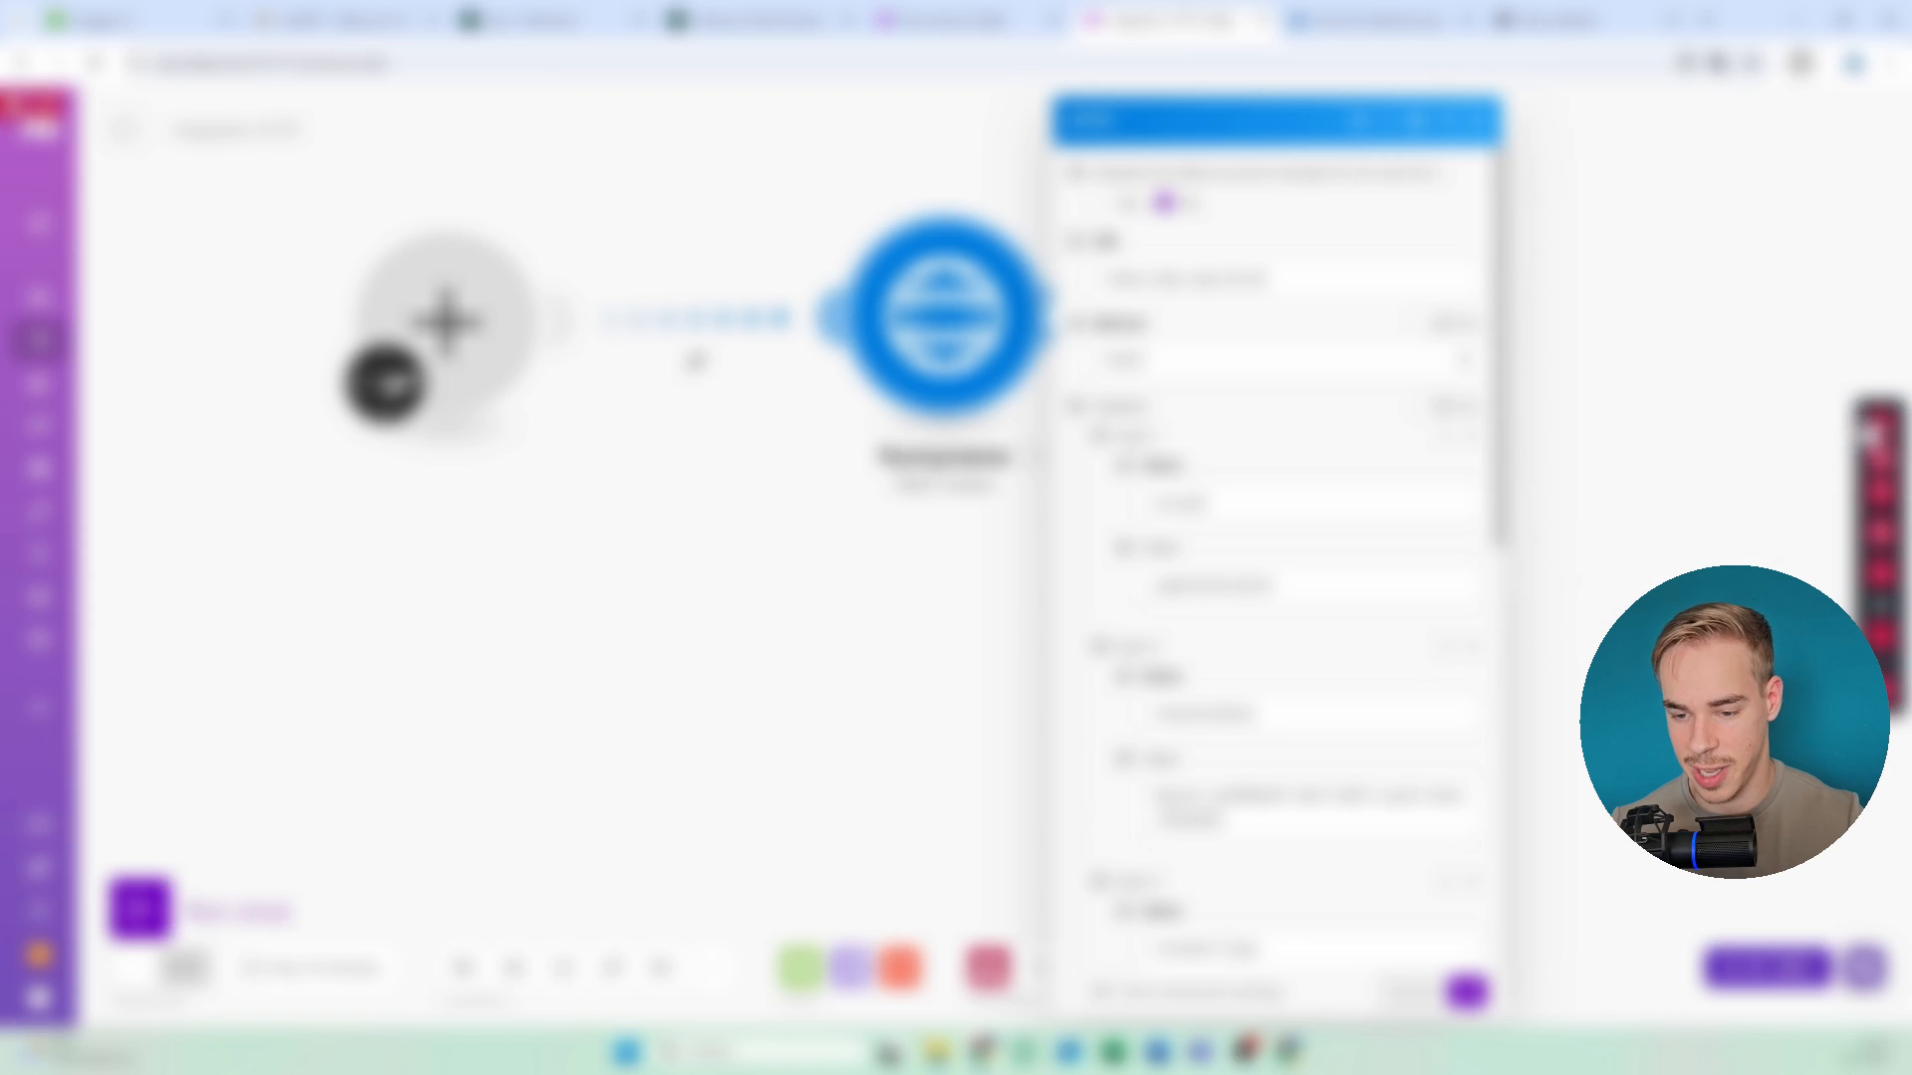
{"action": "left_click", "coordinate": [1304, 804]}
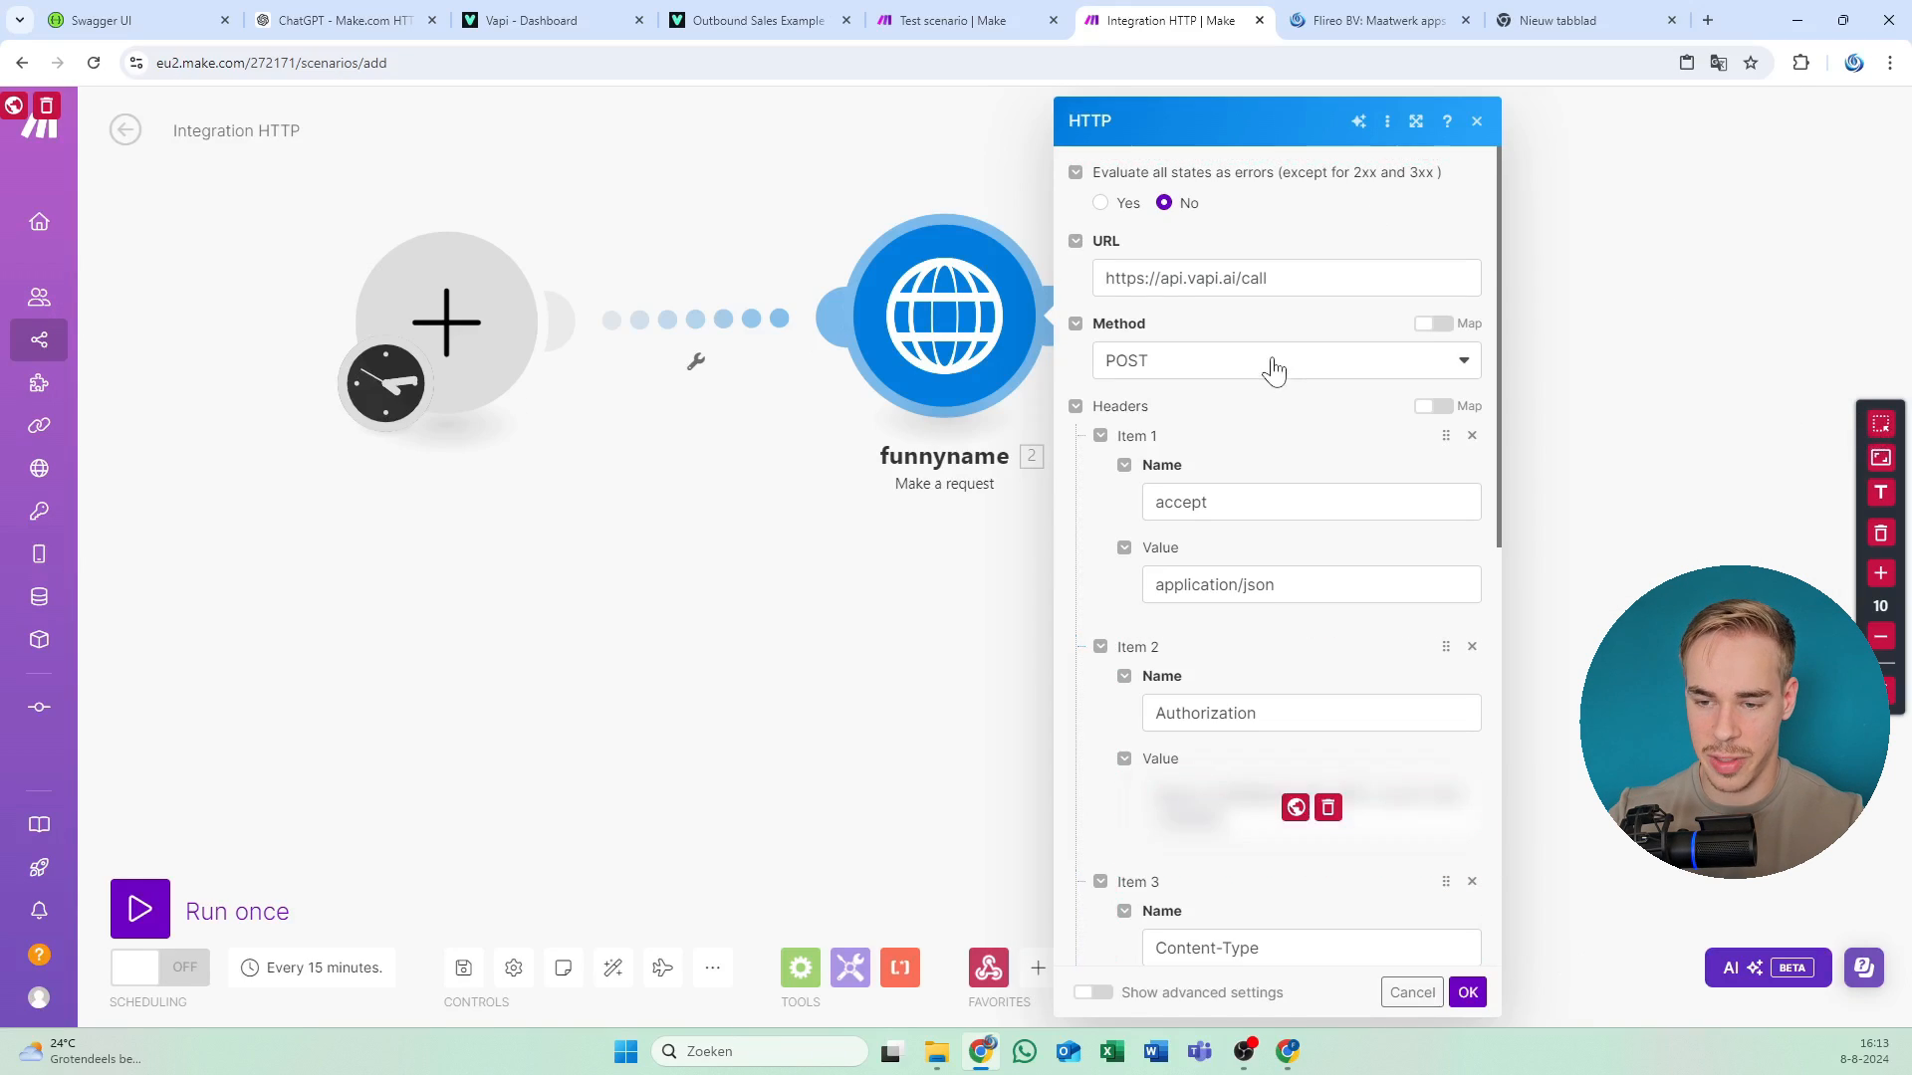
Review the HTTP module's URL, method, headers, body type and request content, and accept its settings.
{"action": "scroll", "coordinate": [1155, 662], "scroll_direction": "down", "scroll_amount": 2}
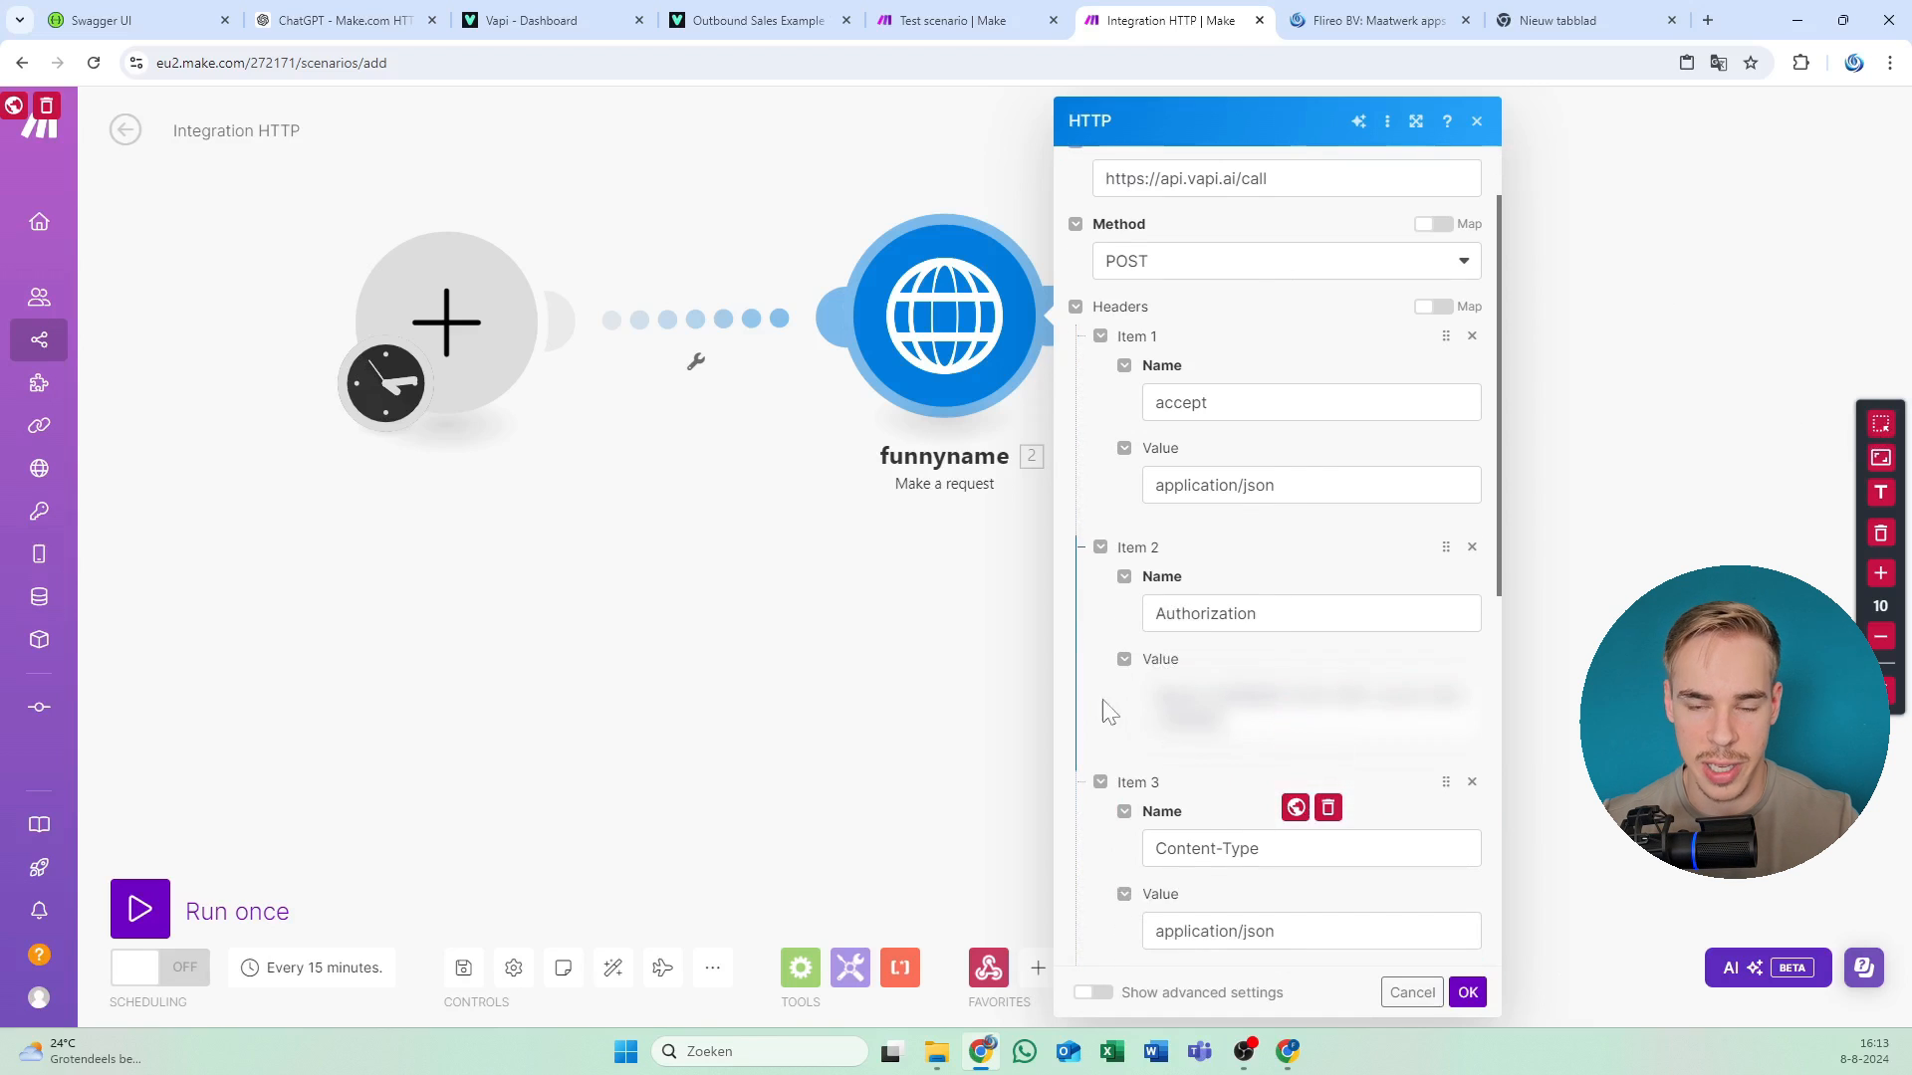
{"action": "scroll", "coordinate": [1238, 520], "scroll_direction": "up", "scroll_amount": 2}
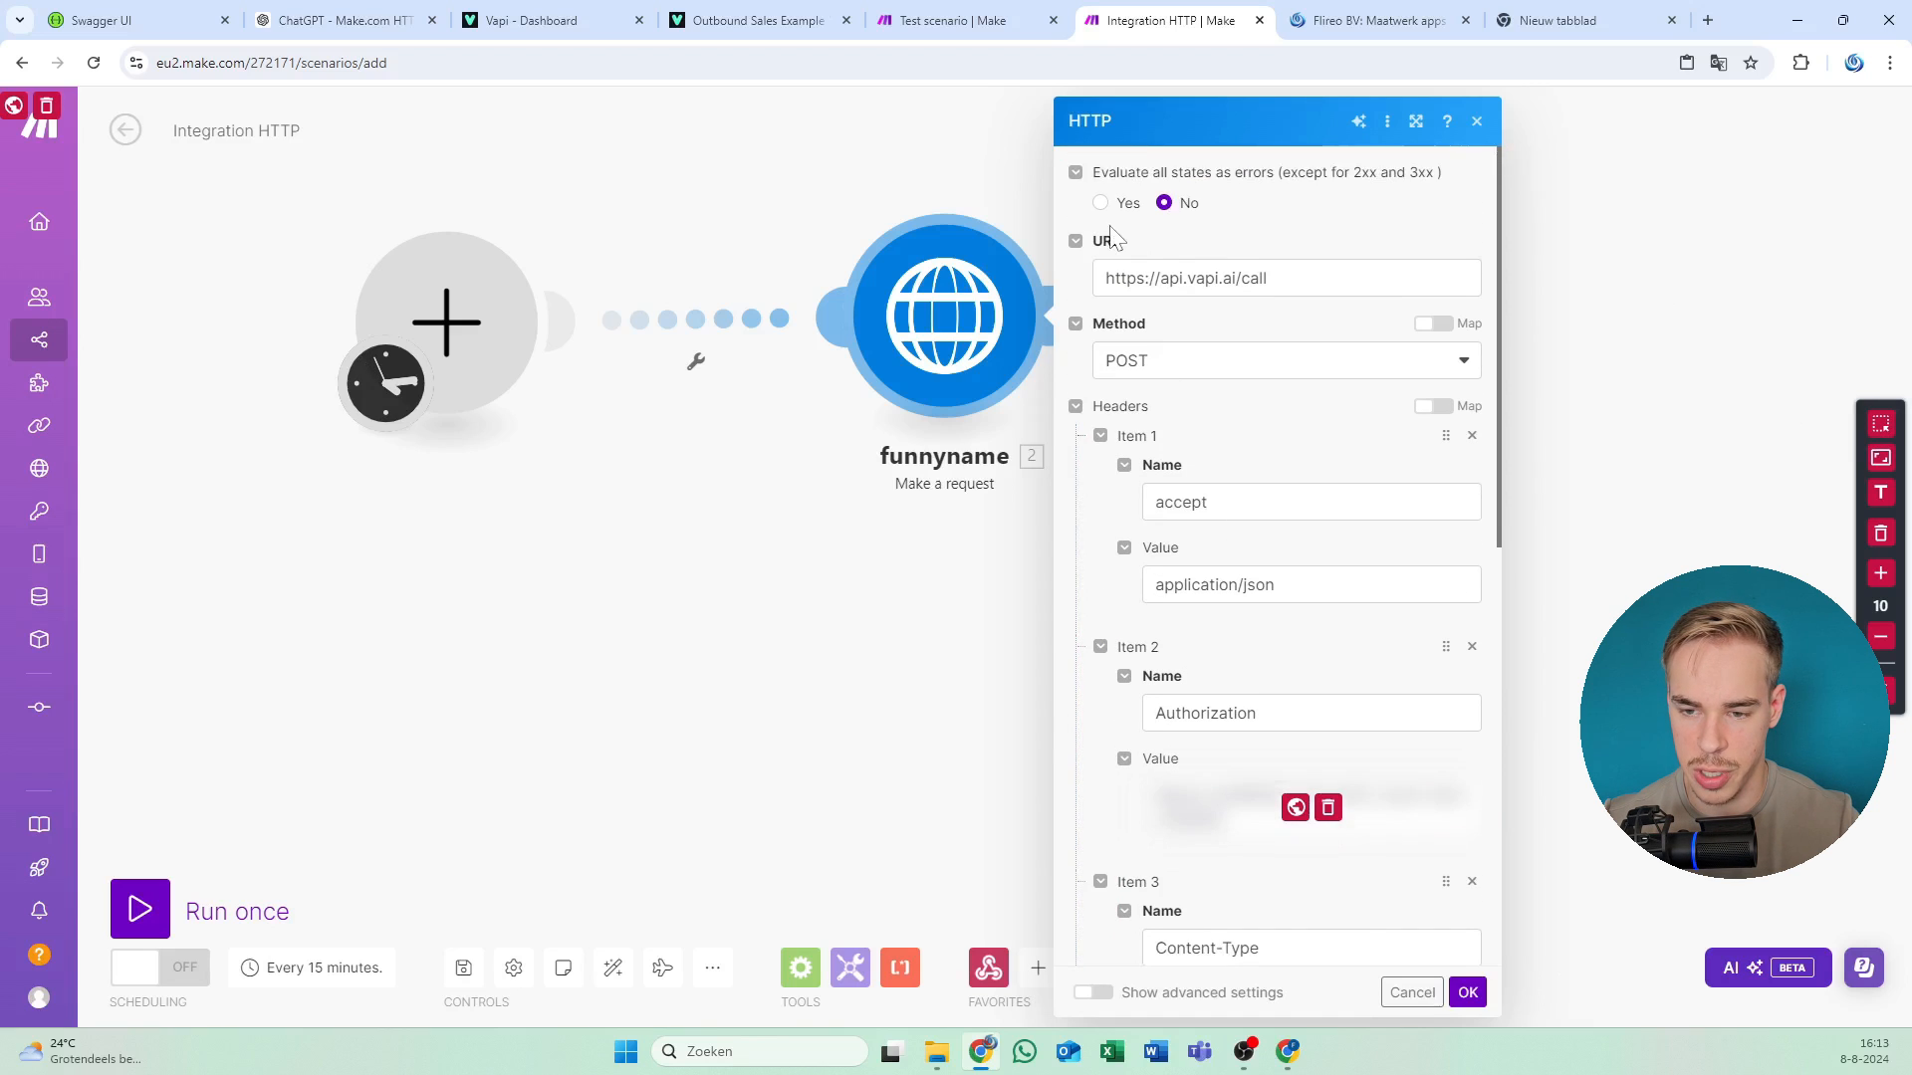
{"action": "left_click_drag", "start_coordinate": [1115, 279], "coordinate": [1284, 278]}
{"action": "left_click", "coordinate": [1294, 279]}
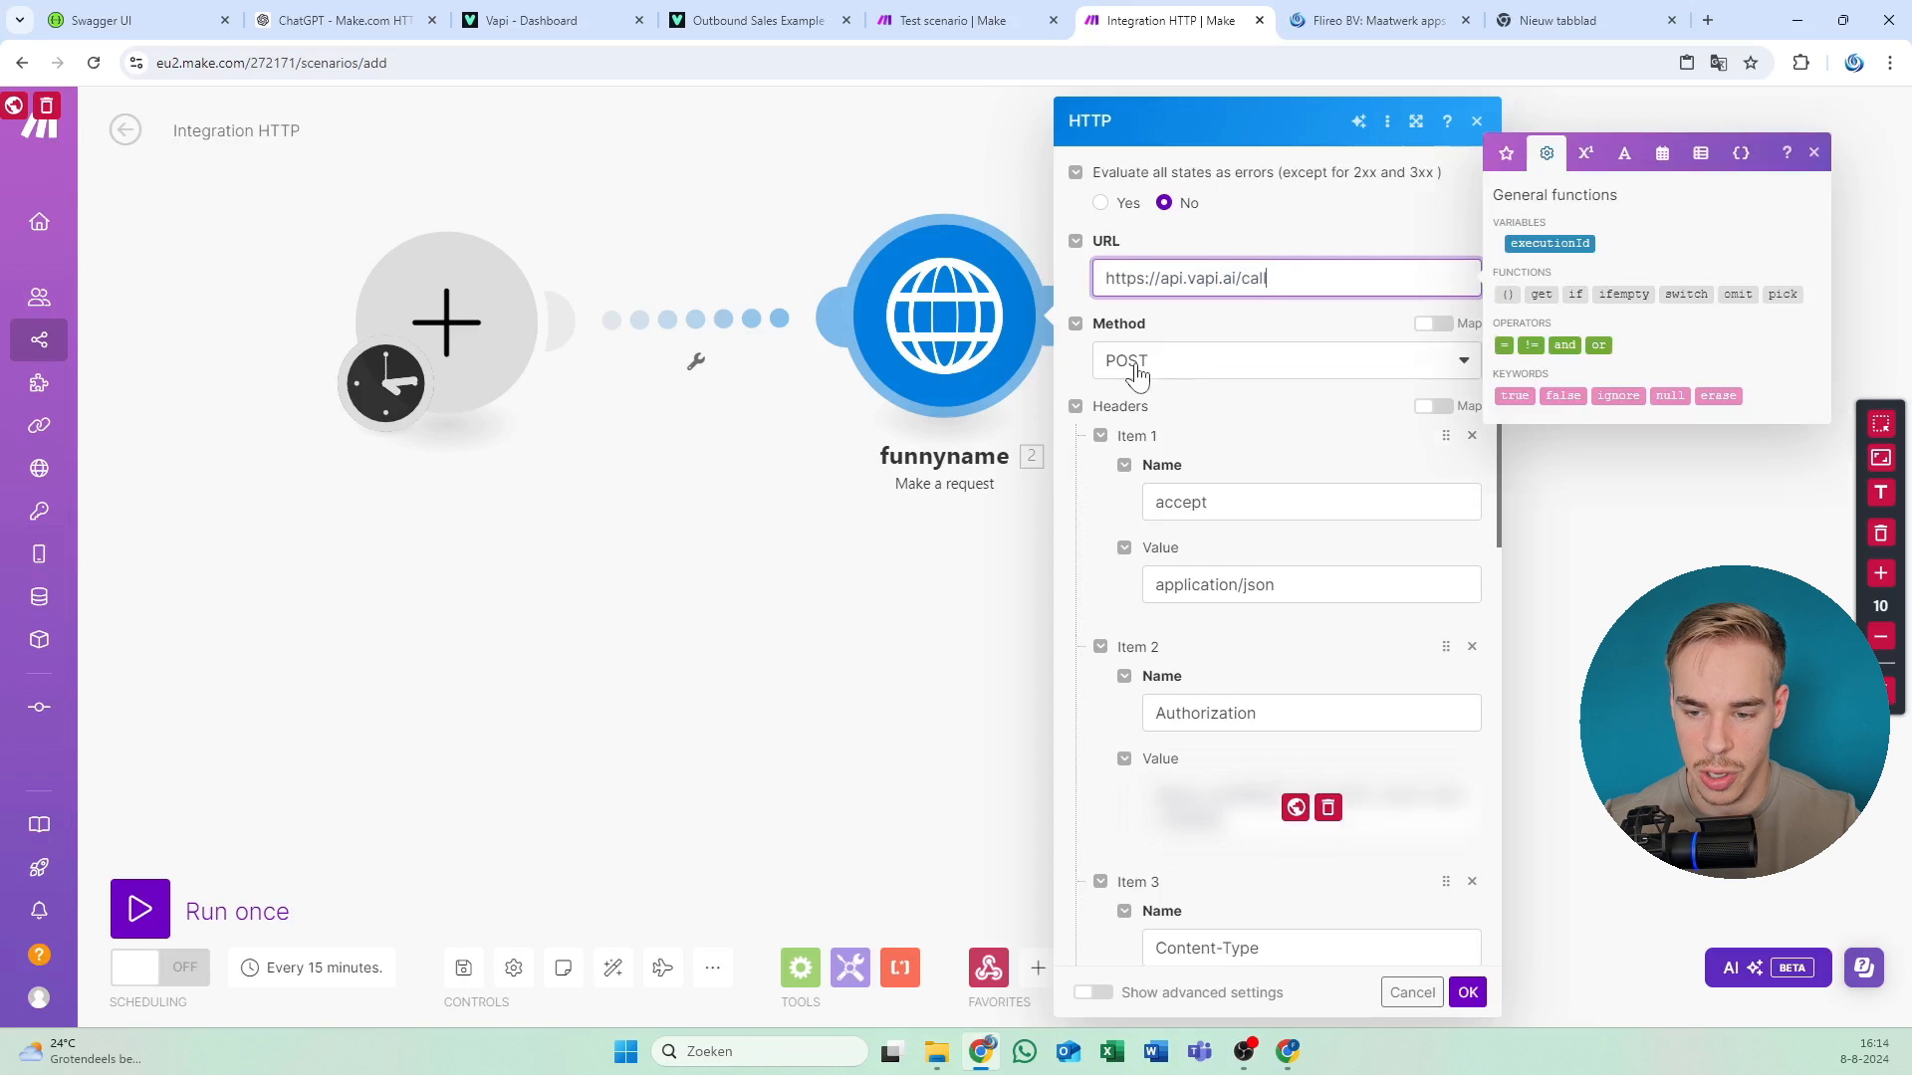
{"action": "scroll", "coordinate": [1135, 375], "scroll_direction": "down", "scroll_amount": 4}
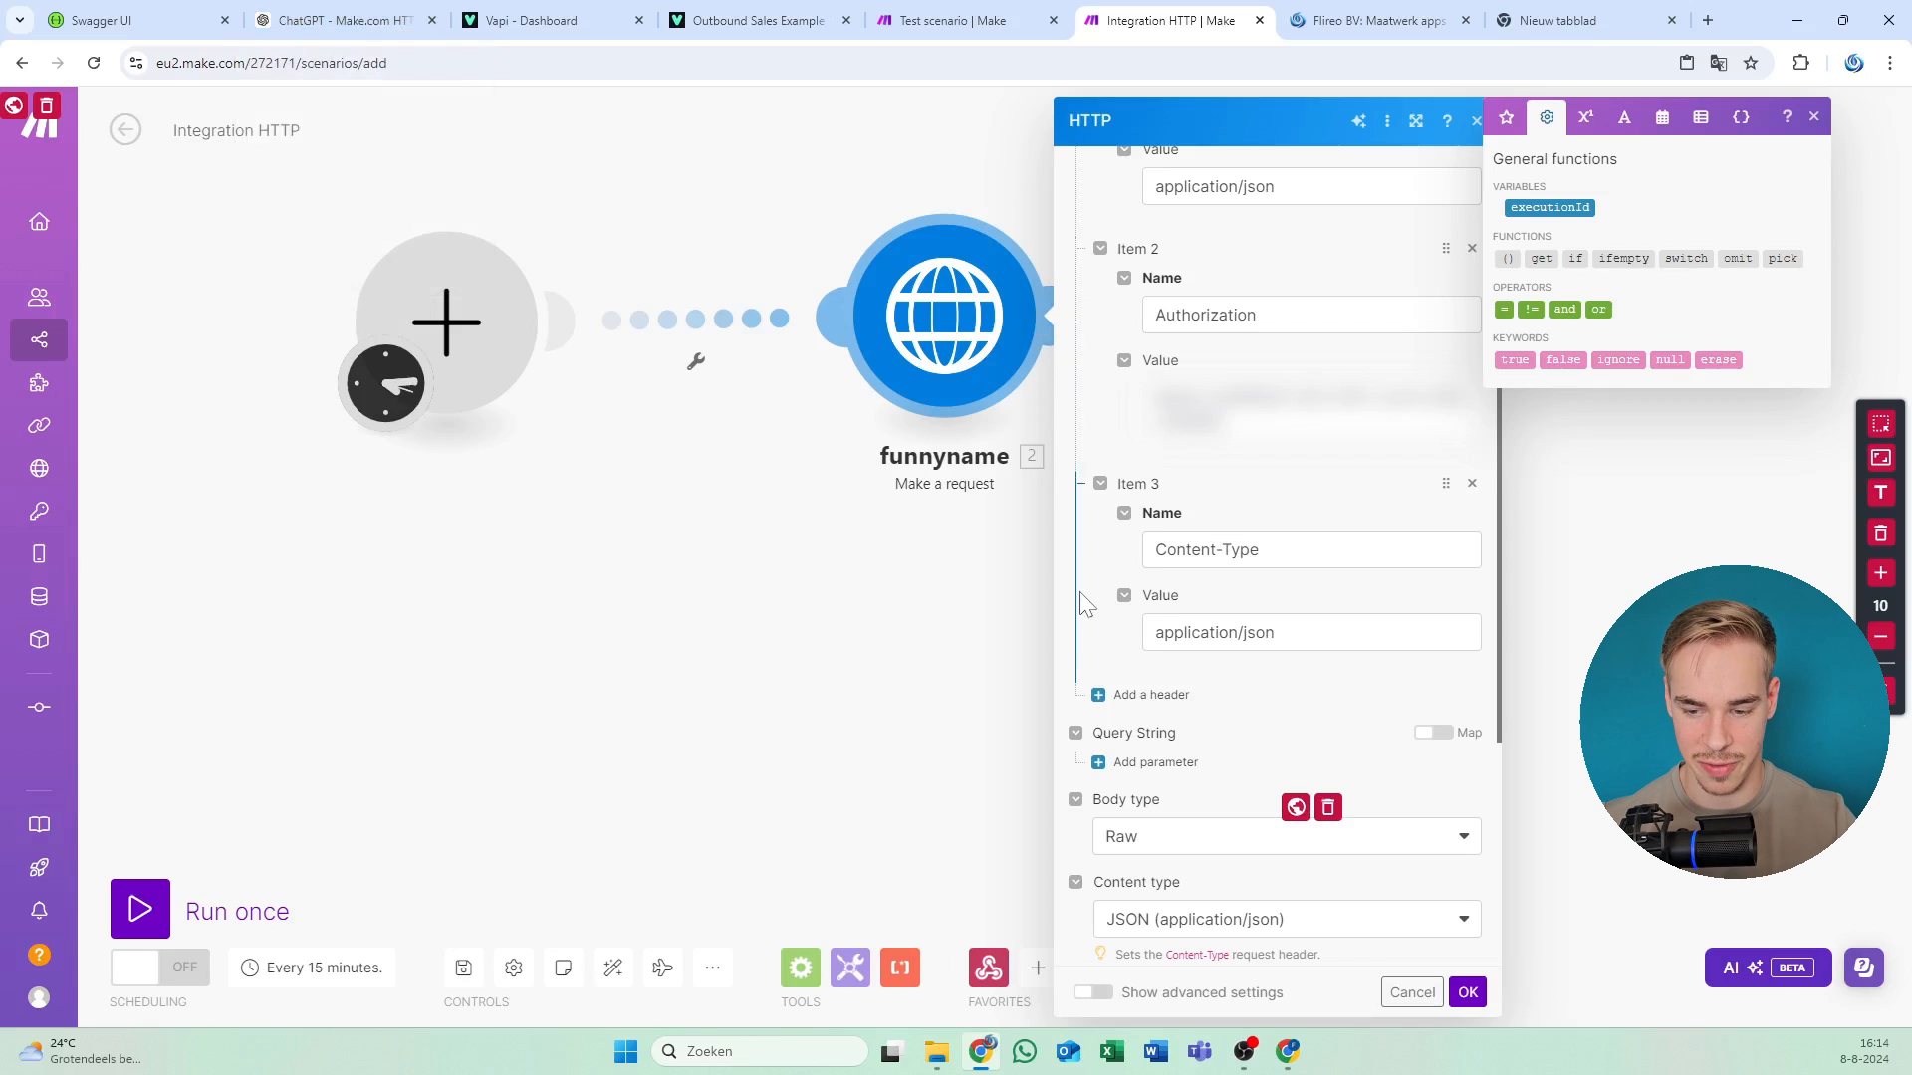
{"action": "scroll", "coordinate": [1221, 601], "scroll_direction": "down", "scroll_amount": 1}
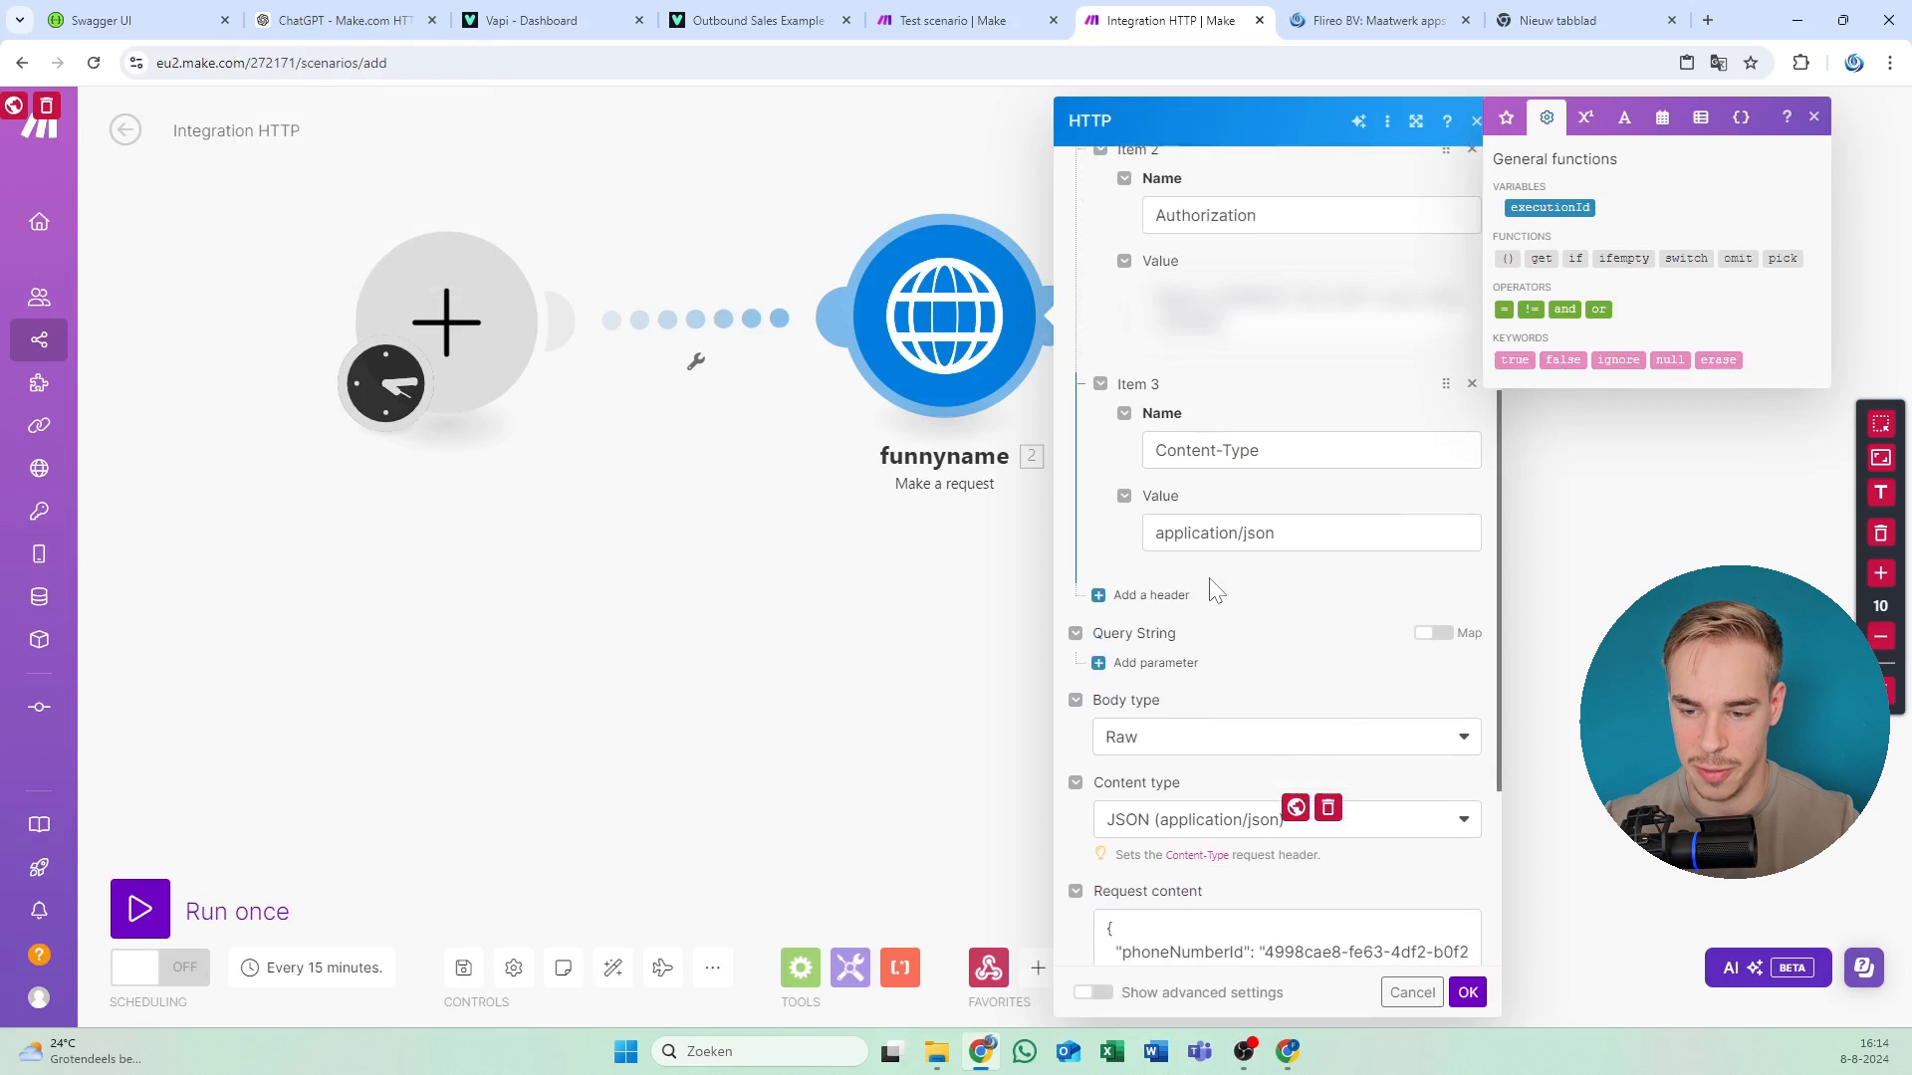
{"action": "left_click", "coordinate": [1130, 533]}
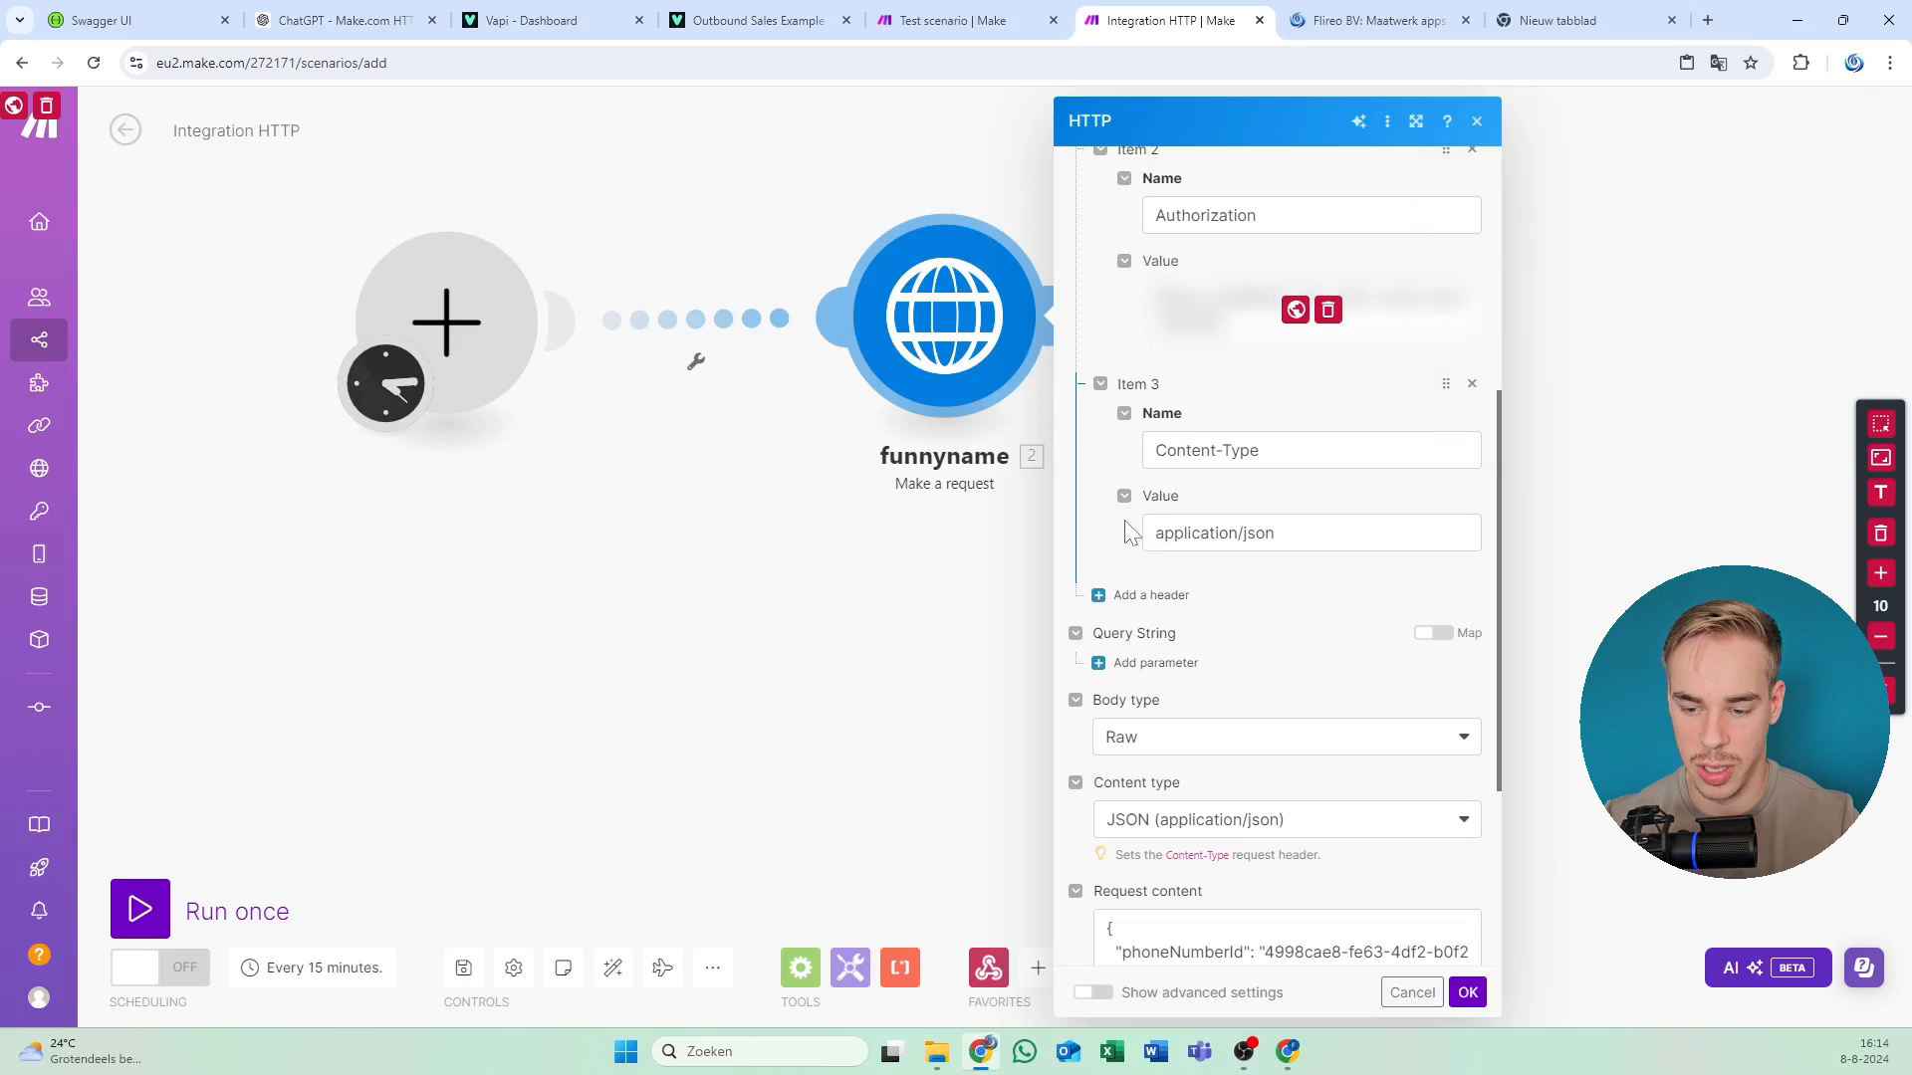
{"action": "scroll", "coordinate": [1130, 532], "scroll_direction": "down", "scroll_amount": 4}
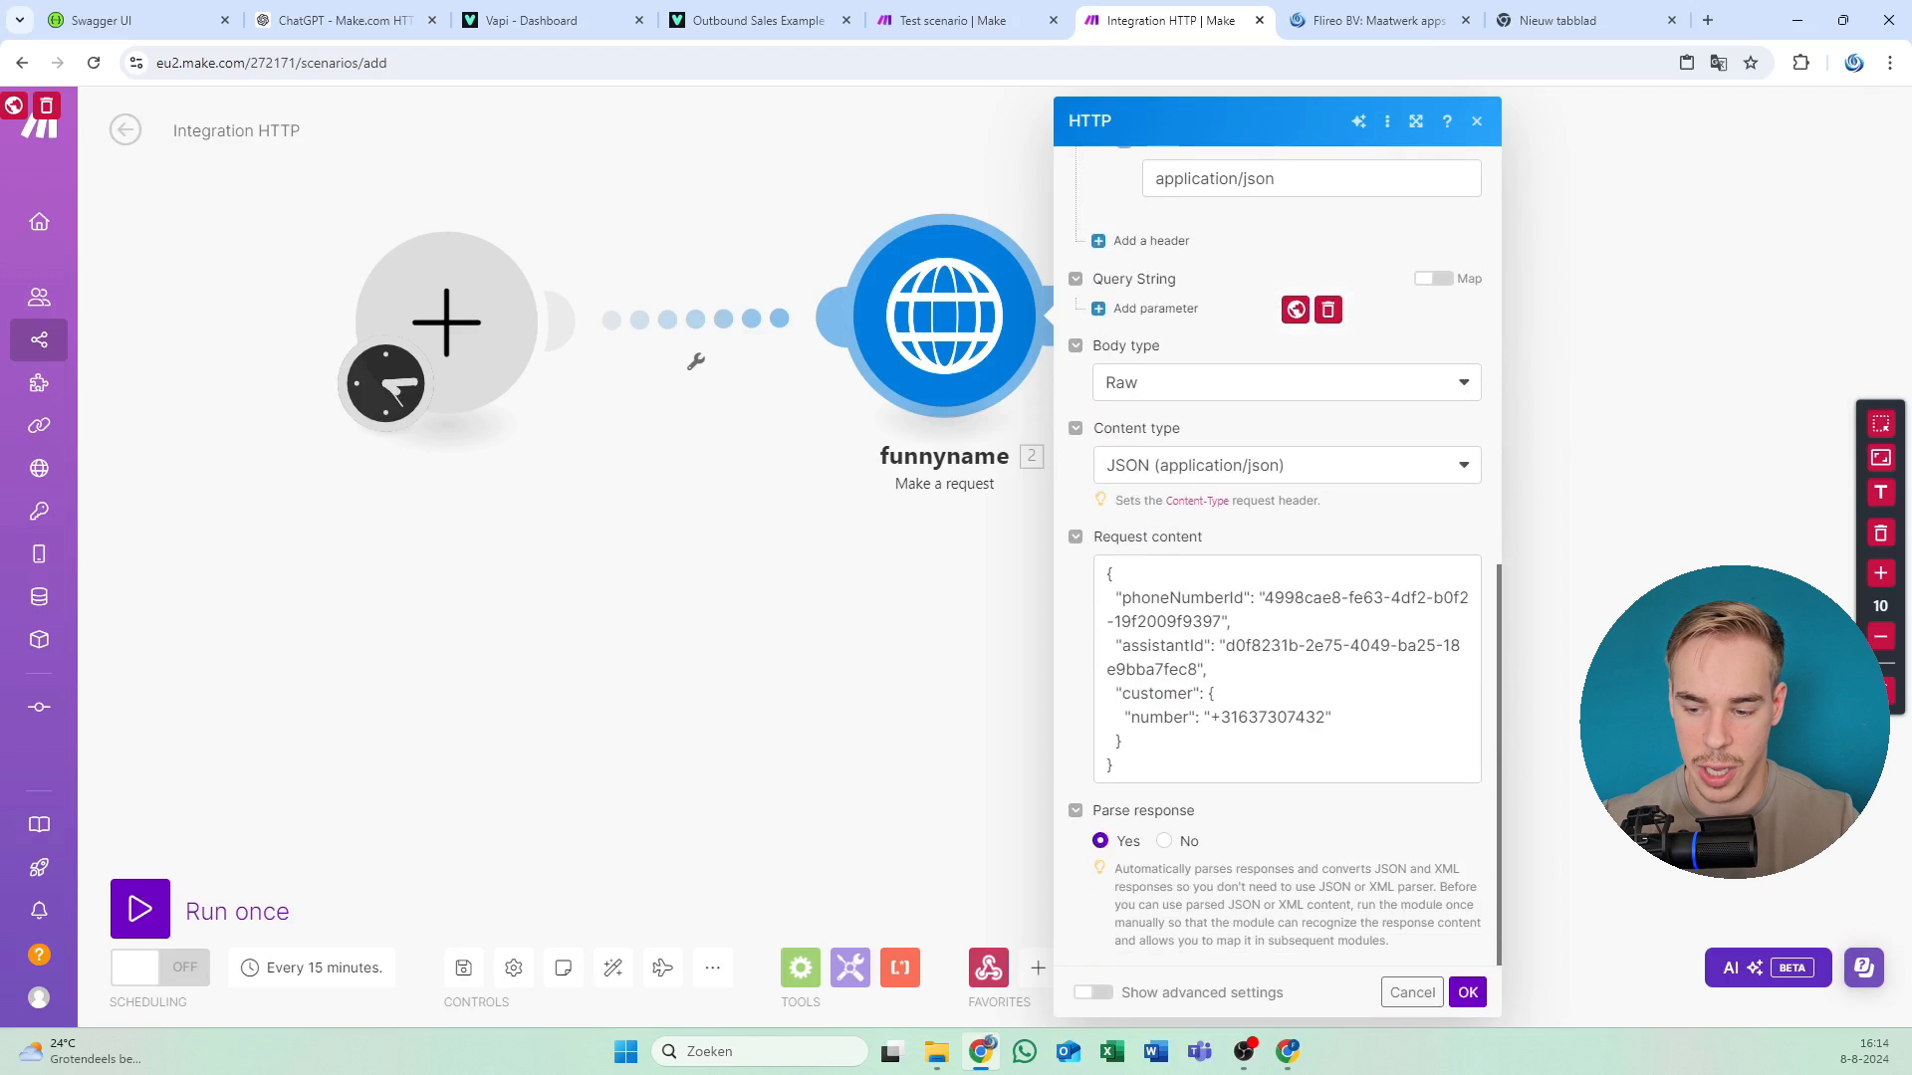
{"action": "left_click", "coordinate": [1470, 993]}
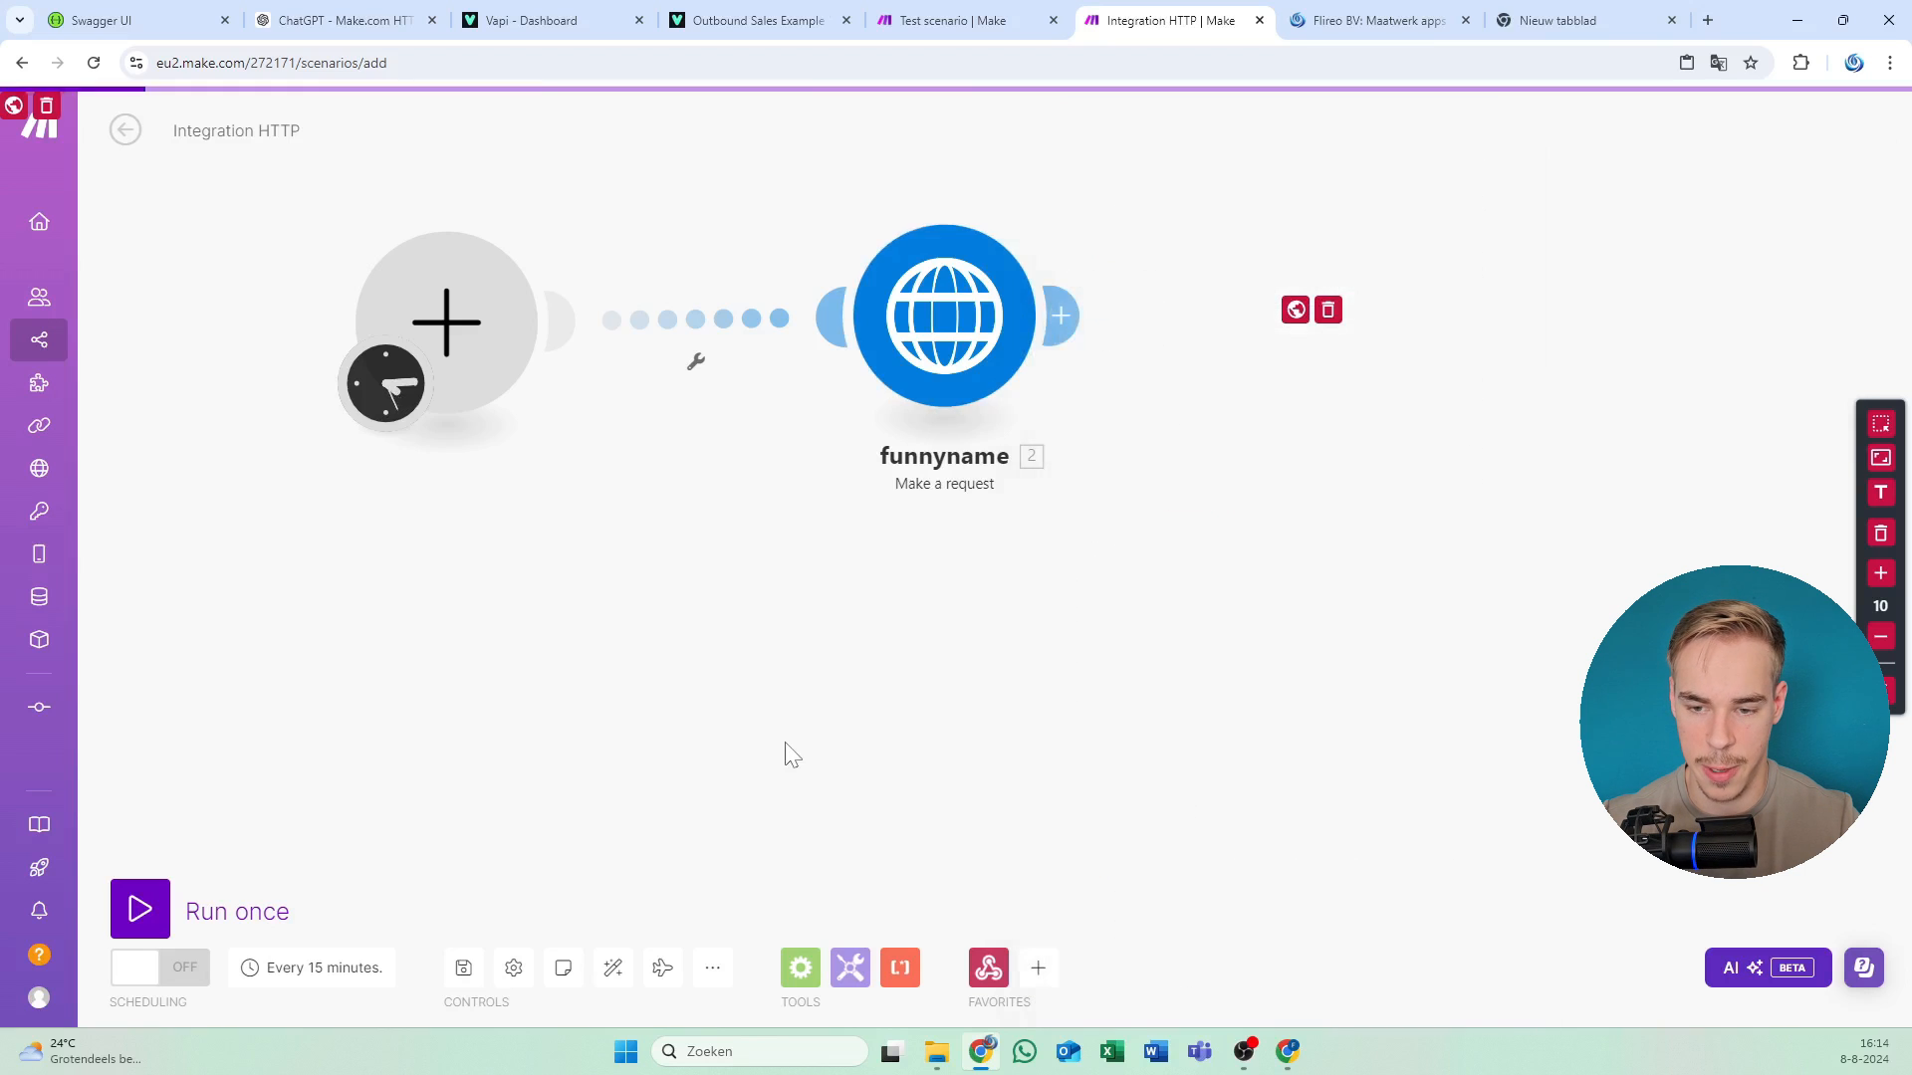
Accept the schedule at regular intervals of 15 minutes and try to activate scheduling for the Integration HTTP scenario.
{"action": "left_click", "coordinate": [398, 490]}
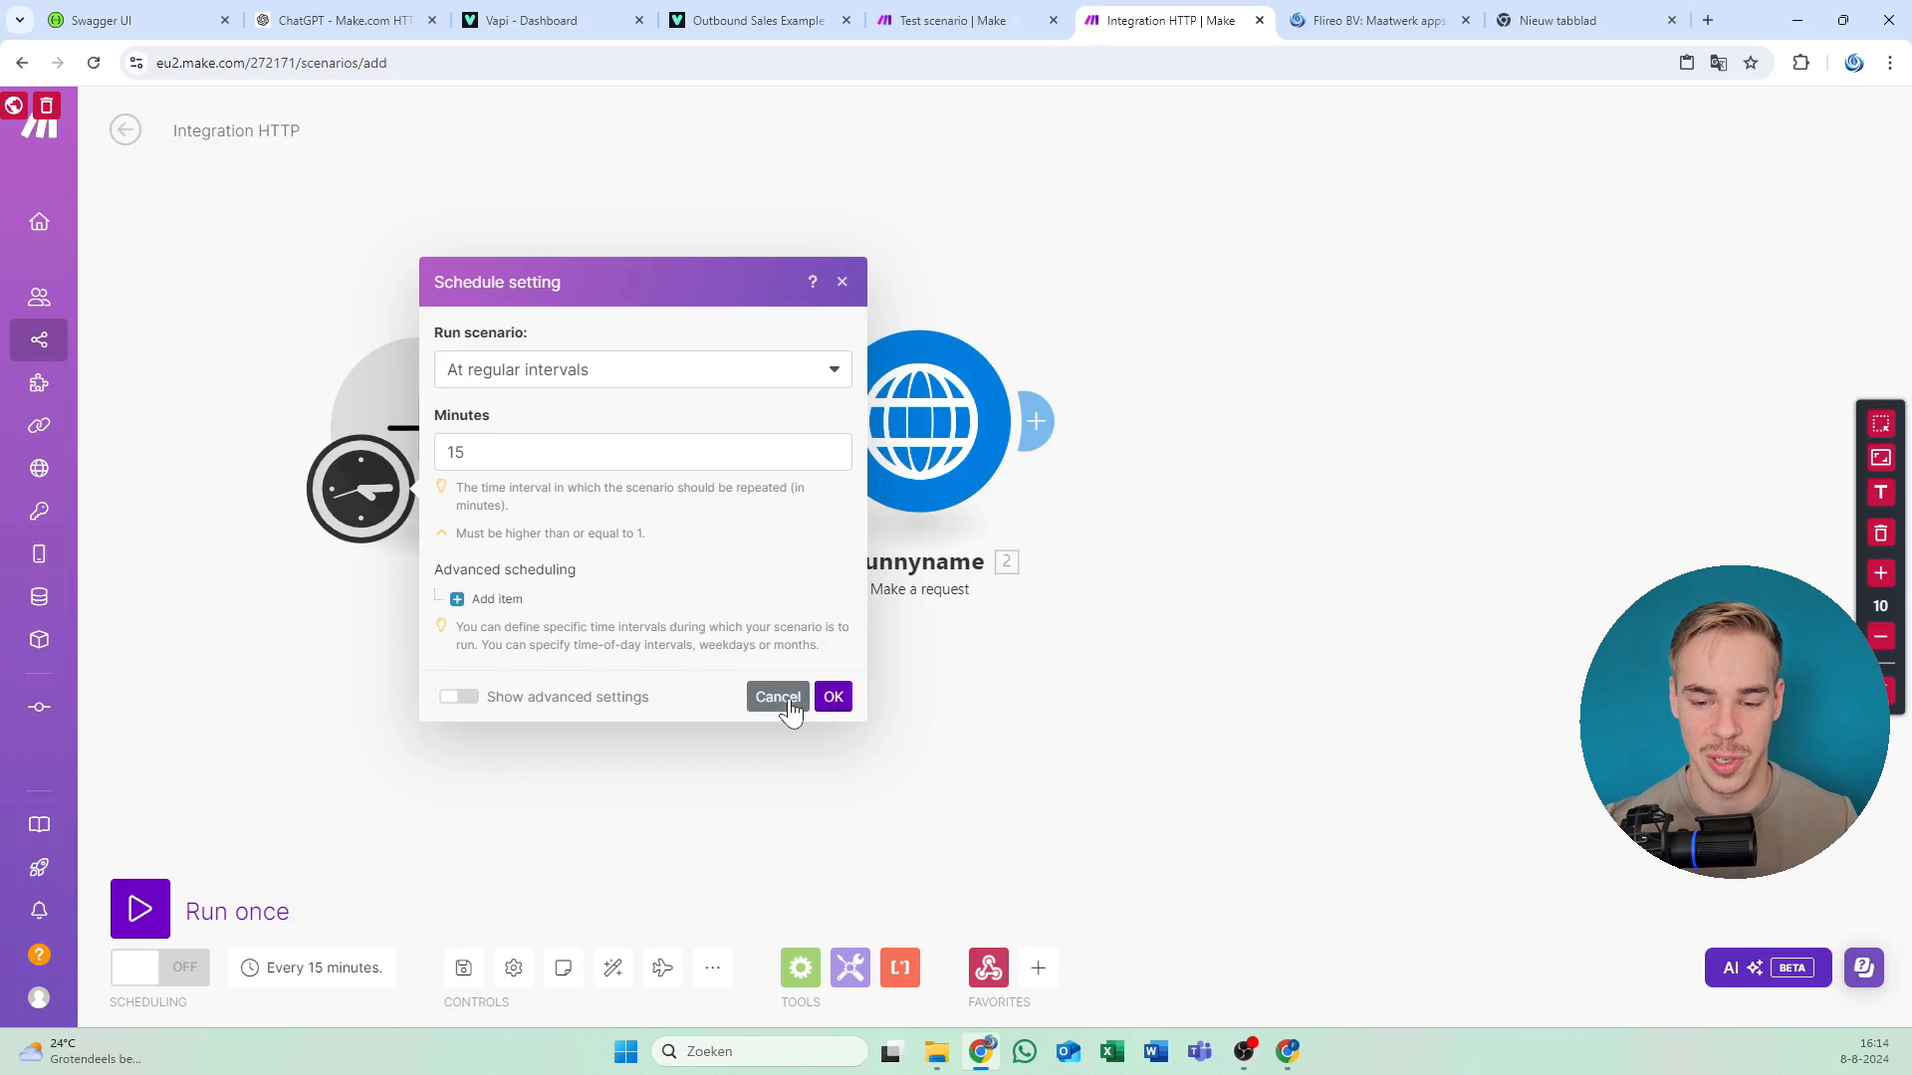
{"action": "left_click", "coordinate": [835, 697]}
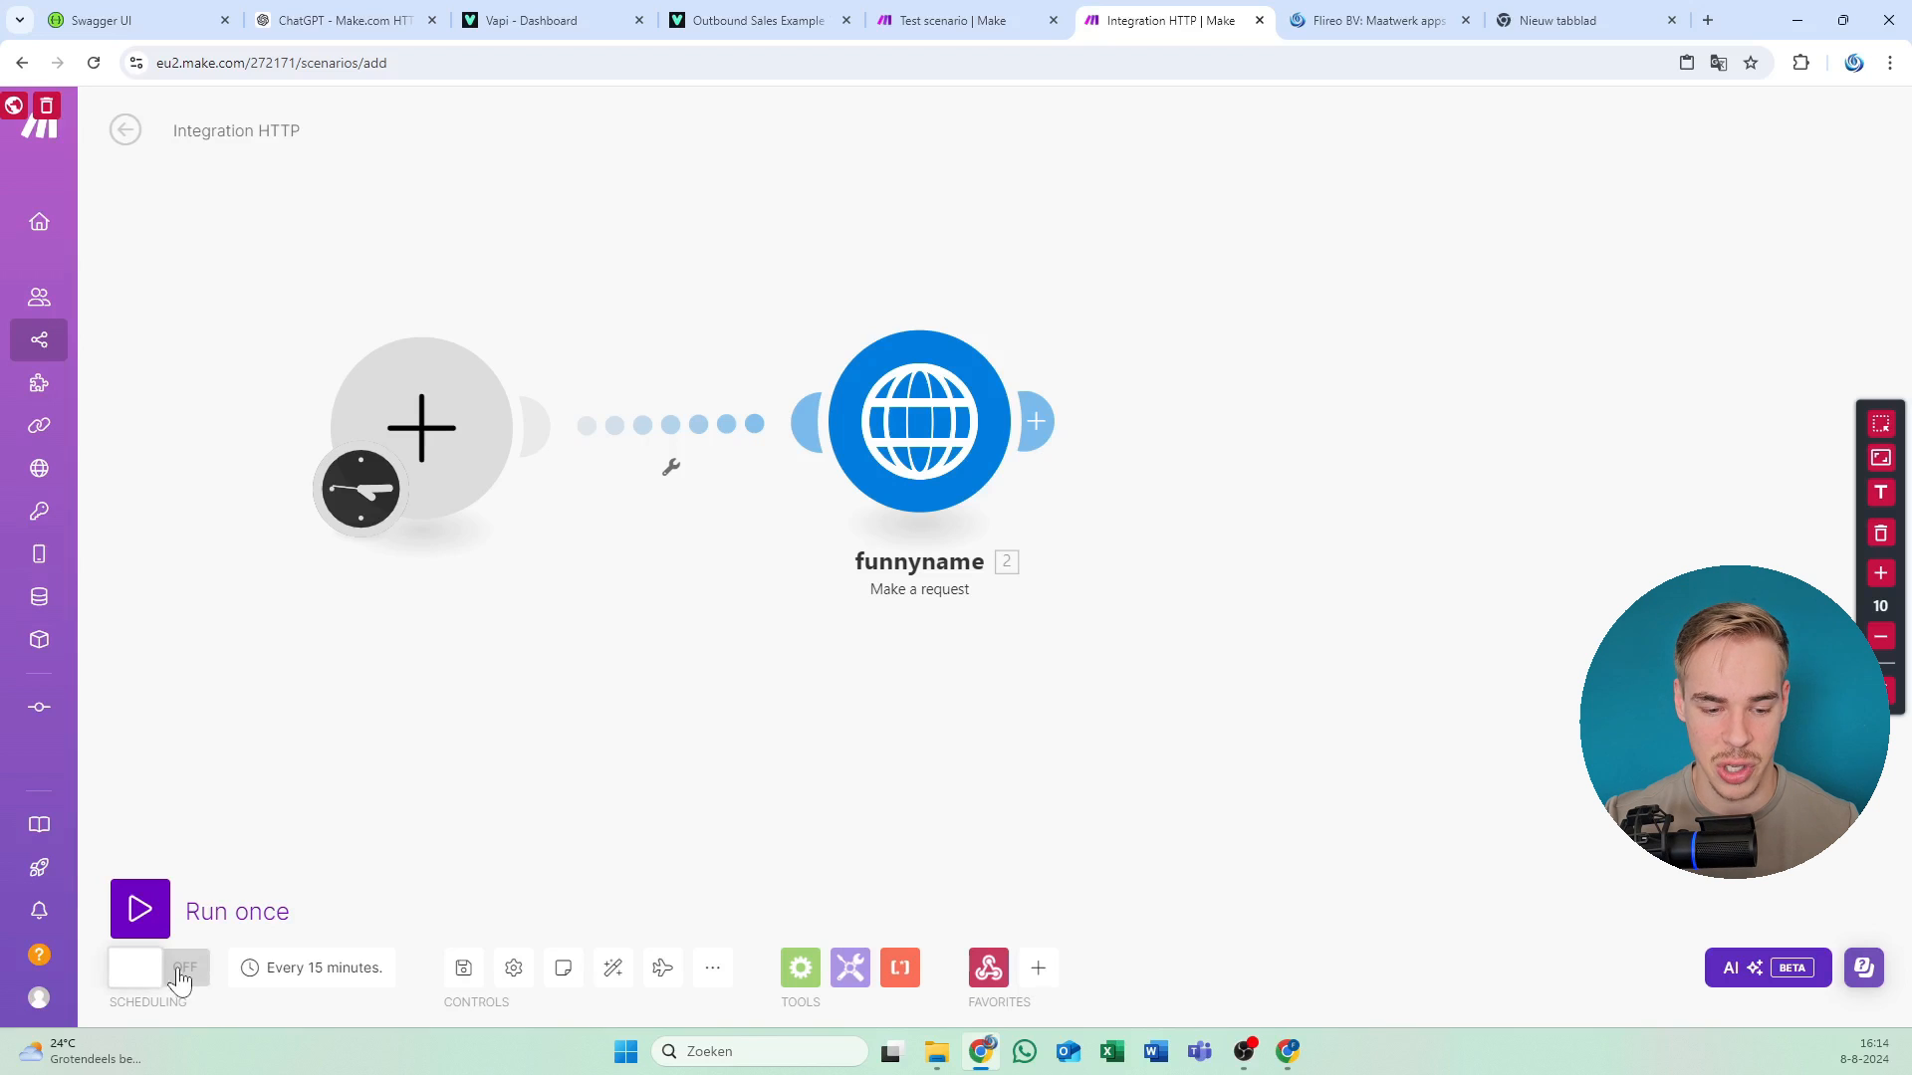
{"action": "left_click", "coordinate": [140, 970]}
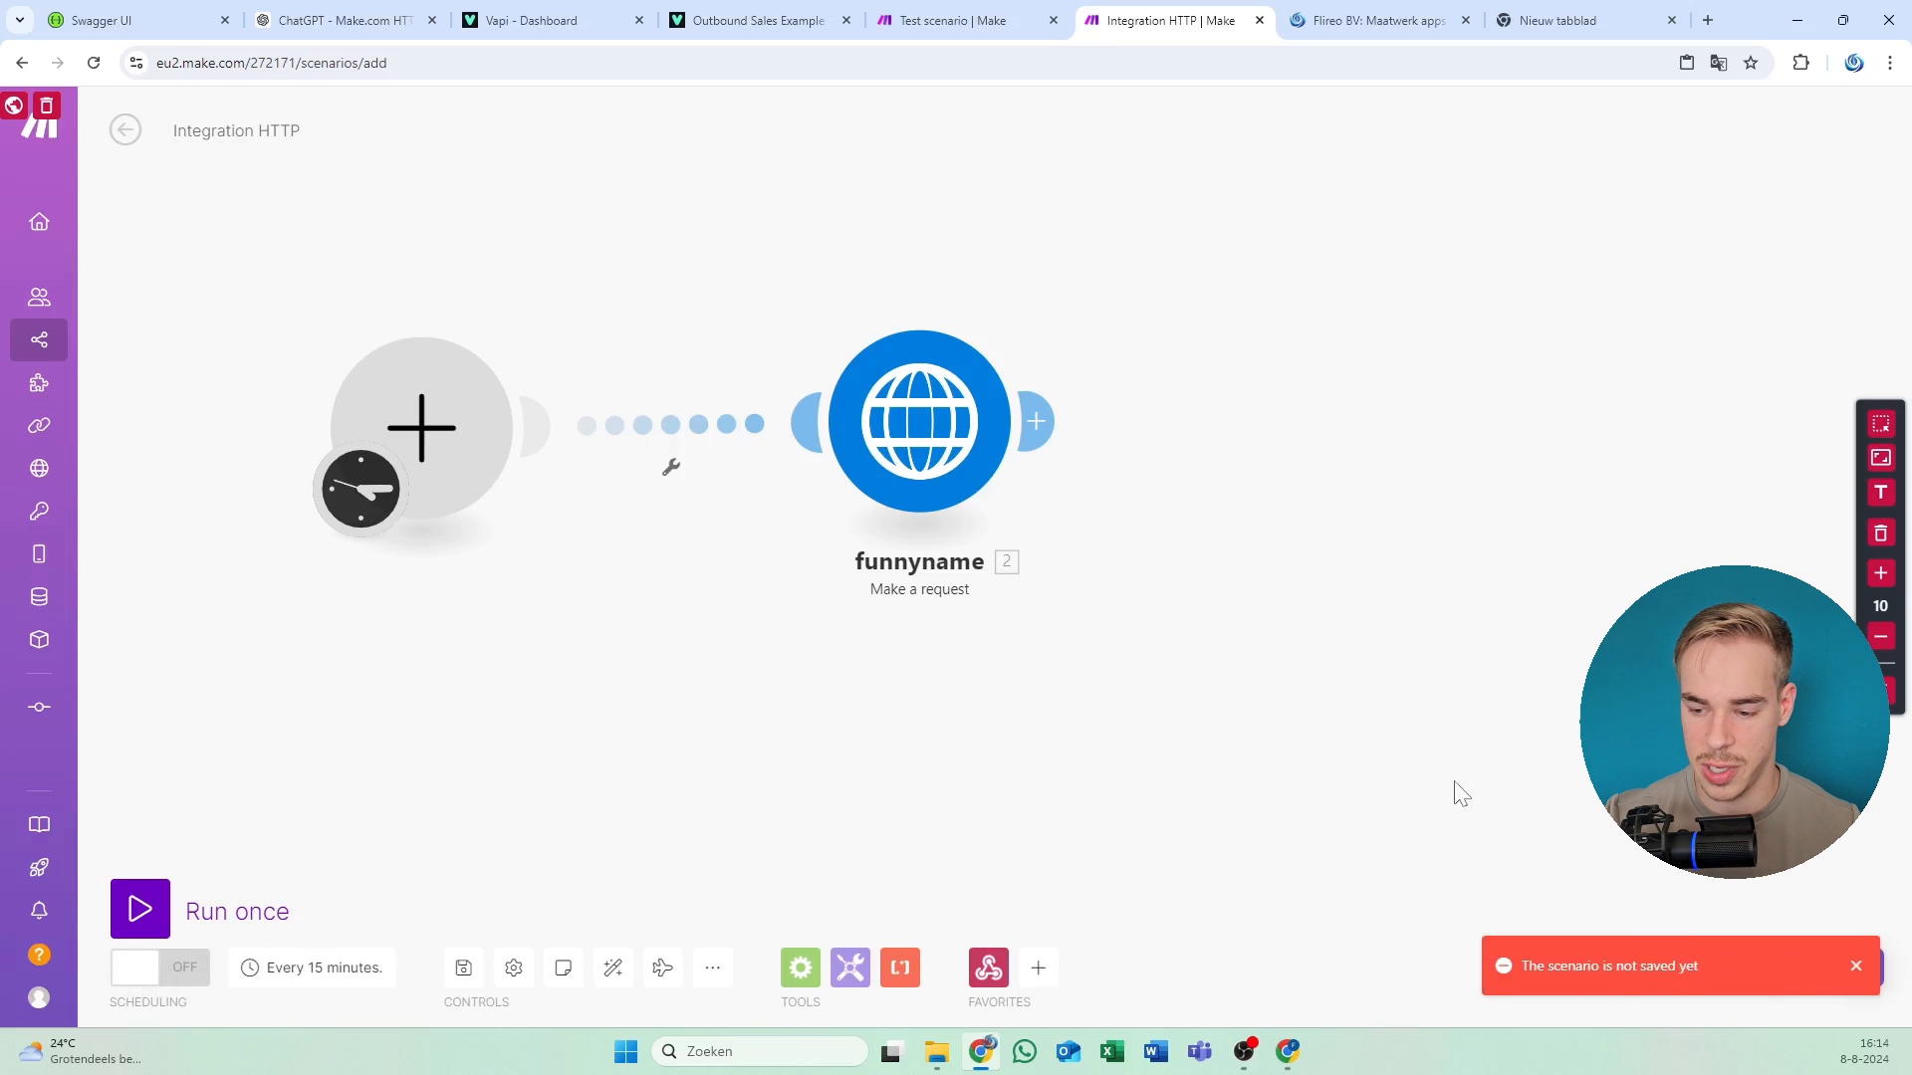
Save the Integration HTTP scenario and toggle its scheduling on and back off.
{"action": "left_click", "coordinate": [464, 968]}
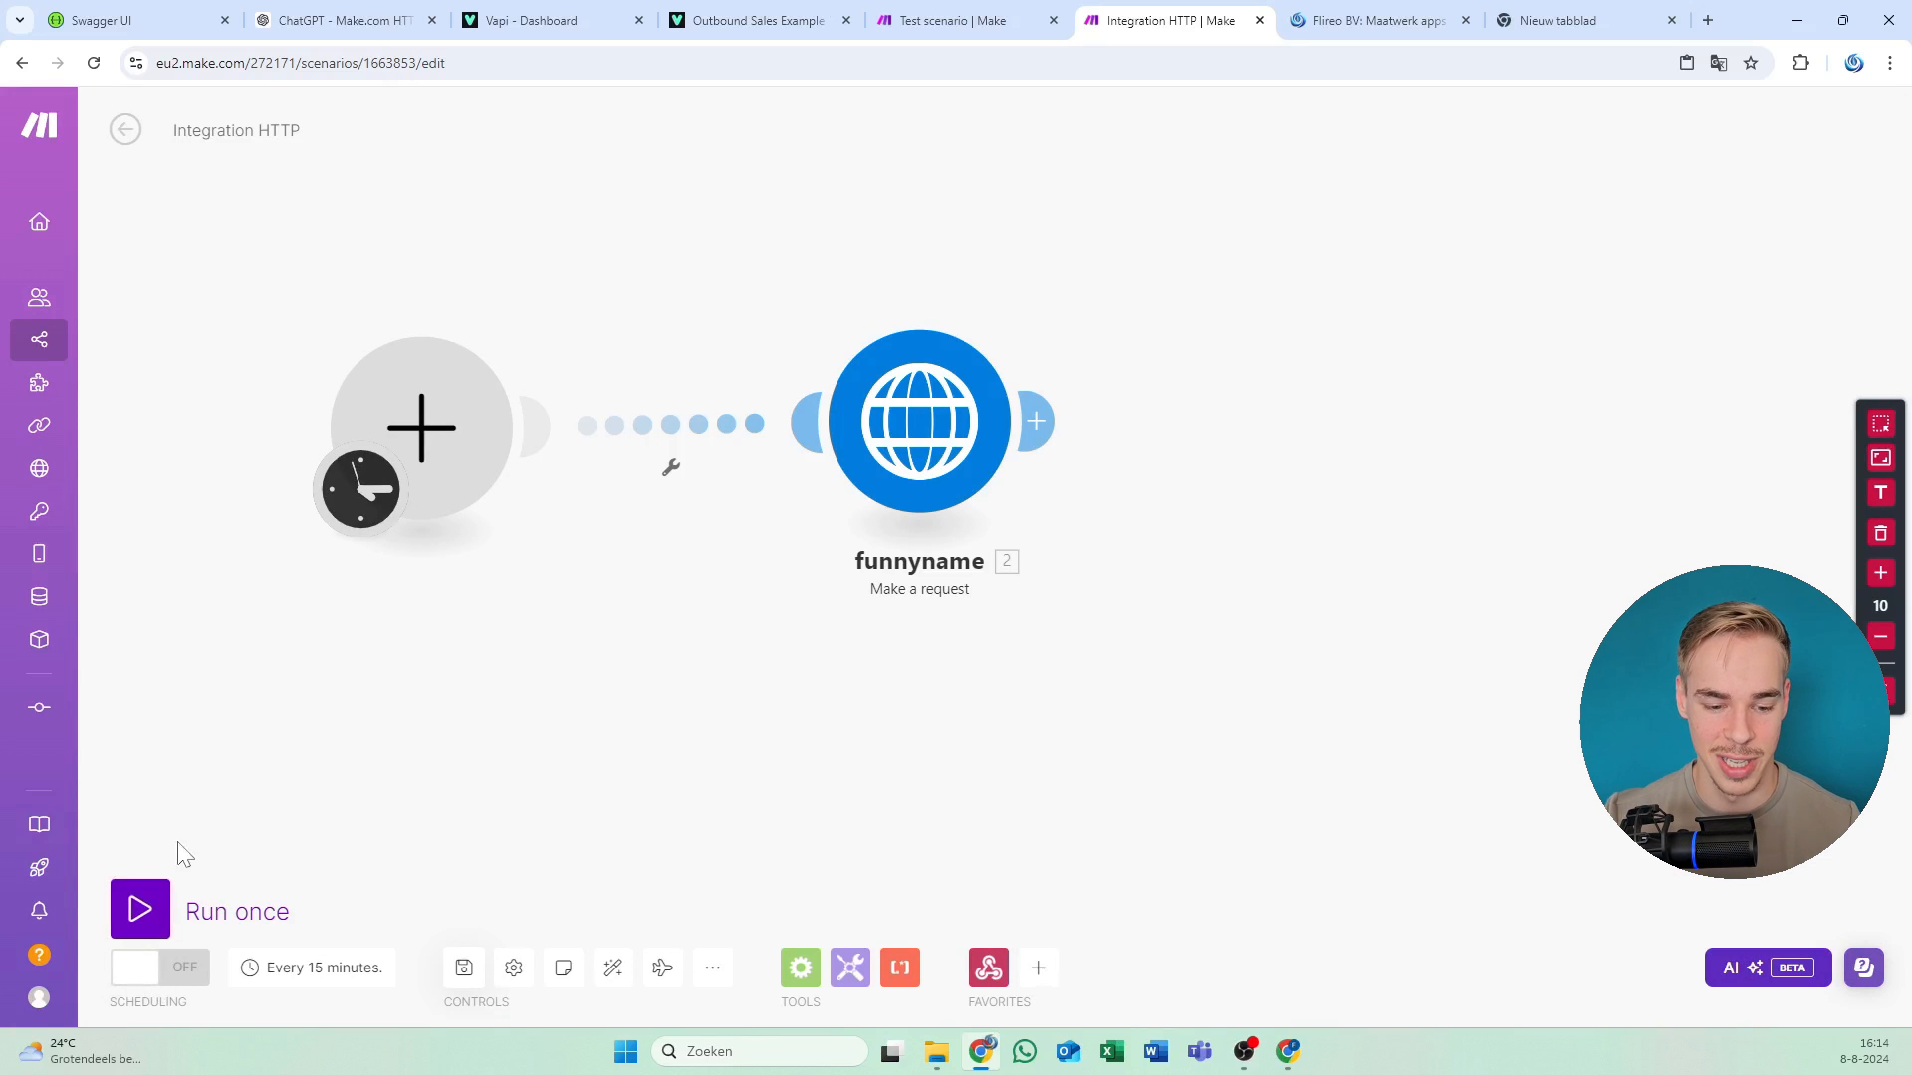
{"action": "left_click", "coordinate": [154, 968]}
{"action": "left_click", "coordinate": [189, 968]}
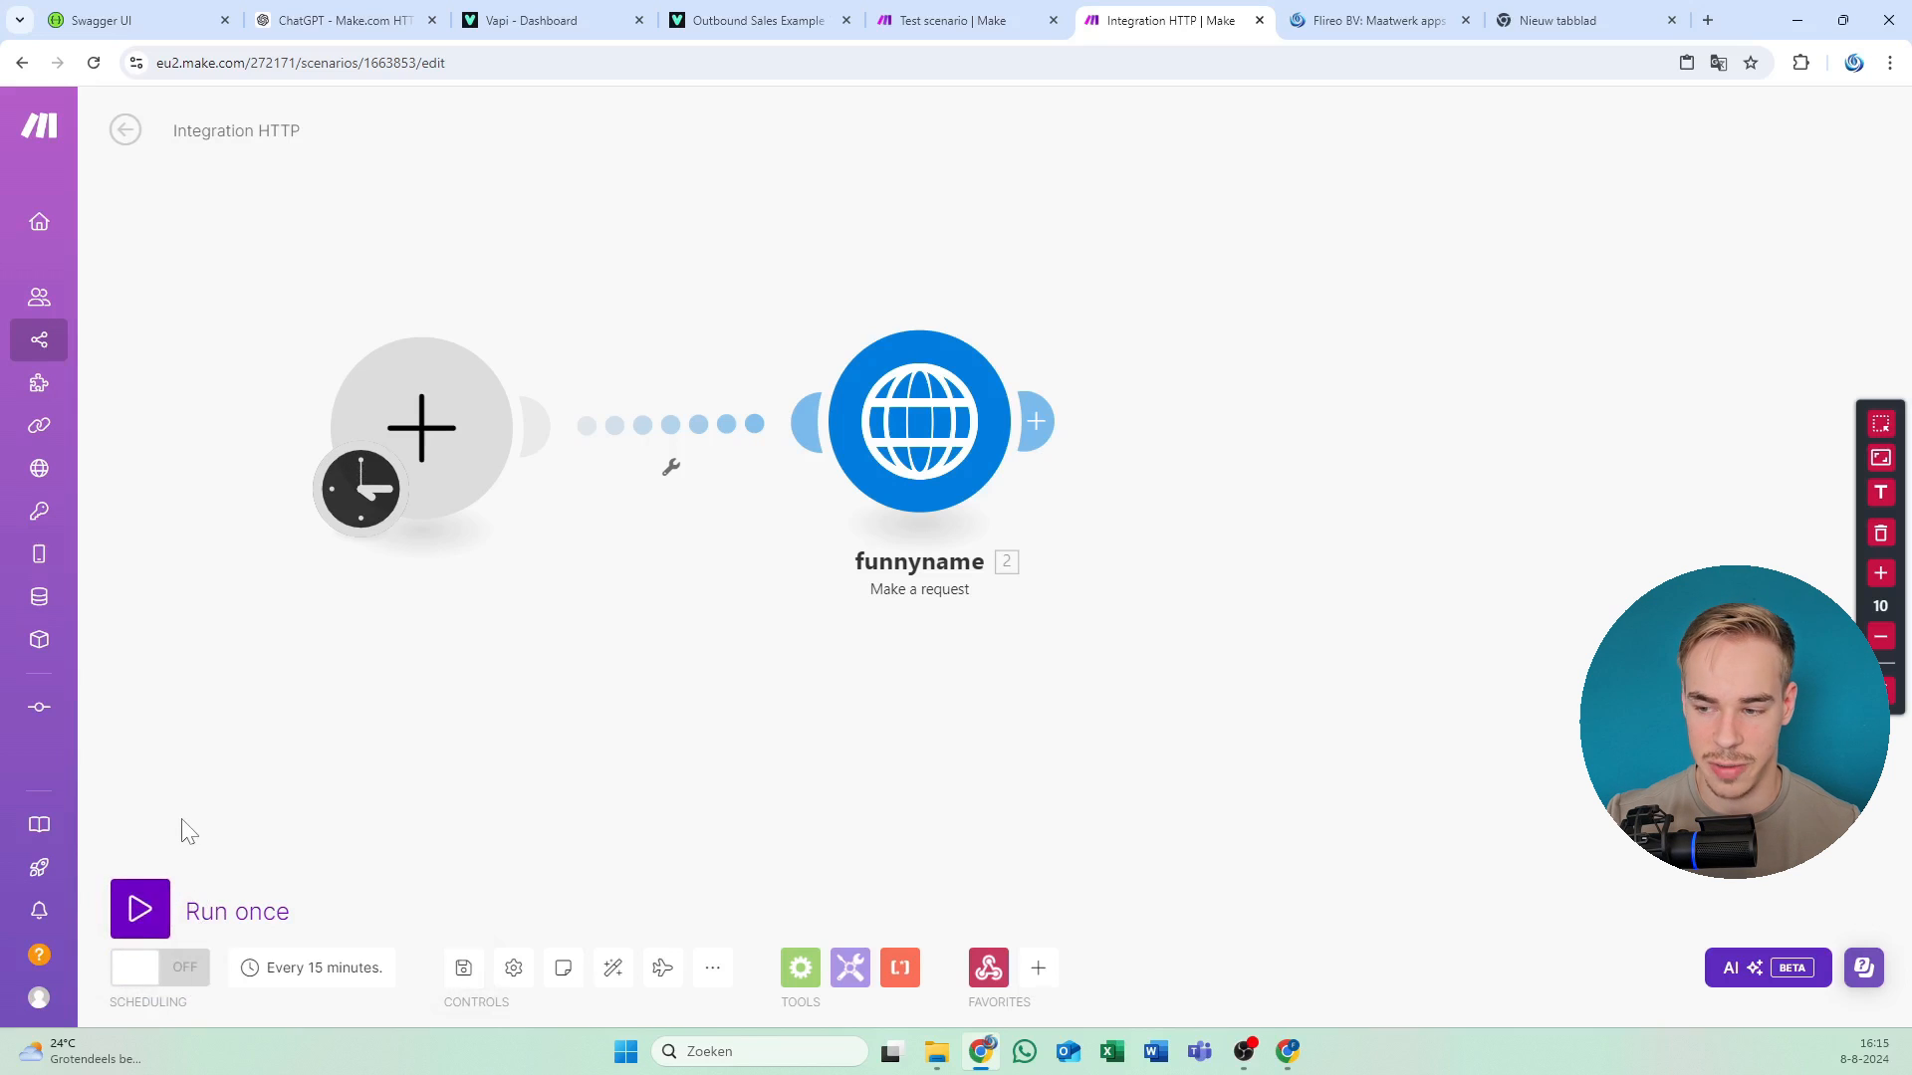